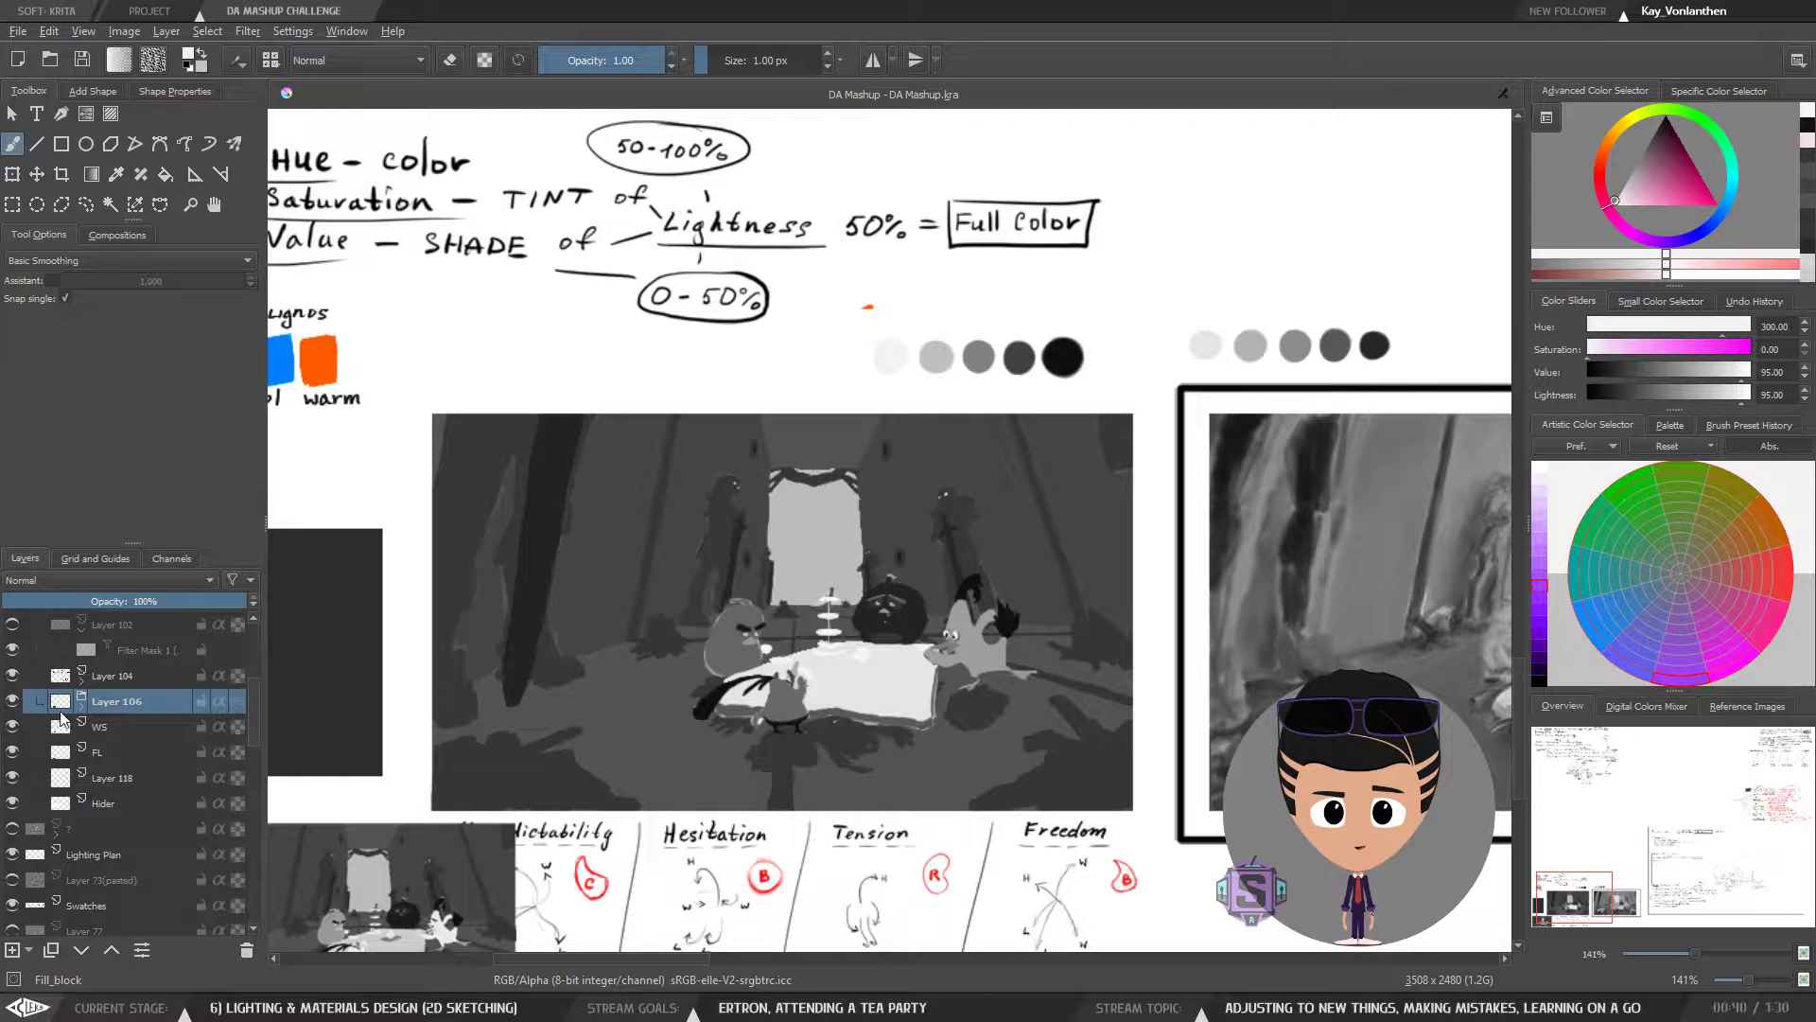
- Expand the Layer 106 group and hide and show Layer 86(pasted) to check what it contributes to the scene
click(38, 701)
click(131, 729)
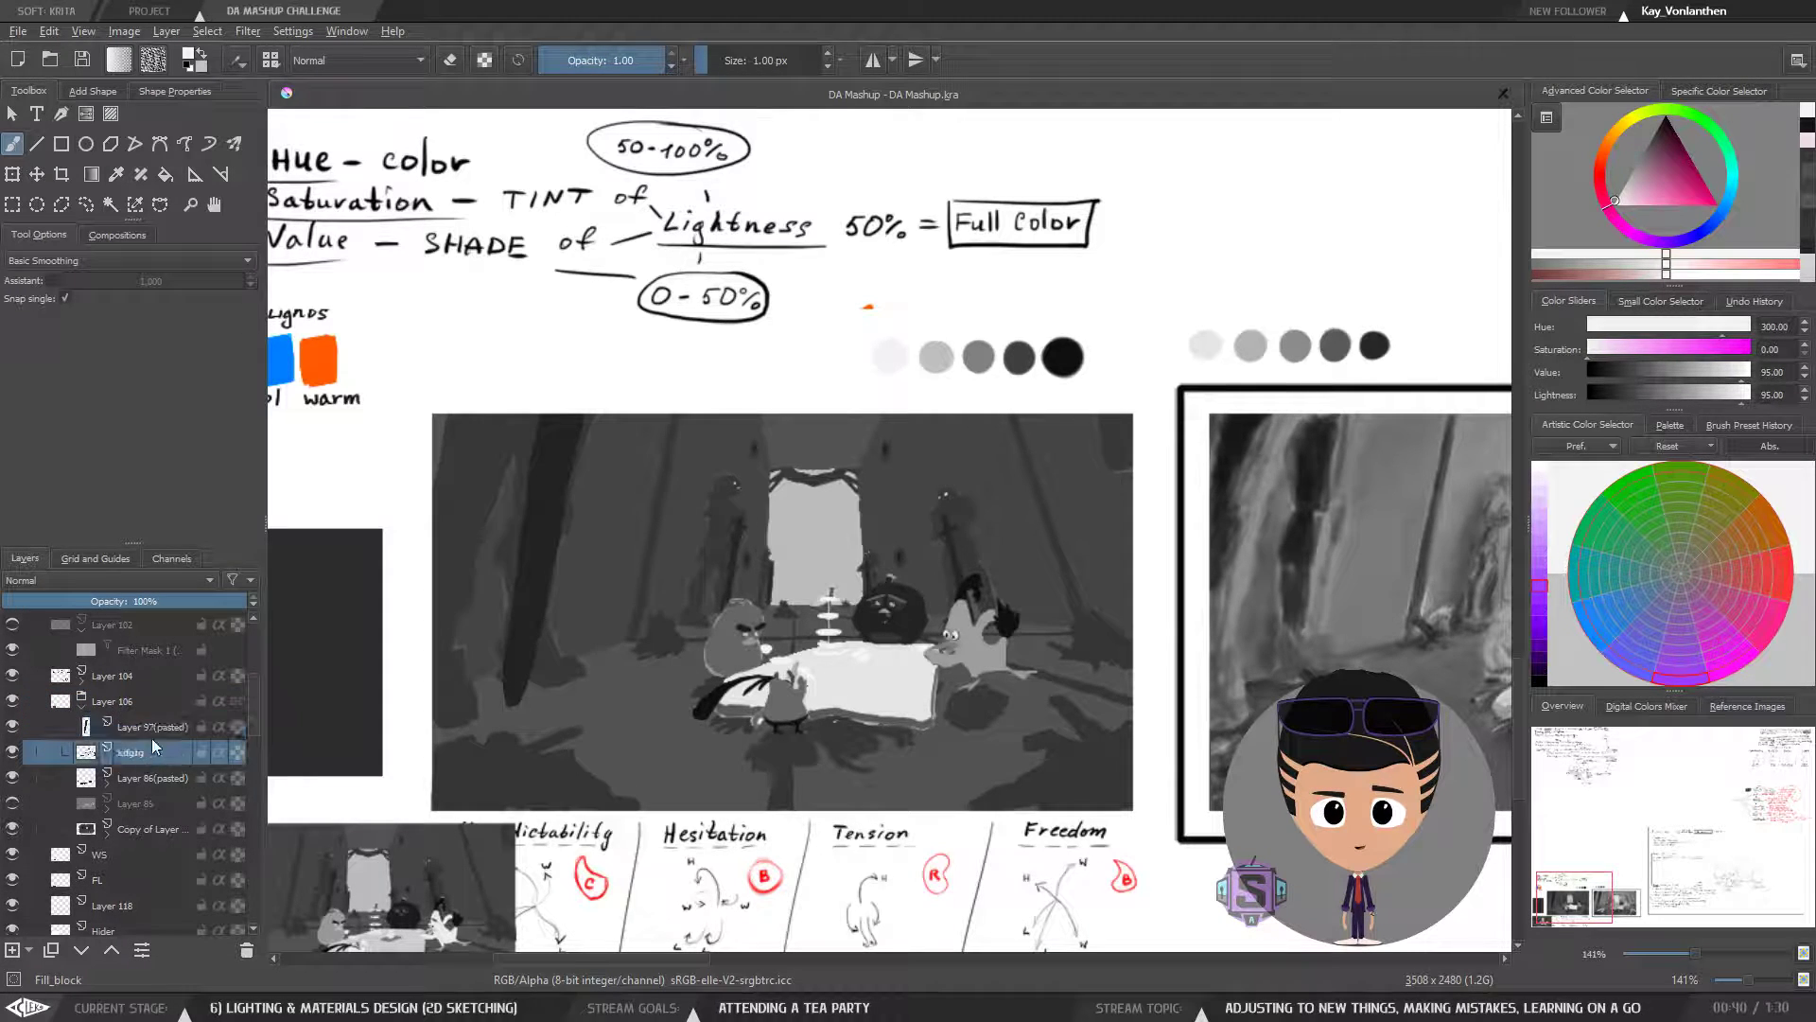
click(144, 753)
click(138, 776)
click(13, 776)
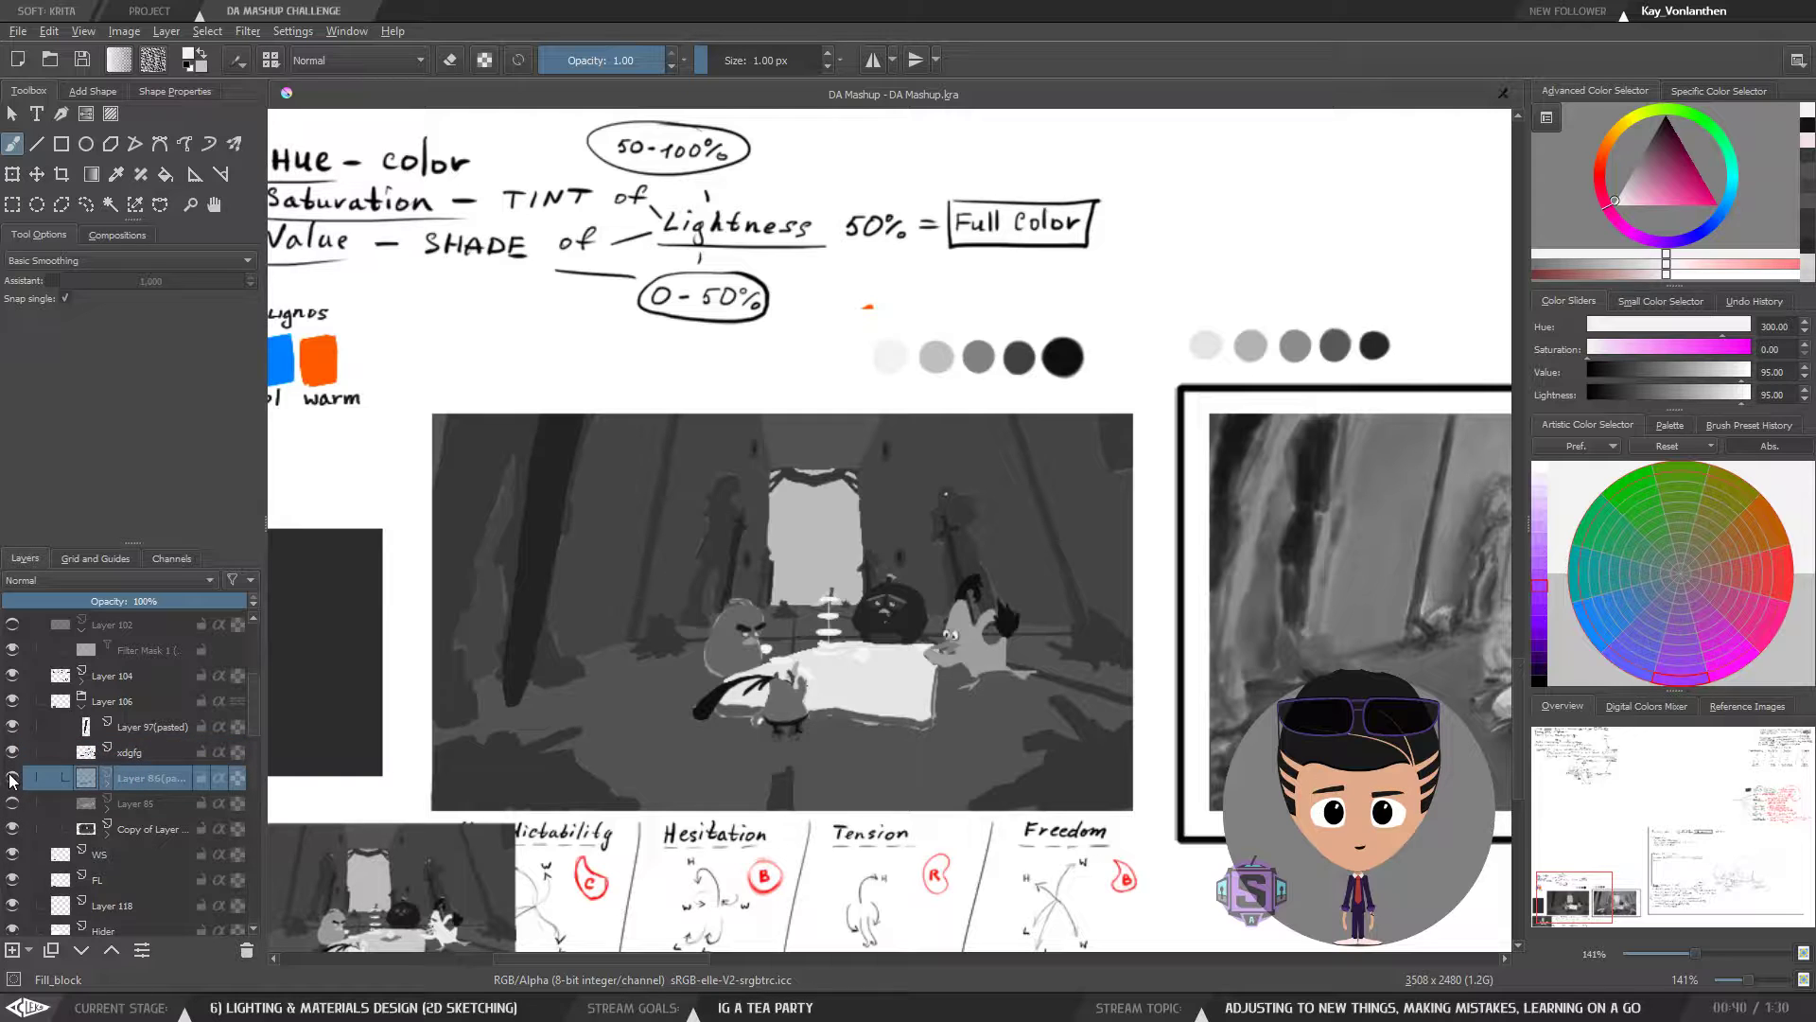
click(13, 776)
- Toggle the visibility of Layer 97(pasted) to check its contents, and leave that layer hidden
click(140, 757)
click(54, 730)
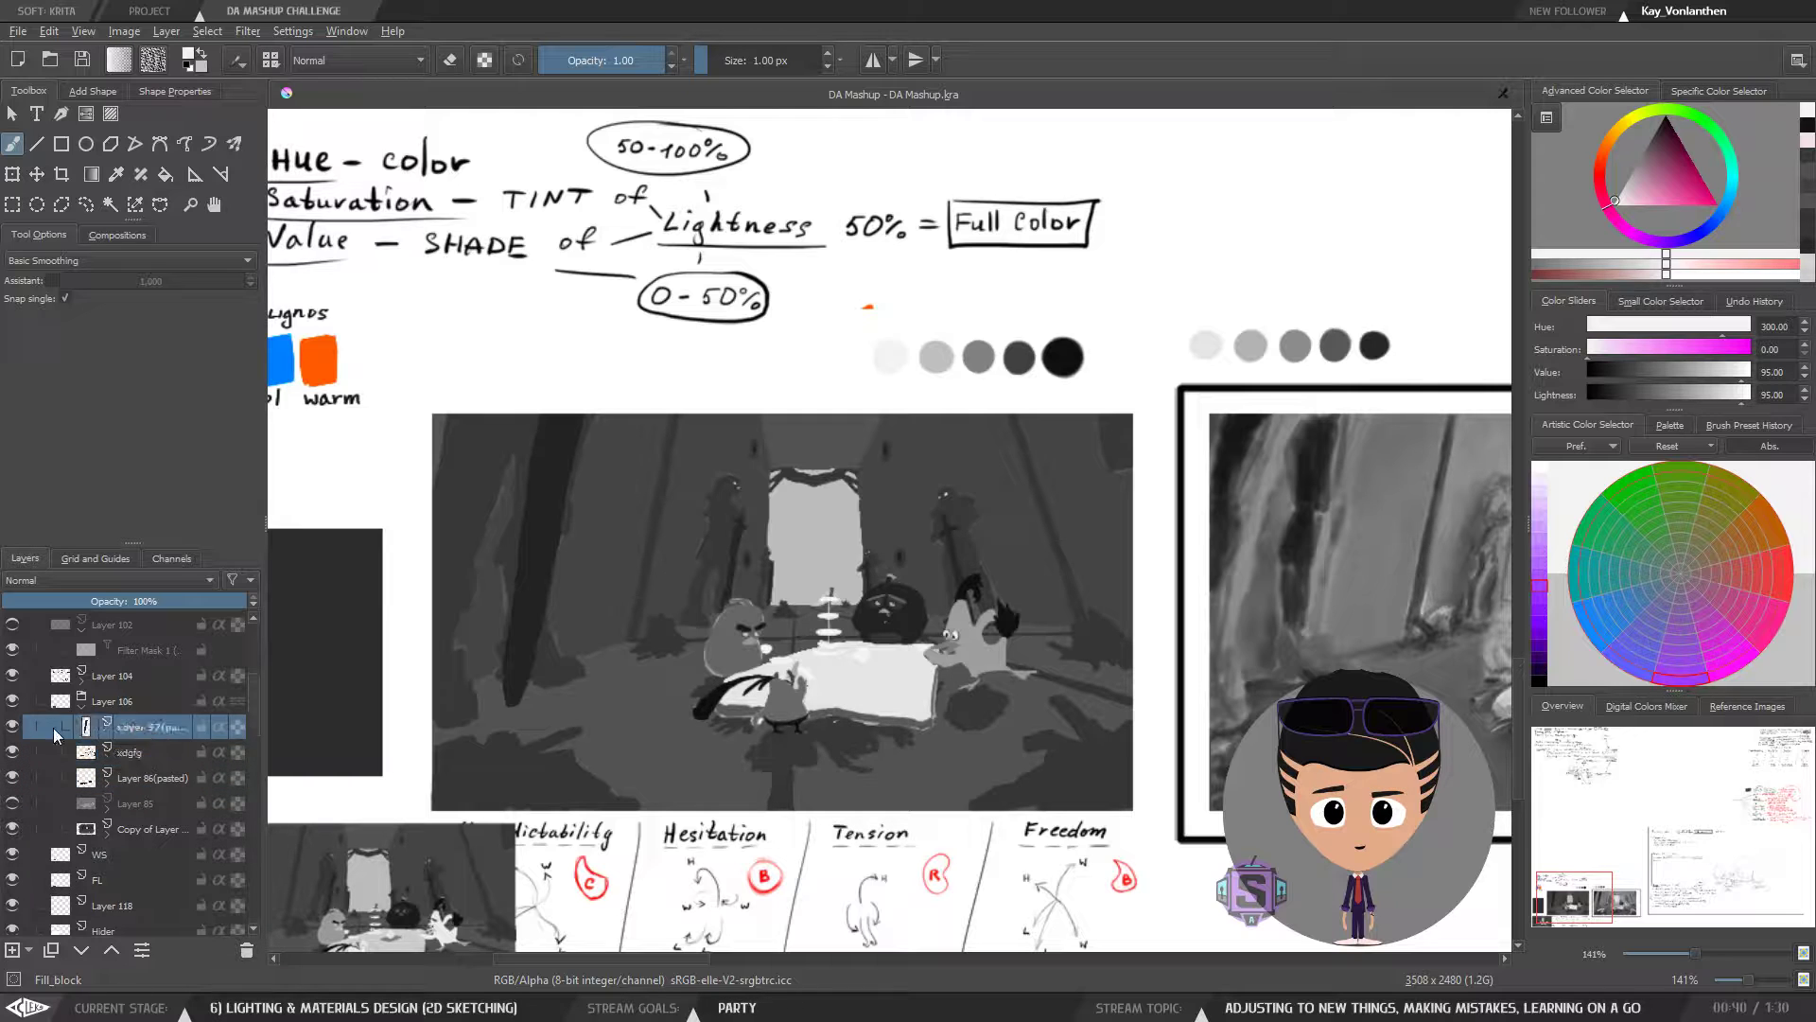
click(11, 727)
click(11, 728)
click(131, 751)
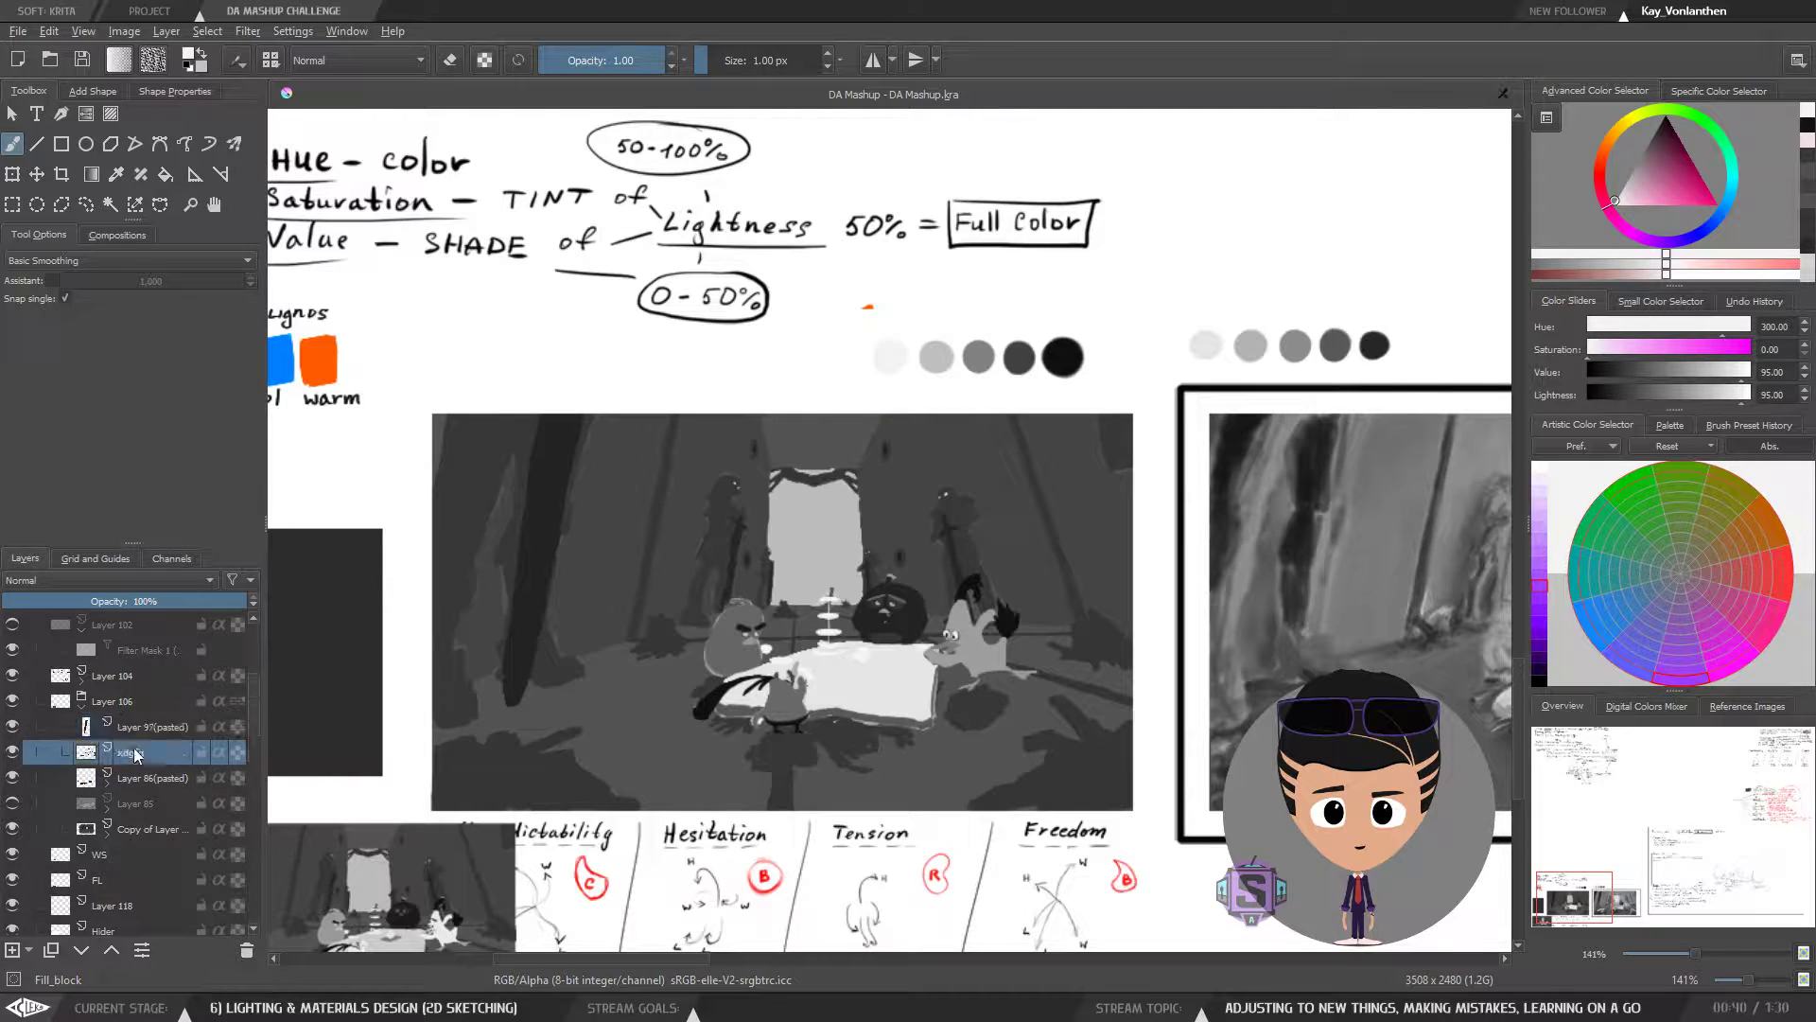
click(131, 776)
click(133, 757)
click(11, 728)
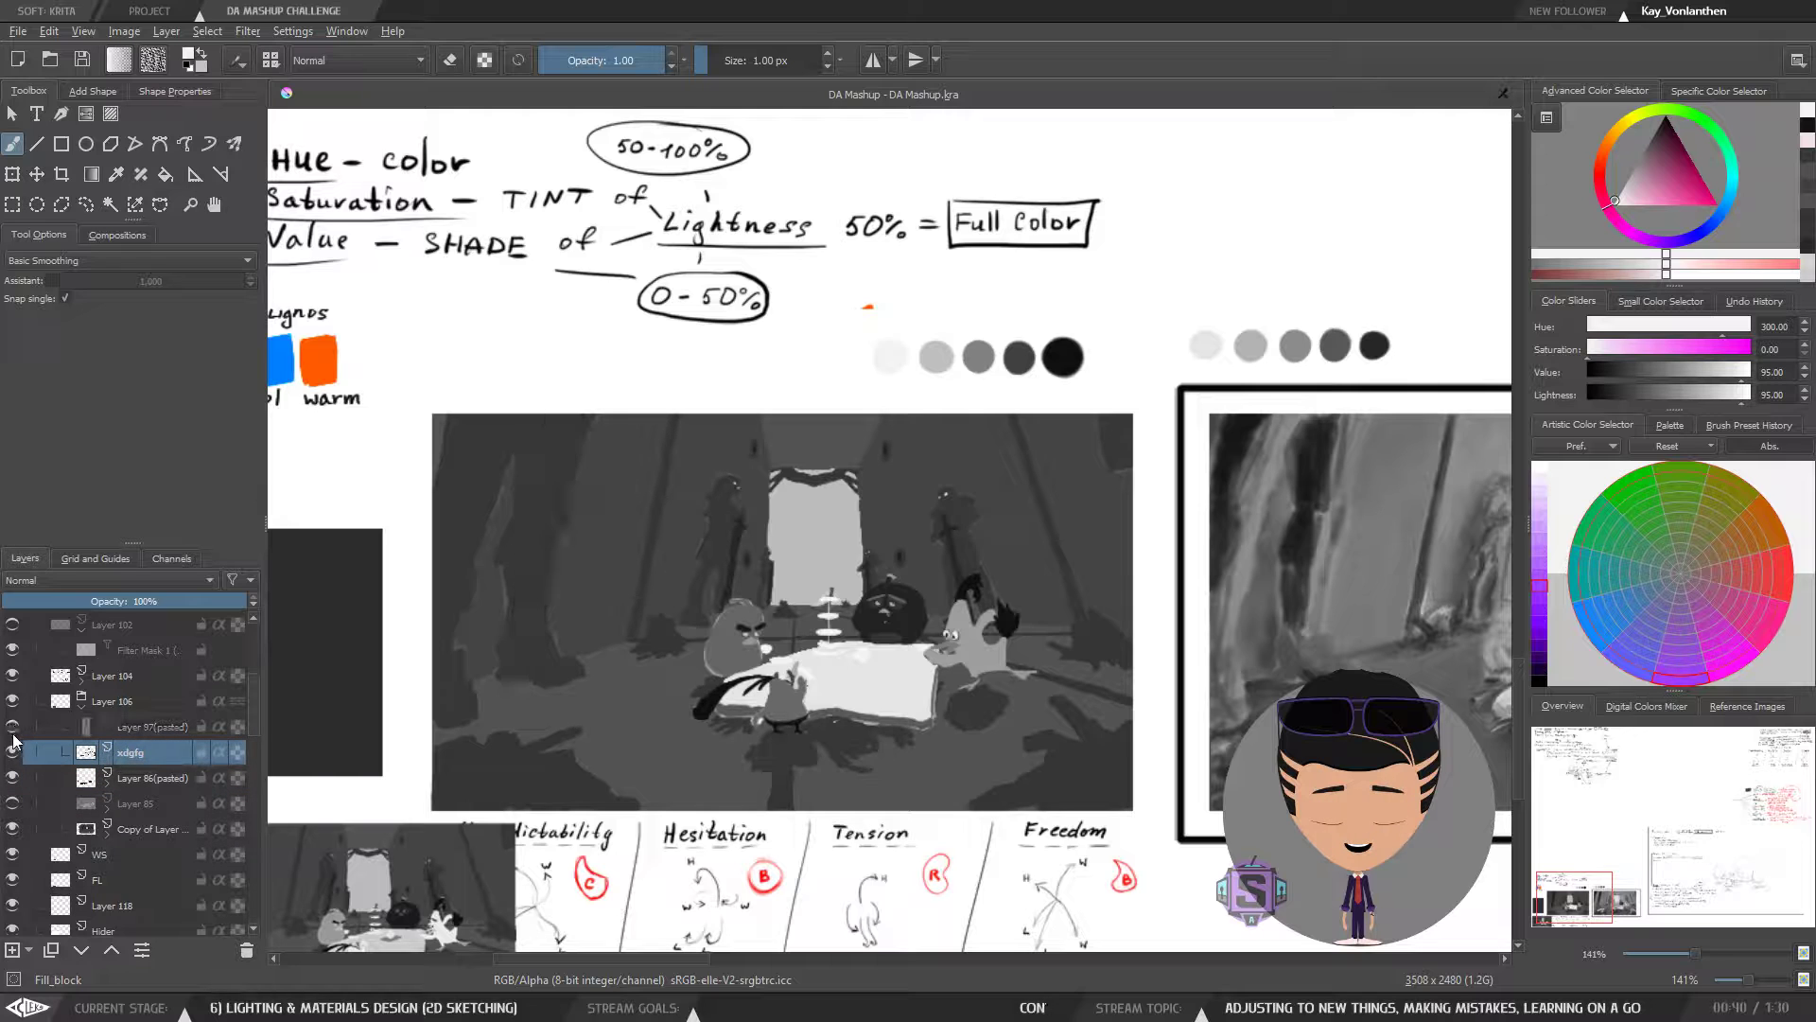
- Switch the xdgfg layer off and on repeatedly to compare the scene with and without it, and leave it hidden
click(12, 752)
click(13, 757)
click(13, 758)
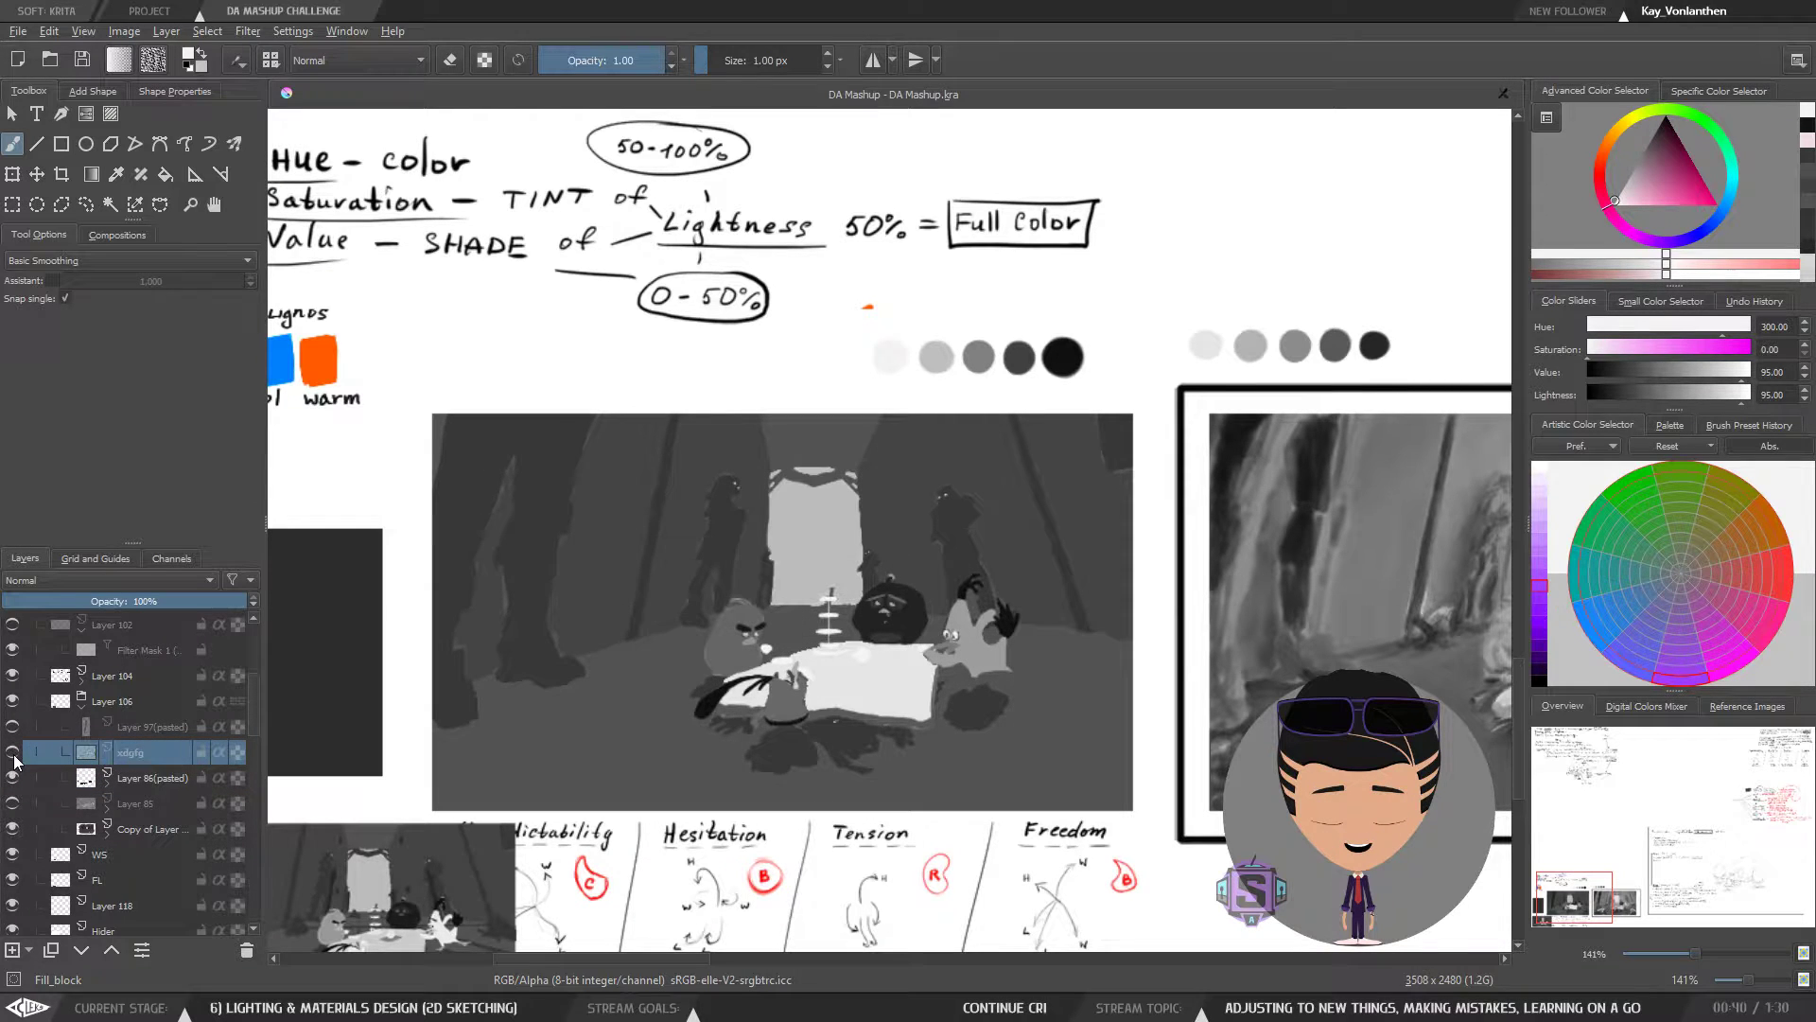
click(14, 759)
click(14, 760)
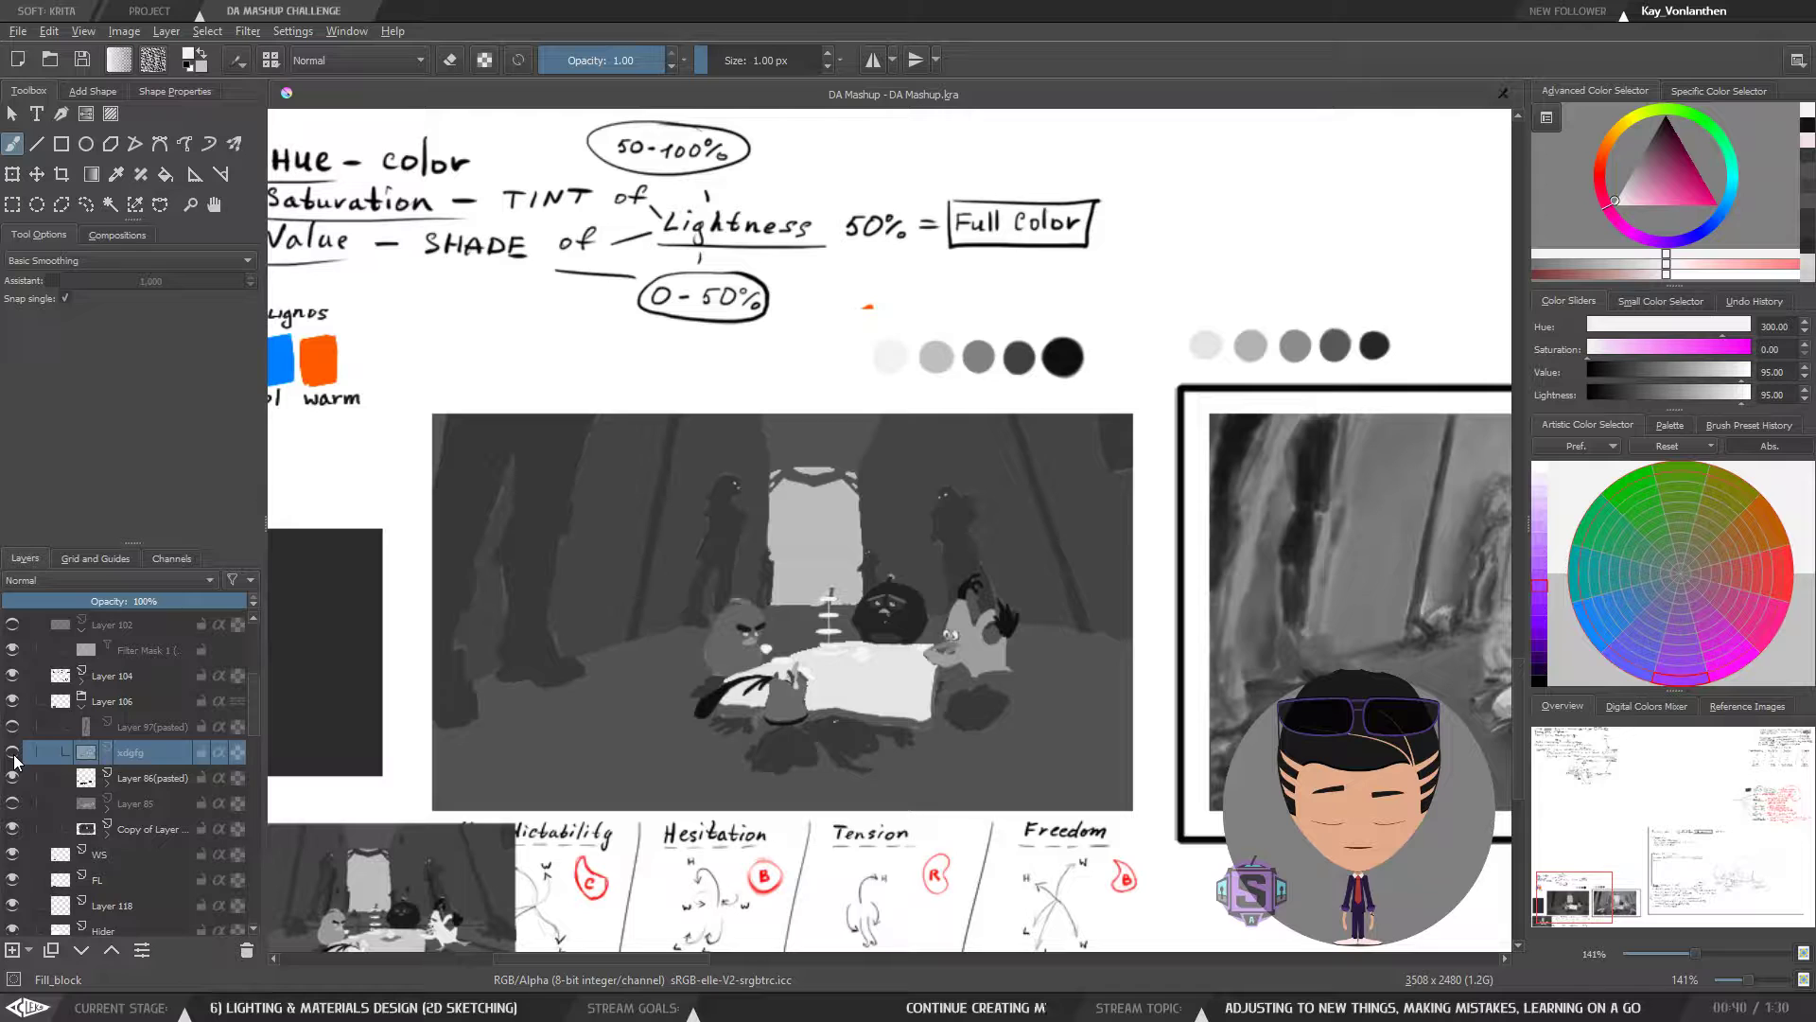
click(14, 759)
click(14, 760)
click(15, 760)
click(14, 759)
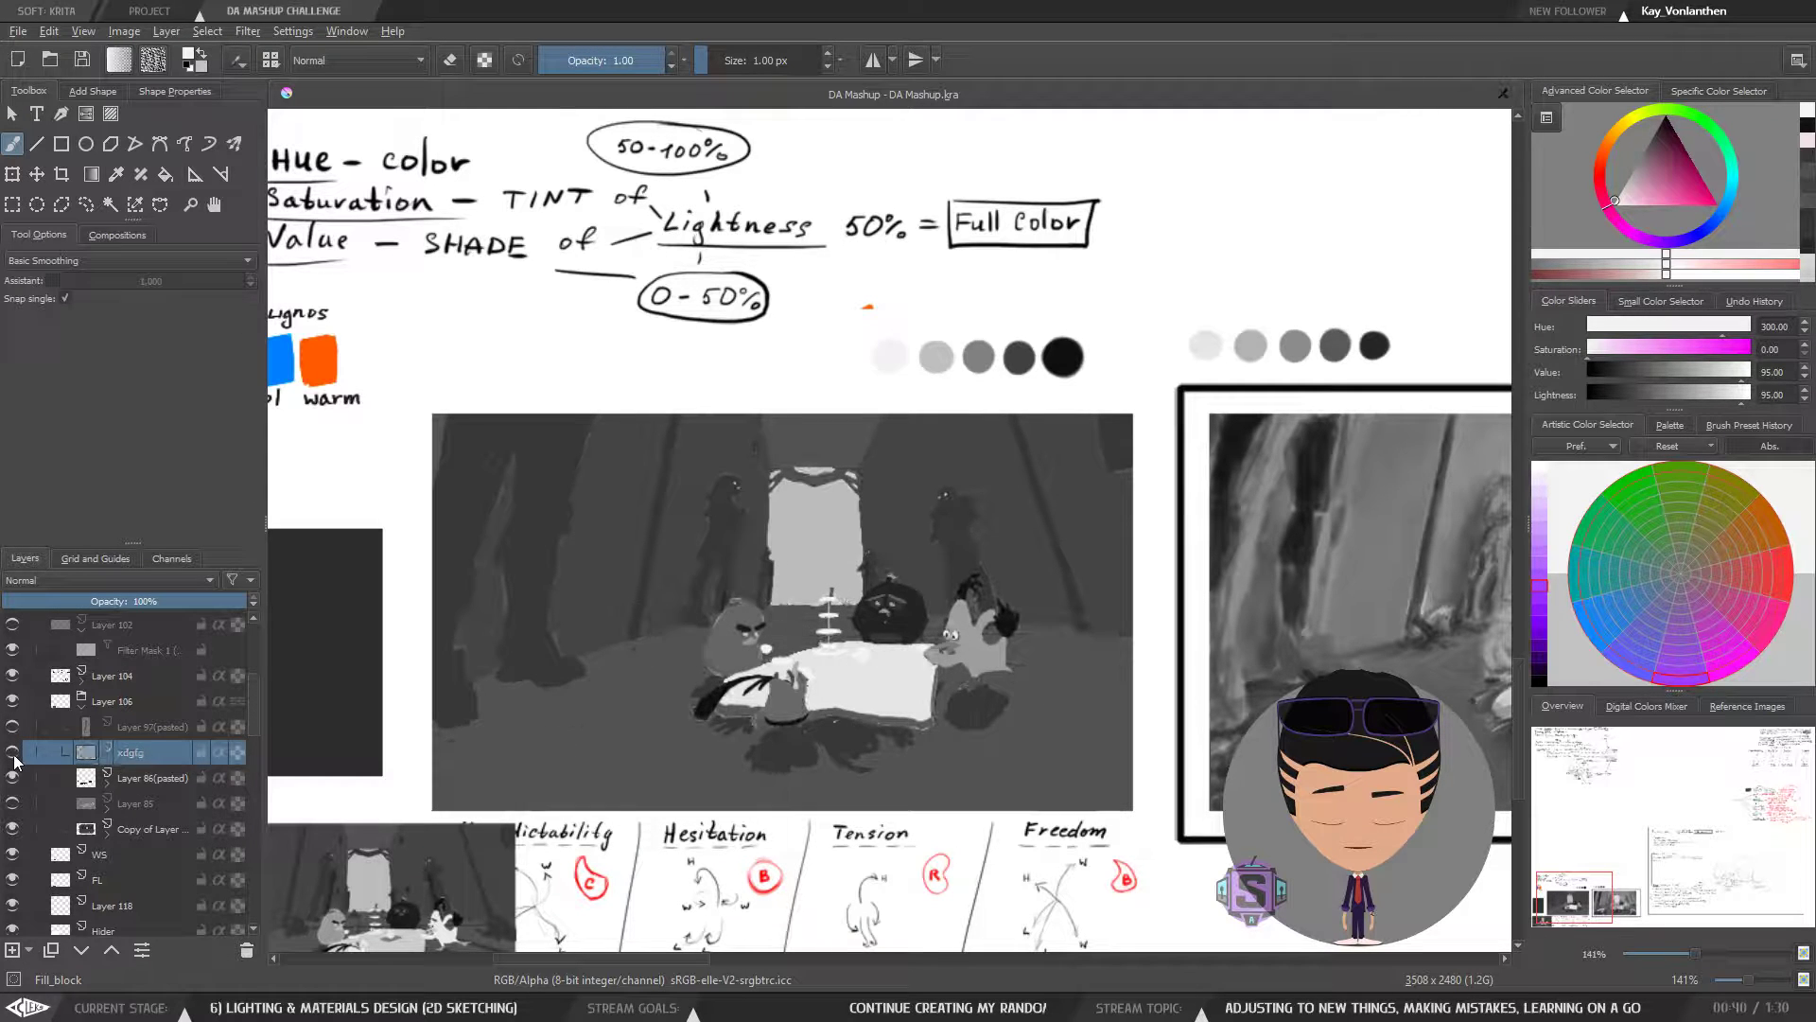
click(14, 759)
click(14, 760)
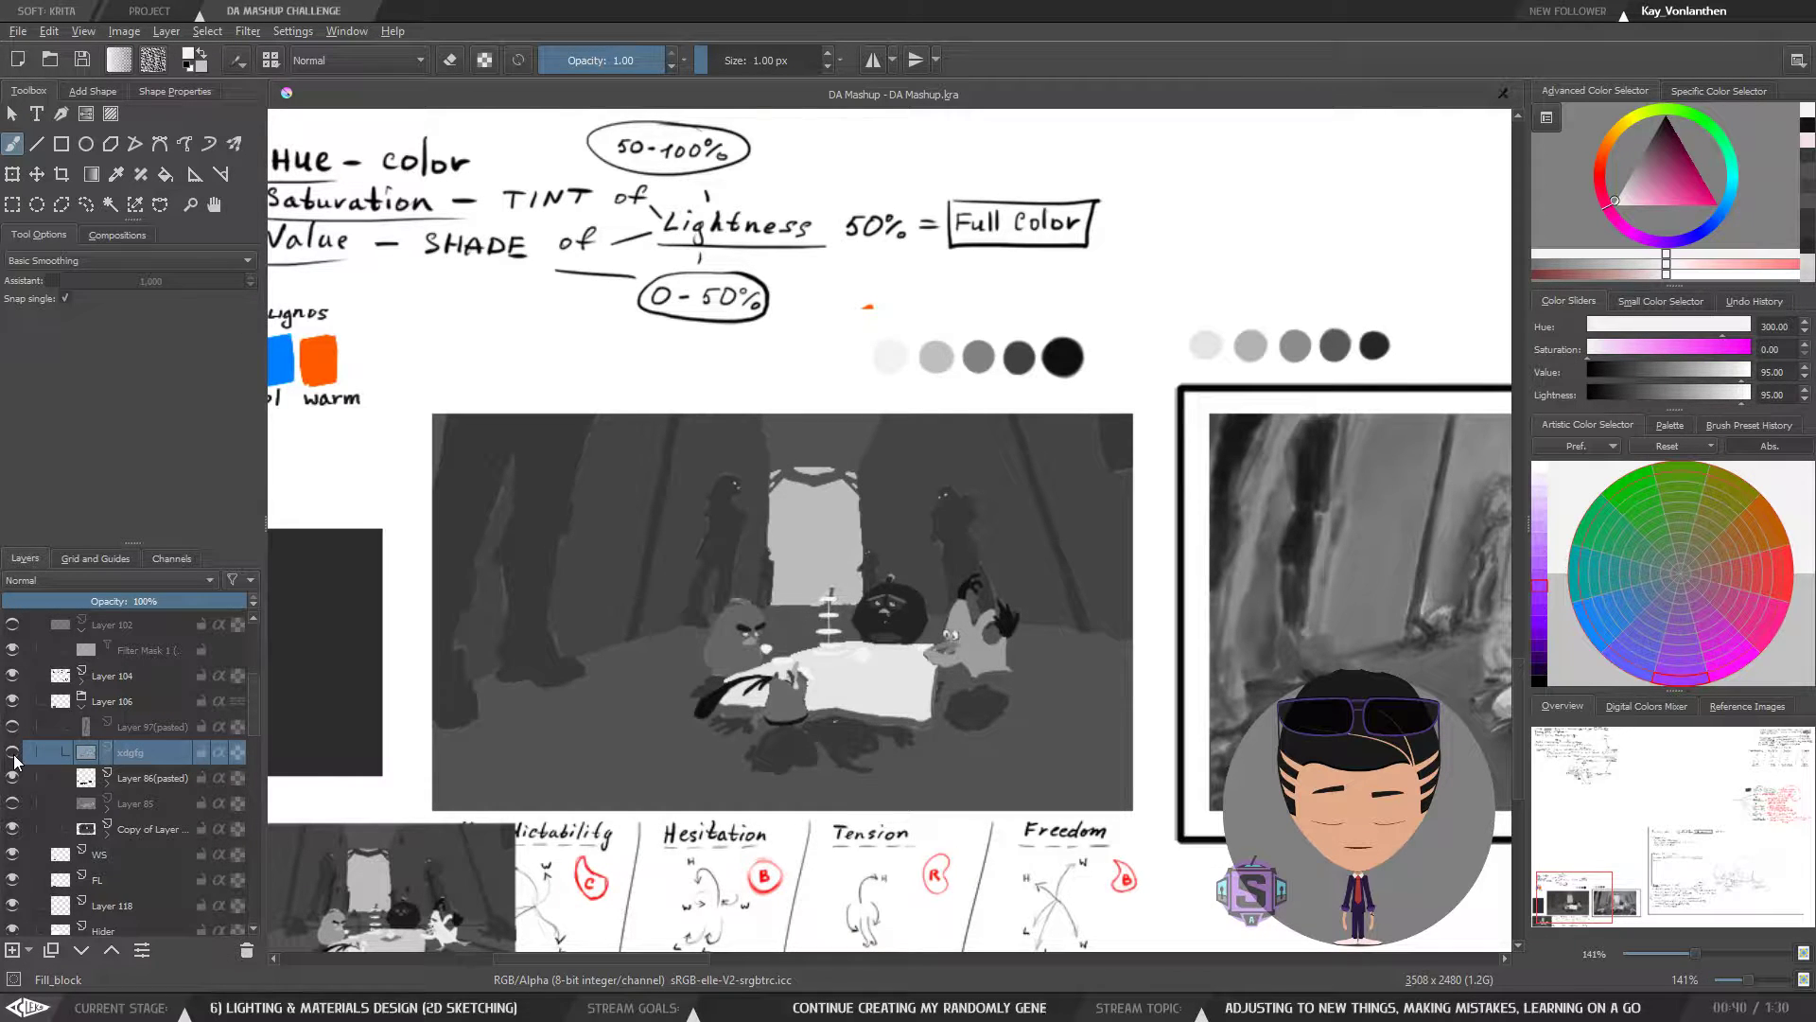
click(15, 760)
click(15, 759)
click(14, 760)
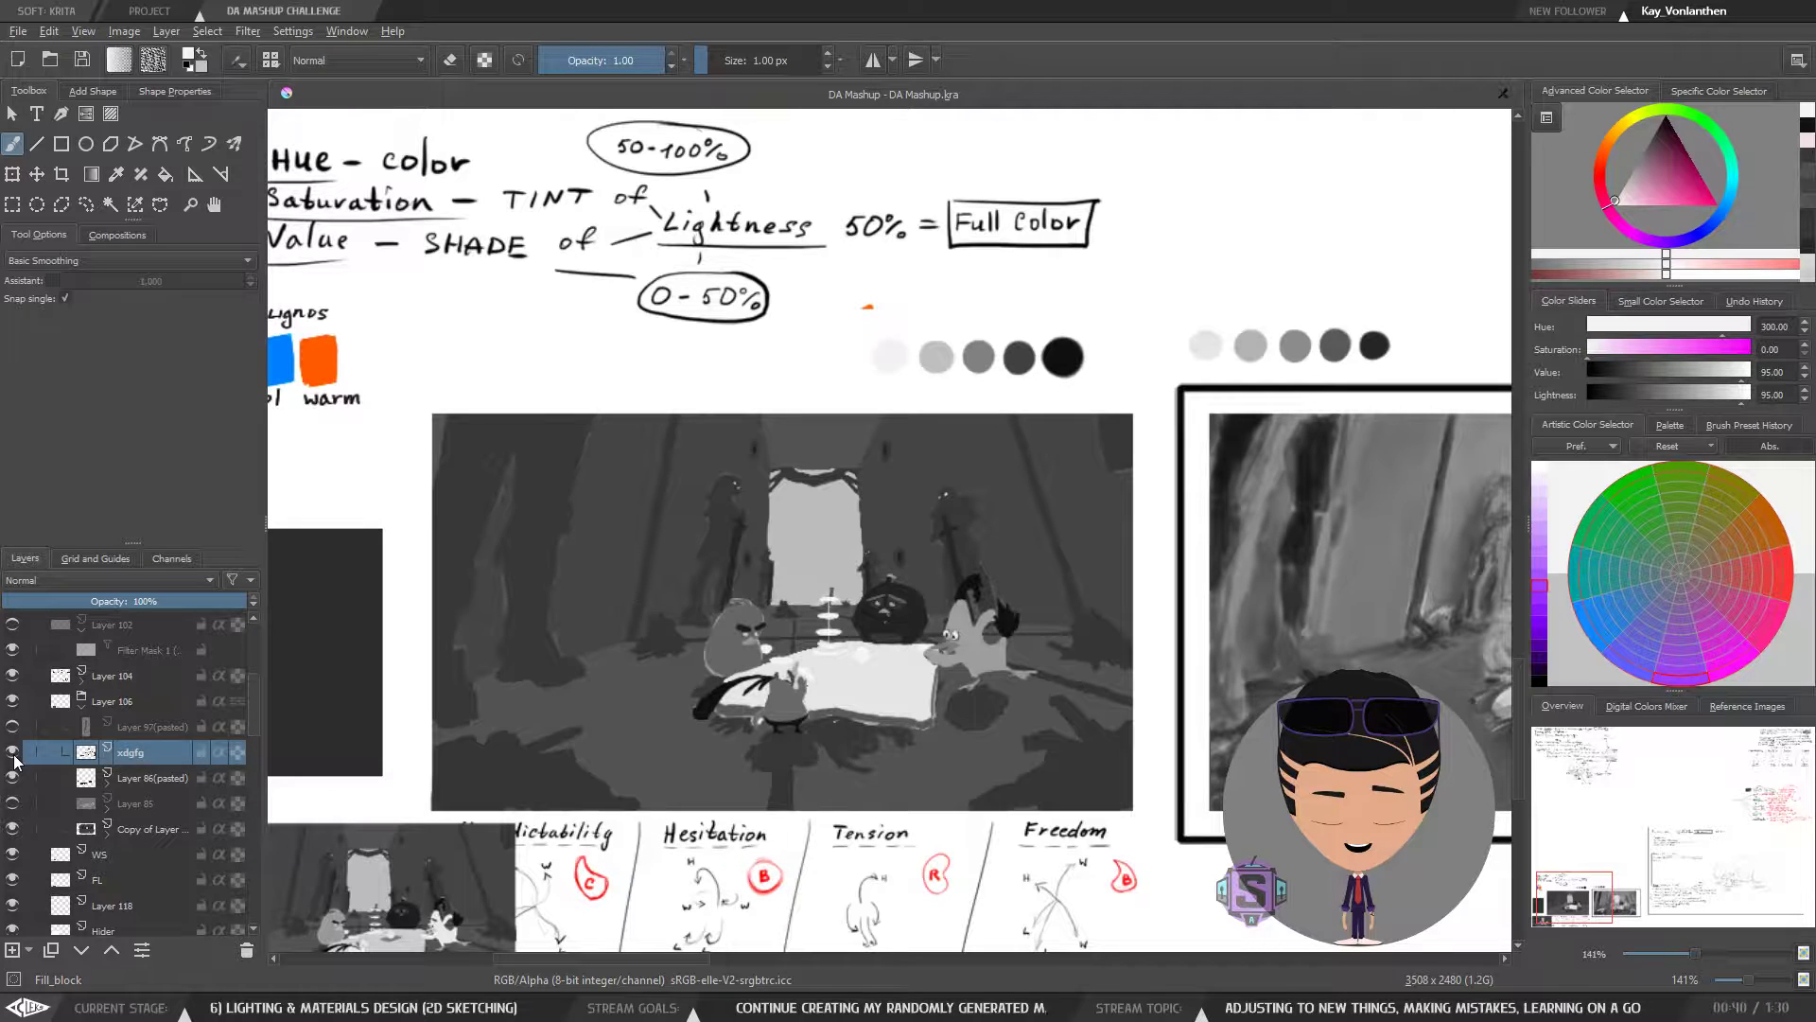
click(14, 759)
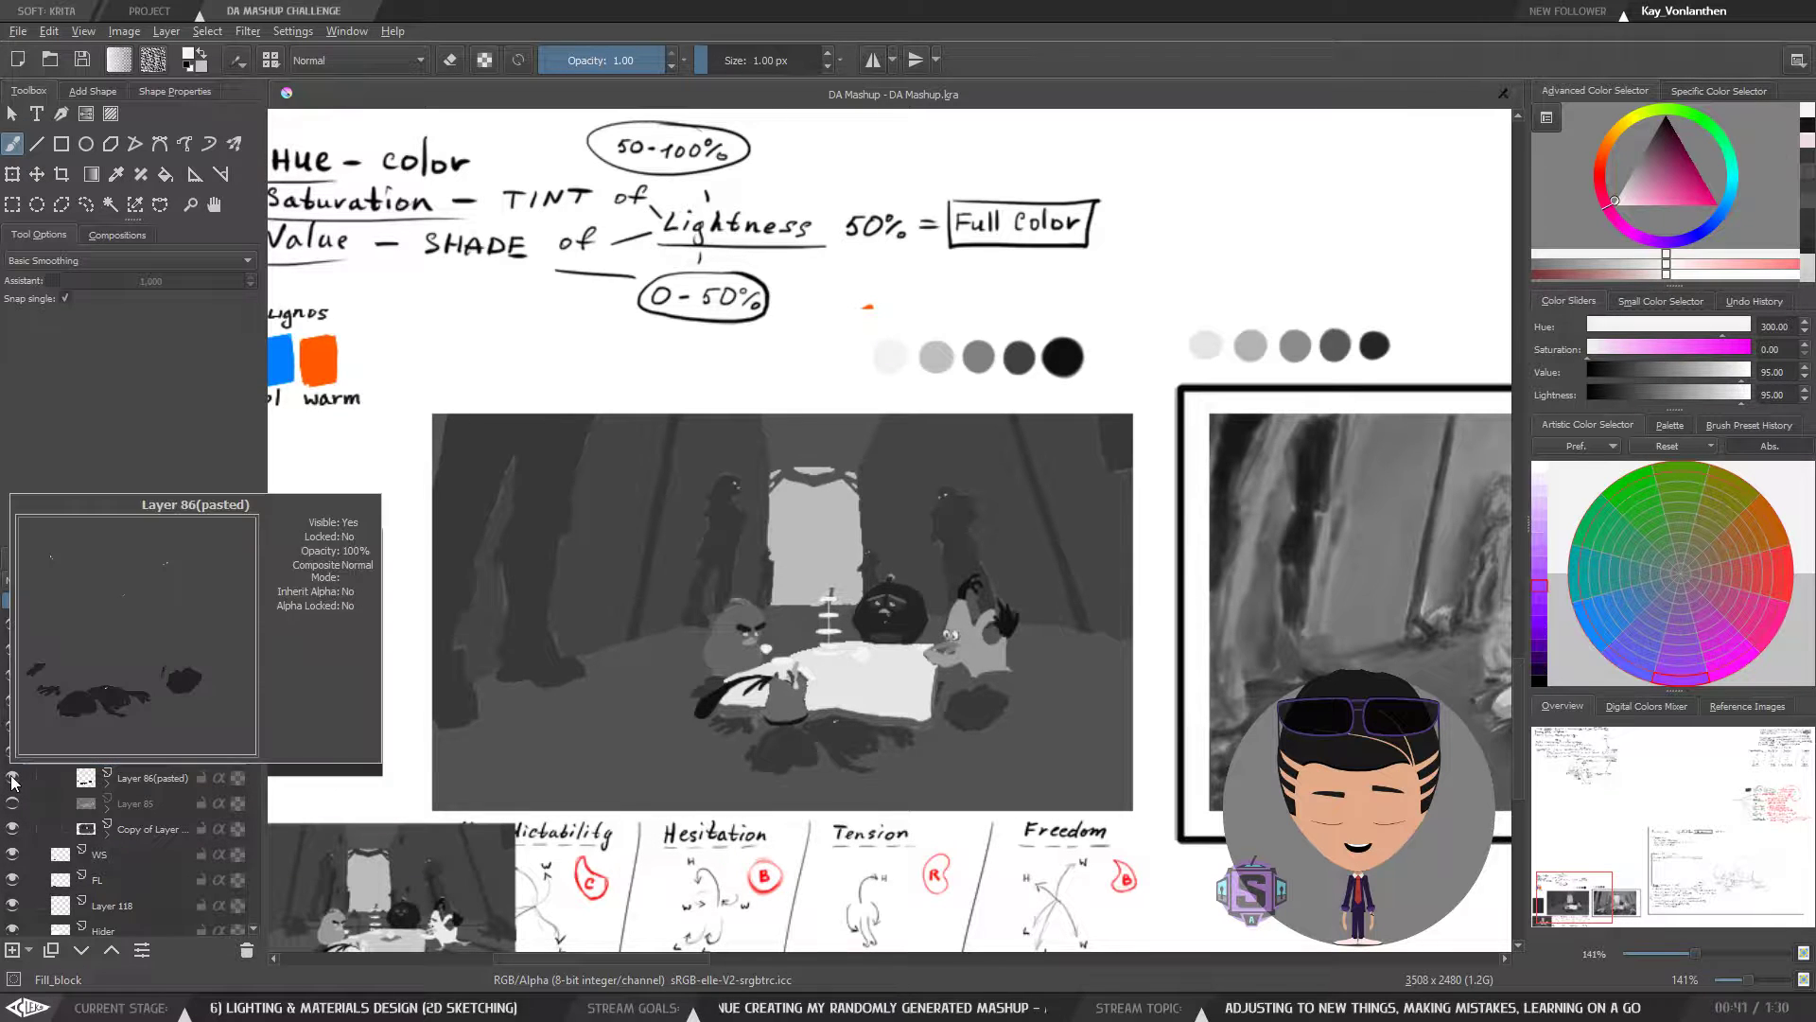
- Compare the scene with and without Layer 86(pasted), and leave that layer hidden
click(14, 778)
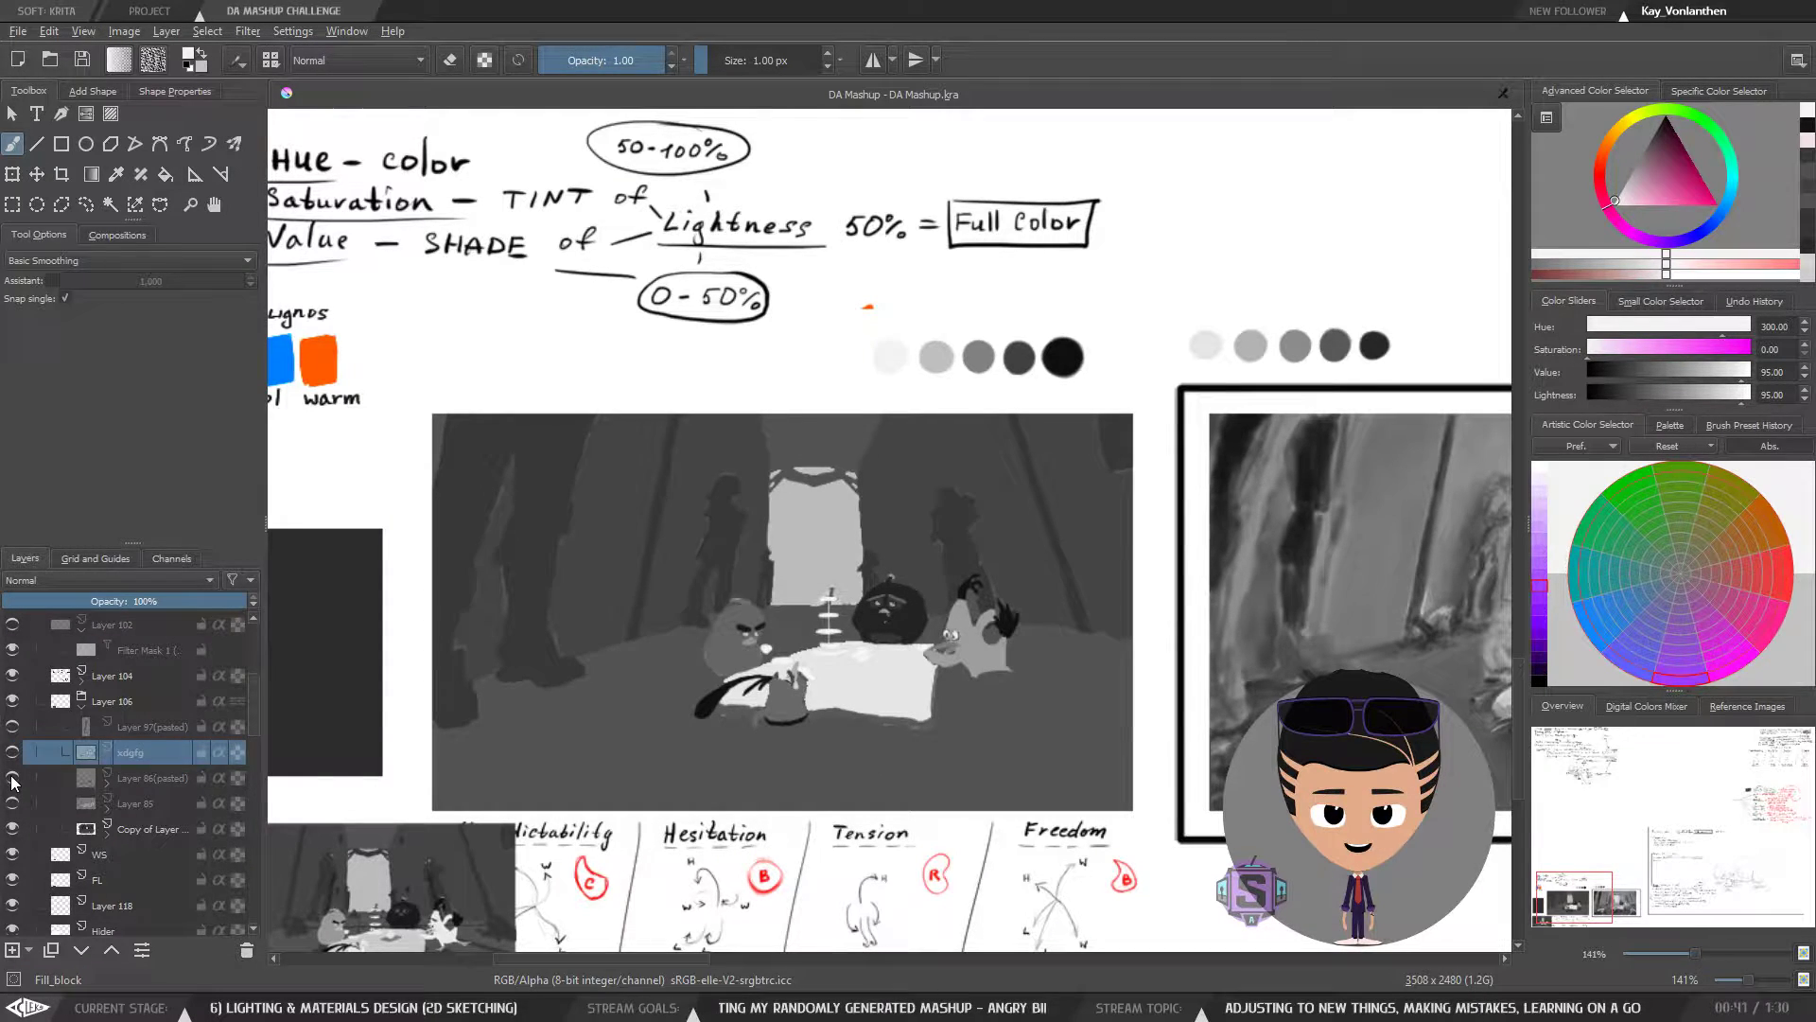
click(13, 779)
click(13, 779)
click(13, 779)
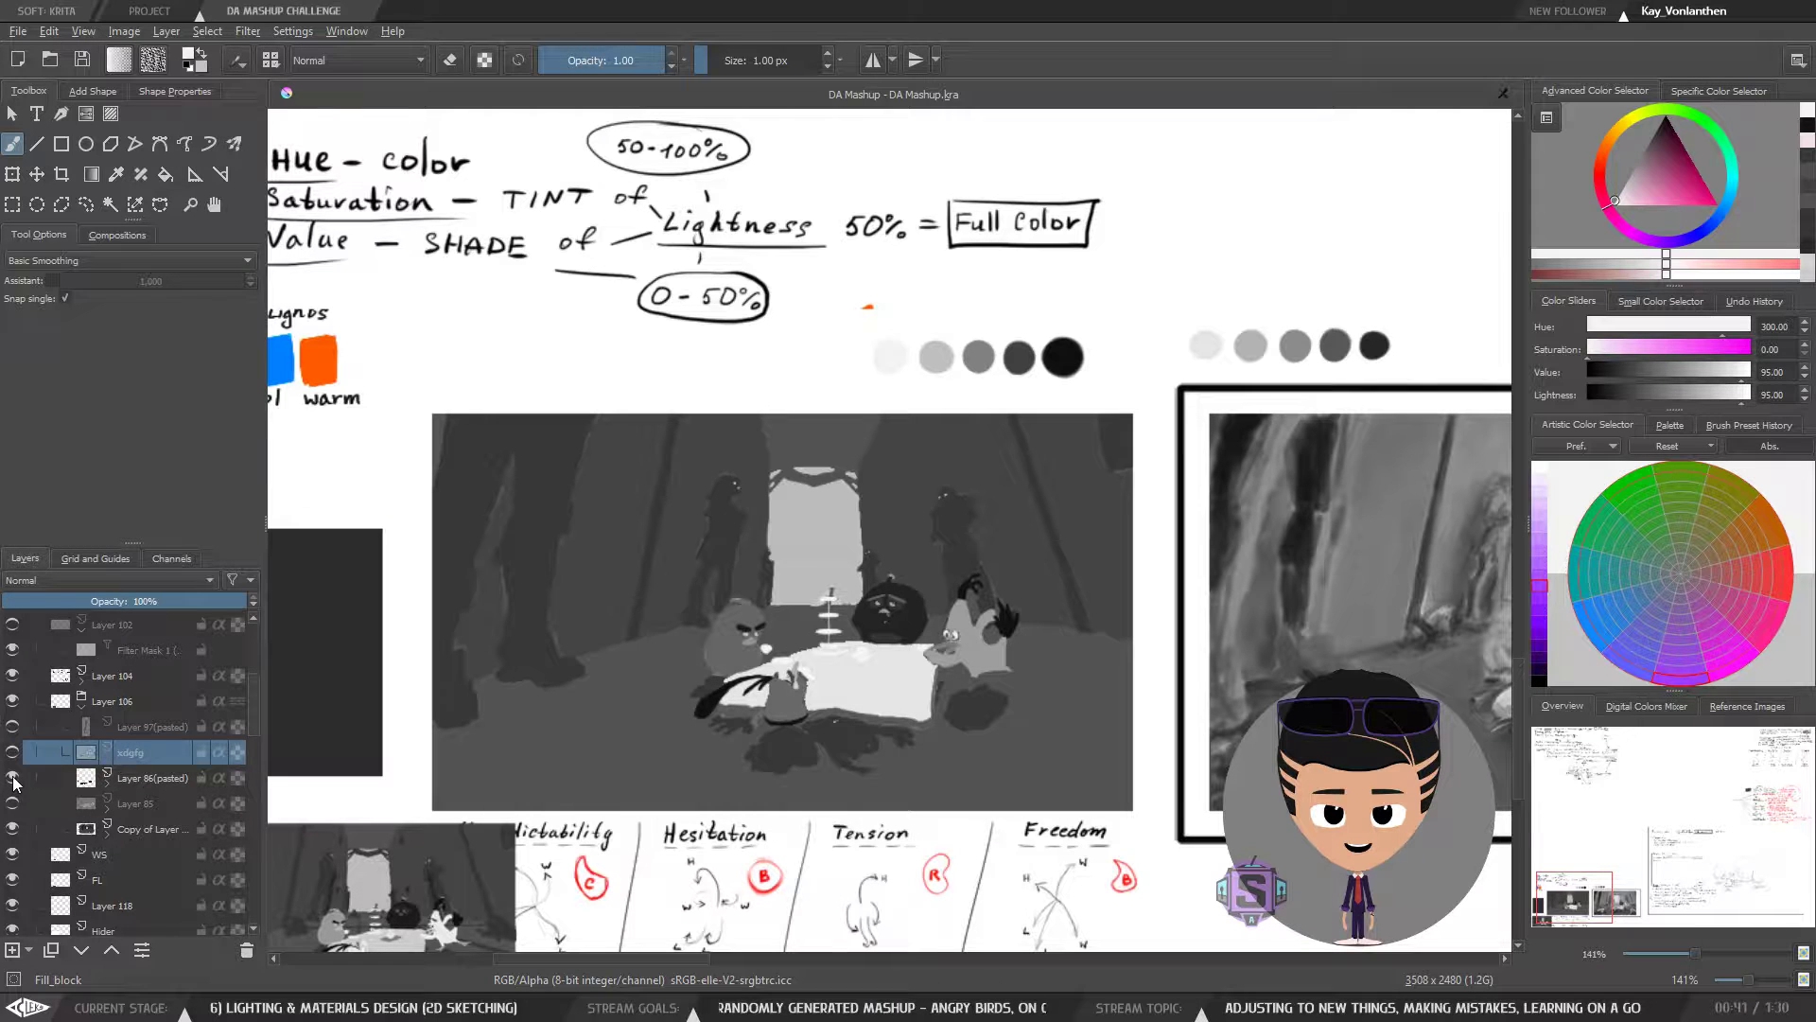
click(13, 779)
click(14, 779)
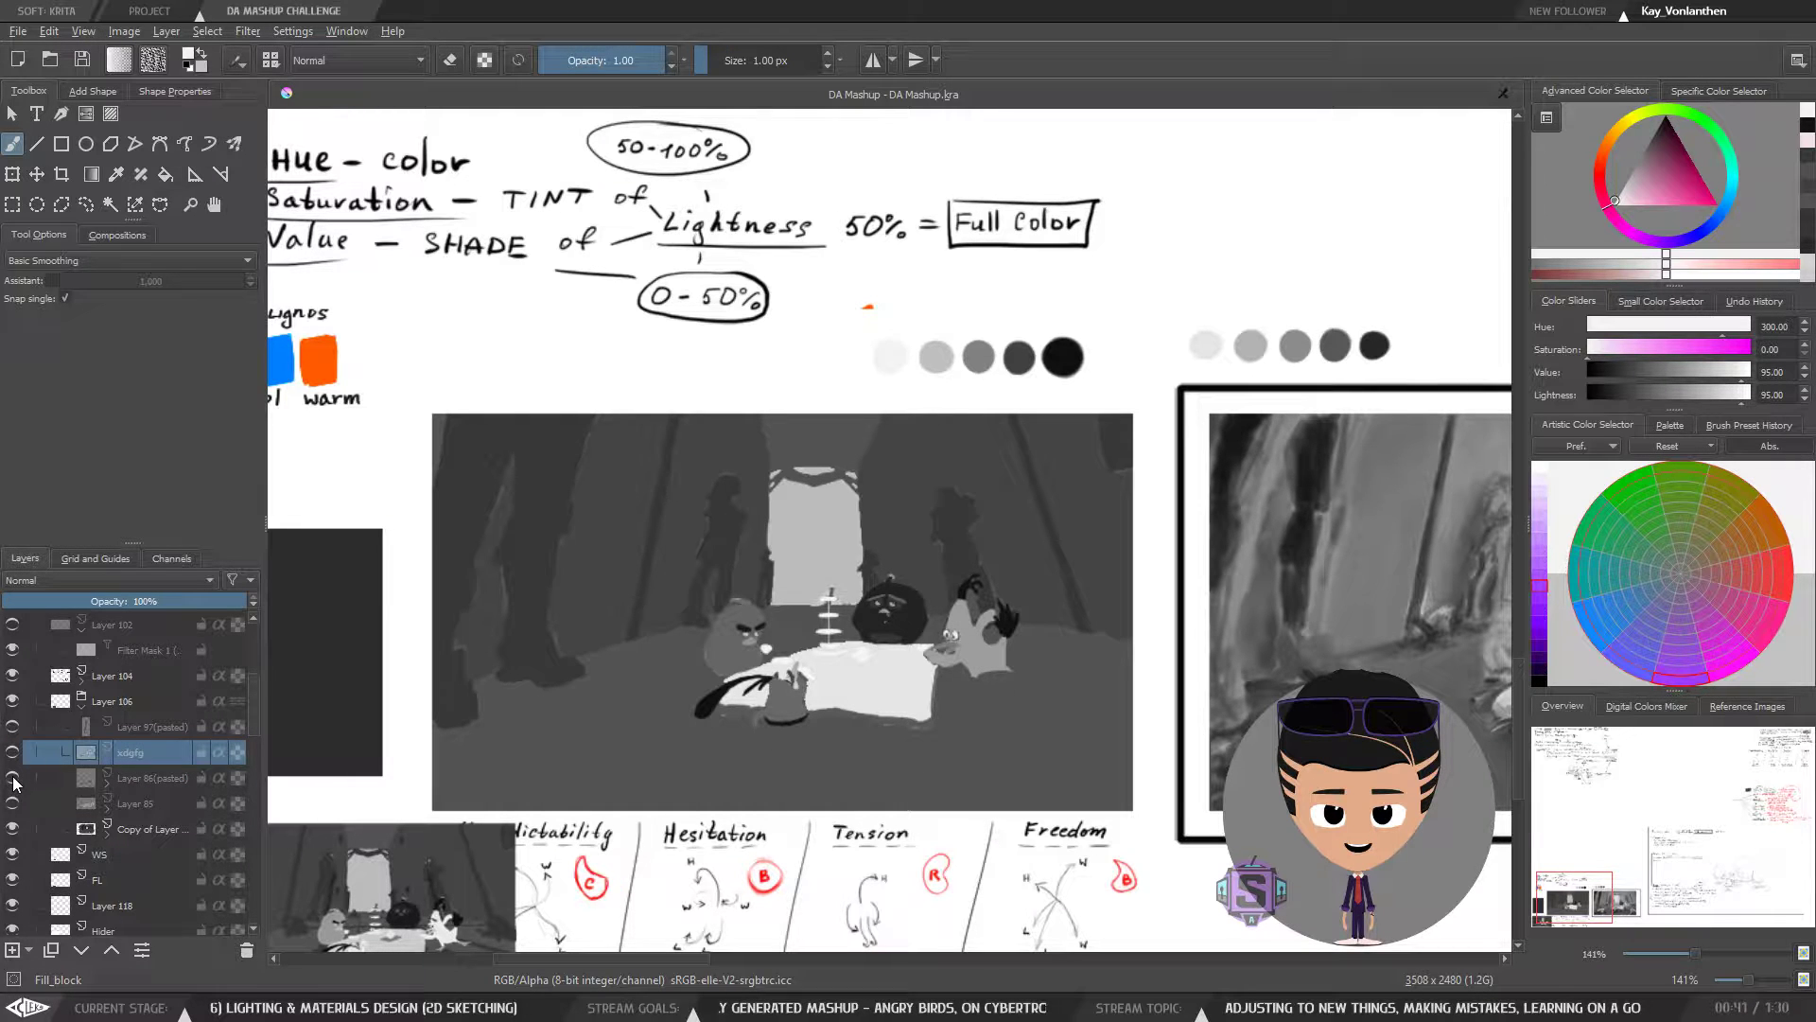
- Expand the copied layer at the base of the Layer 106 group and toggle its filter mask to check the effect
click(124, 831)
click(107, 835)
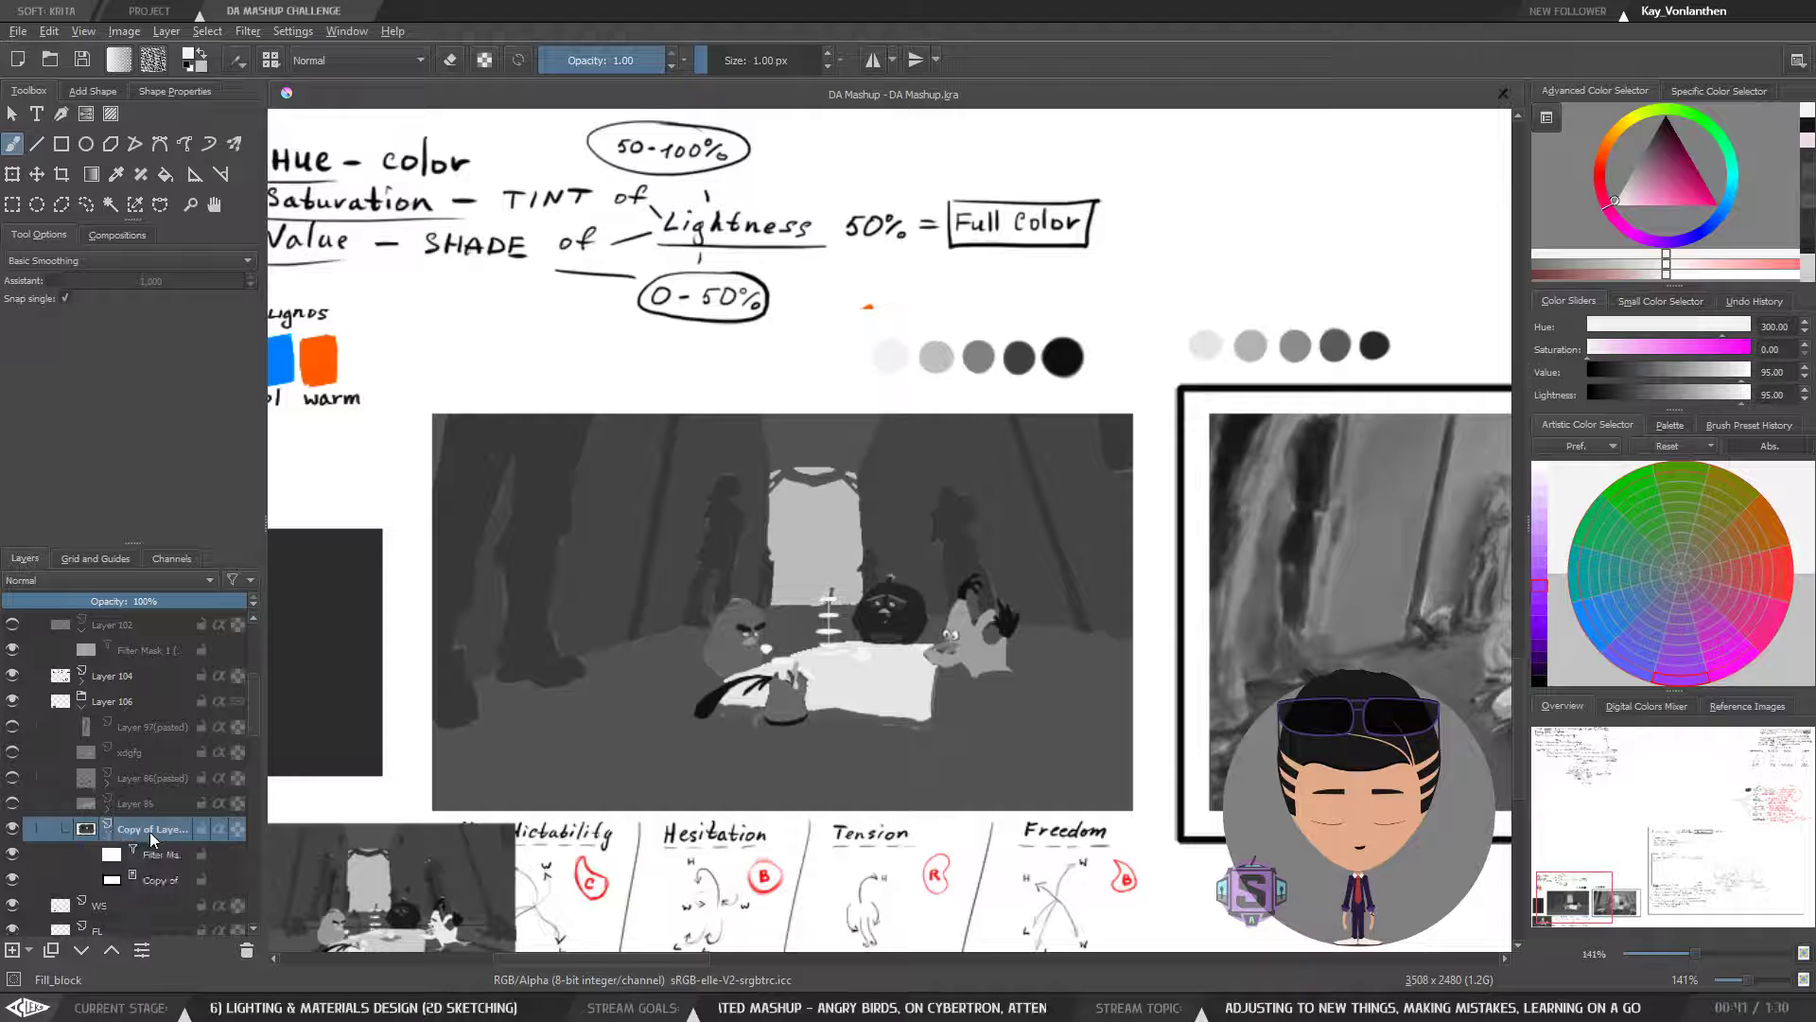
scroll(152, 838, down, 1)
click(154, 781)
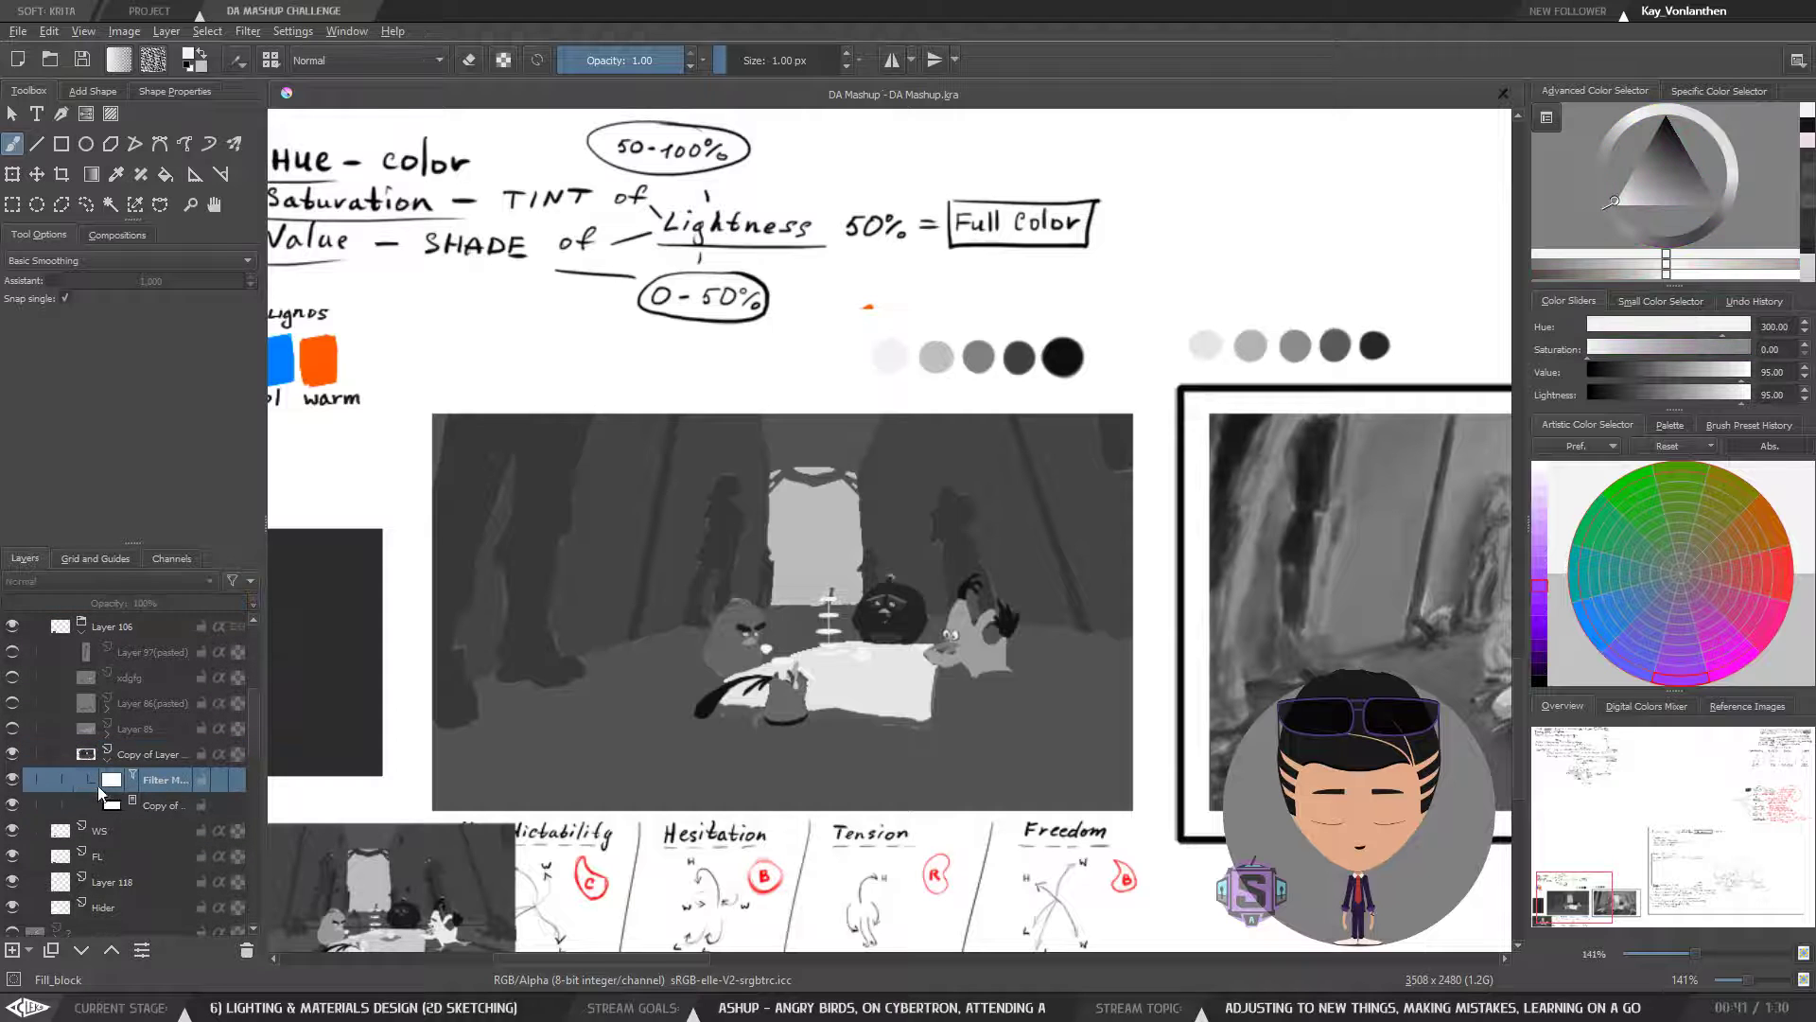
click(13, 779)
click(14, 780)
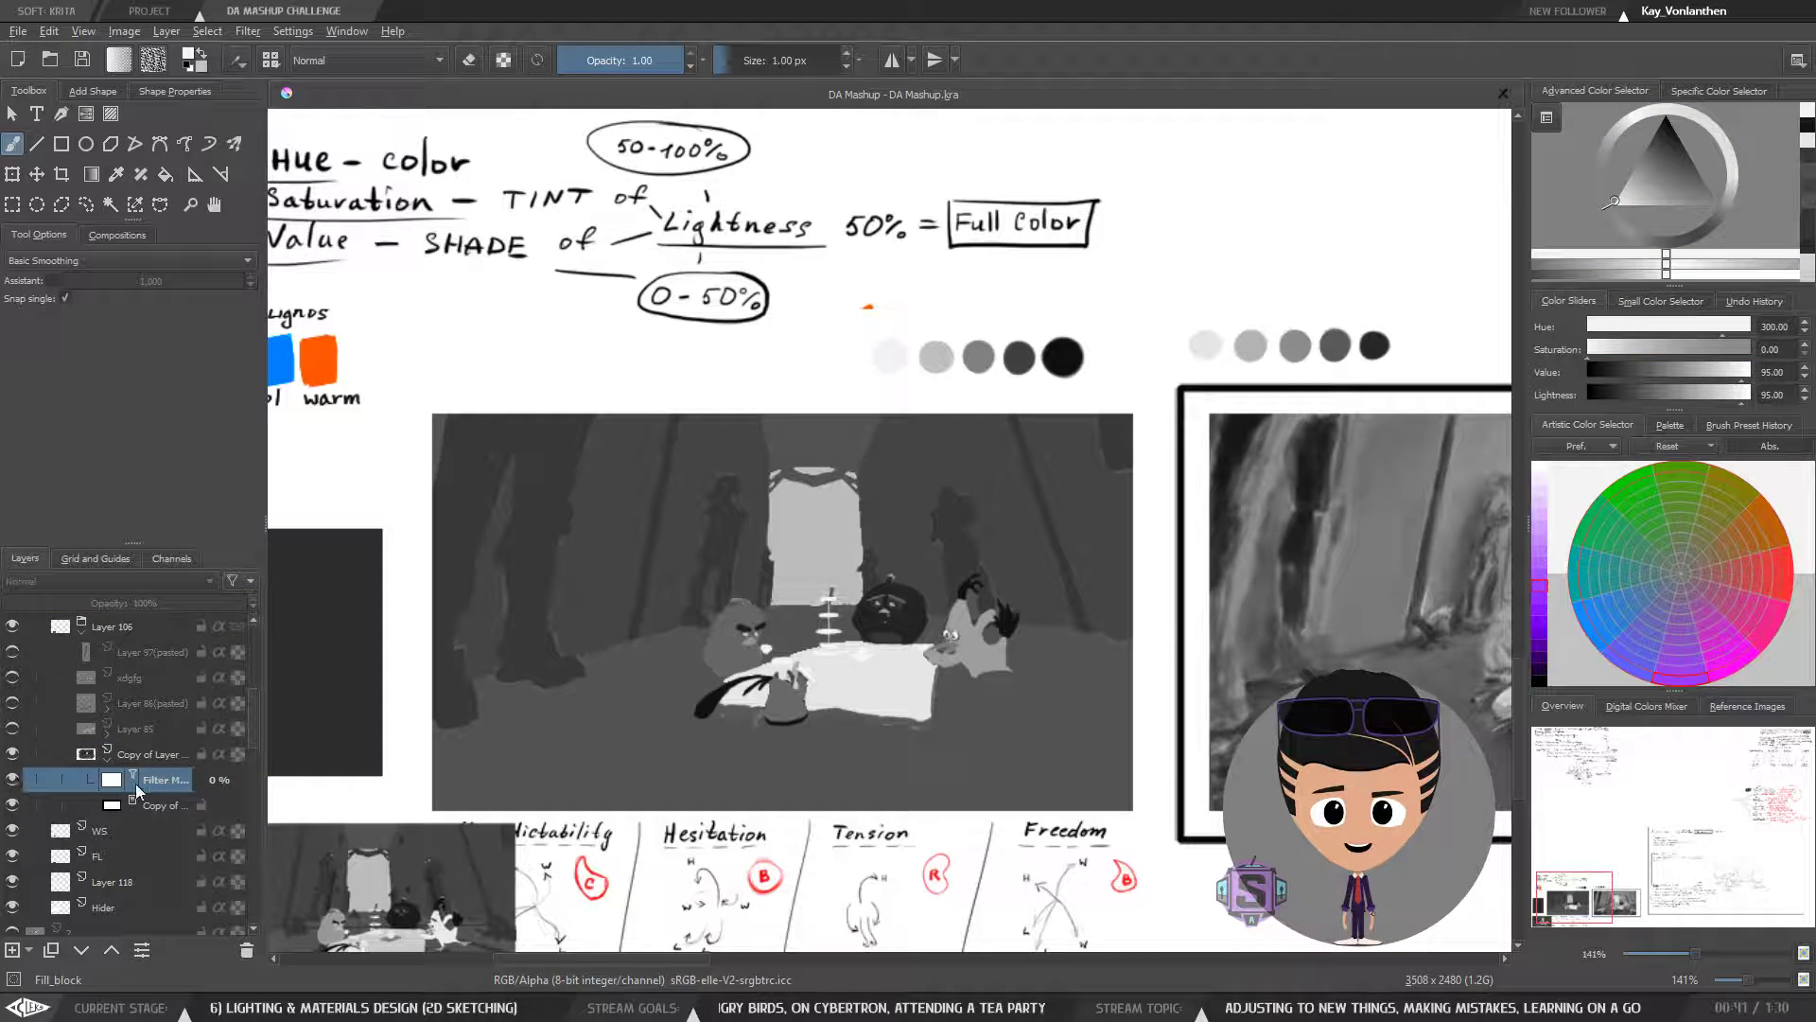
- Review the two masks of the copied layer, and hide and show the whole layer to see what it covers
click(80, 761)
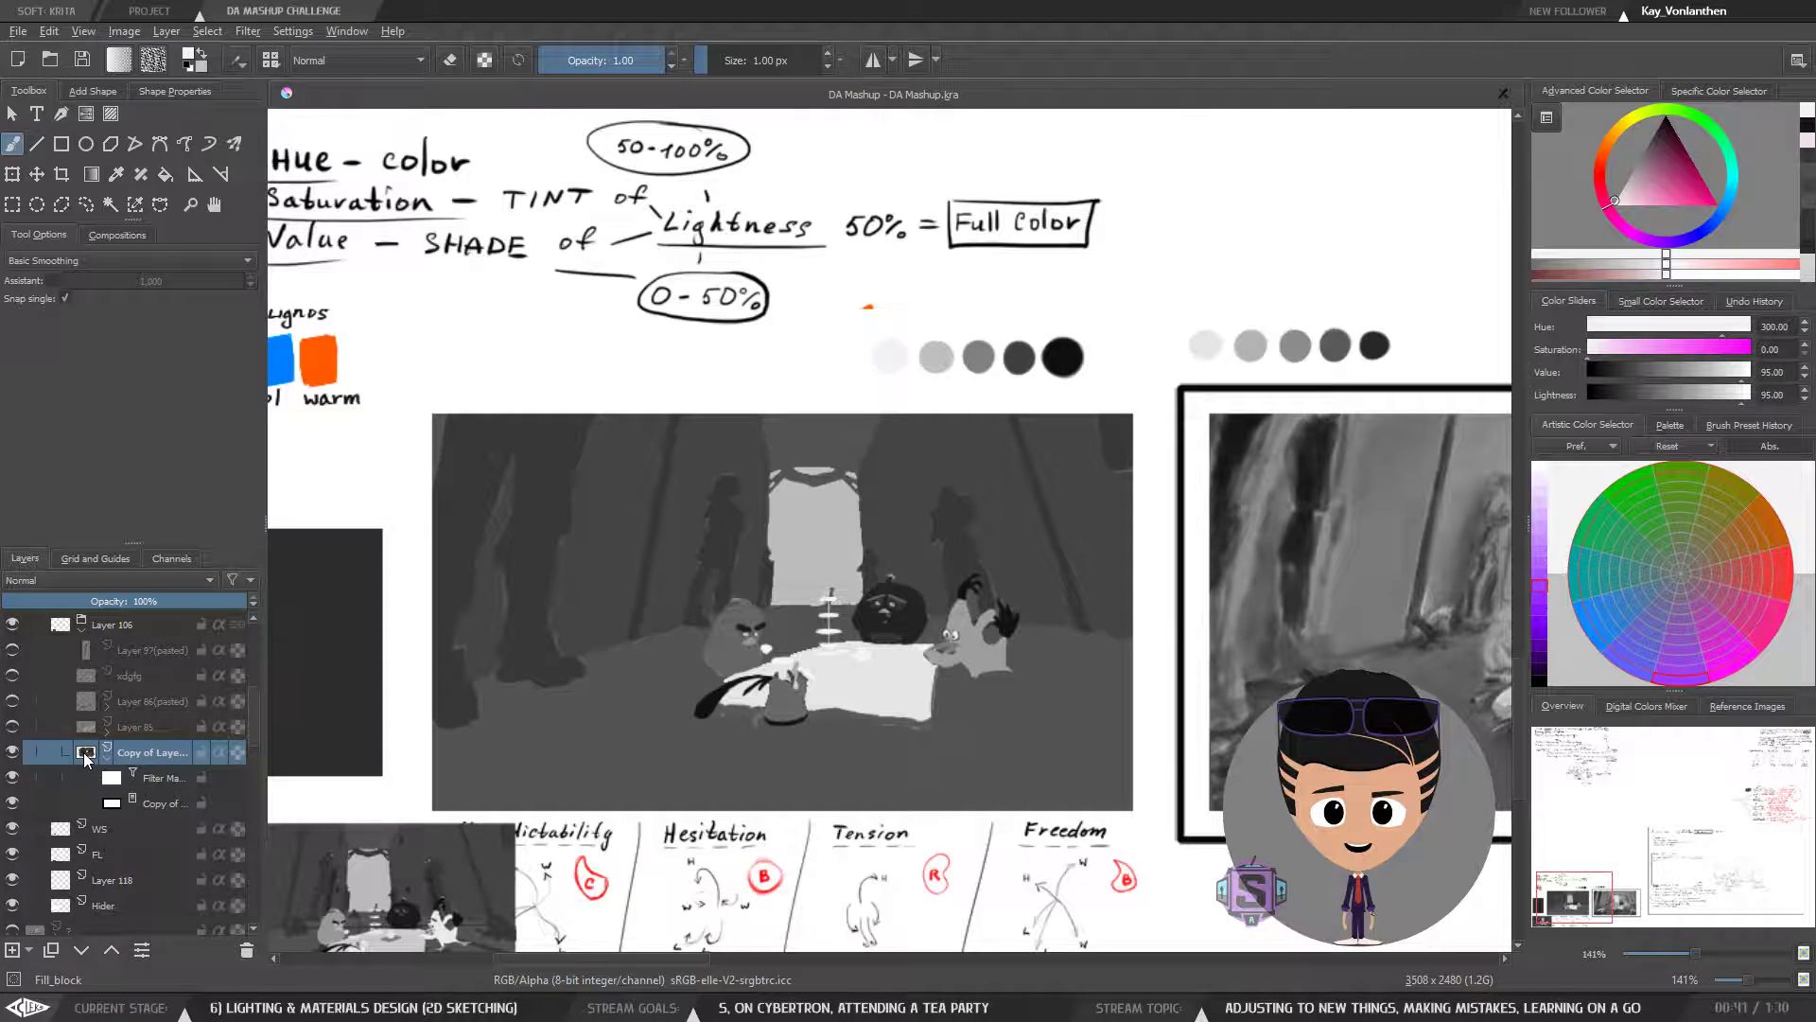
click(163, 782)
shift+click(160, 805)
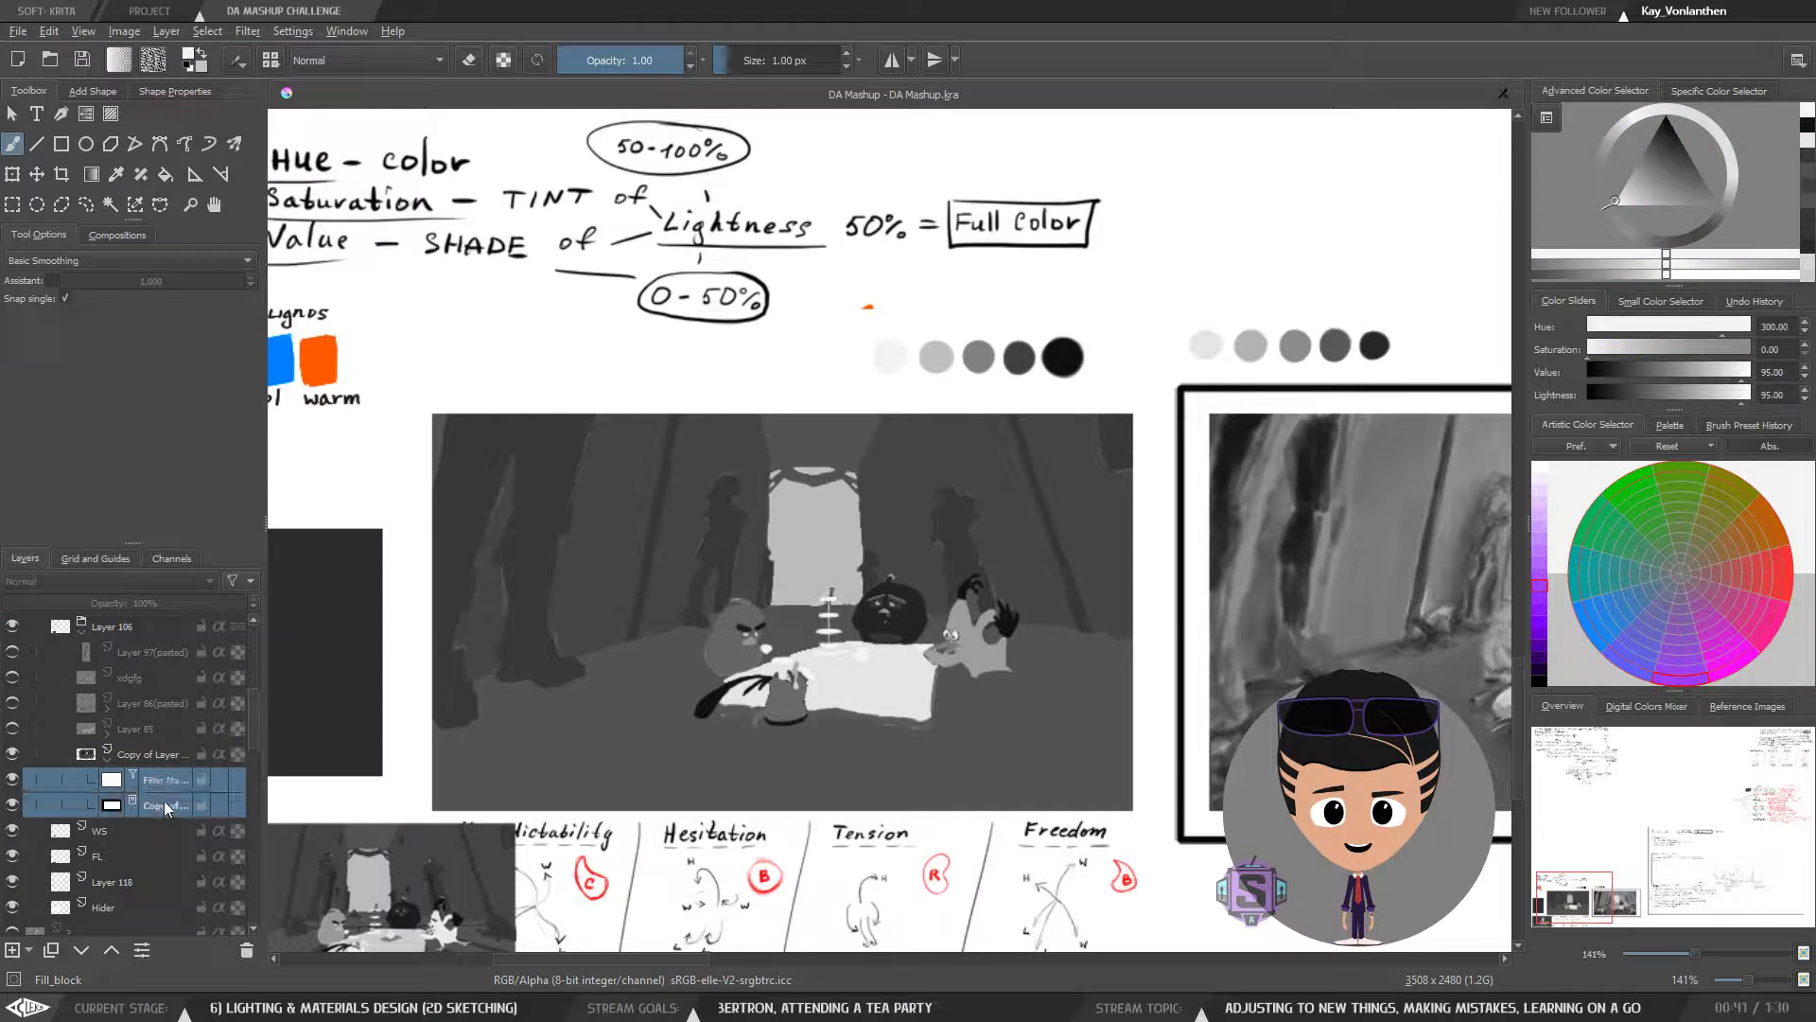
click(147, 754)
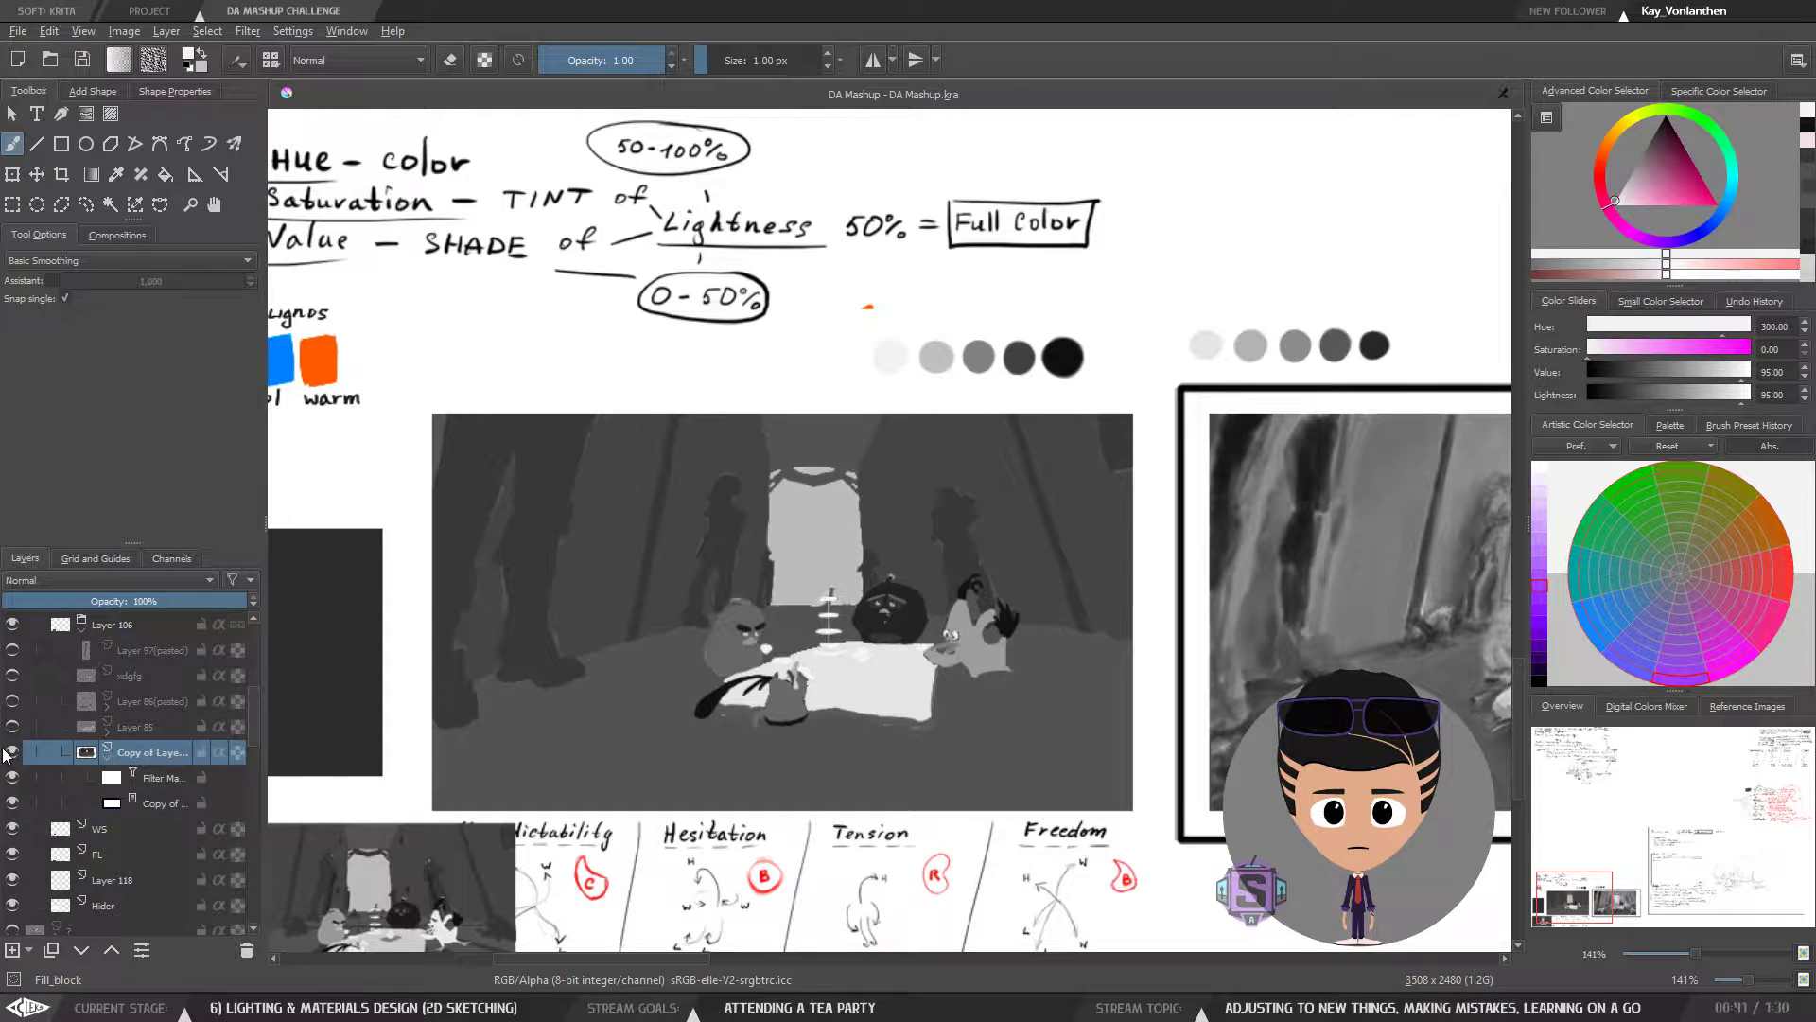
click(13, 752)
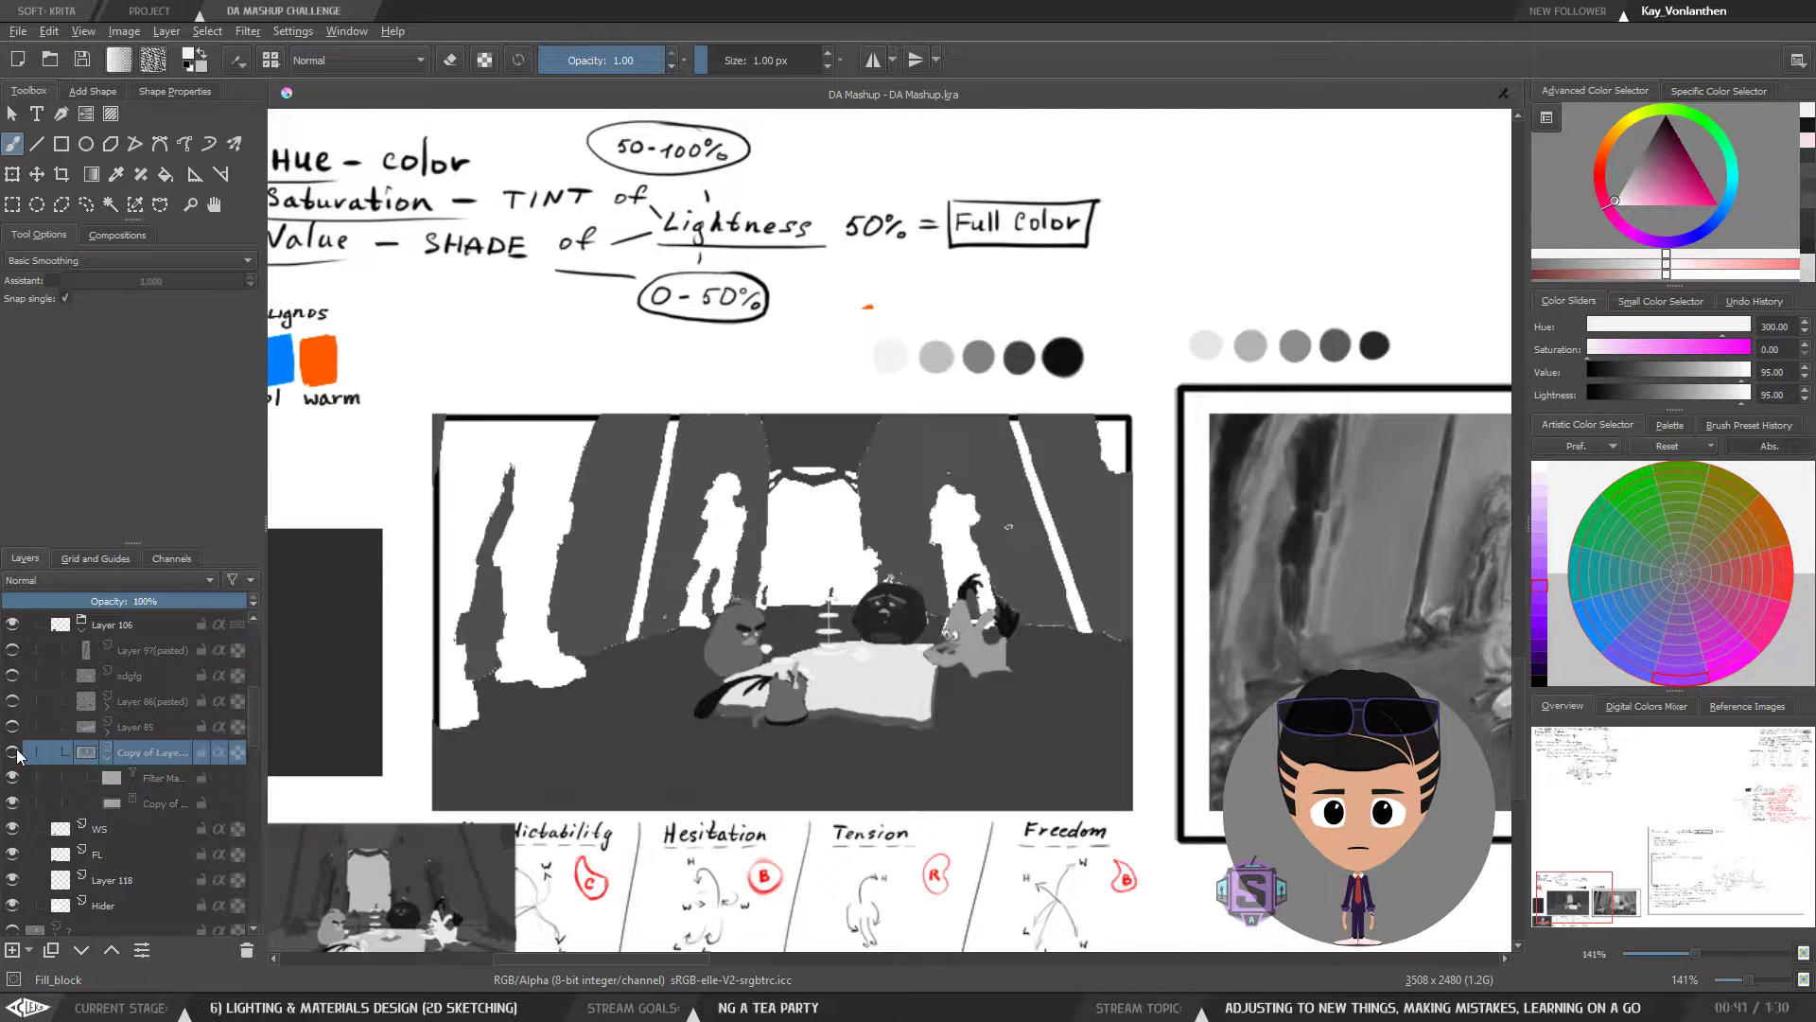
click(13, 752)
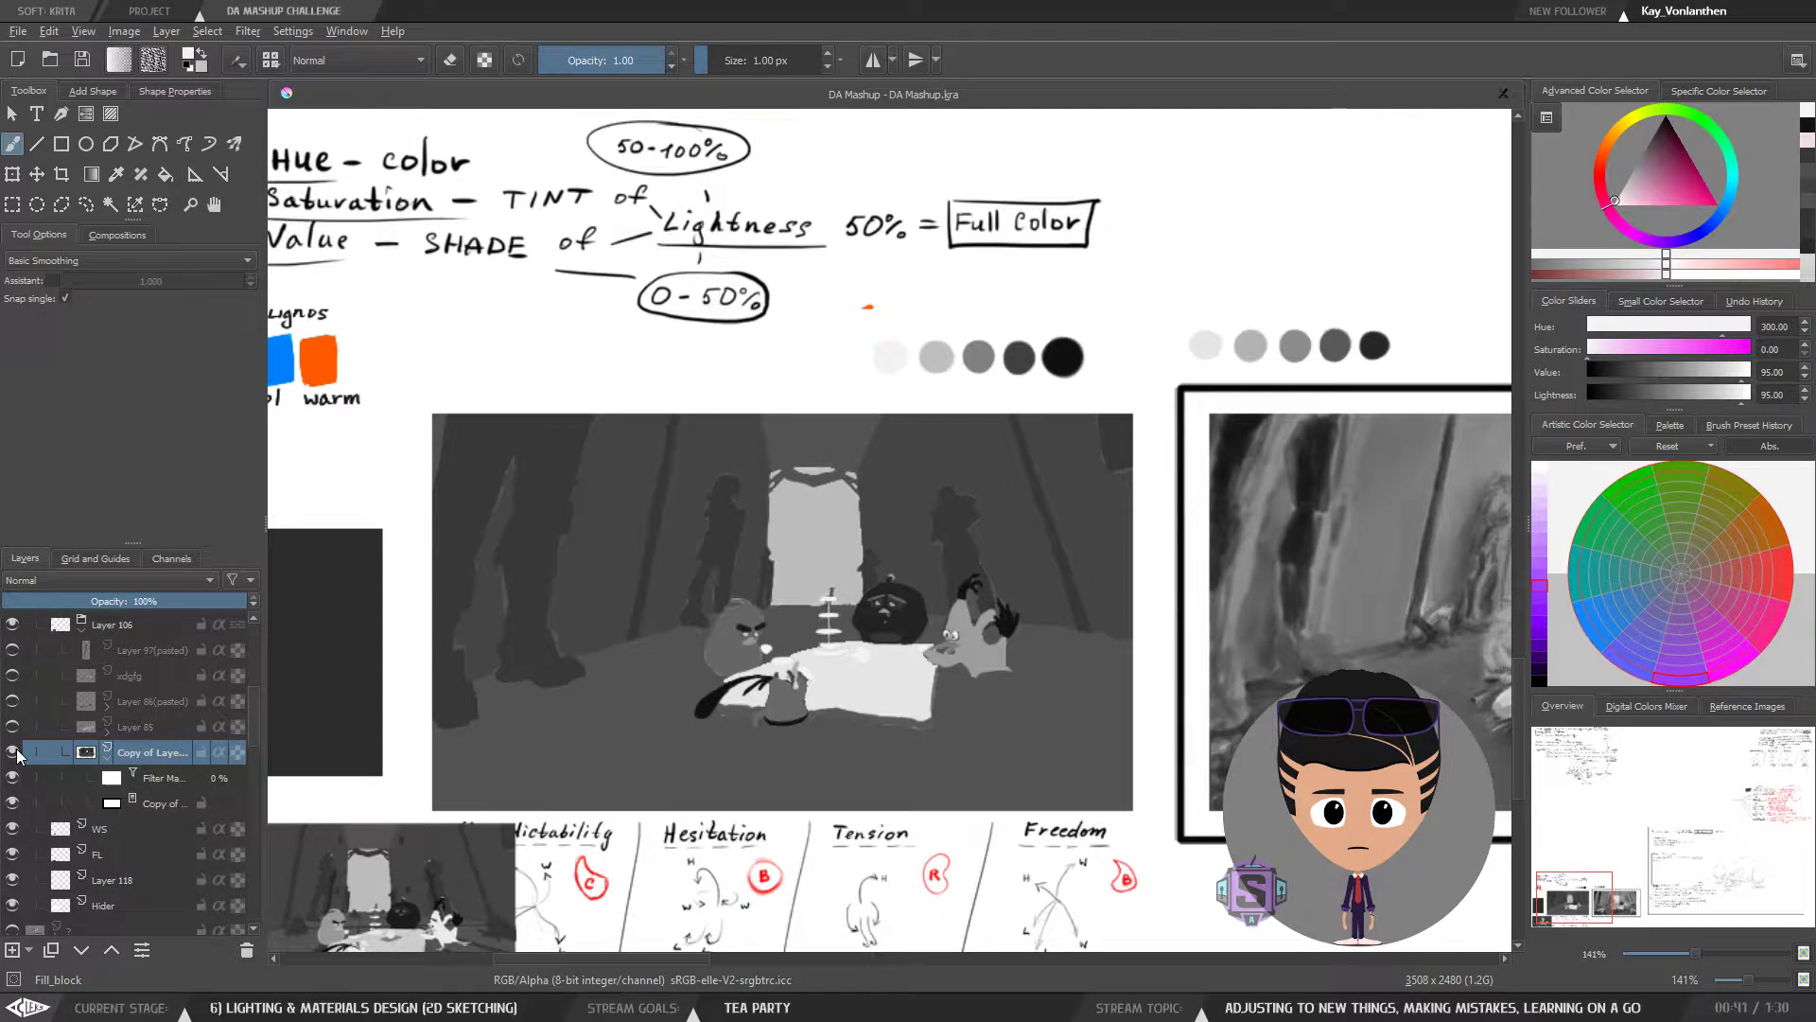
- Sample the dark grey of a background figure in the scene and enlarge the brush to 16 px, undoing the test stroke
click(164, 790)
shift+click(161, 807)
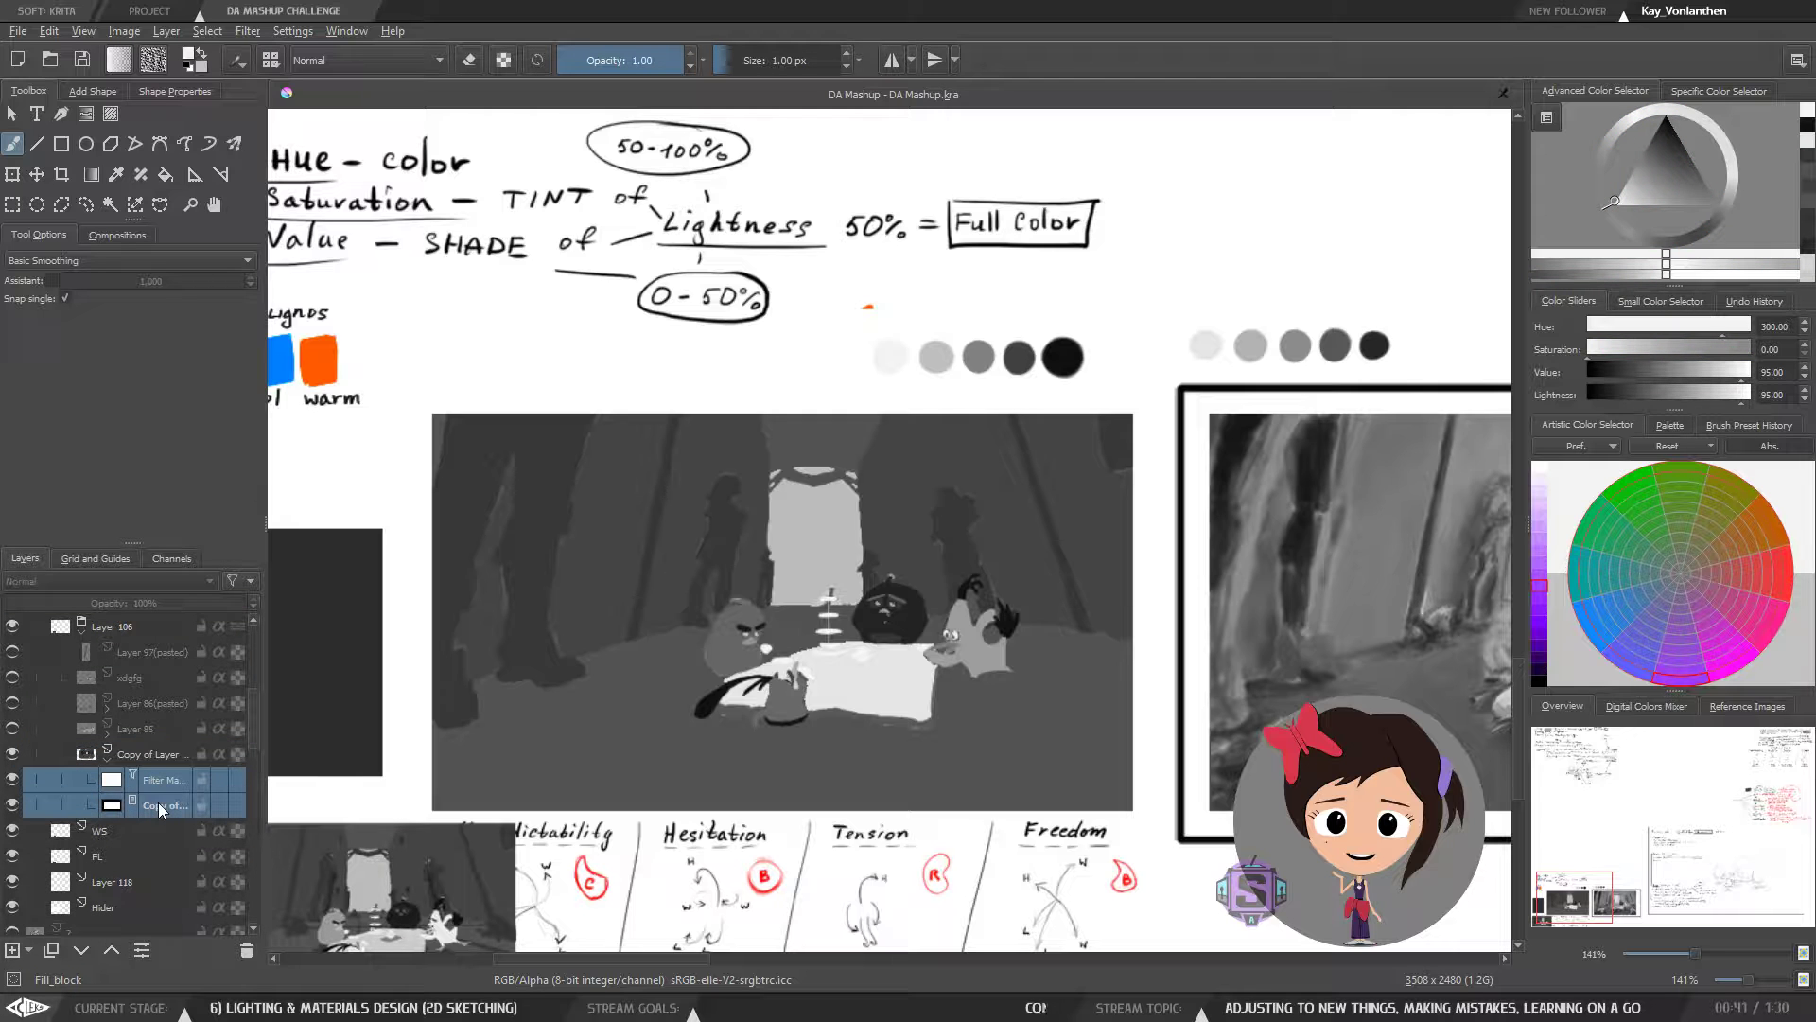
ctrl+click(726, 522)
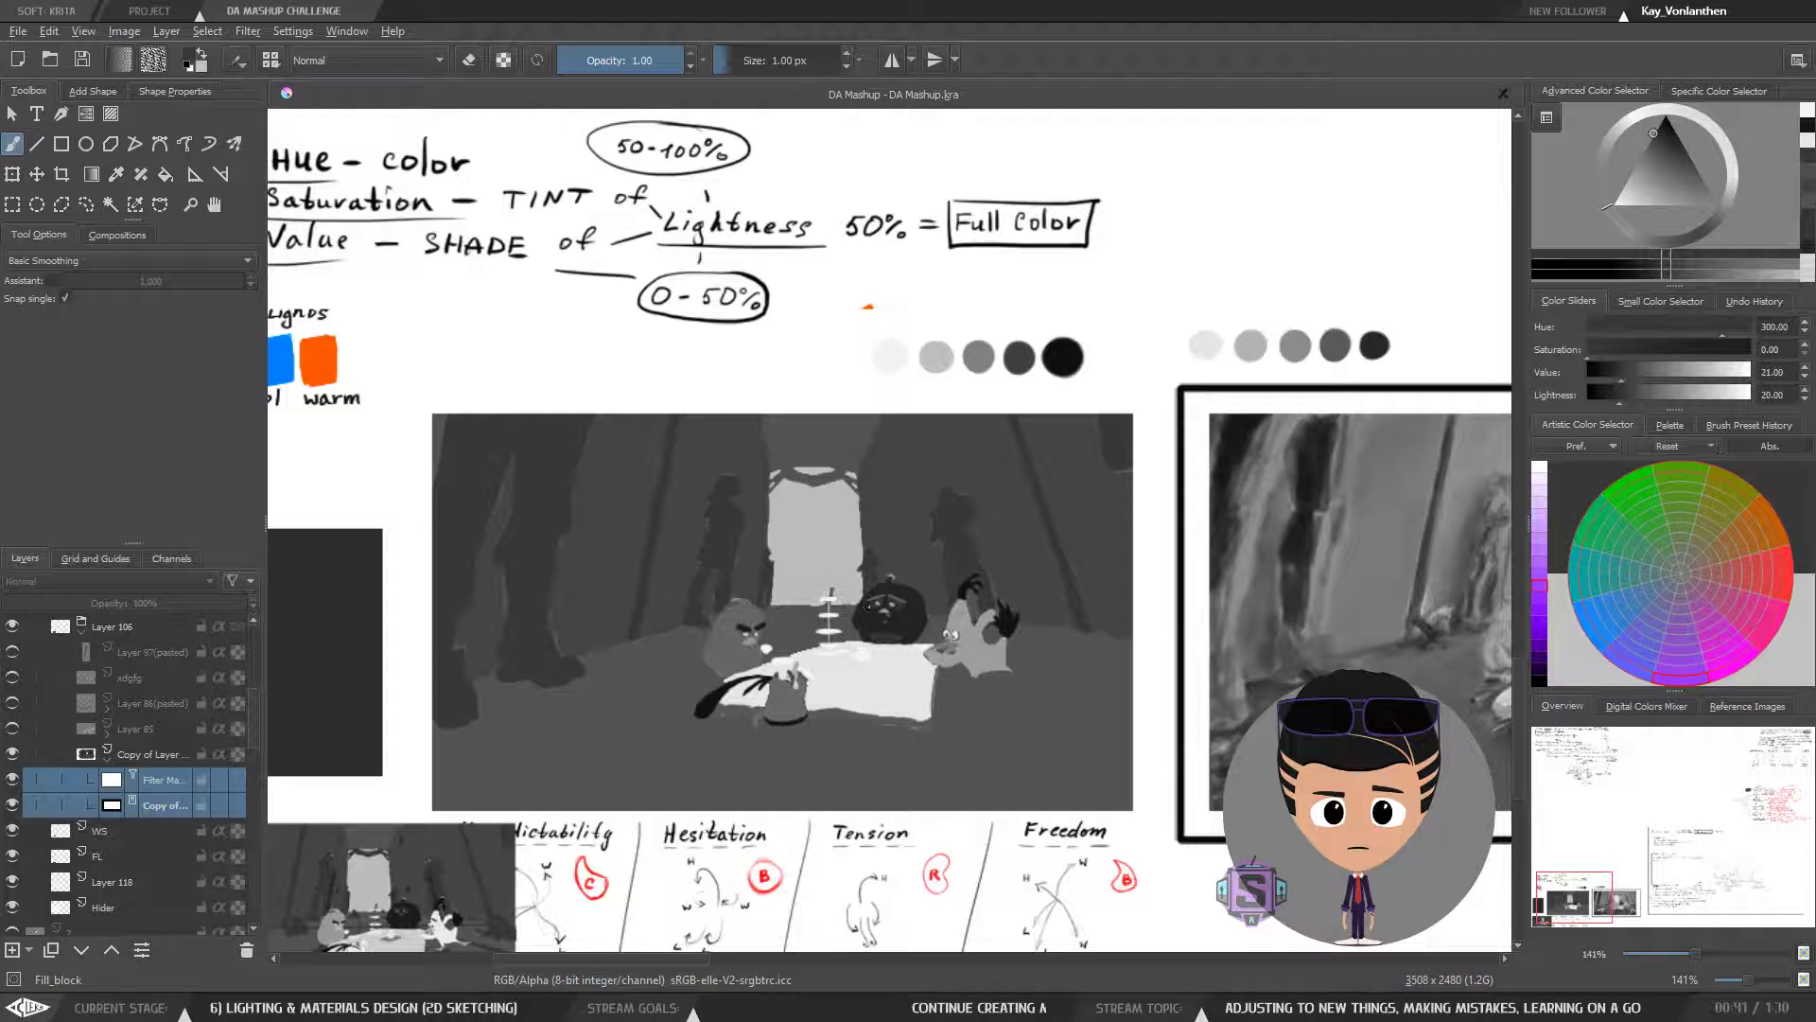
key(bracketright)
key(bracketright)
key(bracketright)
key(bracketright)
key(bracketright)
key(bracketright)
key(bracketright)
key(bracketright)
key(bracketright)
key(bracketright)
mouse_move(825, 359)
mouse_down()
mouse_move(820, 374)
mouse_move(834, 359)
mouse_up()
key(ctrl+z)
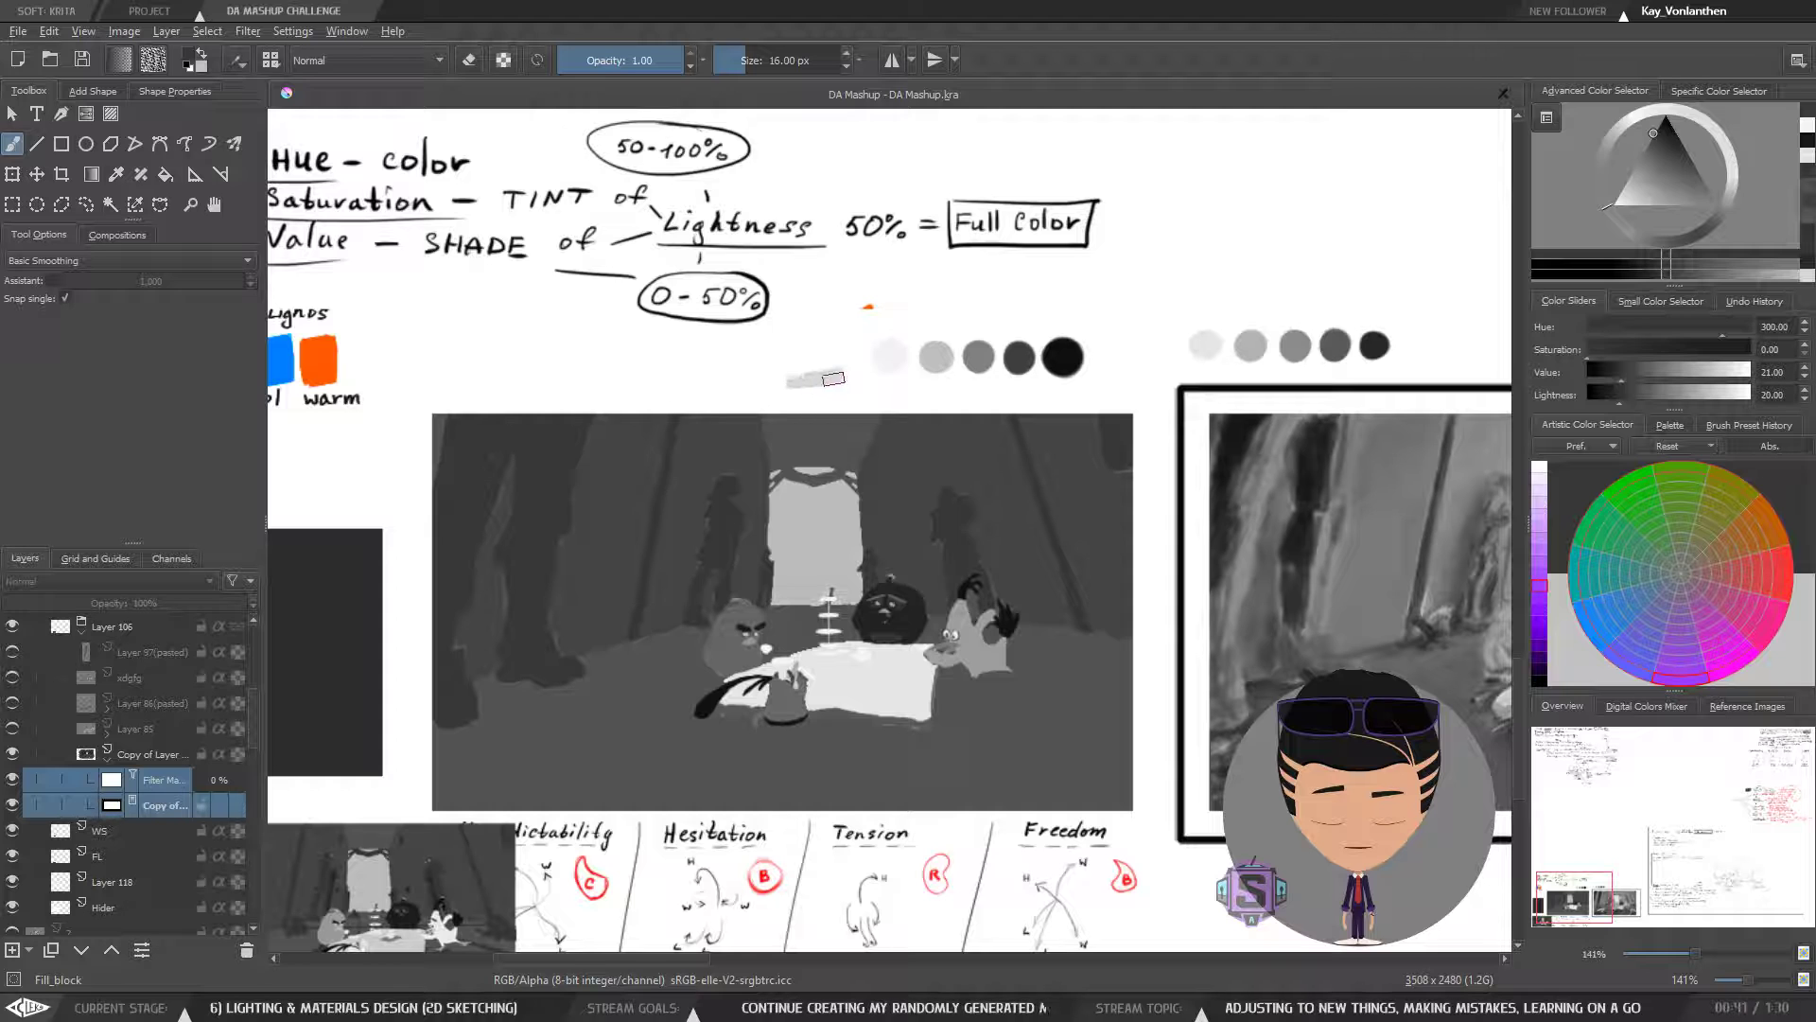
- Paint a dark grey swatch on Layer 104, beside the lightest circle of the value row above the scene
click(137, 754)
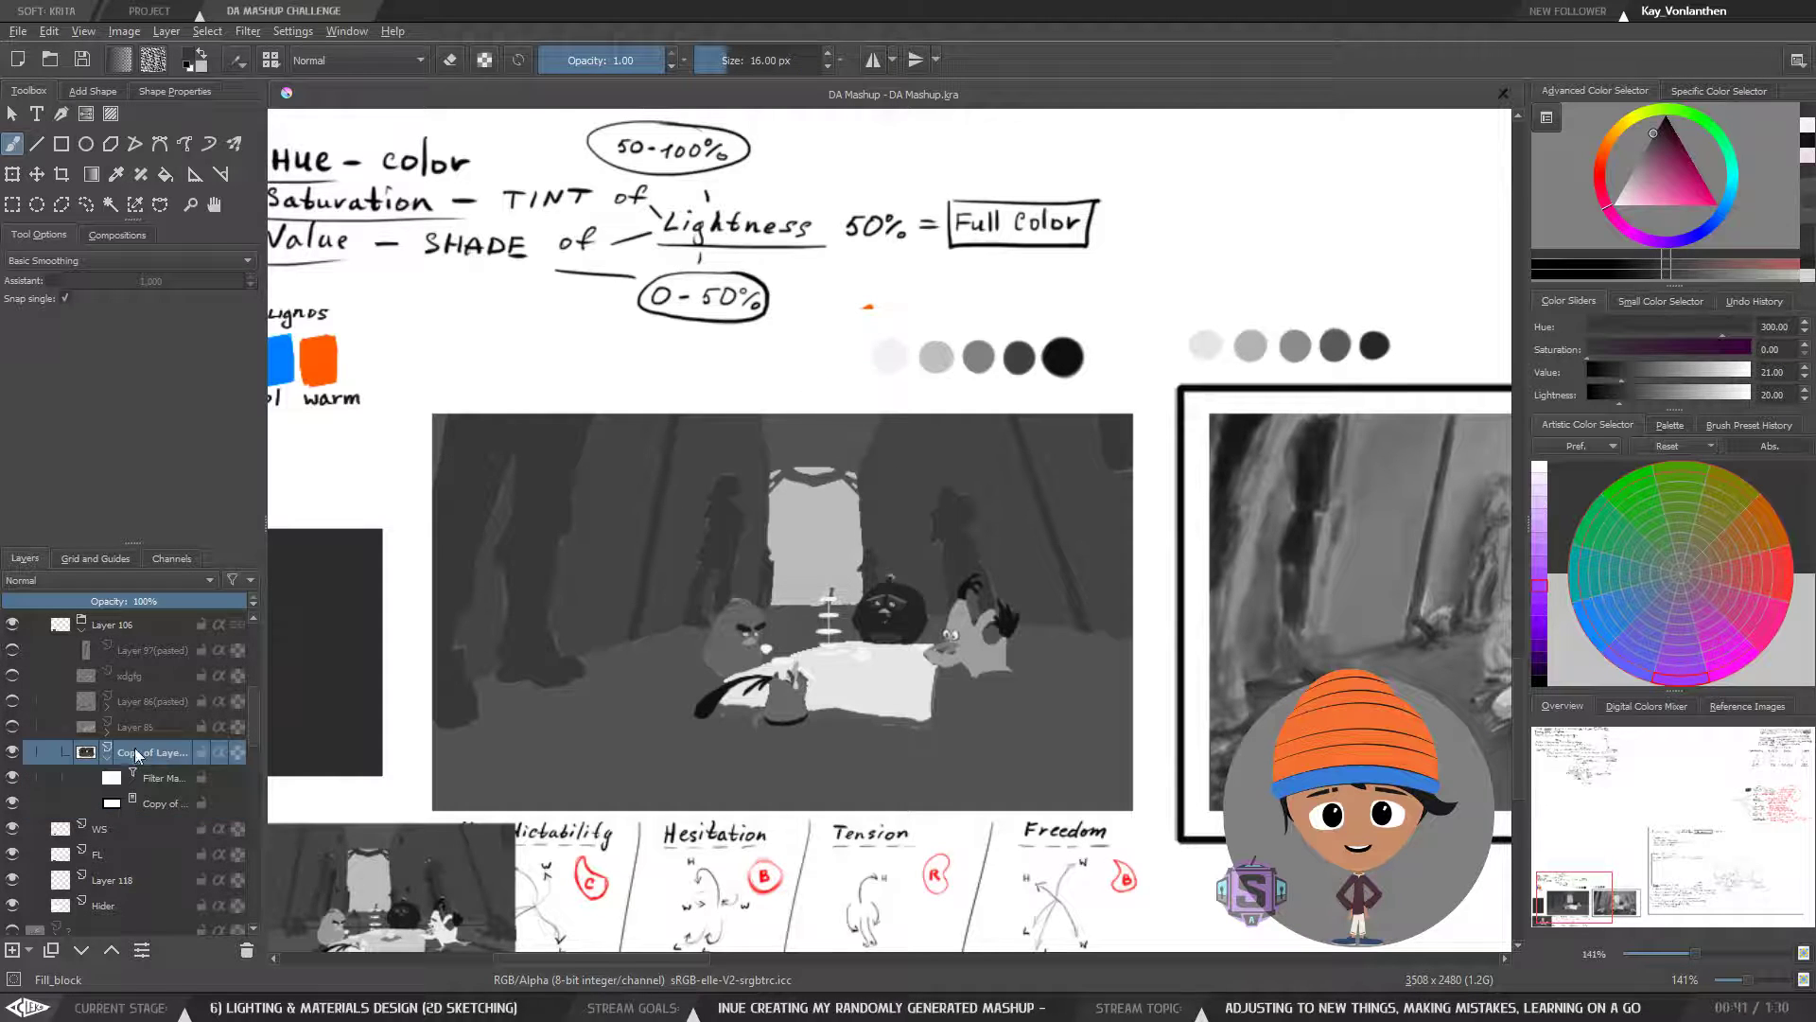
scroll(253, 711, up, 1)
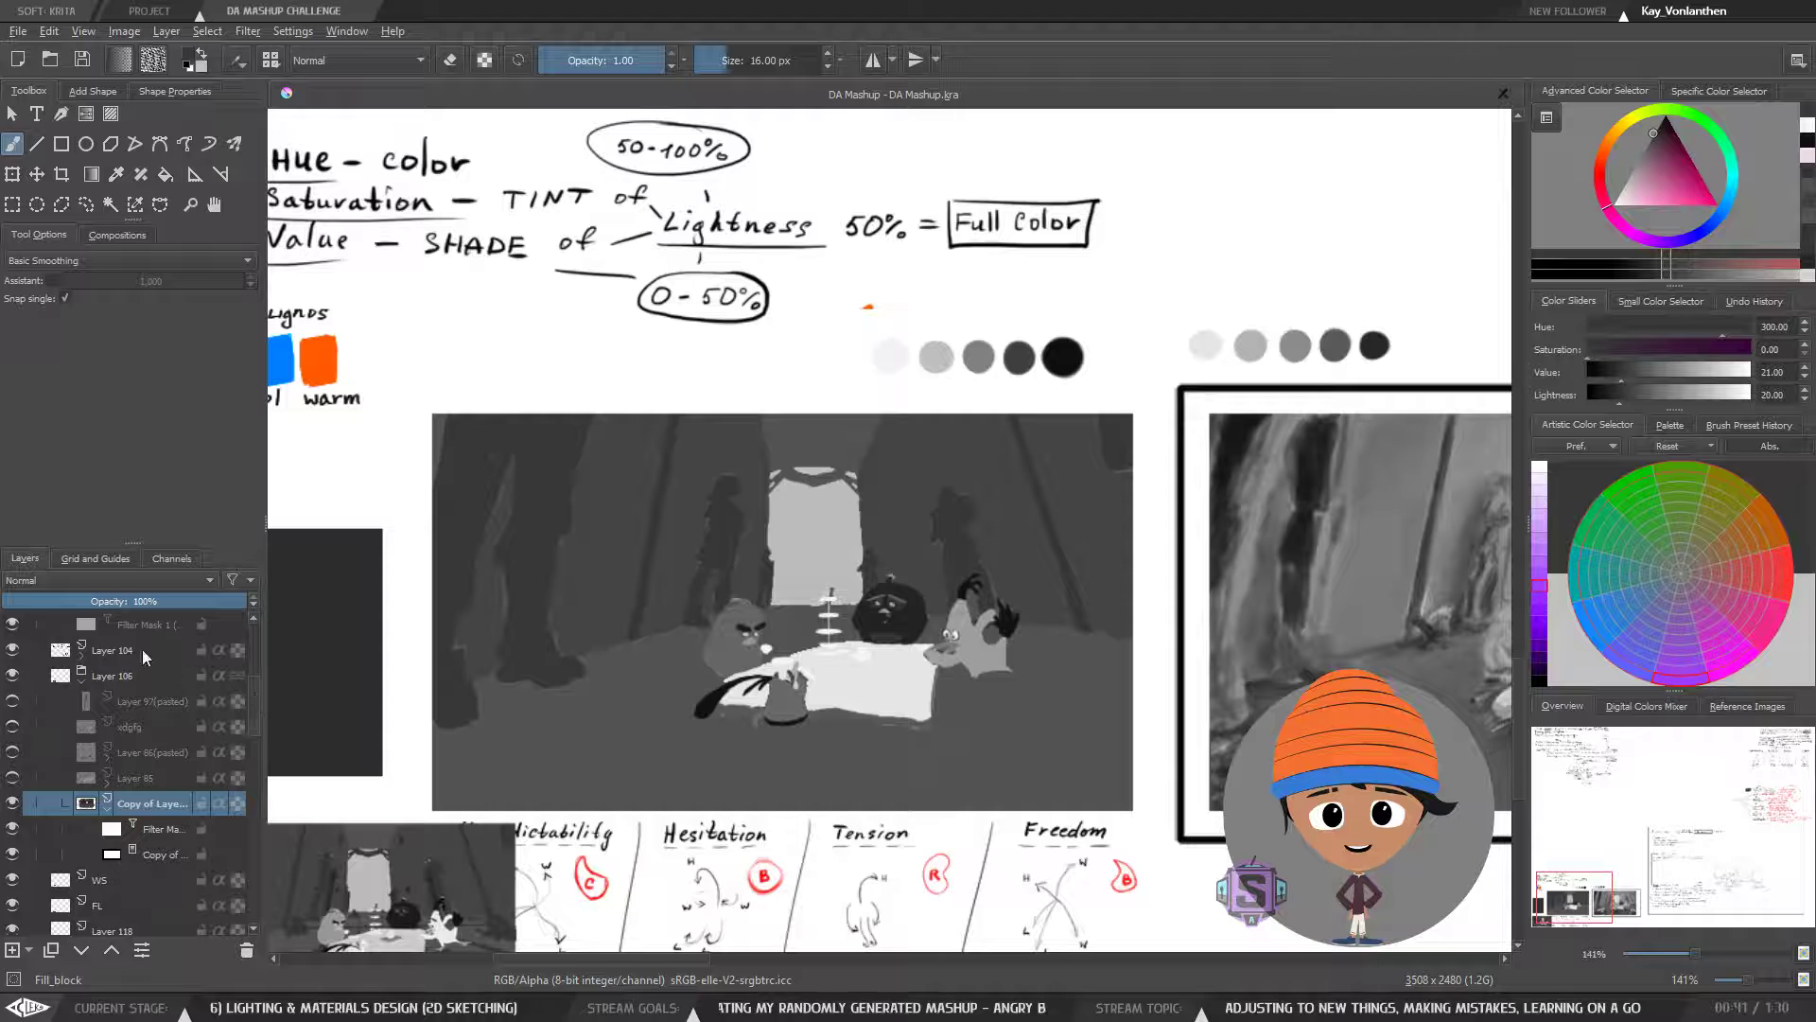
click(152, 654)
click(12, 650)
click(12, 650)
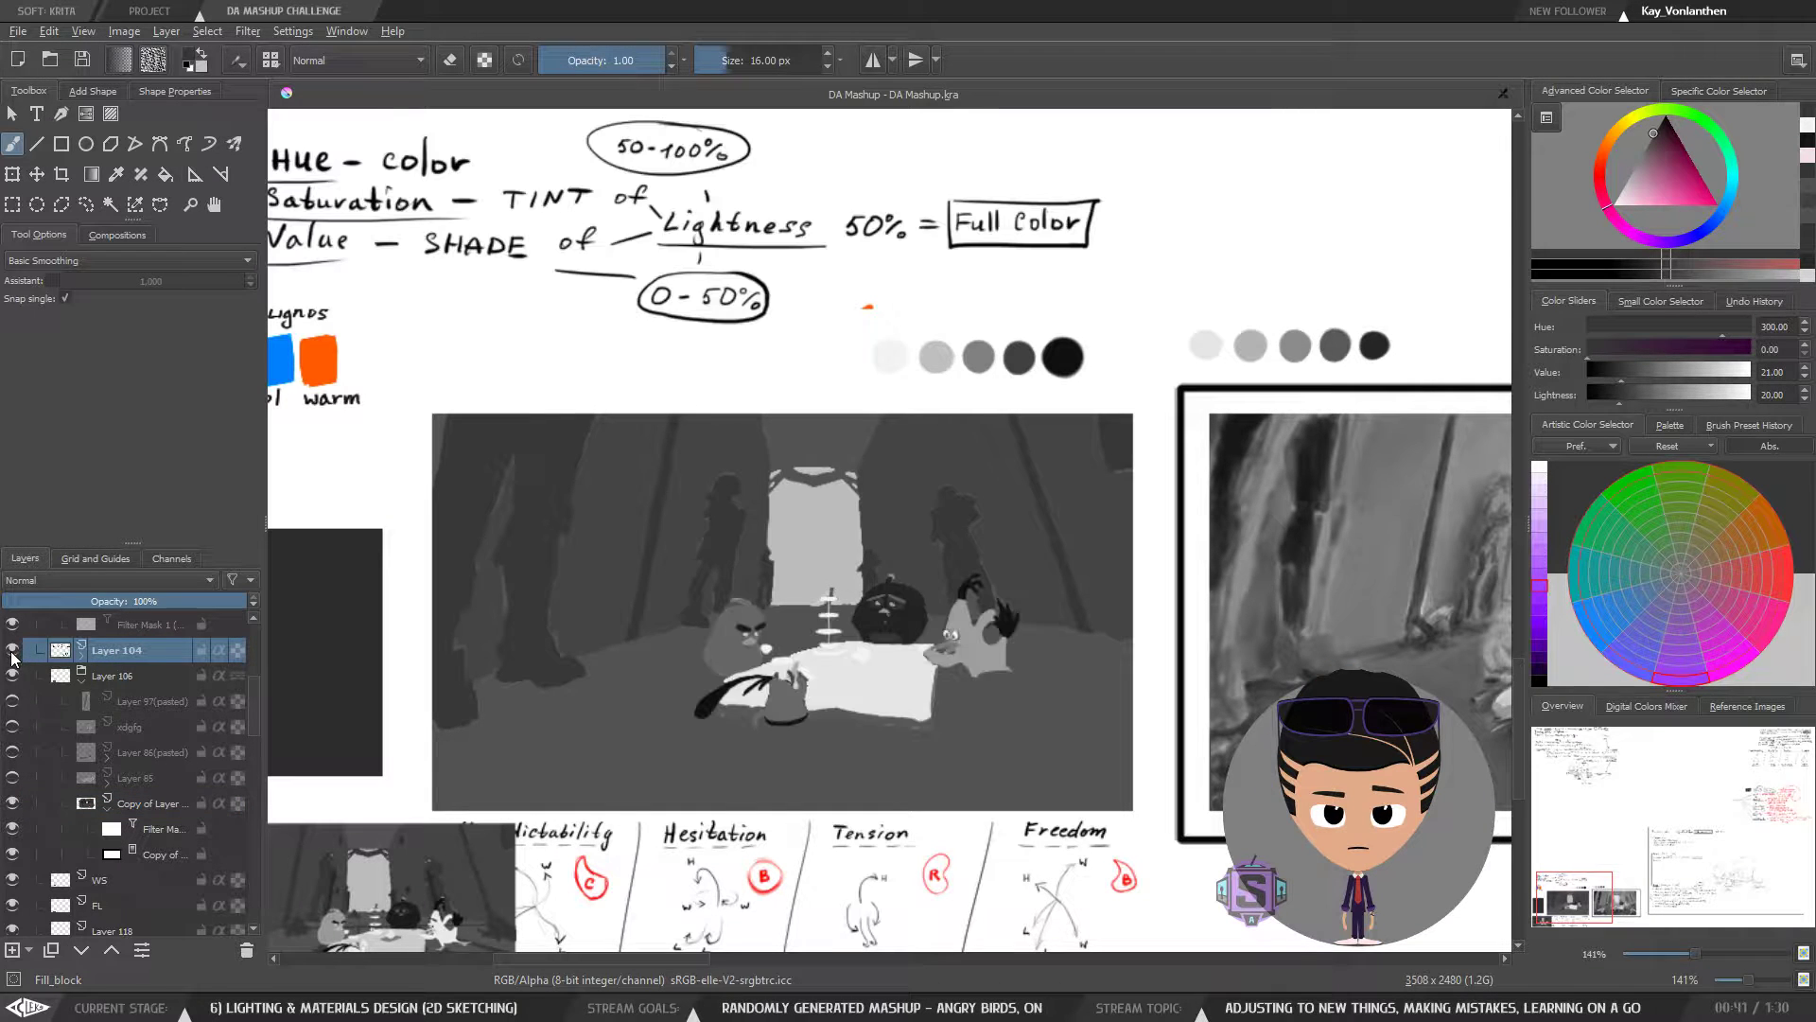
drag(776, 363, 778, 365)
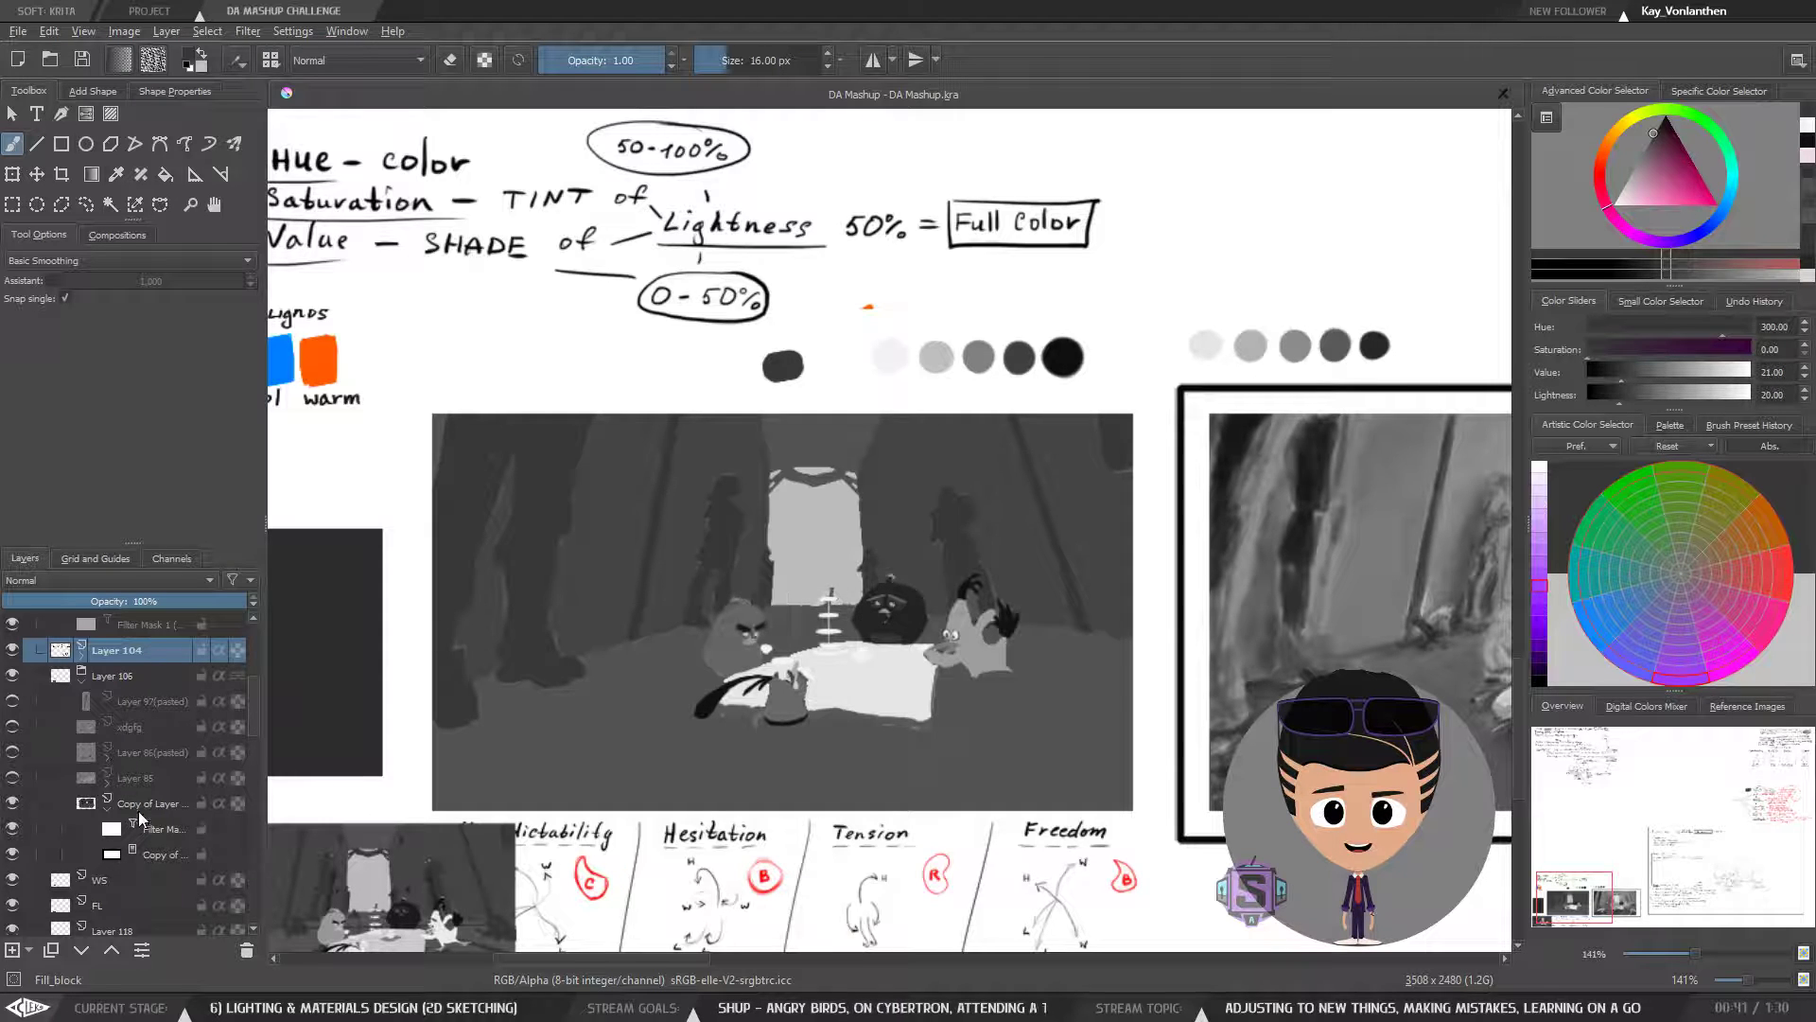
- Delete the copied layer and its masks from the Layer 106 group
click(149, 811)
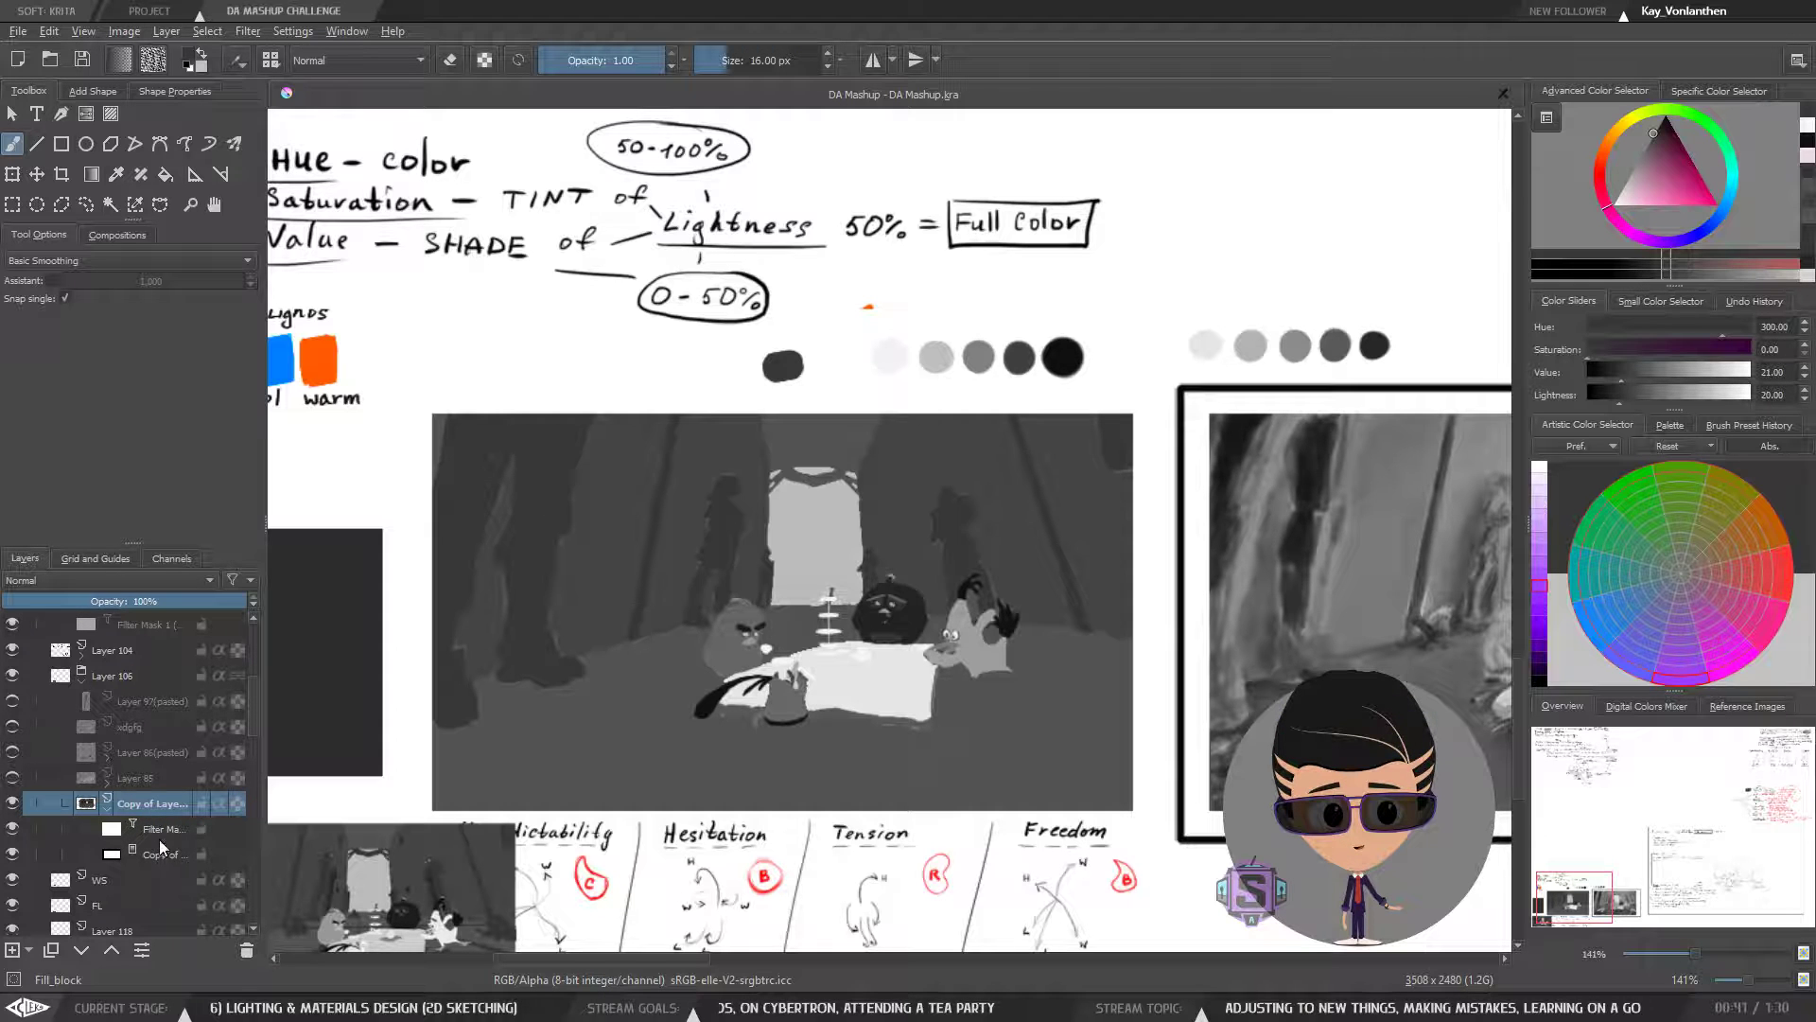
click(247, 951)
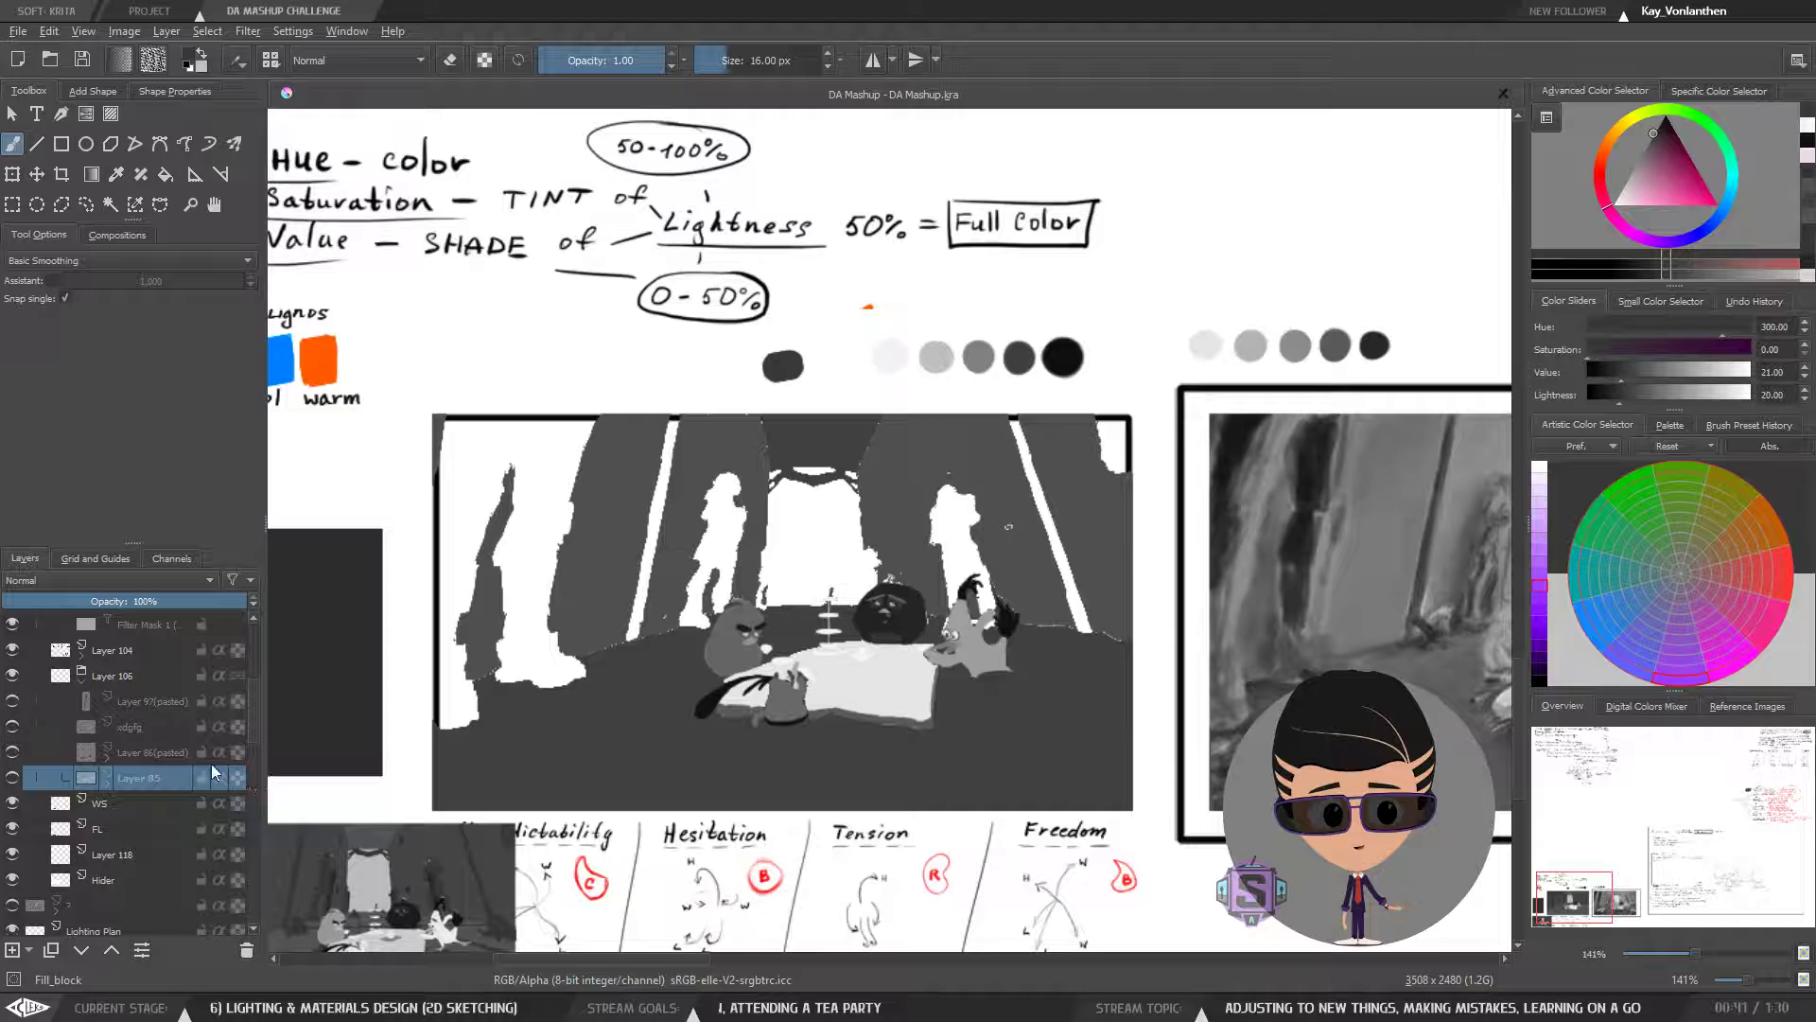
- Collapse the Layer 106 group and toggle it and Layer 104 off and on to compare their contents
scroll(251, 727, up, 2)
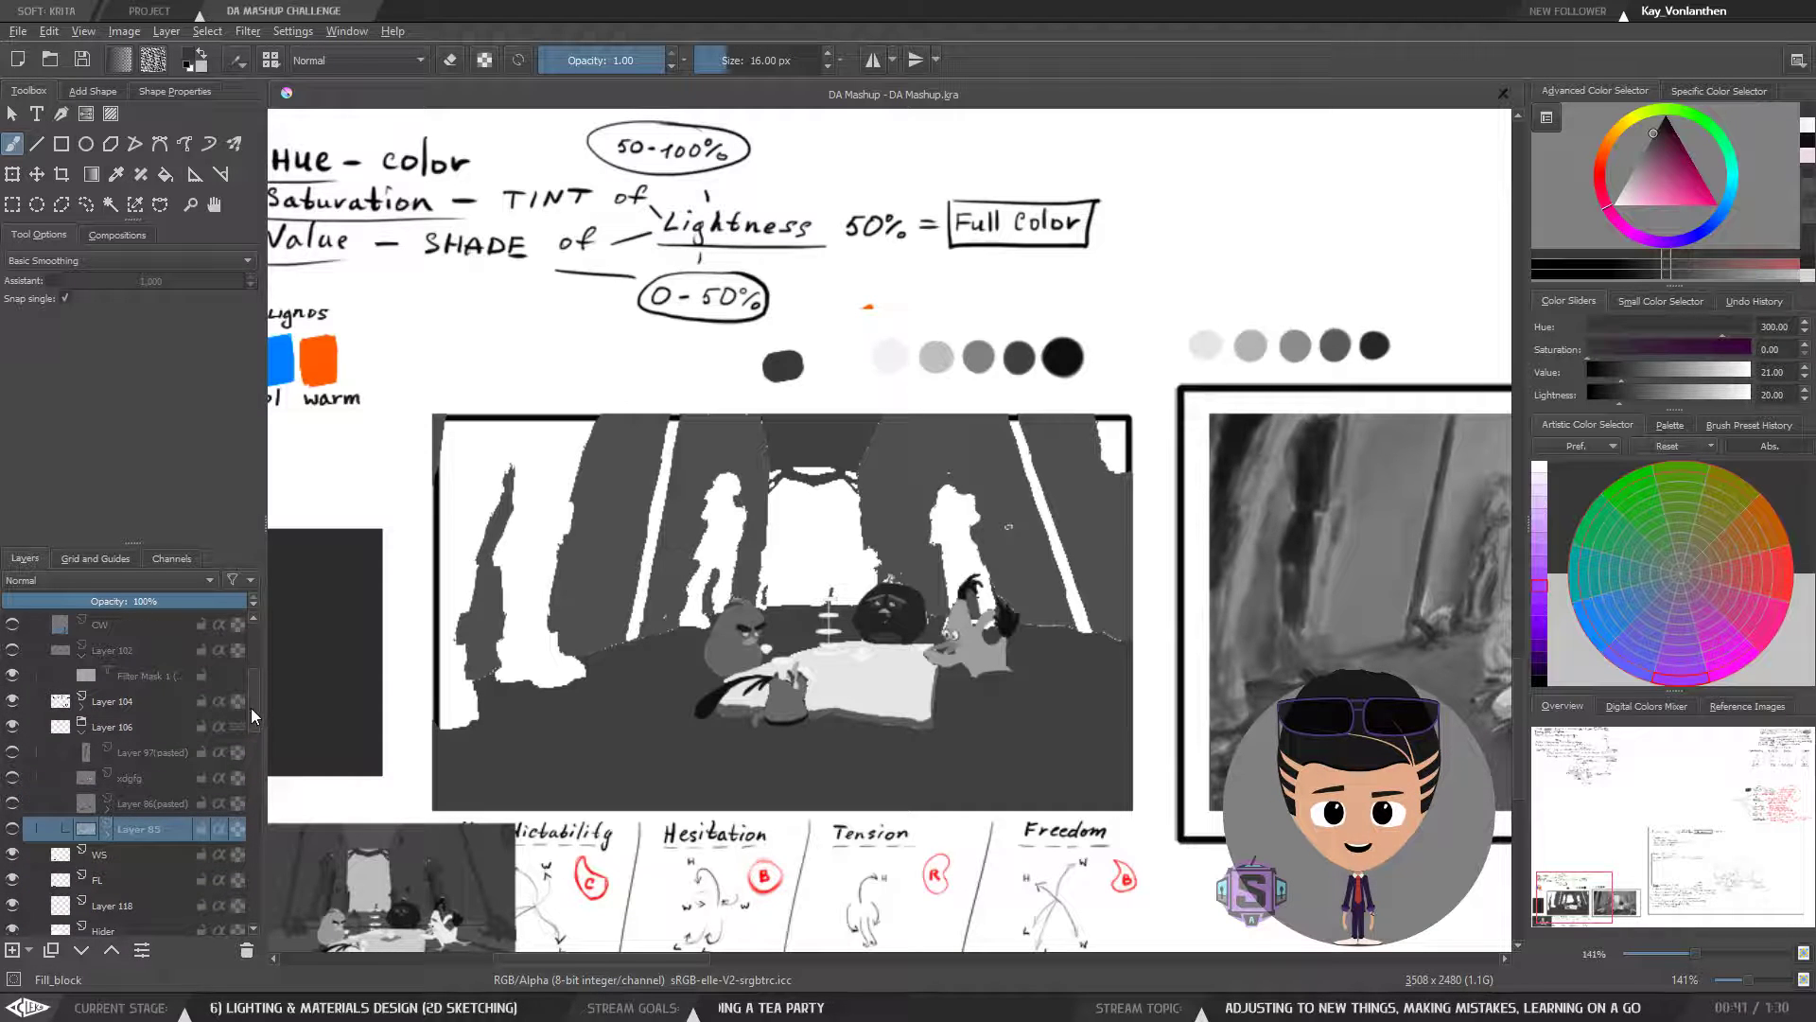
click(82, 733)
click(57, 736)
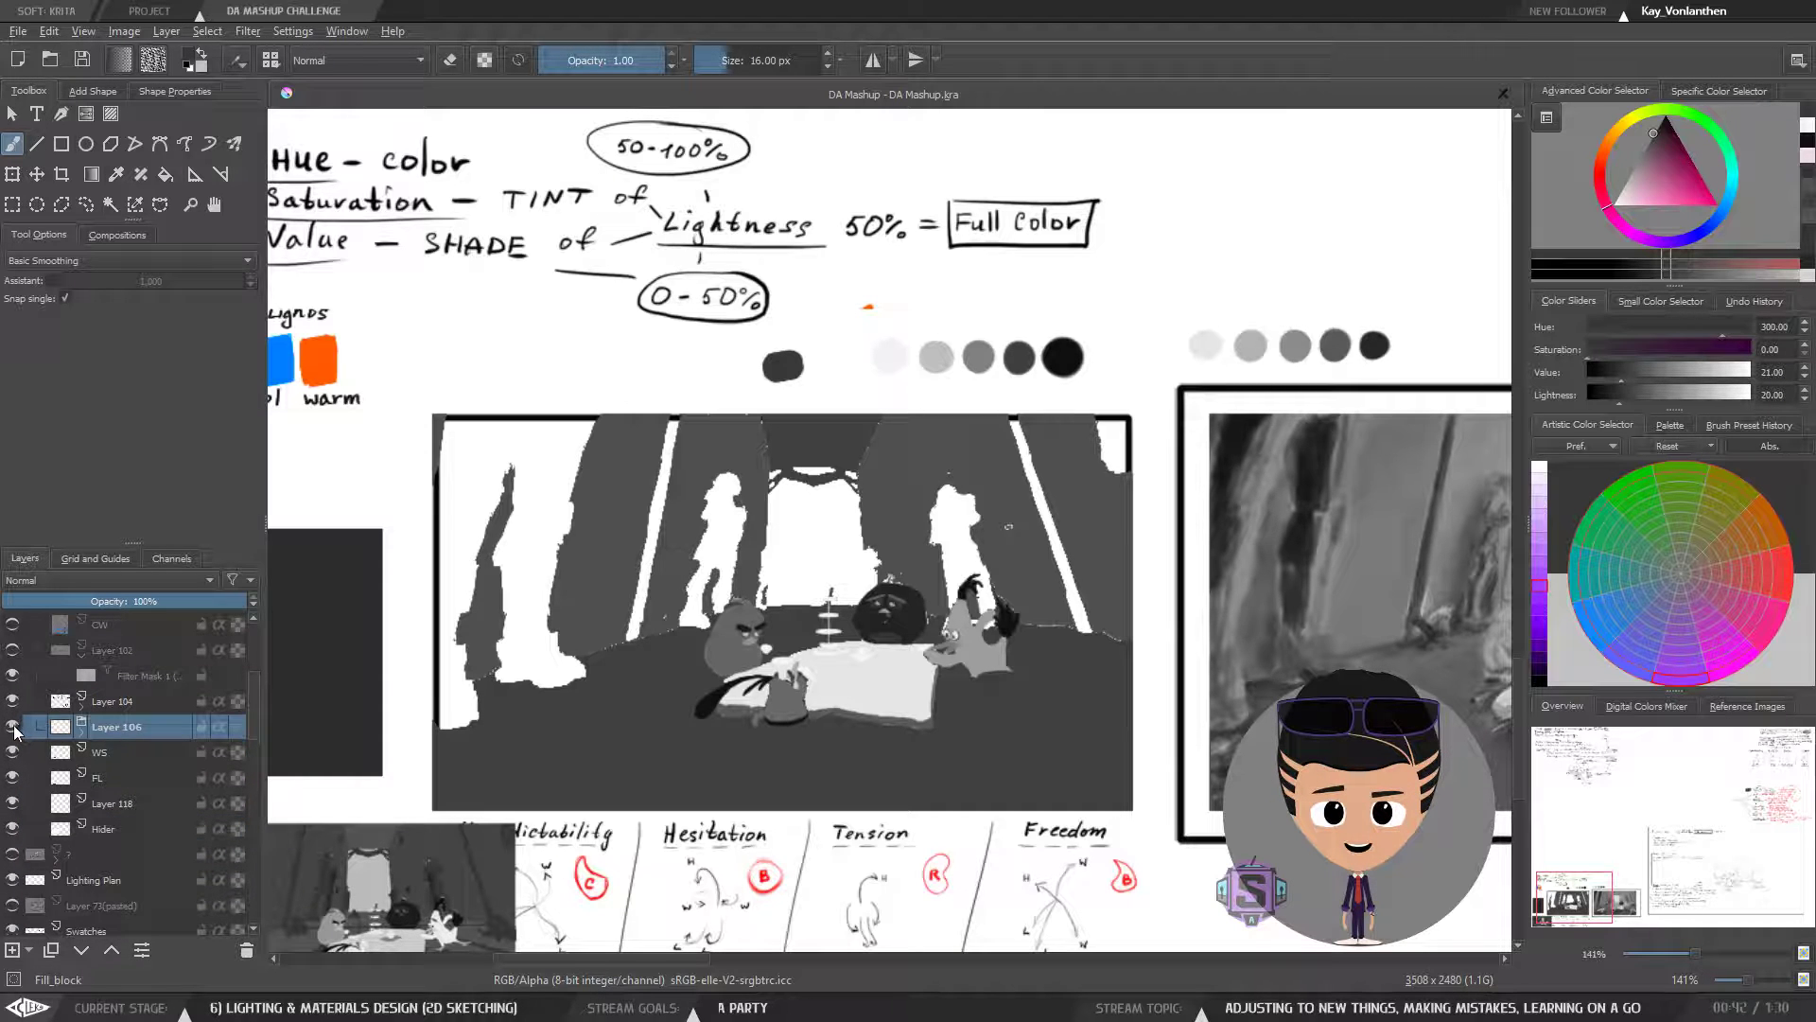
click(12, 728)
click(12, 726)
click(13, 702)
click(13, 701)
- Expand the Layer 106 group and show Layer 97(pasted), xdgfg, Layer 86(pasted) and Layer 85 inside it
click(81, 734)
click(12, 753)
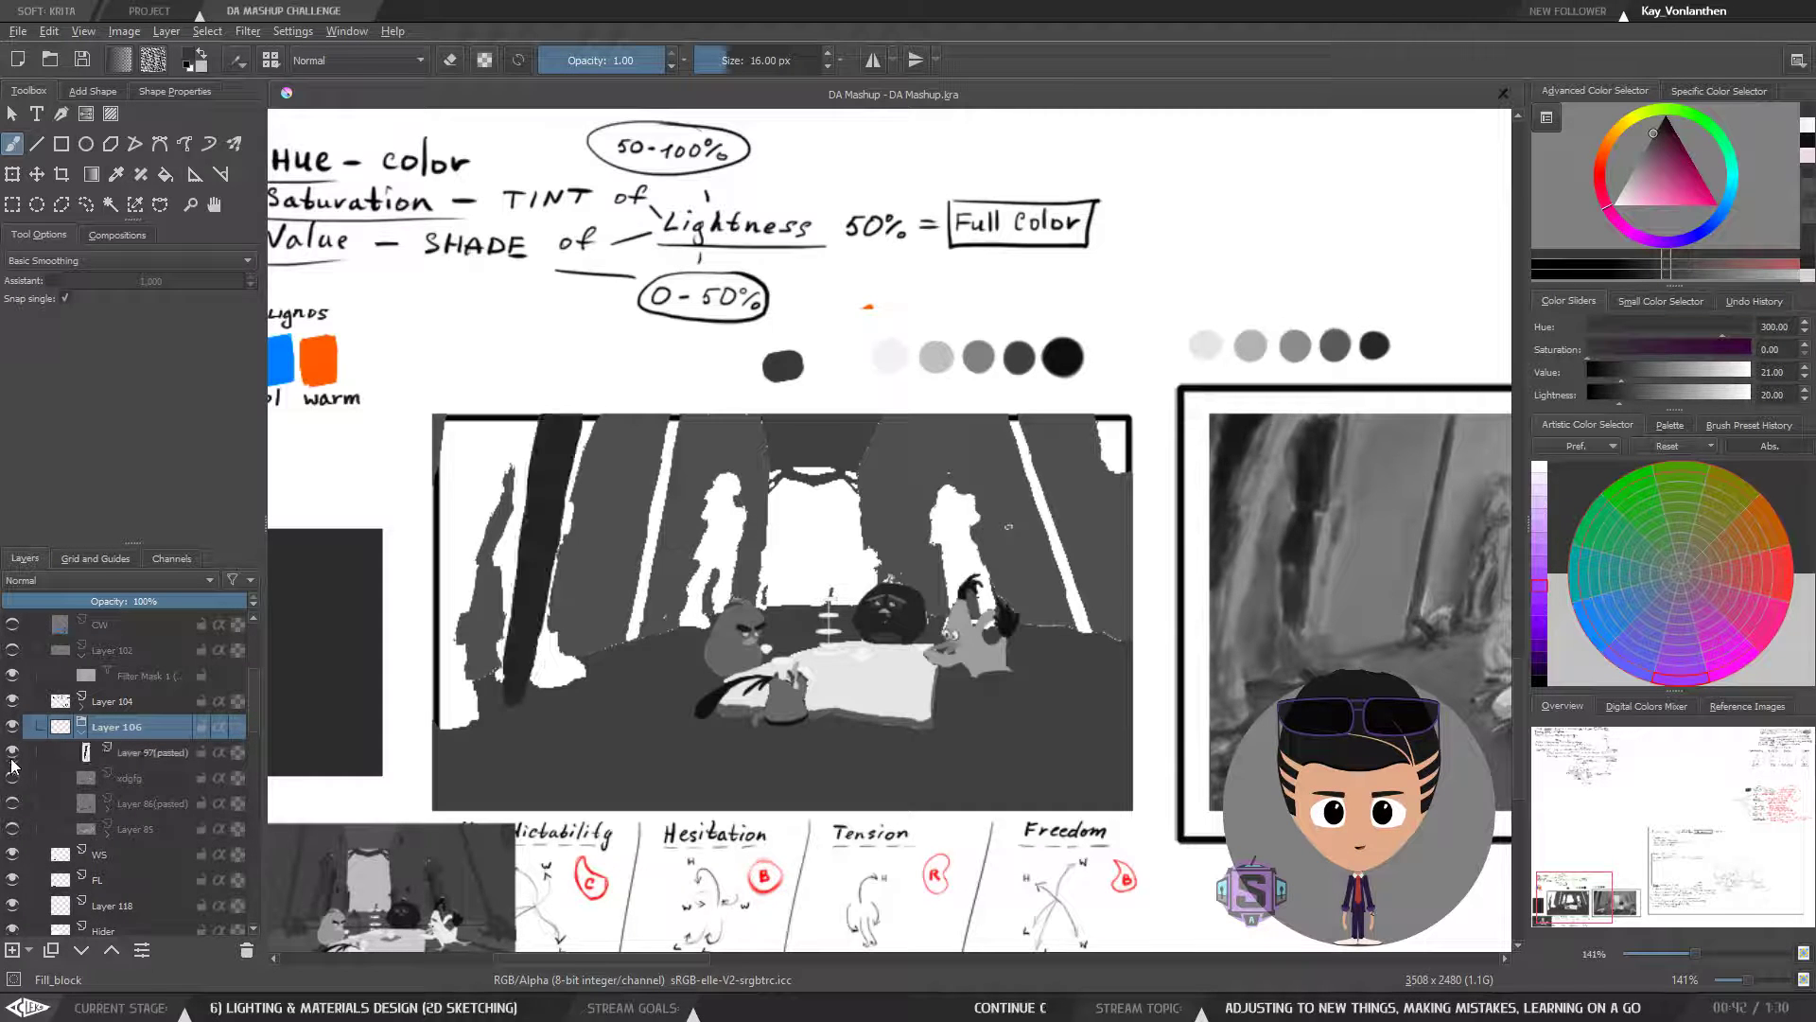
click(12, 778)
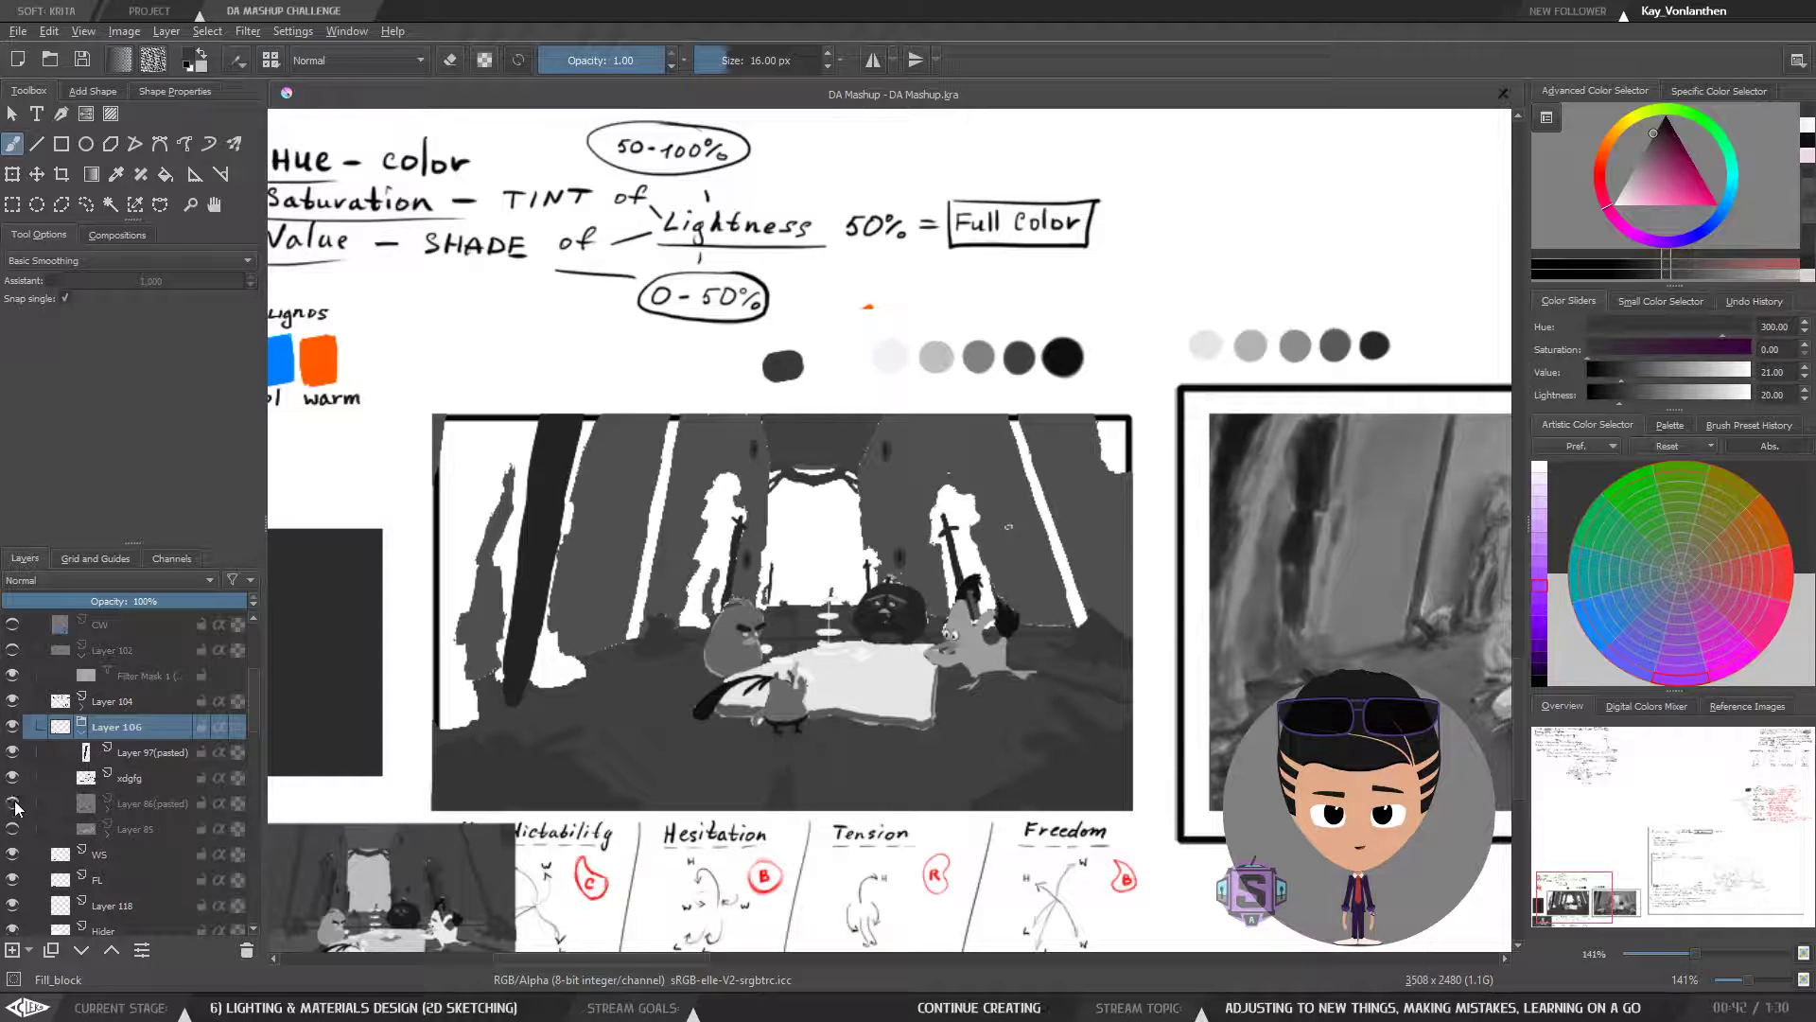
click(12, 803)
click(12, 828)
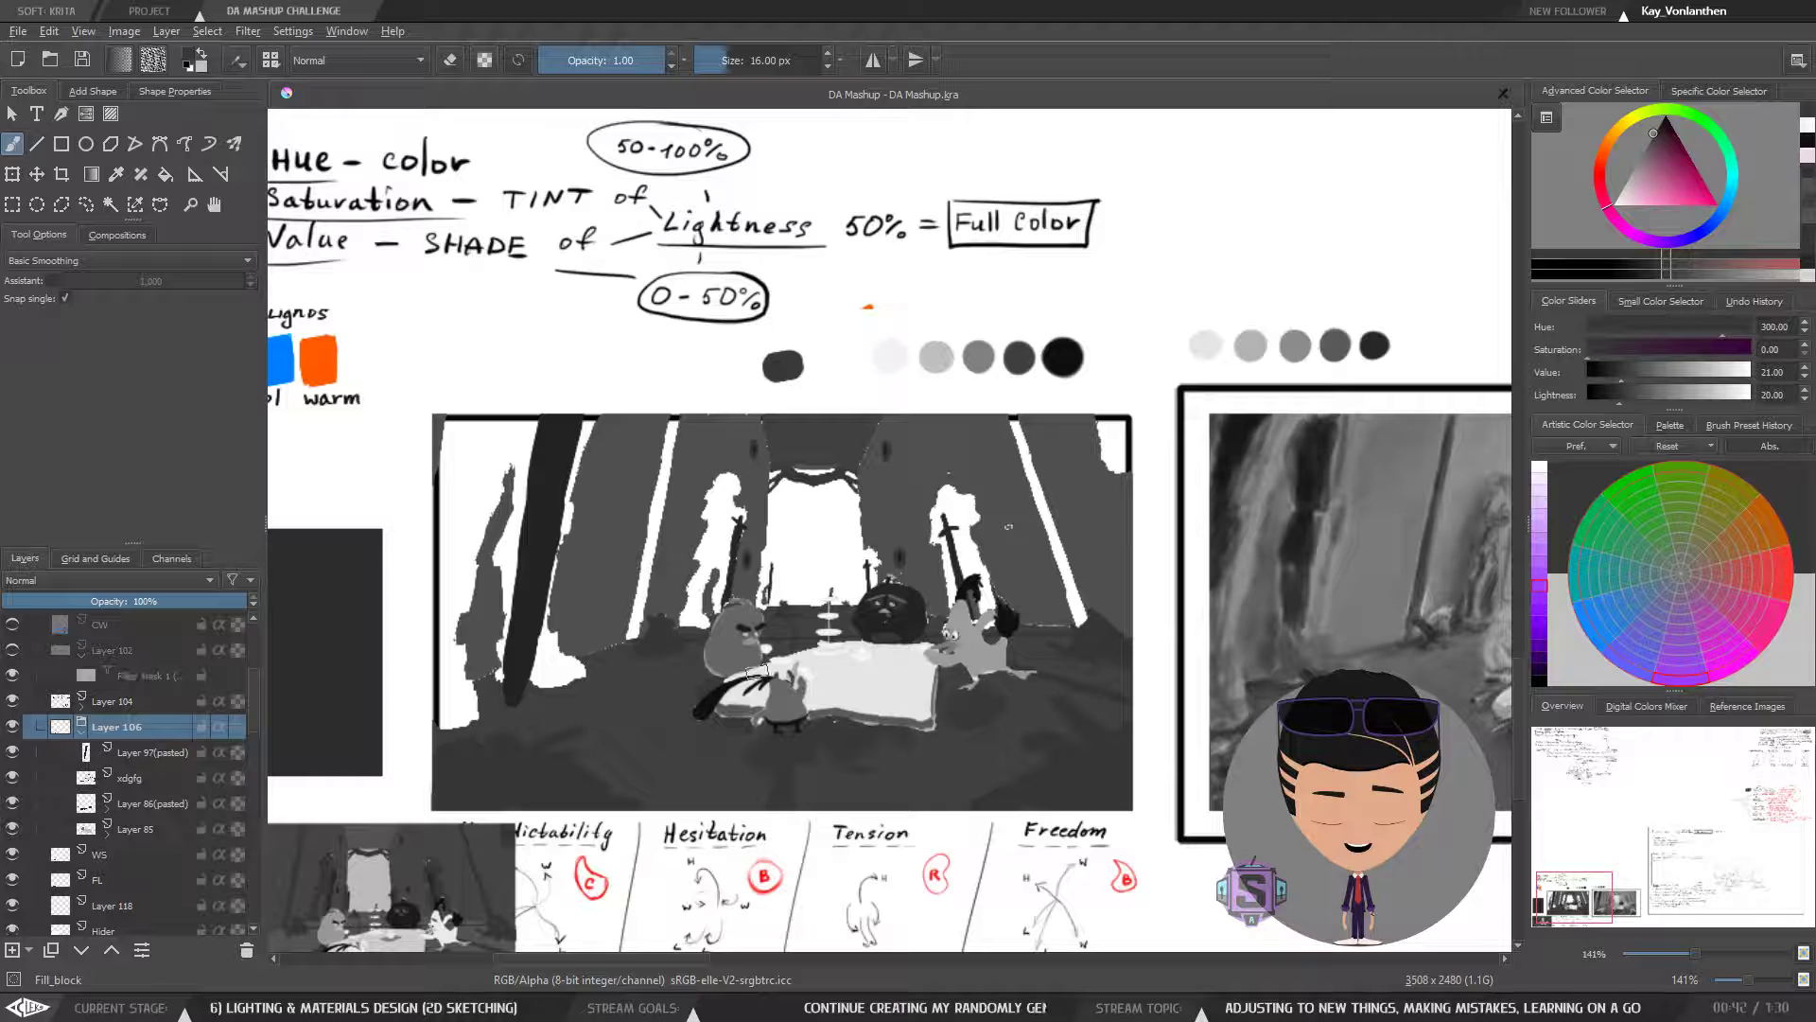
- Examine the characters, table and floor shadows of the greyscale tea party scene up close and at a distance
scroll(785, 805, up, 2)
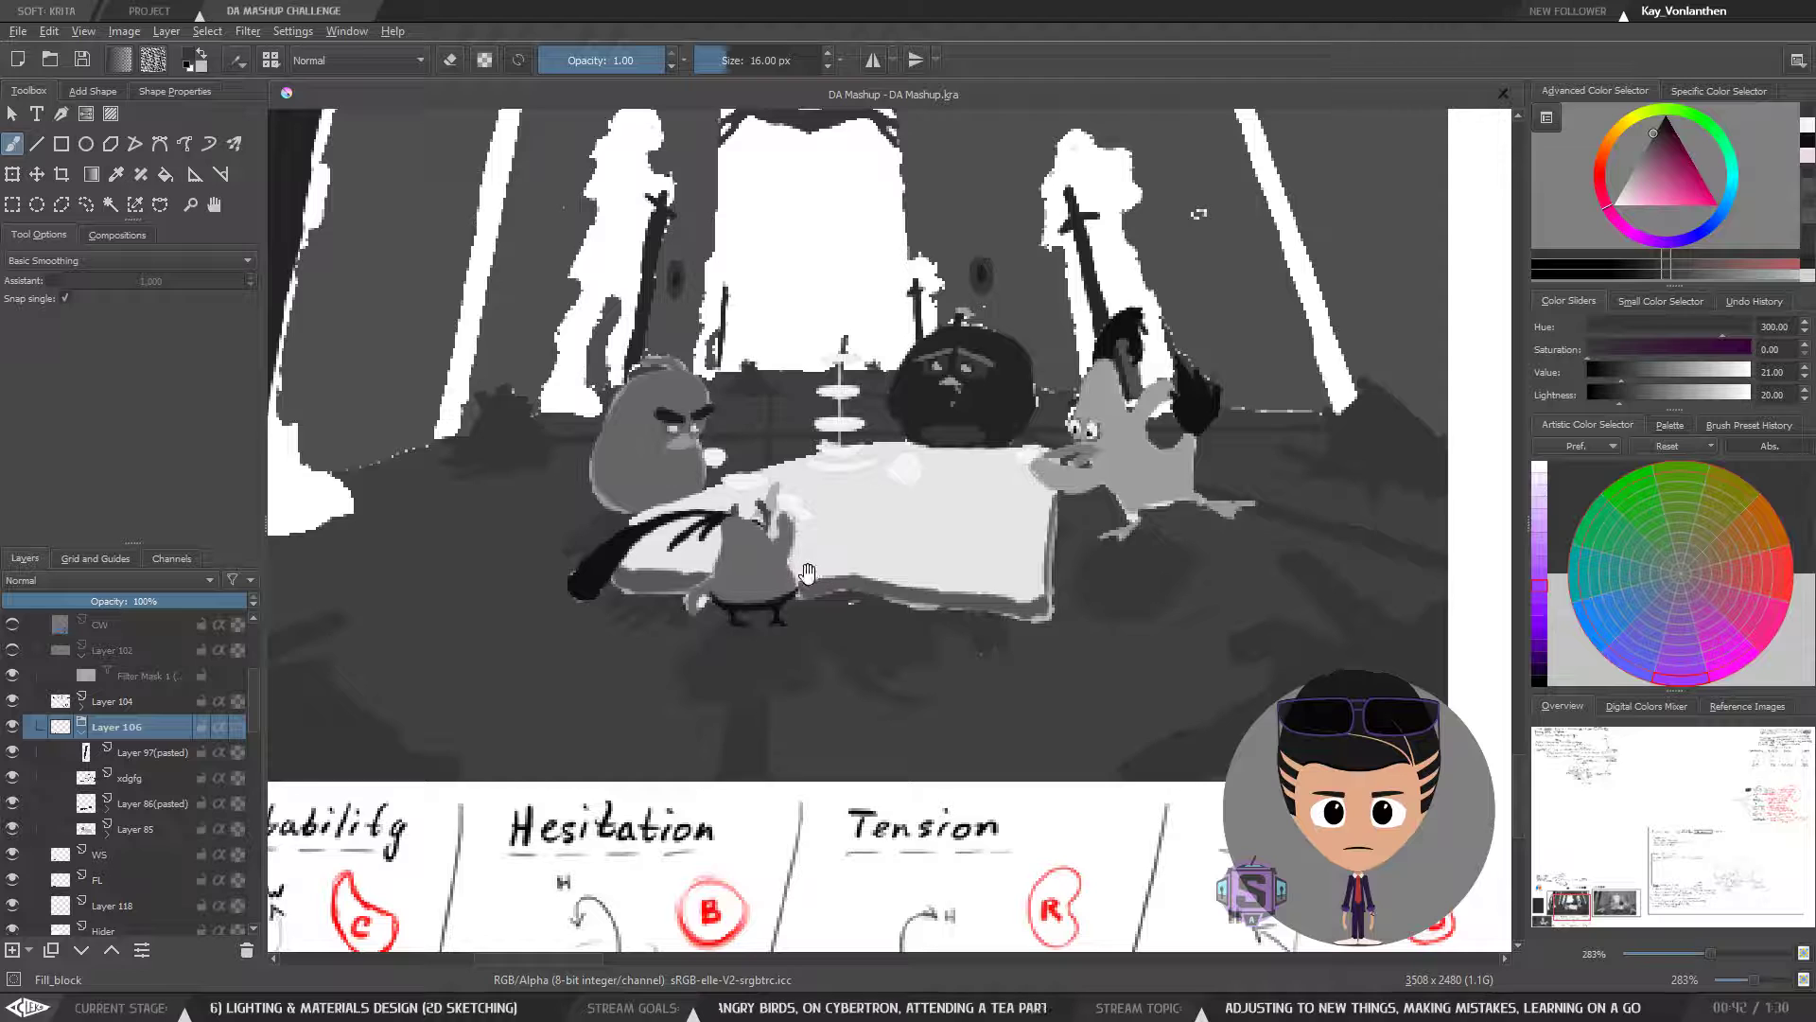
drag(810, 573, 830, 600)
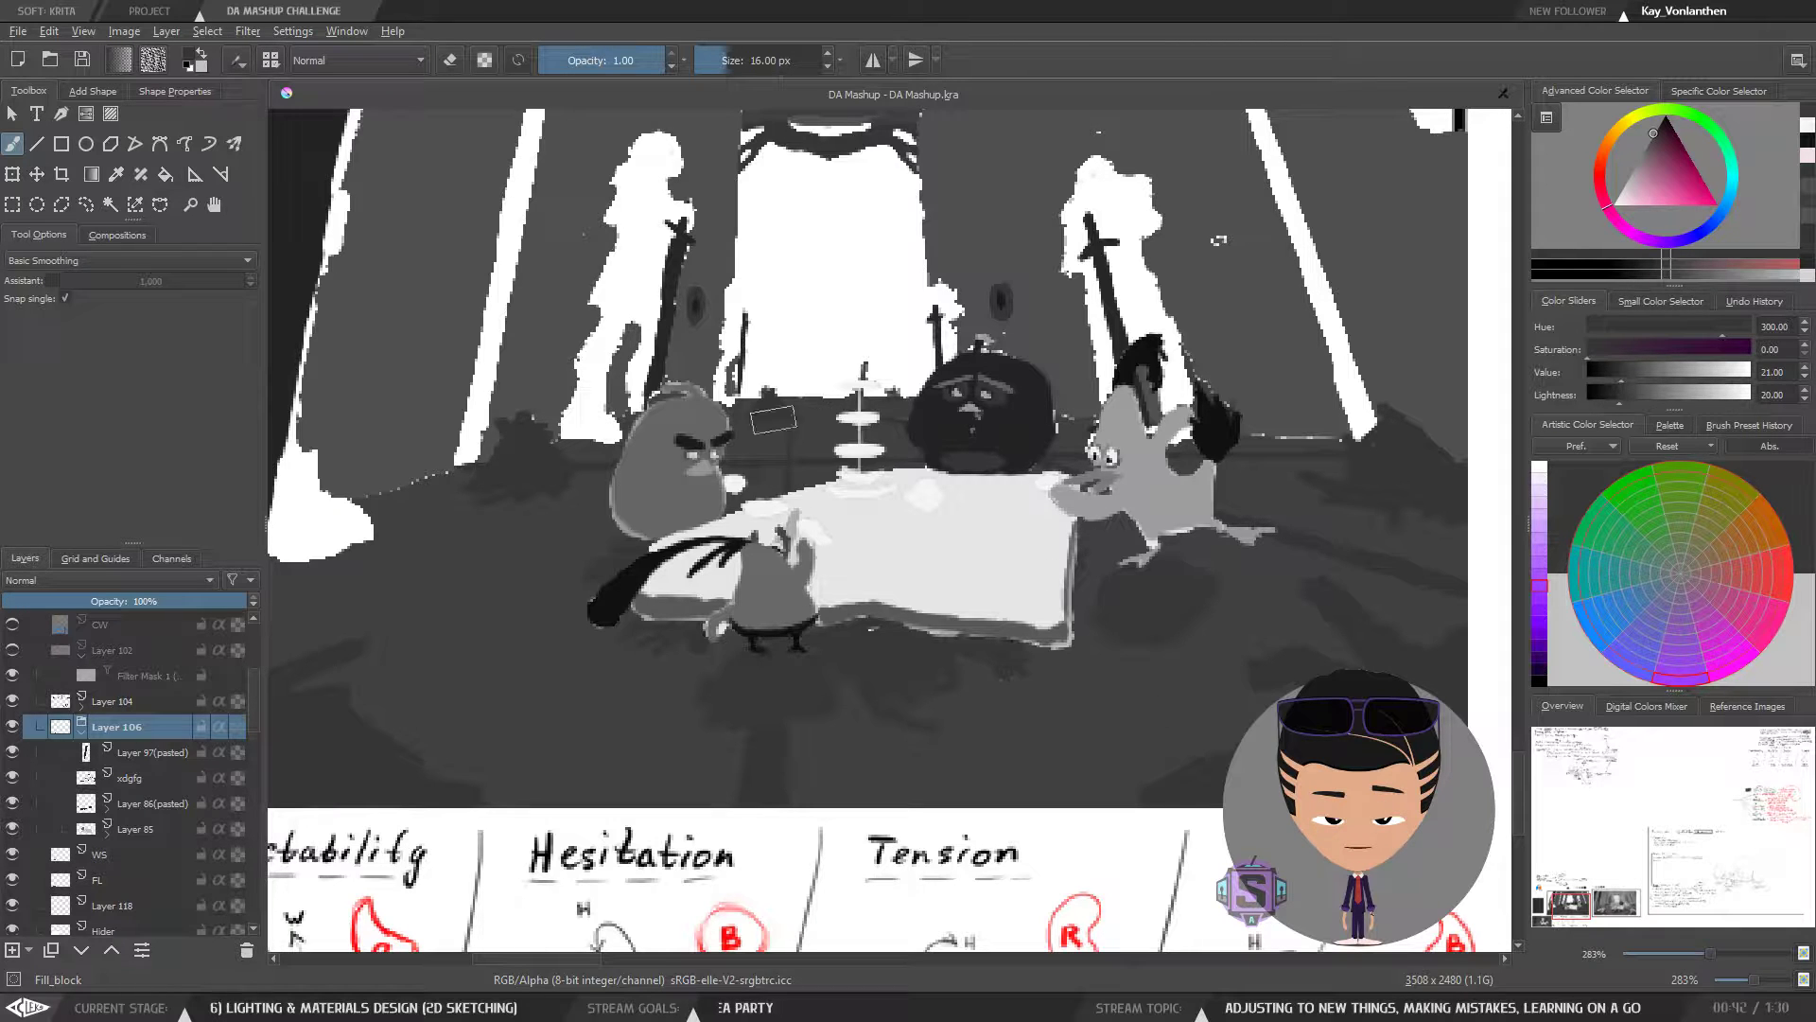
key(ctrl+minus)
key(ctrl+minus)
key(ctrl+plus)
key(ctrl+plus)
drag(754, 570, 720, 622)
key(ctrl+minus)
key(ctrl+minus)
- Select the xdgfg layer and toggle it off and on to check which details it adds to the scene
click(175, 805)
click(151, 777)
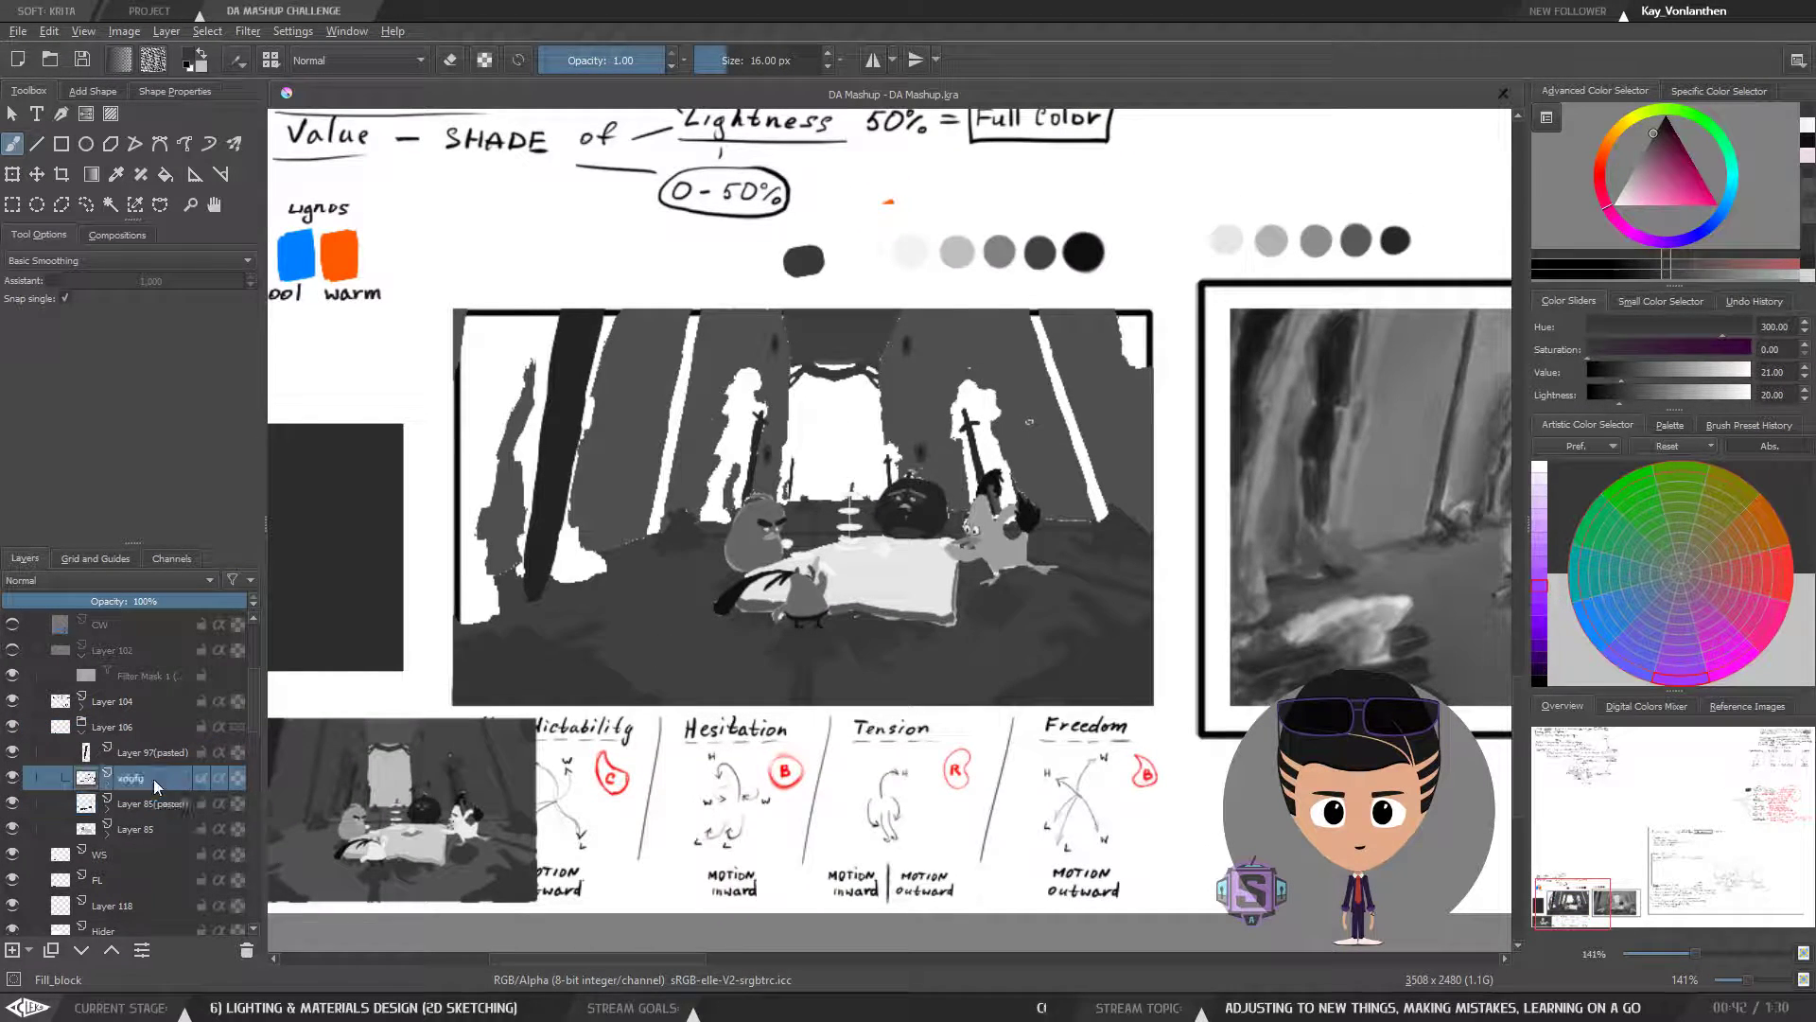
click(13, 778)
click(12, 777)
click(13, 778)
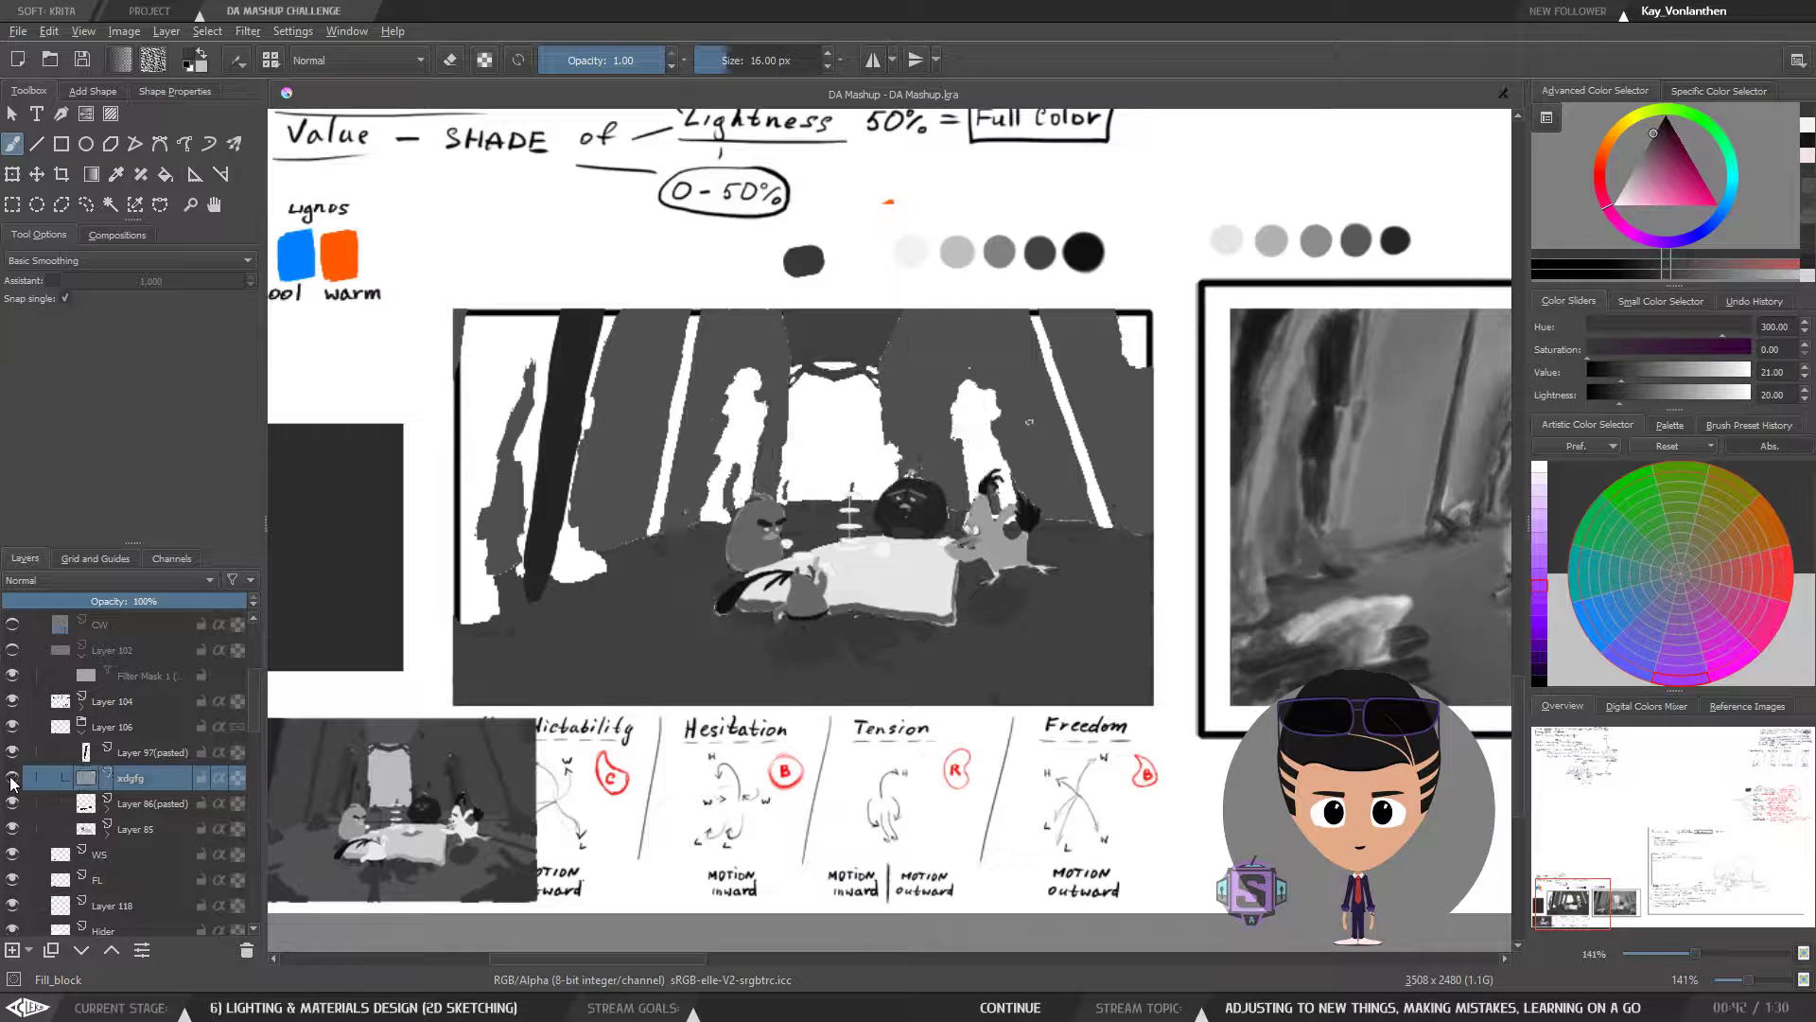
click(12, 777)
click(12, 778)
click(13, 777)
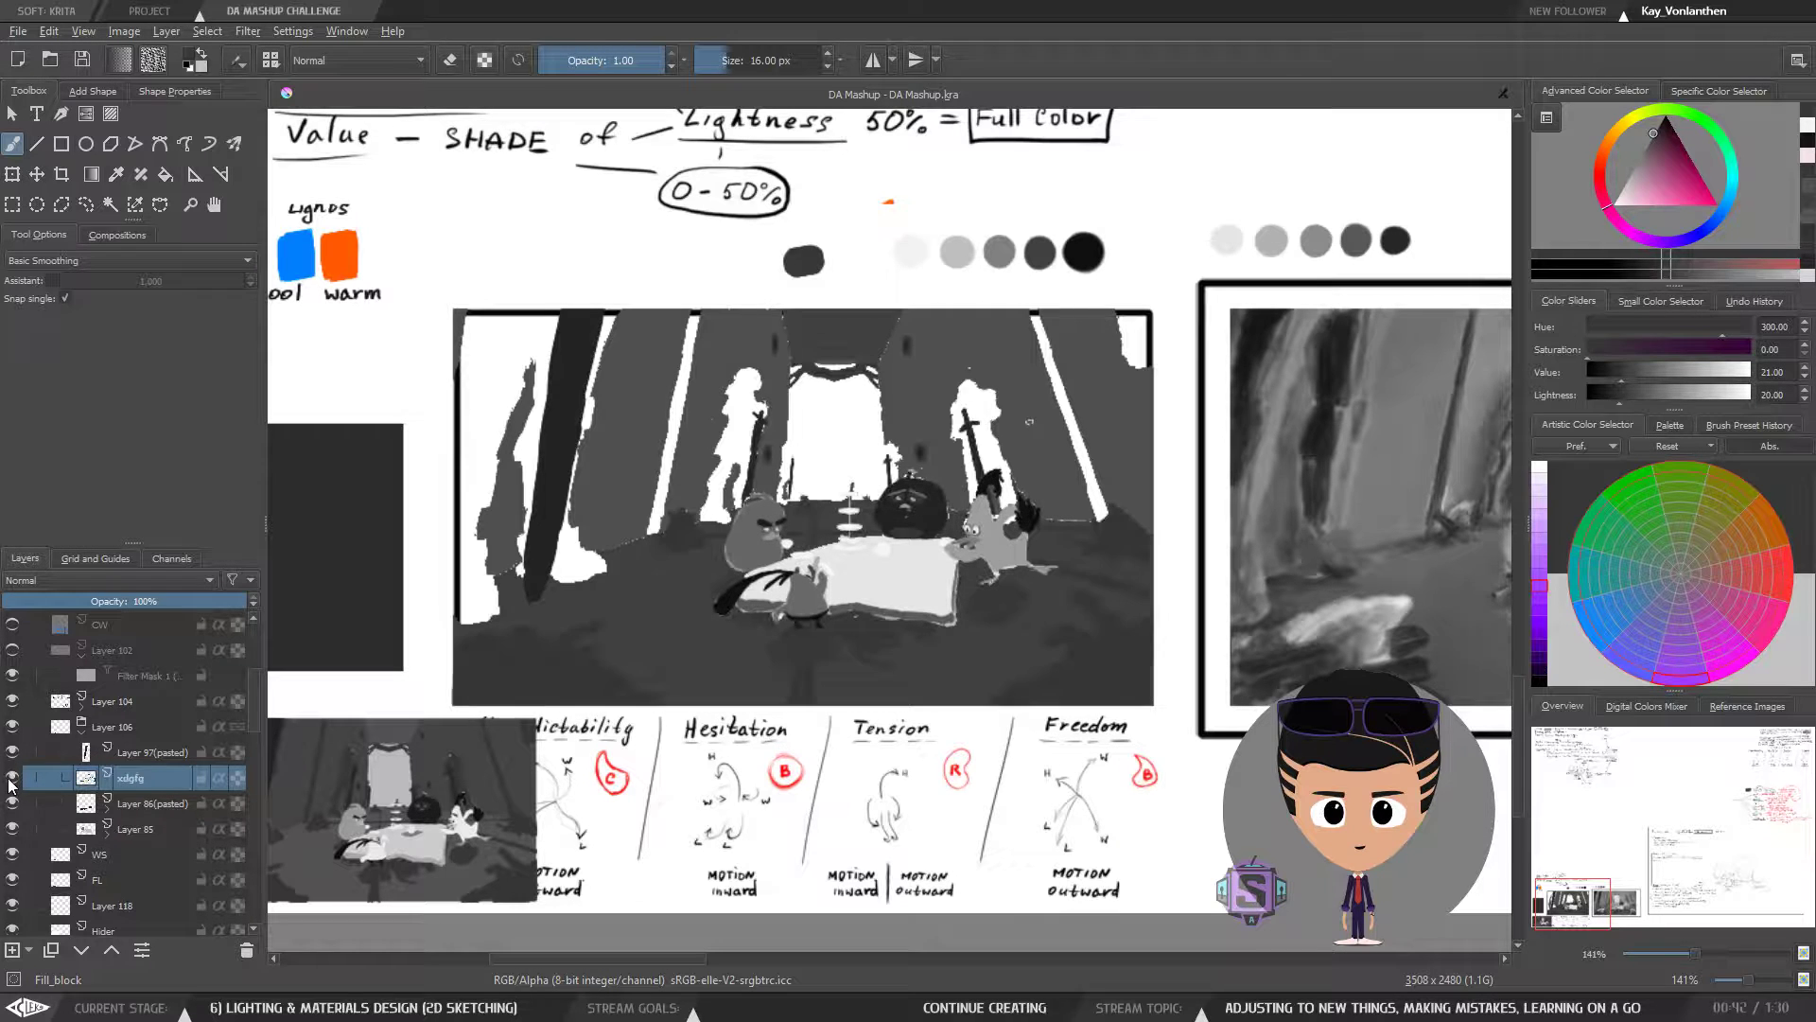
- Select Layer 86(pasted), preview Layer 85, and sample the mid grey from the body of the frowning bird beside the table
click(151, 806)
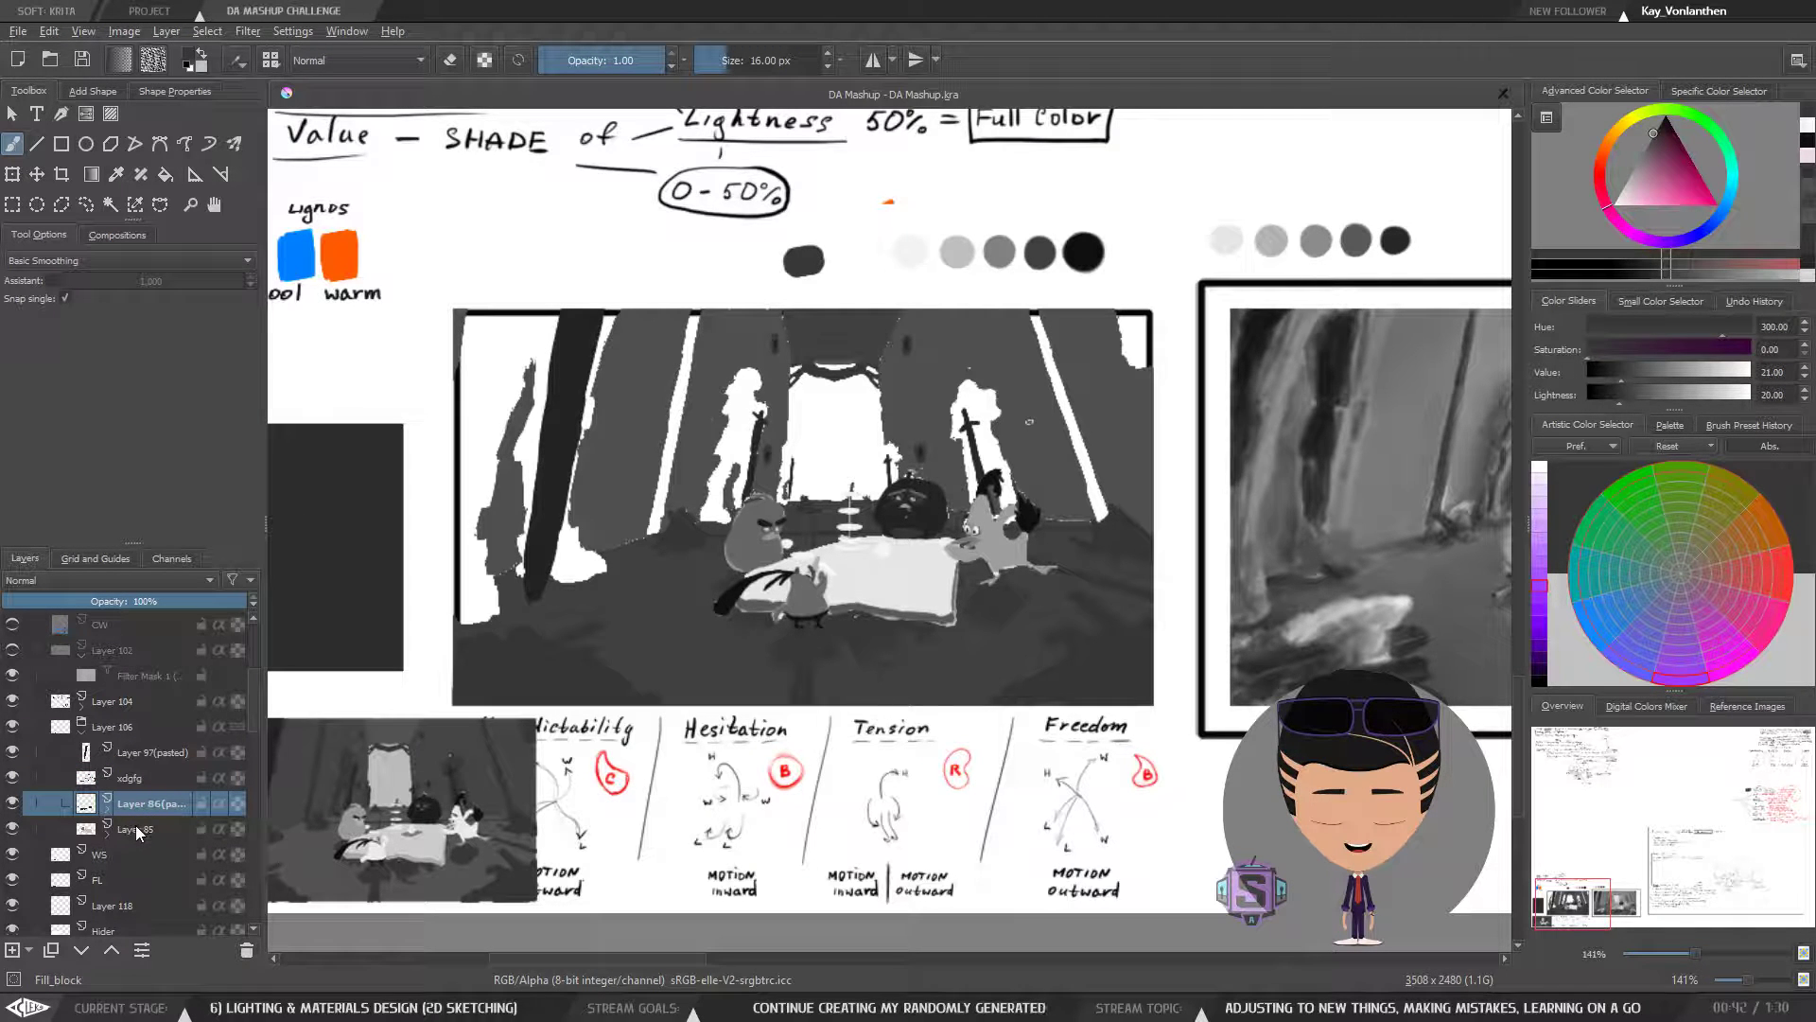
mouse_move(135, 831)
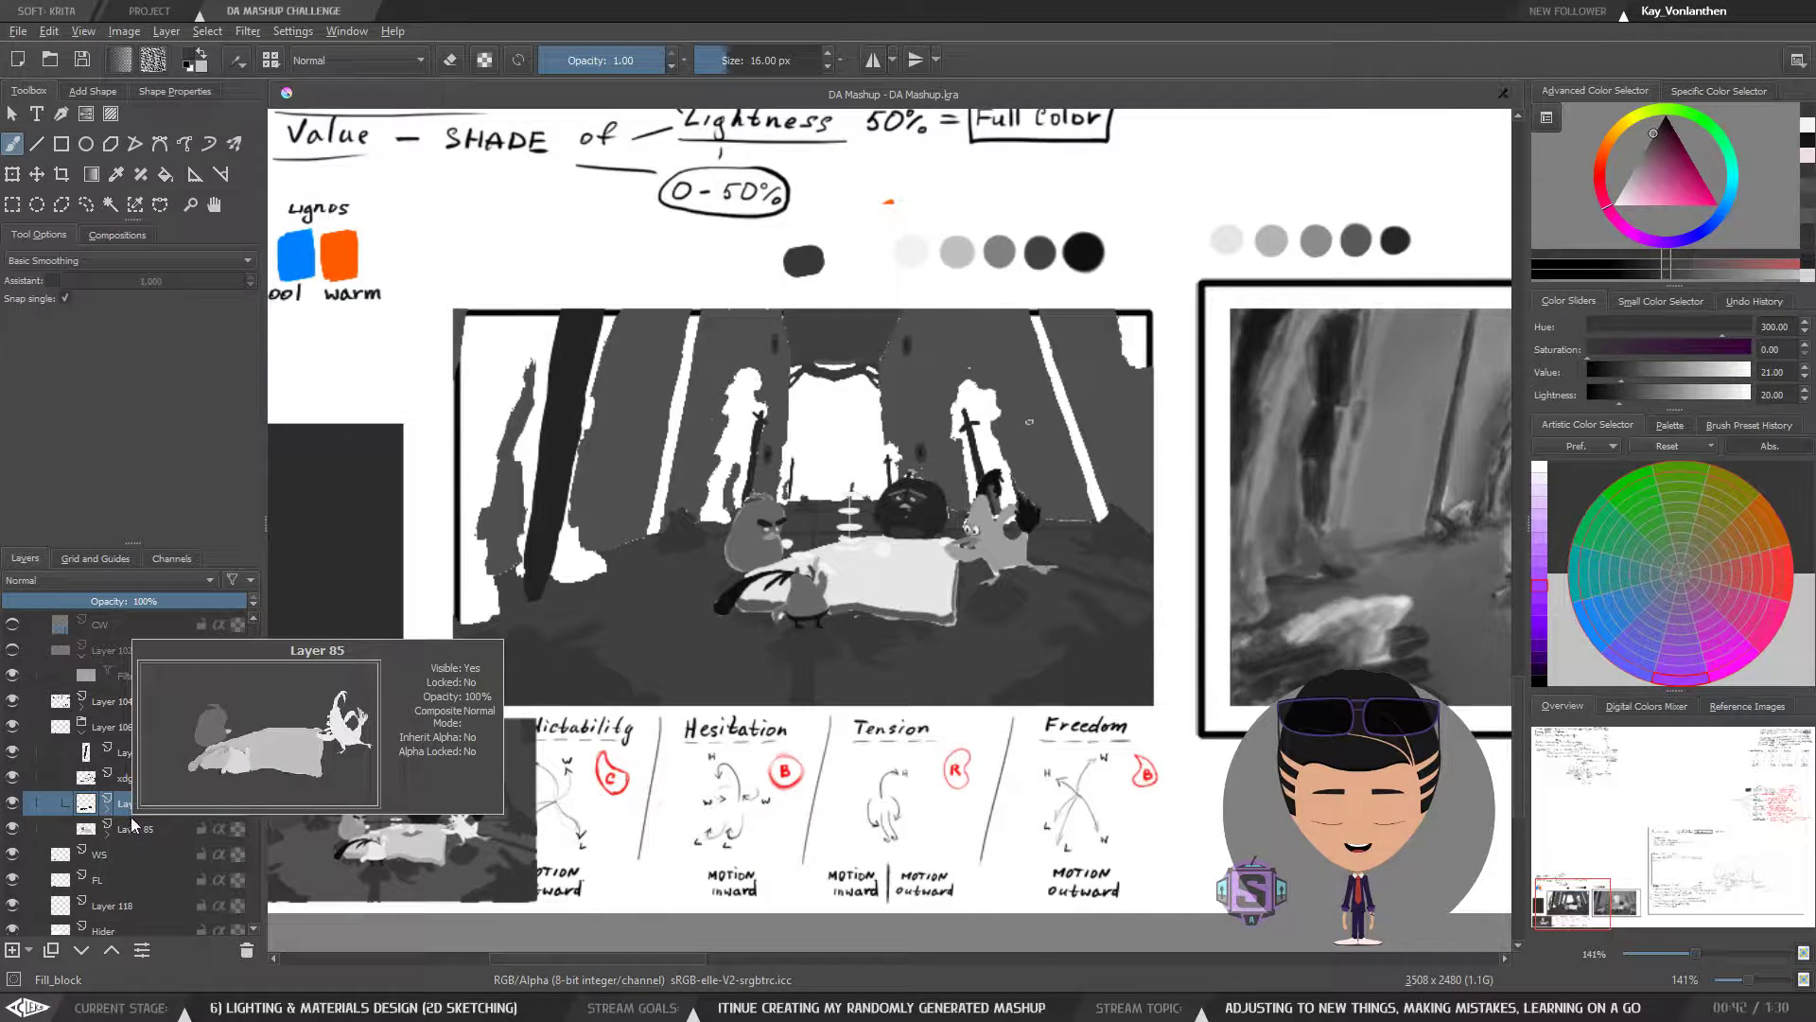
scroll(719, 657, up, 3)
scroll(942, 652, up, 1)
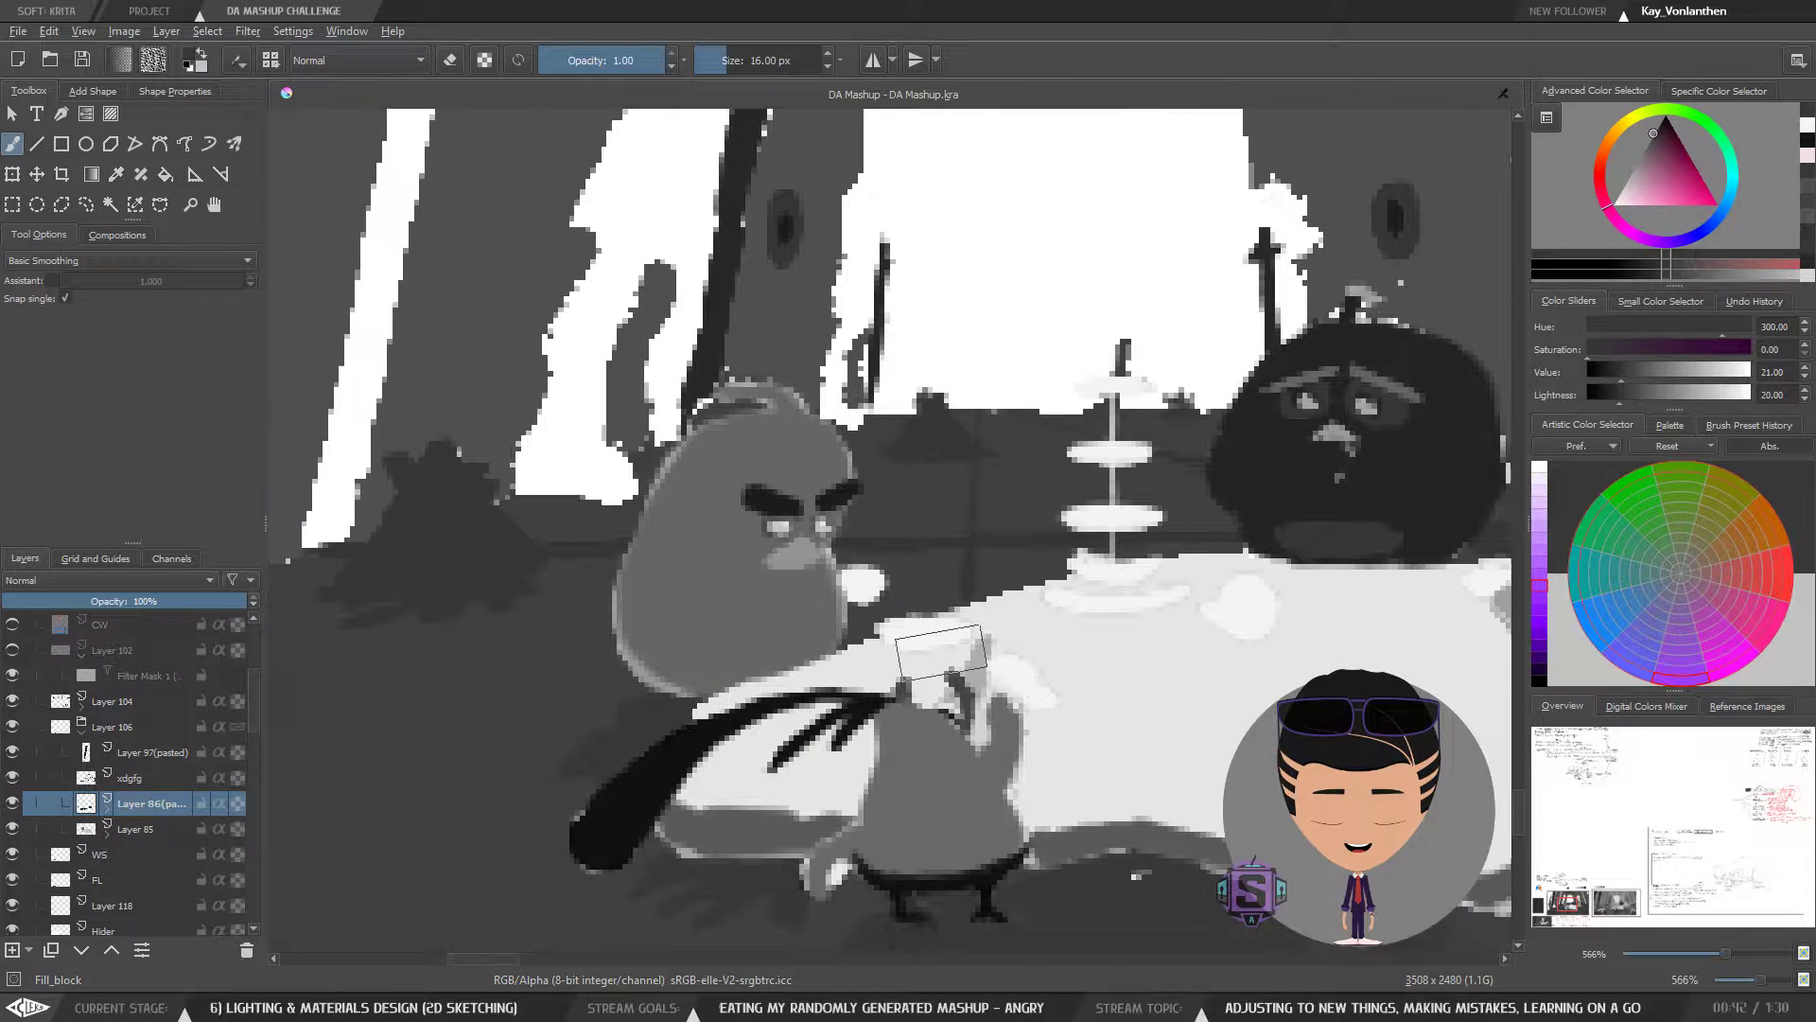
ctrl+click(793, 550)
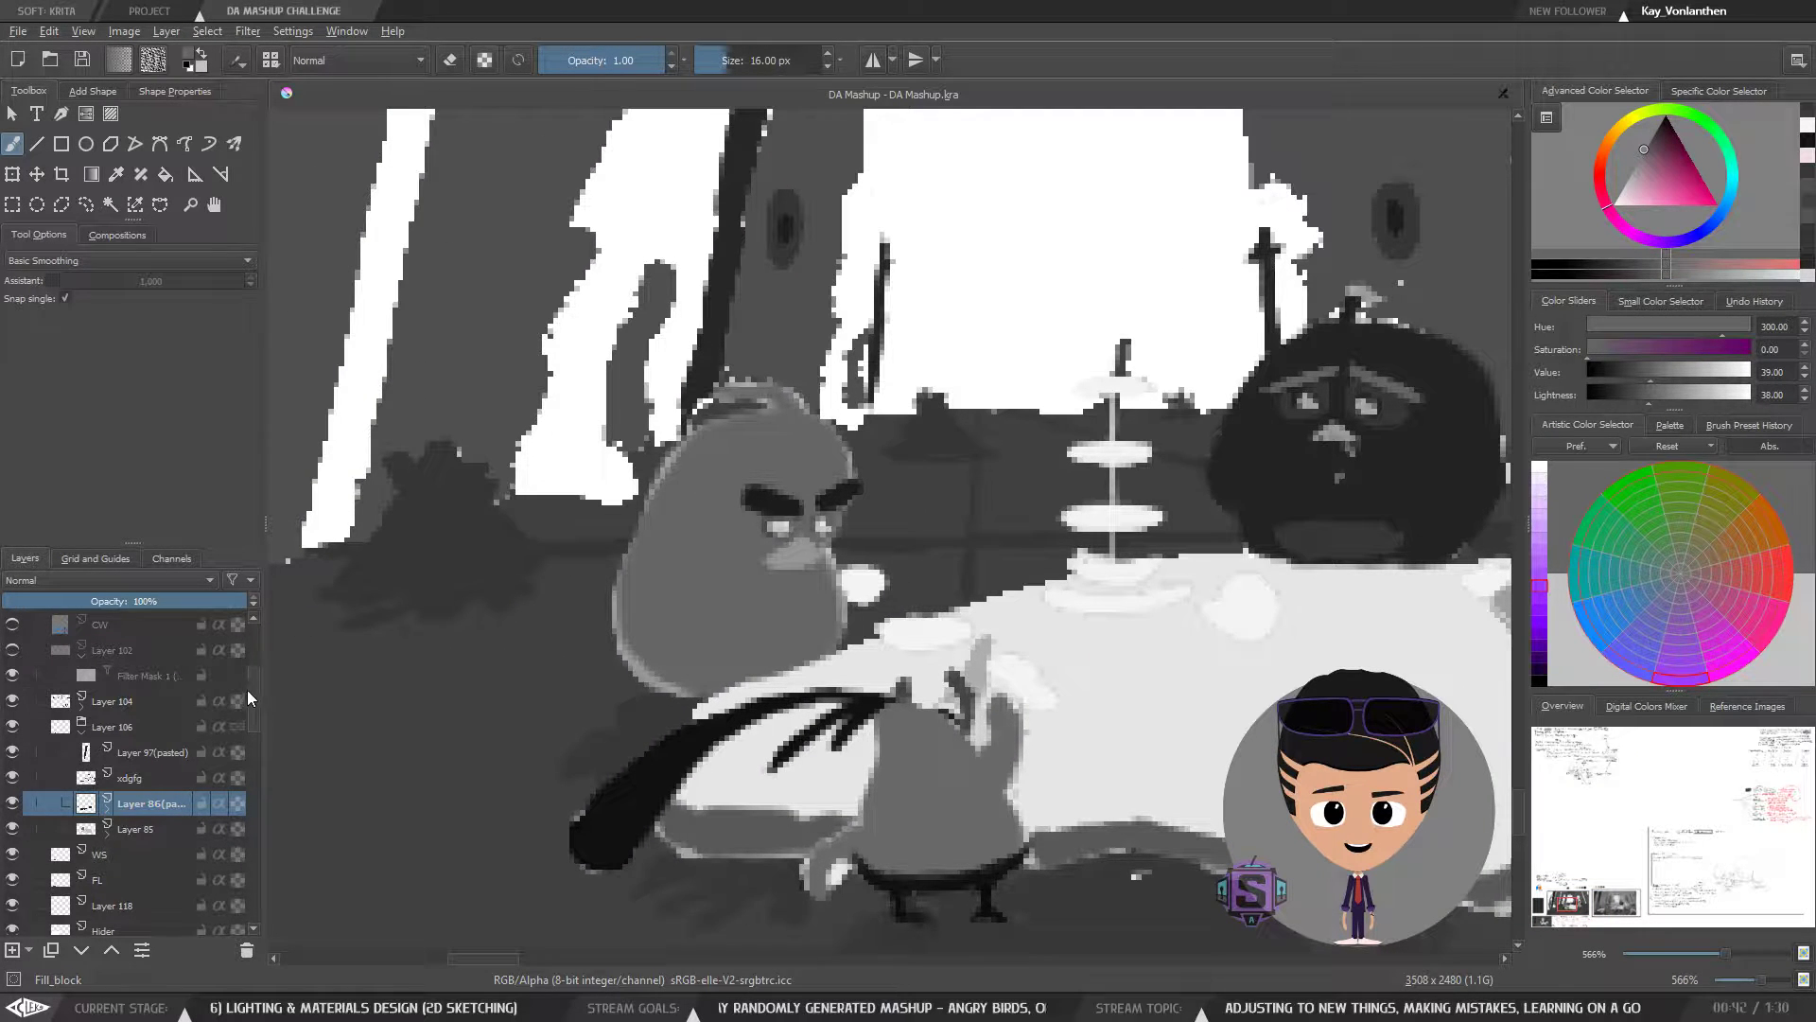
- Select Layer 84 in the Local Values group and toggle its visibility to inspect its dark floor and background shapes
drag(249, 698, 255, 655)
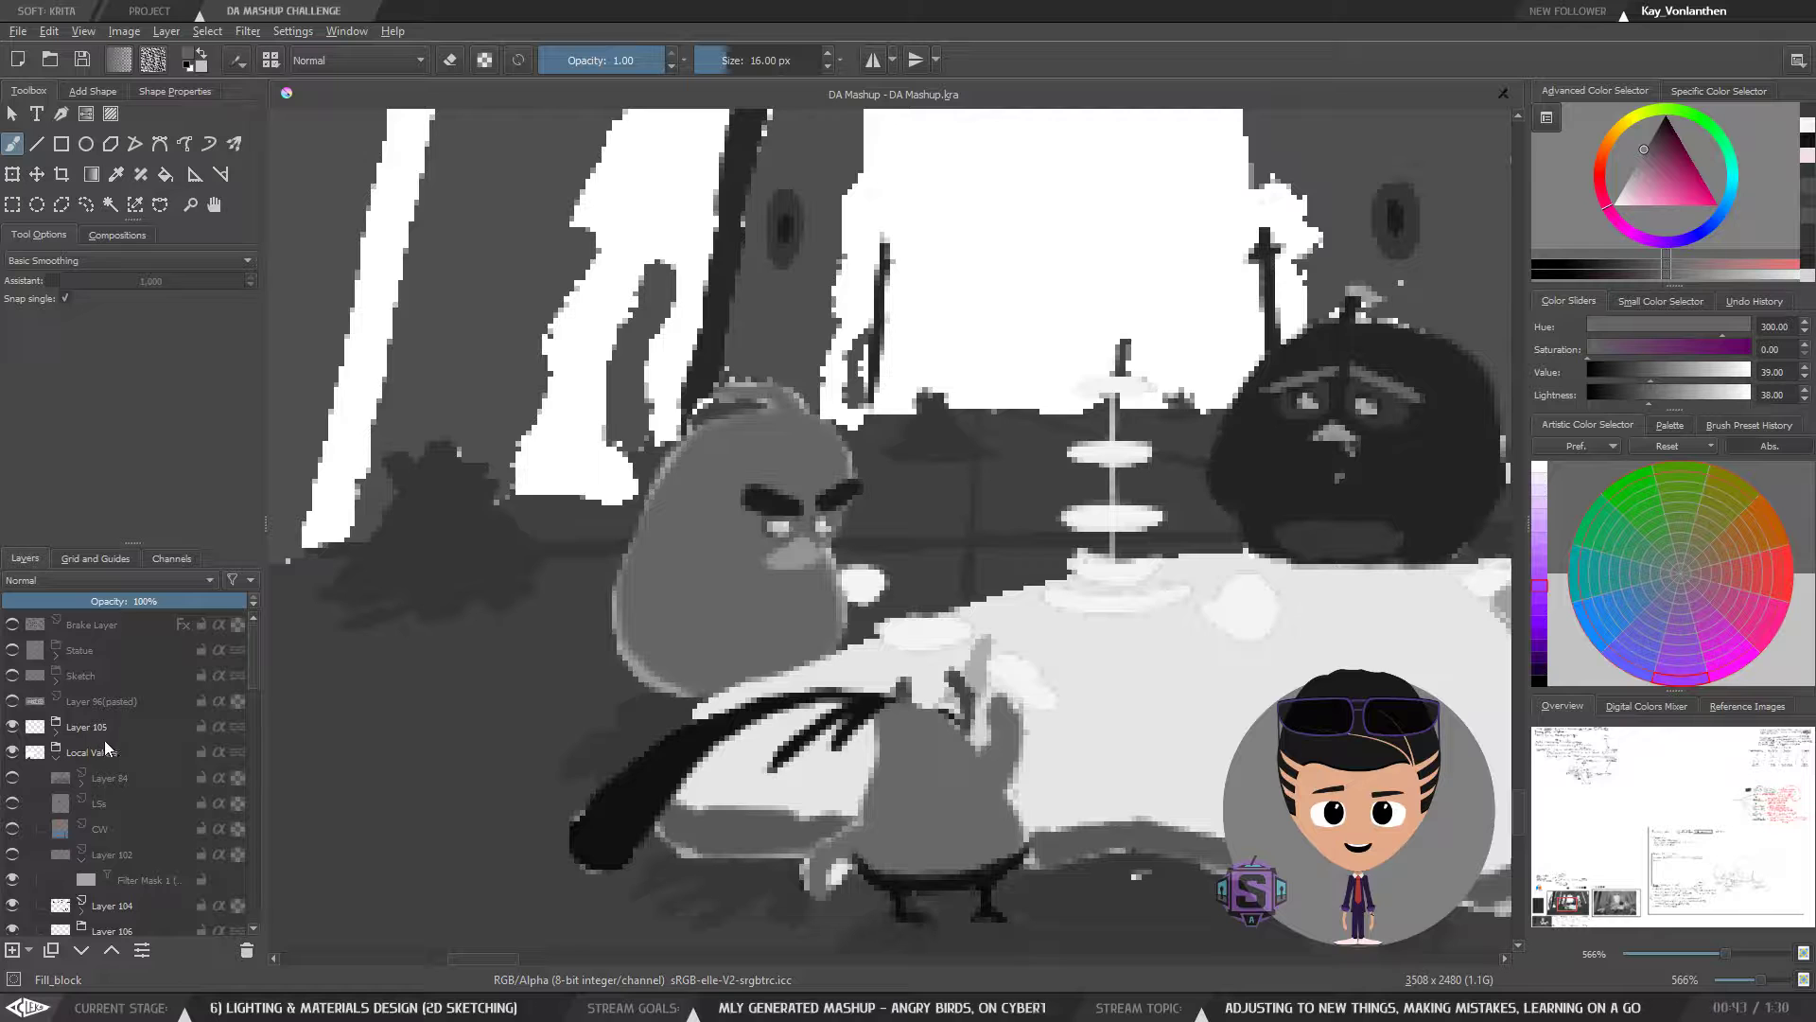
key(minus)
key(minus)
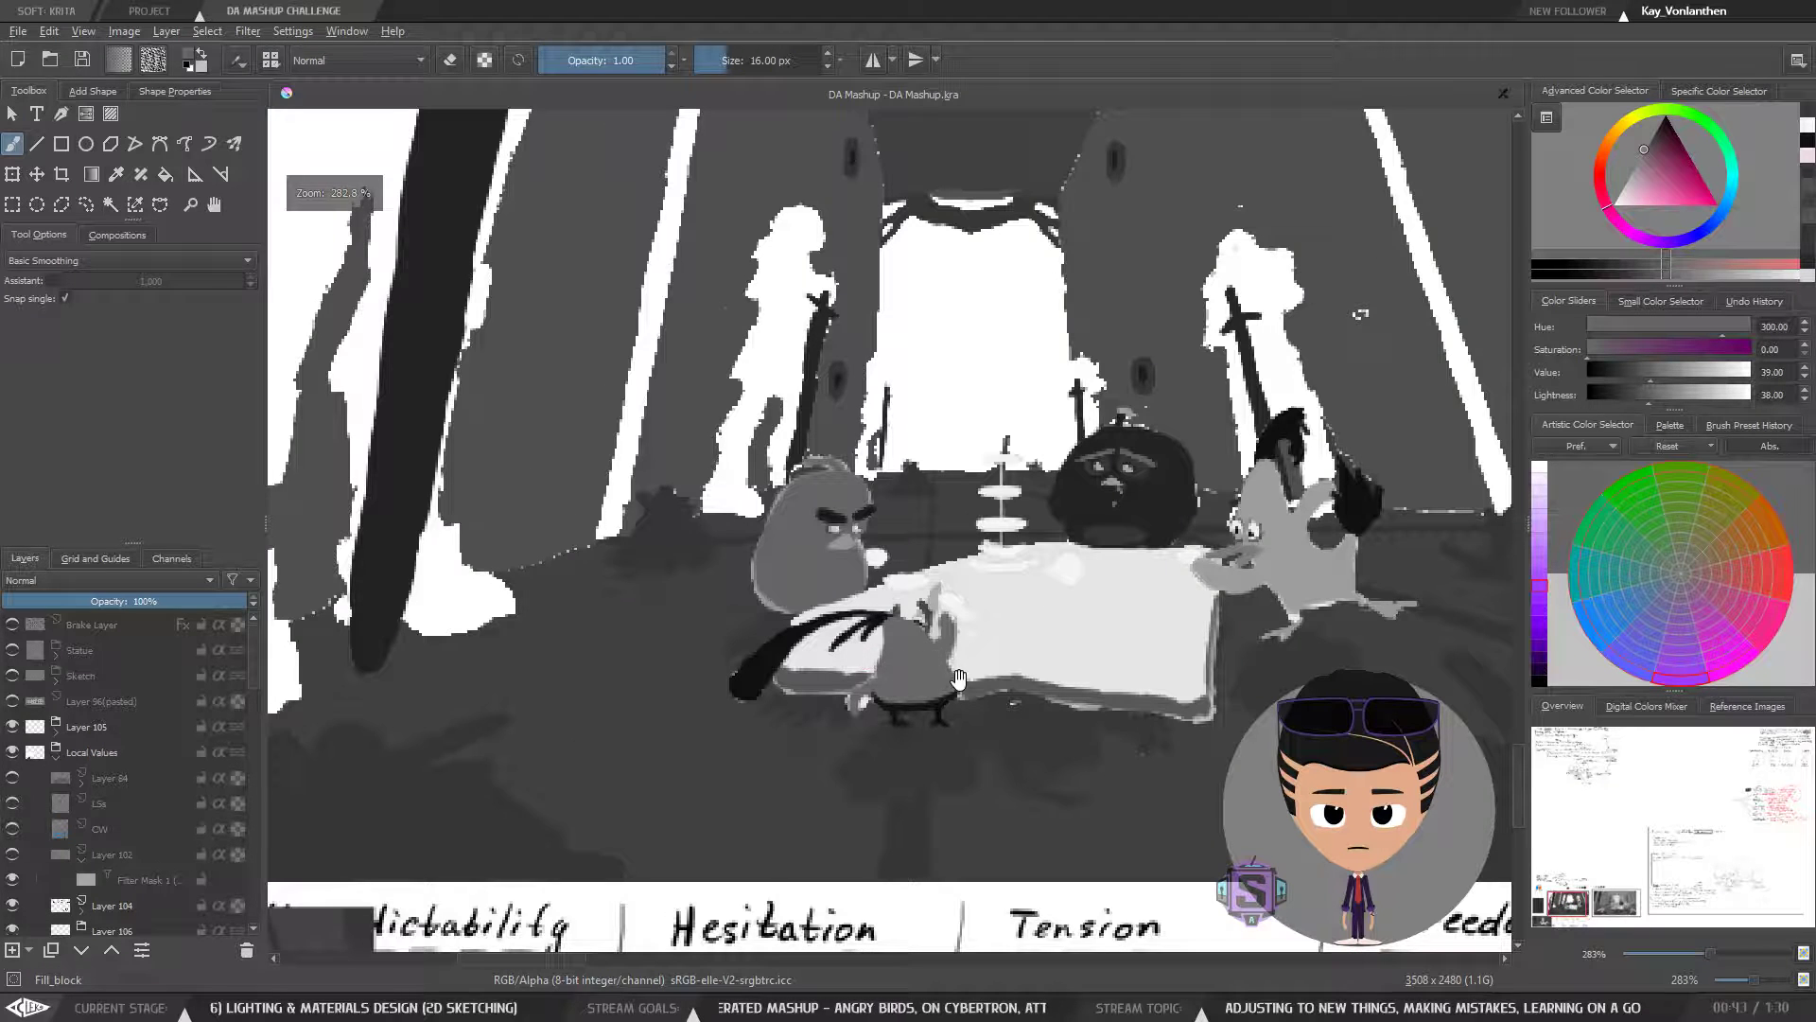
drag(957, 681, 681, 672)
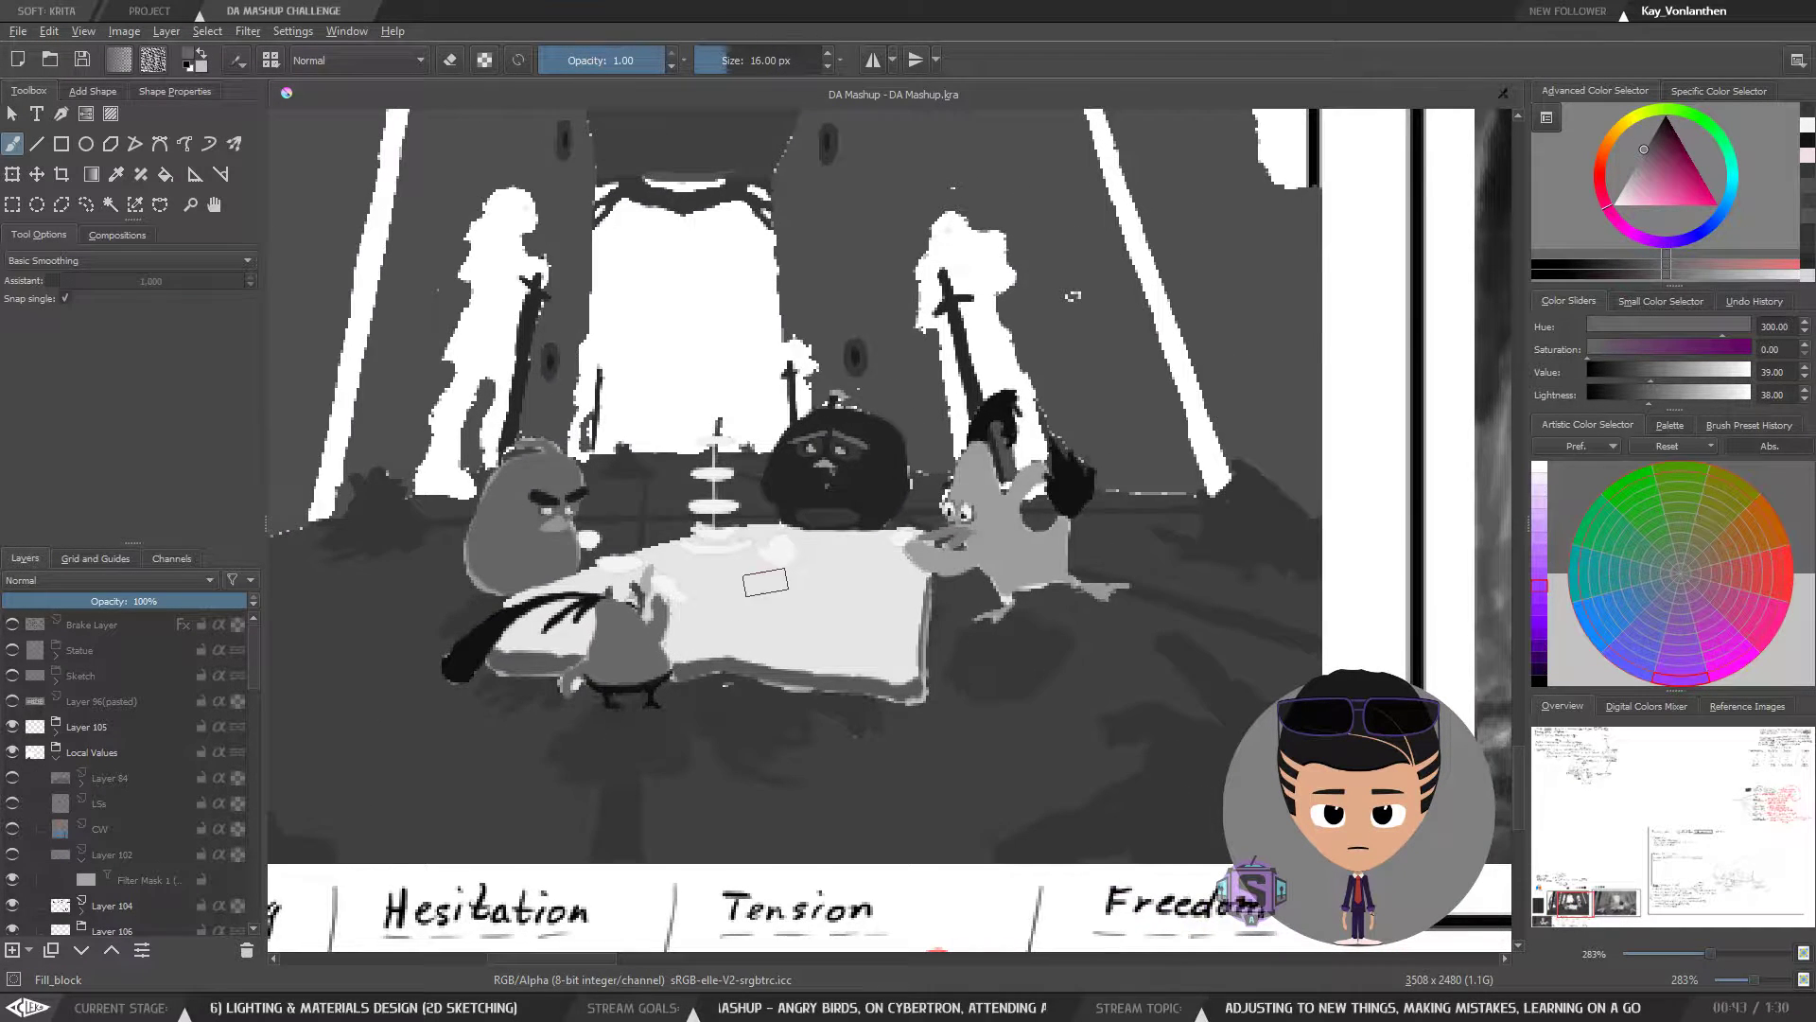
key(minus)
key(minus)
drag(809, 608, 781, 652)
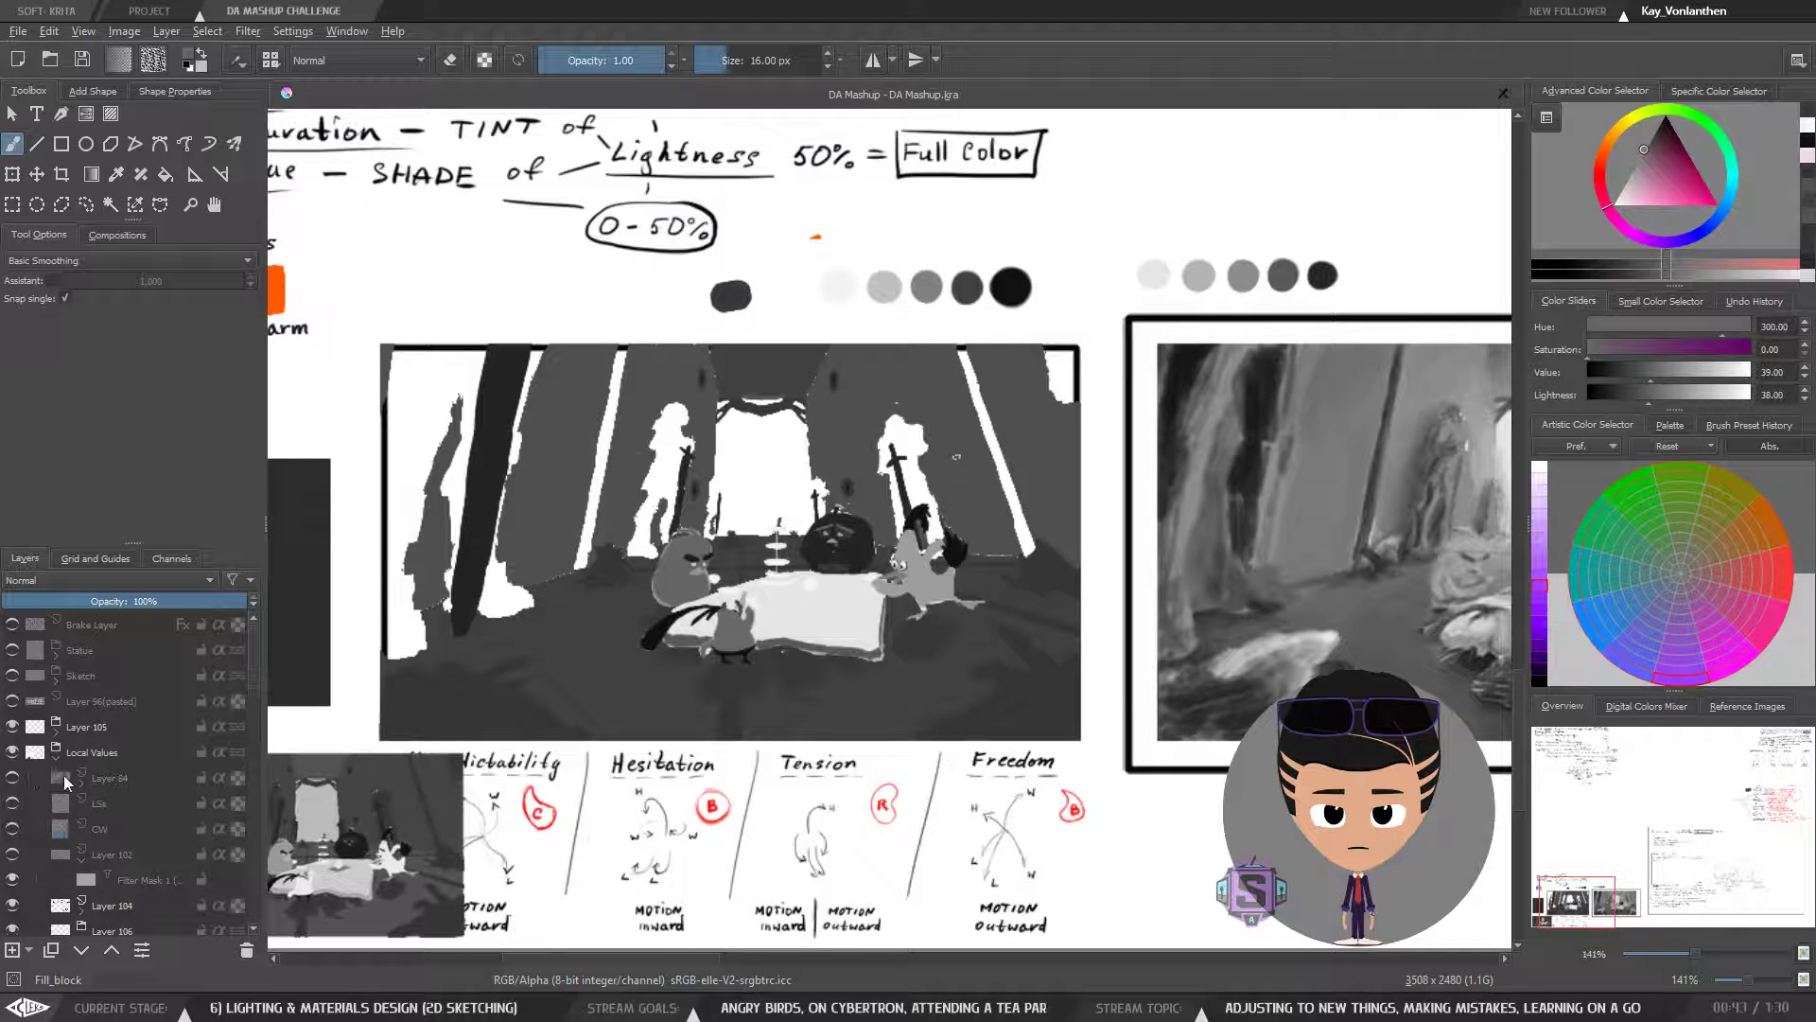
click(107, 783)
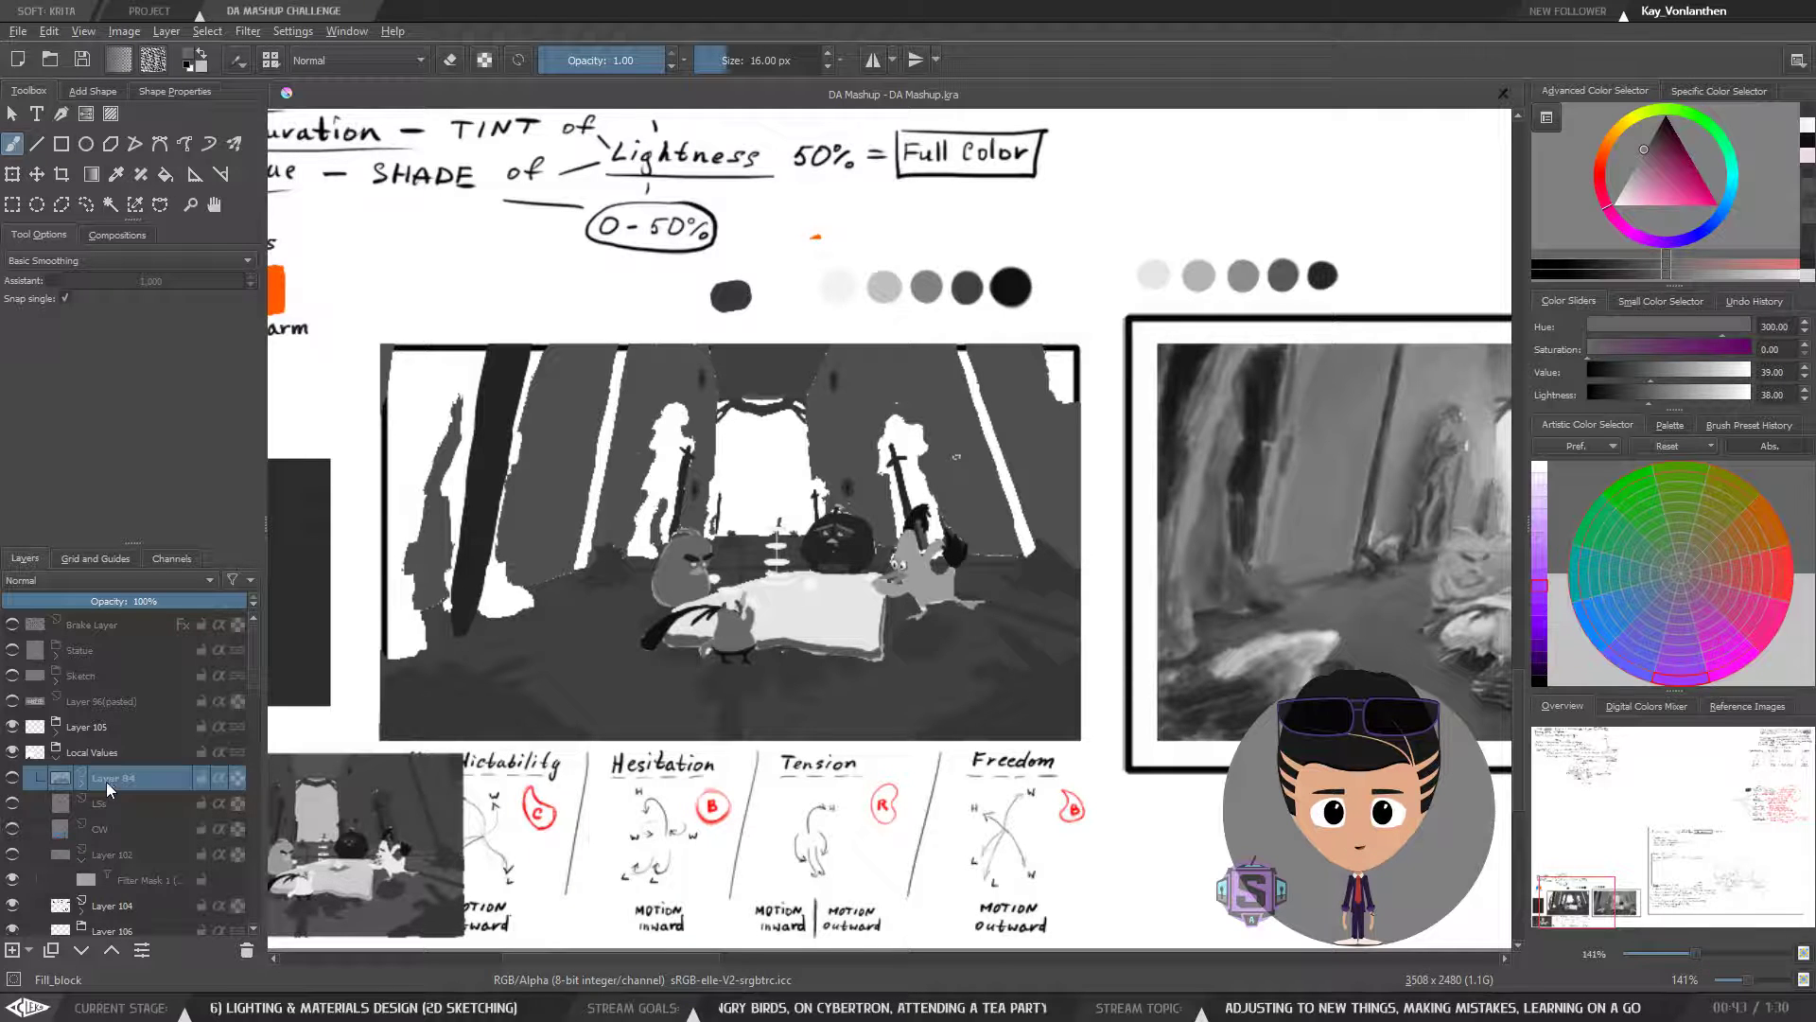
click(12, 778)
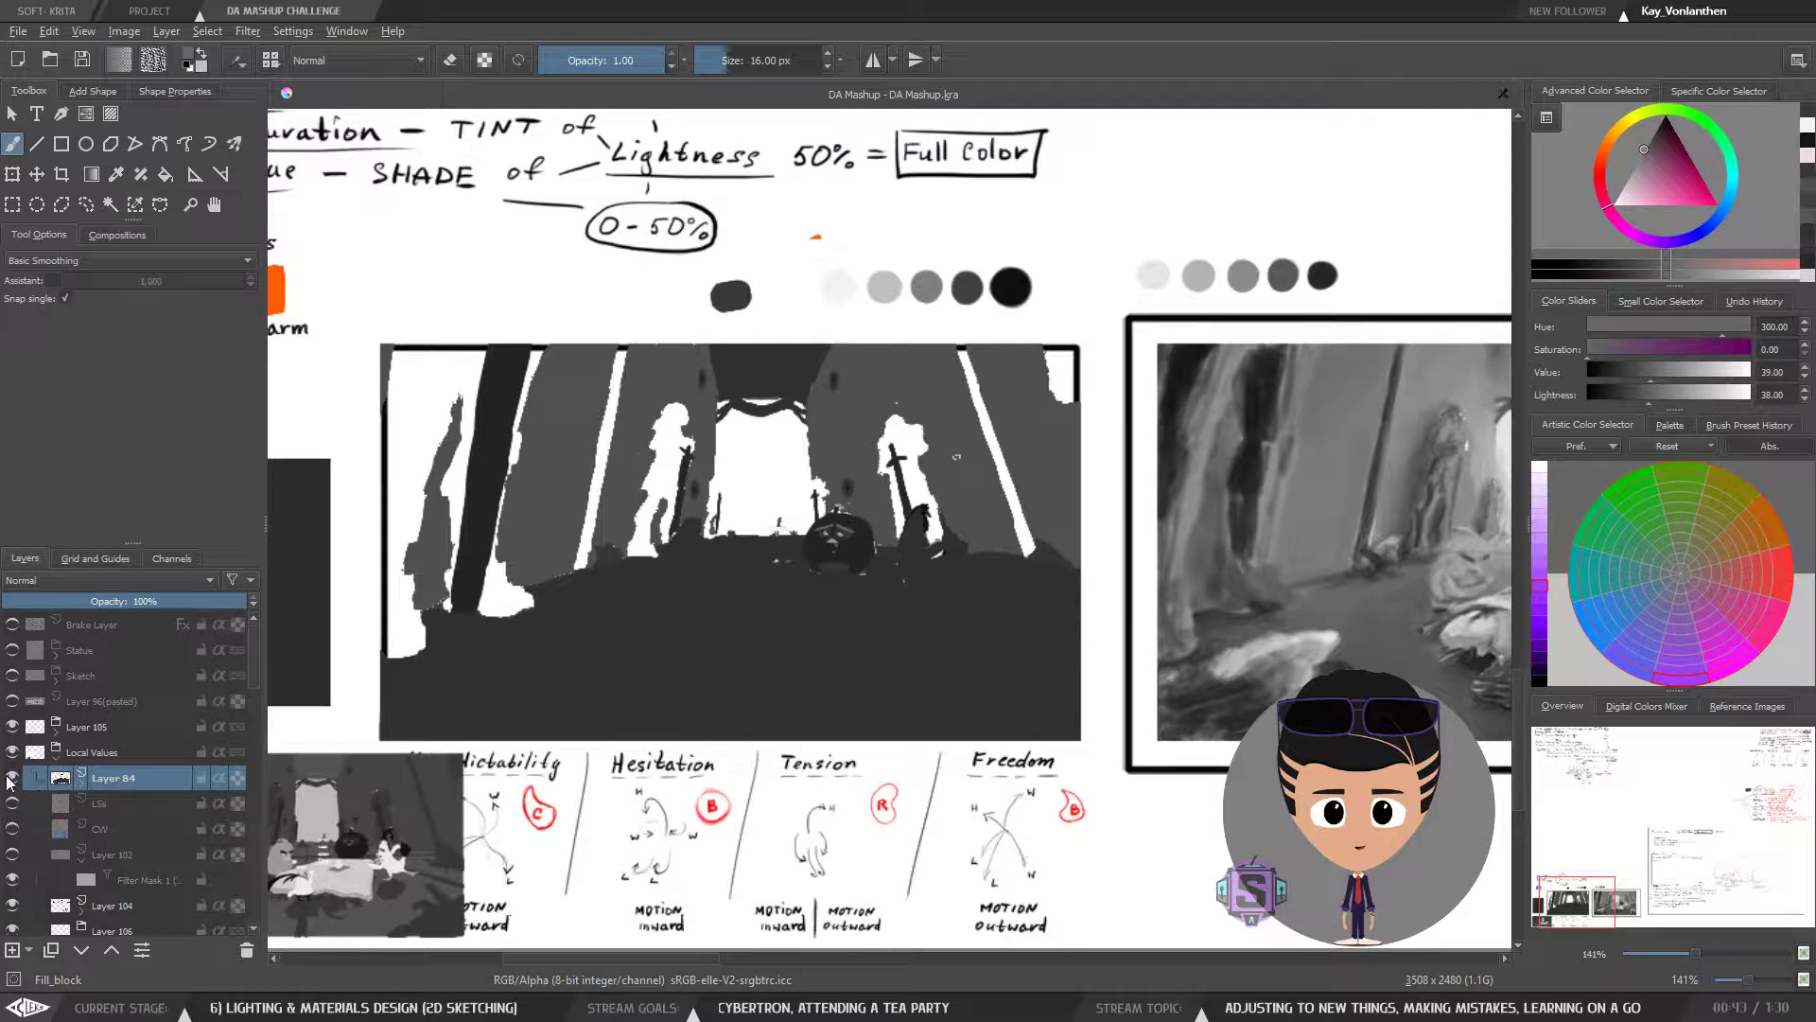
click(10, 779)
click(9, 779)
- Expand Layer 84, toggle its transparency mask off and on to check what it hides, and collapse the layer
click(82, 785)
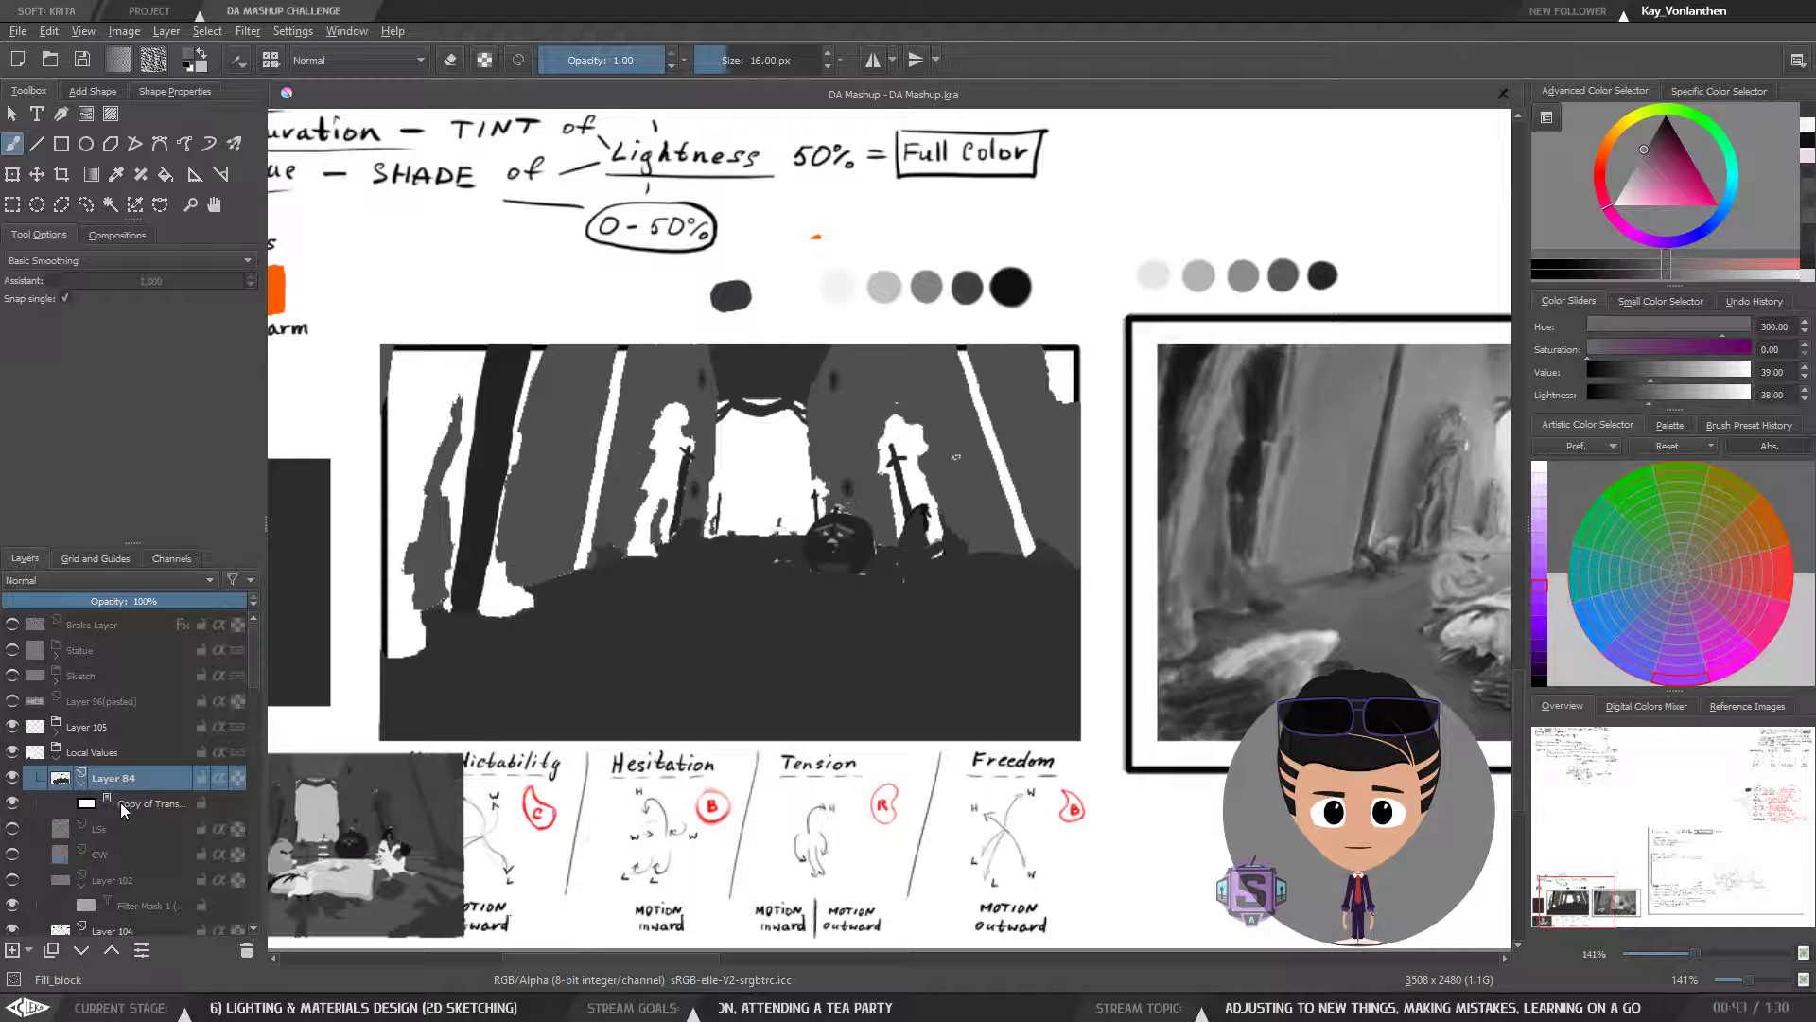
click(12, 804)
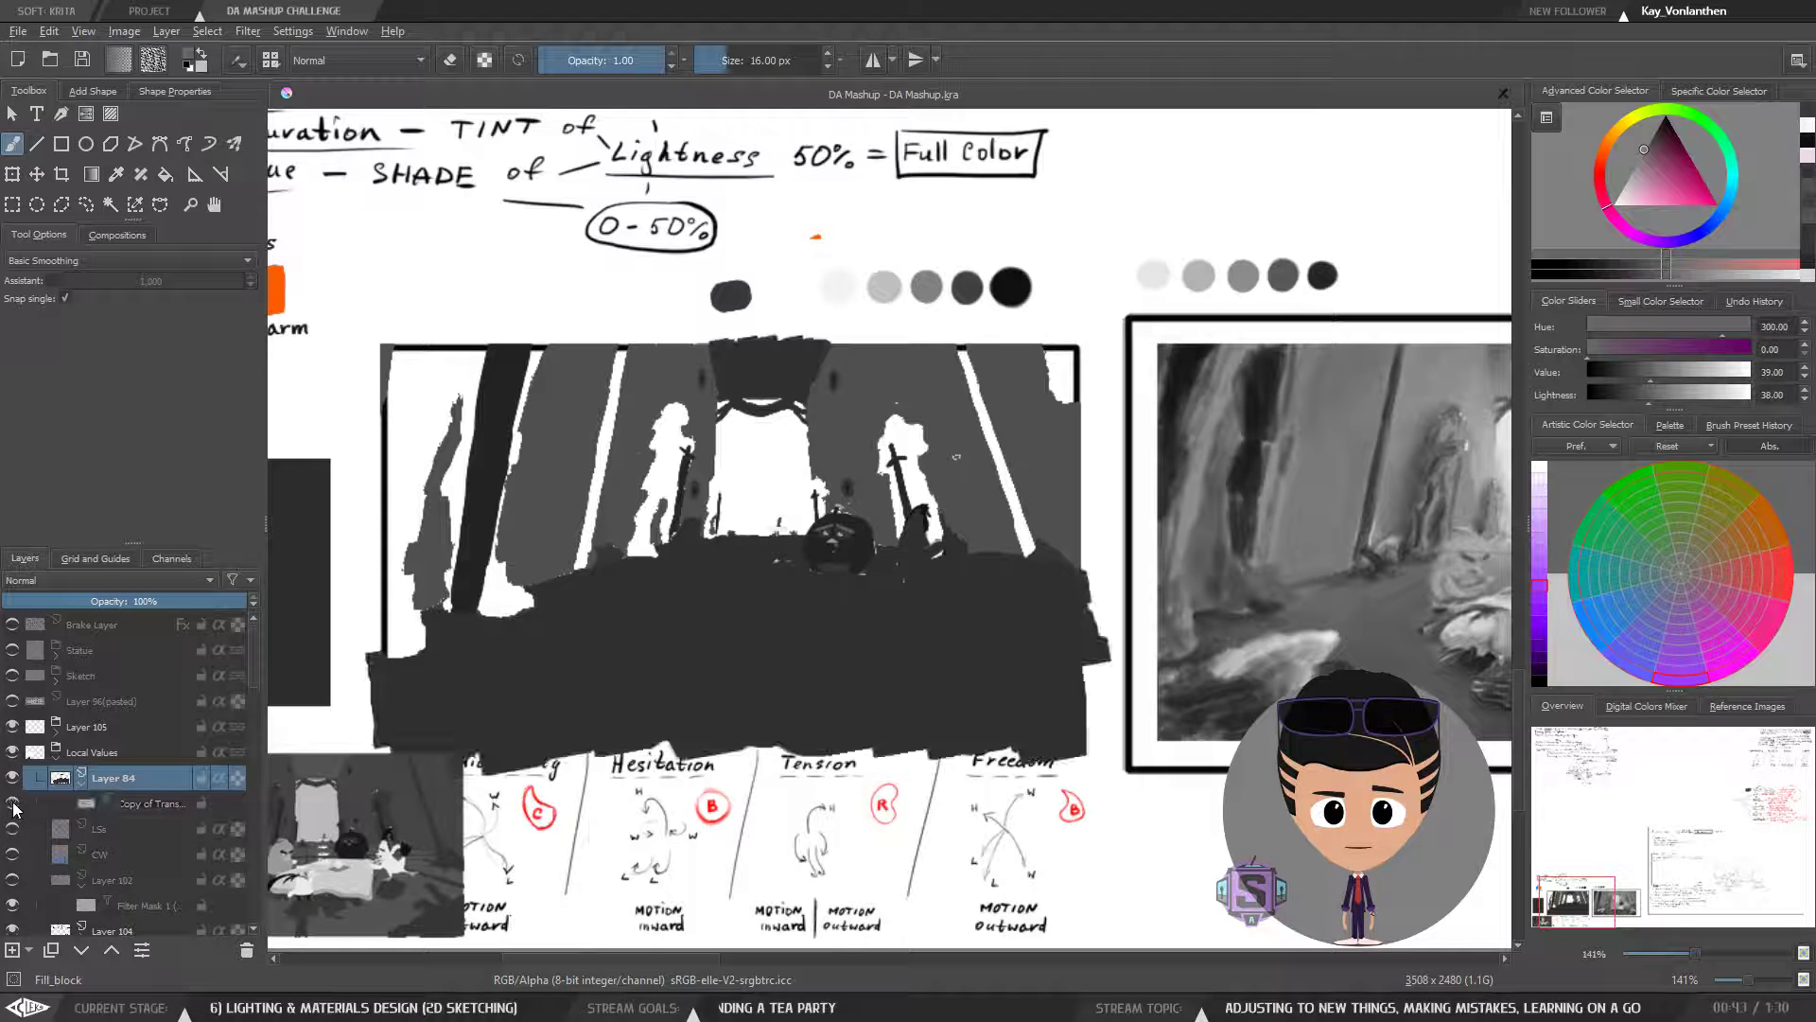
click(12, 804)
click(12, 804)
click(12, 804)
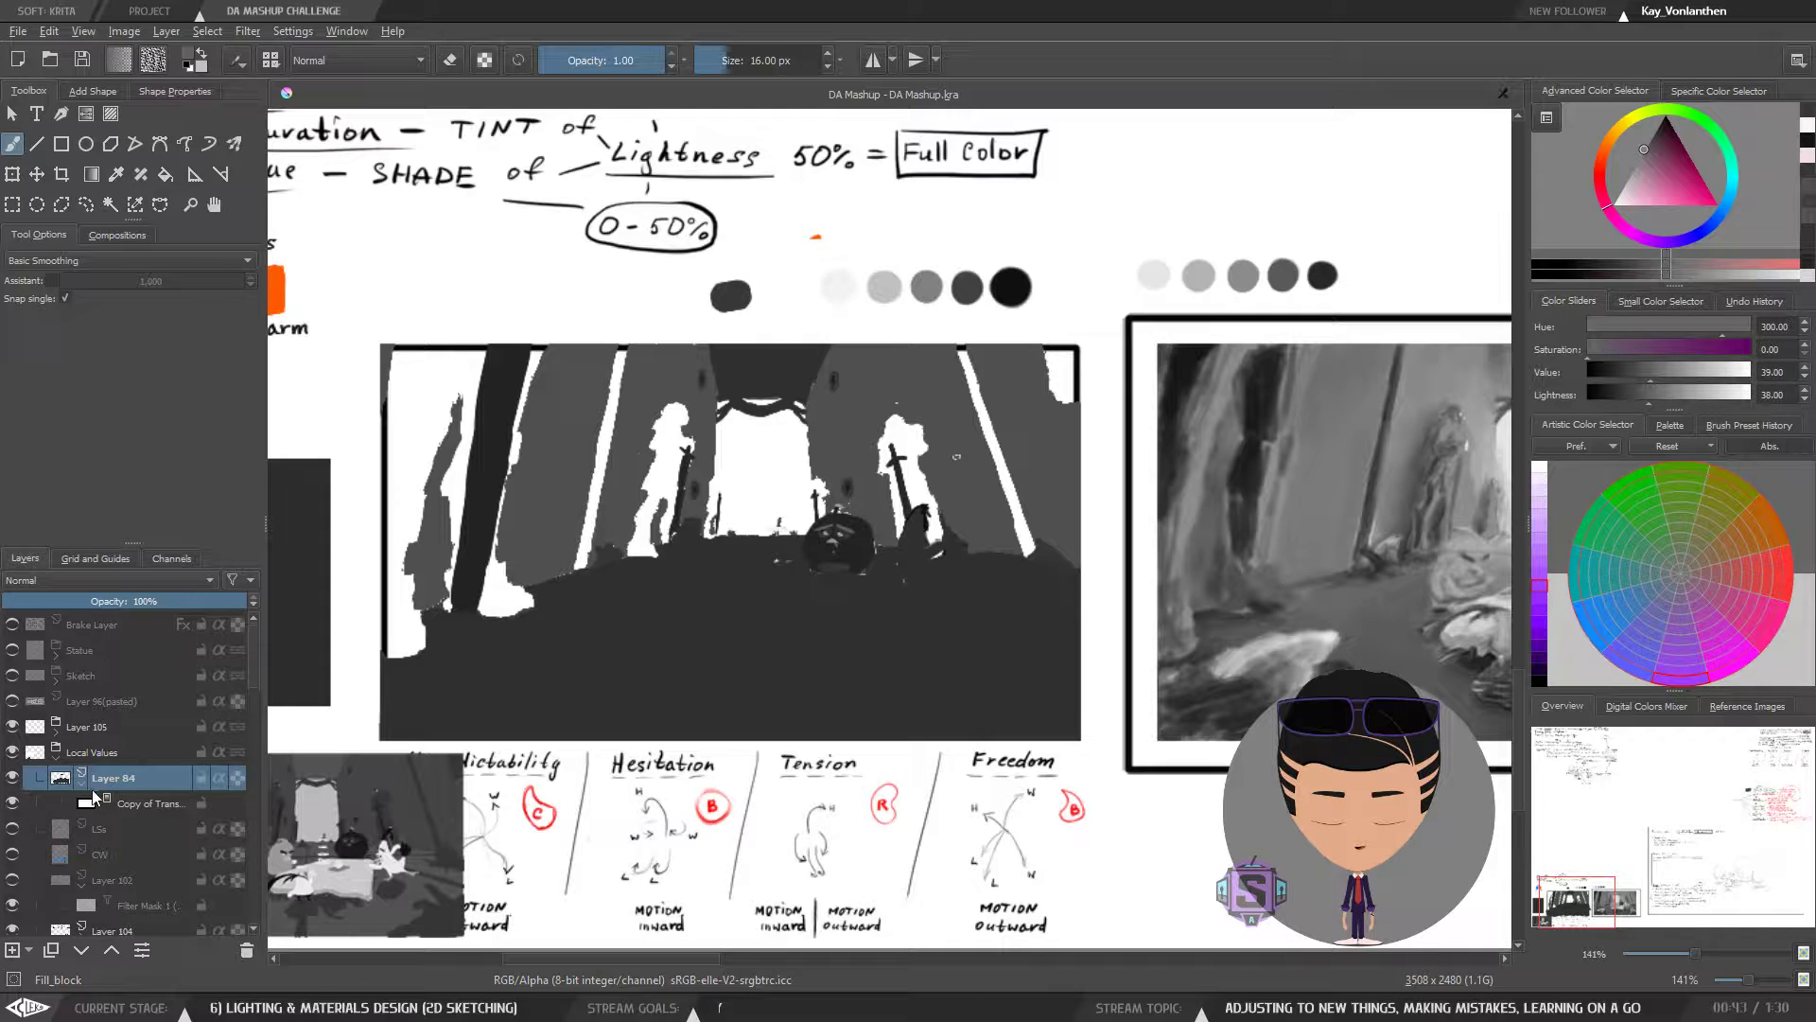
click(81, 785)
- Toggle Layer 84 repeatedly to compare the scene with and without it, leaving the layer hidden
click(12, 779)
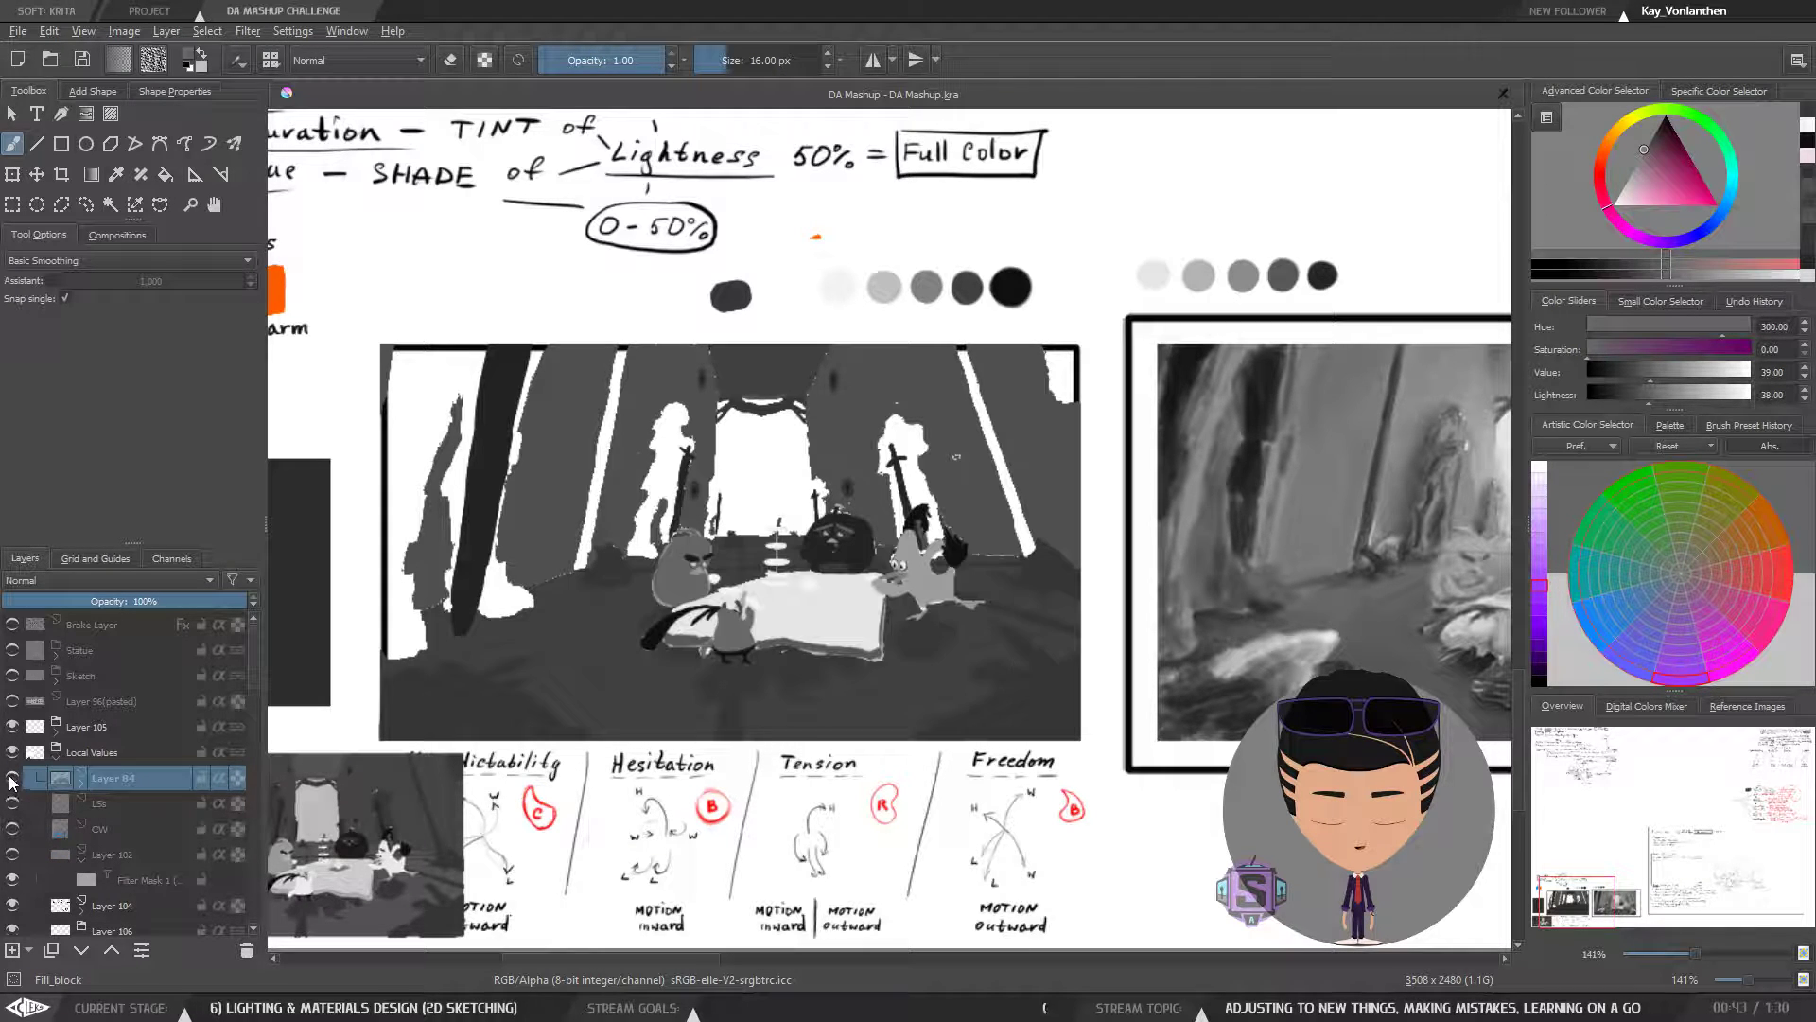
click(12, 779)
click(13, 779)
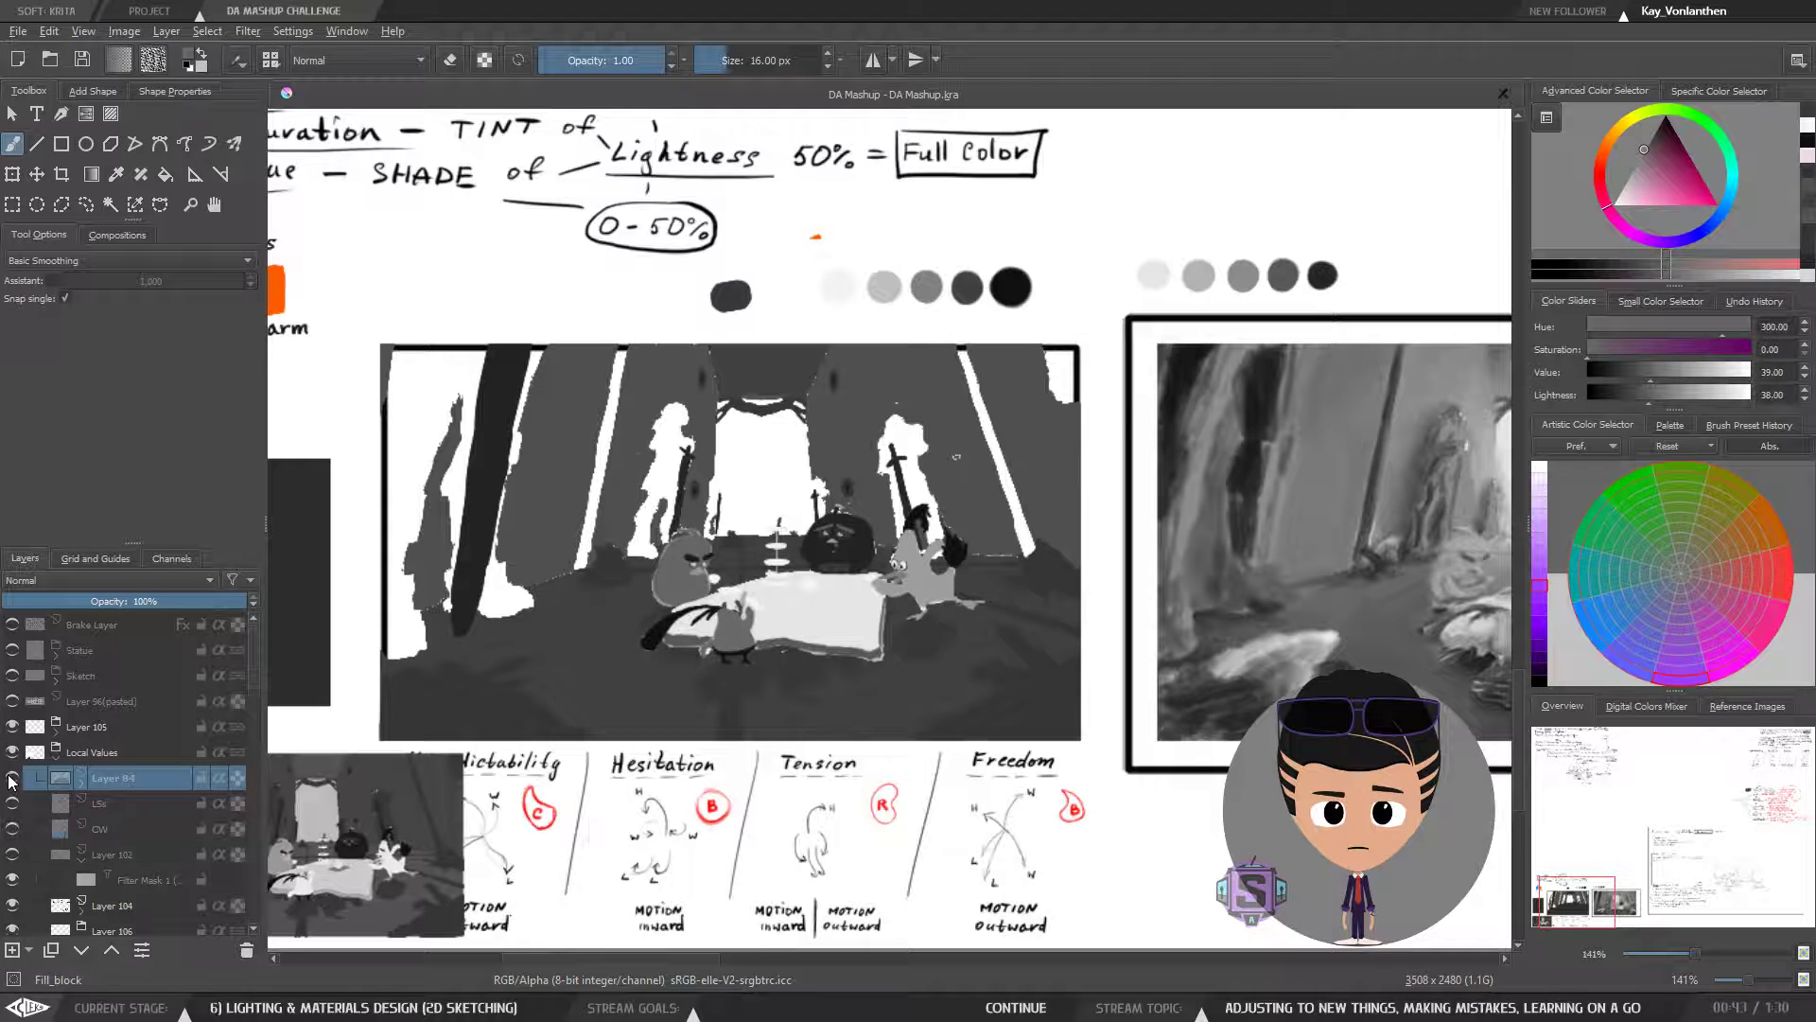
click(12, 778)
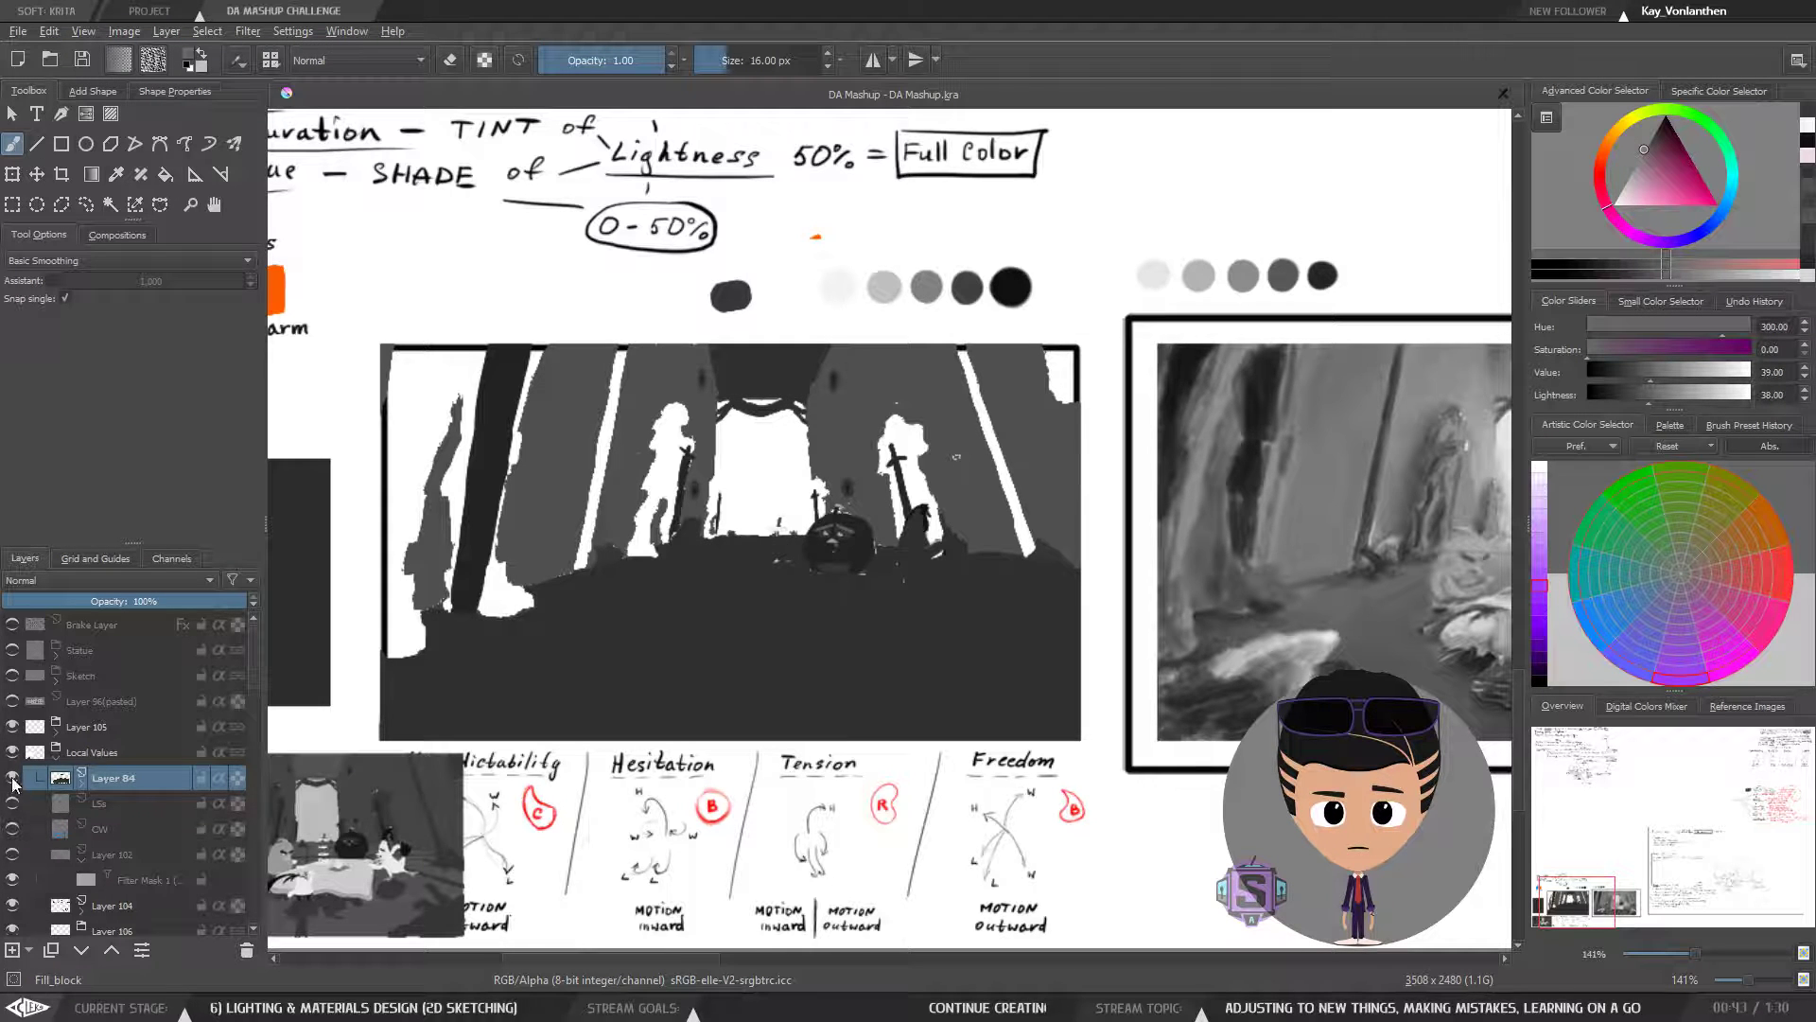
click(12, 778)
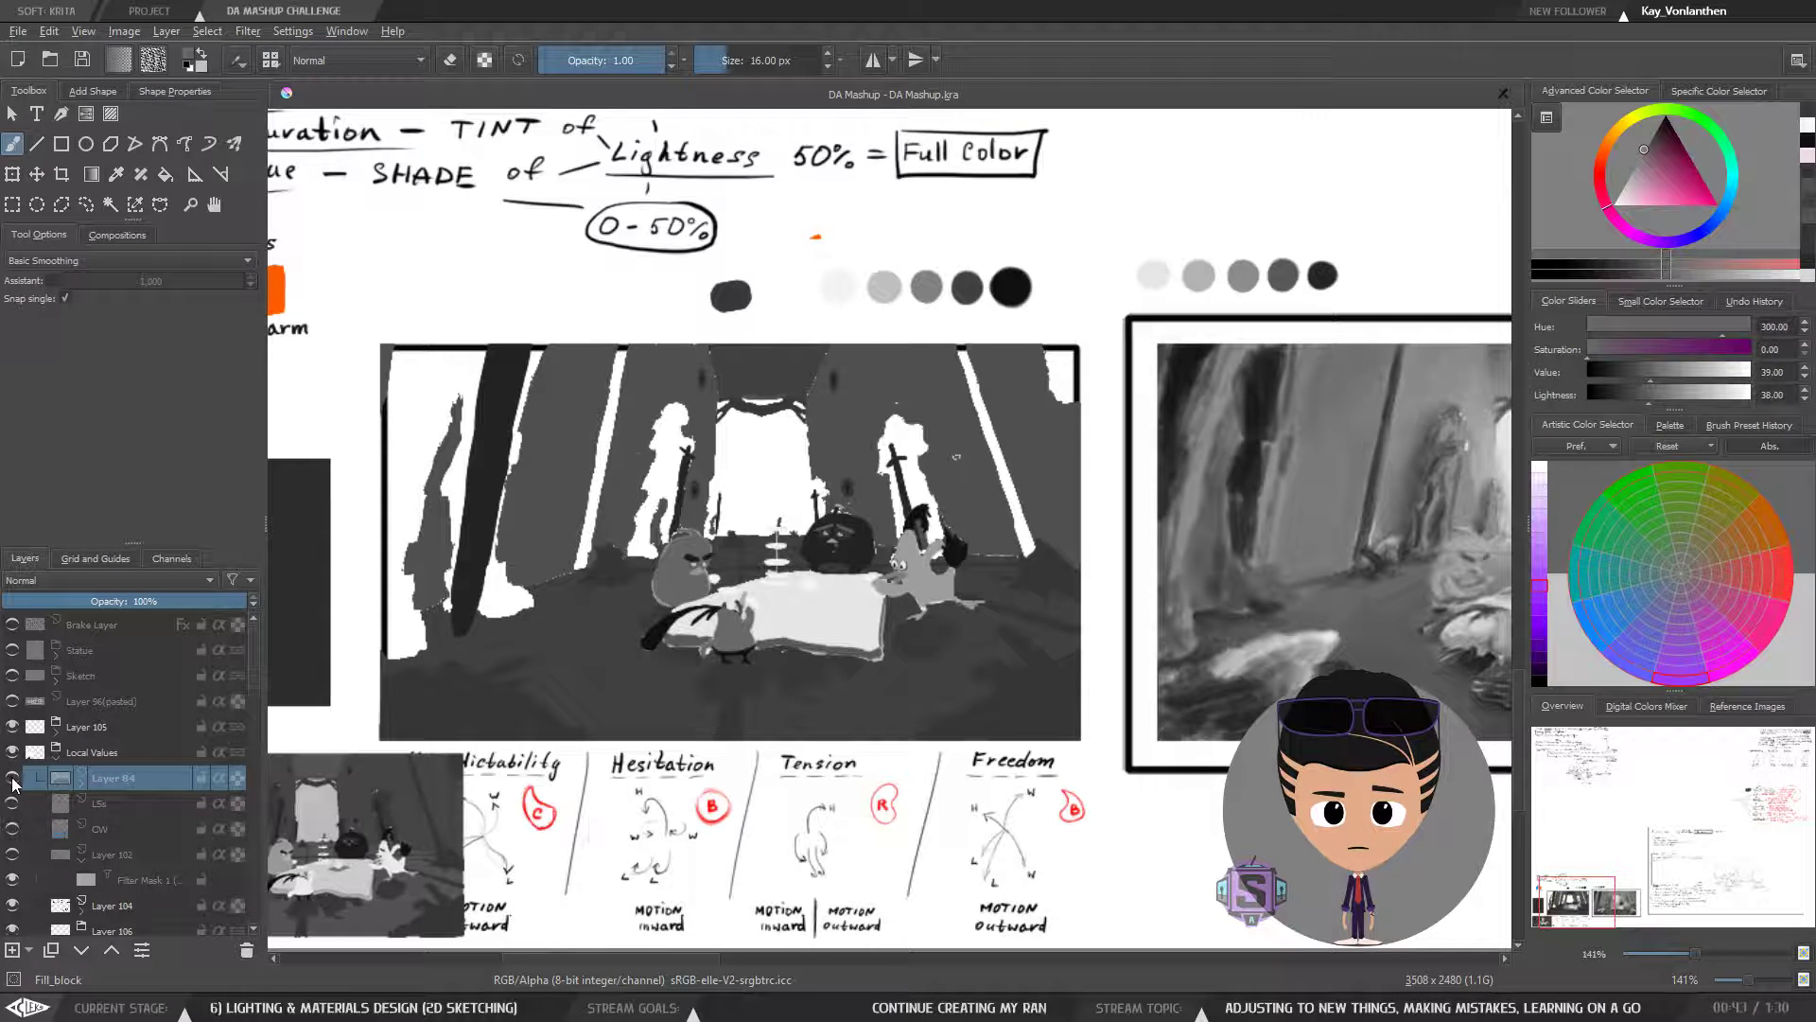
click(12, 778)
click(12, 778)
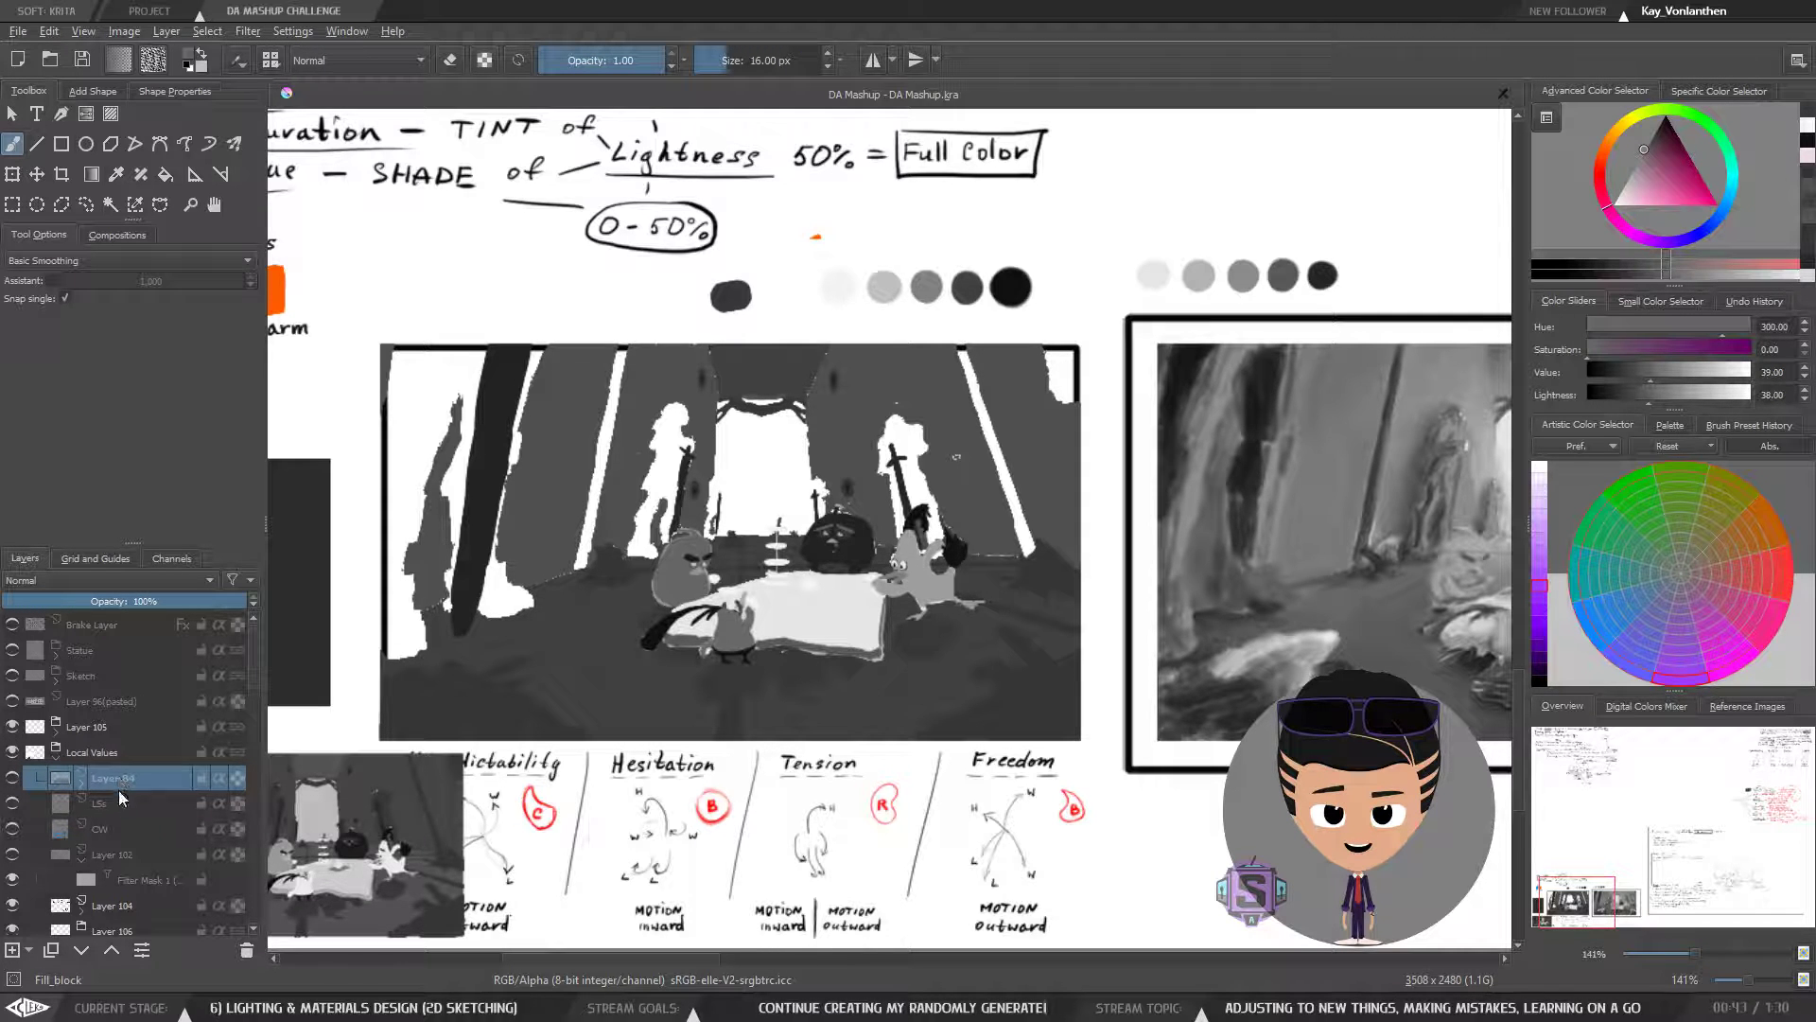
- Select the layer directly below Layer 84 and toggle its visibility to check its content
click(120, 800)
click(13, 806)
click(13, 806)
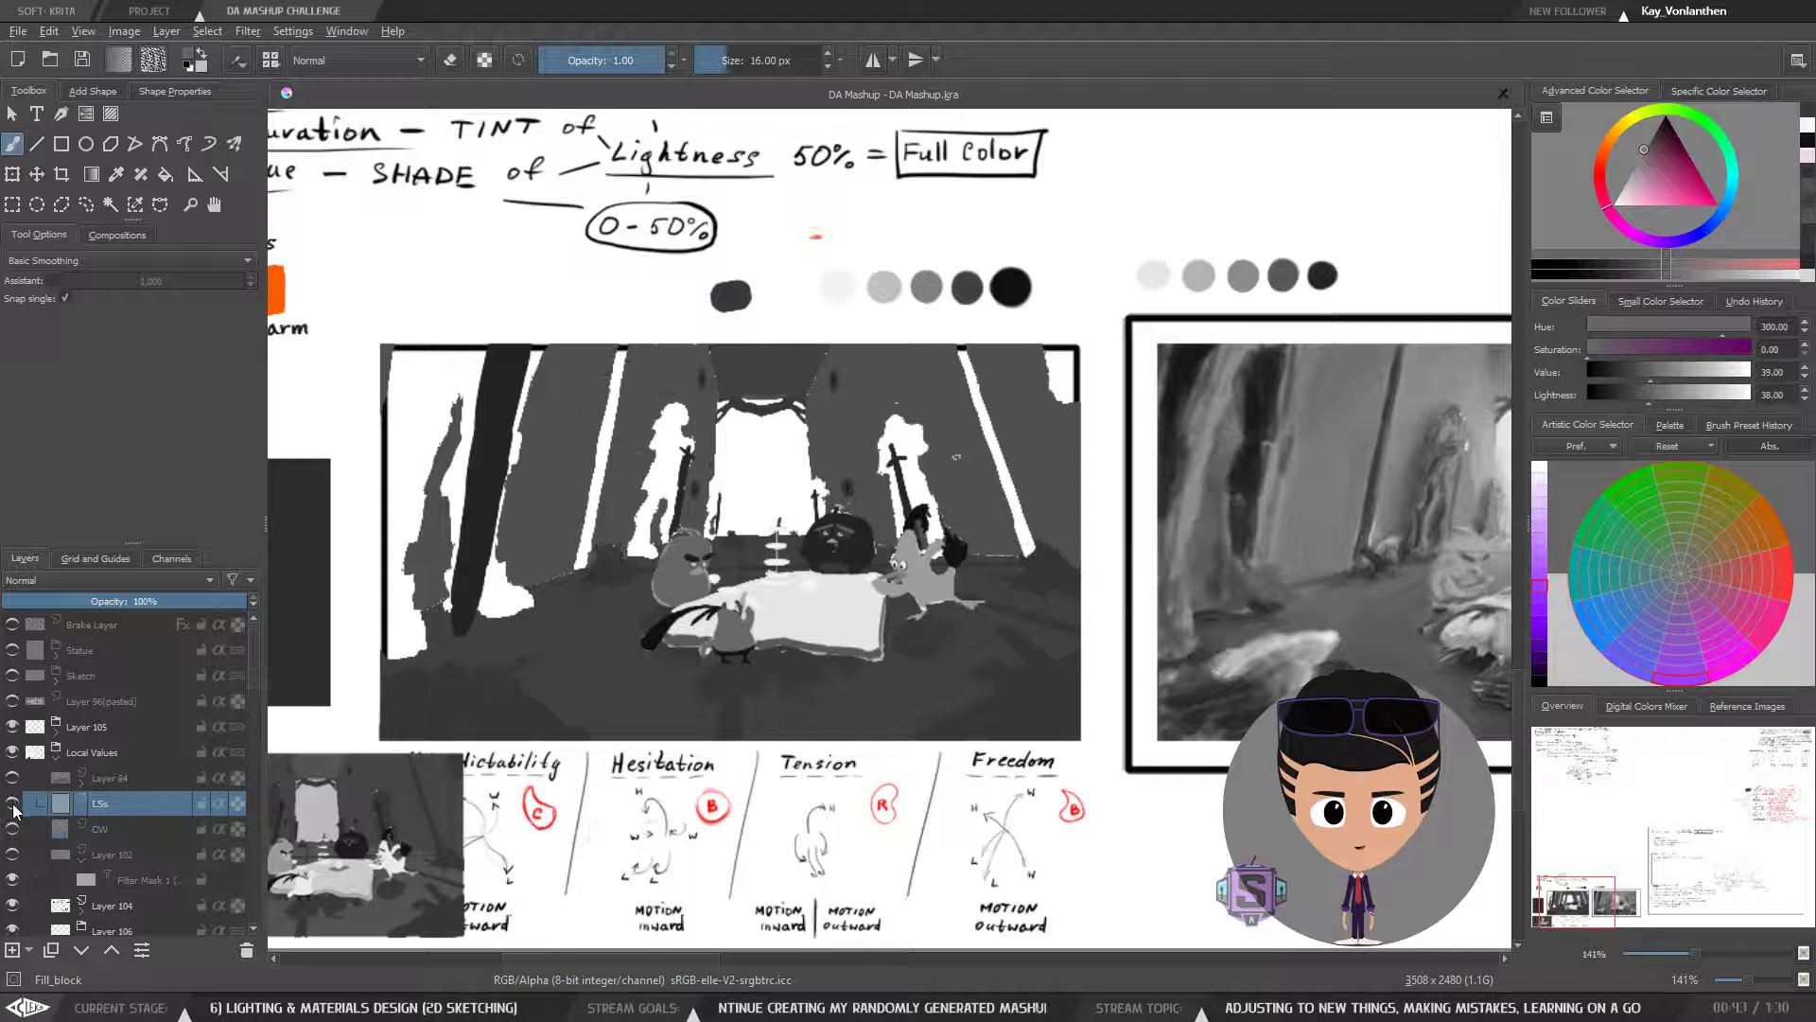
- Expand the Layer 105 group, toggle its copied layers to check their content, and collapse the group
click(57, 735)
click(115, 753)
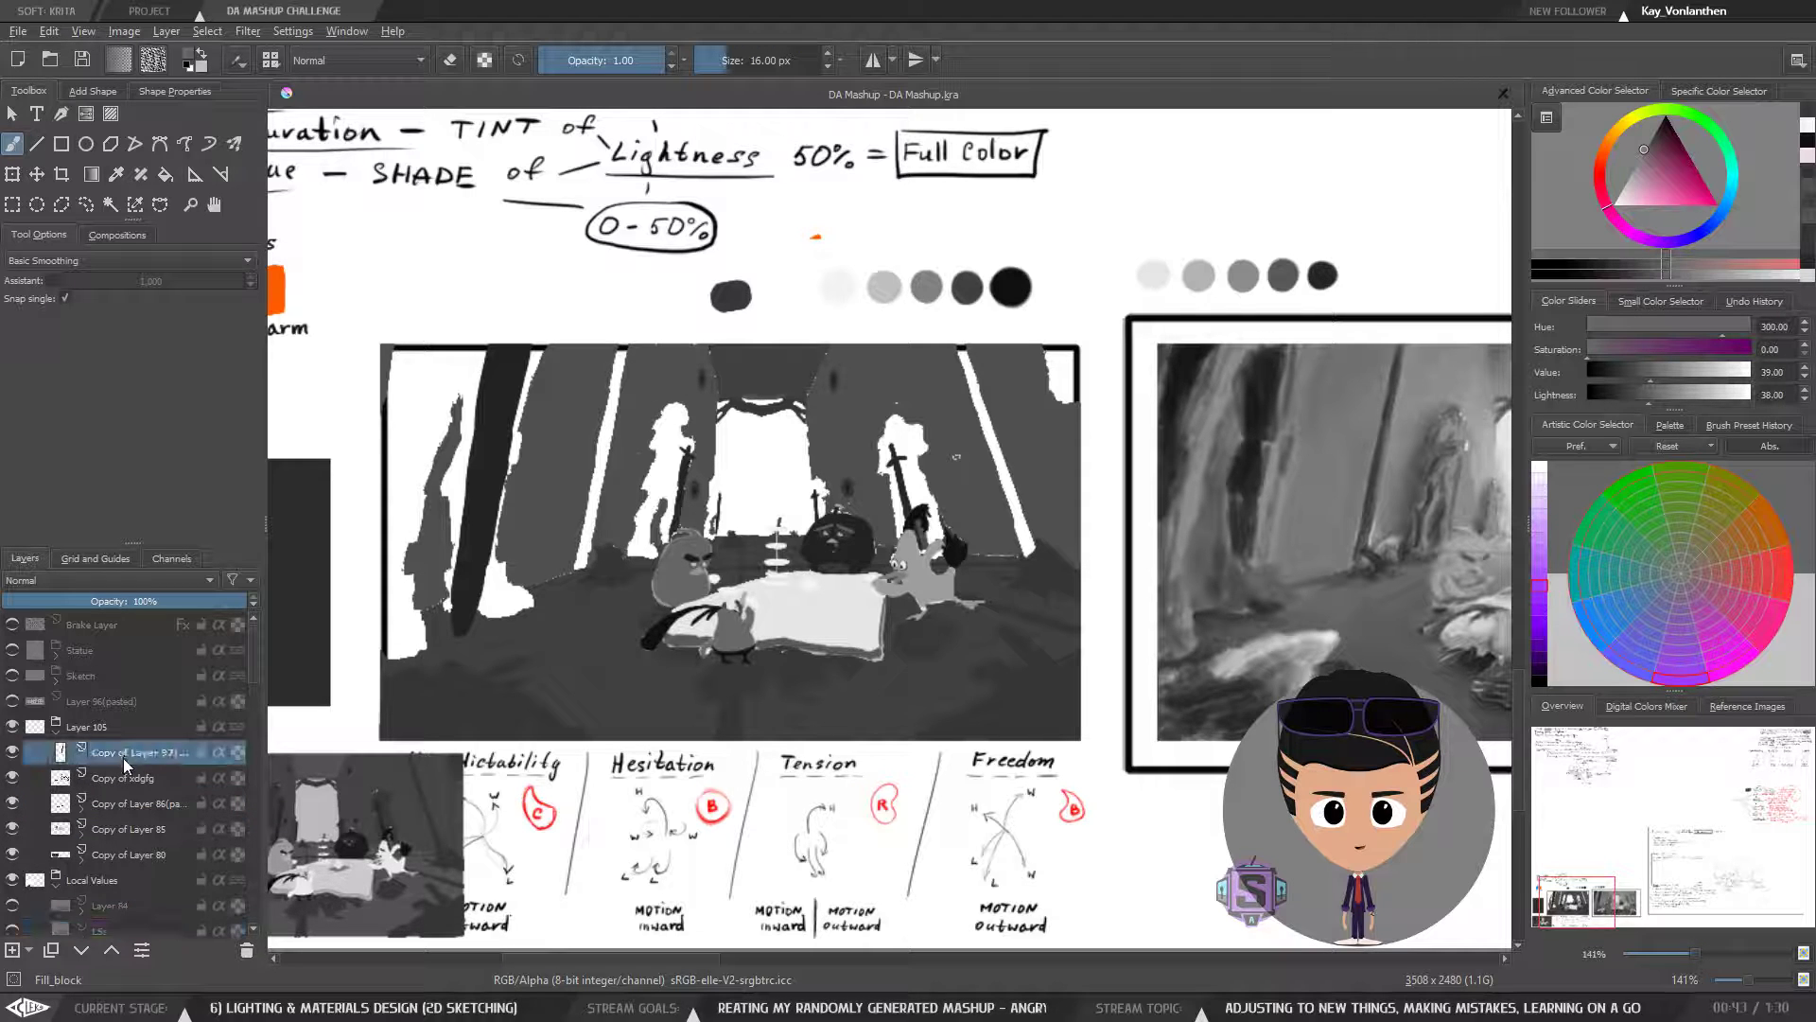
click(13, 753)
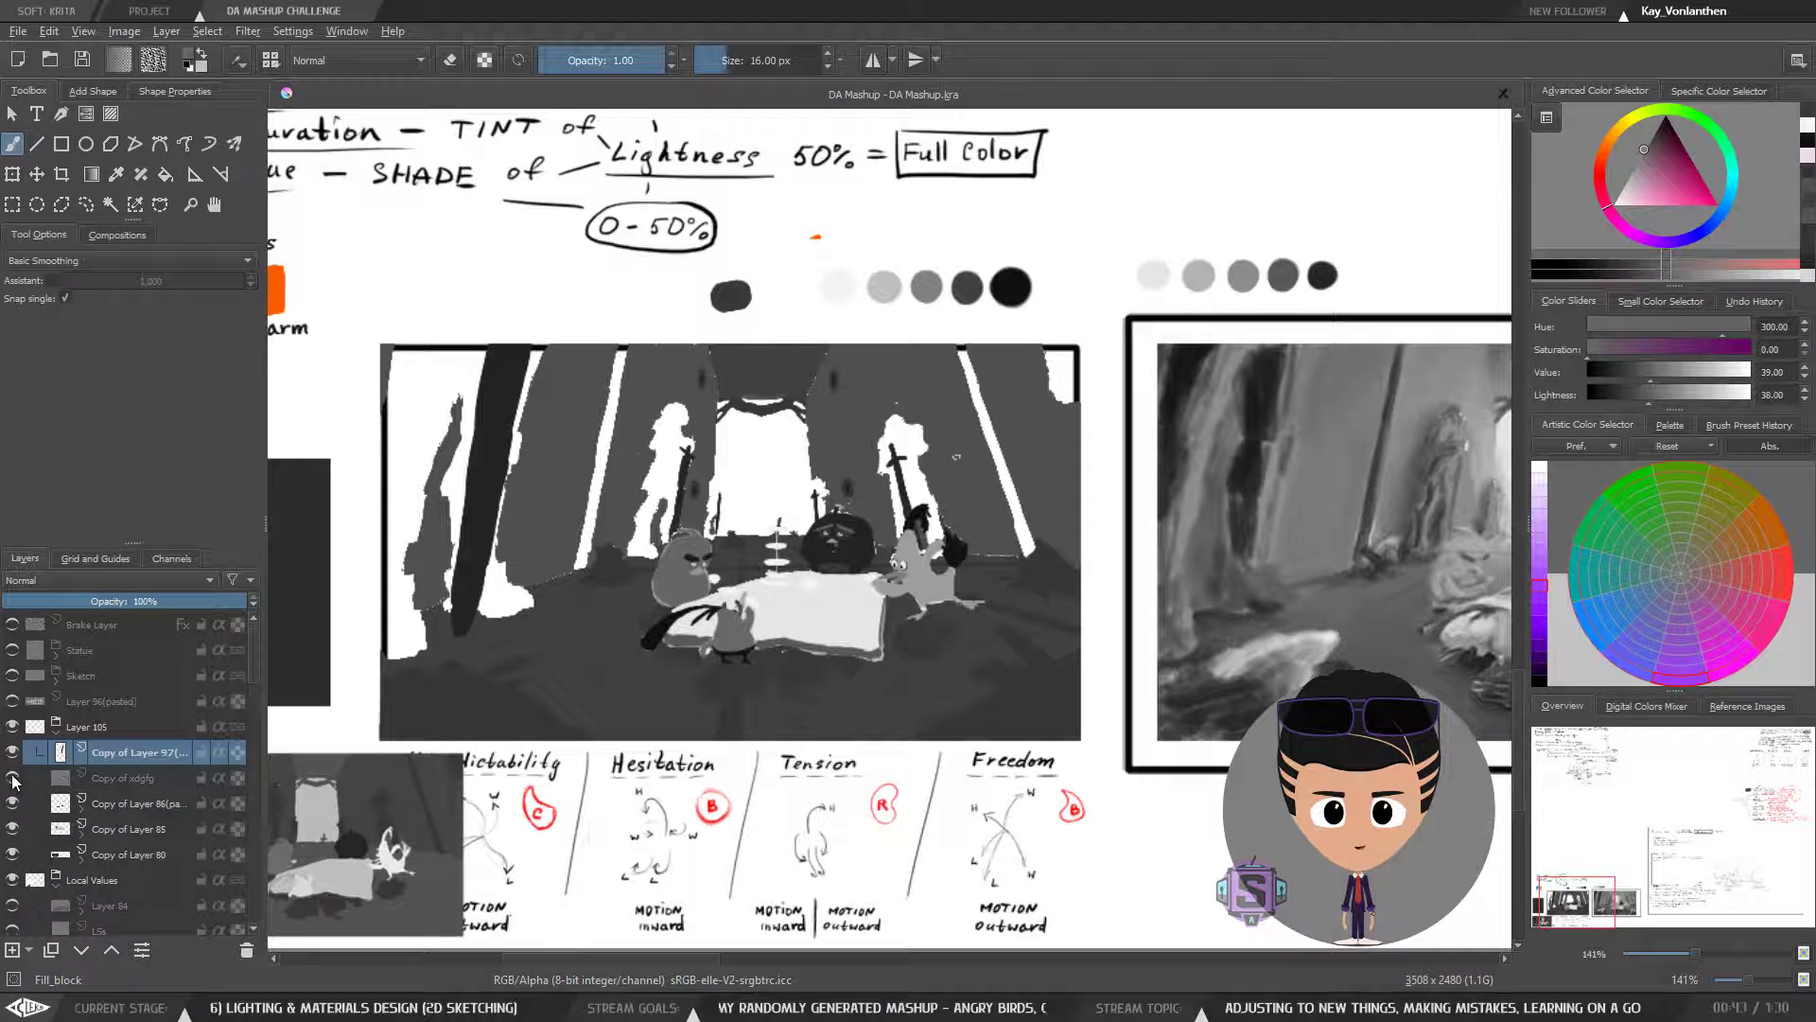
click(56, 736)
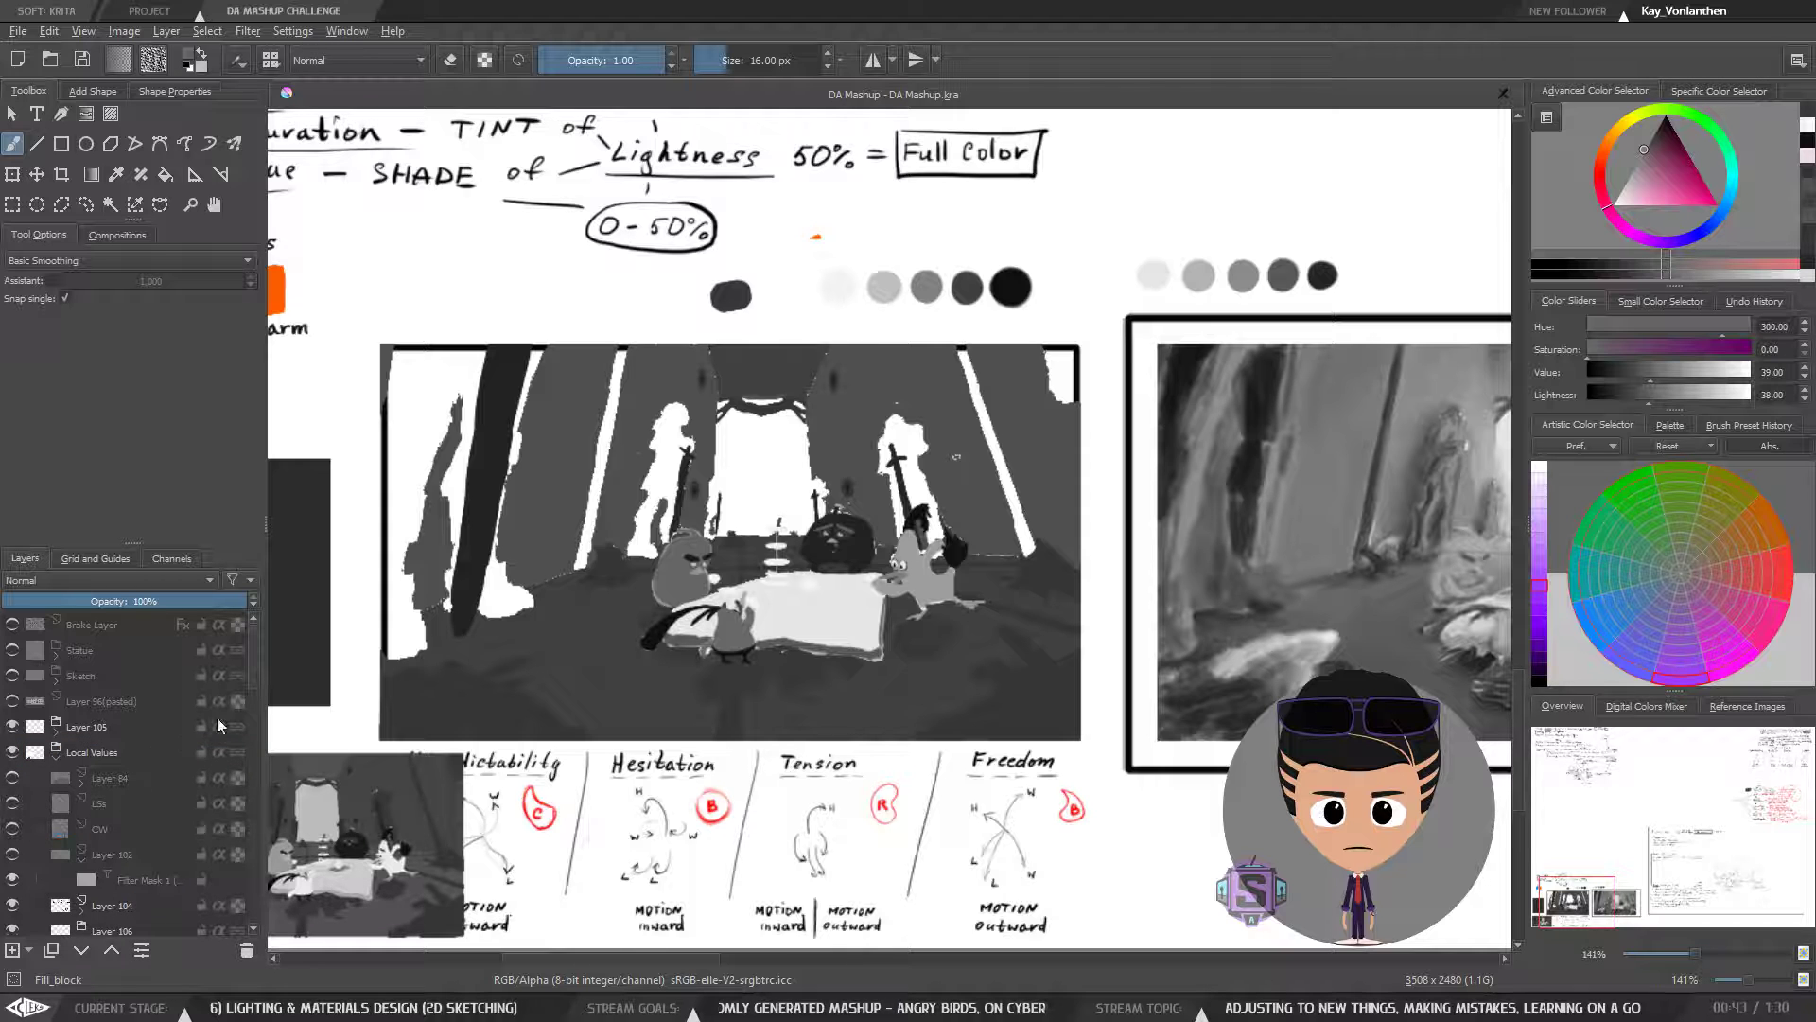
- Select Layer 104 and toggle it off and on to check its part of the scene
scroll(253, 700, down, 2)
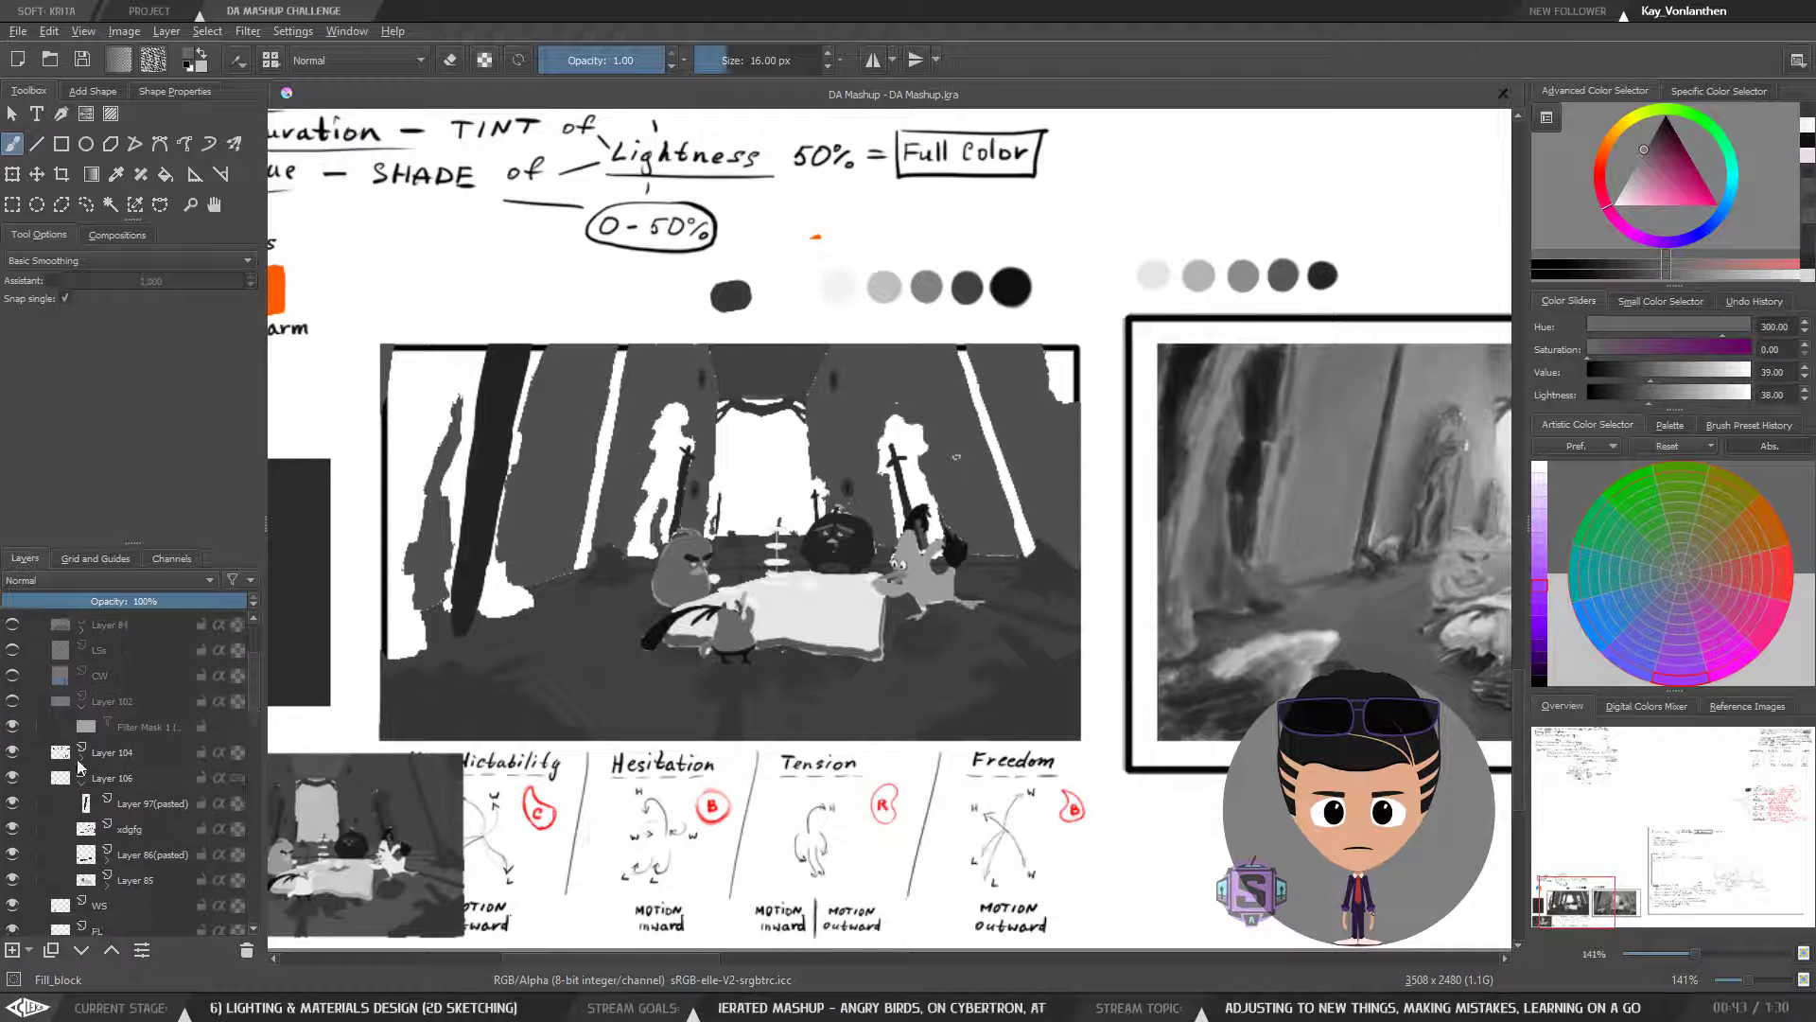
click(84, 756)
click(13, 753)
click(13, 753)
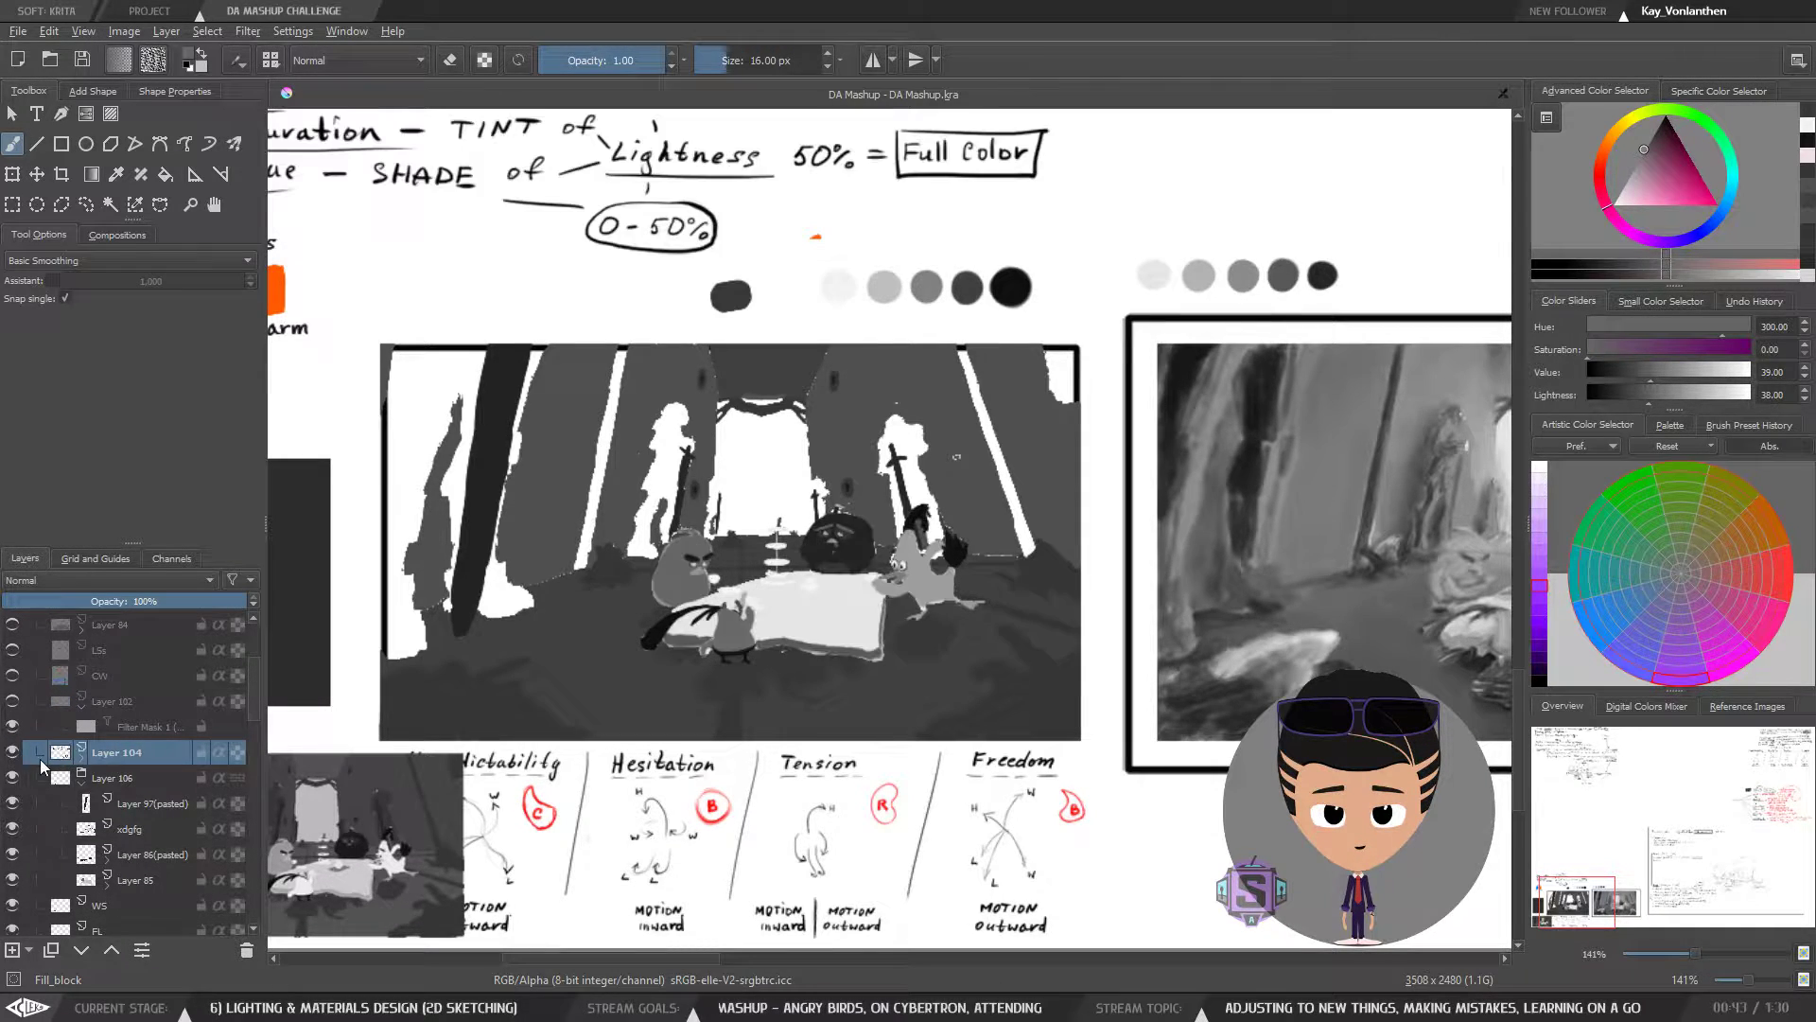
- Compare the scene with and without the Layer 106 group, leave it hidden, and turn off Layer 104's filter mask
click(124, 779)
click(12, 778)
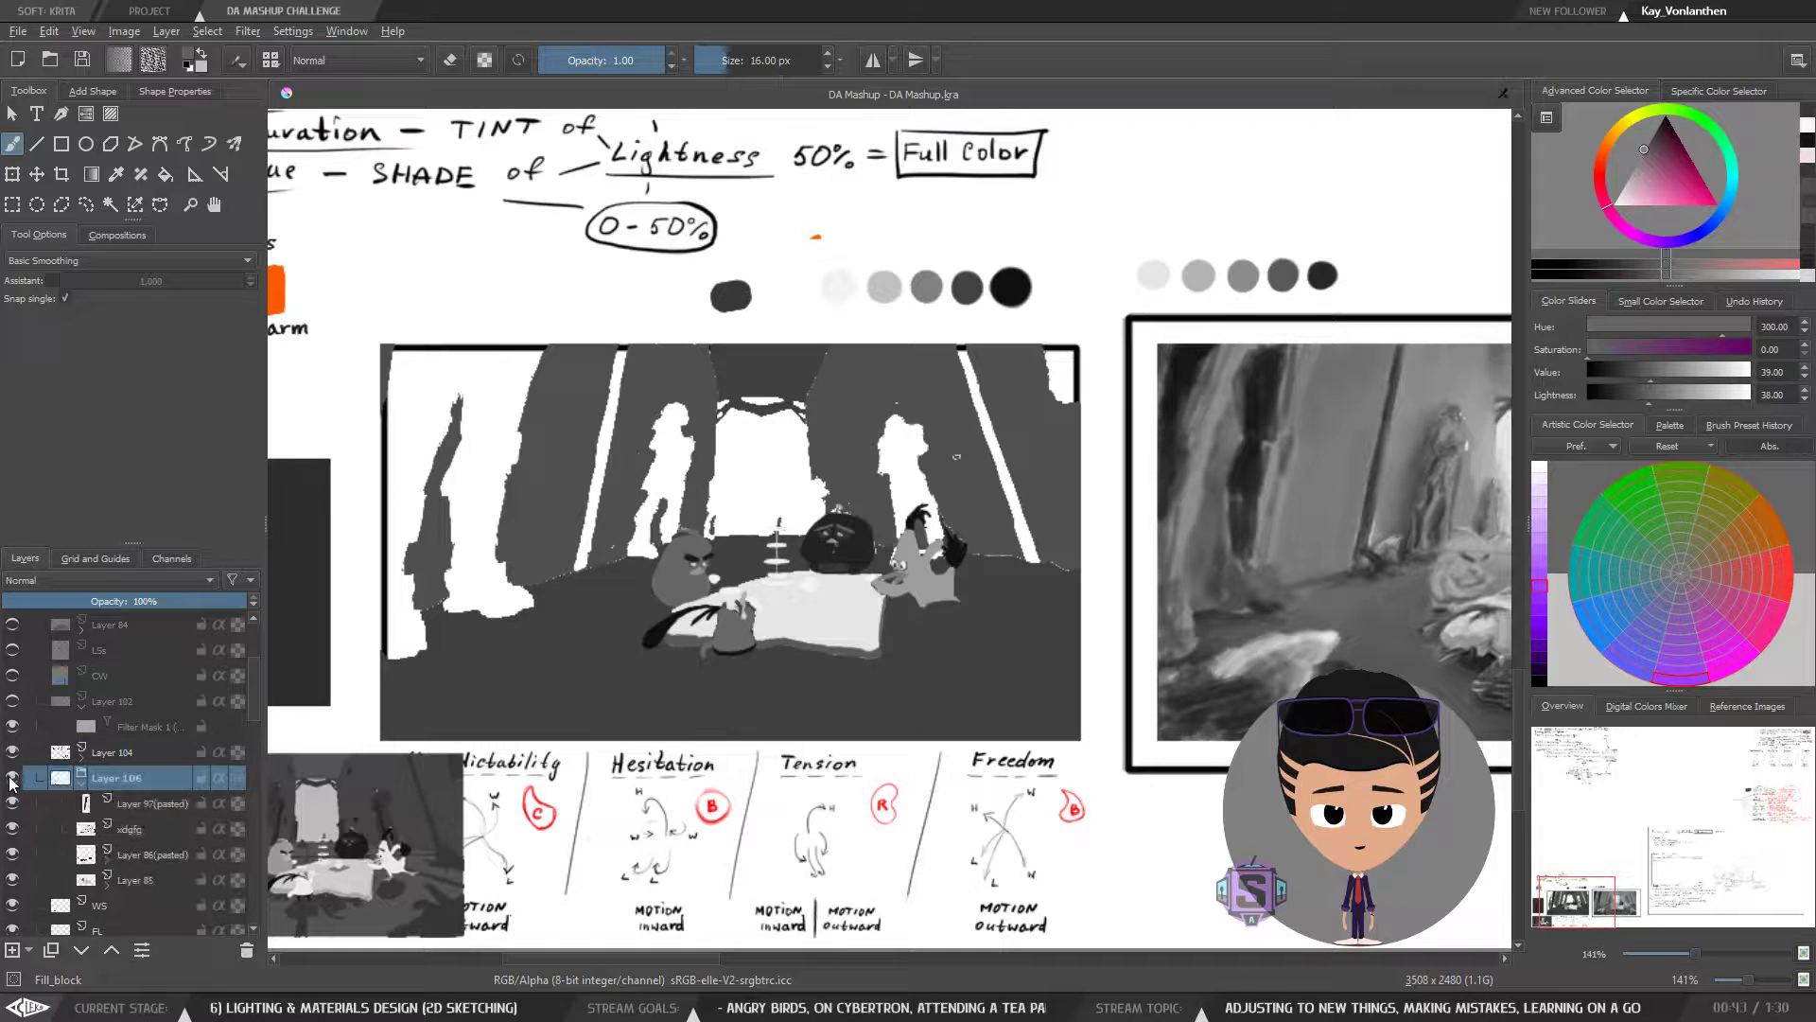
click(12, 778)
click(12, 778)
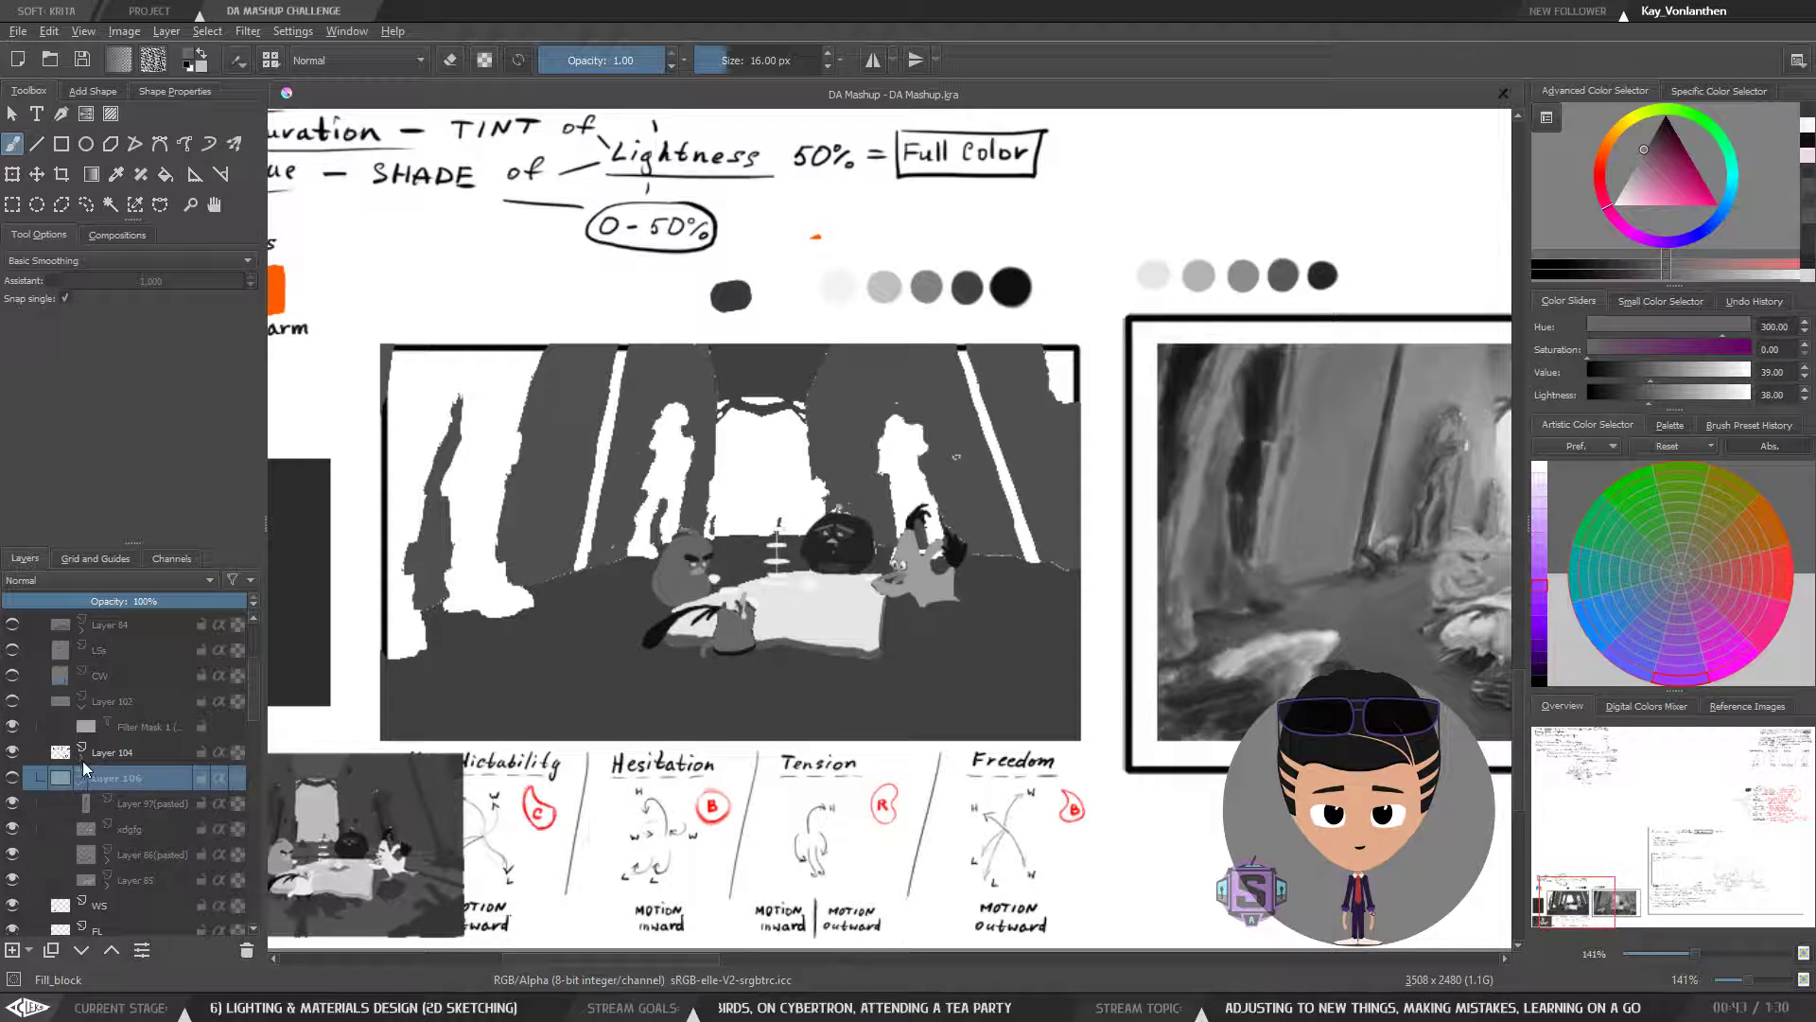
drag(85, 726, 83, 781)
click(14, 779)
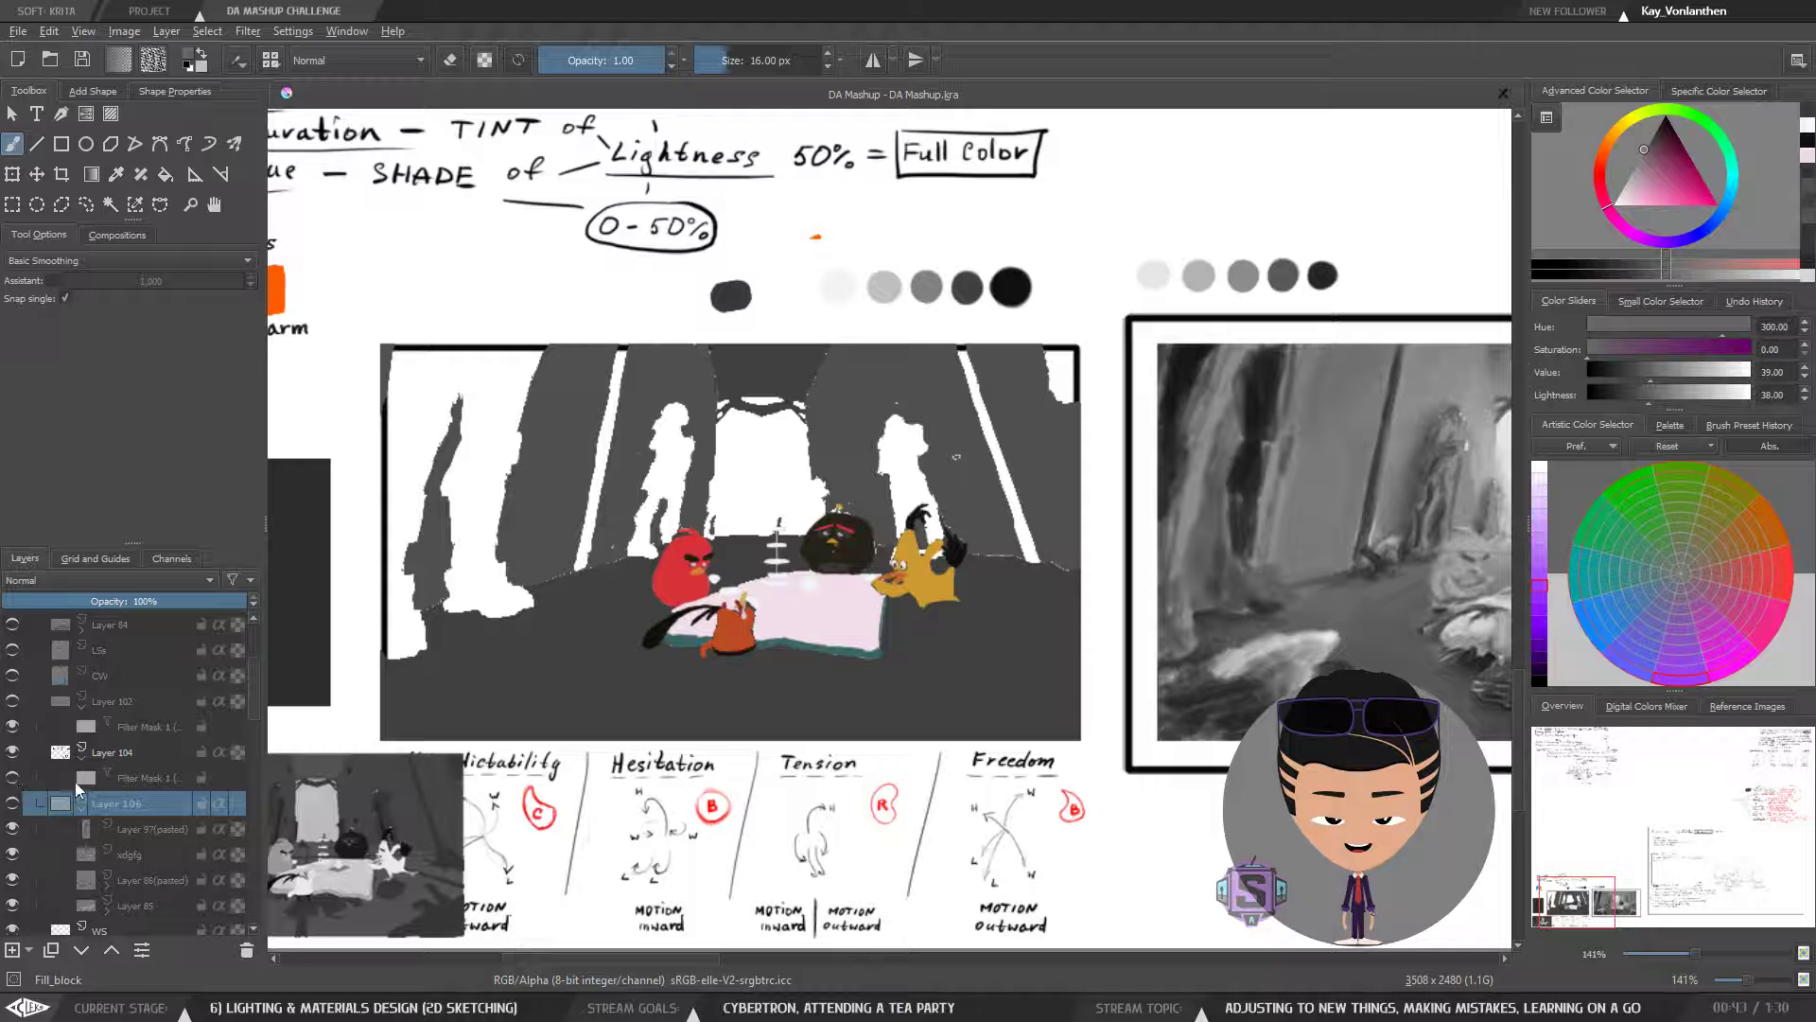
- Show the Layer 106 group again and undo the last layer change to restore its copied layer with both masks
click(81, 759)
click(12, 779)
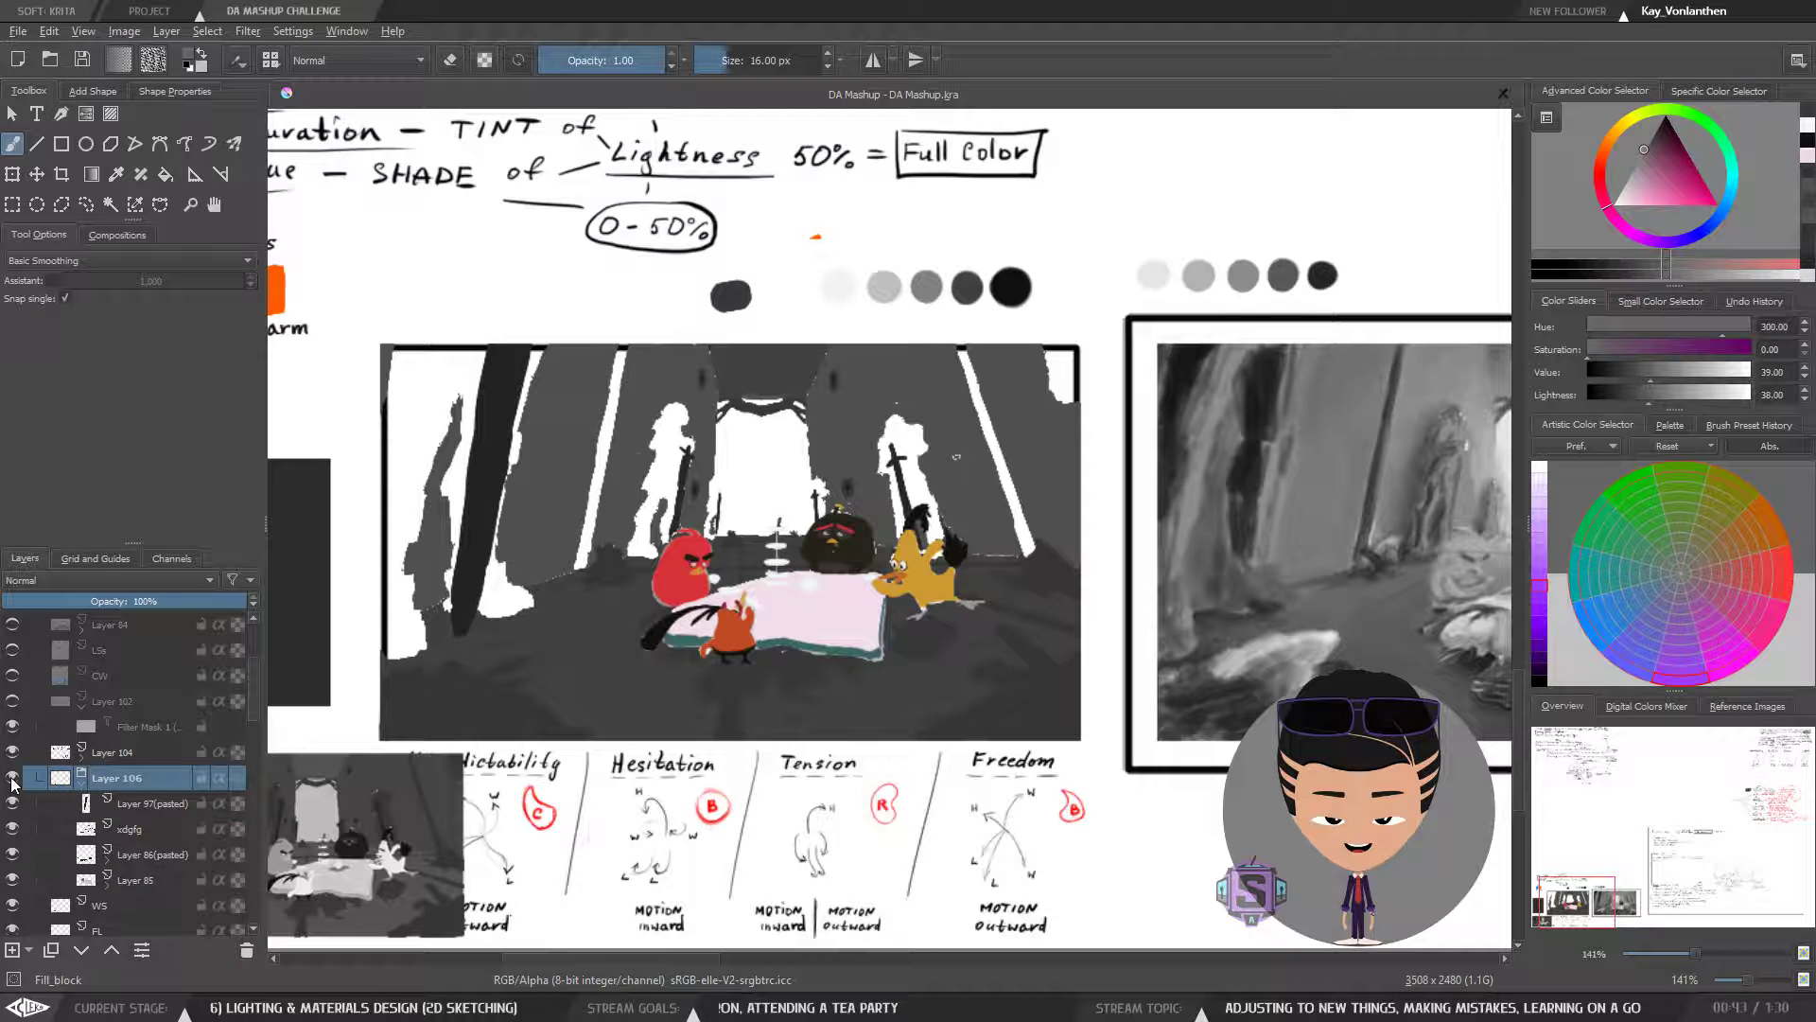
click(128, 806)
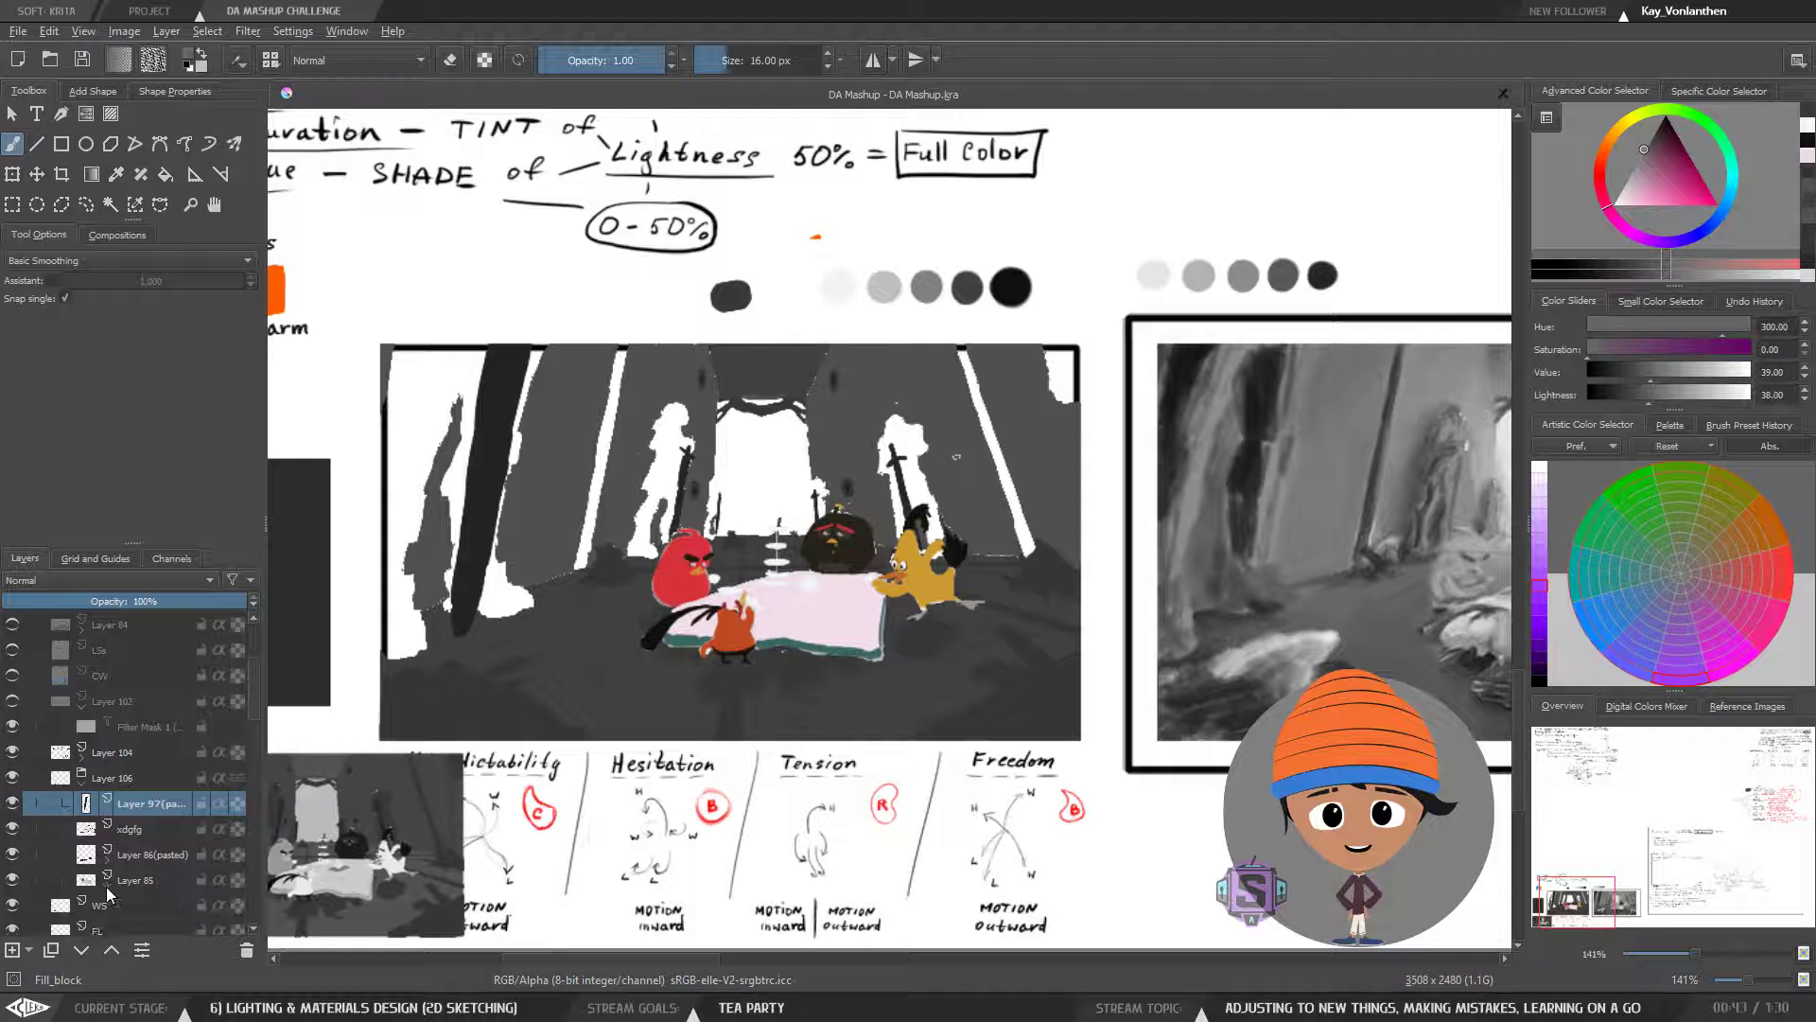
key(ctrl+z)
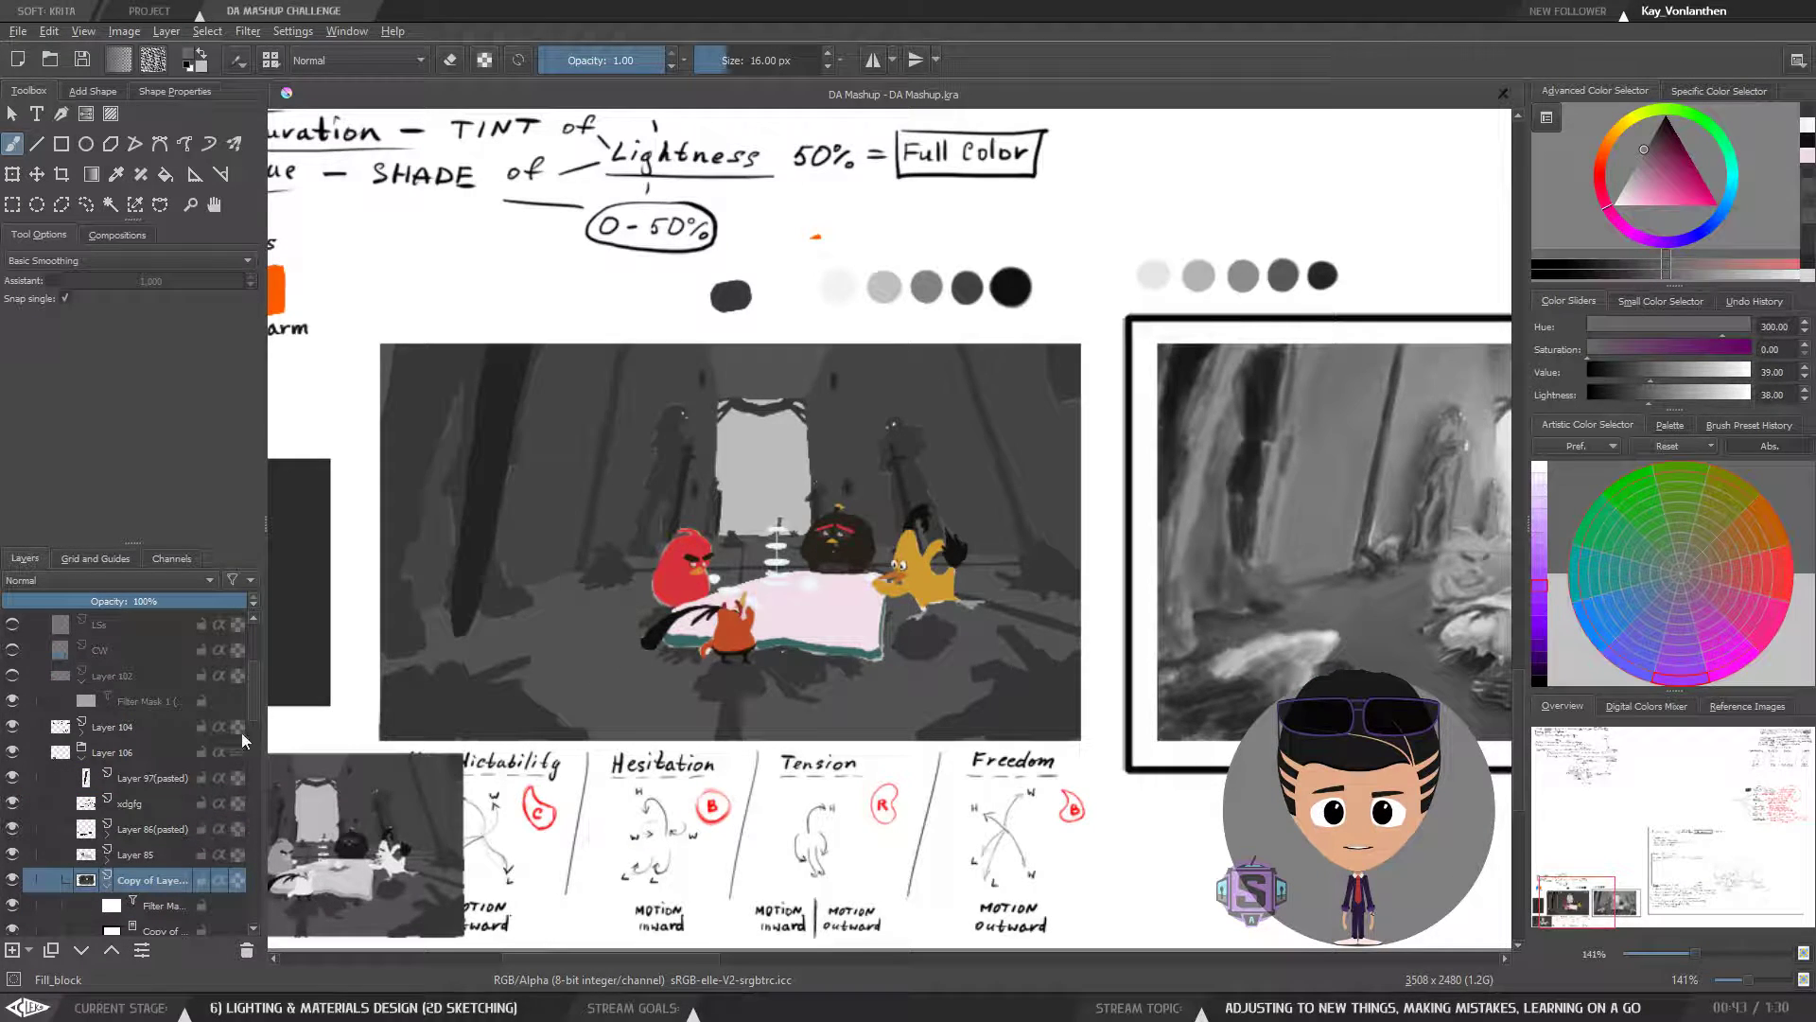
- Try deleting the filter mask and the copied mask under the copied layer in the Layer 106 group, and undo it
scroll(161, 814, down, 2)
click(160, 806)
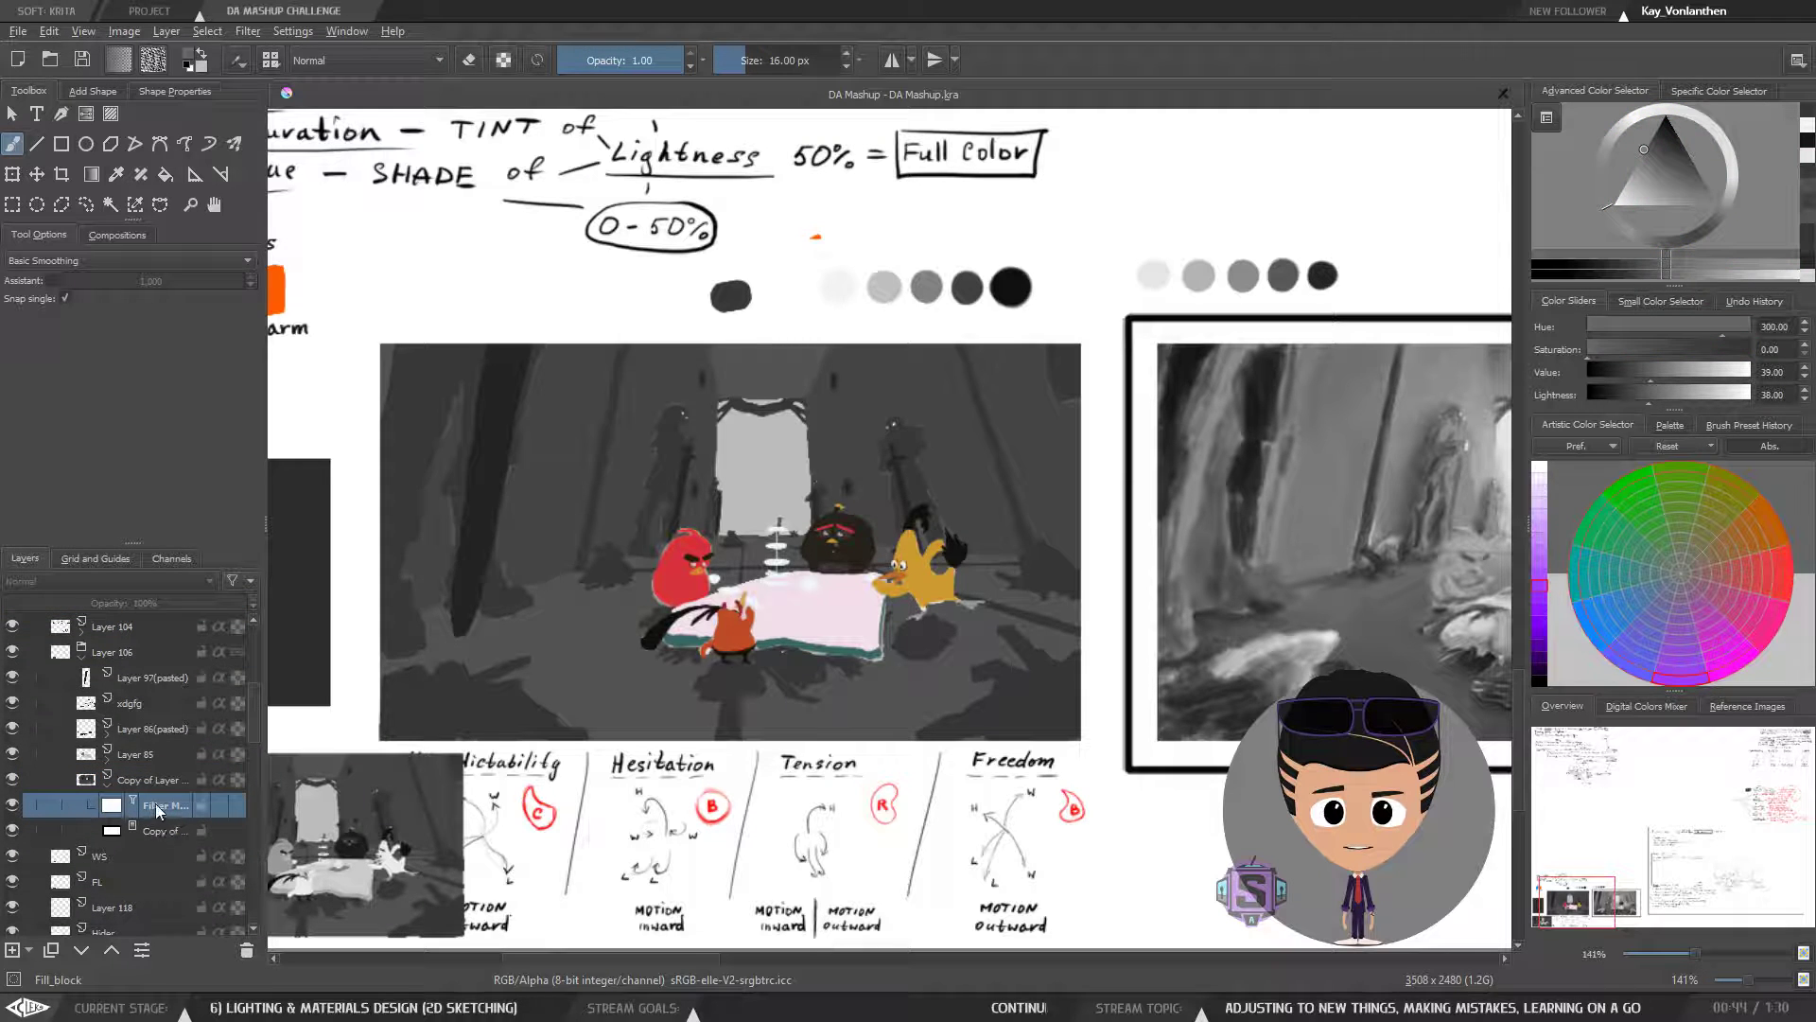
ctrl+click(160, 832)
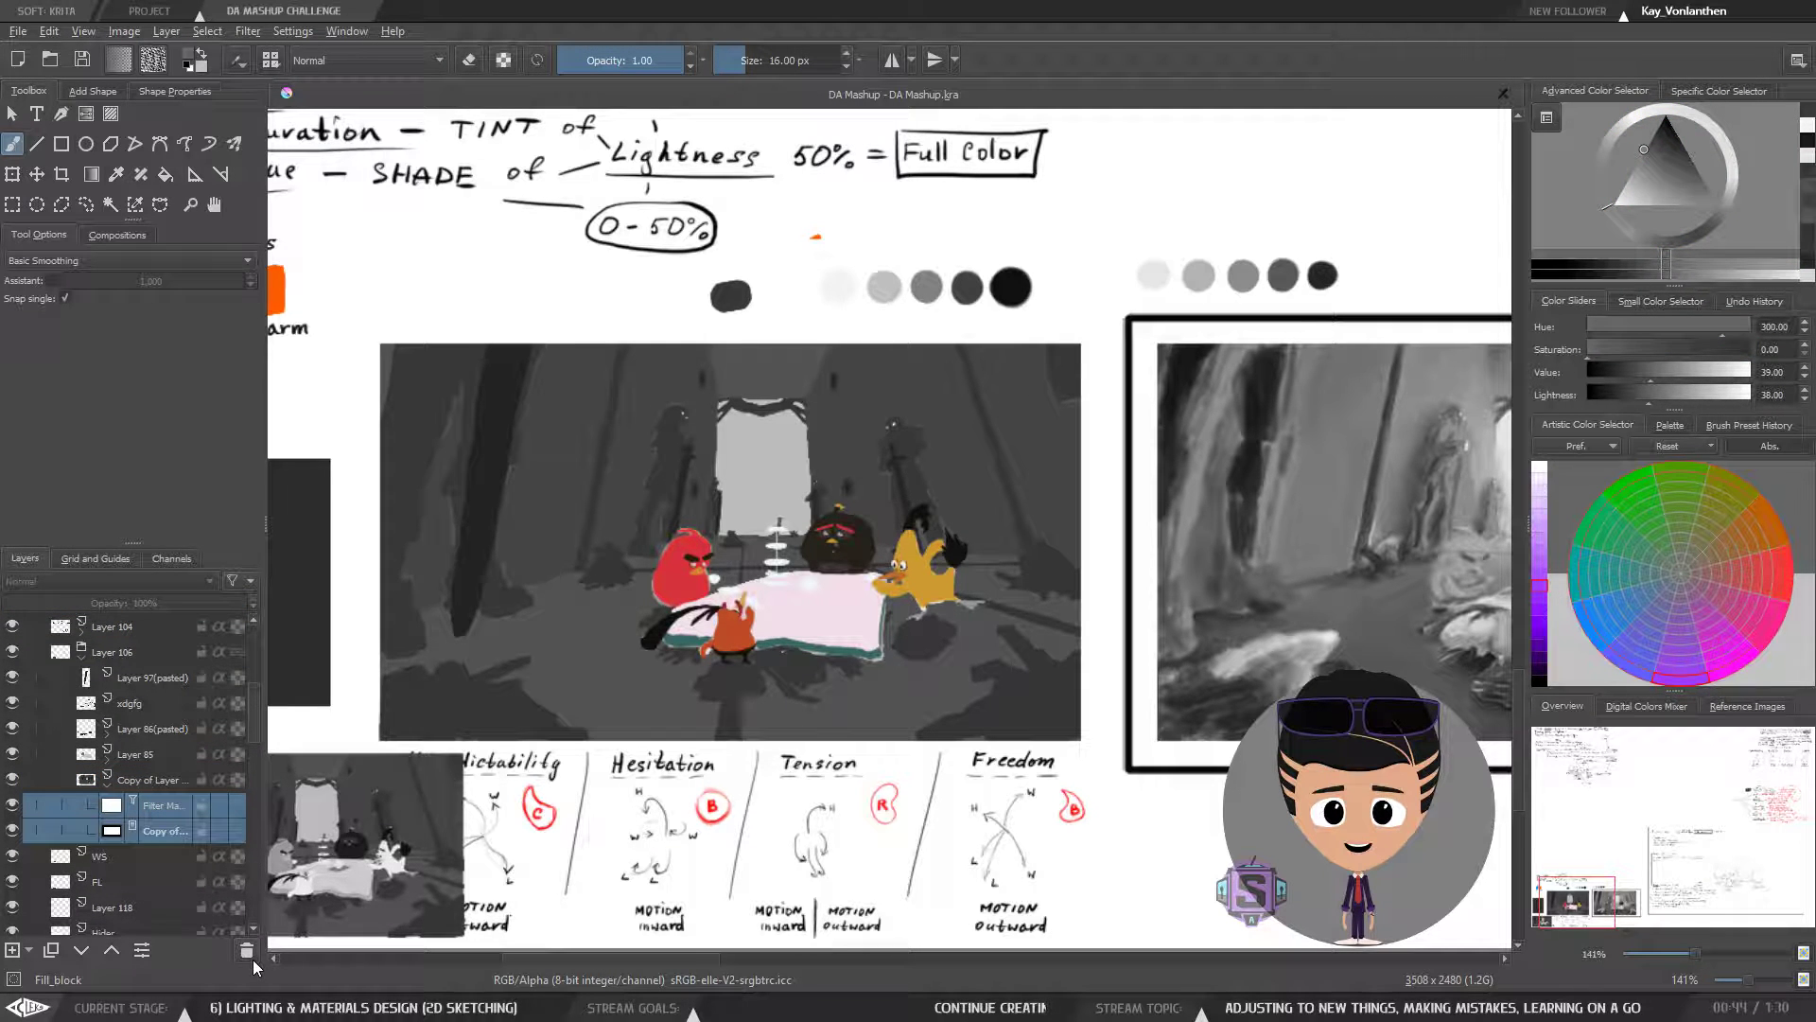
click(246, 955)
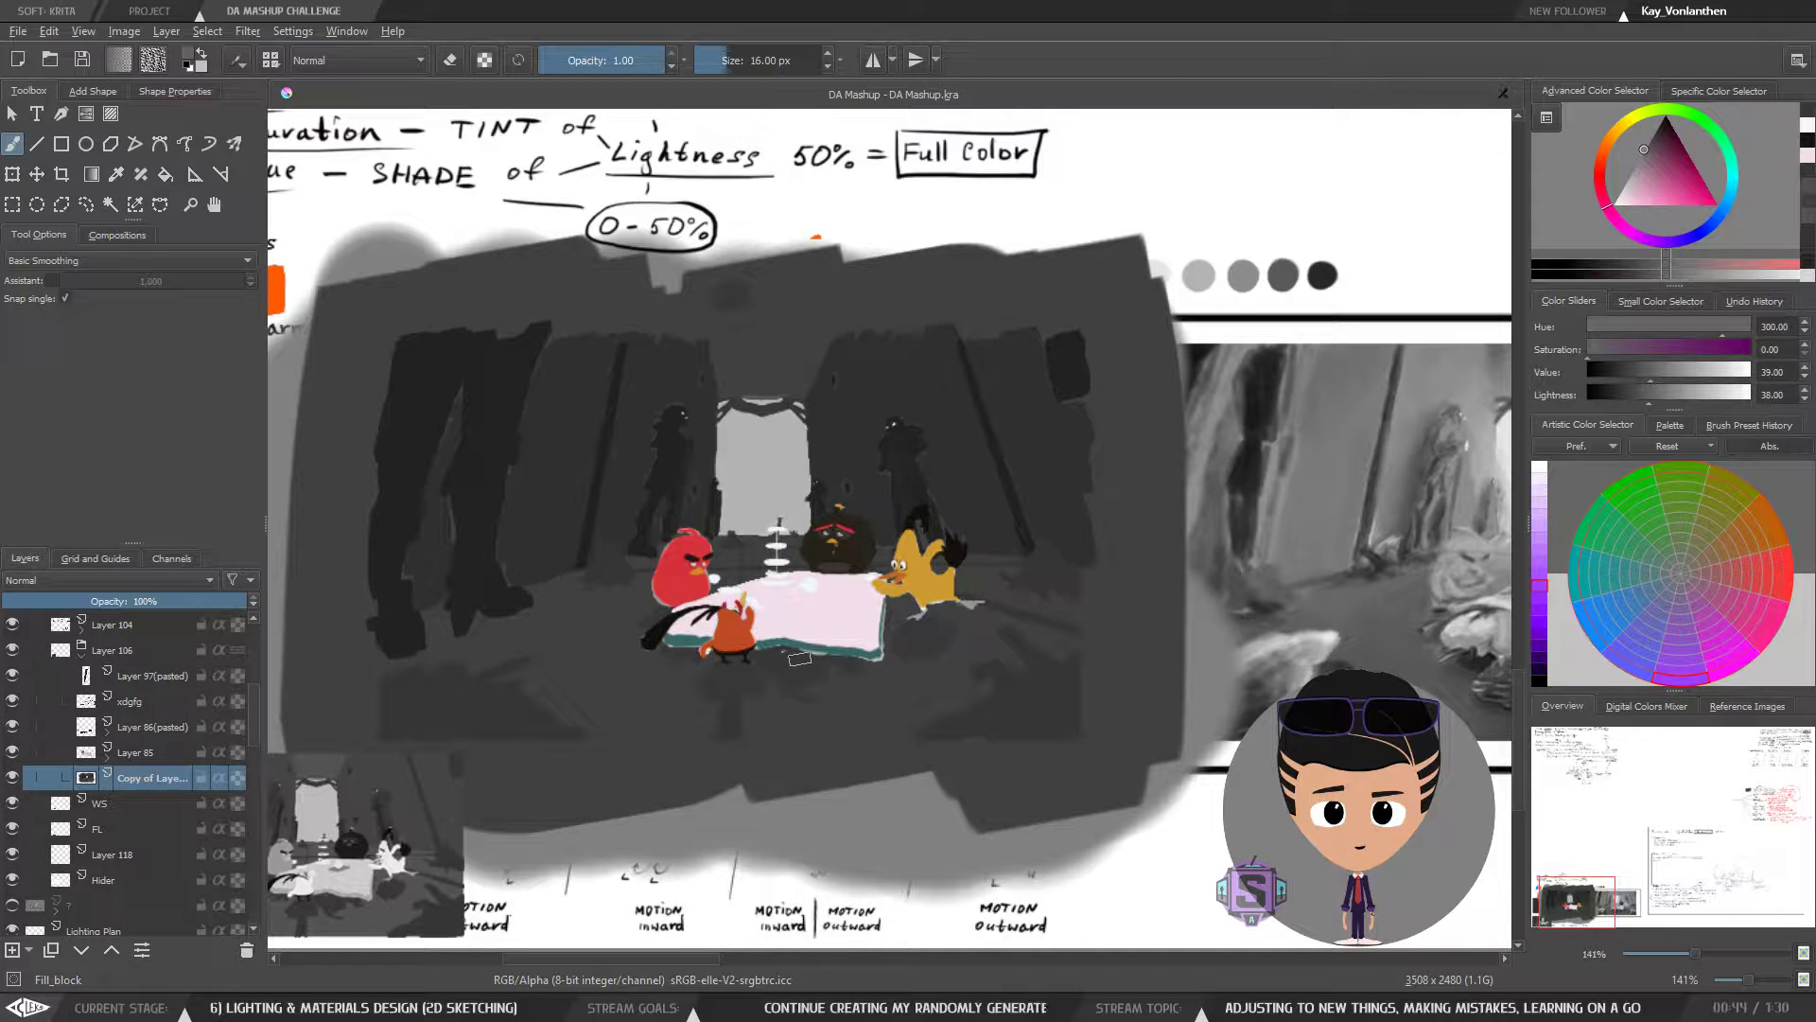
key(ctrl+z)
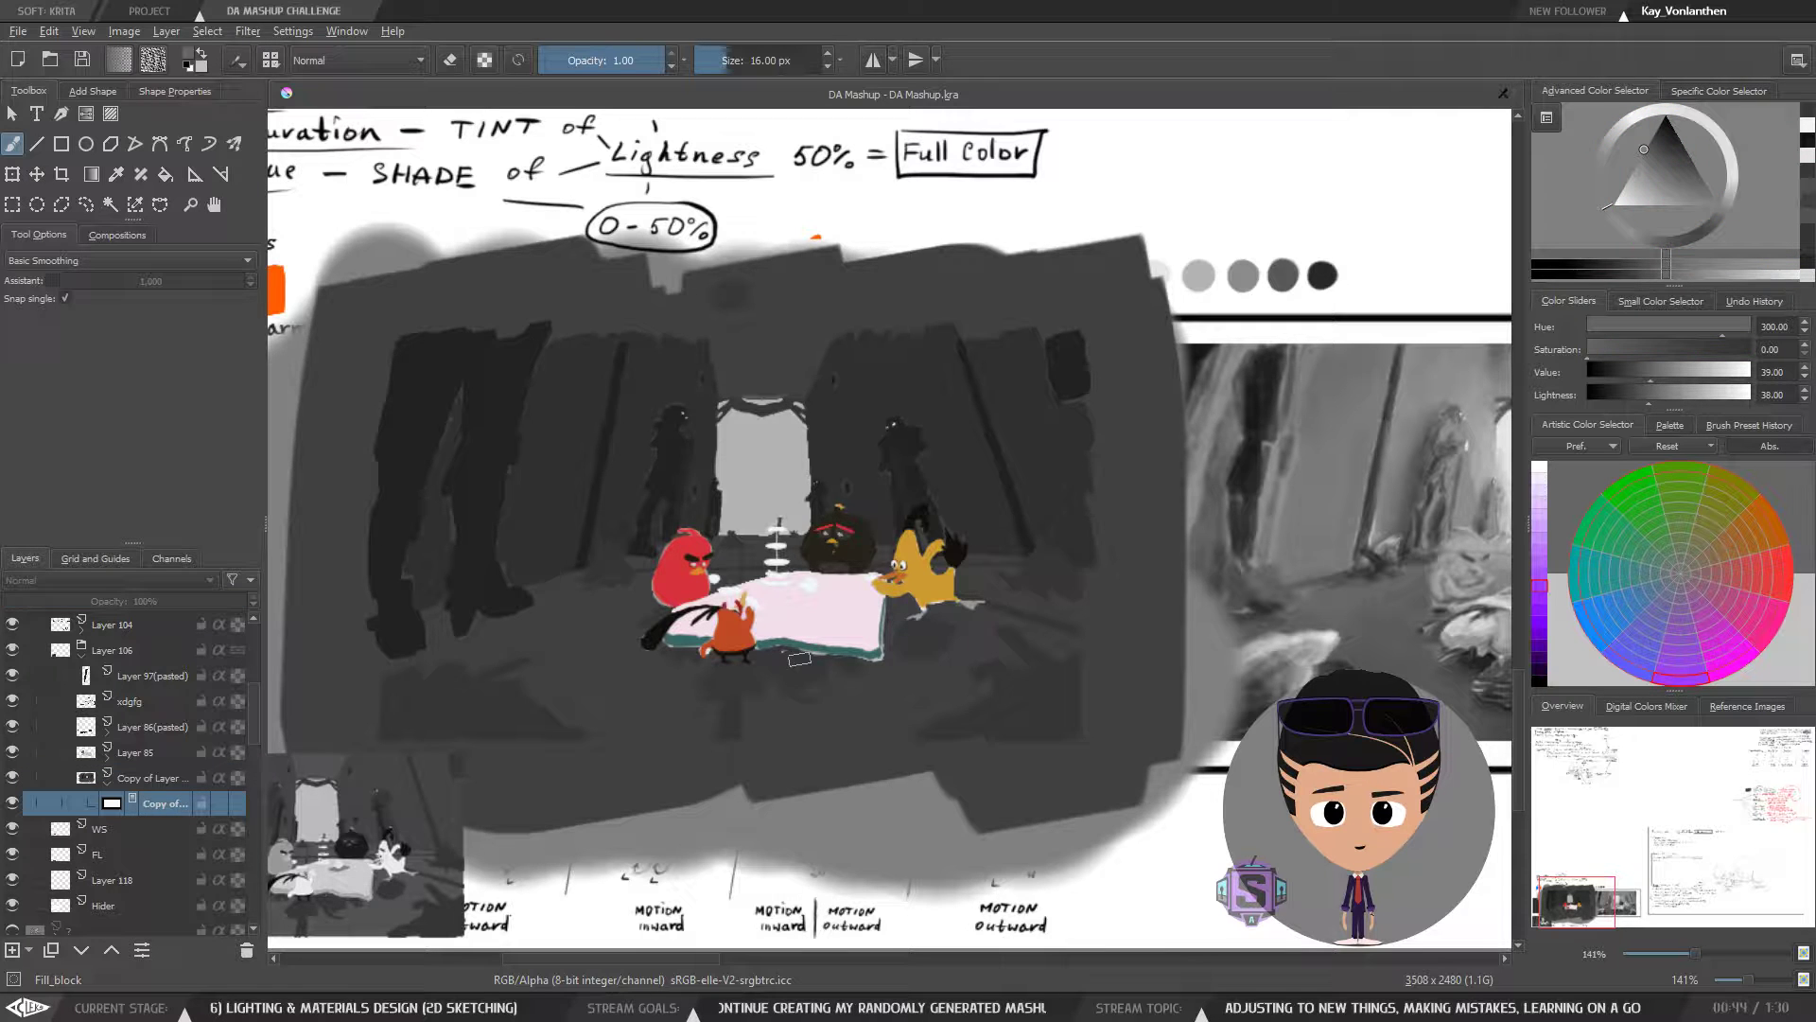
- Open the copied layer's Levels filter mask properties, examine the settings, and close them unchanged
click(158, 829)
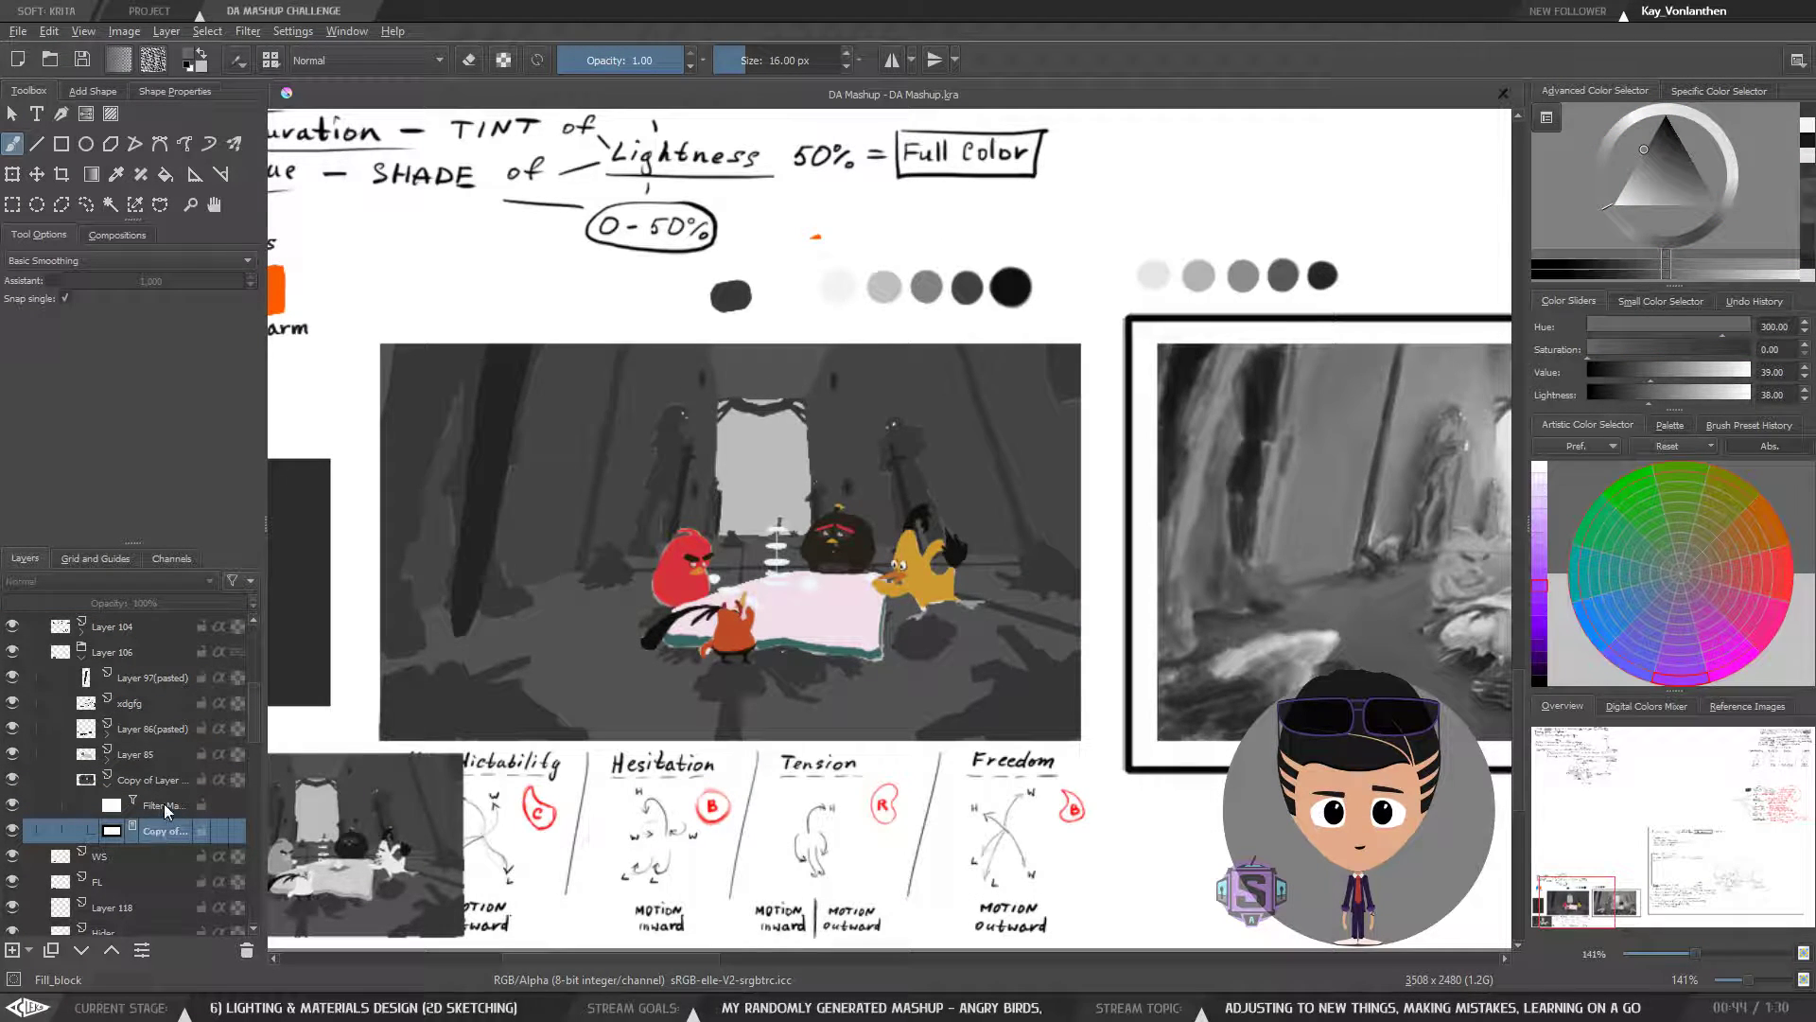
click(165, 805)
double_click(166, 804)
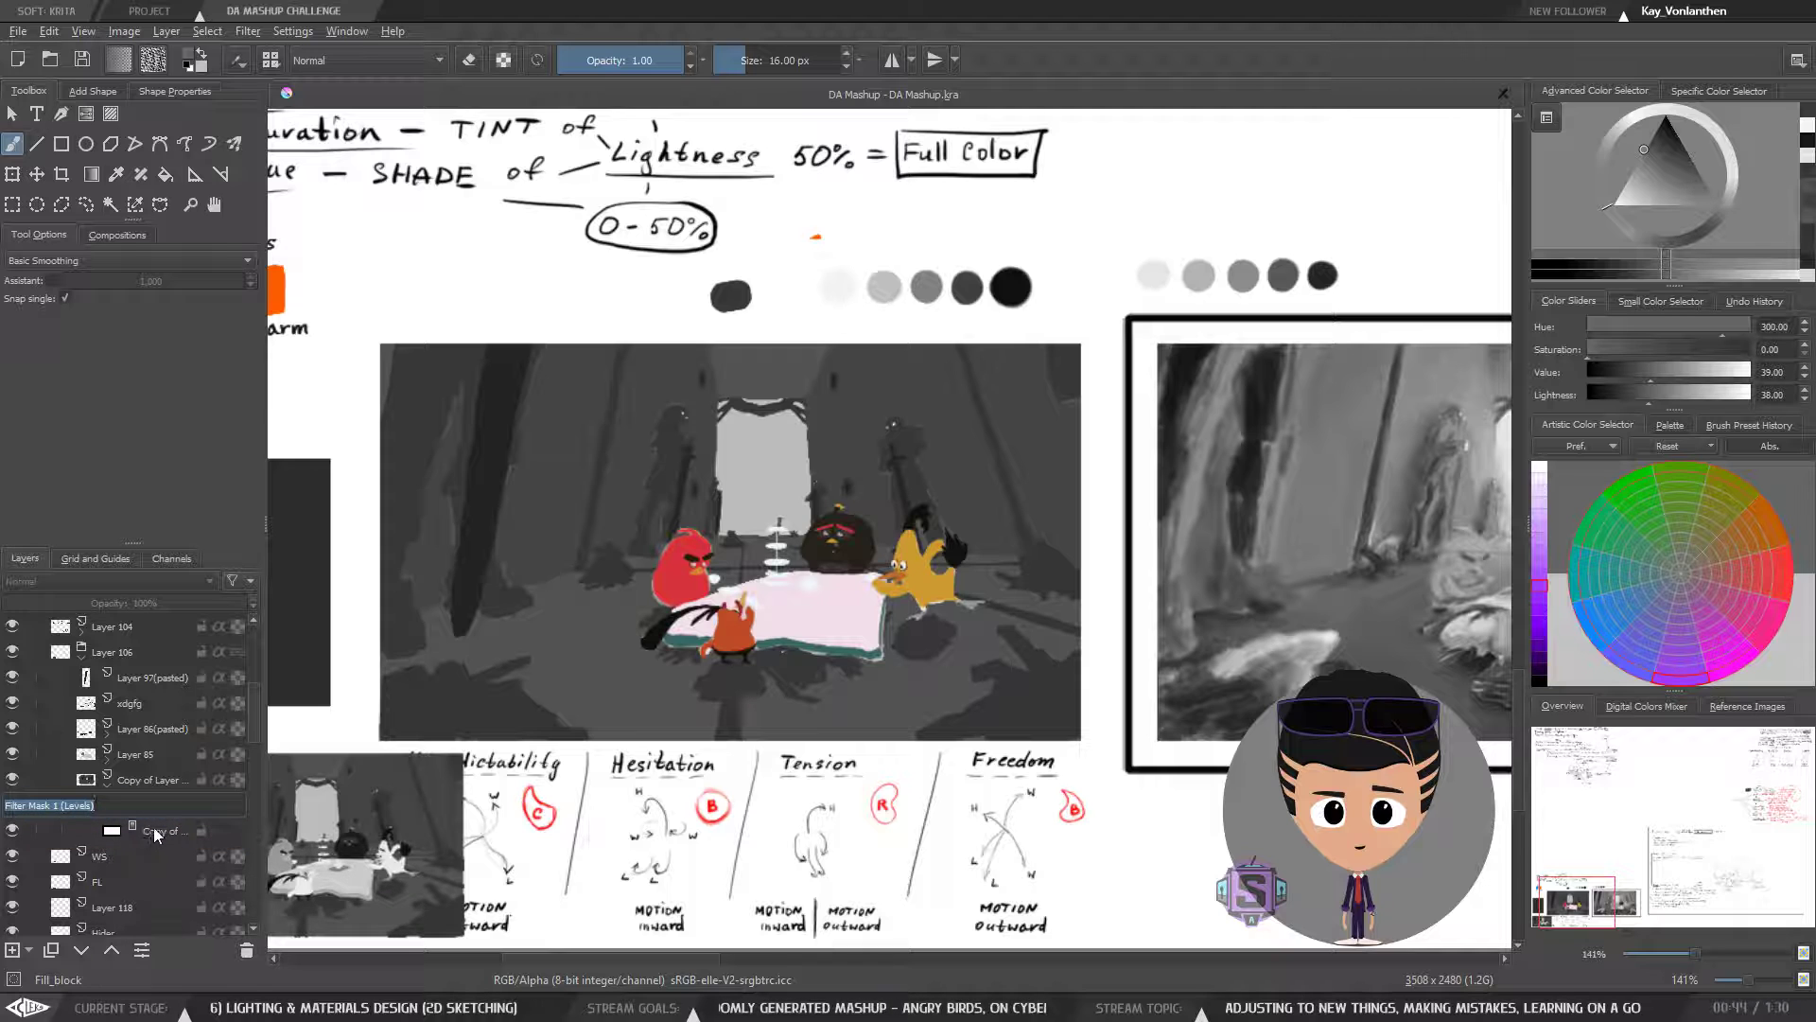
key(Return)
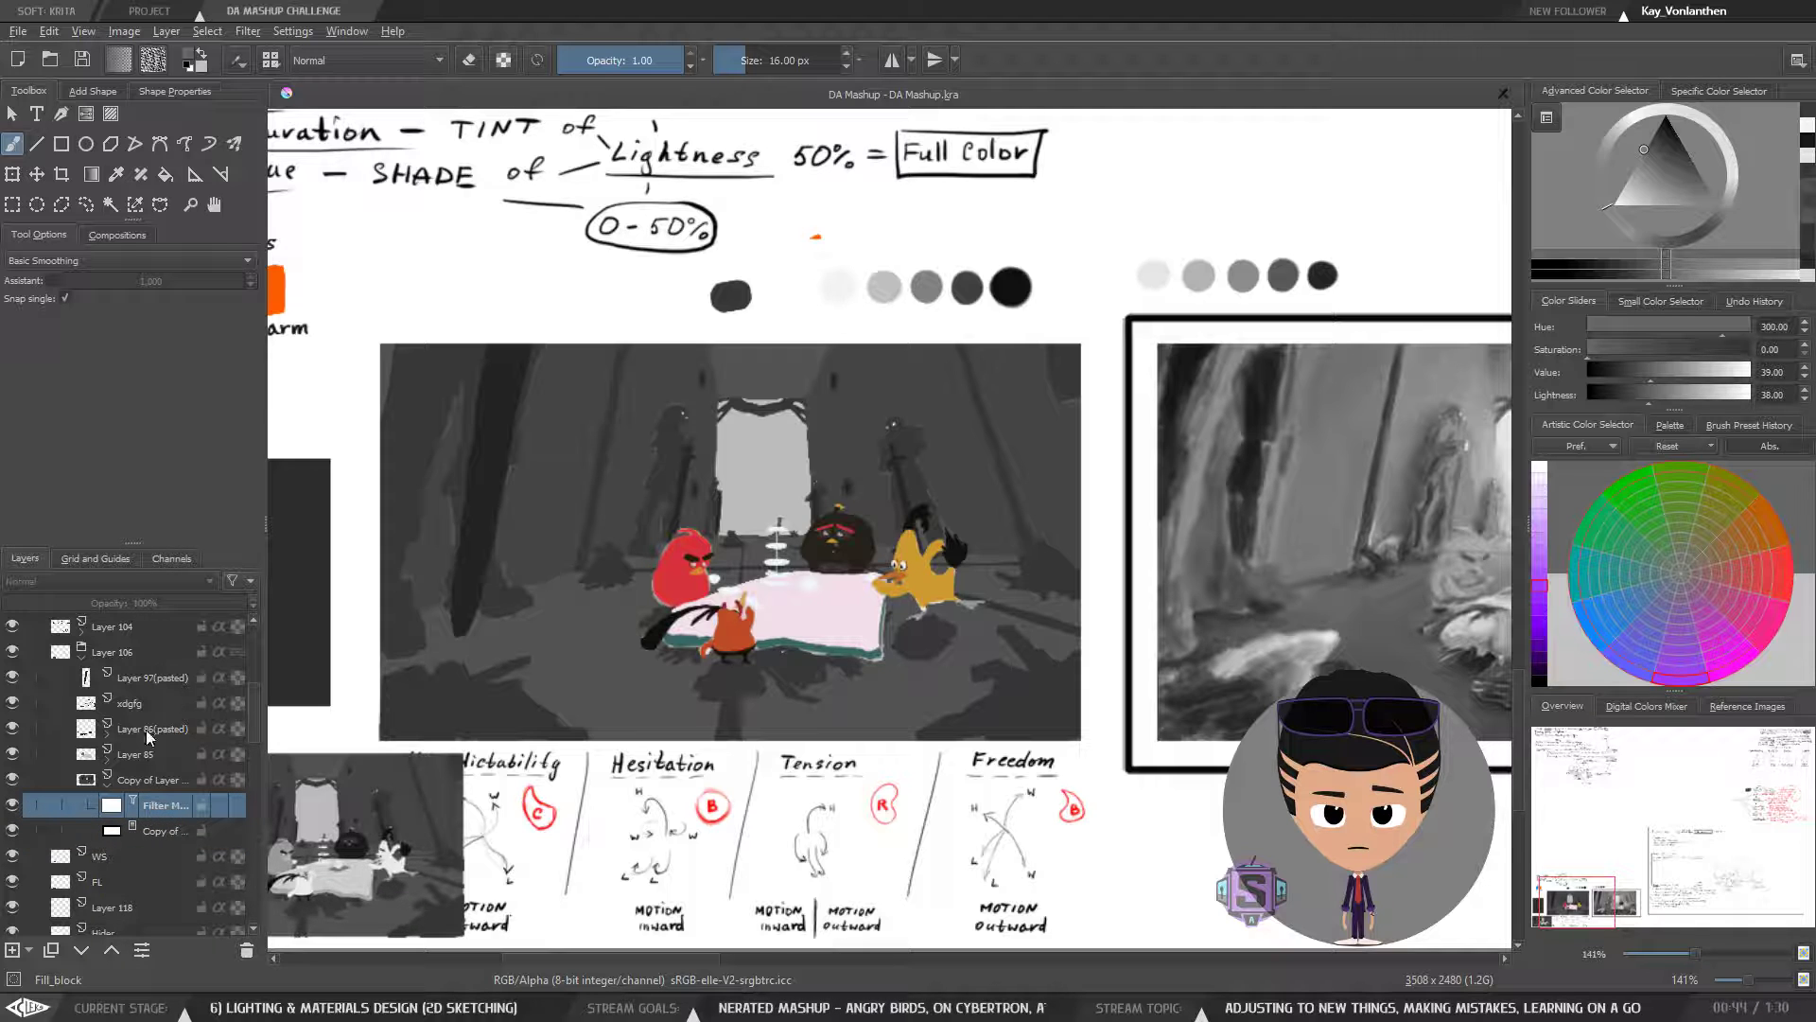
right_click(148, 805)
click(180, 374)
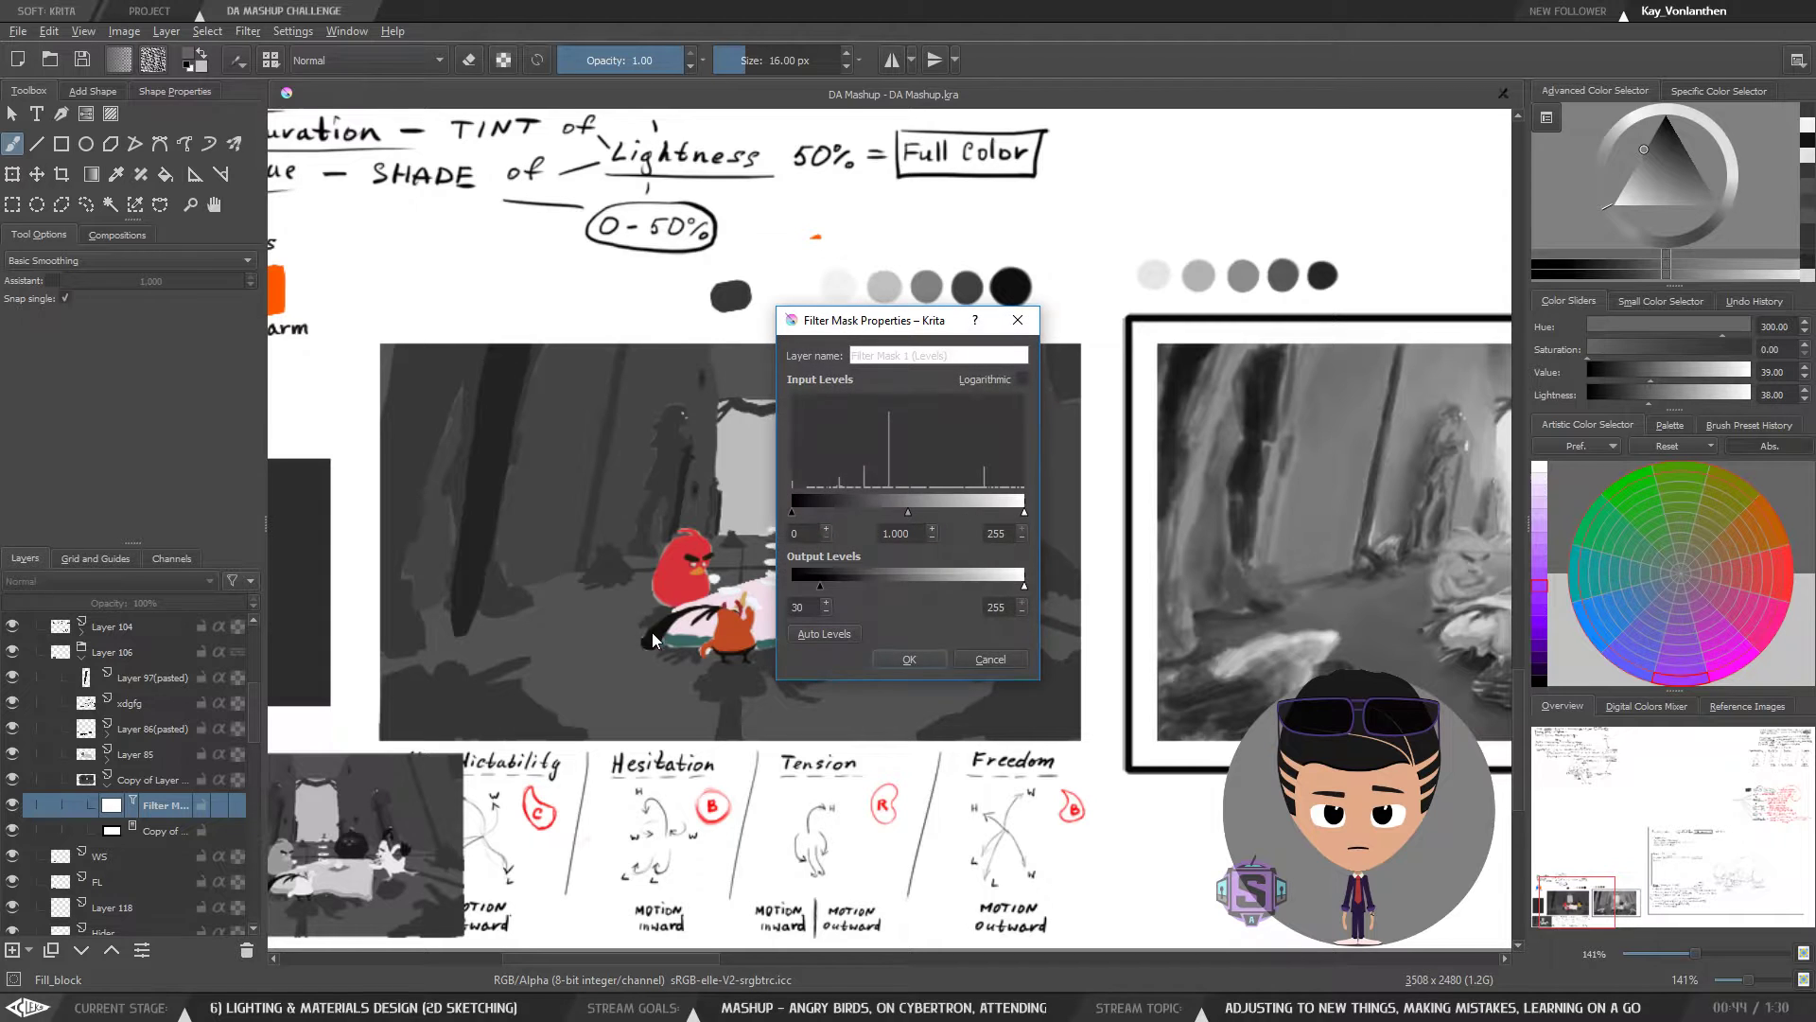
click(1020, 322)
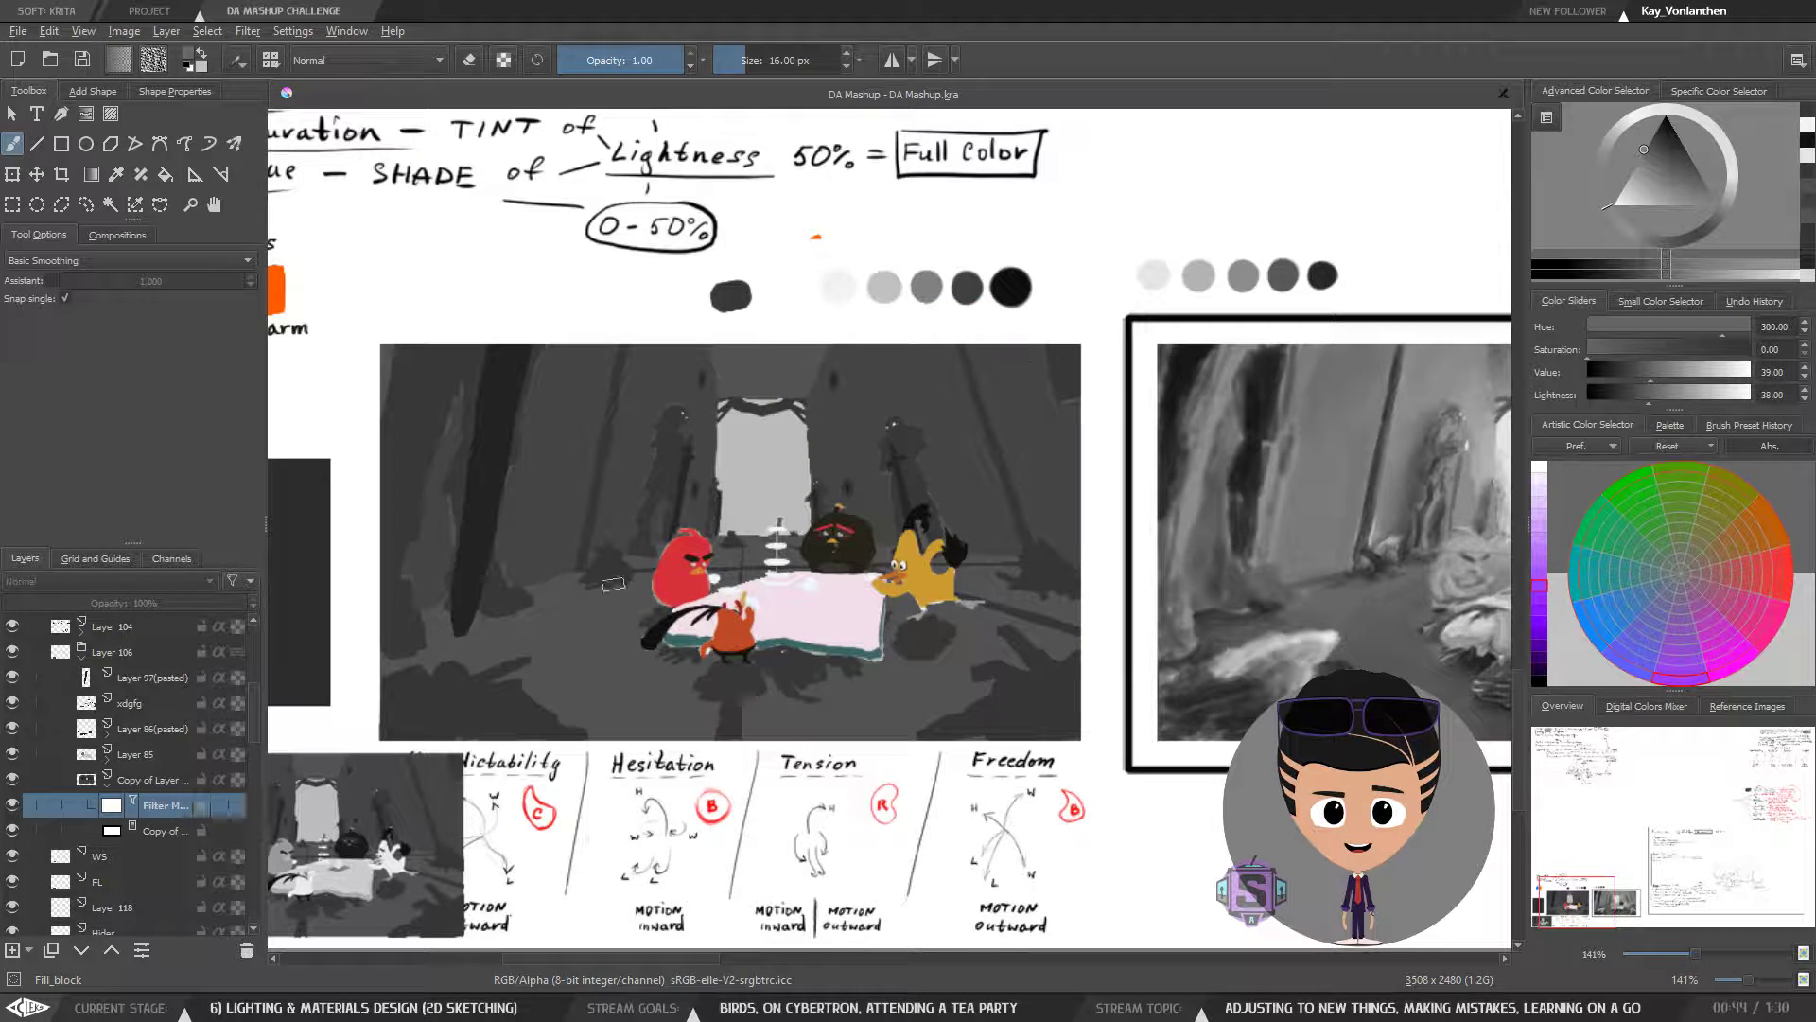
- Delete the copied layer's two masks together again and examine the painting outside the frame
click(163, 830)
click(163, 809)
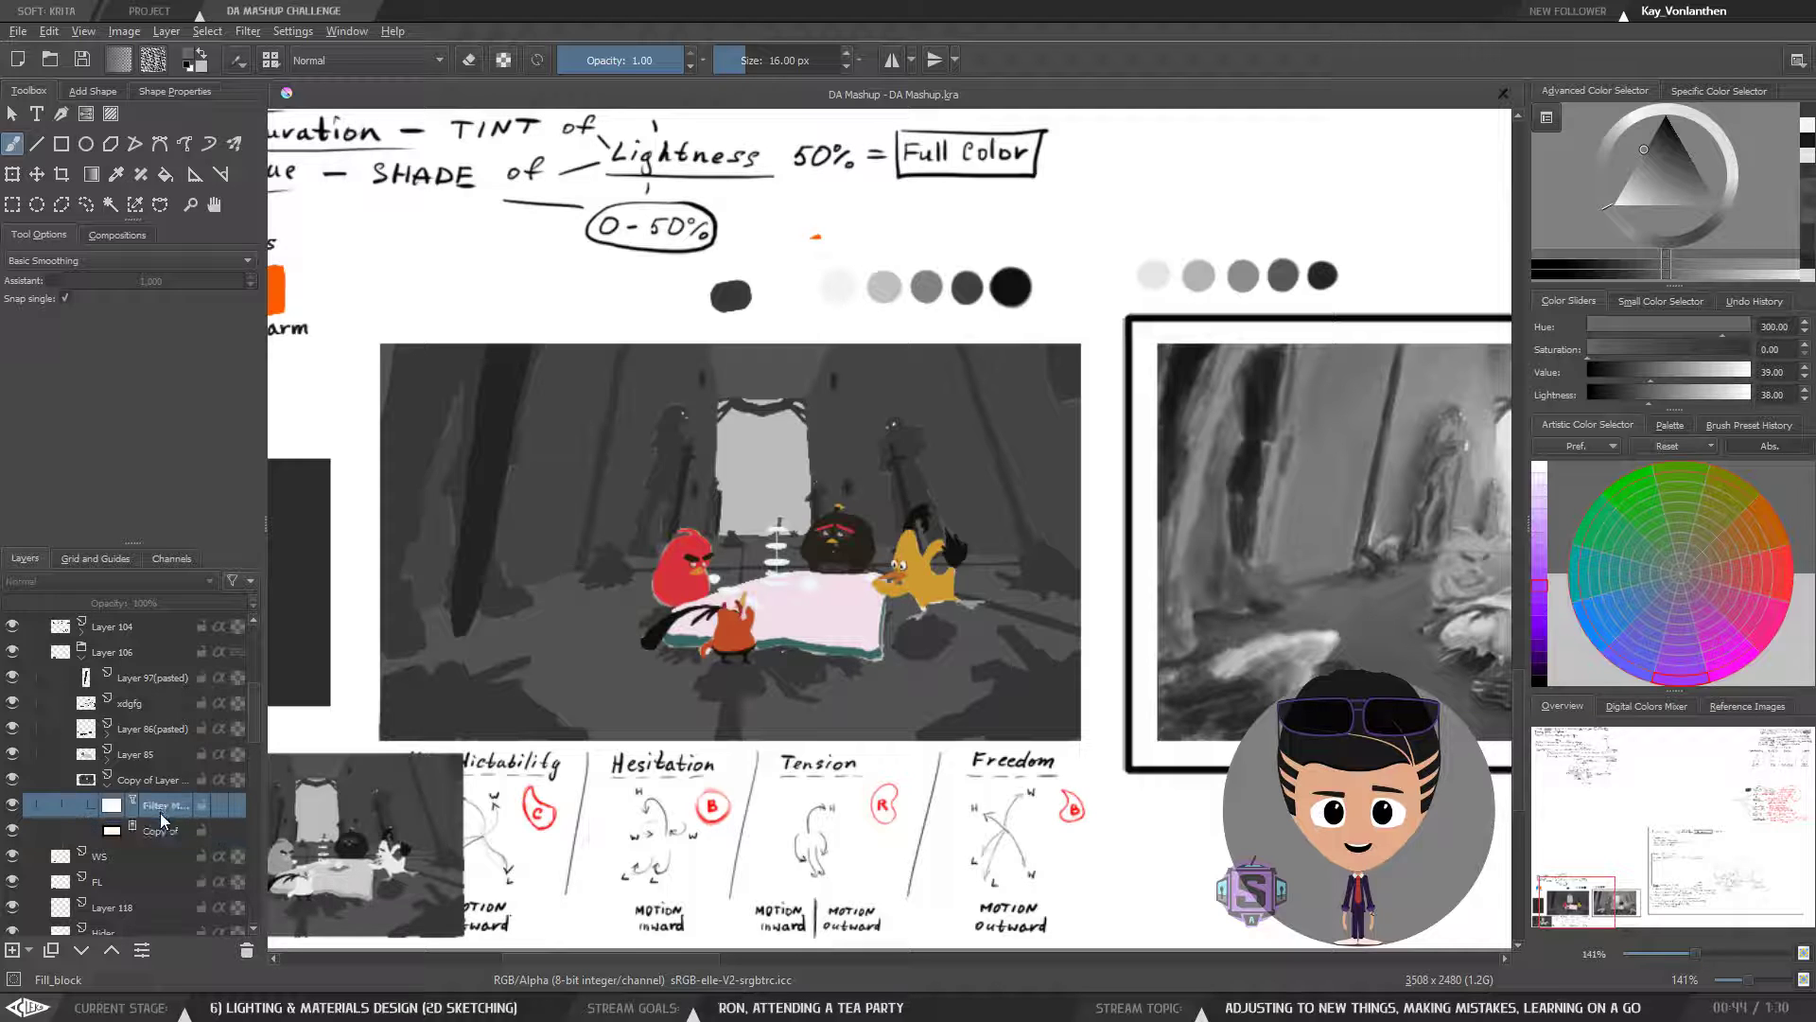
click(156, 831)
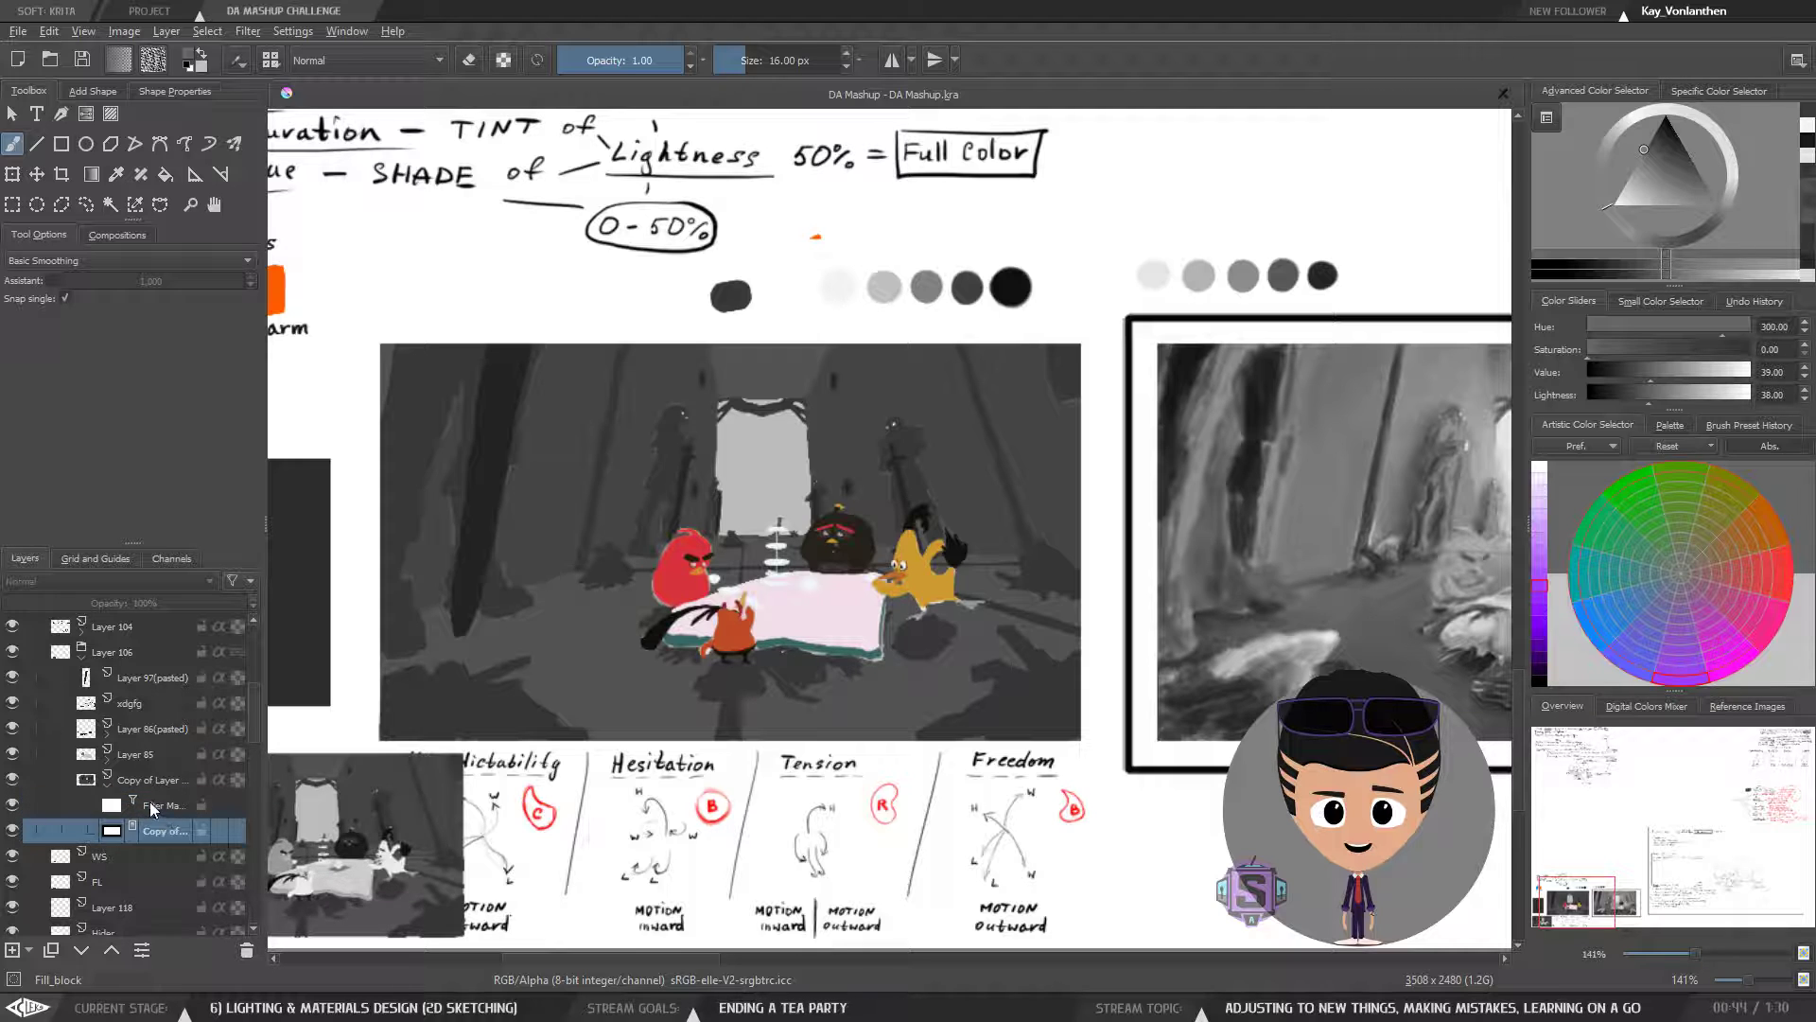
click(146, 784)
click(159, 812)
ctrl+click(158, 833)
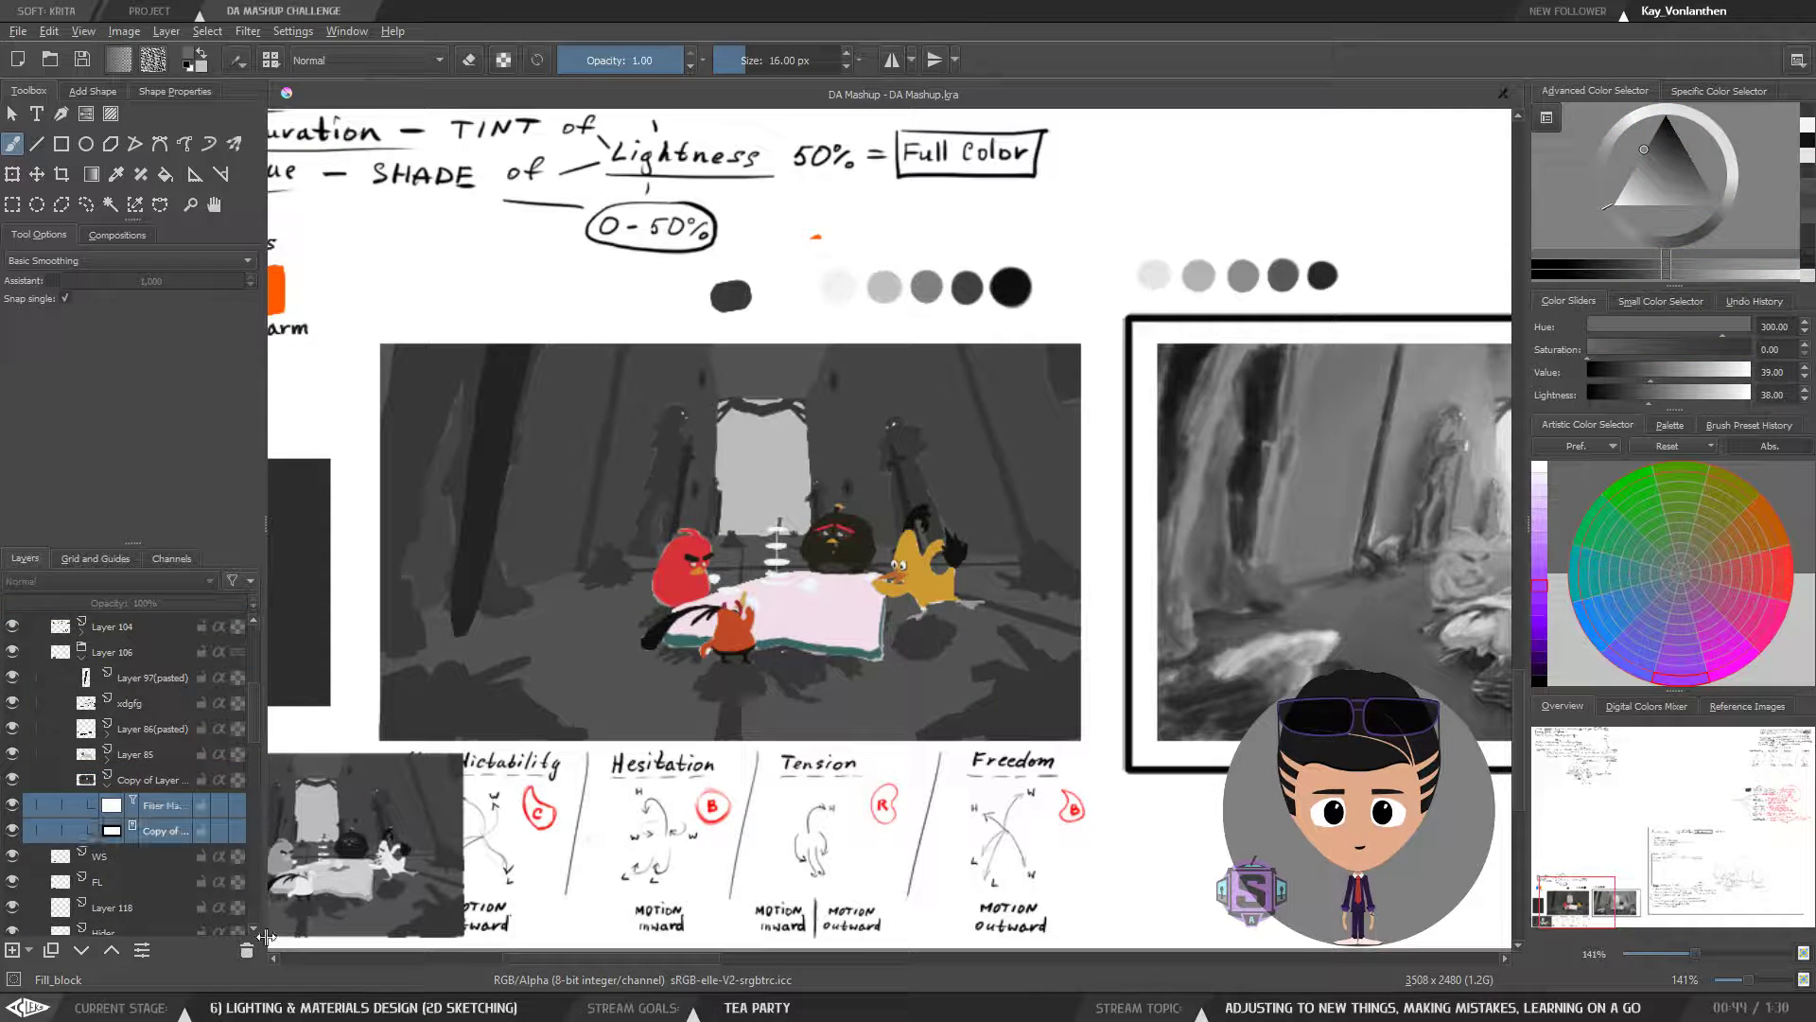
click(247, 950)
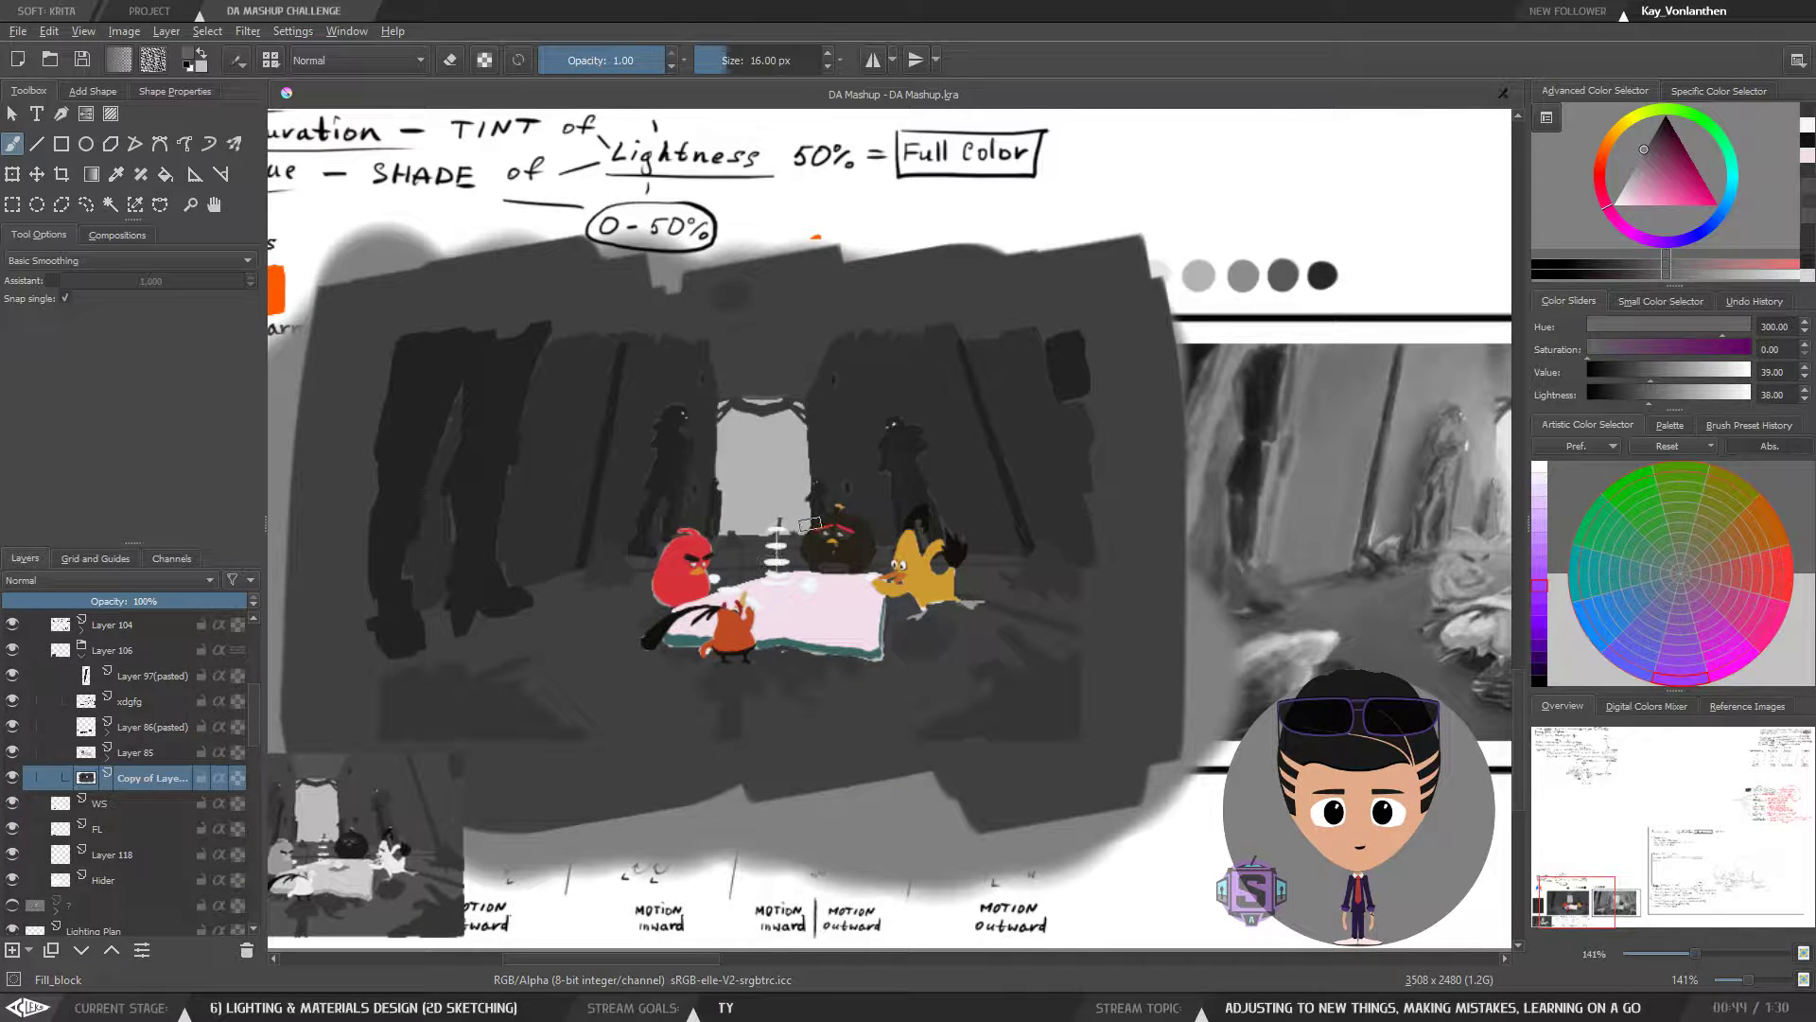
key(ctrl+minus)
key(ctrl+minus)
key(ctrl+plus)
key(ctrl+plus)
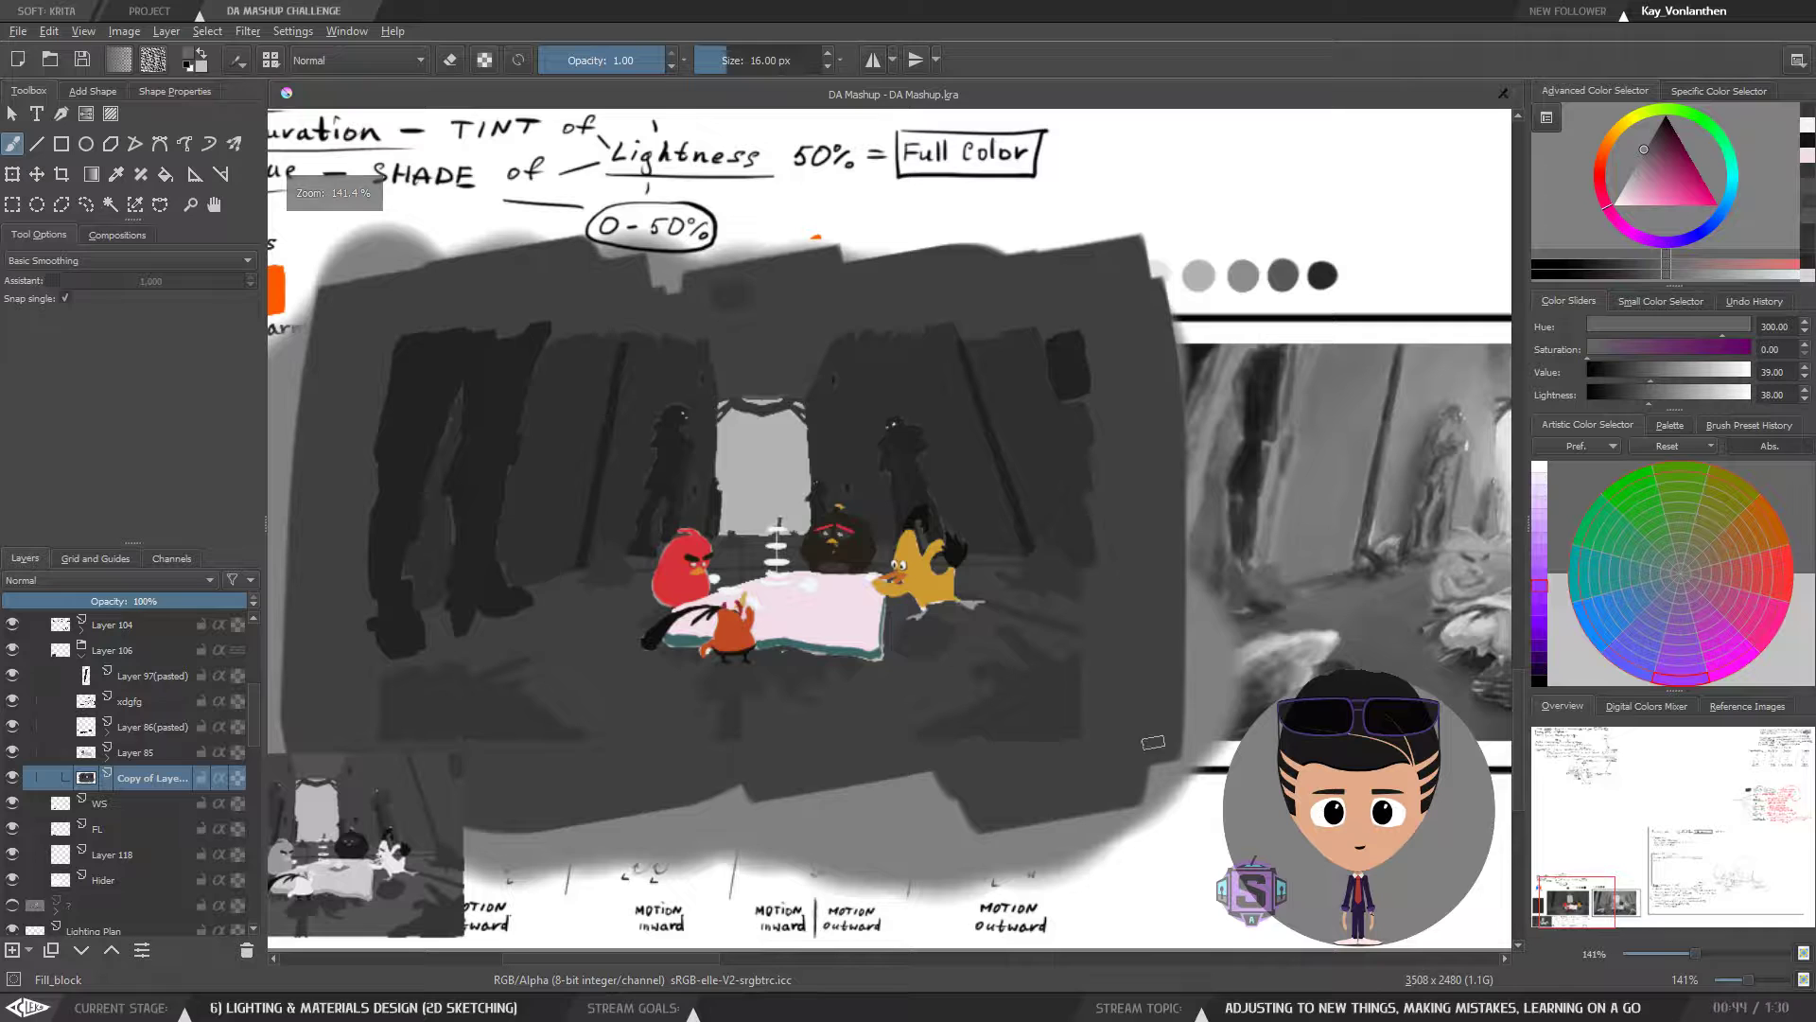
- Select a 120 × 487 px strip beyond the painting's right edge, discard the selection, and undo the removal of both masks
key(ctrl+r)
drag(1242, 843, 1082, 190)
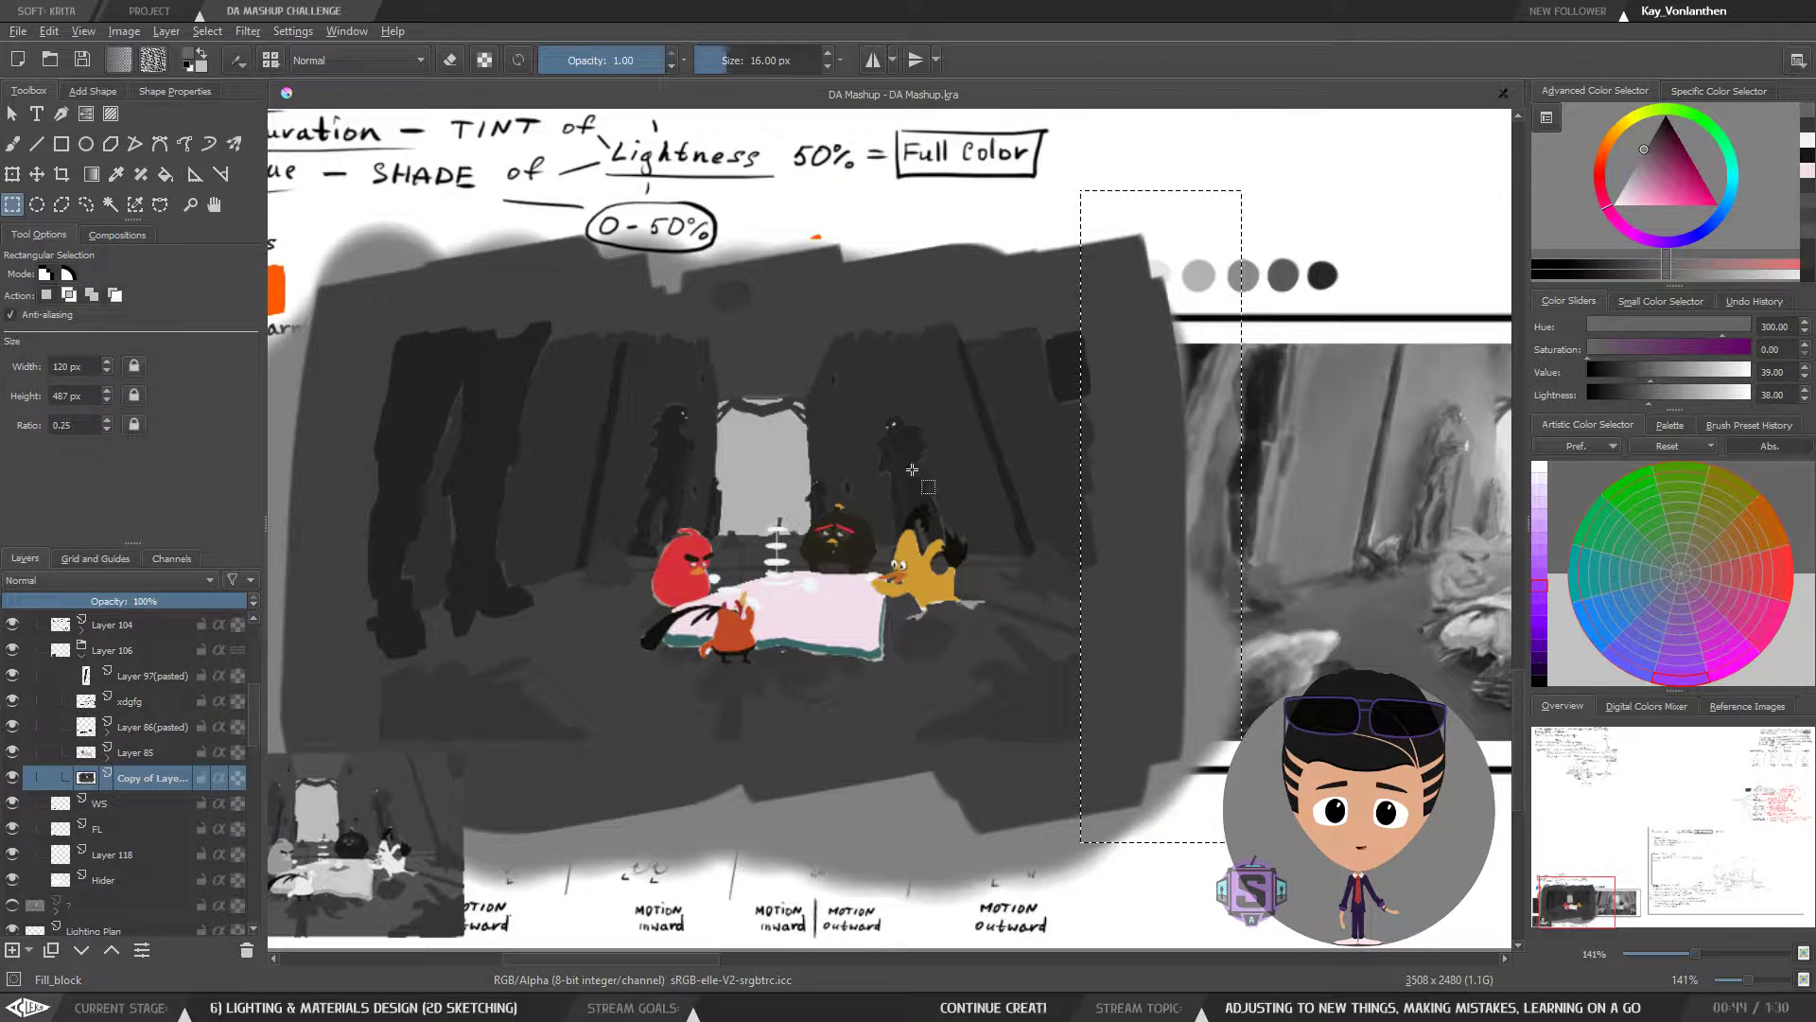
click(880, 493)
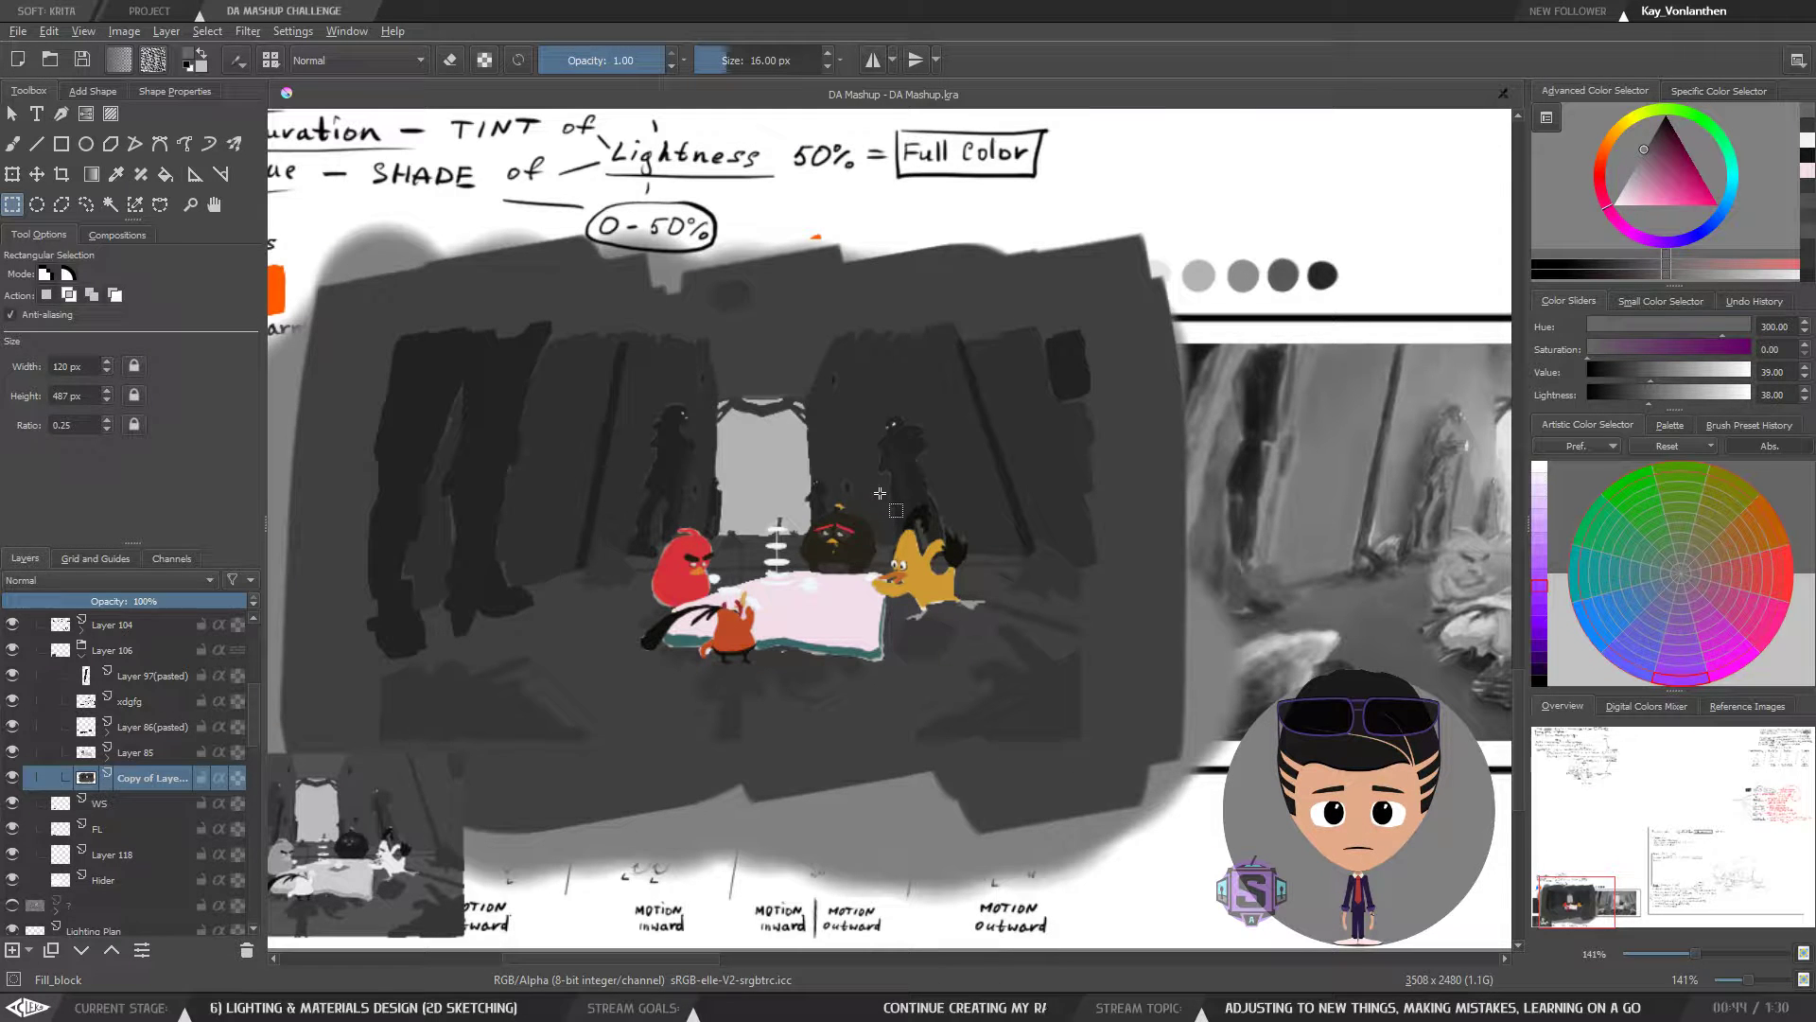
key(ctrl+z)
key(b)
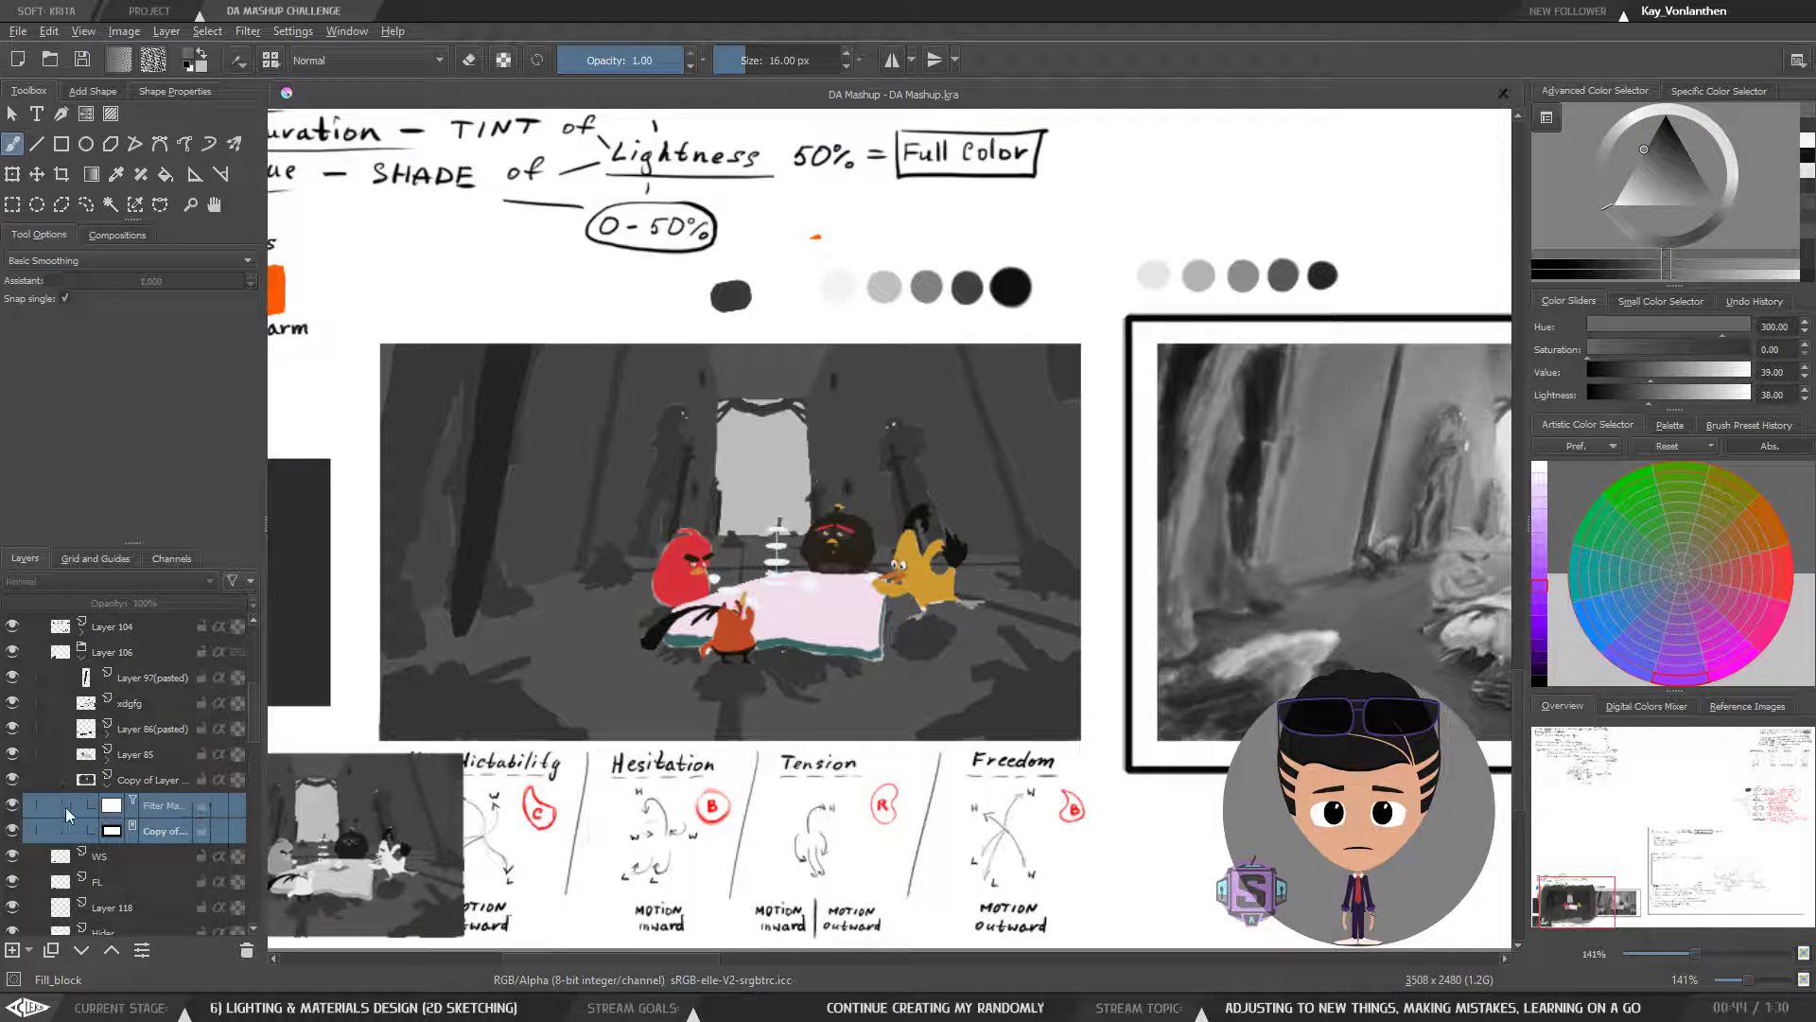
- Delete only the Levels filter mask from the copied layer in the Layer 106 group, keeping the copied mask
click(68, 811)
click(247, 950)
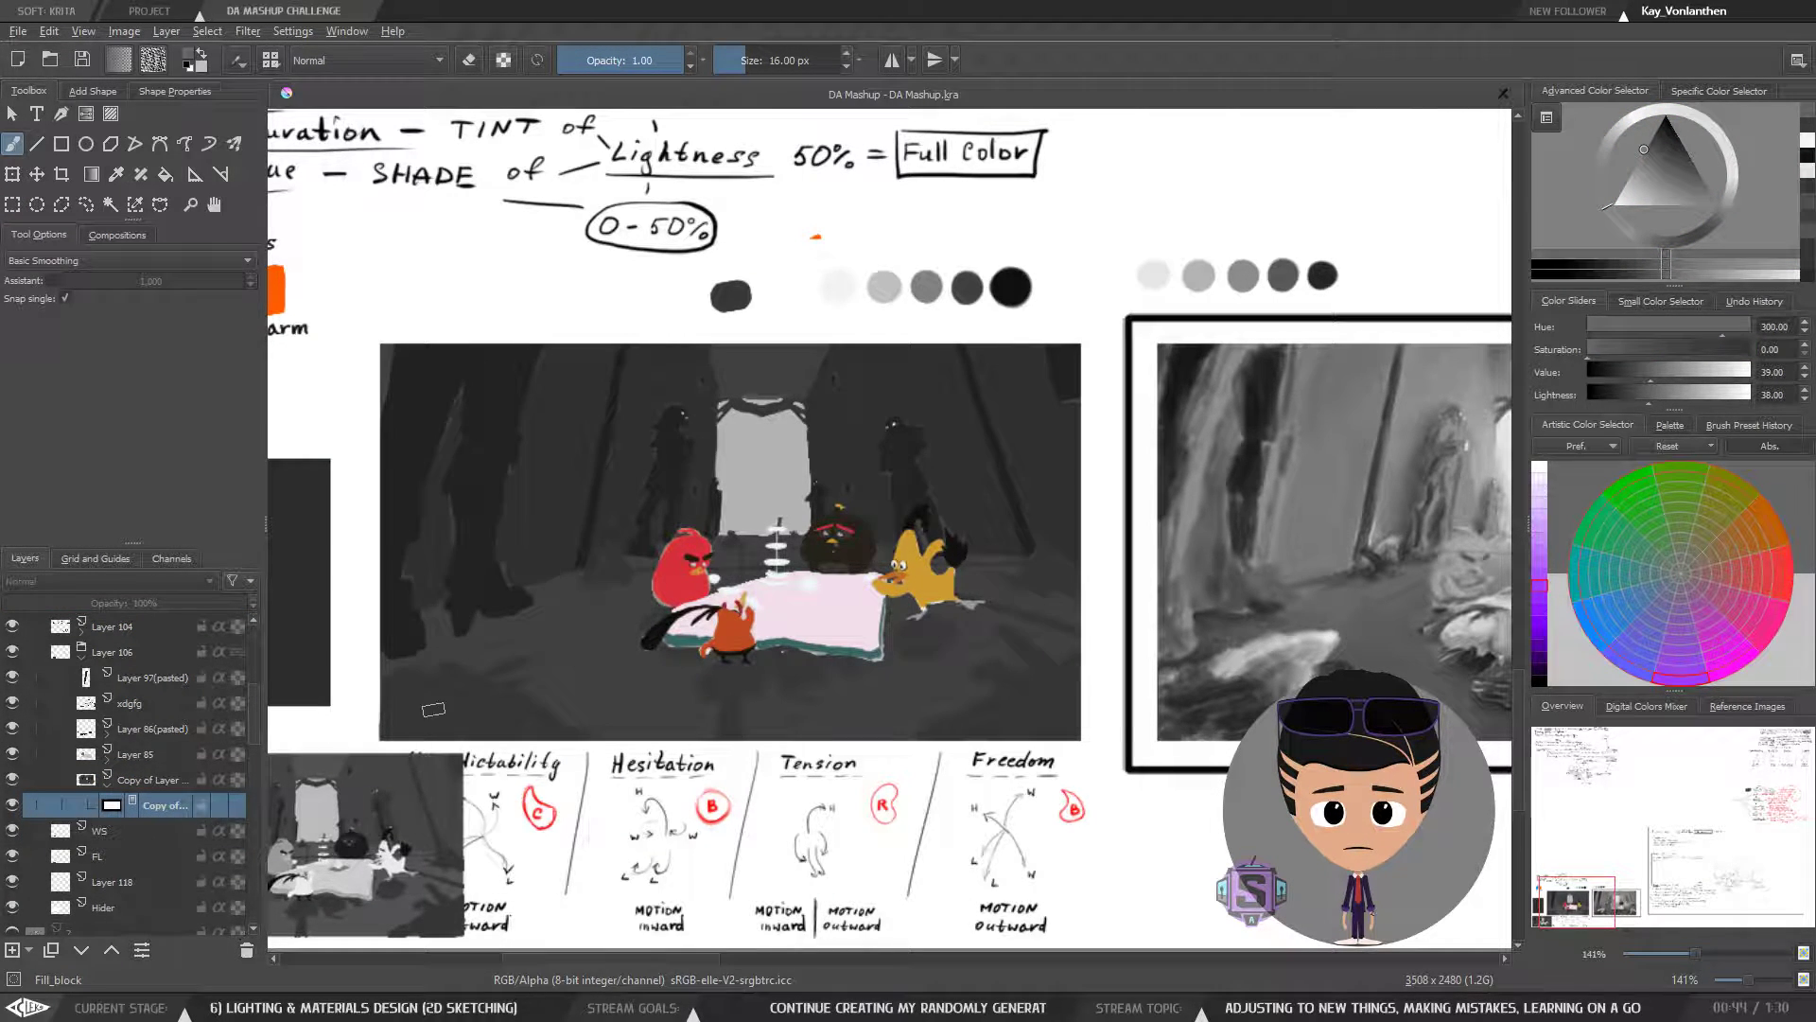
scroll(738, 605, up, 2)
drag(745, 613, 798, 600)
scroll(799, 599, down, 2)
drag(788, 664, 752, 701)
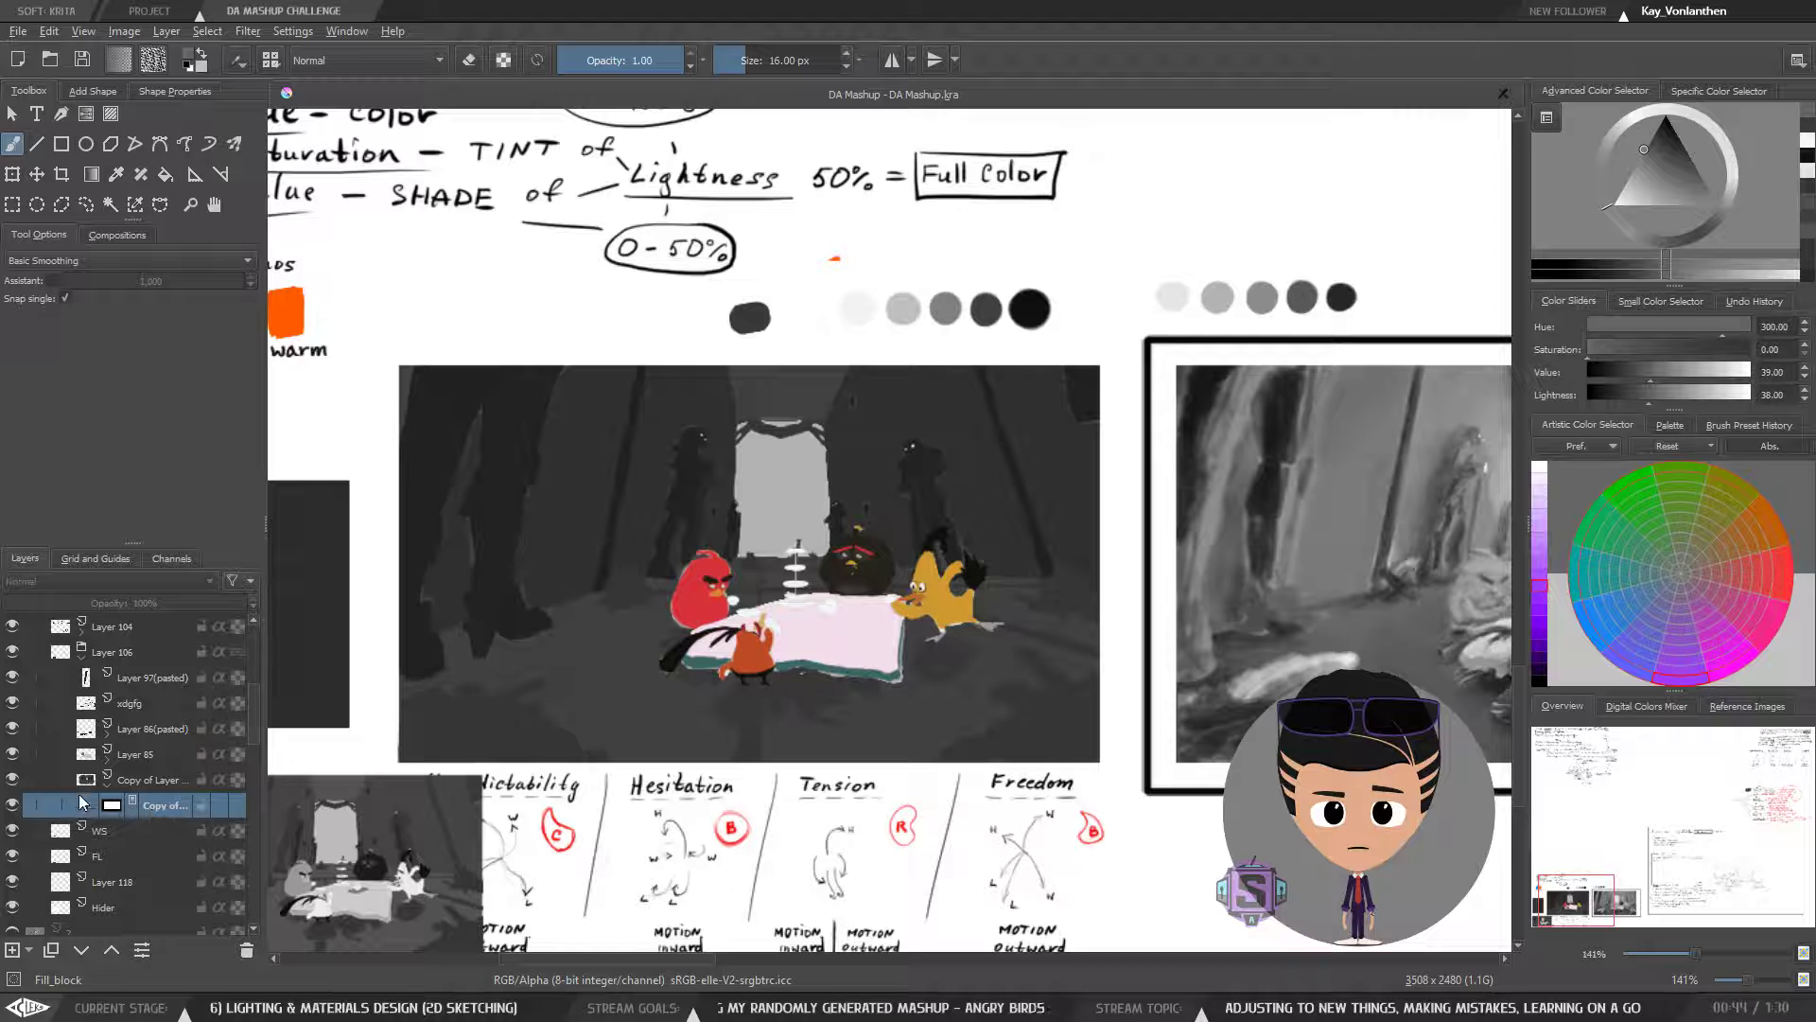
- Toggle the copied layer and its remaining mask off and on to compare the scene, leaving both visible
click(12, 806)
click(13, 806)
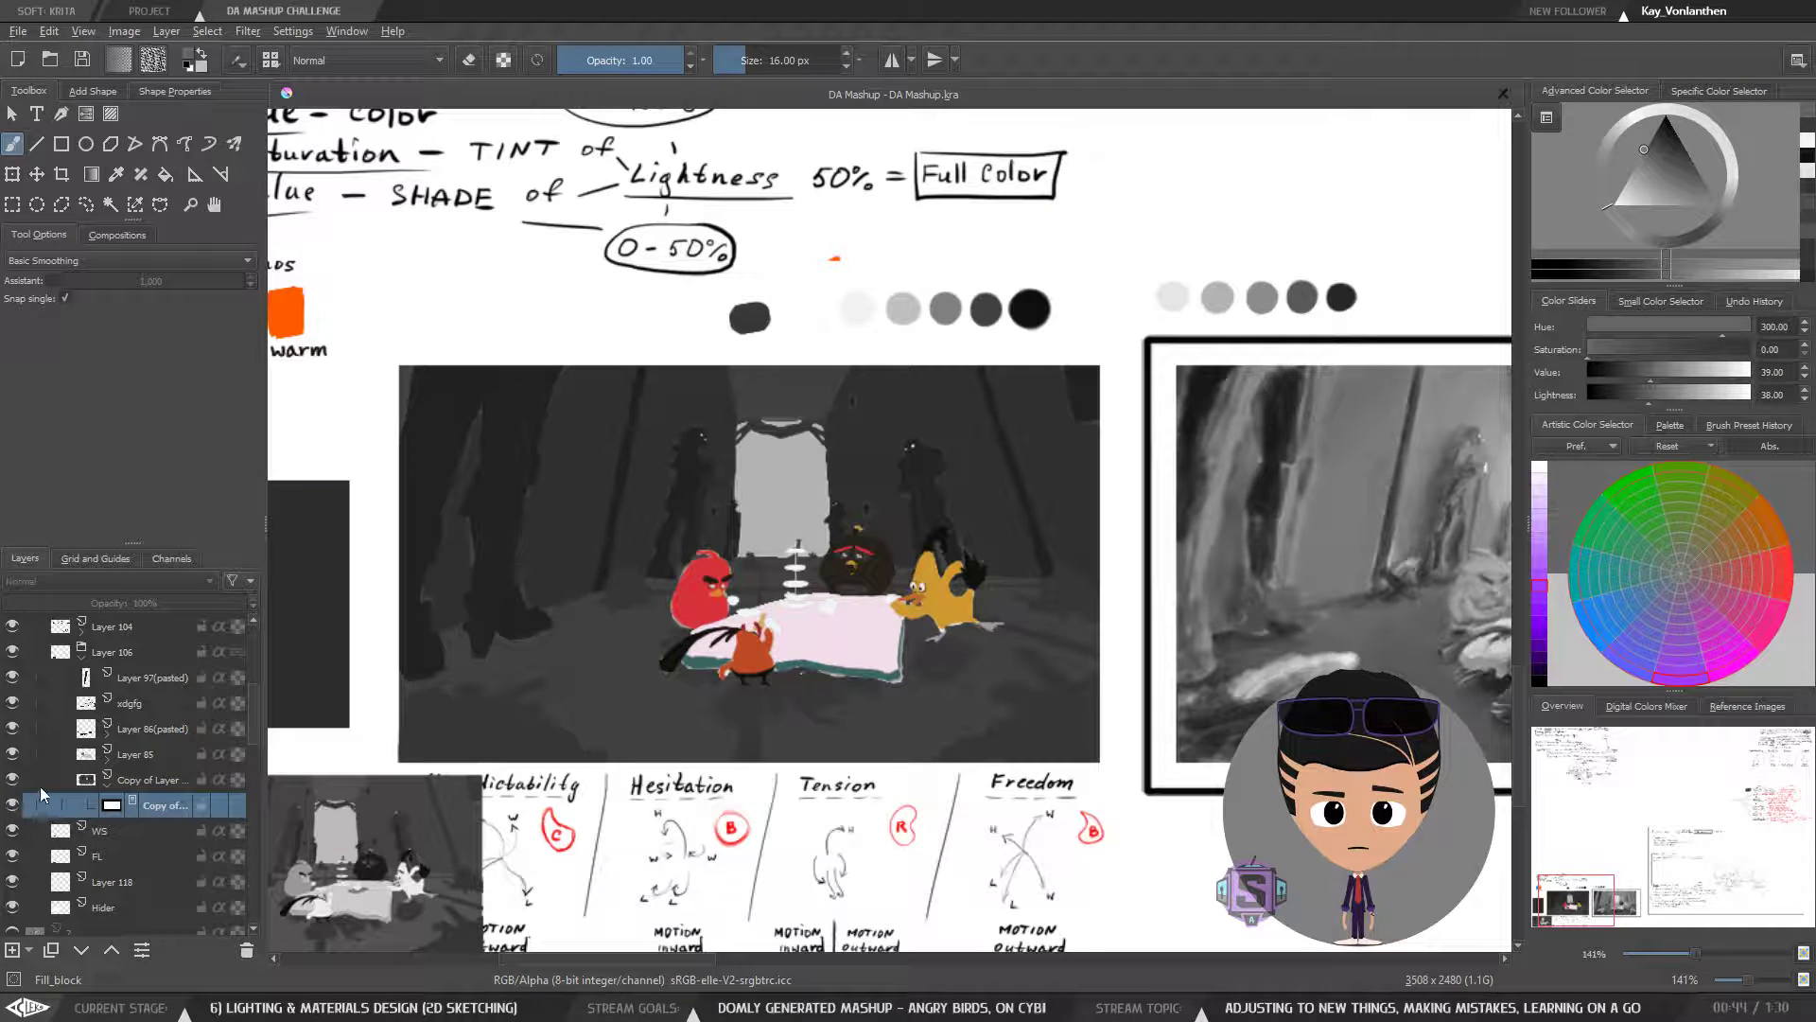
click(13, 780)
click(13, 780)
click(13, 780)
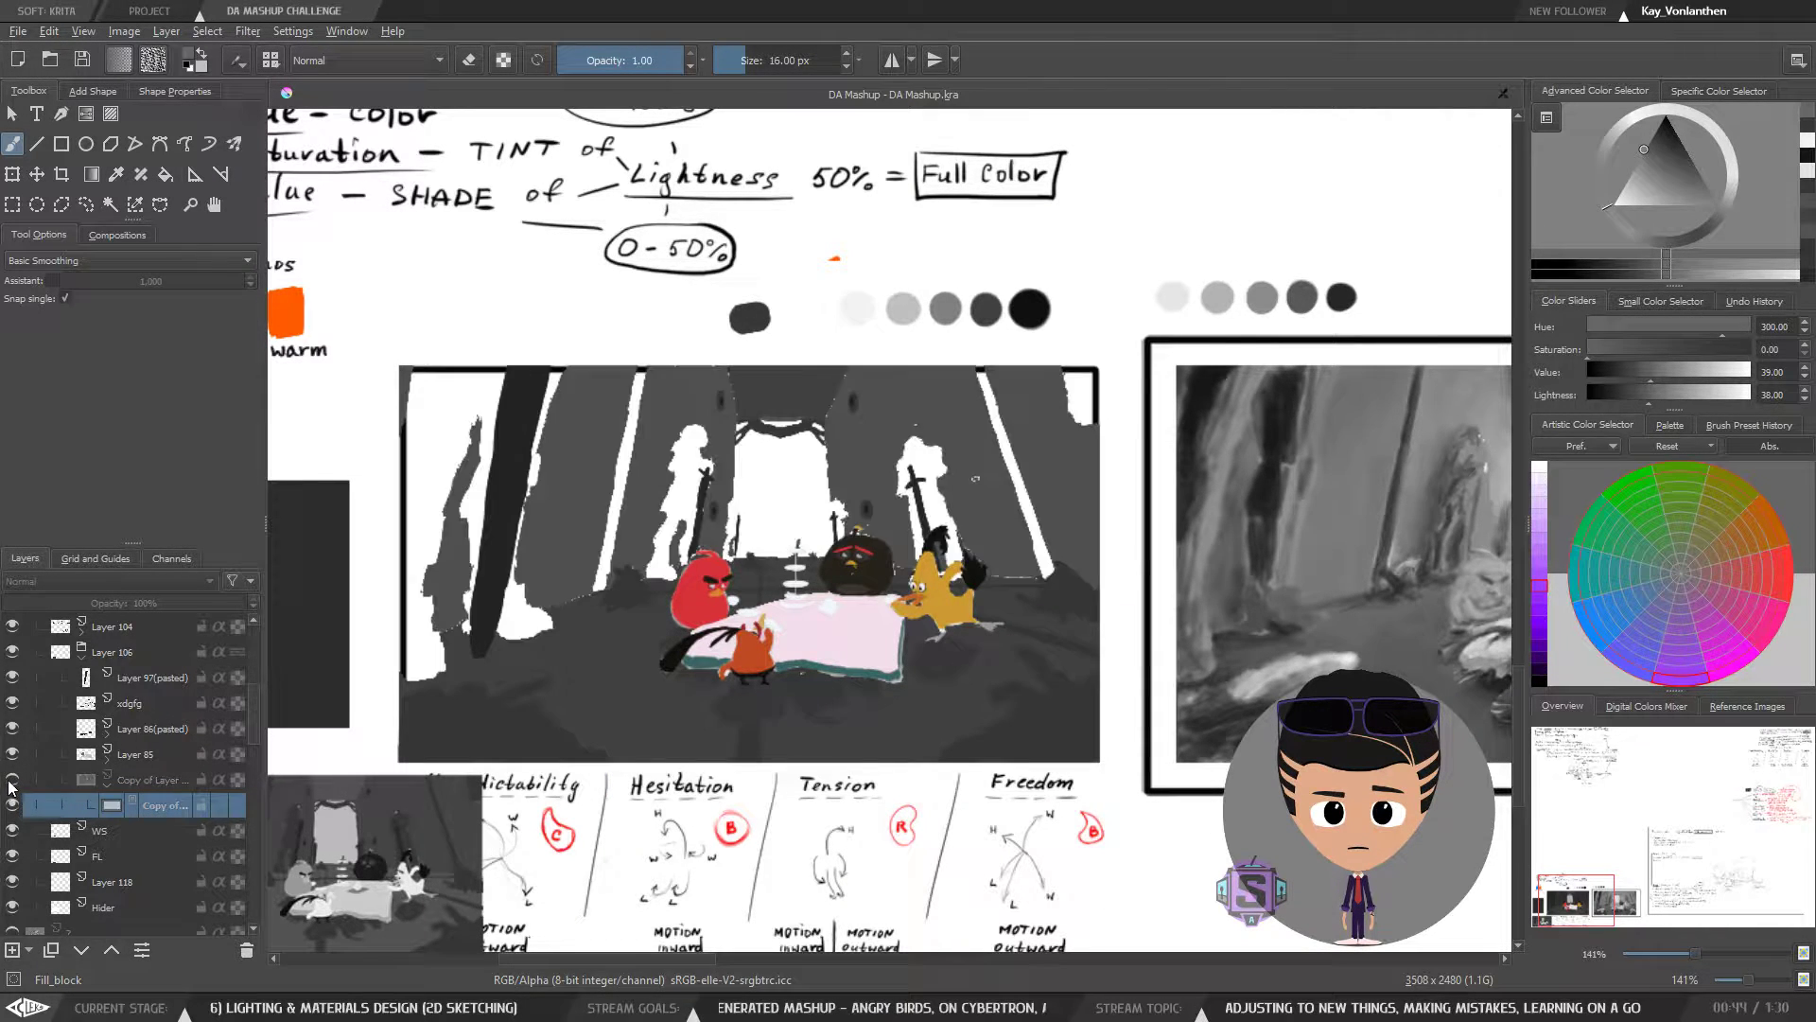
click(12, 780)
click(13, 781)
click(13, 780)
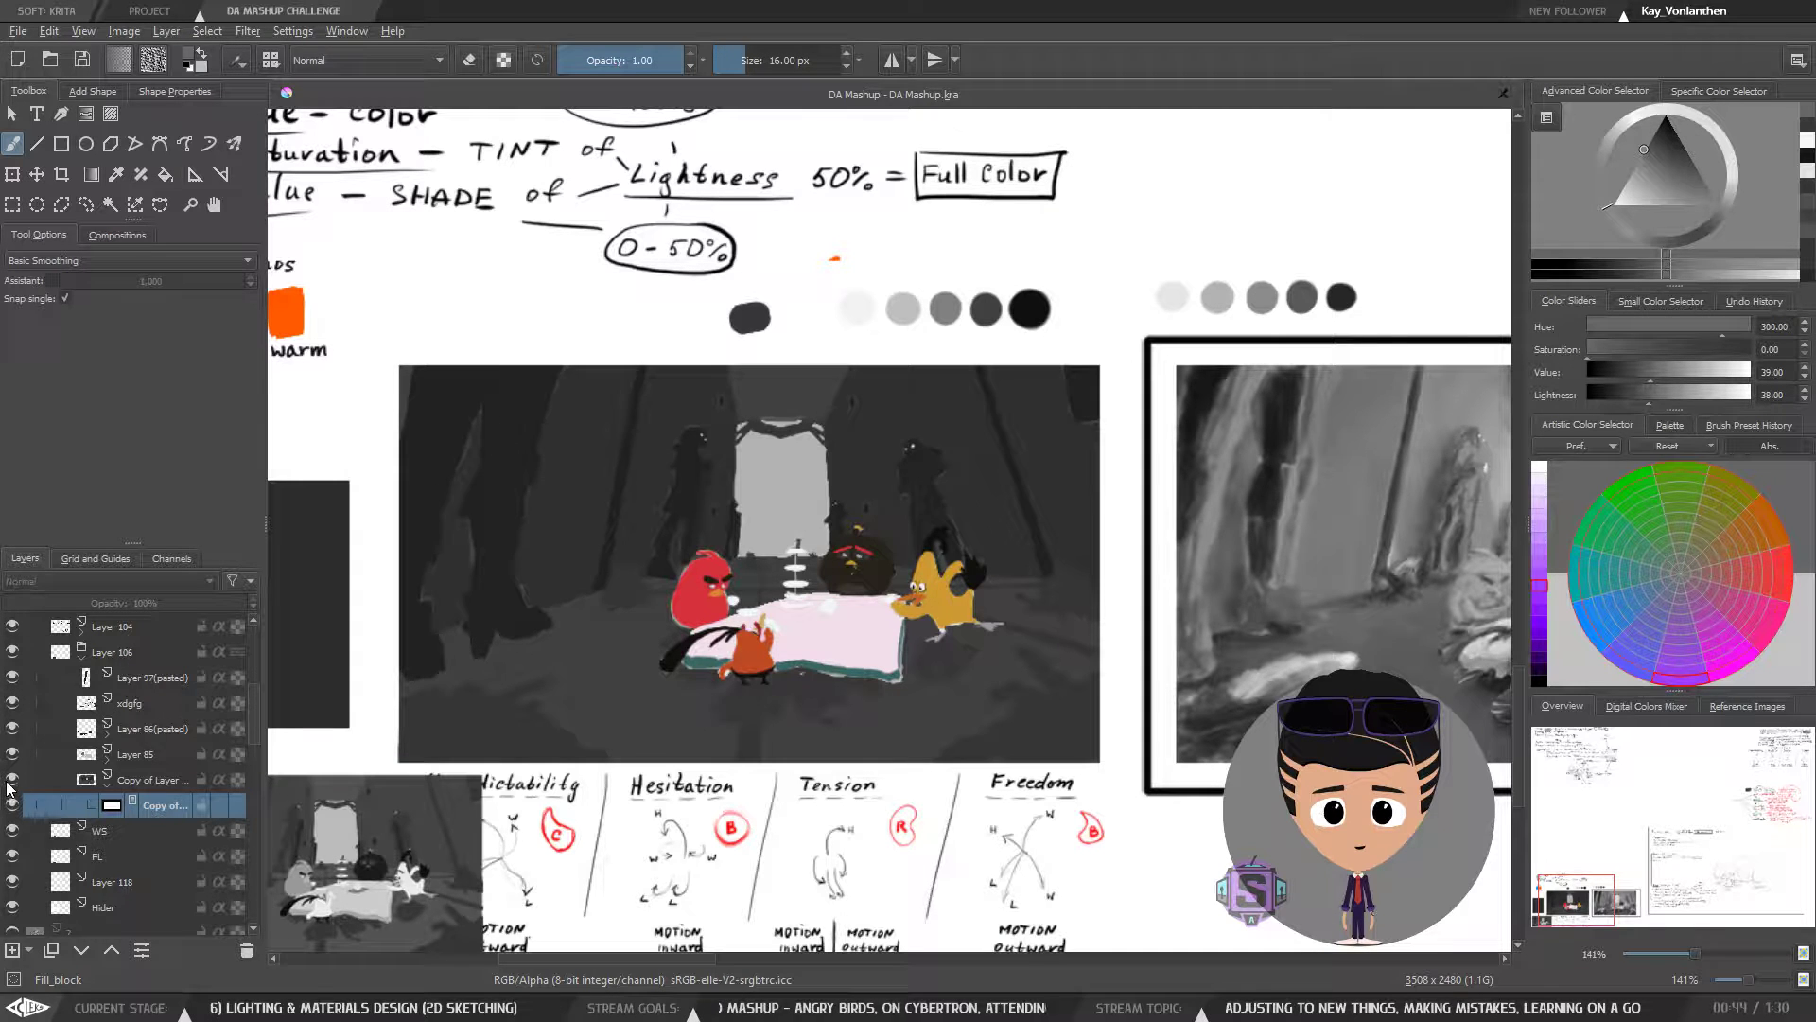
click(12, 780)
click(13, 780)
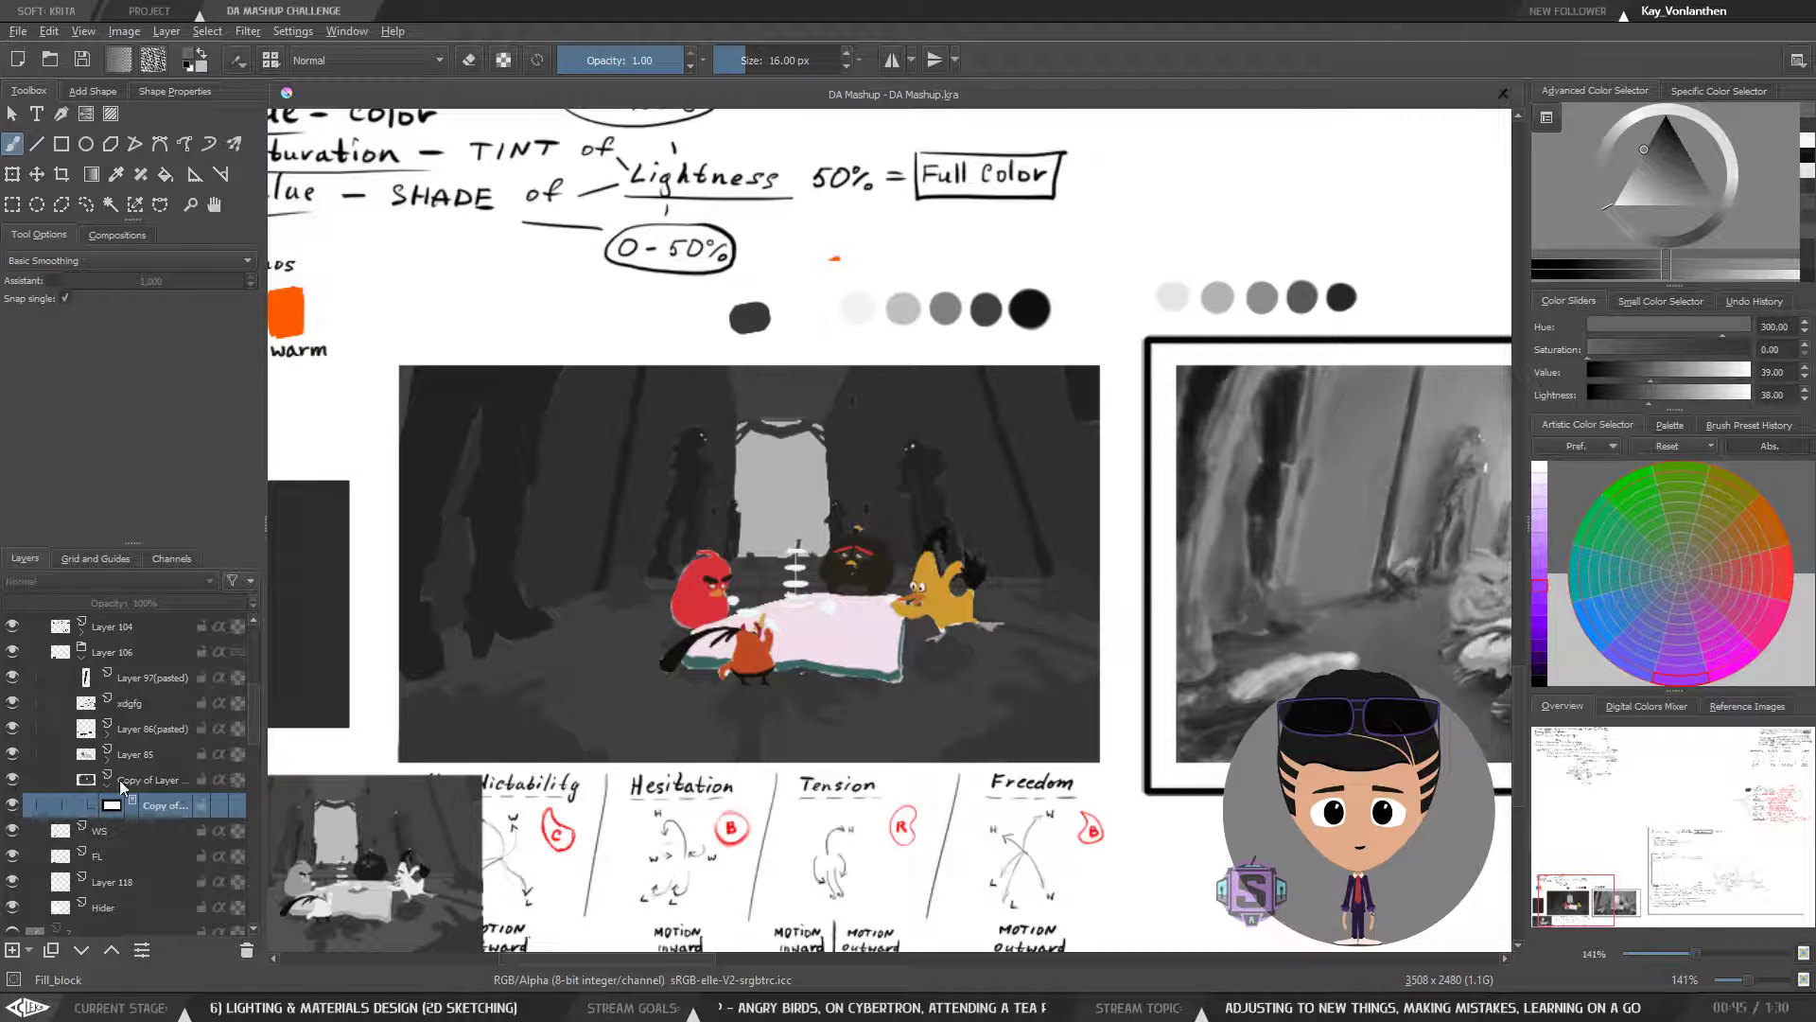
click(76, 782)
click(13, 781)
click(12, 781)
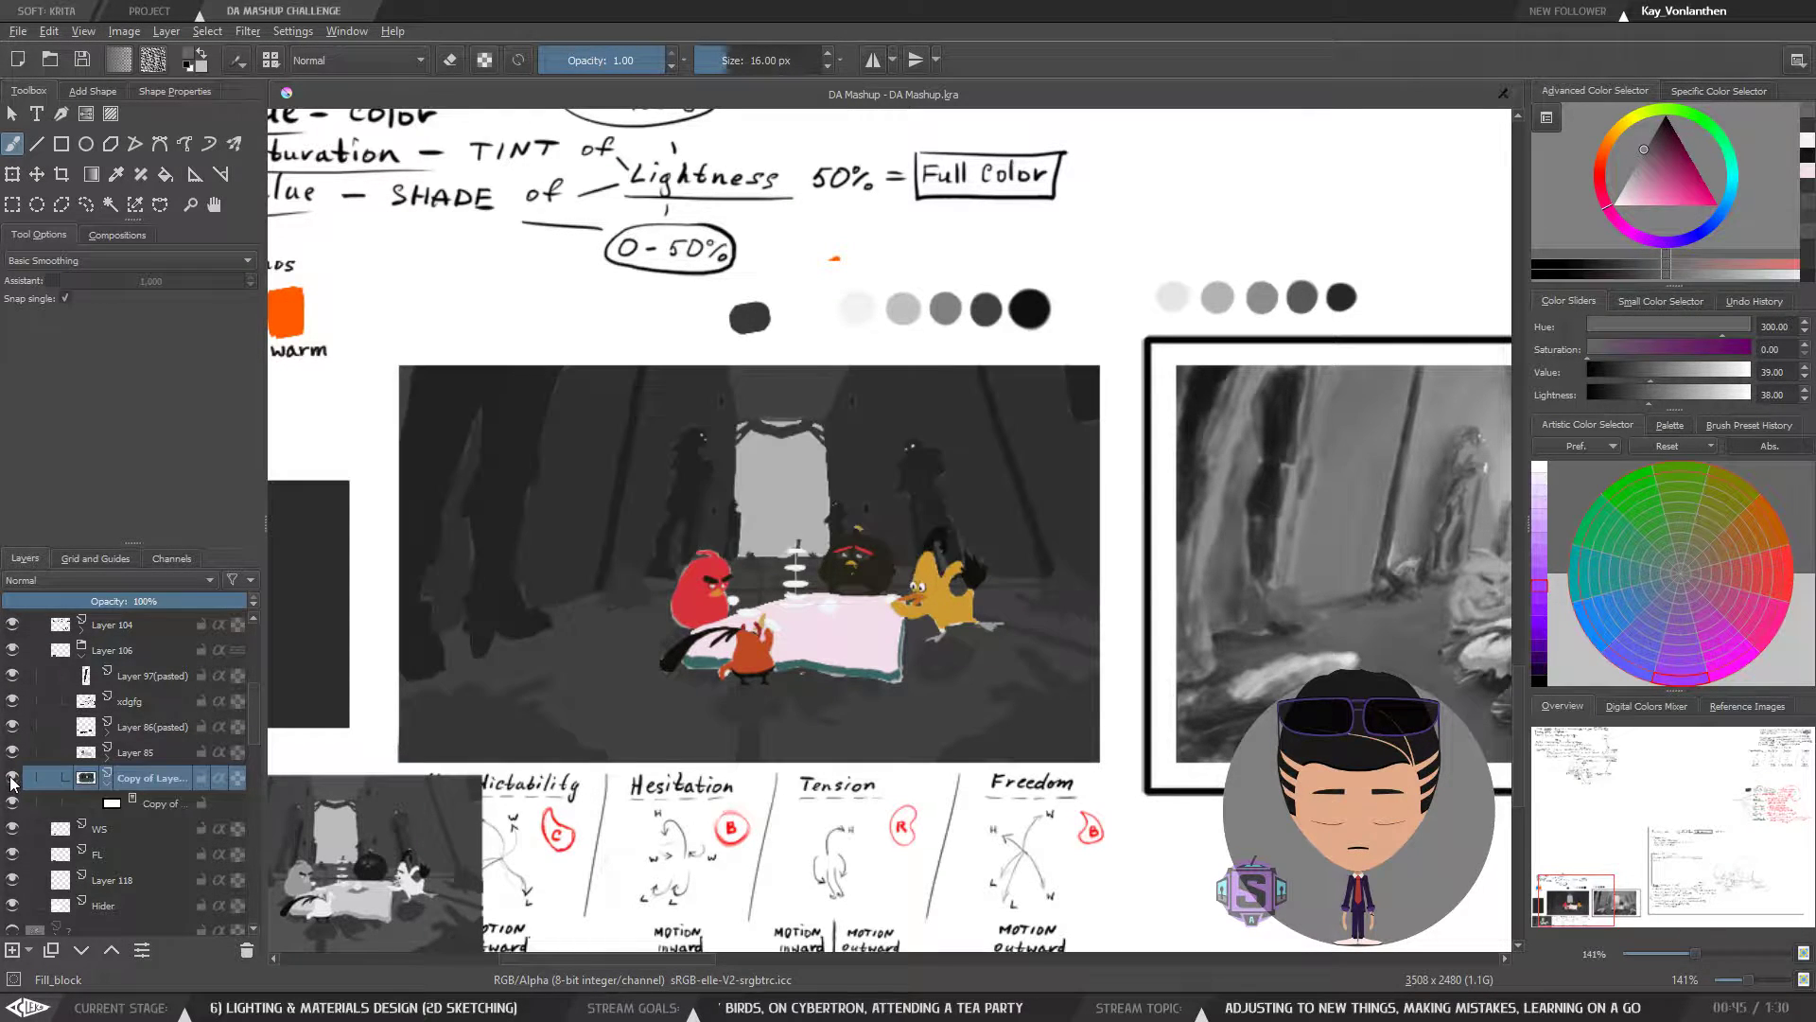
- Select Layer 85 and Layer 86(pasted) in turn, toggling the pasted layer's visibility to check its content
click(123, 753)
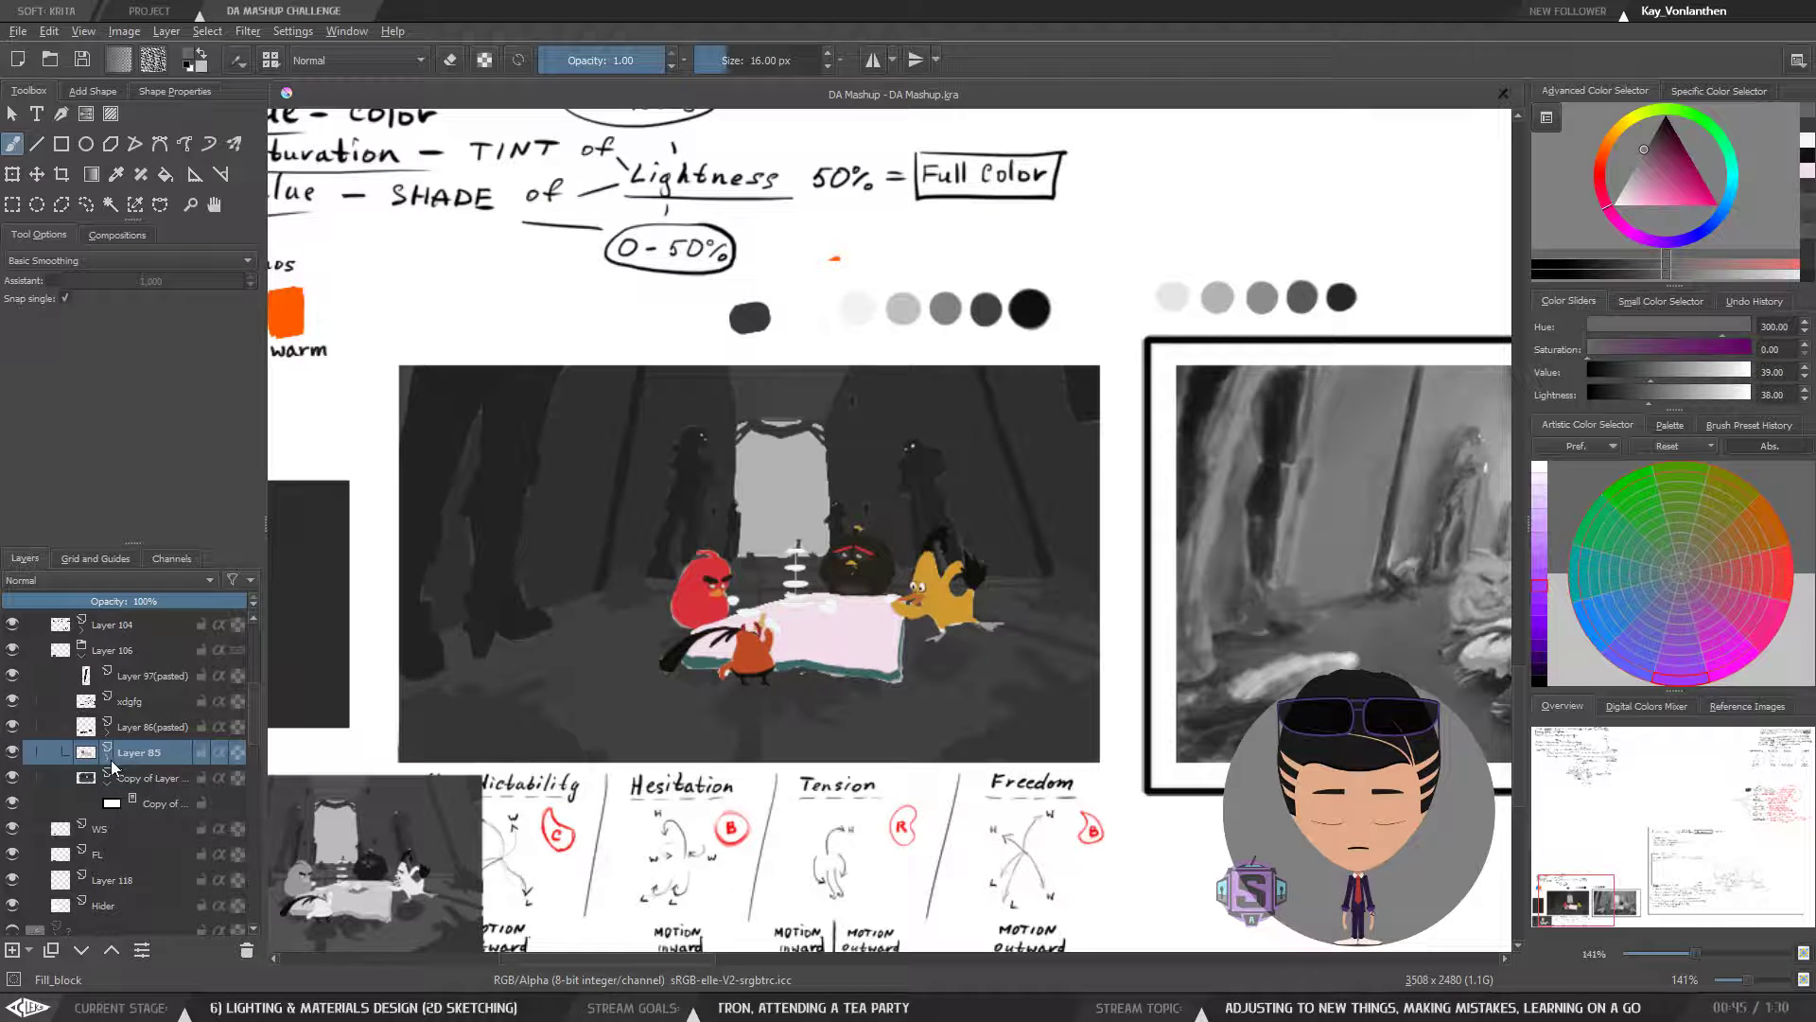
click(110, 760)
click(110, 760)
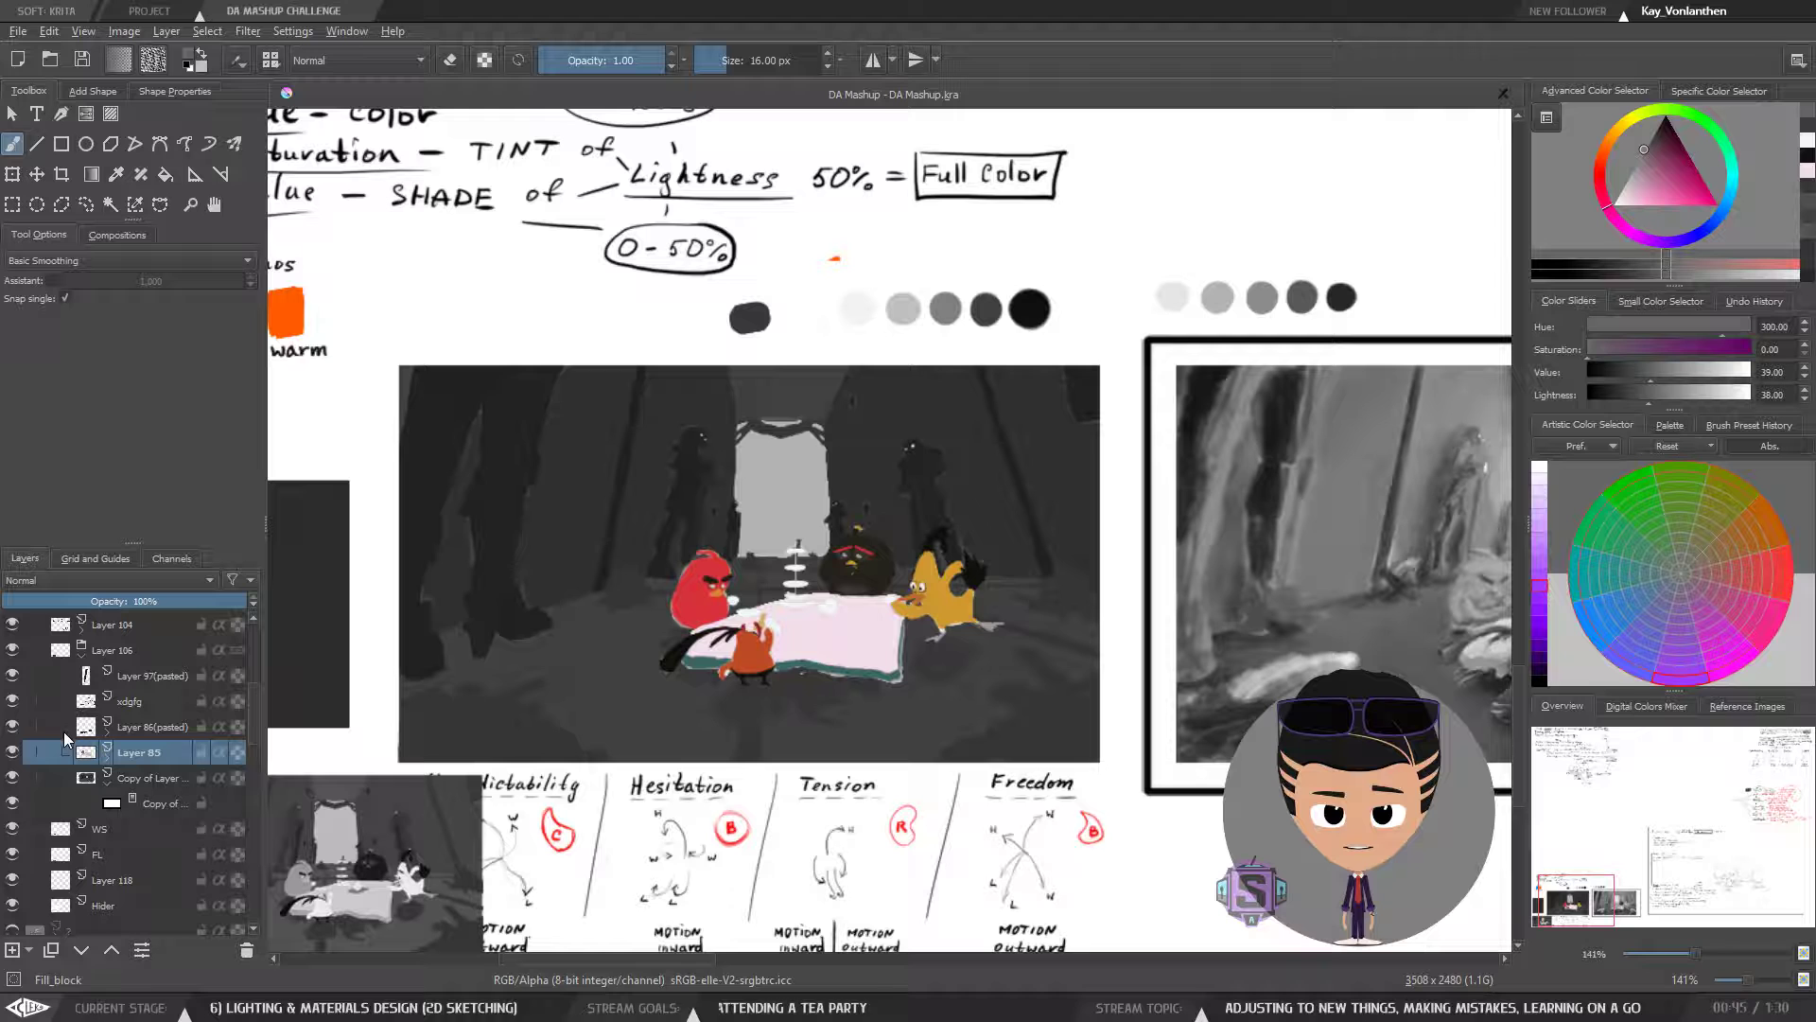
click(12, 730)
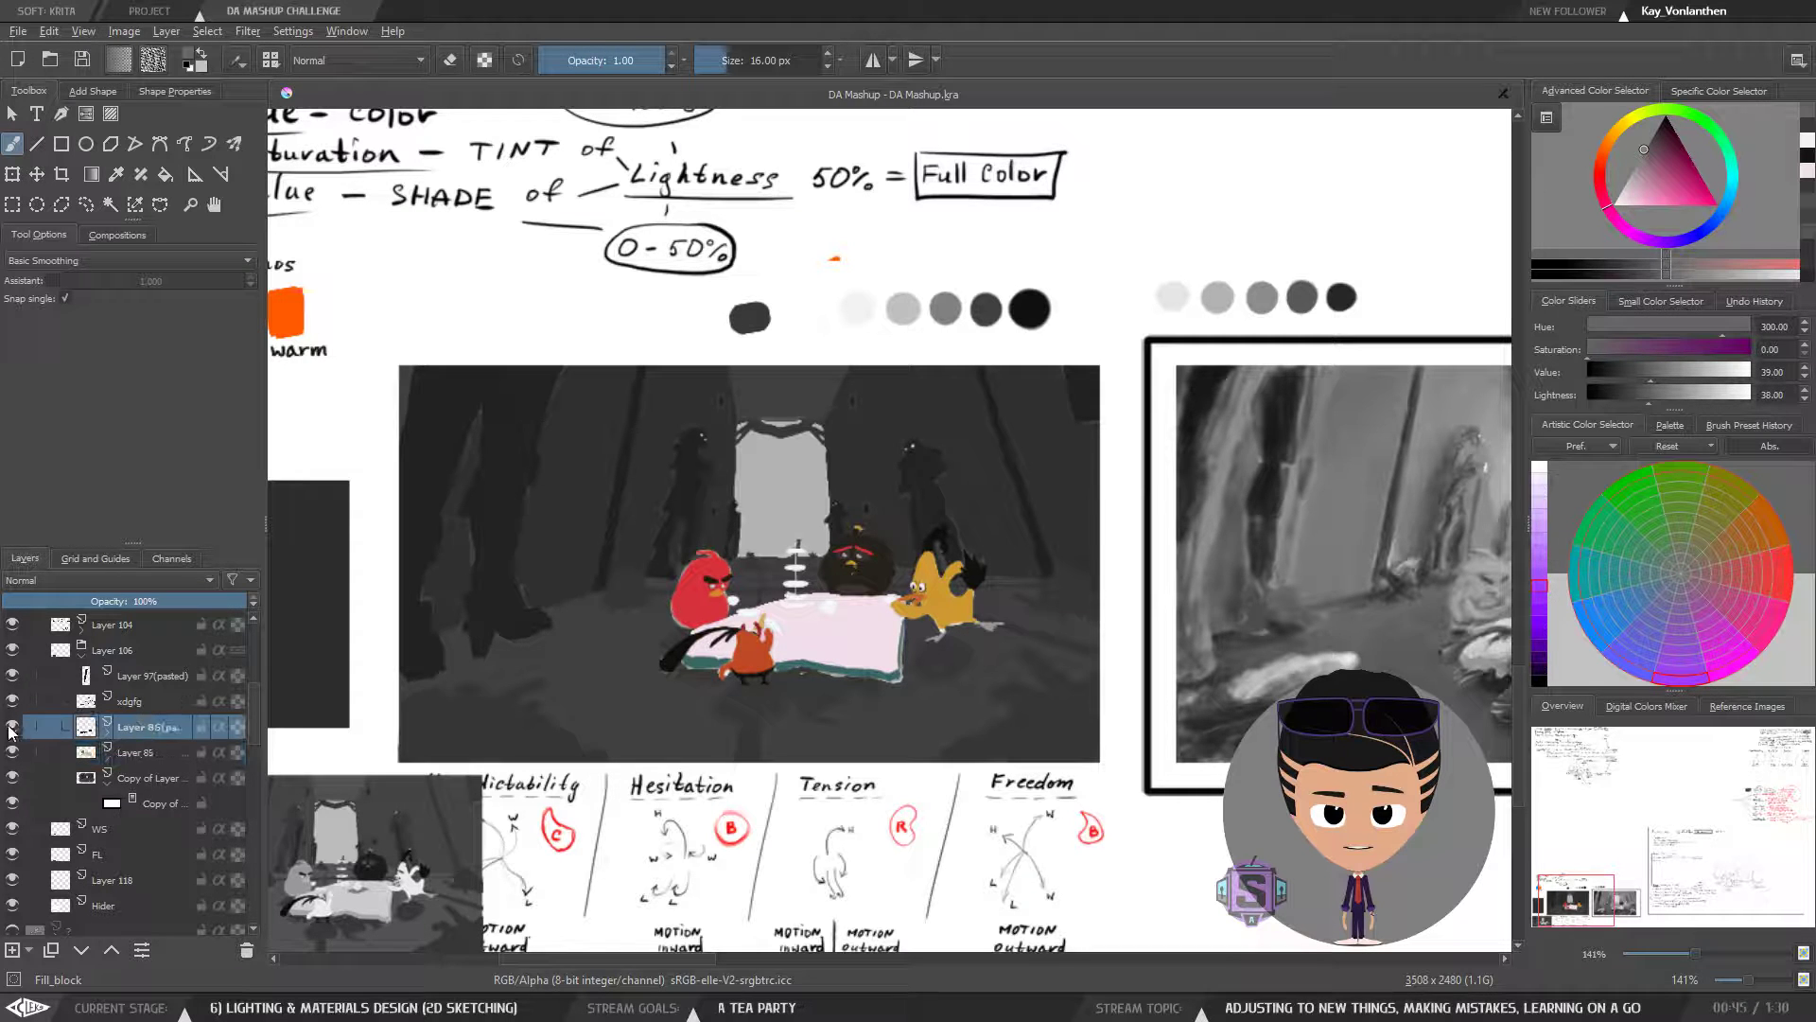
click(11, 730)
click(10, 729)
- Toggle the xdgfg layer off and on repeatedly to check its part of the scene, leaving it visible
click(12, 703)
click(12, 704)
click(10, 705)
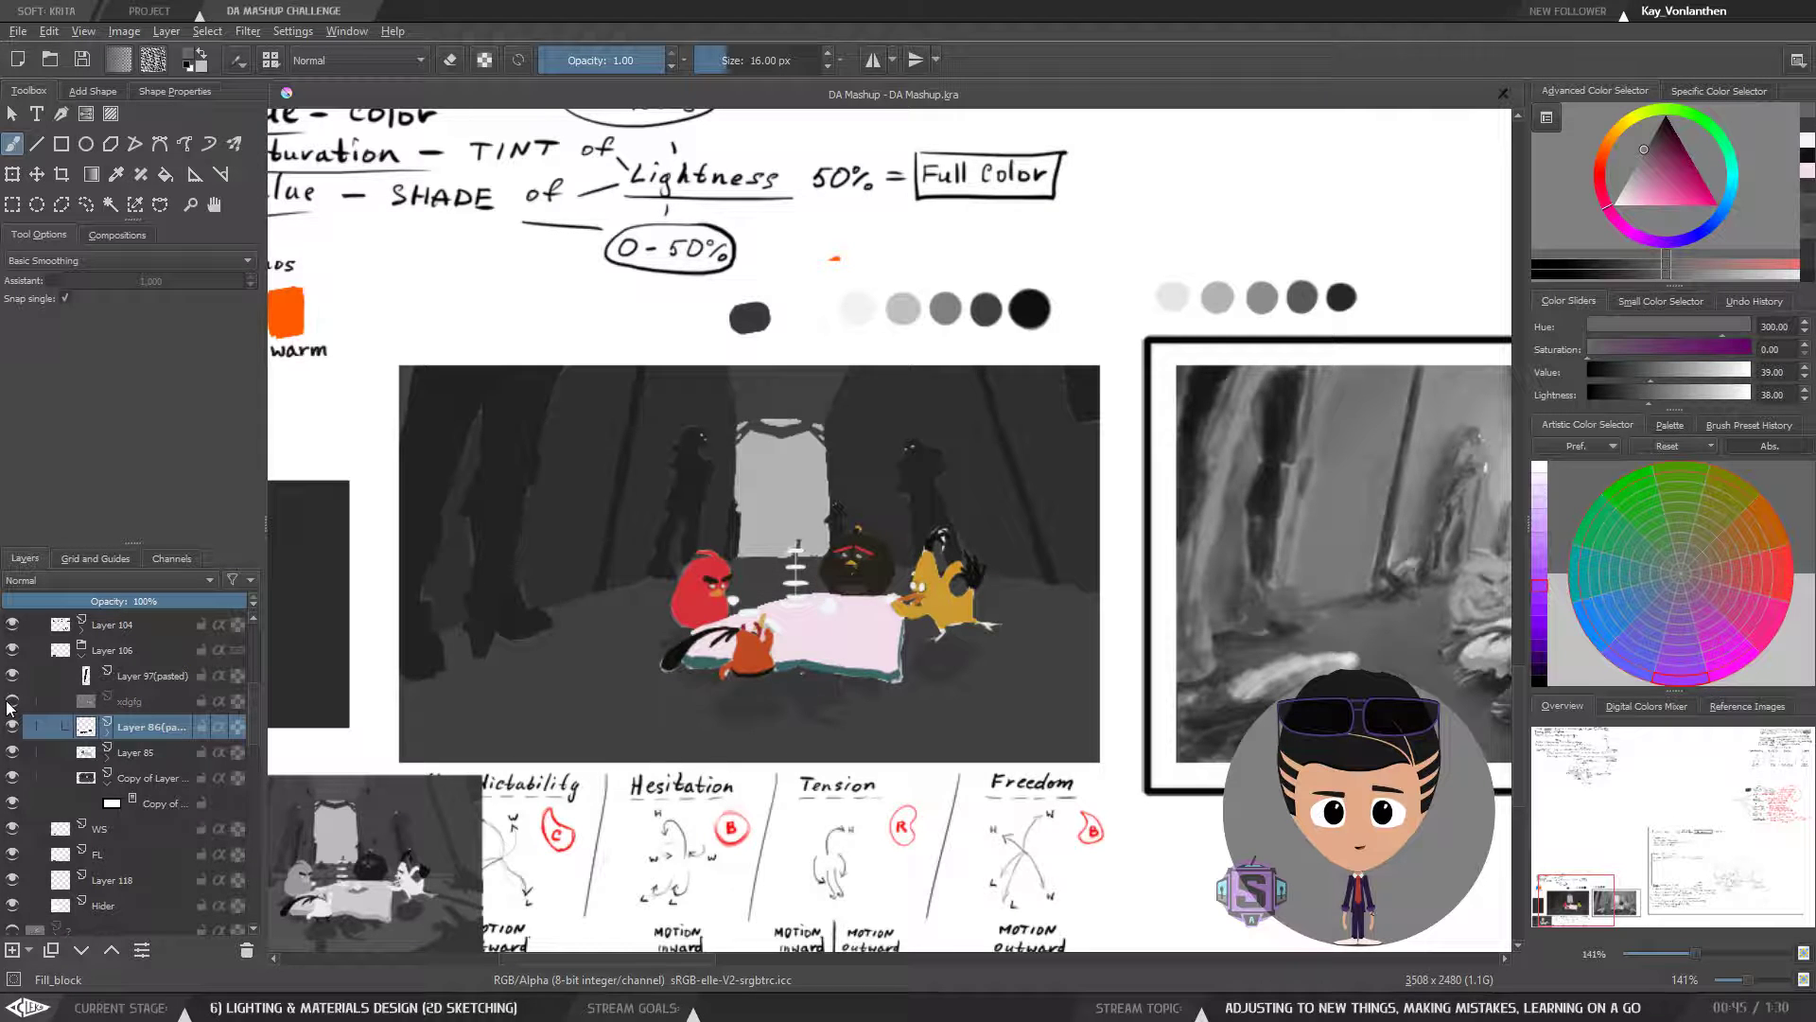
click(10, 705)
click(11, 706)
click(11, 704)
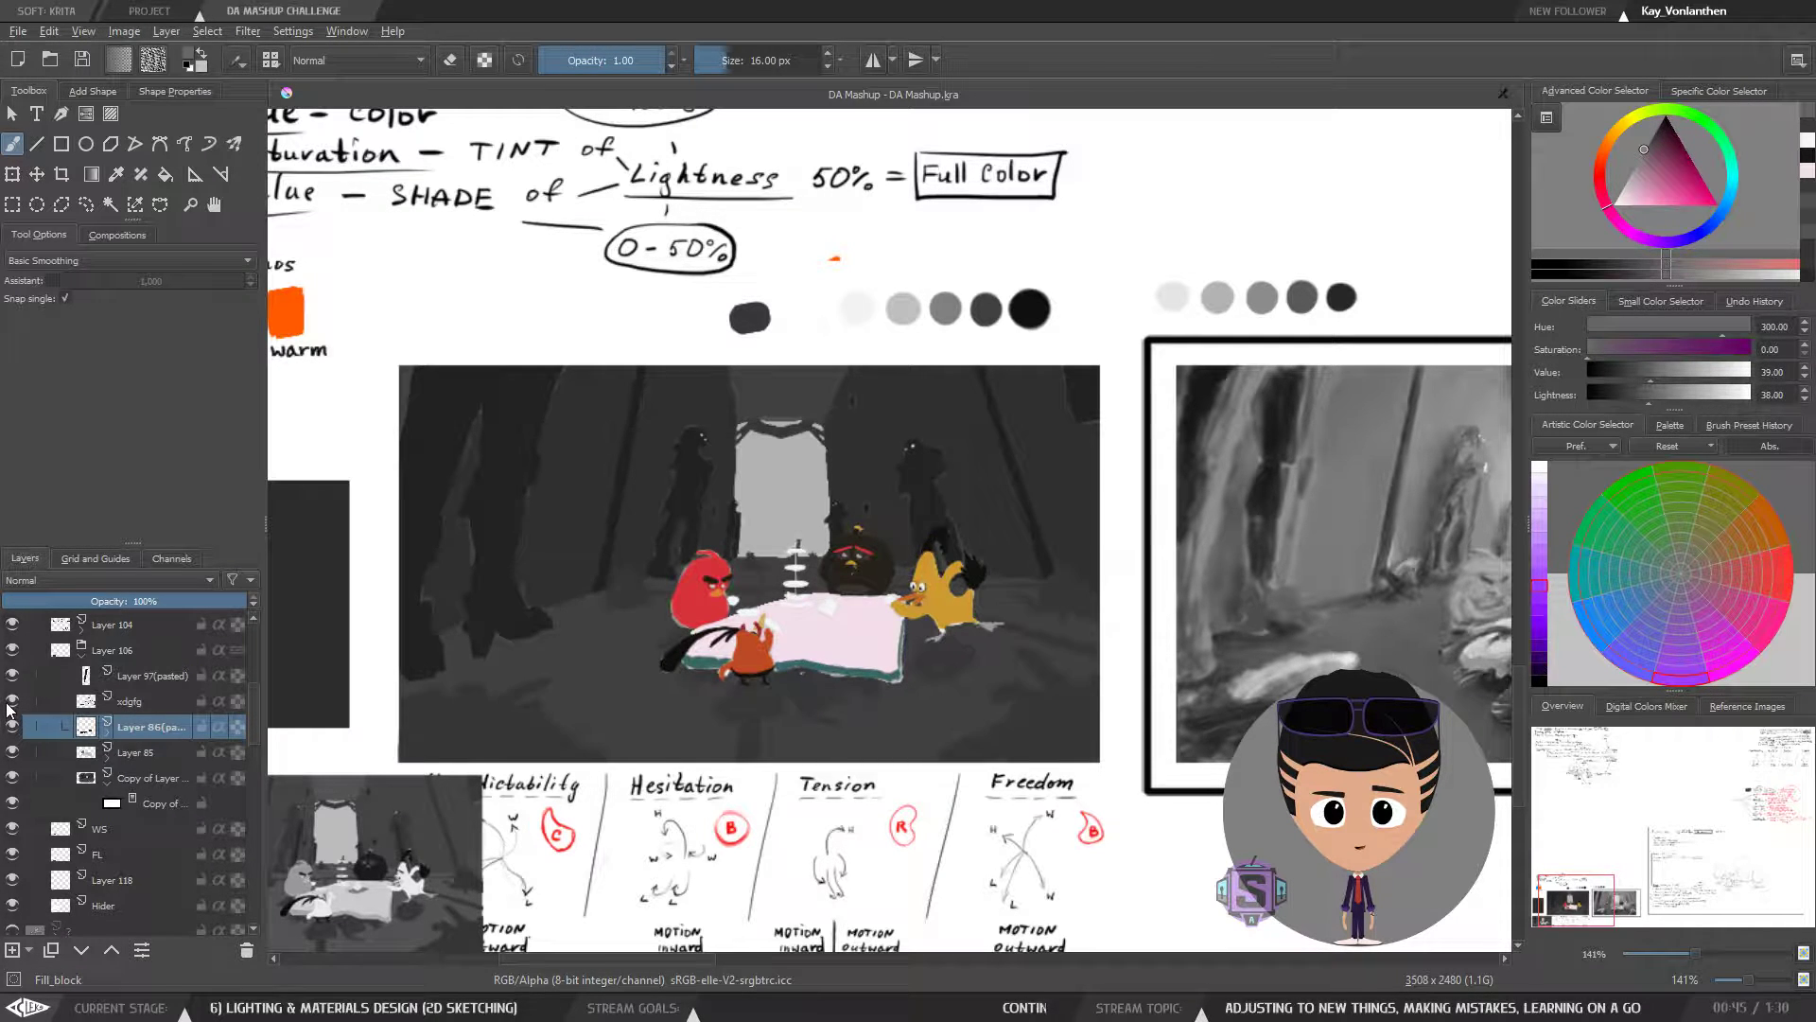
click(11, 705)
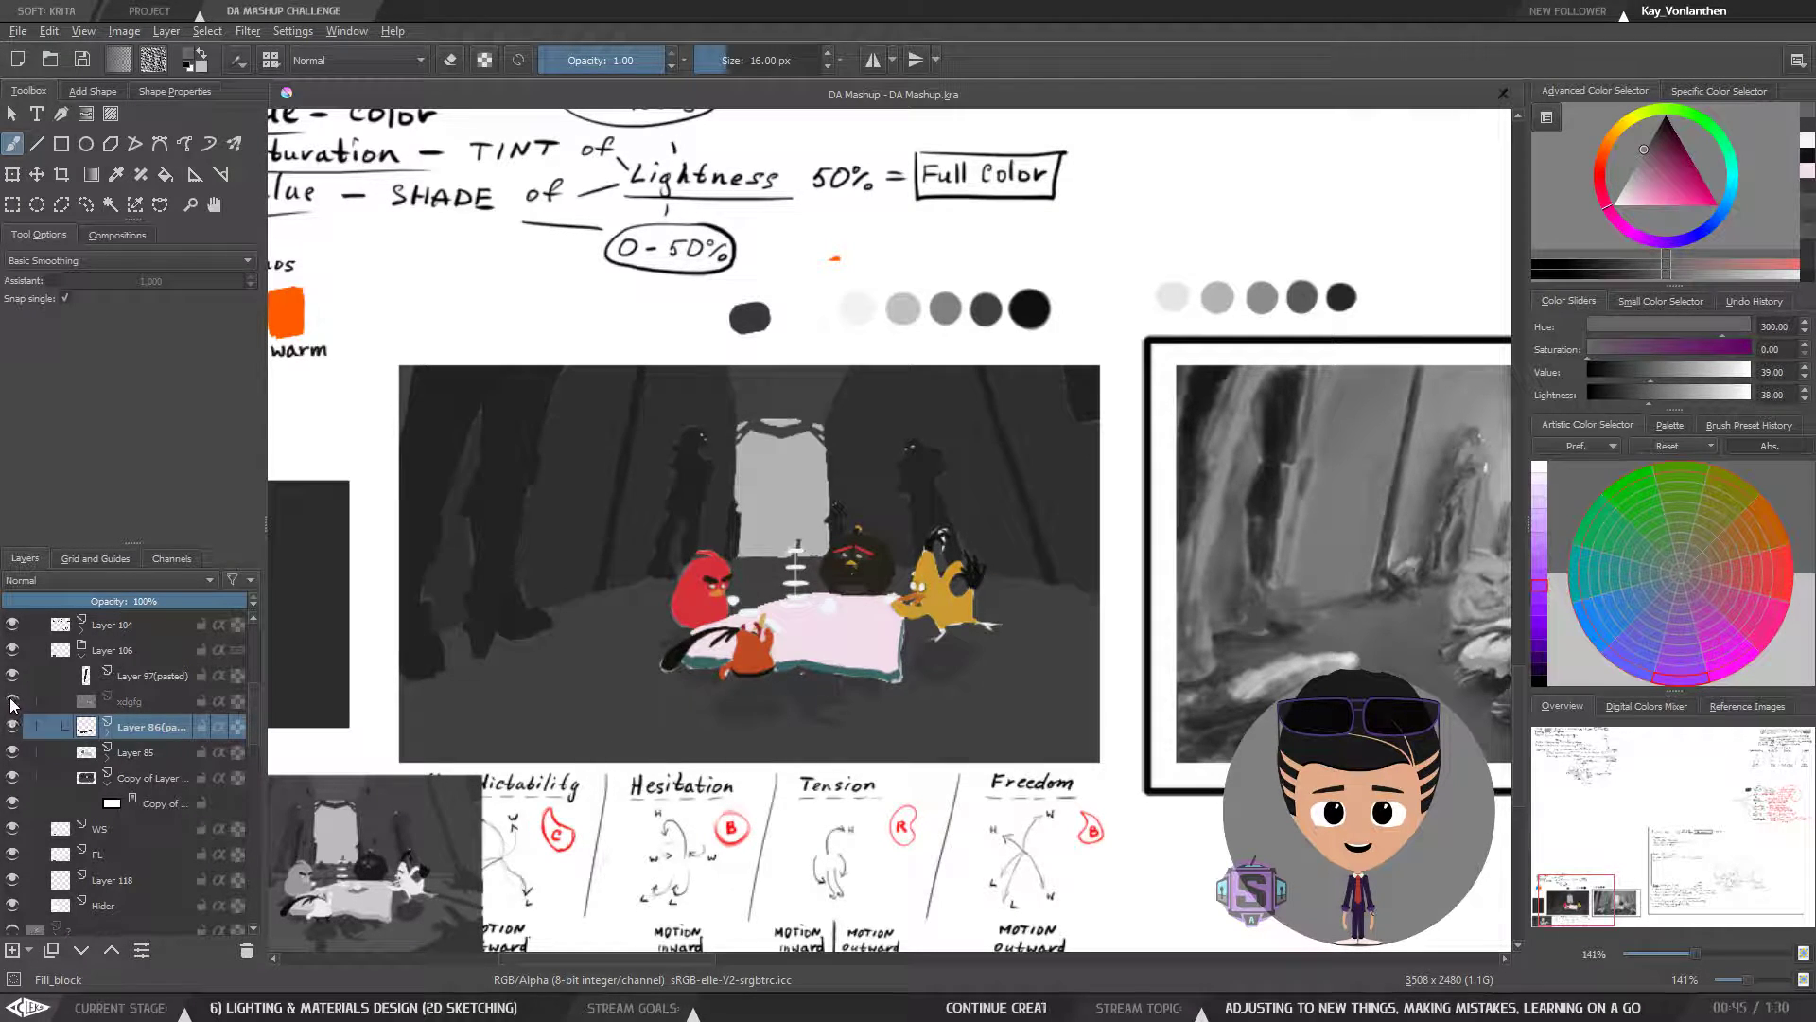
click(11, 704)
click(11, 705)
click(11, 704)
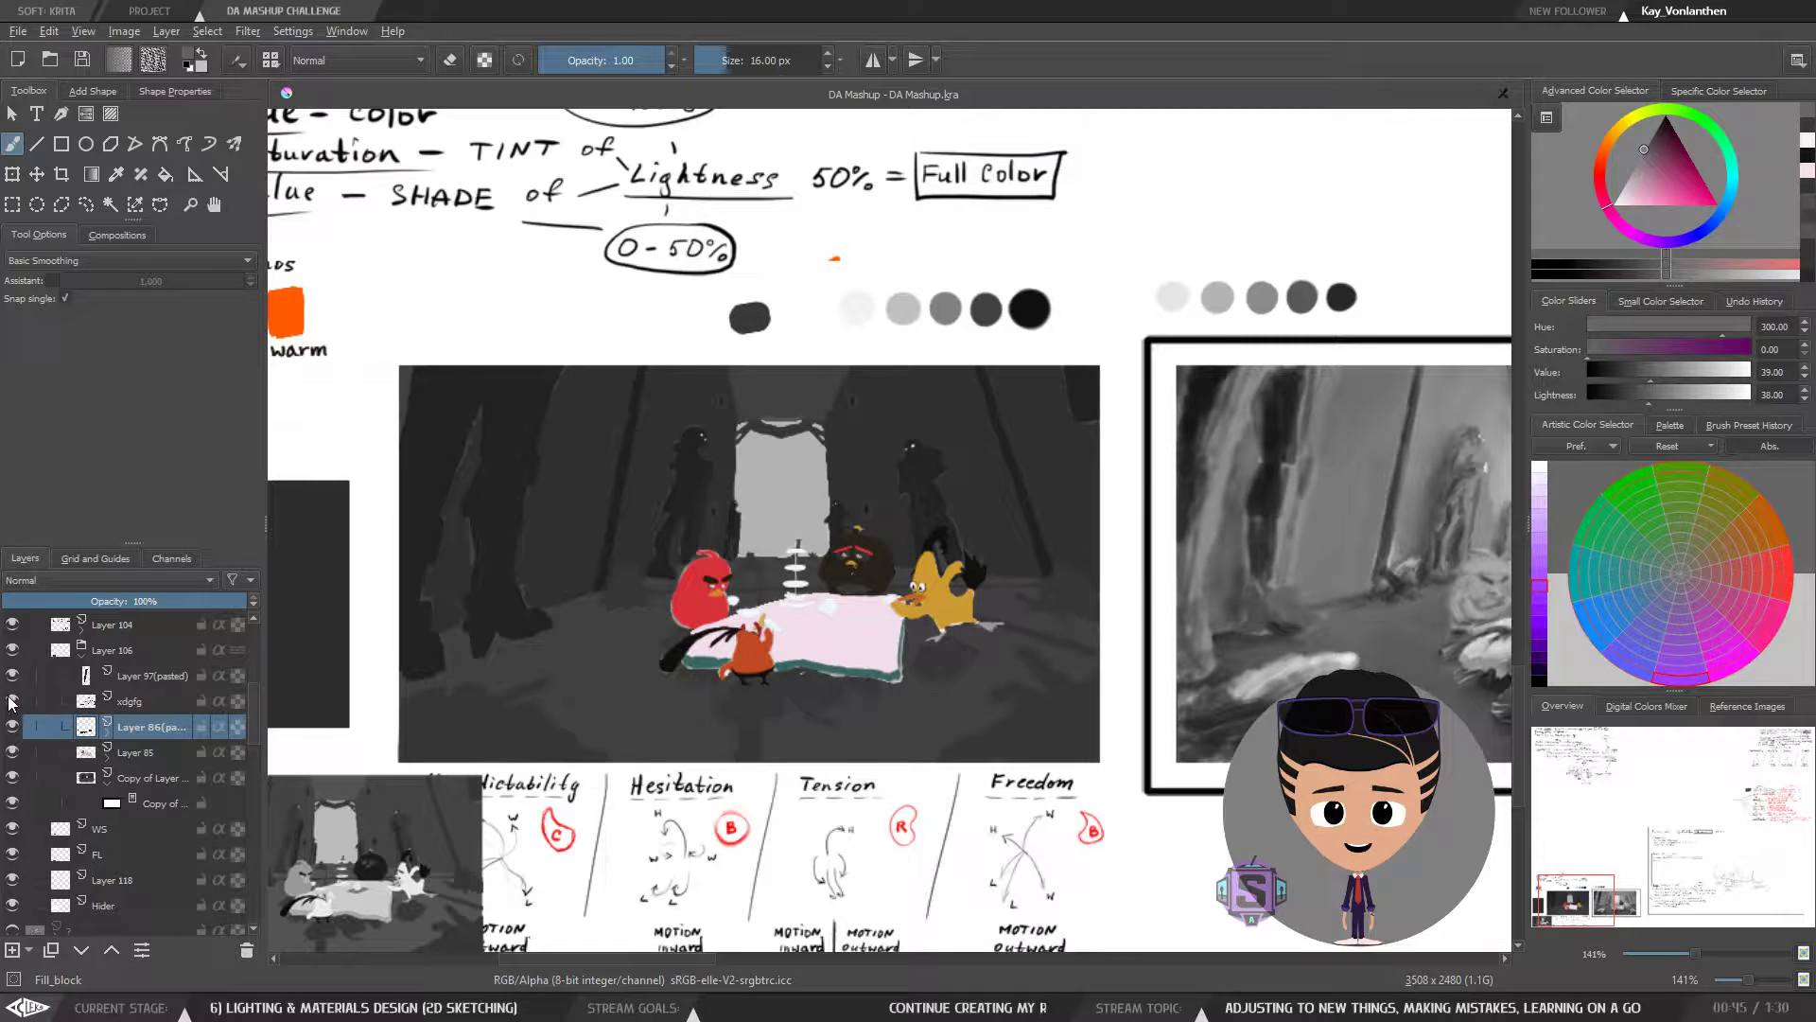
click(11, 702)
click(11, 704)
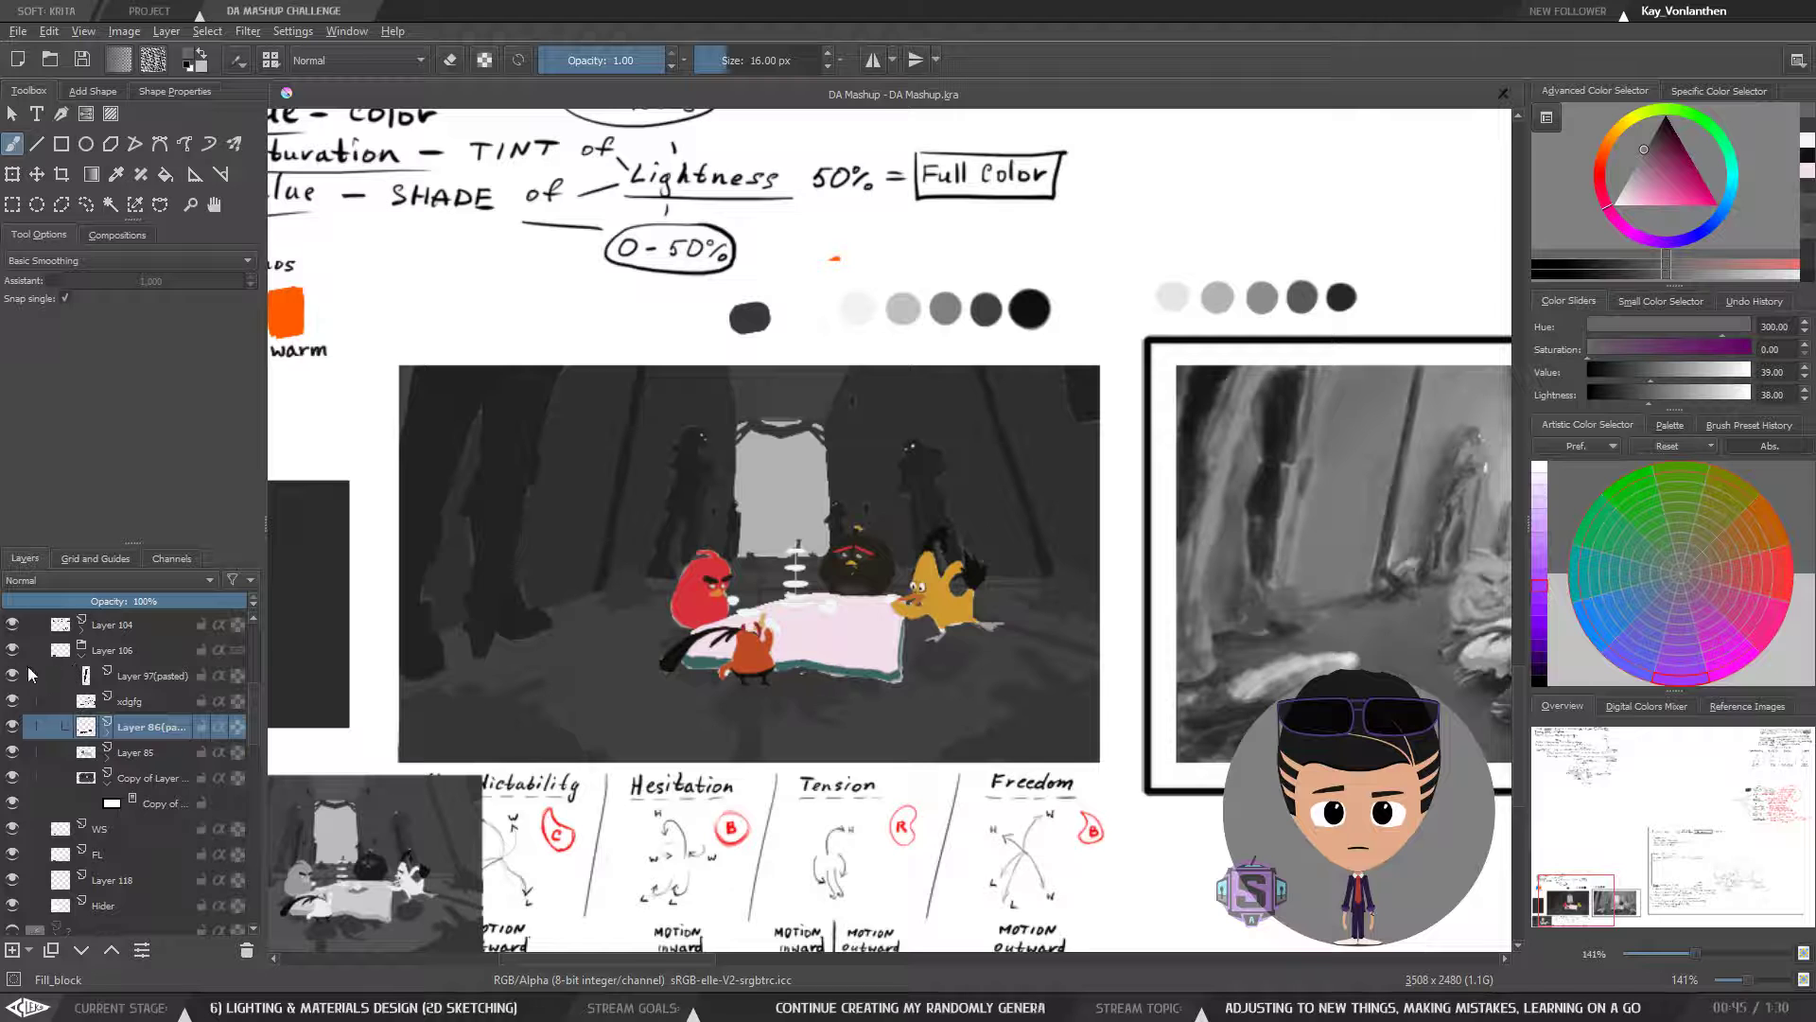
- Toggle Layer 97(pasted) off and on, then expand Layer 104 and turn on its filter mask to view the scene in grayscale
click(14, 677)
click(13, 677)
click(81, 625)
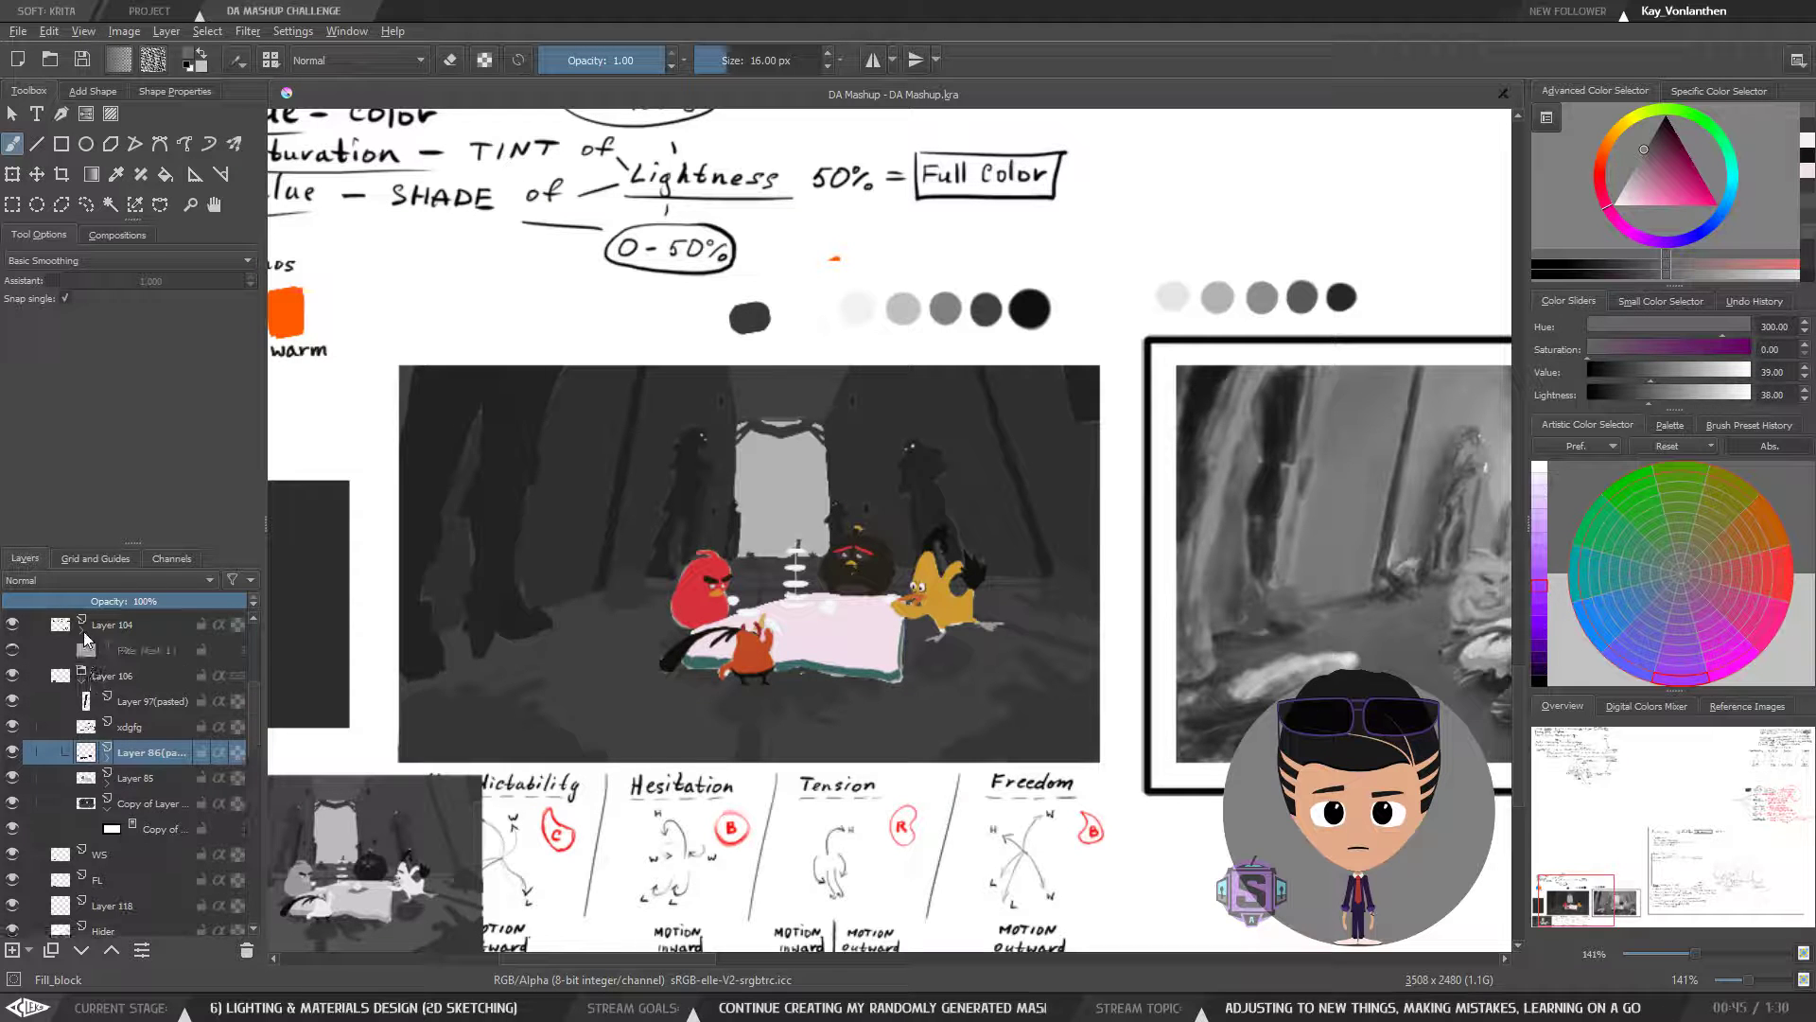
click(13, 651)
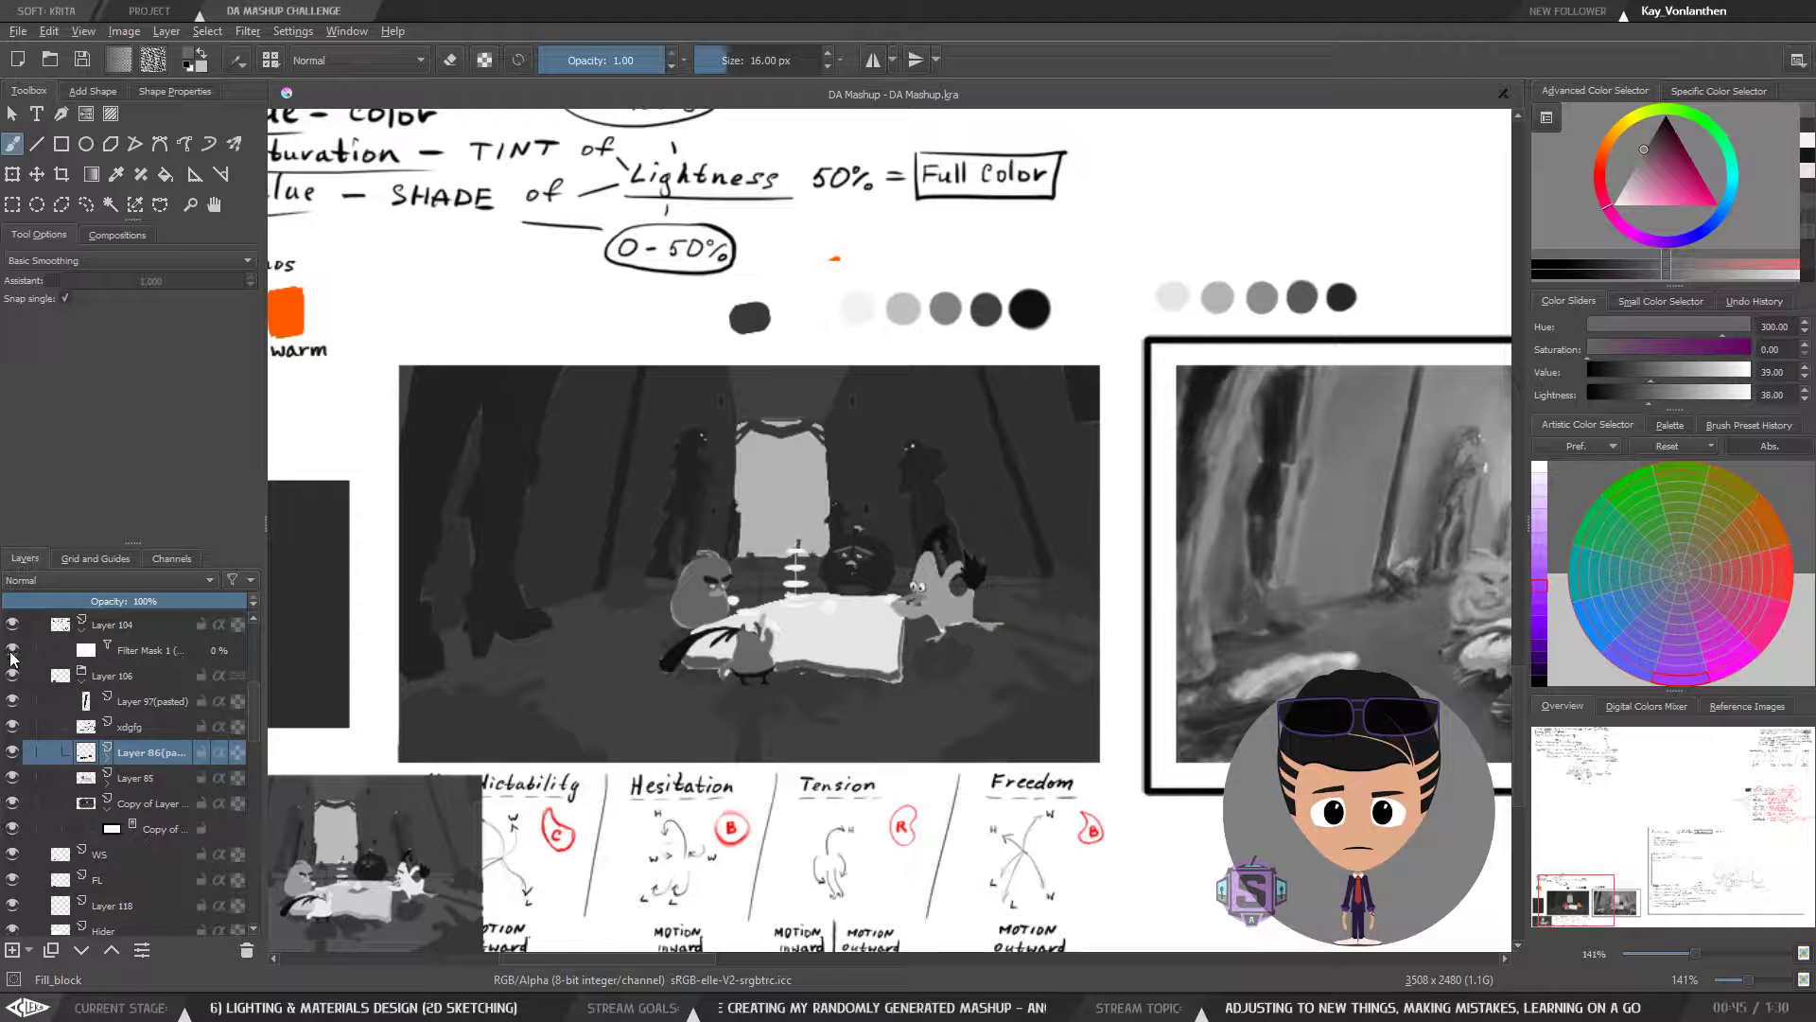
click(13, 651)
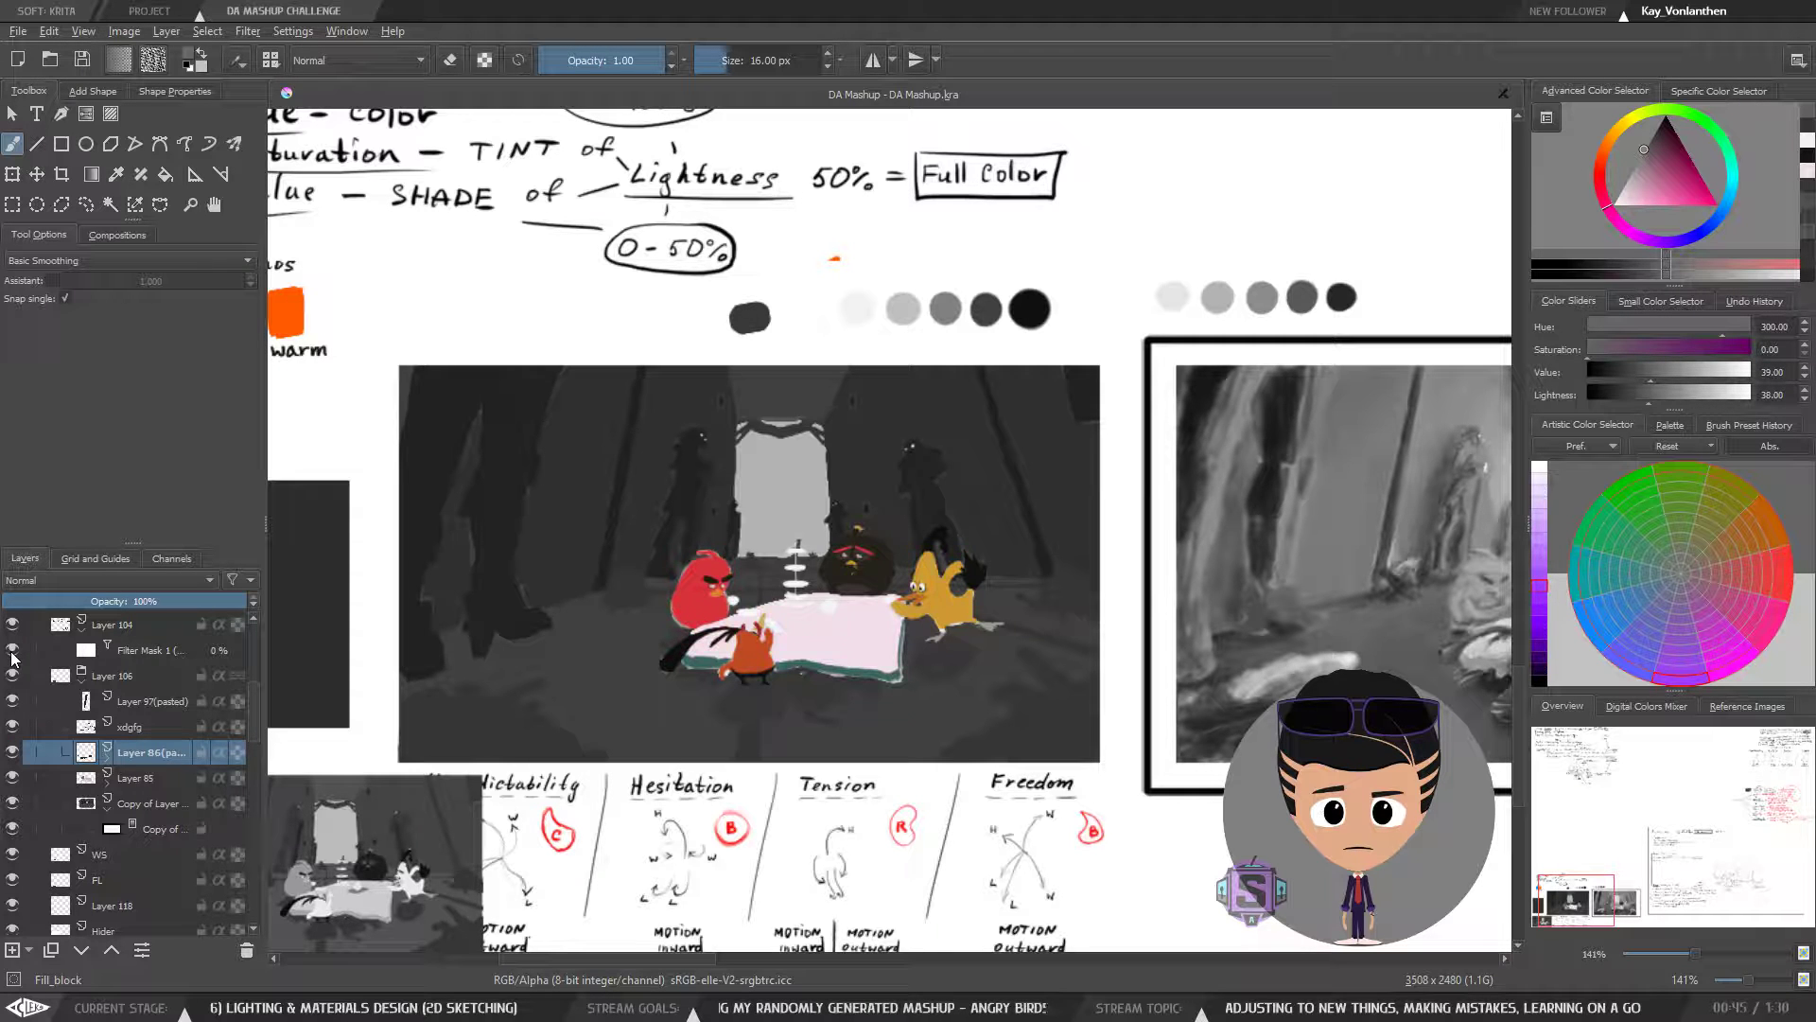
- Examine the grayscale scene from a distance against the framed value study, then return to a close view
key(minus)
key(minus)
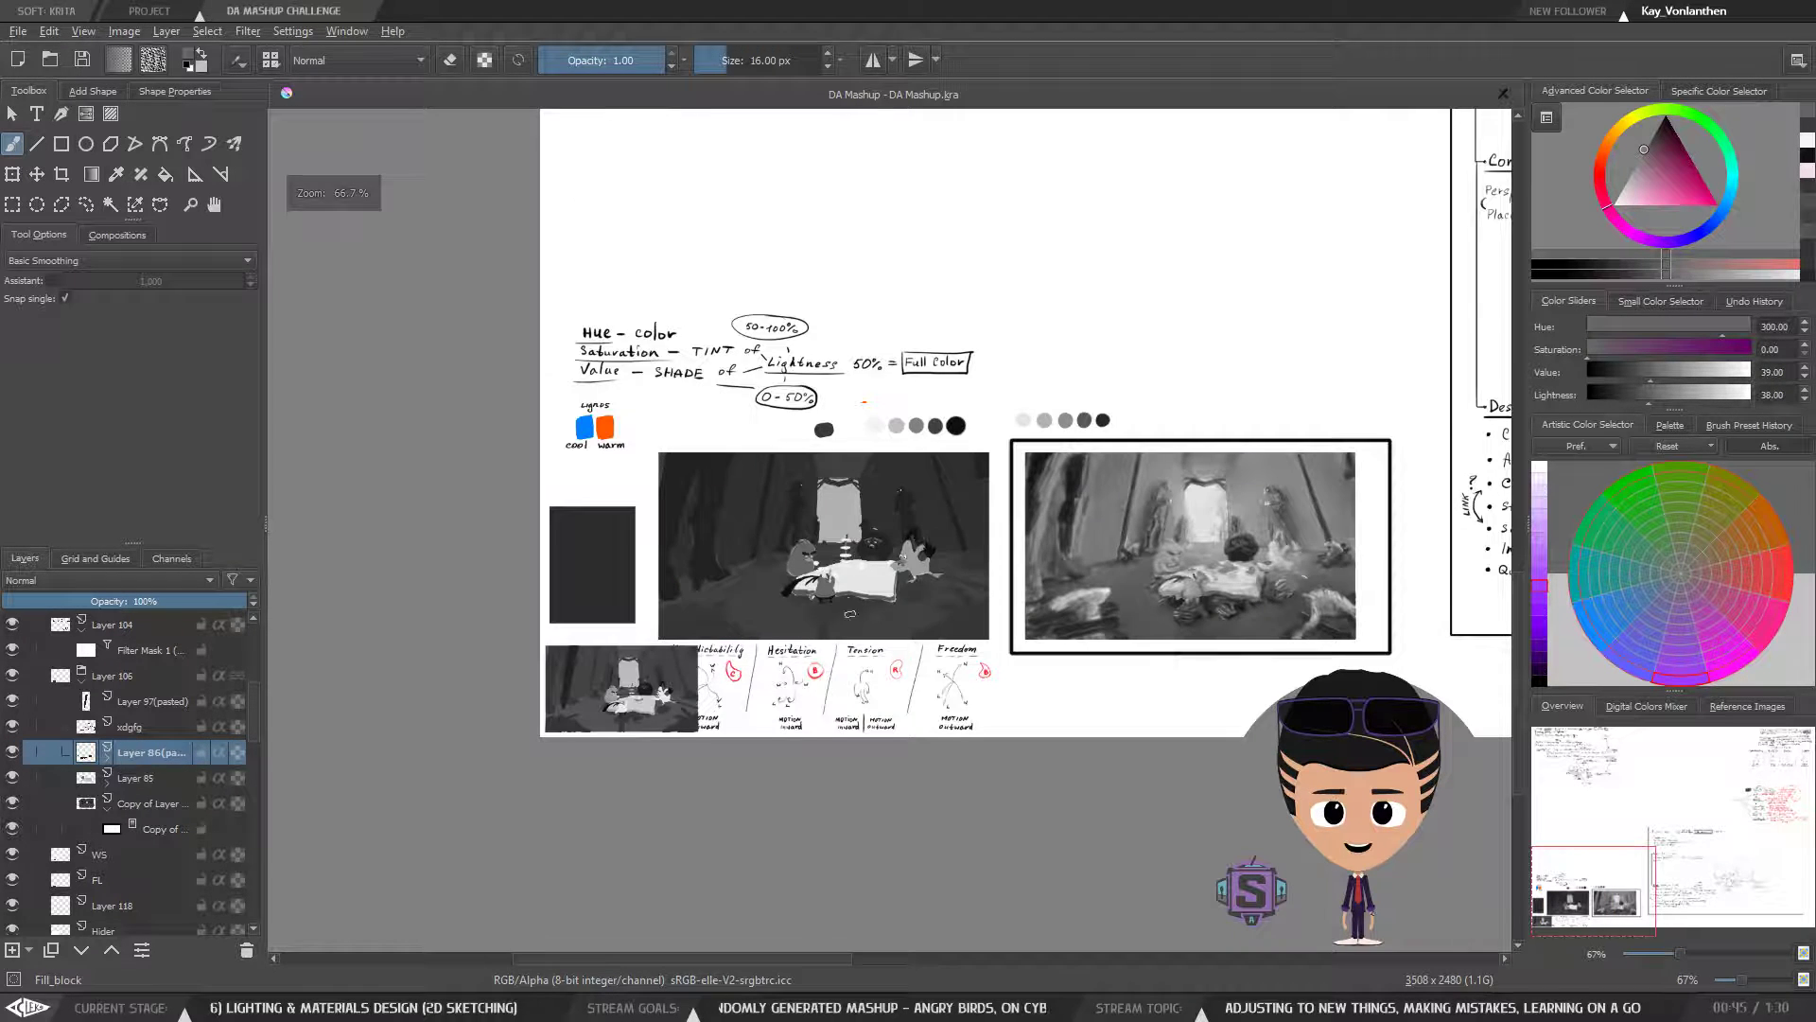
key(minus)
key(minus)
key(plus)
key(plus)
key(plus)
key(plus)
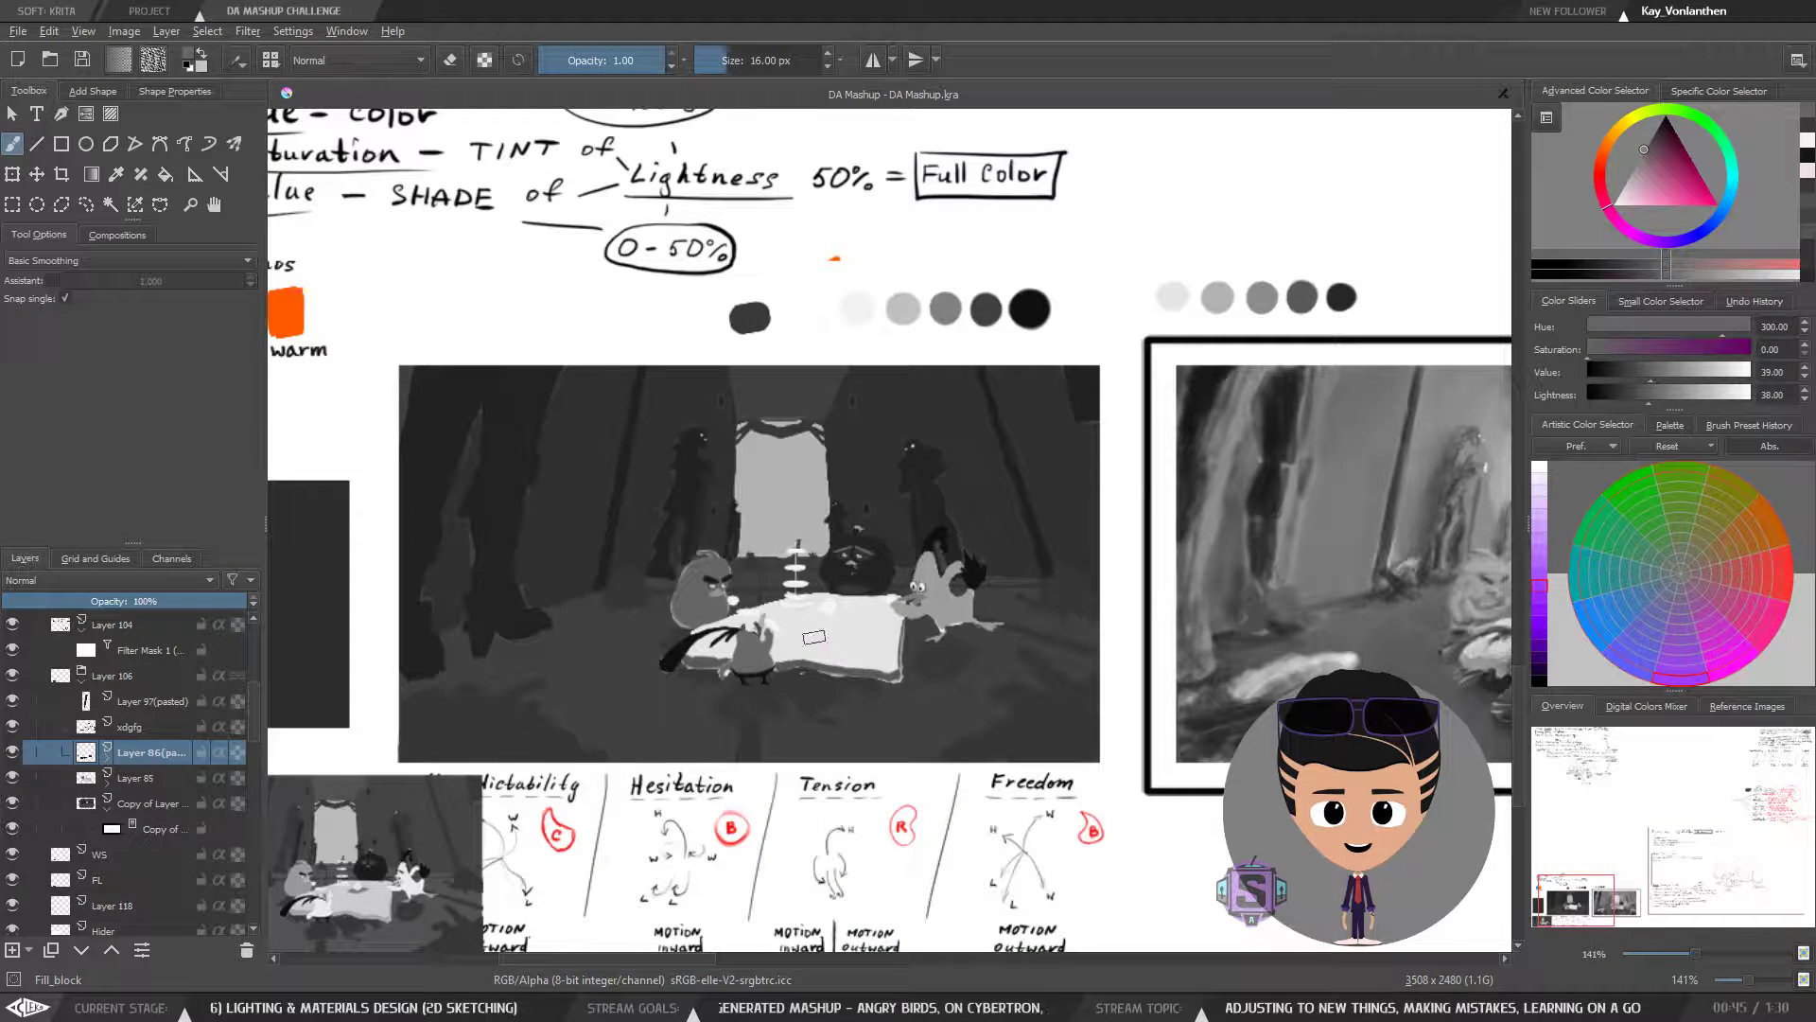
- Sample the gray of the background figure beside the doorway, then the dark gray swatch above the scene as the brush color
drag(756, 658, 810, 632)
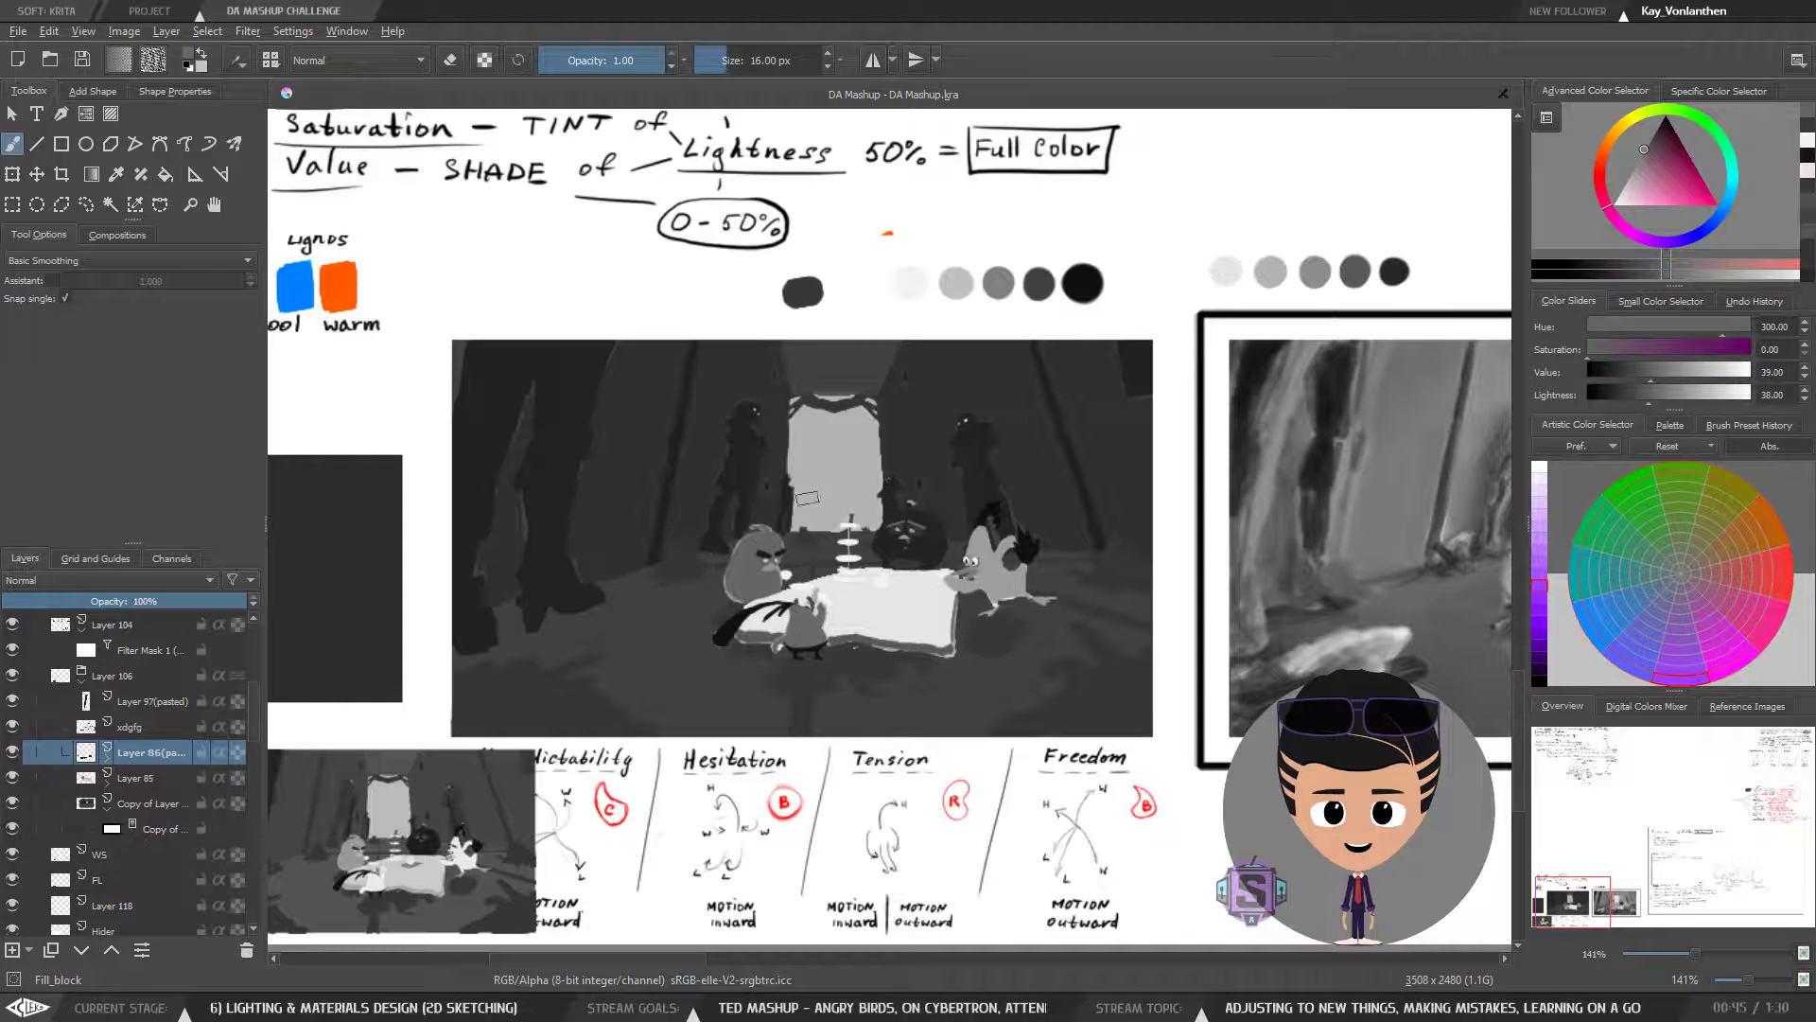
ctrl+click(745, 432)
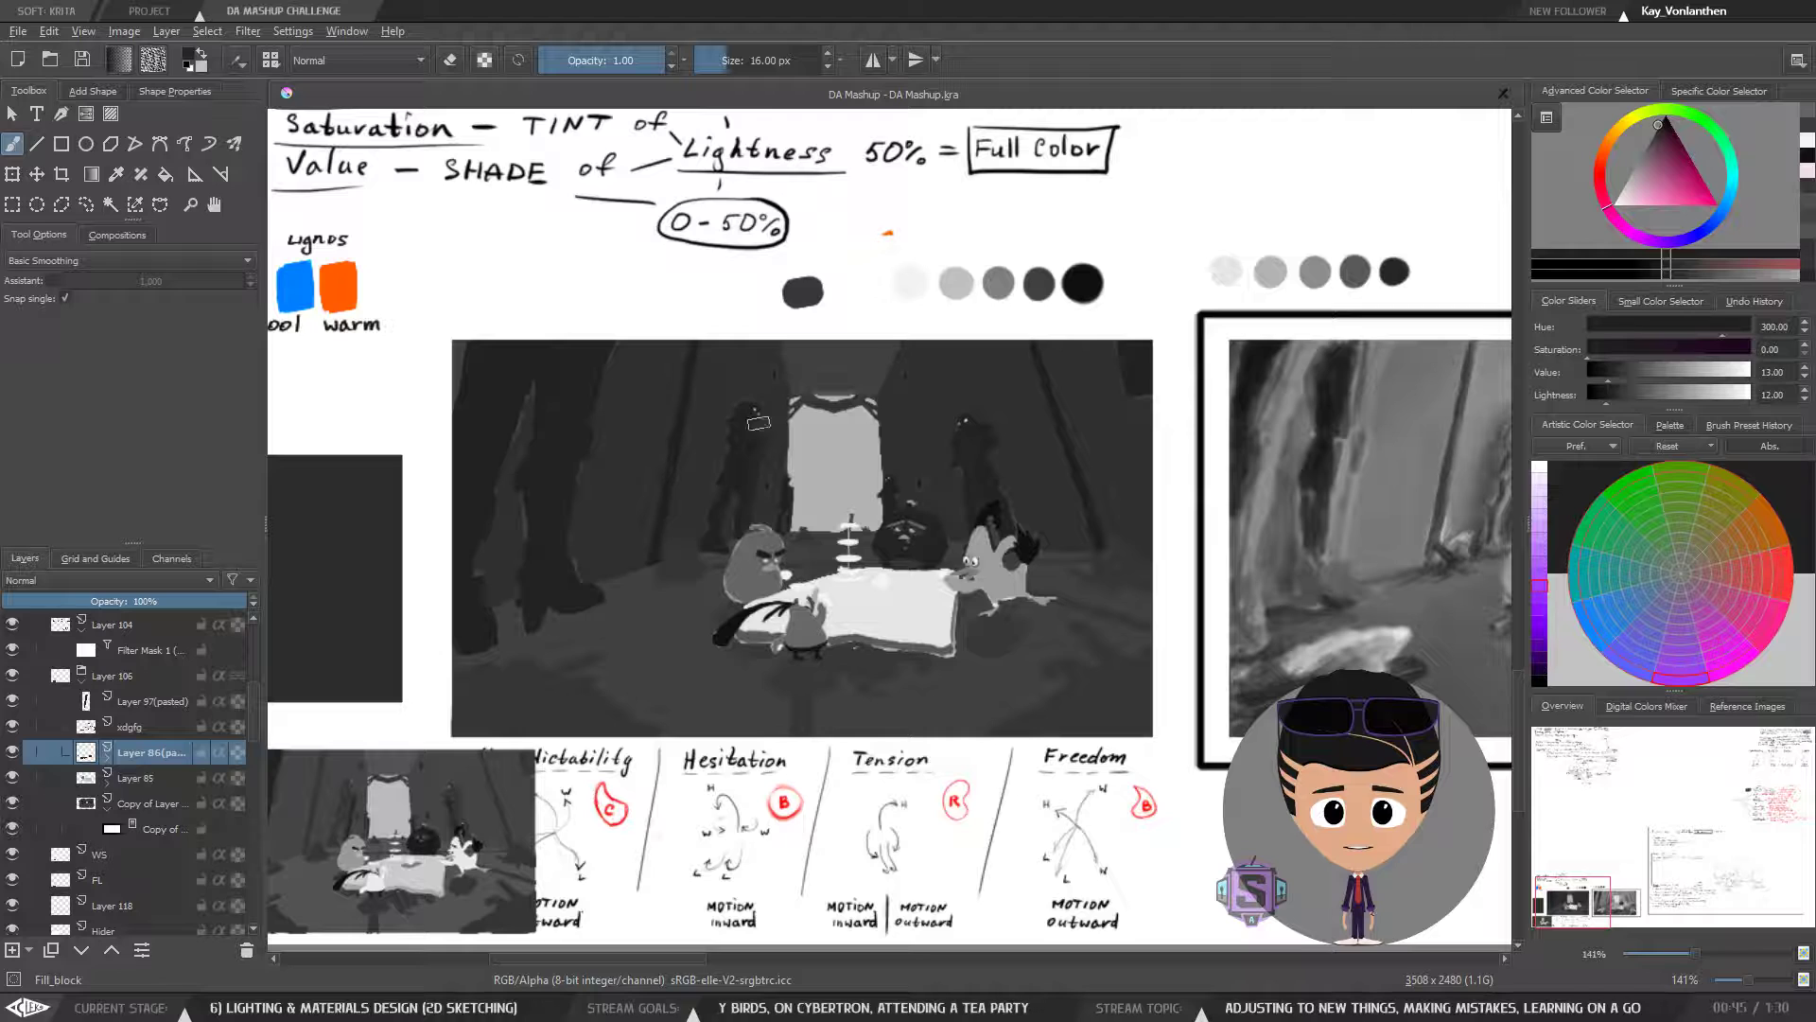
ctrl+click(803, 287)
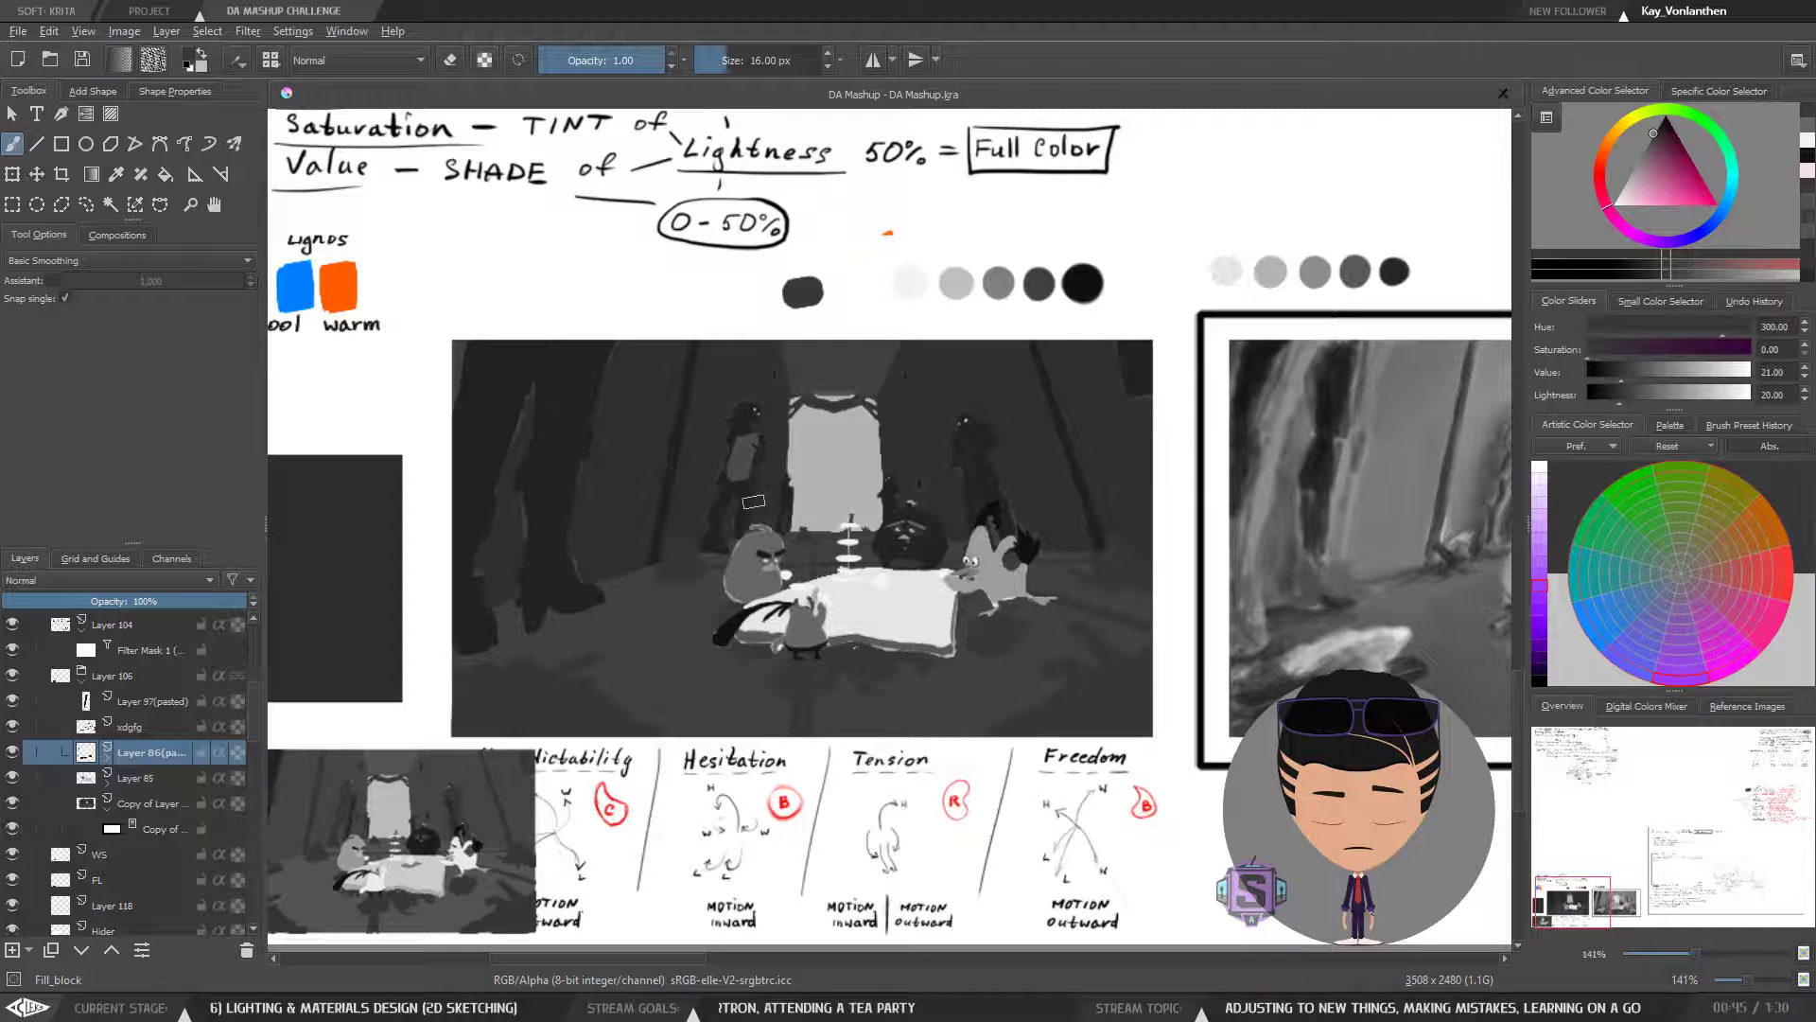
- Add a new paint layer above Layer 97(pasted) and try the sampled gray on the background figure left of the doorway
click(131, 732)
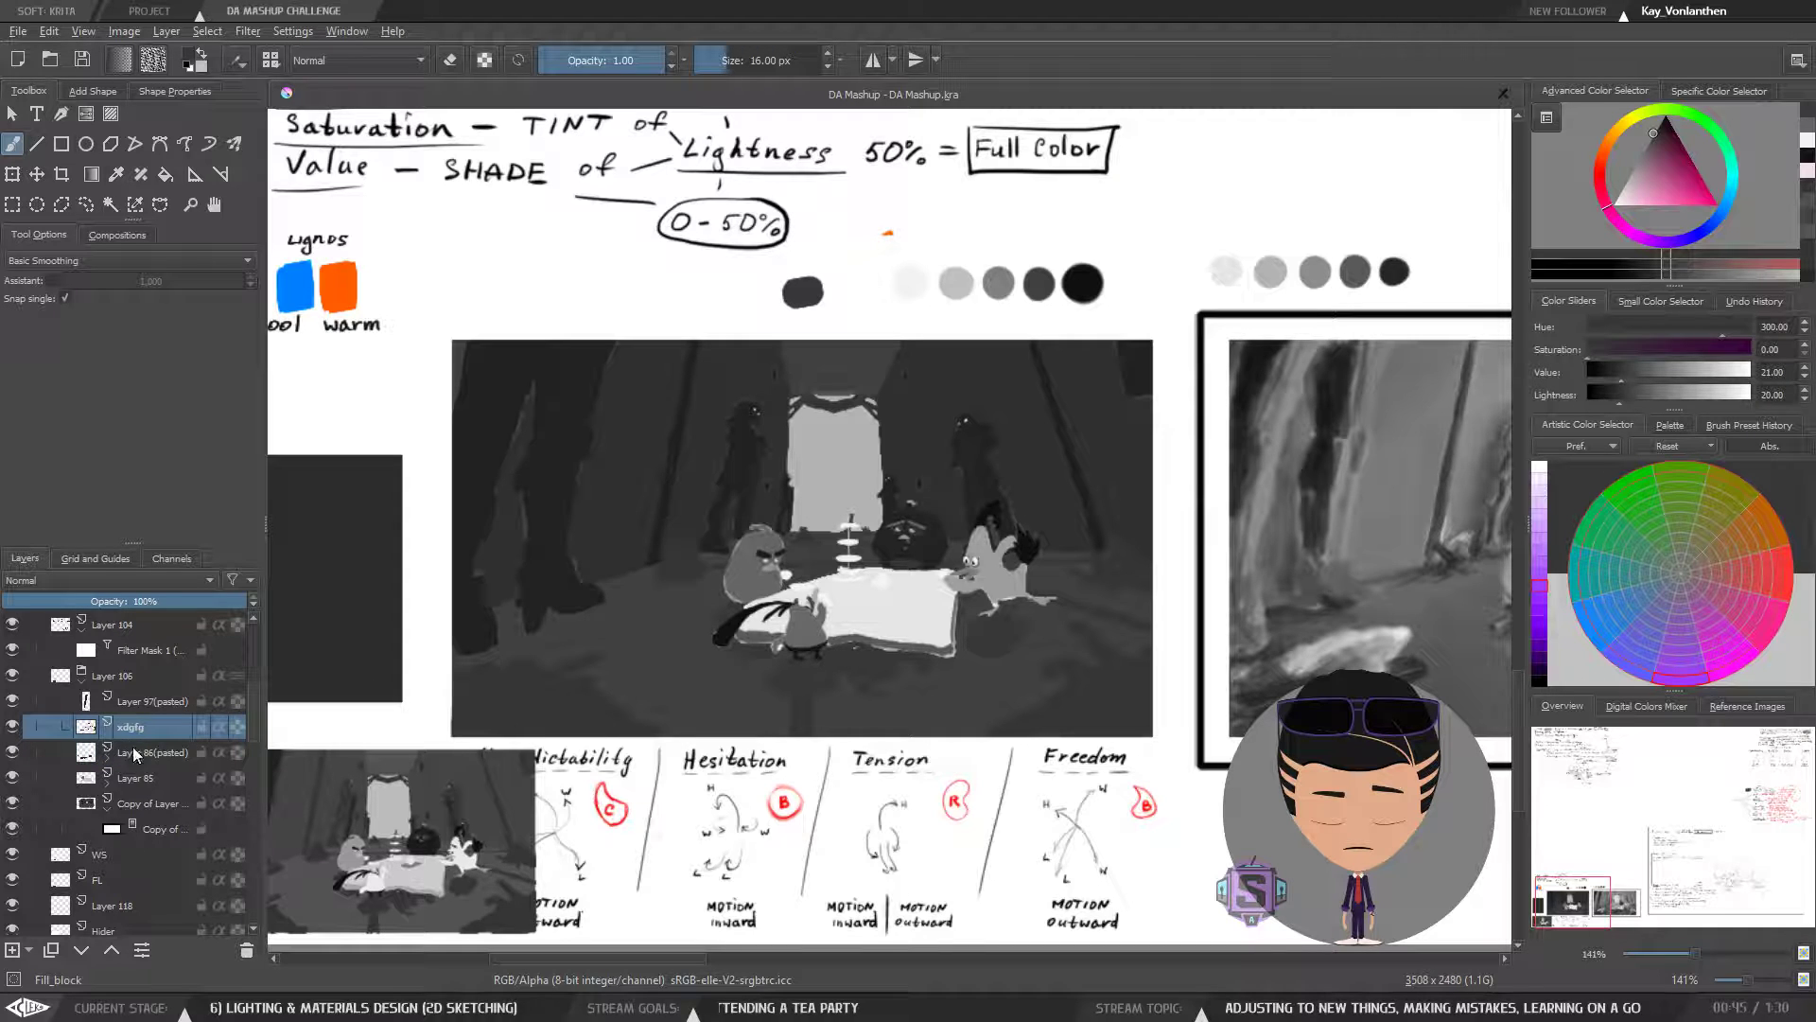
click(138, 703)
click(12, 950)
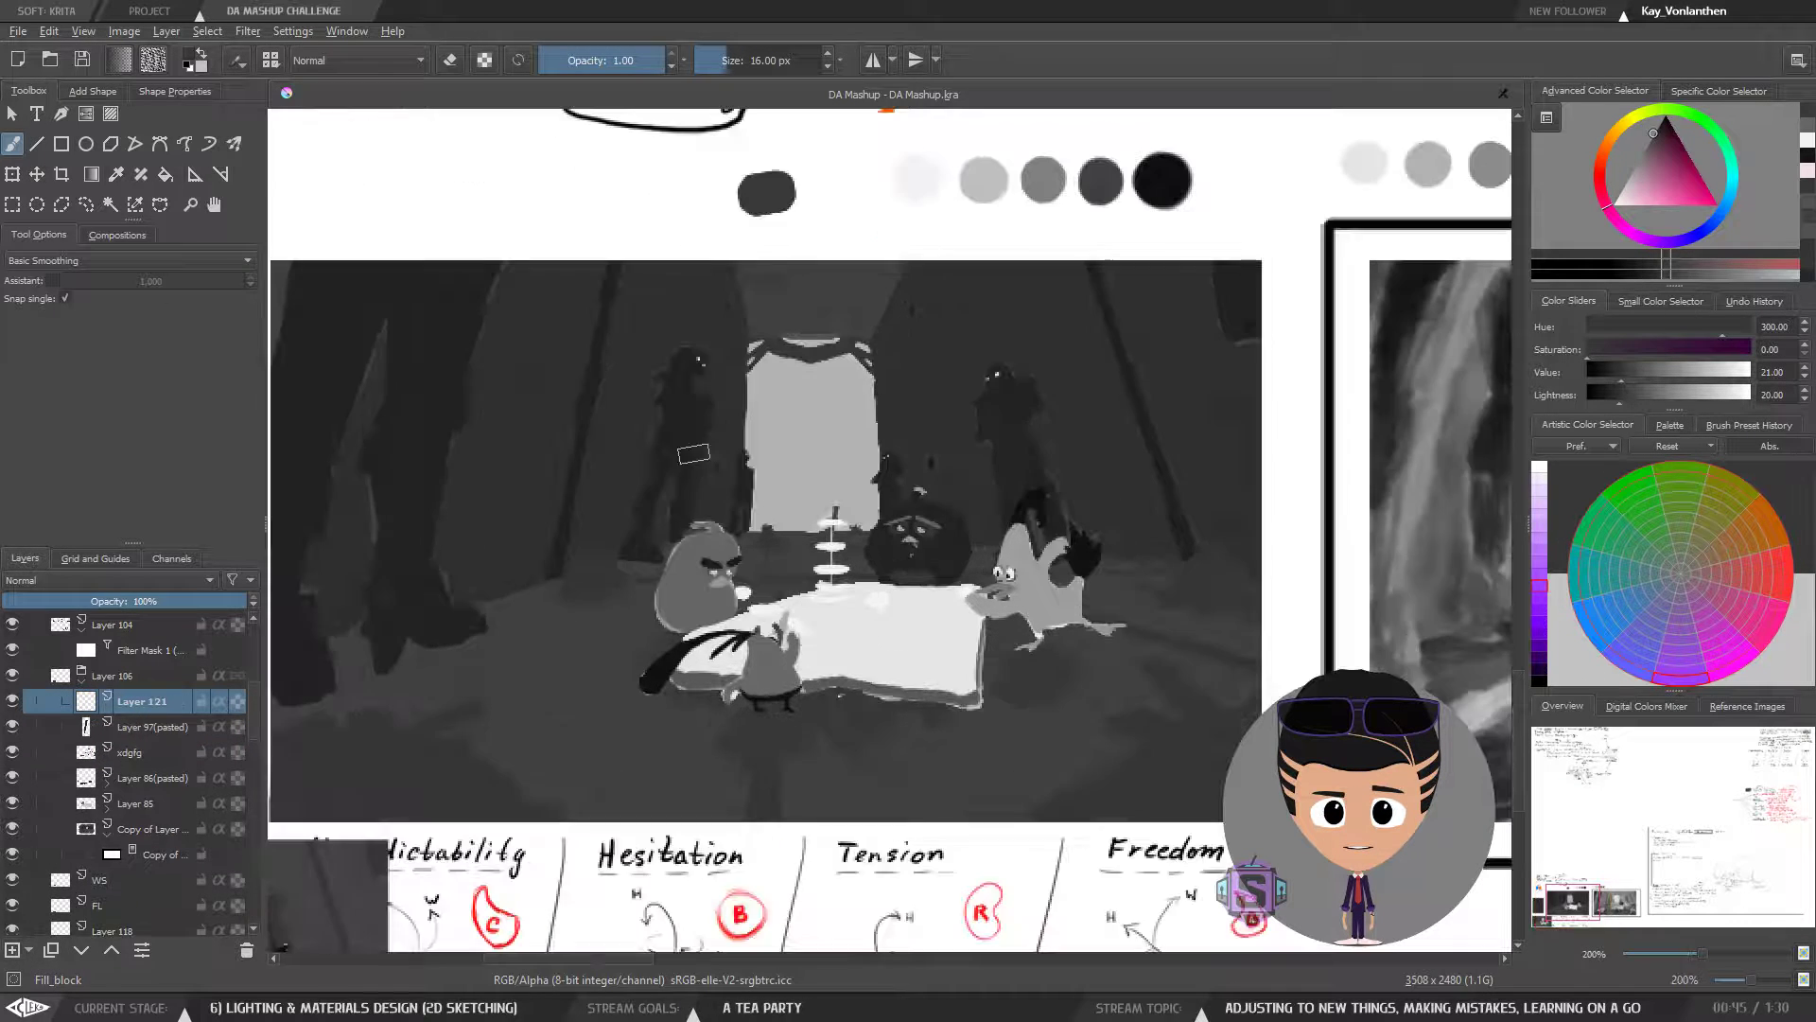
key(ctrl+plus)
scroll(662, 464, up, 2)
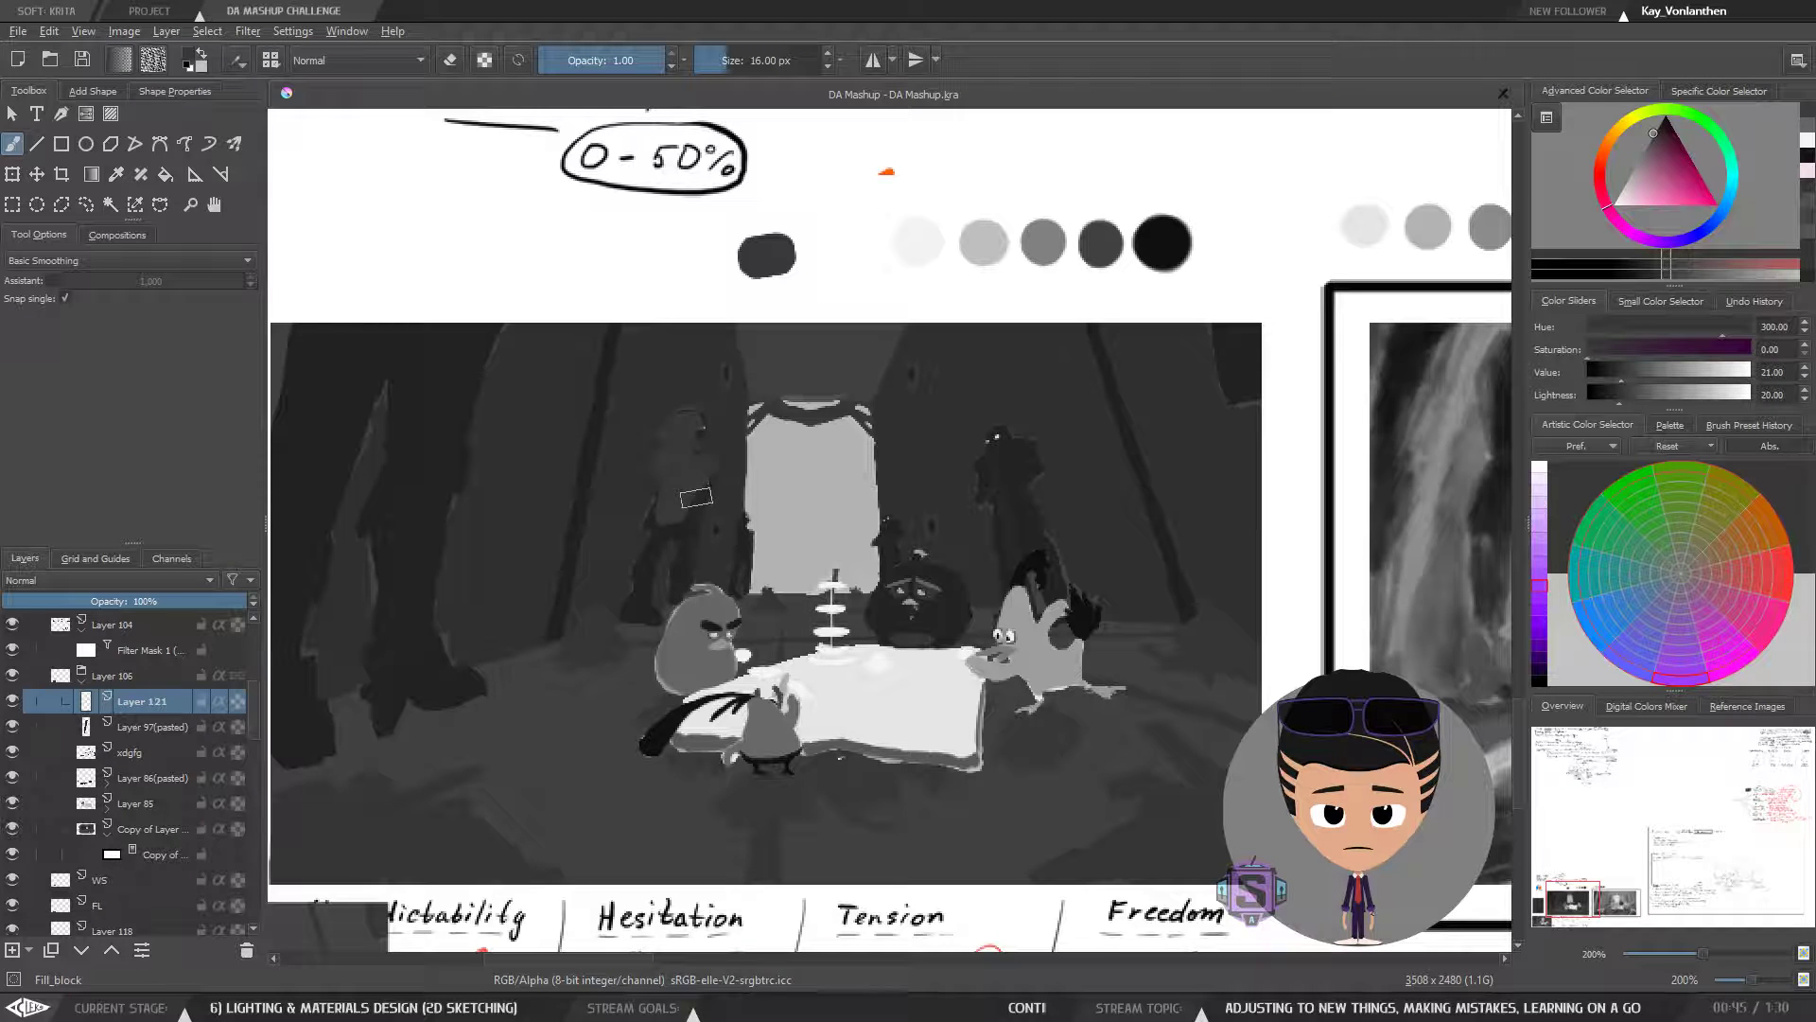
drag(697, 489, 716, 473)
- Check the scene's values at several magnifications beside the framed value study
key(ctrl+minus)
key(ctrl+minus)
key(ctrl+plus)
key(ctrl+plus)
key(ctrl+minus)
key(ctrl+minus)
drag(810, 589, 749, 578)
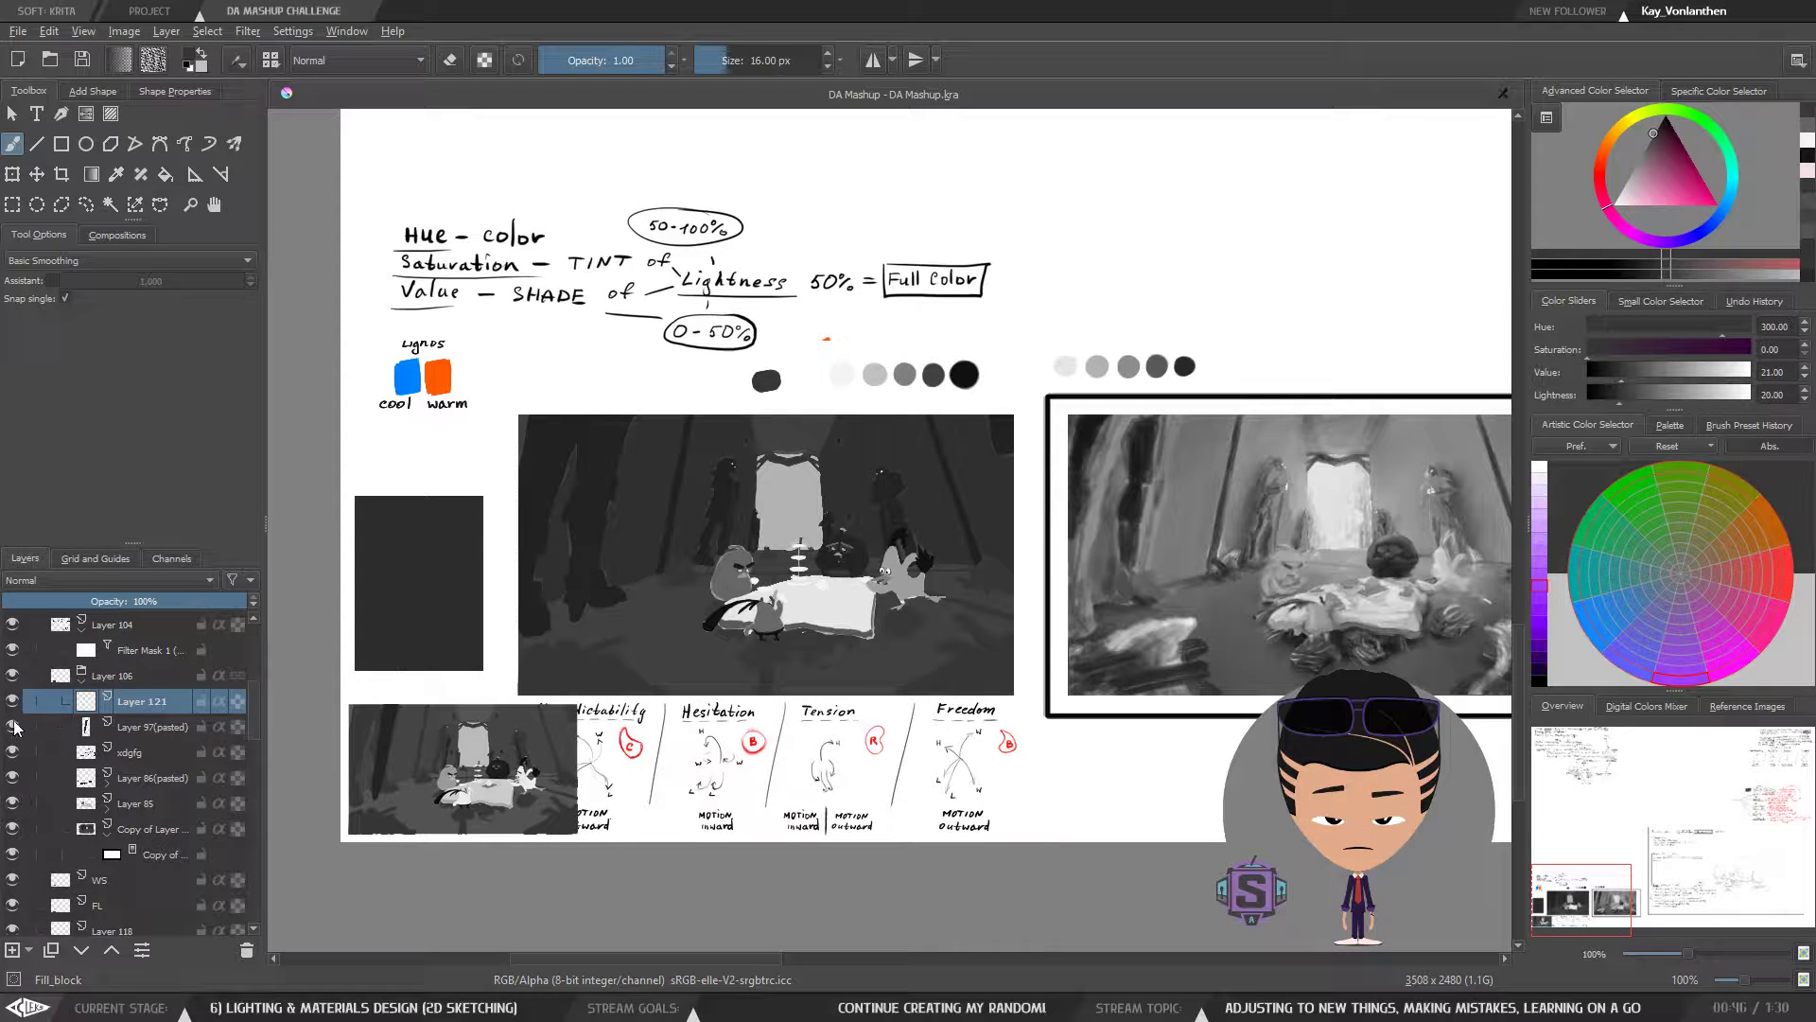
- Toggle xdgfg, Layer 97(pasted) and Layer 121 off and on in turn to check their content, leaving all visible
click(13, 752)
click(14, 752)
click(14, 753)
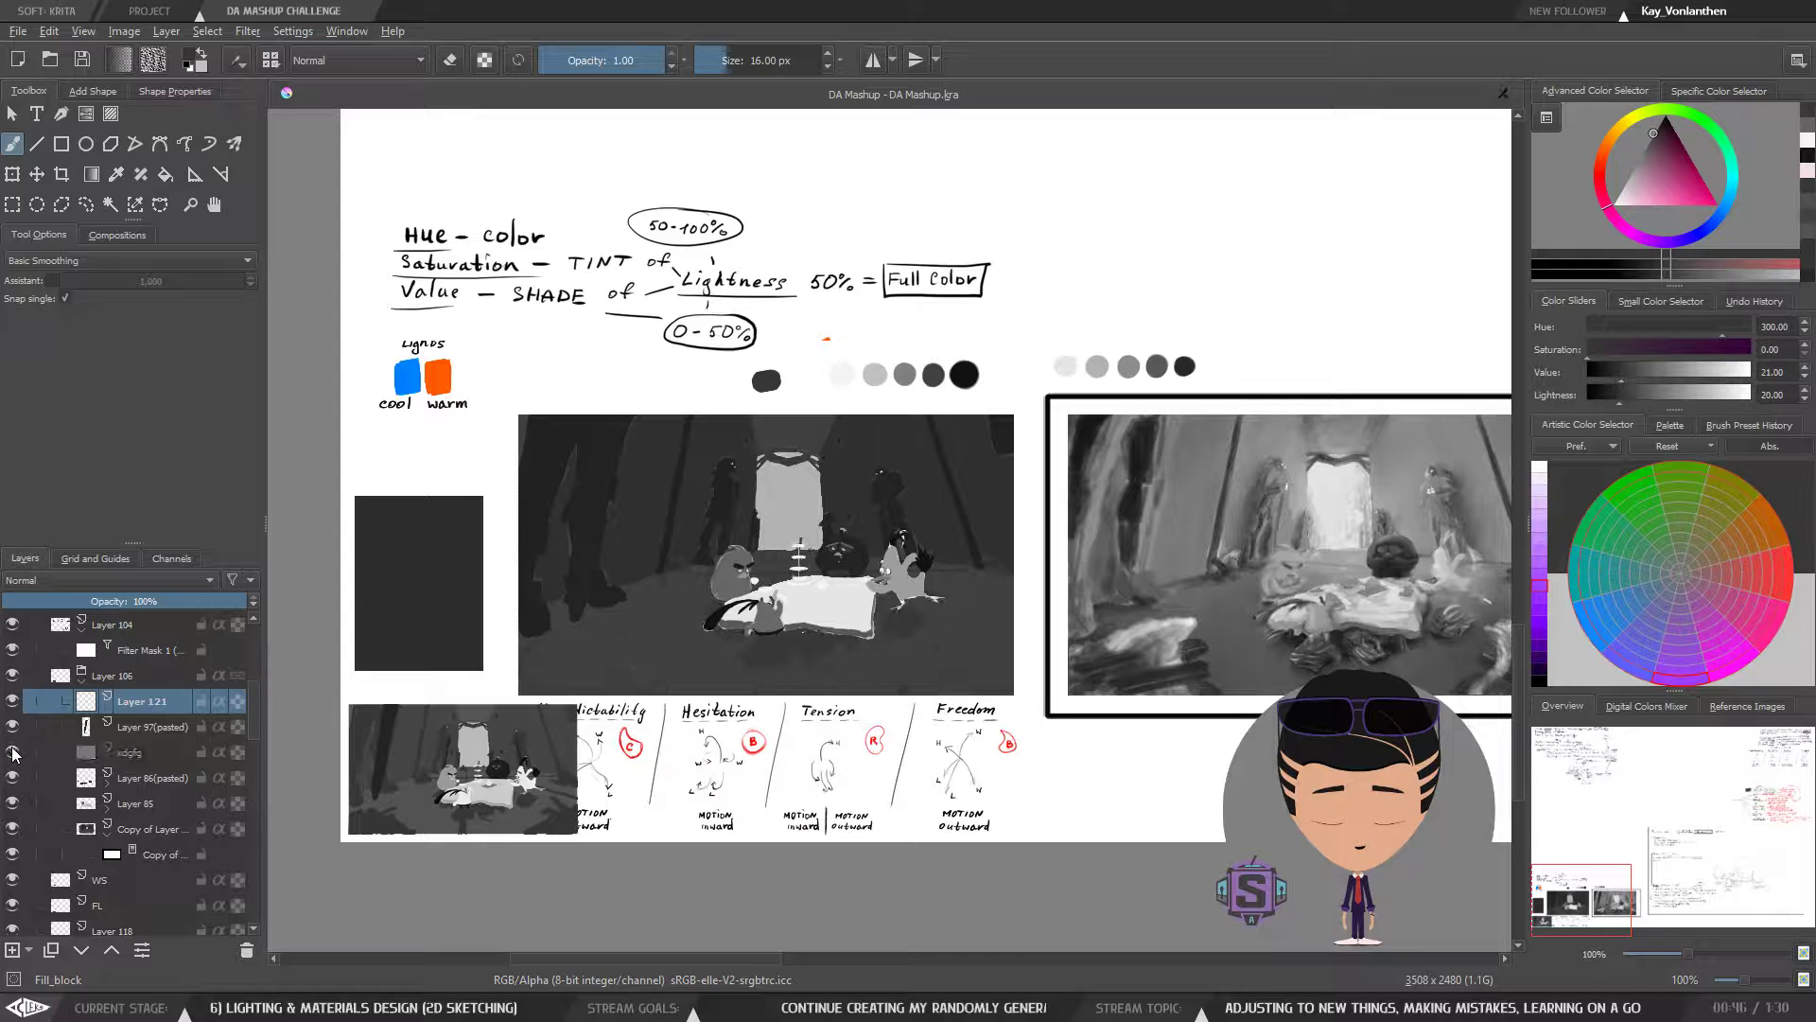
click(13, 752)
click(14, 727)
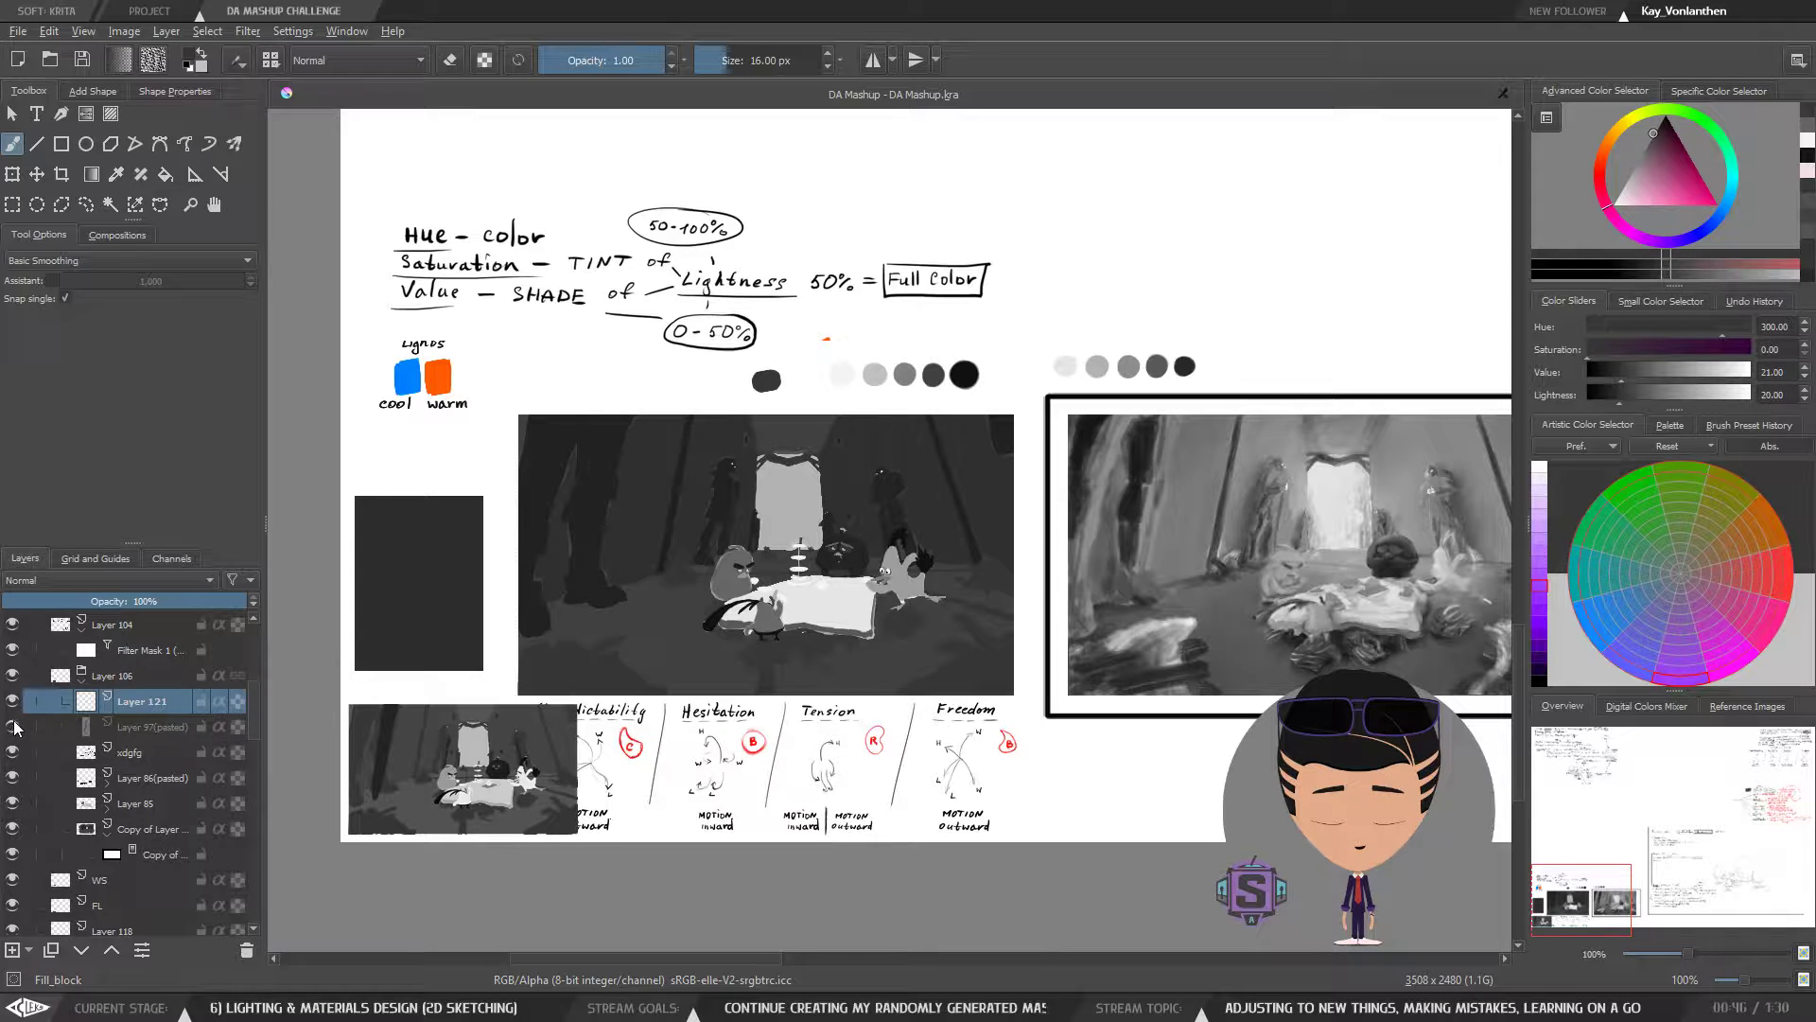
click(13, 727)
click(14, 701)
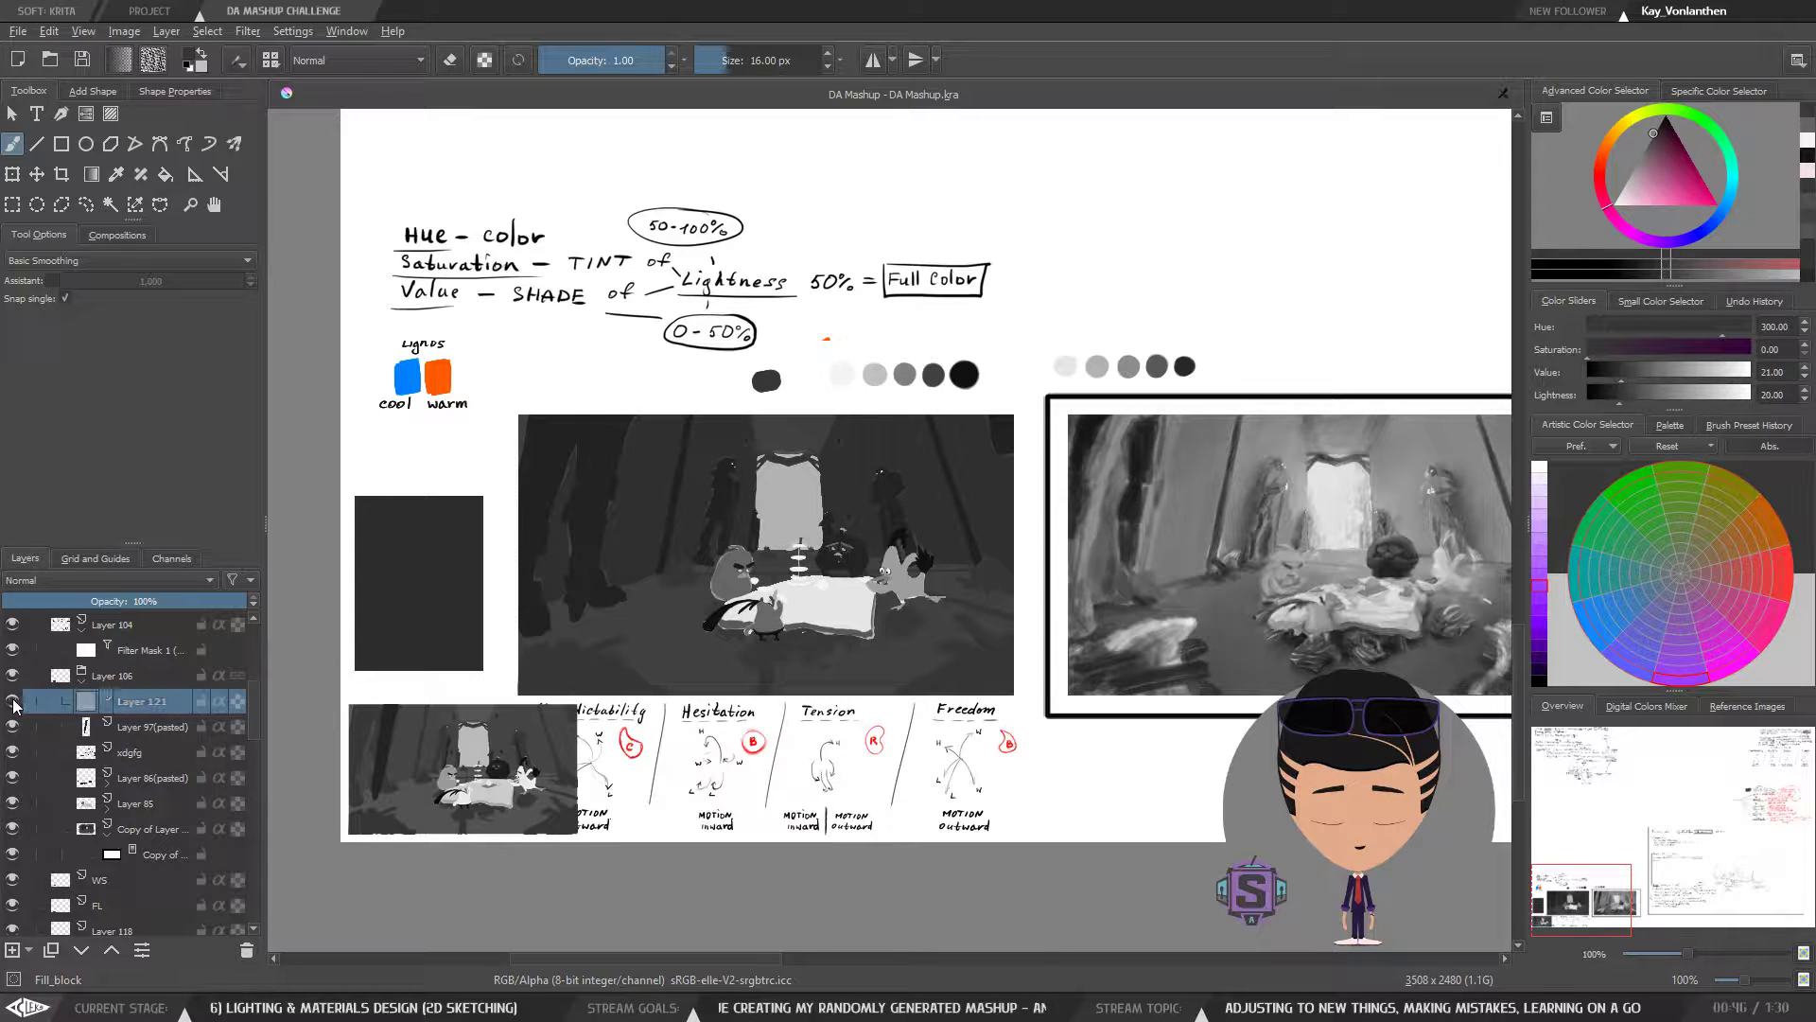
click(13, 701)
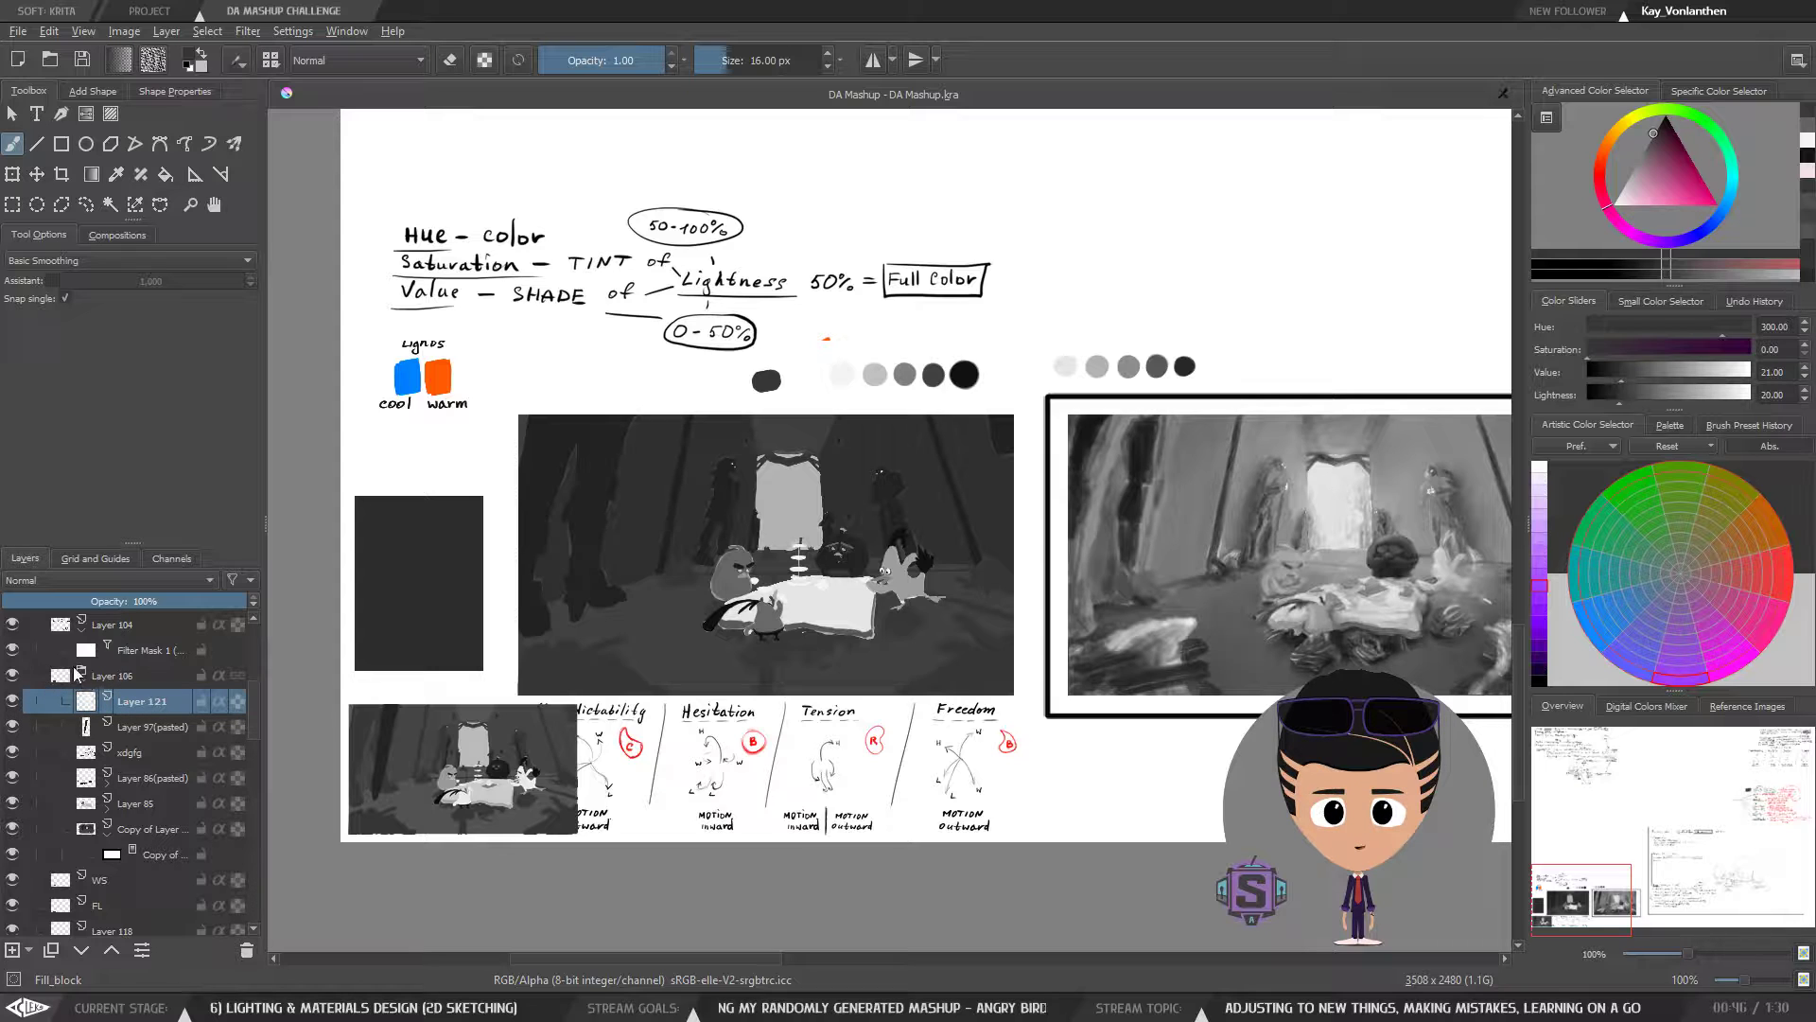
- Collapse the copied layer's mask, then move Layer 85 to the top of the Layer 106 group and back down above Layer 86(pasted)
click(109, 831)
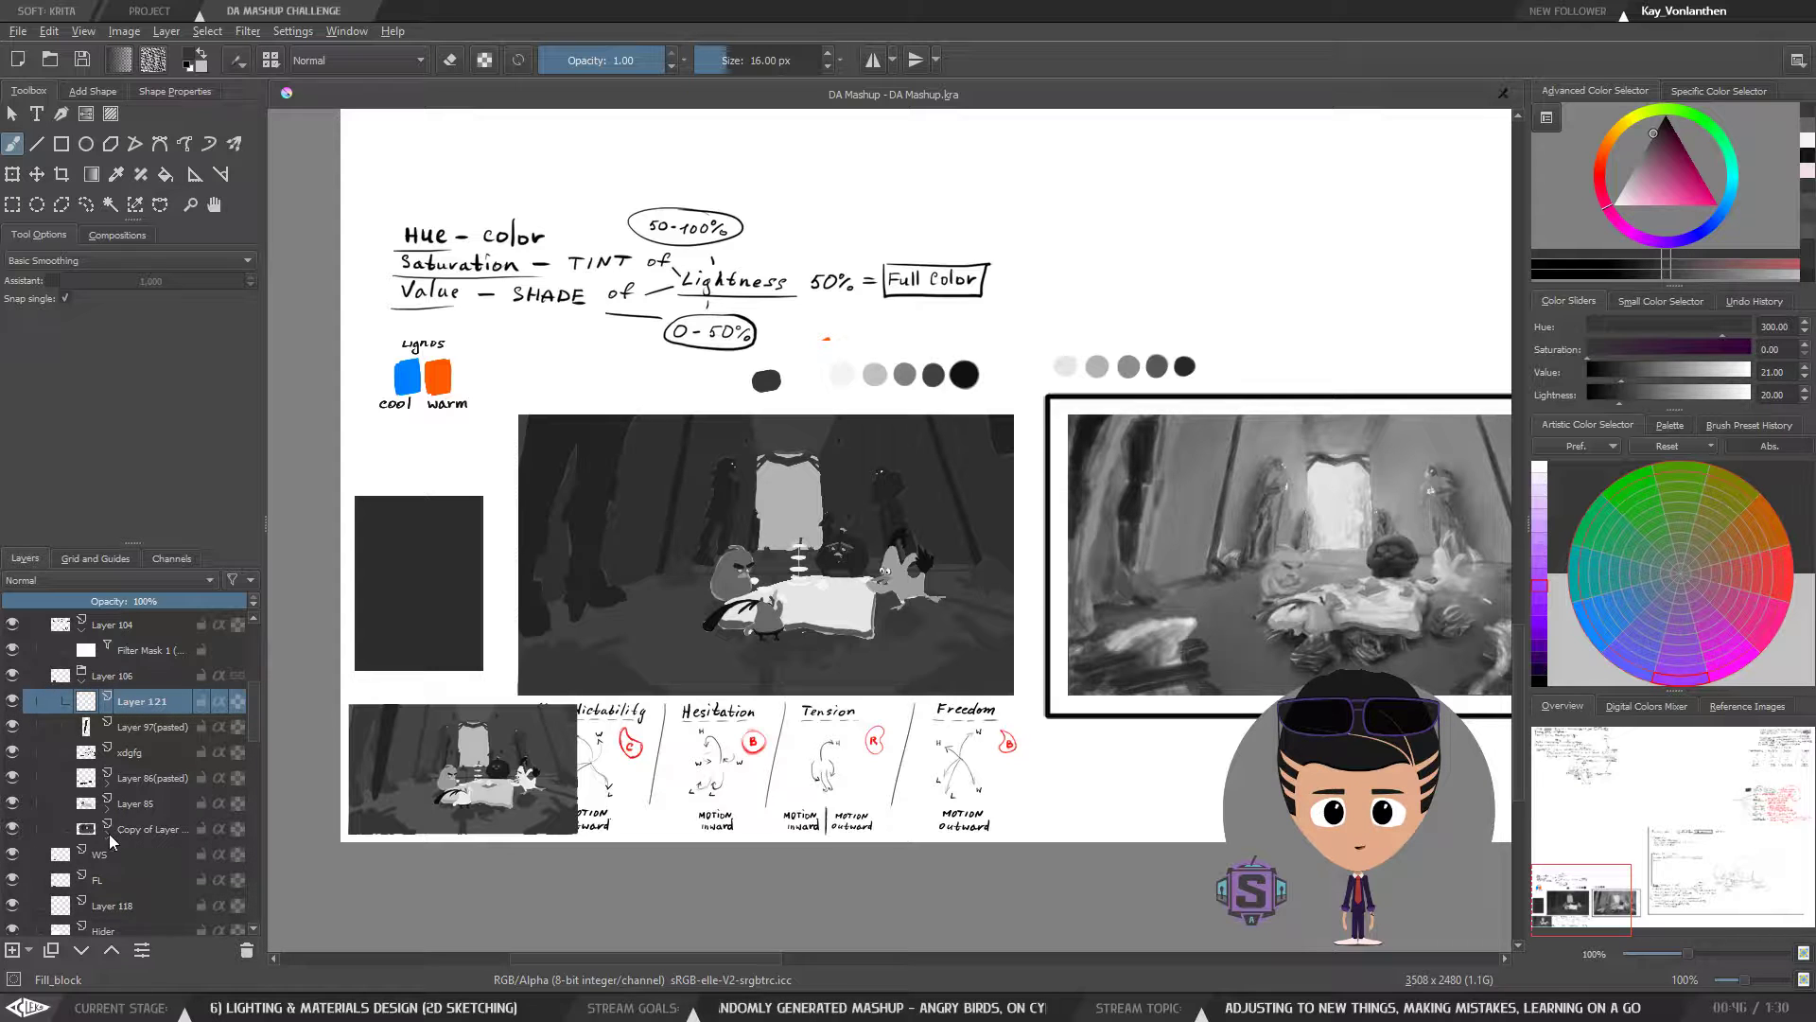
click(137, 806)
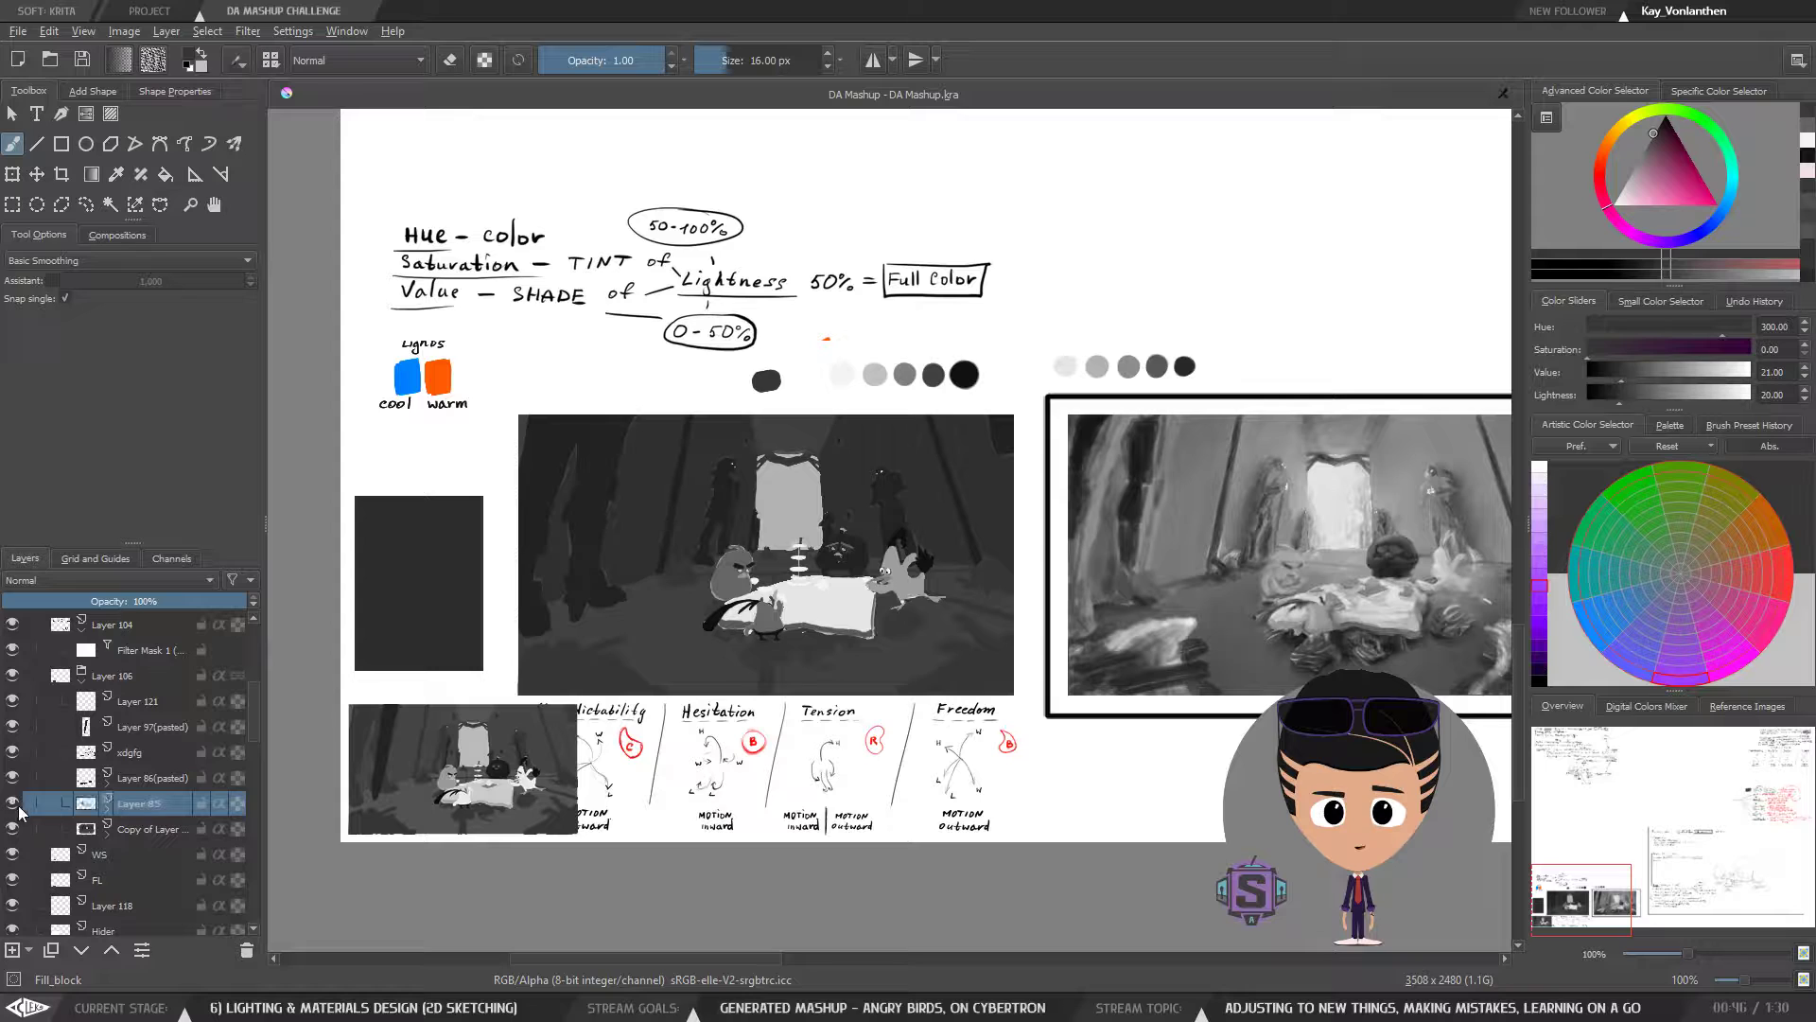
key(ctrl+Page_Up)
key(ctrl+Page_Up)
key(ctrl+Page_Up)
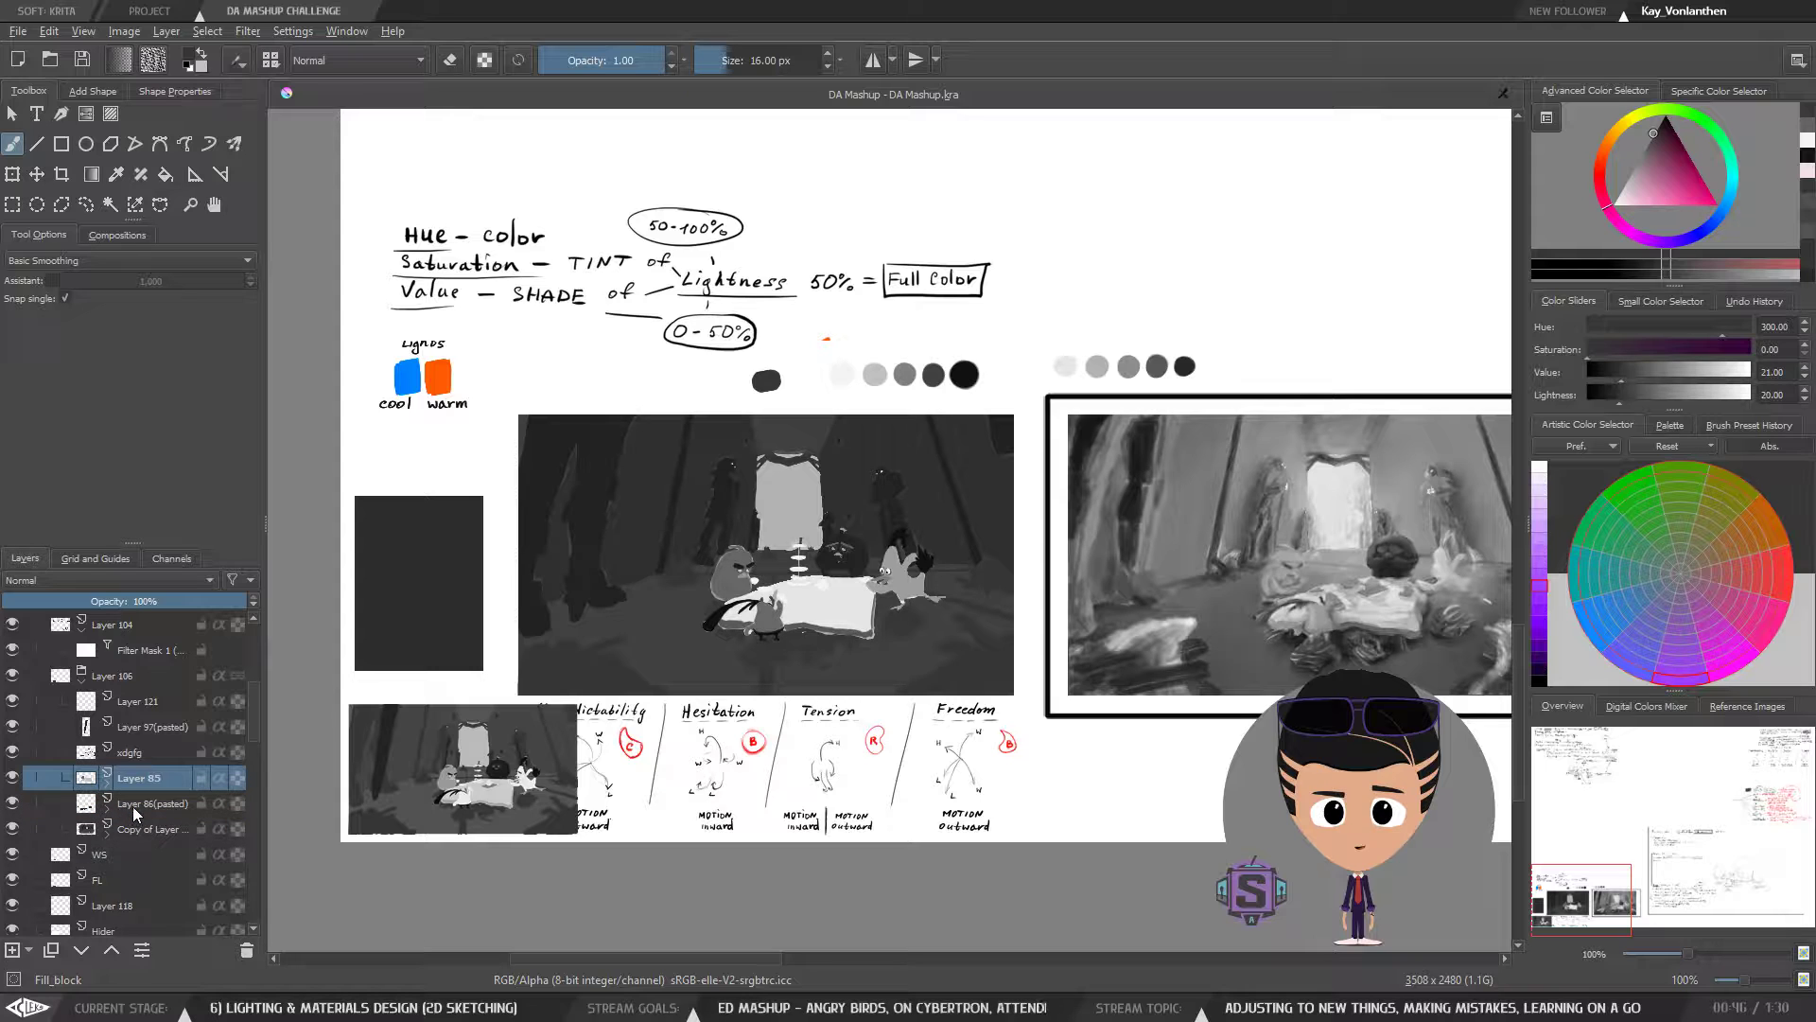
key(ctrl+Page_Up)
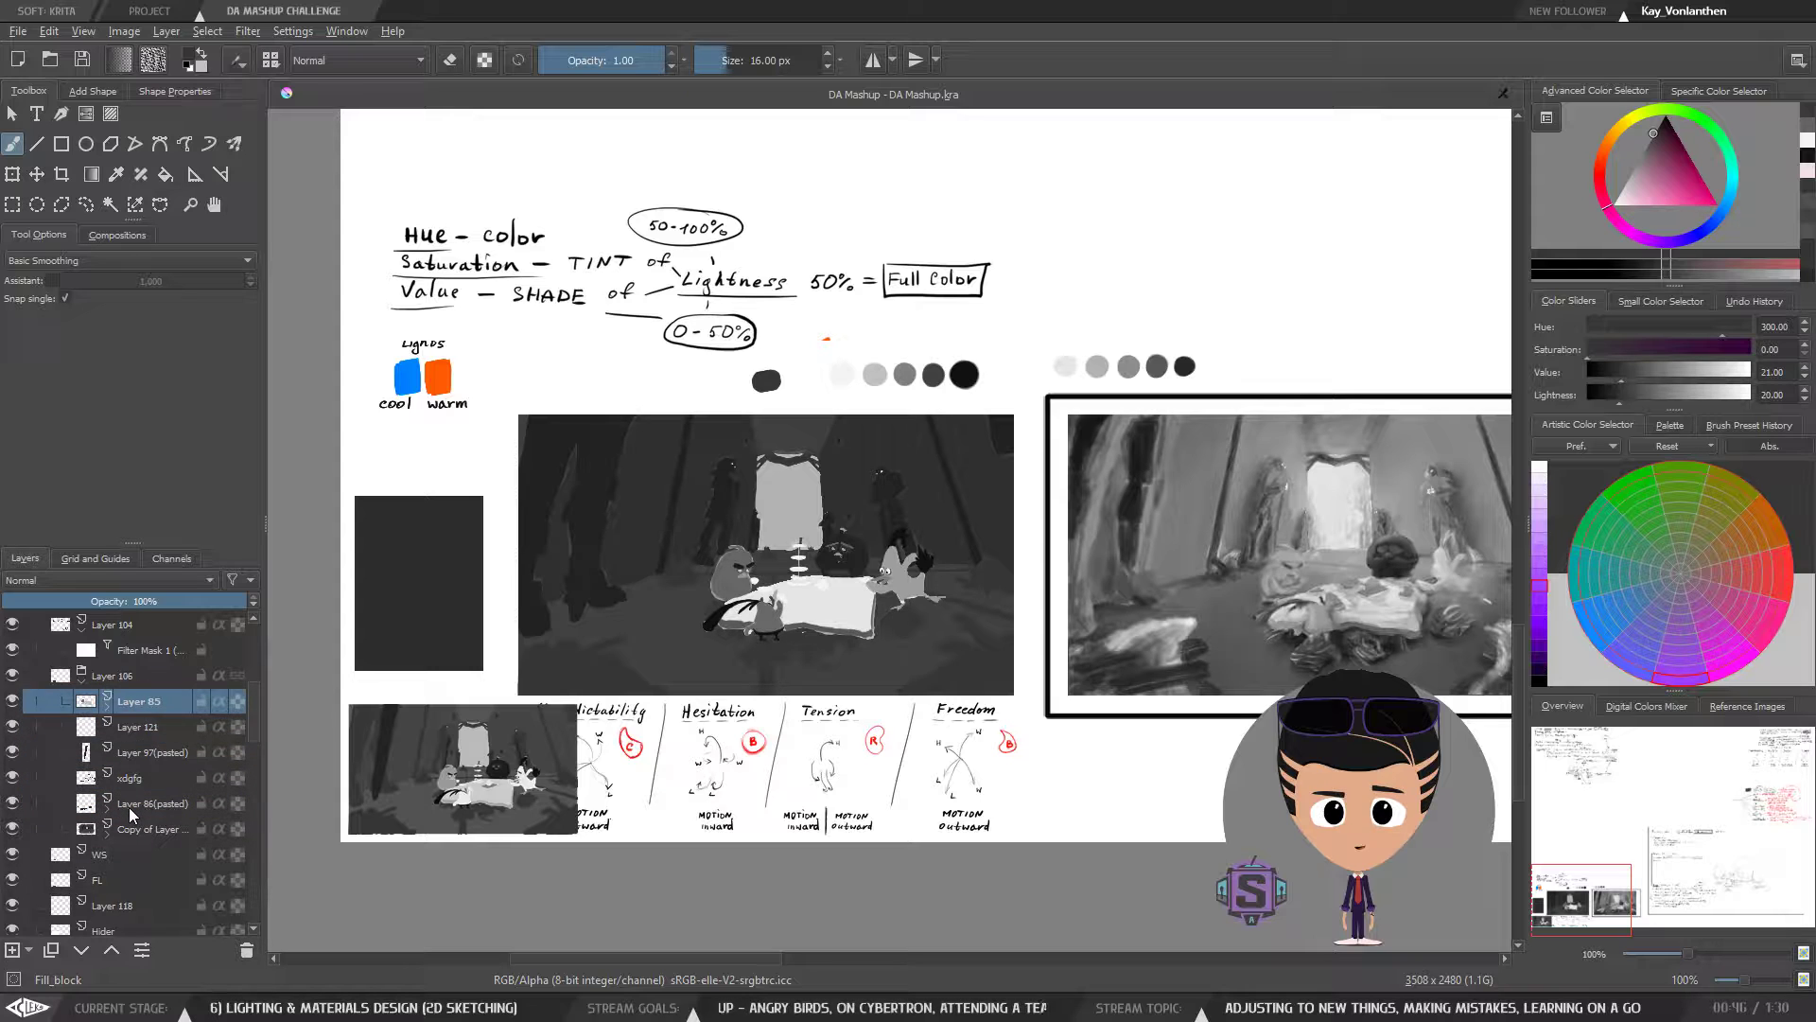
key(ctrl+Page_Down)
key(ctrl+Page_Down)
key(ctrl+Page_Down)
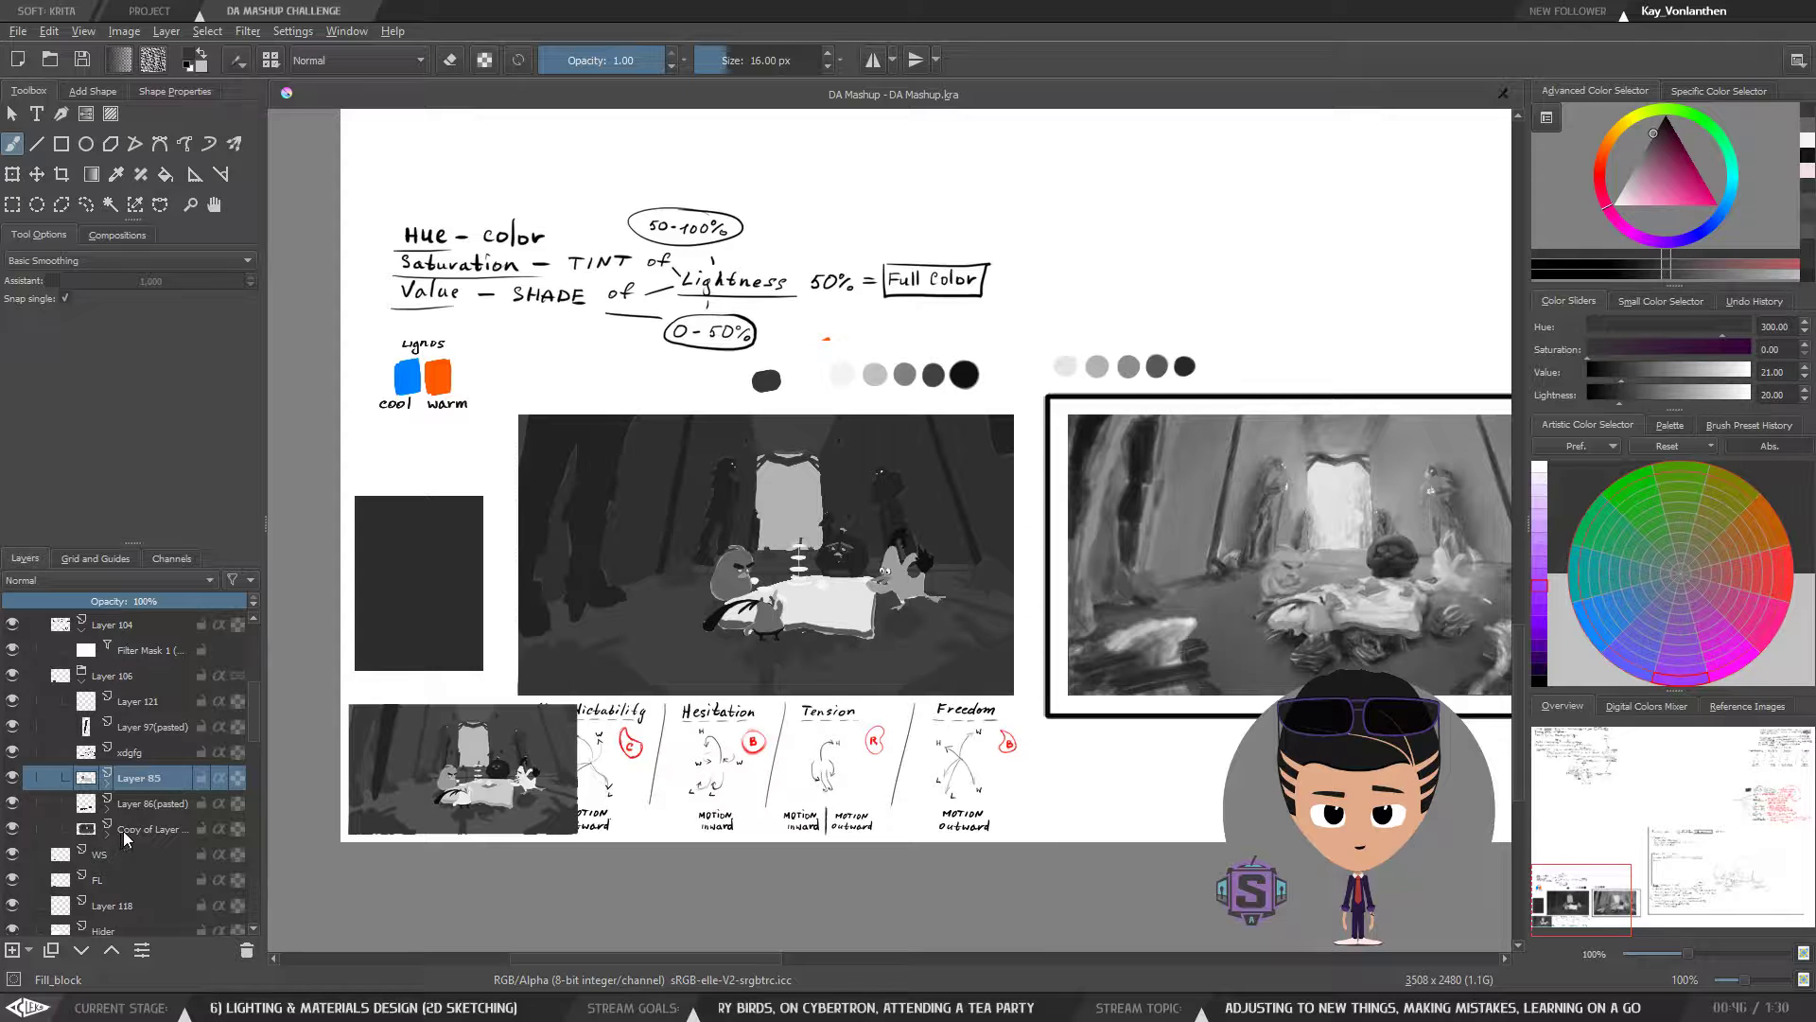
- Toggle the copied layer's visibility to check what it covers, then try moving Layer 85 further down in the Layer 106 group
click(123, 830)
click(12, 830)
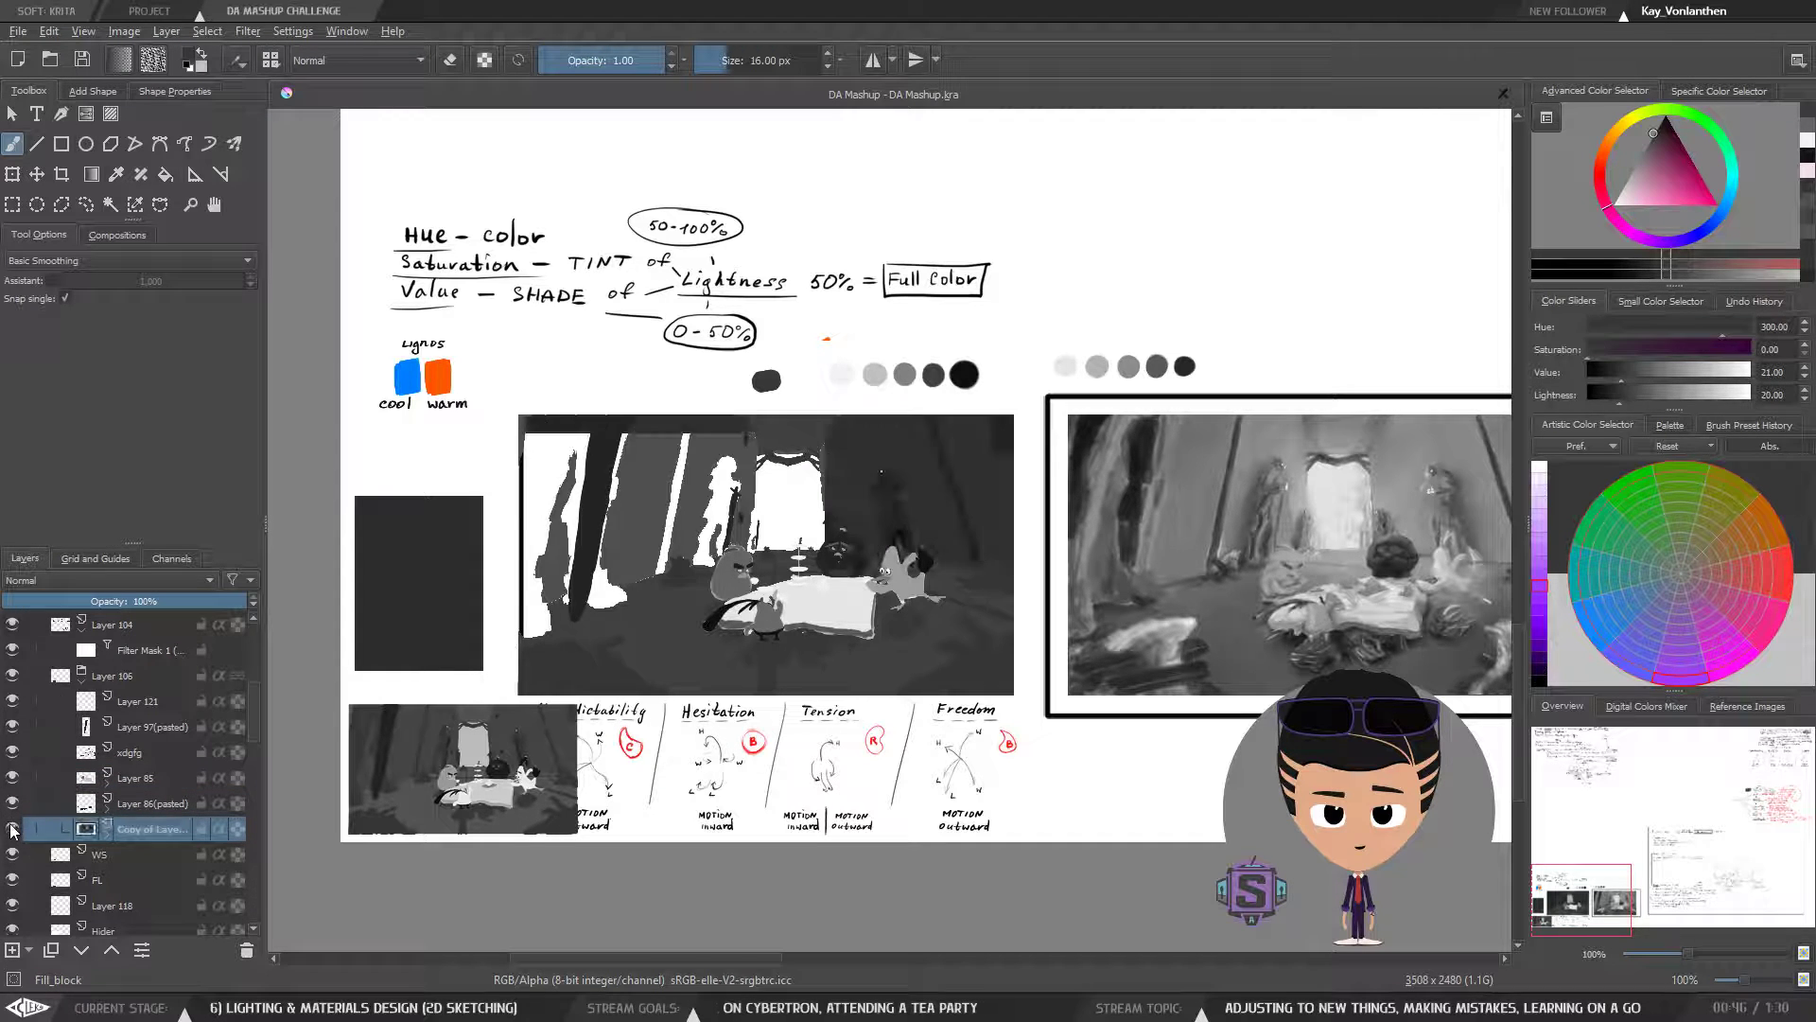
click(123, 777)
key(ctrl+Page_Down)
- Undo the layer reordering, the added layer and the filter mask deletion, continuing back to the earlier floor selection
key(ctrl+z)
key(ctrl+z)
key(ctrl+z)
key(ctrl+z)
key(ctrl+z)
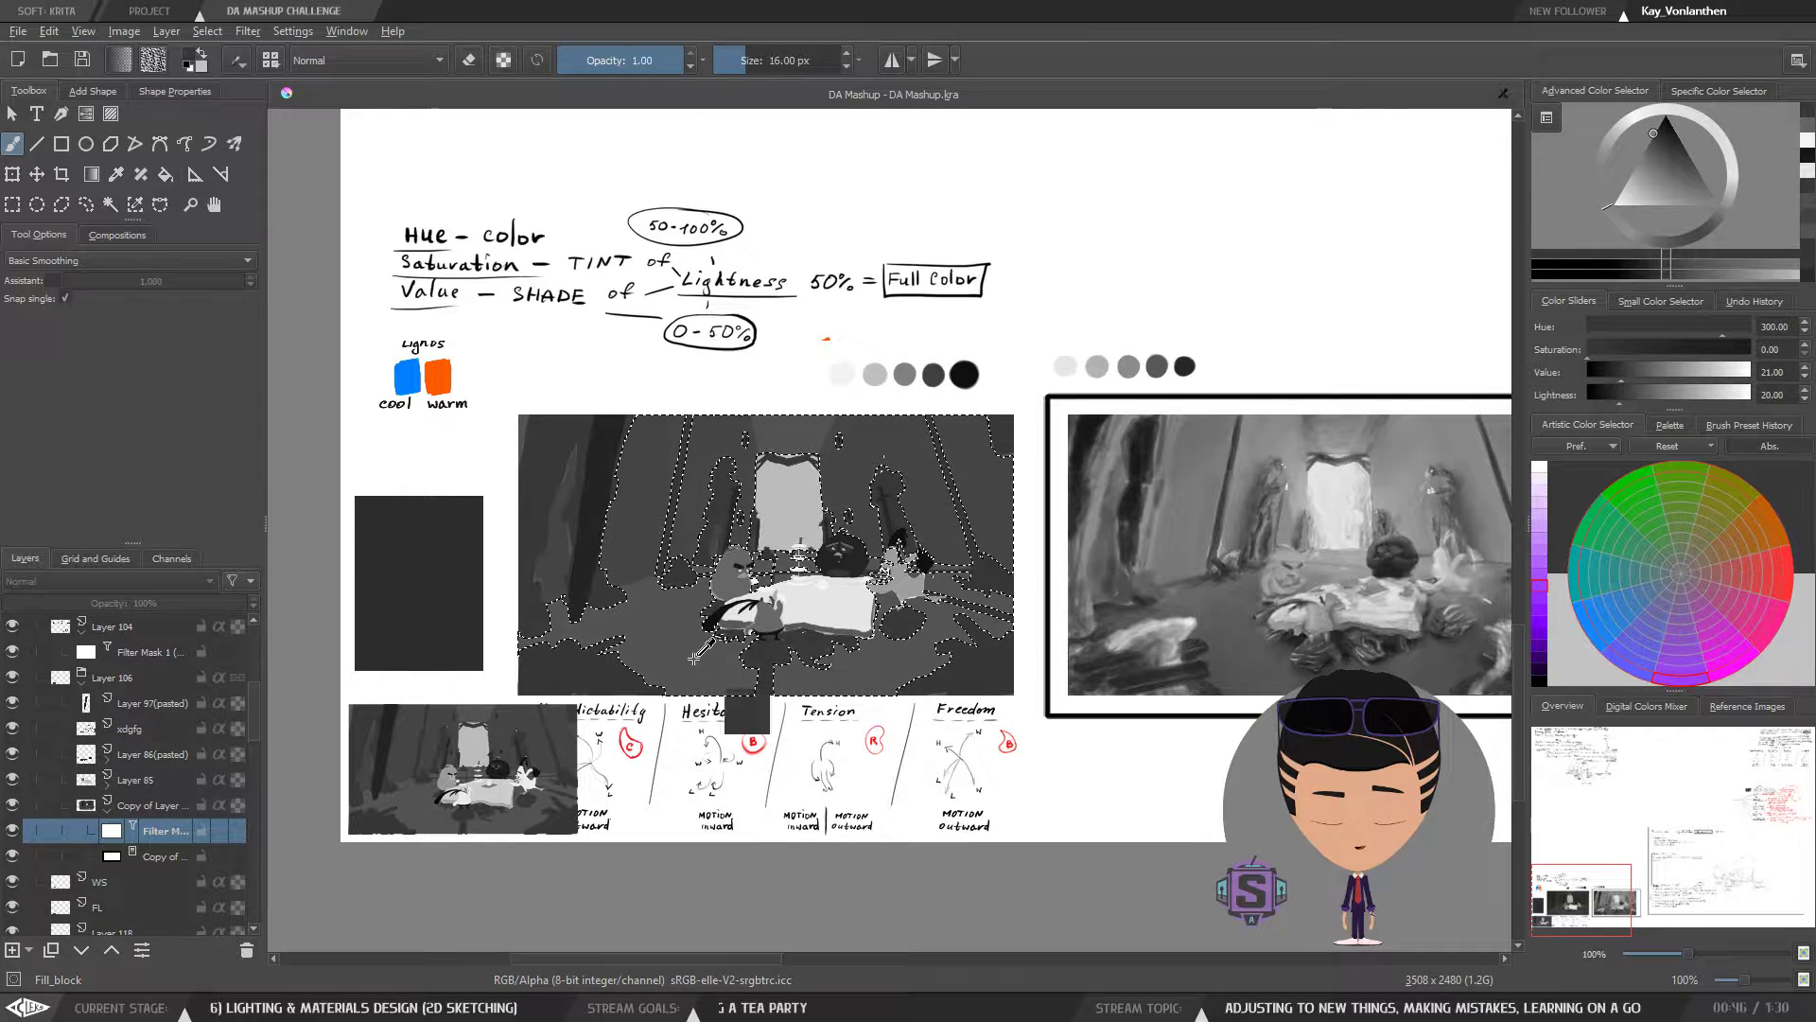
key(ctrl+z)
key(ctrl+z)
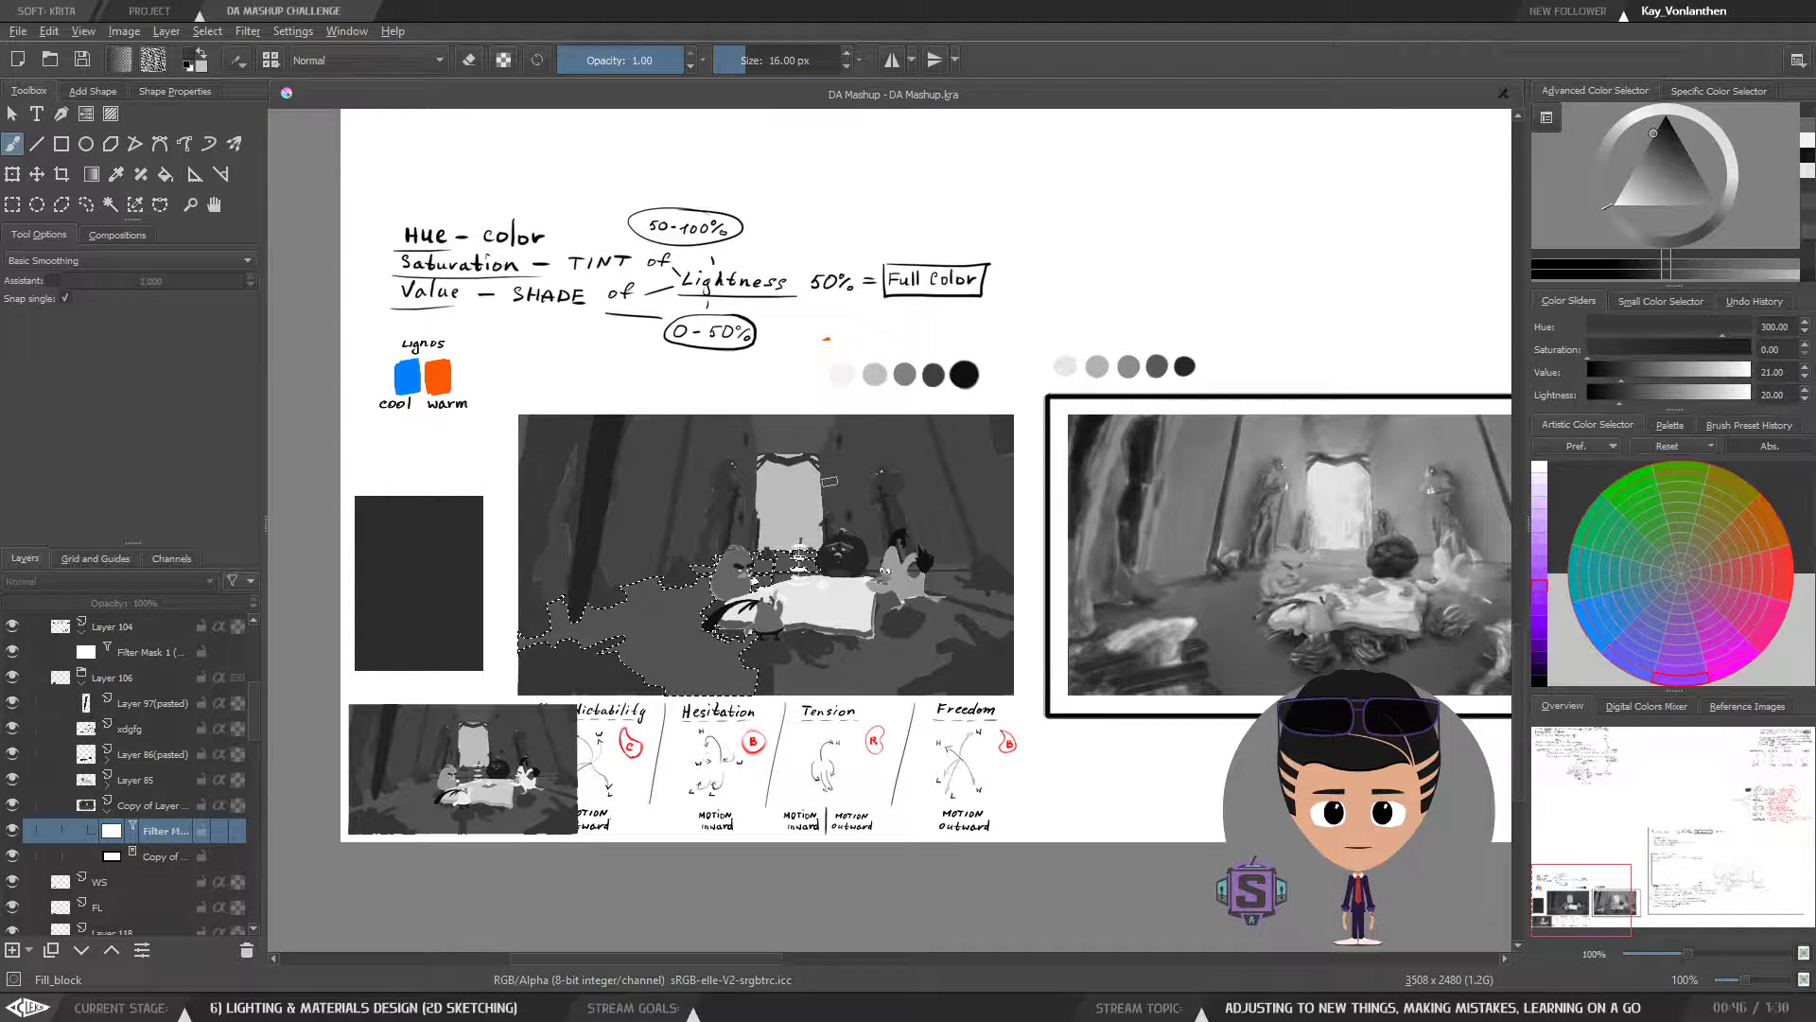
- Keep undoing past the floor selection and copied layer edits until the Layer 106 group sits below the FL layer again
scroll(778, 570, up, 2)
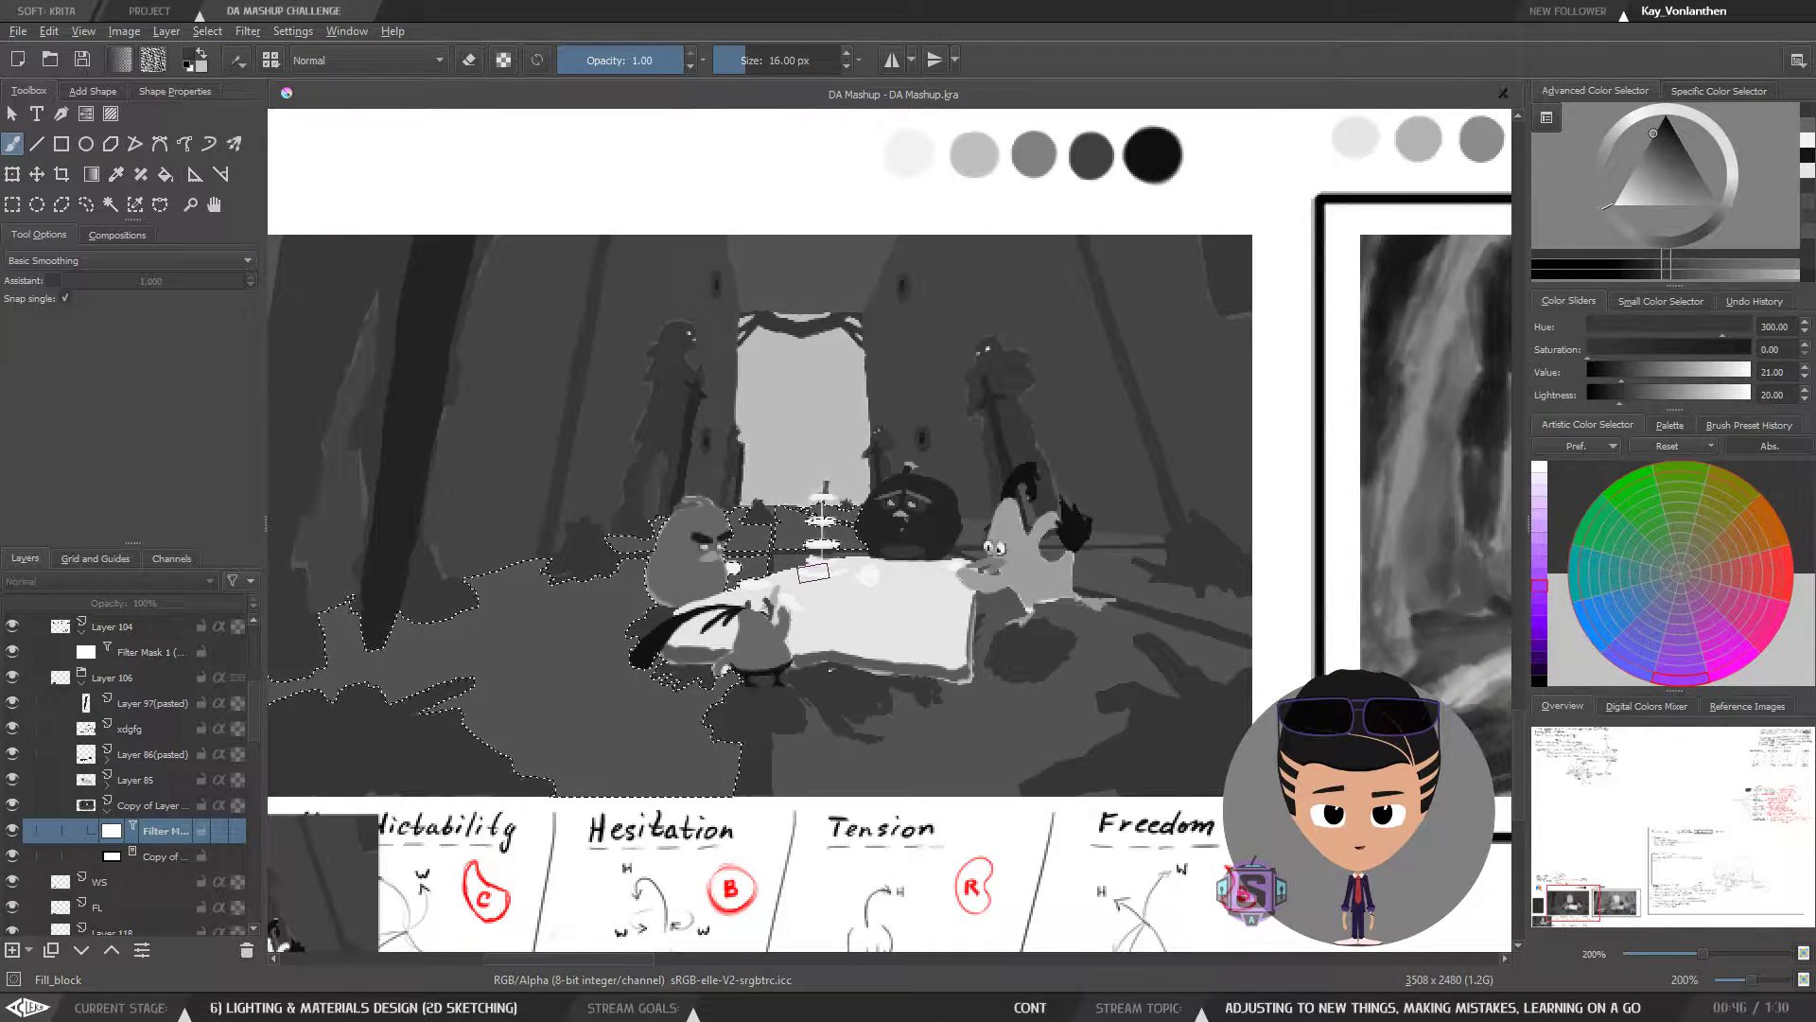
key(ctrl+z)
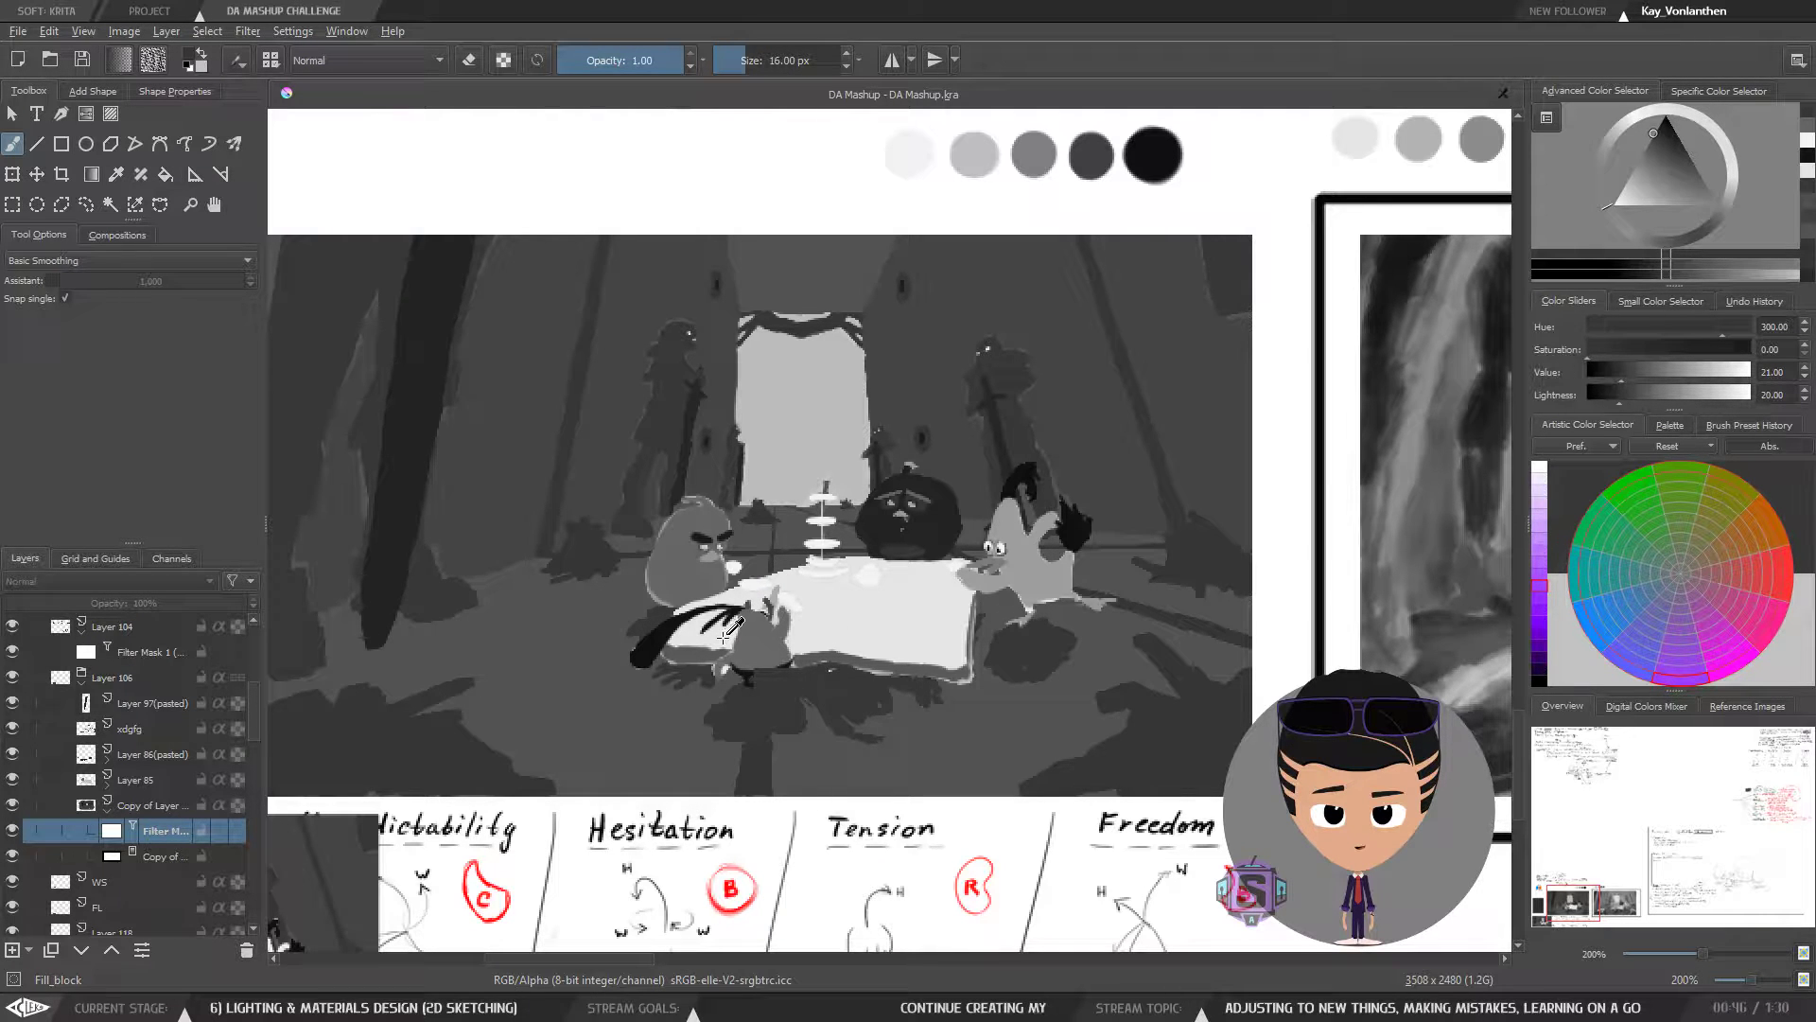
drag(733, 581, 736, 619)
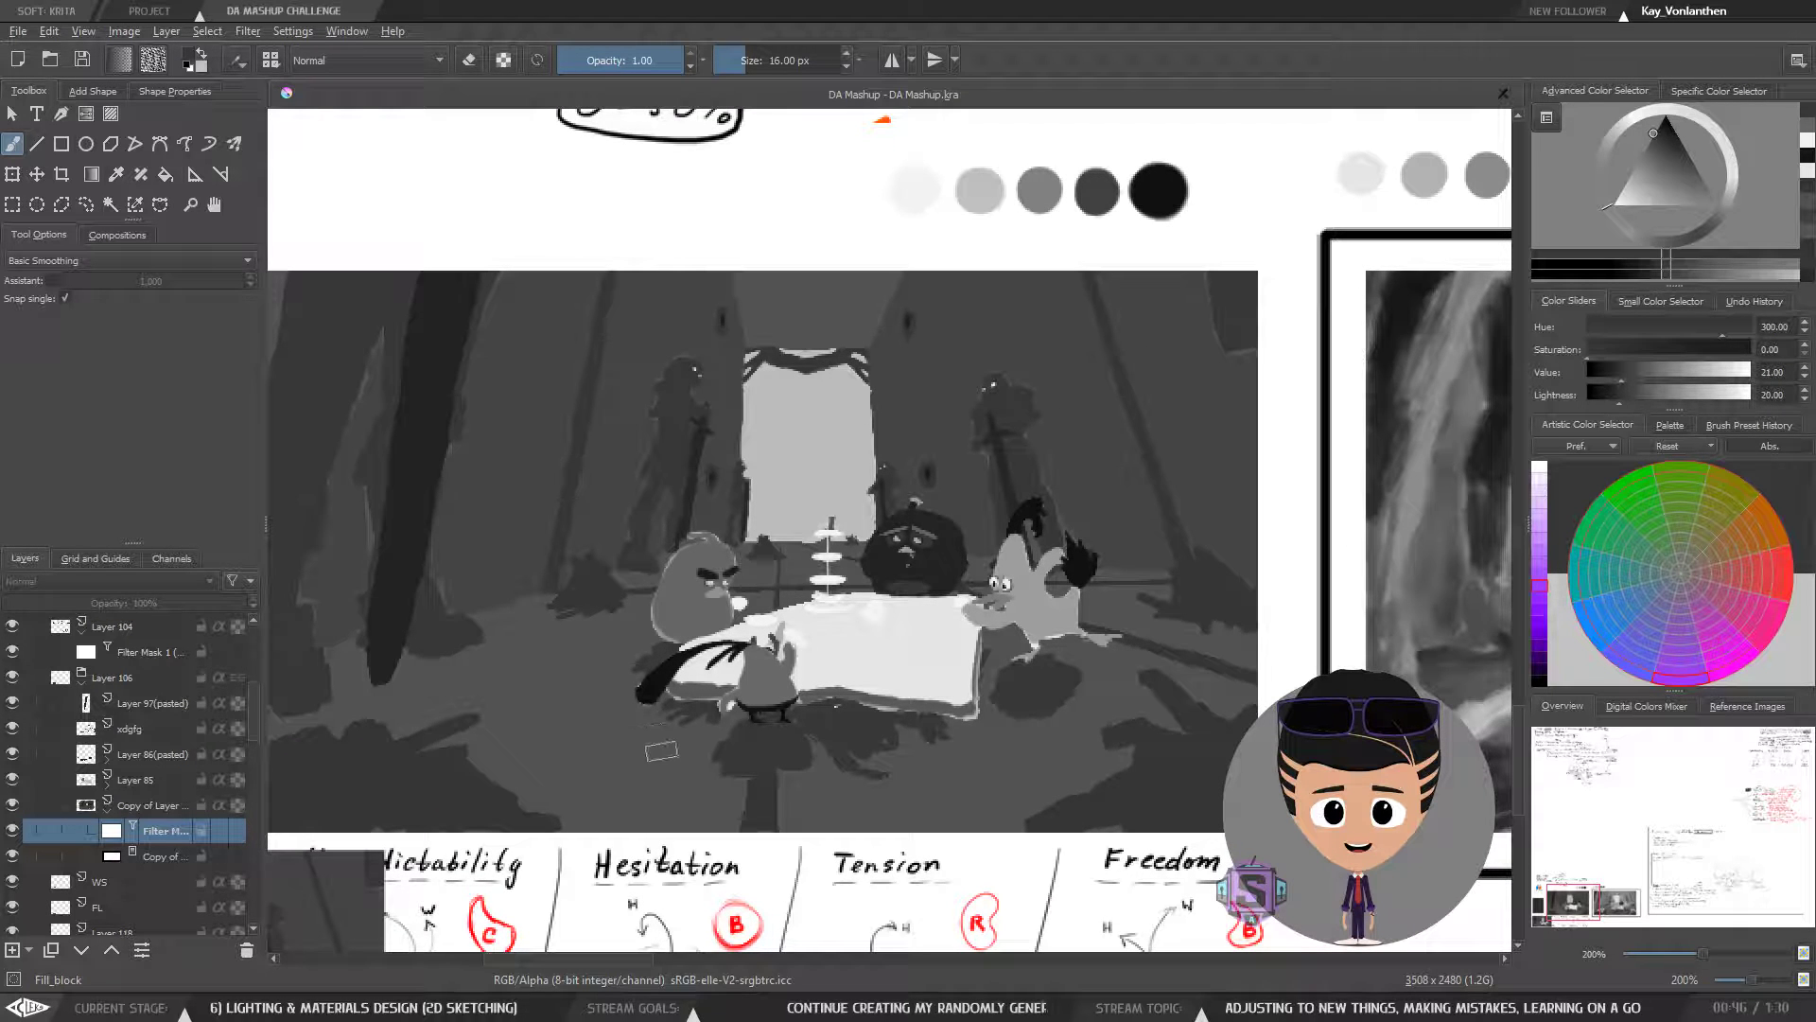
key(ctrl+z)
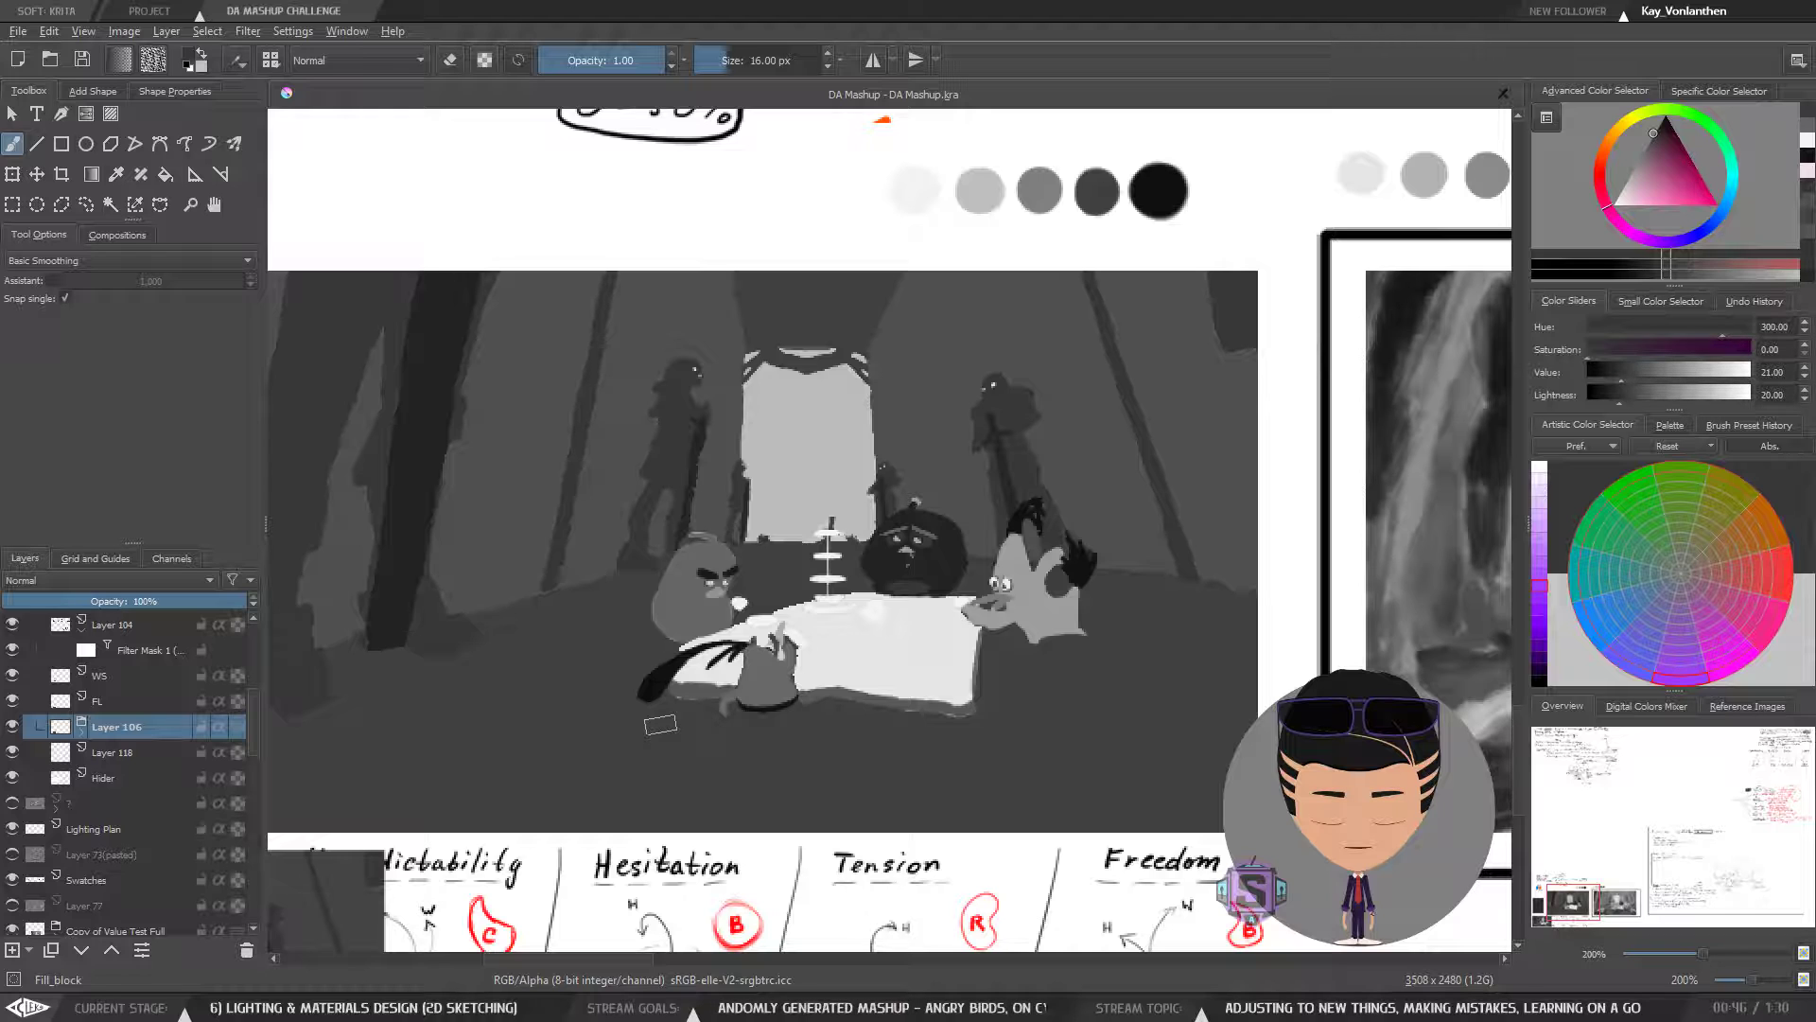
- Toggle the WS layer off and on to check its content, then rename it Walls
drag(253, 700, 257, 683)
click(120, 724)
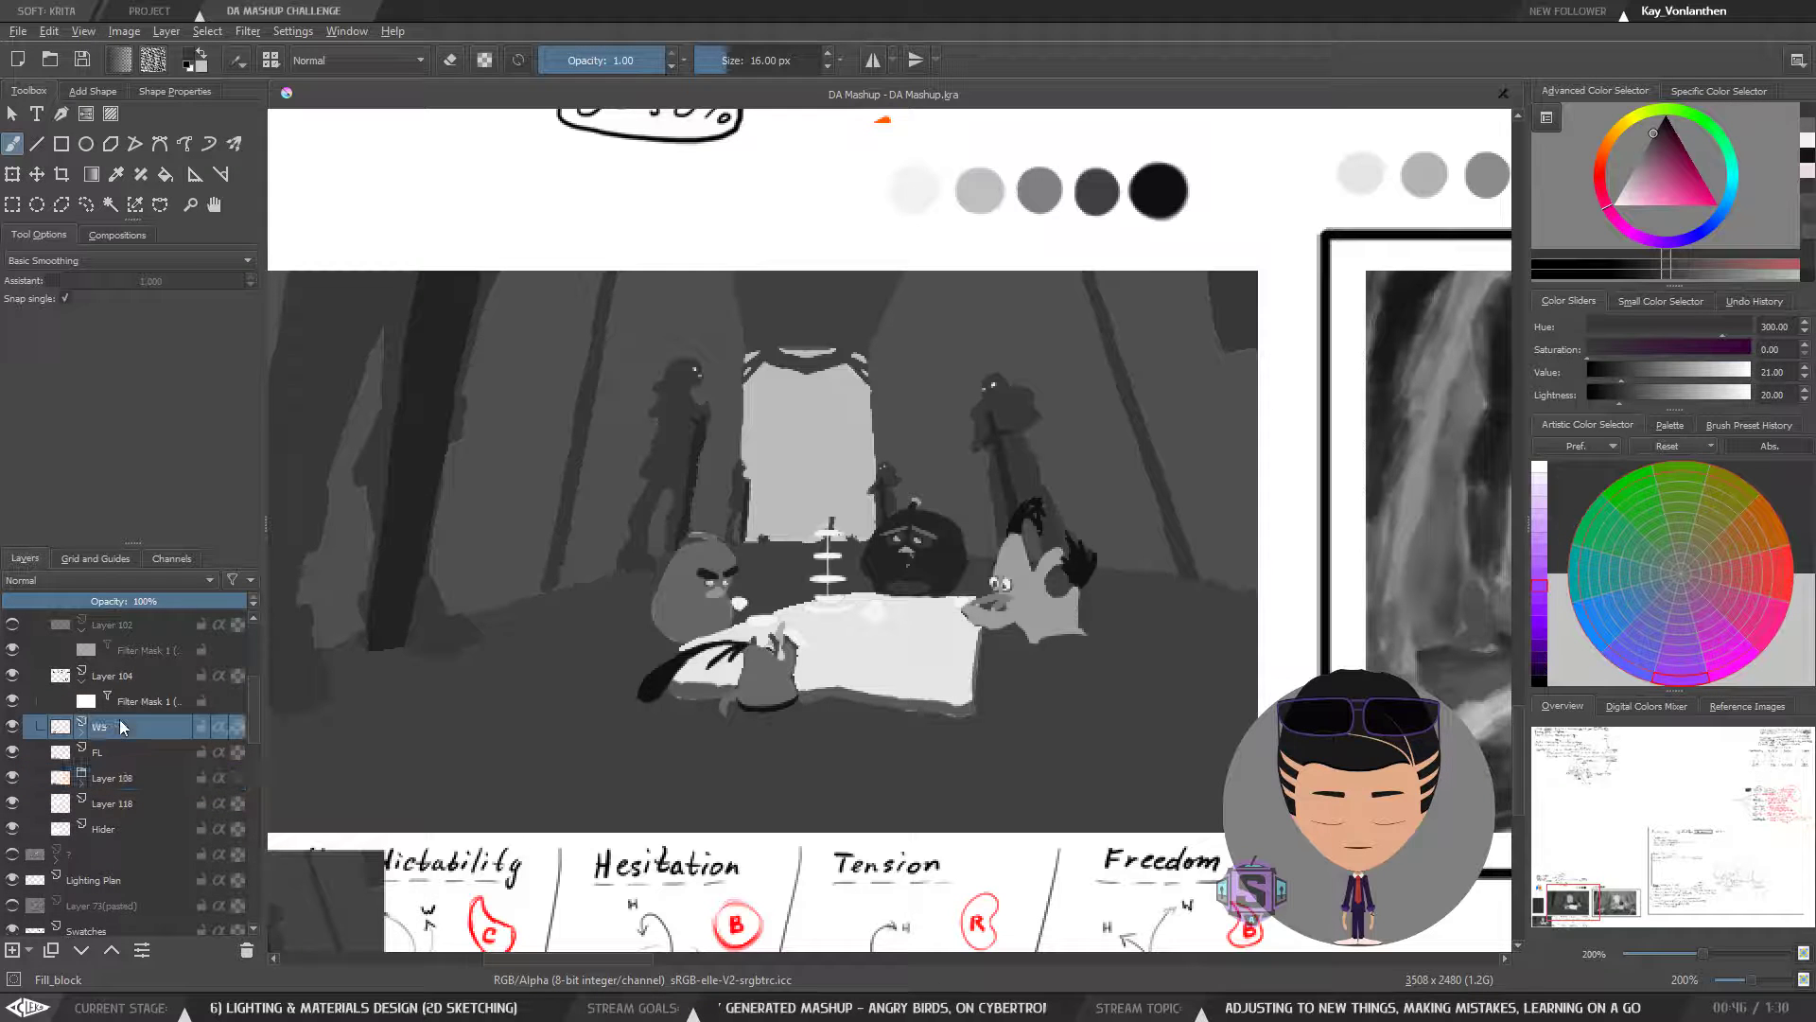
click(12, 727)
click(12, 726)
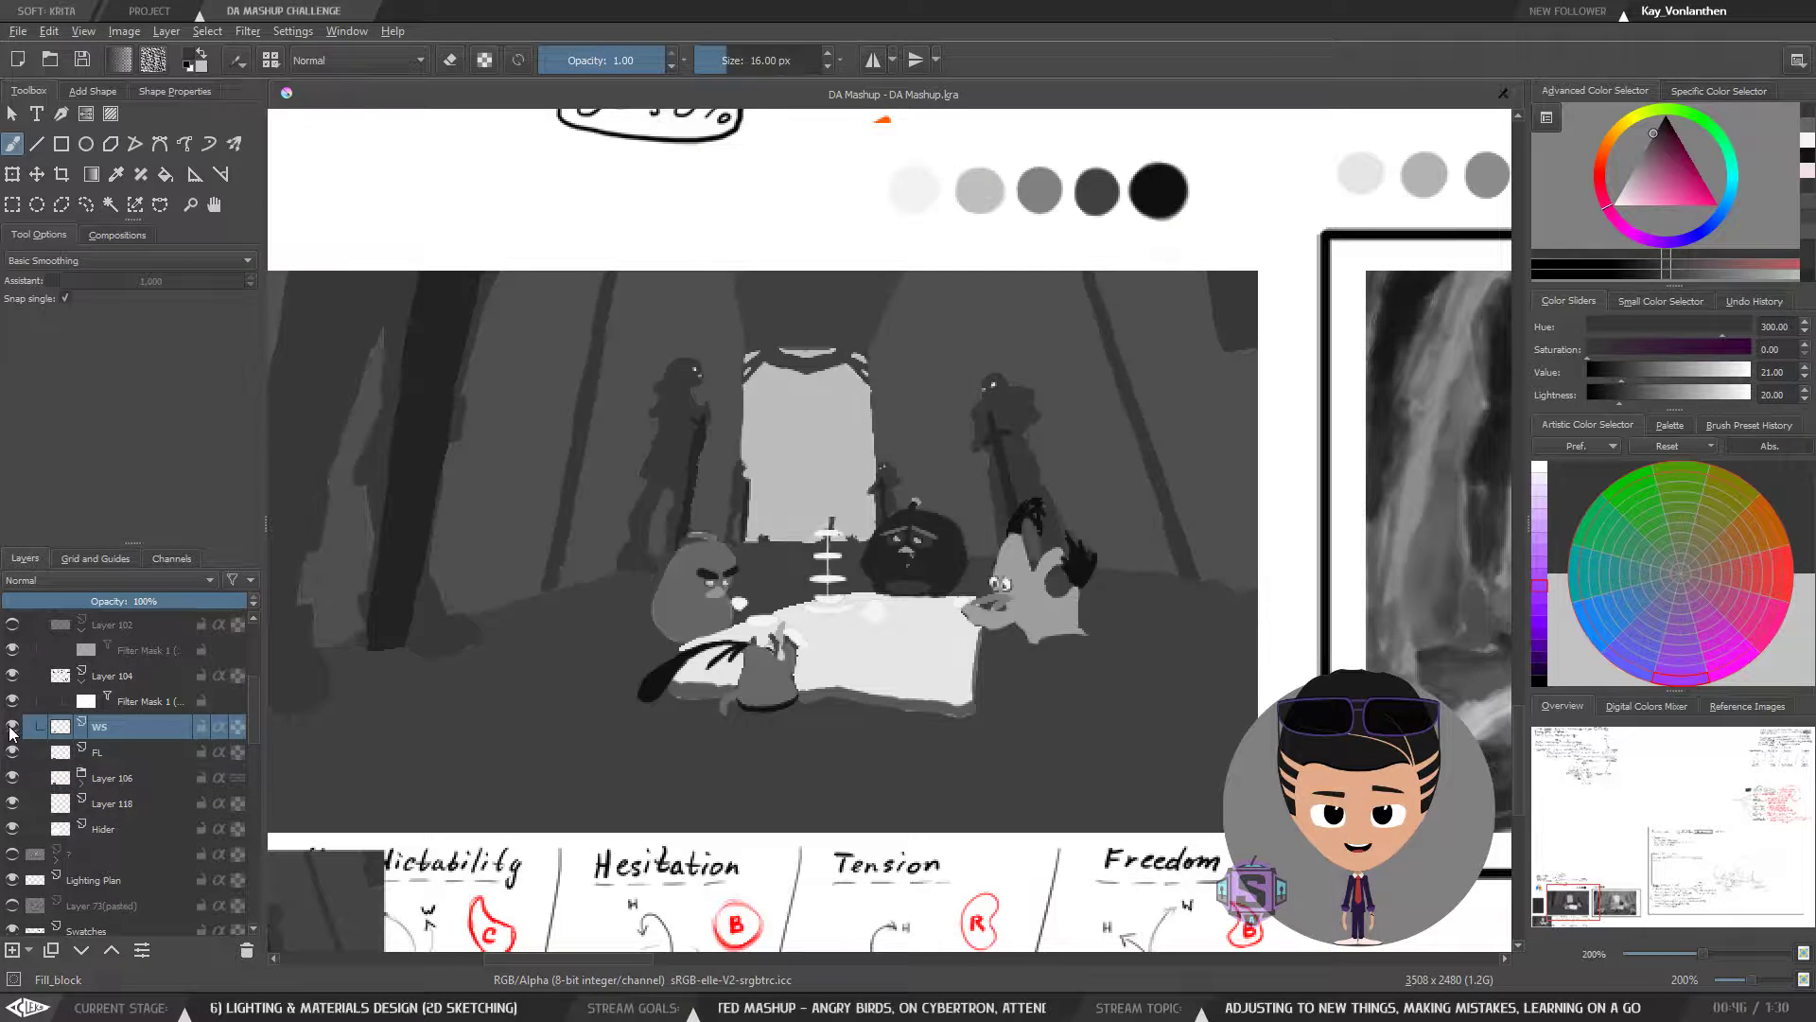
double_click(111, 728)
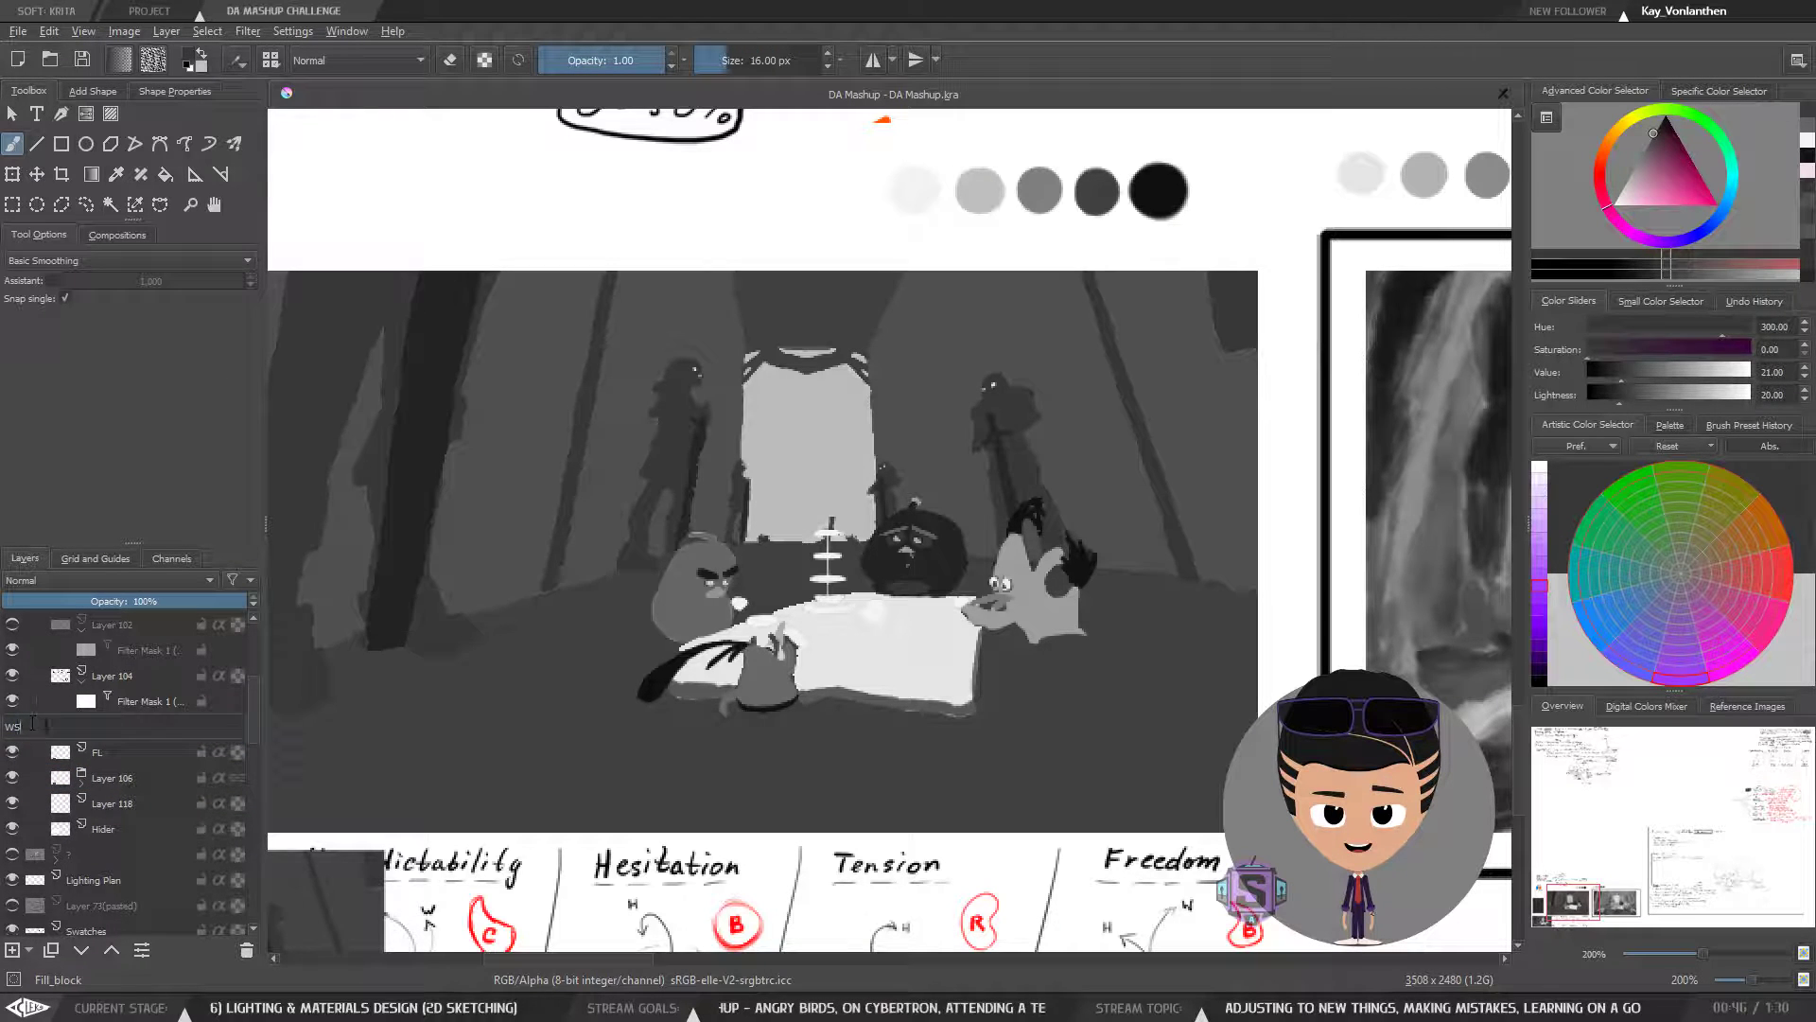
text(Wa)
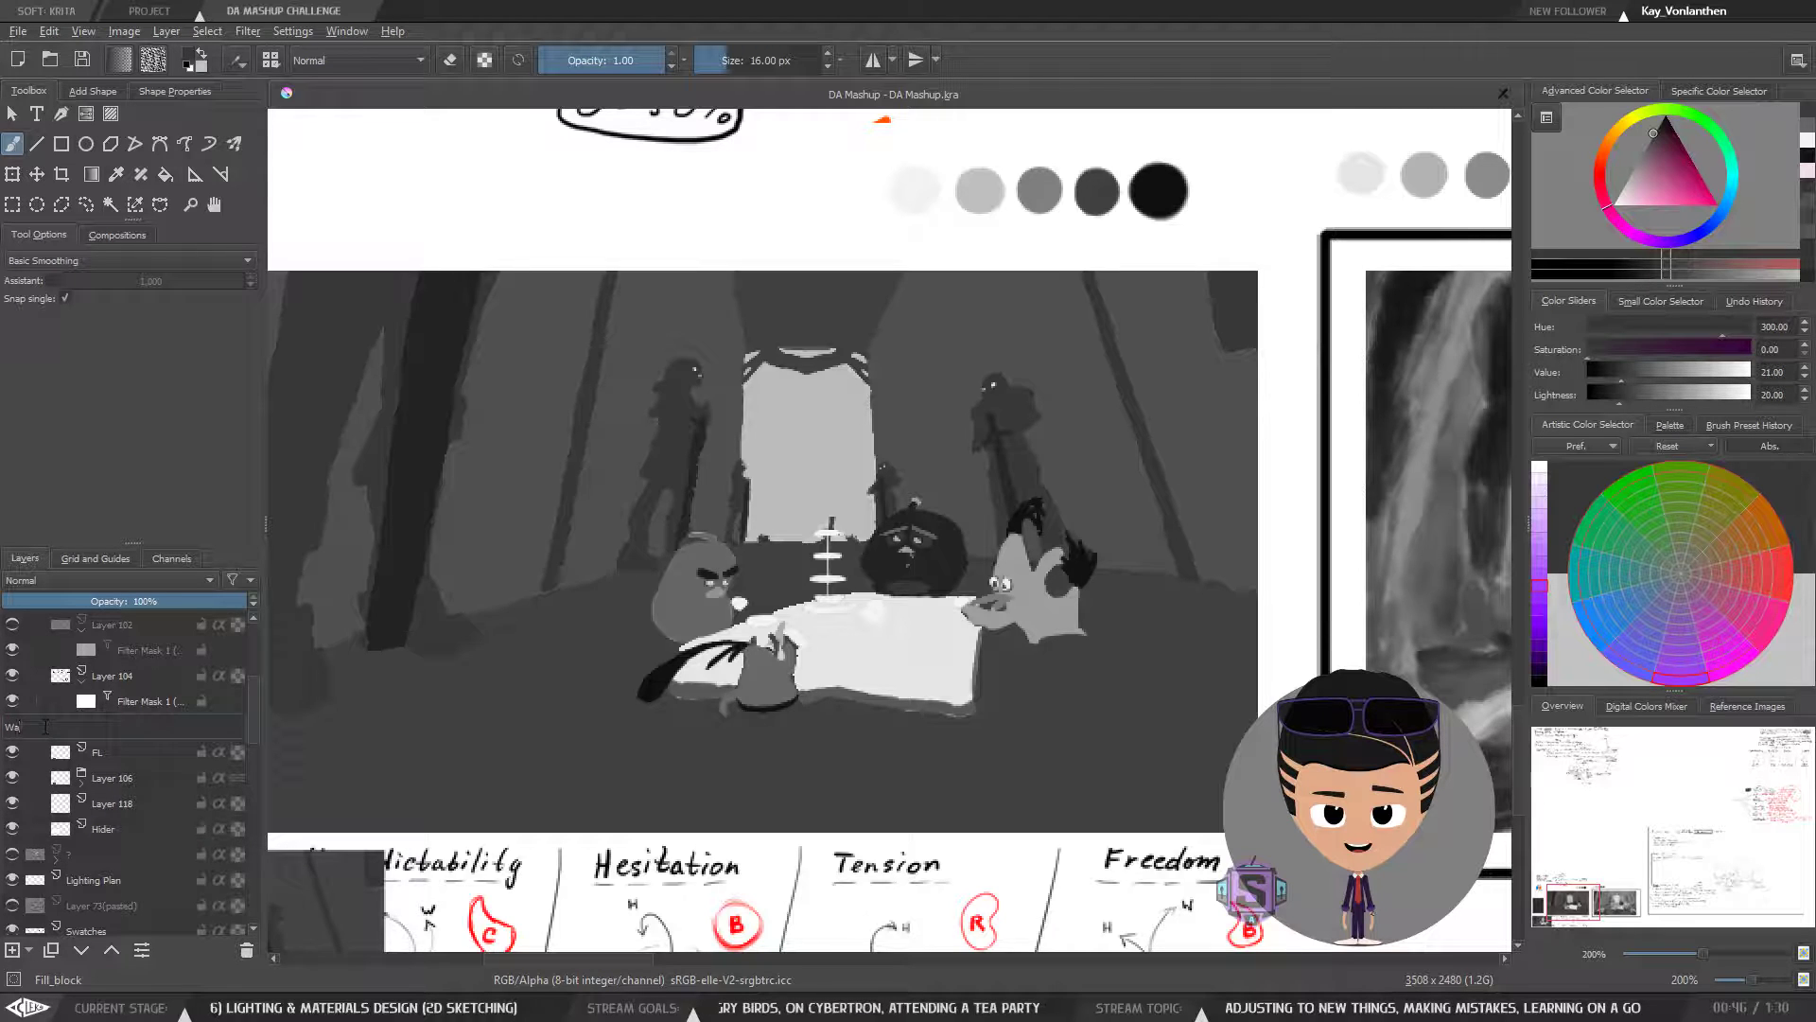
text(lls)
key(Return)
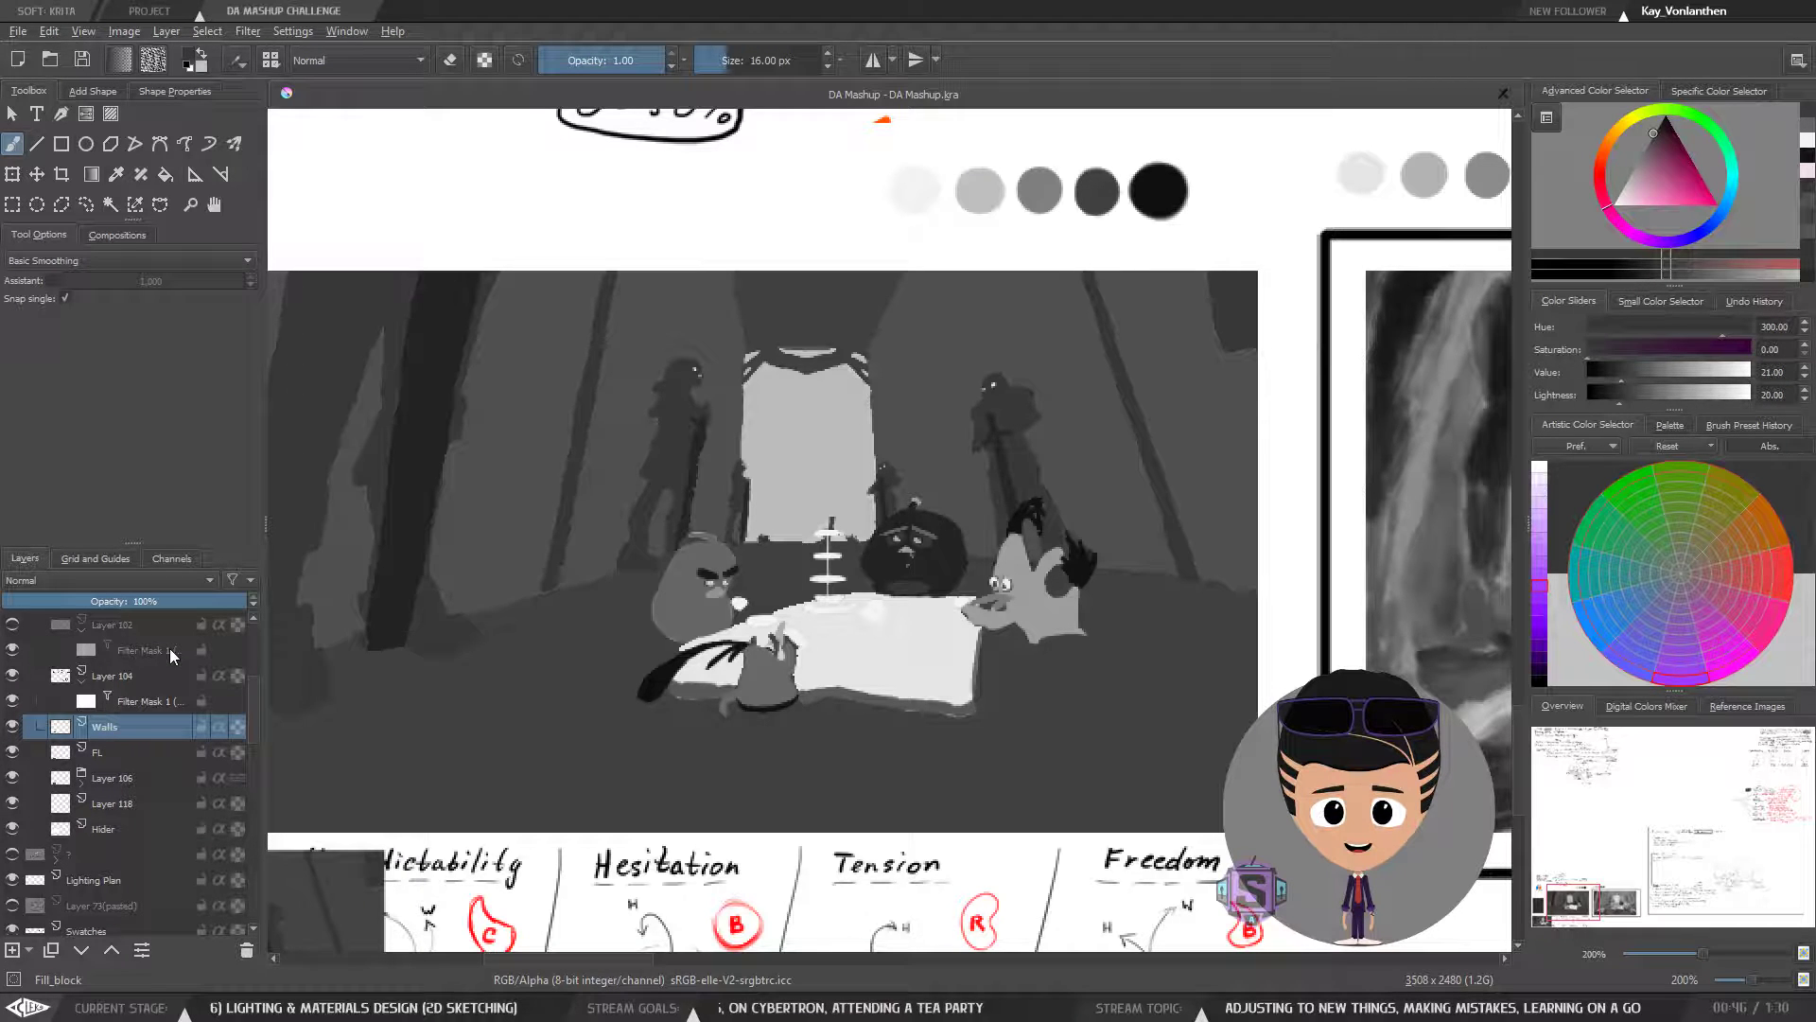
- Toggle the FL layer off and on to check its content, then rename it Floor
click(97, 757)
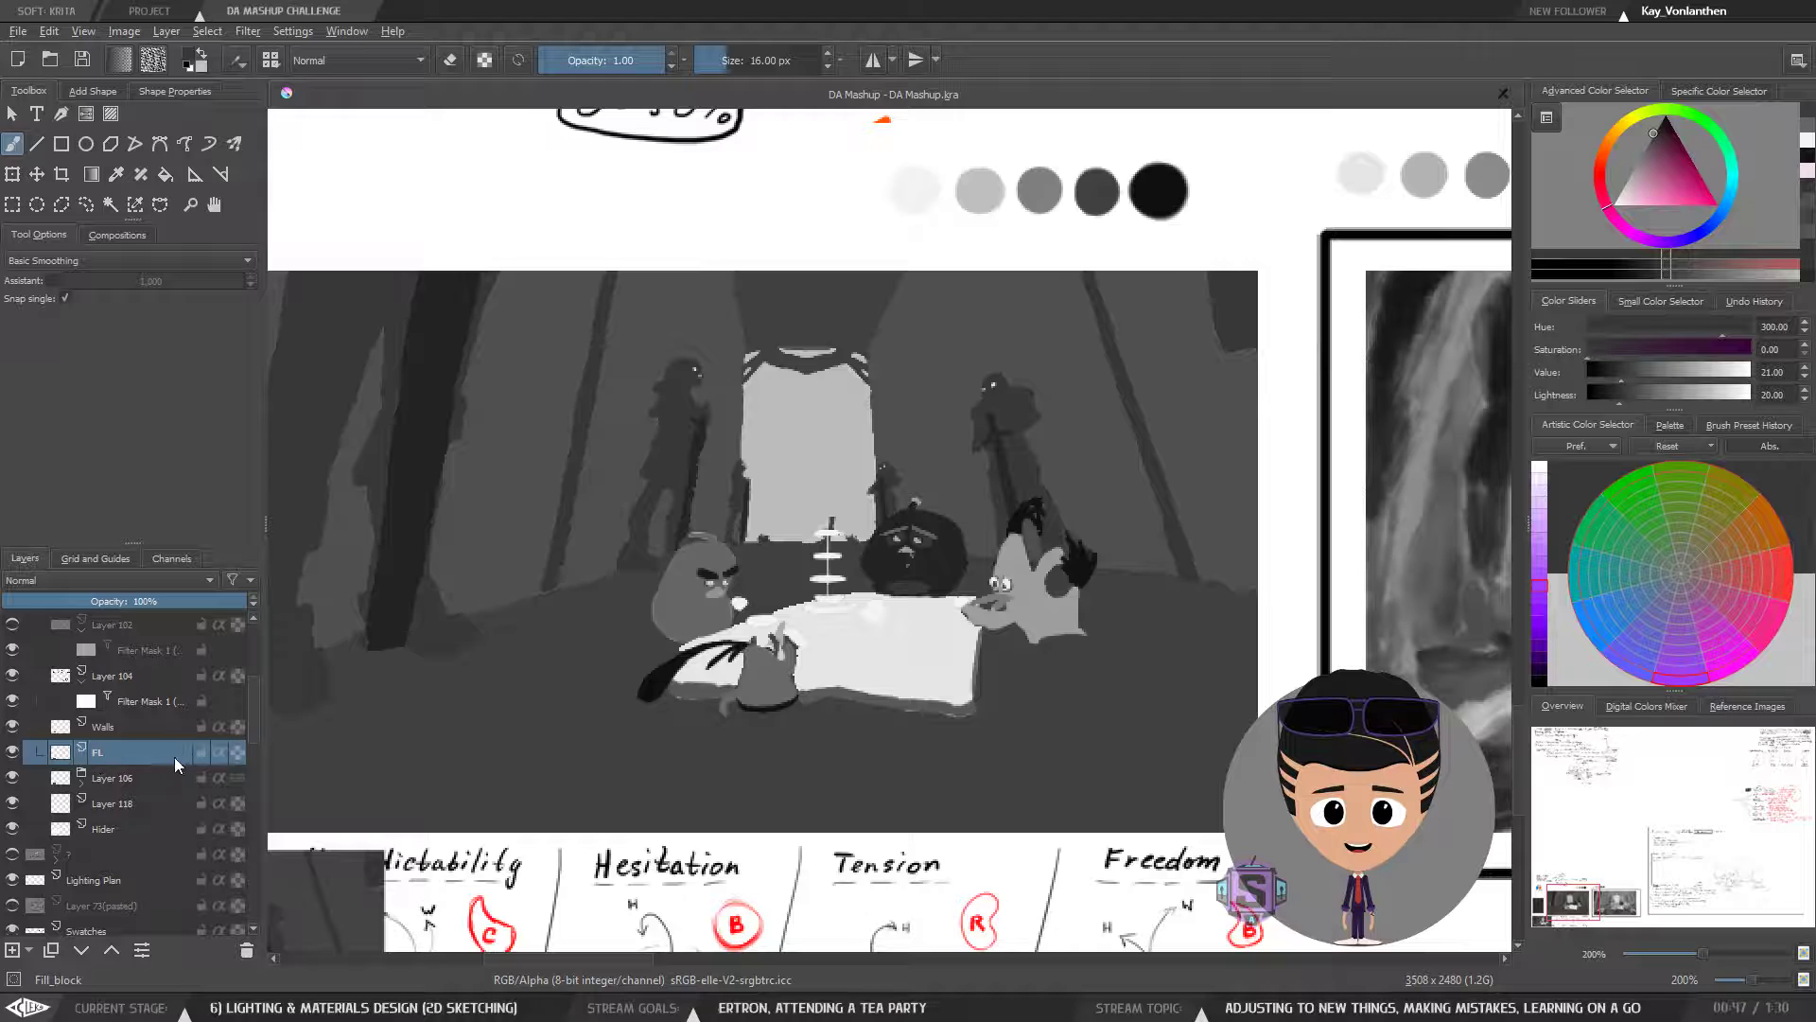
click(12, 752)
click(13, 752)
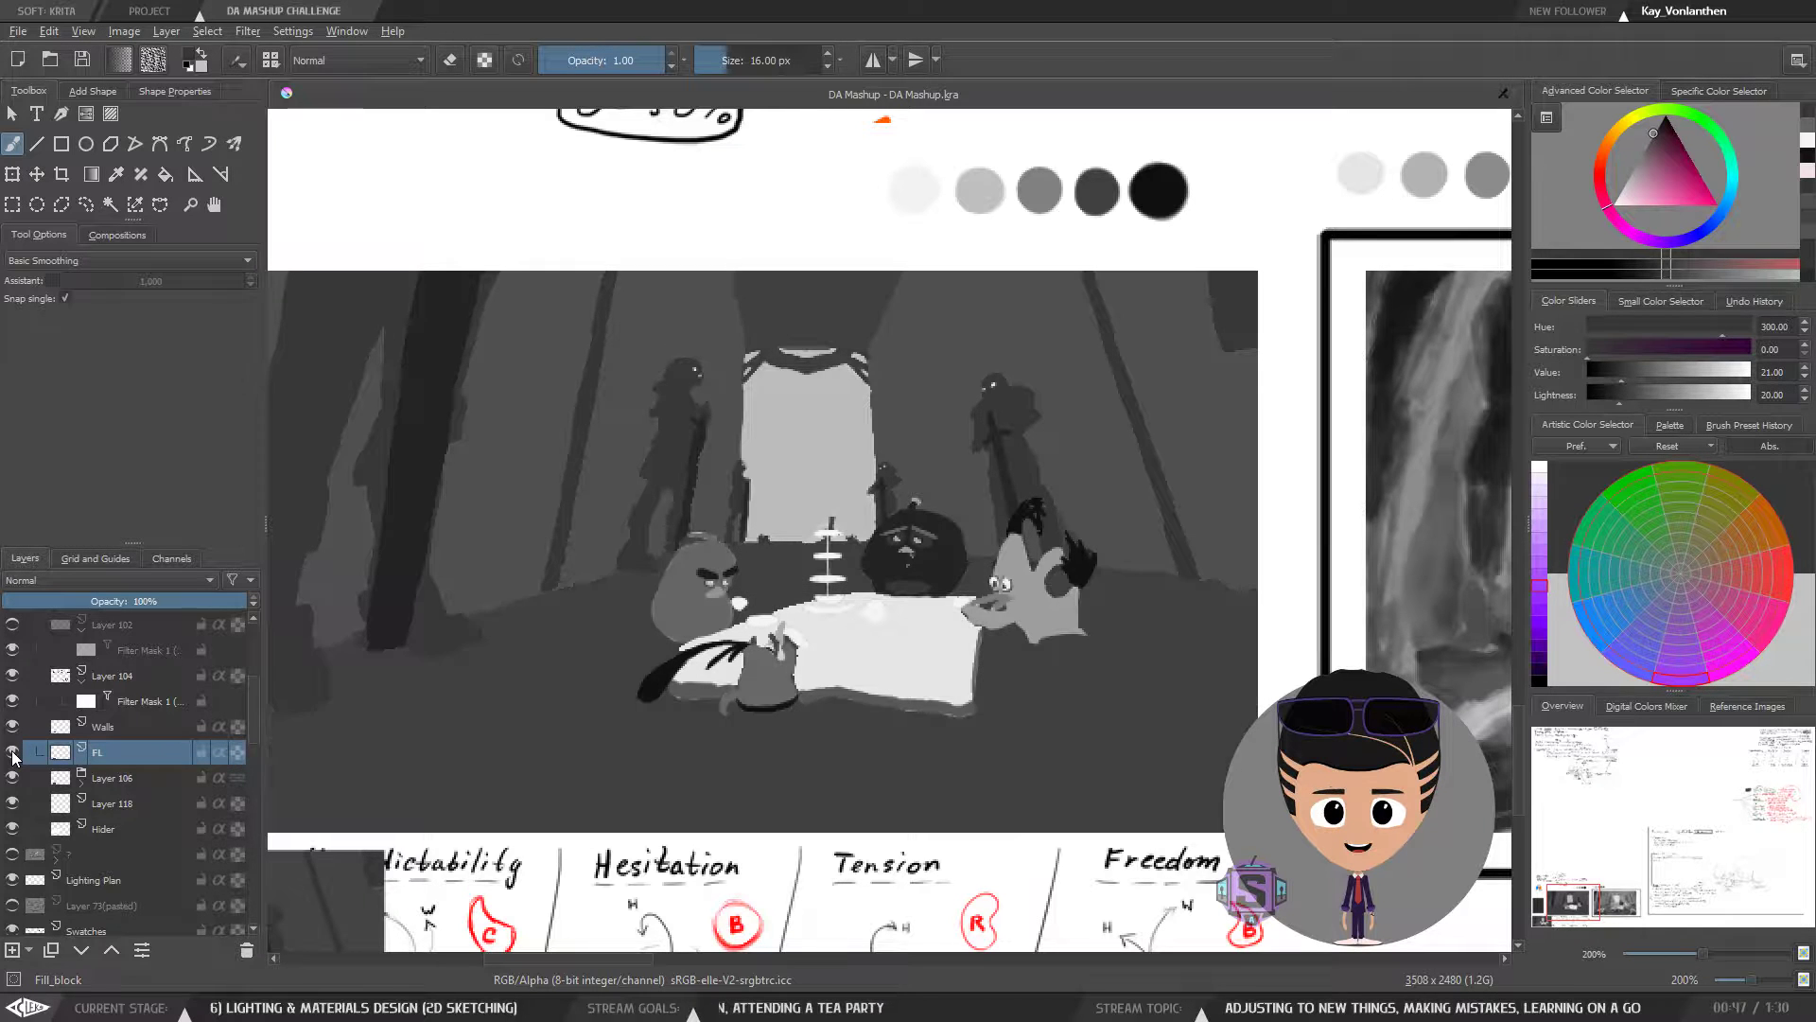
double_click(106, 761)
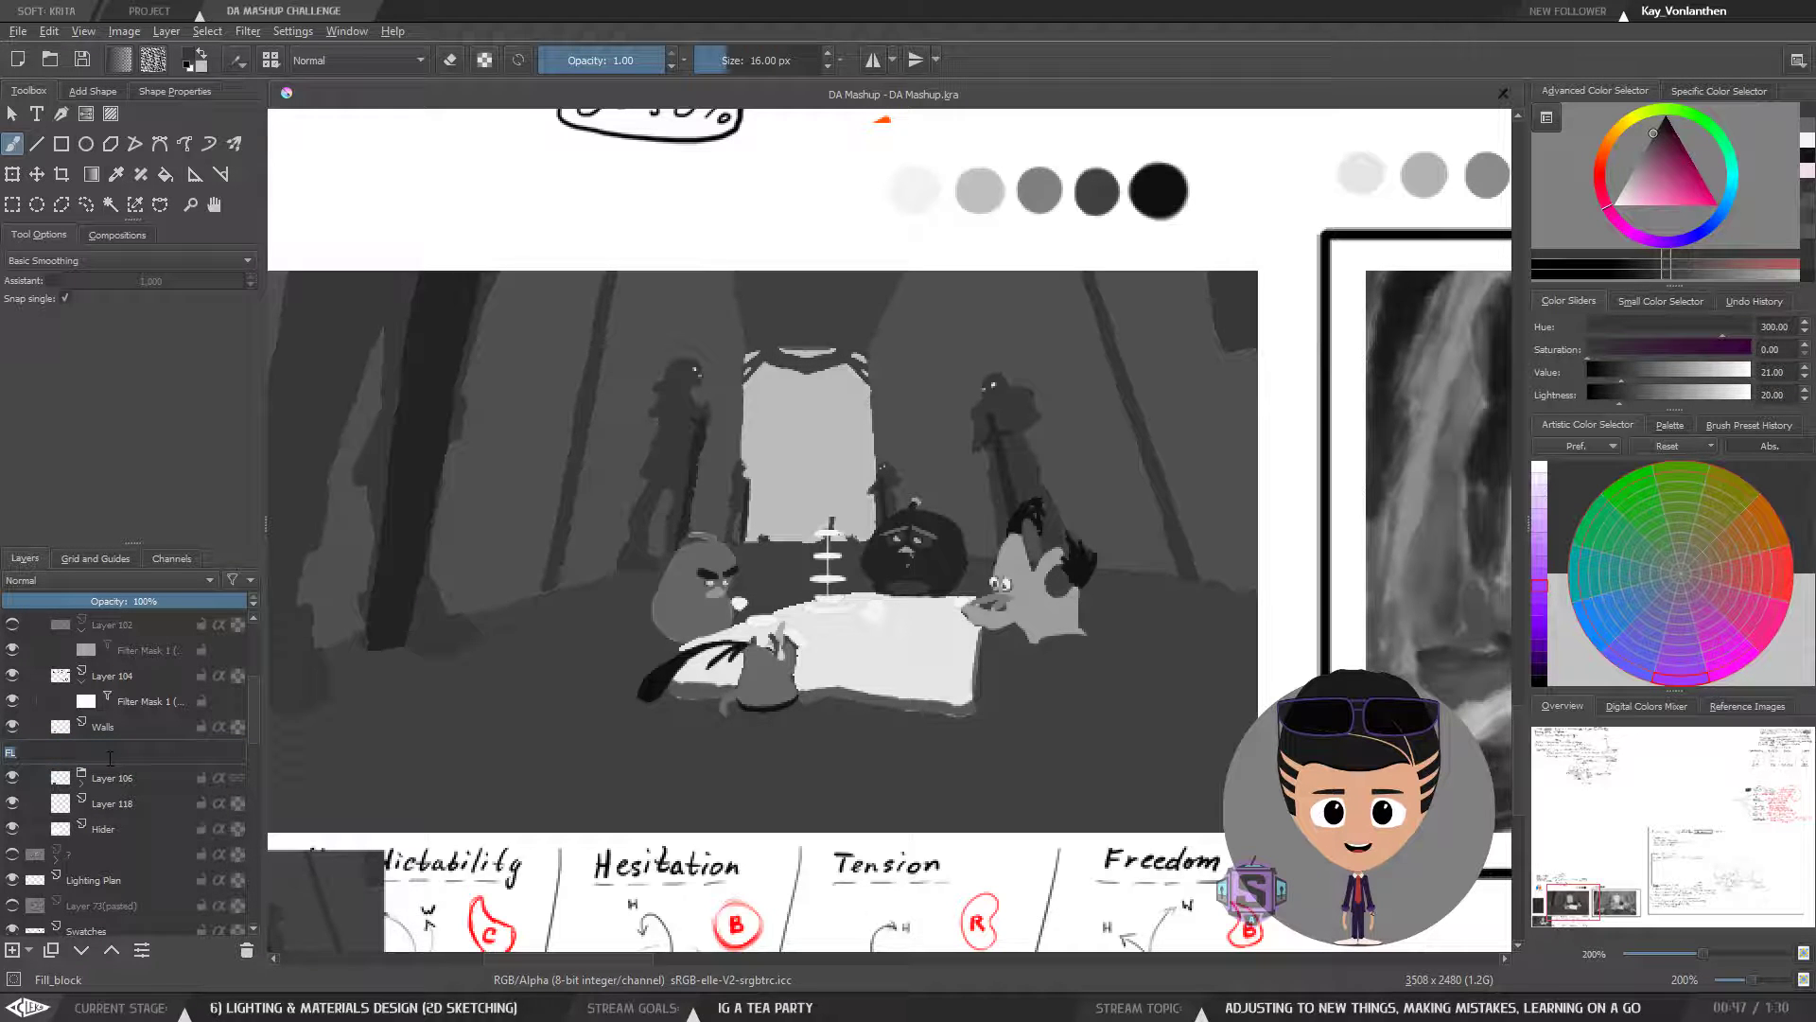
text(Flour)
key(ctrl+a)
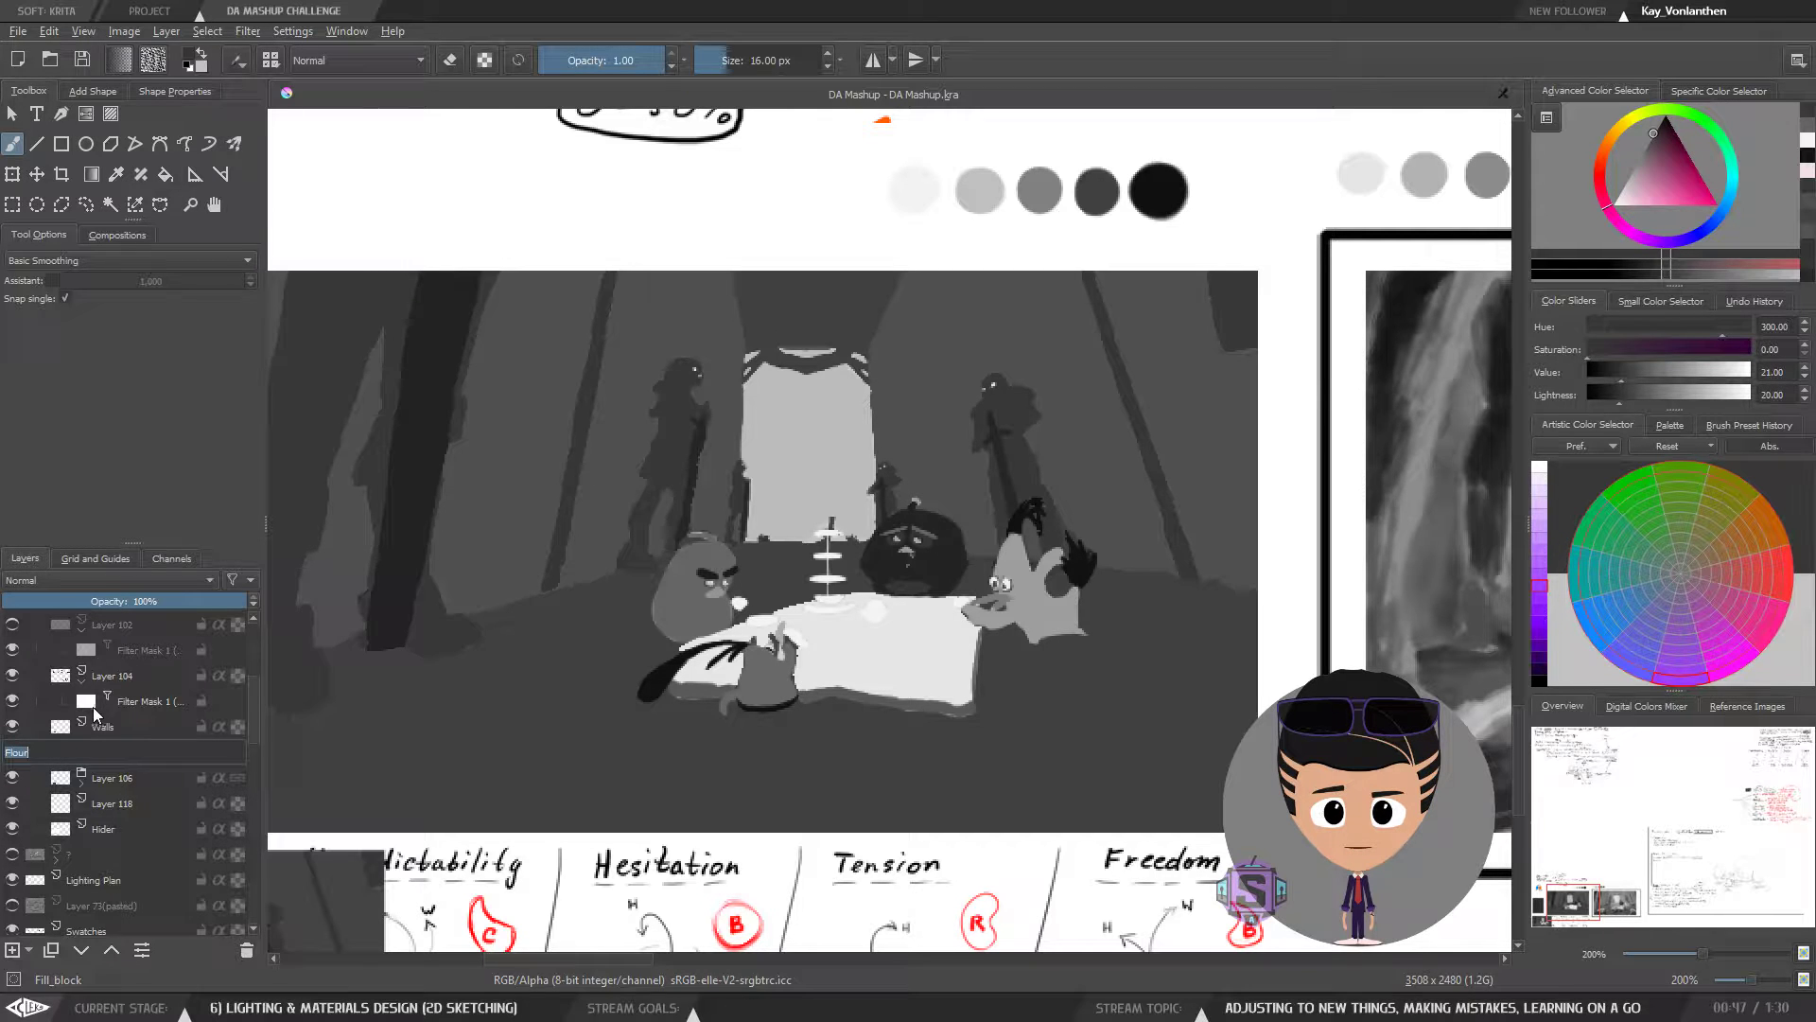
key(Return)
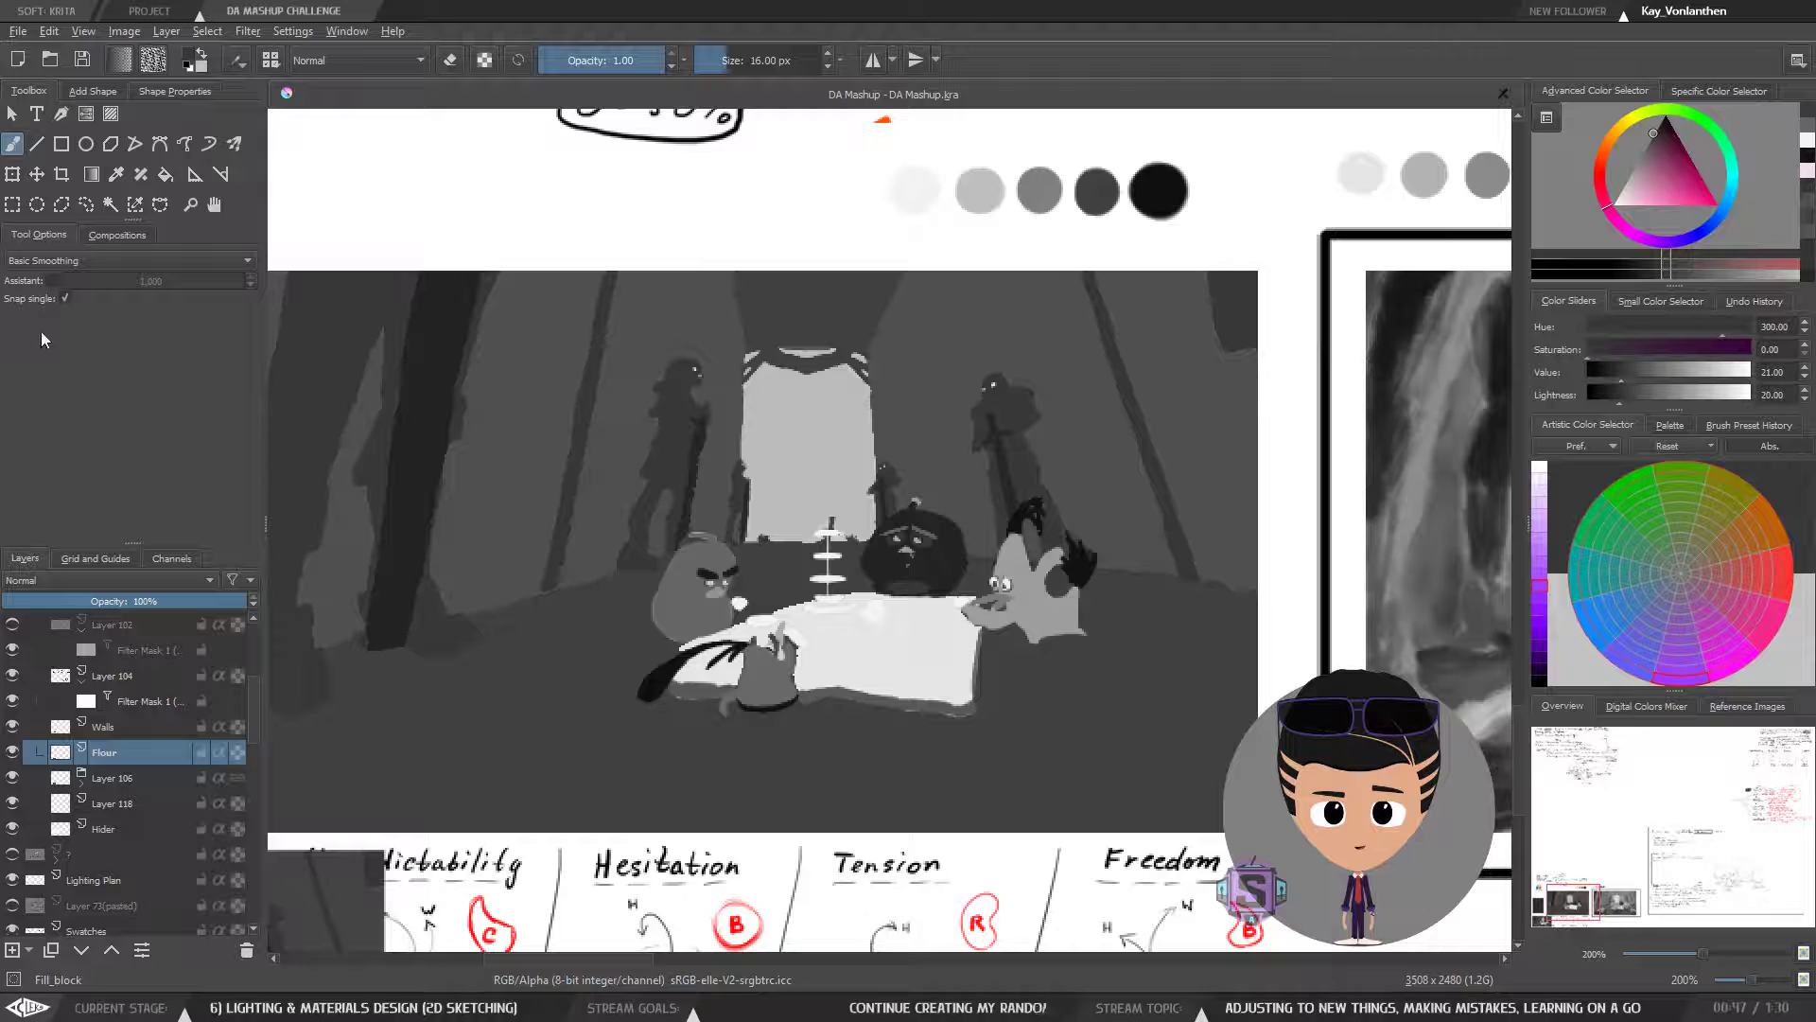
double_click(104, 752)
text(Floor)
key(Return)
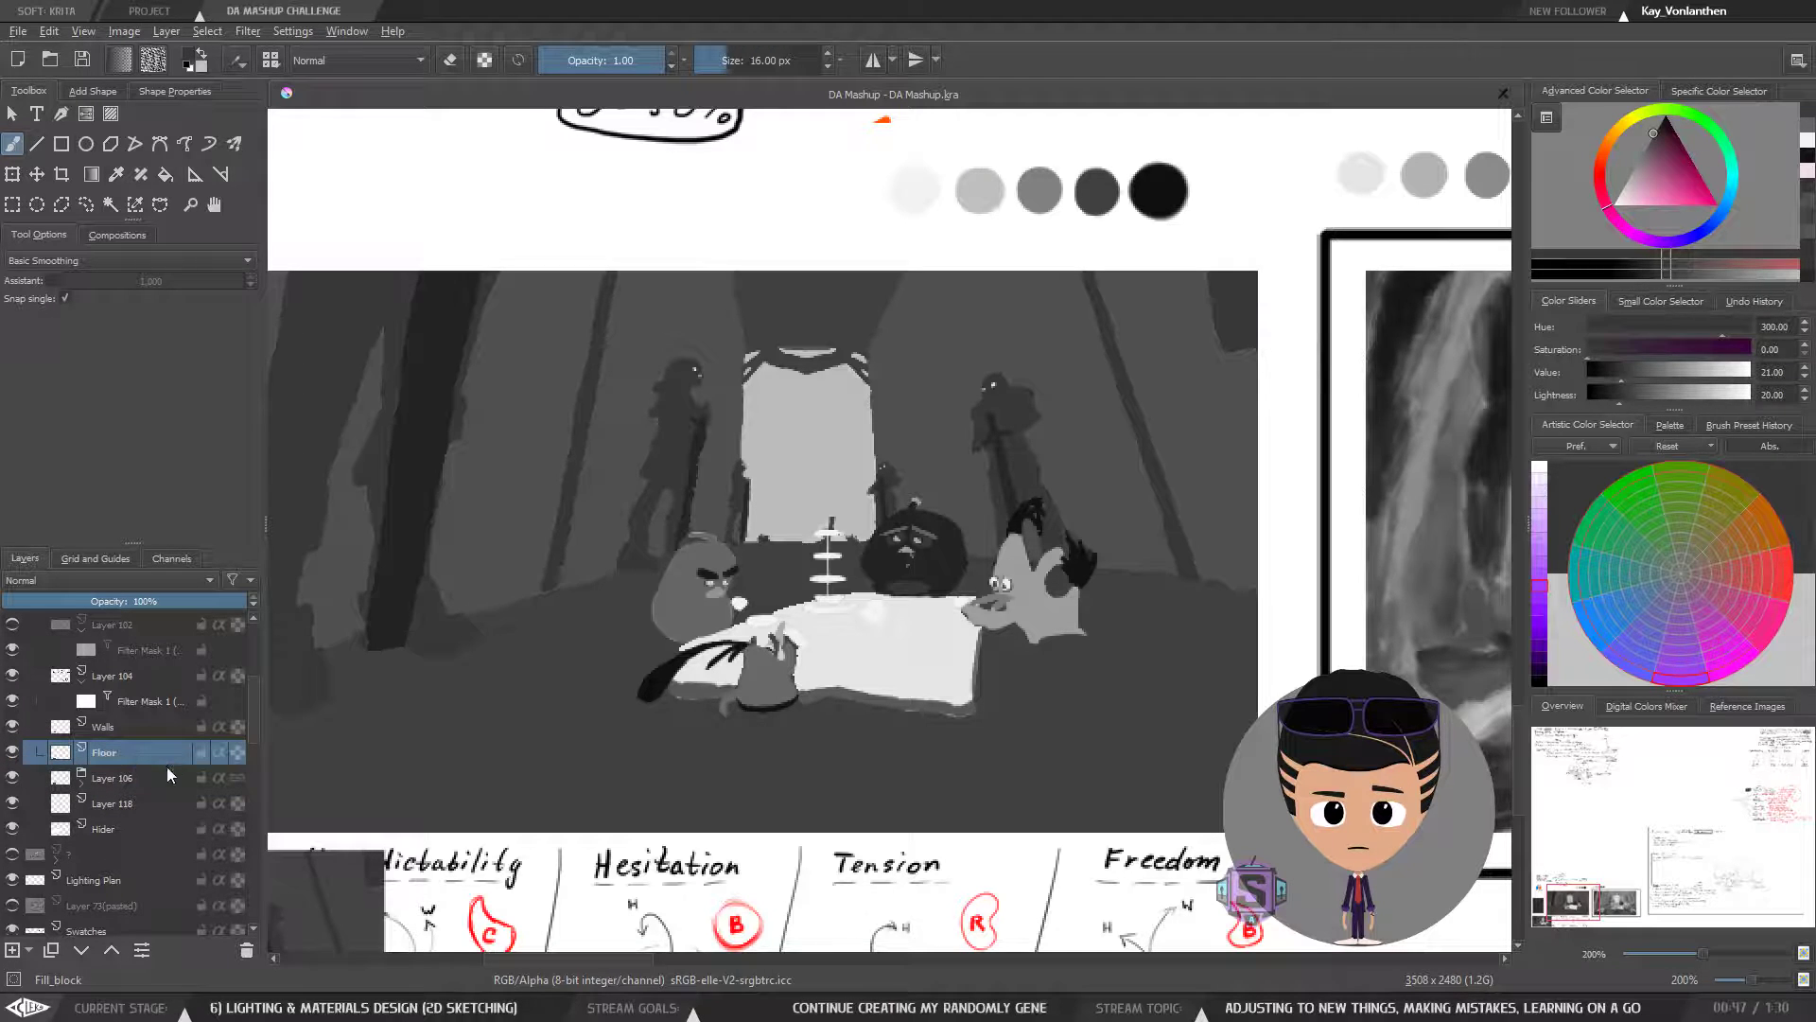
- Toggle the visibility of the Floor and Walls layers to compare what each one covers
click(14, 752)
click(13, 752)
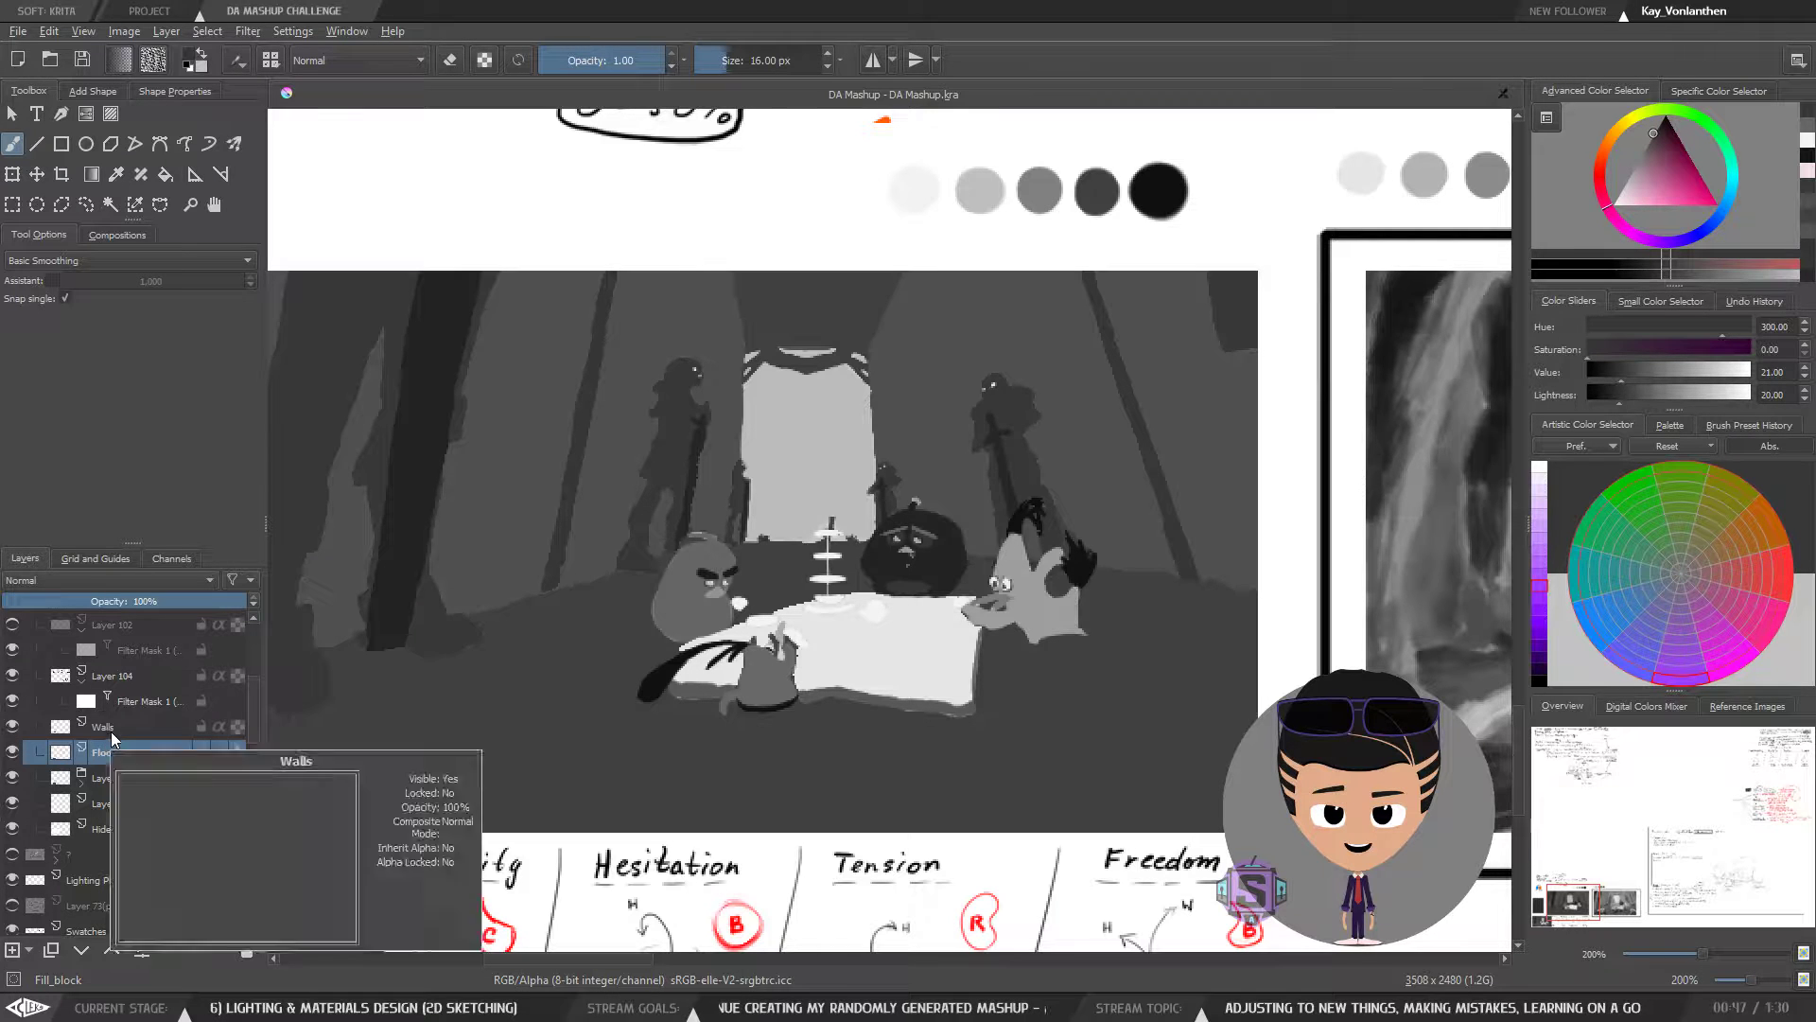
click(106, 729)
click(12, 726)
click(12, 727)
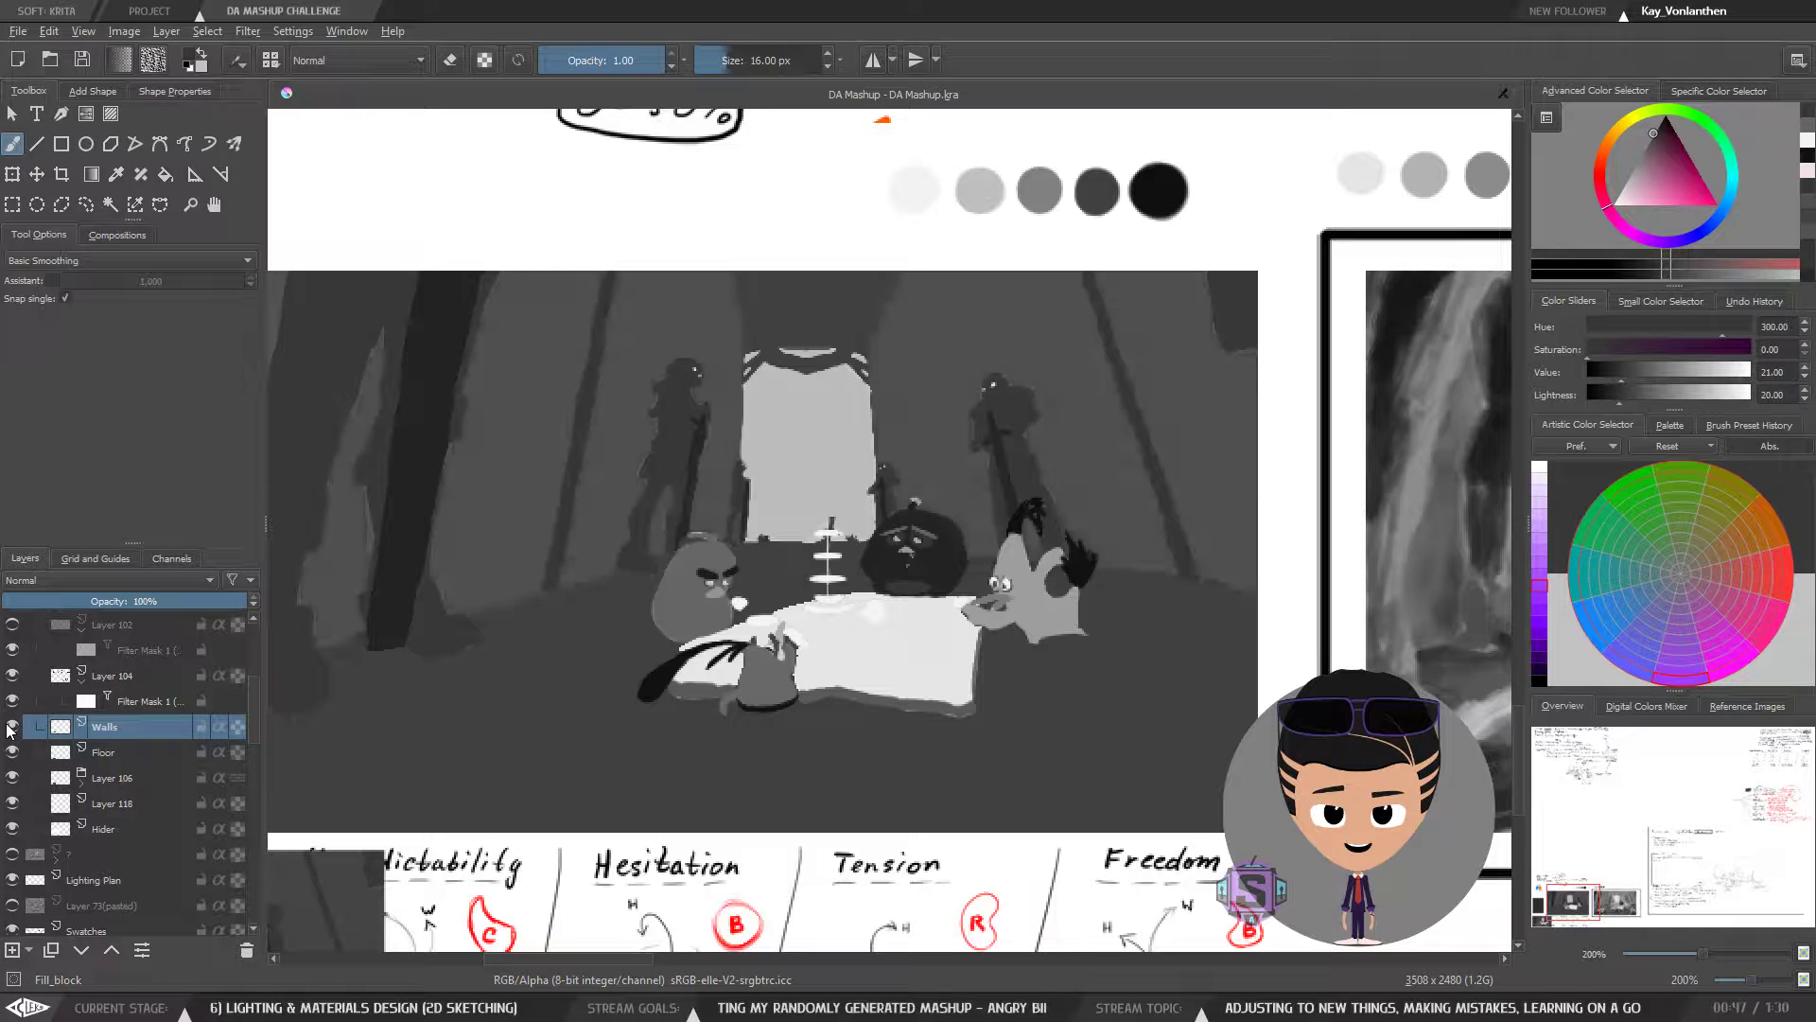
click(11, 726)
click(11, 726)
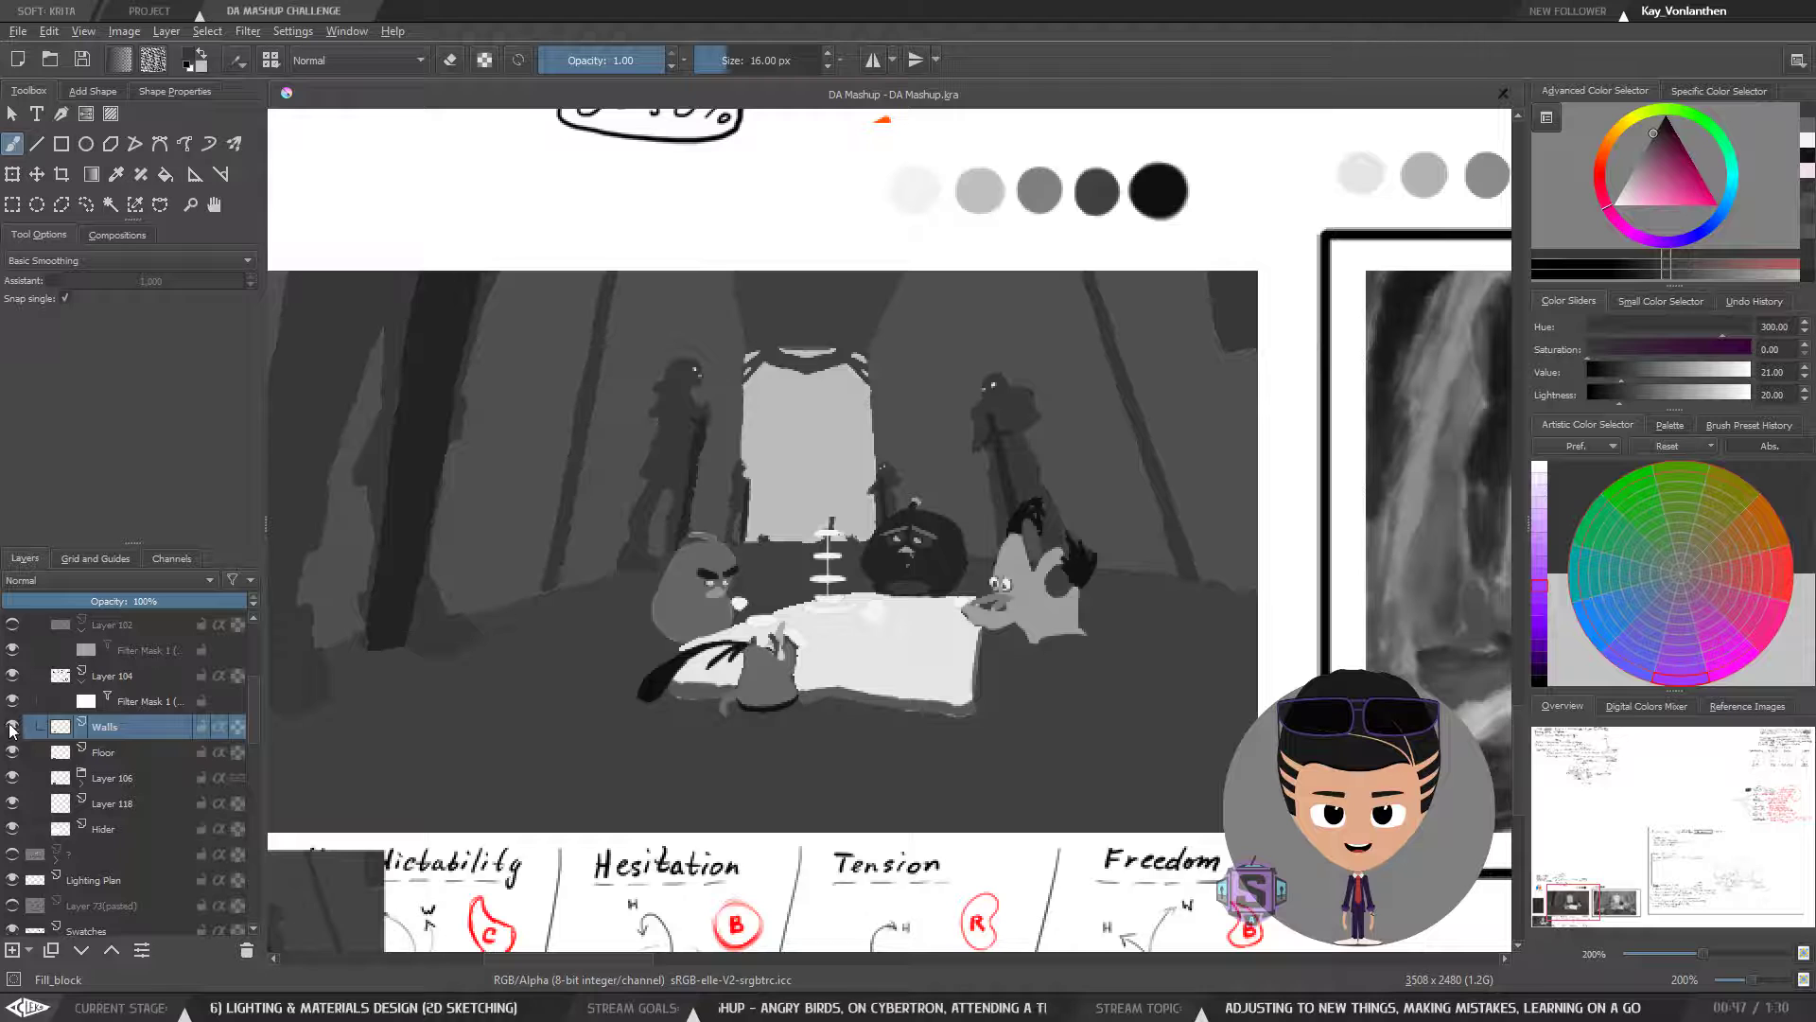
click(12, 726)
click(11, 726)
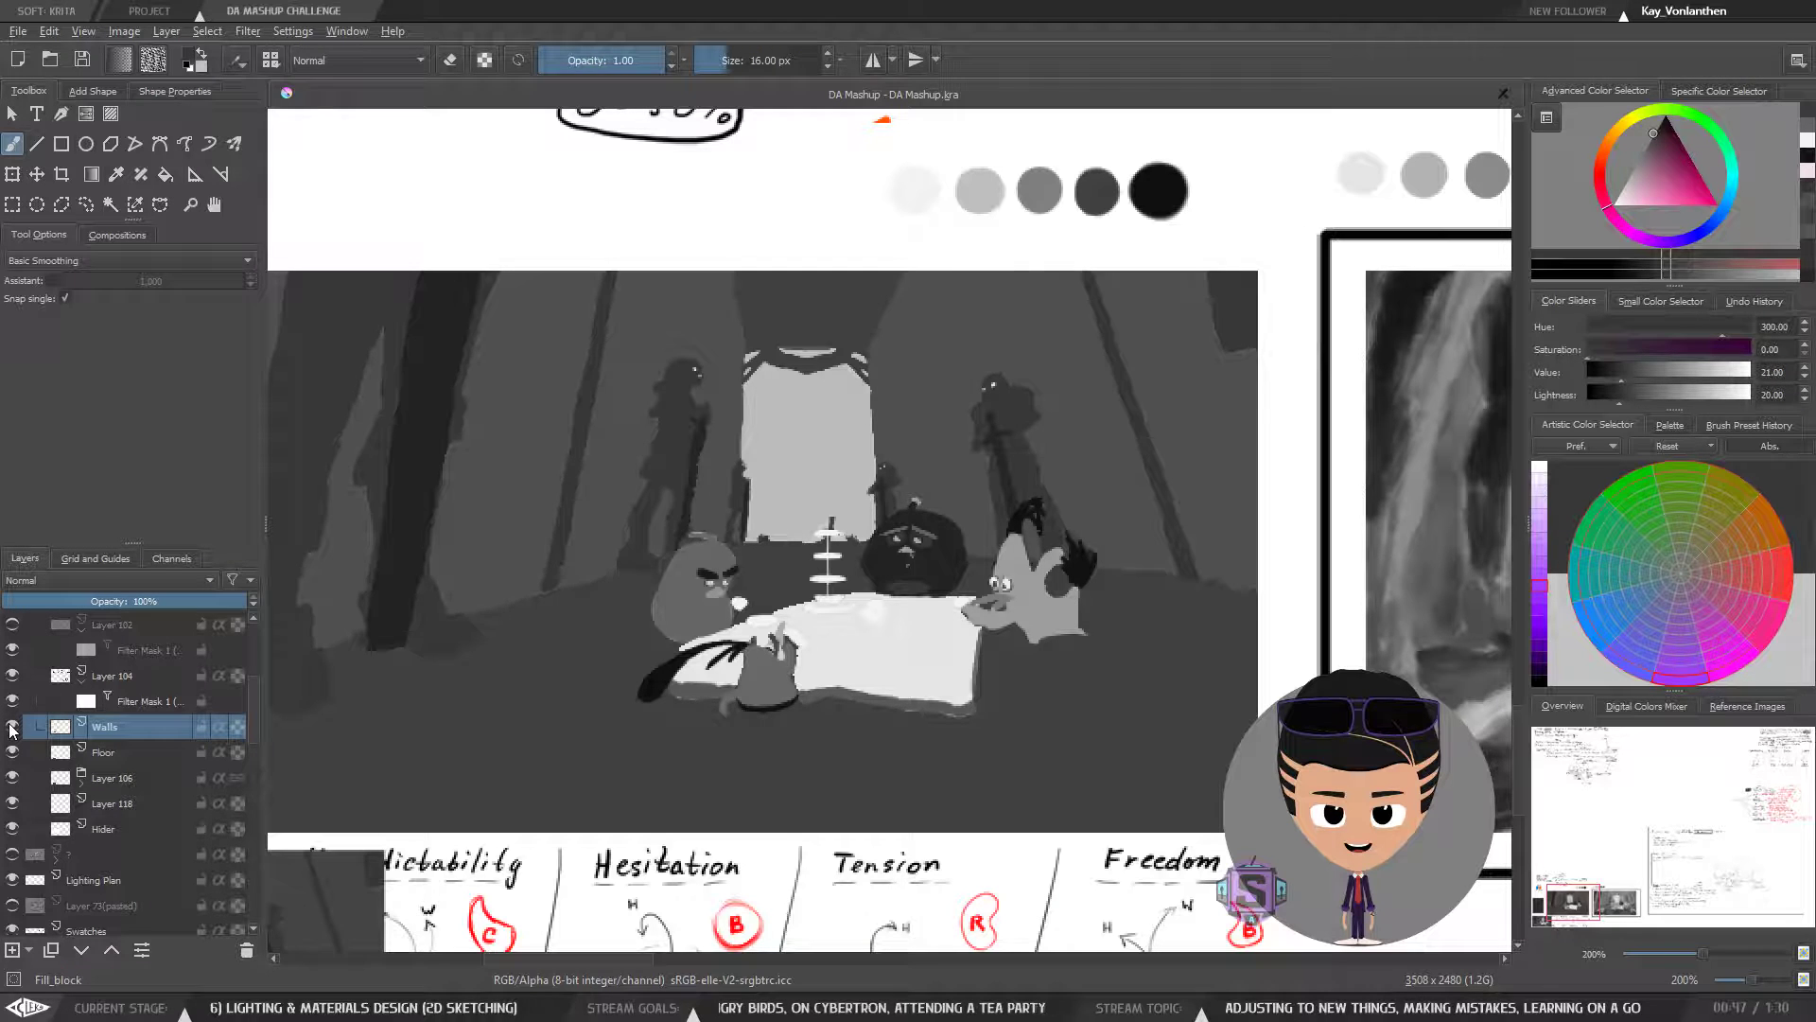
click(12, 726)
click(11, 726)
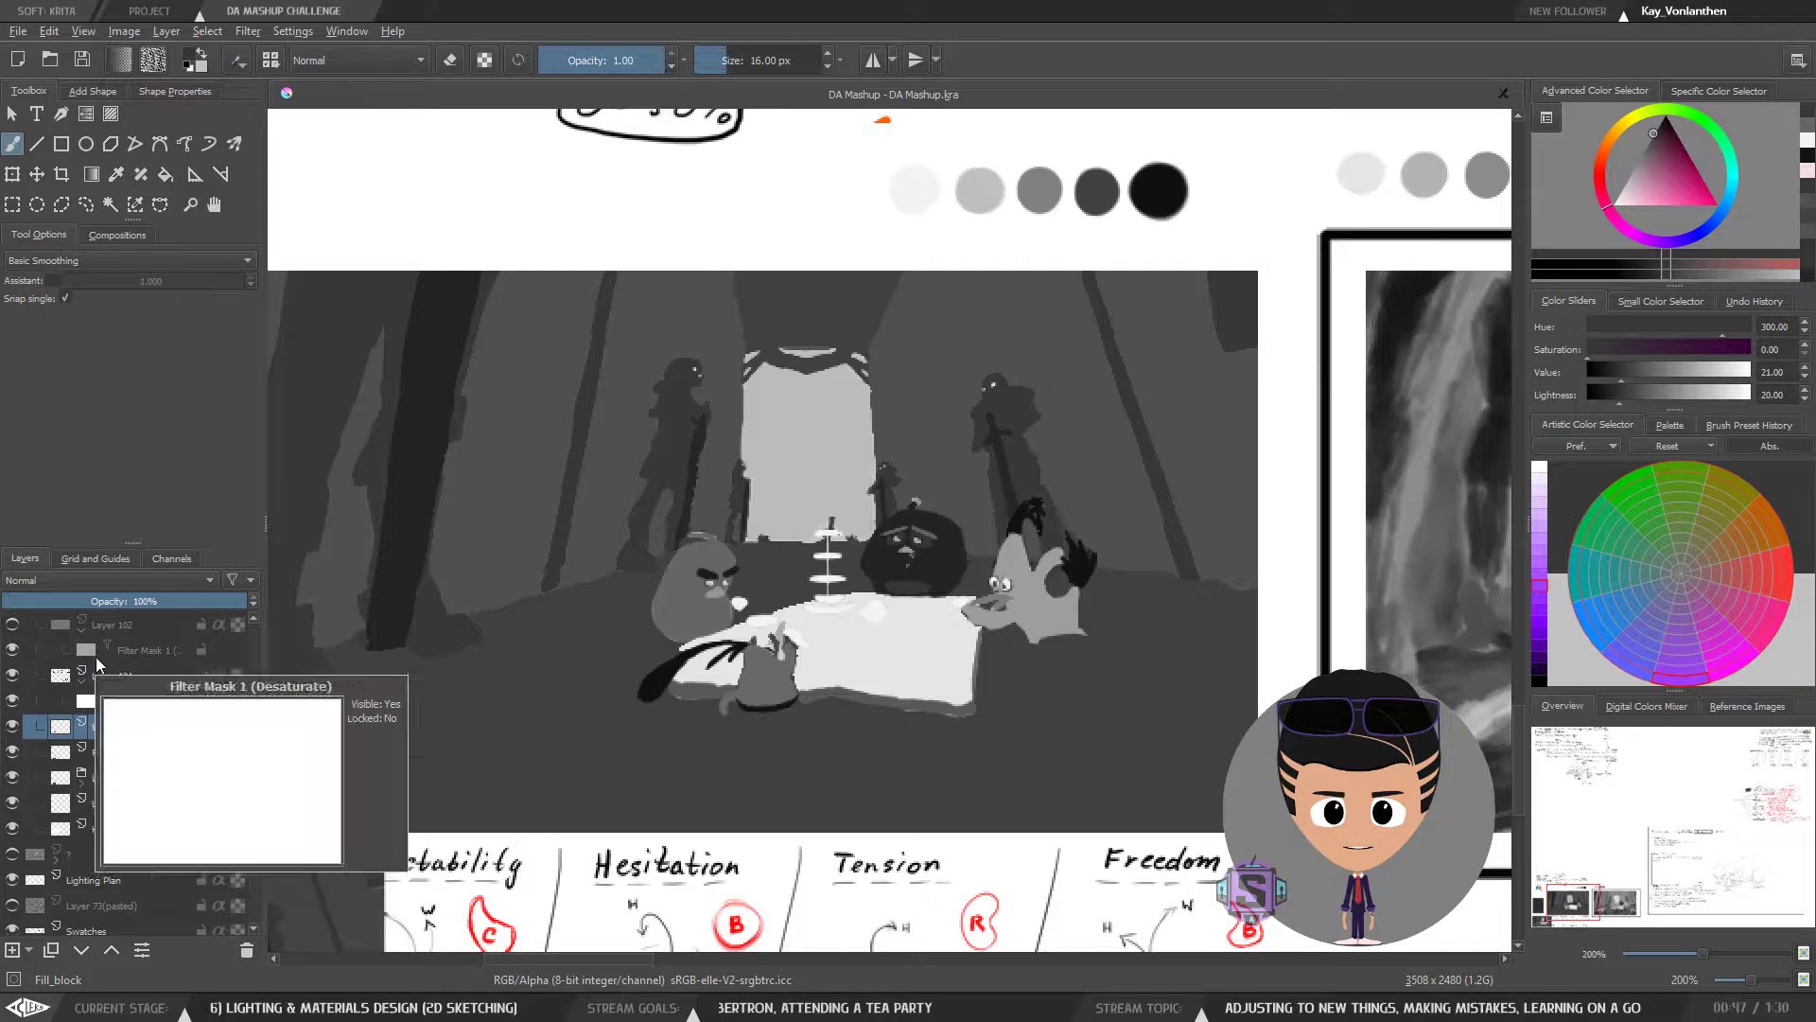
- Rename Layer 104 to Colors and collapse its filter mask in the layer stack
double_click(96, 678)
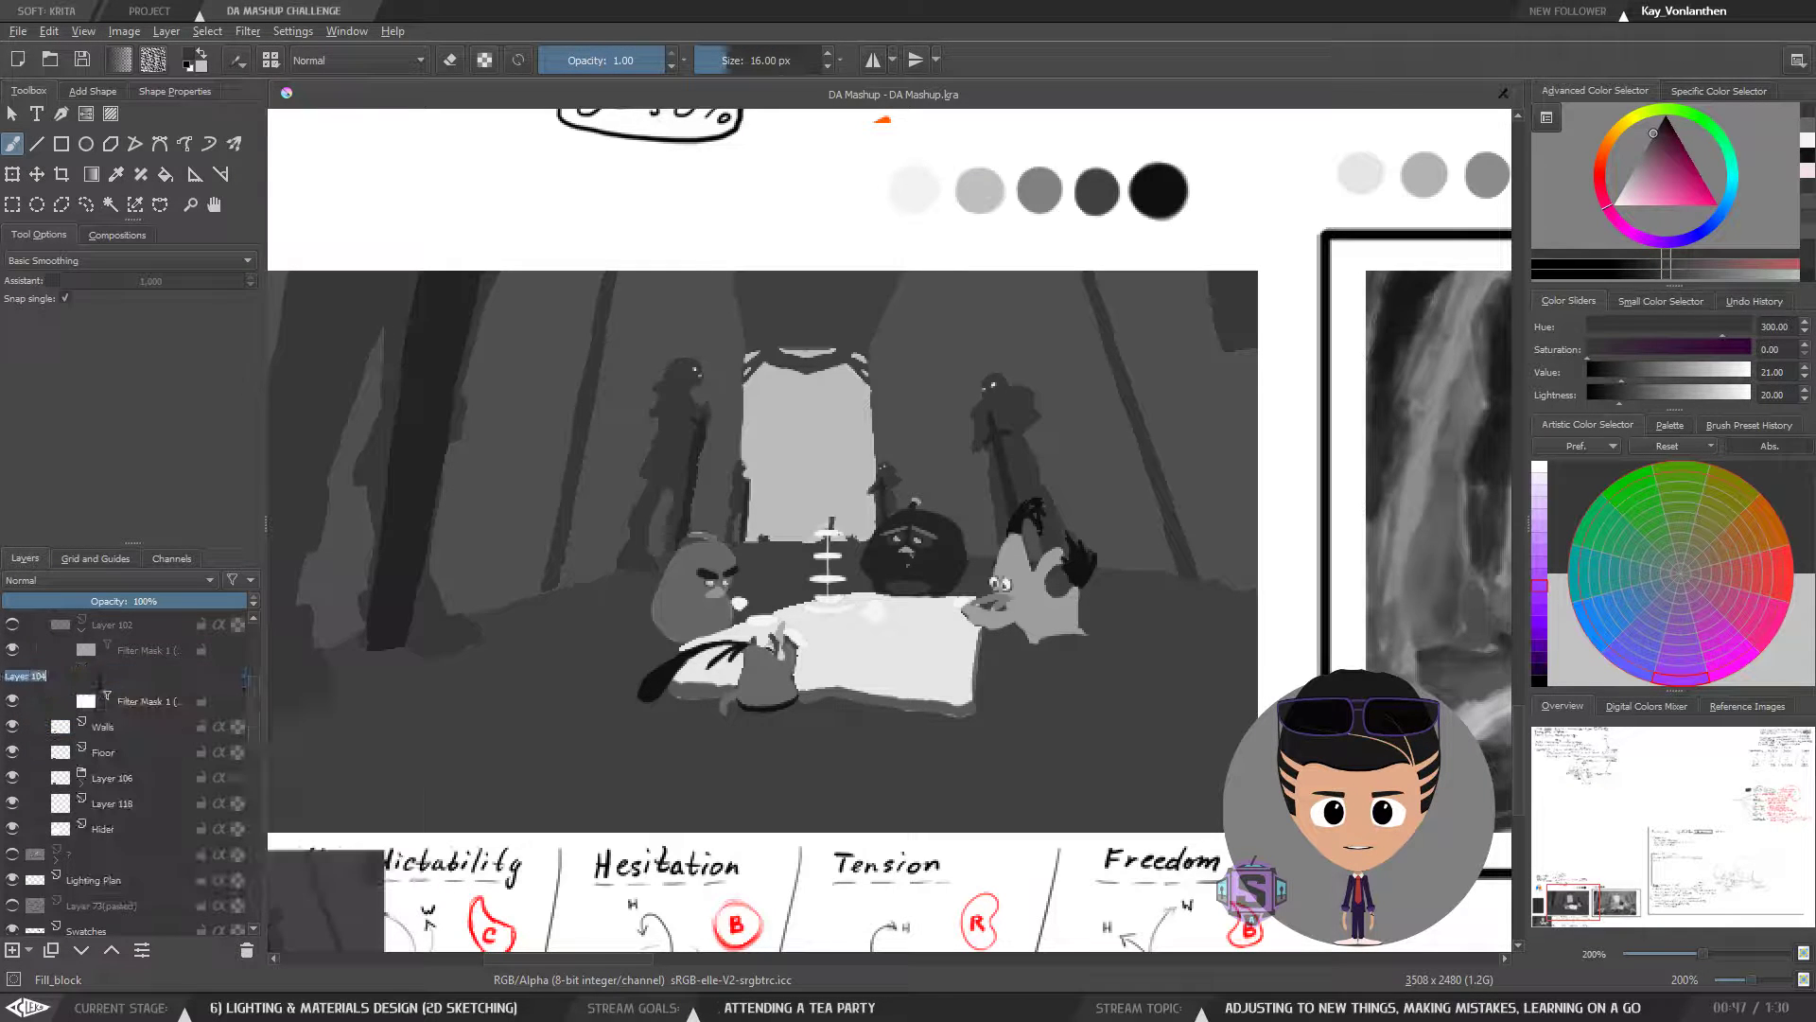
text(Color)
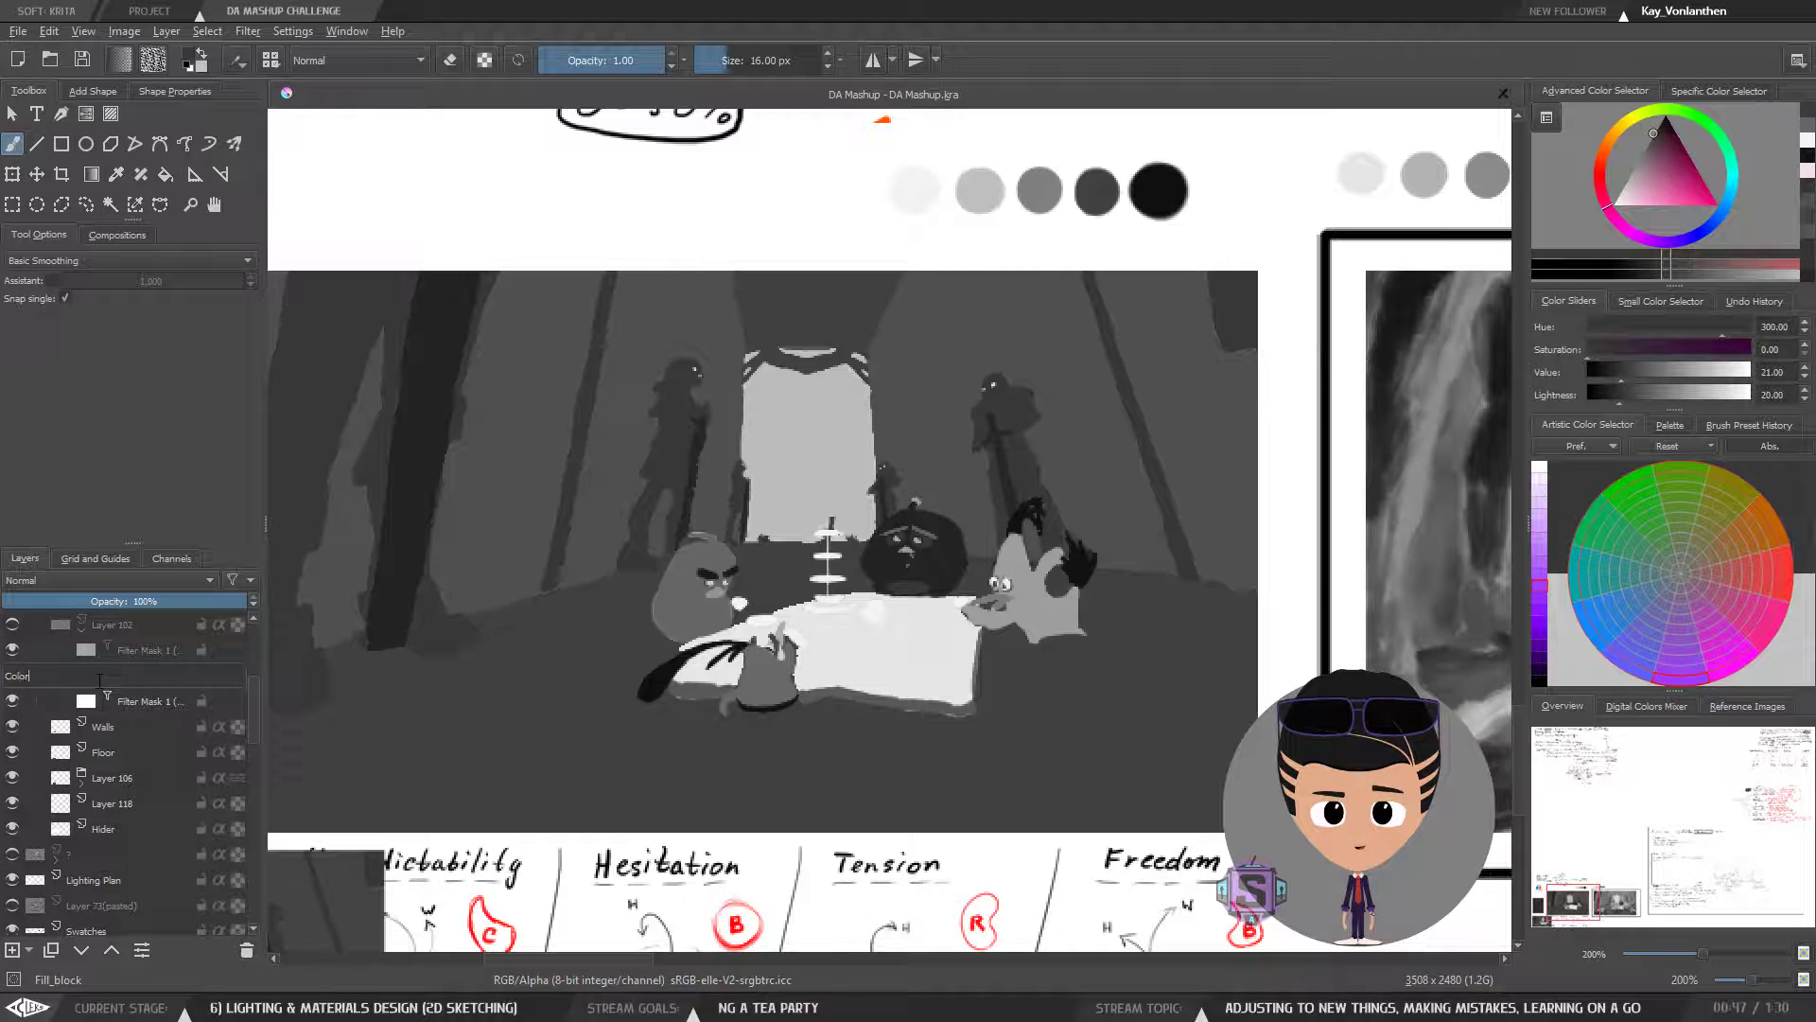
text(s)
key(Return)
click(83, 679)
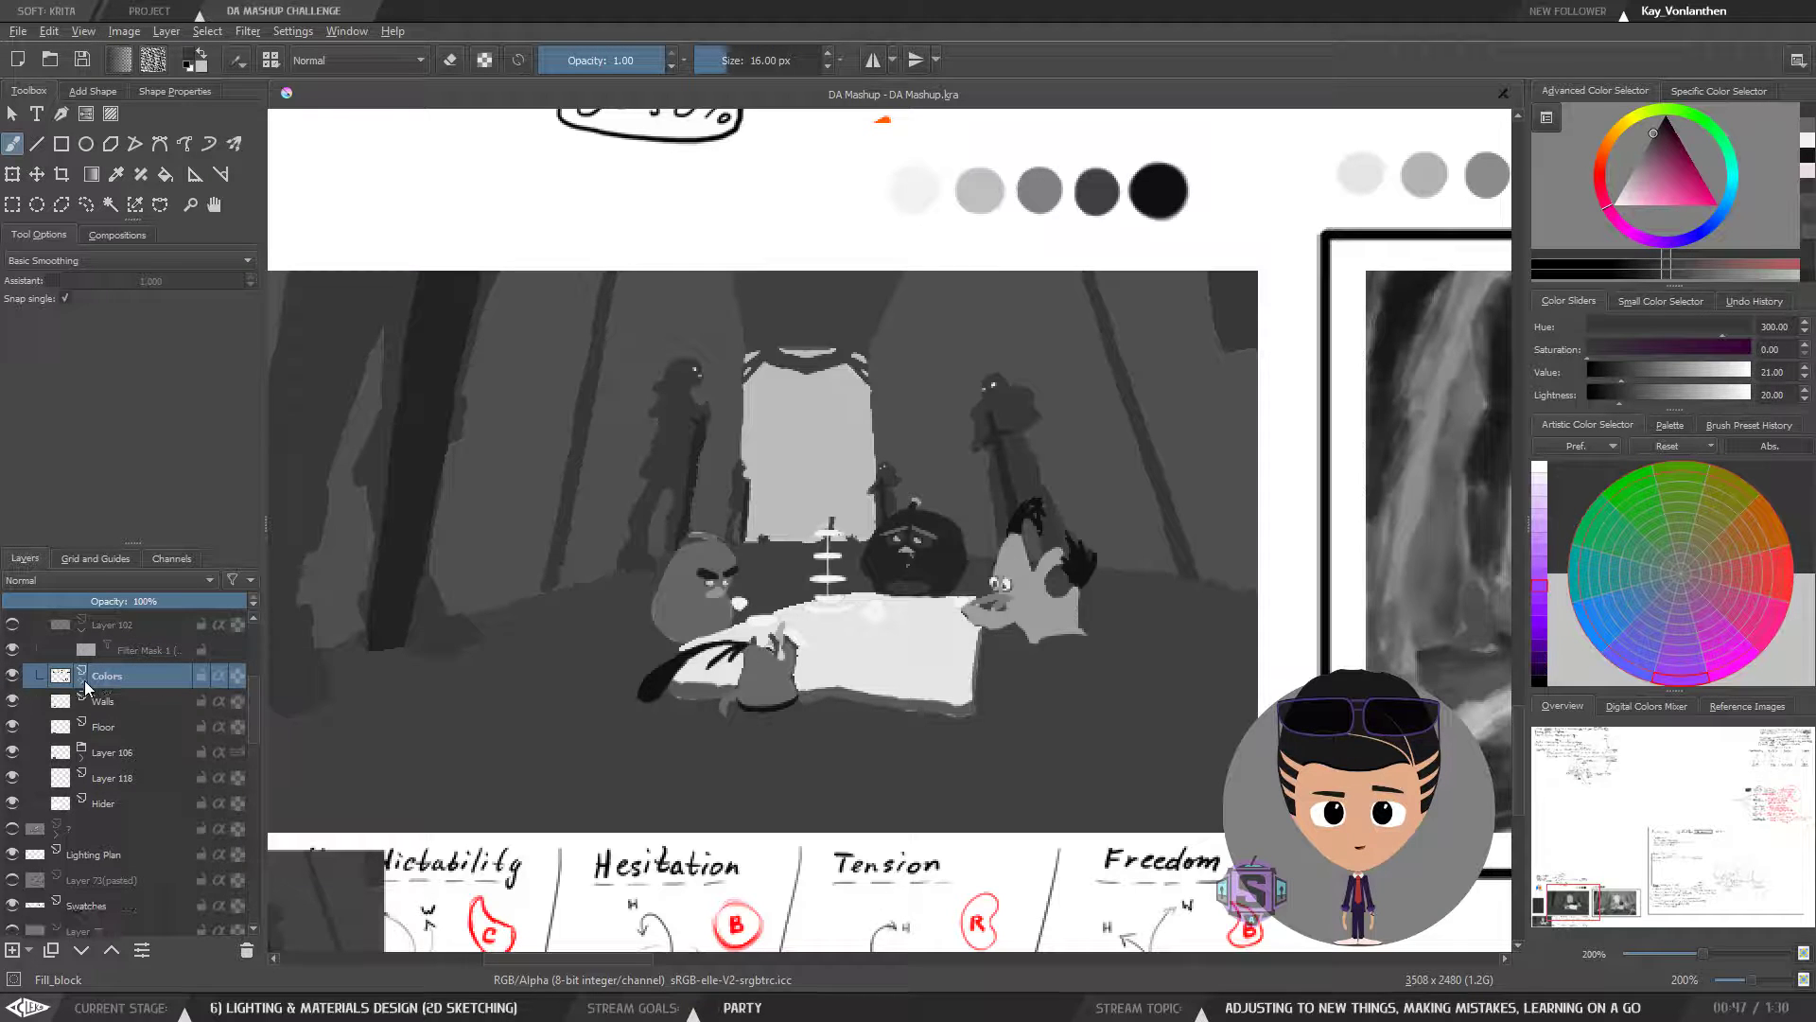
- Toggle the Colors, Walls and Floor layers off and on one after another to review their content
click(115, 698)
click(113, 681)
click(12, 676)
click(12, 677)
click(96, 698)
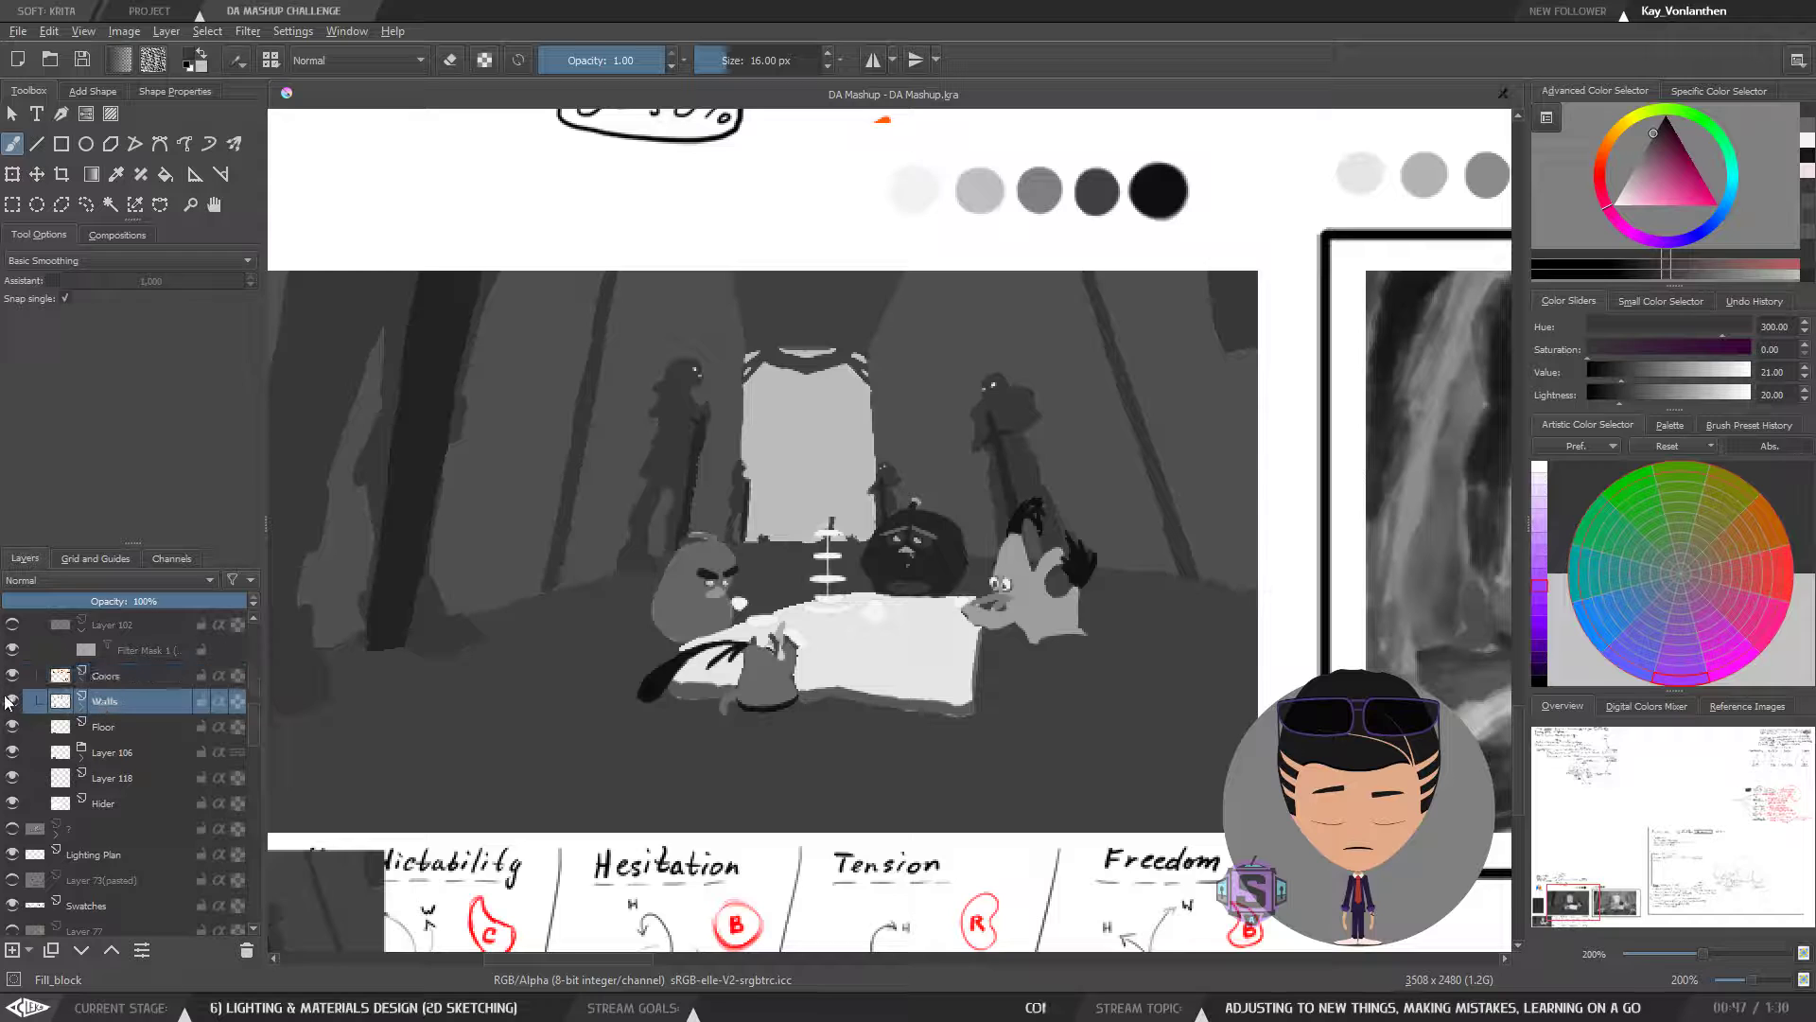
click(13, 702)
click(13, 702)
click(98, 726)
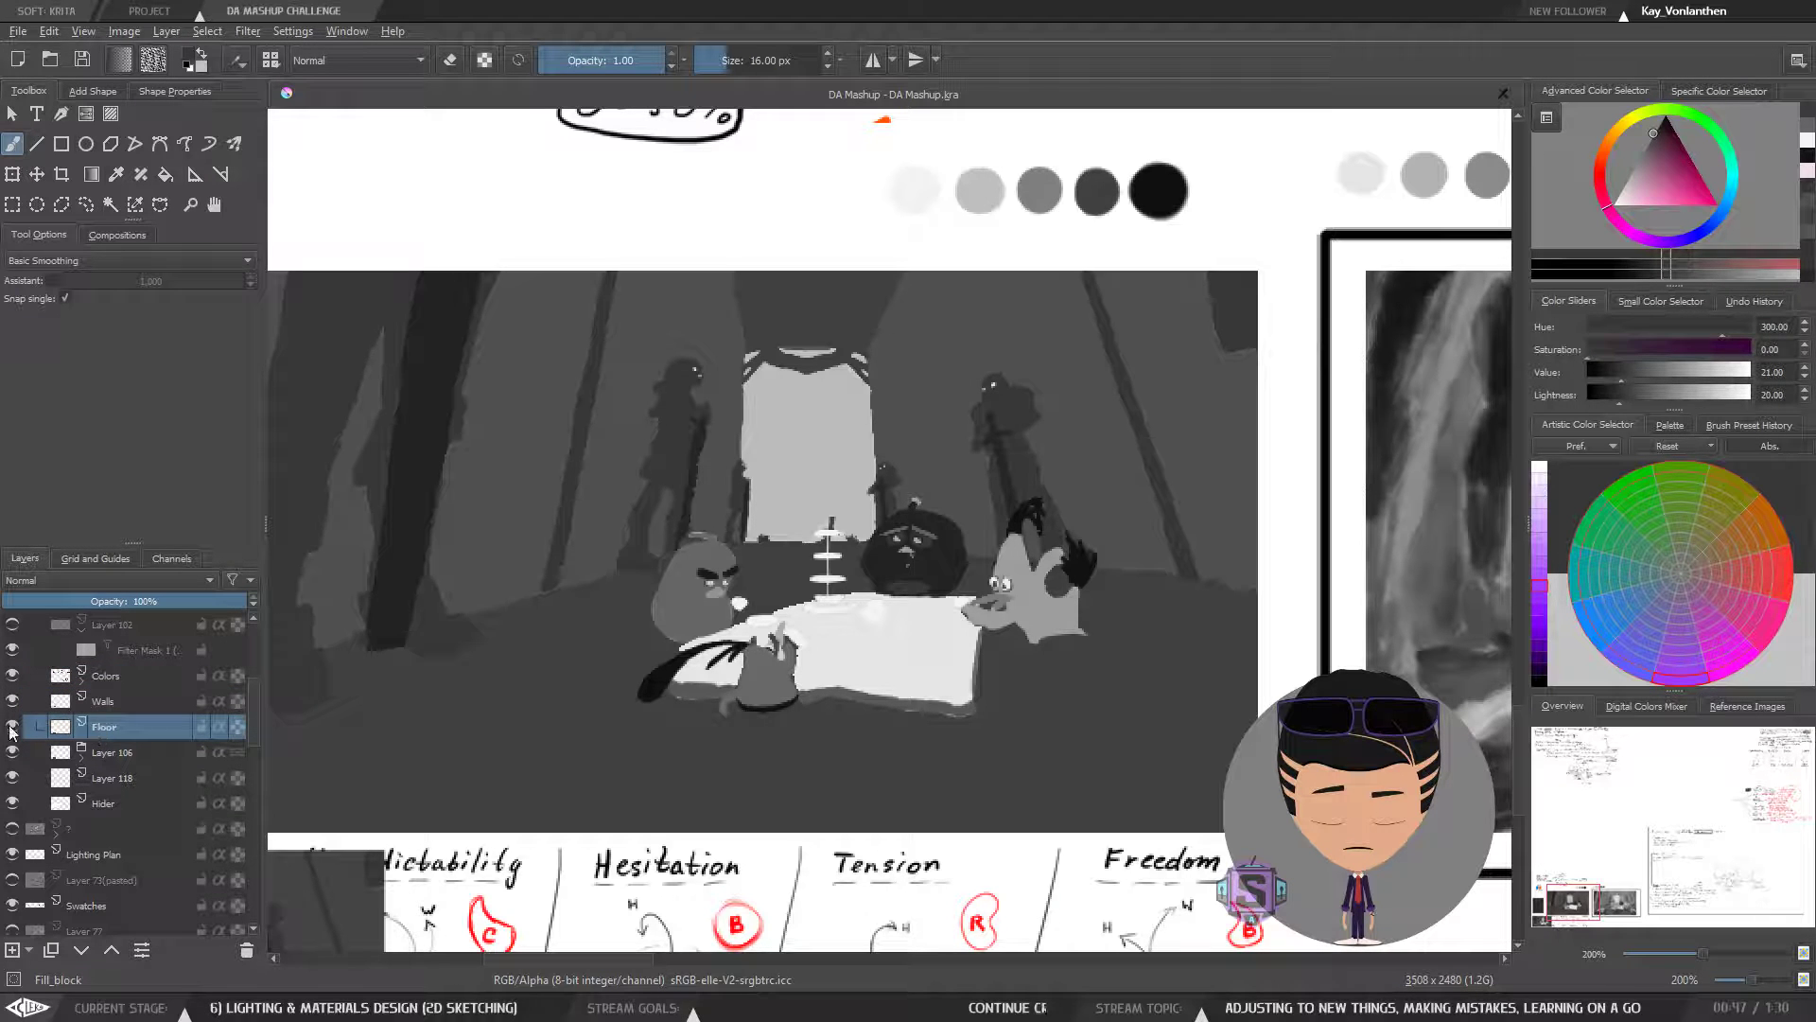
click(13, 728)
click(12, 728)
click(13, 728)
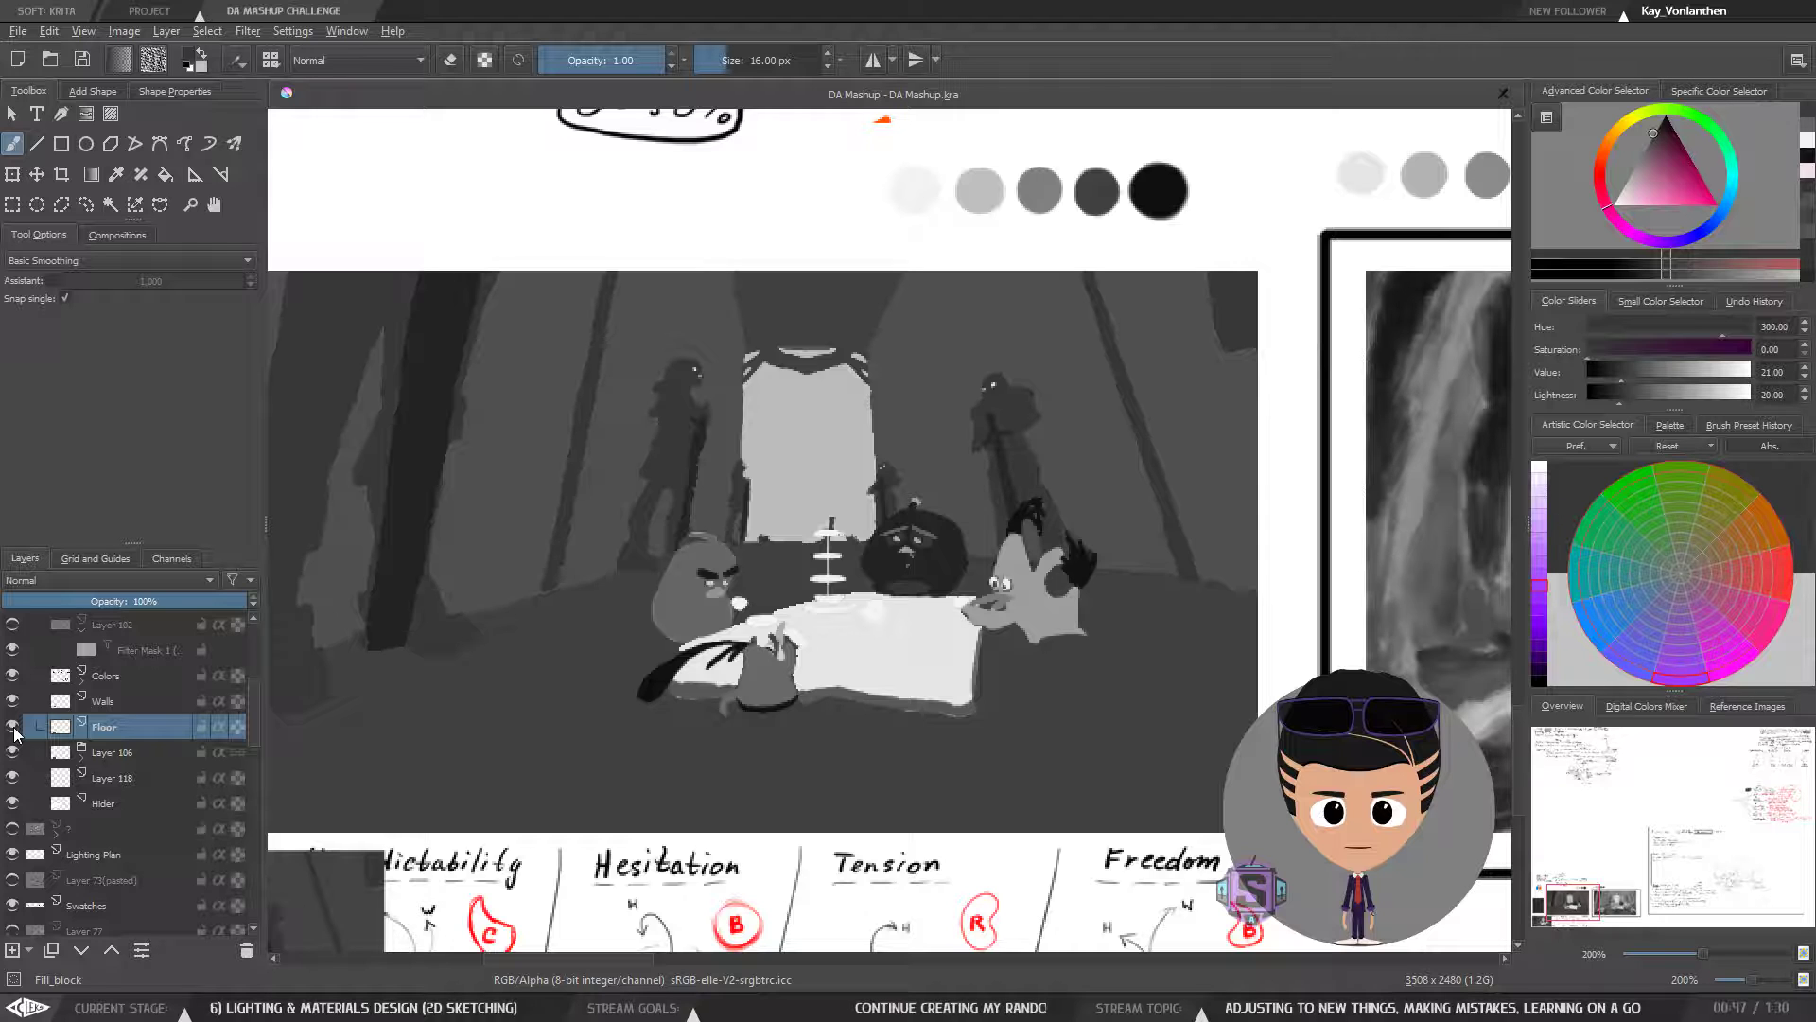
- Toggle the Layer 106 group's visibility repeatedly to examine which parts of the background it holds
click(13, 752)
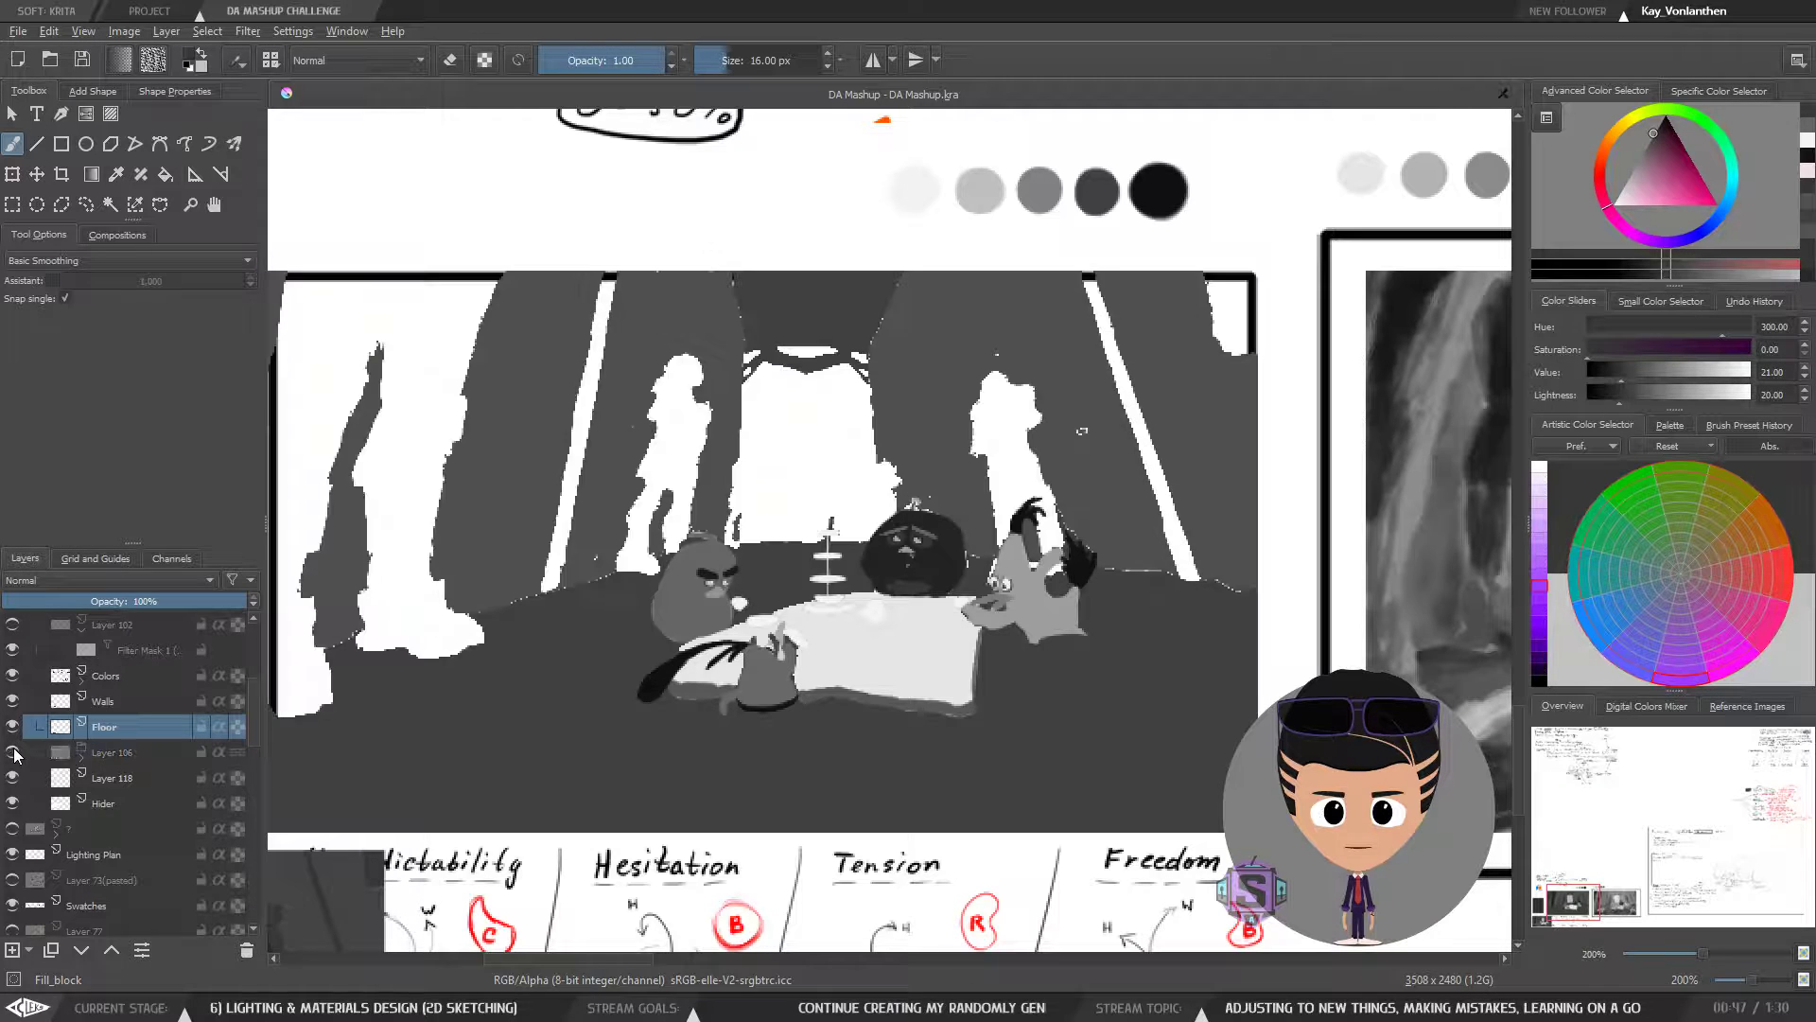
click(12, 752)
click(12, 752)
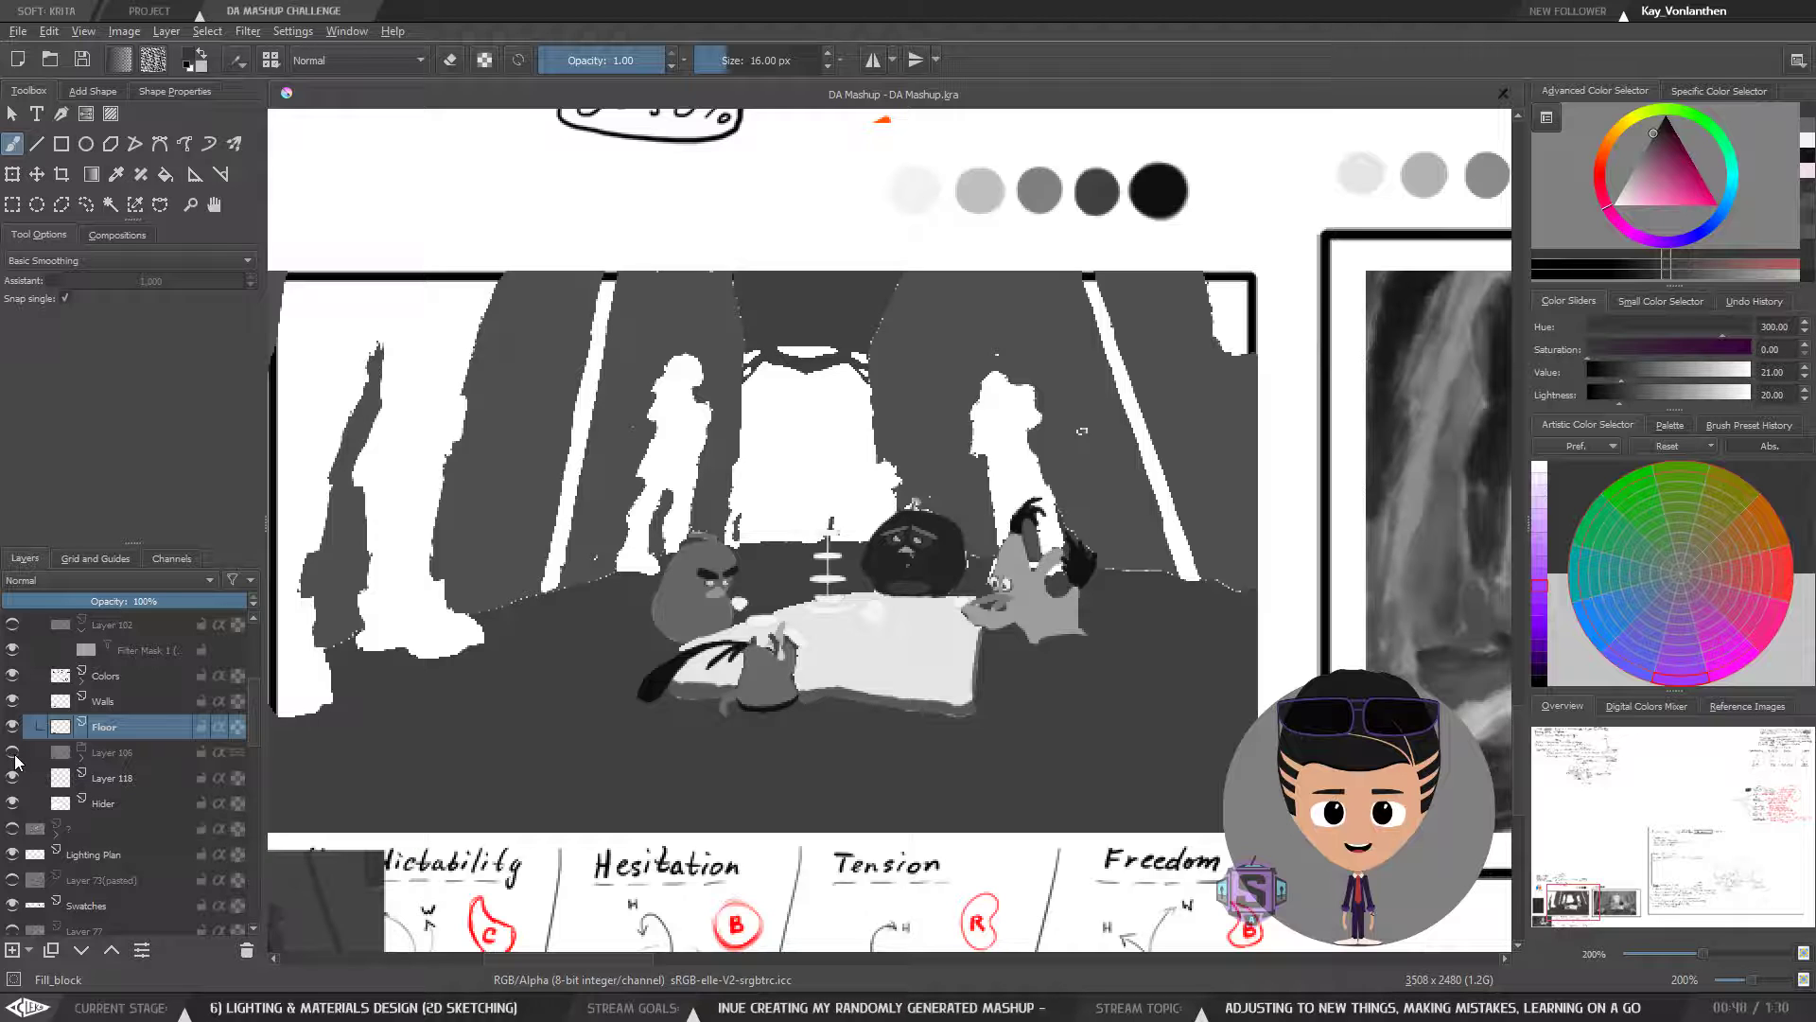
click(13, 752)
click(12, 752)
click(13, 752)
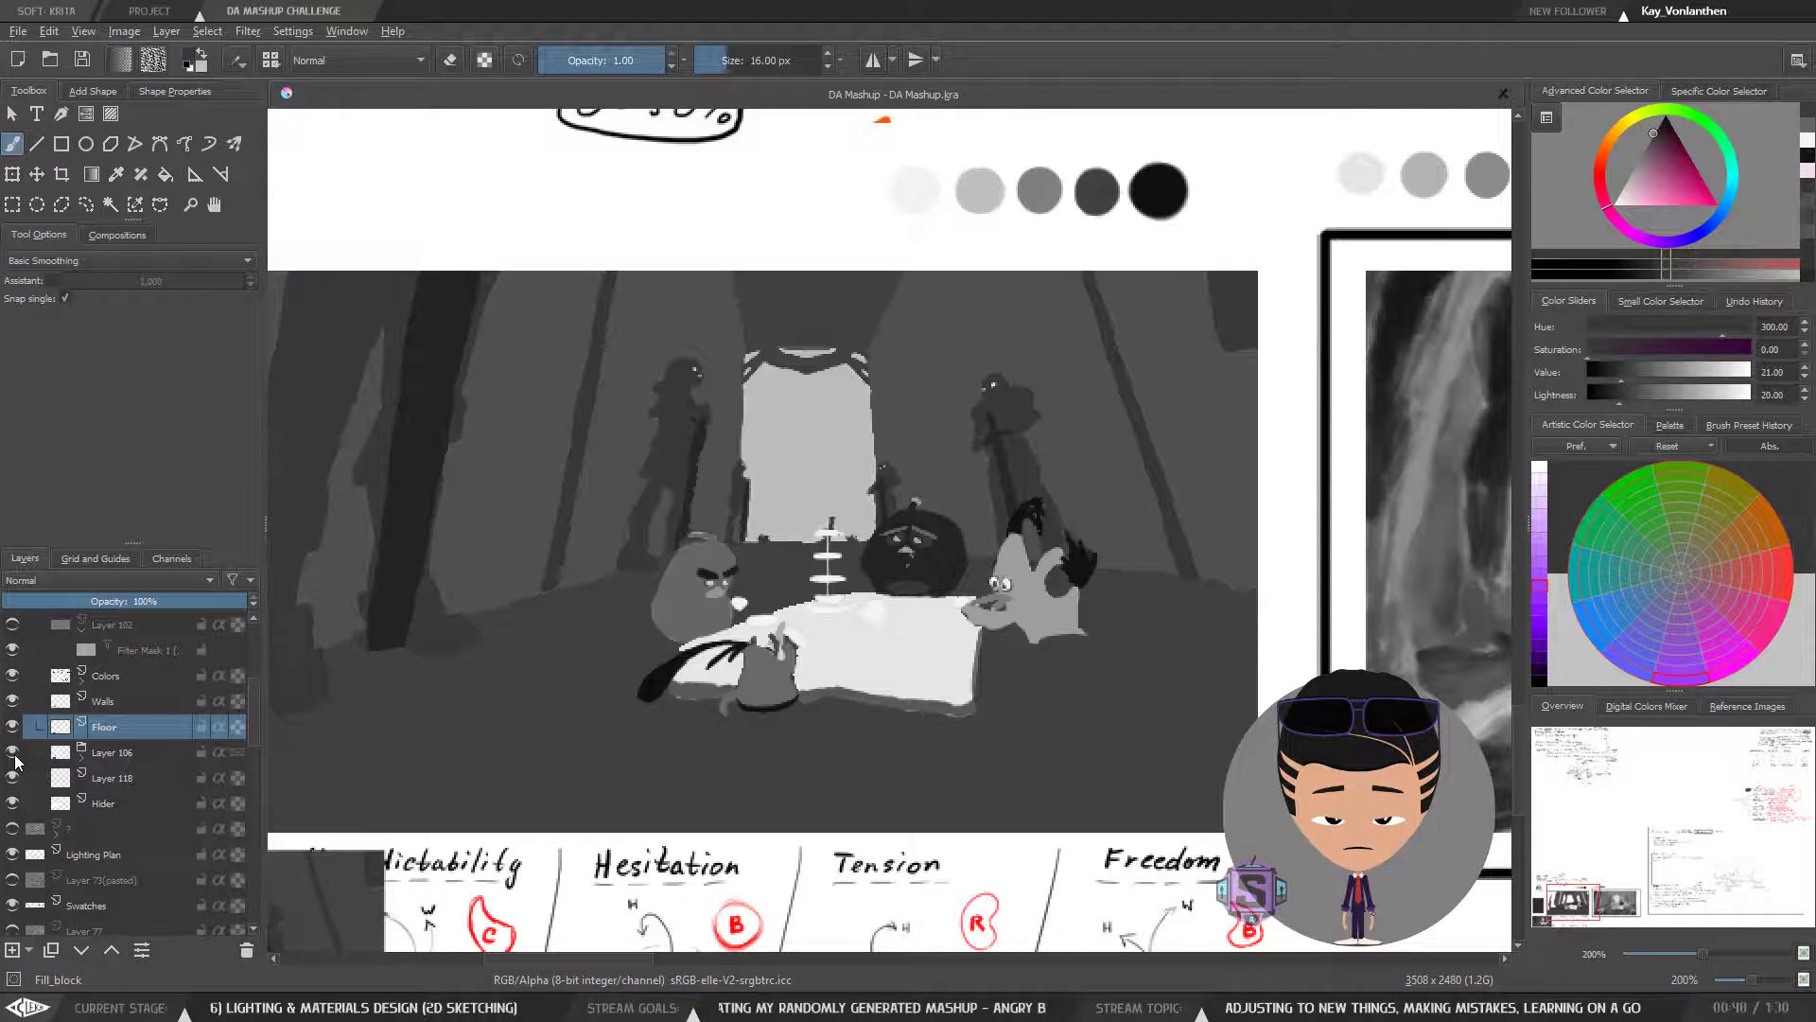
- Expand the Layer 106 group and the copied layer inside it to show their layers and masks
click(81, 759)
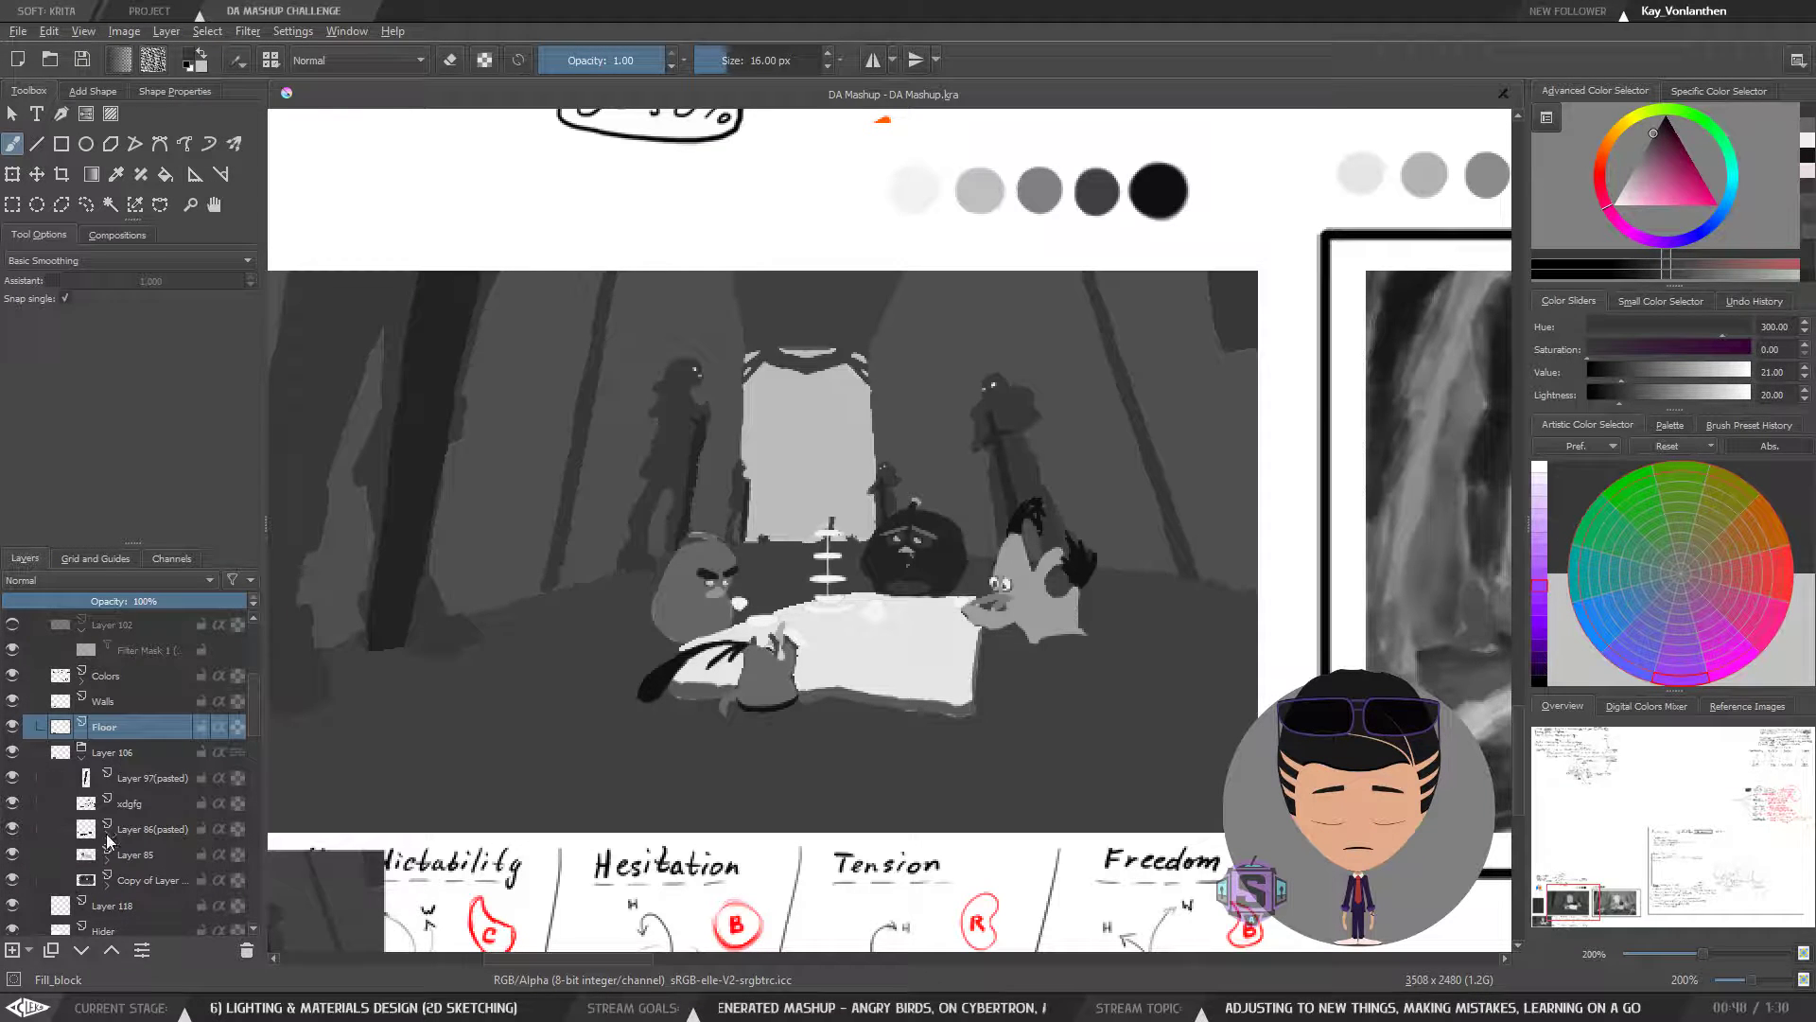
click(81, 757)
click(133, 759)
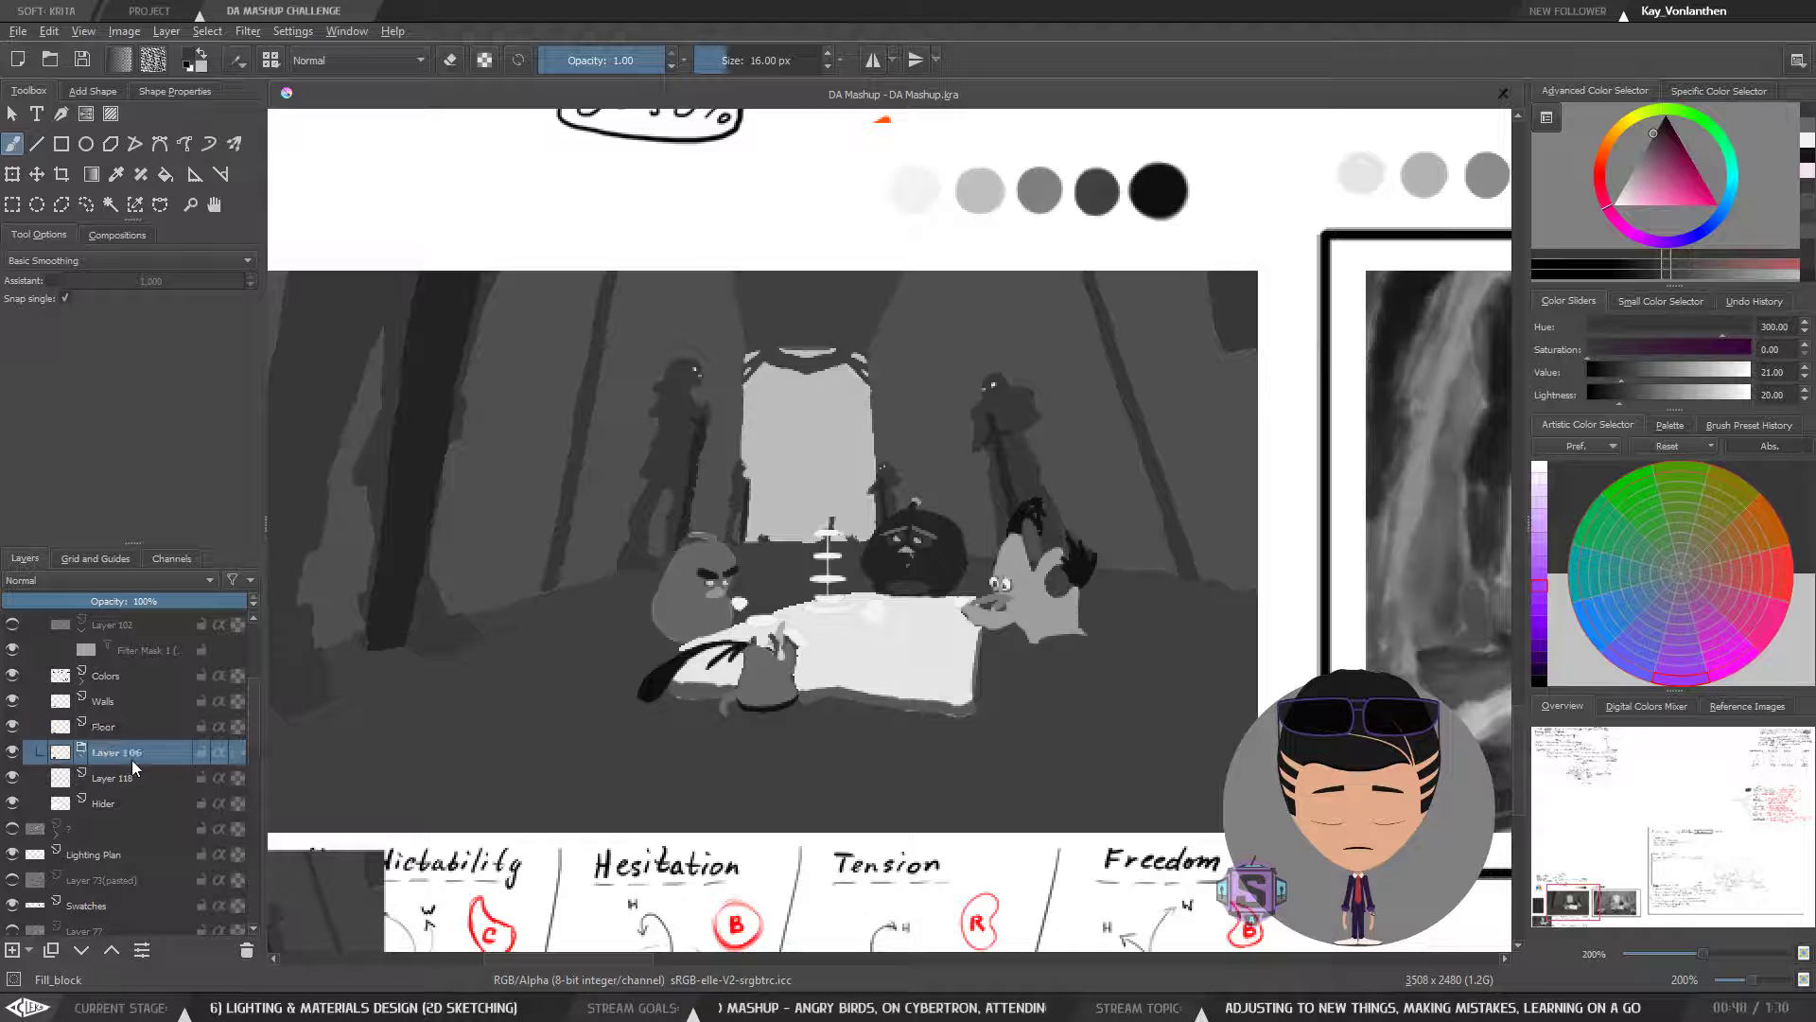
click(81, 758)
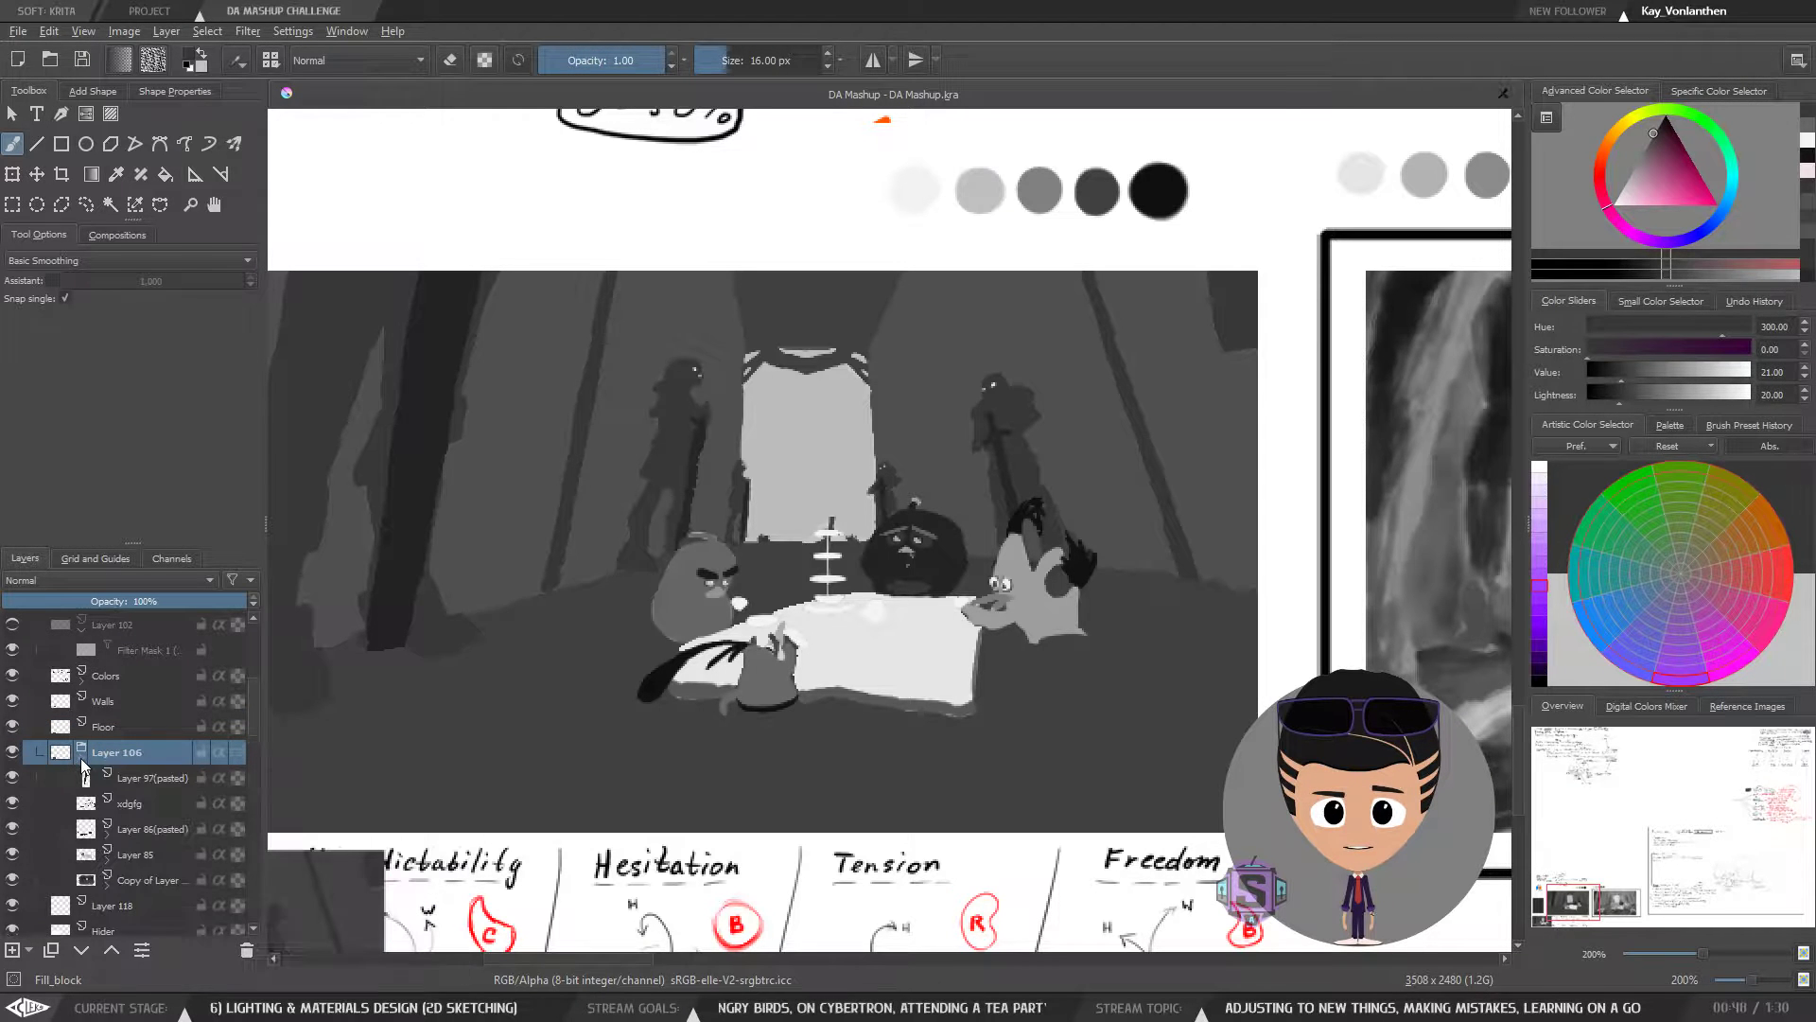
click(110, 874)
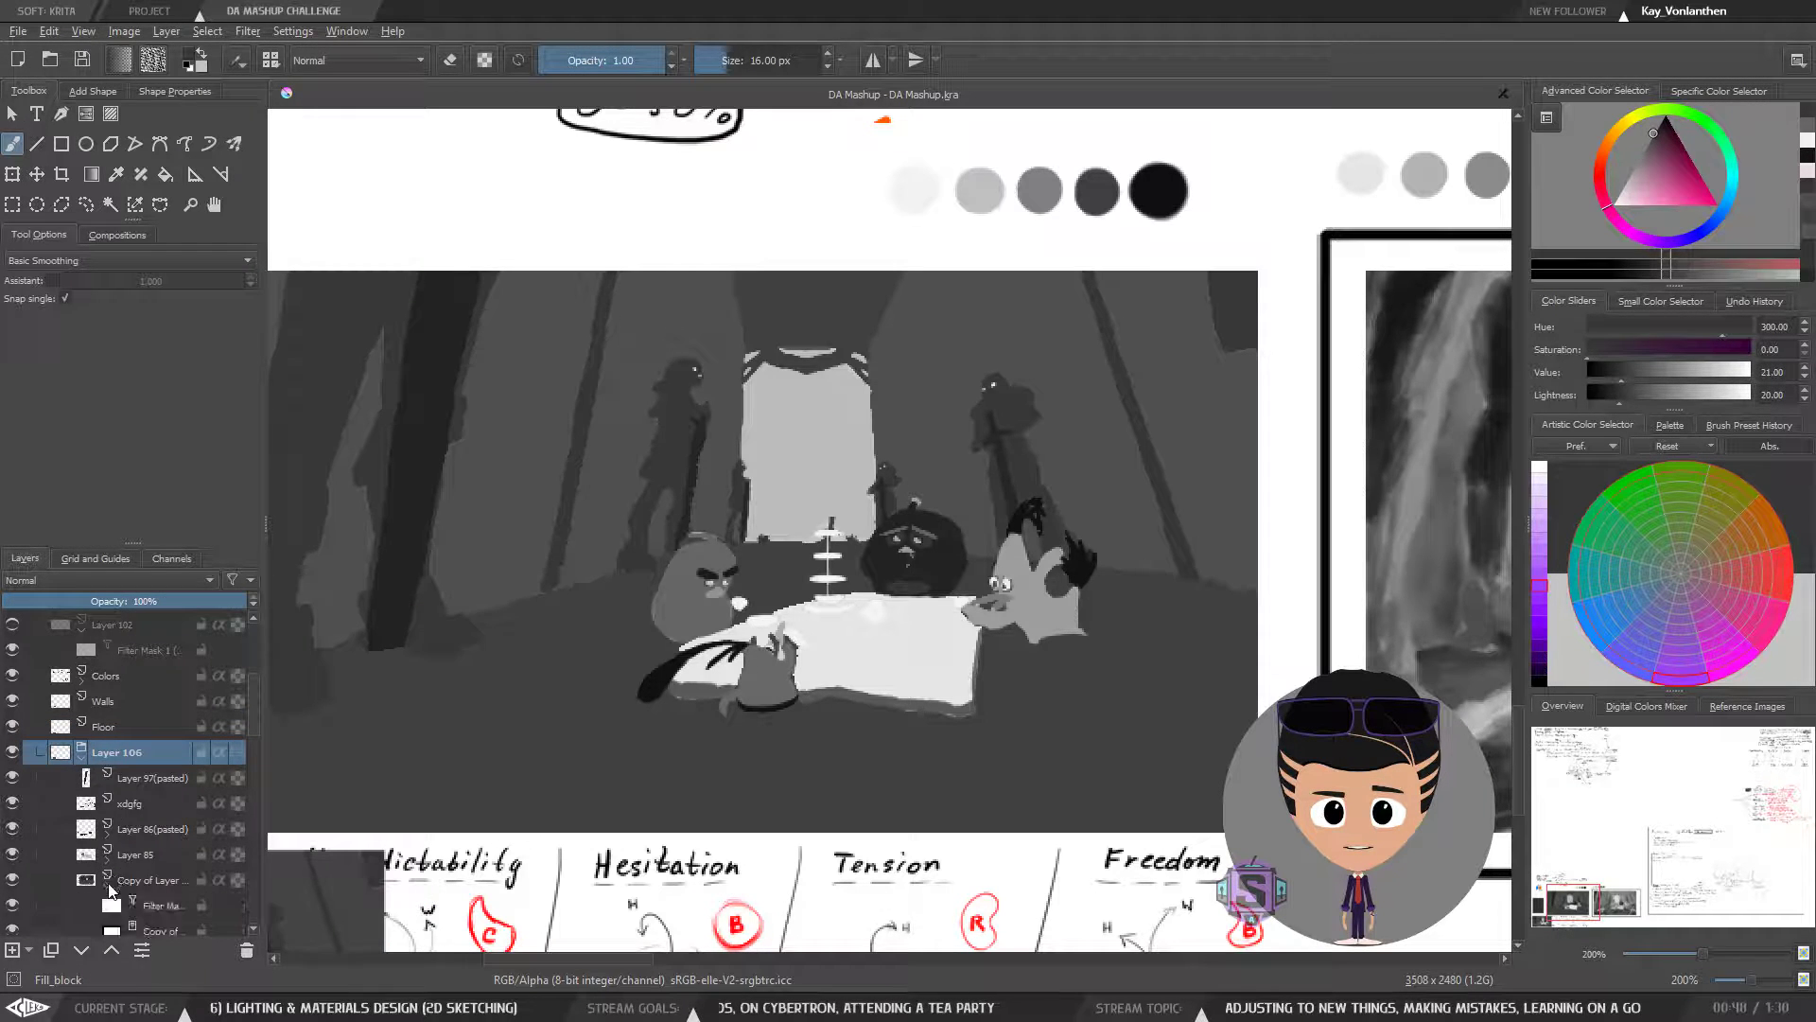
- Try deleting the filter mask under the copied layer in the Layer 106 group, then undo the deletion
click(146, 836)
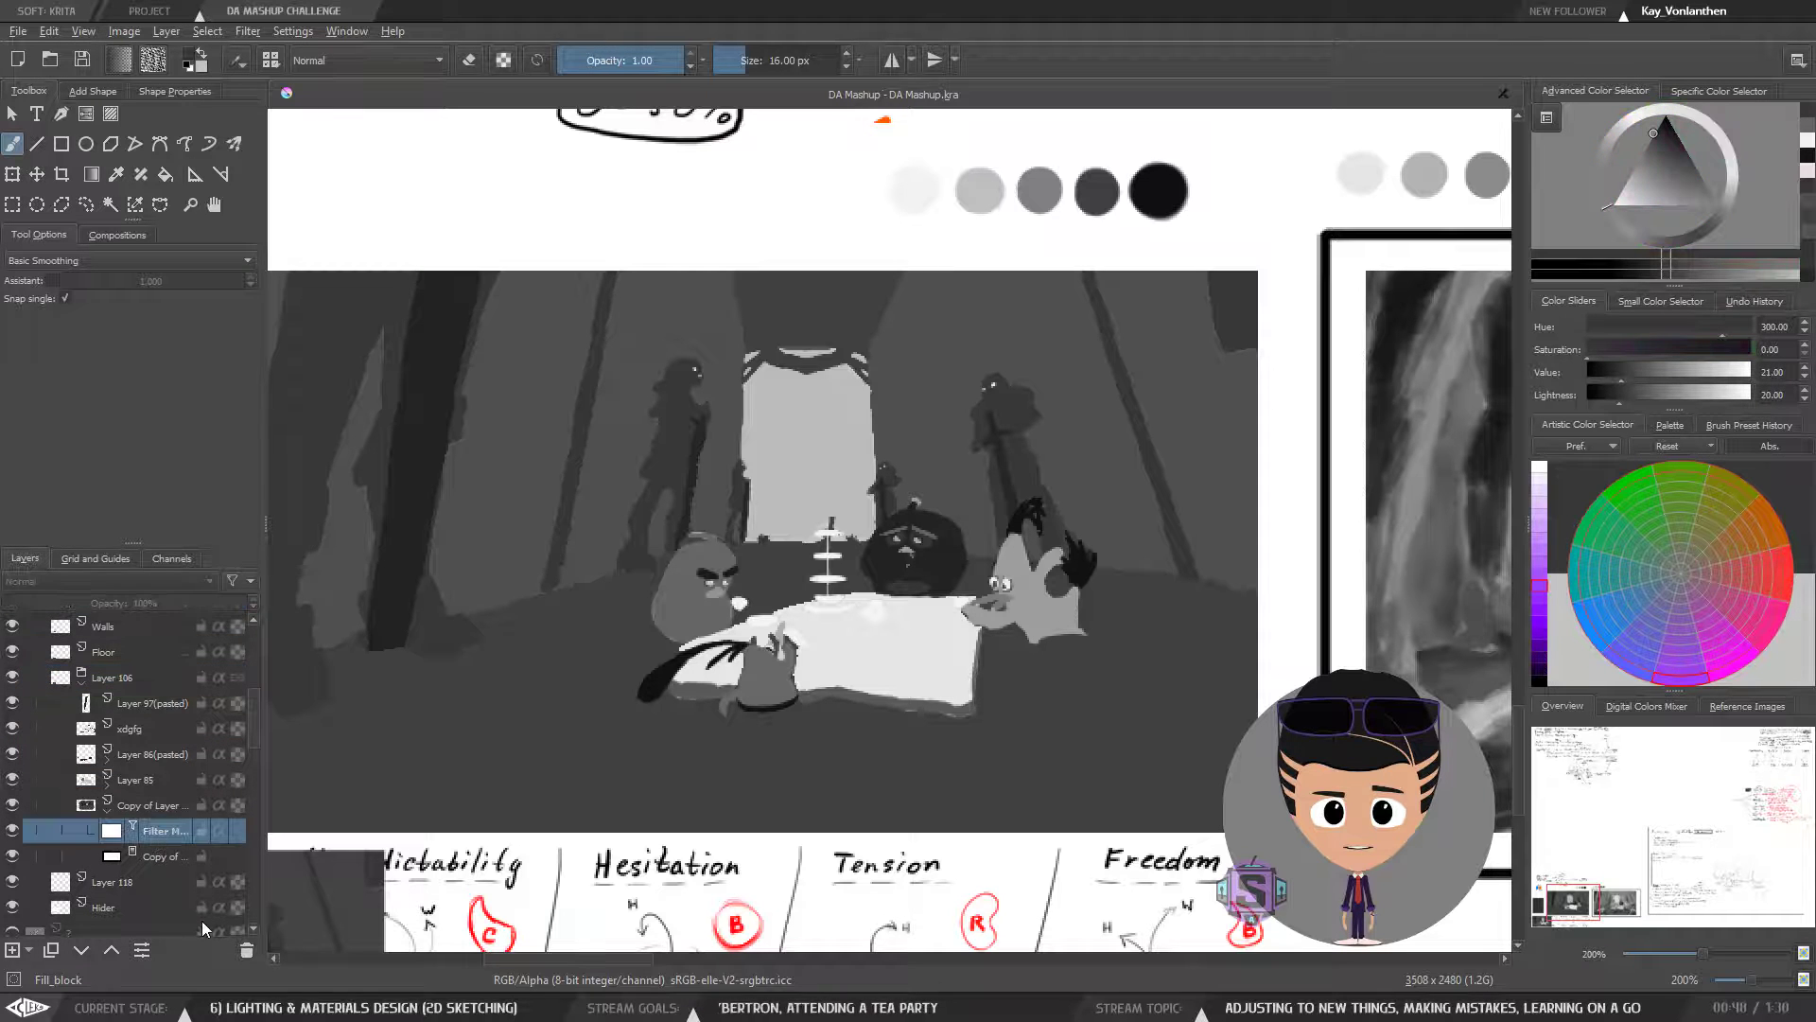
click(246, 953)
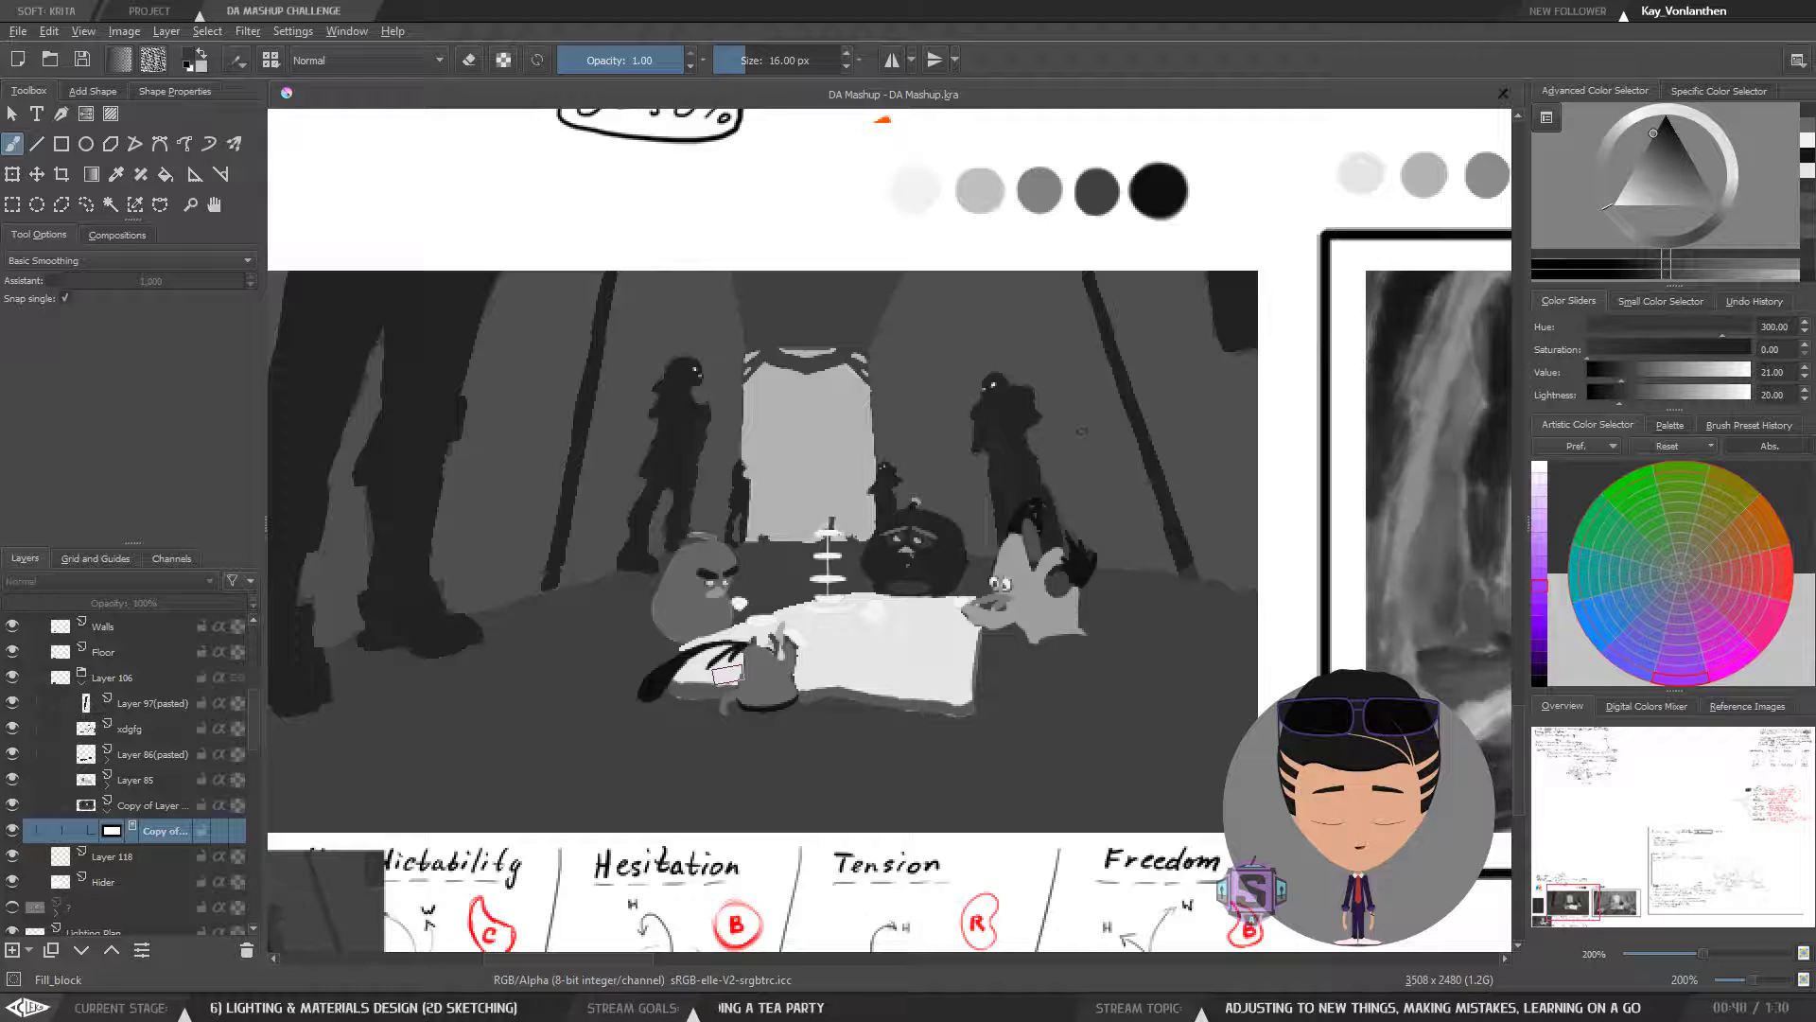
key(ctrl+z)
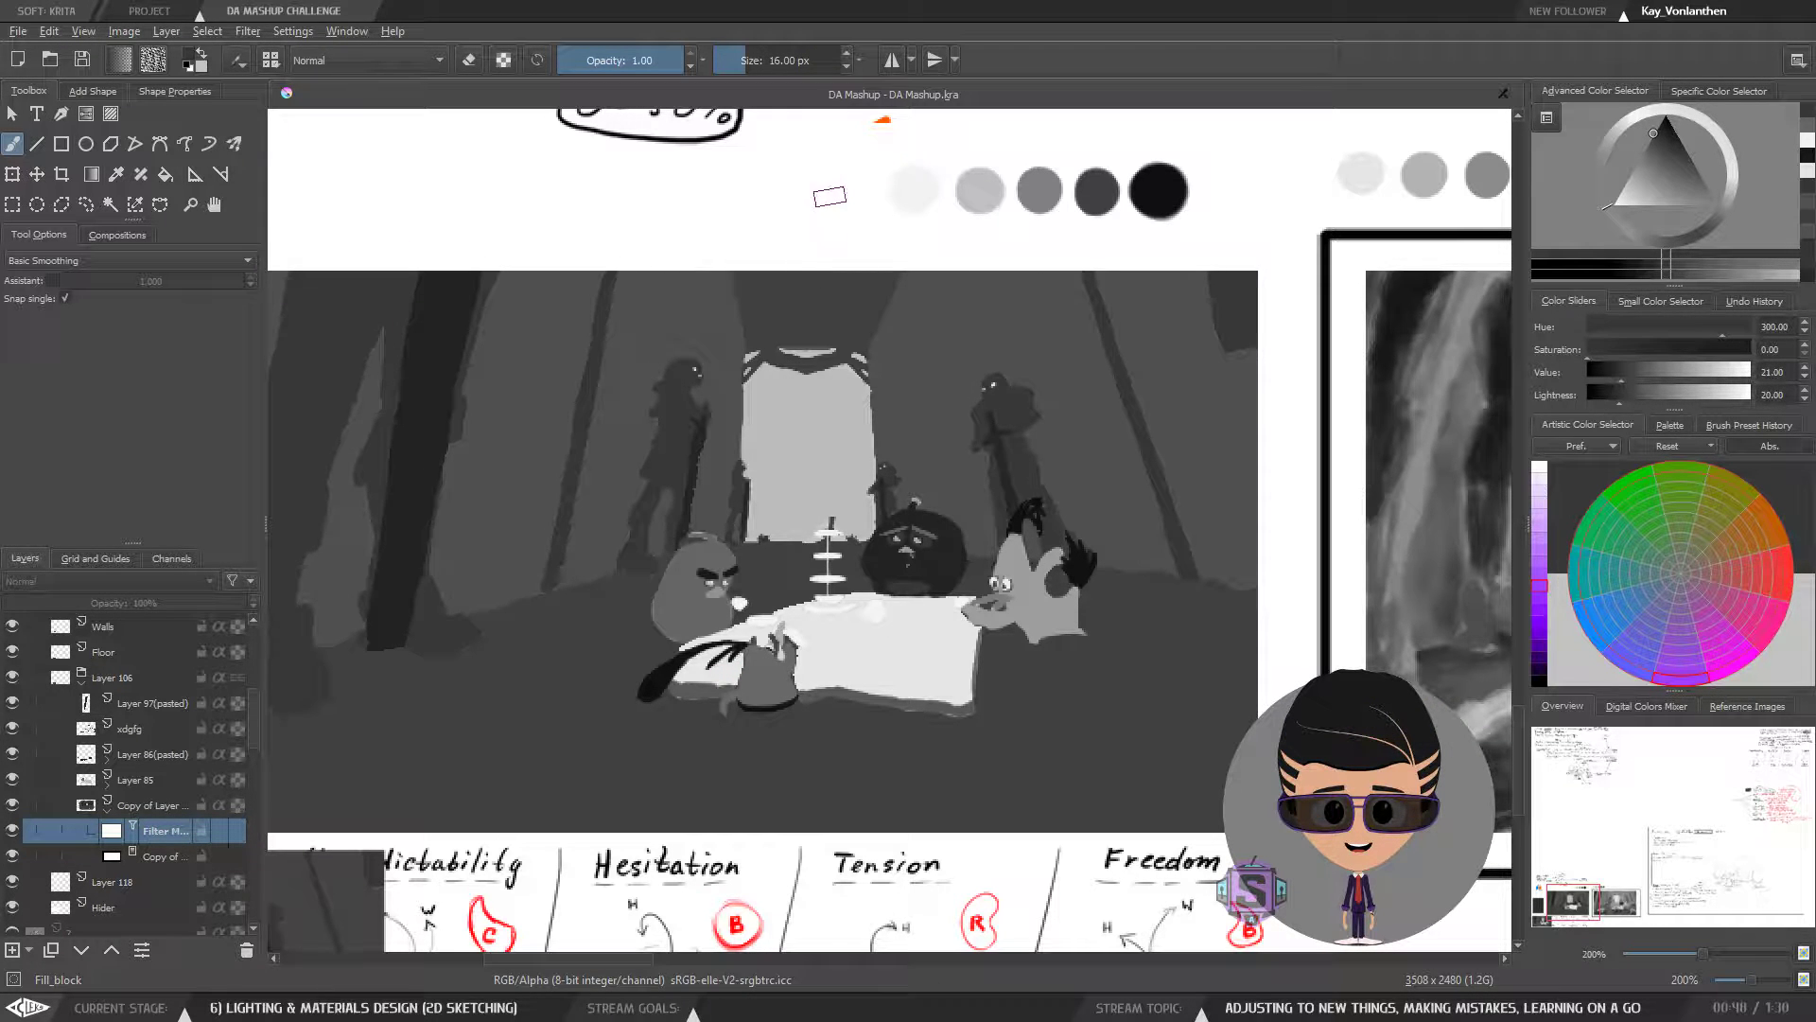
- Paint a small dark grey swatch beside the row of value circles on the Layer 97(pasted) layer
click(141, 702)
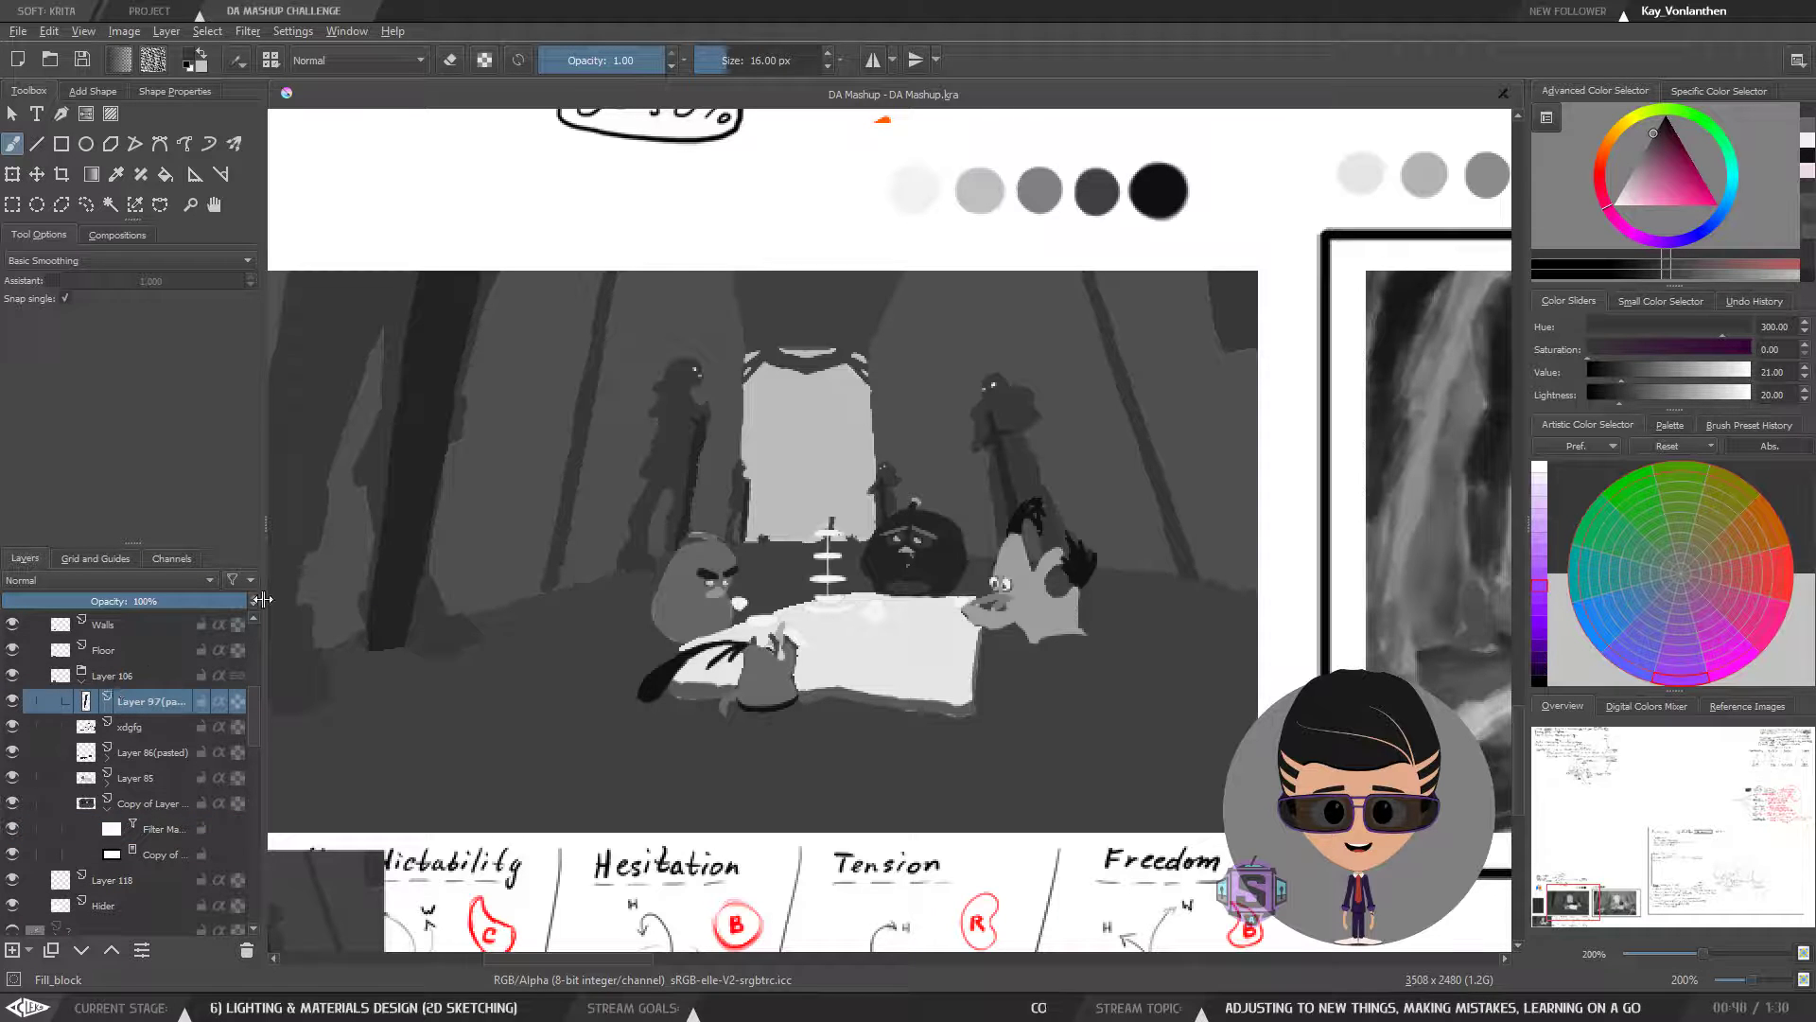
scroll(795, 241, up, 1)
mouse_move(812, 236)
mouse_down()
mouse_move(832, 231)
mouse_move(819, 250)
mouse_up()
- Sample colours alternately from the statue beside the doorway and the new dark grey swatch to compare their values
ctrl+click(683, 437)
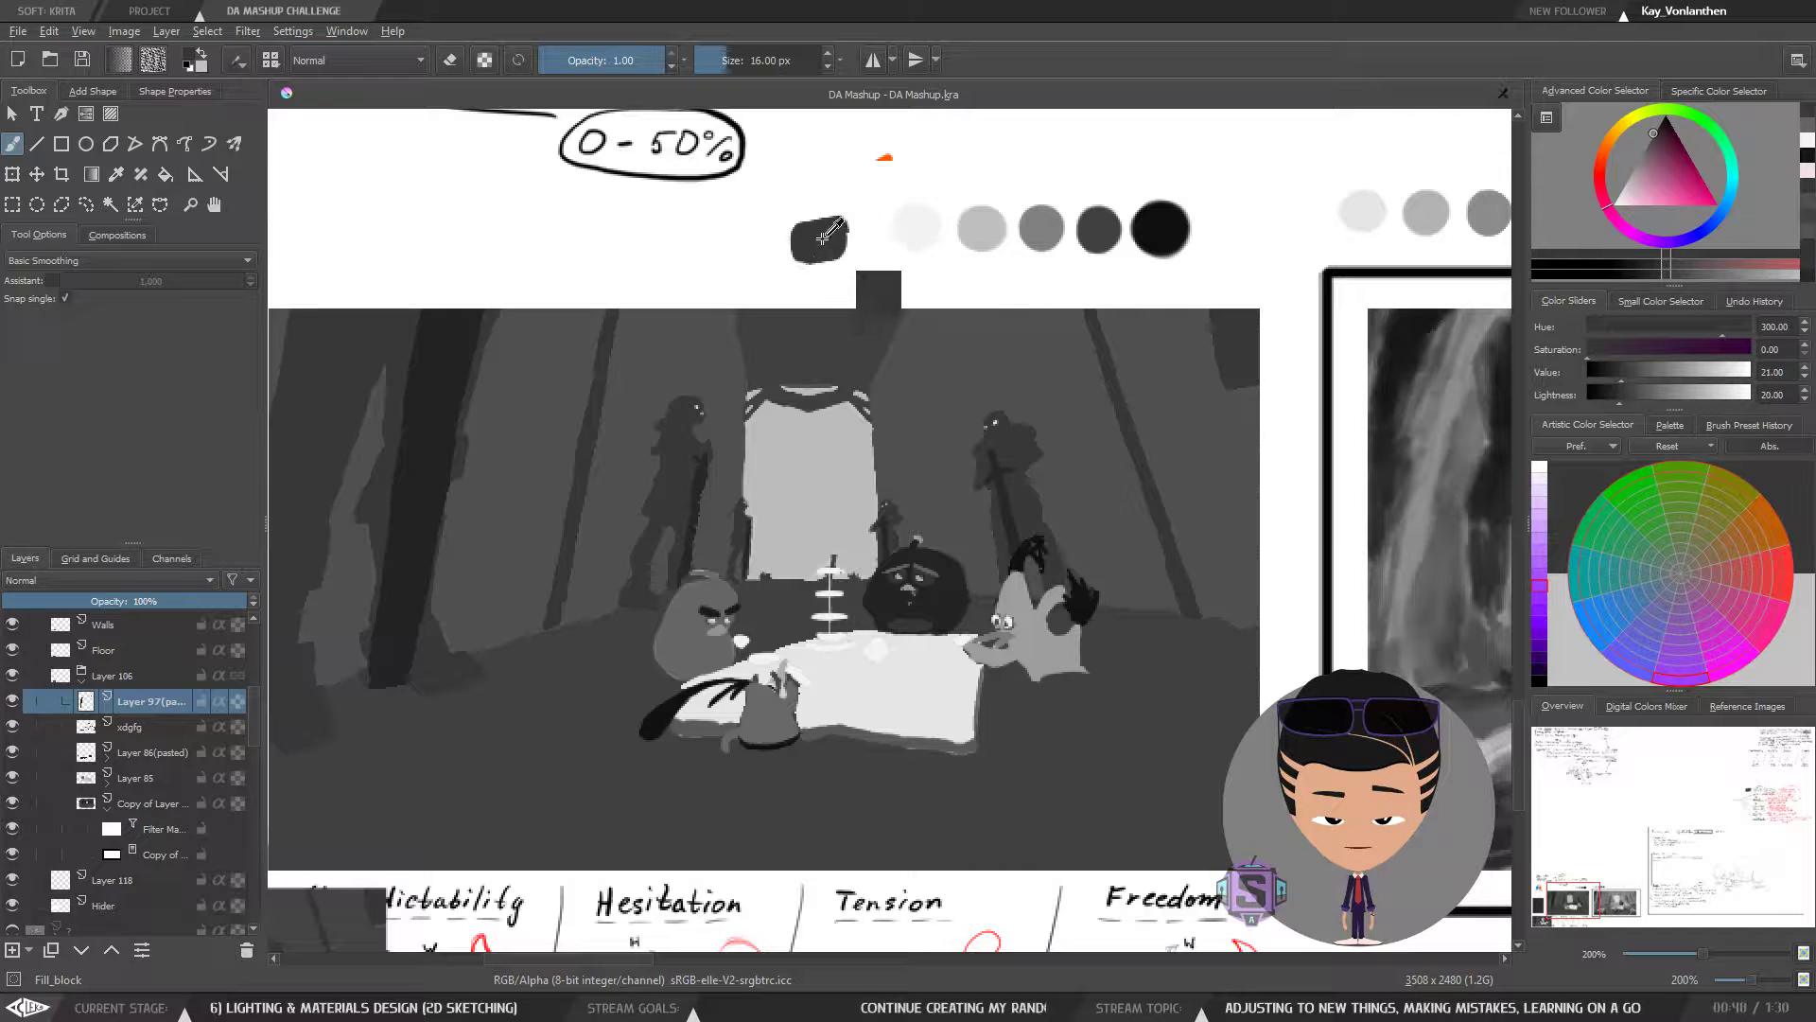
ctrl+click(678, 443)
ctrl+click(814, 248)
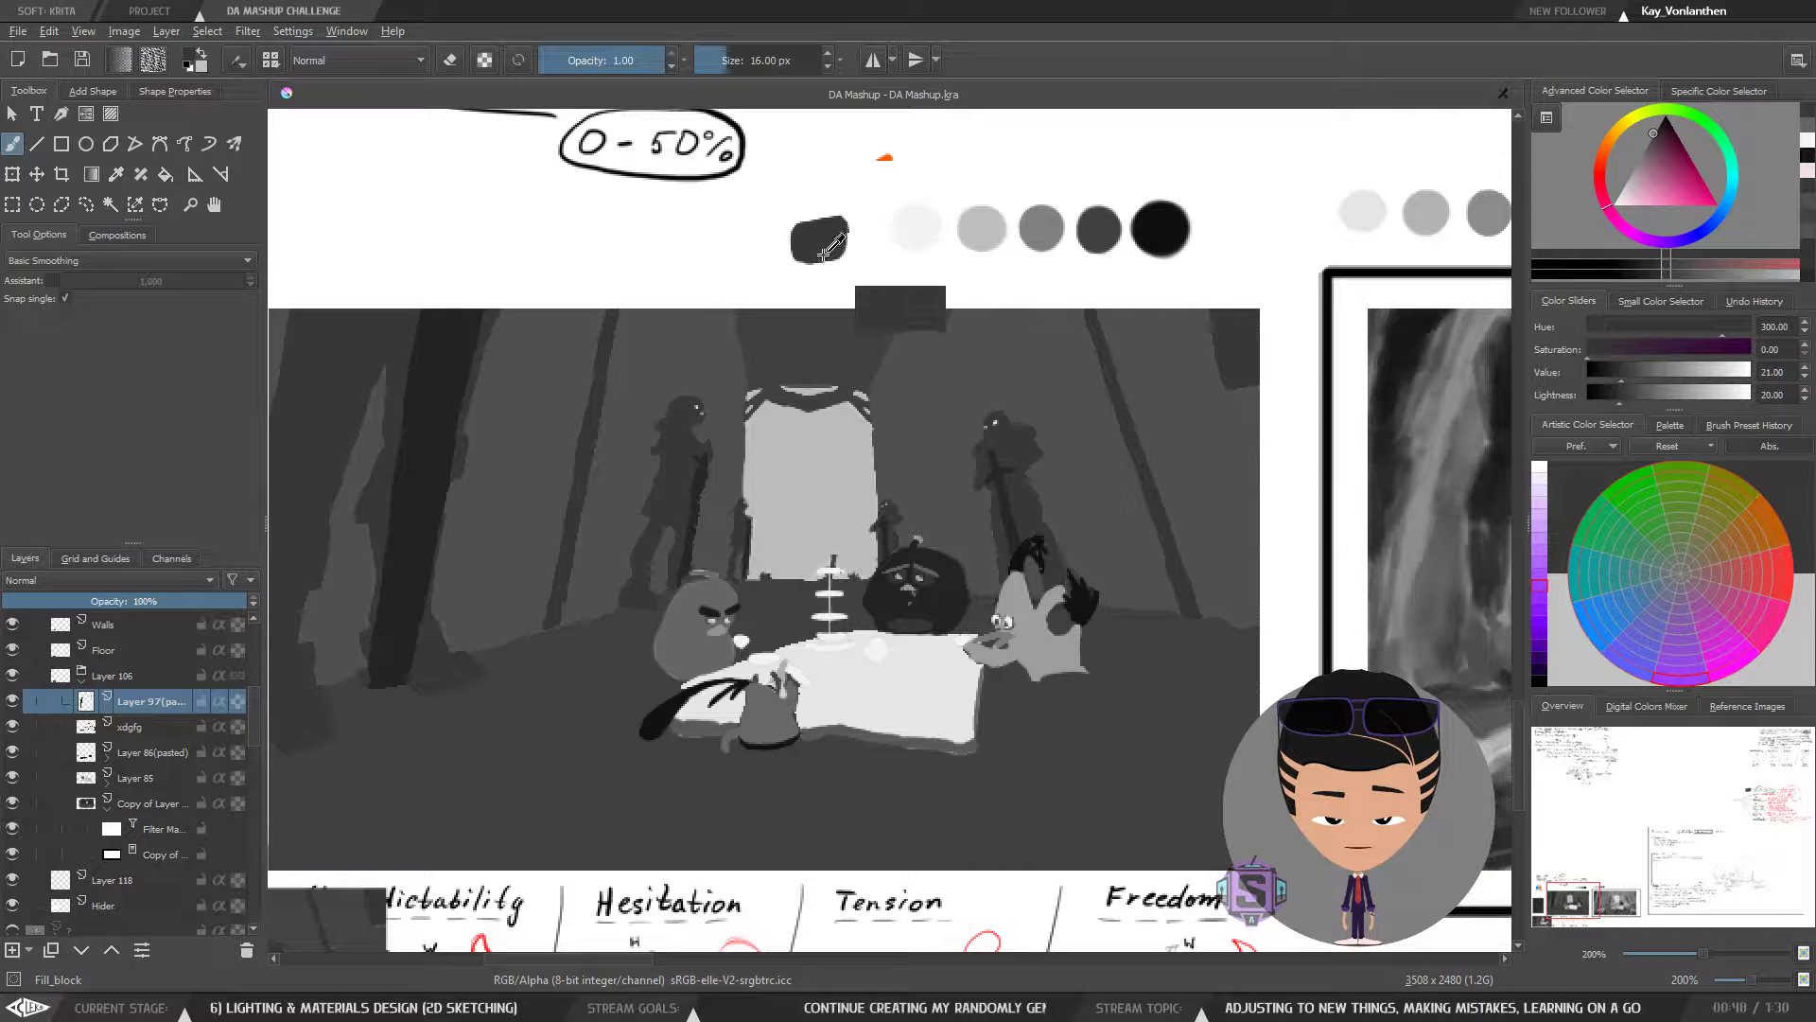
ctrl+click(689, 412)
ctrl+click(804, 254)
ctrl+click(812, 239)
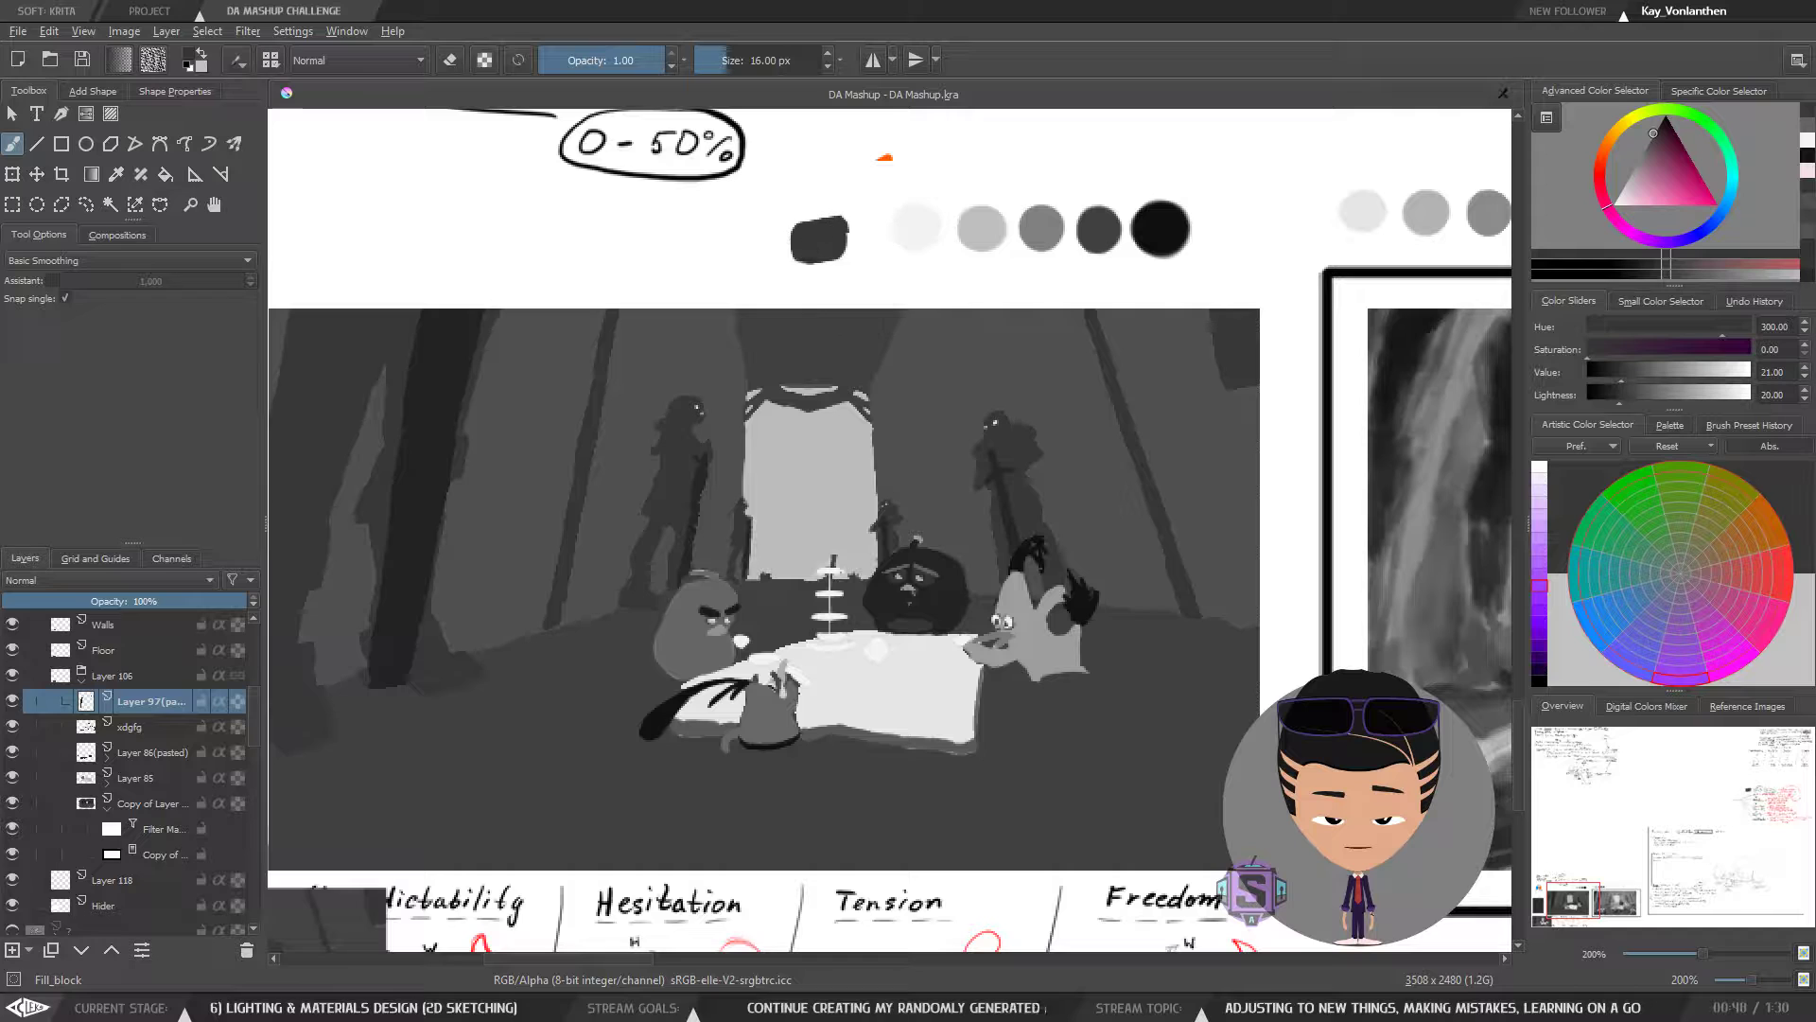
ctrl+click(688, 408)
ctrl+click(700, 393)
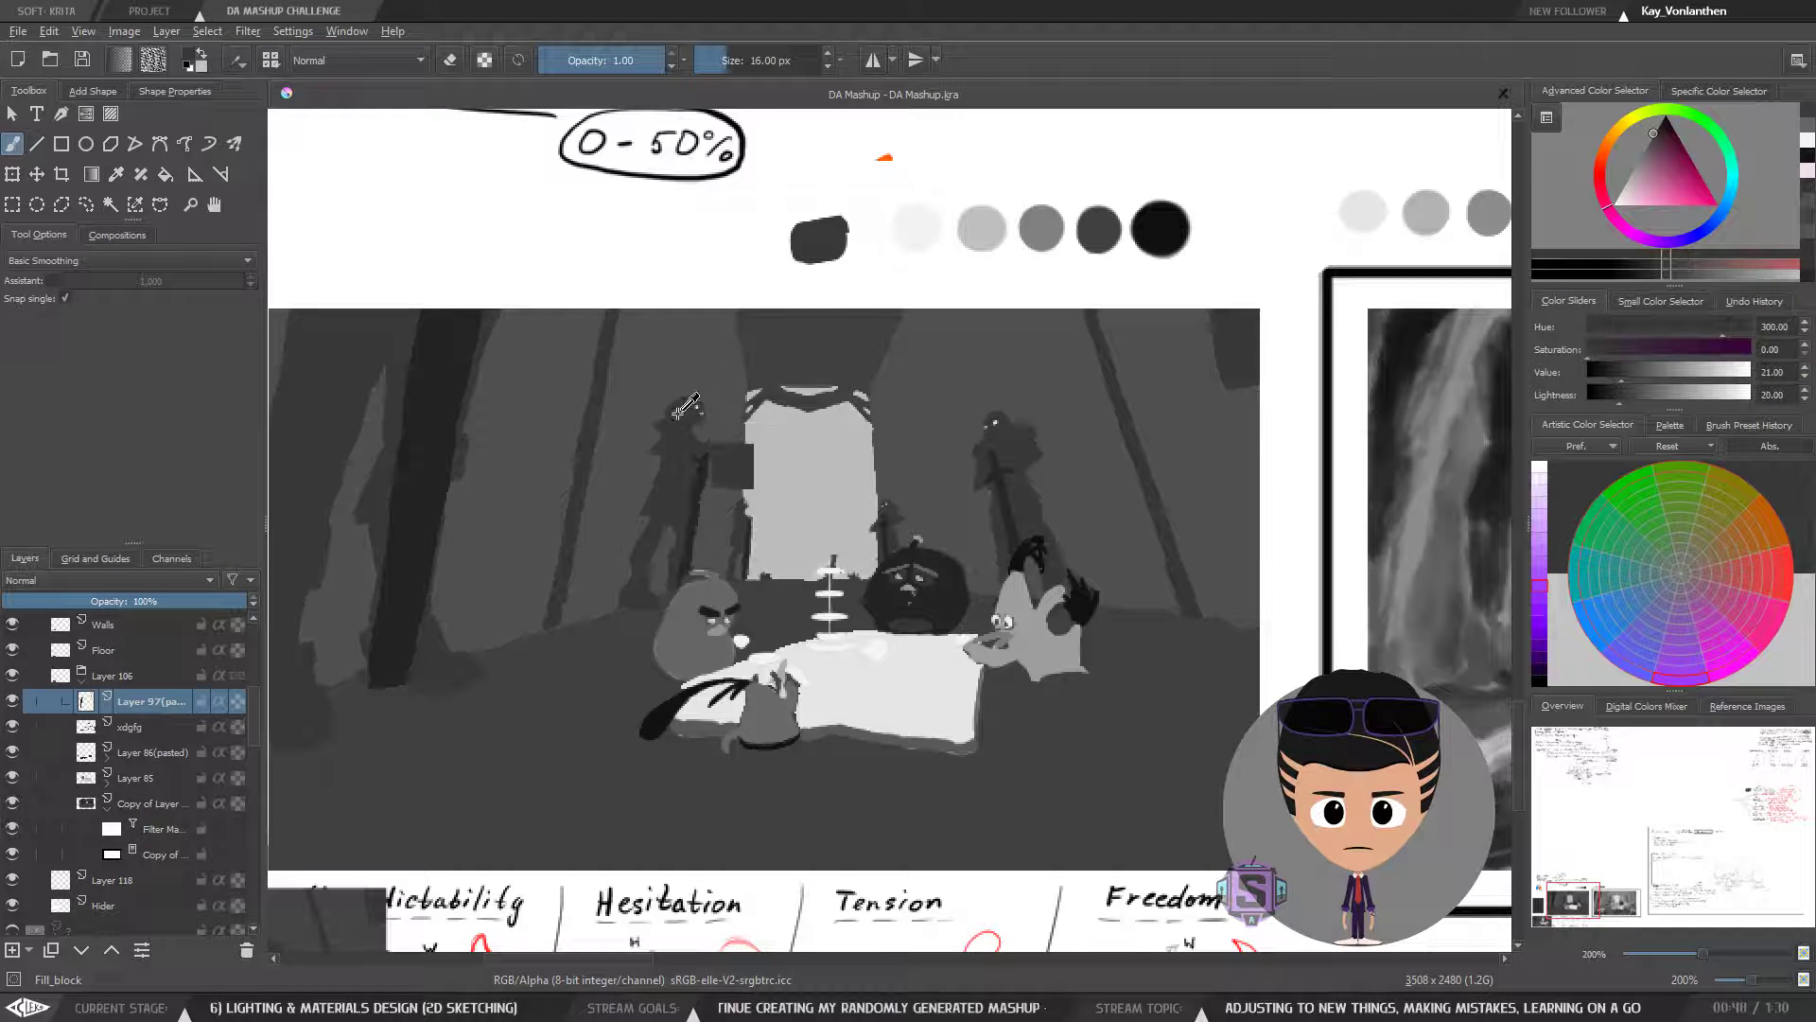
ctrl+click(801, 248)
ctrl+click(717, 396)
ctrl+click(659, 549)
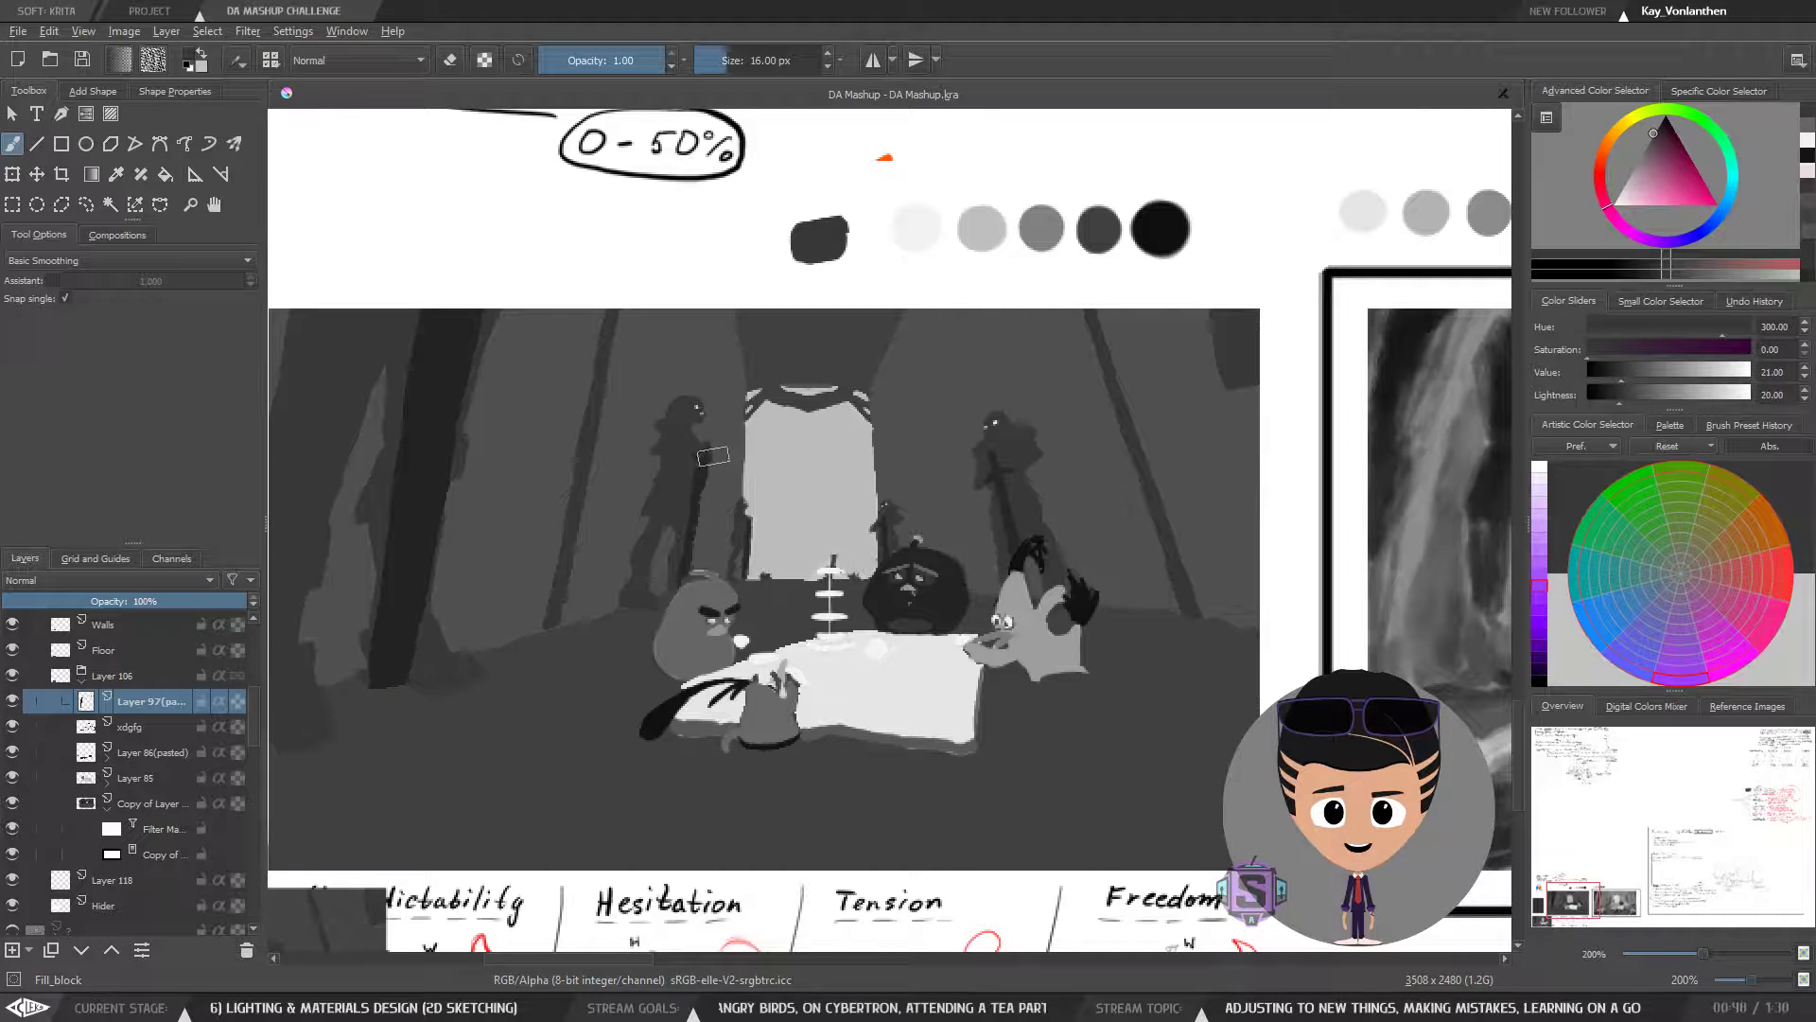
- Toggle the Layer 97(pasted) and xdgfg layers off and on to check what each contains
click(12, 701)
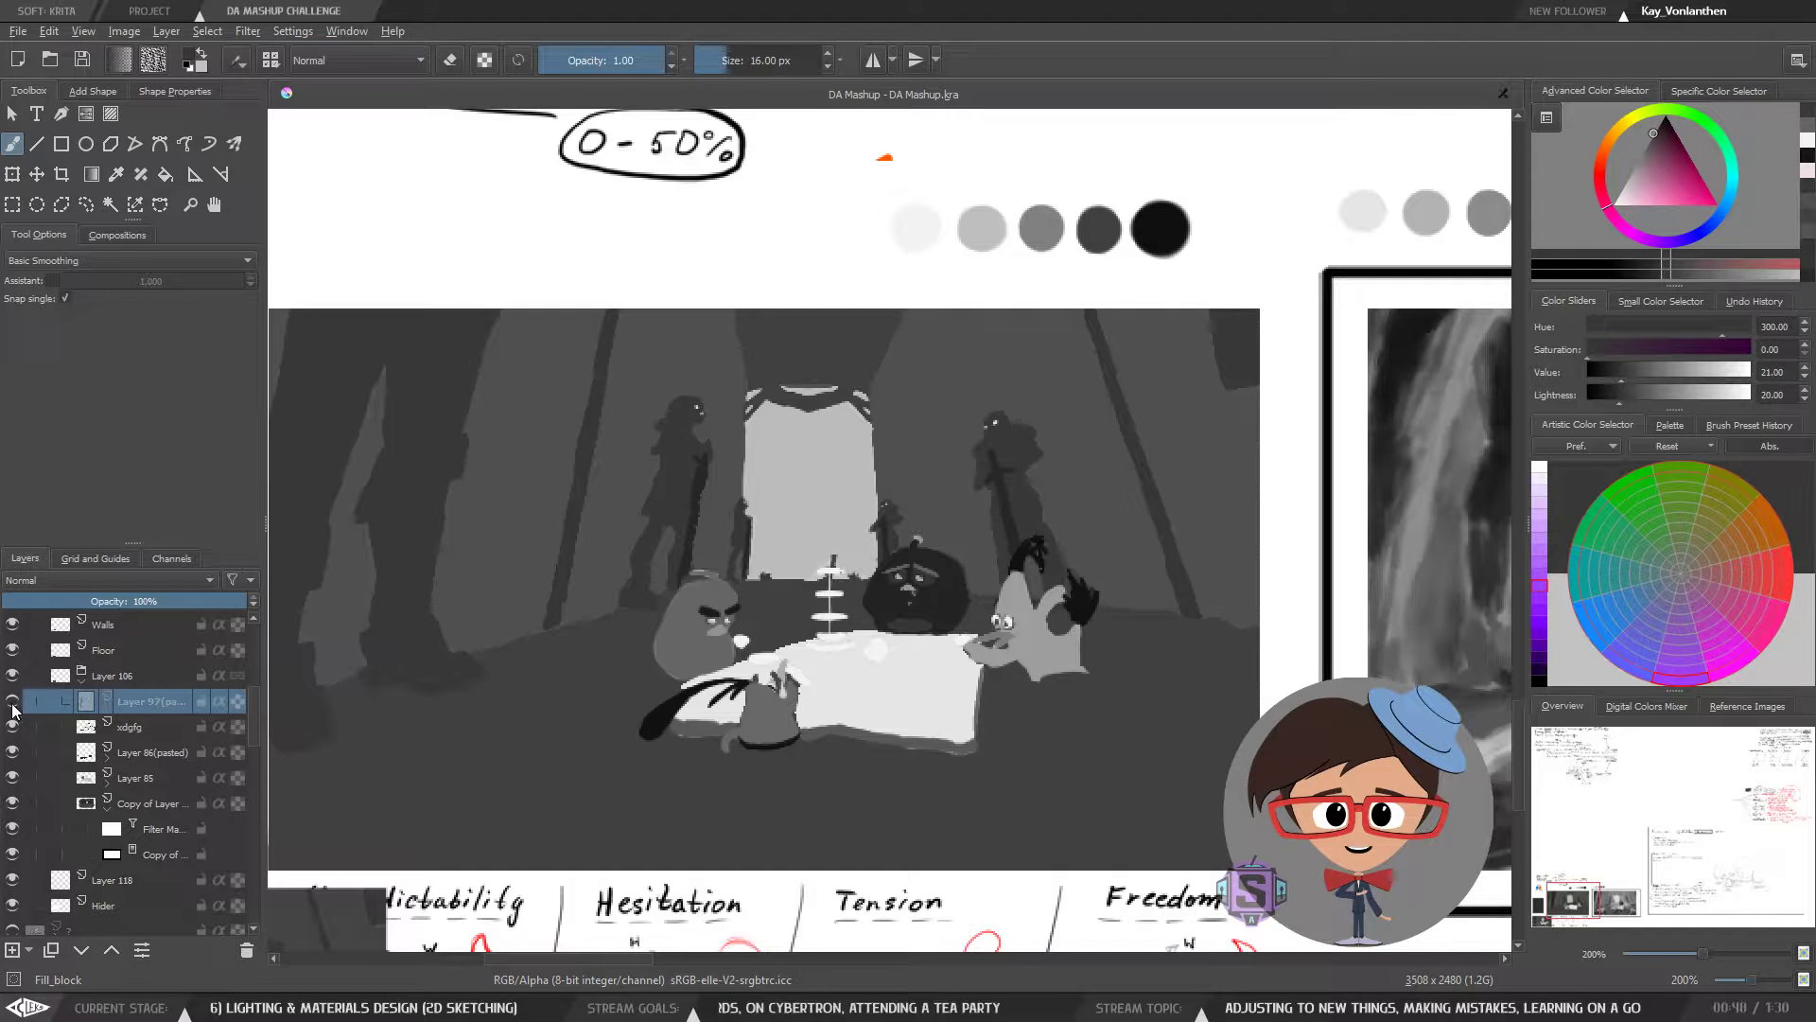
click(12, 701)
click(12, 726)
click(12, 727)
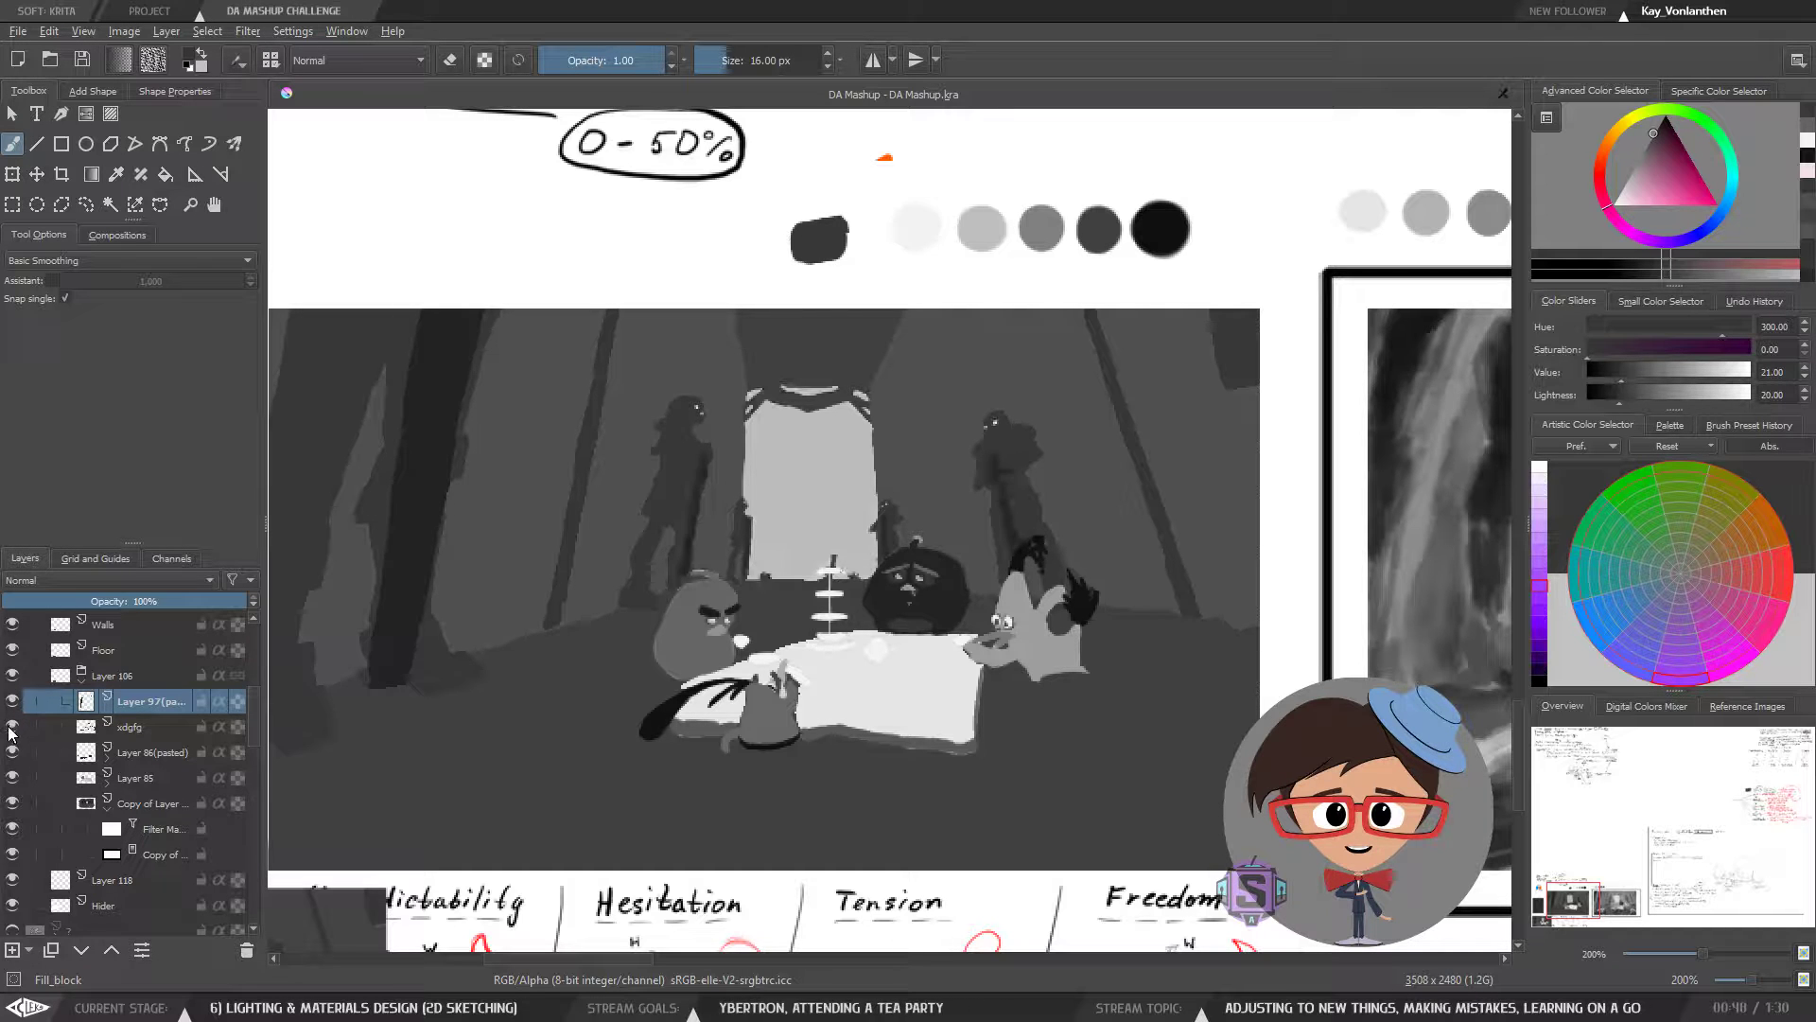
- Toggle the xdgfg and Layer 86(pasted) layers off and on to check what each contributes to the scene
click(13, 726)
click(12, 727)
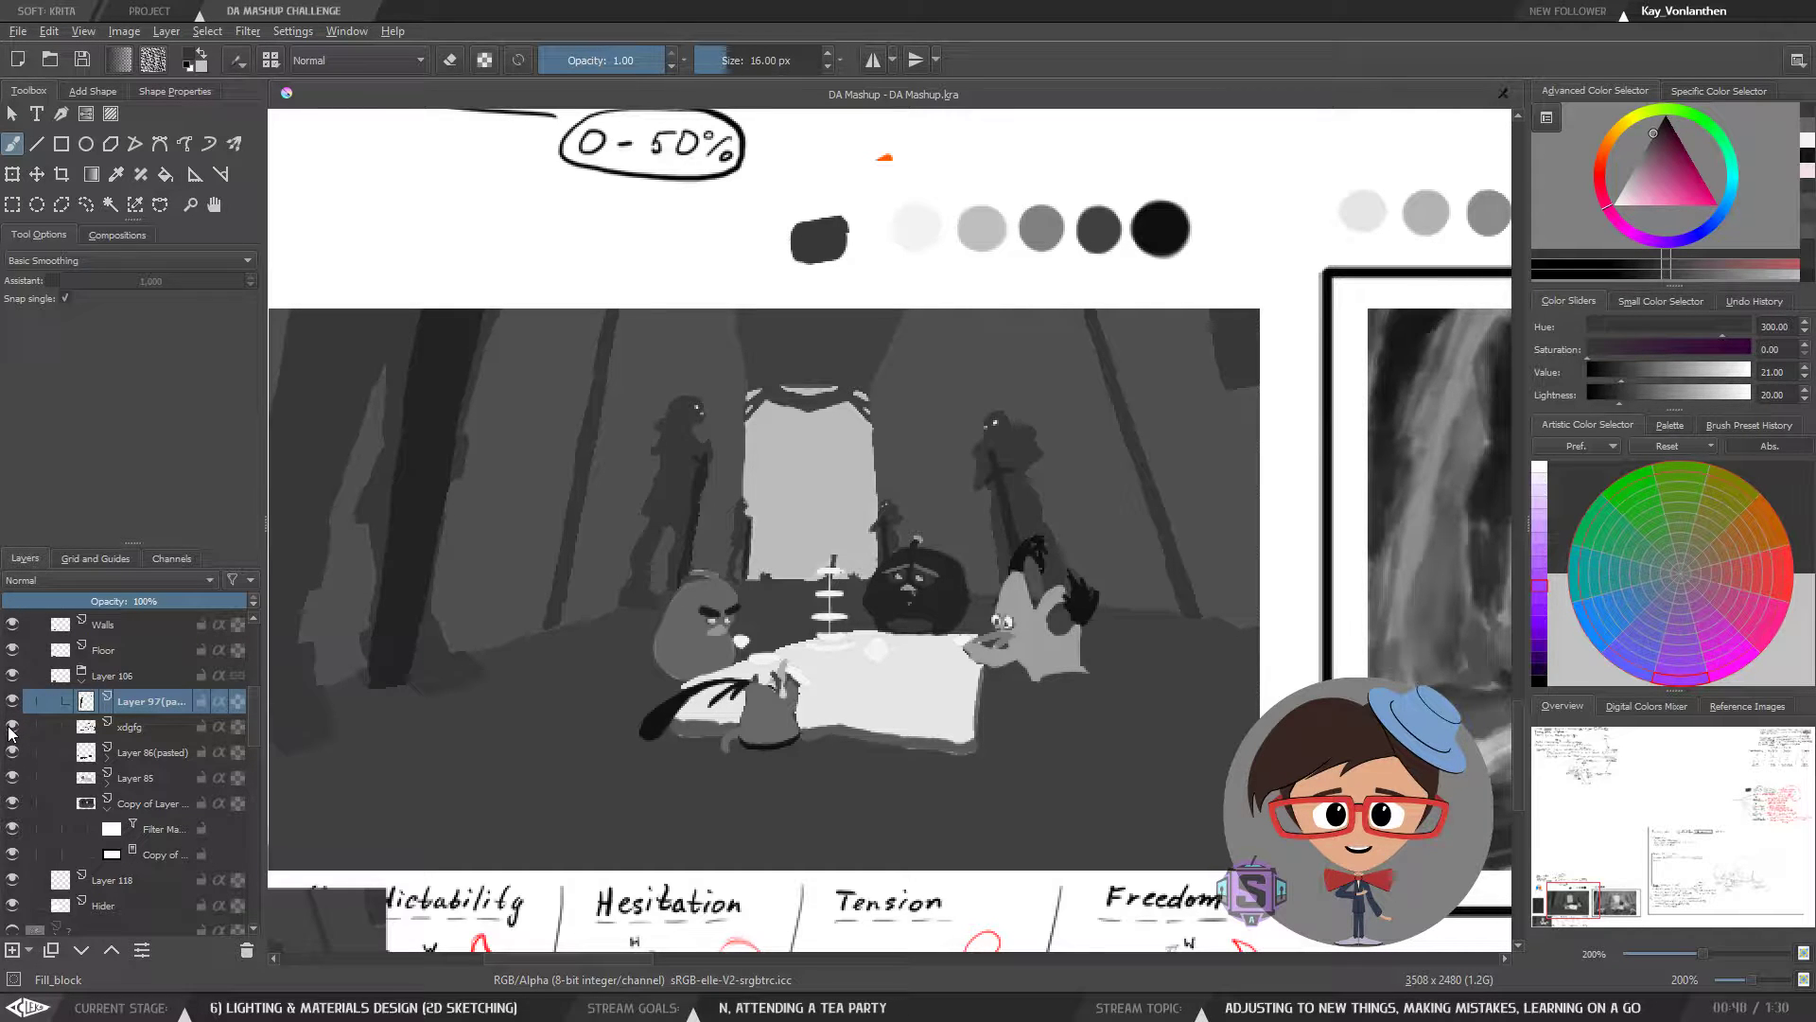
click(11, 728)
click(11, 730)
click(13, 753)
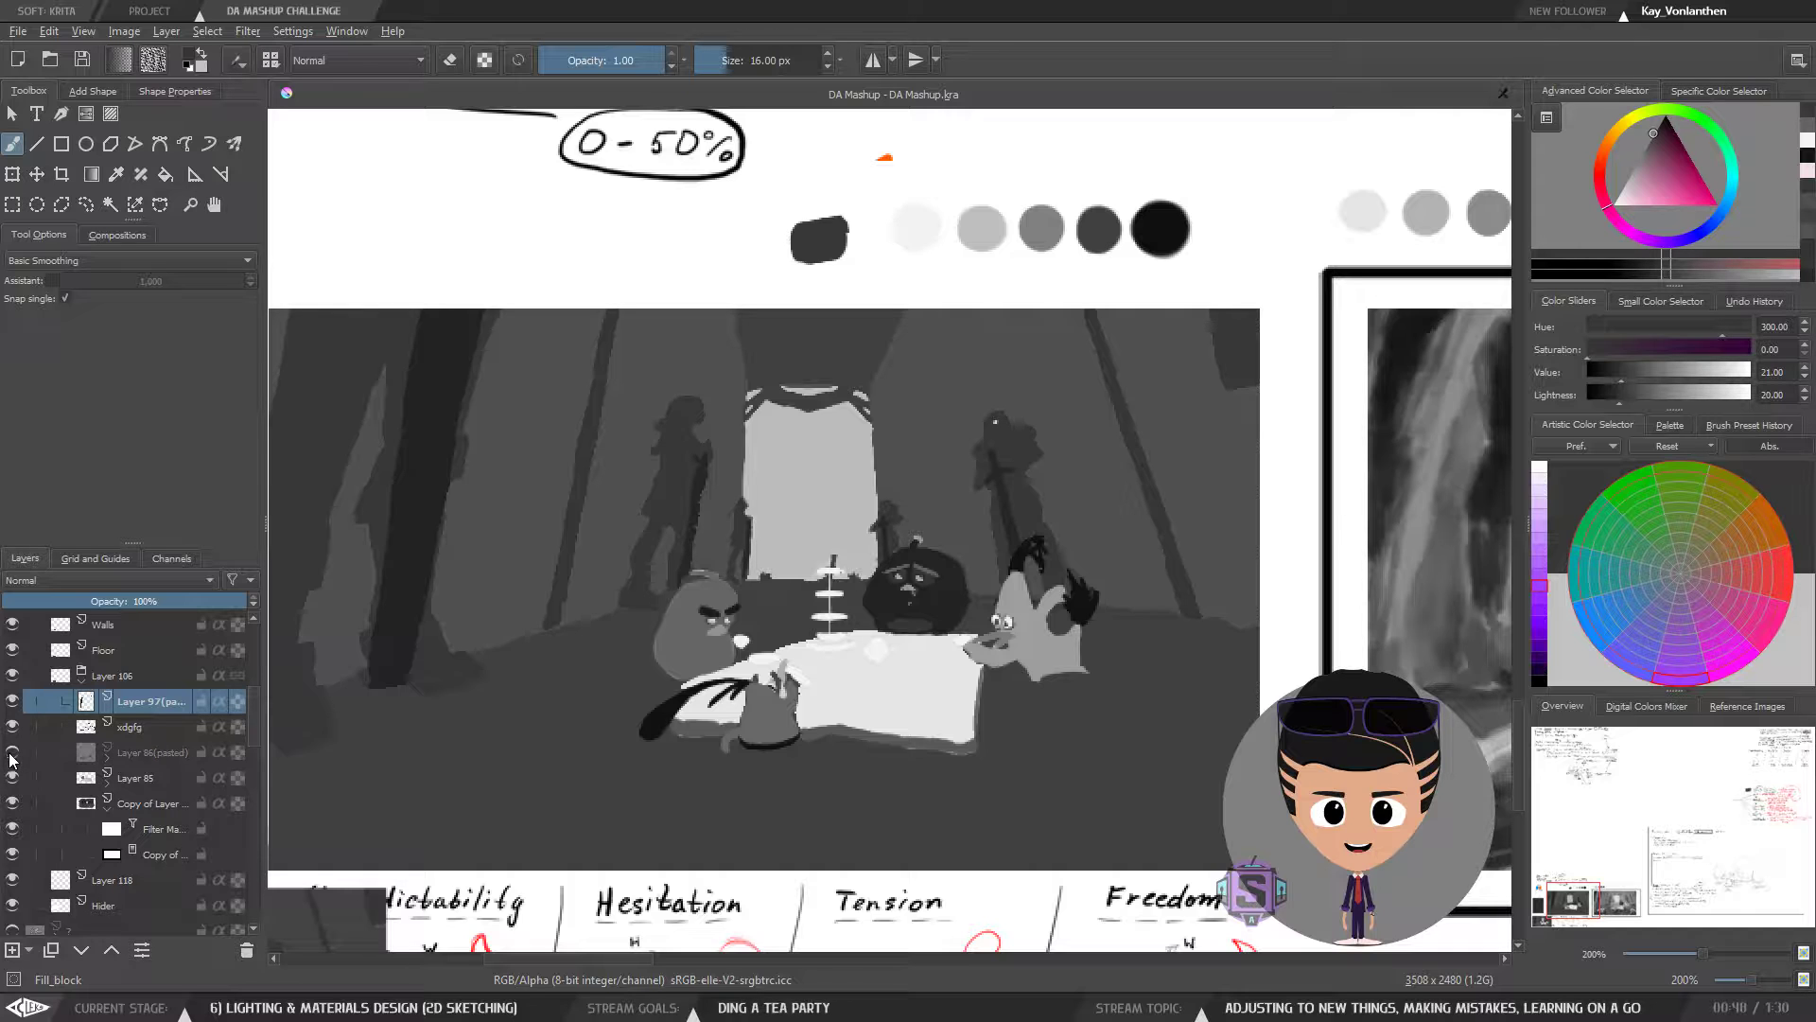
click(13, 754)
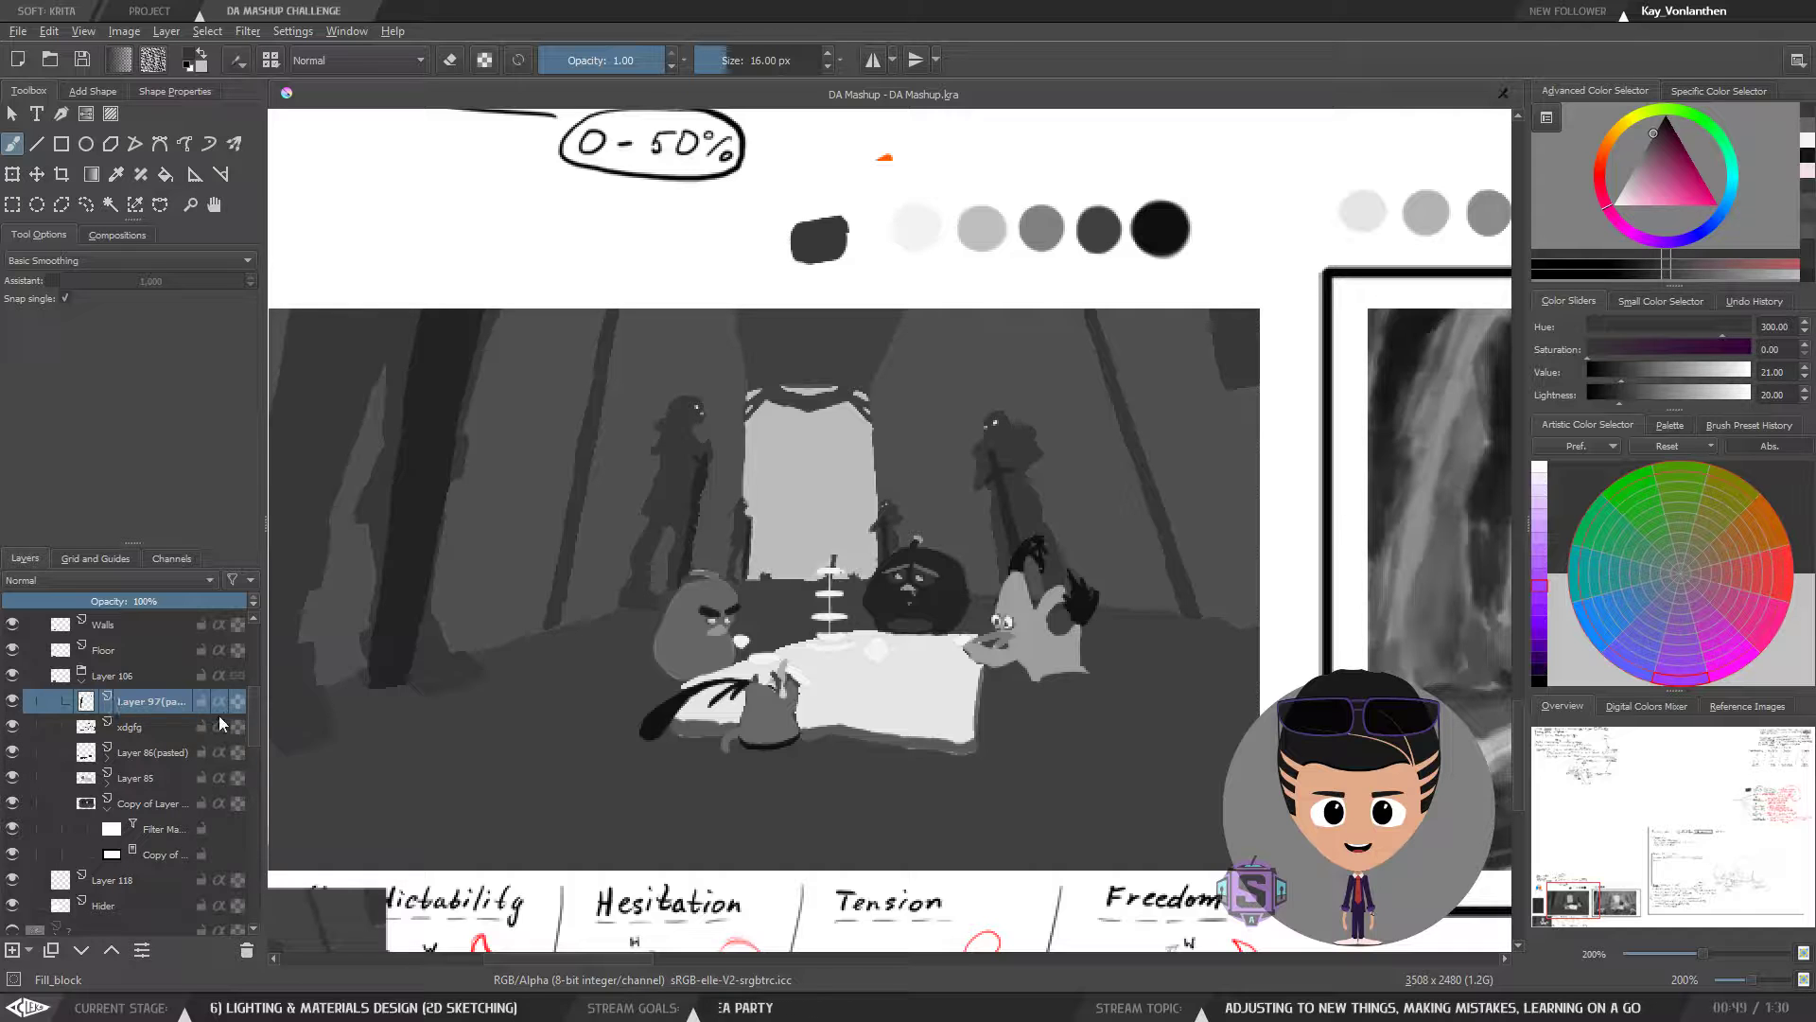
- Toggle the Walls and Colors layers off and on to check what each contains
scroll(251, 709, up, 3)
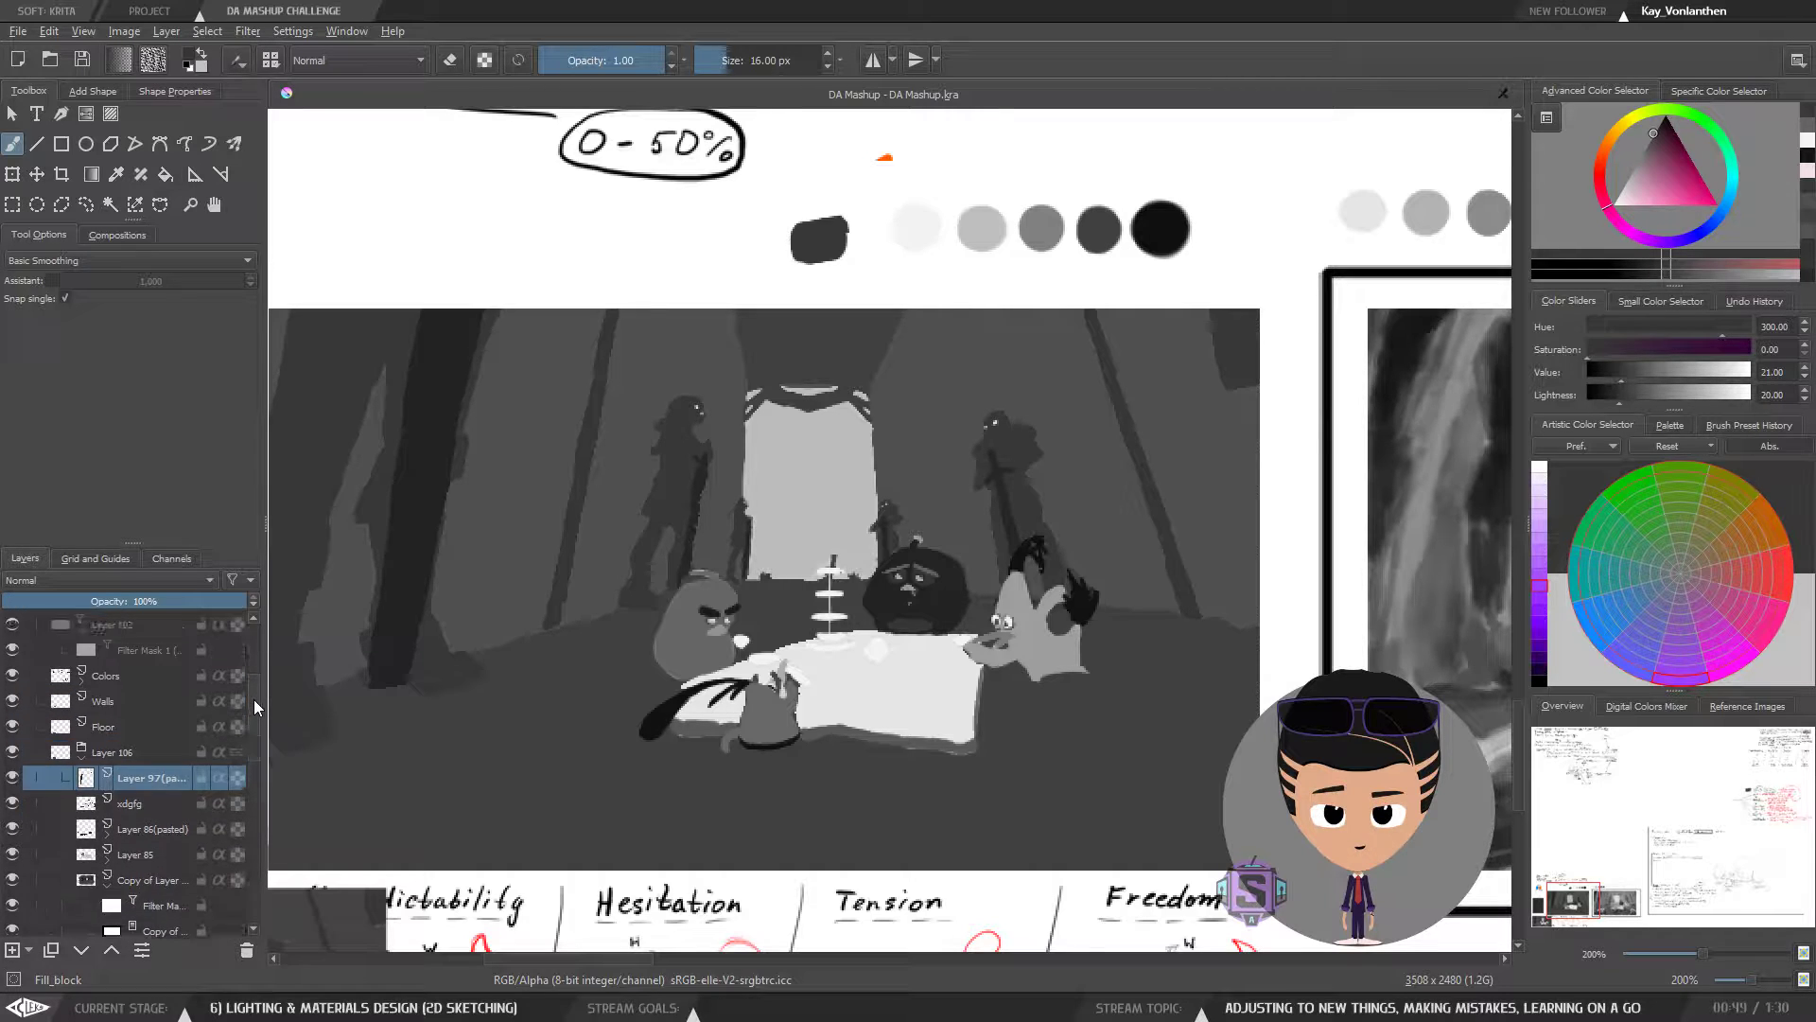
click(123, 703)
click(13, 701)
click(12, 701)
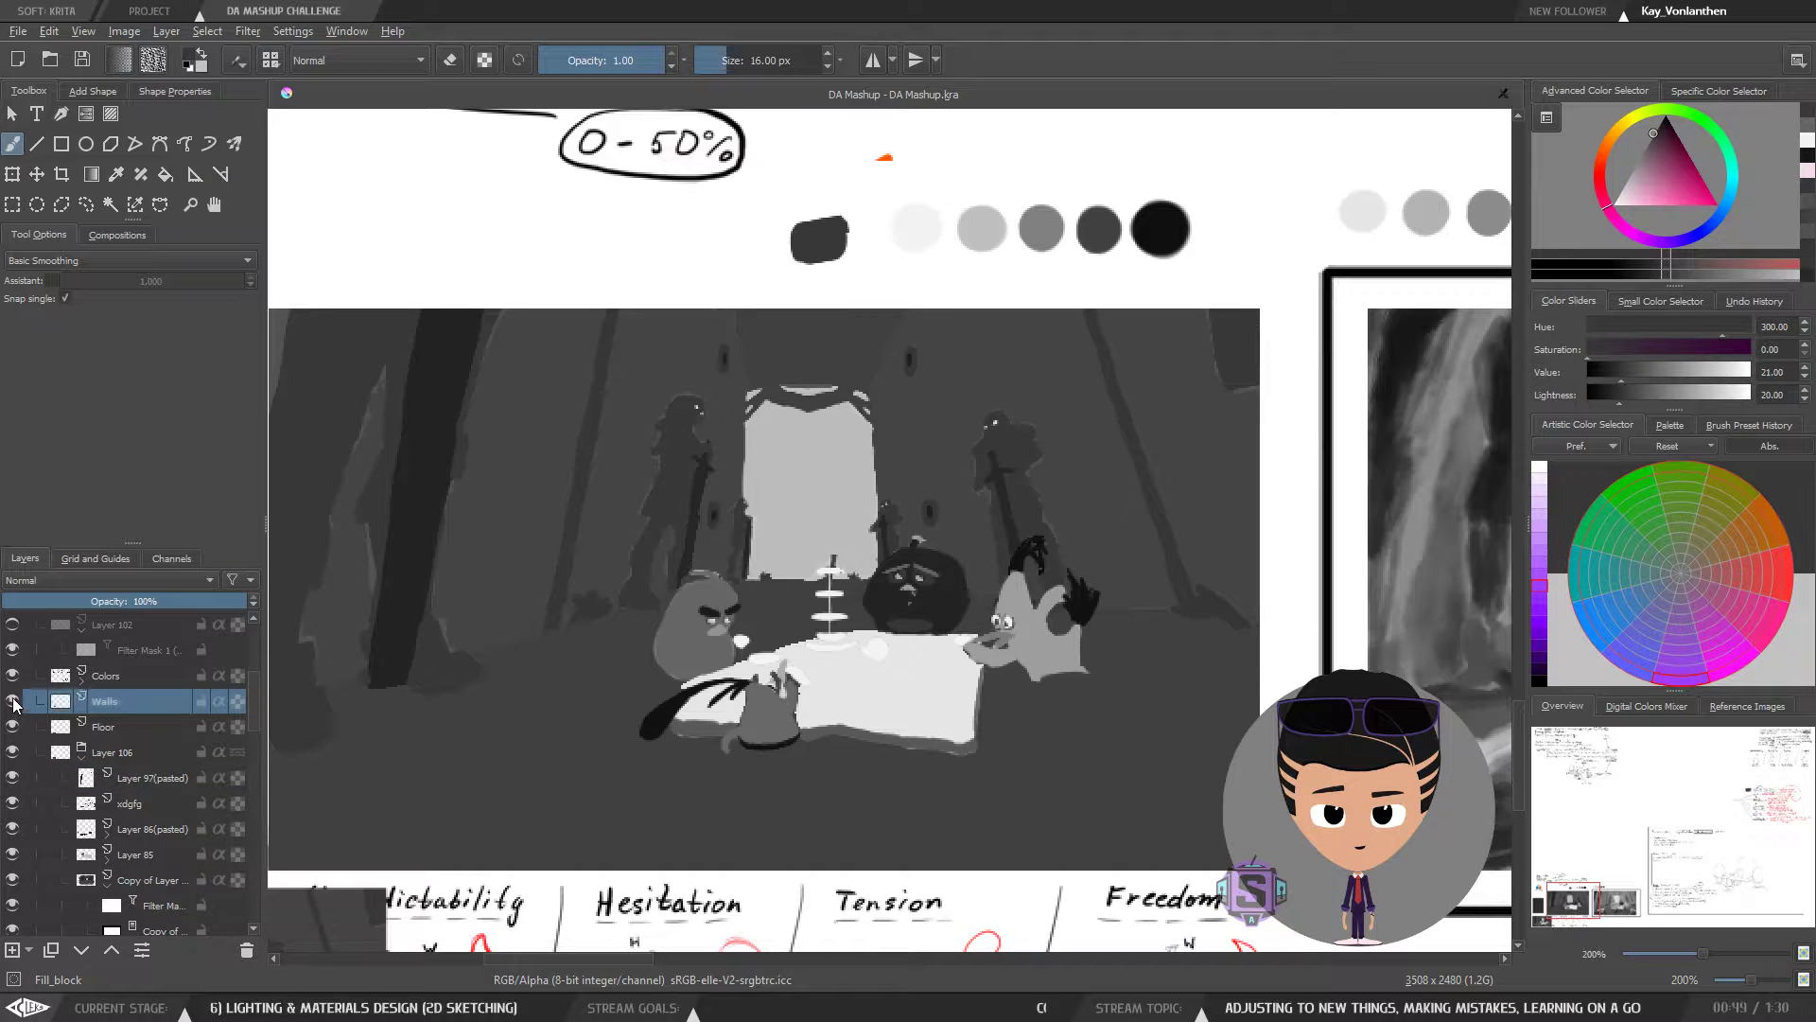
click(12, 675)
click(13, 675)
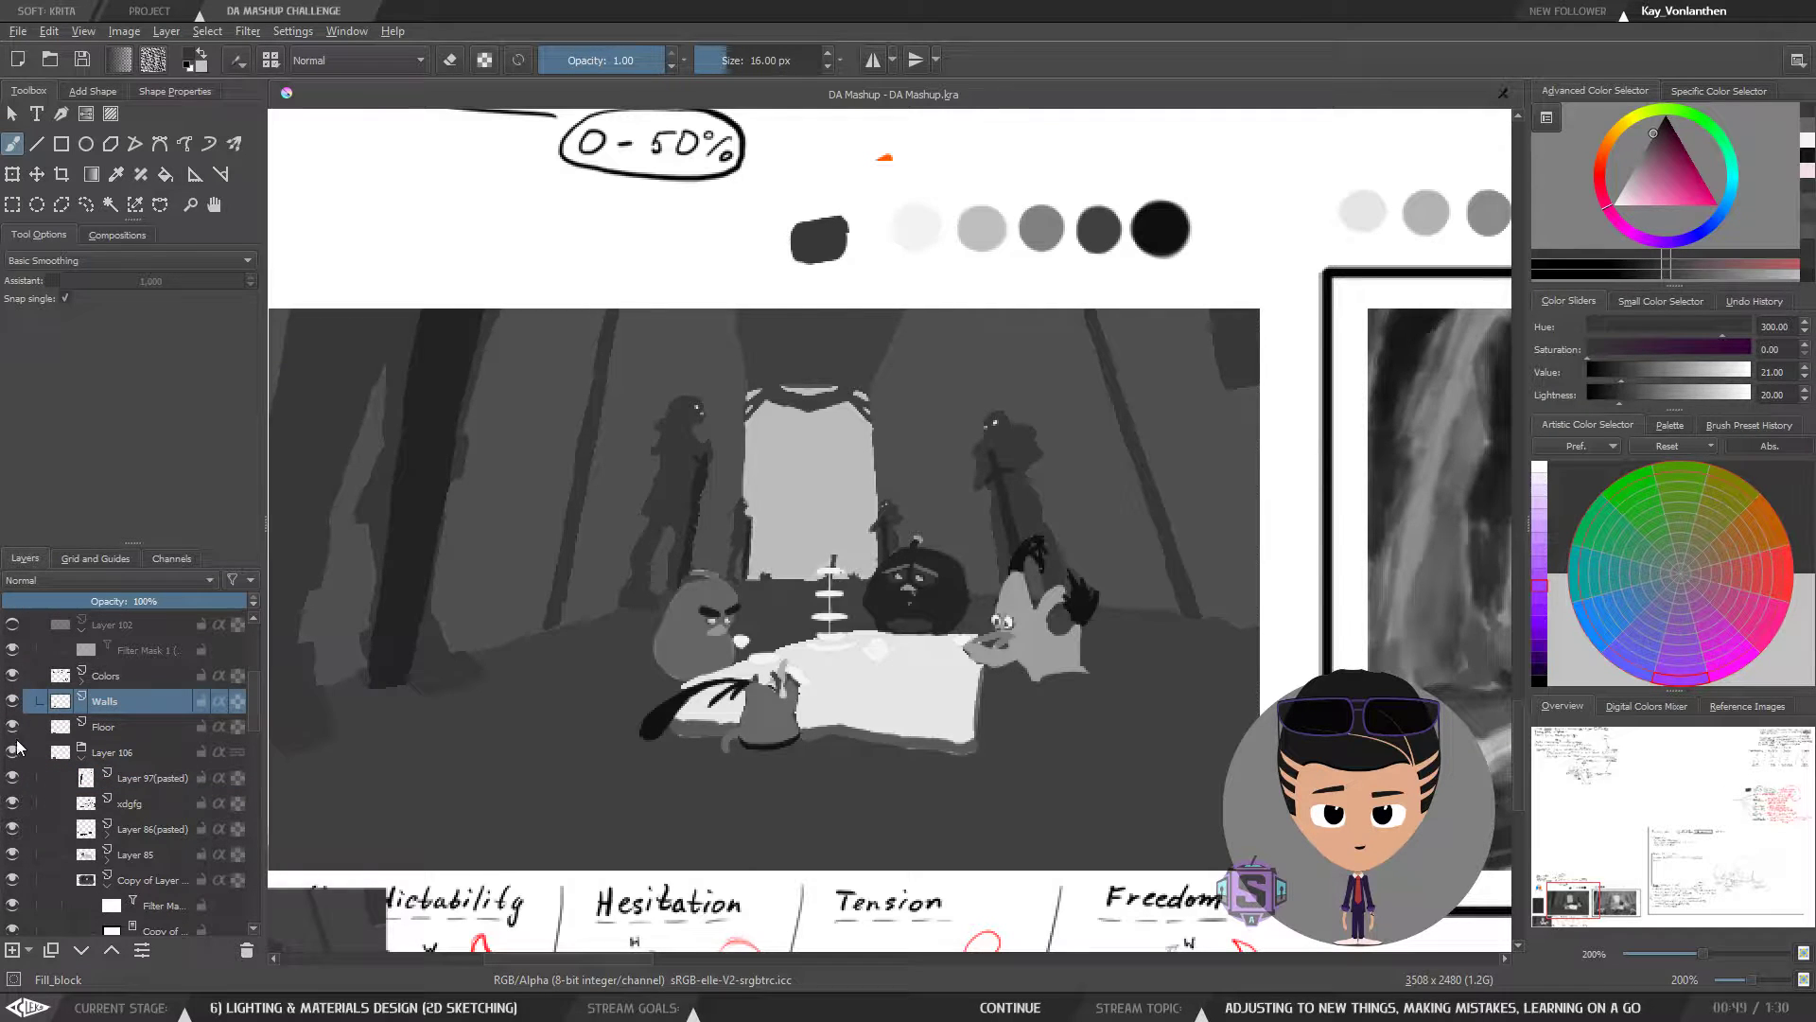
- Compare the scene with and without the Floor layer, then leave that layer selected and hidden
click(13, 726)
click(12, 727)
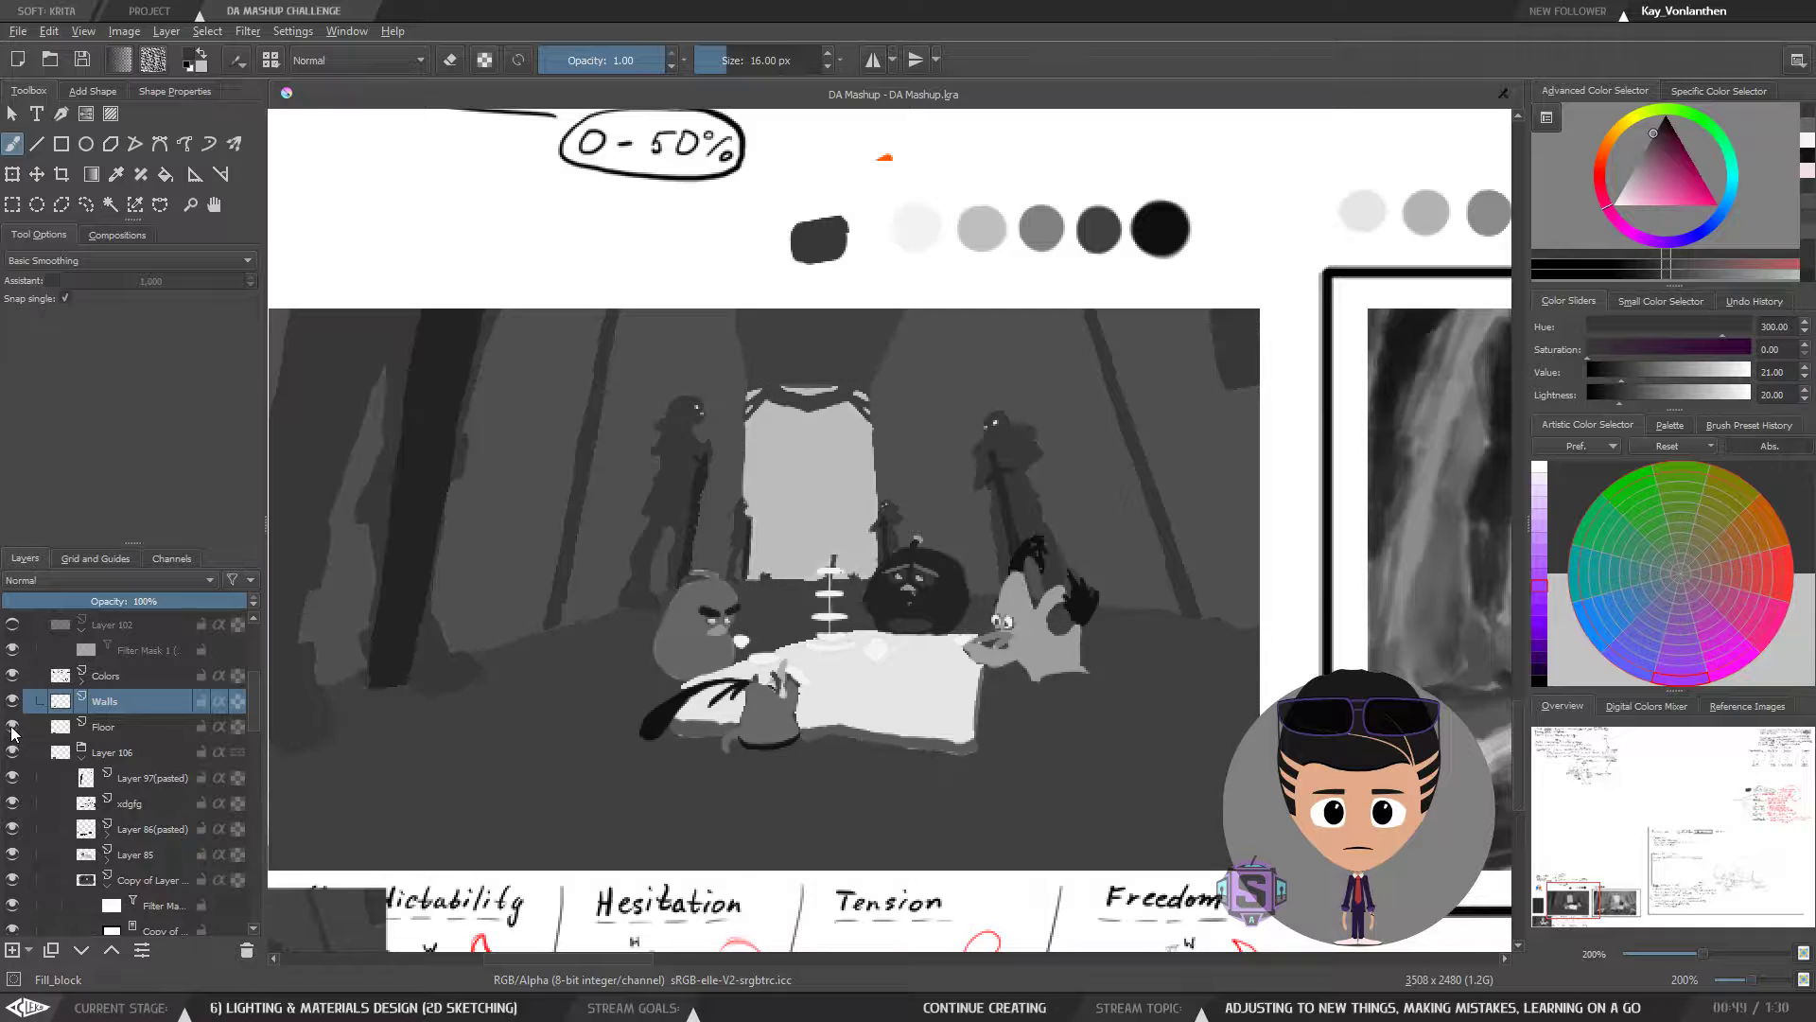
click(13, 727)
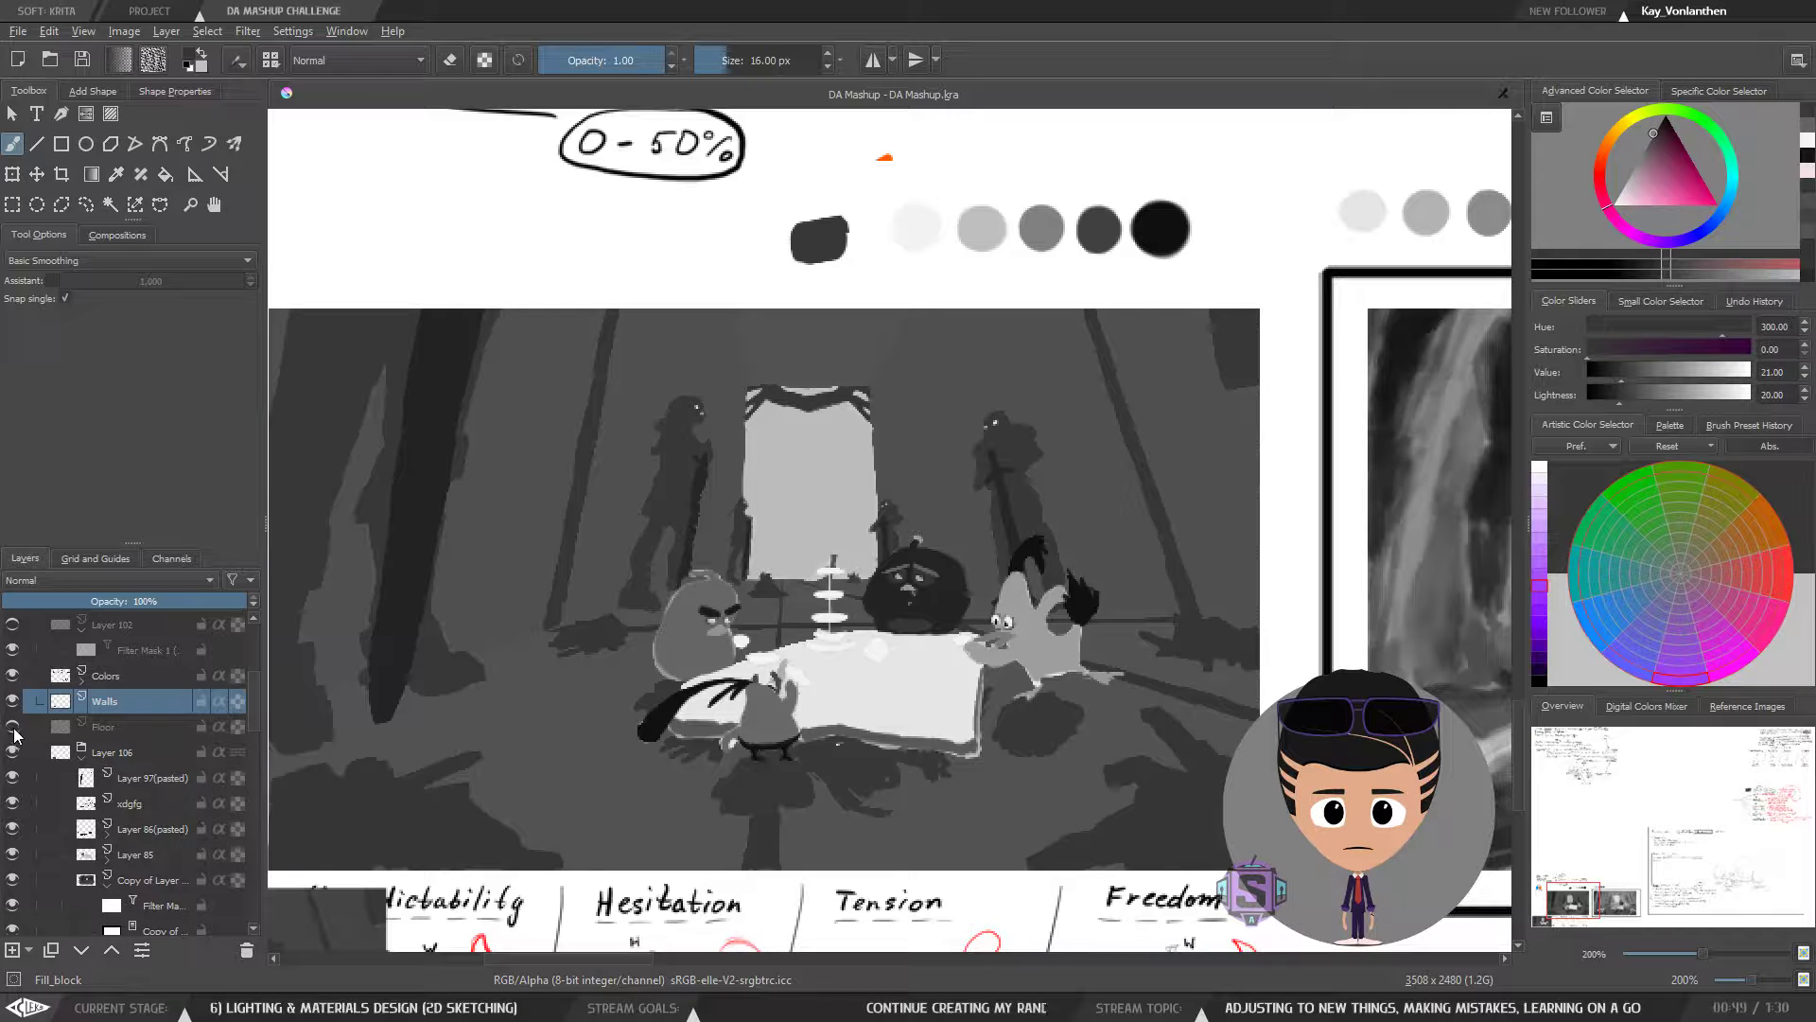
click(12, 727)
click(12, 726)
click(104, 733)
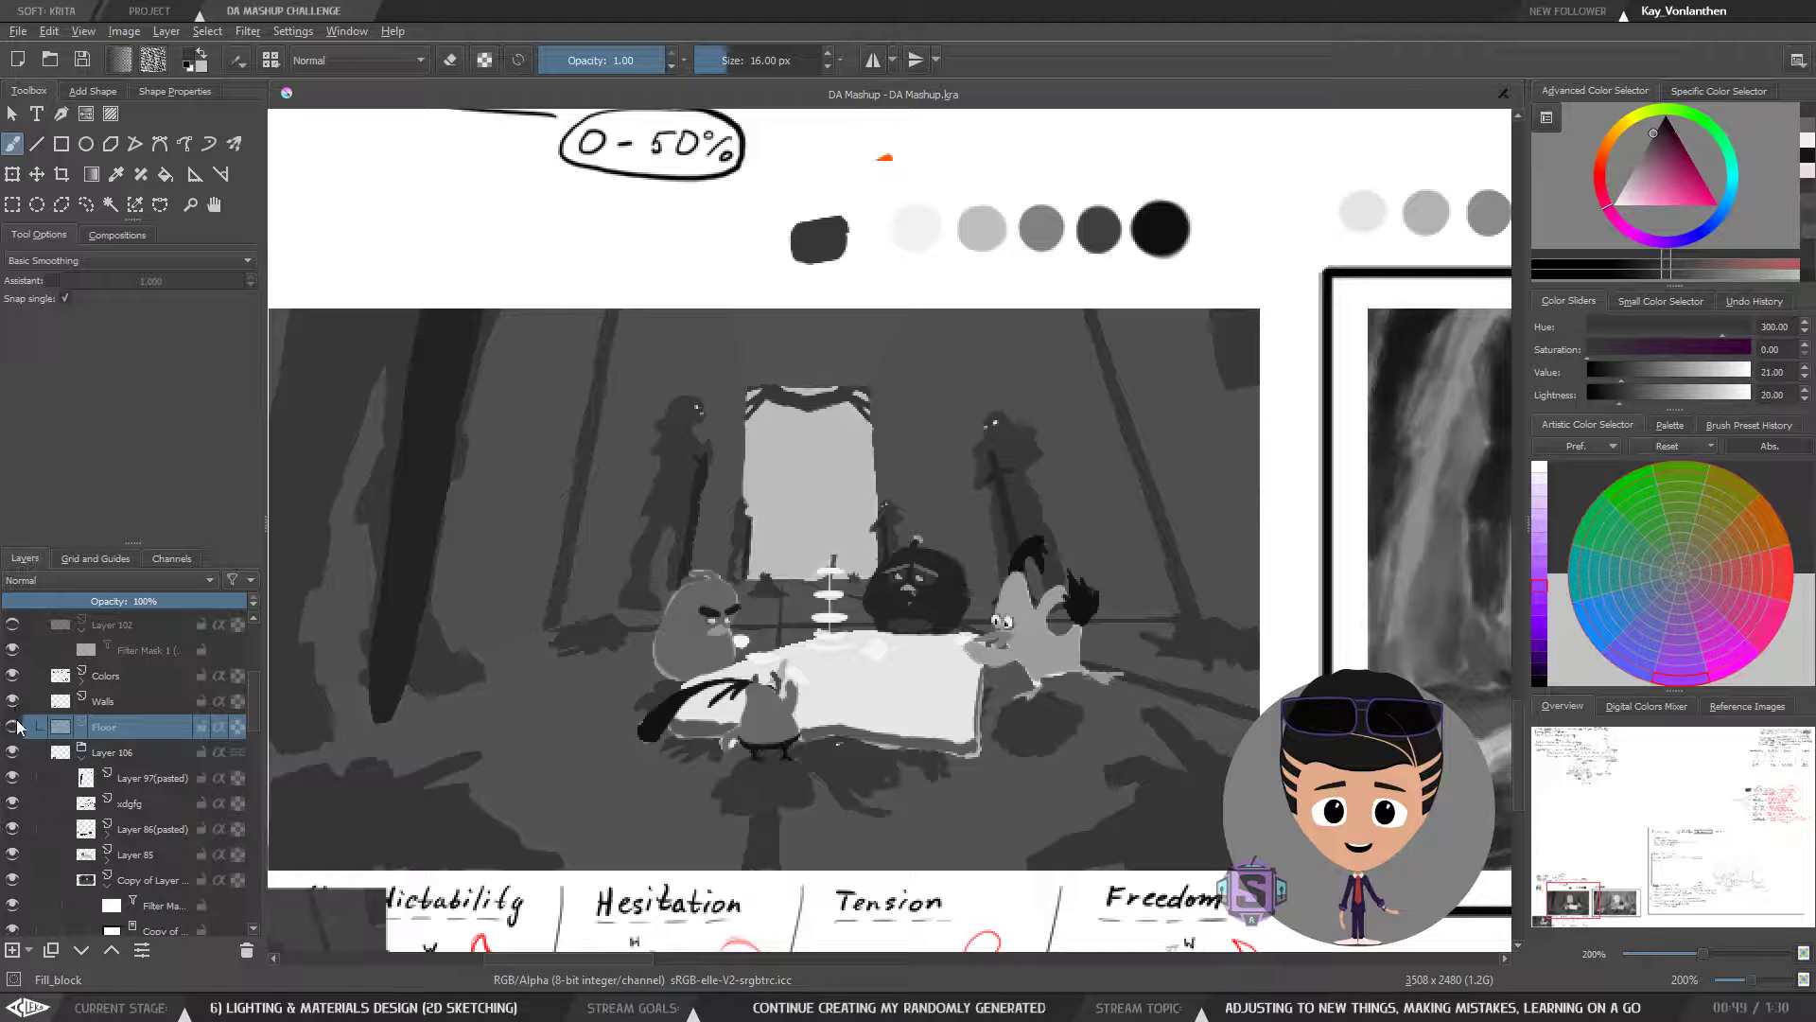
drag(468, 781, 576, 725)
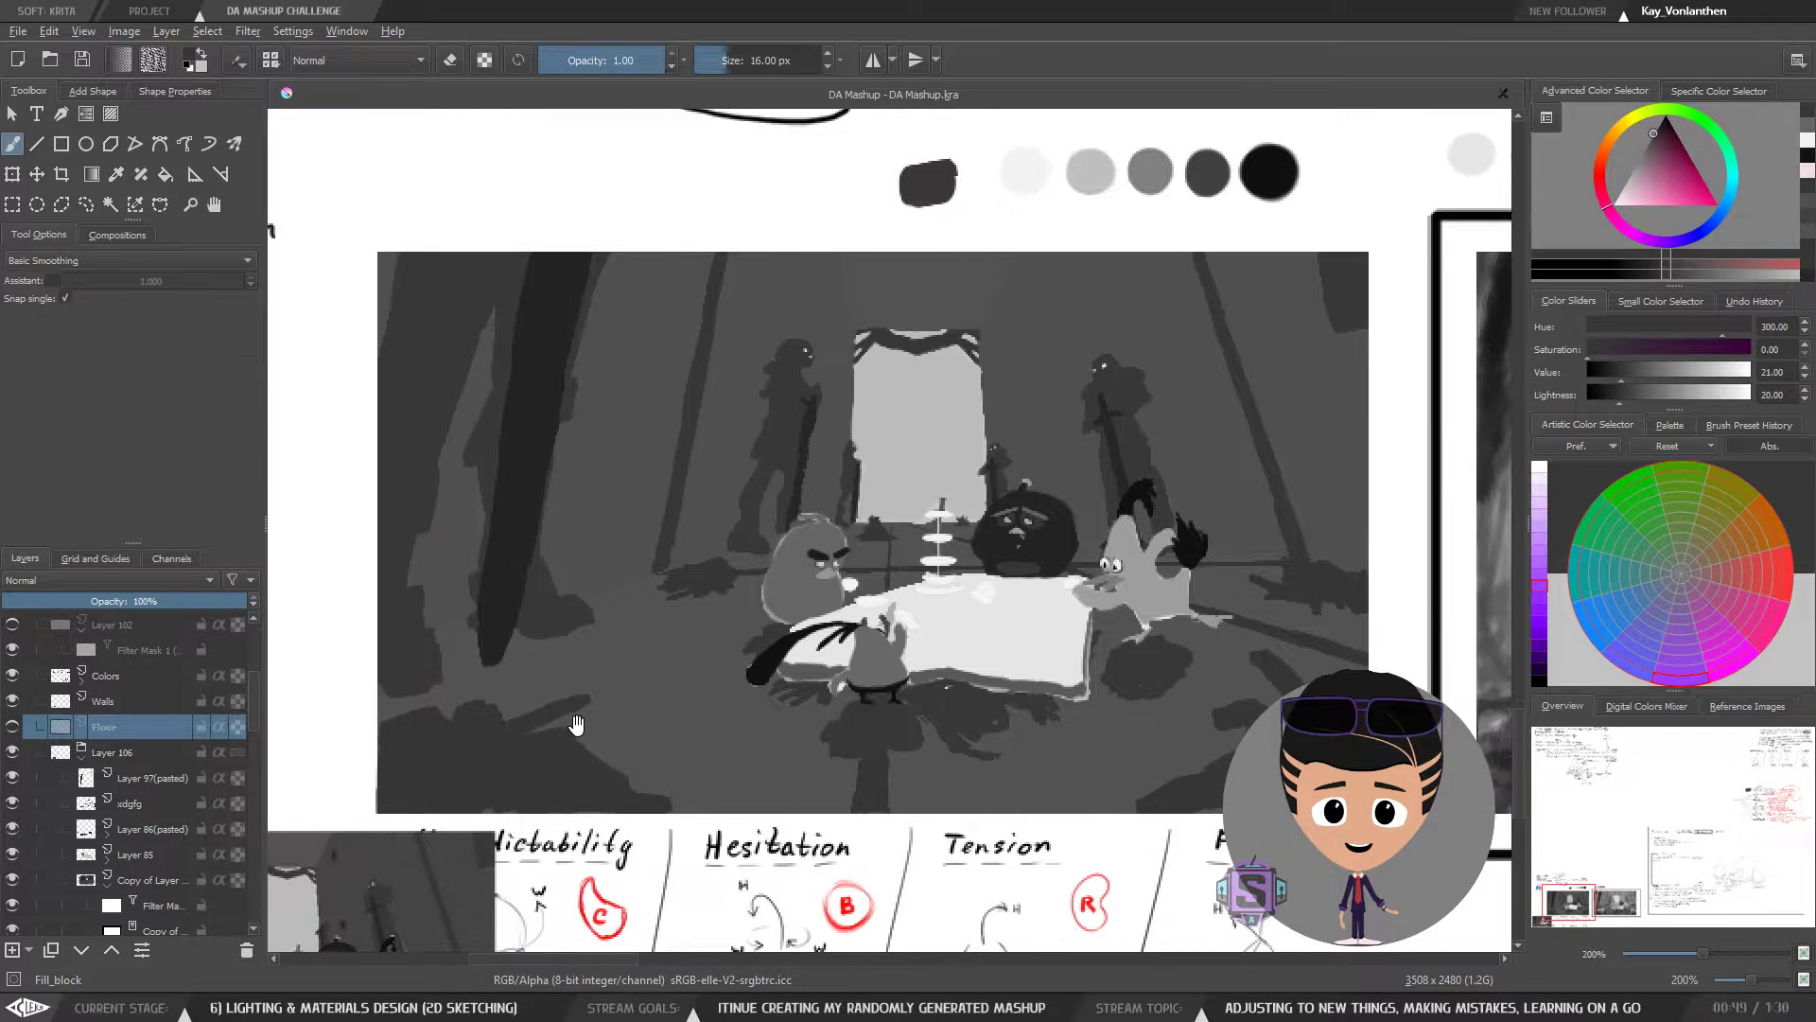
drag(739, 733, 629, 758)
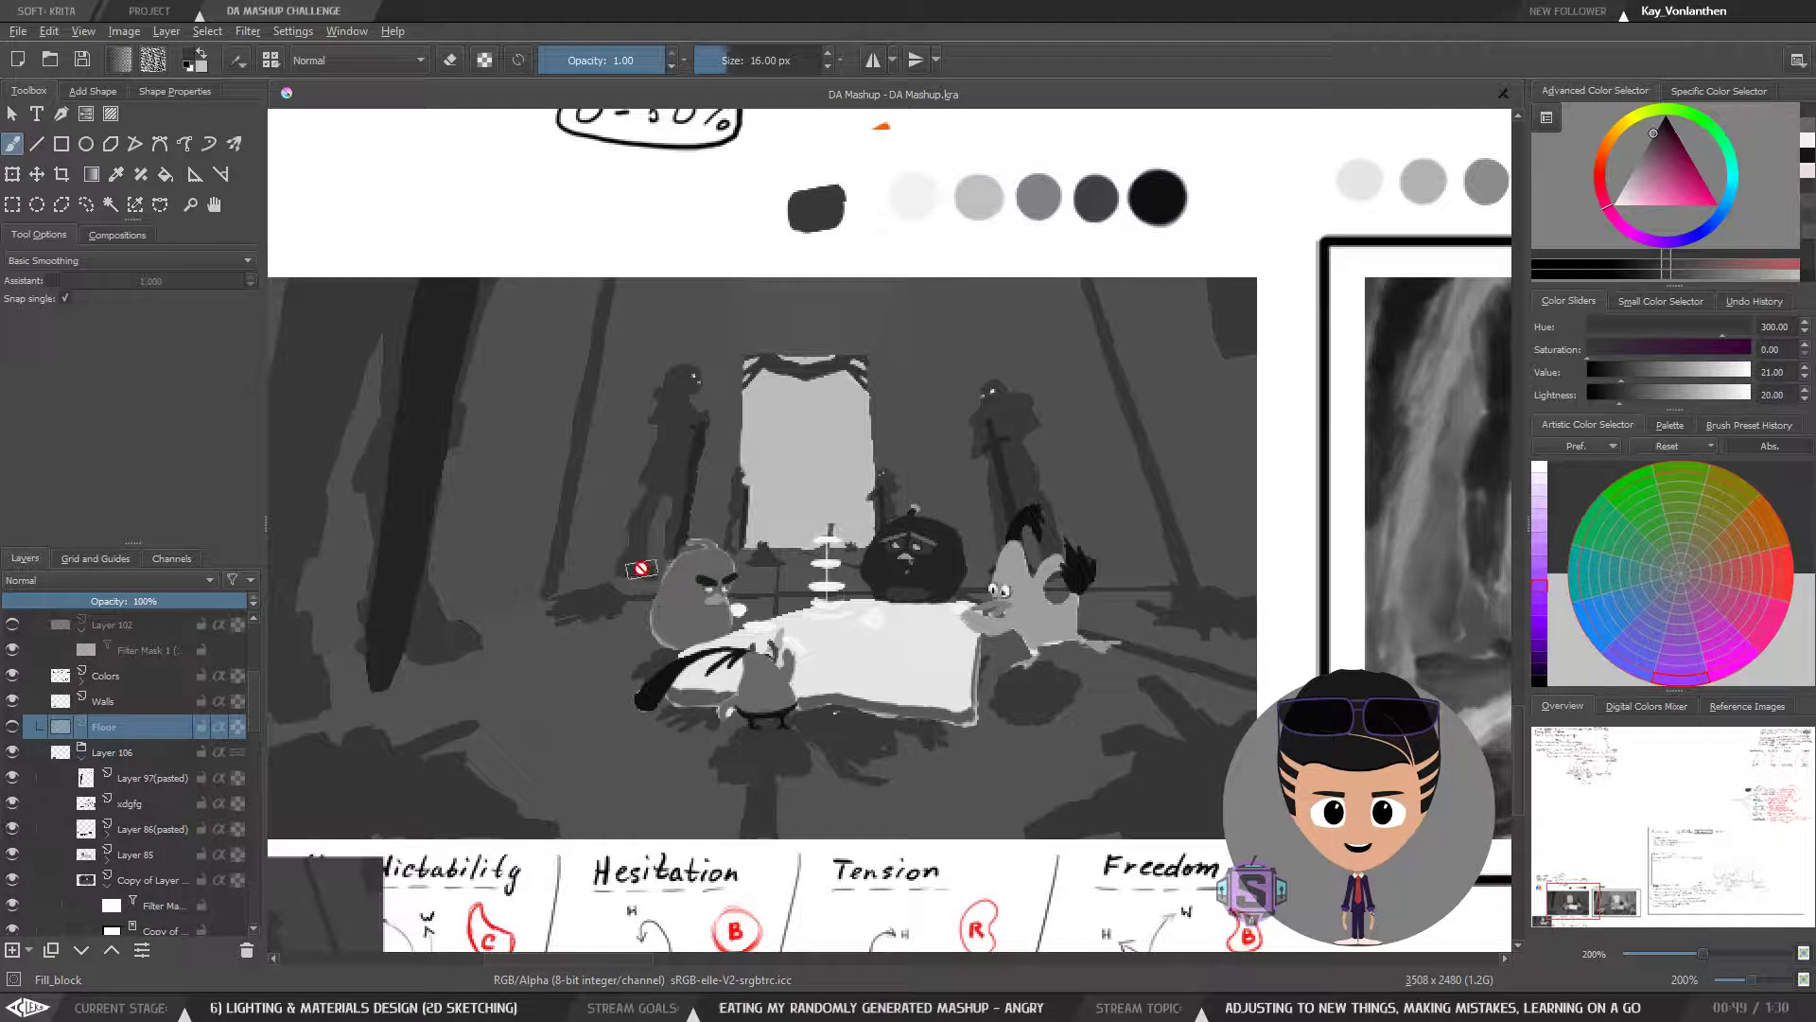
- Compare the scene with the Walls and Floor layers on and off, leaving both layers hidden
click(15, 702)
click(14, 702)
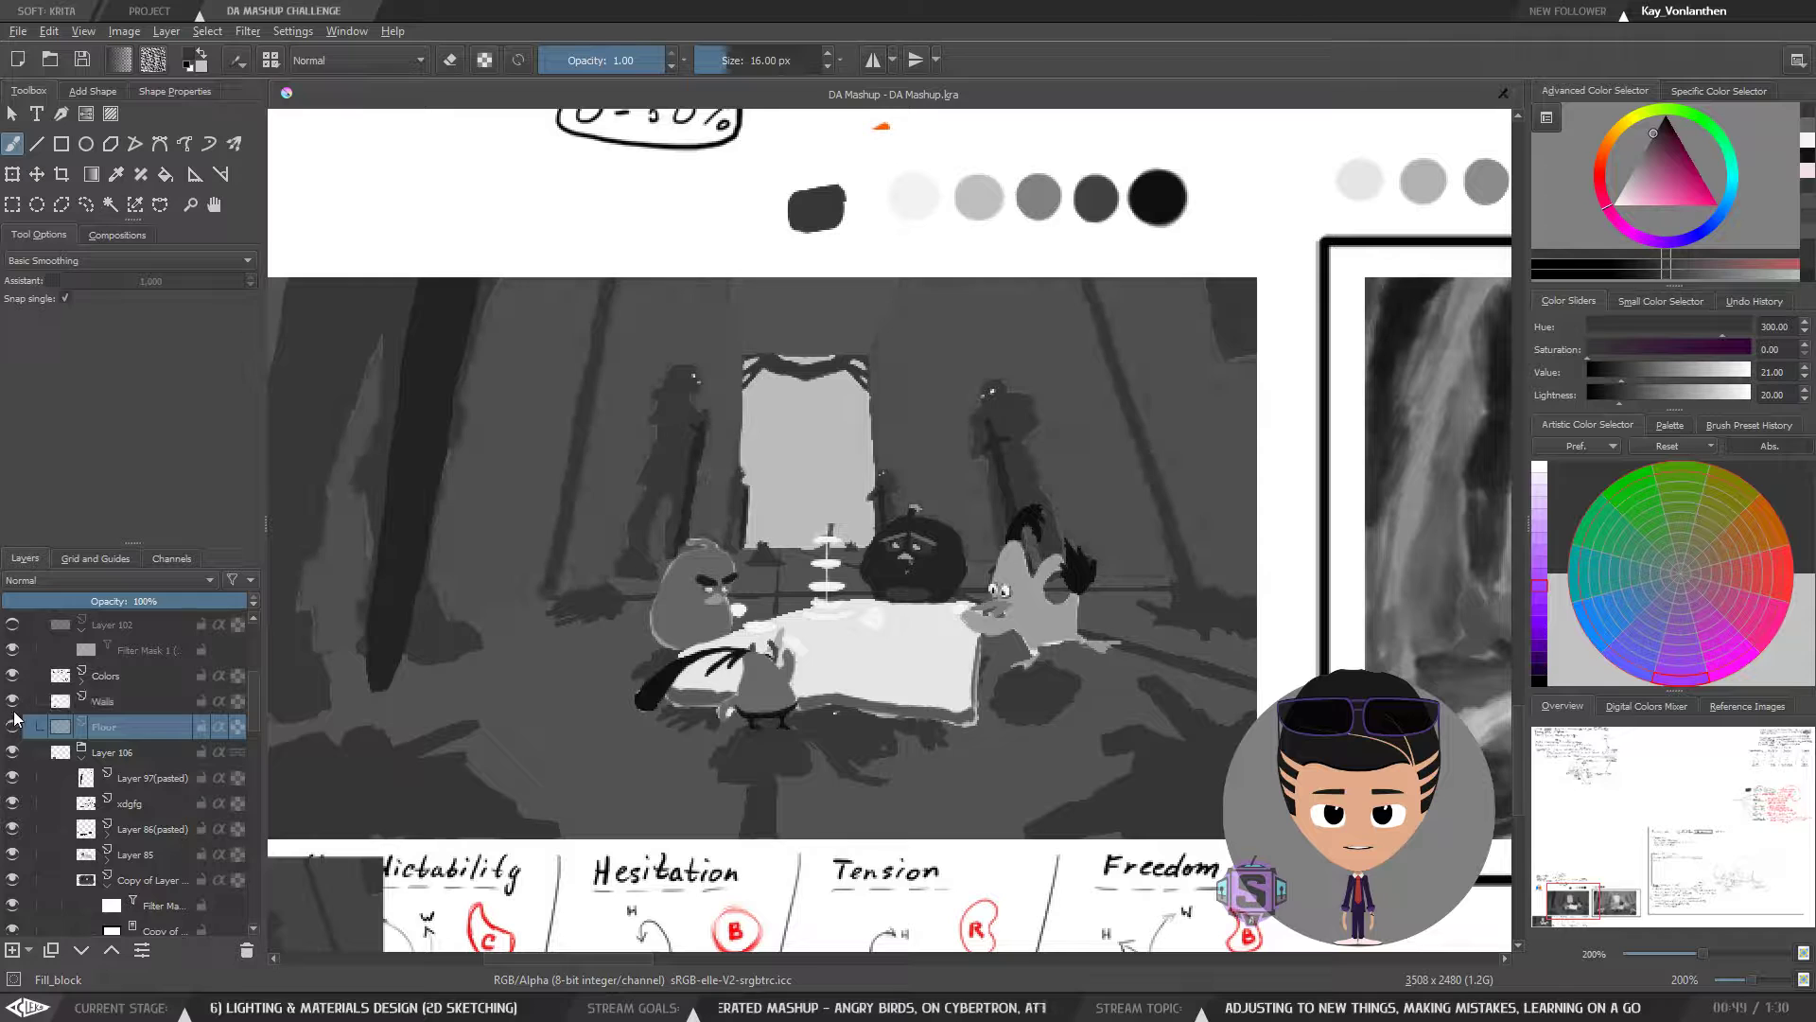
click(14, 702)
click(14, 702)
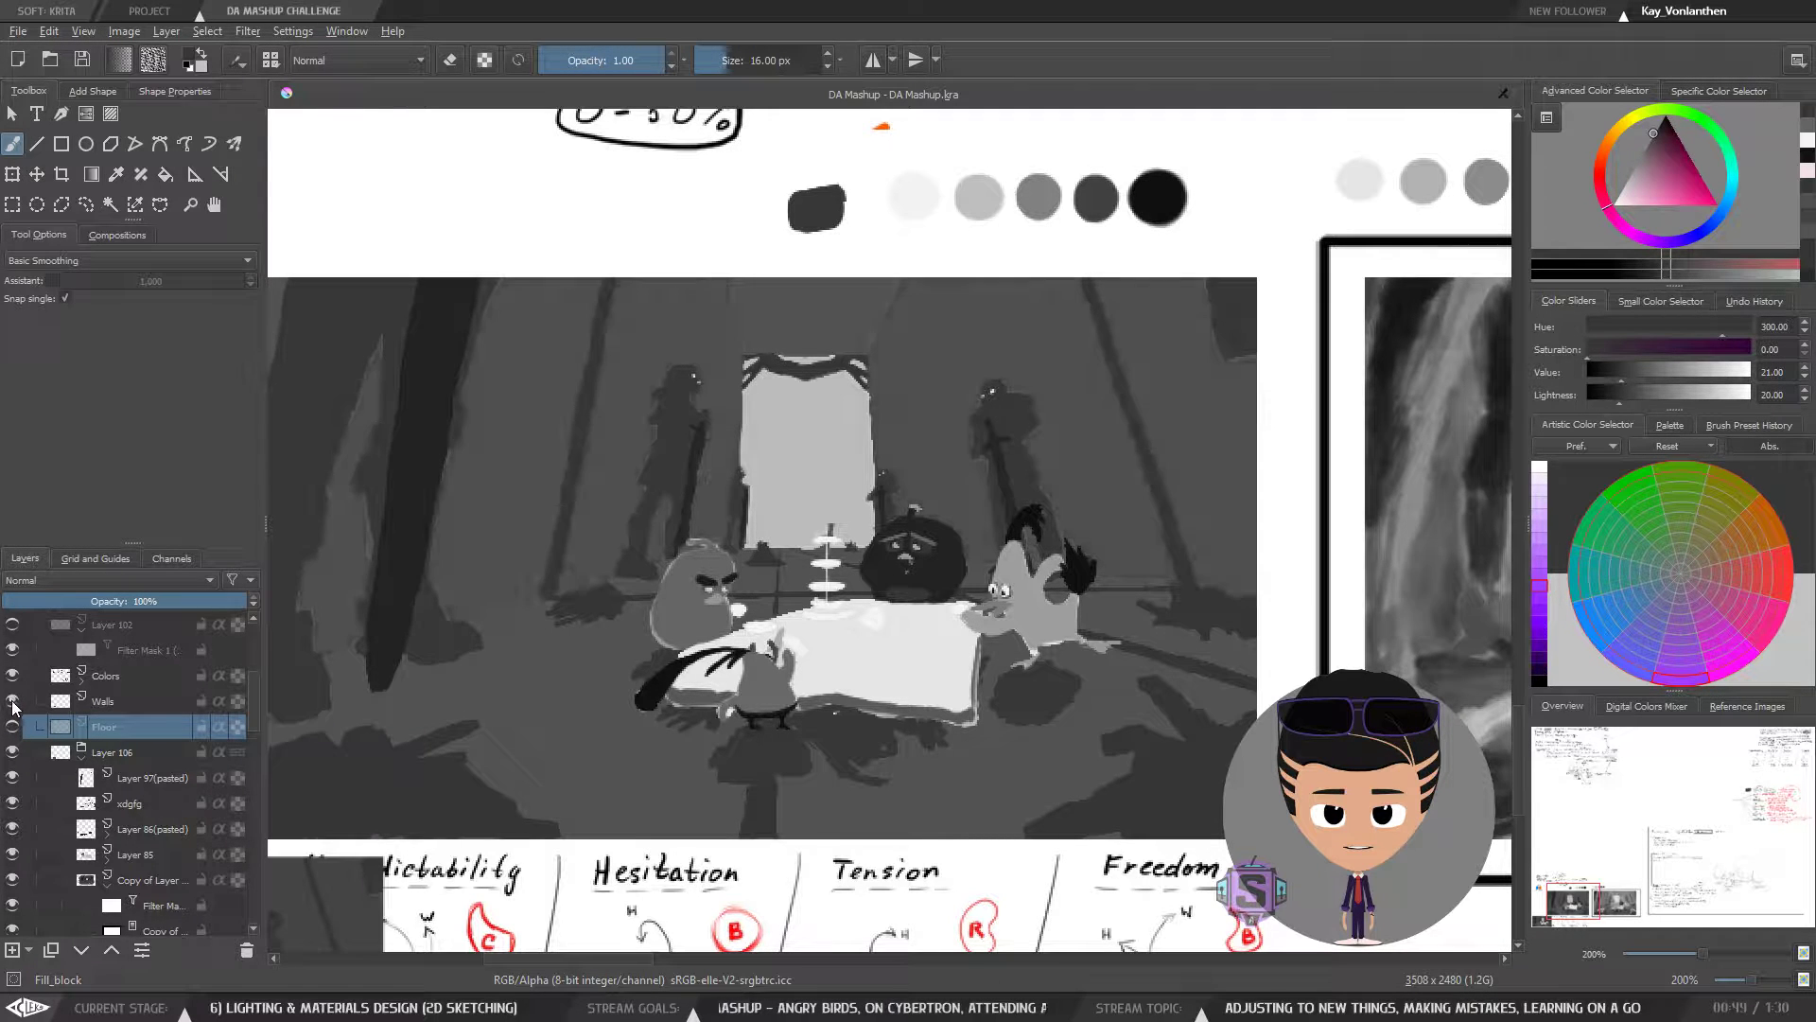
click(13, 702)
click(14, 702)
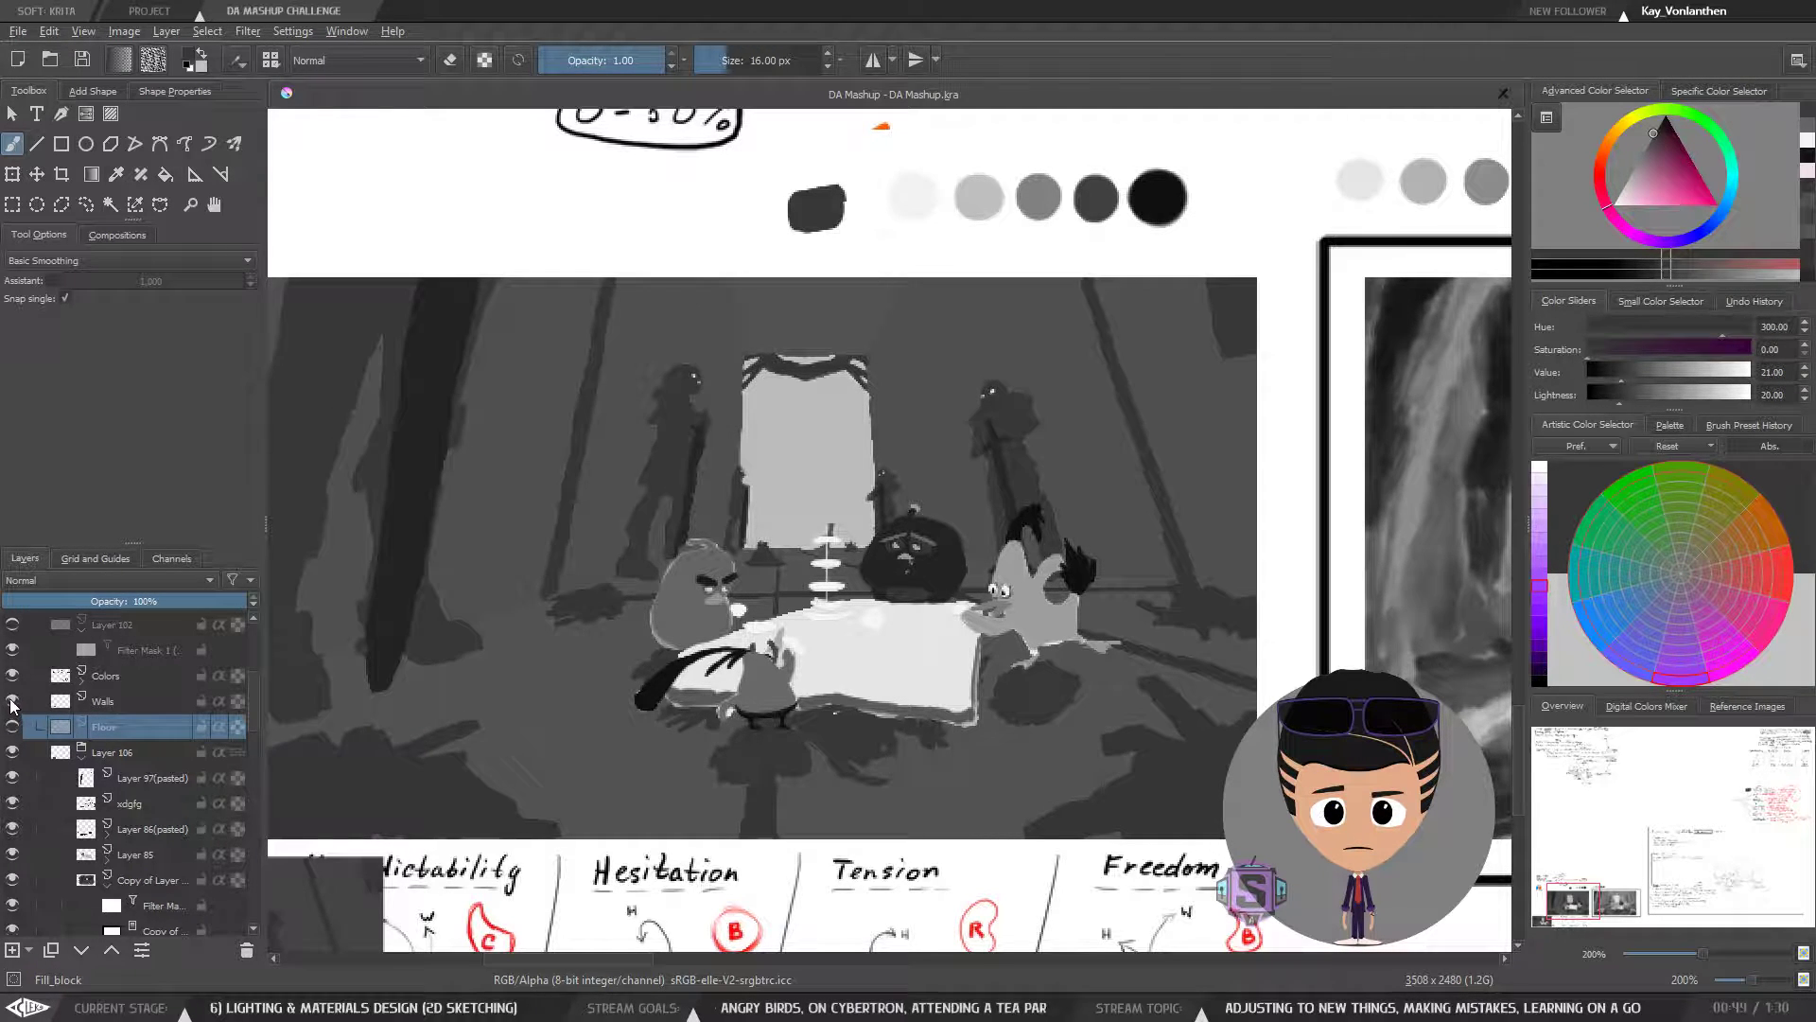
click(13, 702)
click(15, 727)
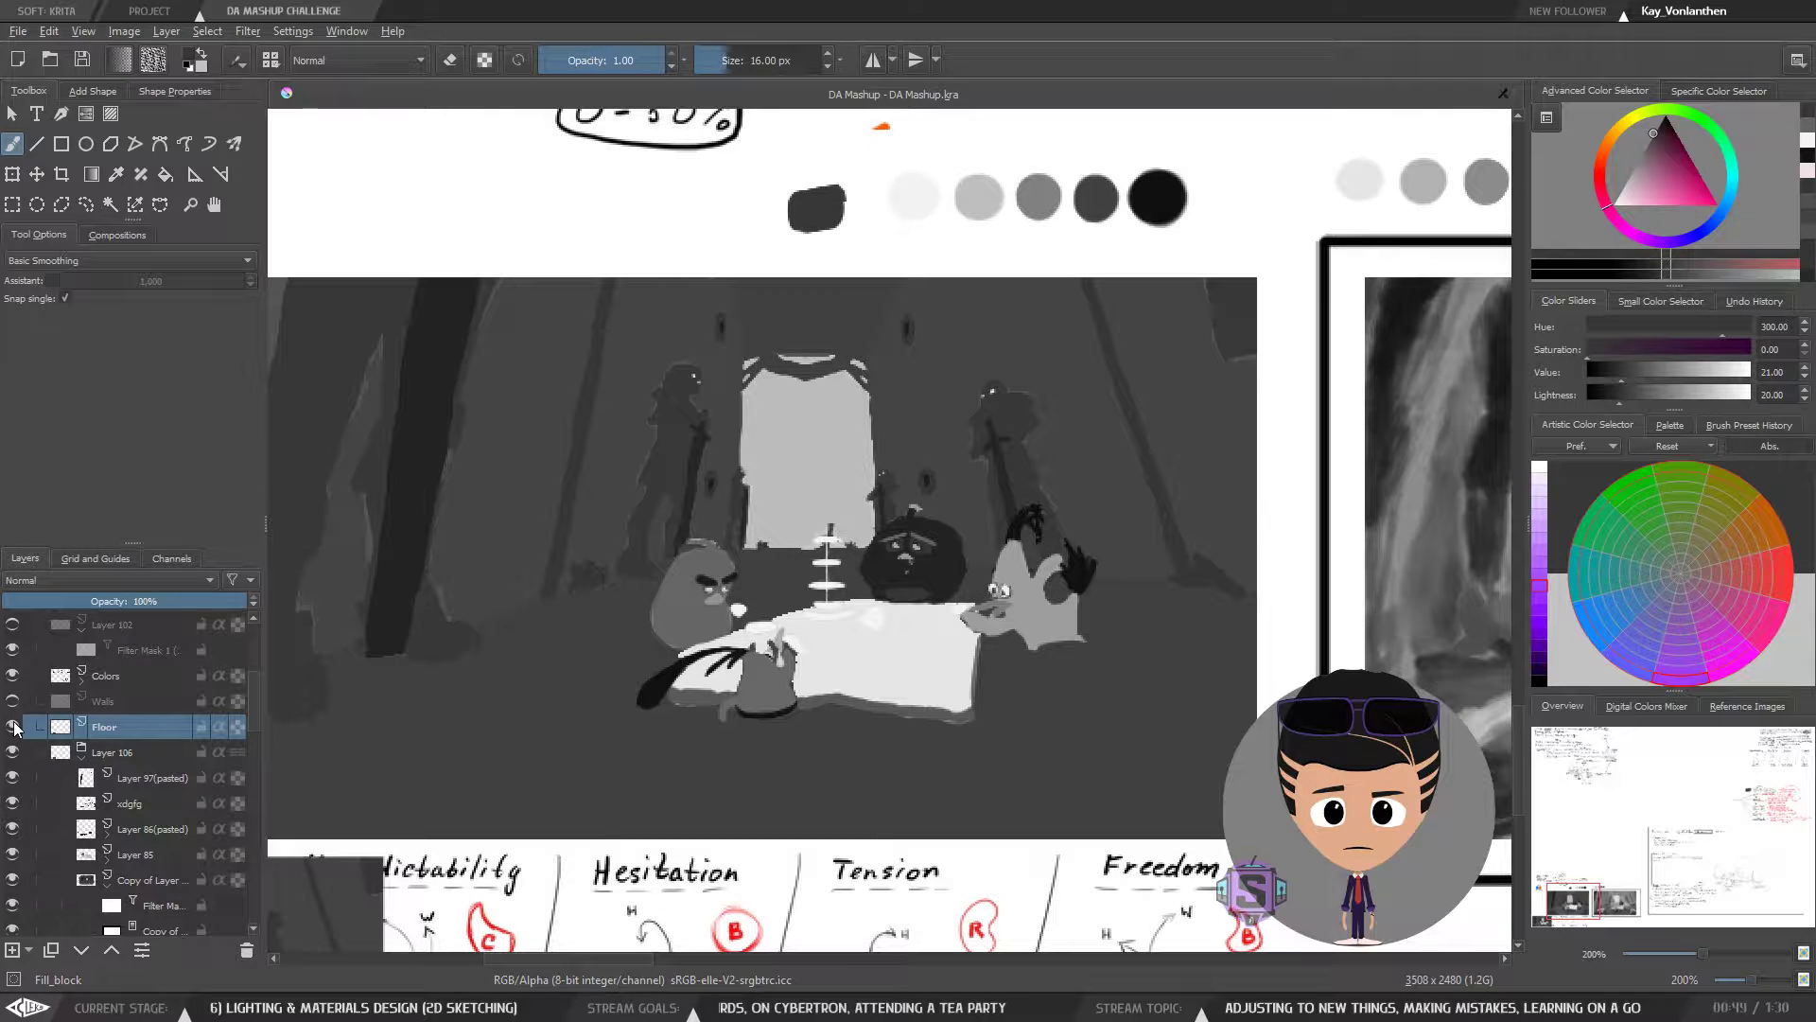
click(13, 726)
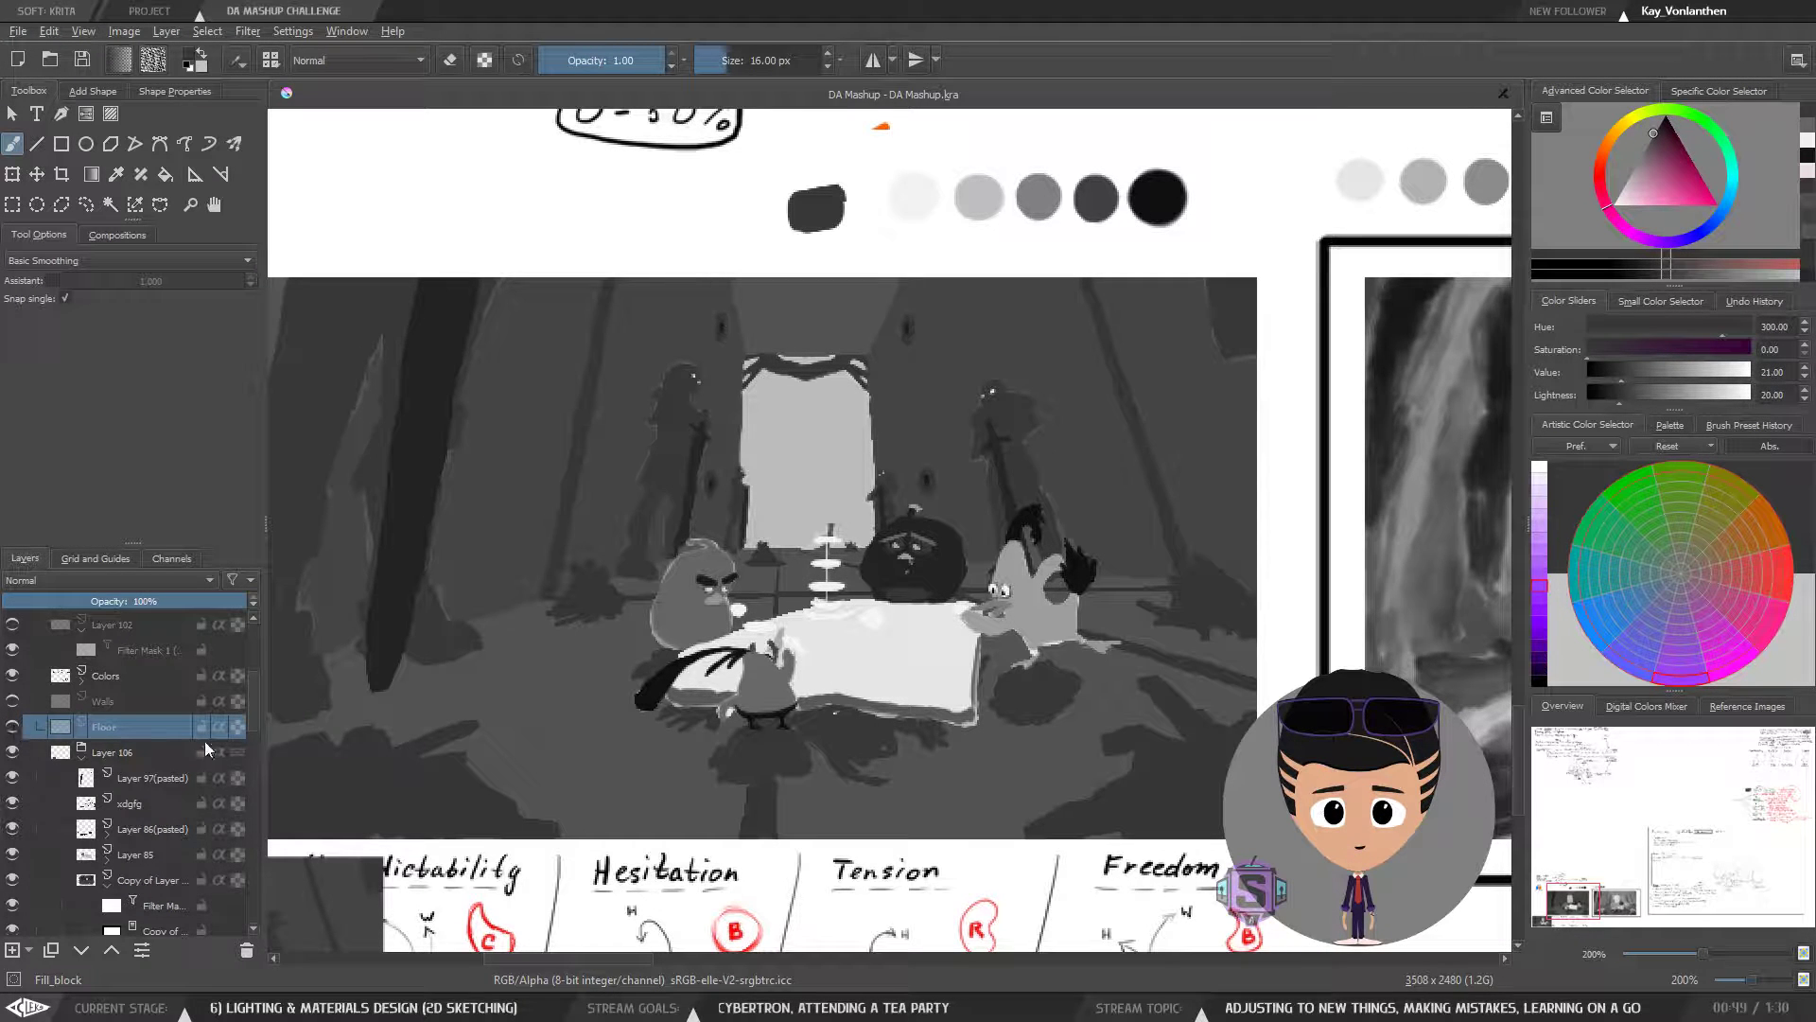
- Toggle the Copy of Layer 80 layer off and on to check what it contains
drag(252, 706, 248, 719)
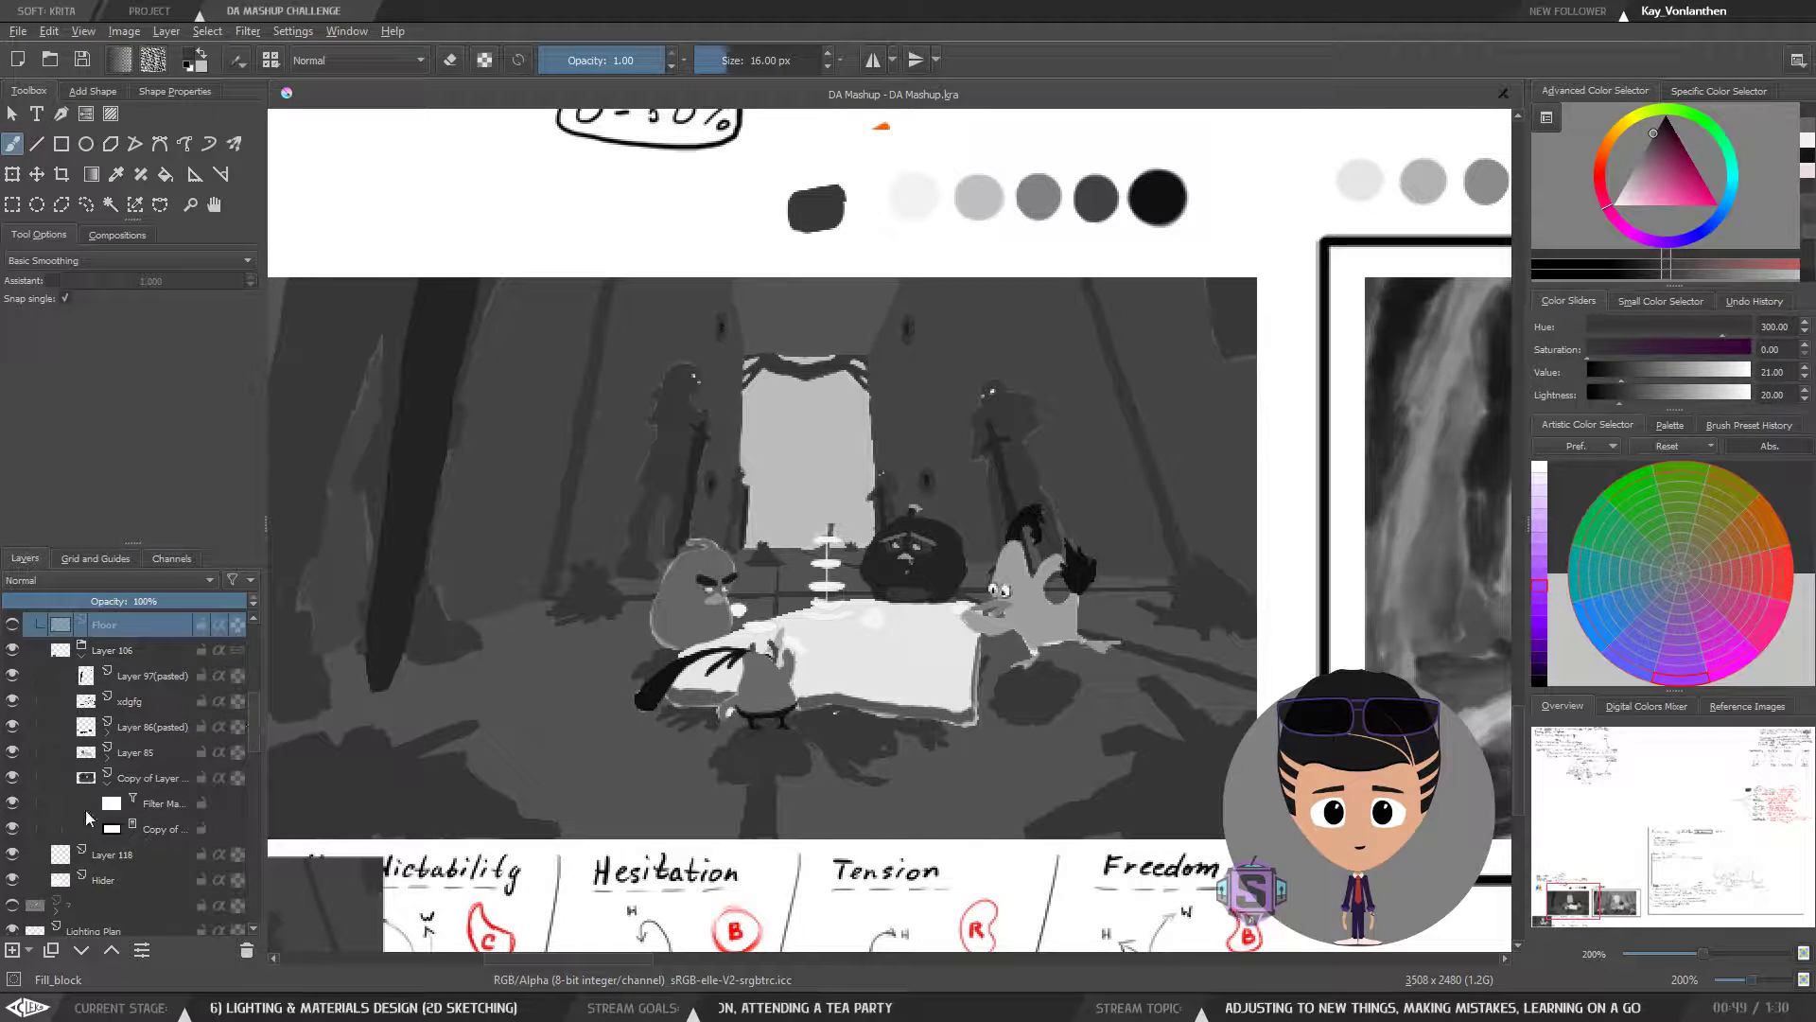
click(138, 779)
click(12, 778)
click(12, 778)
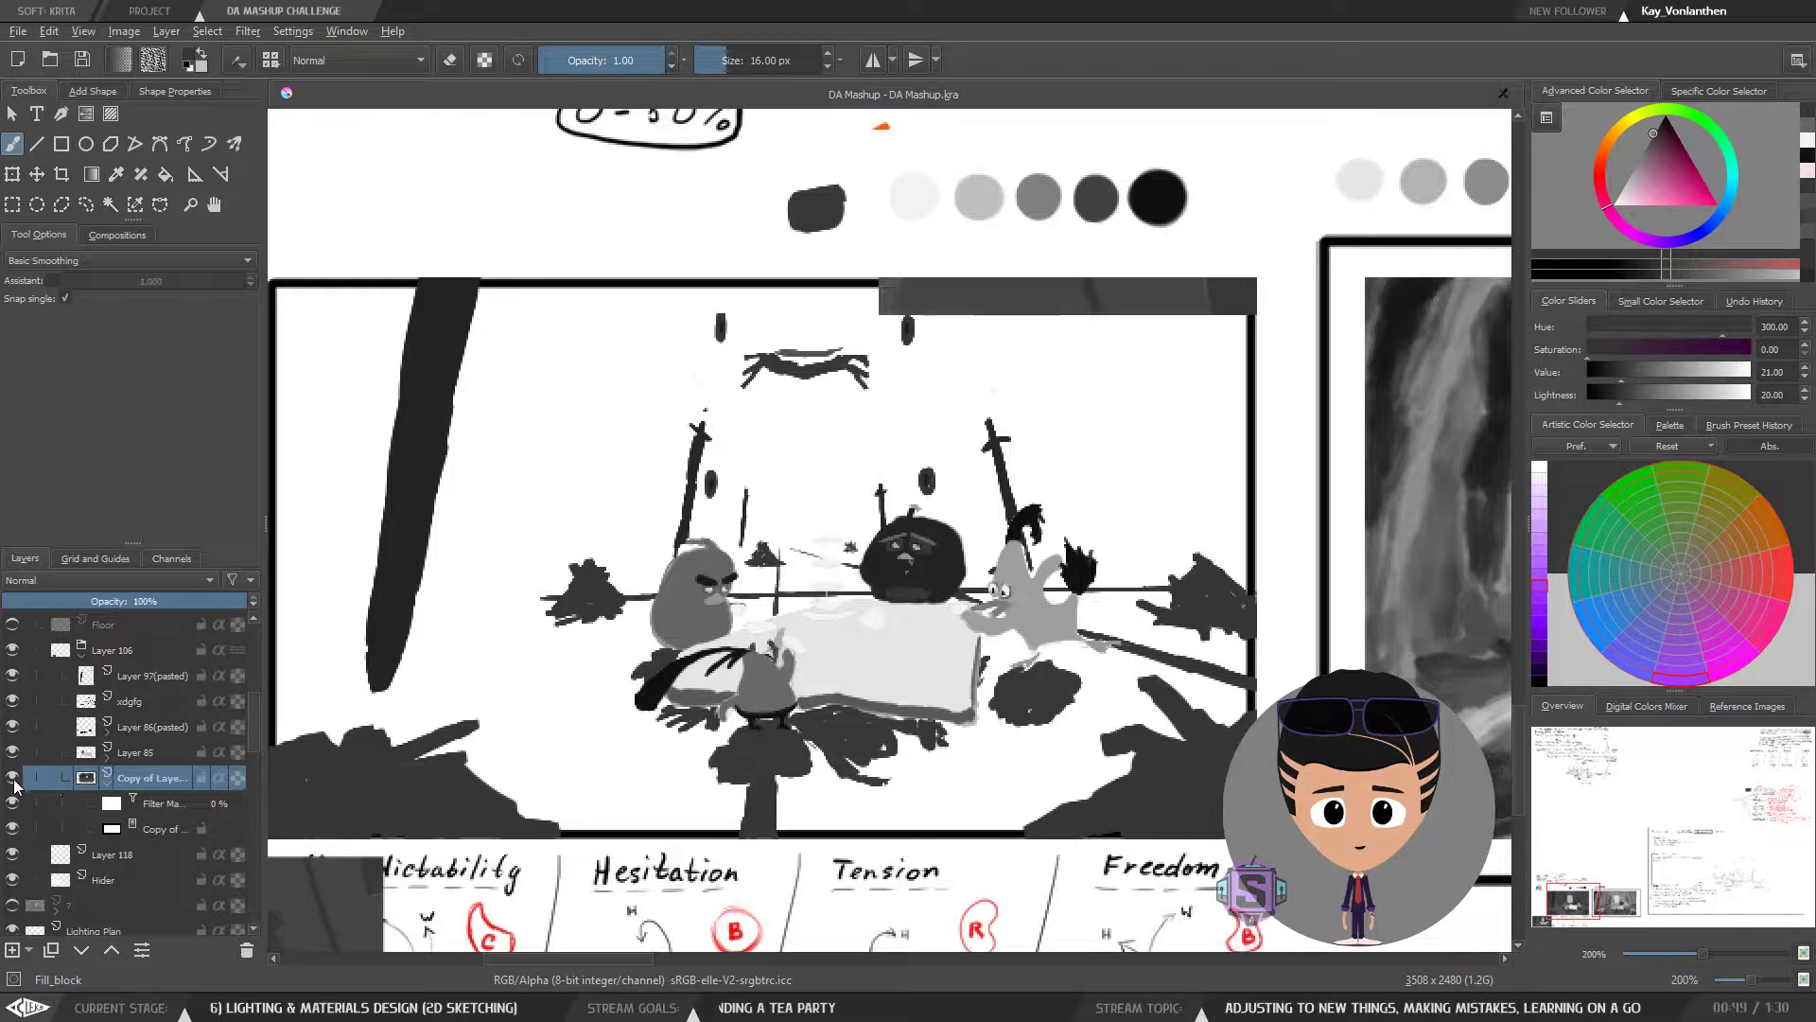
- Toggle the copied mask under Copy of Layer 80 off and on to check which areas it conceals
drag(252, 718, 252, 731)
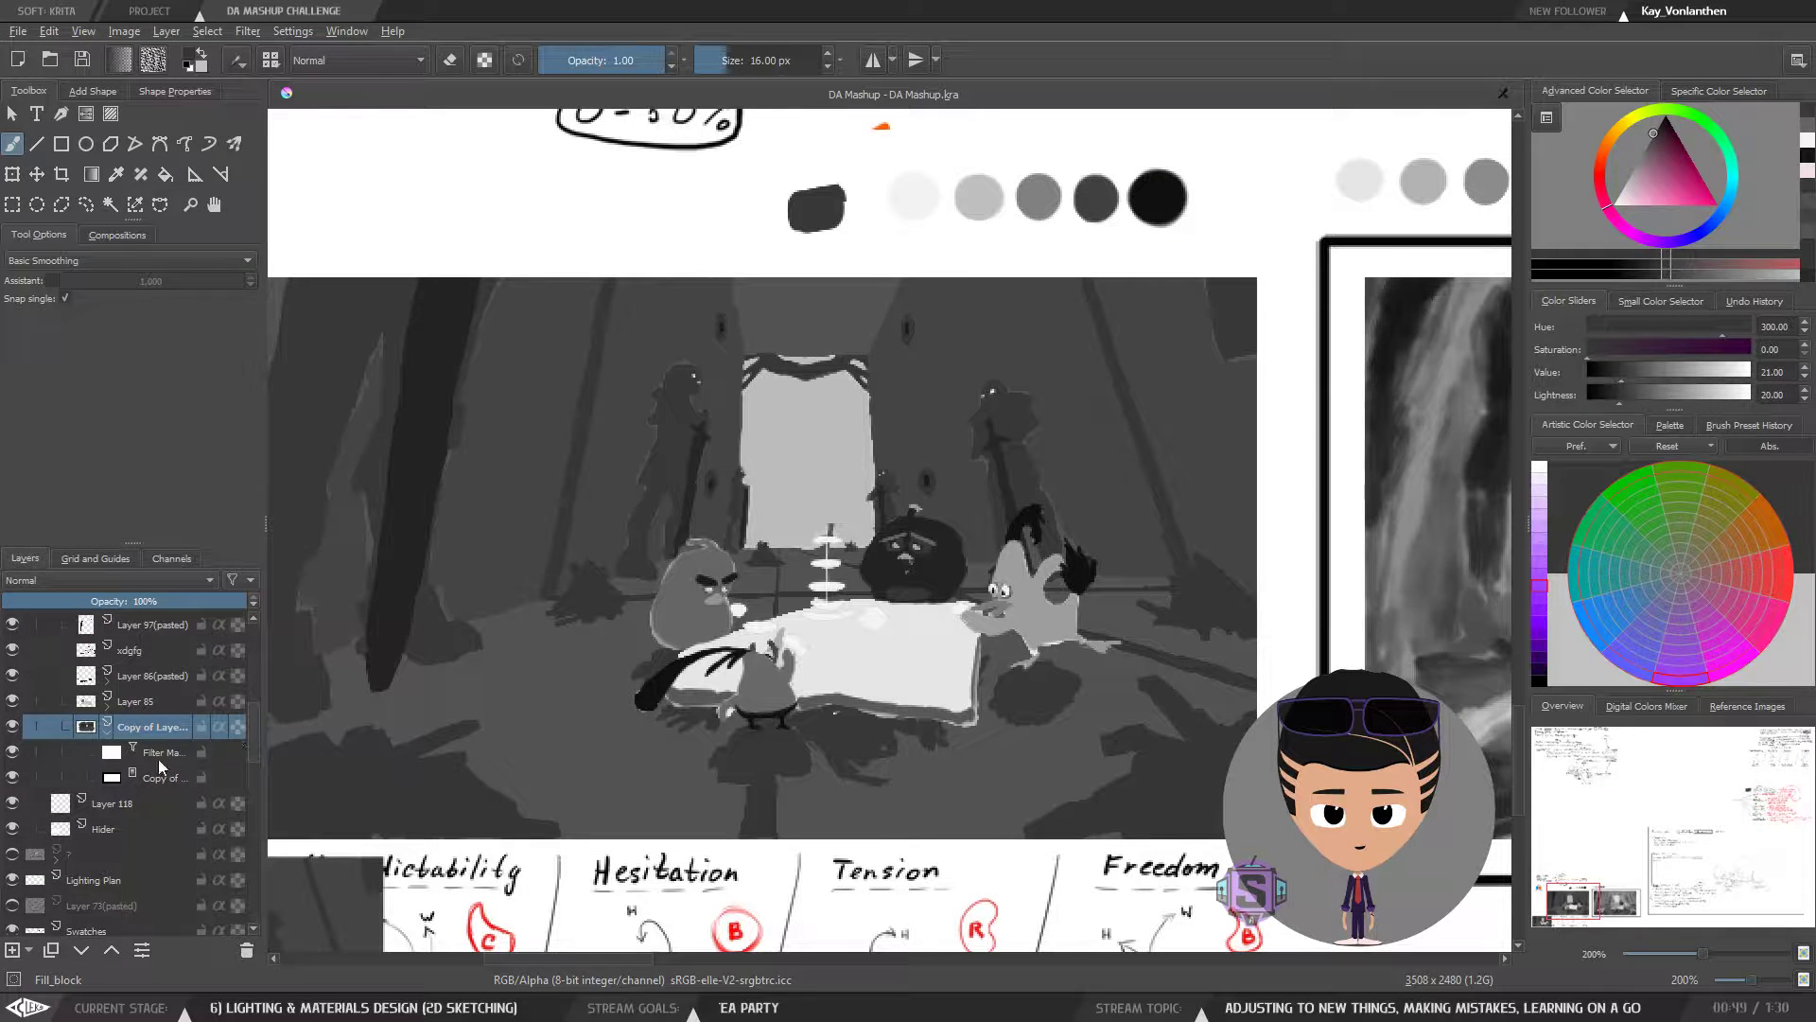
click(133, 782)
click(151, 756)
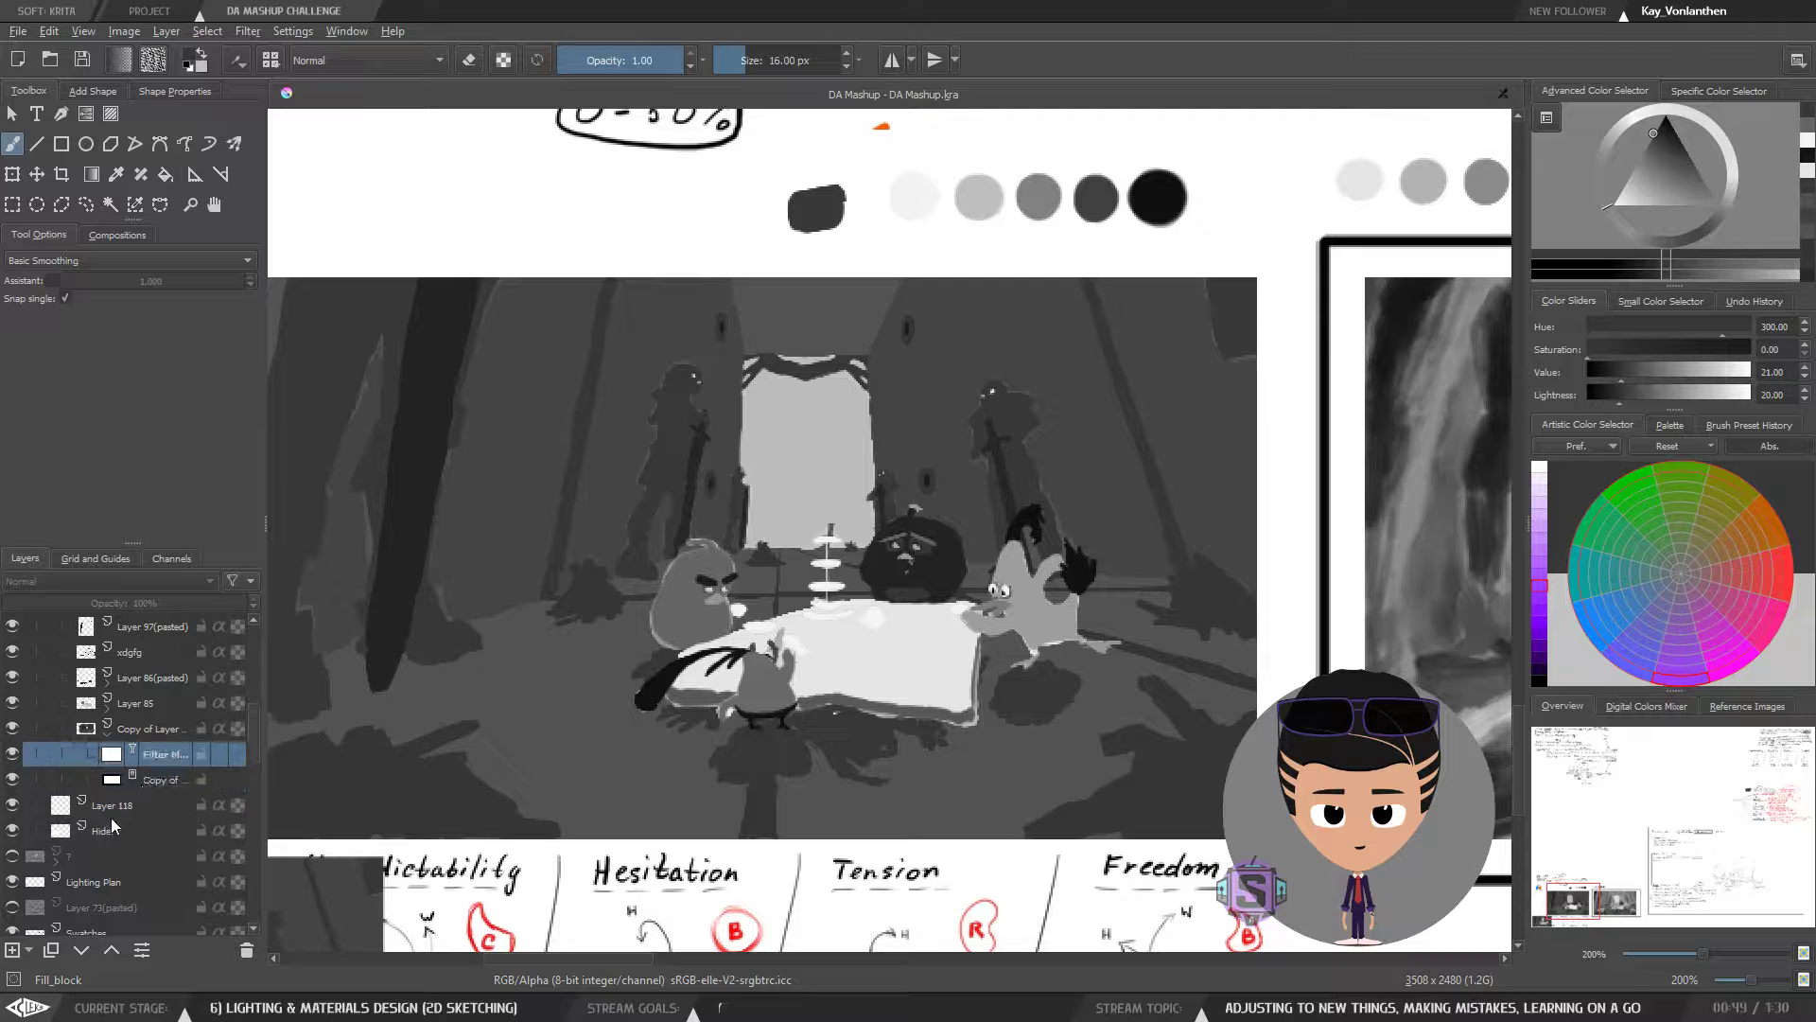
click(163, 782)
click(12, 781)
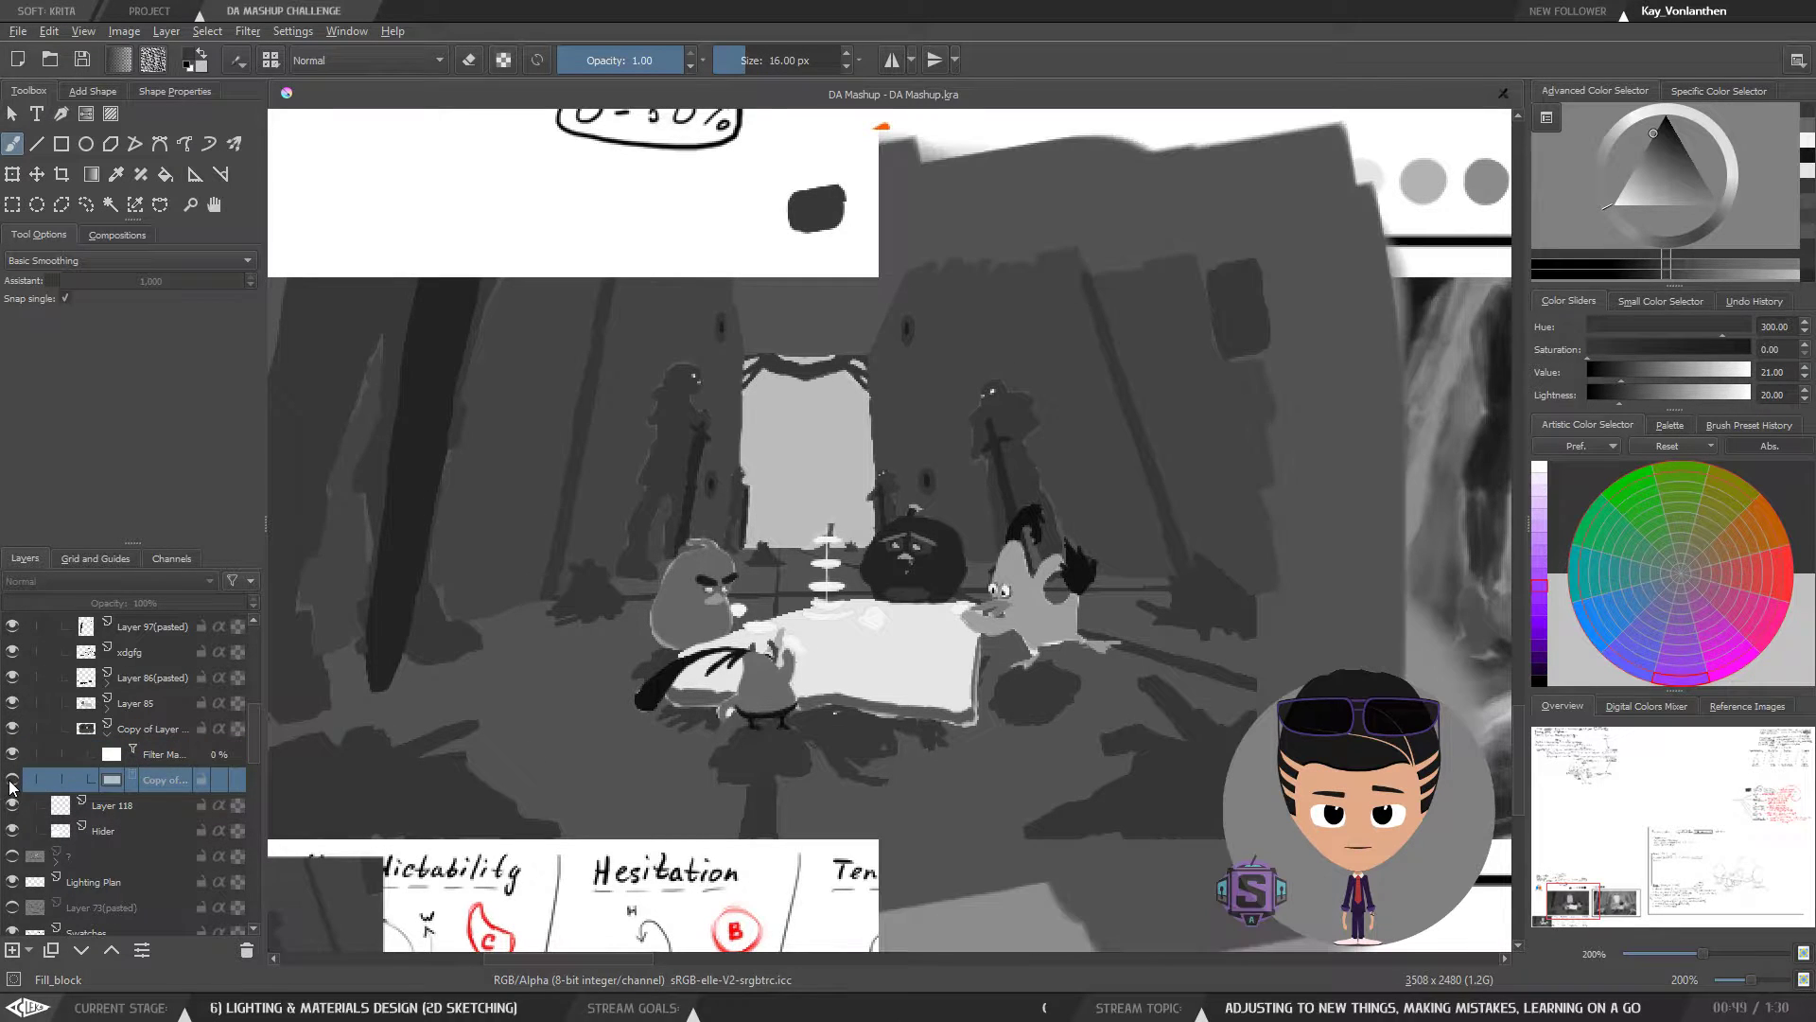
click(13, 783)
- Compare the greys with and without the filter mask under Copy of Layer 80, then delete that mask
click(148, 759)
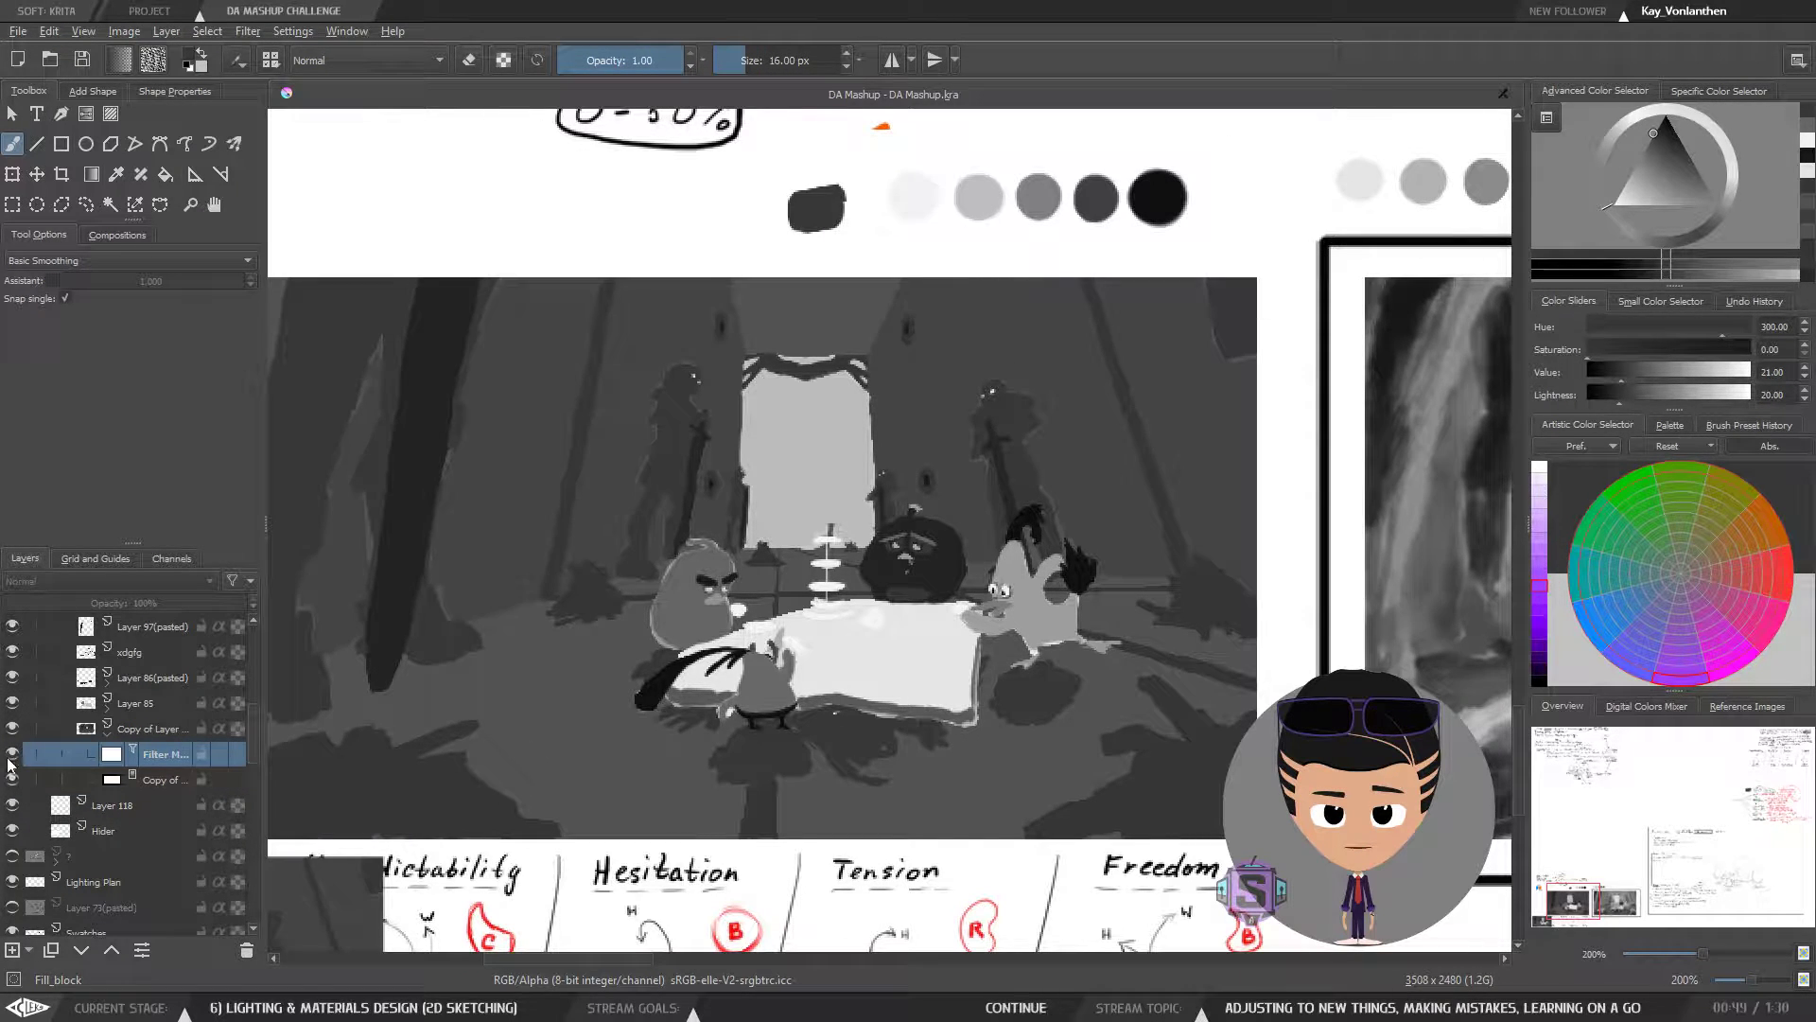
click(11, 755)
click(13, 756)
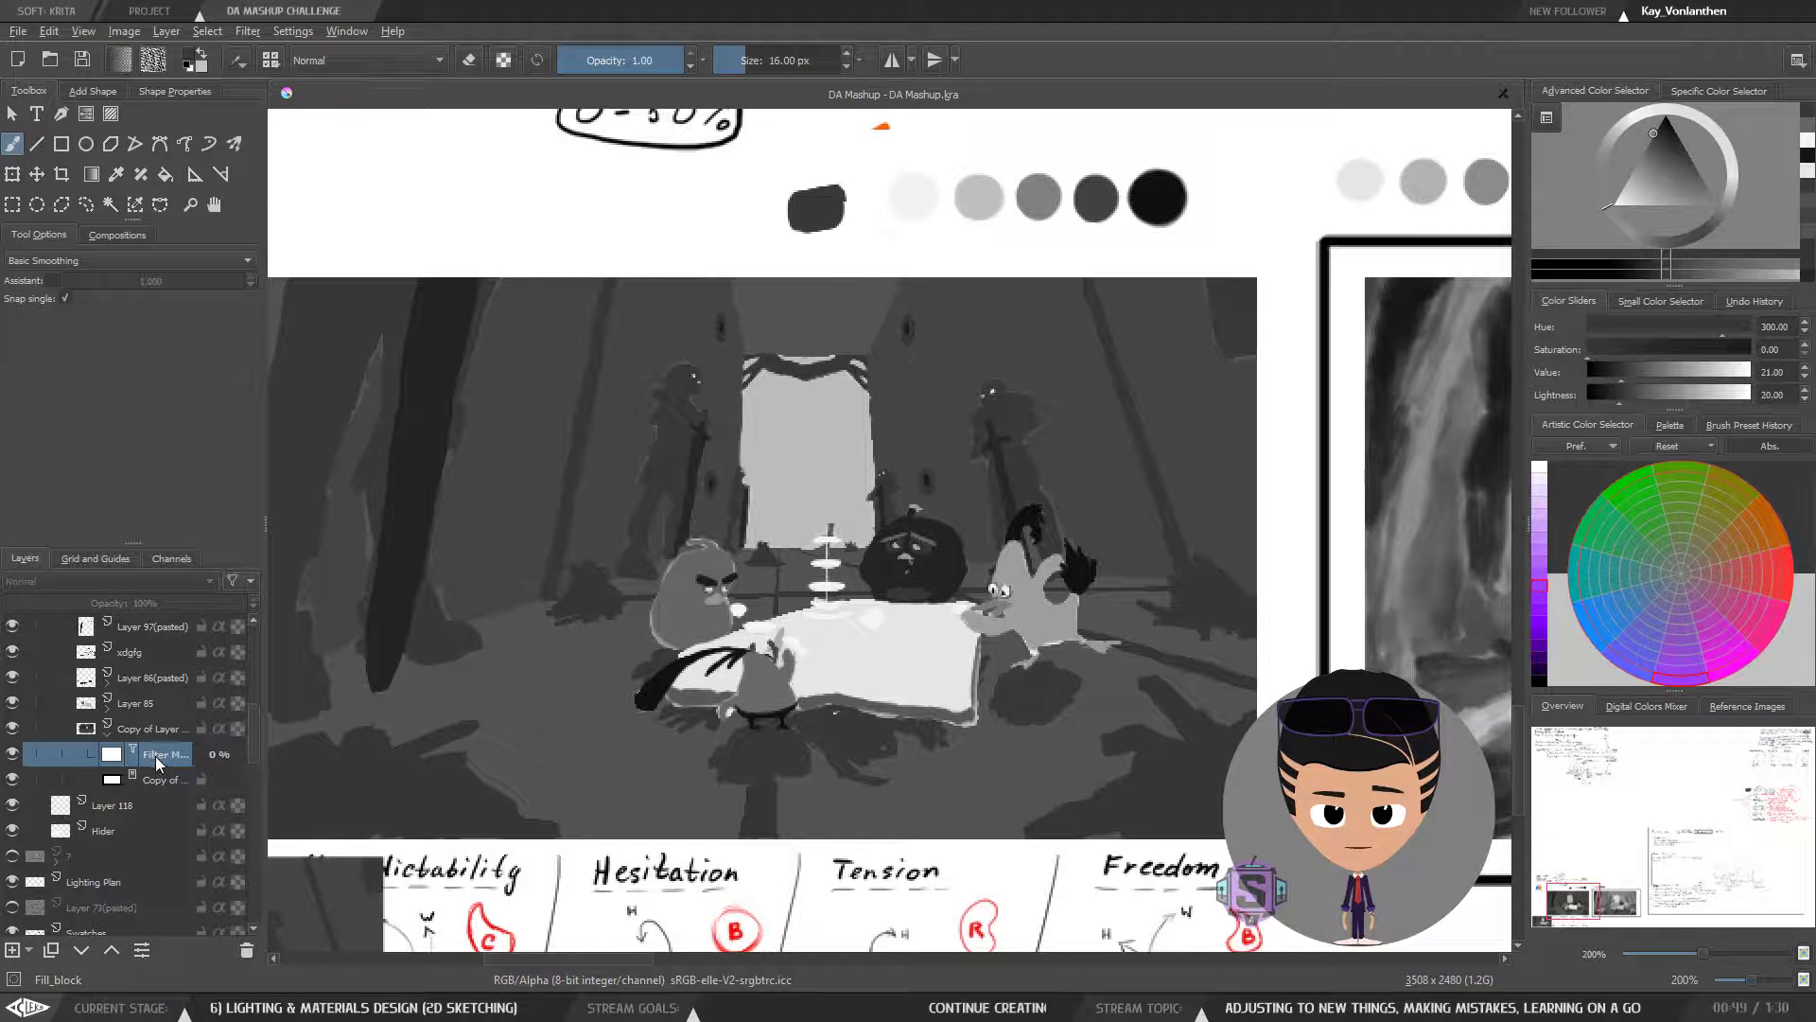
click(13, 756)
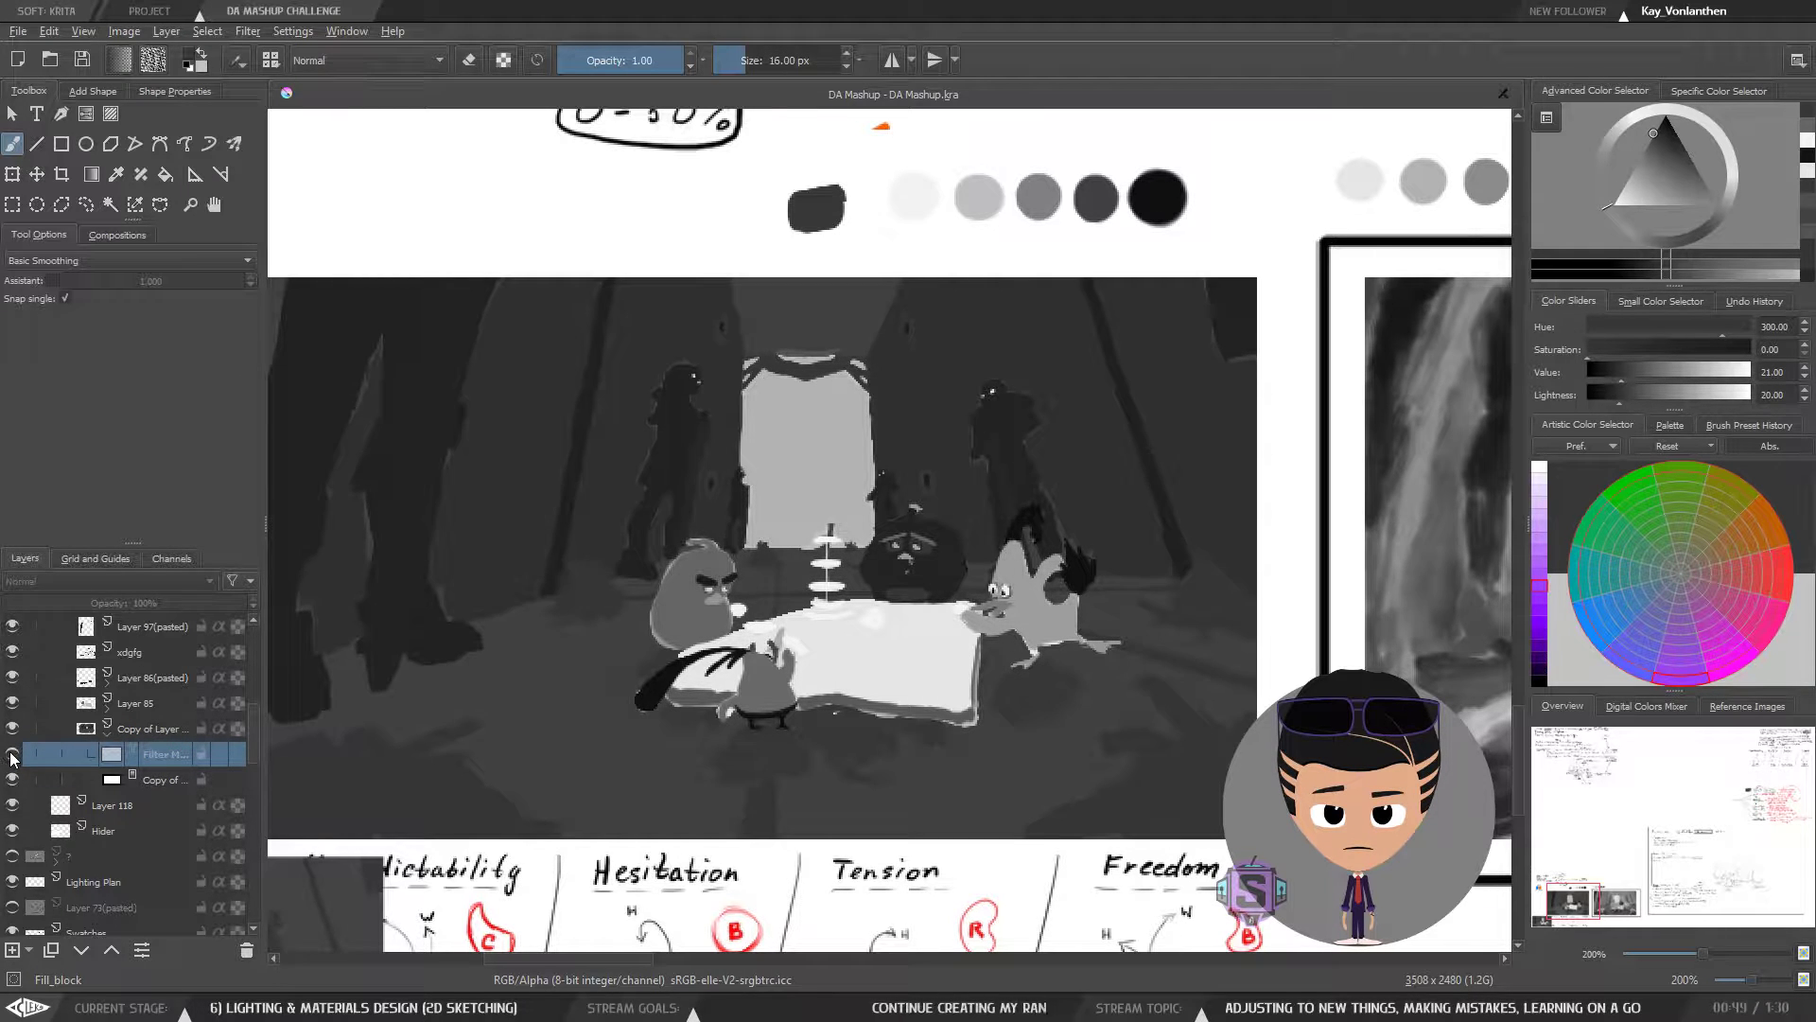
click(12, 755)
click(12, 756)
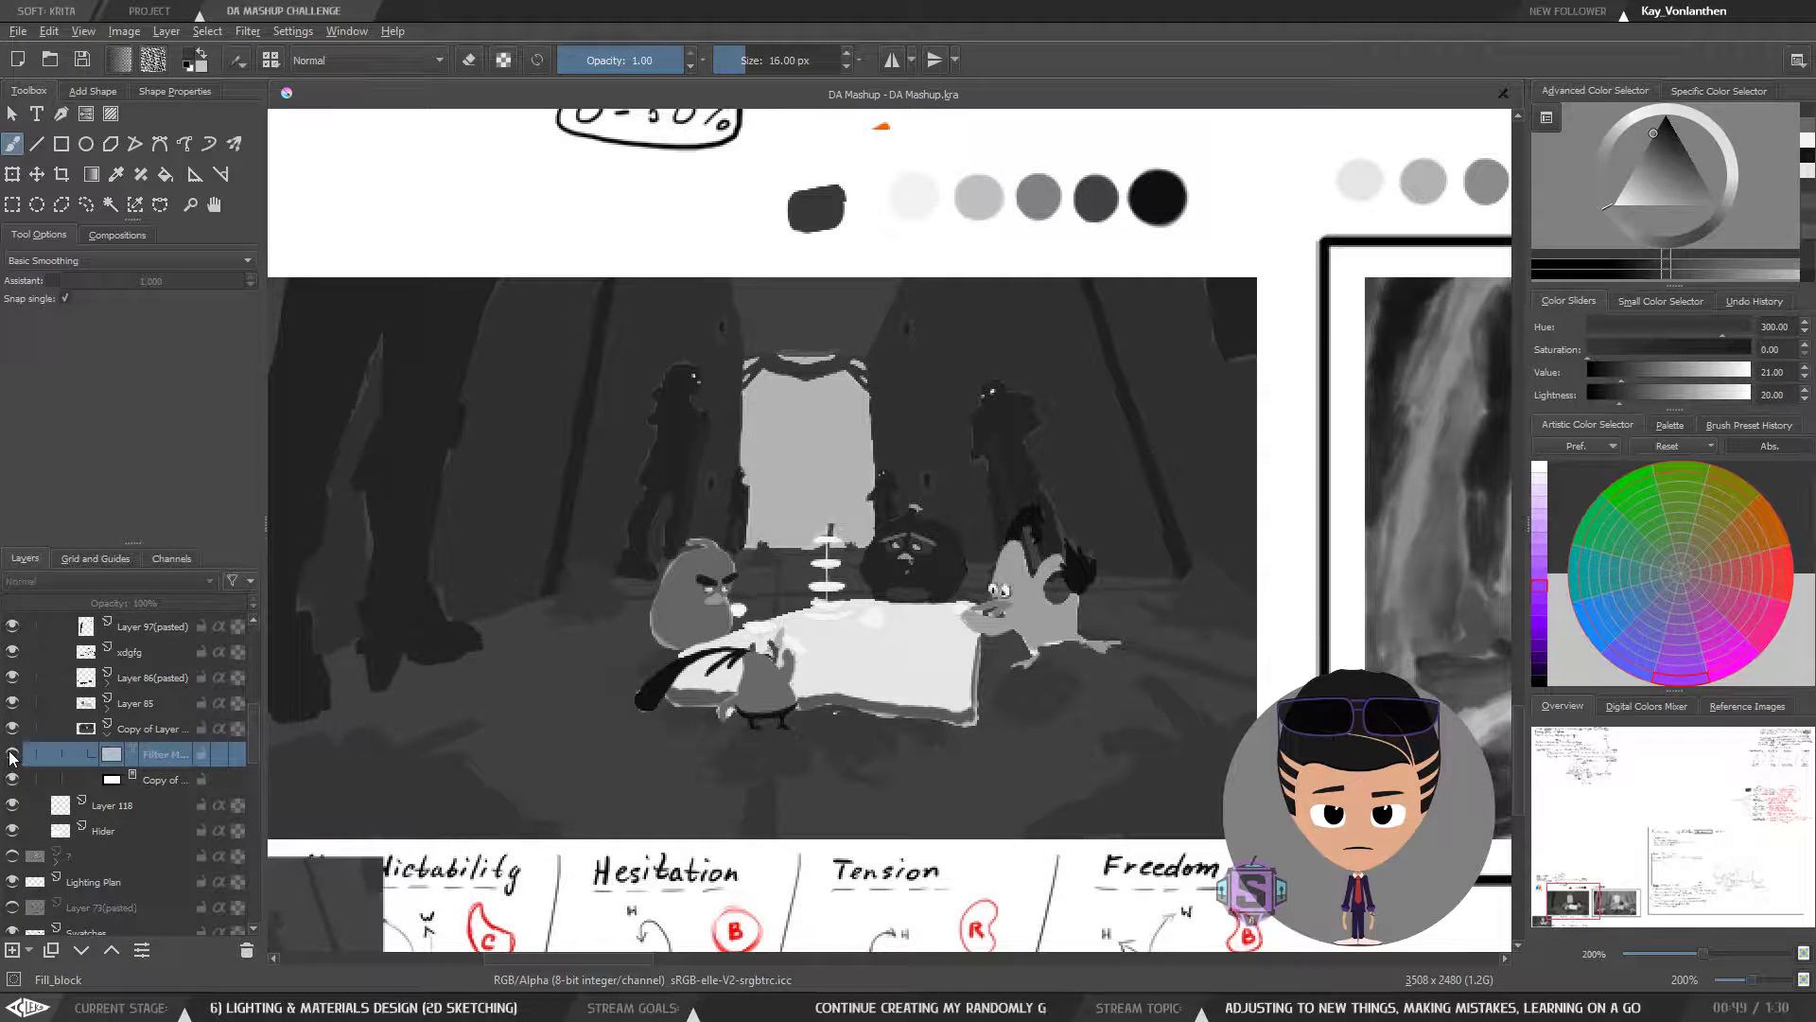
click(12, 756)
click(12, 756)
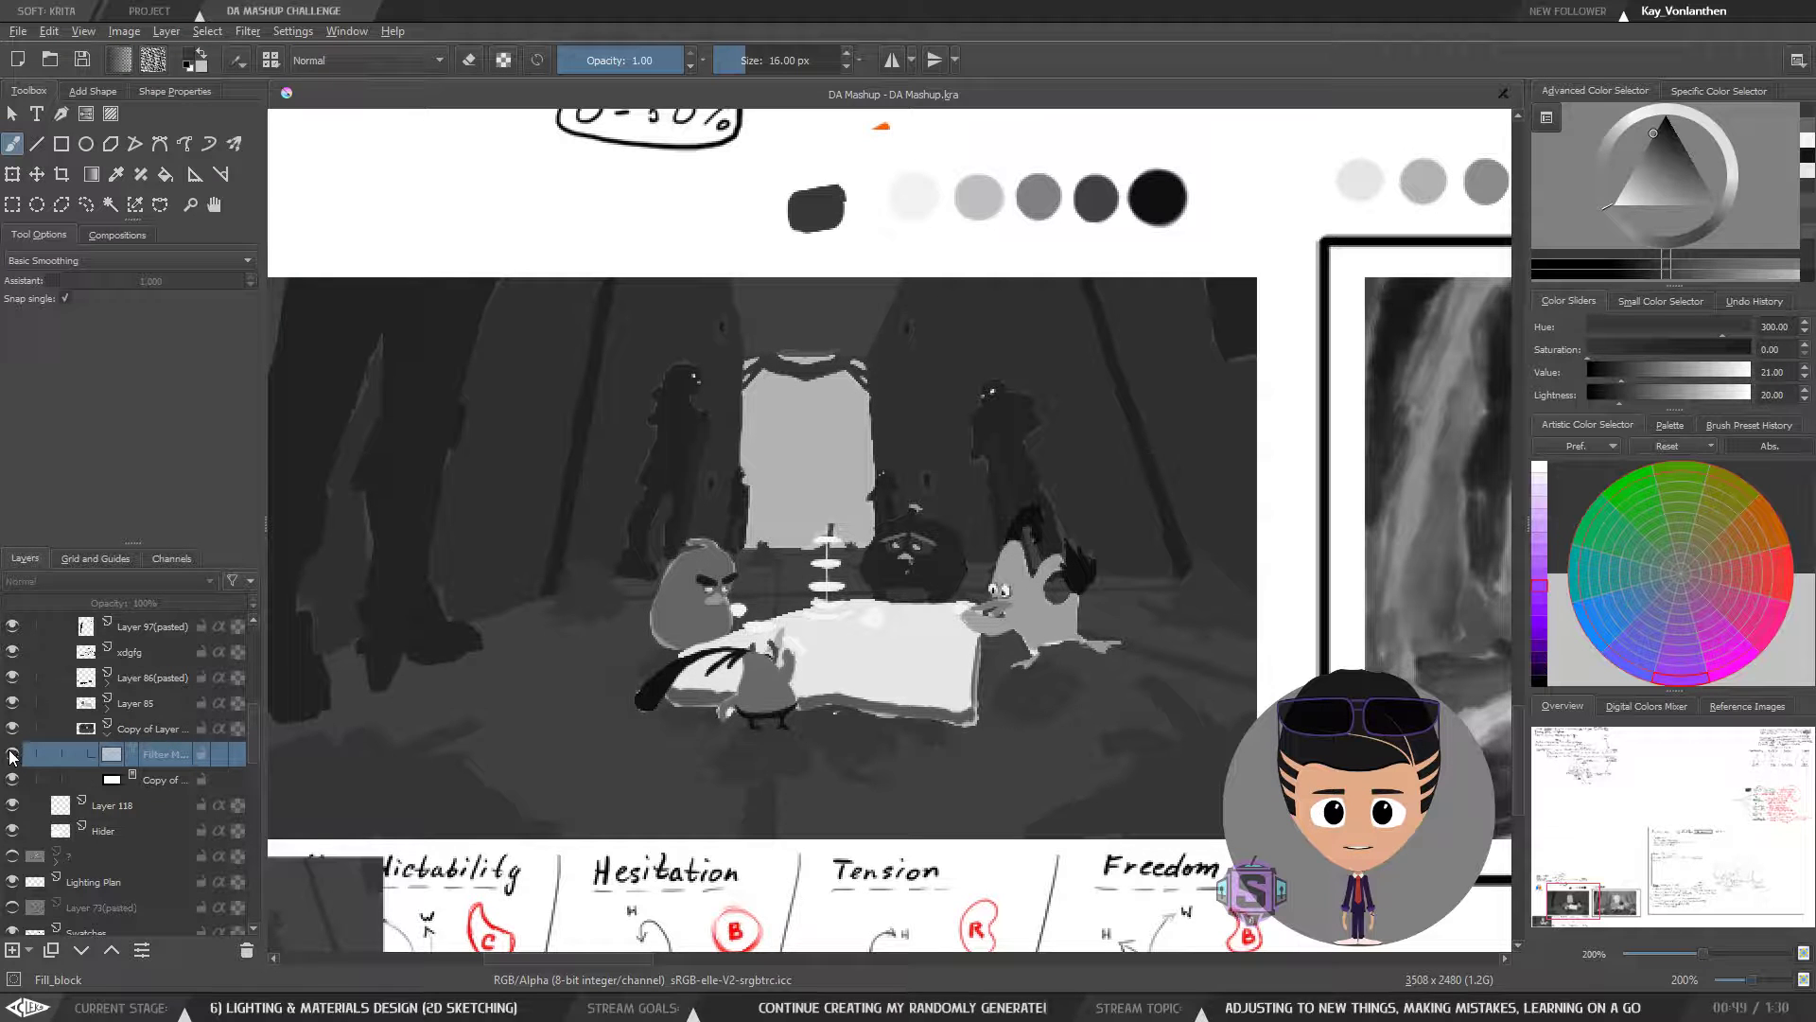
click(245, 950)
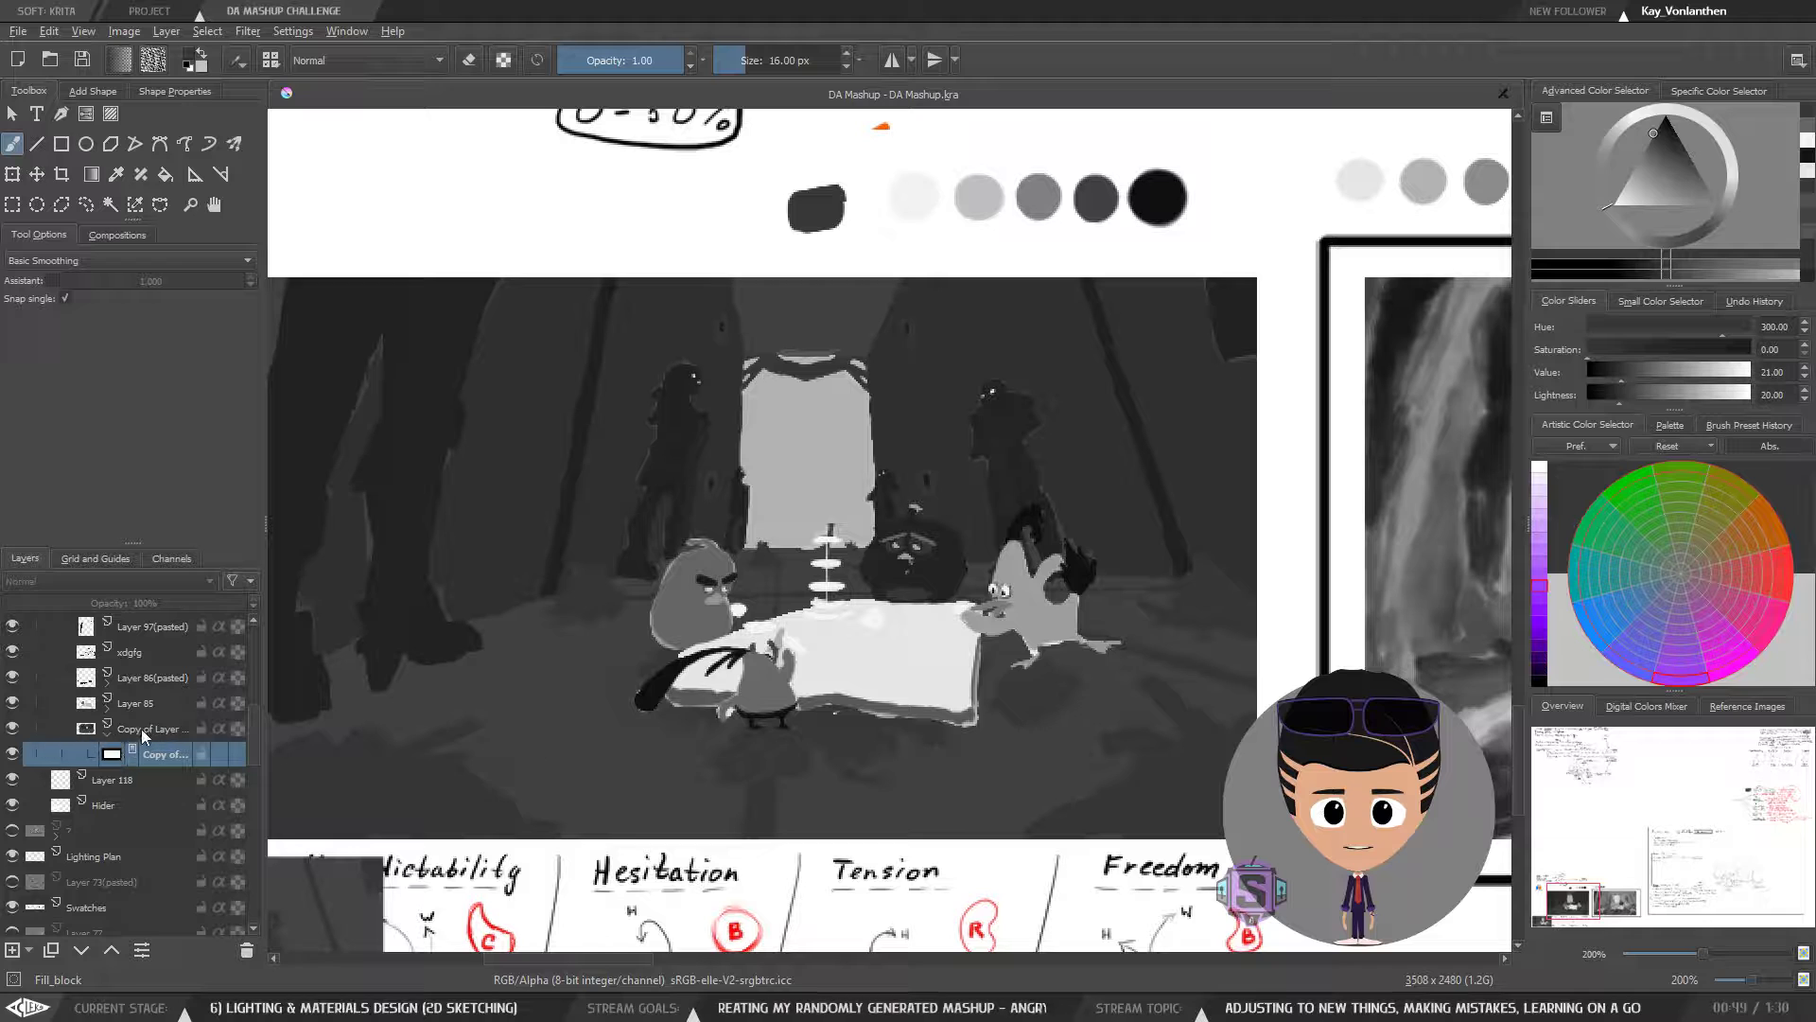
- Select the contiguous floor area on the Copy of Layer 80 layer with a fuzziness of 3
click(43, 731)
click(12, 728)
click(12, 727)
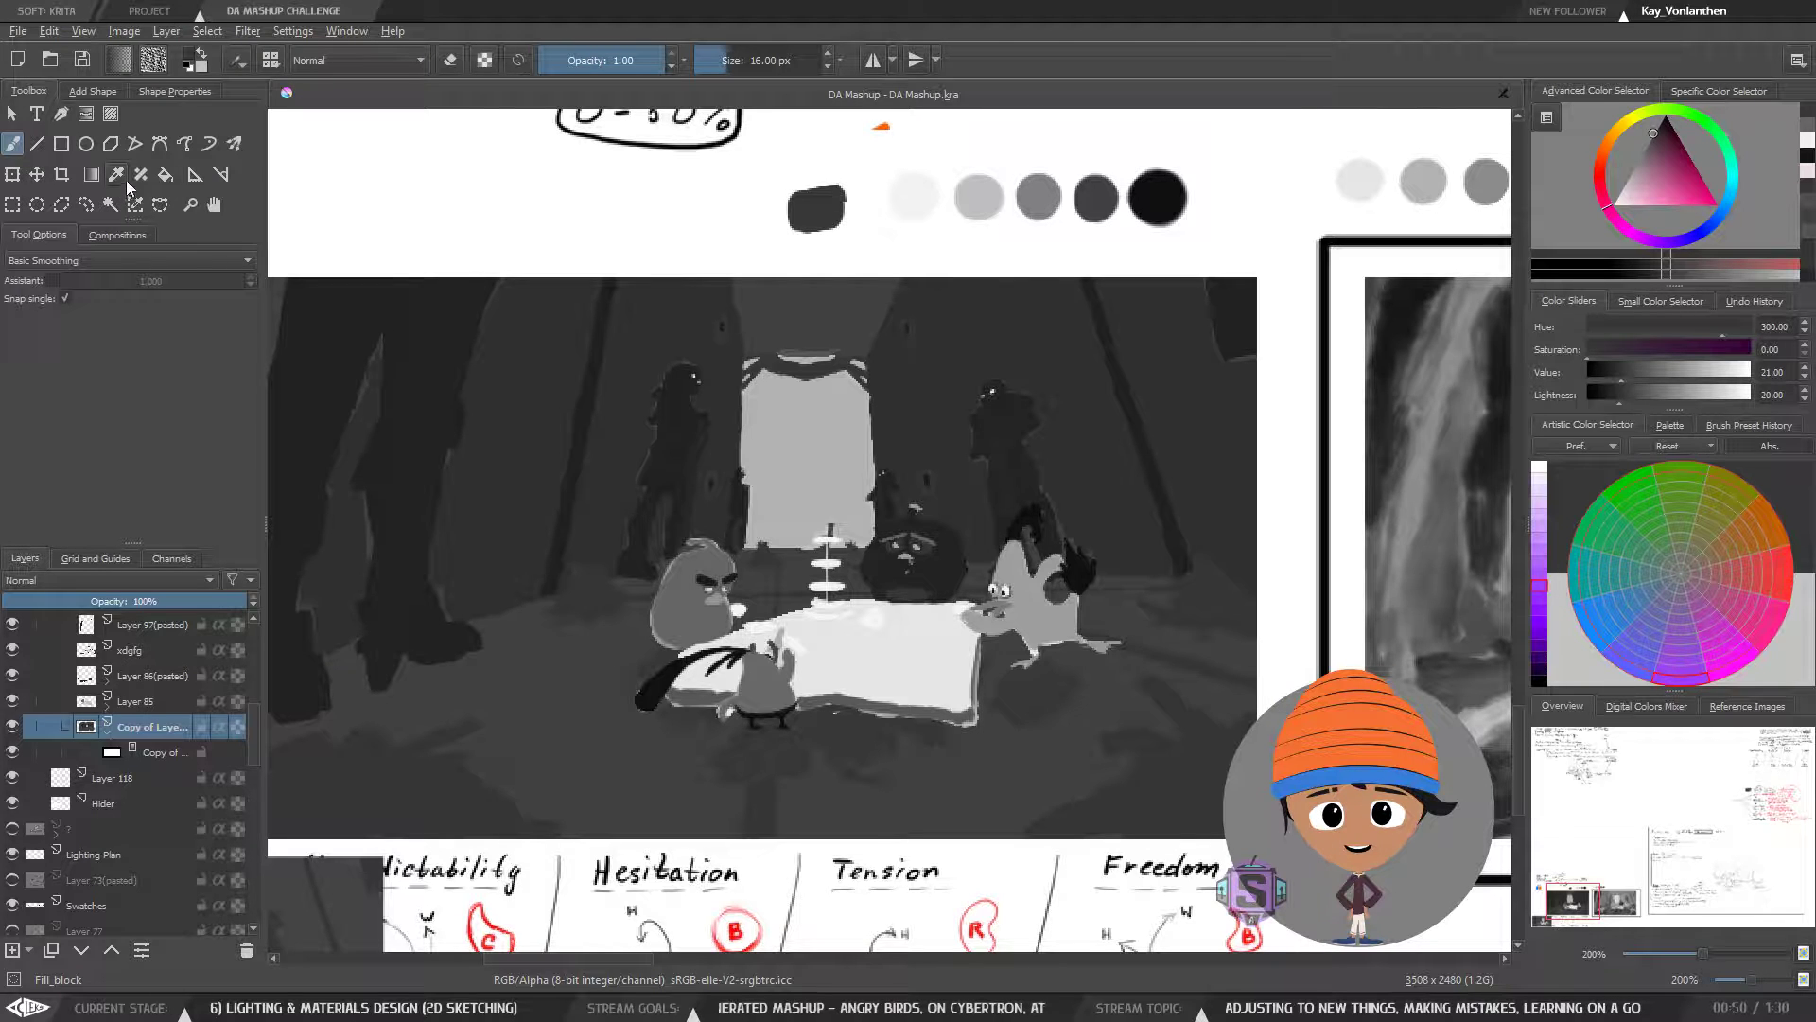
click(110, 205)
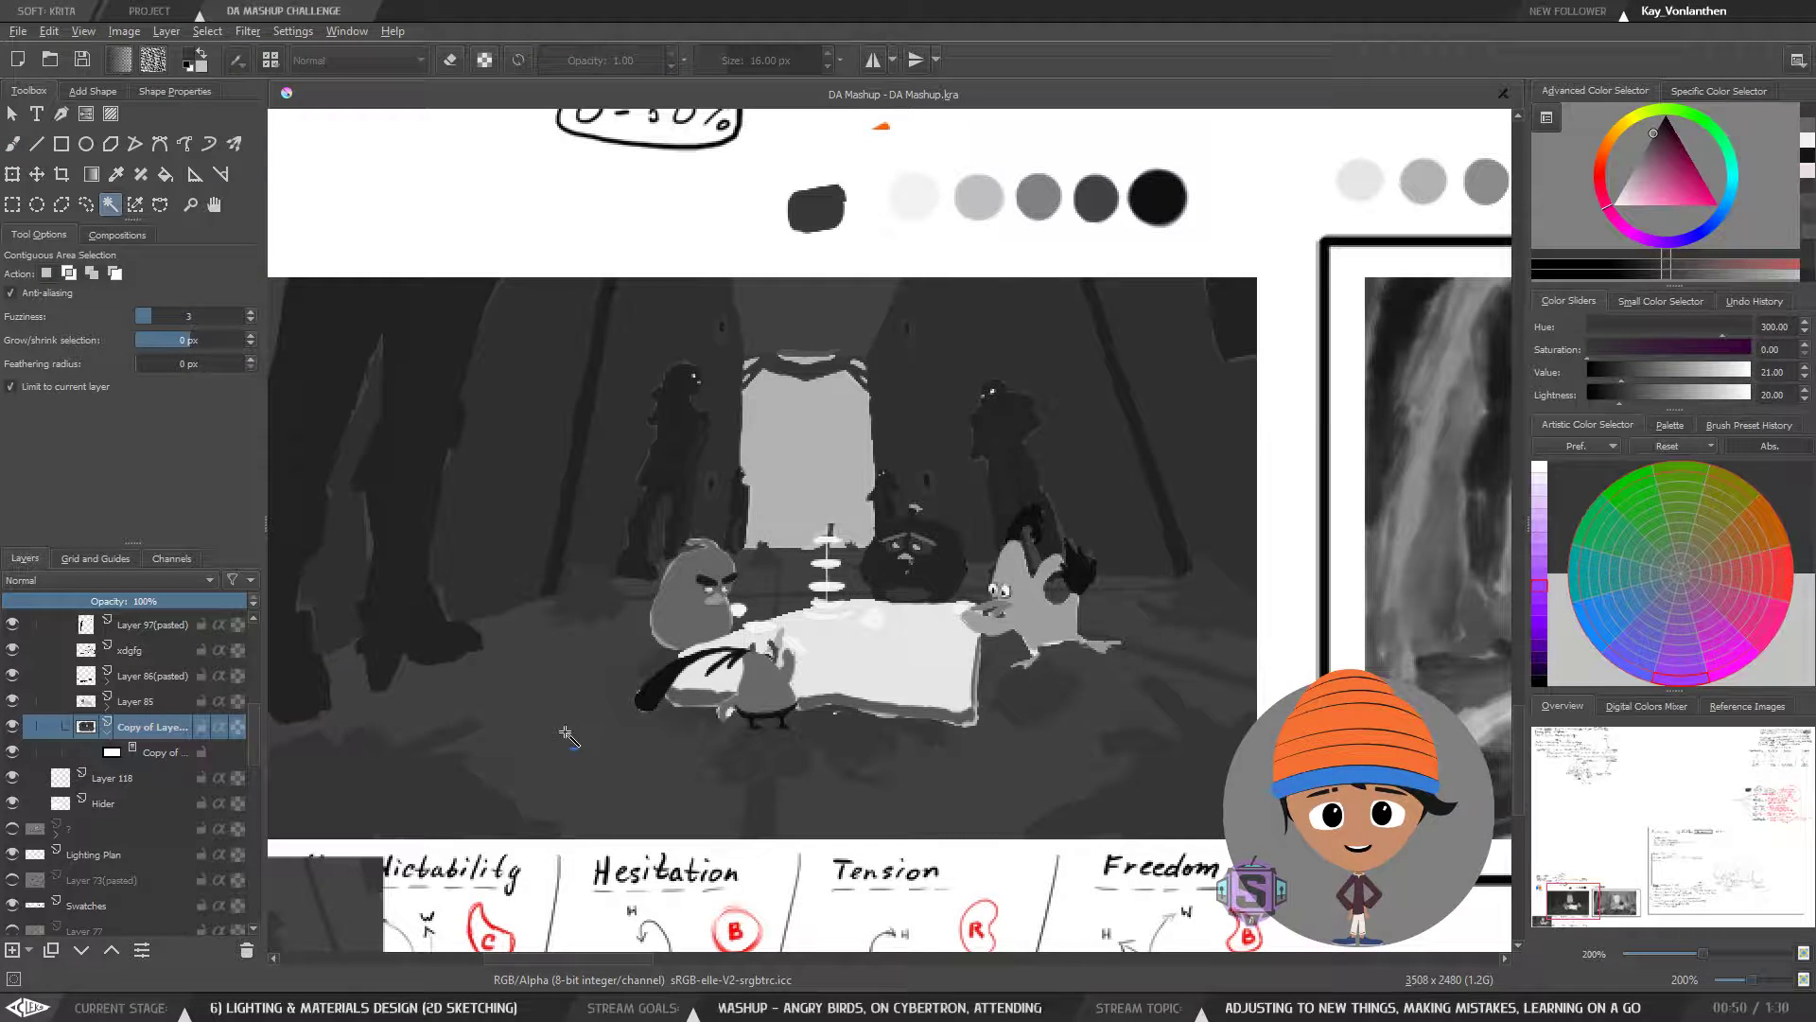
click(568, 761)
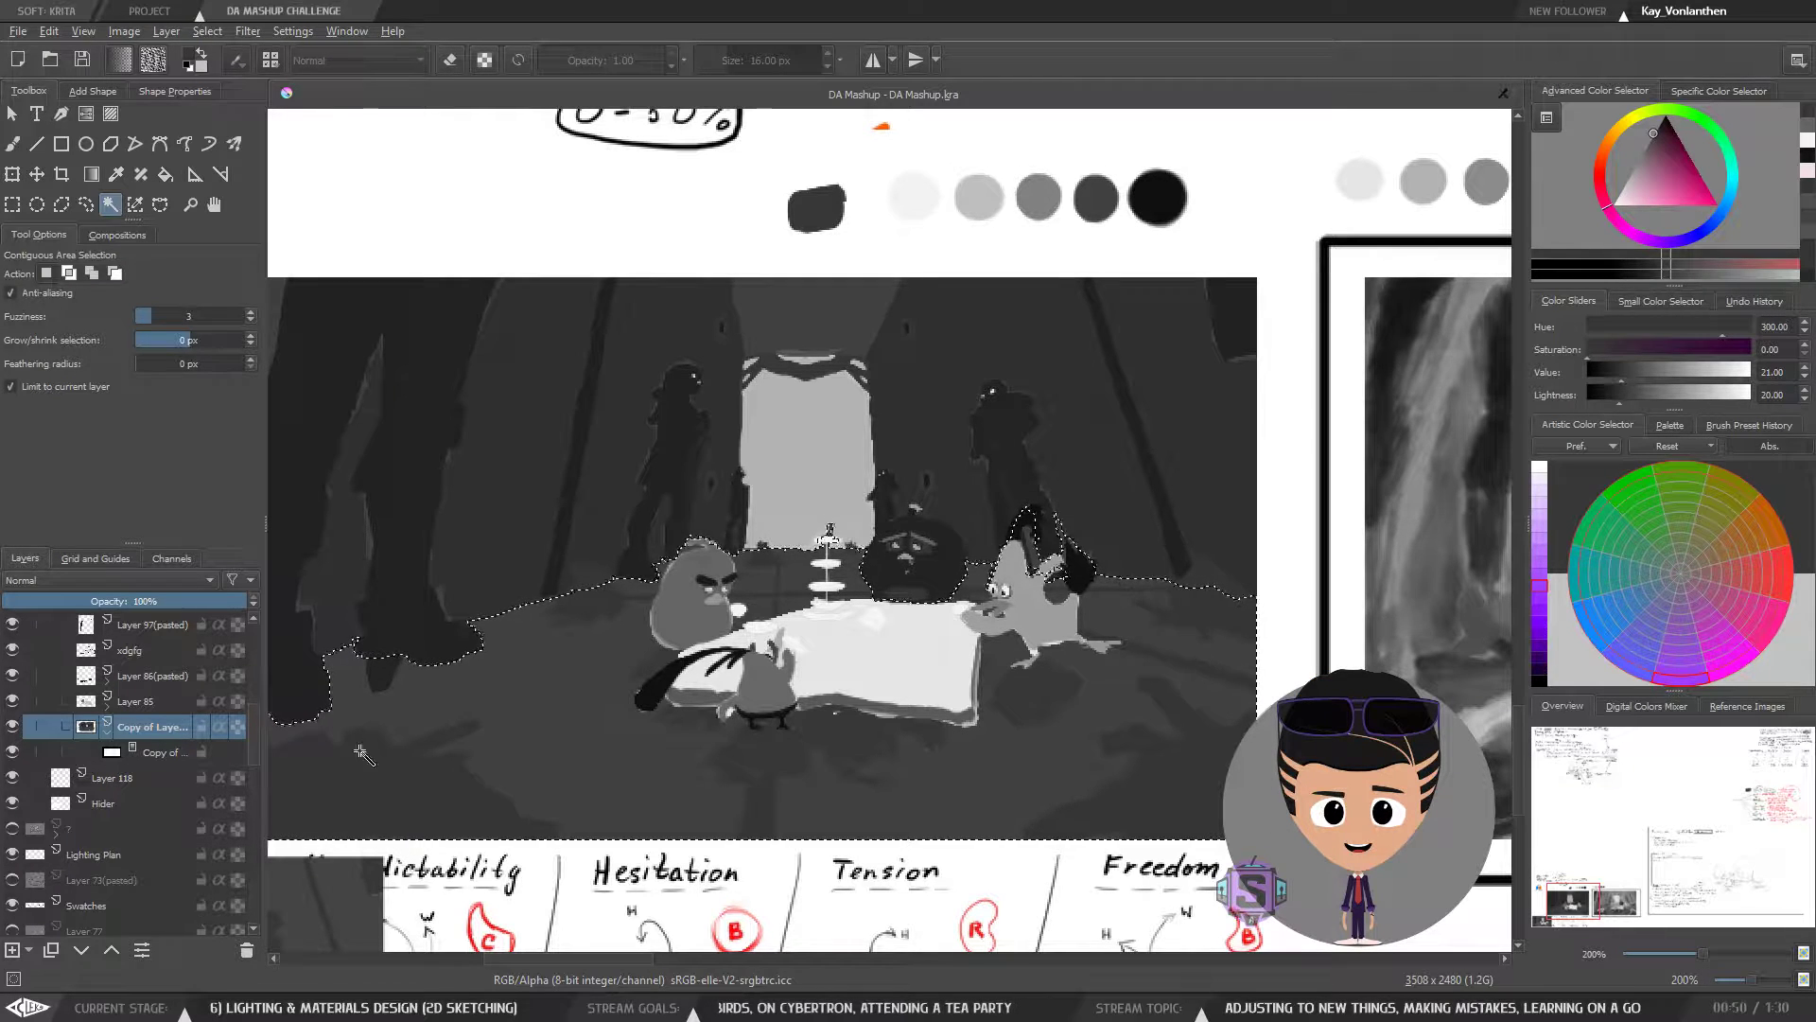
- Toggle Copy of Layer 80 repeatedly to compare the selected floor area with the layers beneath
click(12, 727)
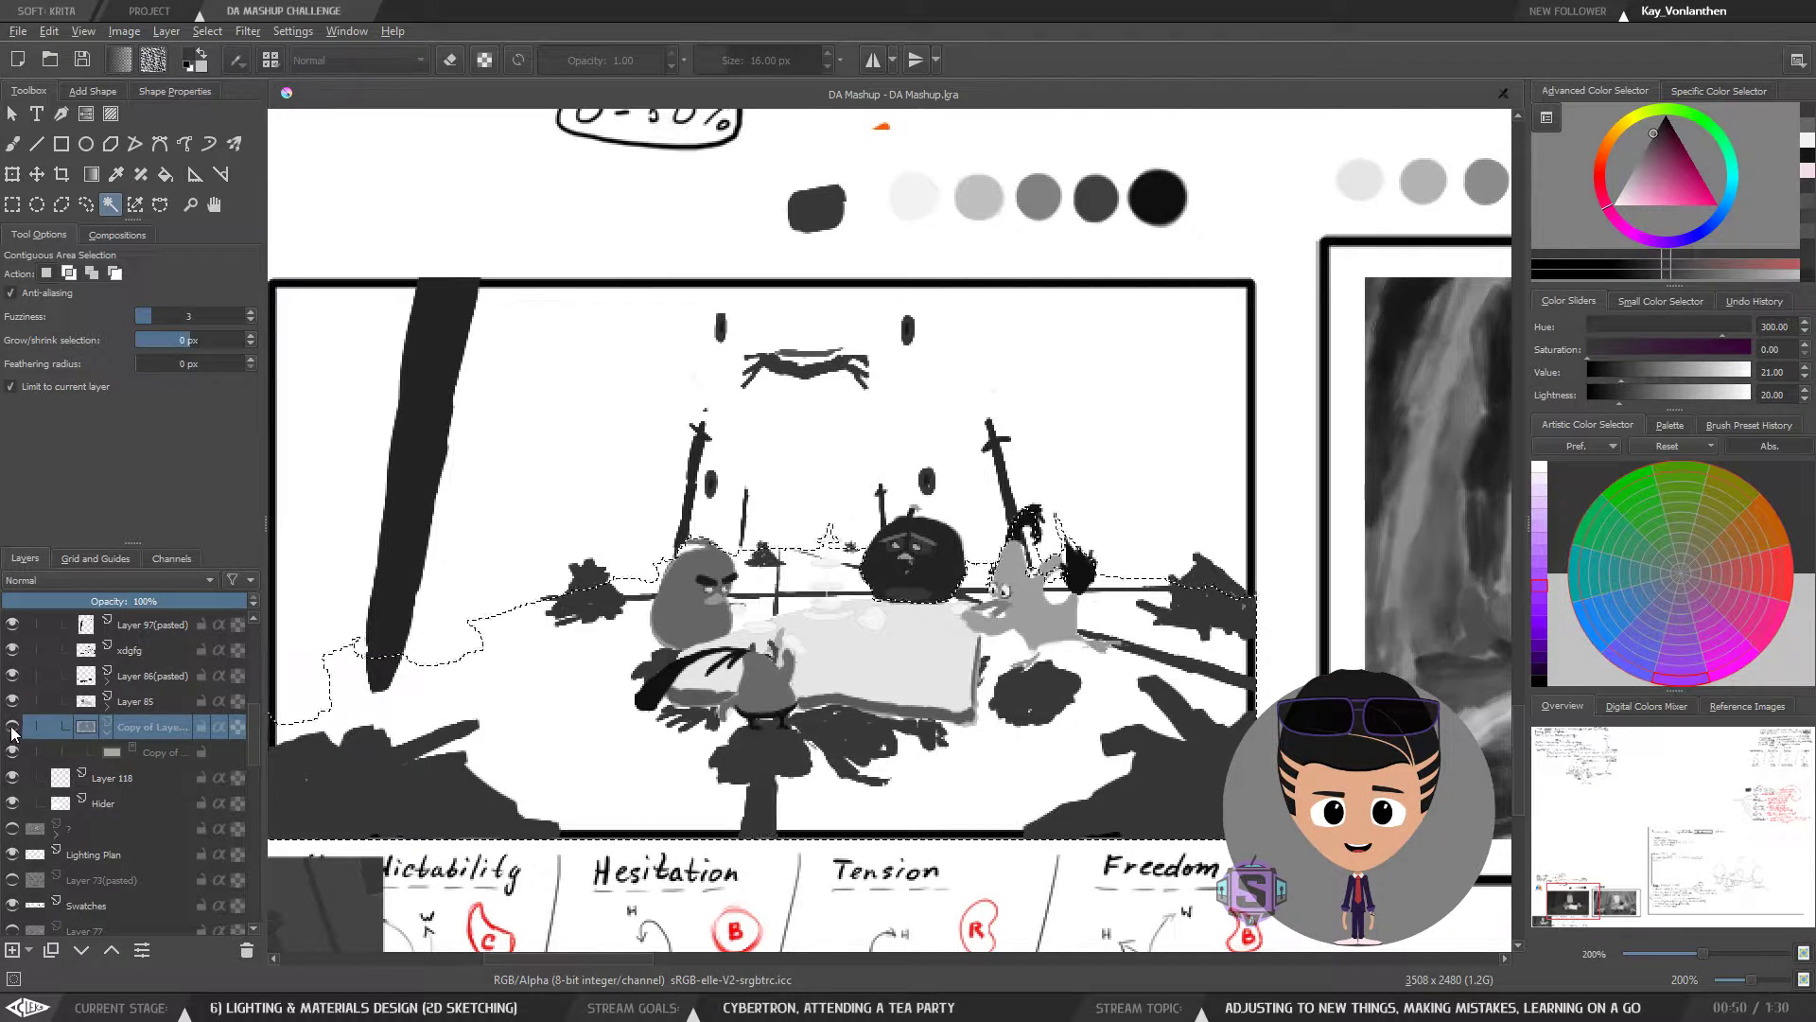
click(13, 728)
click(12, 727)
click(13, 727)
click(12, 727)
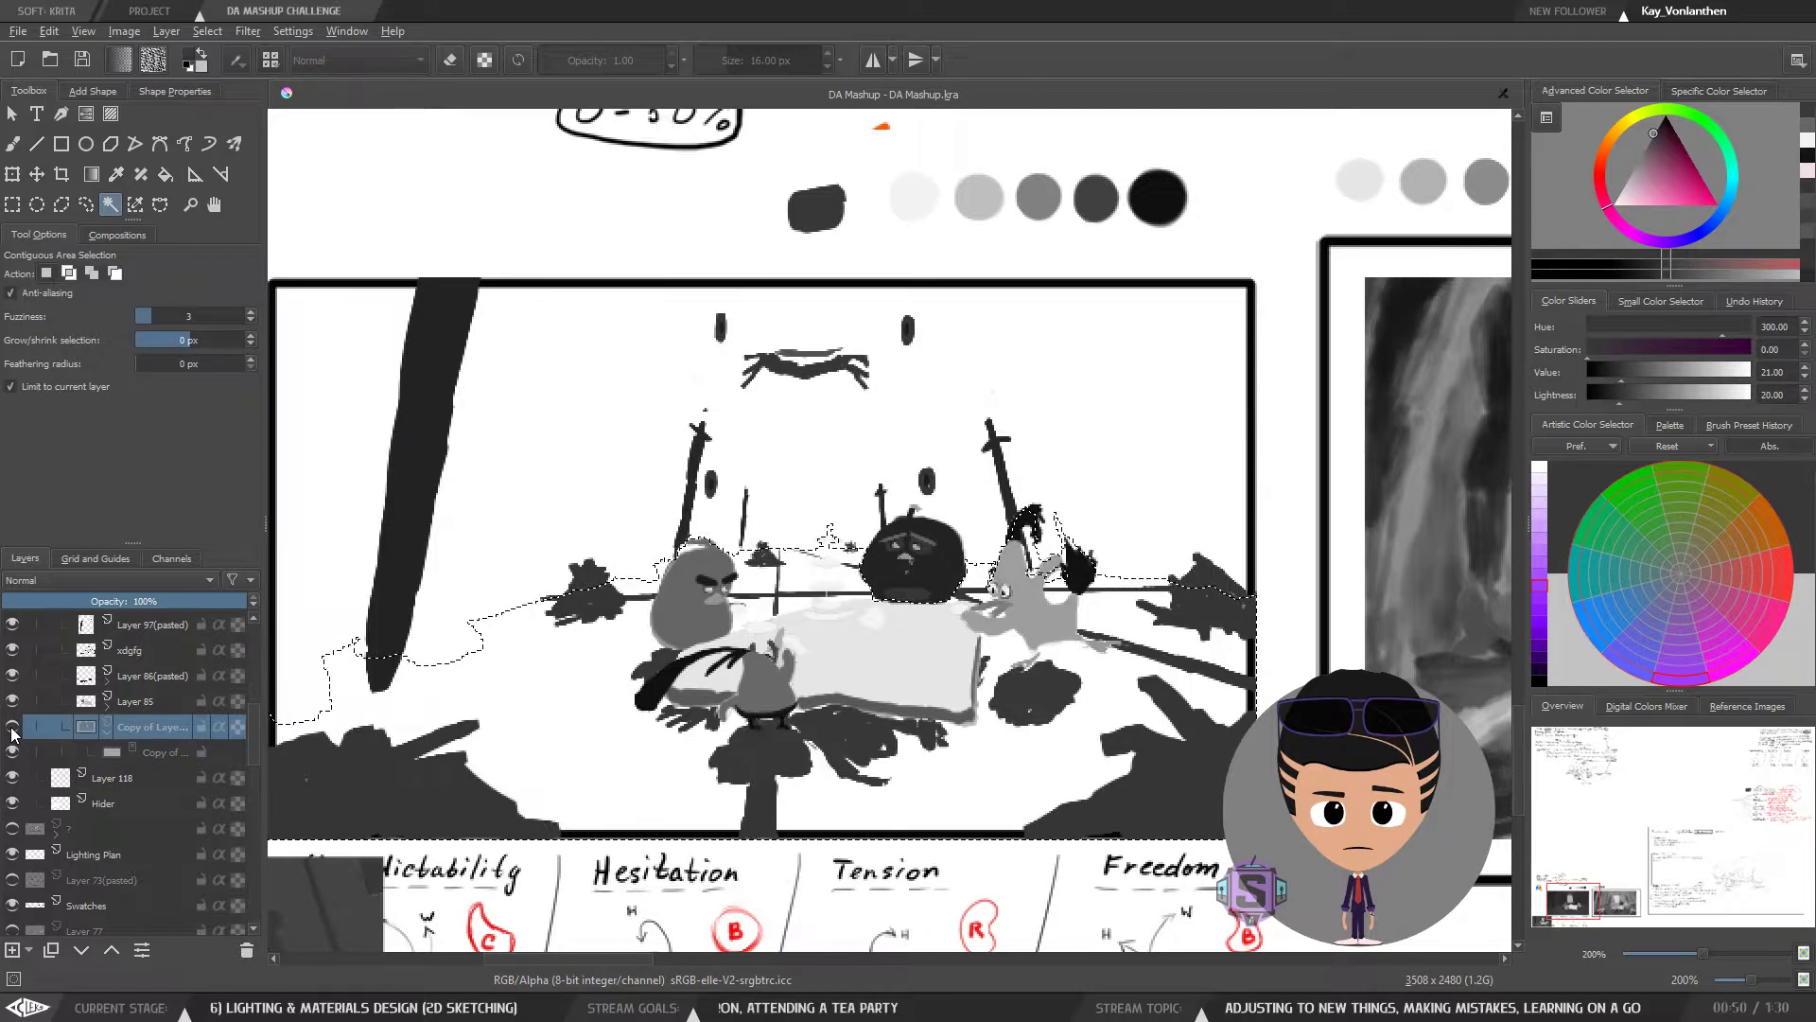
click(13, 727)
click(12, 728)
click(12, 727)
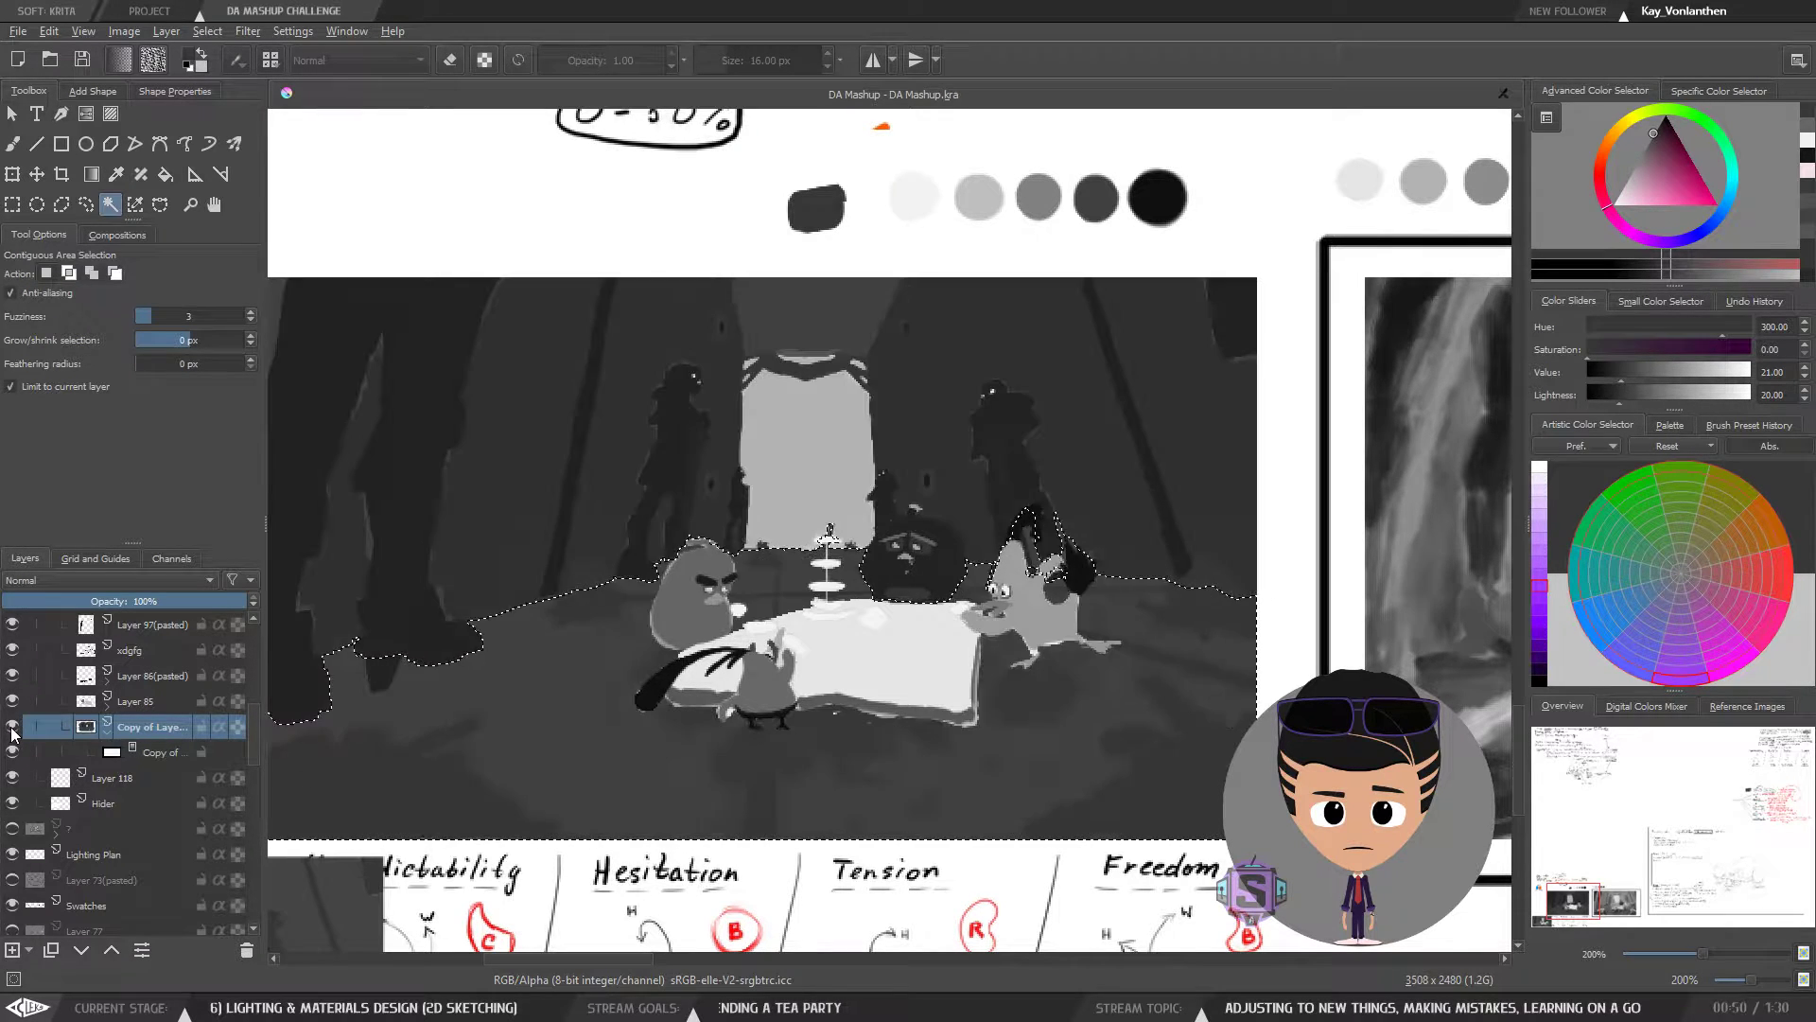
click(13, 728)
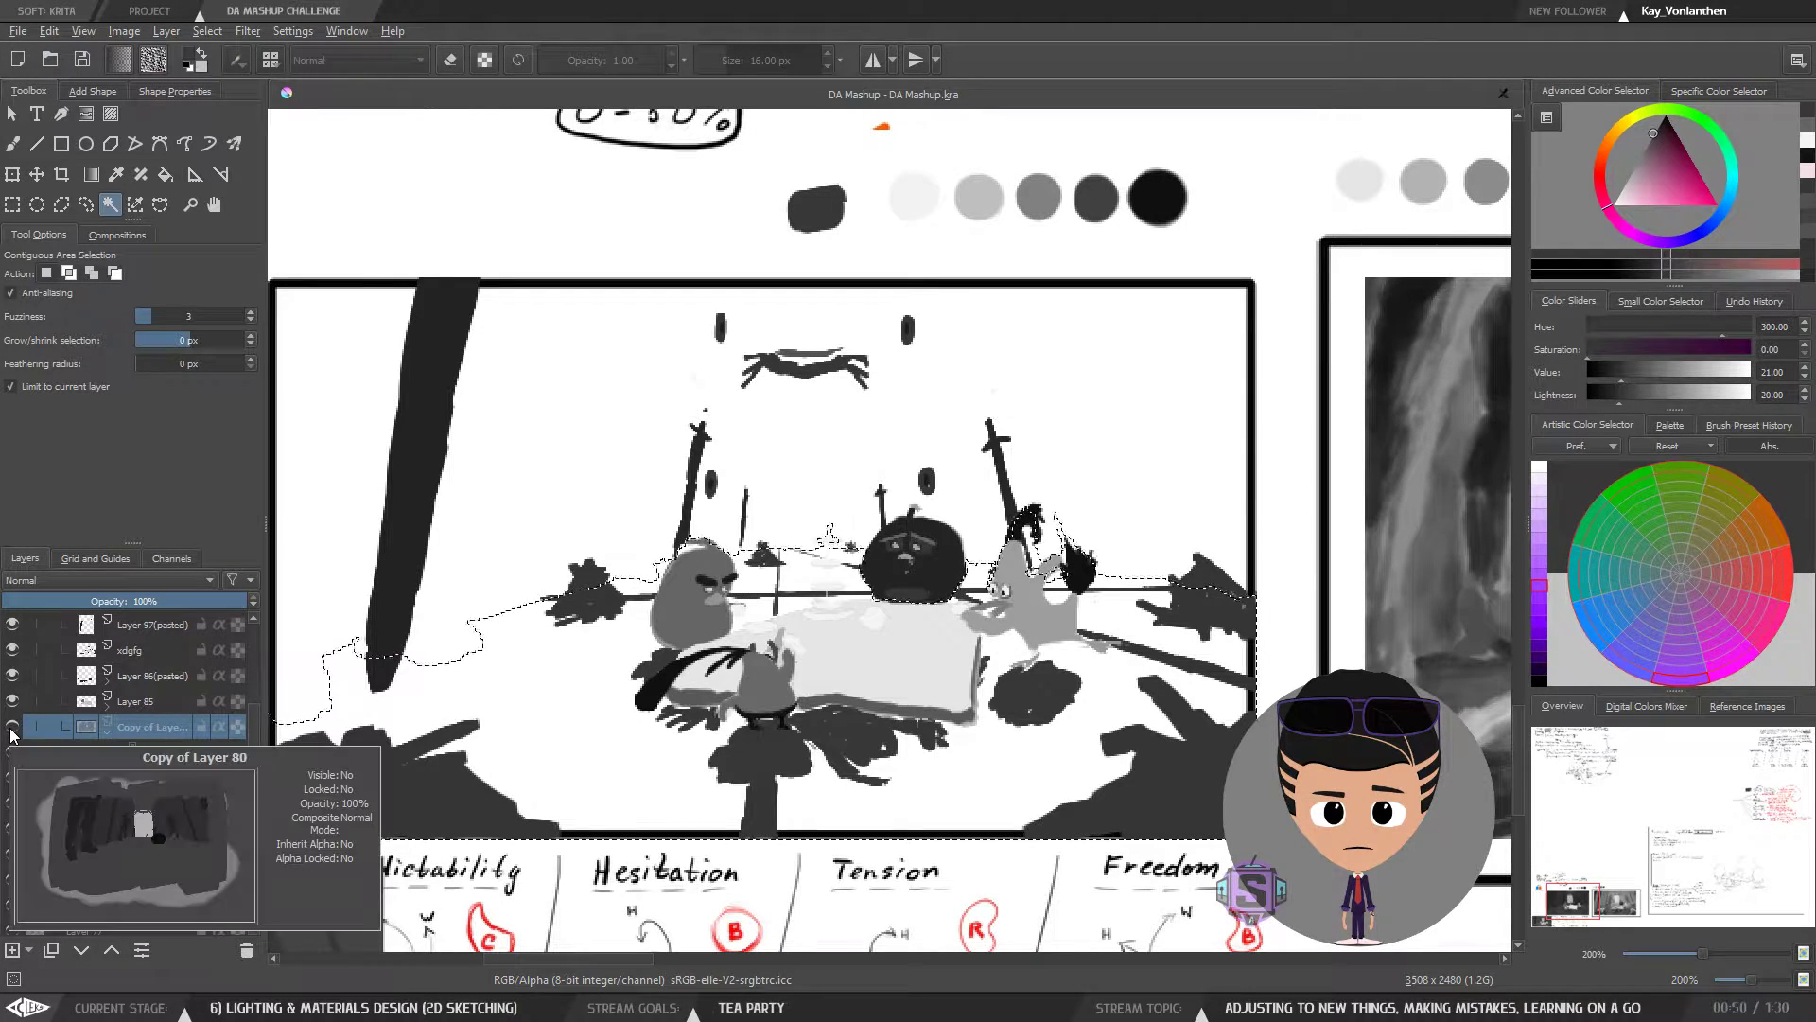
click(12, 727)
click(13, 728)
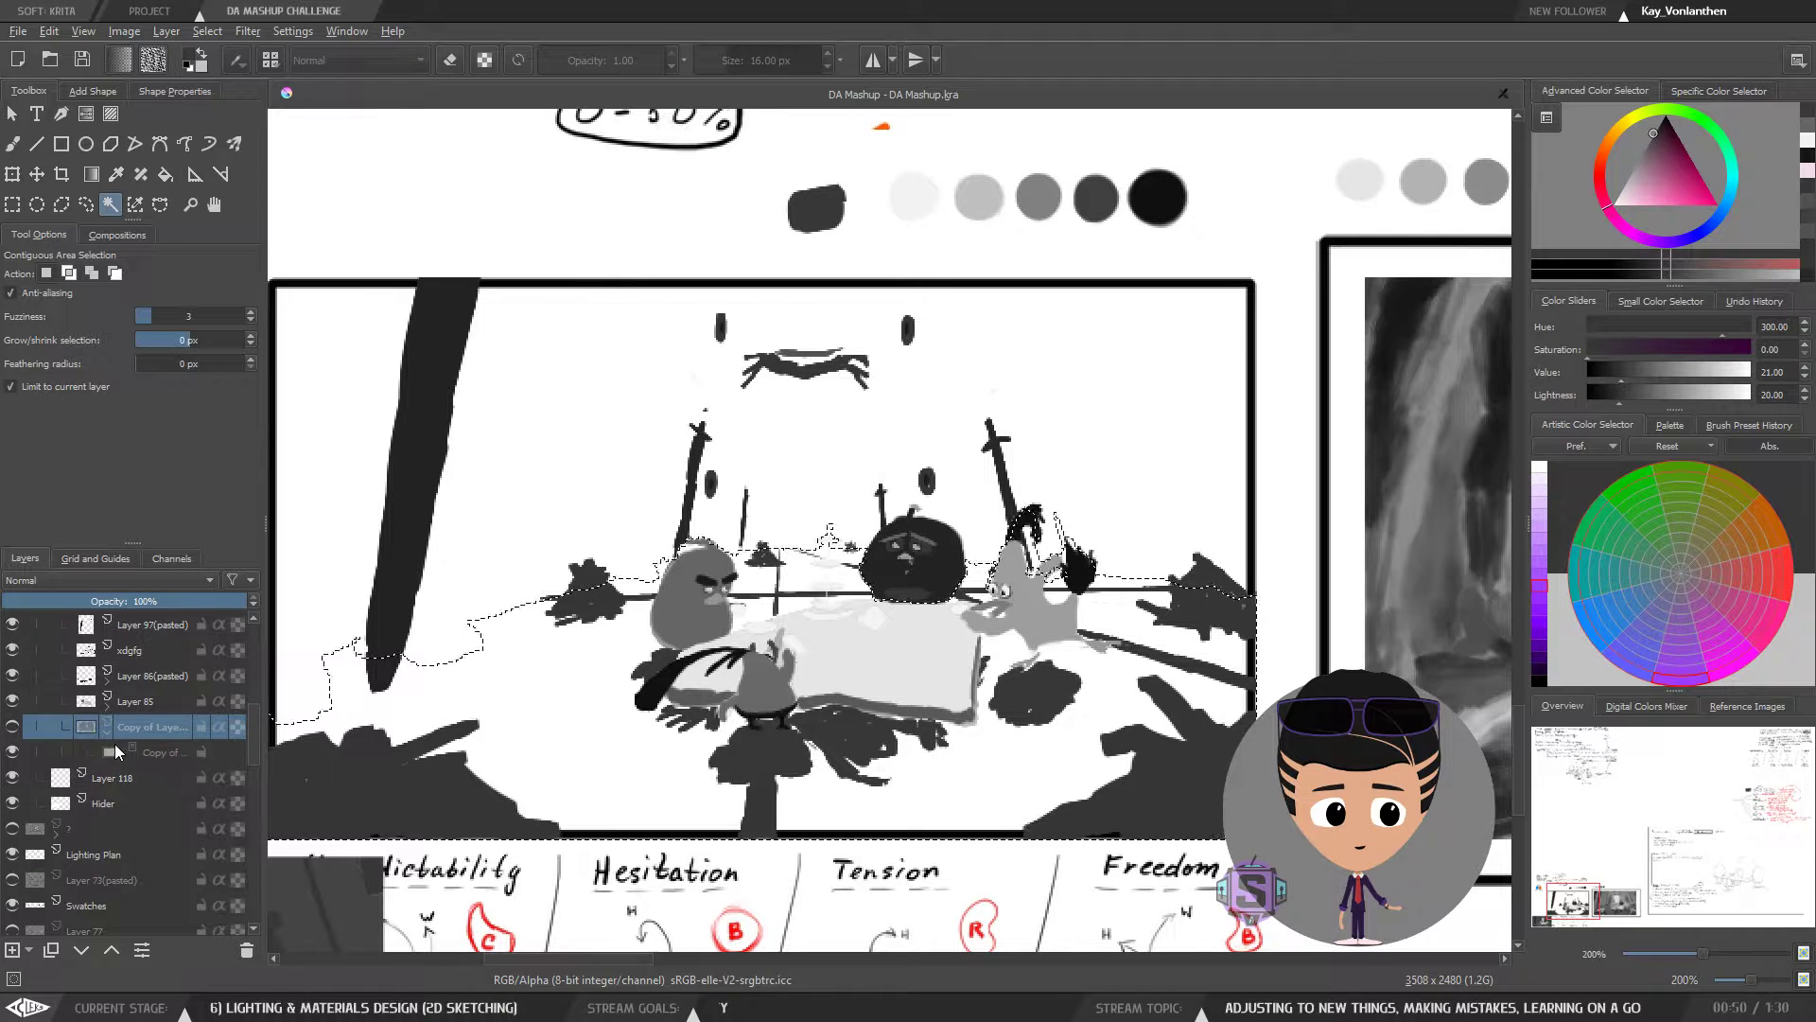
- Collapse the masks under Copy of Layer 80 and show the Floor and Walls layers
click(107, 731)
drag(251, 721, 253, 702)
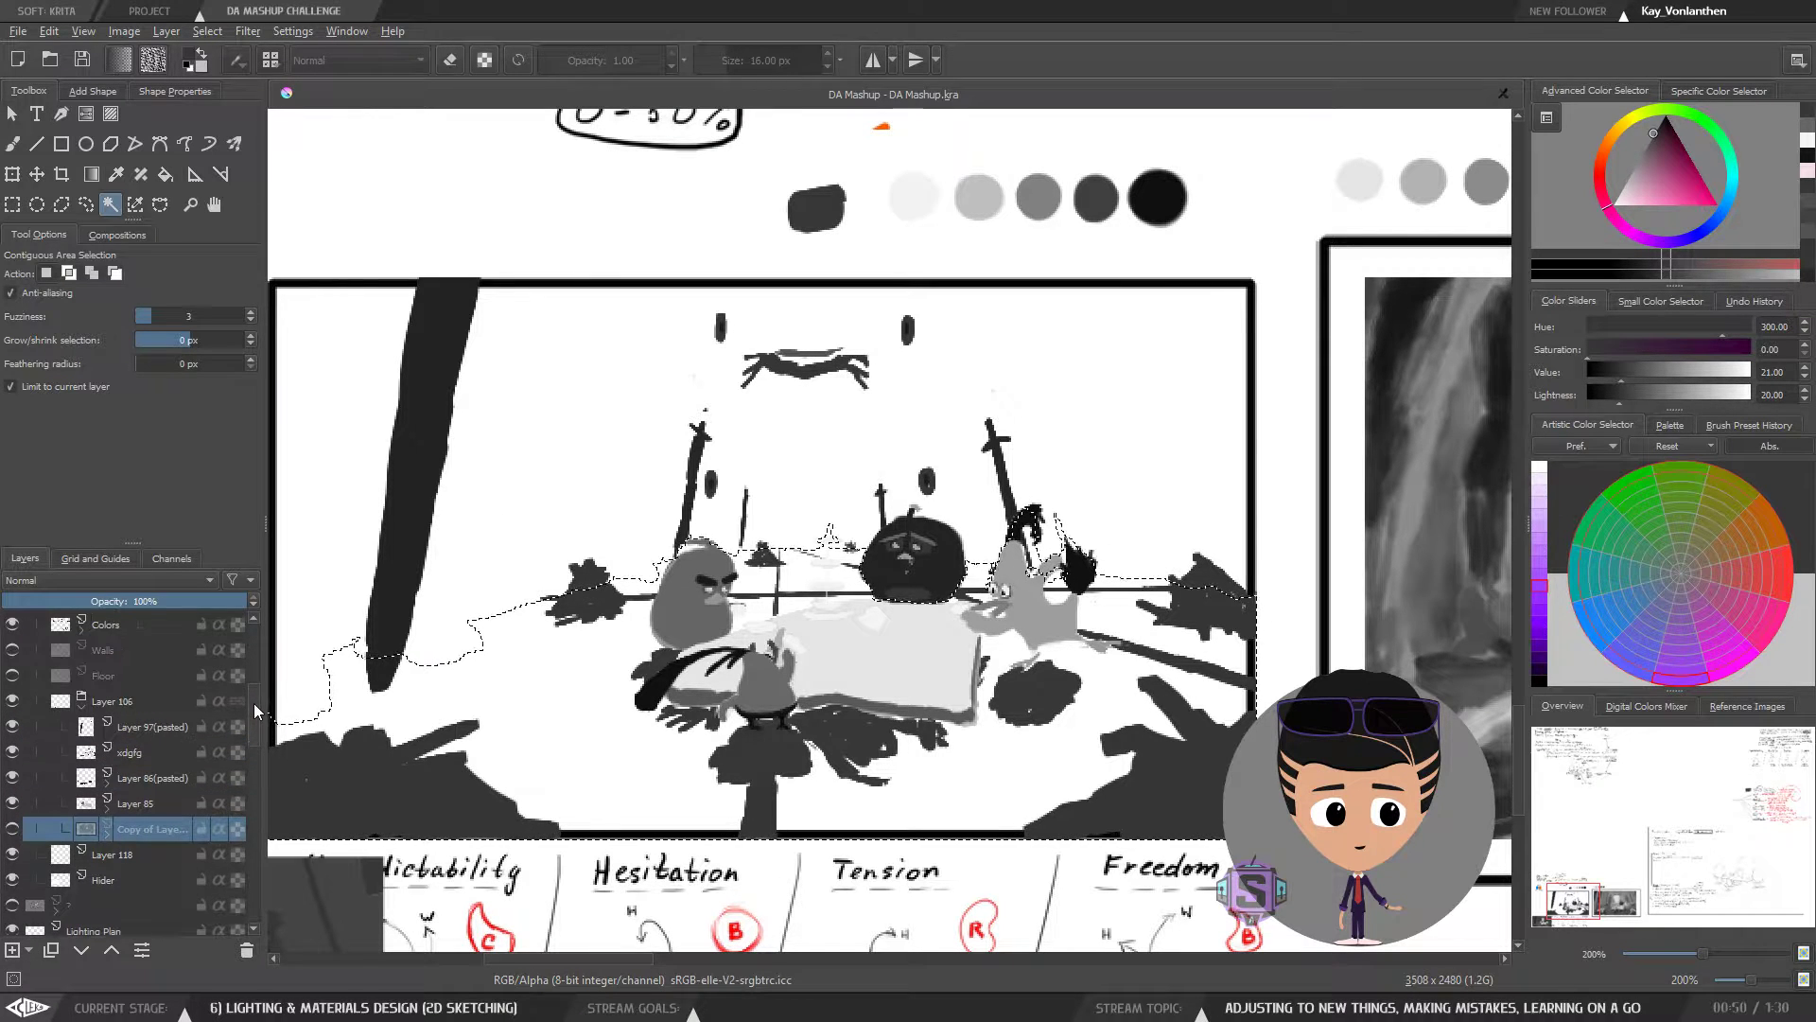
click(12, 676)
click(13, 650)
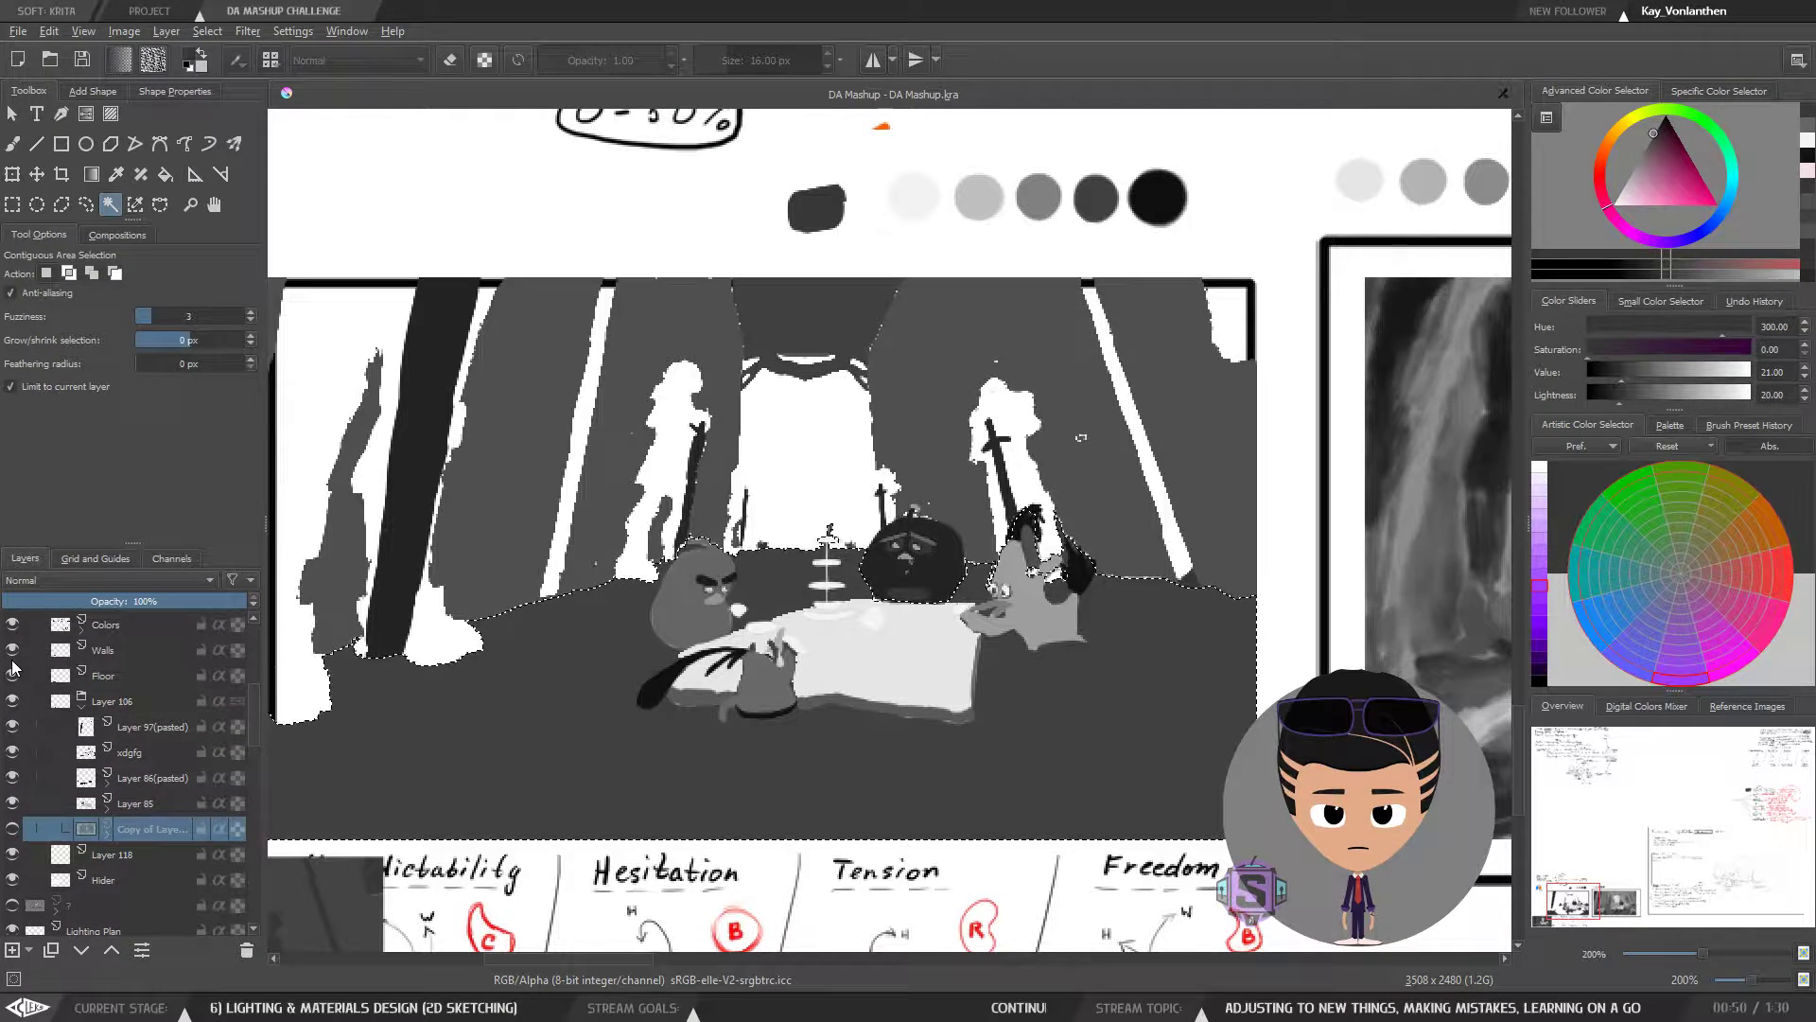
- Collapse the Layer 106 group and move it above the Floor and Walls layers
click(129, 804)
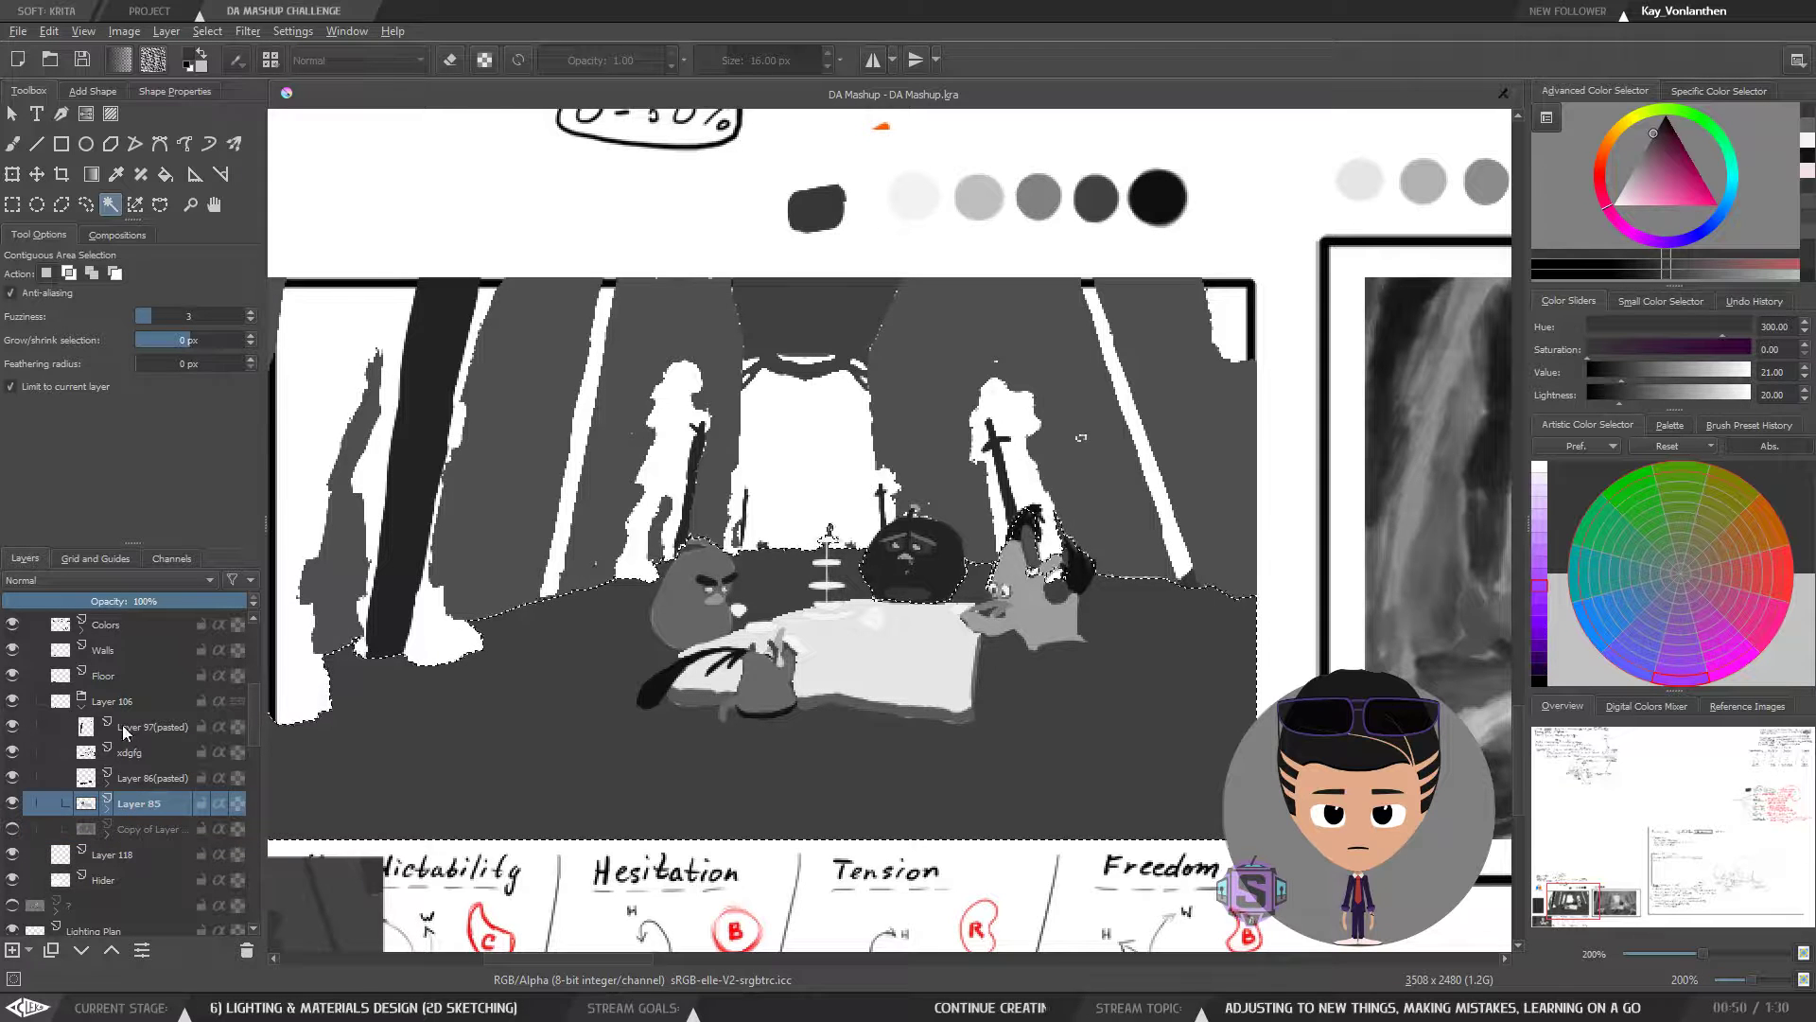
click(106, 701)
key(ctrl+Page_Up)
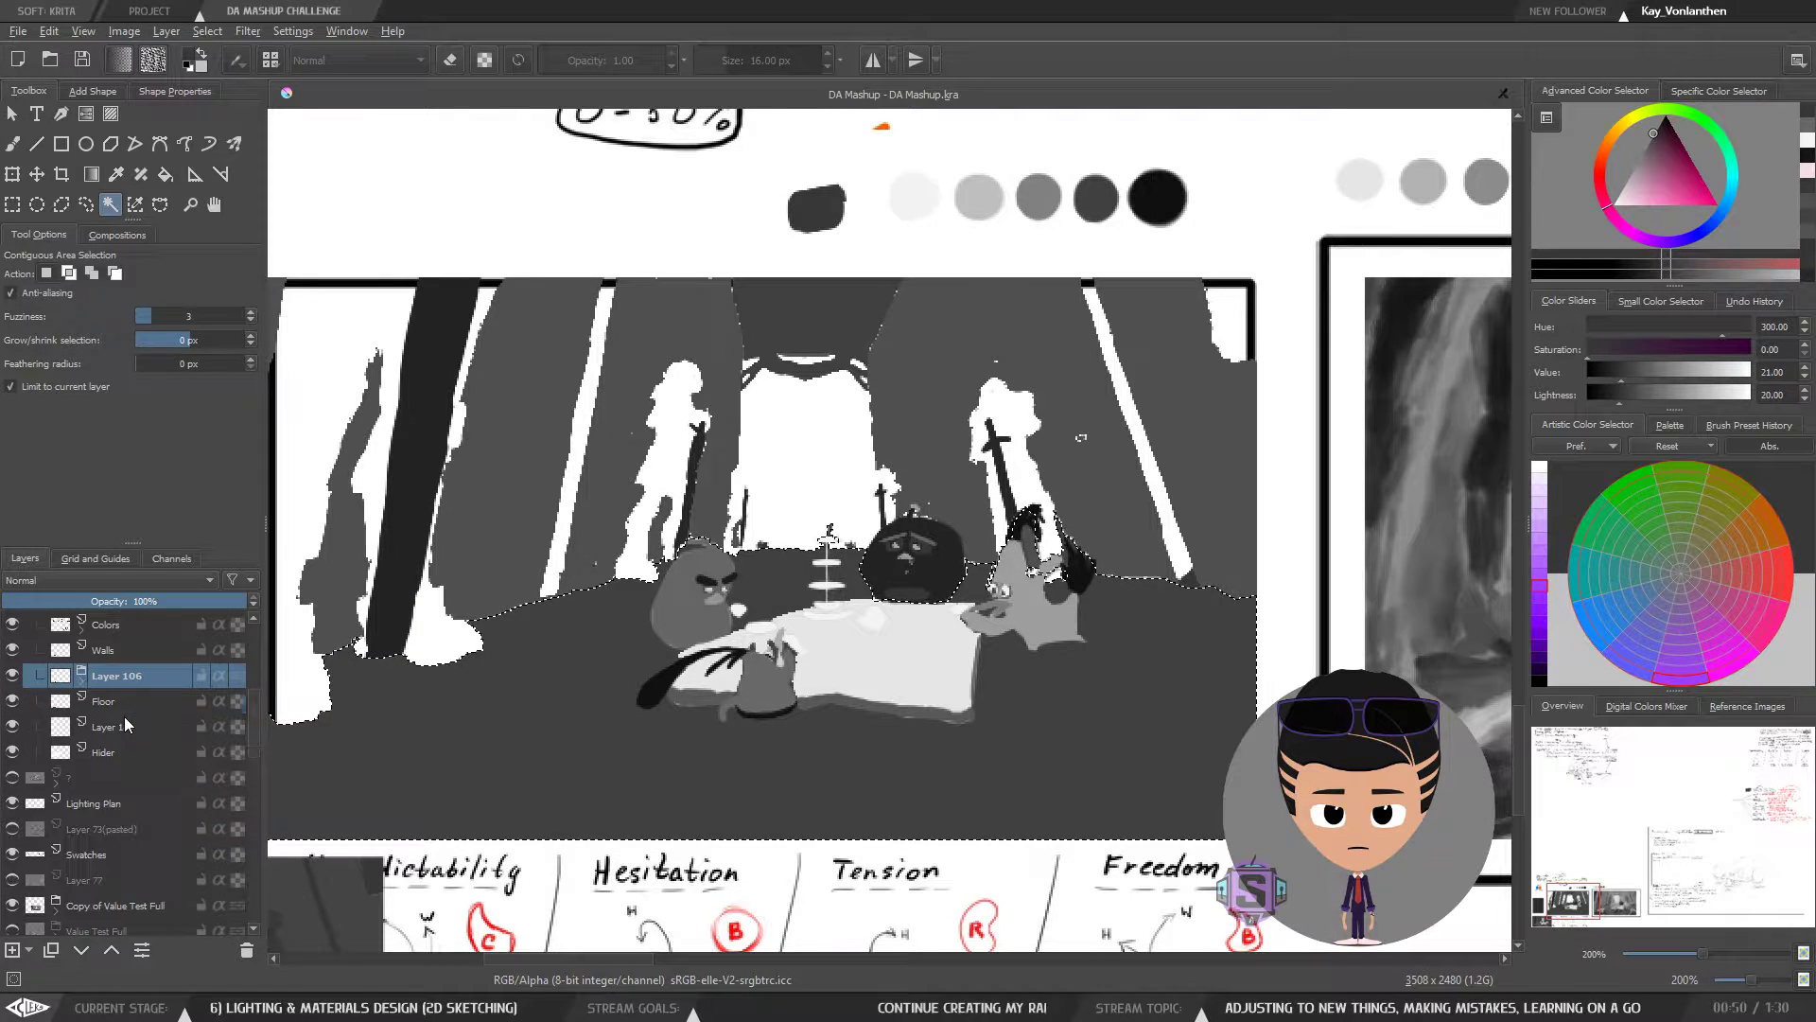
key(ctrl+Page_Up)
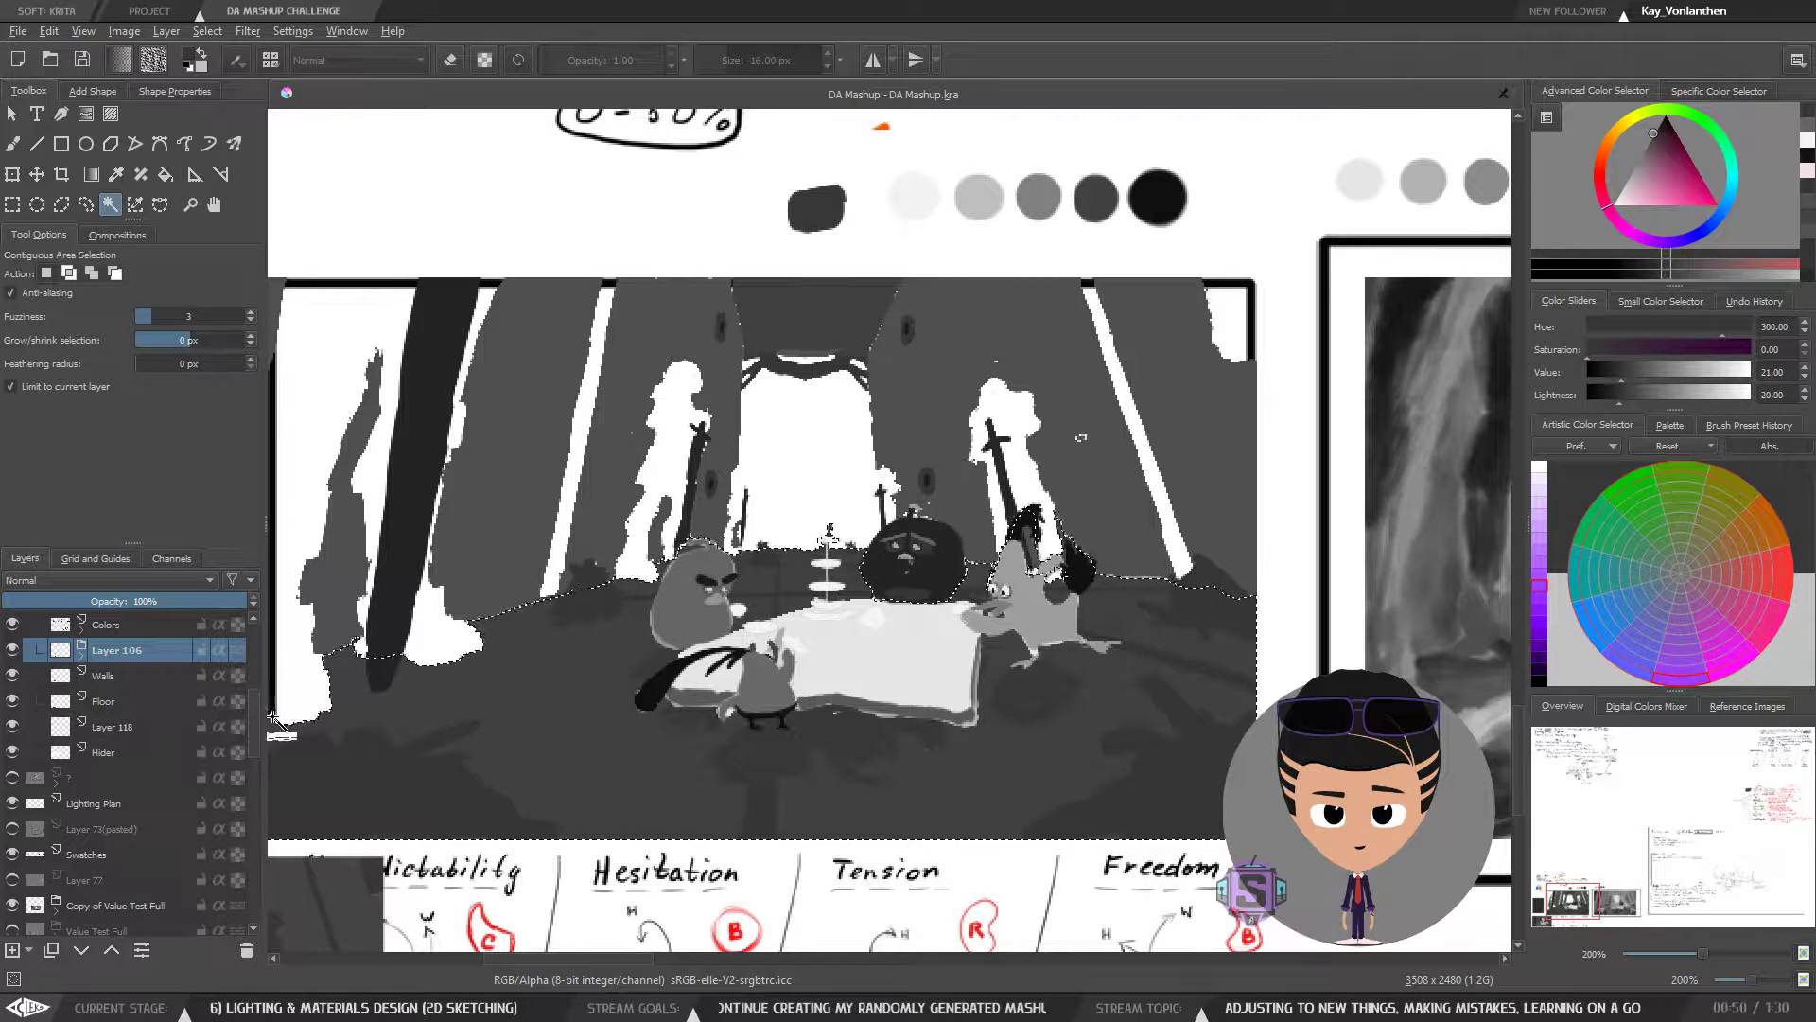
- Toggle the Layer 106 group repeatedly to compare its details with the plain wall and floor greys beneath
scroll(238, 700, up, 2)
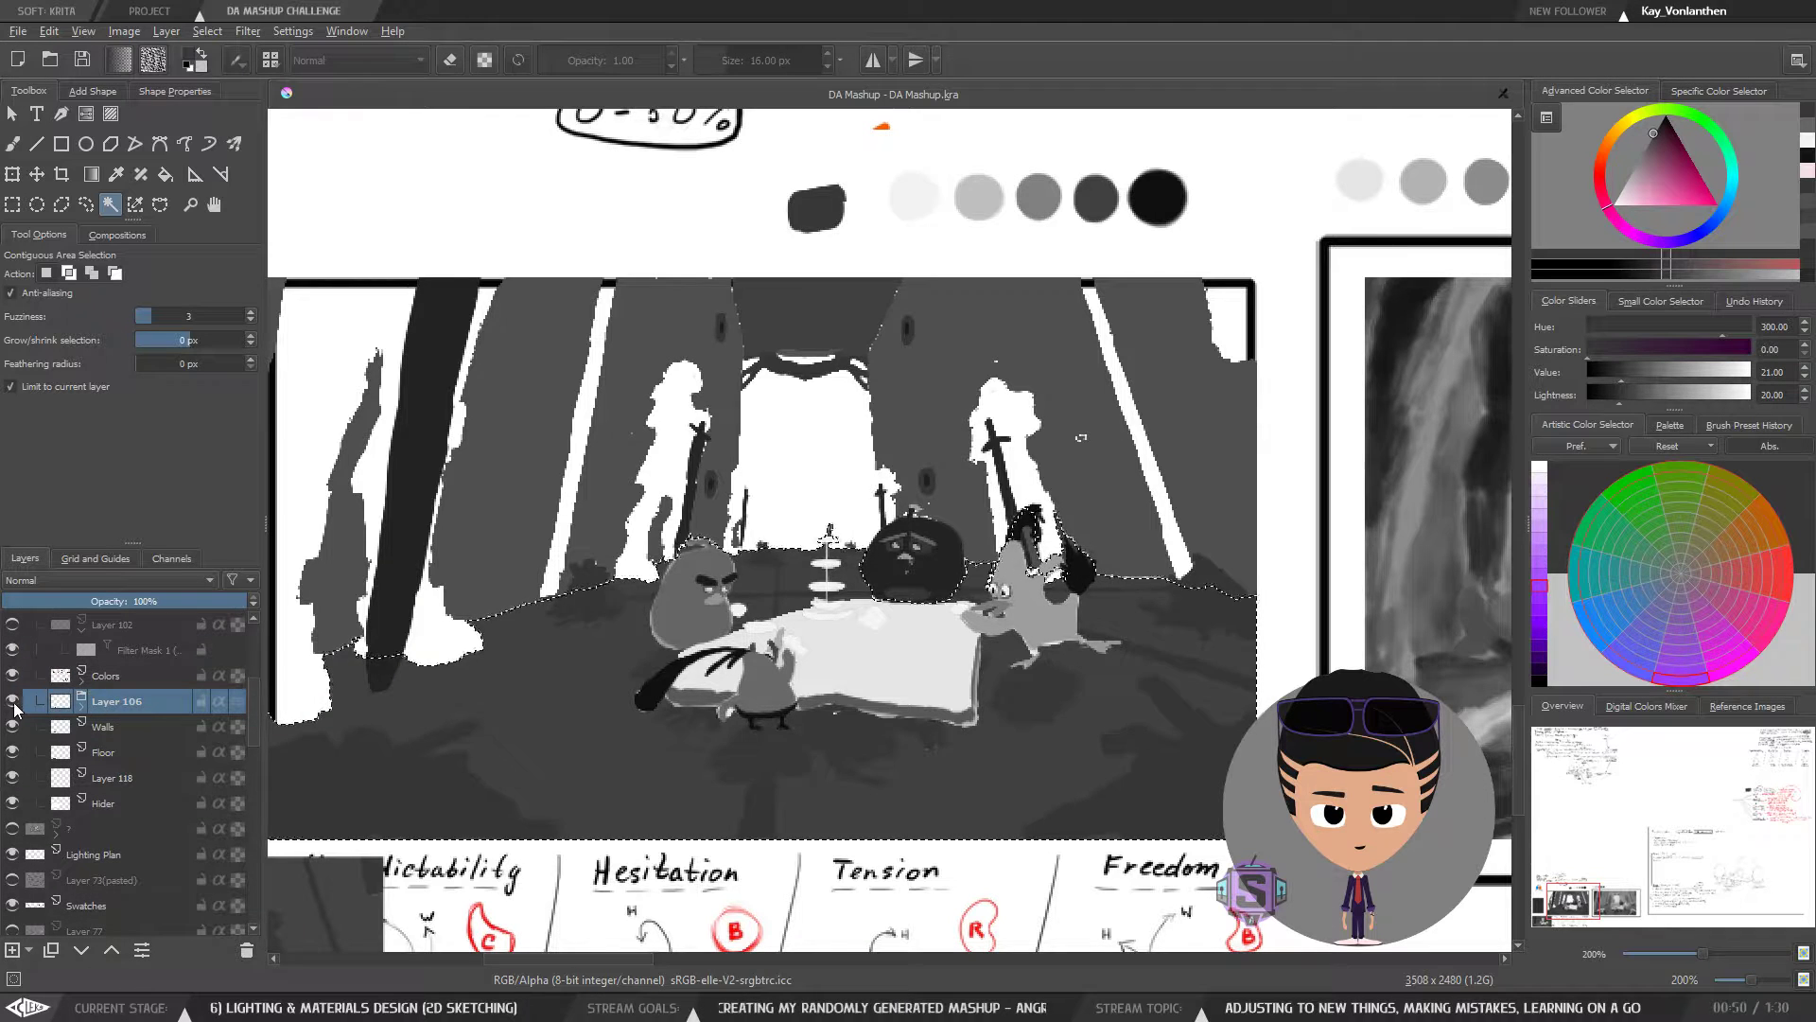
click(12, 701)
click(13, 704)
click(11, 701)
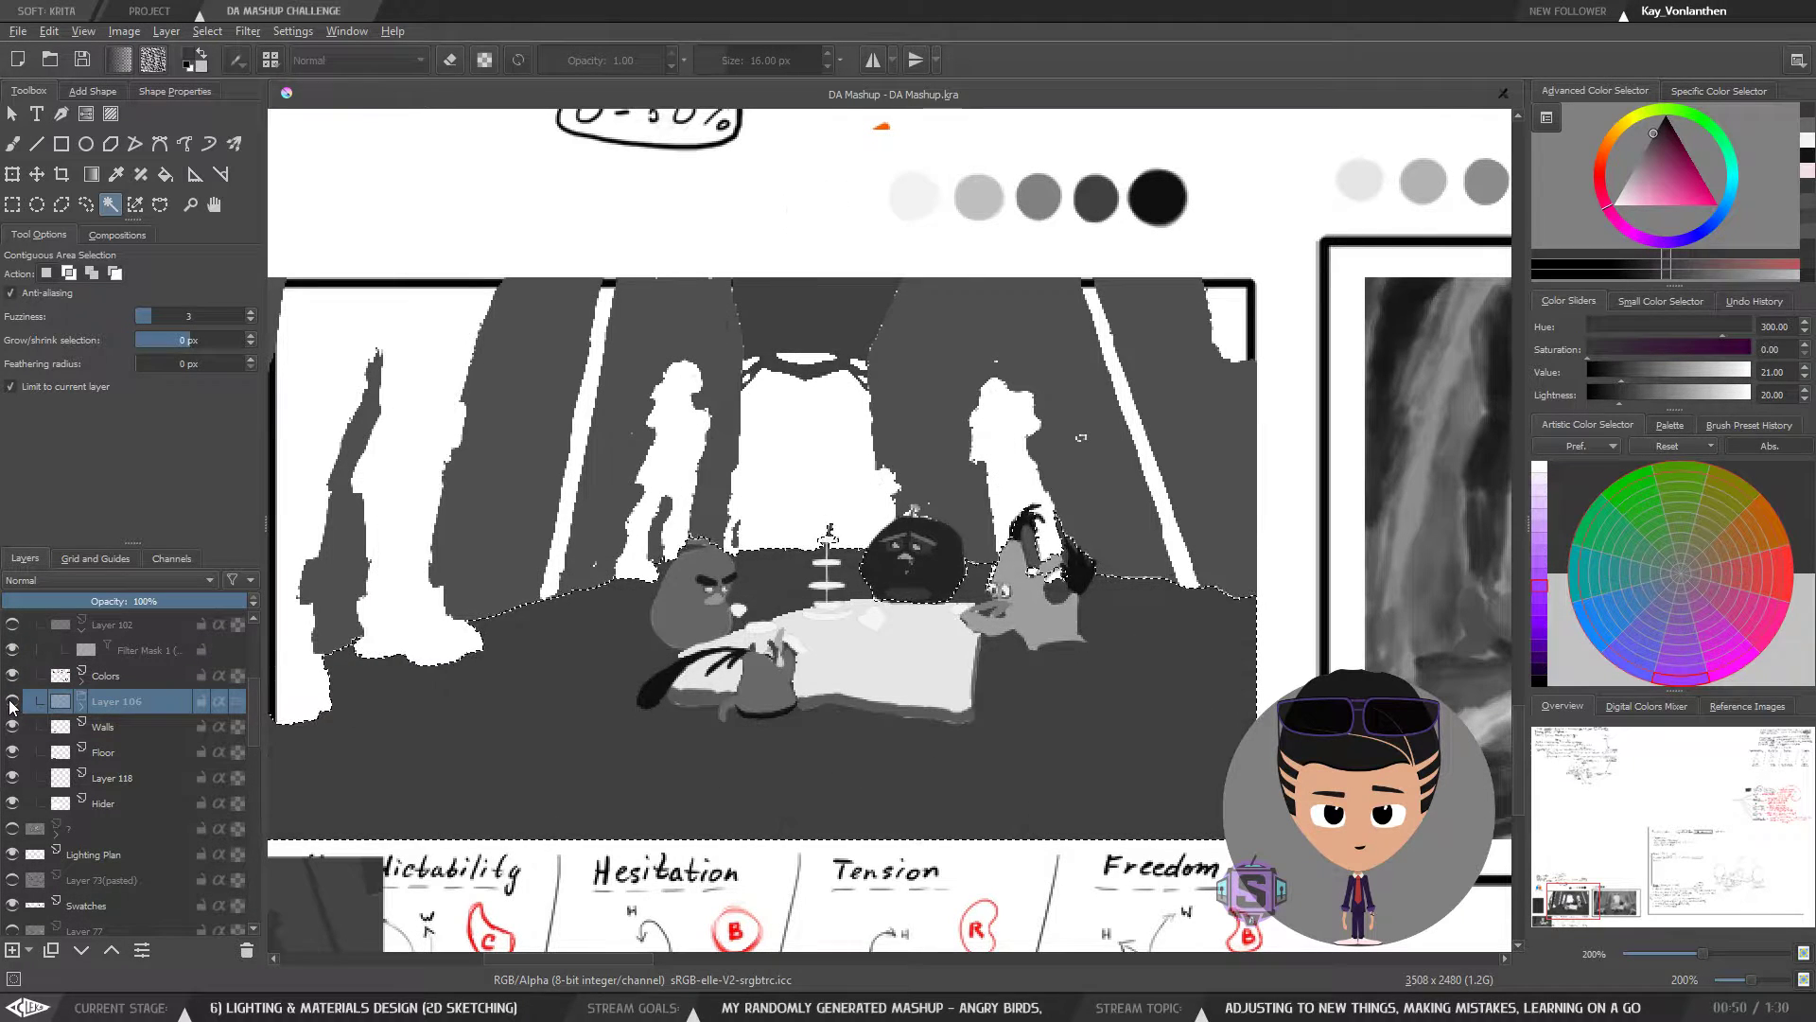
click(11, 701)
click(11, 701)
click(12, 701)
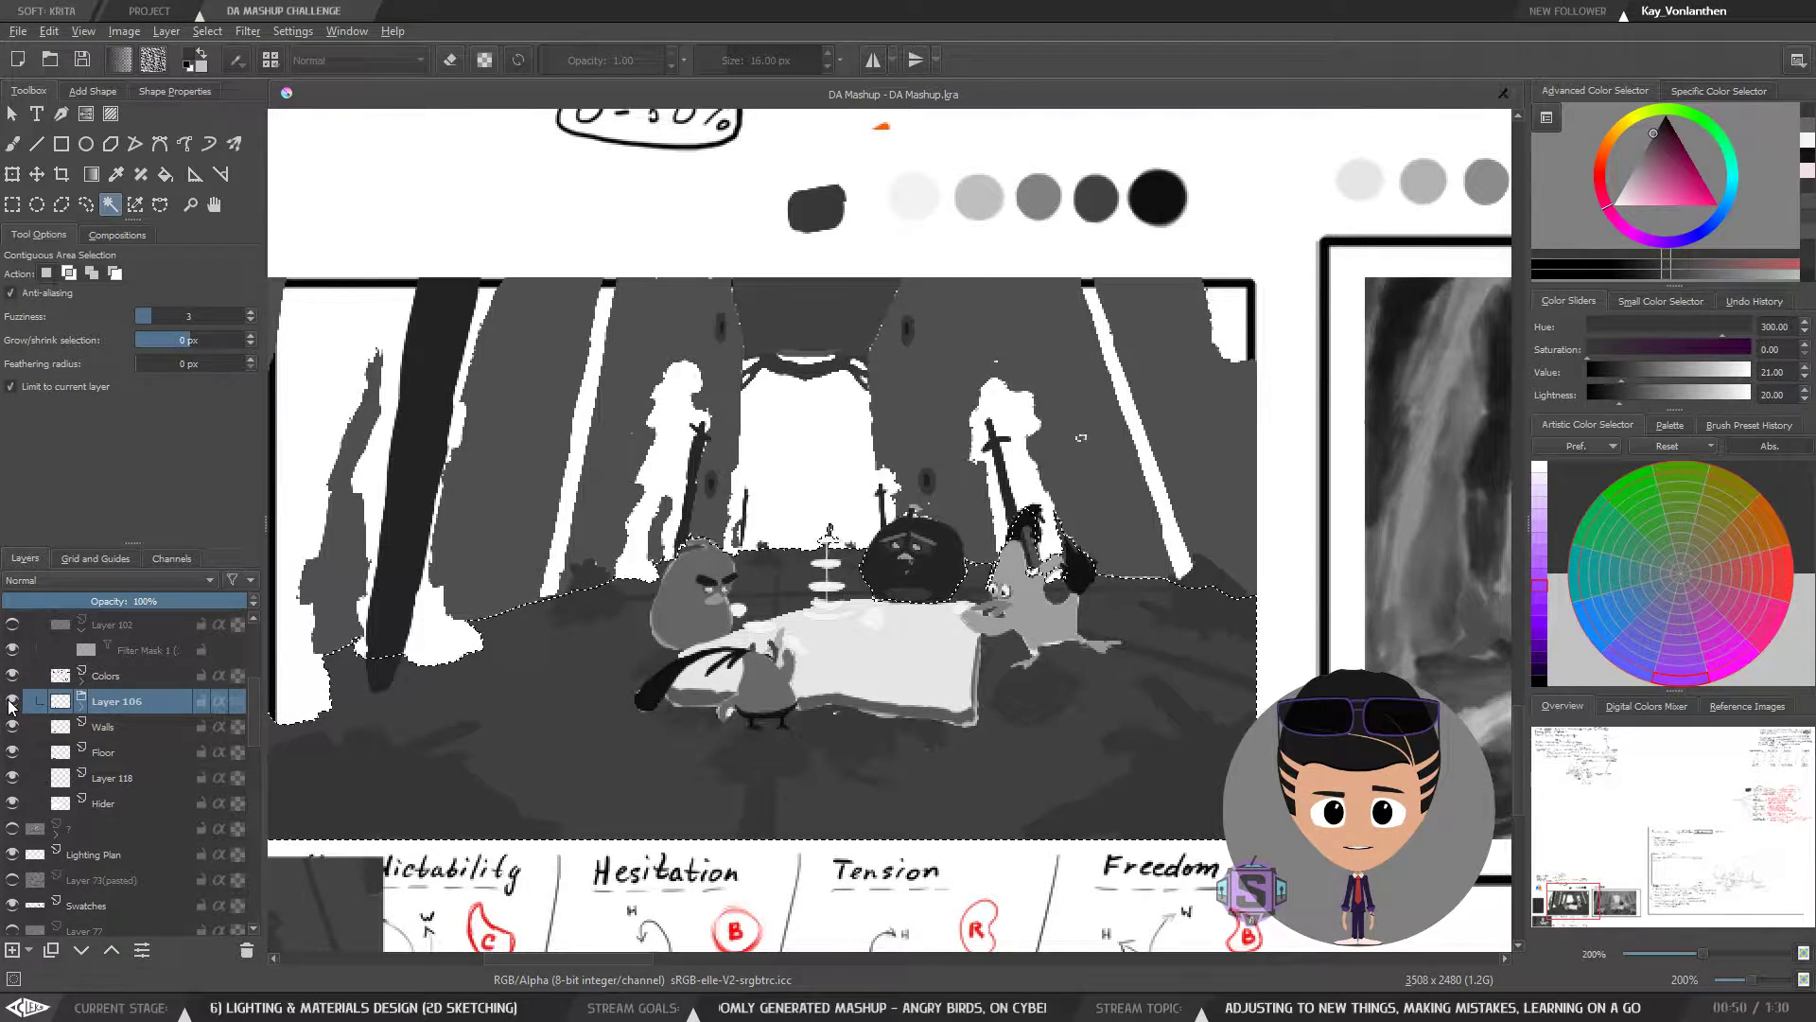
click(11, 701)
click(12, 701)
click(11, 701)
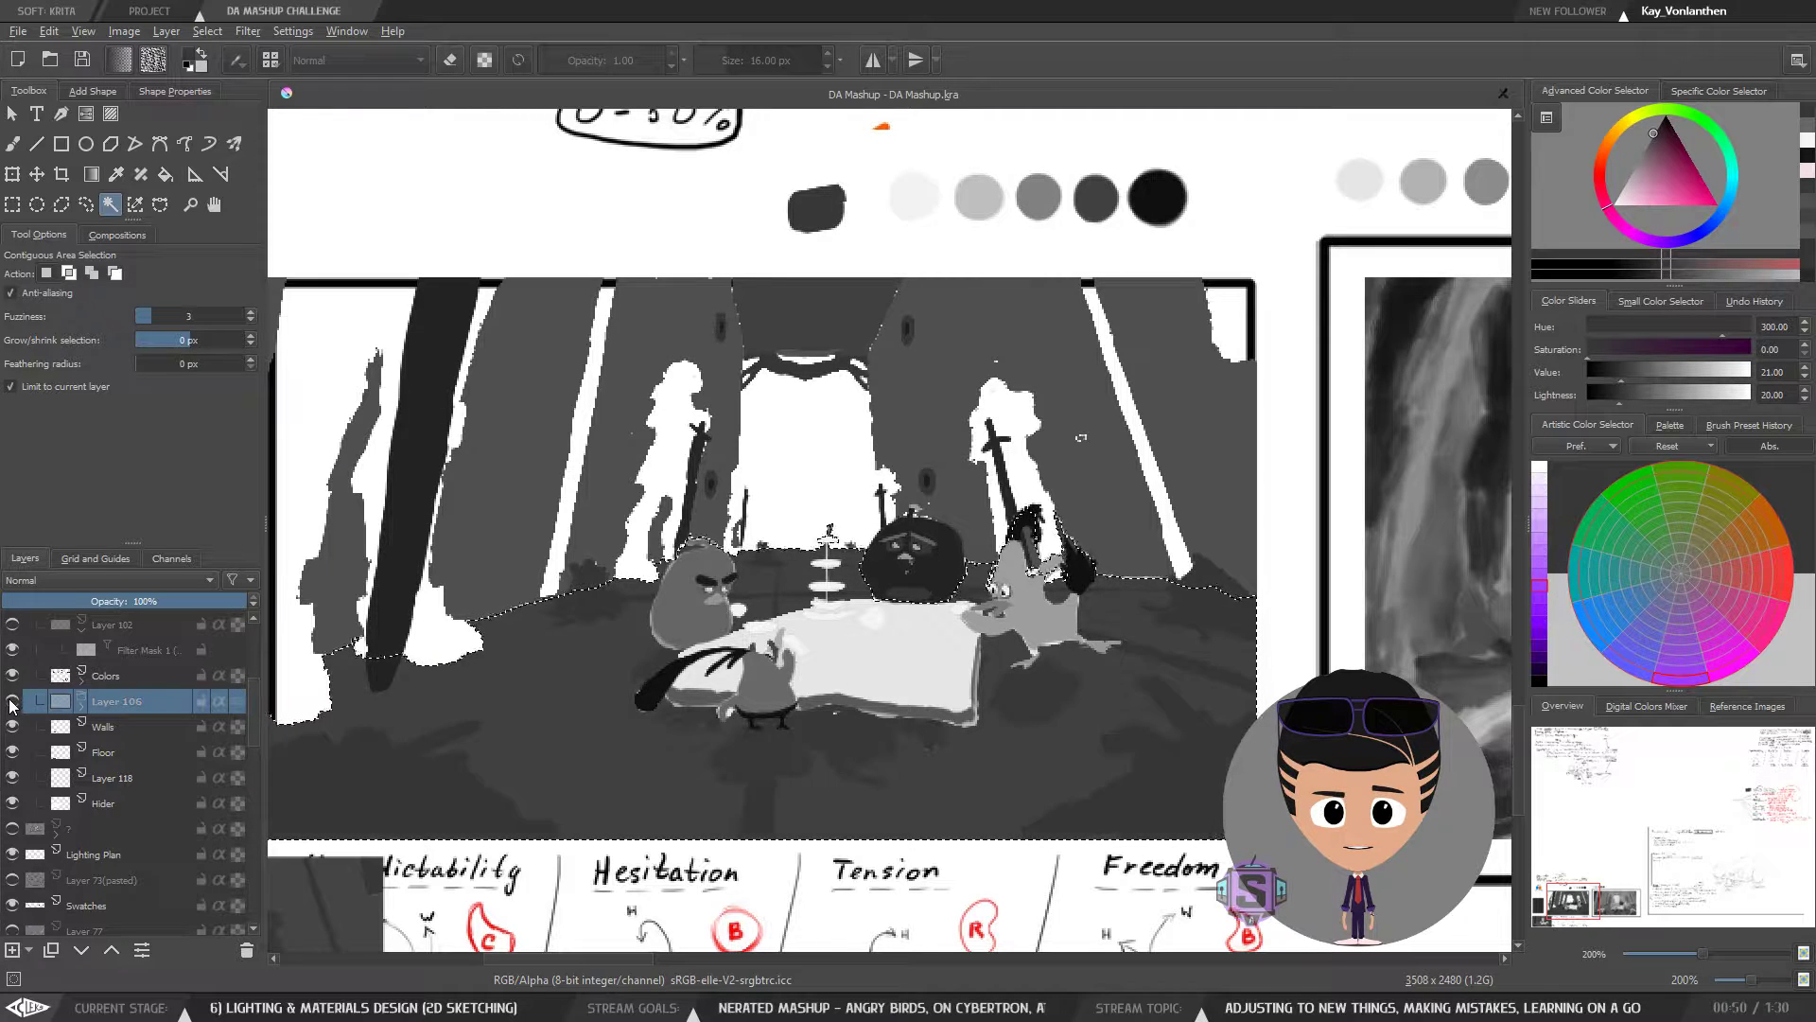
click(11, 701)
click(11, 701)
click(12, 701)
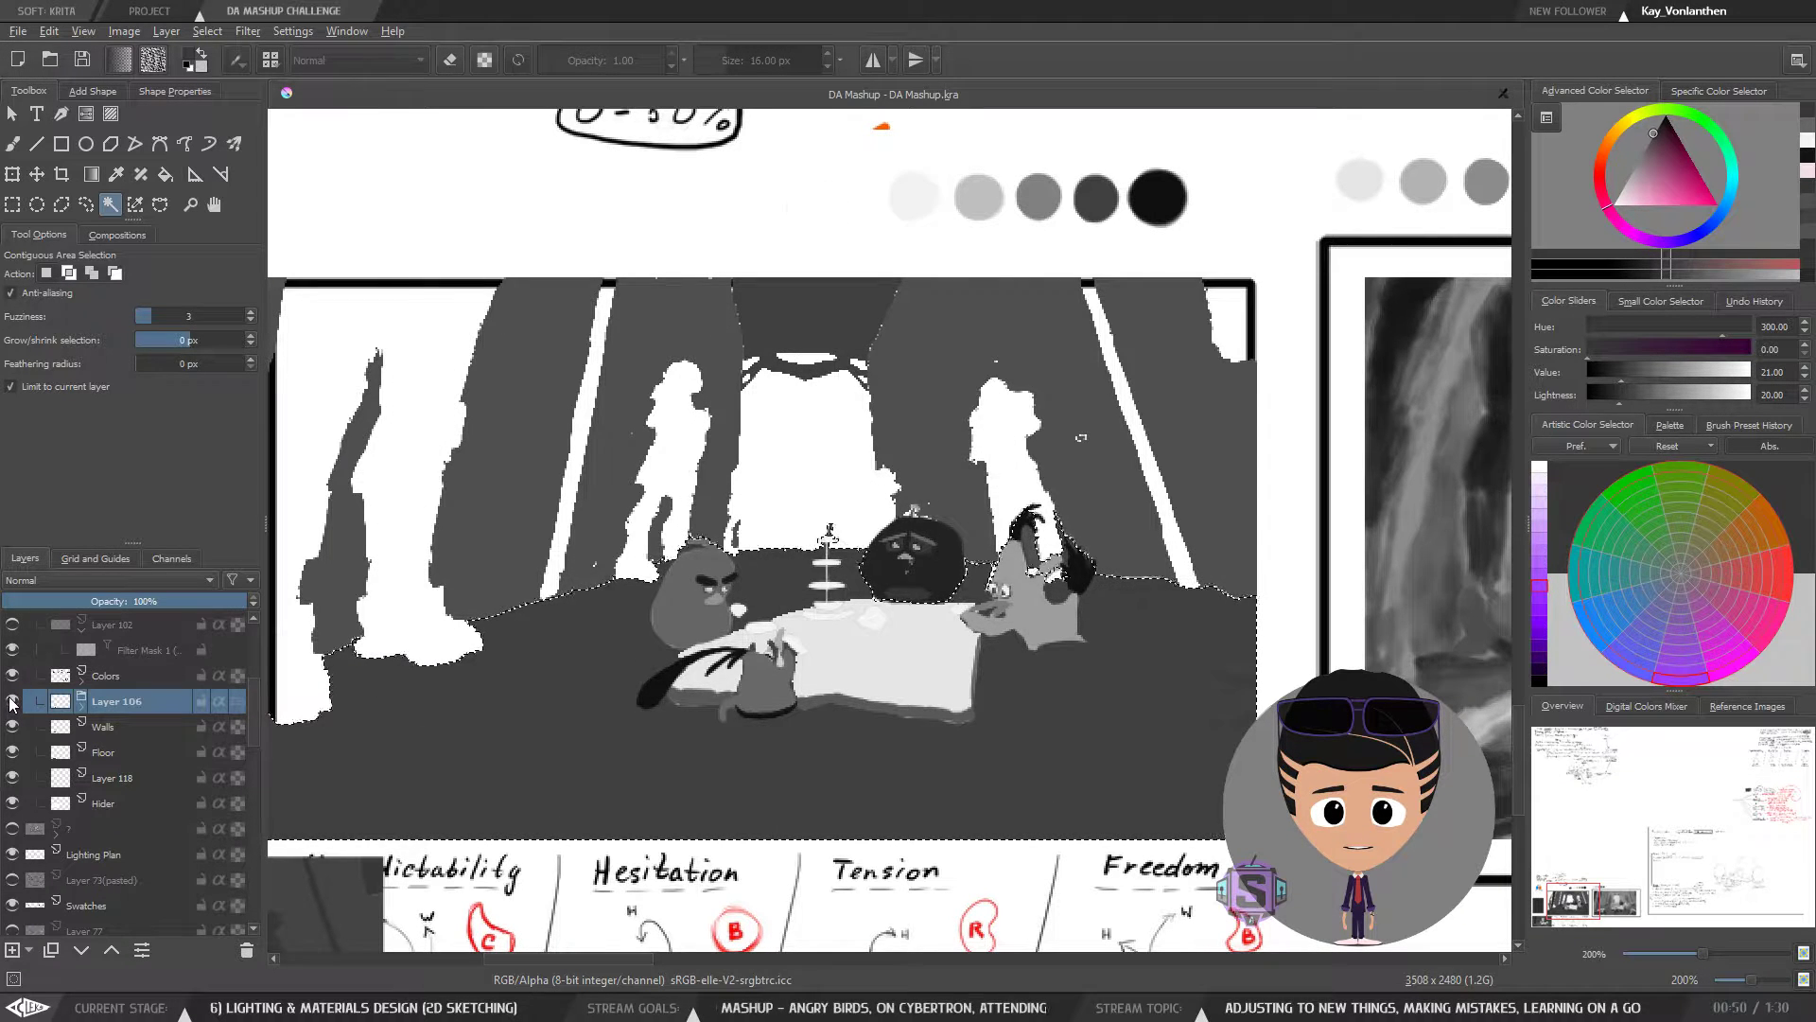
click(12, 701)
click(11, 701)
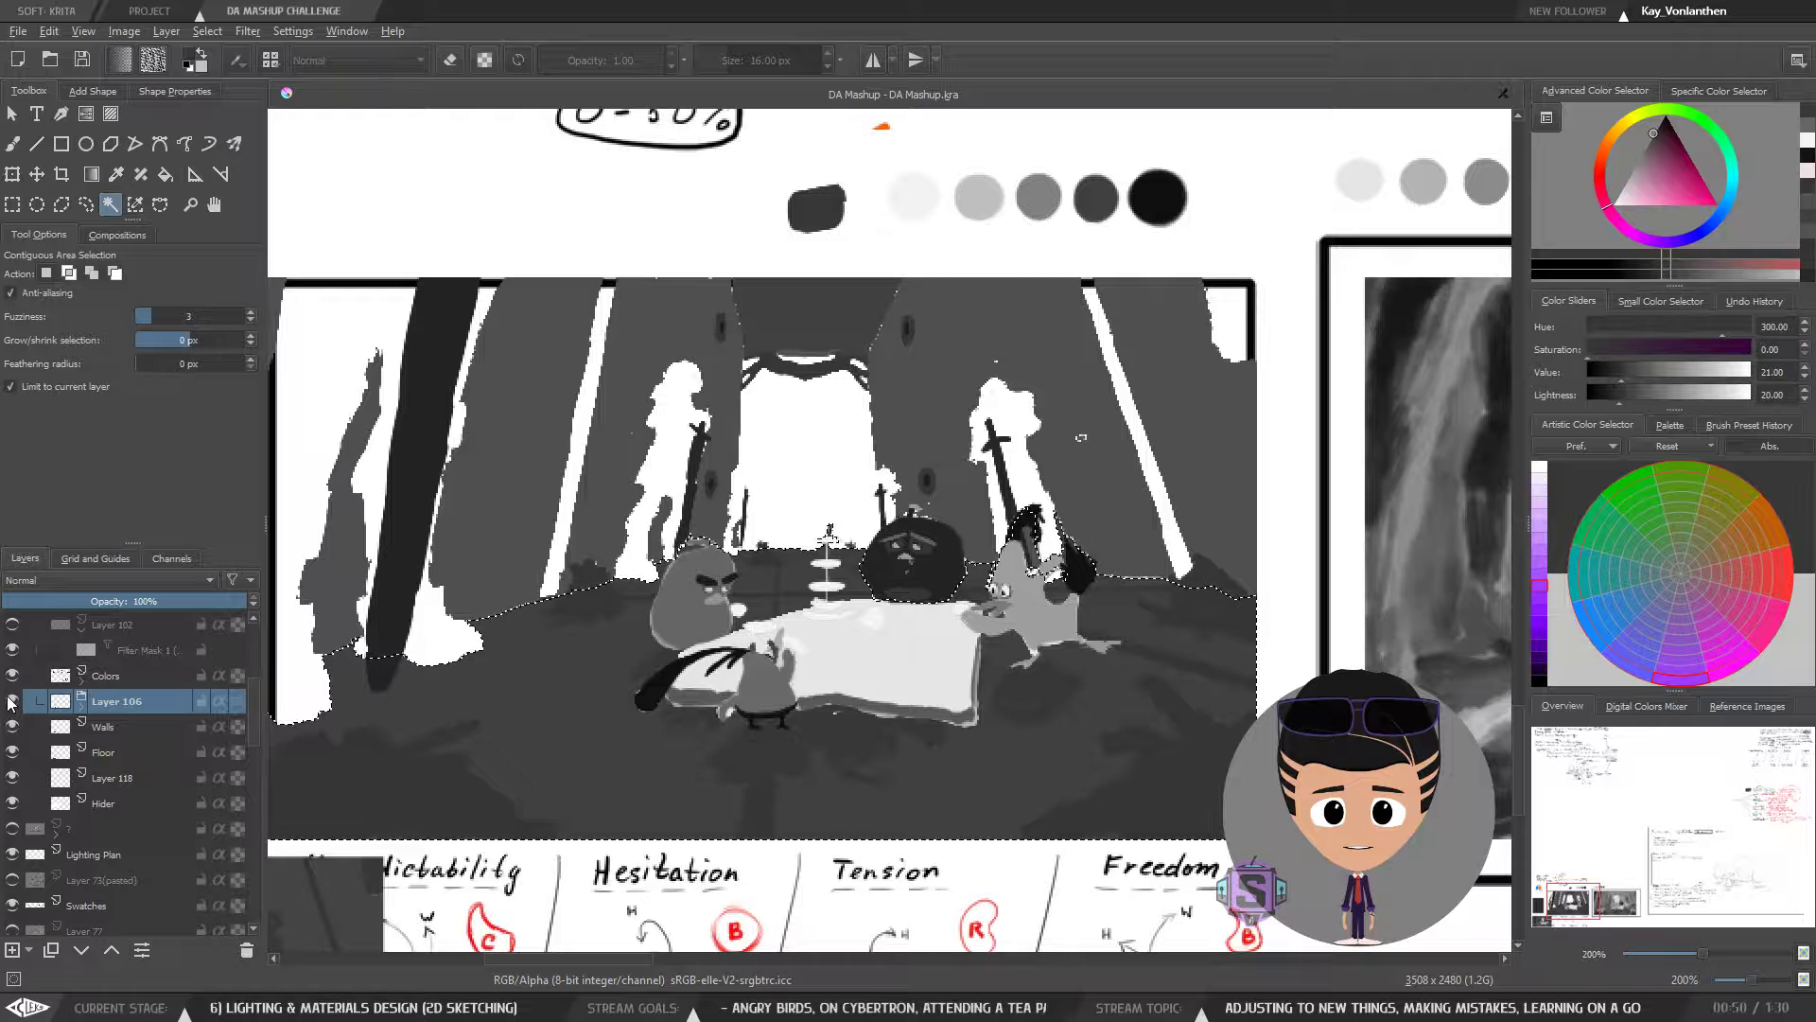
click(11, 701)
click(11, 701)
click(12, 701)
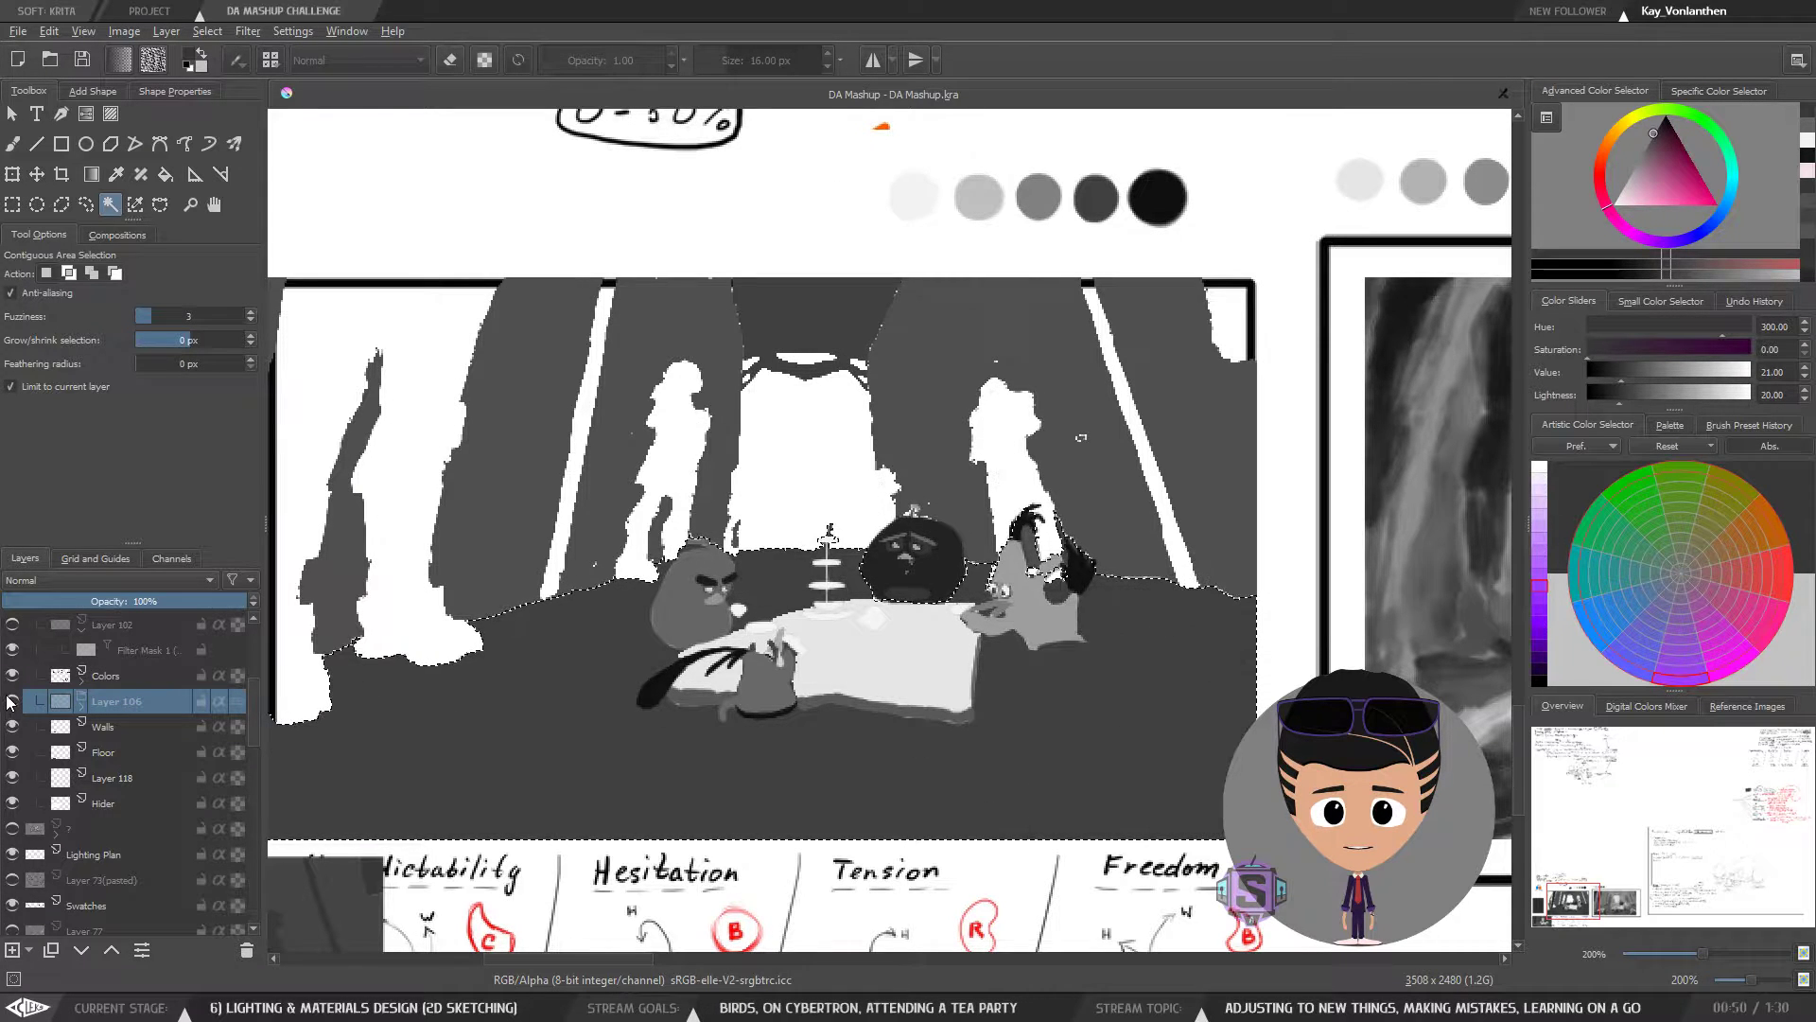
click(12, 701)
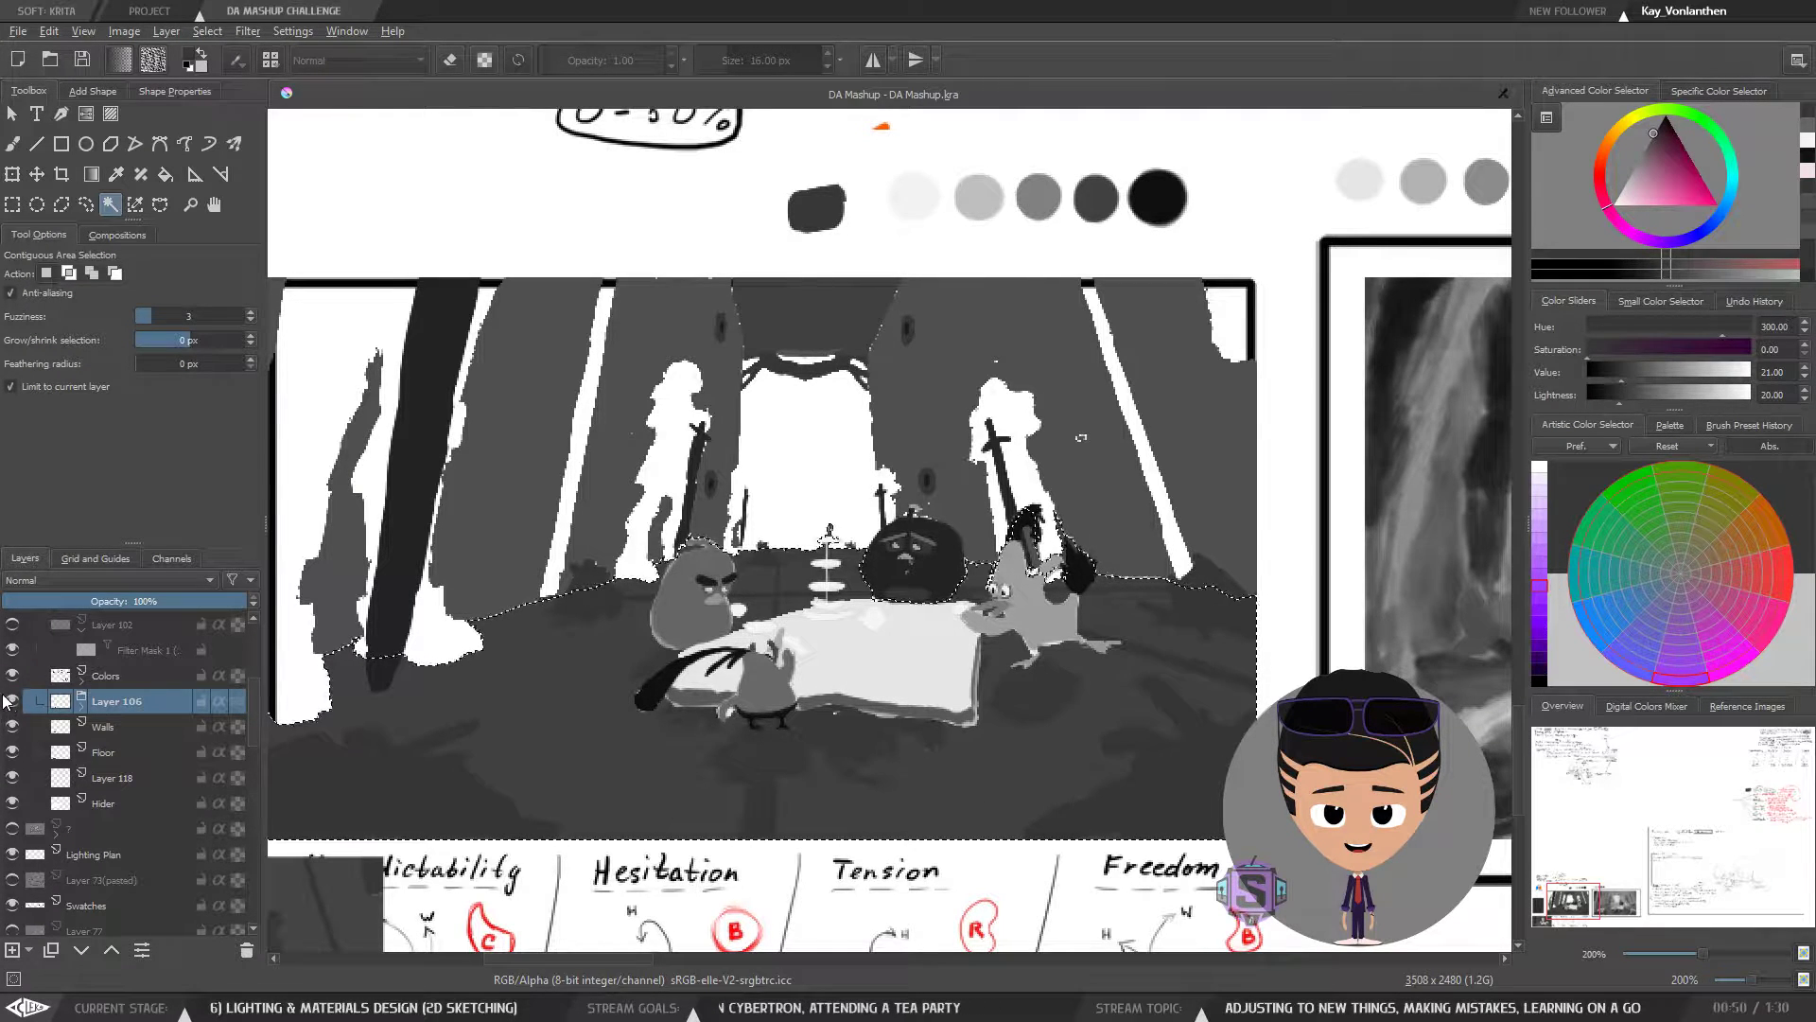
click(11, 701)
click(12, 703)
click(11, 704)
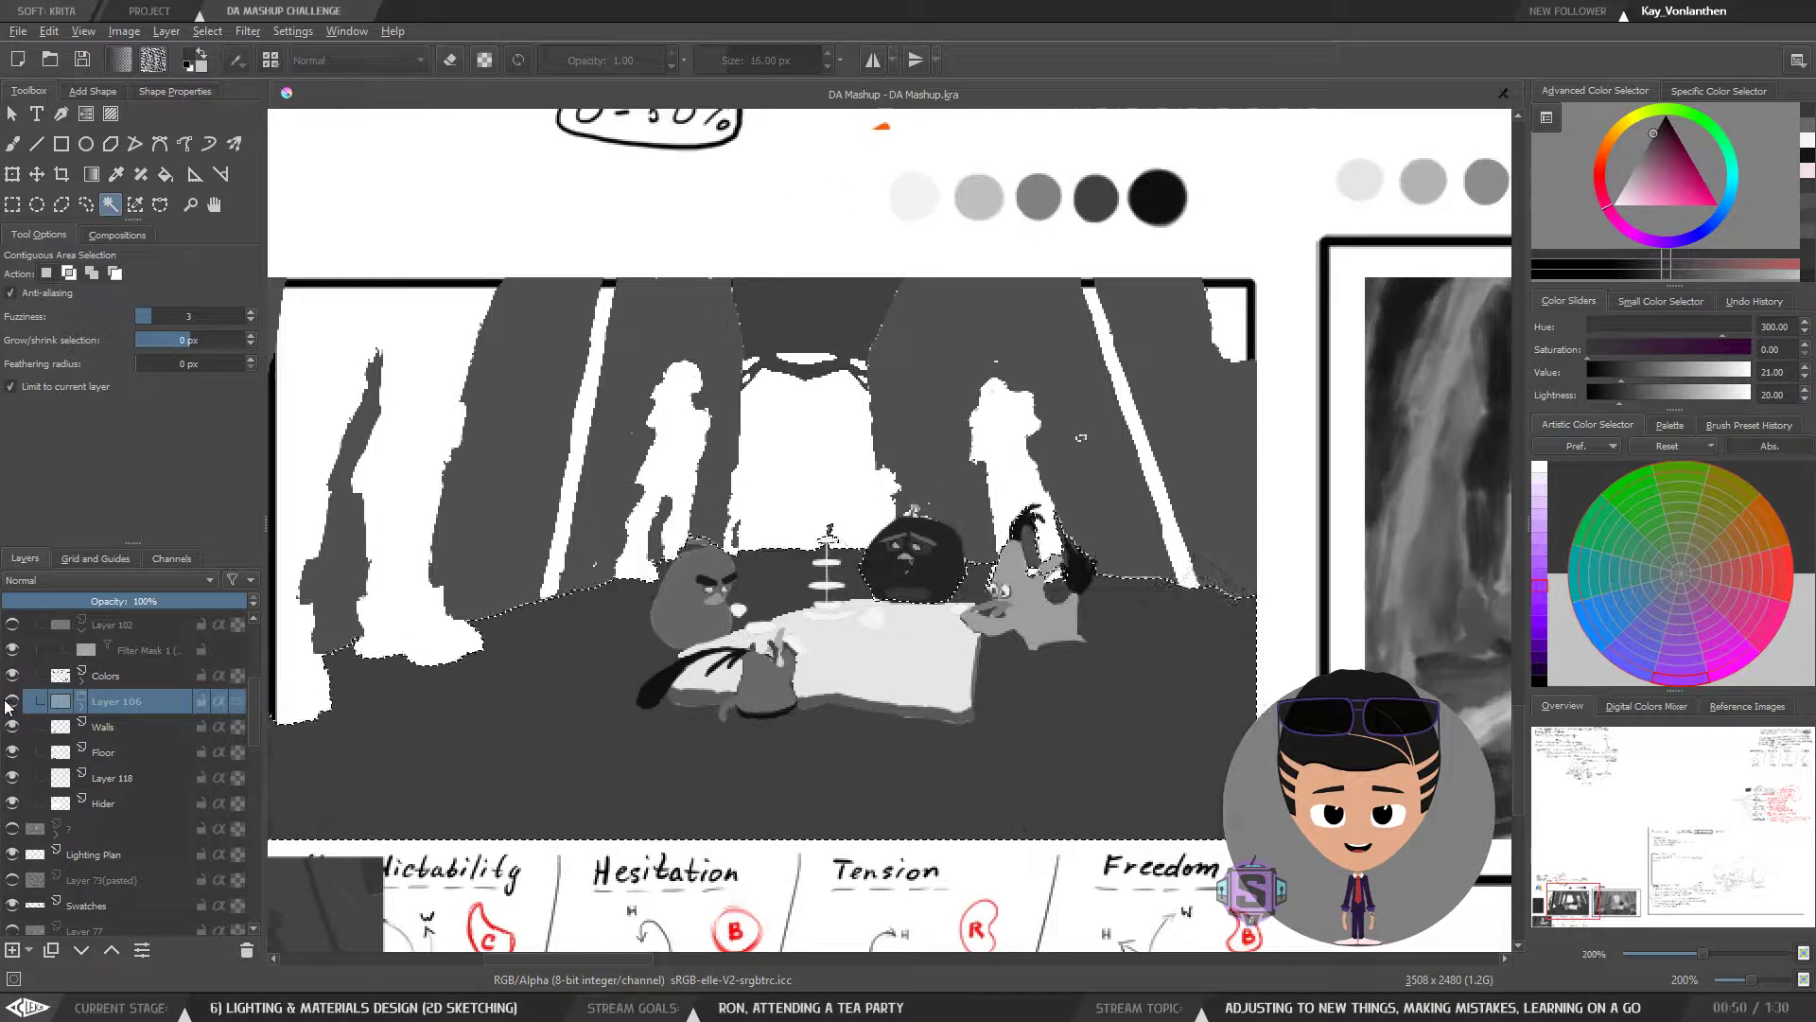
click(11, 701)
click(11, 701)
click(11, 701)
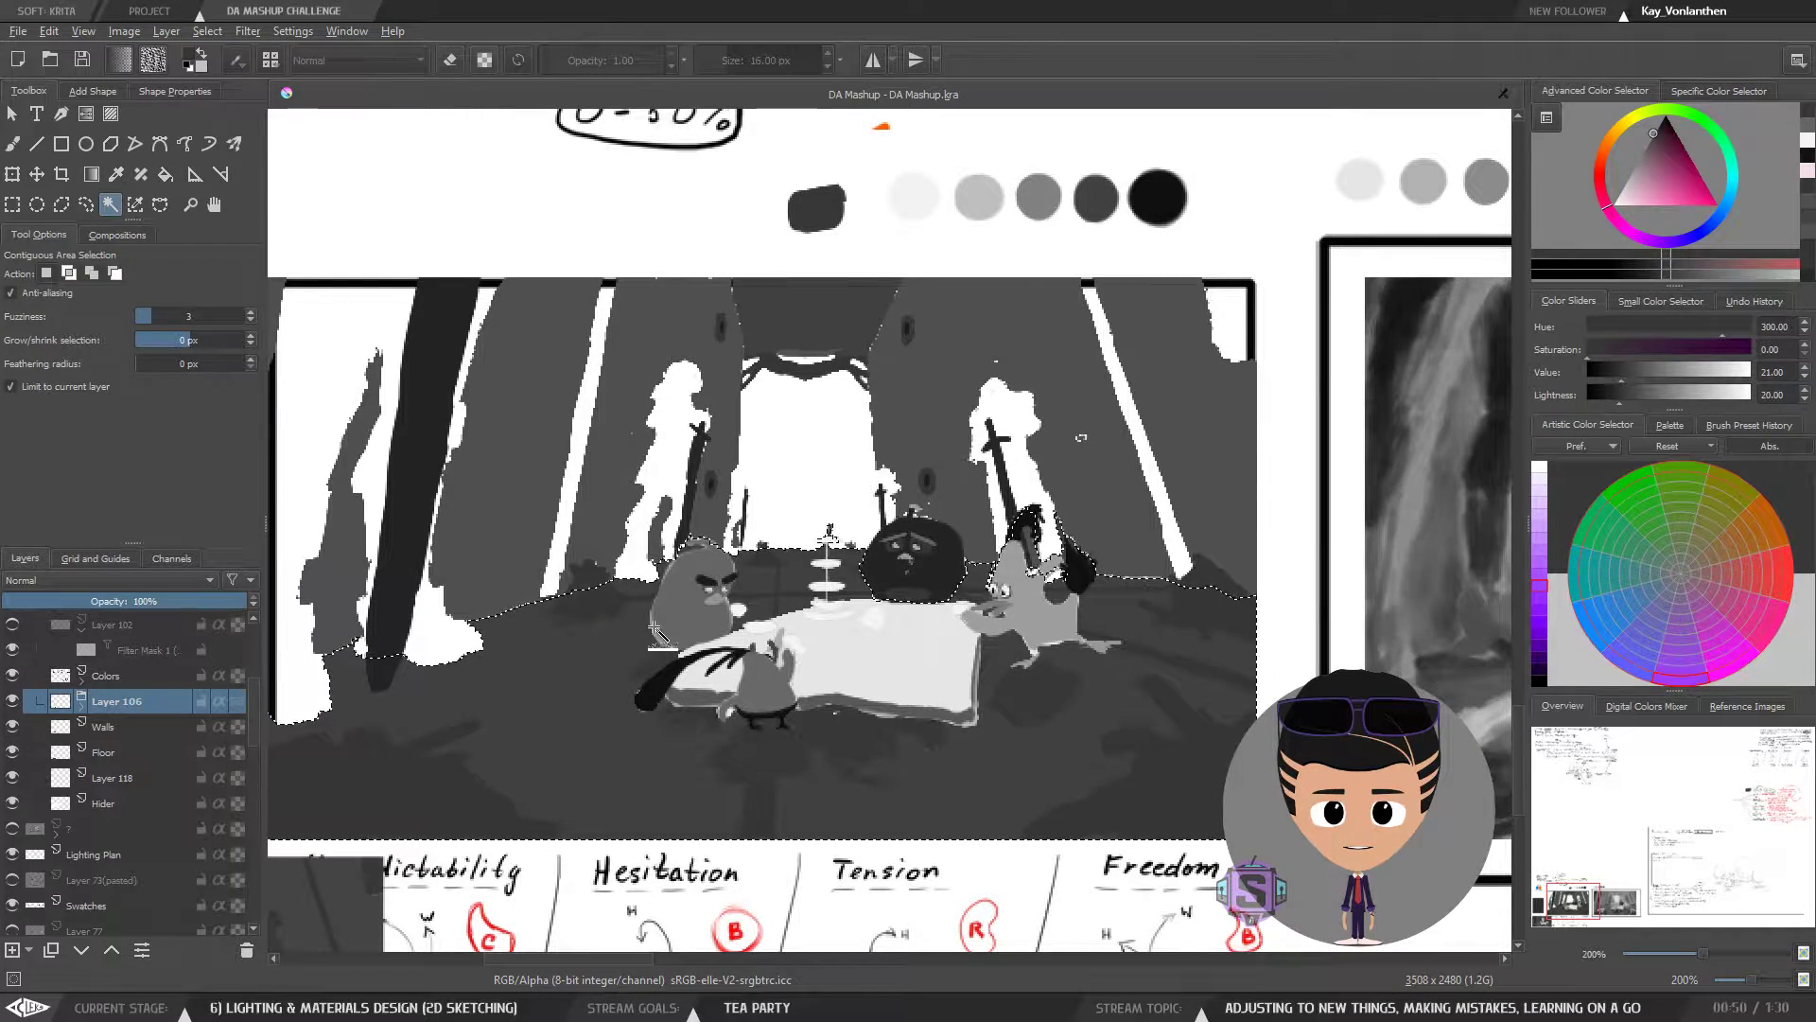
- Clear the floor selection, expand the Layer 106 group and save the document
key(b)
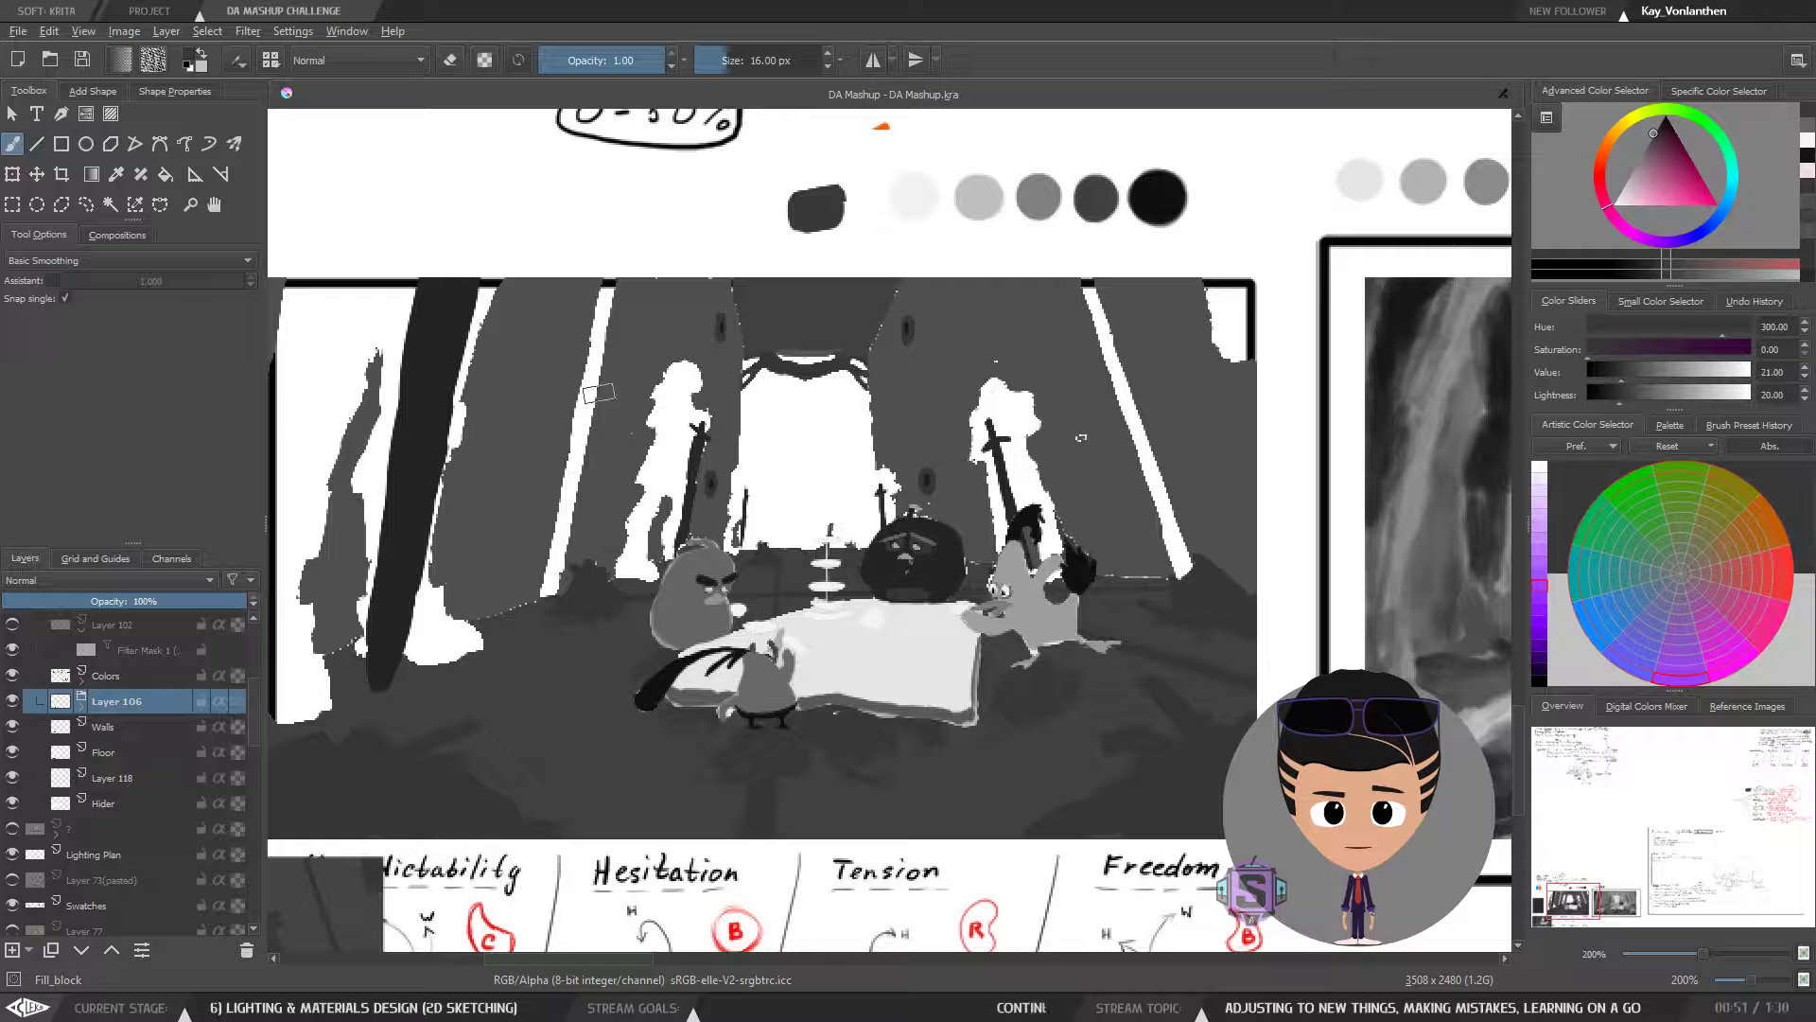
key(minus)
key(minus)
key(plus)
key(plus)
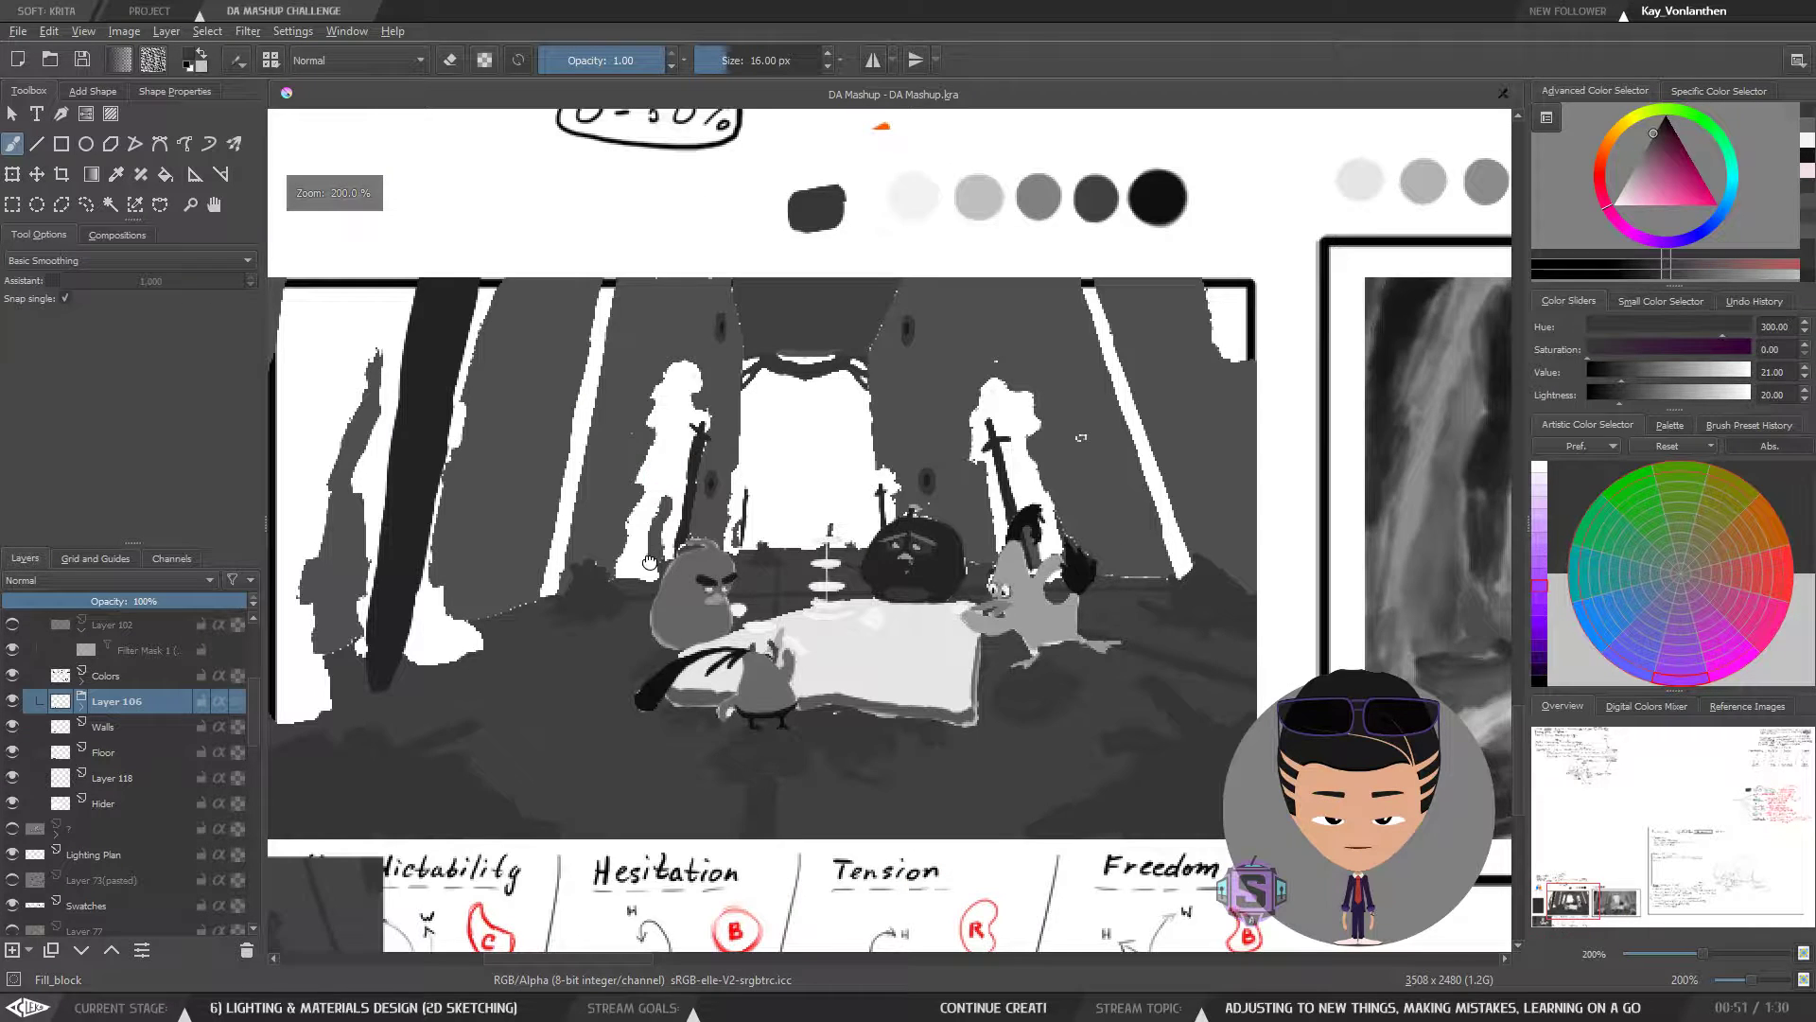
drag(622, 553, 725, 626)
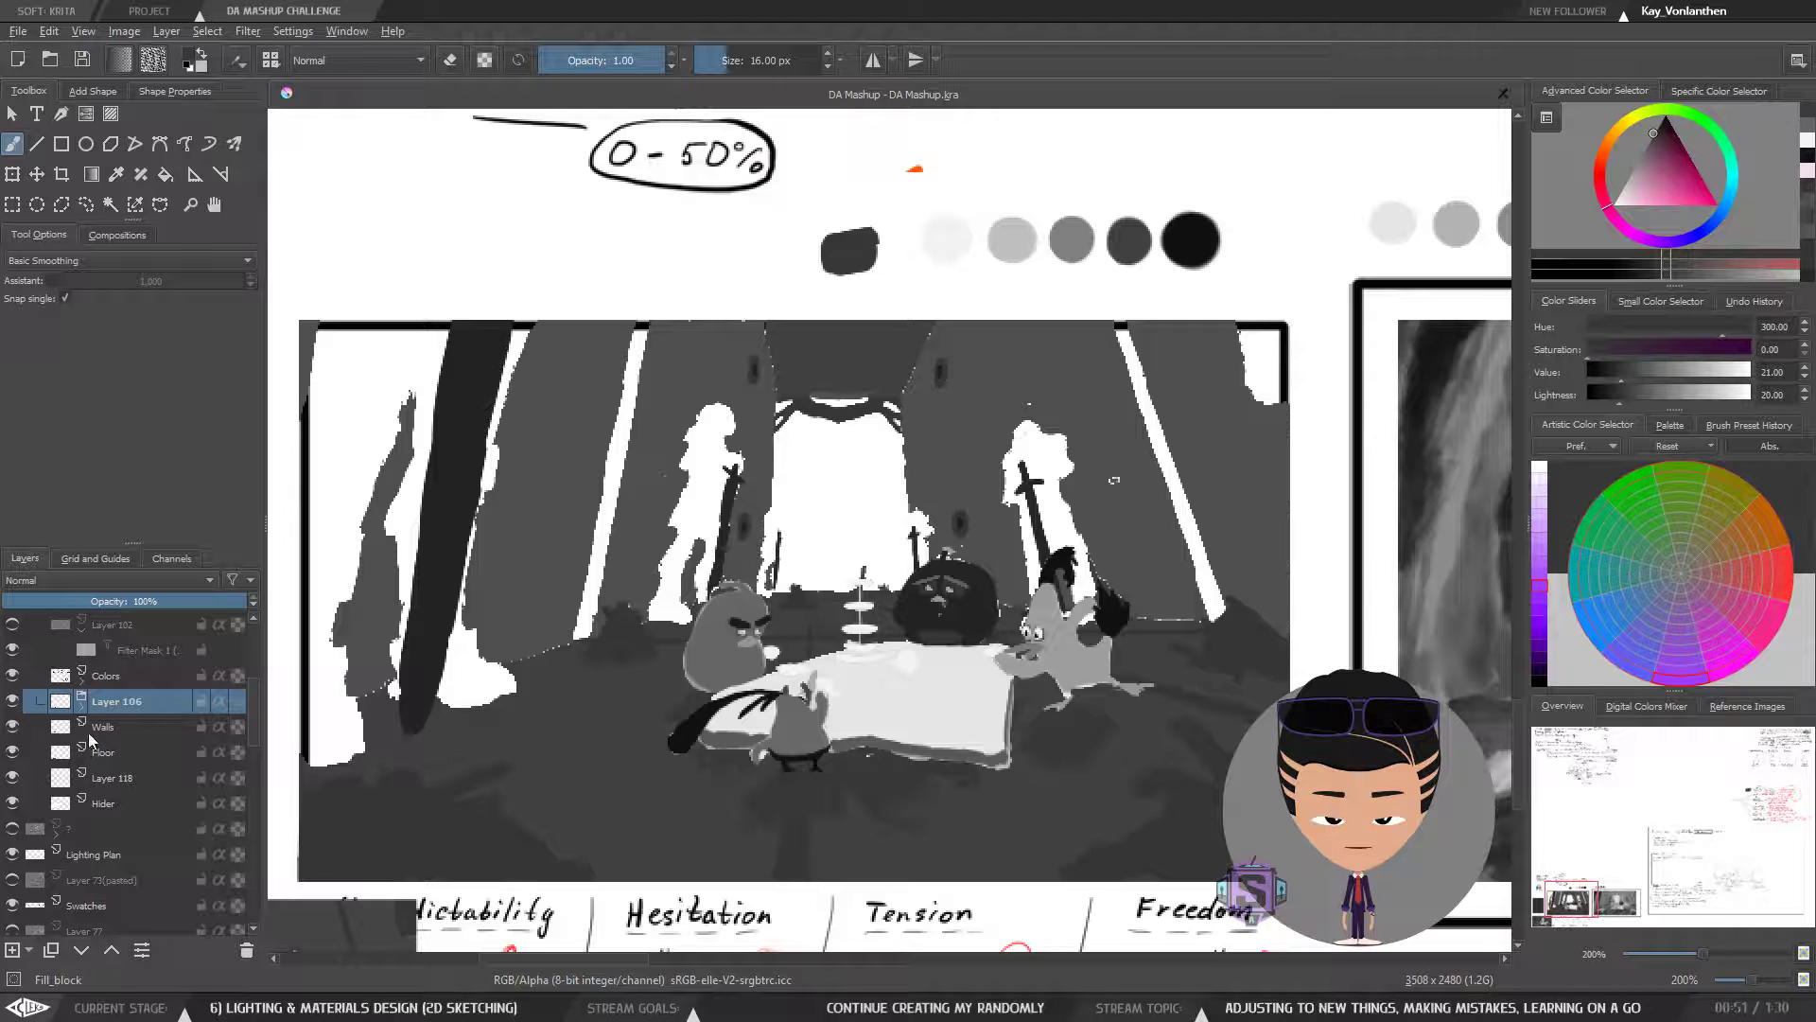
click(81, 706)
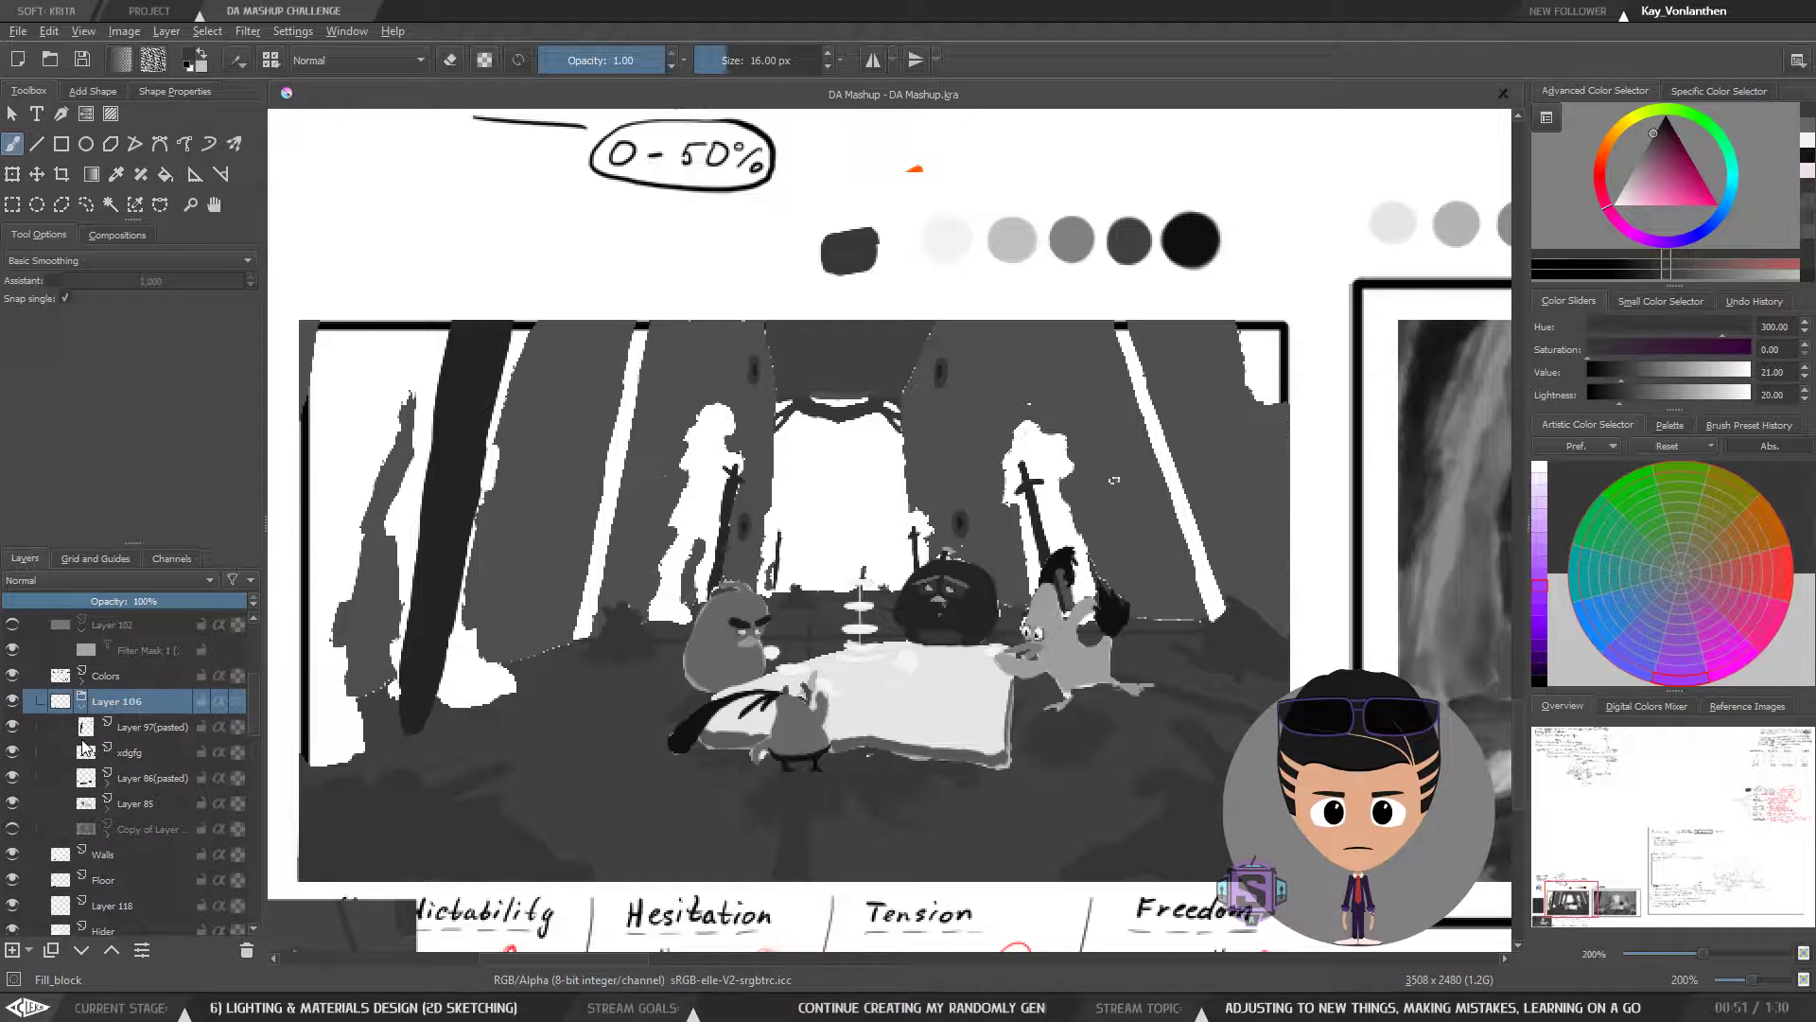
click(81, 60)
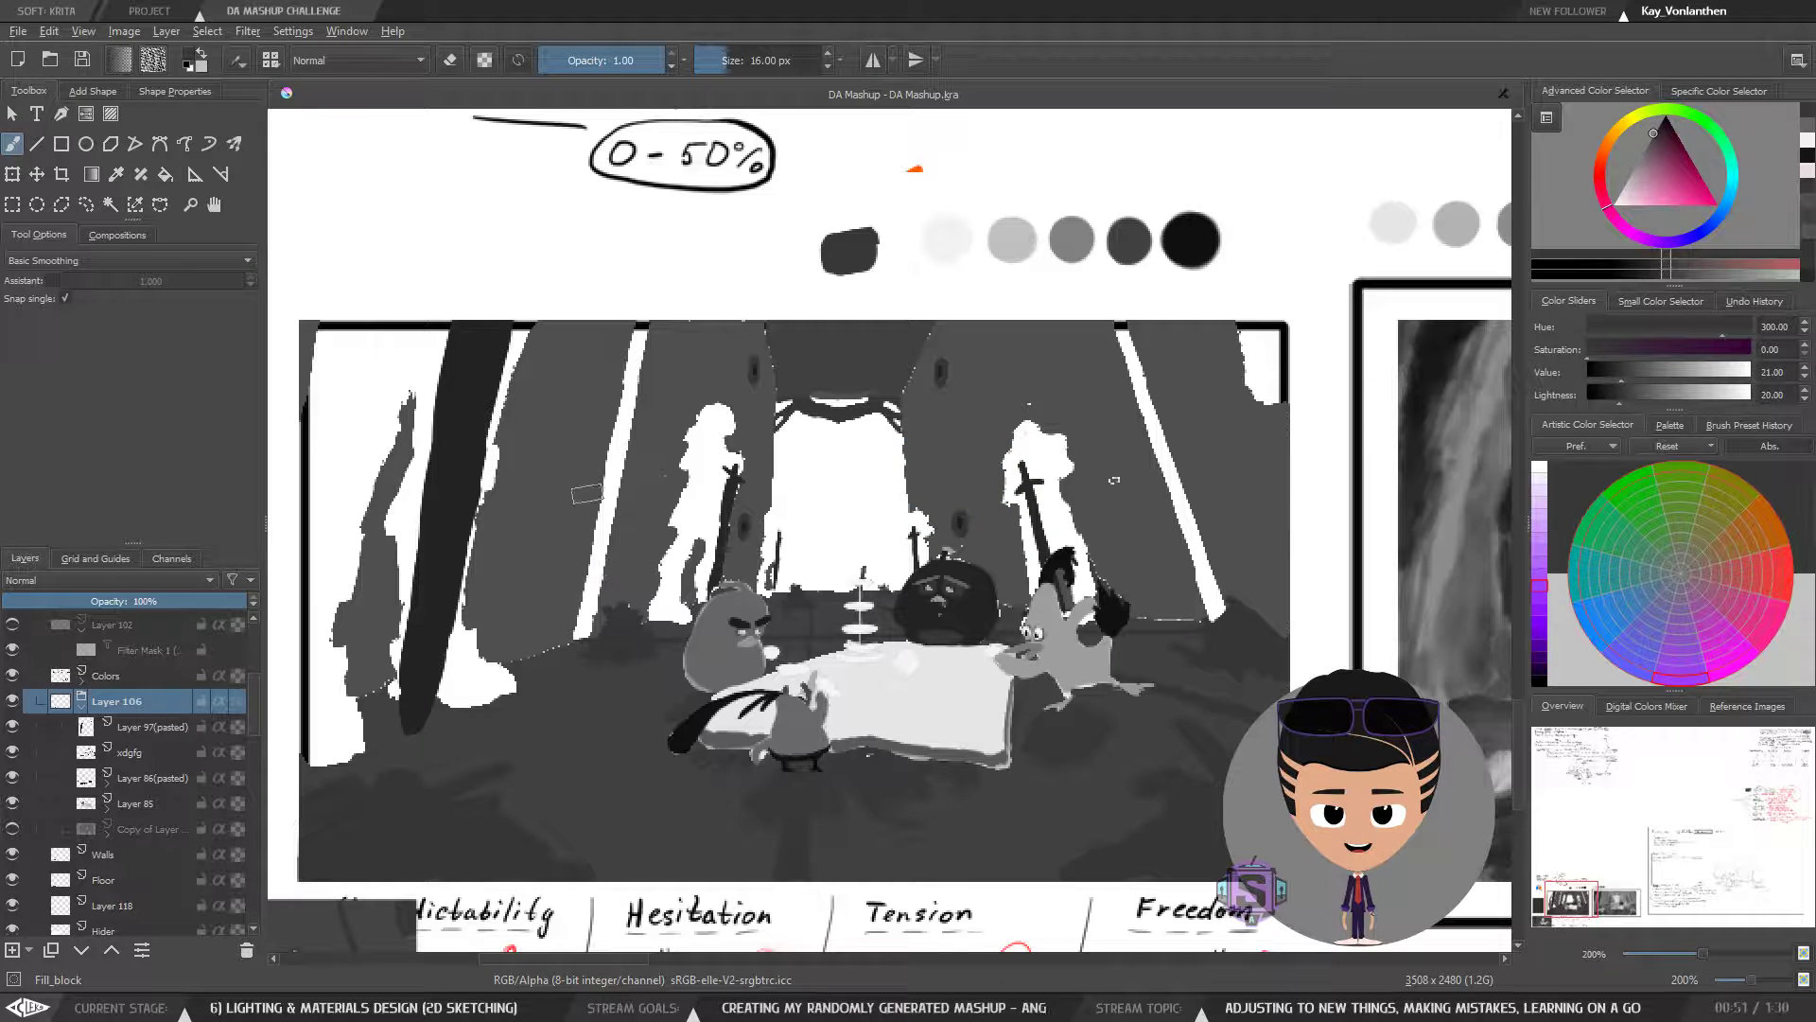
- Show Copy of Layer 80 in the Layer 106 group, toggling it to compare the scene with and without it
click(13, 829)
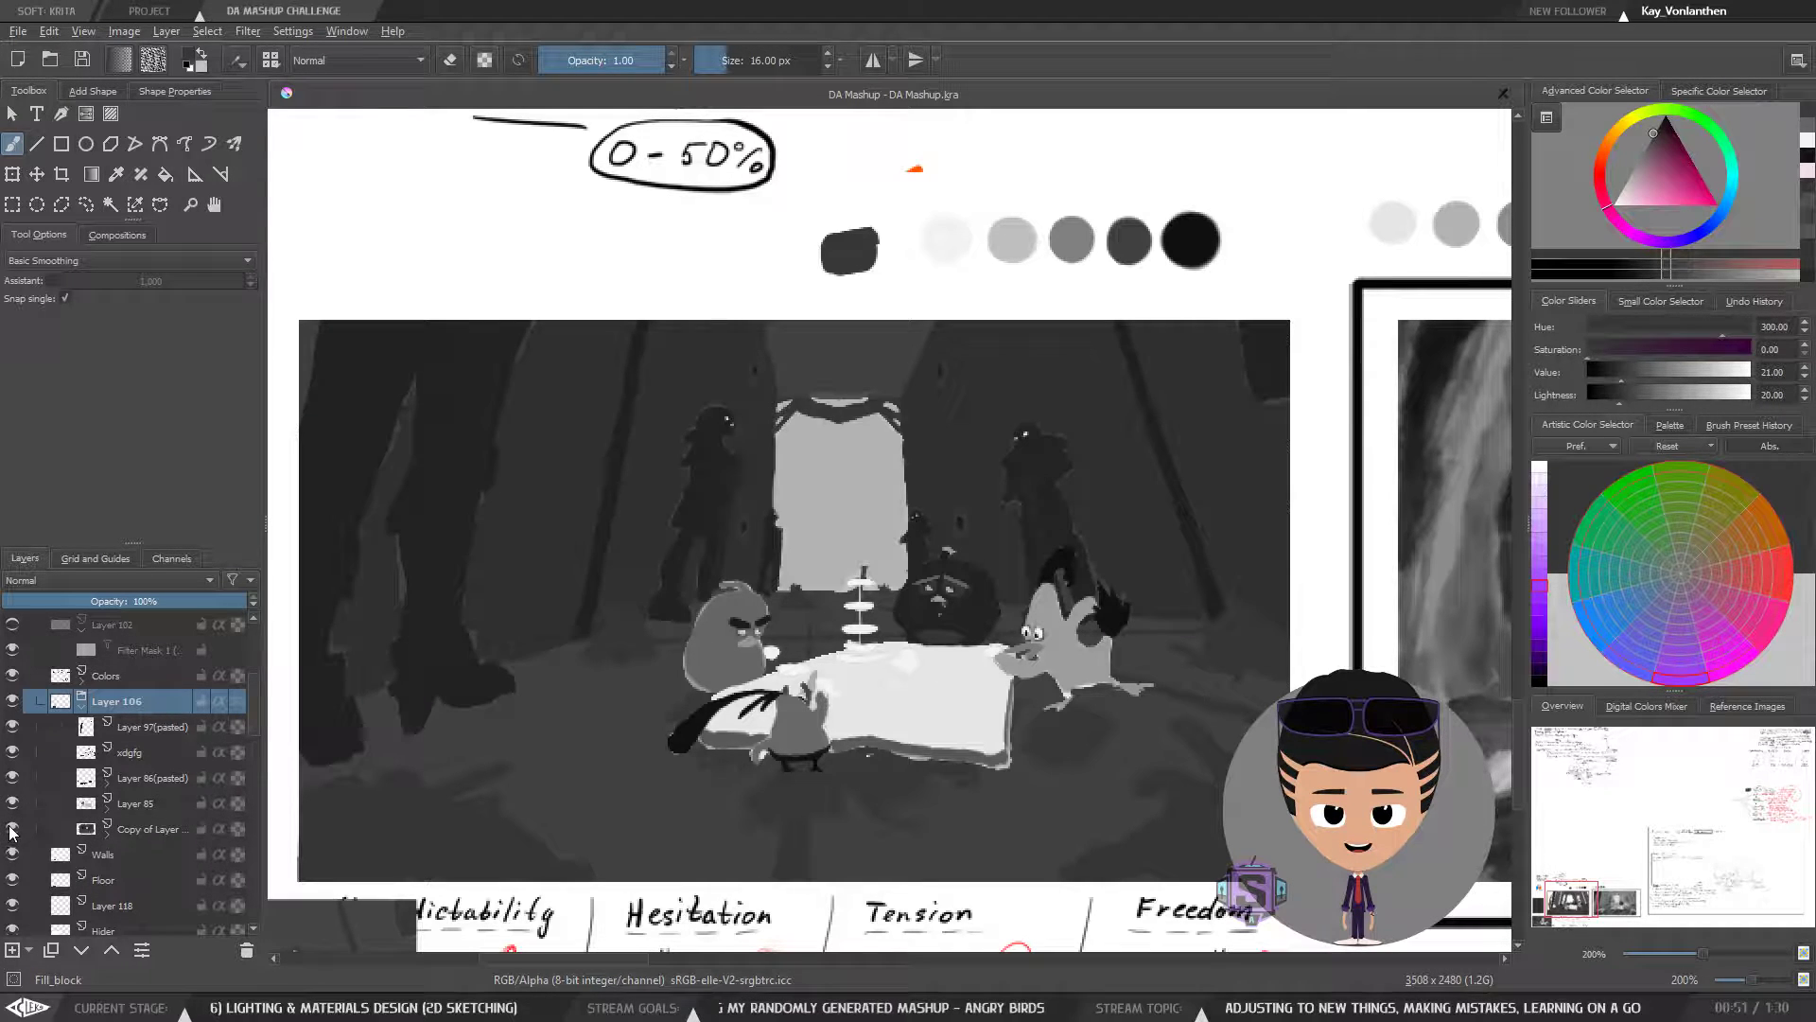
click(13, 830)
click(12, 830)
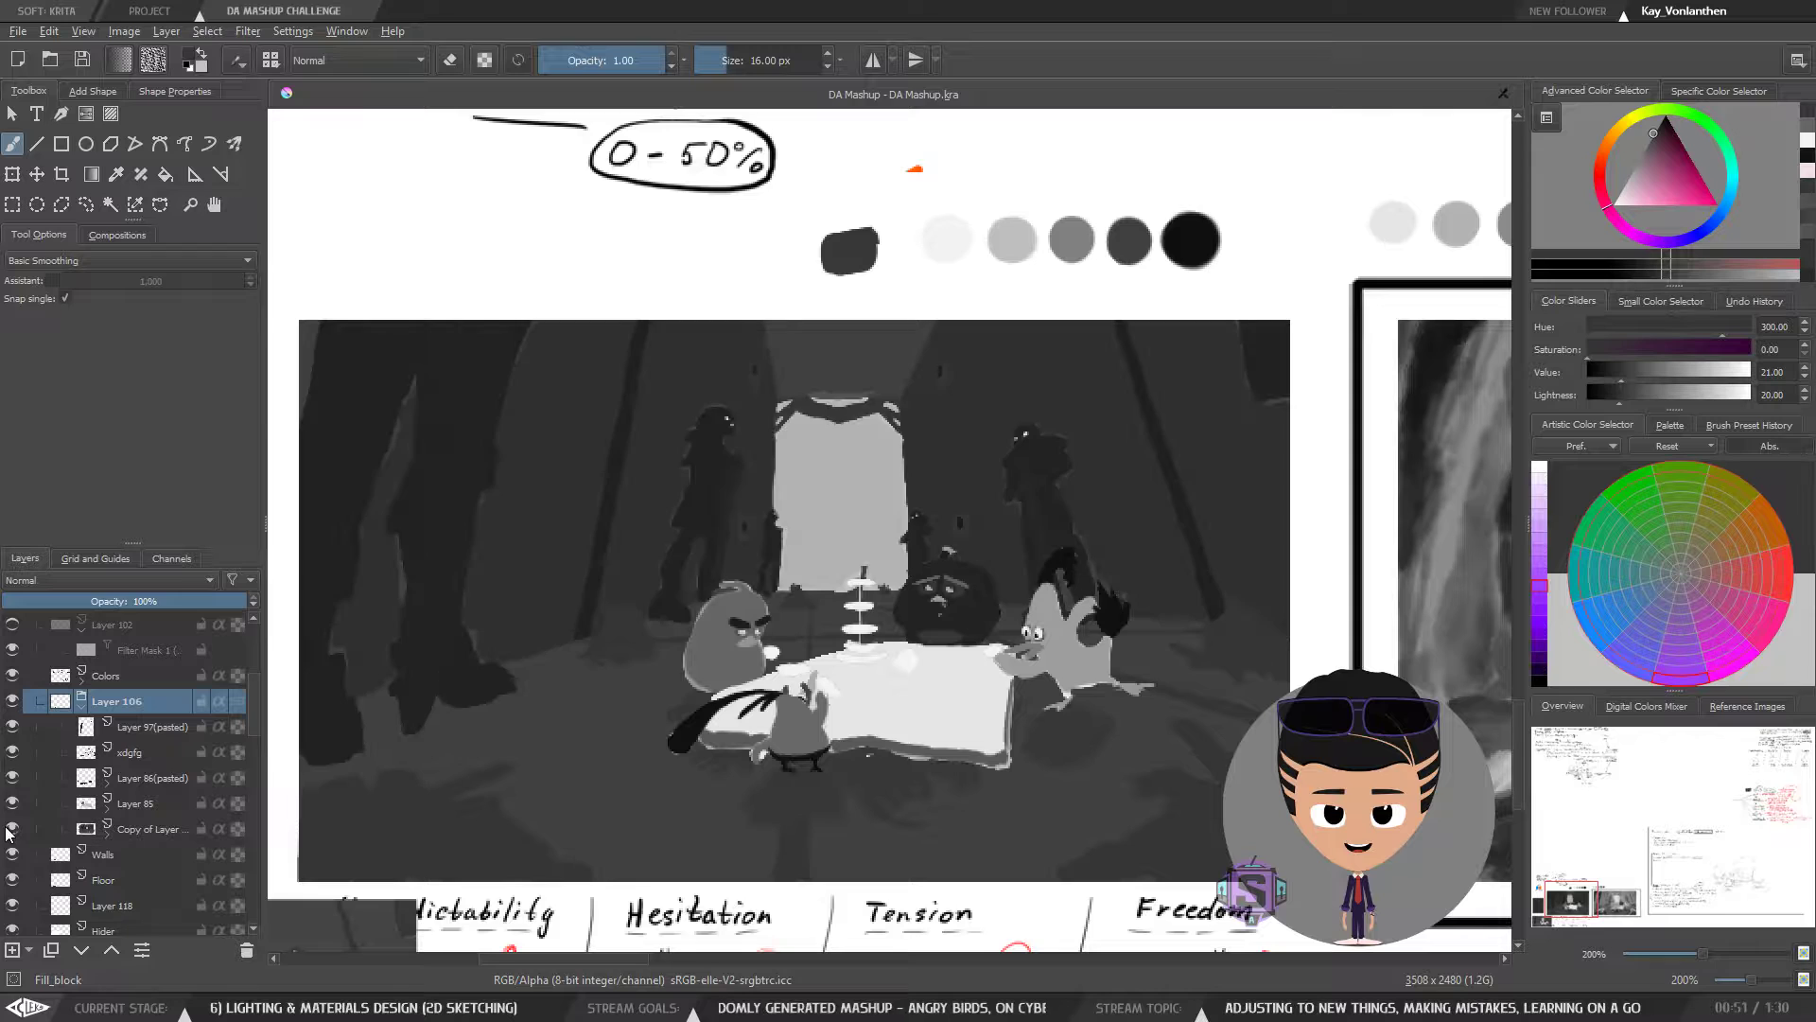
click(13, 829)
click(12, 830)
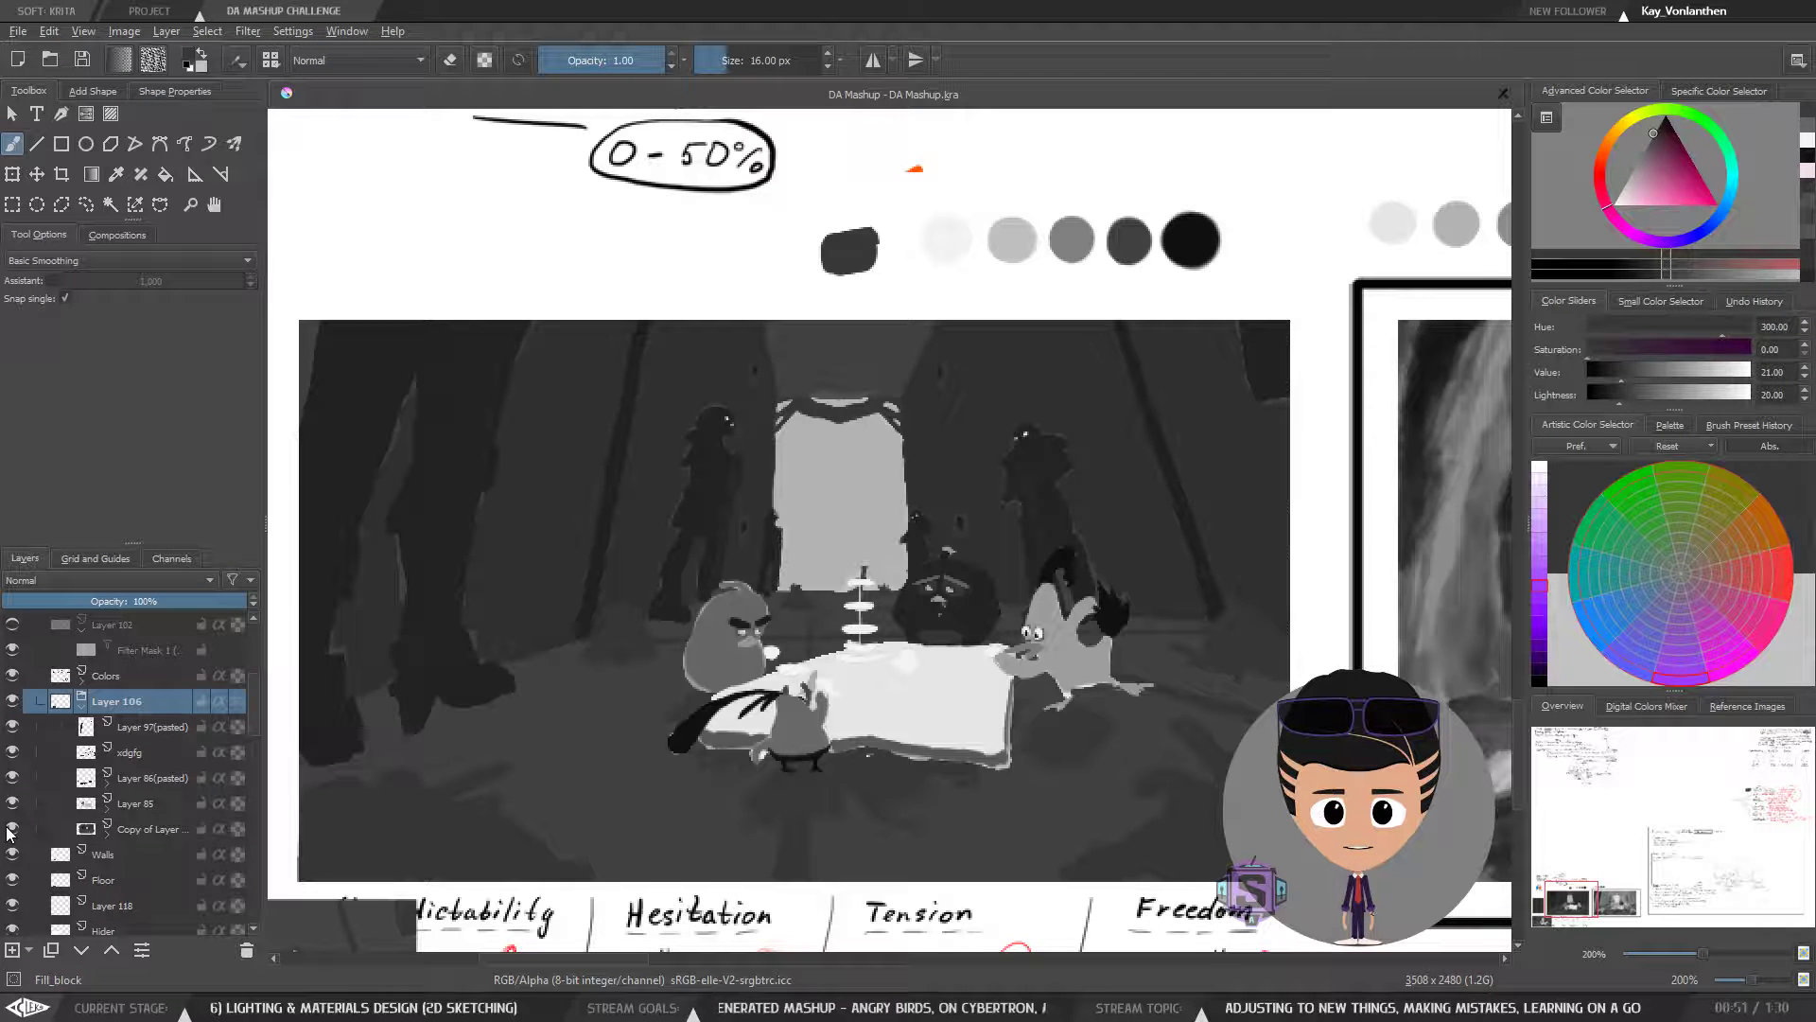
click(13, 829)
click(13, 830)
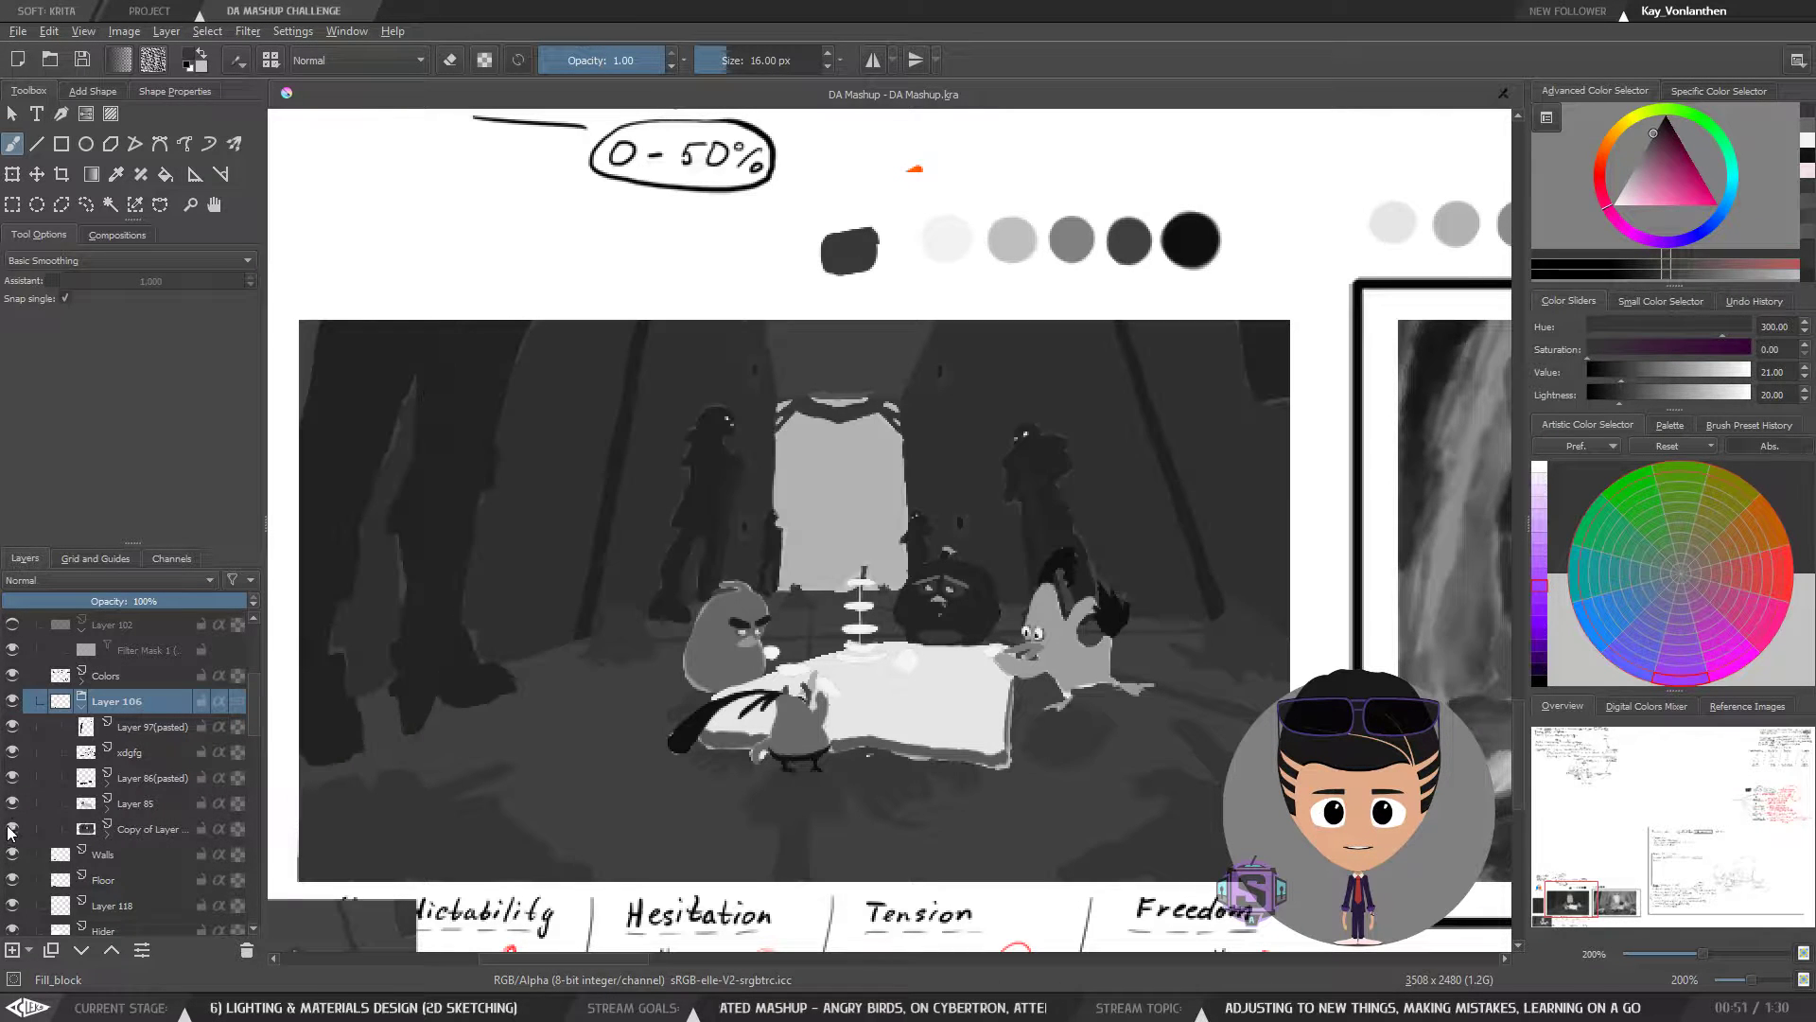
- Try to paint over the left statue on Copy of Layer 80 in its sampled dark grey with a 24 px brush
click(144, 828)
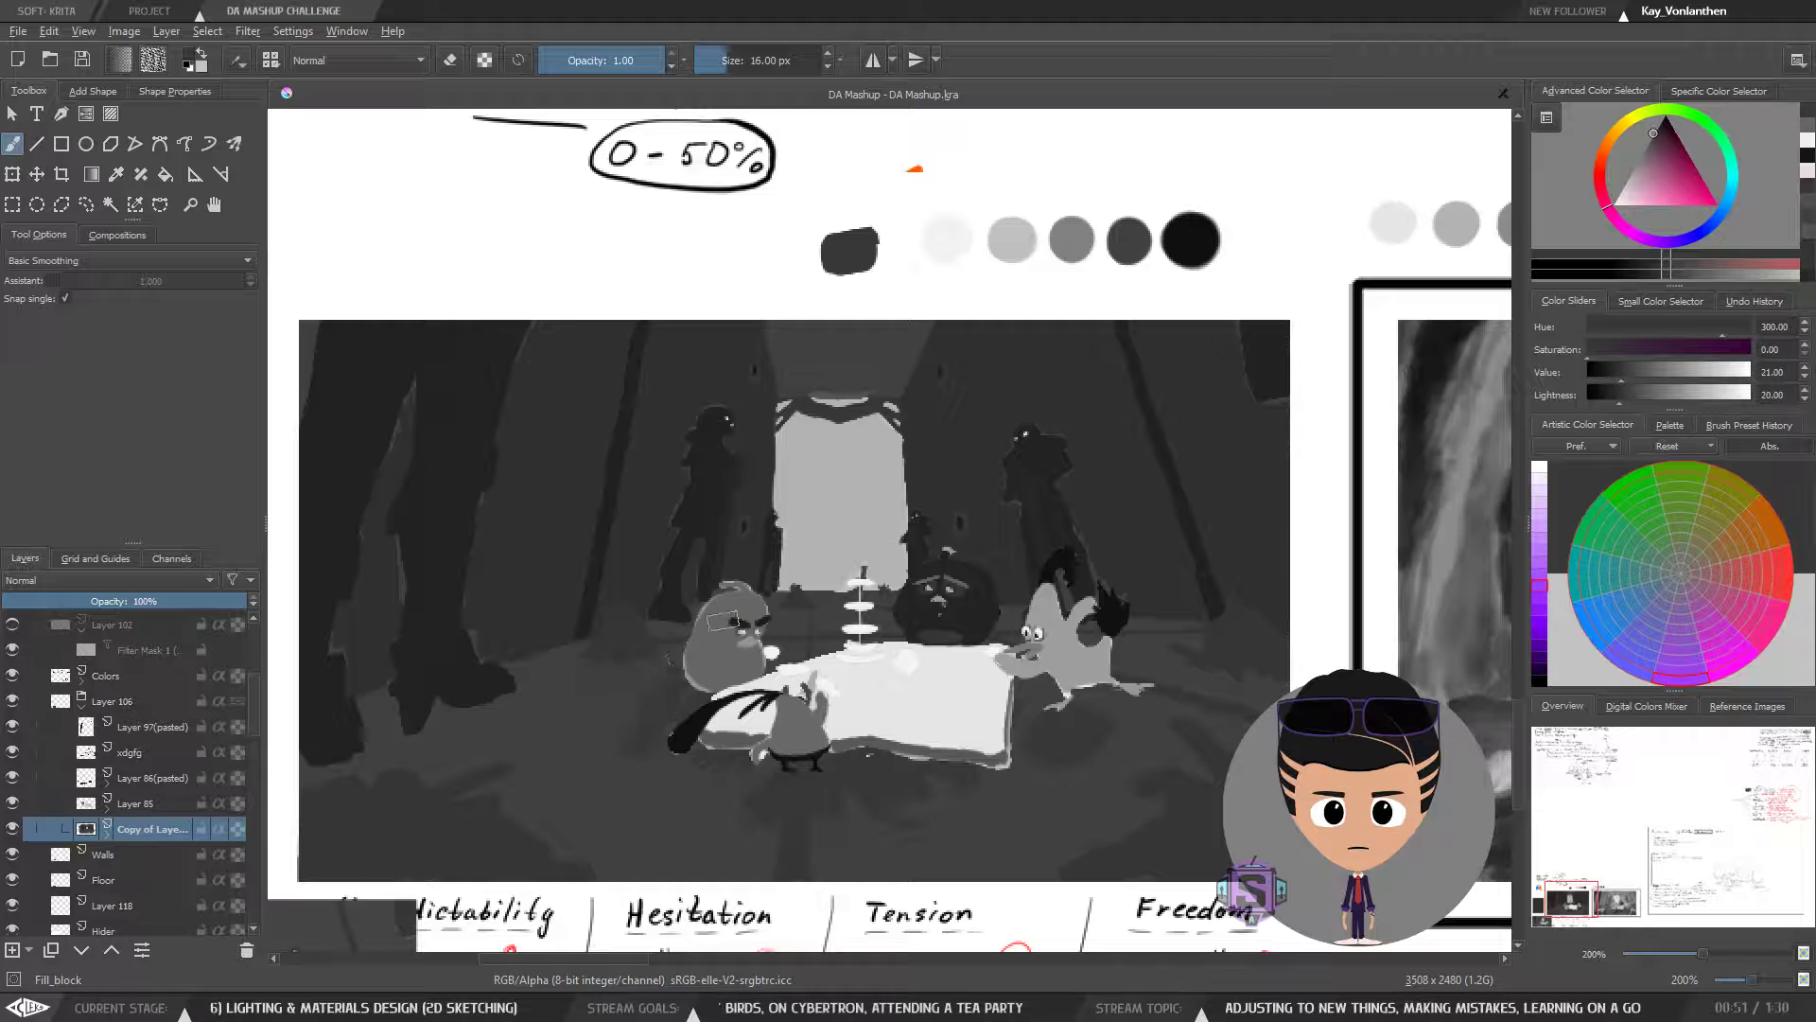
ctrl+click(709, 461)
key(bracketright)
key(bracketright)
key(bracketright)
key(bracketright)
drag(707, 416, 717, 428)
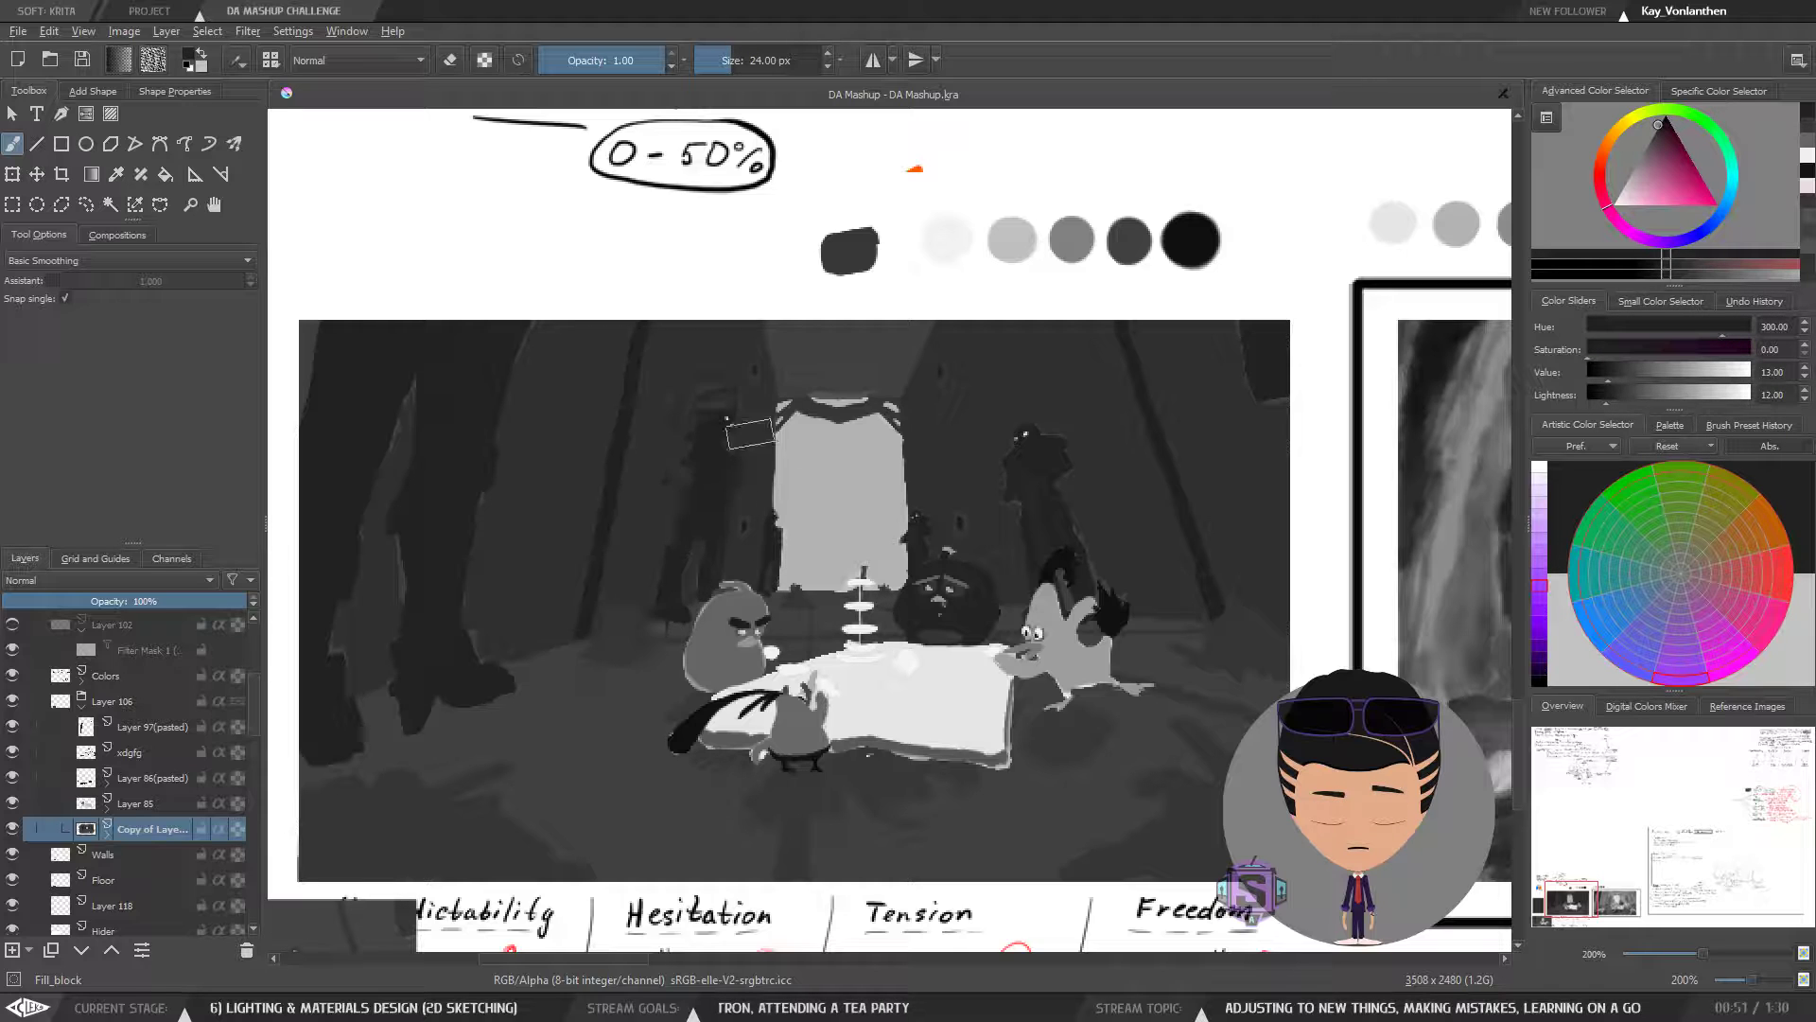
- Select the dark foreground legs and the four dark background figures on Copy of Layer 80 by contiguous area, with a fuzziness of 3
click(109, 835)
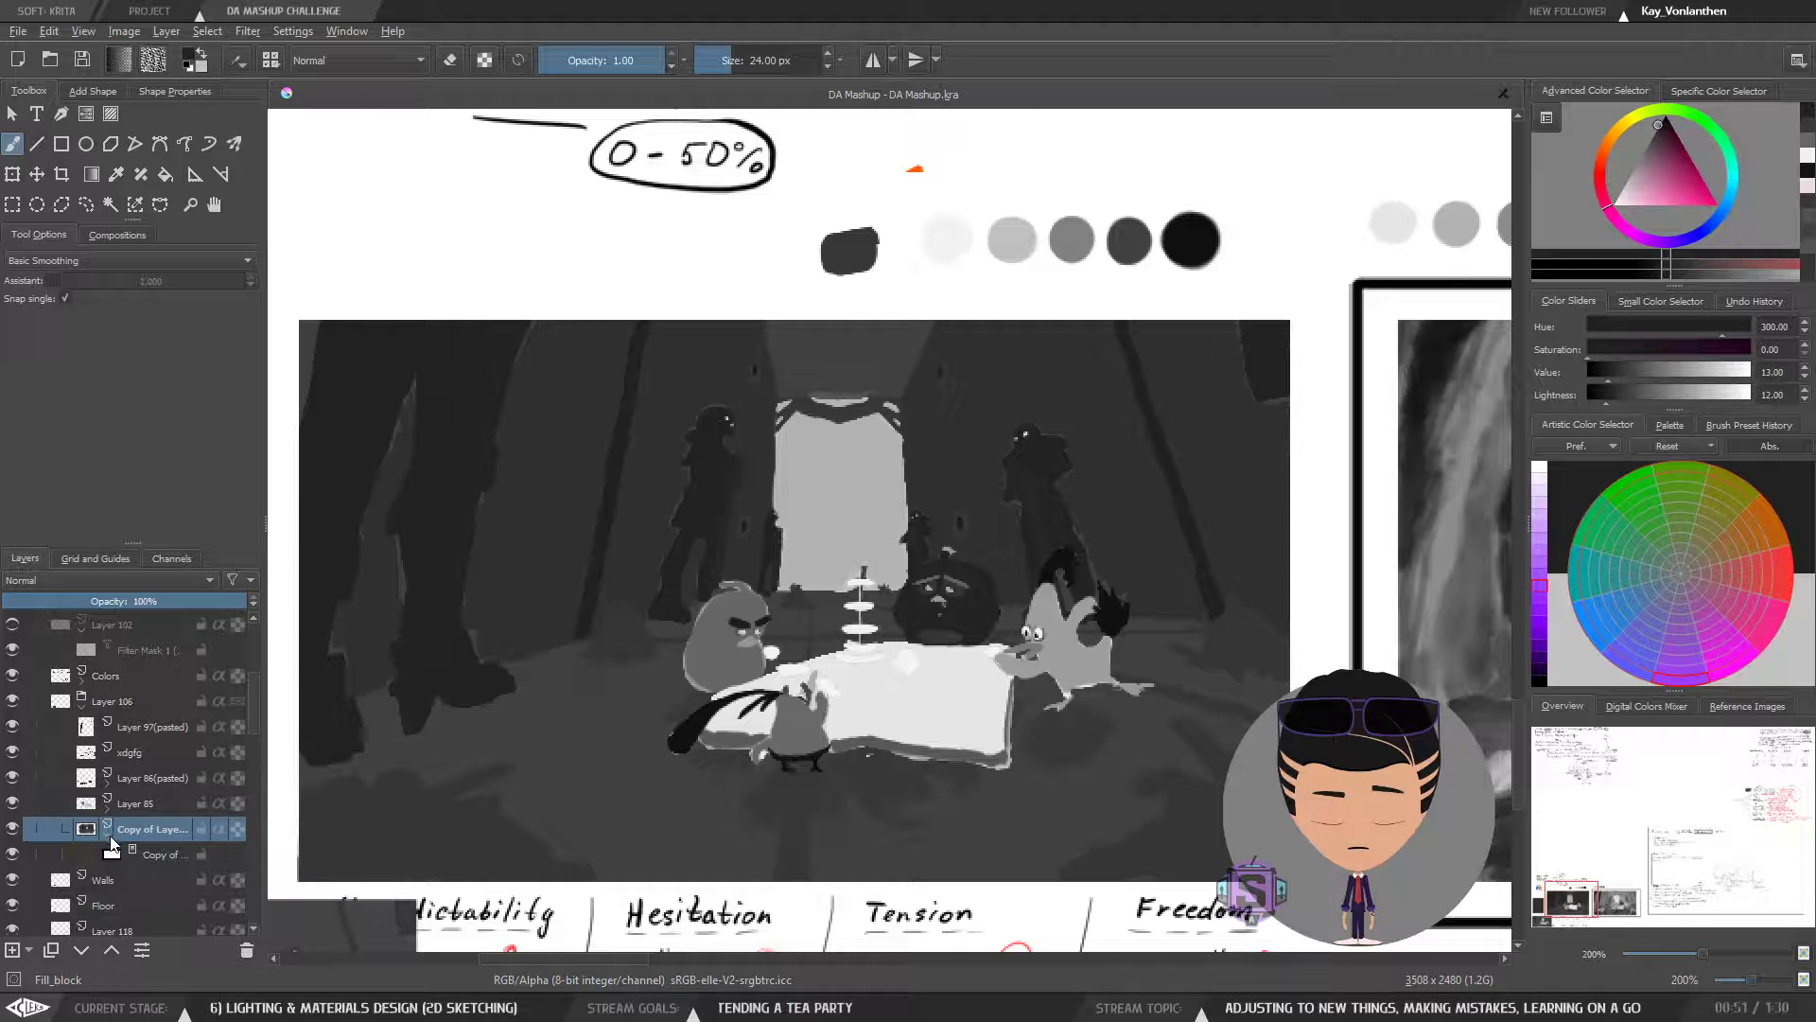
click(114, 834)
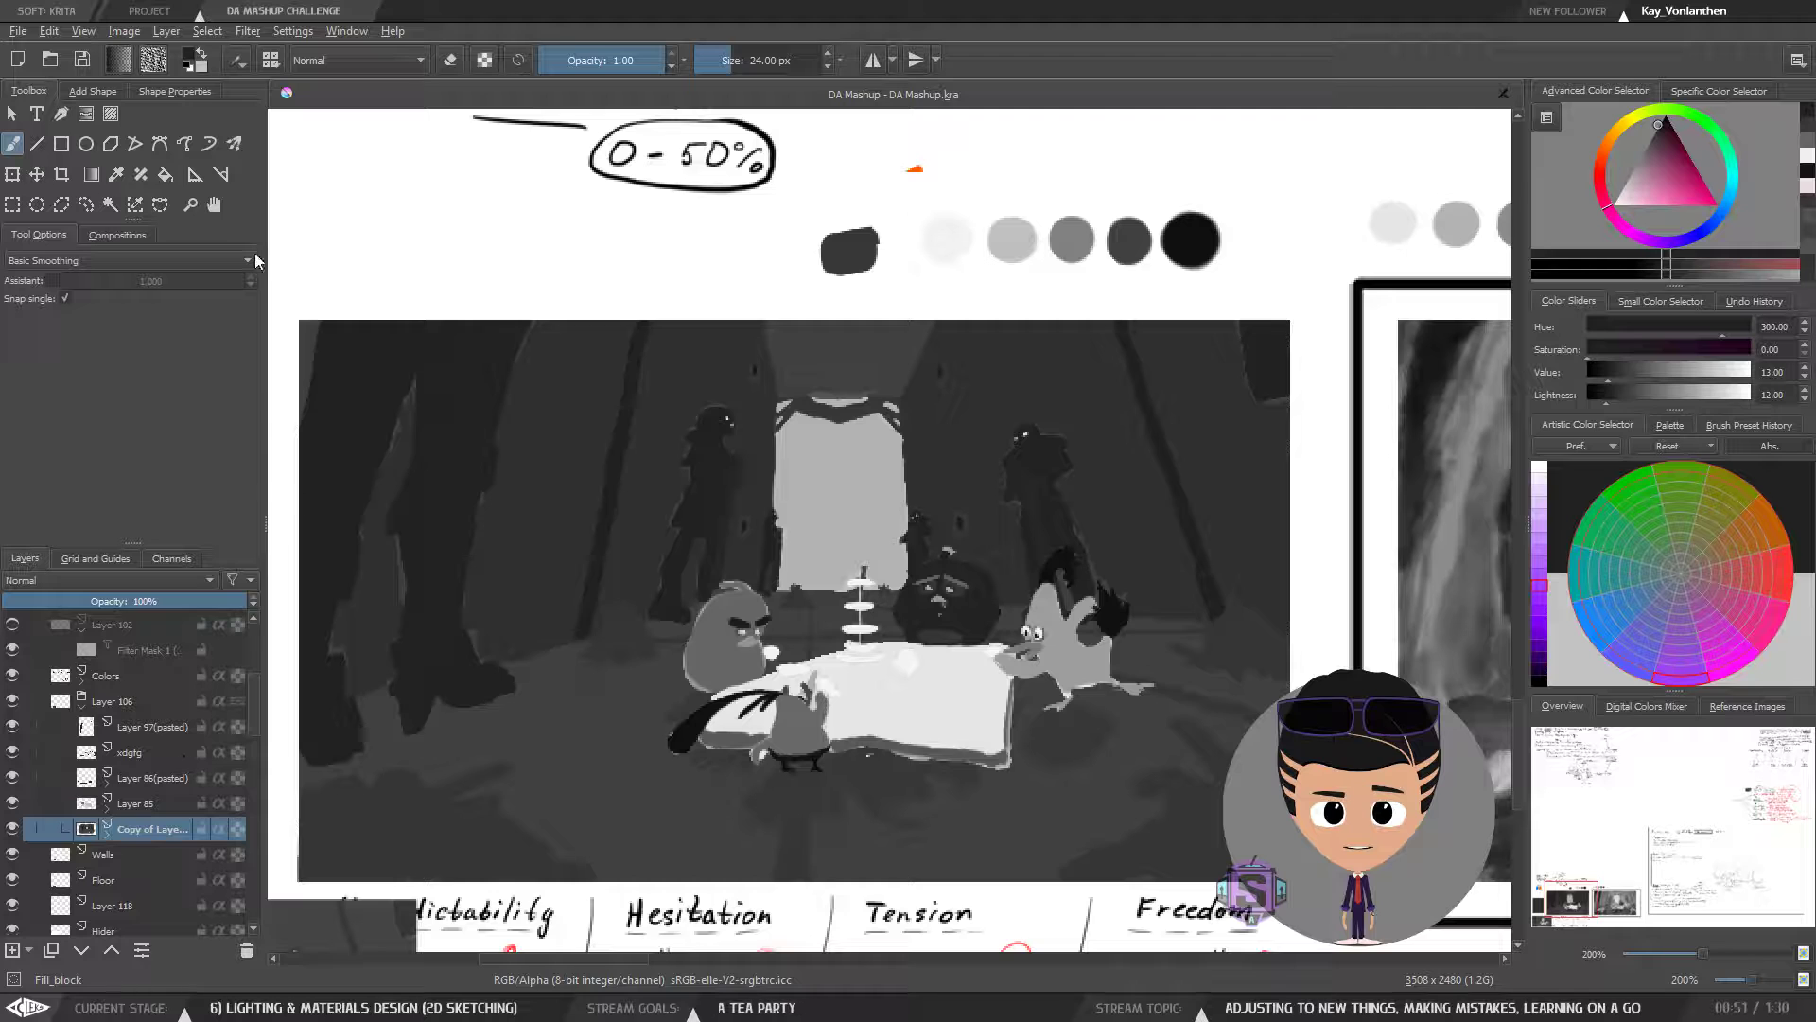
click(110, 205)
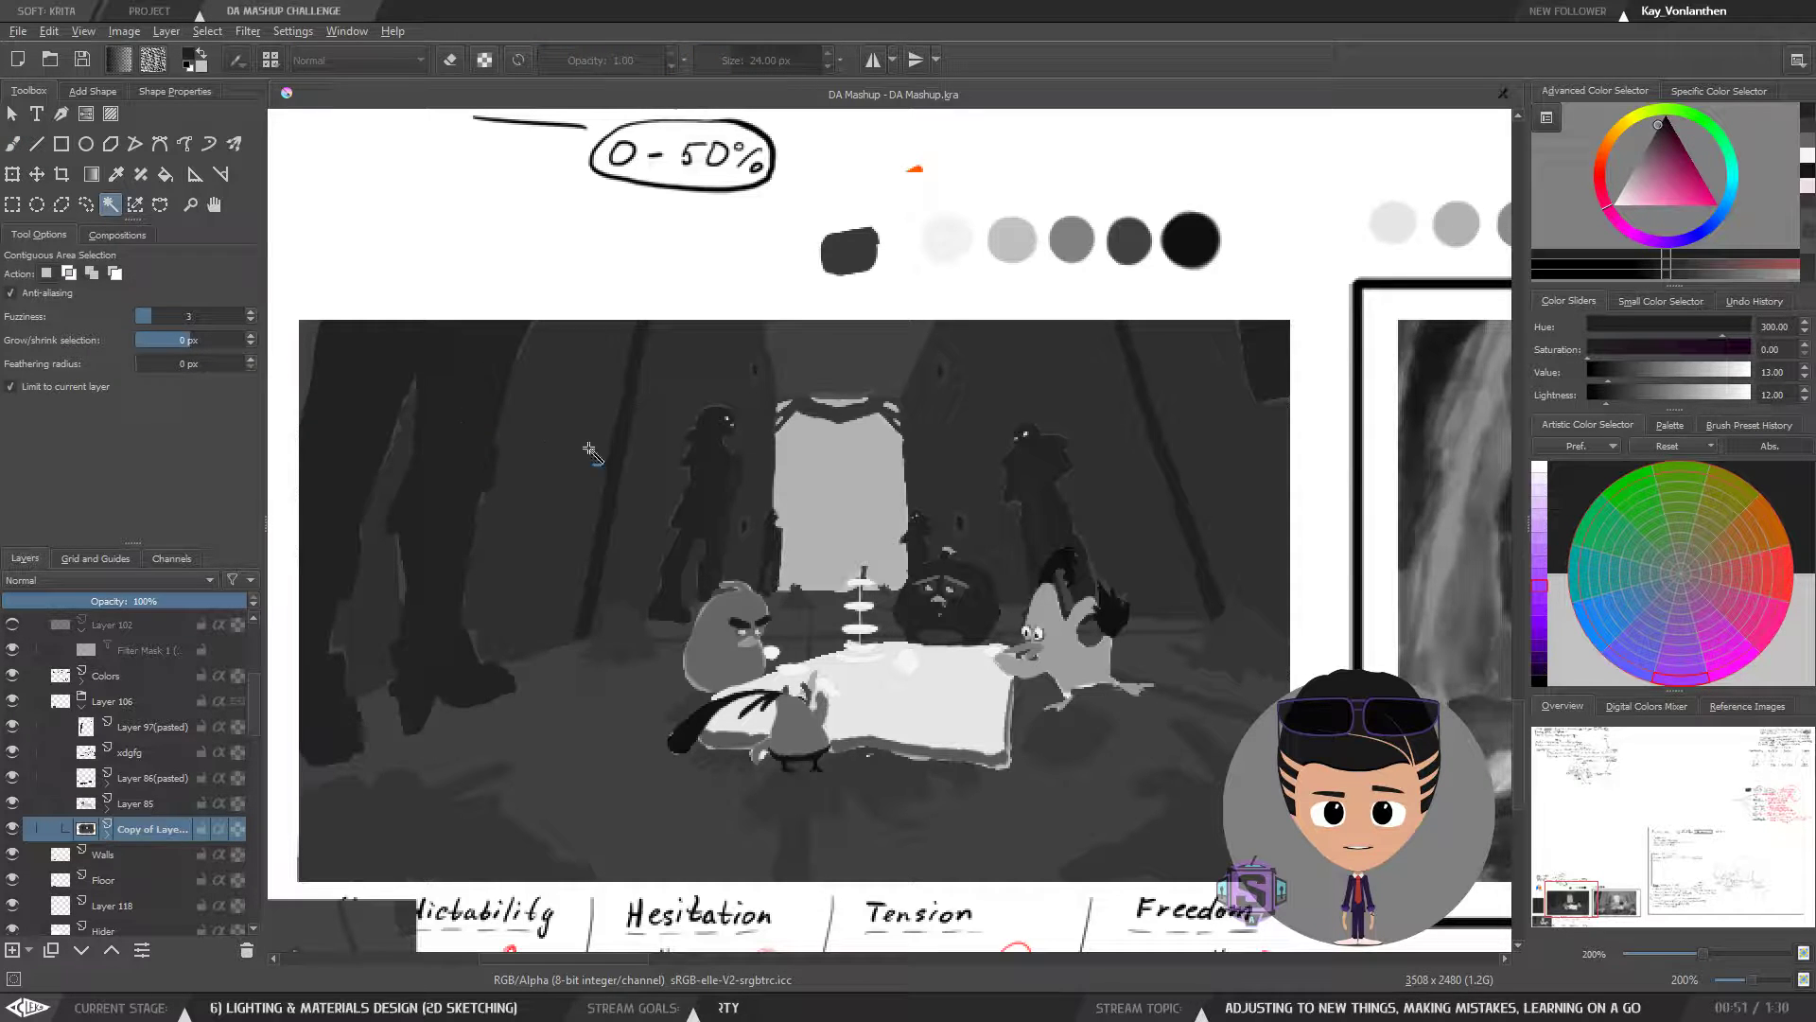
click(700, 508)
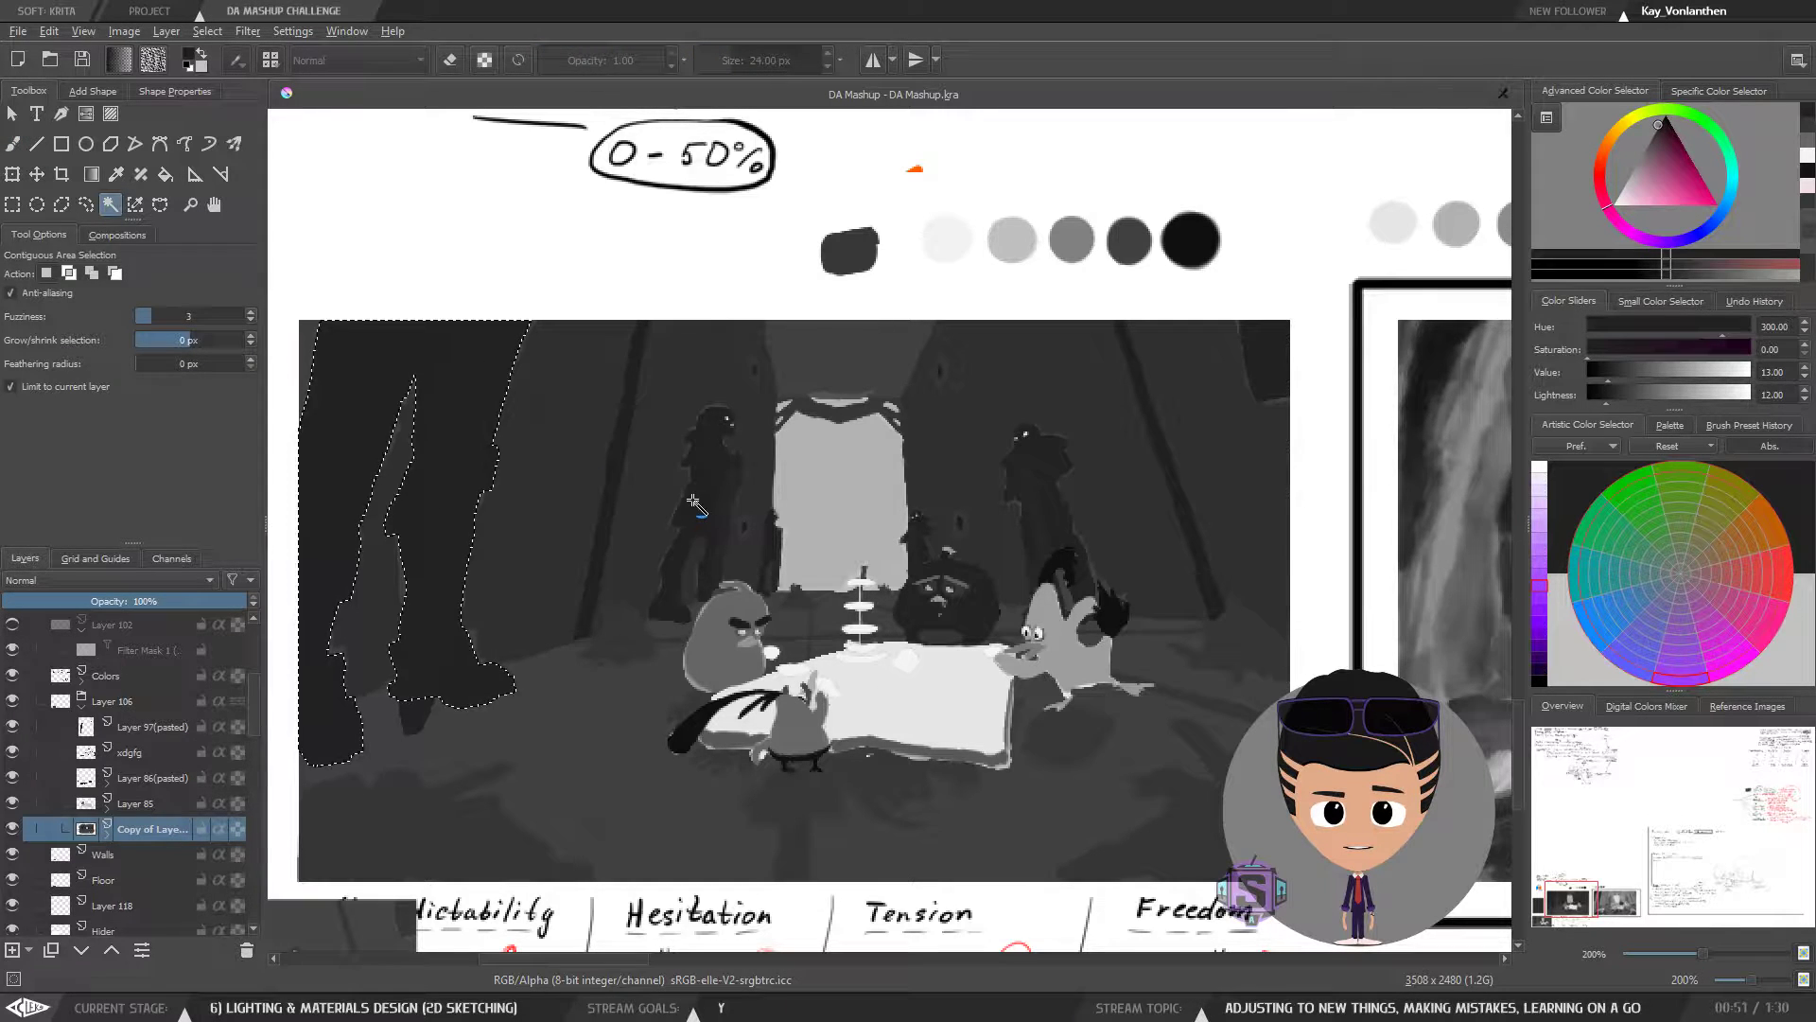
shift+click(775, 539)
shift+click(915, 527)
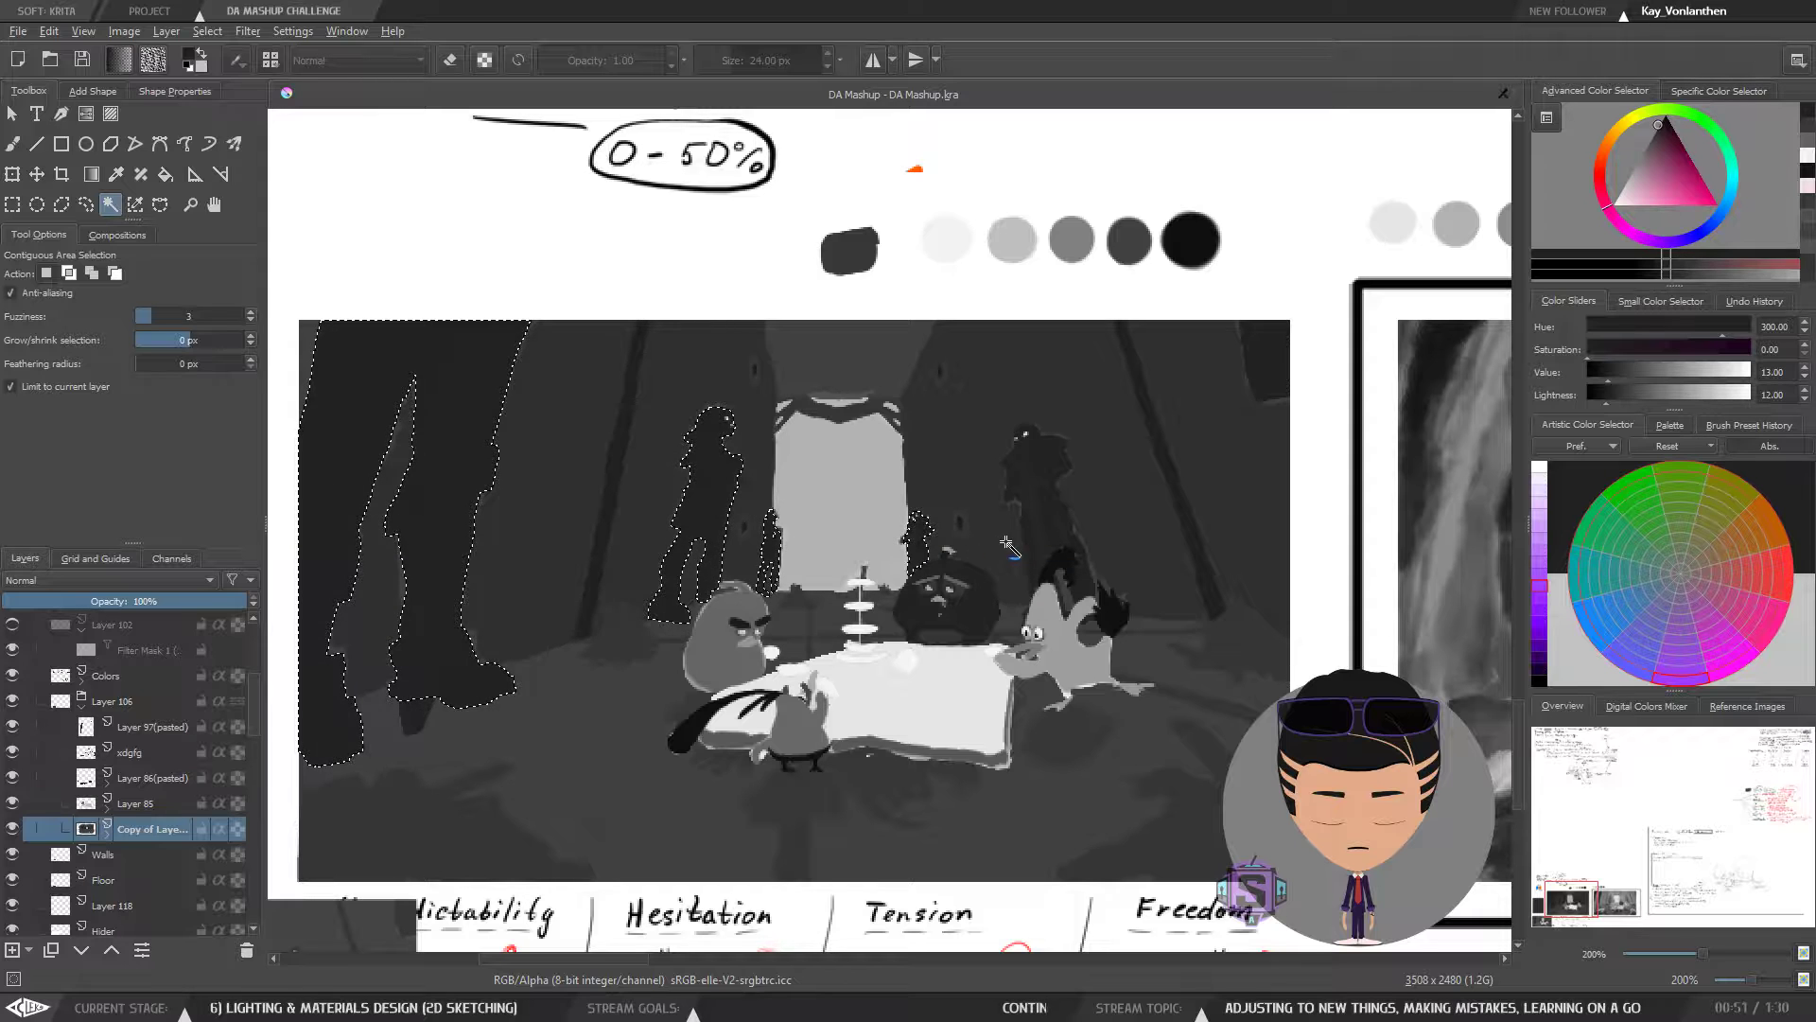
shift+click(1045, 463)
- Hide and show Copy of Layer 80 to compare the selected silhouettes with the layers beneath
key(plus)
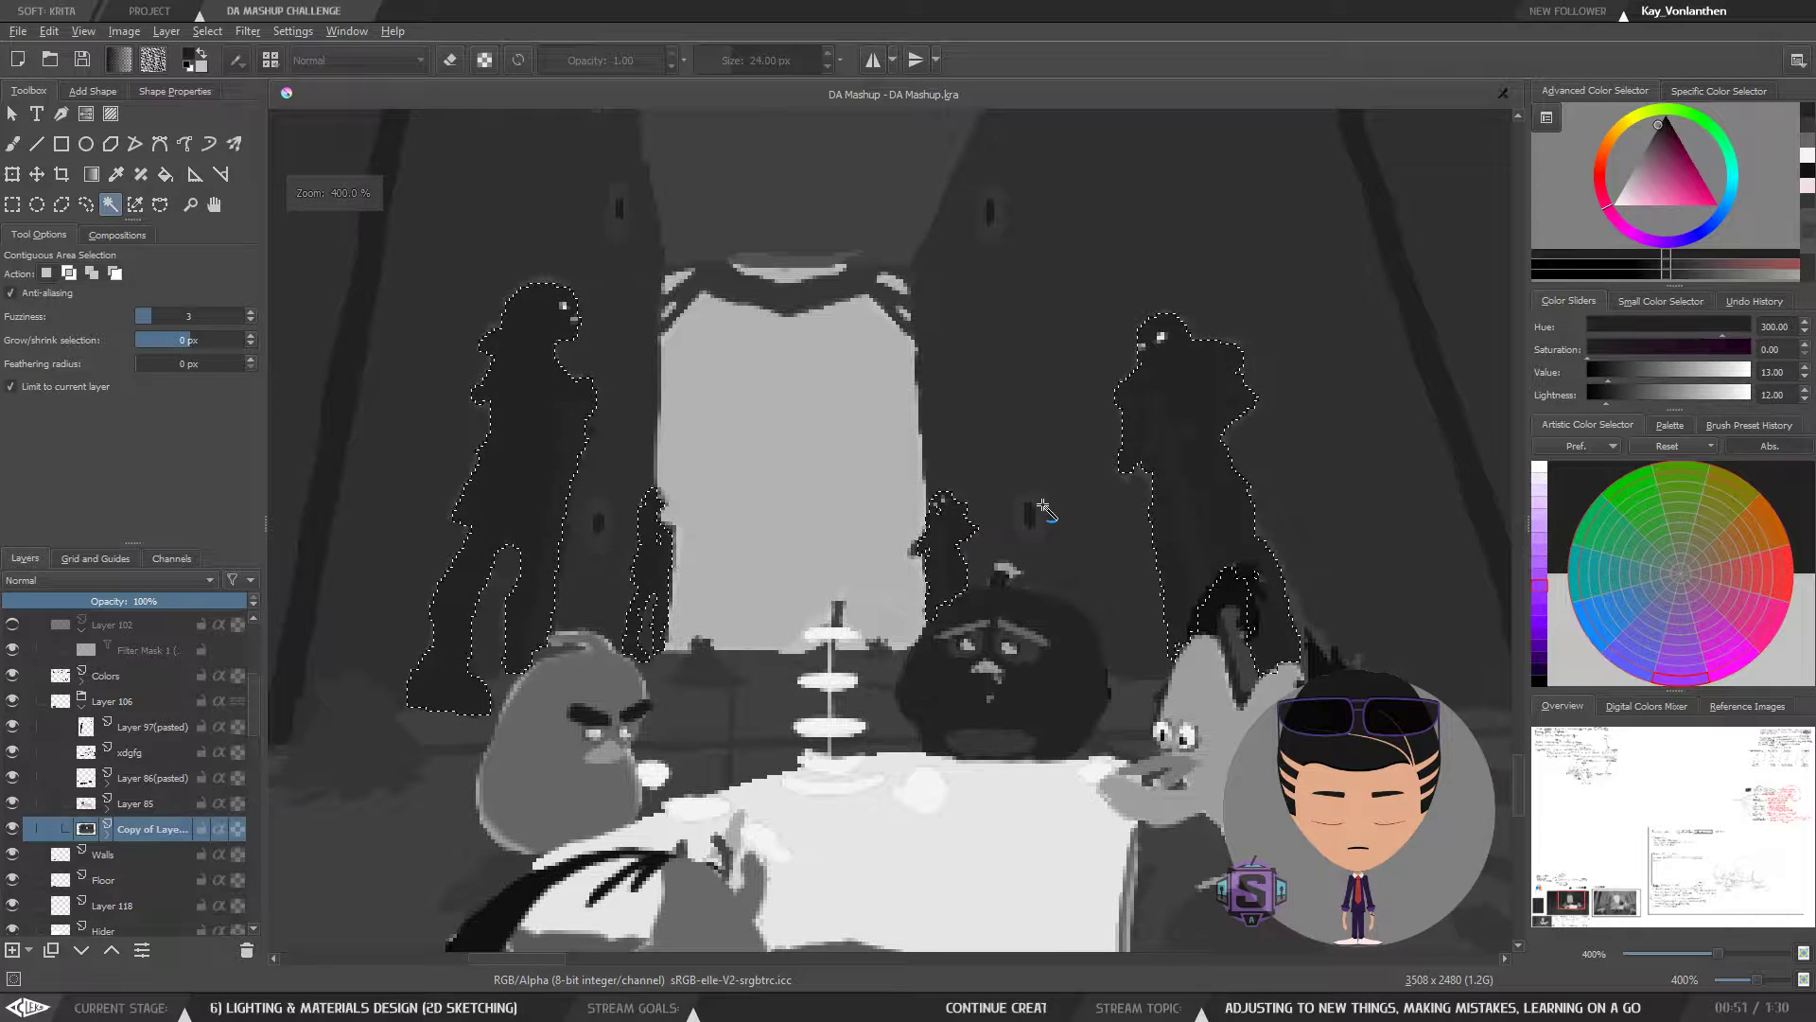
click(12, 829)
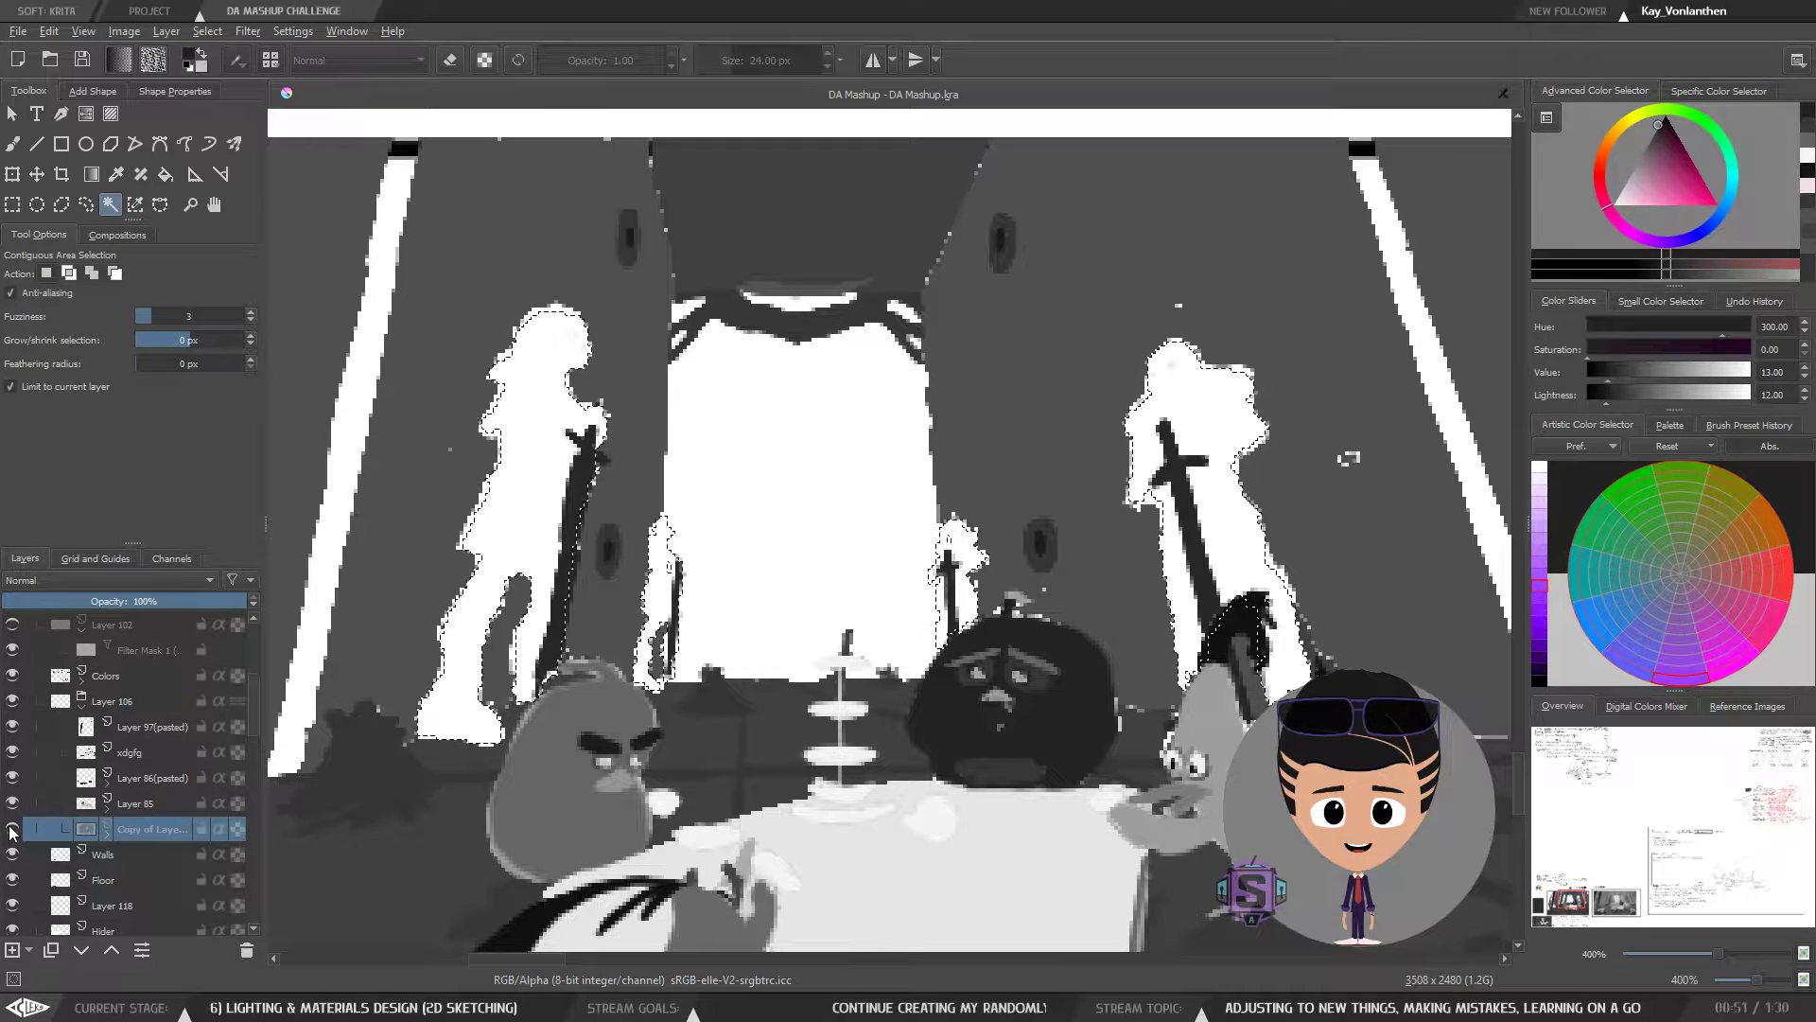
mouse_move(13, 832)
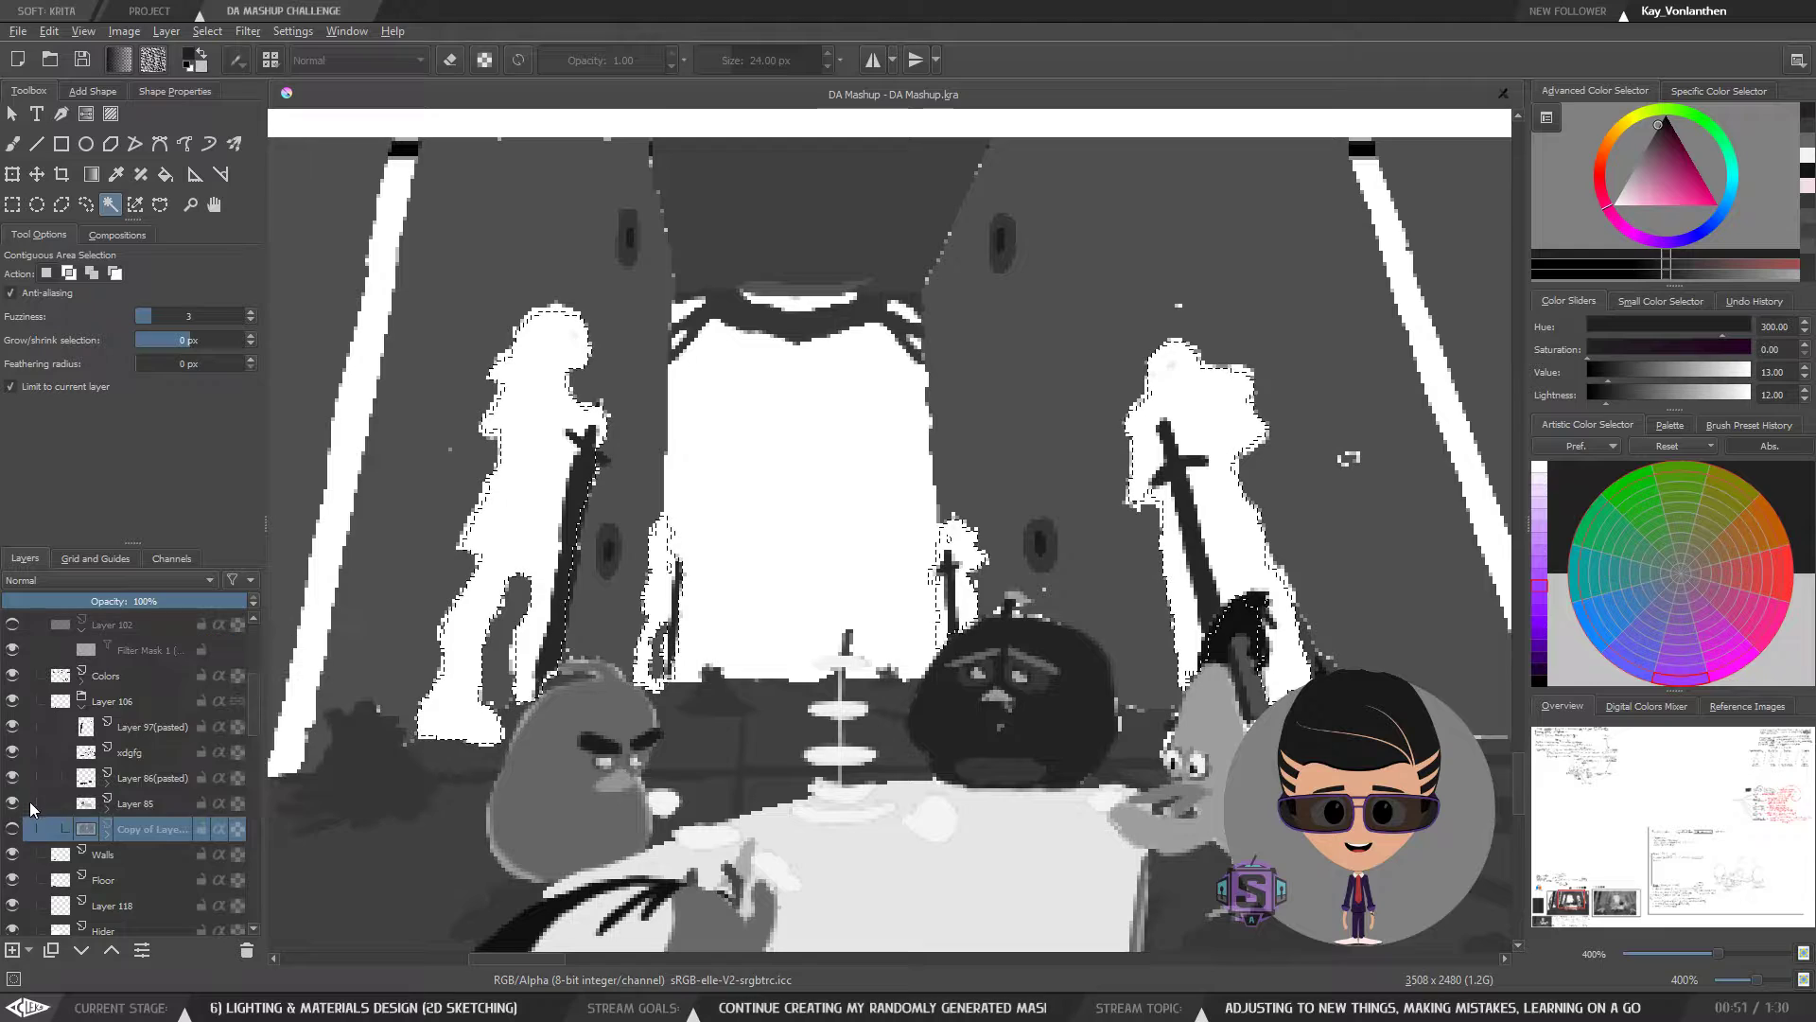
click(12, 828)
key(minus)
key(minus)
key(minus)
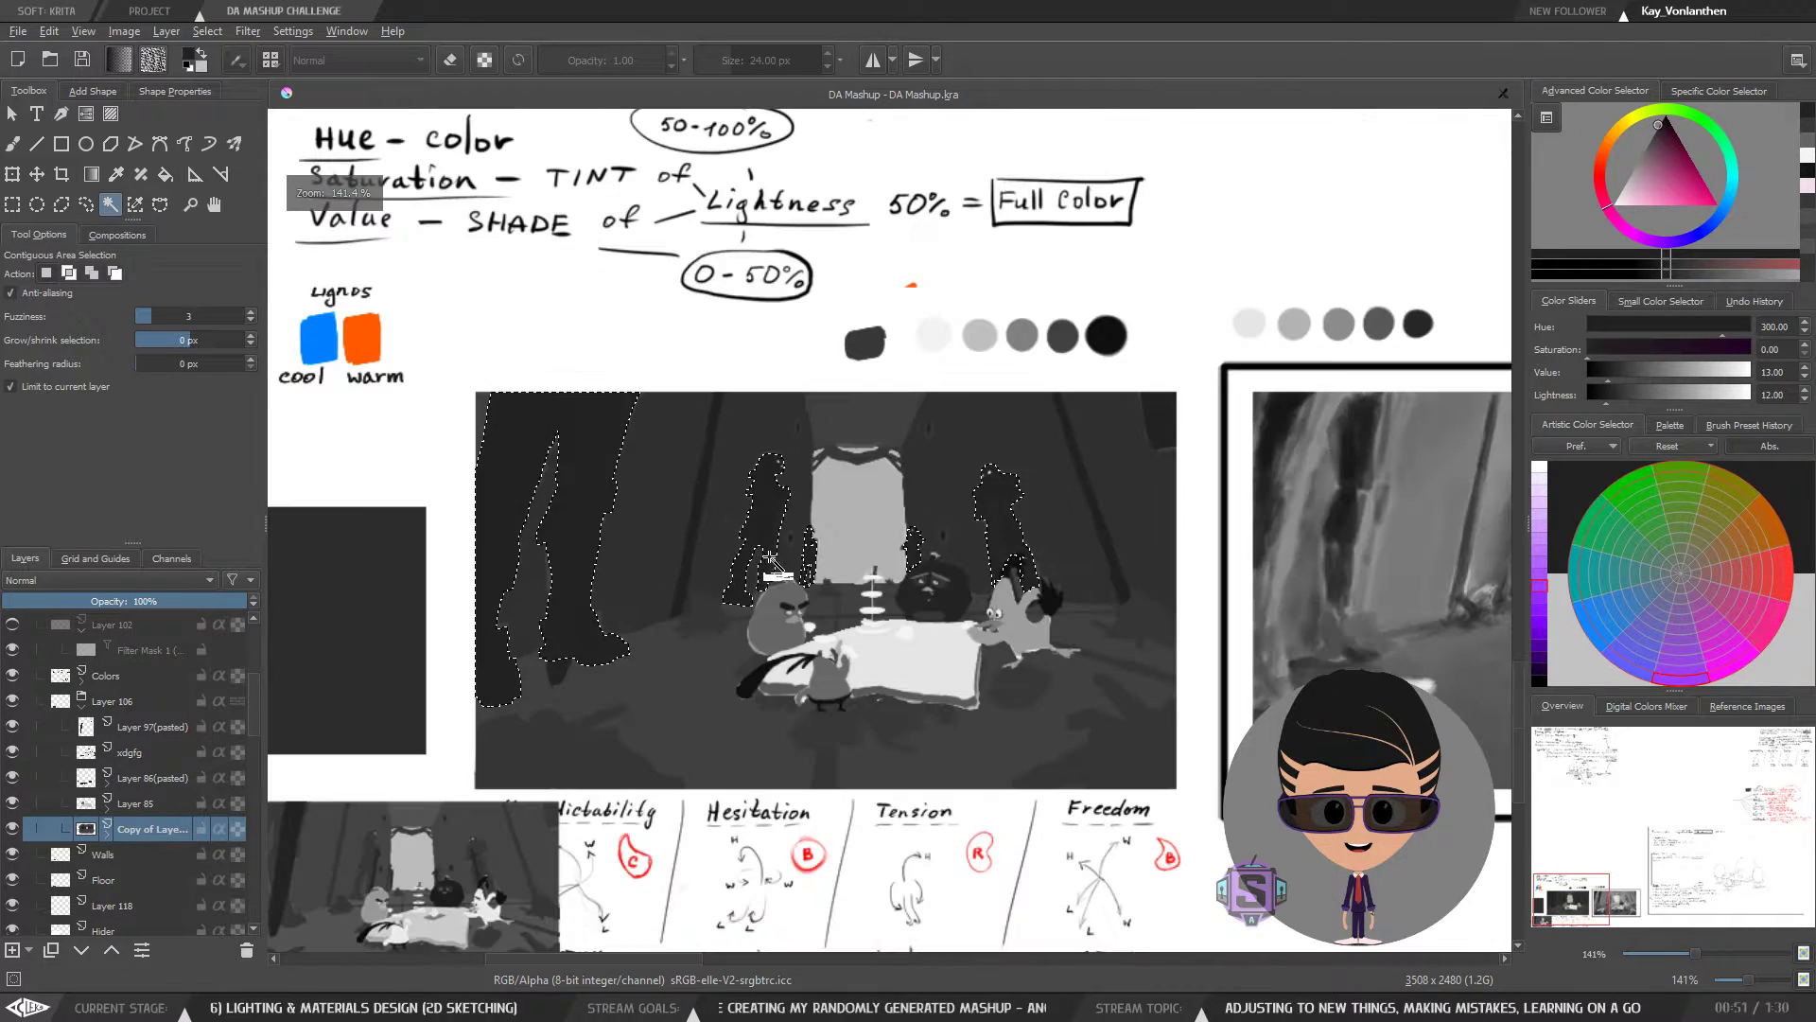
- Add the dark shape in the scene's upper-right corner to the selection, and undo adding the area behind the right bird
shift+click(1165, 408)
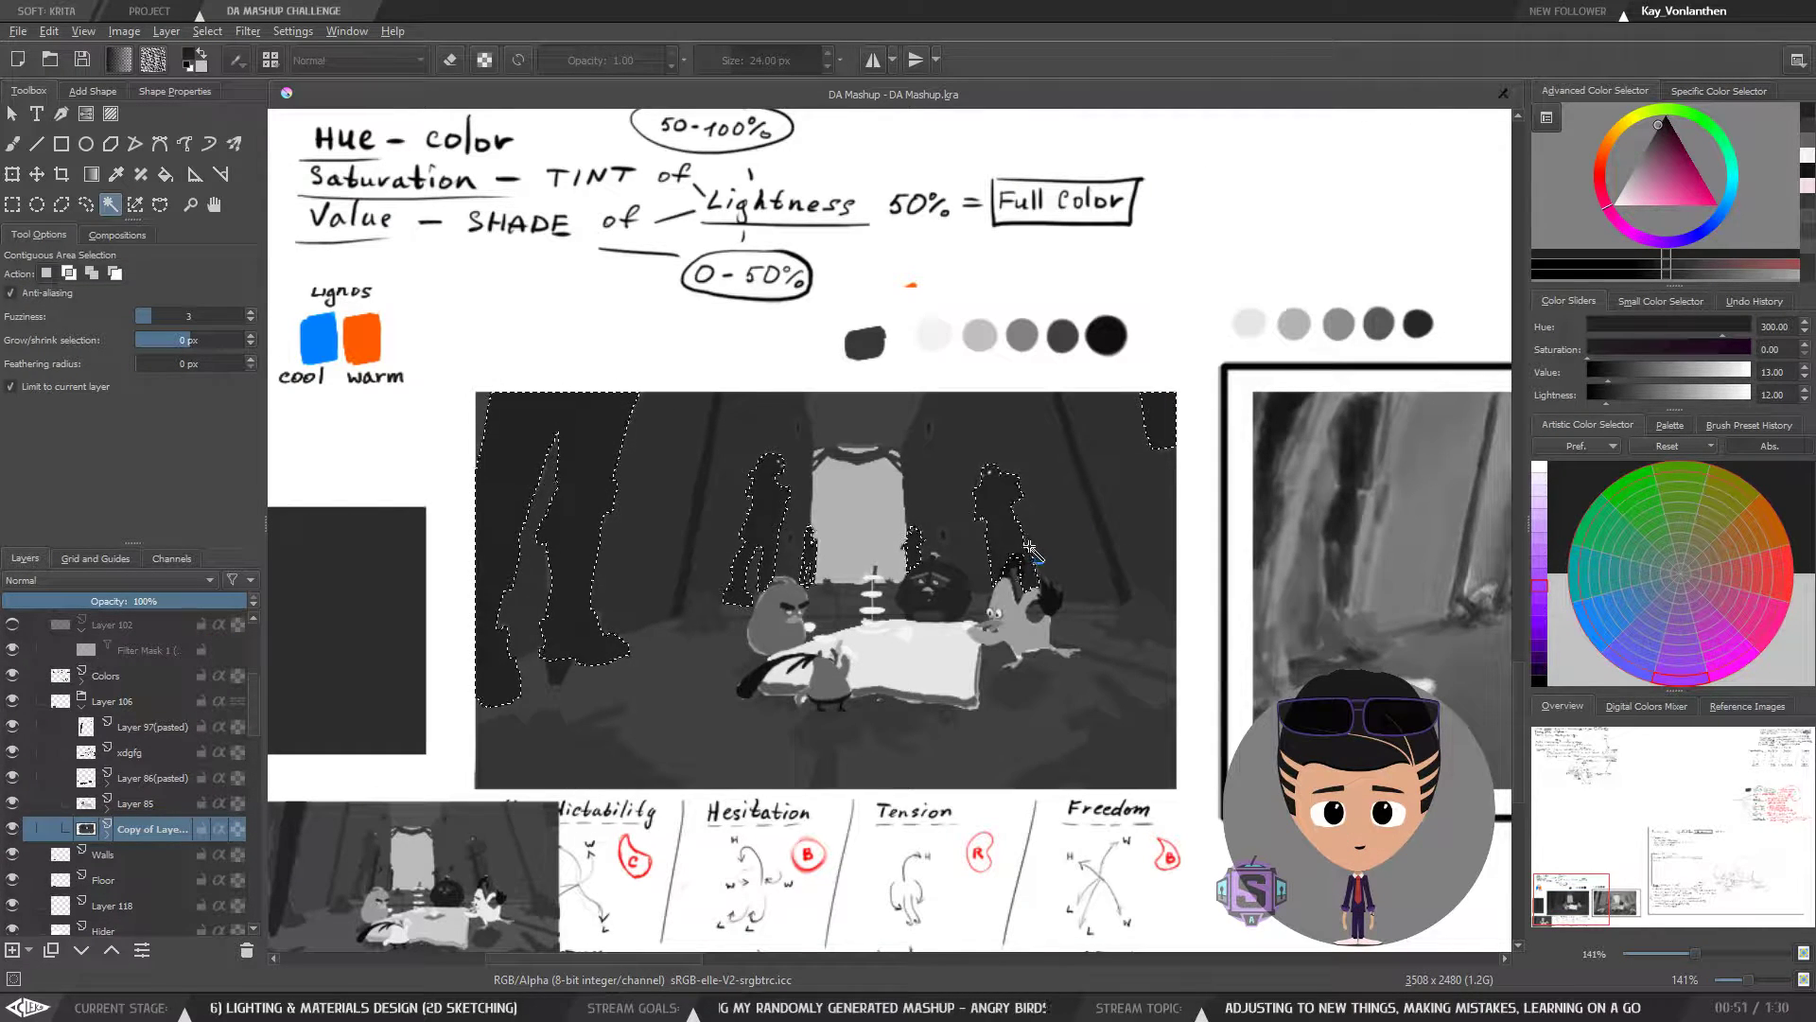
key(plus)
key(plus)
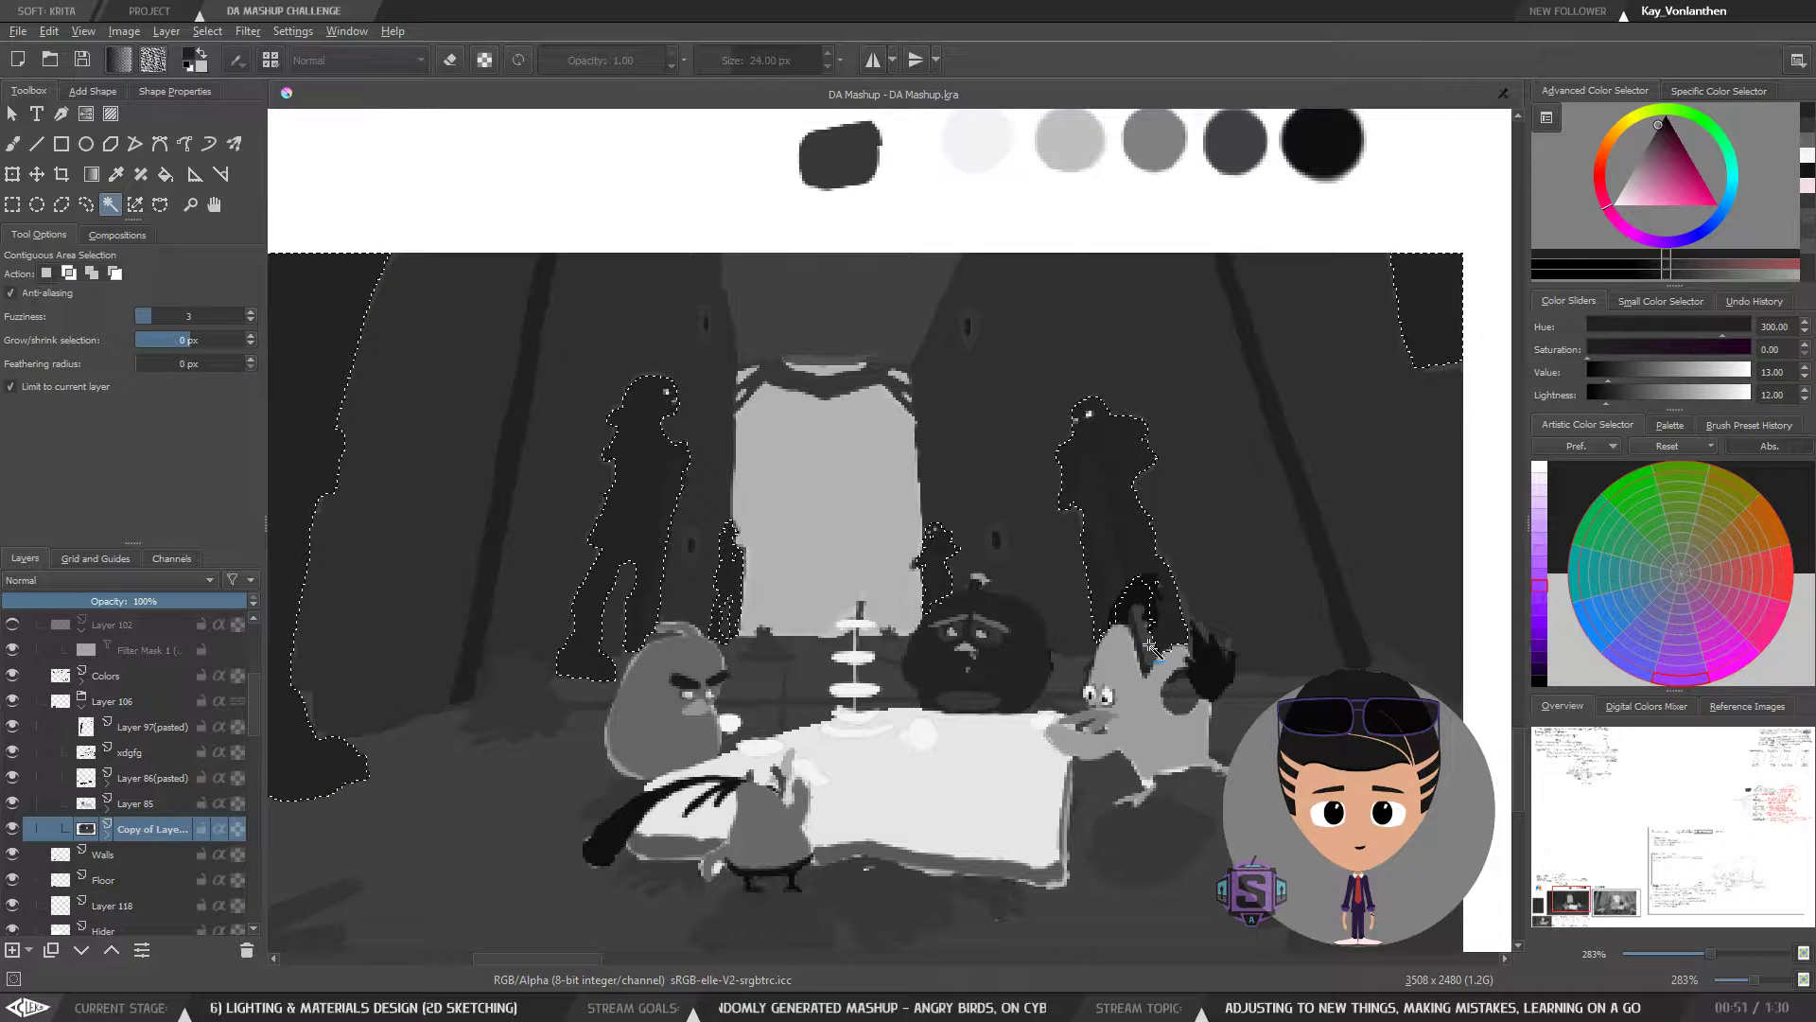
shift+click(1136, 661)
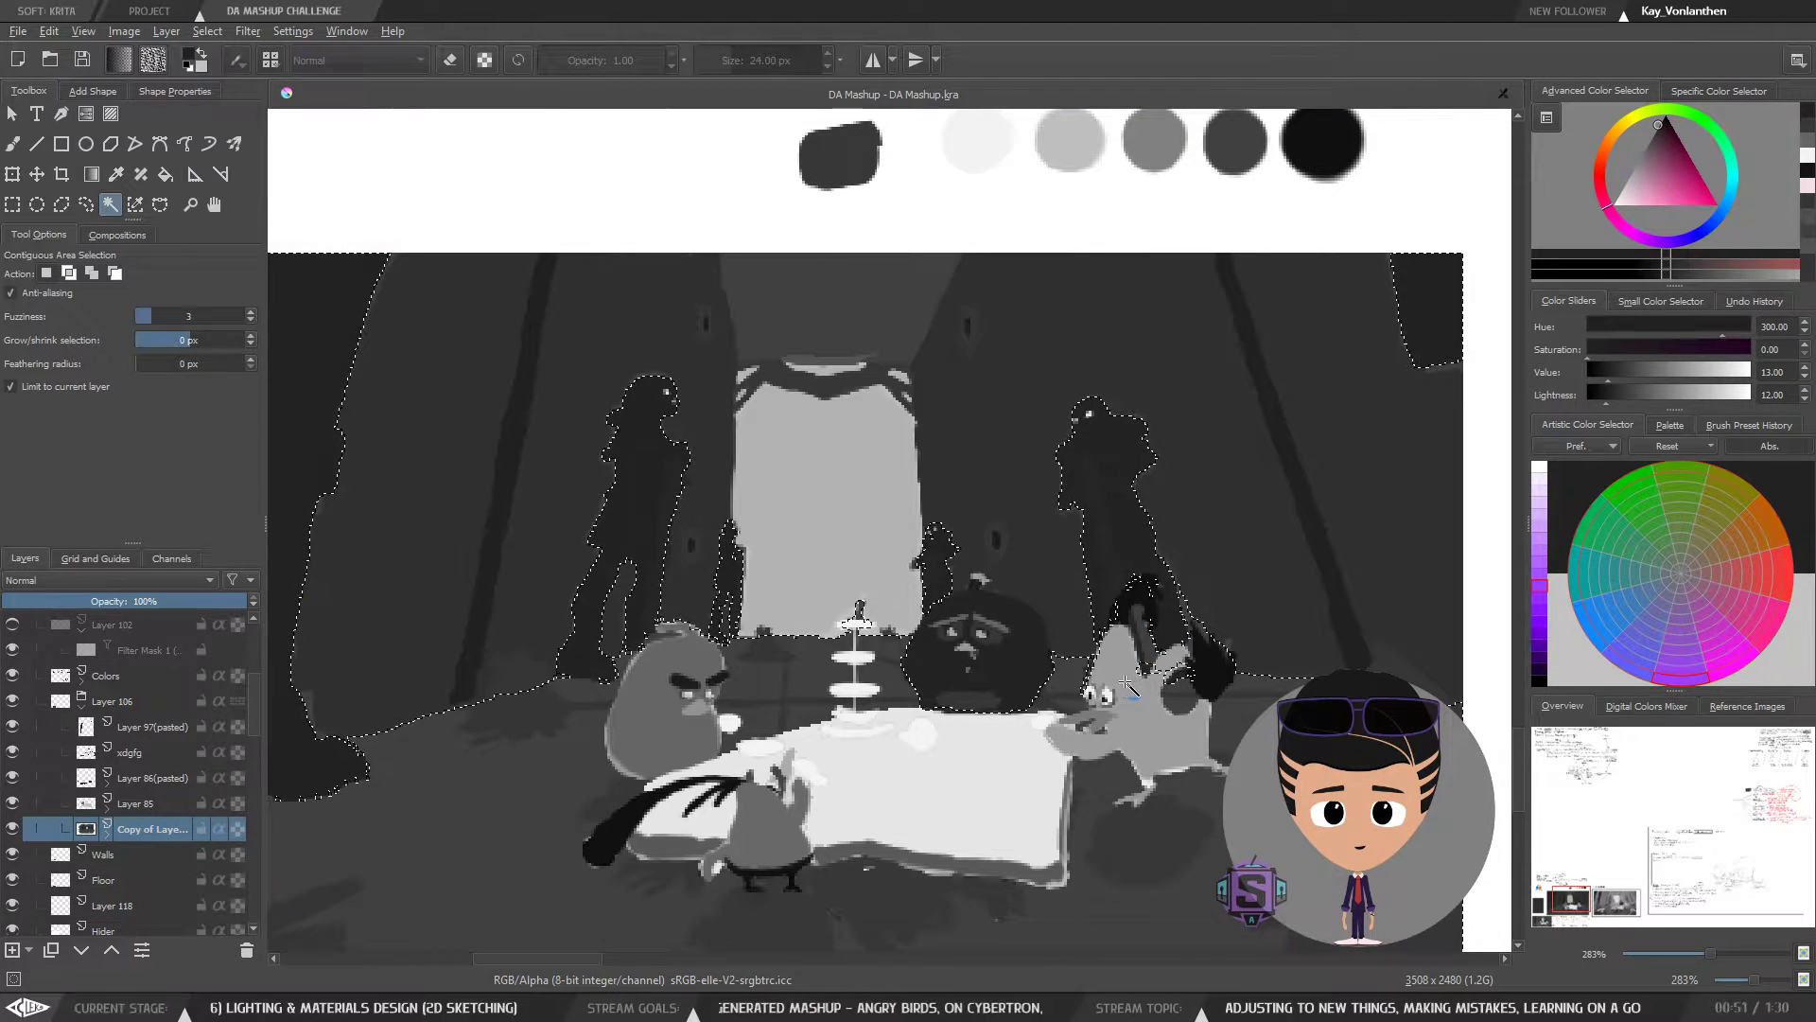
key(ctrl+z)
- Switch to the brush, enlarge it to 41 px and zoom in on the right background figure
key(b)
key(minus)
key(minus)
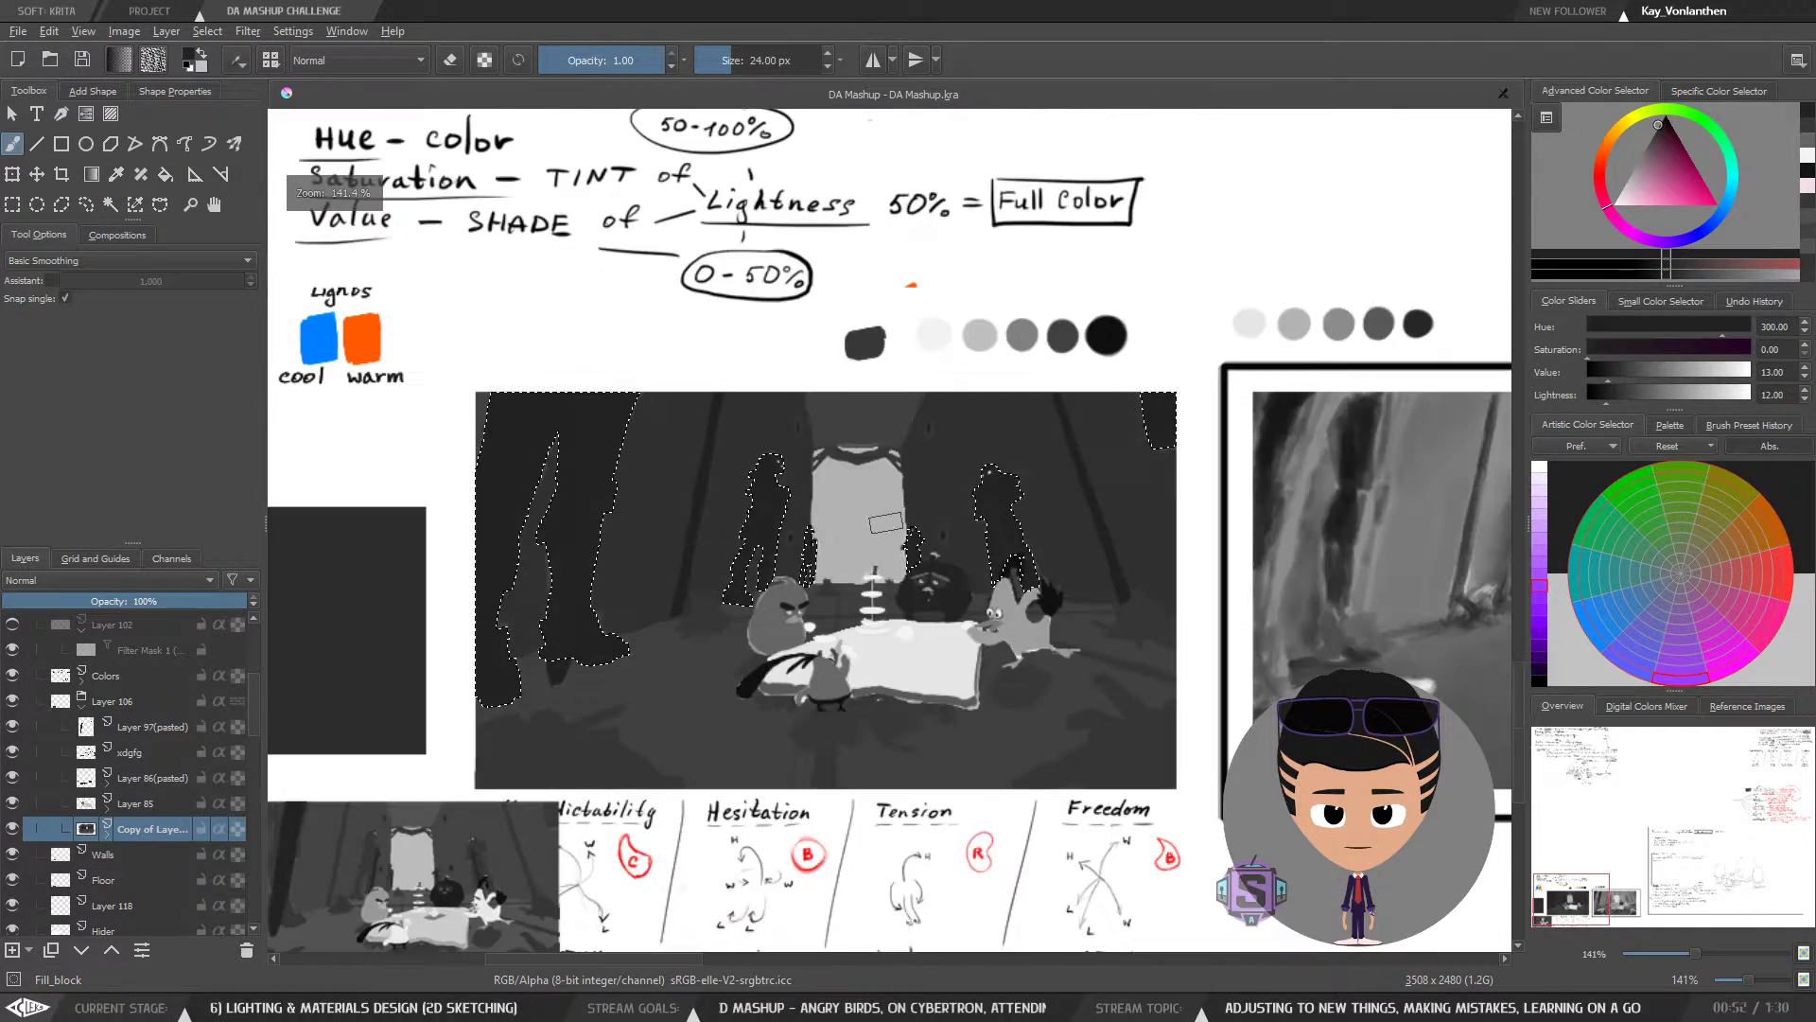
mouse_move(949, 573)
mouse_down()
mouse_move(918, 574)
mouse_move(919, 547)
mouse_up()
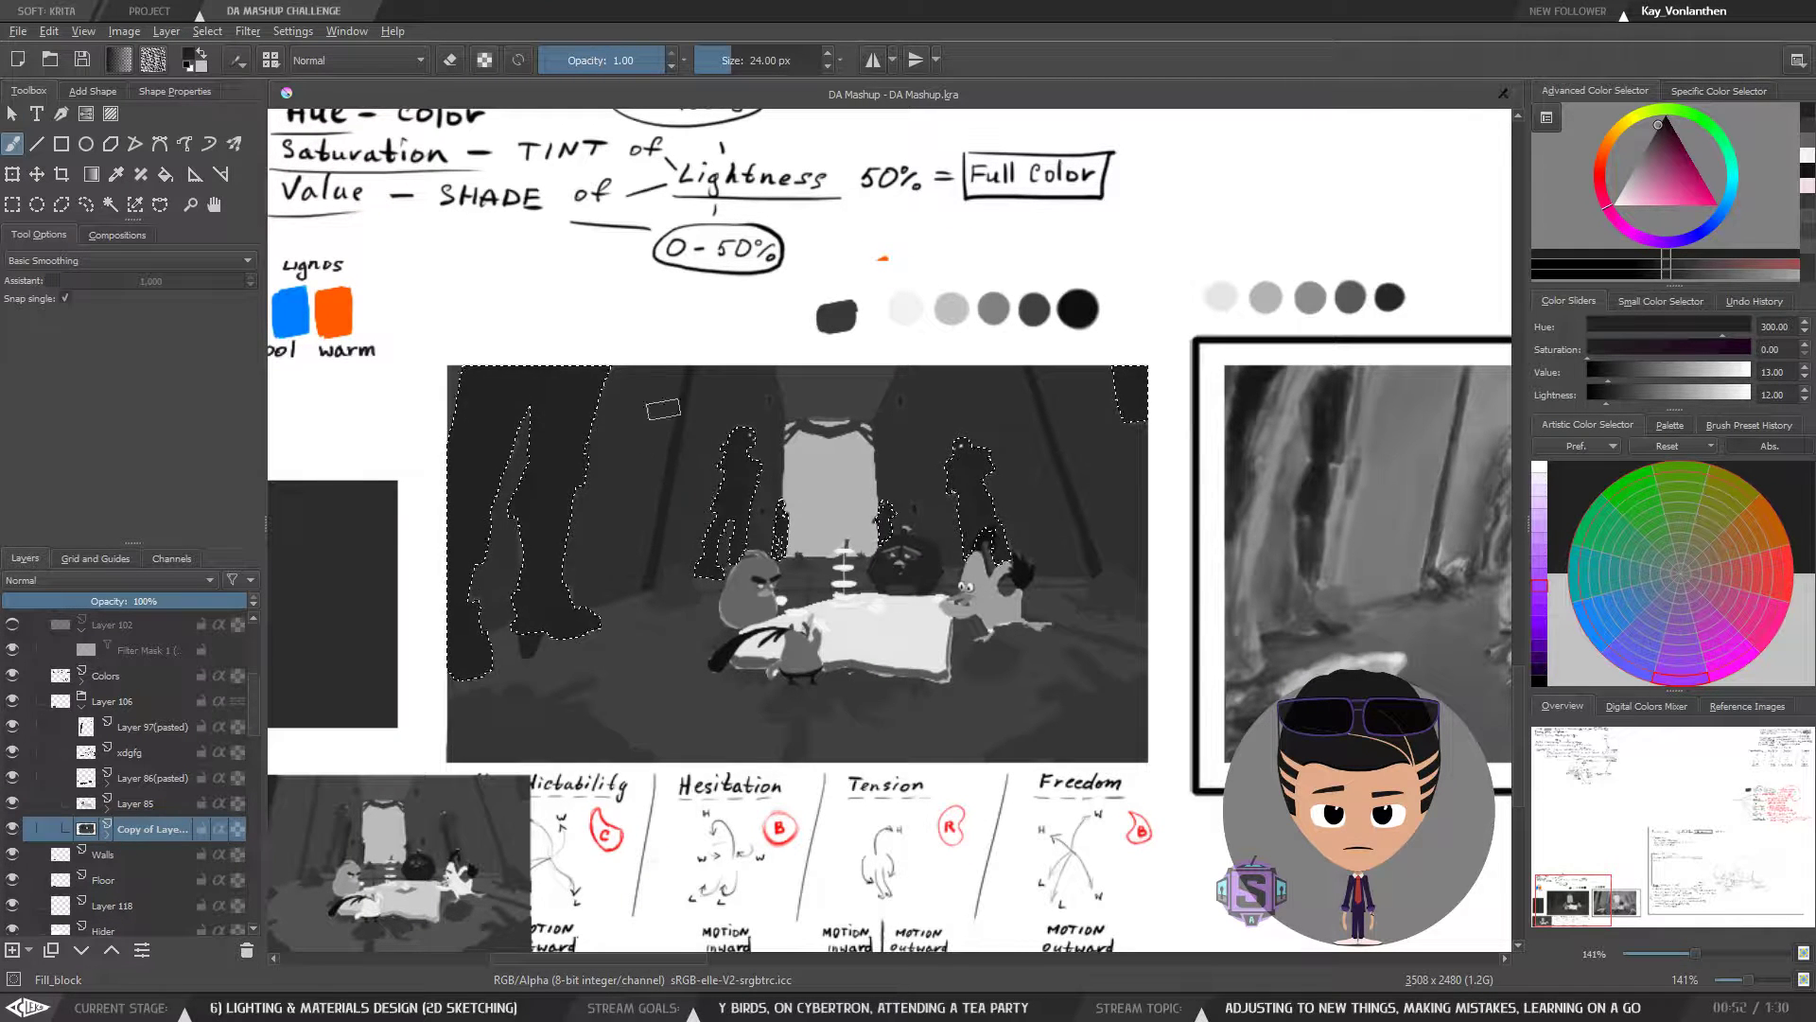
key(bracketright)
key(bracketright)
key(bracketright)
key(bracketright)
key(bracketright)
key(bracketright)
key(bracketright)
key(plus)
key(plus)
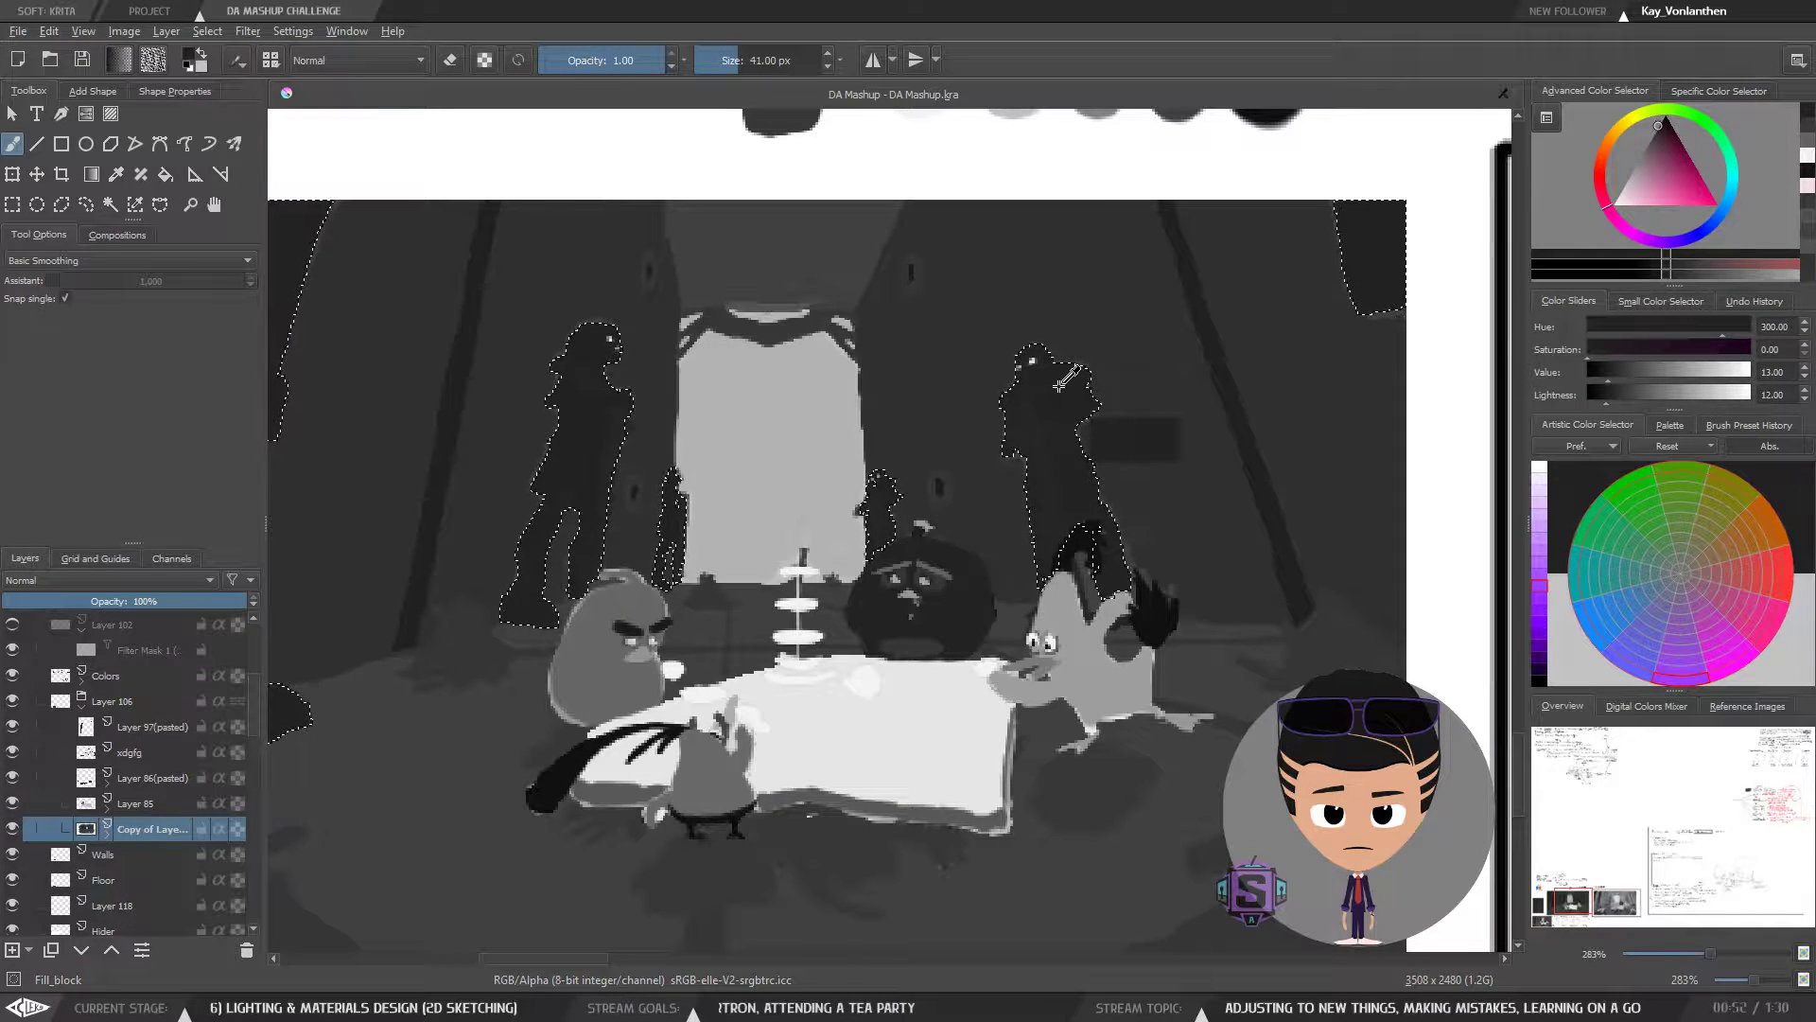
key(plus)
key(plus)
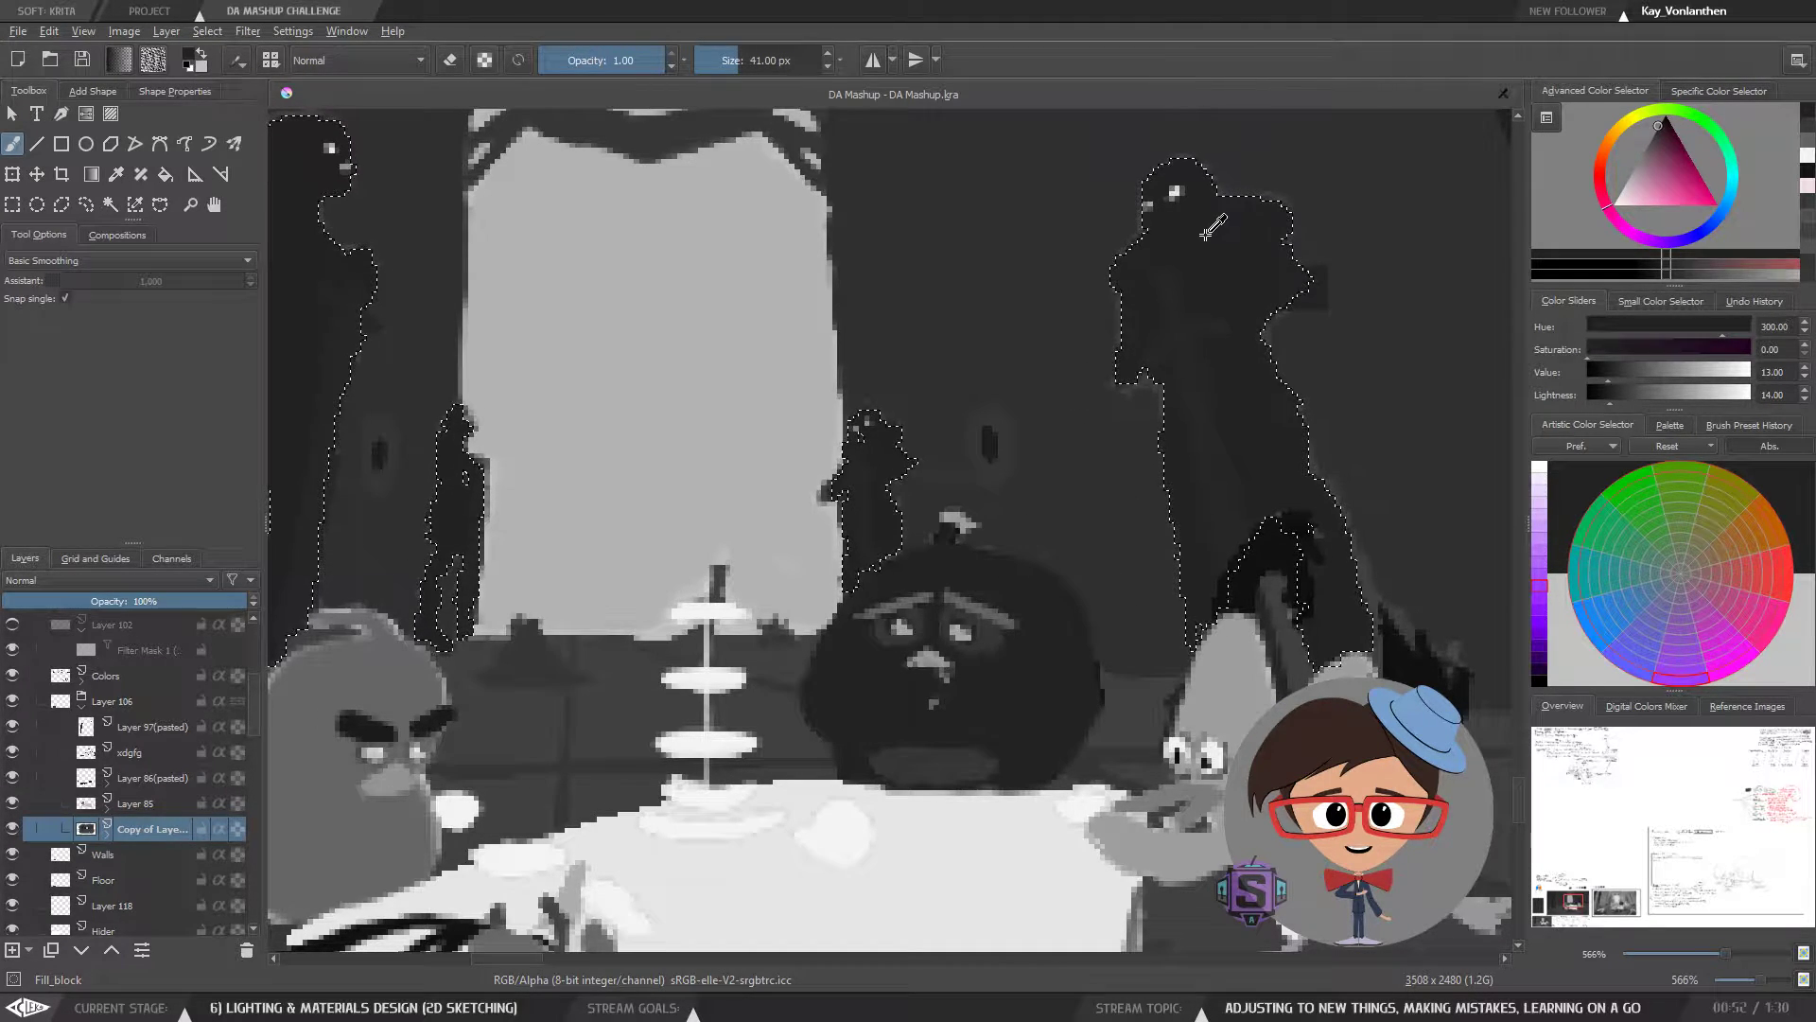
- Try repainting the selected background figures and foreground legs in a lighter grey with a lightness of 25.10
drag(1614, 401, 1629, 402)
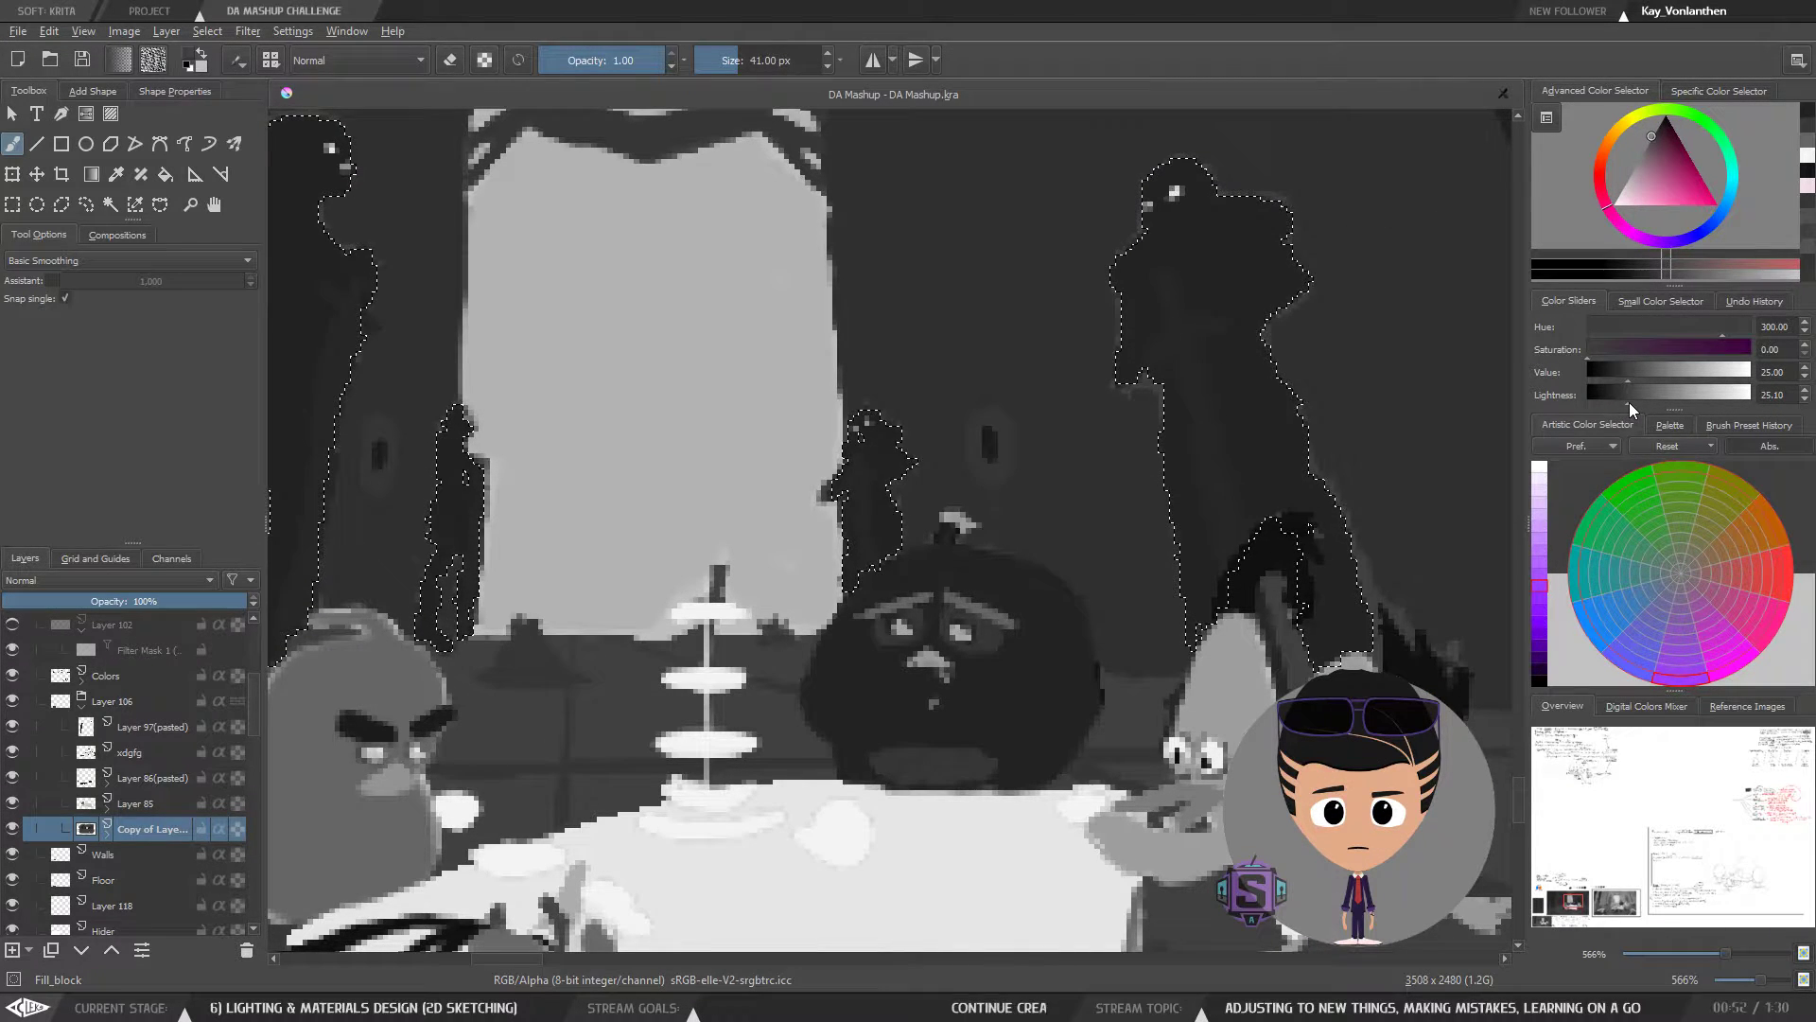
click(1608, 401)
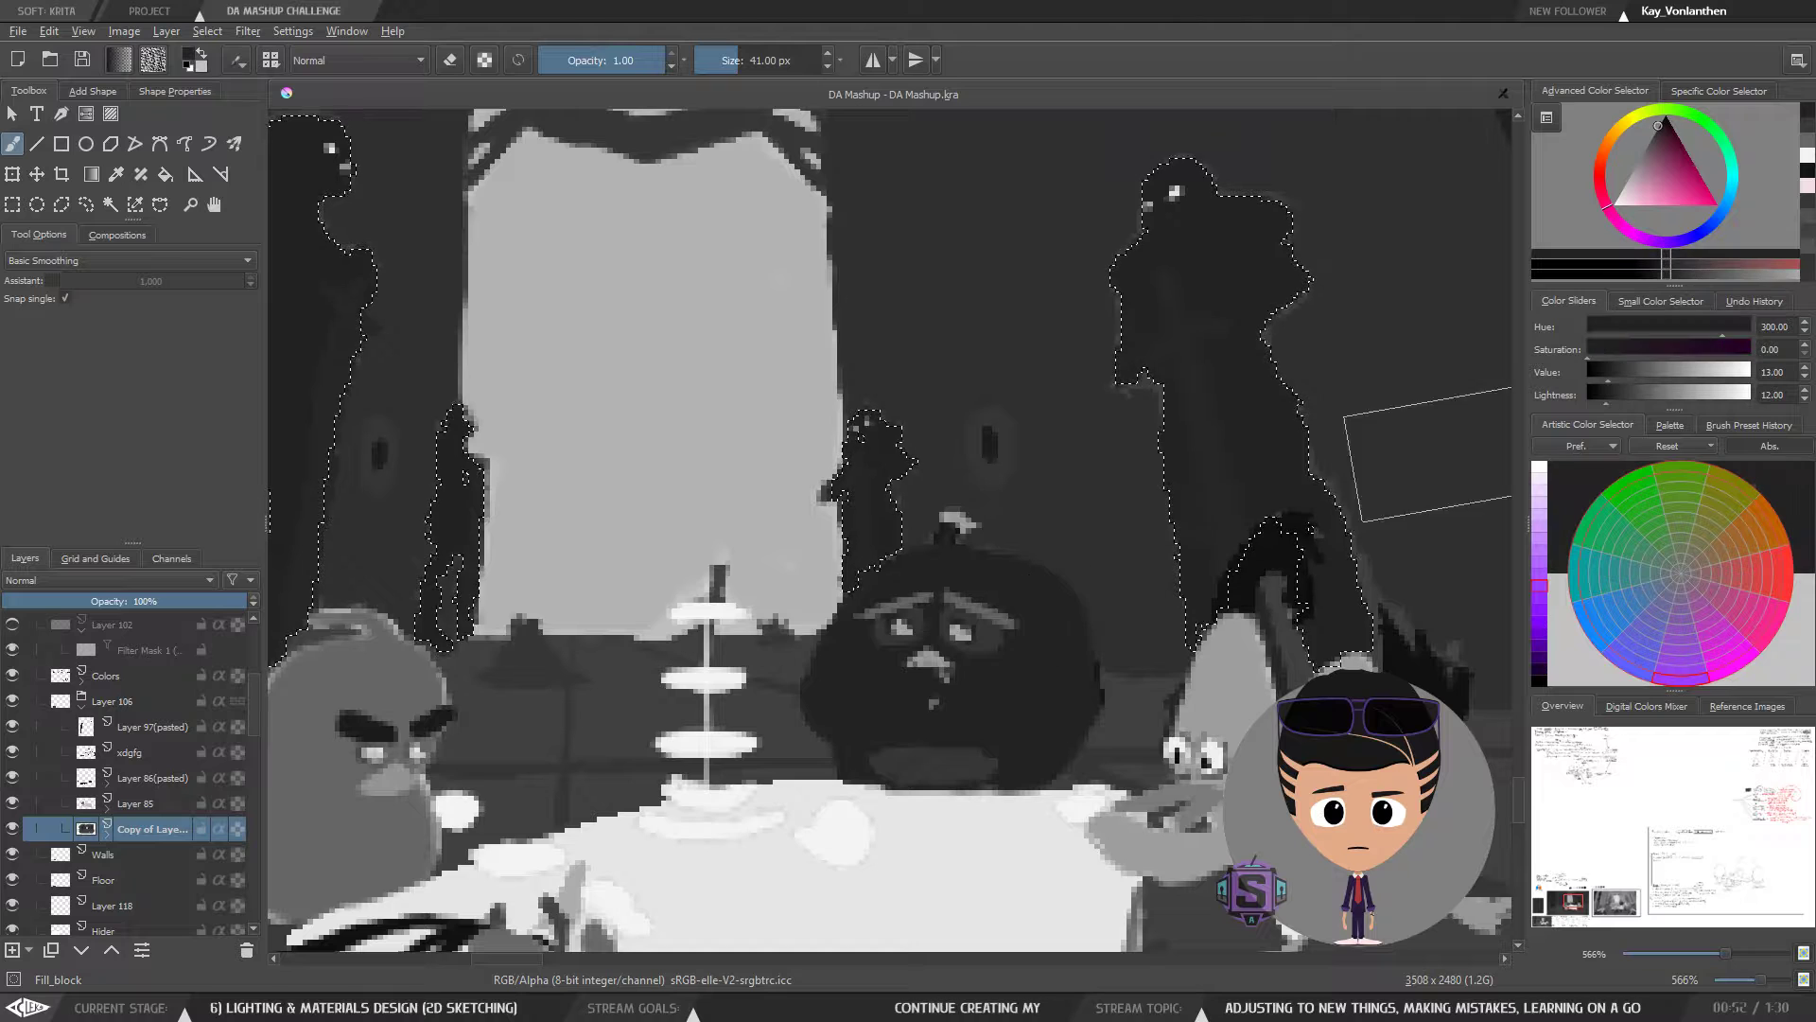
drag(1609, 401, 1621, 401)
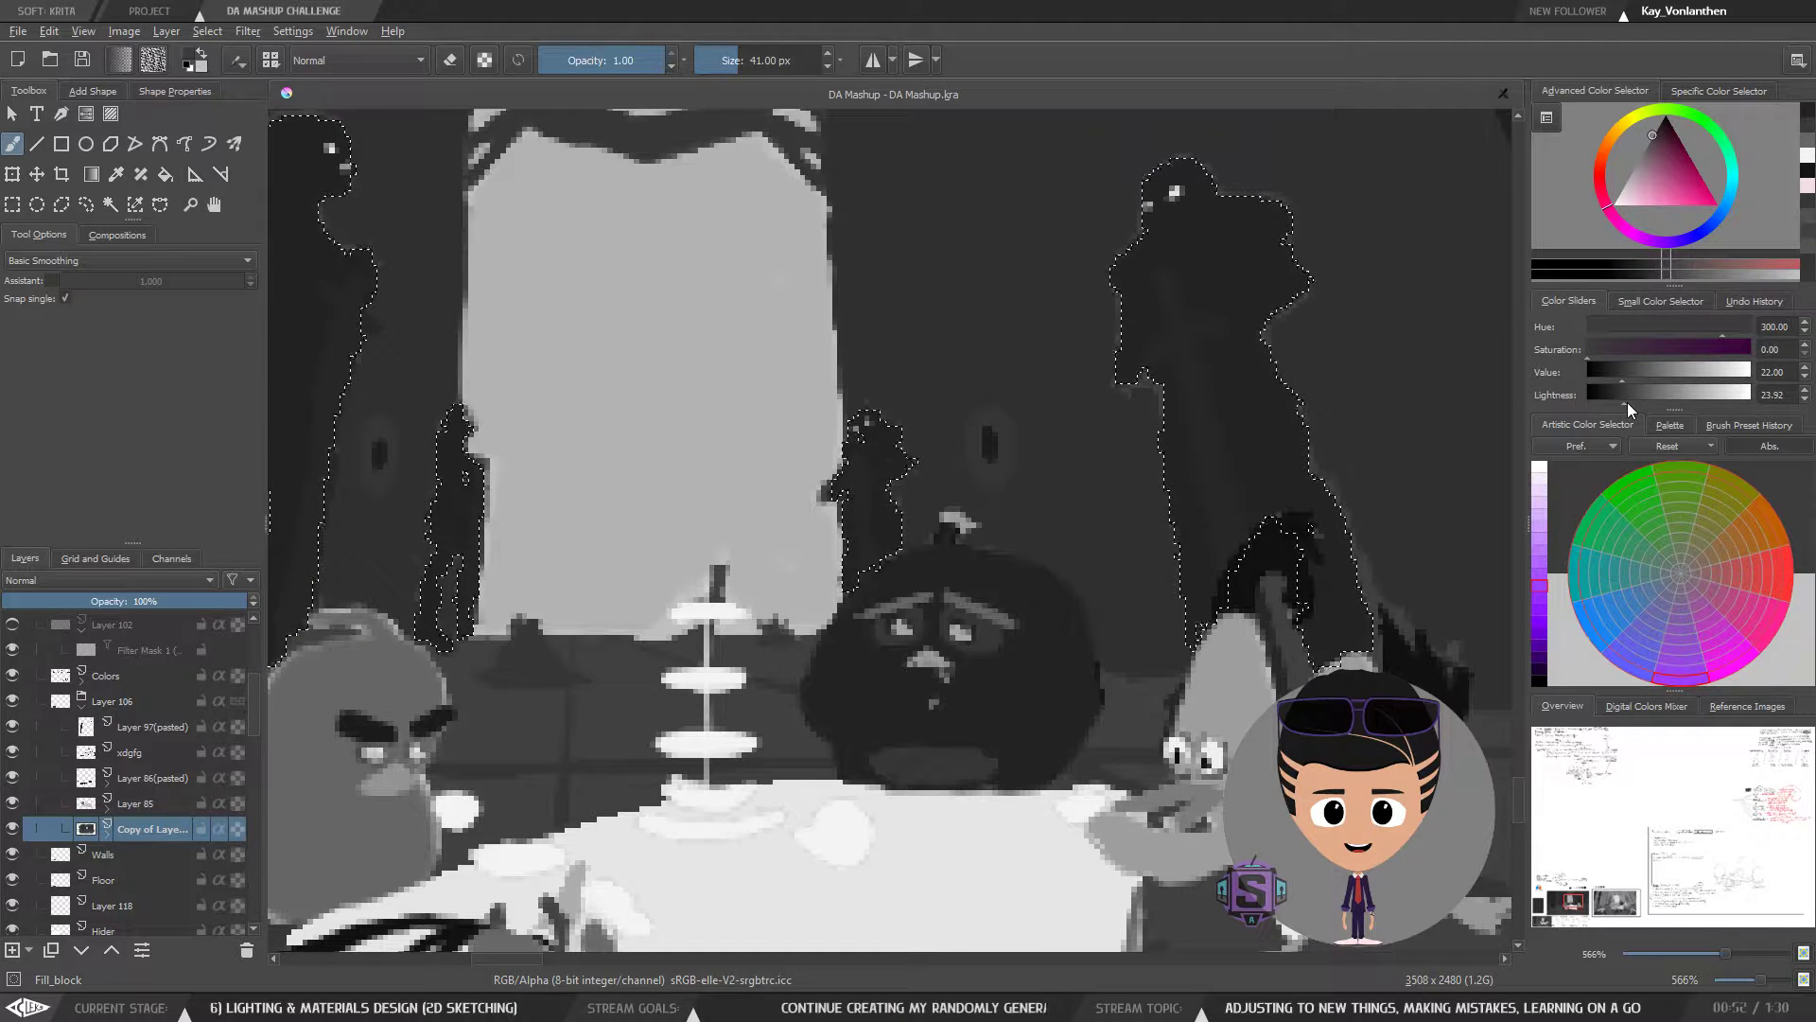
click(1628, 401)
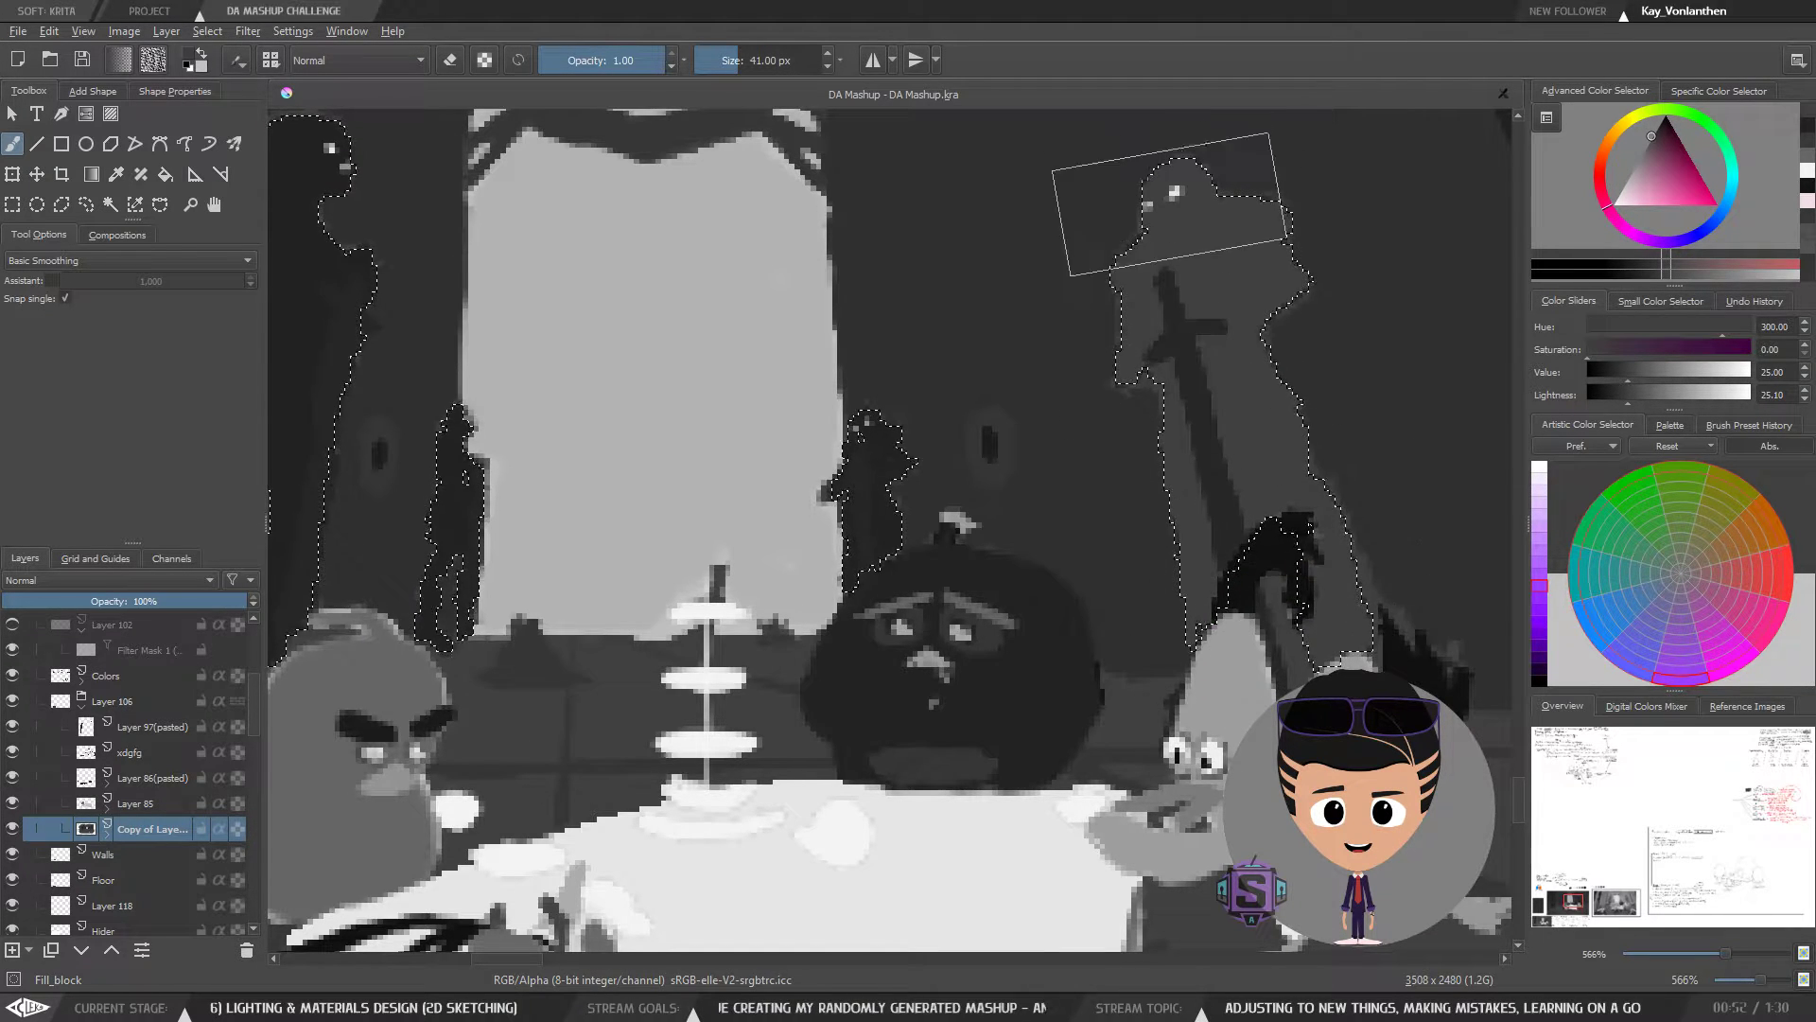
key(minus)
key(minus)
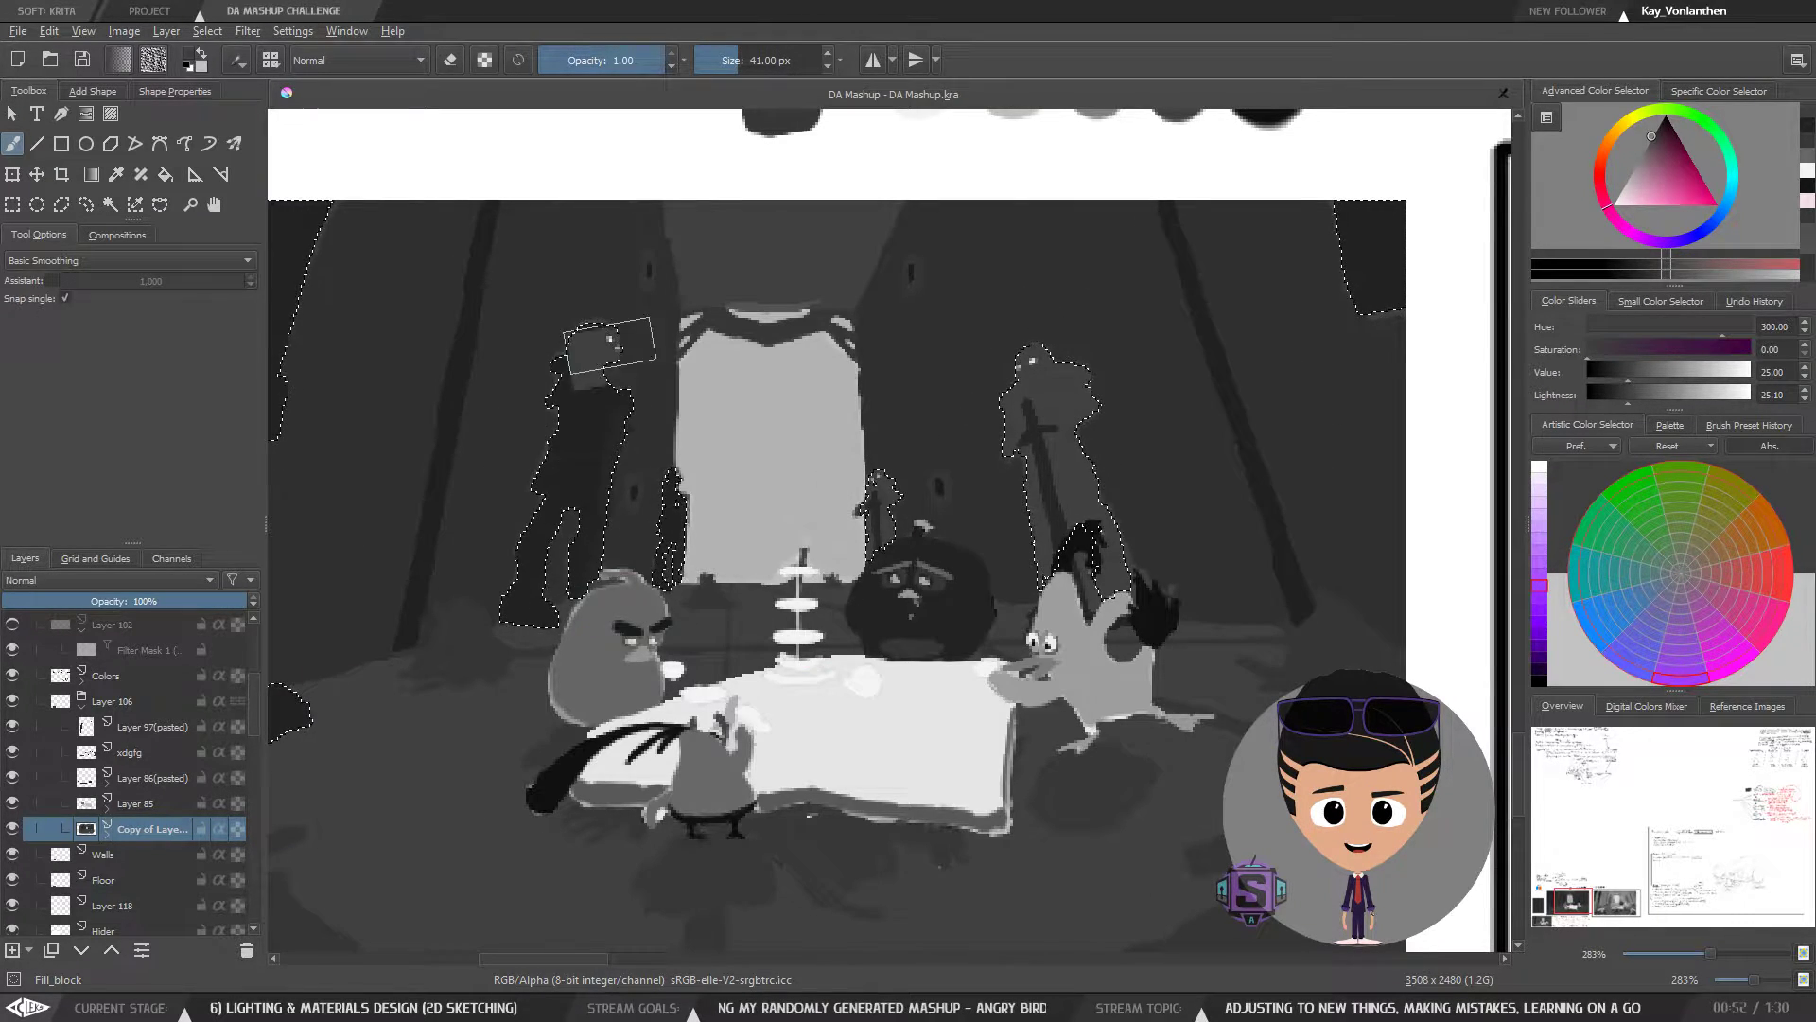
mouse_move(608, 350)
mouse_down()
mouse_move(519, 600)
mouse_move(593, 310)
mouse_move(561, 613)
mouse_move(606, 412)
mouse_up()
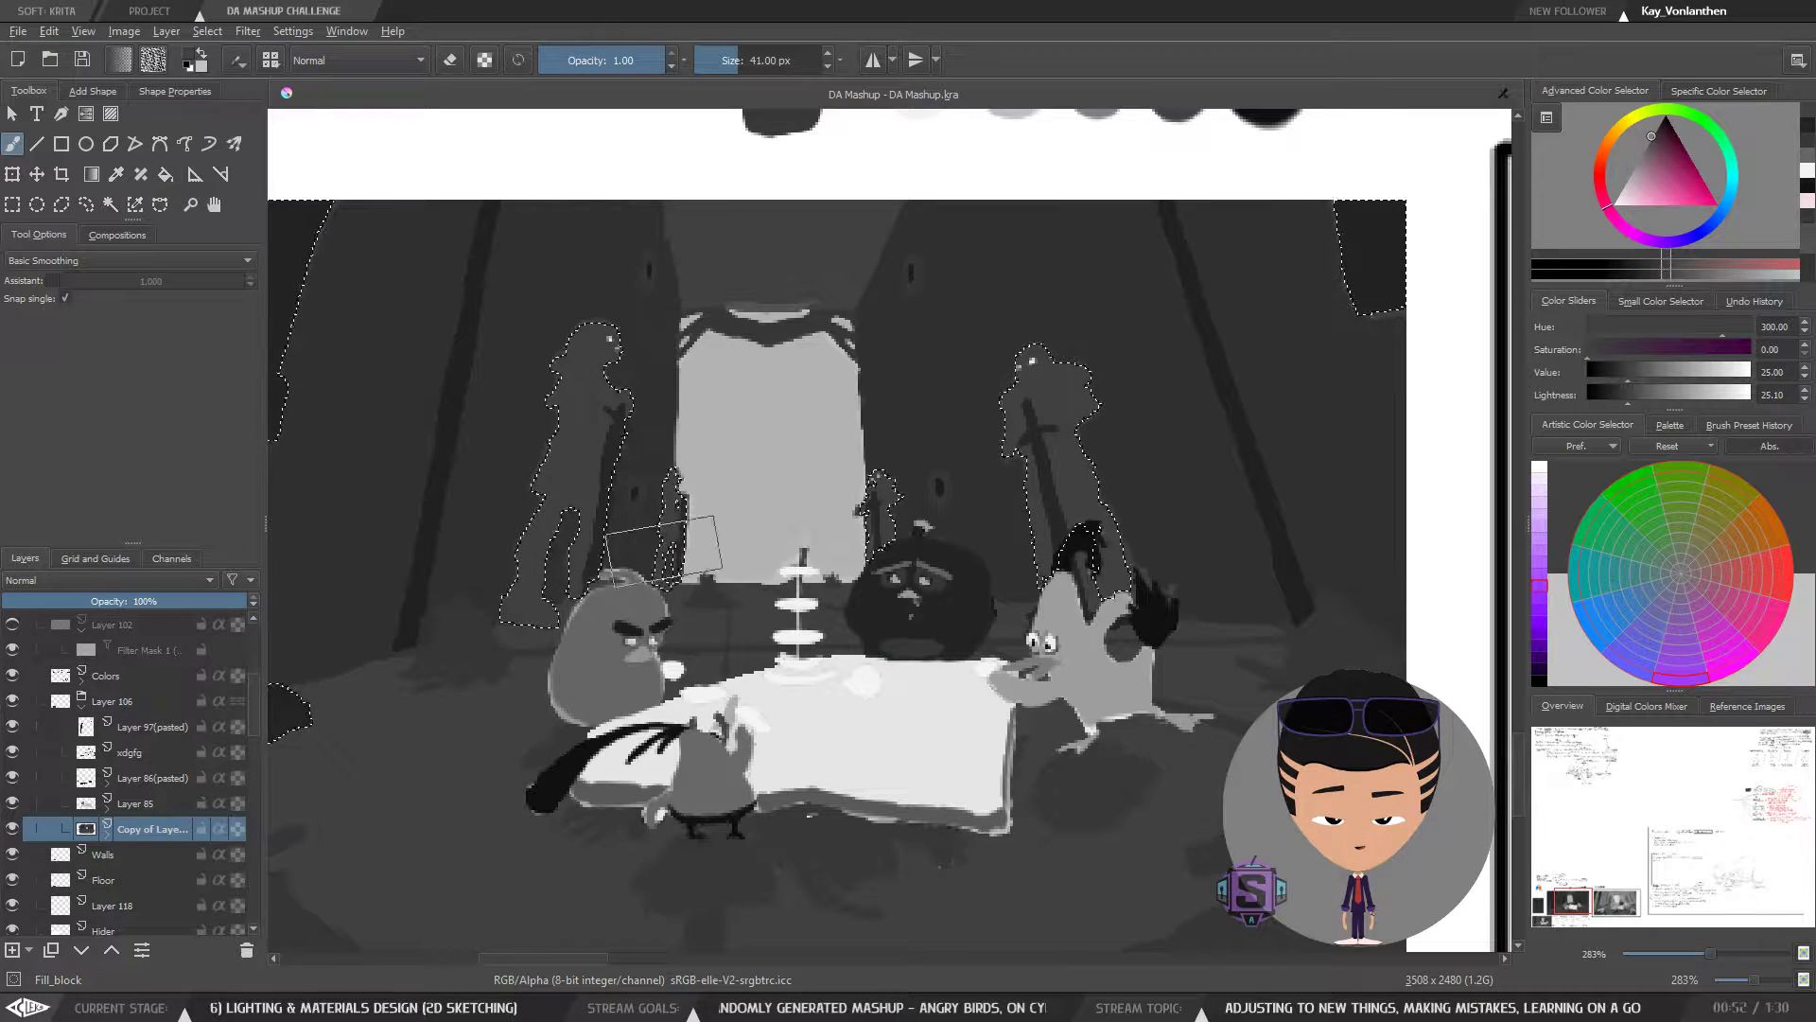
key(minus)
key(minus)
mouse_move(554, 566)
mouse_down()
mouse_move(535, 477)
mouse_move(596, 366)
mouse_move(512, 770)
mouse_move(541, 755)
mouse_move(676, 400)
mouse_up()
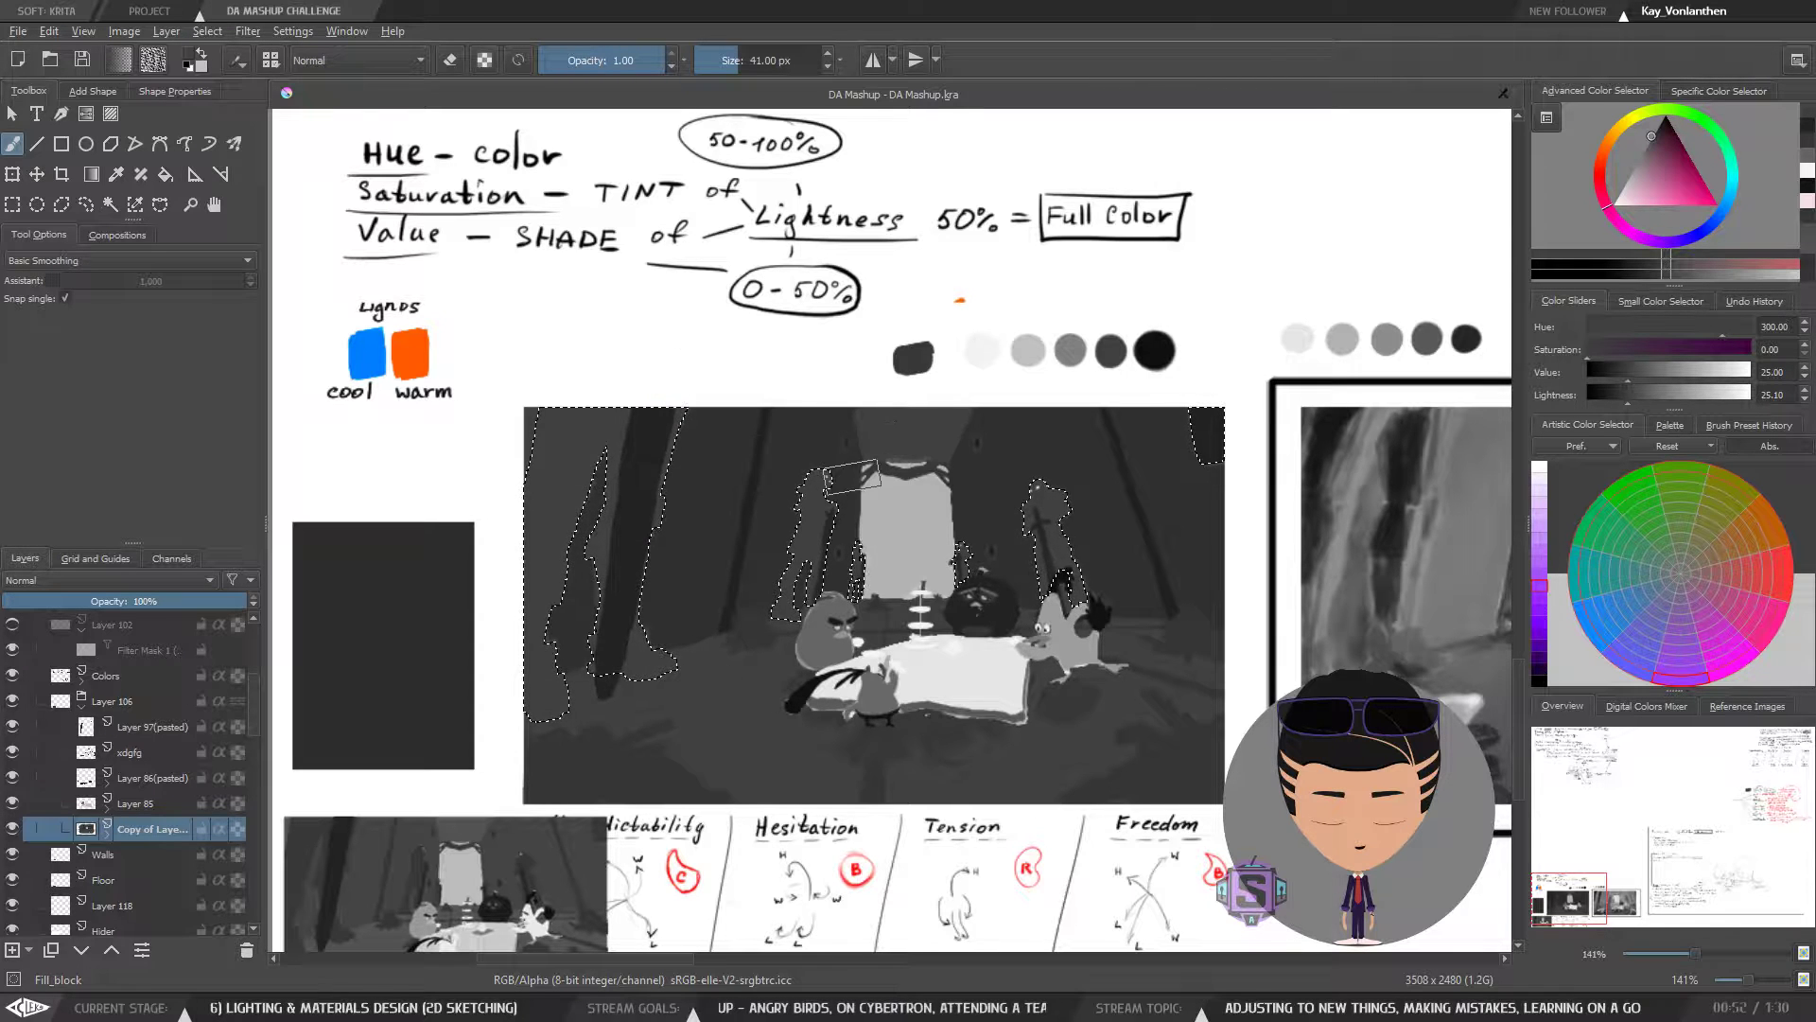
- Deselect to judge the lighter silhouettes, then restore the selection and undo the grey strokes on the figures and legs
key(ctrl+shift+a)
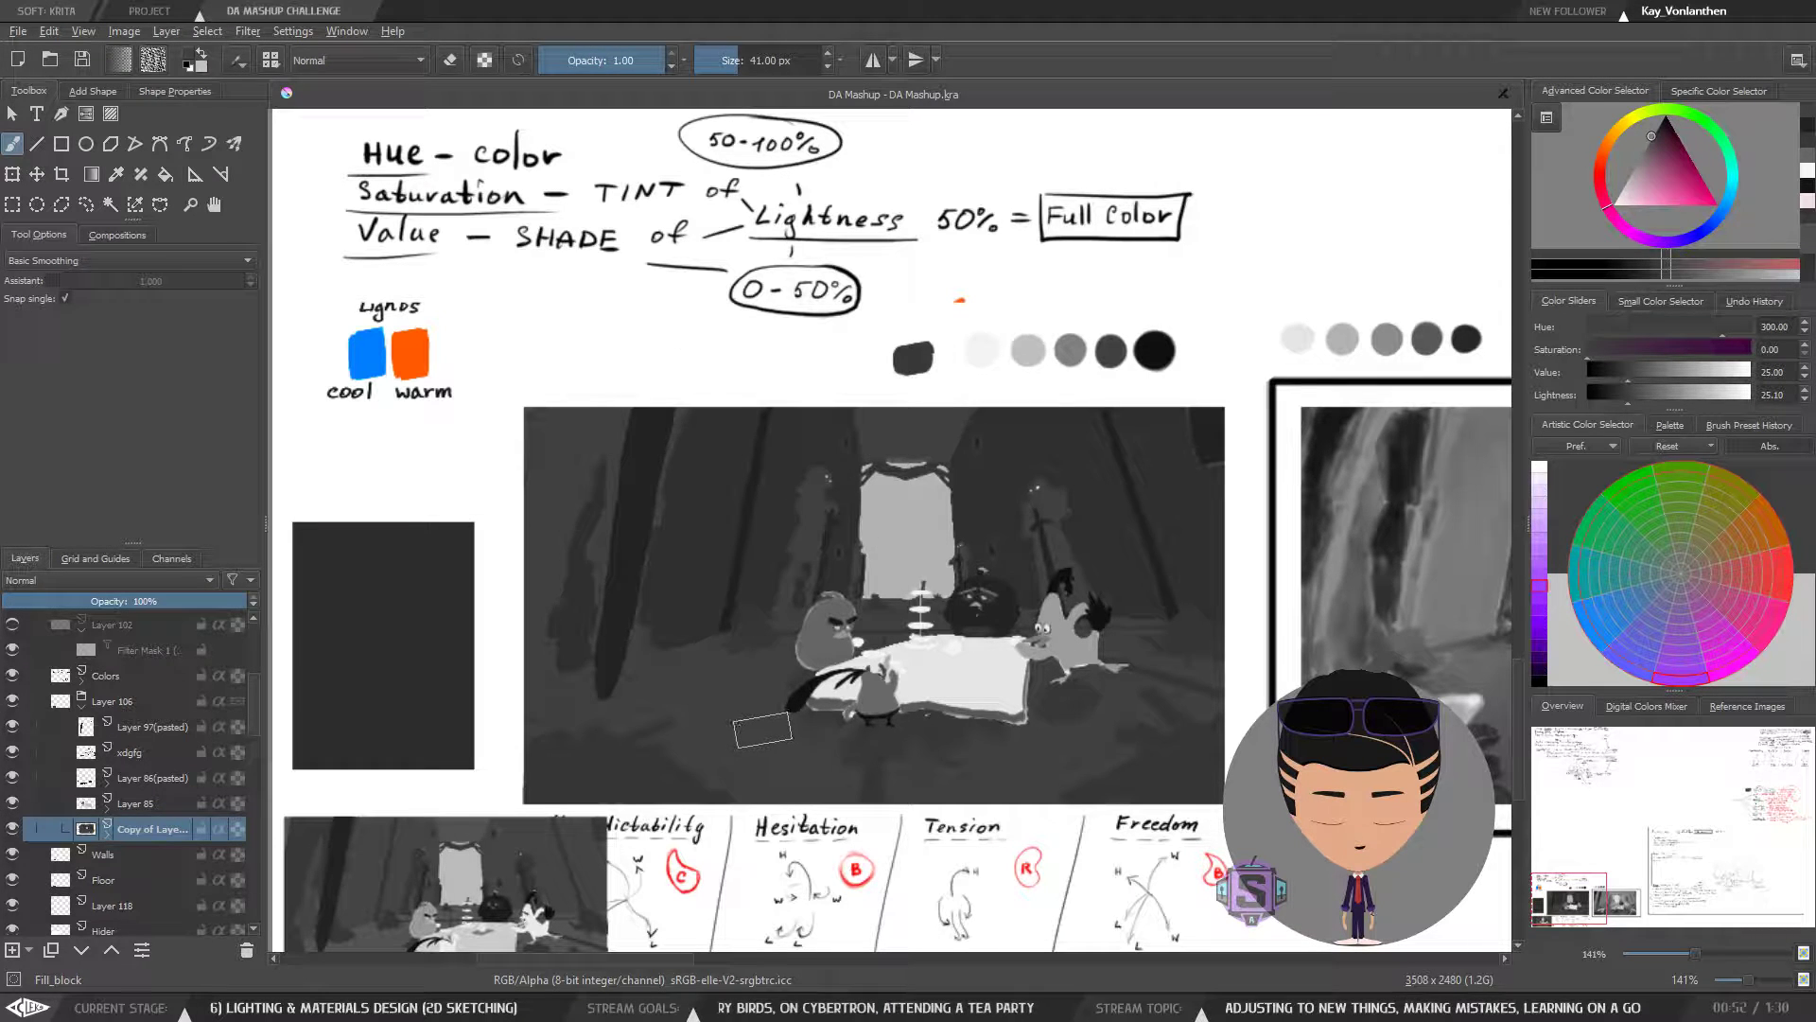
key(ctrl+plus)
drag(718, 778, 800, 620)
key(ctrl+shift+d)
key(shift+BackSpace)
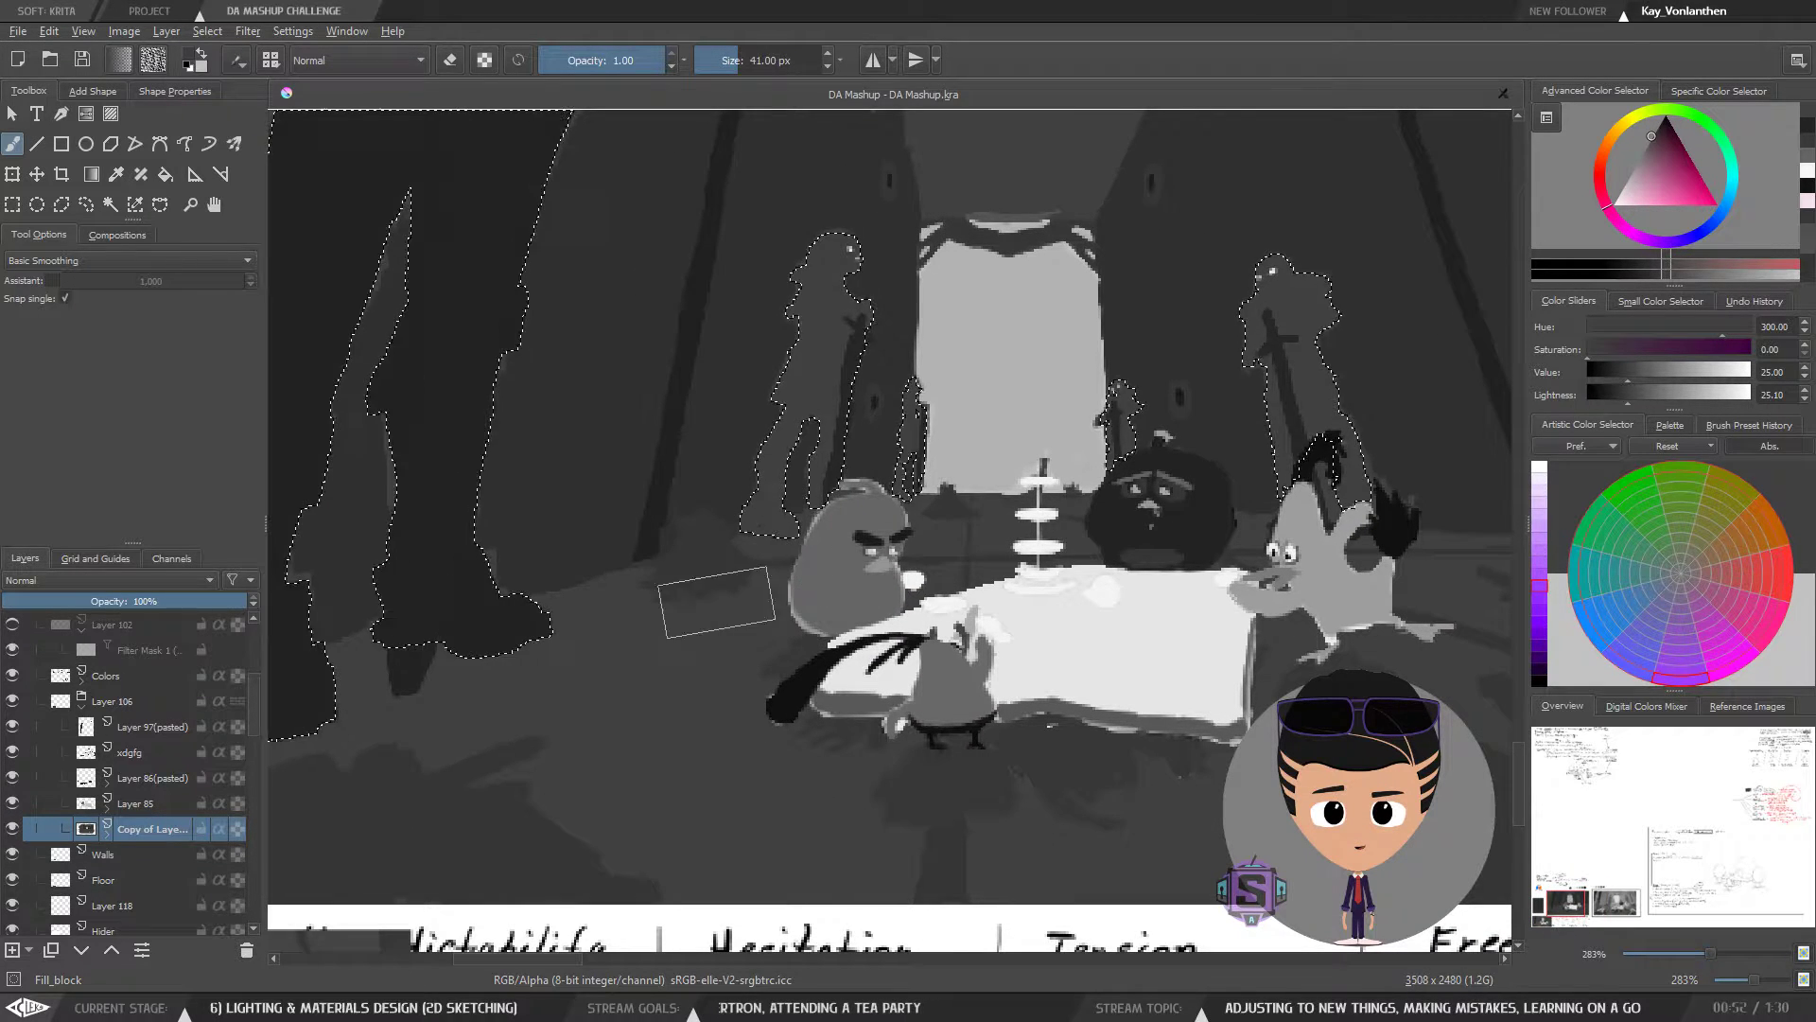
drag(758, 635, 676, 728)
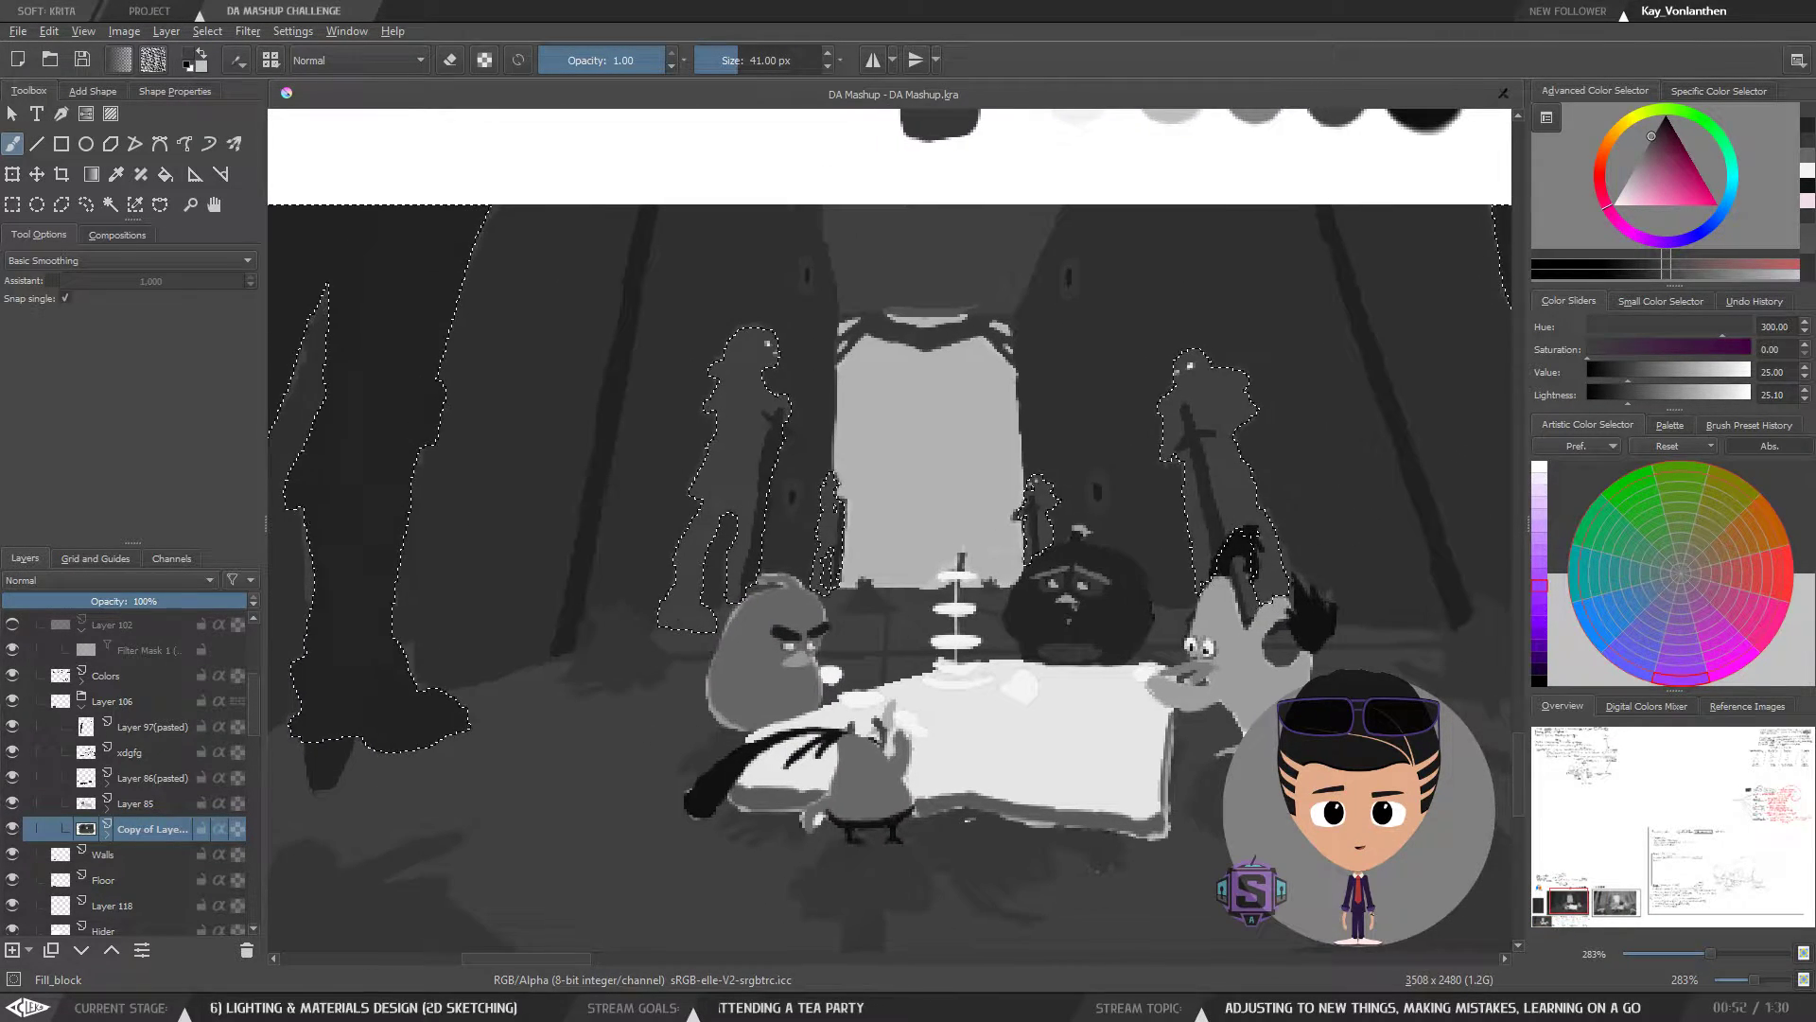
key(shift+BackSpace)
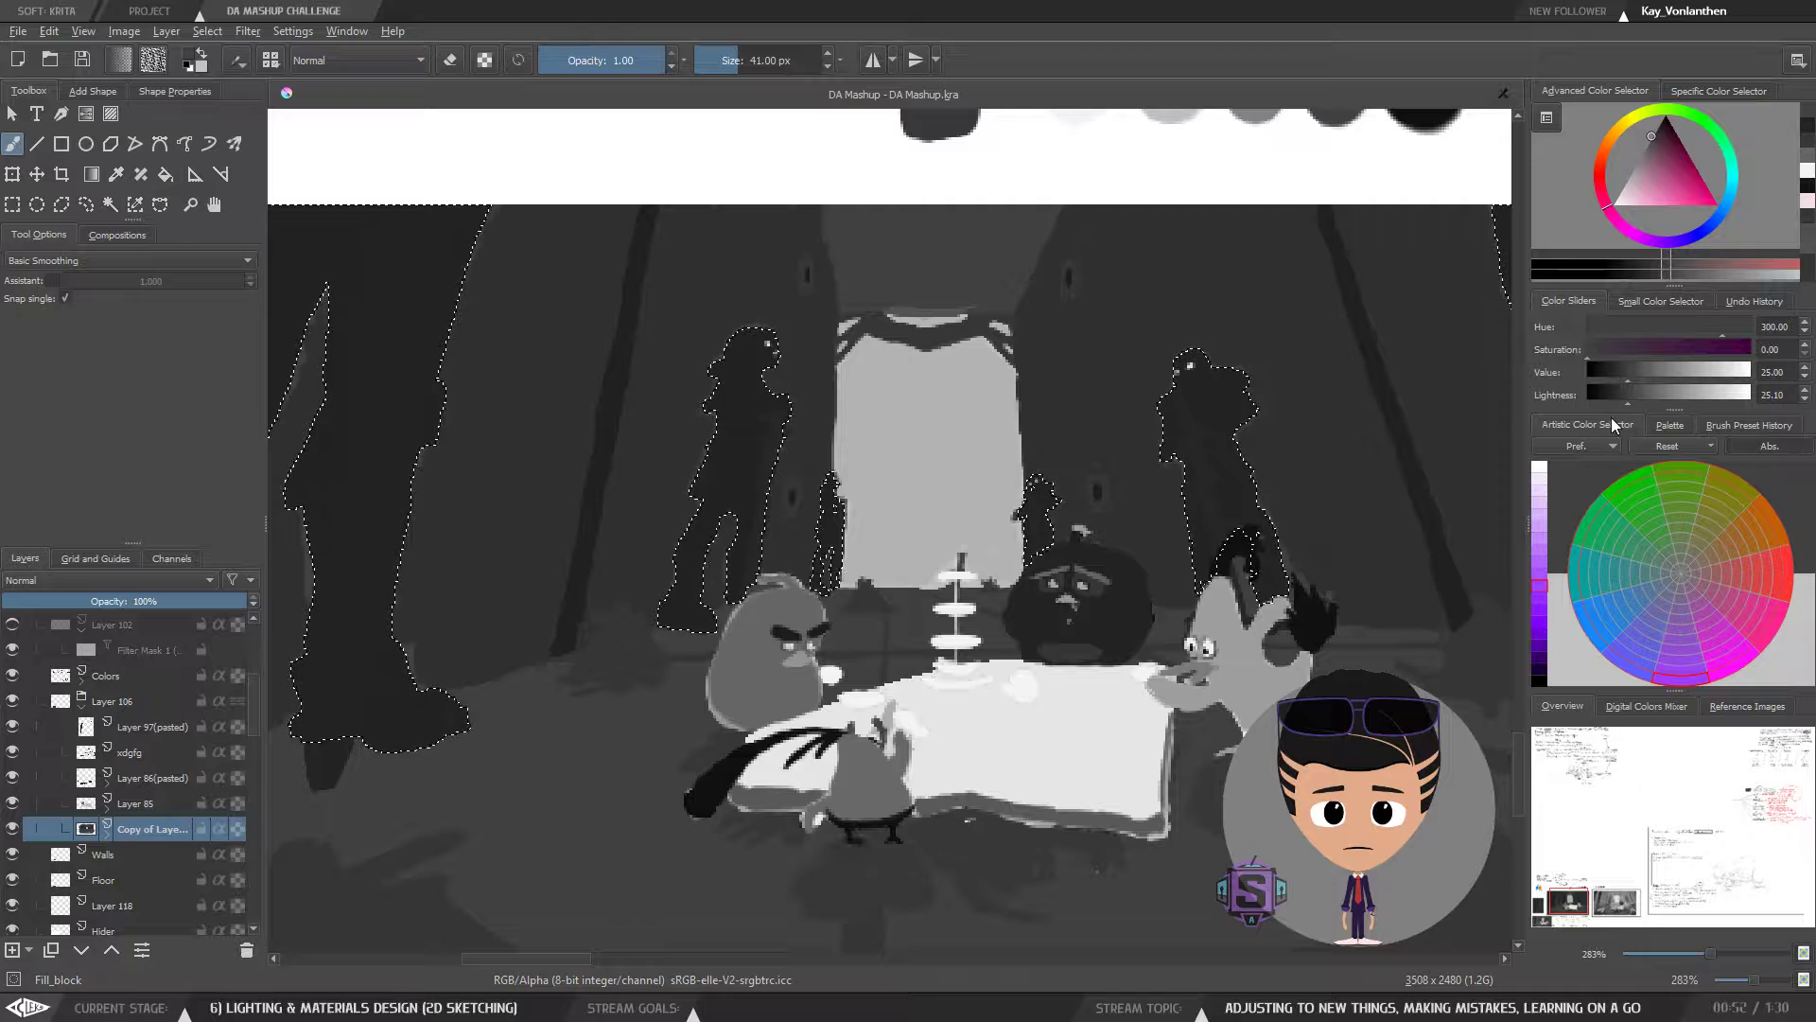
- Try a grey with a lightness of 20 on the right background figure, undo it and resample the dark grey
drag(1627, 403, 1622, 404)
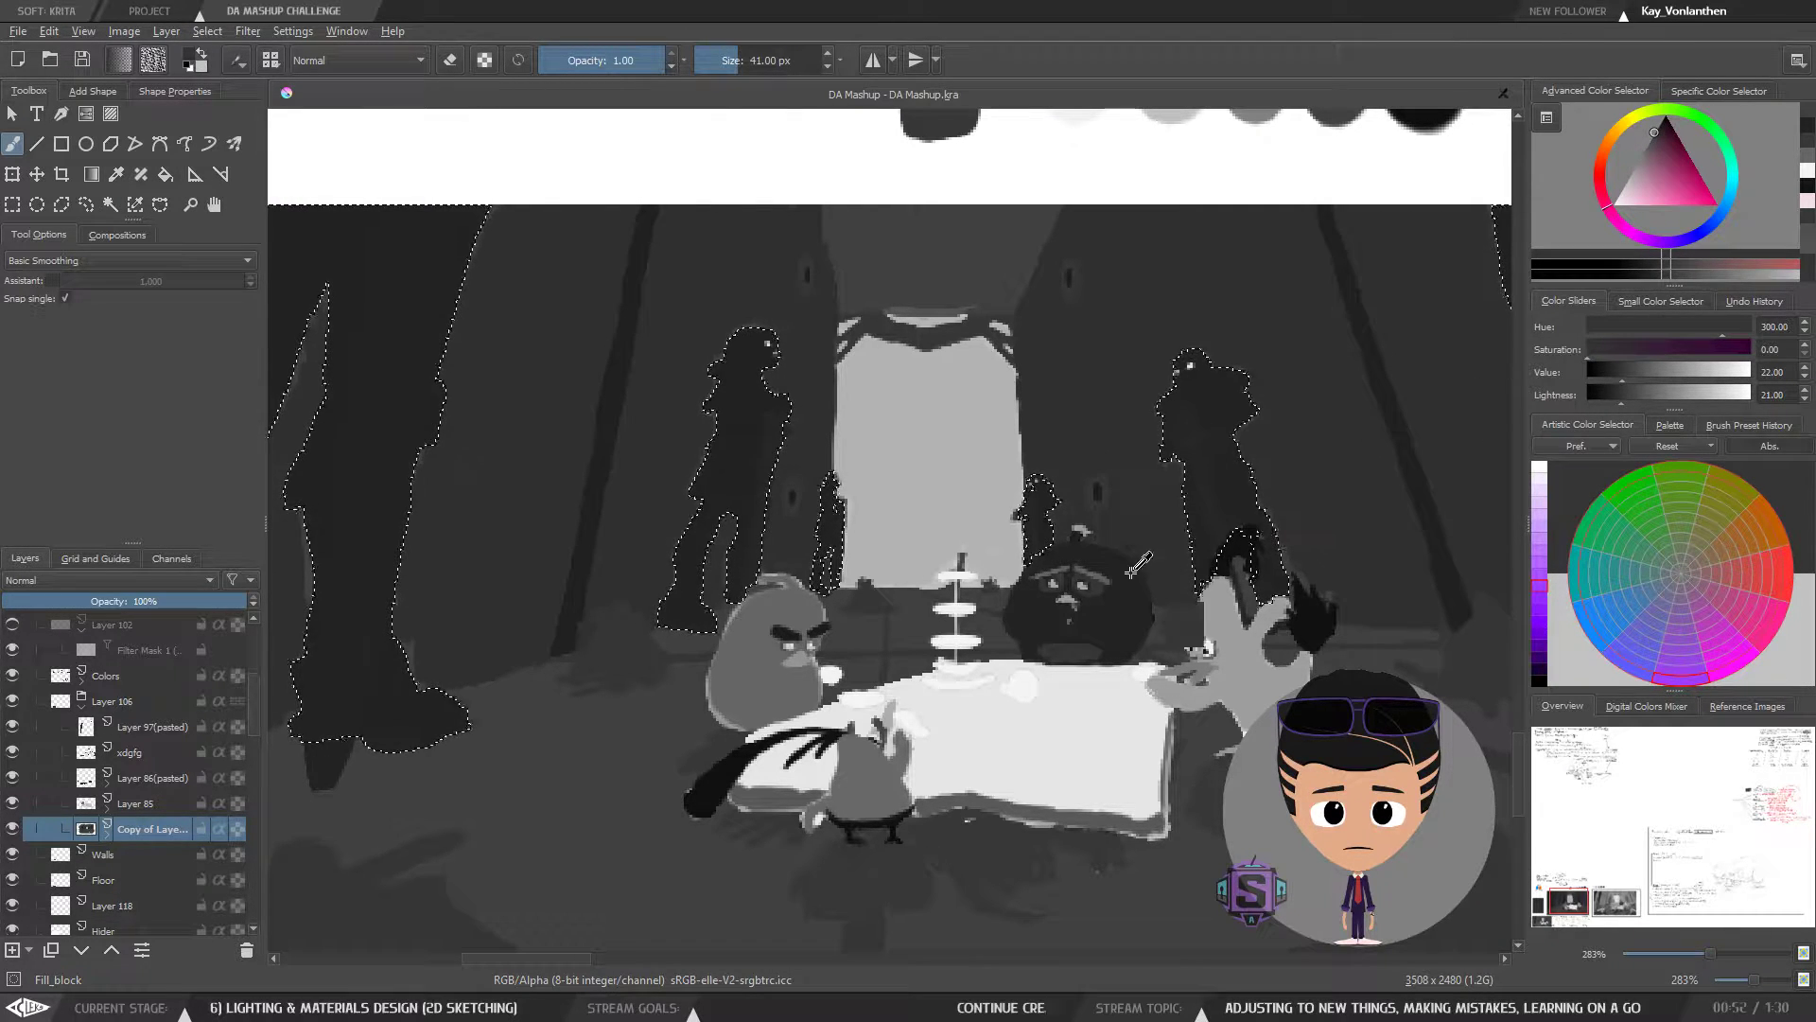
key(k)
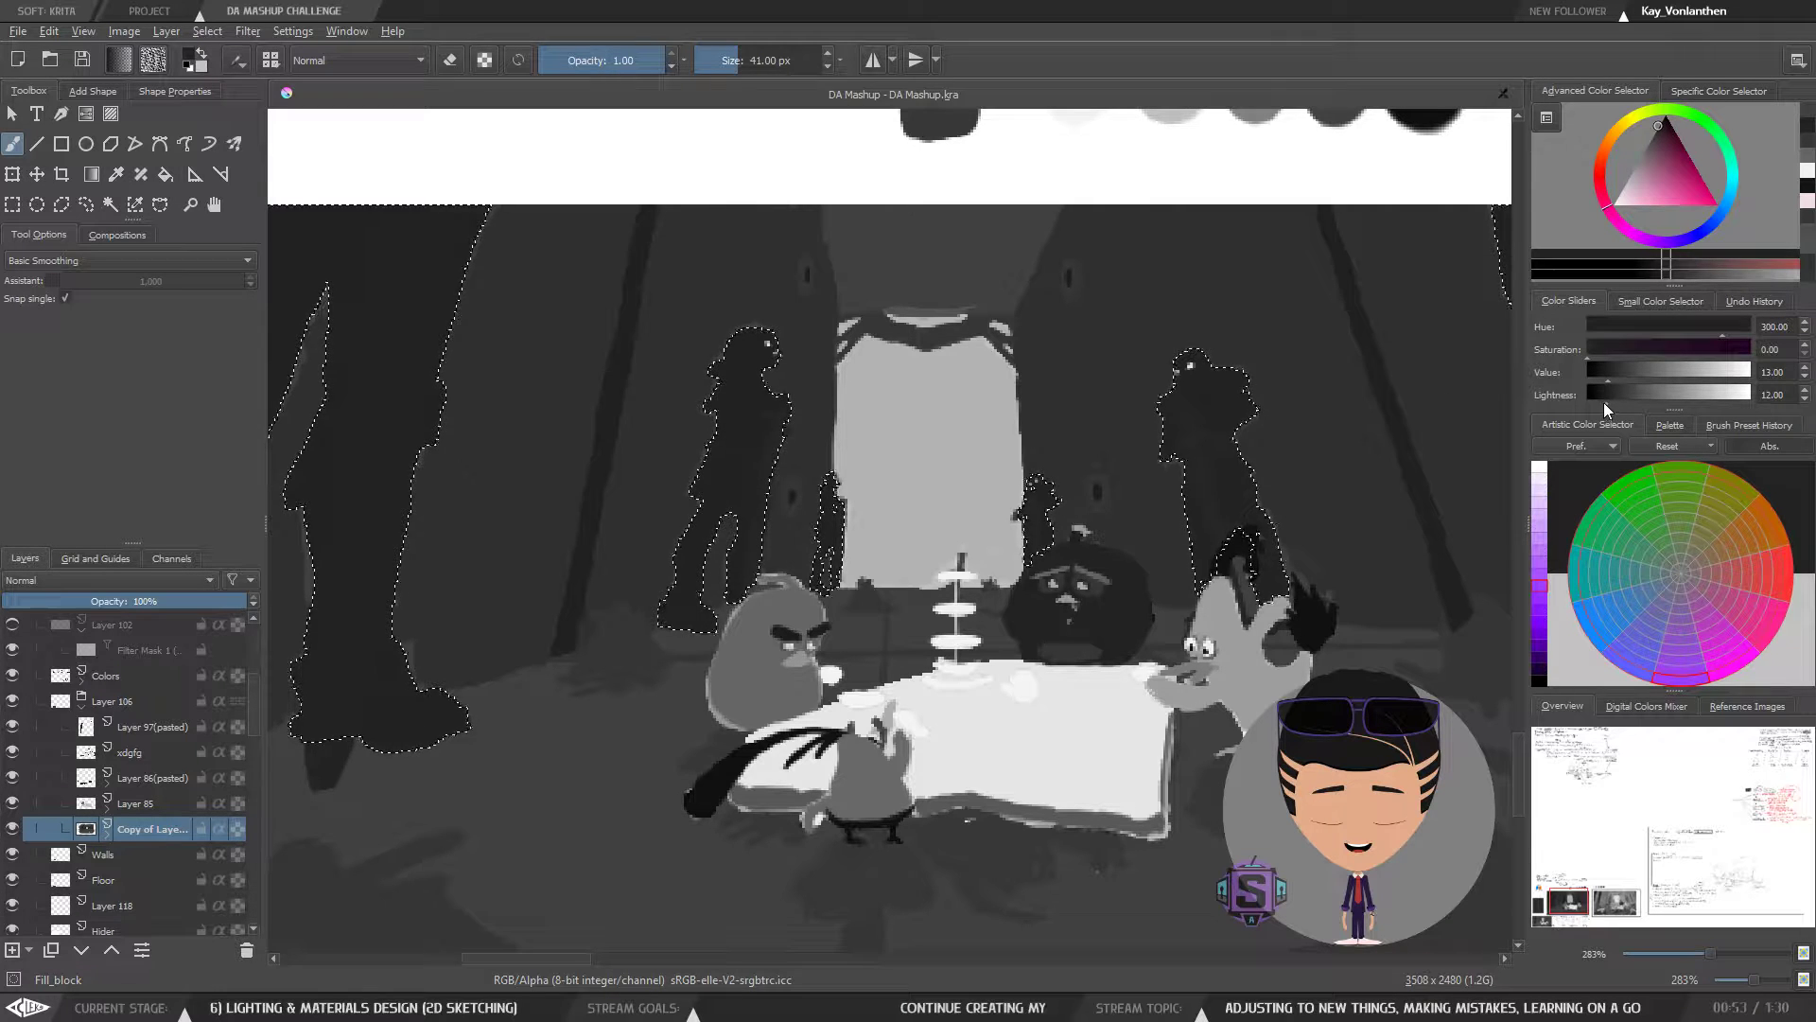
drag(1604, 401, 1620, 401)
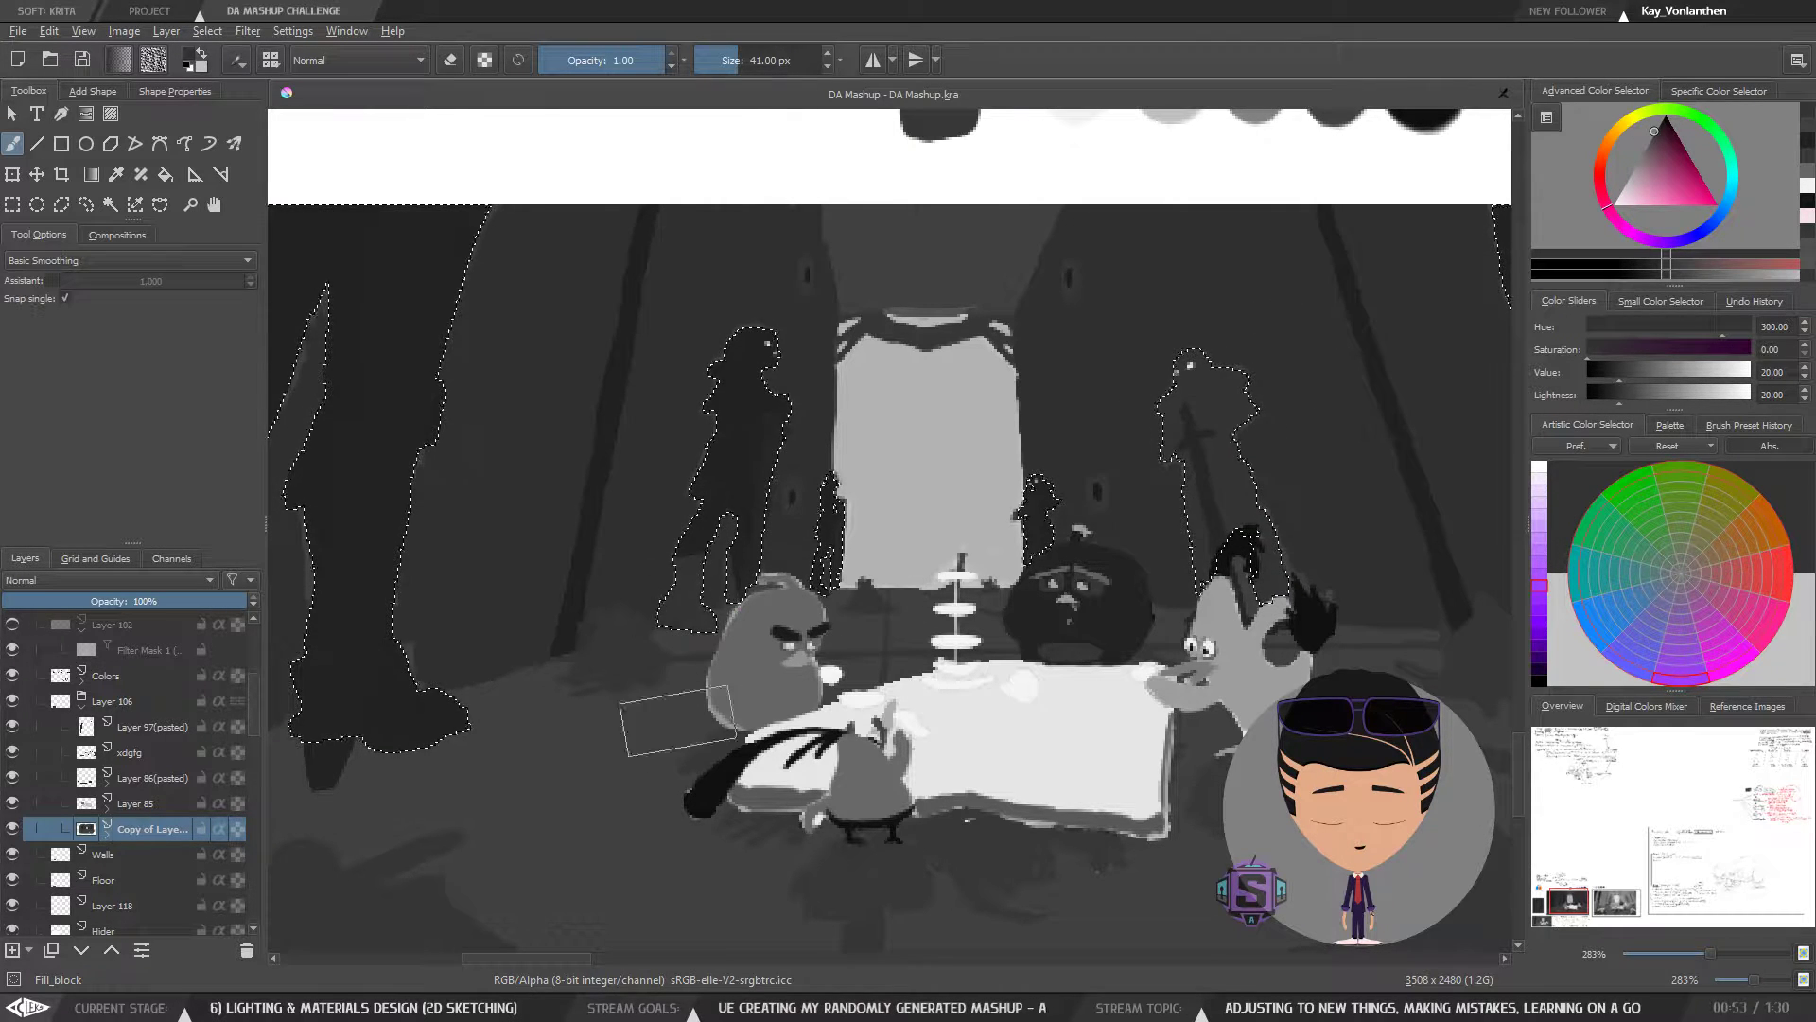
key(shift+BackSpace)
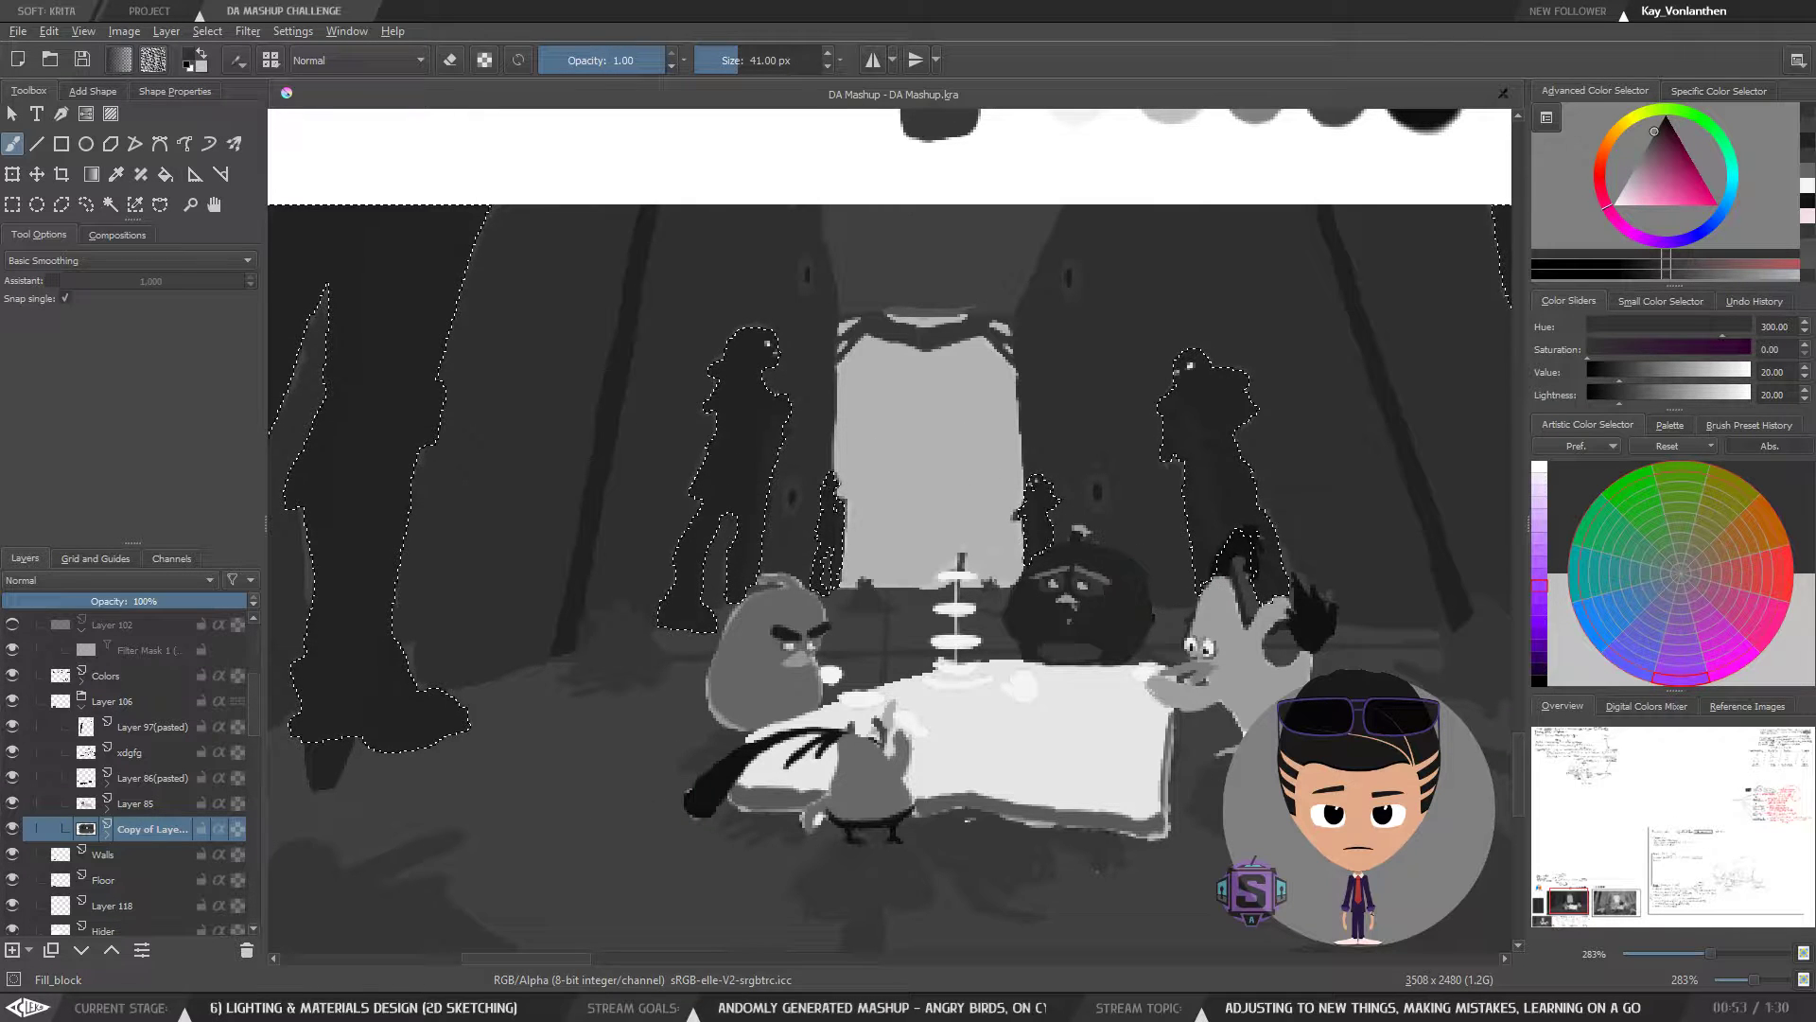
ctrl+click(1119, 552)
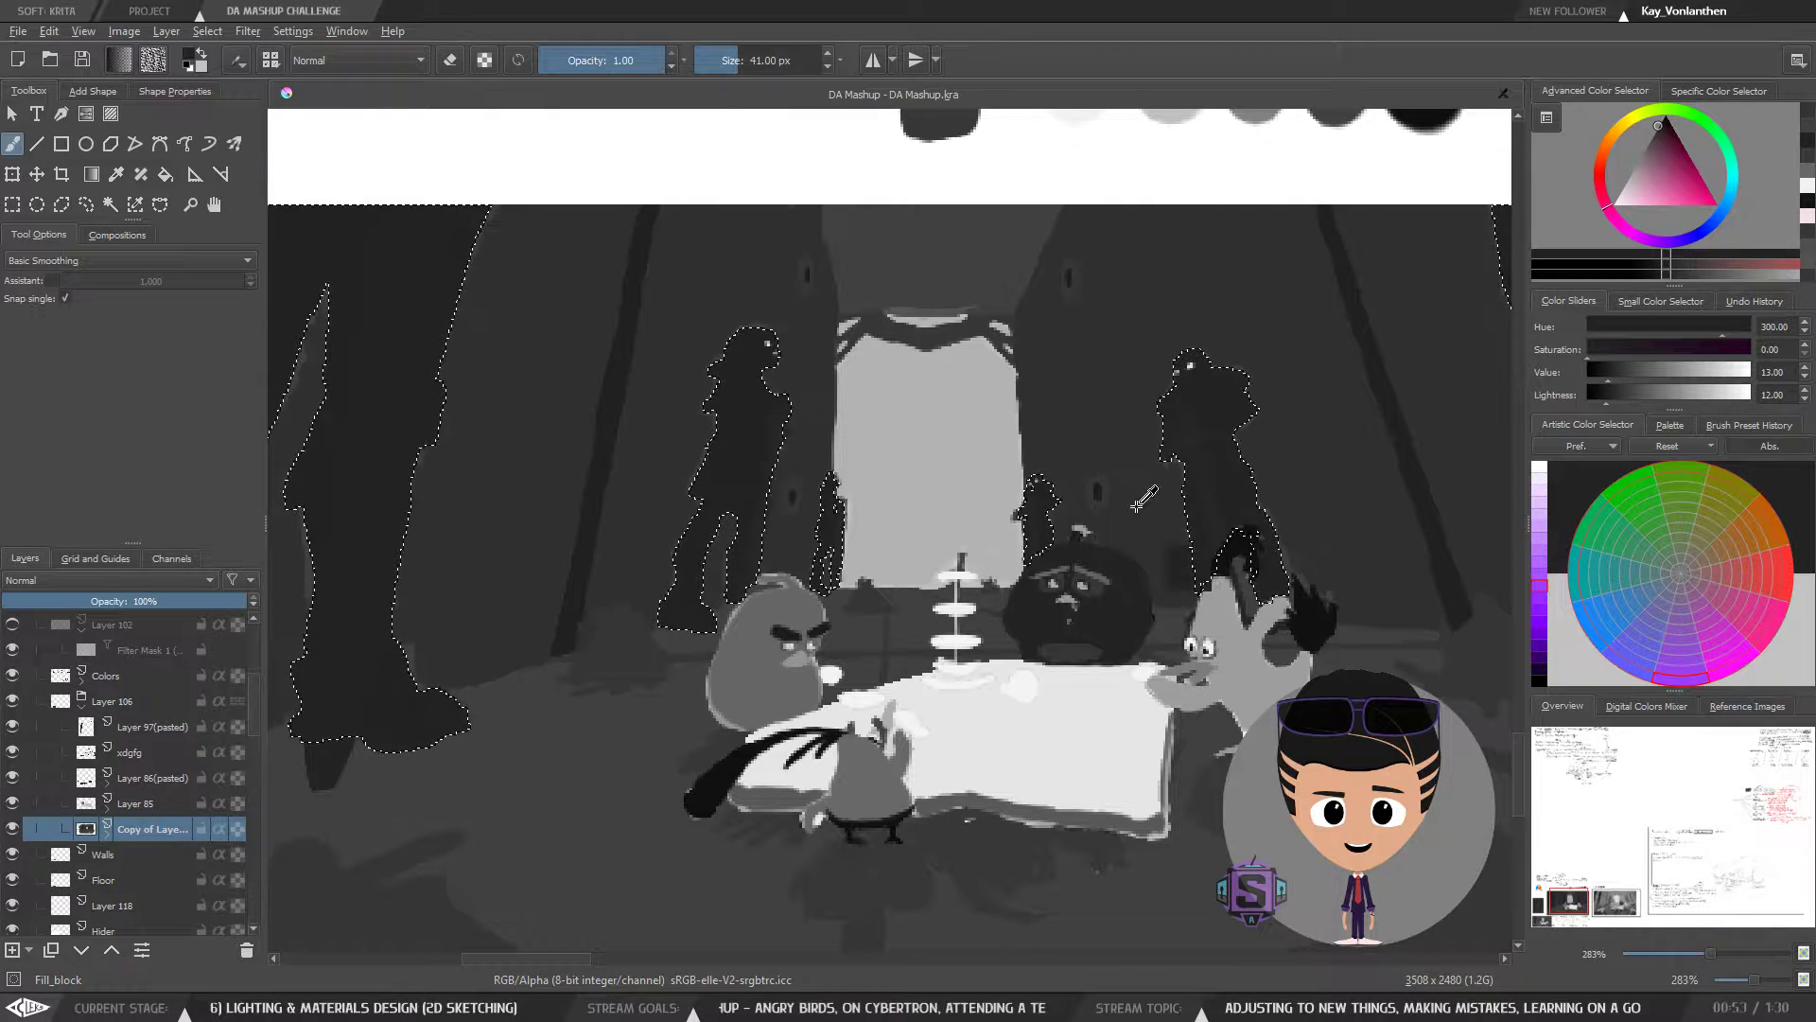
- Select Layer 85, toggle it repeatedly to compare the scene with and without it, and leave it hidden
scroll(1166, 437, up, 1)
scroll(1135, 527, down, 1)
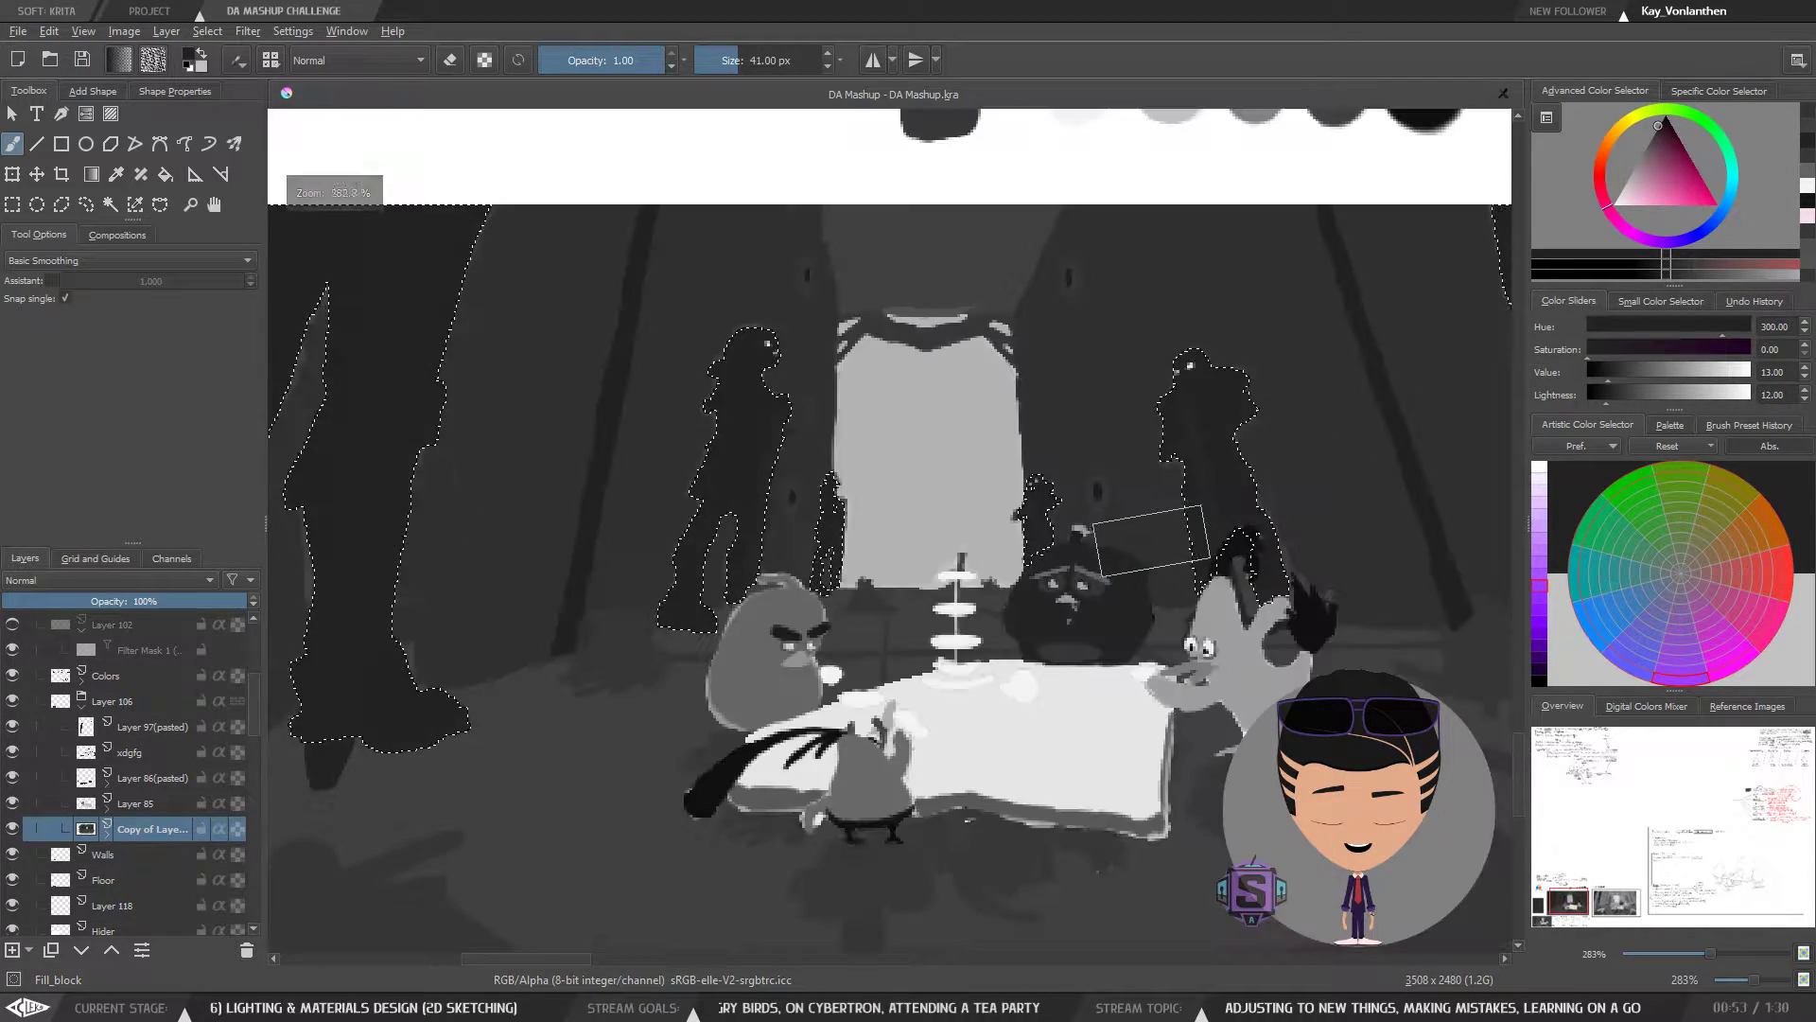
mouse_move(865, 866)
mouse_down()
mouse_move(768, 748)
mouse_move(855, 644)
mouse_up()
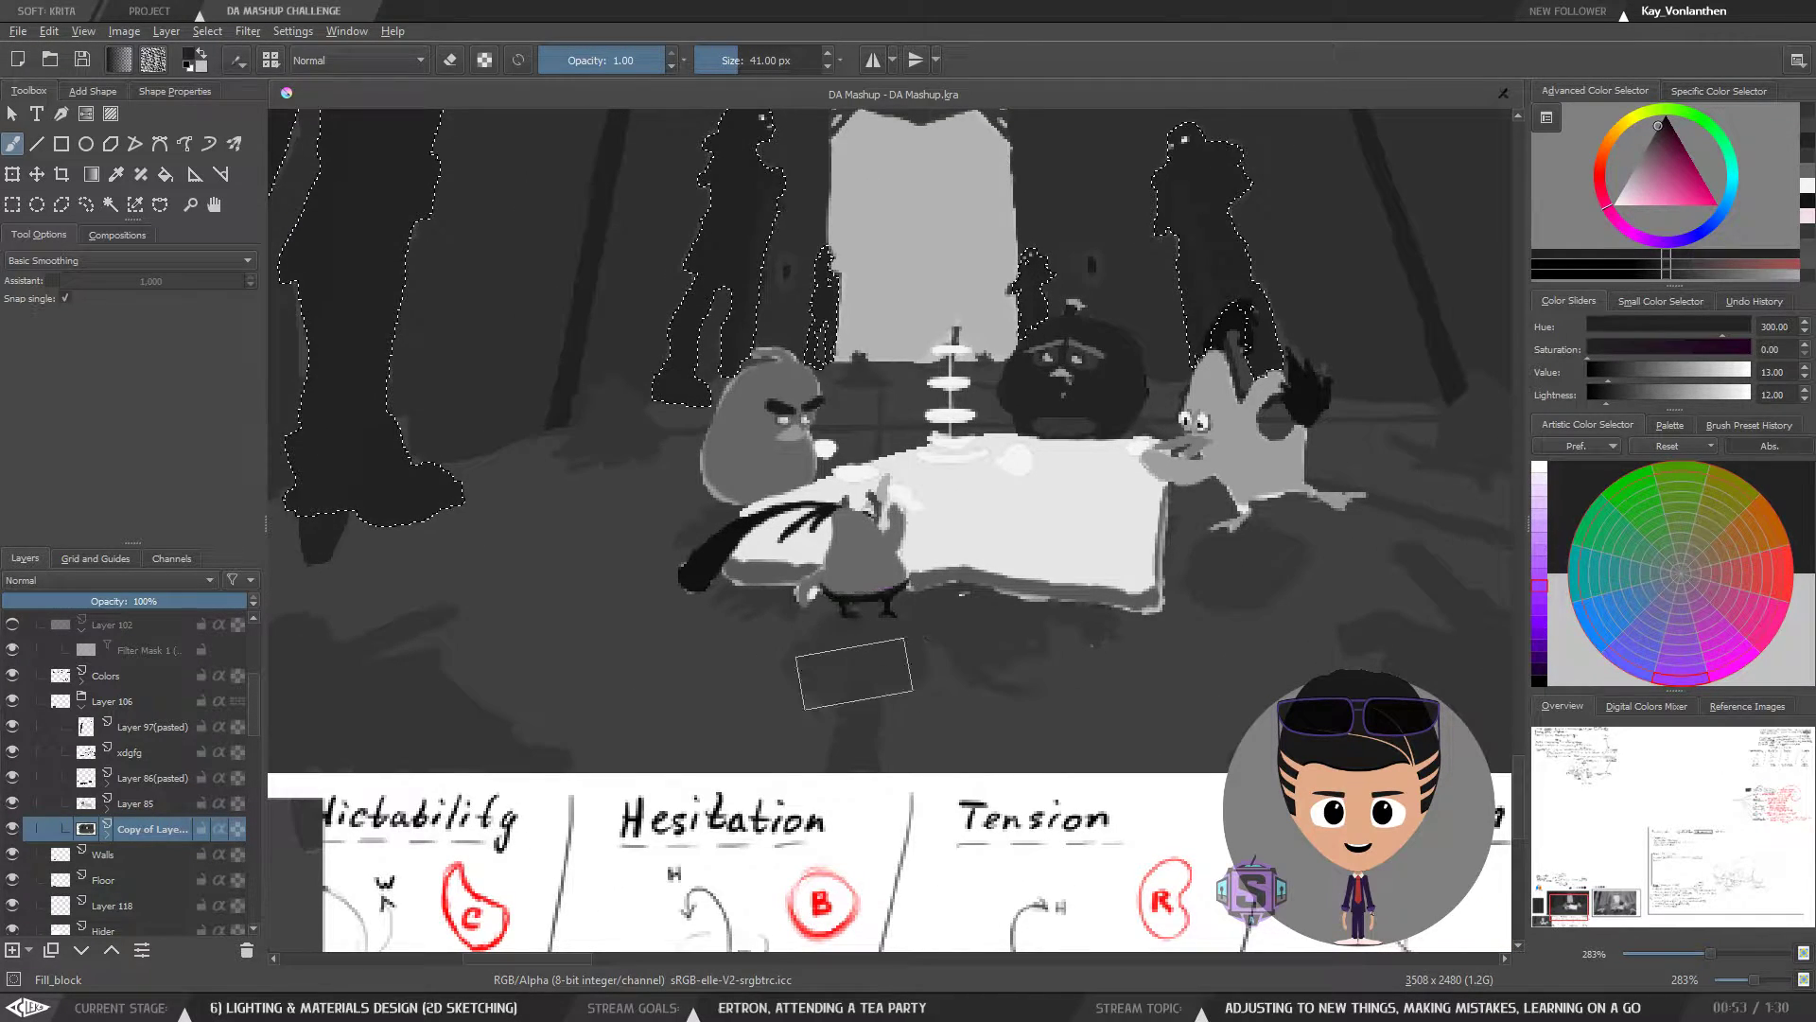
key(minus)
key(minus)
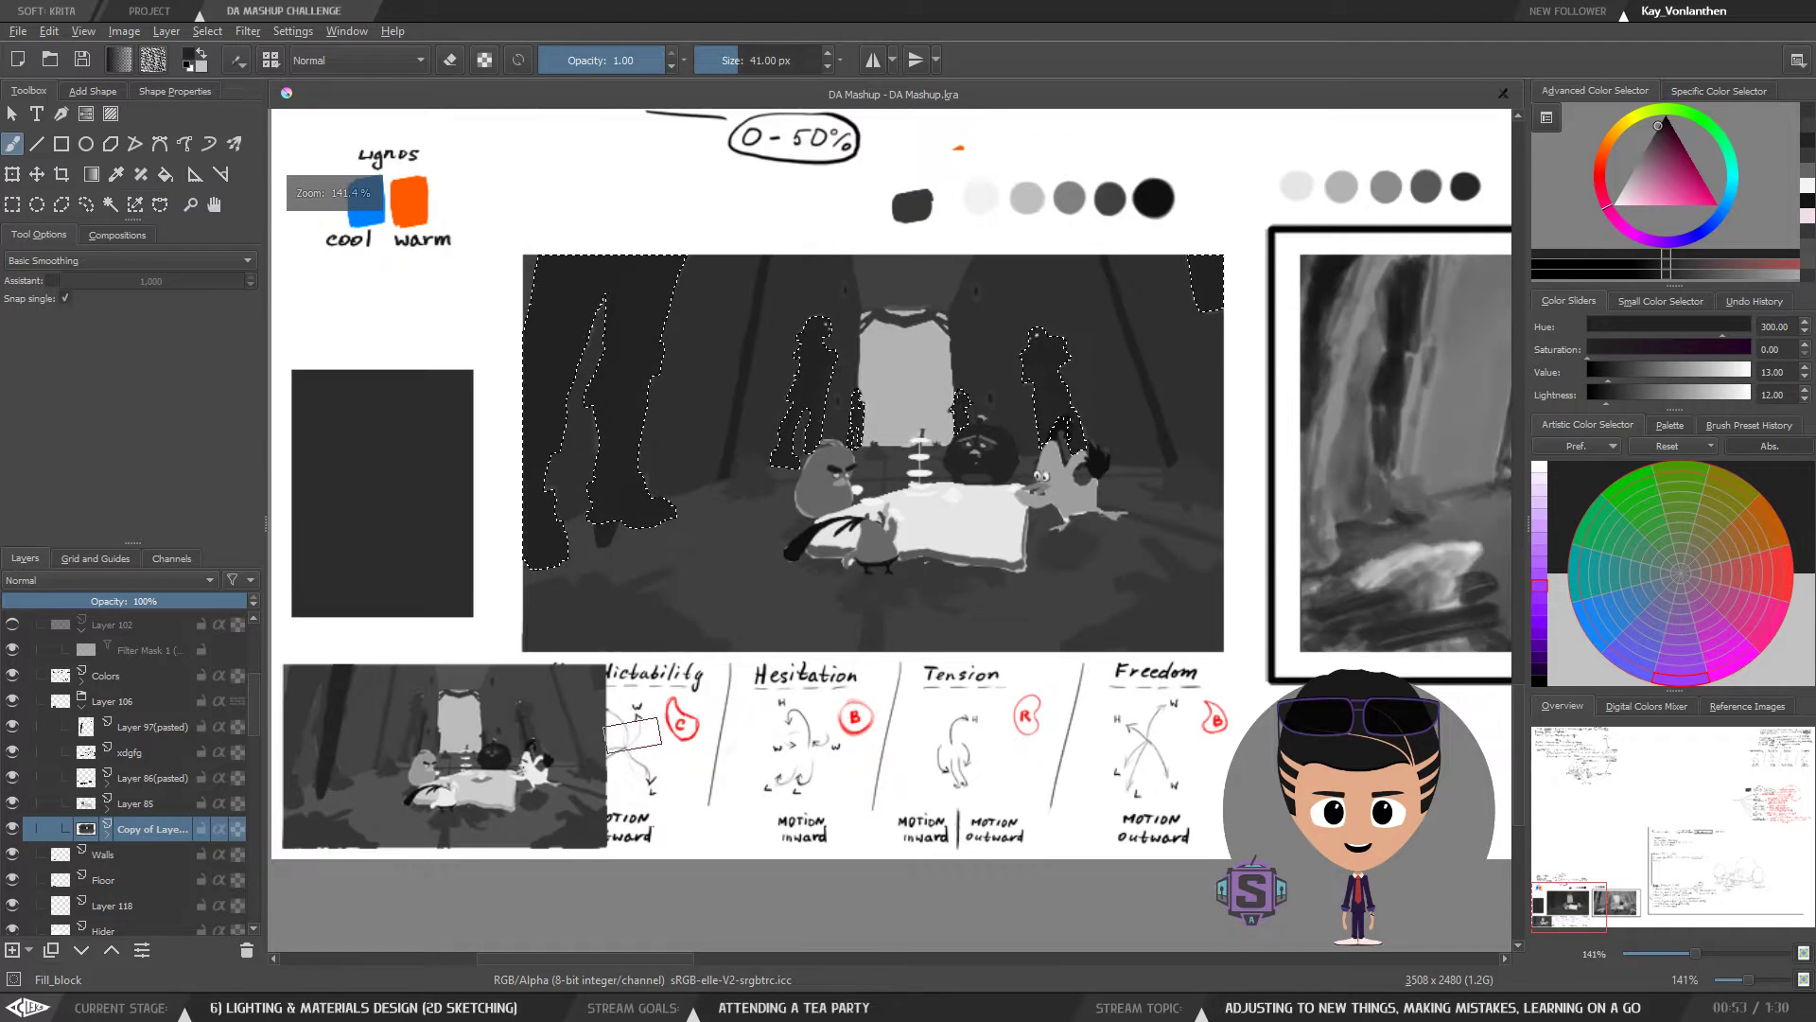
drag(757, 568, 783, 630)
click(144, 811)
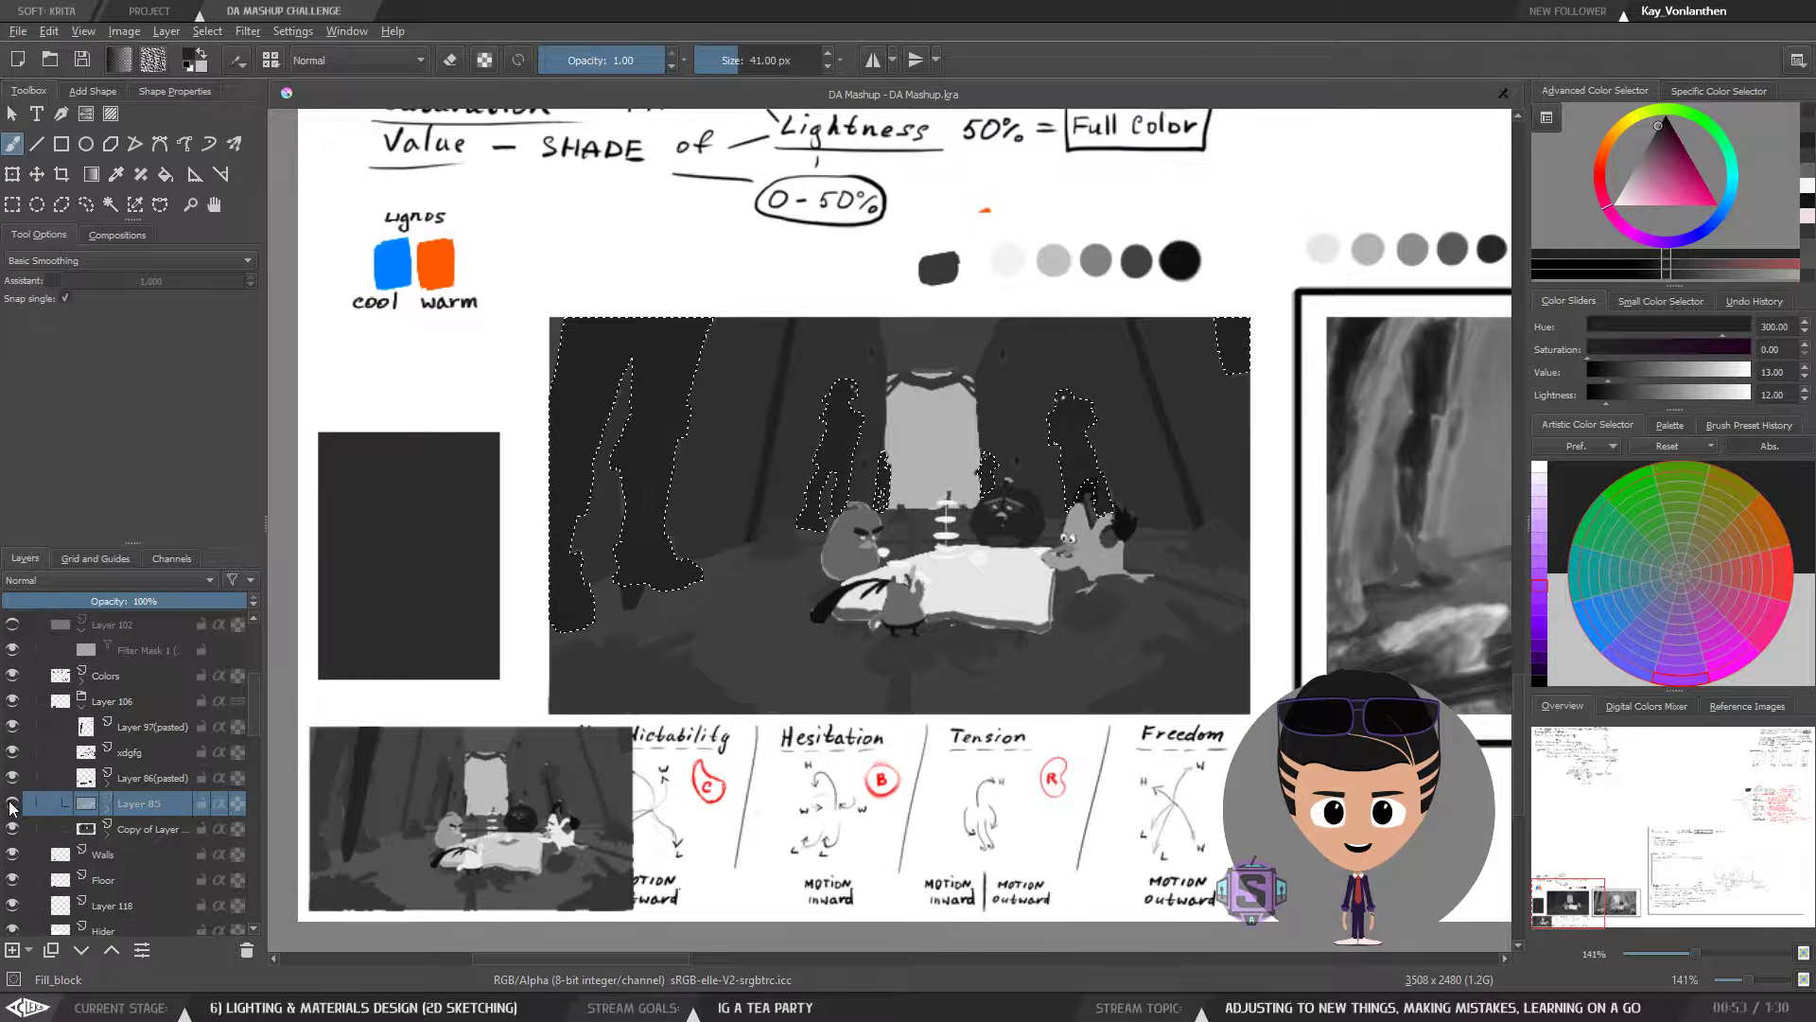
click(12, 802)
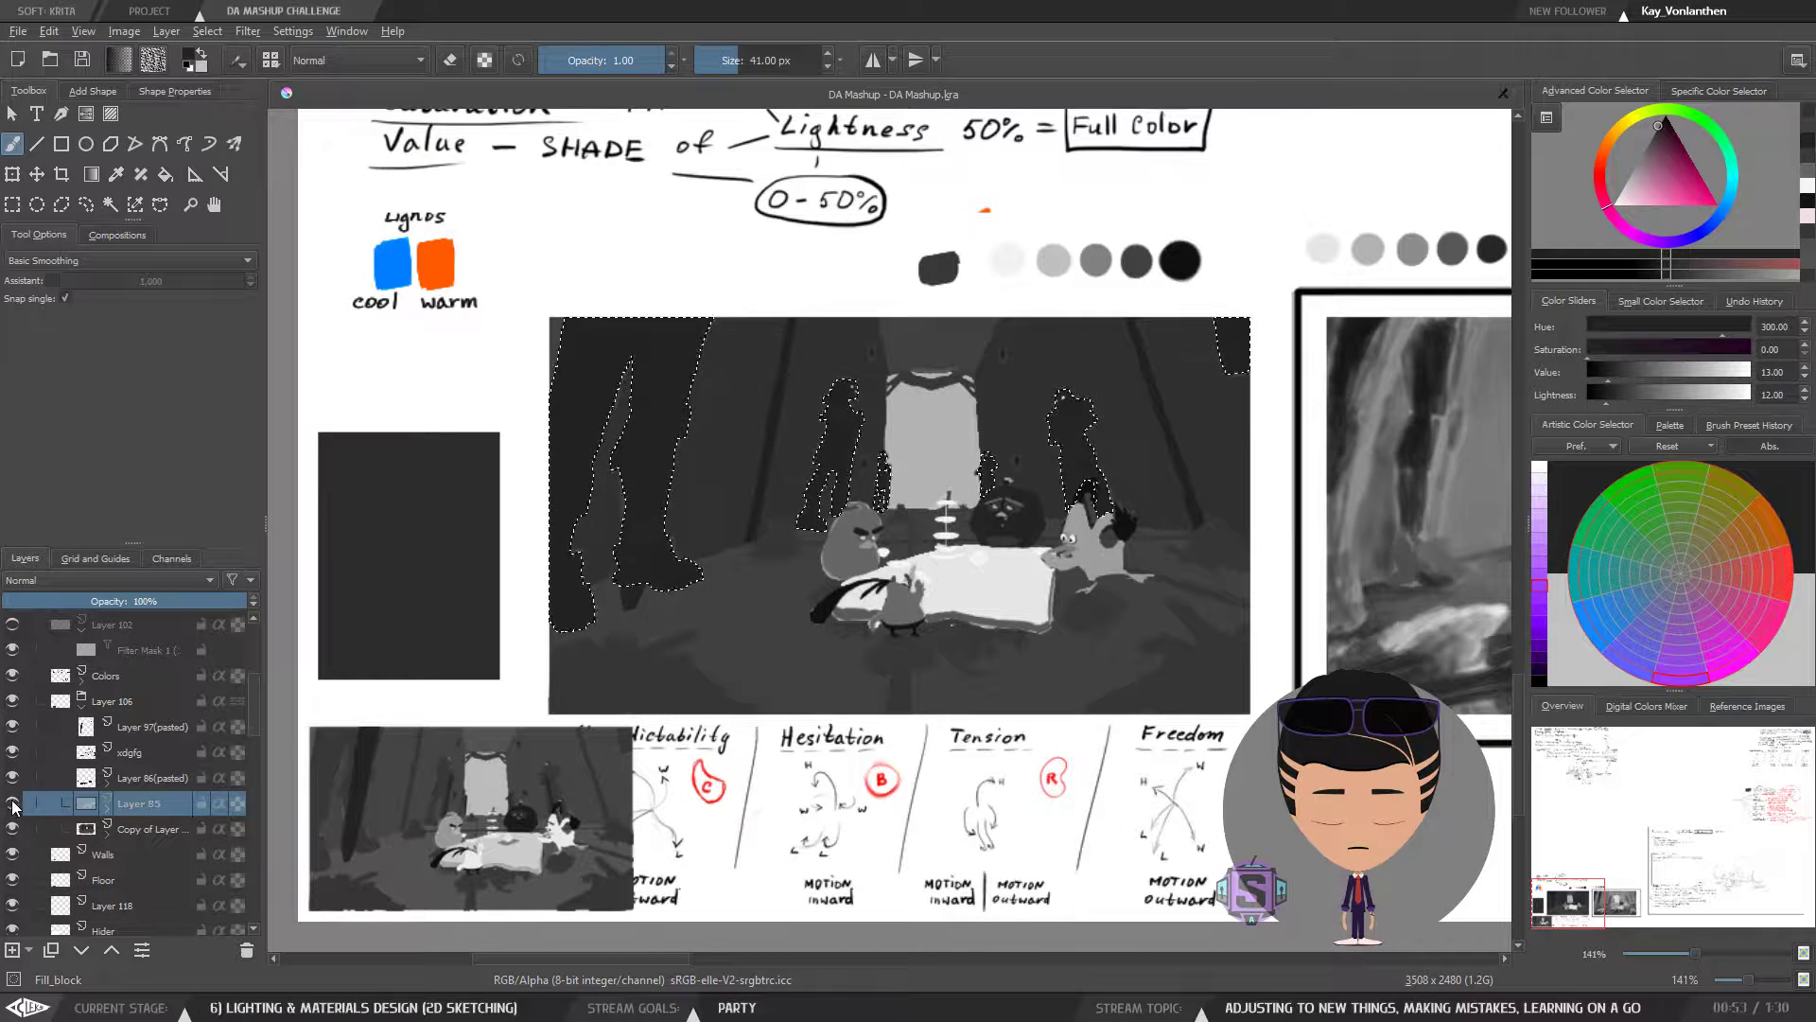
click(13, 801)
click(13, 803)
click(12, 803)
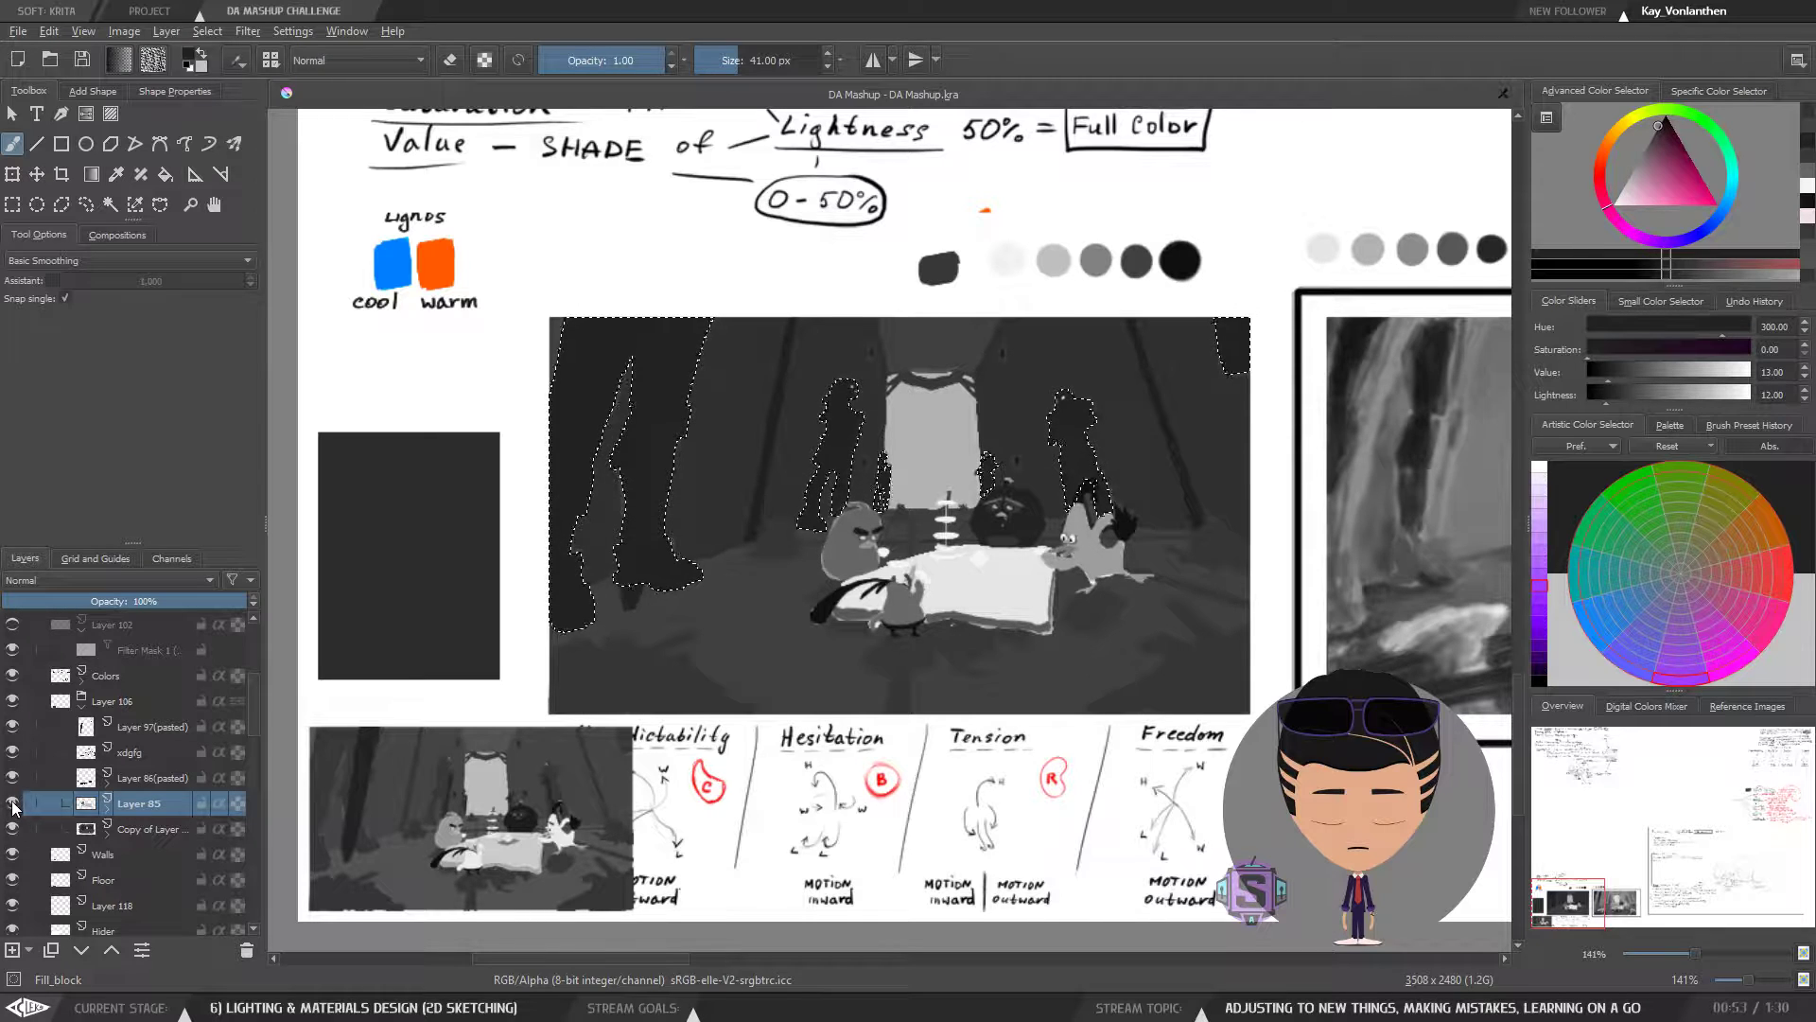
click(12, 803)
click(12, 803)
click(12, 805)
click(12, 806)
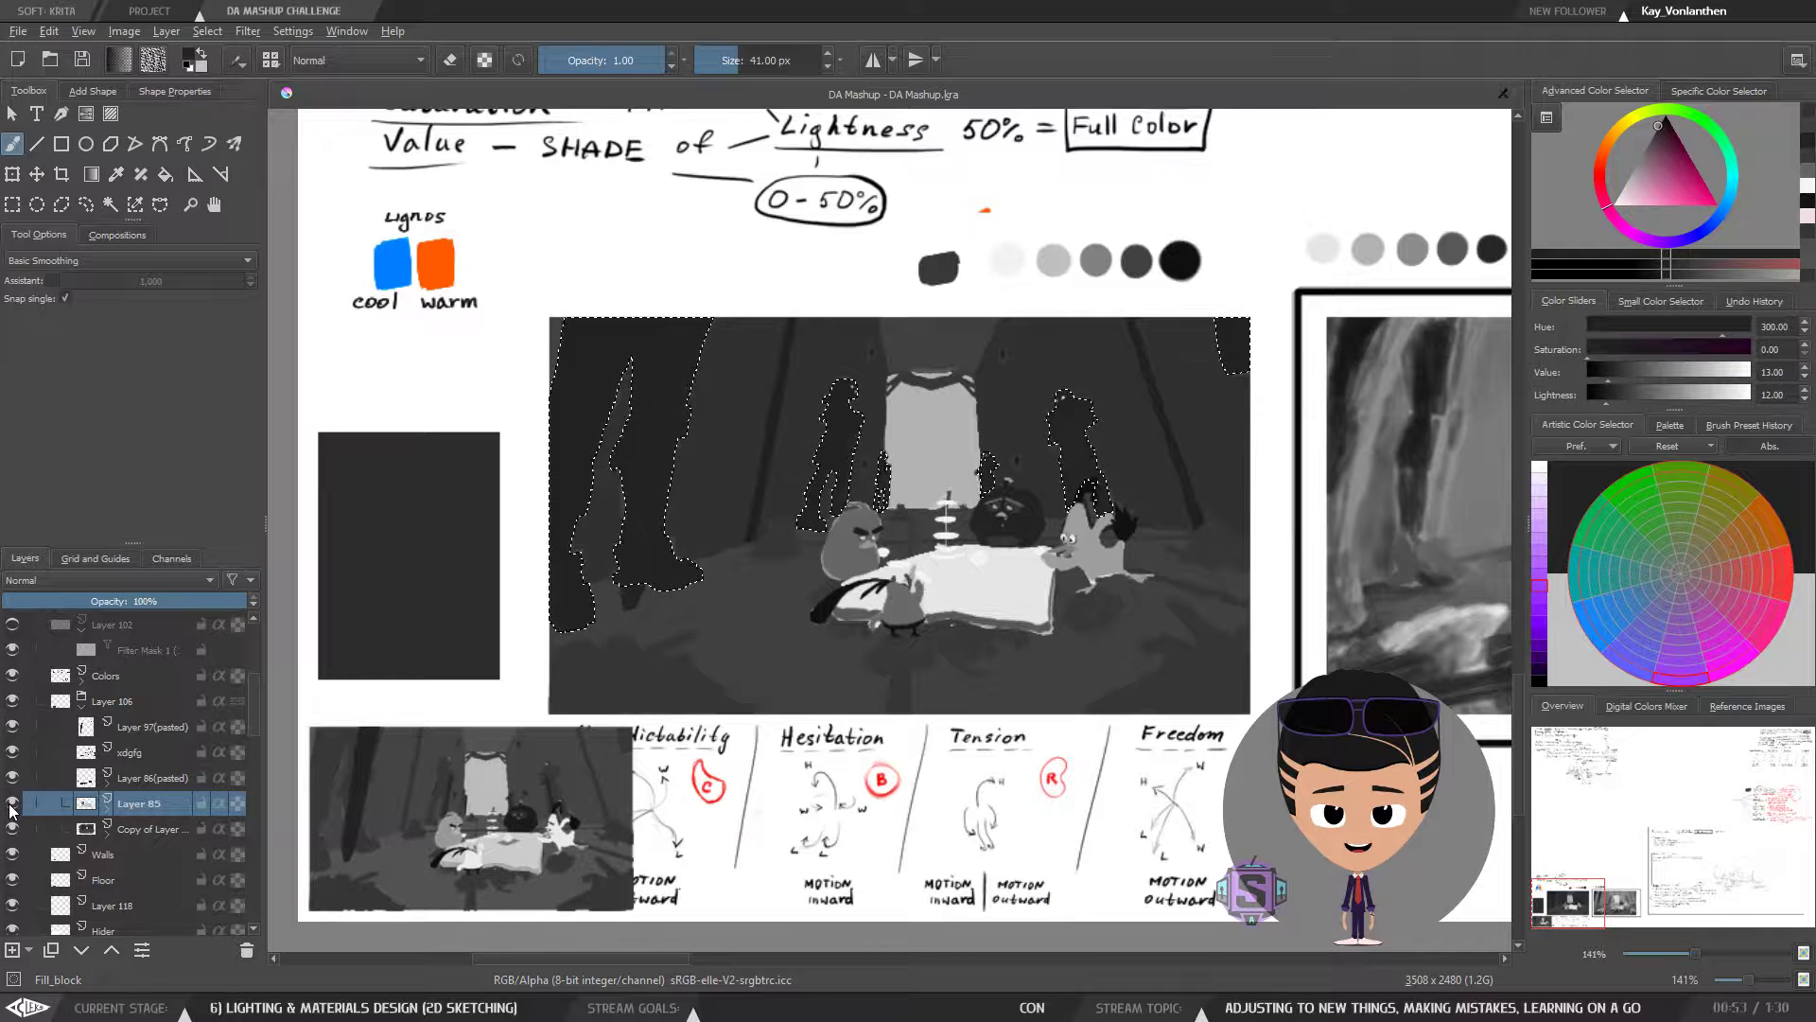
click(13, 807)
- Hide and show Layer 86(pasted) and the xdgfg layer to examine what each contributes to the scene
click(12, 781)
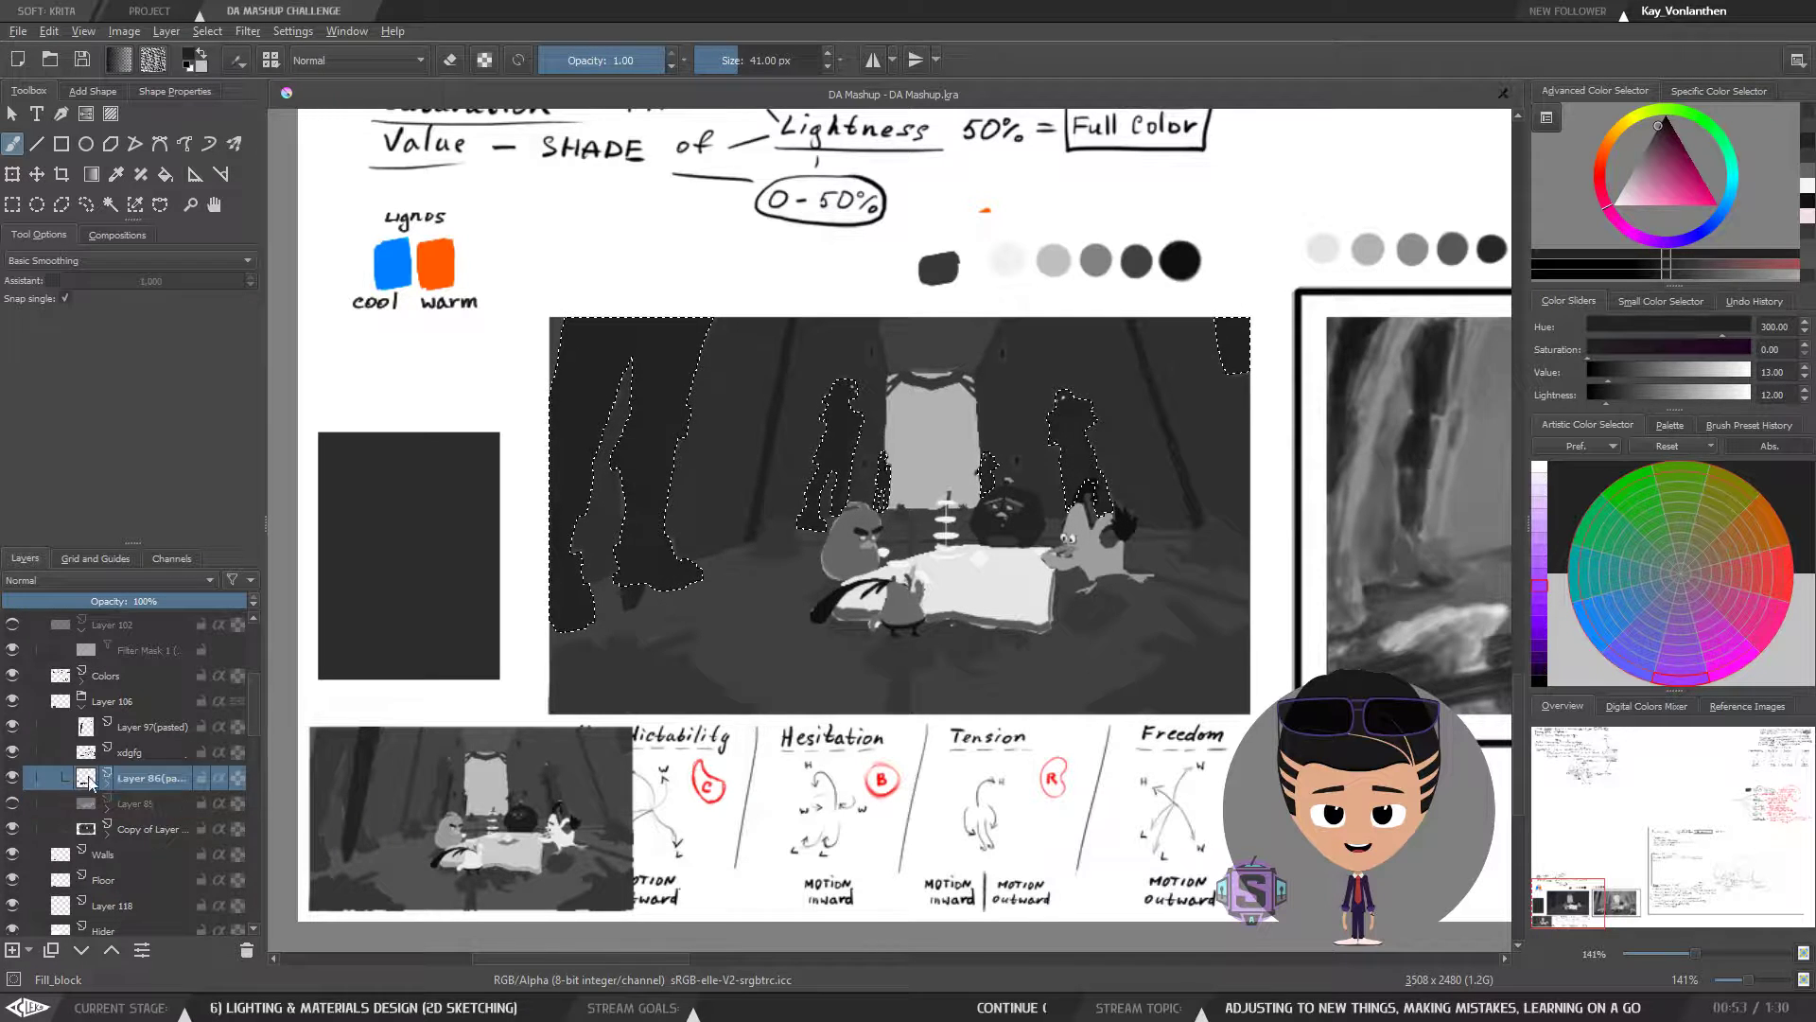
click(14, 780)
click(13, 753)
click(12, 754)
click(12, 755)
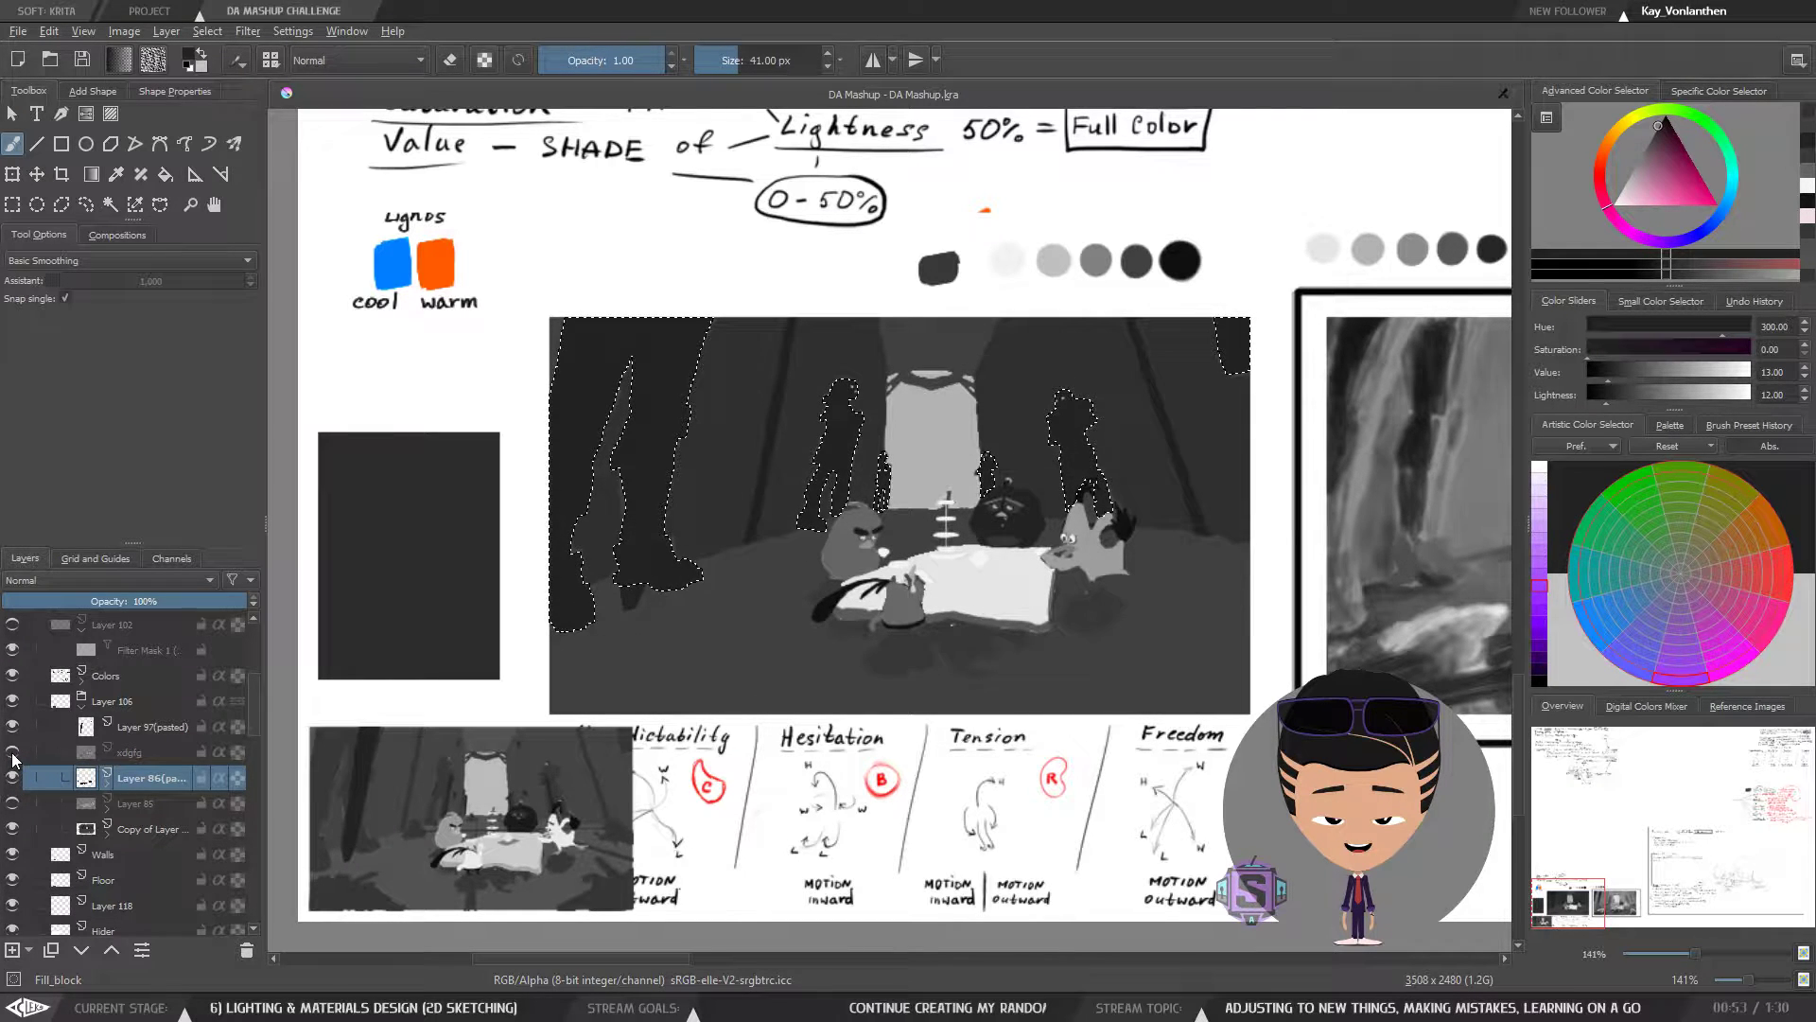
click(12, 754)
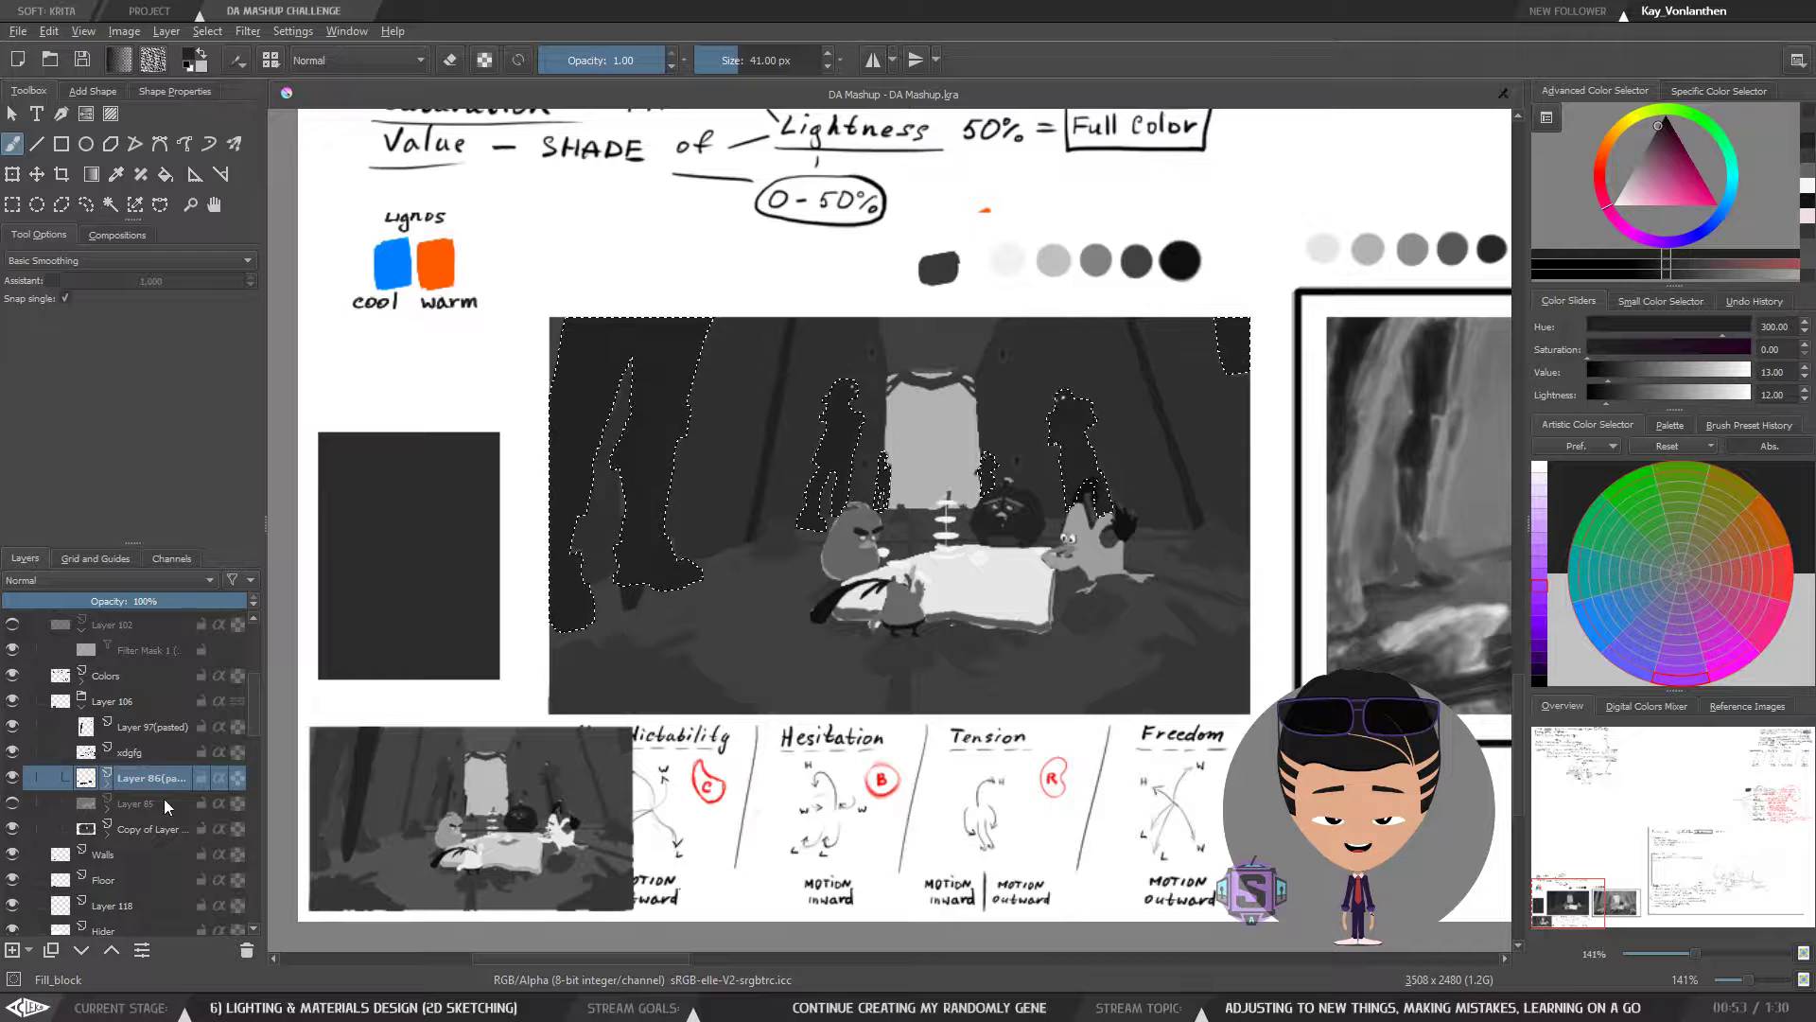
click(130, 757)
click(13, 754)
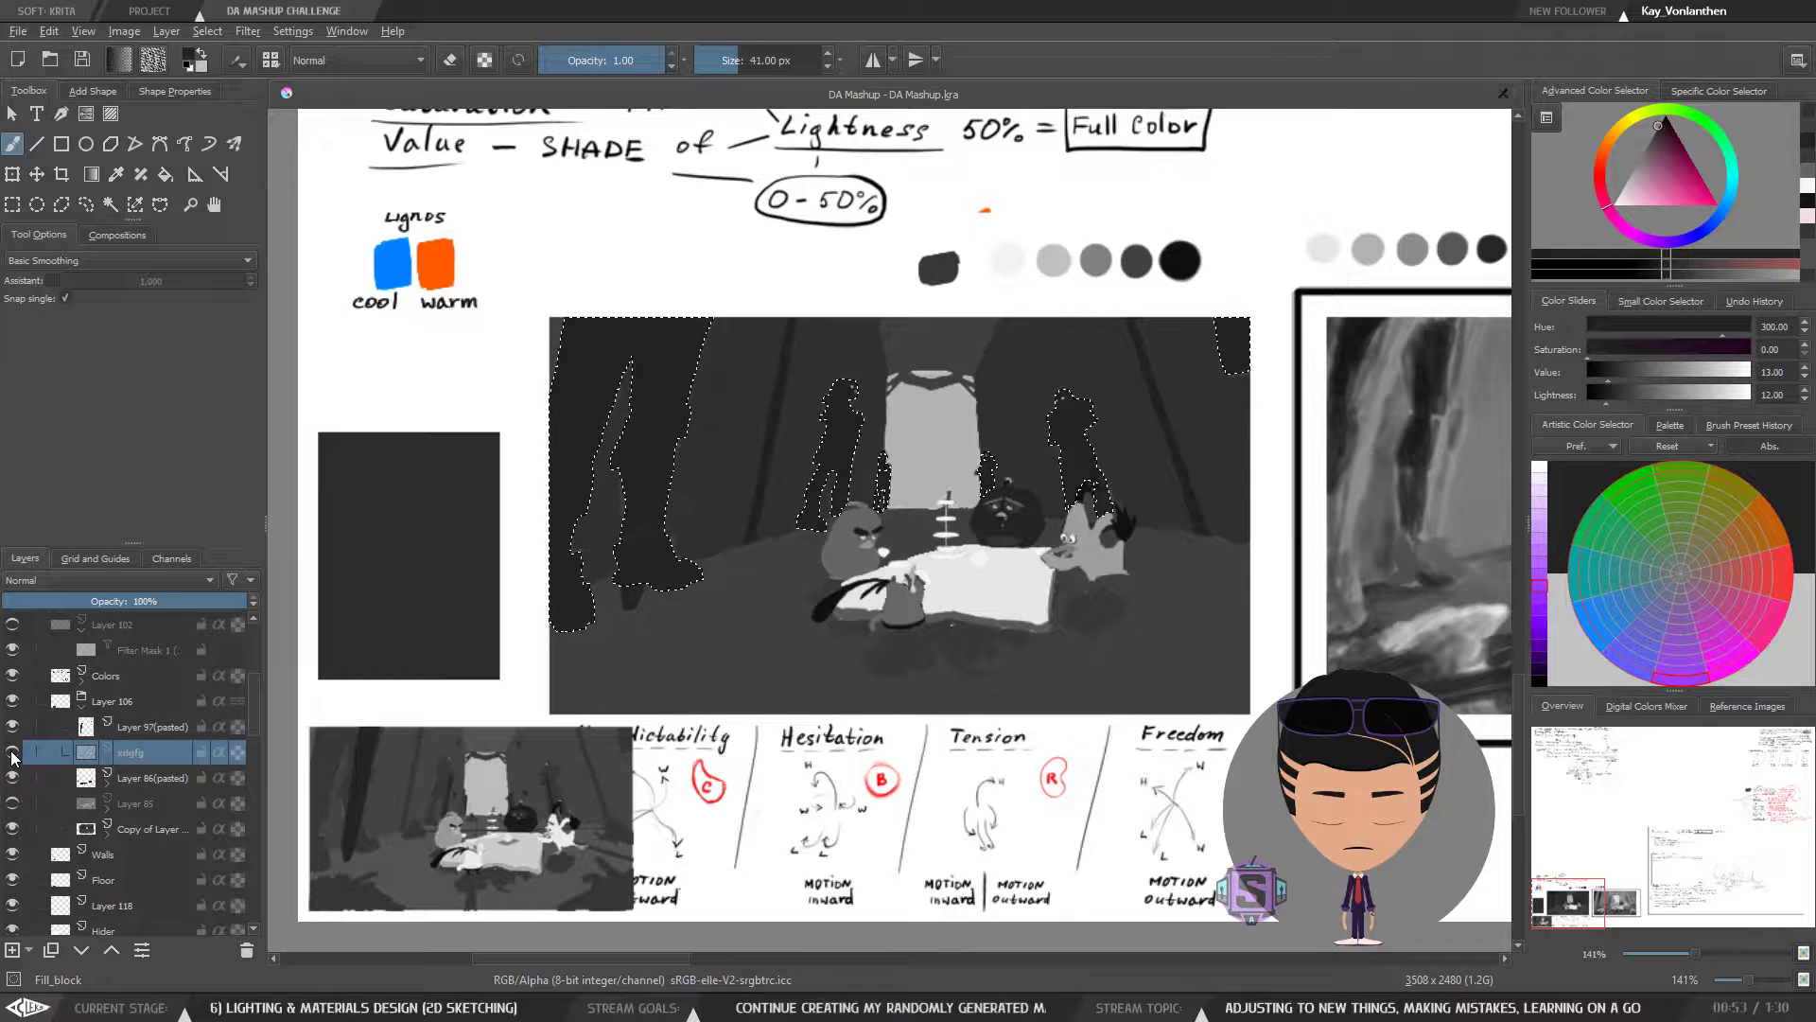
click(12, 754)
click(13, 754)
click(13, 754)
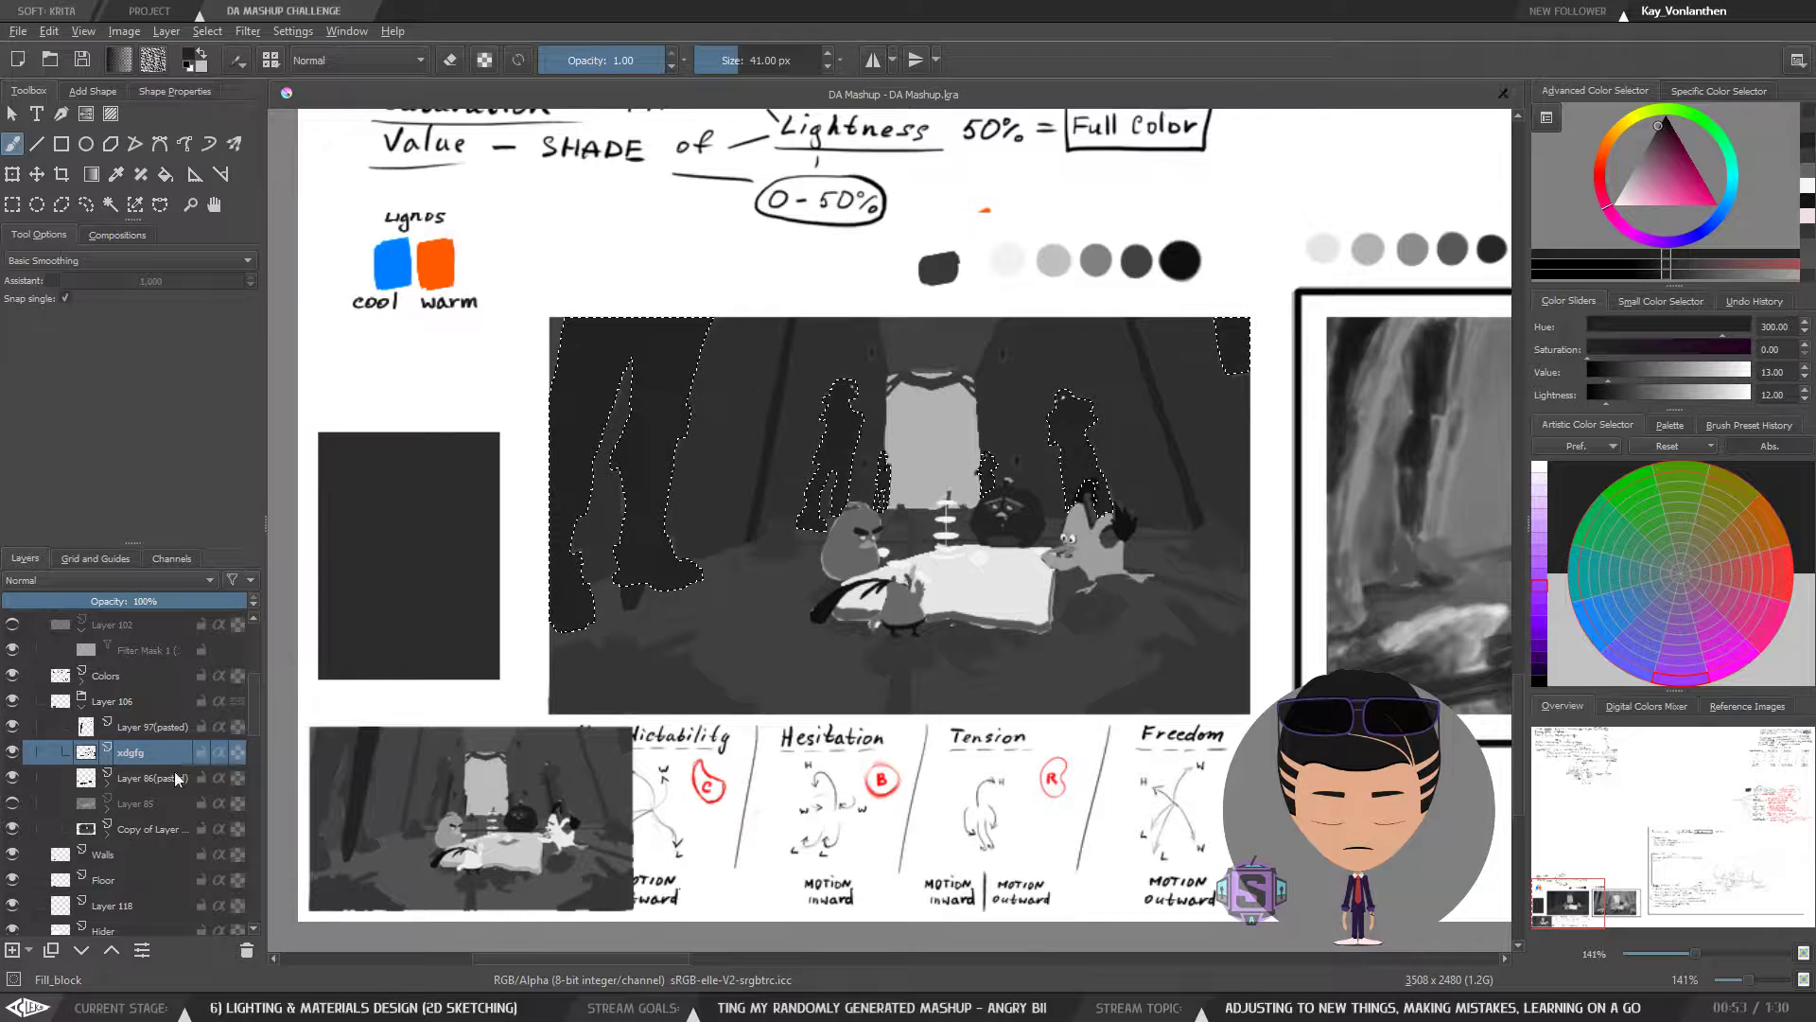
- Isolate the xdgfg layer and clear the current selection to view its content alone
right_click(132, 753)
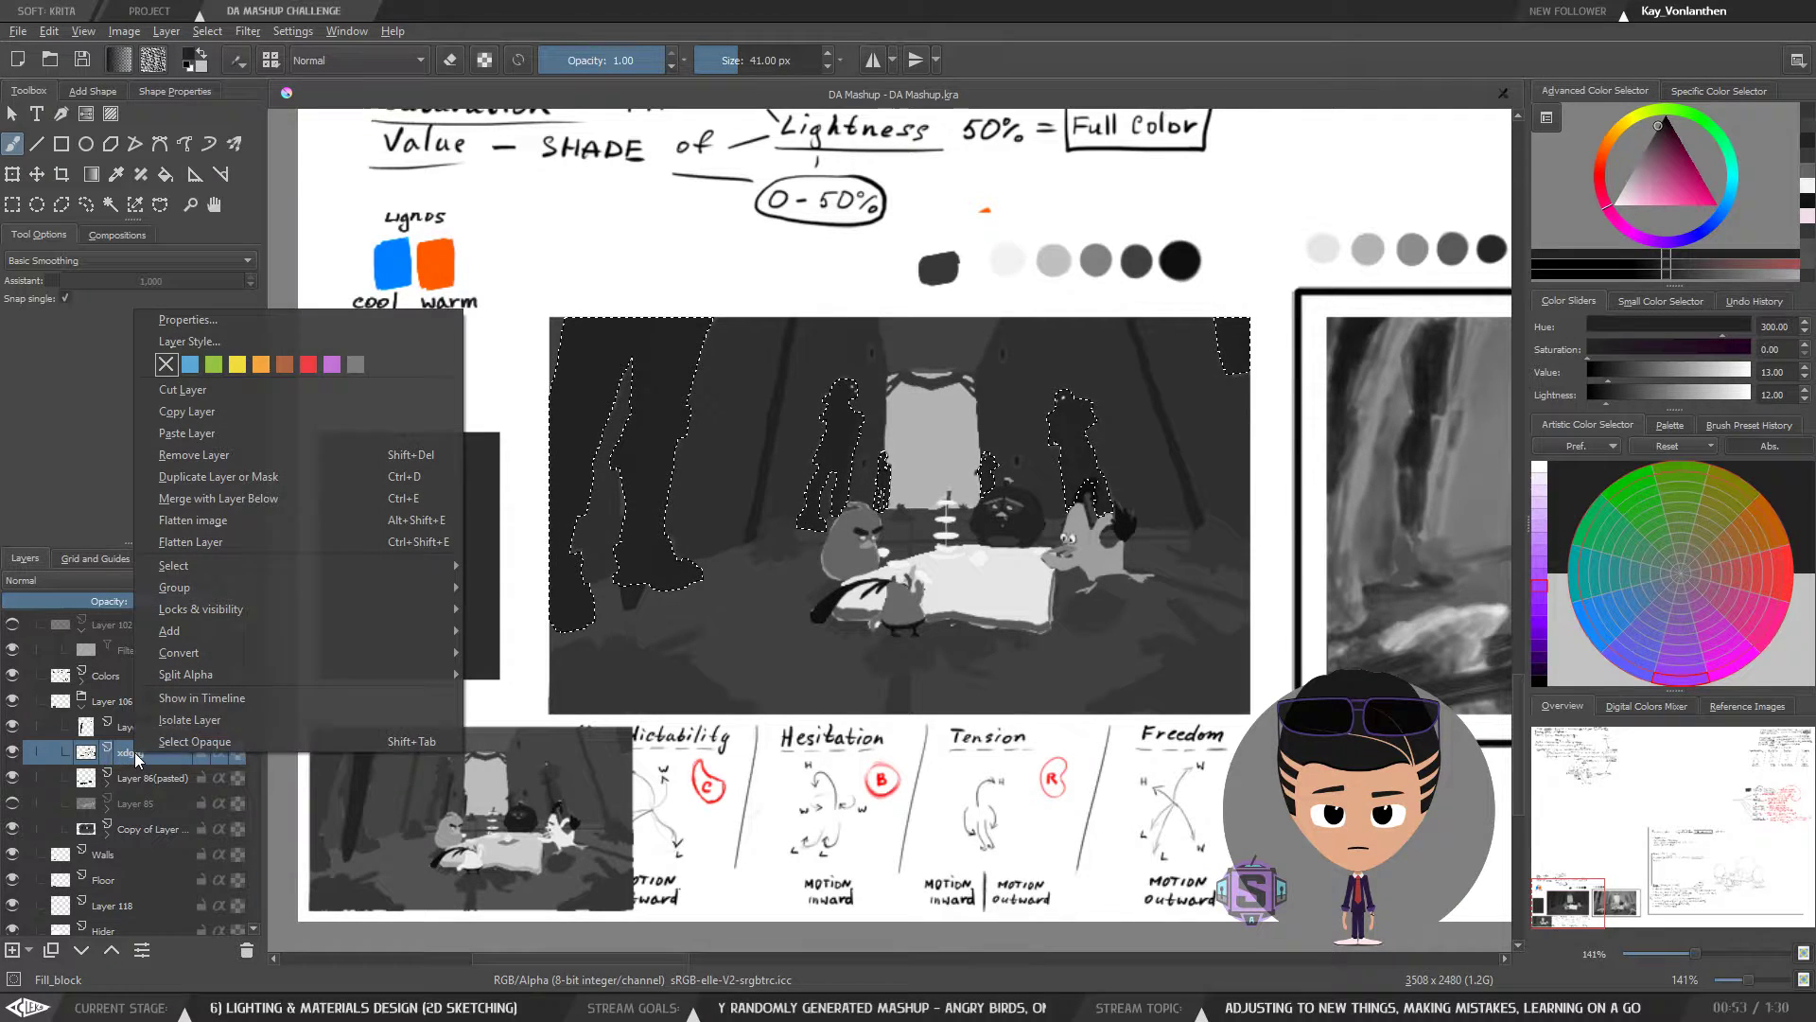
click(212, 721)
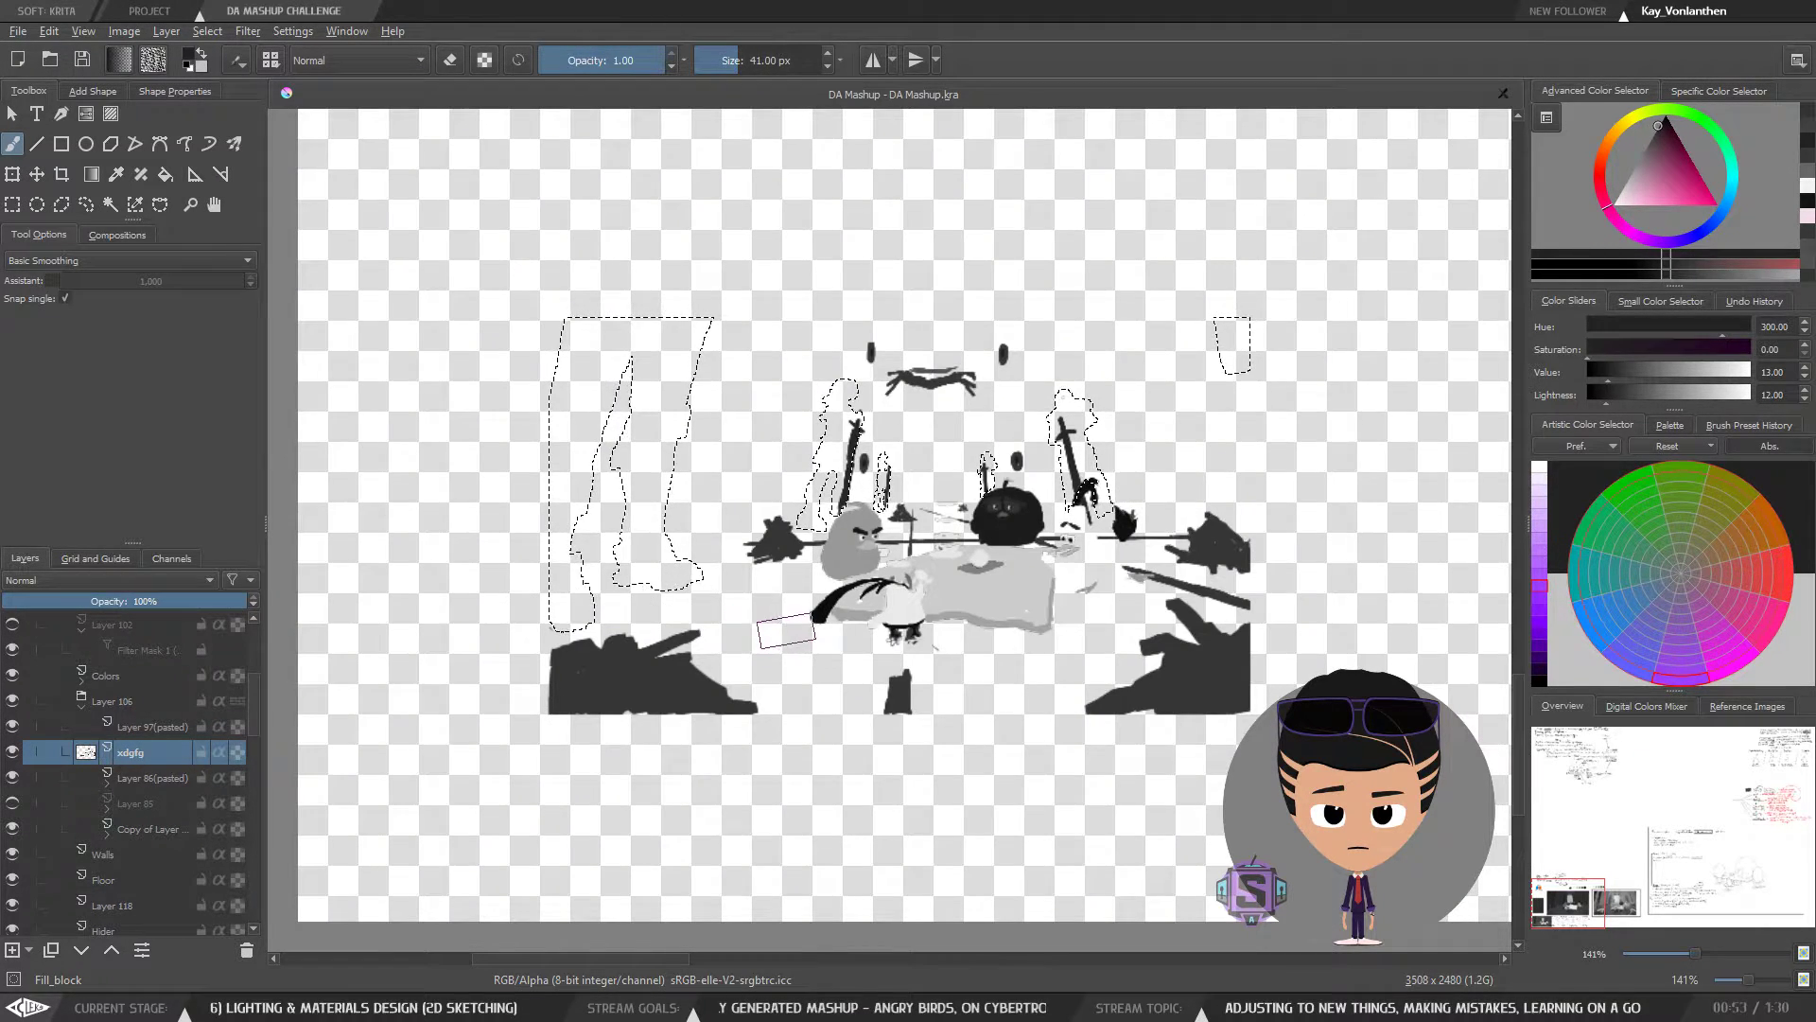
key(ctrl+shift+a)
key(ctrl+plus)
key(ctrl+plus)
key(ctrl+minus)
key(ctrl+minus)
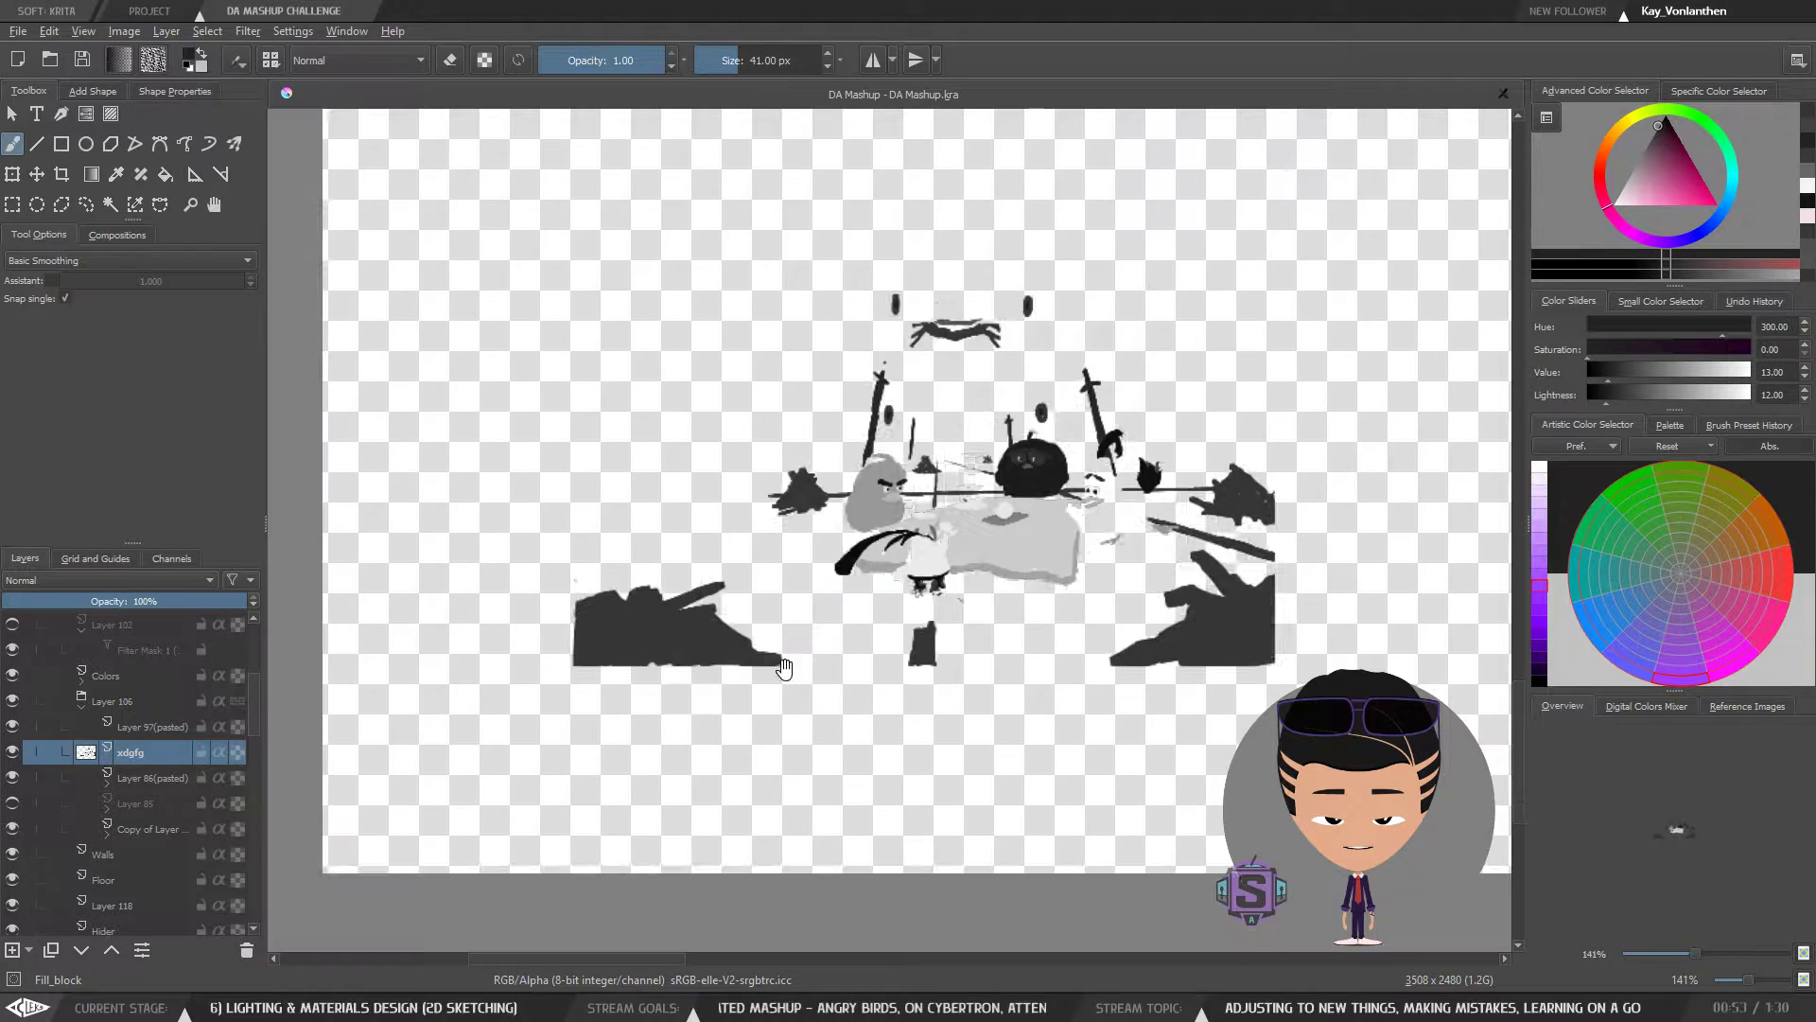
- Select the opaque pixels of the xdgfg layer and paint its foreground floor shapes dark grey with a lightness of 12
right_click(145, 752)
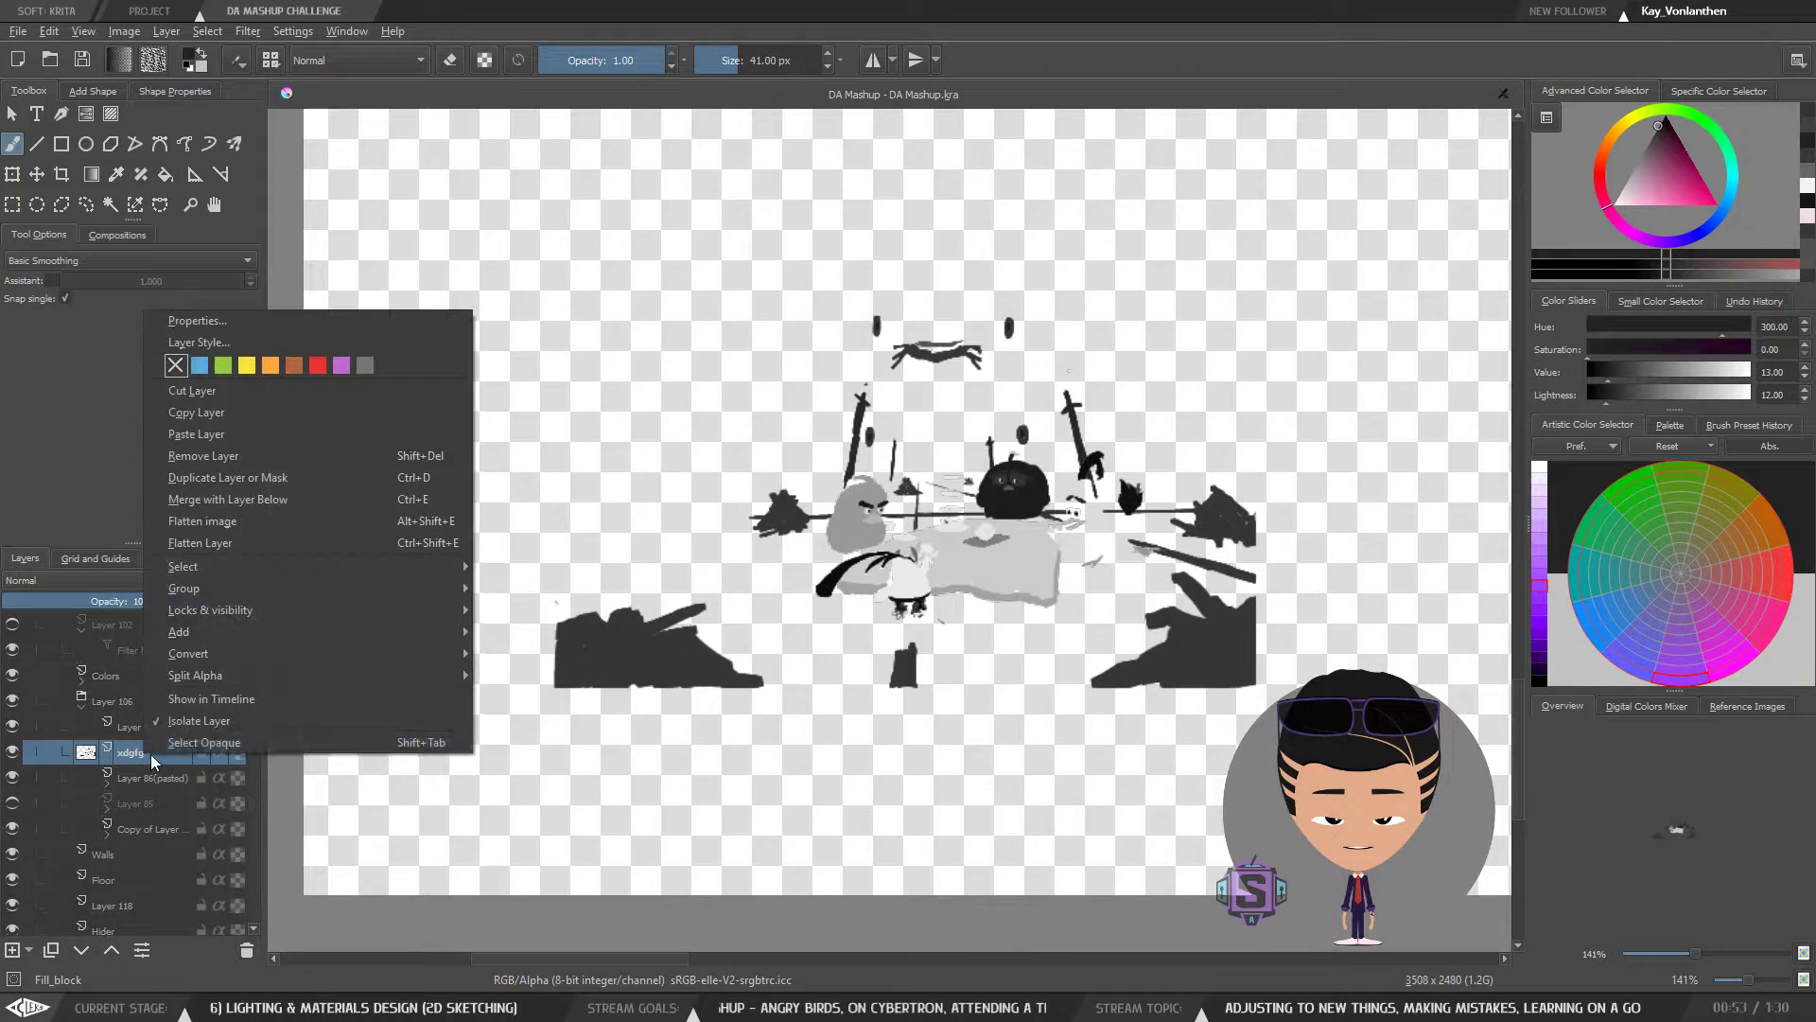
click(237, 742)
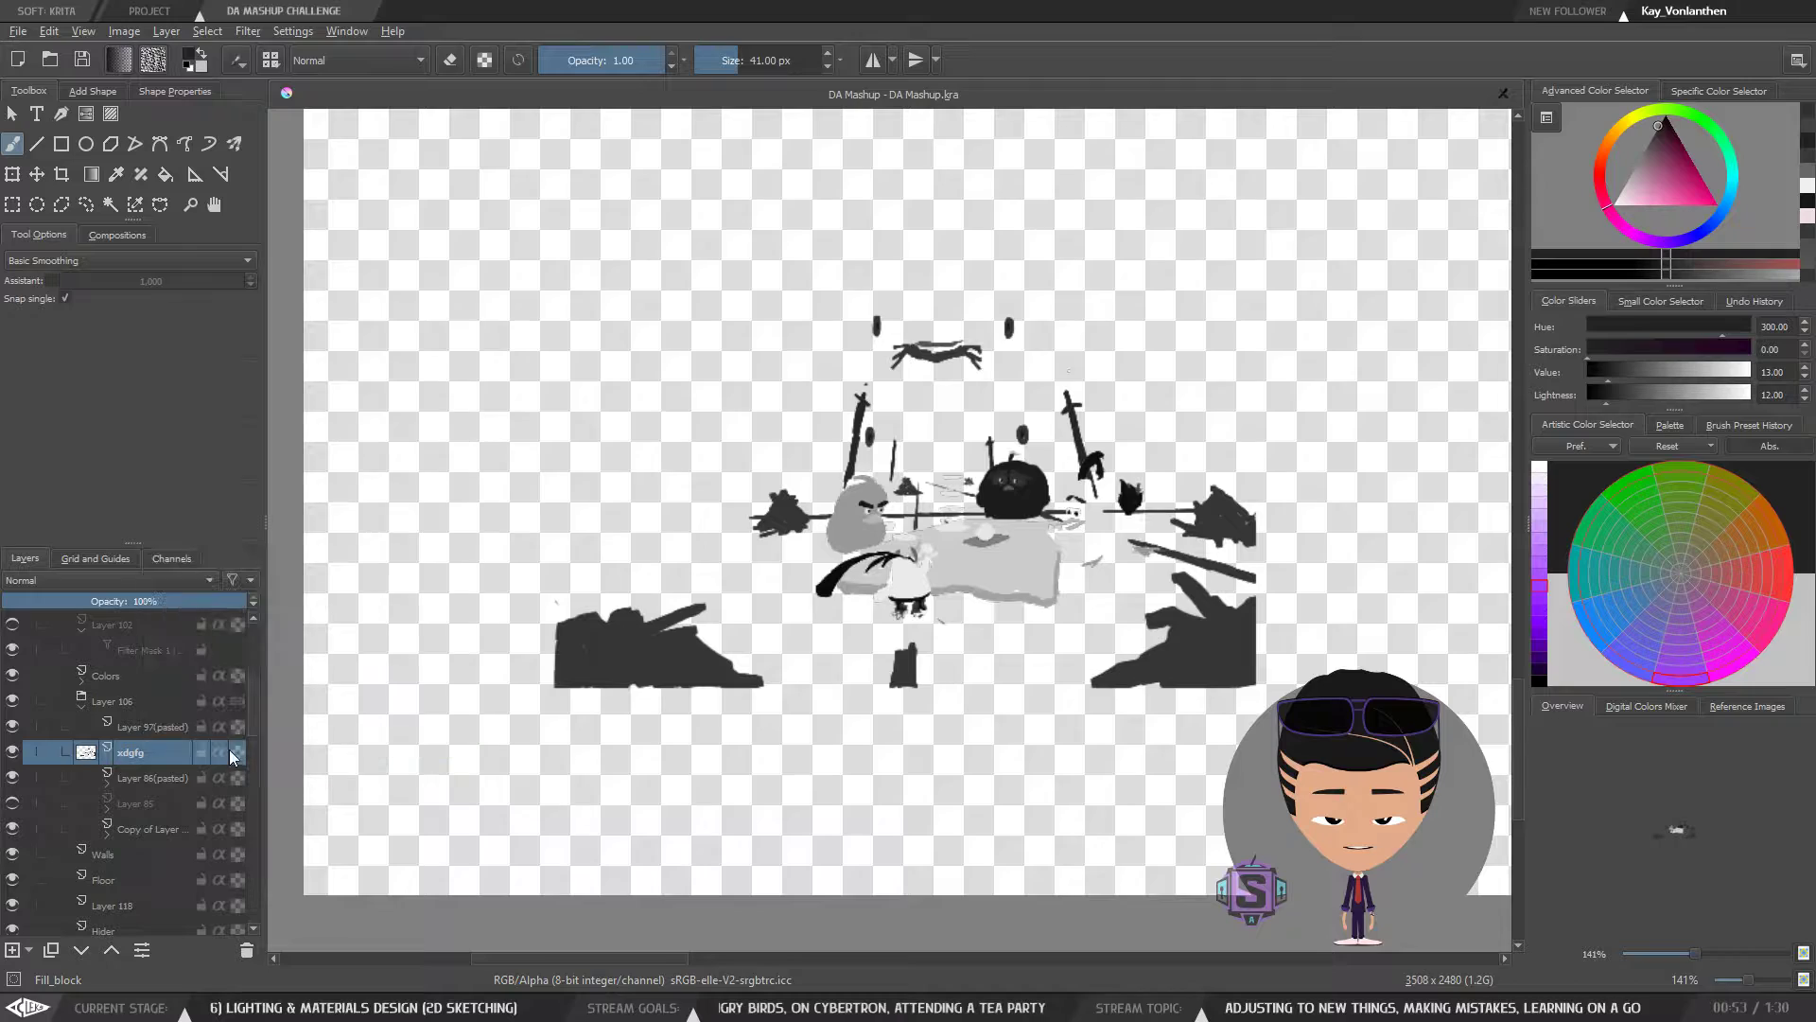
mouse_move(606, 638)
mouse_down()
mouse_move(579, 653)
mouse_move(682, 611)
mouse_move(672, 673)
mouse_move(747, 682)
mouse_up()
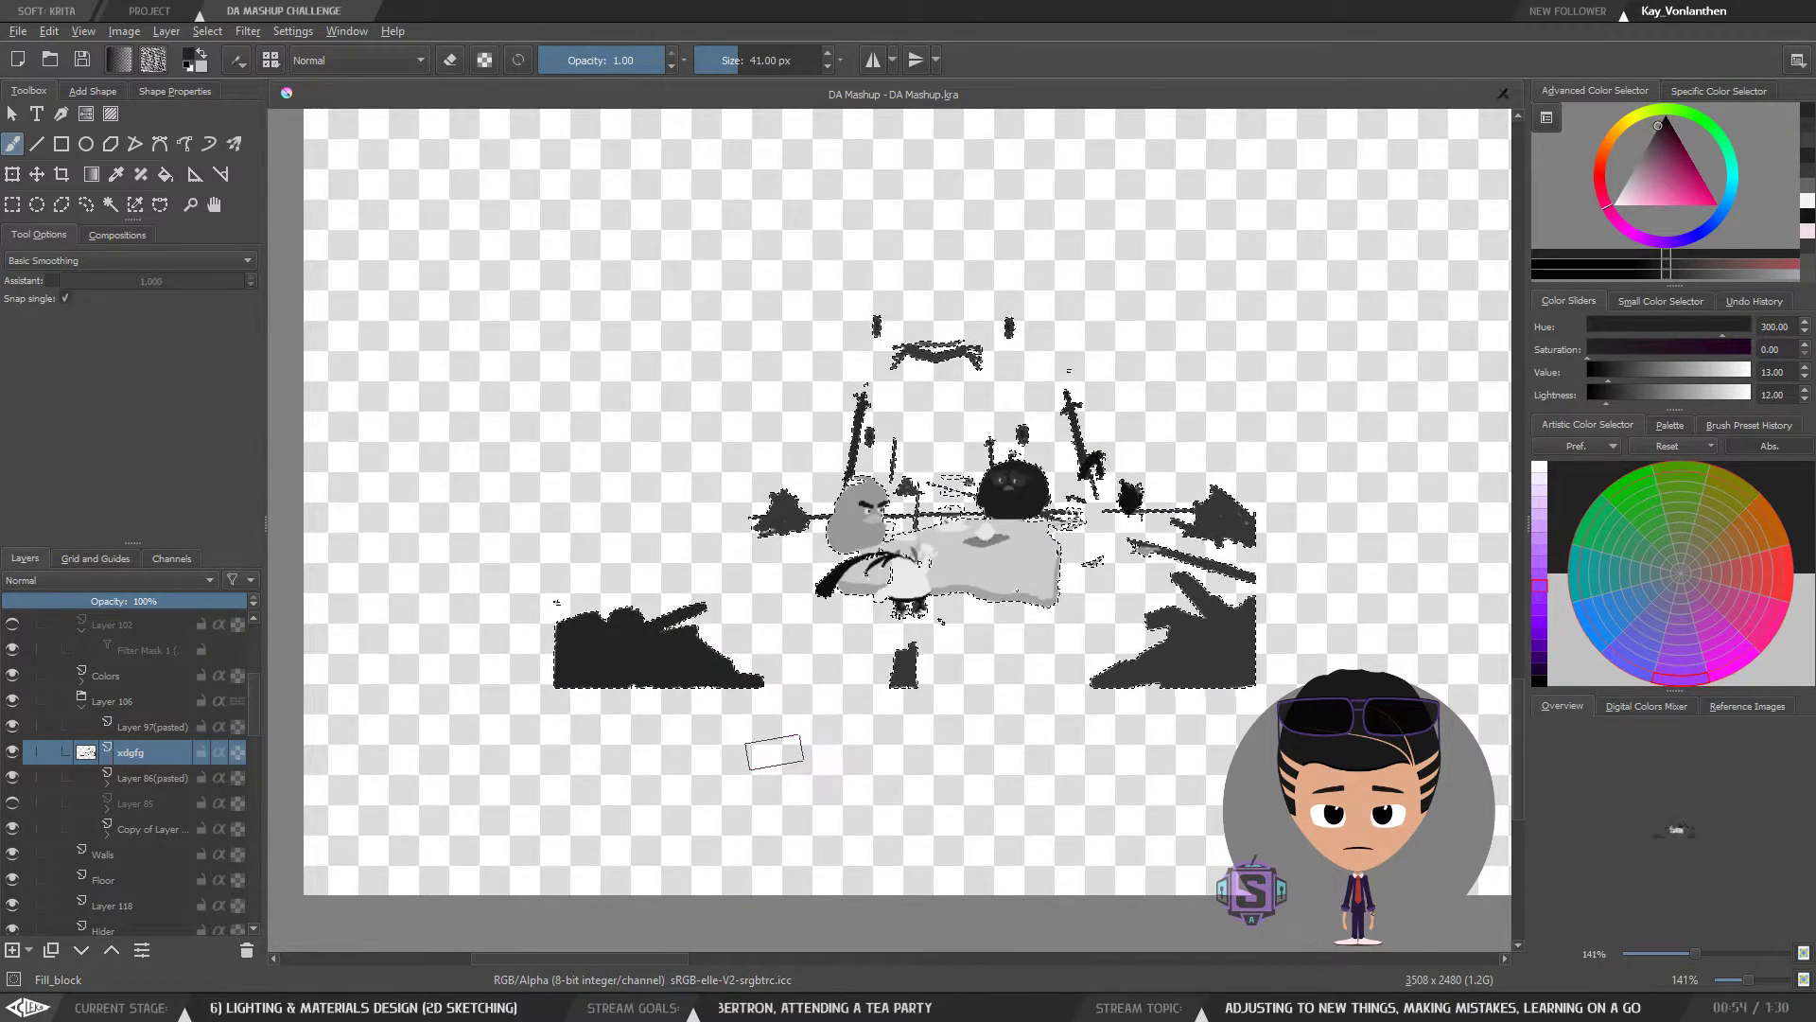
key(plus)
key(plus)
mouse_move(1034, 645)
mouse_down()
mouse_move(972, 592)
mouse_move(920, 488)
mouse_up()
drag(816, 625, 821, 677)
mouse_move(1228, 635)
mouse_down()
mouse_move(965, 640)
mouse_move(1034, 596)
mouse_move(1172, 706)
mouse_move(1053, 517)
mouse_move(1196, 563)
mouse_up()
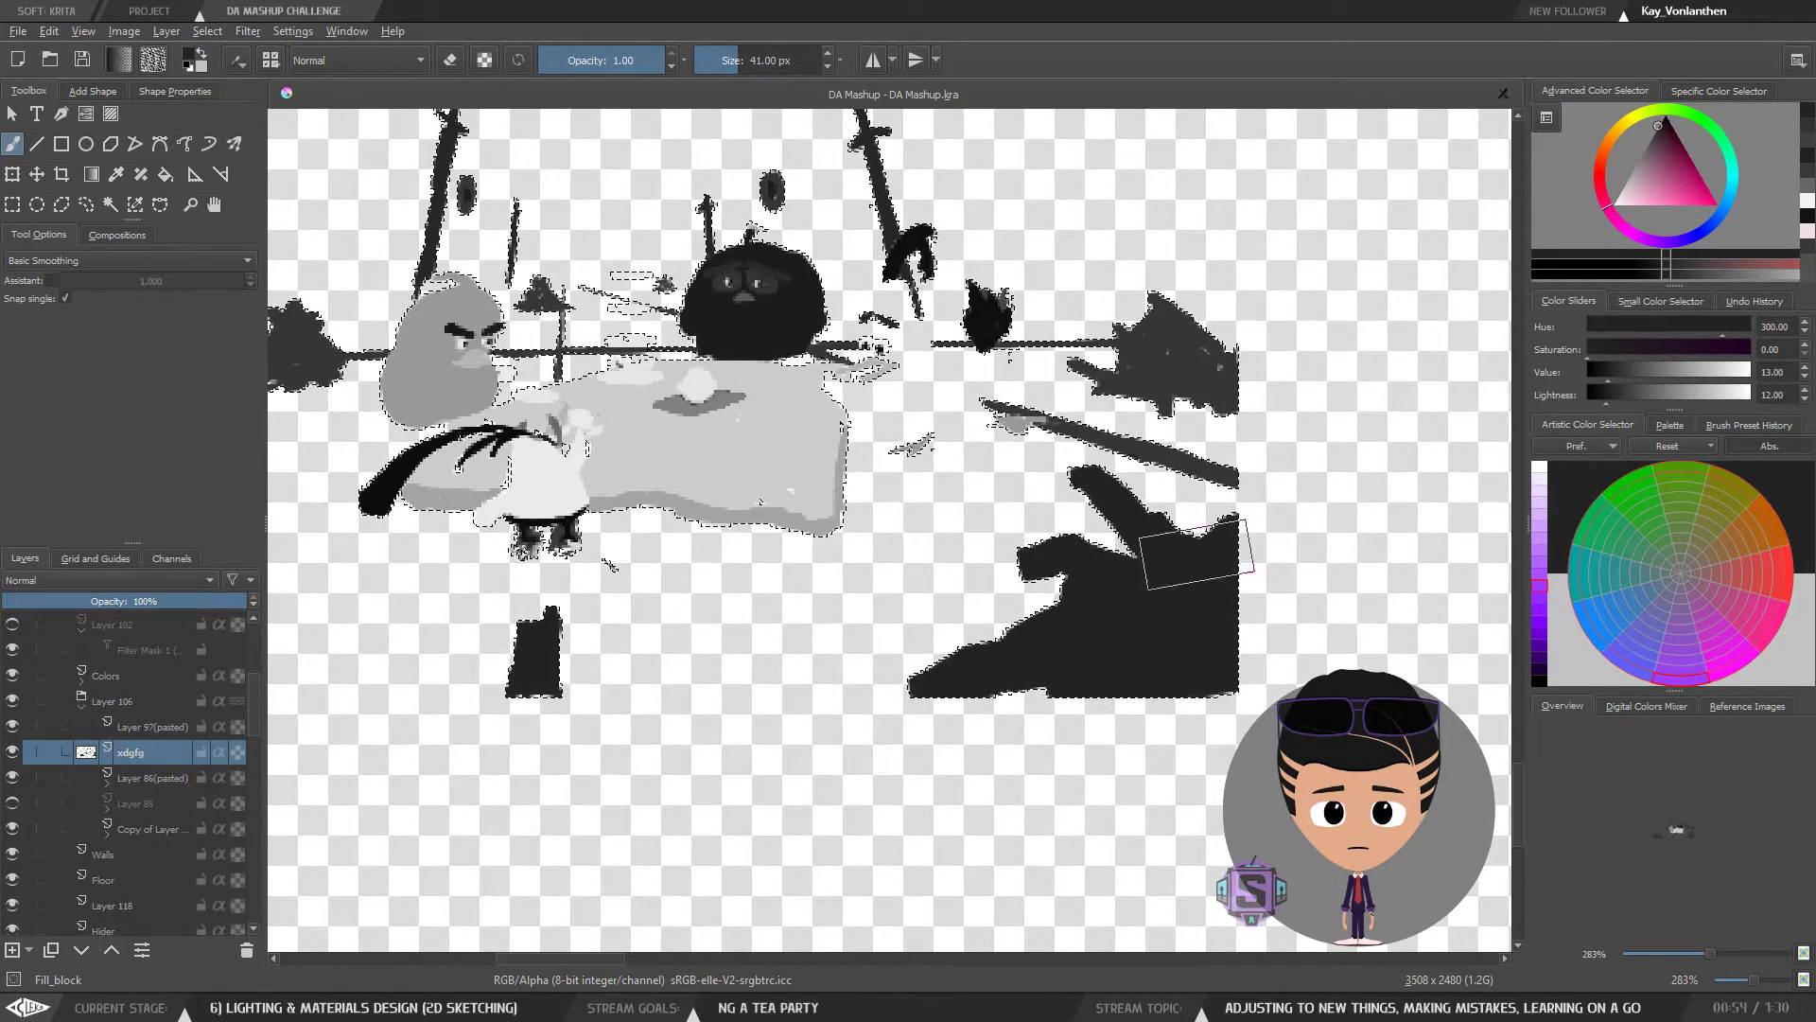
- Paint the right wall cluster, diagonal beam and right-hand pole the same dark grey, reducing the brush size to 20 px
mouse_move(1214, 473)
mouse_down()
mouse_move(1219, 587)
mouse_move(1137, 555)
mouse_up()
mouse_move(1098, 487)
mouse_down()
mouse_move(1216, 497)
mouse_move(1265, 437)
mouse_move(1188, 425)
mouse_up()
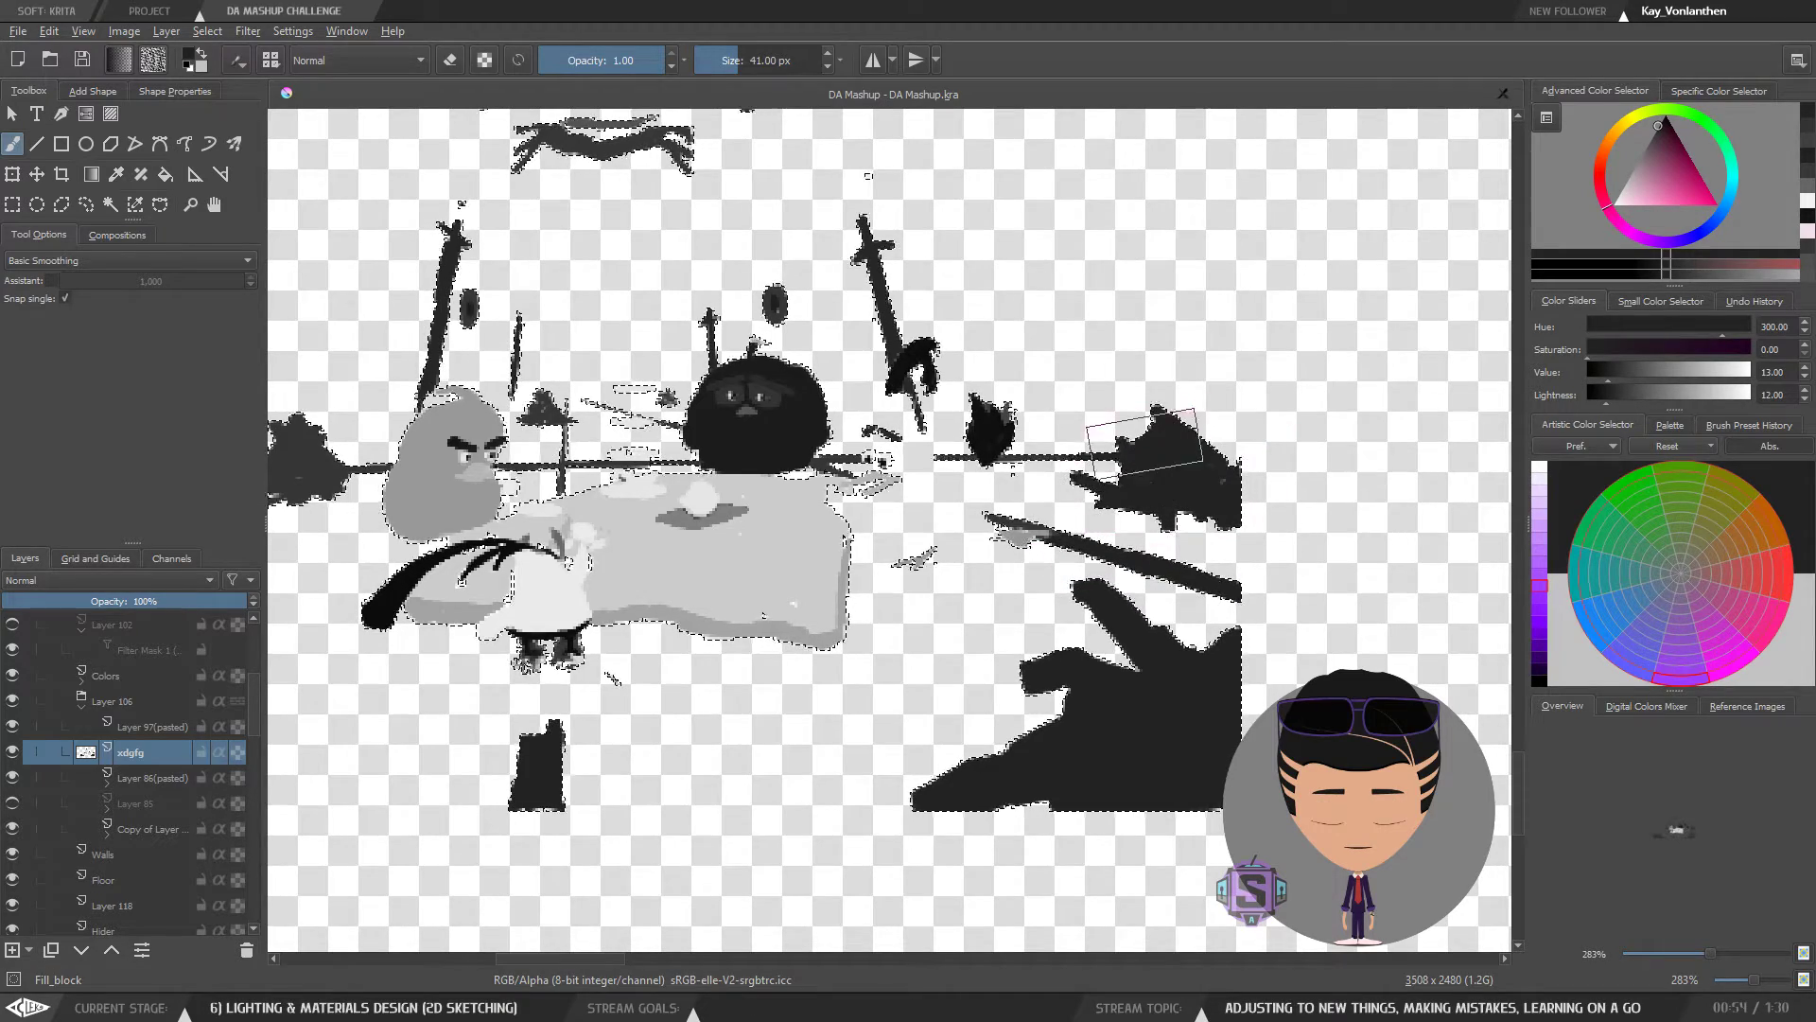
key(plus)
key(plus)
key(bracketleft)
key(bracketleft)
key(bracketleft)
key(bracketleft)
key(bracketleft)
key(bracketleft)
key(bracketleft)
key(bracketleft)
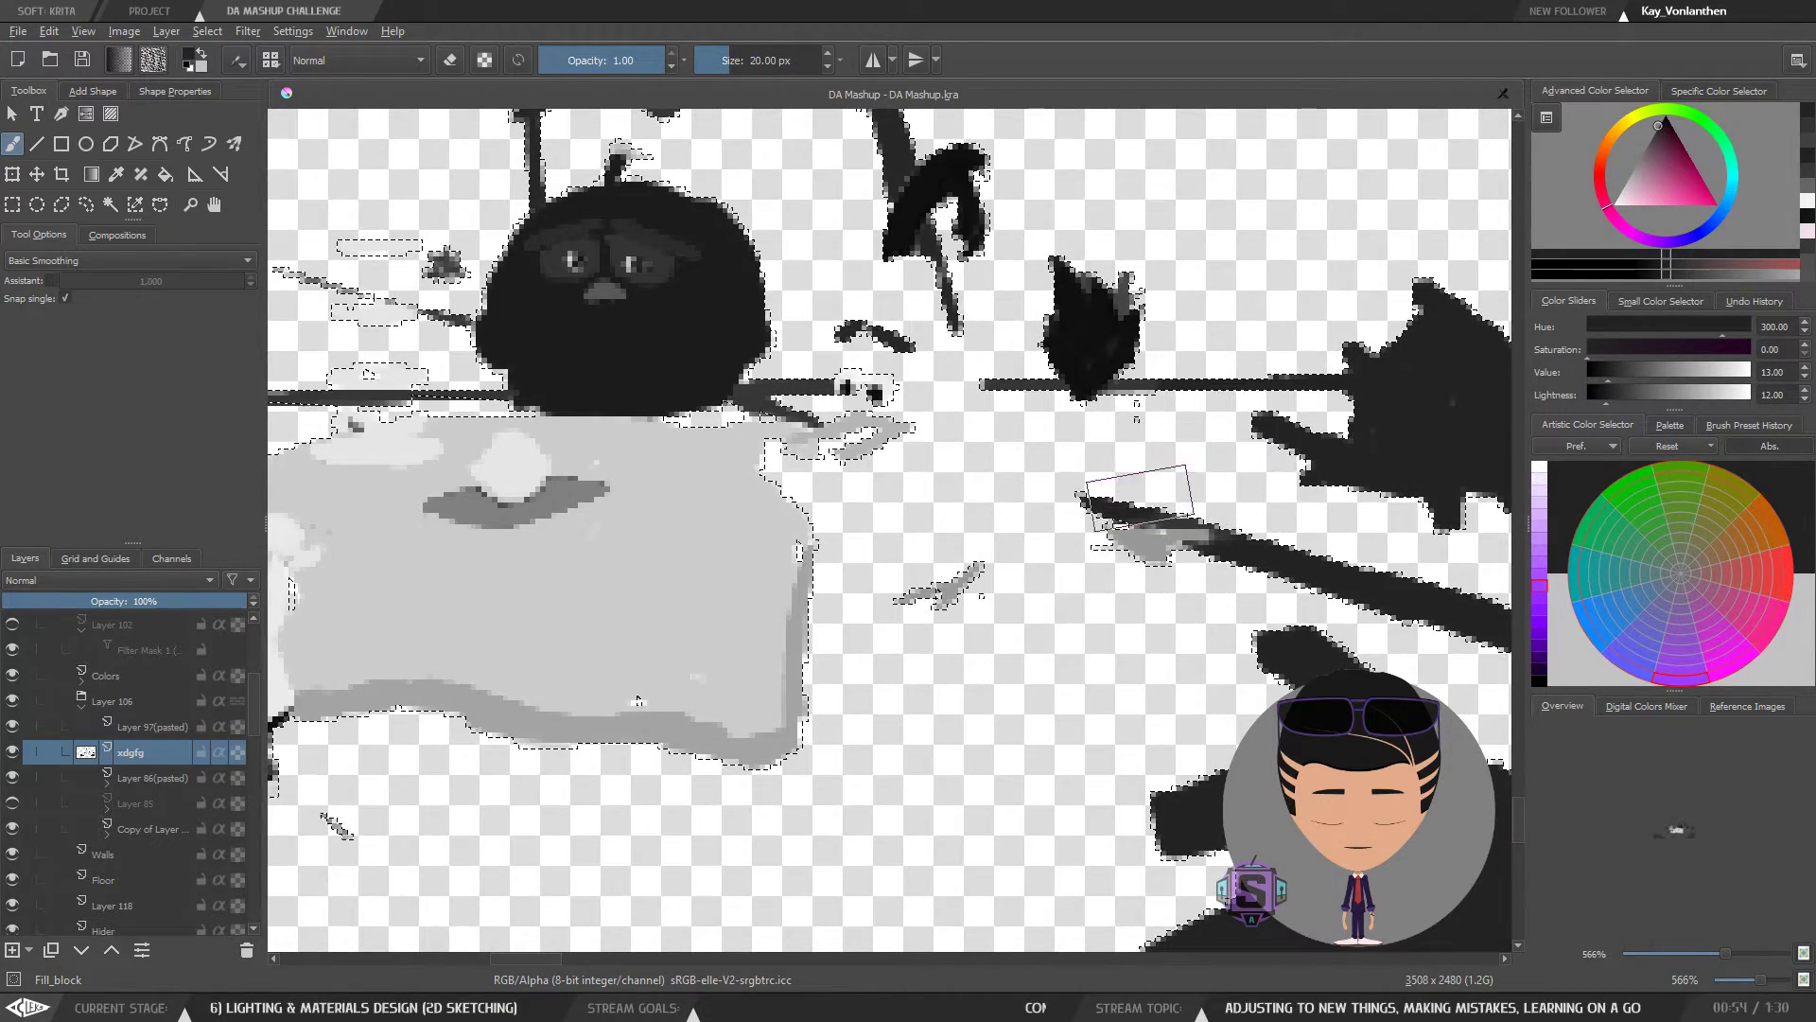
drag(963, 463, 1053, 682)
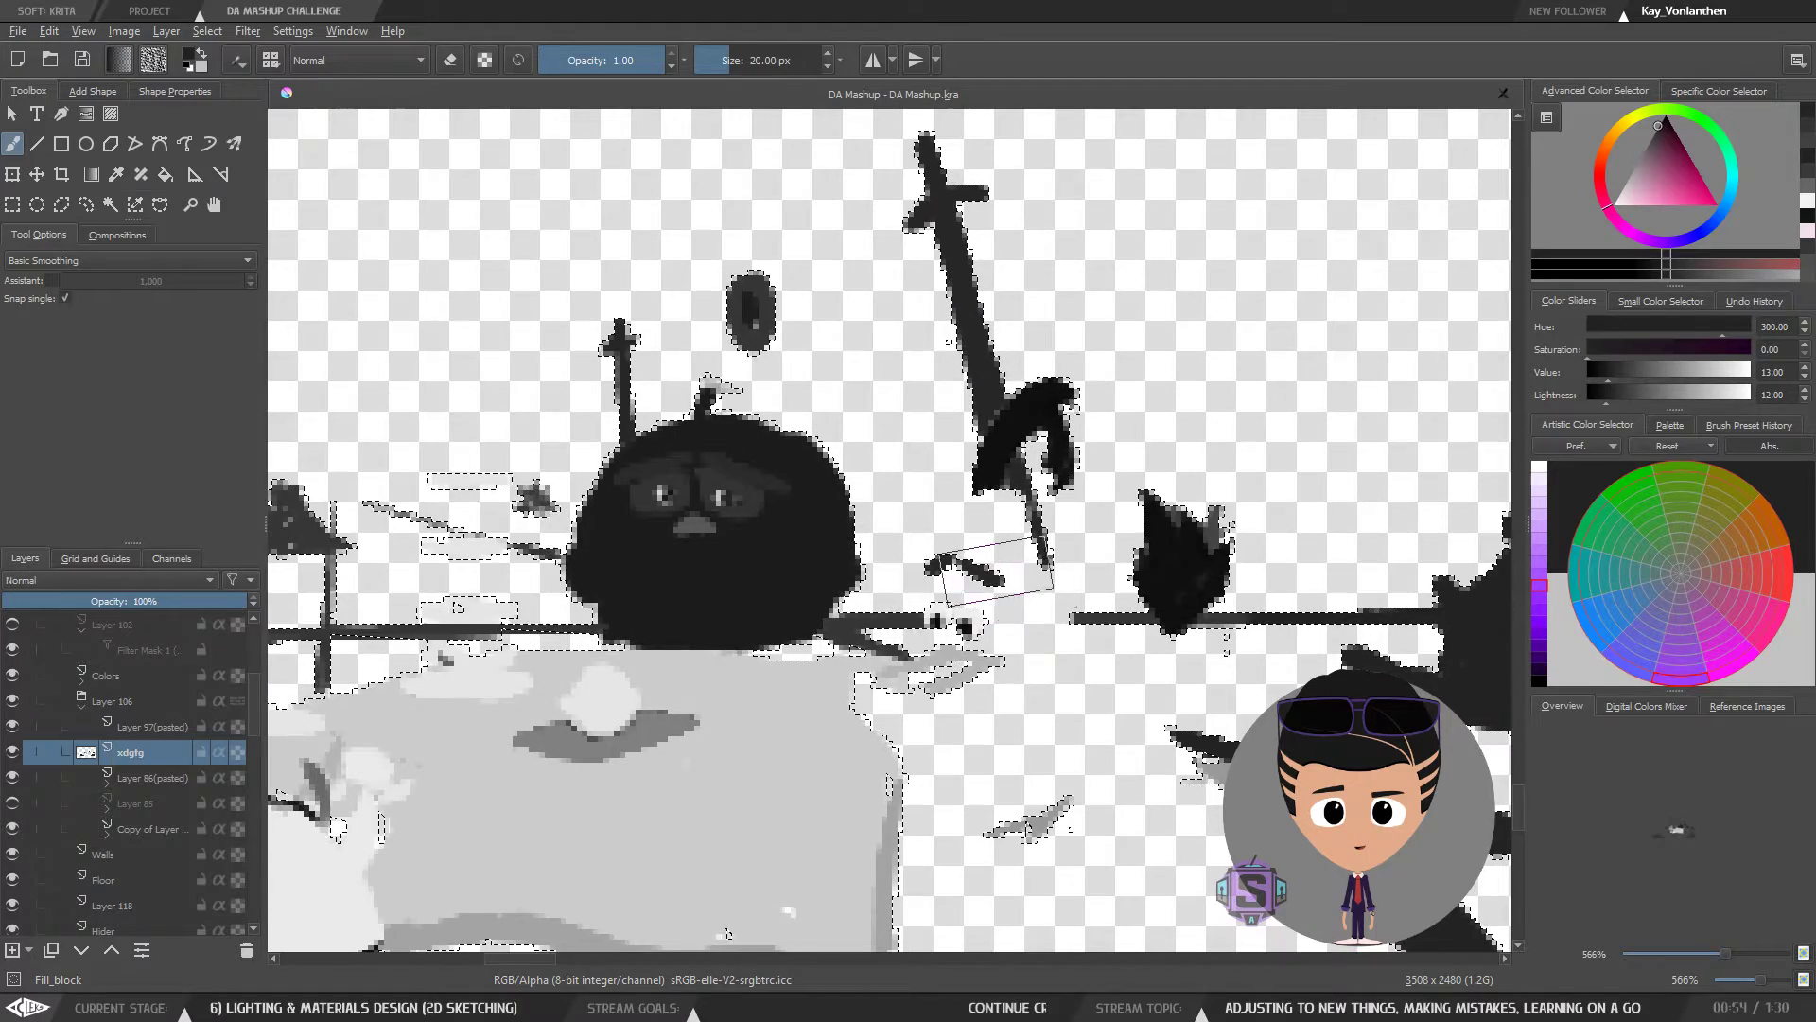
- Reduce the brush size to 10 px and touch up the thin rail beside the round black bird in dark grey
key(bracketleft)
key(bracketleft)
key(bracketleft)
key(bracketleft)
key(bracketleft)
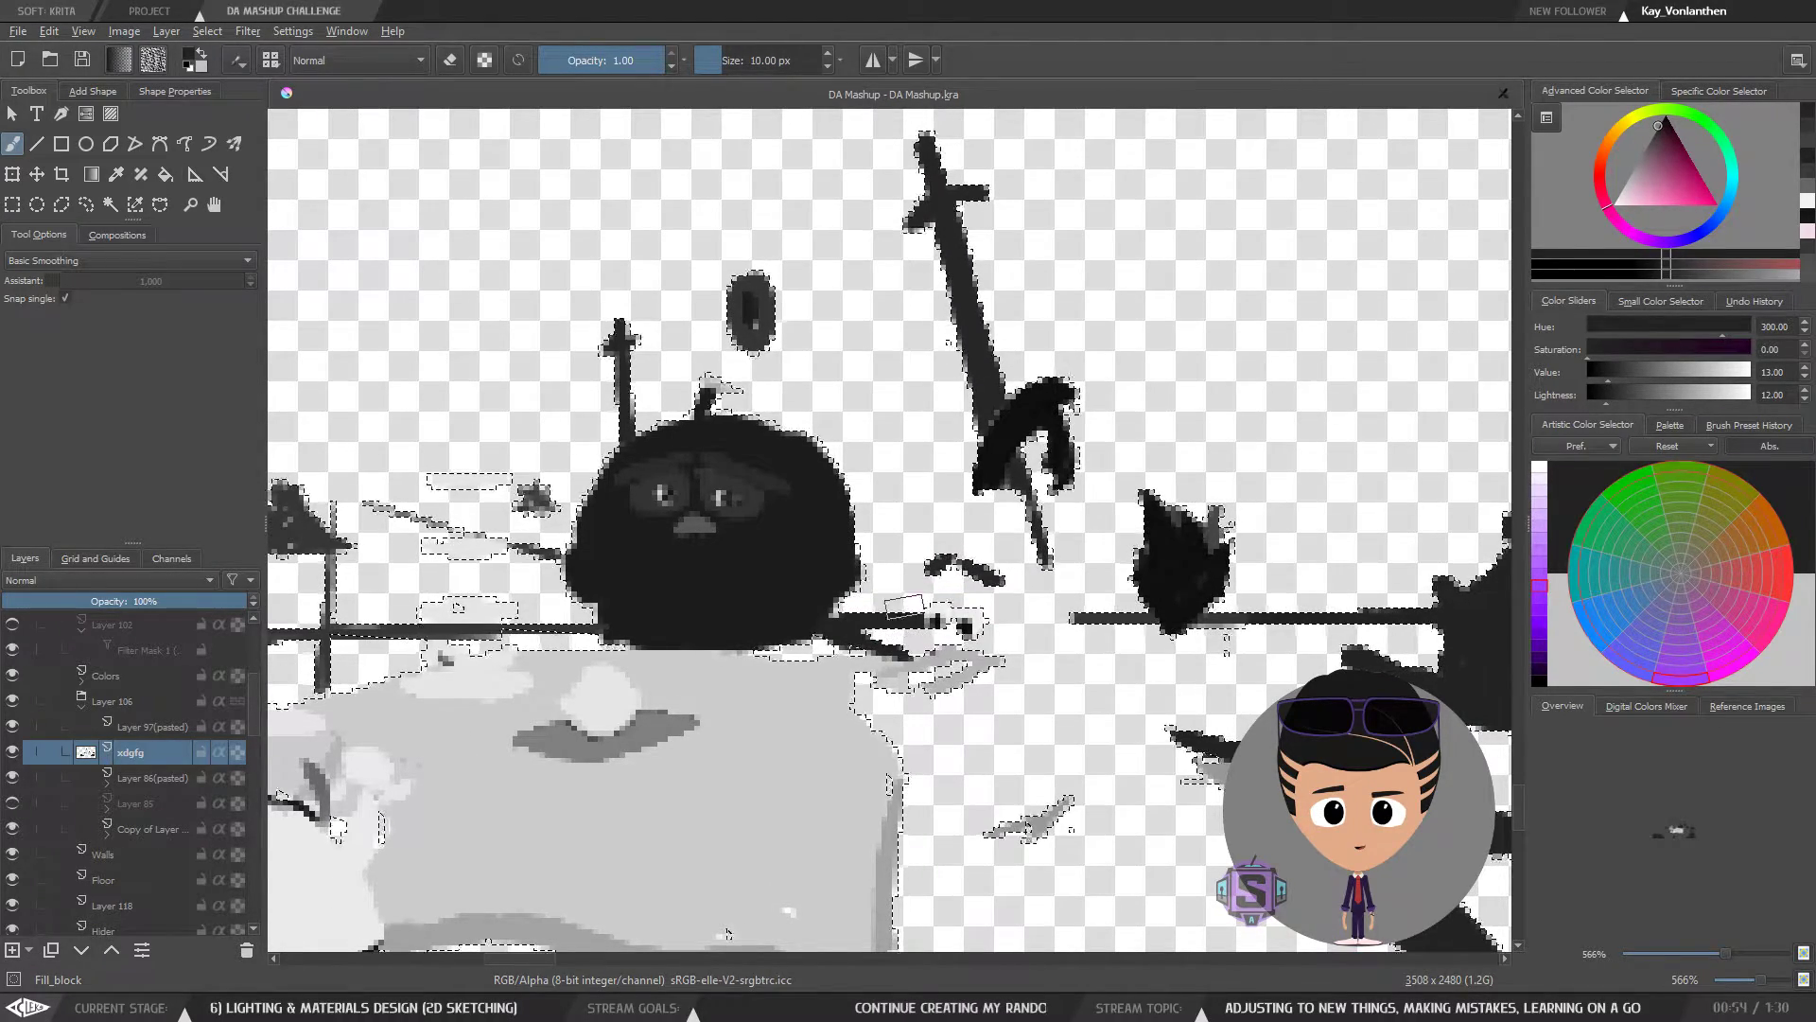
key(minus)
key(minus)
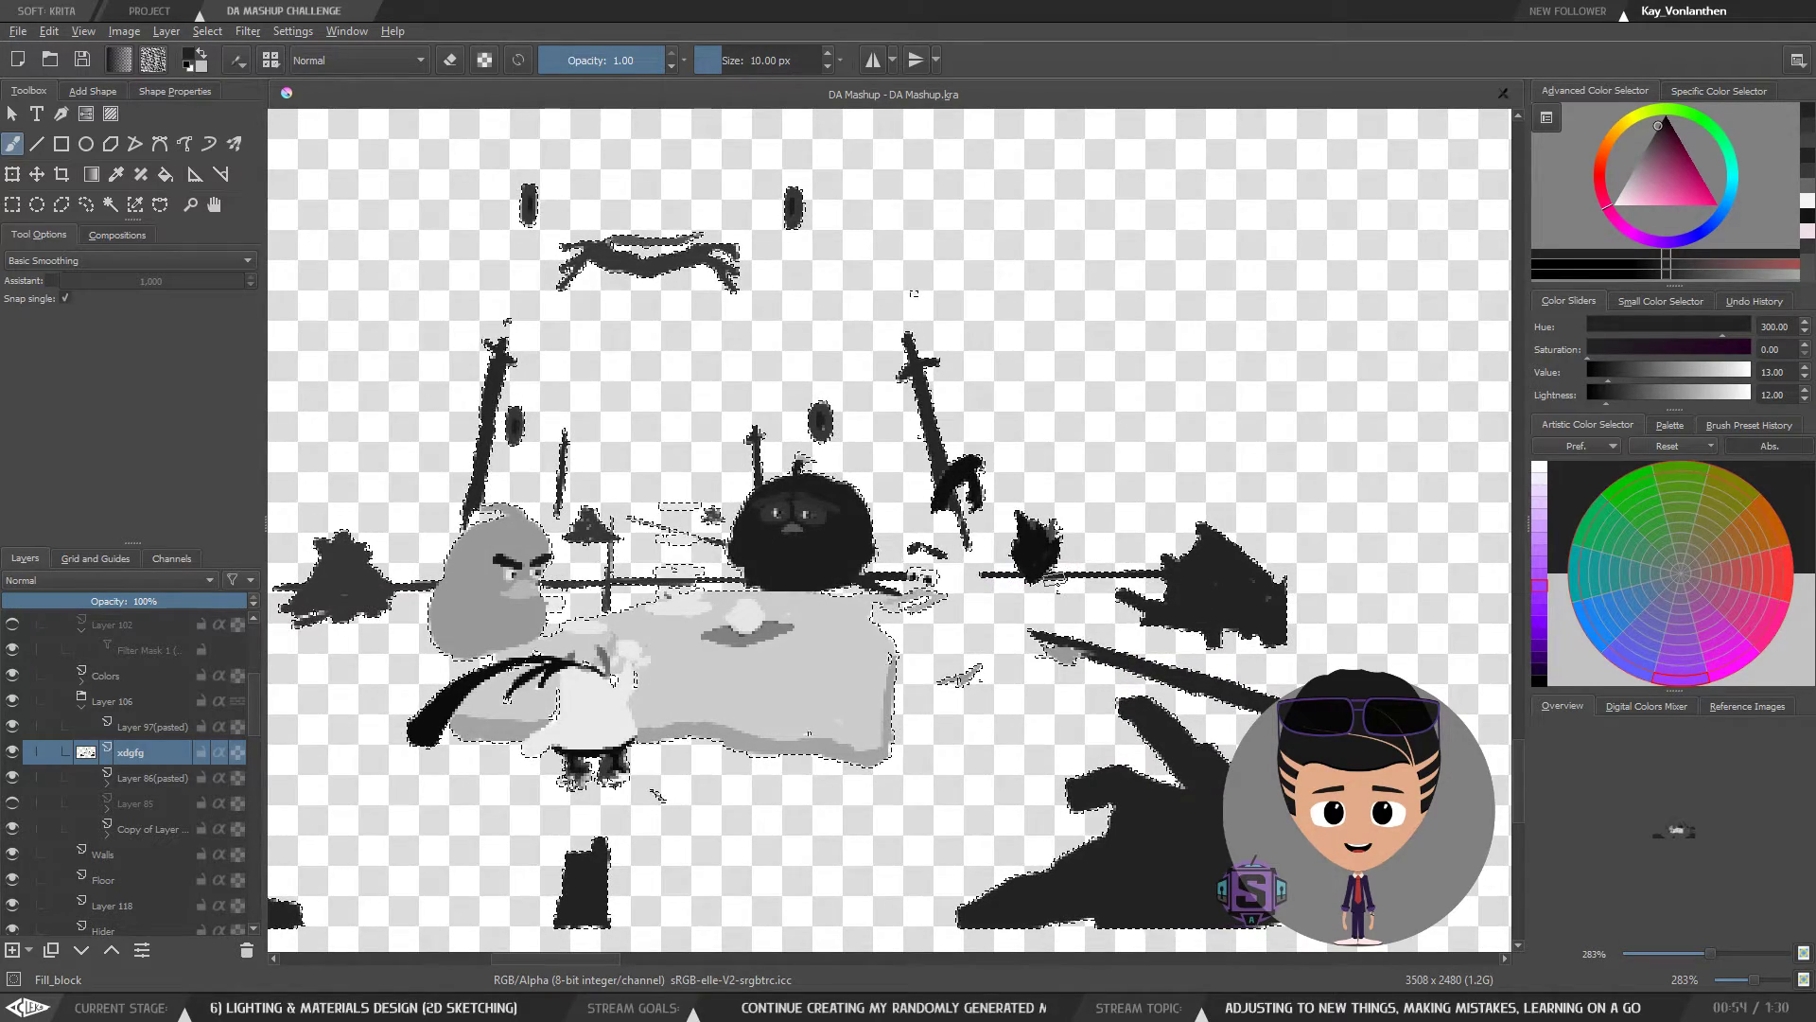
- Paint the poles, triangular shape, thin rail and wall oval around the left bird in dark grey
drag(902, 643, 1106, 653)
key(plus)
key(plus)
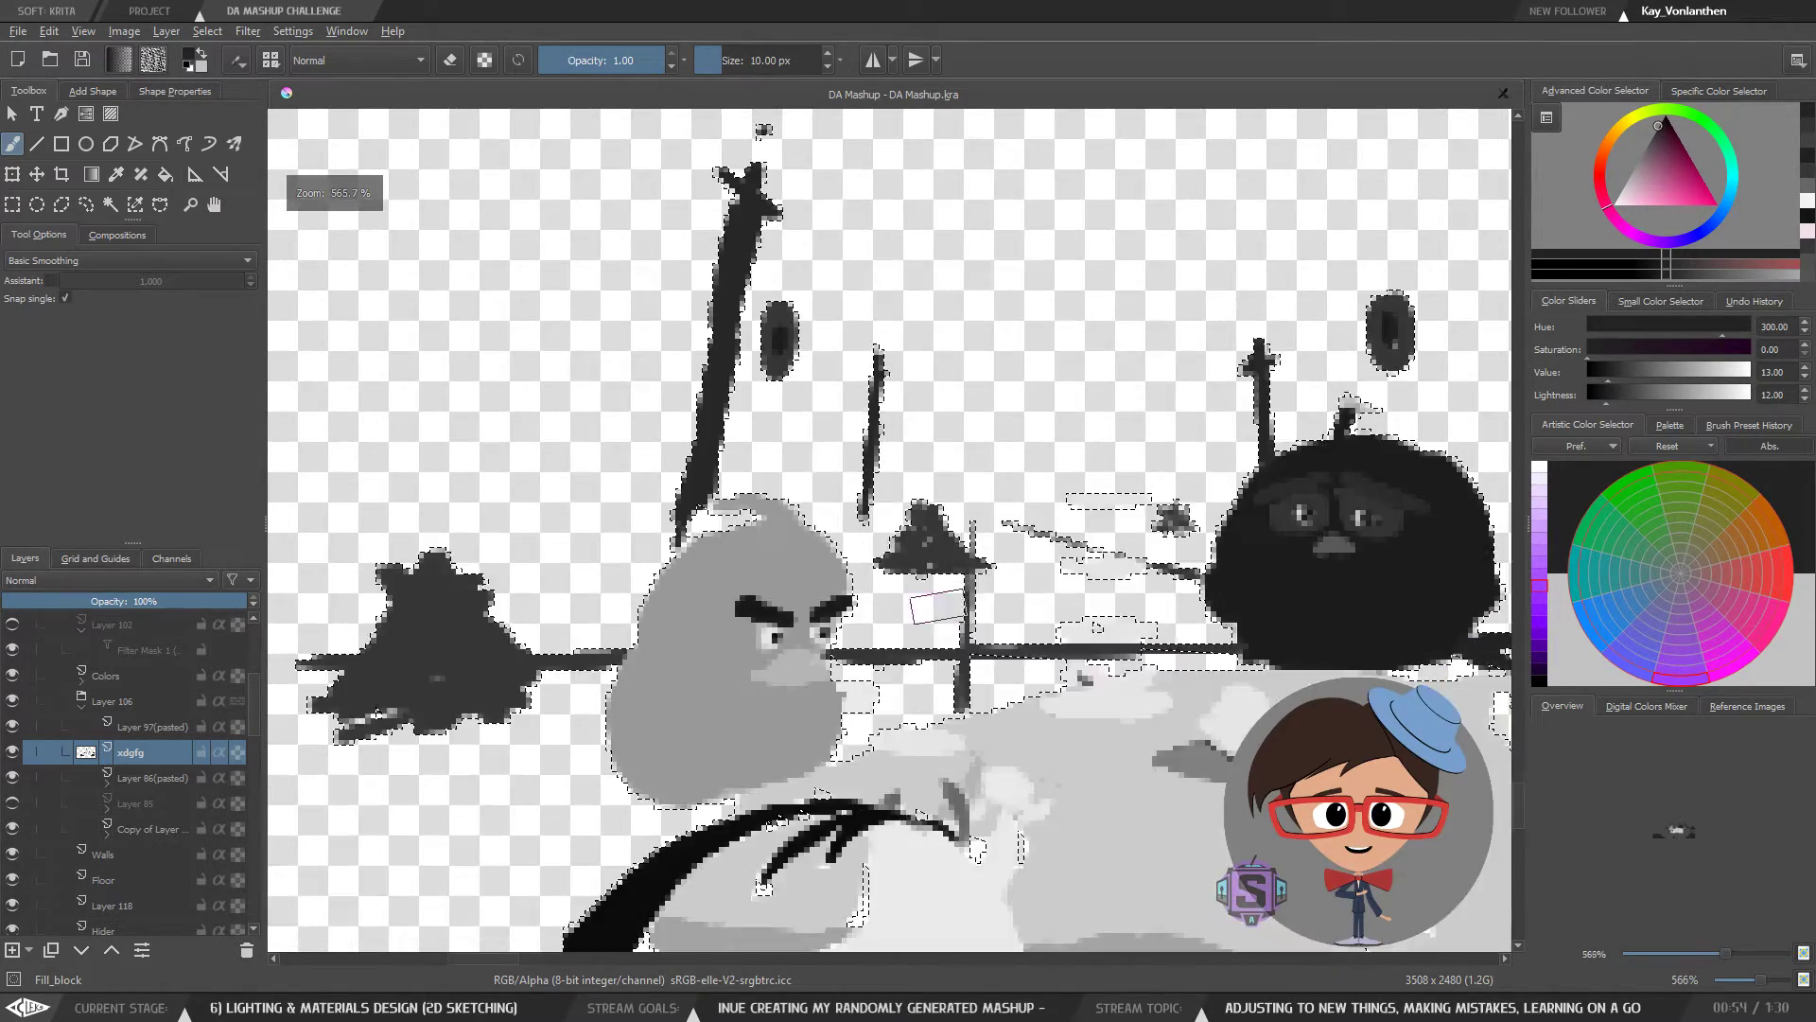
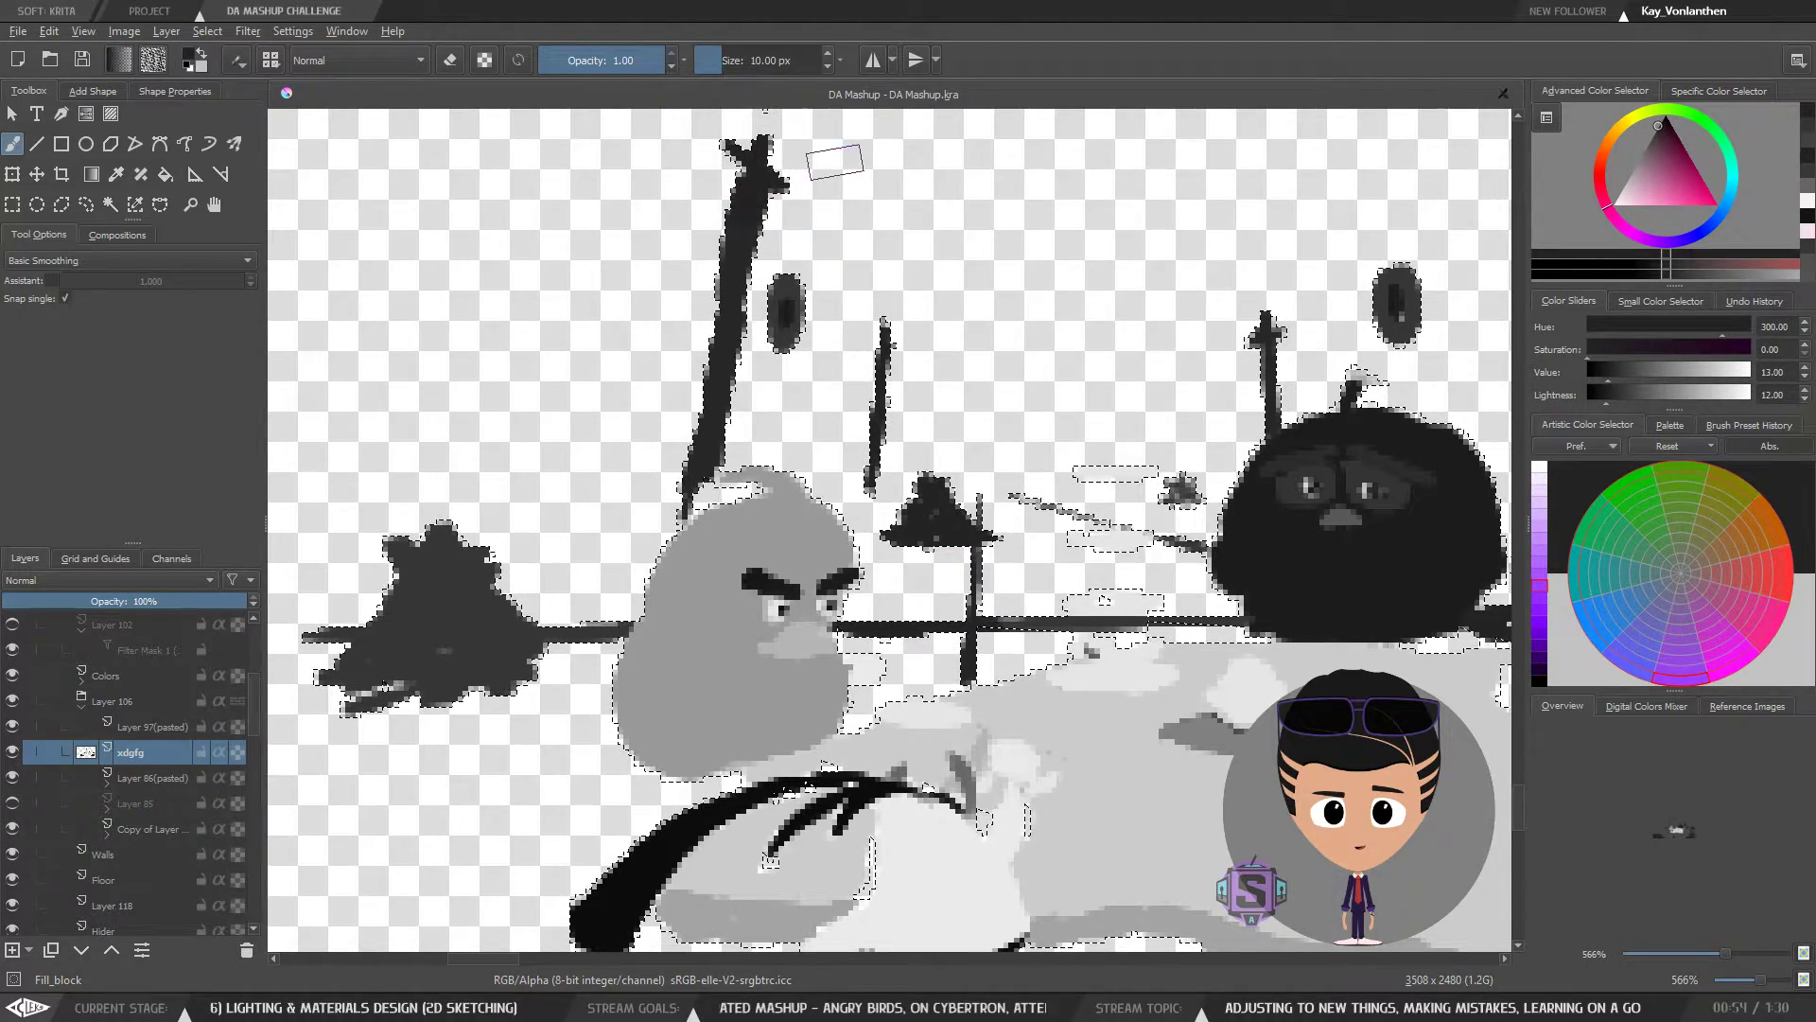
key(ctrl)
drag(974, 398, 766, 326)
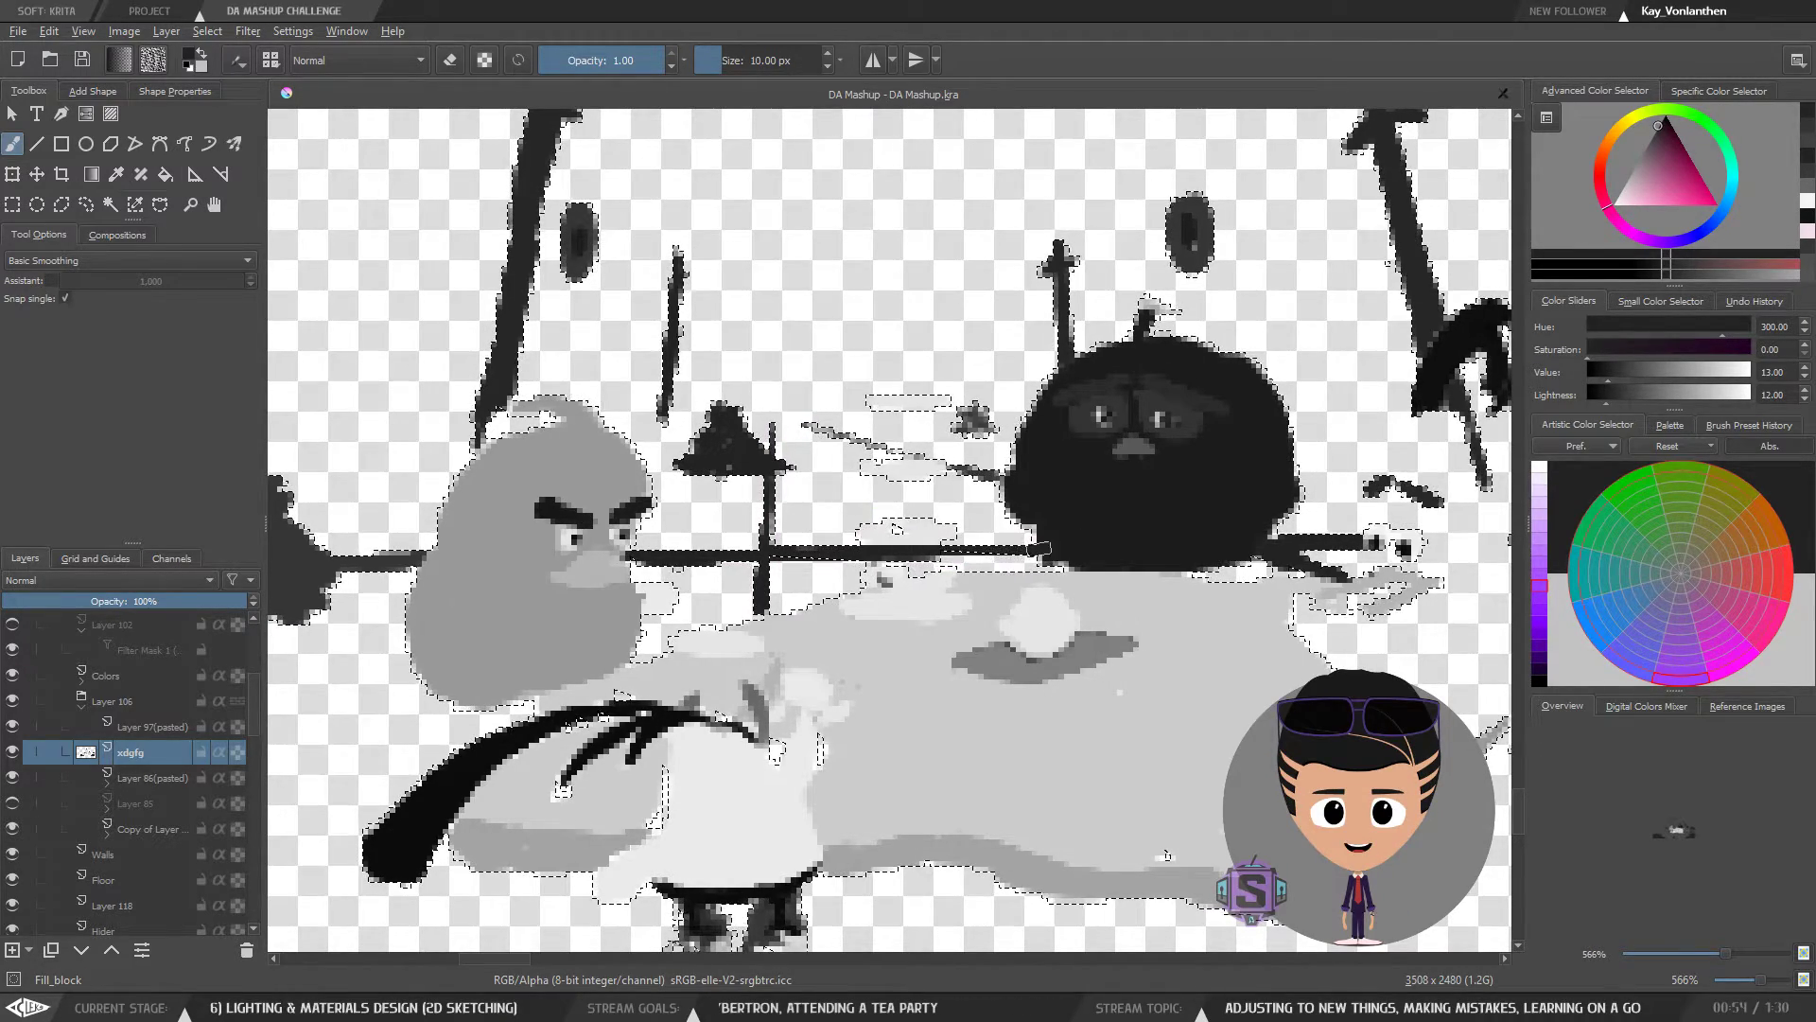
drag(1166, 854, 1183, 934)
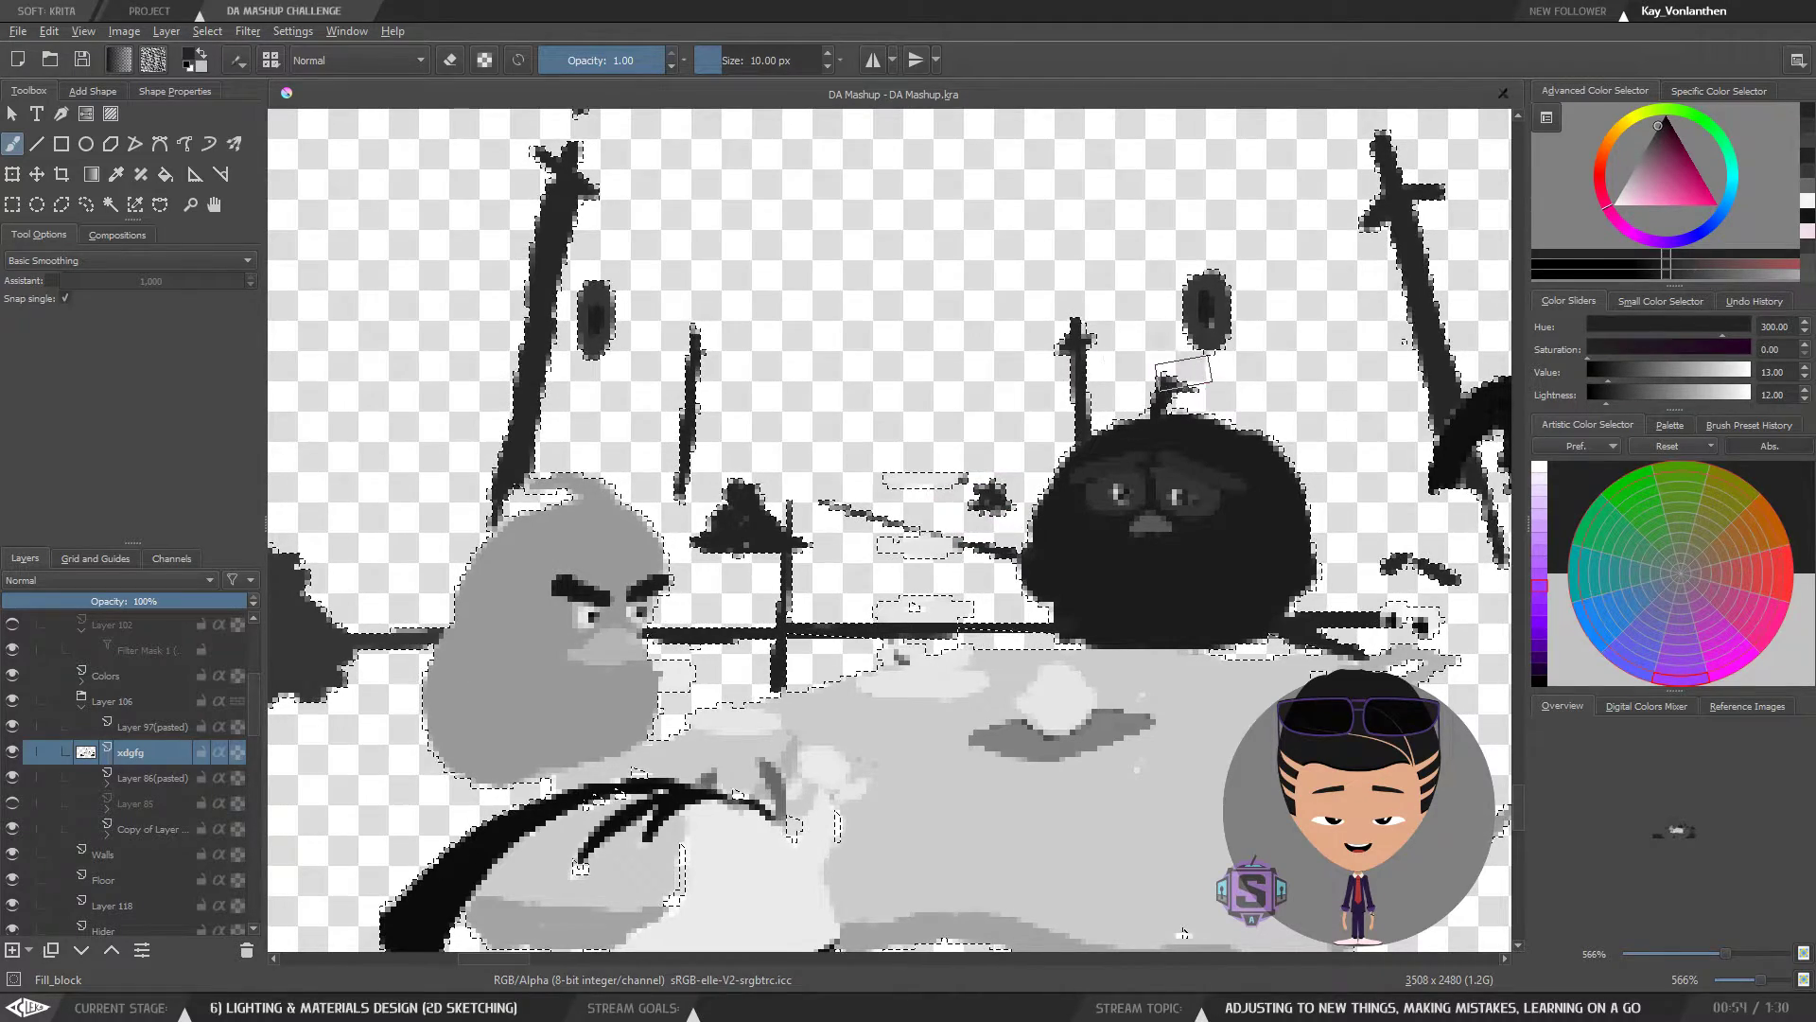
mouse_move(637, 390)
mouse_down()
mouse_move(778, 370)
mouse_move(734, 500)
mouse_up()
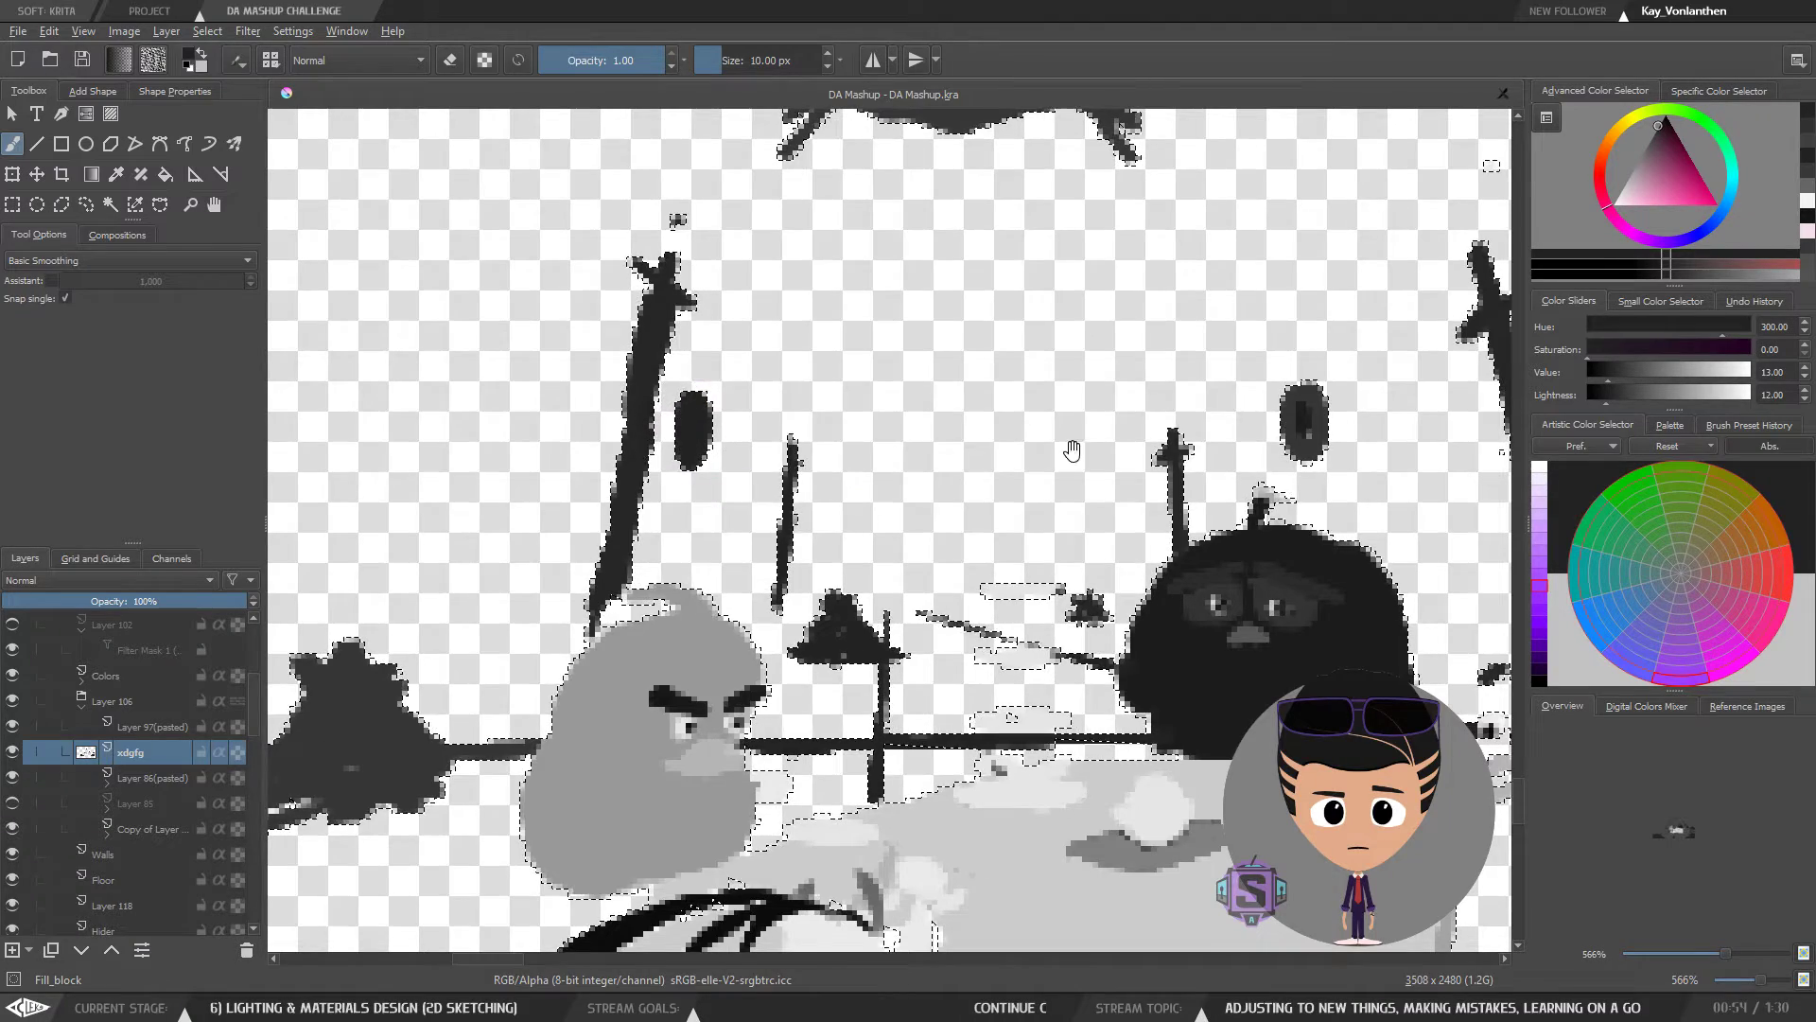
- Paint the doorway ornament and the wall ovals dark grey, and erase the lighter grey strip above the ornament
mouse_move(1287, 430)
mouse_down()
mouse_move(1046, 520)
mouse_move(1086, 856)
mouse_up()
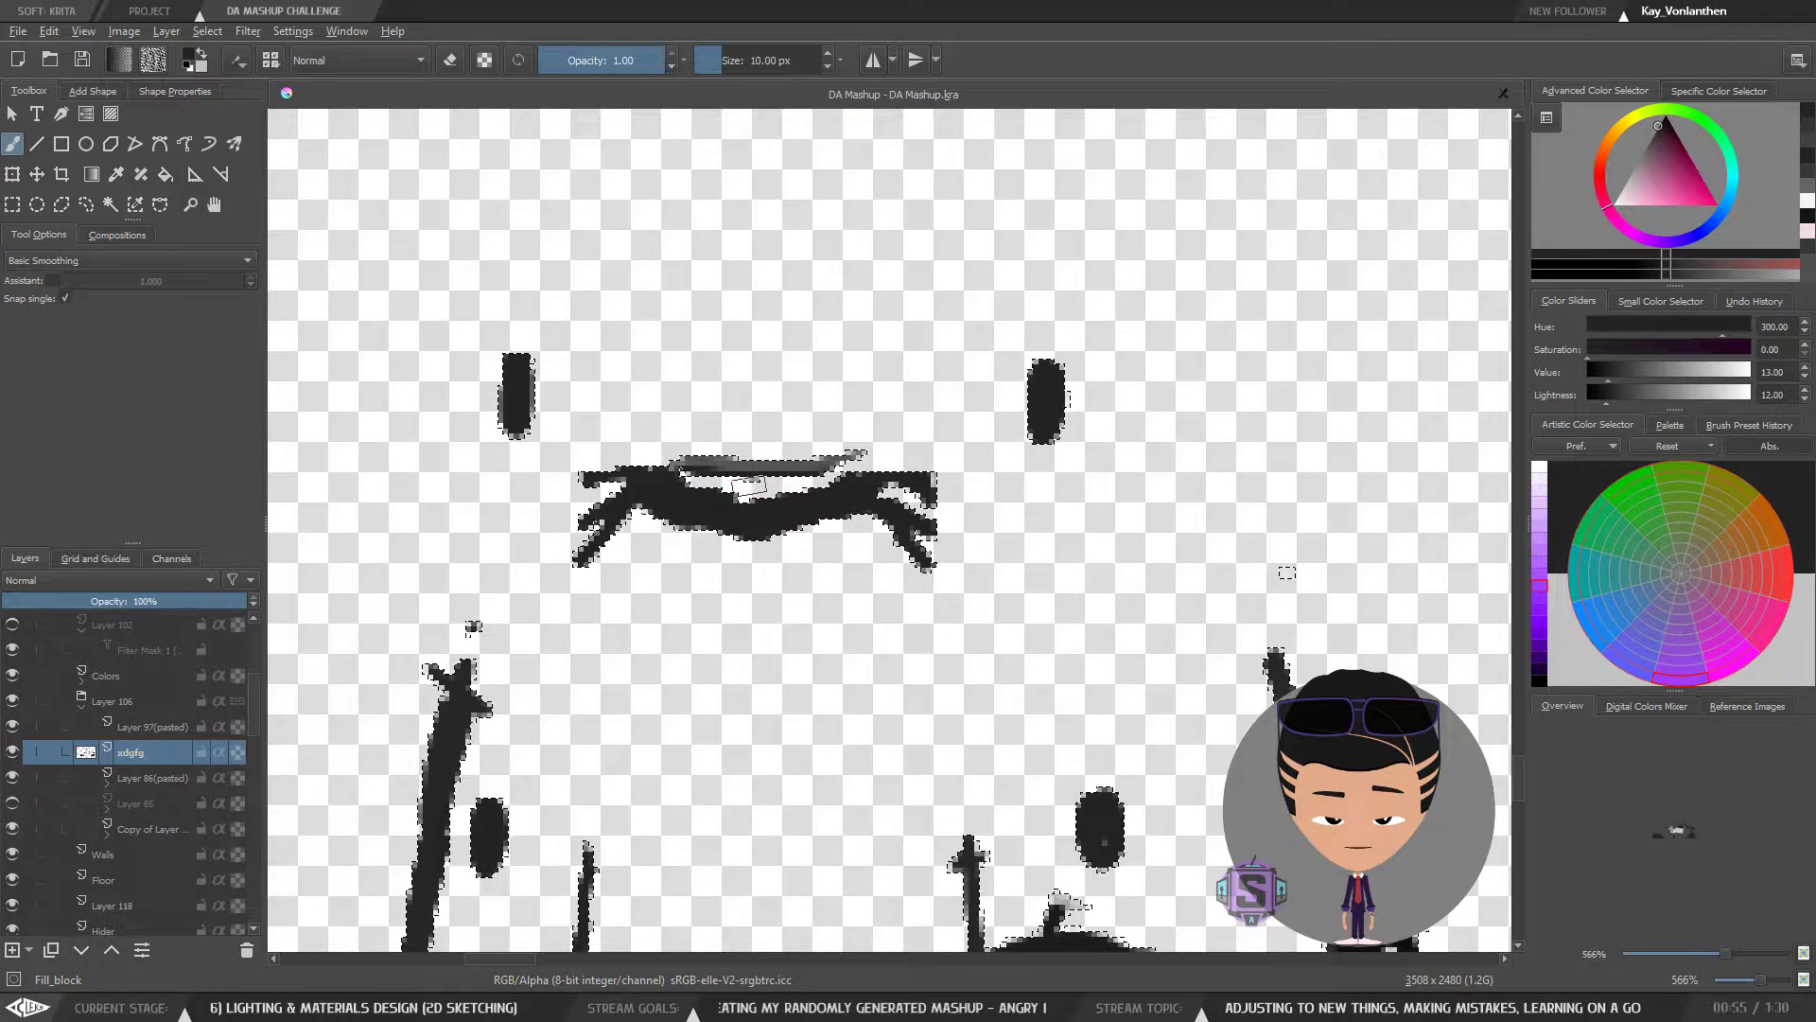
key(e)
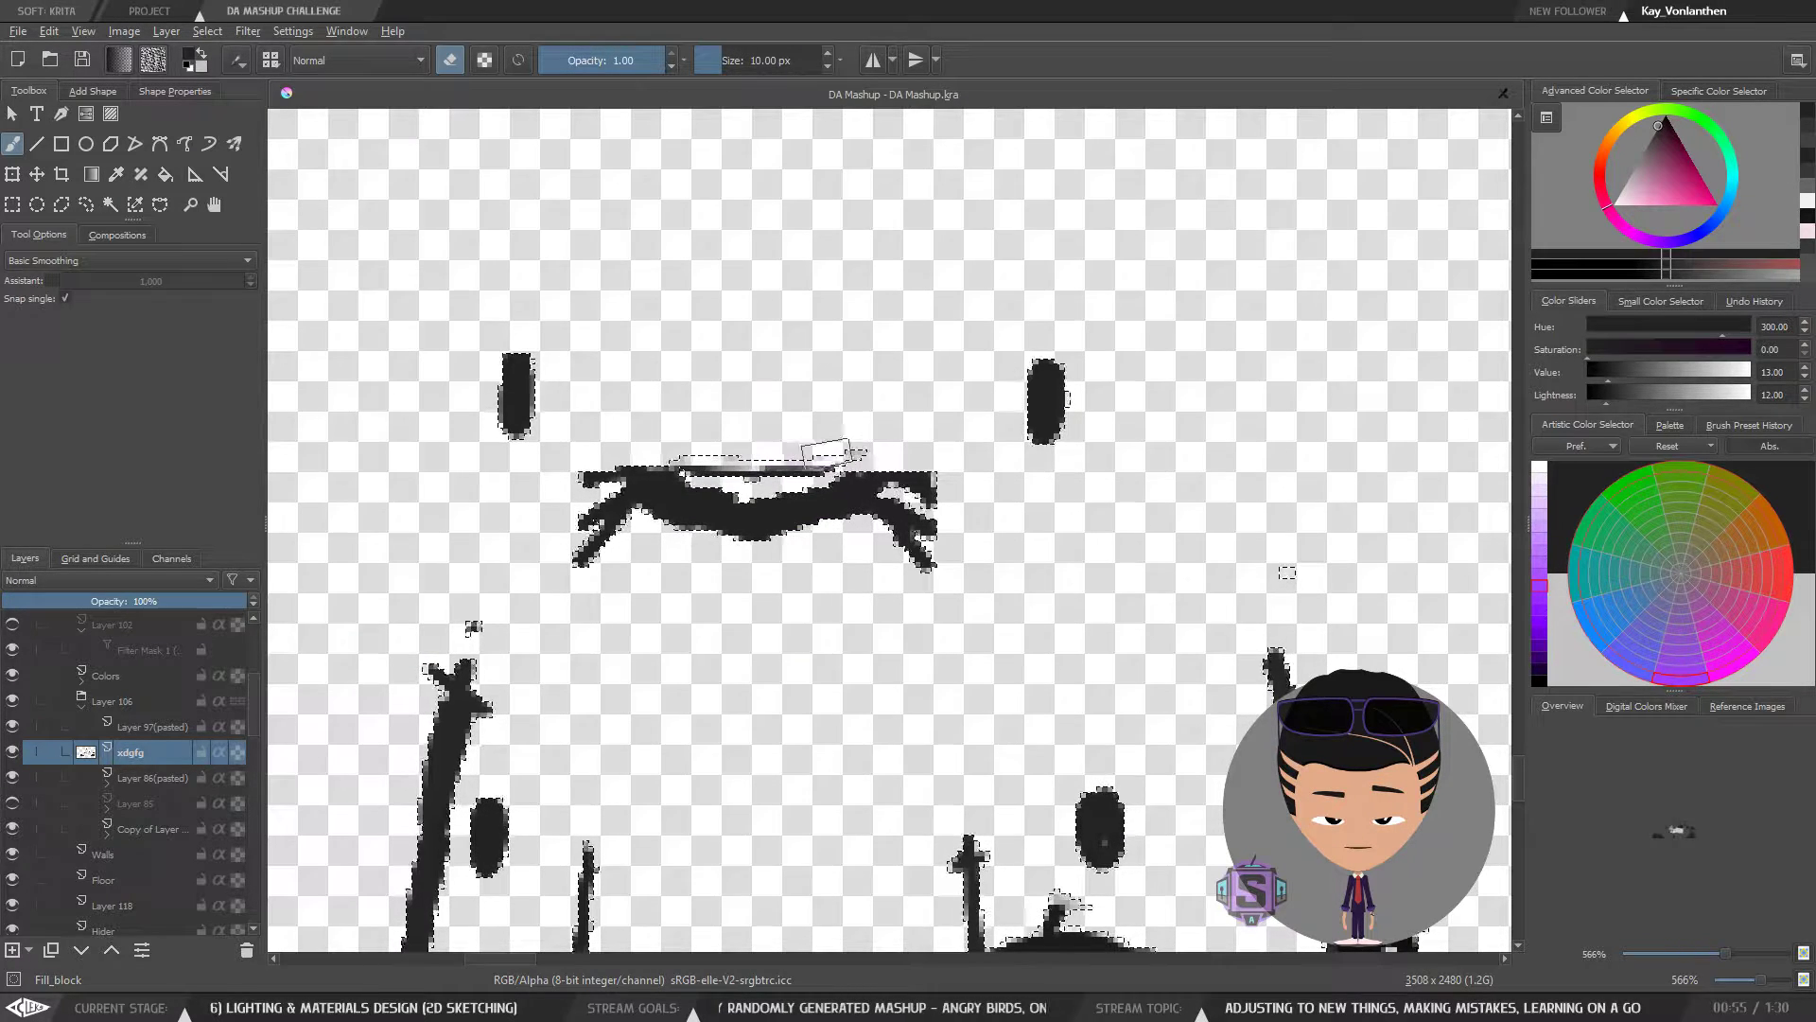
key(e)
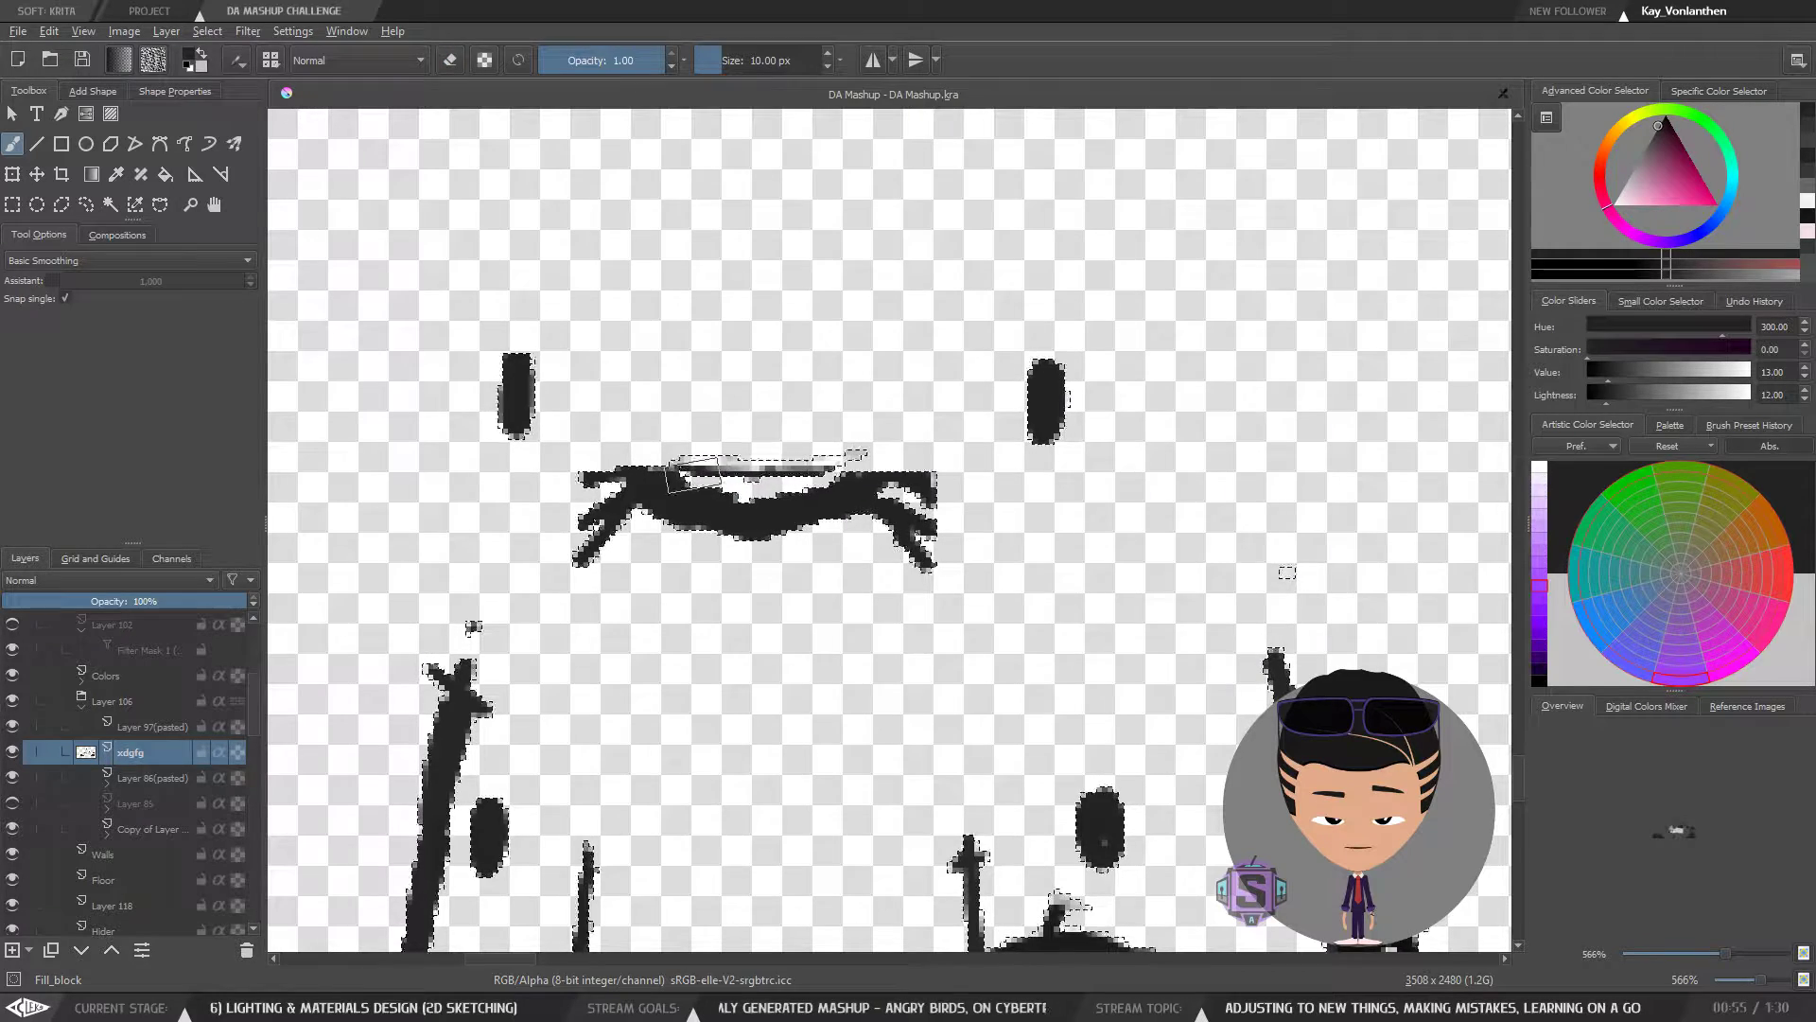
drag(696, 475, 716, 481)
key(minus)
key(minus)
key(minus)
key(minus)
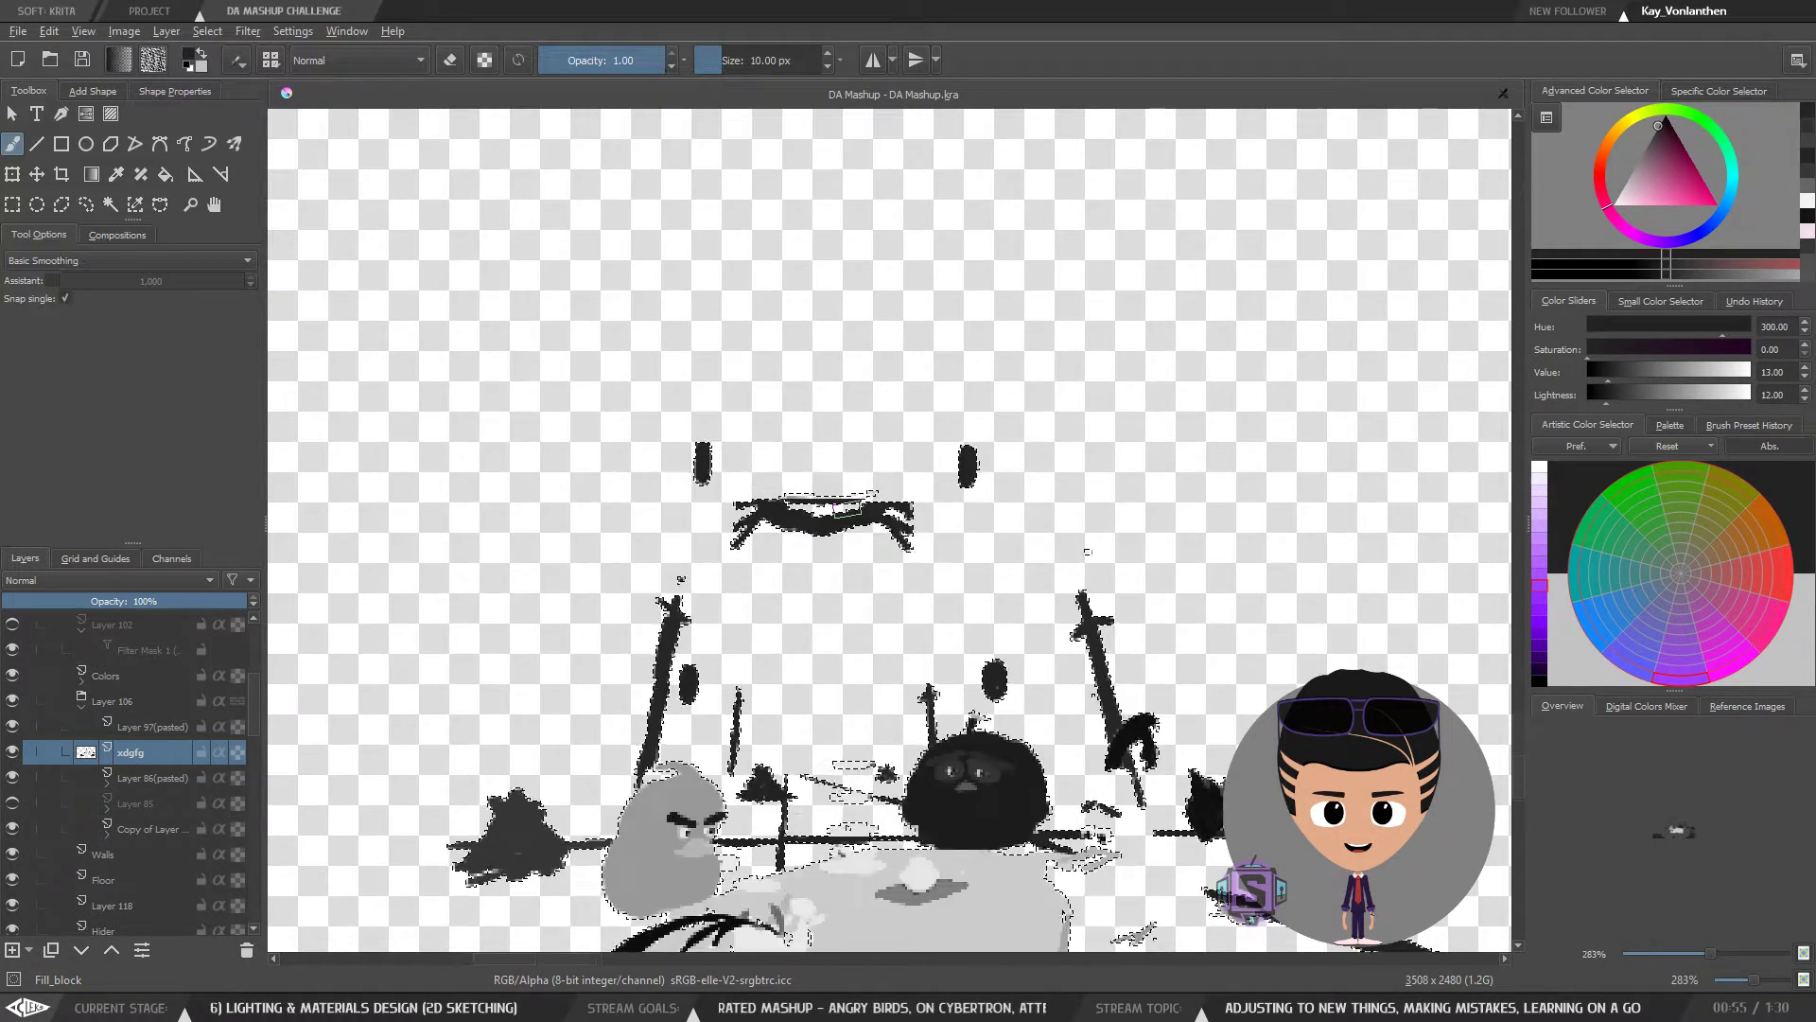
- Enlarge the brush to 13 px and paint the left wall cluster dark grey
mouse_move(618, 719)
mouse_down()
mouse_move(650, 581)
mouse_move(595, 563)
mouse_move(565, 606)
mouse_move(544, 586)
mouse_up()
key(plus)
key(plus)
key(bracketright)
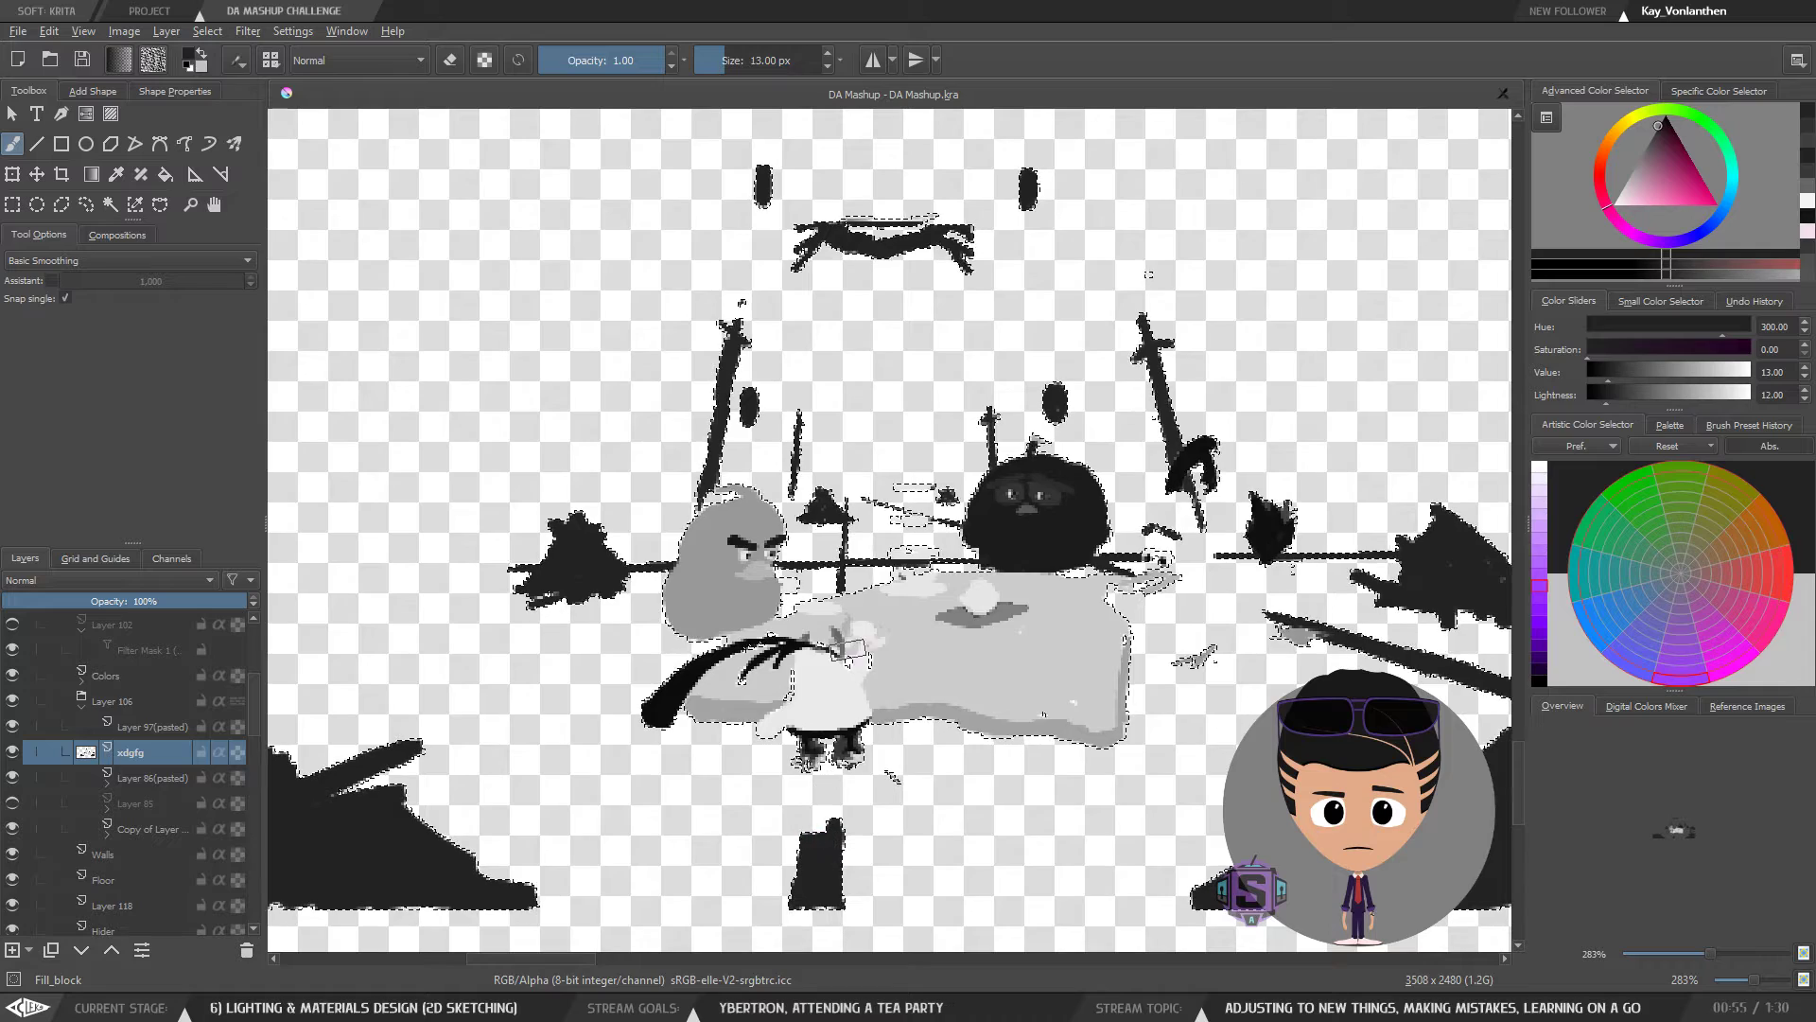
scroll(695, 615, down, 2)
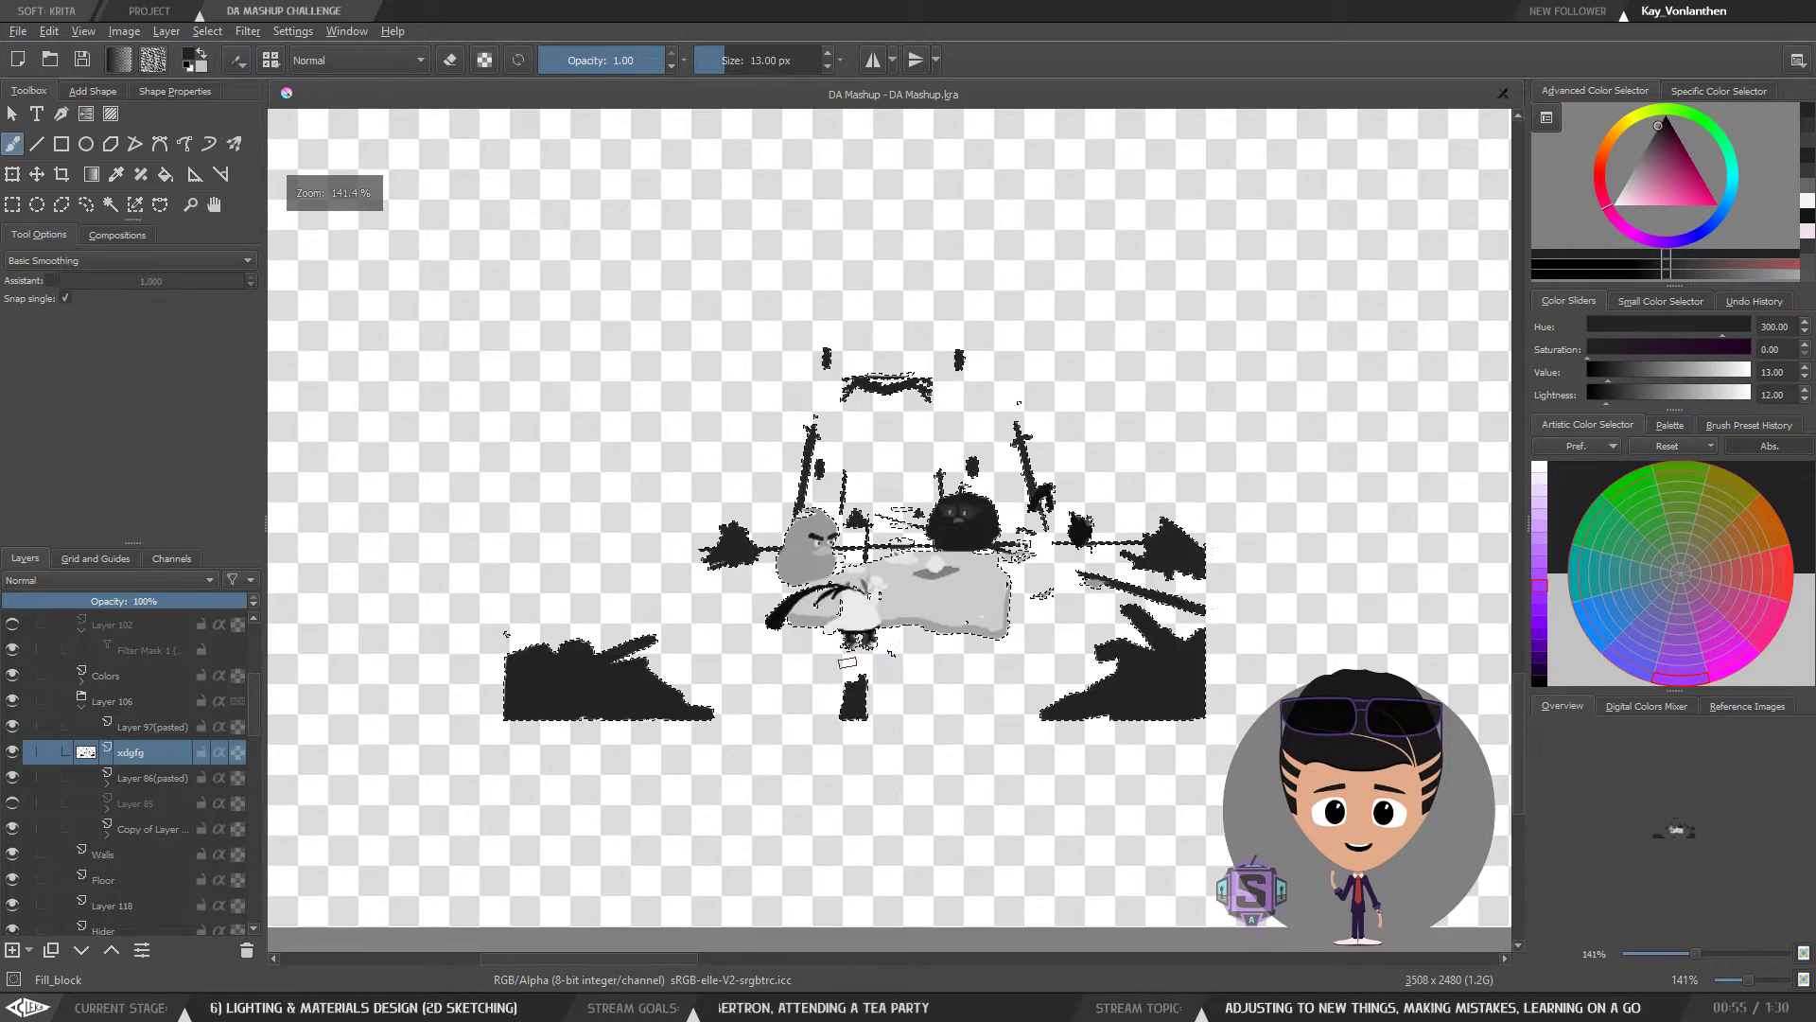
- Show all layers again, clear the selection, check the full scene beside the reference painting and save the document
right_click(144, 753)
click(189, 741)
key(ctrl+shift+a)
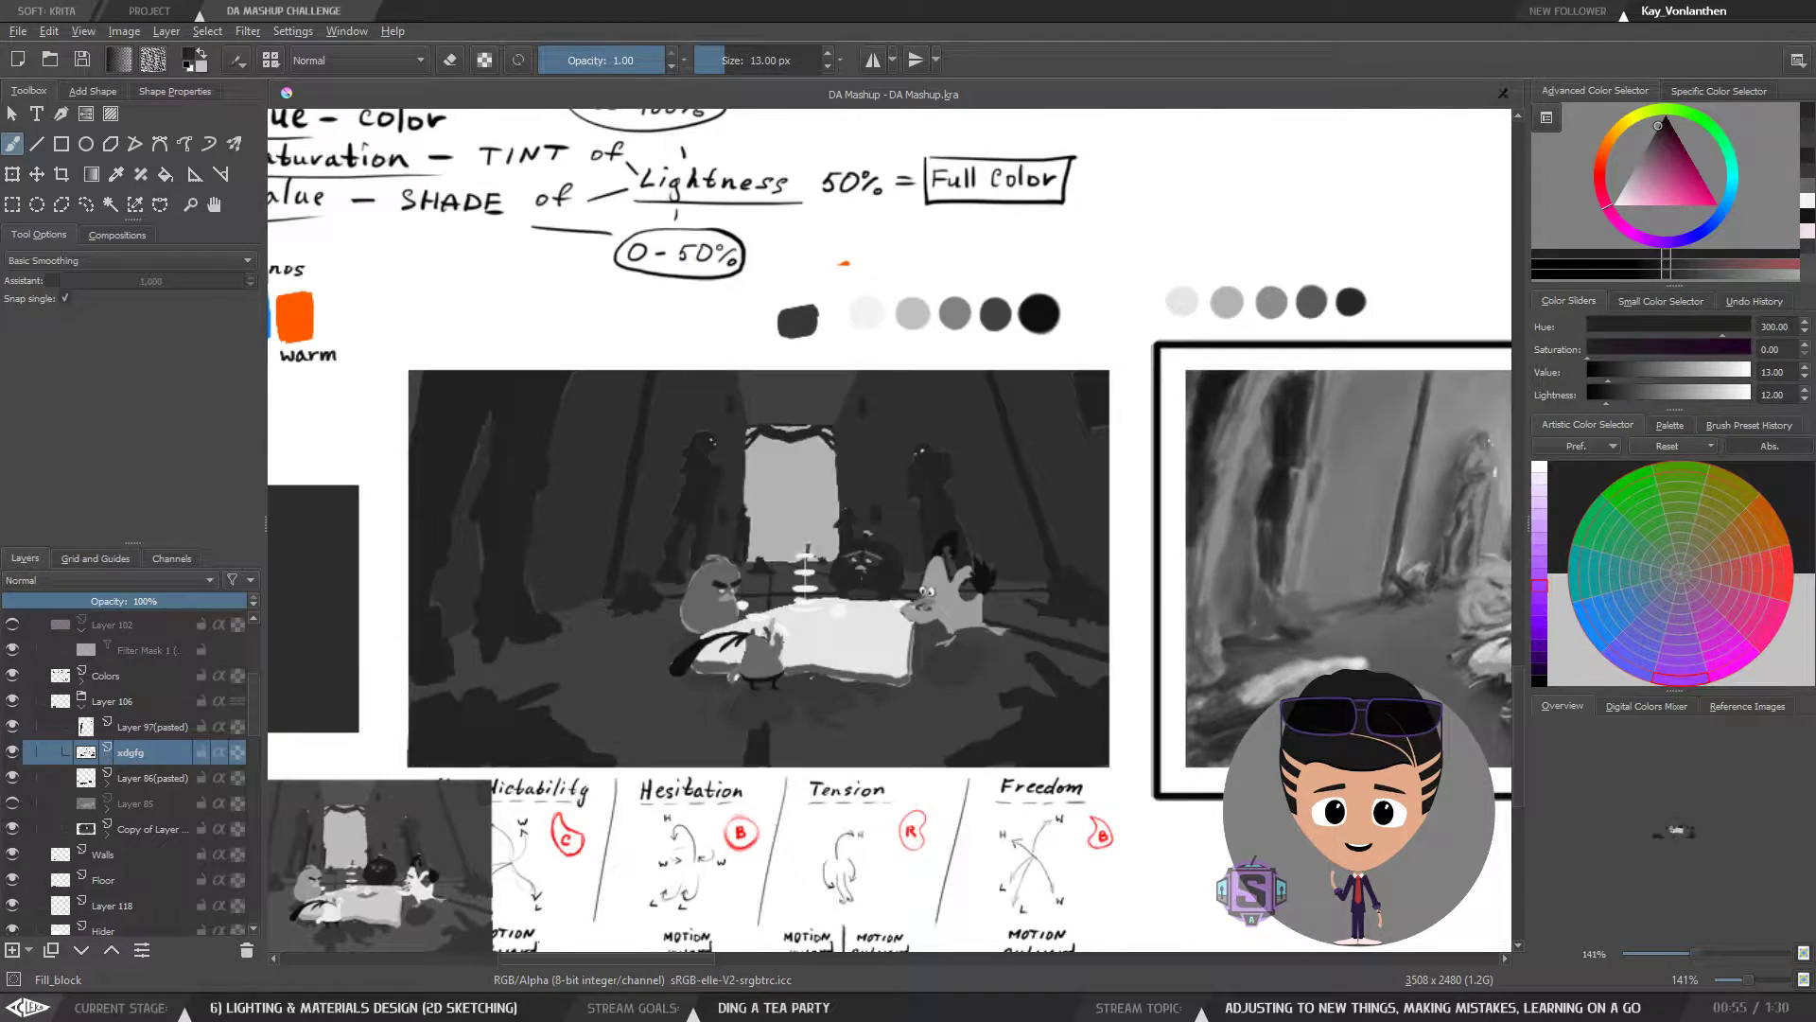
scroll(815, 475, down, 3)
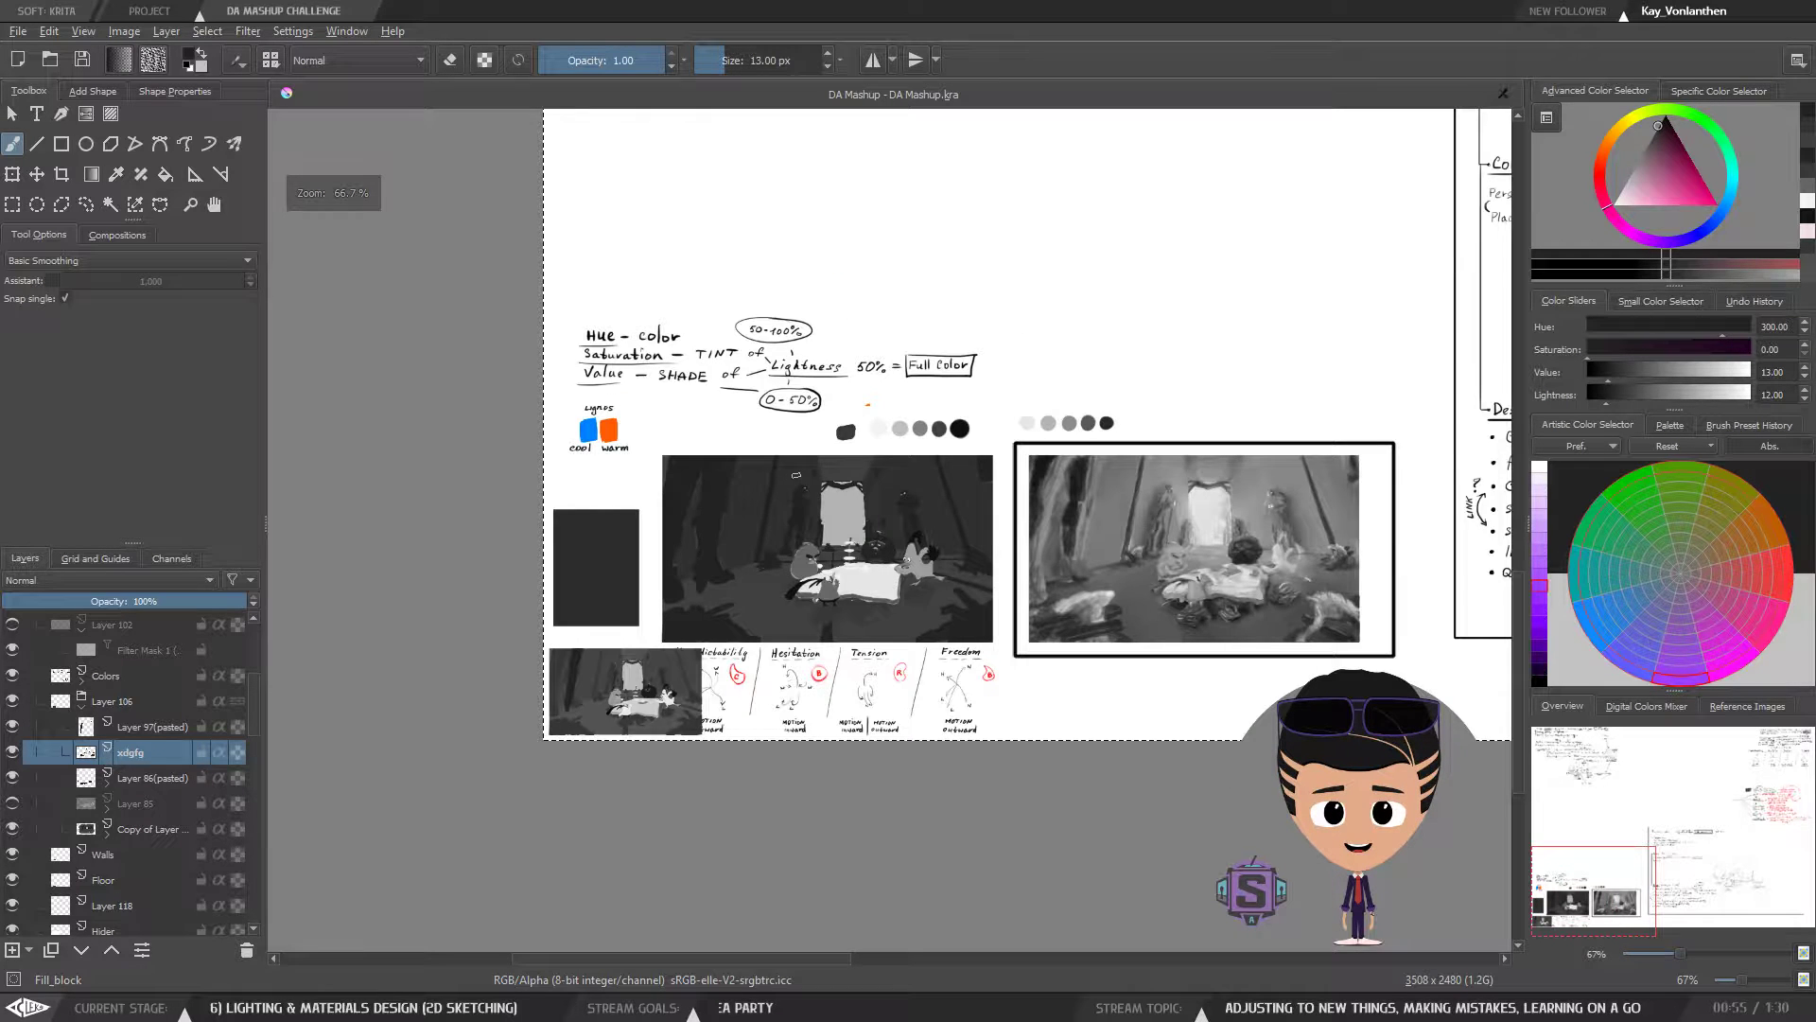
scroll(807, 635, up, 3)
drag(807, 636, 913, 615)
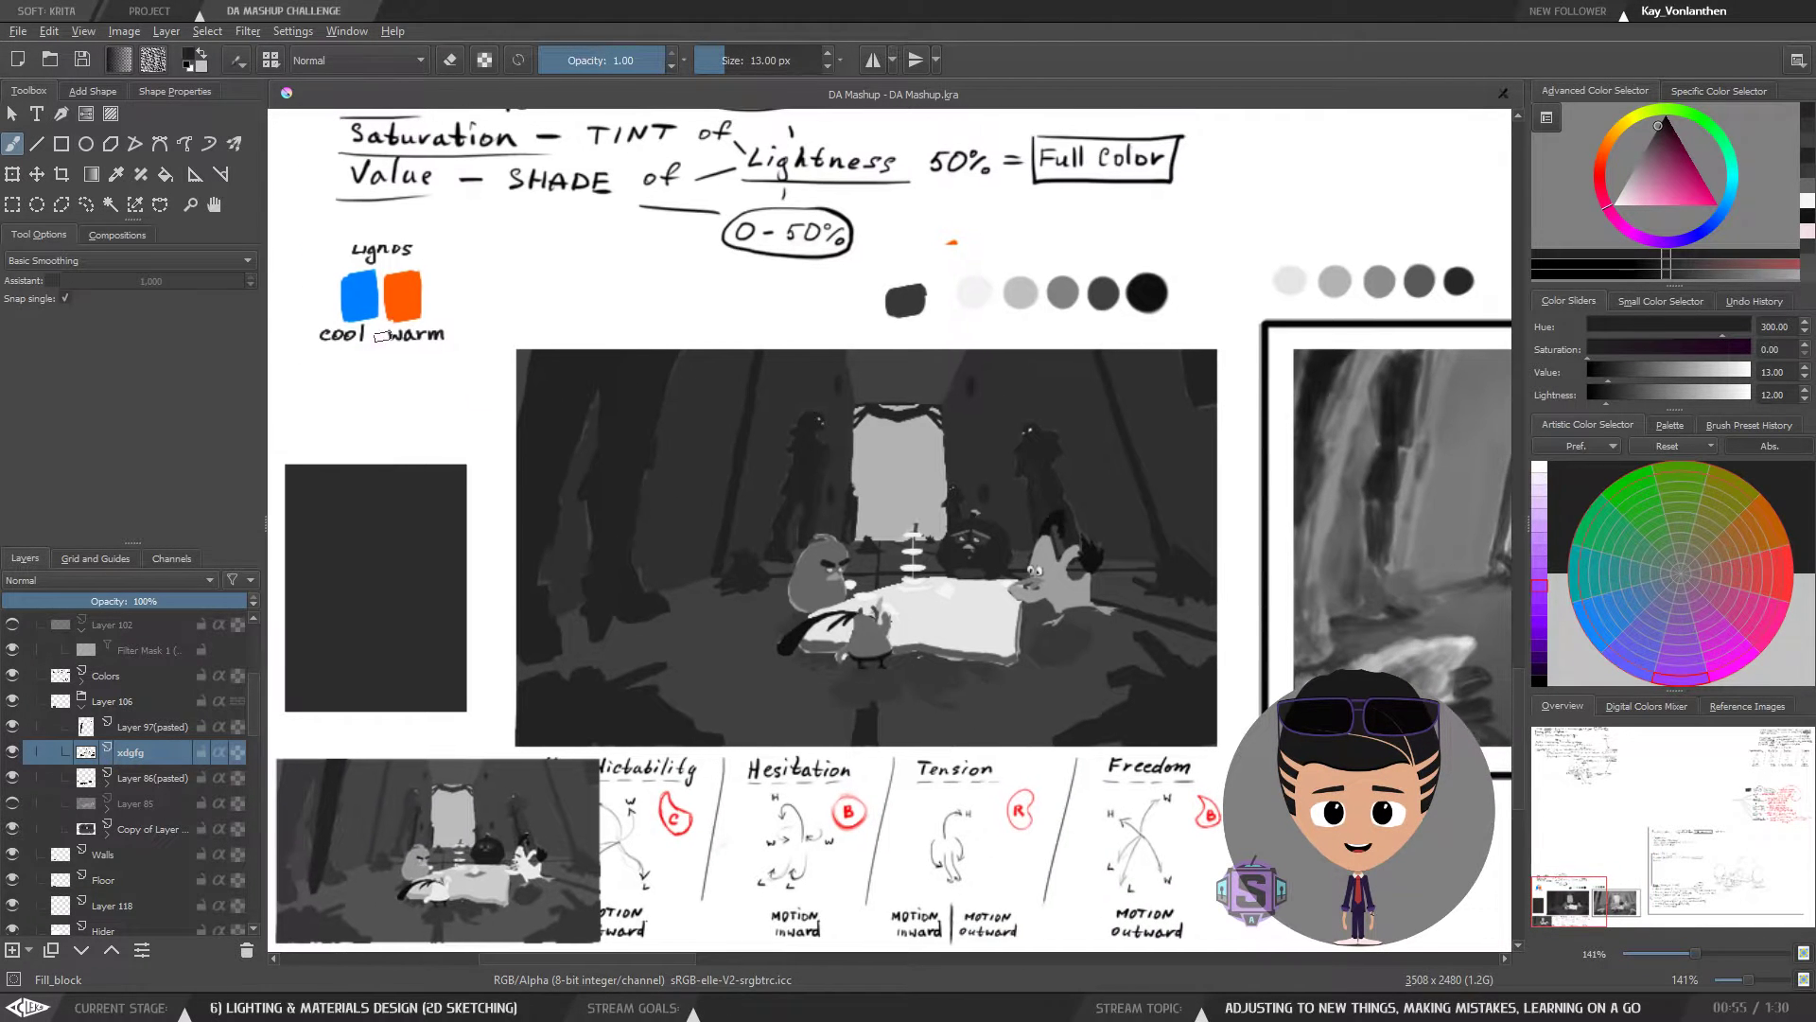
click(81, 59)
- Compare the darkened scene with the lighter reference painting from afar and up close, clearing the remaining selection
scroll(897, 574, down, 2)
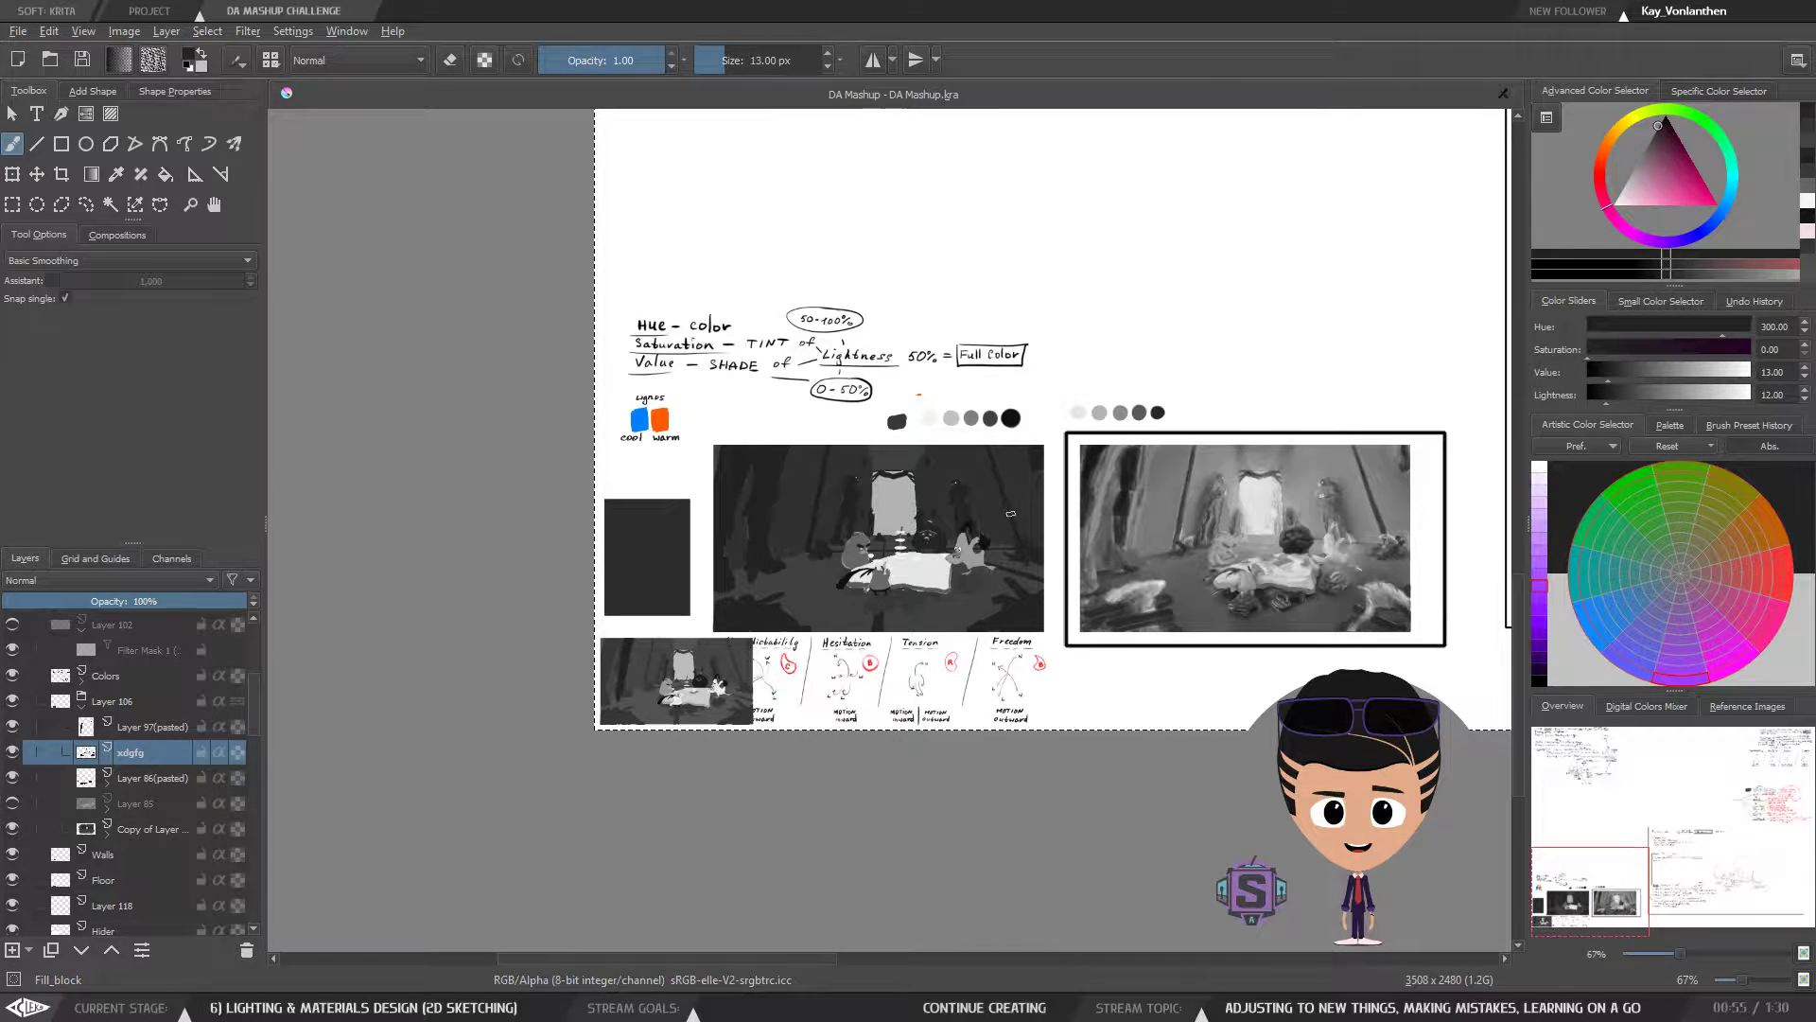
drag(990, 564, 903, 554)
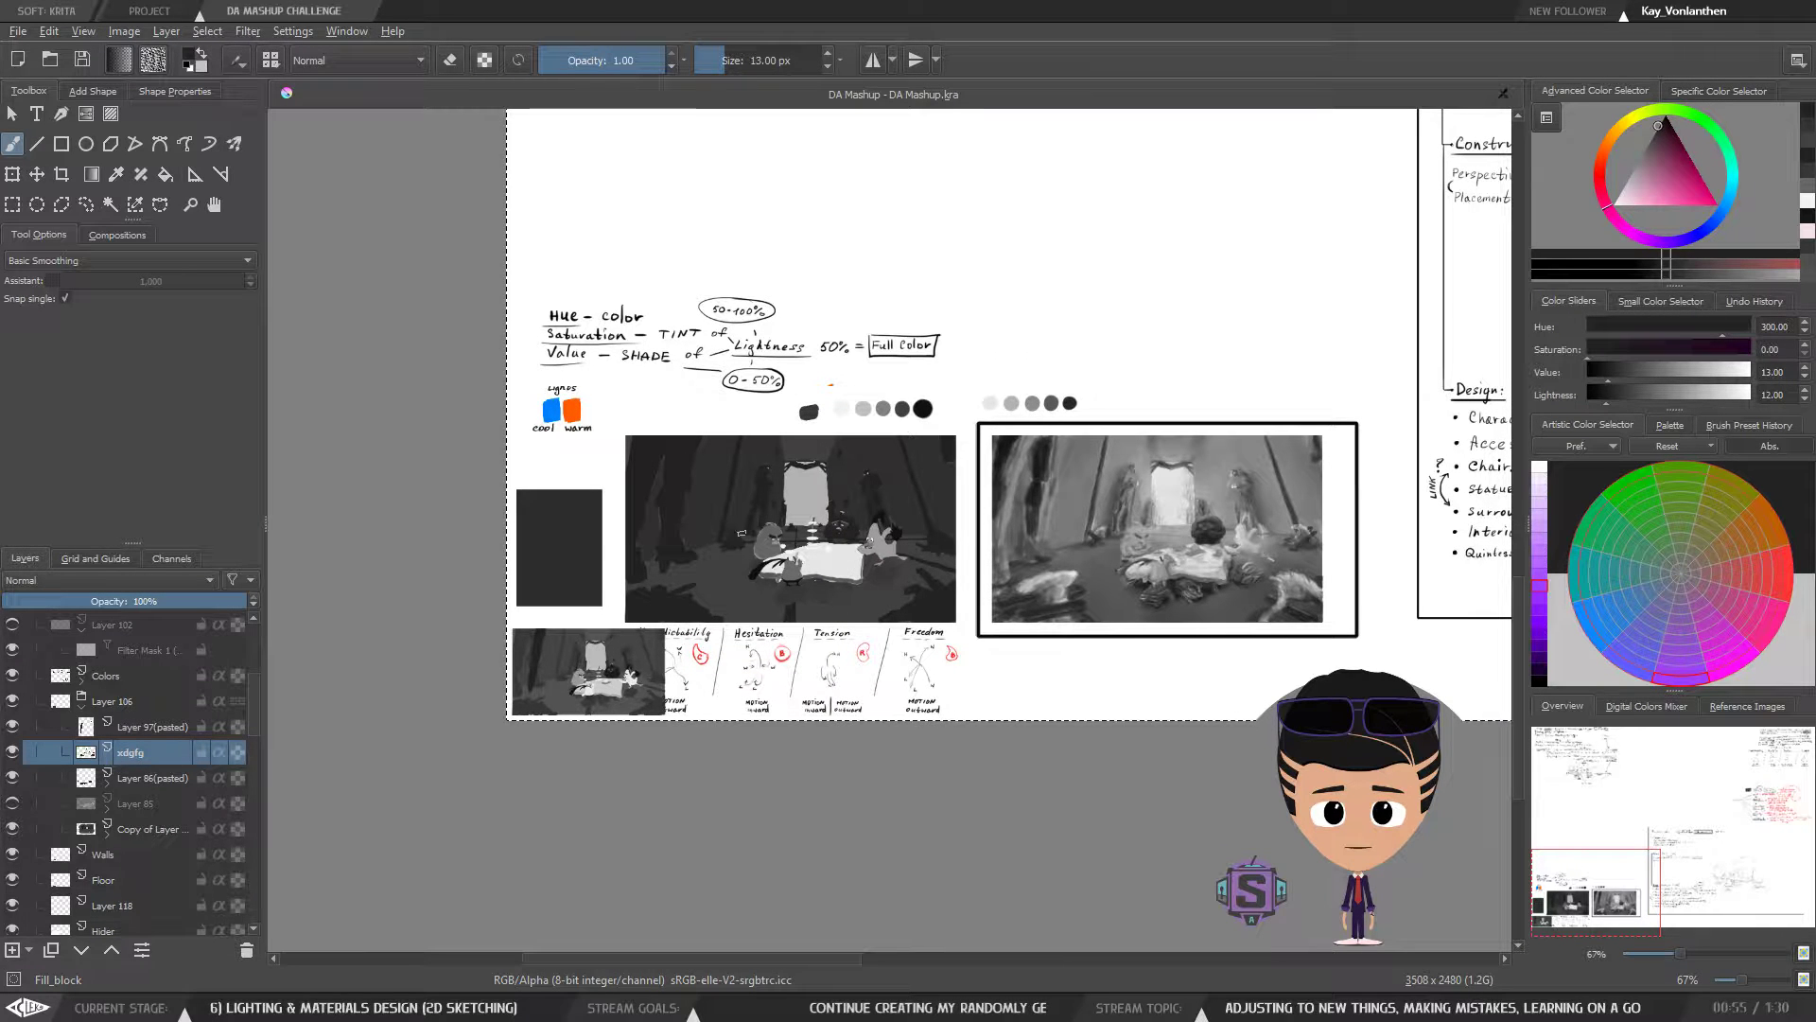
key(plus)
key(plus)
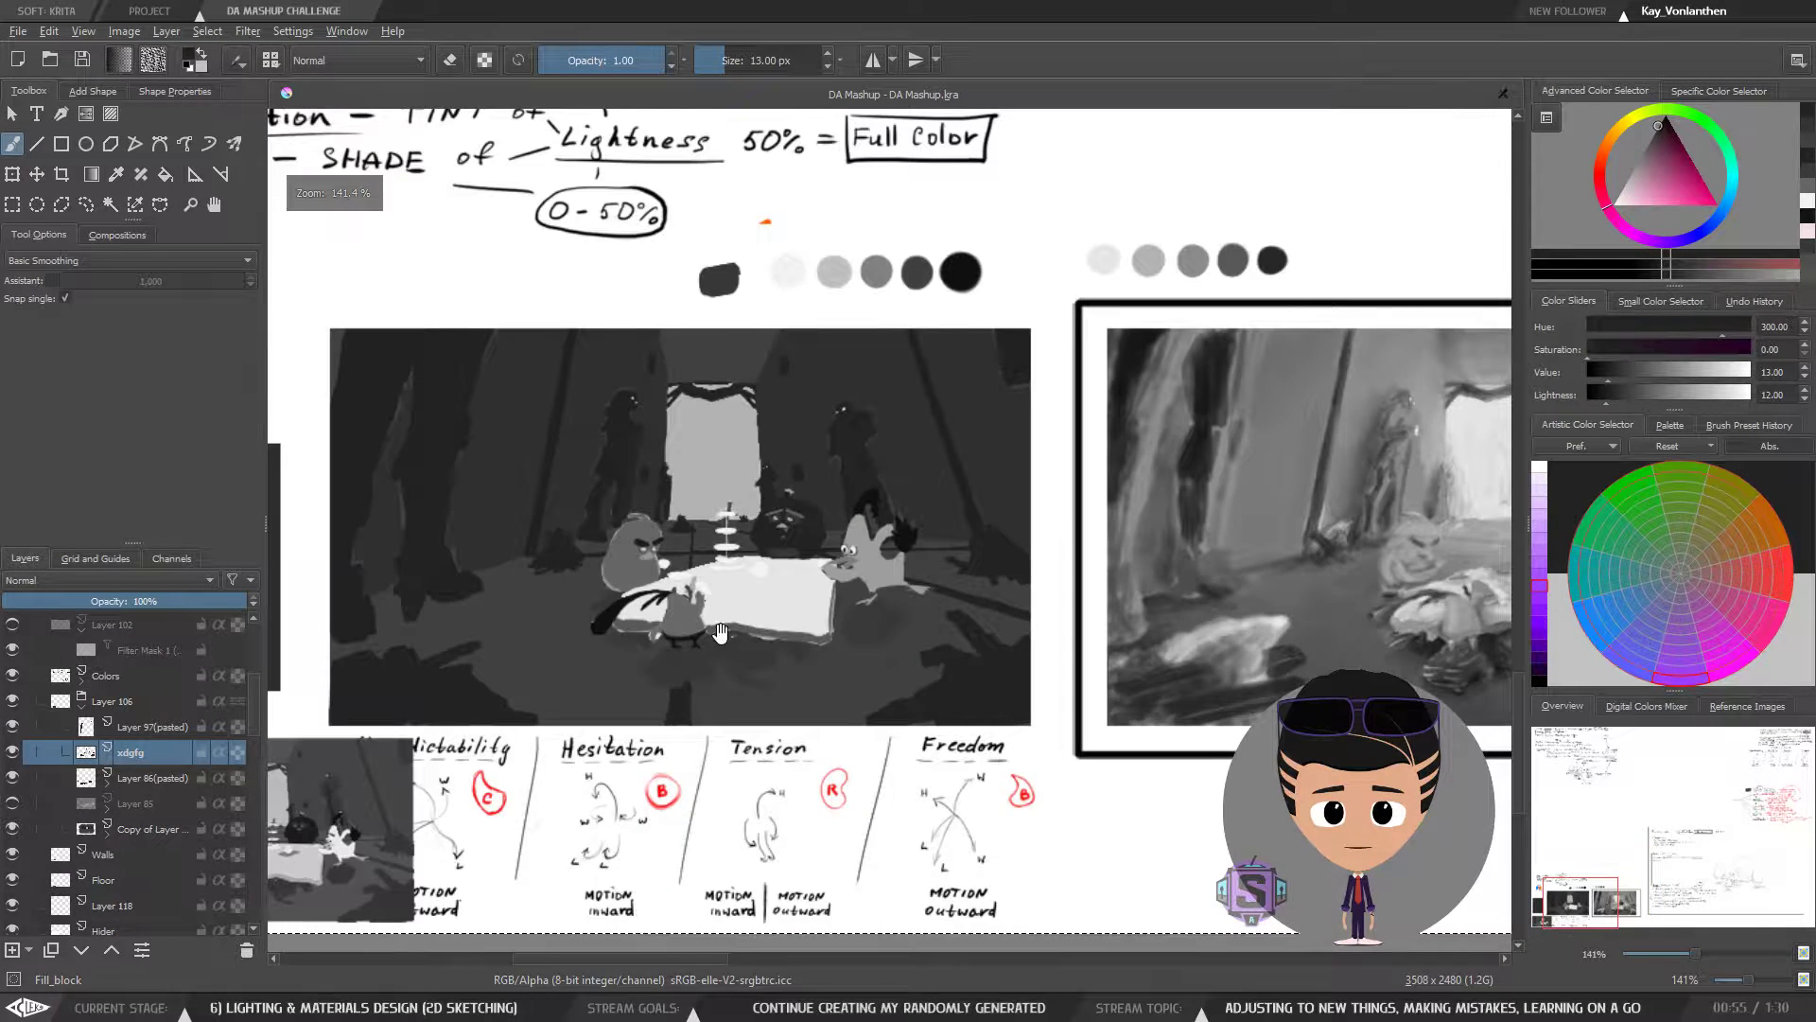
drag(720, 632, 929, 613)
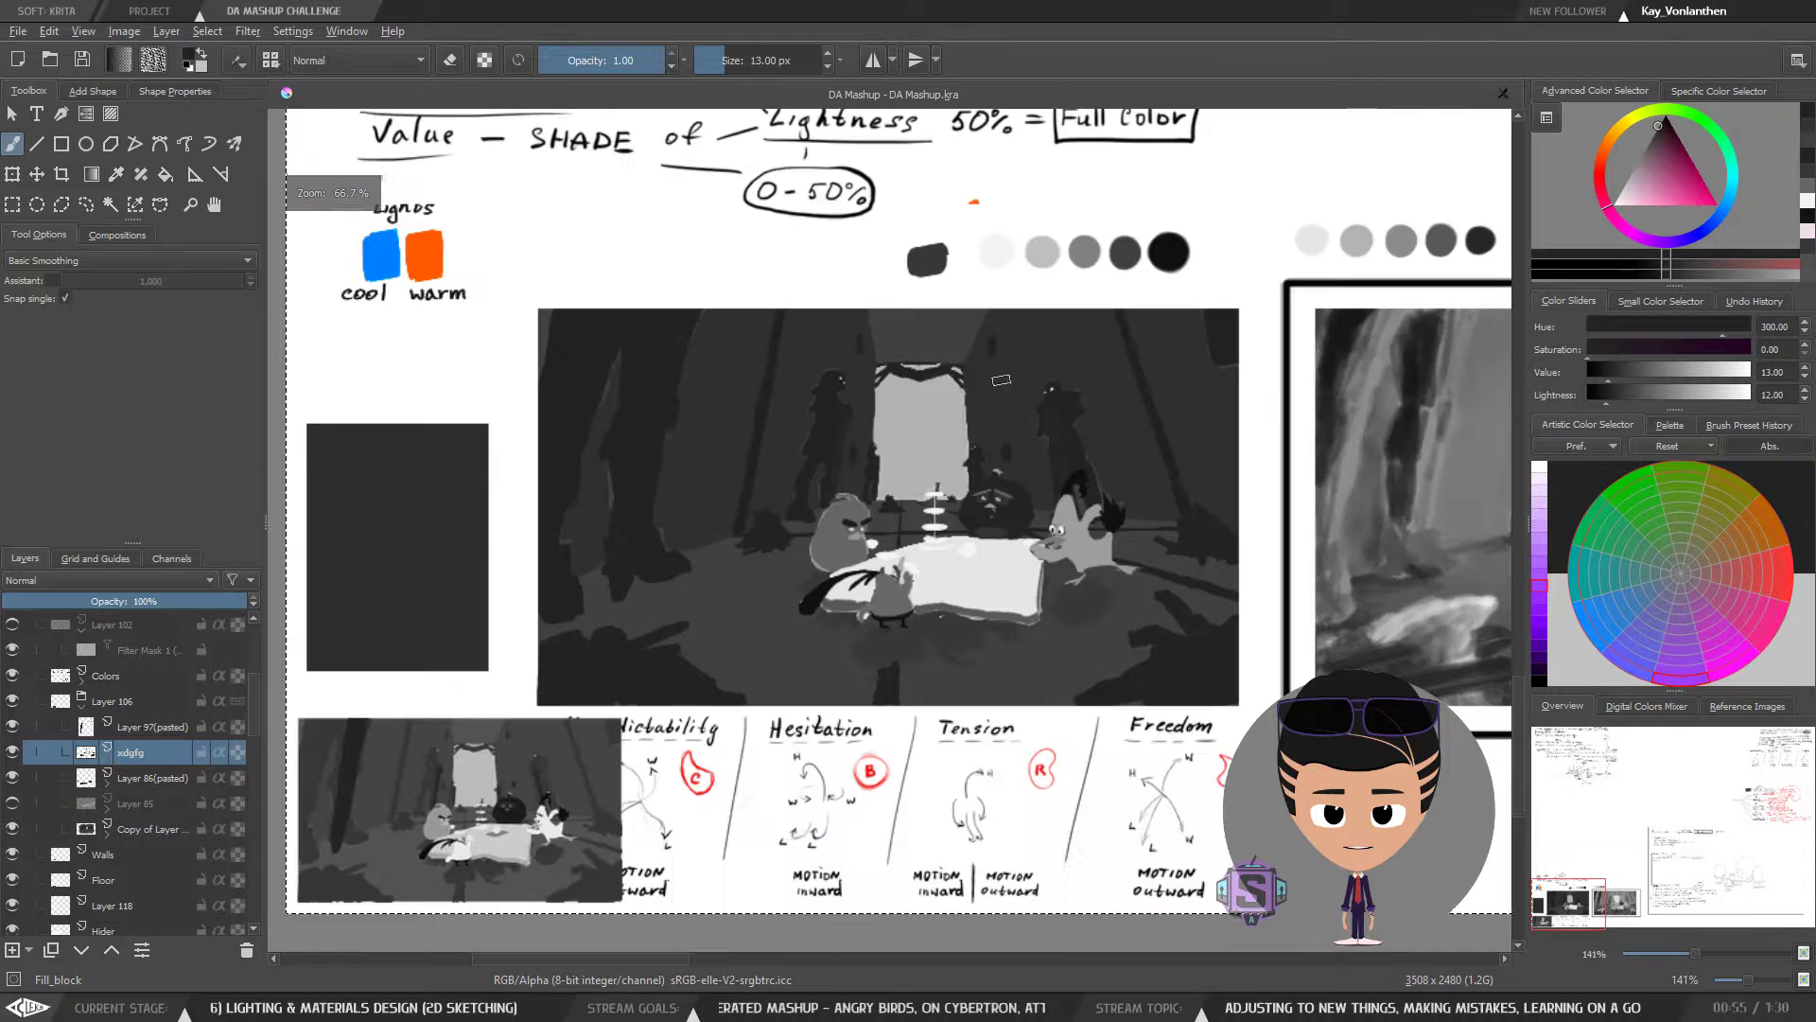
key(ctrl+shift+a)
key(ctrl+plus)
key(ctrl+plus)
key(ctrl+minus)
key(ctrl+minus)
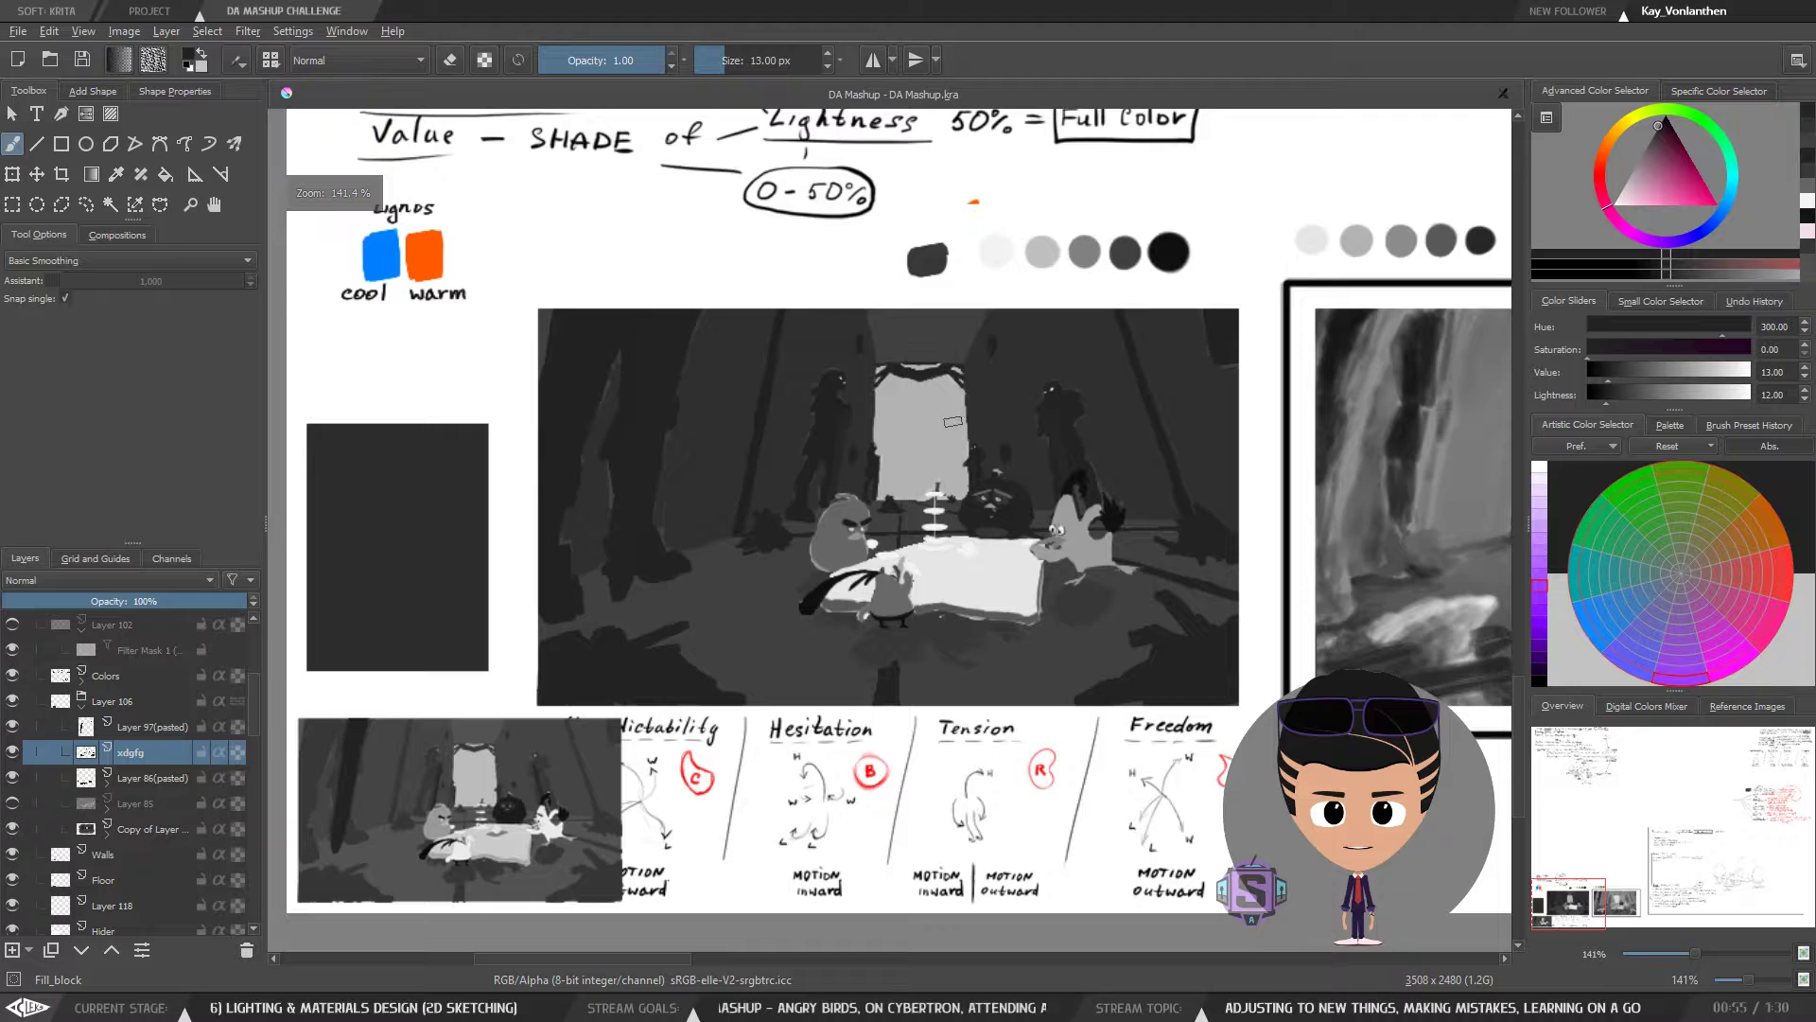
mouse_move(939, 502)
mouse_down()
mouse_move(879, 511)
mouse_move(877, 532)
mouse_up()
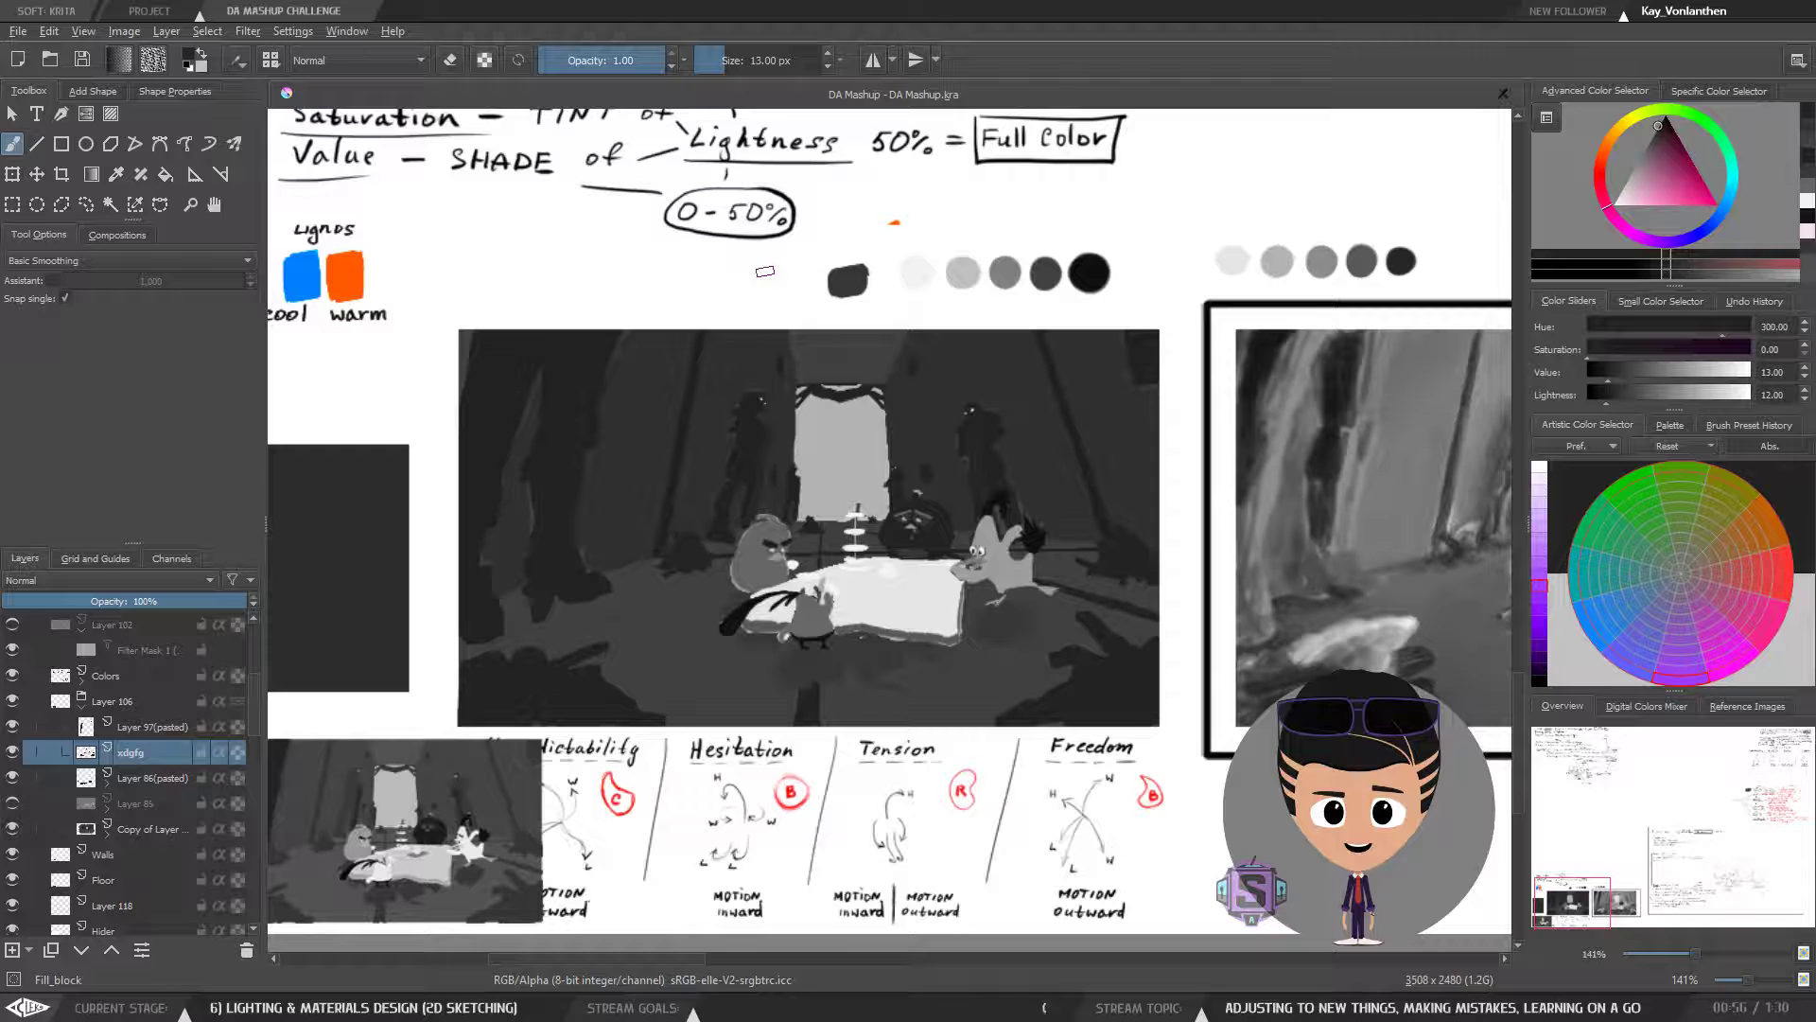
- Review the scene against its small earlier version at different zoom levels, and save the document
scroll(951, 392, down, 2)
scroll(952, 393, up, 2)
scroll(956, 378, down, 2)
scroll(937, 480, up, 2)
mouse_move(833, 681)
mouse_down()
mouse_move(919, 546)
mouse_move(910, 590)
mouse_up()
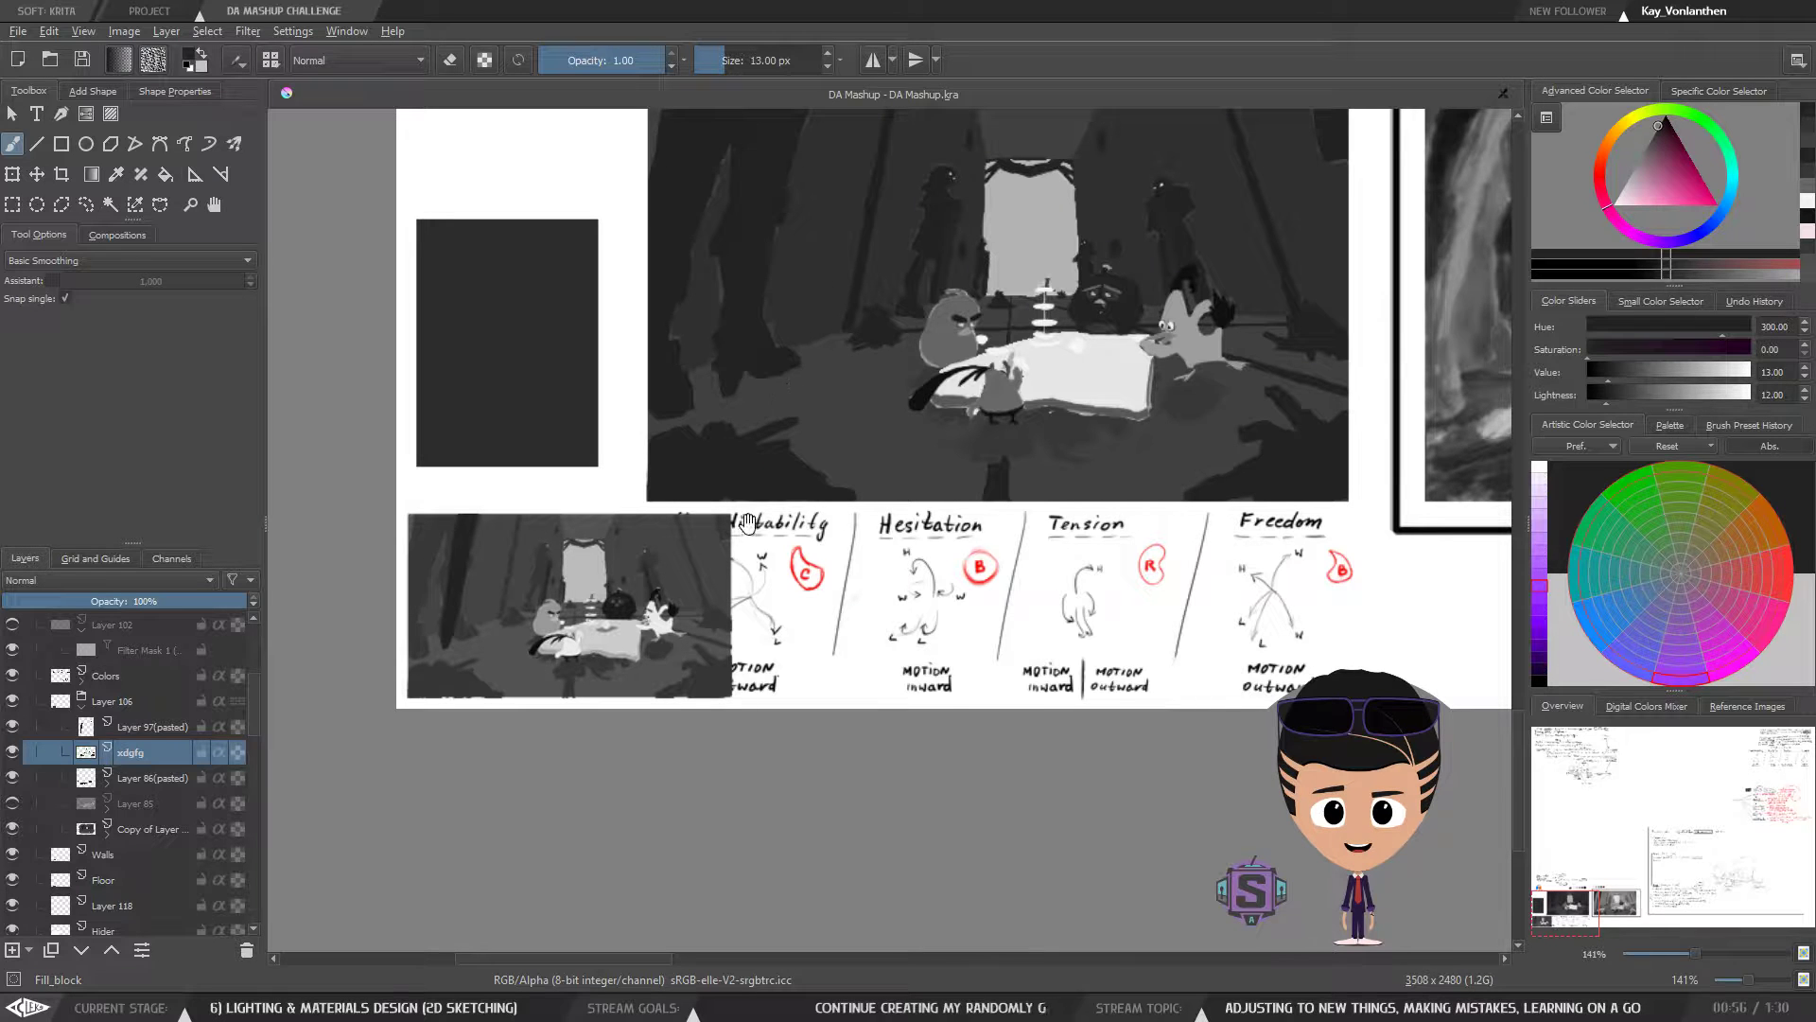
drag(747, 523, 786, 534)
drag(762, 464, 611, 617)
drag(546, 790, 548, 792)
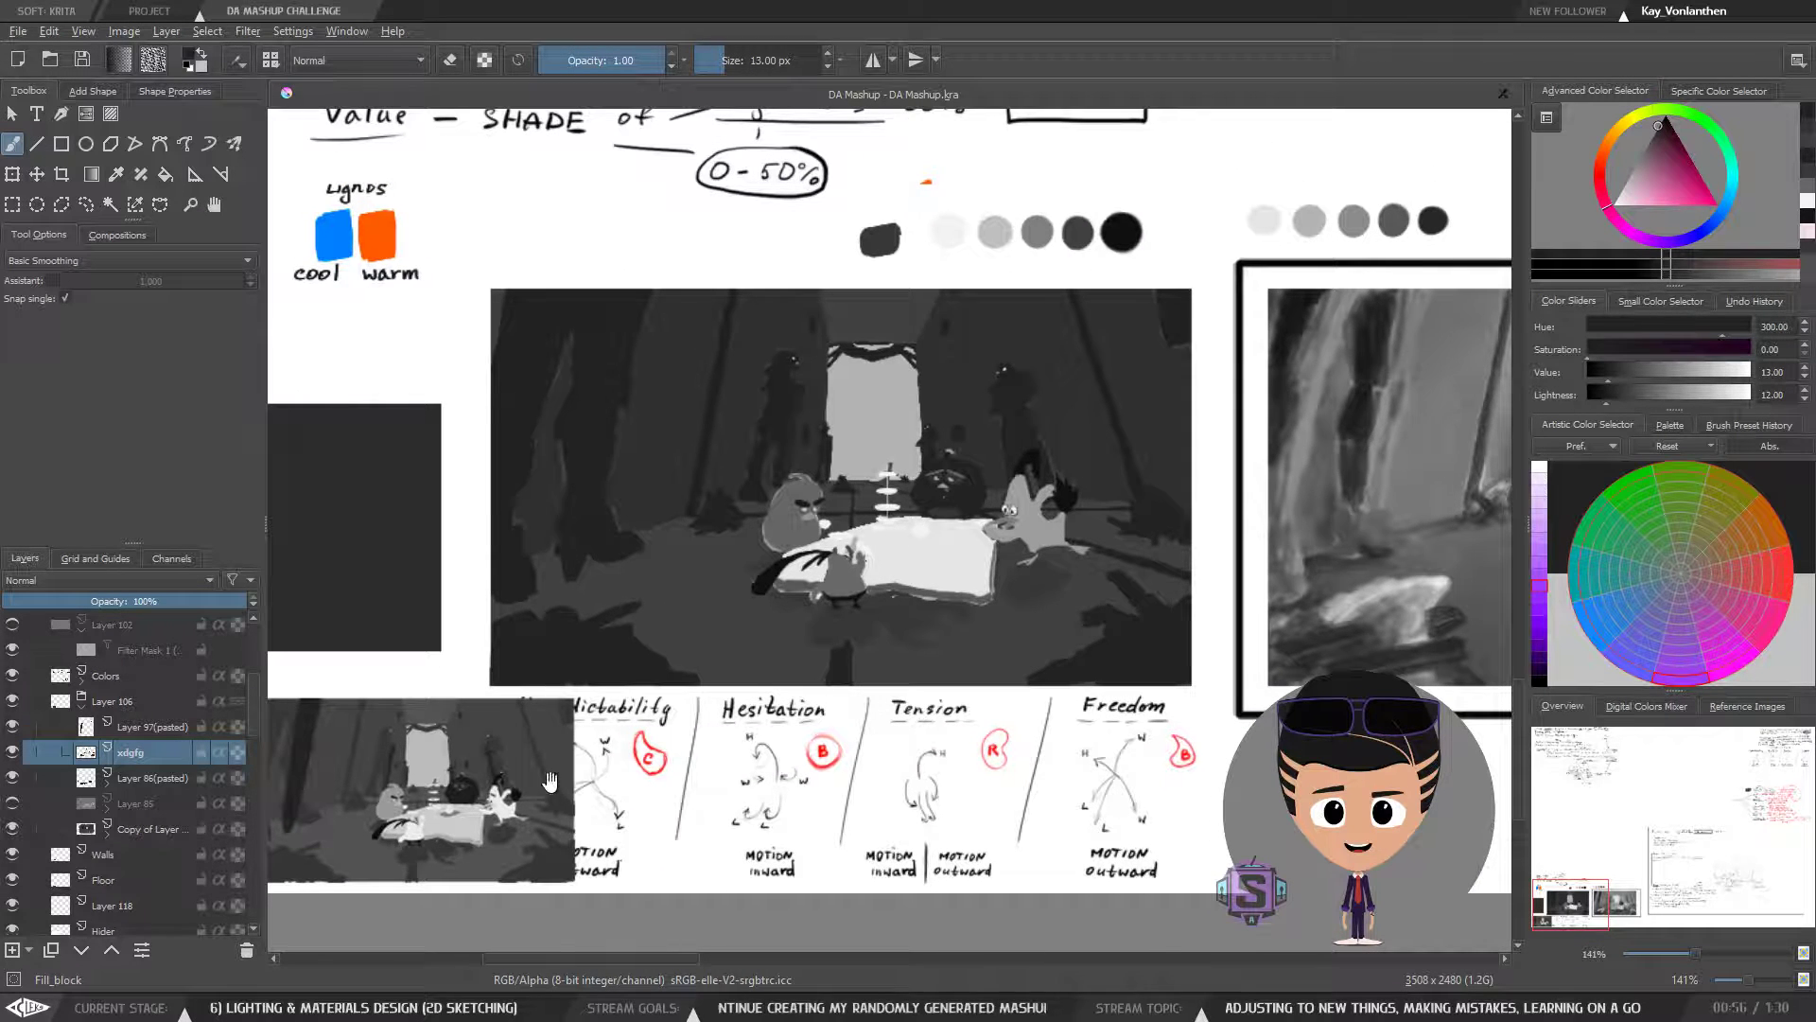
click(81, 62)
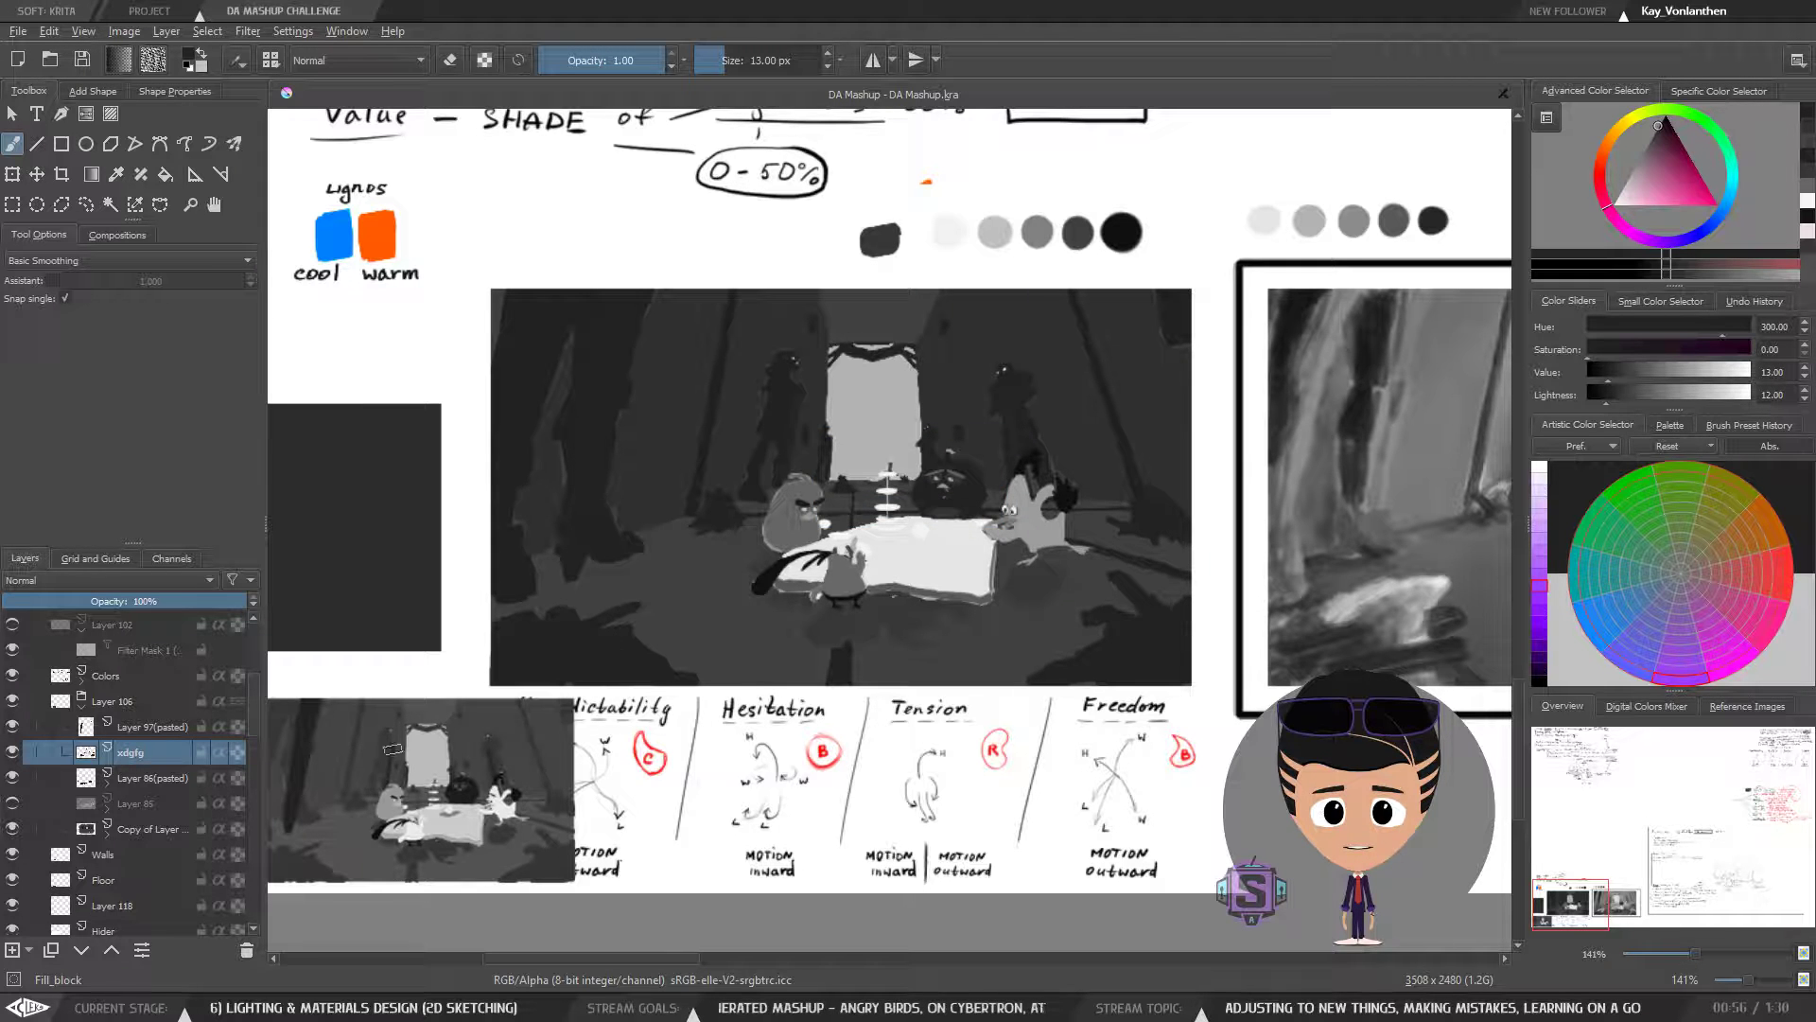
- Activate Contiguous Selection and briefly hide and reshow Layer 97(pasted), xdgfg and Layer 86(pasted) in turn to examine what each contains
click(116, 701)
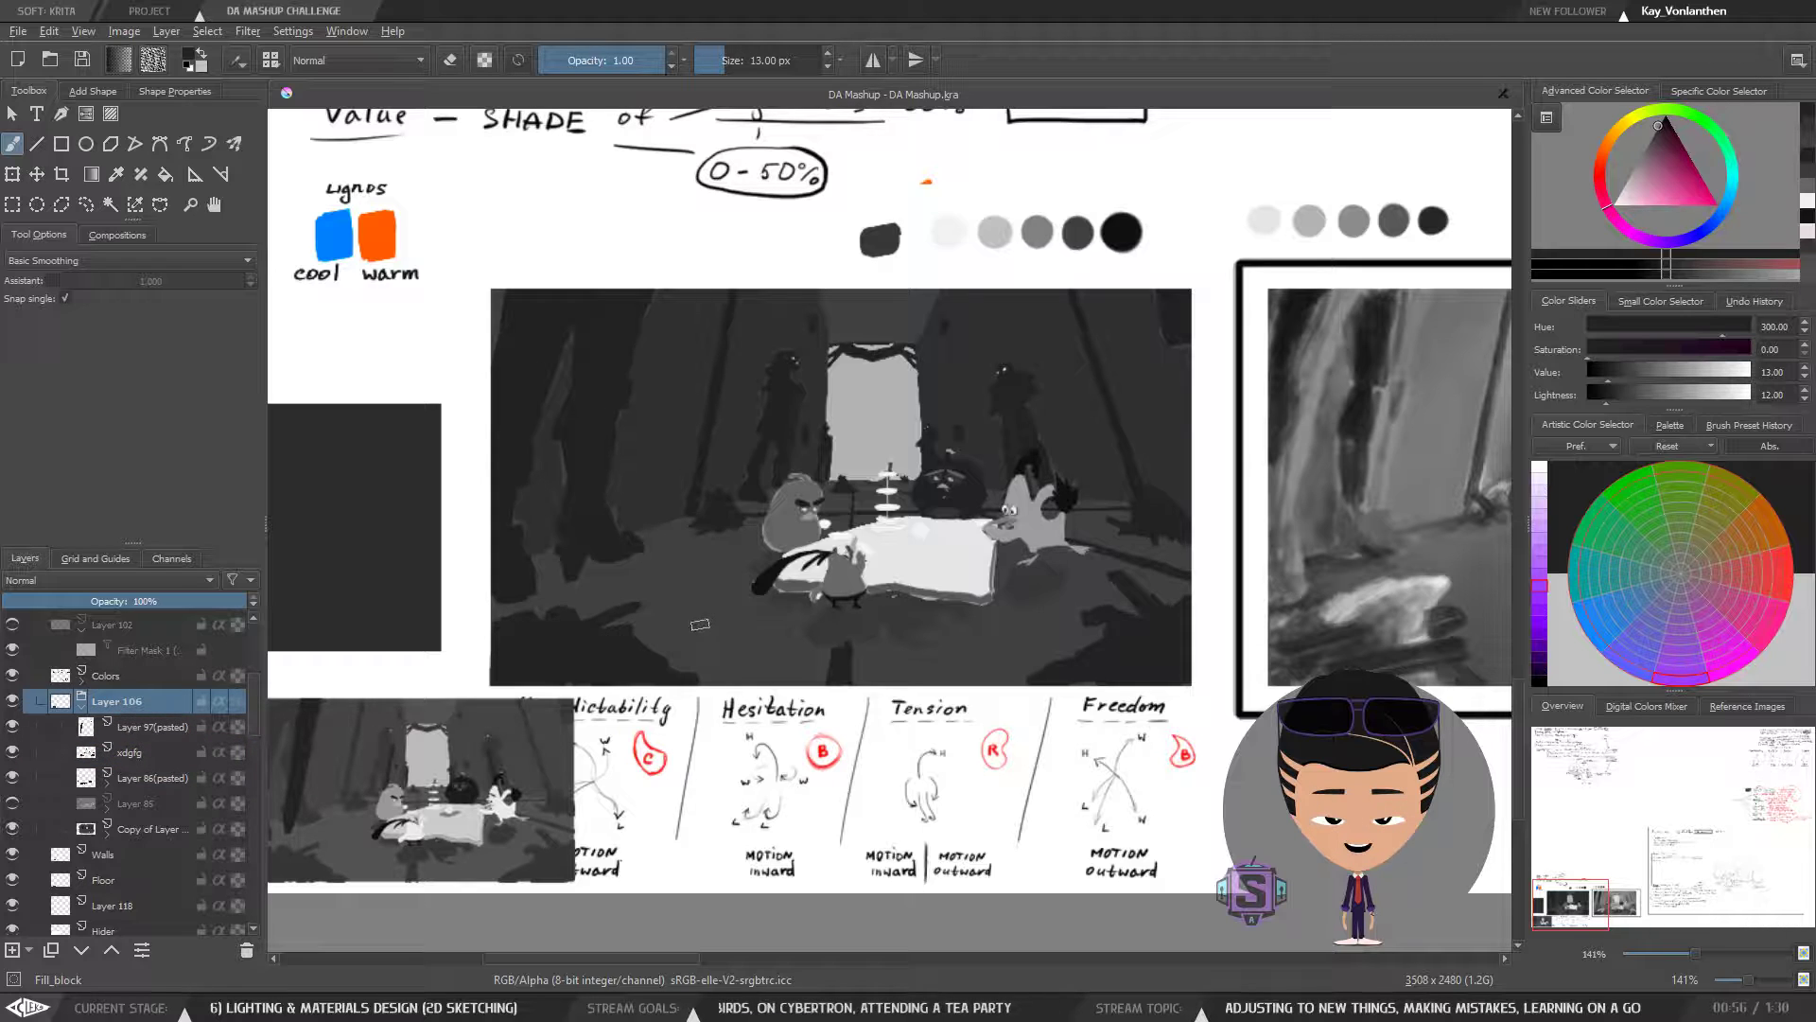
click(110, 204)
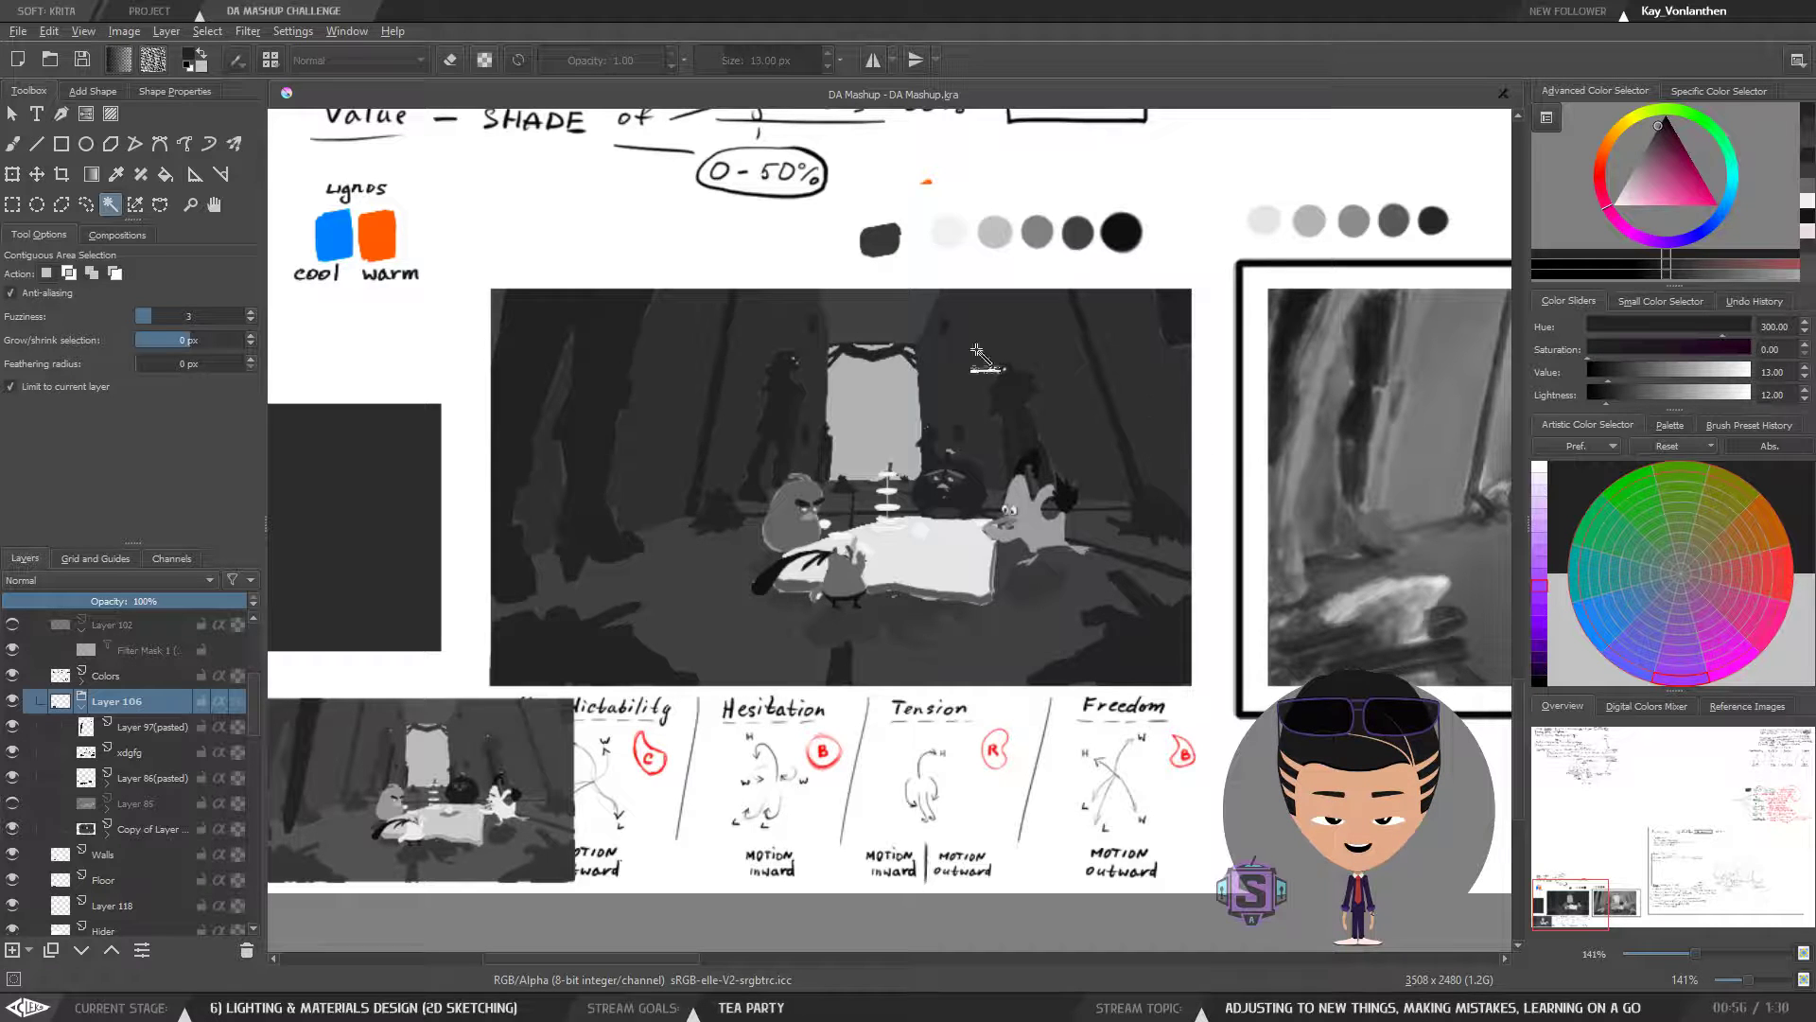
click(147, 735)
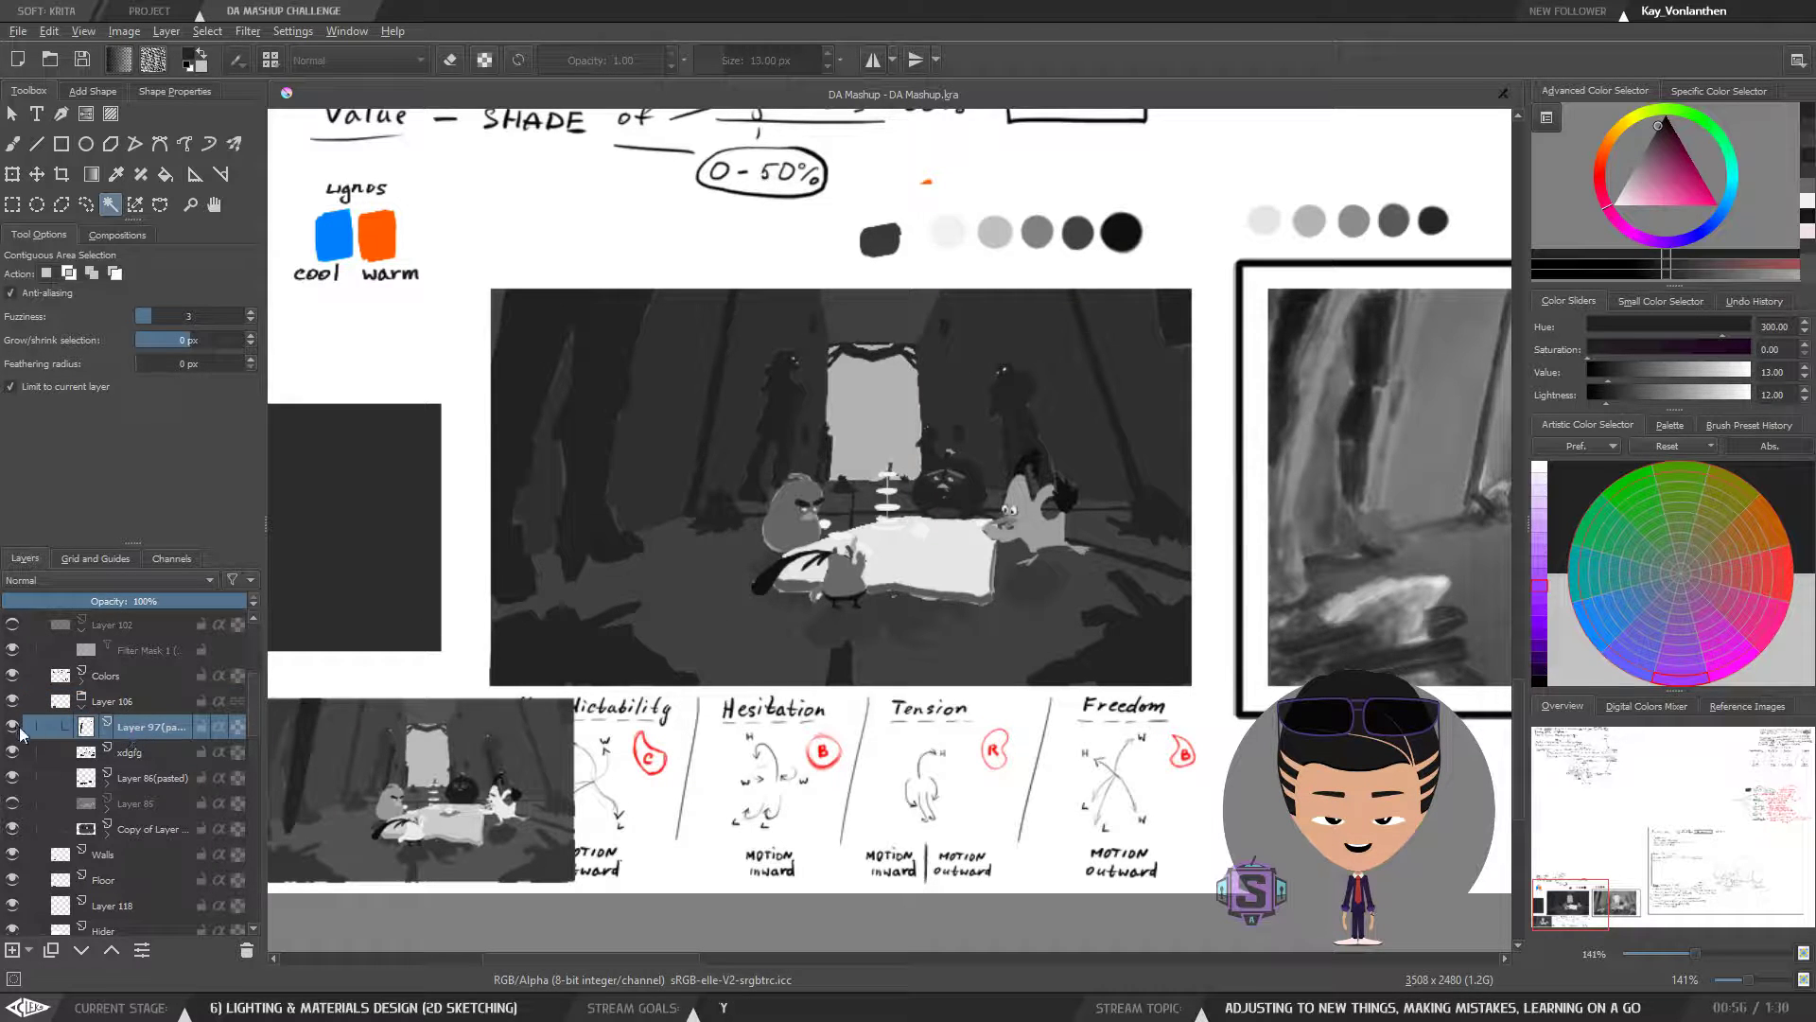
click(12, 727)
click(12, 728)
click(129, 752)
click(12, 752)
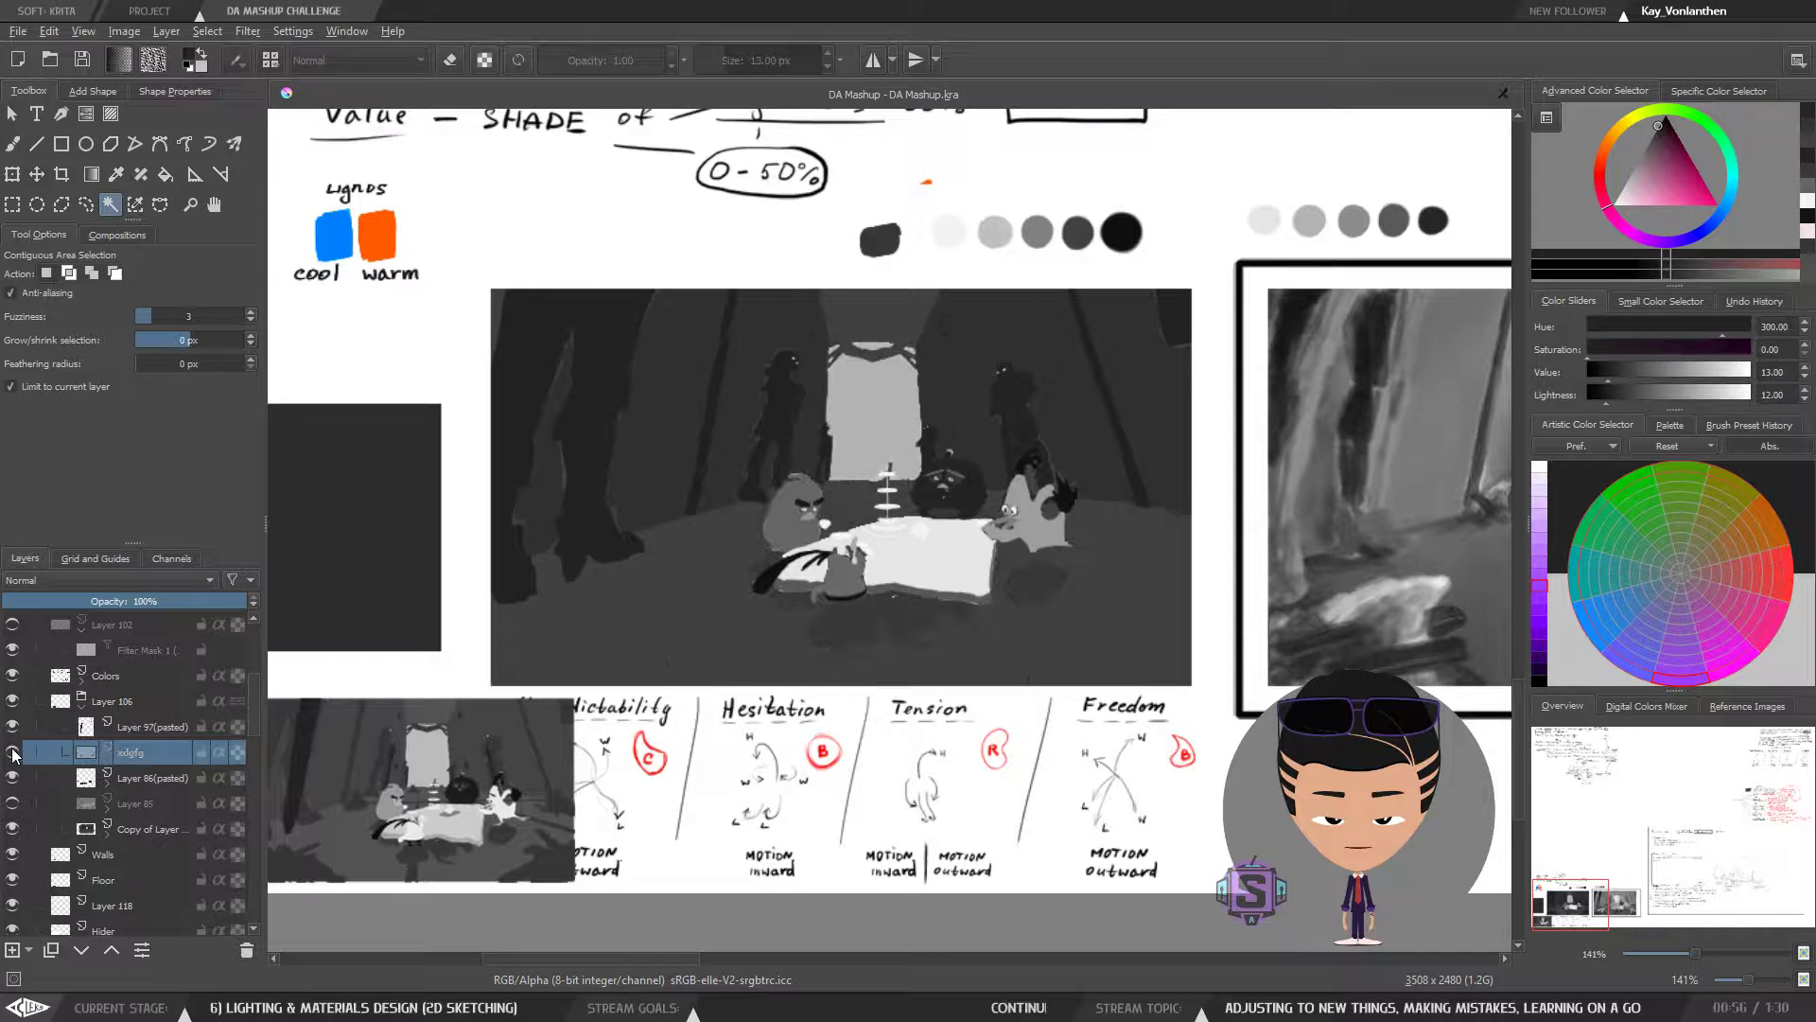
click(13, 752)
click(101, 781)
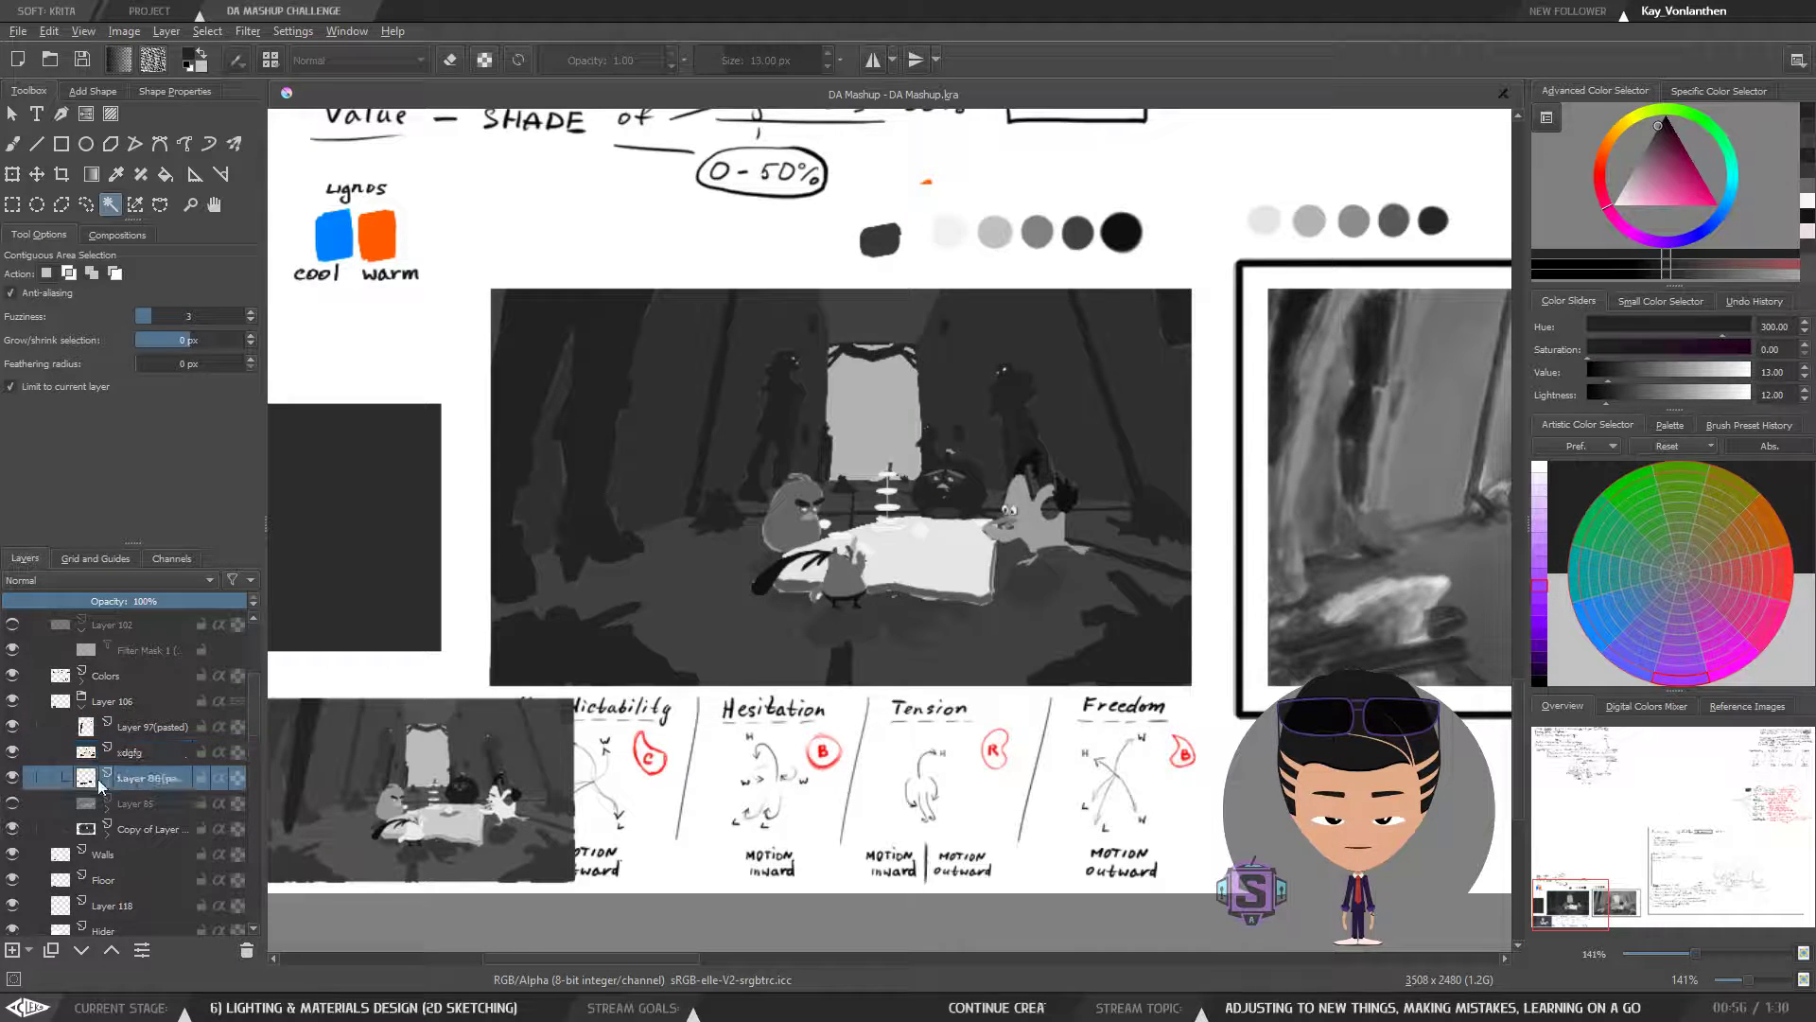
click(12, 778)
click(12, 779)
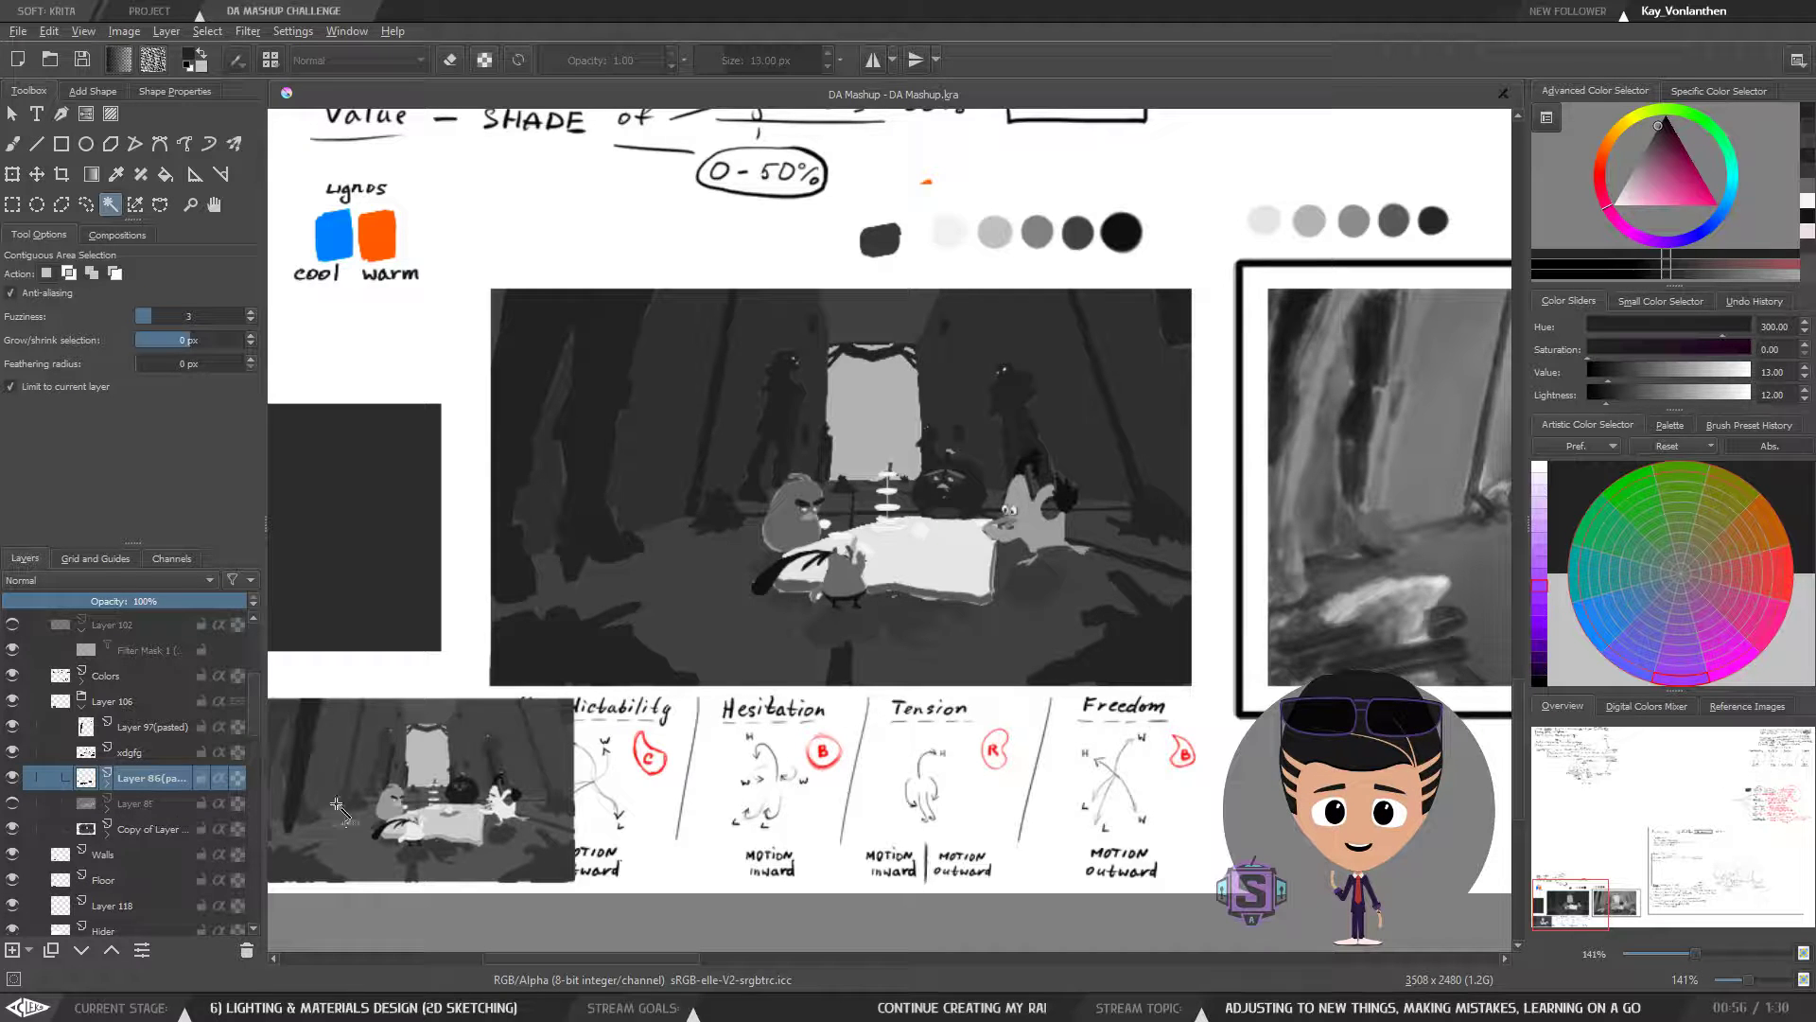
- Isolate Layer 86(pasted) and try a brush stroke near its leftmost shadow shape
right_click(144, 779)
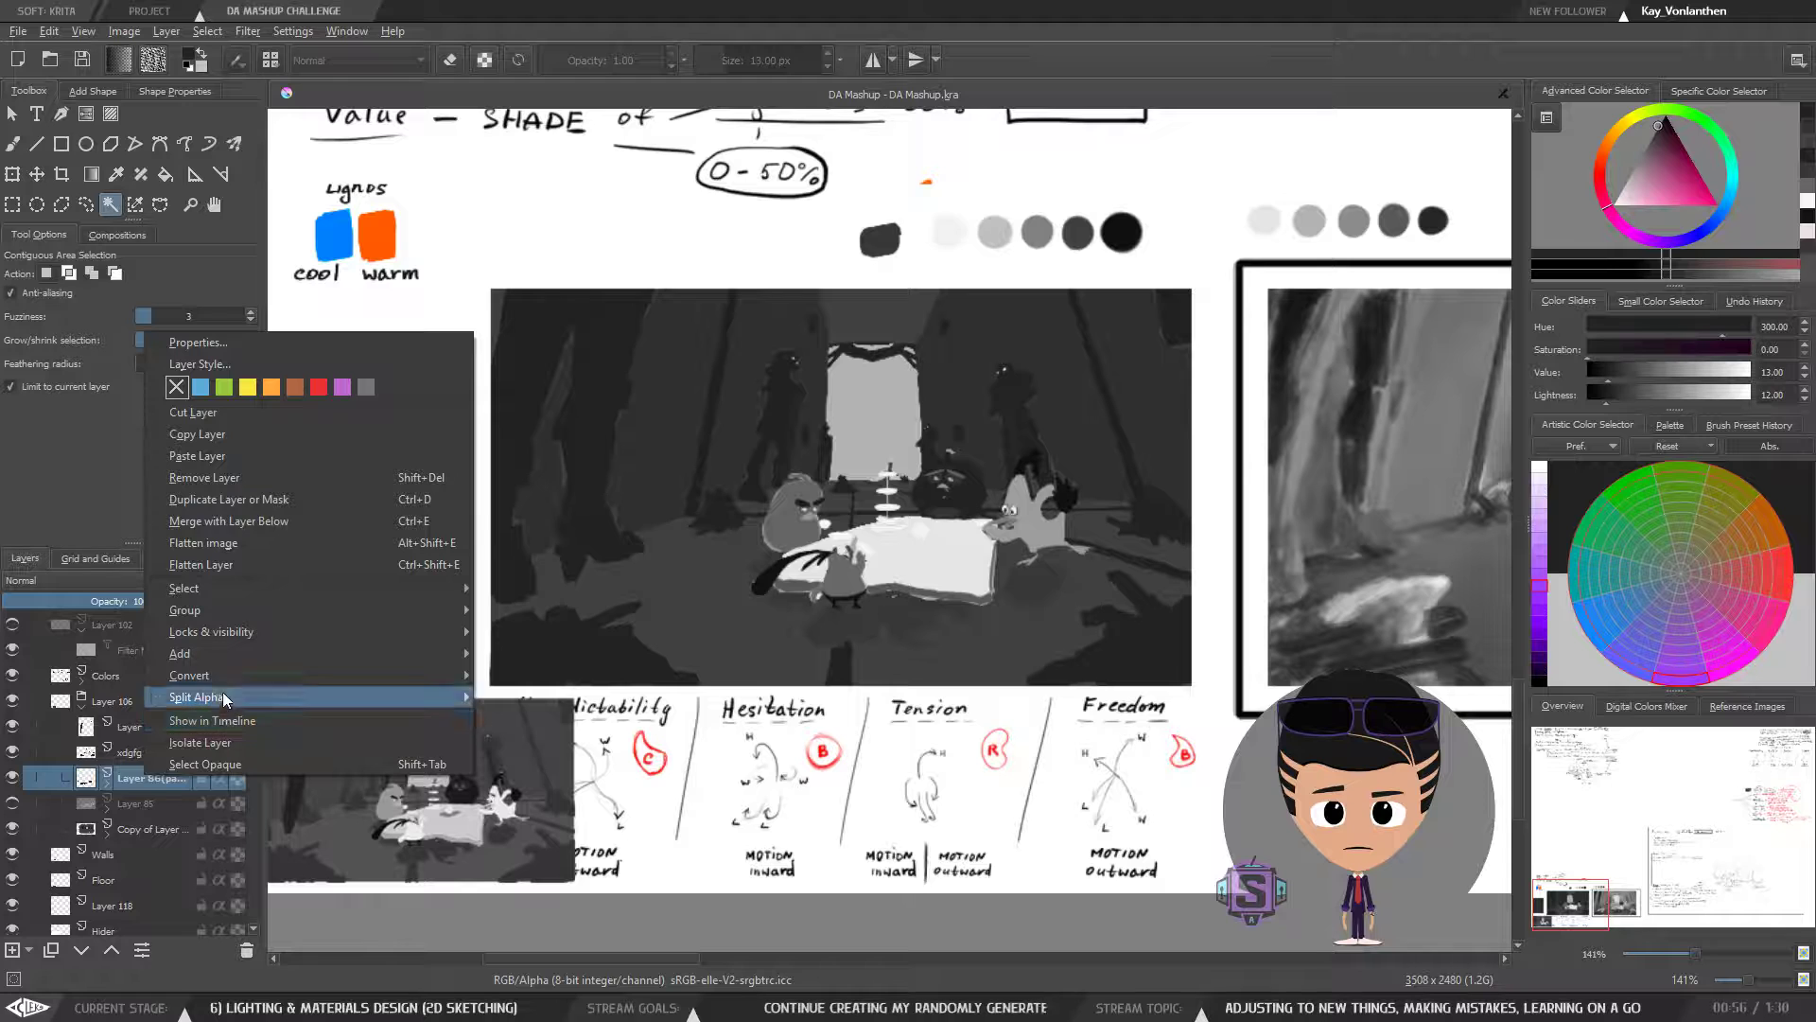
click(224, 744)
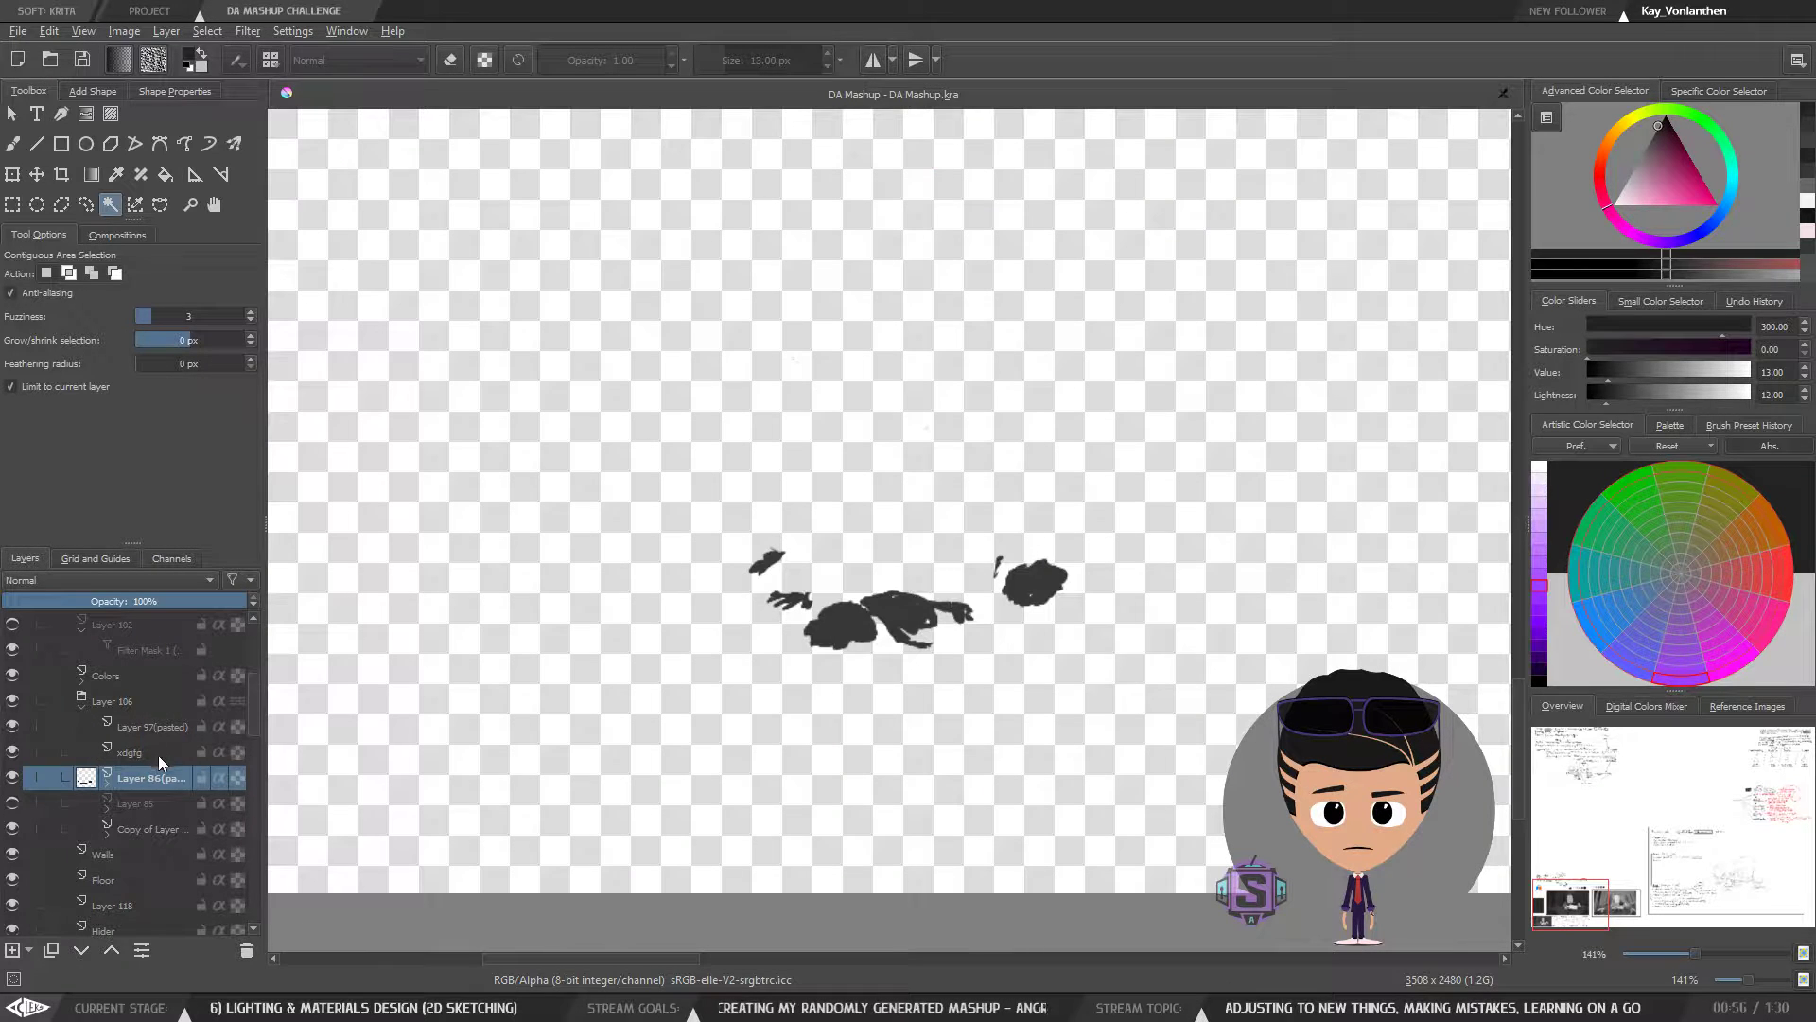
key(b)
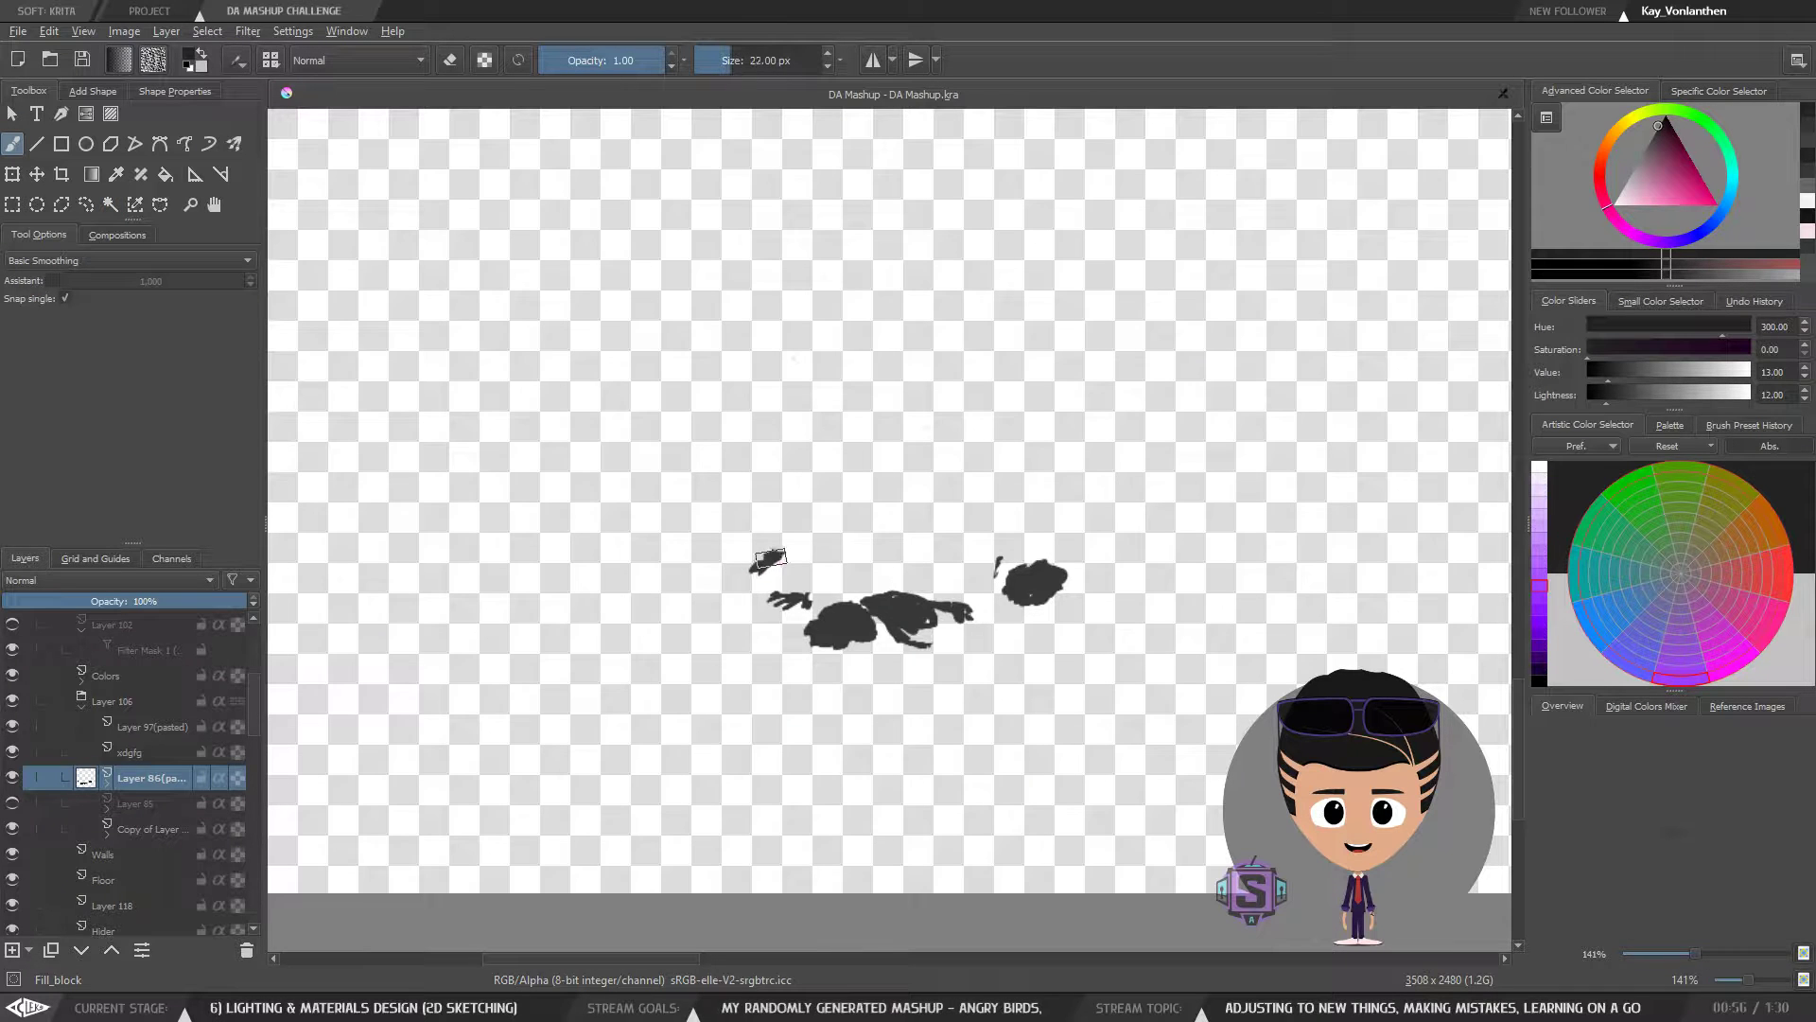
mouse_move(769, 556)
mouse_down()
mouse_move(787, 549)
mouse_move(747, 604)
mouse_up()
key(ctrl+z)
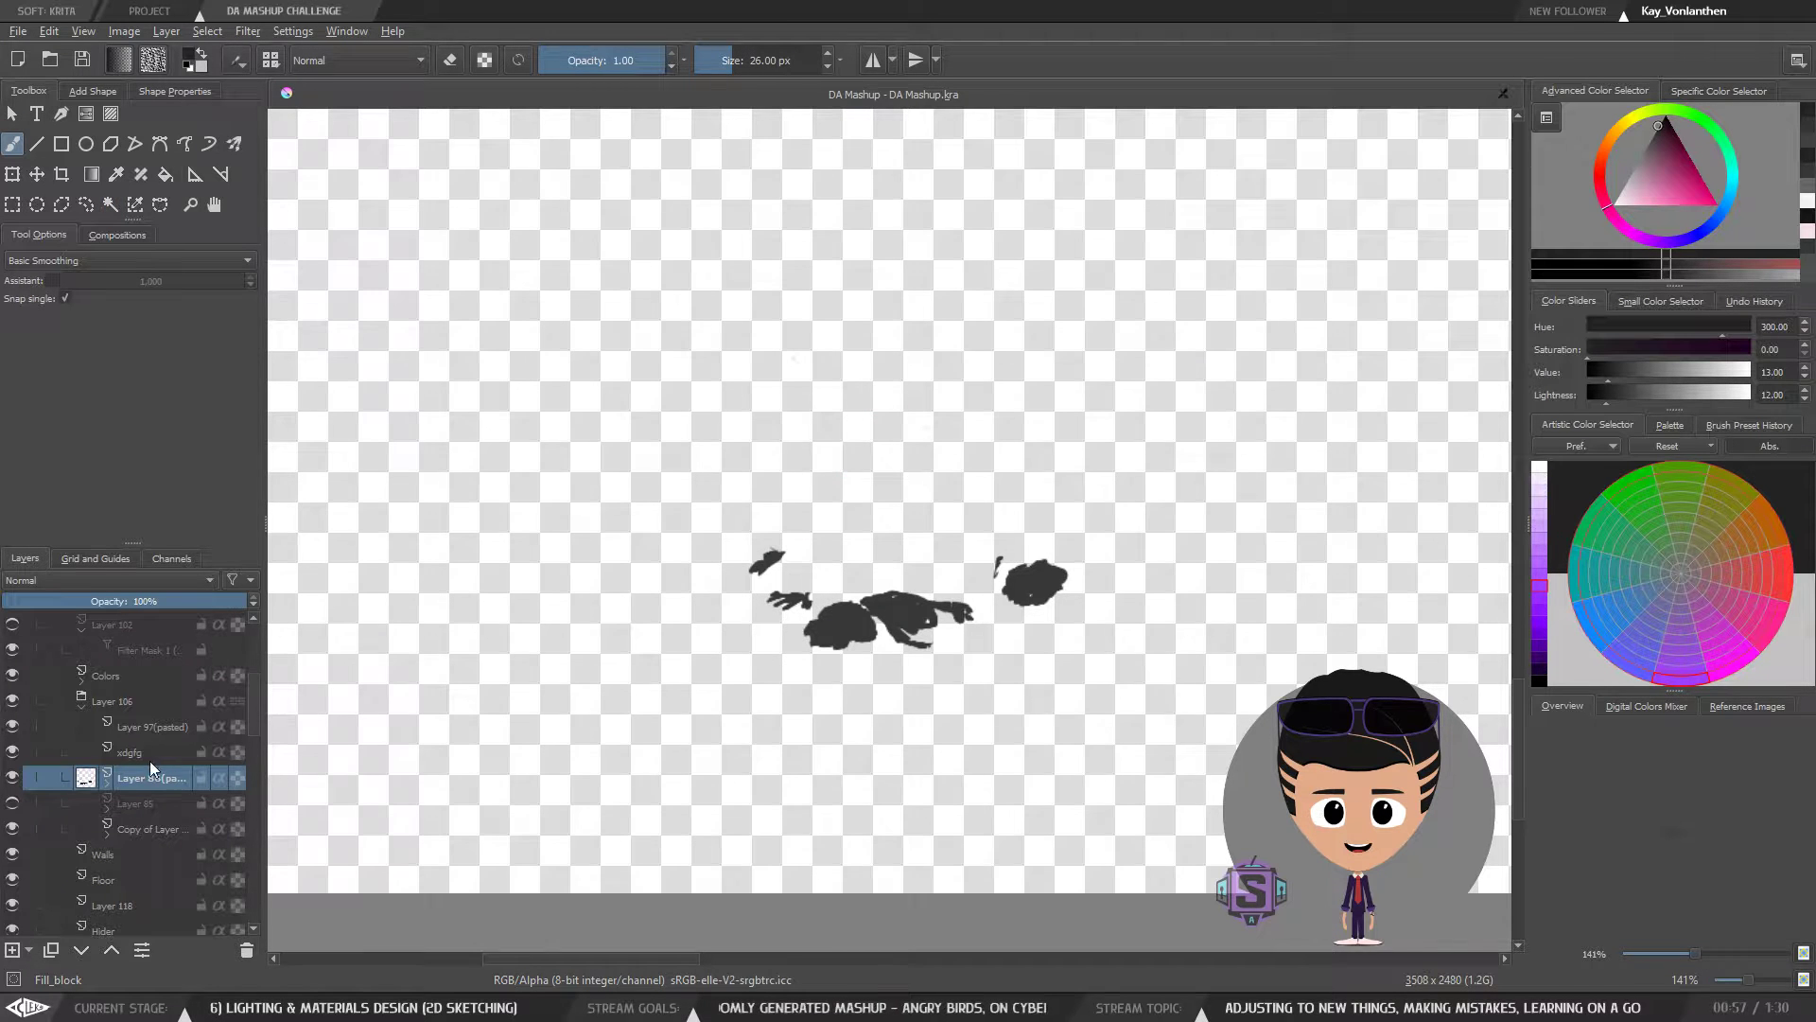
- Try selecting the opaque shadow shapes on the isolated layer, discard the selection and end the isolation
right_click(151, 776)
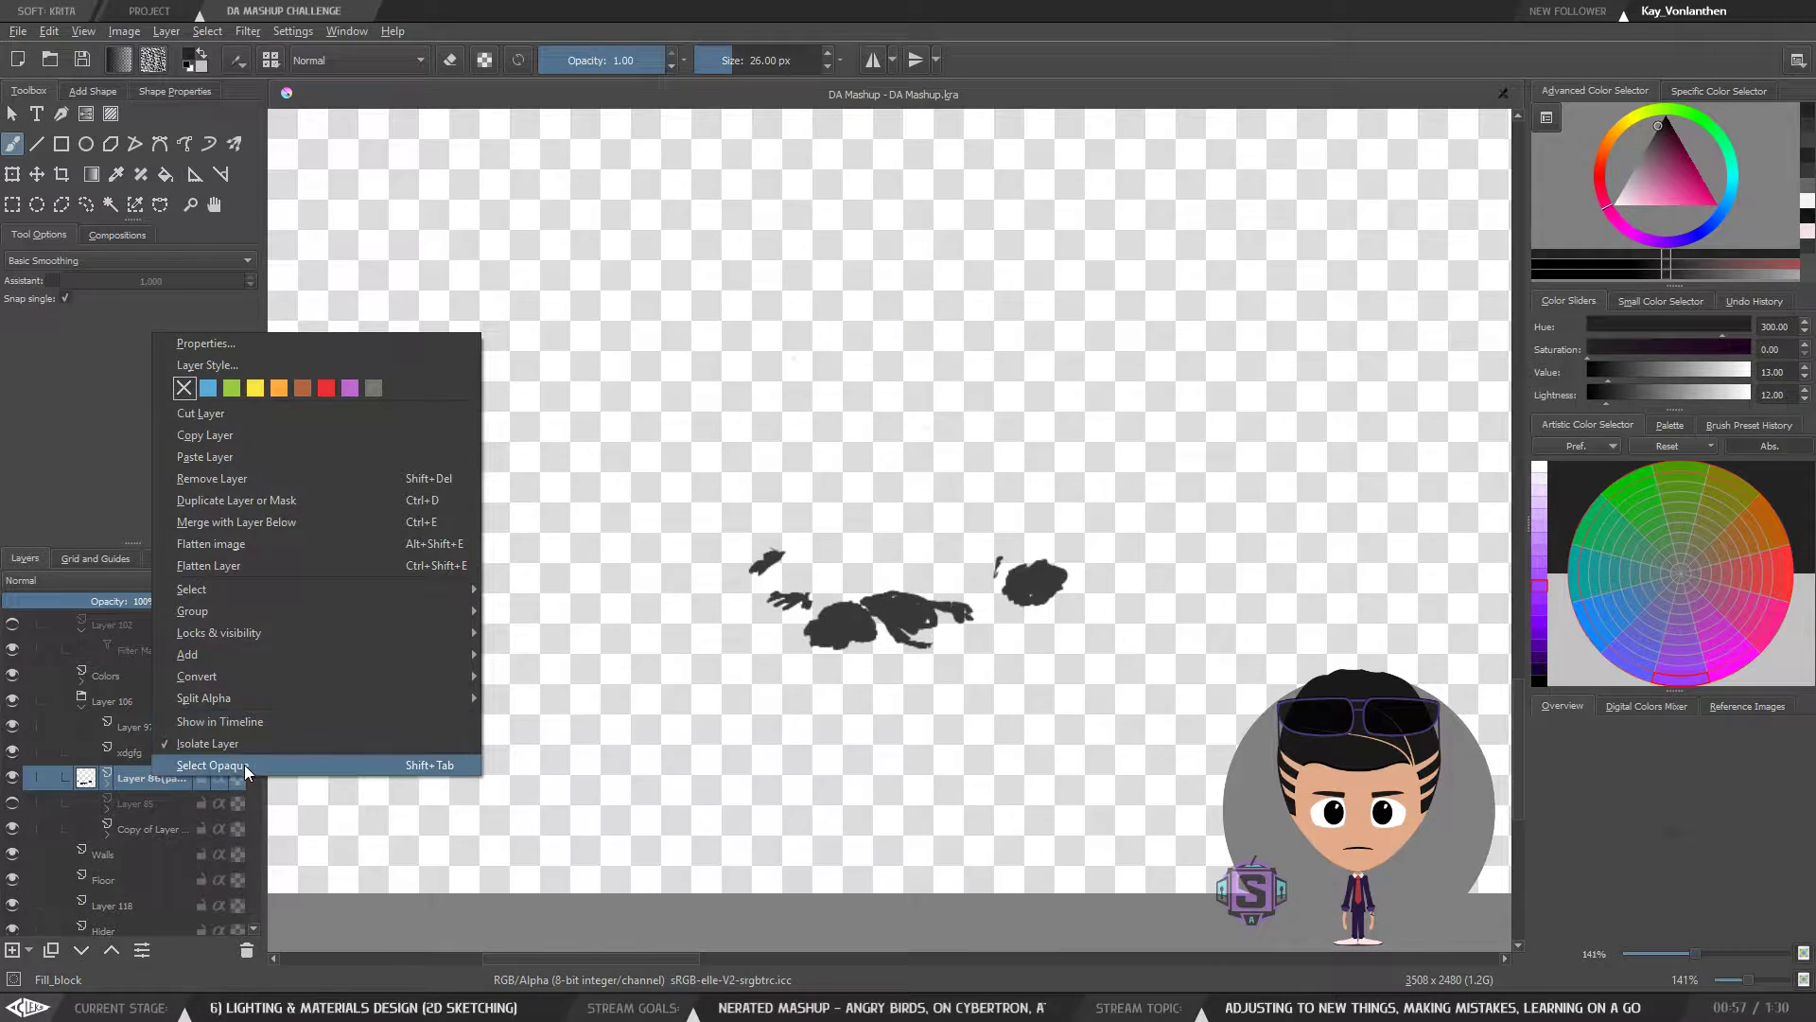
click(244, 764)
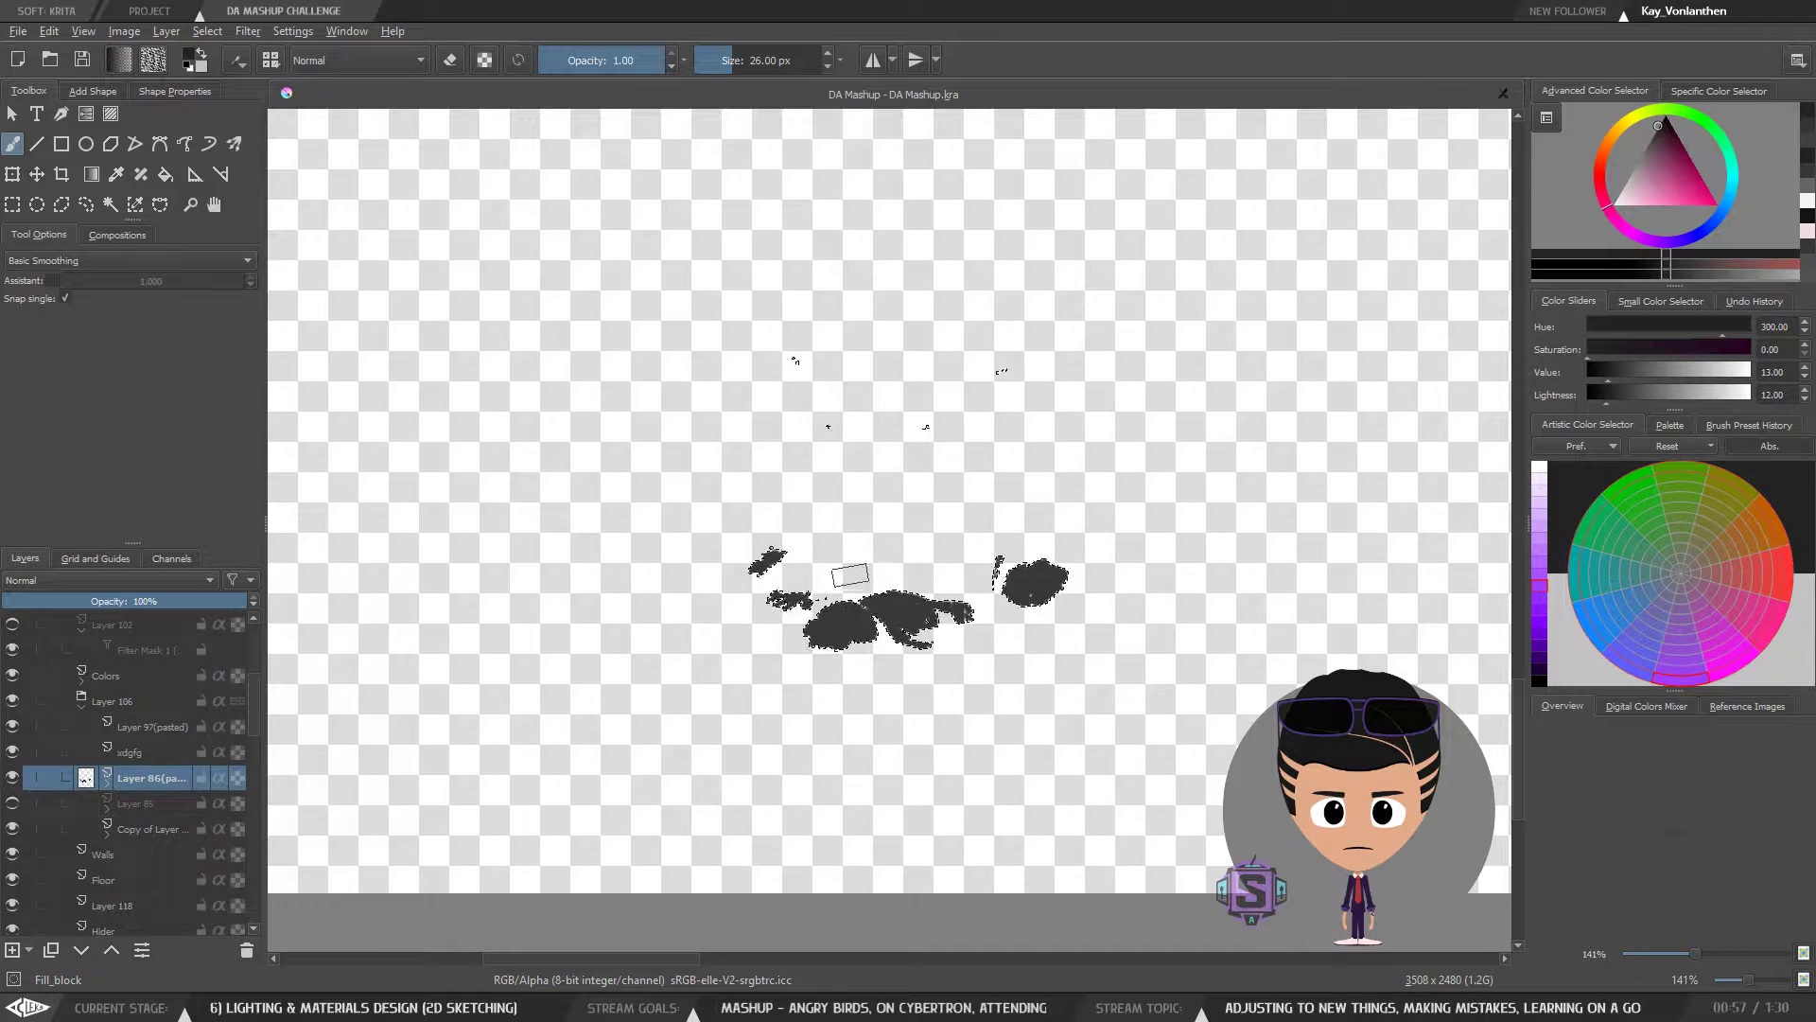
drag(967, 579, 988, 603)
key(ctrl+z)
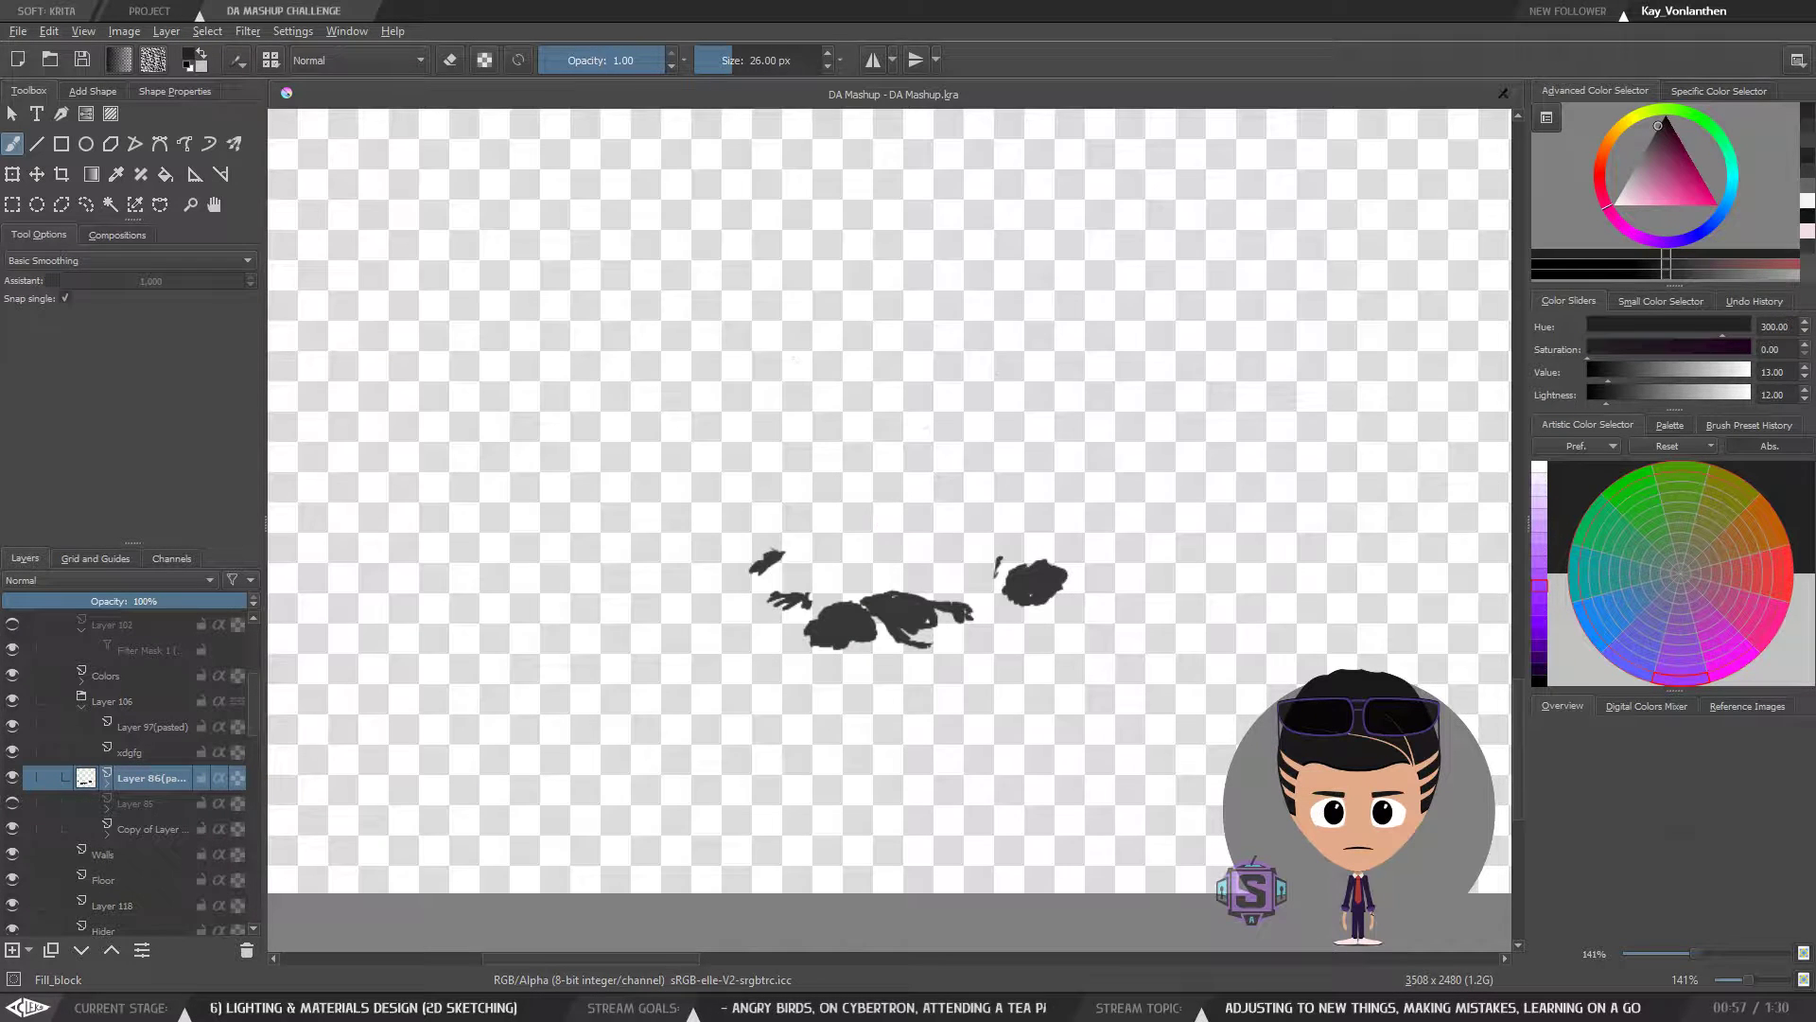
key(ctrl+shift+a)
right_click(144, 785)
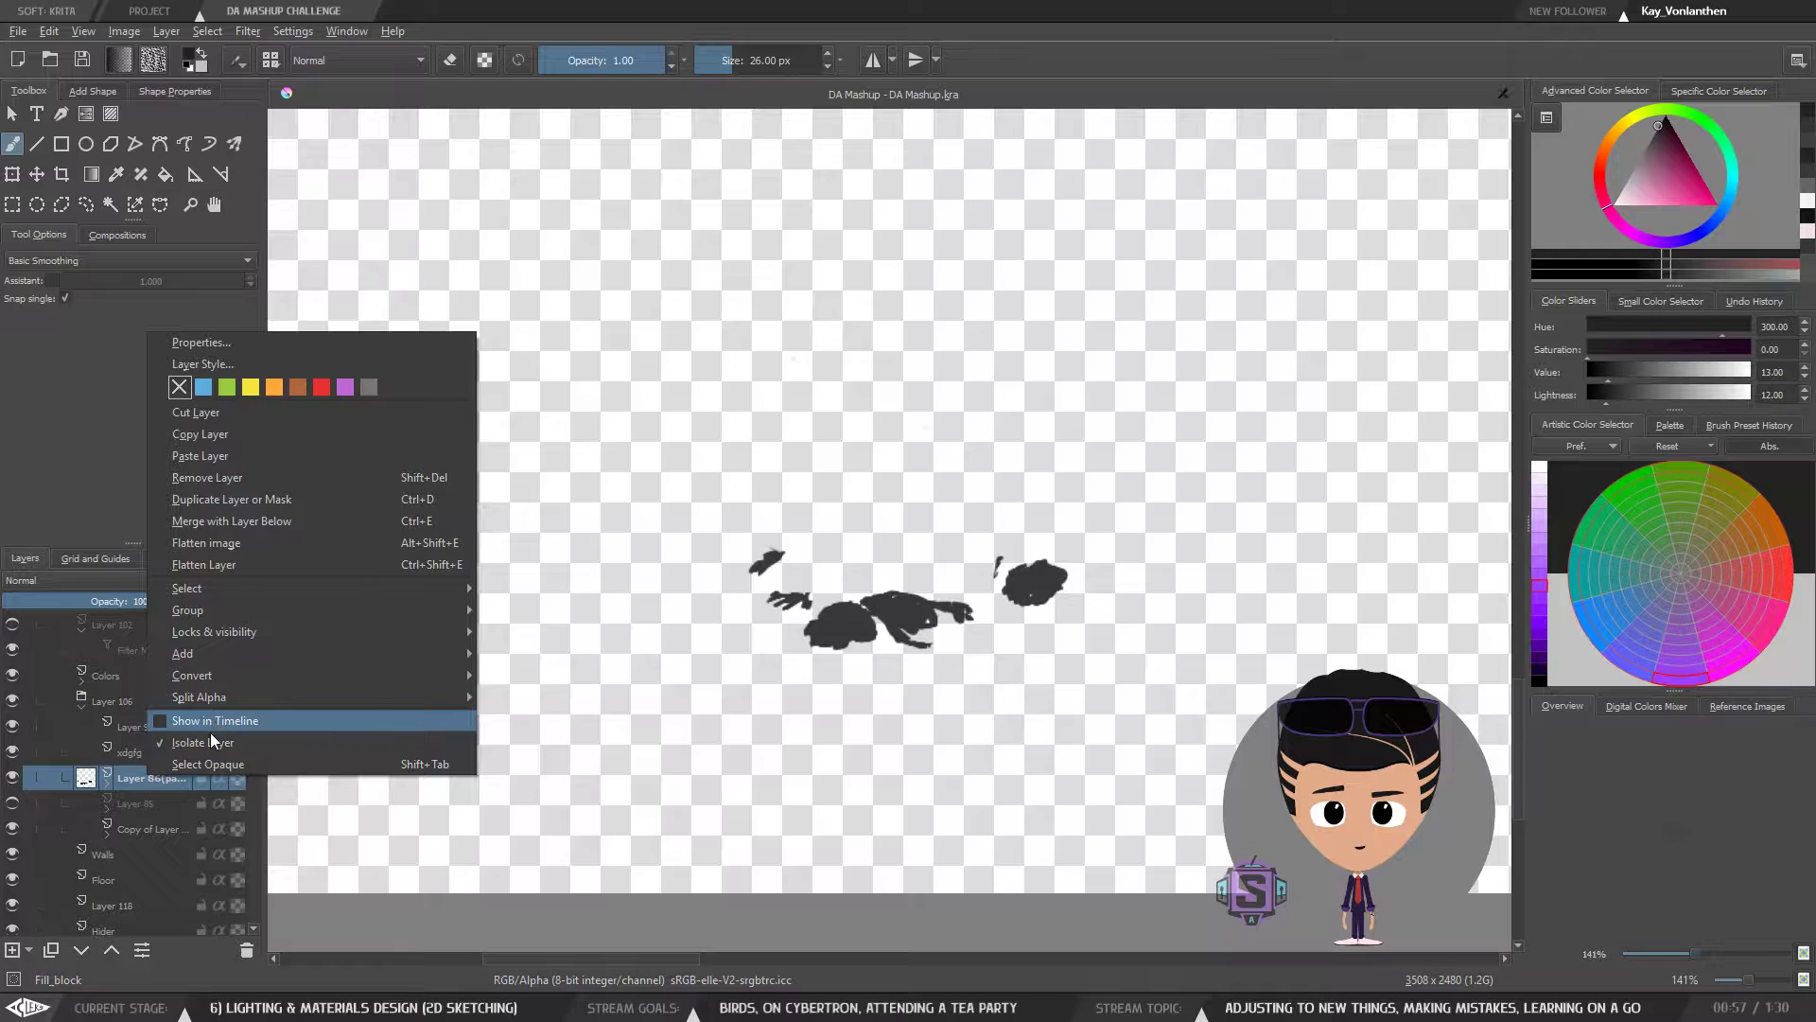
click(212, 741)
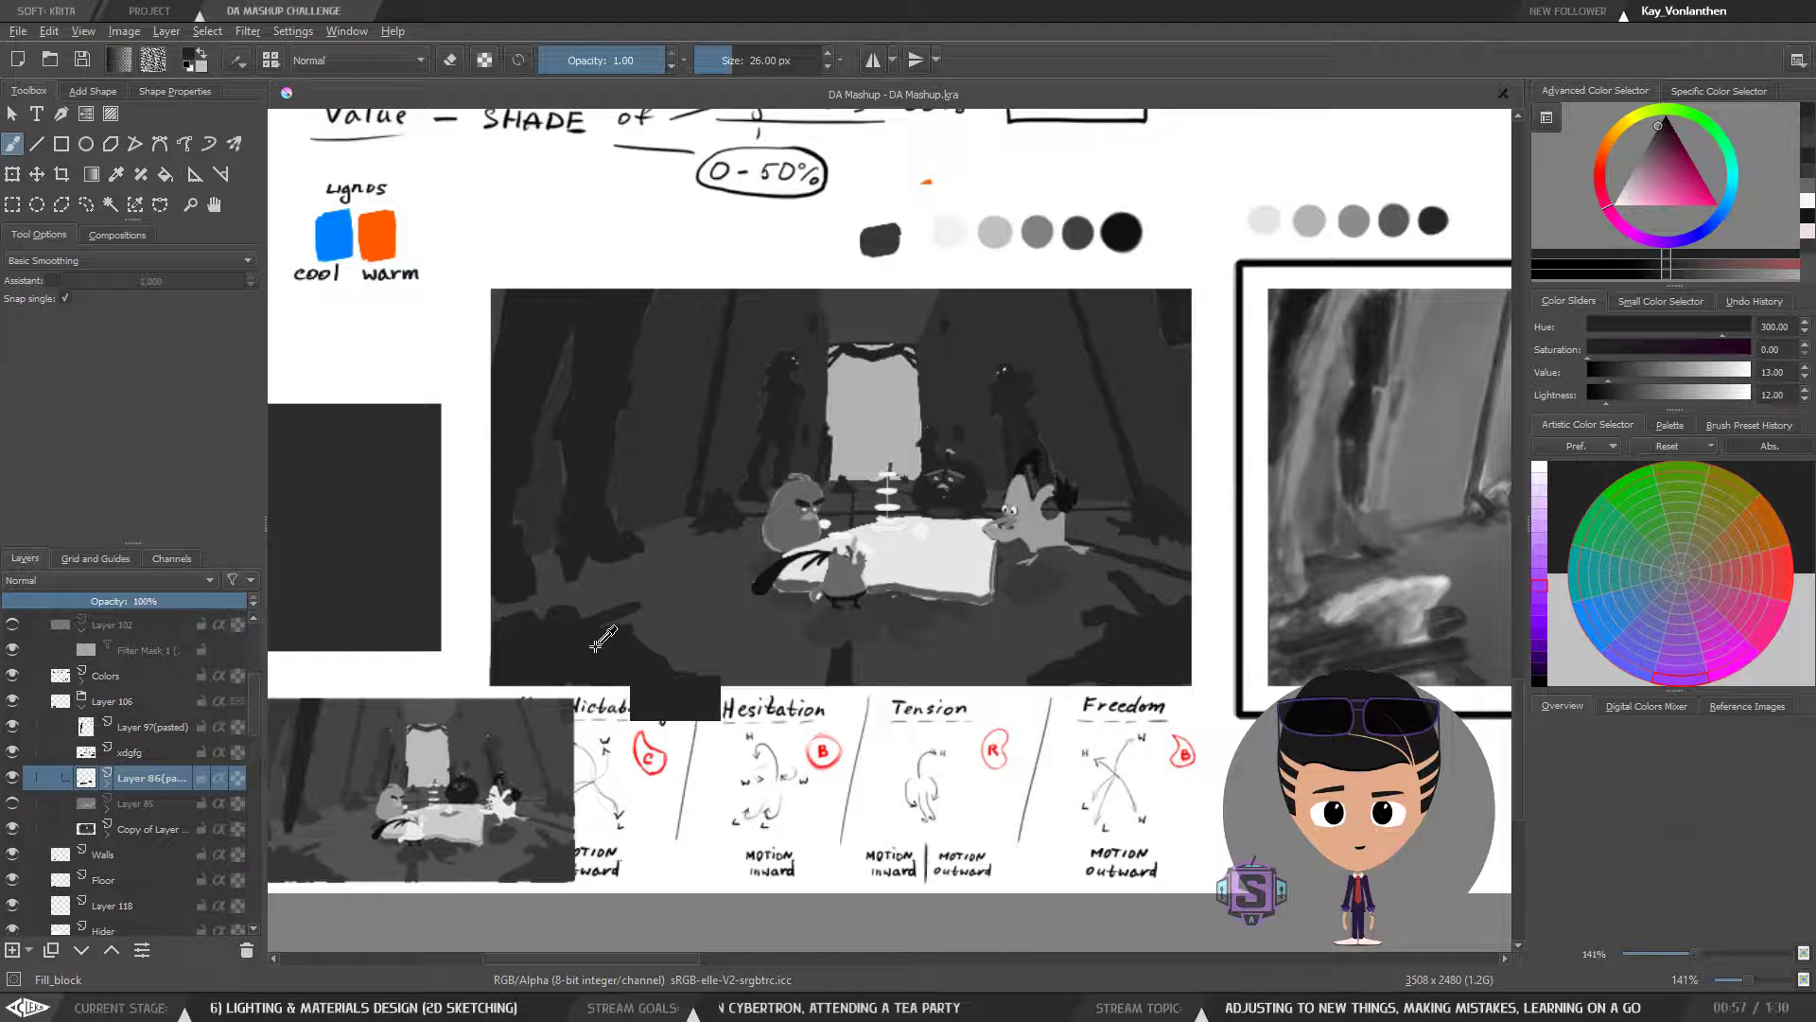
- Review the Levels filter mask under Layer 86(pasted) and delete that mask
scroll(809, 629, up, 2)
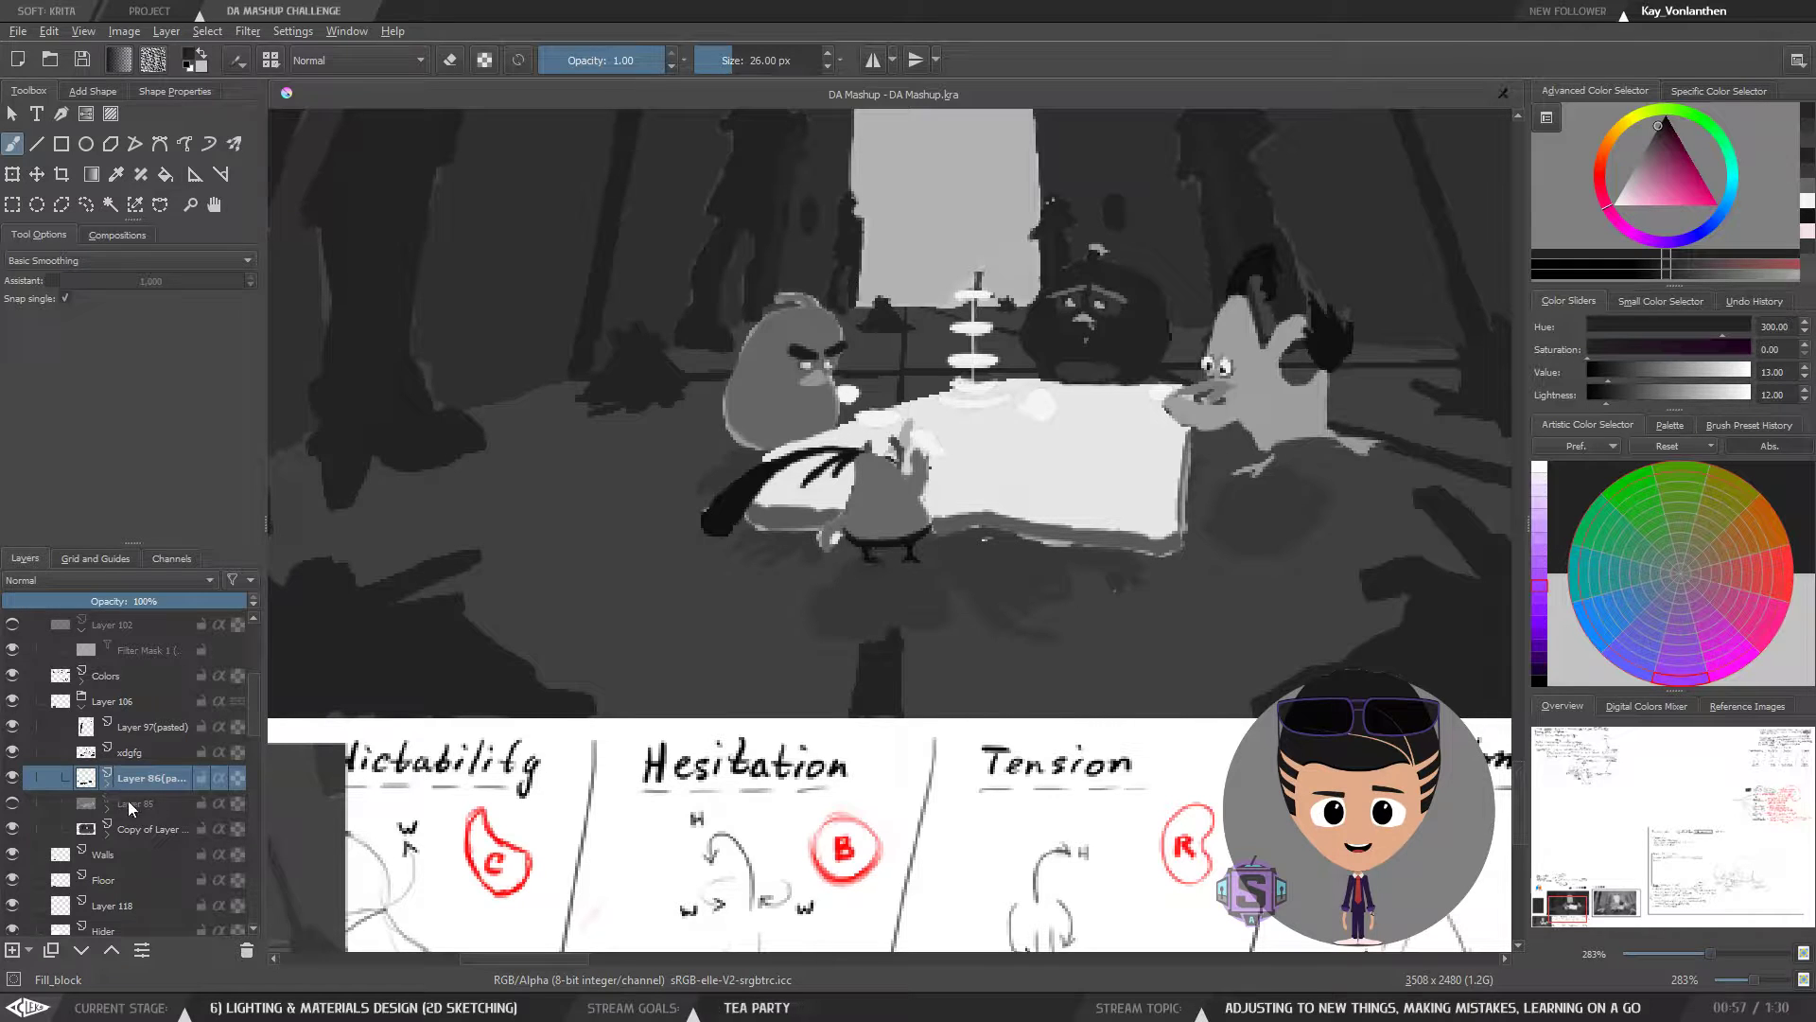
click(107, 784)
click(90, 804)
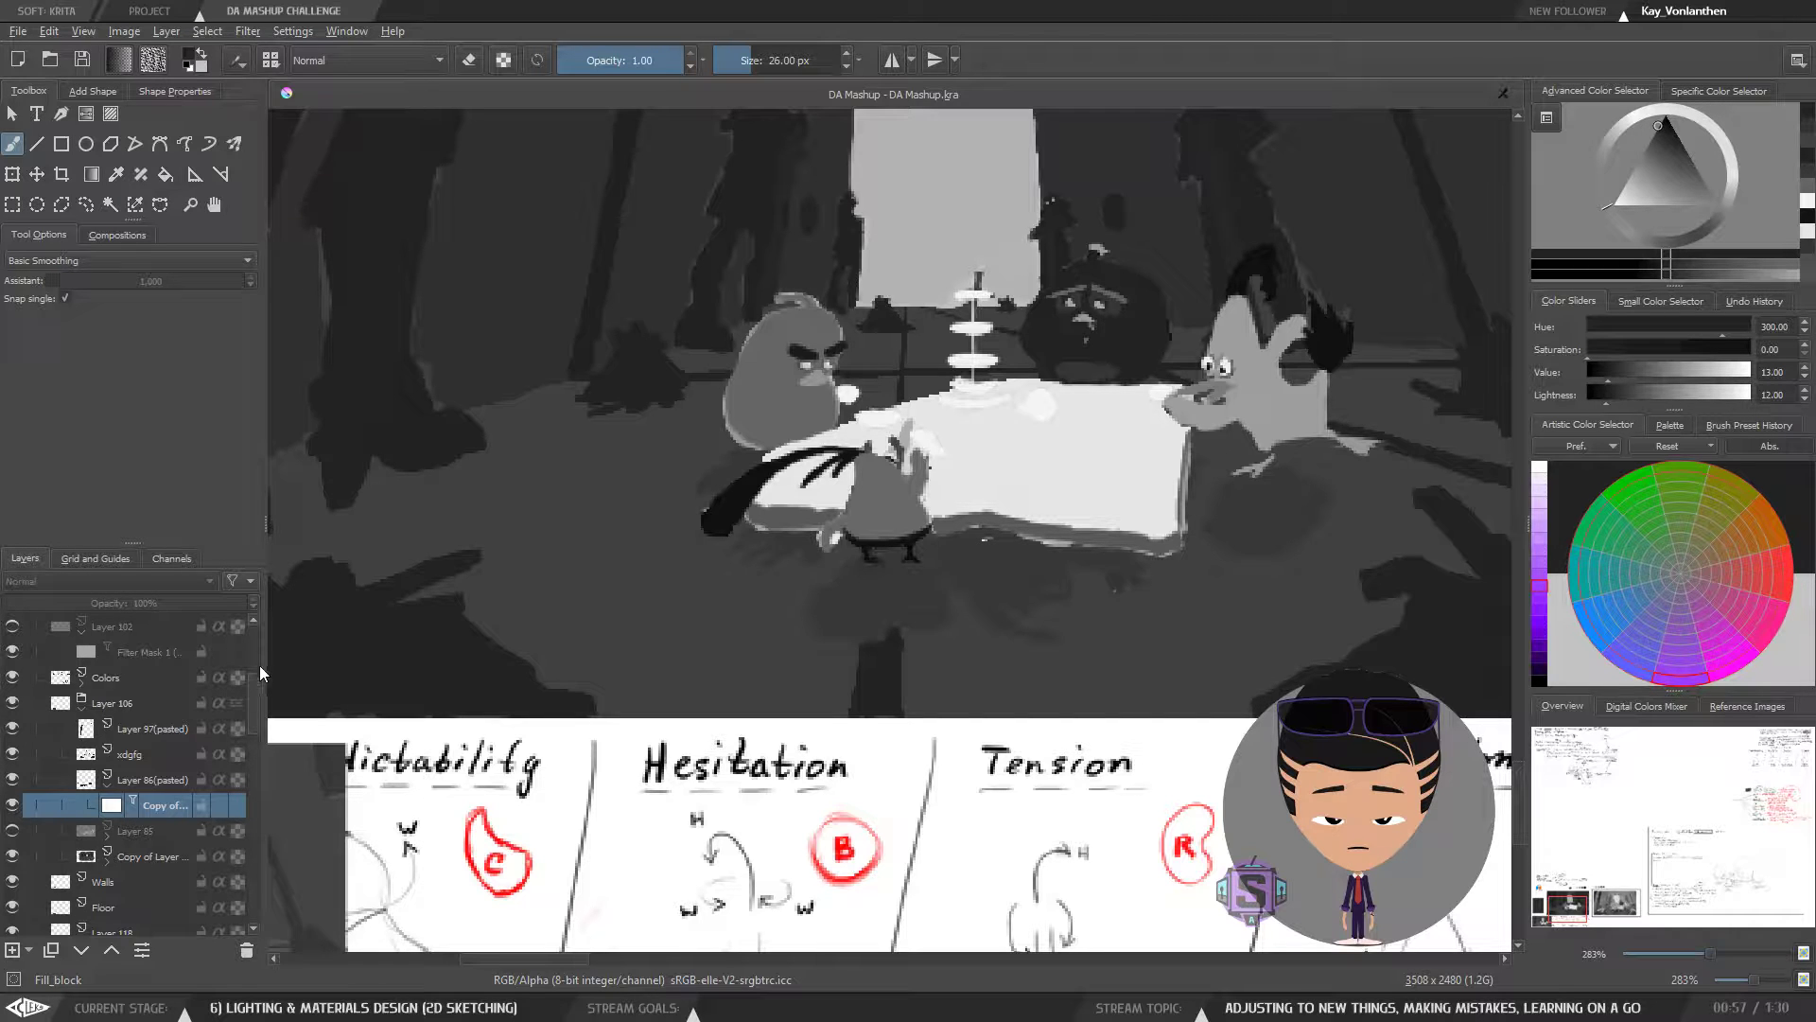
right_click(158, 799)
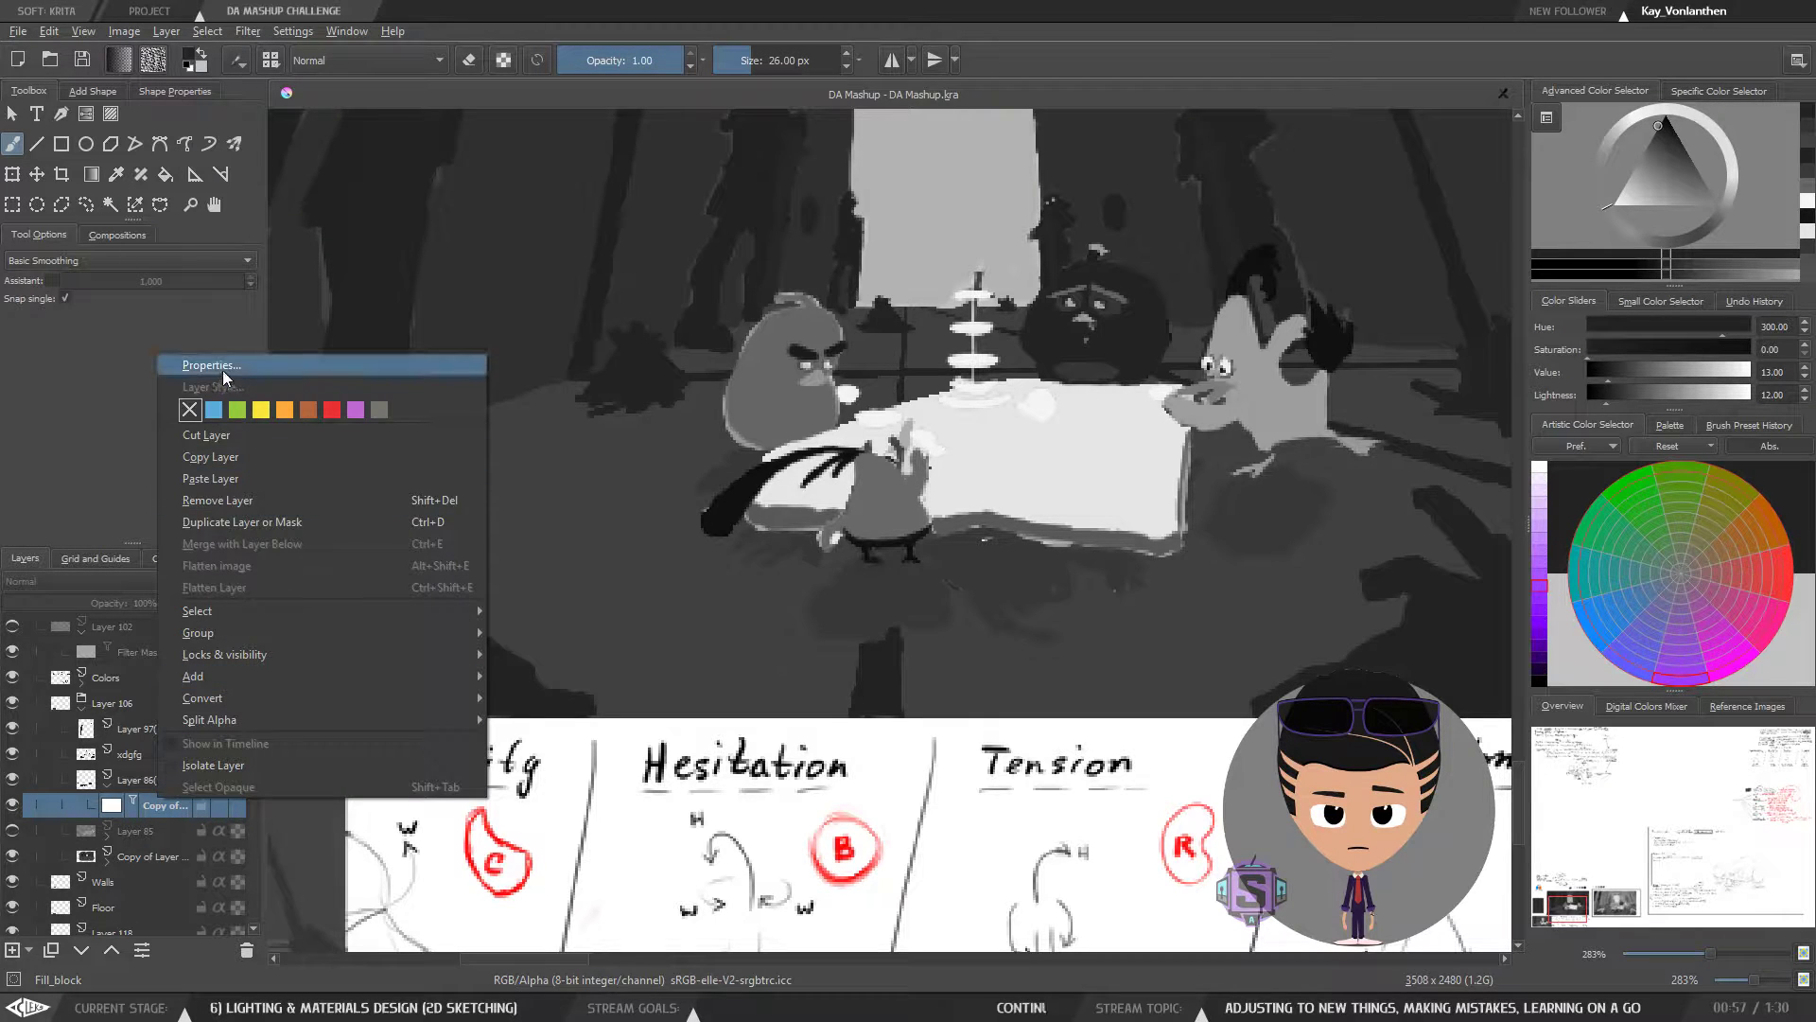
click(223, 371)
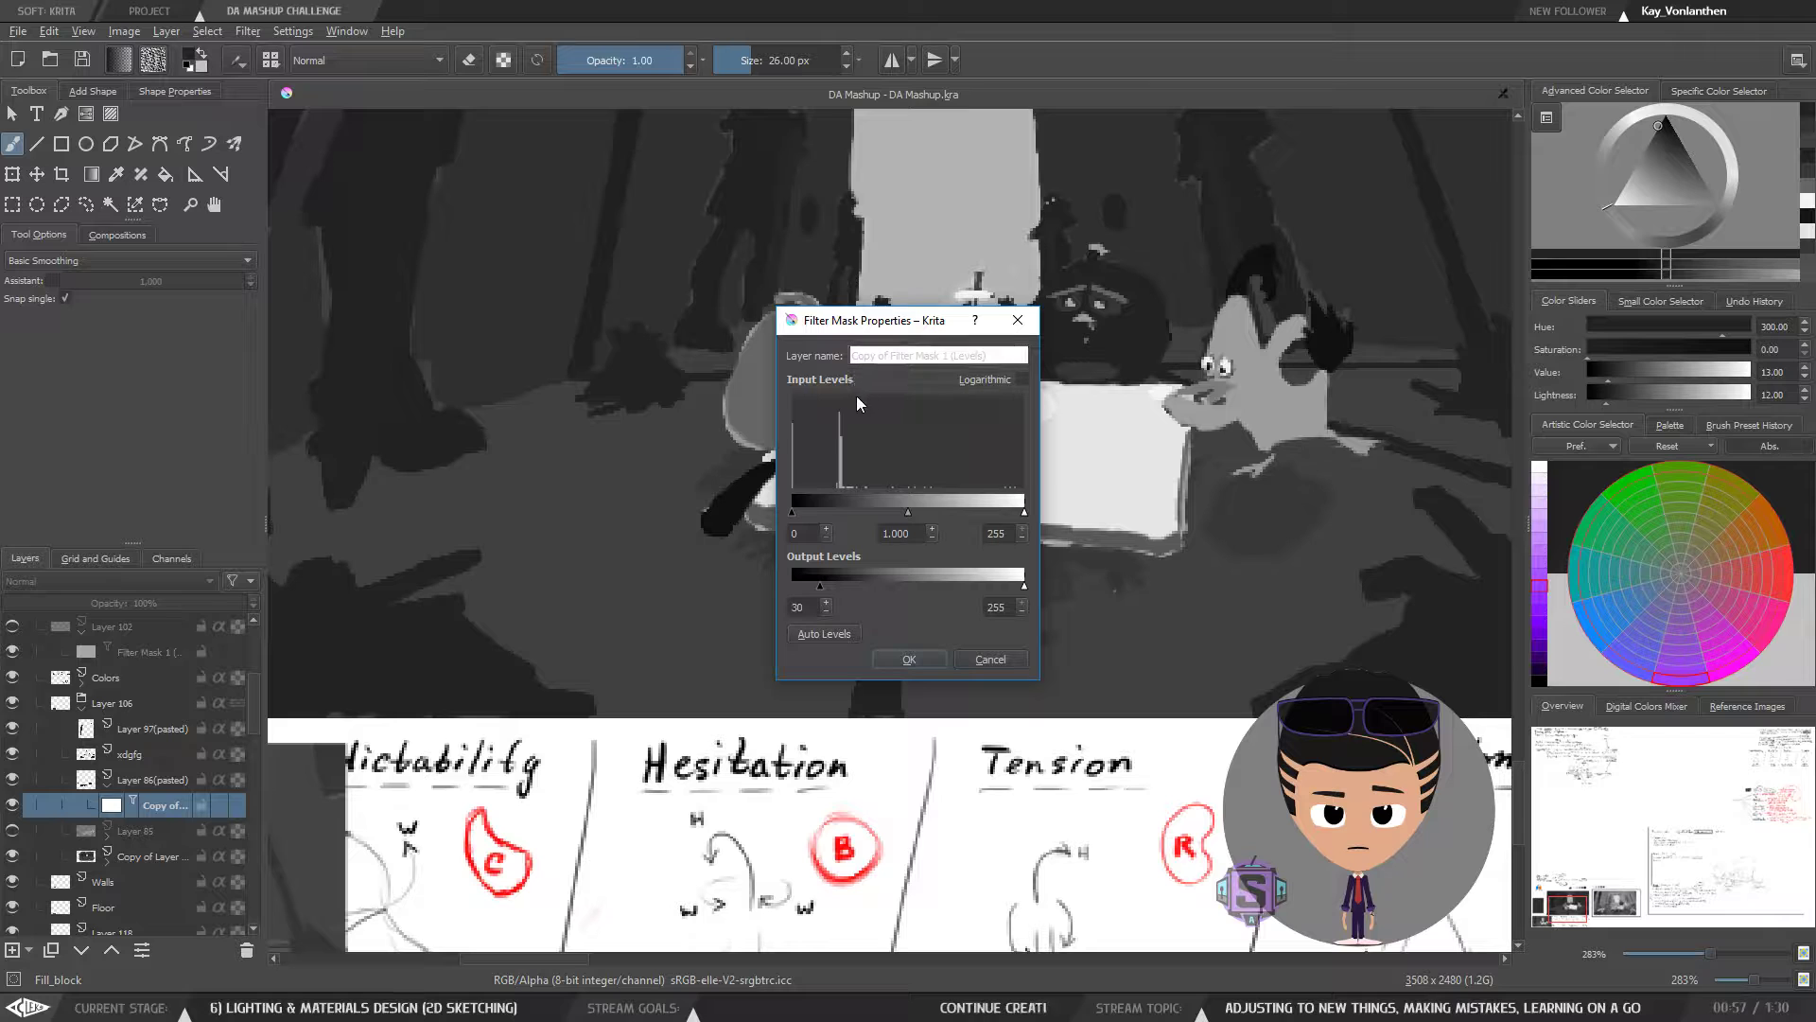
click(1017, 321)
click(248, 951)
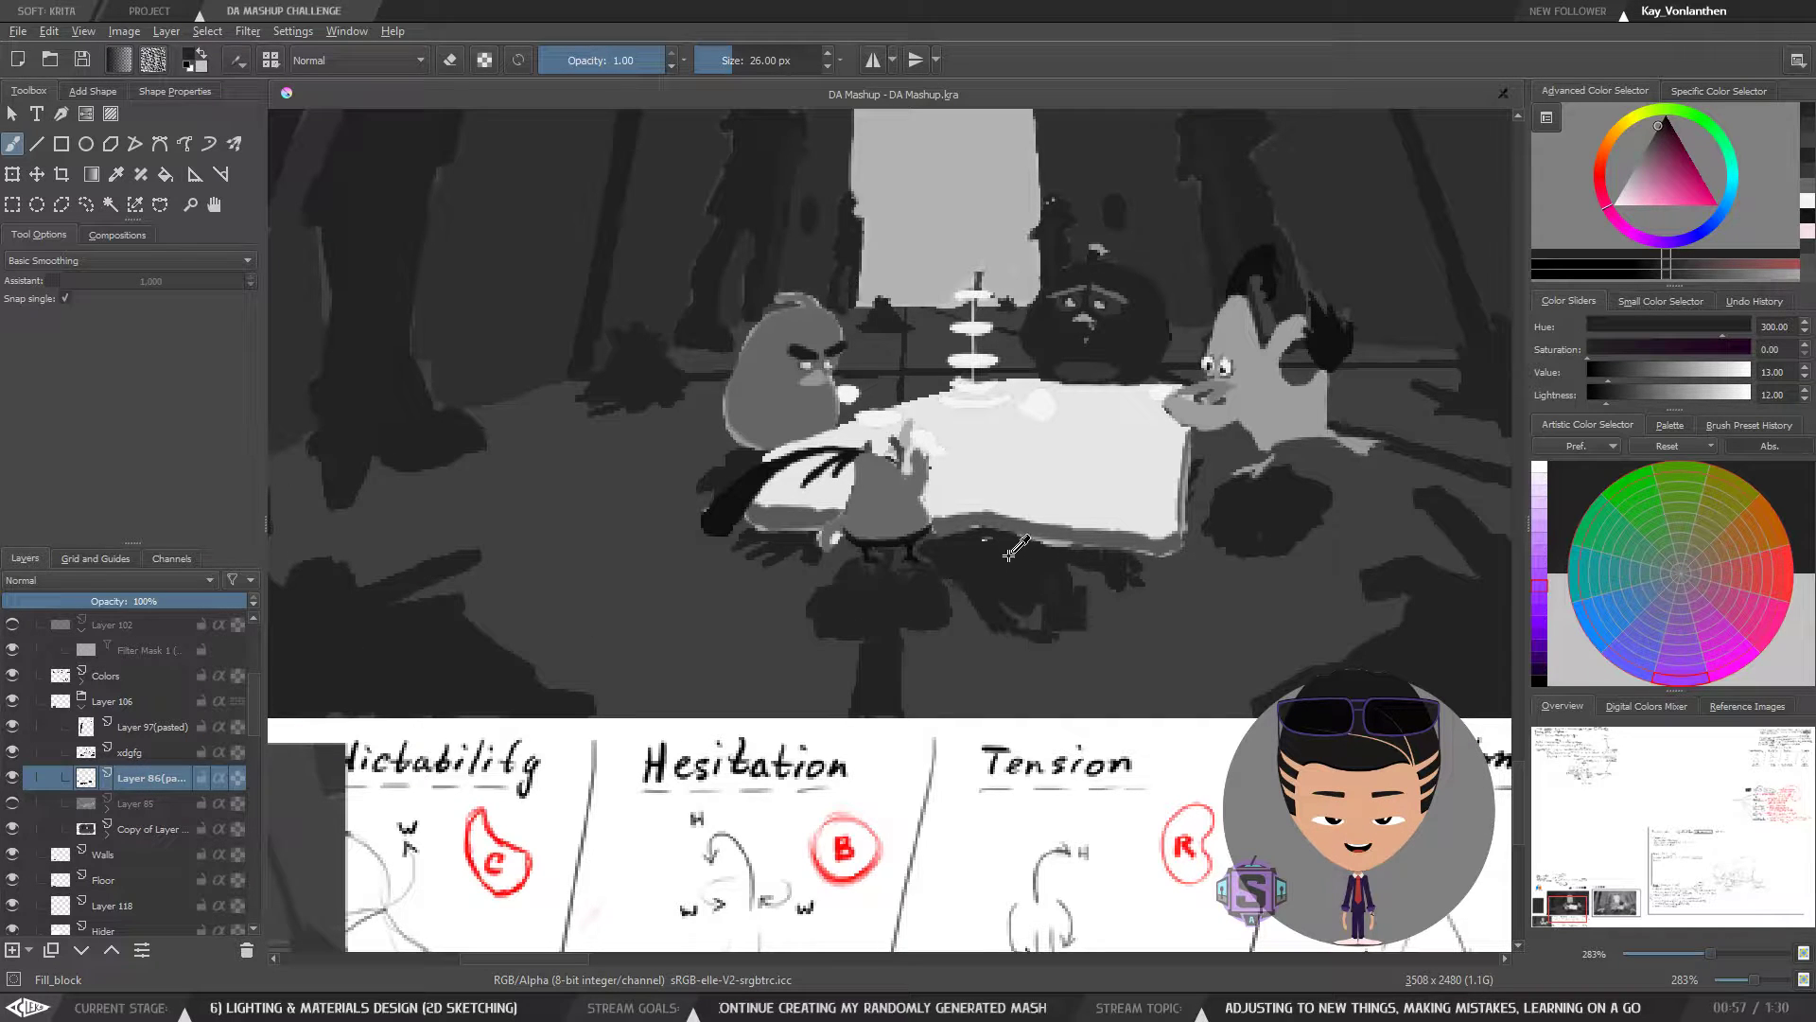
- Compare the floor shadows around the table with and without the Levels filter mask, keeping the version without it
ctrl+click(411, 653)
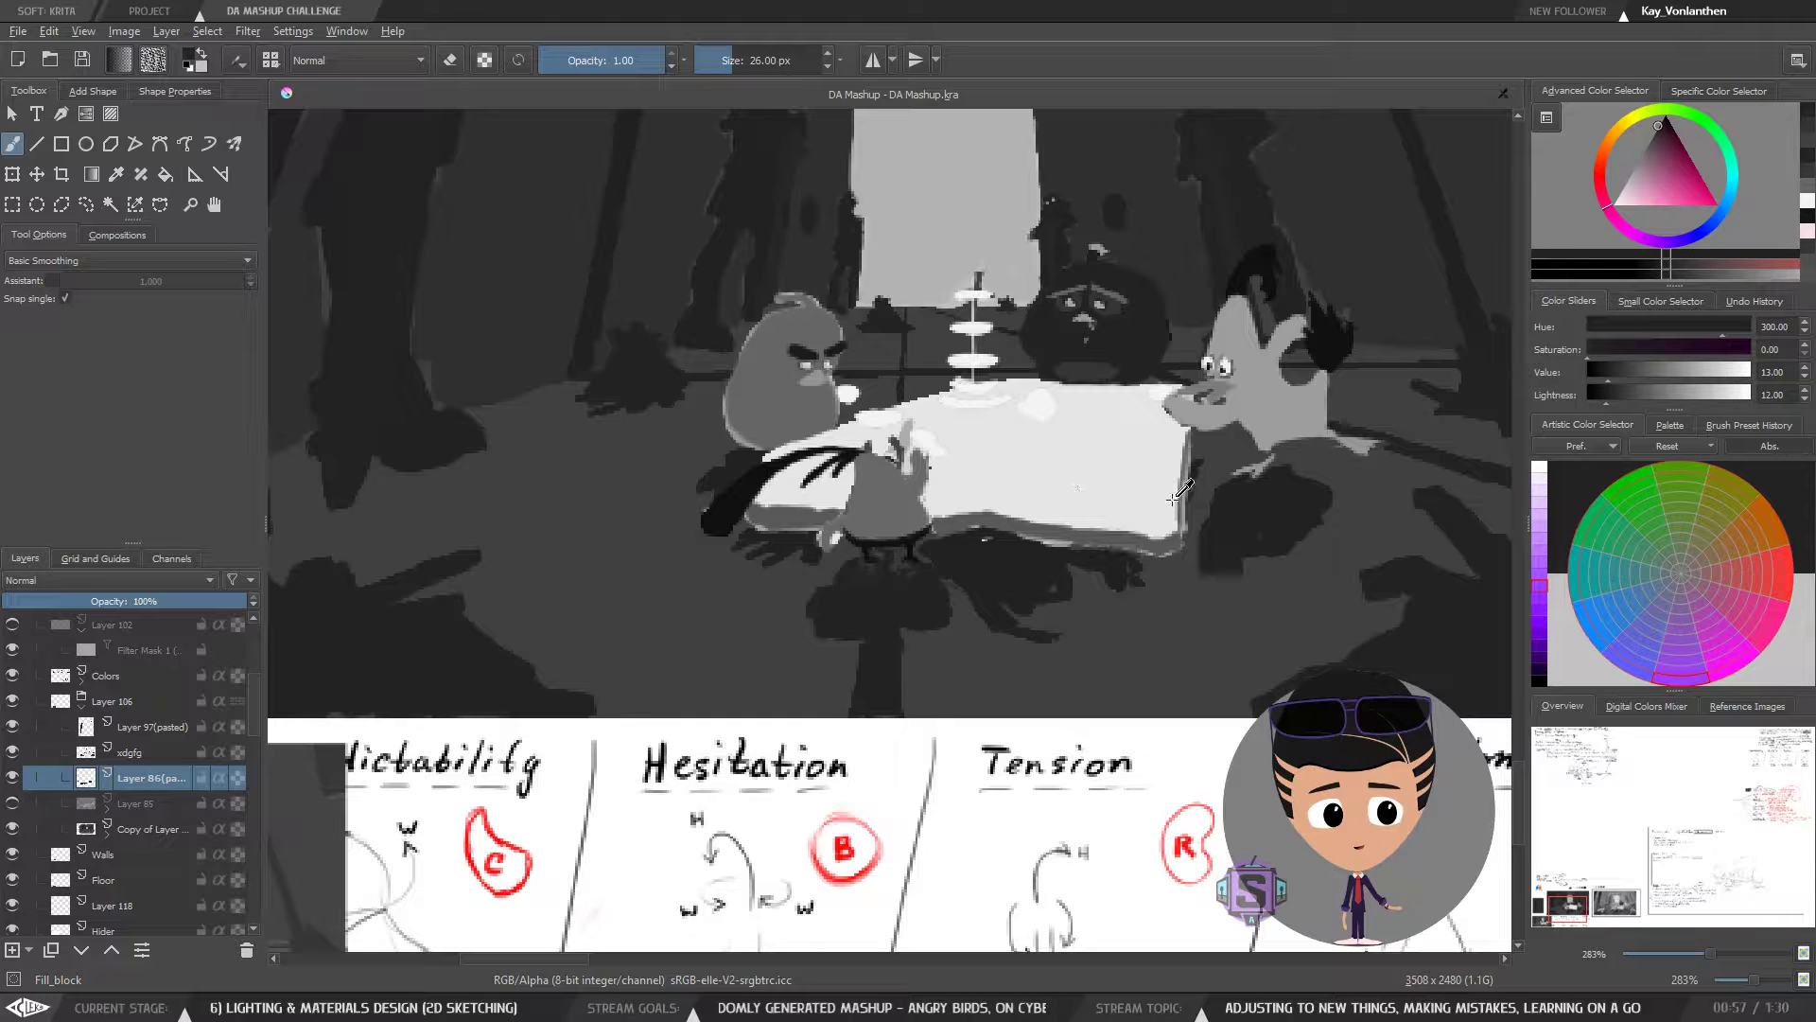
key(ctrl+v)
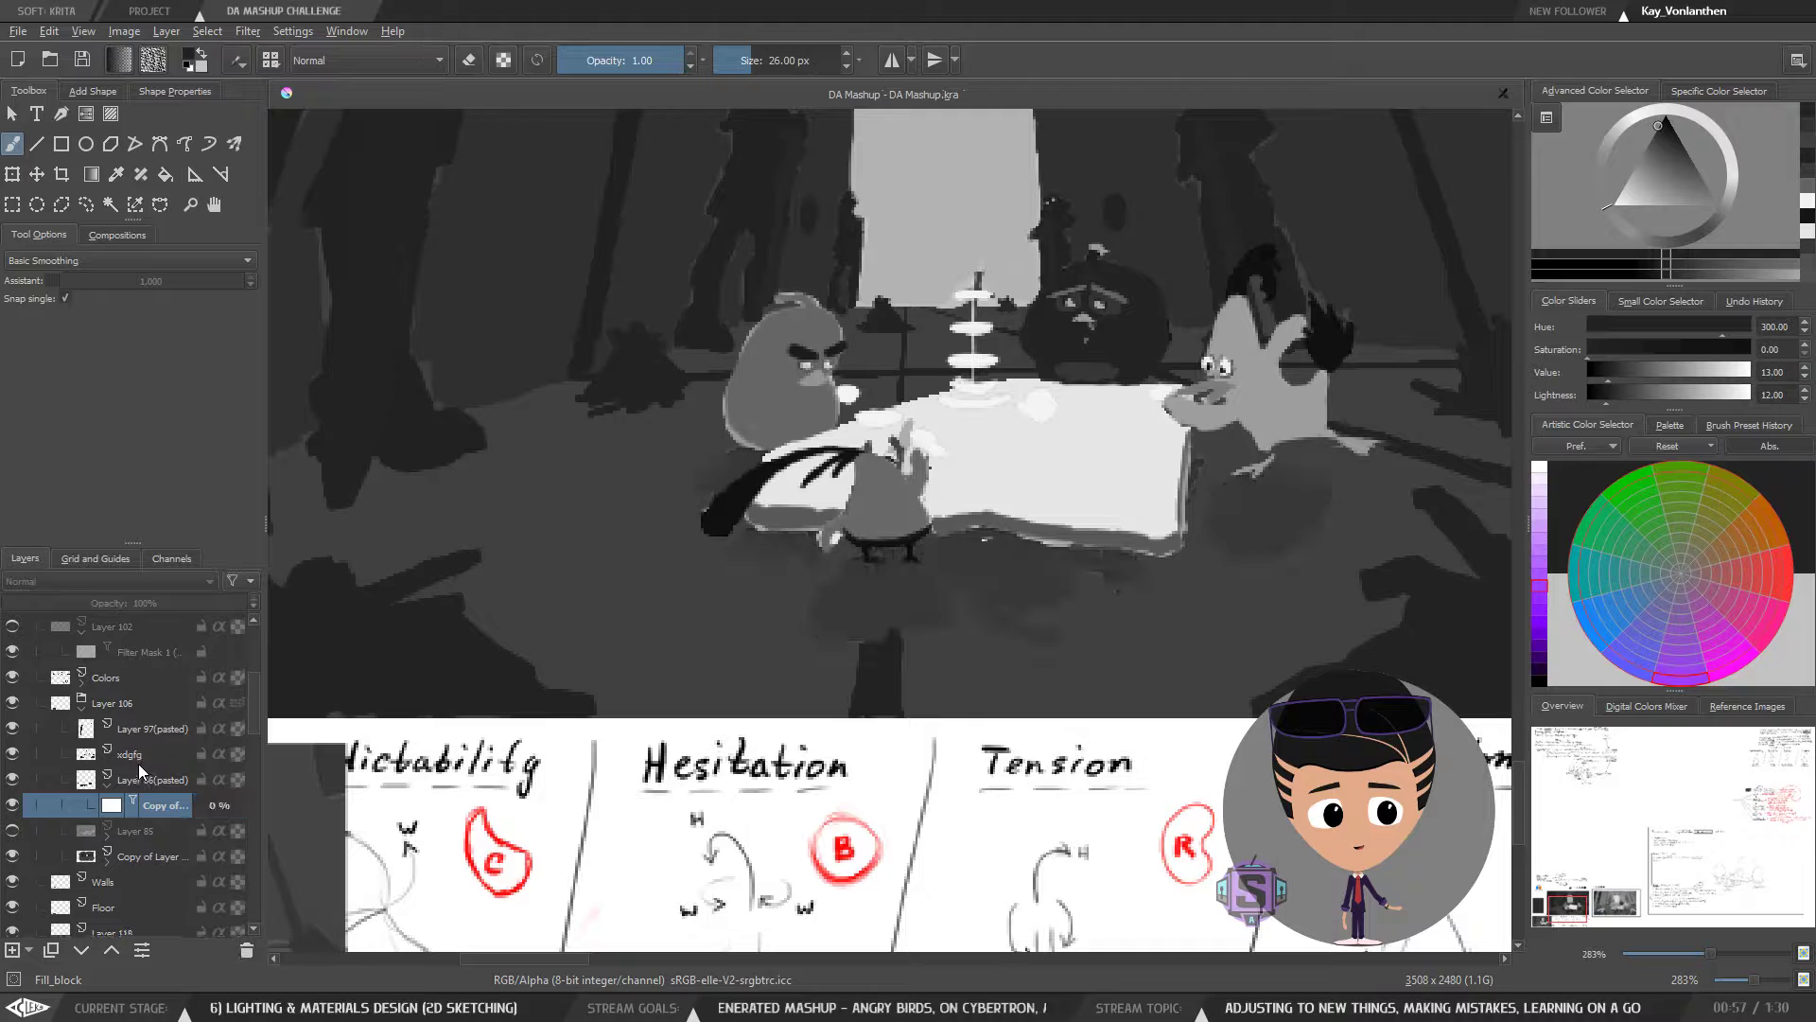
key(ctrl+e)
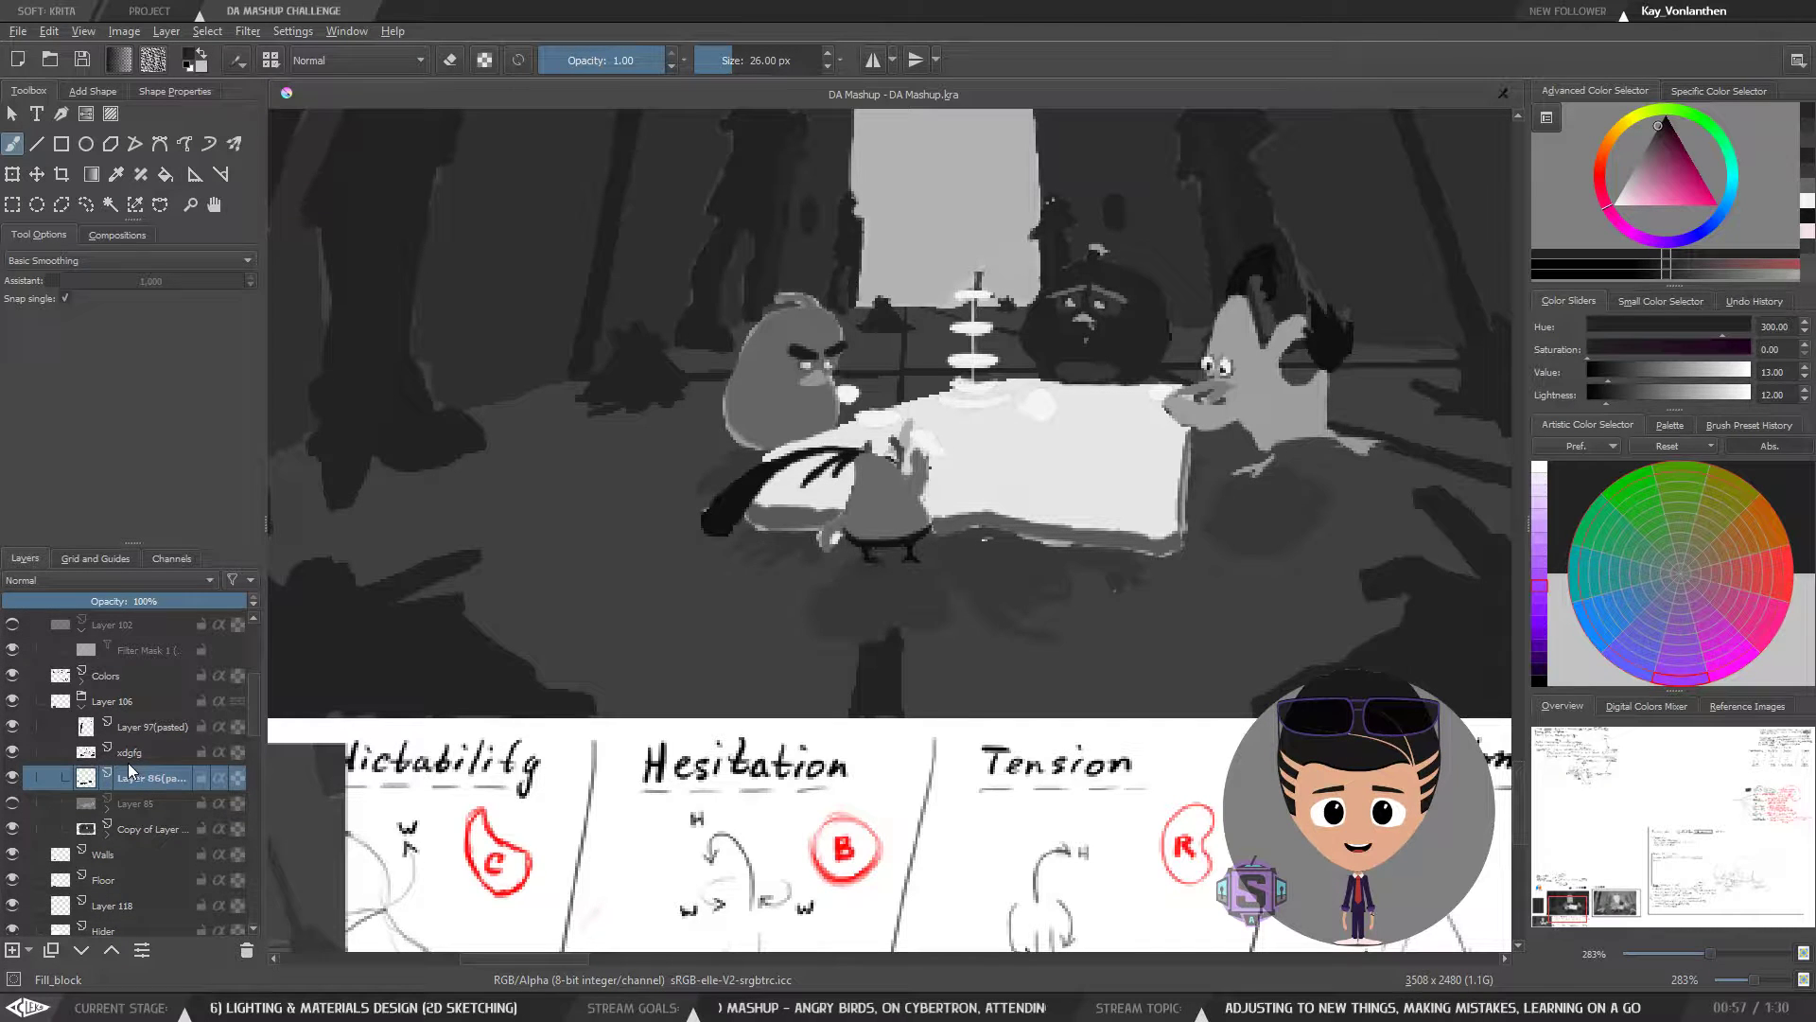
click(12, 778)
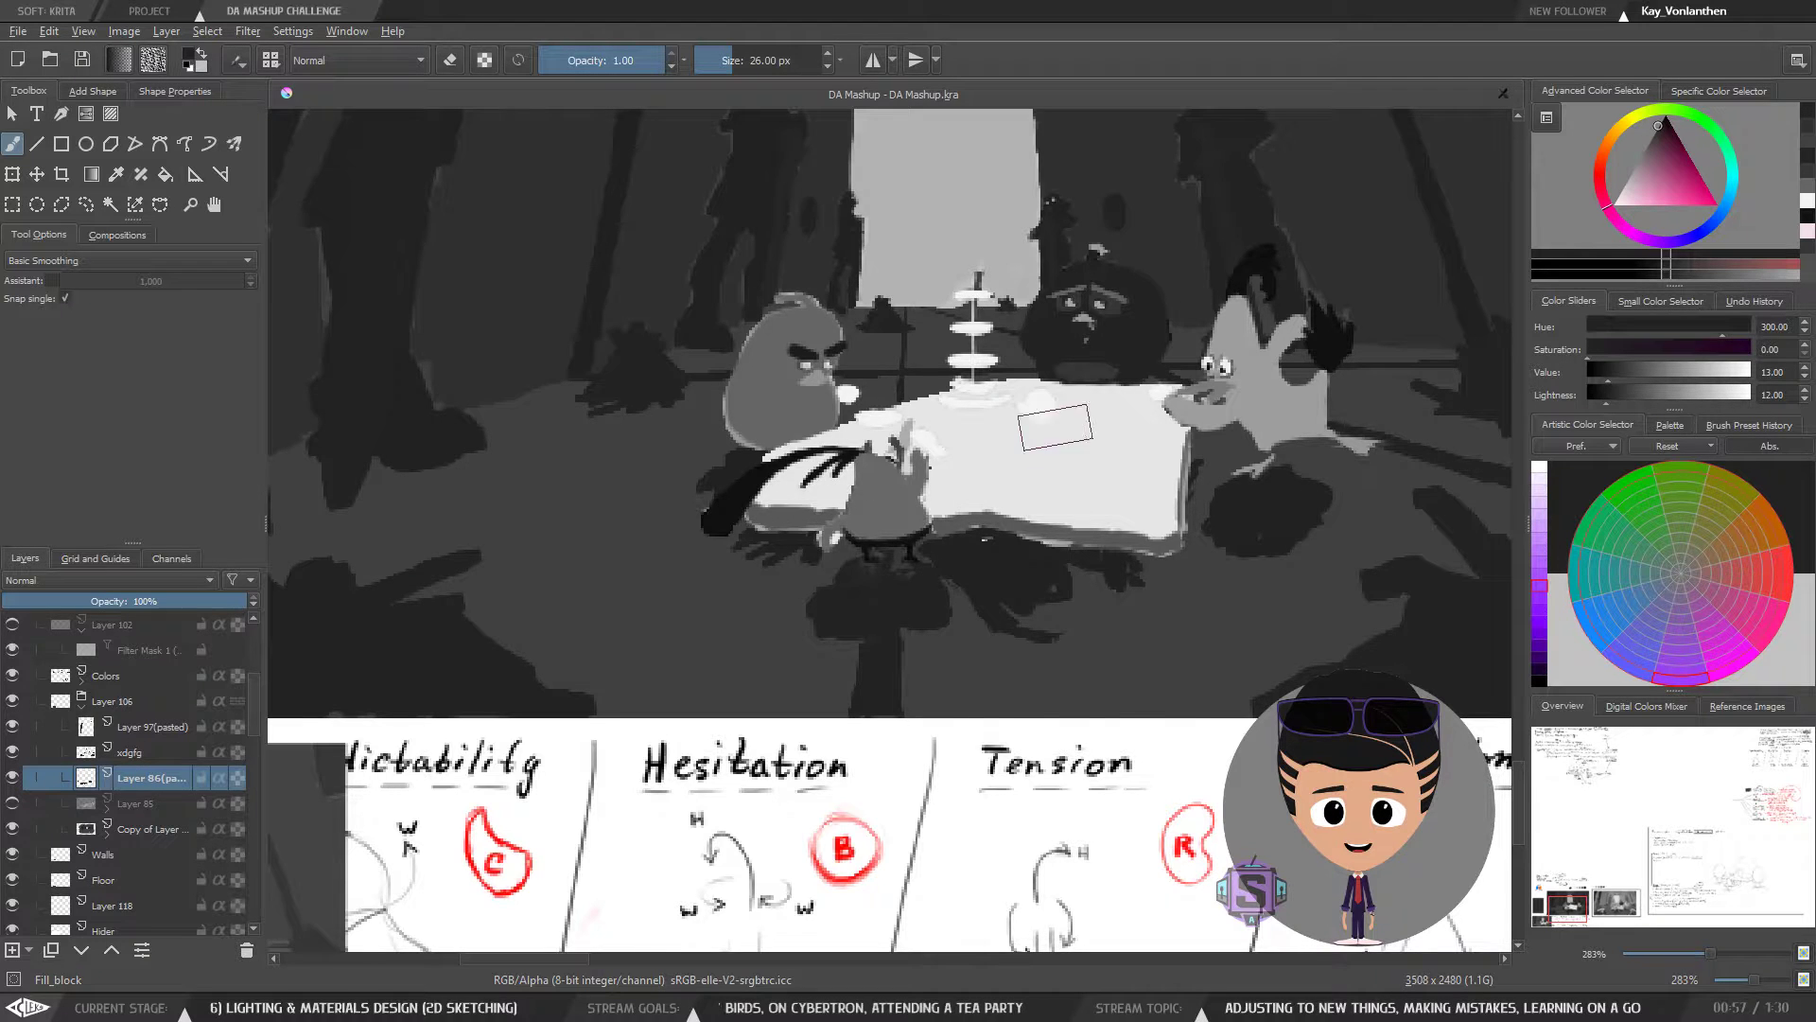
- Compare the scene's overall values at a reduced size with Layer 86(pasted) hidden and shown
key(ctrl+minus)
key(ctrl+minus)
drag(1048, 491, 953, 525)
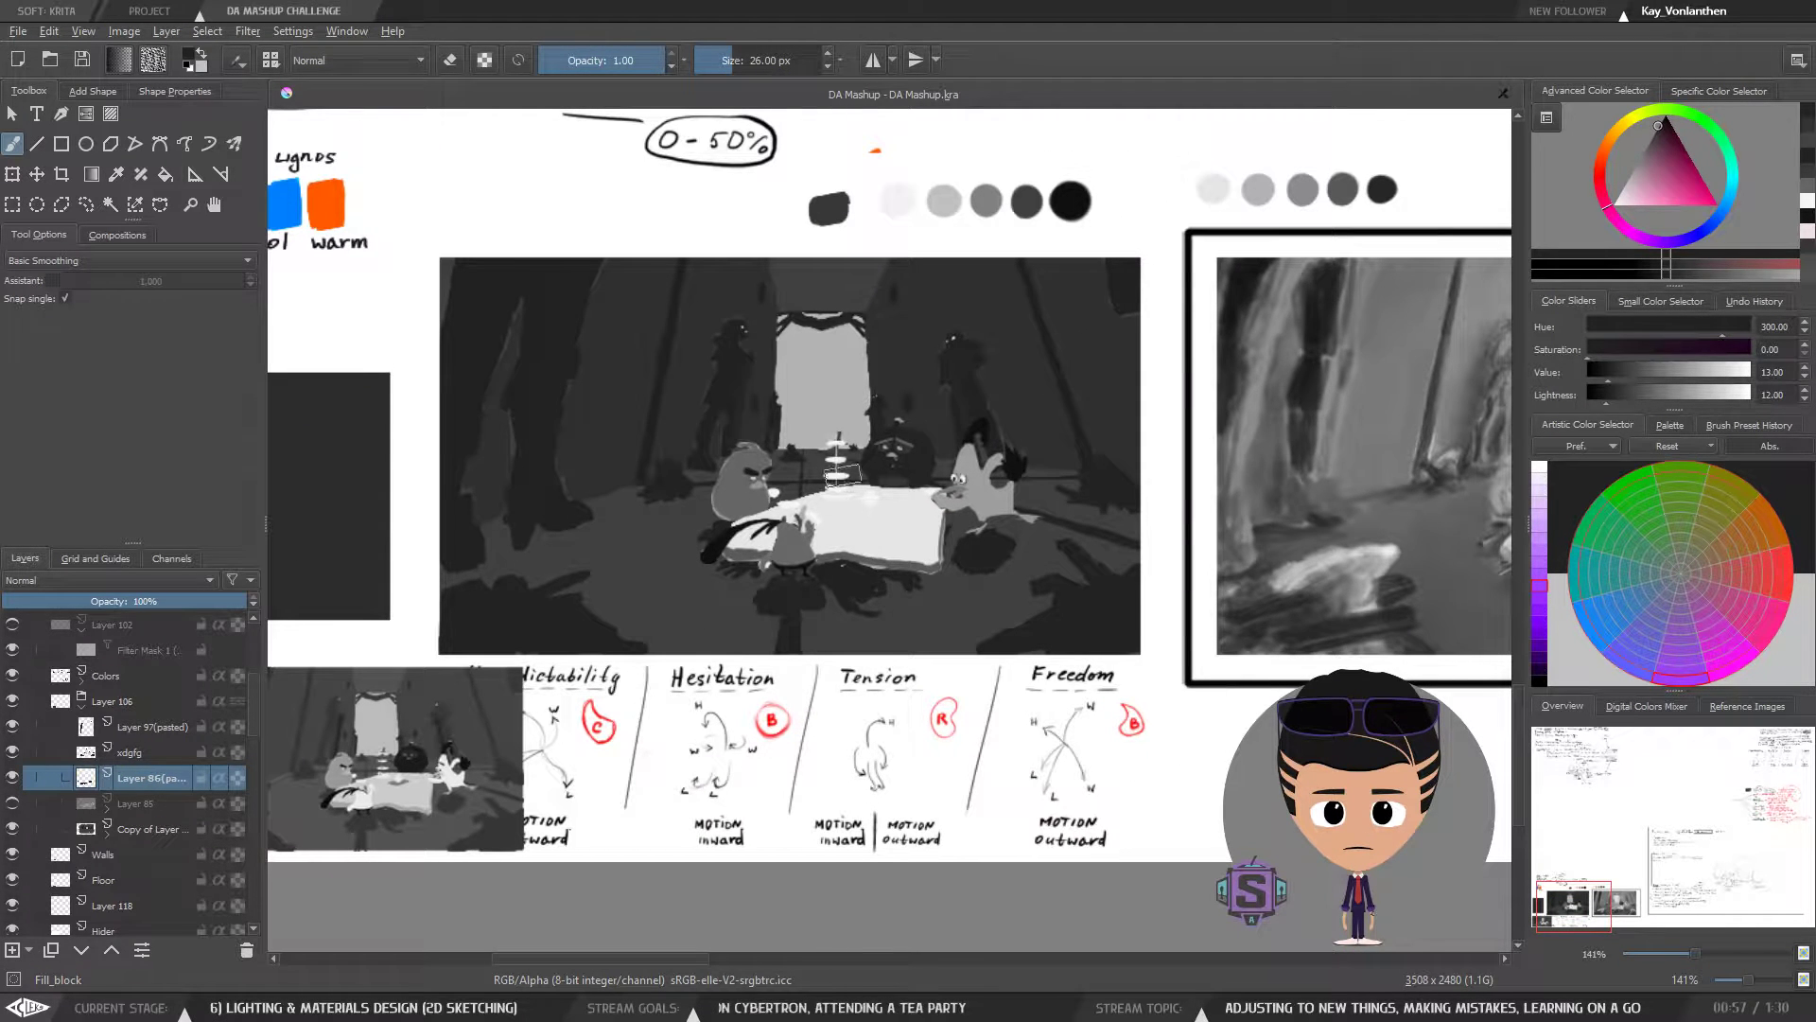
click(12, 778)
click(12, 778)
key(ctrl+minus)
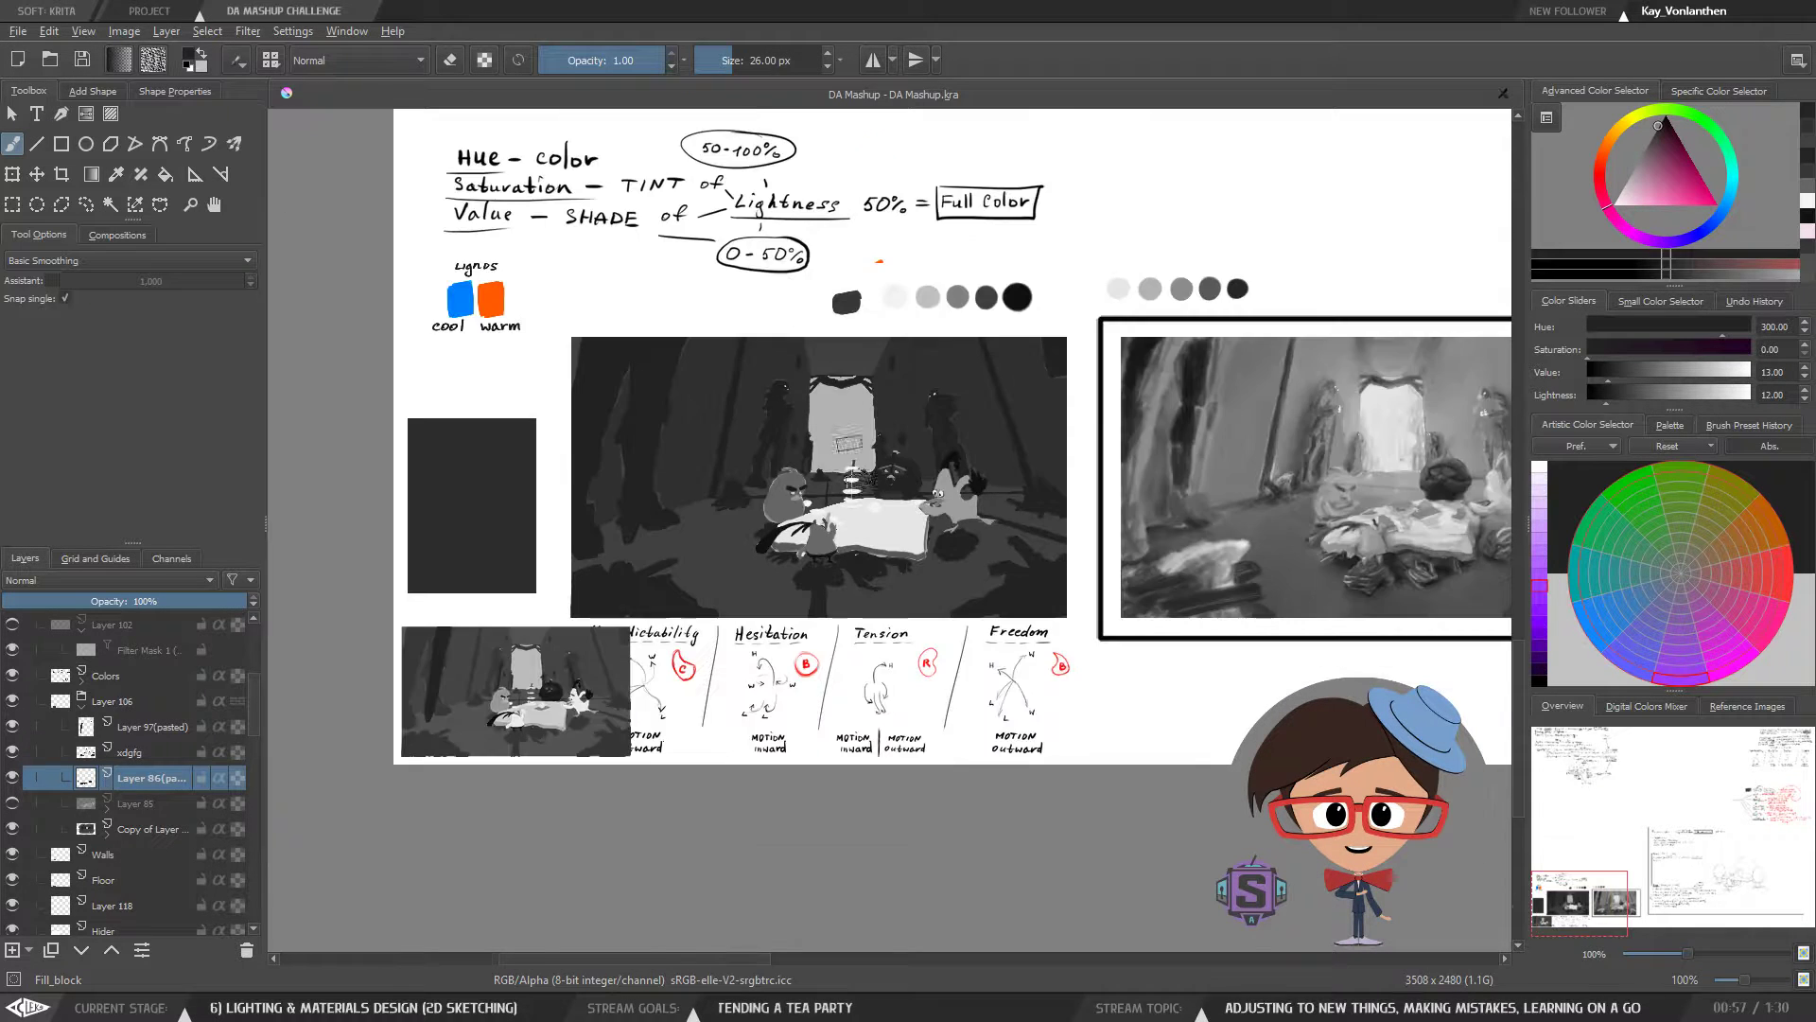
key(ctrl+minus)
key(ctrl+minus)
key(ctrl+minus)
key(ctrl+minus)
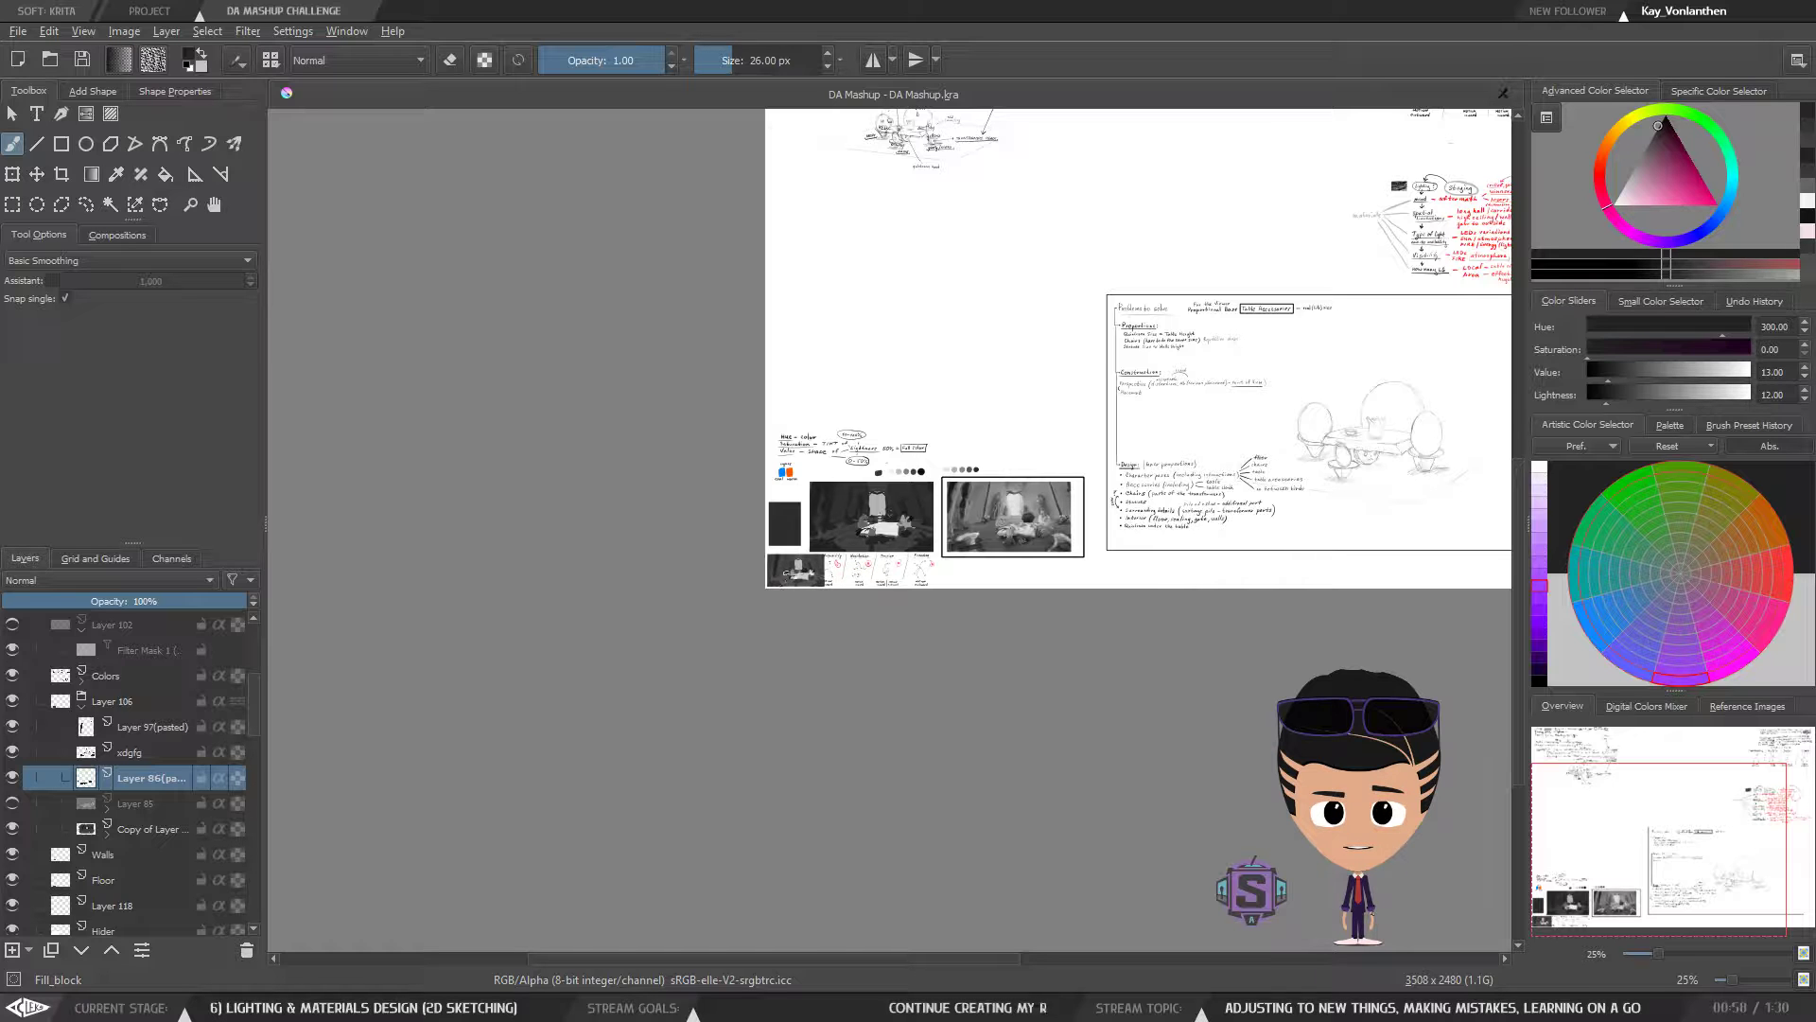
- Examine the framed grayscale version of the tea party scene beside the main painting
key(ctrl+plus)
key(ctrl+plus)
key(ctrl+plus)
key(ctrl+plus)
drag(1294, 519, 718, 548)
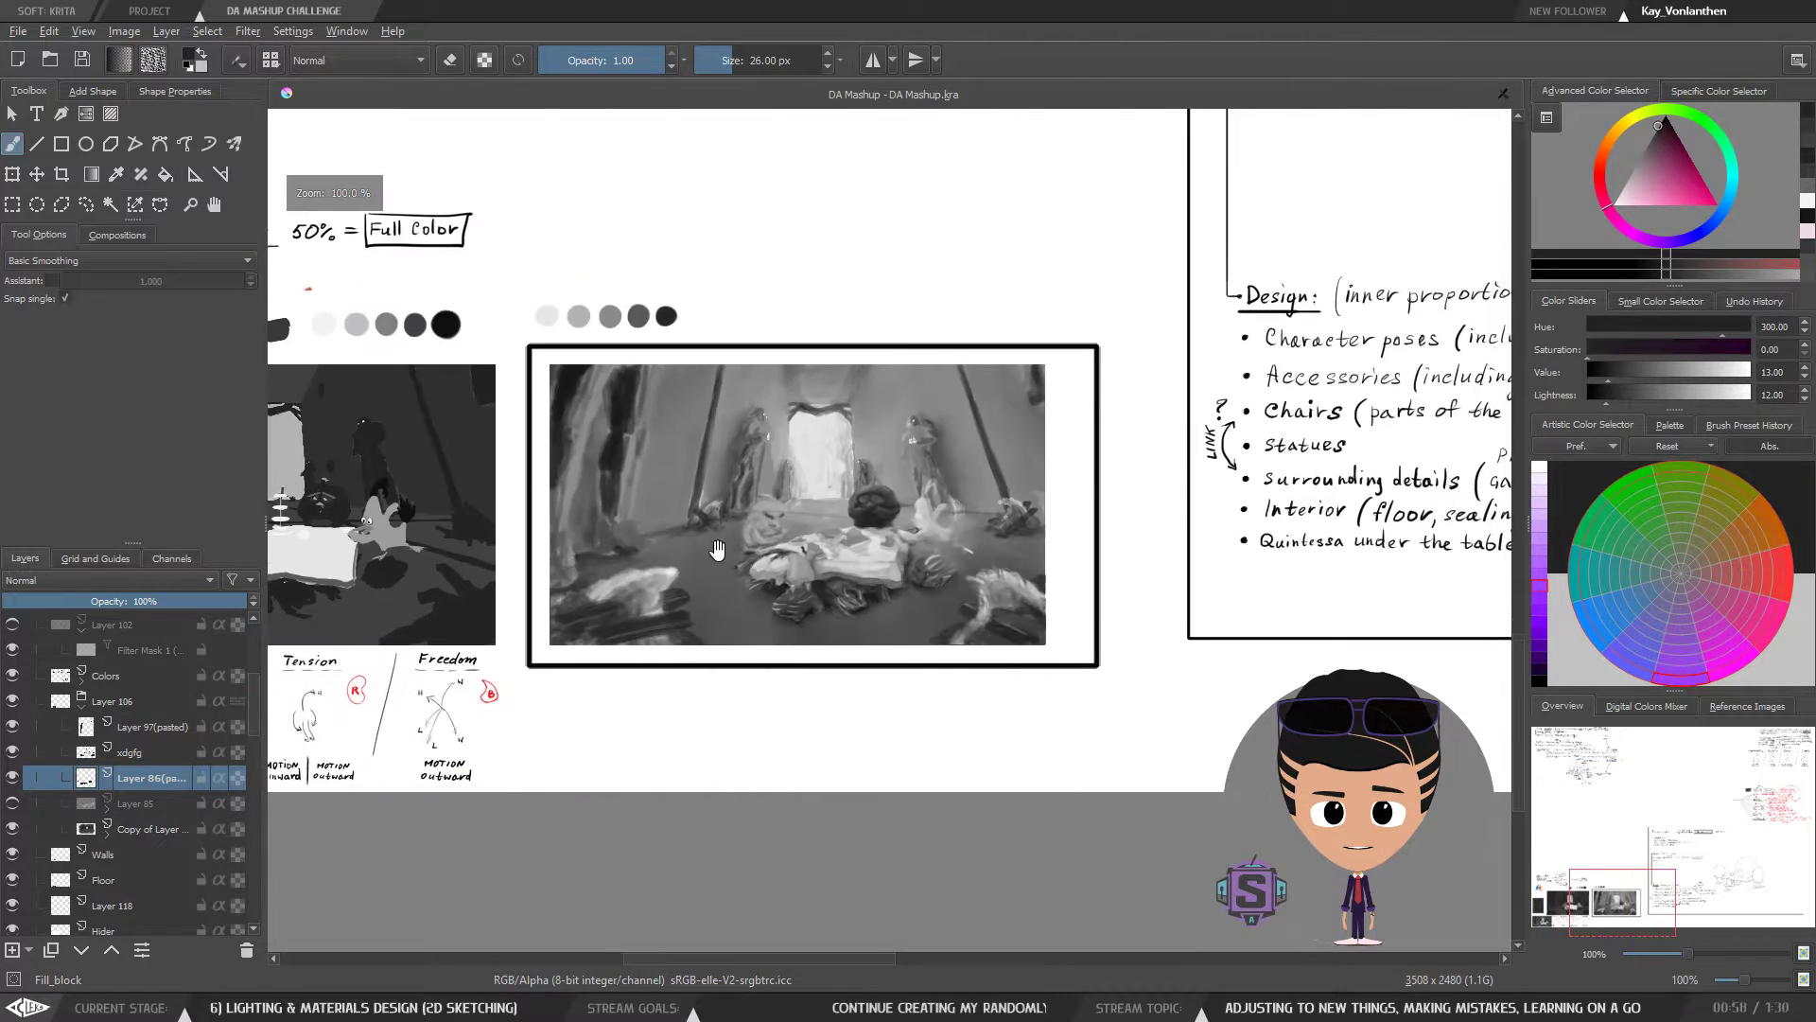
key(ctrl+plus)
key(ctrl+plus)
drag(849, 573, 964, 617)
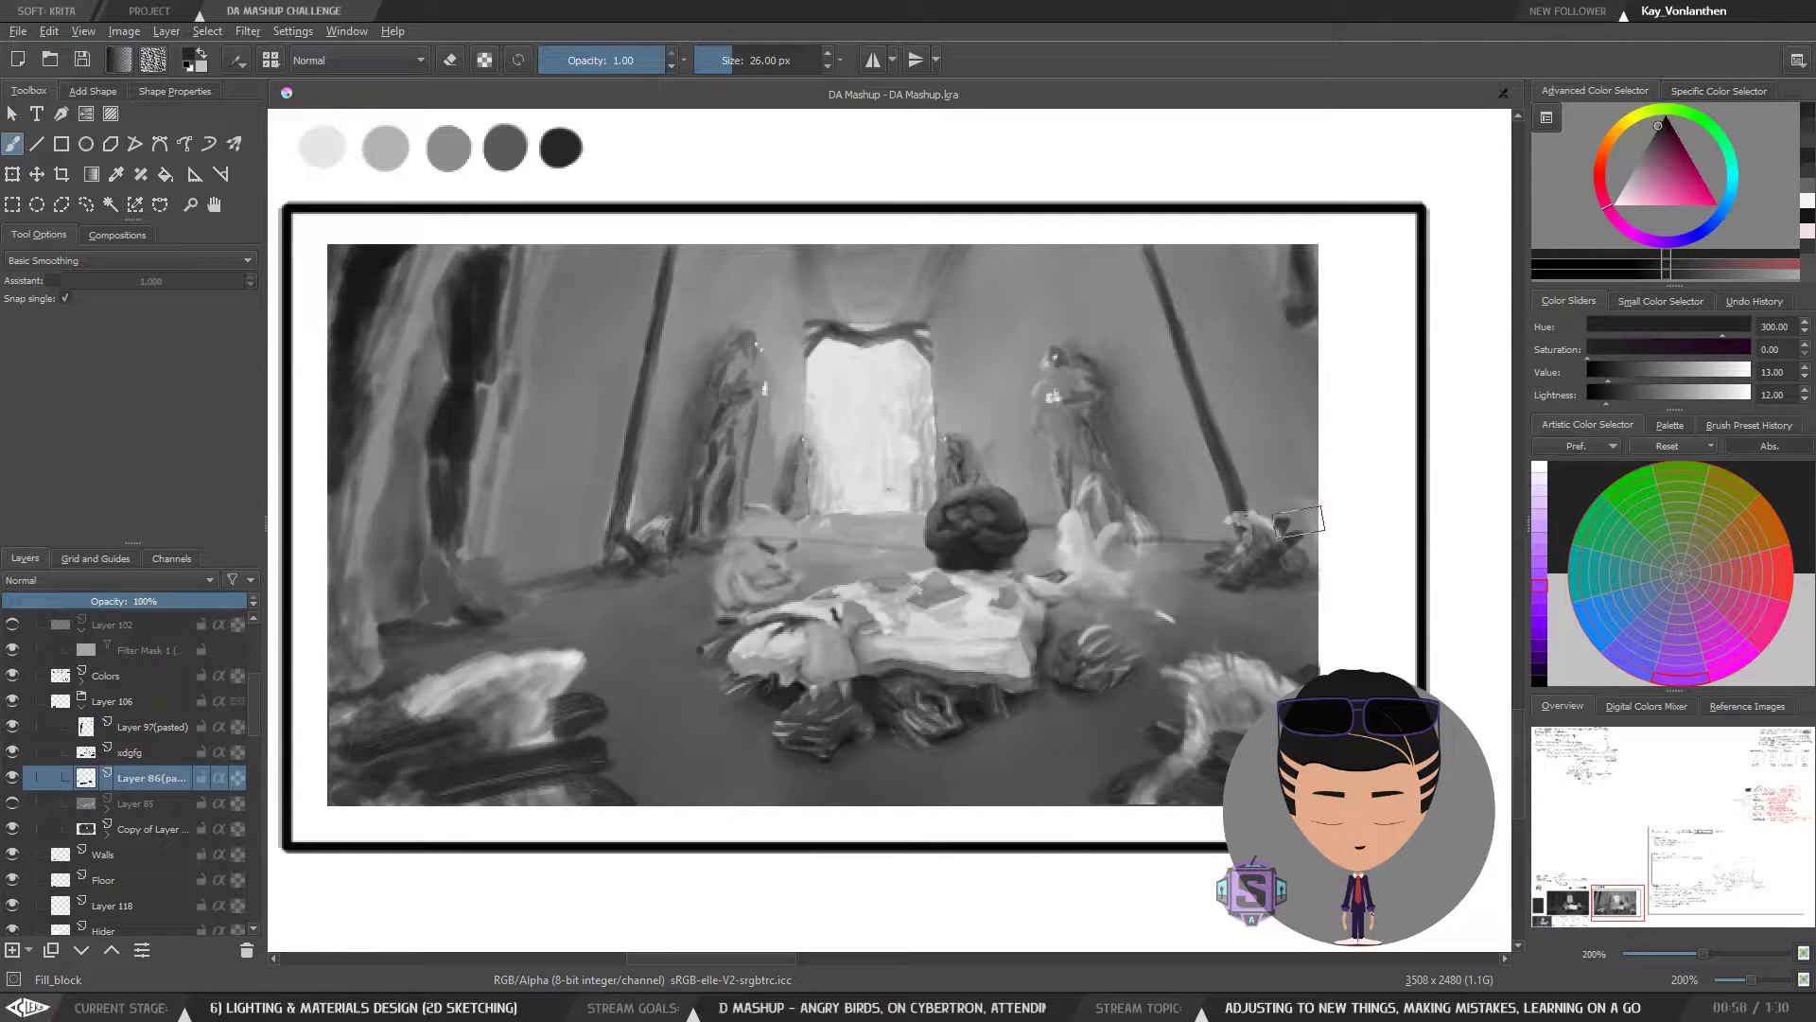
- Examine the value contrast in the small thumbnail version of the scene below the main painting
key(minus)
key(minus)
drag(701, 648, 1342, 536)
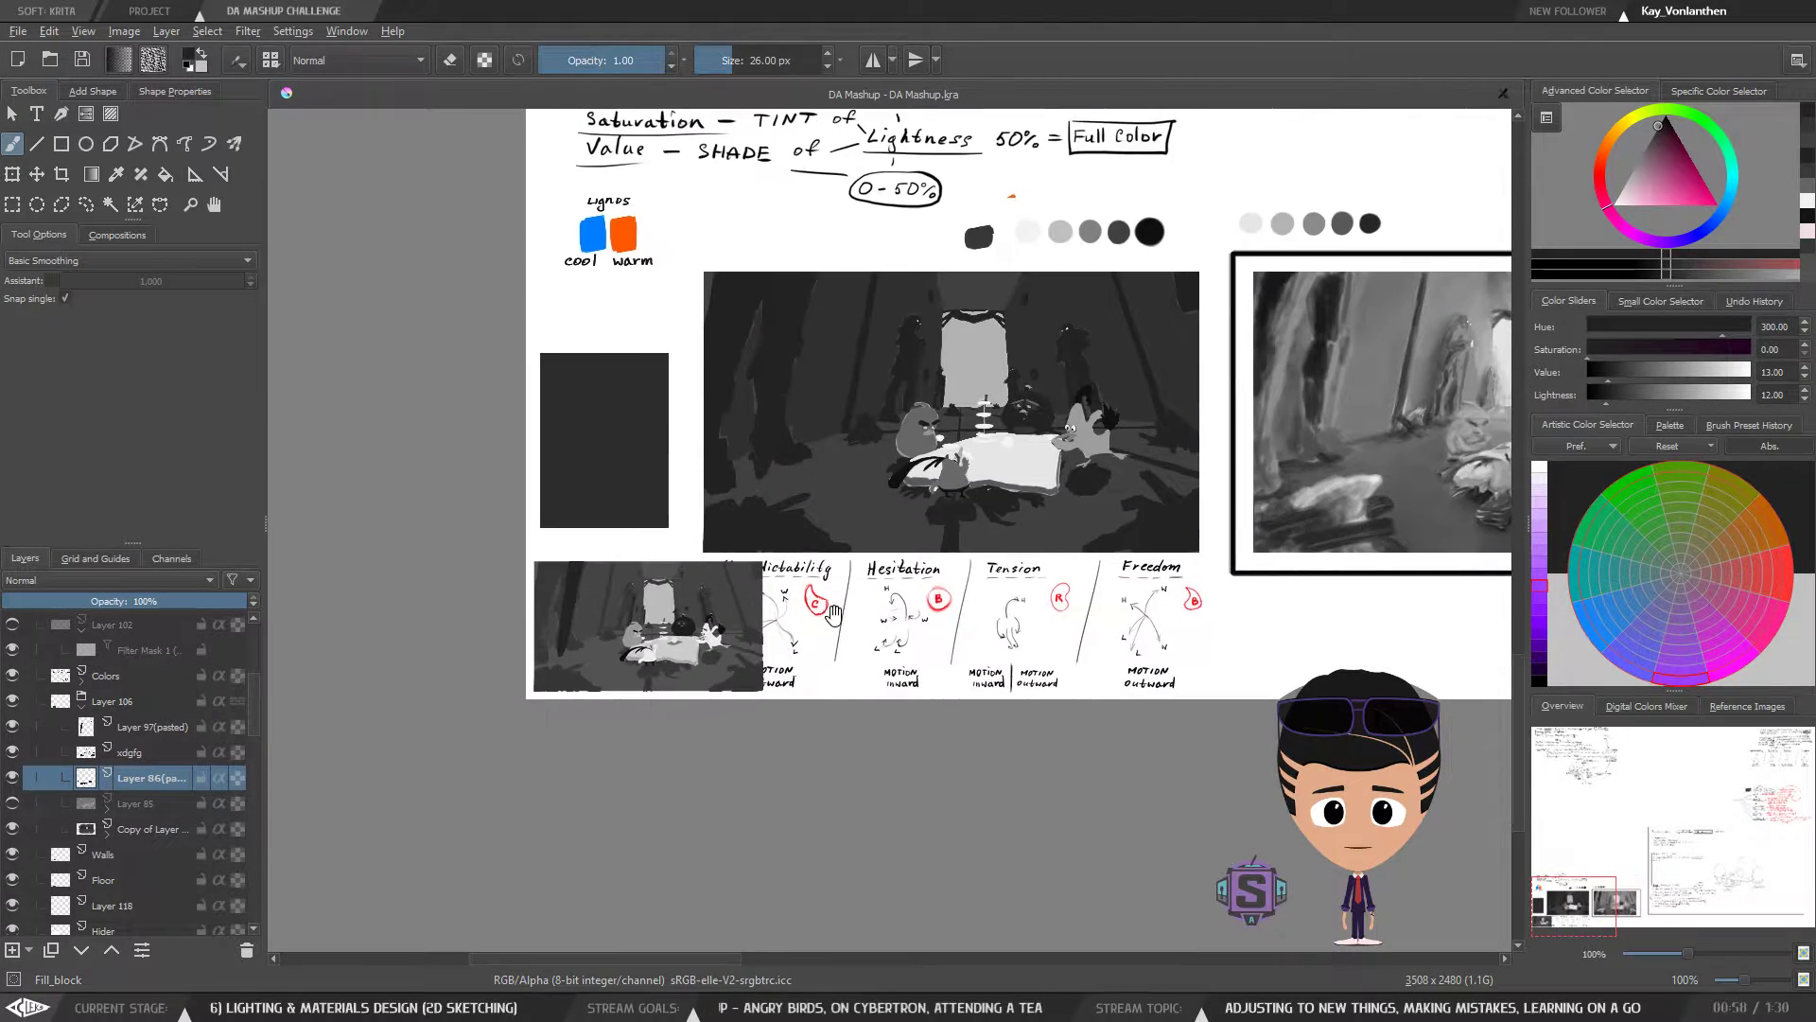
drag(831, 615, 1044, 539)
key(plus)
key(plus)
key(plus)
key(plus)
scroll(766, 677, down, 2)
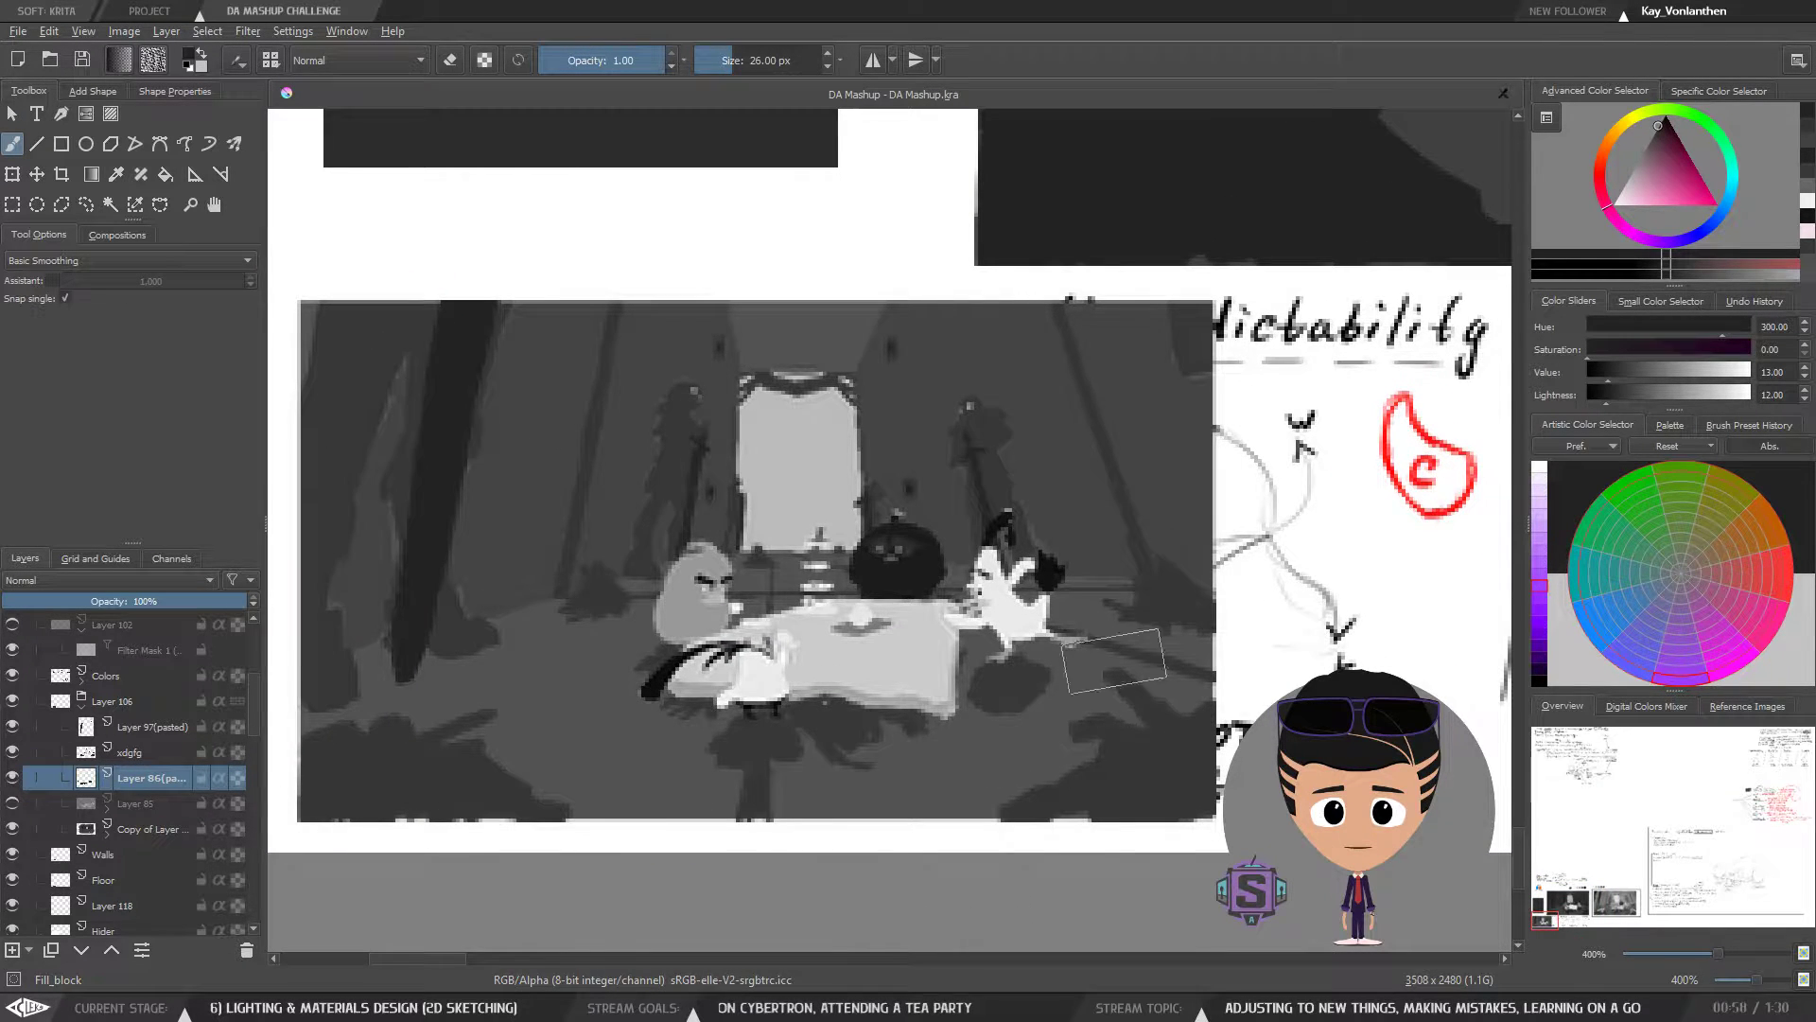
key(minus)
key(minus)
- Examine the main painting's characters, table and floor shadows at several magnifications
mouse_move(1152, 415)
mouse_down()
mouse_move(683, 766)
mouse_move(557, 804)
mouse_up()
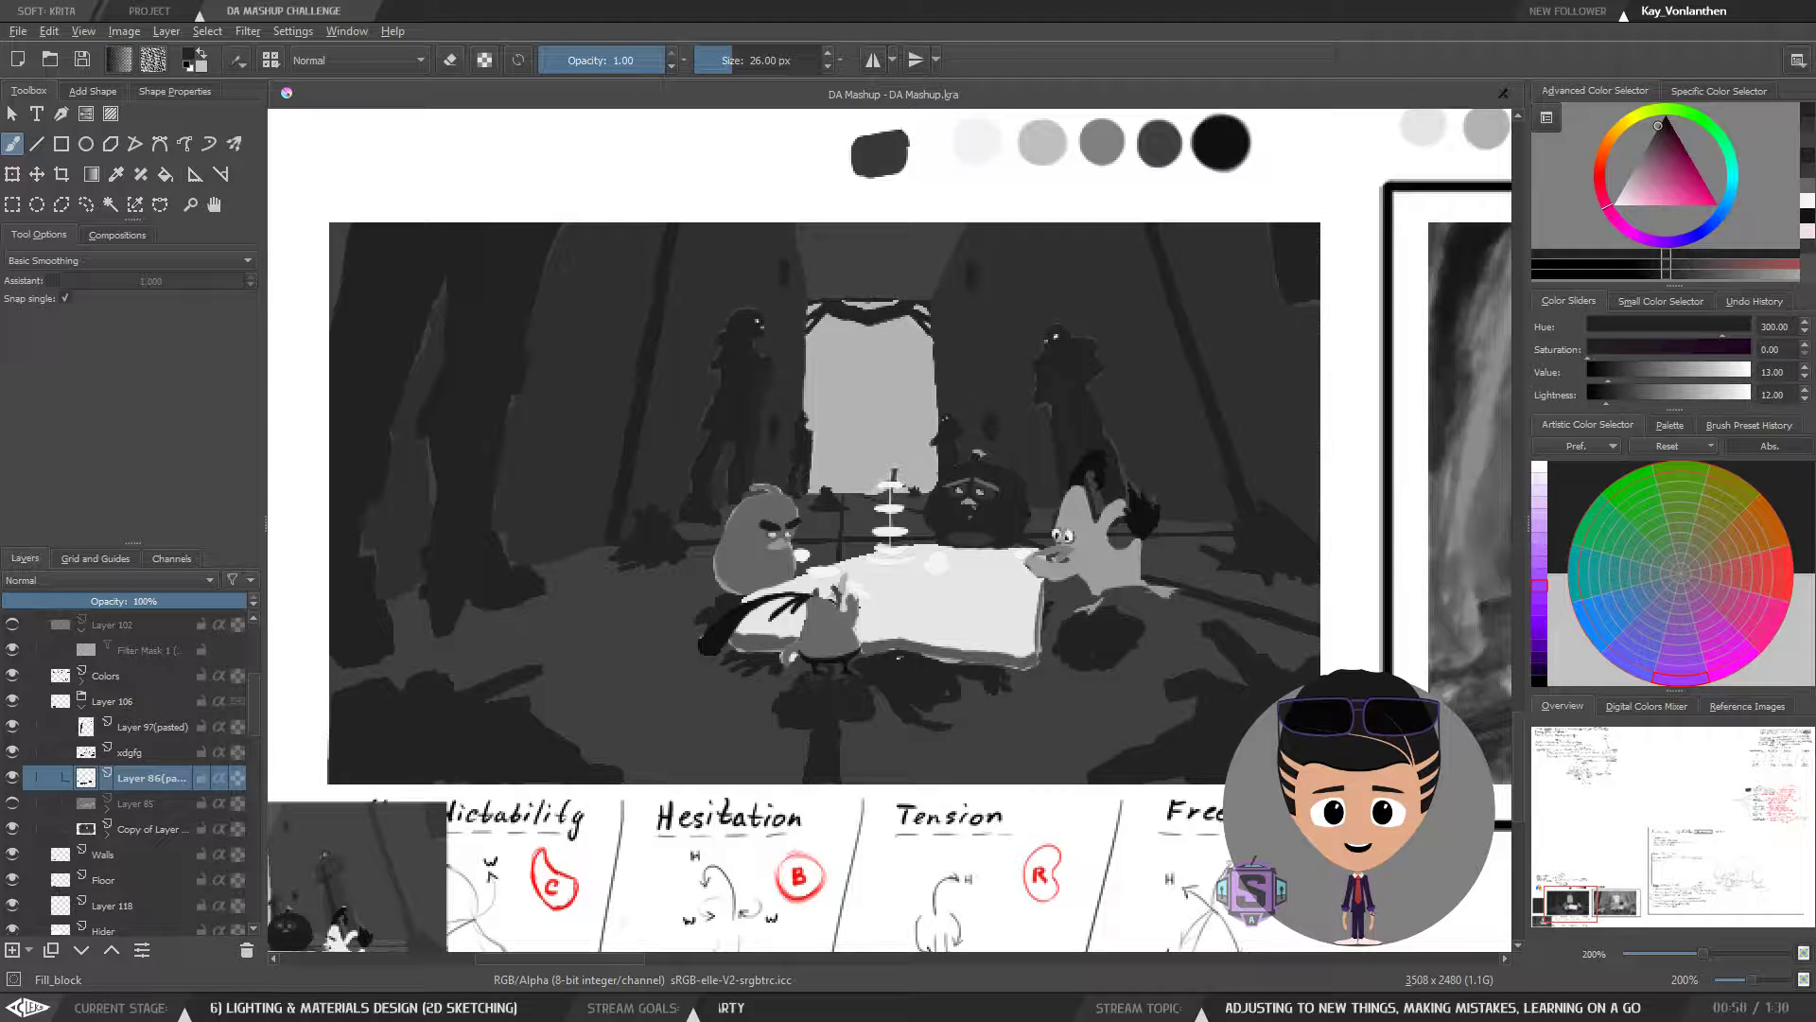
key(minus)
key(minus)
key(plus)
key(plus)
drag(944, 545, 915, 572)
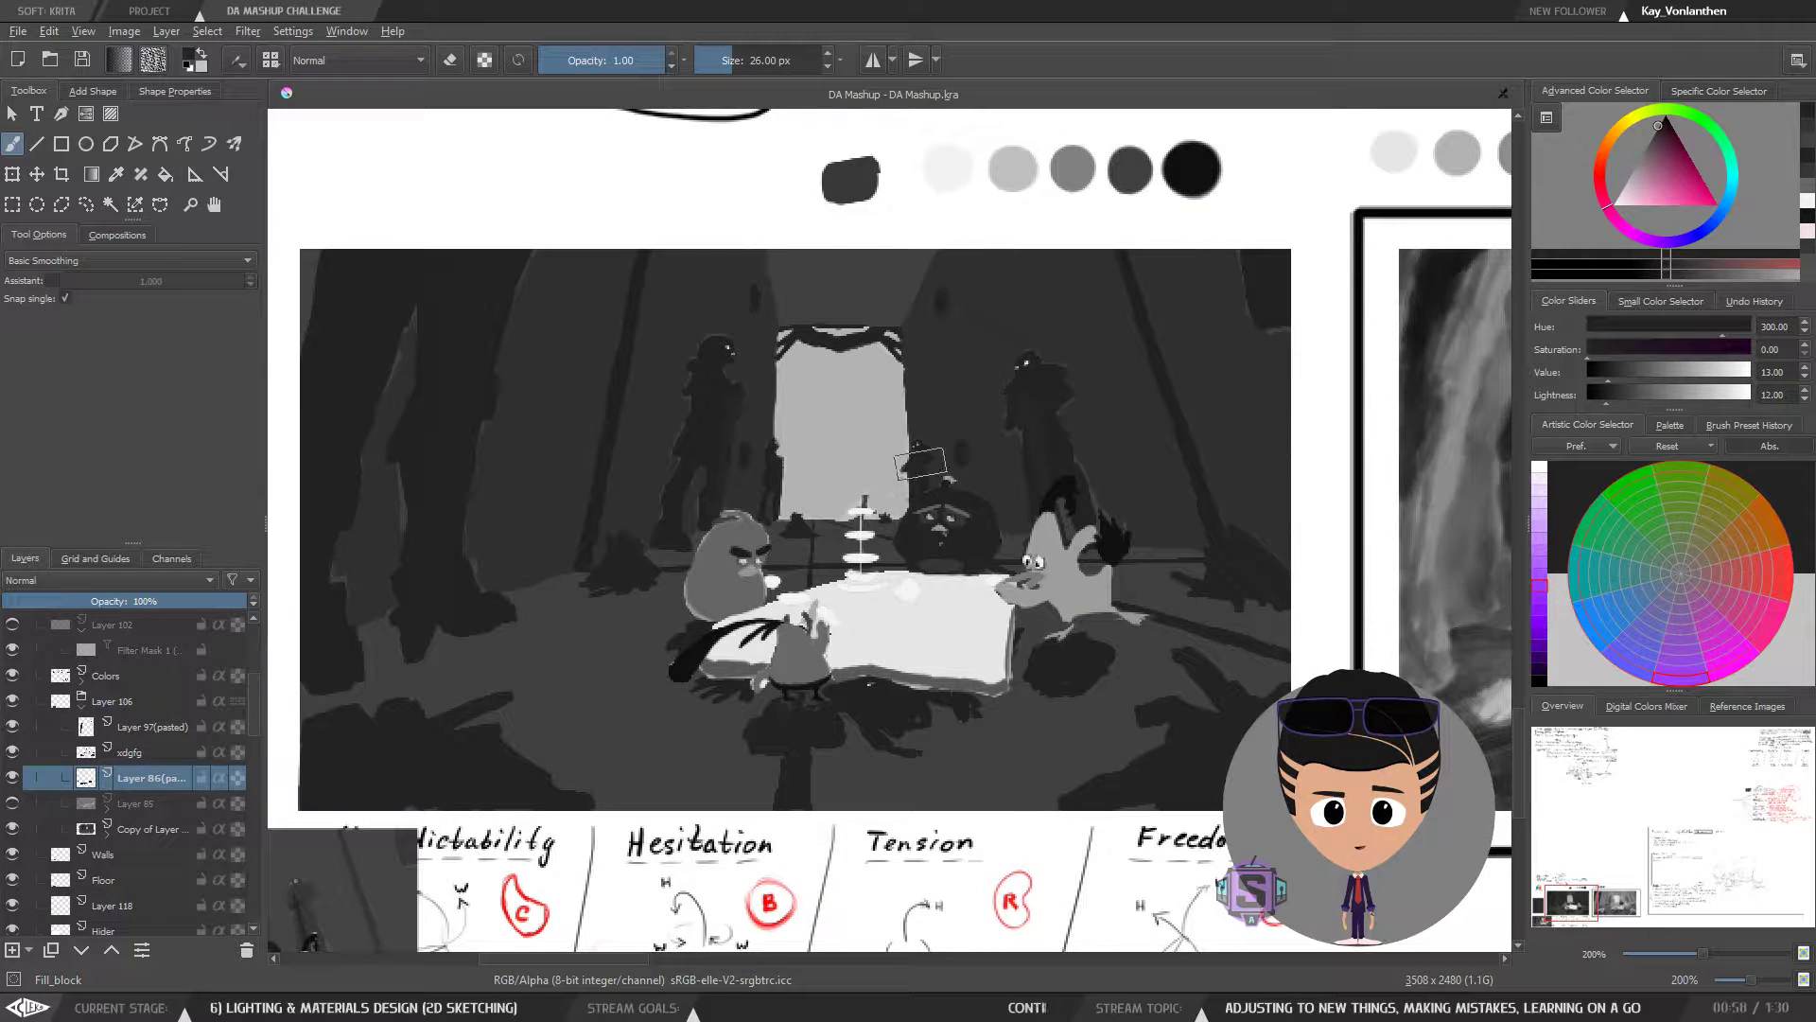
mouse_move(896, 496)
mouse_down()
mouse_move(883, 533)
mouse_move(898, 478)
mouse_move(840, 665)
mouse_move(861, 524)
mouse_move(854, 574)
mouse_move(857, 551)
mouse_up()
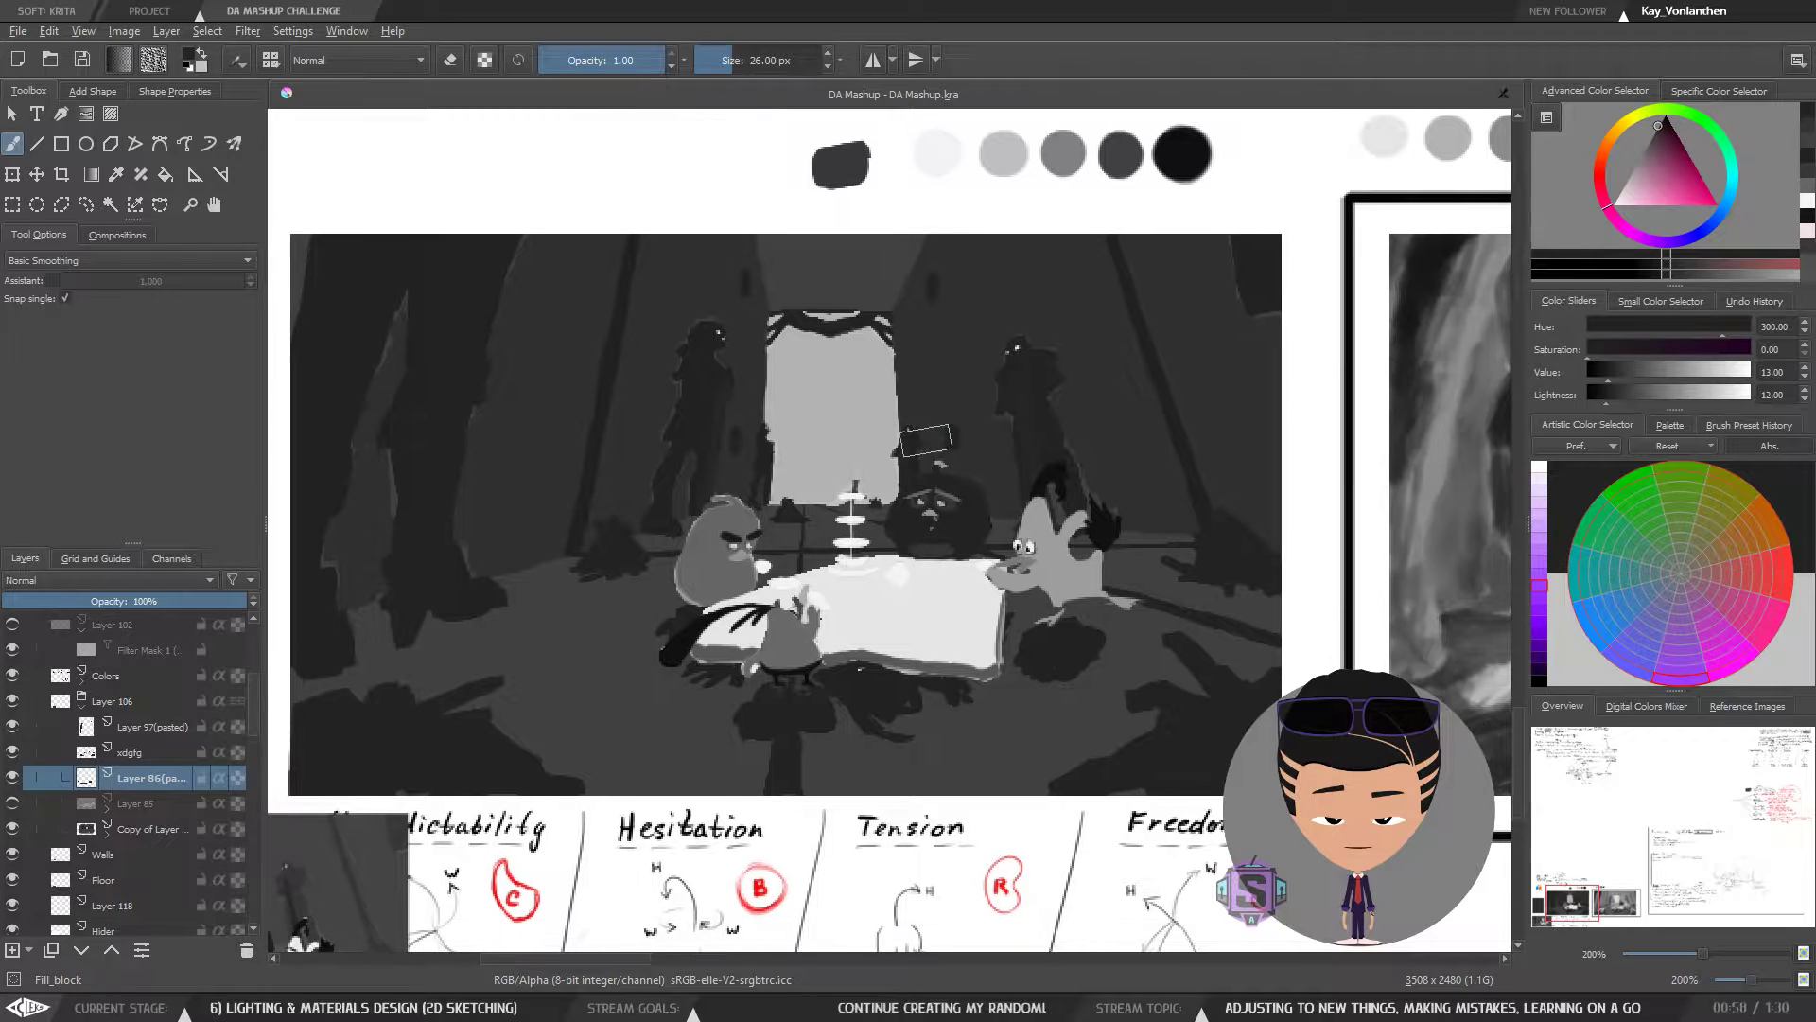
key(ctrl+minus)
key(ctrl+plus)
key(ctrl+plus)
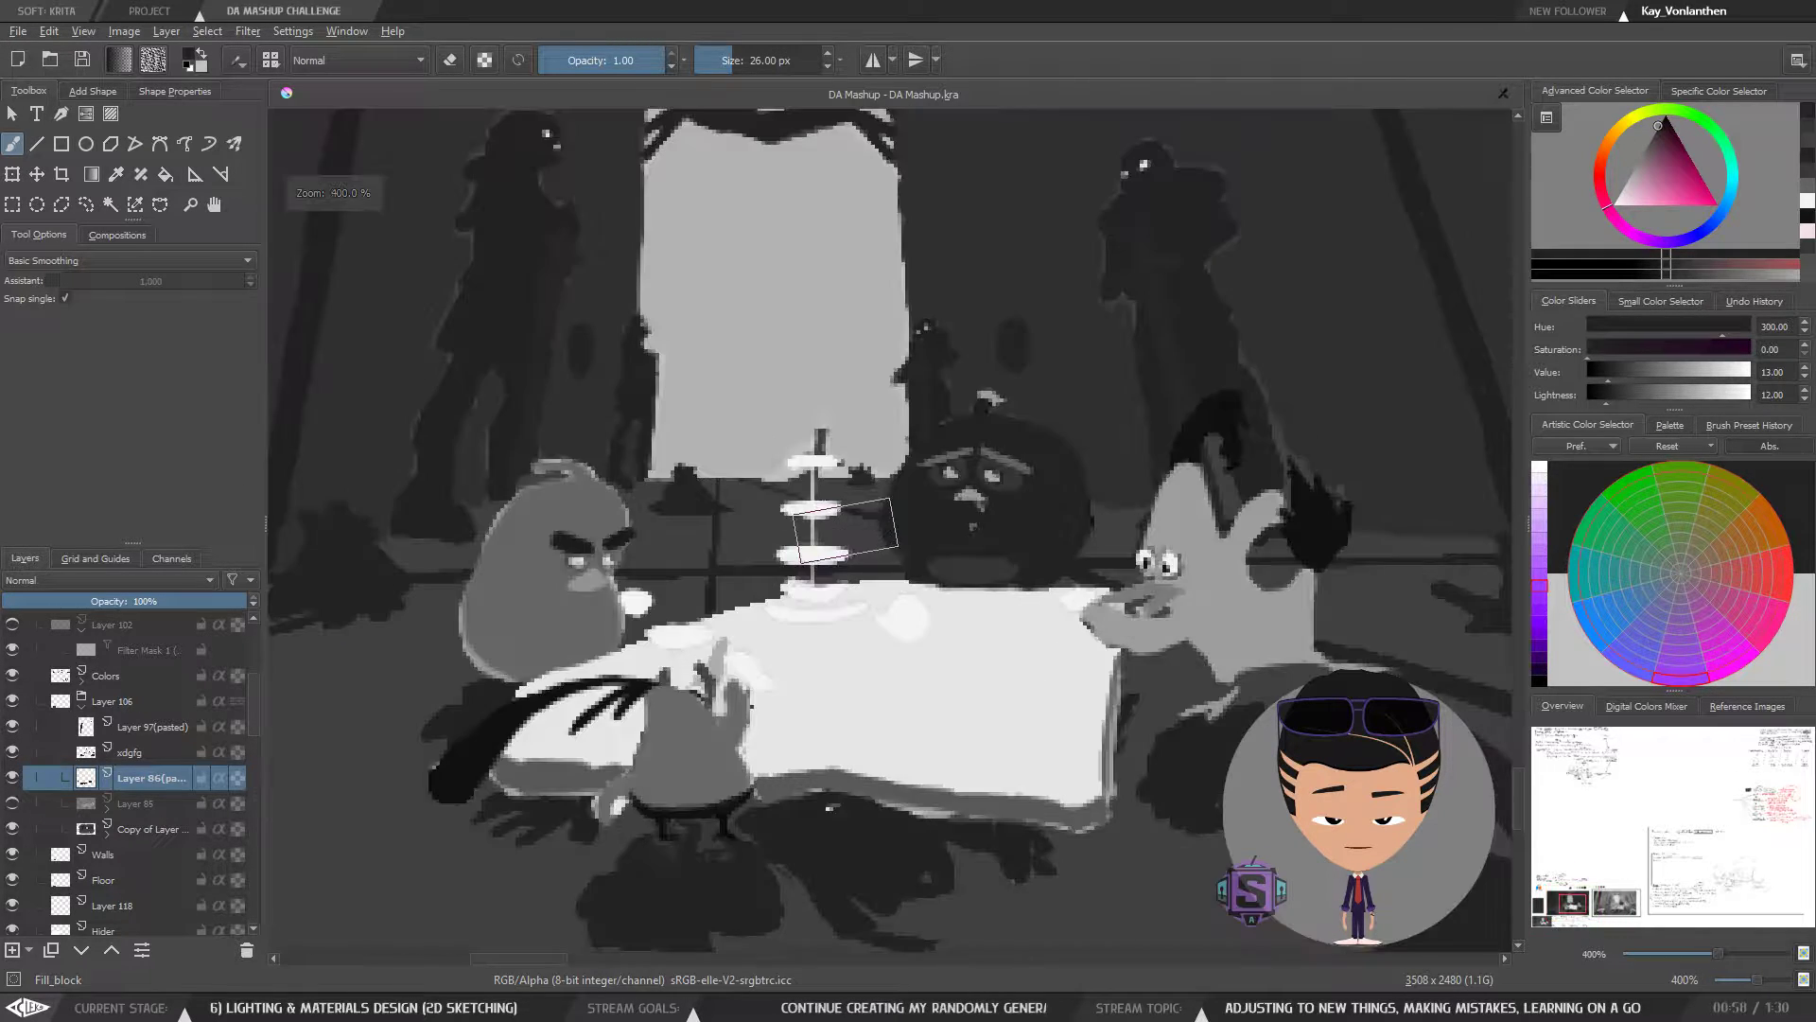
key(ctrl+minus)
mouse_move(839, 545)
mouse_down()
mouse_move(828, 625)
mouse_move(895, 485)
mouse_move(840, 440)
mouse_up()
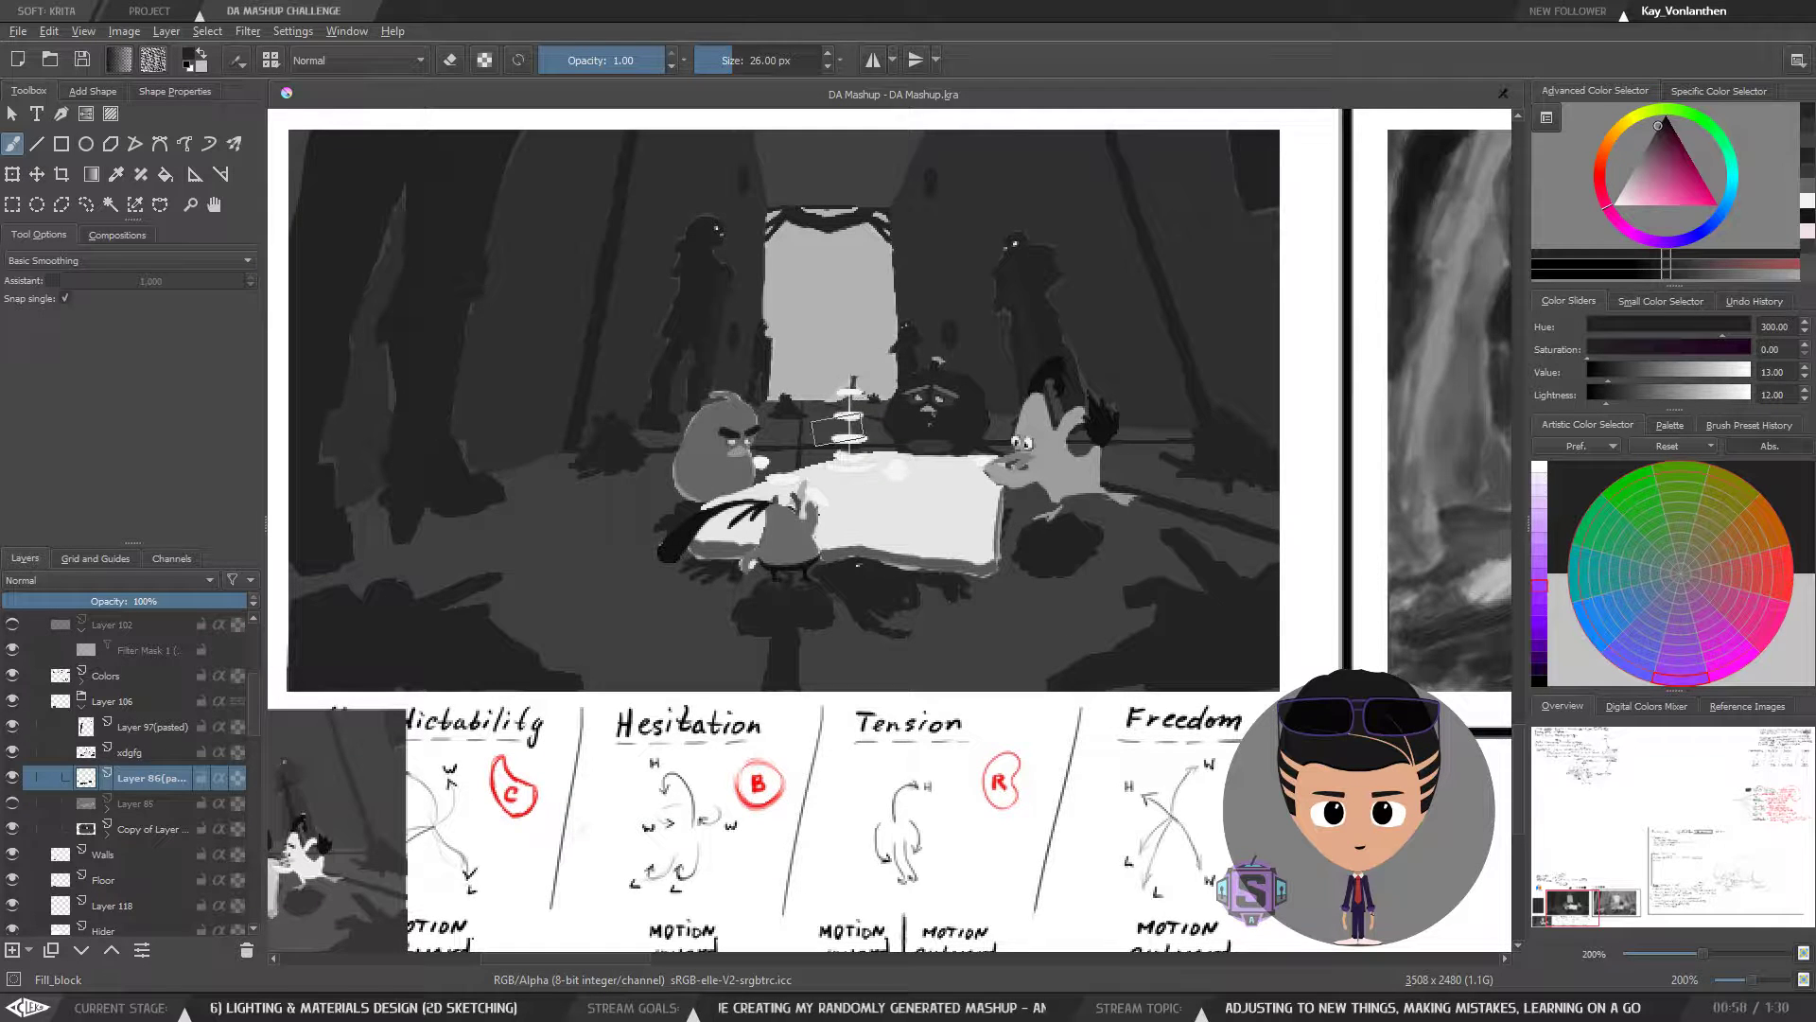
drag(840, 517, 867, 668)
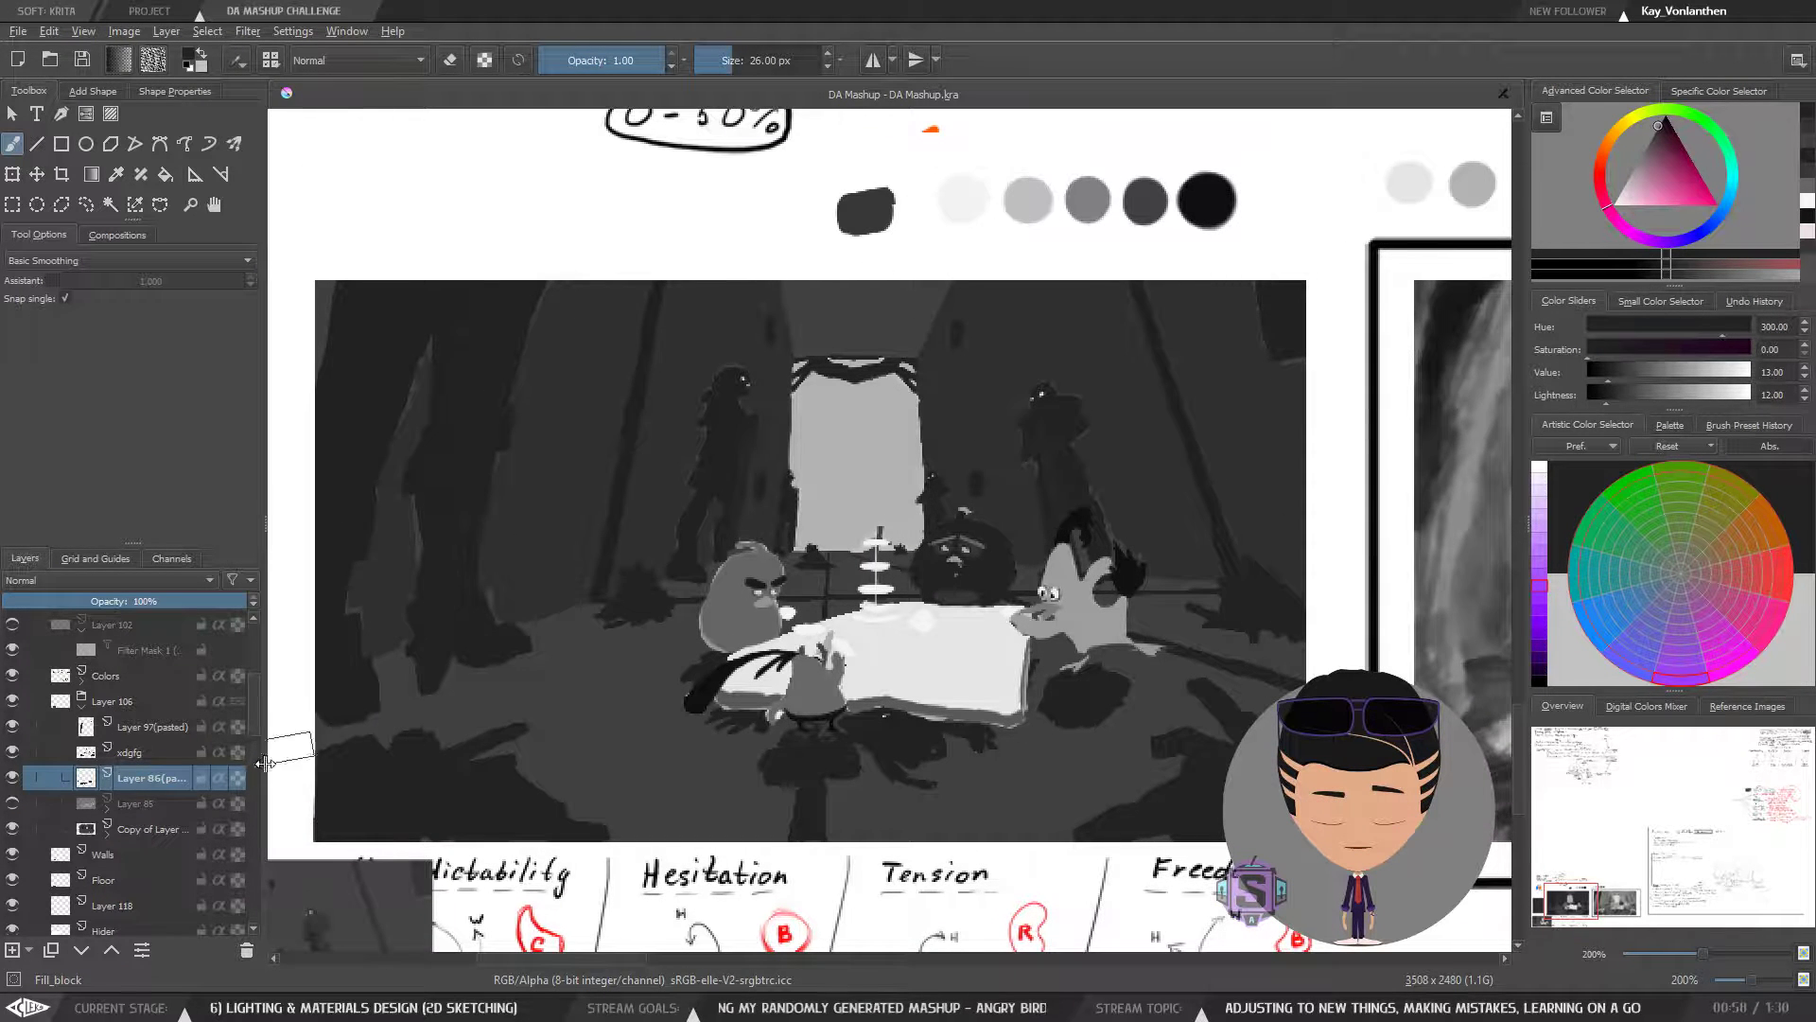
- Check the scene with Layer 86(pasted) hidden and shown, and save the document
click(12, 778)
click(13, 777)
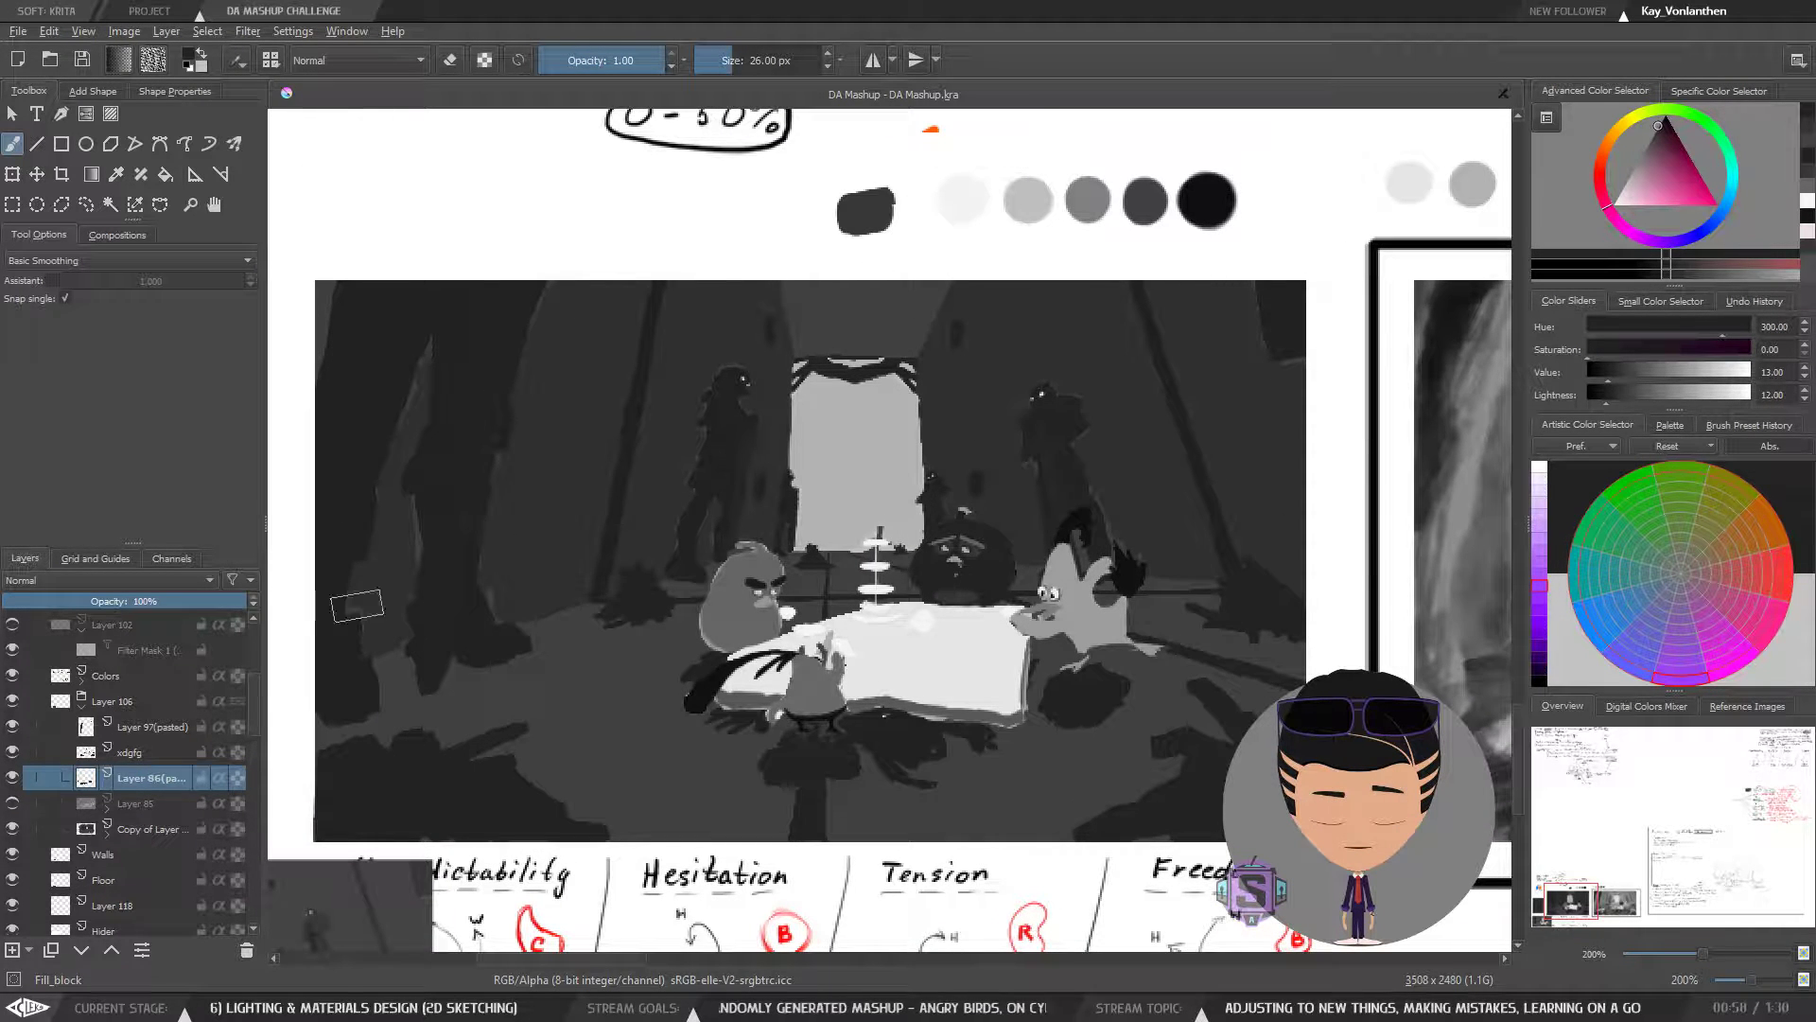
click(12, 778)
click(12, 778)
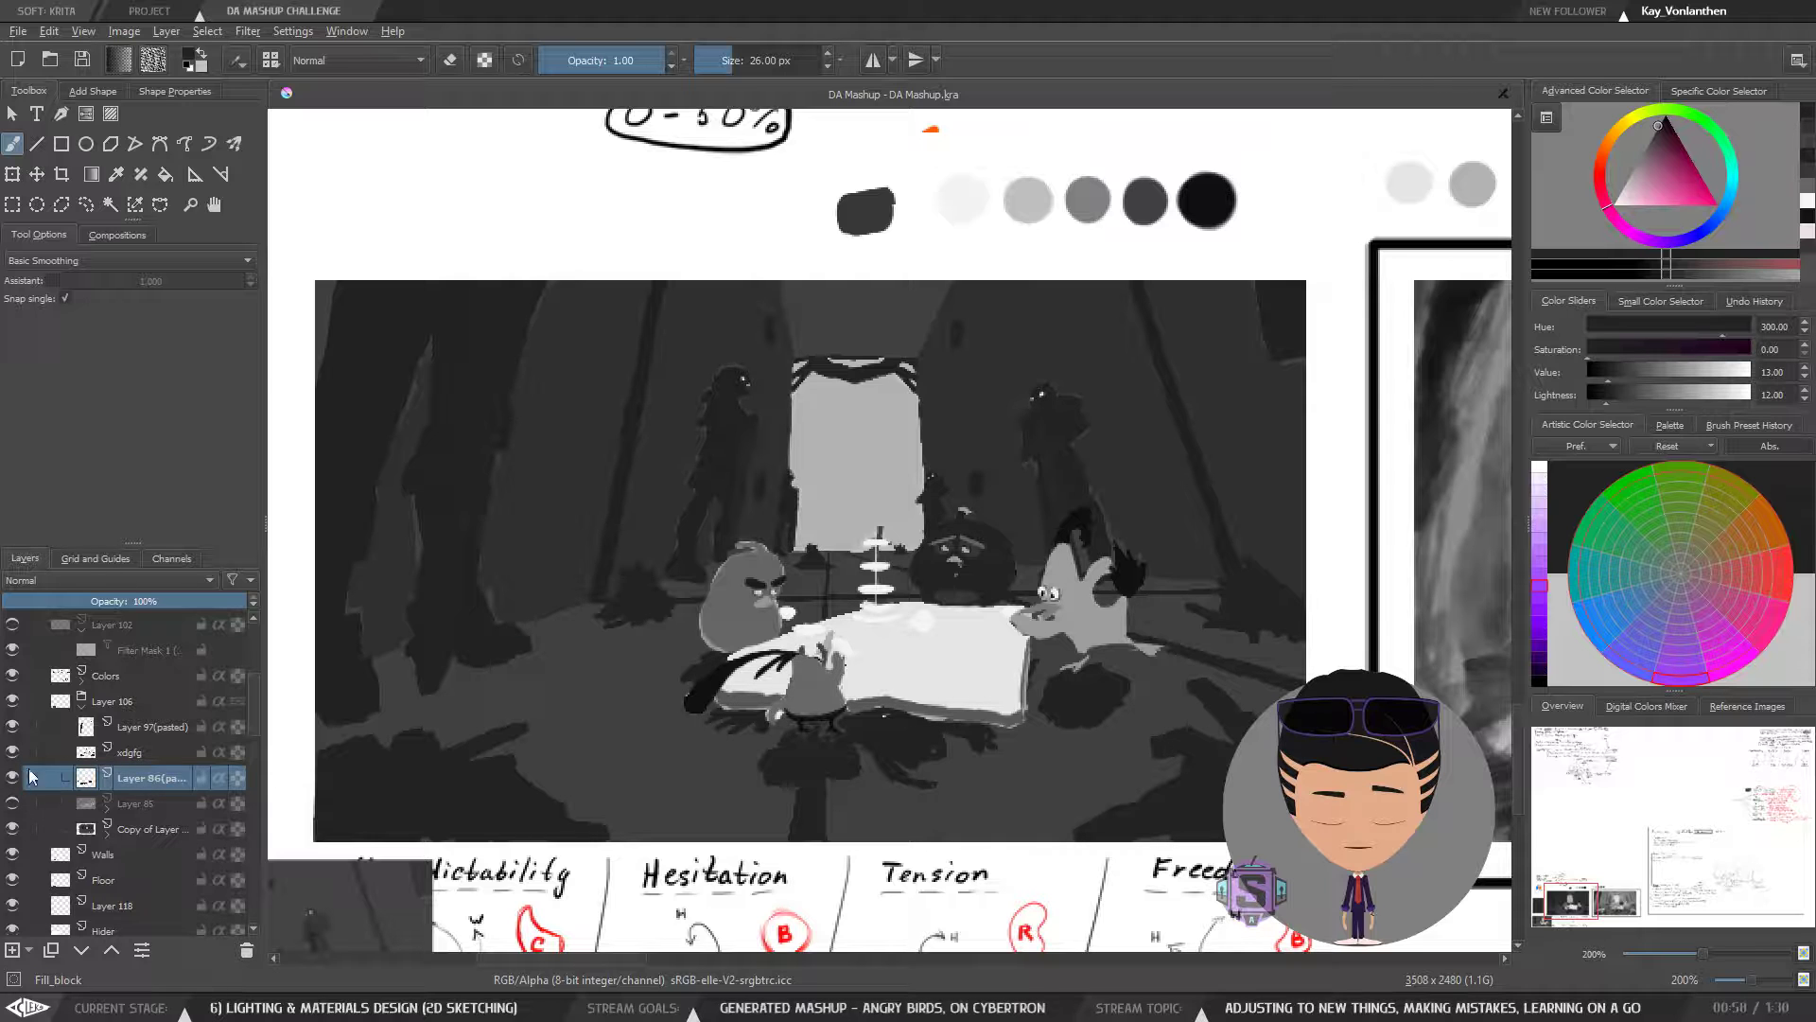
click(80, 60)
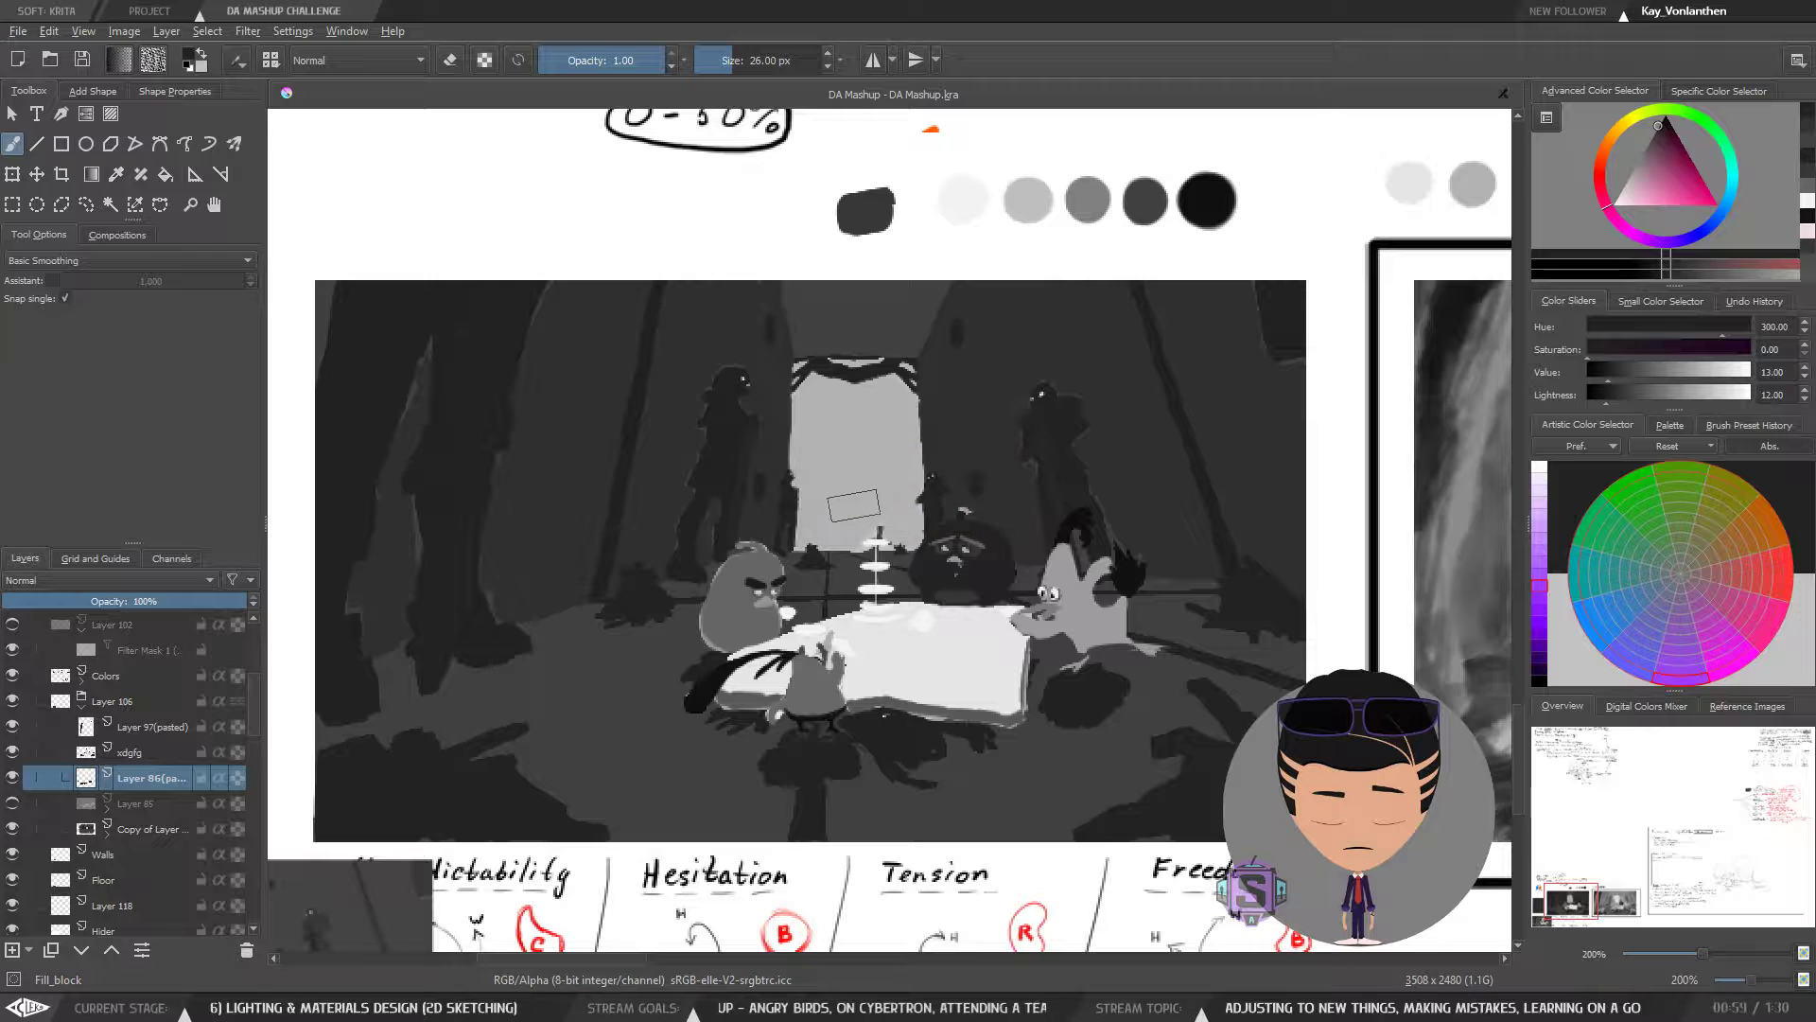
- Sample the dark grey above the doorway as the painting colour and reduce the brush size to 2 px
scroll(897, 445, up, 2)
mouse_move(827, 349)
mouse_down()
mouse_move(877, 557)
mouse_move(835, 482)
mouse_move(850, 584)
mouse_up()
ctrl+click(904, 426)
key(bracketleft)
key(bracketleft)
key(bracketleft)
key(bracketleft)
key(bracketleft)
key(bracketleft)
key(bracketleft)
key(bracketleft)
key(bracketleft)
key(bracketleft)
key(bracketleft)
key(bracketleft)
key(bracketleft)
key(bracketleft)
key(bracketleft)
key(bracketleft)
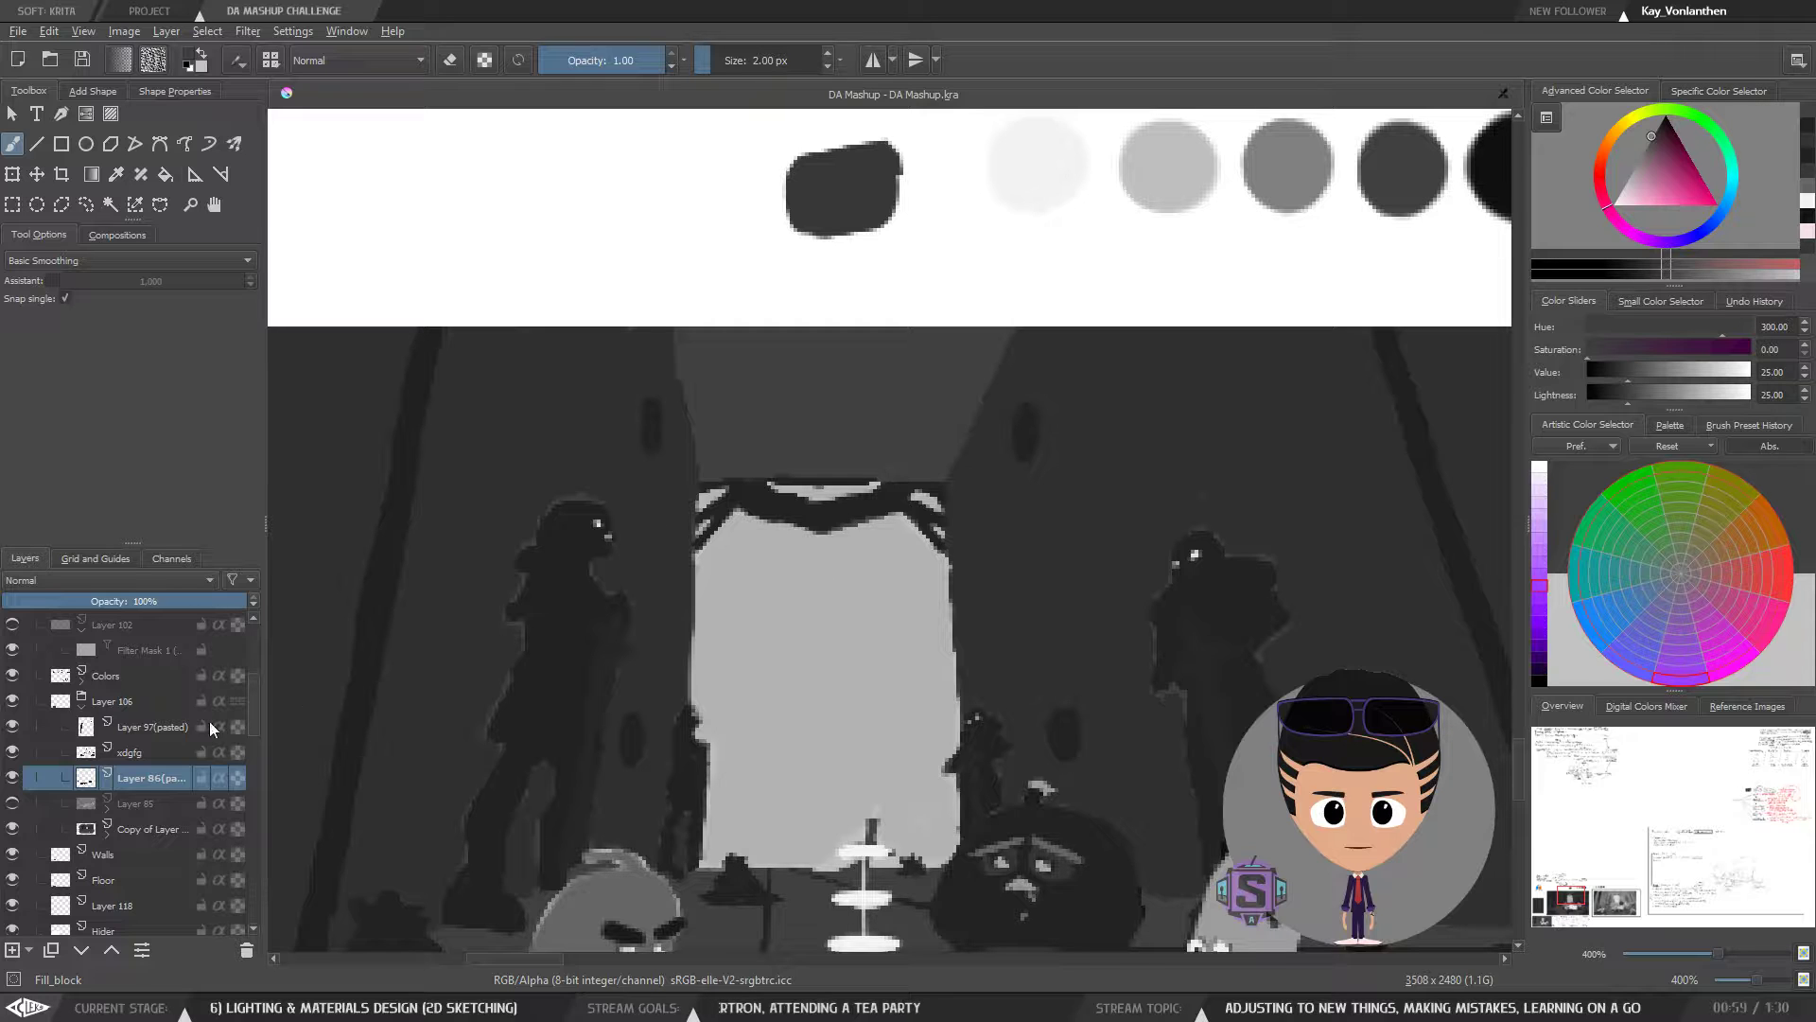
- Select the xdgfg layer, check it hidden and shown, and paint lighter centres into the oval wall lamps
click(140, 753)
click(12, 752)
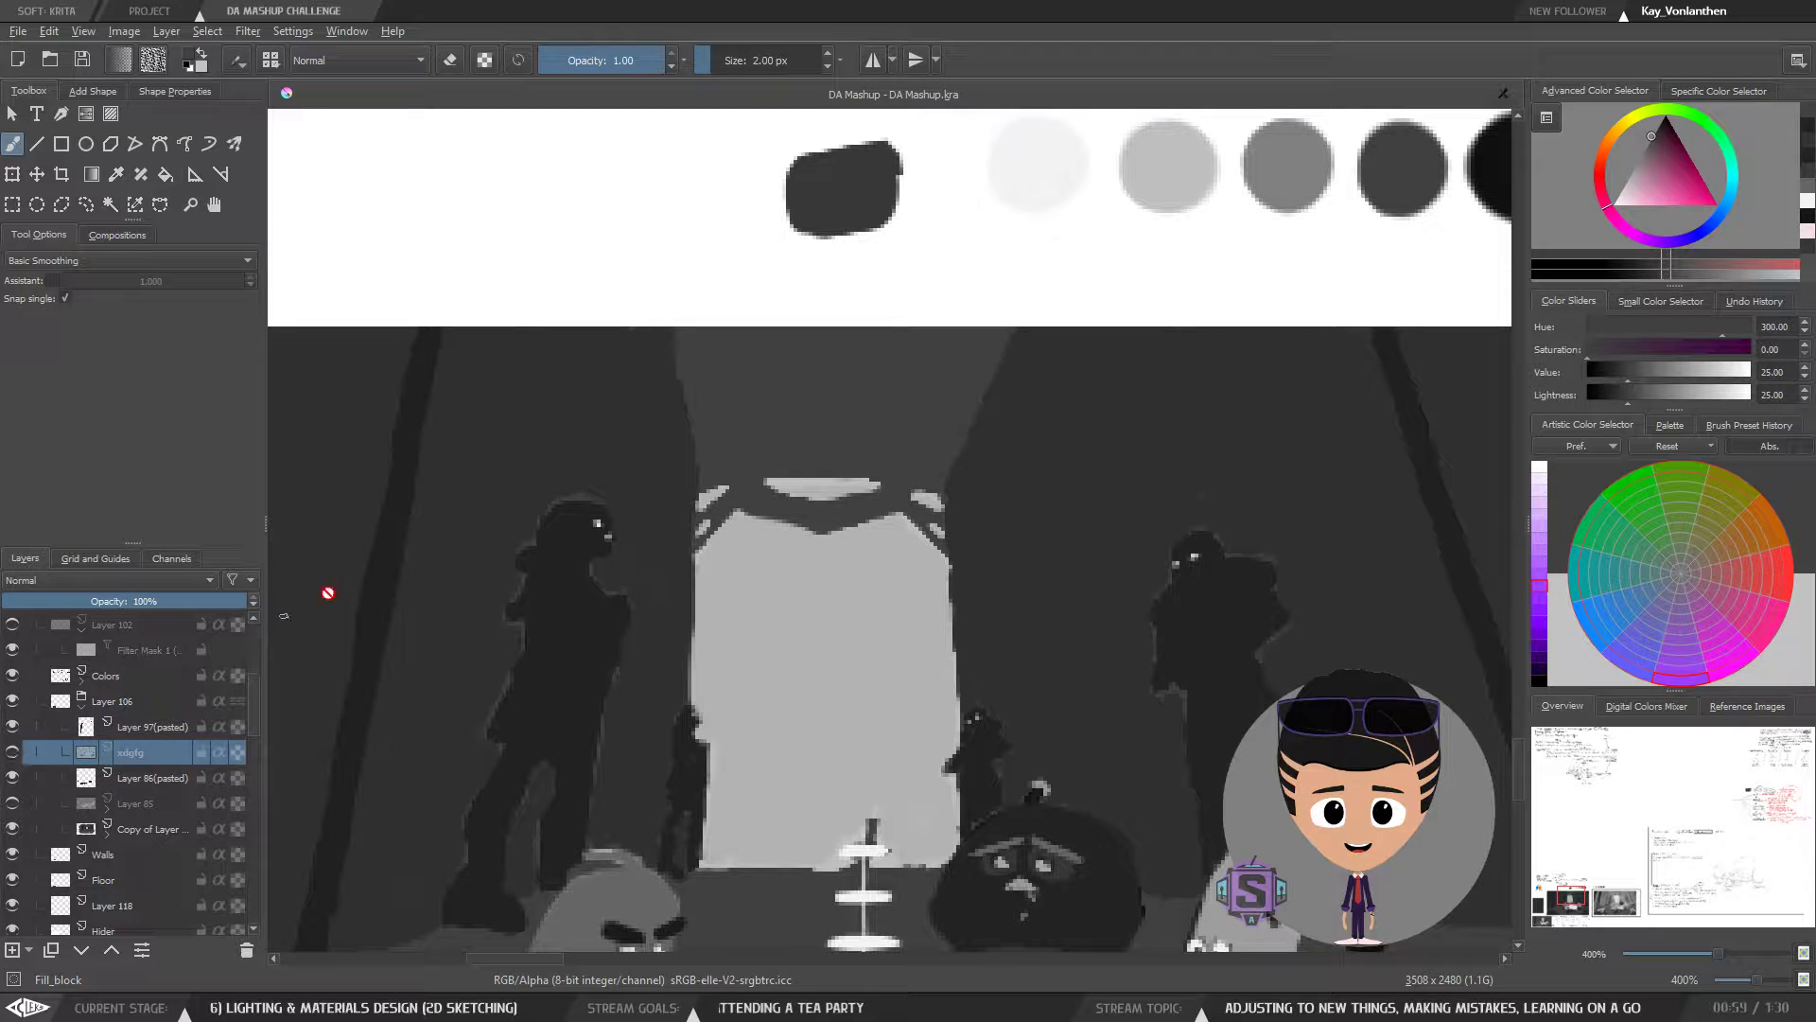
click(13, 752)
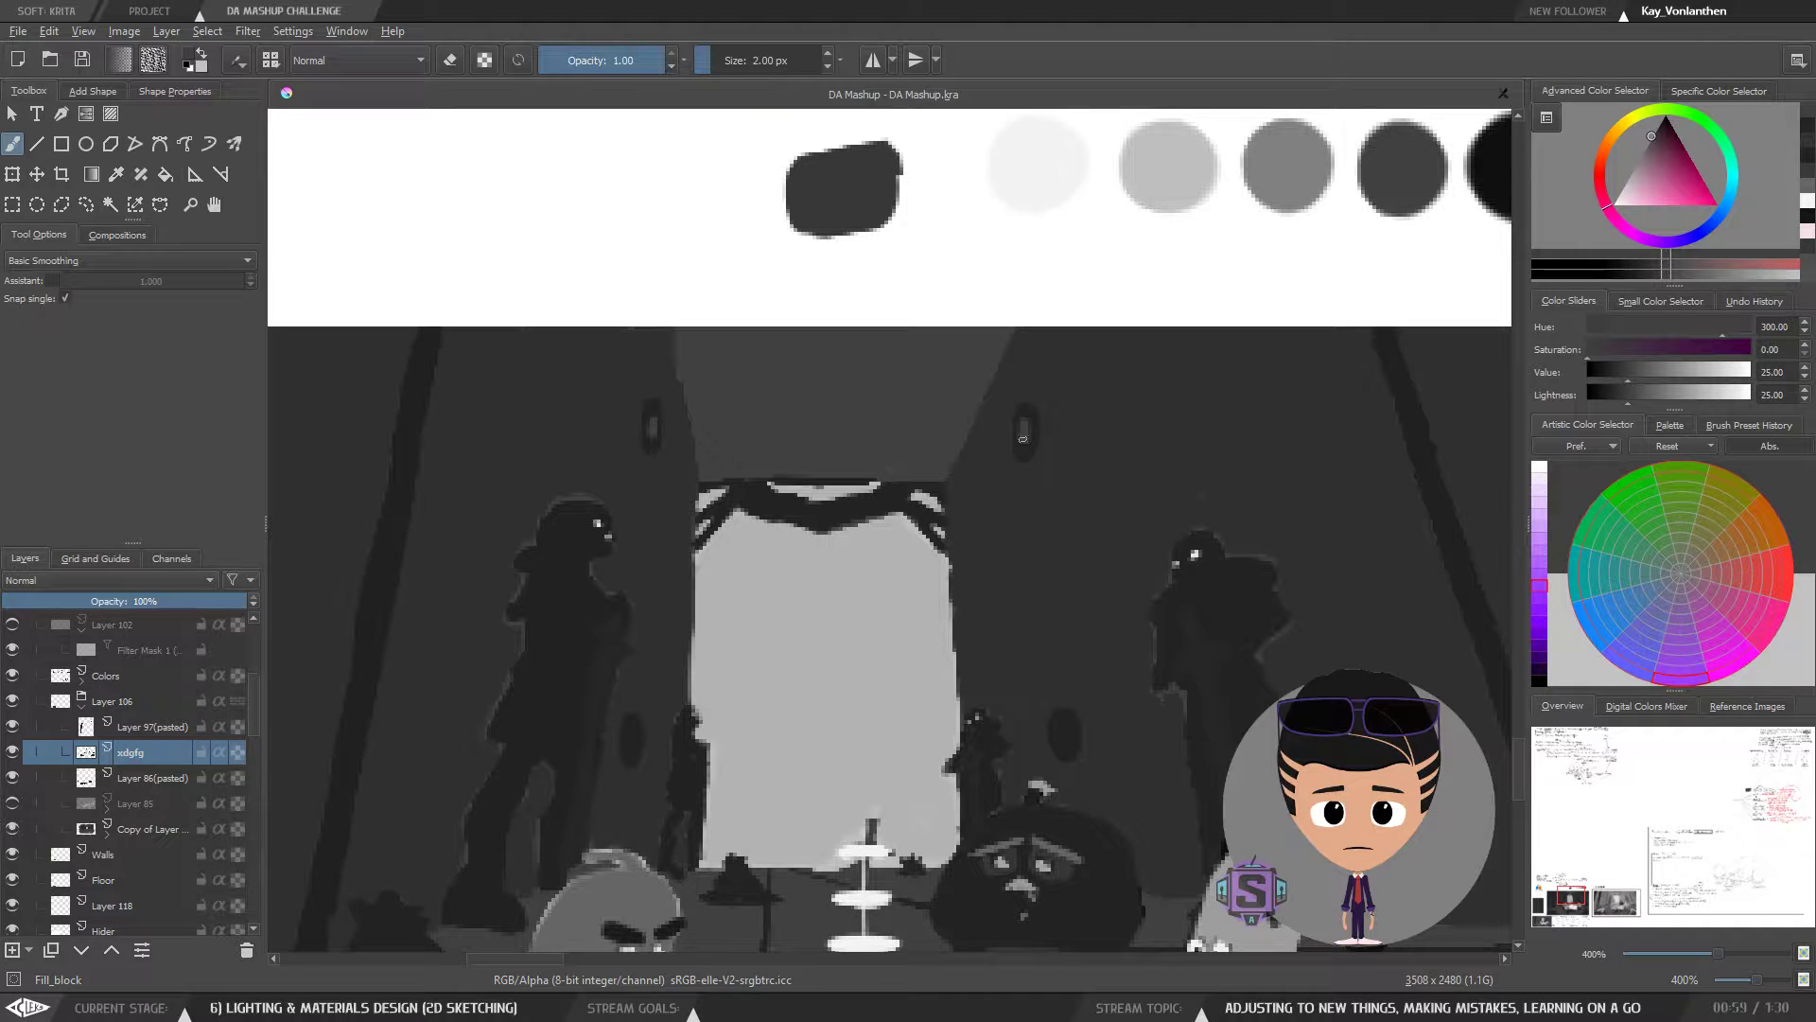
scroll(1023, 438, down, 2)
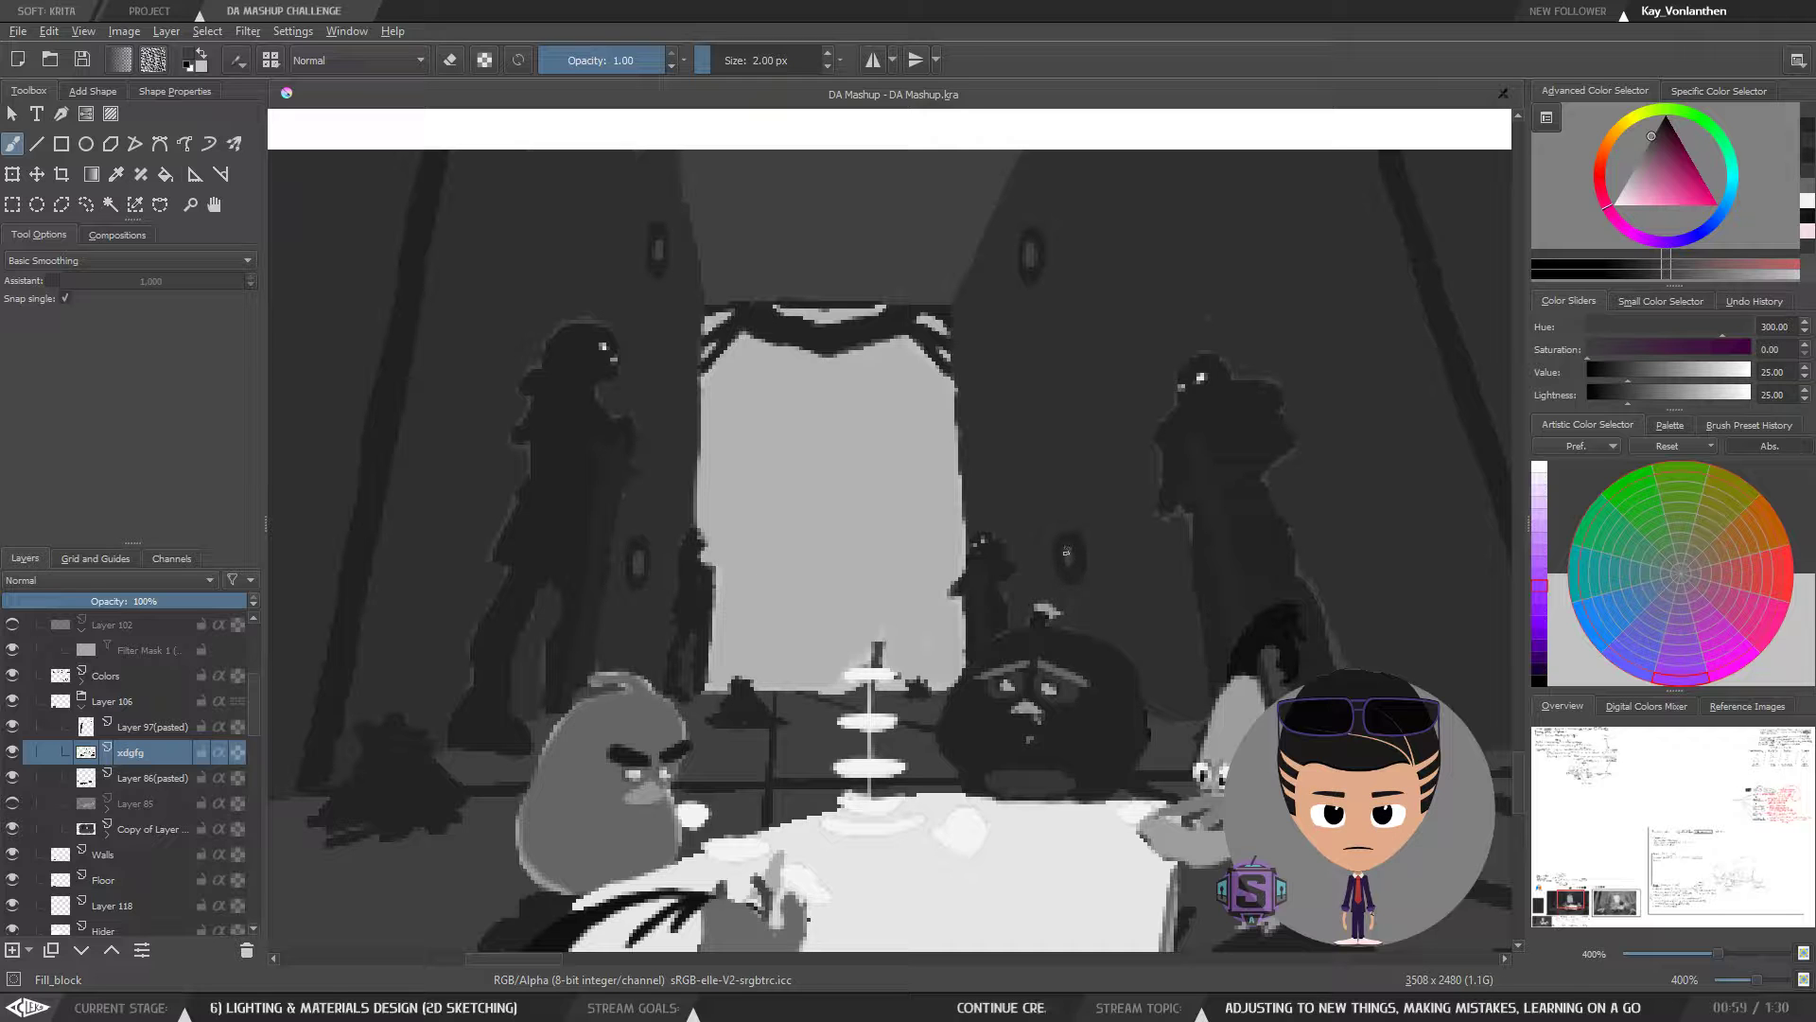
- Compare the whole scene with the xdgfg layer hidden and shown several times
scroll(1068, 549, down, 2)
scroll(1116, 567, up, 1)
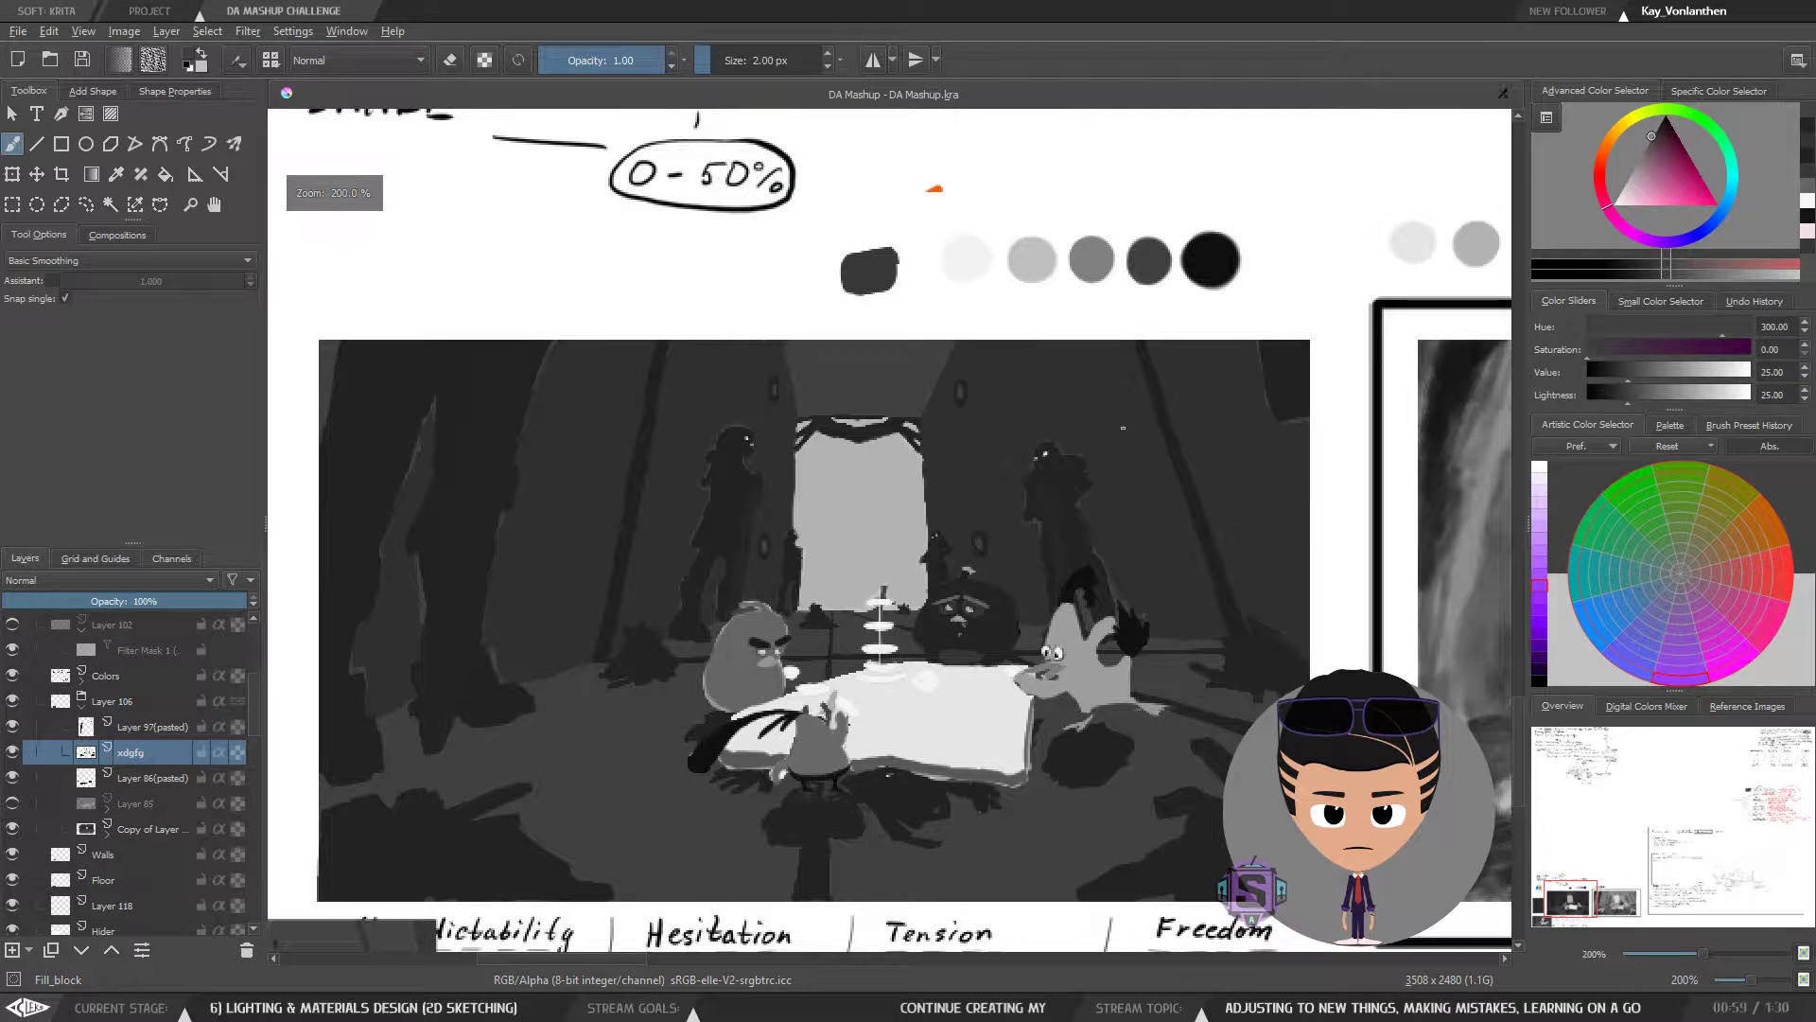
drag(1115, 568, 1021, 553)
scroll(884, 538, down, 2)
scroll(884, 537, up, 2)
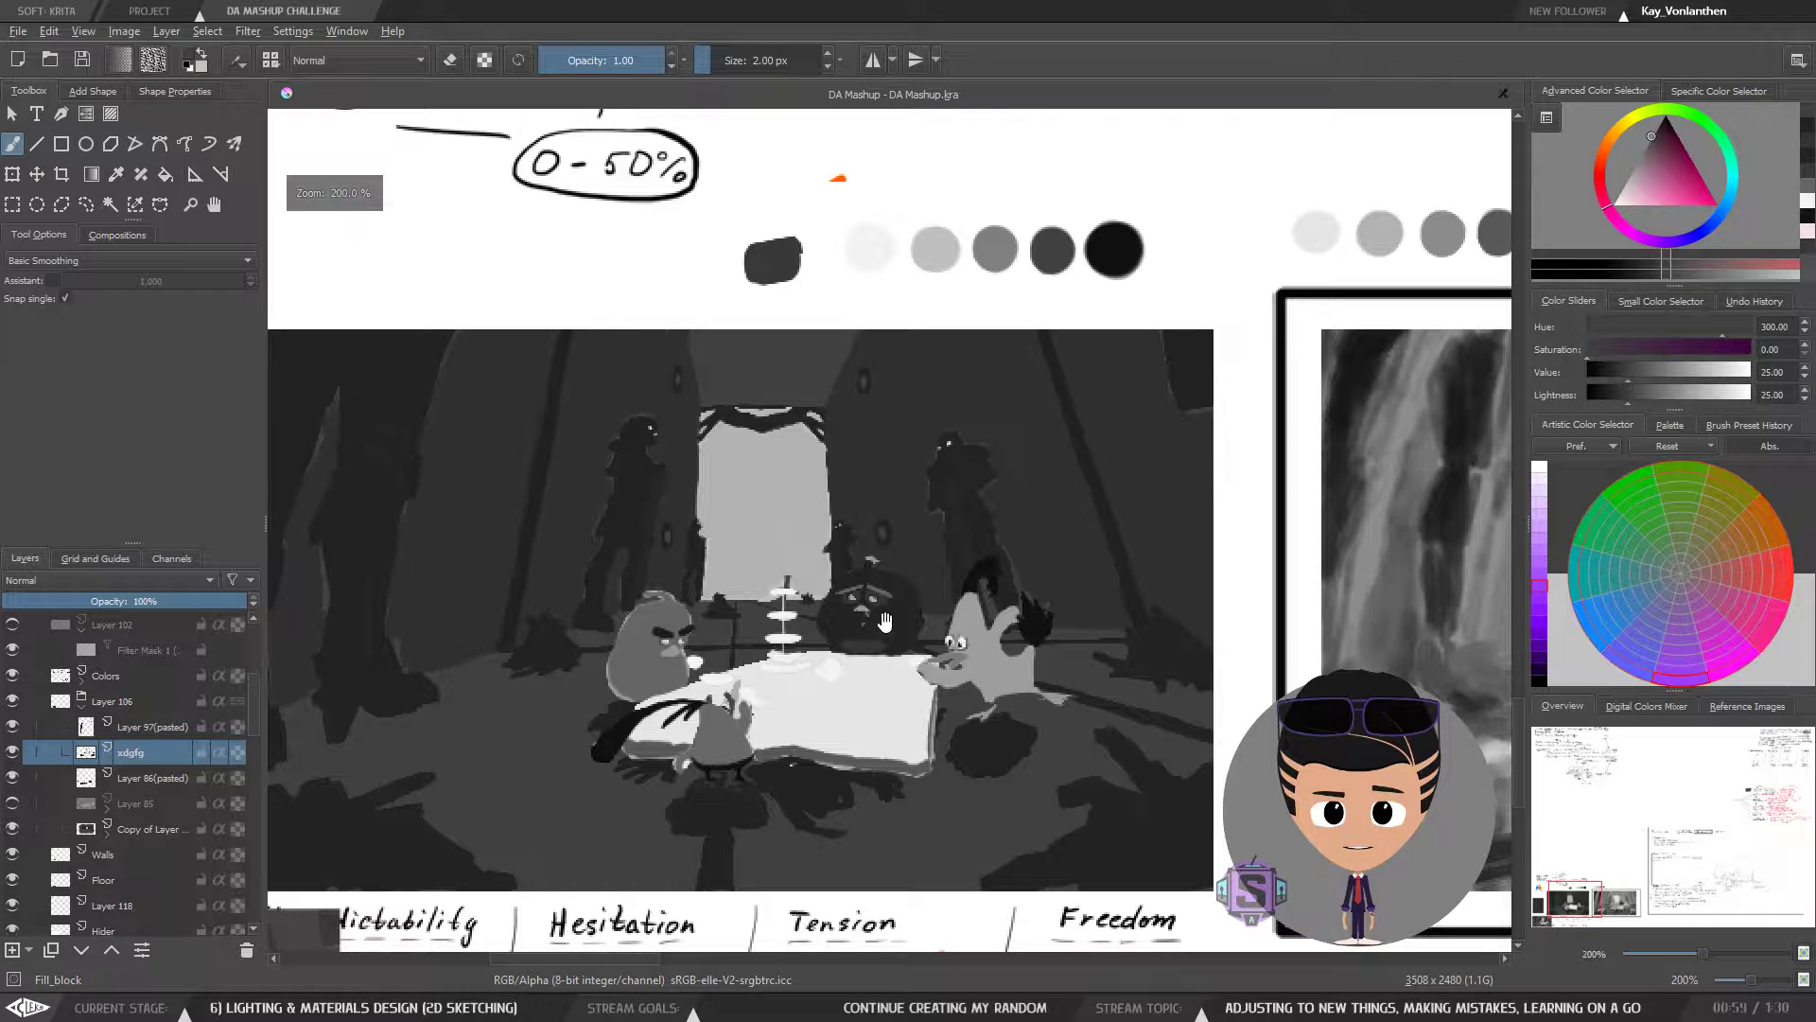
drag(885, 621, 876, 599)
click(11, 754)
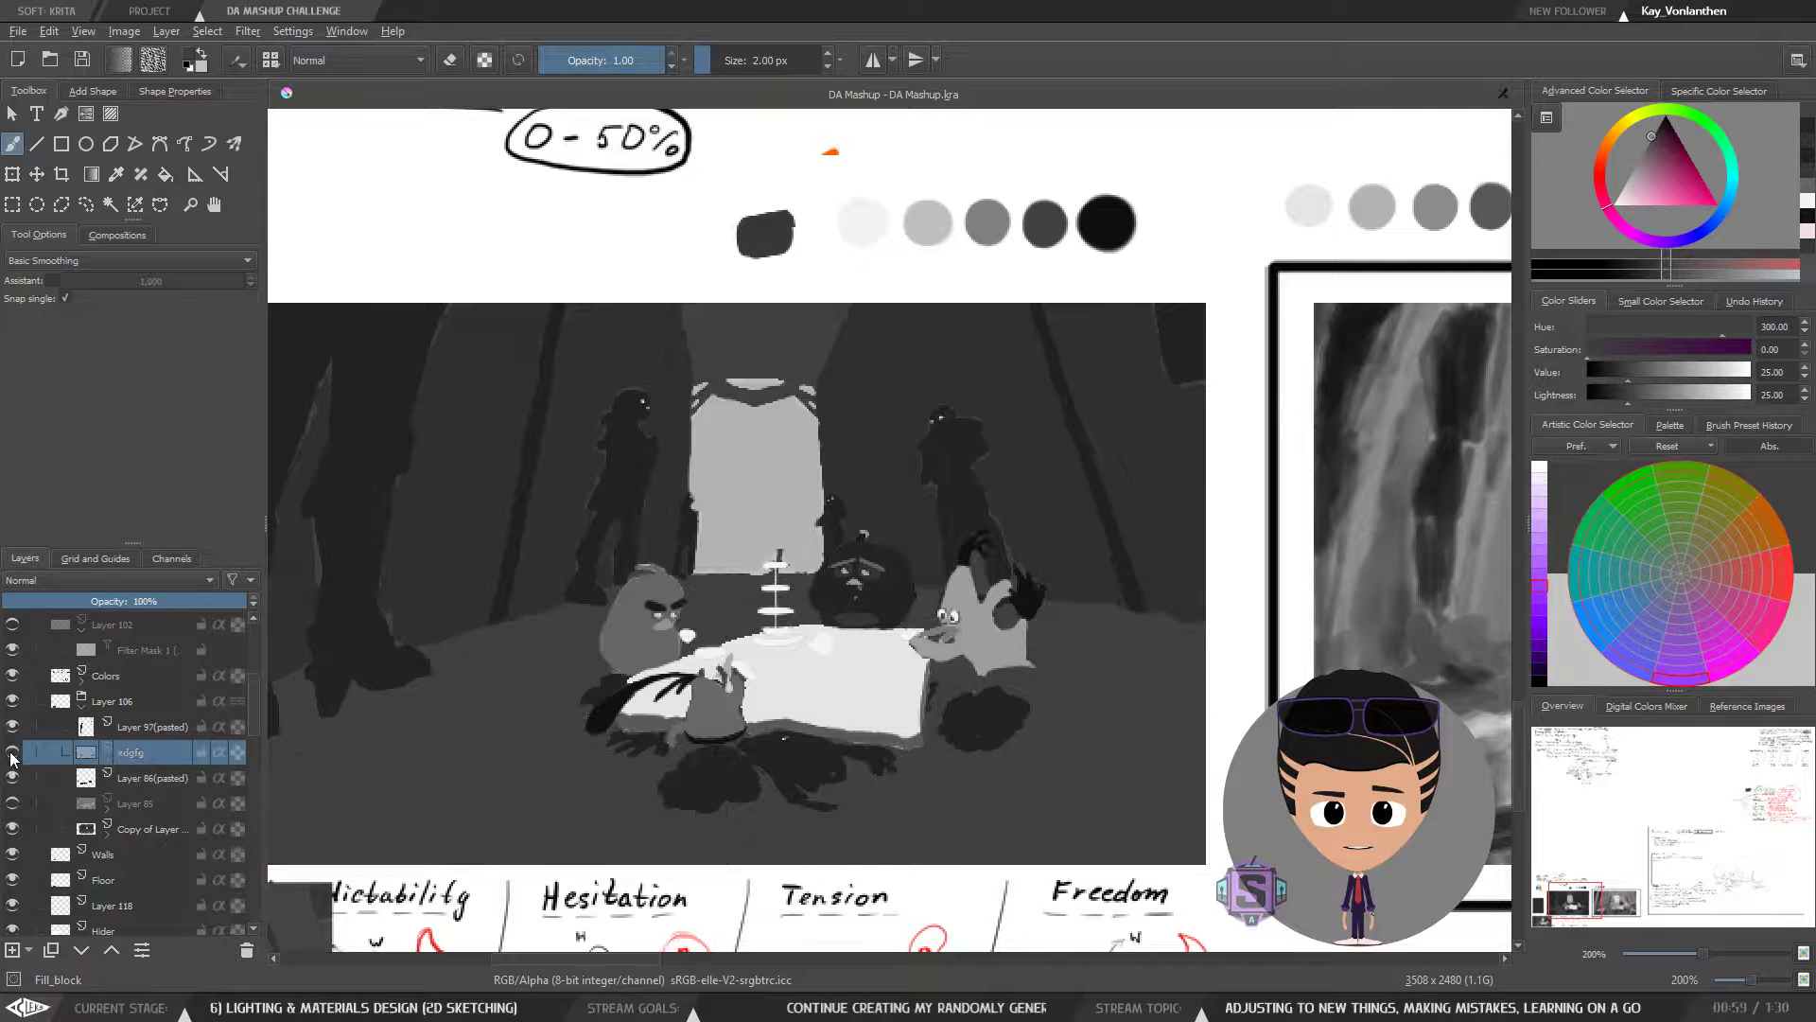
click(12, 754)
click(11, 754)
click(11, 754)
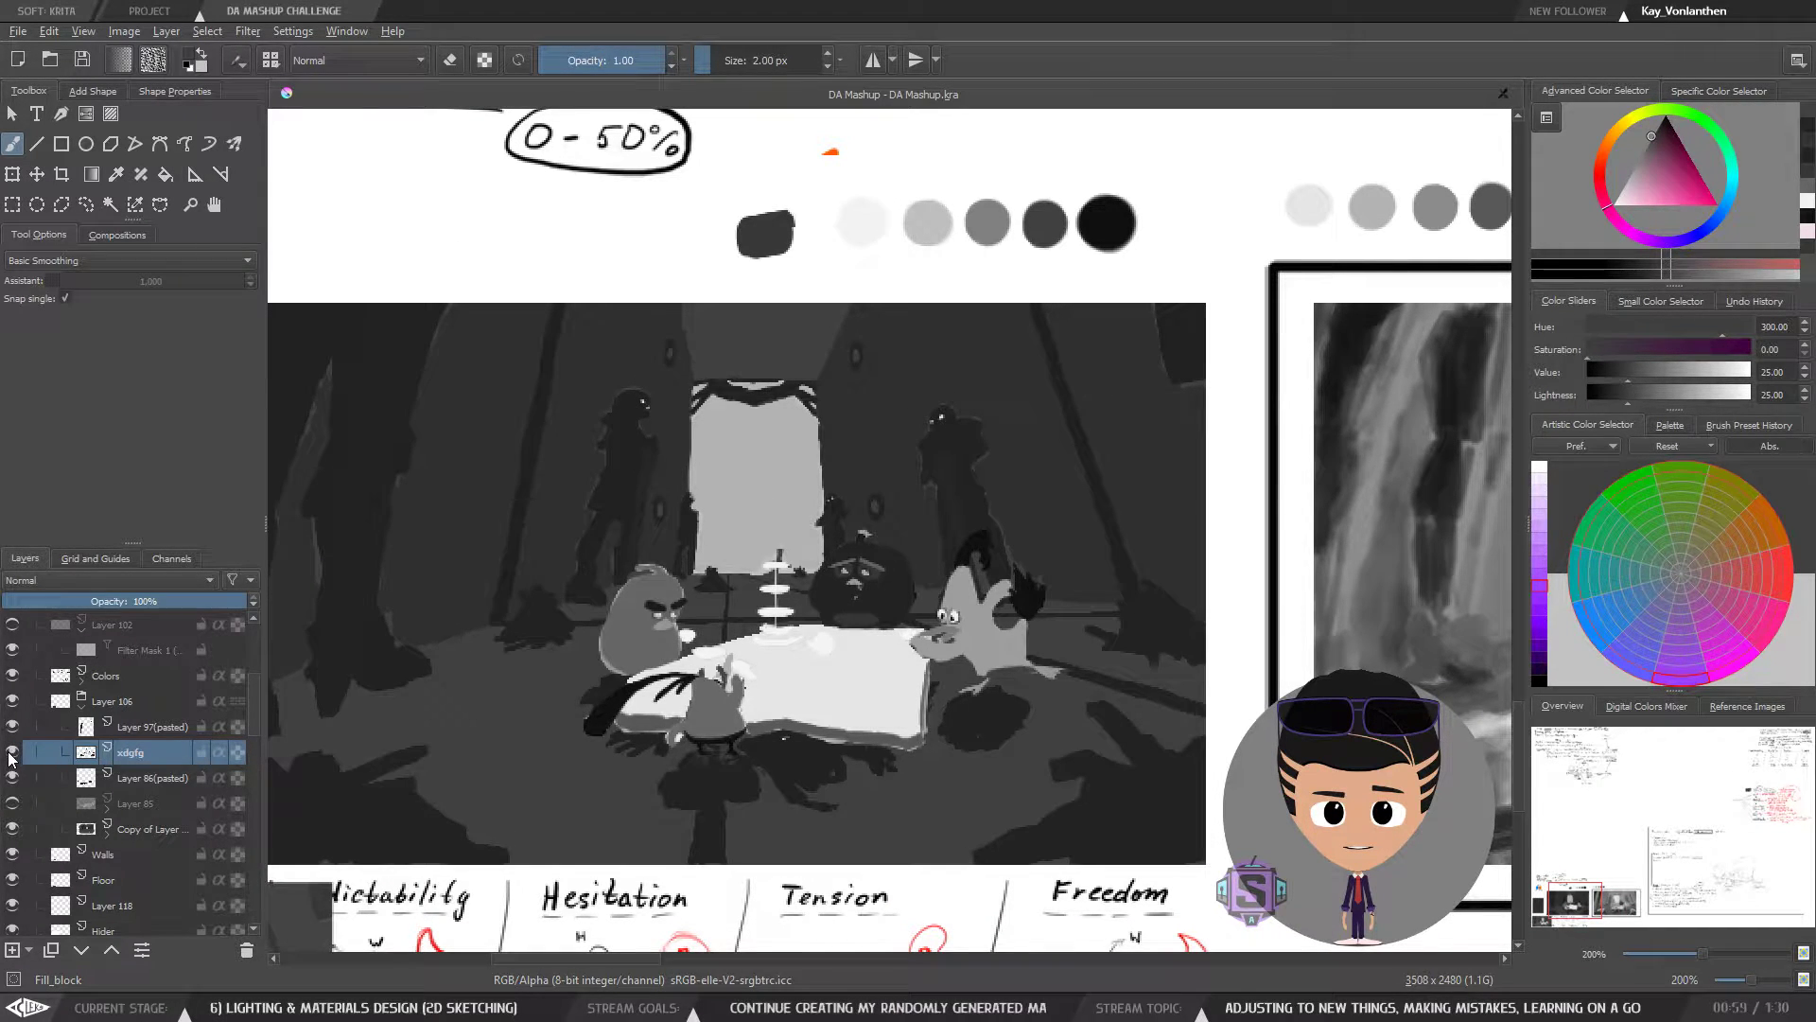
click(11, 754)
click(12, 754)
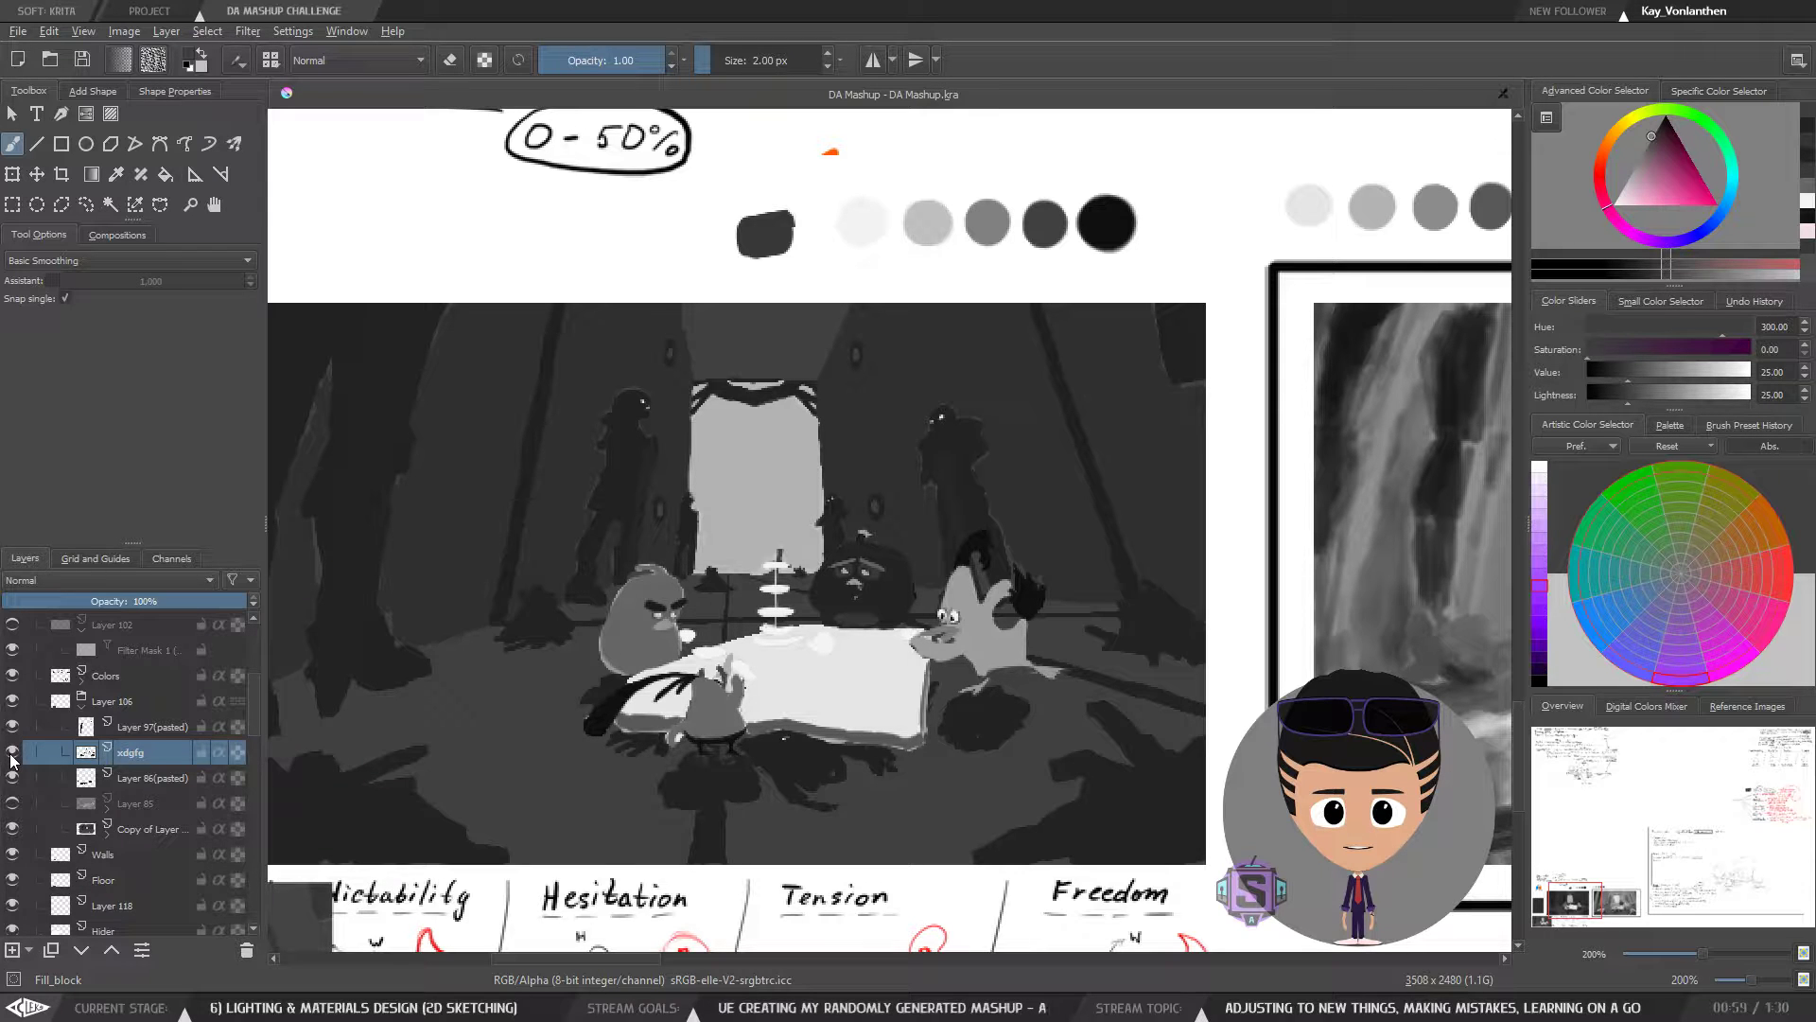
click(11, 754)
click(12, 754)
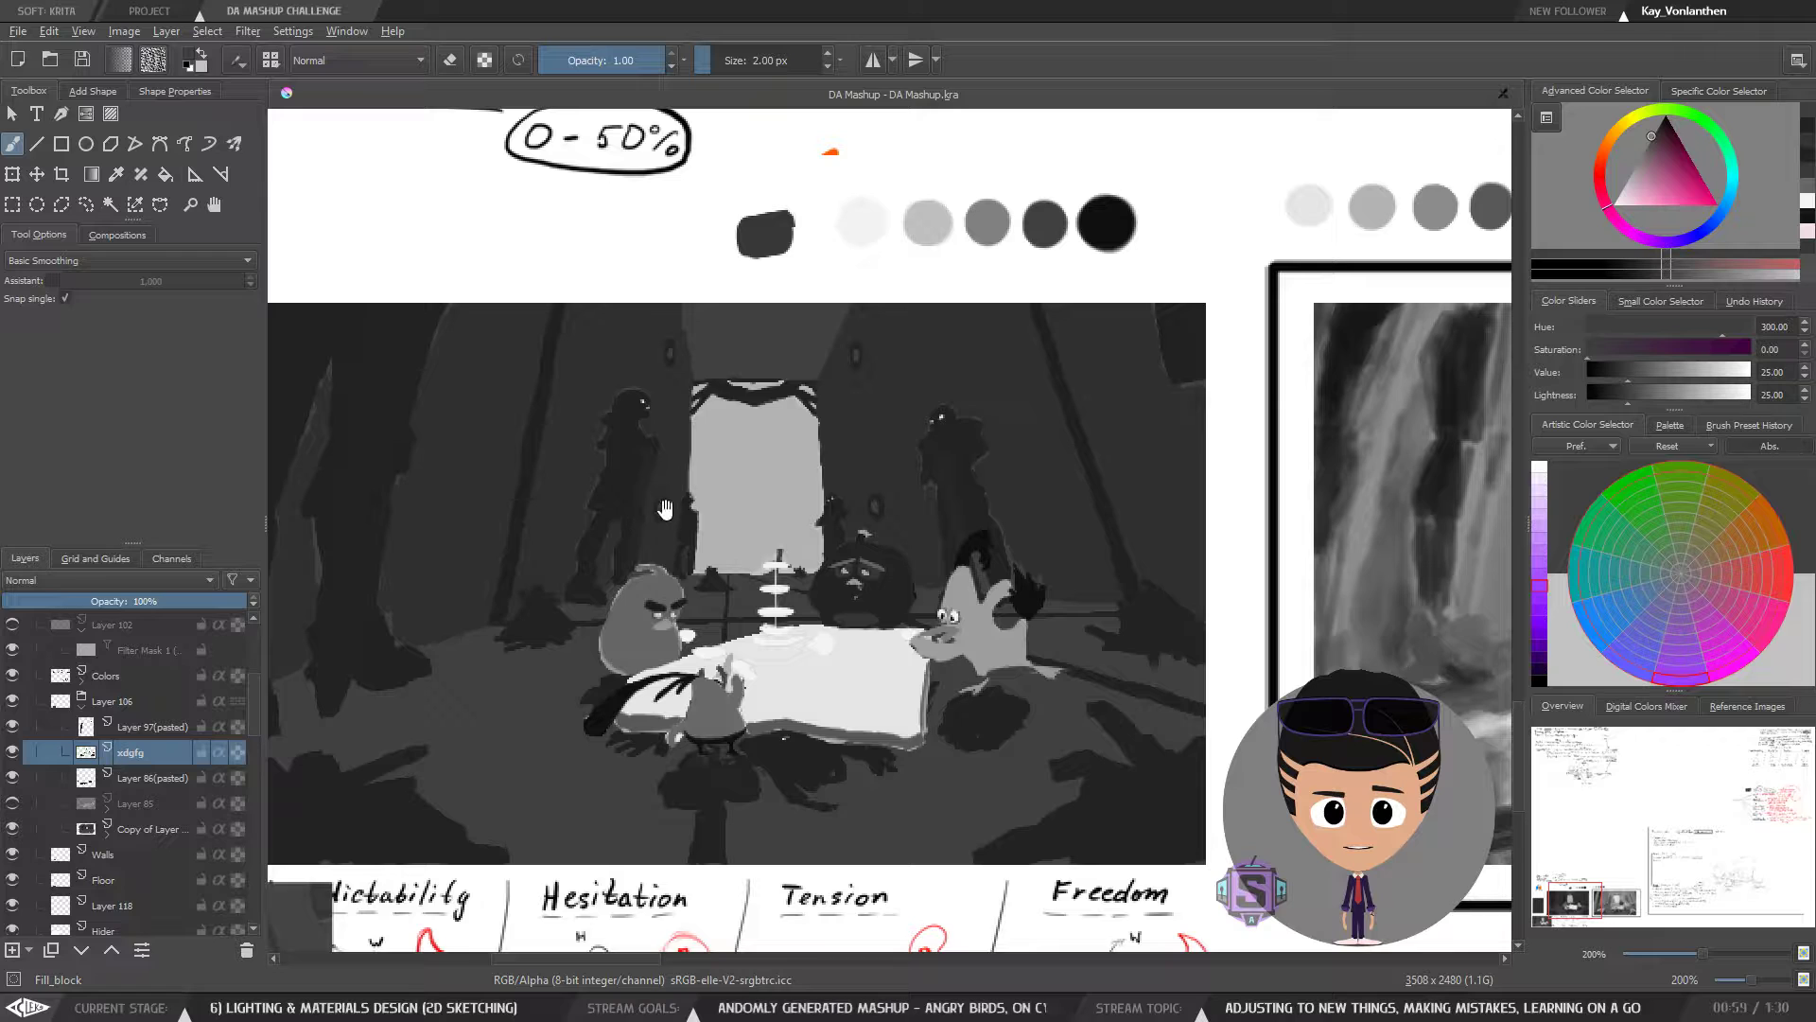
drag(665, 509, 797, 568)
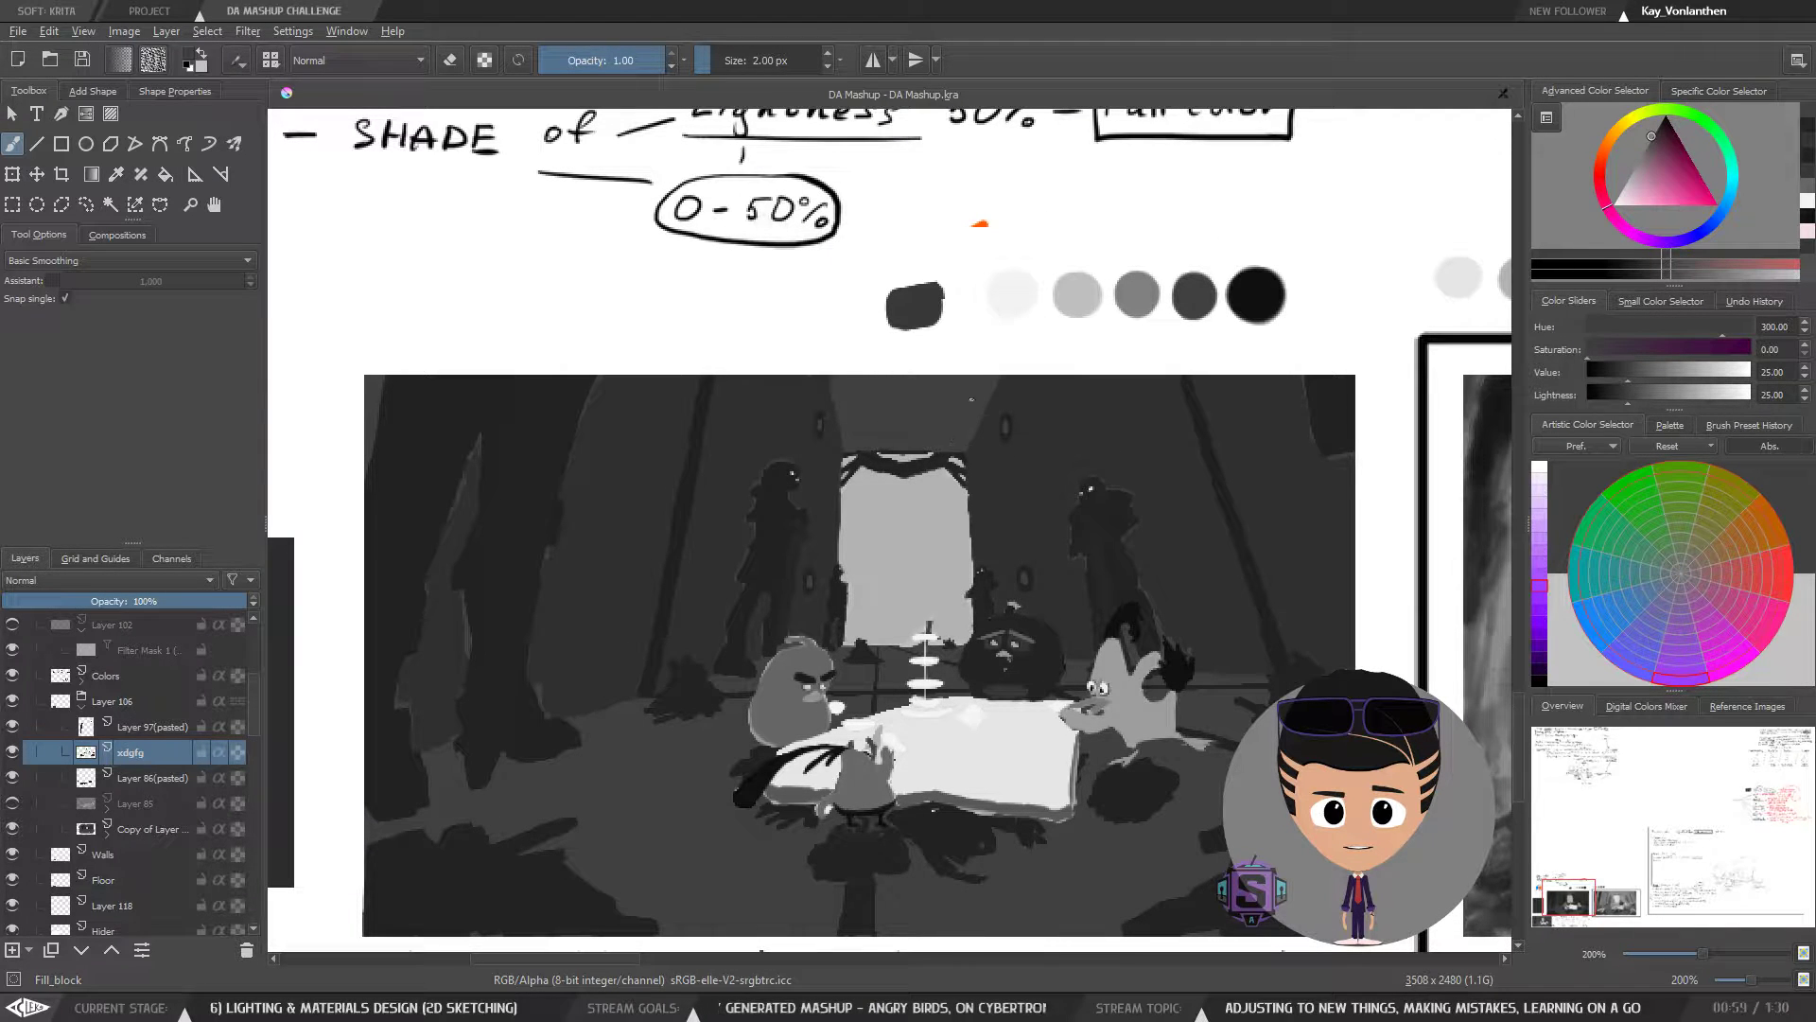
drag(1019, 624, 918, 576)
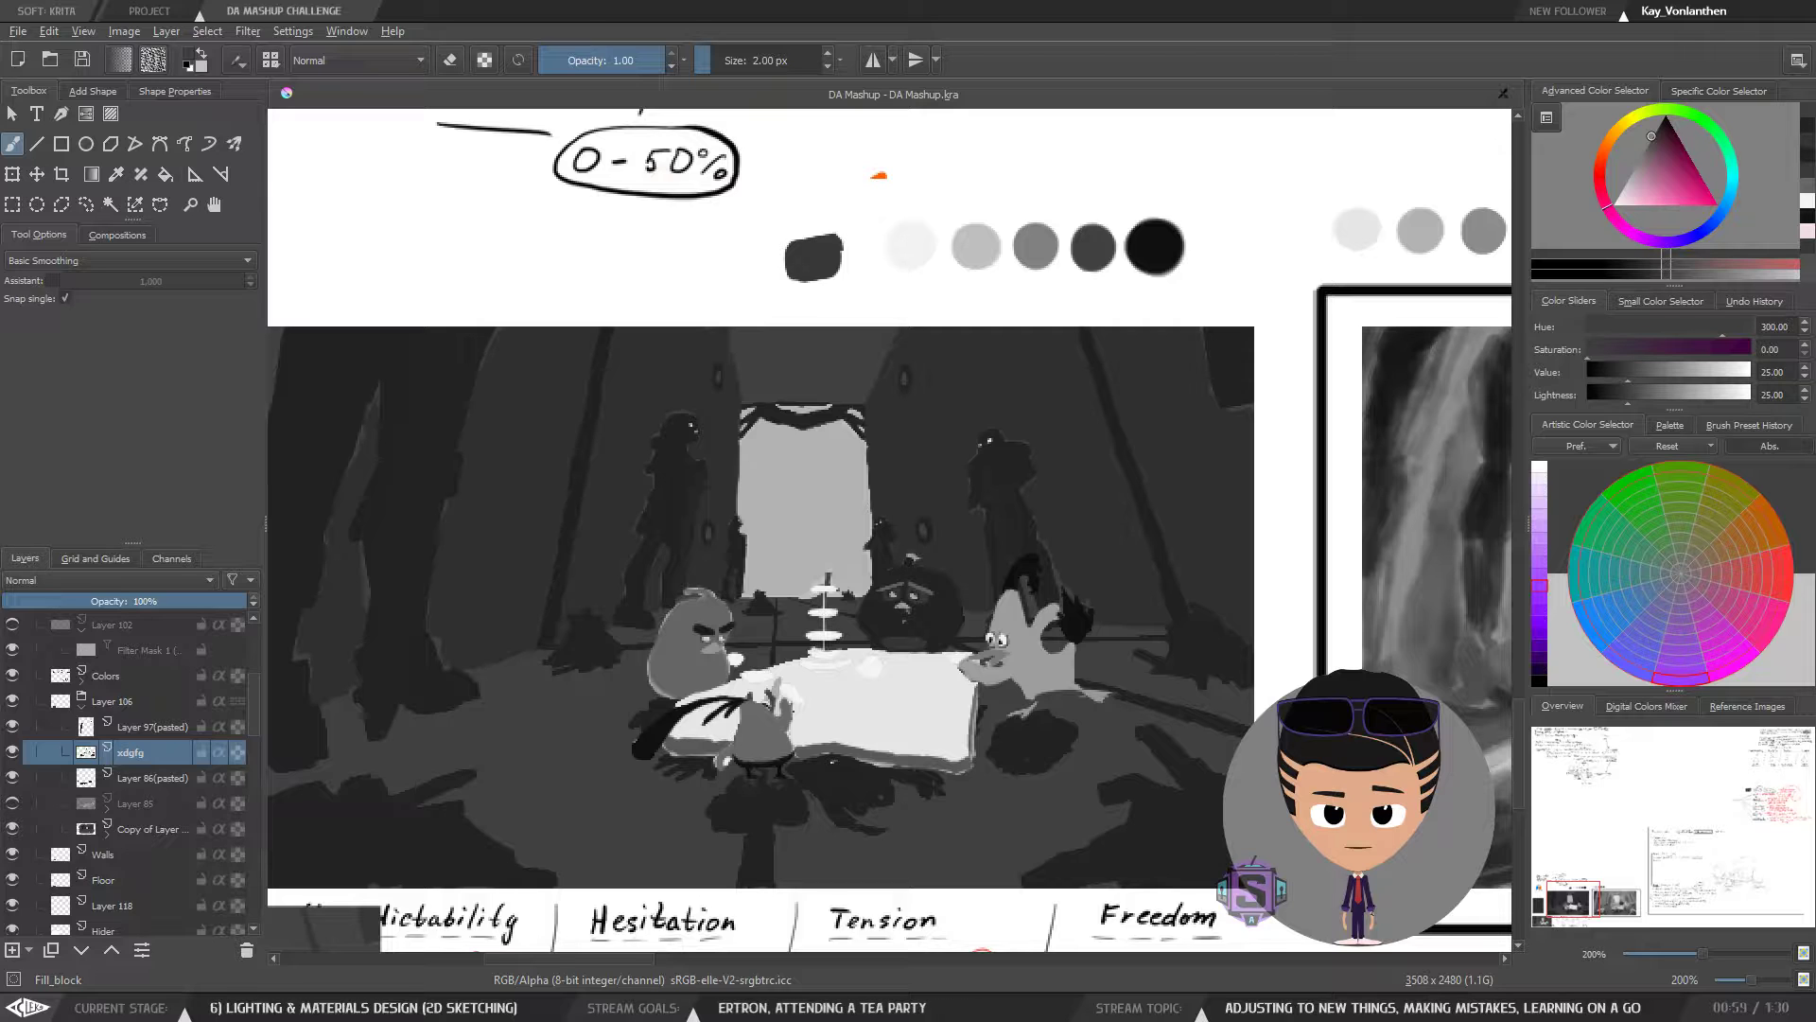
- Switch to the Photos app, maximise it and open the T subfolder of the Screenshots folder
drag(1815, 15, 1063, 22)
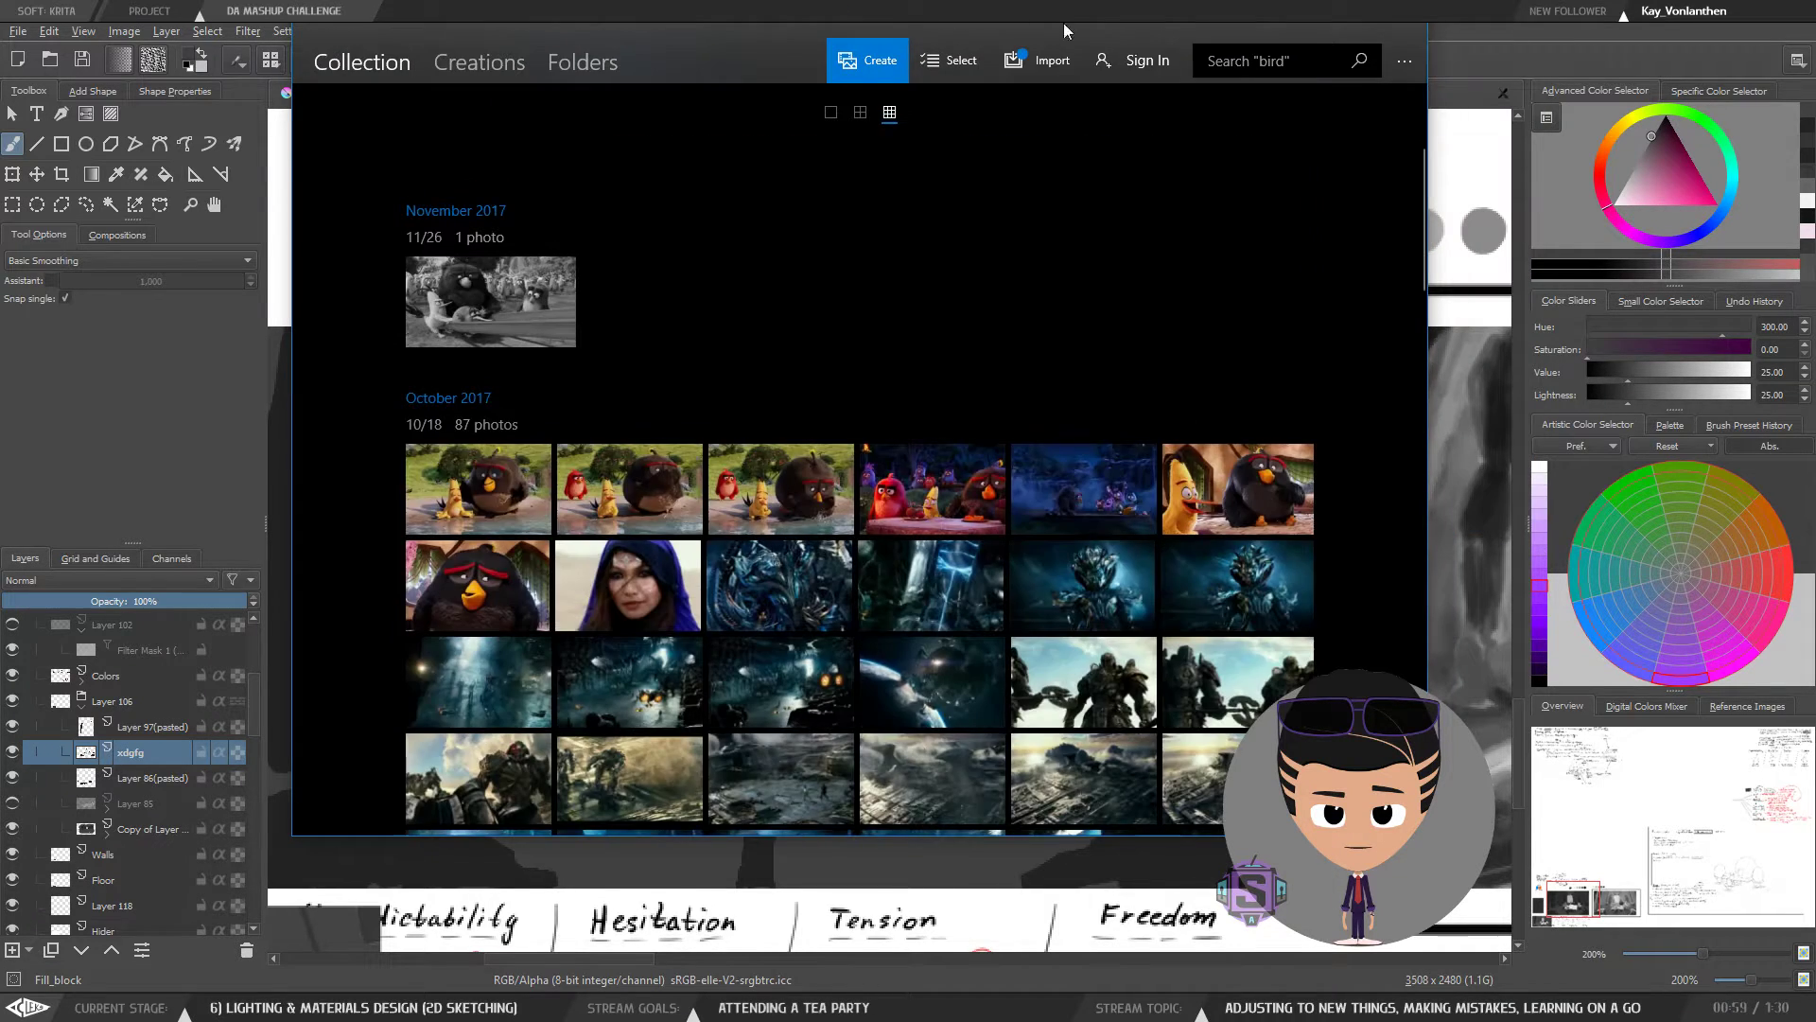
double_click(1063, 21)
scroll(847, 825, down, 2)
scroll(806, 757, up, 2)
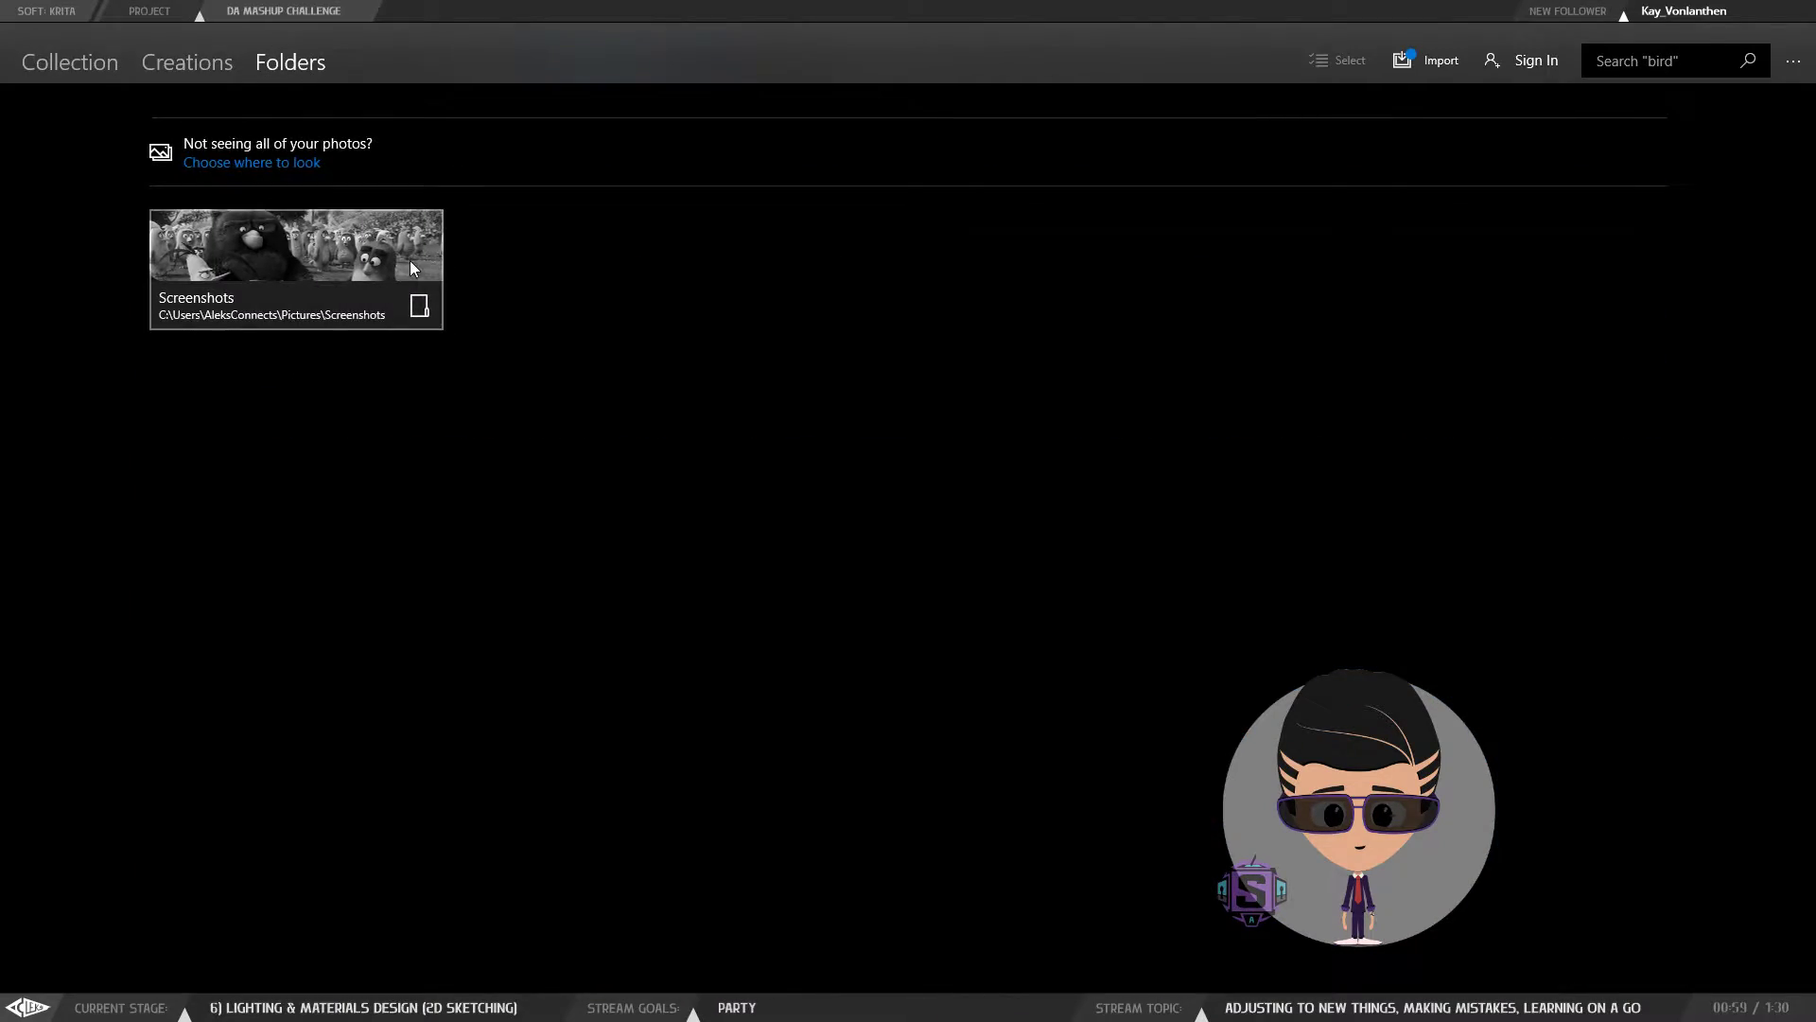
click(410, 259)
click(621, 280)
- Browse the Transformers film stills in the T folder and open a dark blue cavern still
scroll(663, 469, down, 6)
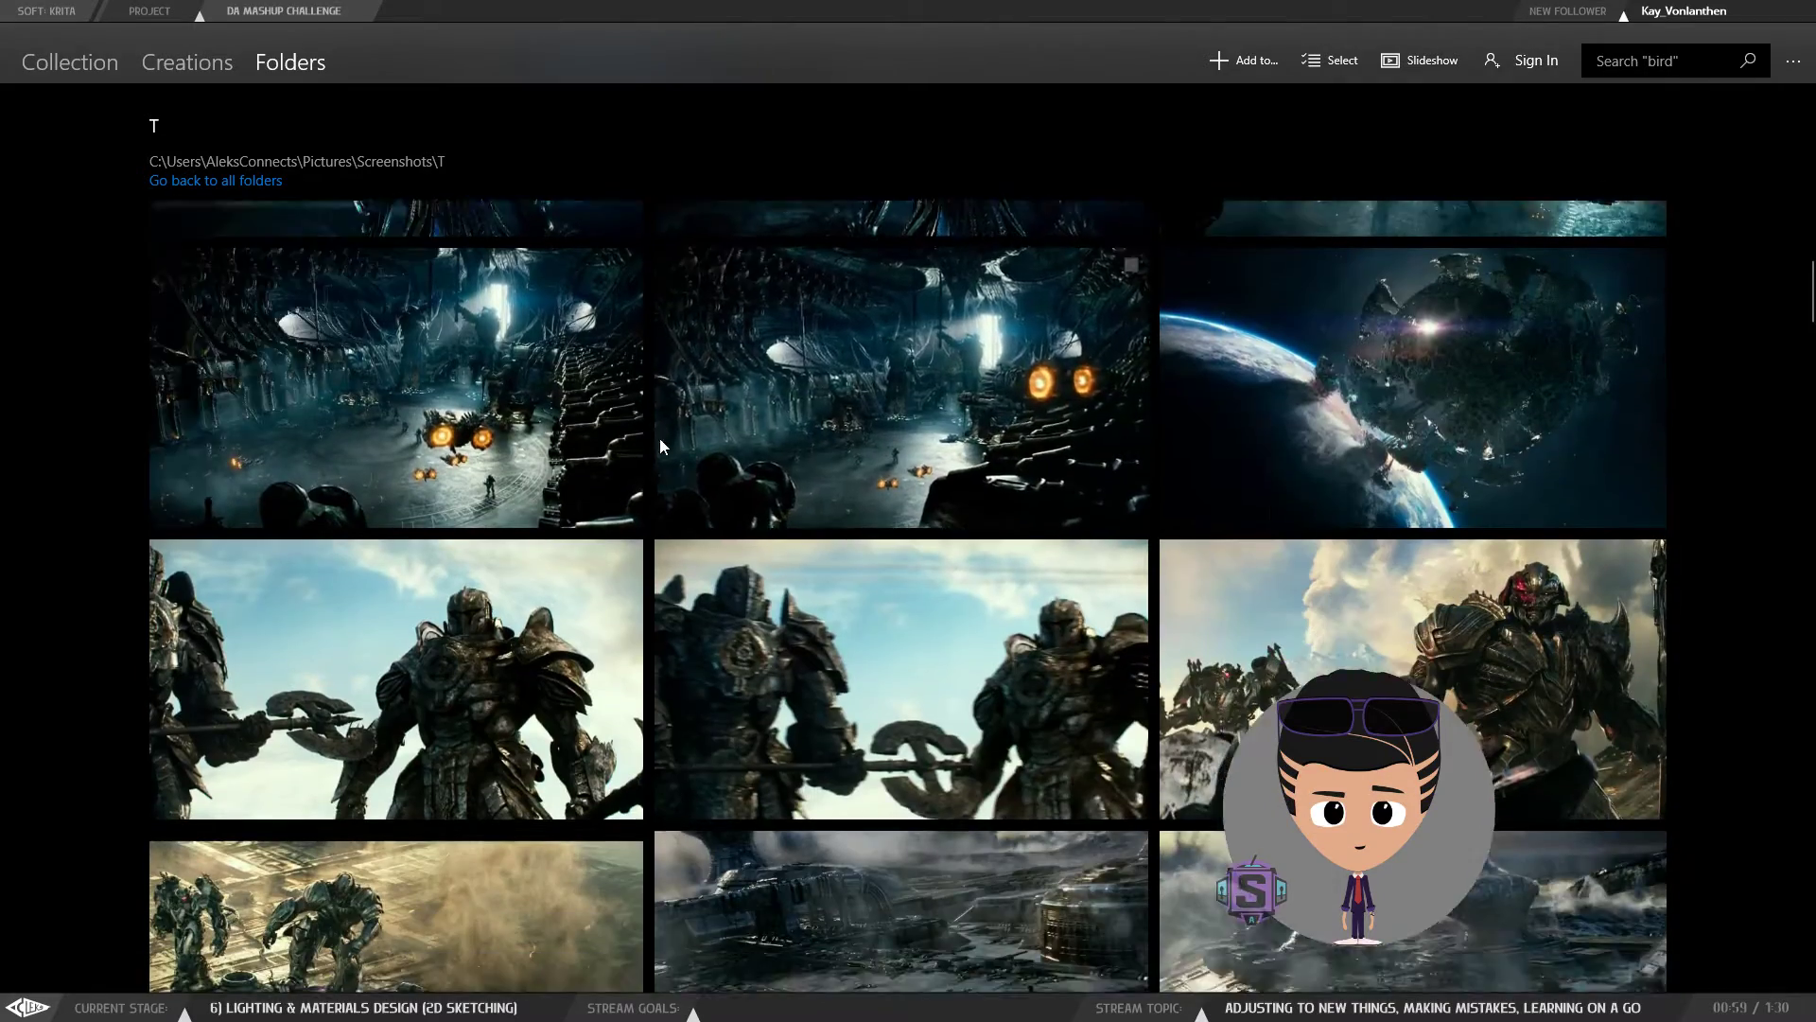
scroll(740, 606, up, 3)
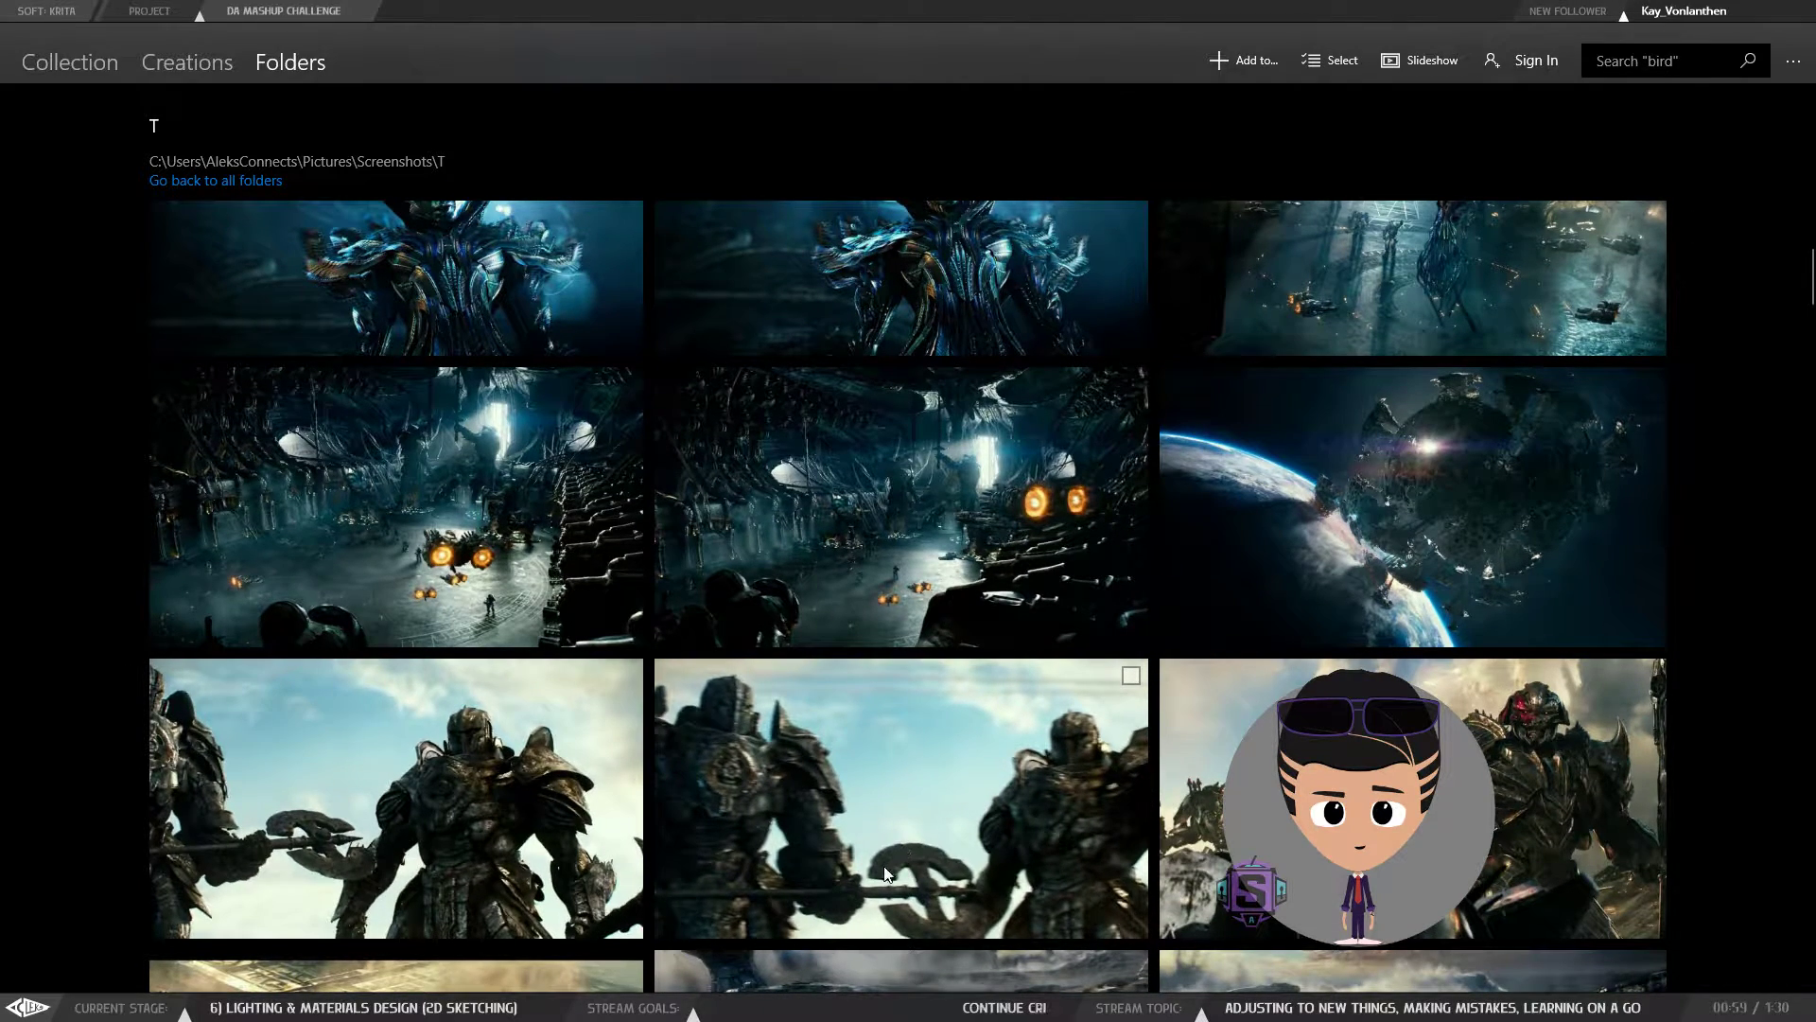
scroll(910, 870, down, 8)
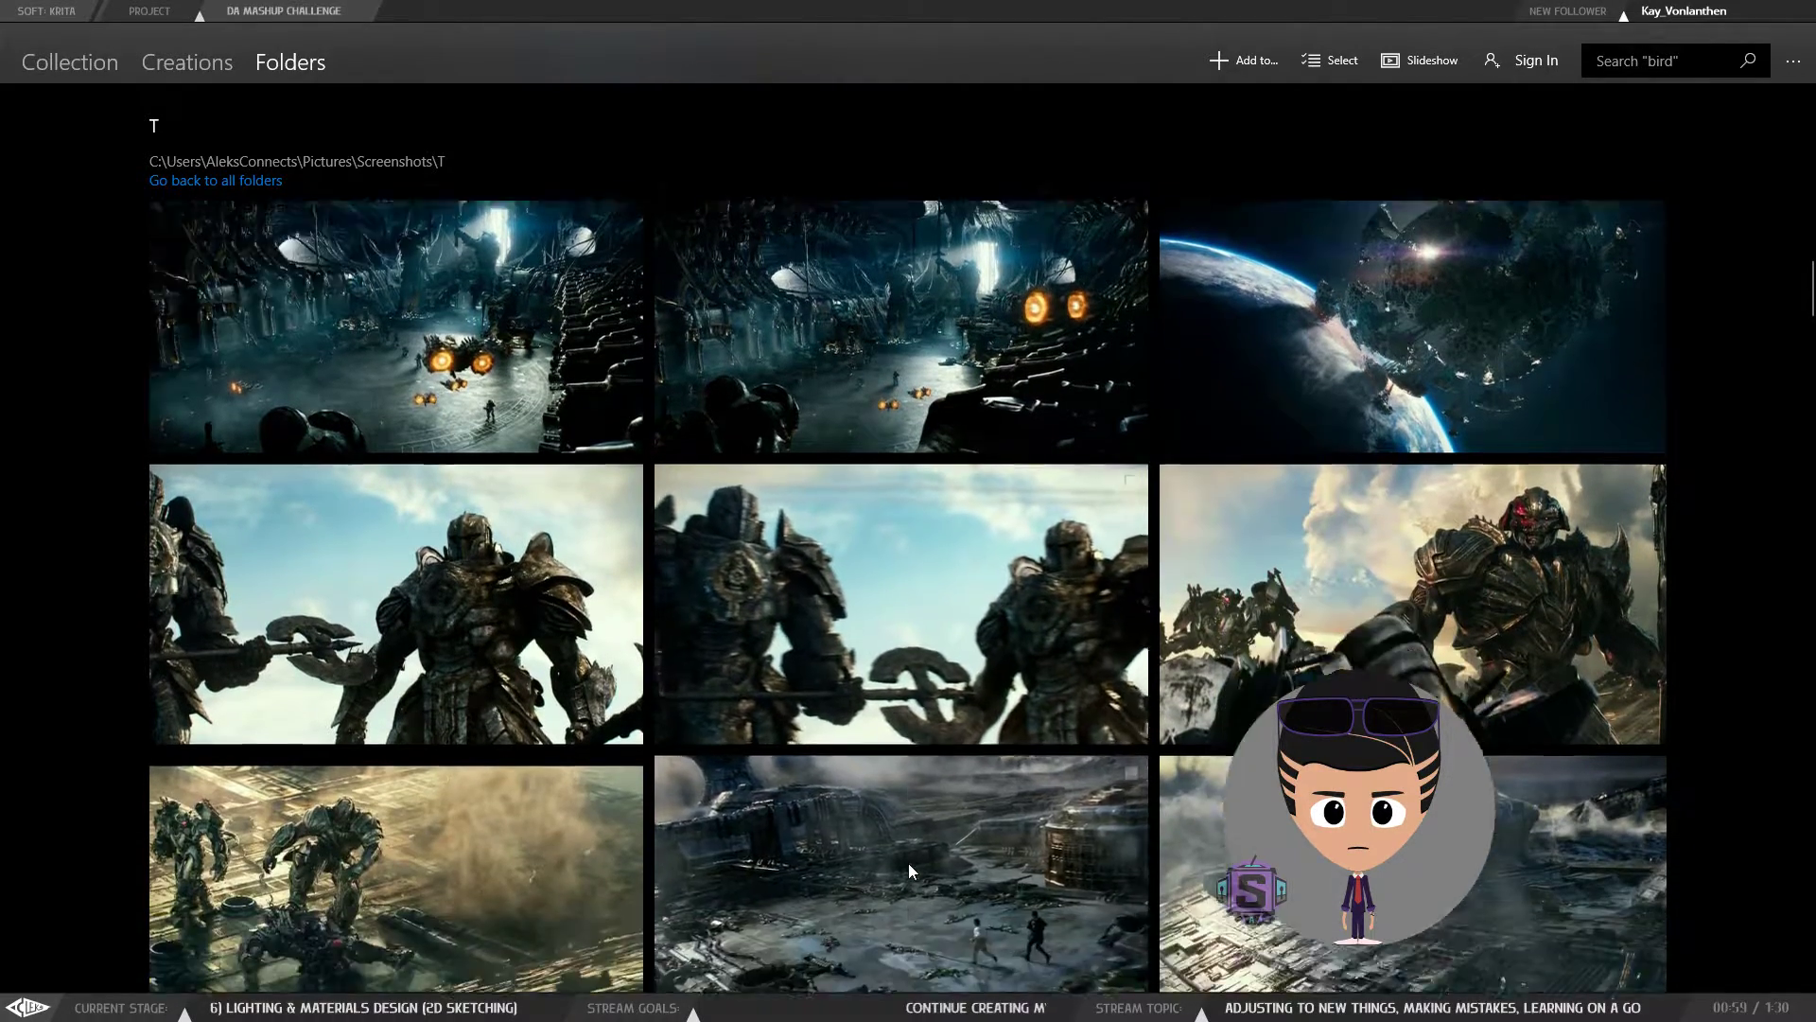
scroll(910, 861, down, 10)
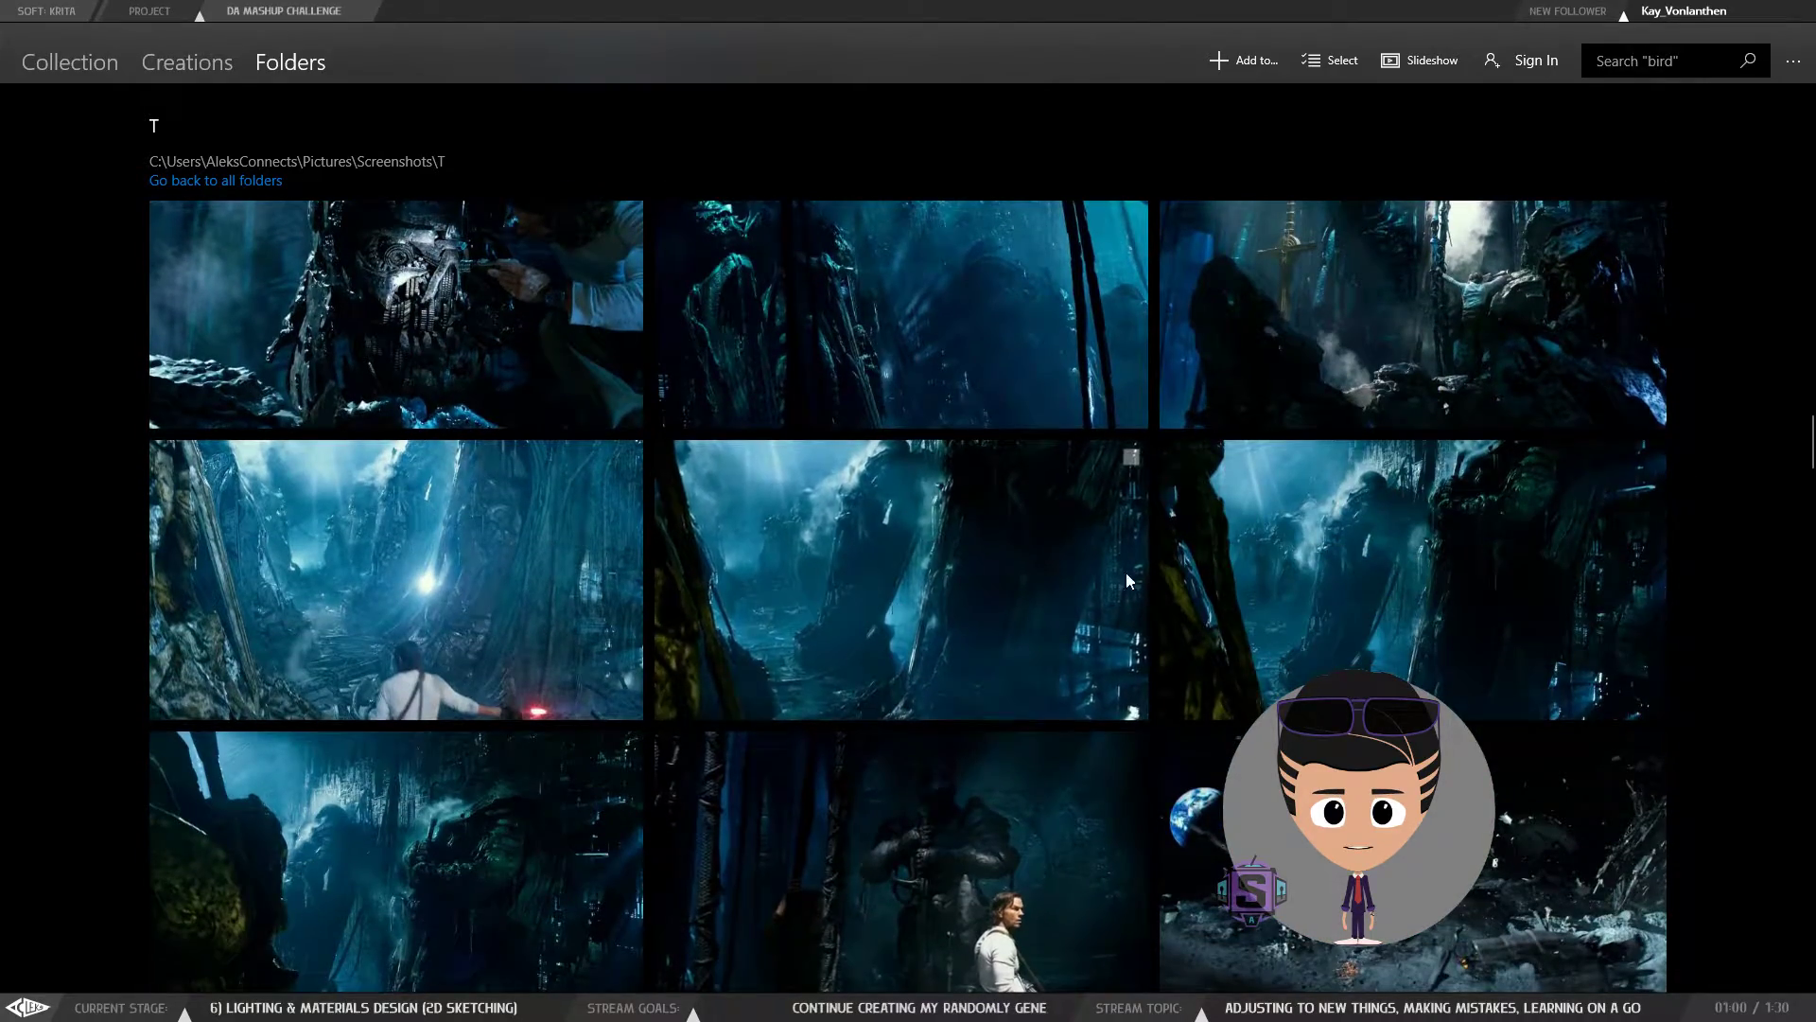
click(972, 553)
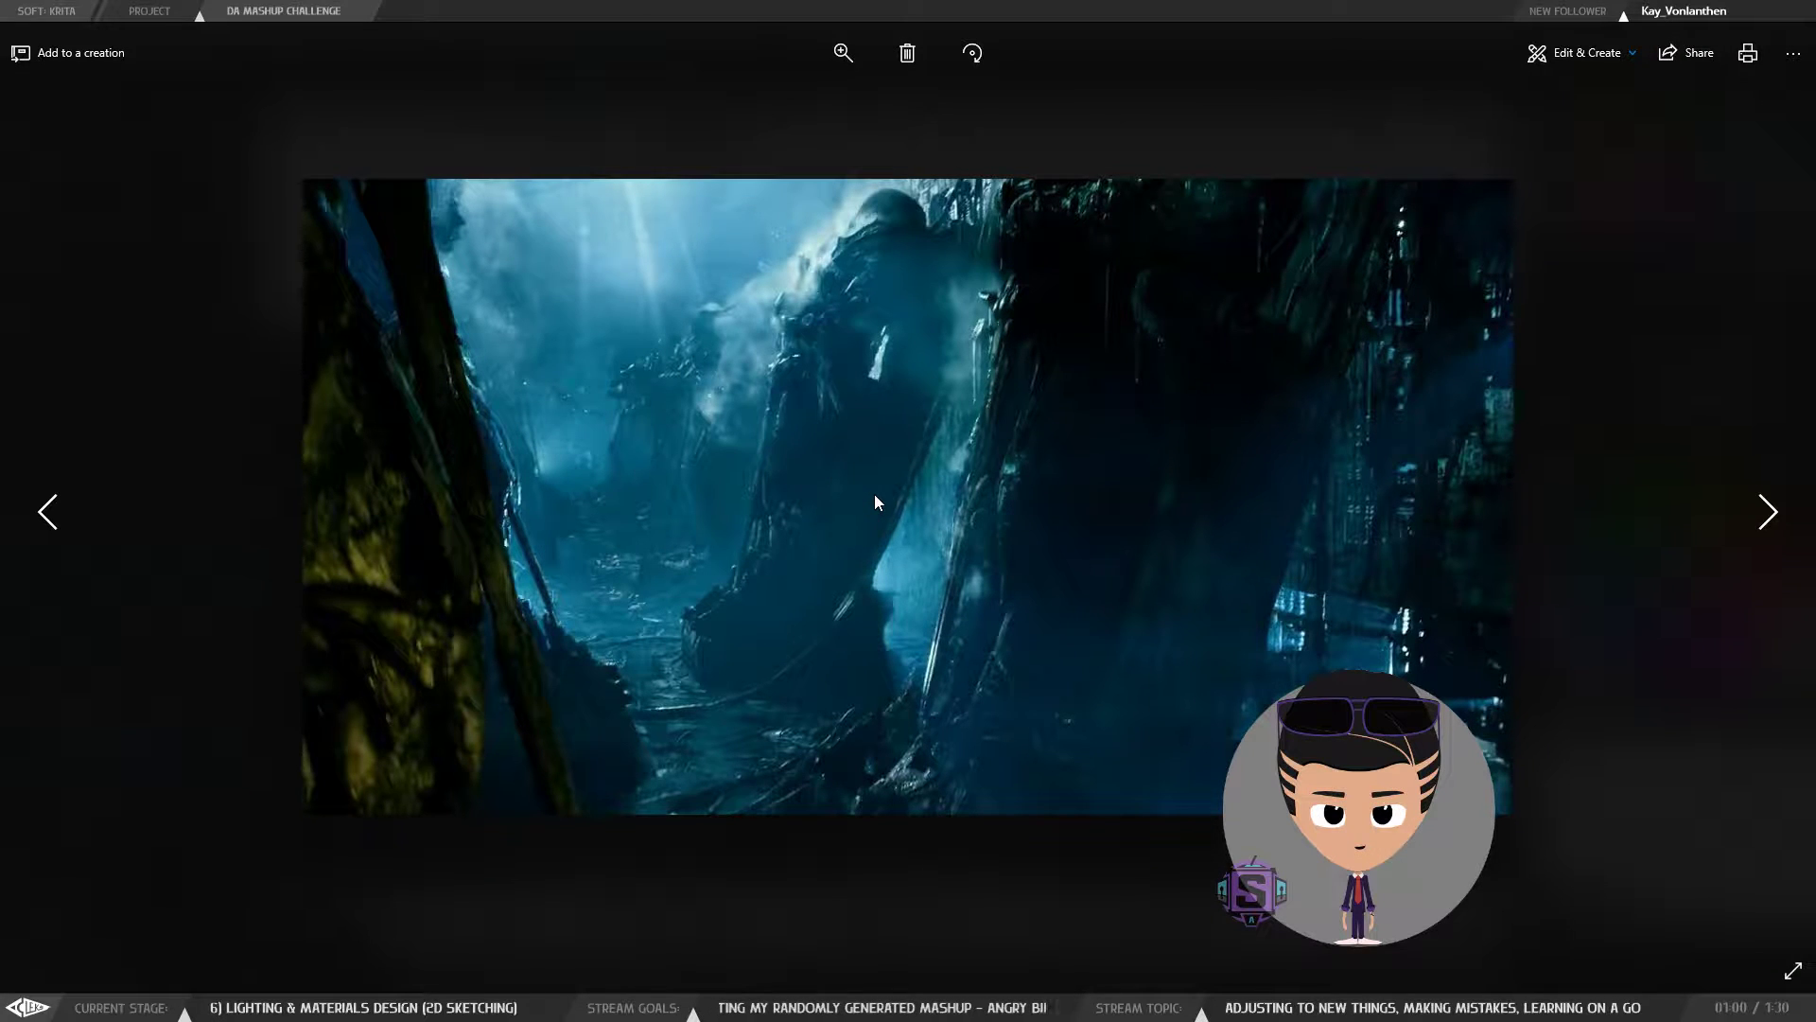
- Examine the lighting and depth in the neighbouring dark blue film stills, and return to Krita
key(Right)
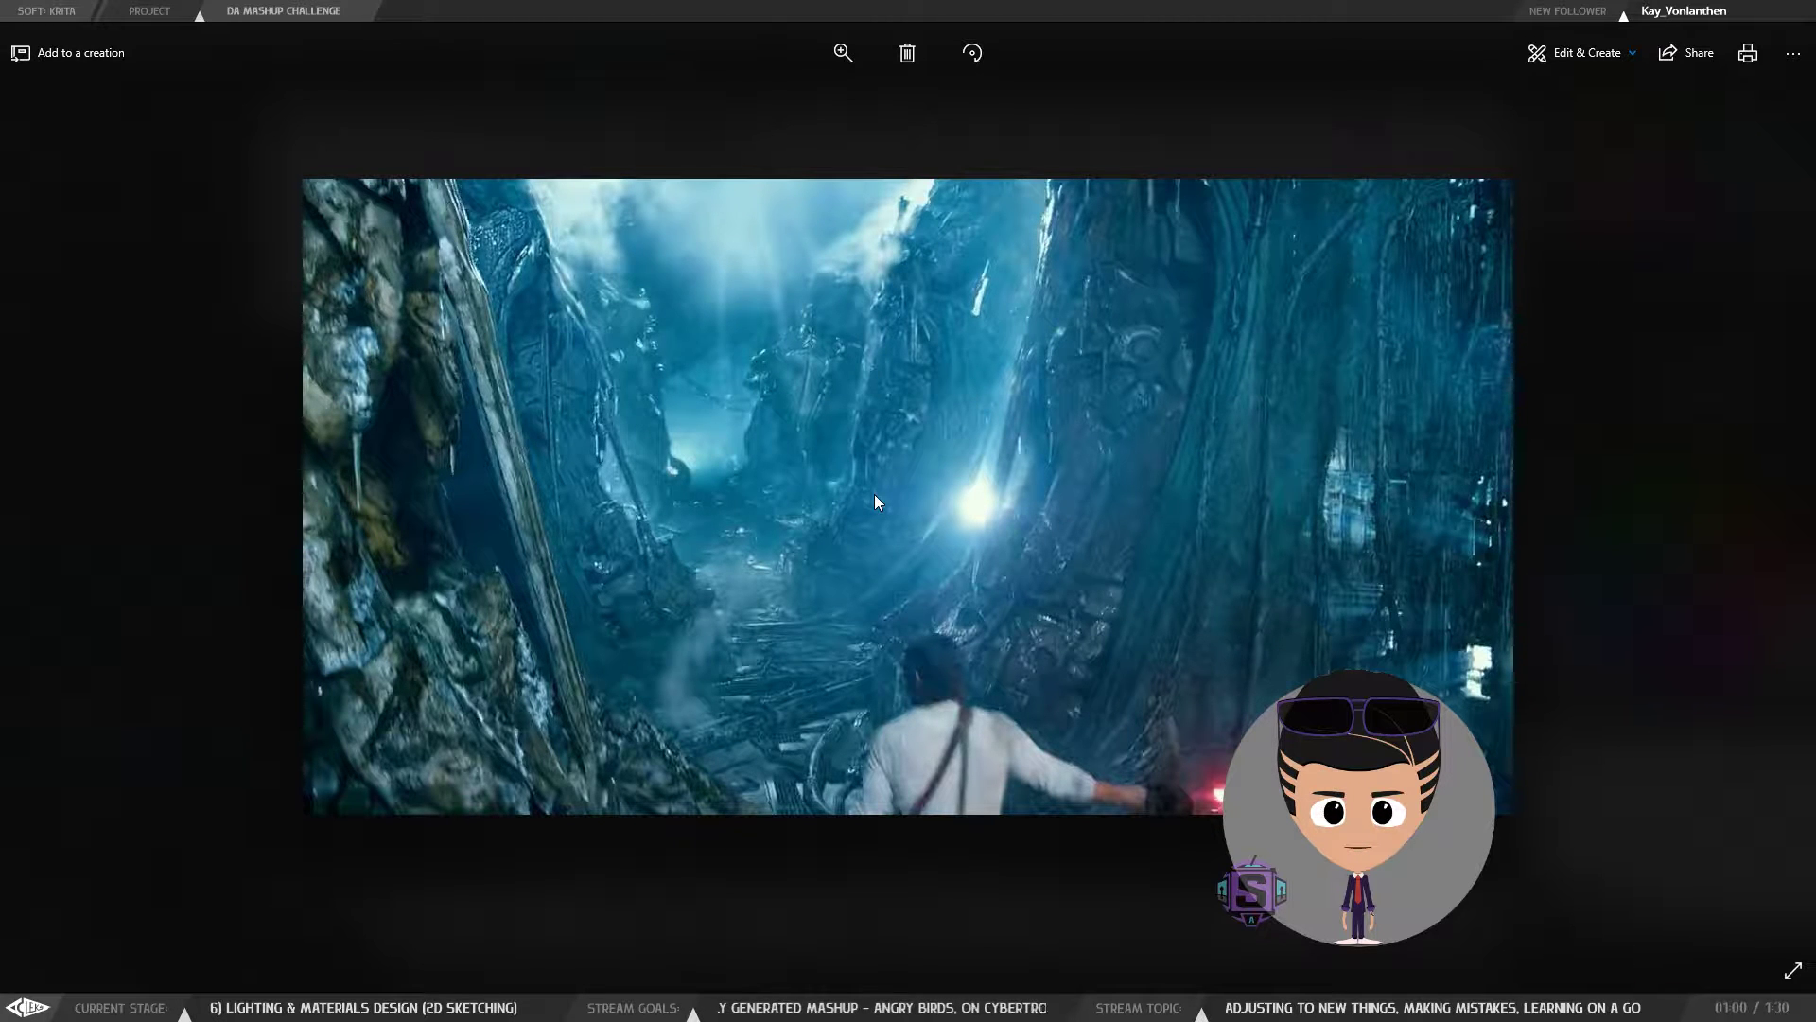
key(Right)
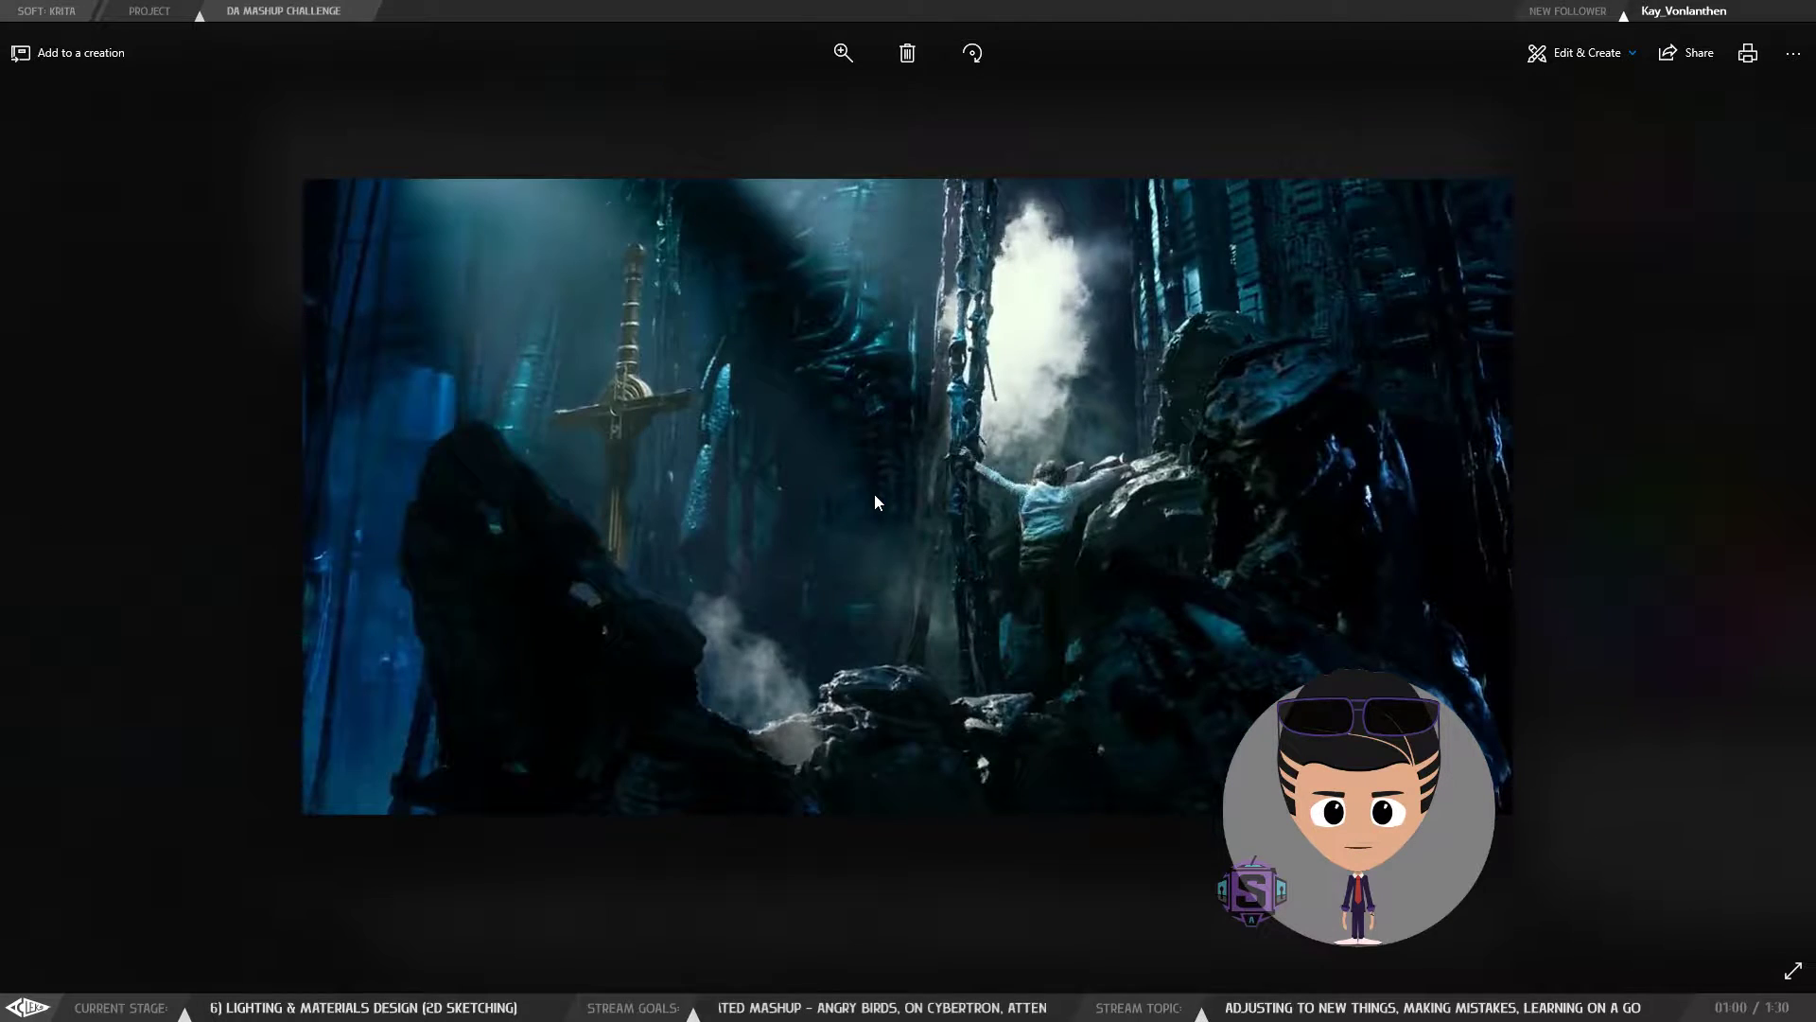
key(Right)
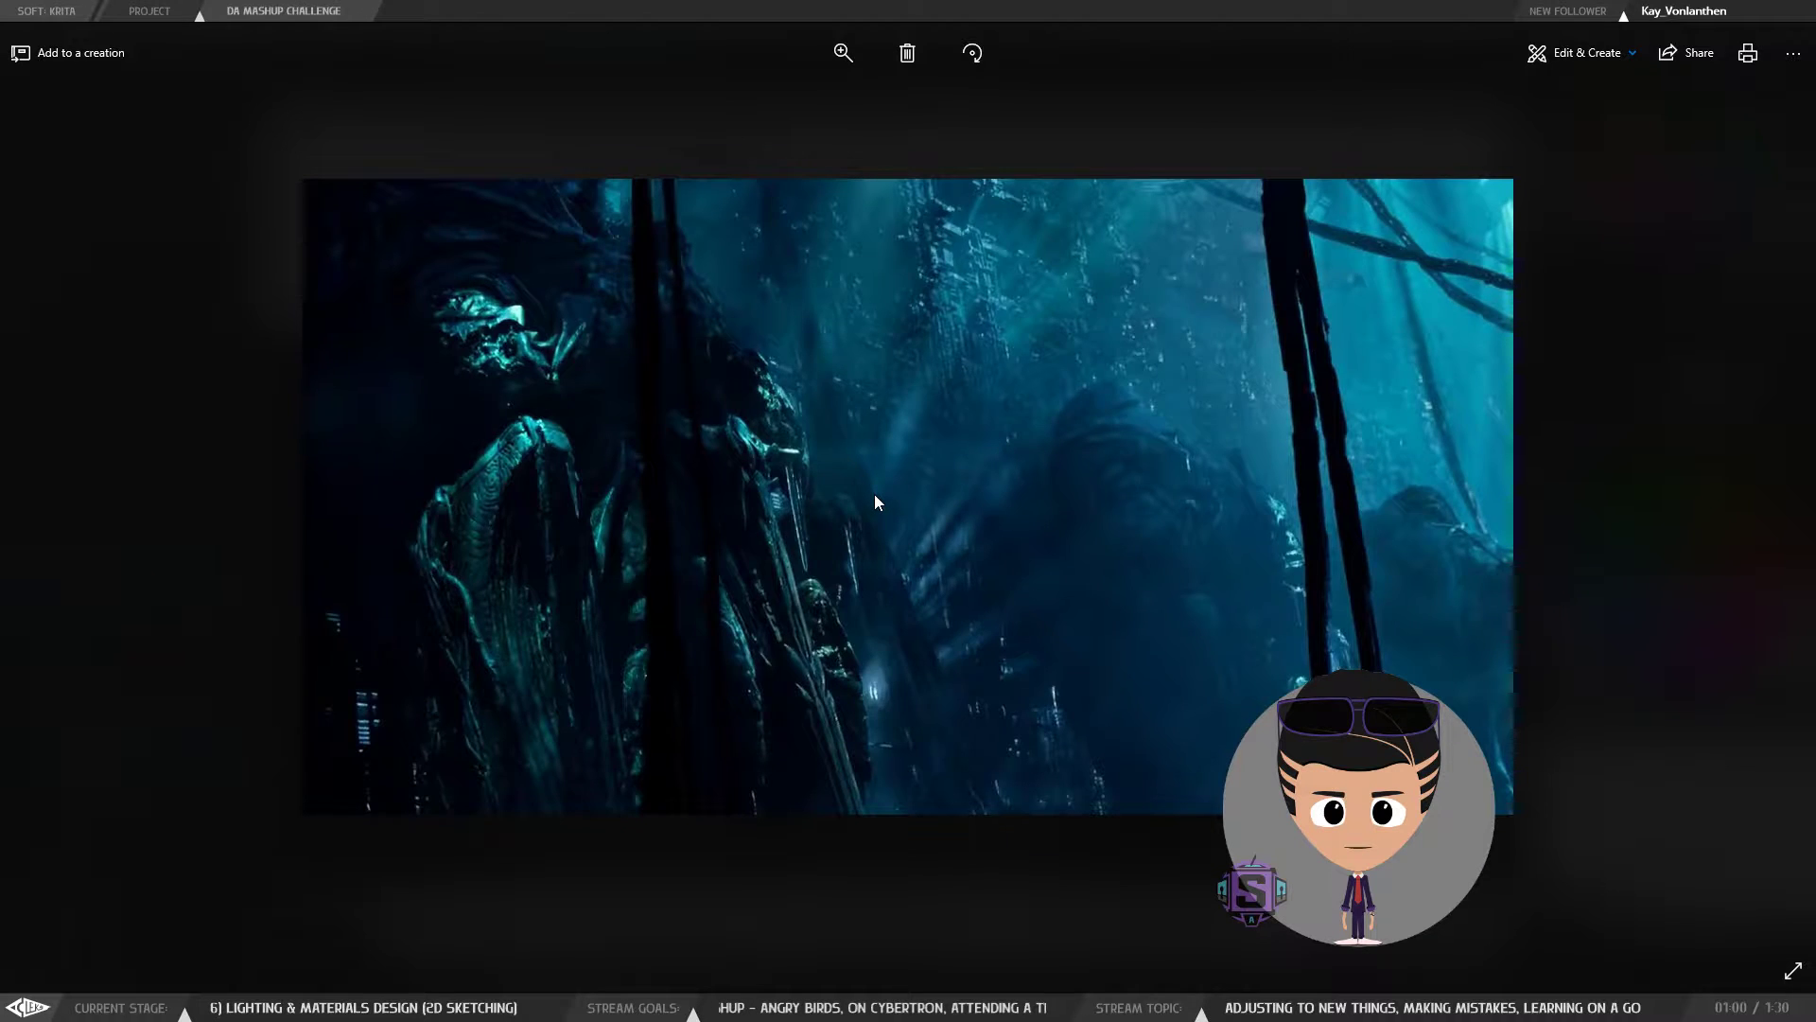
key(Right)
key(Right)
key(Right)
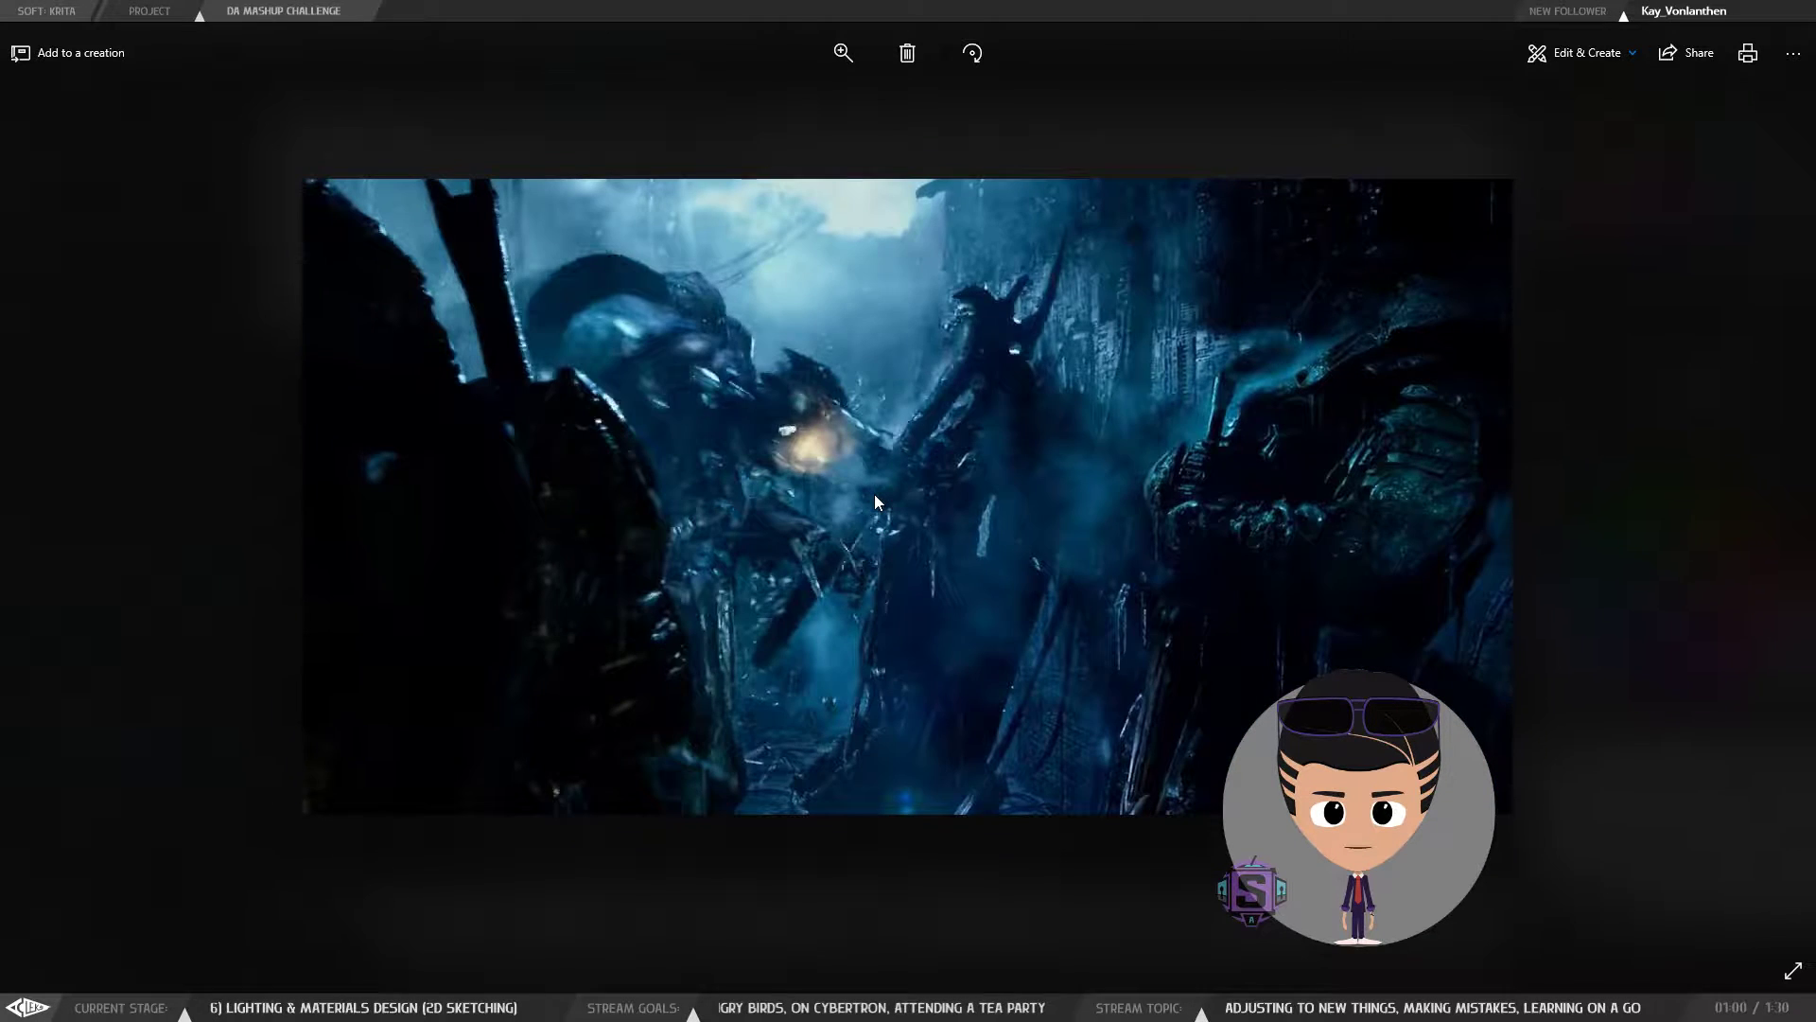
key(Left)
key(Right)
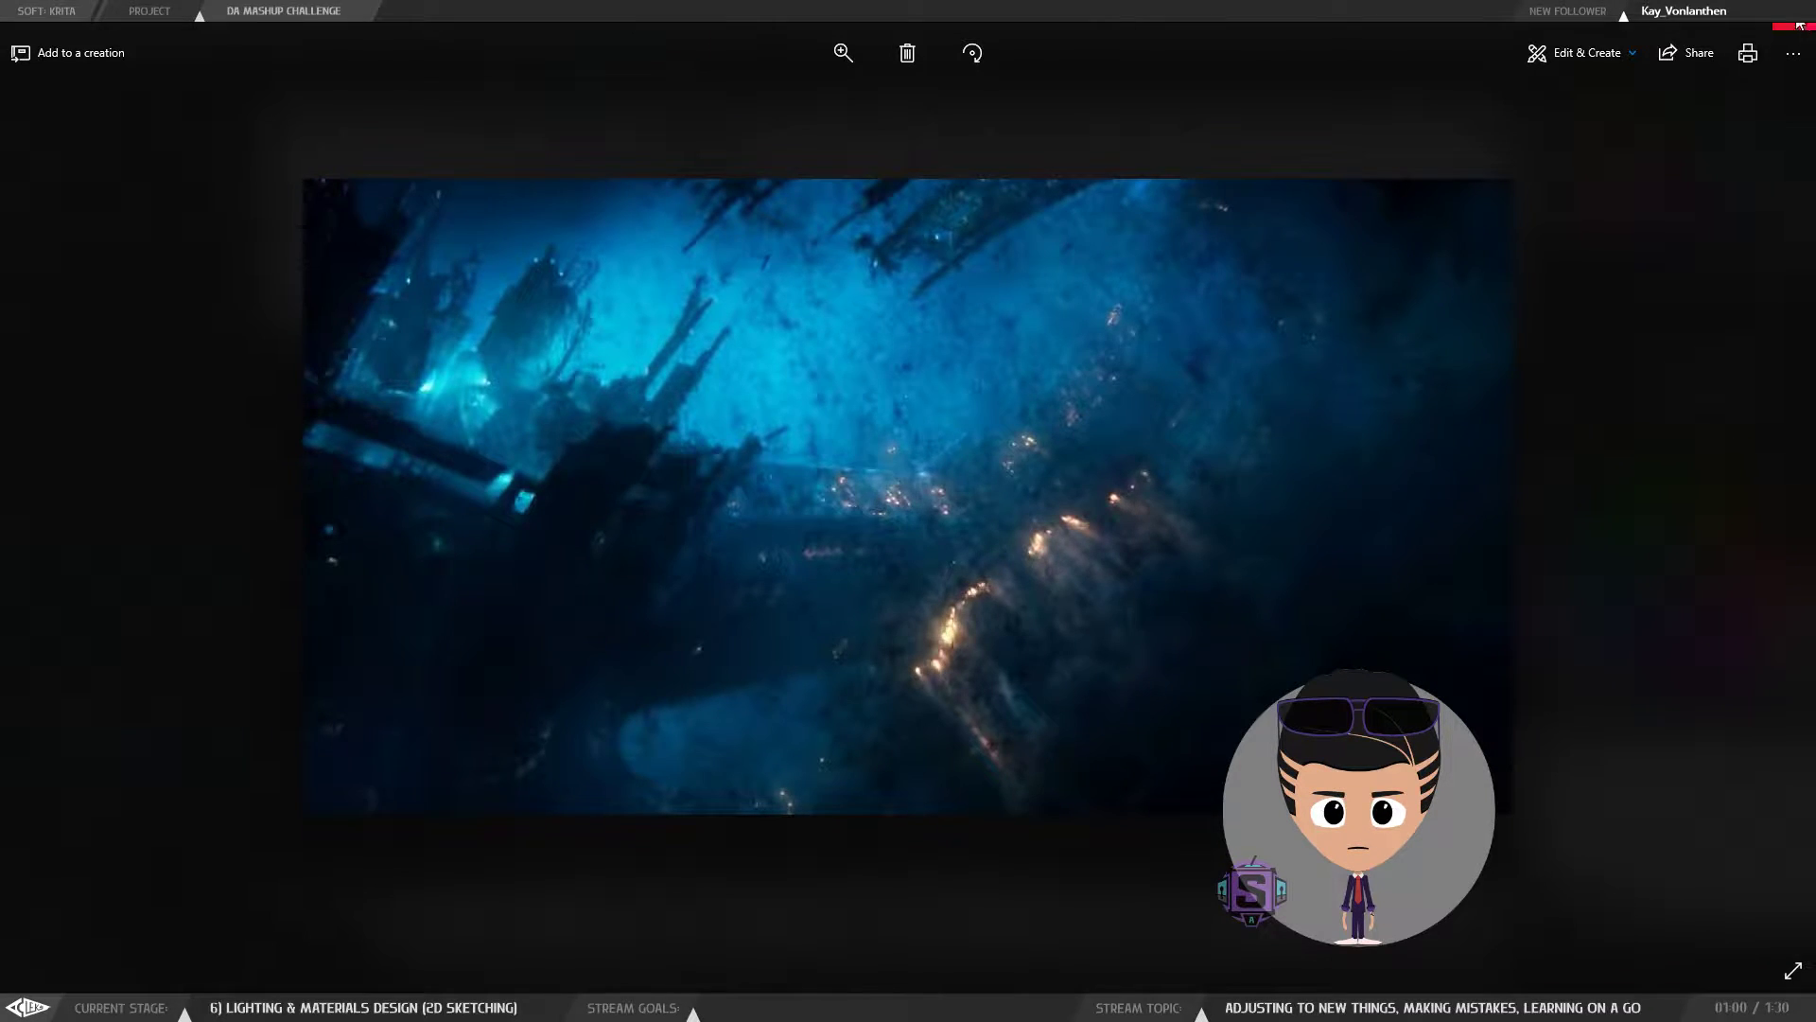
click(1532, 26)
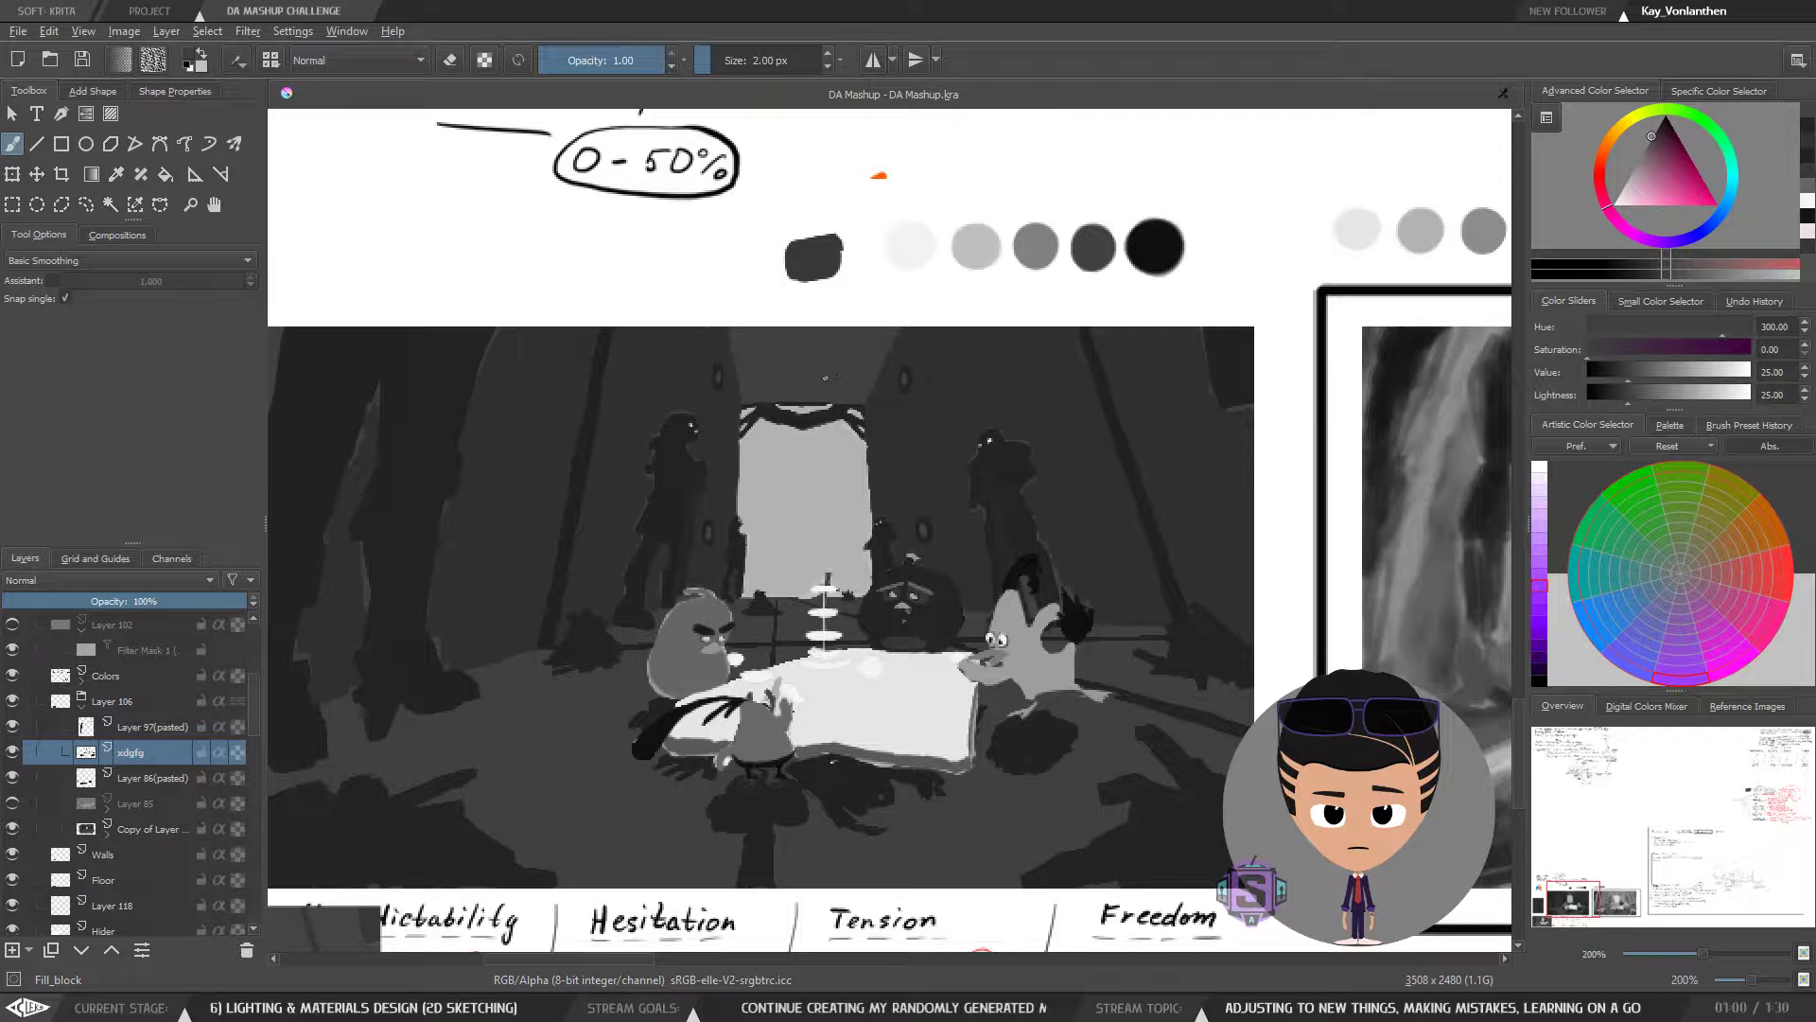
- Select Layer 97(pasted), check it hidden and shown, and examine the scene at 200% and 400%
scroll(825, 378, up, 2)
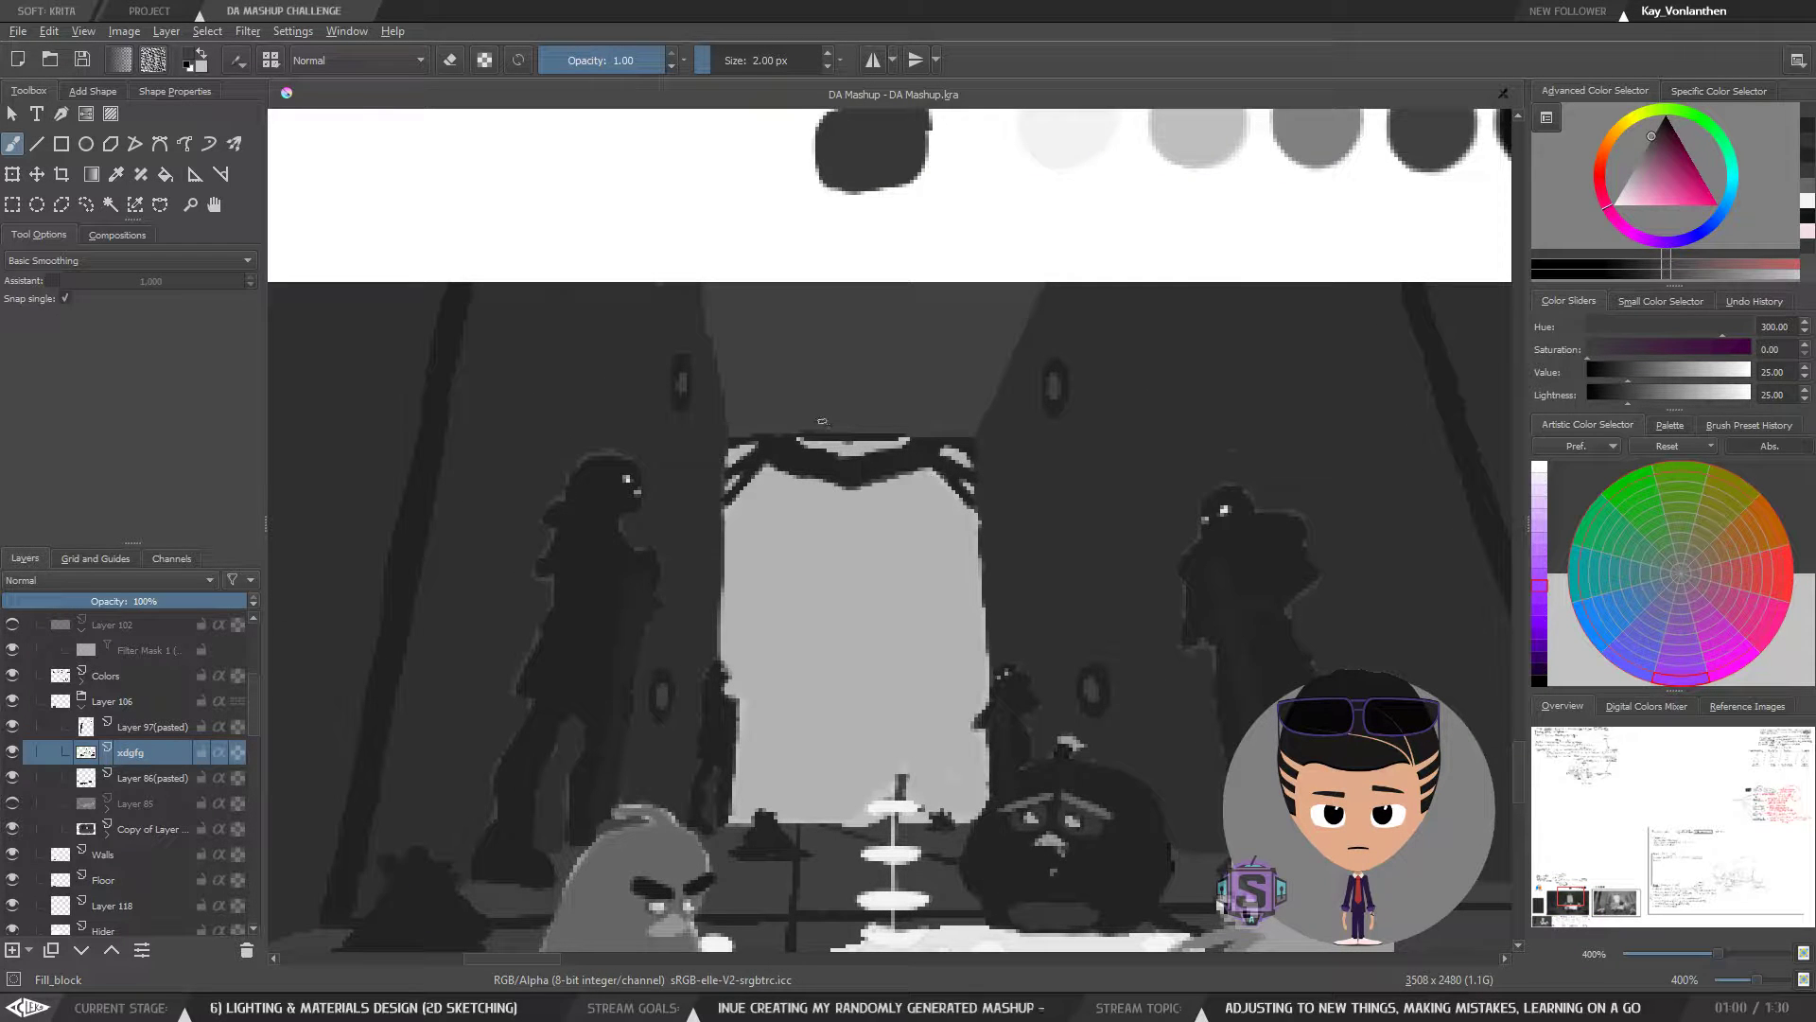
click(110, 730)
click(11, 728)
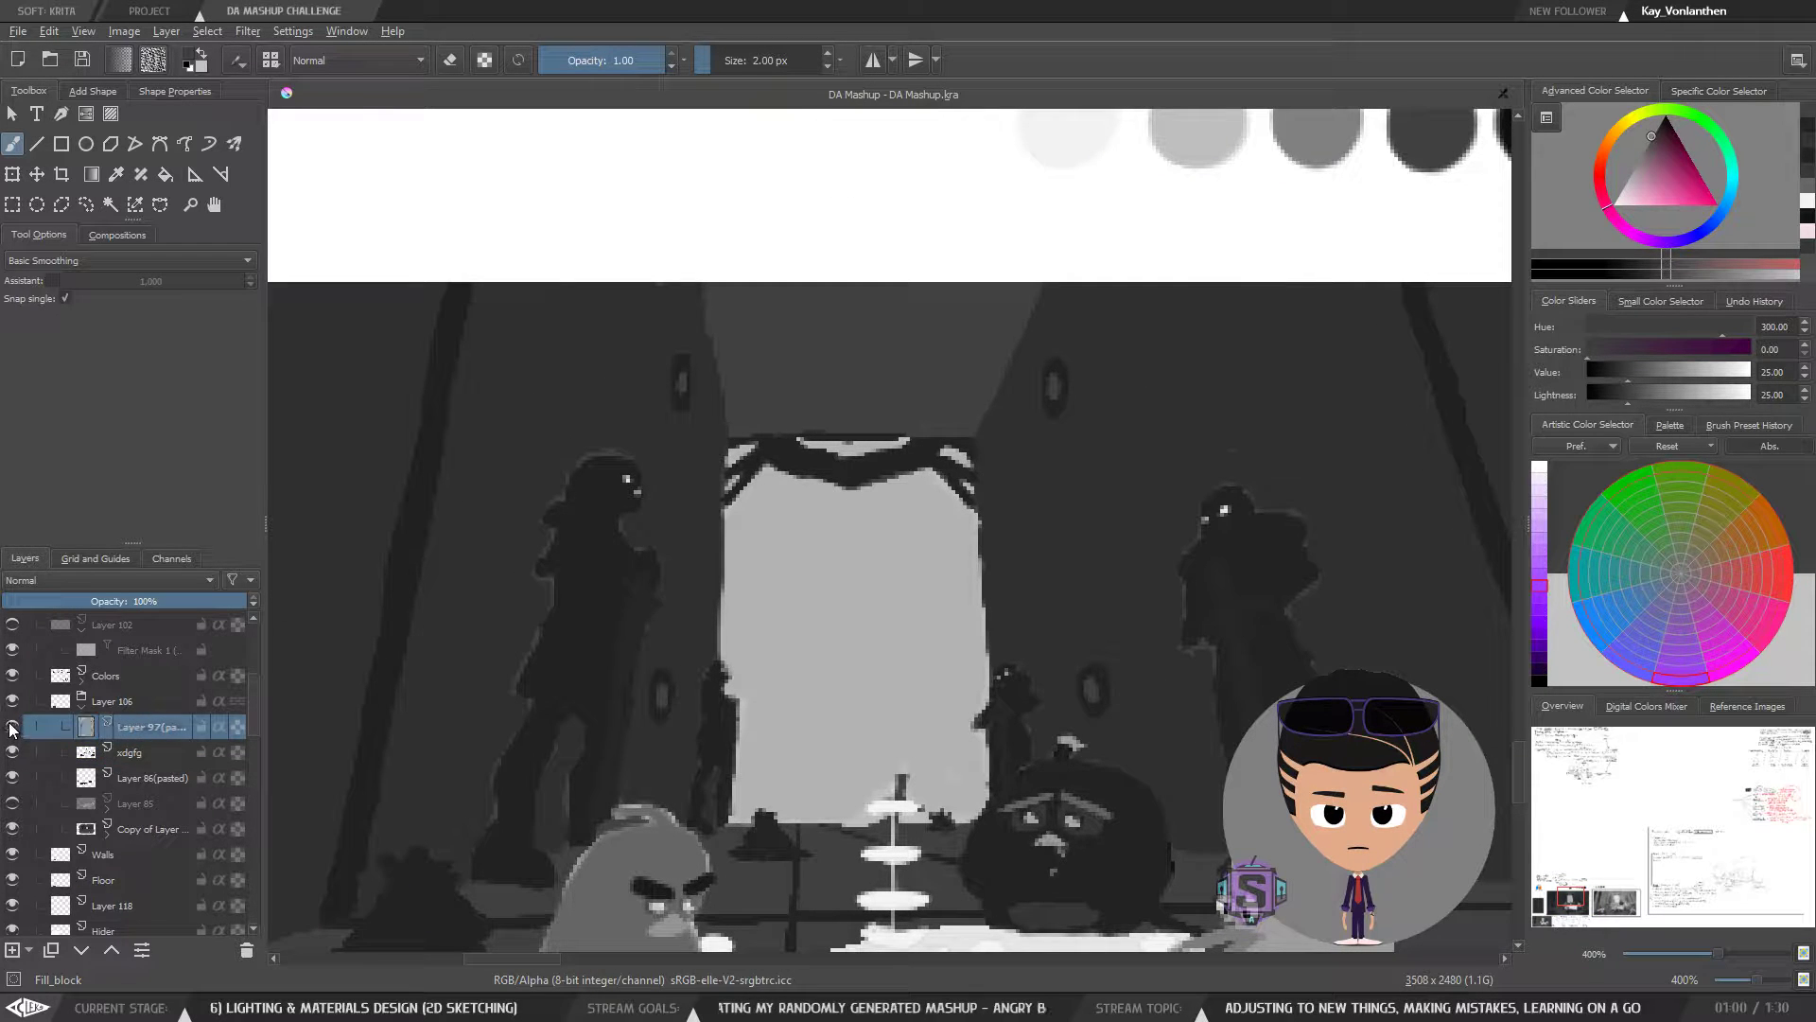
click(12, 729)
key(minus)
key(minus)
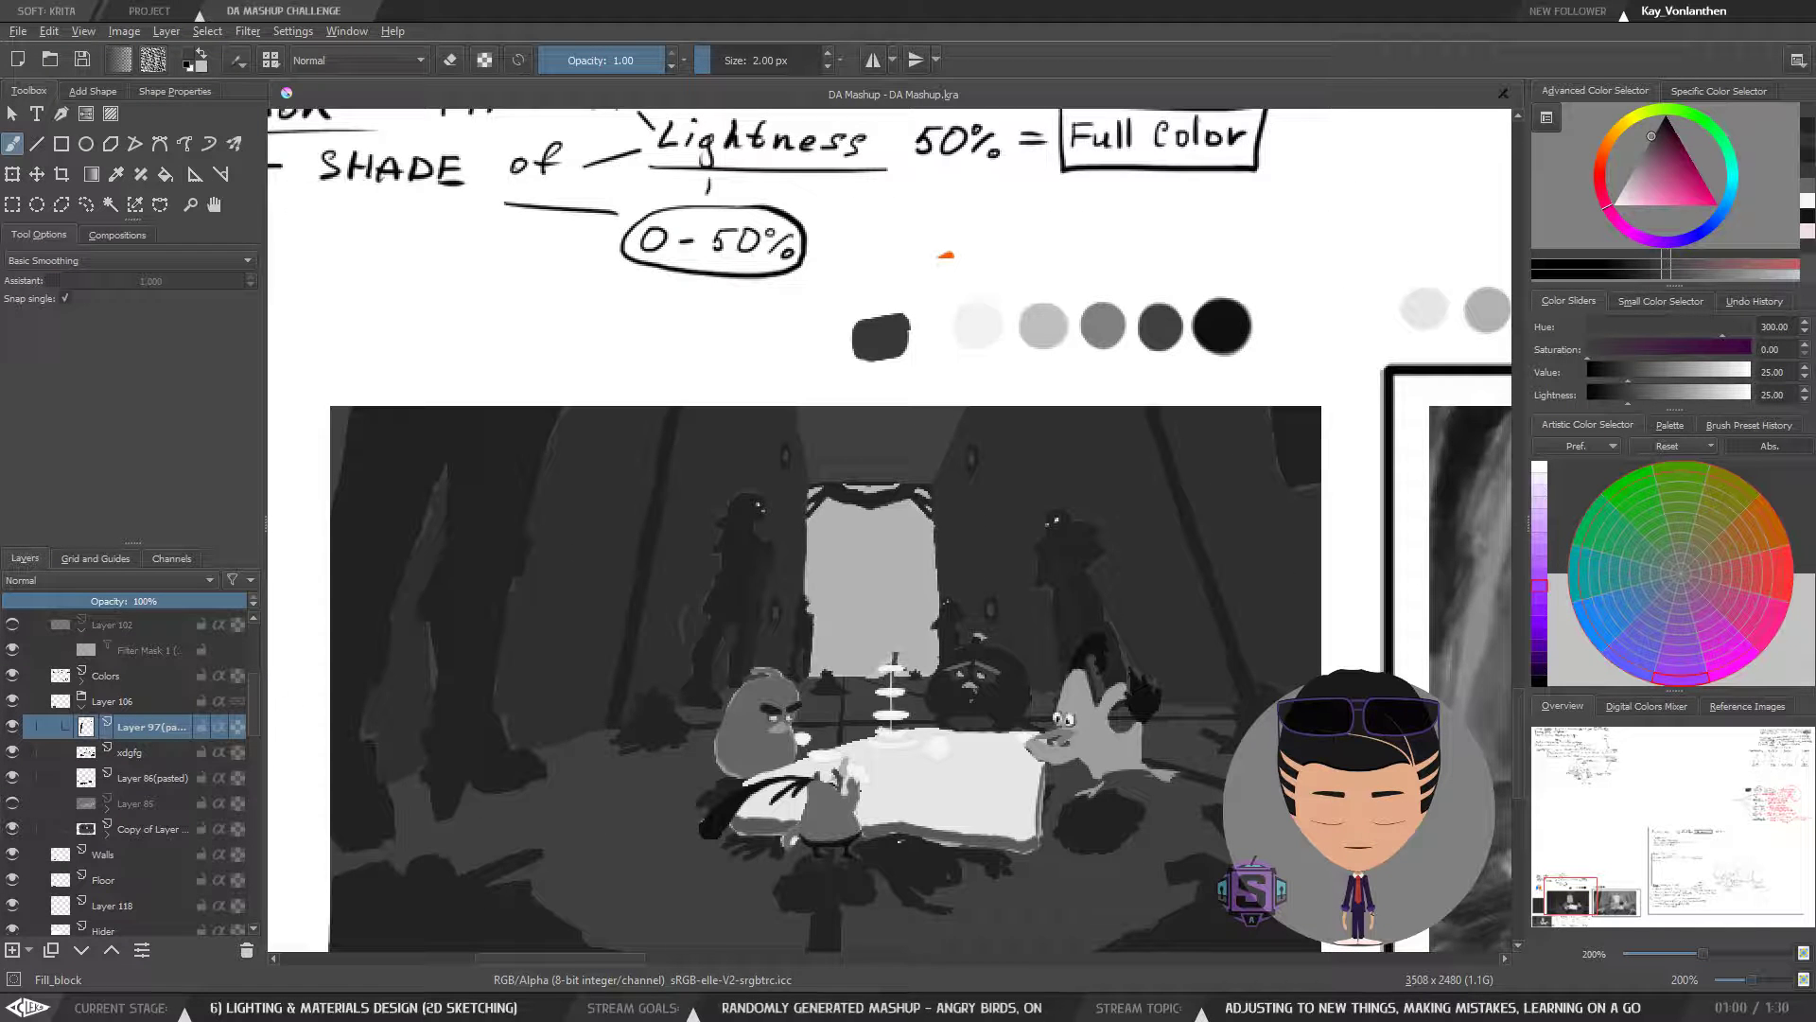
drag(676, 621, 672, 511)
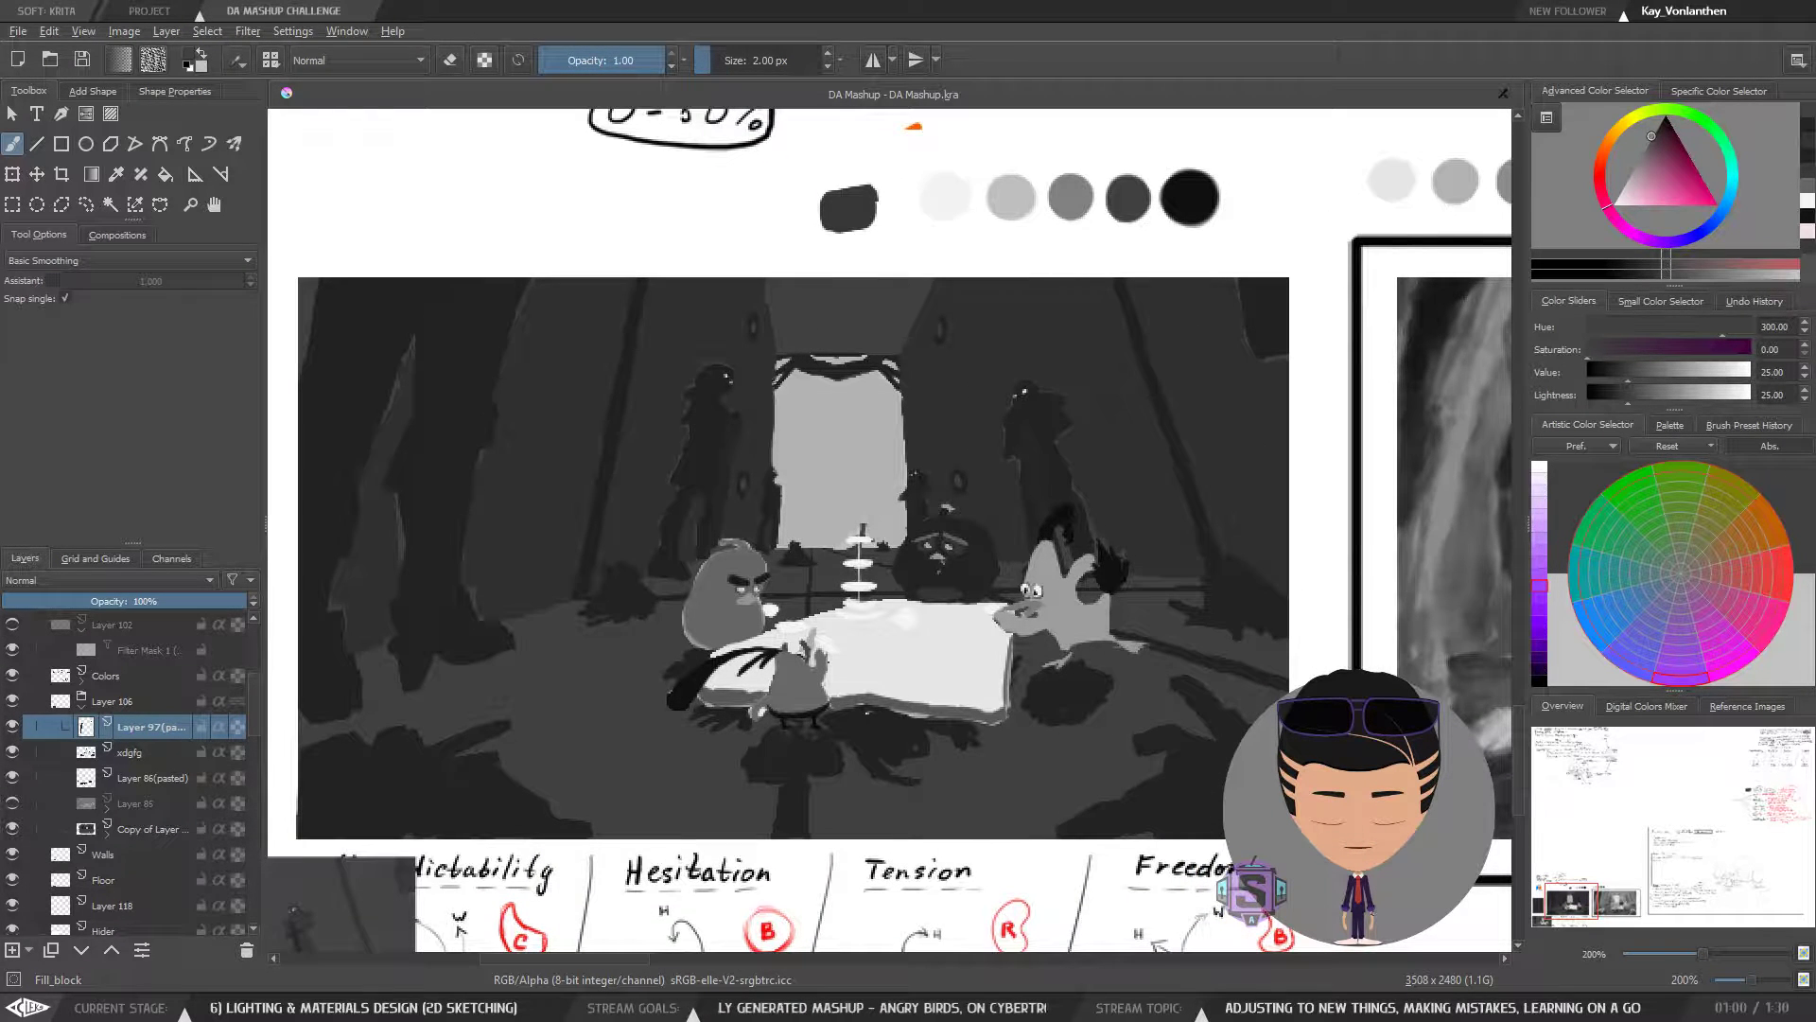
key(plus)
key(plus)
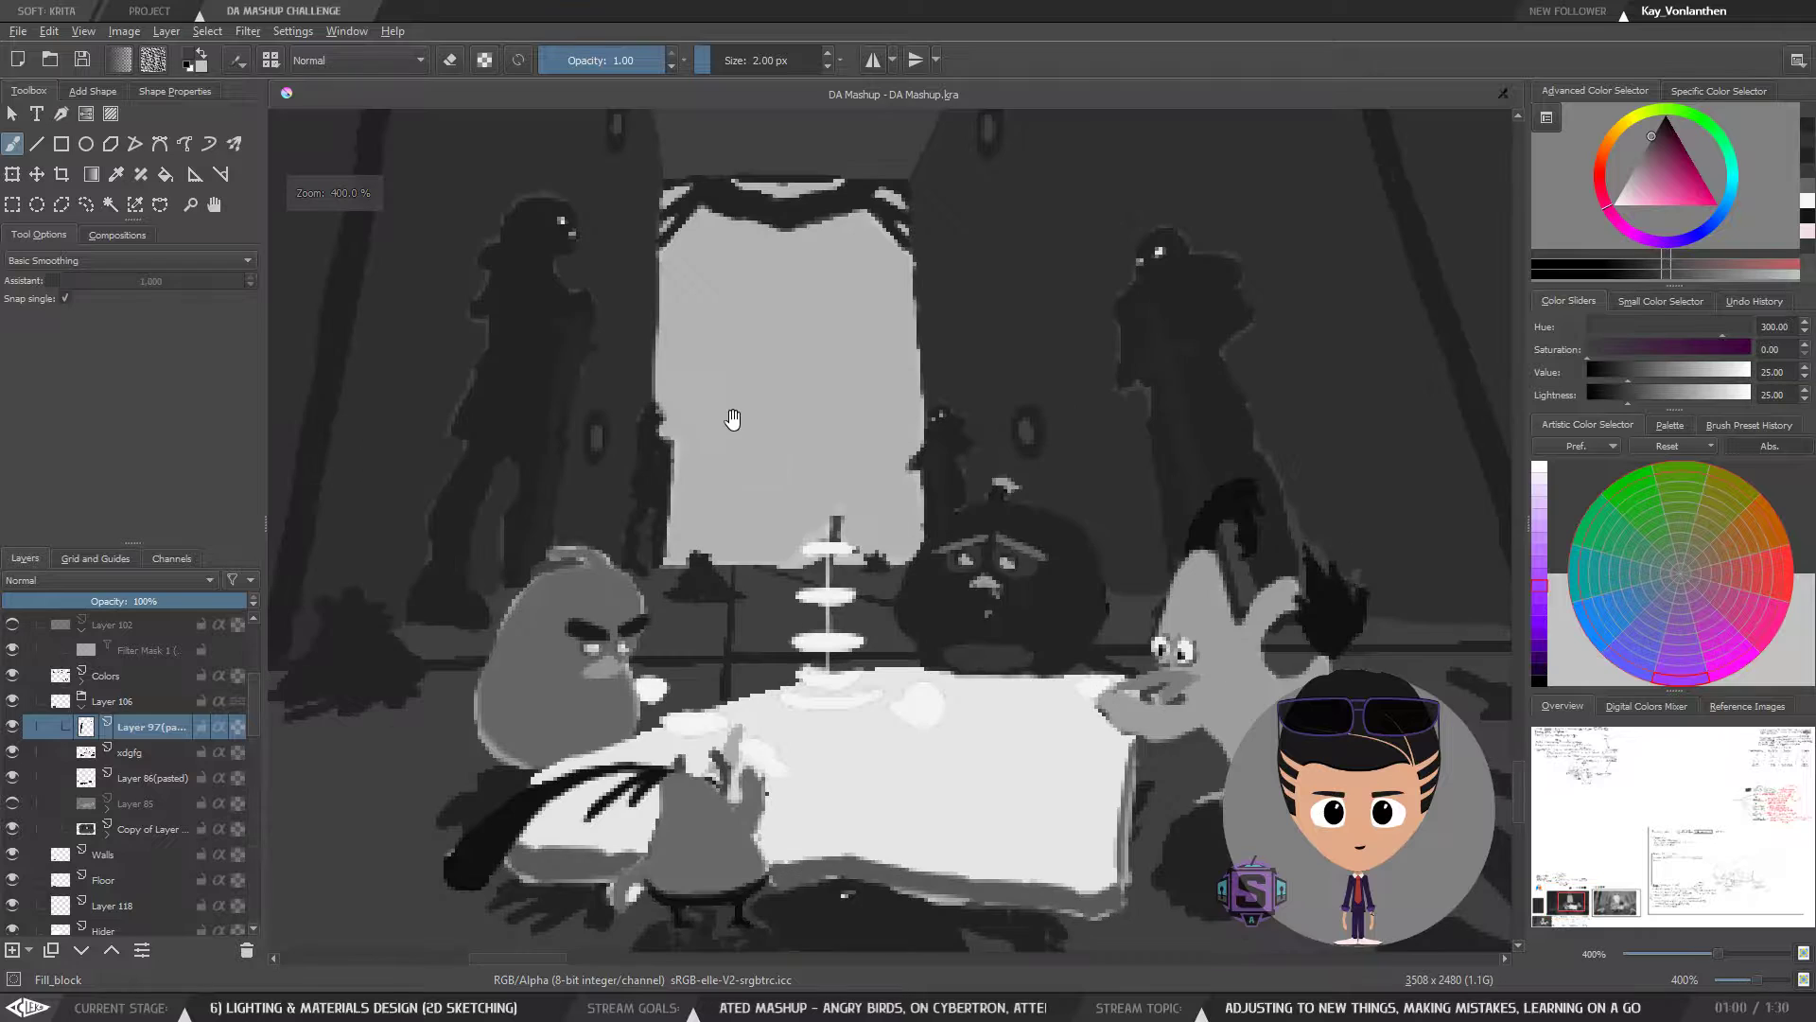
drag(733, 418, 828, 493)
- Sample the greys of the left standing figure, the wall beside it and the floor to compare their values
ctrl+click(617, 426)
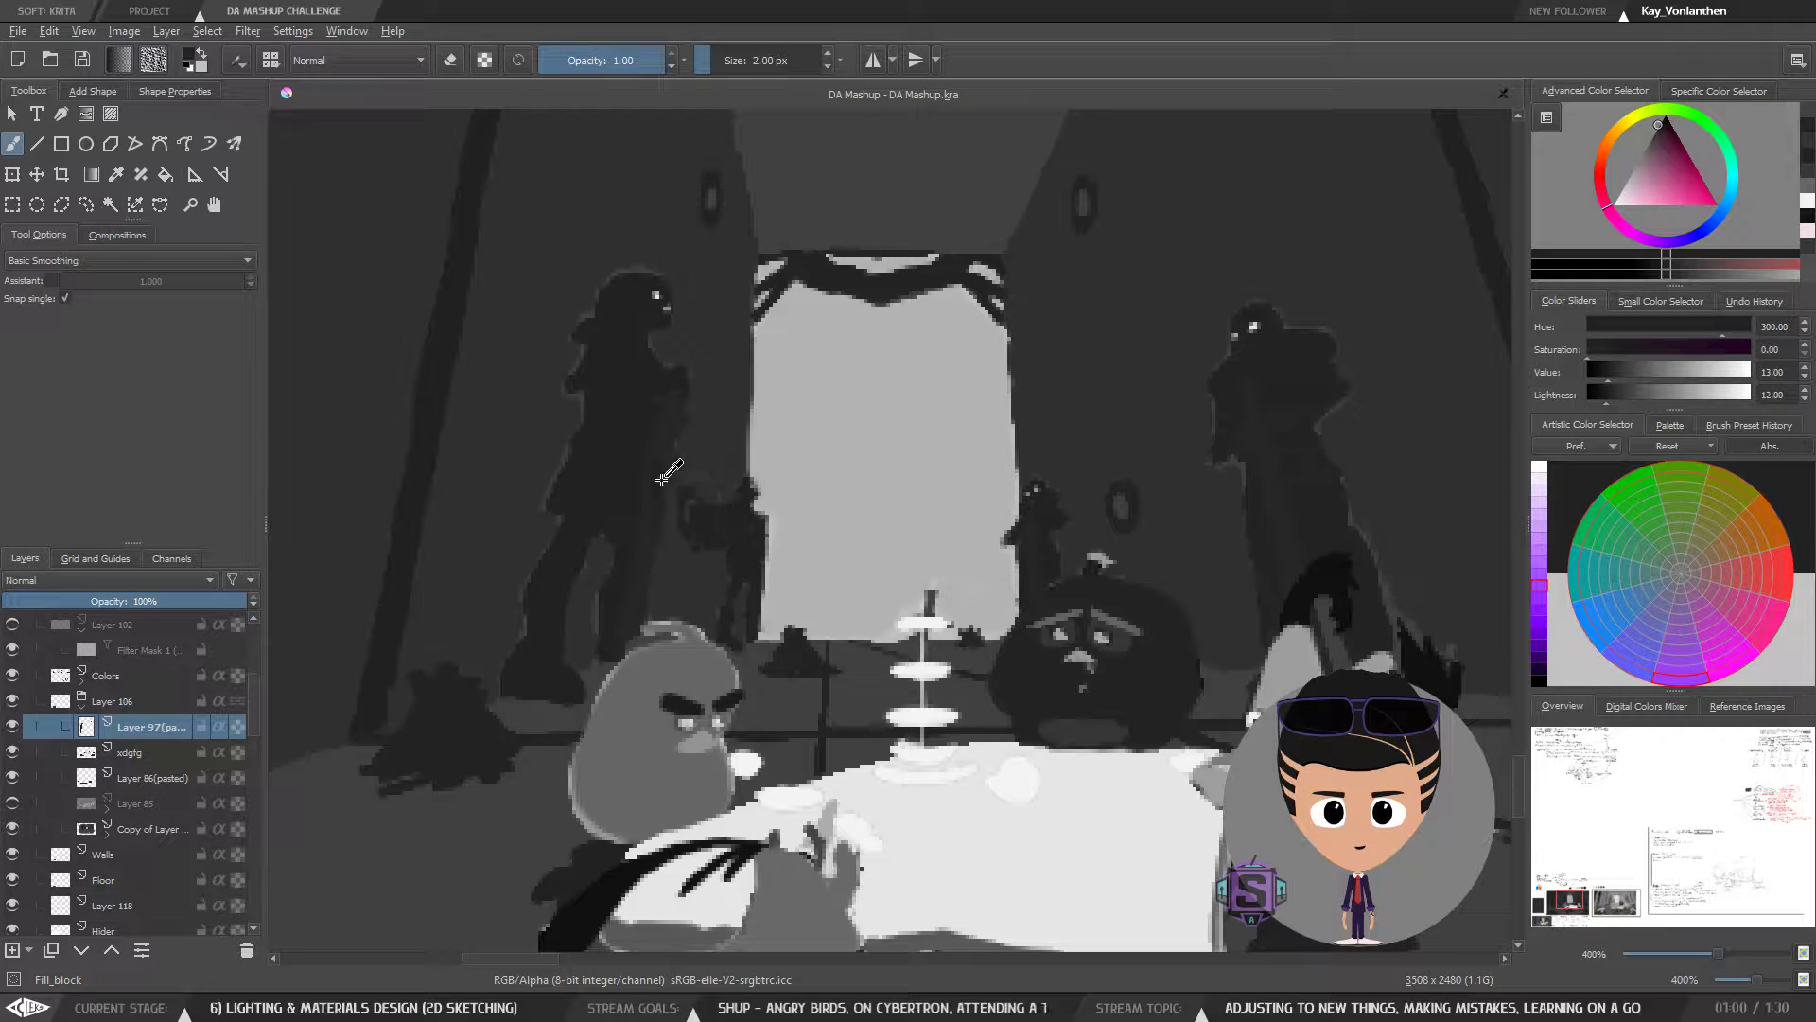
ctrl+click(692, 509)
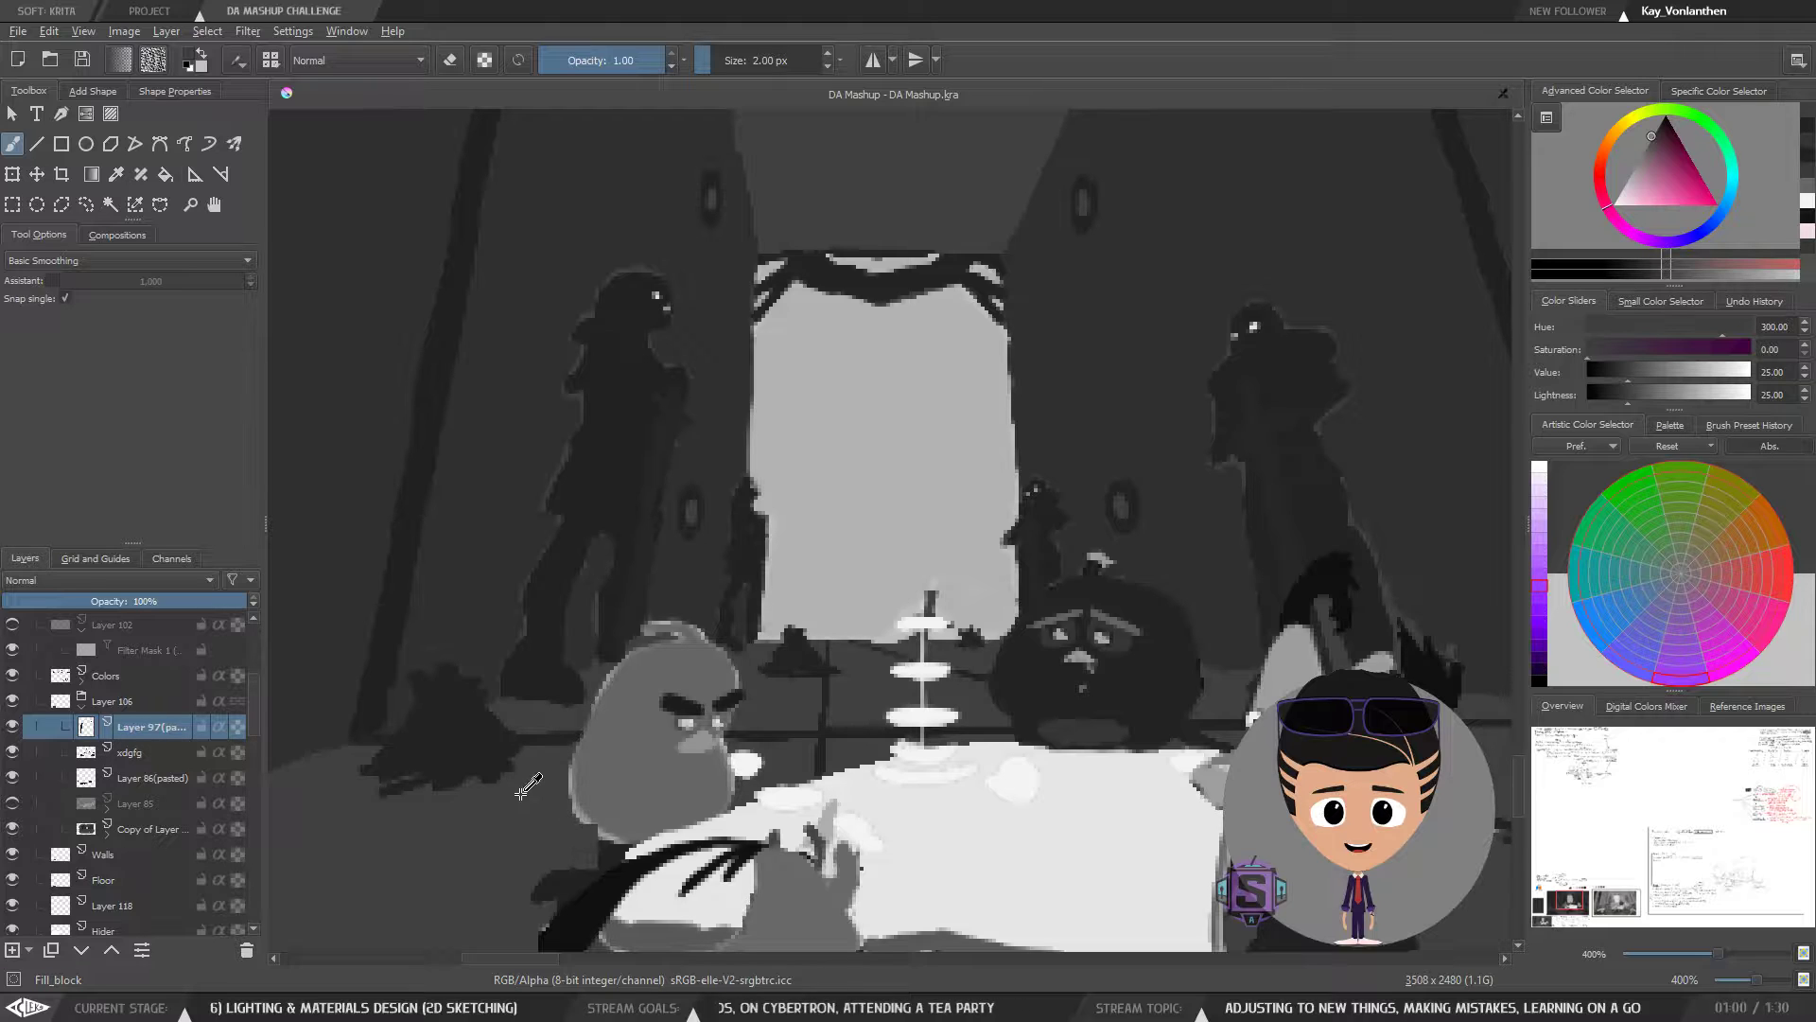
ctrl+click(613, 433)
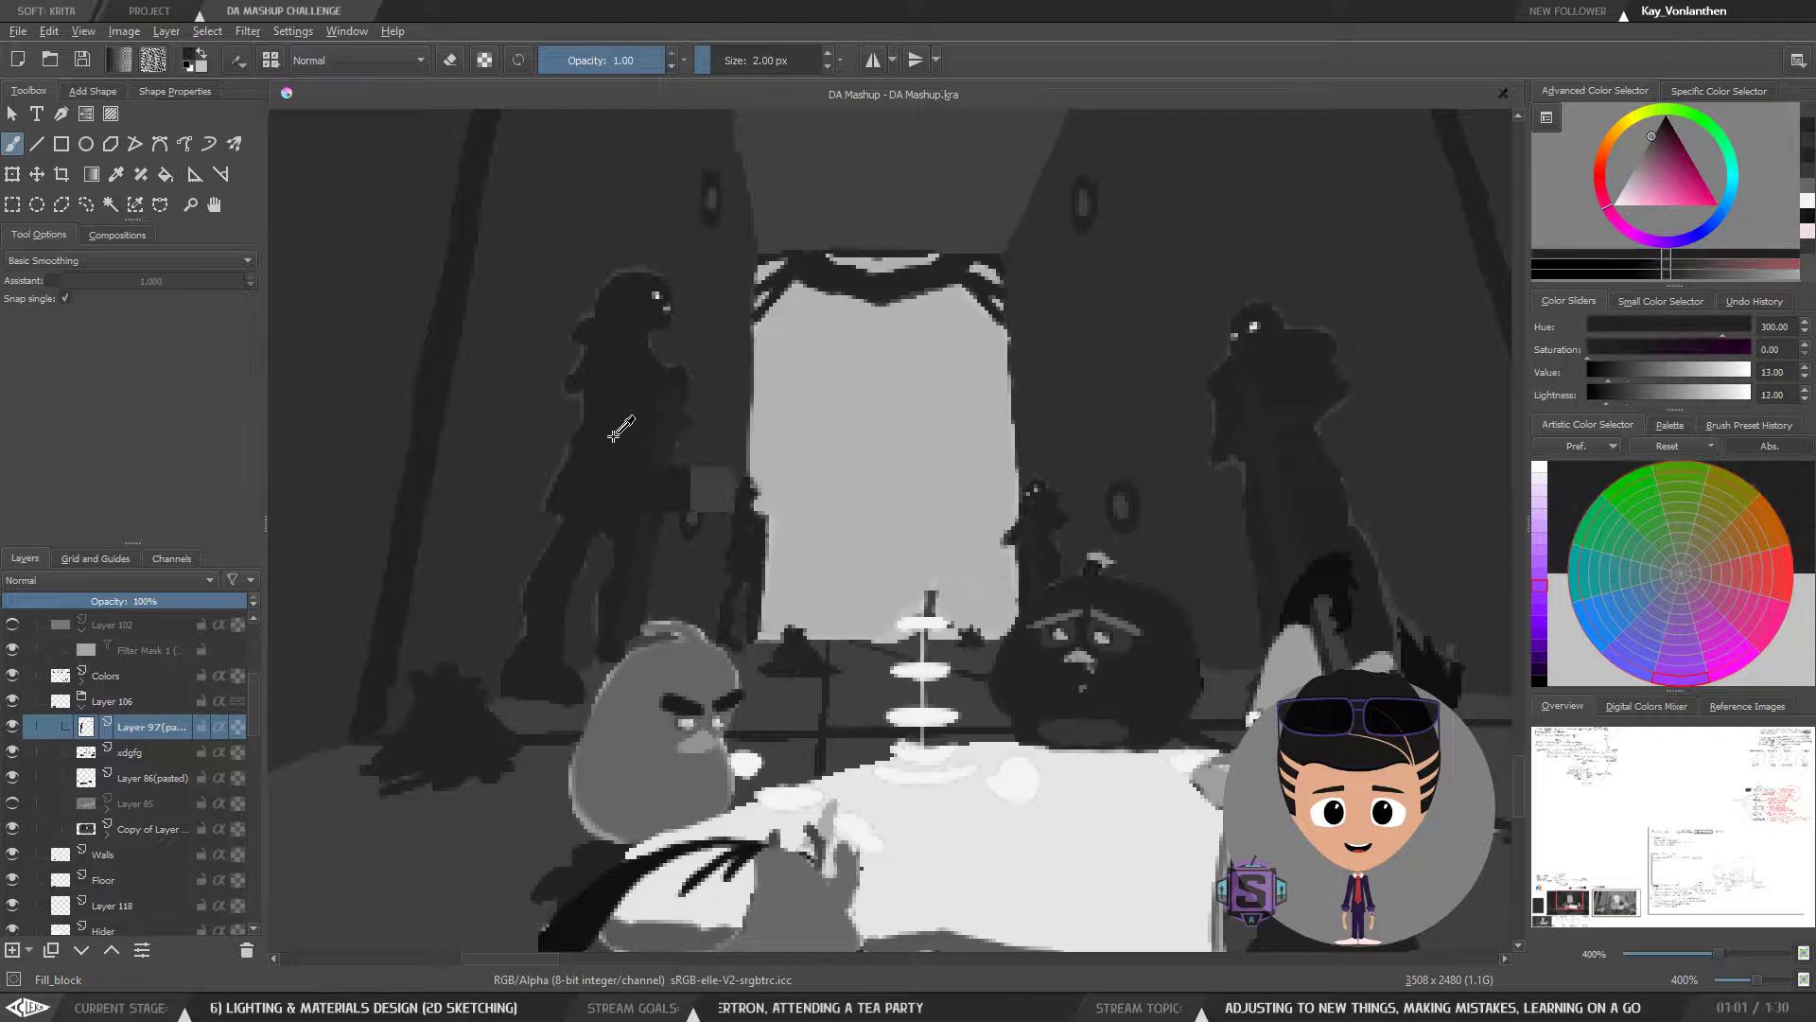
ctrl+click(525, 807)
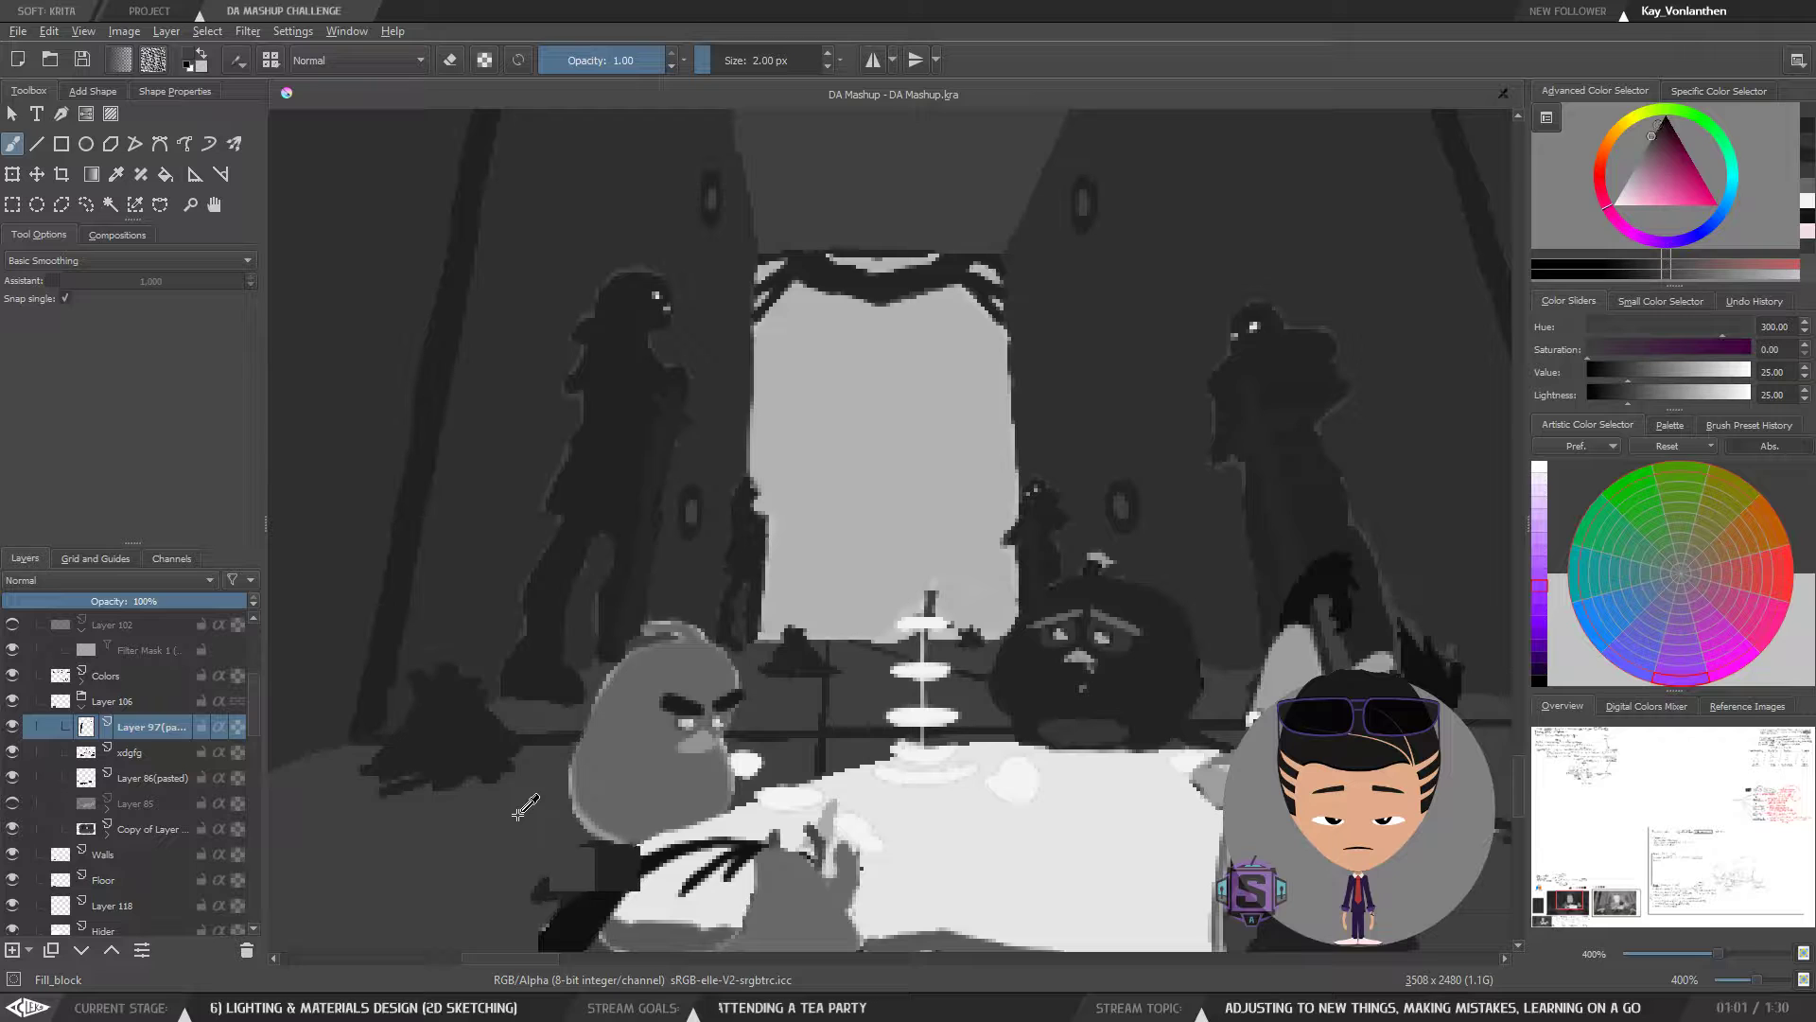
- Sample the left standing figure's dark grey, set its lightness to 20, and enlarge the brush to 5 px
ctrl+click(613, 445)
drag(1609, 406, 1621, 405)
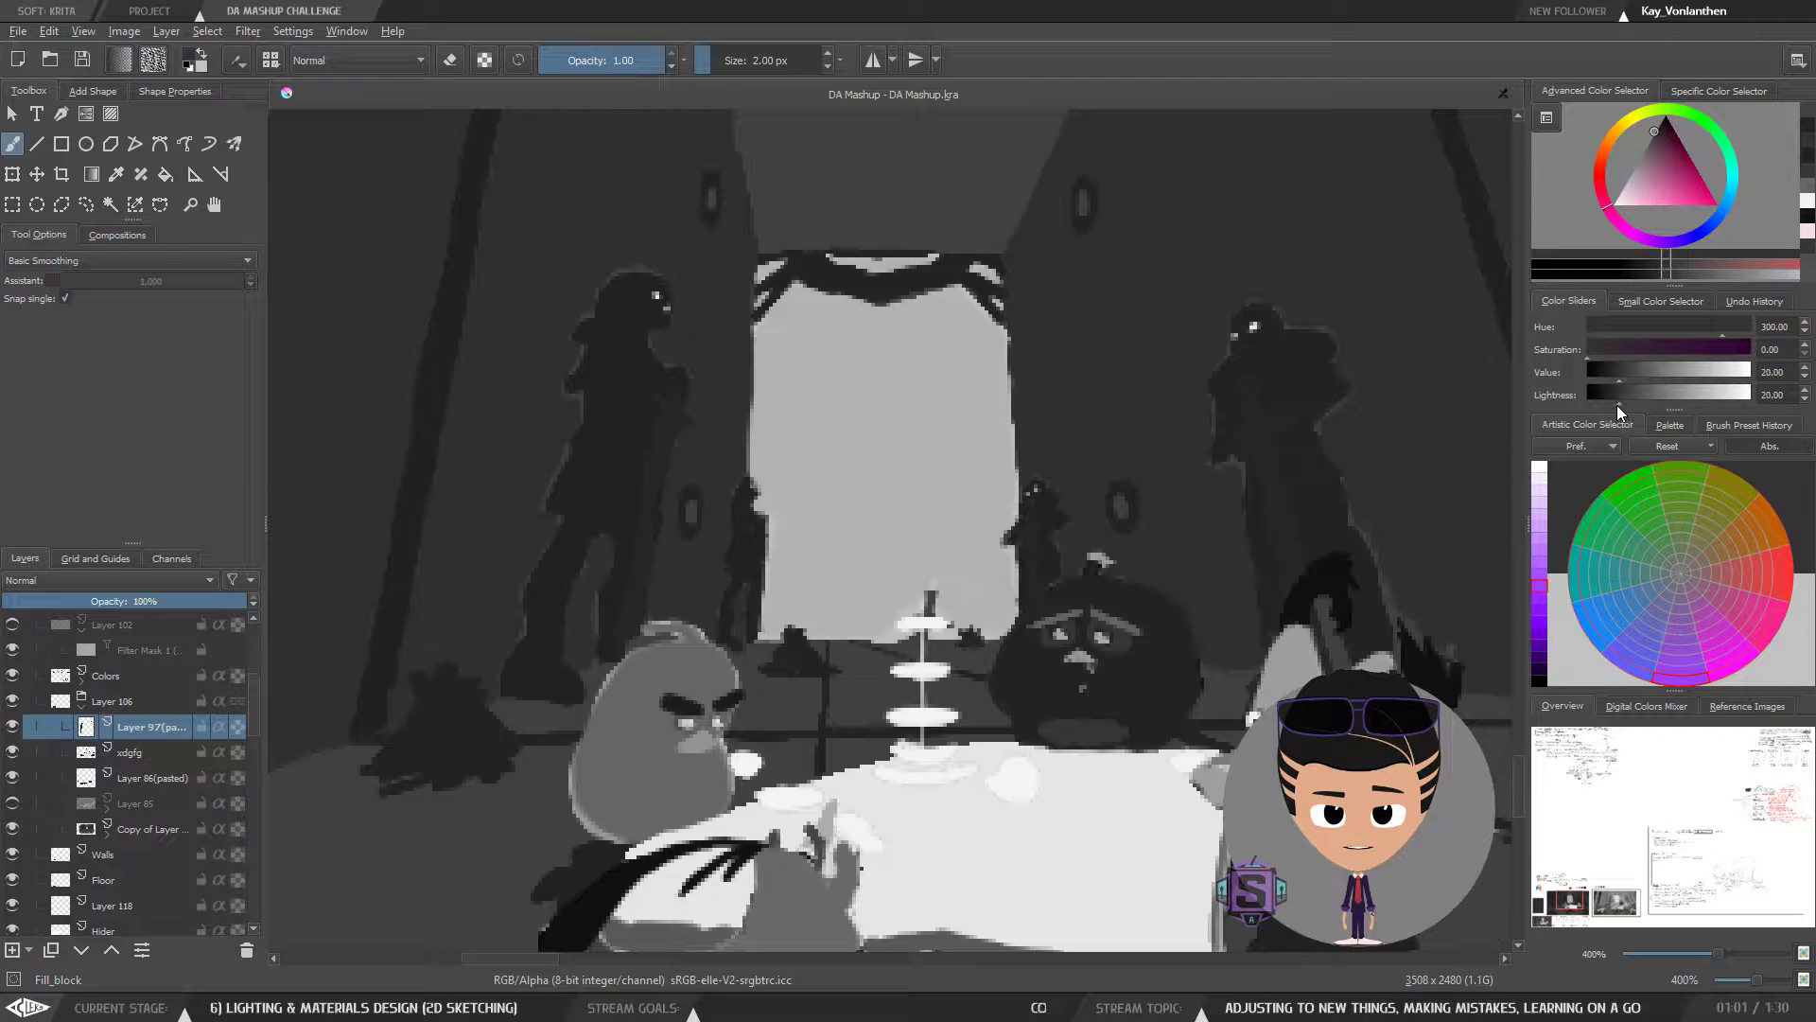
key(bracketright)
key(bracketright)
key(bracketright)
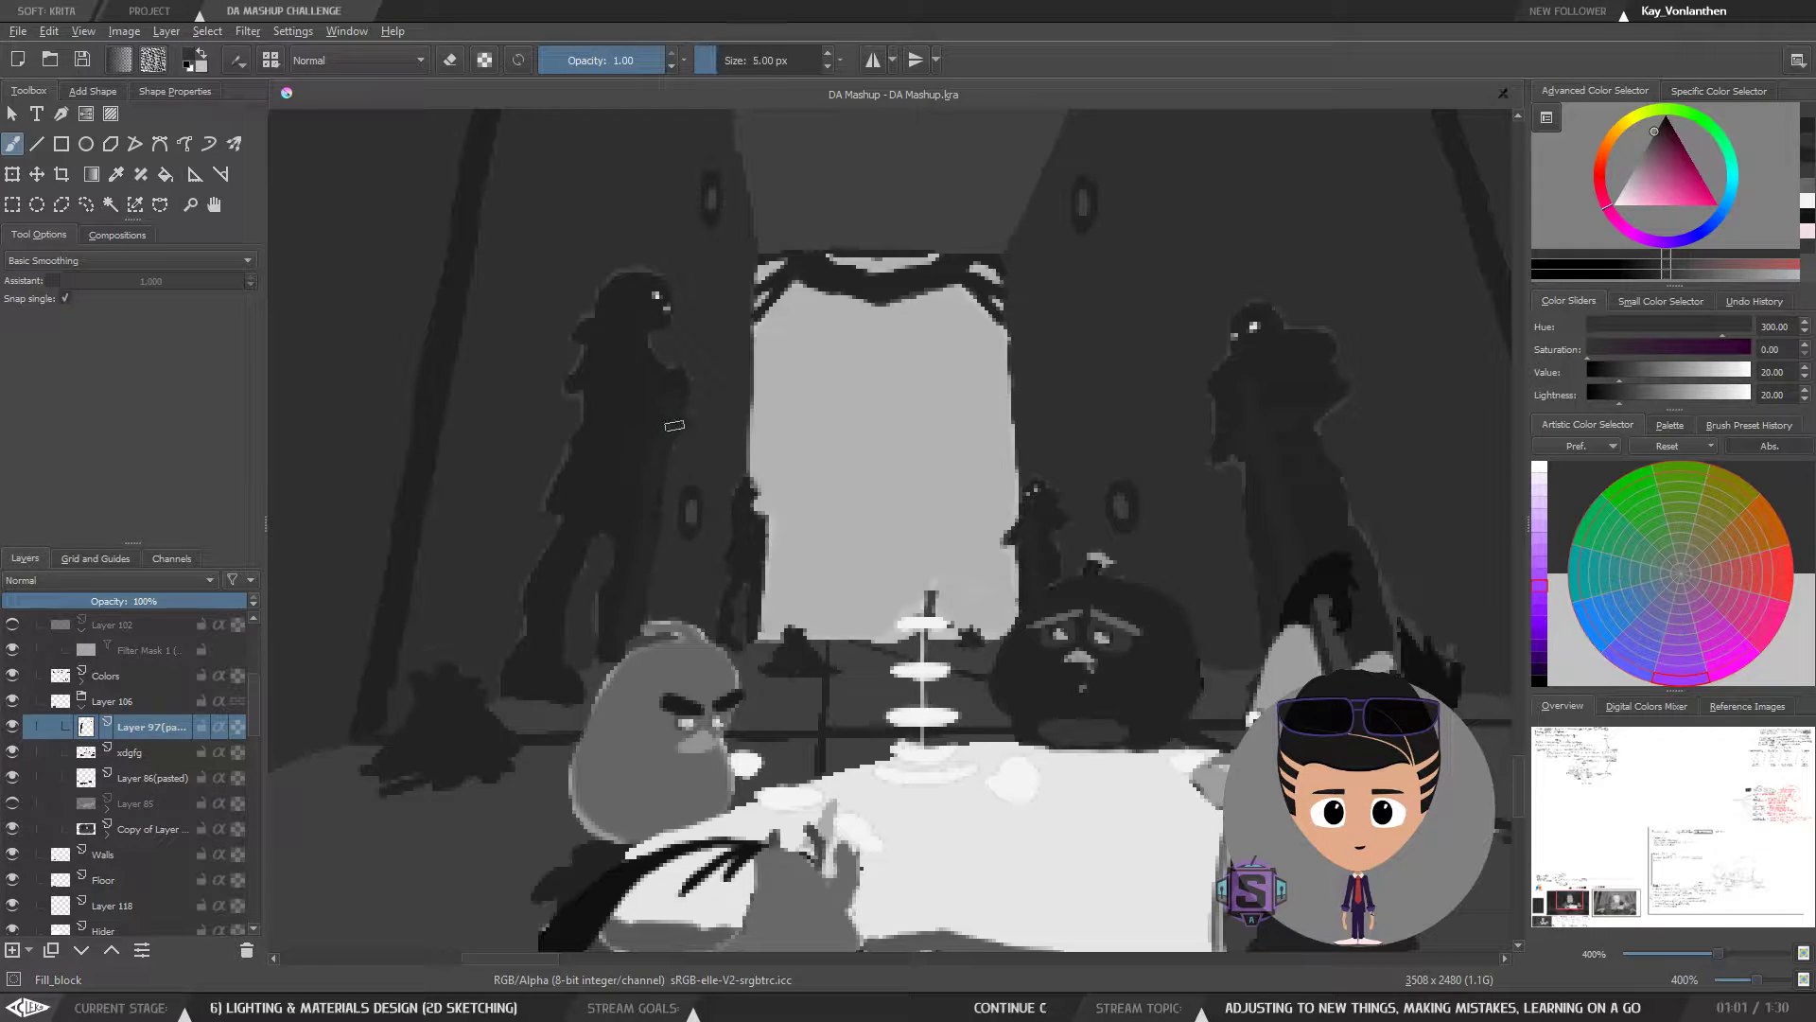
- Identify the xdgfg layer's content by hiding and showing it, and select the layer's opaque pixels
click(129, 749)
click(12, 752)
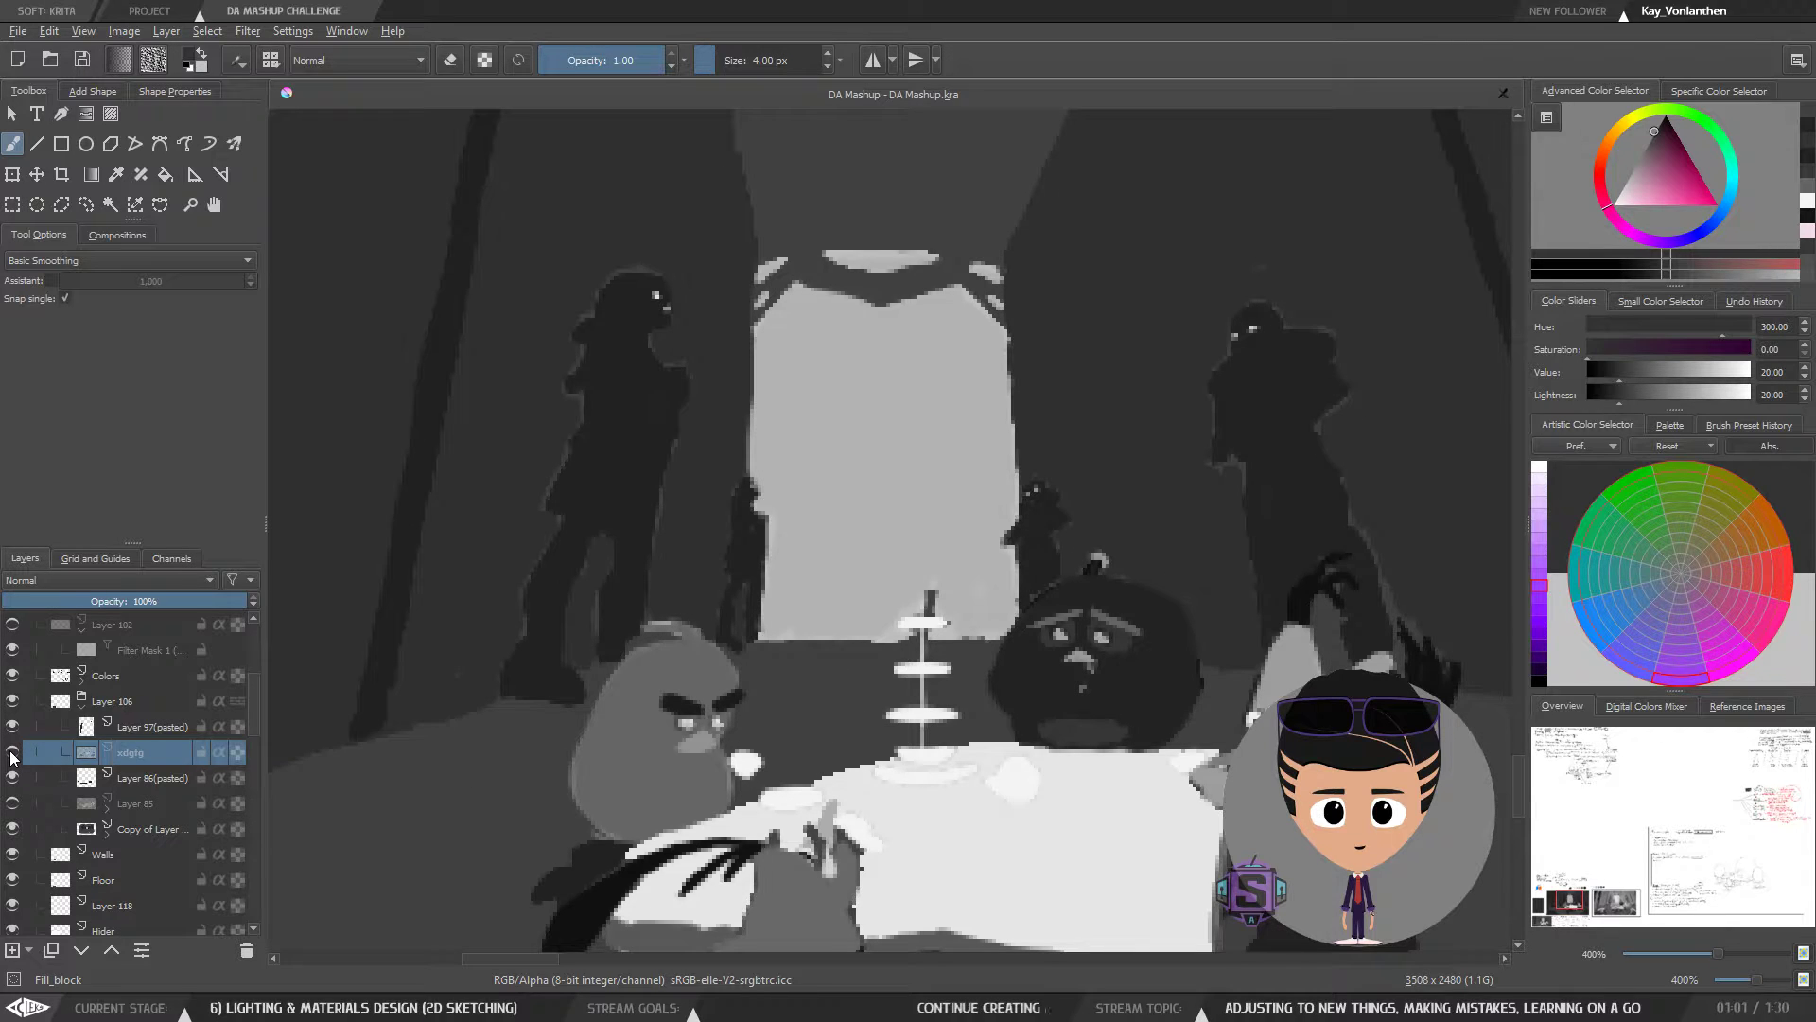
click(13, 752)
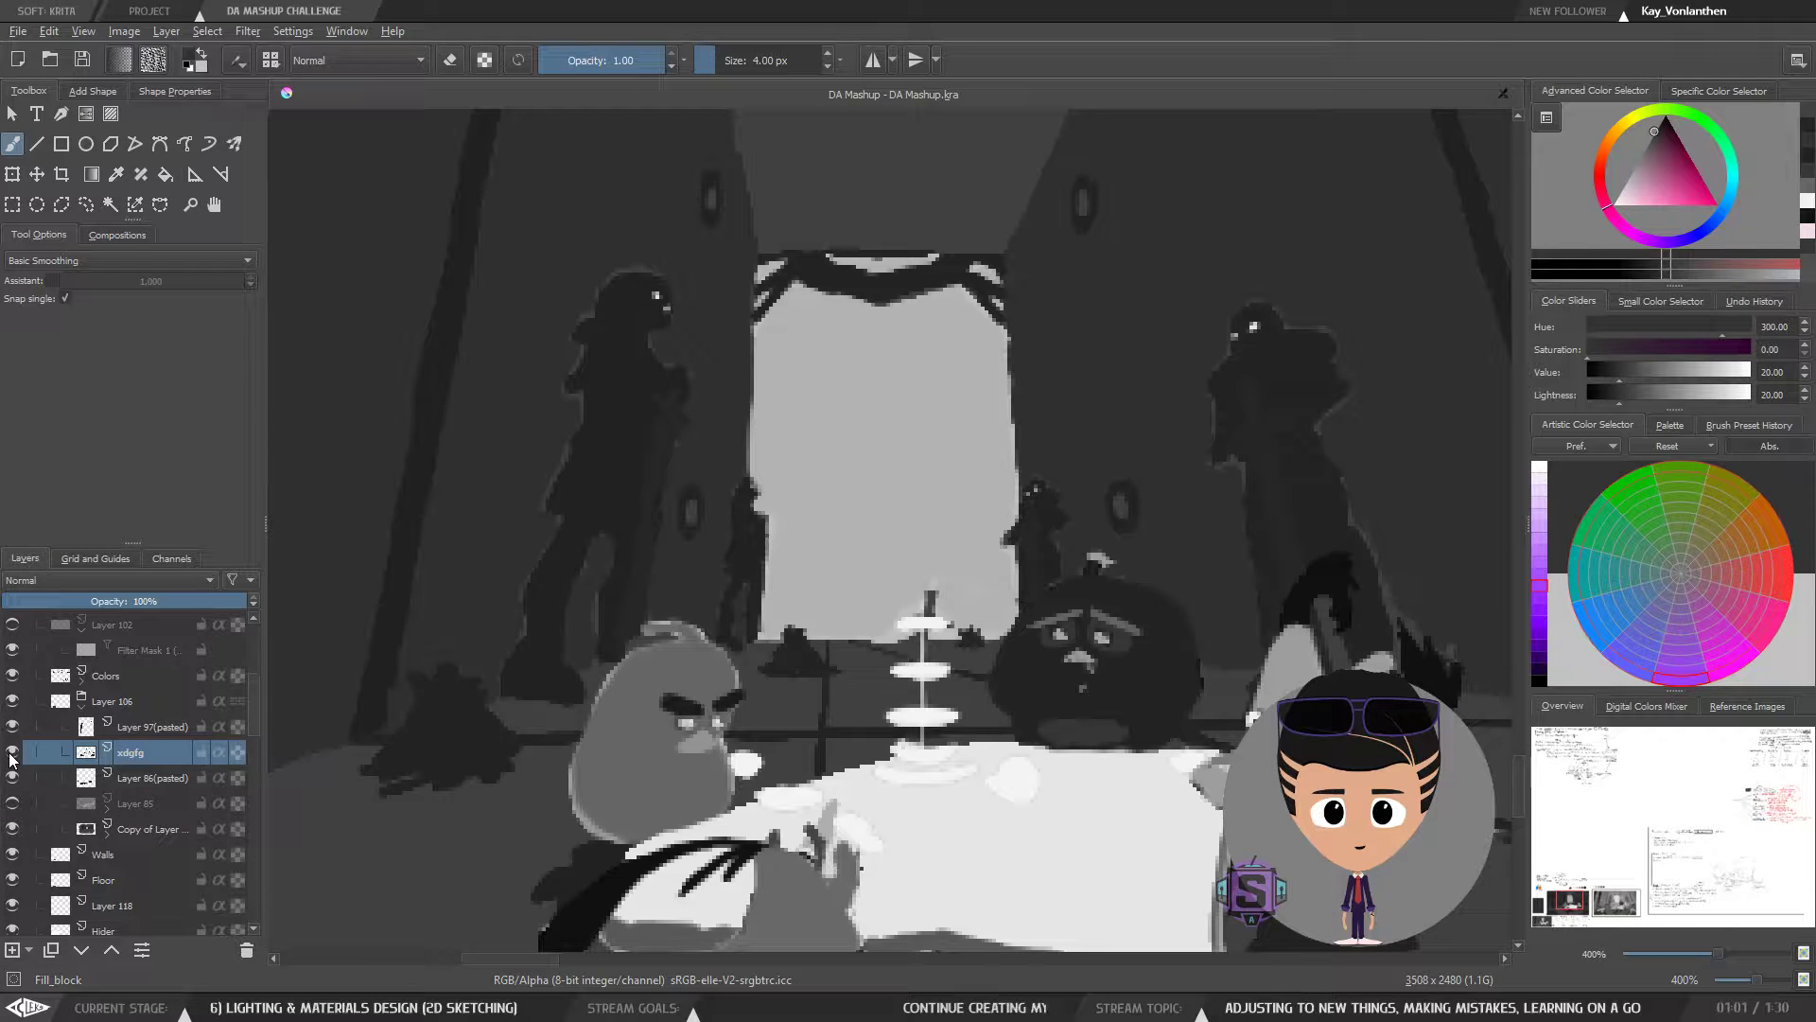
right_click(138, 756)
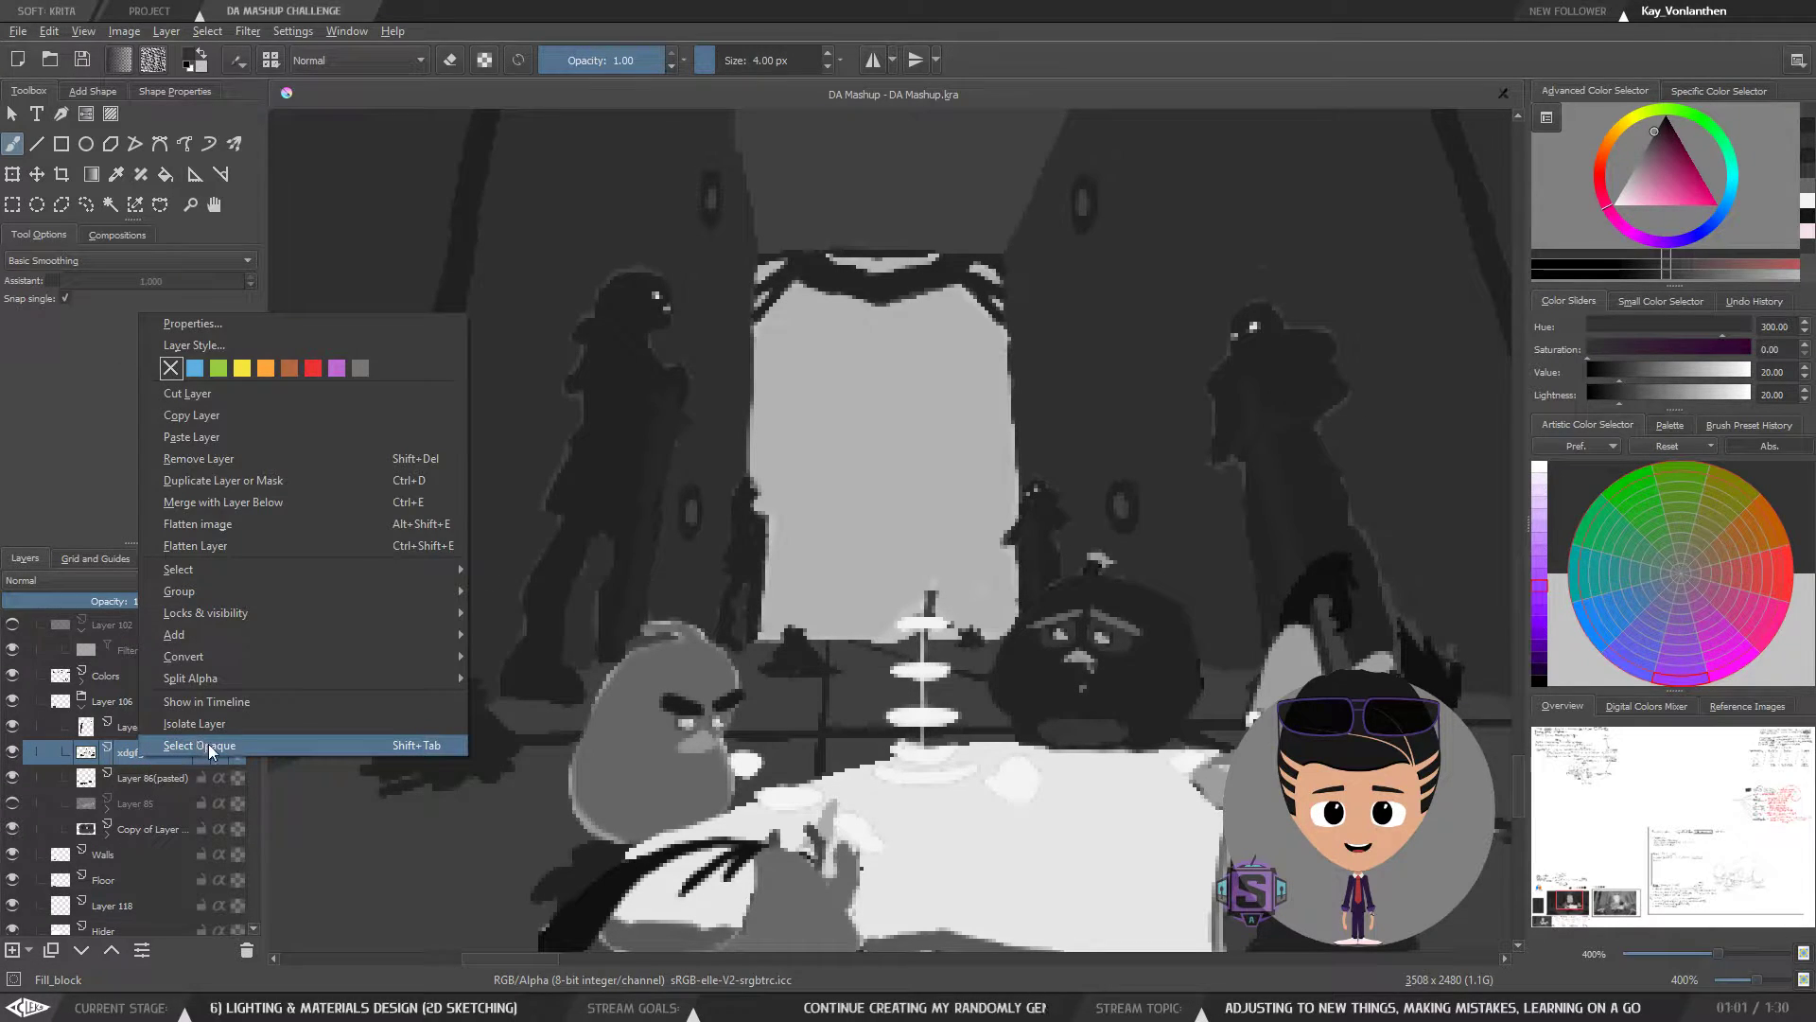
click(200, 745)
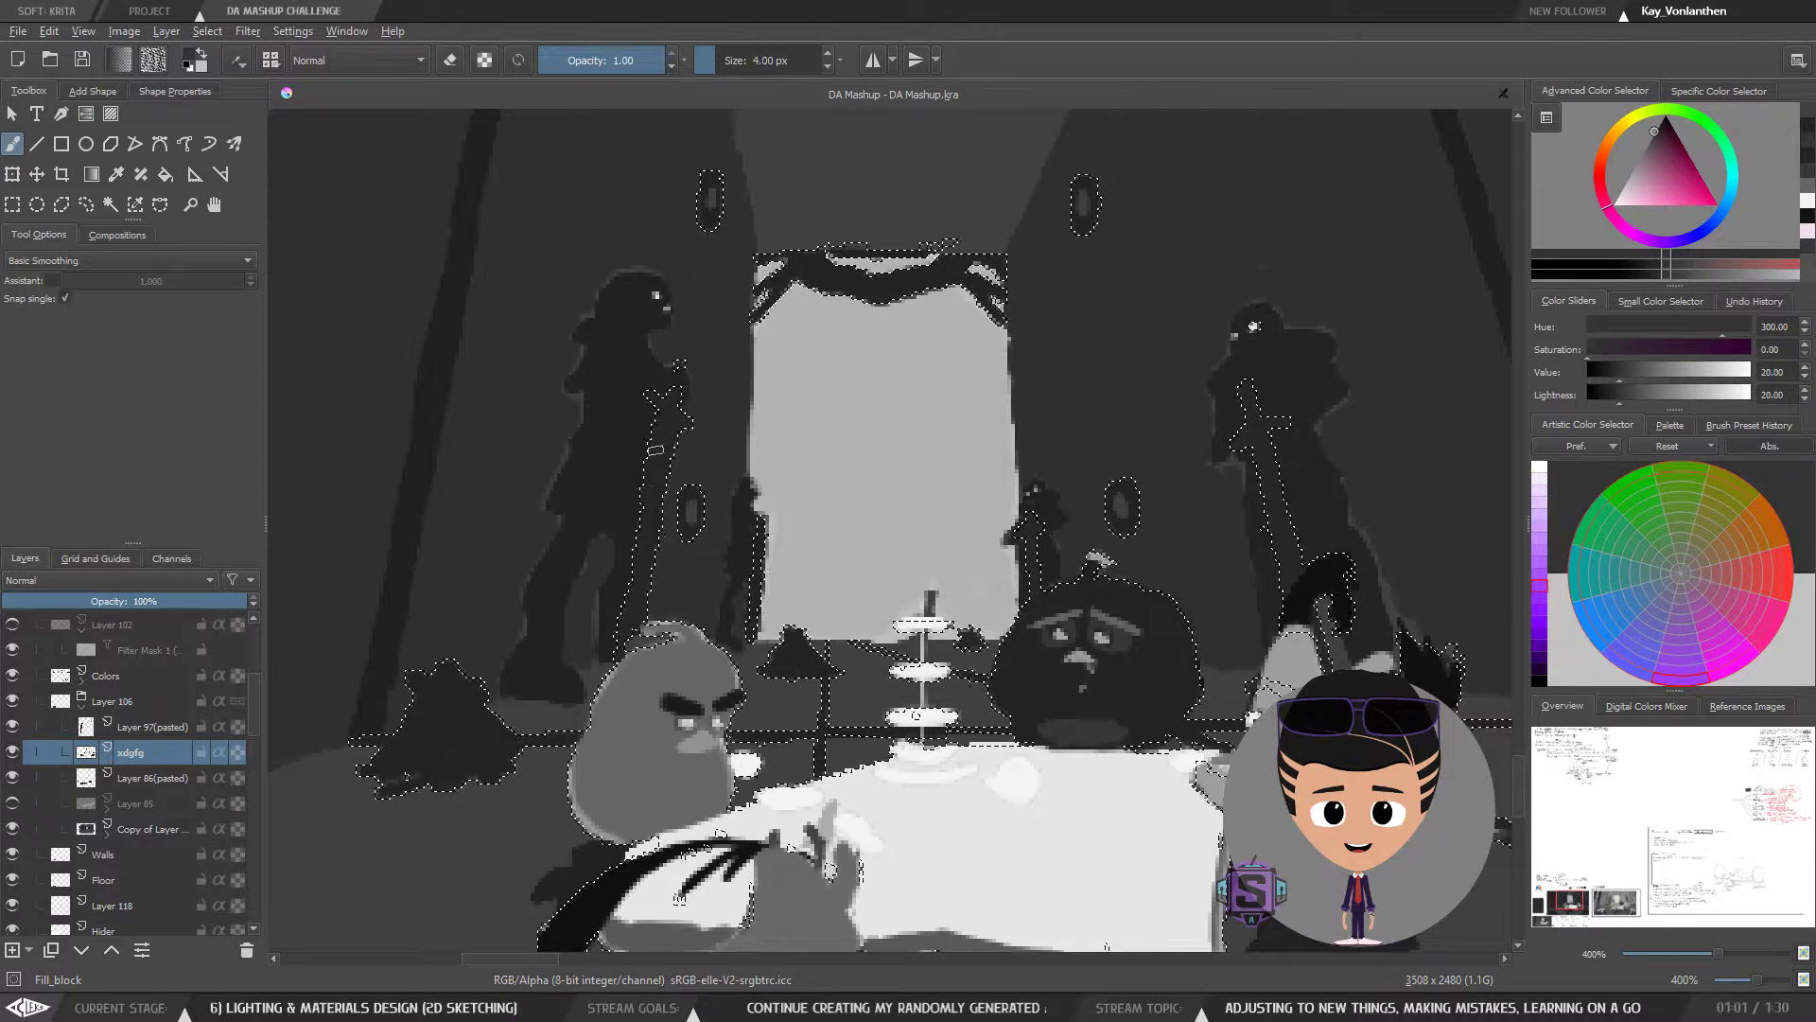
- Enlarge the brush to 10 px and repaint the left standing figure's sword in the current dark grey
key(bracketright)
key(bracketright)
key(bracketright)
key(bracketright)
key(bracketright)
key(bracketright)
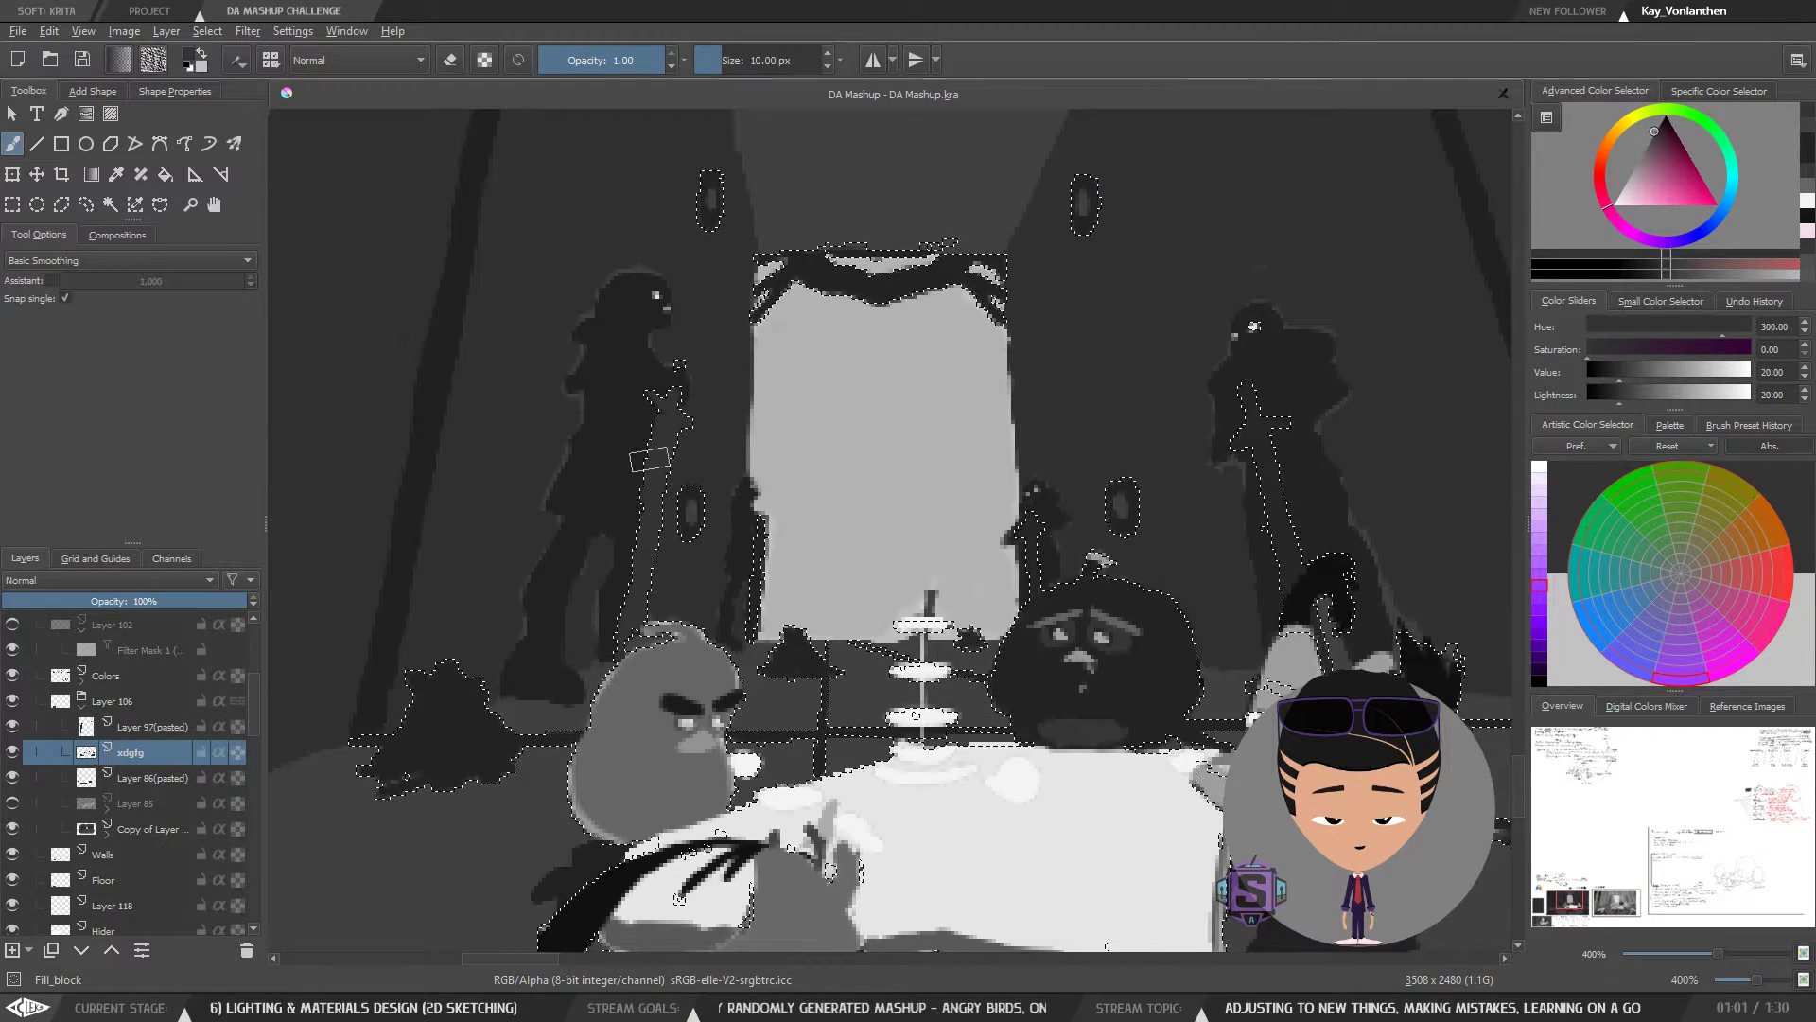
drag(1165, 398, 916, 374)
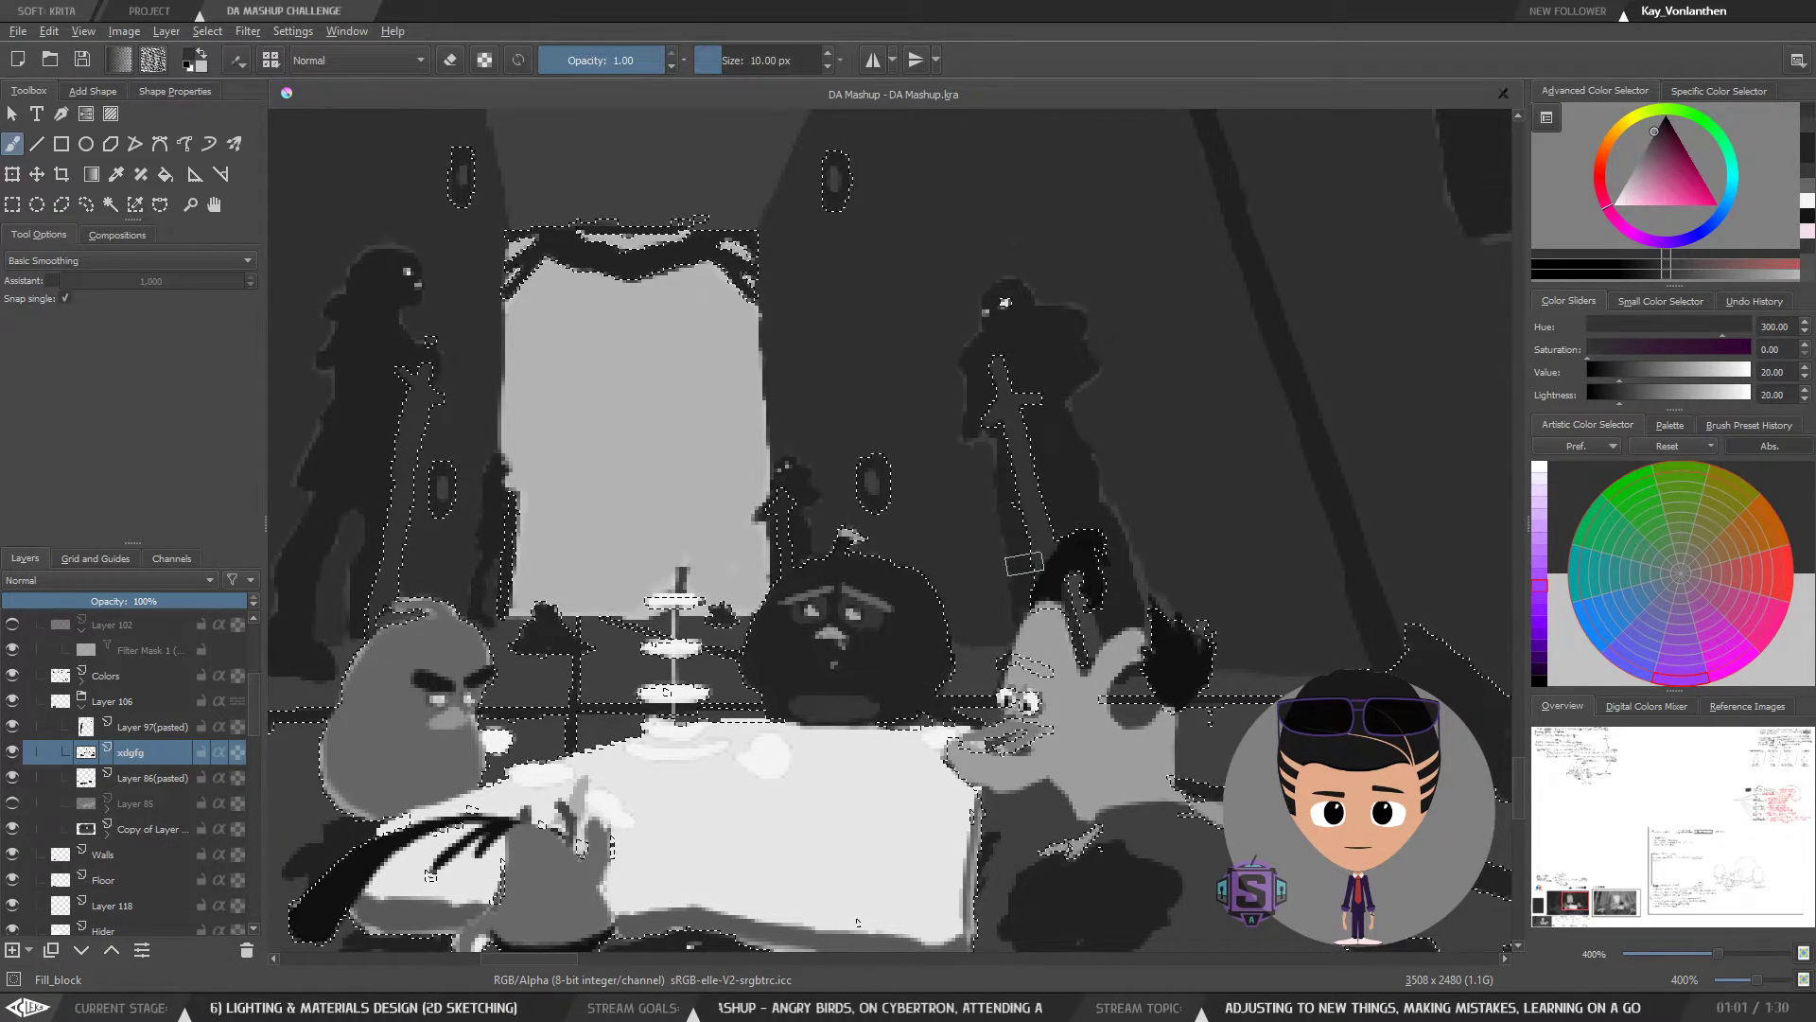
- Reduce the brush to 3 px and touch up the sword greys on the right standing figure and the small statue beside the doorway
key(bracketleft)
key(bracketleft)
key(bracketleft)
key(bracketleft)
key(bracketleft)
key(bracketleft)
key(bracketleft)
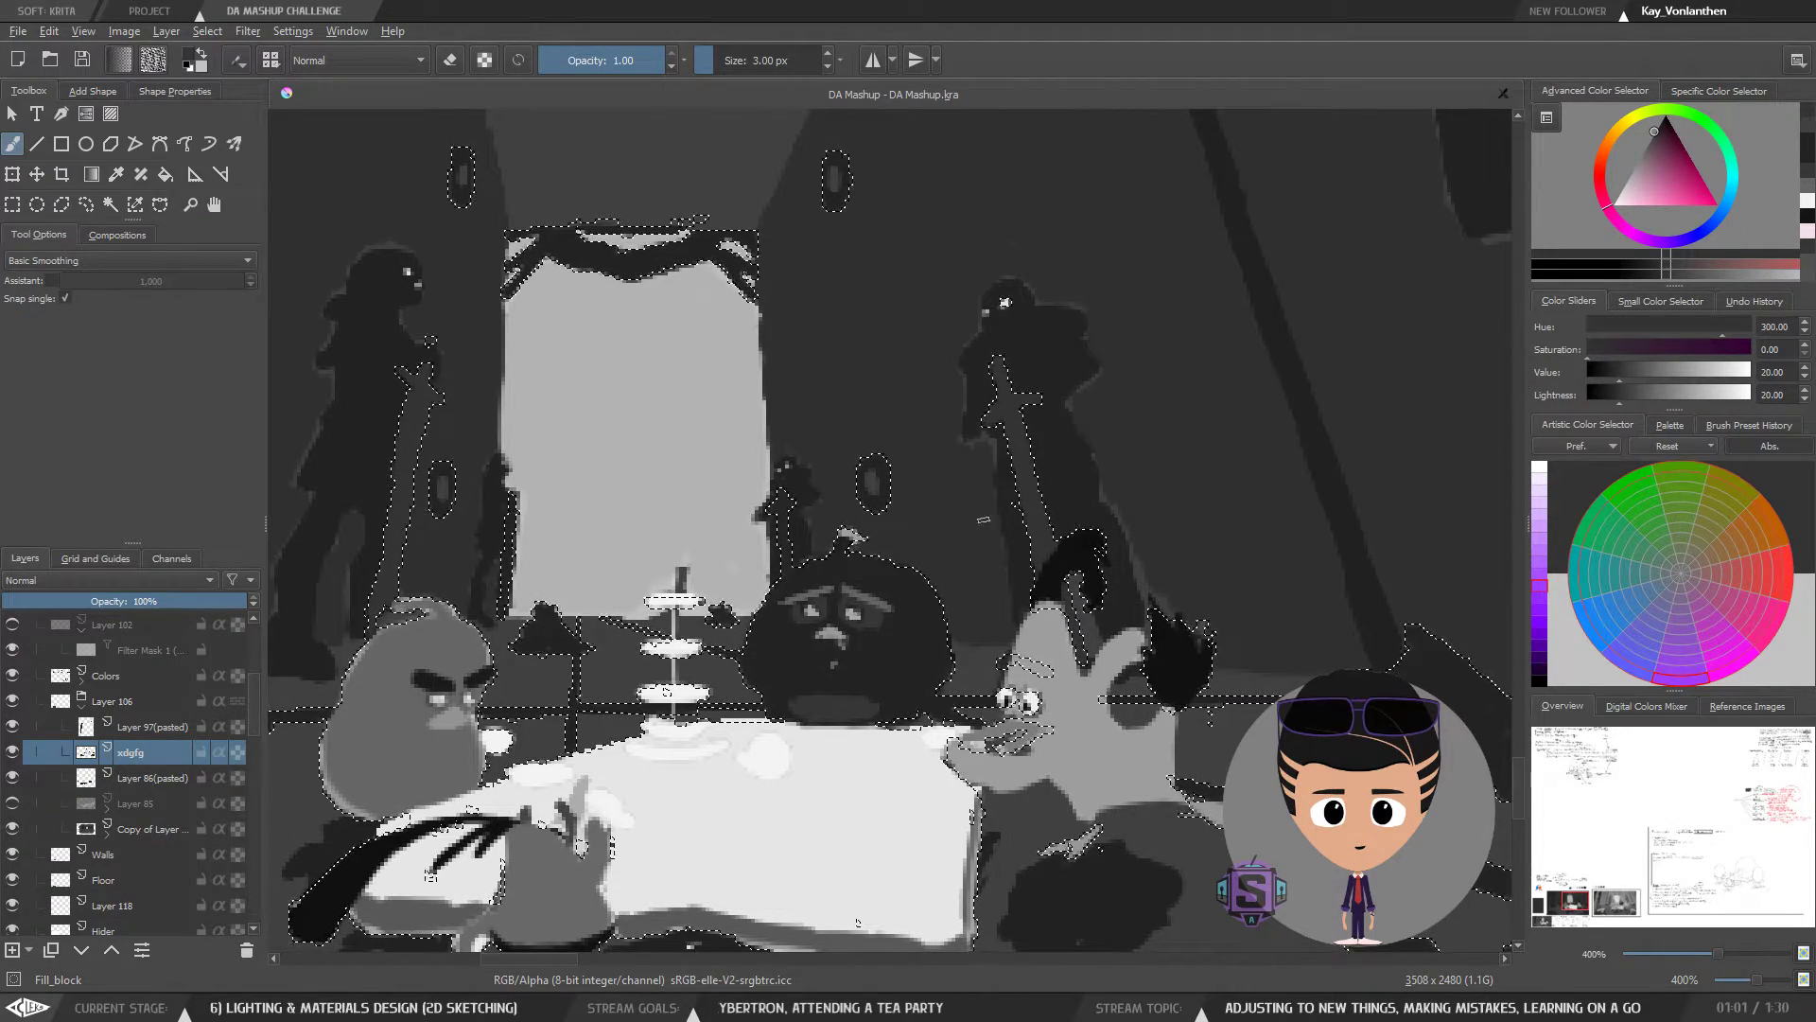
drag(930, 555, 1002, 567)
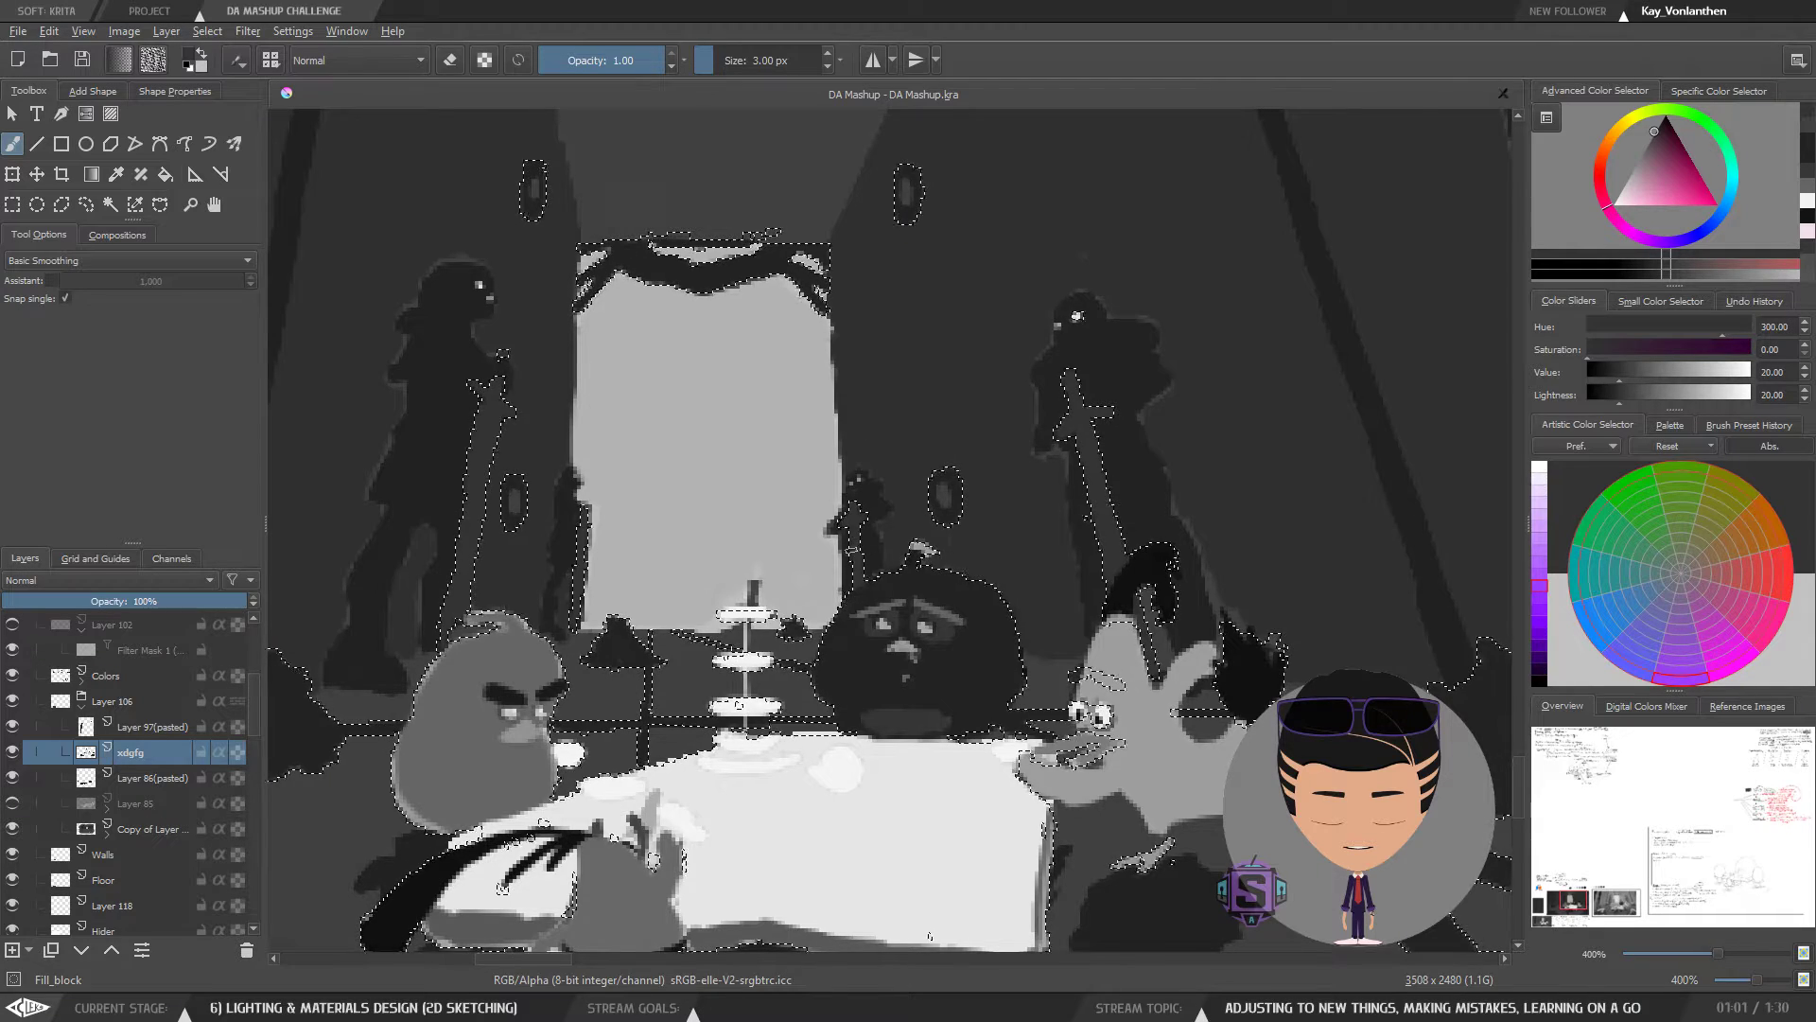
key(plus)
key(plus)
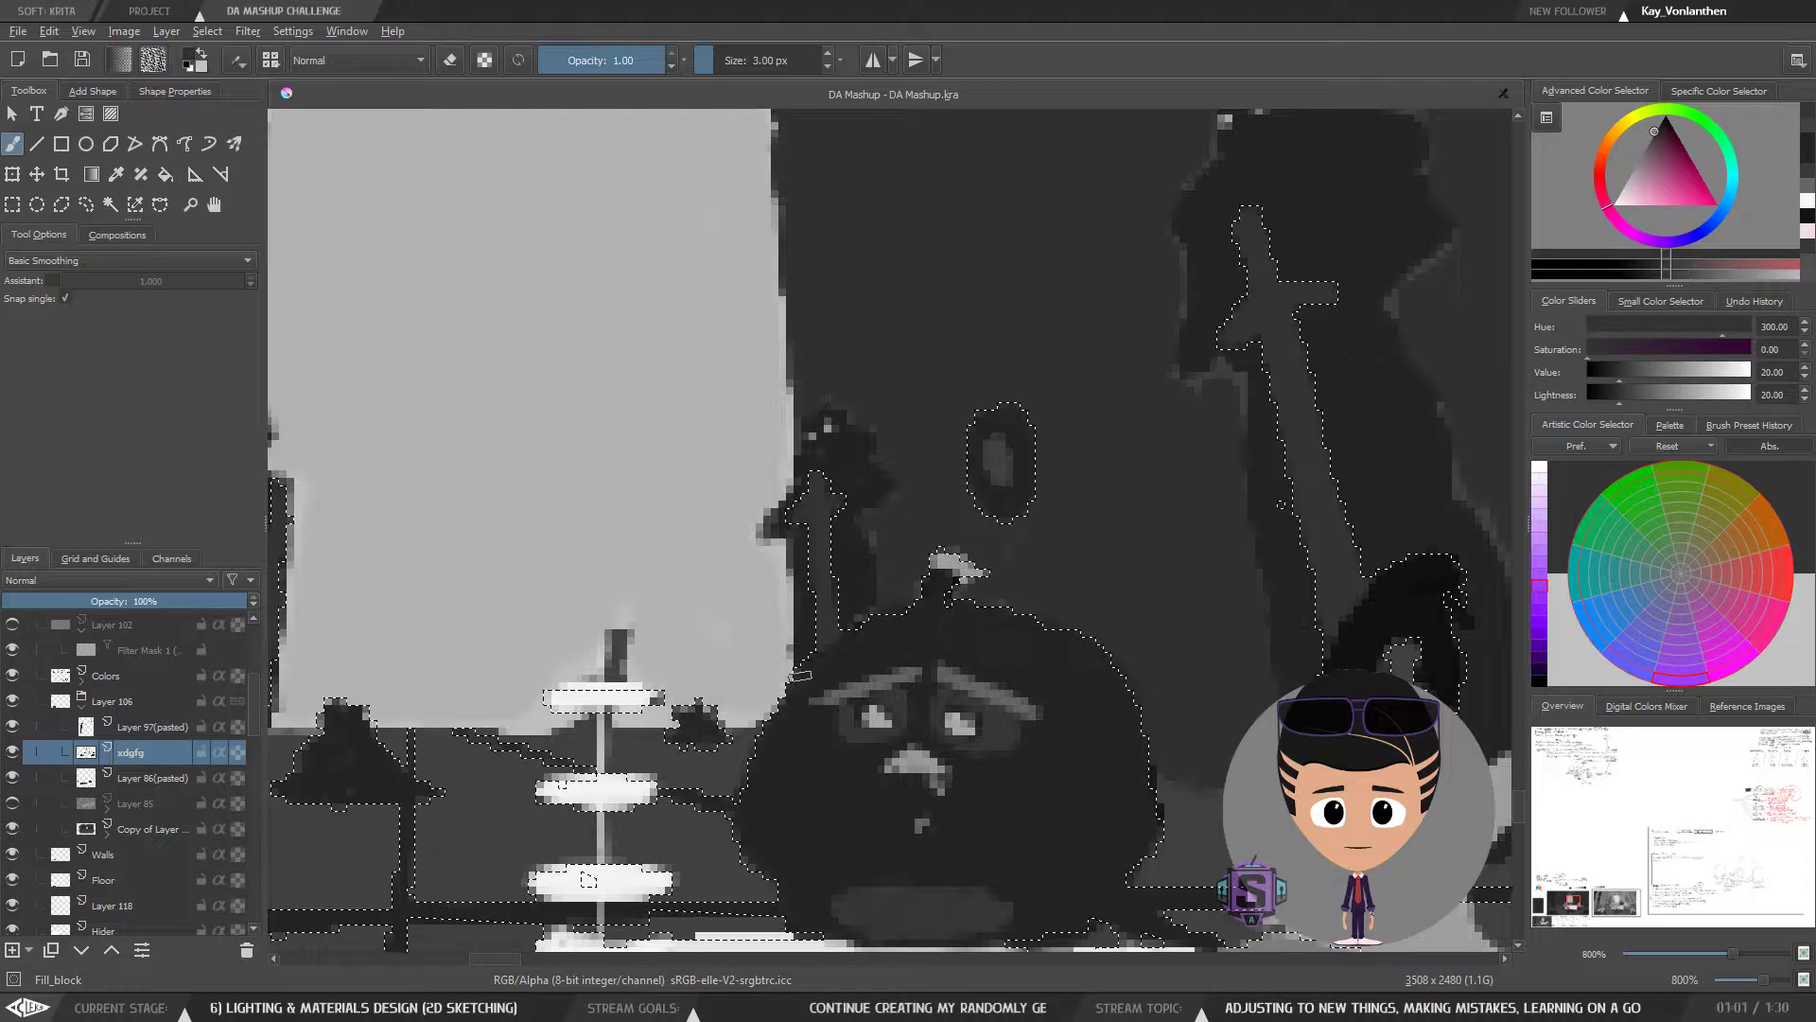
scroll(801, 675, down, 2)
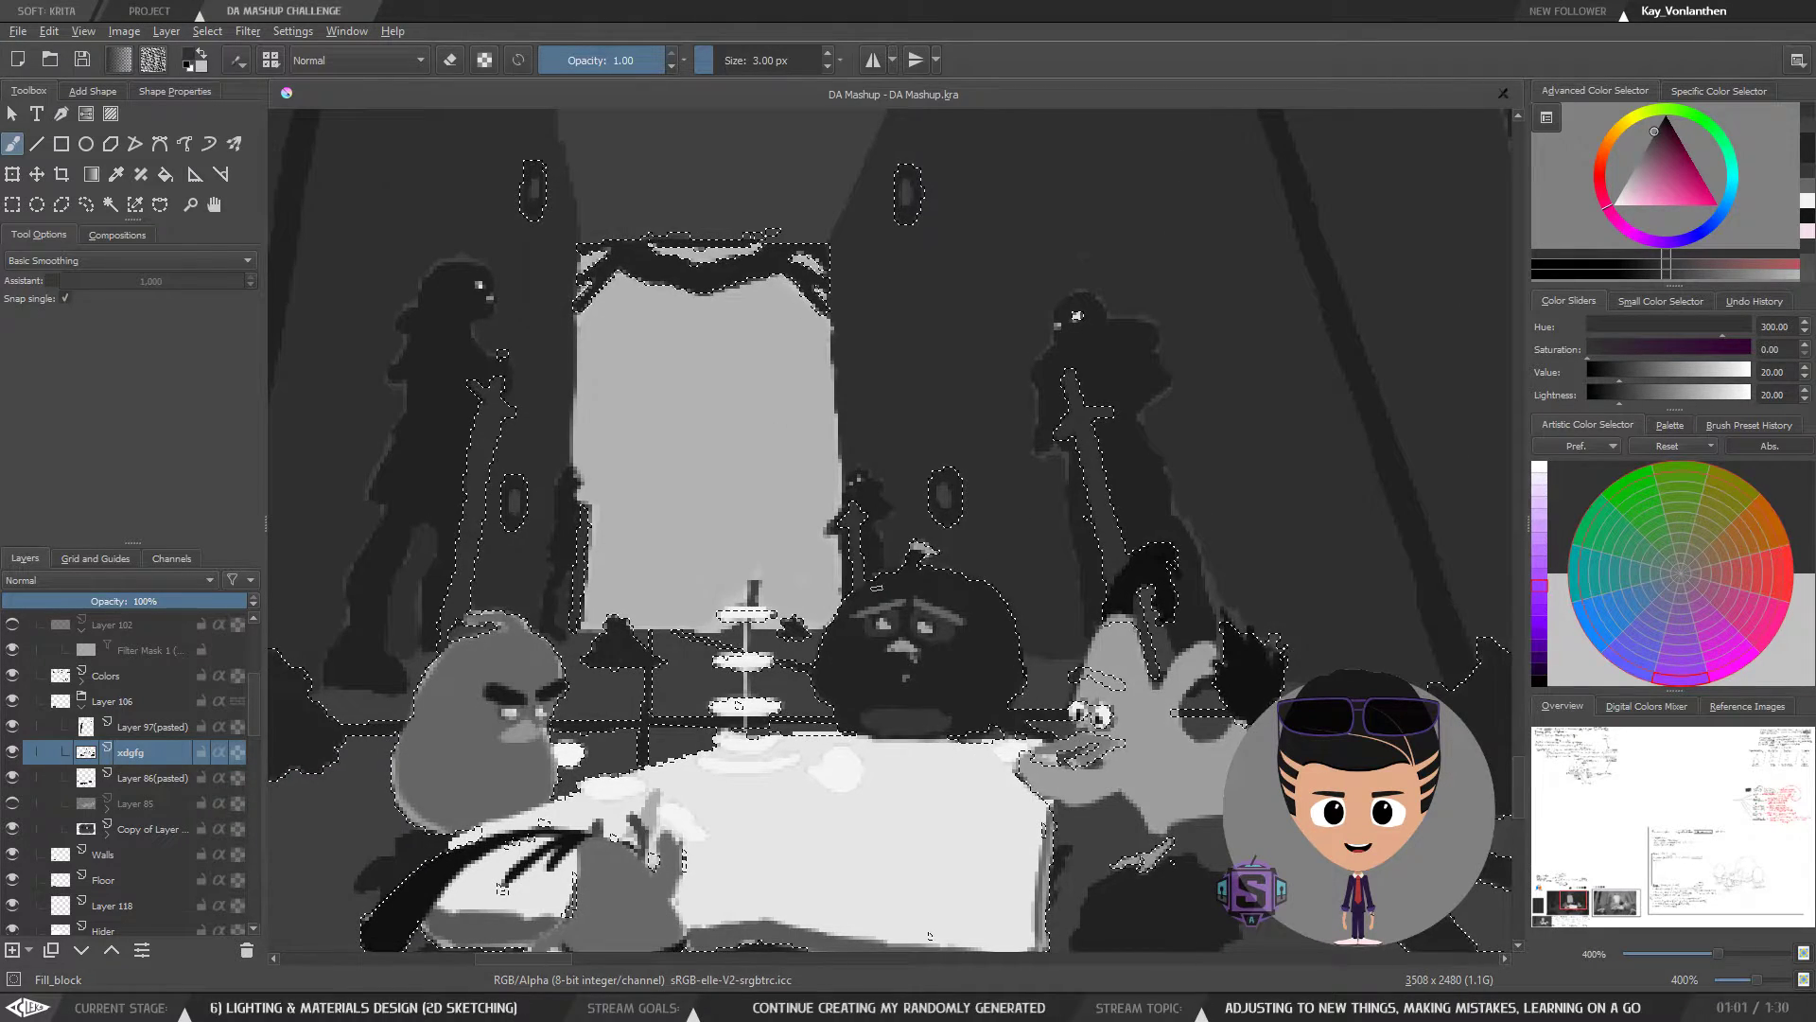
drag(819, 690, 863, 675)
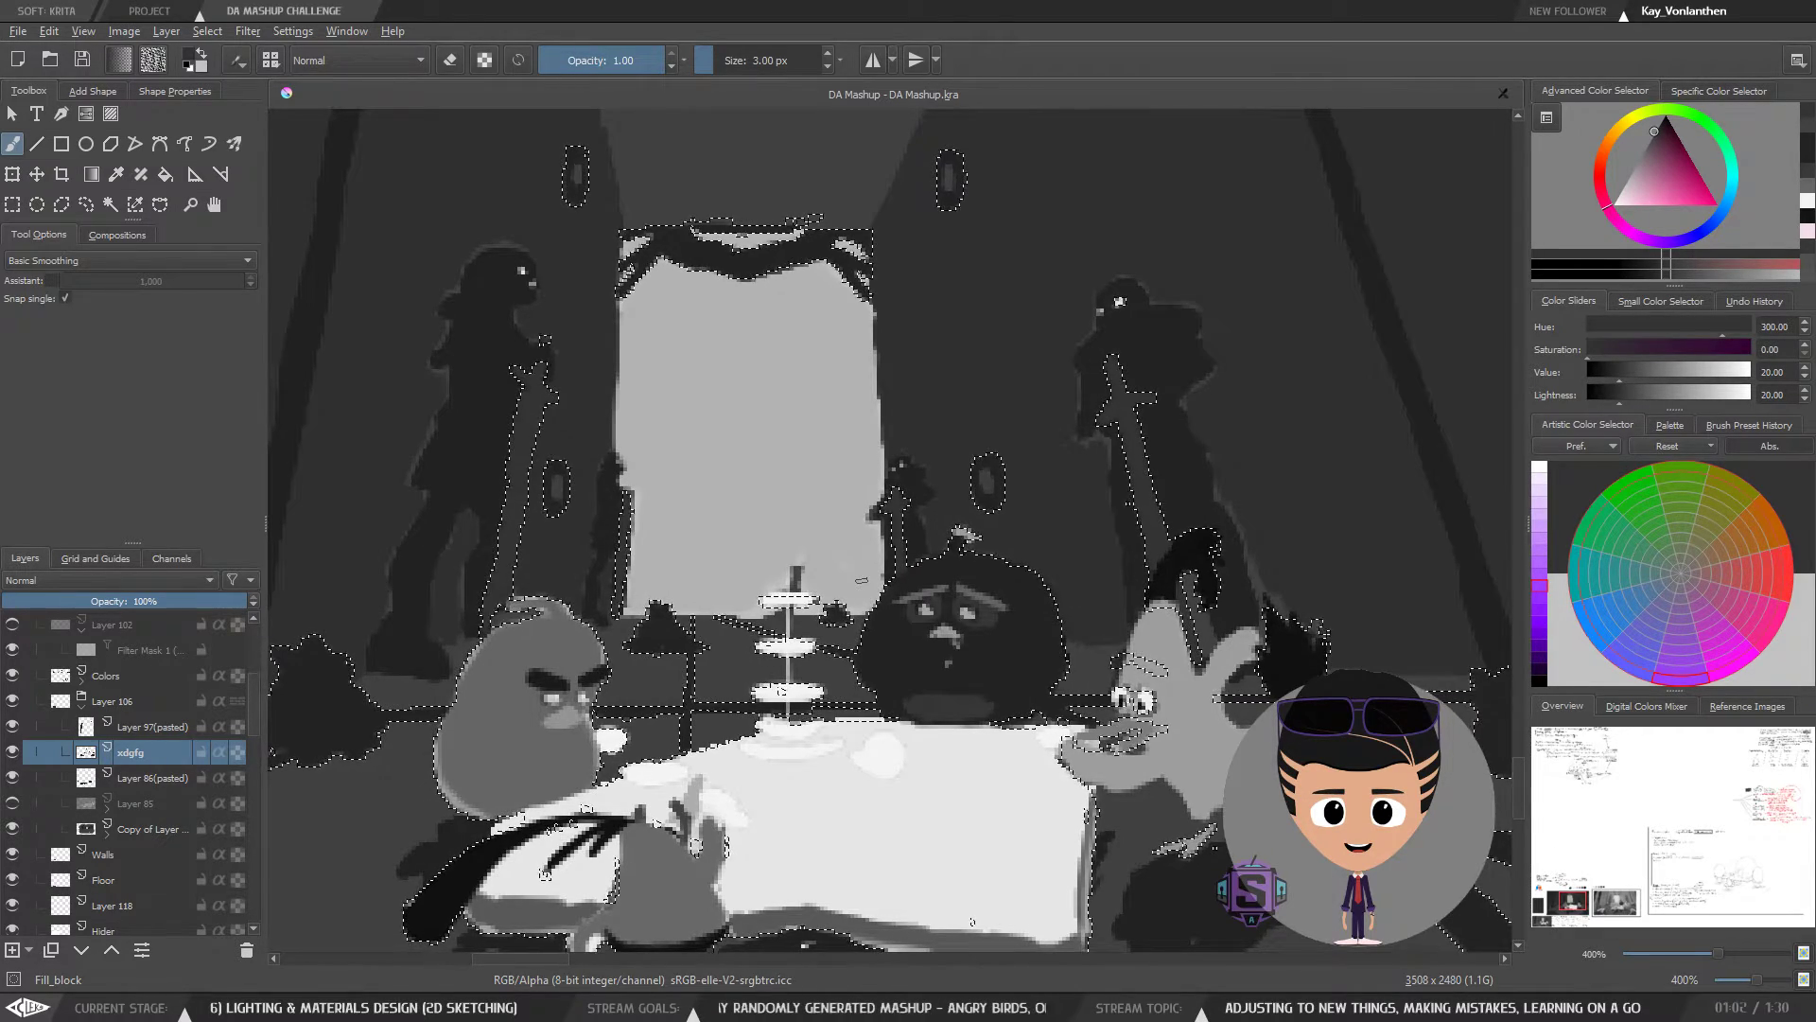
- Make Layer 97(pasted) active and add its opaque pixels to the current selection
scroll(861, 580, down, 3)
scroll(734, 559, up, 3)
scroll(649, 547, down, 3)
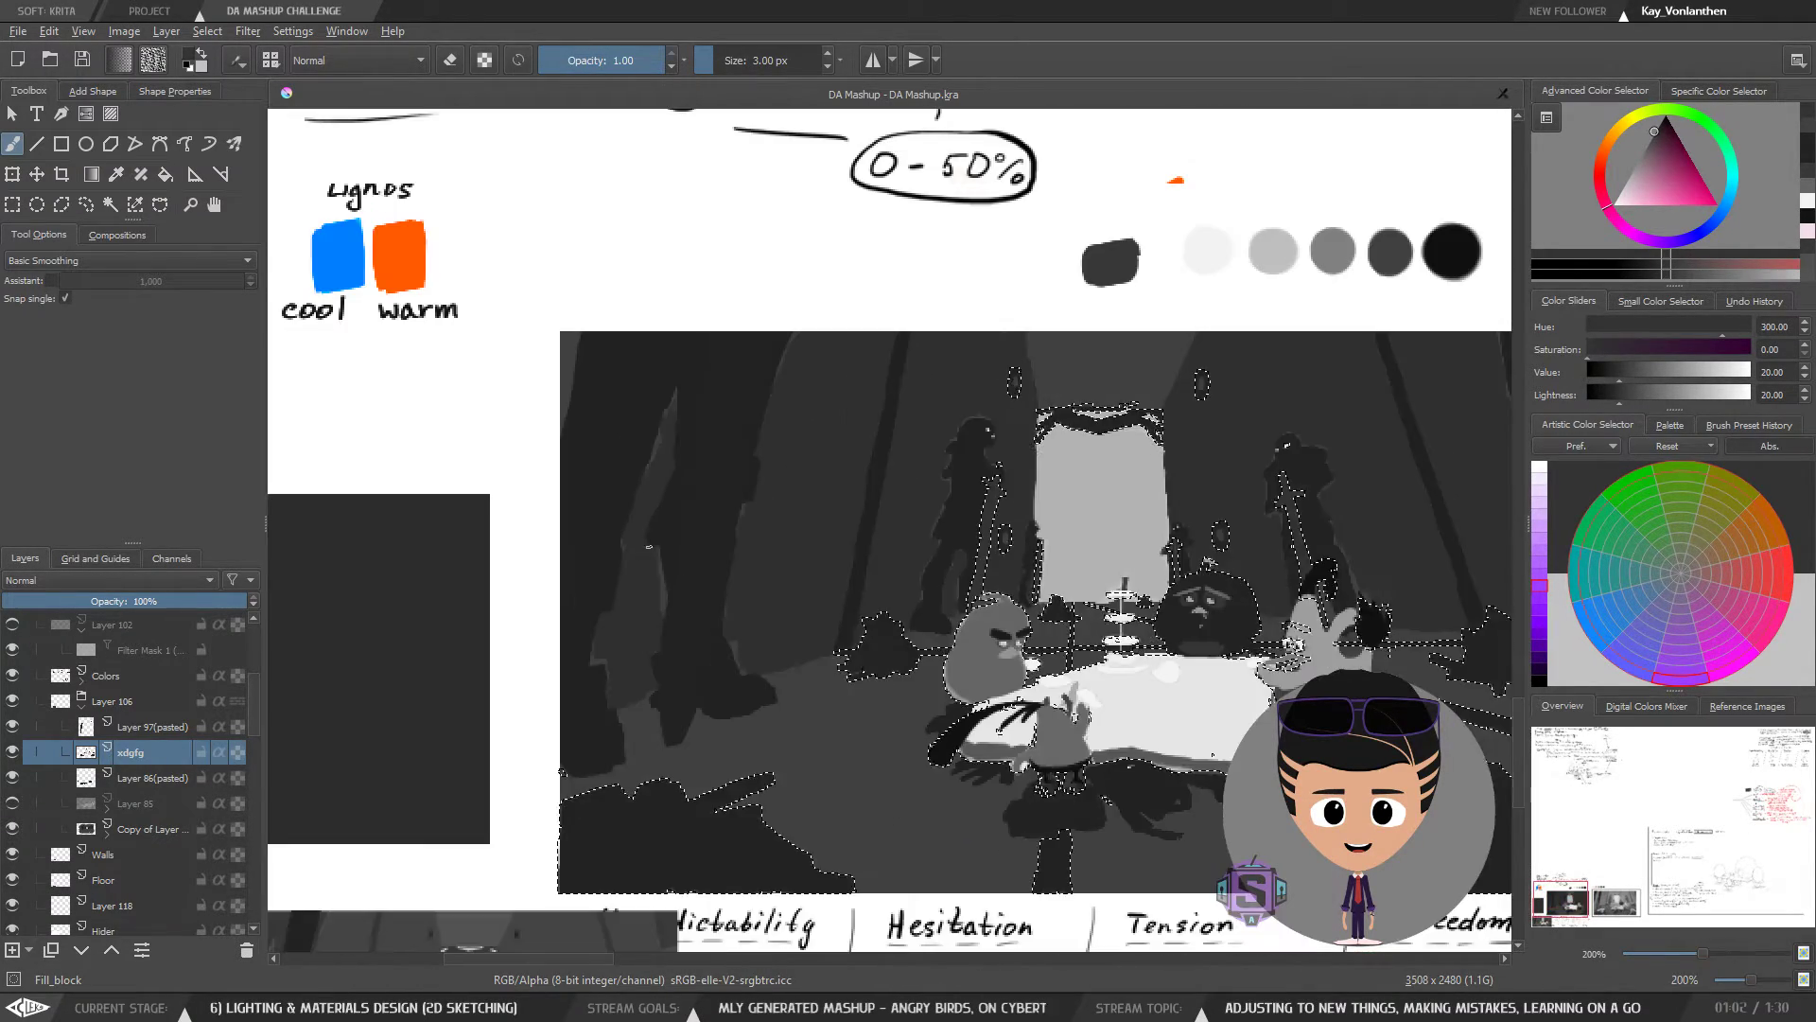
key(bracketright)
key(bracketright)
key(bracketright)
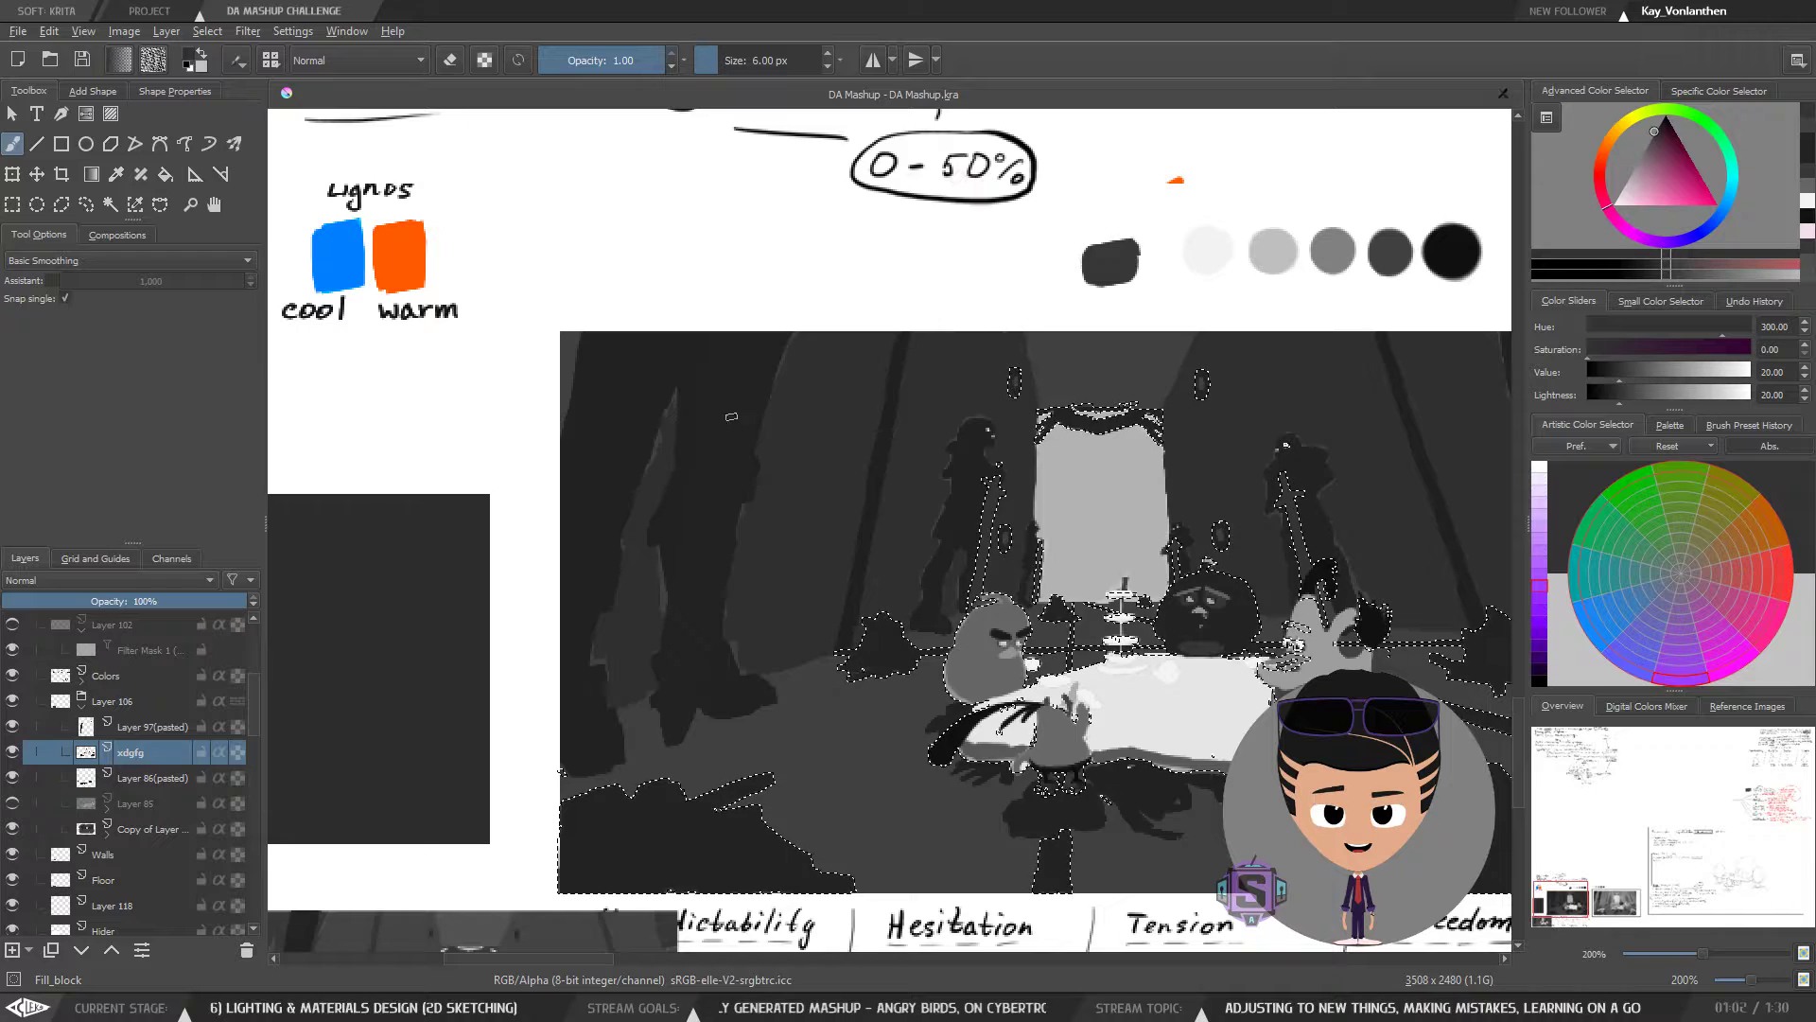
click(139, 727)
right_click(140, 725)
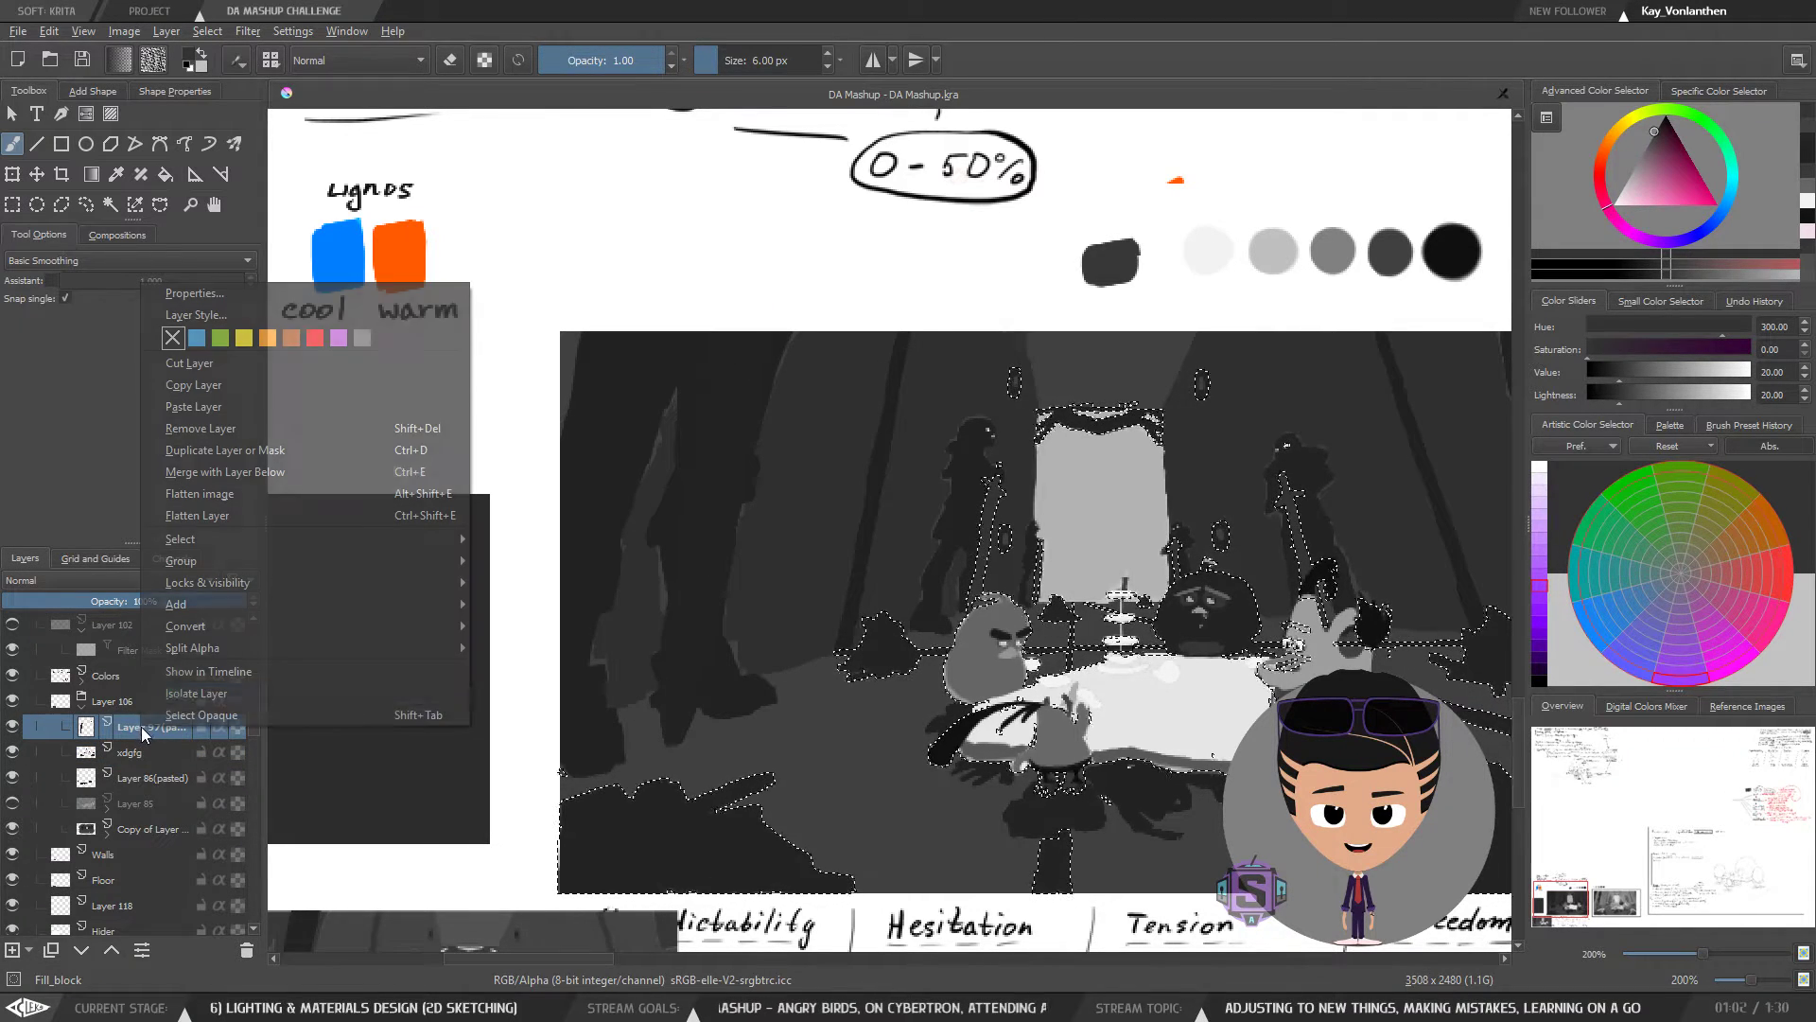
click(221, 718)
- Enlarge the brush to 44 px and paint the large leaning foreground sword at the scene's left in the current grey
key(bracketright)
key(bracketright)
key(bracketright)
key(bracketright)
key(bracketright)
key(bracketright)
key(bracketright)
key(bracketright)
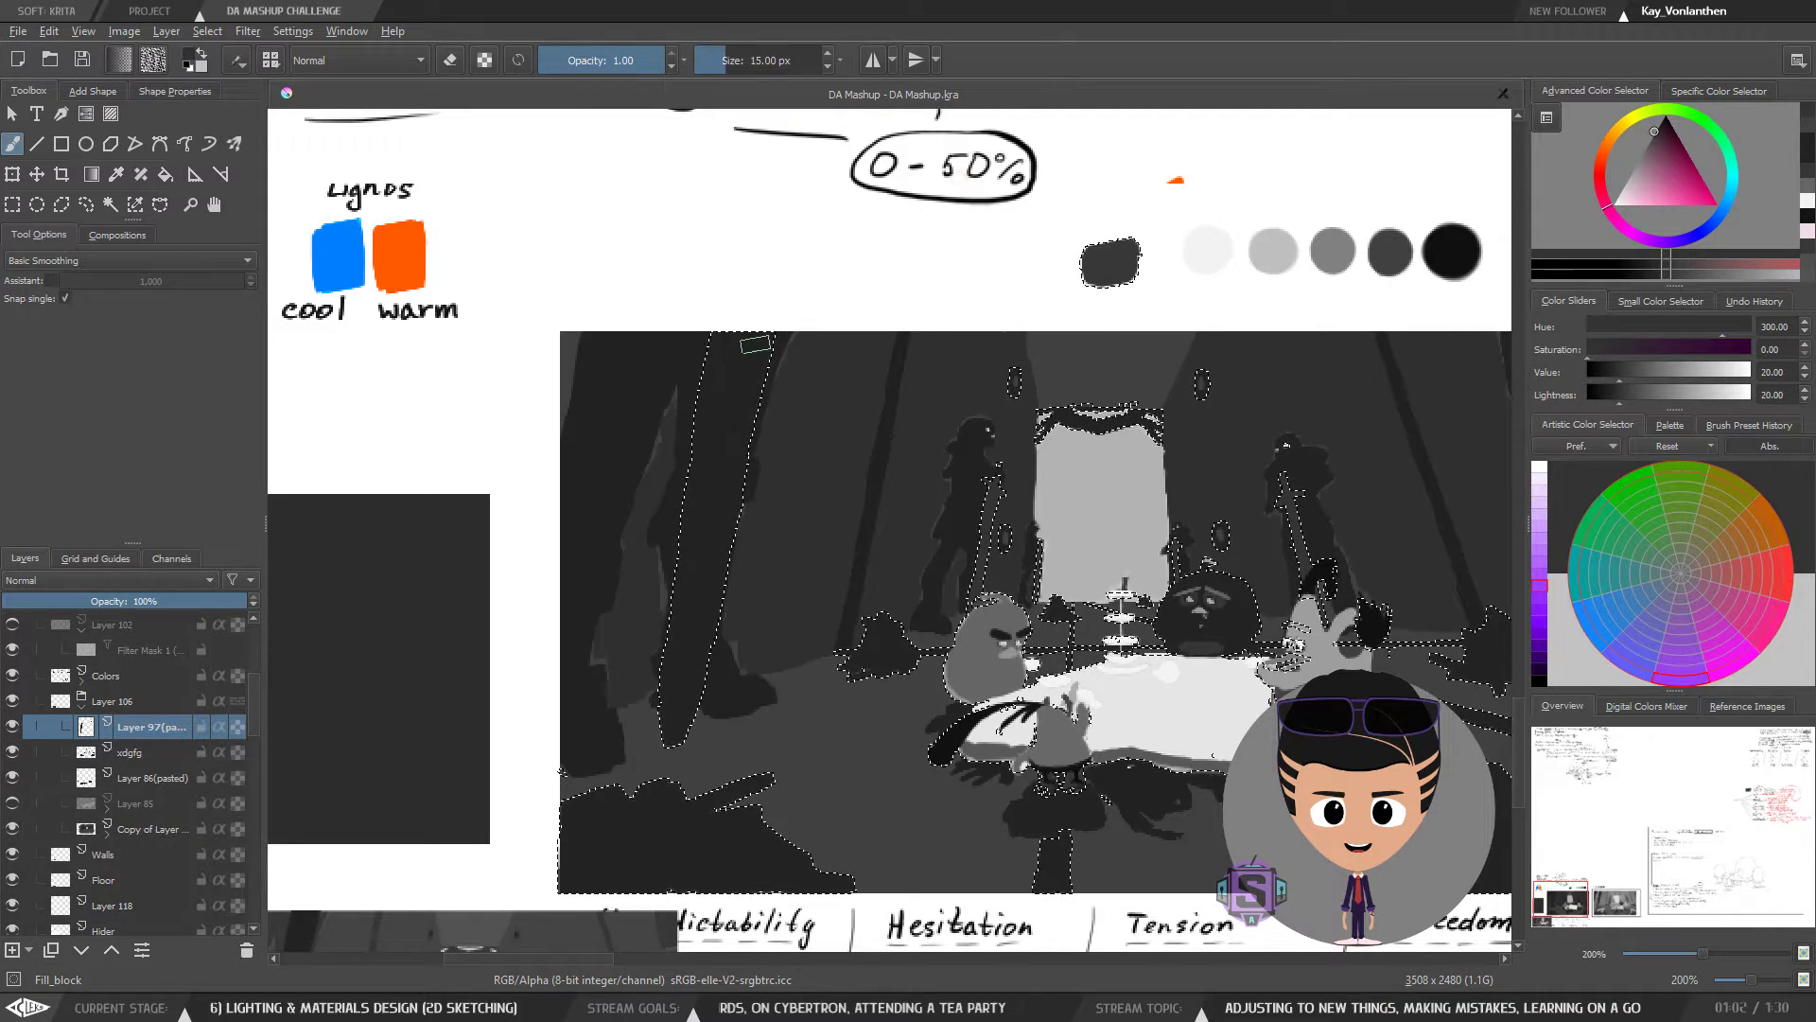
key(bracketright)
key(bracketright)
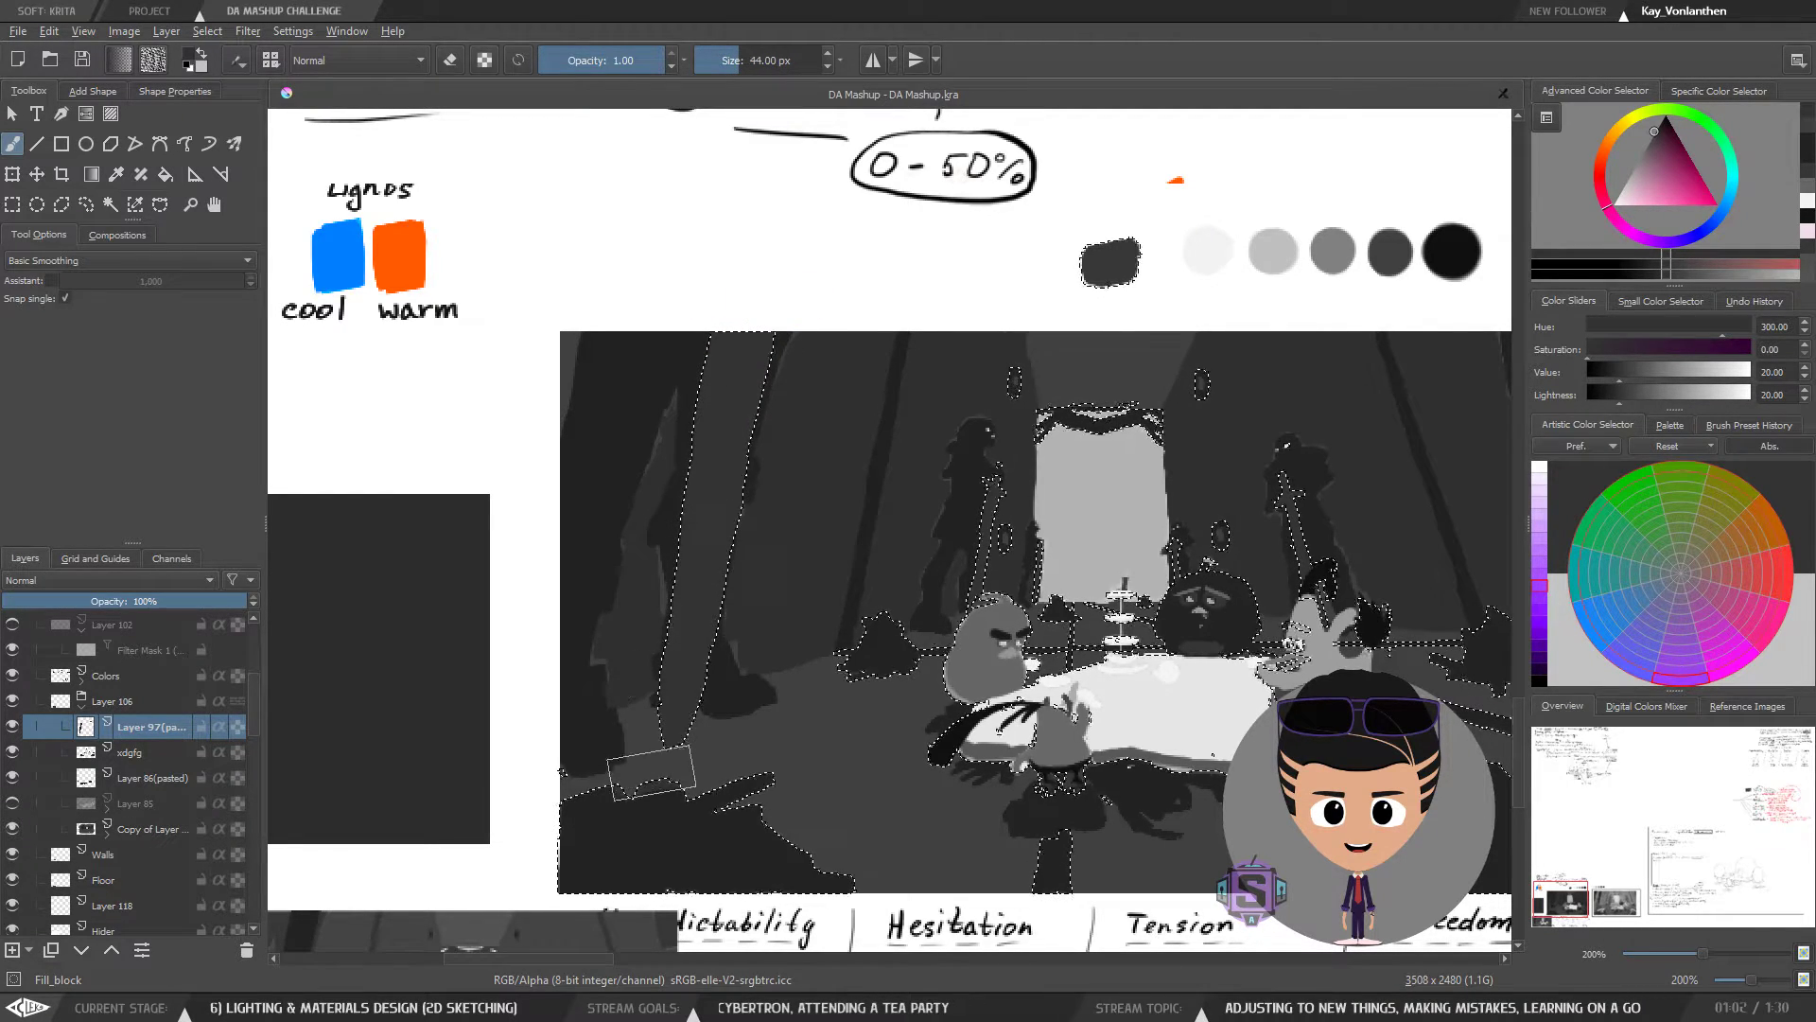
key(shift+BackSpace)
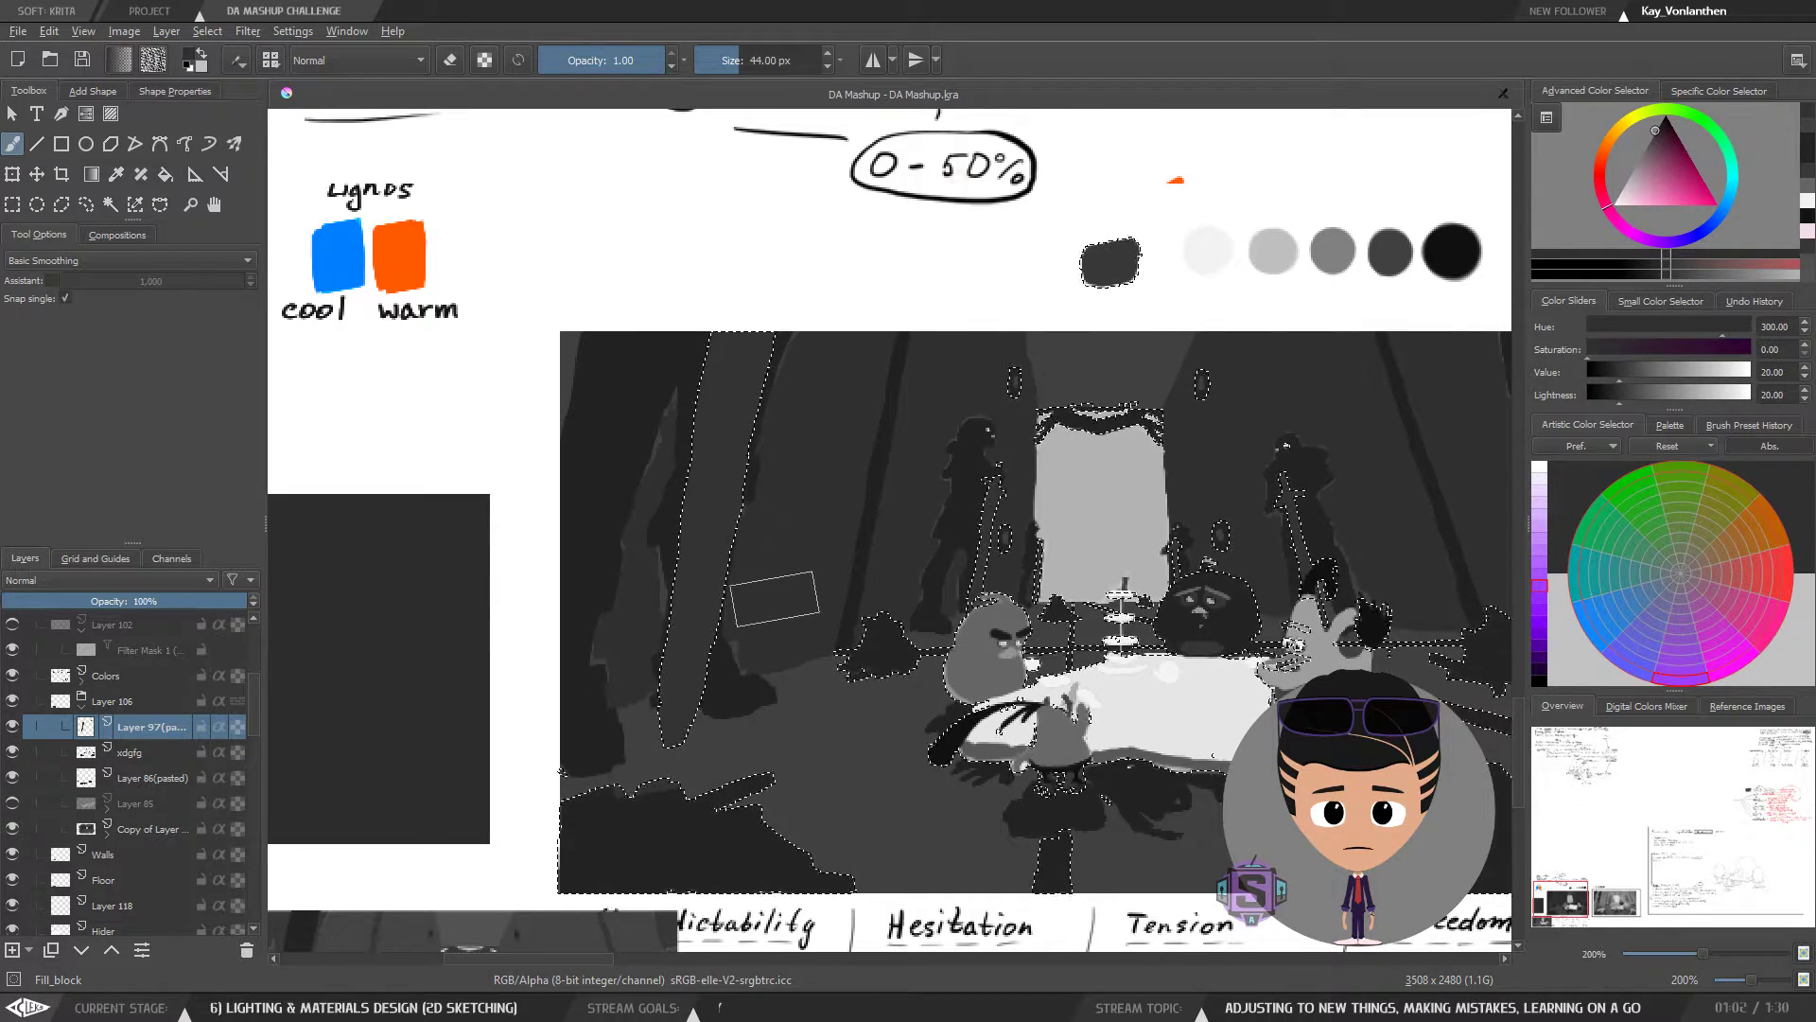
- Raise the grey's lightness to 23 and repaint the large foreground sword with a 55 px brush
mouse_move(833, 603)
mouse_down()
mouse_move(724, 620)
mouse_move(711, 712)
mouse_up()
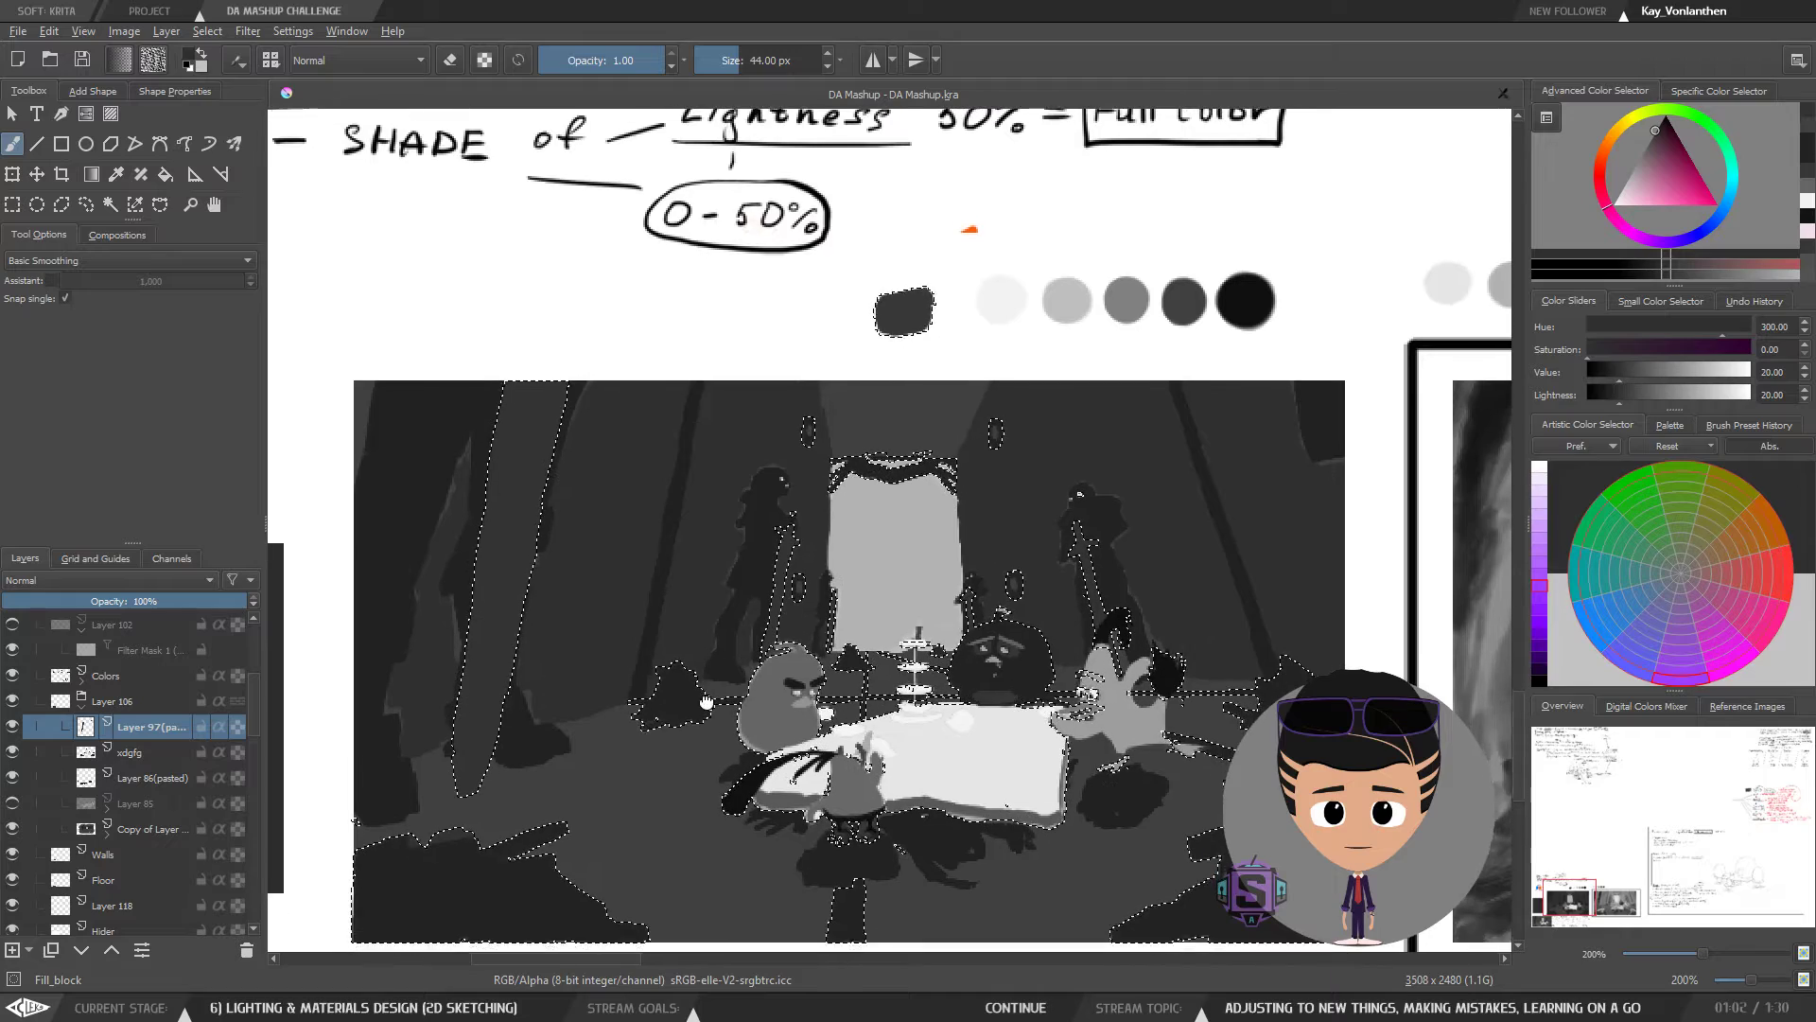
click(1619, 403)
click(1626, 403)
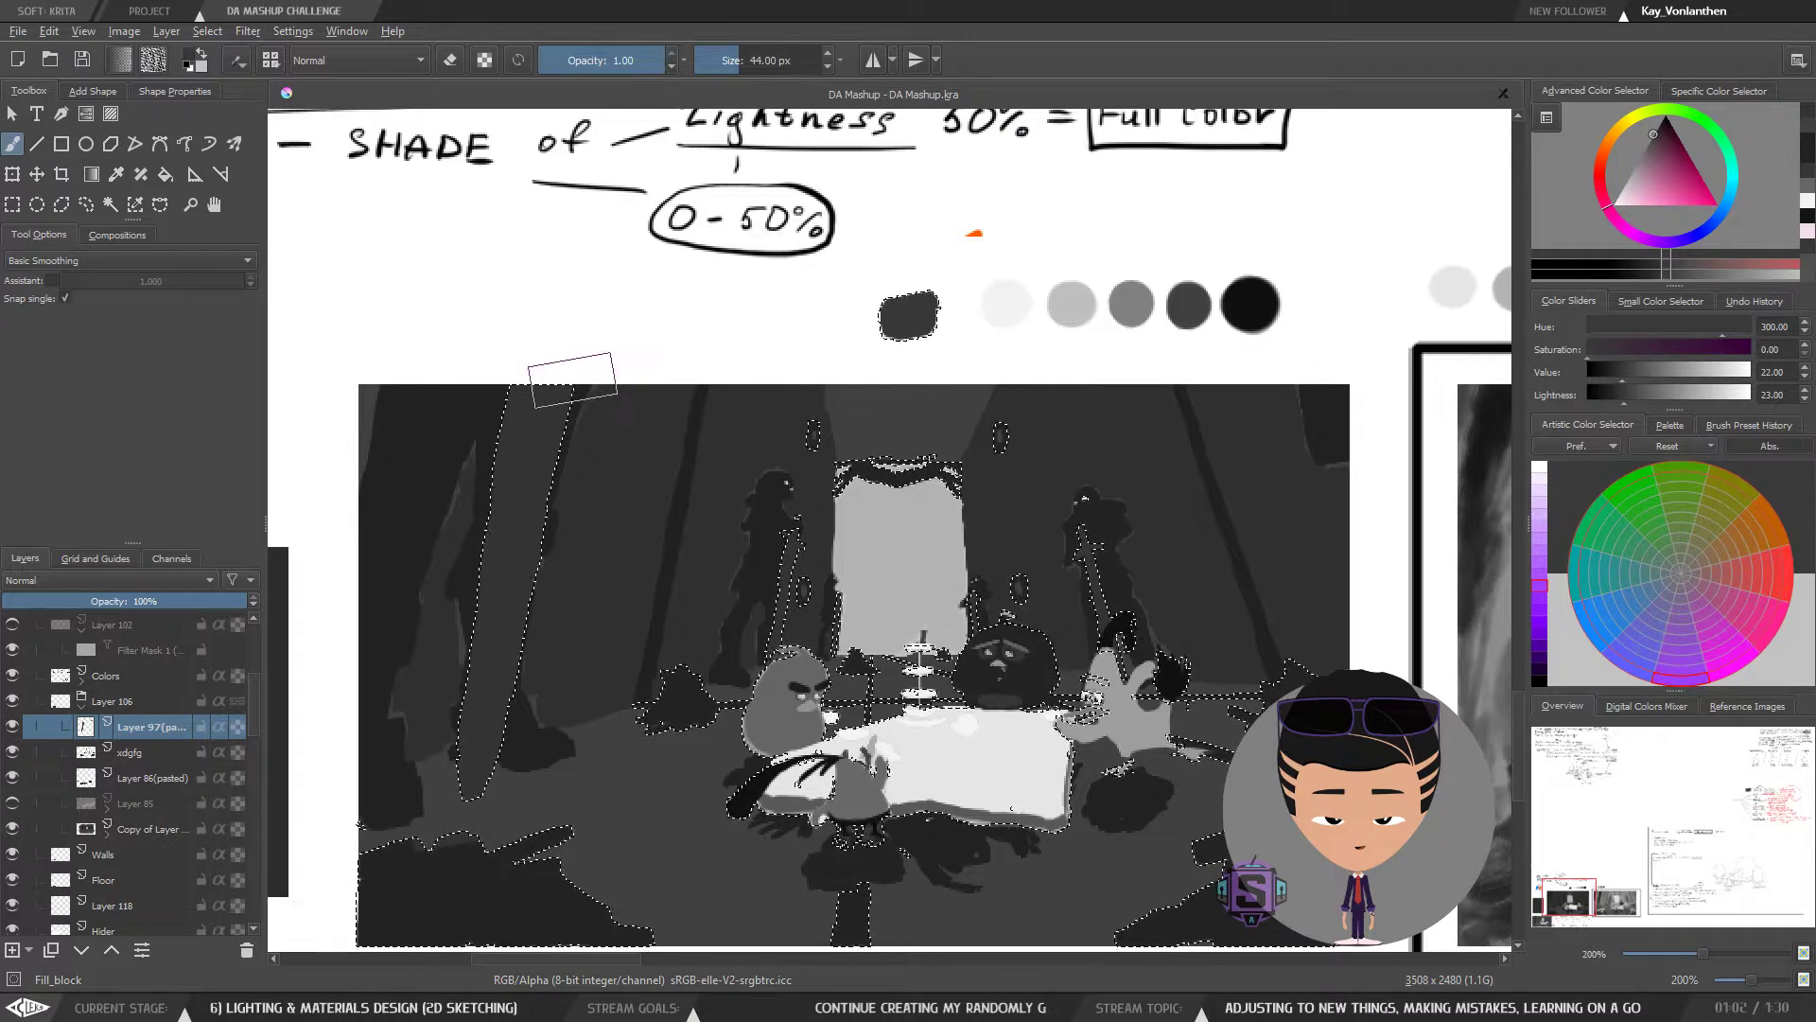
key(bracketright)
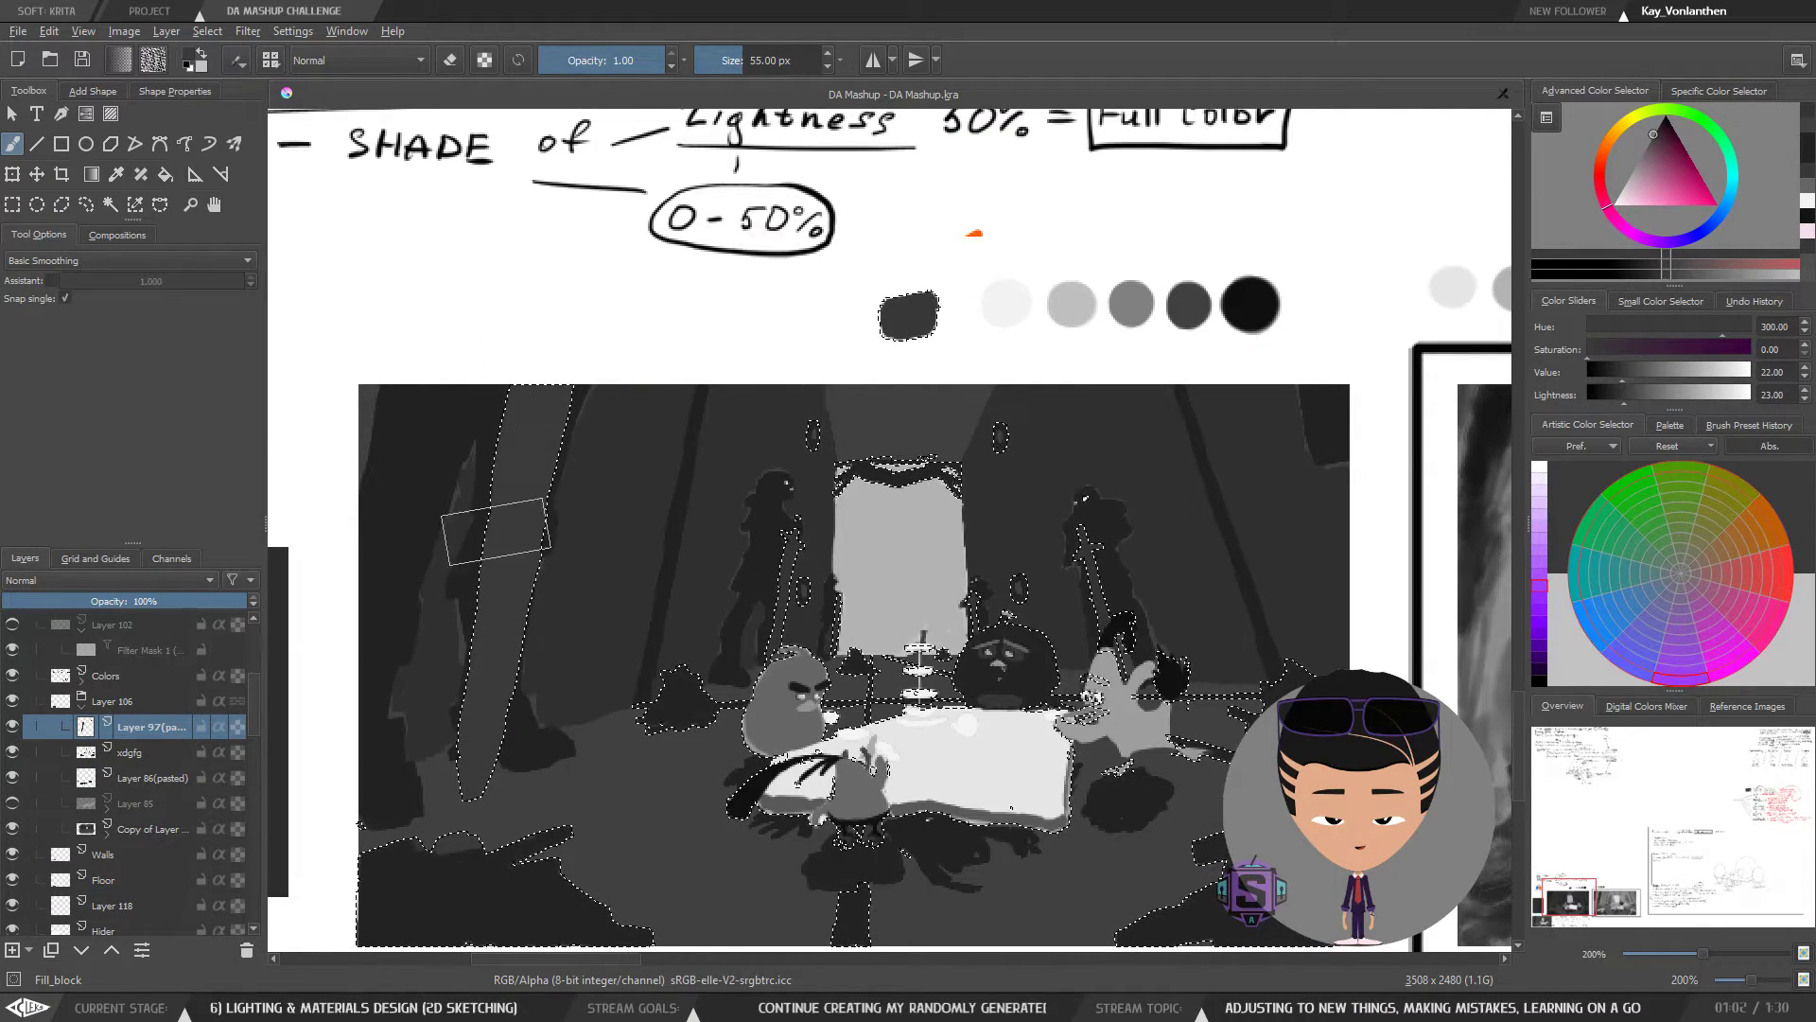
- Repaint the swords of the left standing figure and the small doorway statues in the lightness 23 grey, reducing the brush to 8 px
key(plus)
key(bracketleft)
key(bracketleft)
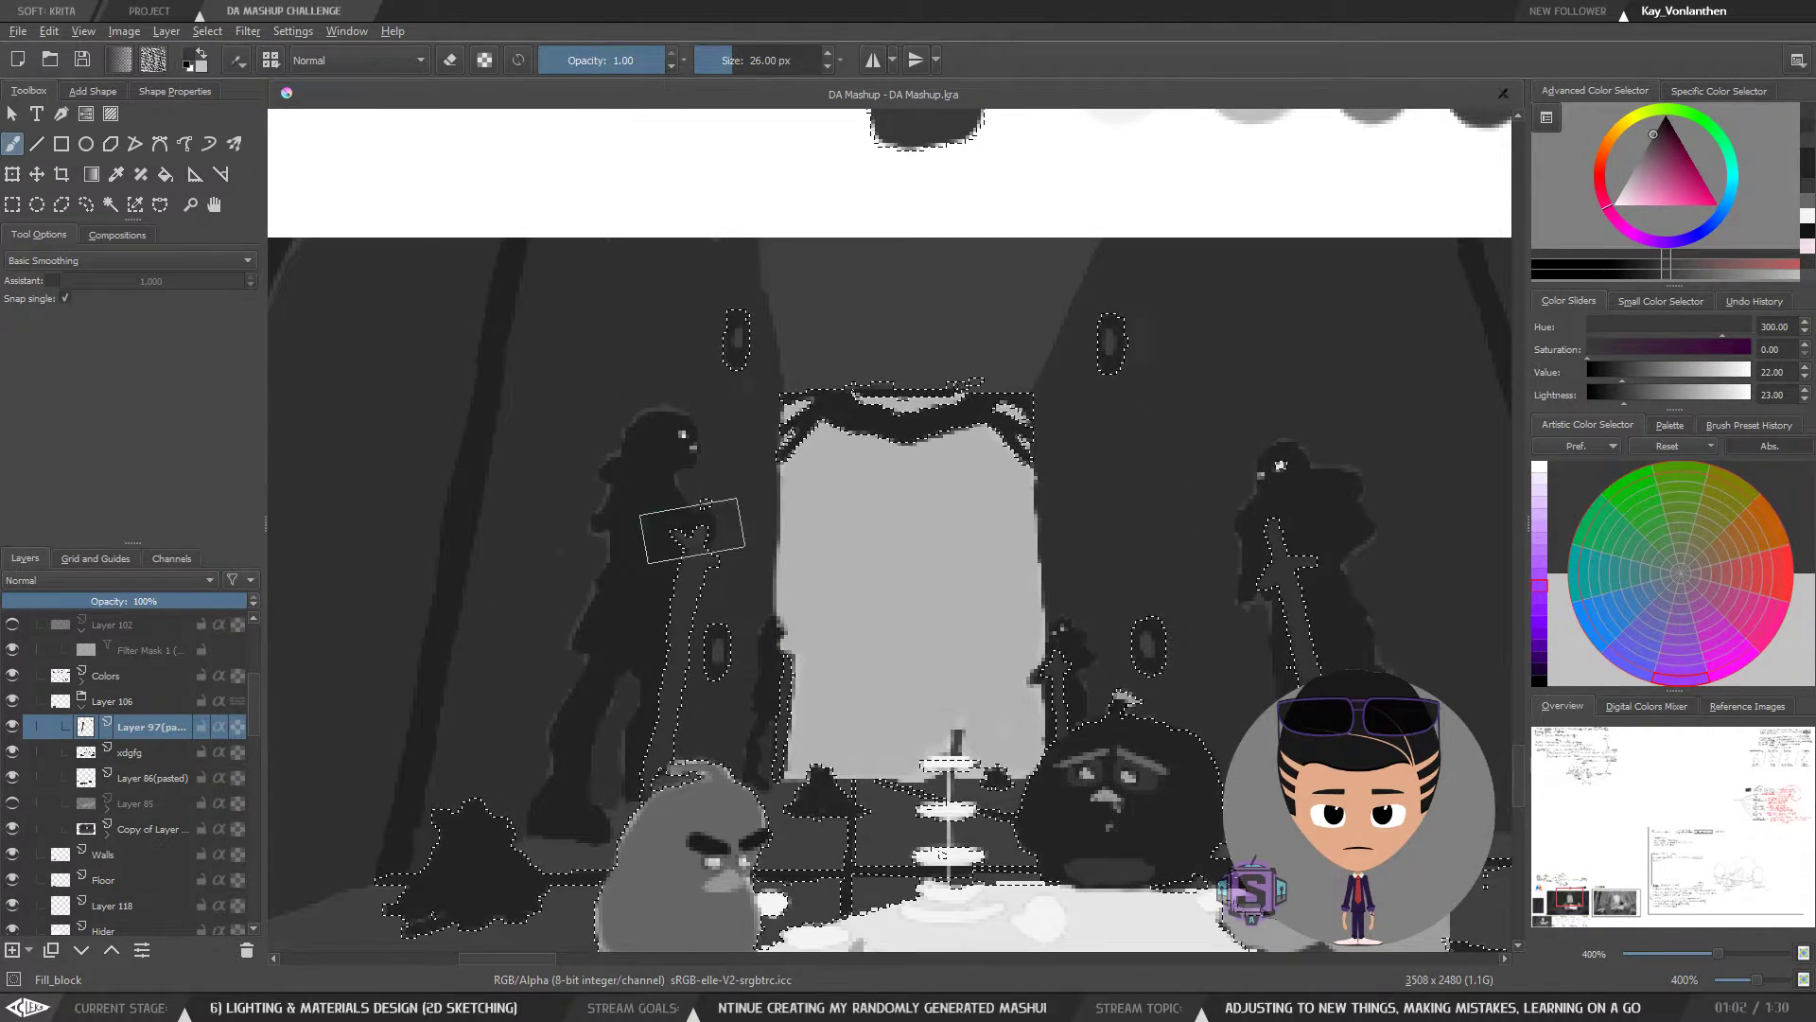
key(bracketleft)
key(bracketleft)
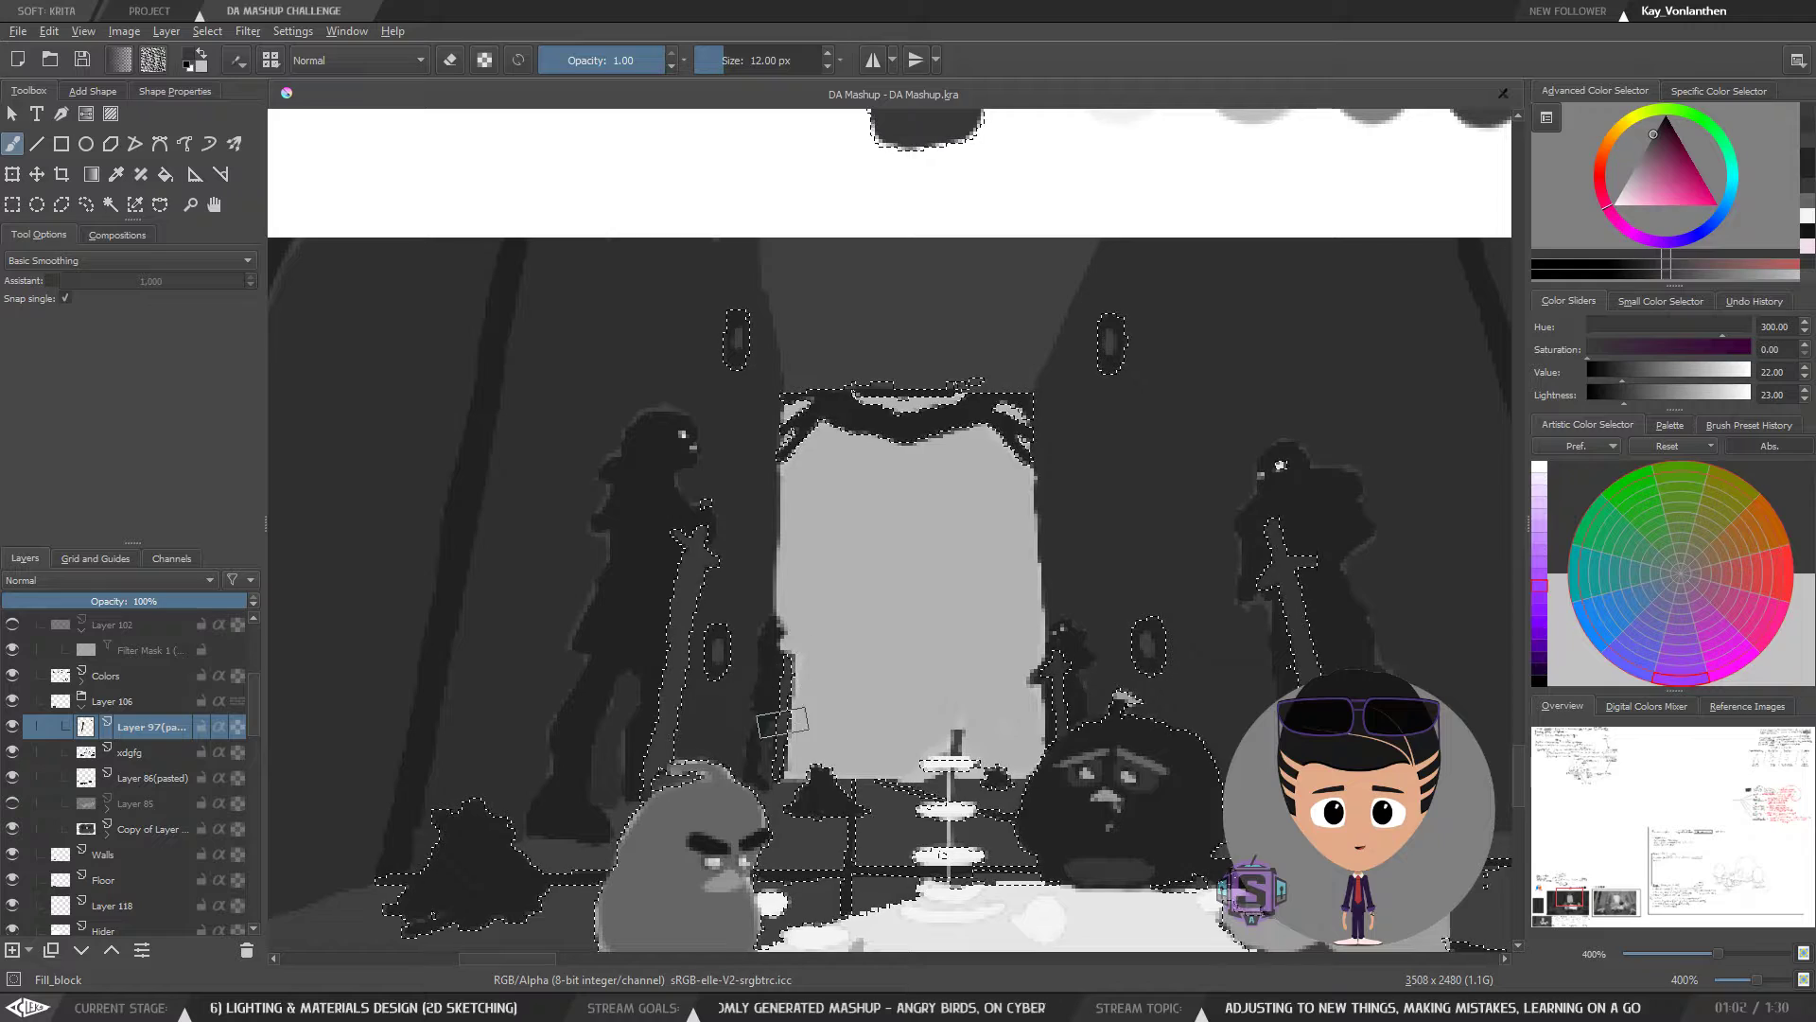
key(bracketleft)
key(bracketleft)
key(bracketleft)
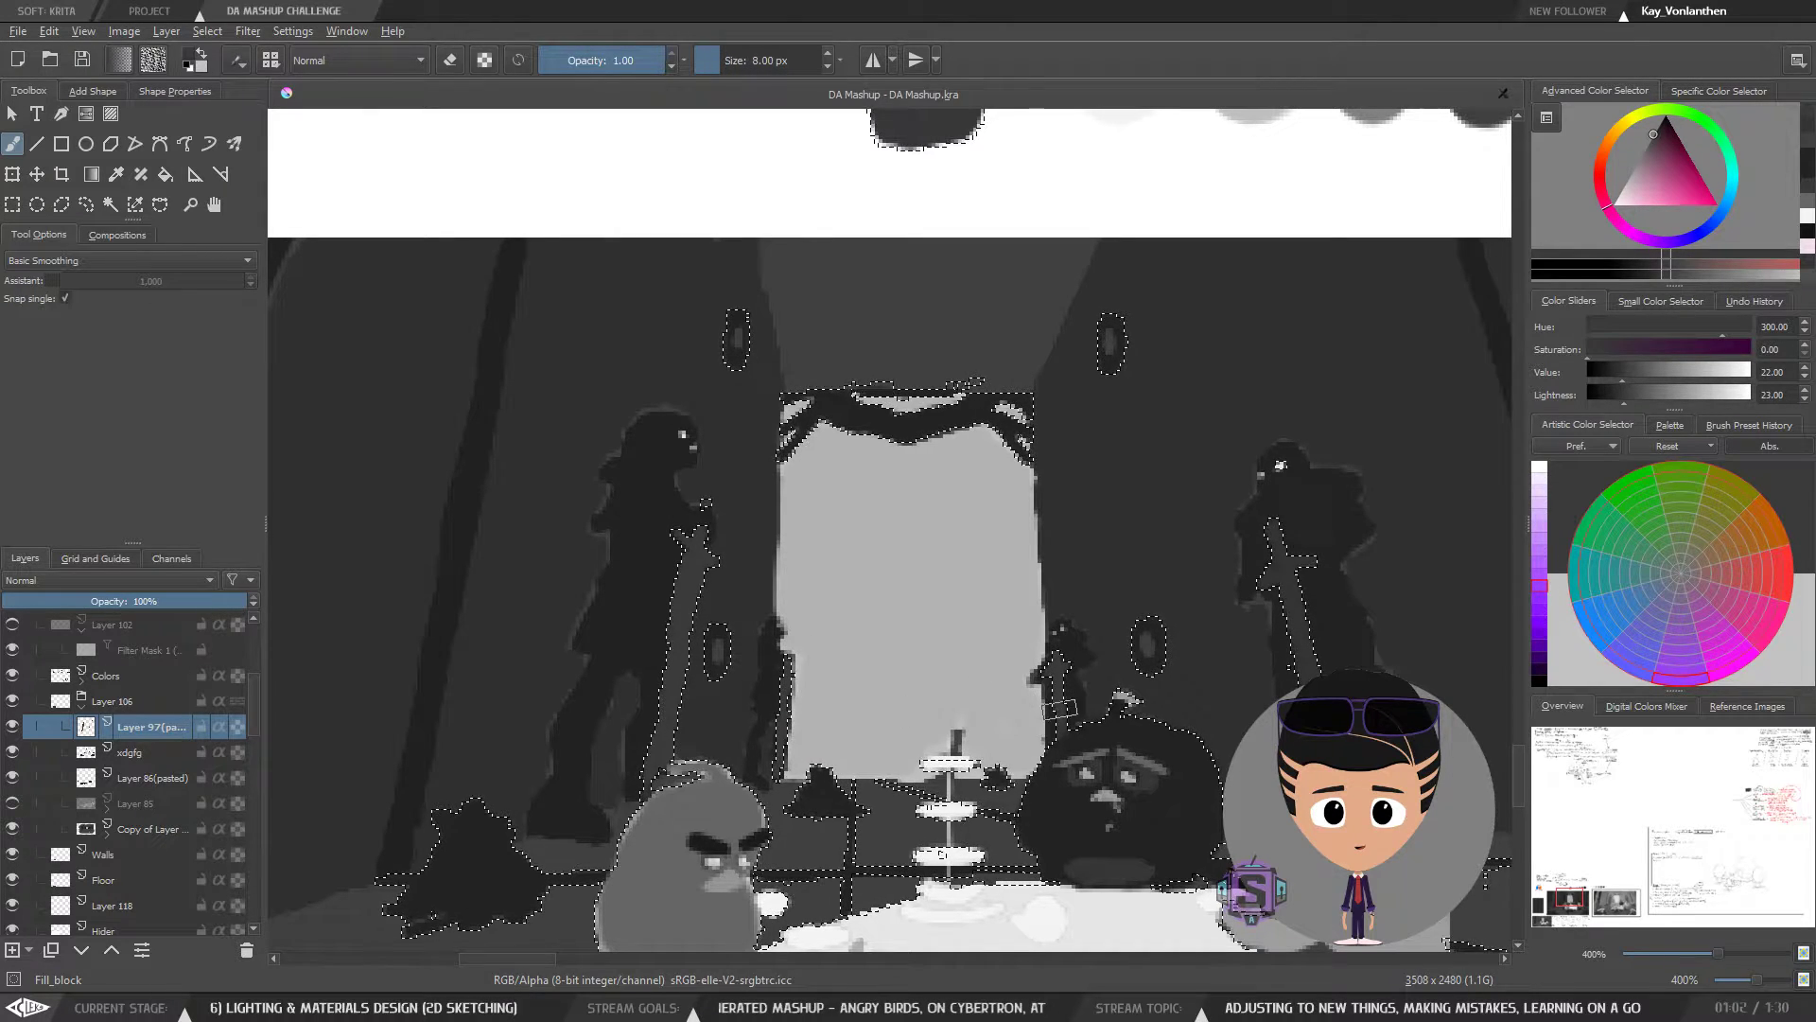
- Repaint the right standing figure's sword in the same grey, reducing the brush to 5 px
drag(1342, 575, 1109, 564)
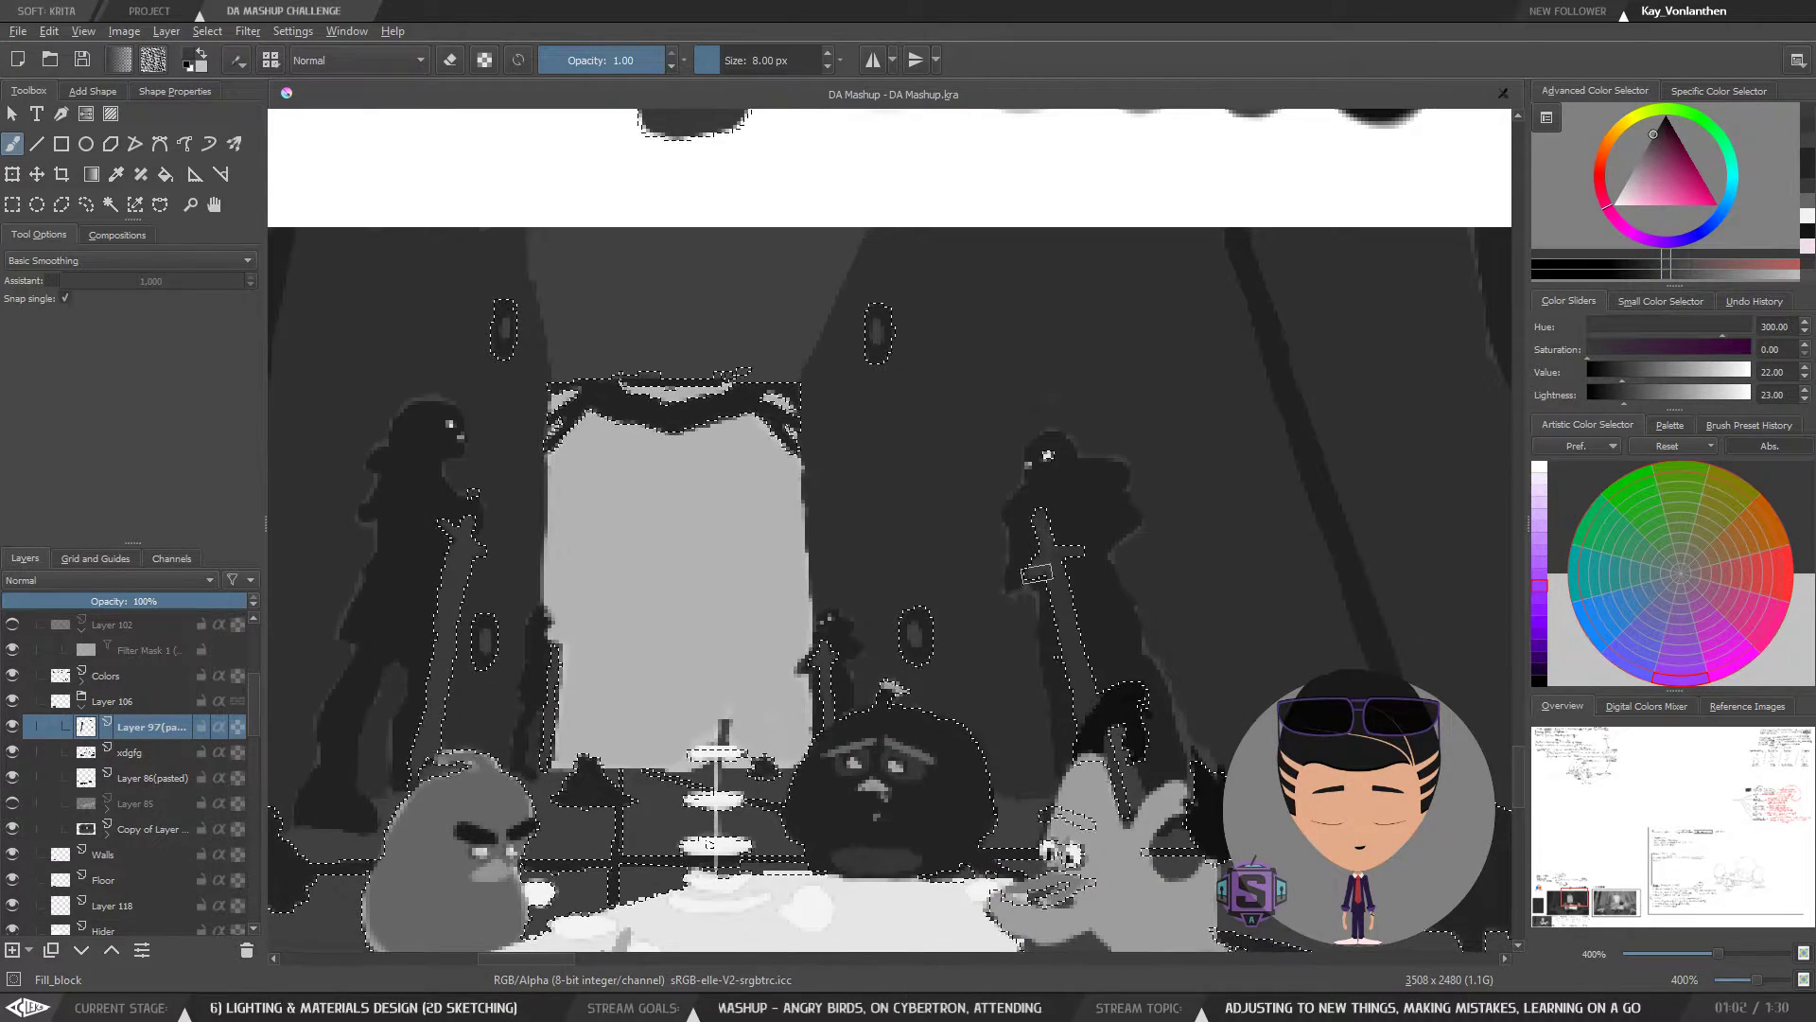
key(bracketleft)
key(bracketleft)
key(bracketleft)
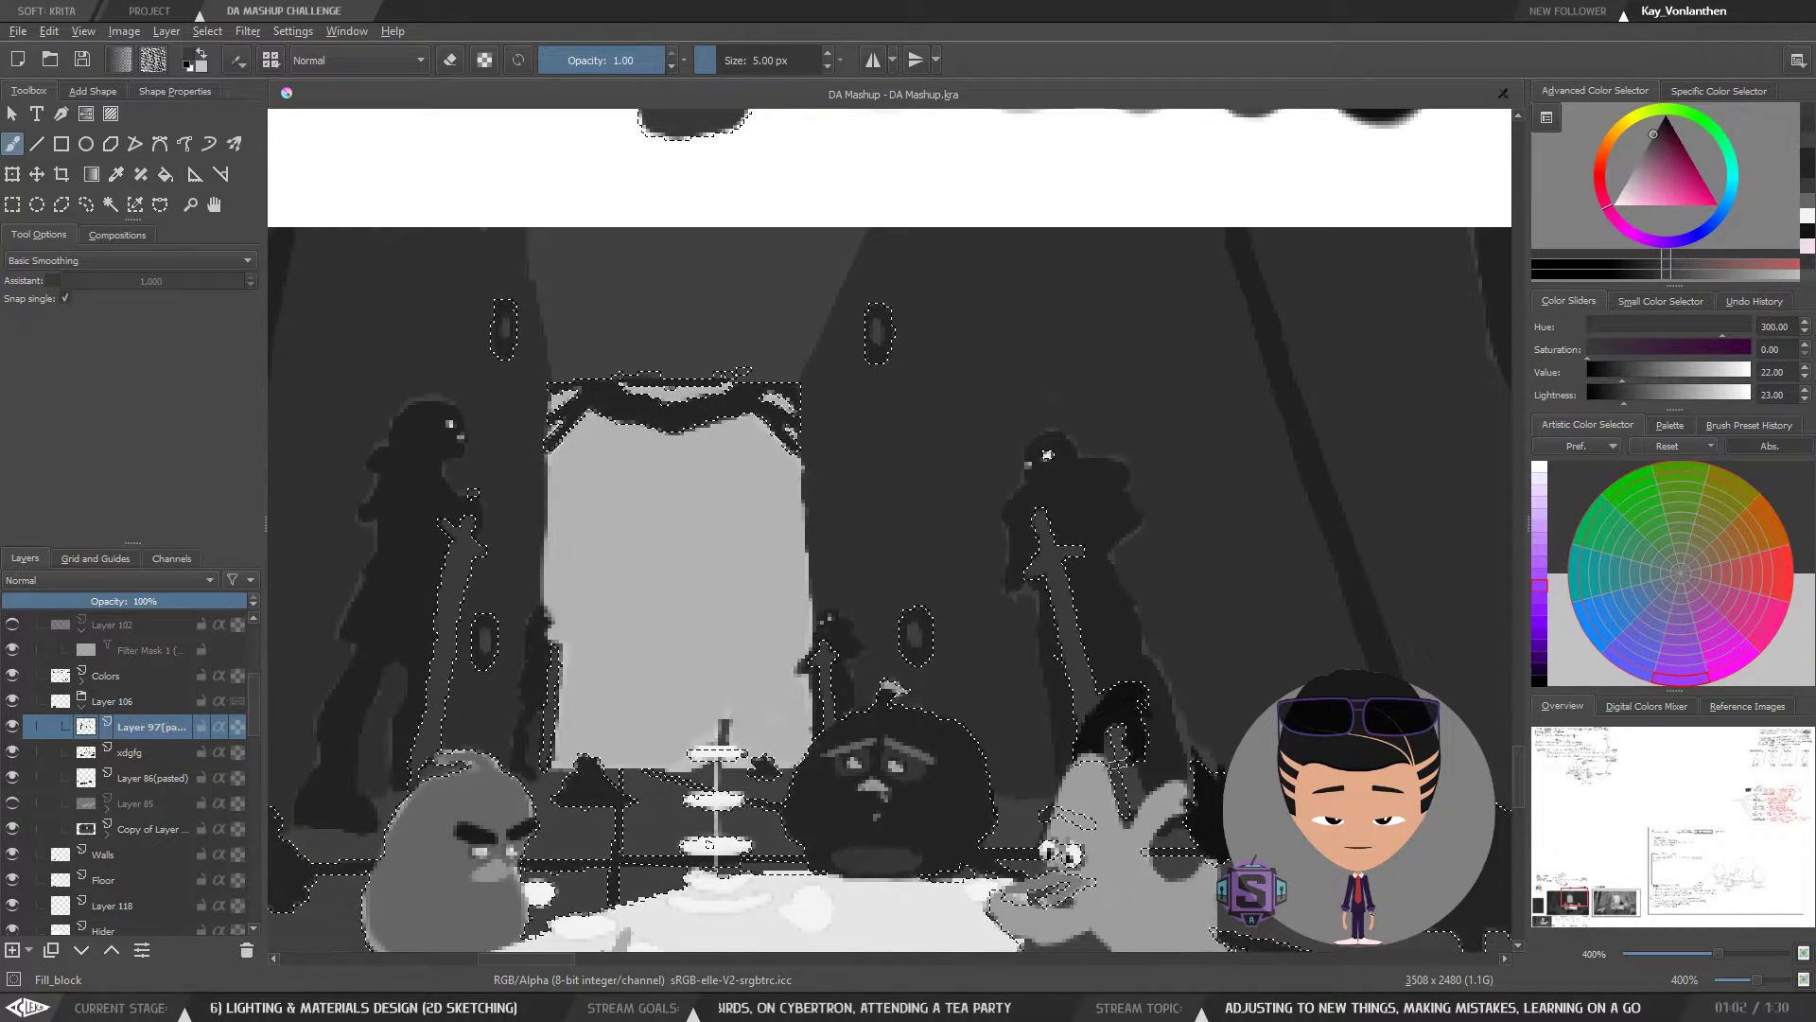
- Clear the selection, check the whole scene at 100%, and save the document
key(minus)
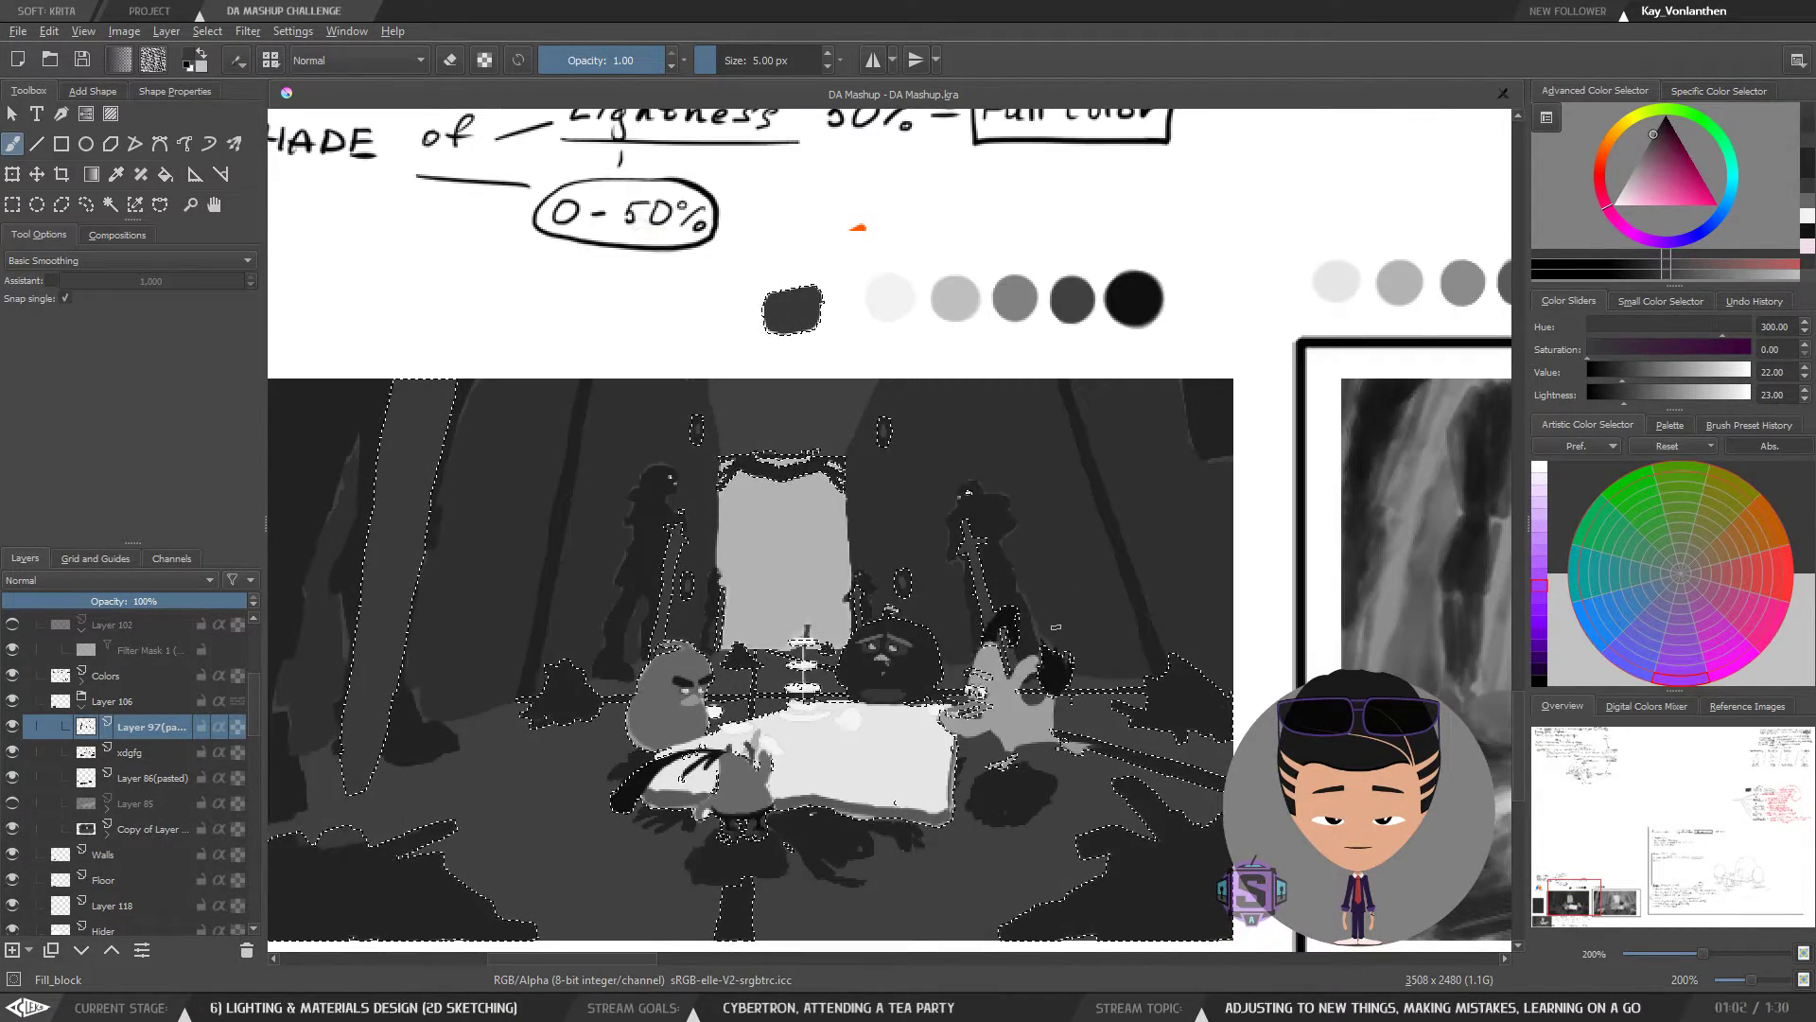
key(minus)
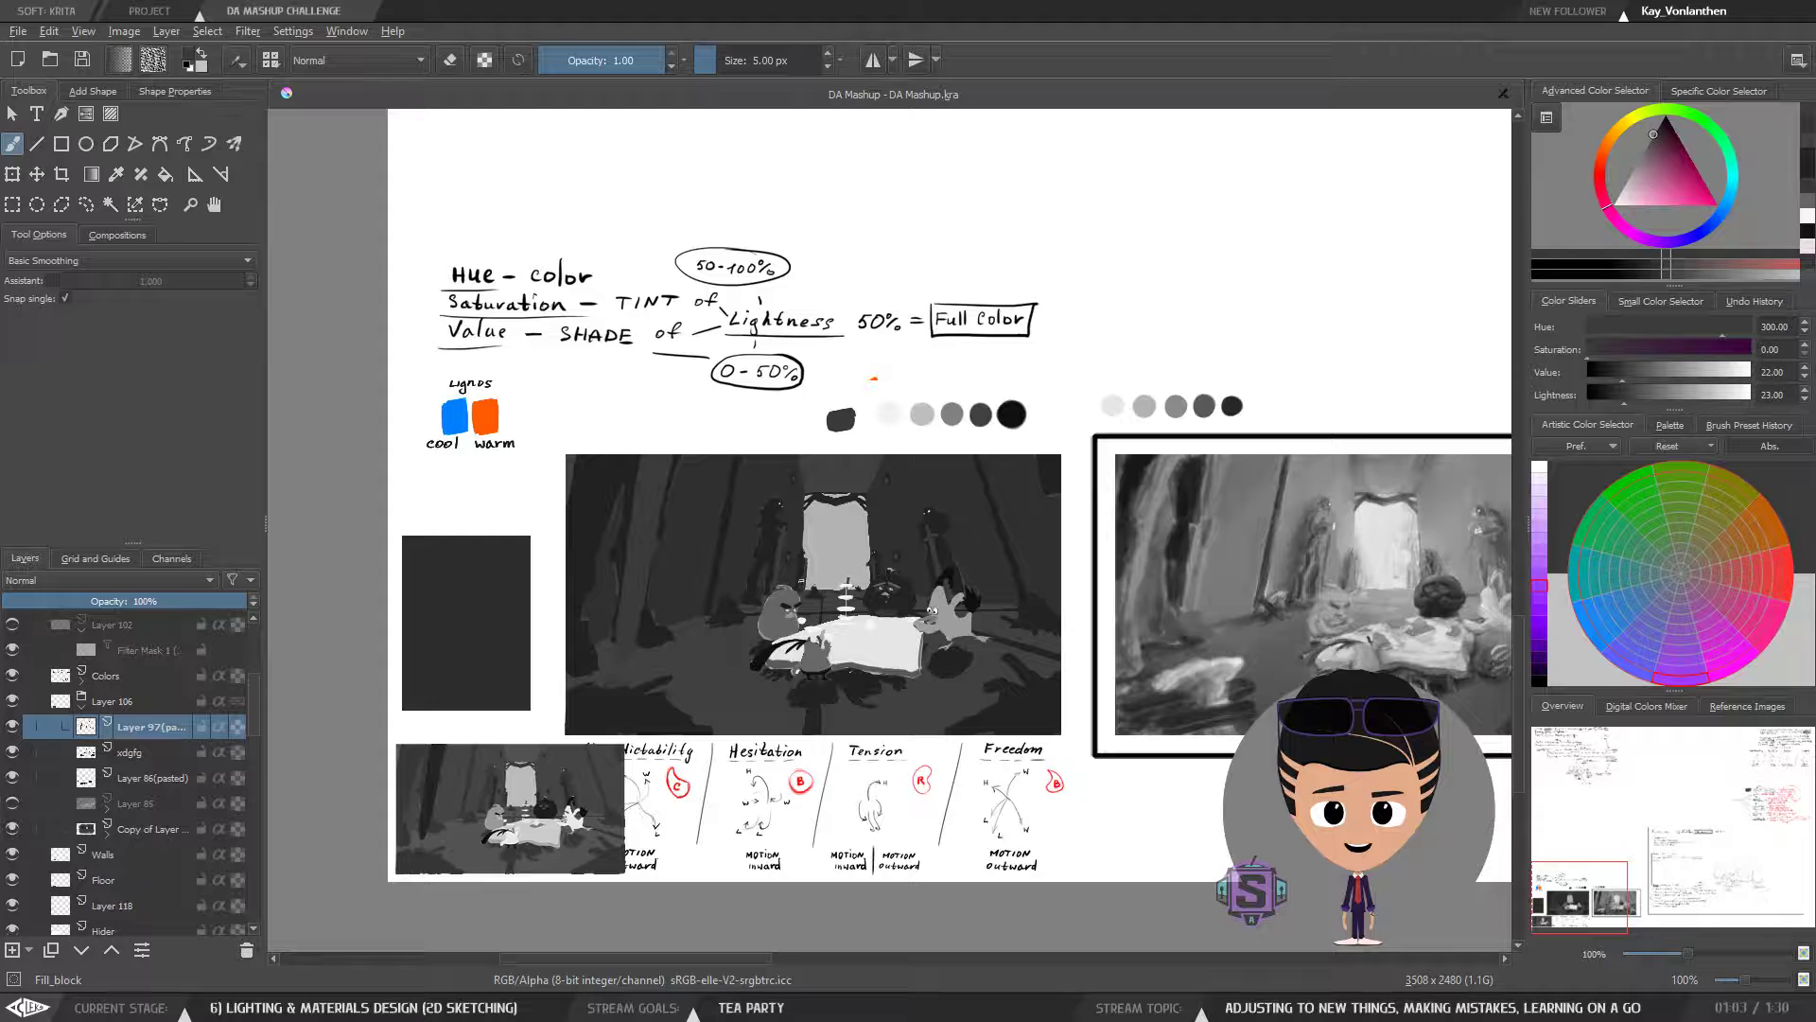
key(plus)
key(minus)
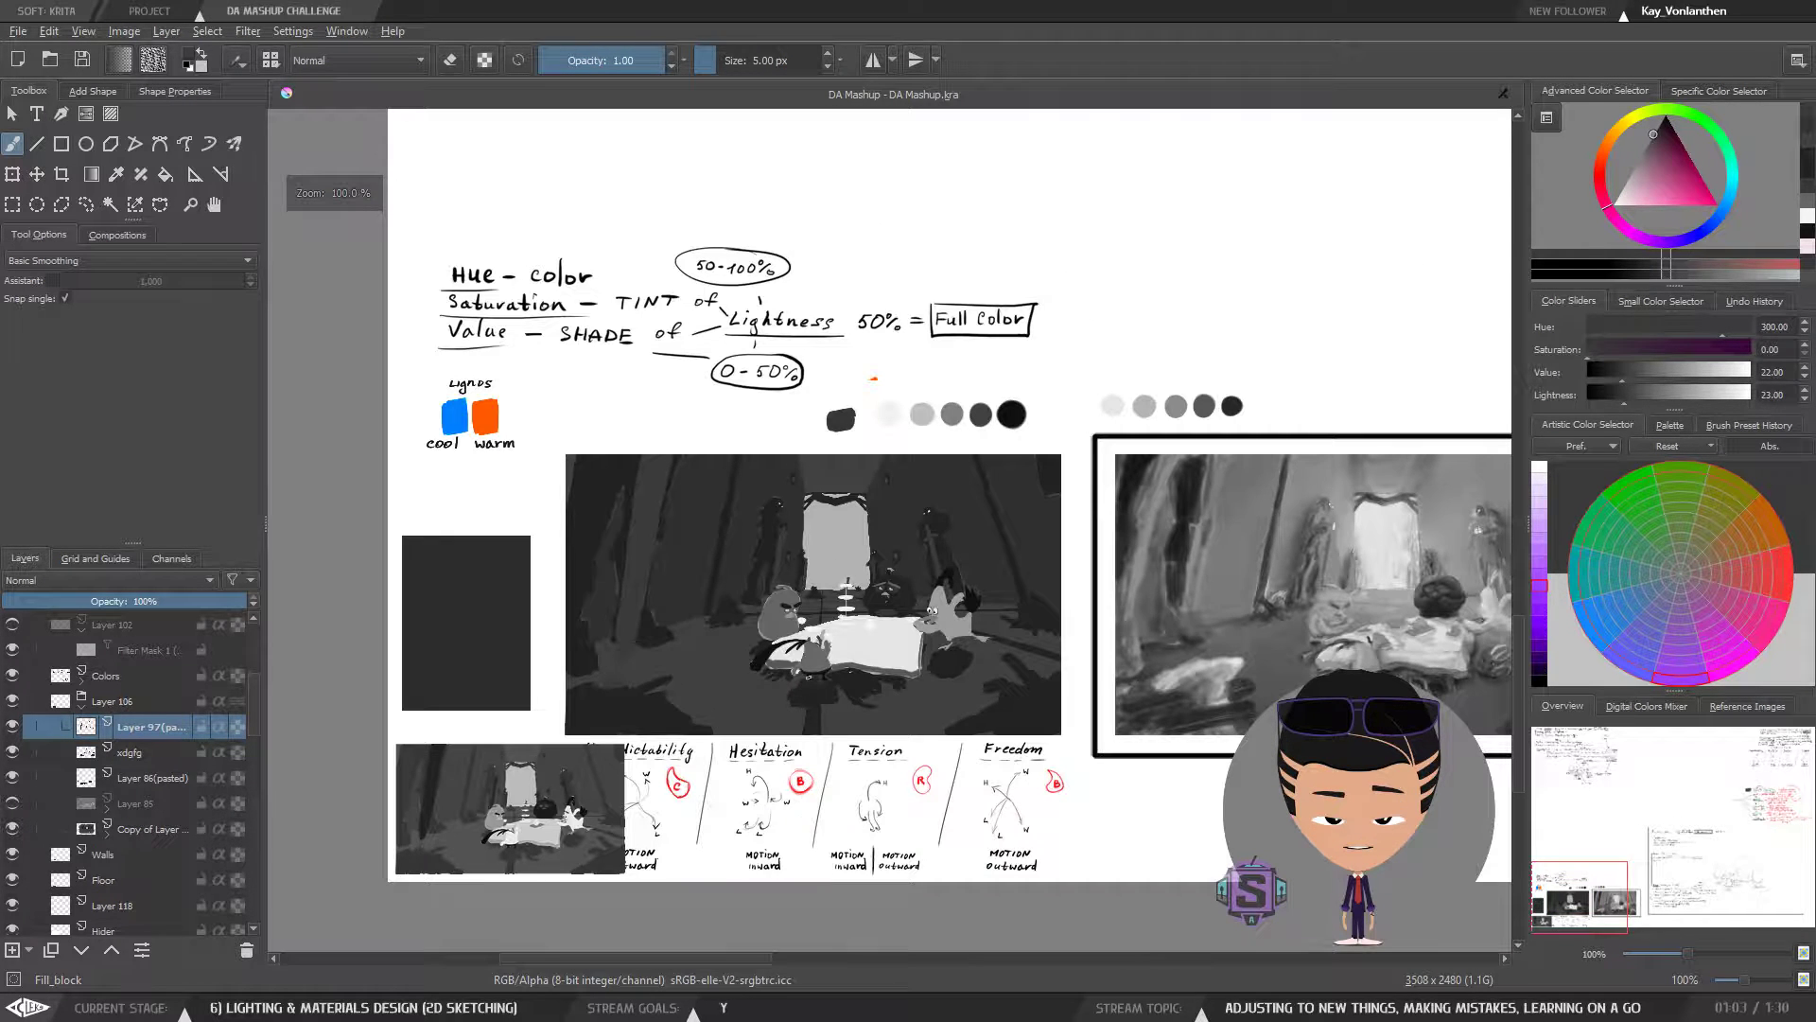
drag(855, 682, 813, 699)
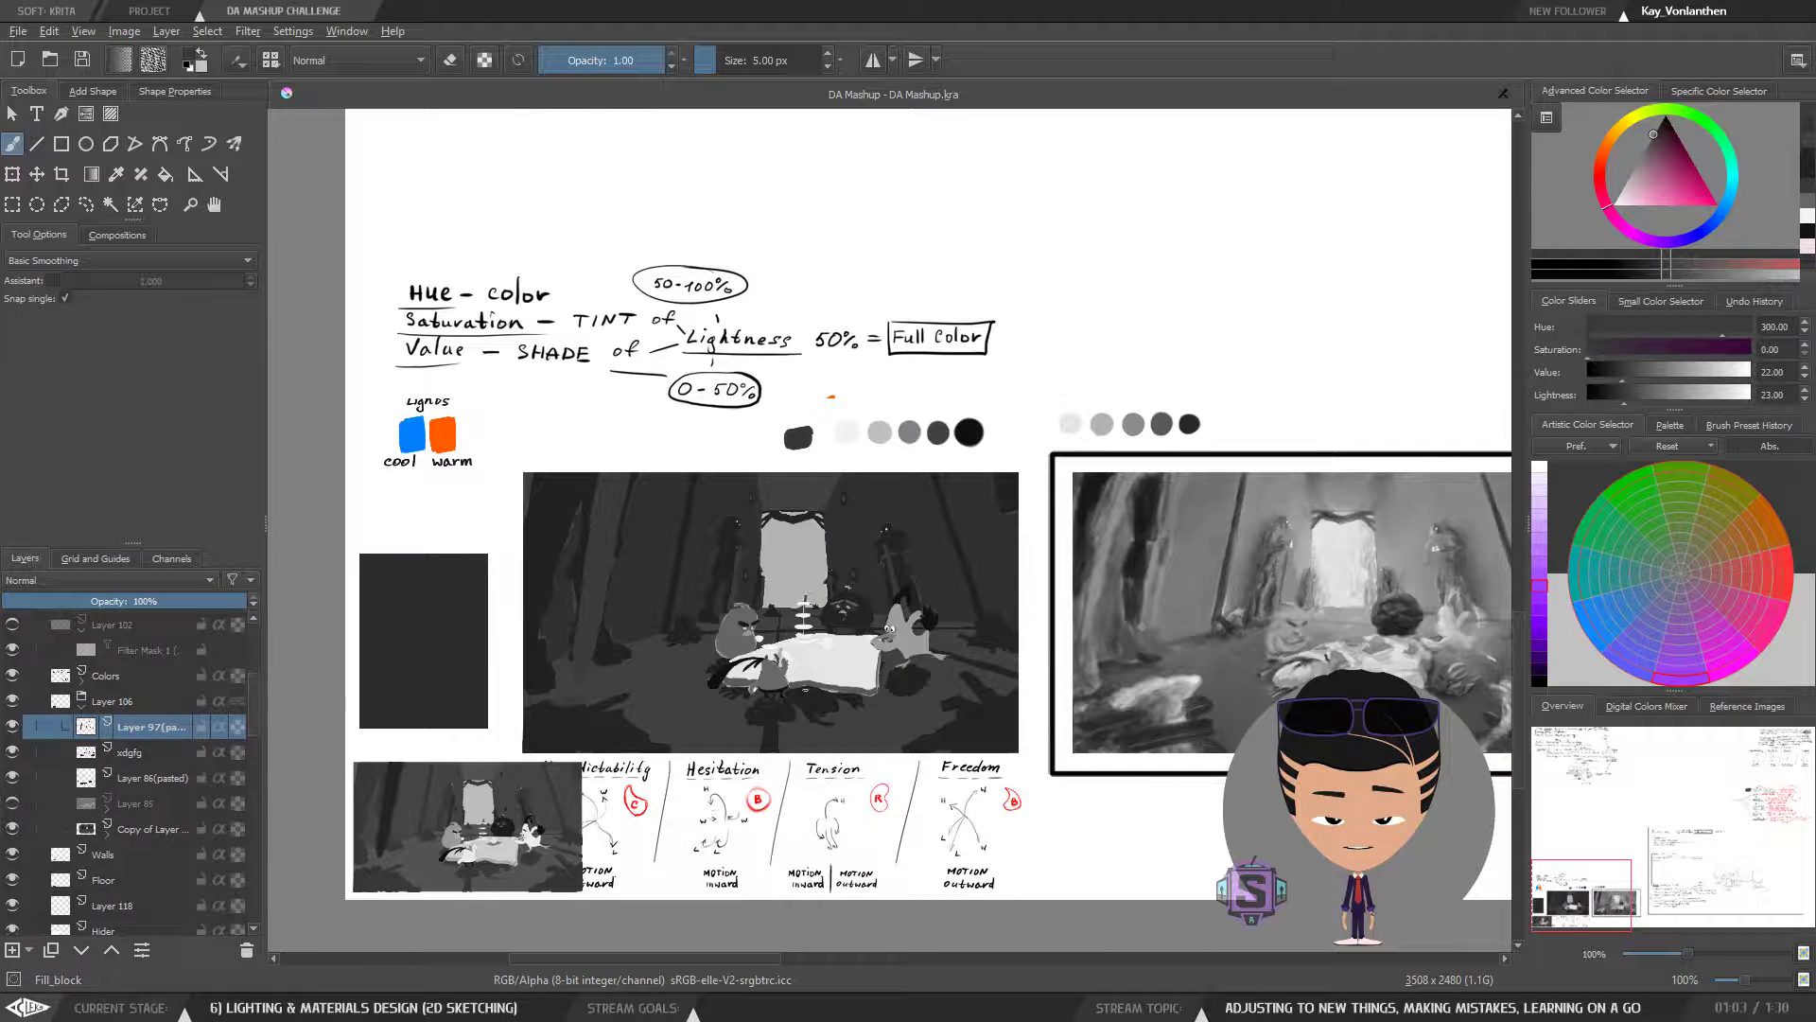
drag(736, 531, 729, 607)
click(83, 60)
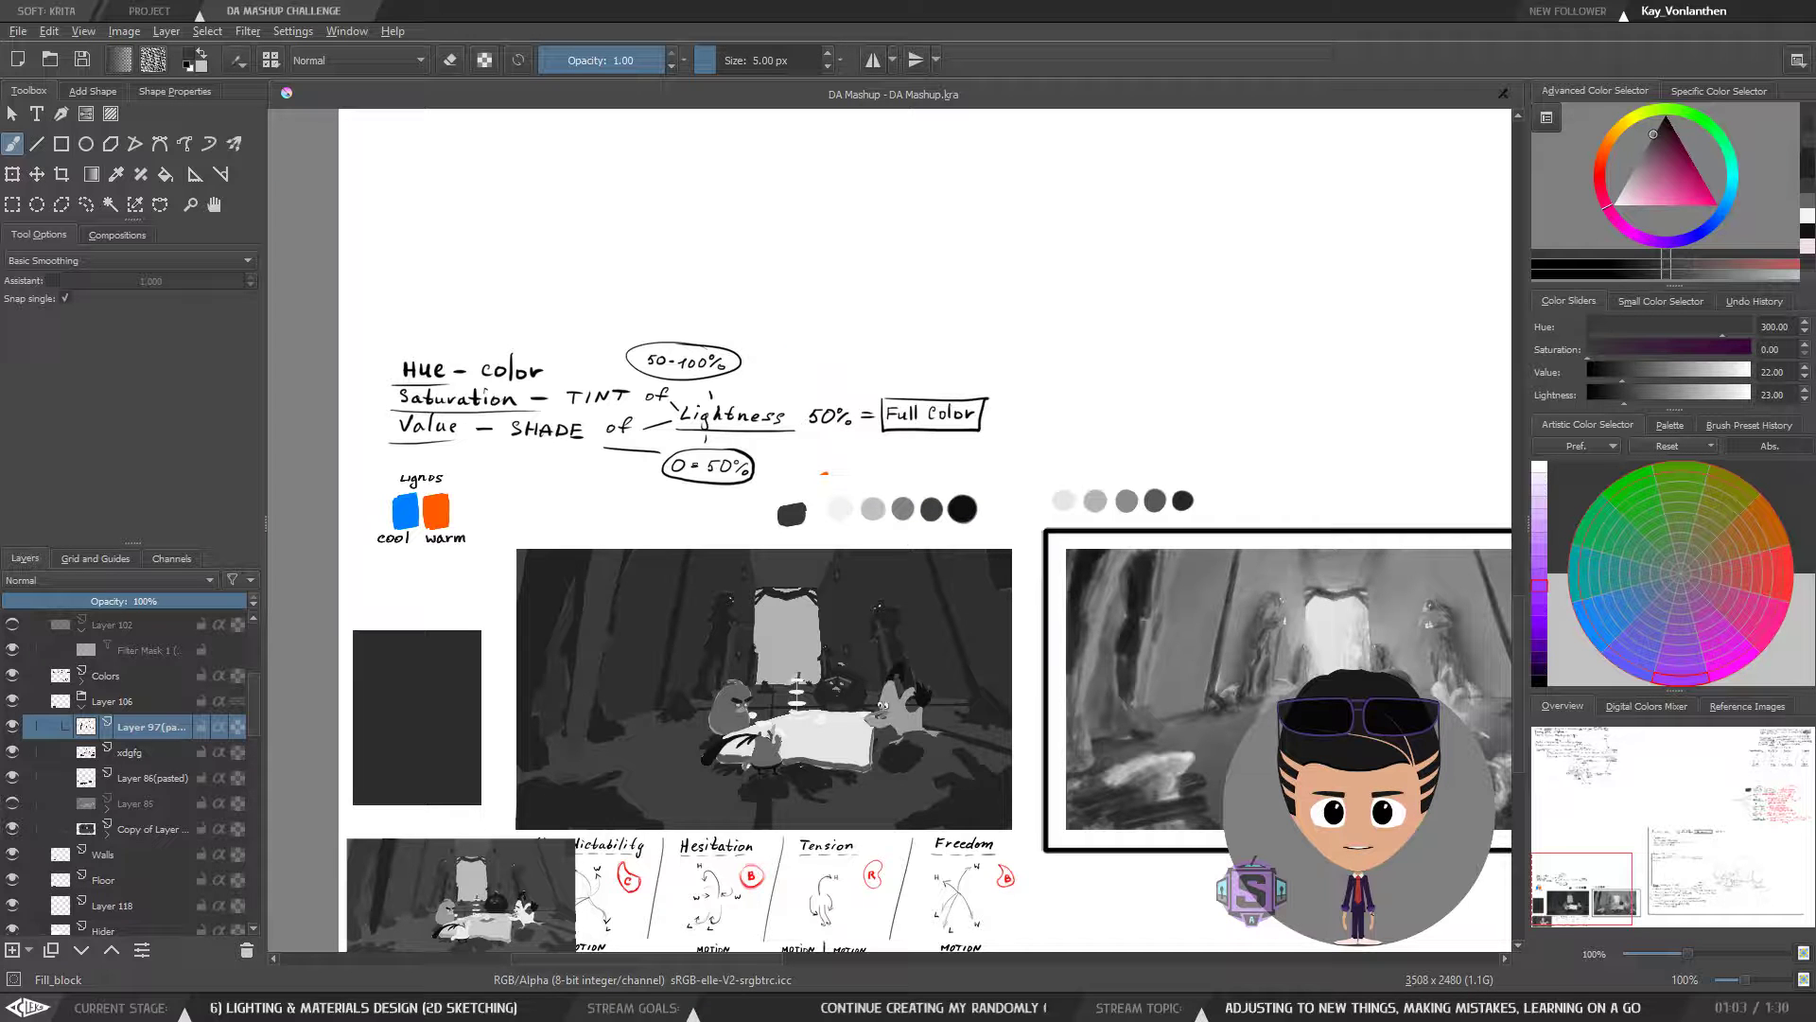
- Examine the scene's grey values around the doorway, figures and table at 200% and 400%
key(ctrl+plus)
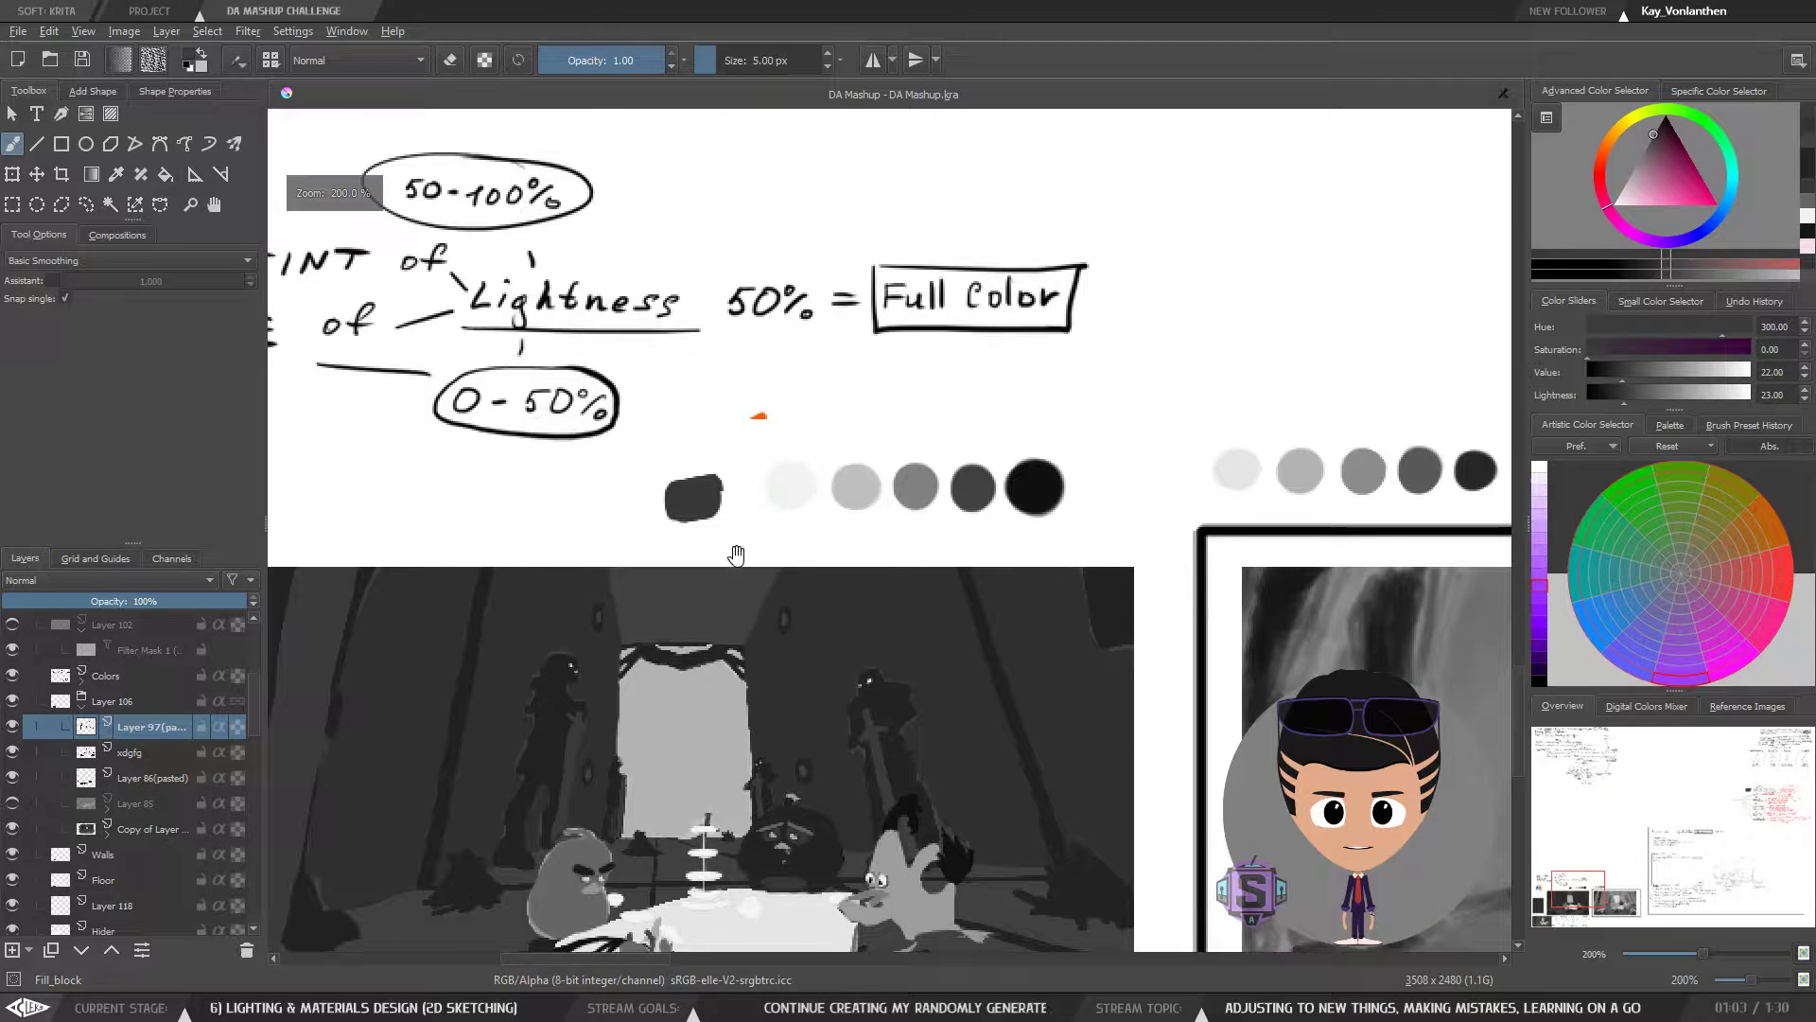
drag(711, 750, 779, 538)
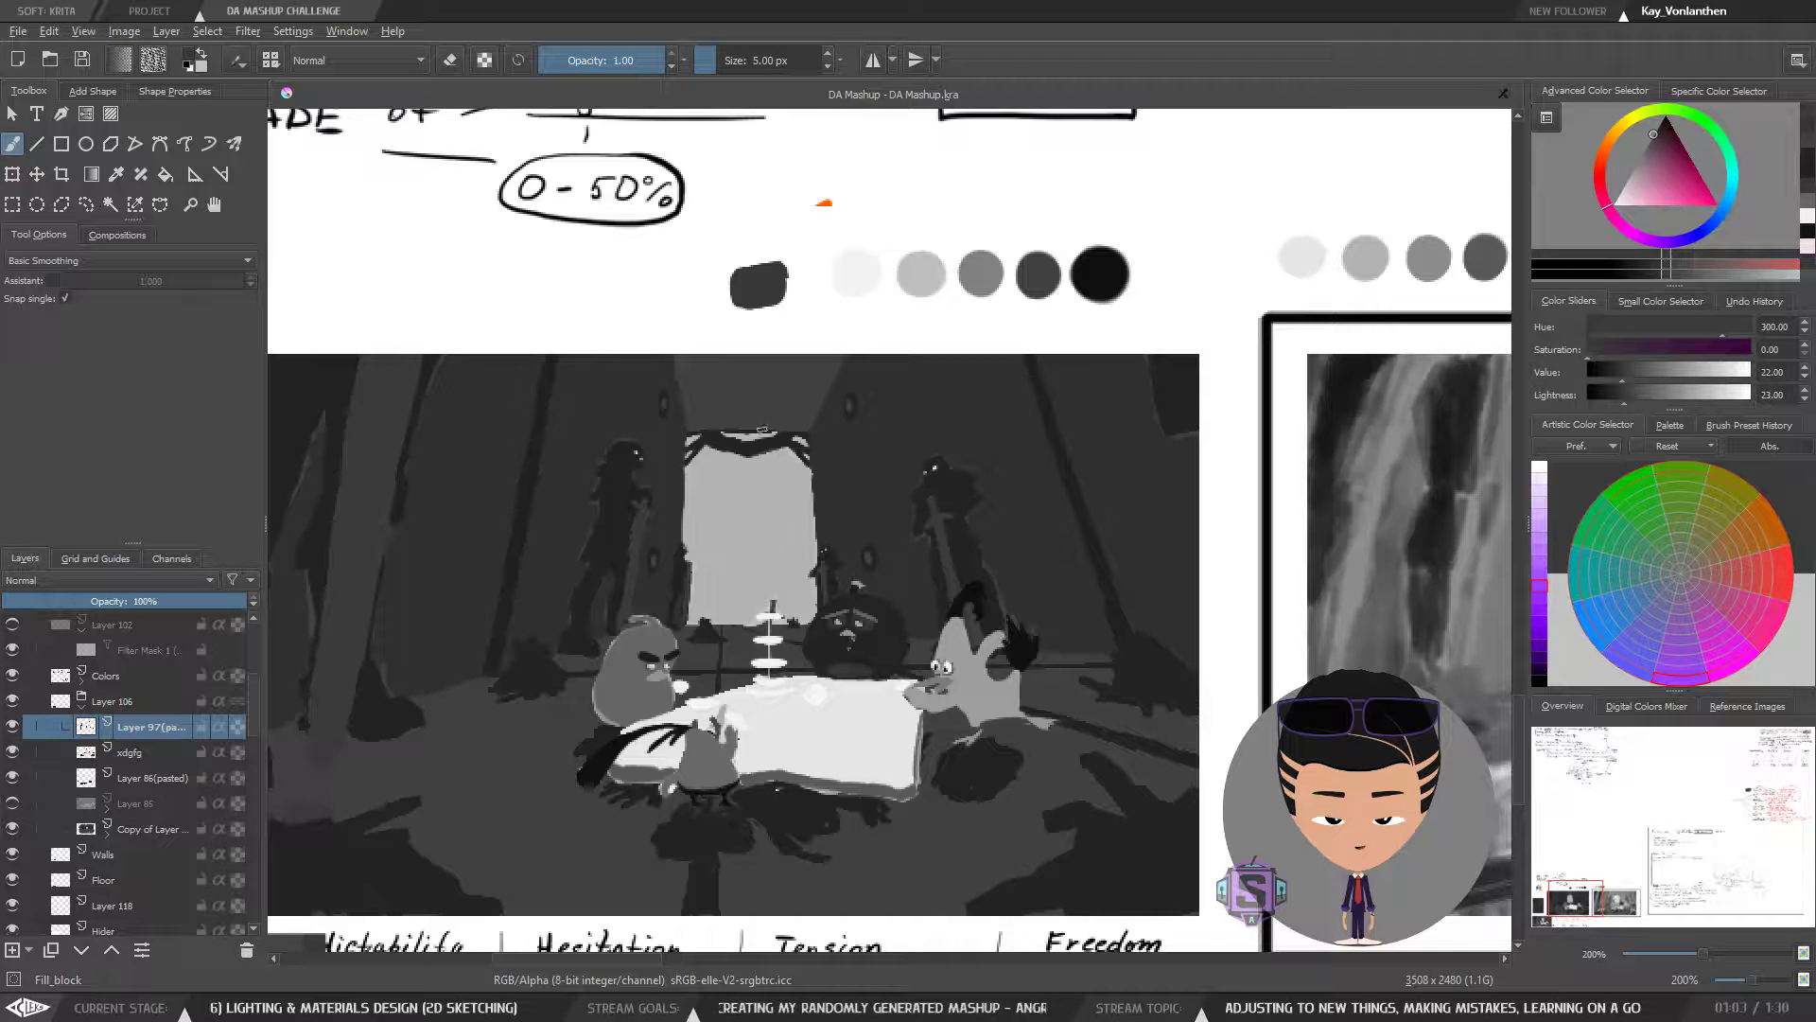
drag(744, 617, 789, 544)
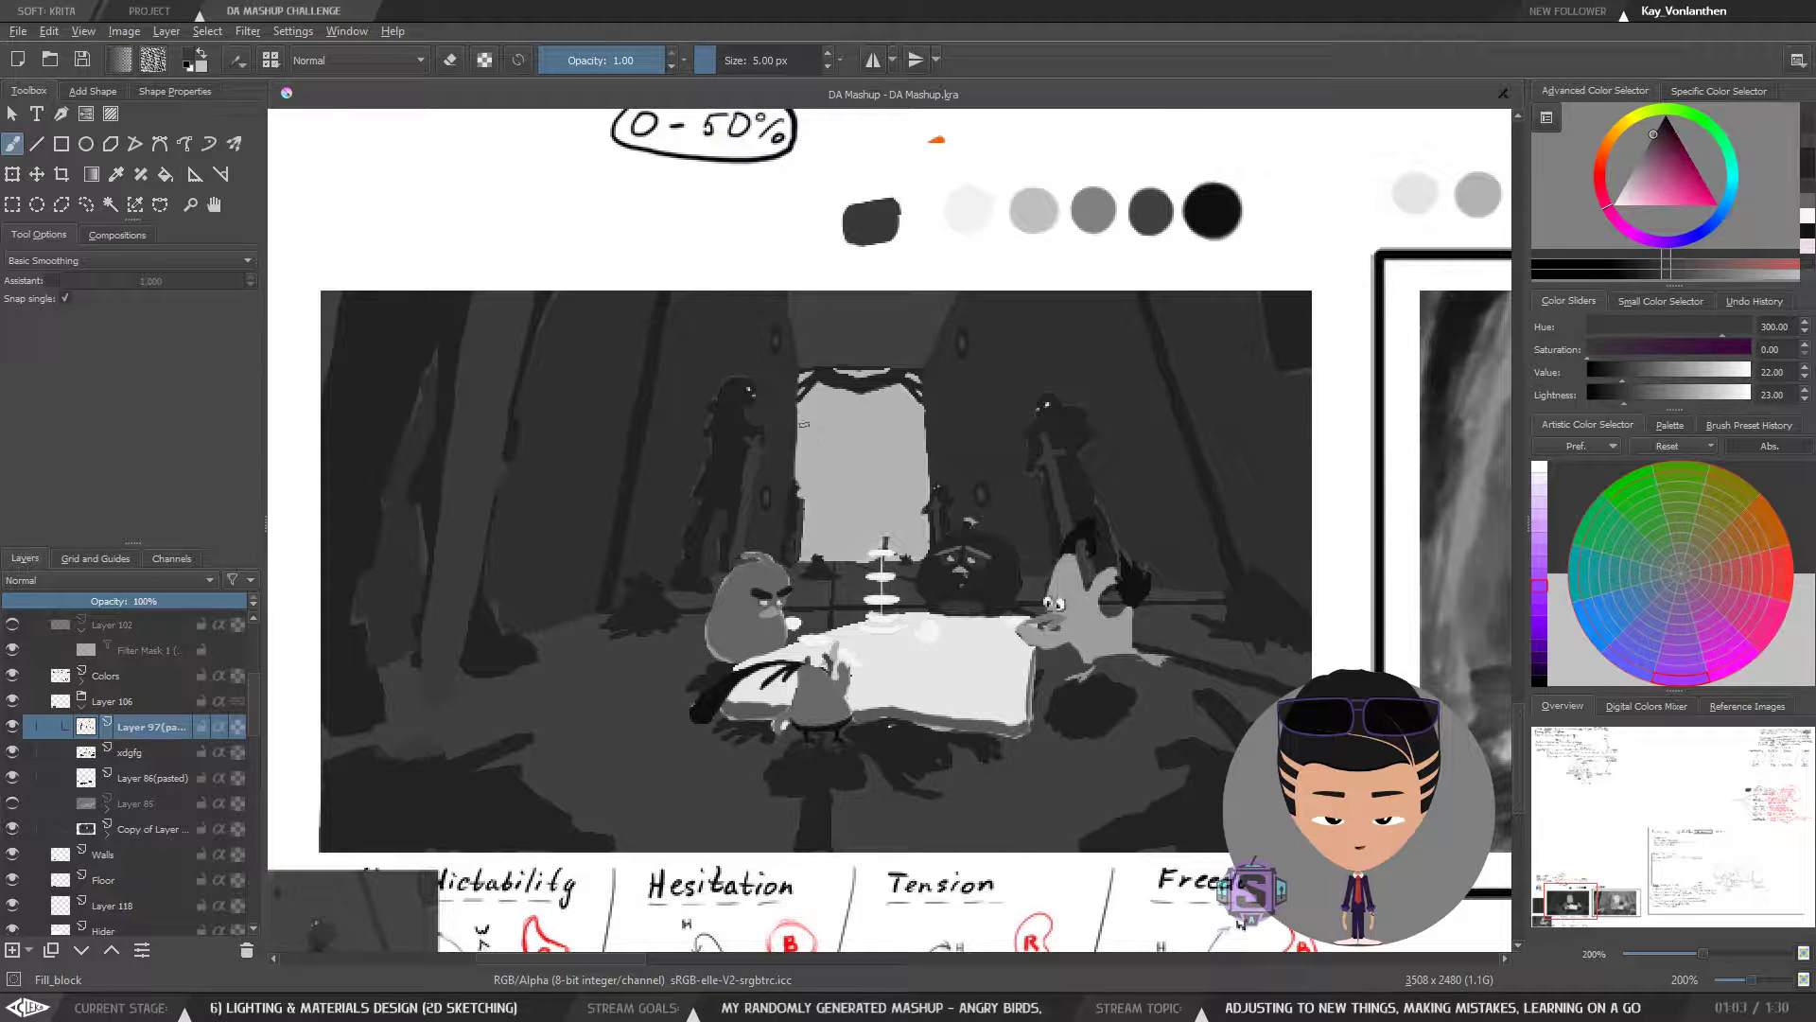
mouse_move(852, 465)
mouse_down()
mouse_move(752, 608)
mouse_move(773, 528)
mouse_up()
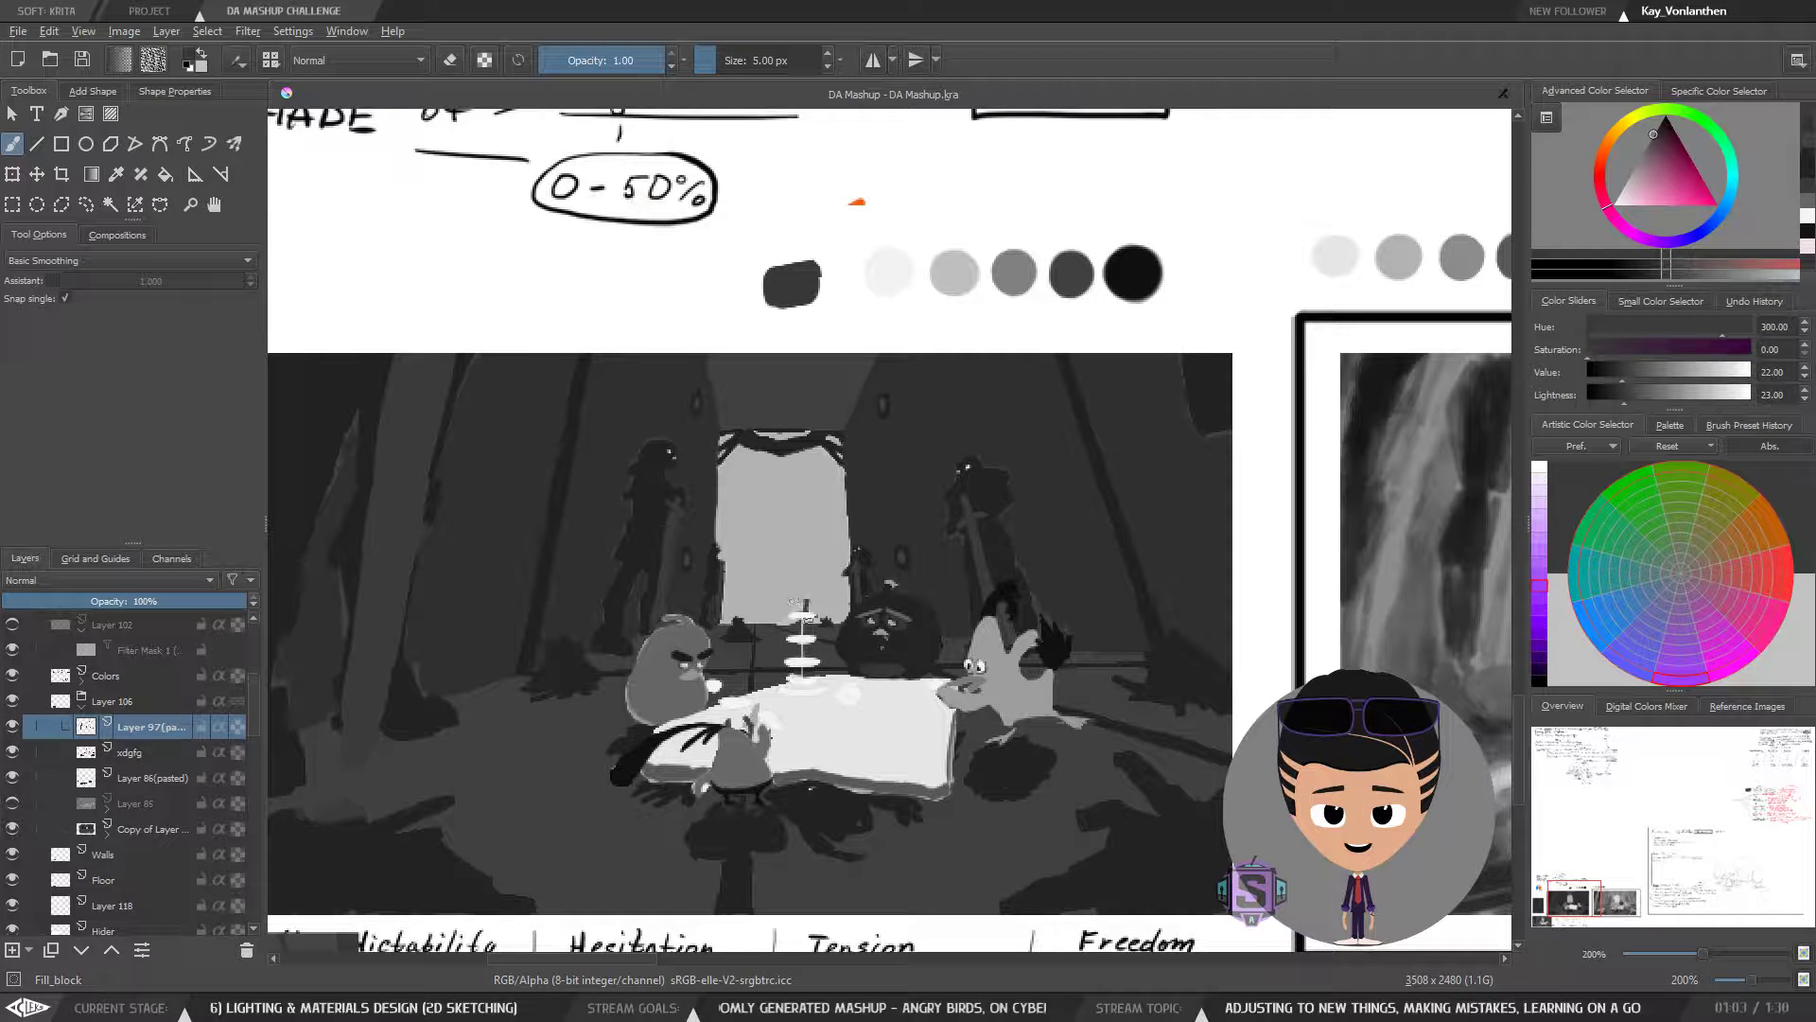
key(ctrl+plus)
key(ctrl+plus)
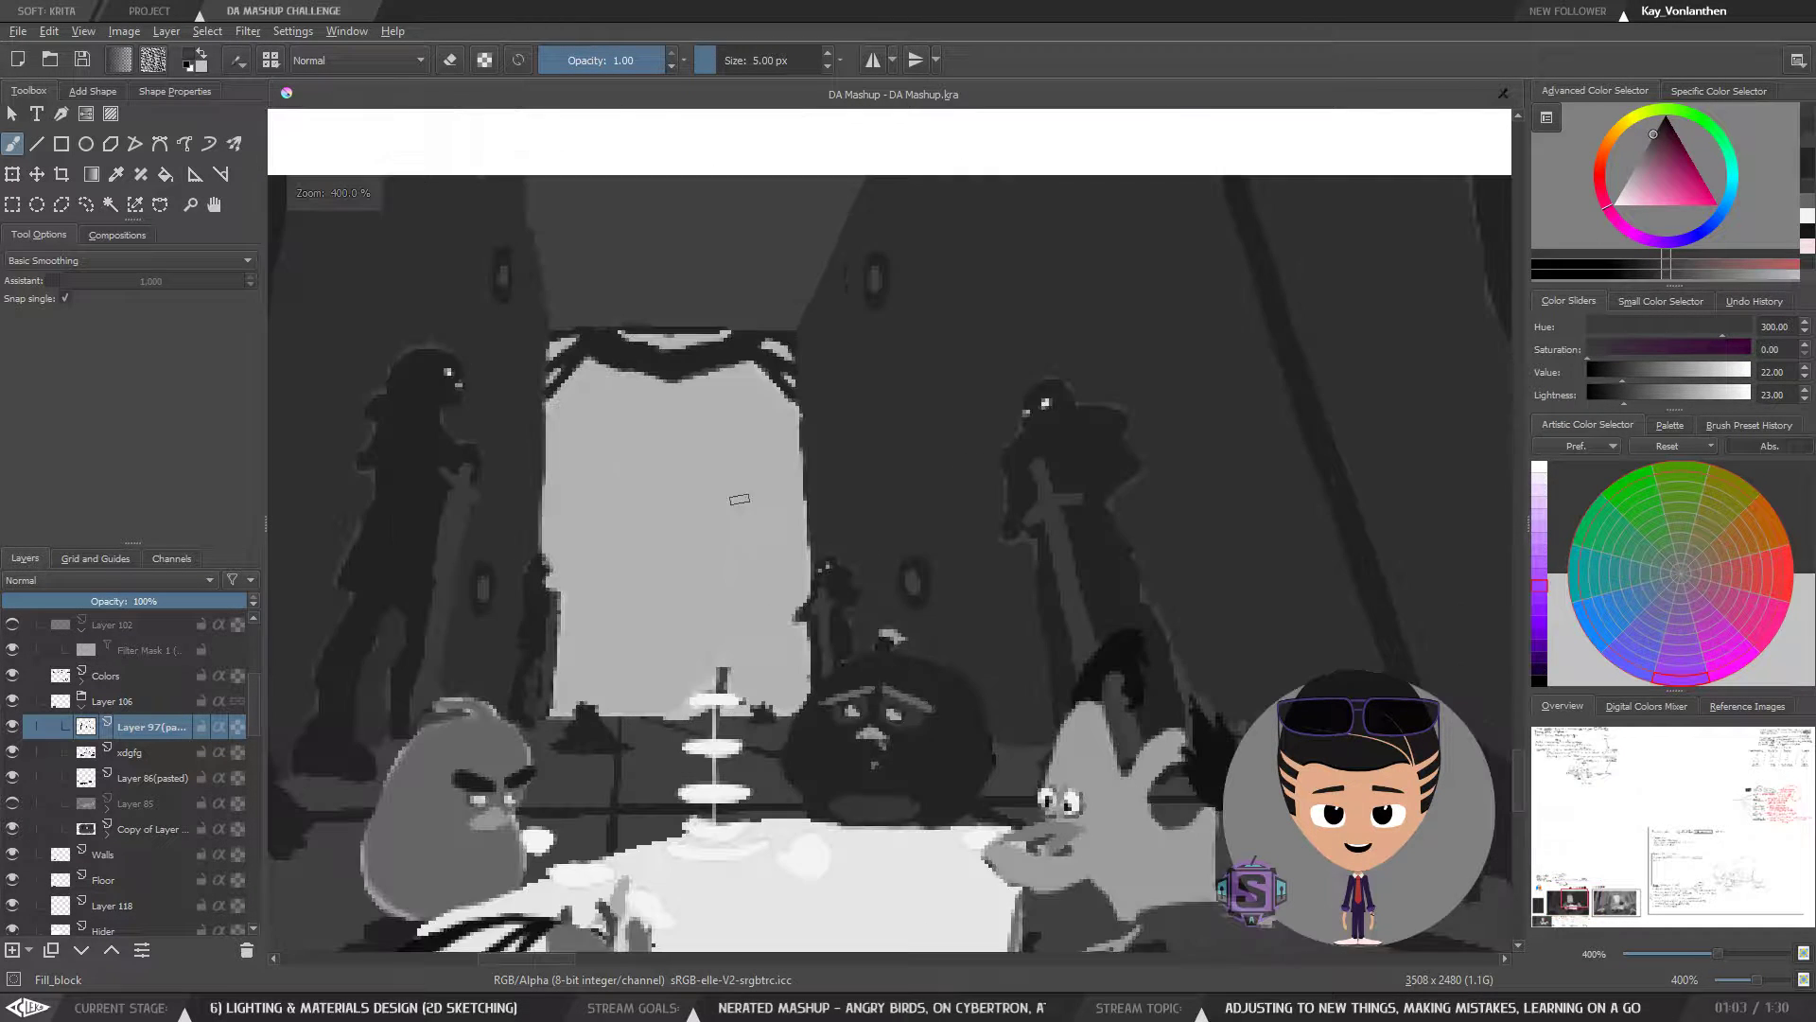
- Compare the statues, doorway and seated characters close up at 400% with the whole scene at 100% and 200%
drag(677, 626, 757, 604)
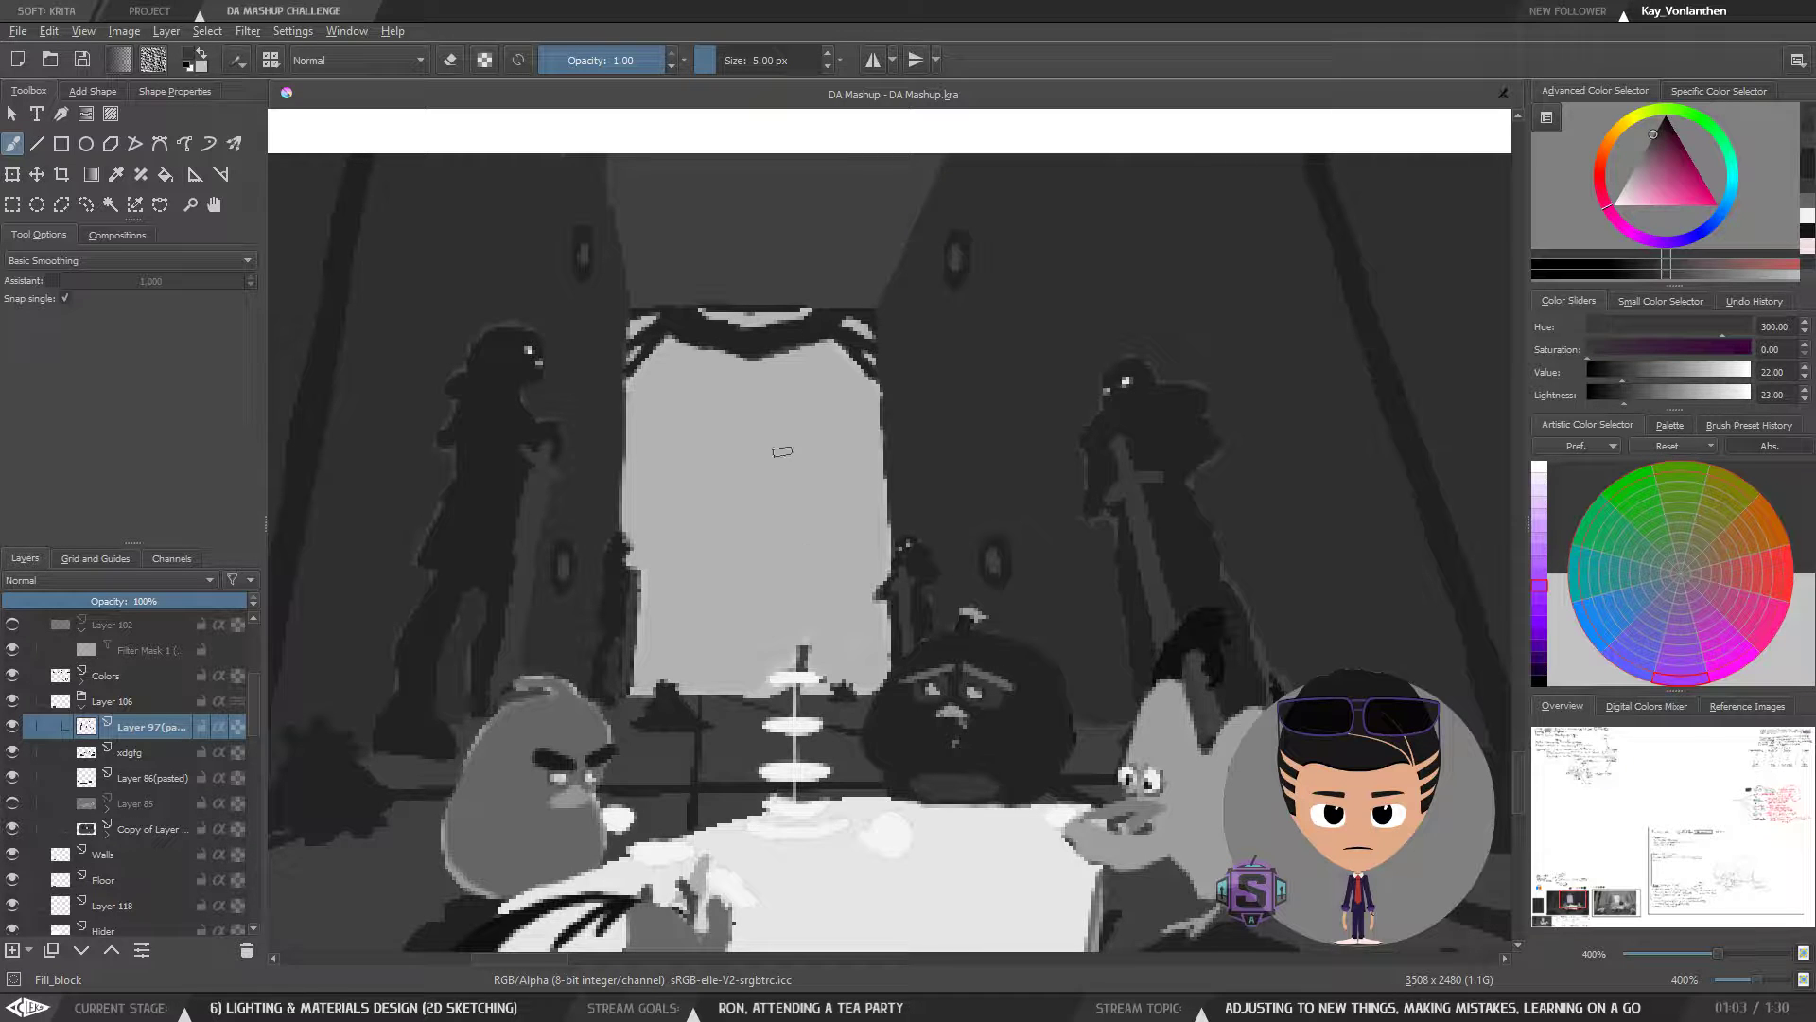
key(ctrl+minus)
key(ctrl+minus)
key(ctrl+plus)
key(ctrl+plus)
mouse_move(766, 659)
mouse_down()
mouse_move(755, 731)
mouse_move(811, 680)
mouse_up()
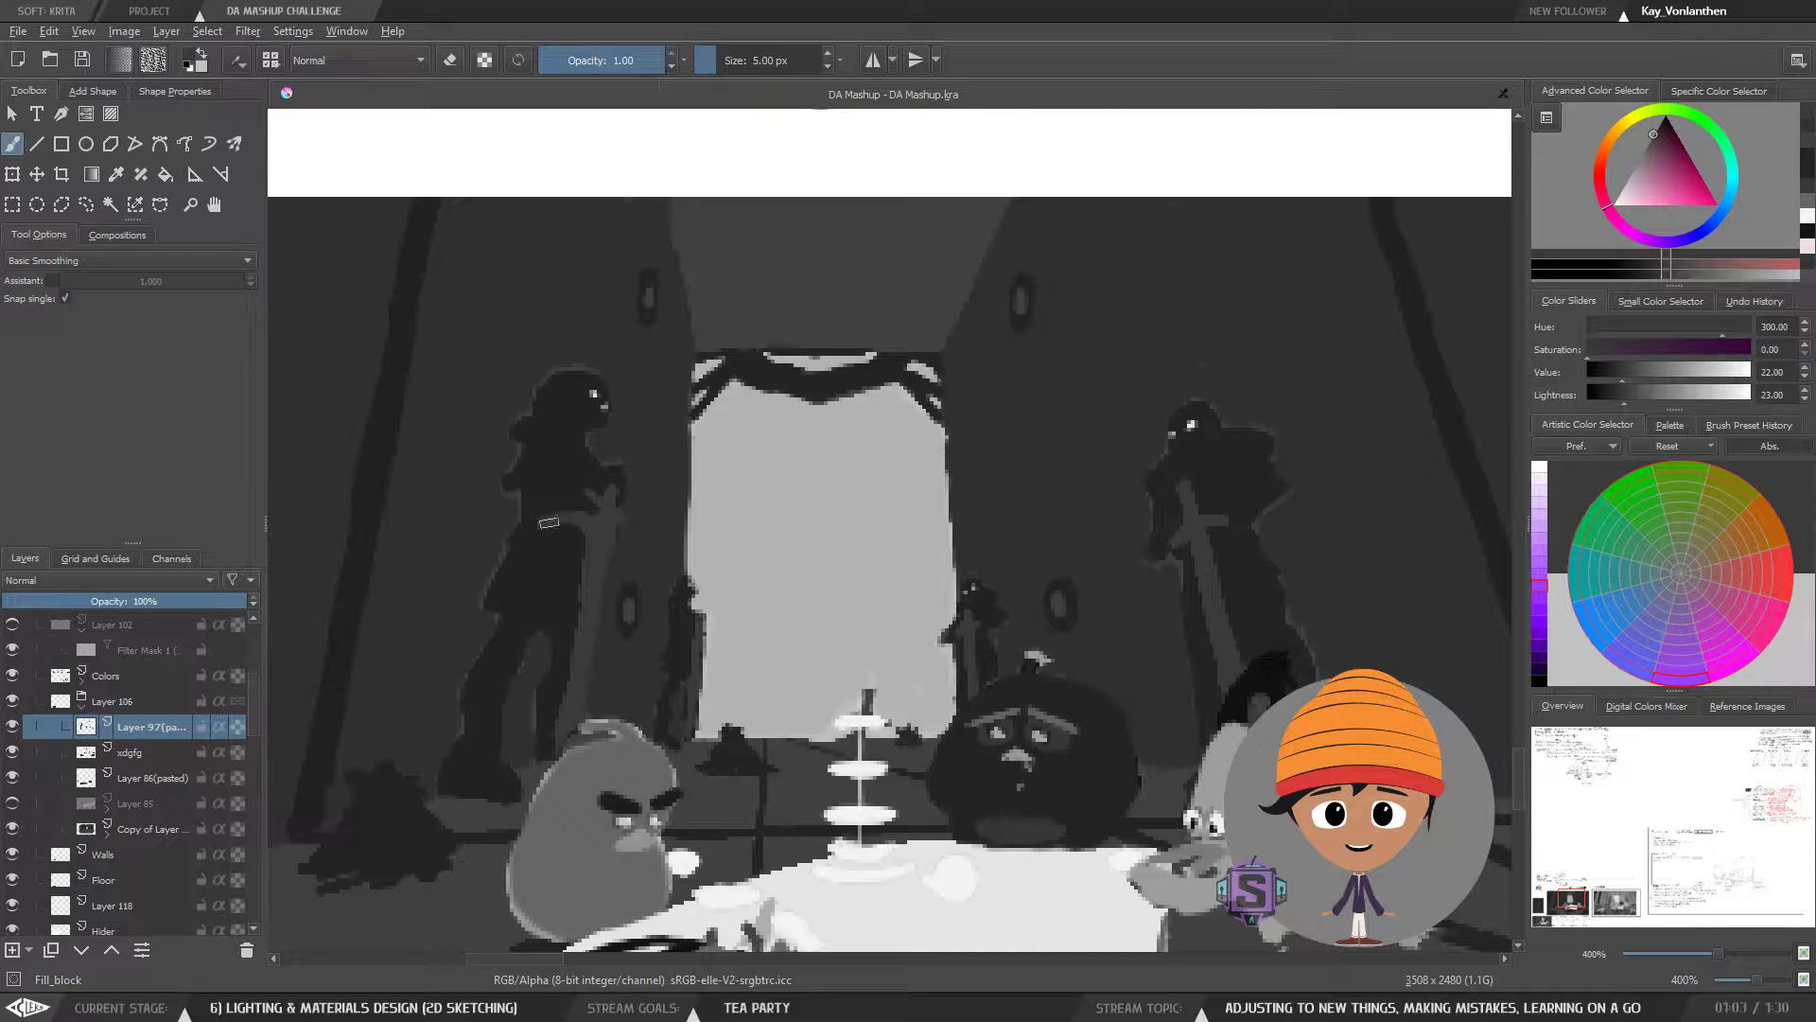
key(ctrl+minus)
key(ctrl+minus)
key(ctrl+minus)
key(ctrl+minus)
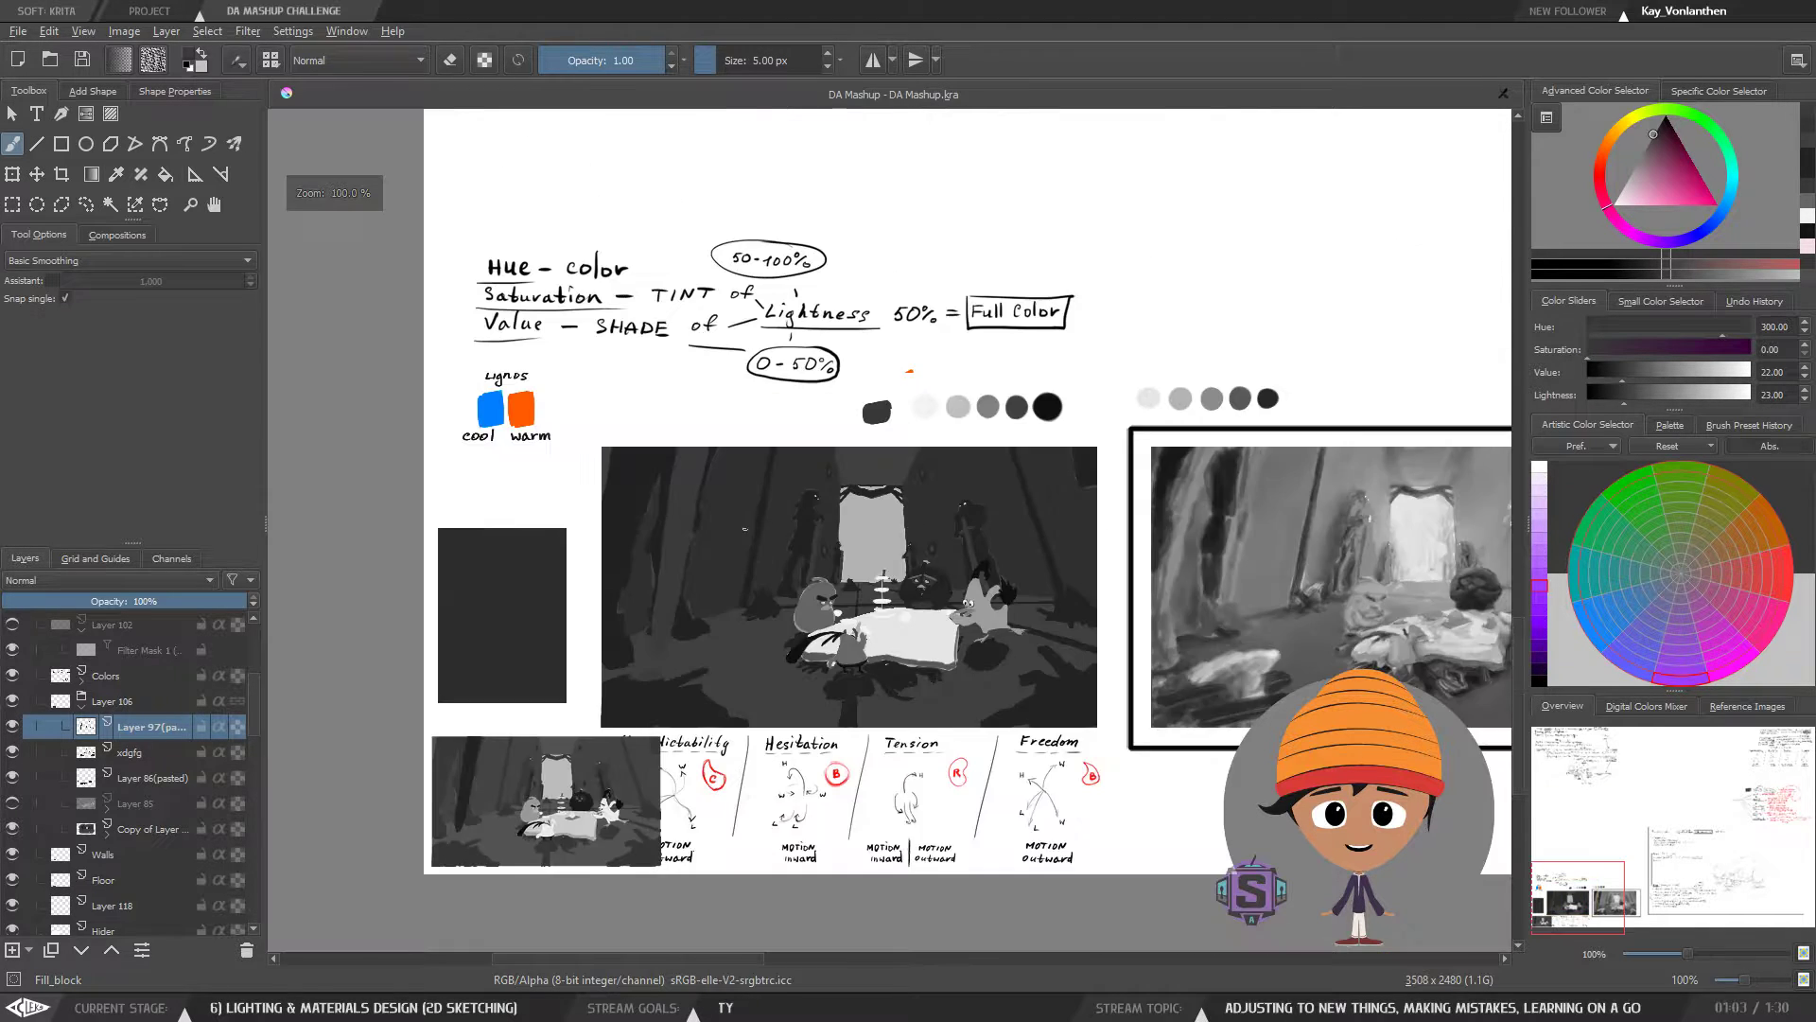
key(ctrl+plus)
key(ctrl+plus)
drag(762, 523, 653, 556)
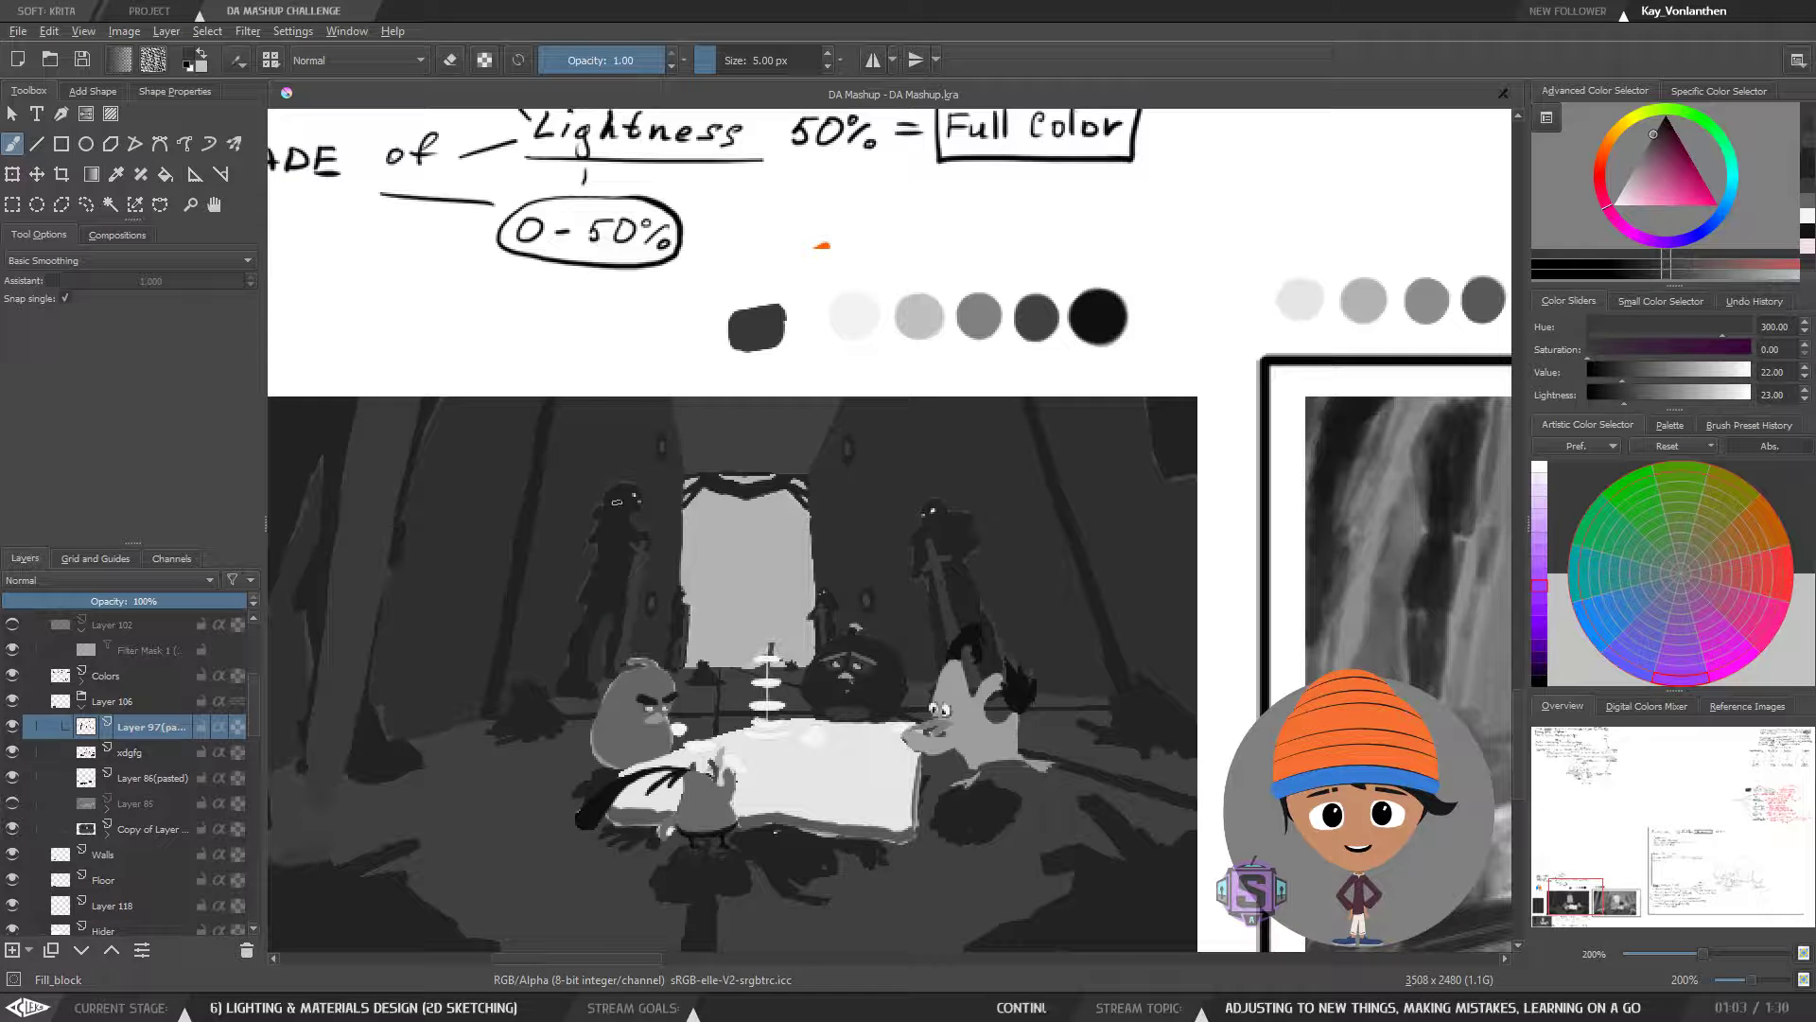
key(ctrl+plus)
key(ctrl+plus)
drag(612, 672, 715, 610)
key(ctrl+minus)
key(ctrl+minus)
key(ctrl+minus)
key(ctrl+minus)
key(ctrl+minus)
key(ctrl+minus)
key(ctrl+plus)
key(ctrl+plus)
key(ctrl+plus)
key(ctrl+plus)
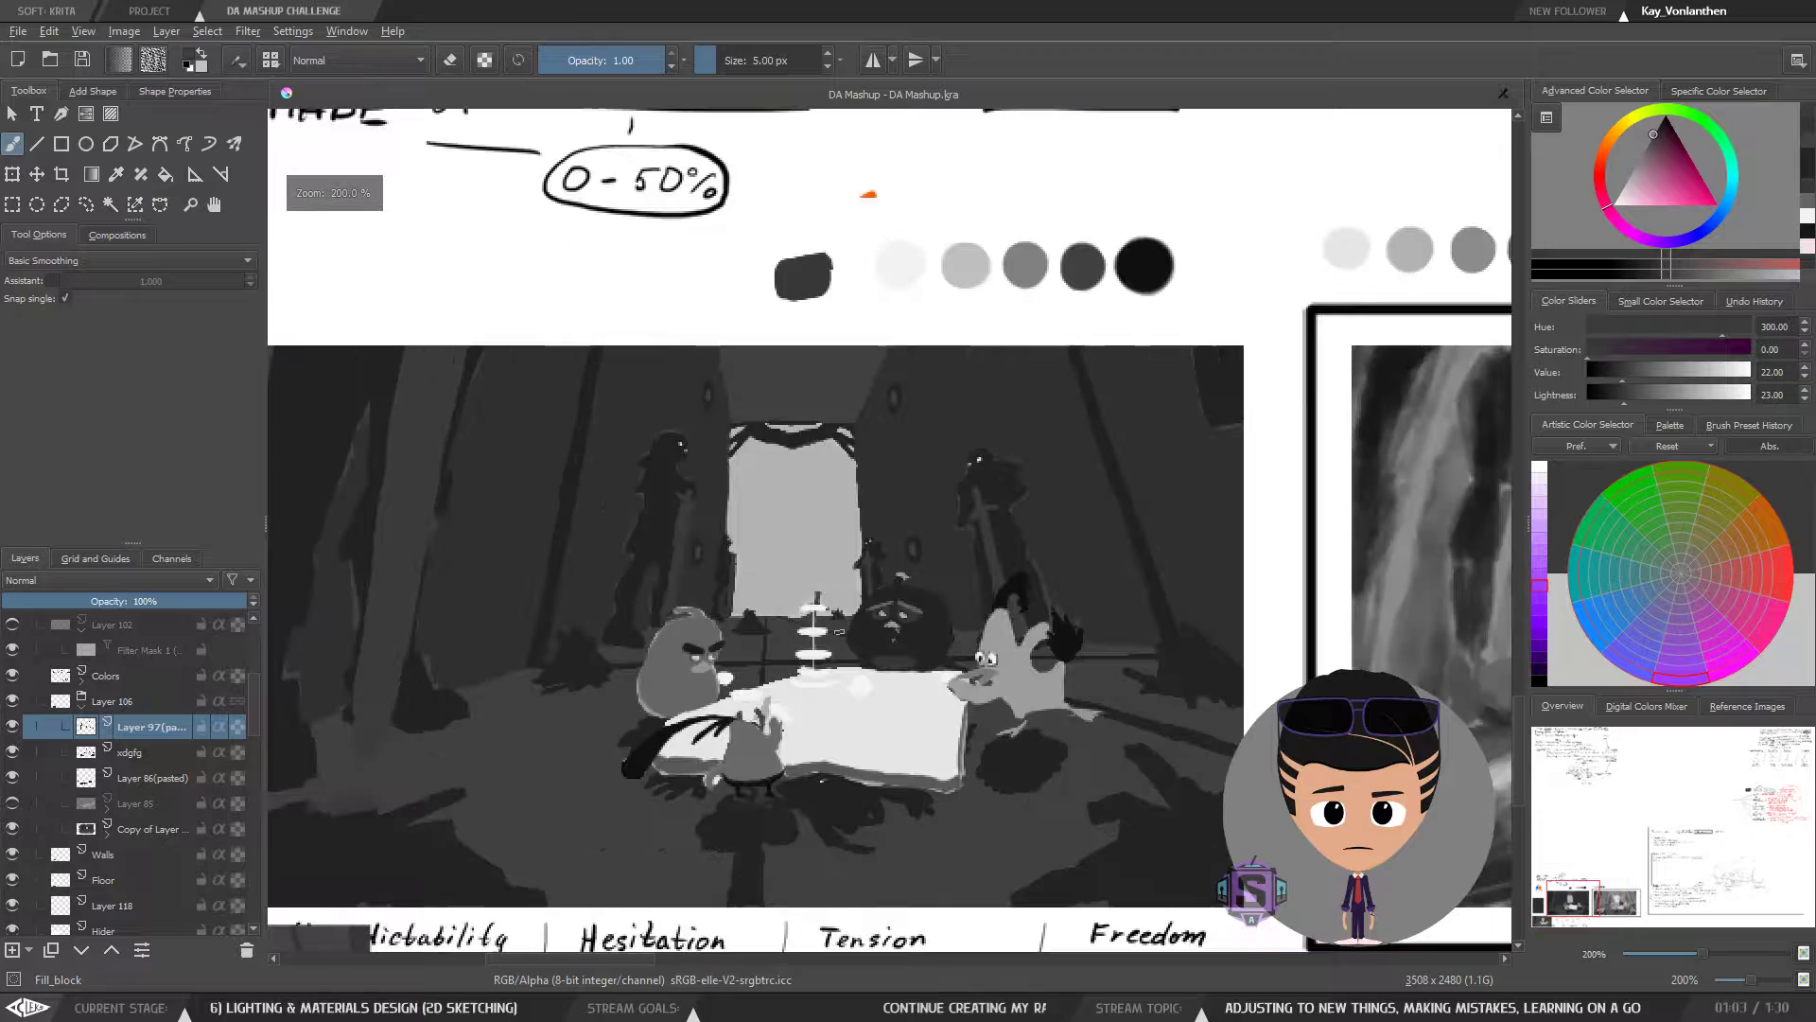
key(ctrl+minus)
key(ctrl+minus)
key(ctrl+minus)
key(ctrl+minus)
key(ctrl+plus)
key(ctrl+plus)
key(ctrl+plus)
key(ctrl+plus)
key(ctrl+plus)
key(ctrl+plus)
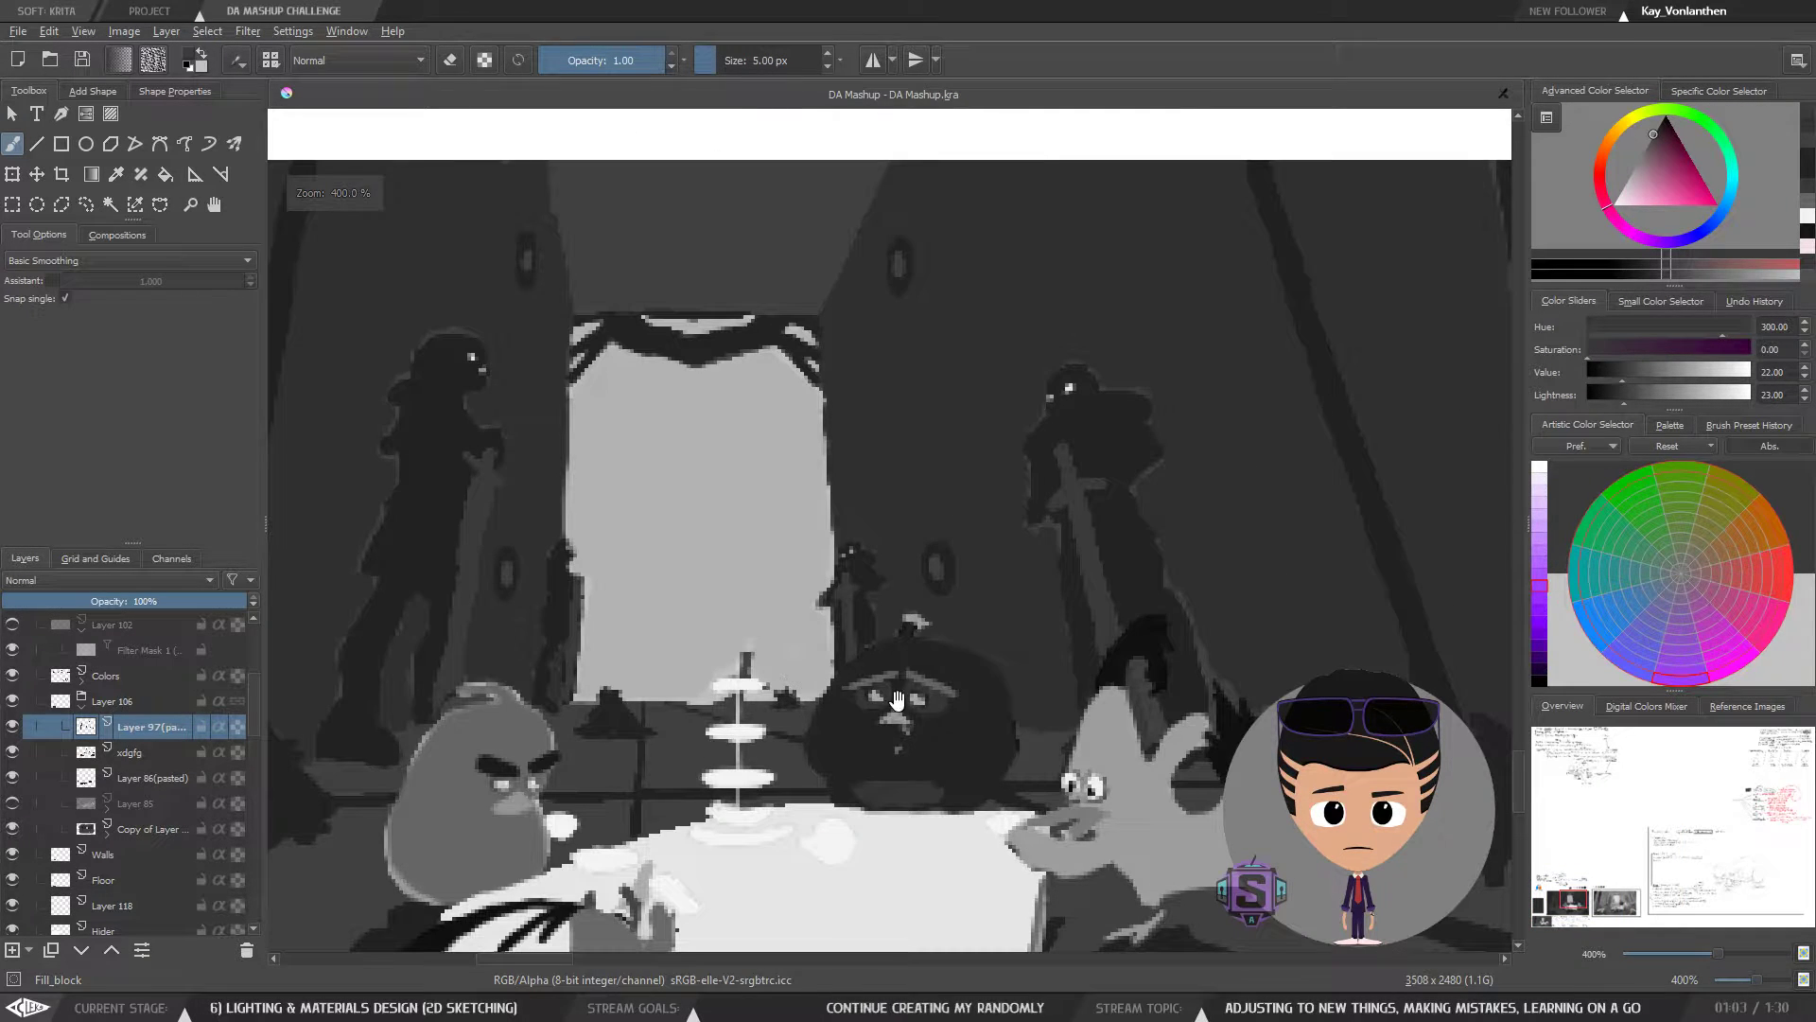
- Examine the table, the left wall pillars and the floor shadows at 400% and 200%
drag(897, 701, 774, 508)
drag(869, 611, 1004, 581)
drag(718, 624, 1128, 632)
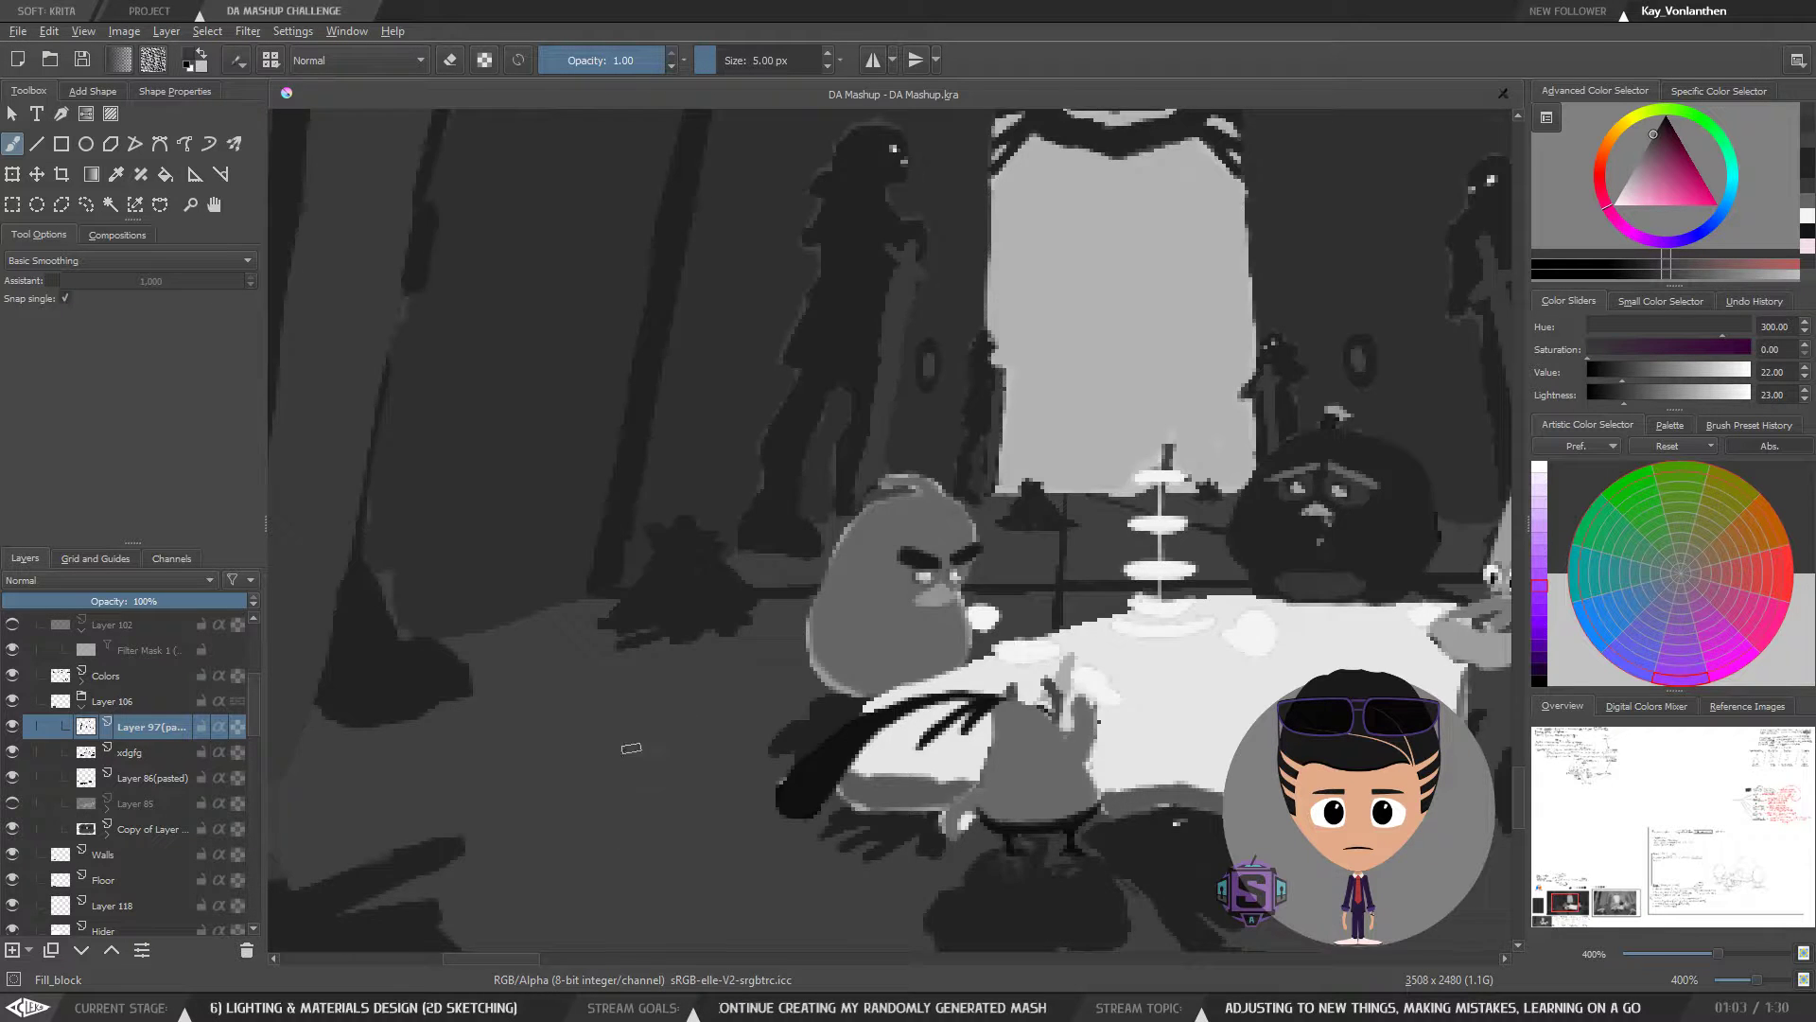
key(ctrl+minus)
key(ctrl+minus)
drag(750, 641, 666, 660)
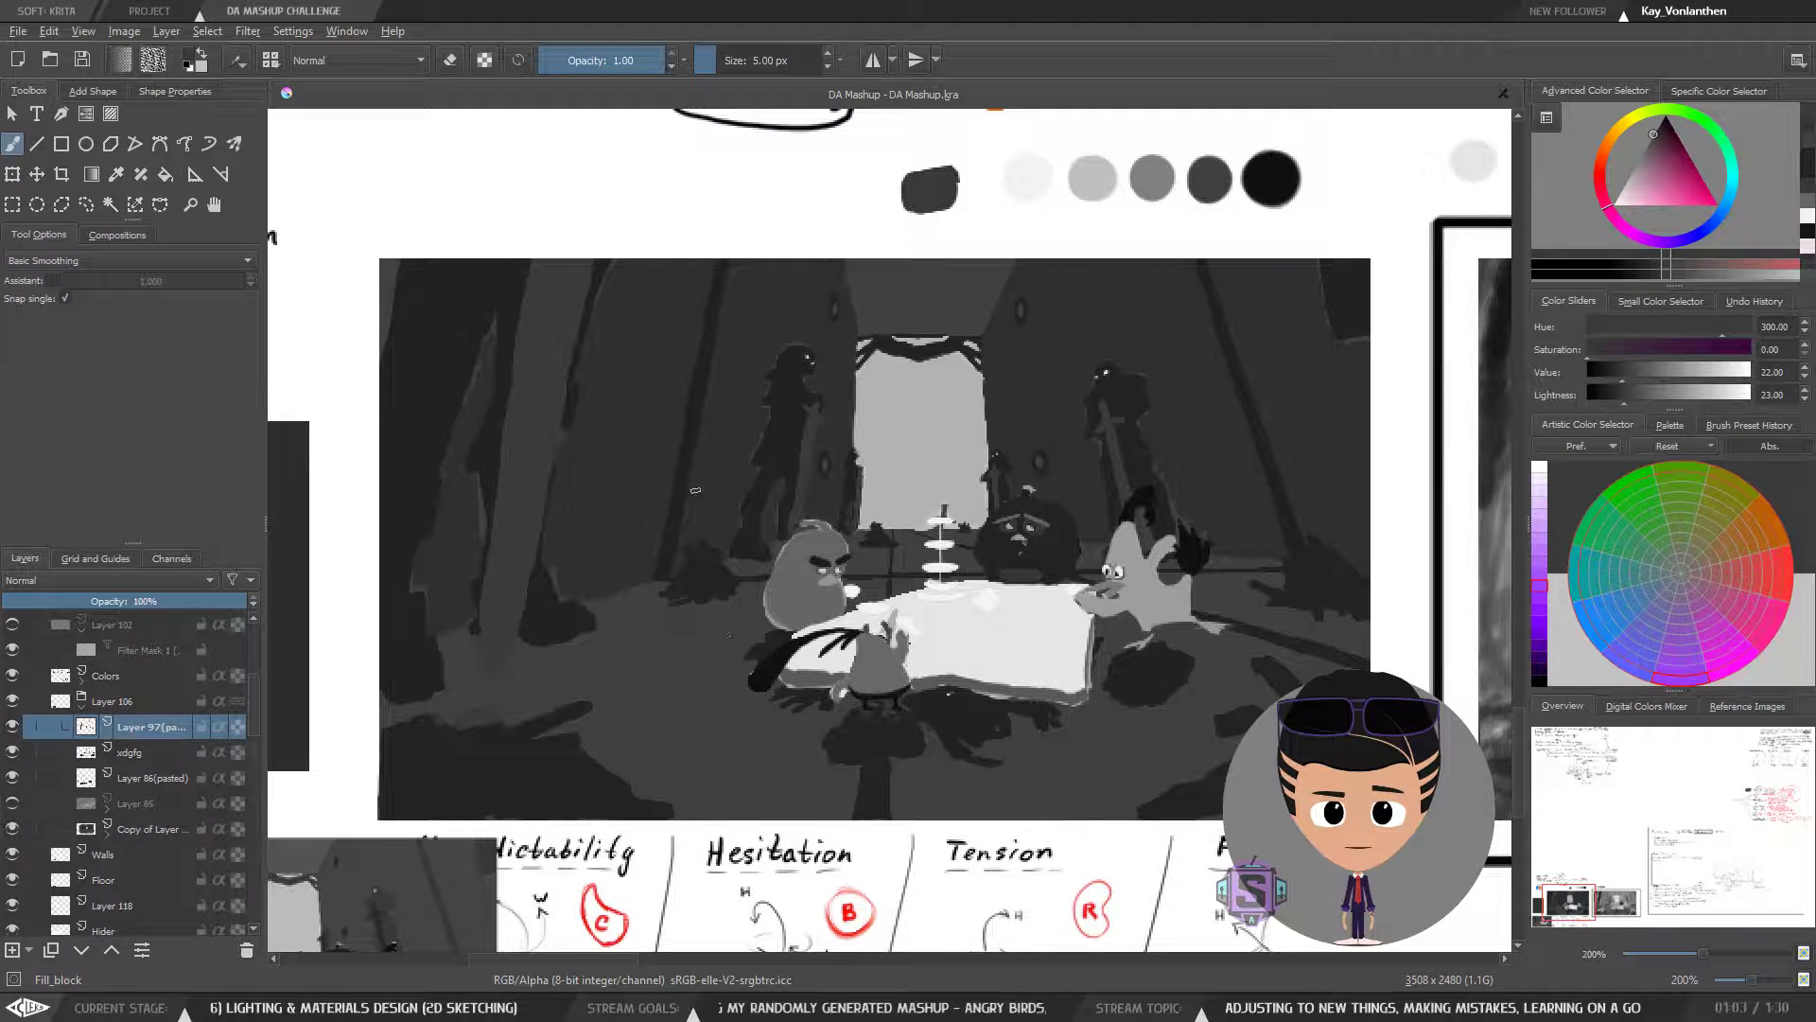
drag(729, 633, 591, 653)
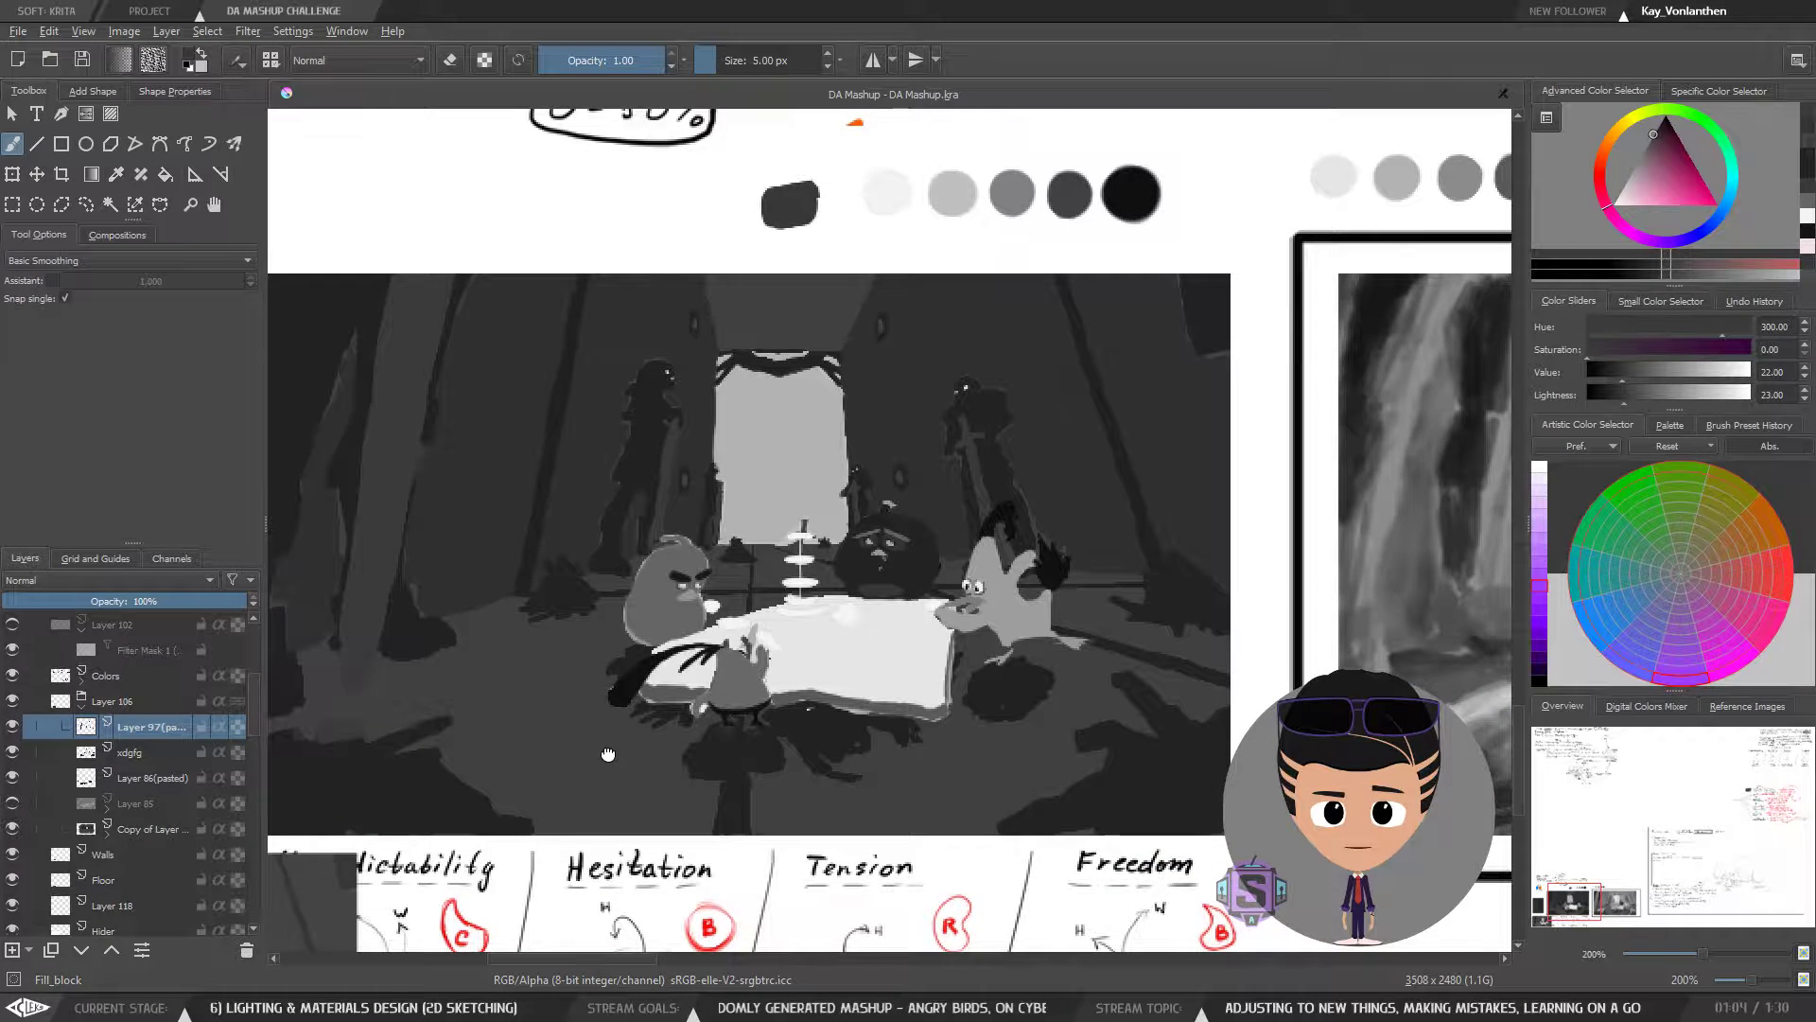
drag(608, 754, 703, 721)
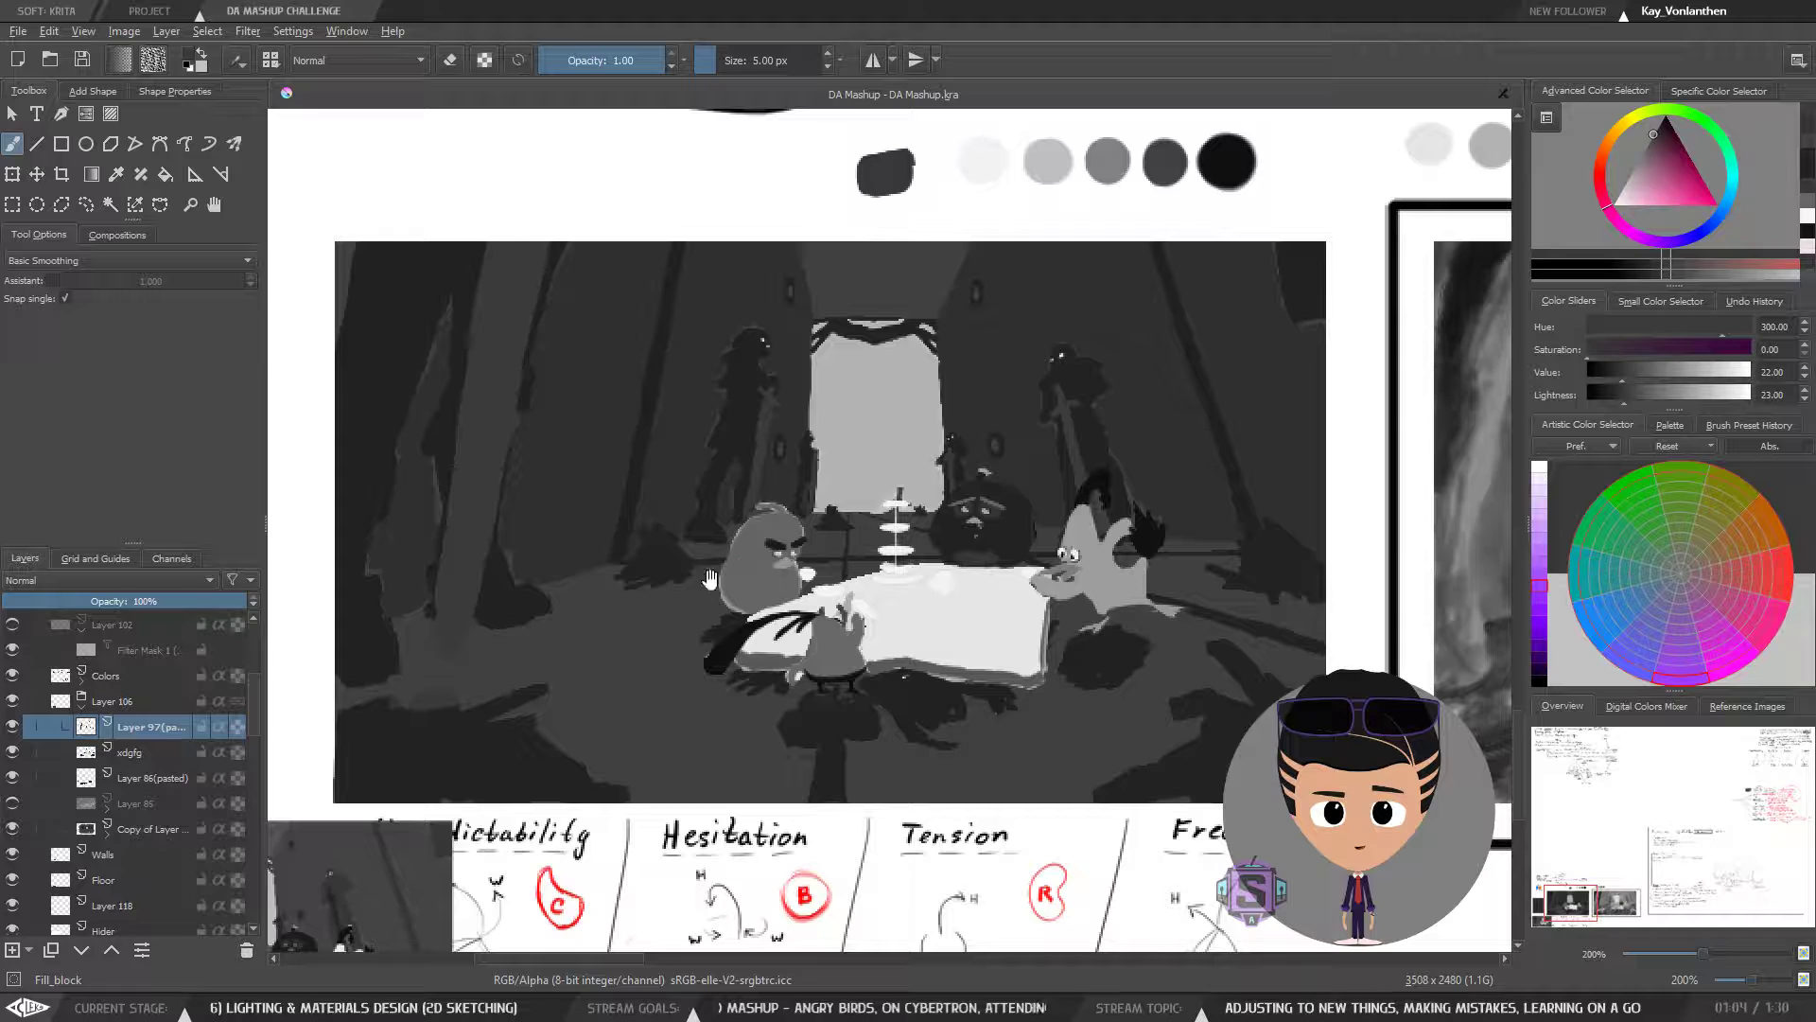
drag(709, 578, 616, 635)
drag(716, 605, 713, 564)
drag(699, 669, 699, 696)
- Check the composition mirrored horizontally at 100%, then view it unmirrored at 200%
key(1)
key(m)
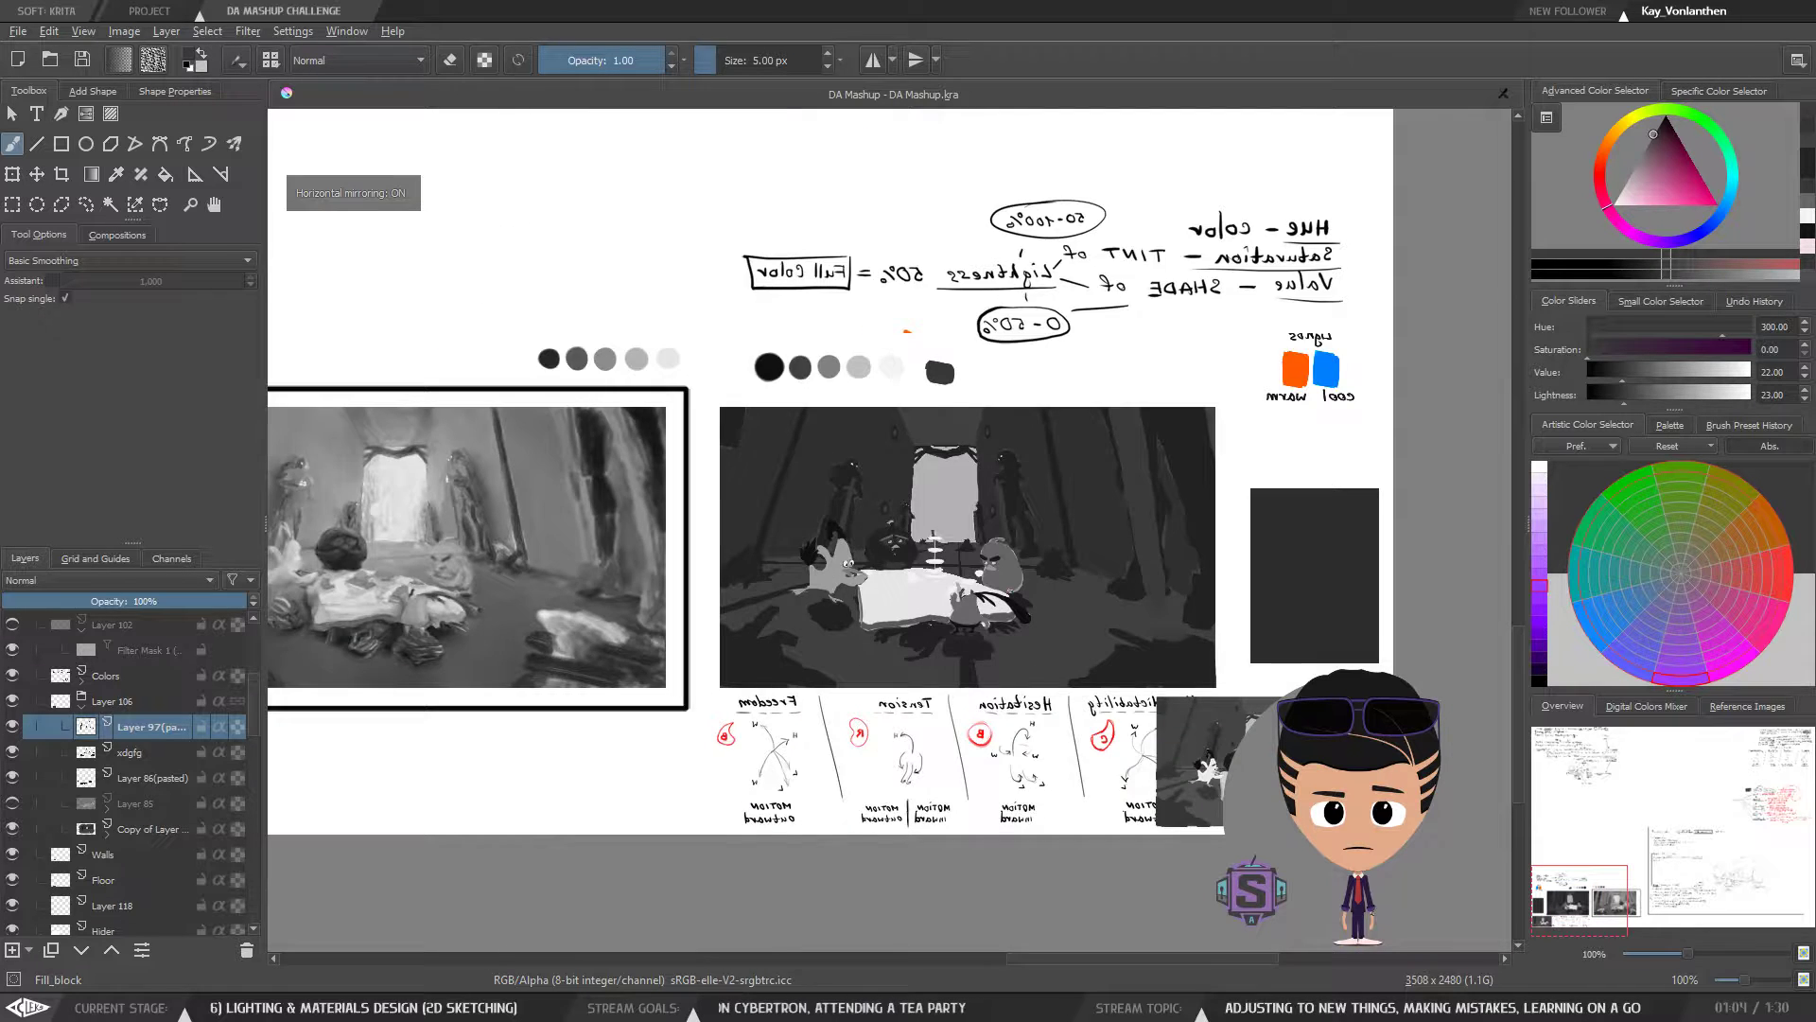
key(m)
key(plus)
key(plus)
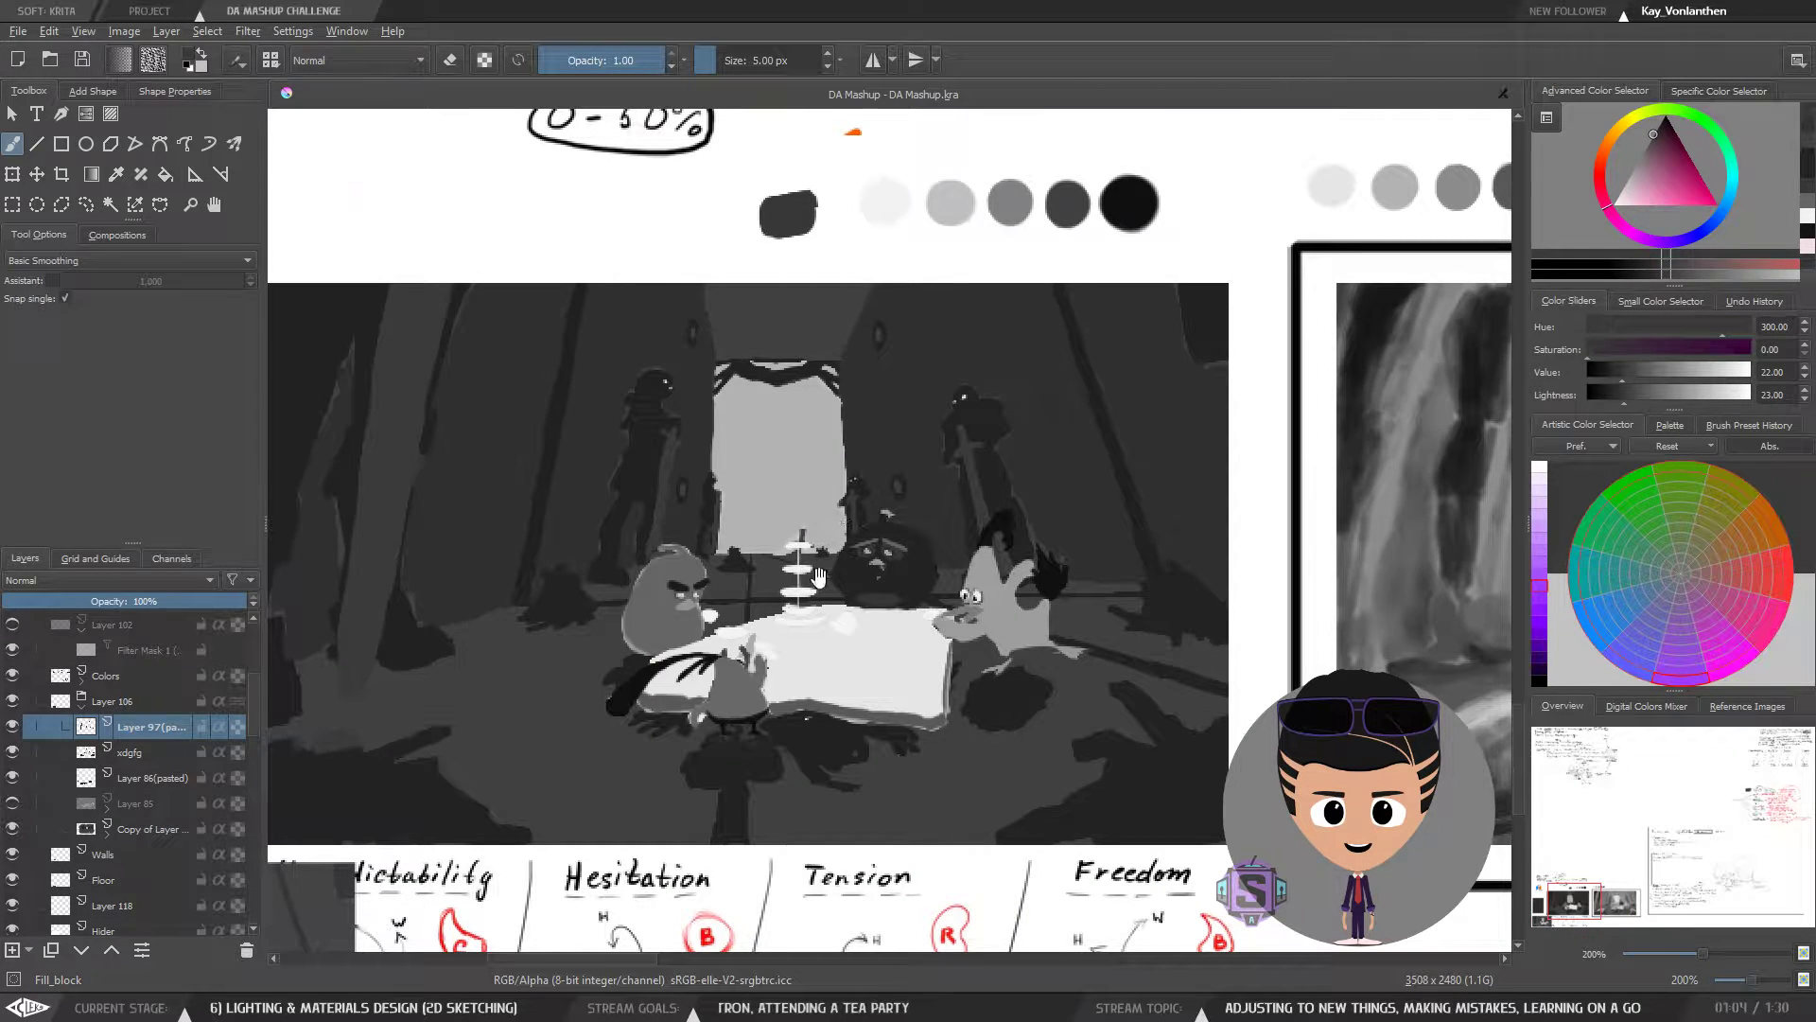
drag(822, 588, 805, 680)
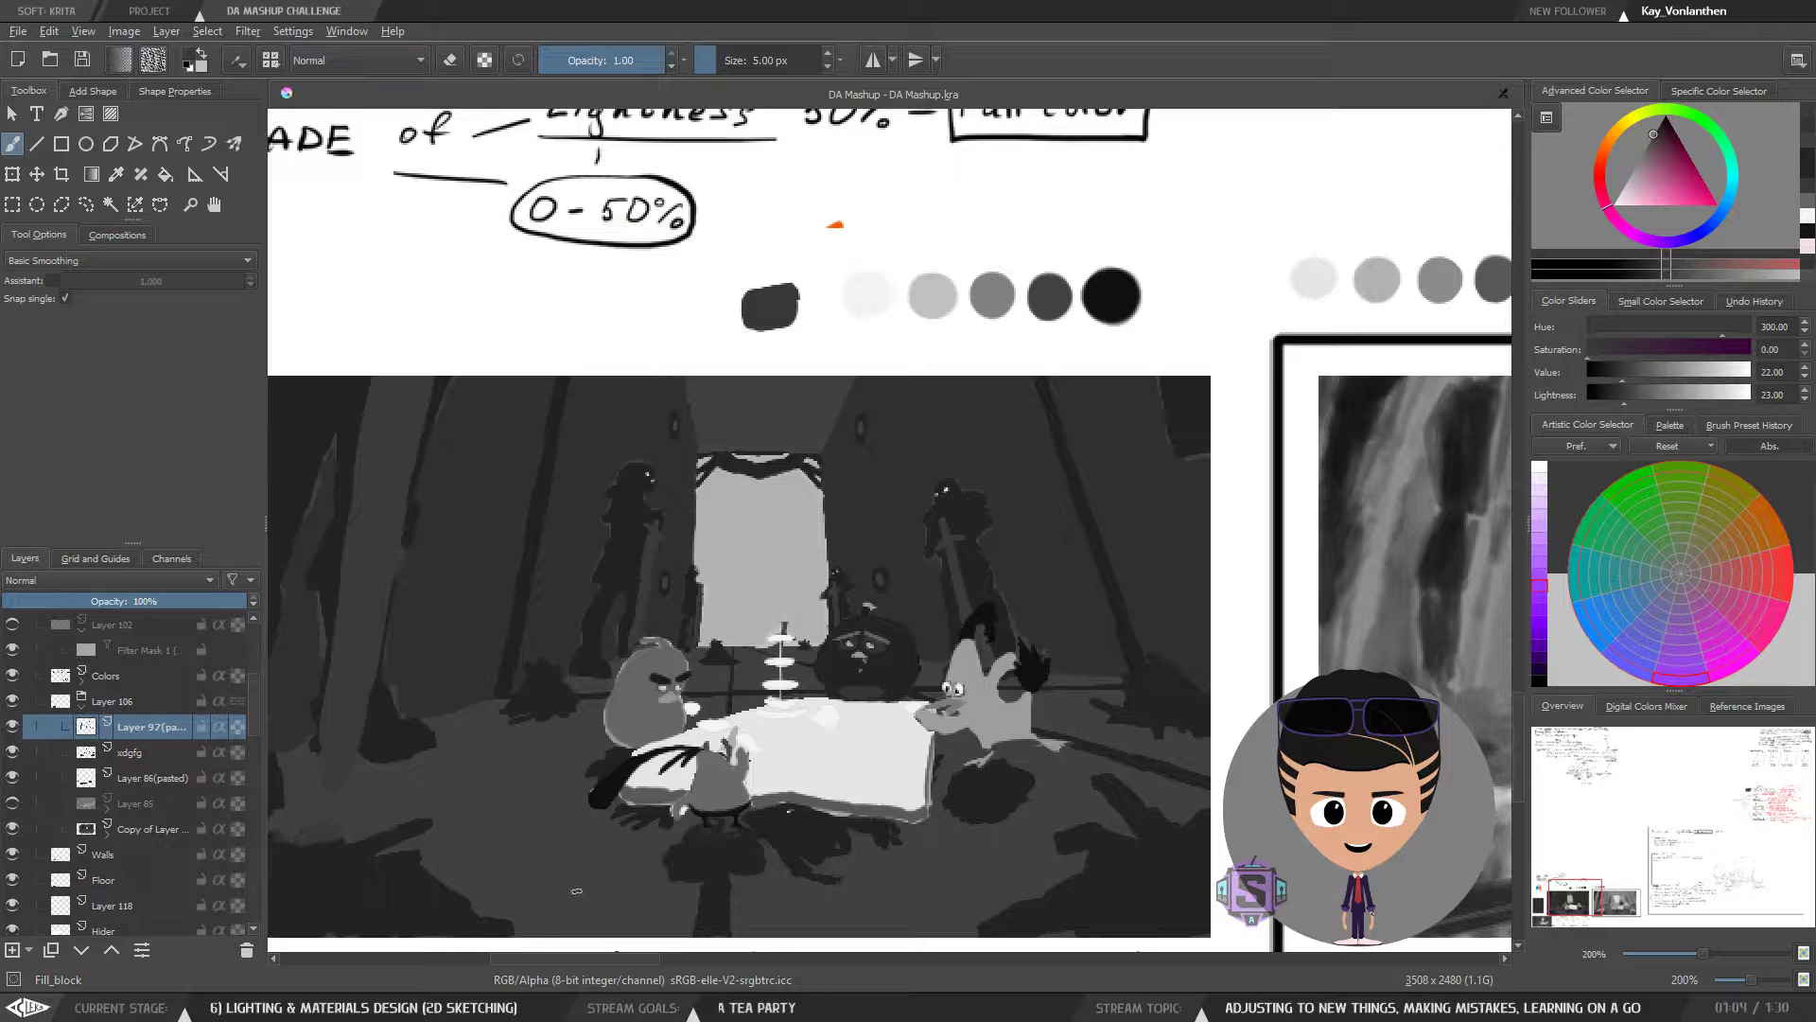
drag(804, 595, 833, 498)
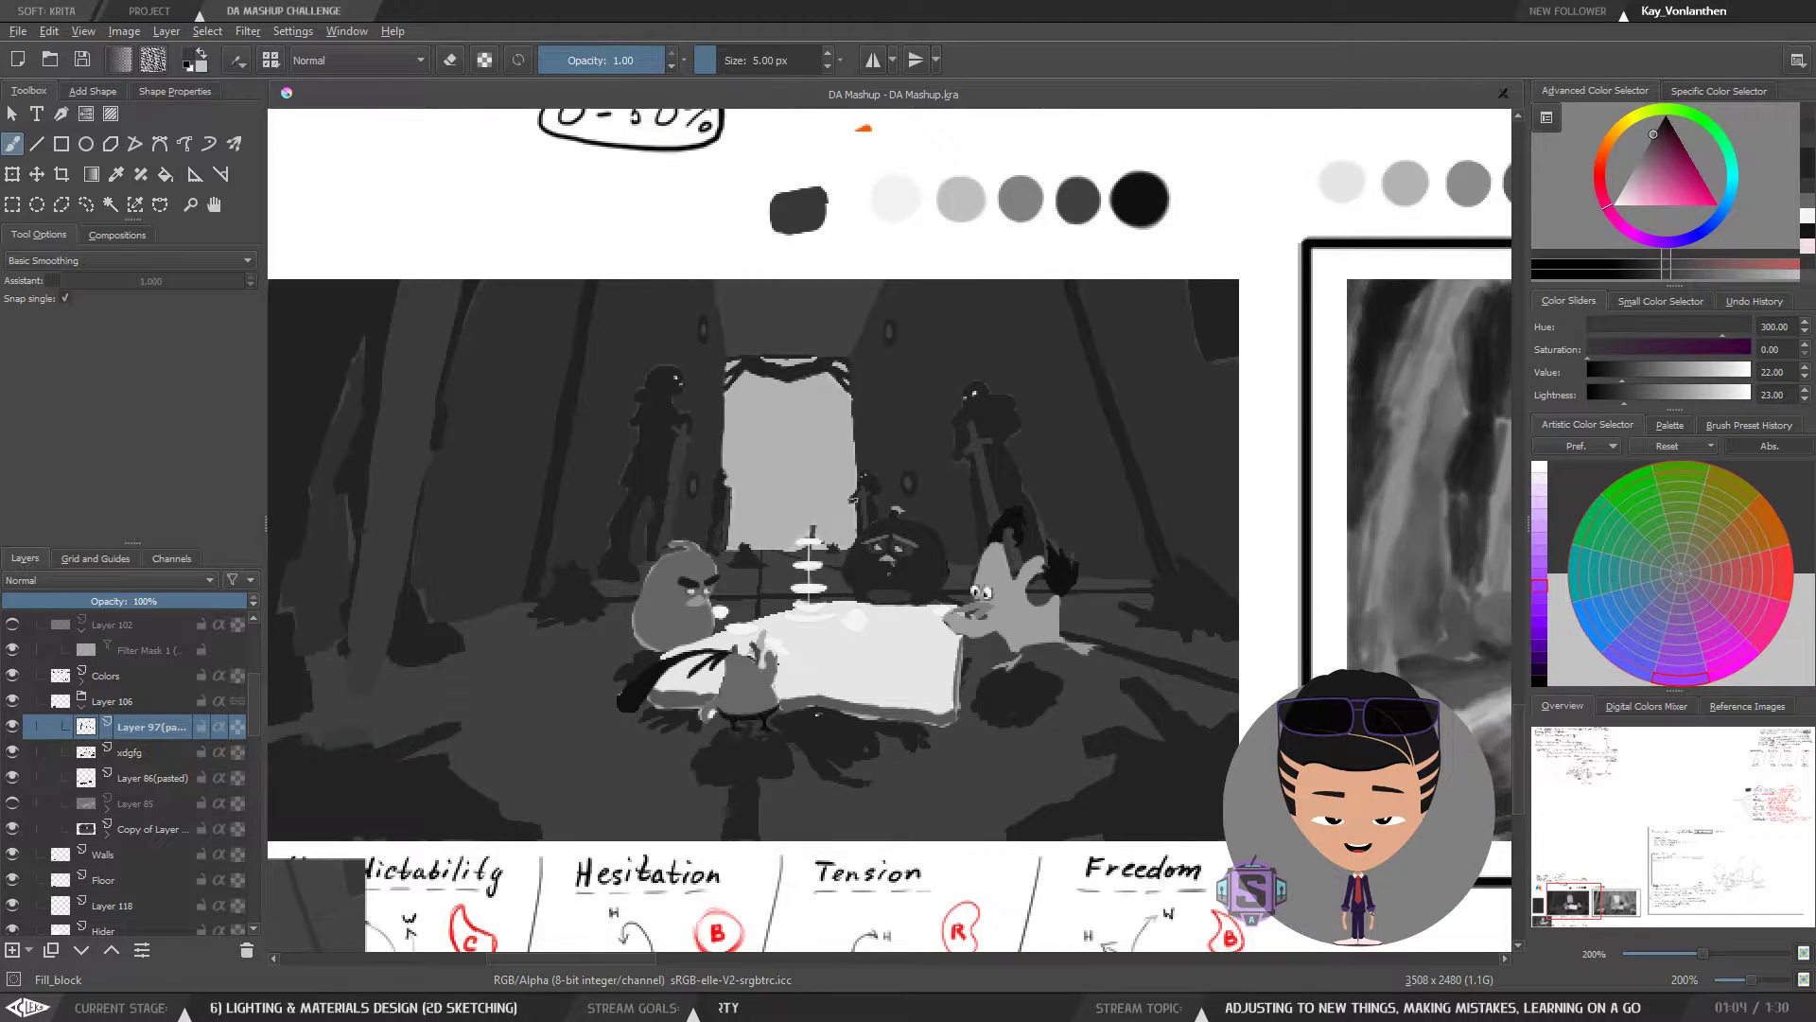
- Sample the floor's grey, then pick the lightness 34 grey of the table's side edge as the brush colour
key(plus)
key(minus)
drag(920, 702, 951, 548)
key(plus)
key(plus)
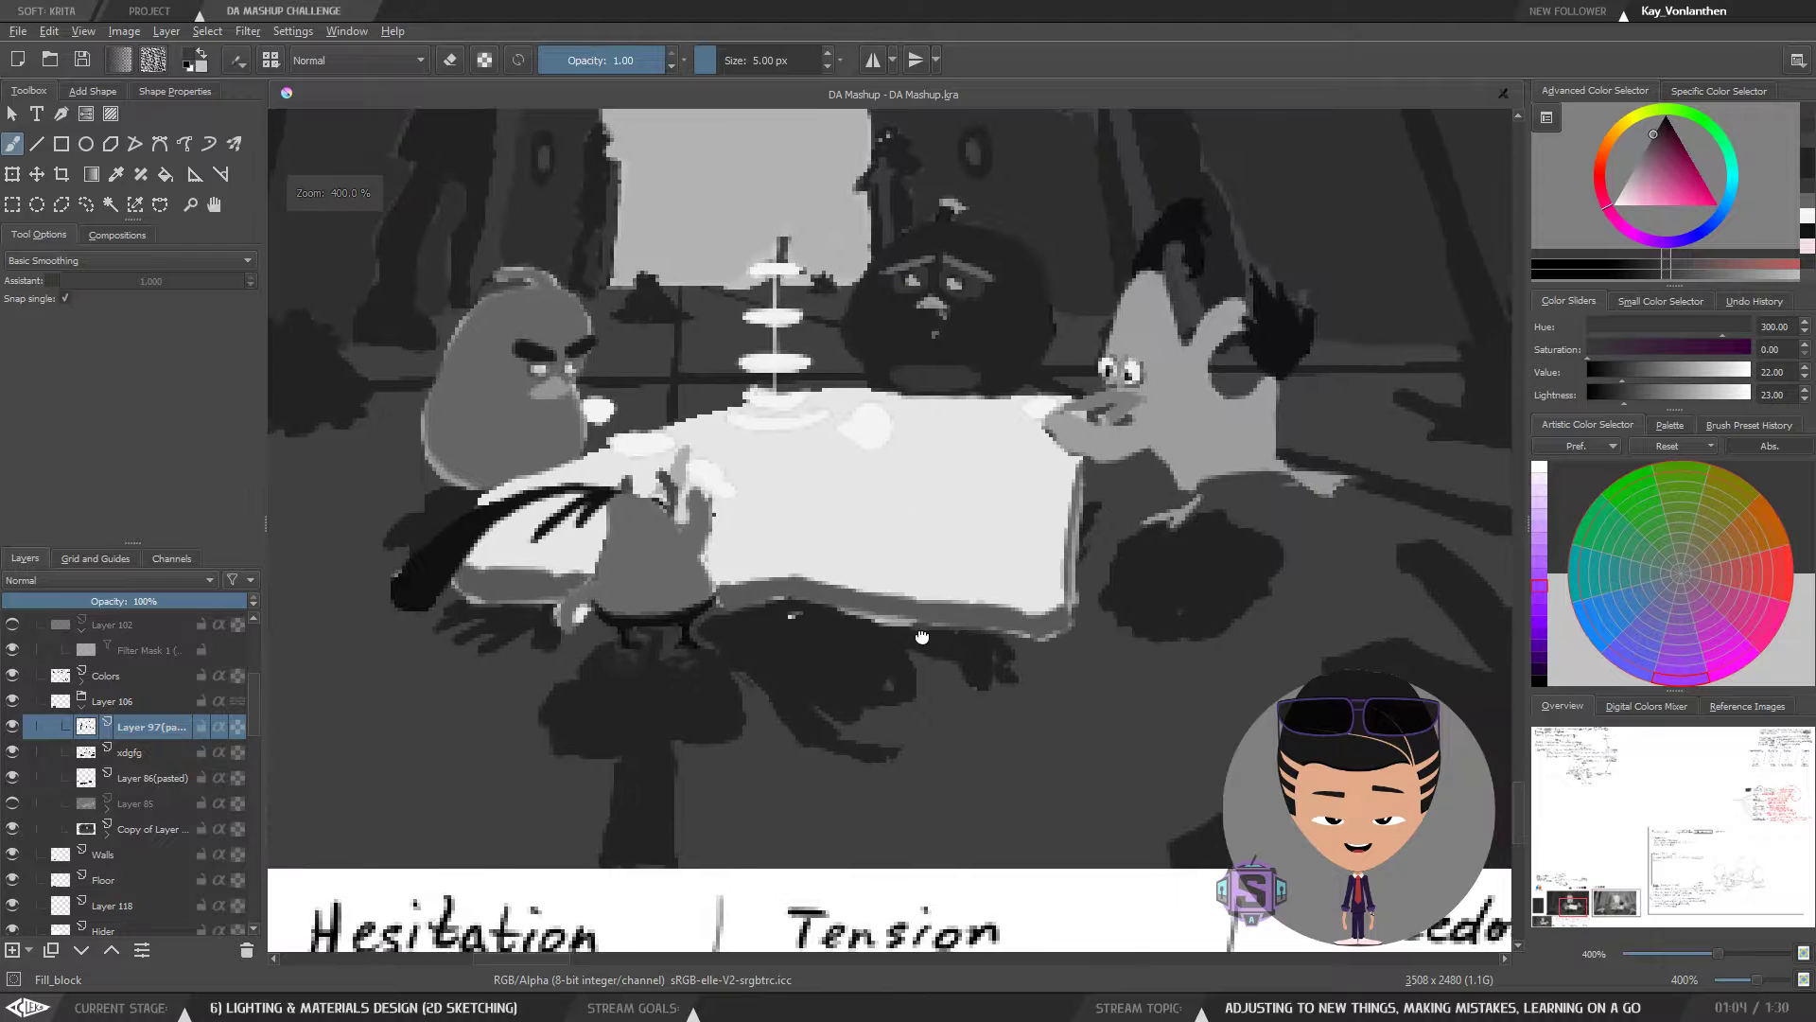
drag(922, 636, 1041, 623)
ctrl+click(624, 562)
ctrl+click(530, 732)
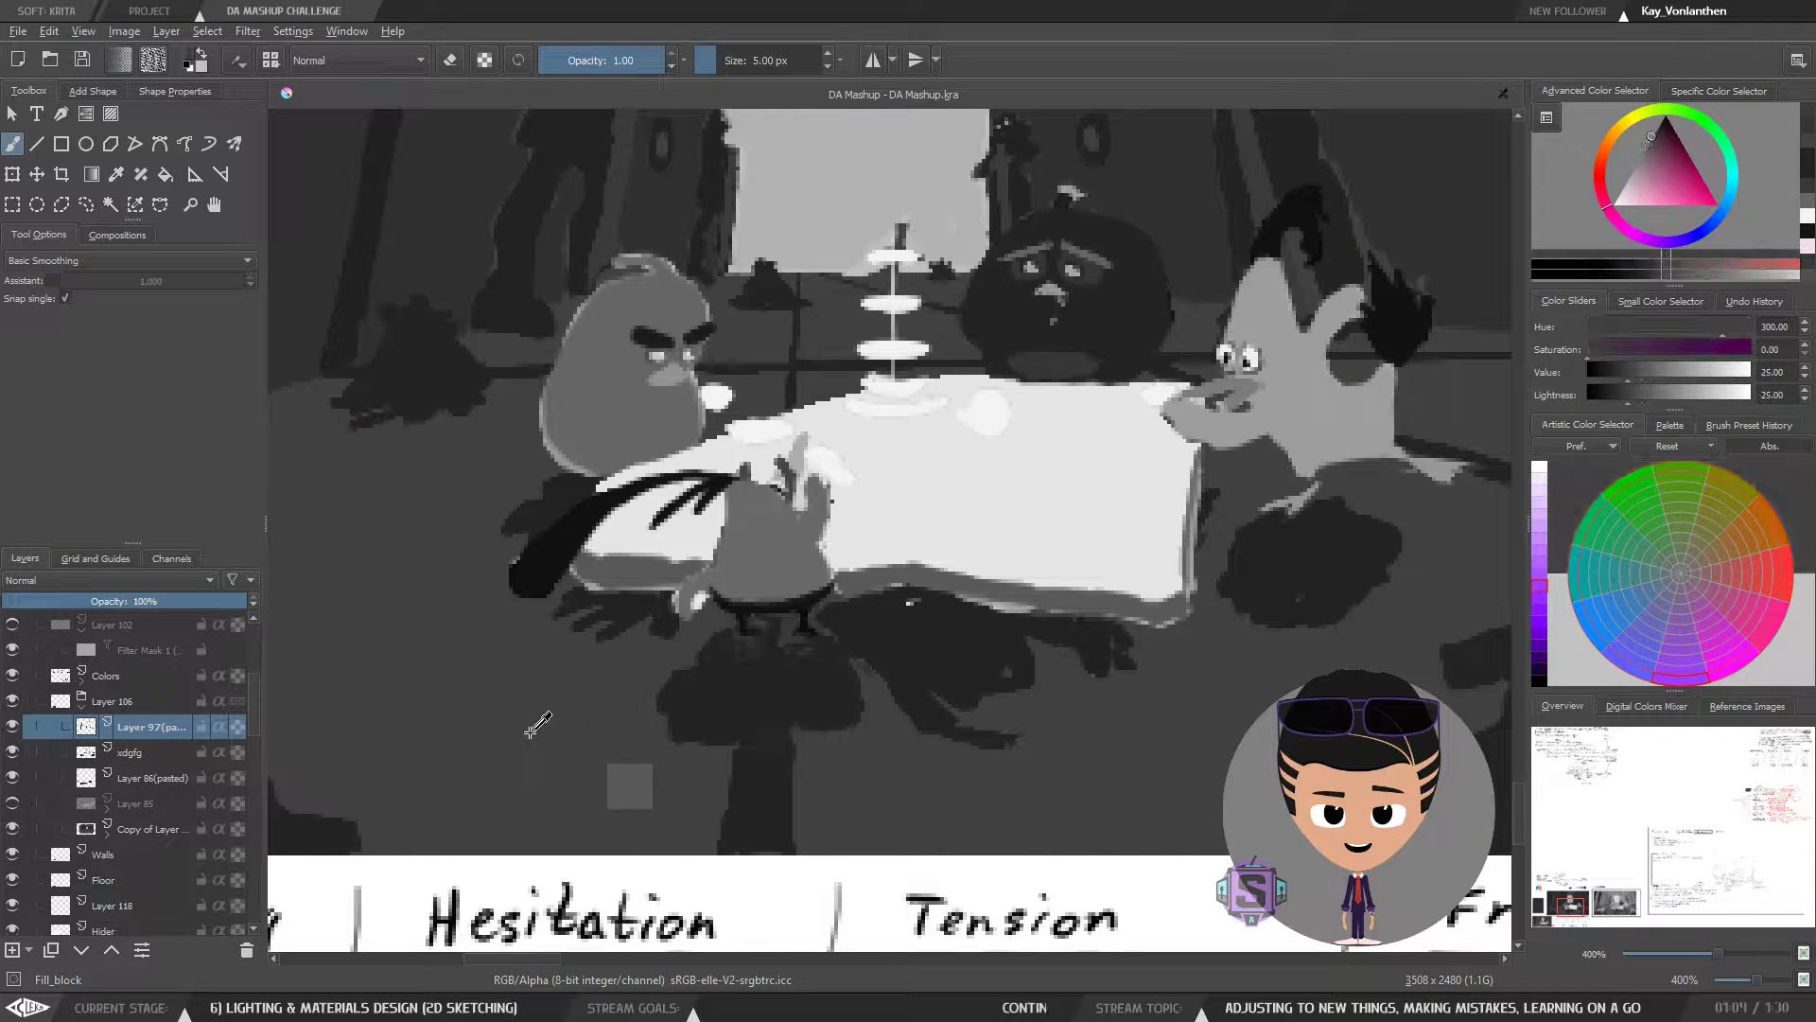
ctrl+click(636, 566)
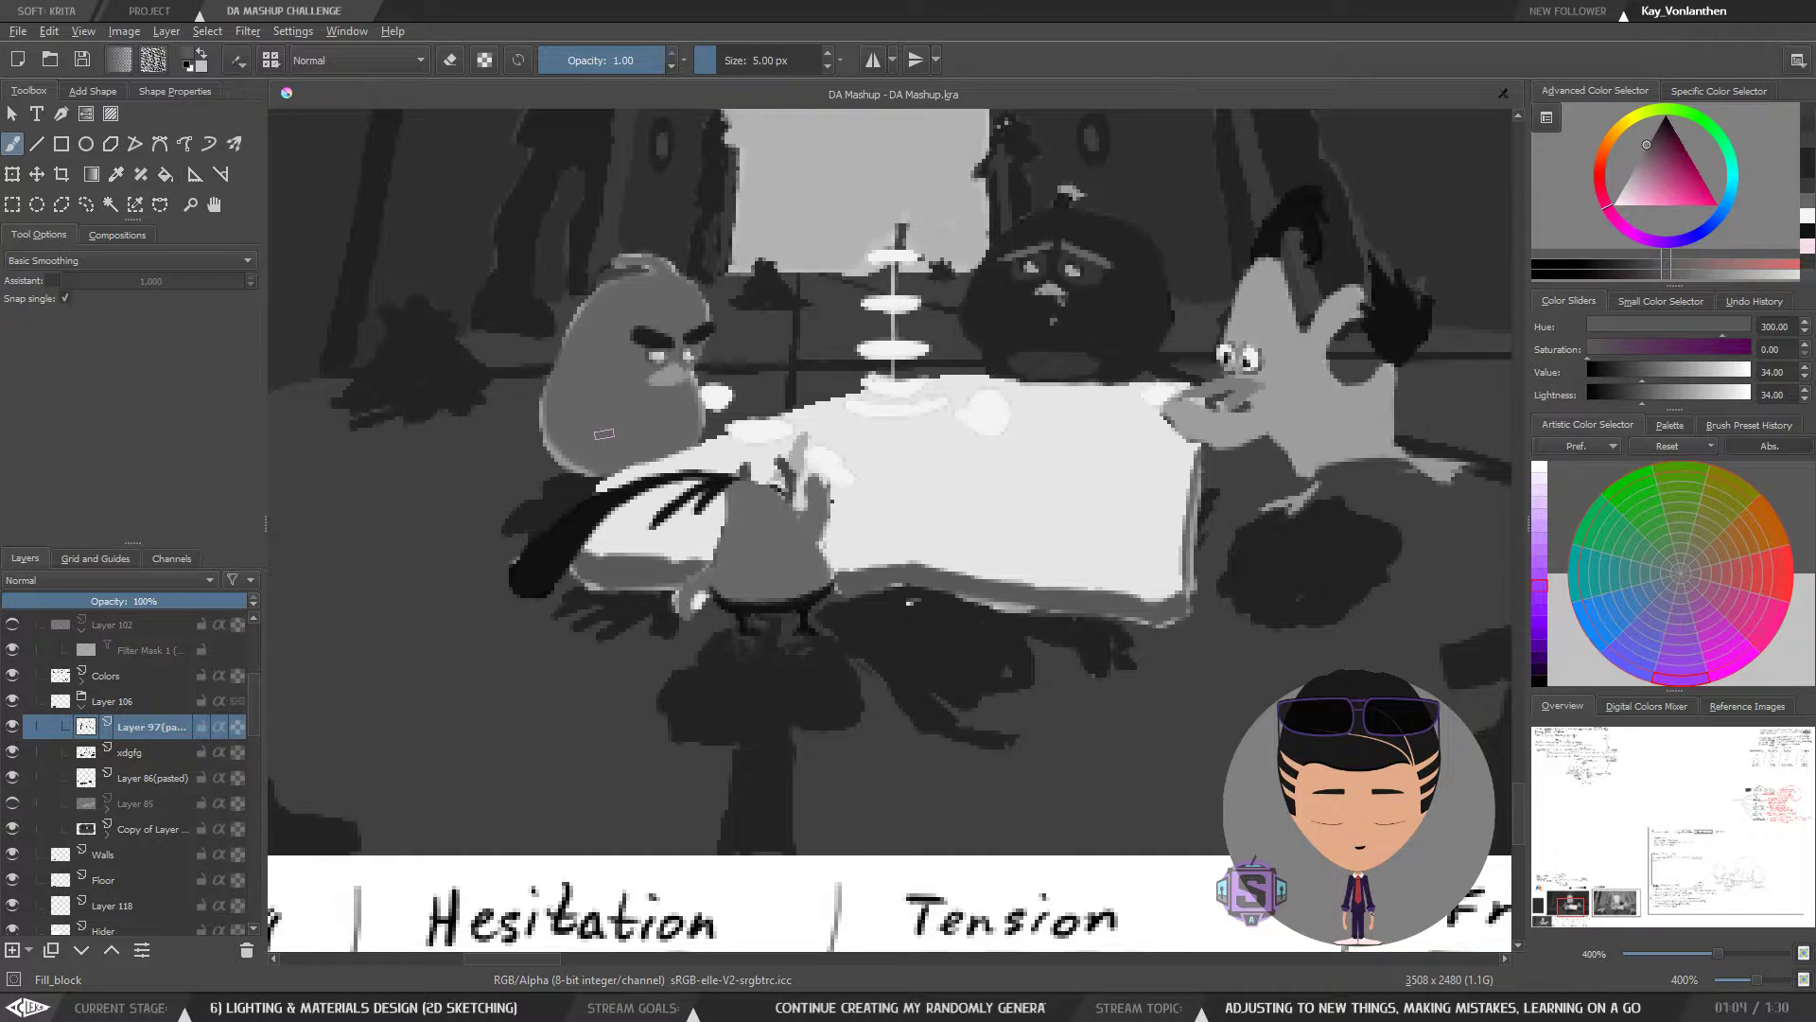
- Compare the scene with Layer 97(pasted) hidden and shown at 283%
key(minus)
drag(876, 379, 1000, 549)
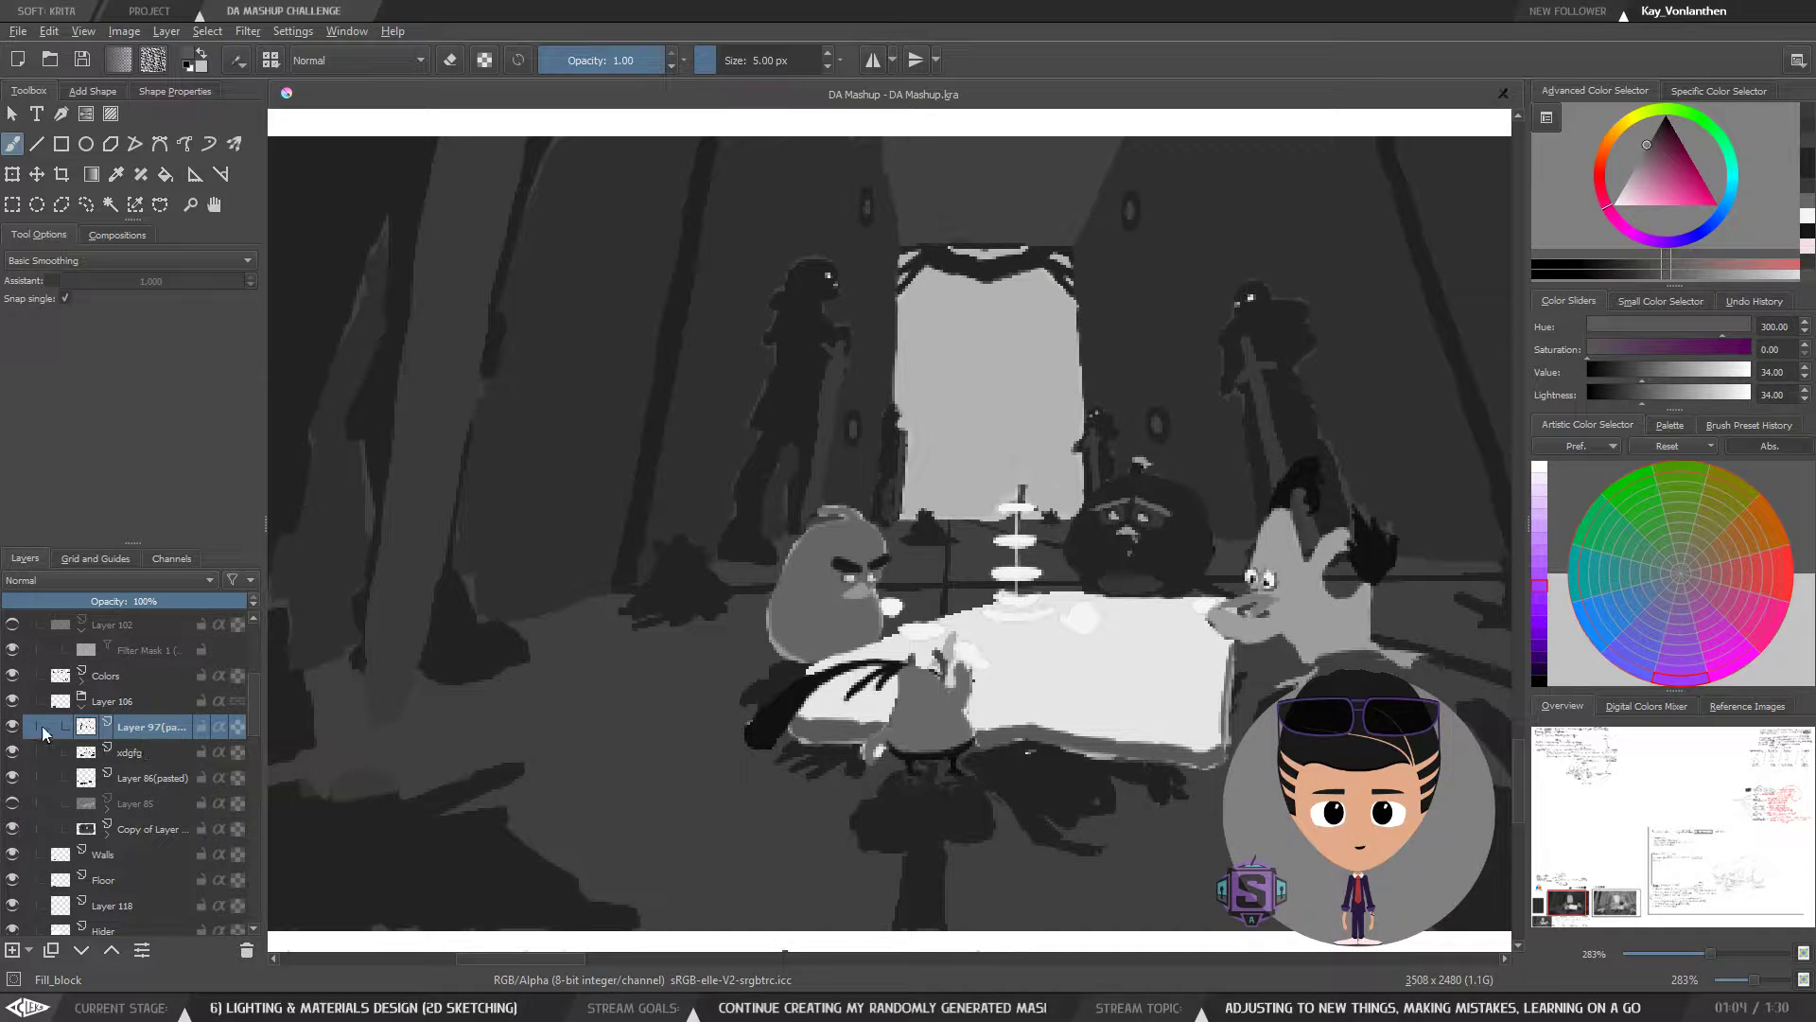
click(13, 726)
click(12, 726)
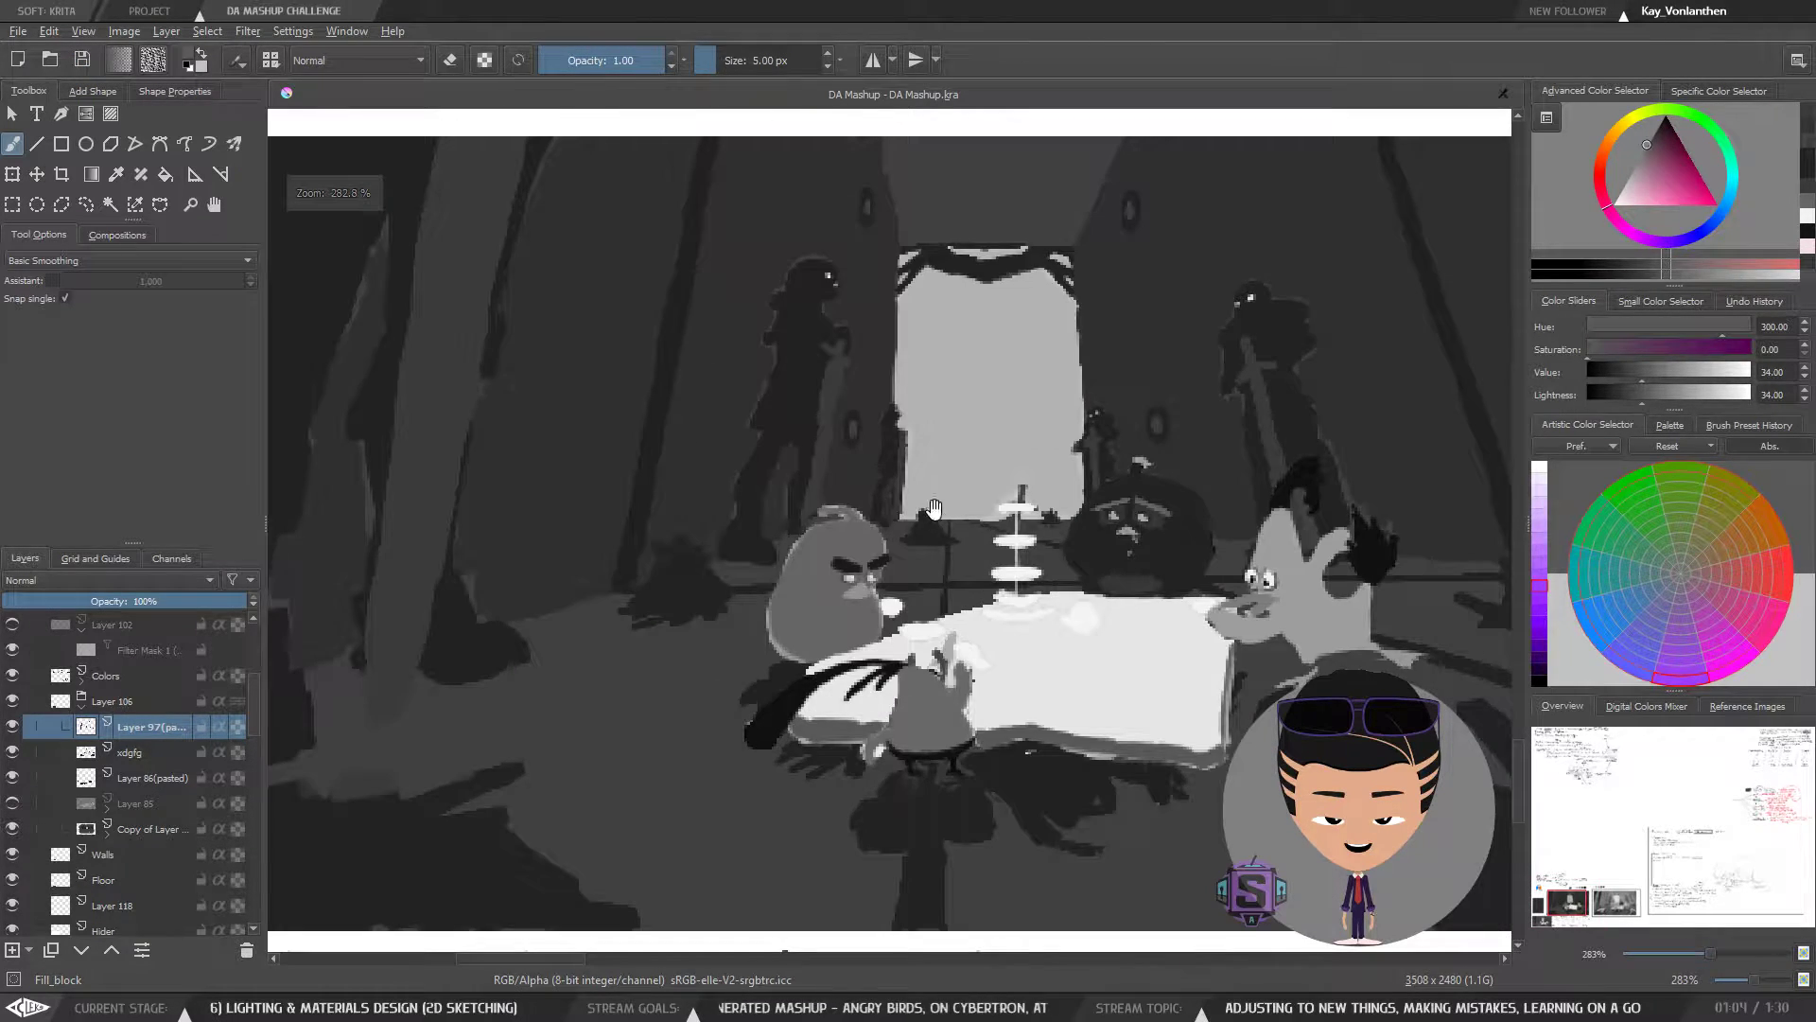
- Check the mirrored scene at 141% and 283%, then view the unmirrored table and characters at 283%
drag(941, 509, 821, 587)
key(minus)
key(minus)
key(m)
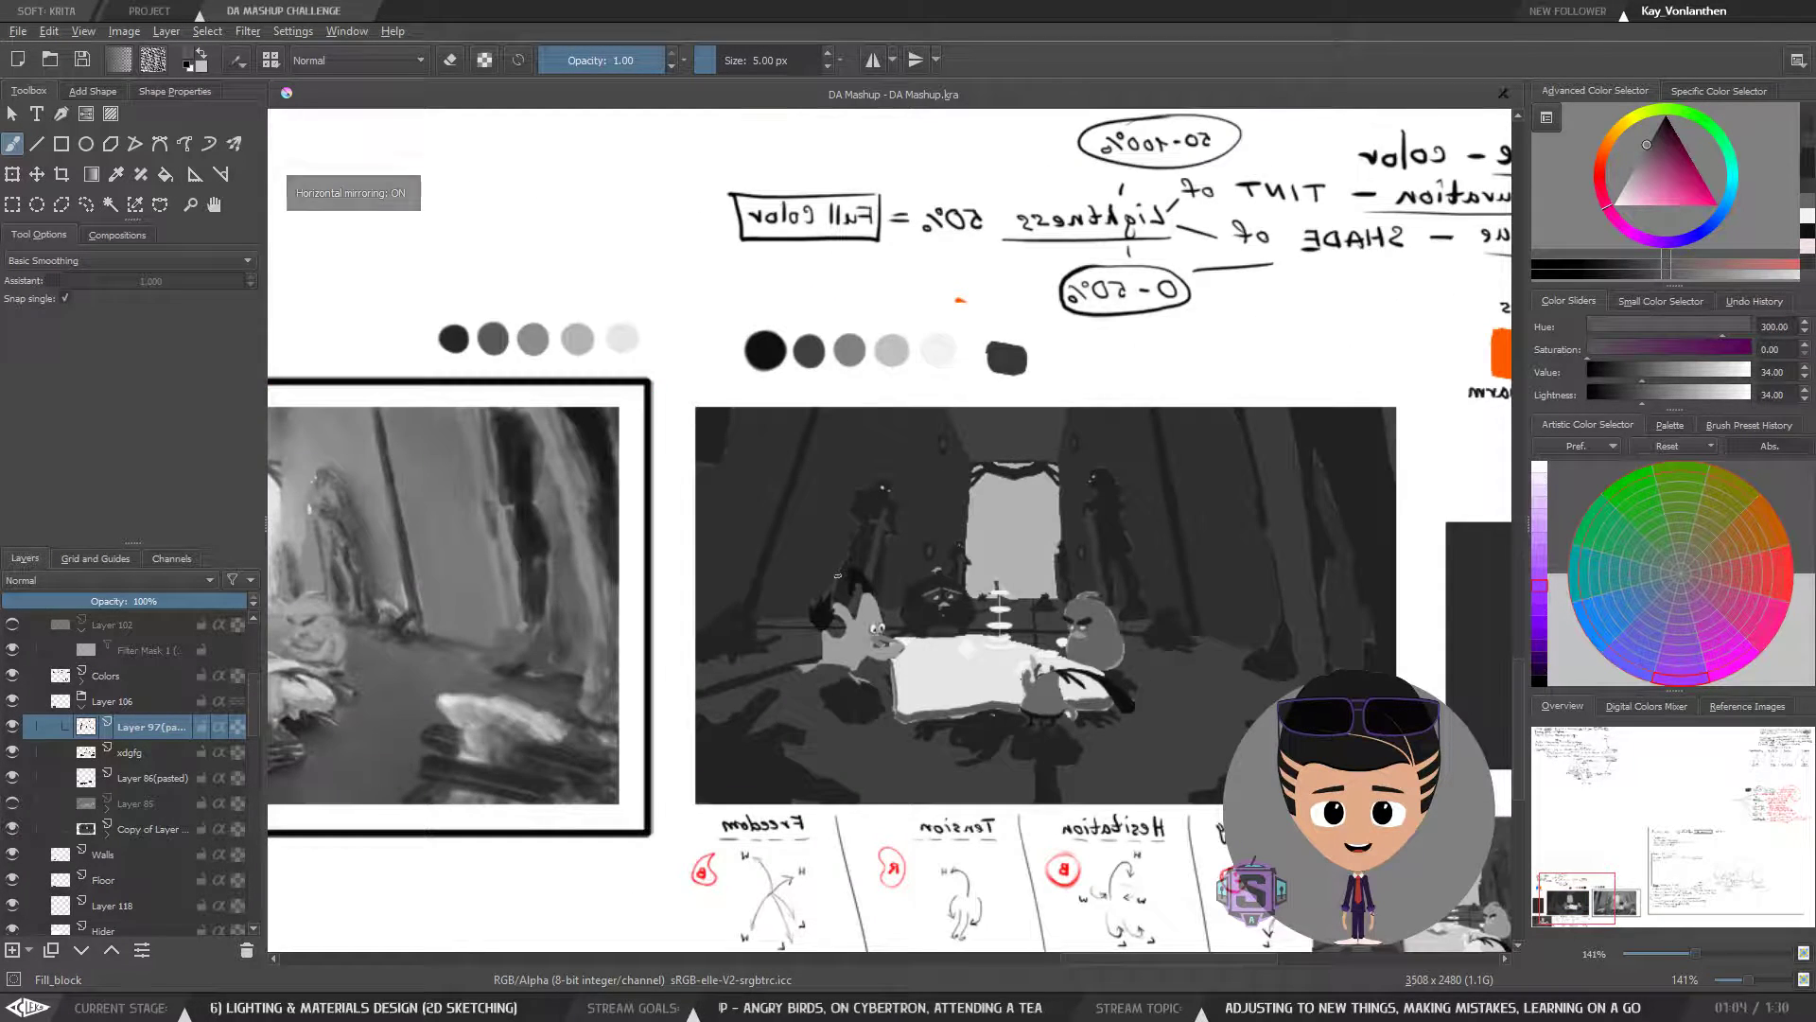
key(minus)
key(minus)
key(plus)
key(plus)
key(plus)
key(plus)
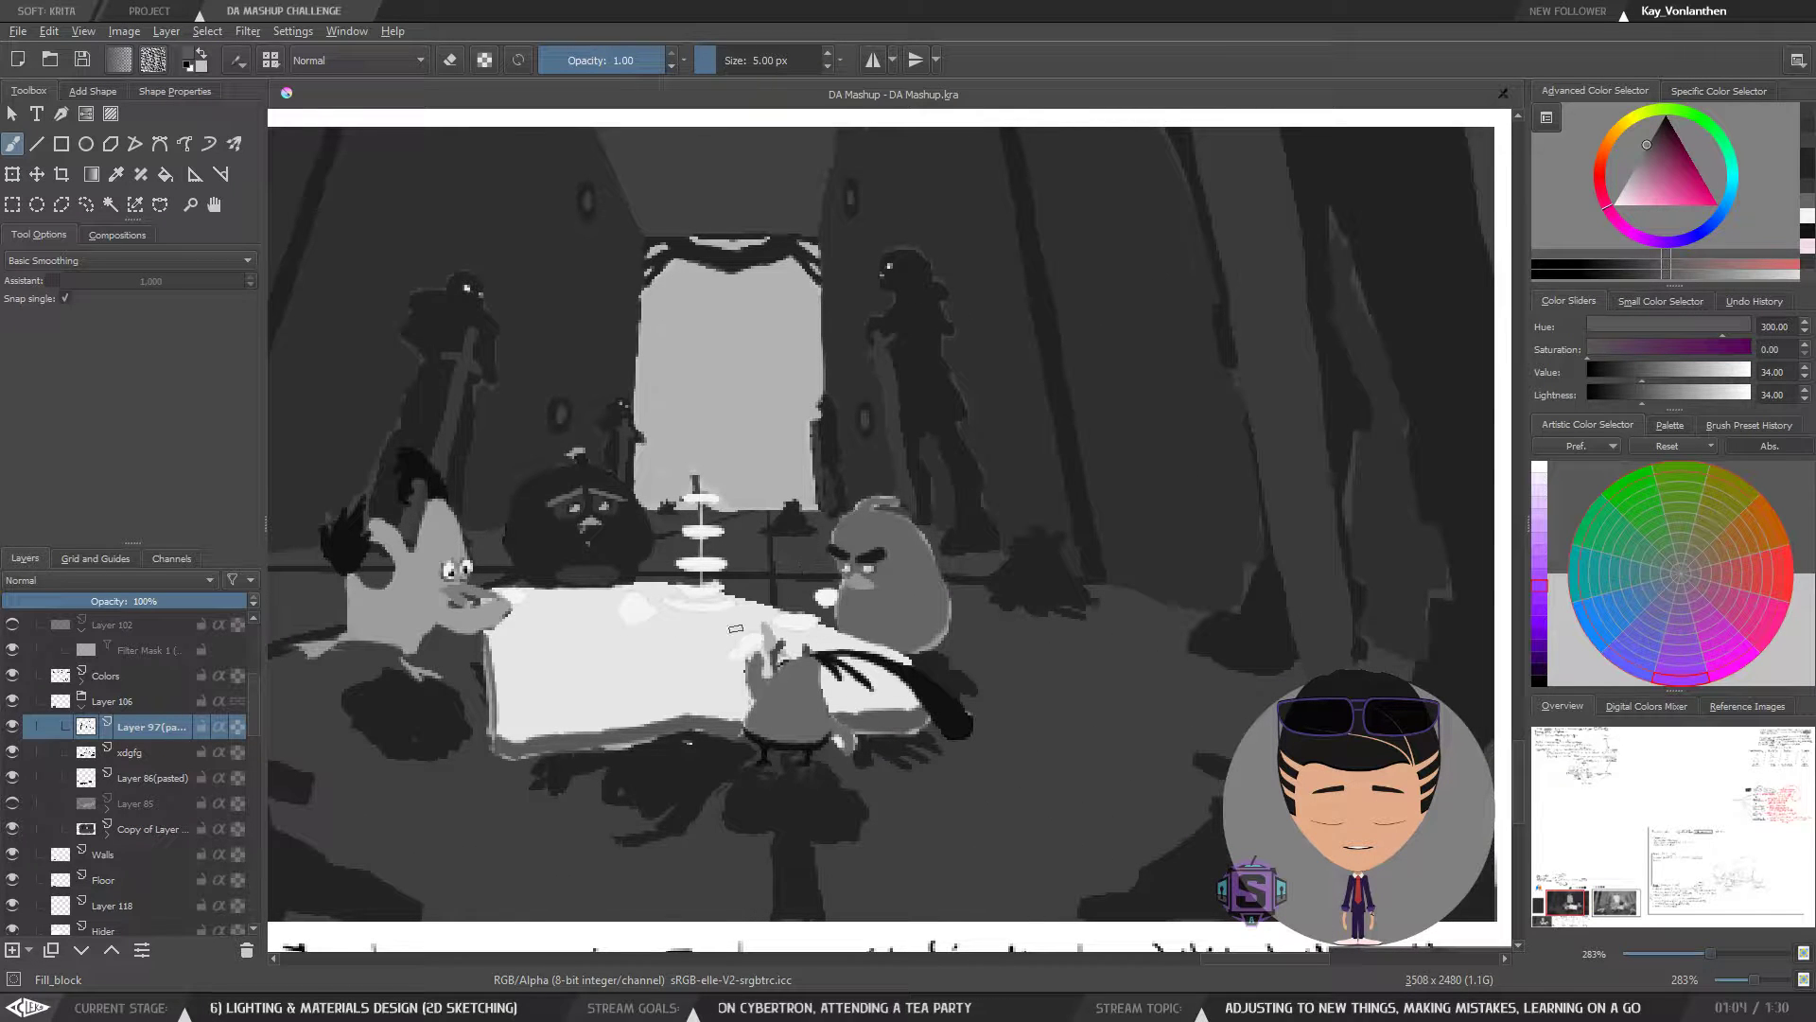
key(m)
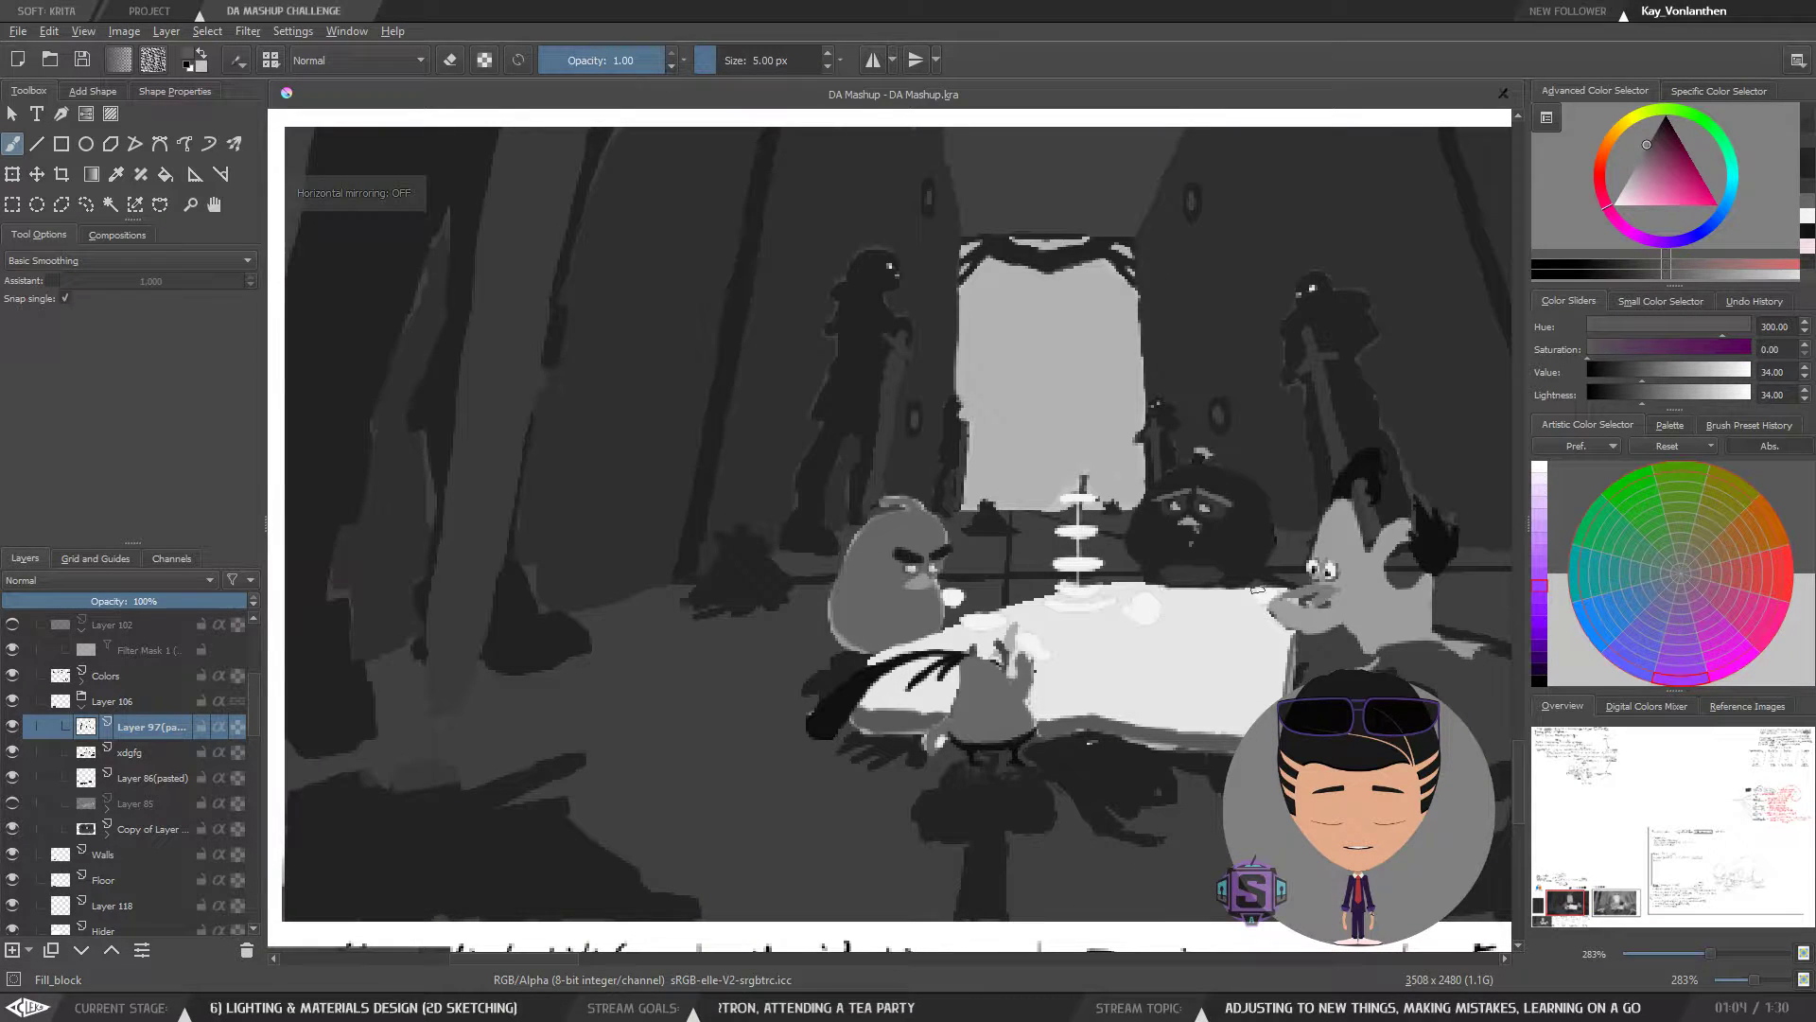
drag(1303, 584, 1027, 557)
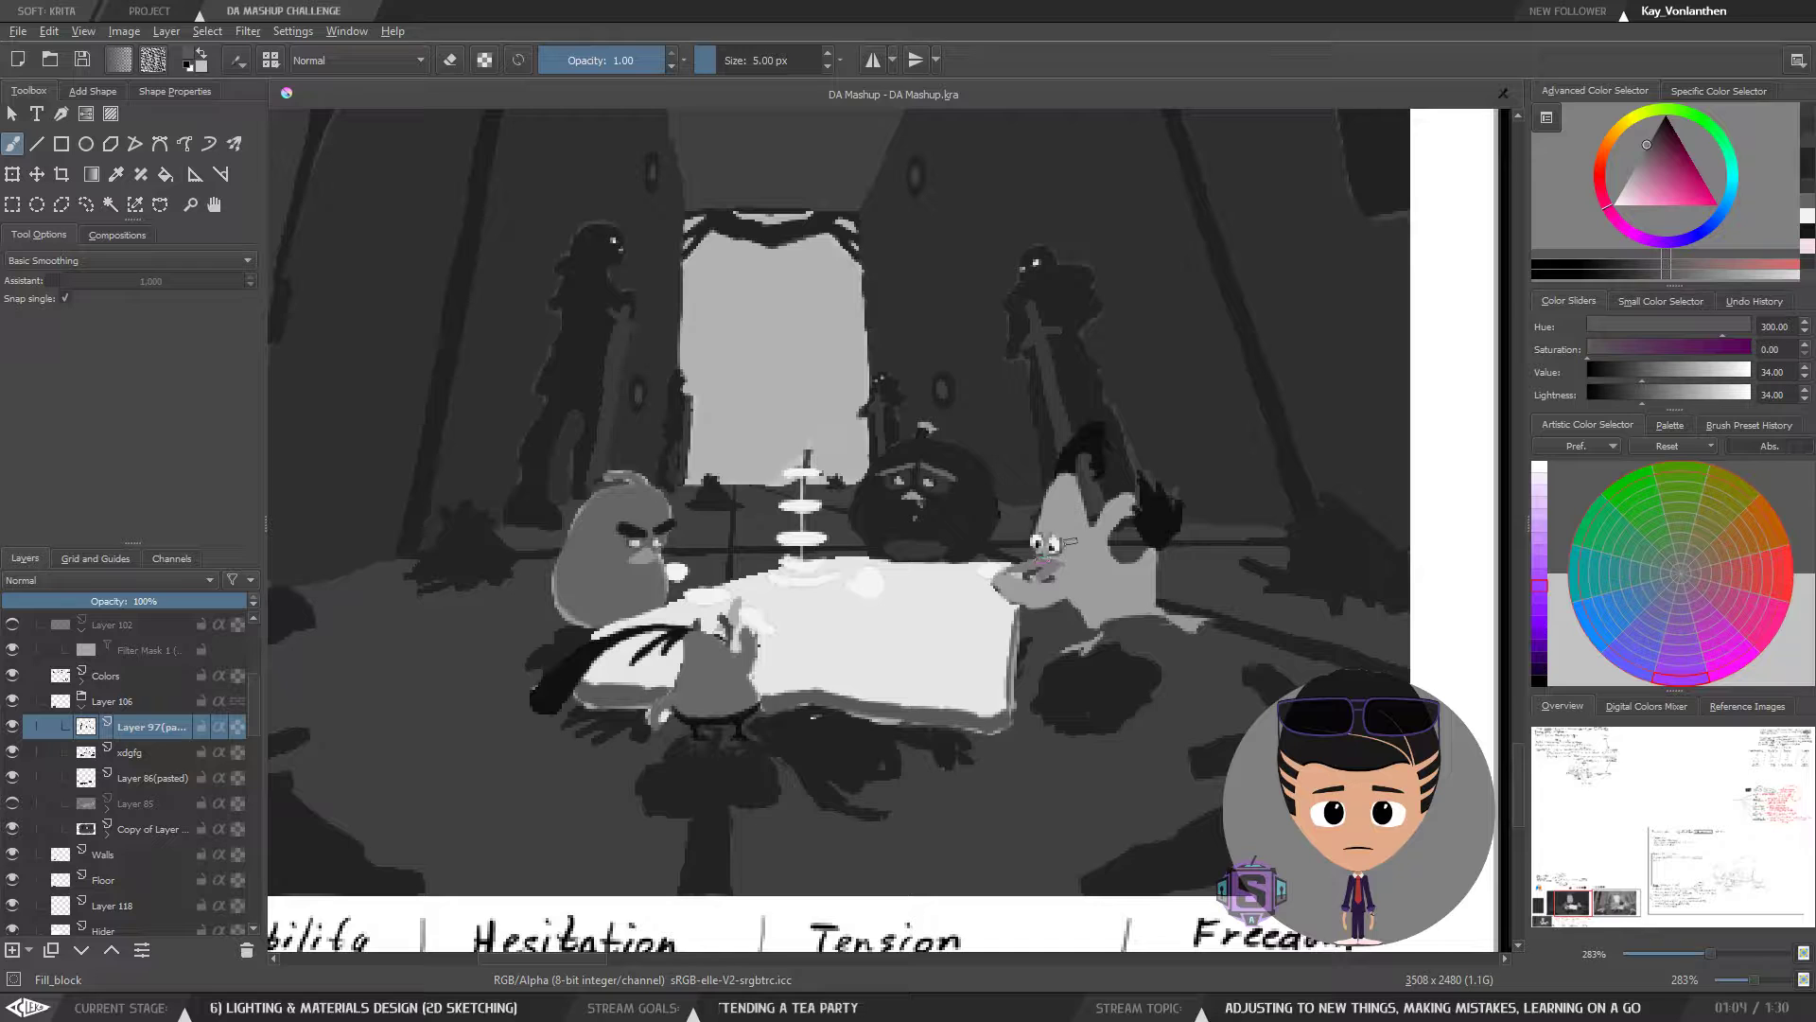
- Flip the canvas view horizontally back and forth at 141% to compare the scene's balance, ending unmirrored
key(m)
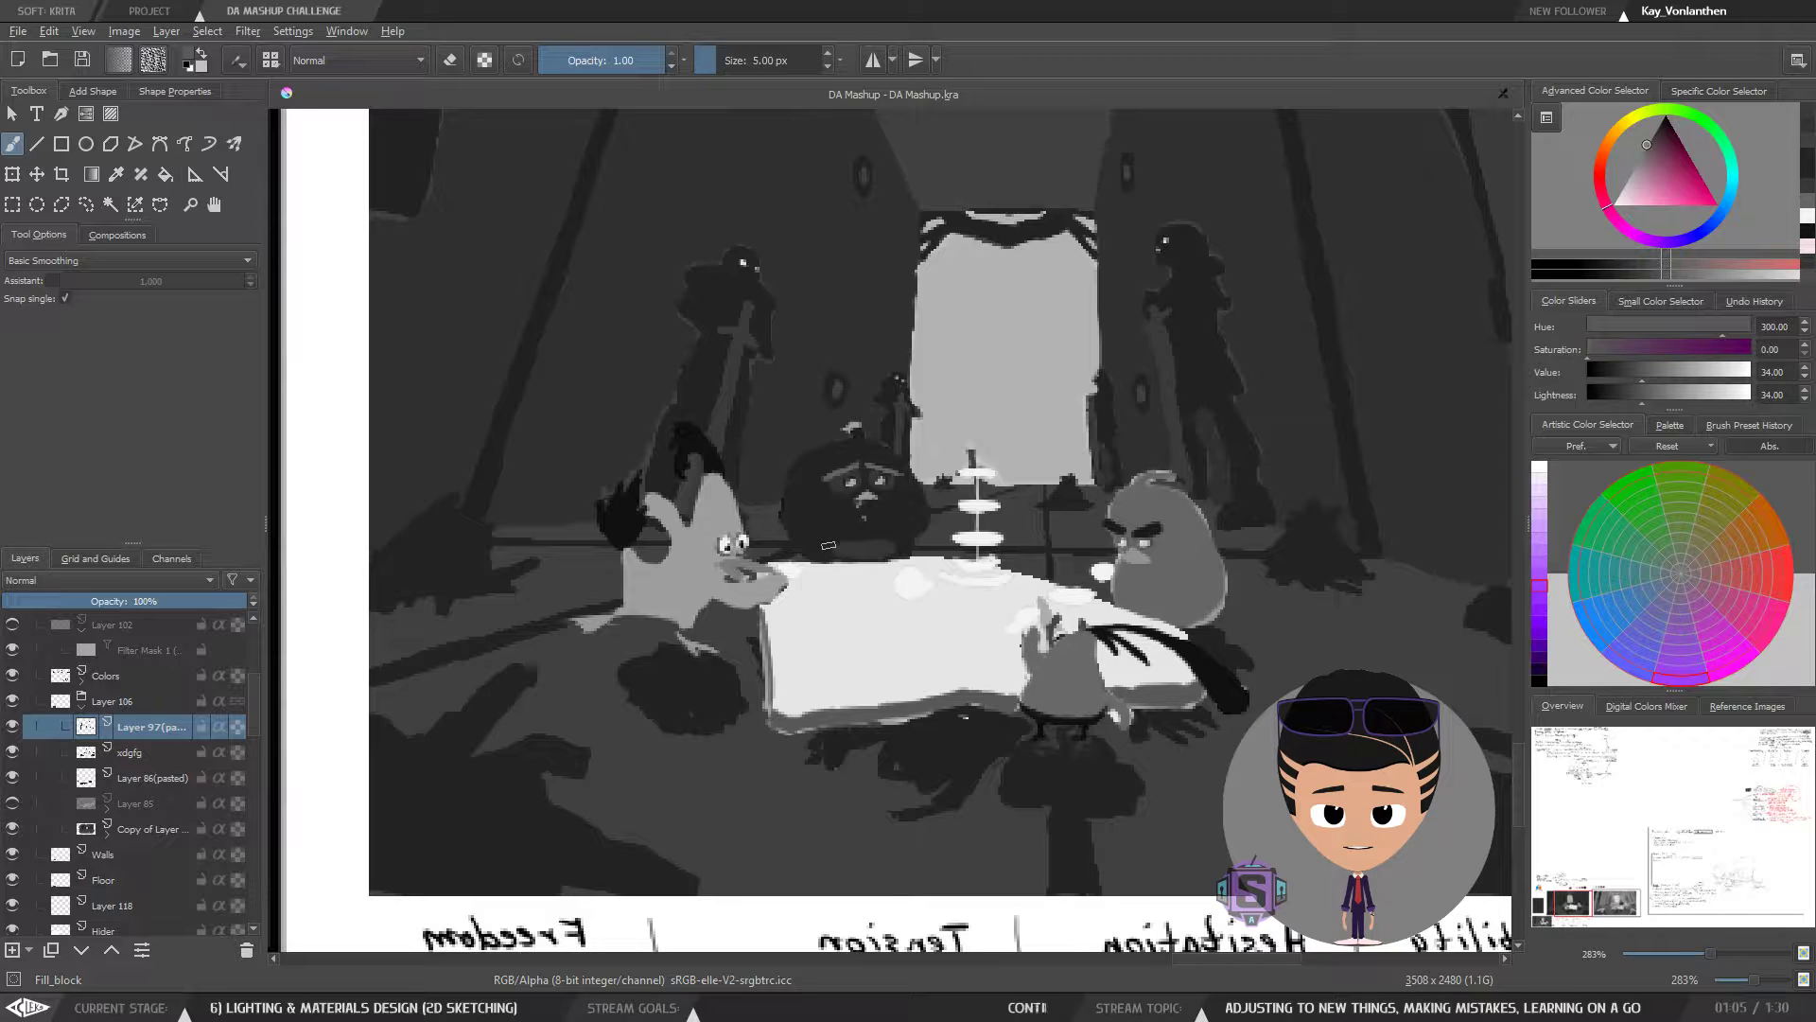
key(minus)
key(minus)
key(m)
key(m)
key(m)
key(m)
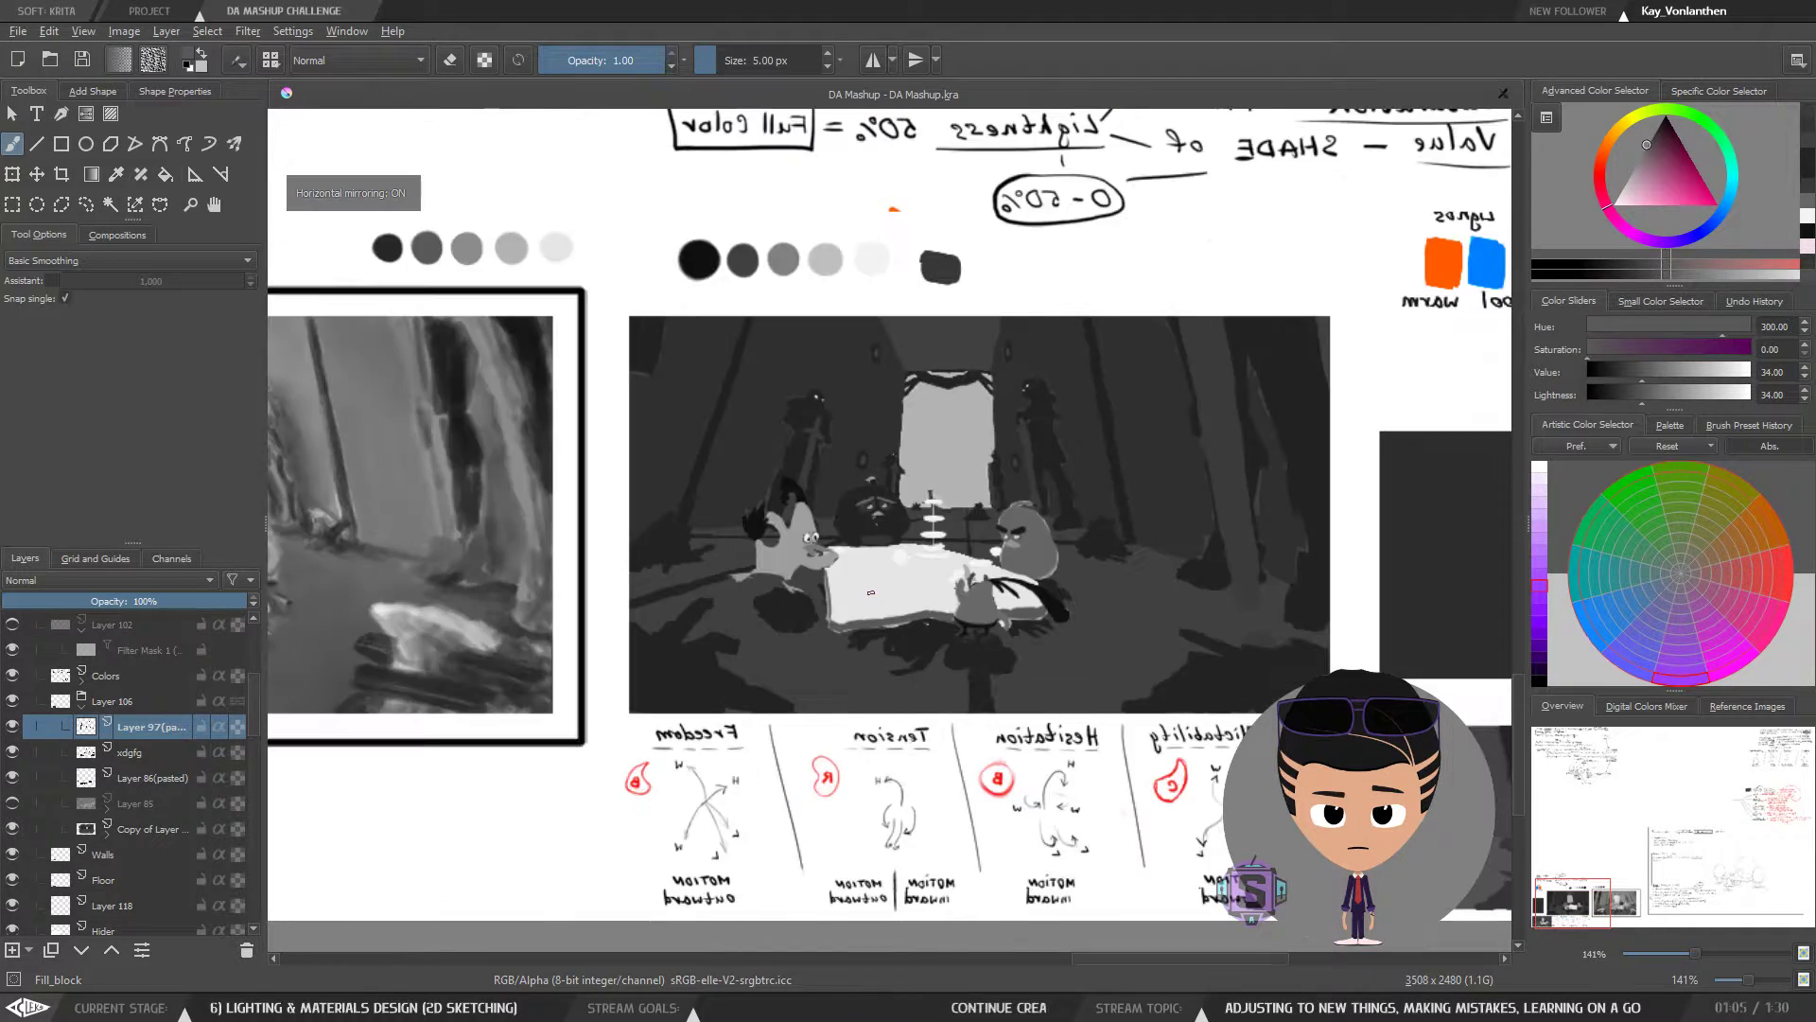
key(m)
key(m)
key(m)
key(m)
key(m)
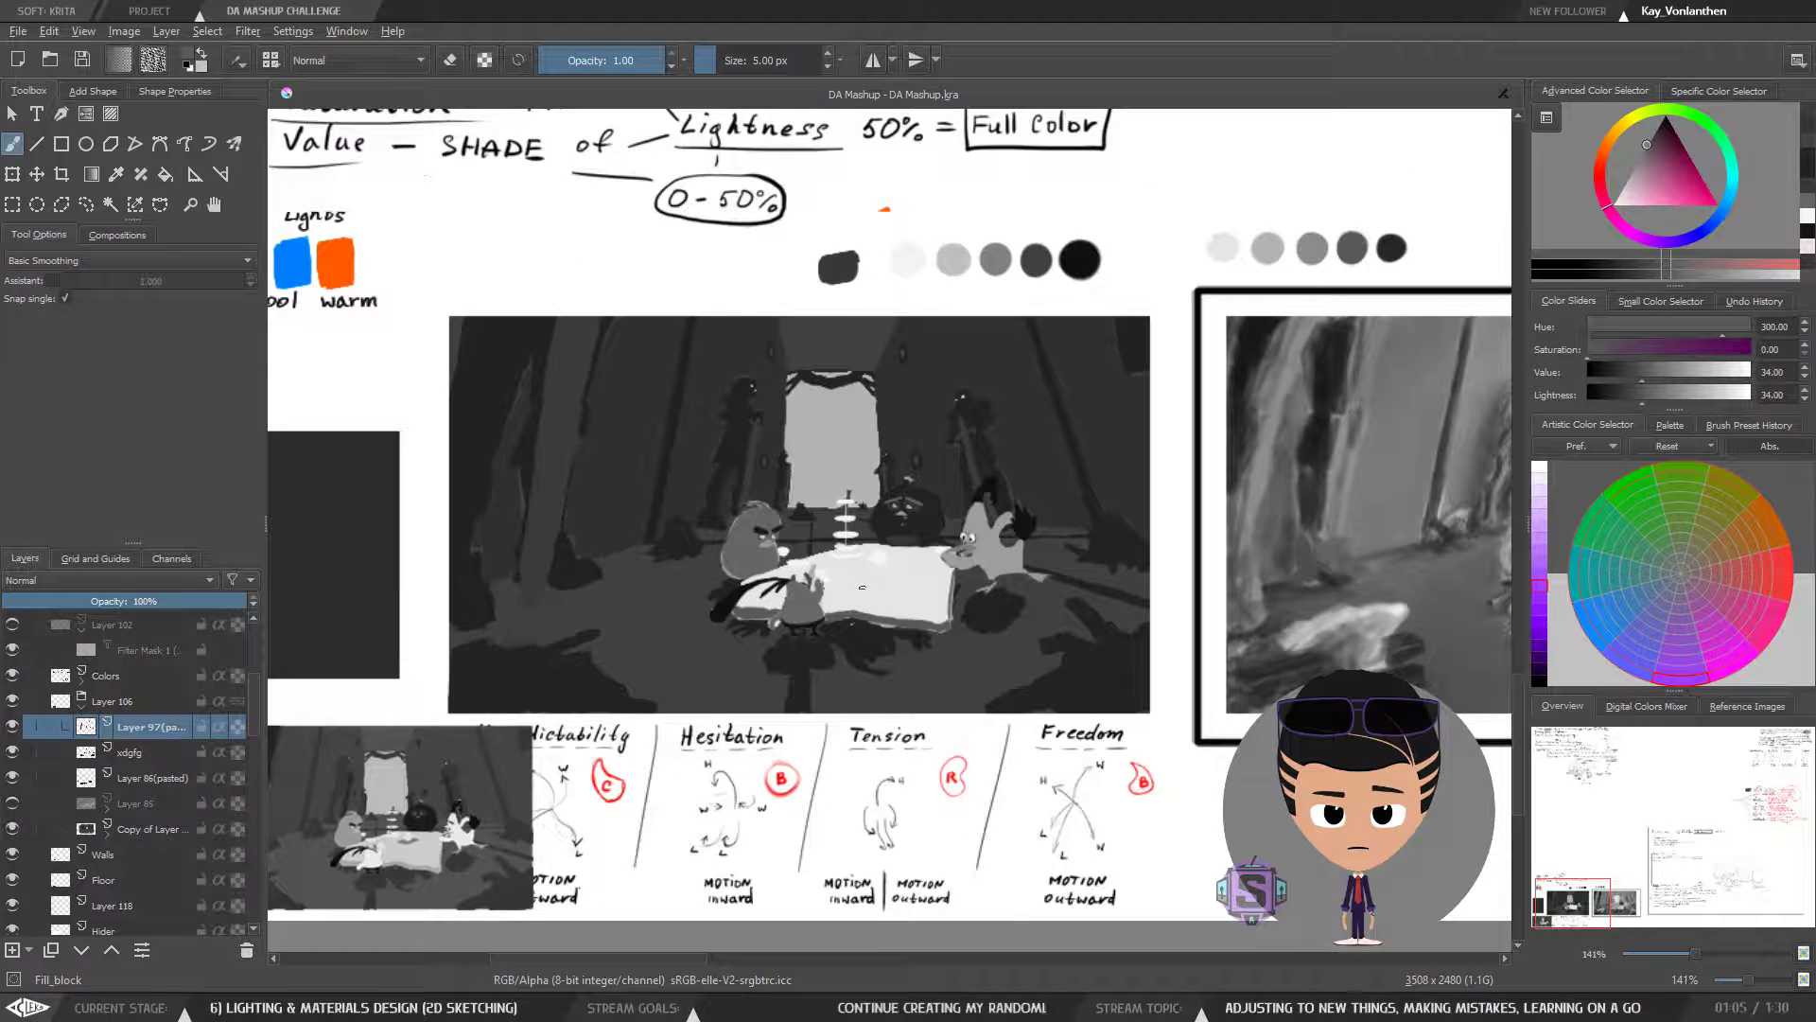
- View the scene at 283% and 141%, and compare it with Layer 97(pasted) hidden and shown
scroll(861, 588, up, 2)
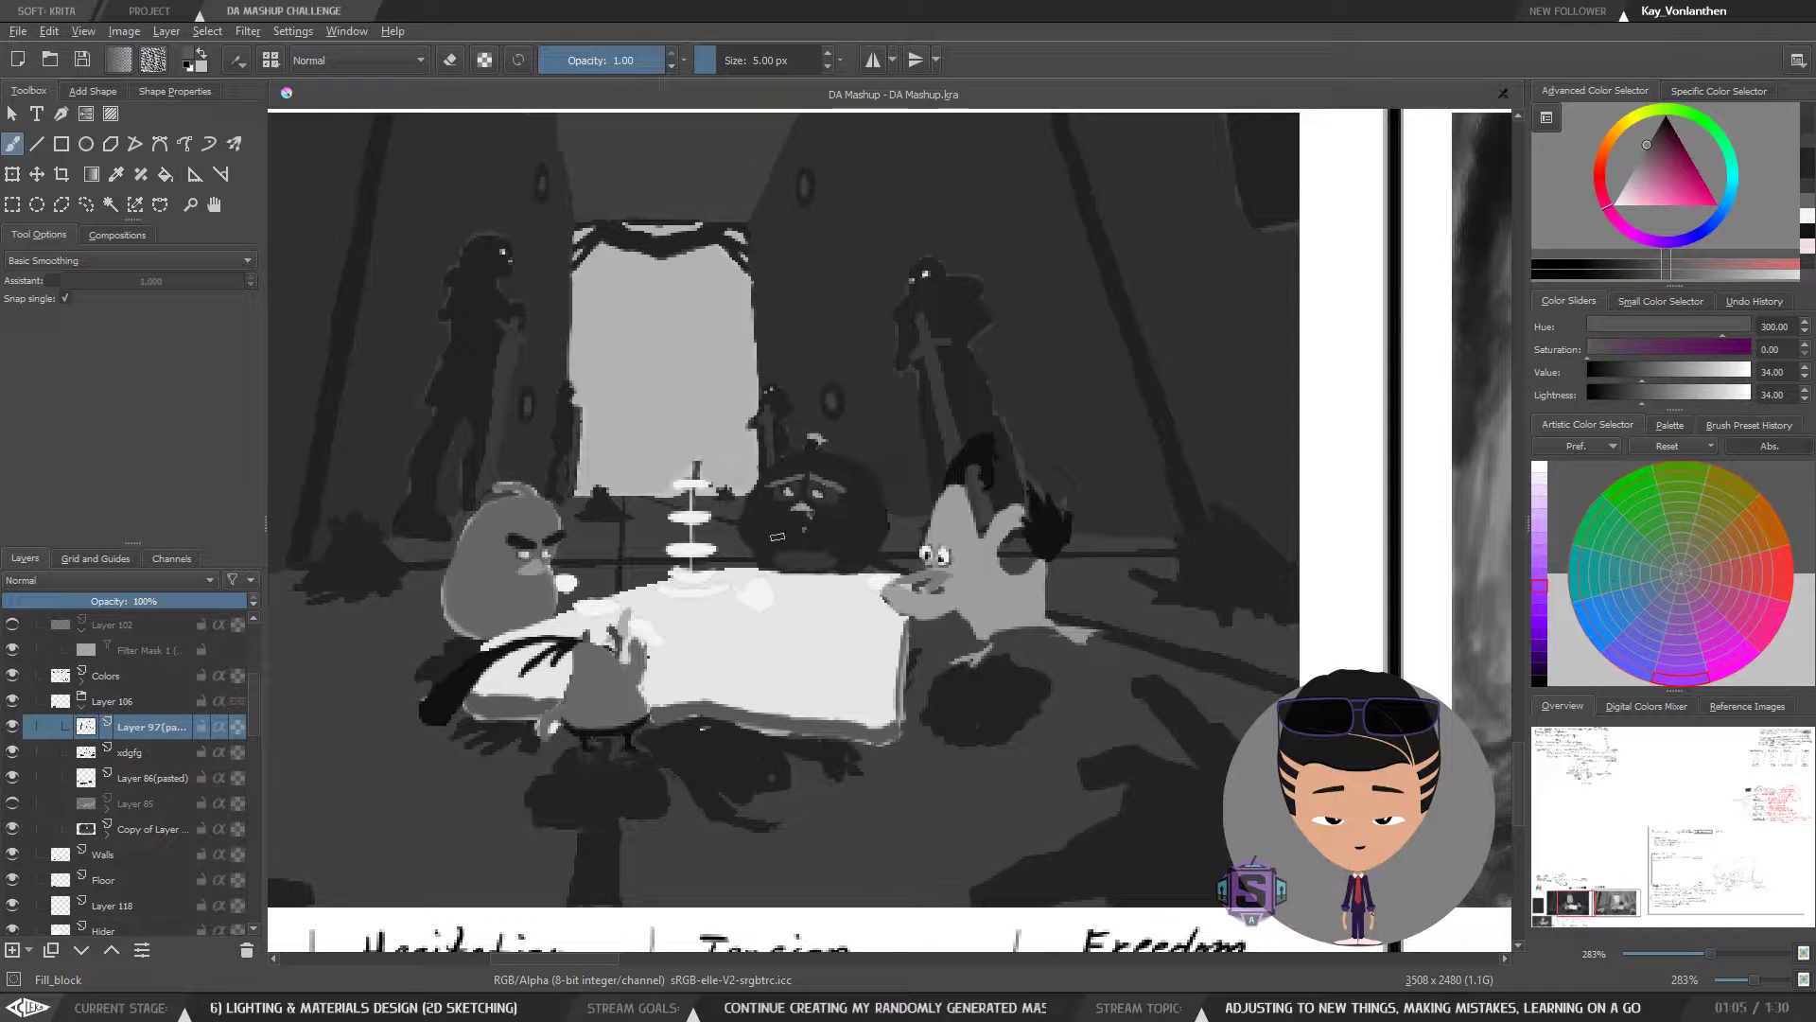
mouse_move(785, 685)
mouse_down()
mouse_move(843, 709)
mouse_move(789, 693)
mouse_up()
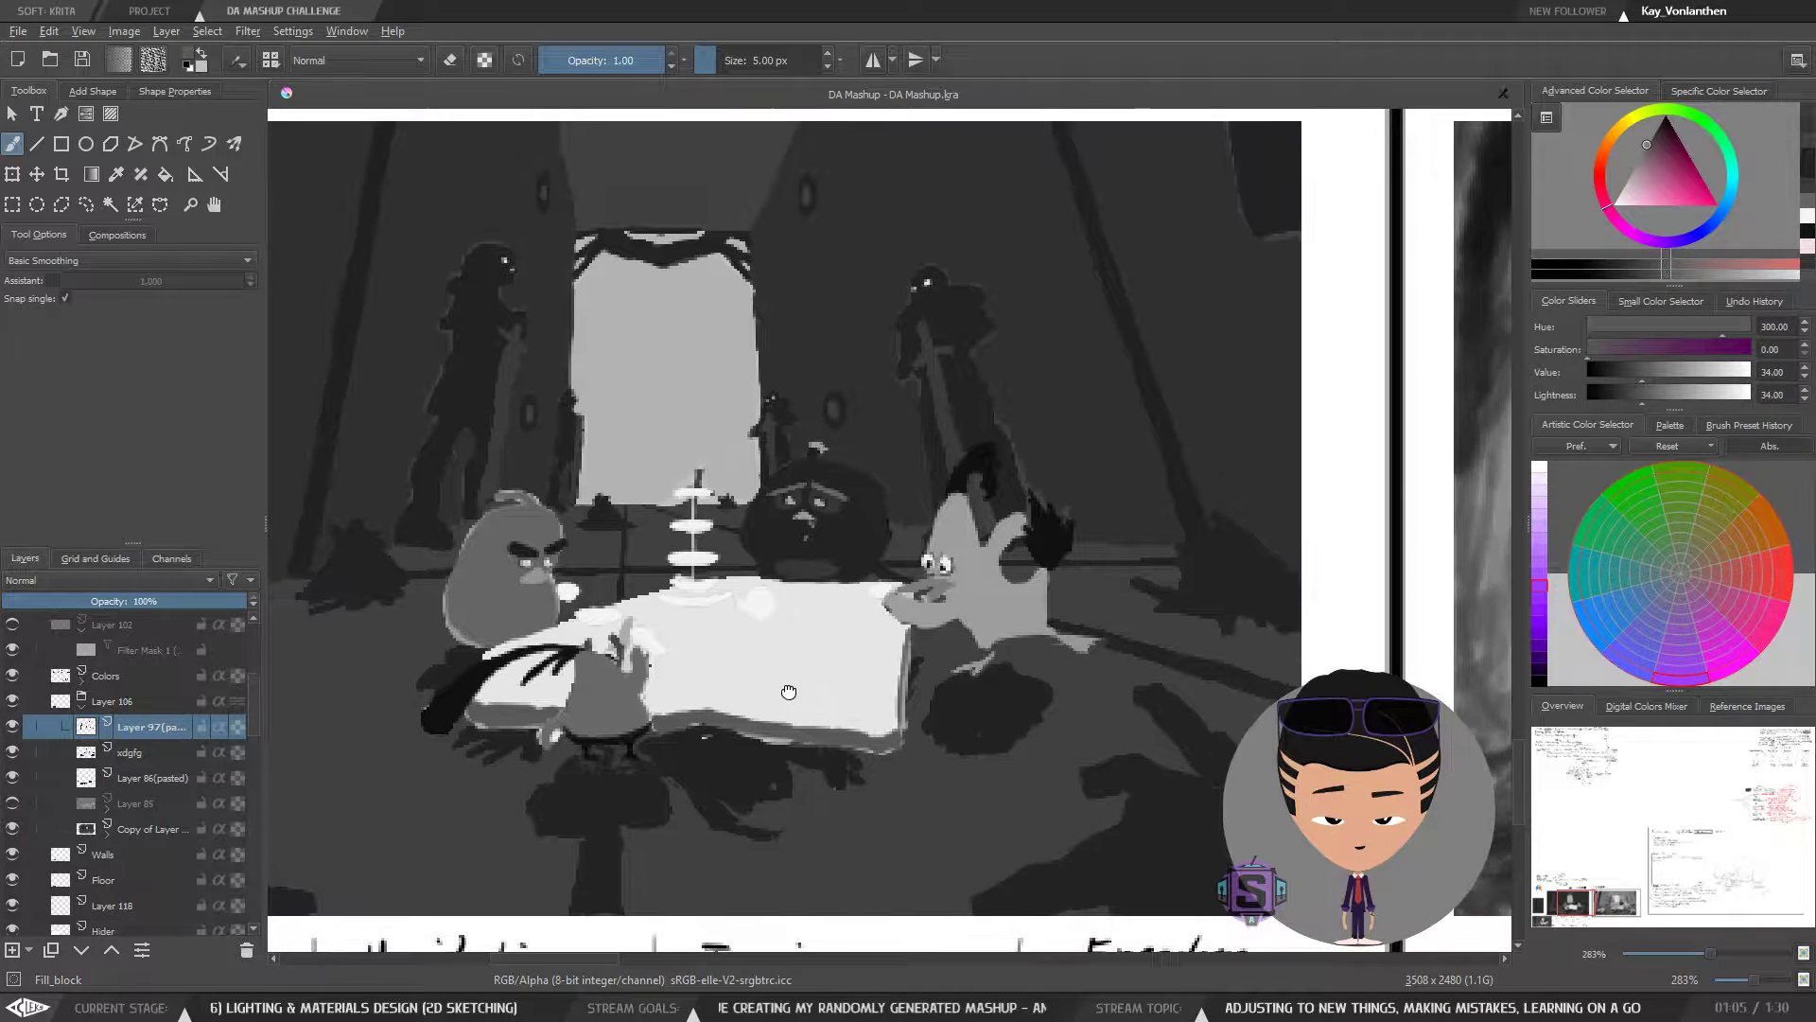
scroll(928, 492, down, 2)
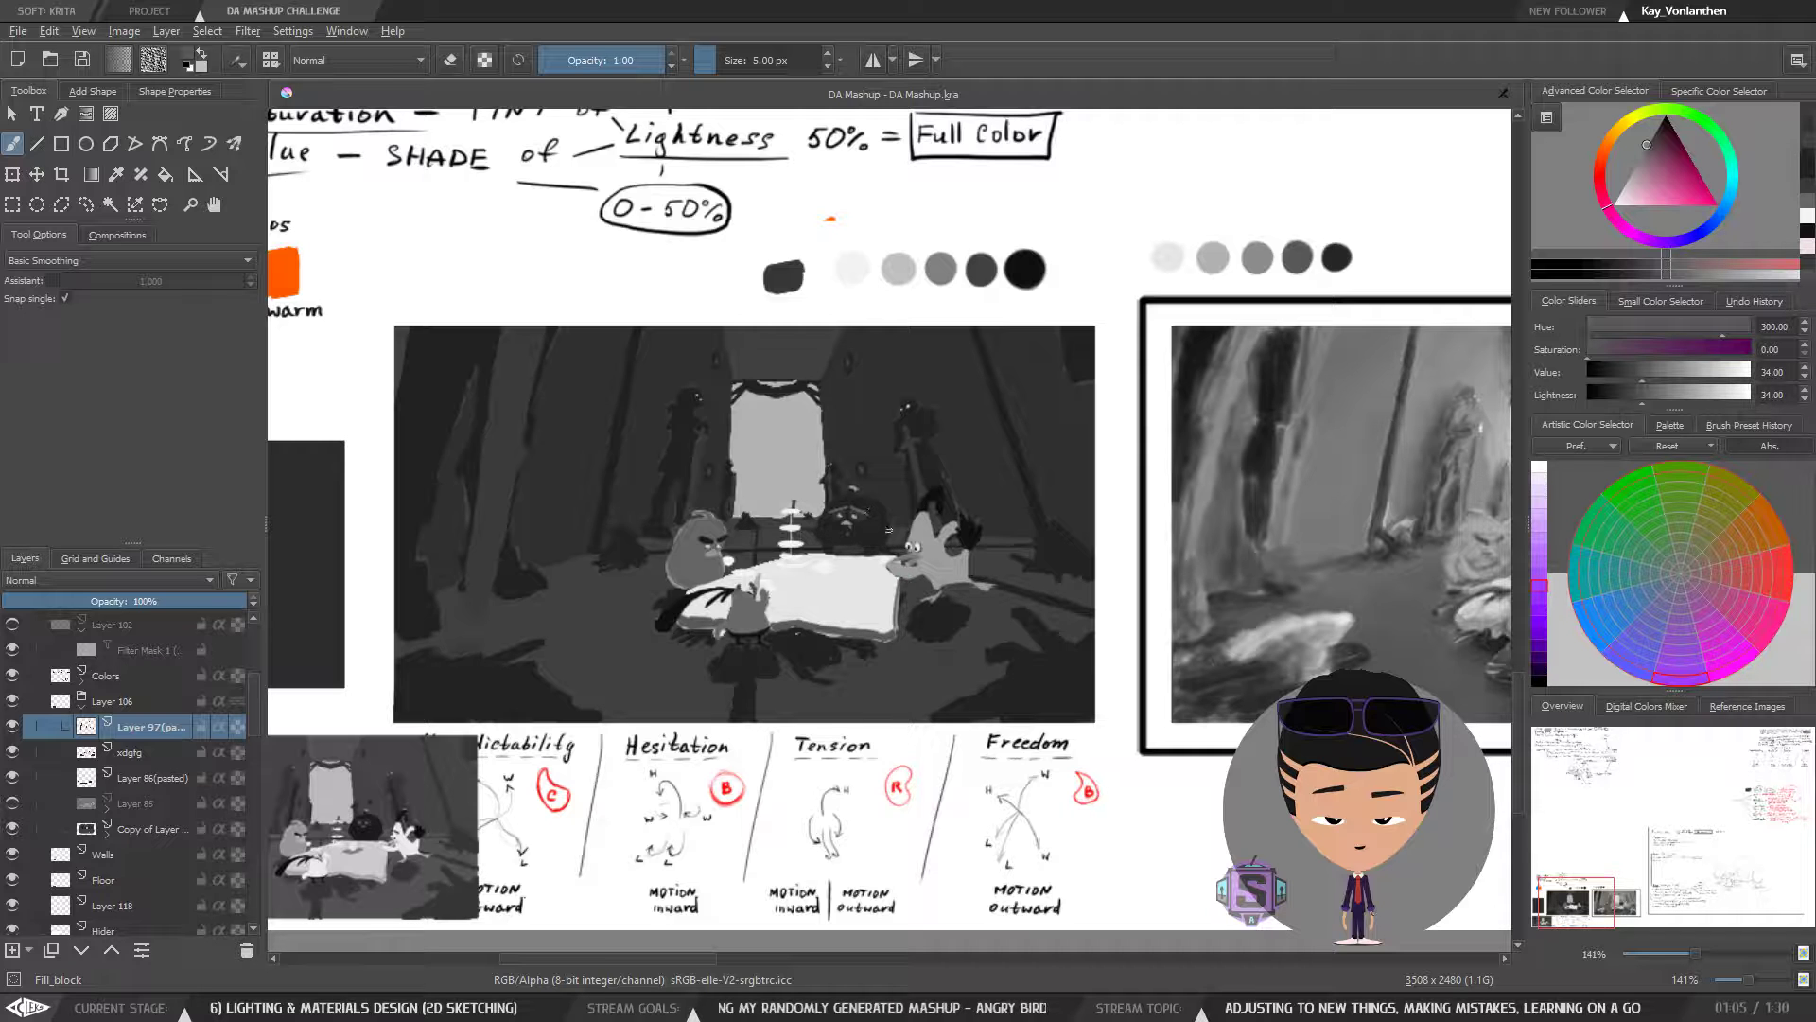
drag(891, 558, 843, 586)
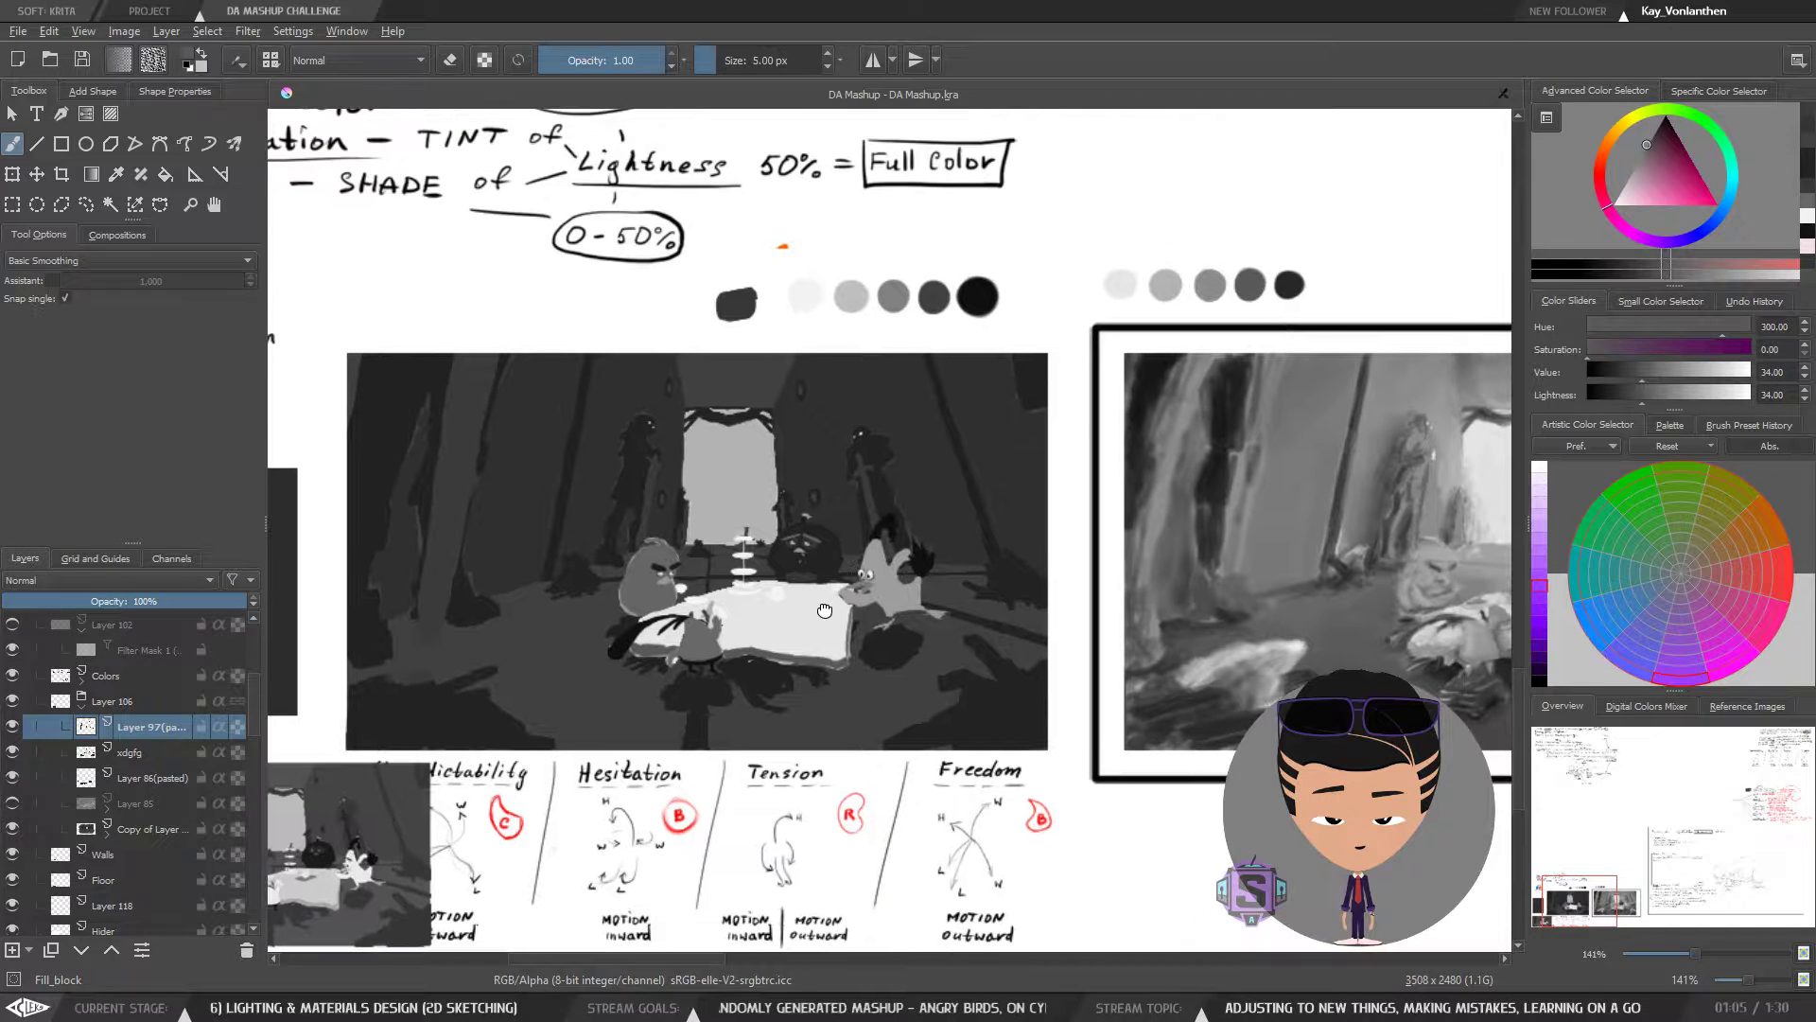
click(13, 727)
click(12, 726)
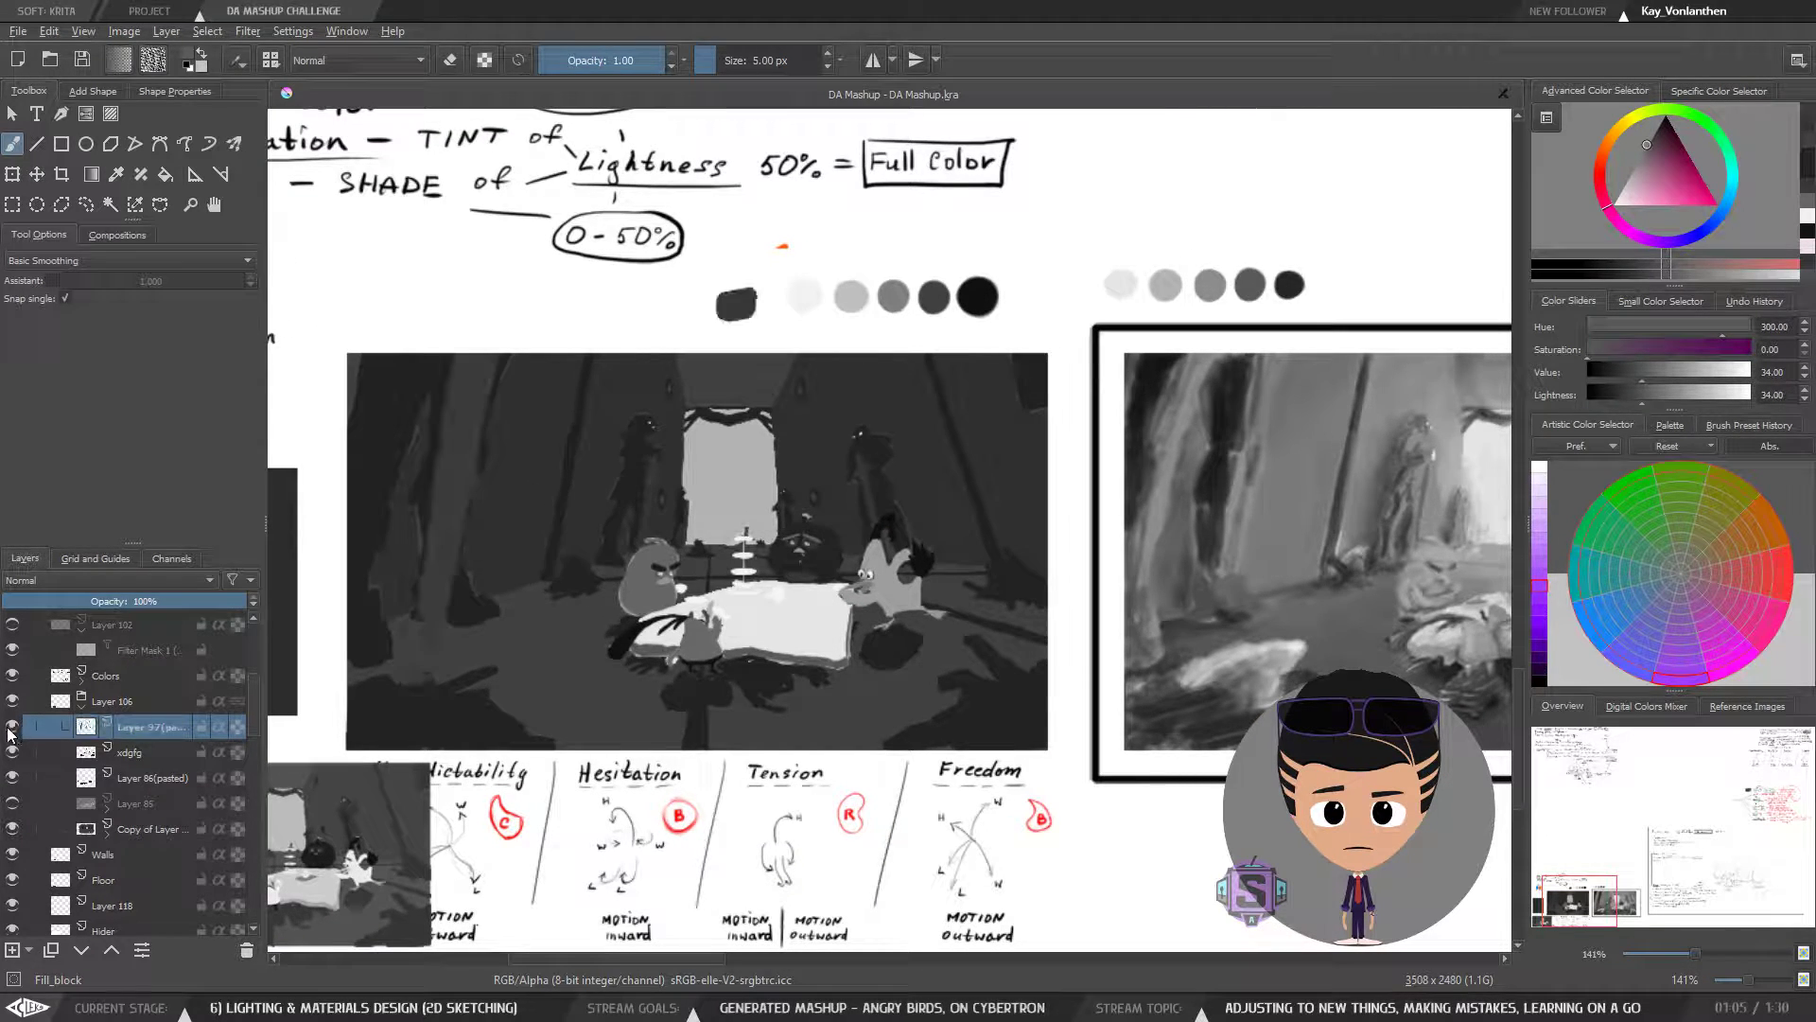
- Compare the scene with the layer directly below Layer 97(pasted) hidden and shown, then select Layer 86(pasted)
click(142, 754)
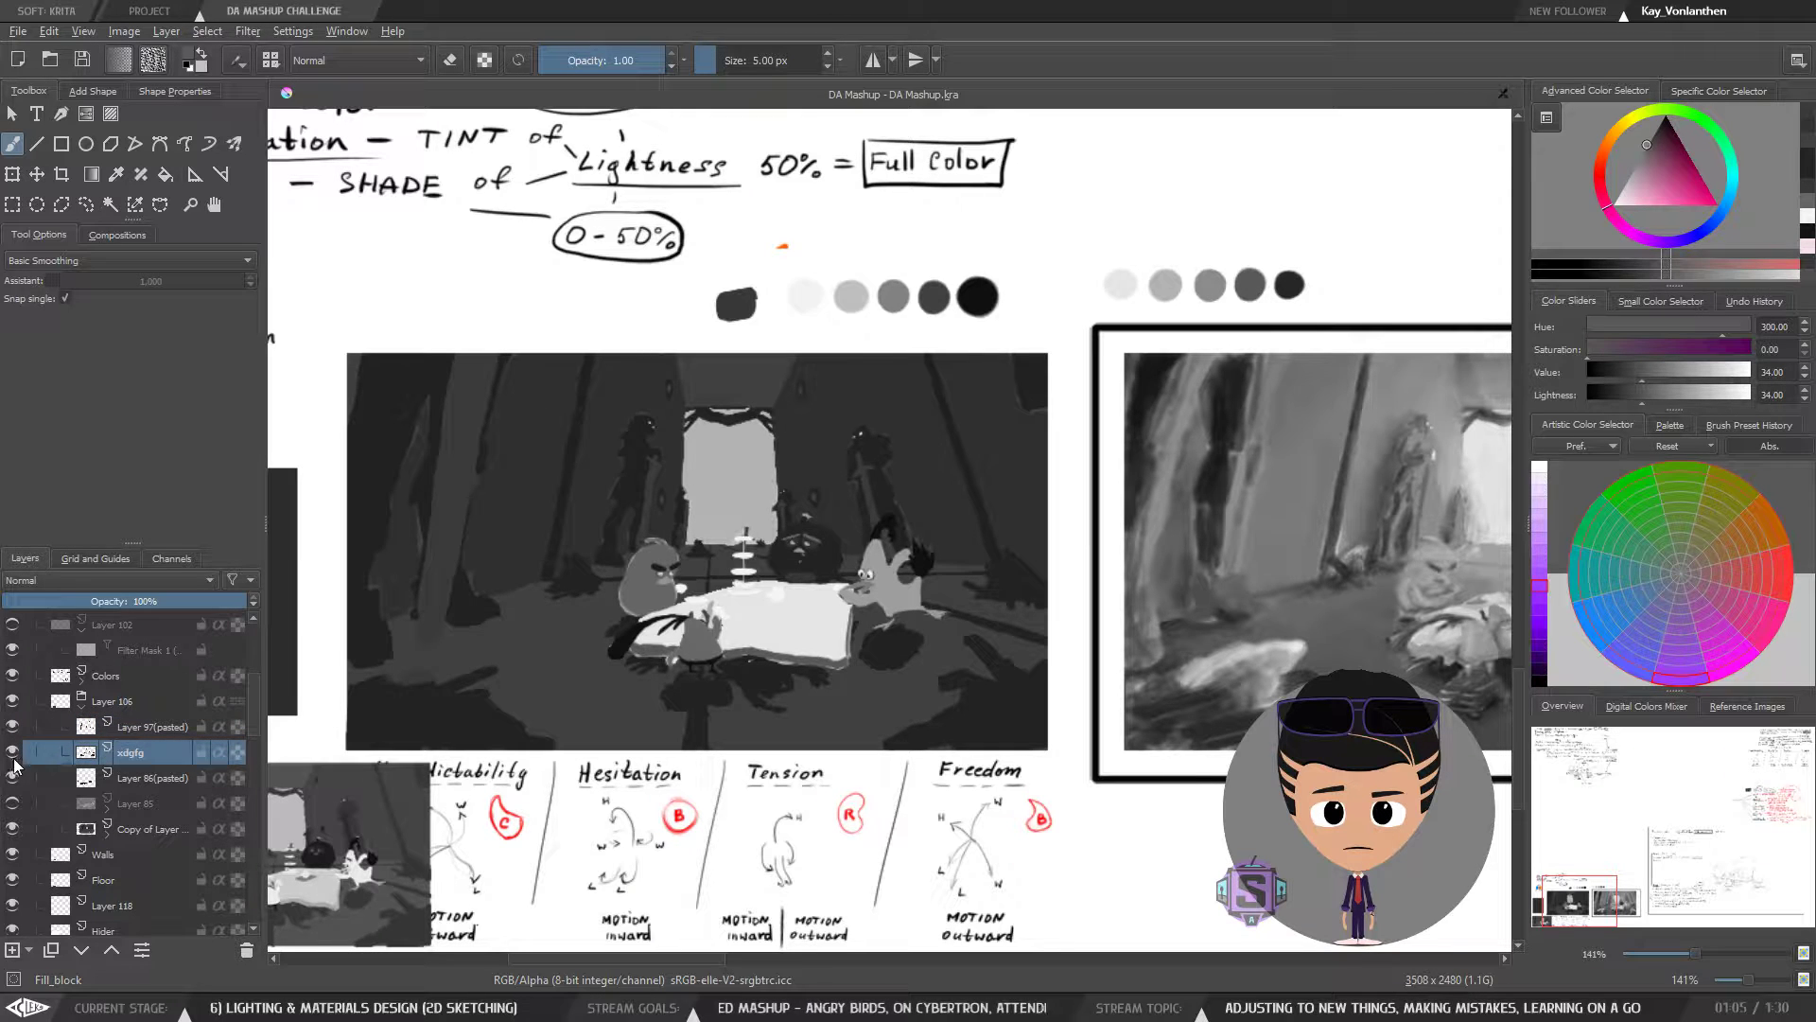
click(11, 753)
click(11, 753)
click(11, 753)
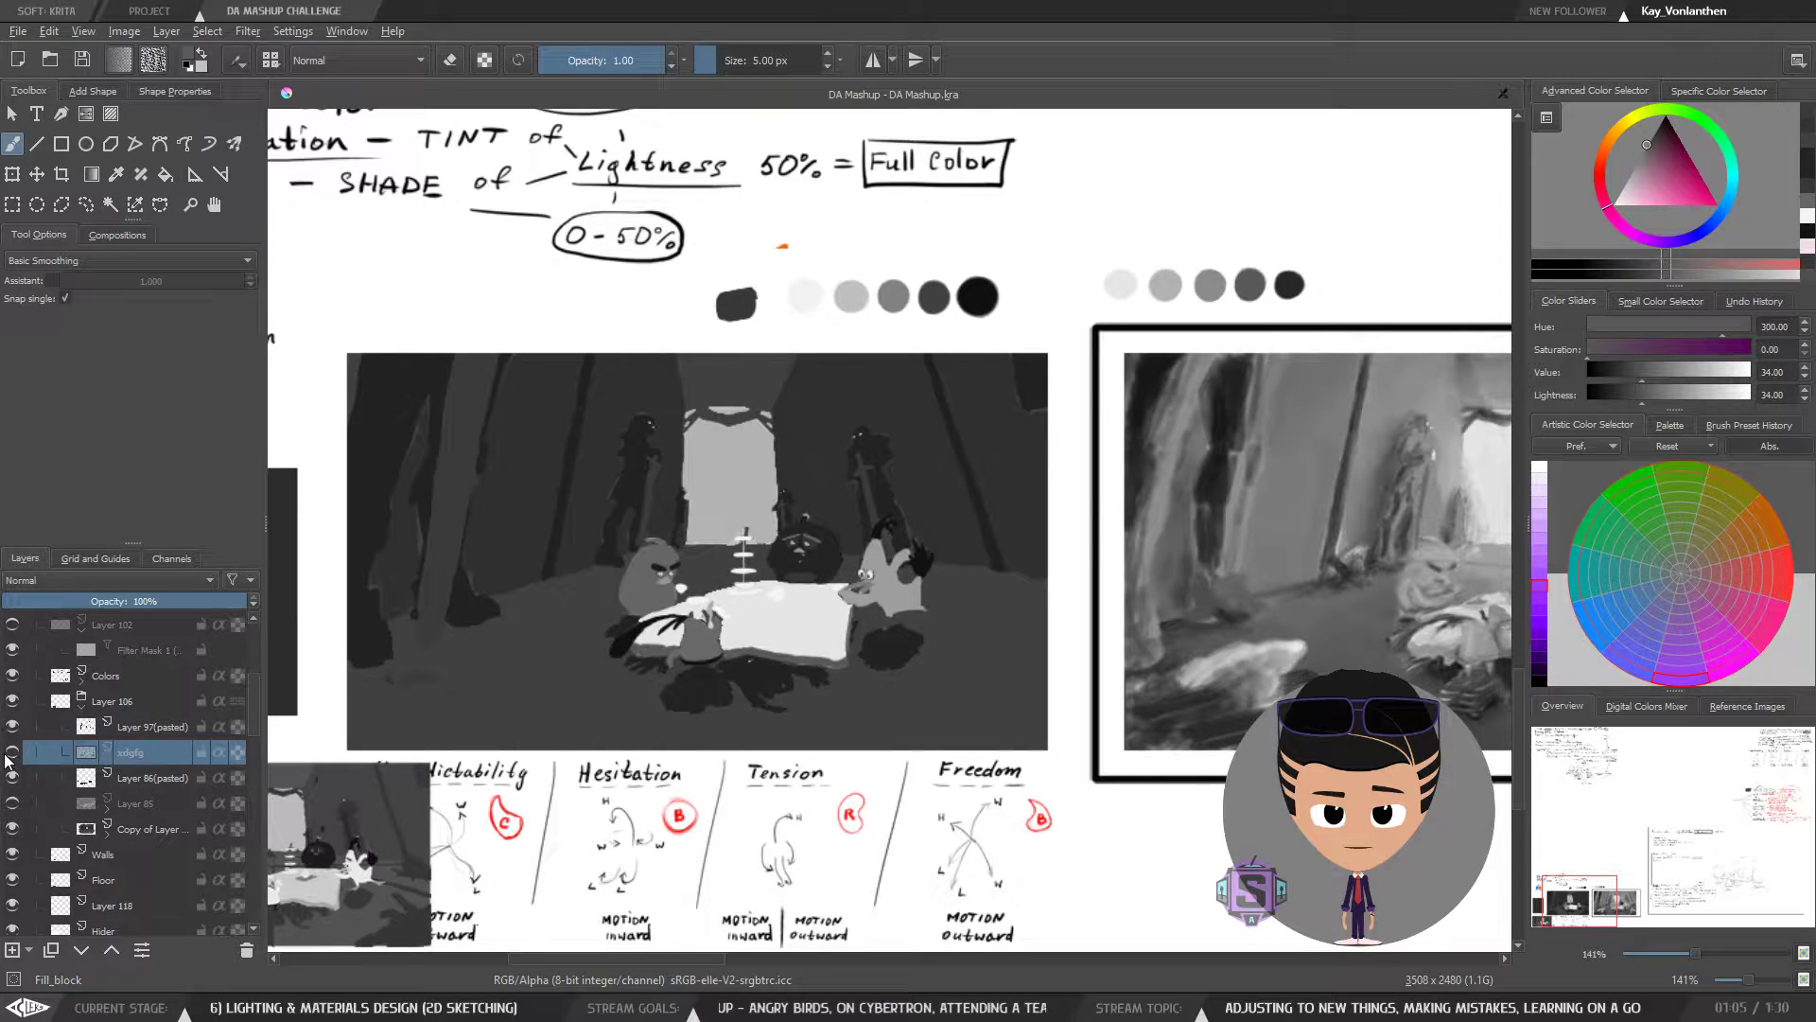
click(7, 756)
click(8, 755)
click(8, 756)
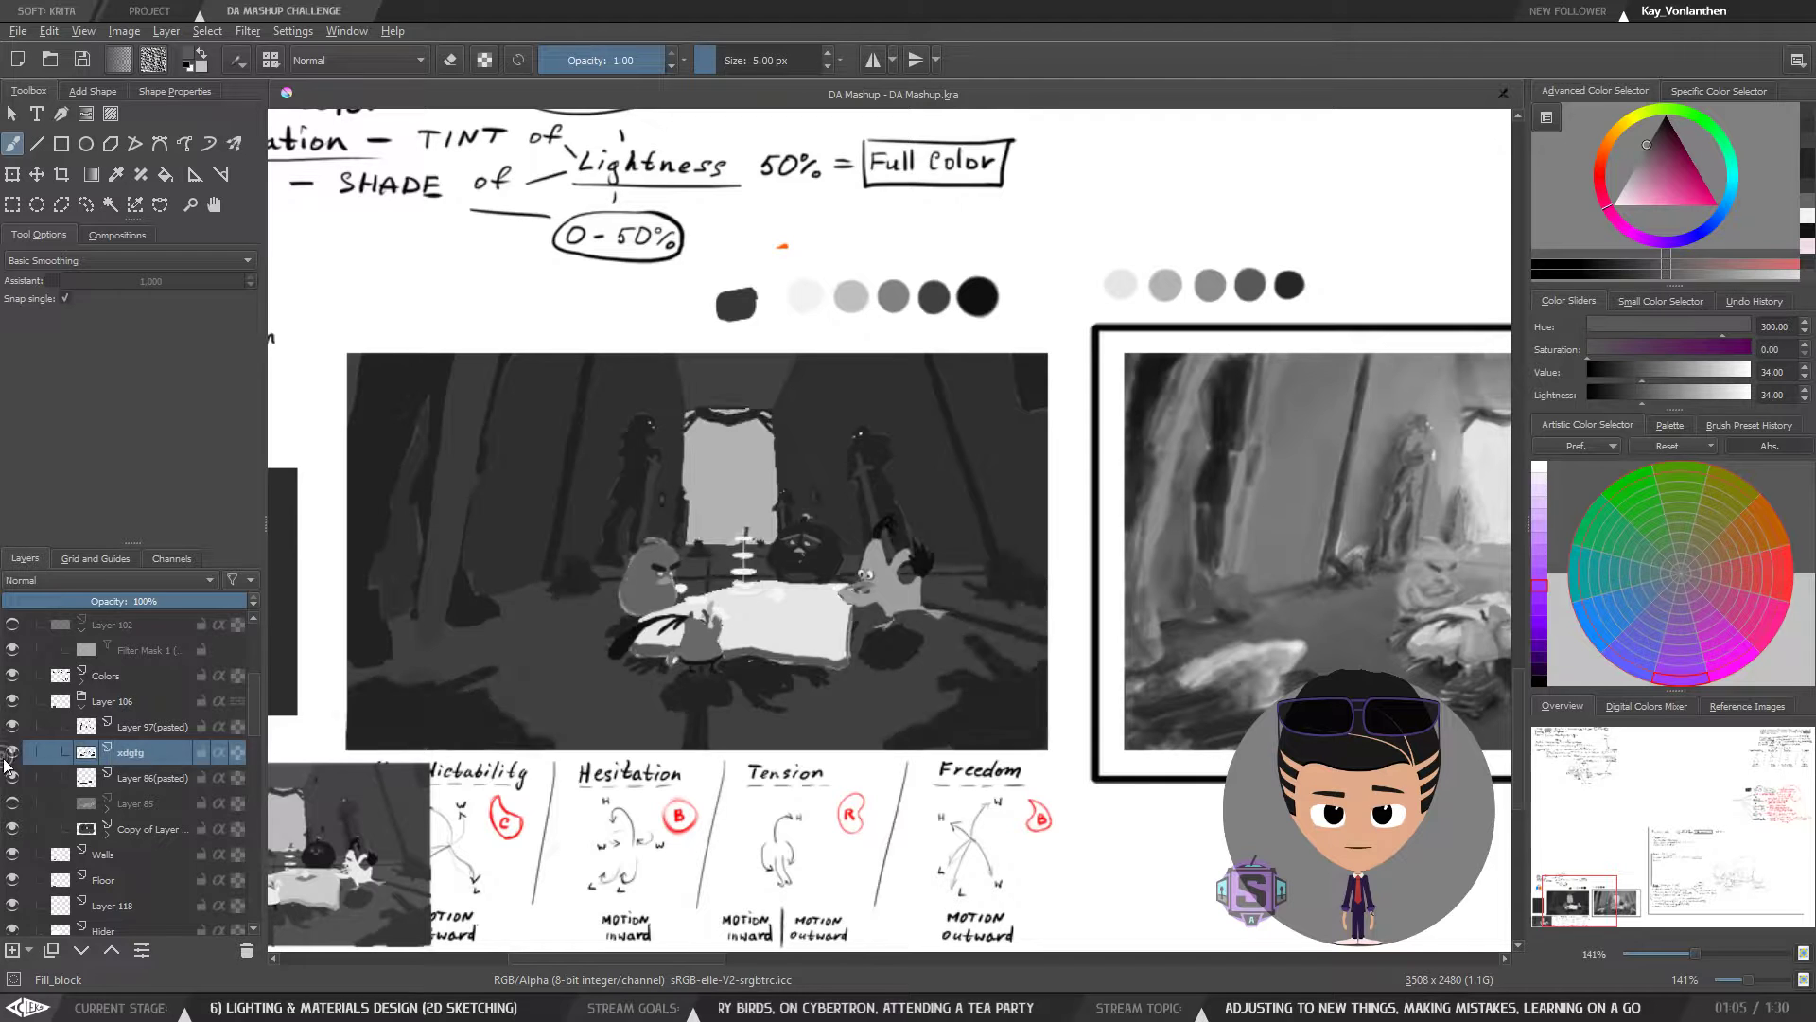
click(11, 754)
click(11, 754)
click(85, 778)
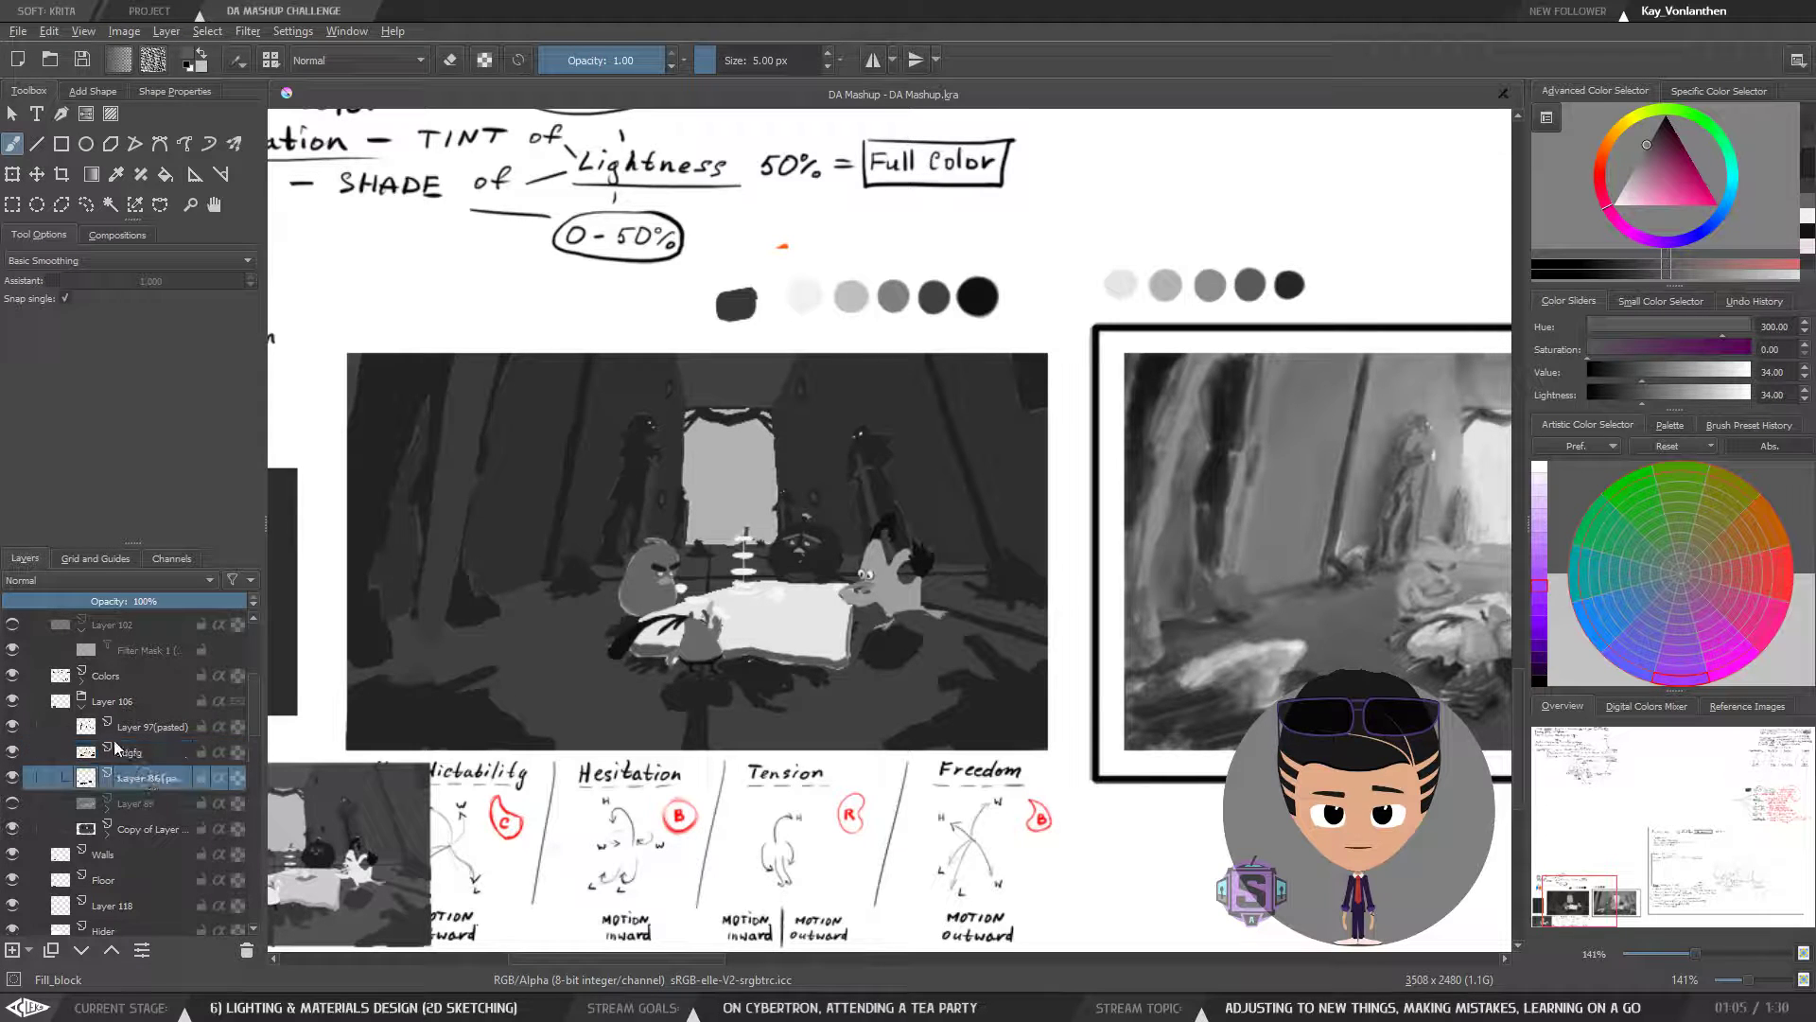
- Select Layer 97(pasted) and compare the scene with it hidden and shown several times
click(133, 727)
click(11, 727)
click(11, 726)
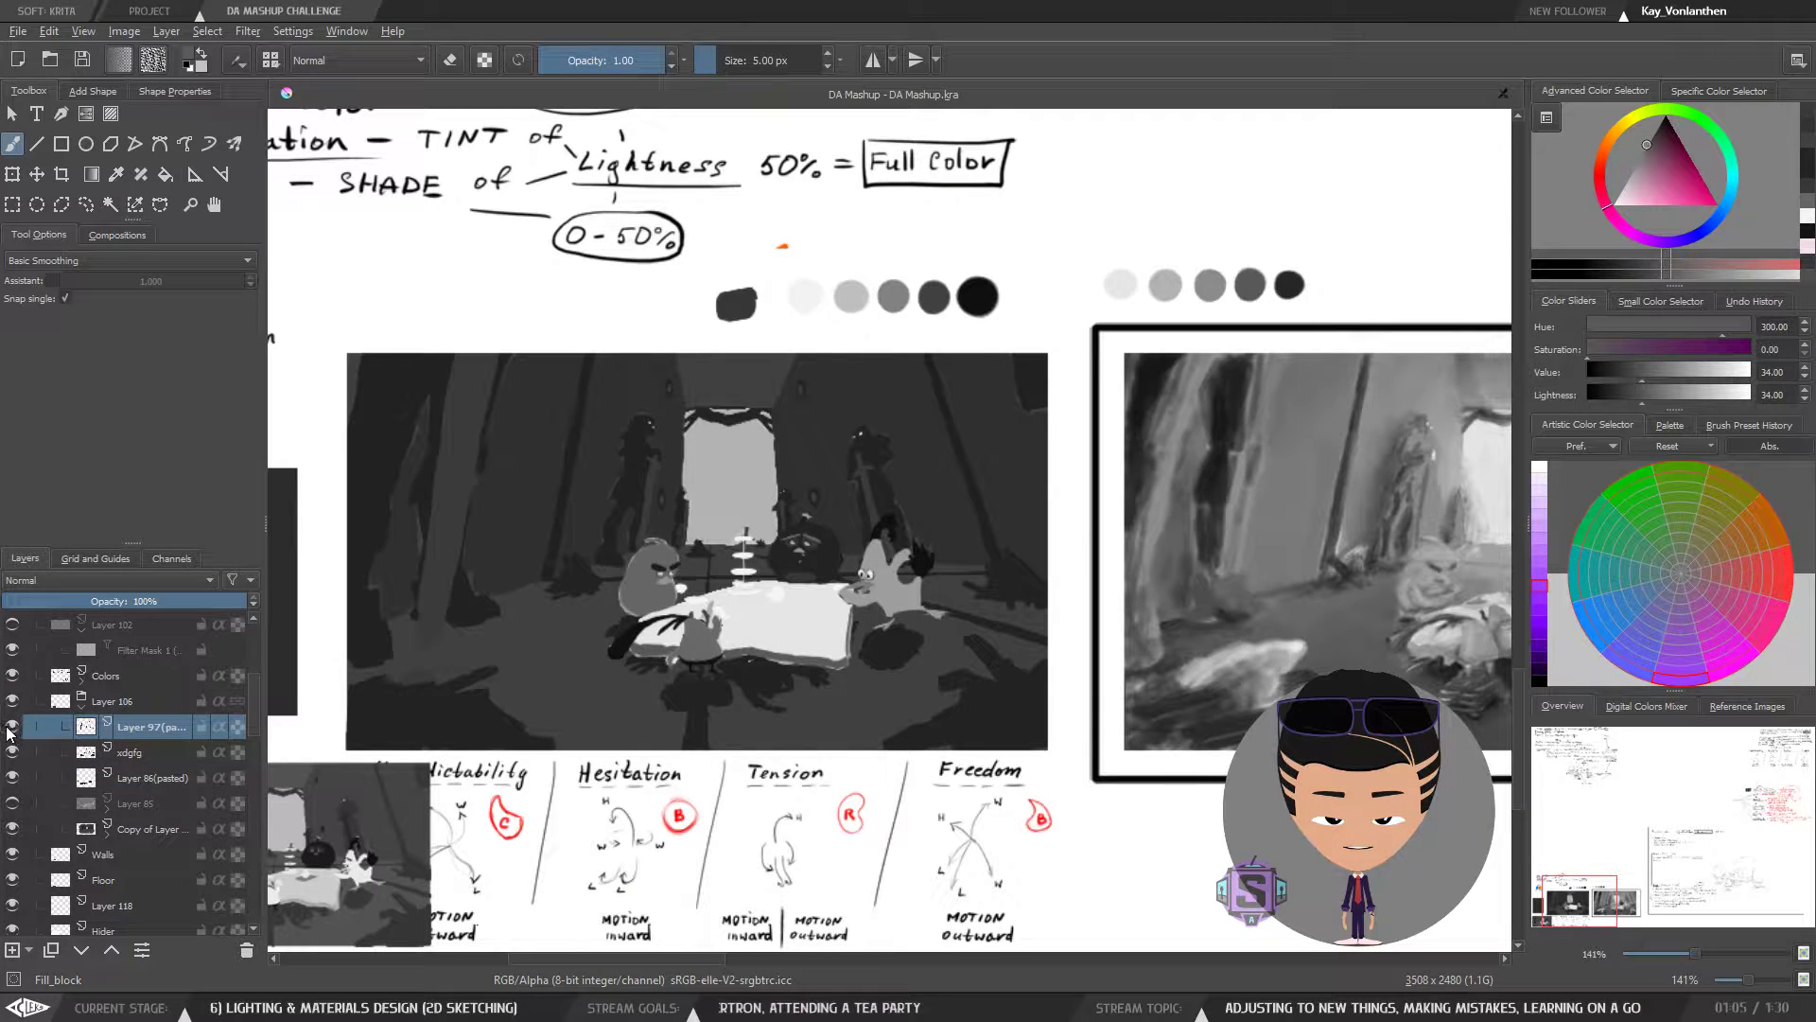
click(11, 727)
click(11, 727)
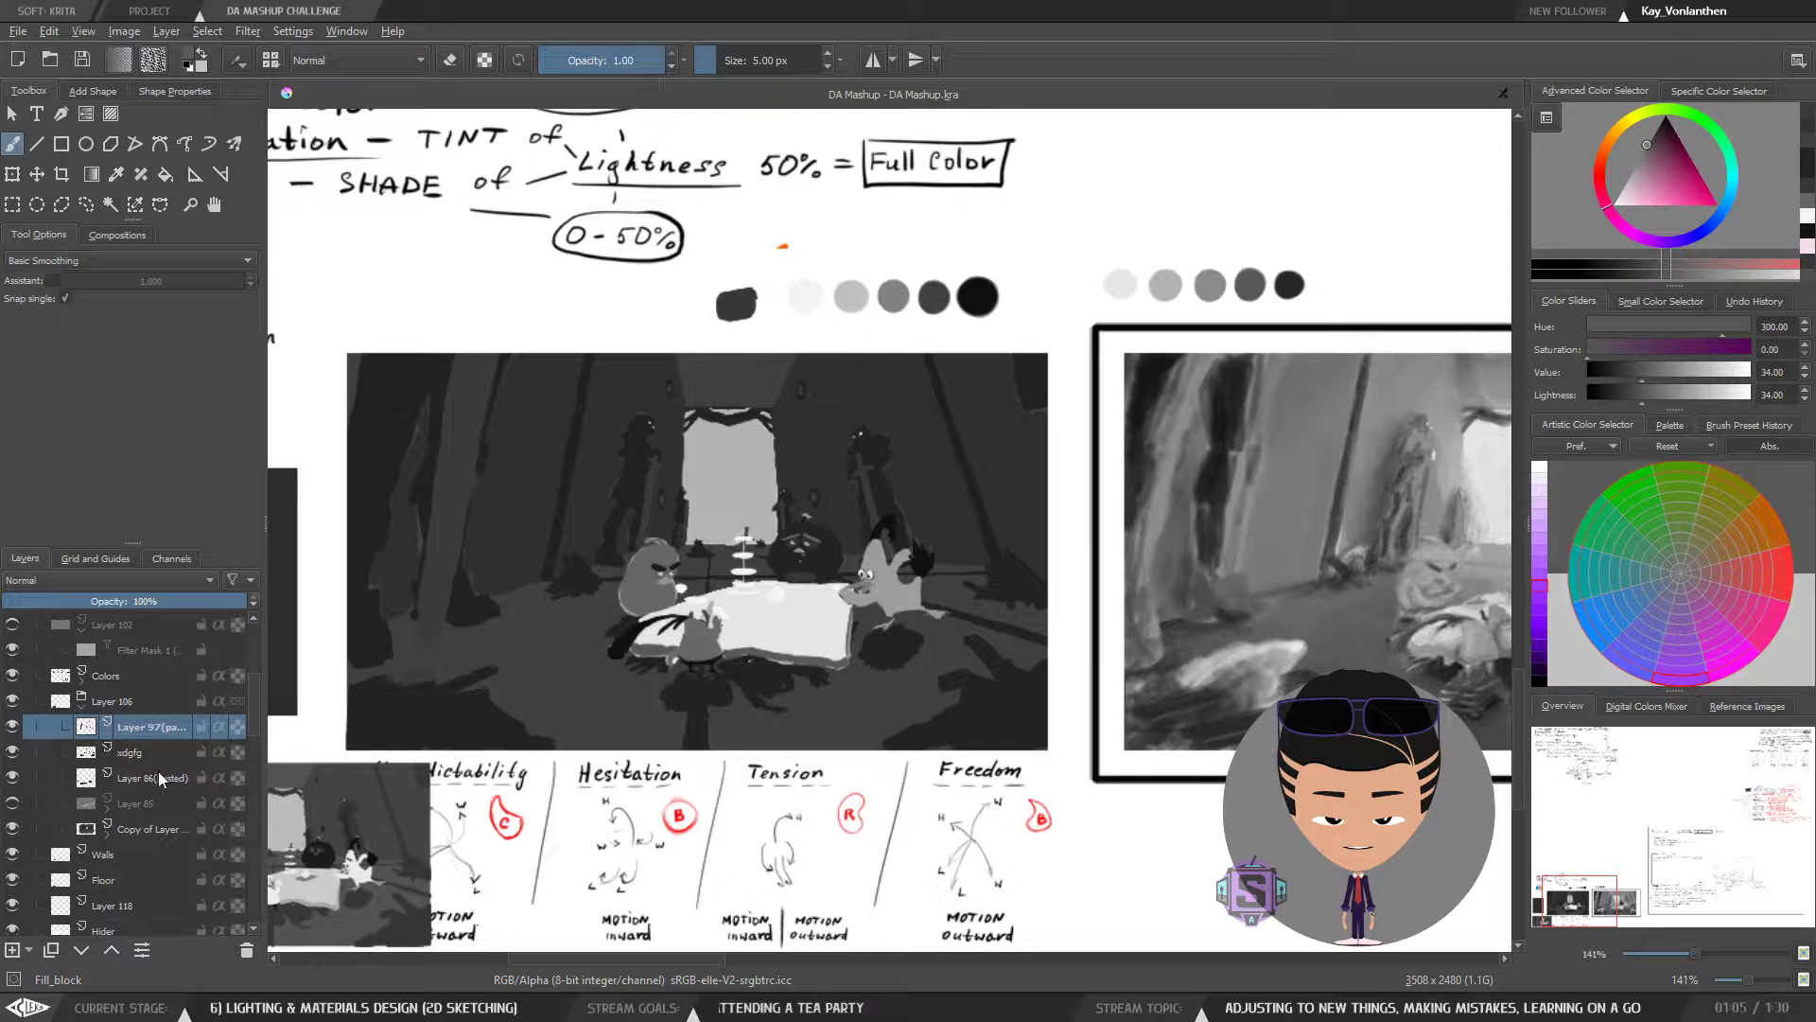
click(11, 726)
click(11, 727)
click(11, 727)
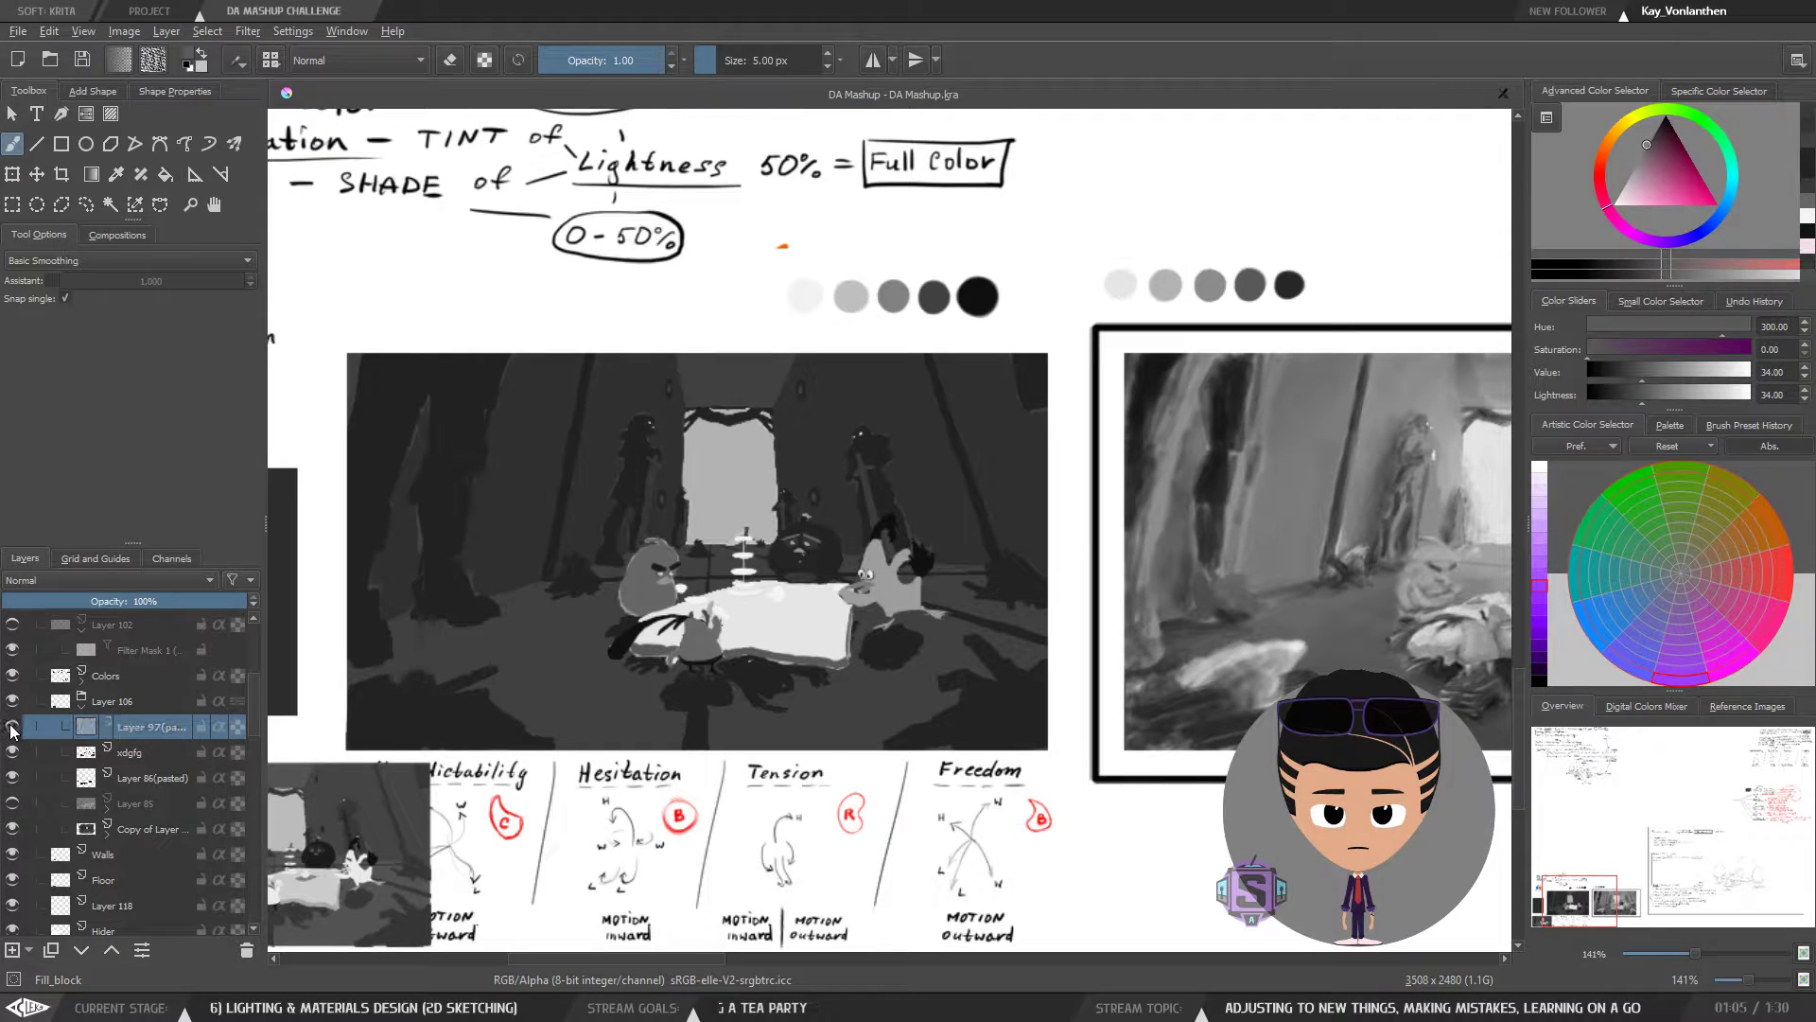
click(11, 727)
click(11, 726)
click(11, 727)
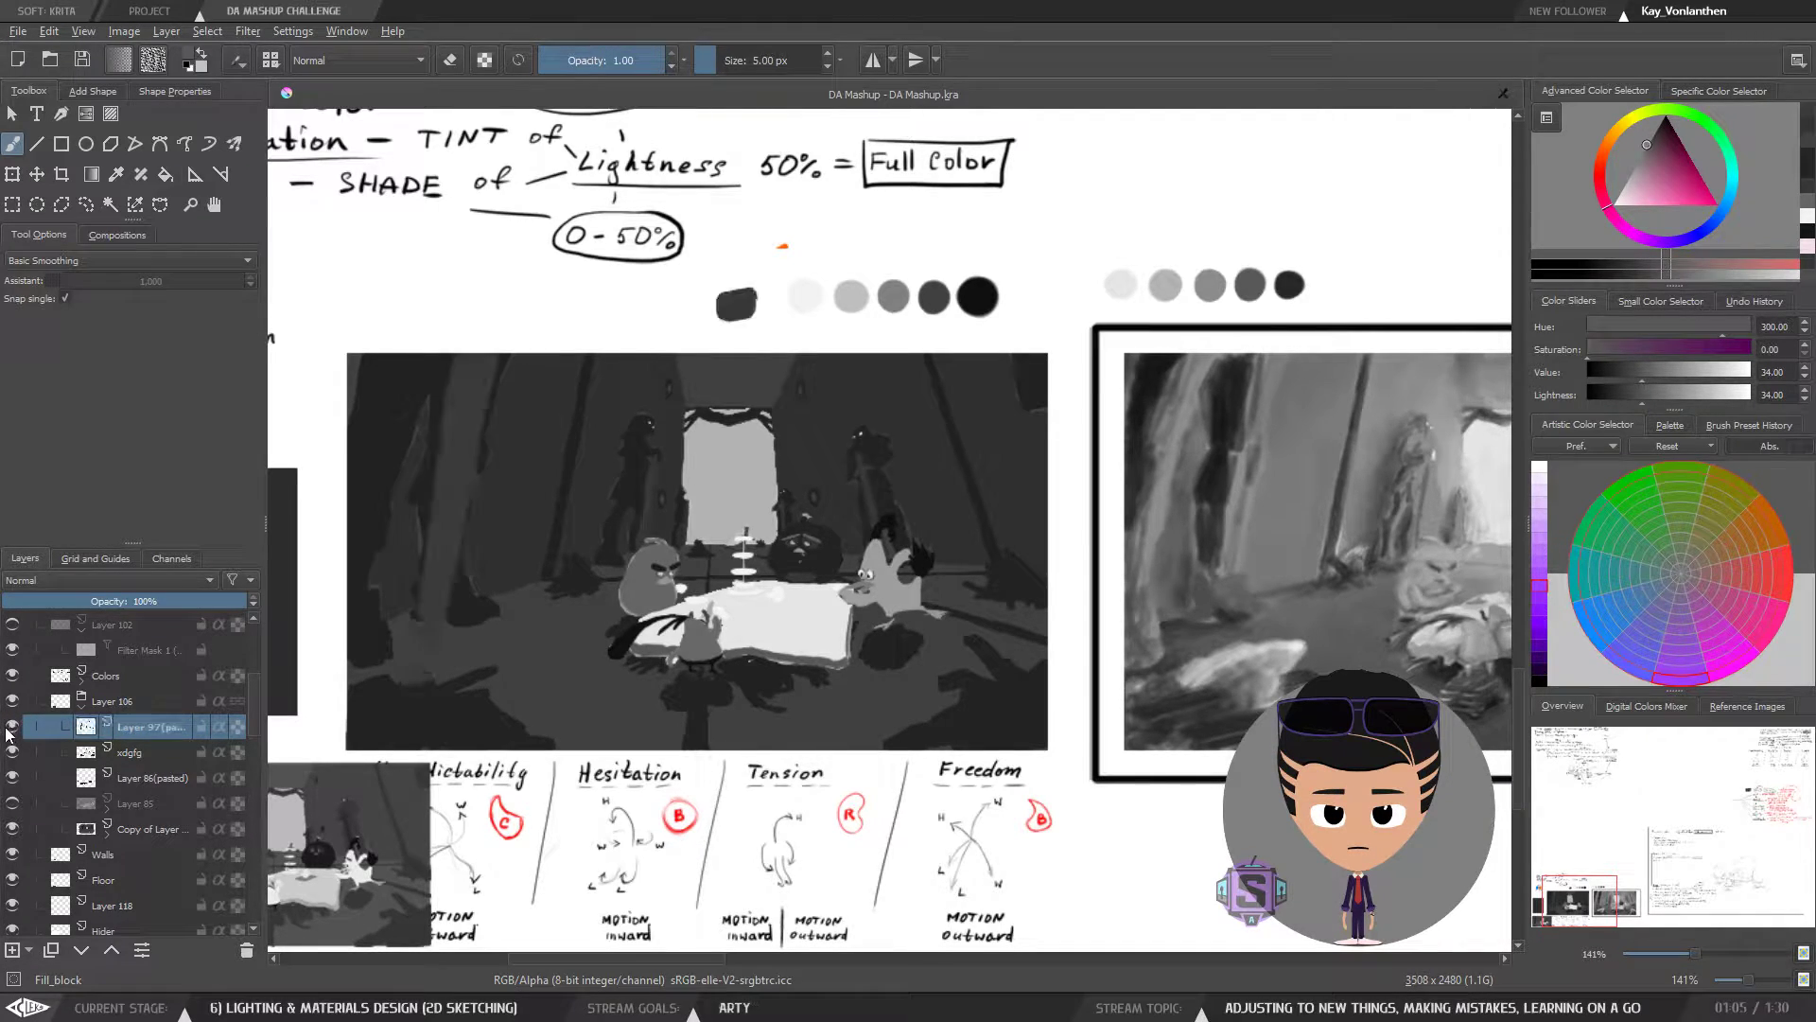
click(11, 727)
click(11, 726)
- Compare the scene with the layer directly below Layer 97(pasted) hidden and shown, then merge it down into Layer 86(pasted)
click(119, 754)
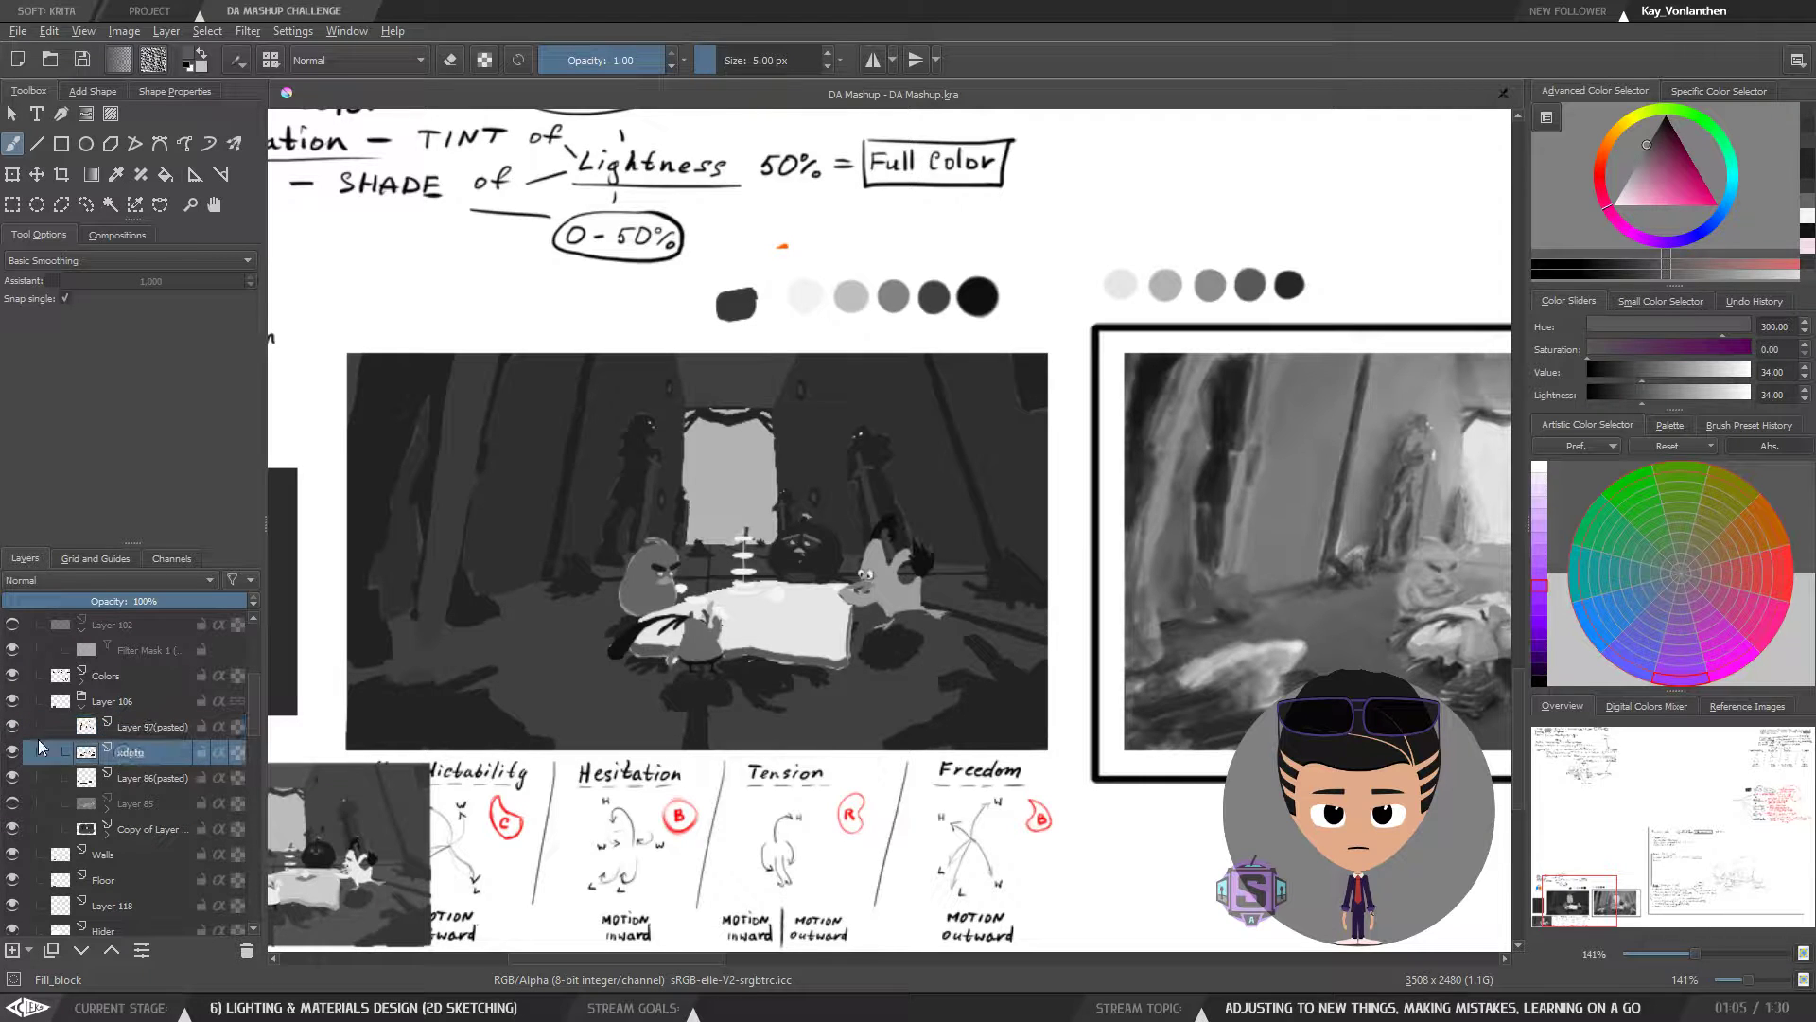
click(11, 752)
click(11, 752)
click(11, 752)
click(11, 752)
click(10, 752)
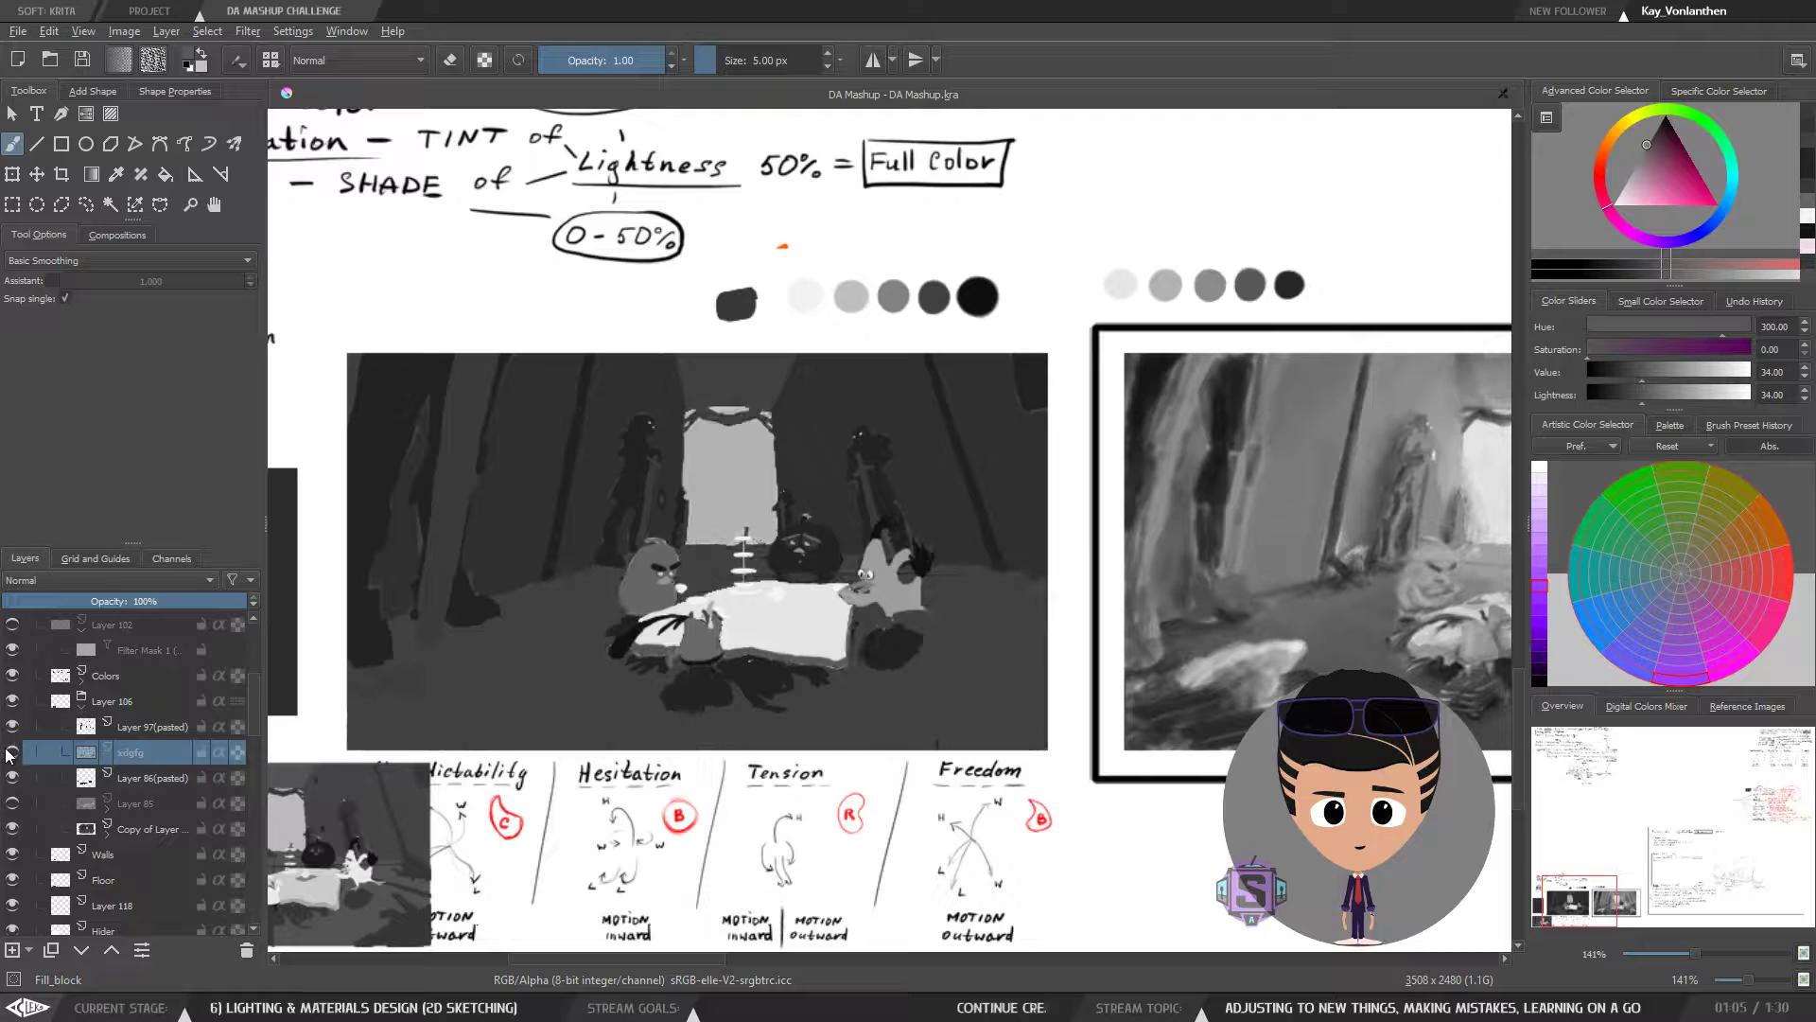
click(10, 752)
click(10, 752)
click(10, 752)
click(11, 752)
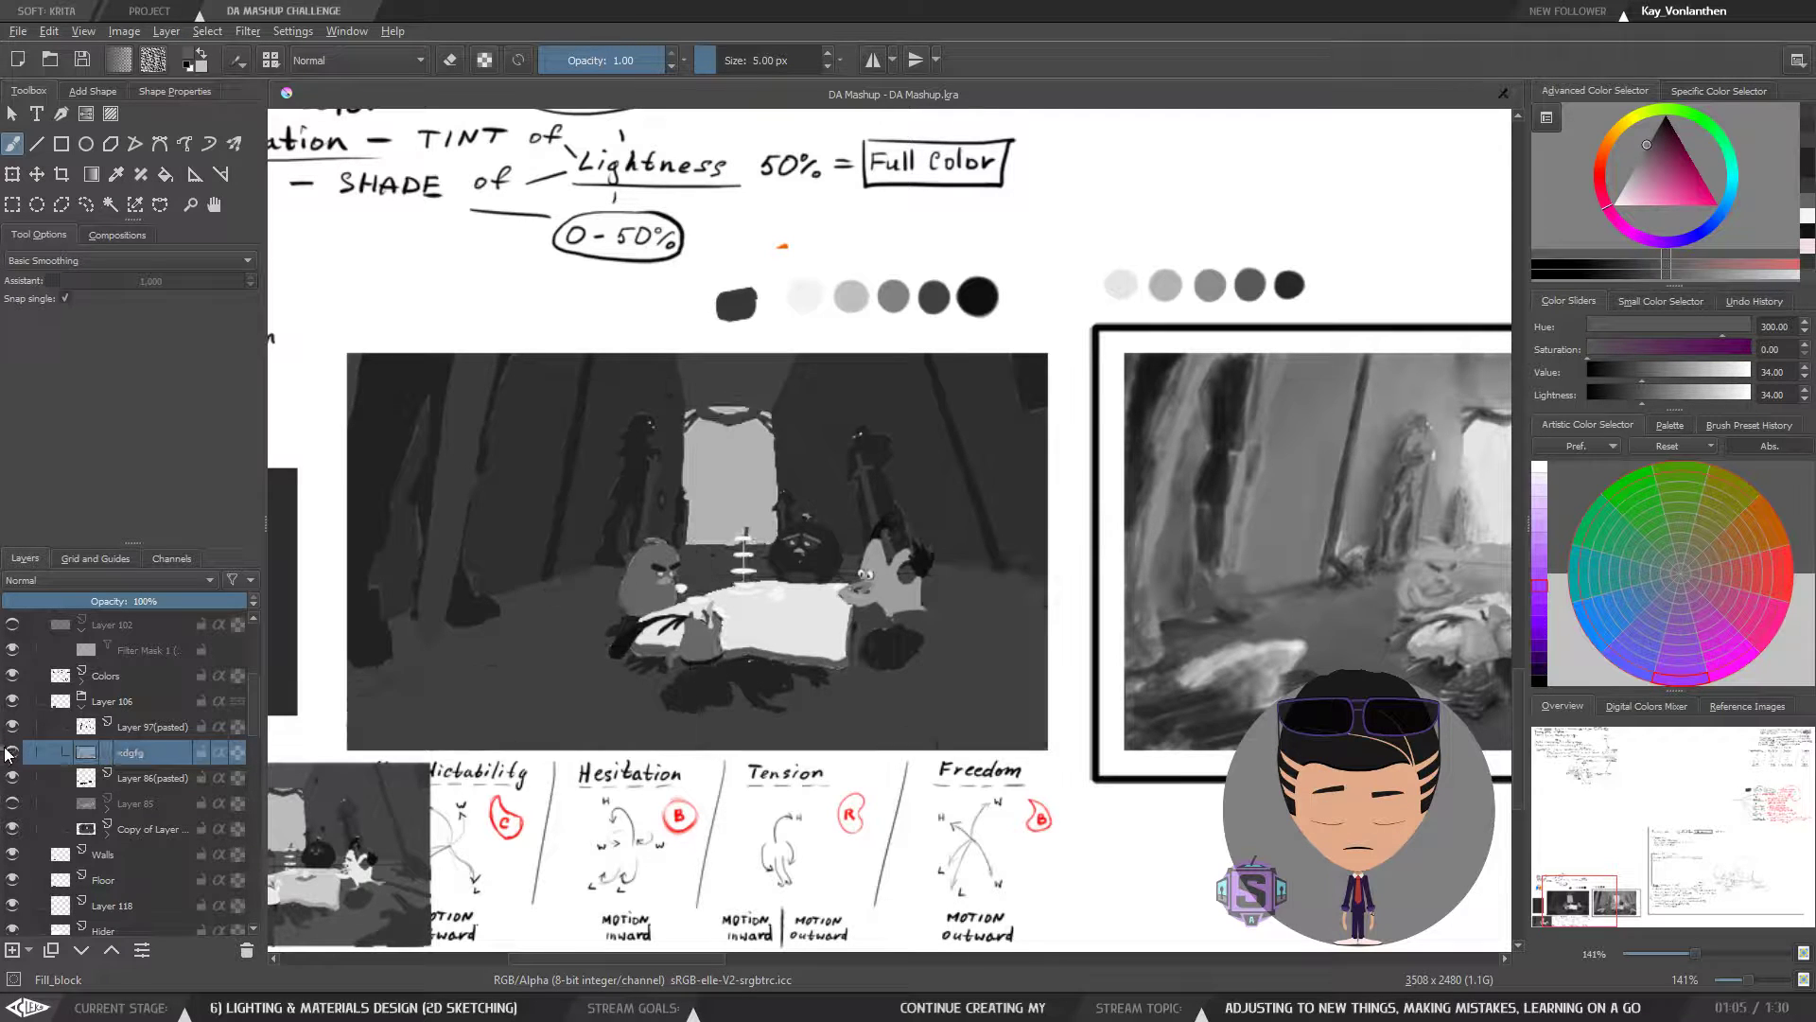
click(10, 752)
click(10, 752)
click(10, 752)
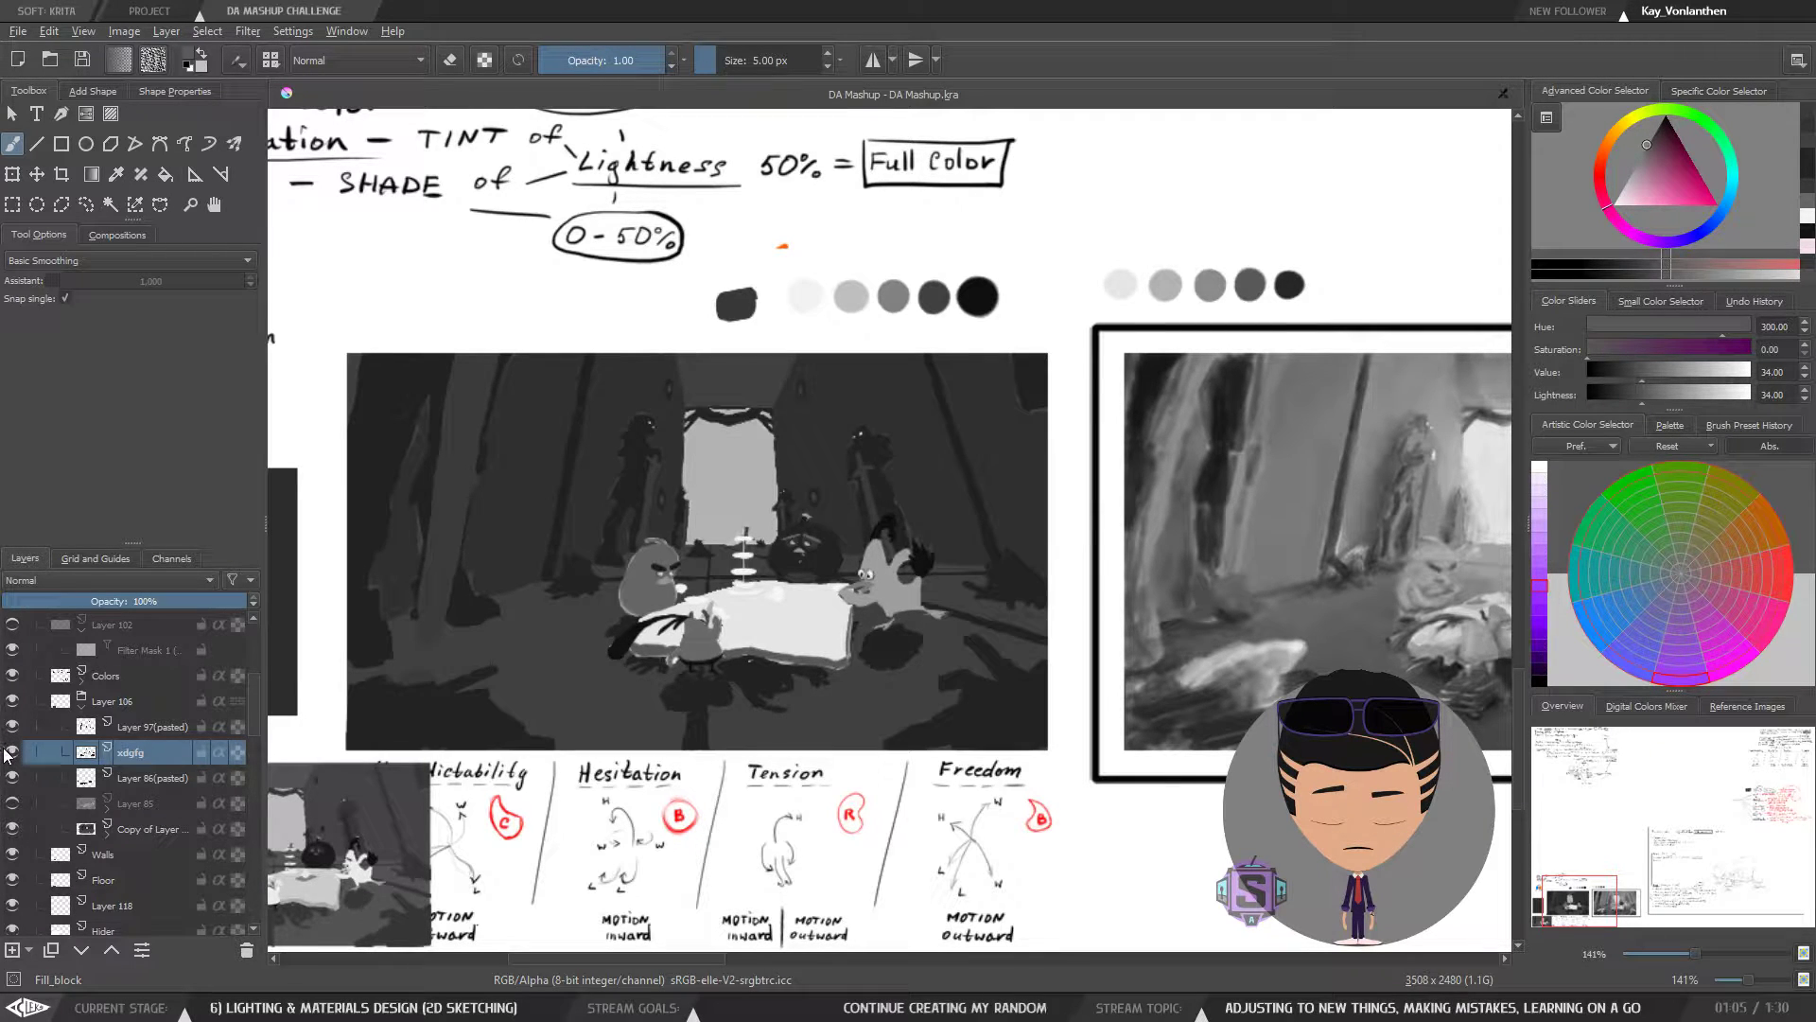
key(ctrl+e)
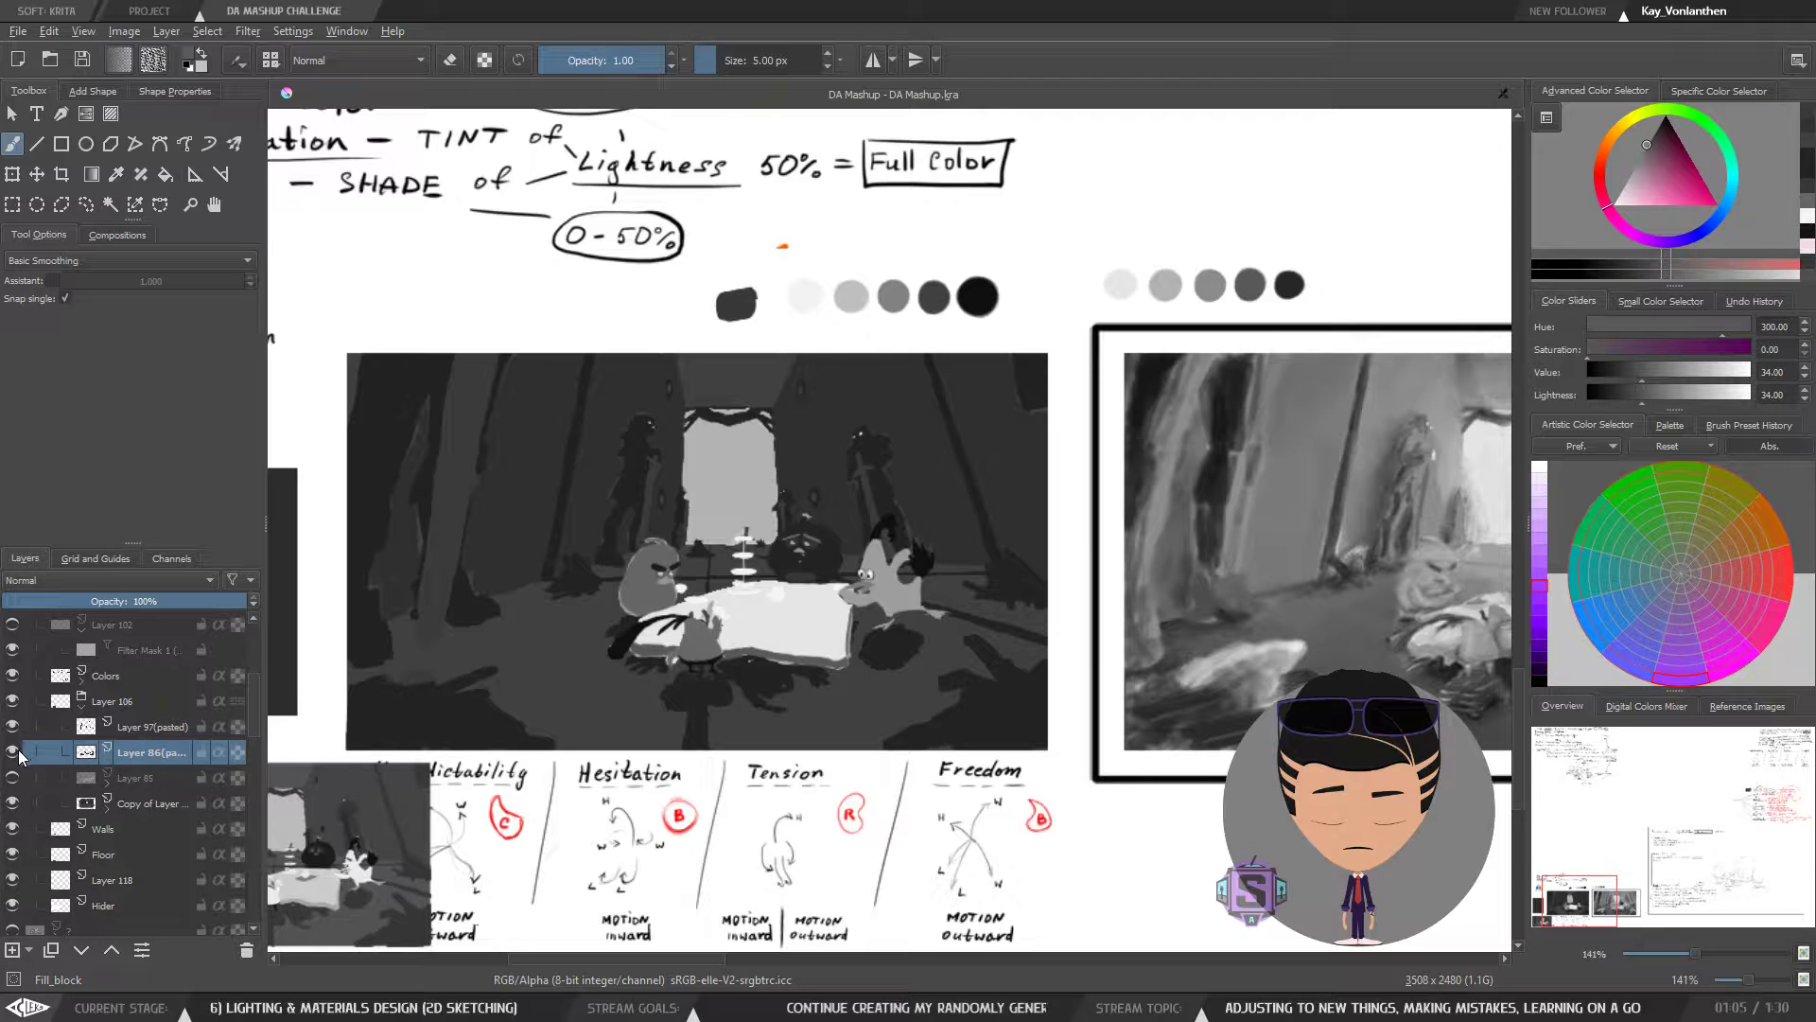
click(12, 752)
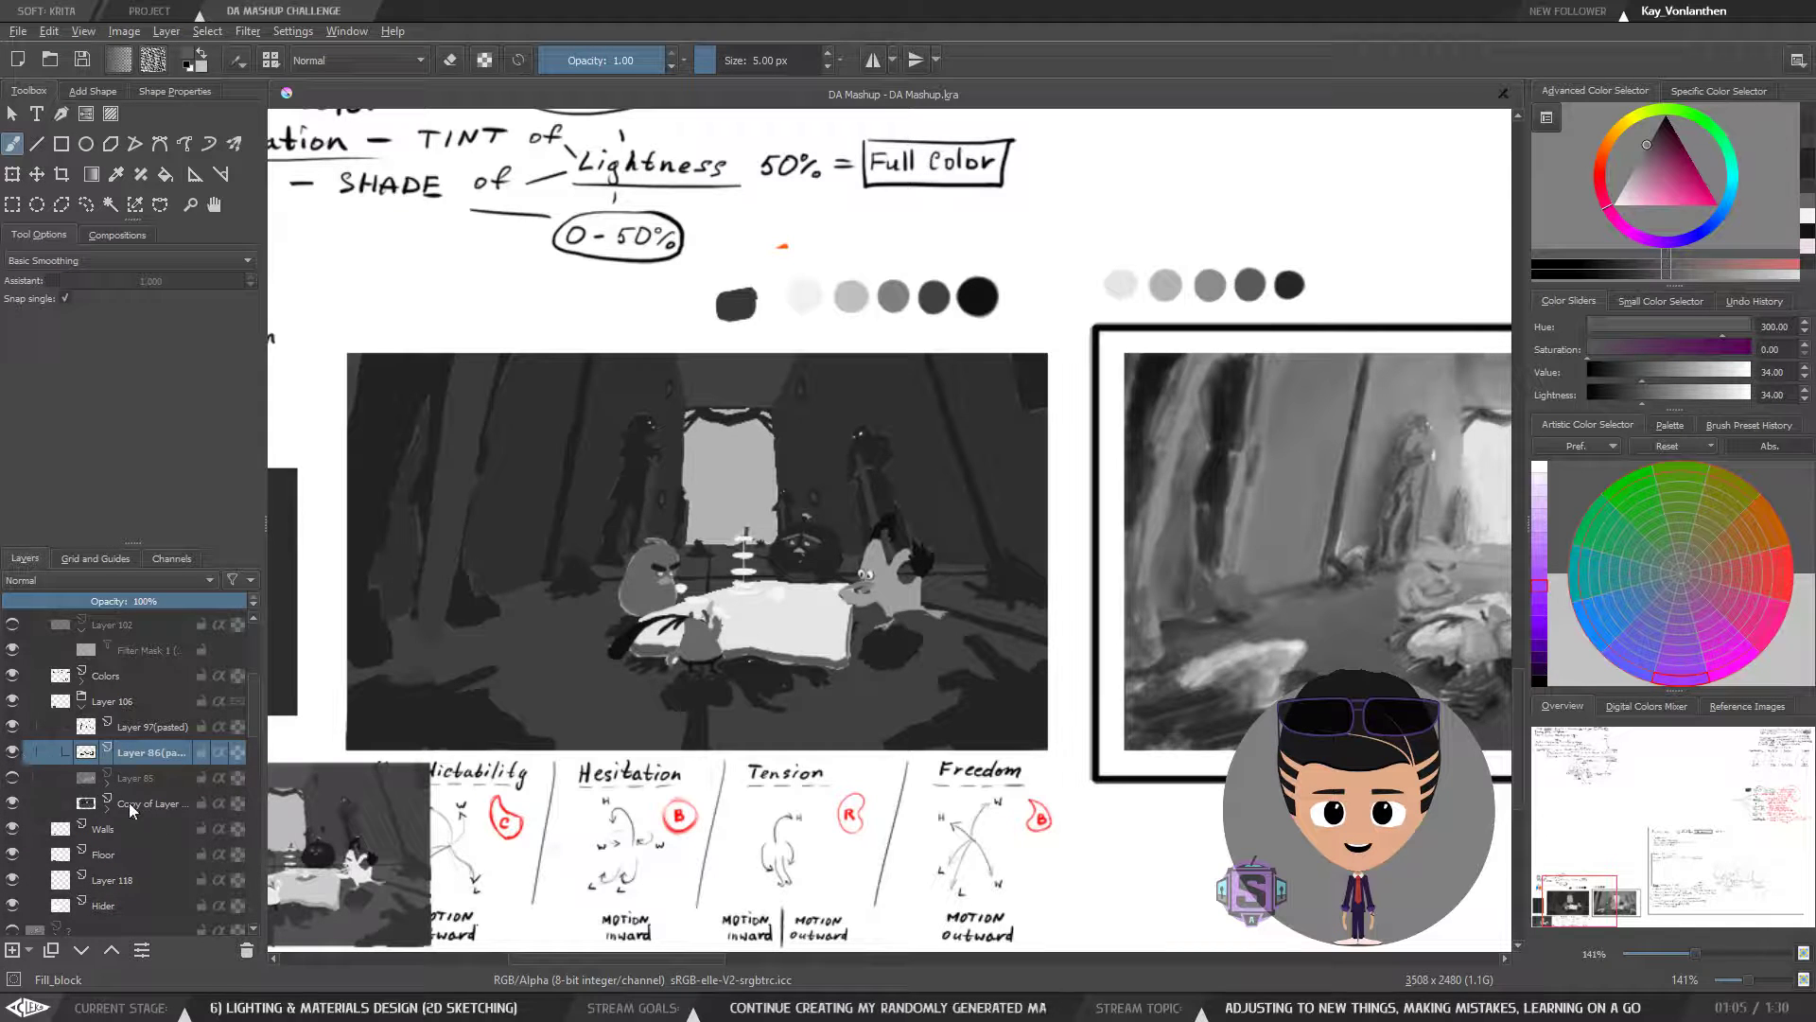
- Check the hidden Layer 85 by showing and hiding it, then delete that layer
click(12, 778)
click(11, 778)
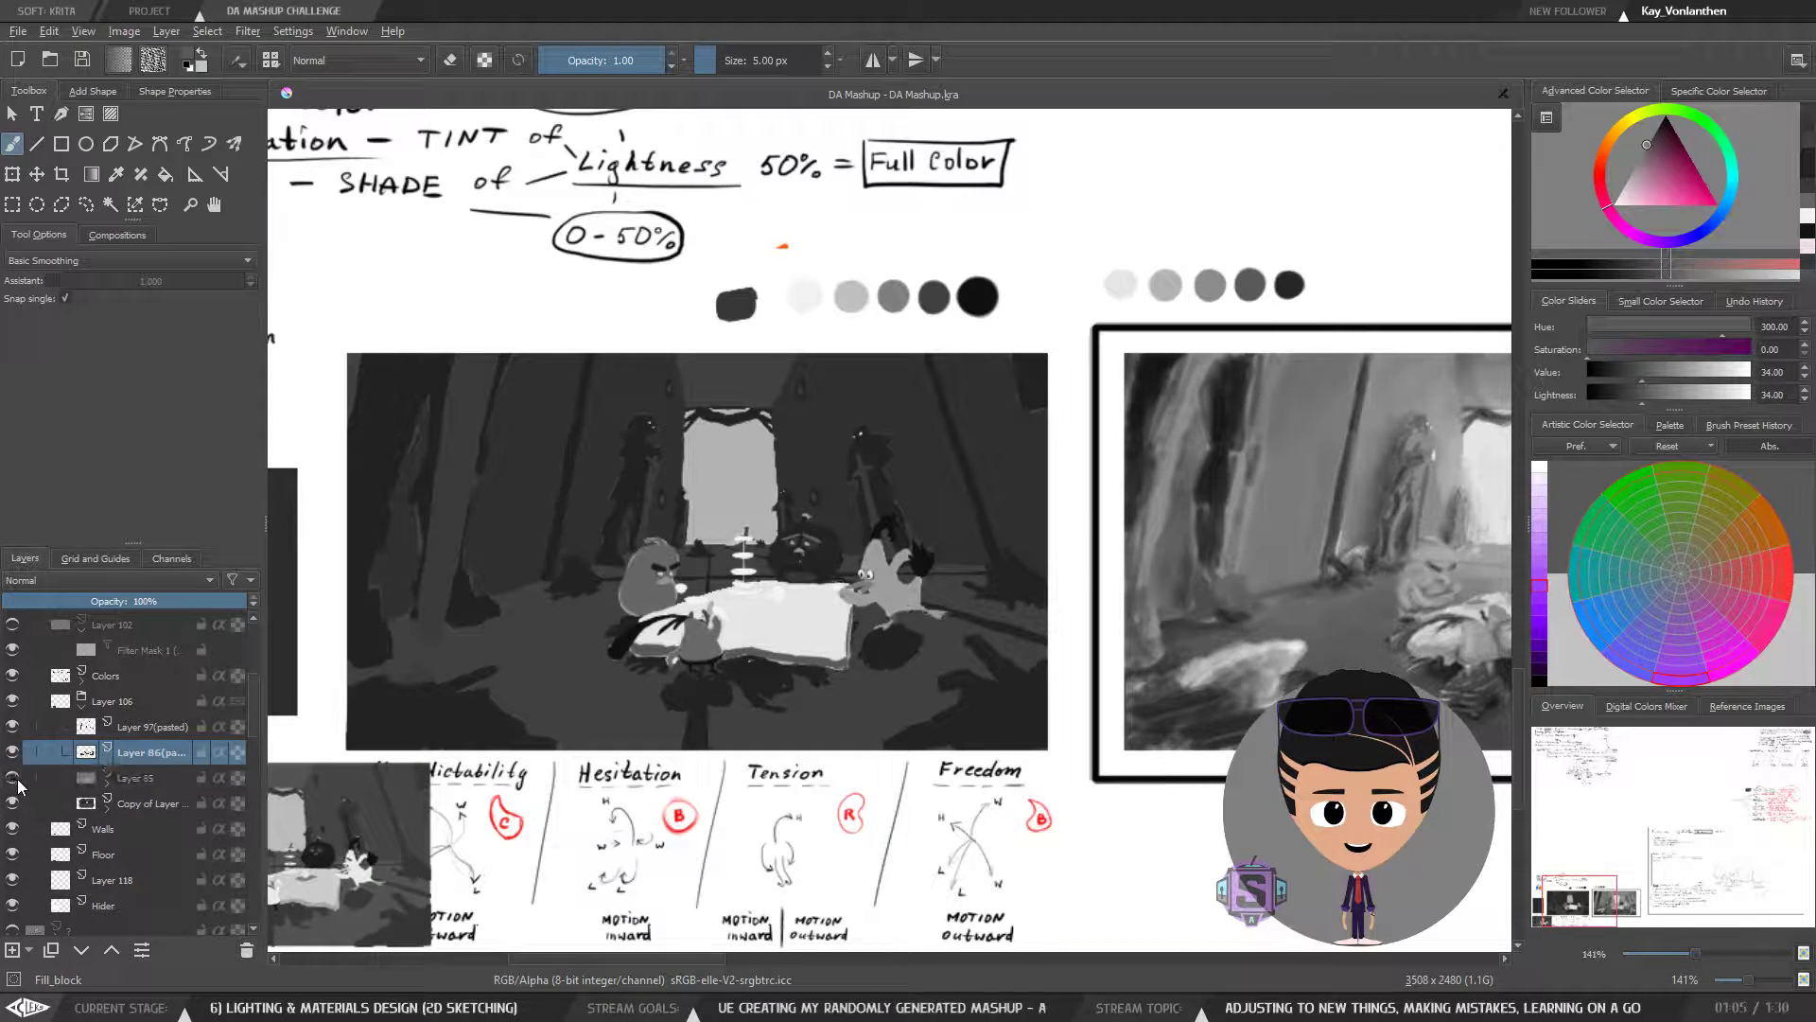
click(11, 777)
click(11, 778)
click(156, 775)
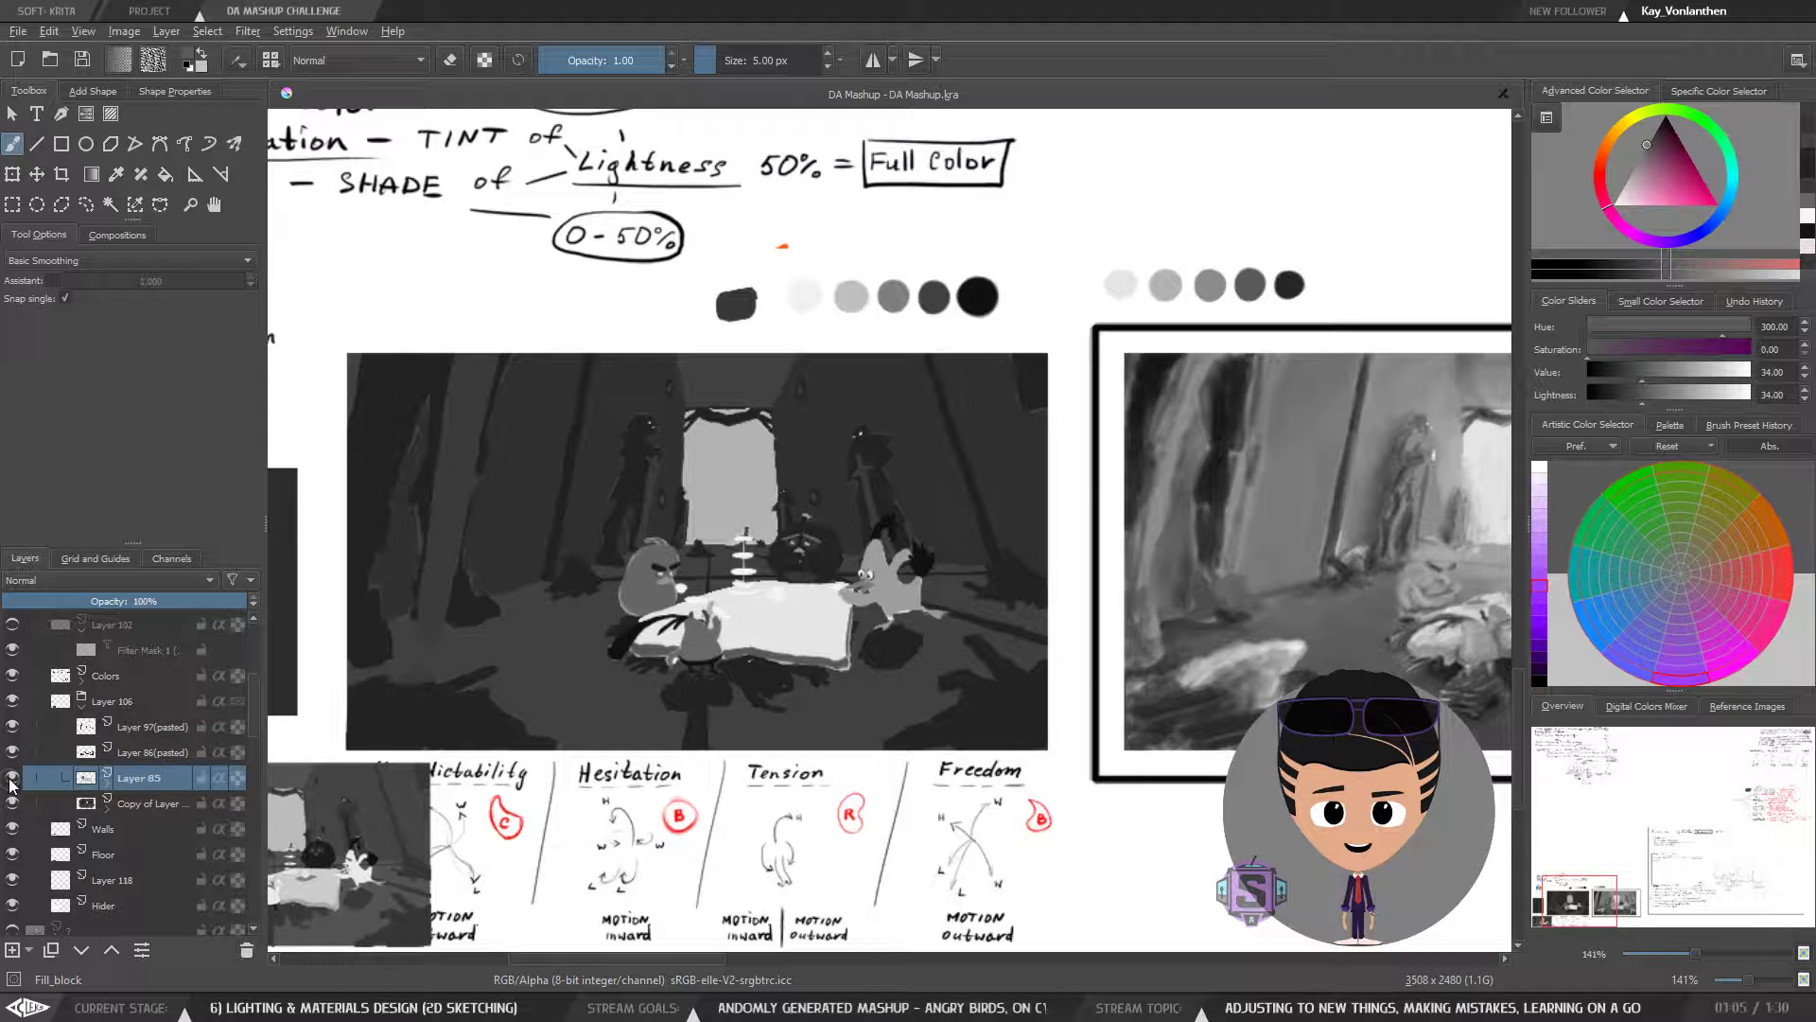
click(248, 950)
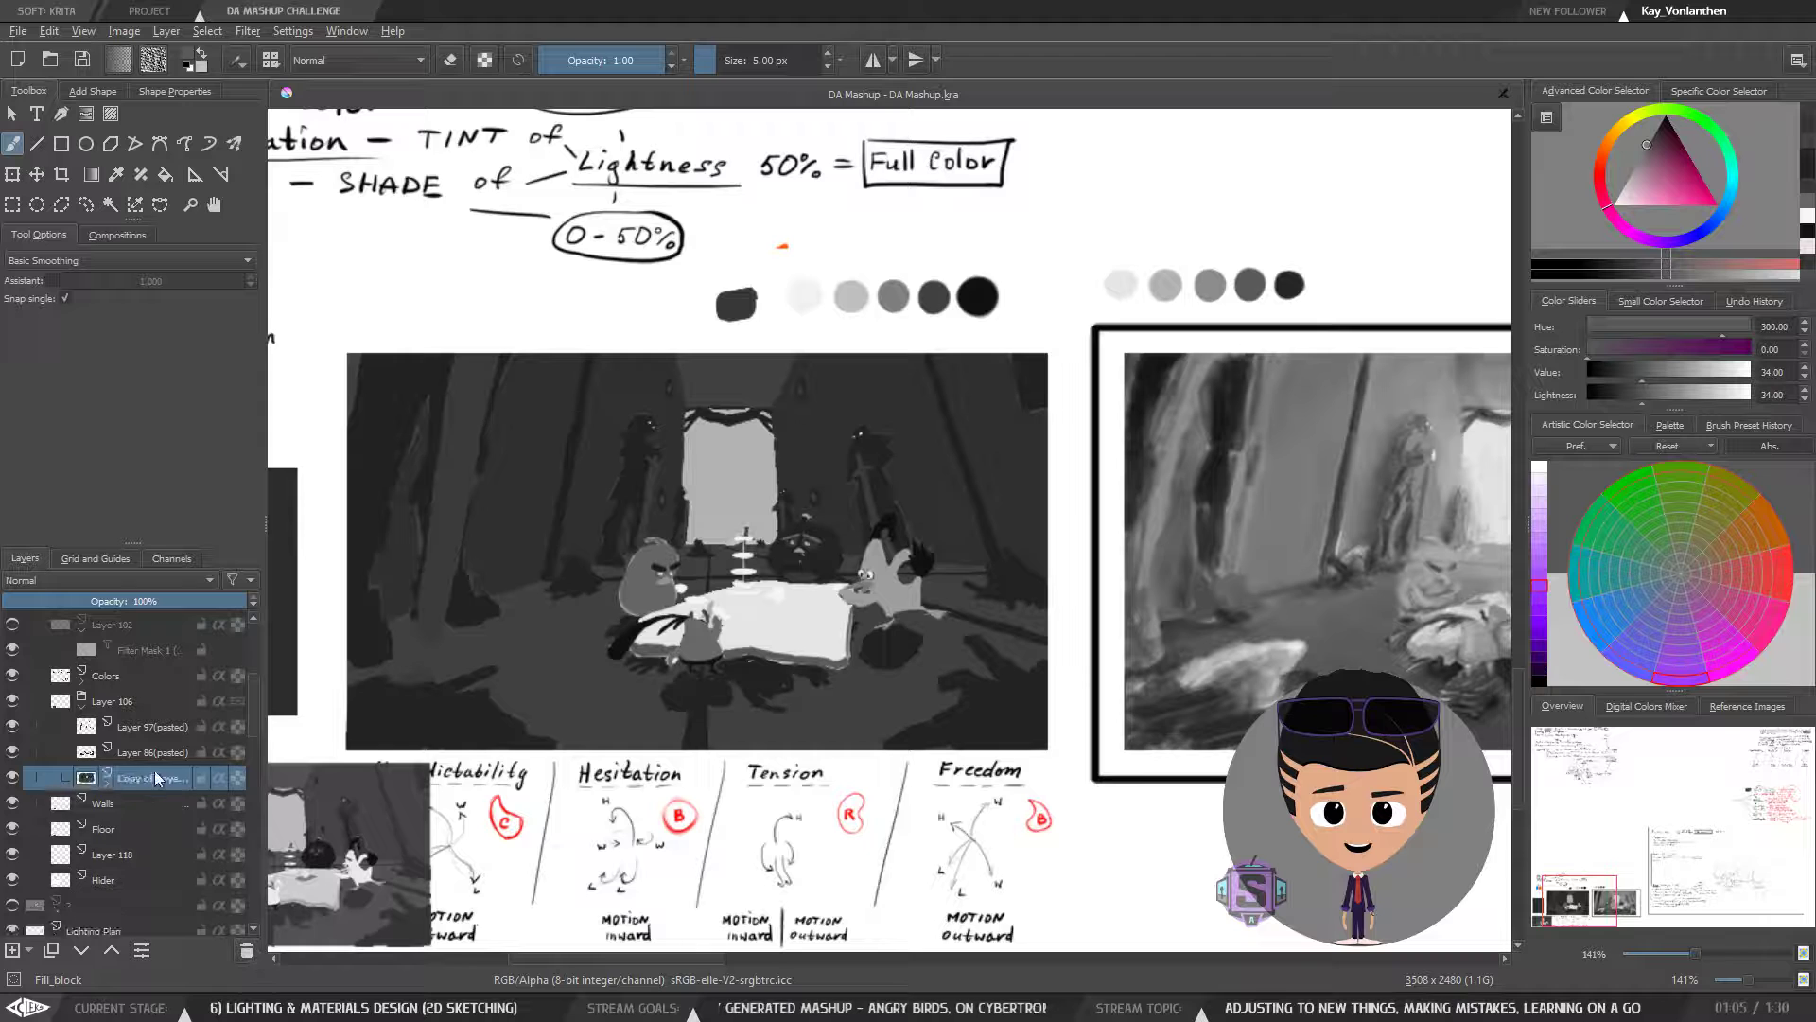
- Compare the scene with Copy of Layer 80 hidden and shown, then expand that layer and select its child
click(14, 776)
click(13, 777)
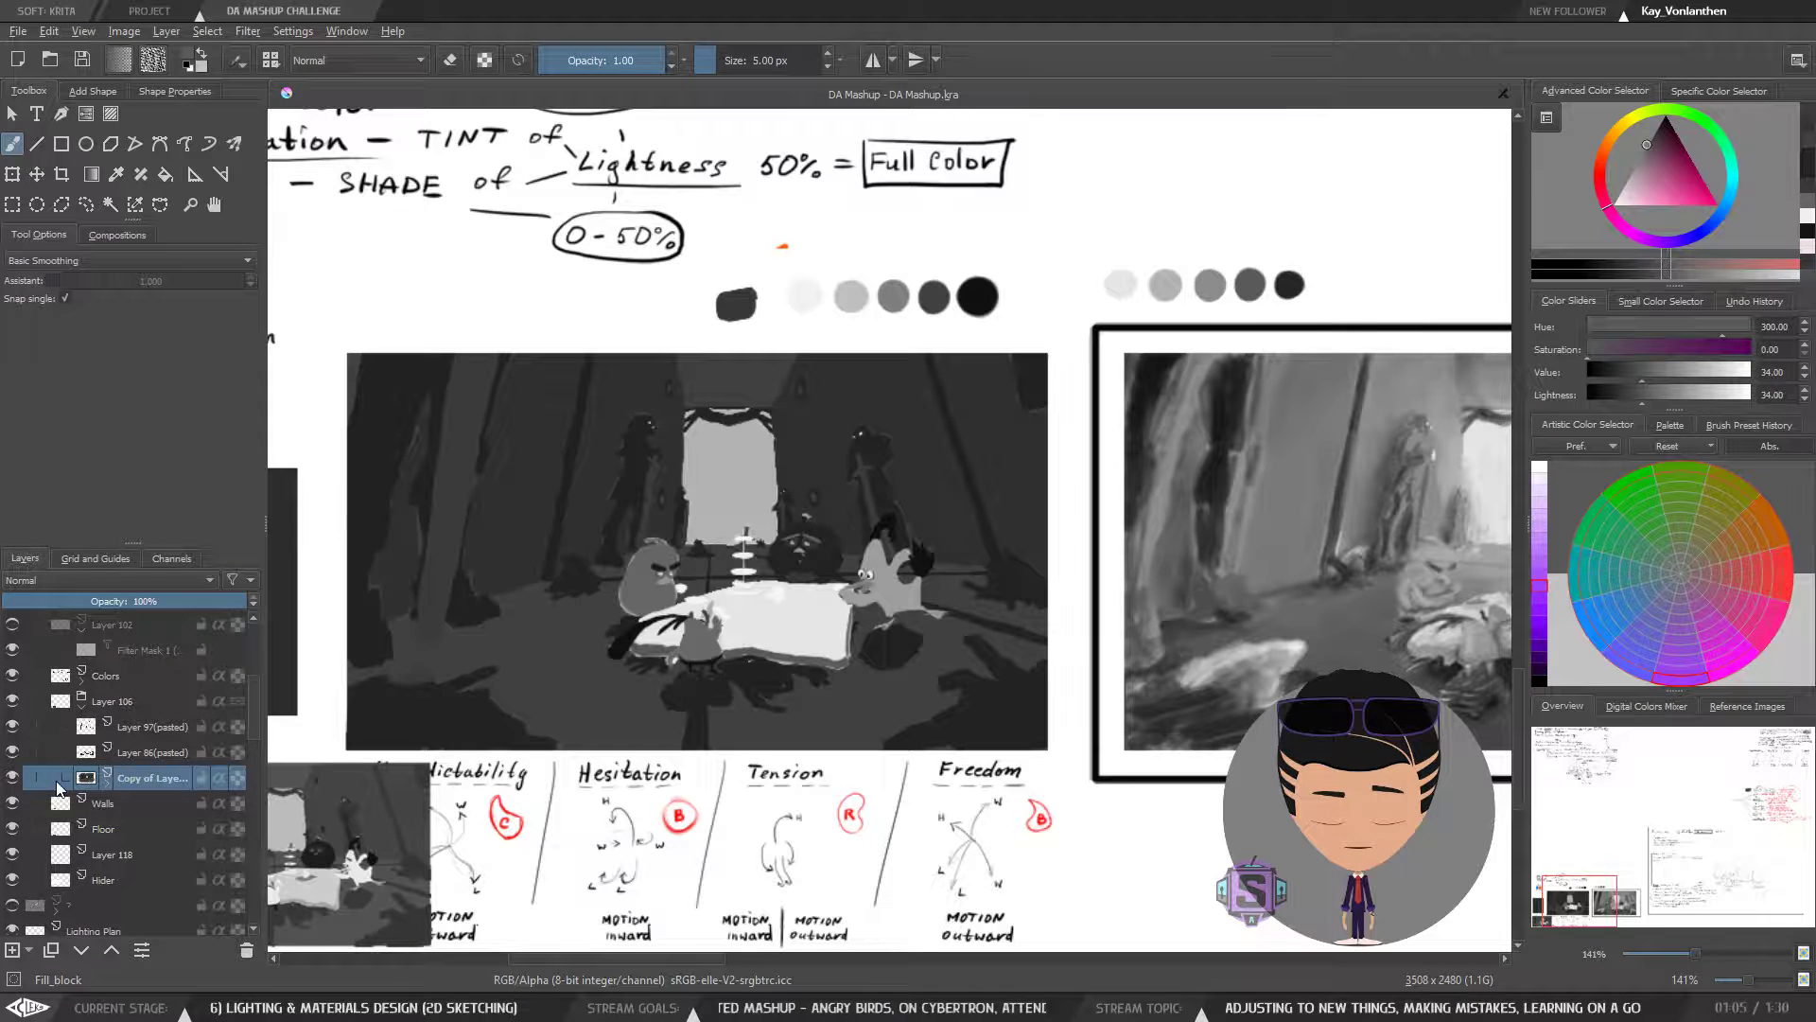
click(103, 787)
click(149, 804)
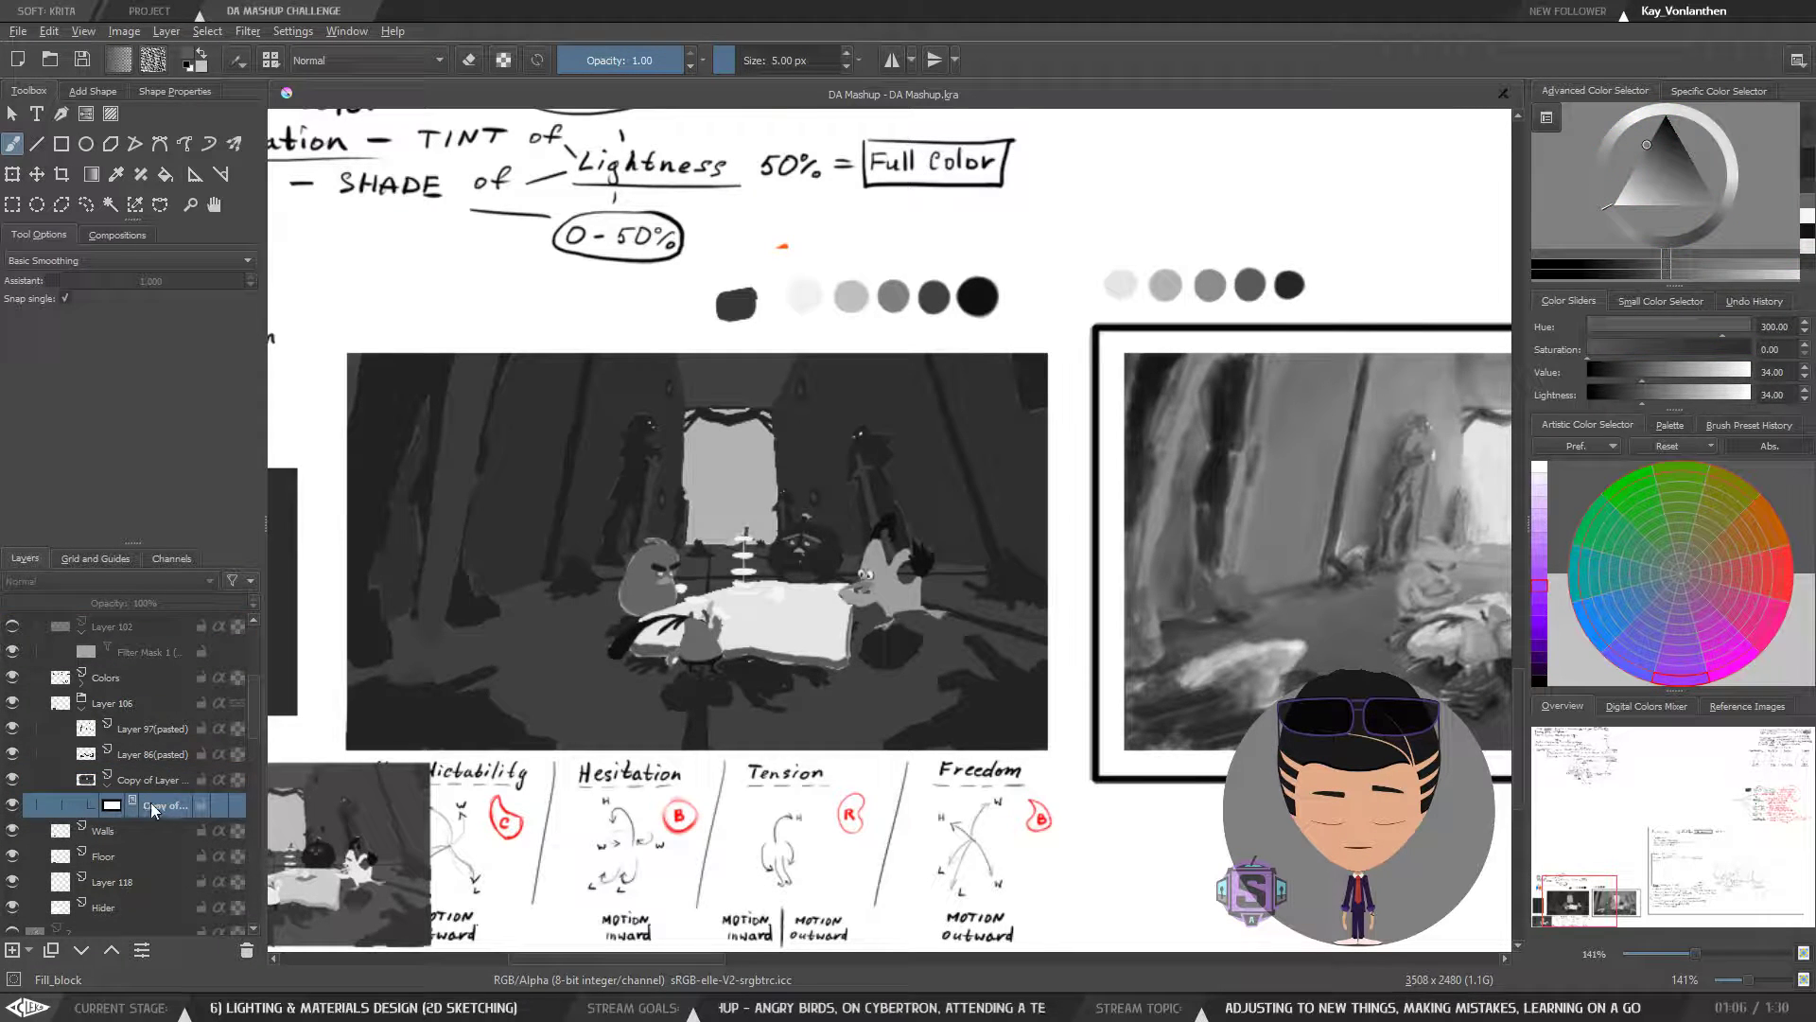
- Merge Layer 97(pasted) and Layer 86(pasted) down into Copy of Layer 80, and check the merged layer hidden and shown
click(122, 731)
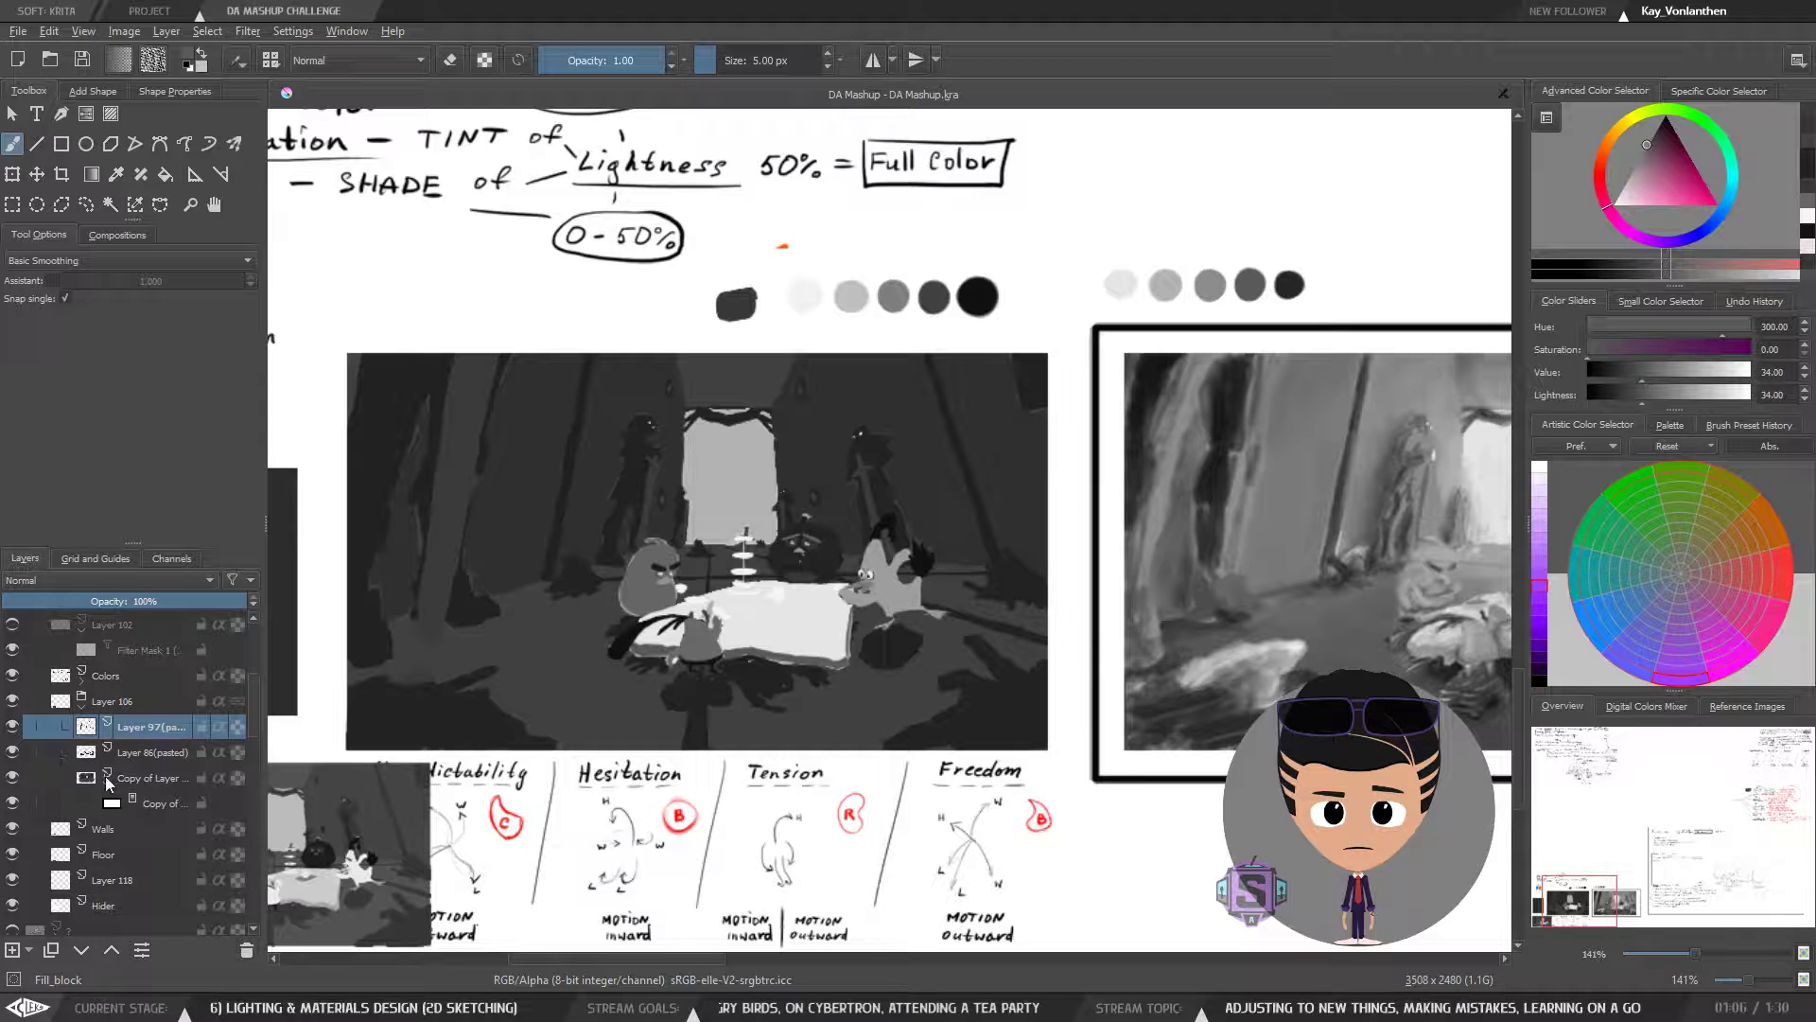
click(12, 778)
click(12, 778)
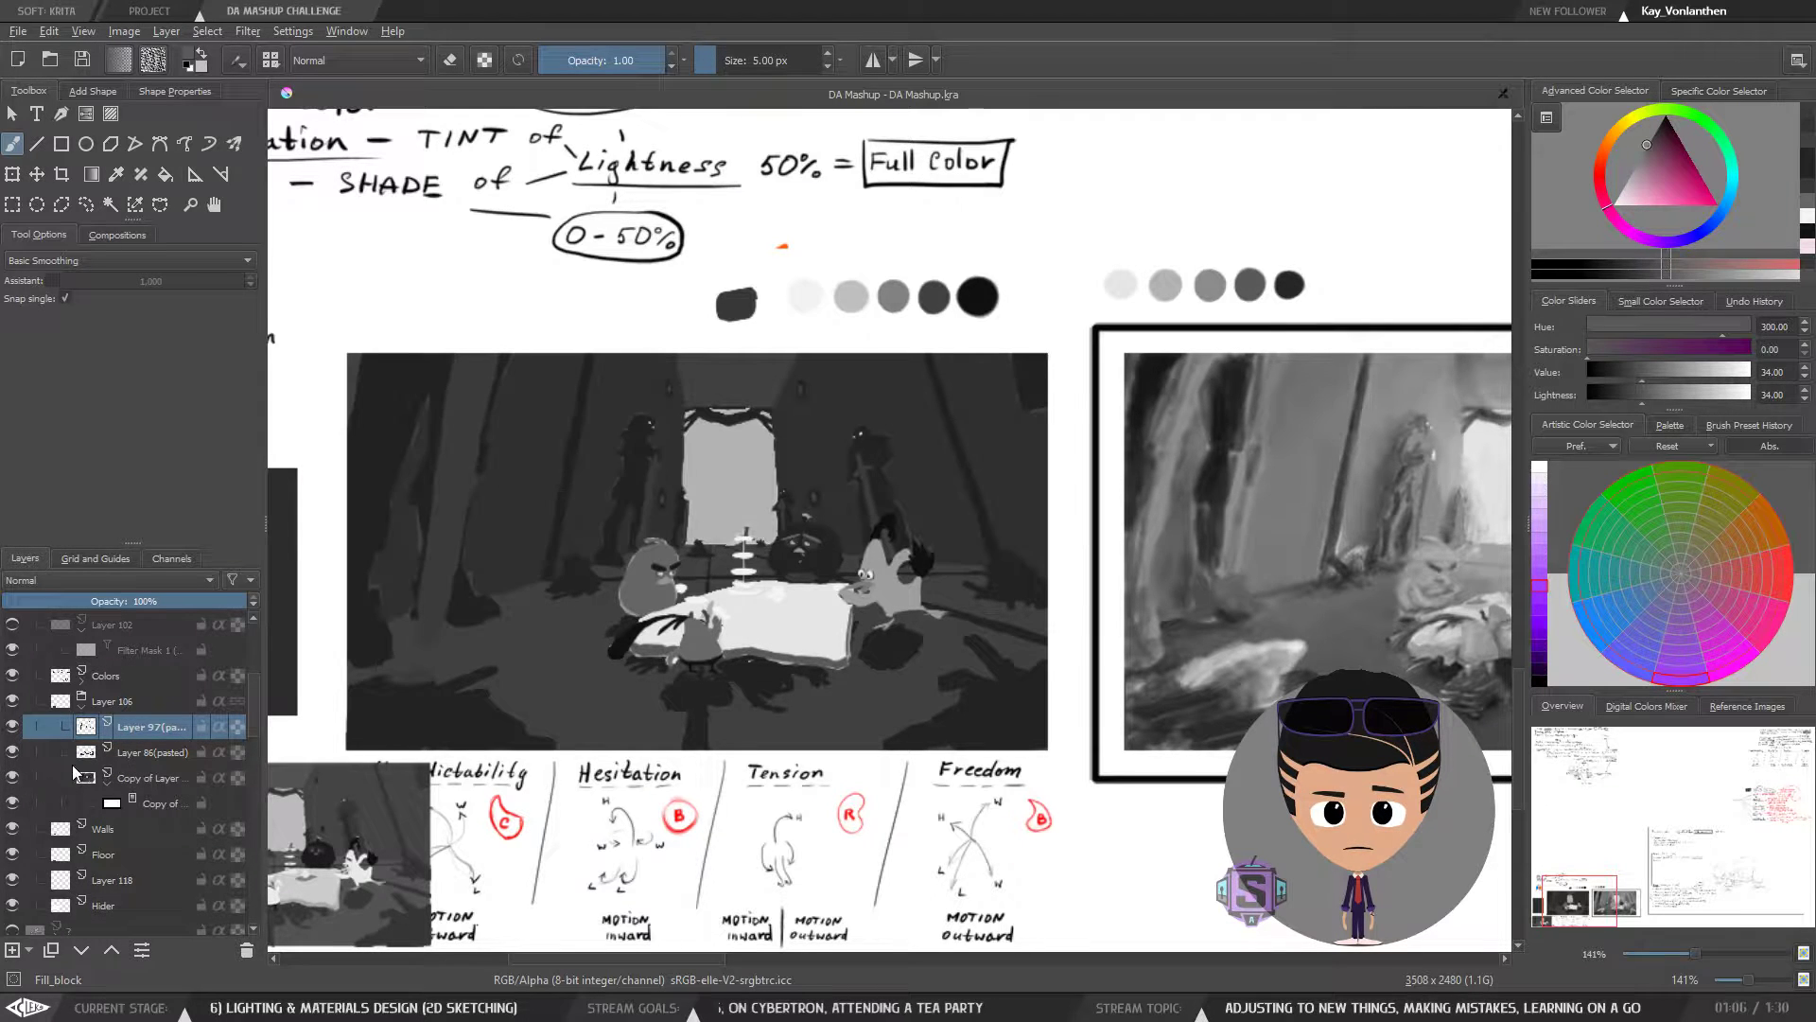
key(ctrl+e)
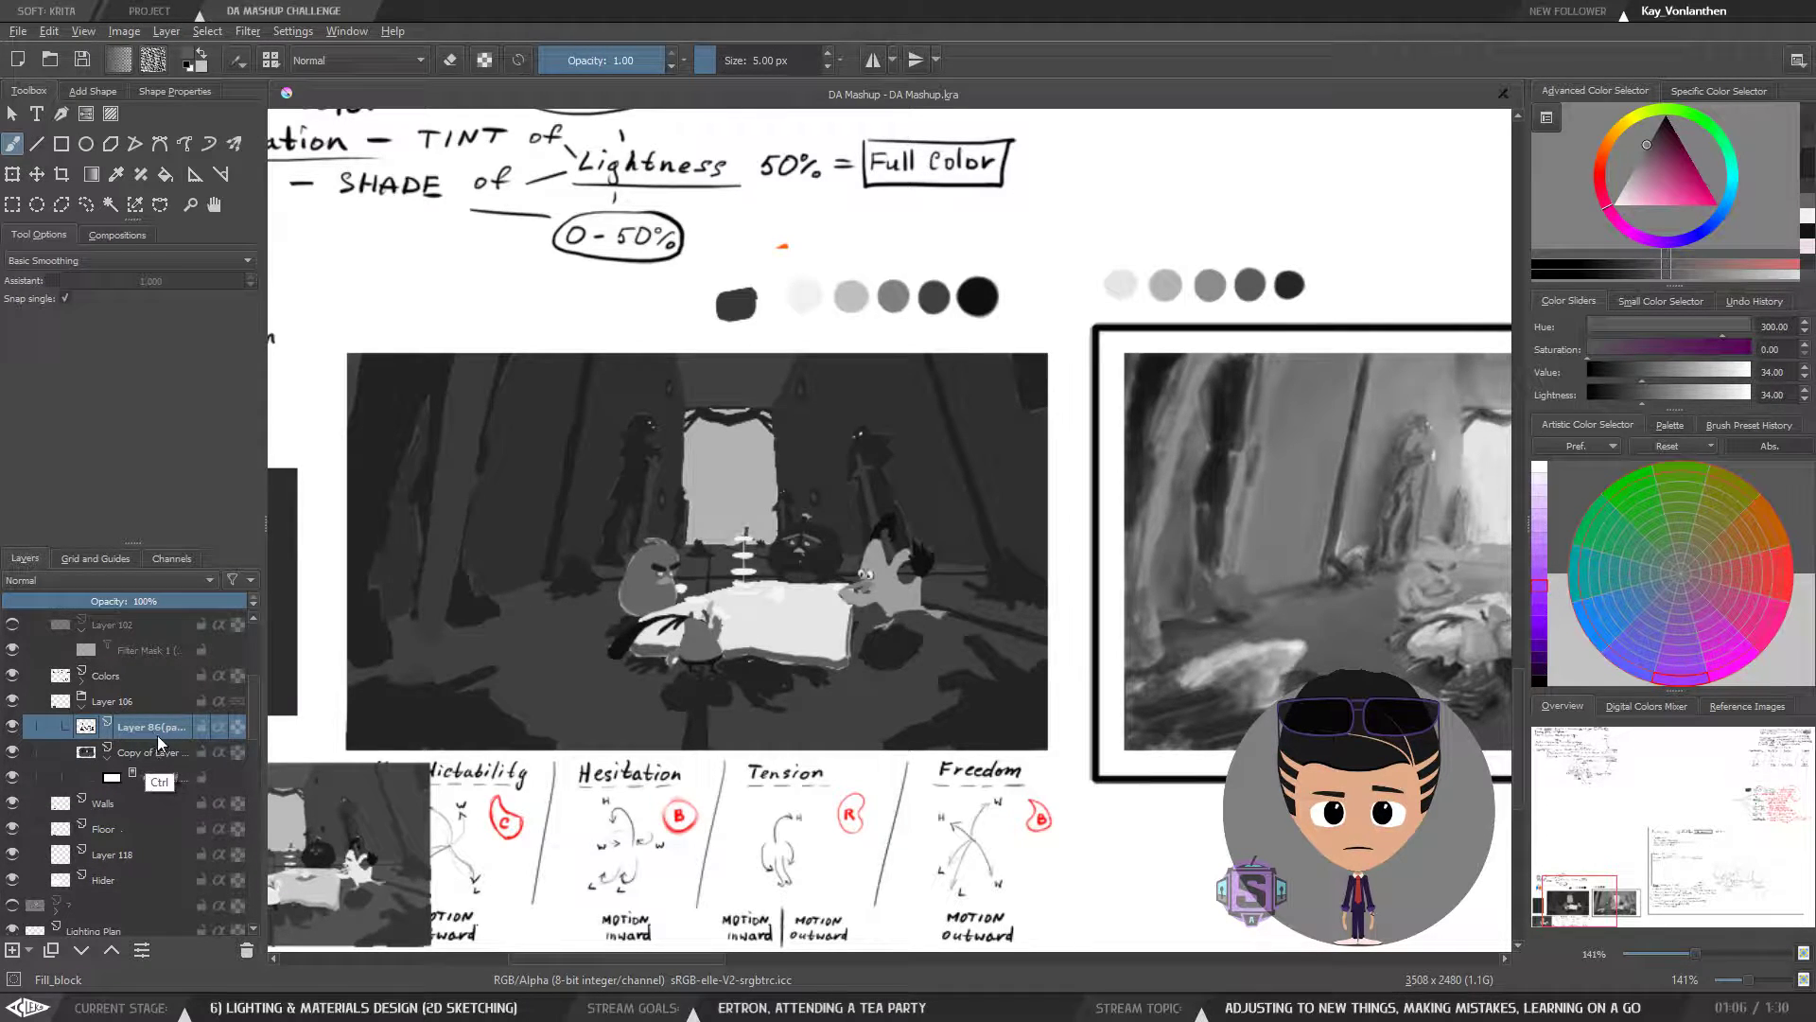
key(ctrl+e)
click(13, 727)
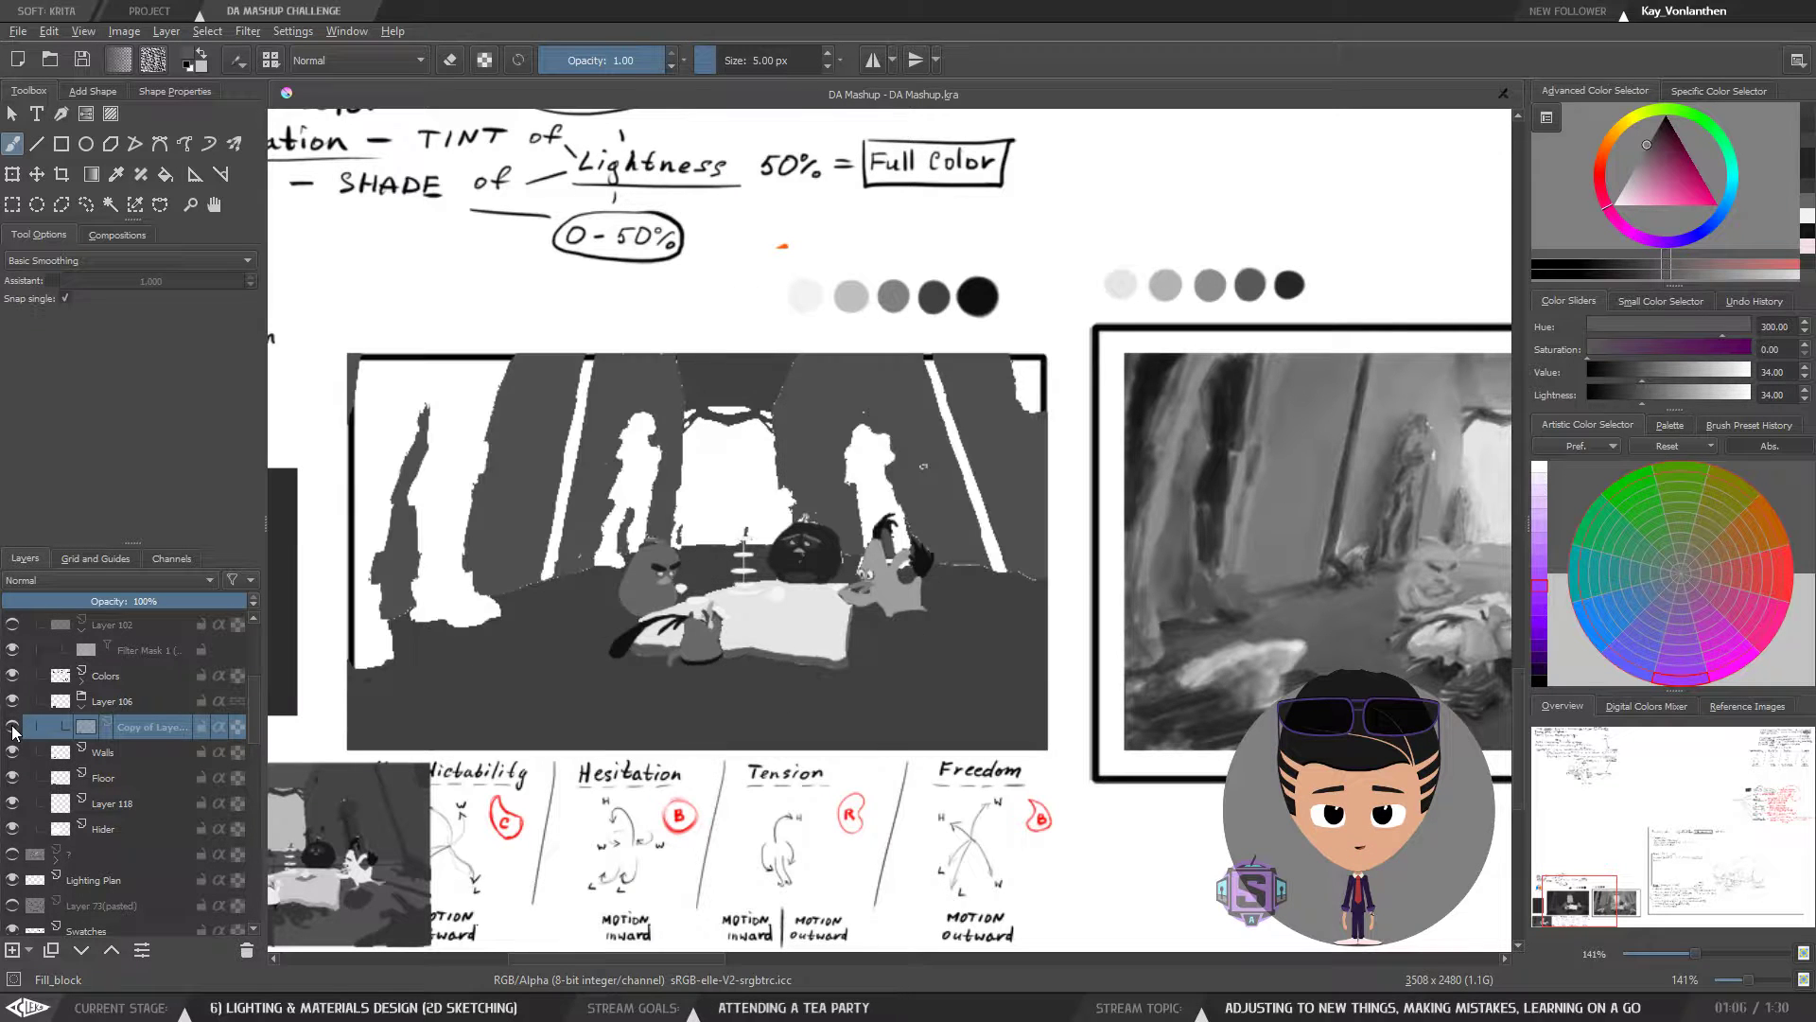
click(13, 727)
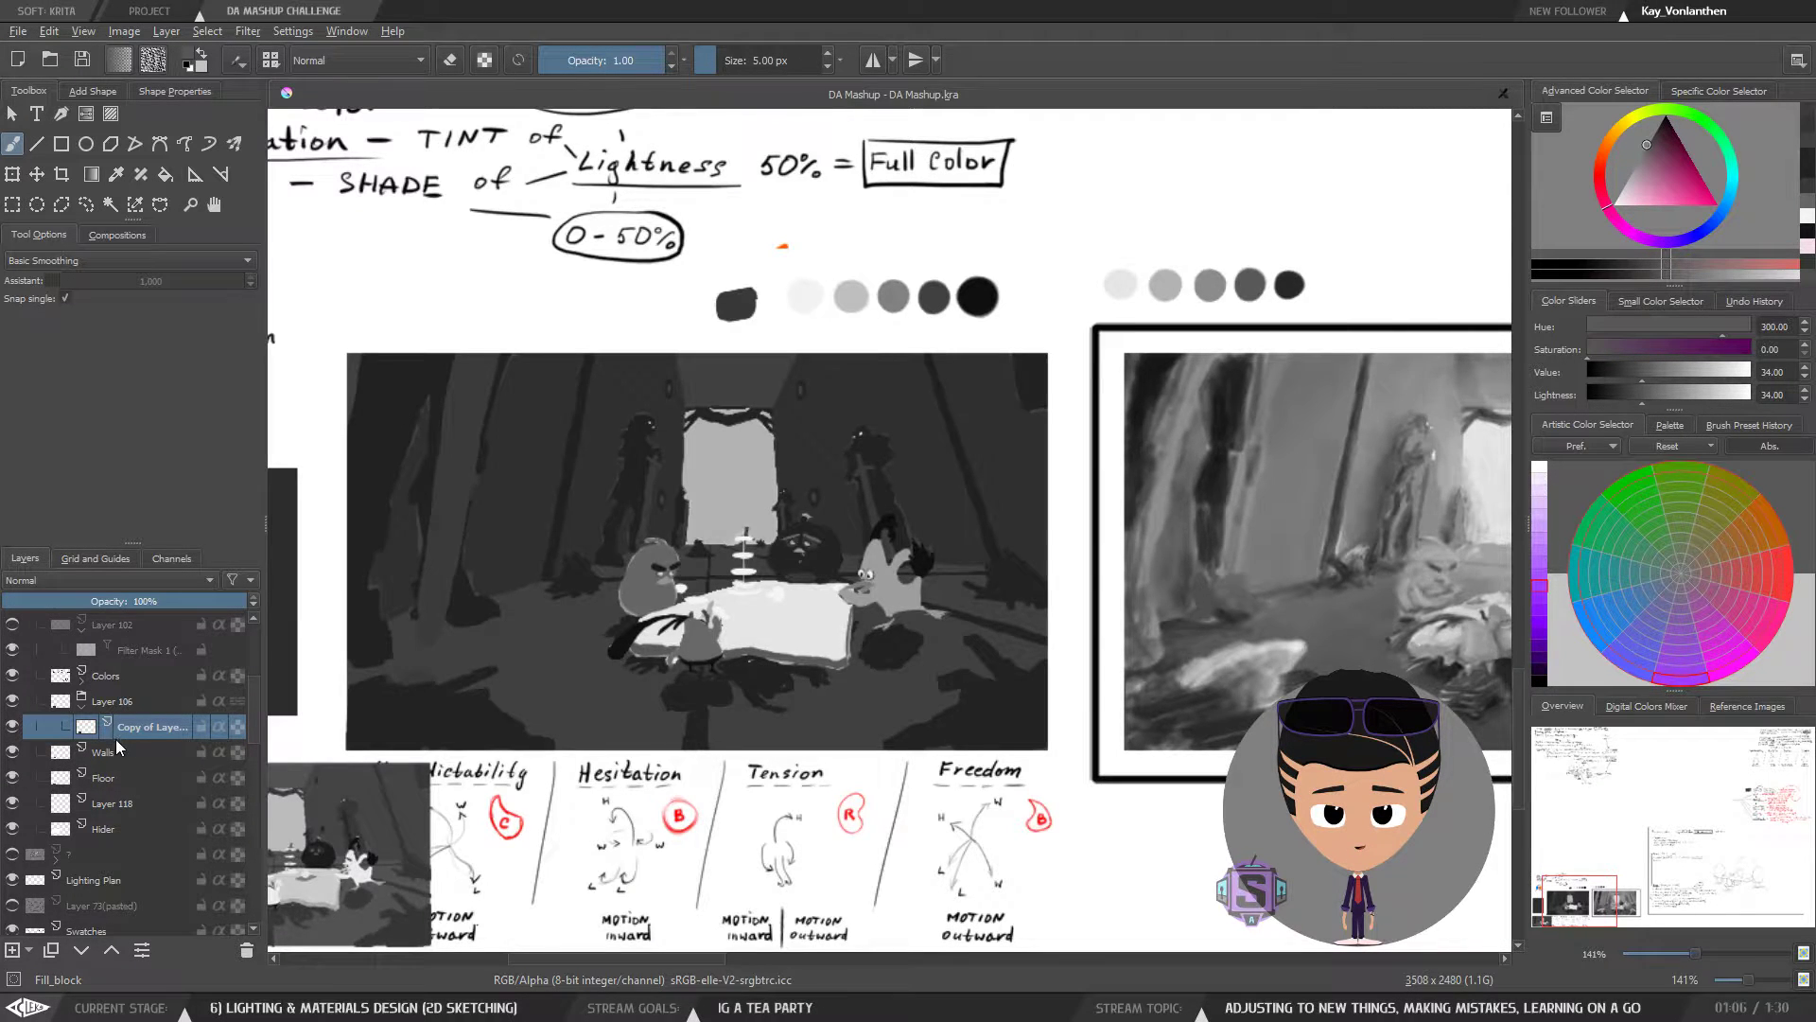
- View the whole canvas at 25% and compare the scene with the merged layer hidden and shown
scroll(757, 632, down, 5)
drag(833, 589, 761, 633)
click(12, 727)
click(13, 726)
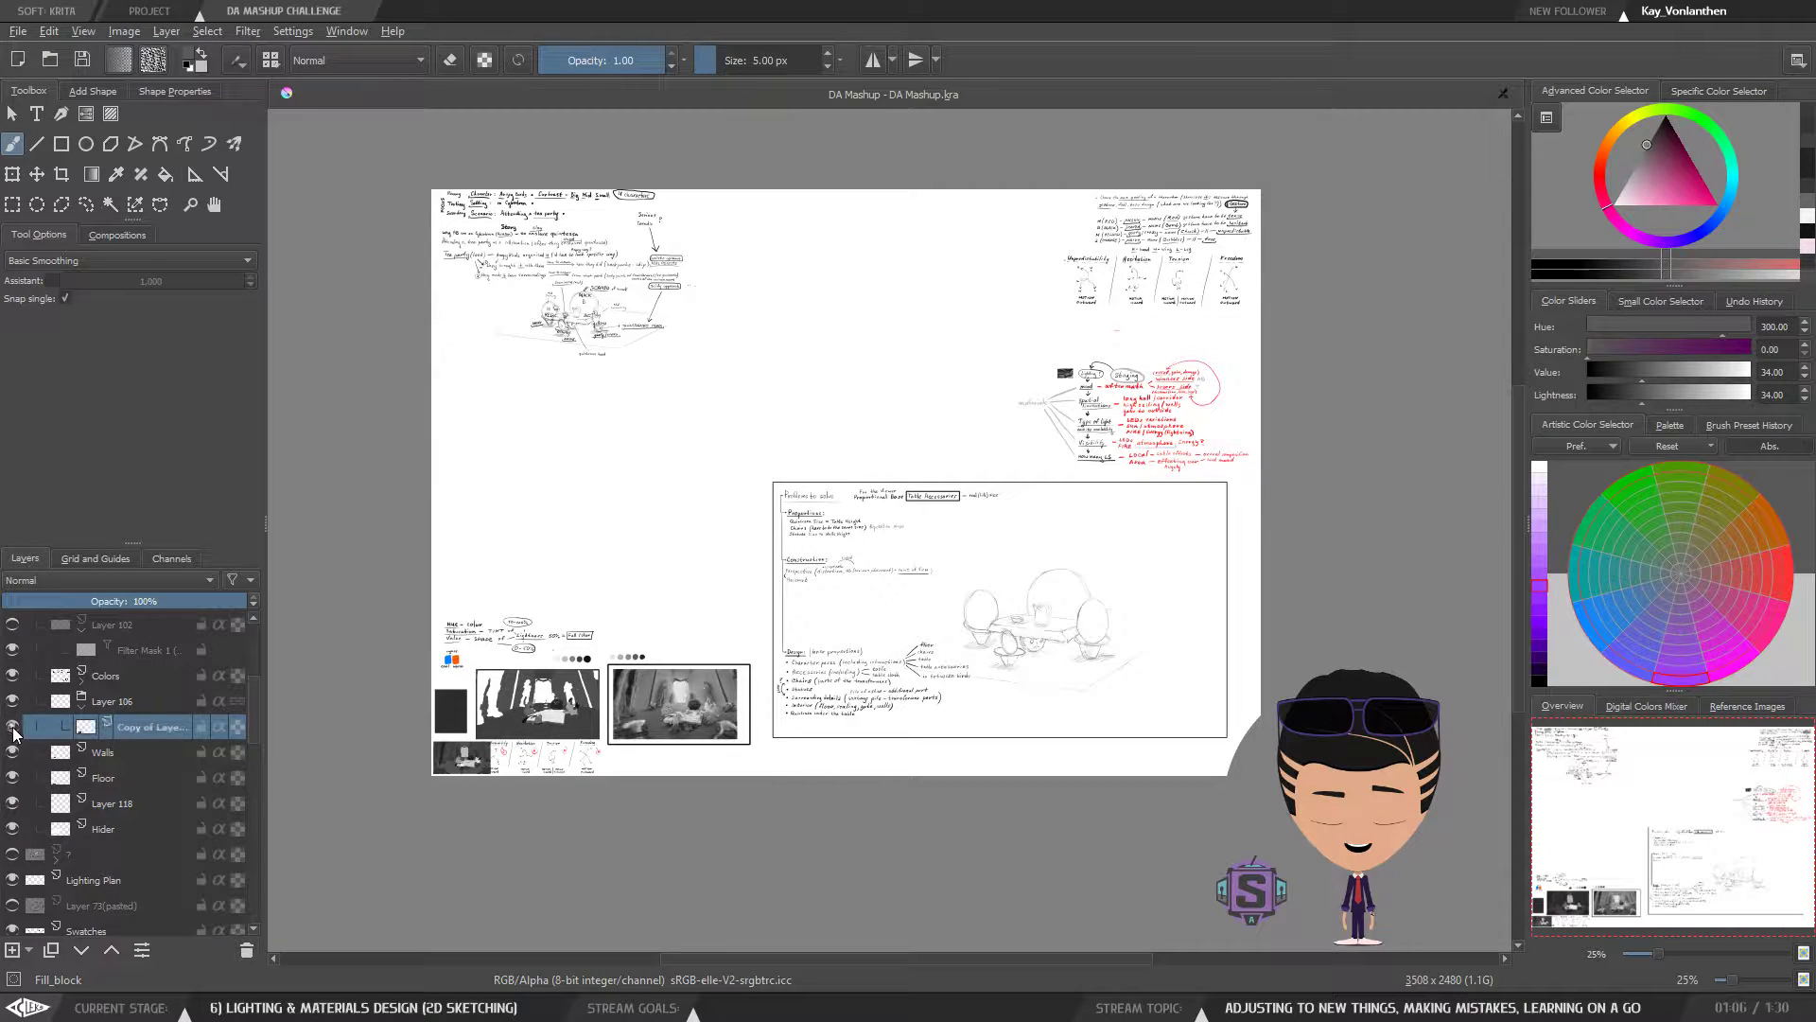
click(13, 726)
click(12, 726)
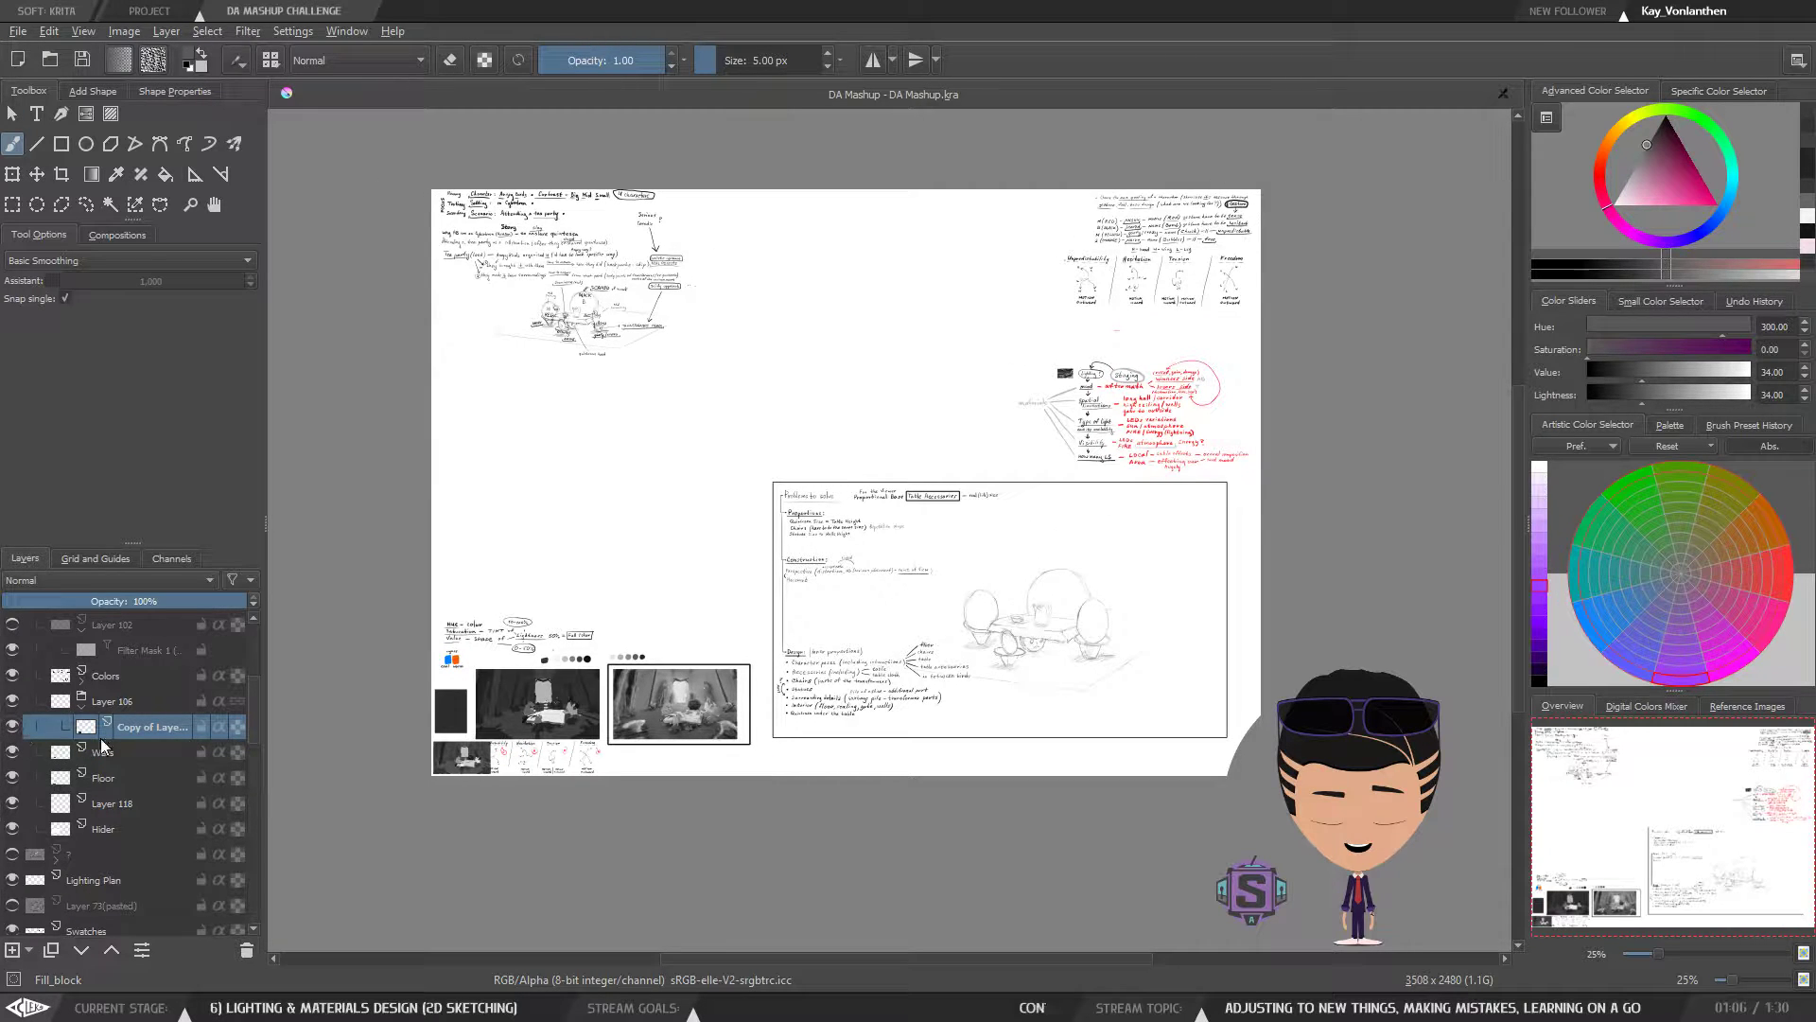
- Inspect the full names of the Layer 106 group and the merged layer inside it, with the canvas at 67%
click(83, 728)
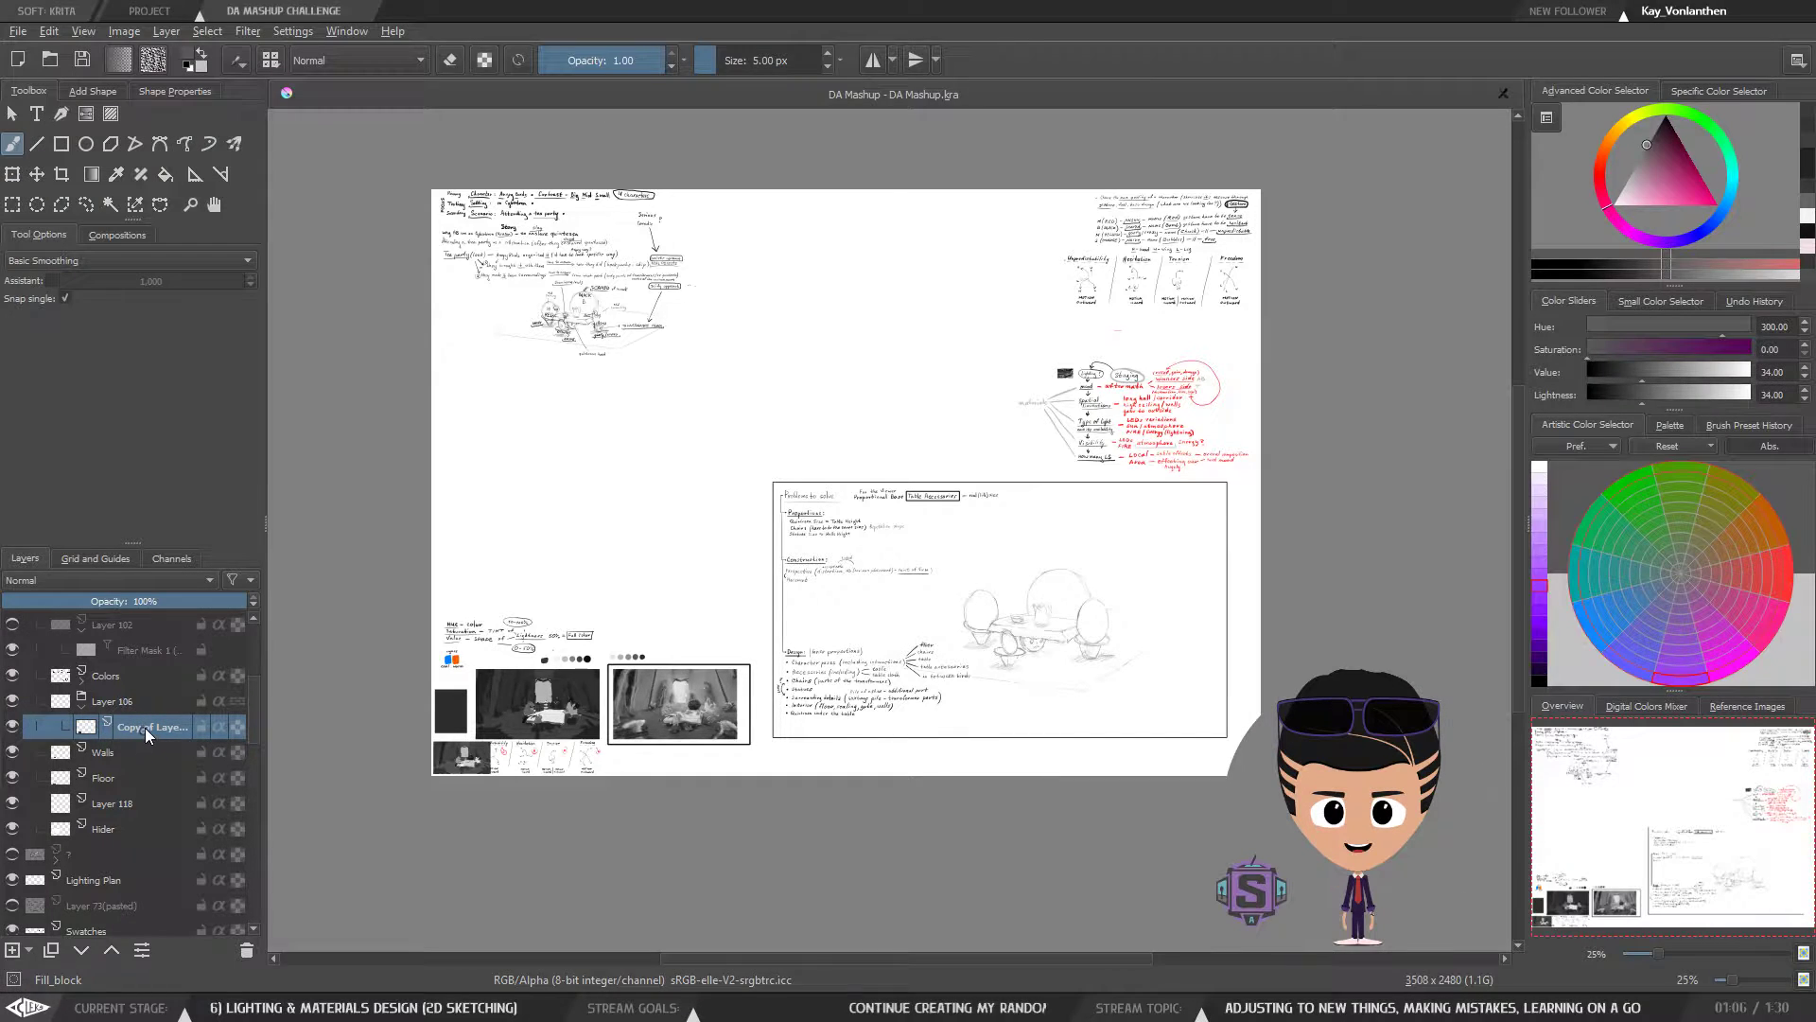
double_click(143, 726)
key(Return)
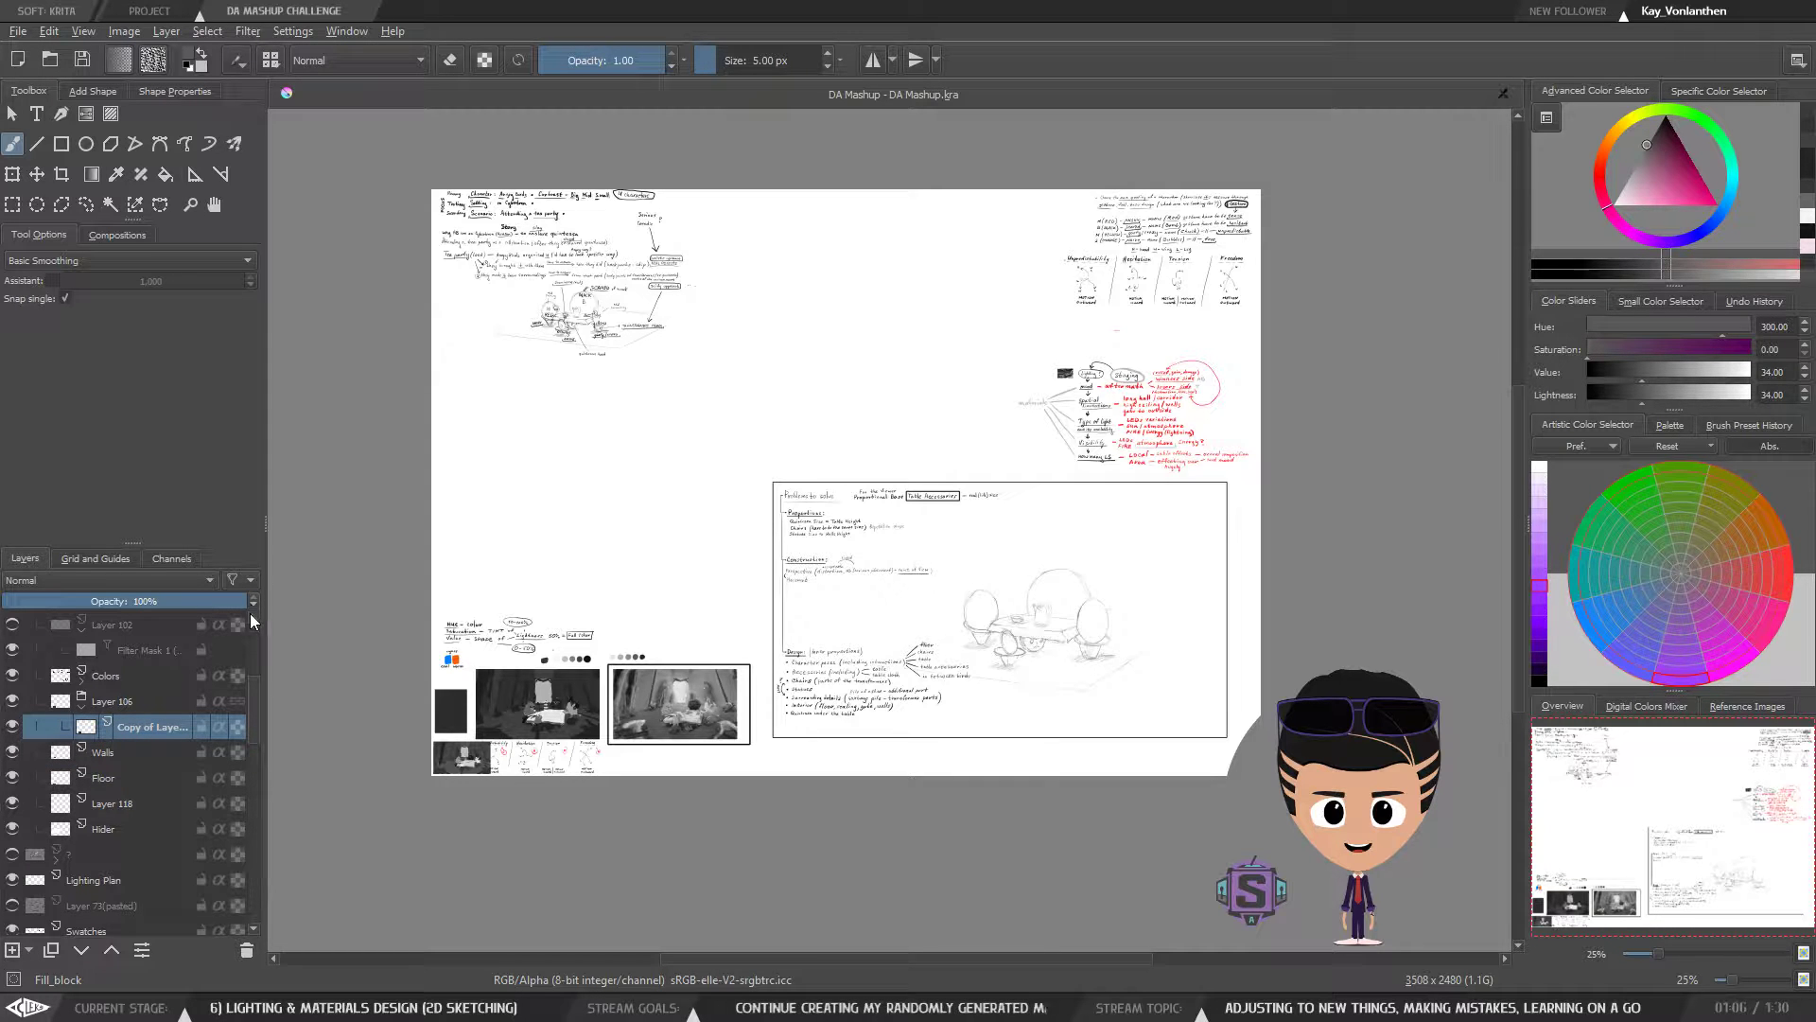
key(minus)
key(plus)
key(plus)
key(plus)
key(minus)
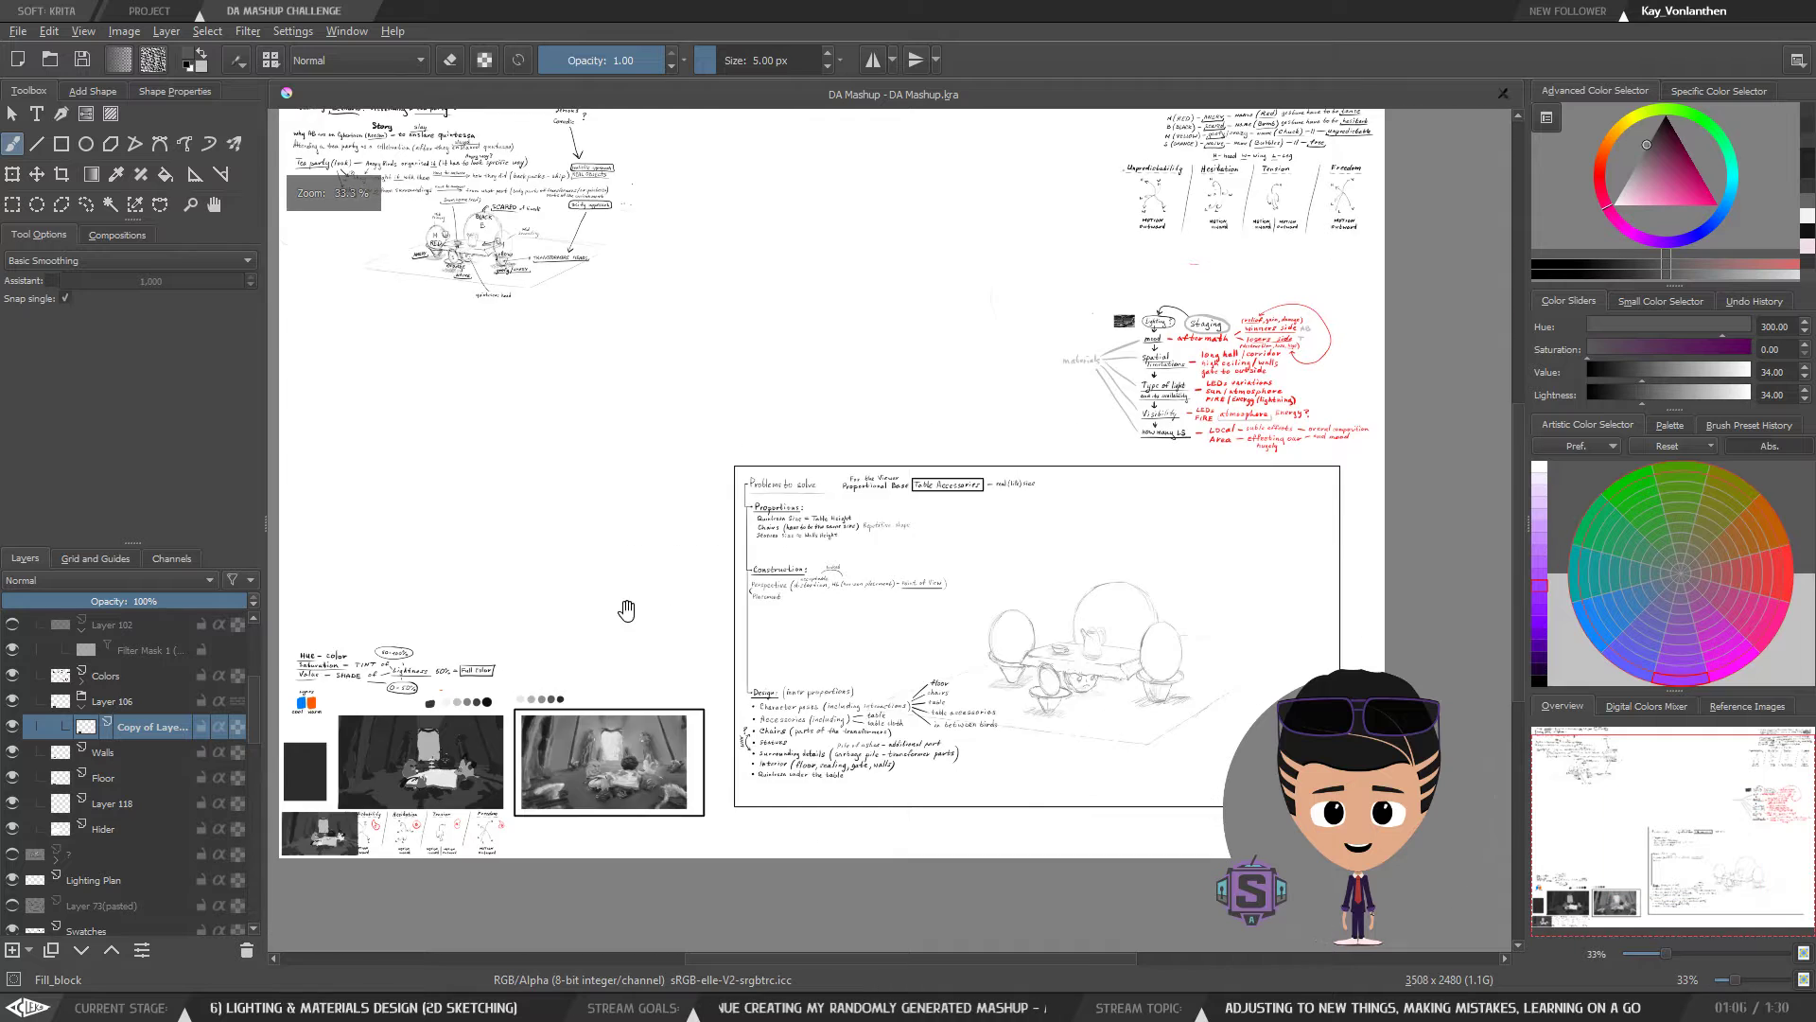
key(plus)
key(plus)
click(121, 710)
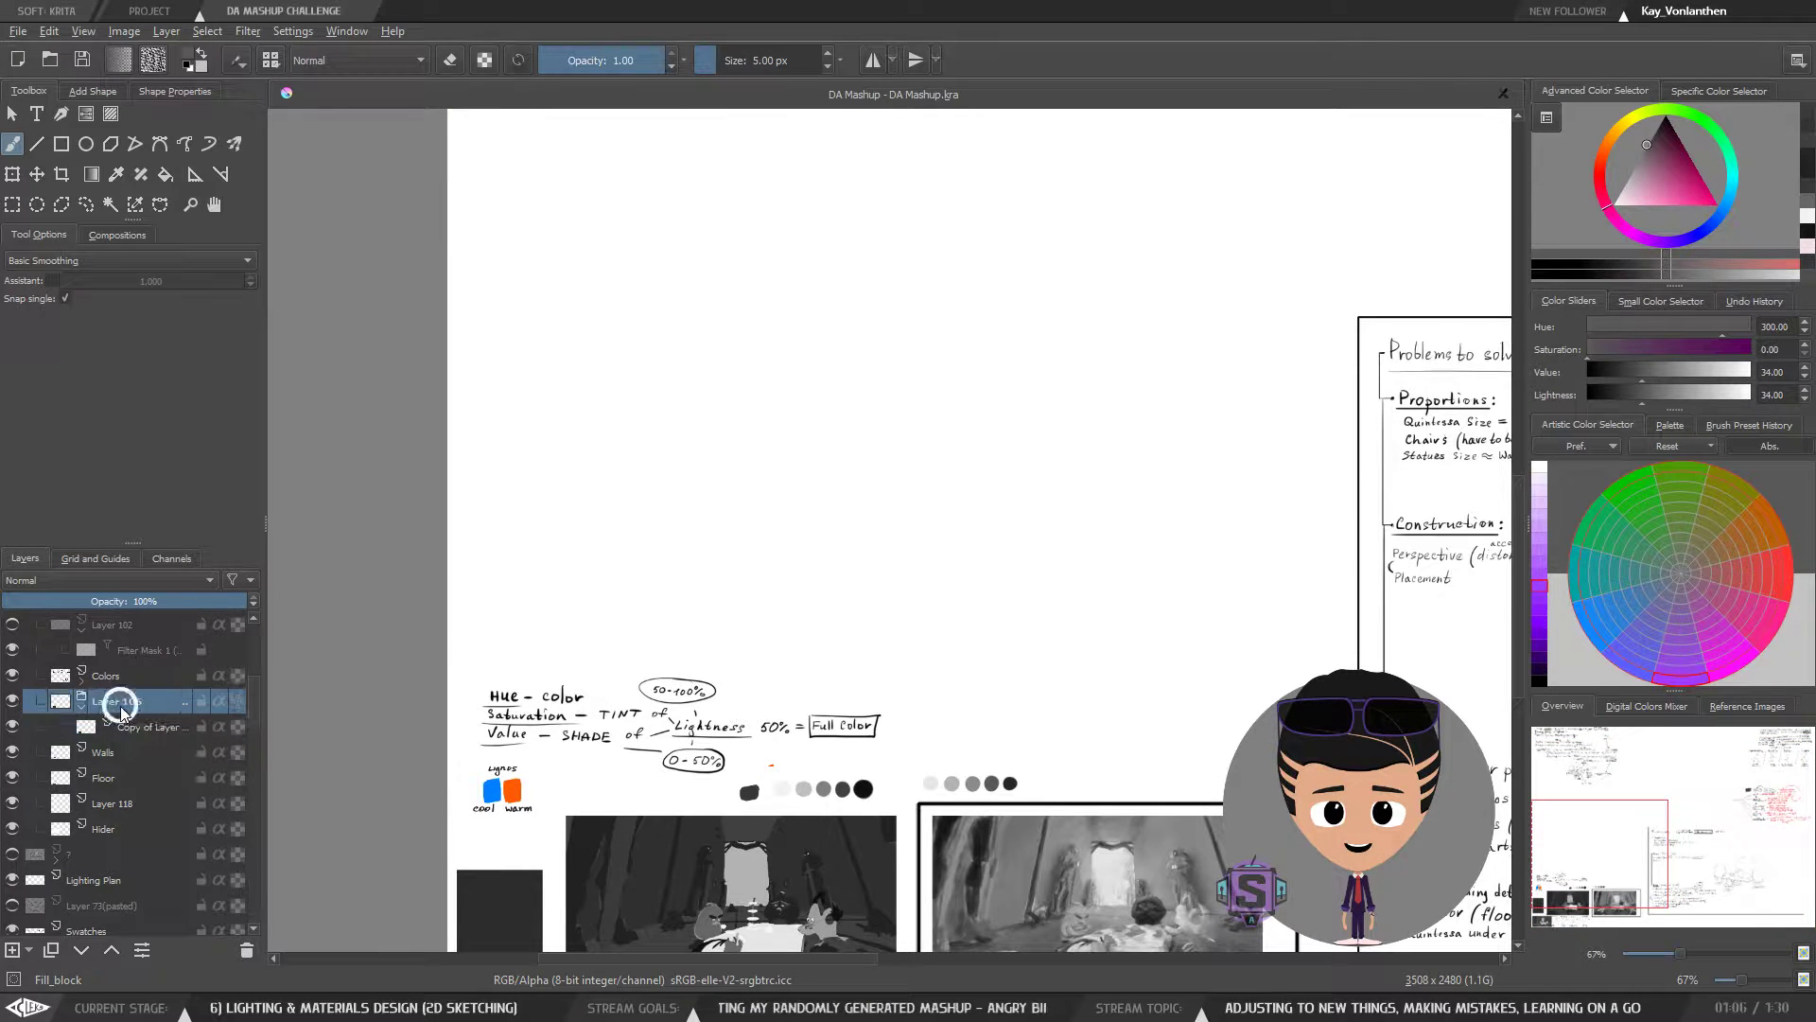
double_click(120, 709)
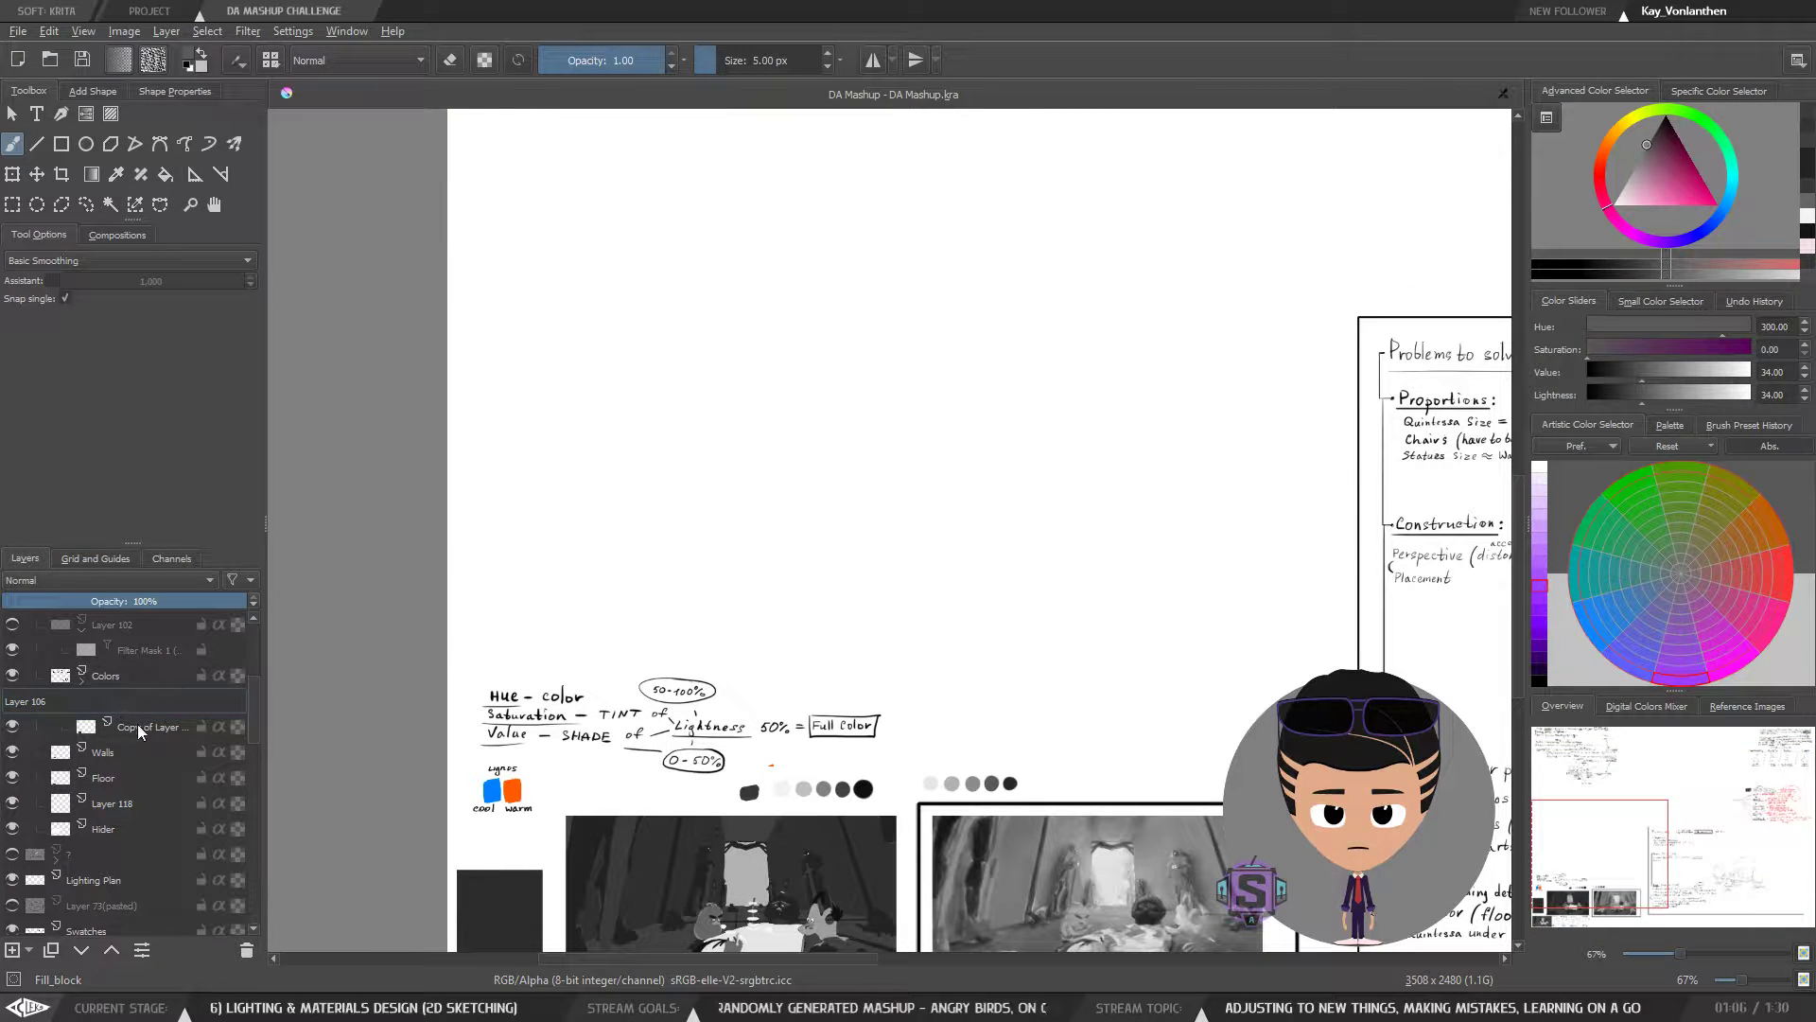
click(137, 729)
double_click(132, 727)
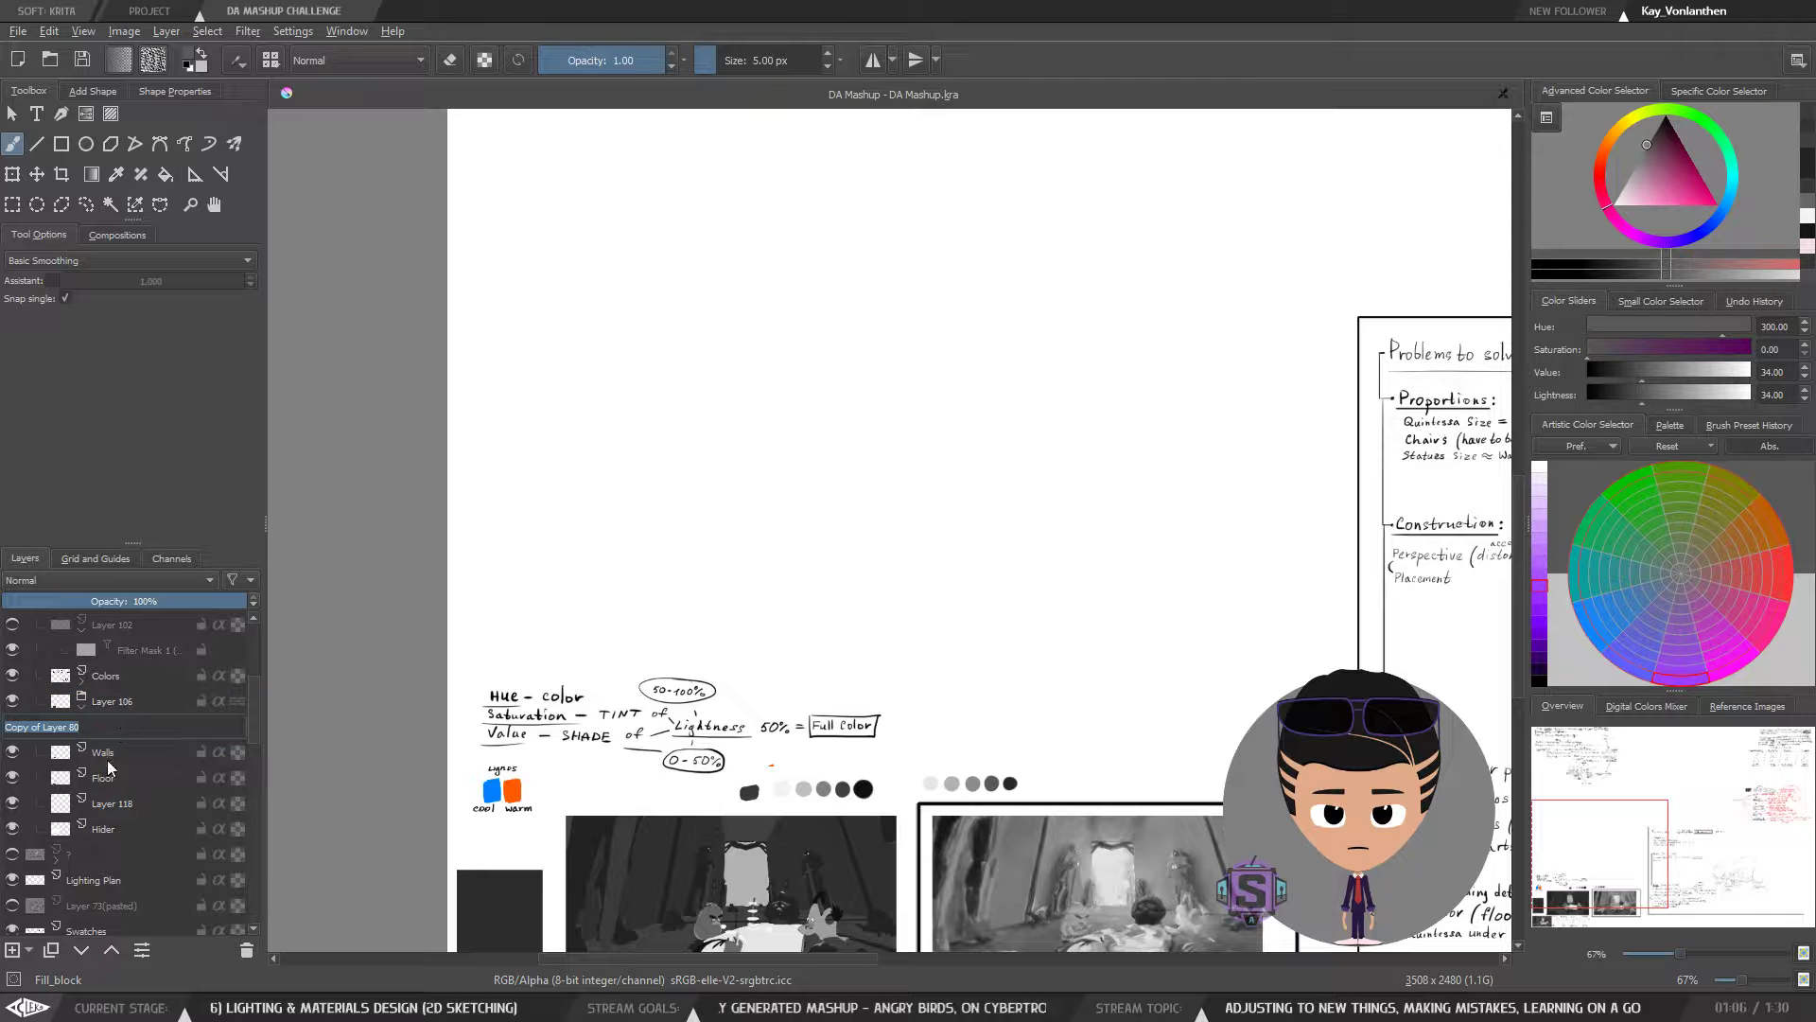
- Try the Walls layer inside the Layer 106 group, return it below the group, and toggle the group's visibility to check it
drag(107, 761, 134, 730)
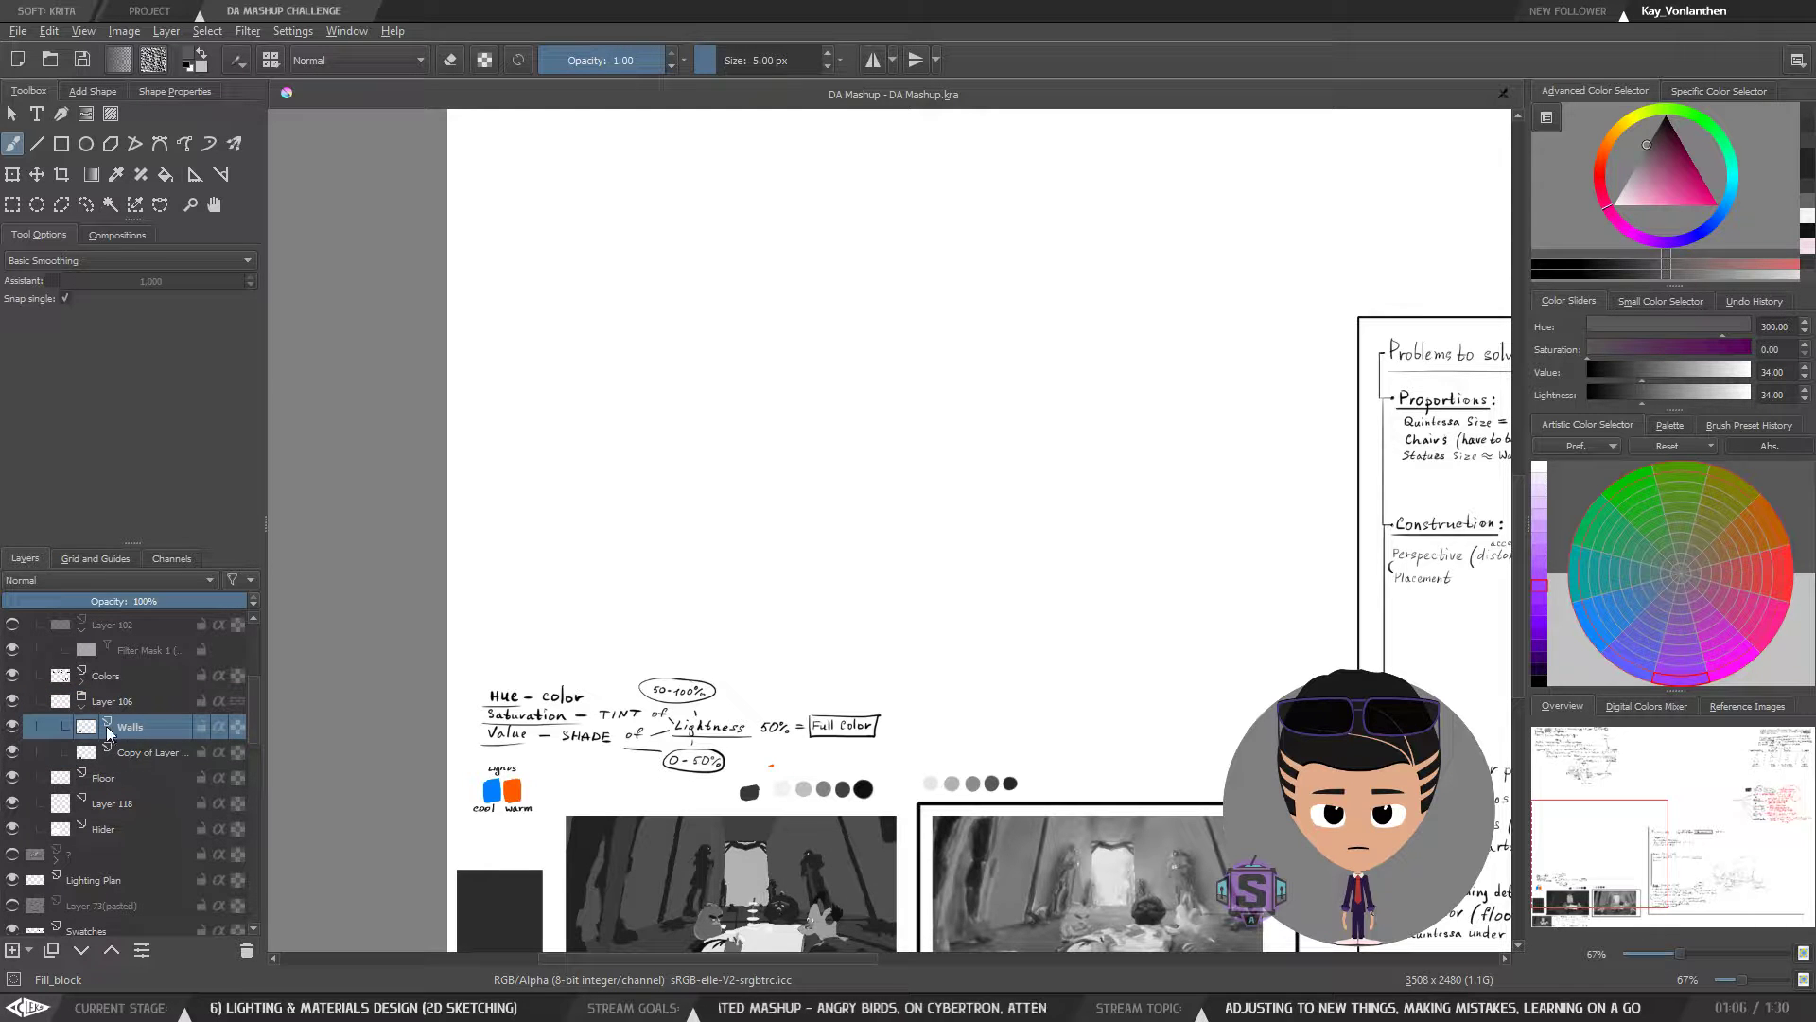
drag(147, 716, 152, 734)
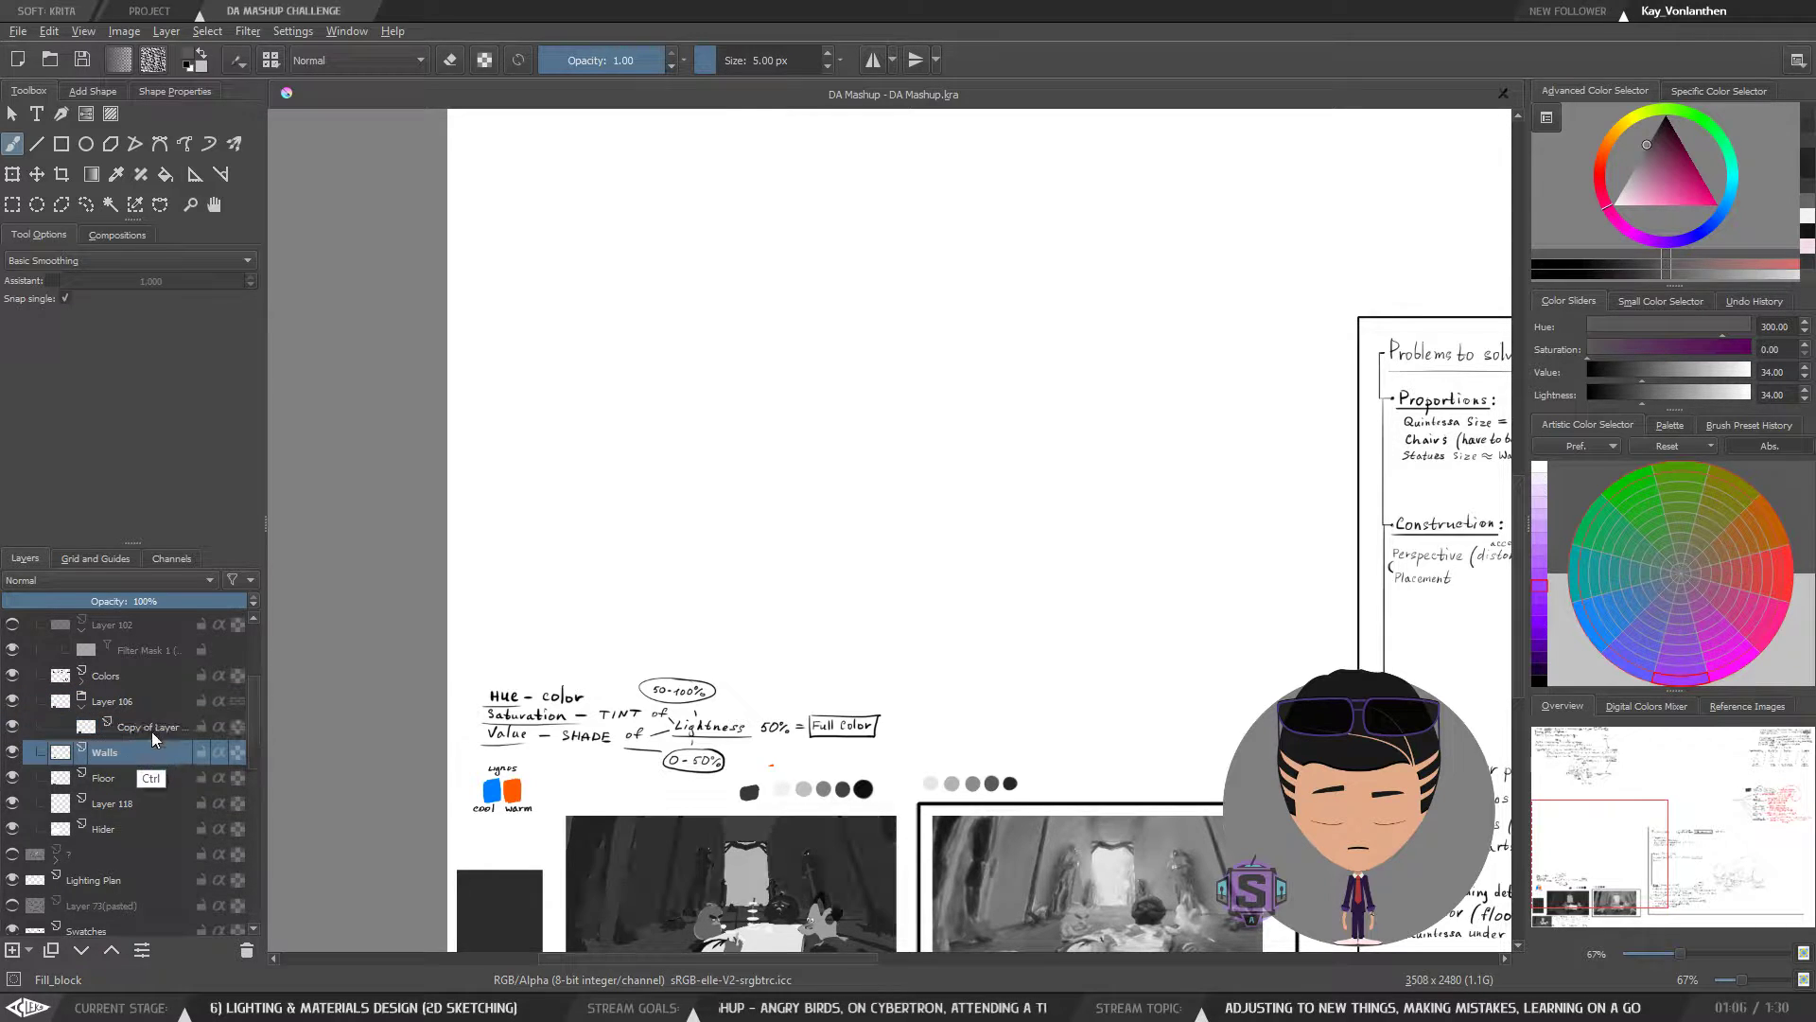
click(10, 701)
click(10, 701)
- View the scene at 200% with the Walls layer hidden and shown, then move Walls above the Layer 106 group
key(plus)
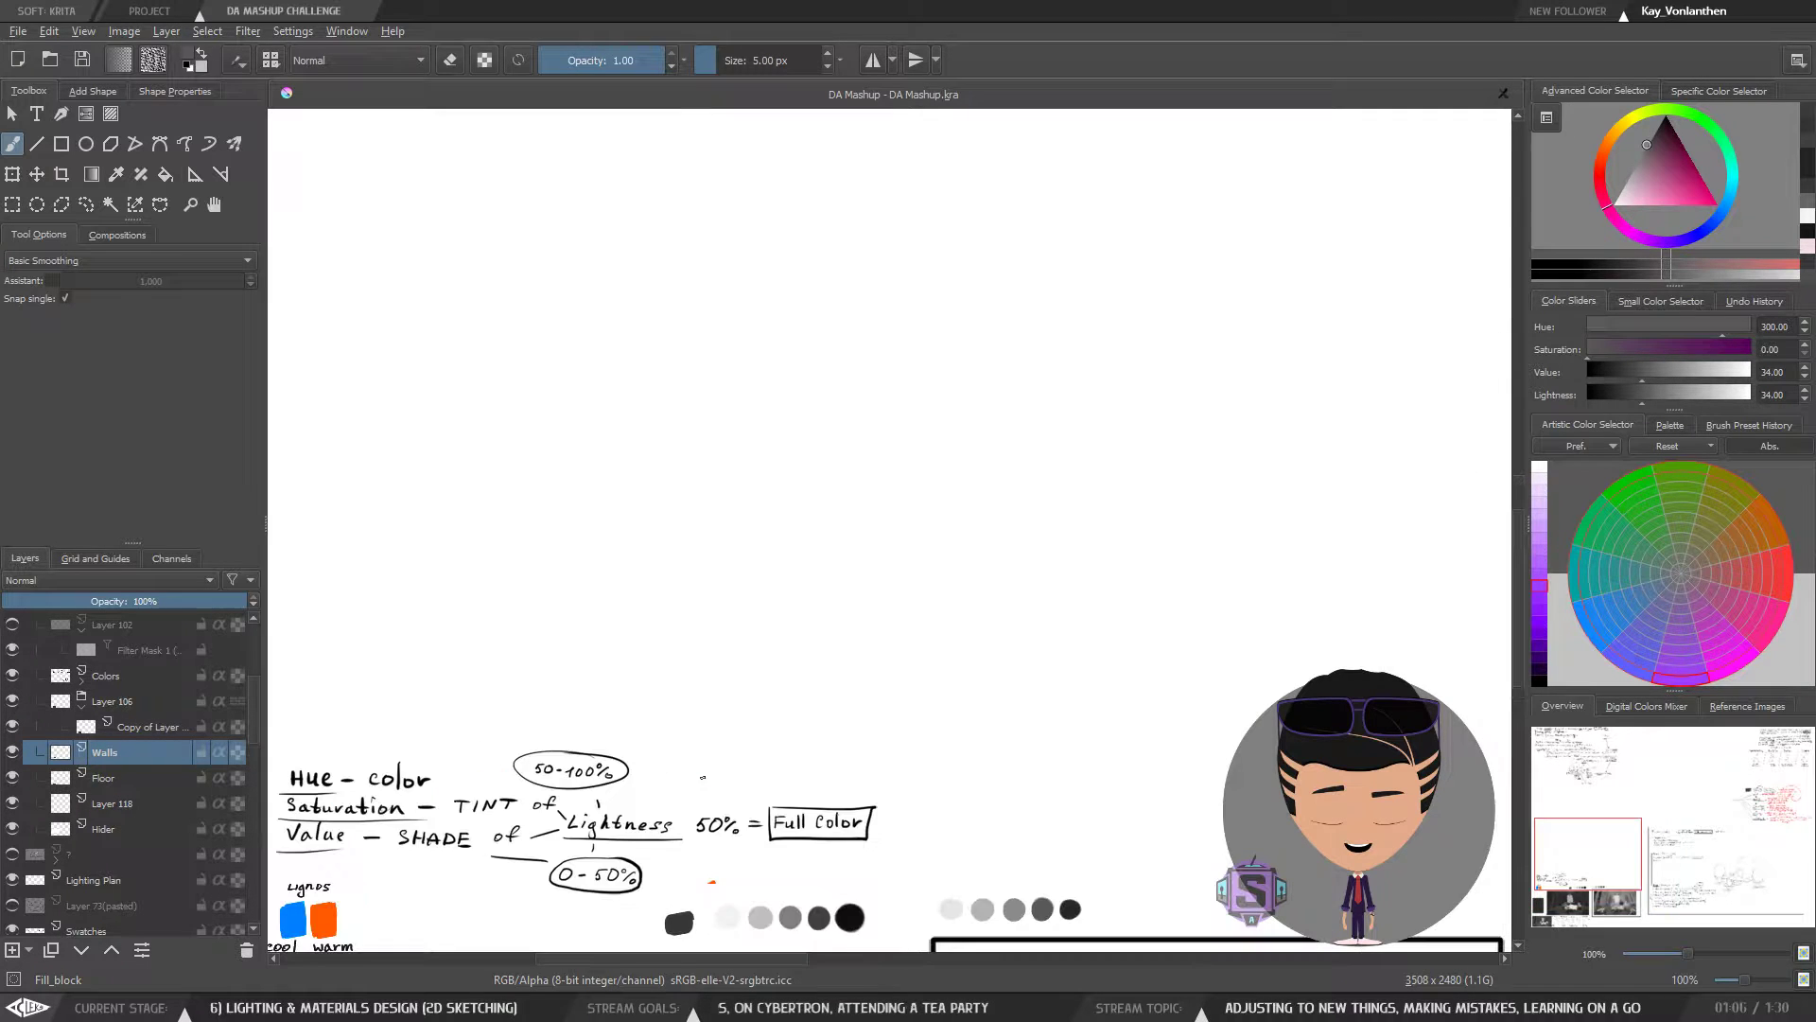
drag(700, 776, 784, 502)
drag(549, 839, 562, 598)
key(plus)
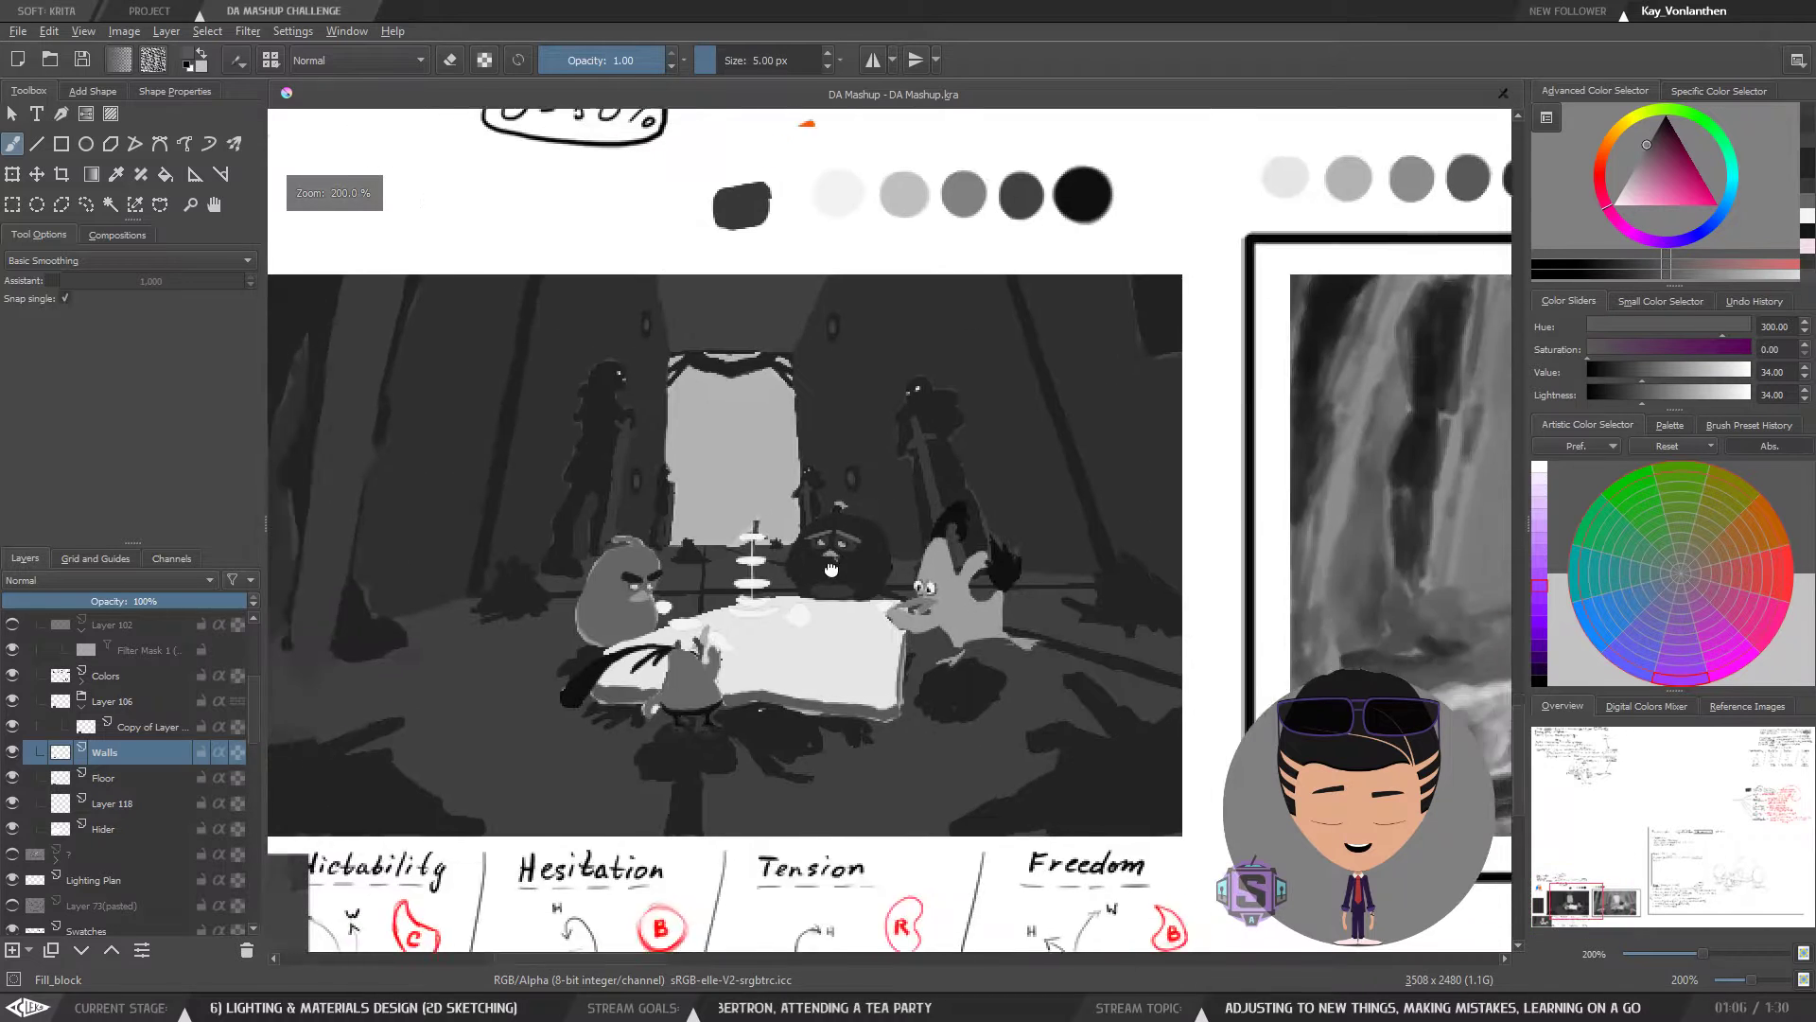
click(12, 753)
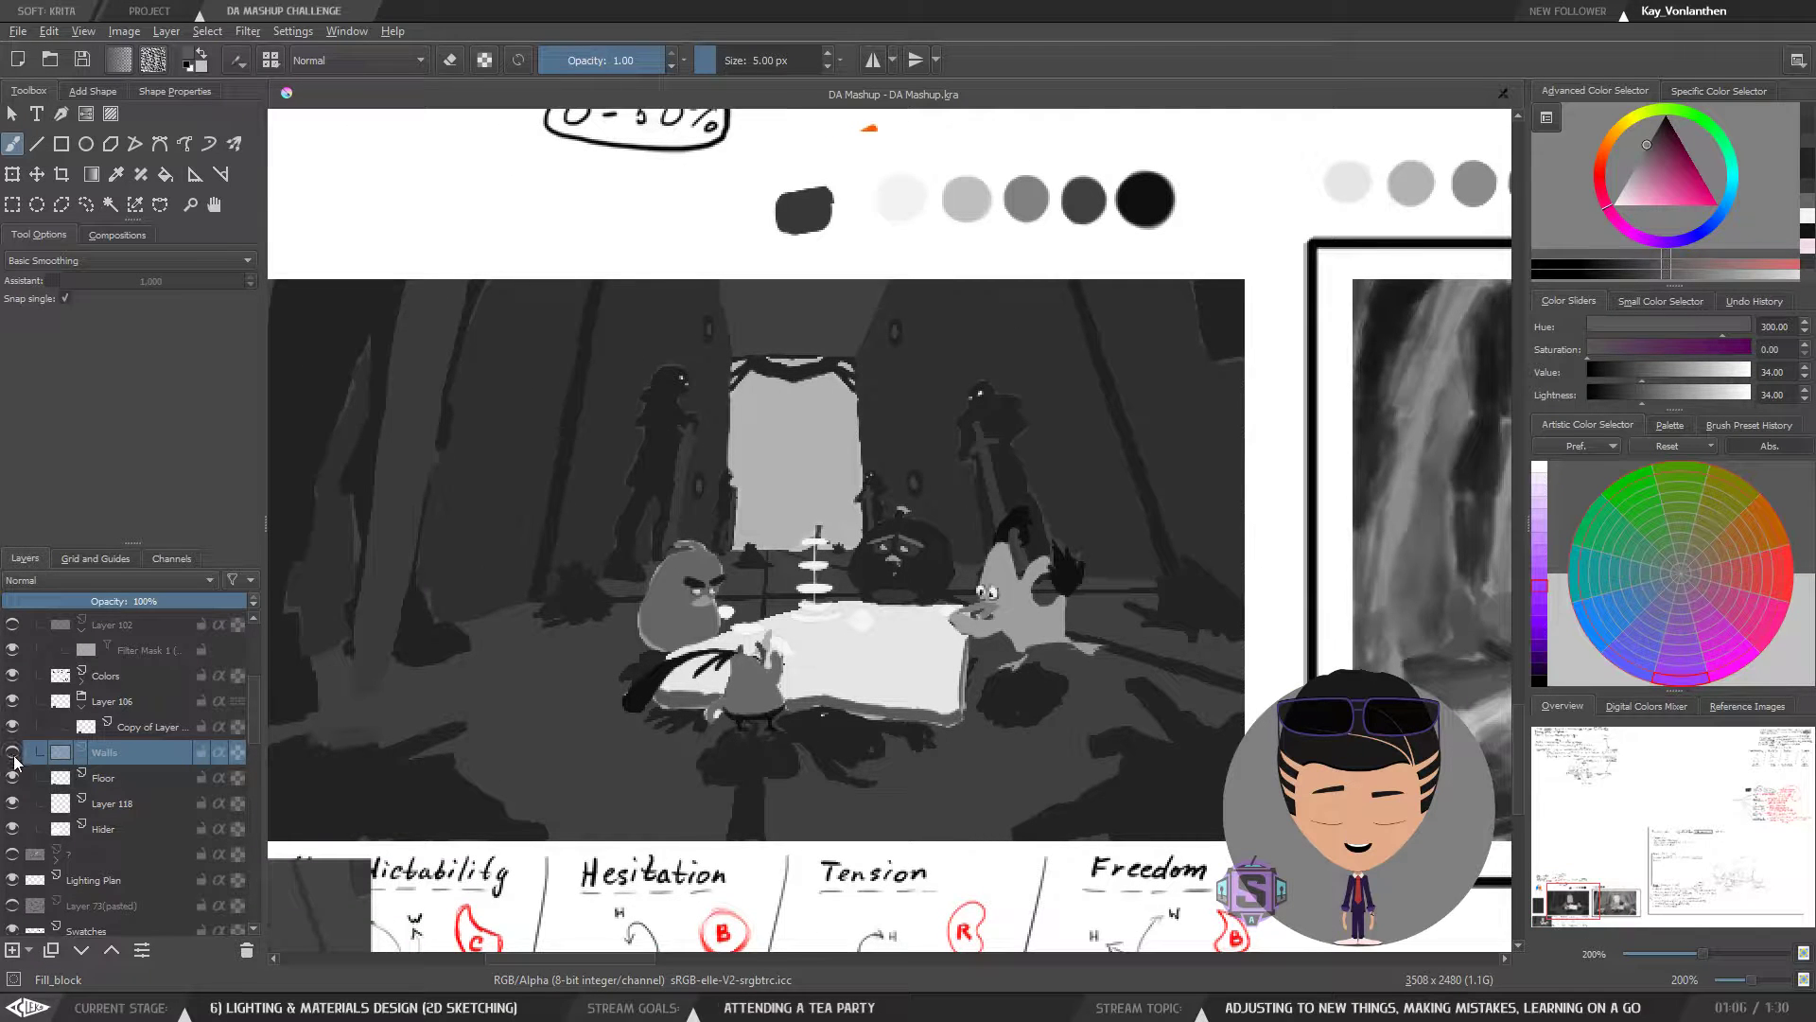
click(12, 754)
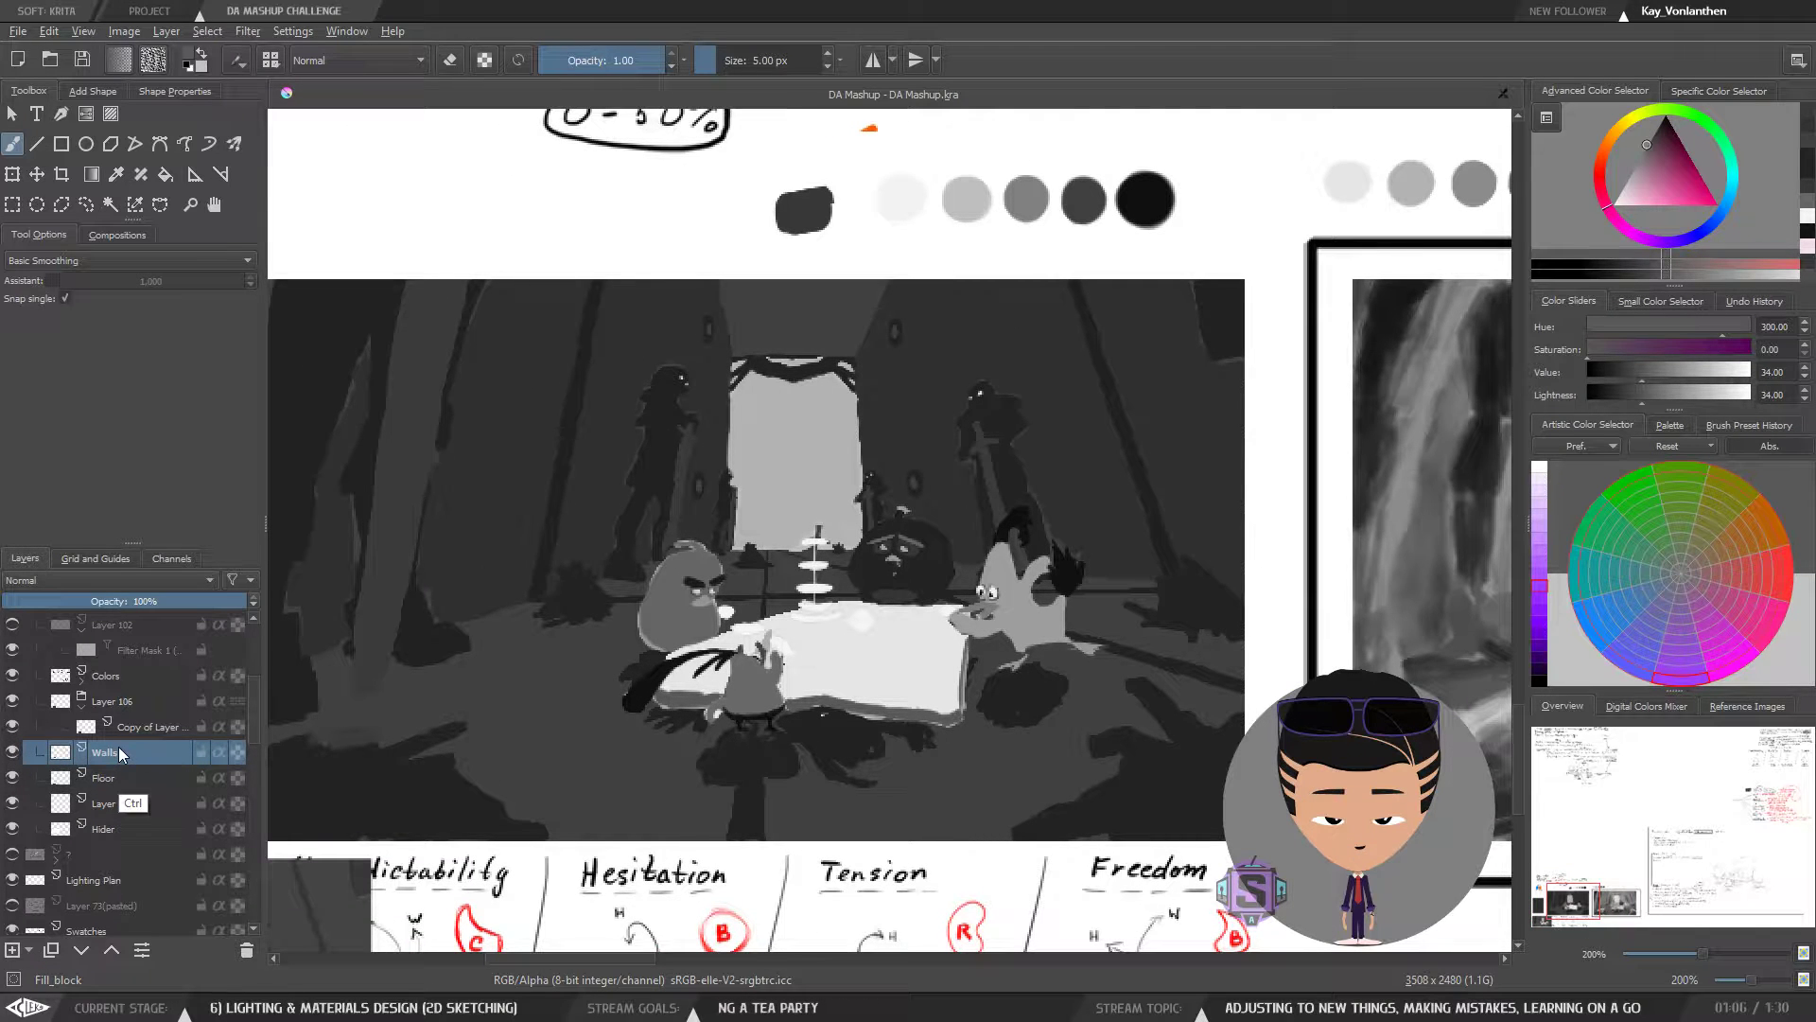
key(ctrl+Page_Up)
key(ctrl+Page_Up)
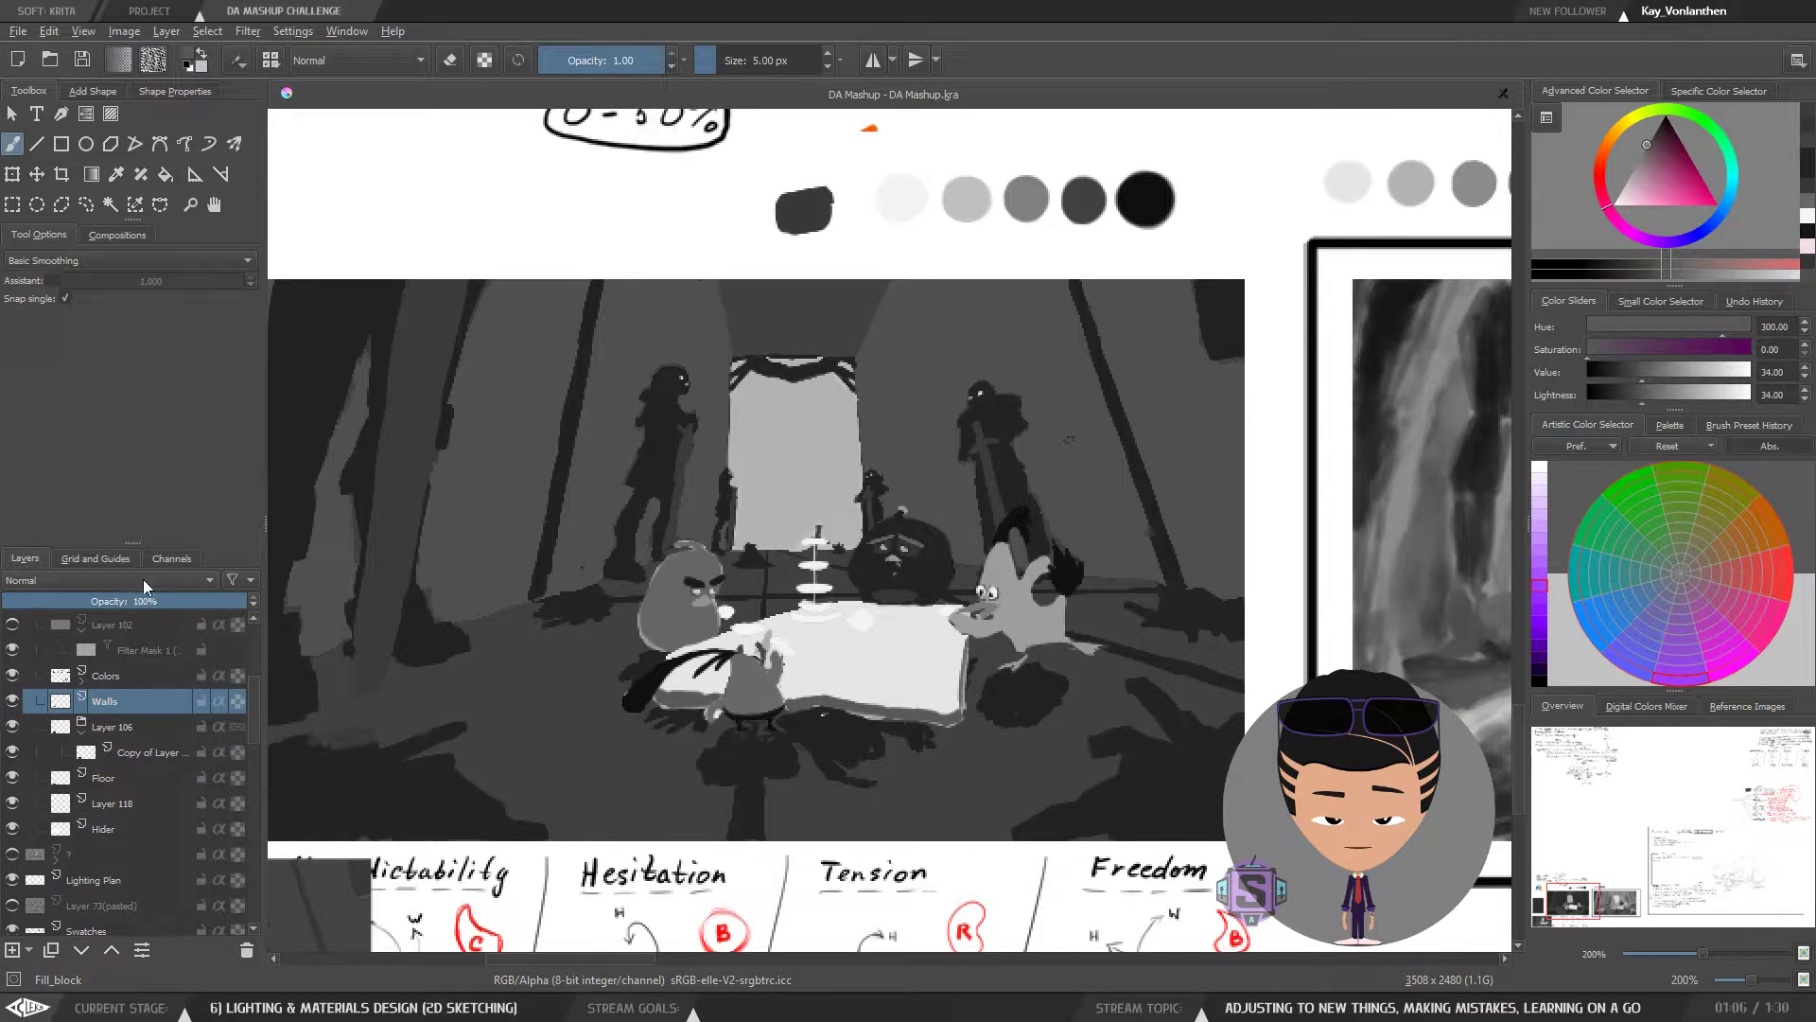
- Sample the wall's gray and compare the scene with the Layer 106 group hidden and shown
ctrl+click(513, 428)
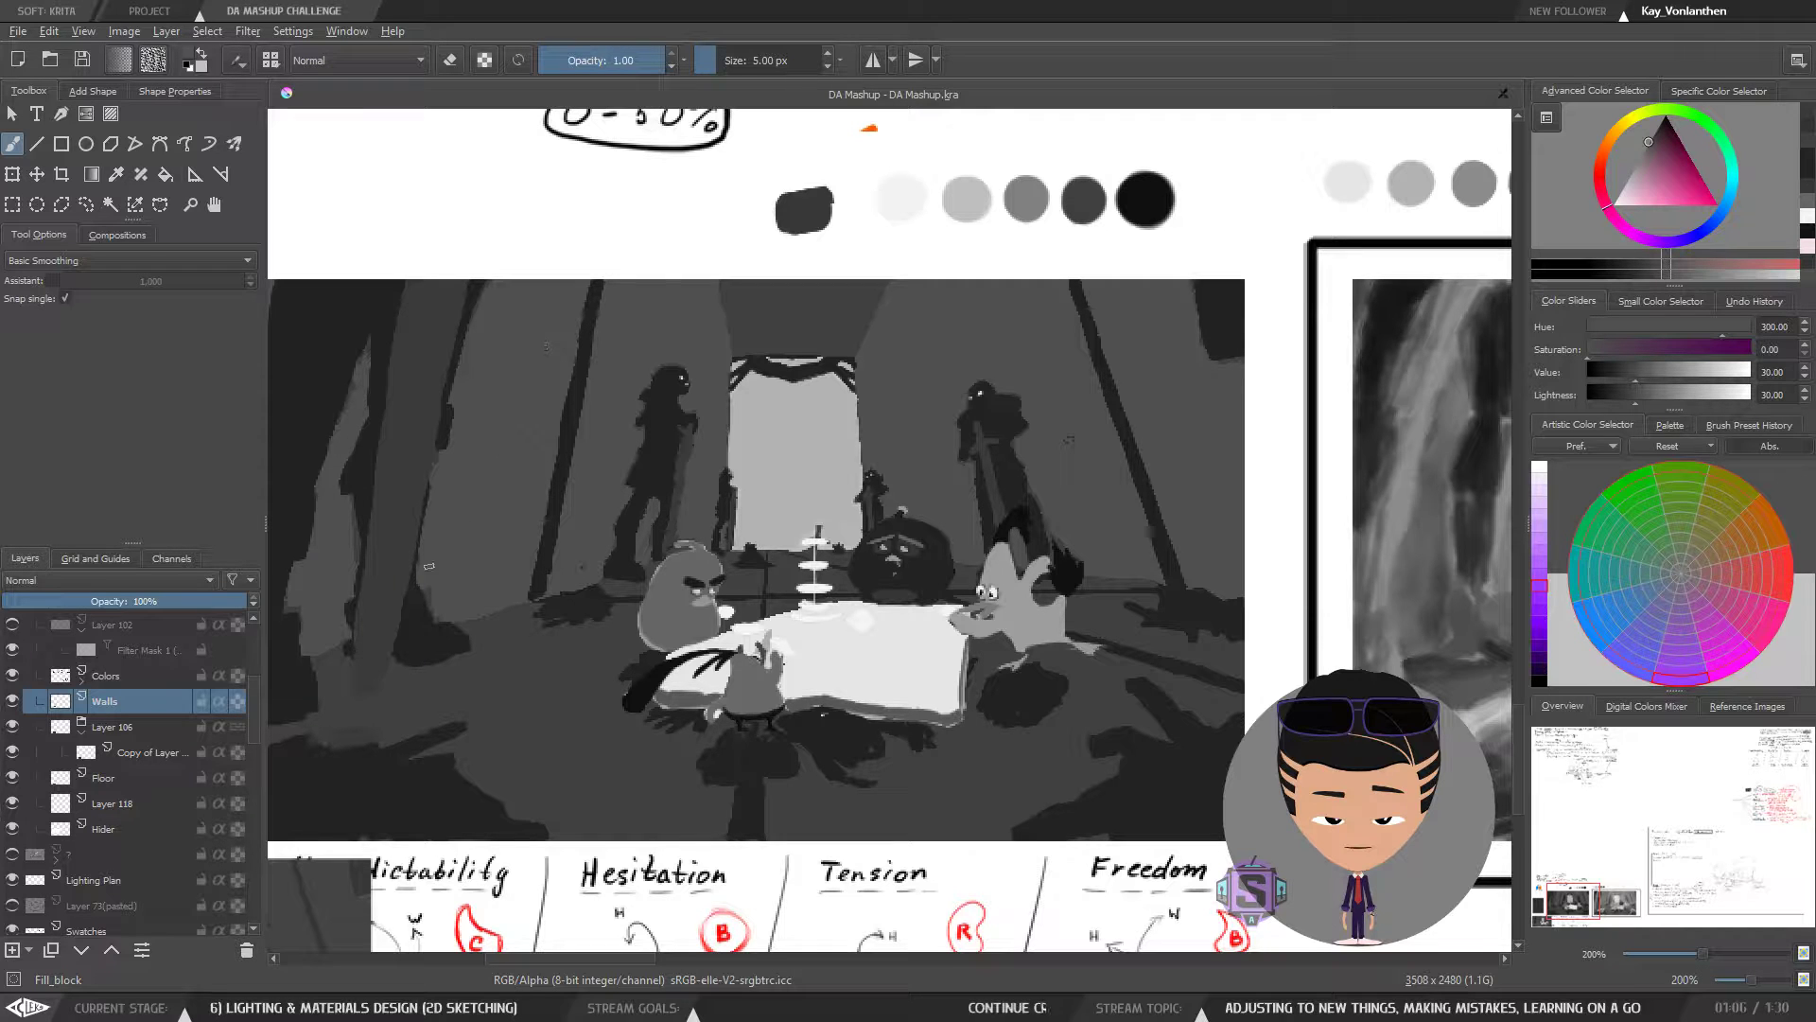
click(113, 727)
click(12, 728)
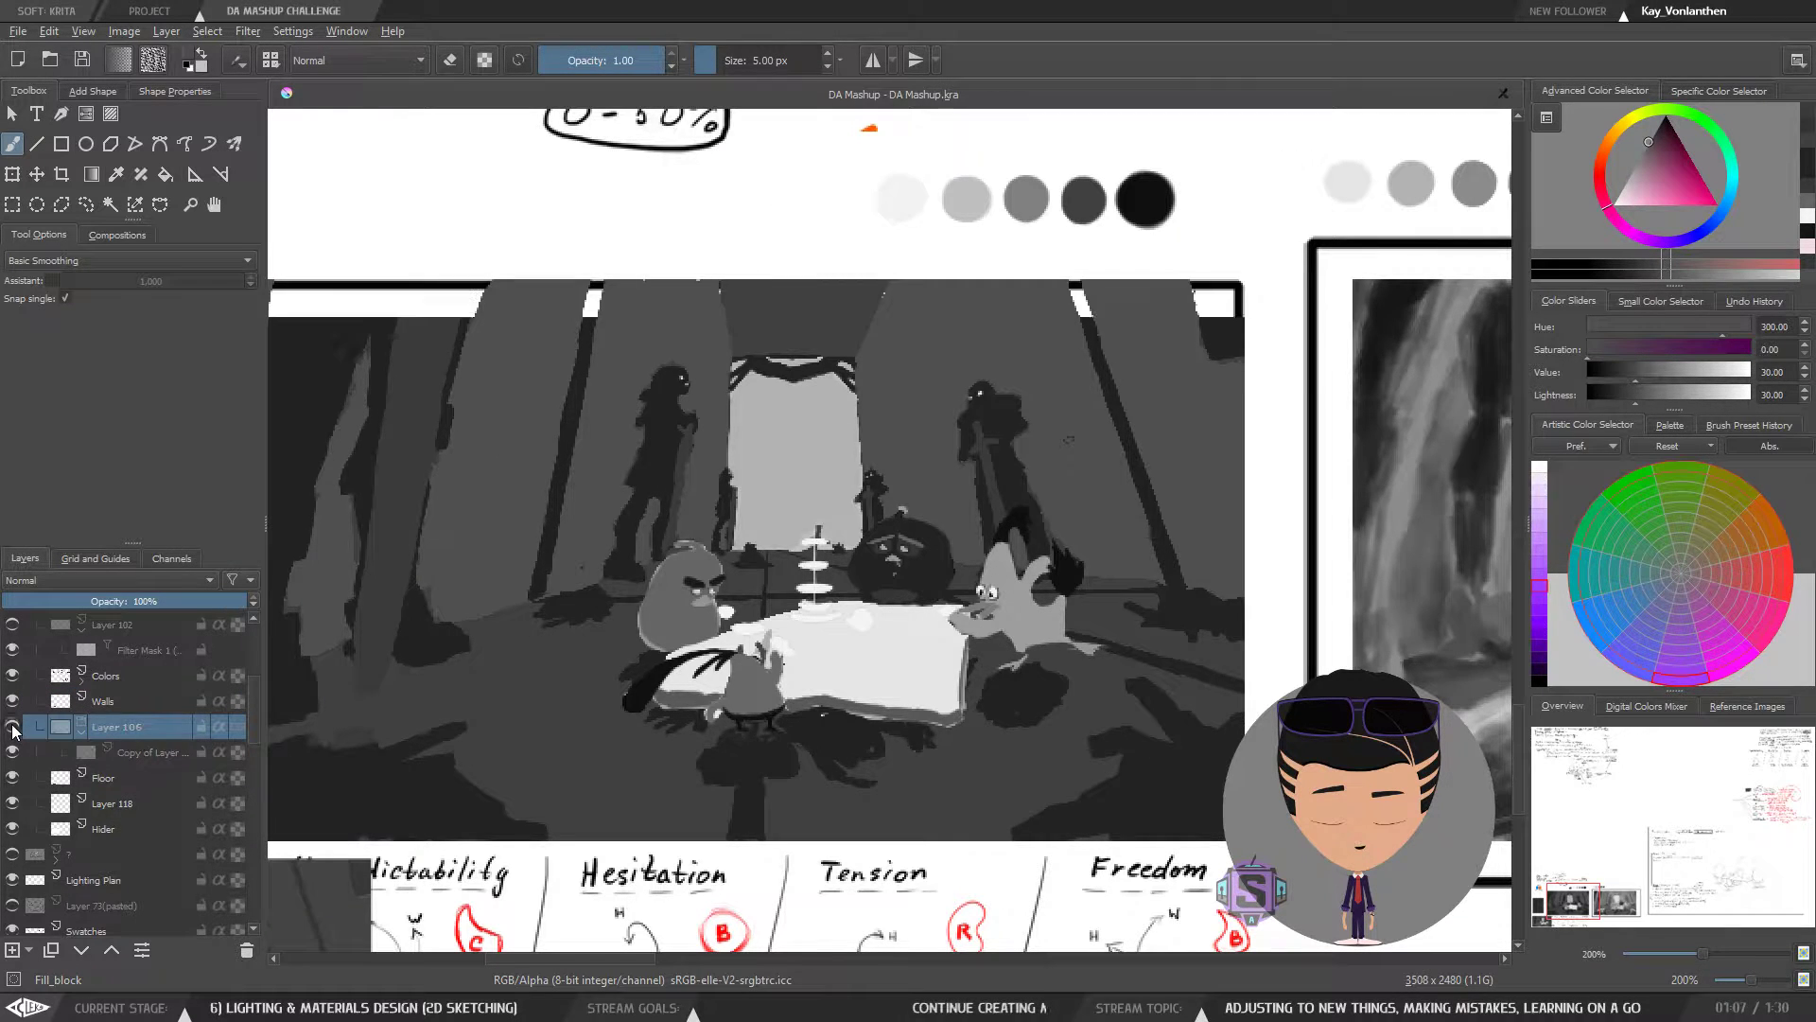
click(13, 728)
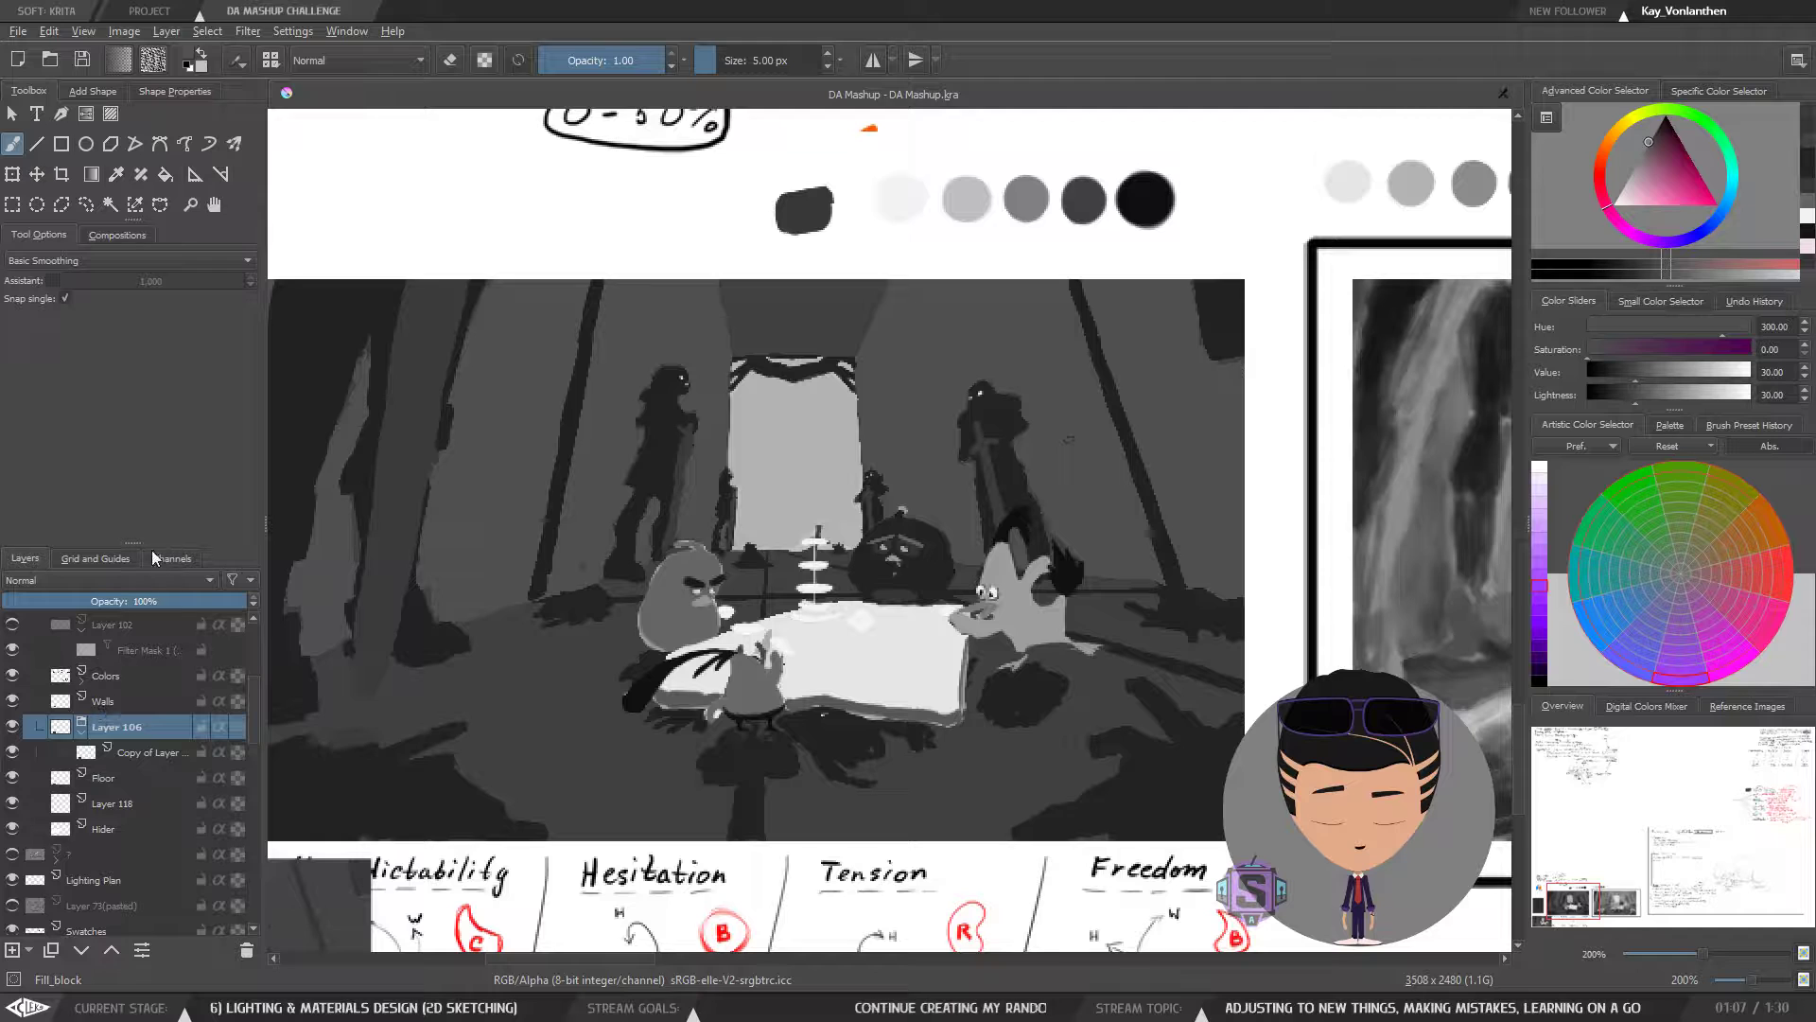
click(108, 702)
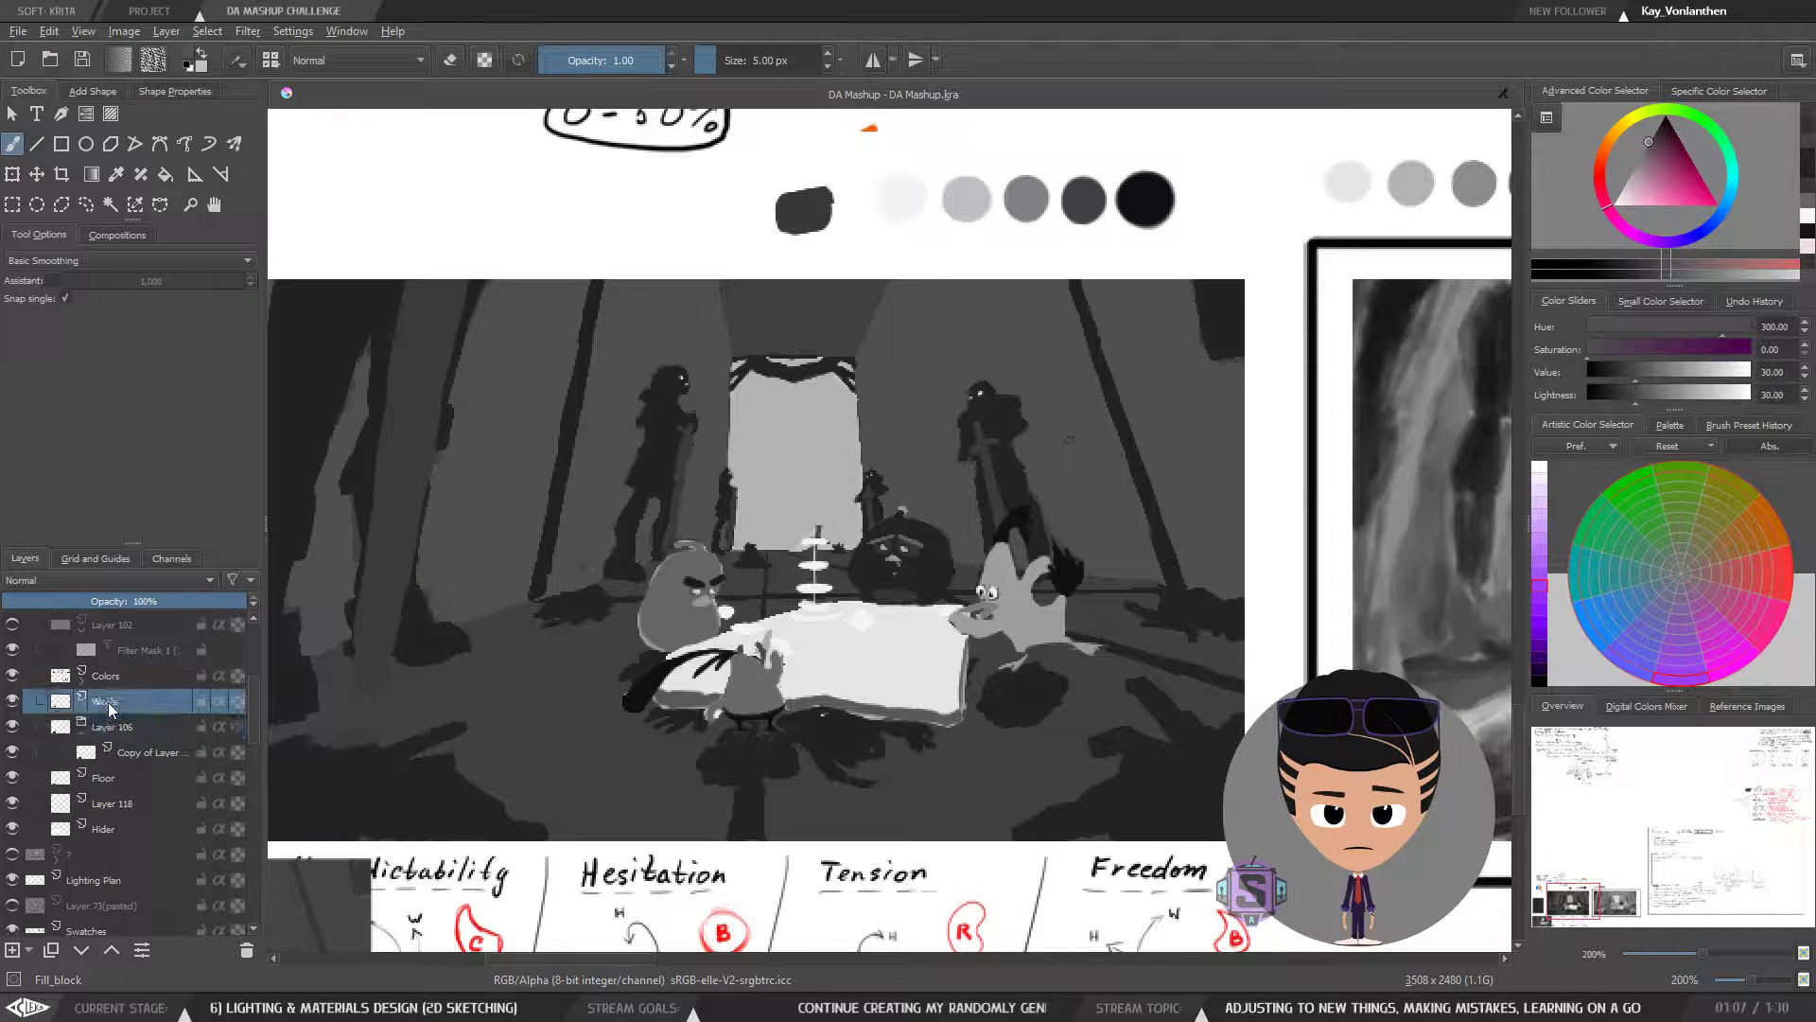
- Move Copy of Layer 80 out of the Layer 106 group, delete the empty group, and toggle the moved layer's visibility to check it
click(139, 756)
key(ctrl+Page_Up)
click(126, 757)
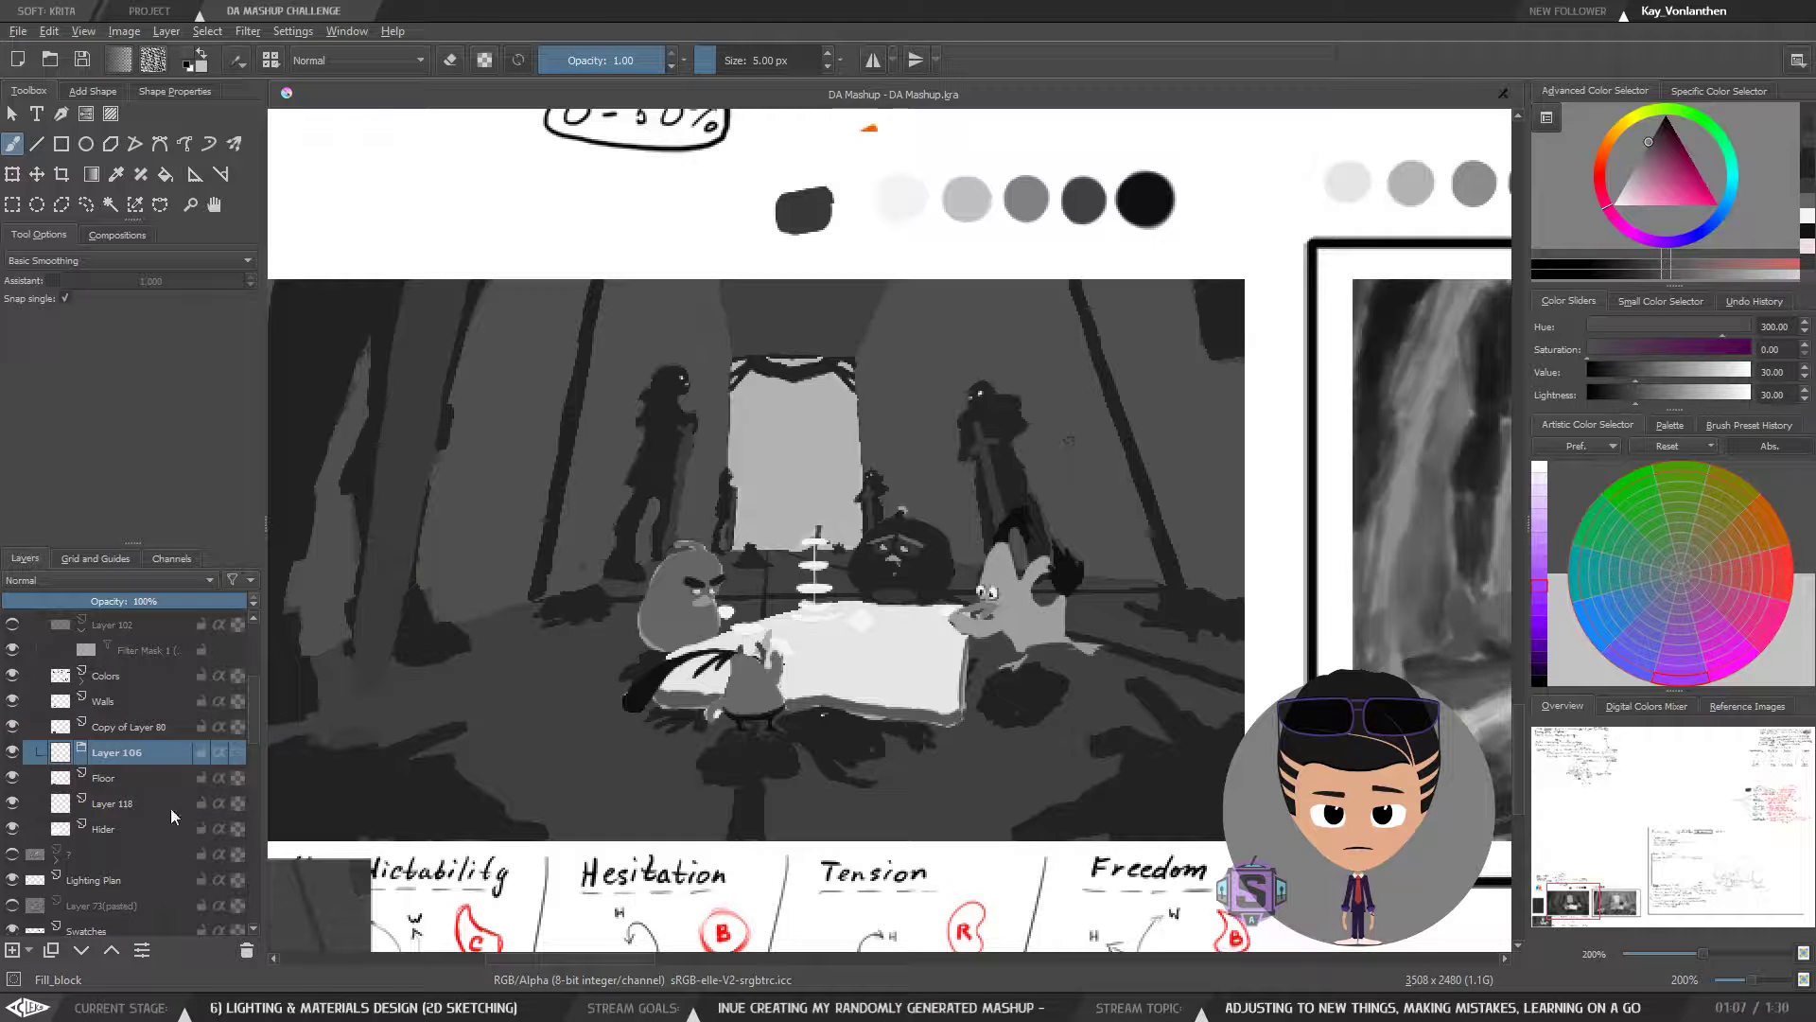
click(246, 952)
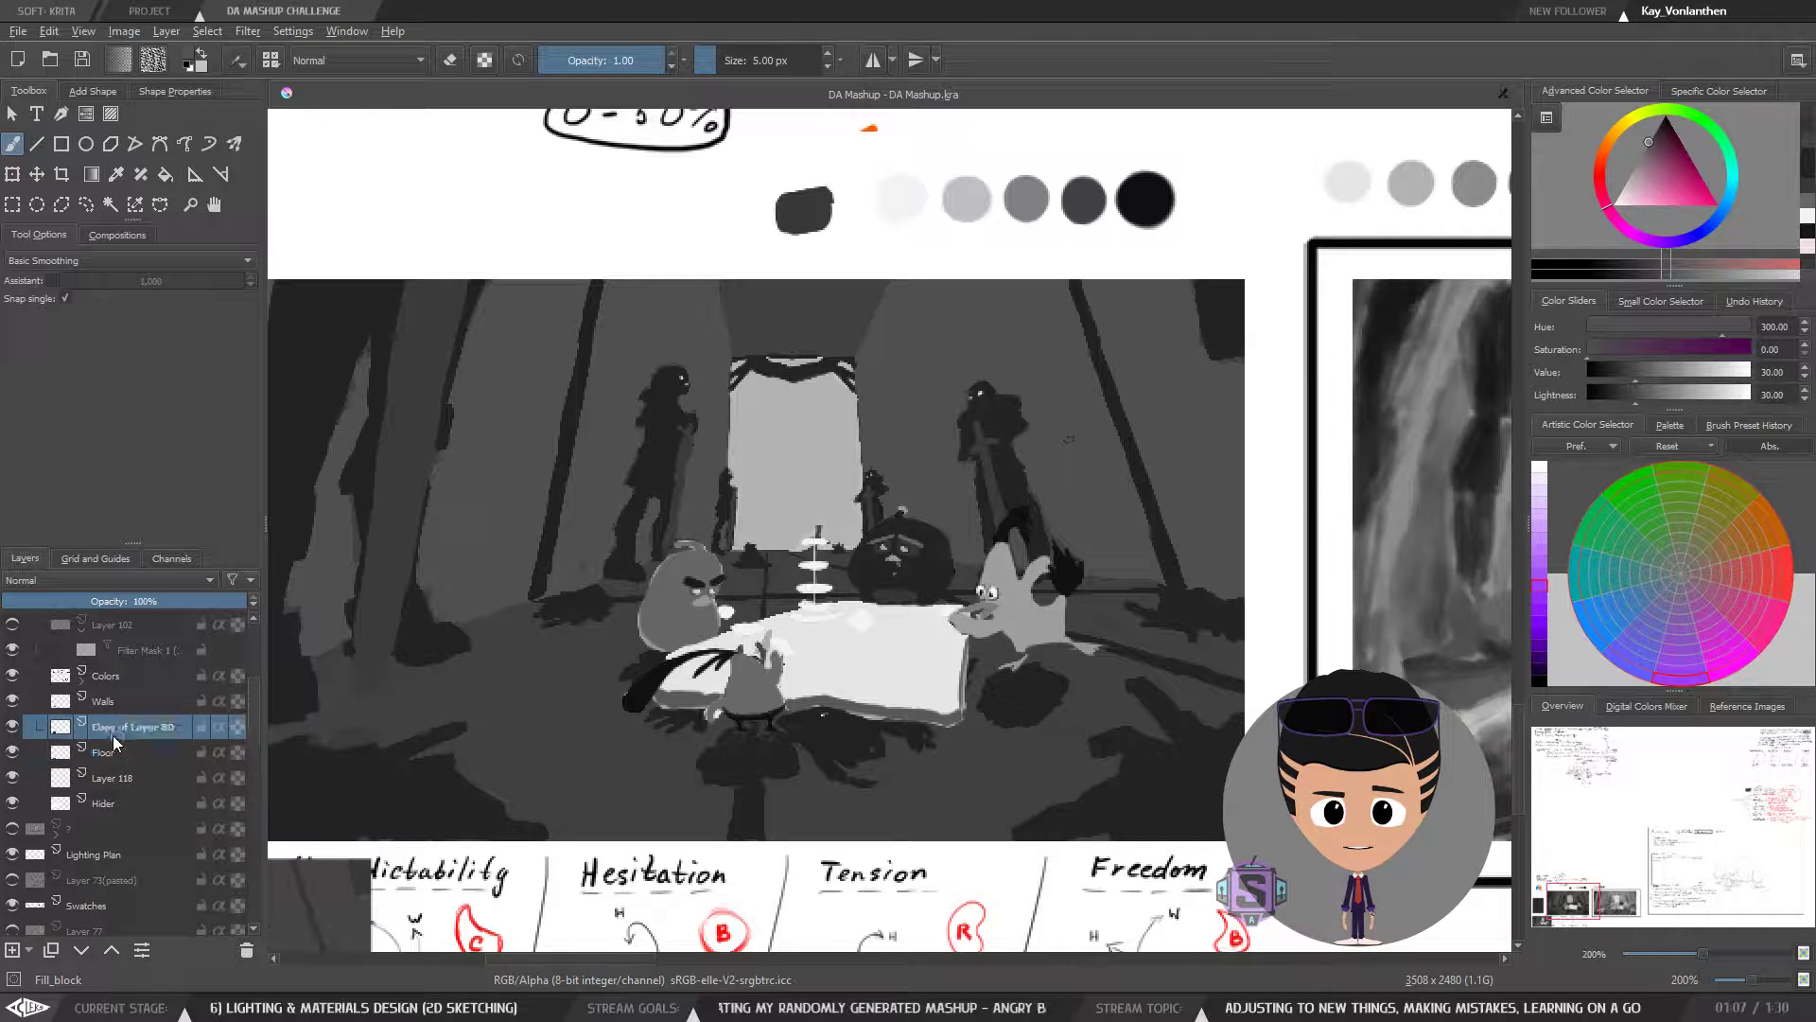
click(12, 729)
click(12, 729)
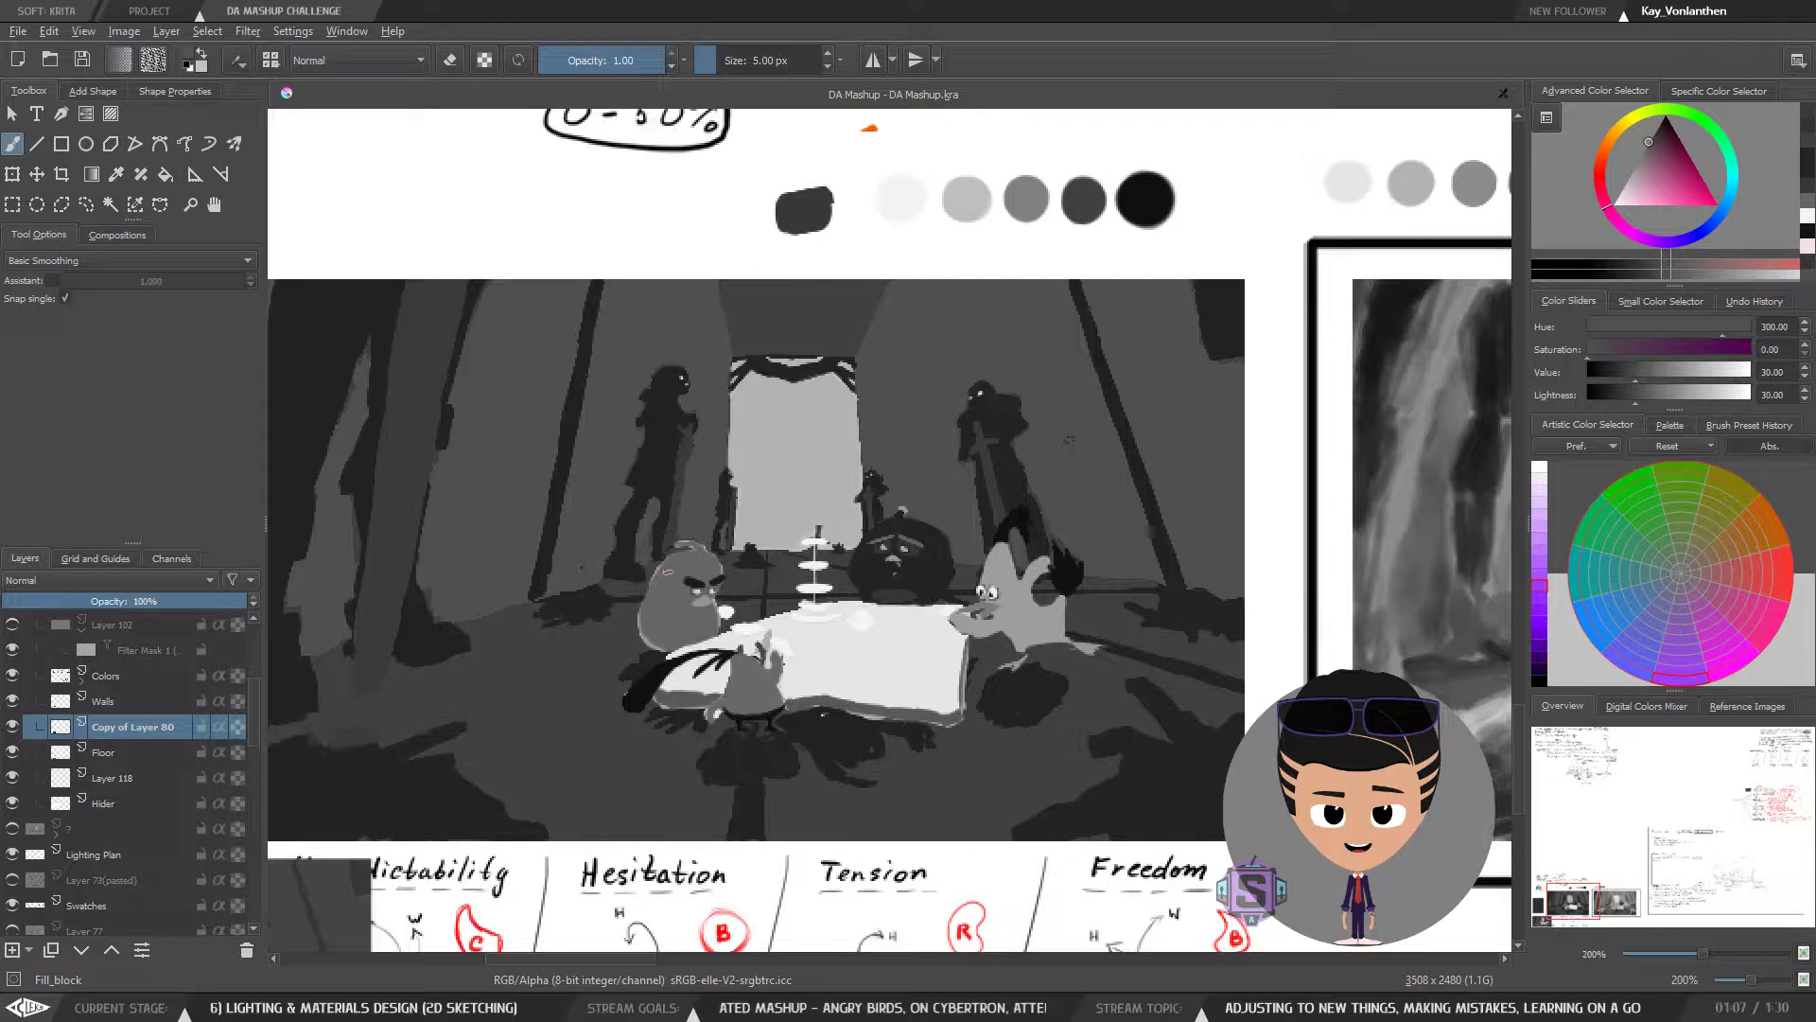
- Sample and compare the grays of the walls and dark pillars on the scene's left side, undoing any stray marks
drag(604, 646, 619, 726)
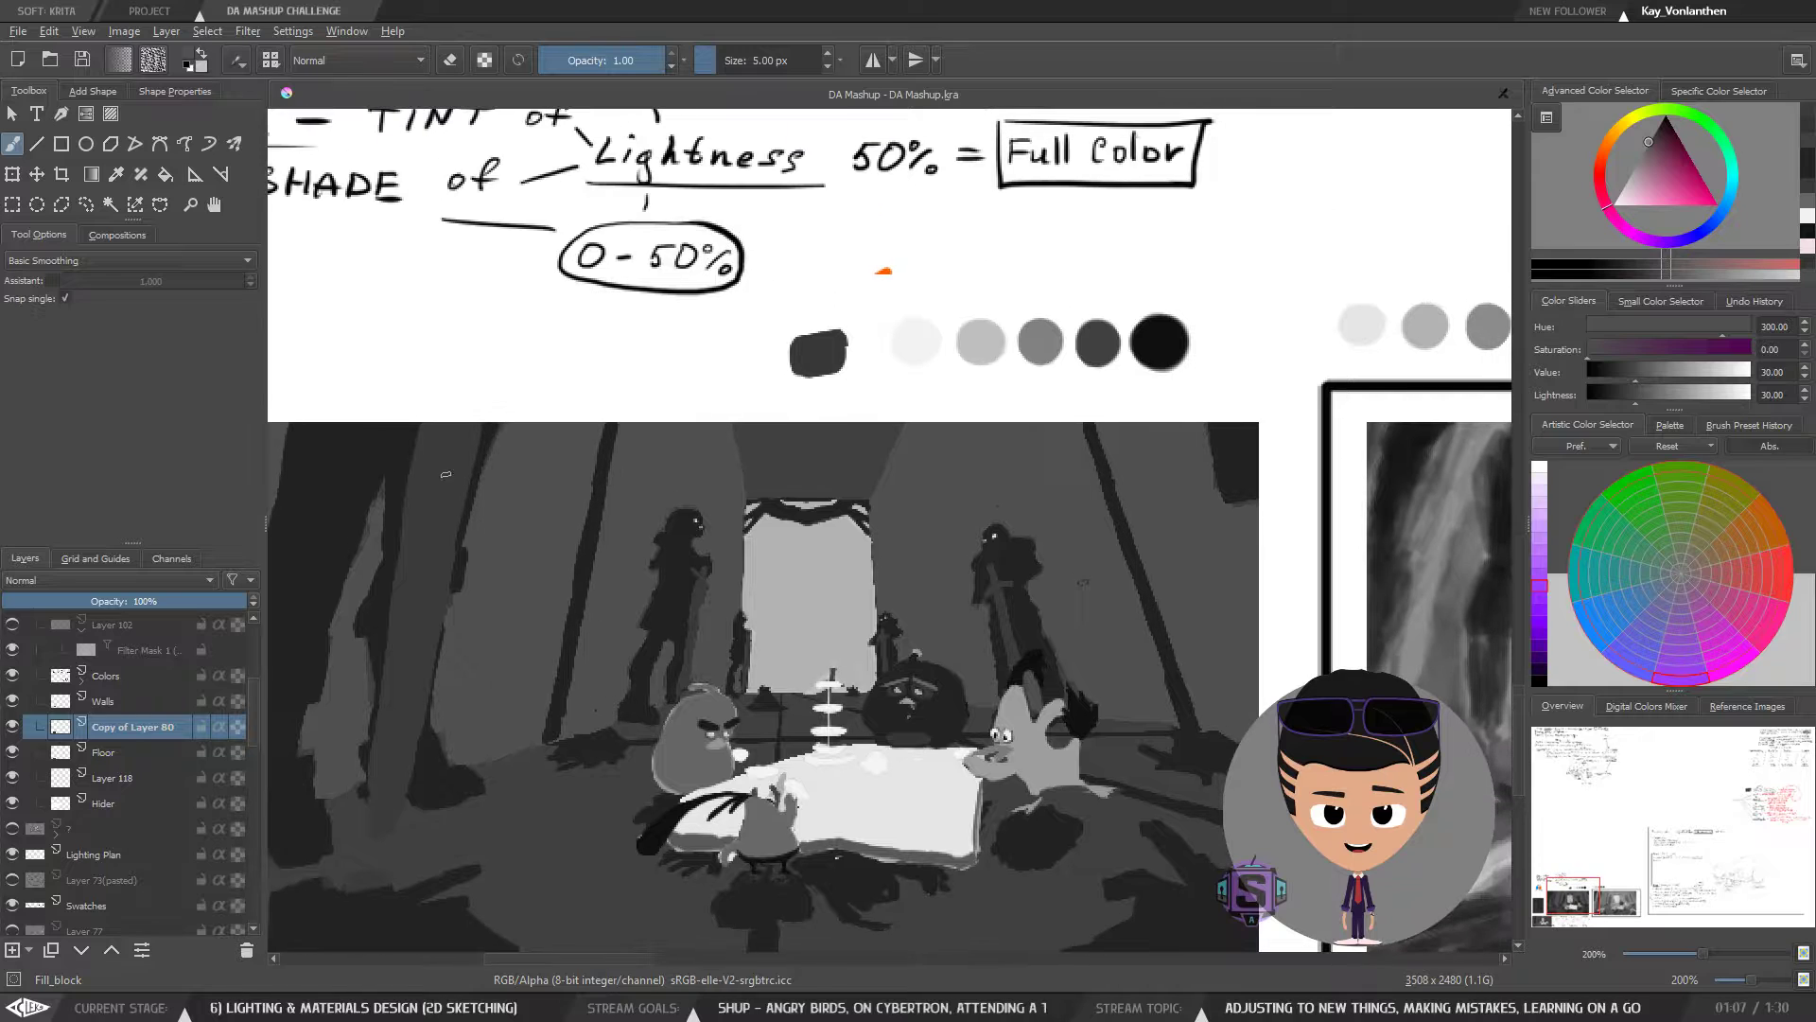
ctrl+click(480, 548)
ctrl+click(568, 577)
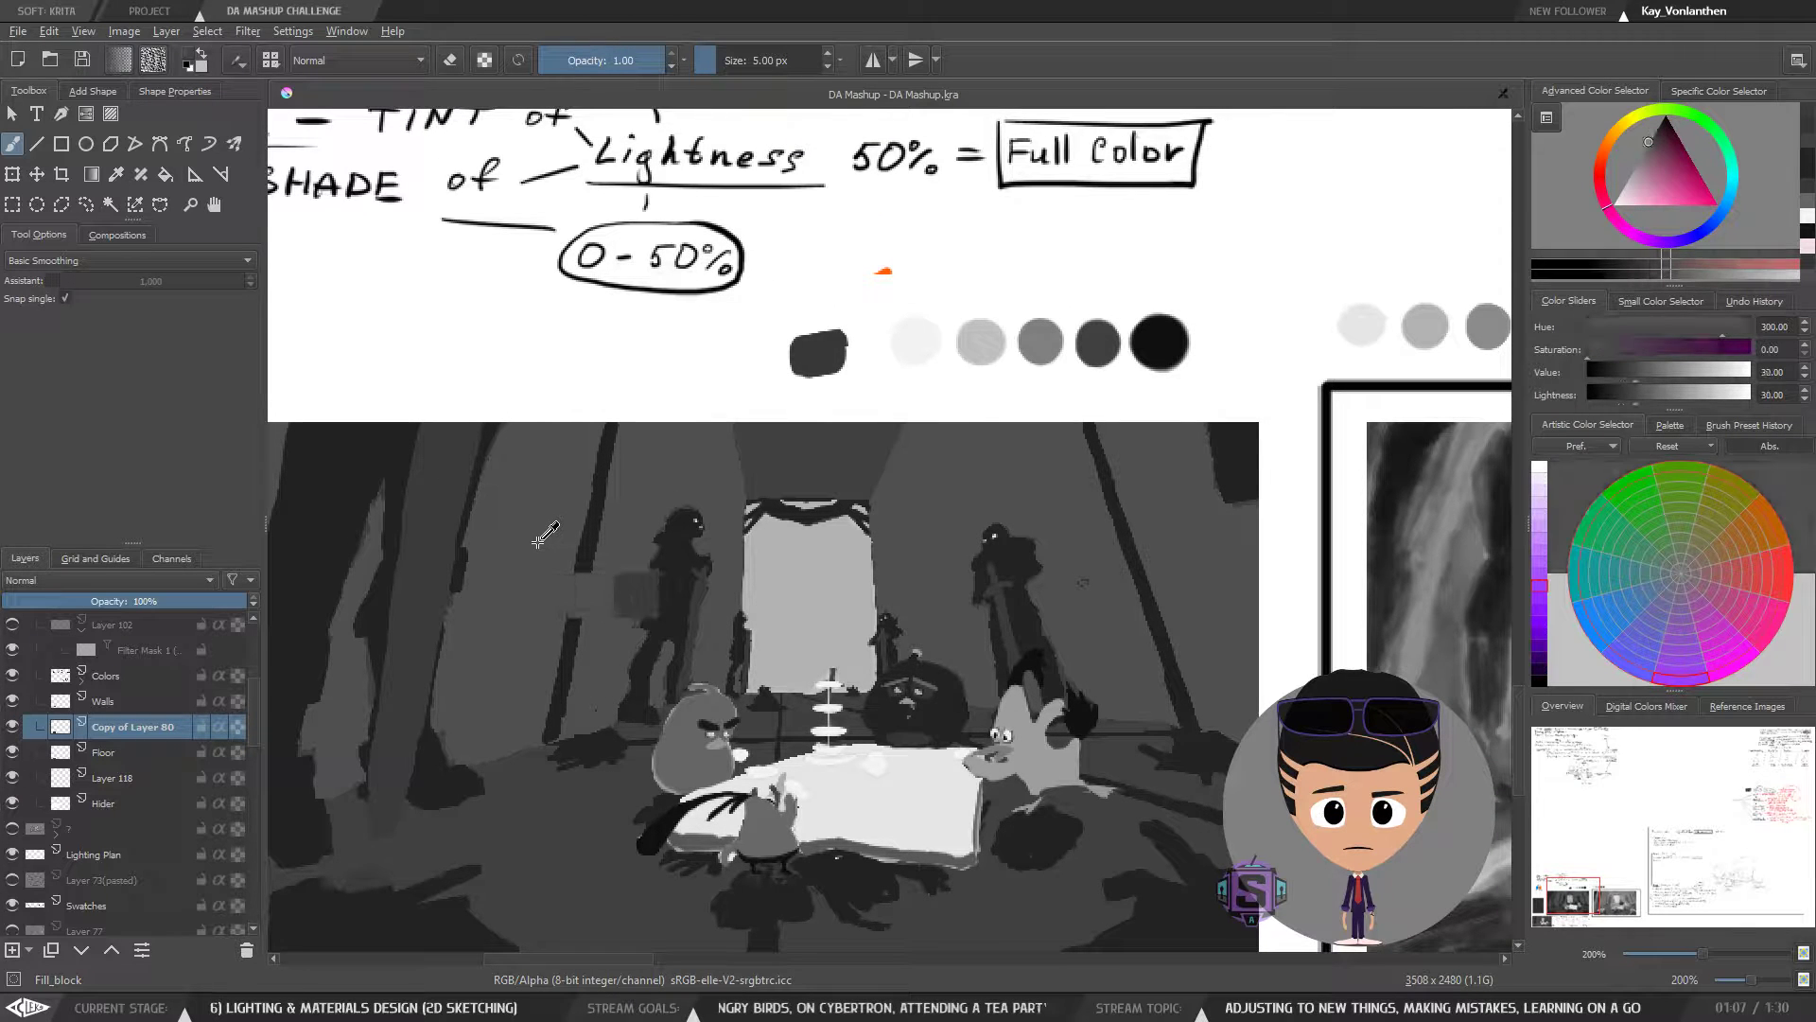
ctrl+click(443, 461)
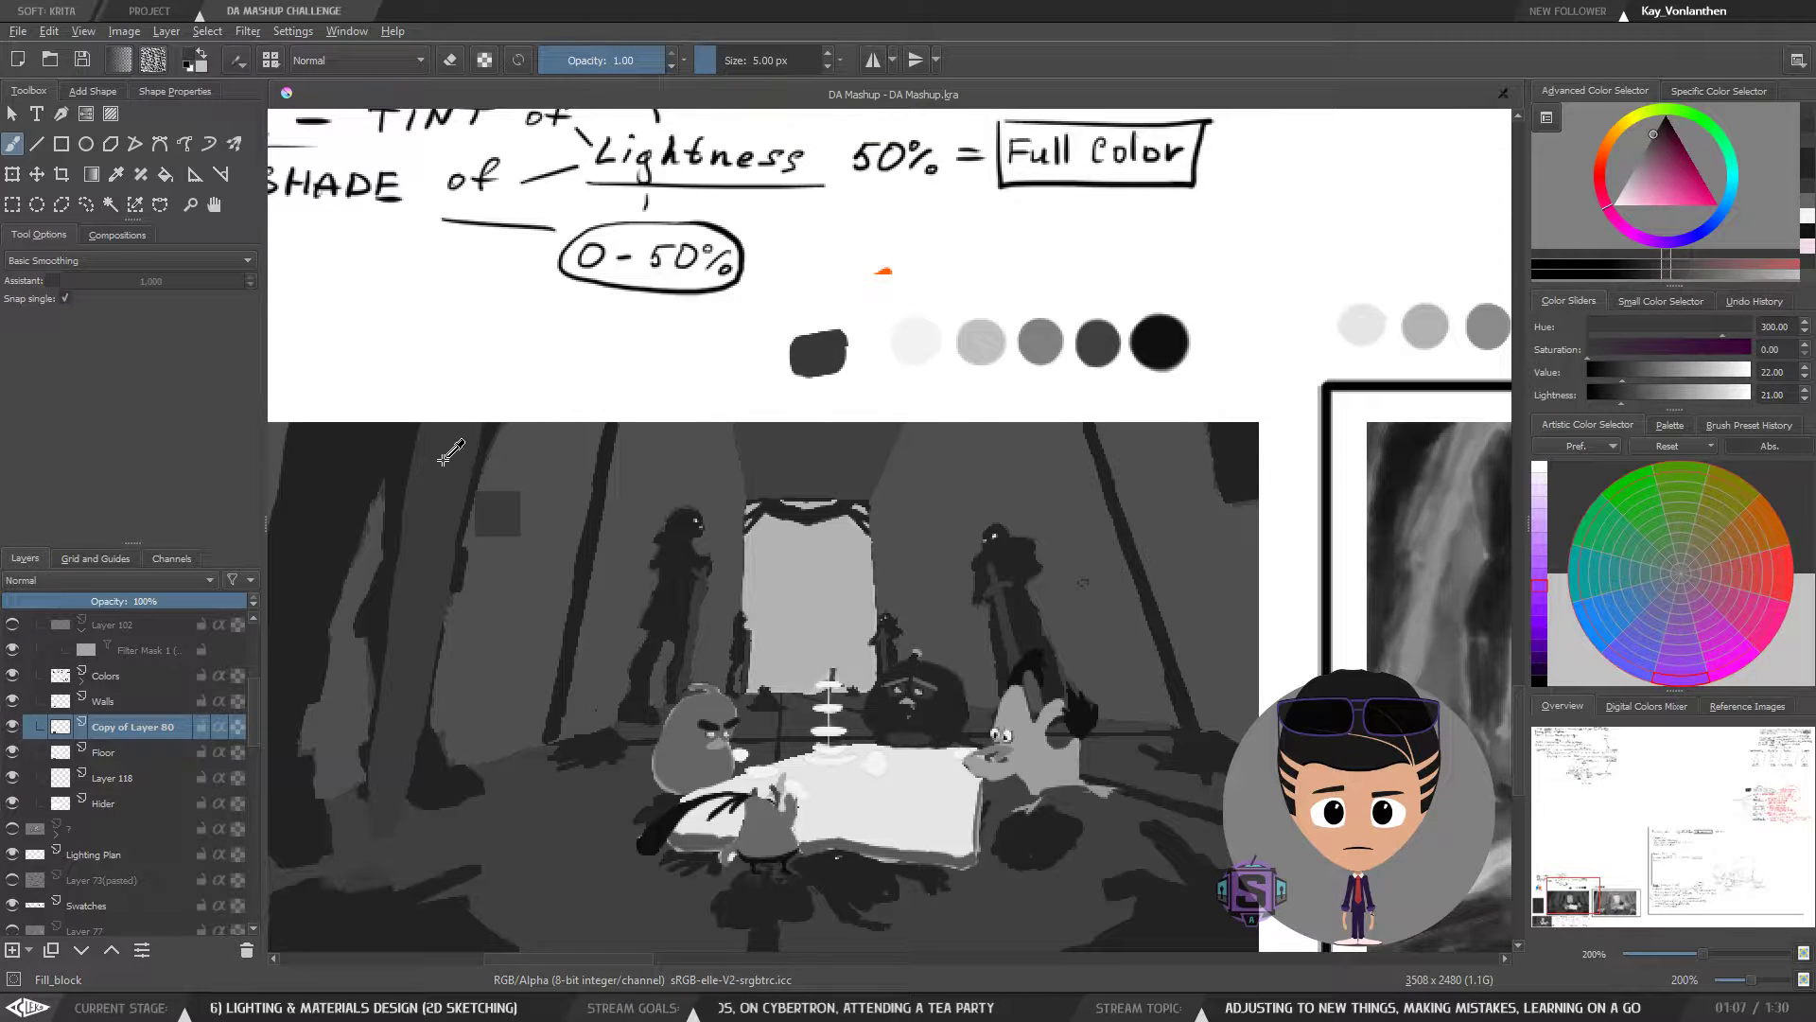
ctrl+click(337, 472)
key(ctrl+z)
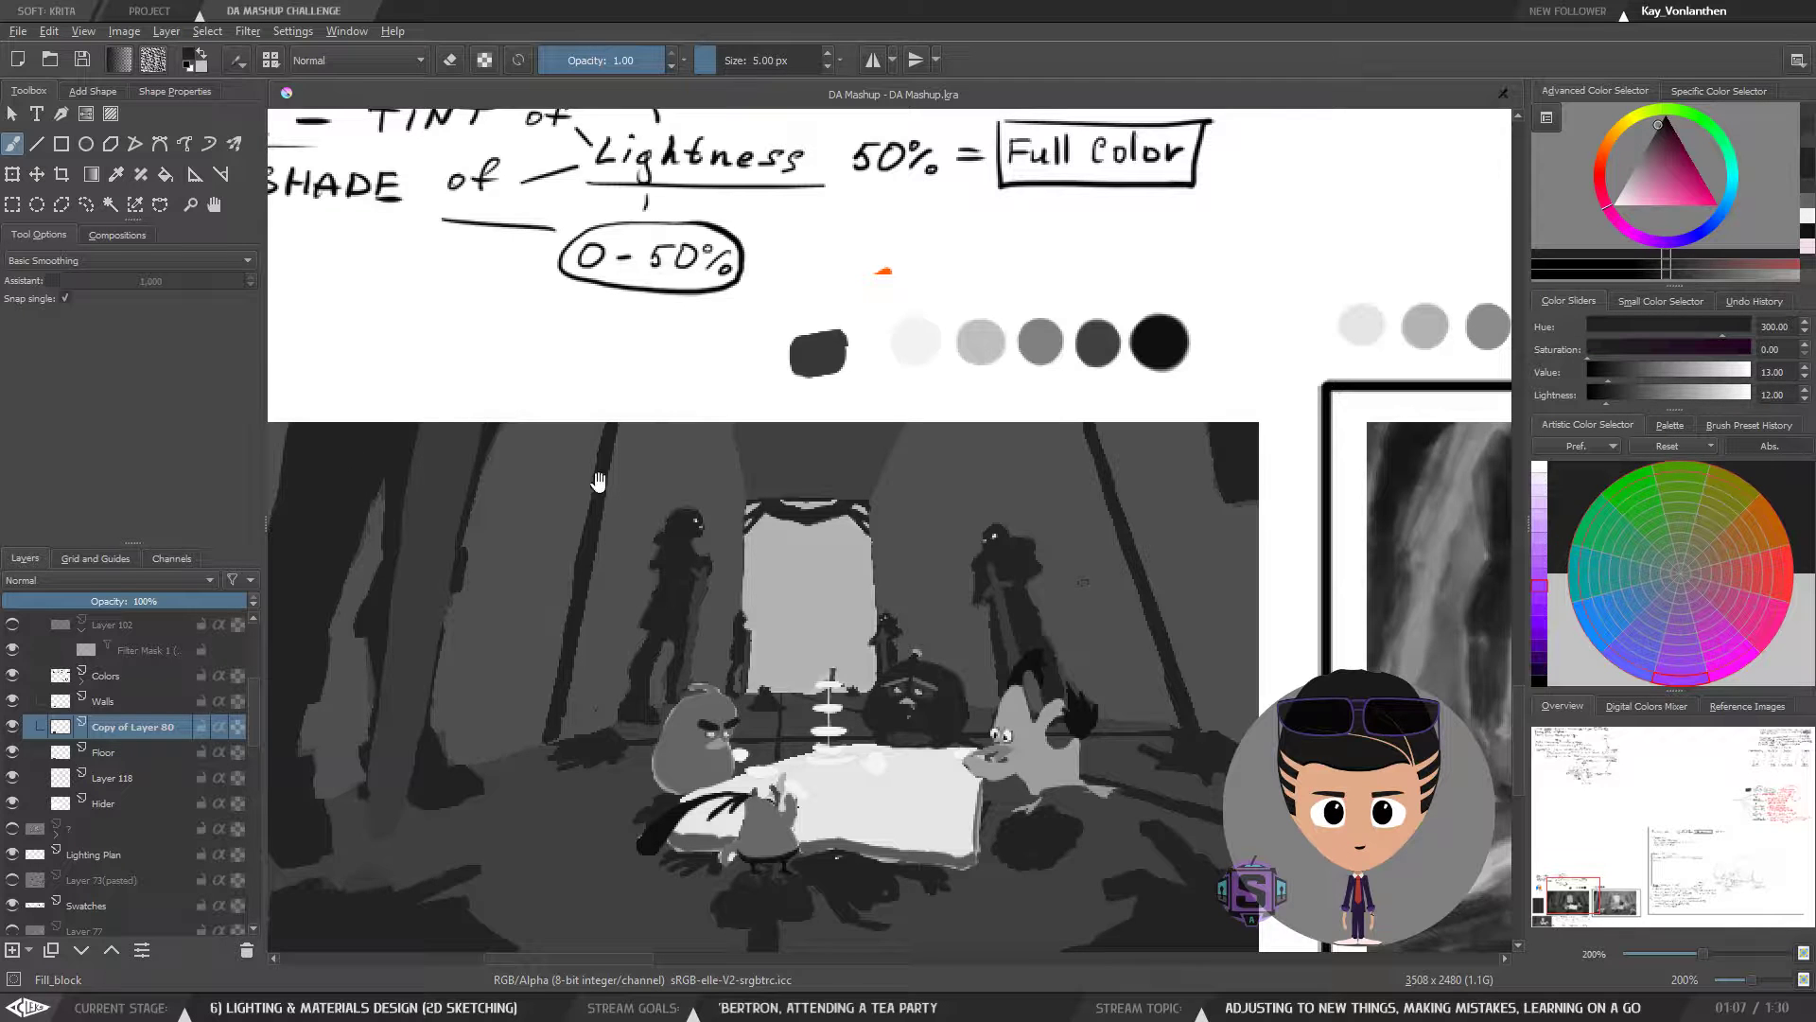
drag(565, 574, 681, 552)
click(512, 505)
key(ctrl+z)
mouse_move(517, 488)
mouse_down()
mouse_move(562, 489)
mouse_move(564, 440)
mouse_move(616, 477)
mouse_move(497, 449)
mouse_move(621, 475)
mouse_move(459, 434)
mouse_move(649, 467)
mouse_move(569, 481)
mouse_up()
ctrl+click(561, 443)
- Compare the values of the dark arch over the doorway and the ceiling above it at 400%, undoing the stray stroke
drag(750, 652, 672, 612)
key(plus)
key(plus)
drag(750, 337, 606, 339)
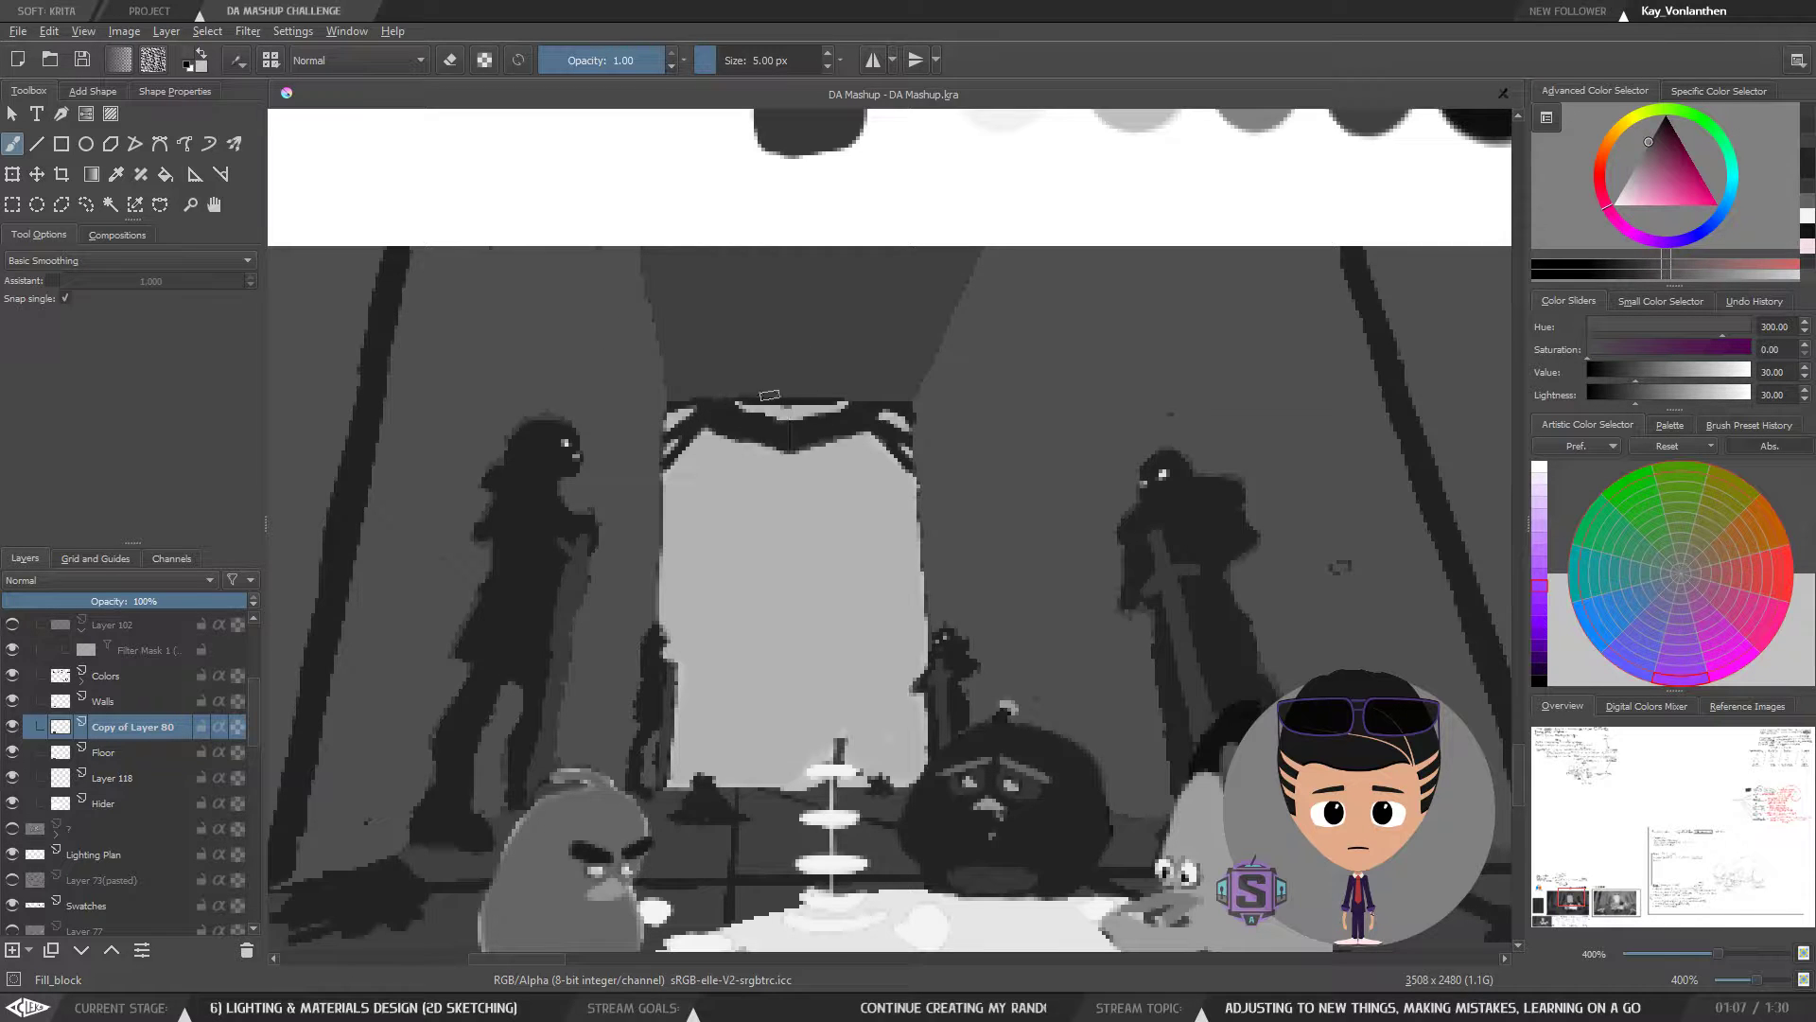
ctrl+click(749, 419)
drag(802, 412, 832, 412)
ctrl+click(760, 373)
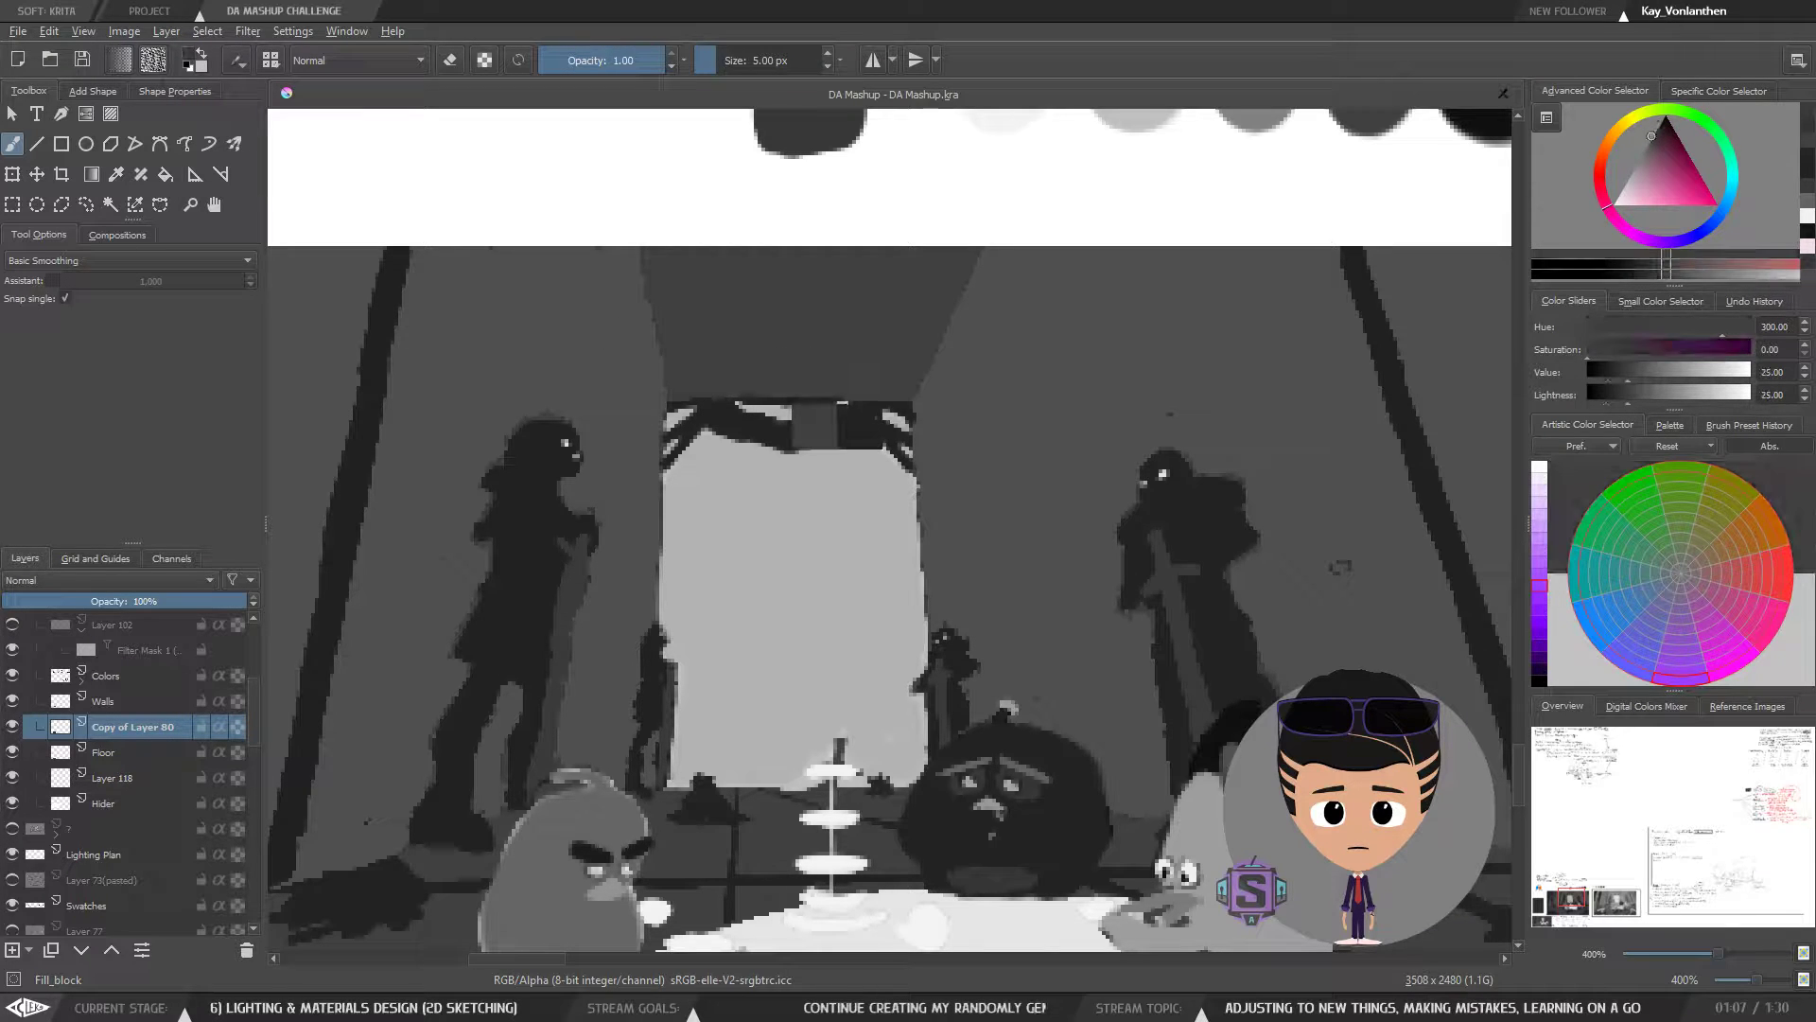
key(ctrl+z)
ctrl+click(748, 423)
ctrl+click(759, 383)
ctrl+click(743, 426)
ctrl+click(747, 386)
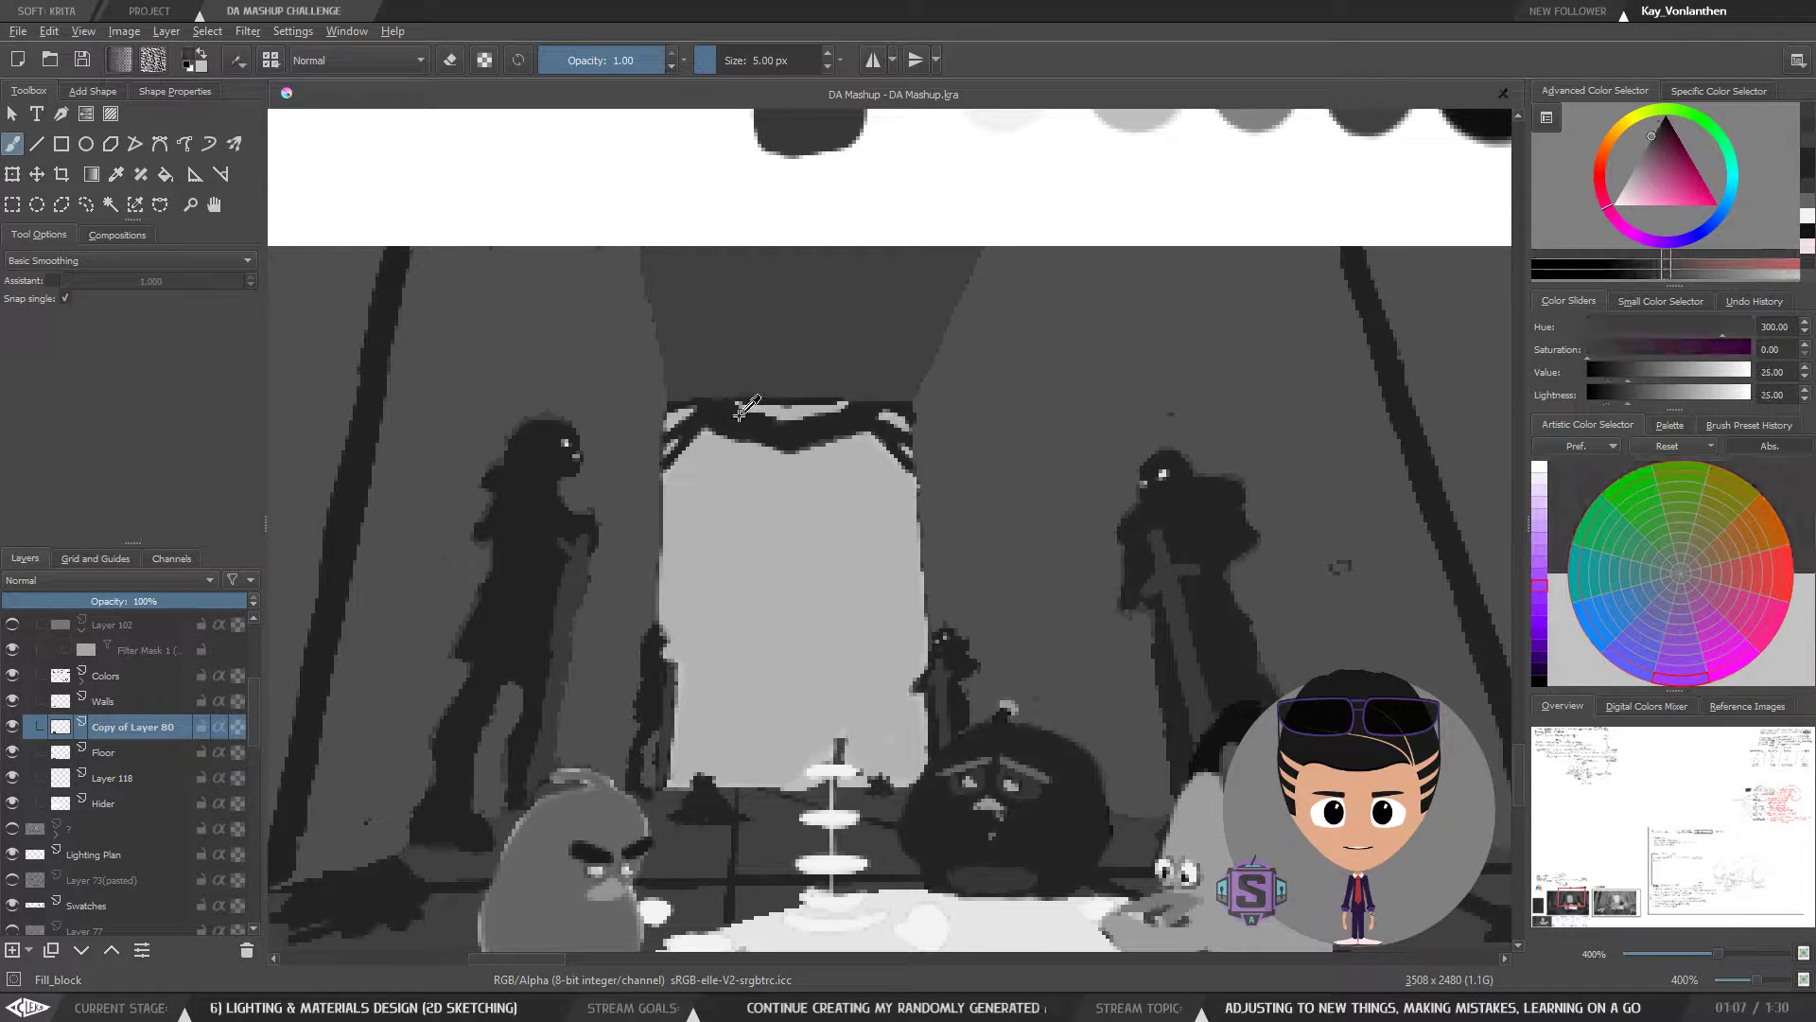
ctrl+click(740, 420)
ctrl+click(745, 386)
- Repeatedly sample the dark arch and the bright doorway below it to compare their contrast
ctrl+click(738, 426)
ctrl+click(692, 491)
ctrl+click(751, 430)
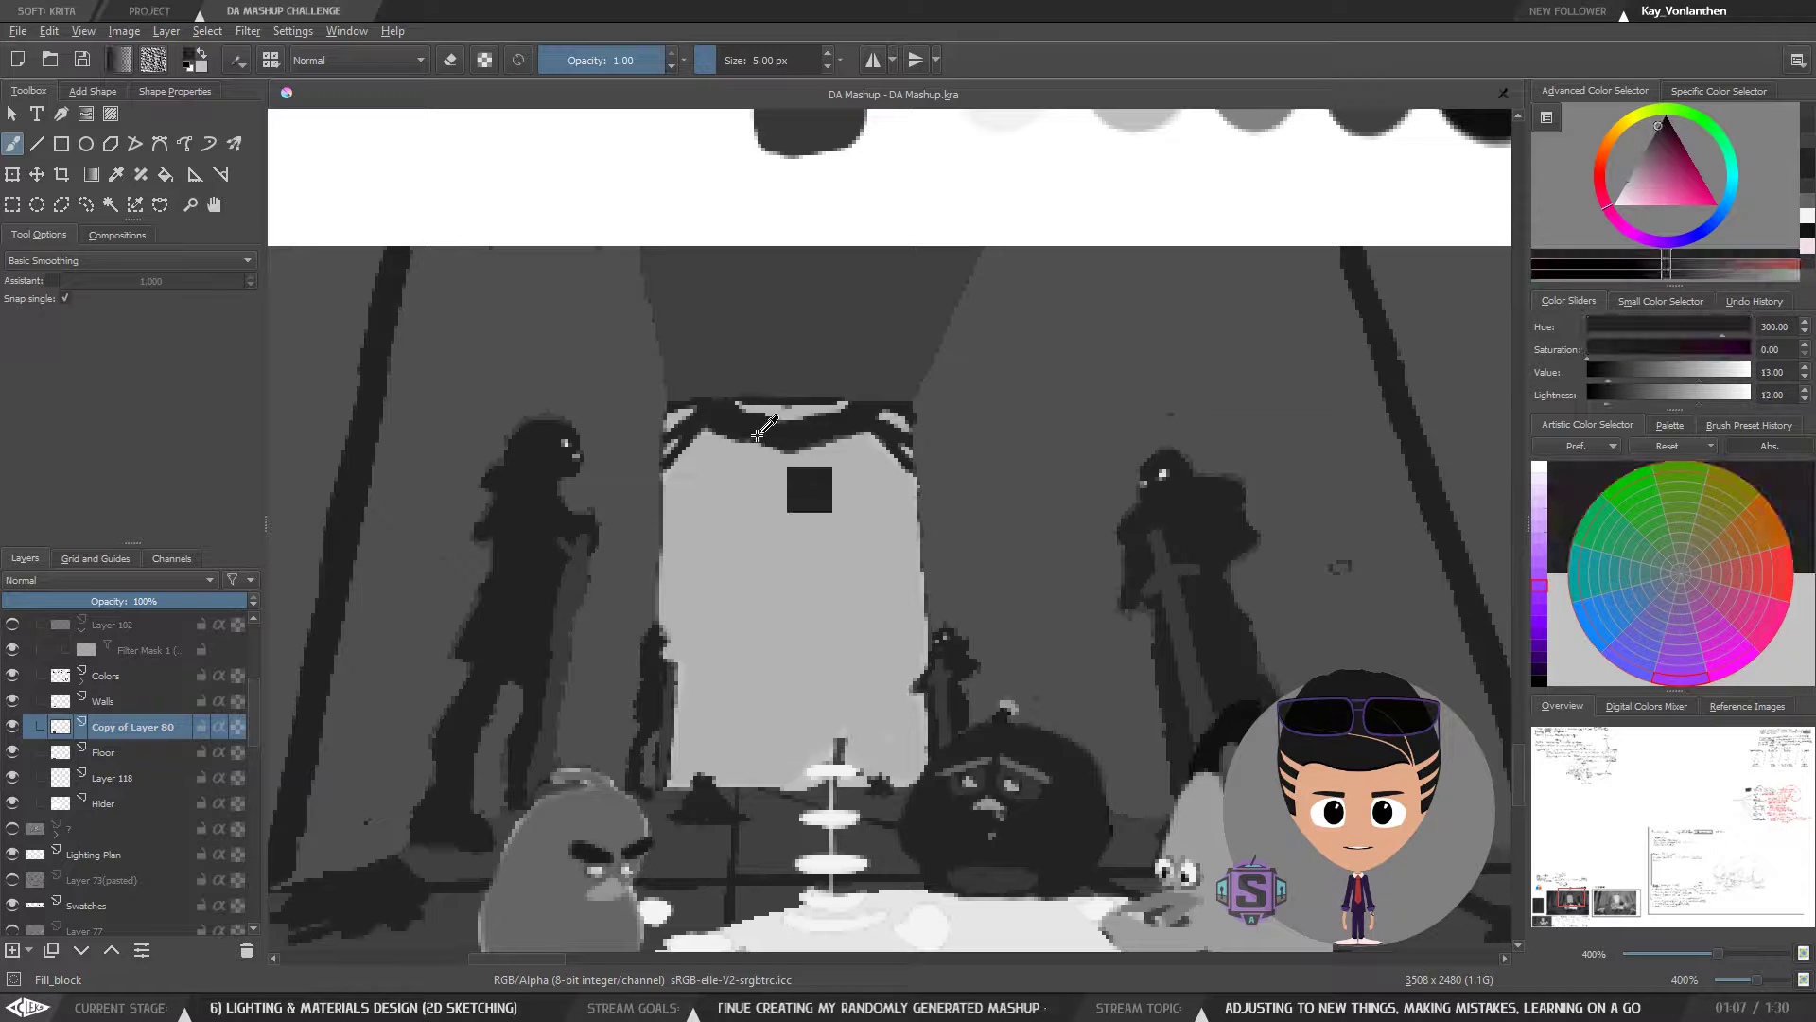
ctrl+click(750, 450)
ctrl+click(751, 431)
ctrl+click(745, 449)
ctrl+click(749, 430)
ctrl+click(740, 461)
ctrl+click(748, 429)
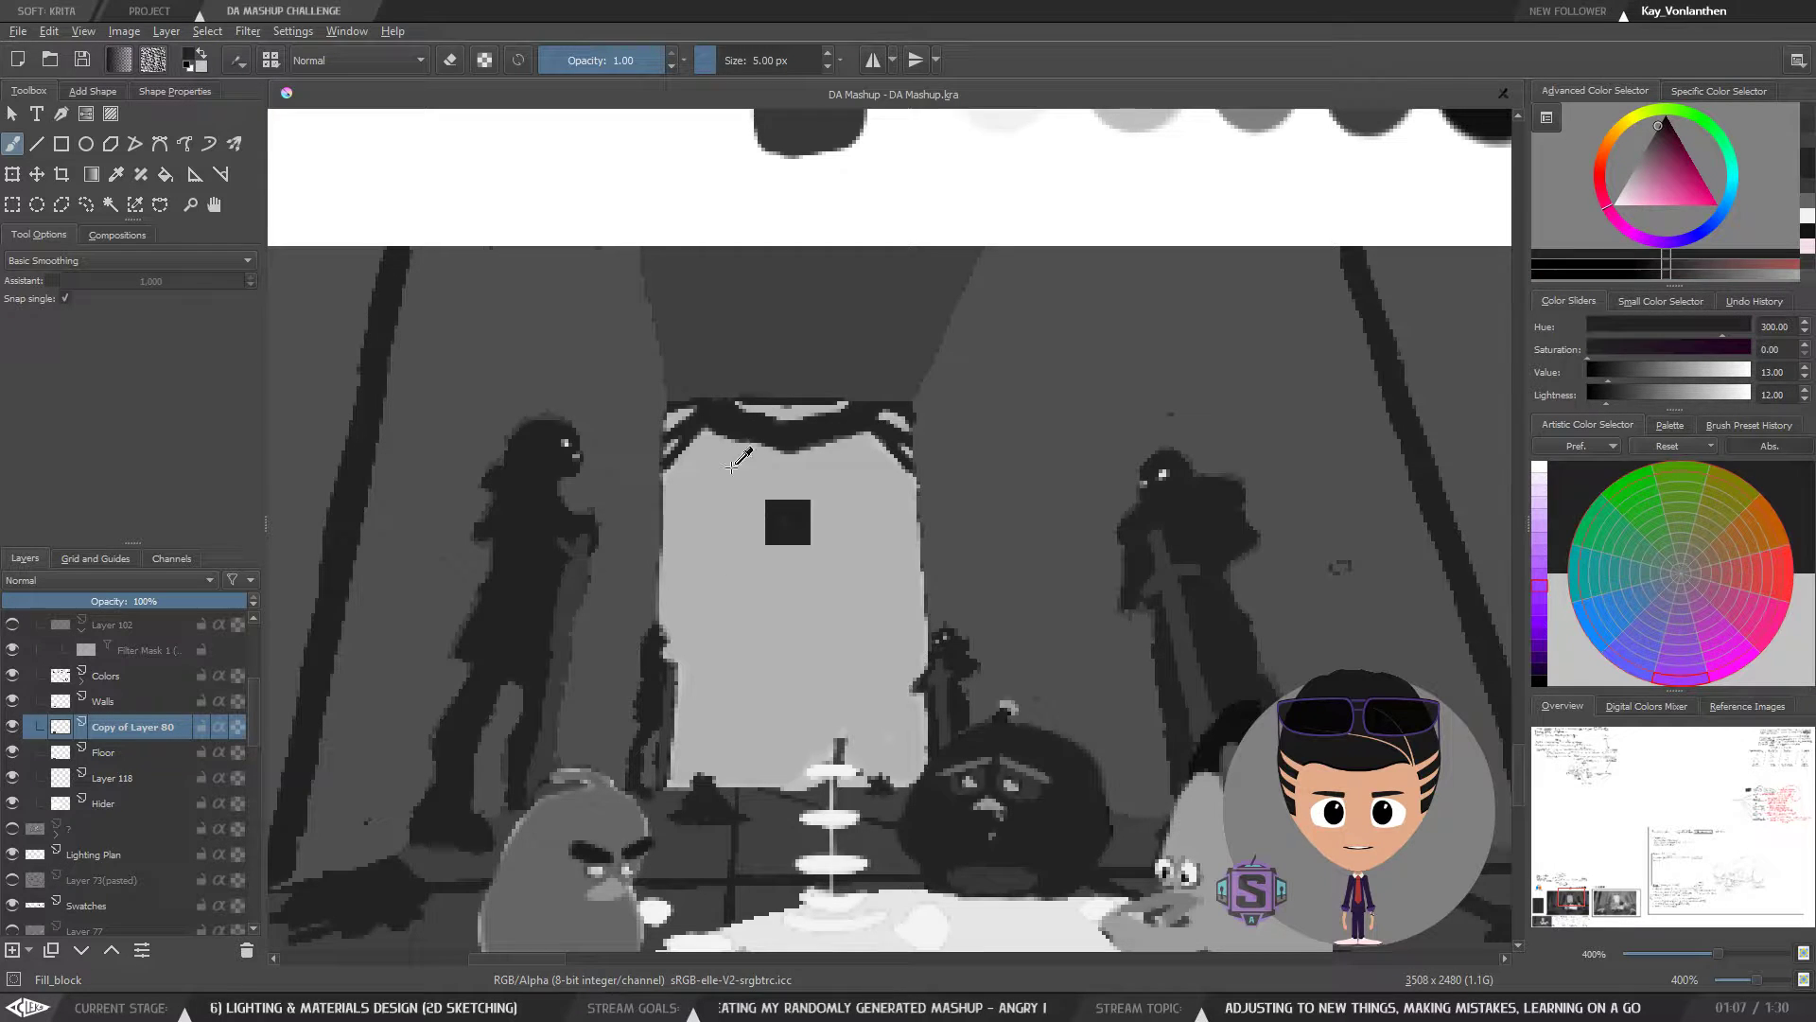
- Sample the body of the angry bird left of the table against the floor beside it to compare their values
drag(726, 695, 753, 502)
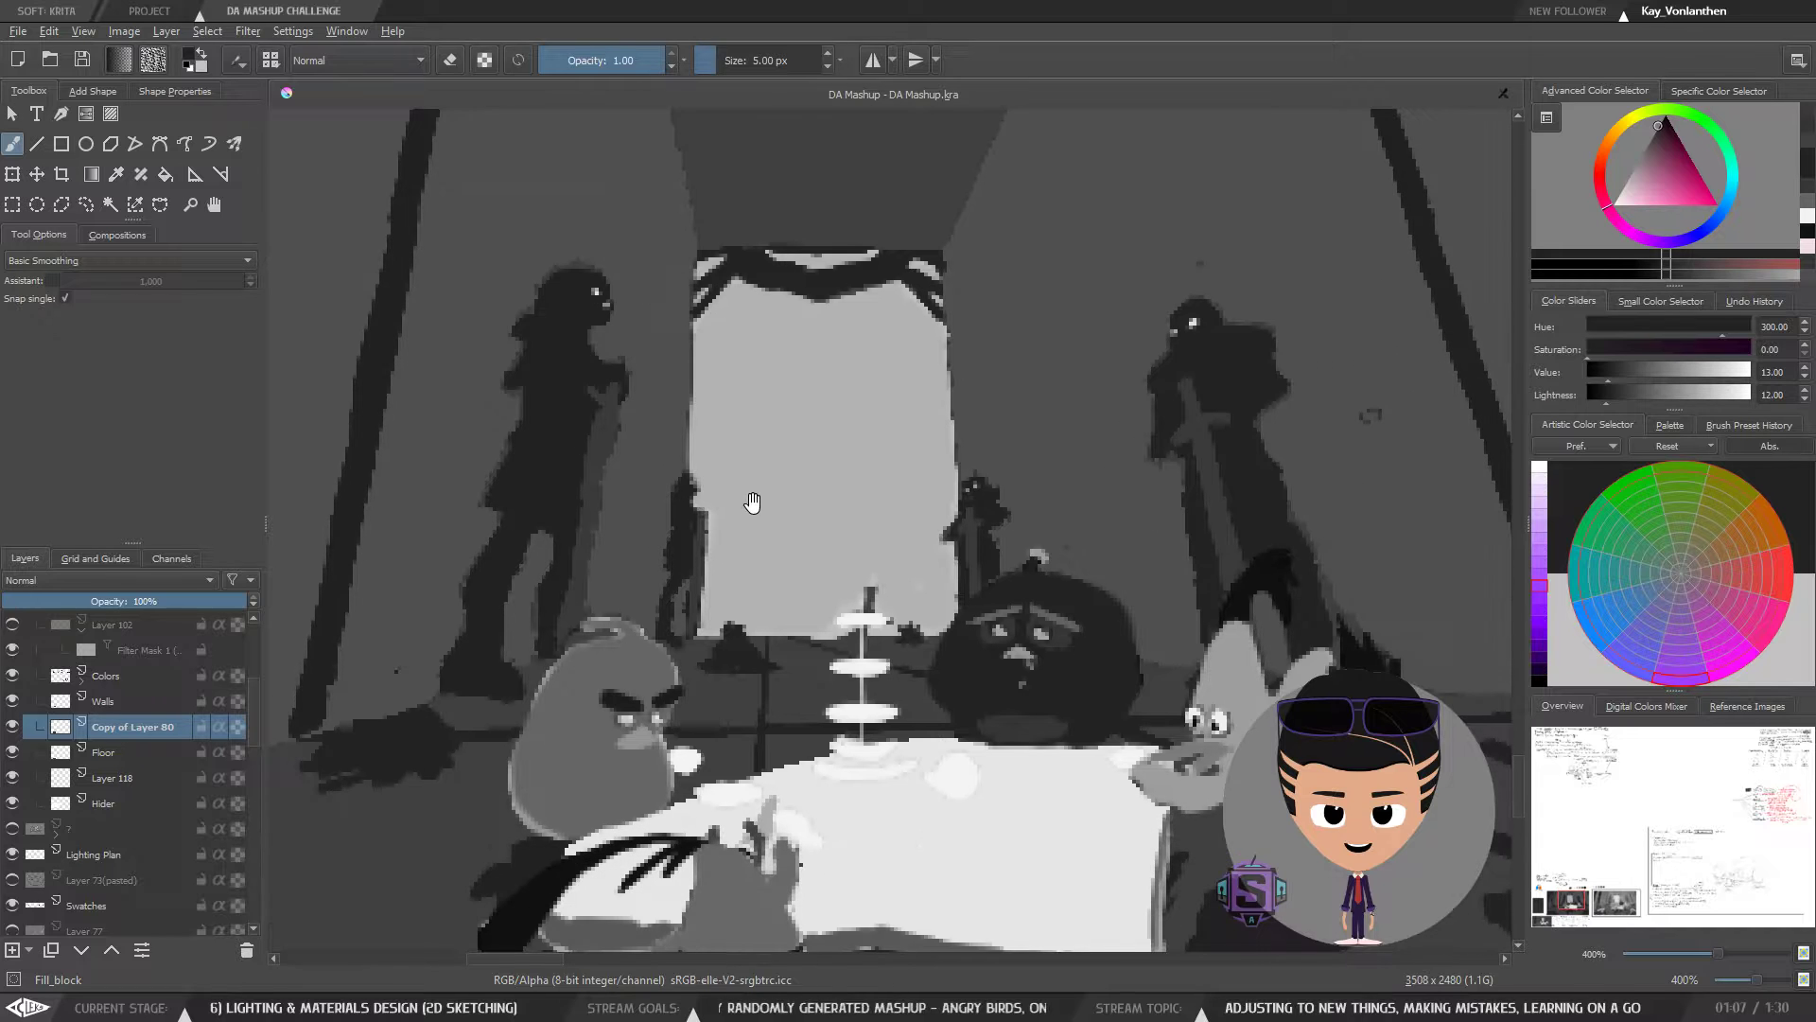
drag(1022, 607, 887, 423)
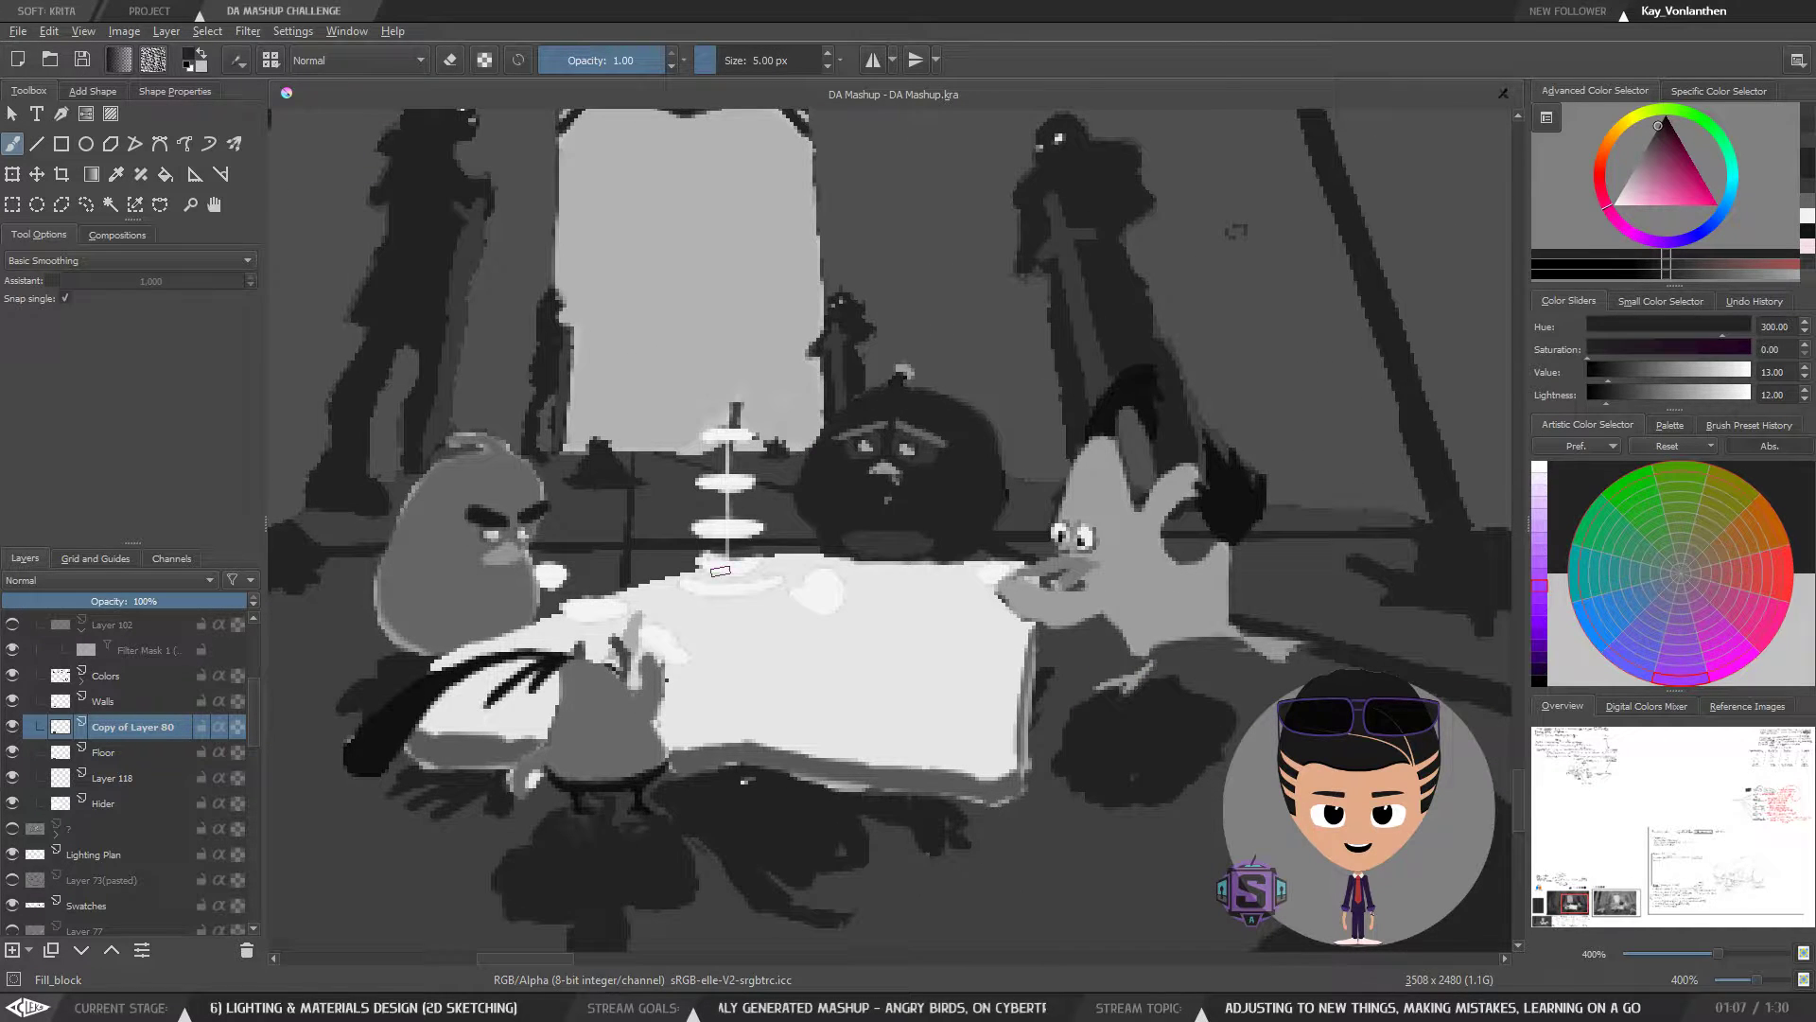
drag(745, 612, 882, 612)
ctrl+click(574, 583)
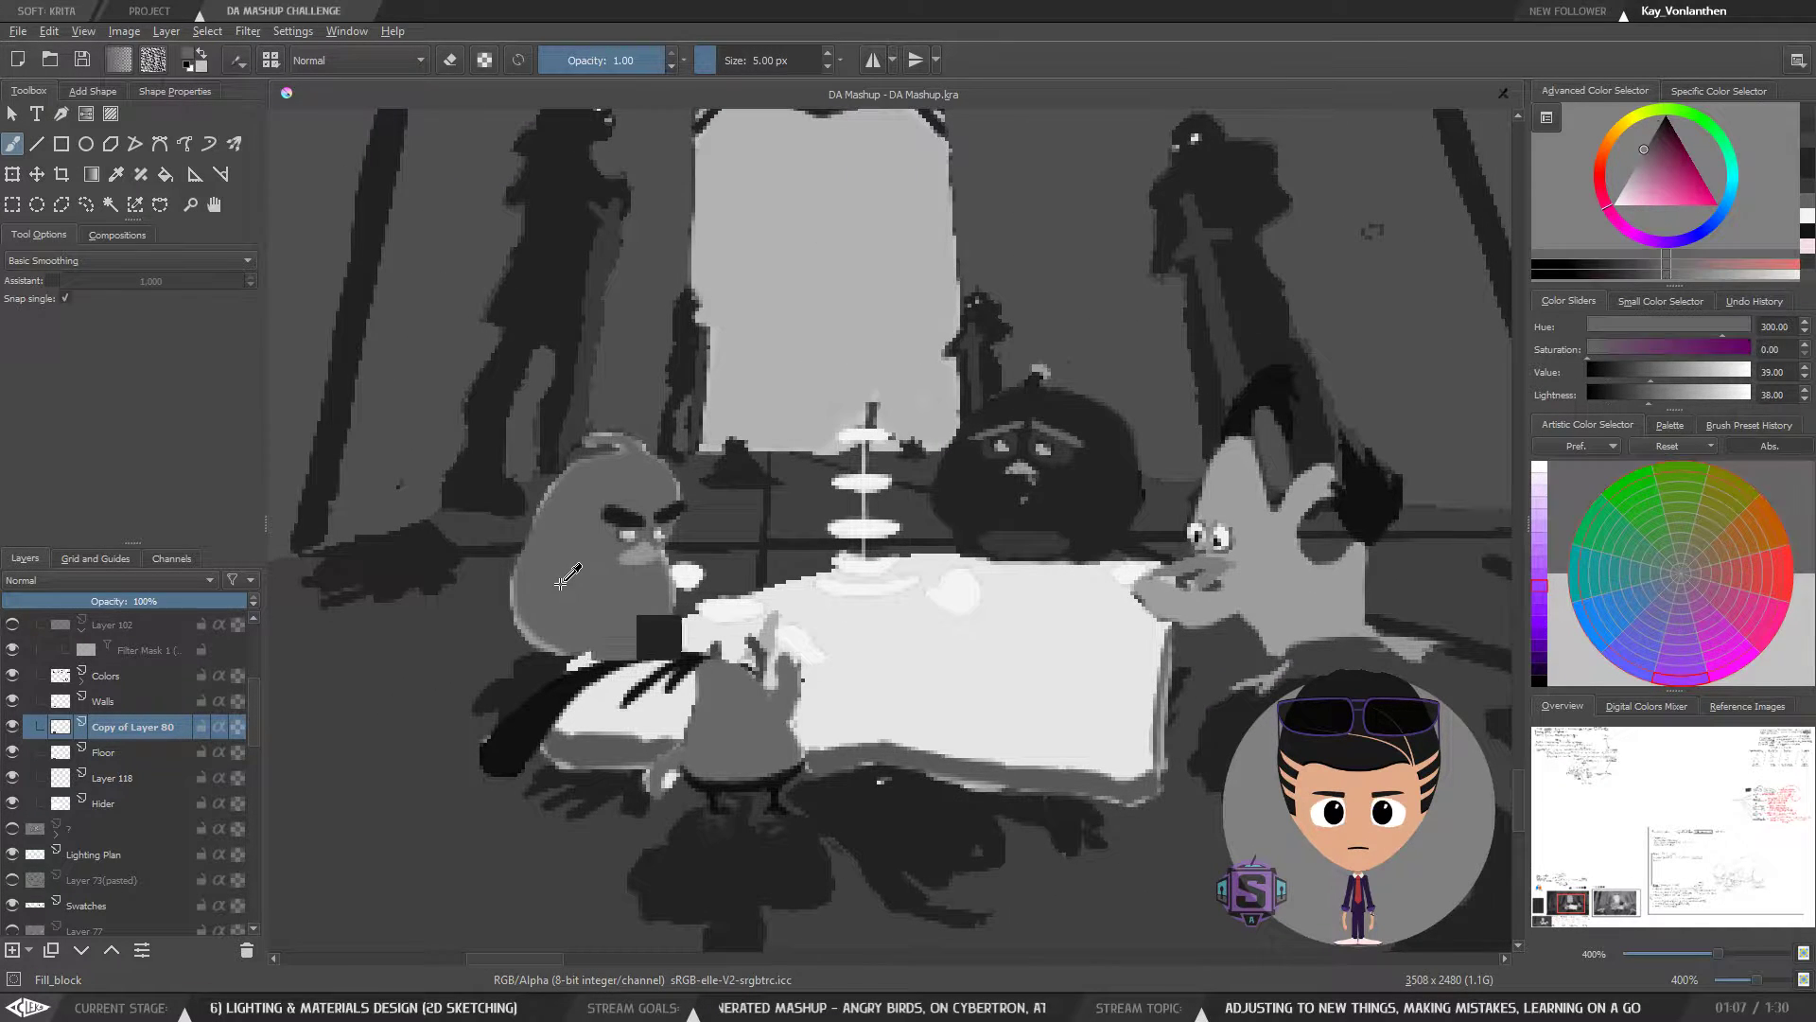
ctrl+click(466, 621)
mouse_move(532, 647)
mouse_down()
mouse_move(601, 655)
mouse_move(670, 628)
mouse_move(570, 679)
mouse_up()
ctrl+click(560, 584)
ctrl+click(462, 627)
ctrl+click(564, 594)
ctrl+click(464, 627)
ctrl+click(550, 602)
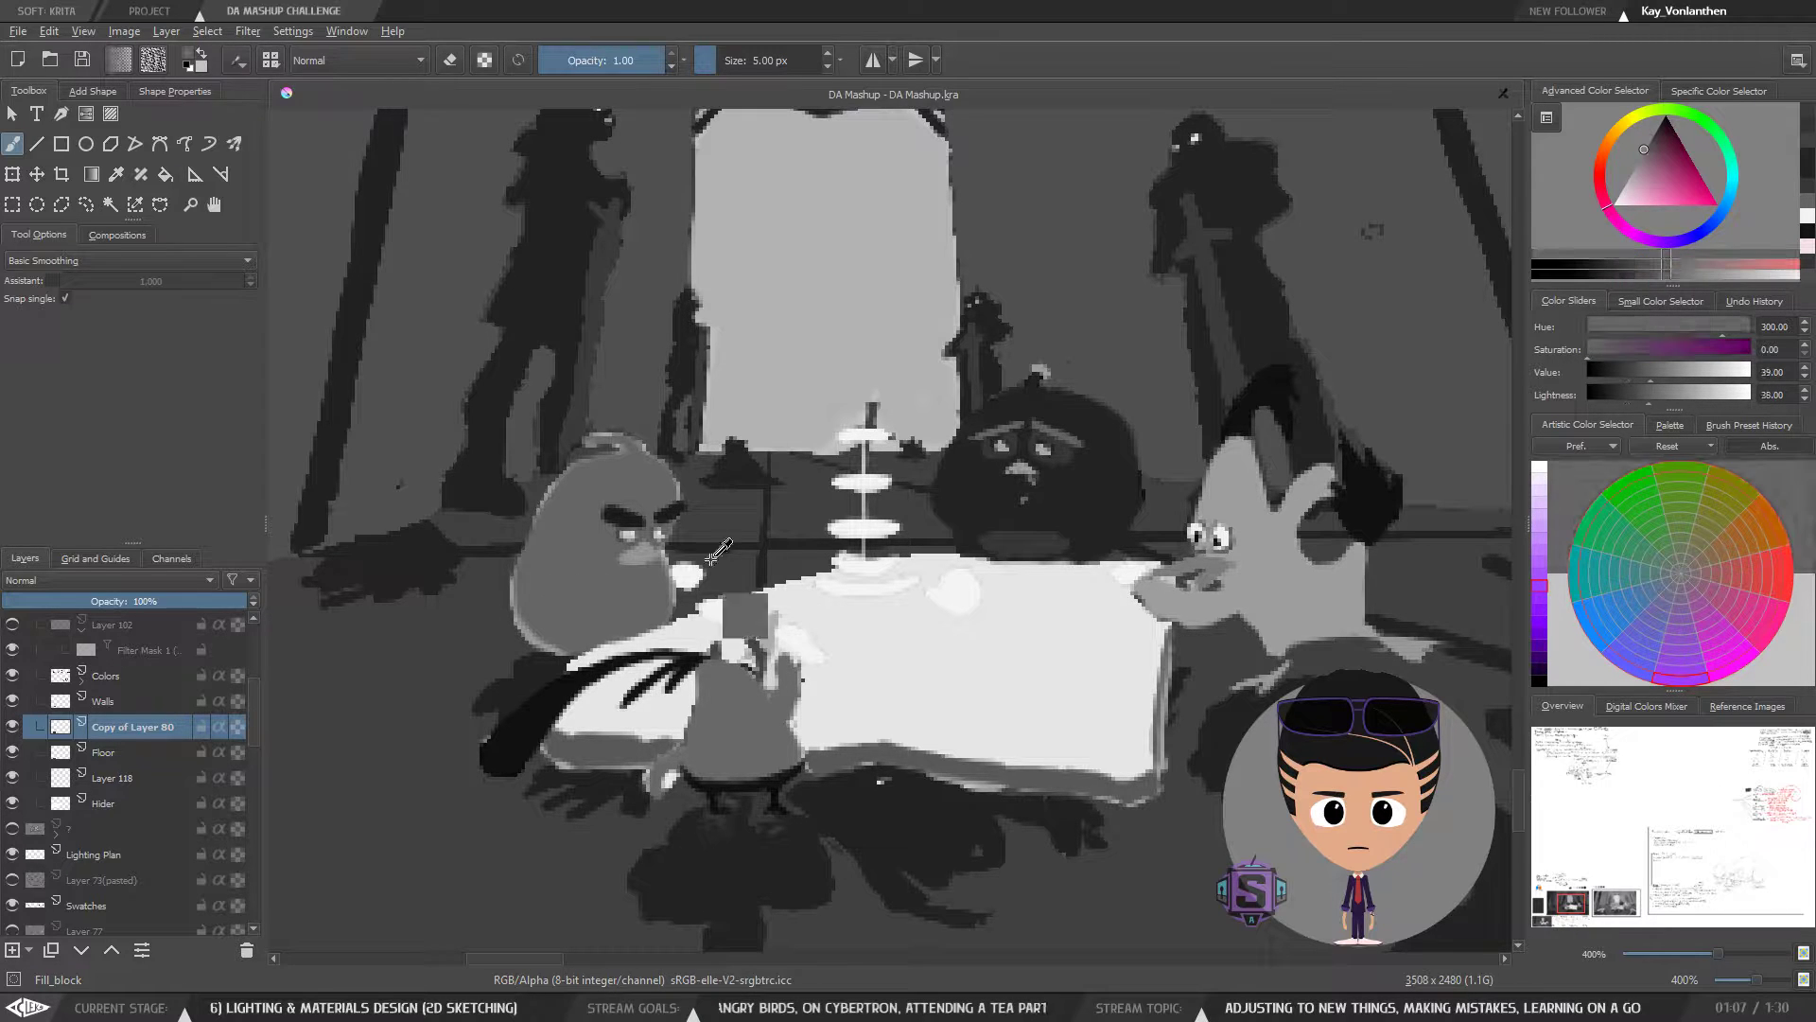
- Compare the grays of the round dark bird and the light bird right of the table with the background behind them
ctrl+click(1105, 433)
ctrl+click(1139, 388)
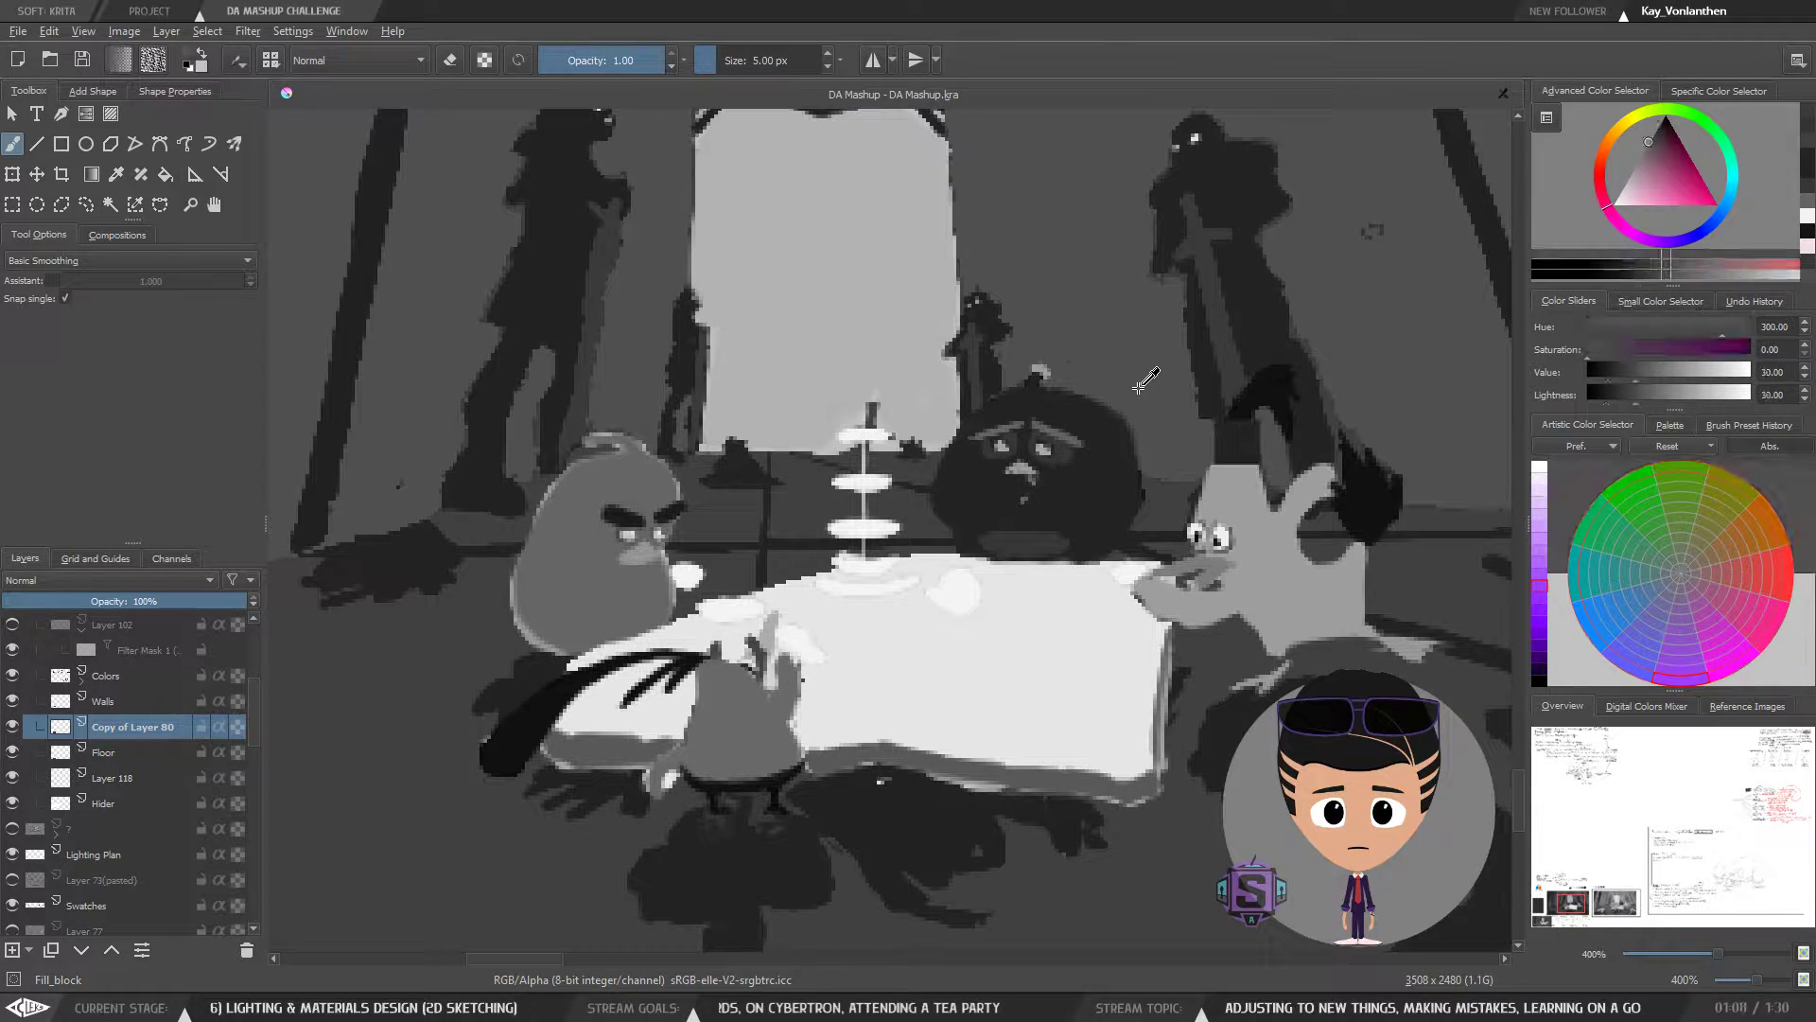
ctrl+click(1105, 430)
ctrl+click(1138, 383)
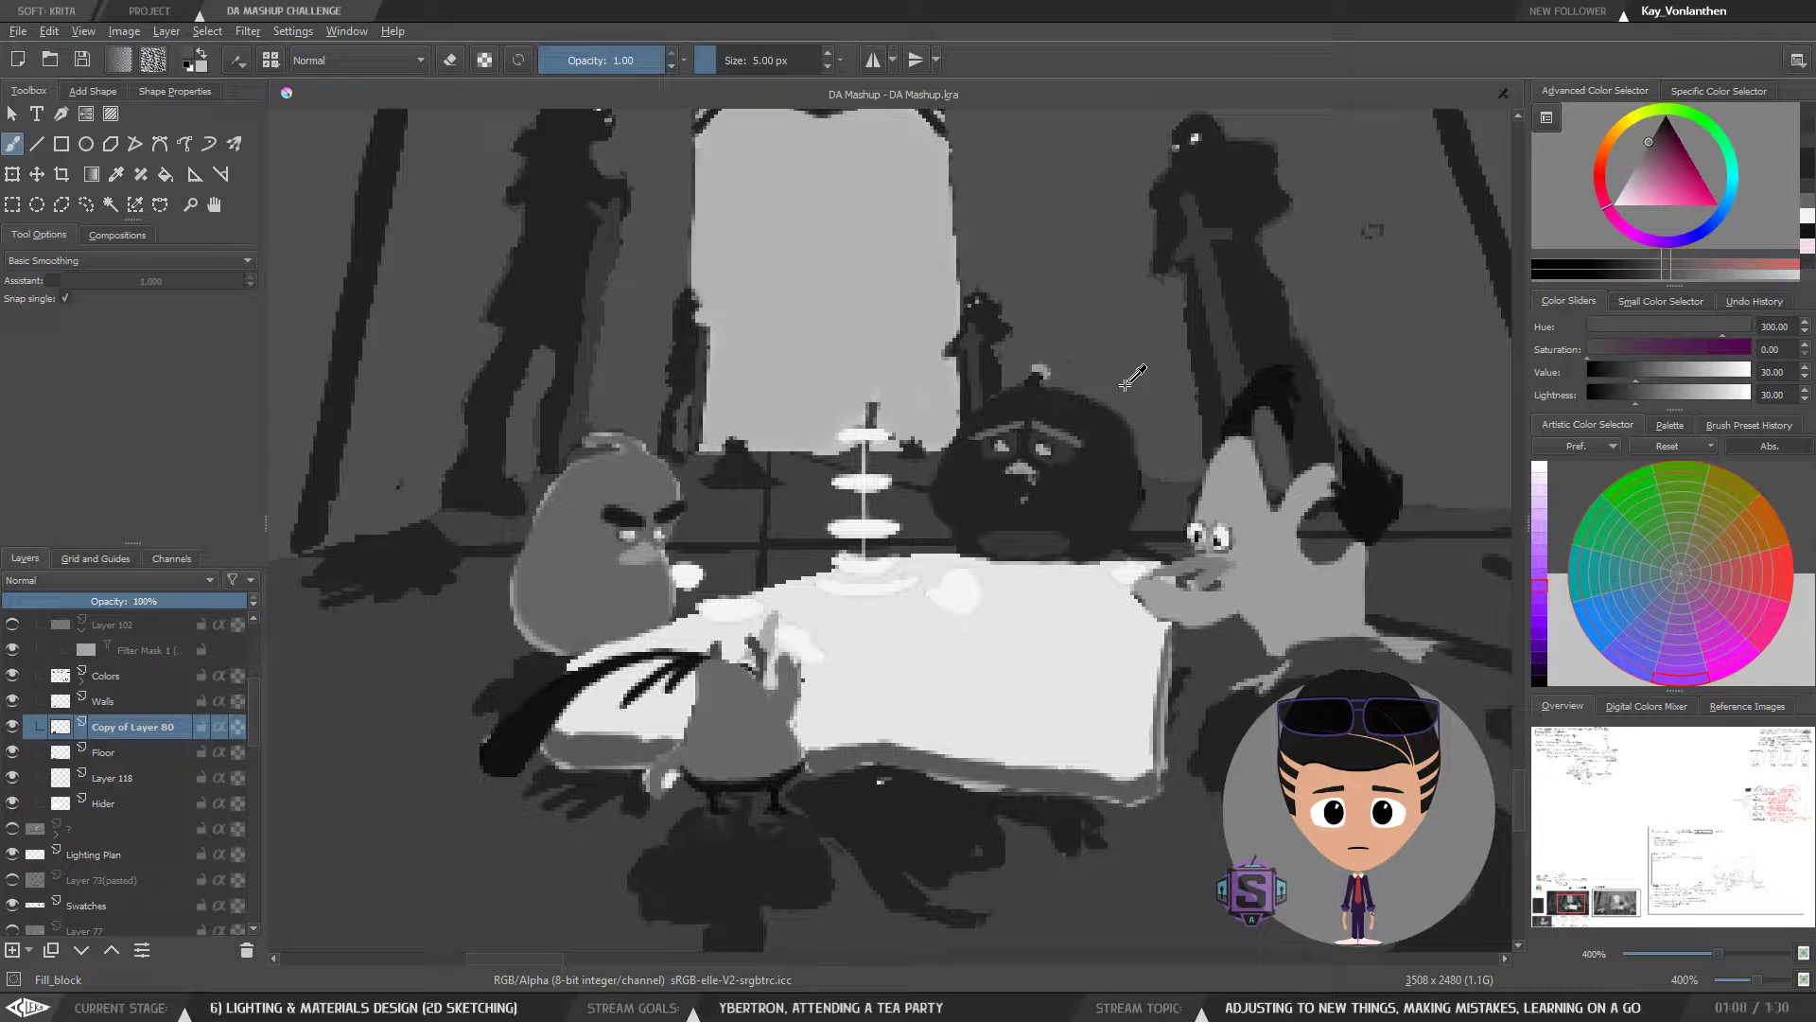
drag(1208, 468, 951, 463)
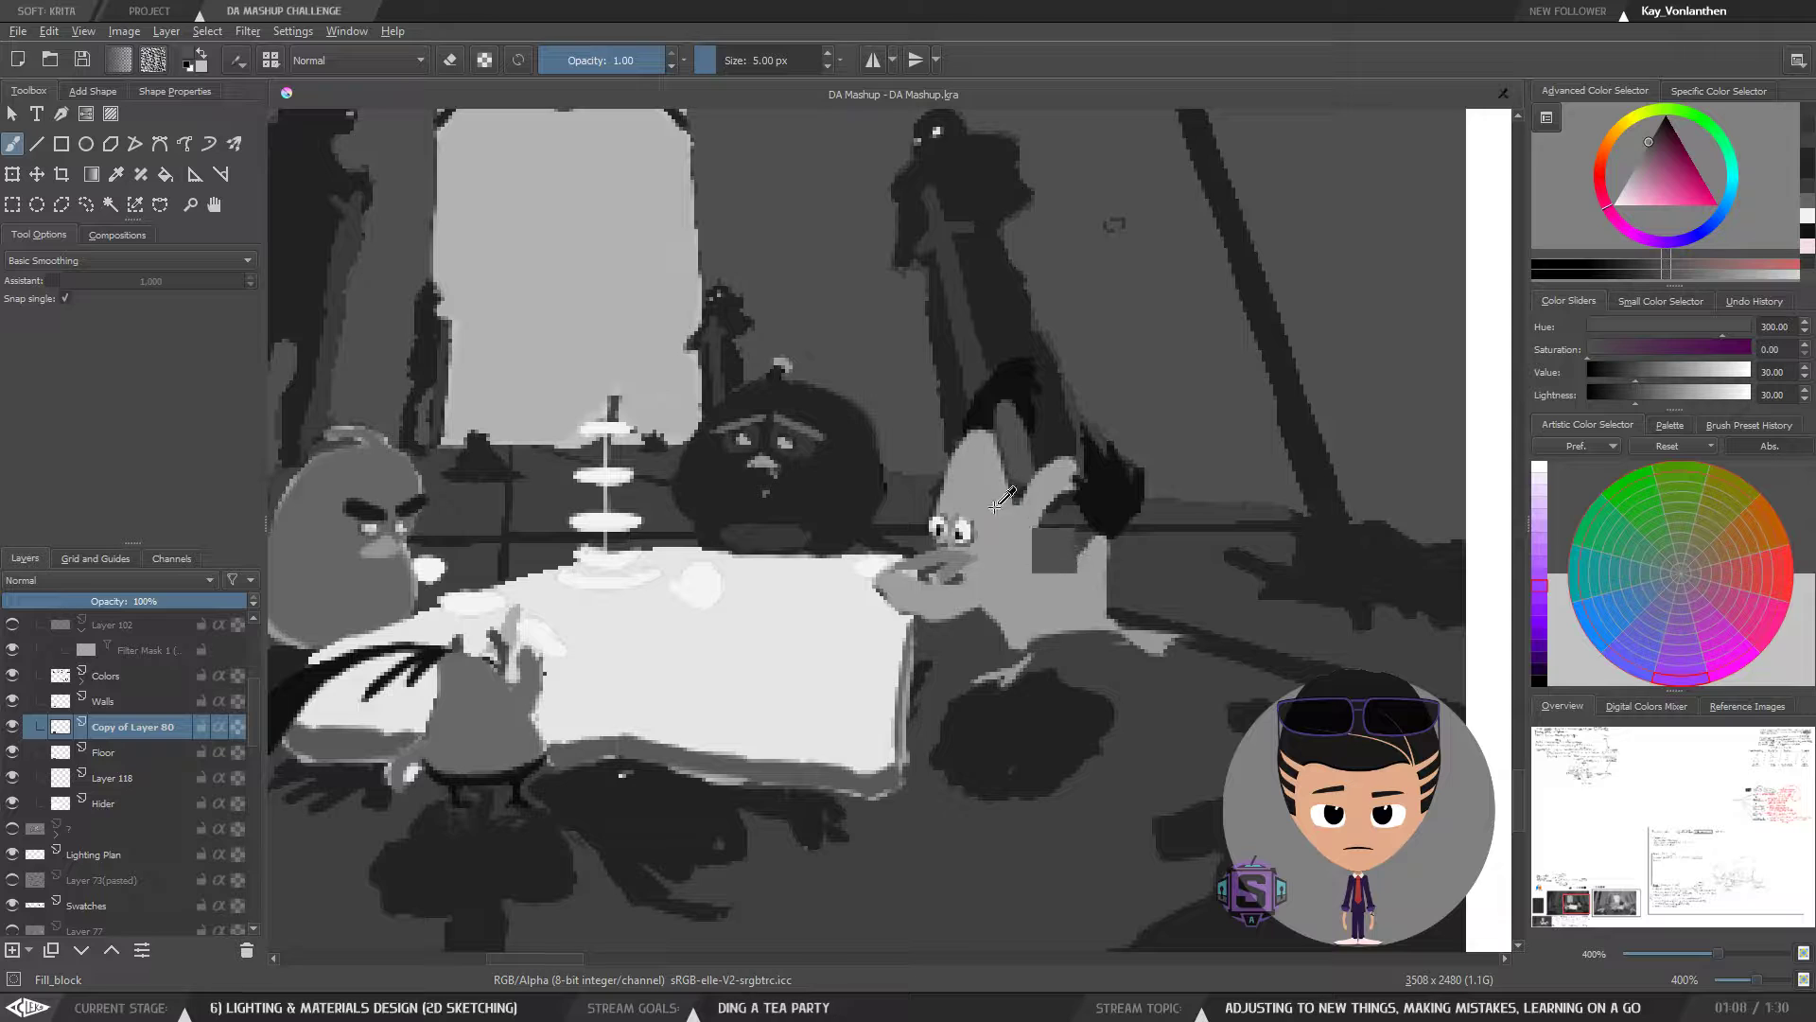
ctrl+click(1152, 560)
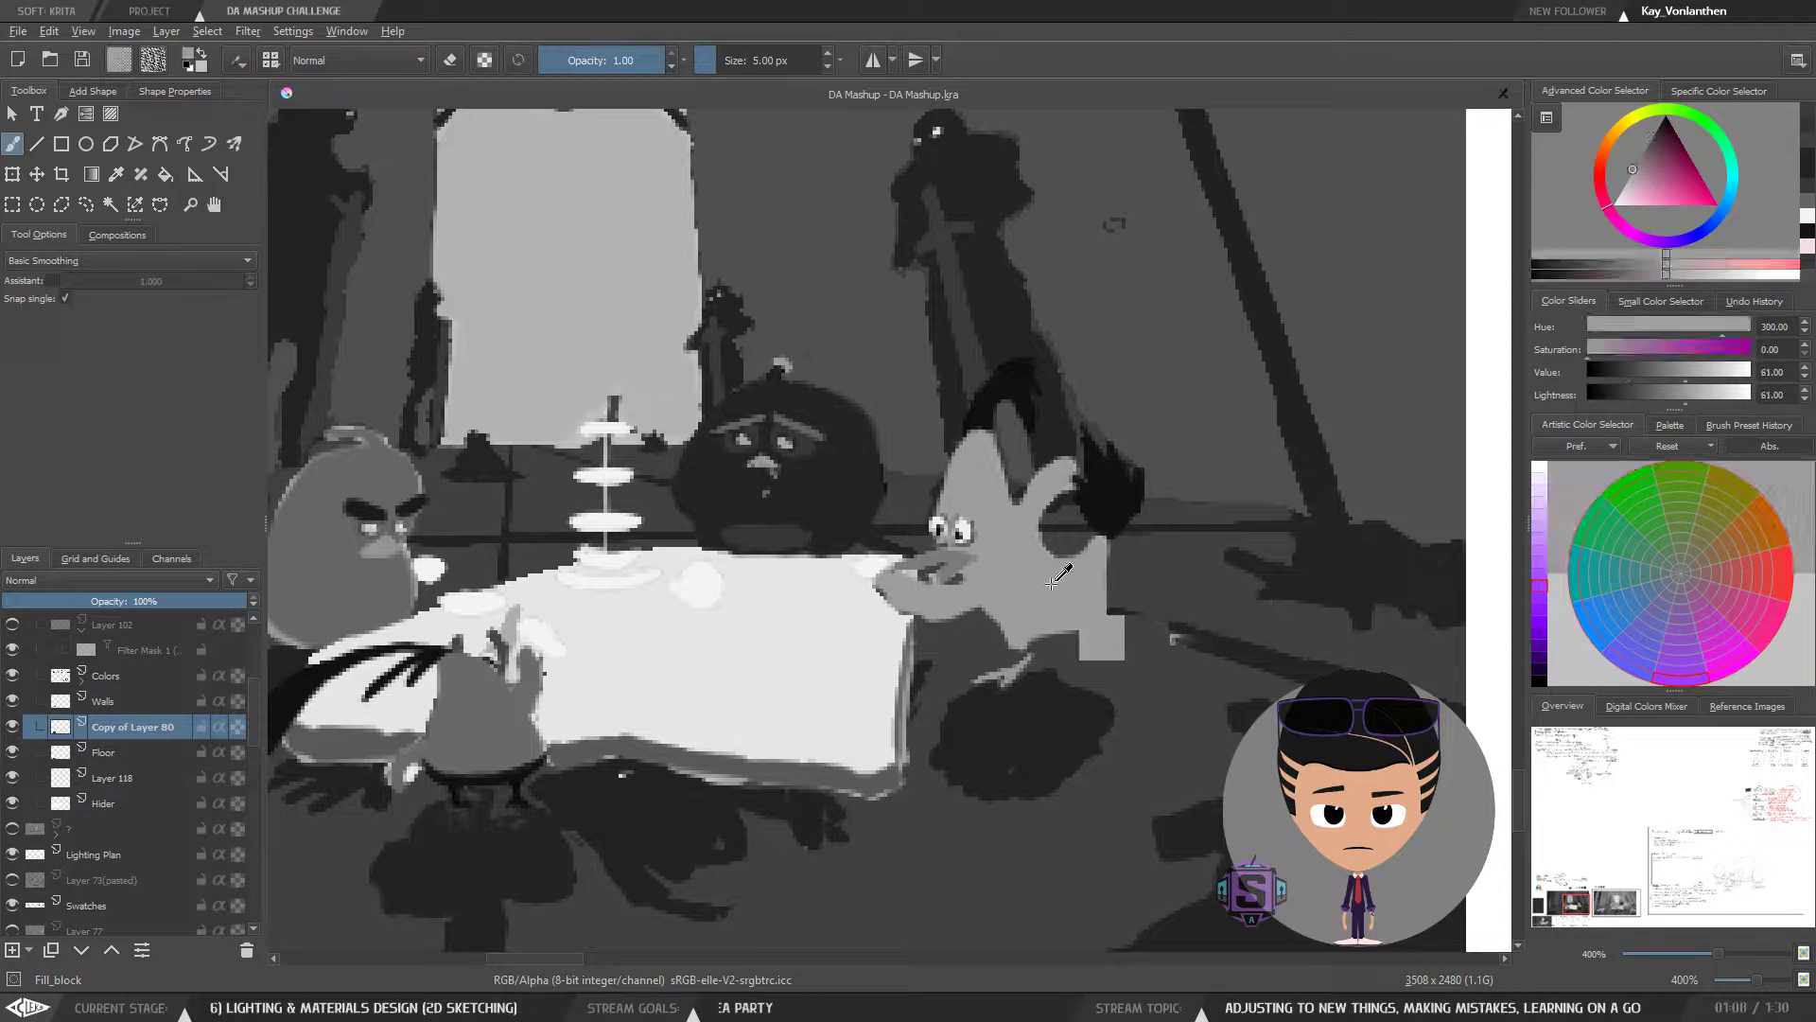
- Sample the shadow beneath the light bird right of the table and the surrounding floor to compare their grays
ctrl+click(1063, 707)
ctrl+click(1151, 703)
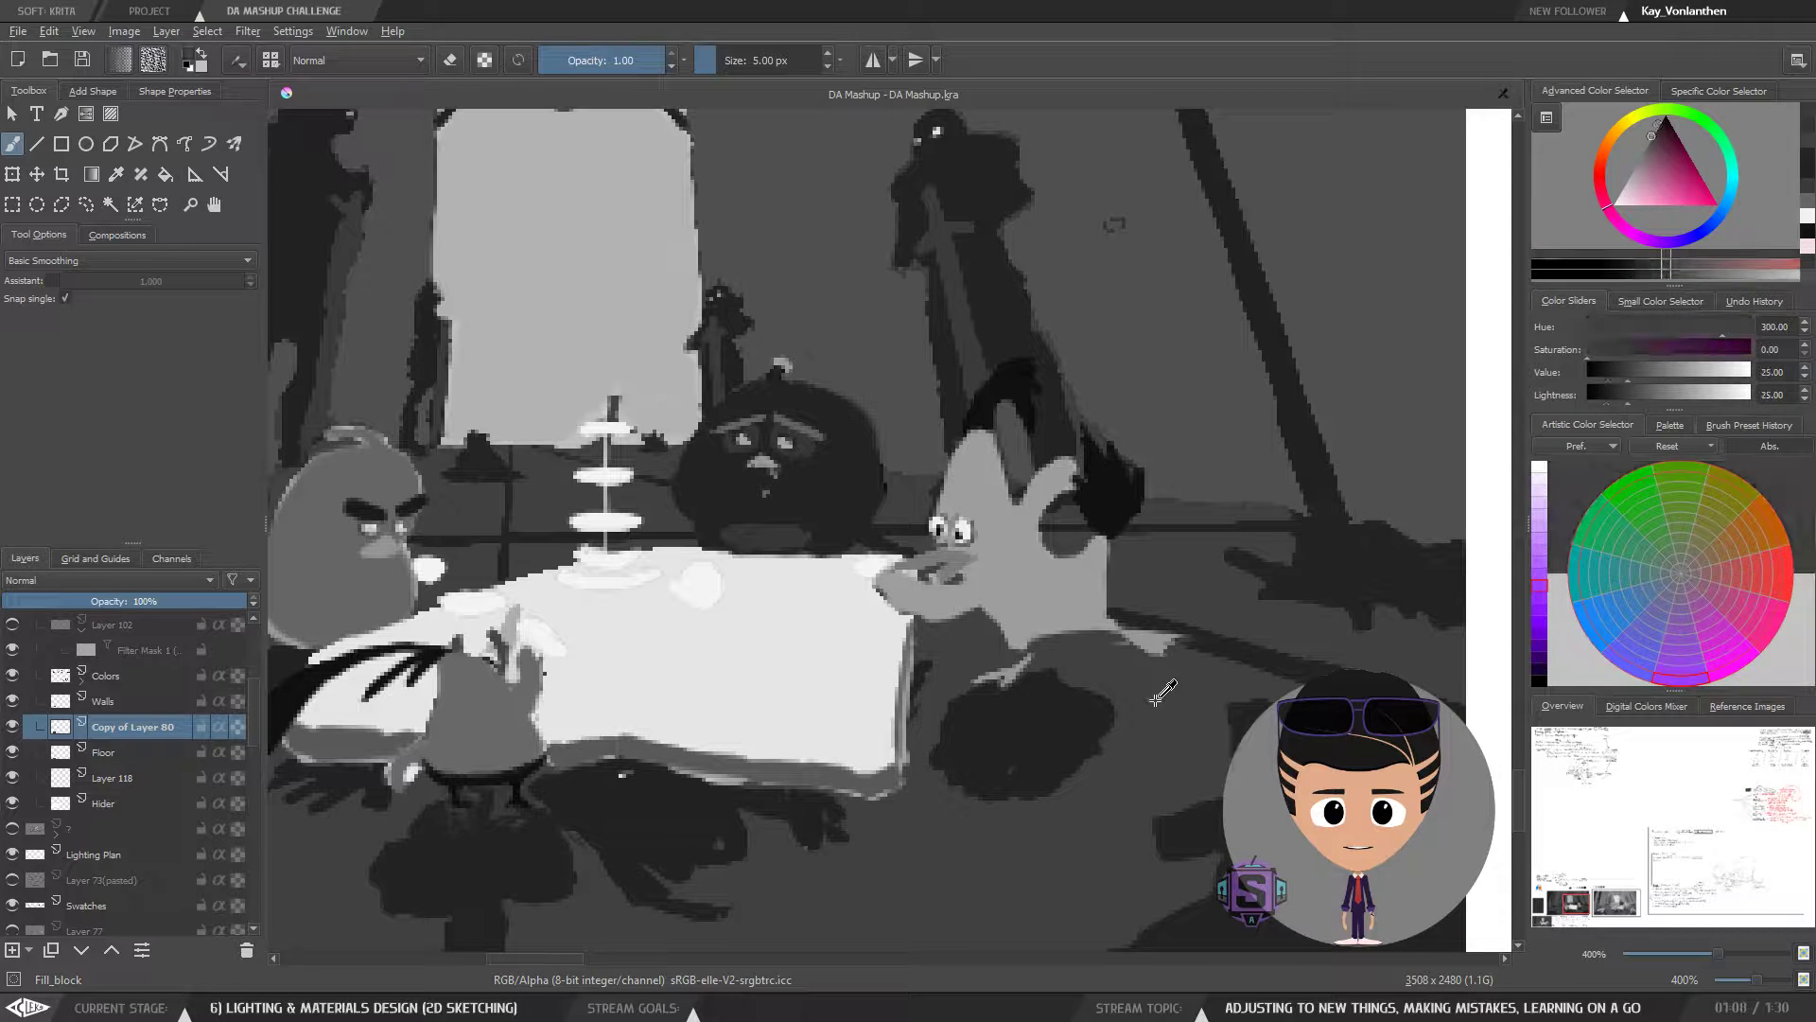
ctrl+click(1049, 722)
ctrl+click(1150, 704)
ctrl+click(1069, 704)
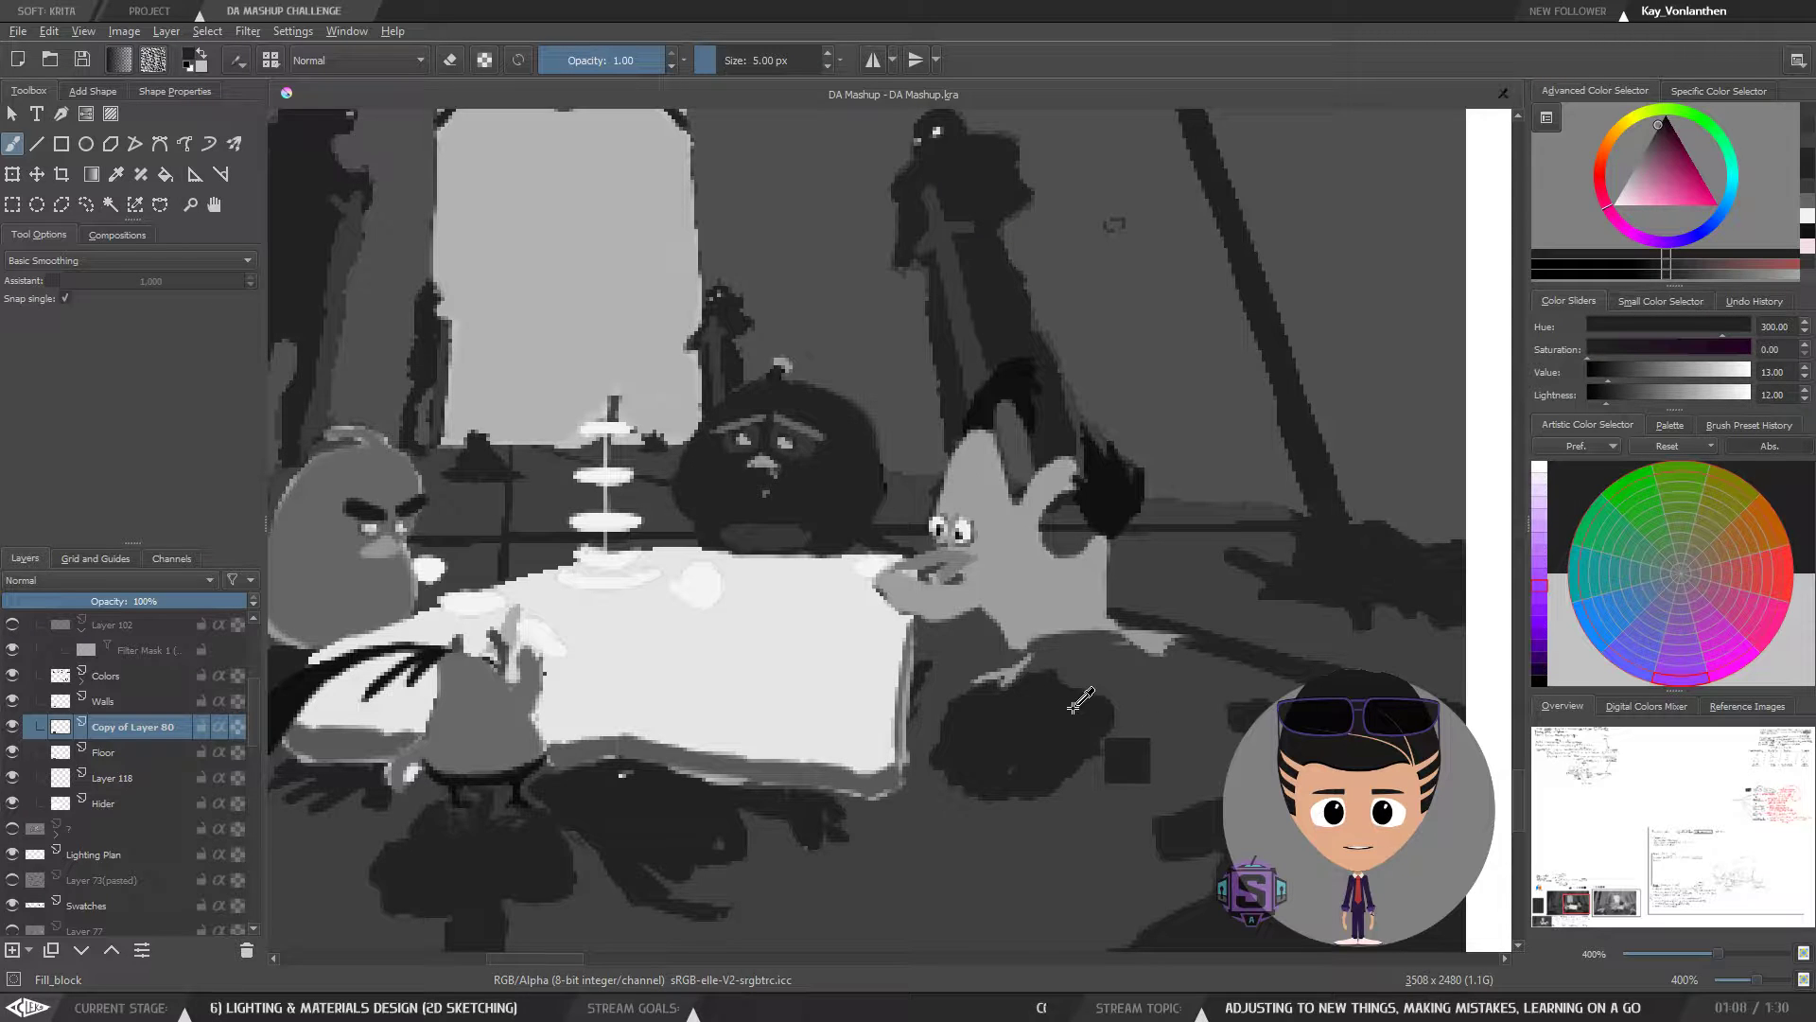
ctrl+click(1138, 701)
ctrl+click(1033, 717)
- Compare the gray of the shadow beneath the small bird in front of the table with the floor around it
drag(815, 764, 1011, 526)
ctrl+click(613, 617)
ctrl+click(535, 653)
drag(727, 683, 712, 671)
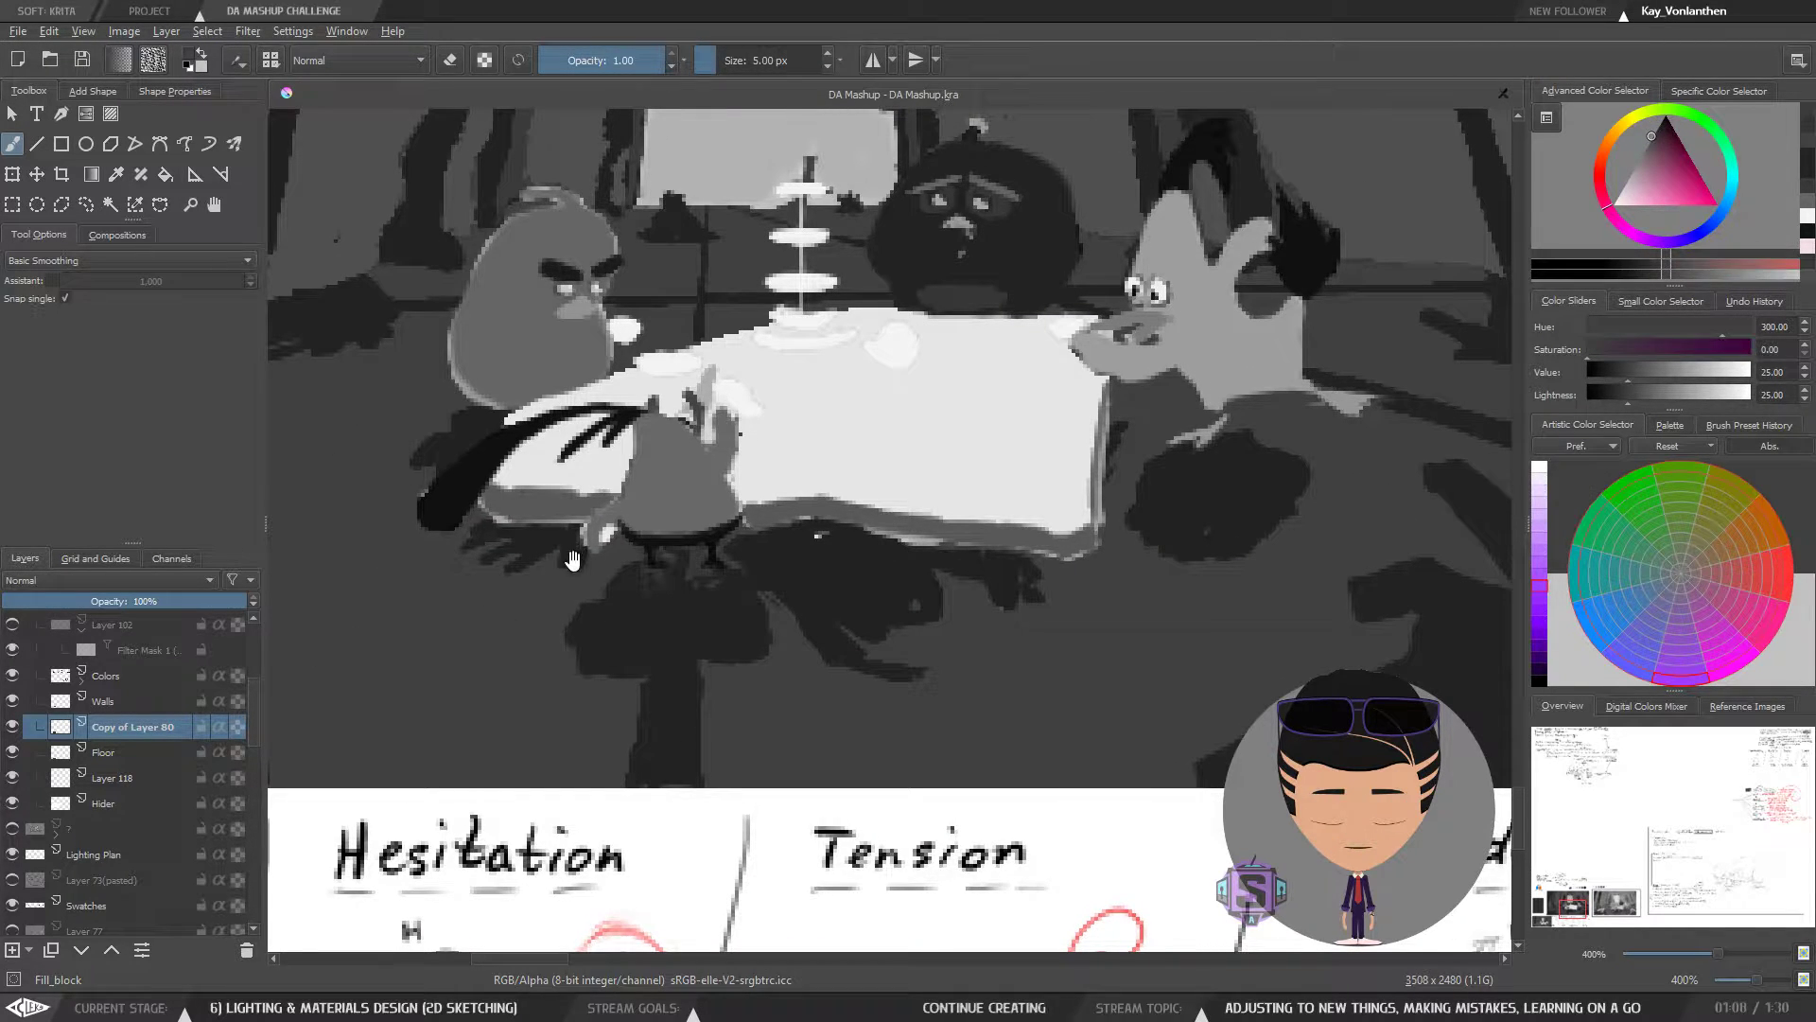
mouse_move(573, 560)
mouse_down()
mouse_move(593, 725)
mouse_move(625, 752)
mouse_move(600, 776)
mouse_move(626, 797)
mouse_up()
ctrl+click(652, 771)
ctrl+click(557, 762)
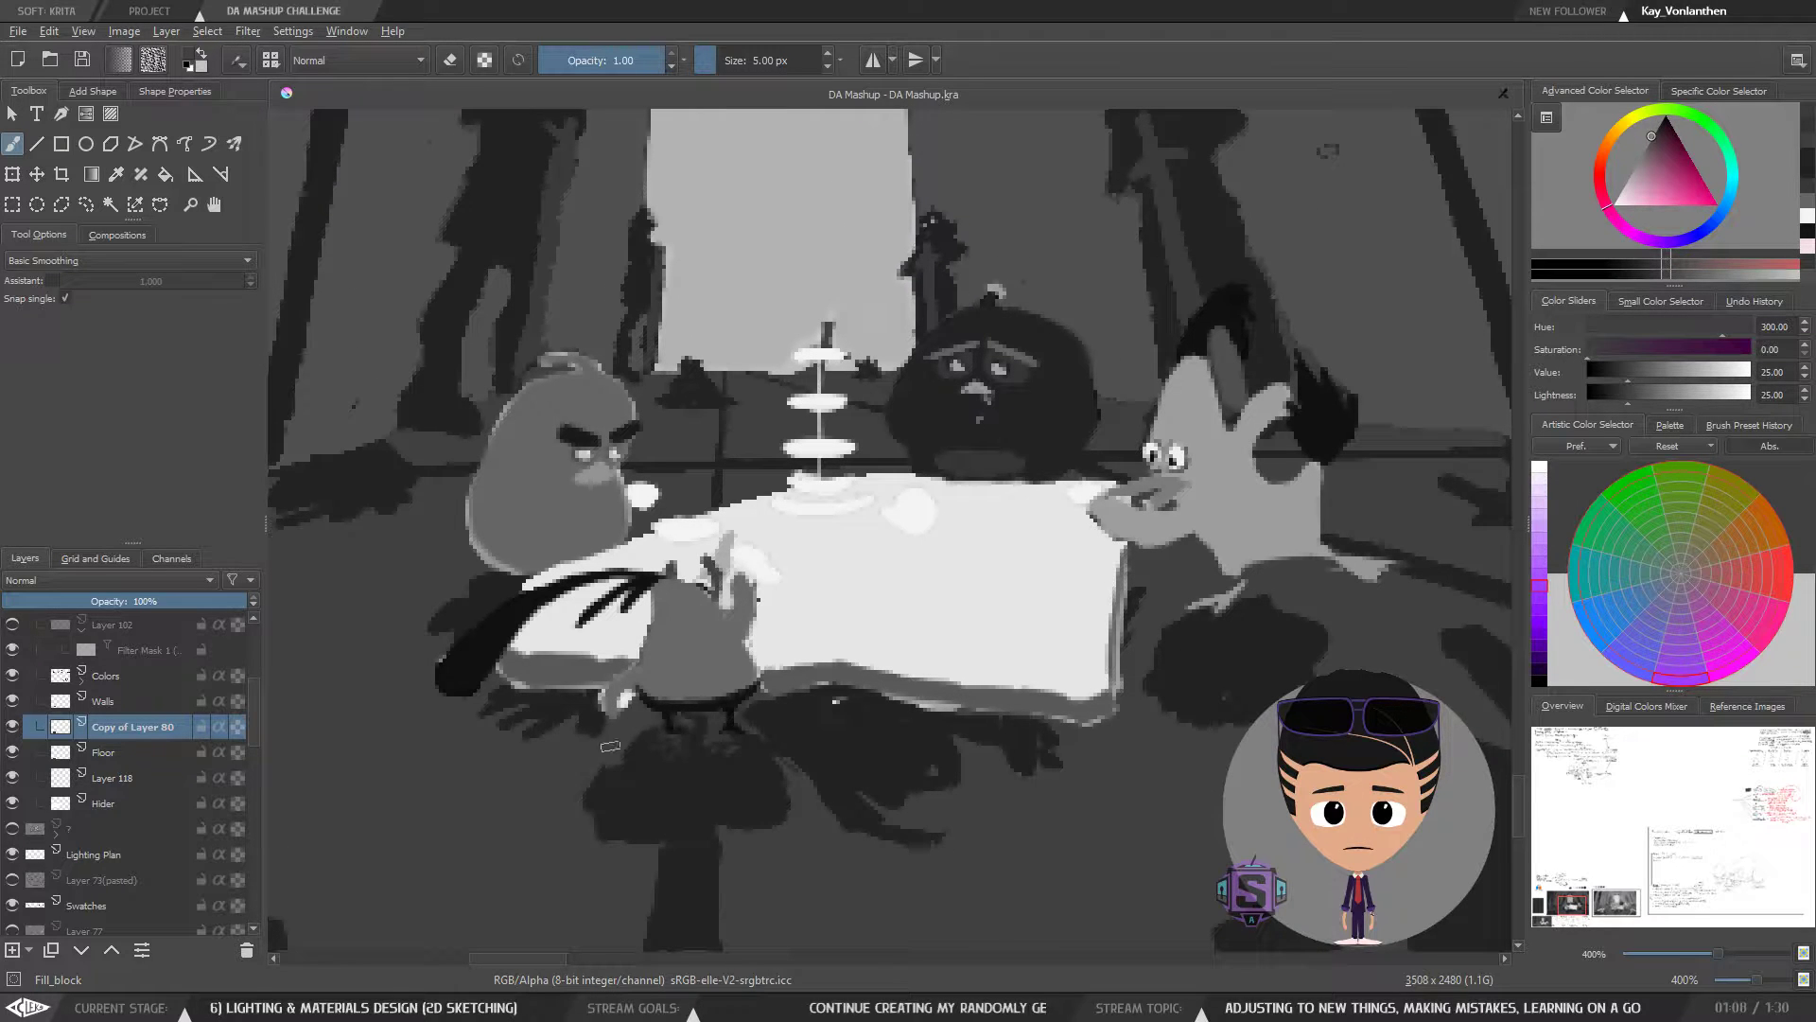
- Review the scene at 200% and 400% to judge its overall values, and sample the shadow beneath the small front bird
key(ctrl+minus)
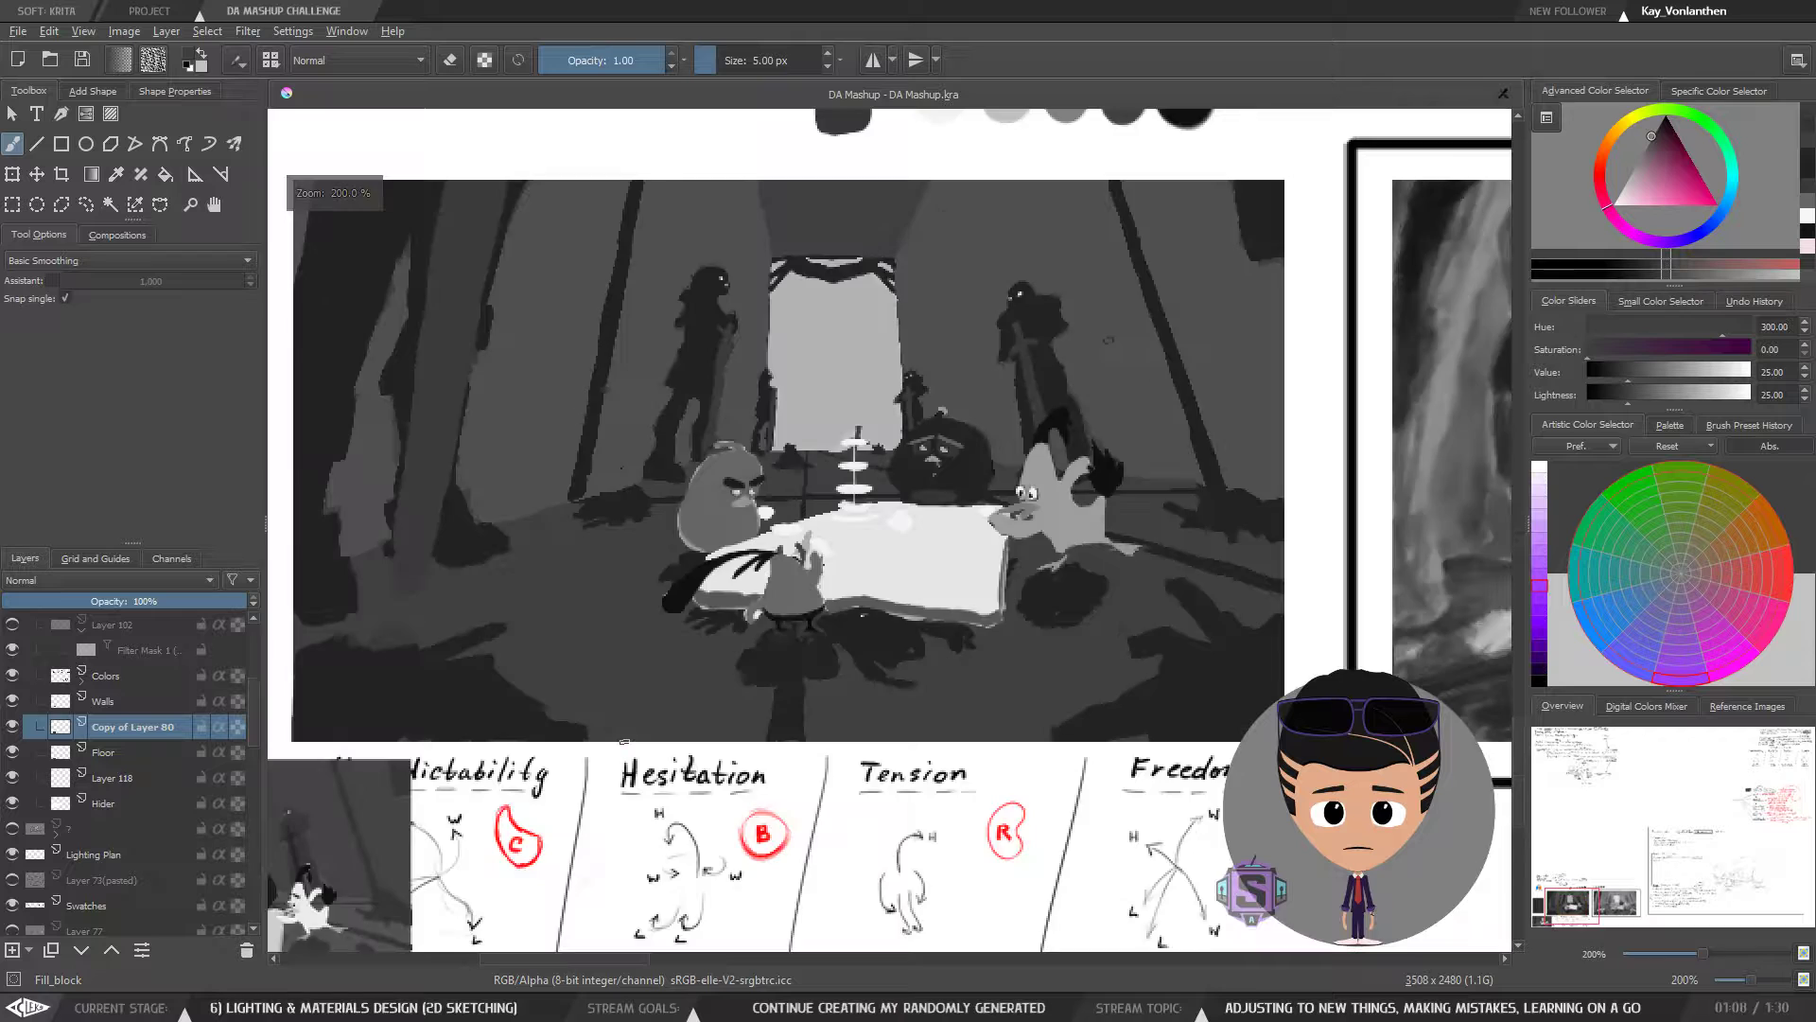
key(ctrl+plus)
key(ctrl+minus)
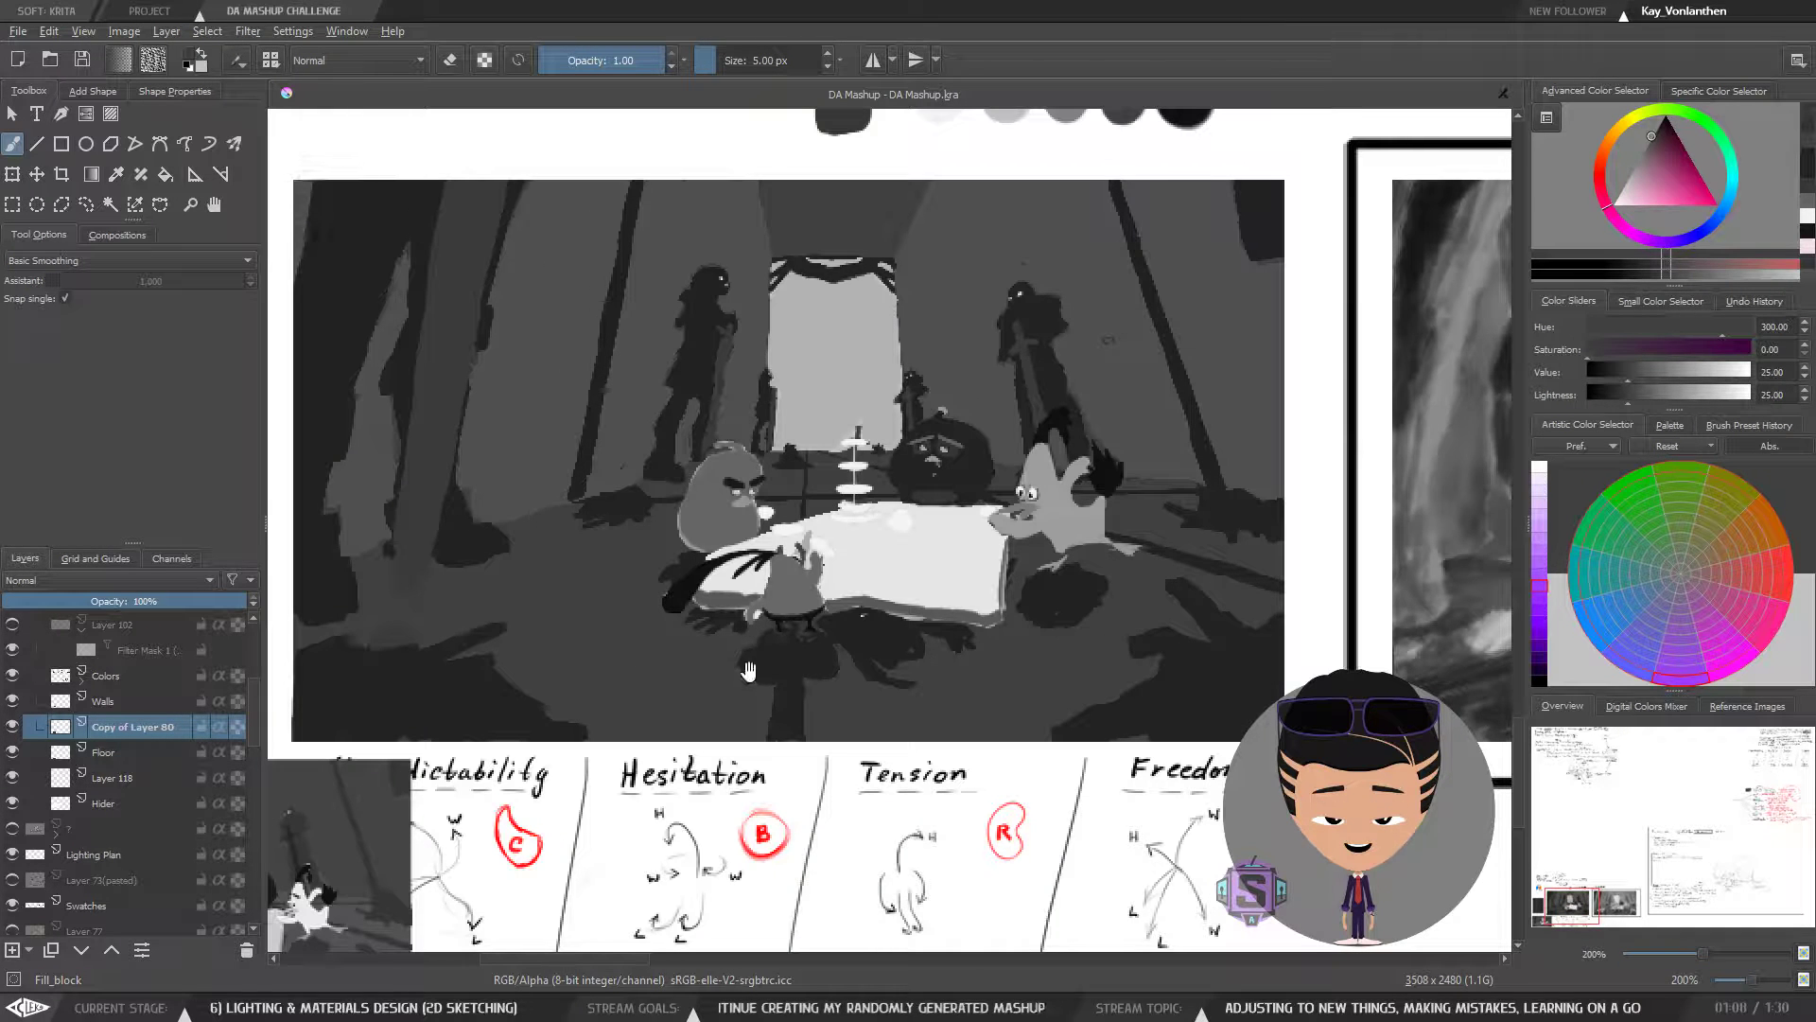
scroll(751, 667, up, 2)
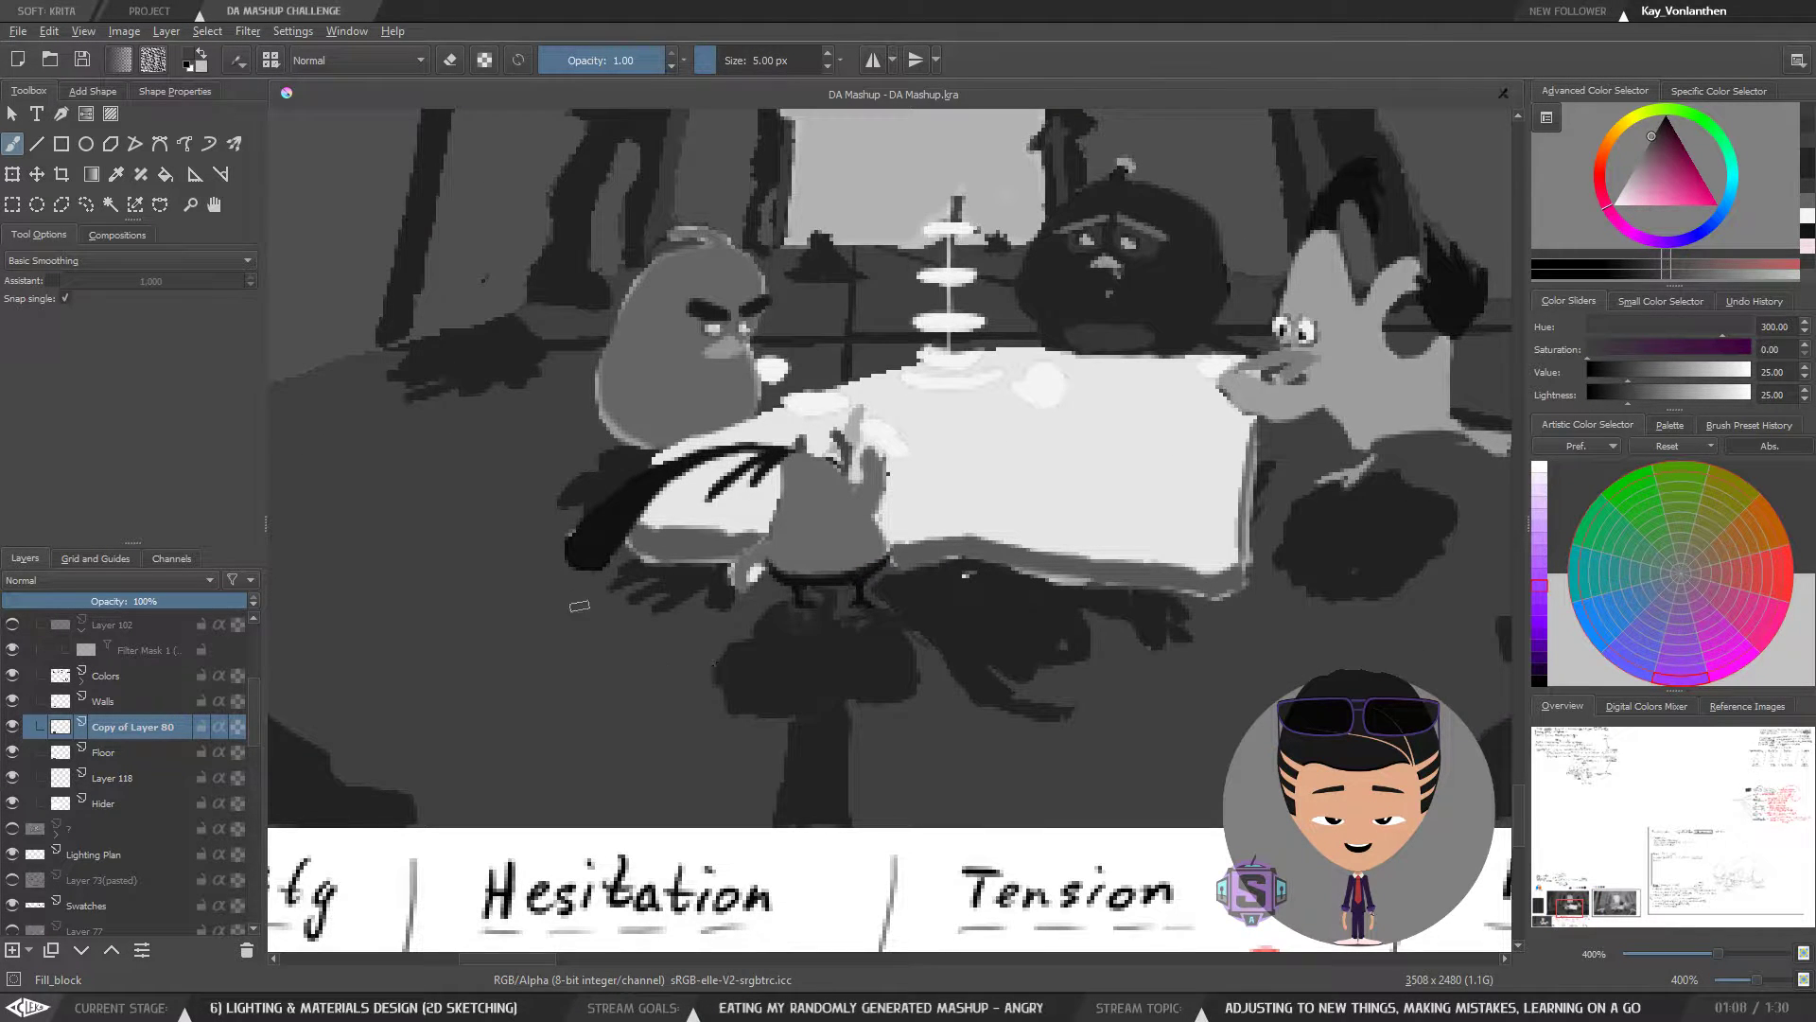
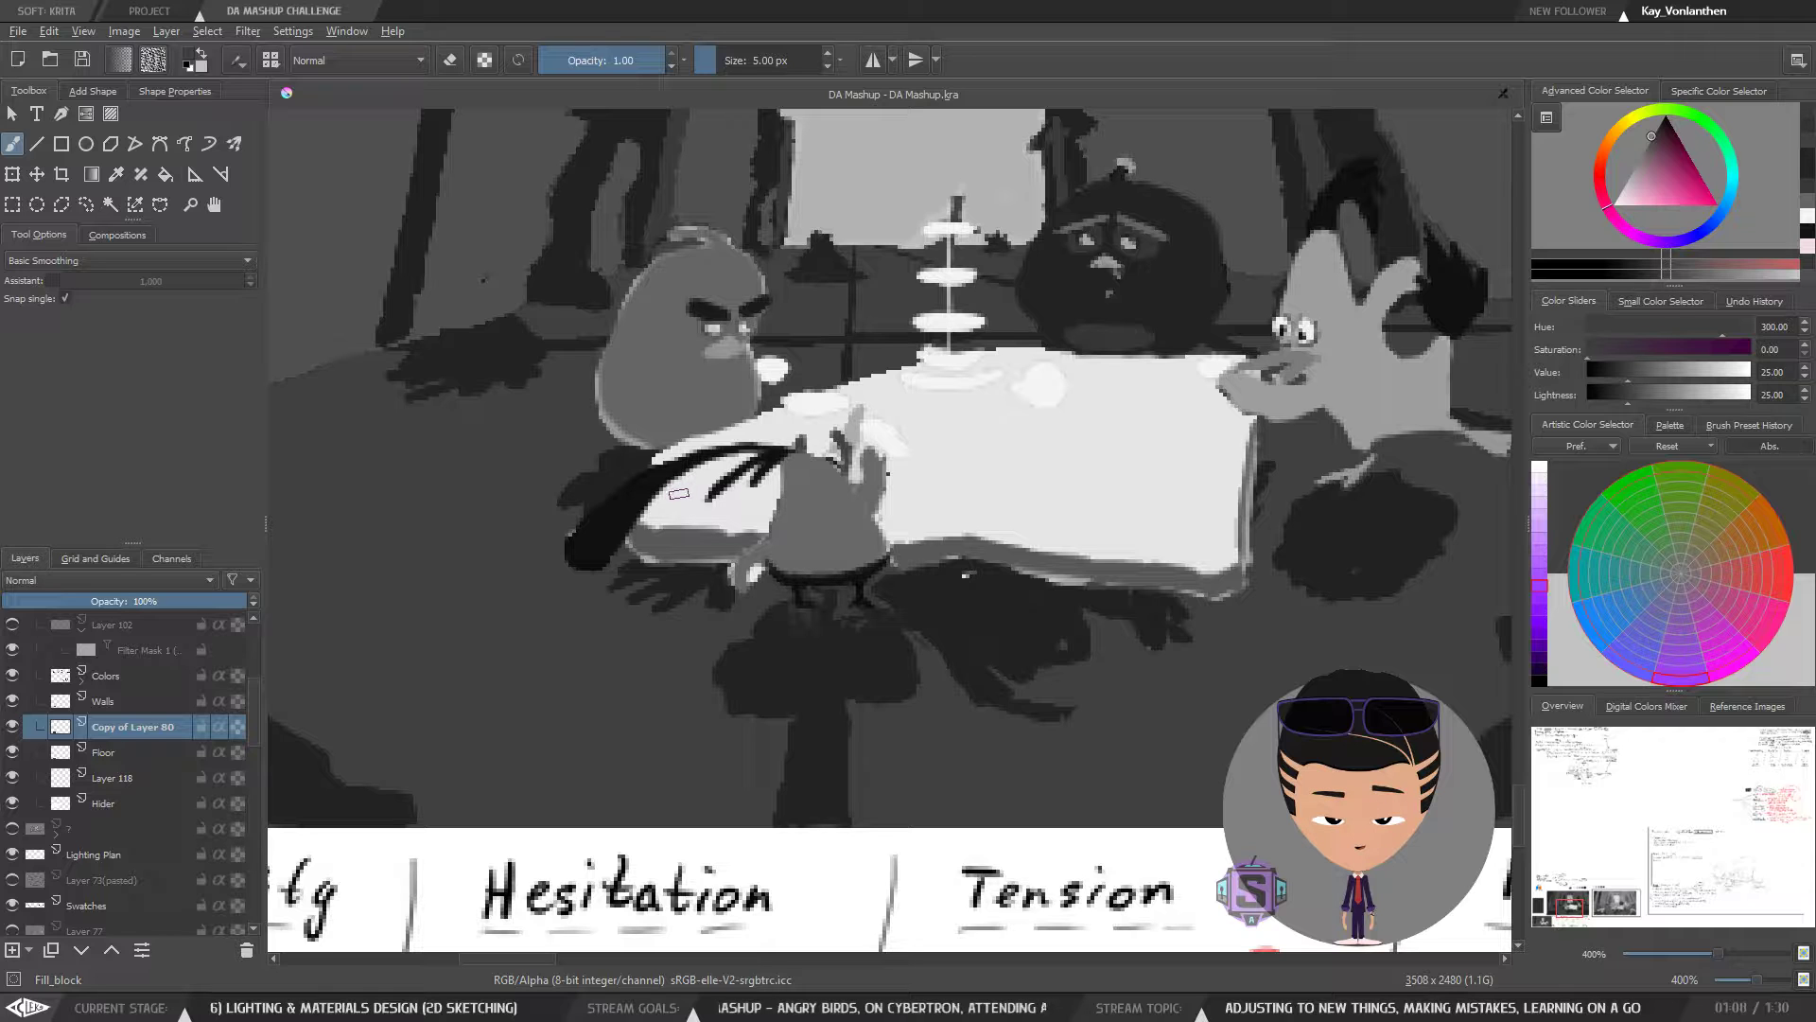
key(minus)
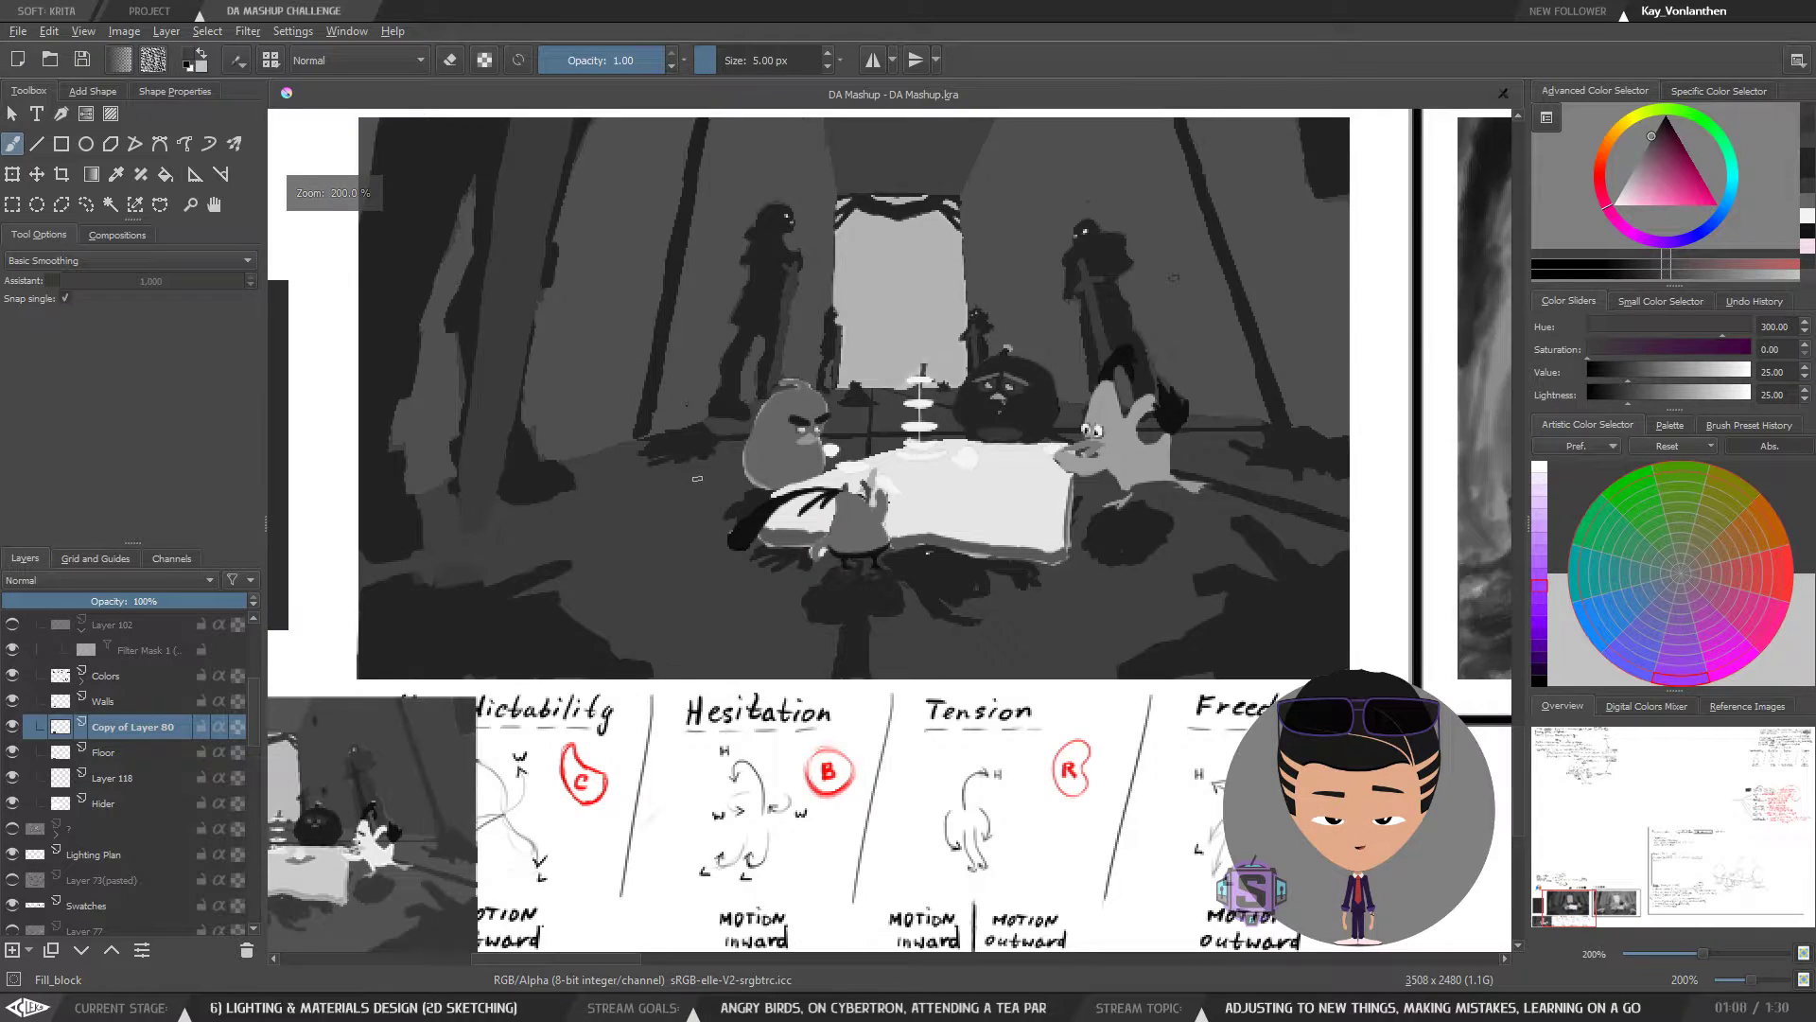
key(plus)
key(minus)
key(plus)
drag(821, 645, 778, 699)
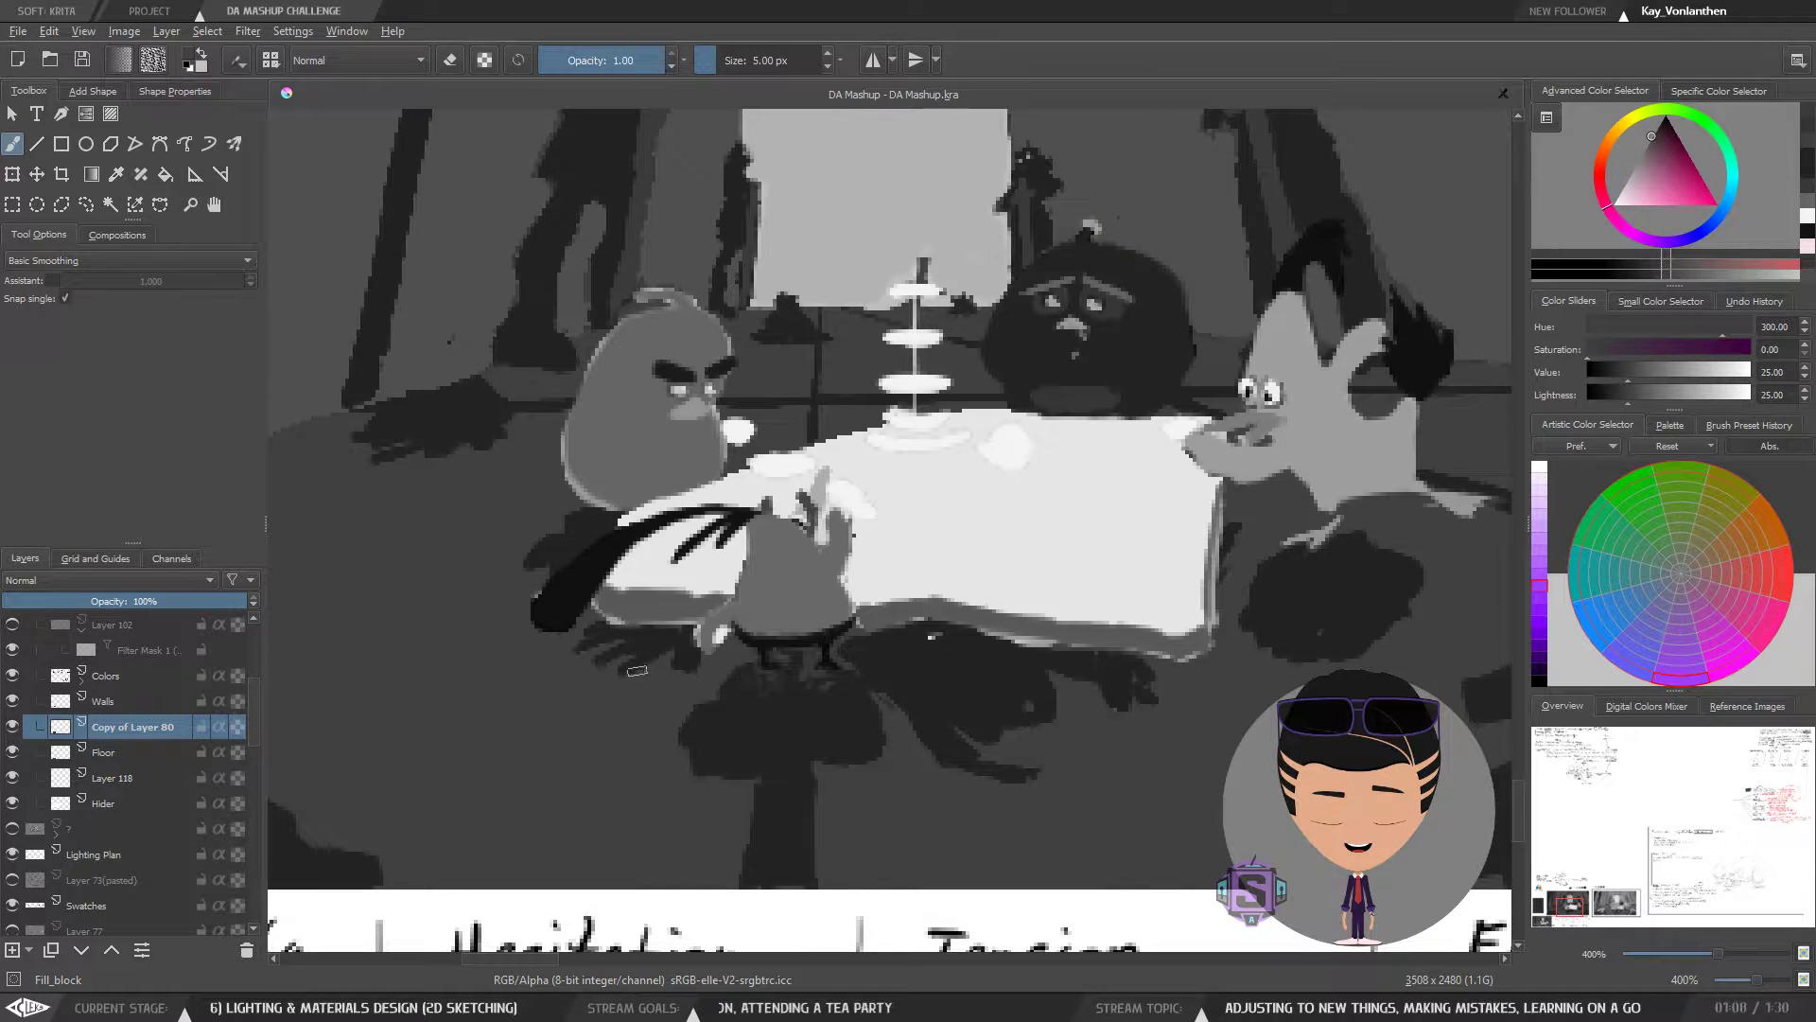
ctrl+click(695, 718)
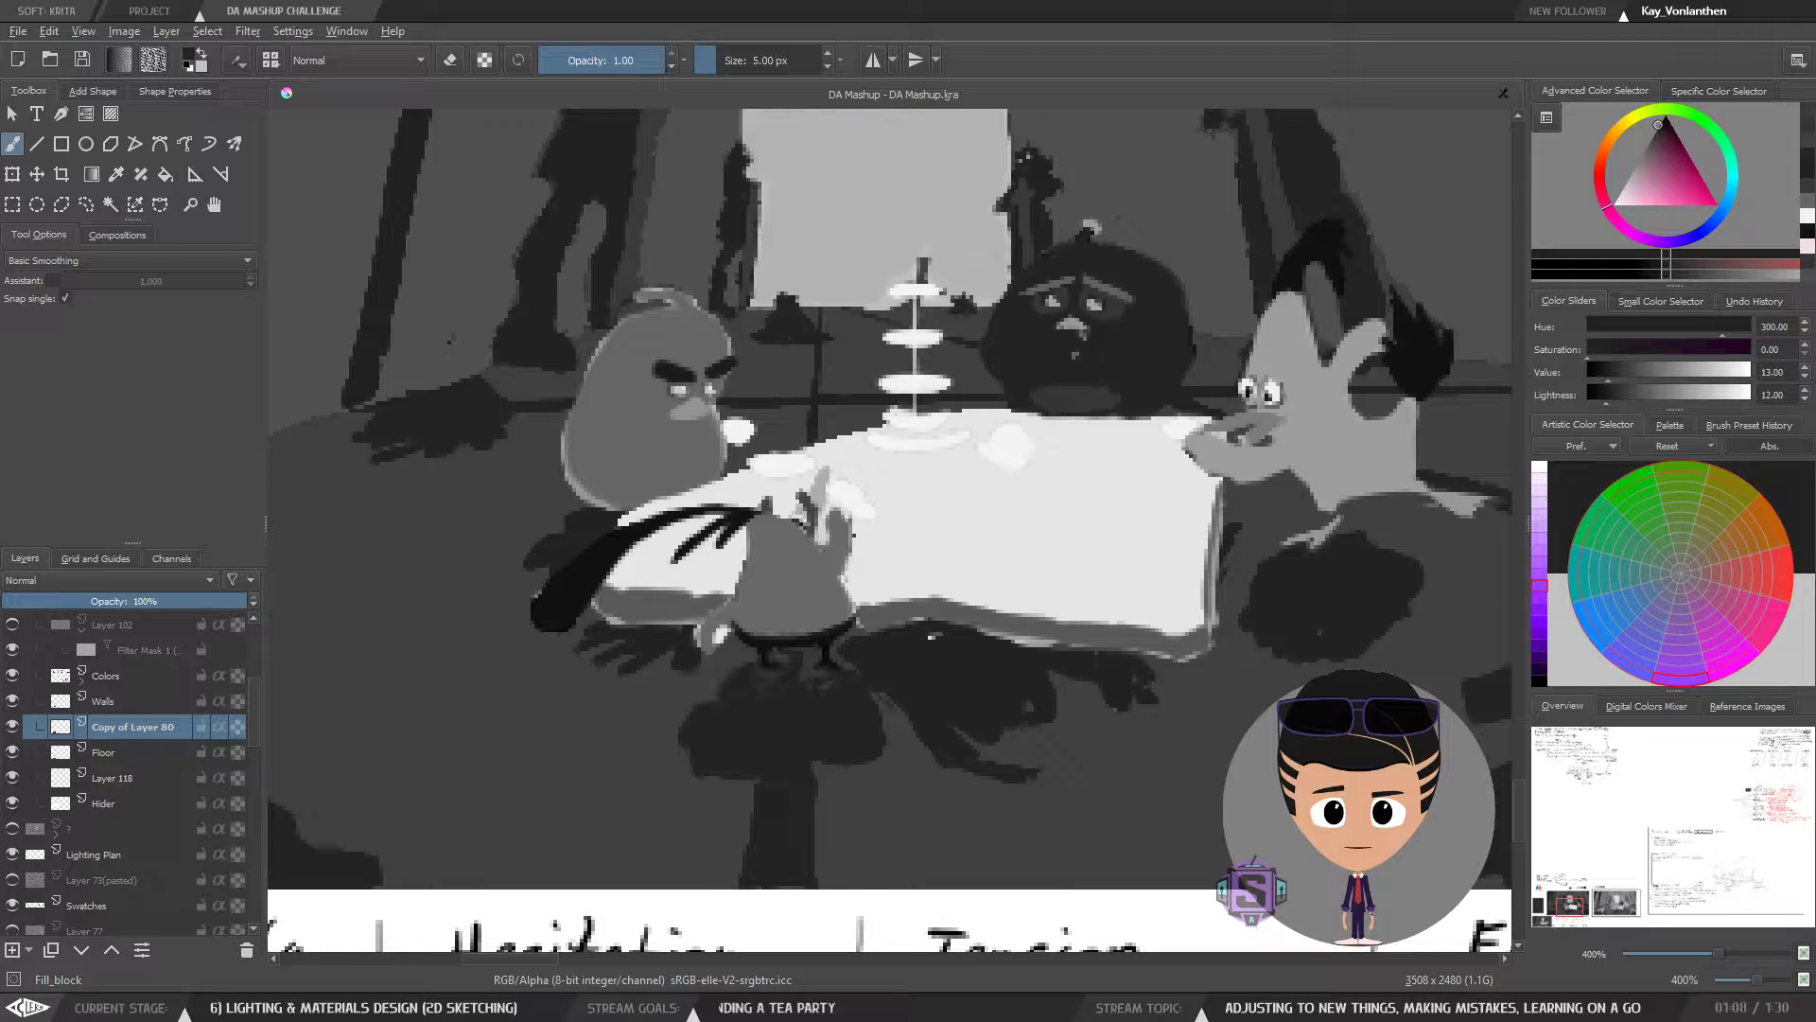
- Sample the shadow in front of the table and check the whole scene at 100%, also mirrored horizontally
drag(817, 794, 850, 782)
ctrl+click(956, 661)
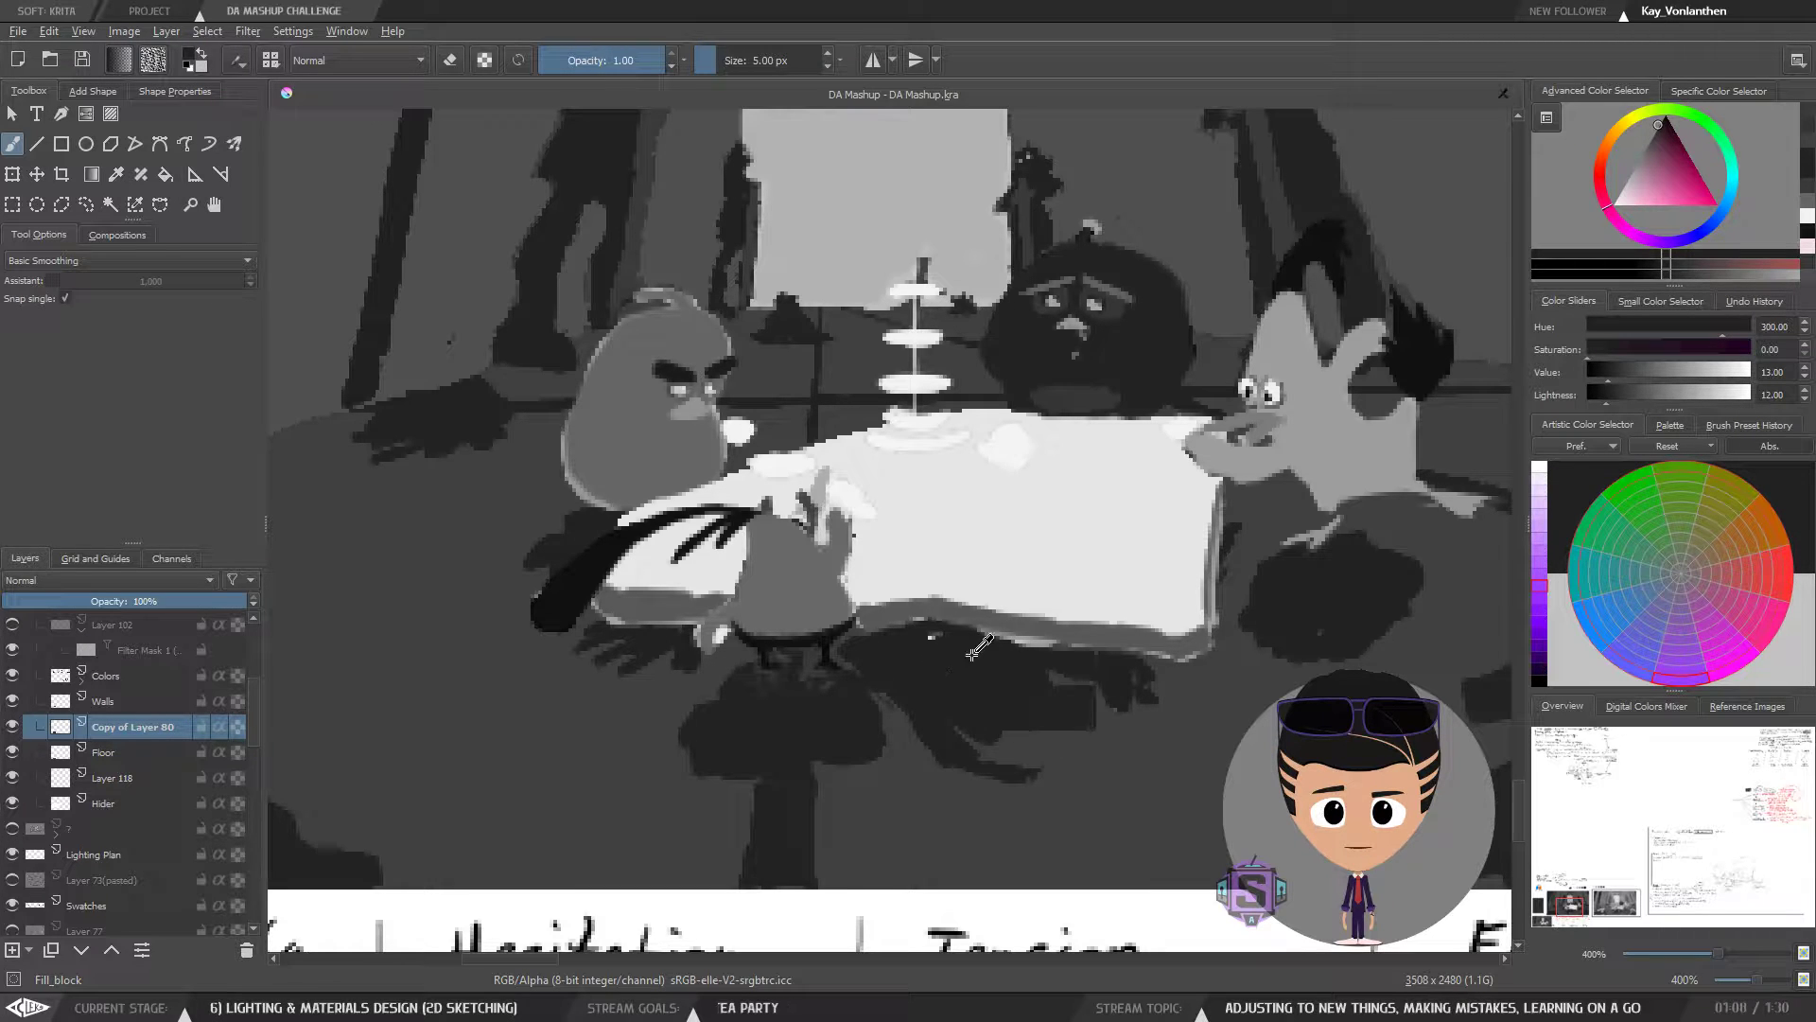
key(1)
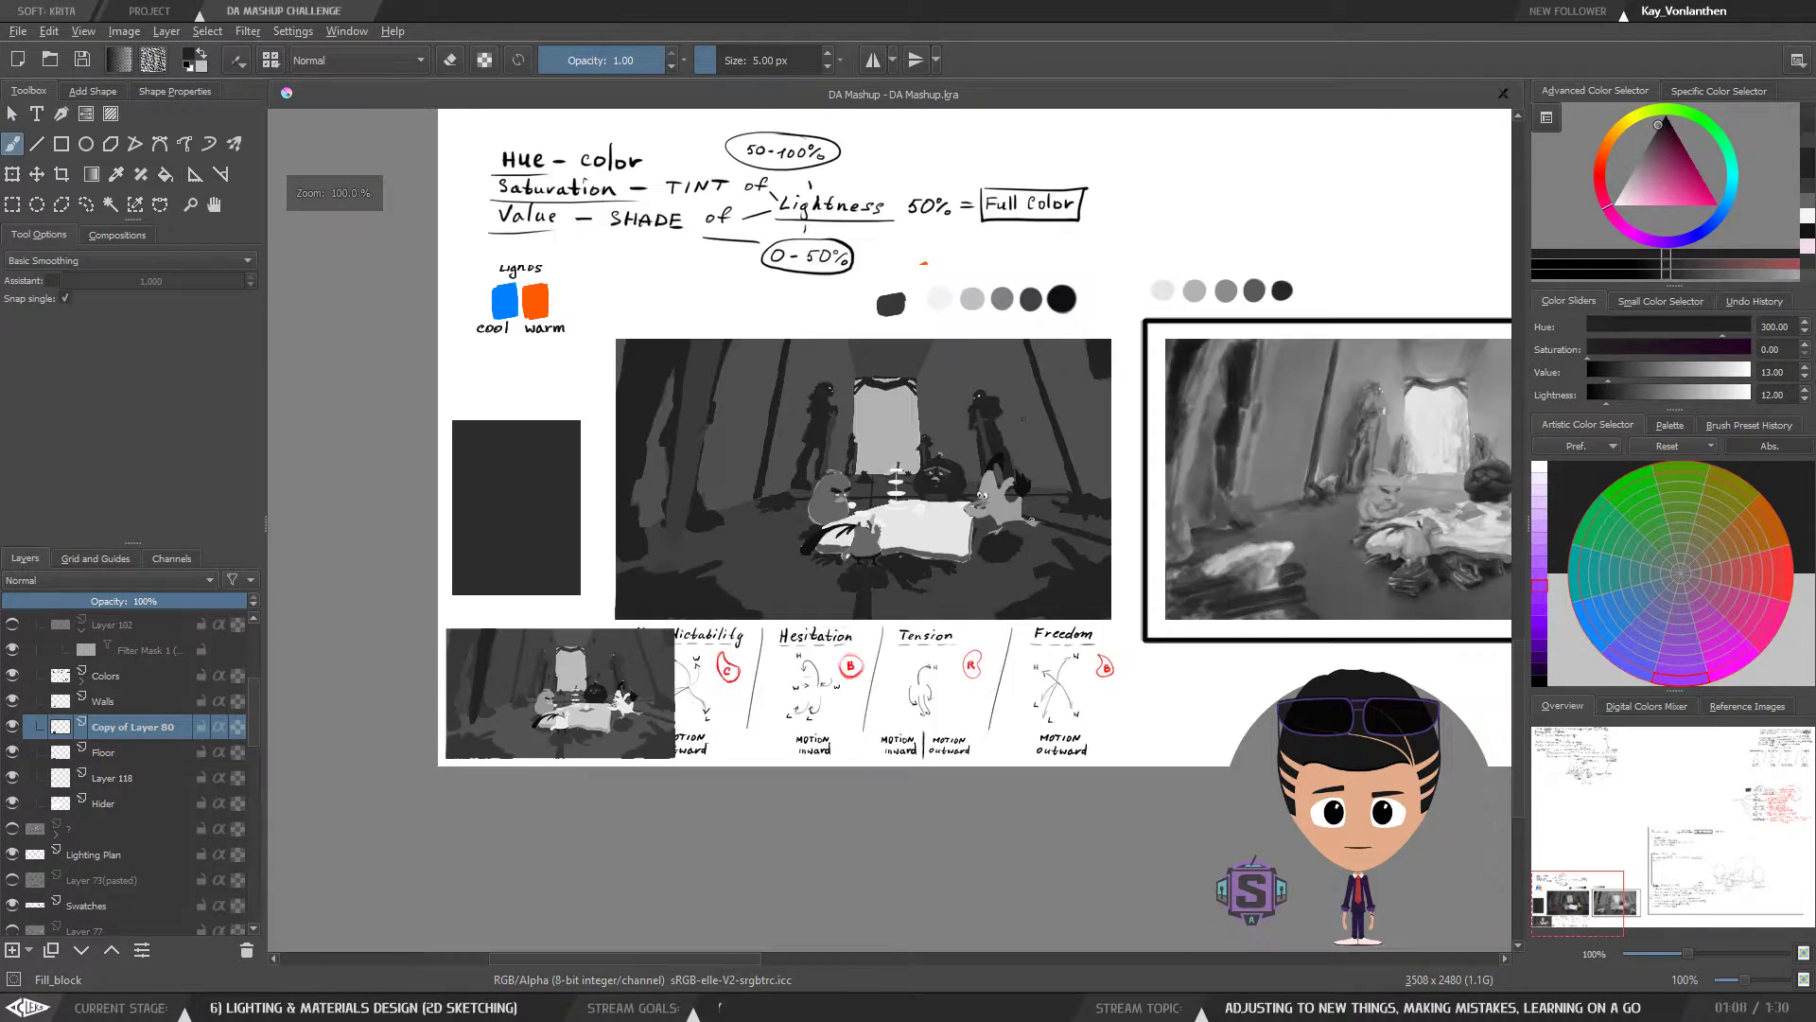
key(m)
key(m)
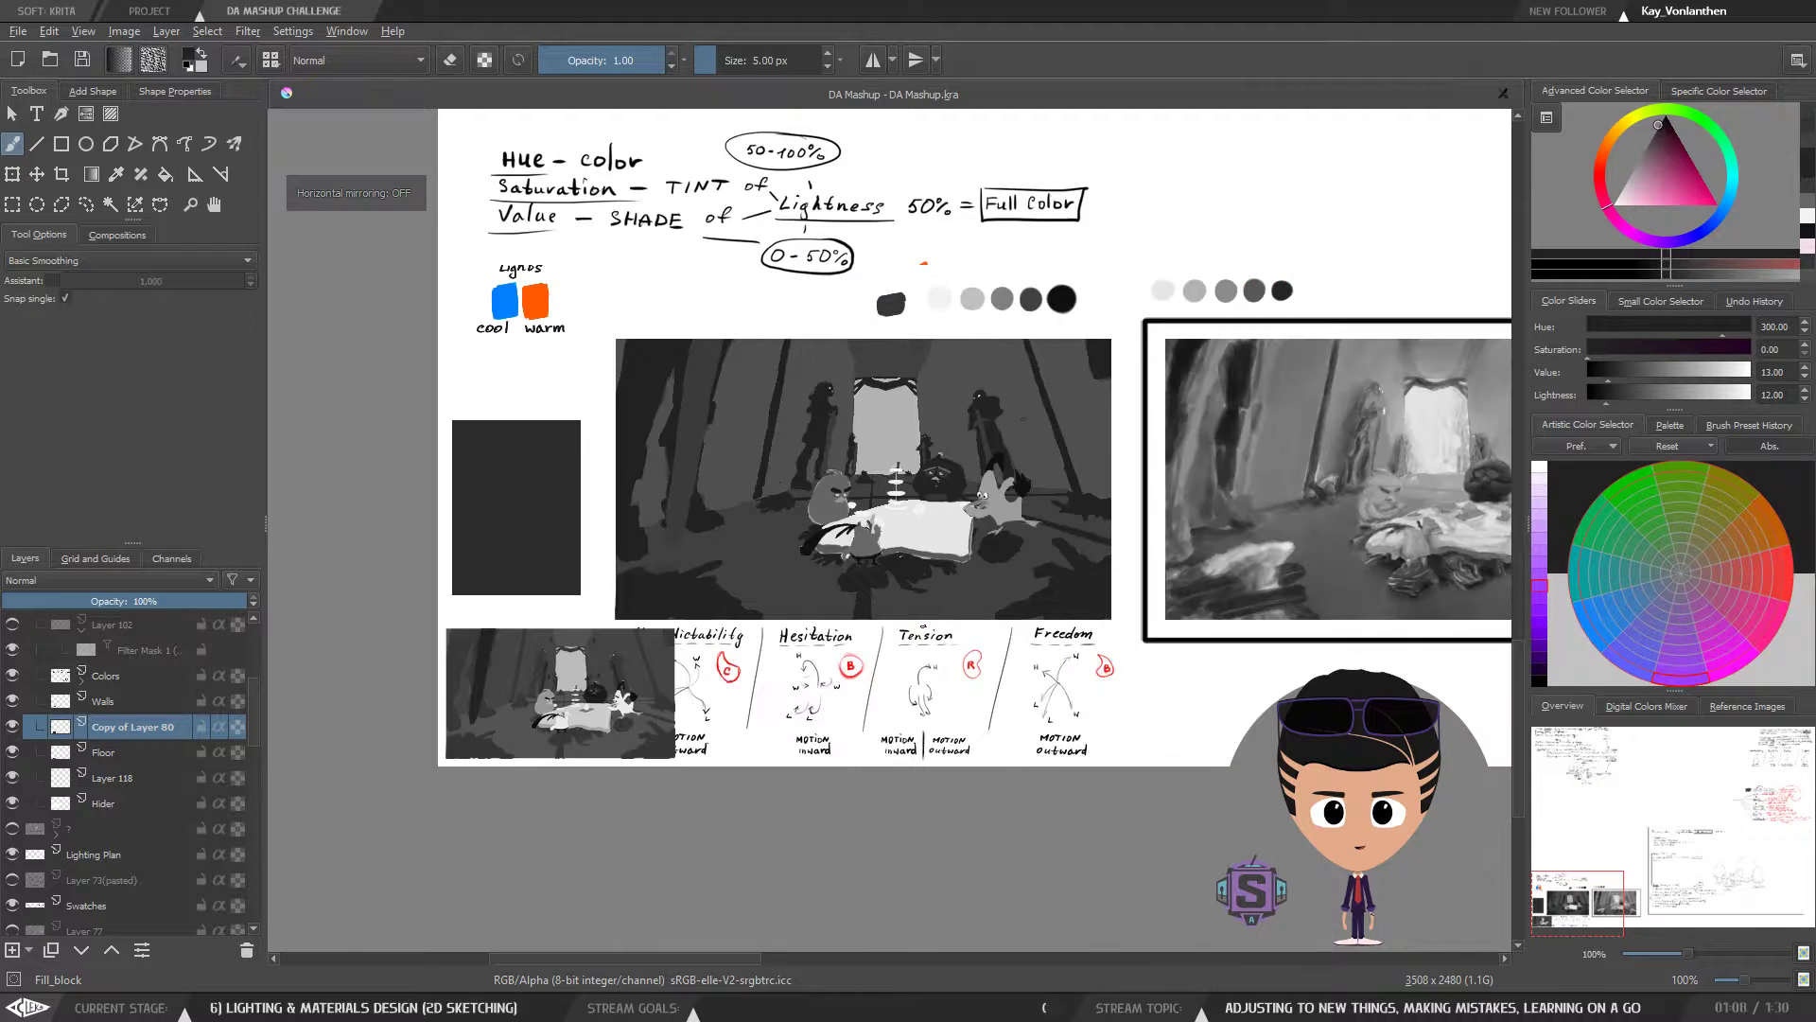
key(2)
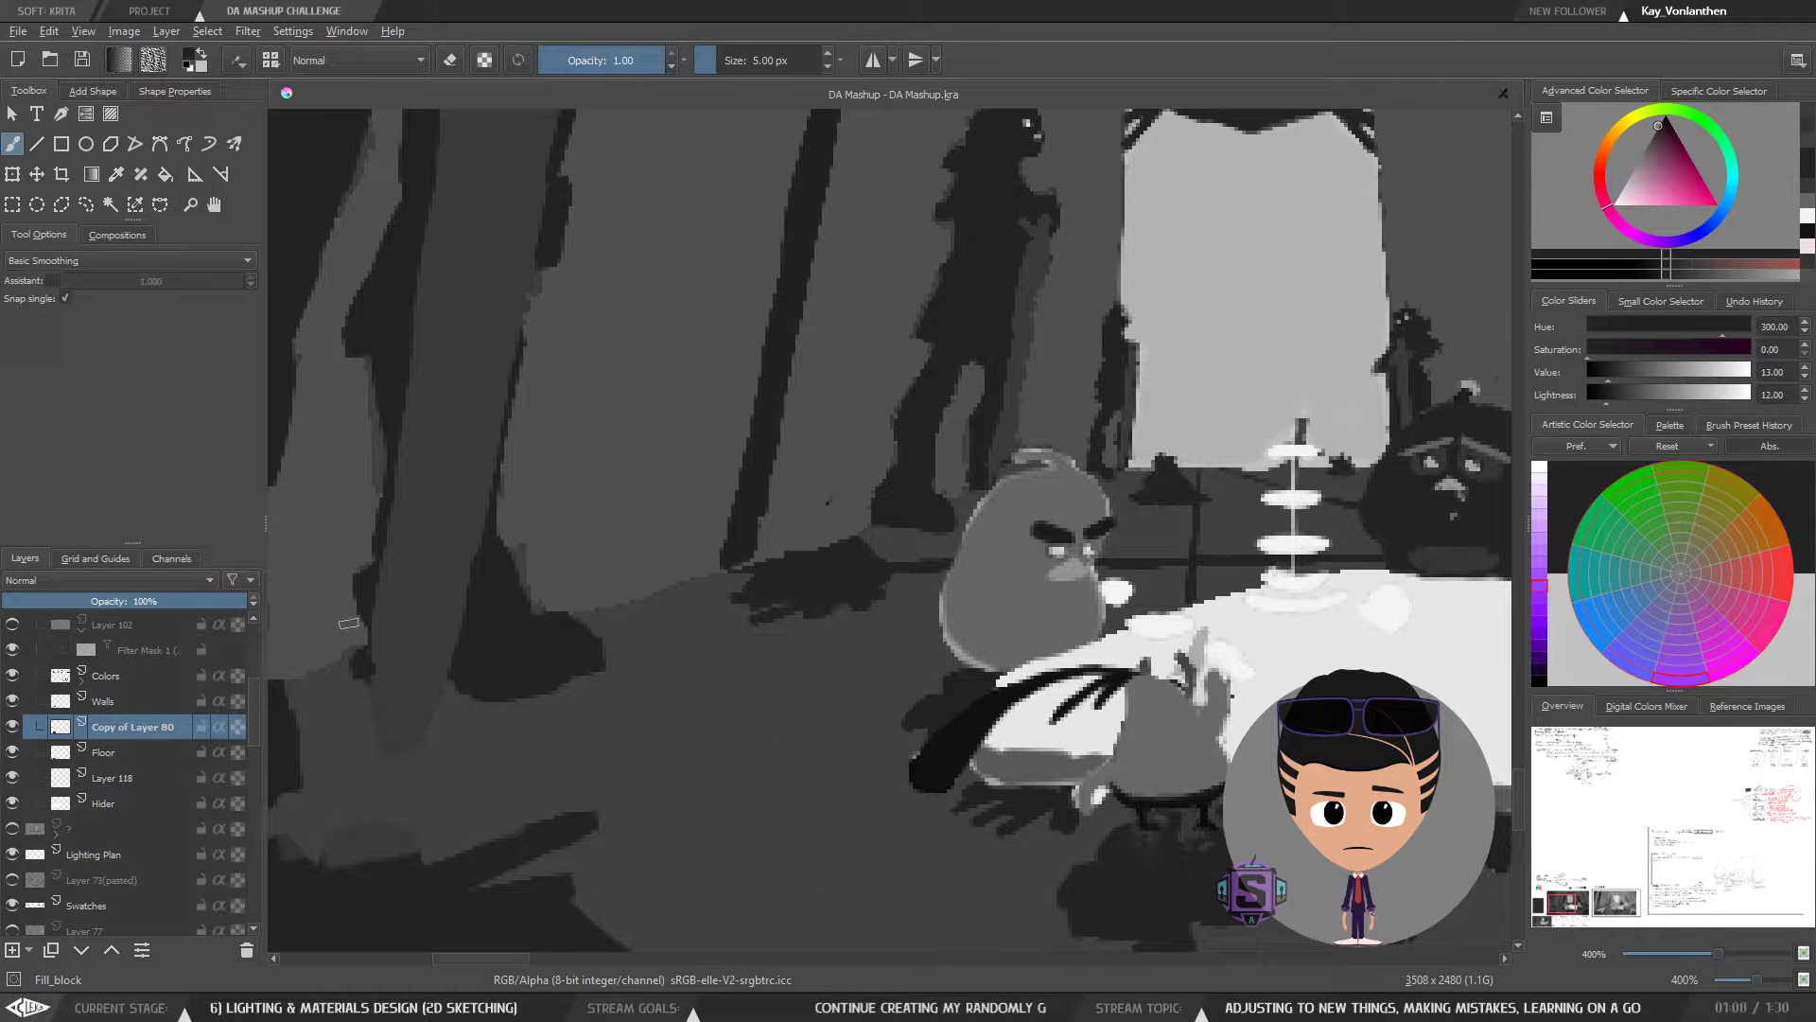
- Erase the wall paint covering the dark bush behind the left bird on the Walls layer, with a 10 px eraser
click(112, 702)
click(12, 702)
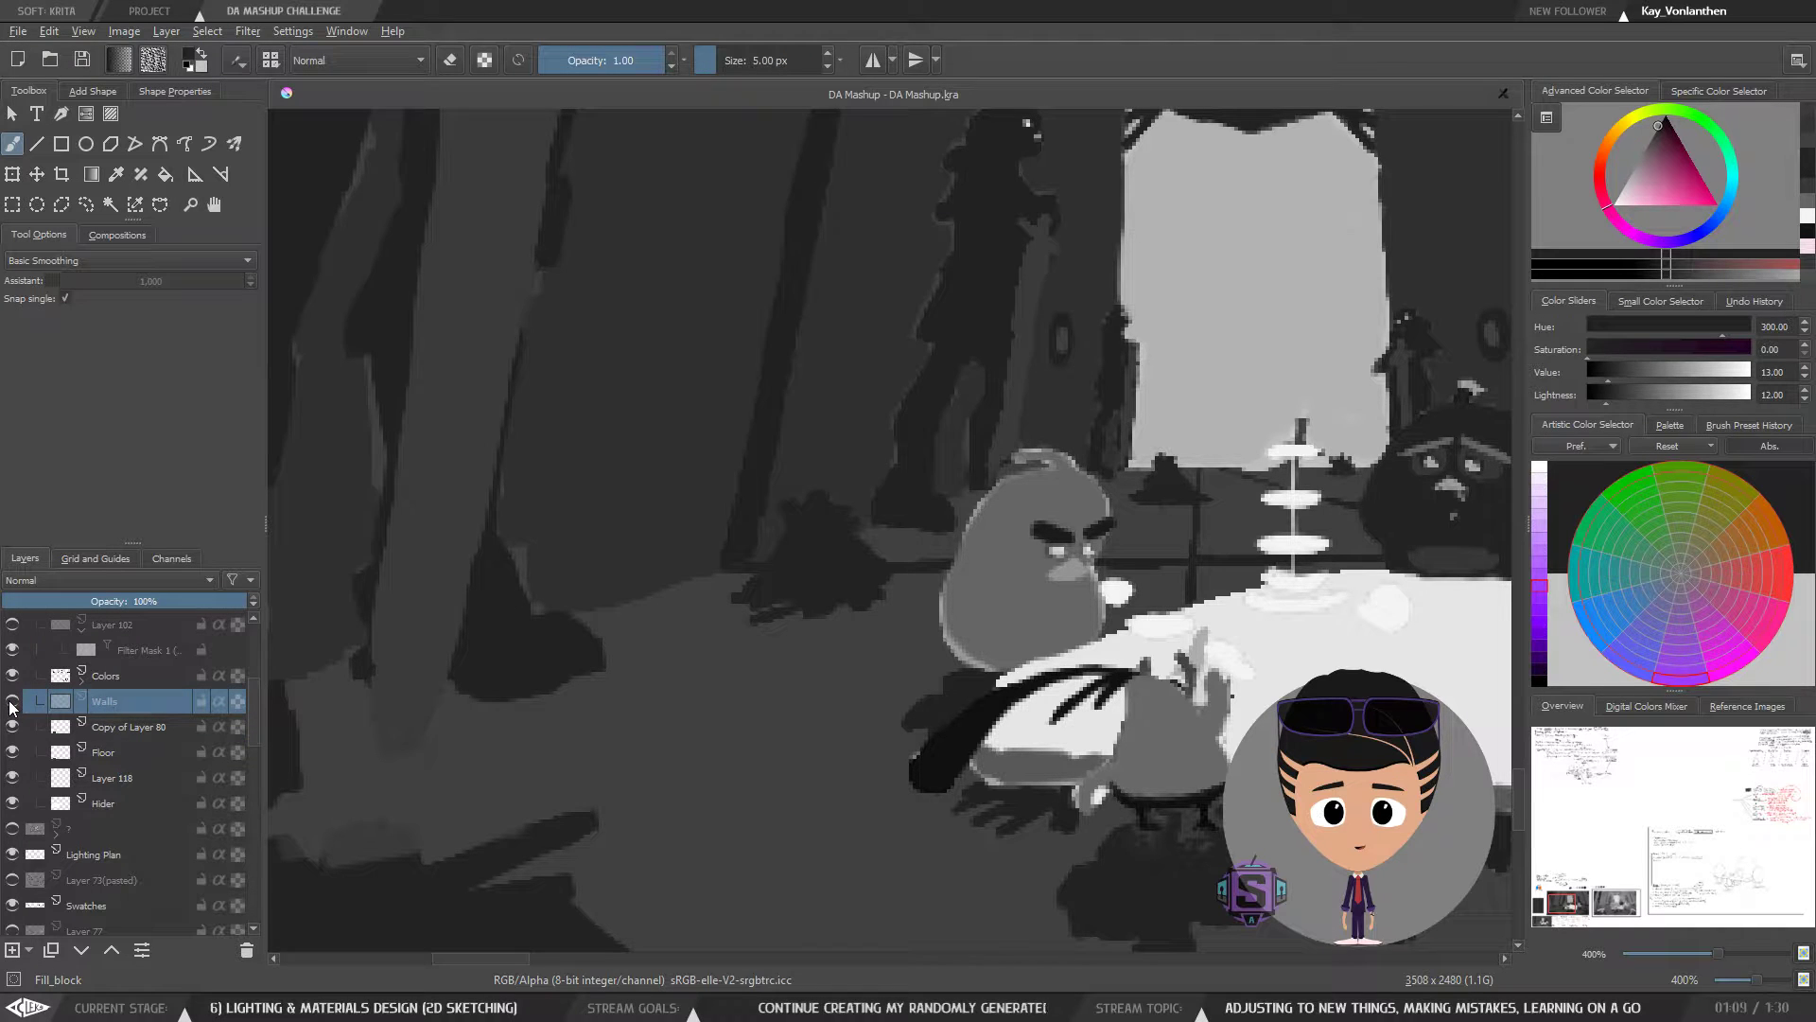
click(11, 702)
key(e)
key(])
key(])
key(])
key(])
mouse_move(800, 560)
mouse_down()
mouse_move(821, 532)
mouse_move(794, 555)
mouse_move(800, 524)
mouse_up()
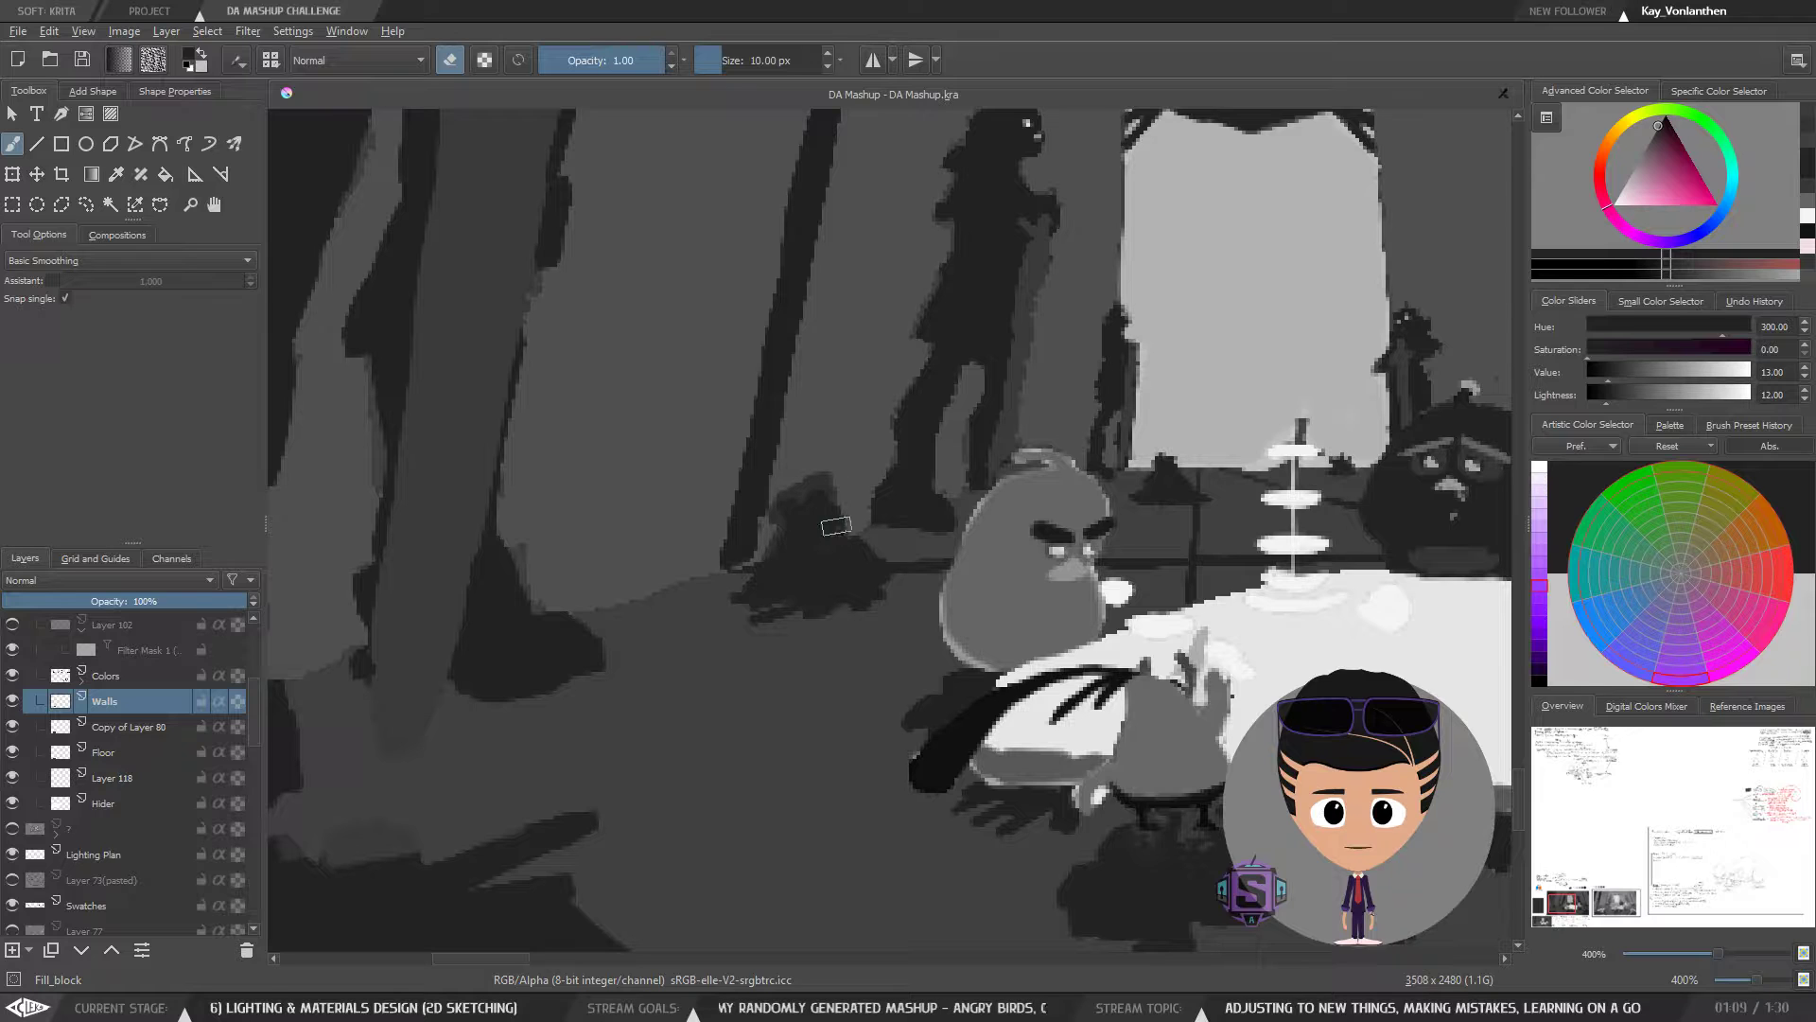
drag(836, 526, 836, 507)
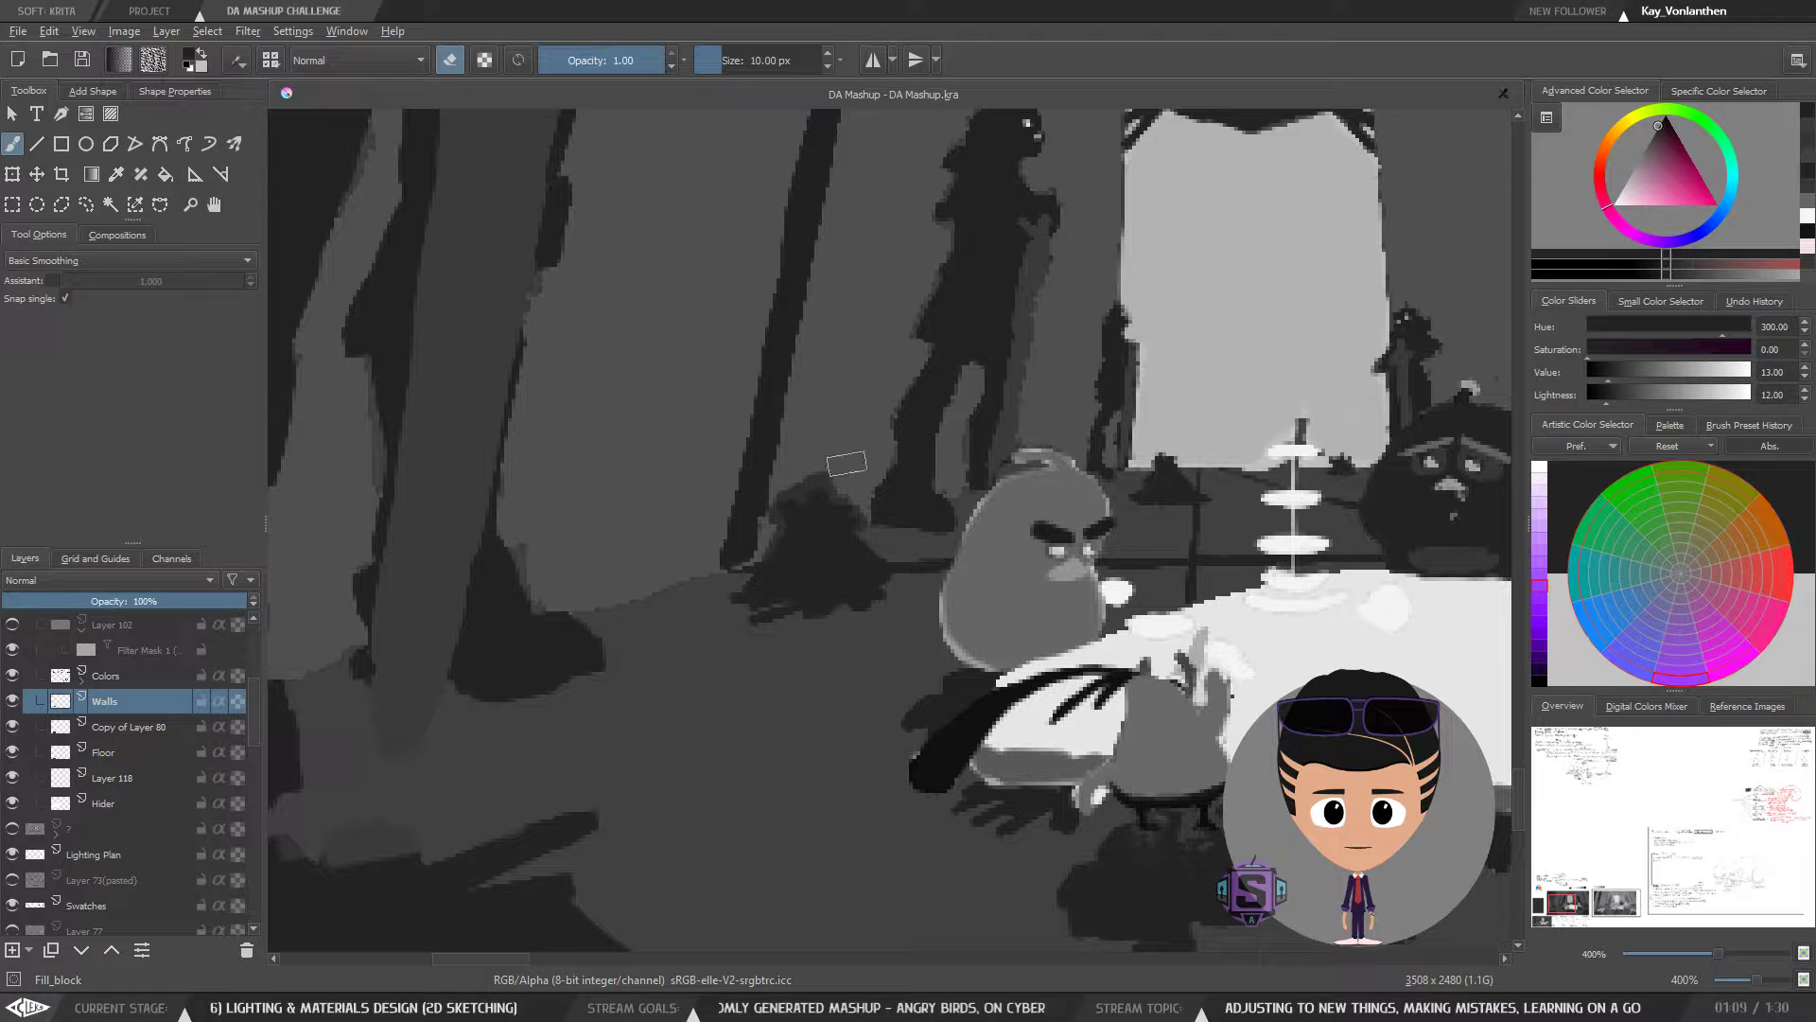
- Shape the bush's silhouette into spikes by painting the sampled wall gray around it with a 4 px brush
ctrl+click(841, 424)
key(e)
key([)
key([)
key([)
key([)
key([)
key([)
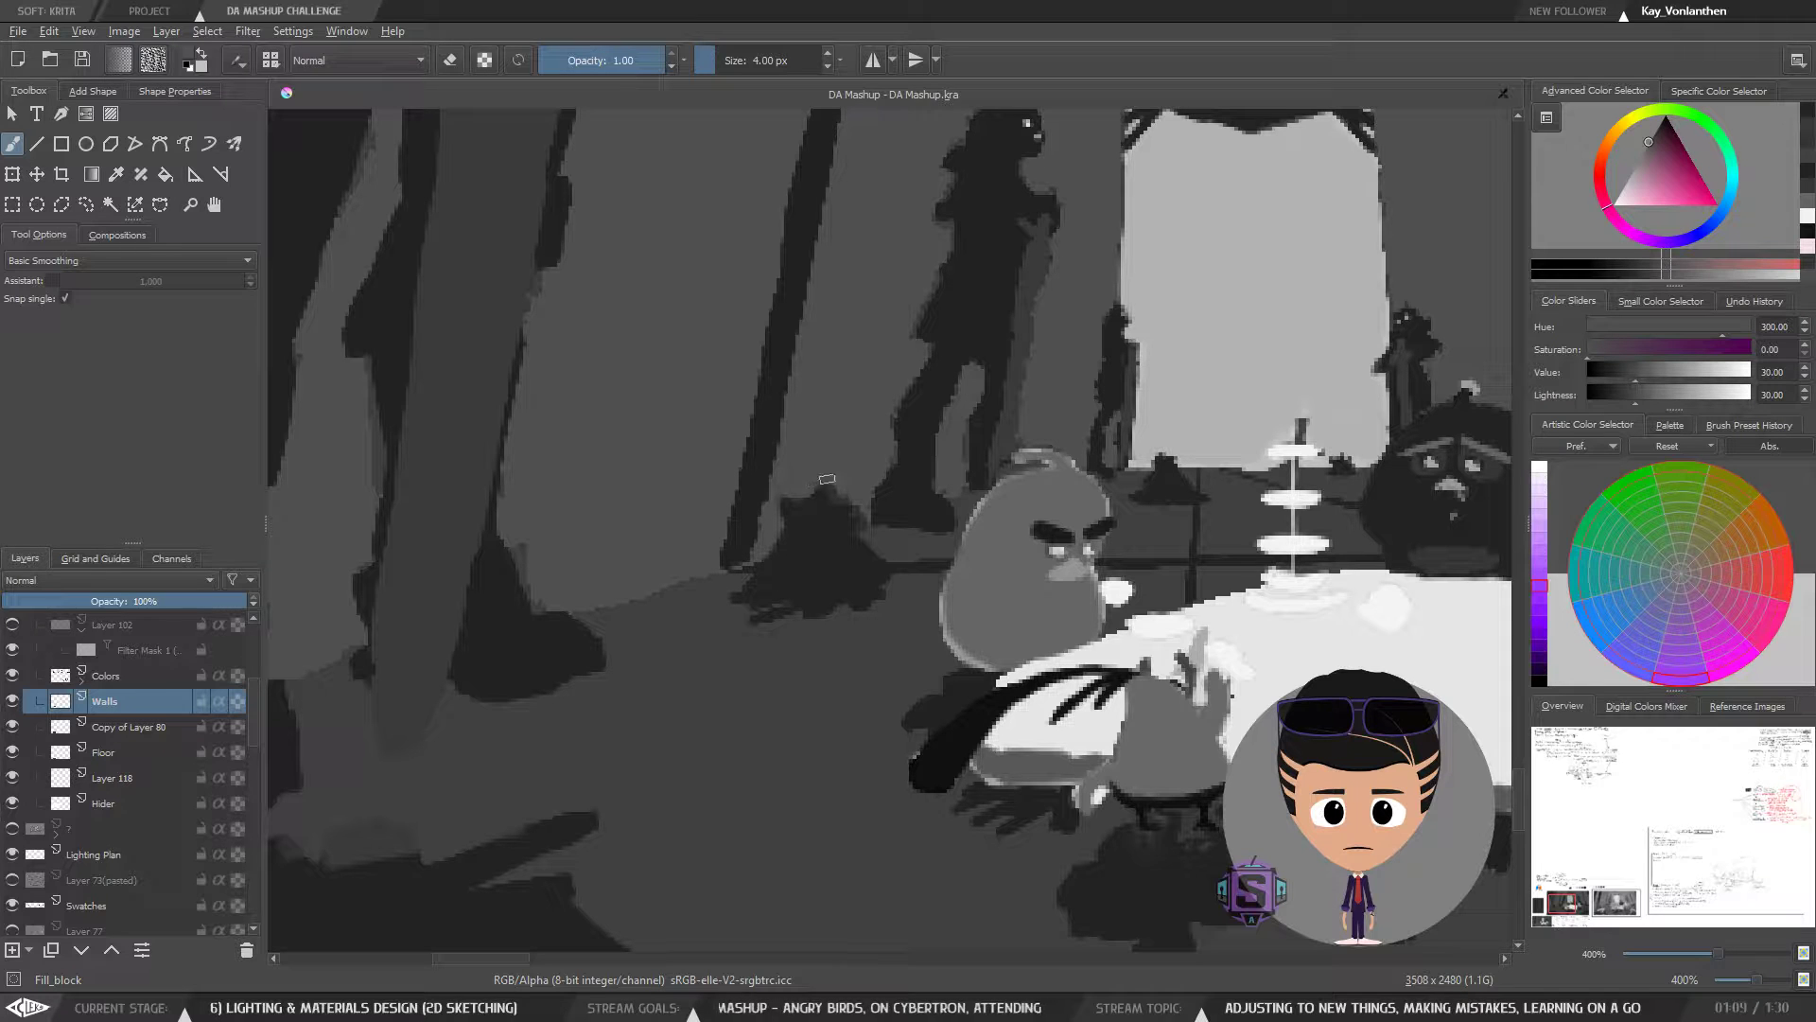
drag(867, 512, 865, 520)
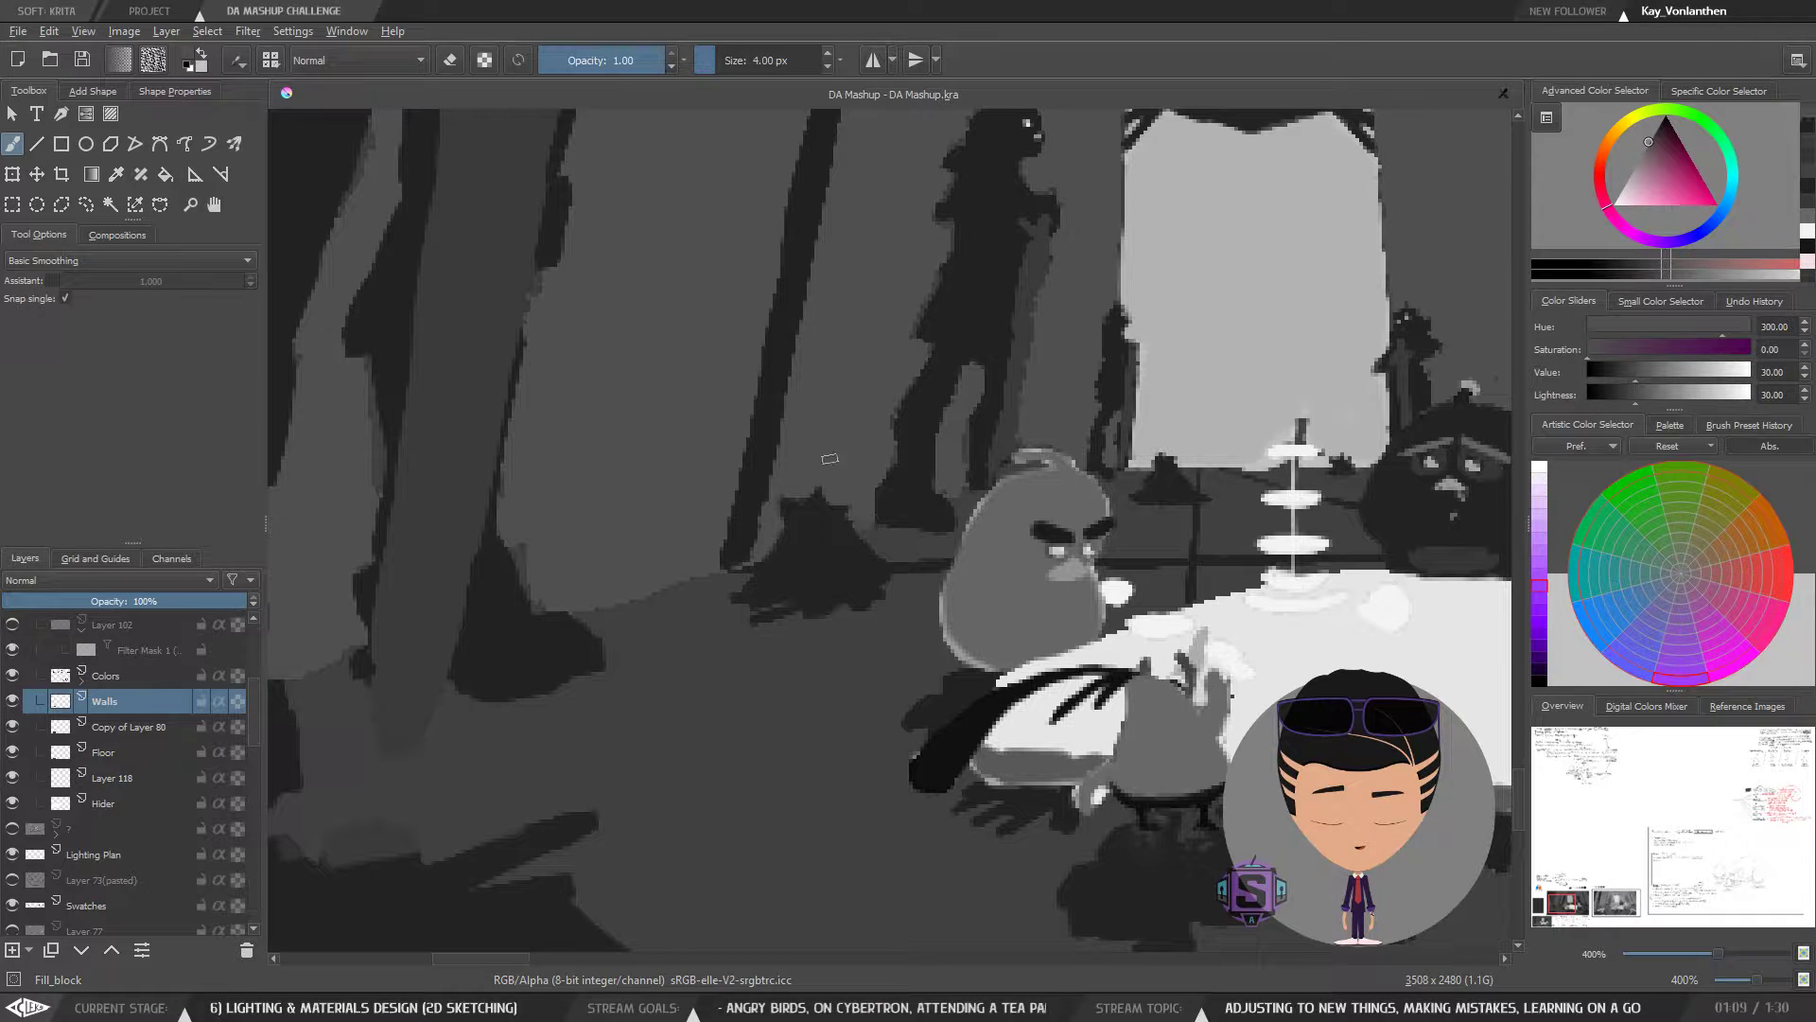
scroll(1036, 393, up, 3)
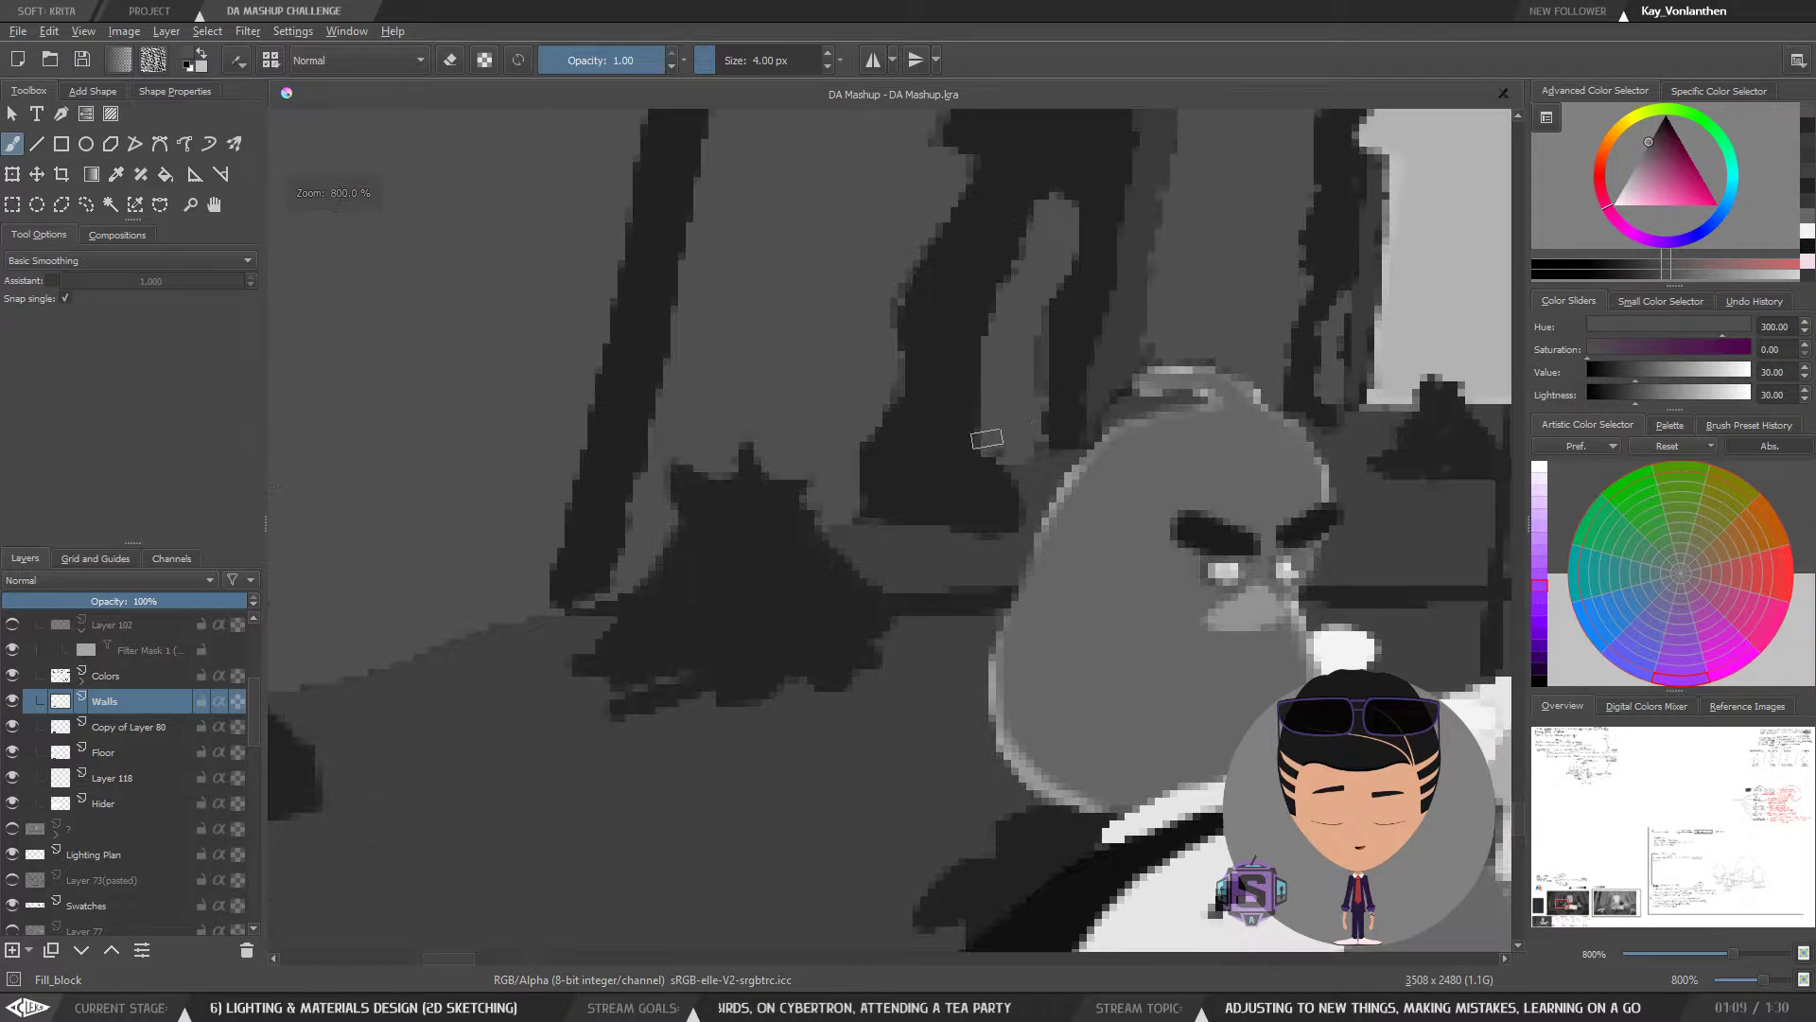
scroll(892, 499, down, 4)
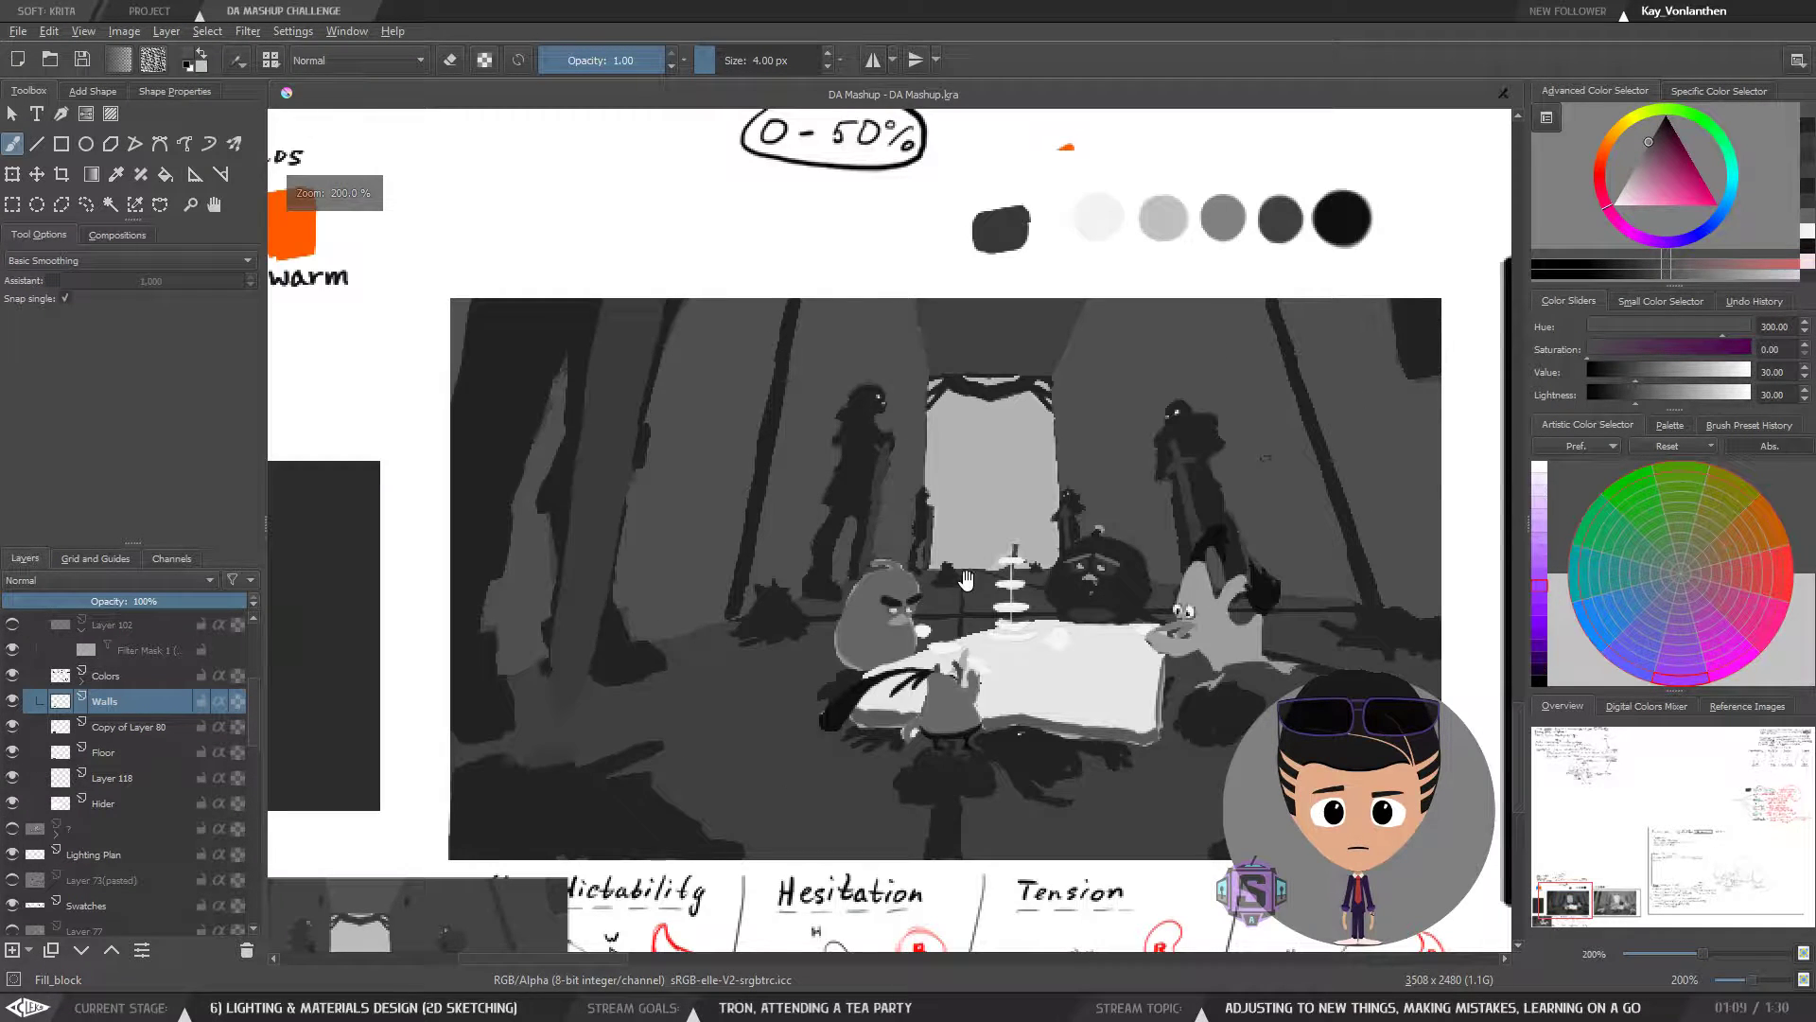
- Compare the scene with and without the lighter Walls layer at 200%, leaving the layer hidden
drag(965, 580, 846, 602)
scroll(887, 557, up, 2)
scroll(769, 624, down, 2)
click(12, 702)
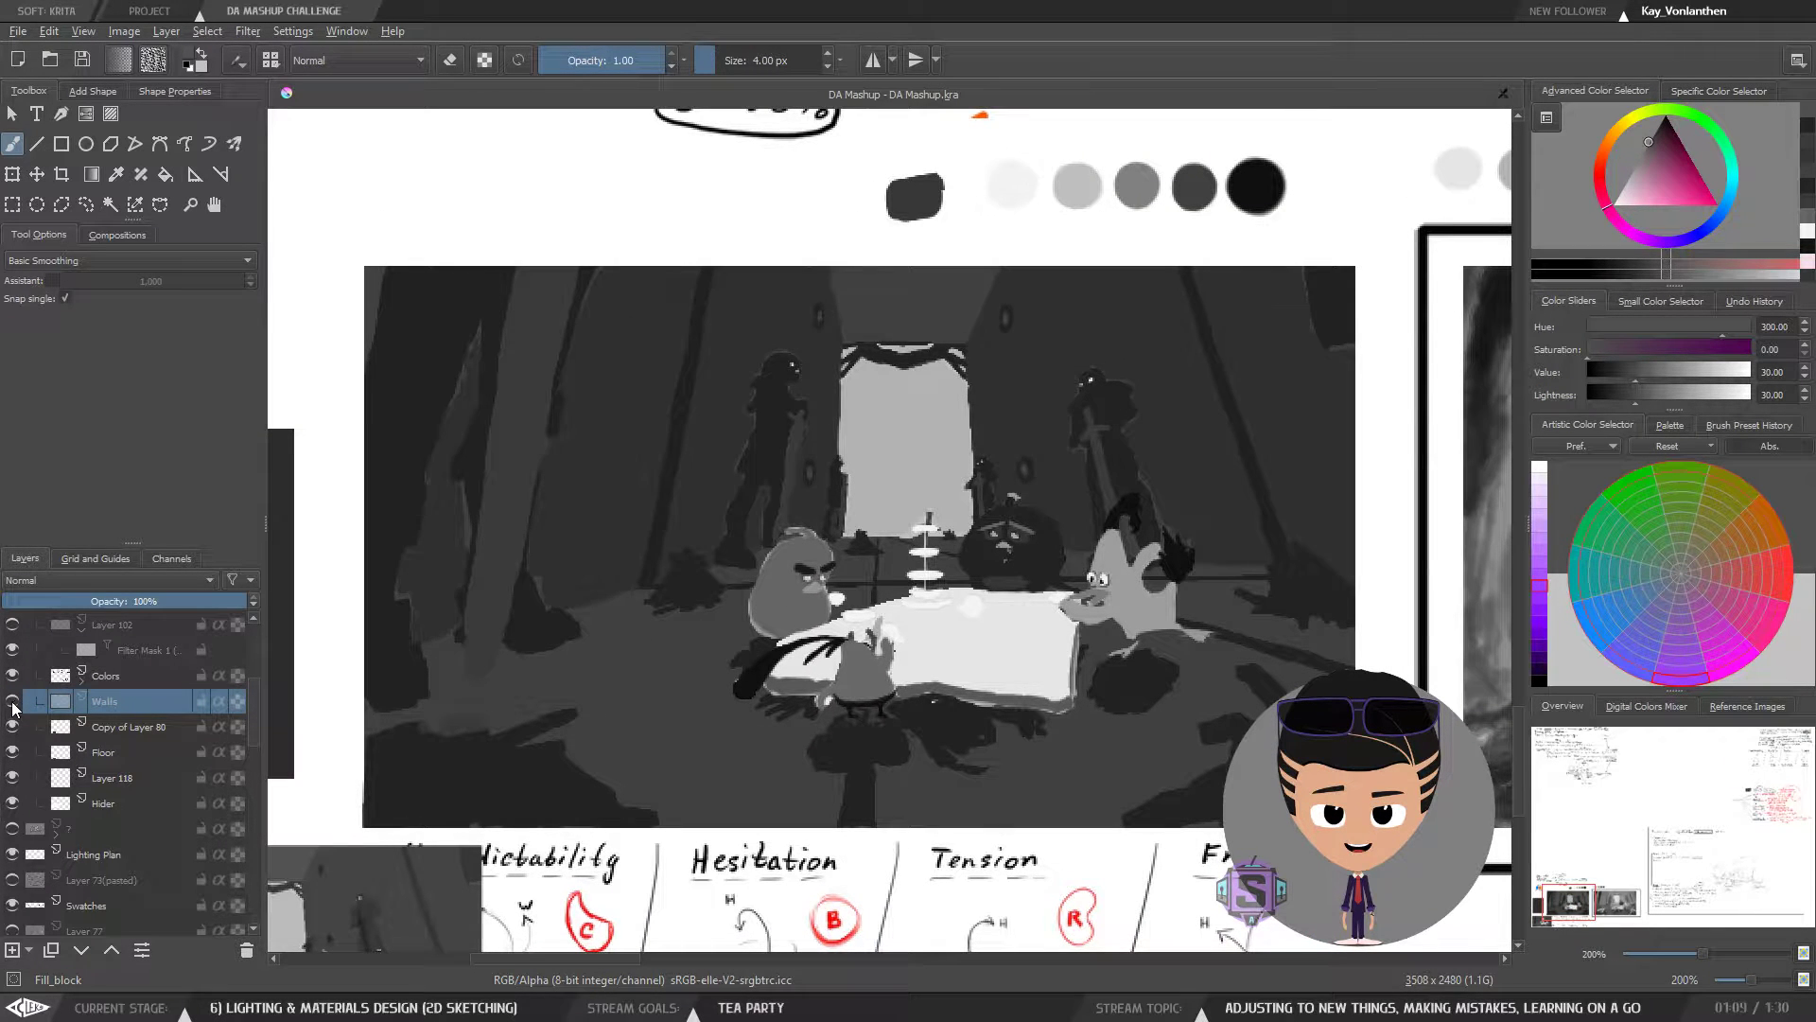
click(12, 702)
click(12, 702)
click(13, 702)
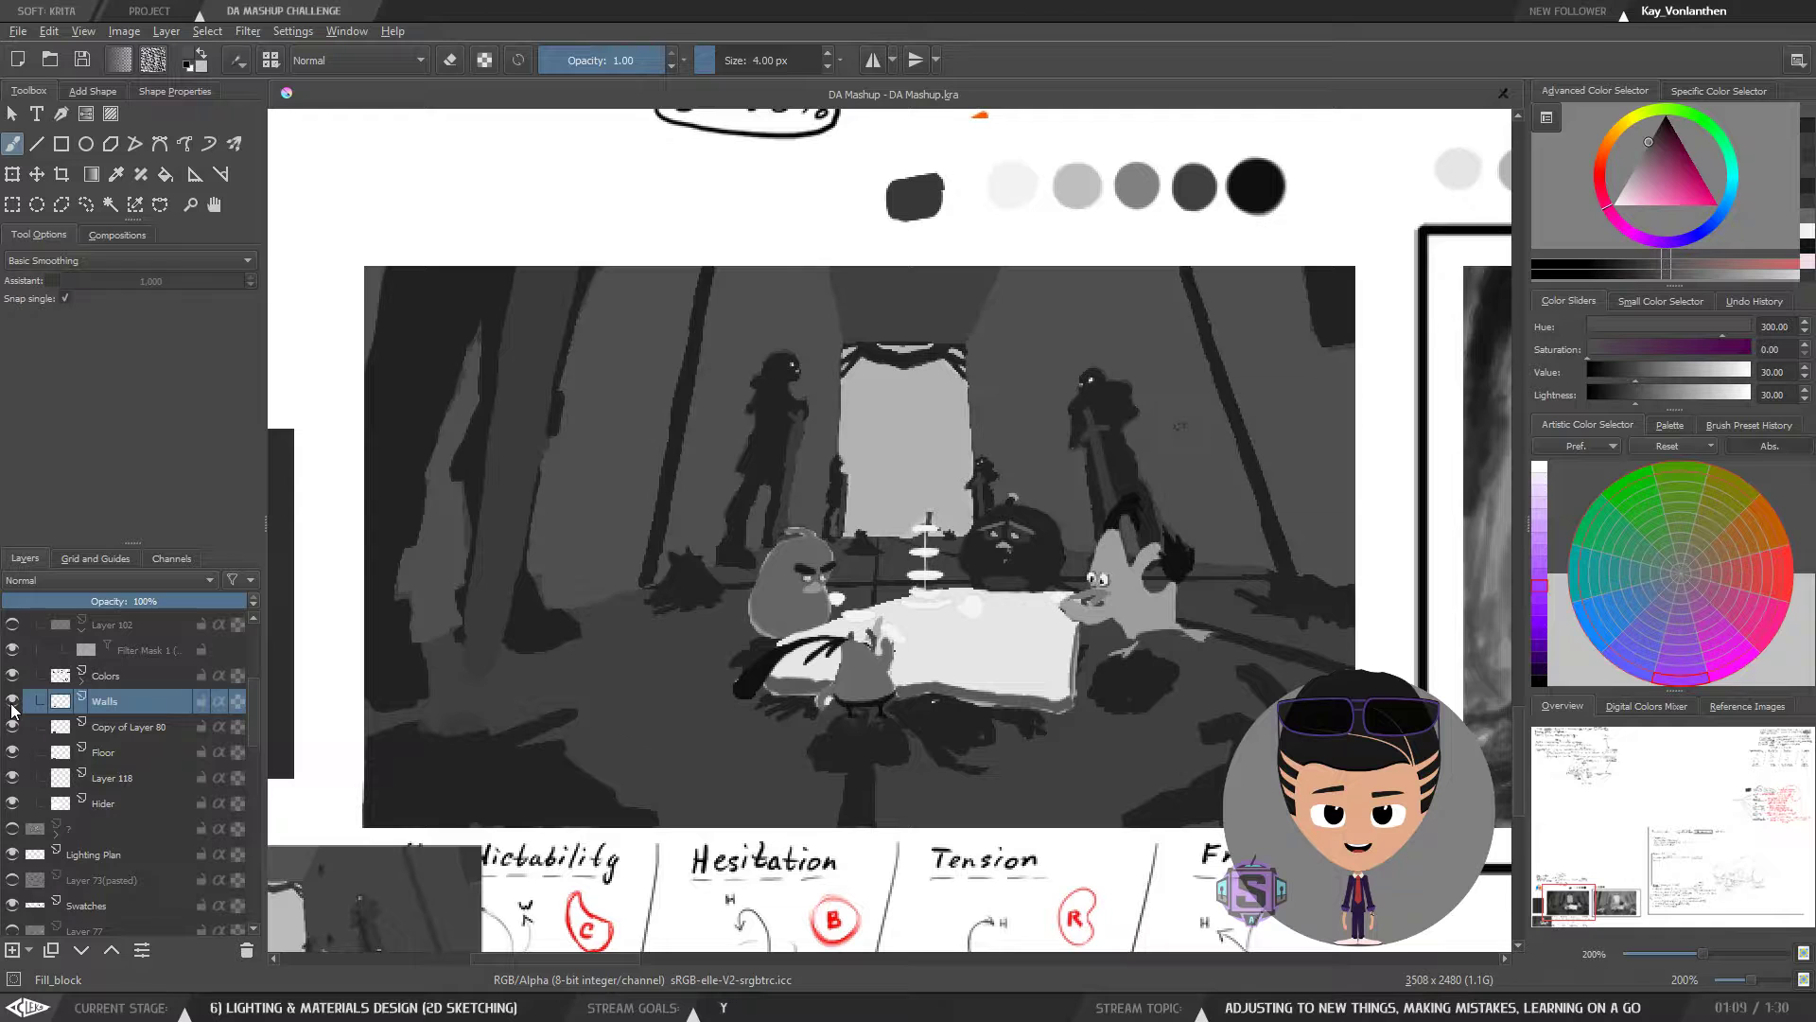
click(13, 702)
click(12, 705)
click(12, 705)
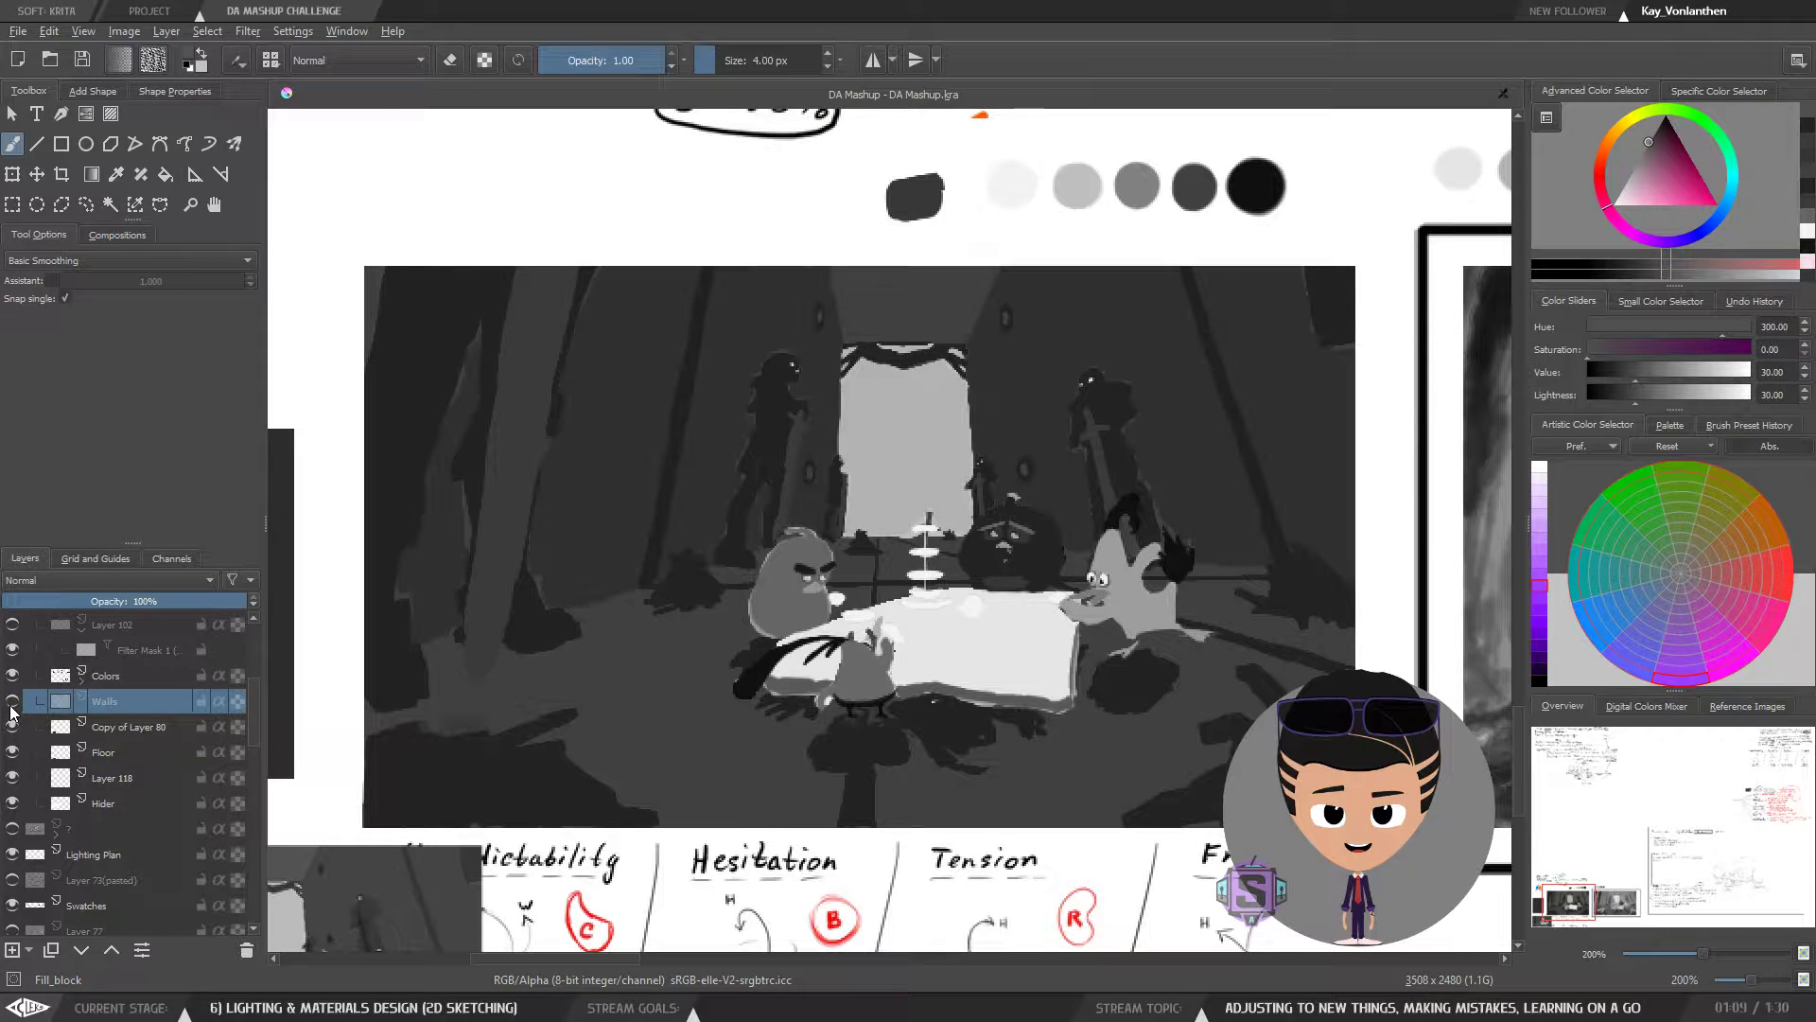
click(12, 708)
click(11, 708)
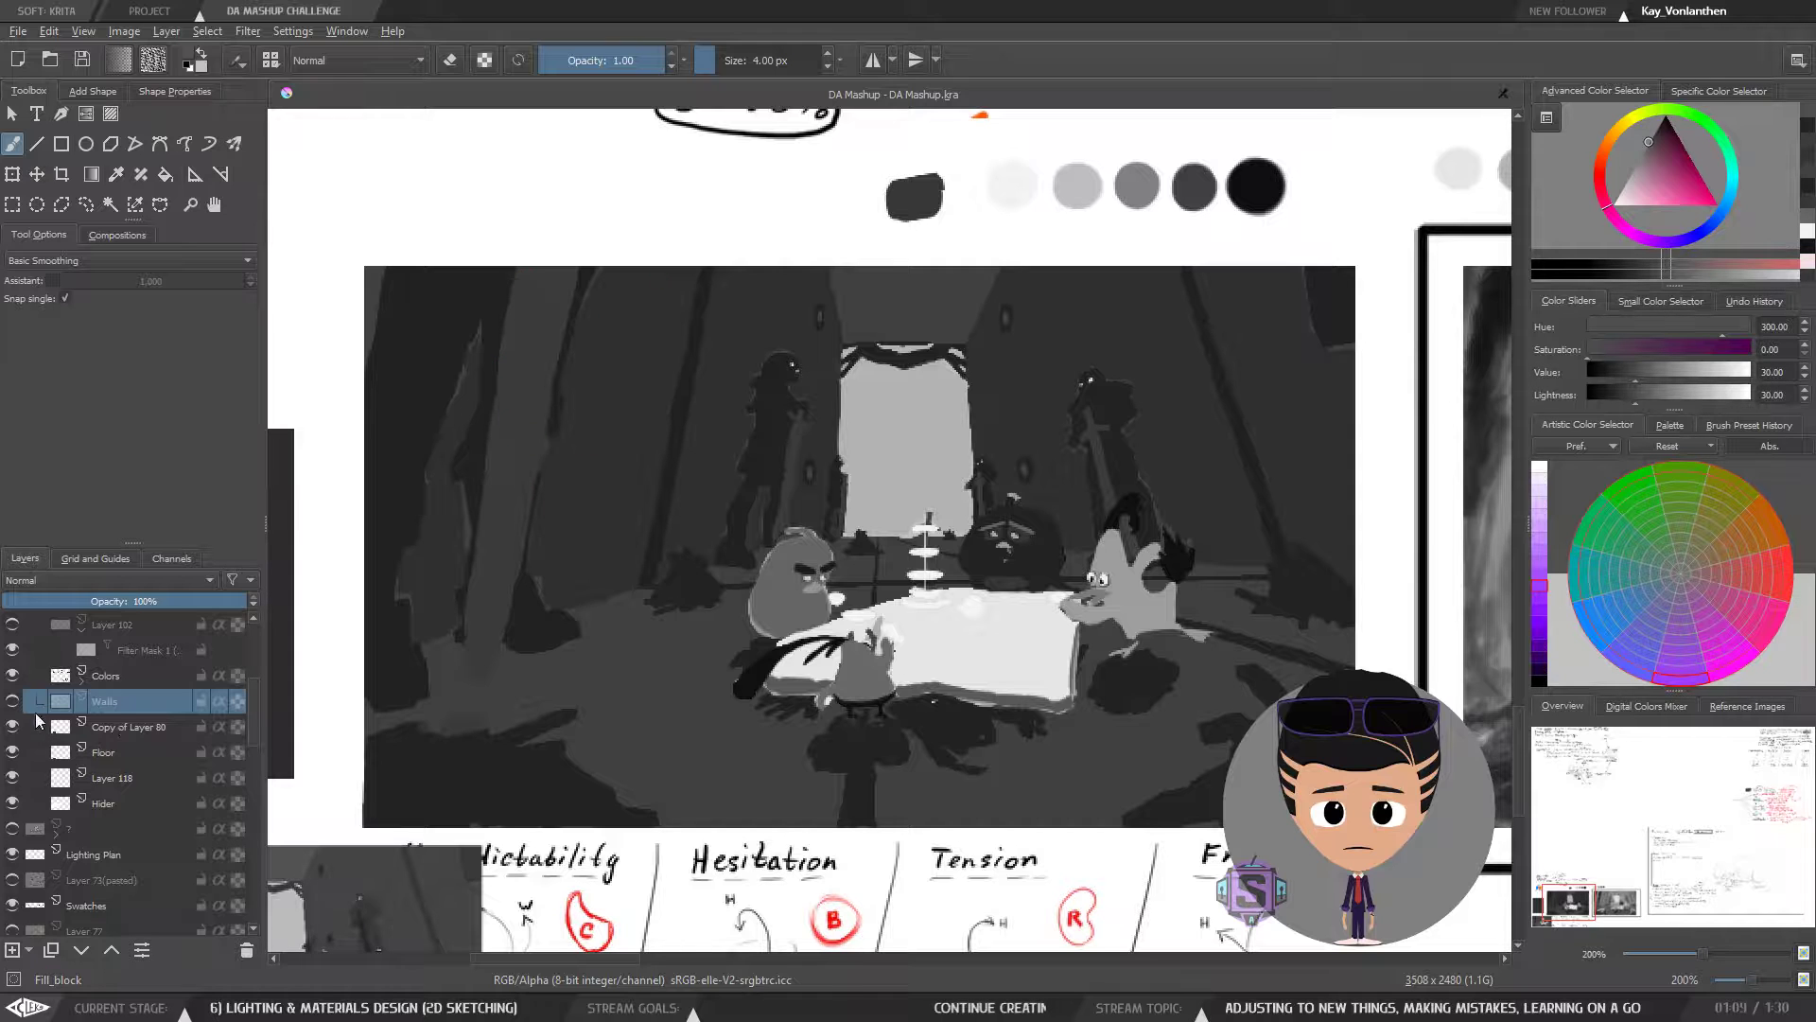
- Inspect what Copy of Layer 80 contains by toggling its visibility and temporarily isolating it
click(115, 728)
click(12, 727)
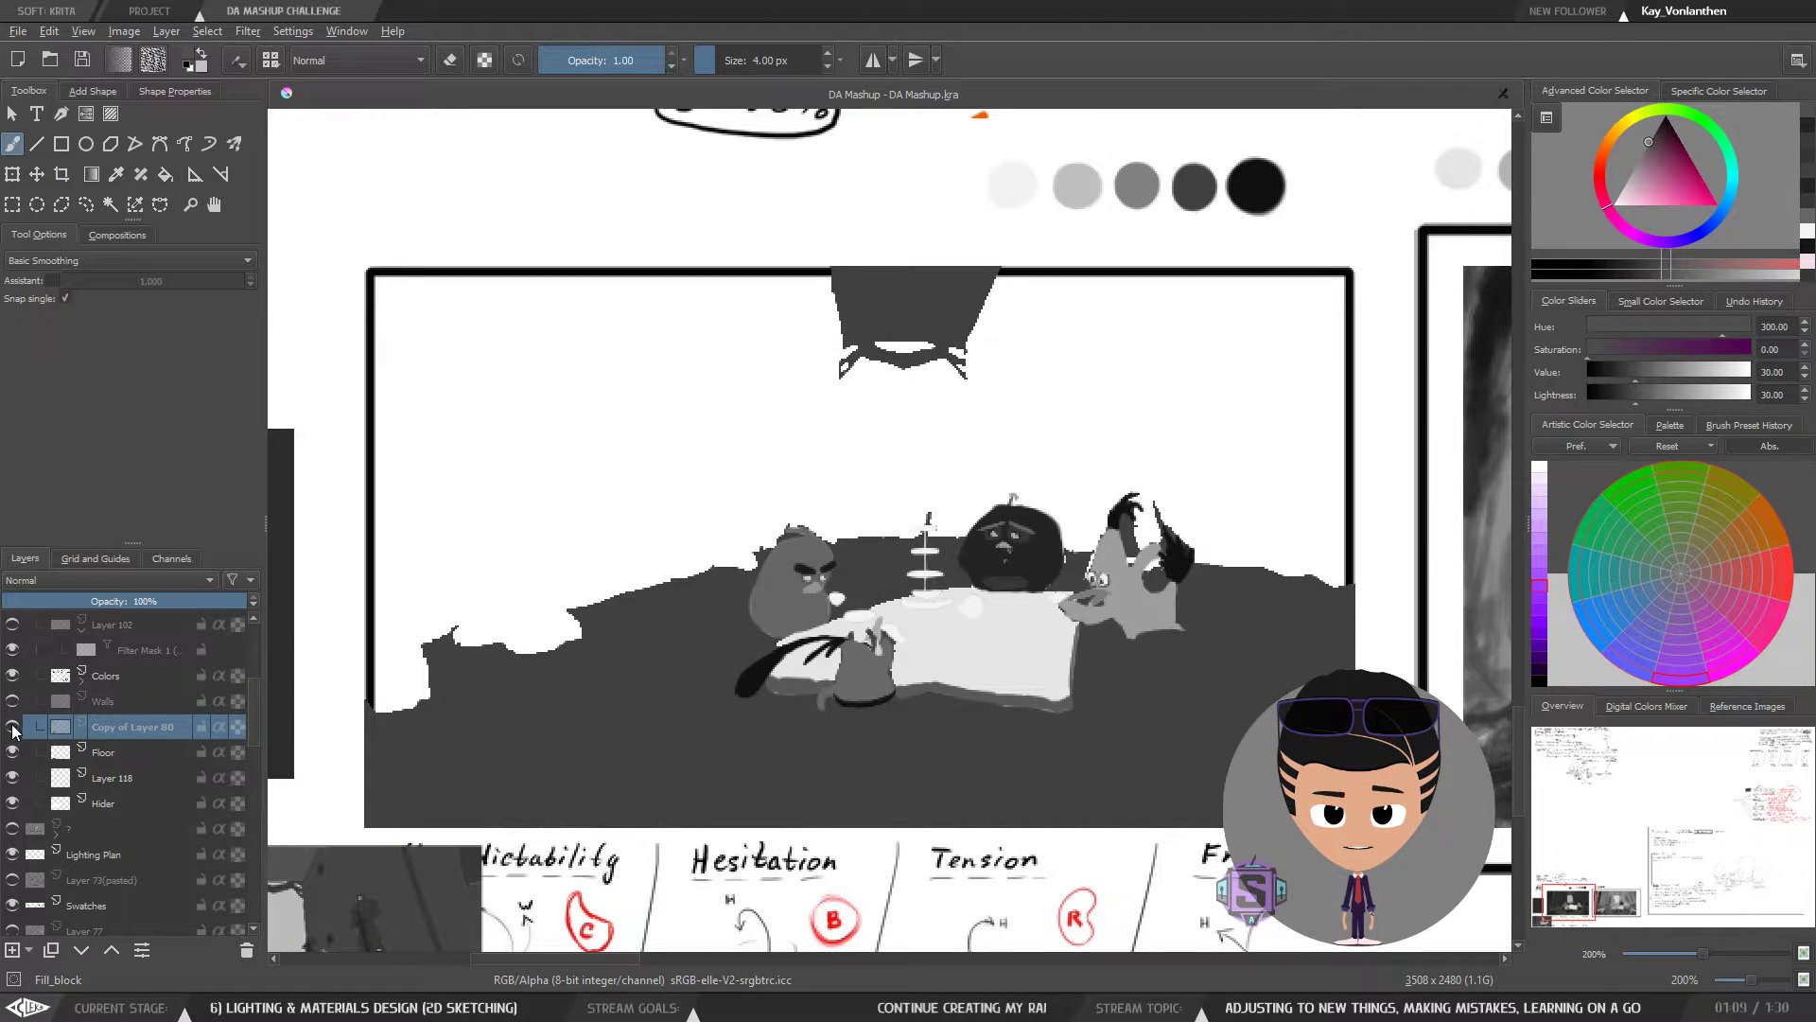
click(12, 728)
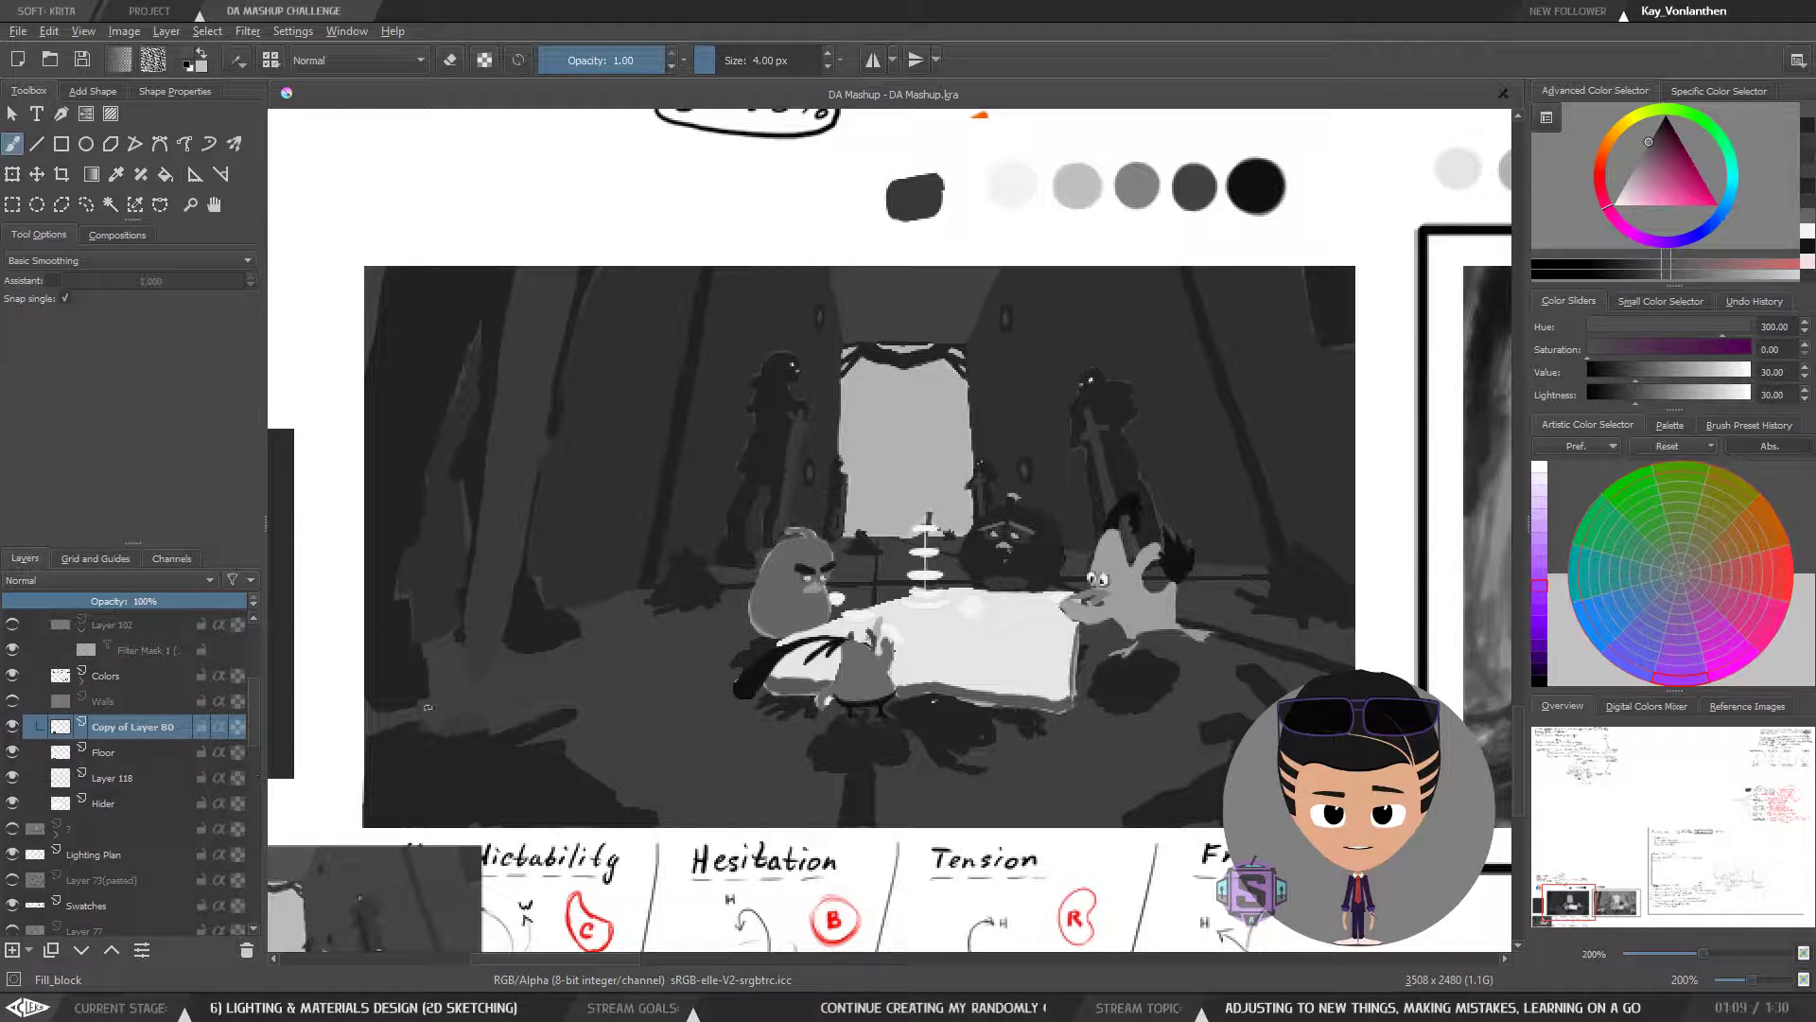
right_click(122, 726)
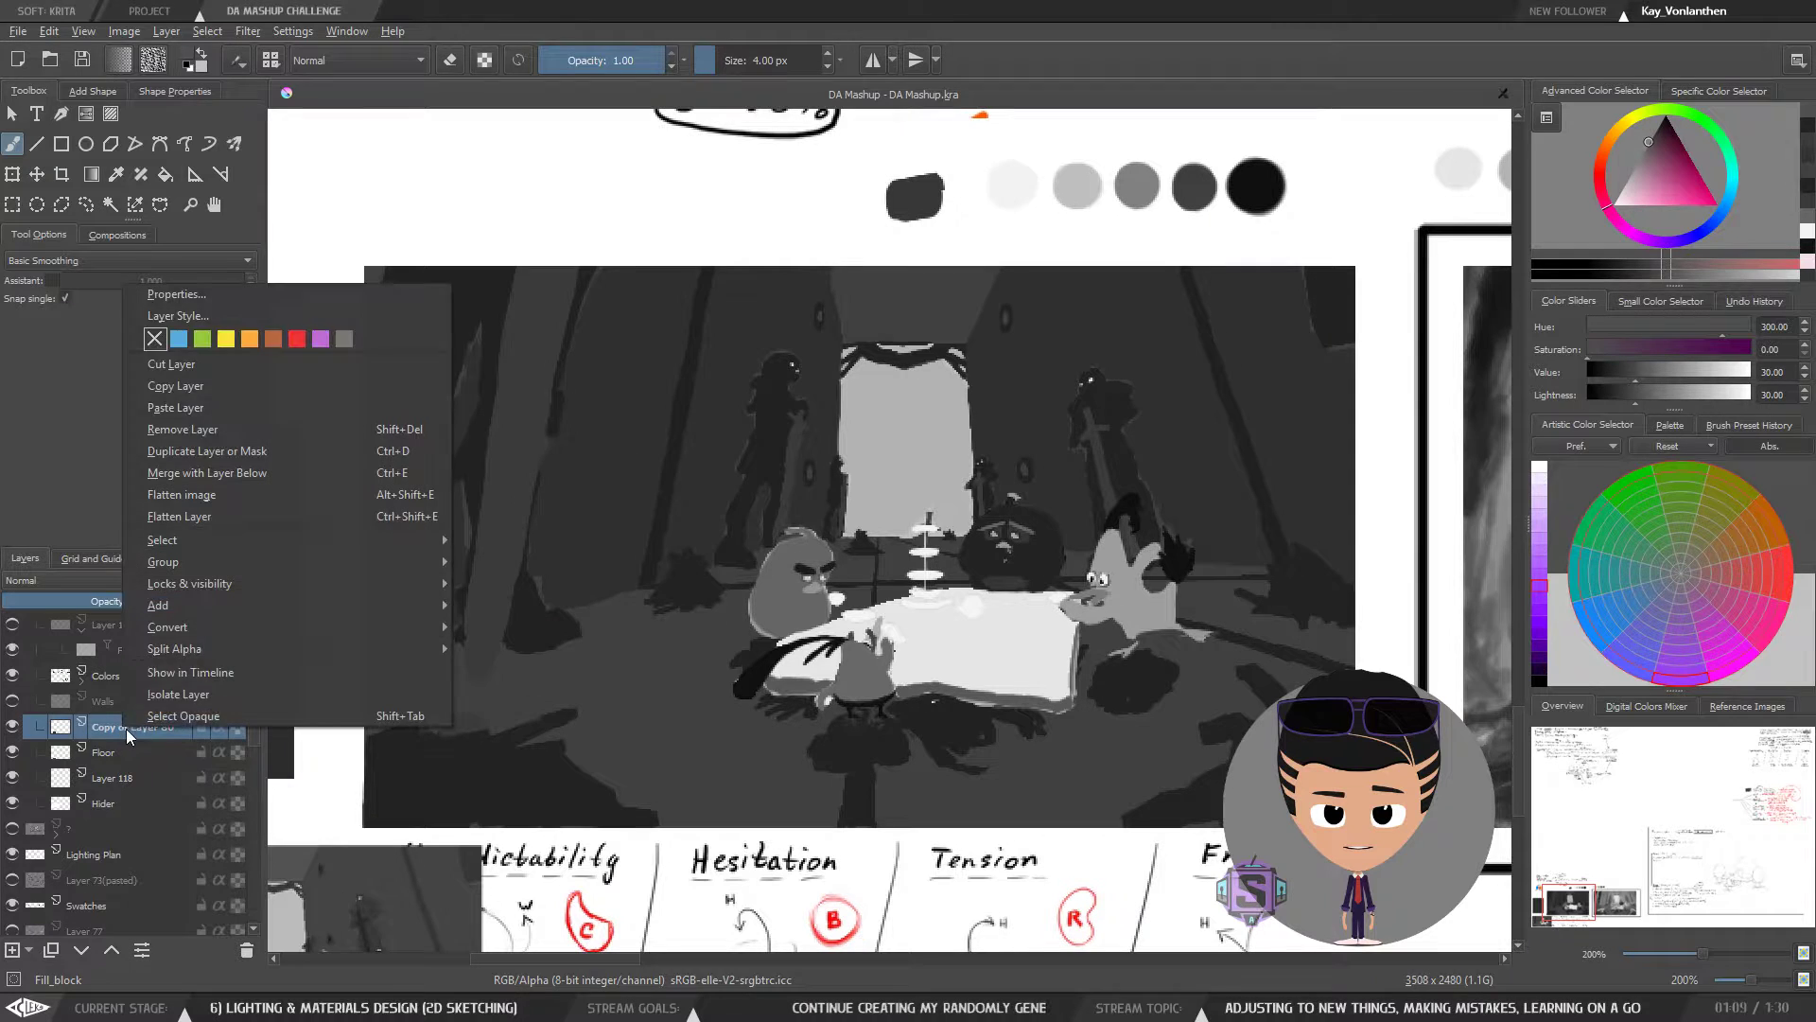
click(205, 692)
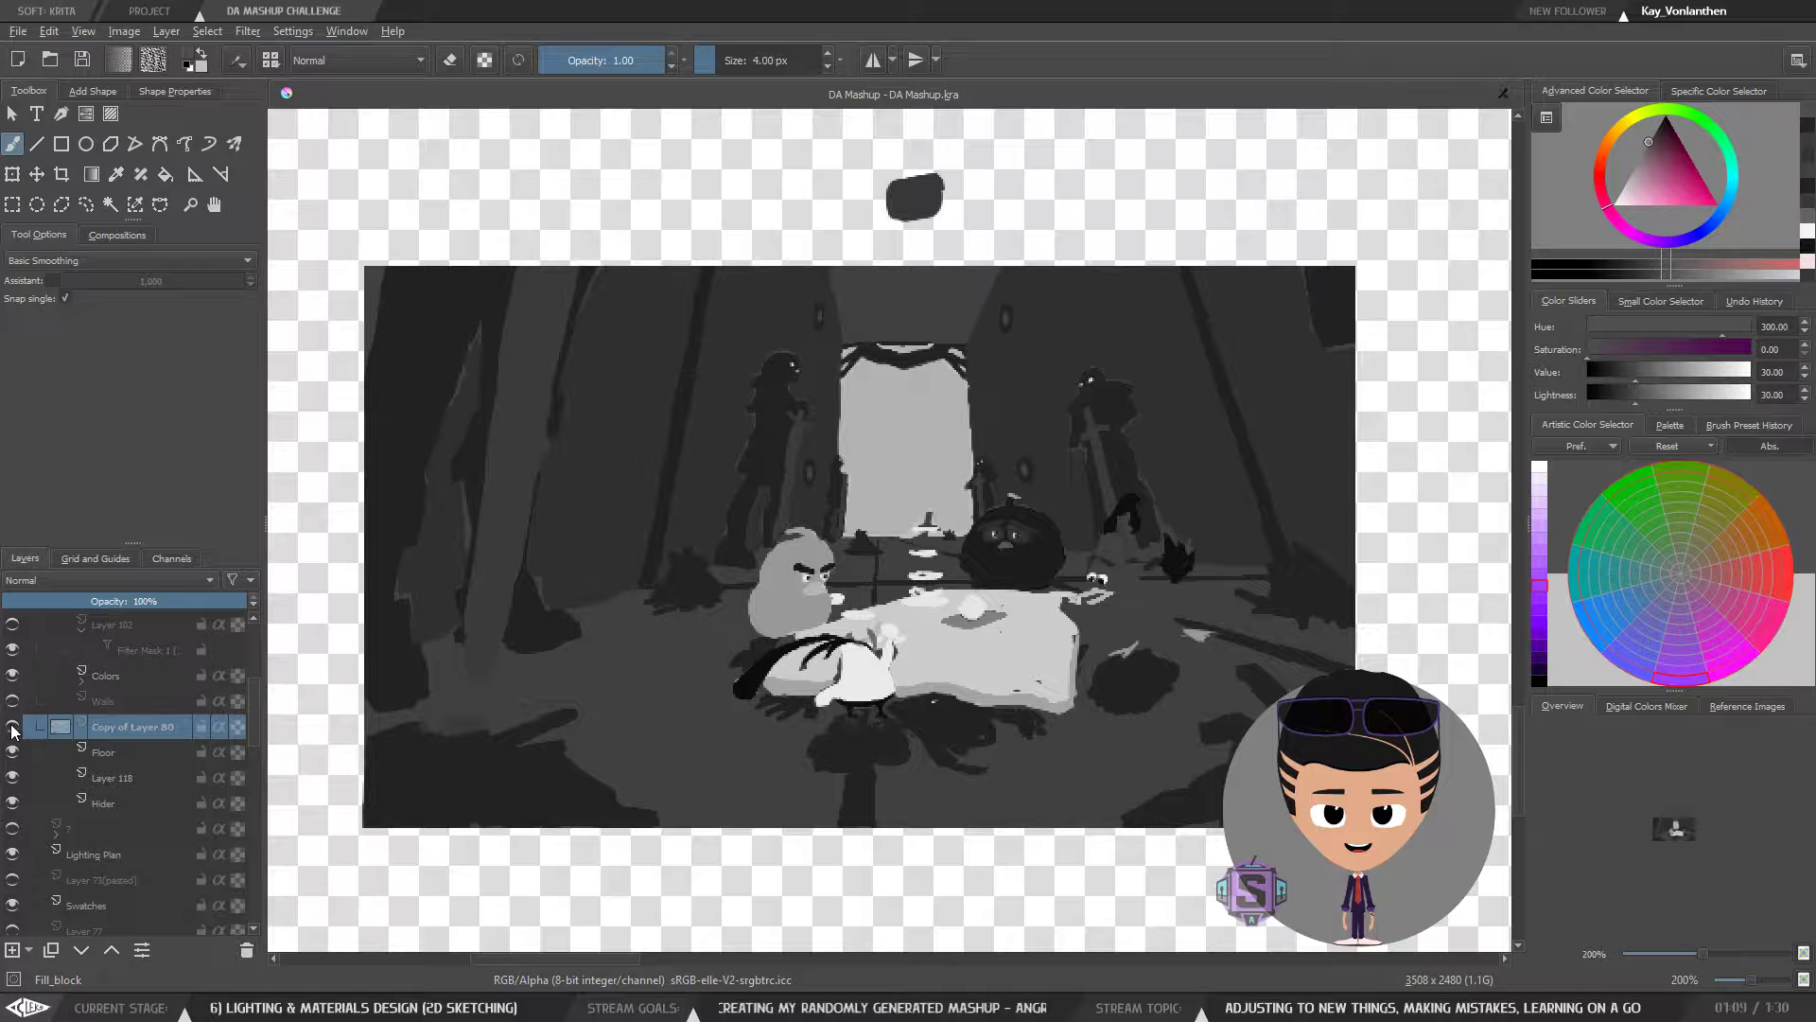
right_click(121, 724)
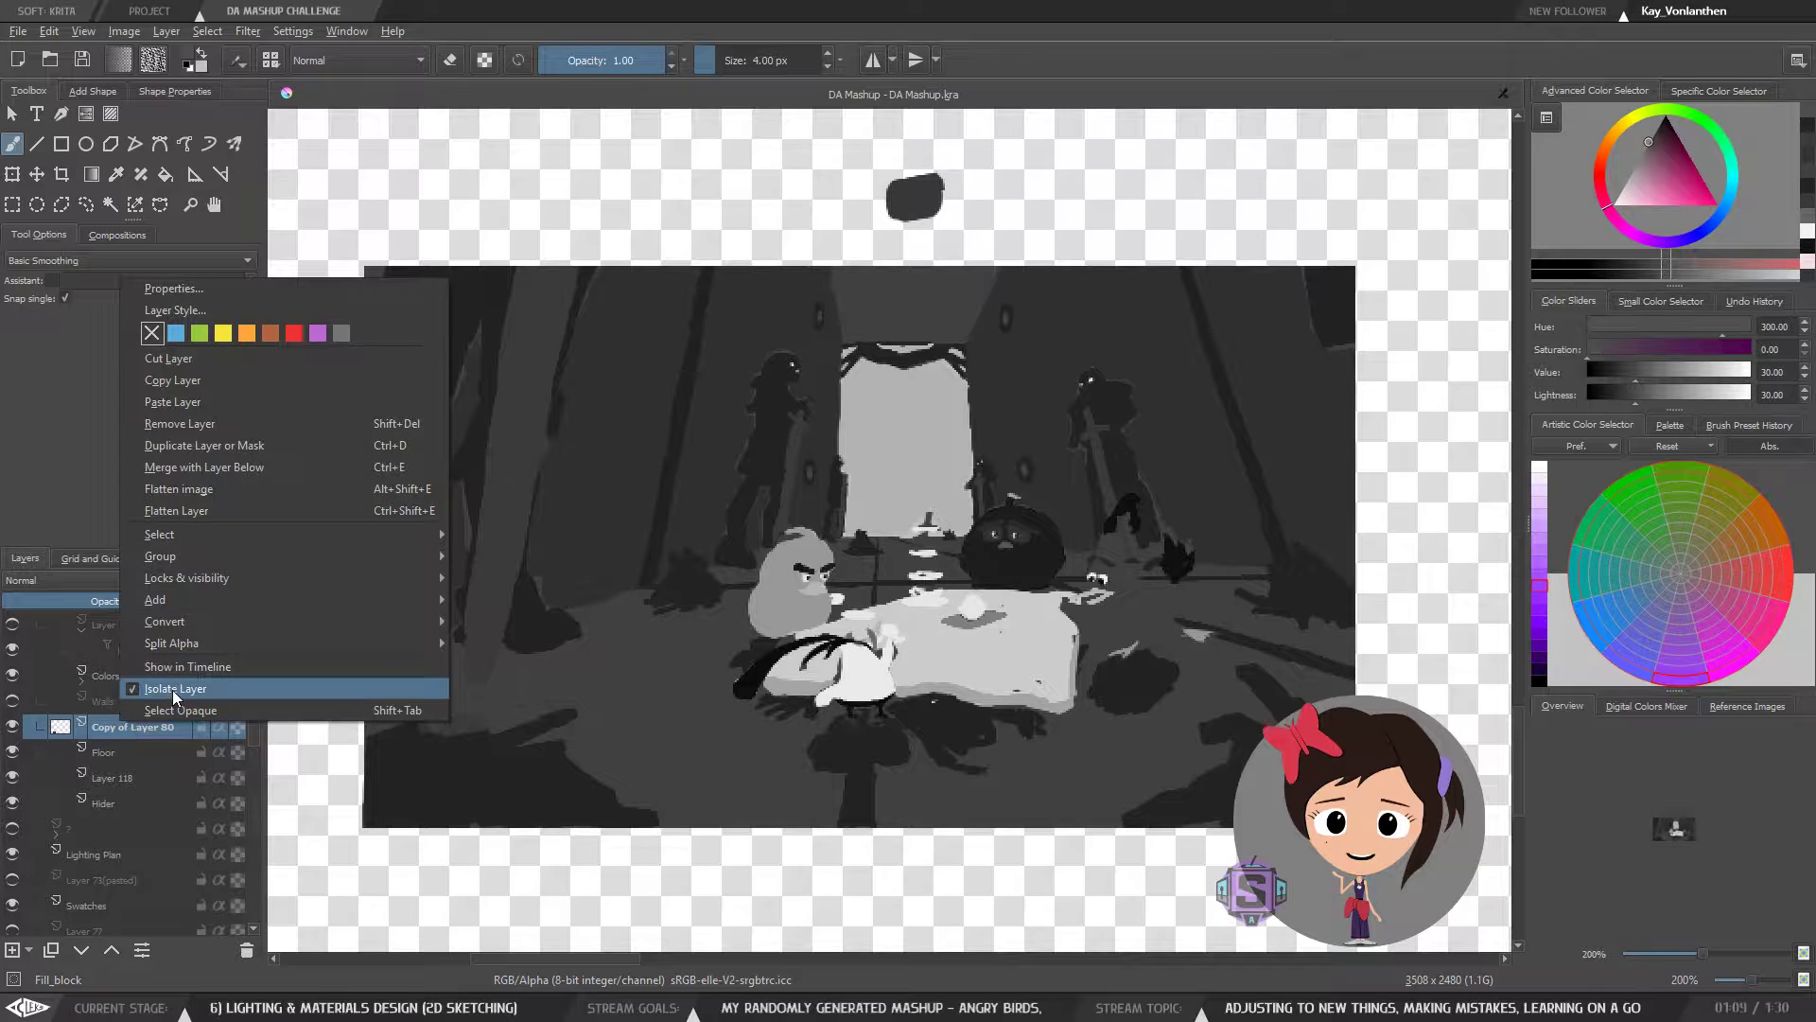
click(173, 690)
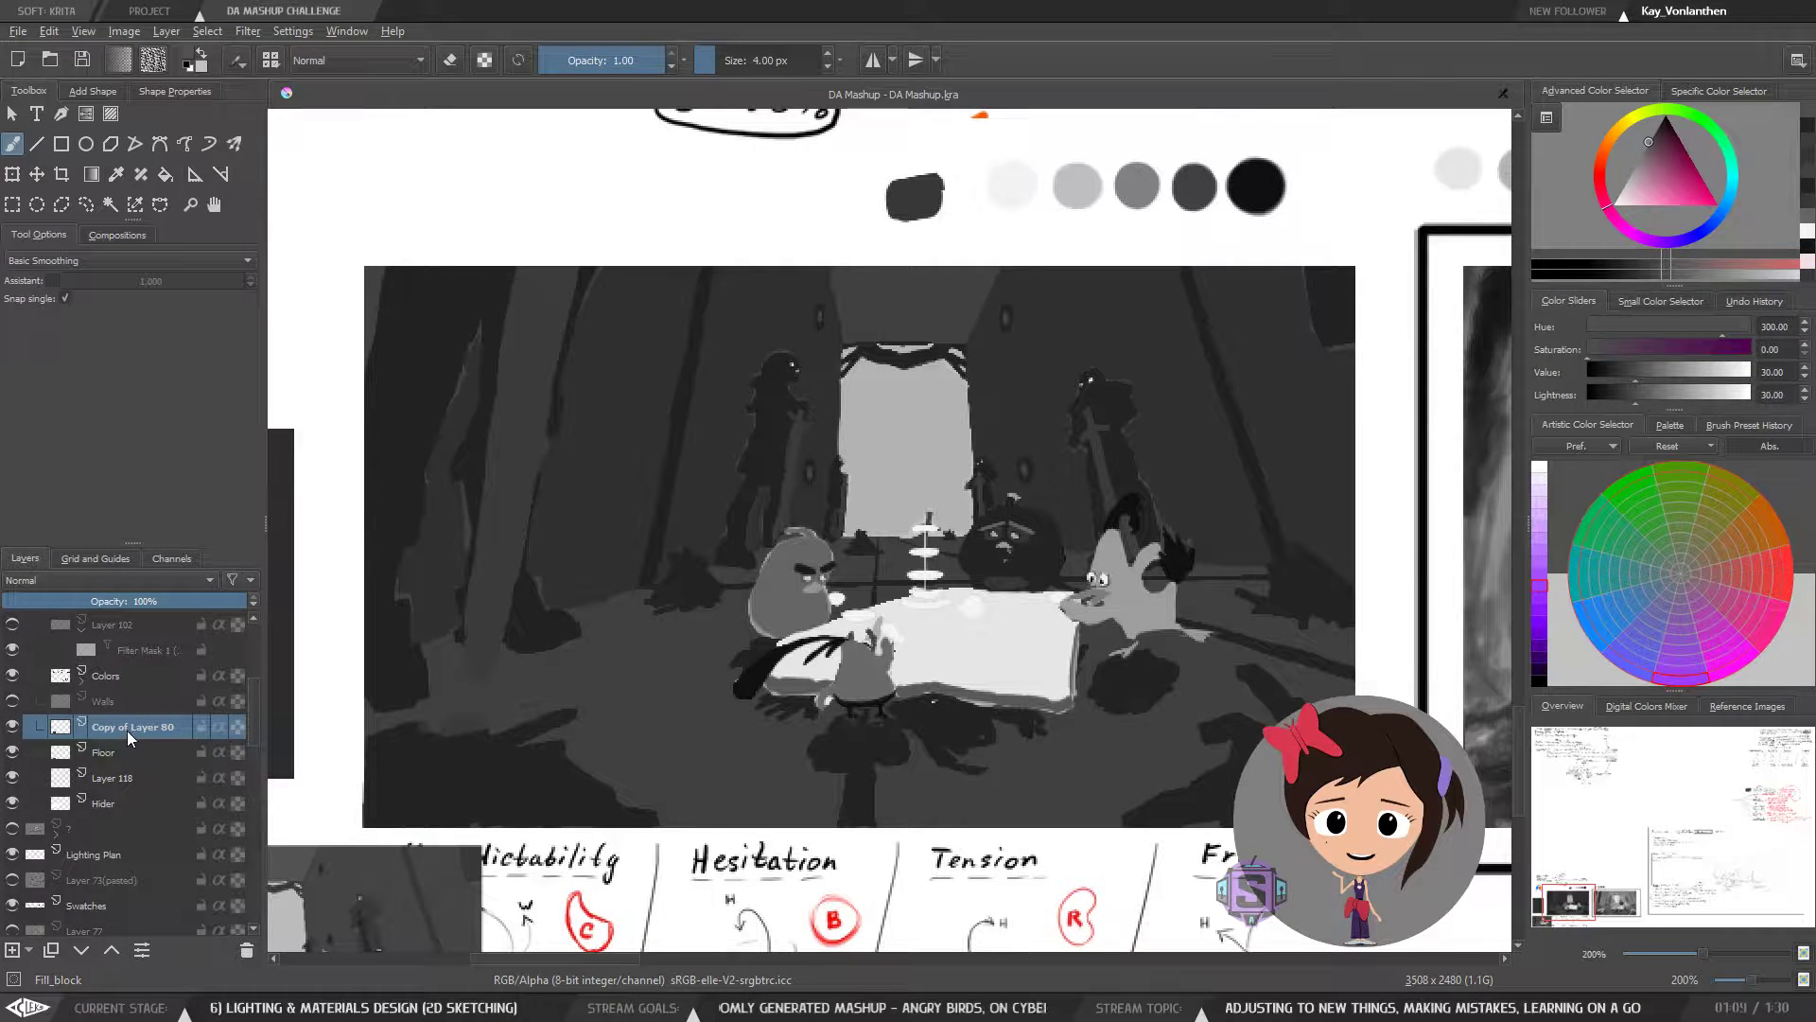
right_click(127, 729)
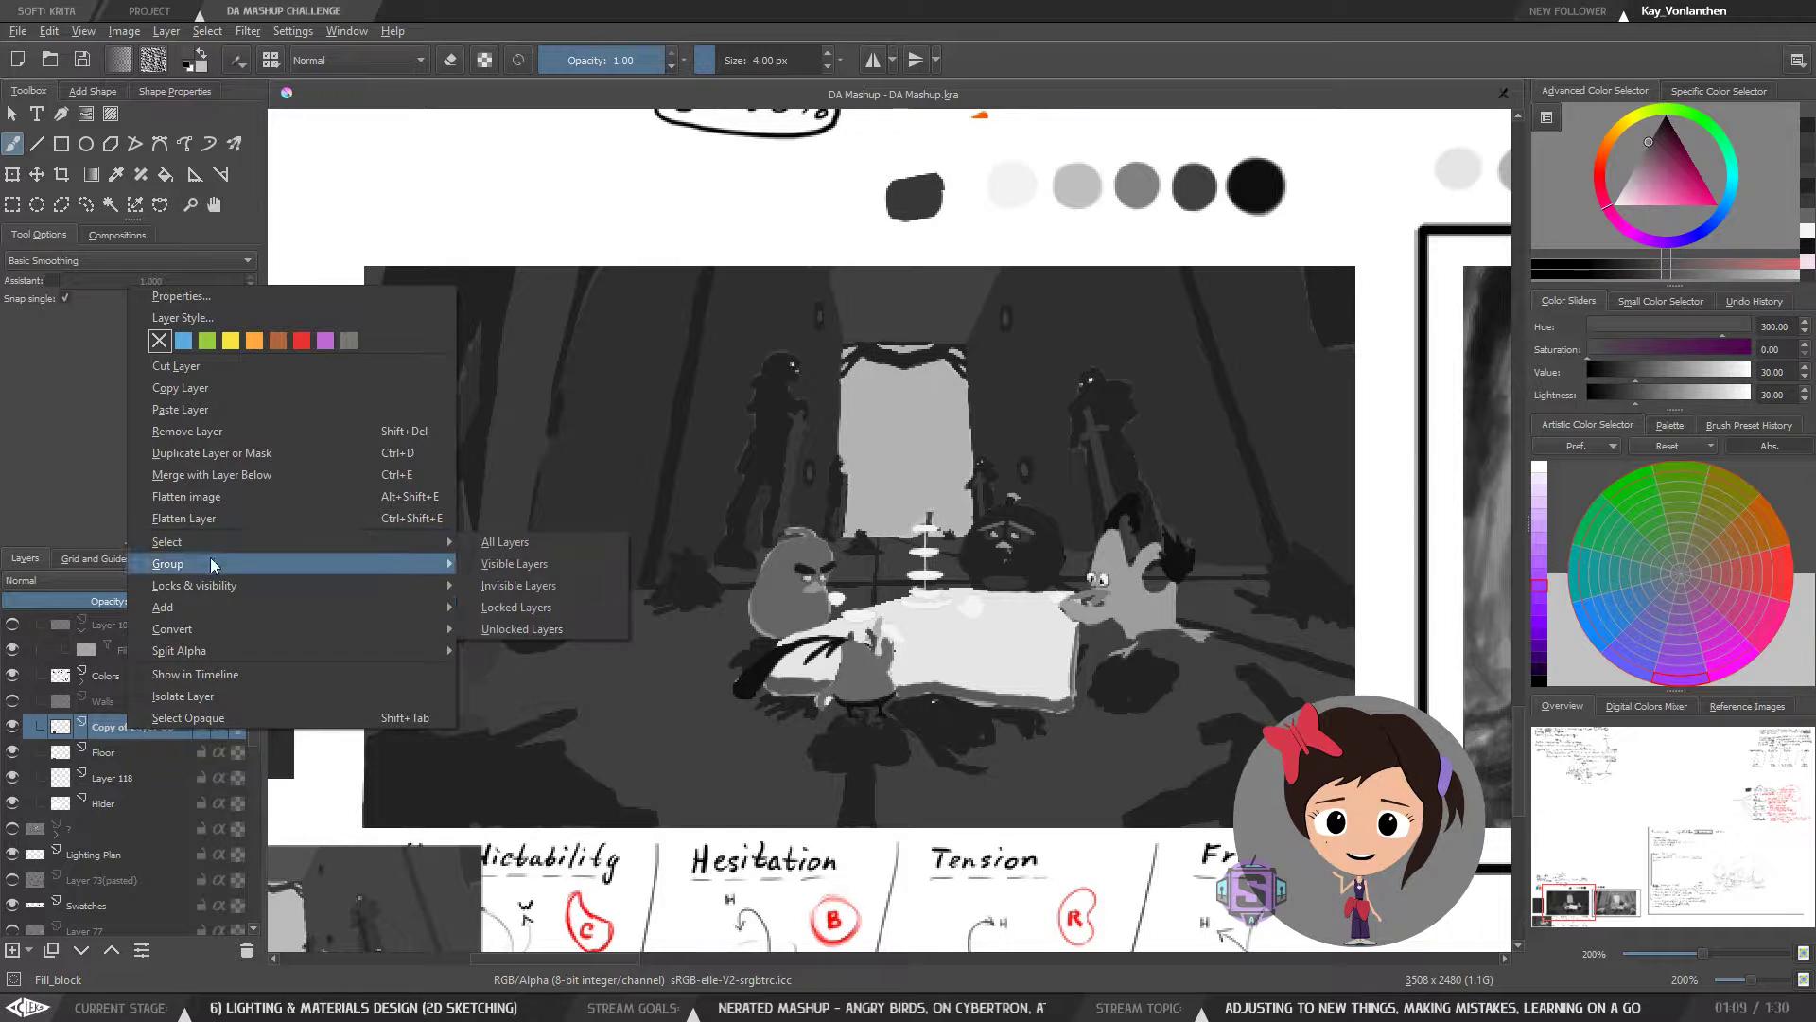
click(210, 717)
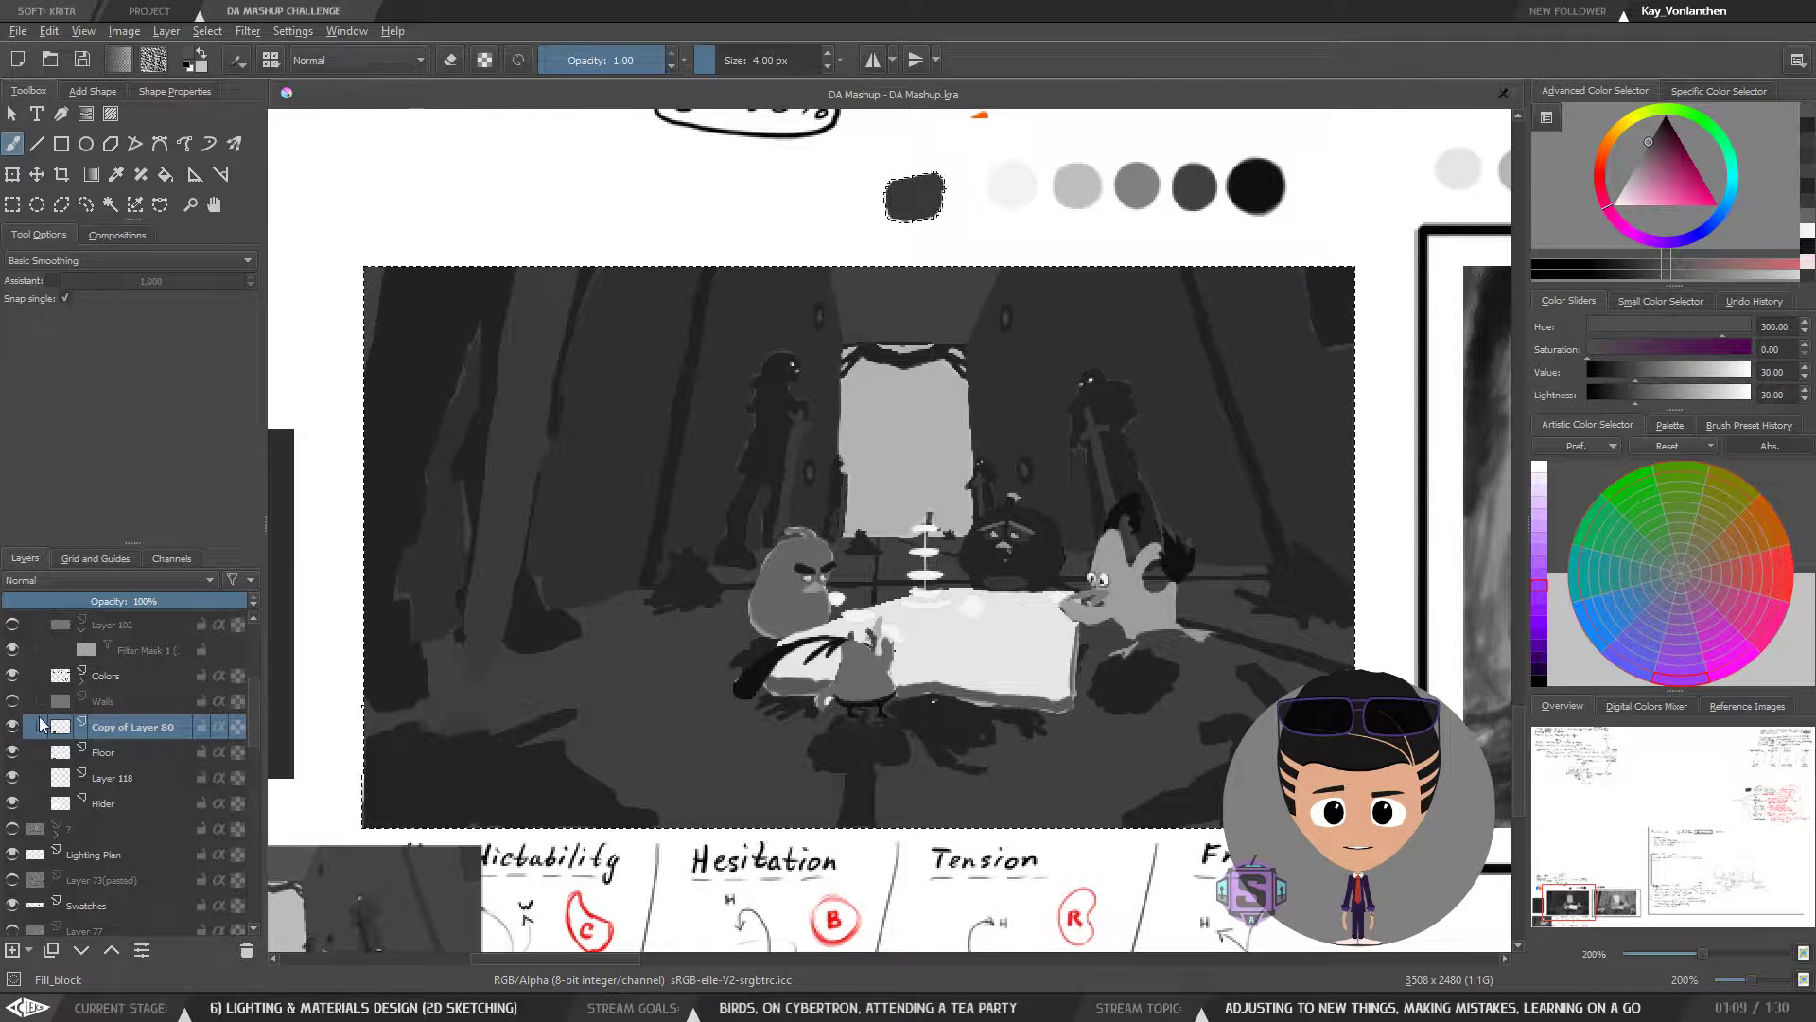
right_click(145, 726)
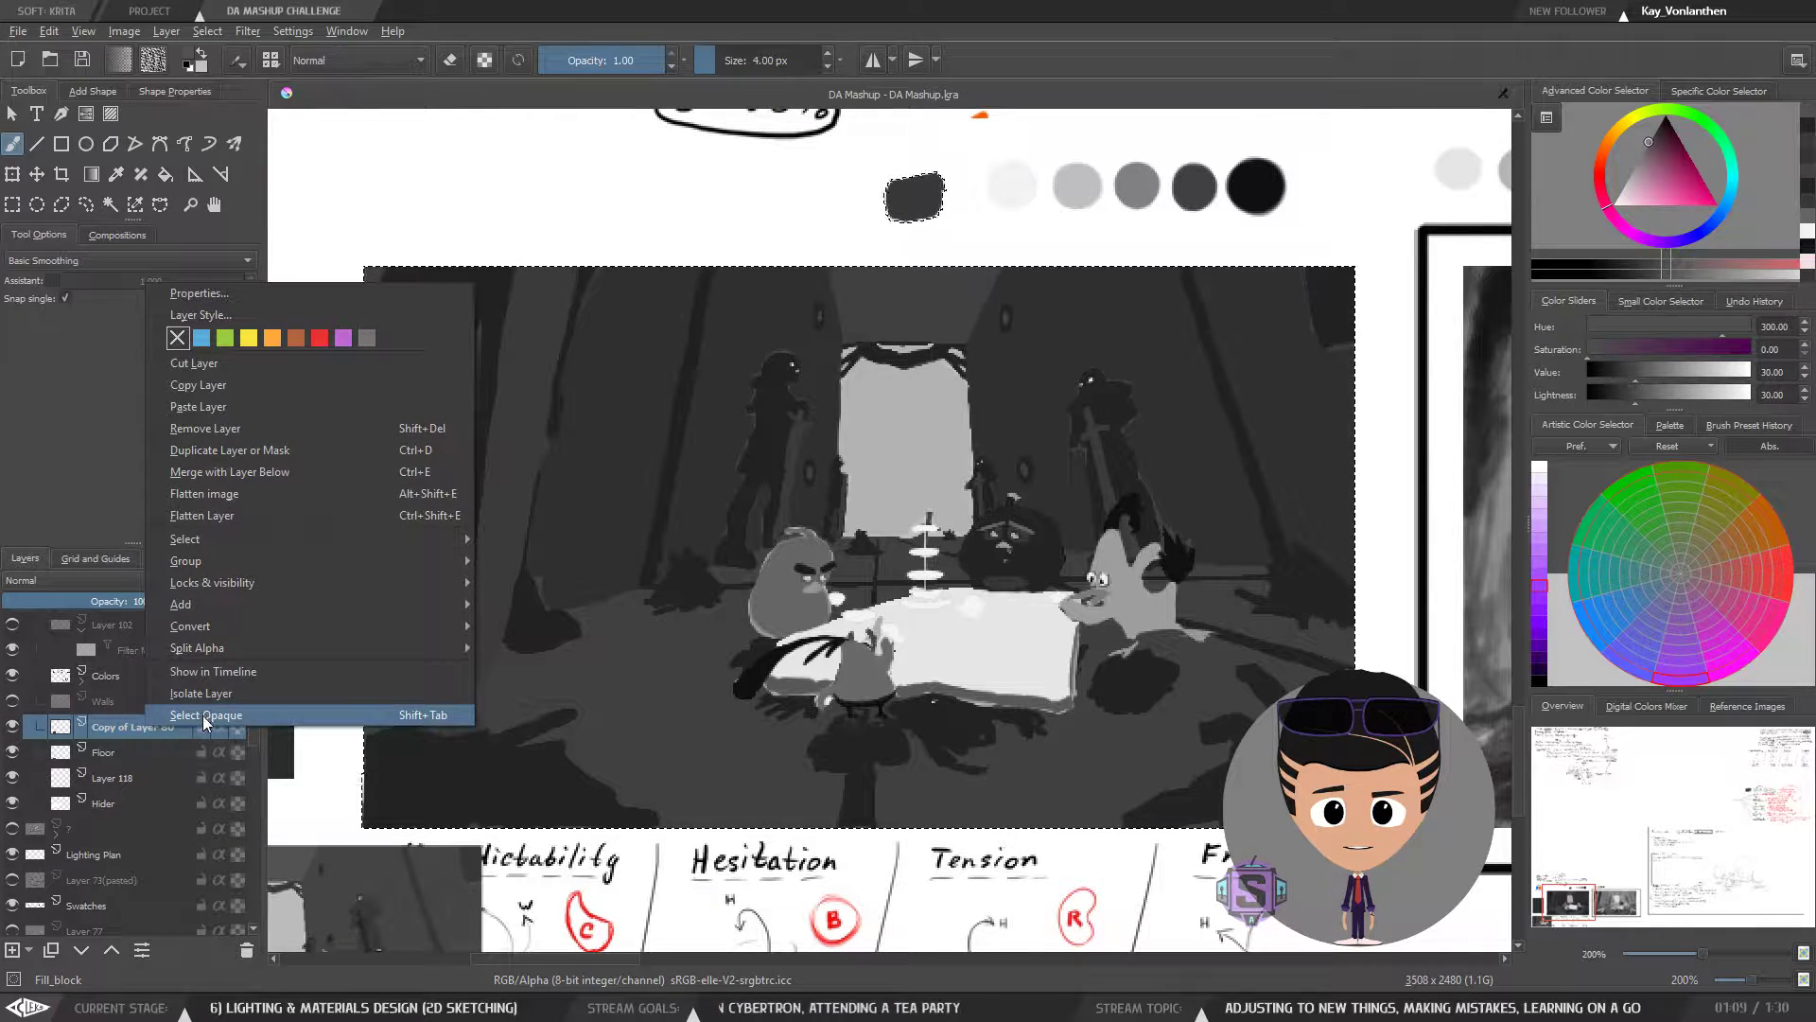
- Delete the dark wall areas between the pillars from Copy of Layer 80 using a contiguous selection, and show the Walls layer
click(110, 203)
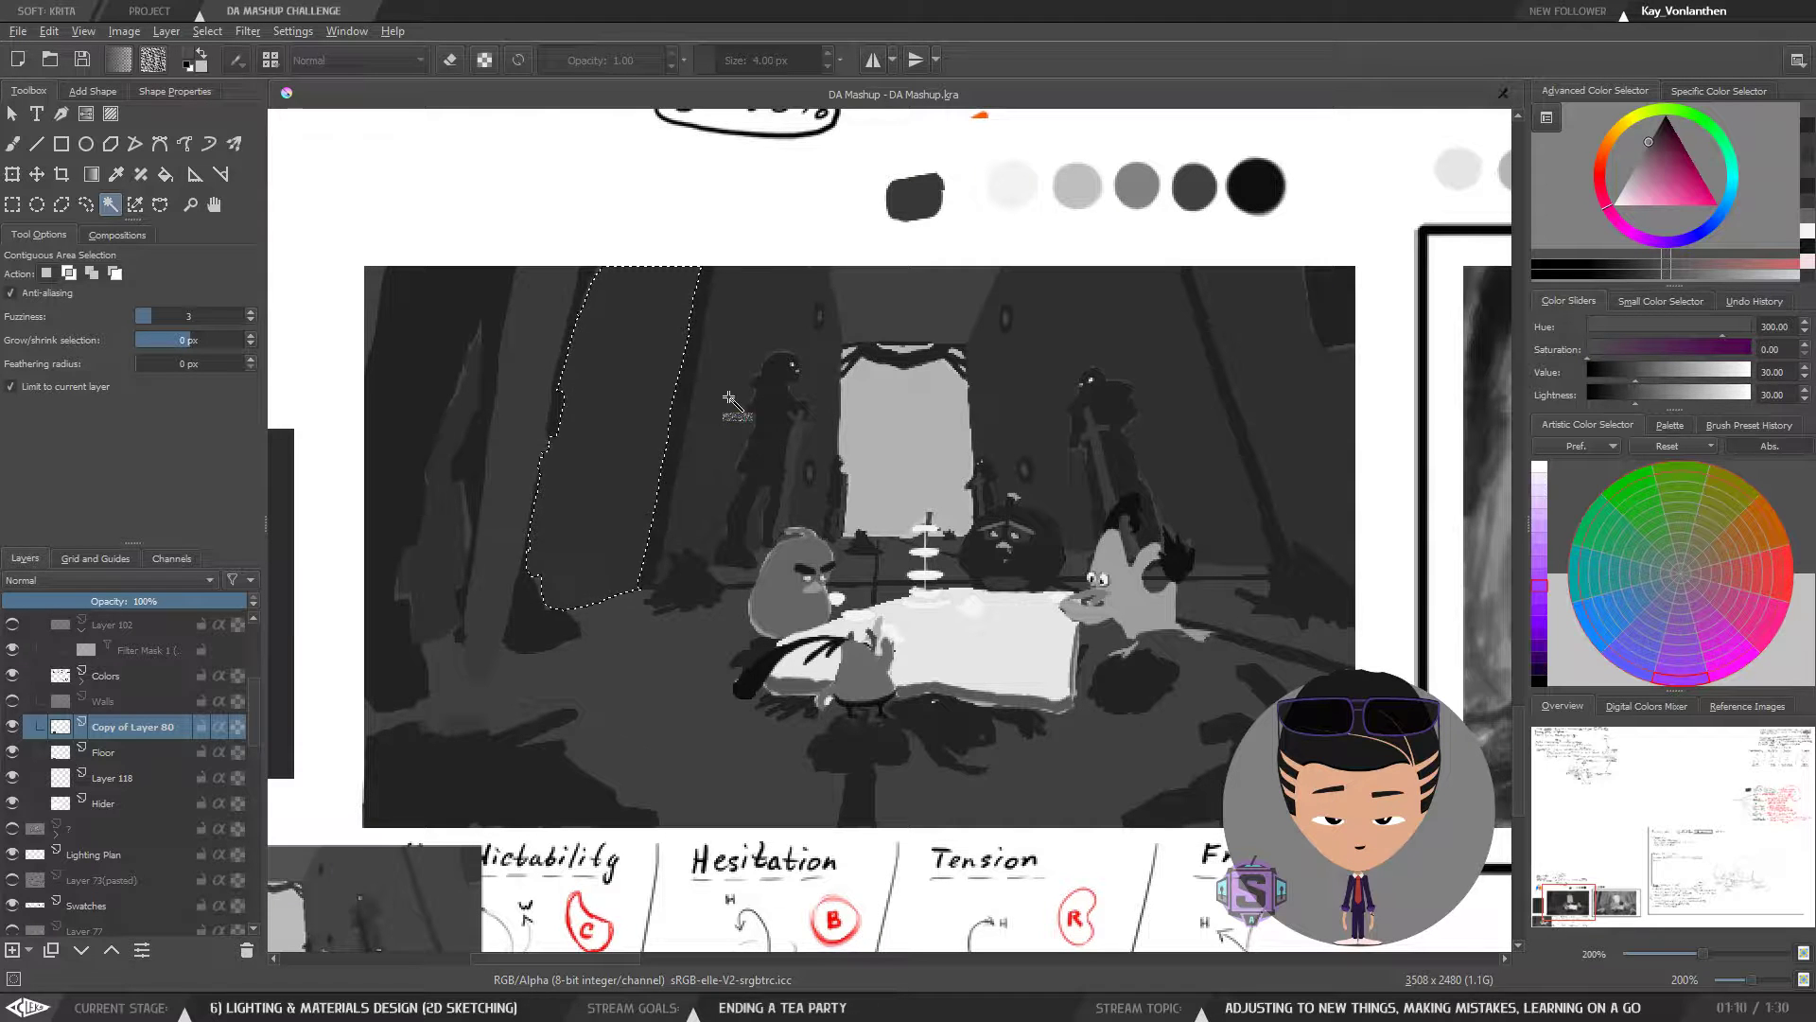
click(708, 484)
shift+click(473, 518)
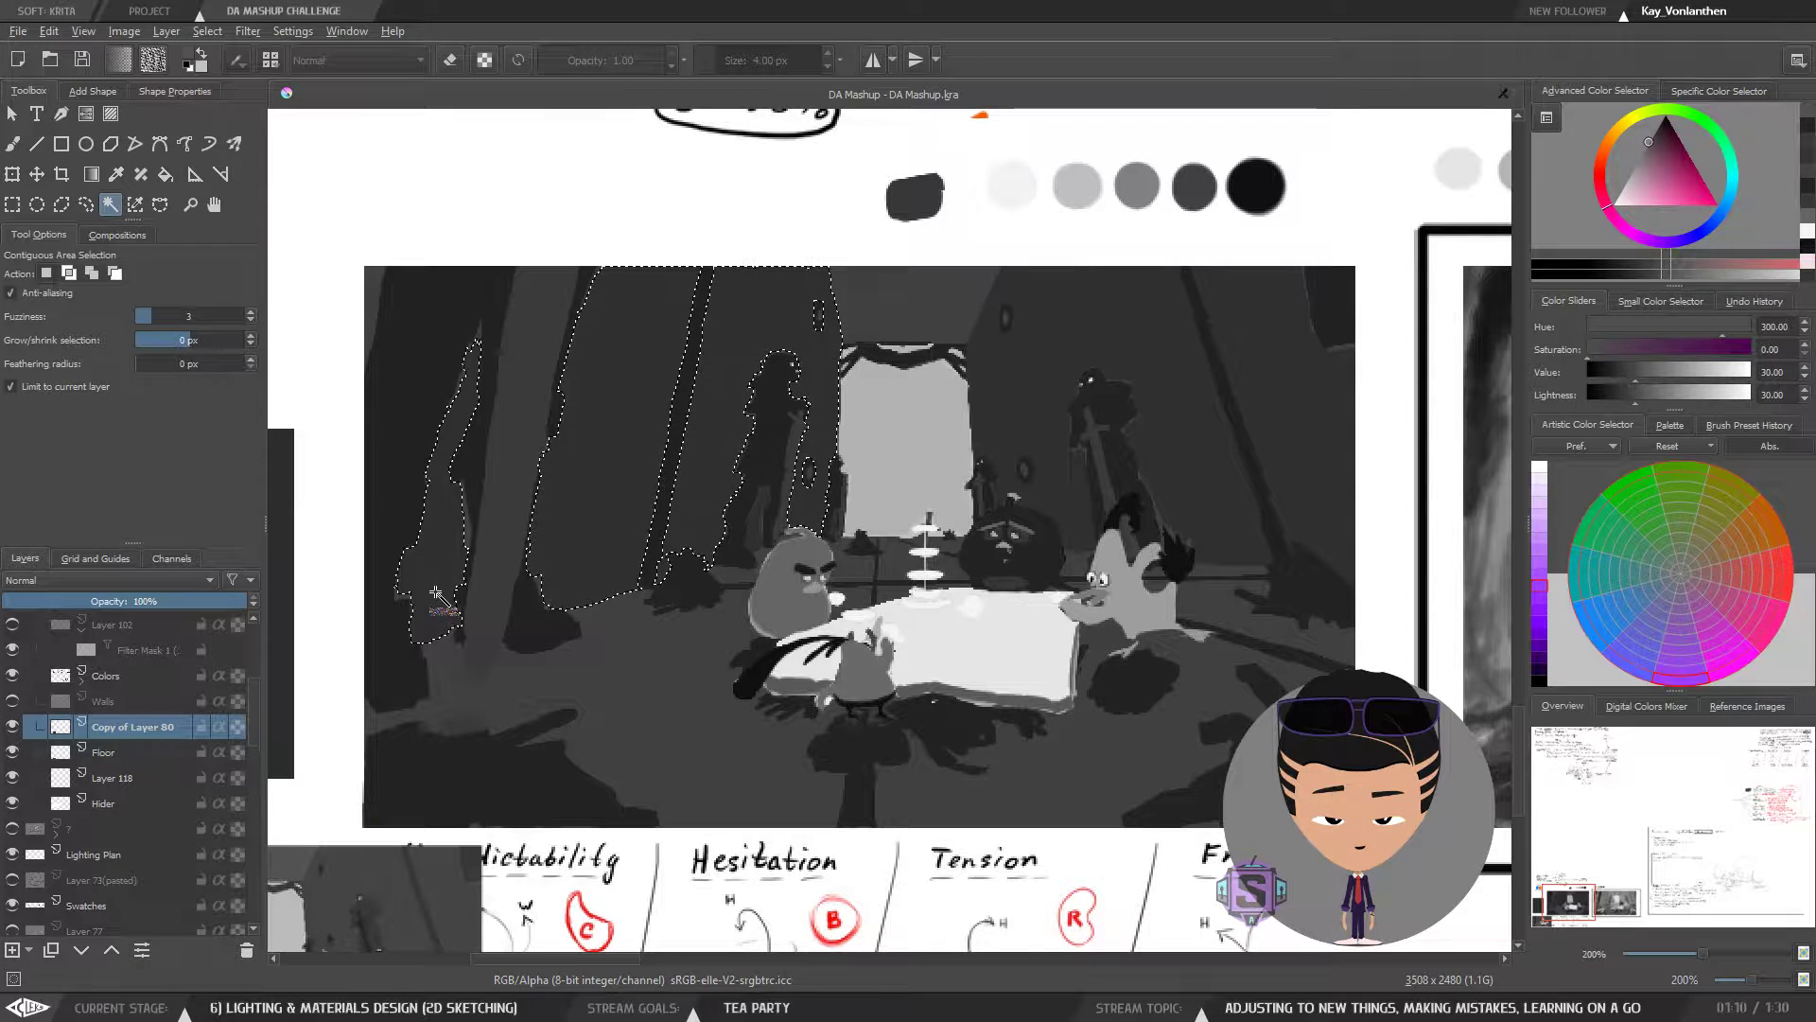
scroll(736, 536, up, 2)
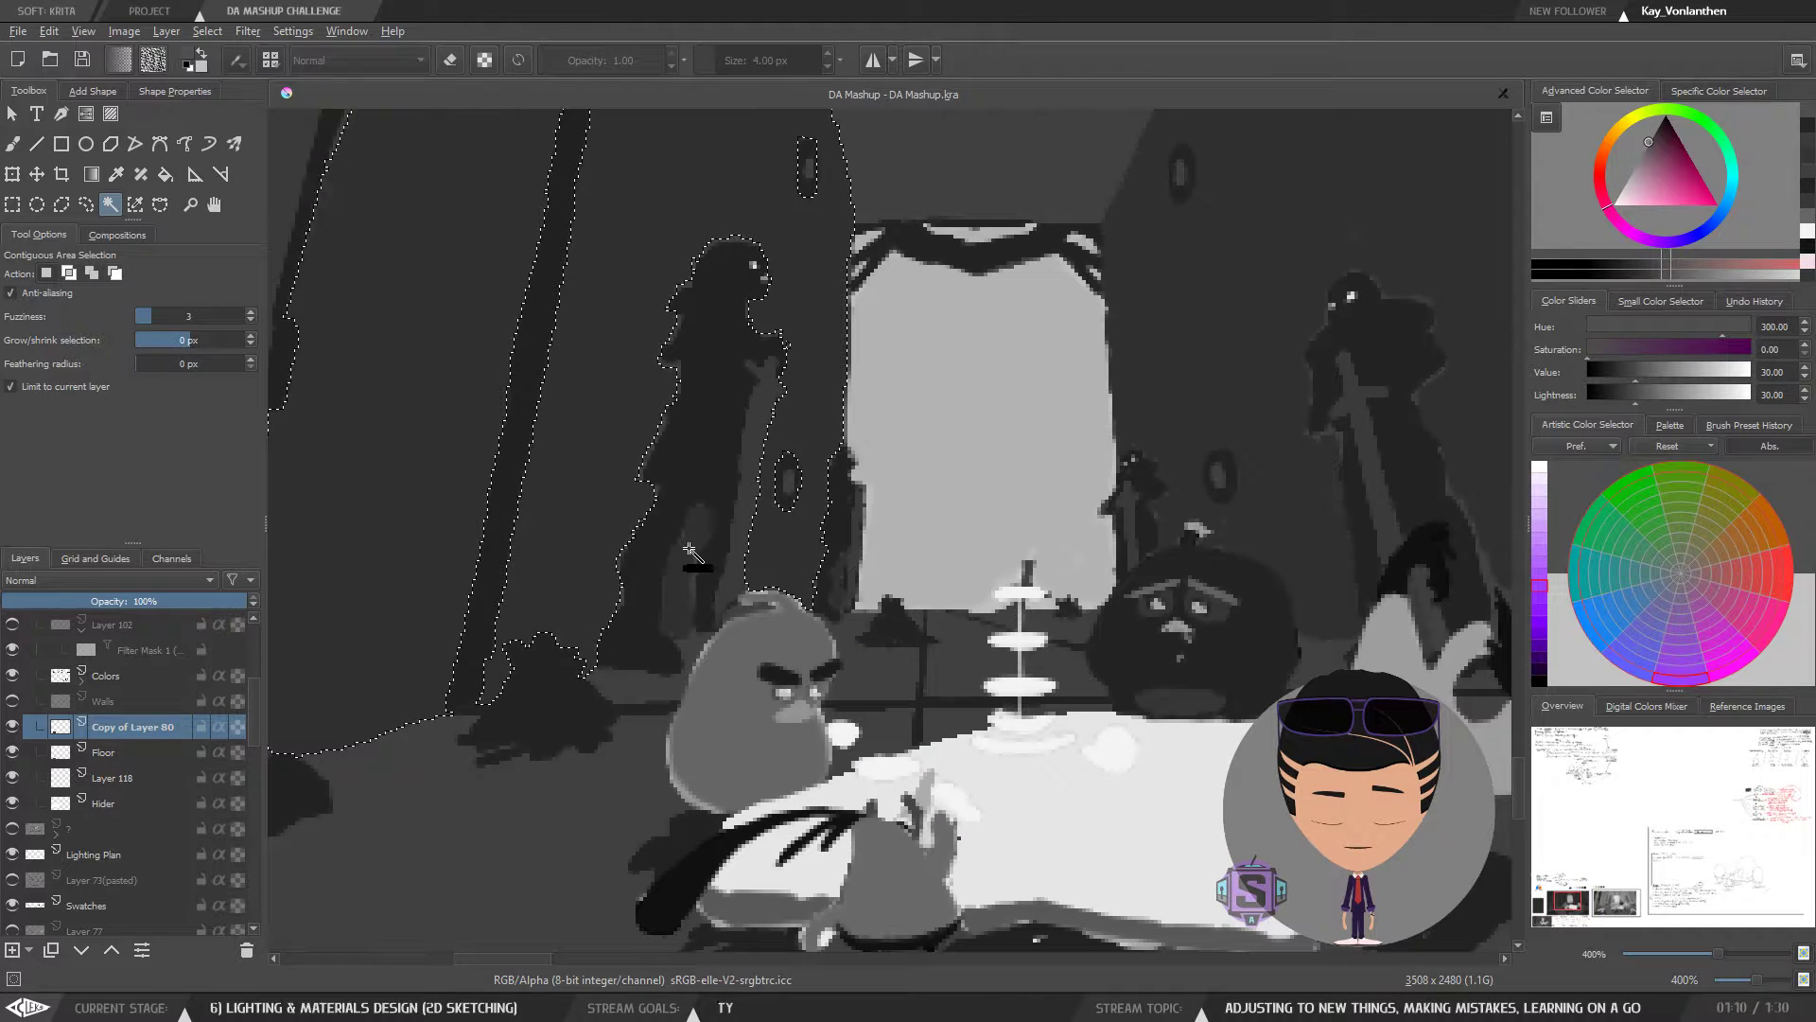
drag(812, 531, 715, 617)
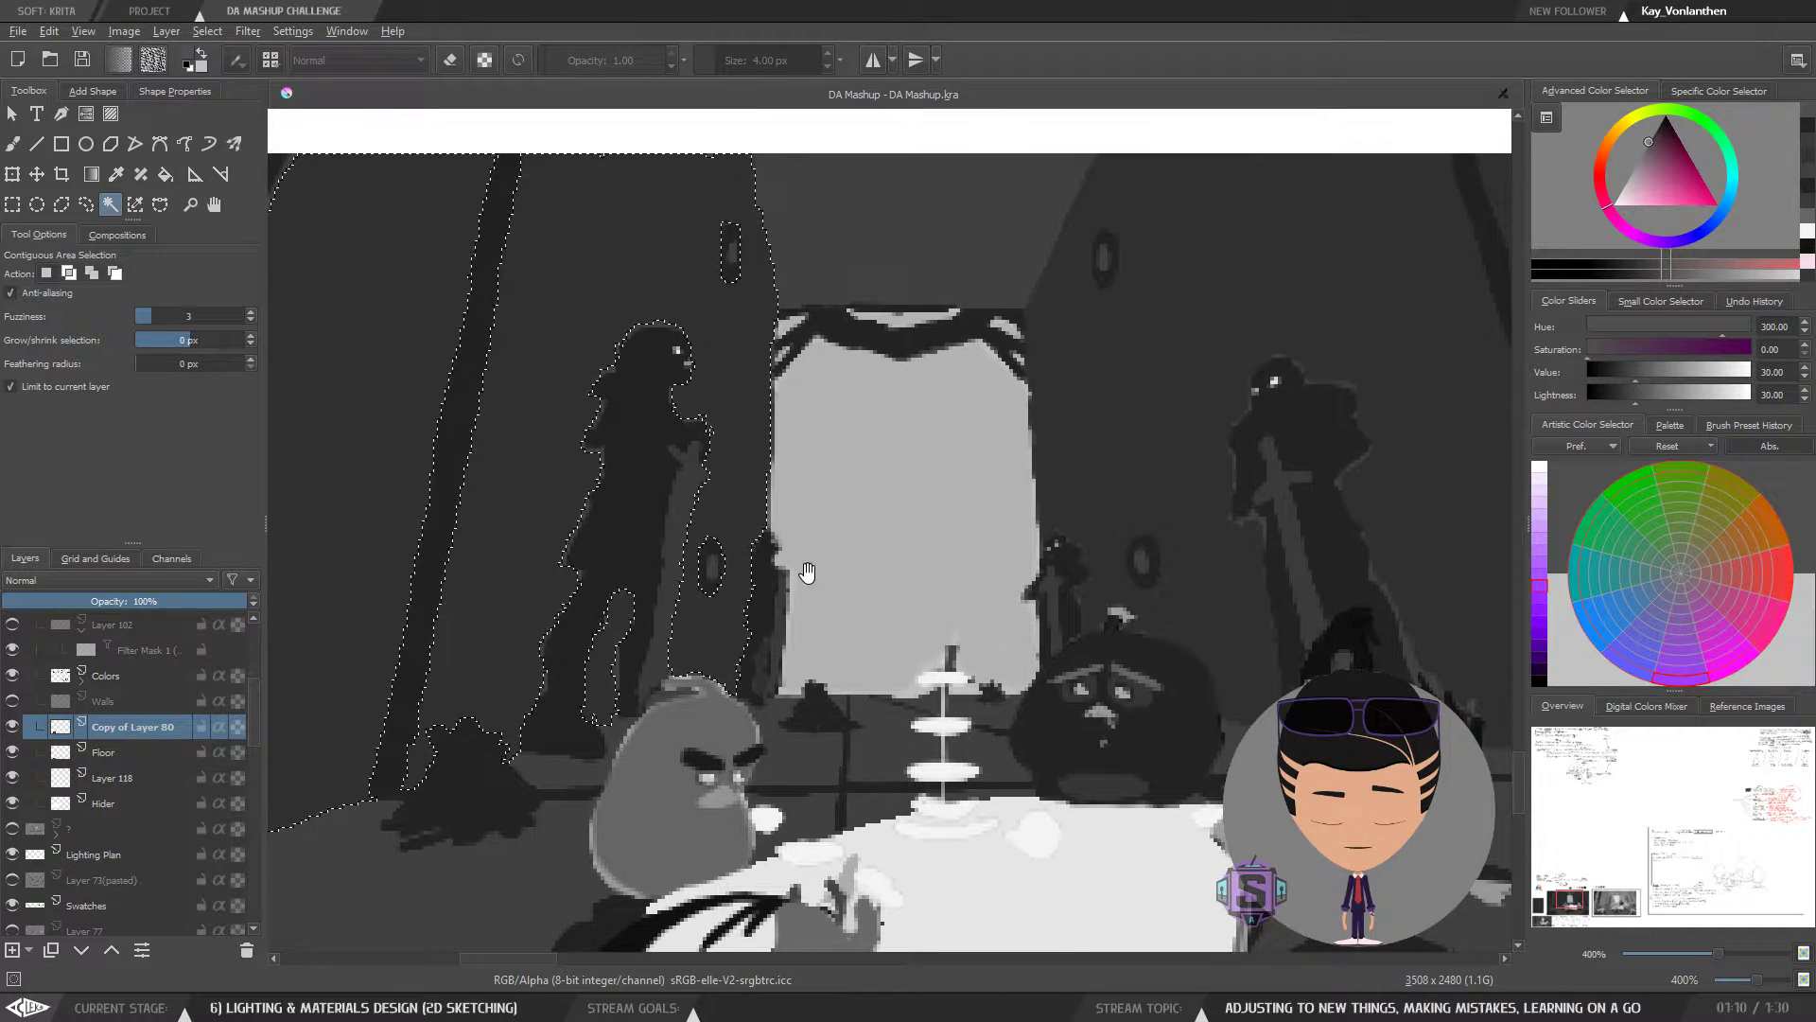
mouse_move(807, 574)
mouse_down()
mouse_move(730, 661)
mouse_move(675, 653)
mouse_up()
shift+click(954, 545)
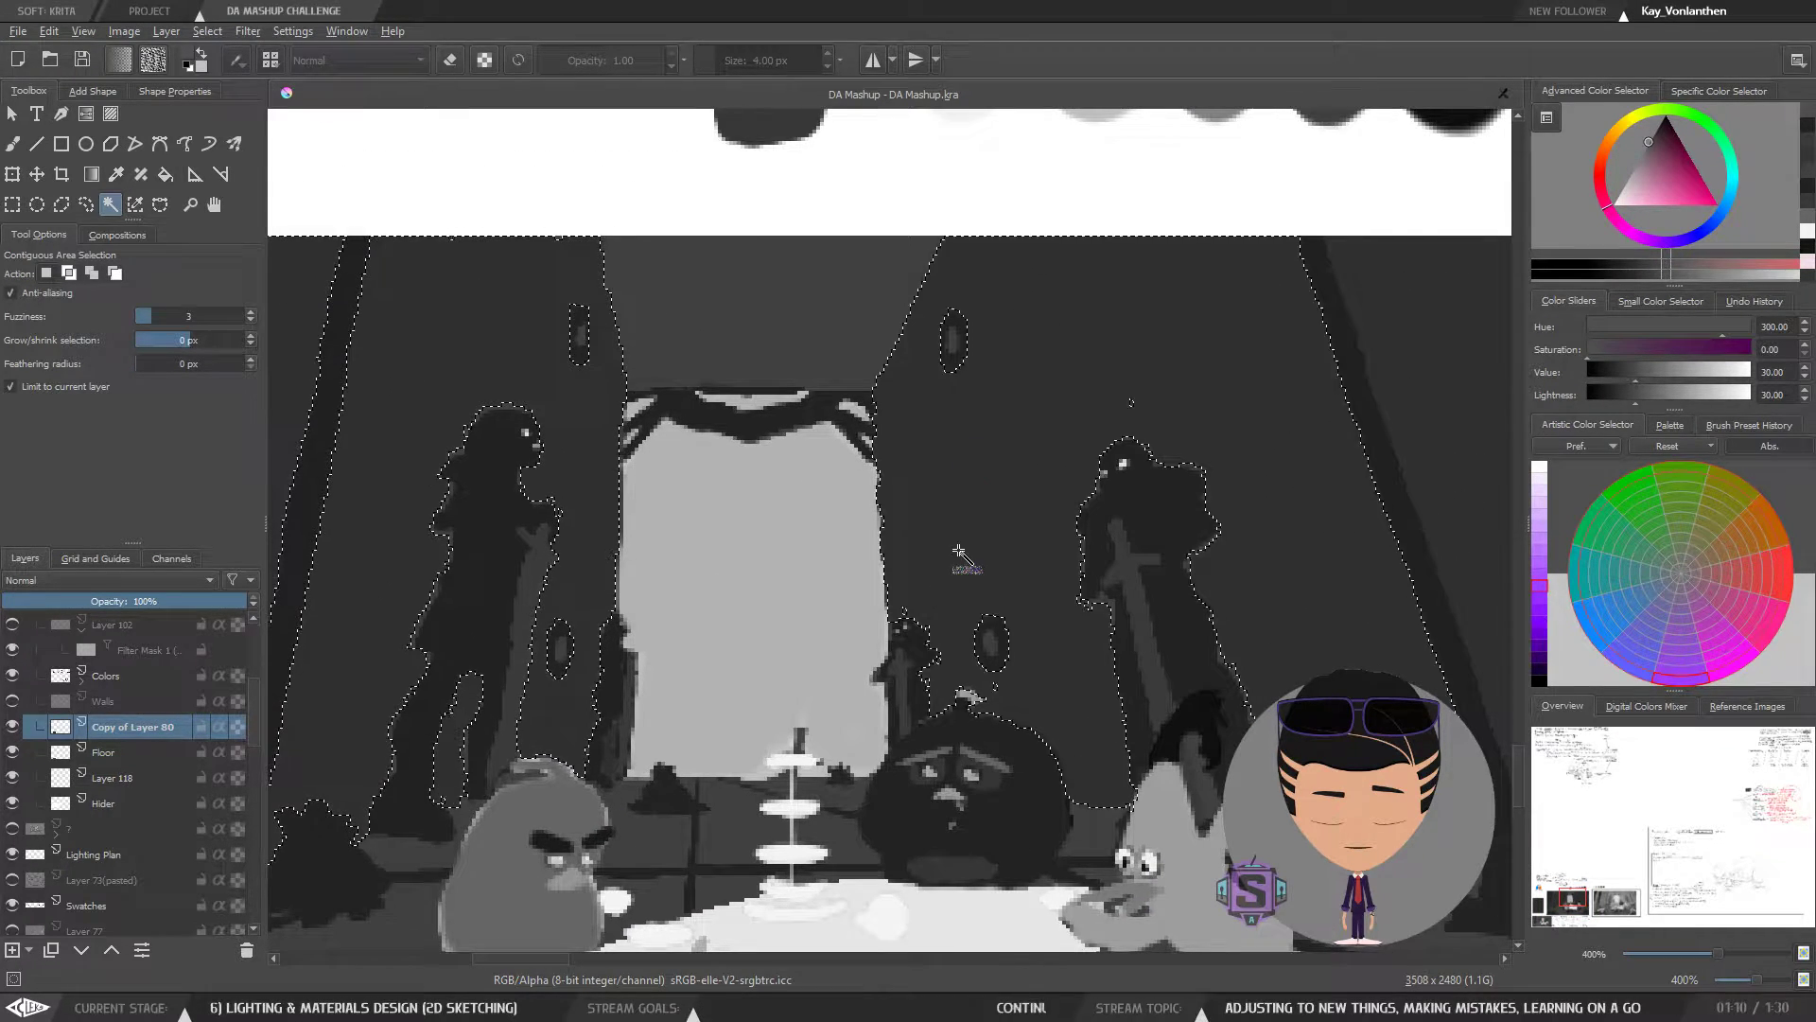
drag(954, 545, 701, 519)
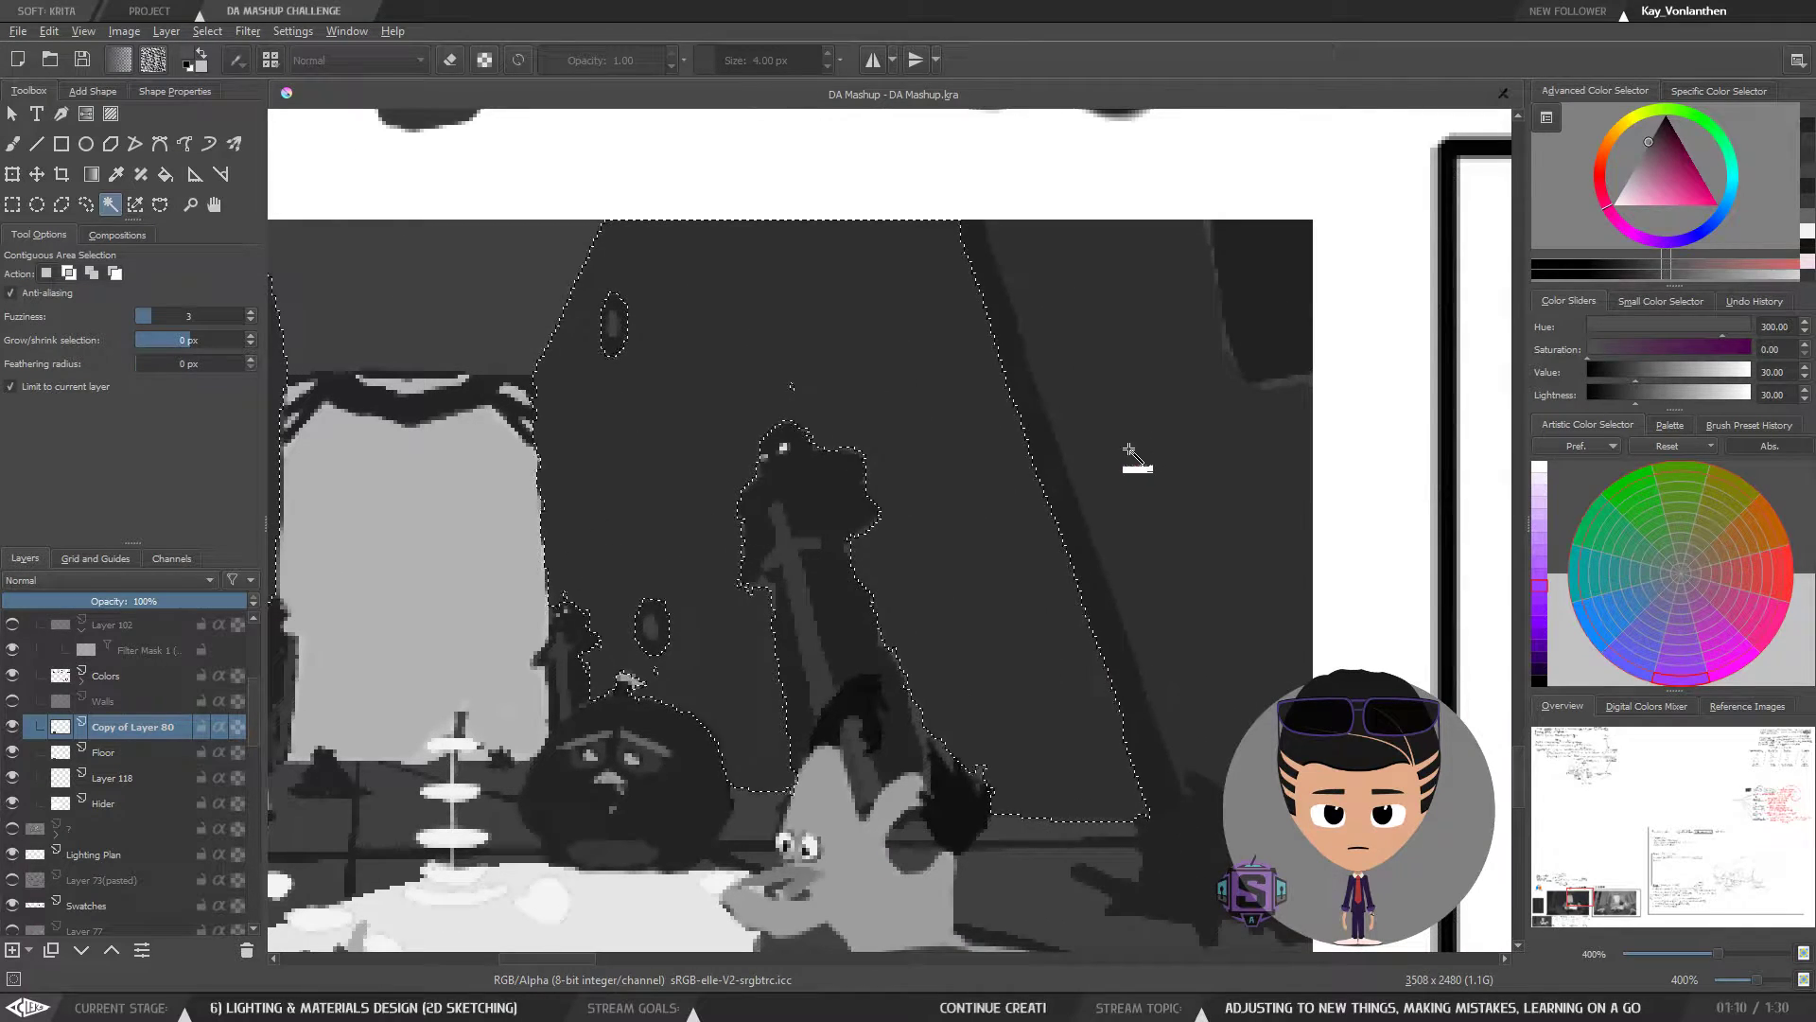
scroll(1038, 381, down, 2)
drag(896, 519, 1094, 466)
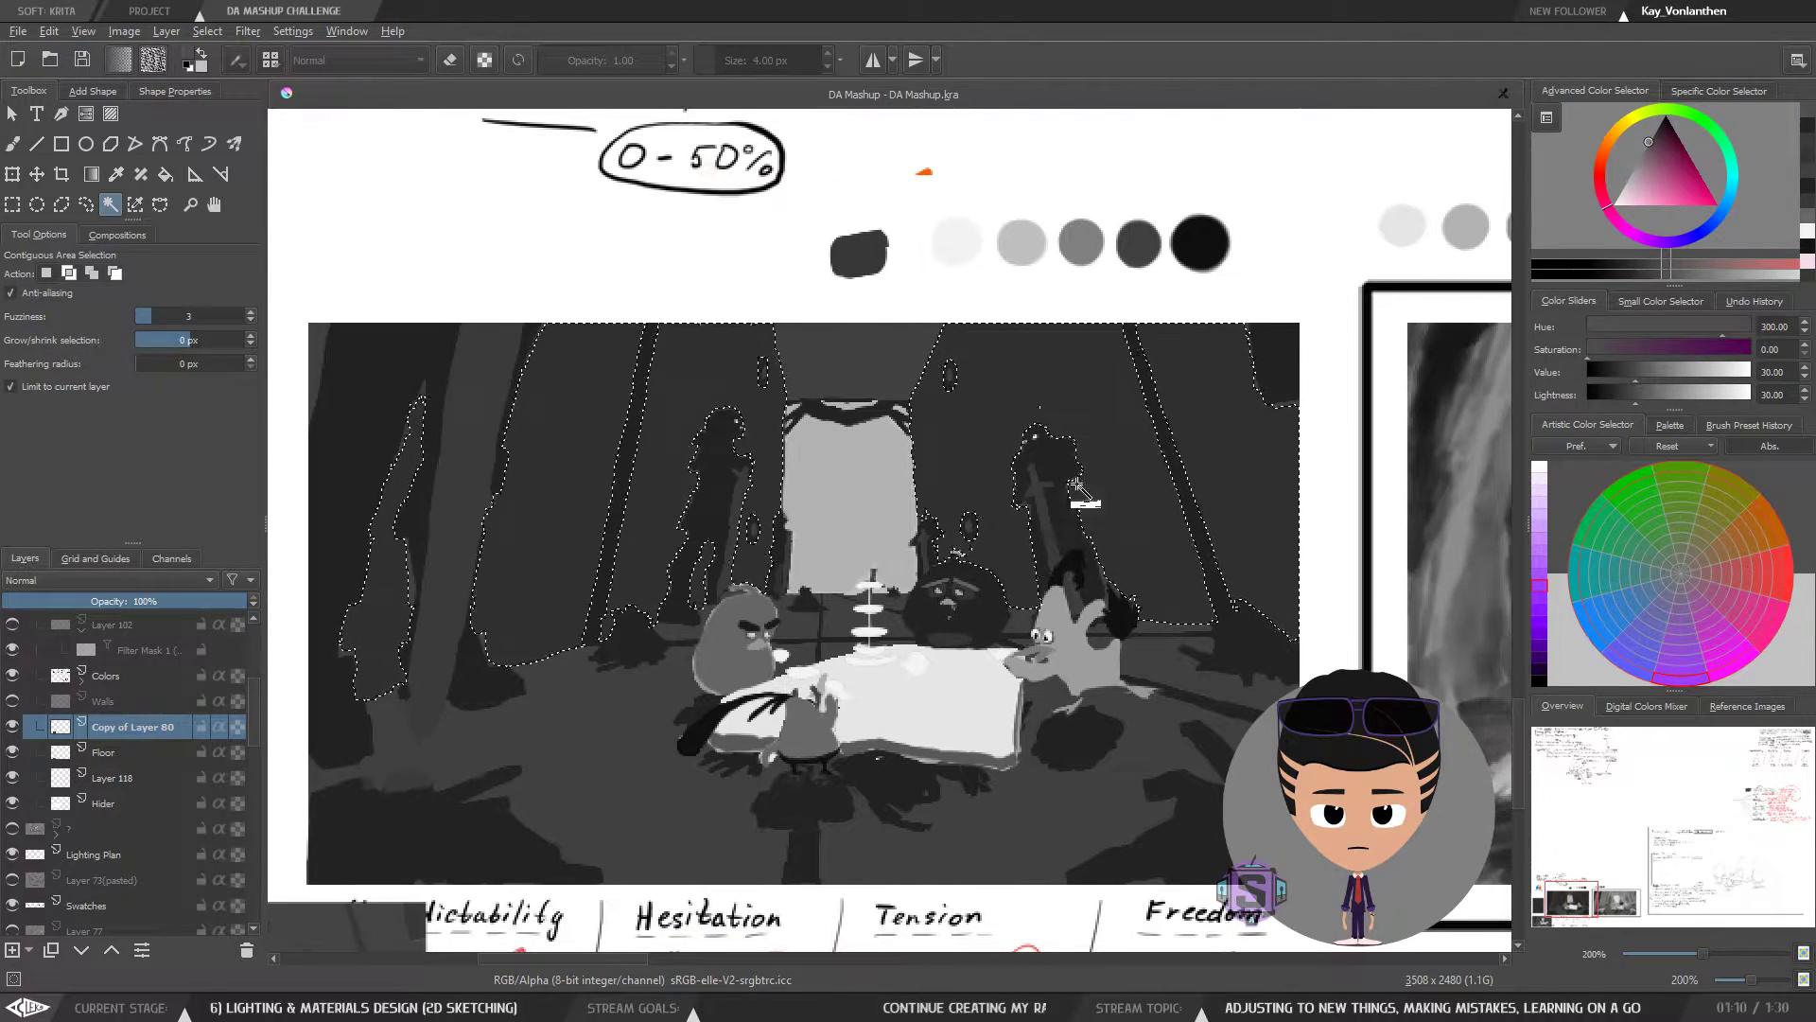
shift+click(967, 515)
shift+click(346, 375)
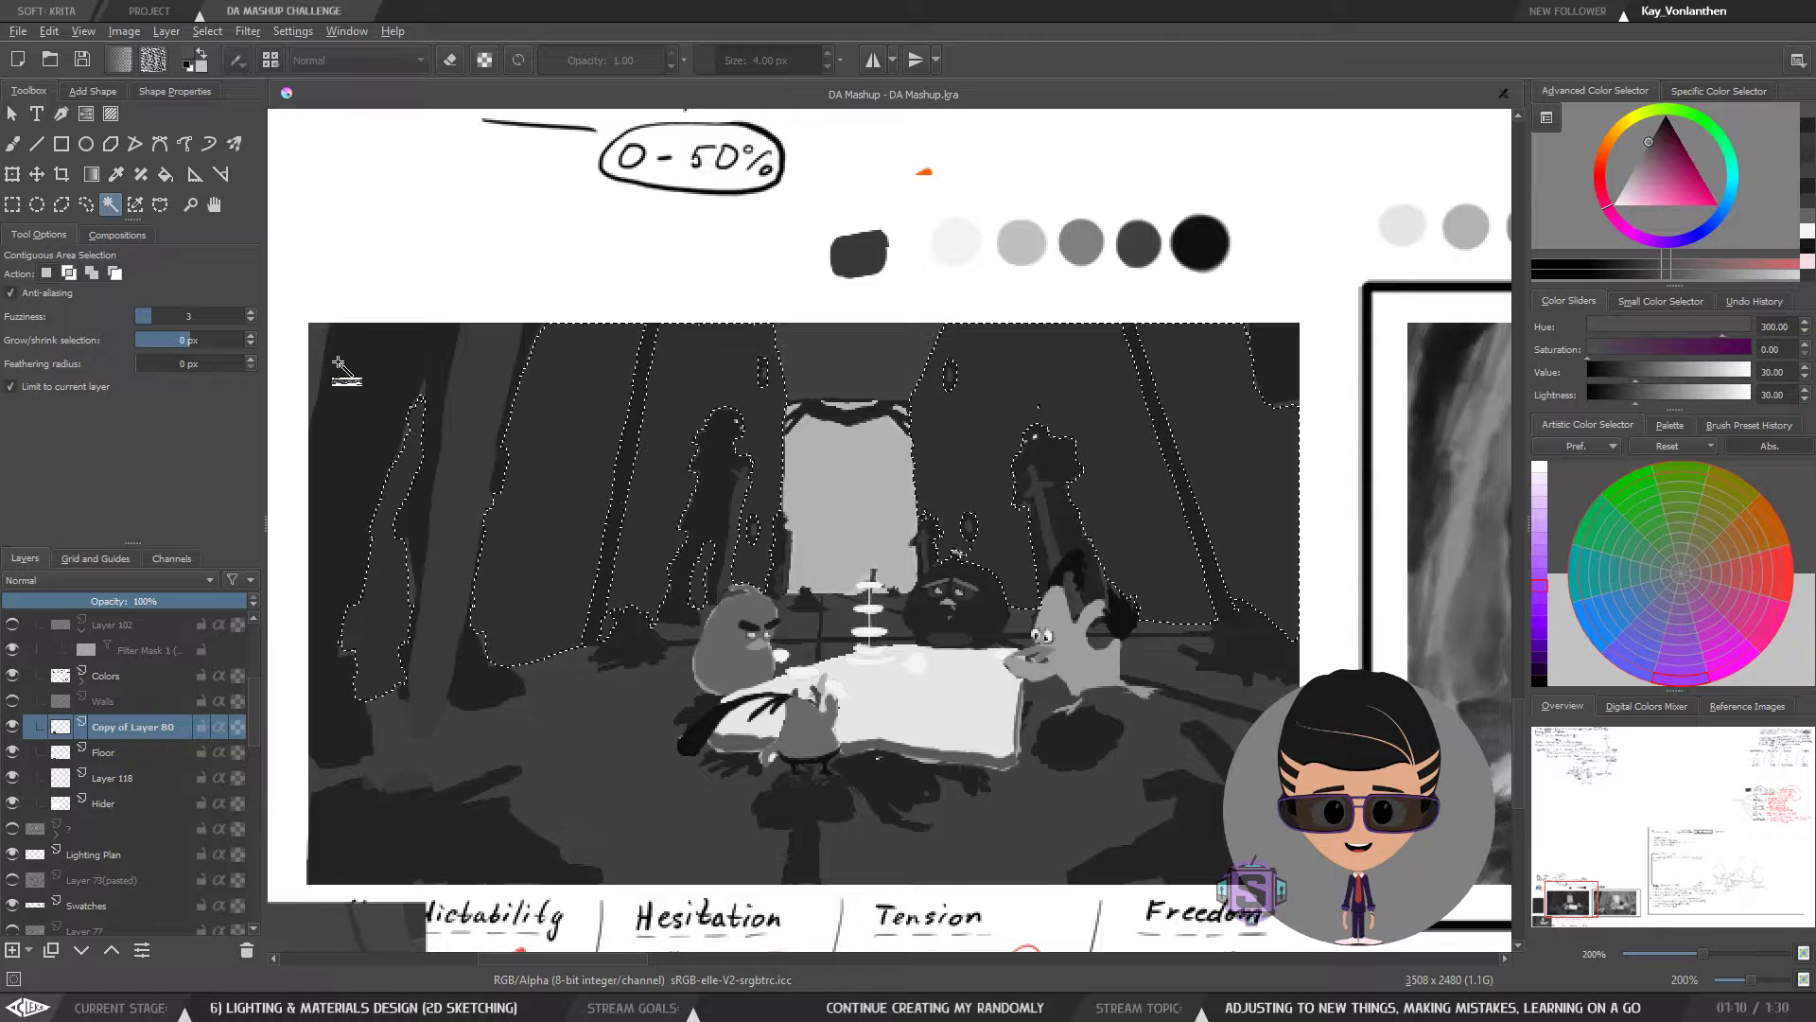
key(BackSpace)
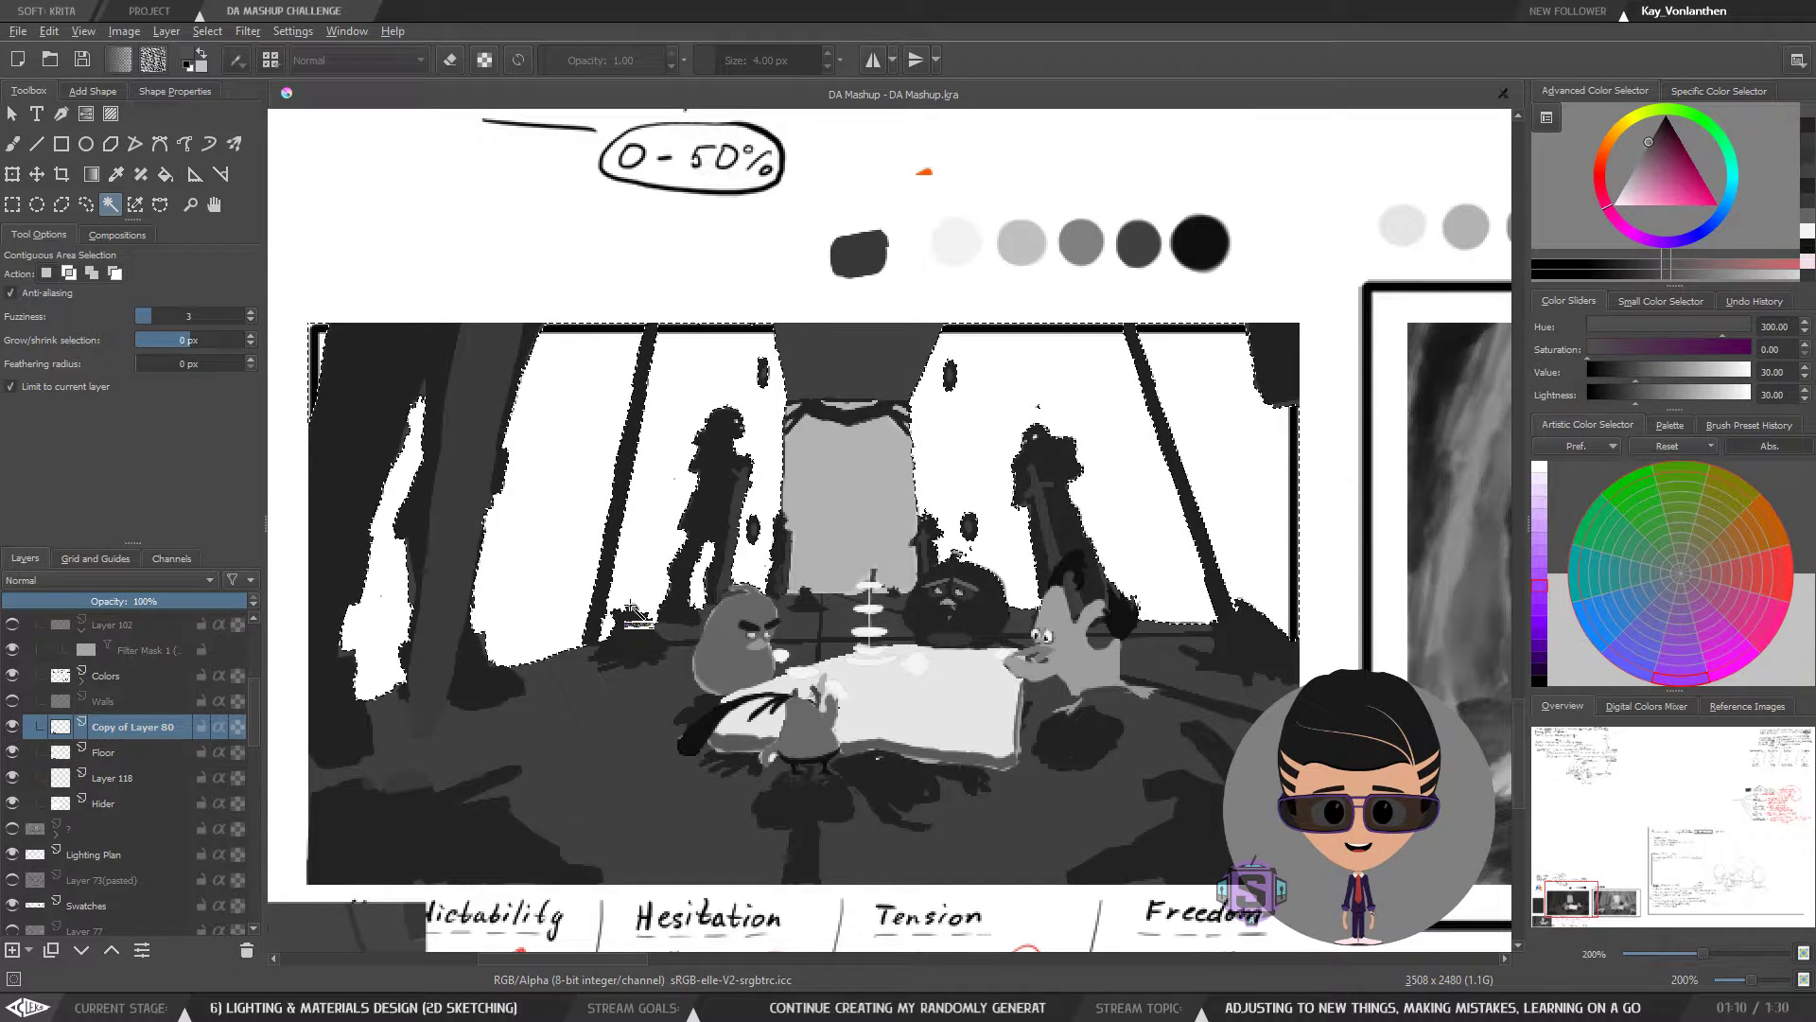
key(ctrl+shift+a)
key(b)
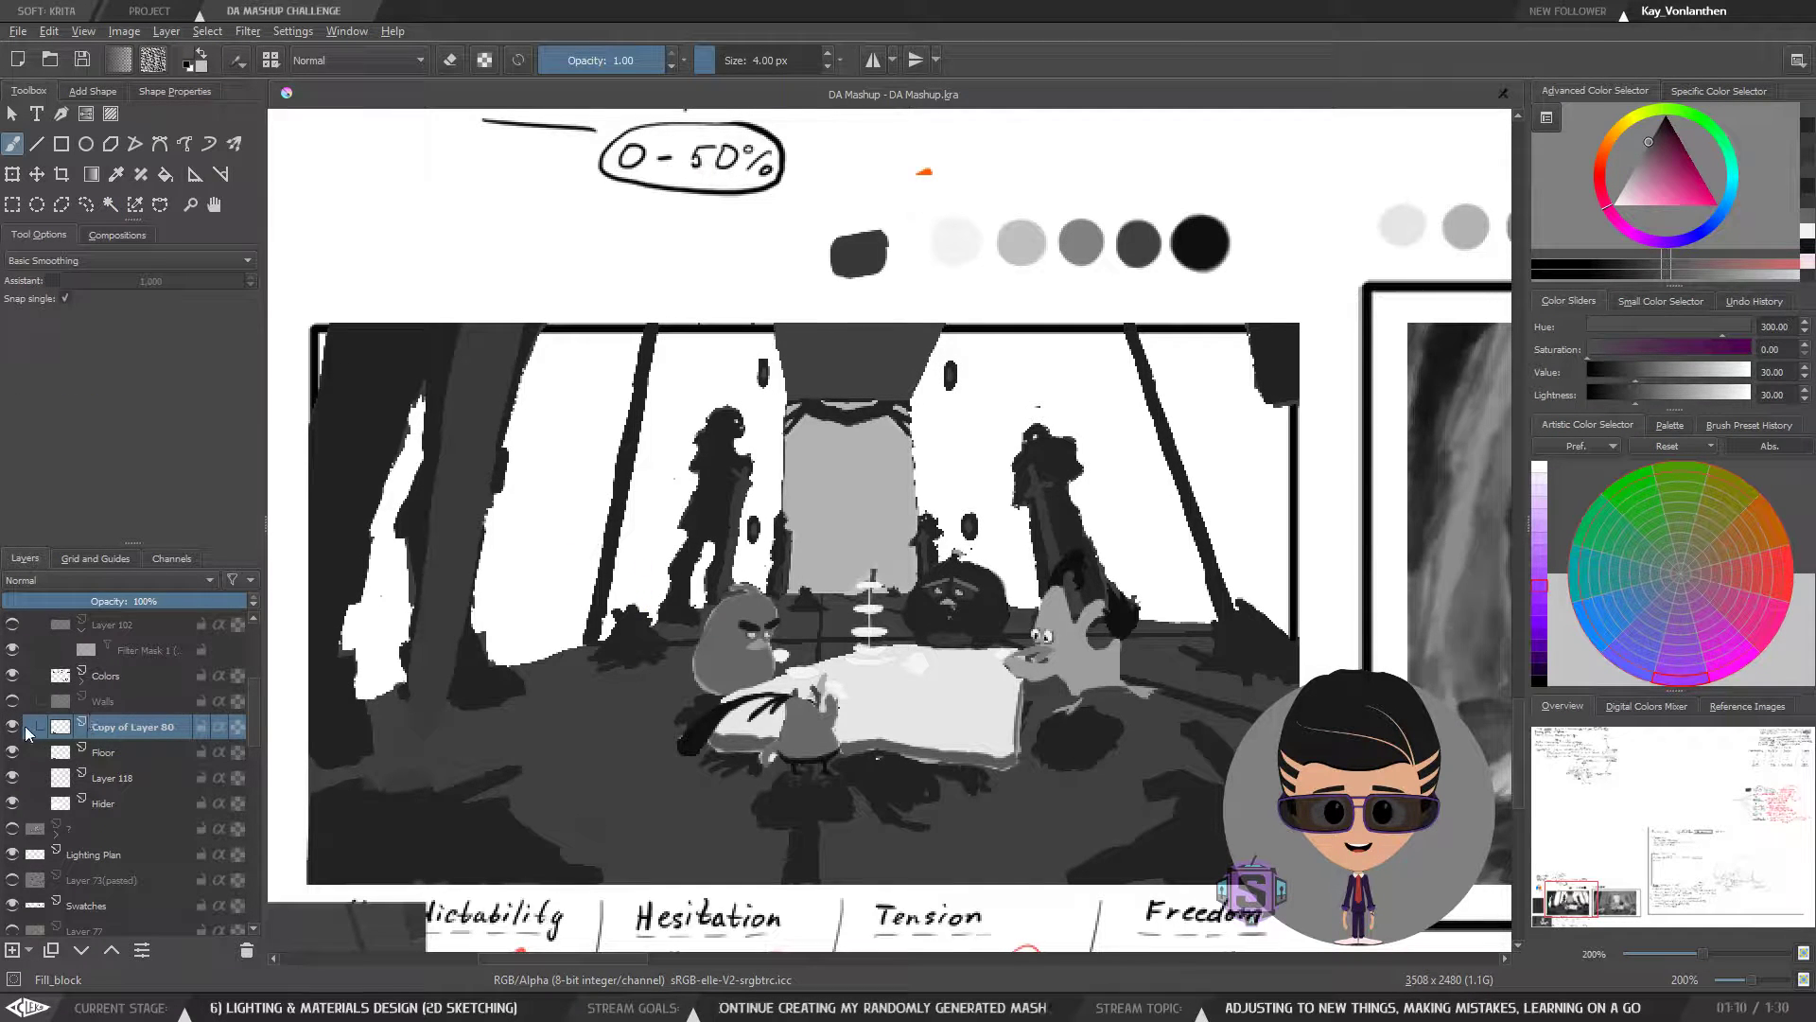
click(11, 701)
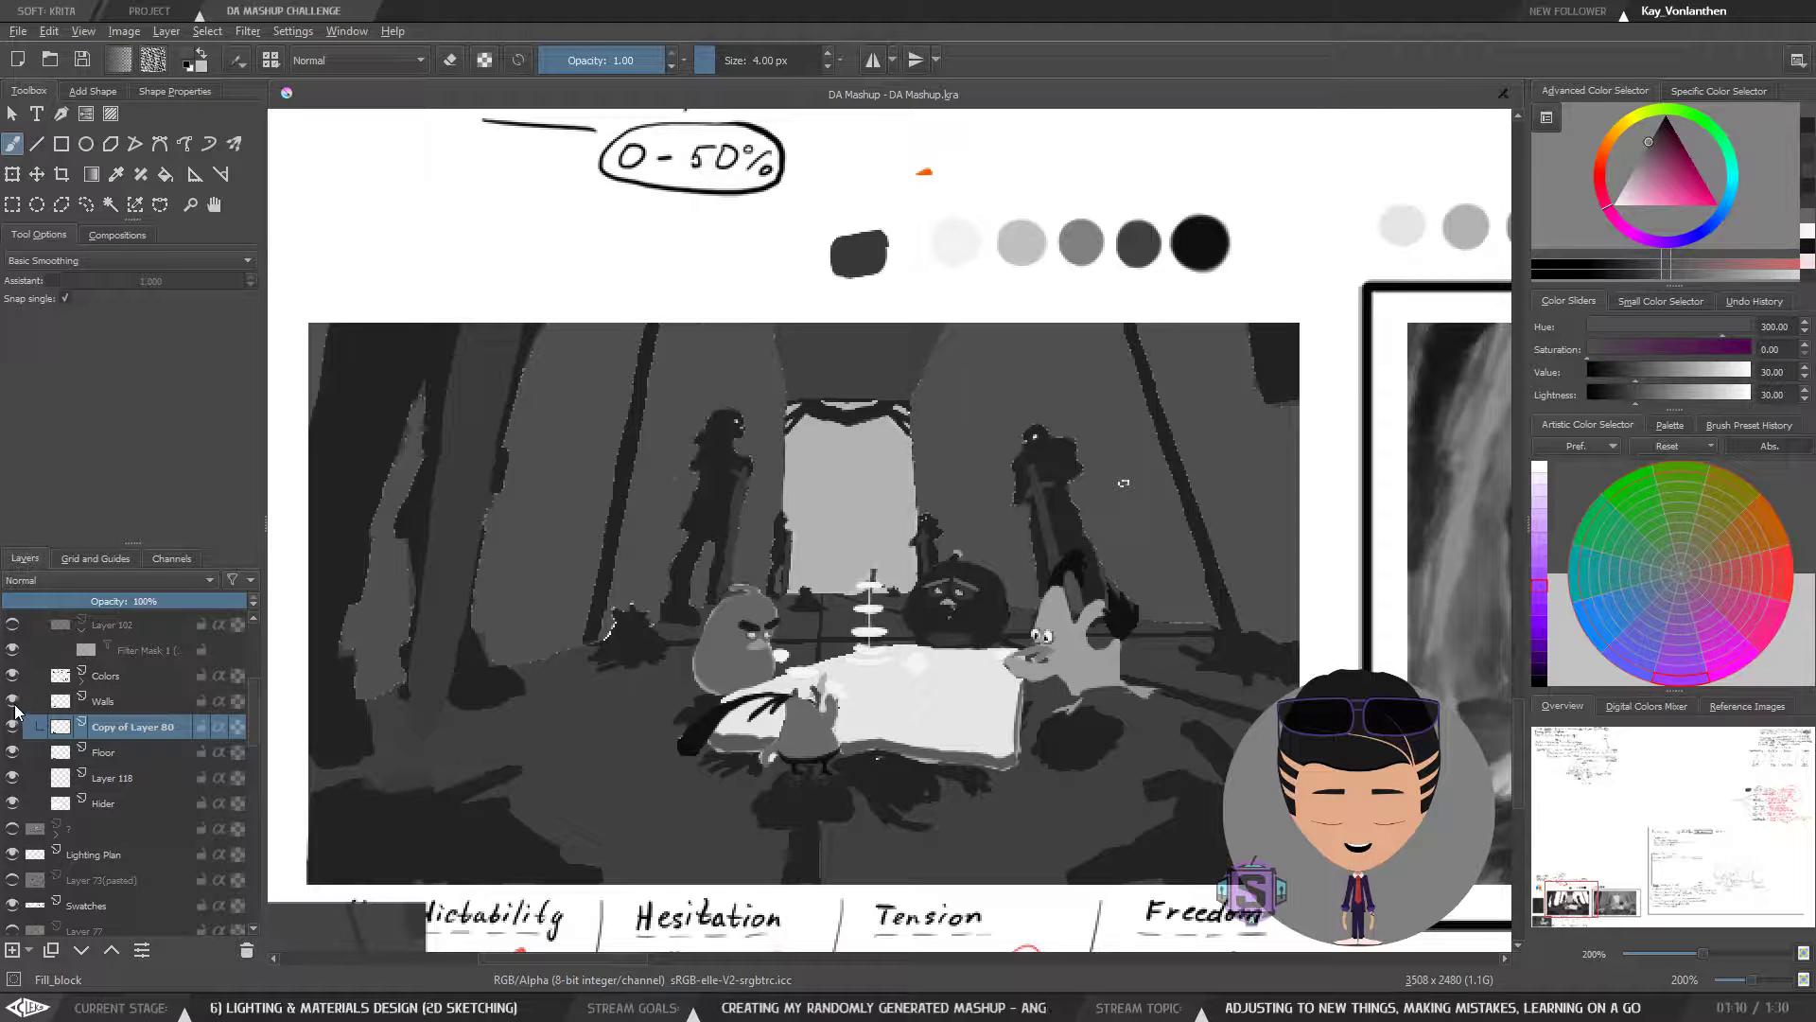
- Compare the scene with and without the Walls layer, and try merging Copy of Layer 80 into the Floor layer
click(14, 703)
click(13, 703)
click(12, 703)
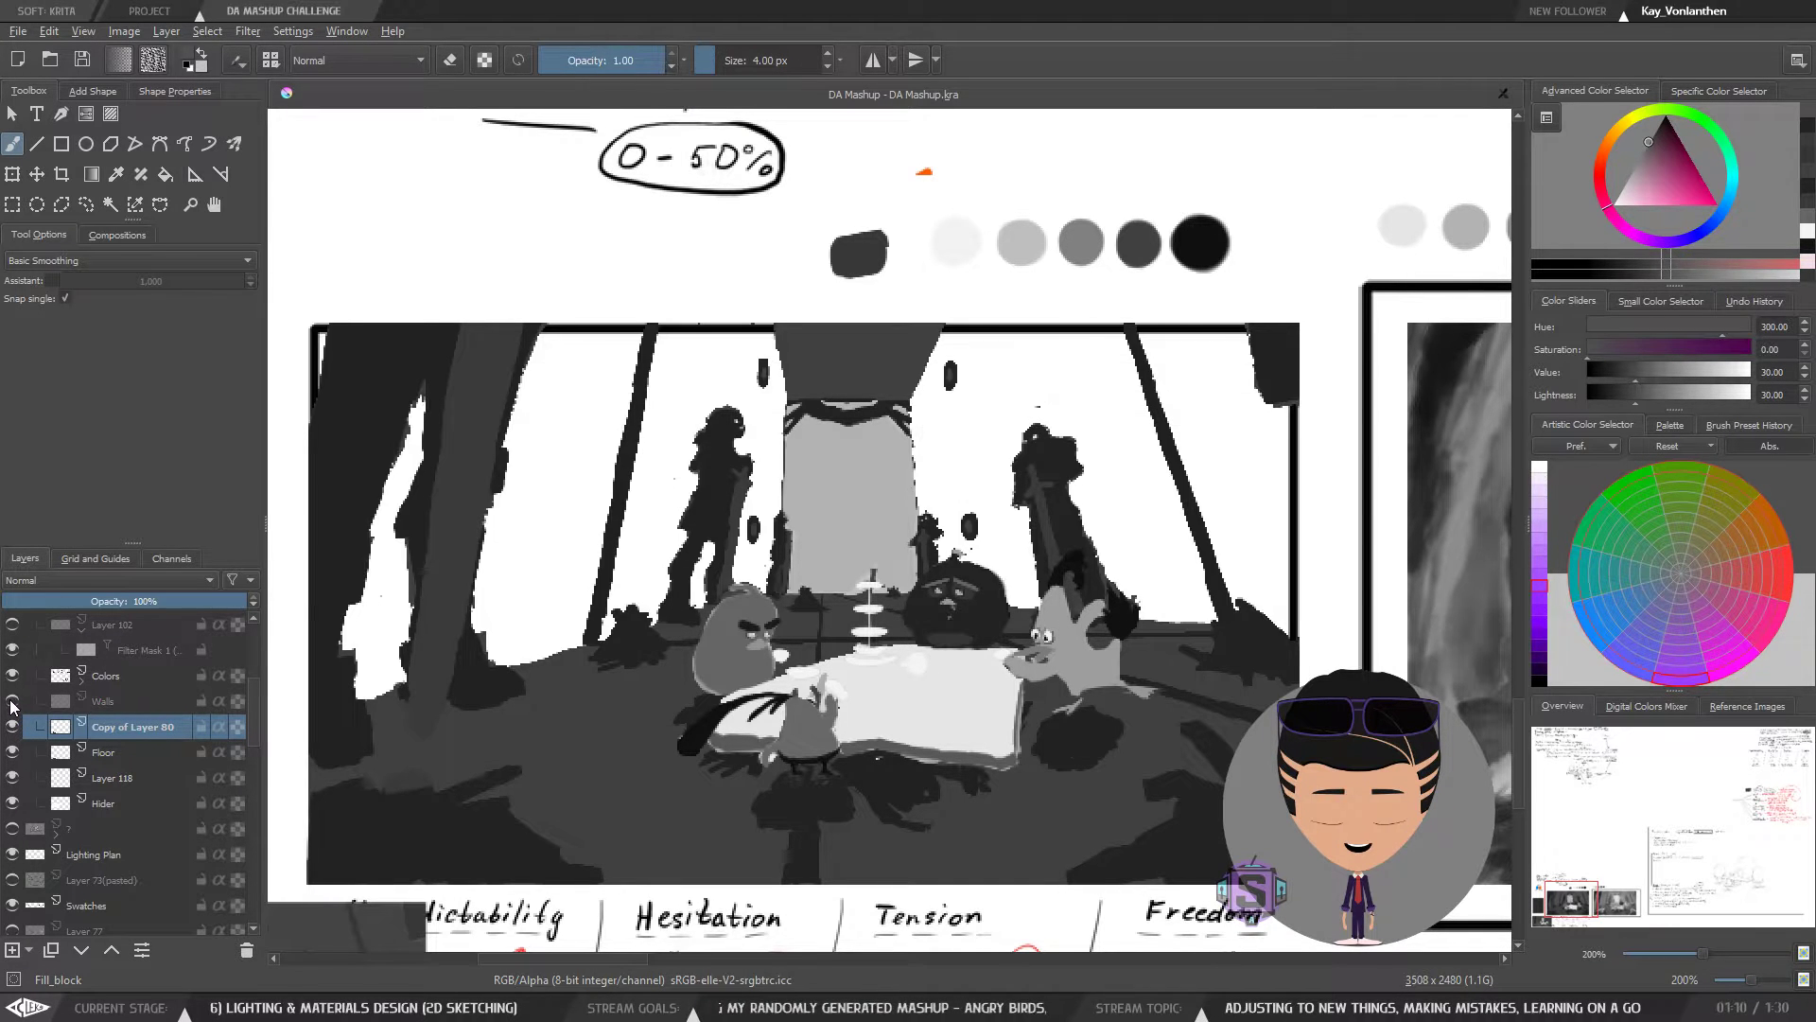
click(12, 703)
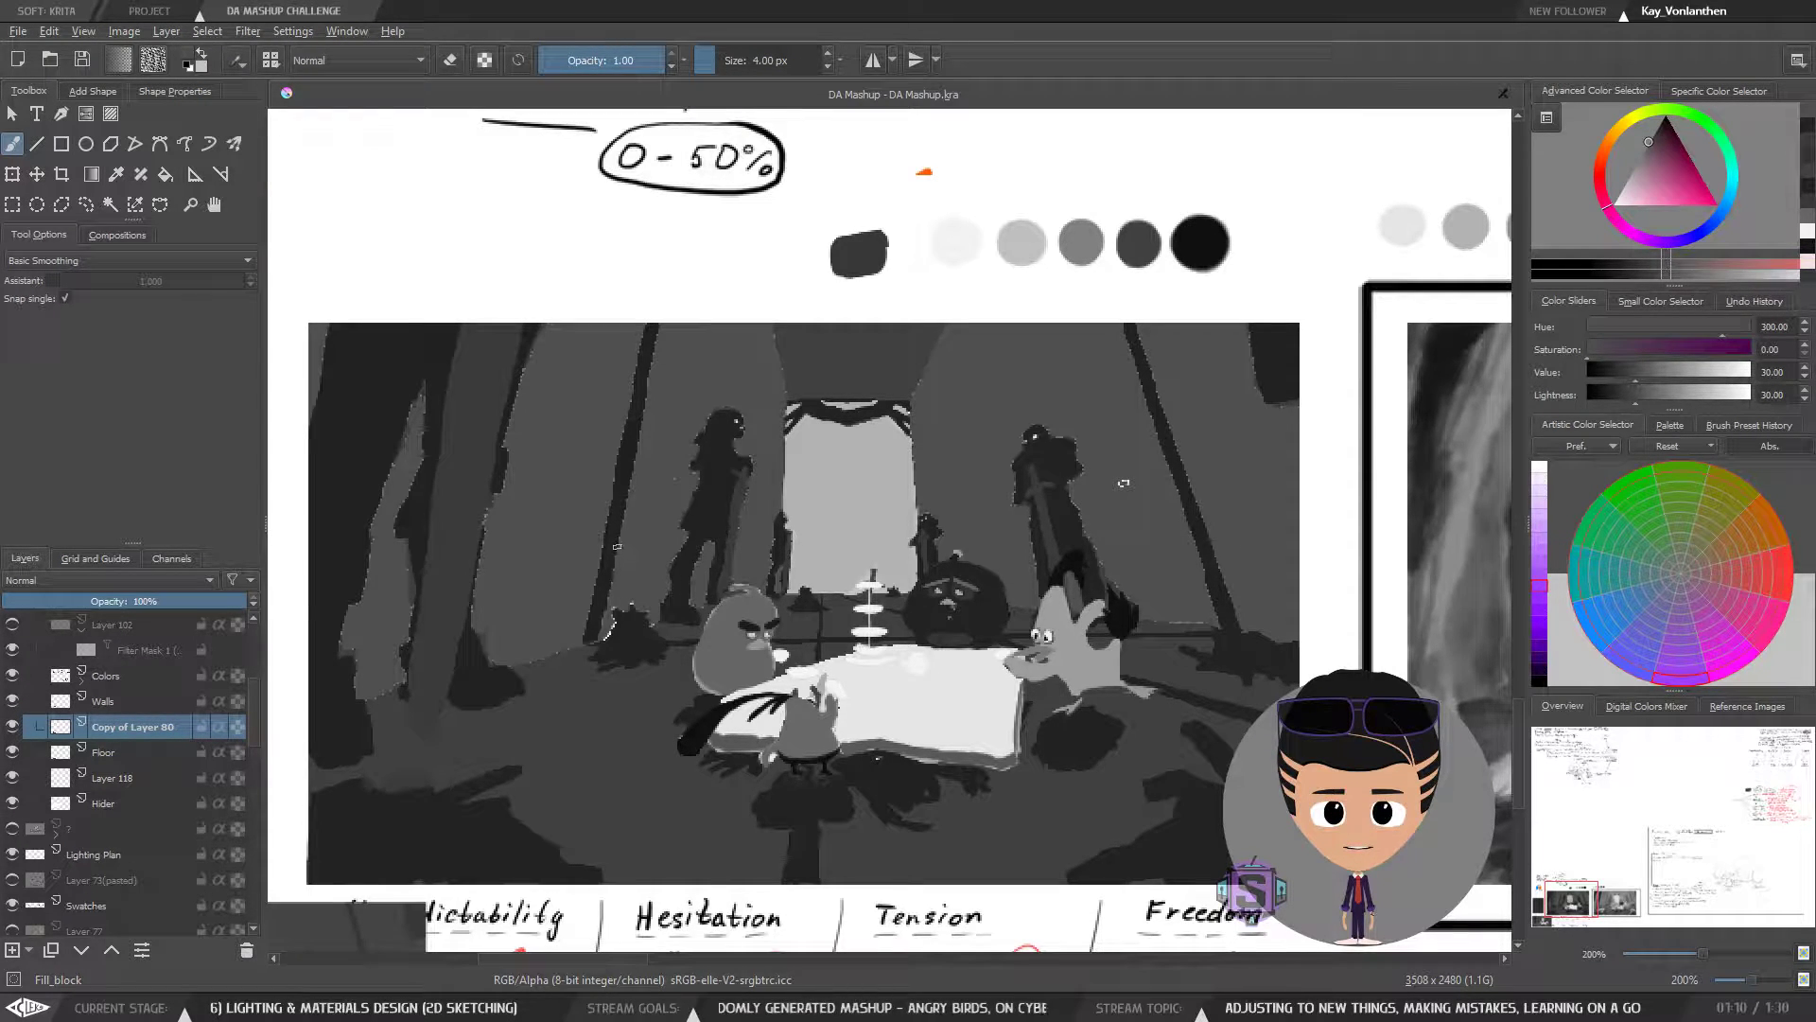
key(shift+Delete)
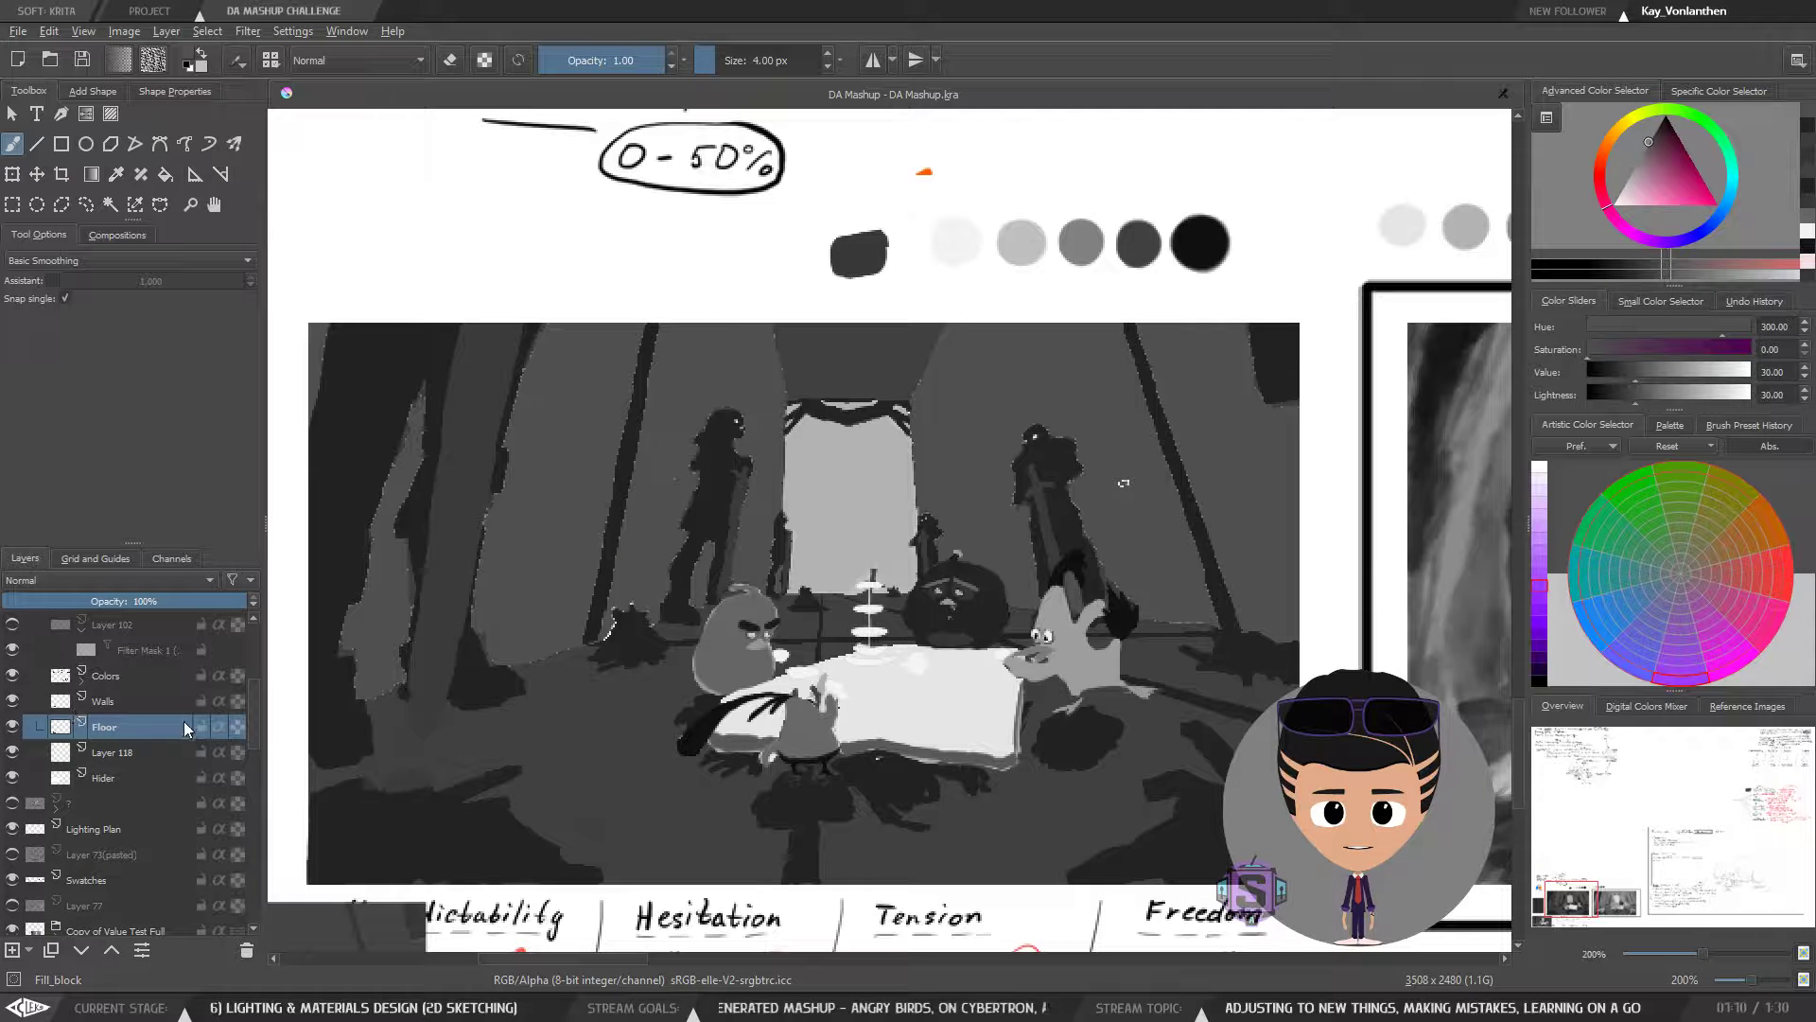
key(ctrl+z)
- Merge the Walls layer into Copy of Layer 80, checking the layers' contents by toggling their visibility
click(14, 727)
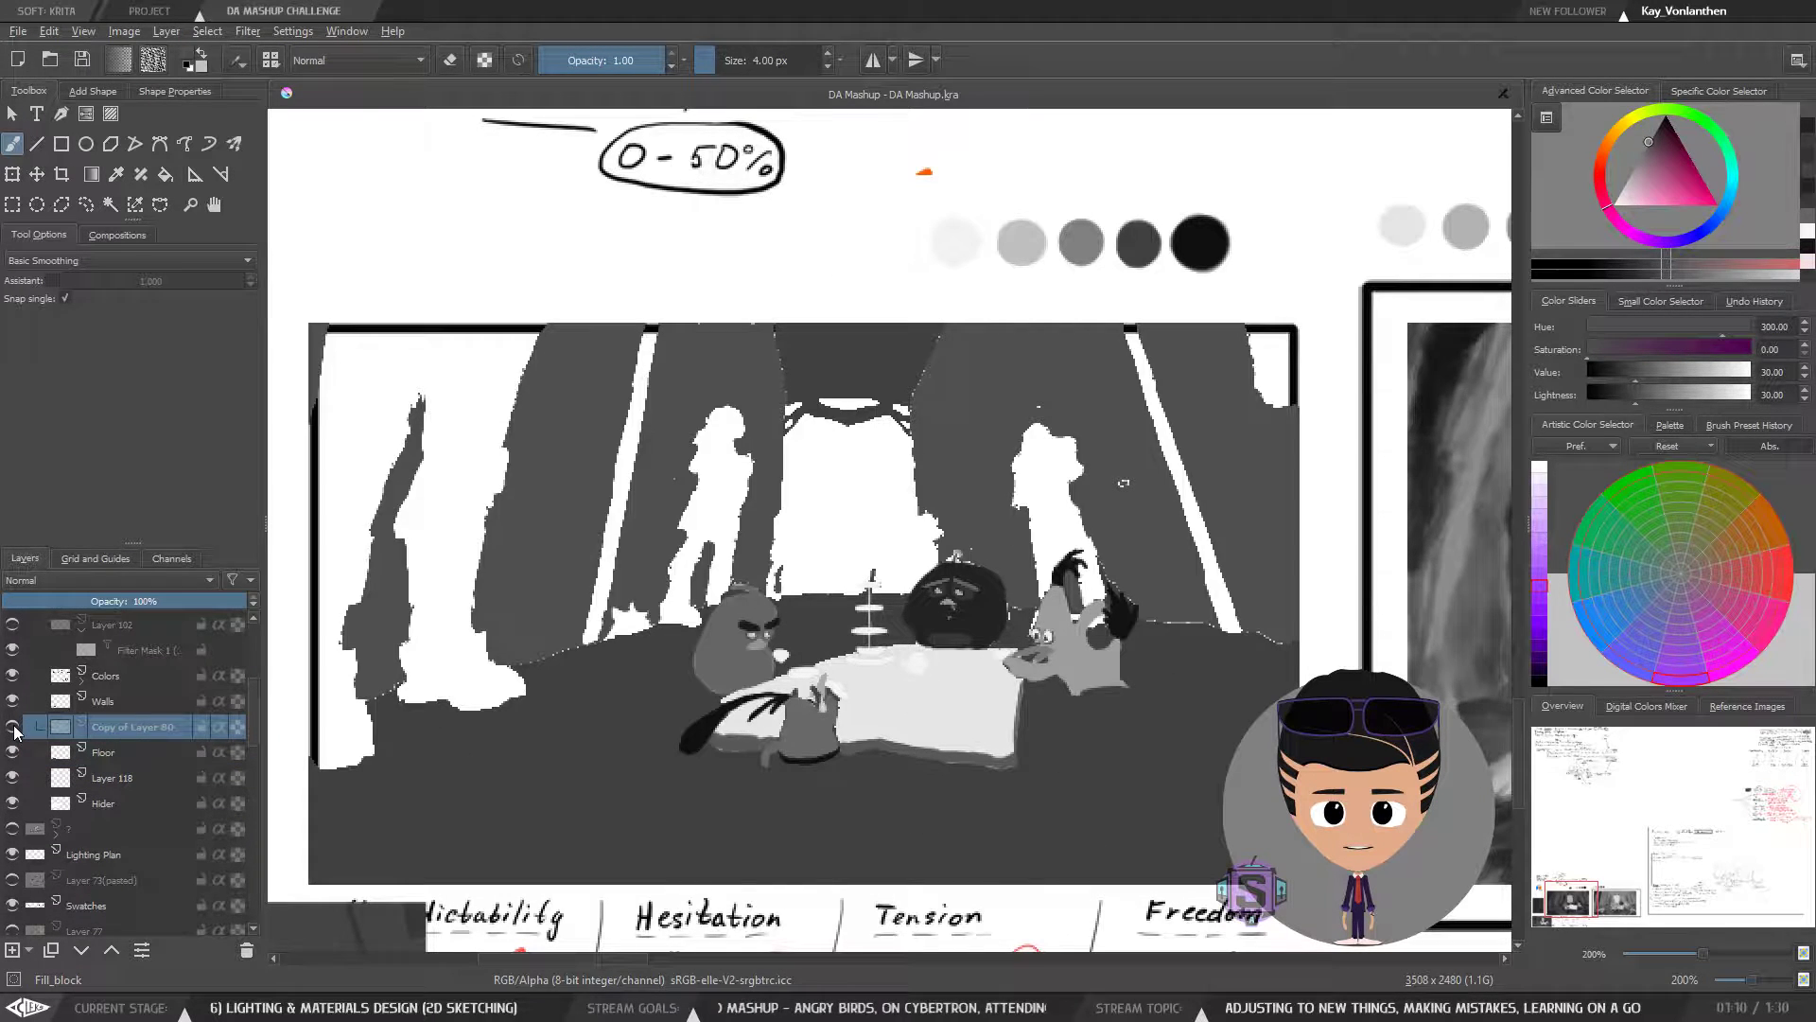
click(15, 726)
click(108, 705)
click(13, 701)
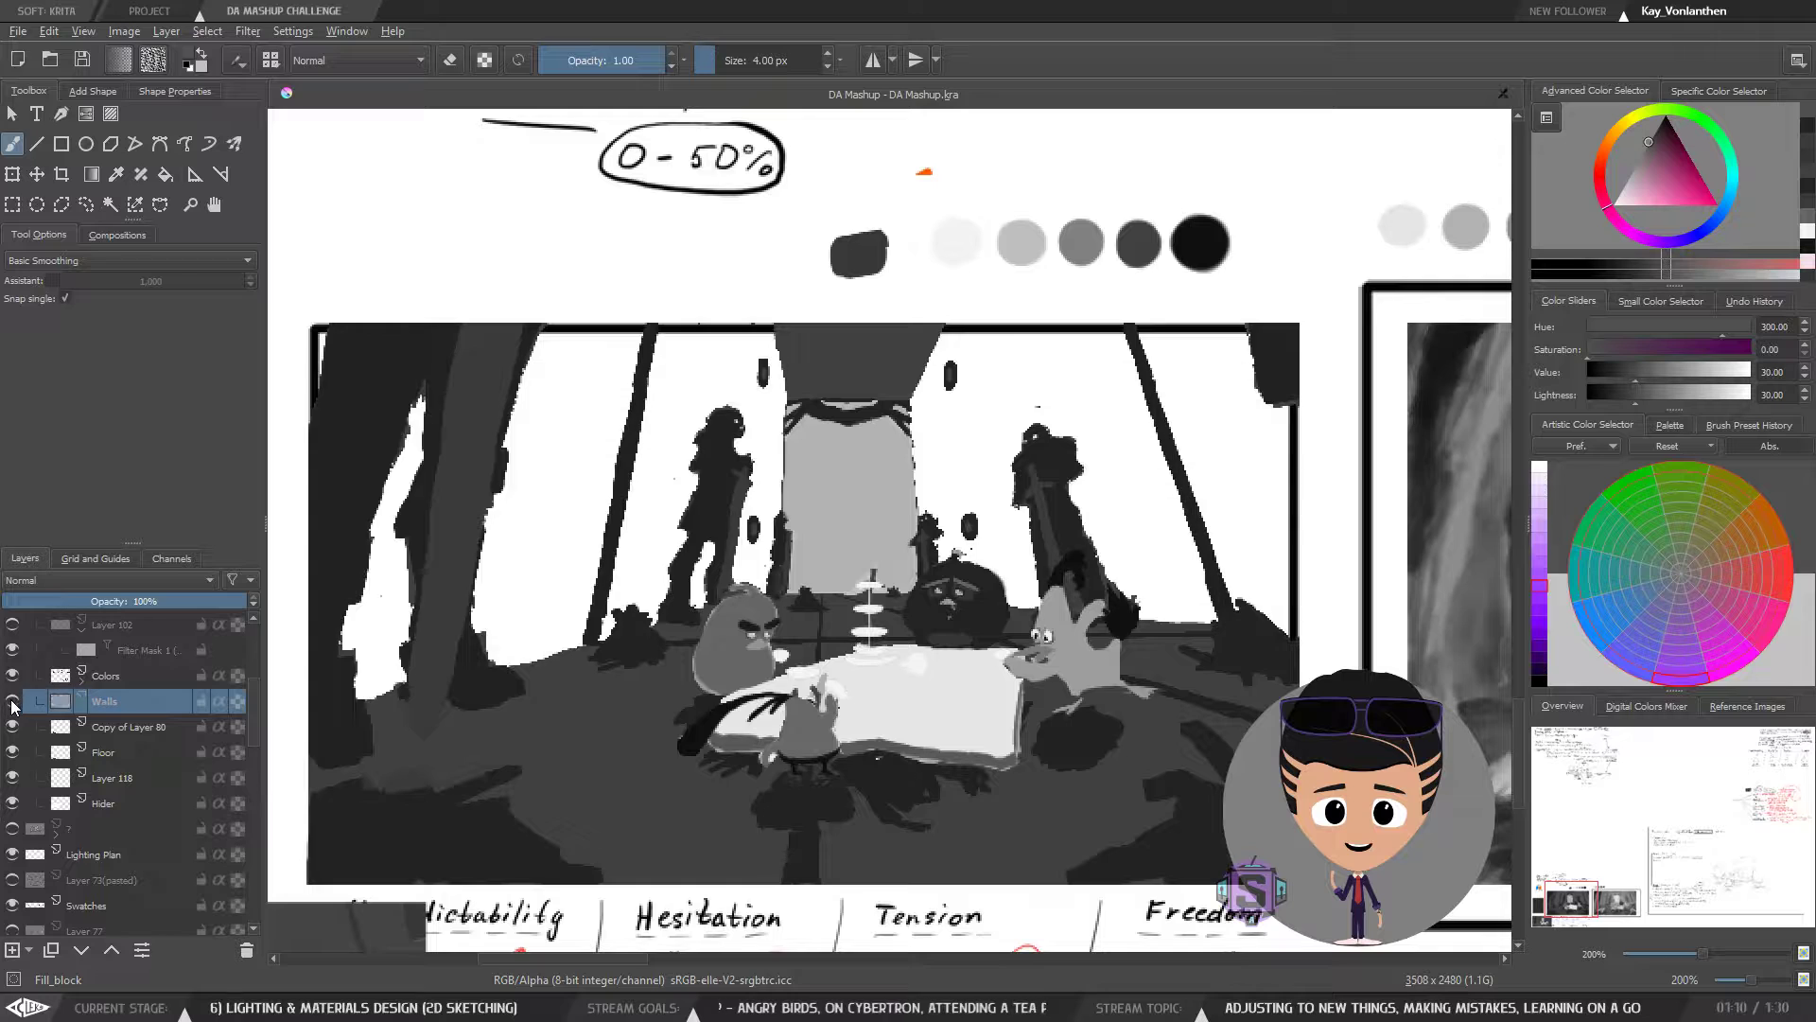
click(13, 701)
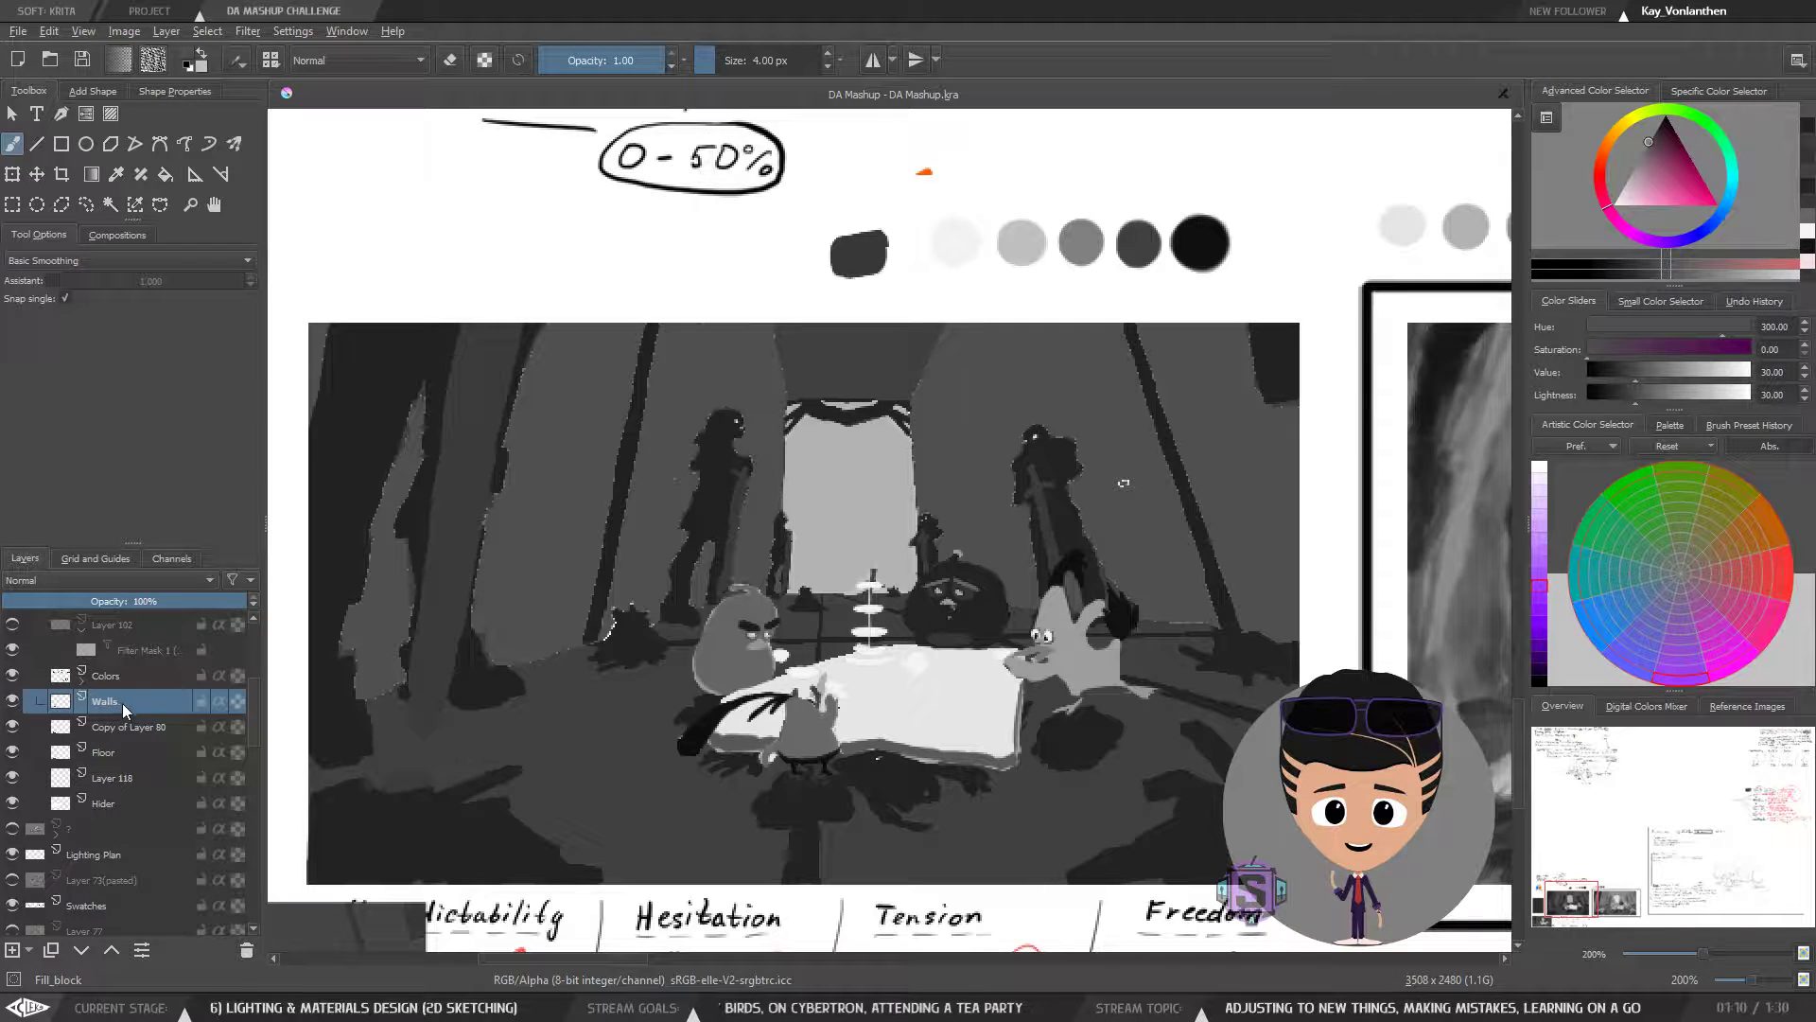
key(ctrl+e)
click(14, 705)
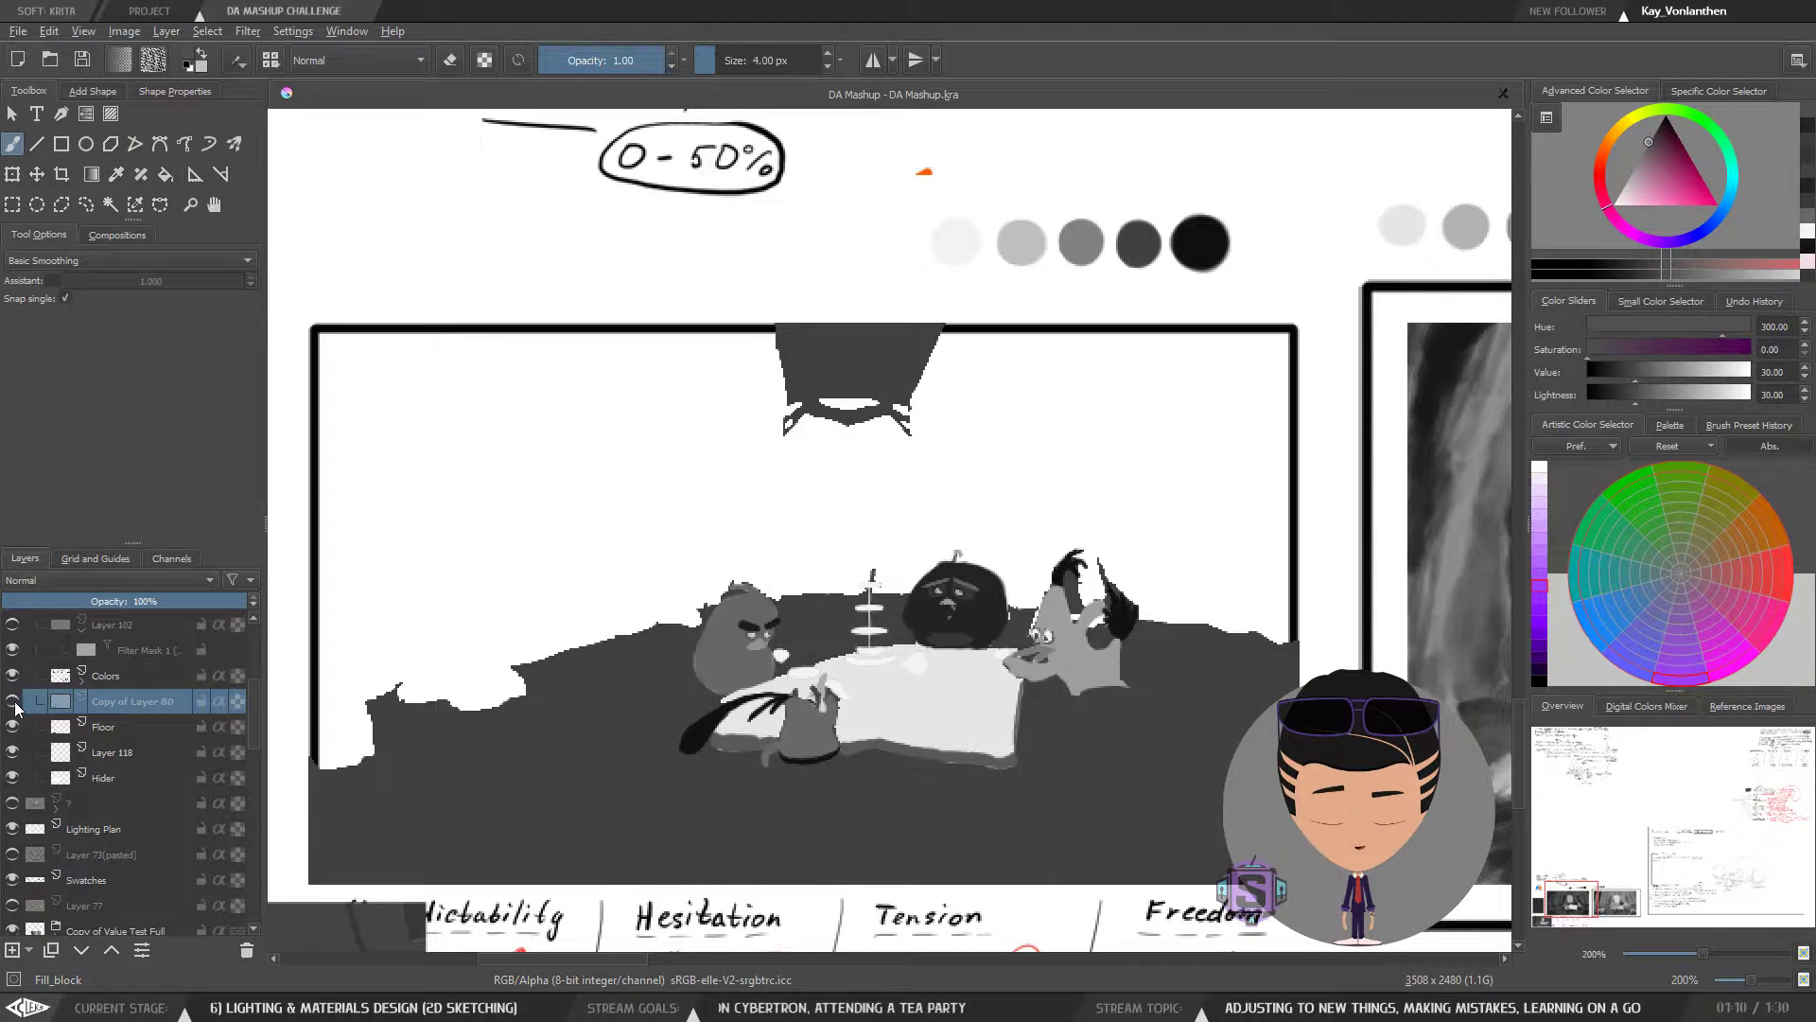
click(13, 701)
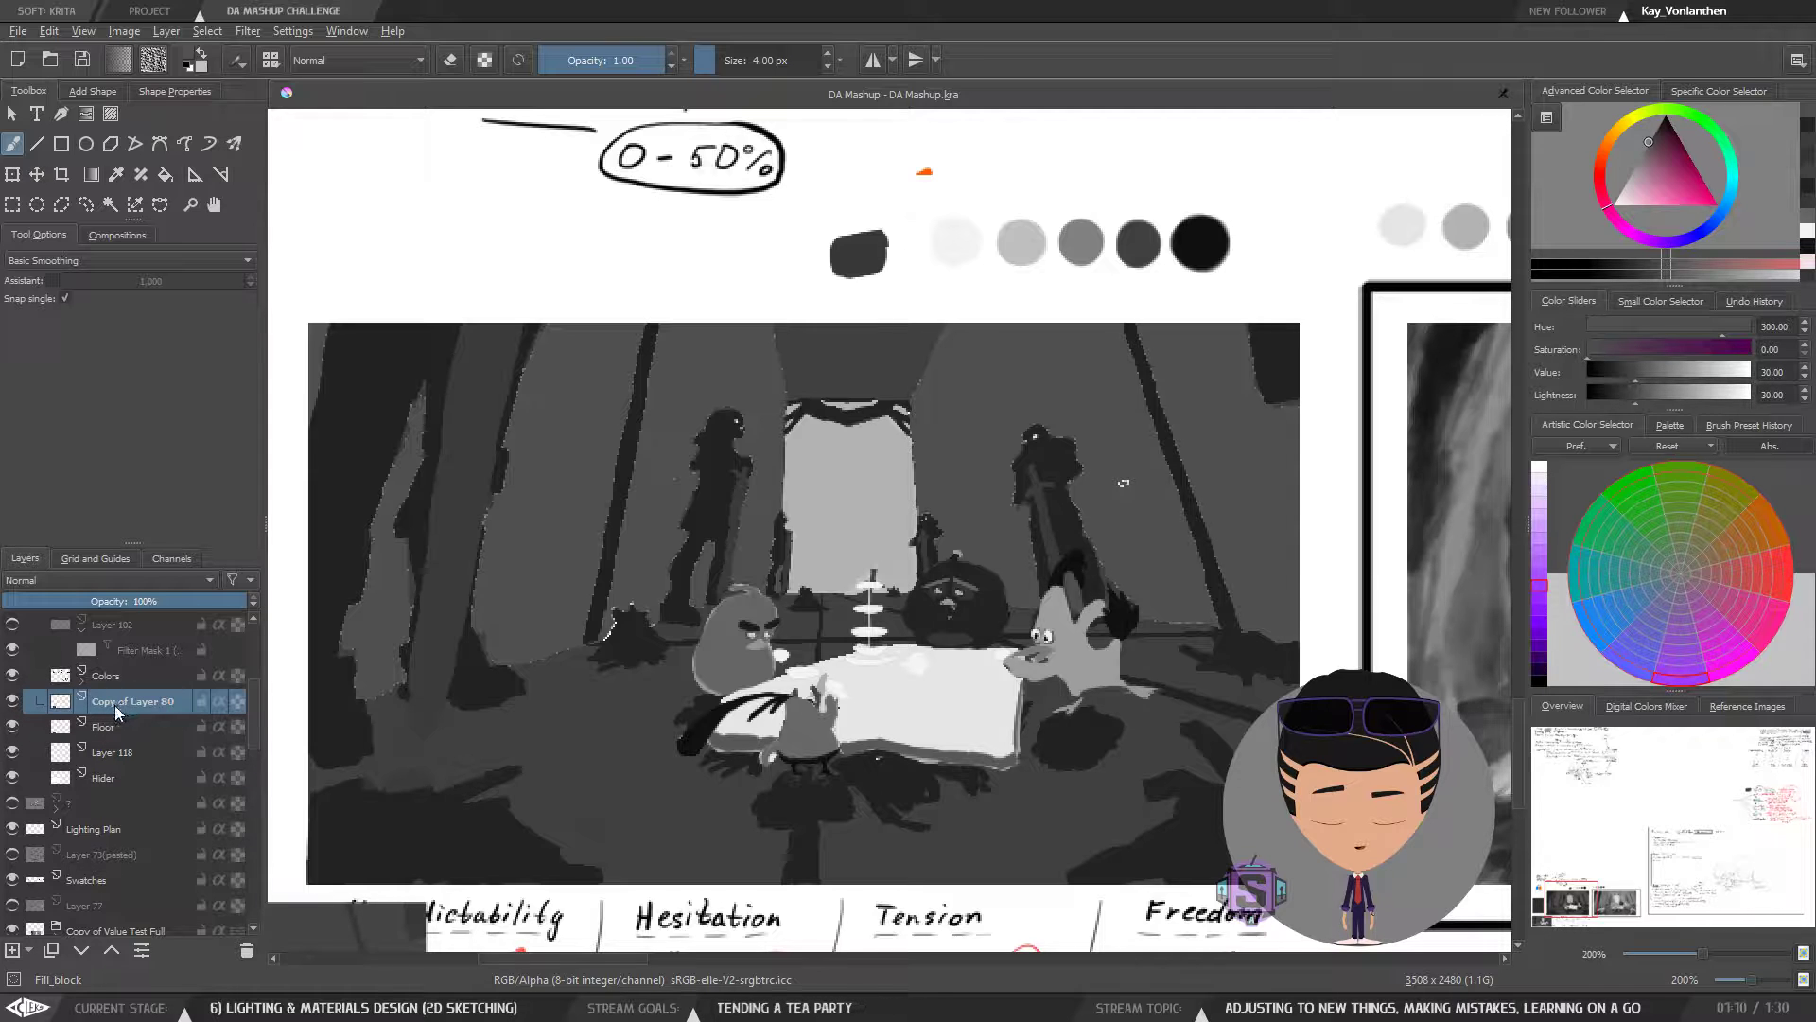
- Merge Copy of Layer 80 into the Floor layer and check the combined background by toggling its visibility
key(shift+Delete)
click(10, 702)
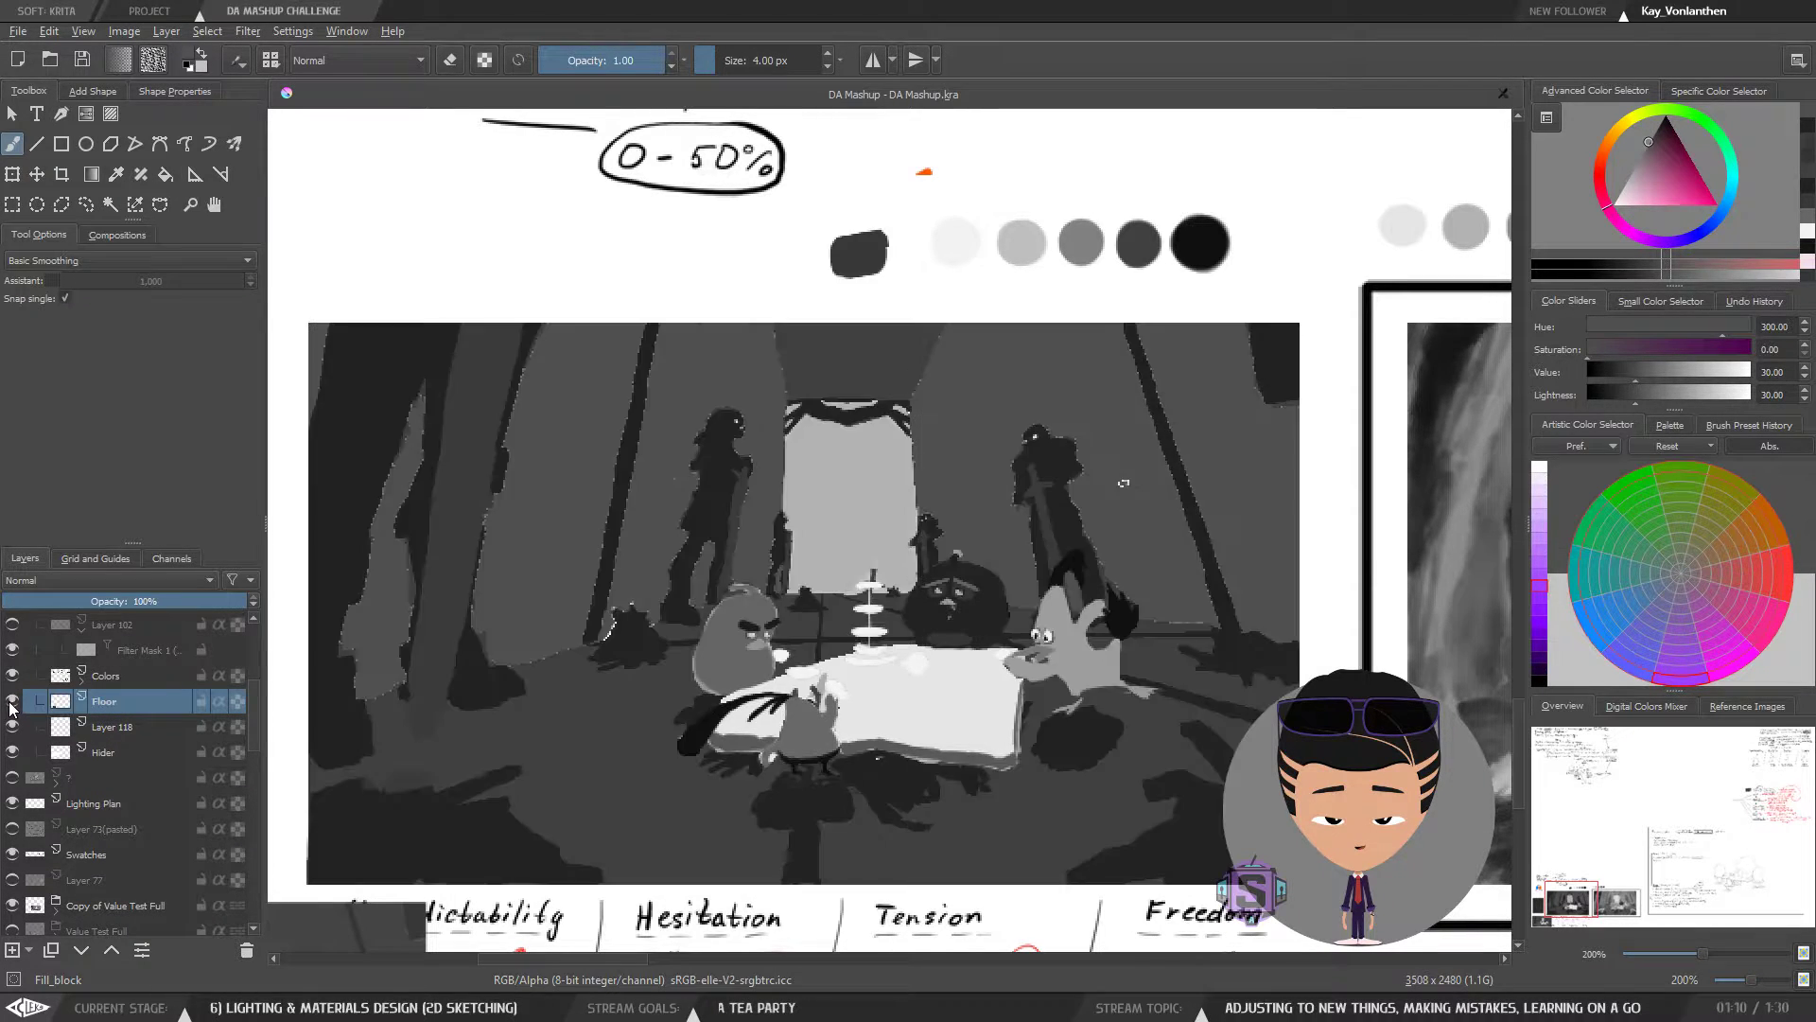
click(11, 702)
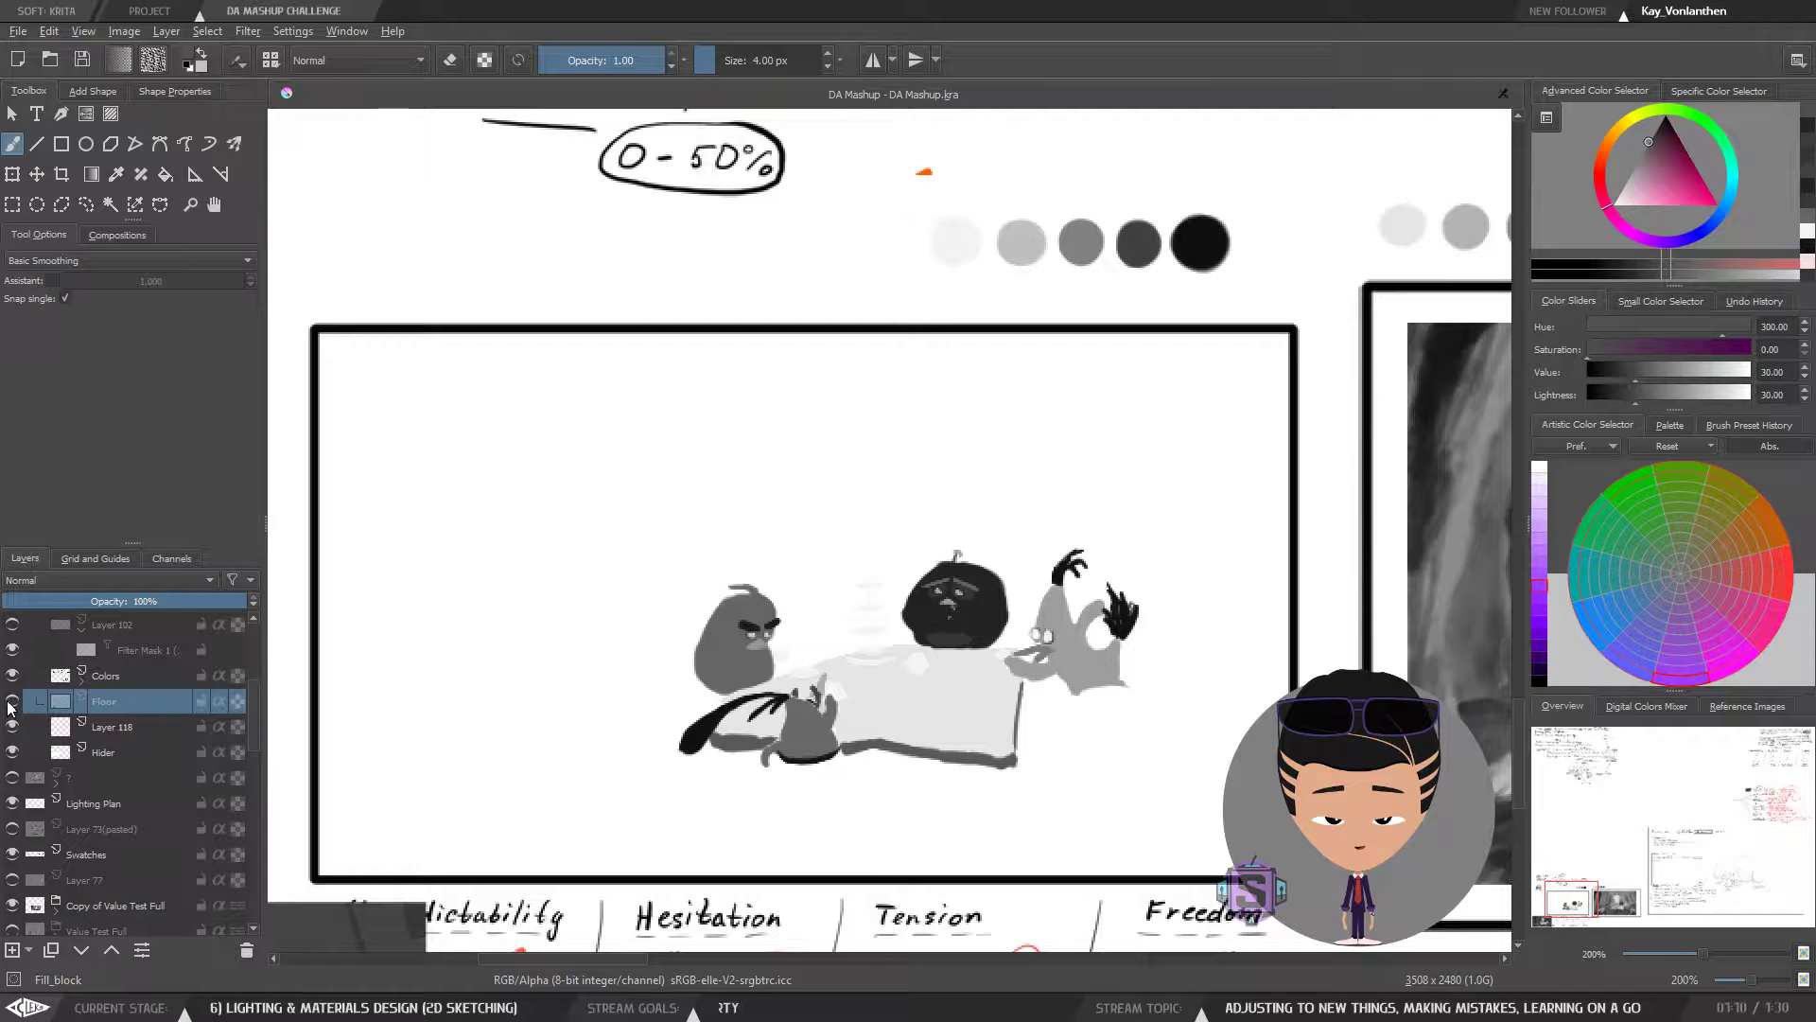
click(10, 702)
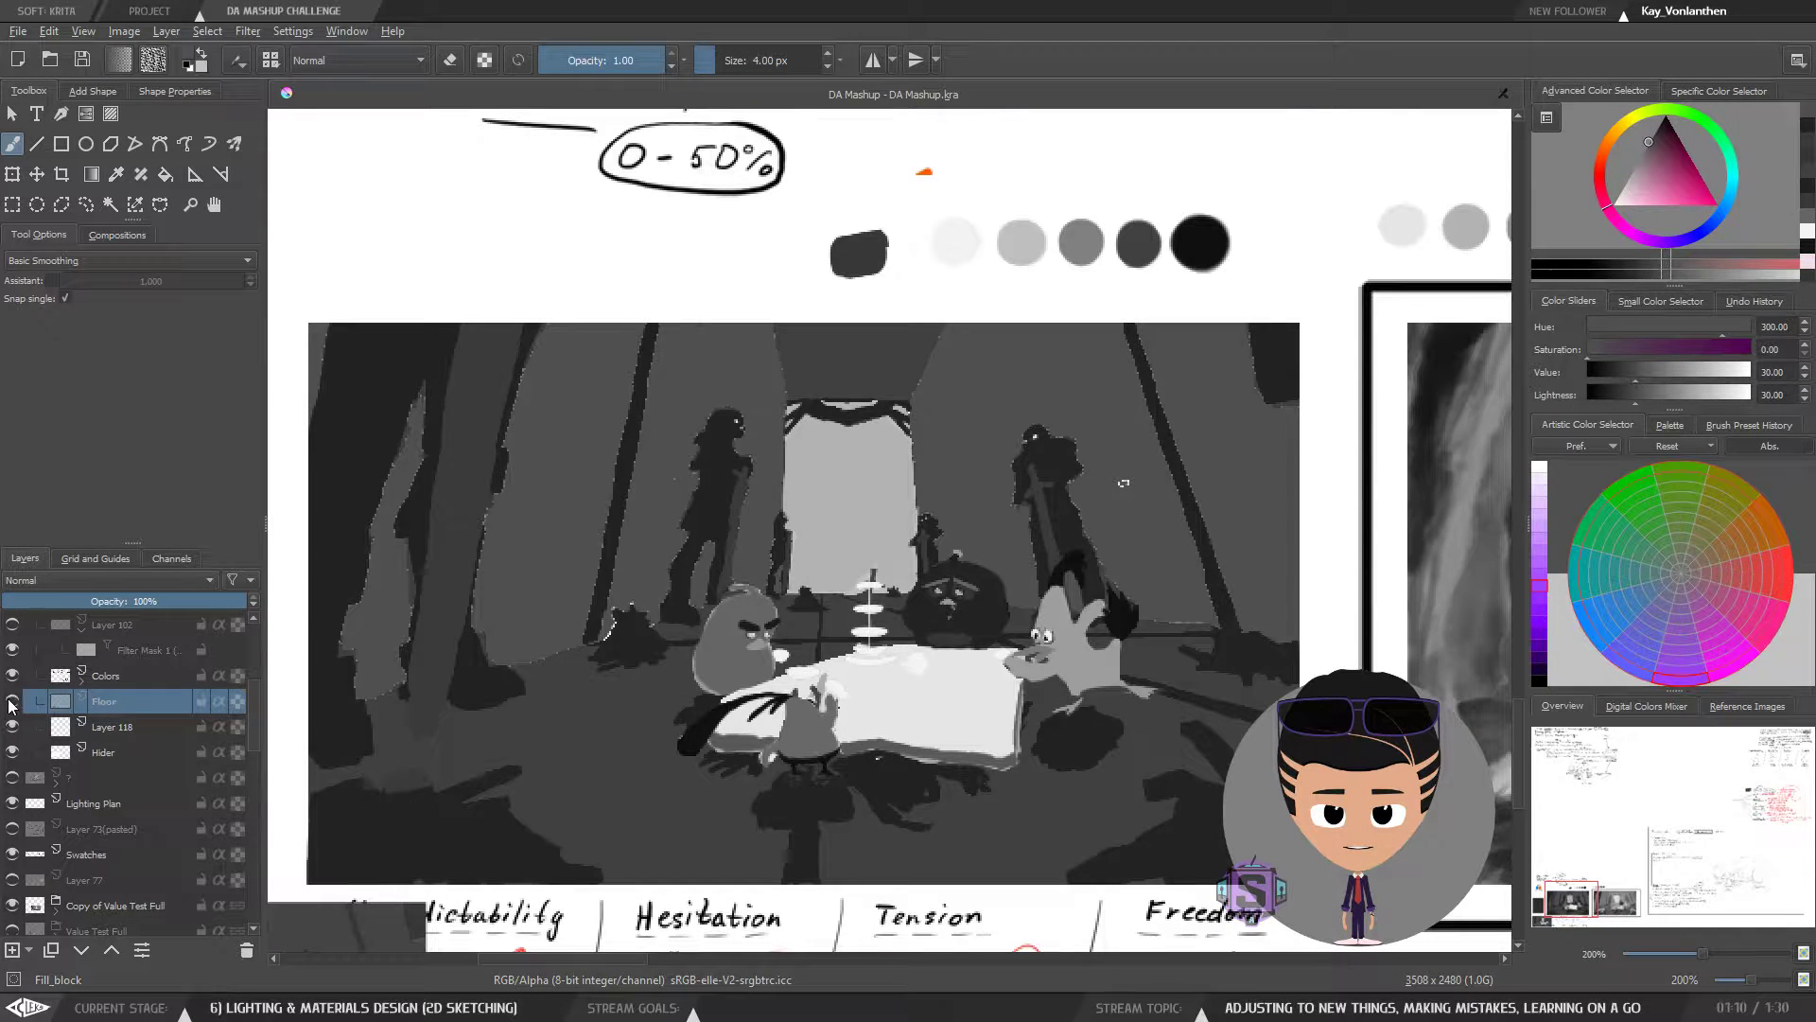
click(11, 701)
click(11, 703)
click(11, 704)
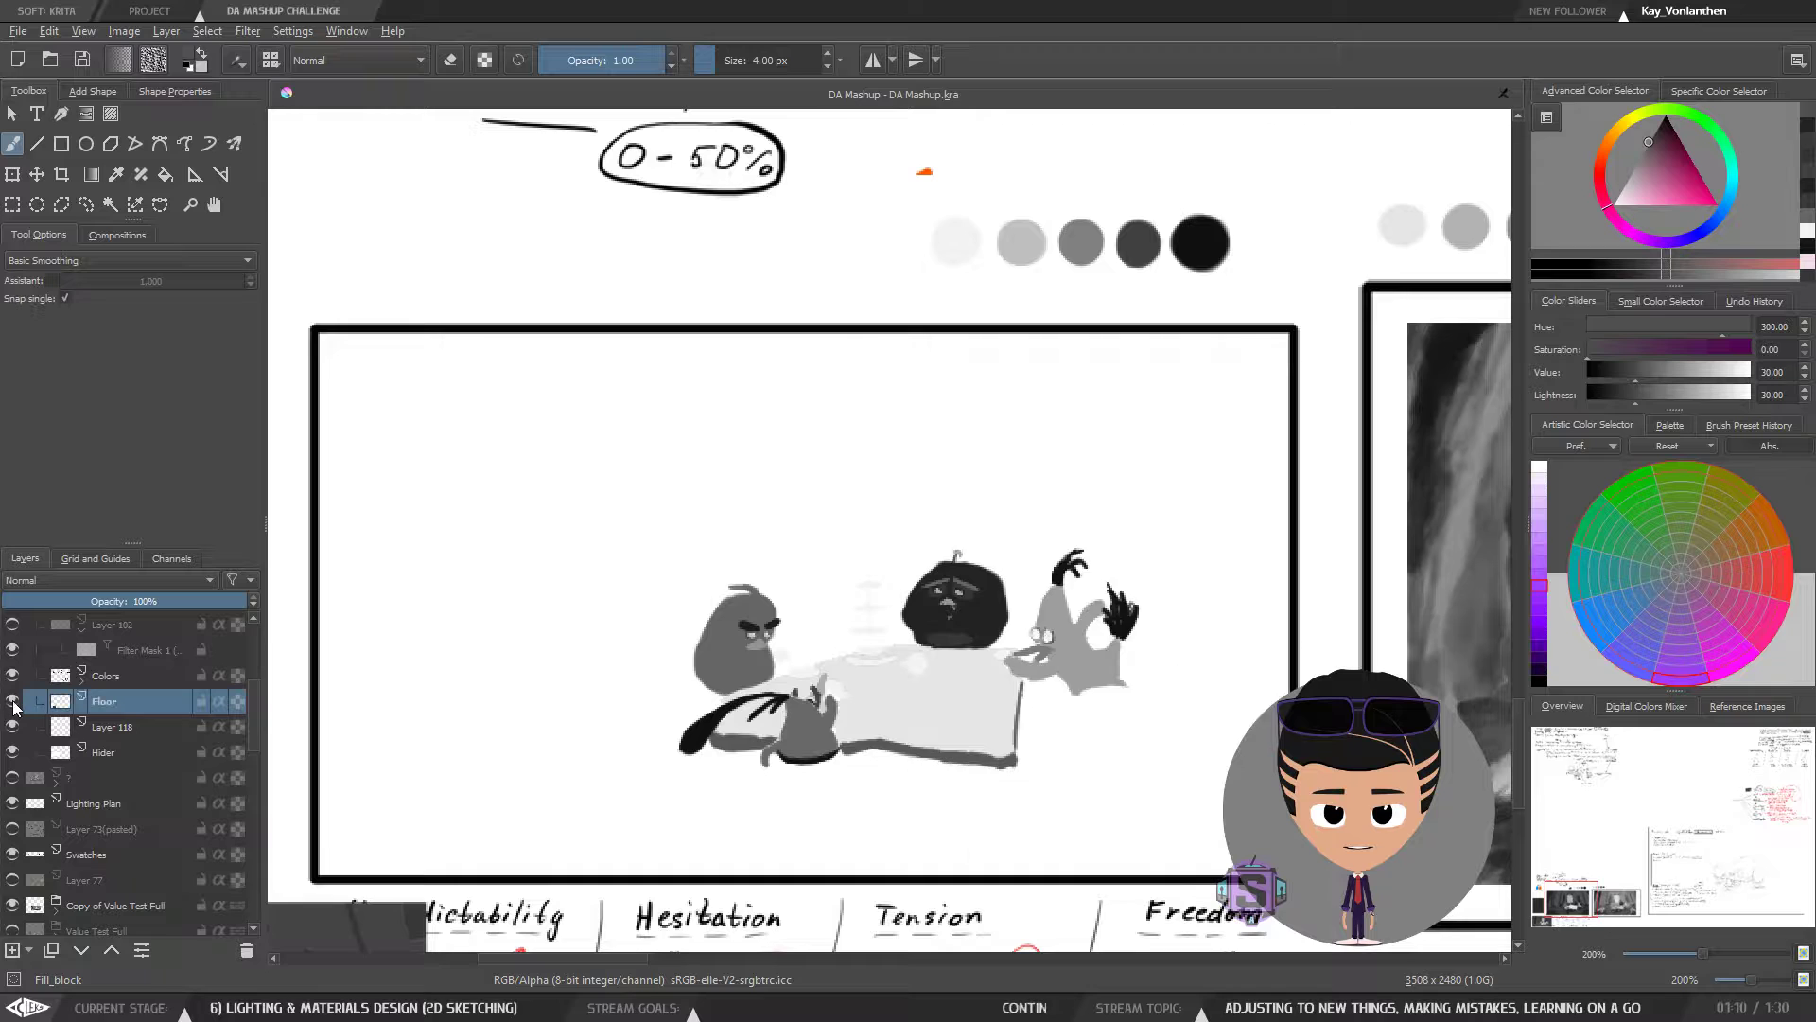
click(12, 704)
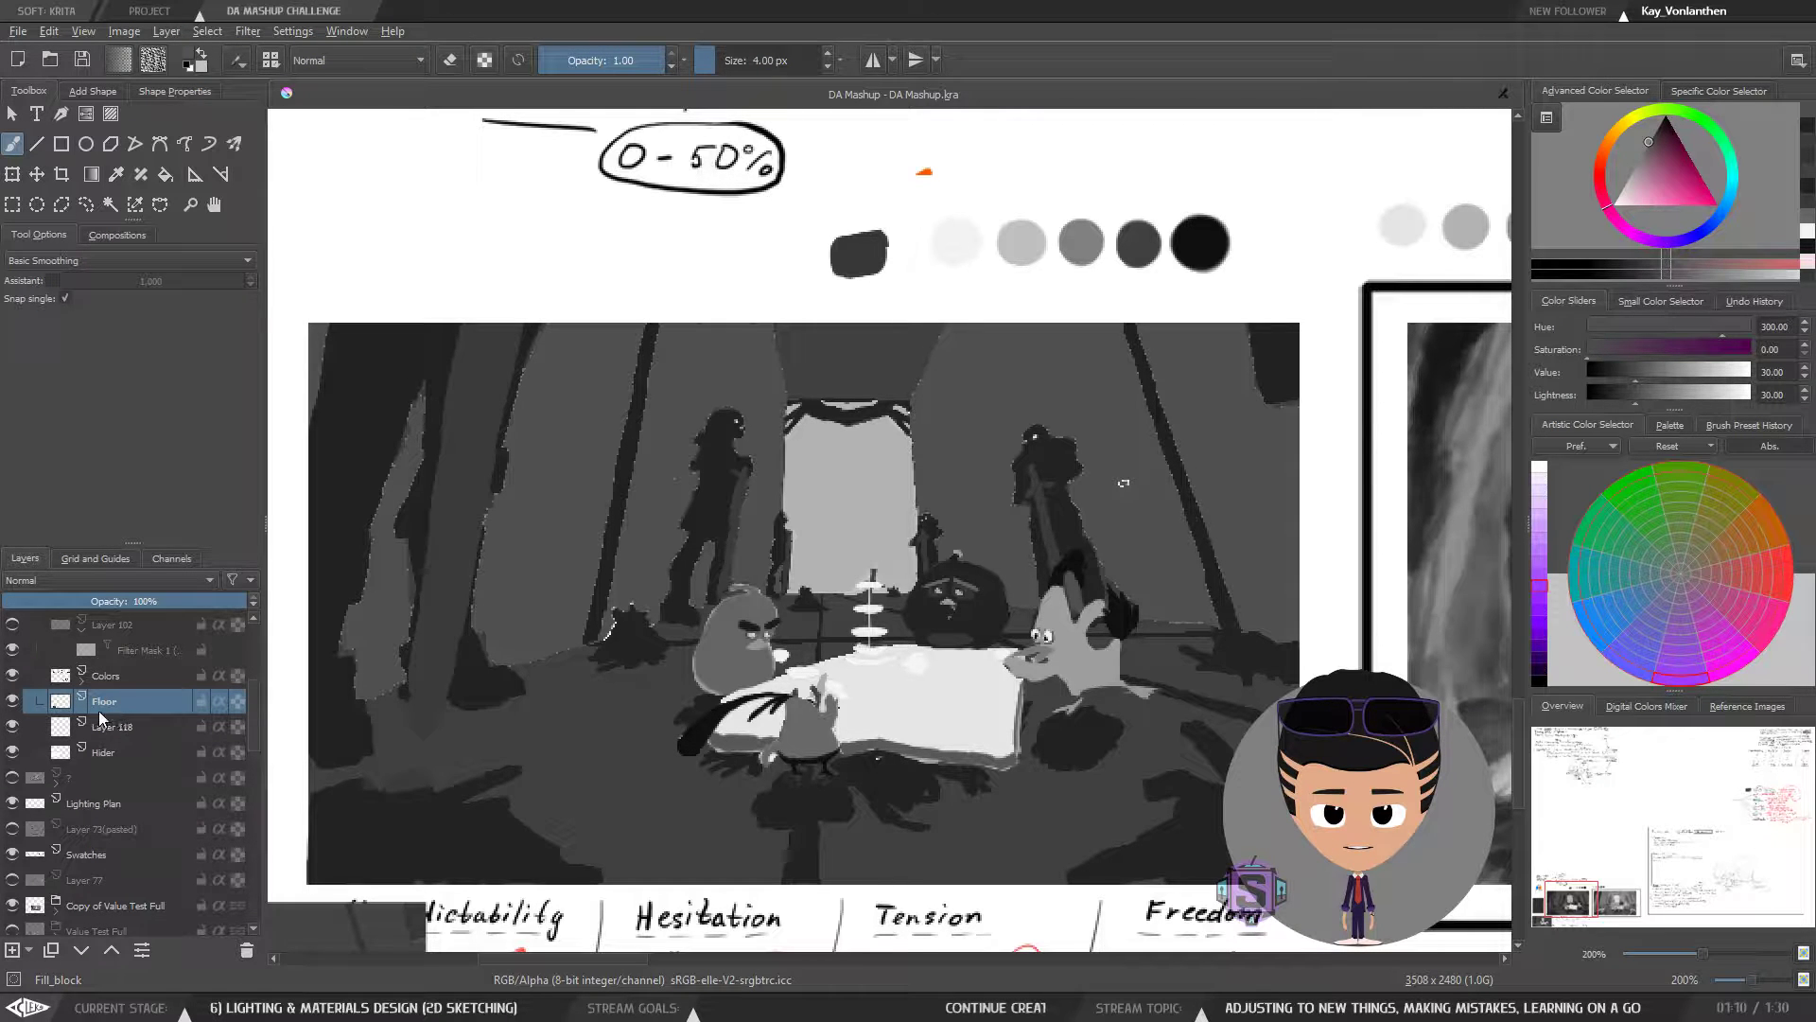
- Merge the Floor layer into Layer 118 and check the result by toggling its visibility
key(ctrl+e)
click(11, 702)
click(12, 703)
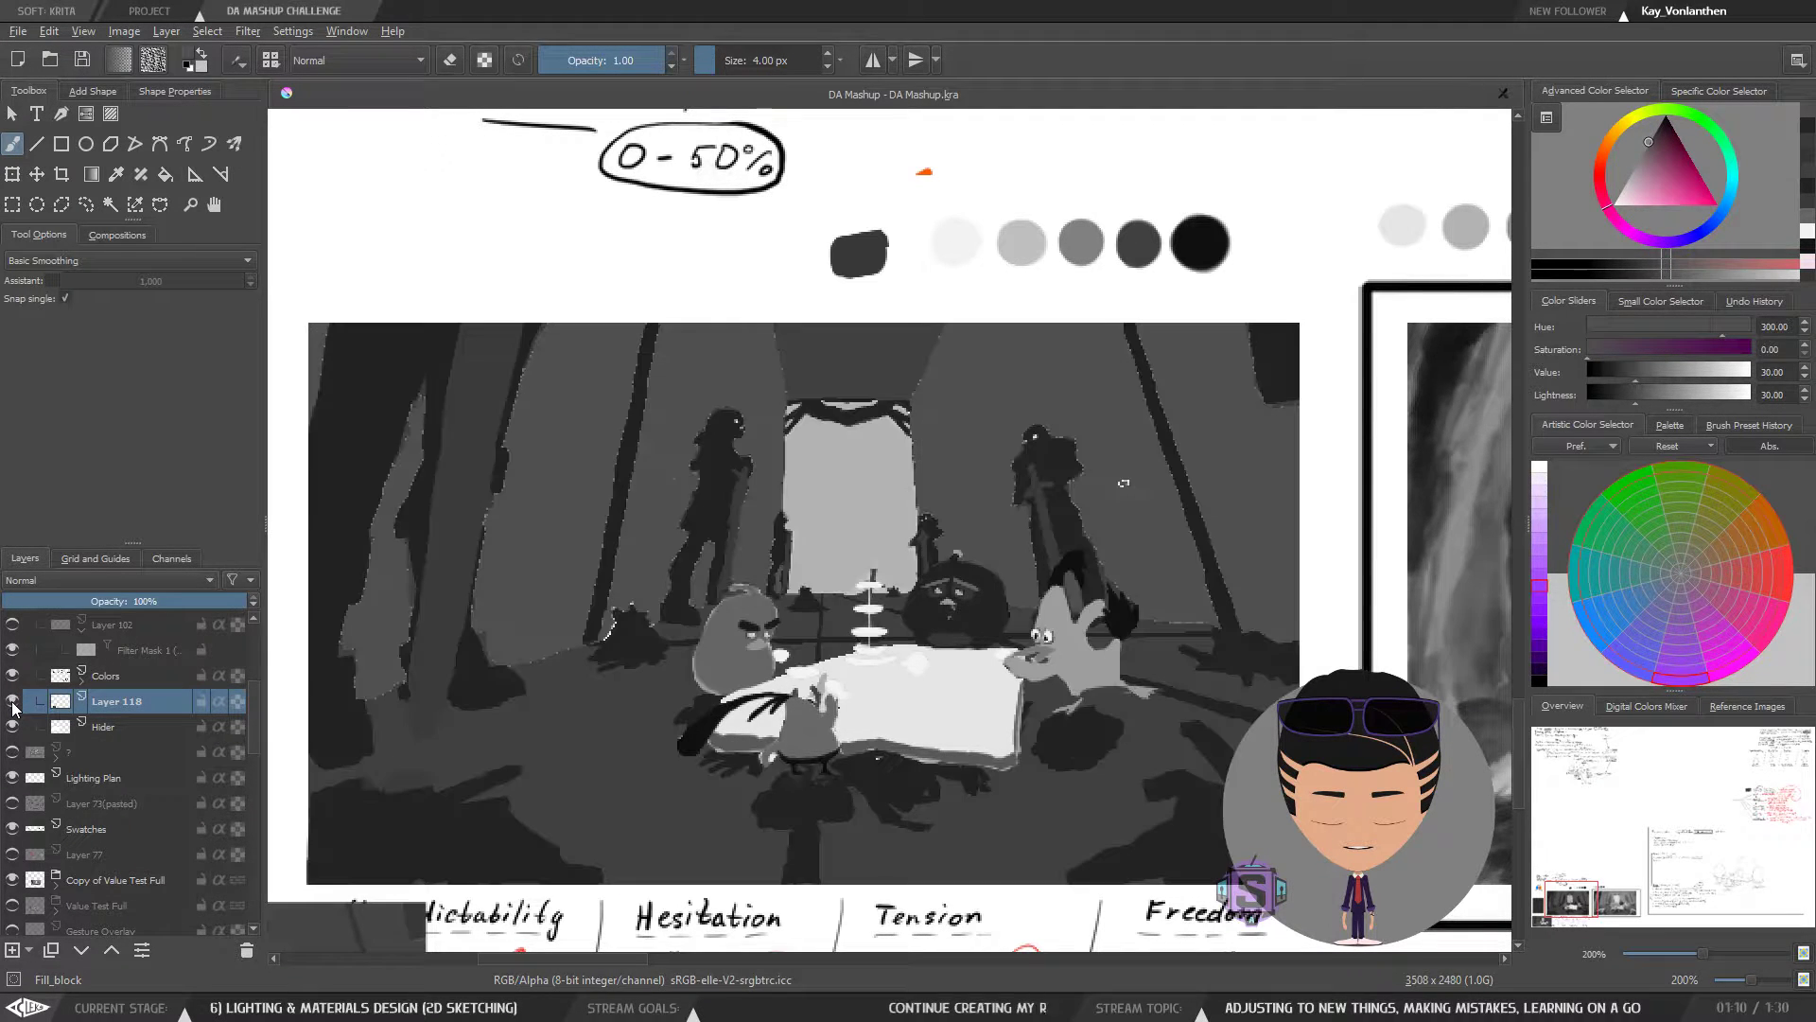
click(11, 703)
click(11, 703)
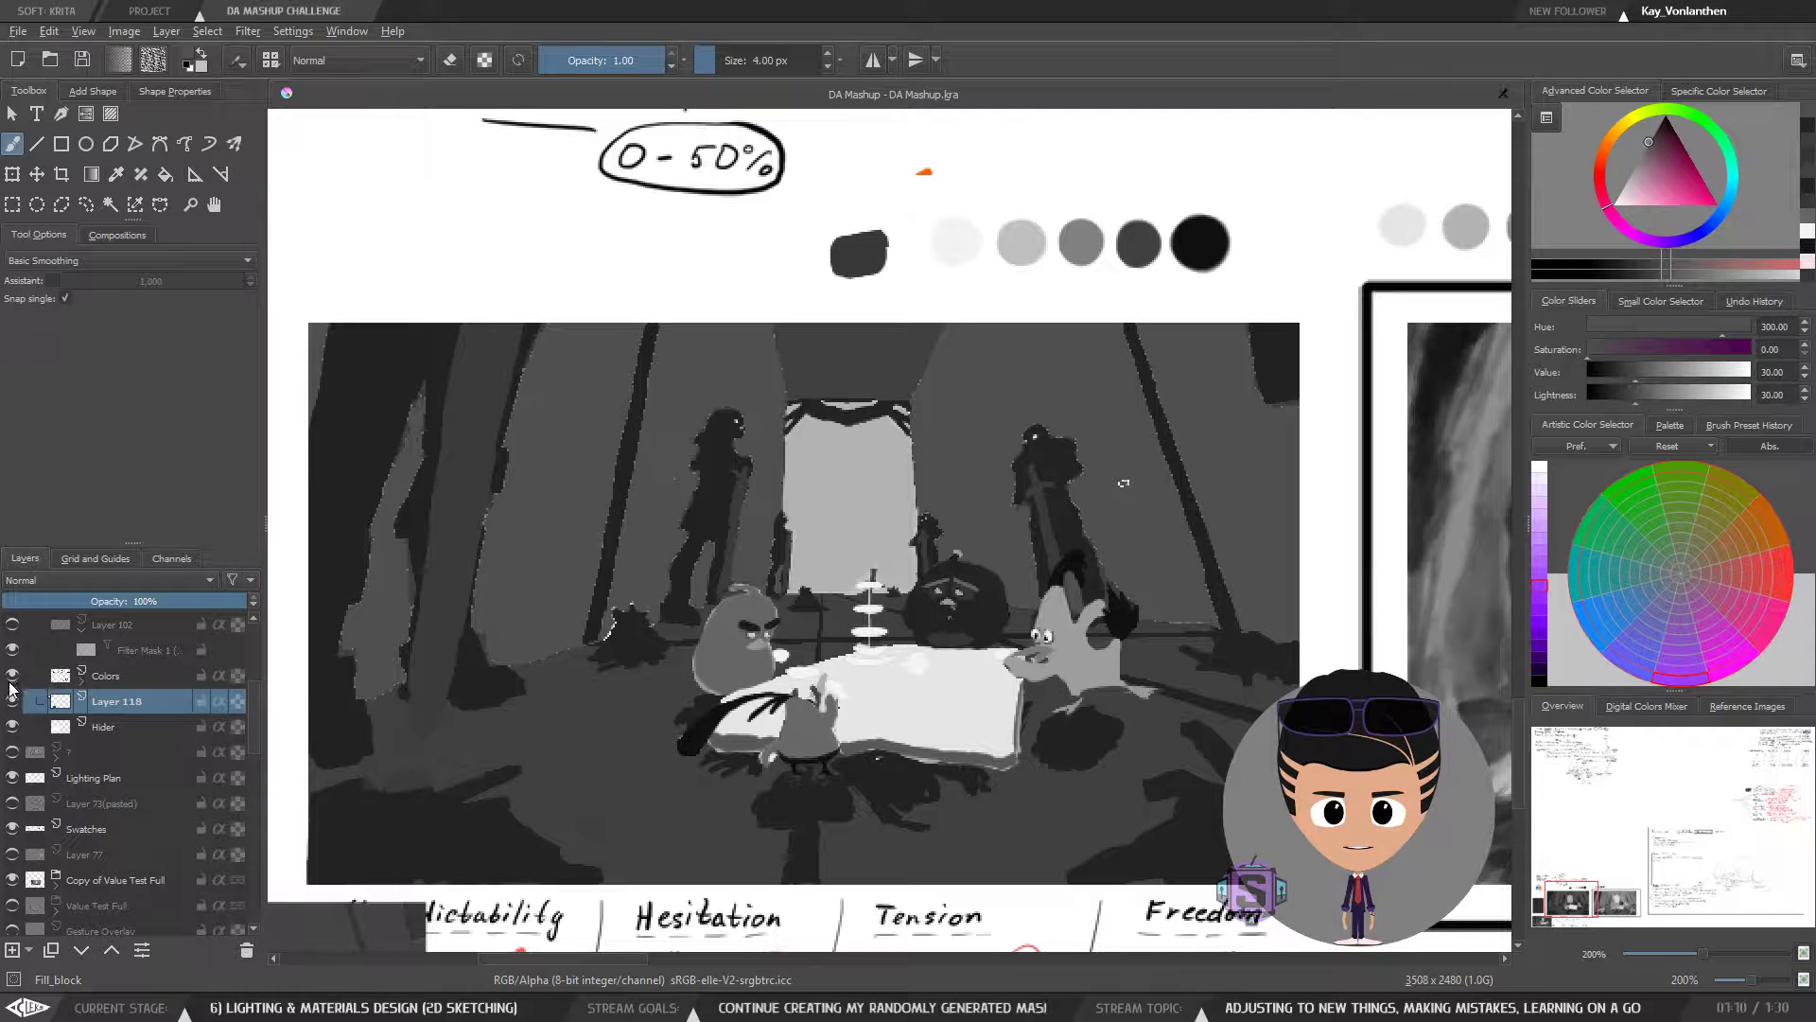
- Hide the Desaturate filter mask under the Colors layer, check Layer 118's contents, and delete the mask
click(82, 684)
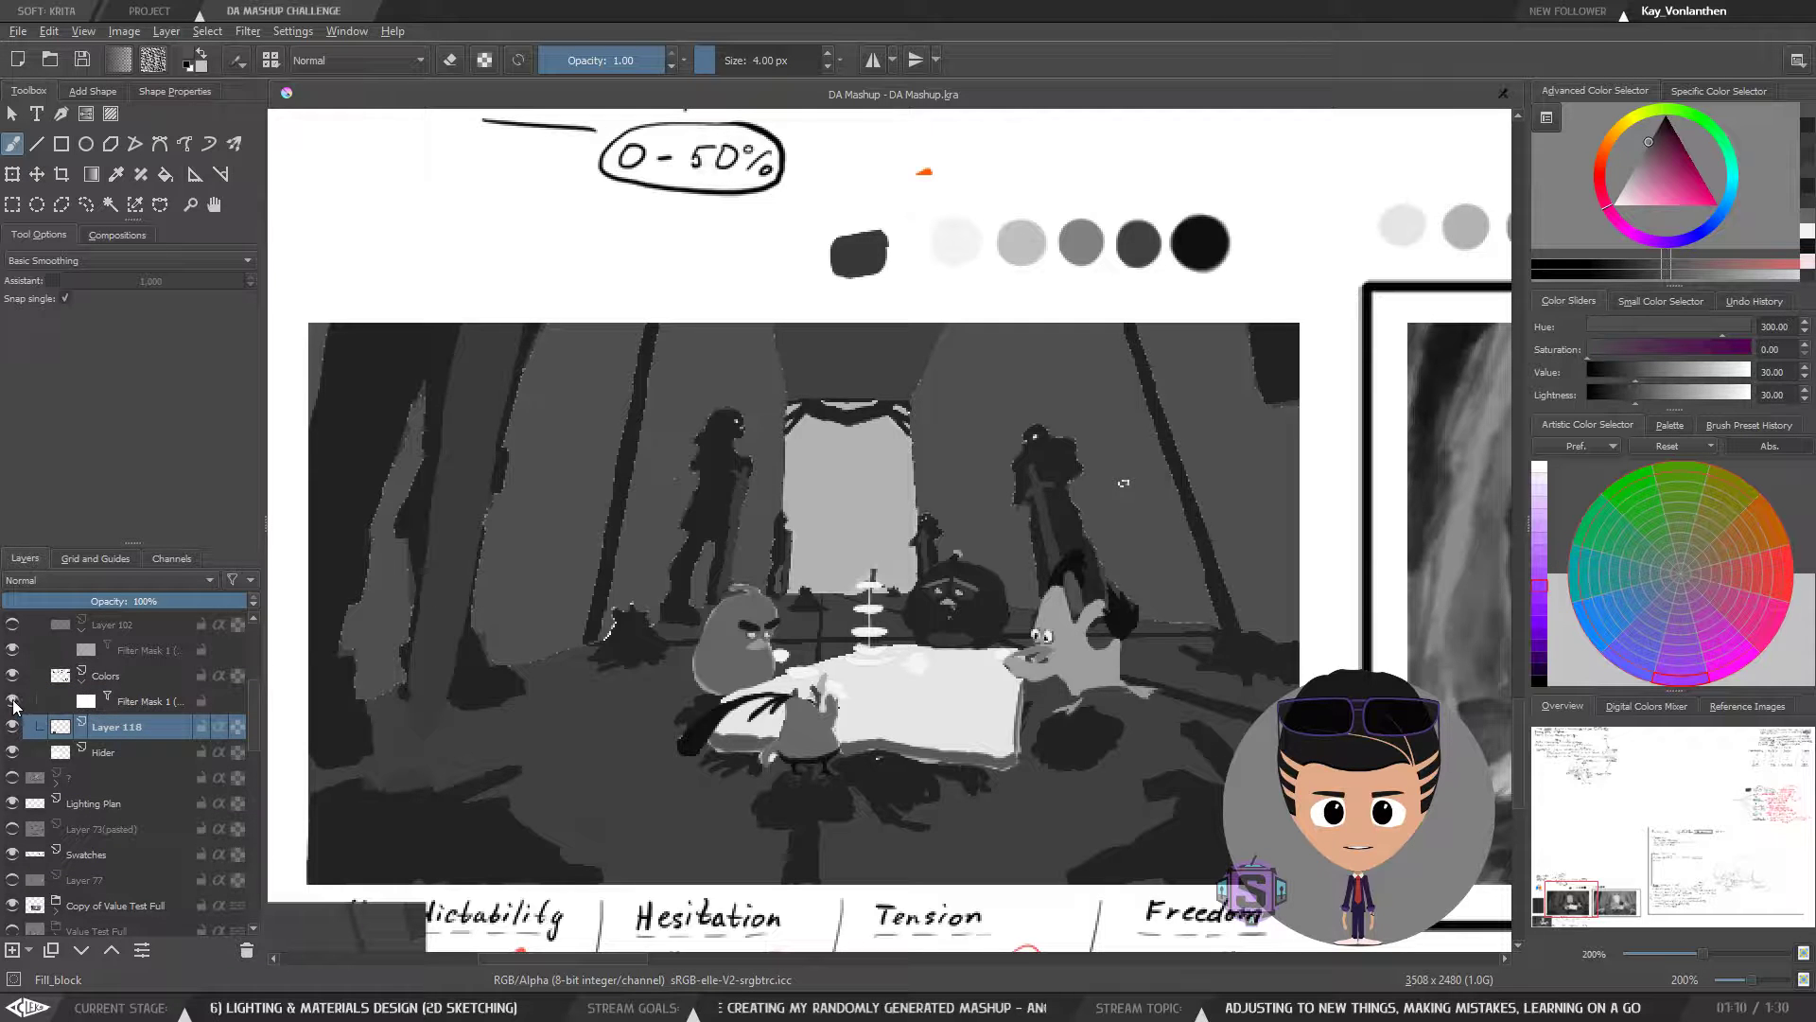
click(13, 701)
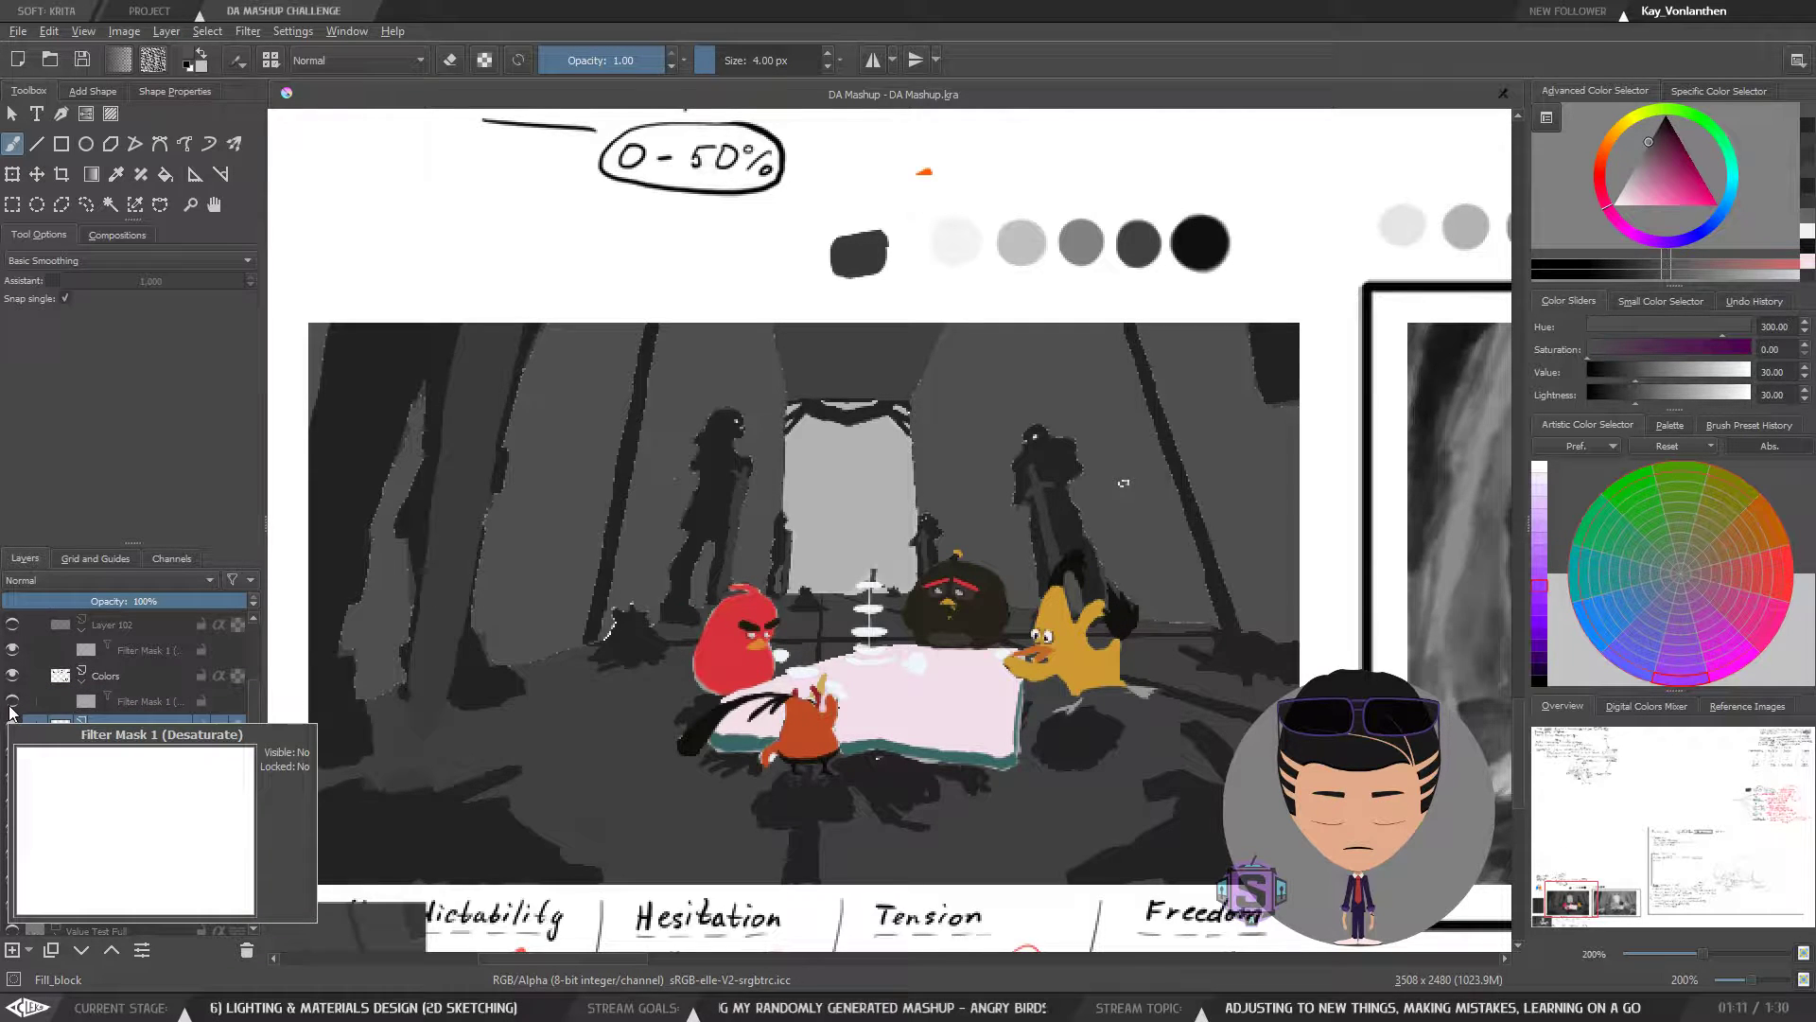
click(115, 678)
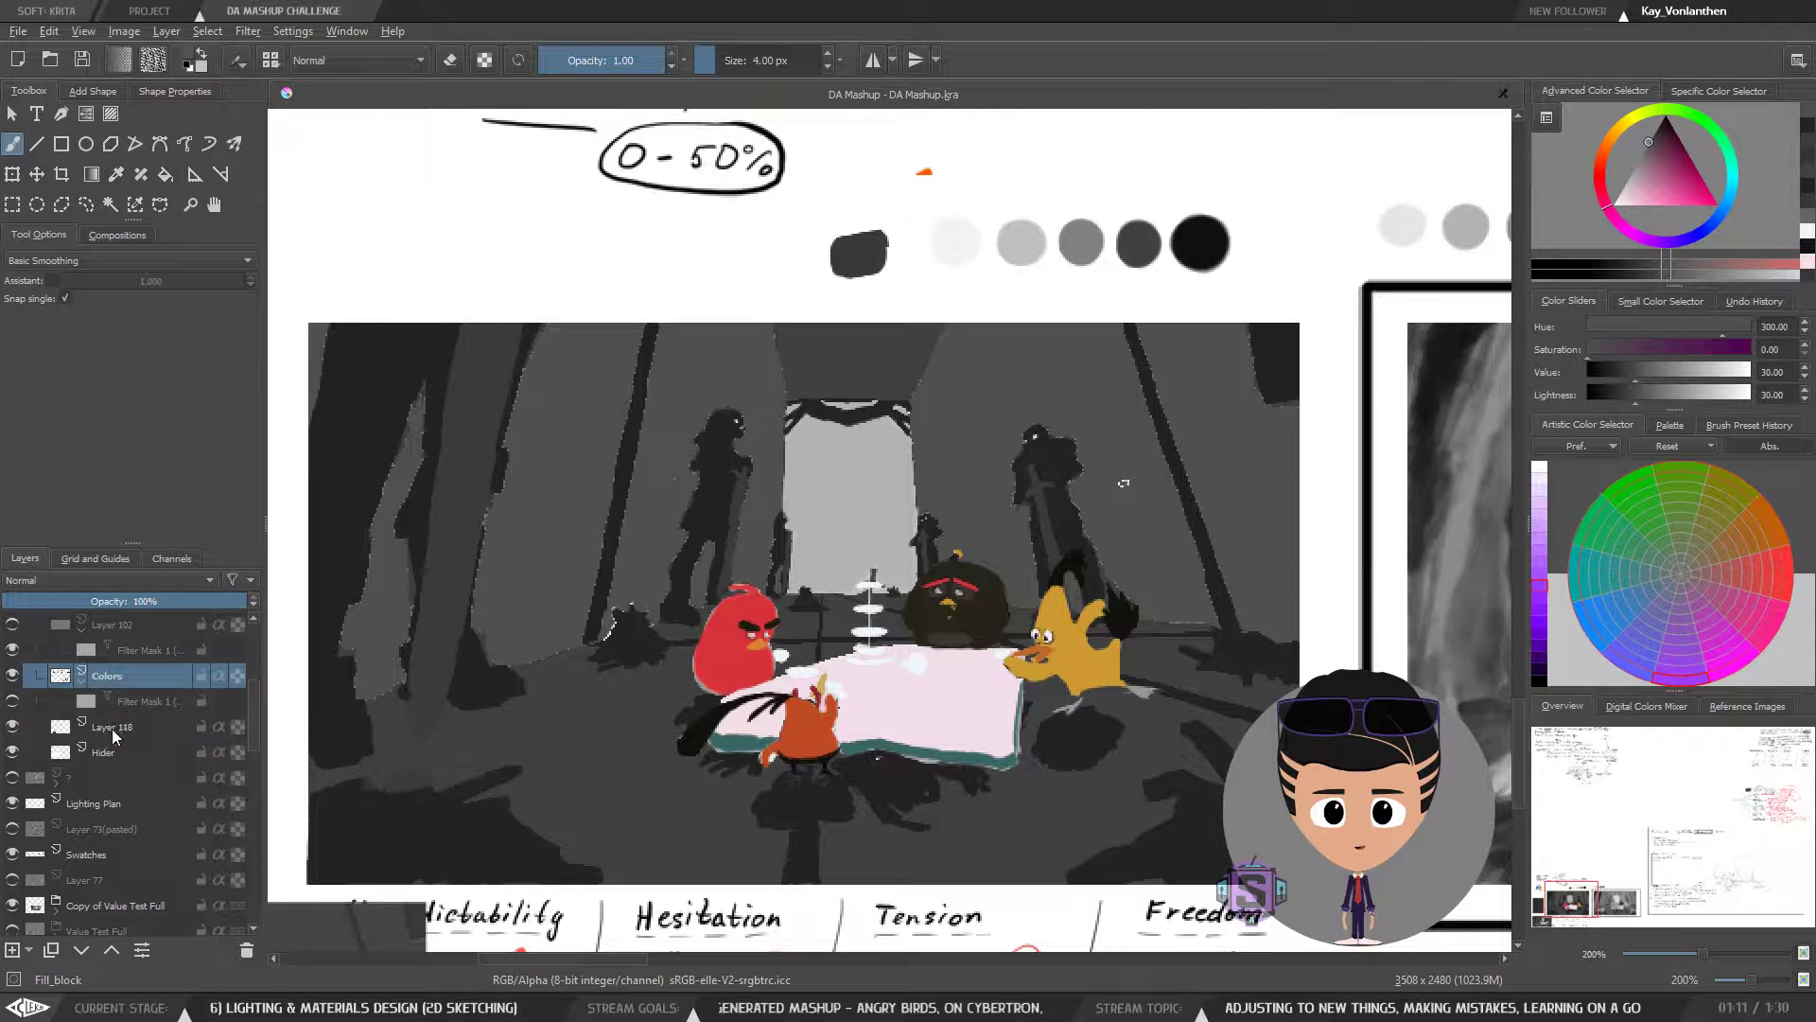
click(115, 734)
click(12, 726)
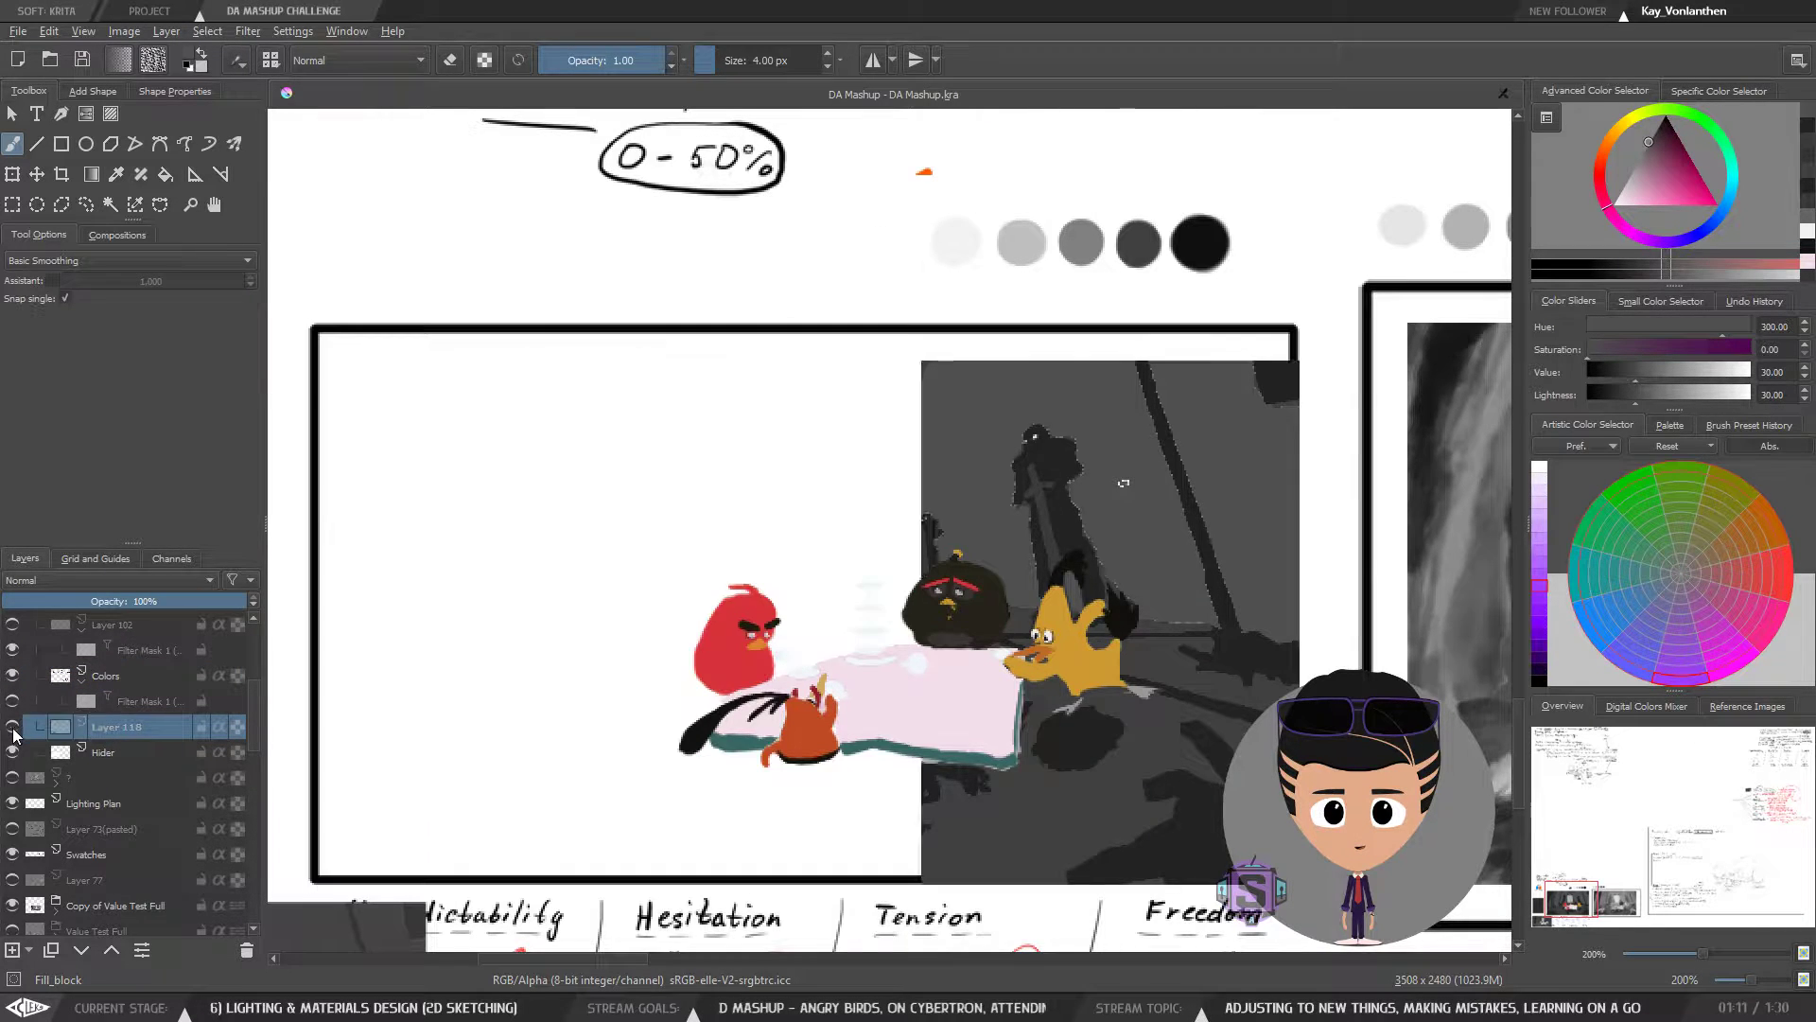
click(13, 727)
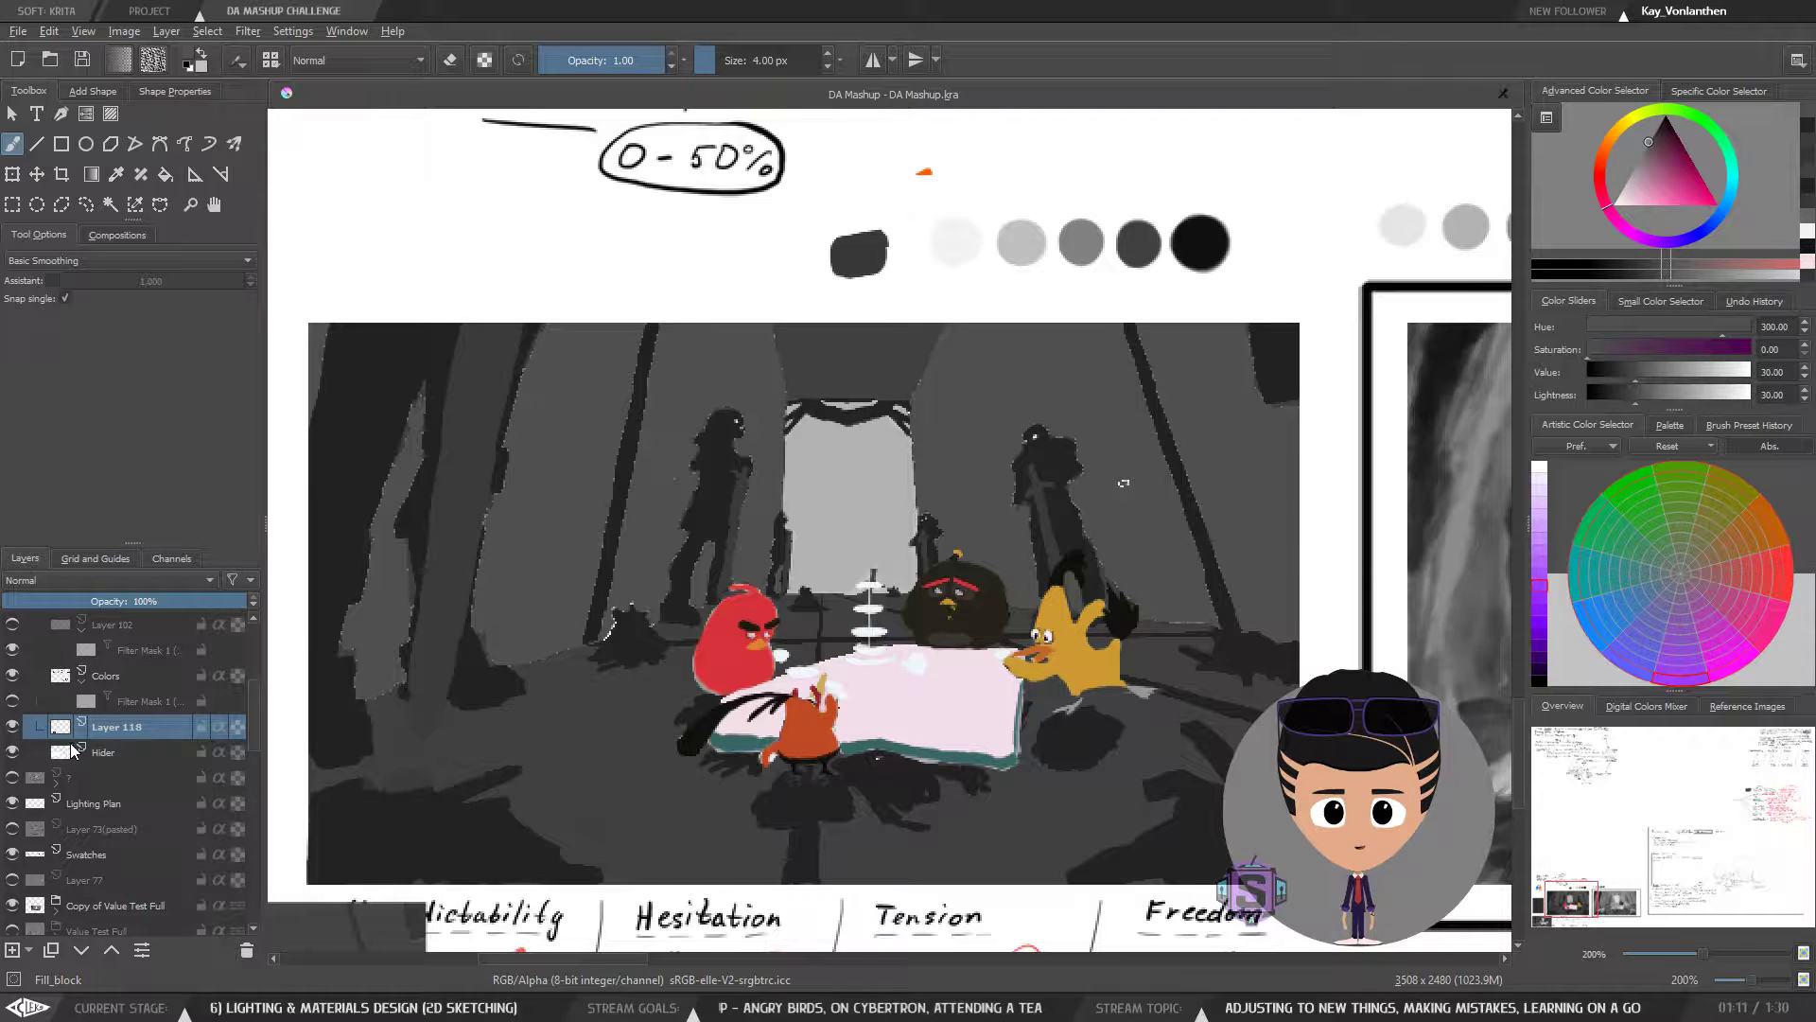
click(129, 701)
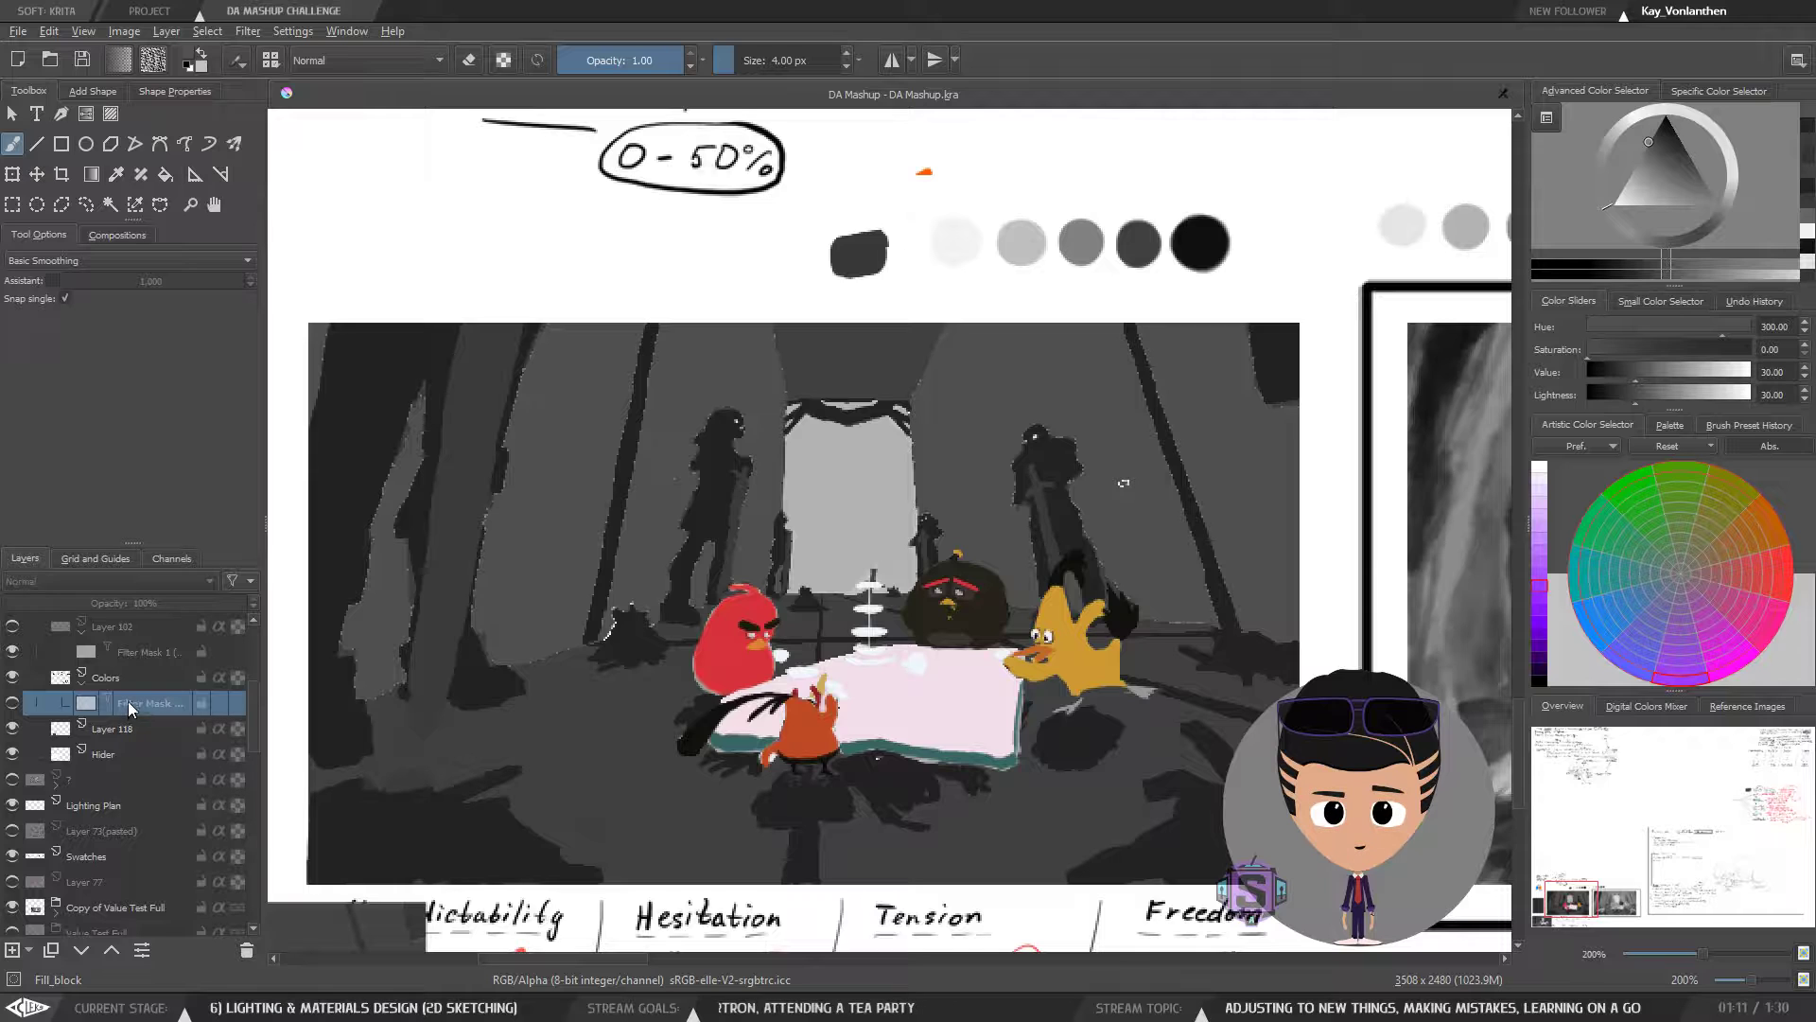
click(246, 950)
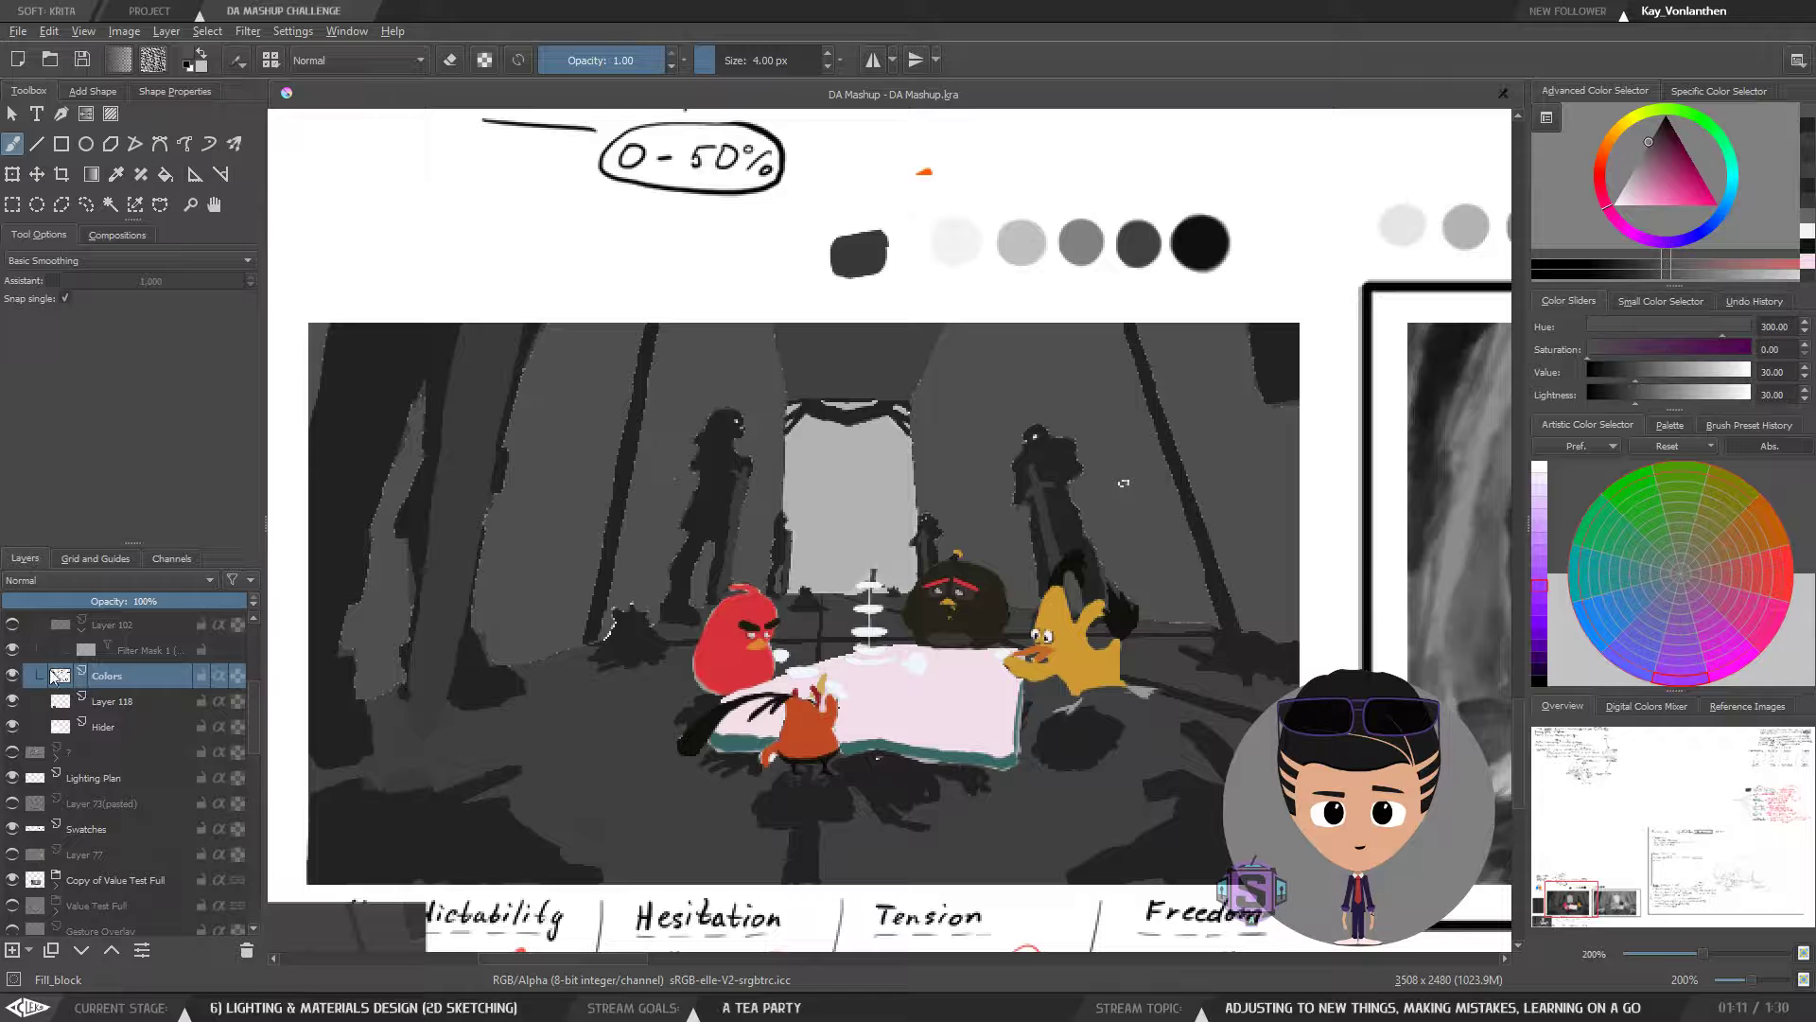
- Compare the scene with and without the Colors layer by repeatedly toggling its visibility, leaving it shown
click(13, 677)
click(13, 676)
click(12, 676)
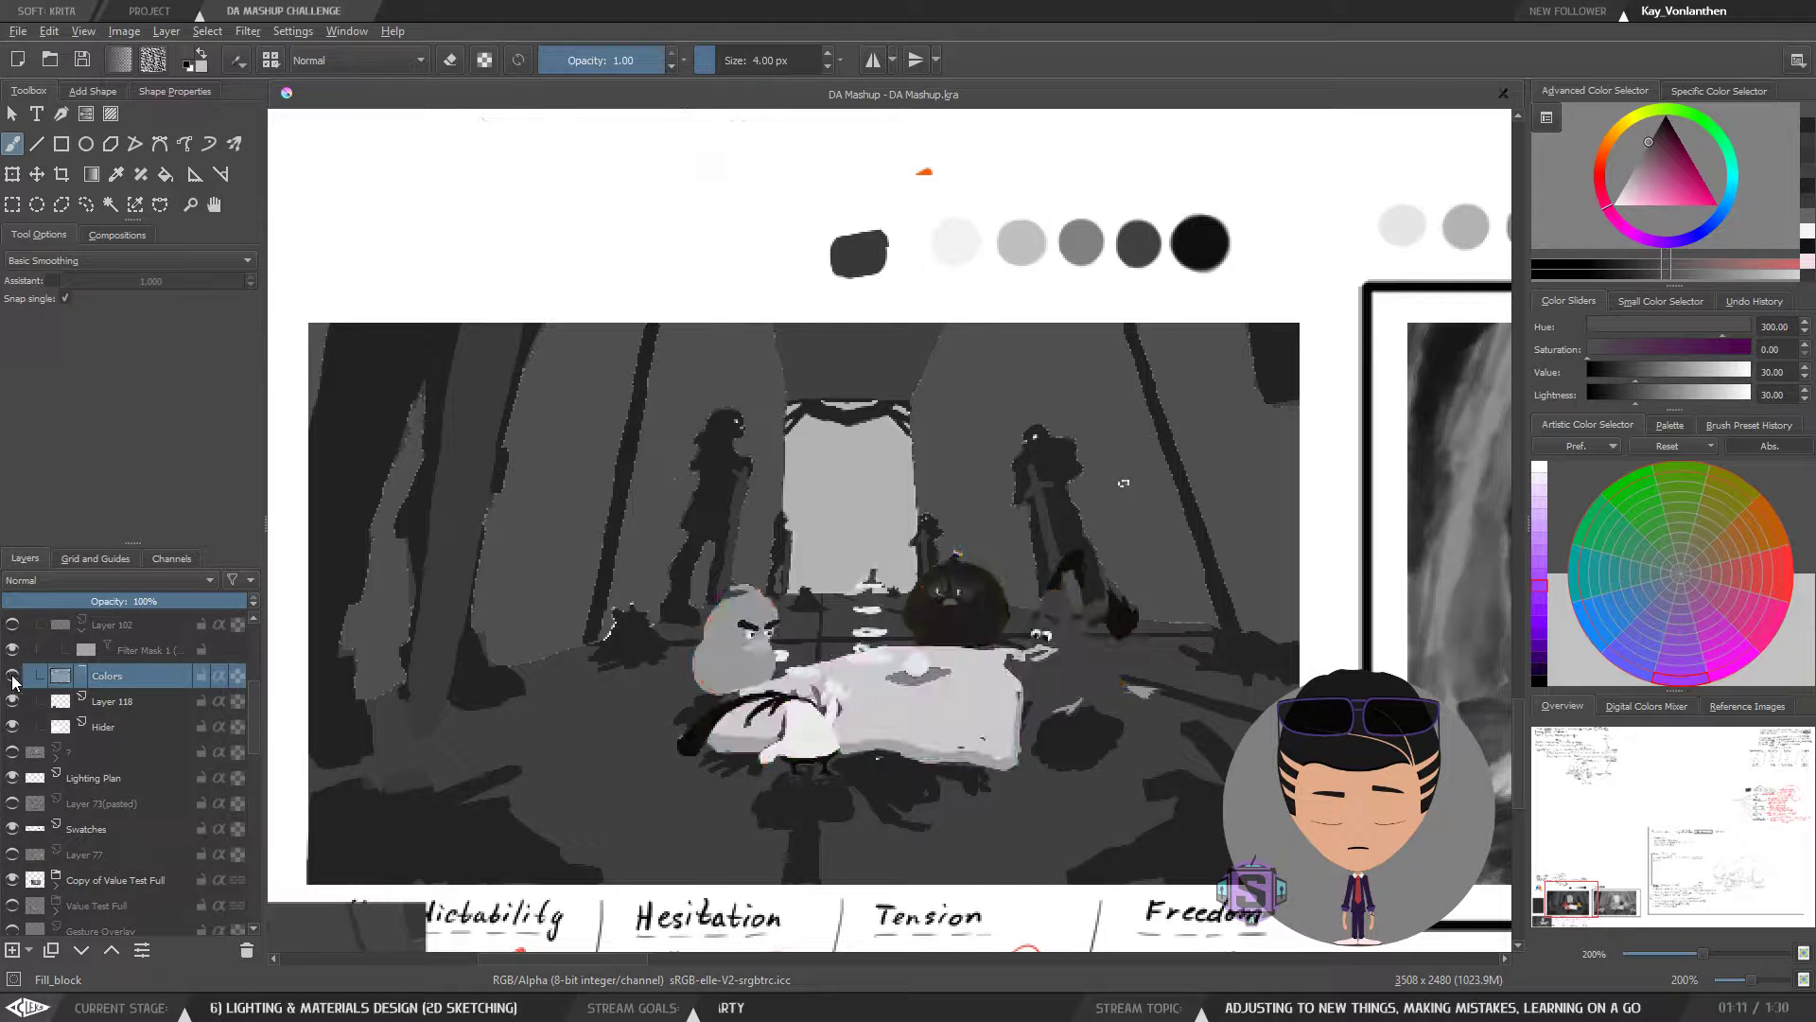
click(13, 676)
click(12, 677)
click(12, 677)
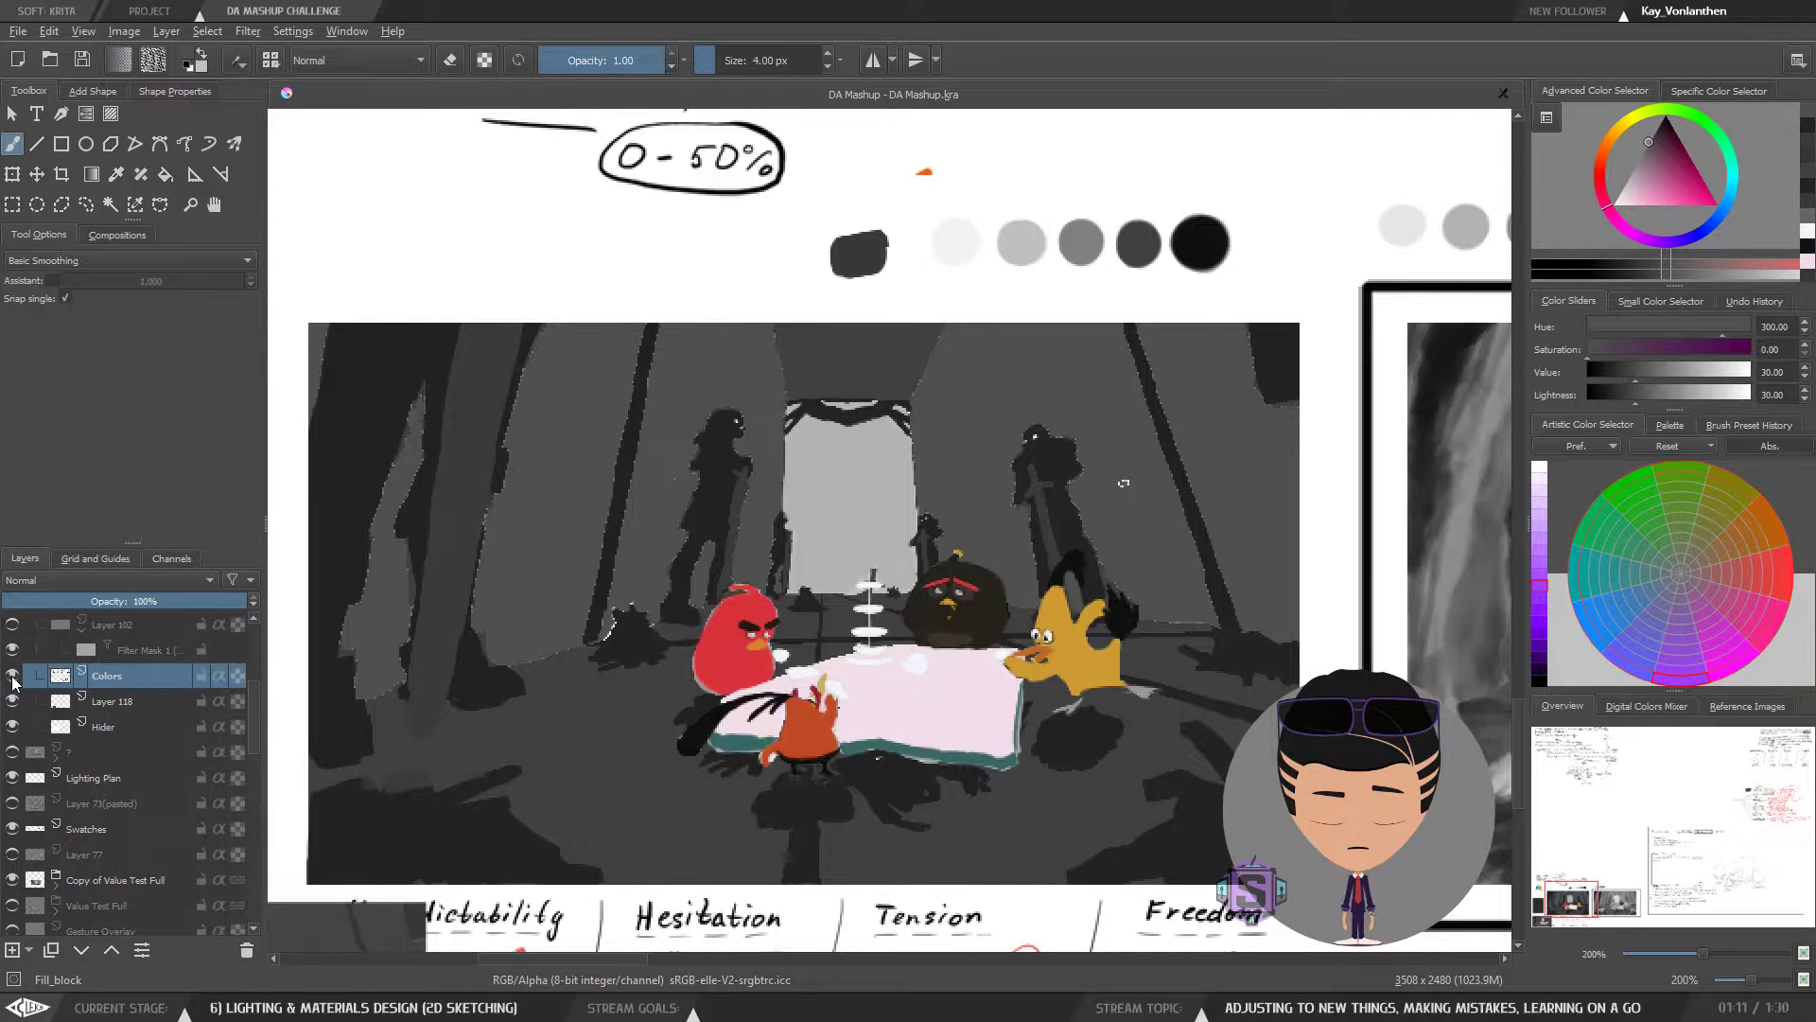
click(12, 676)
click(12, 676)
click(12, 676)
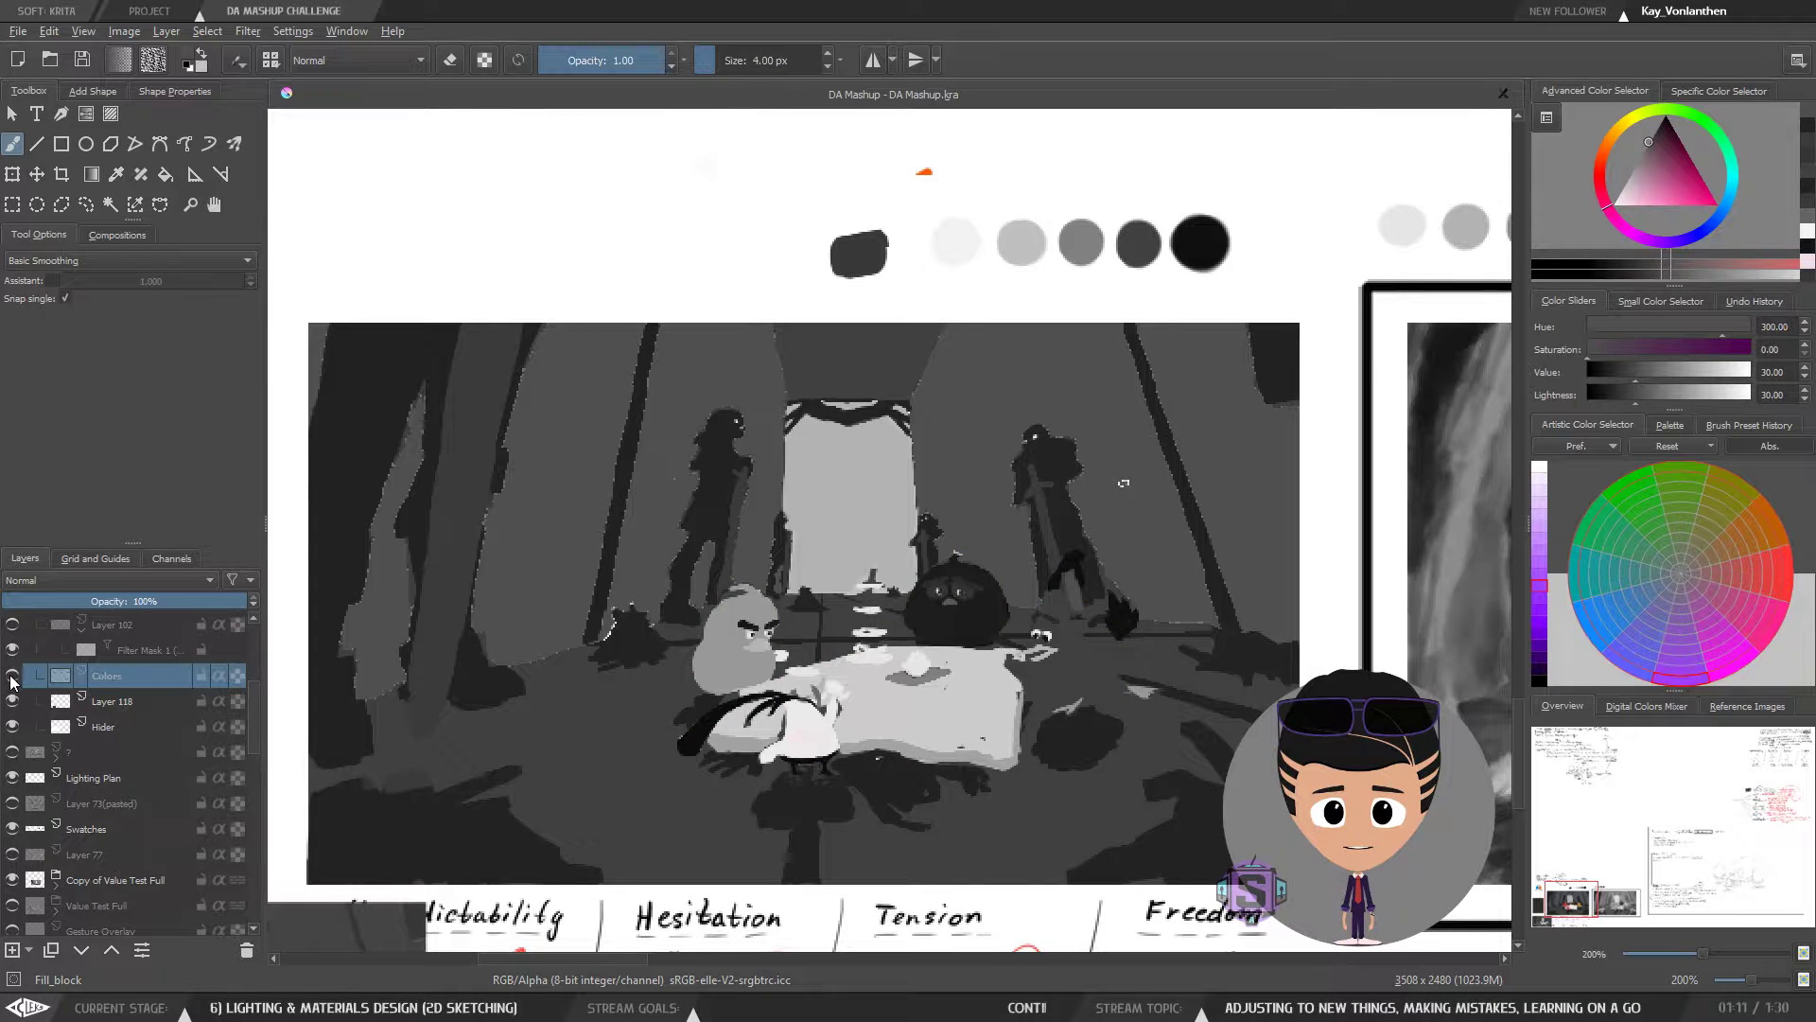
click(12, 677)
click(12, 677)
click(13, 676)
click(12, 676)
click(12, 677)
click(12, 677)
click(12, 676)
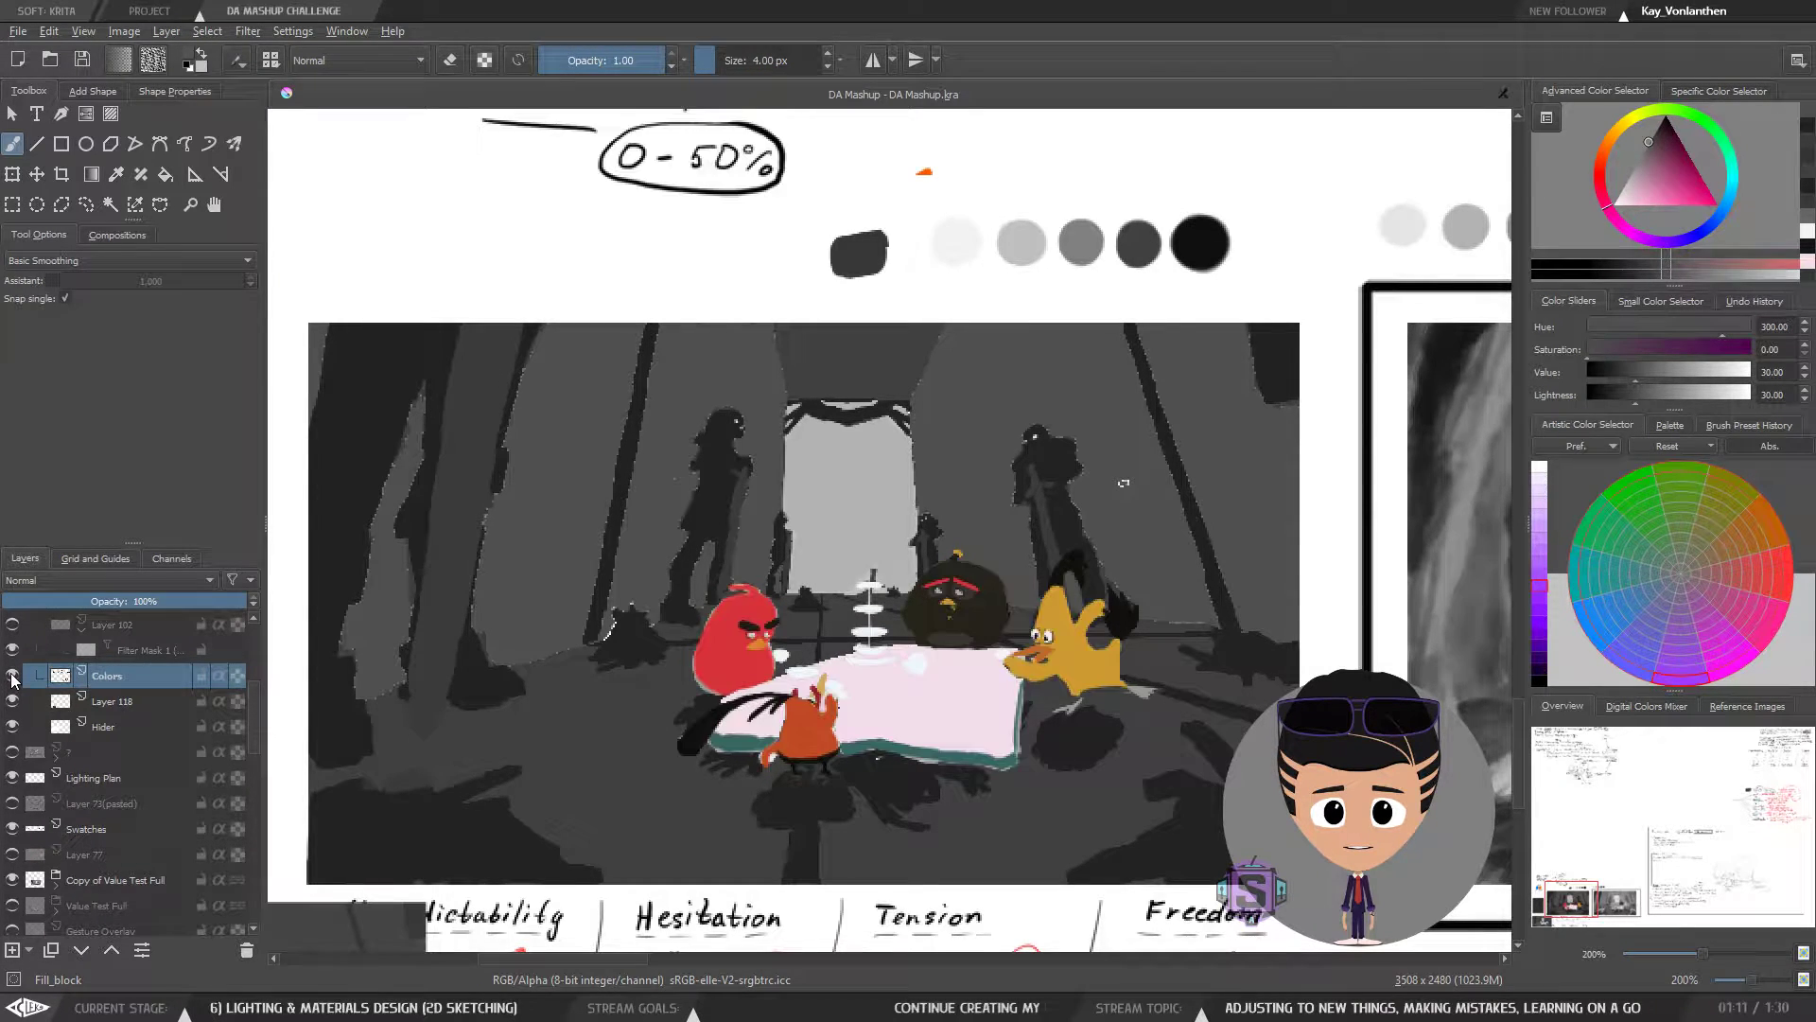
click(13, 676)
click(12, 676)
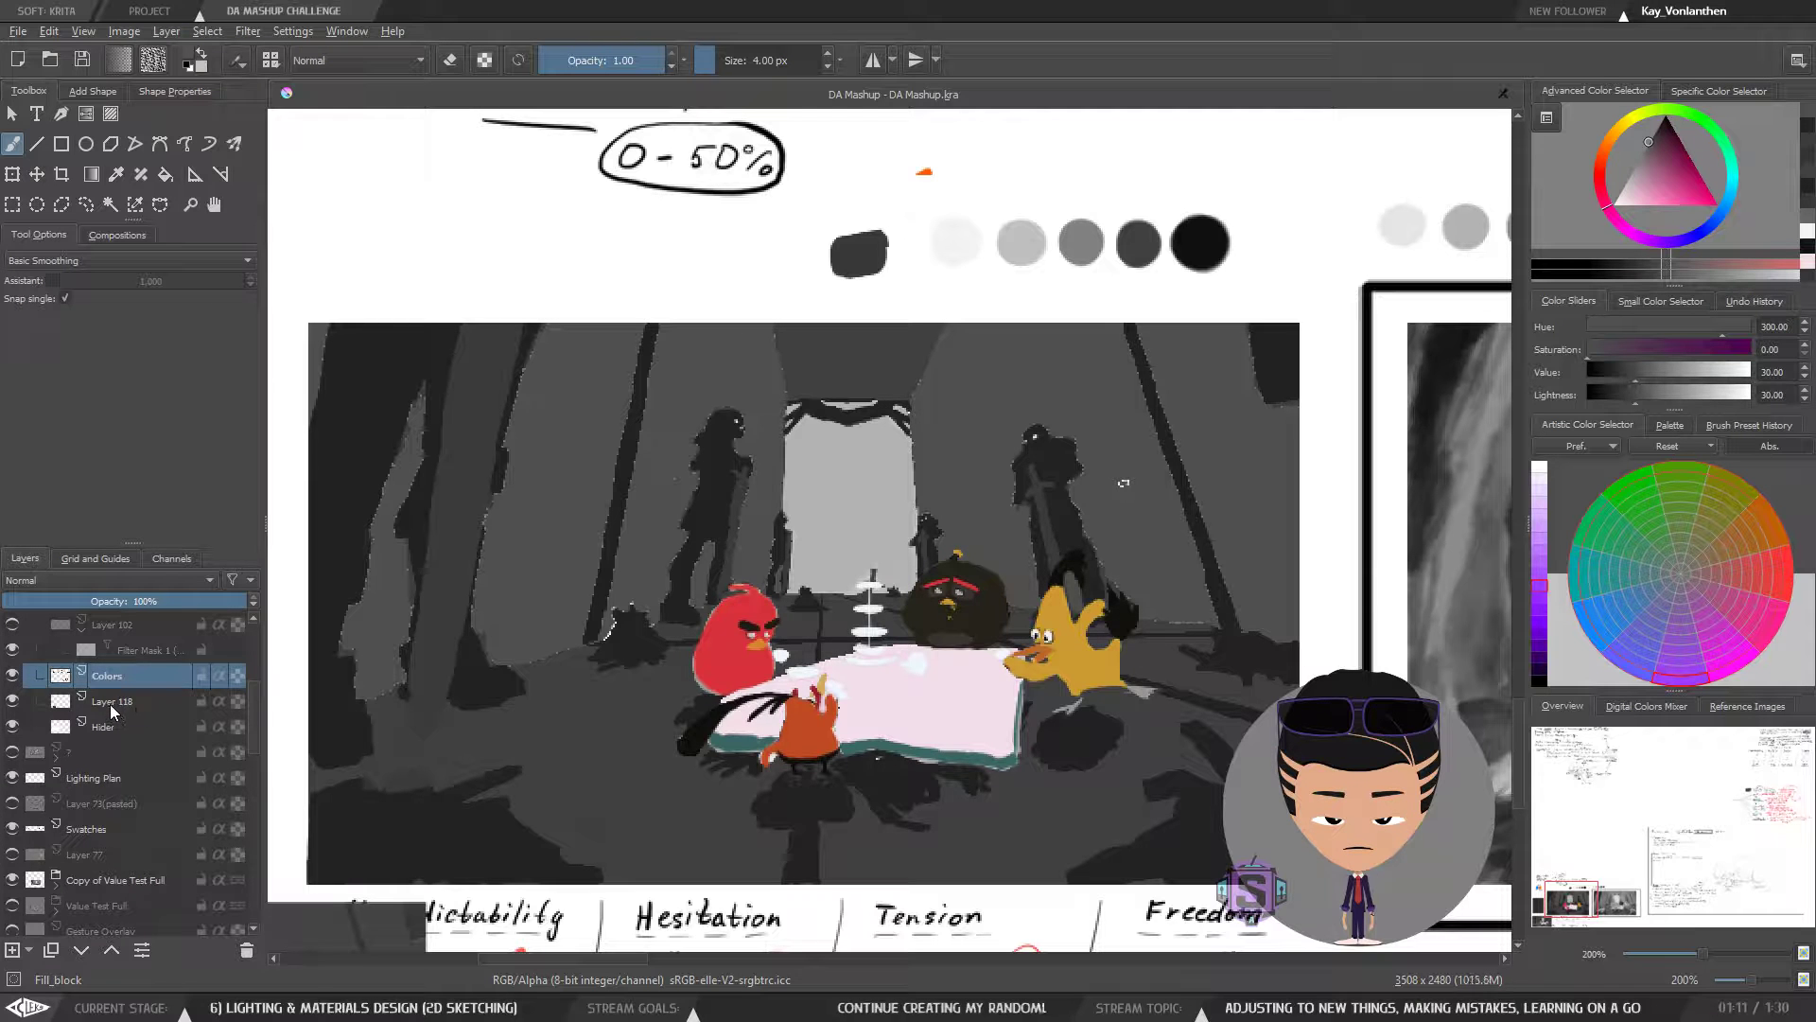
- Merge the Colors layer into Layer 118, checking the contents before and after by toggling visibility
click(109, 702)
click(12, 701)
click(12, 701)
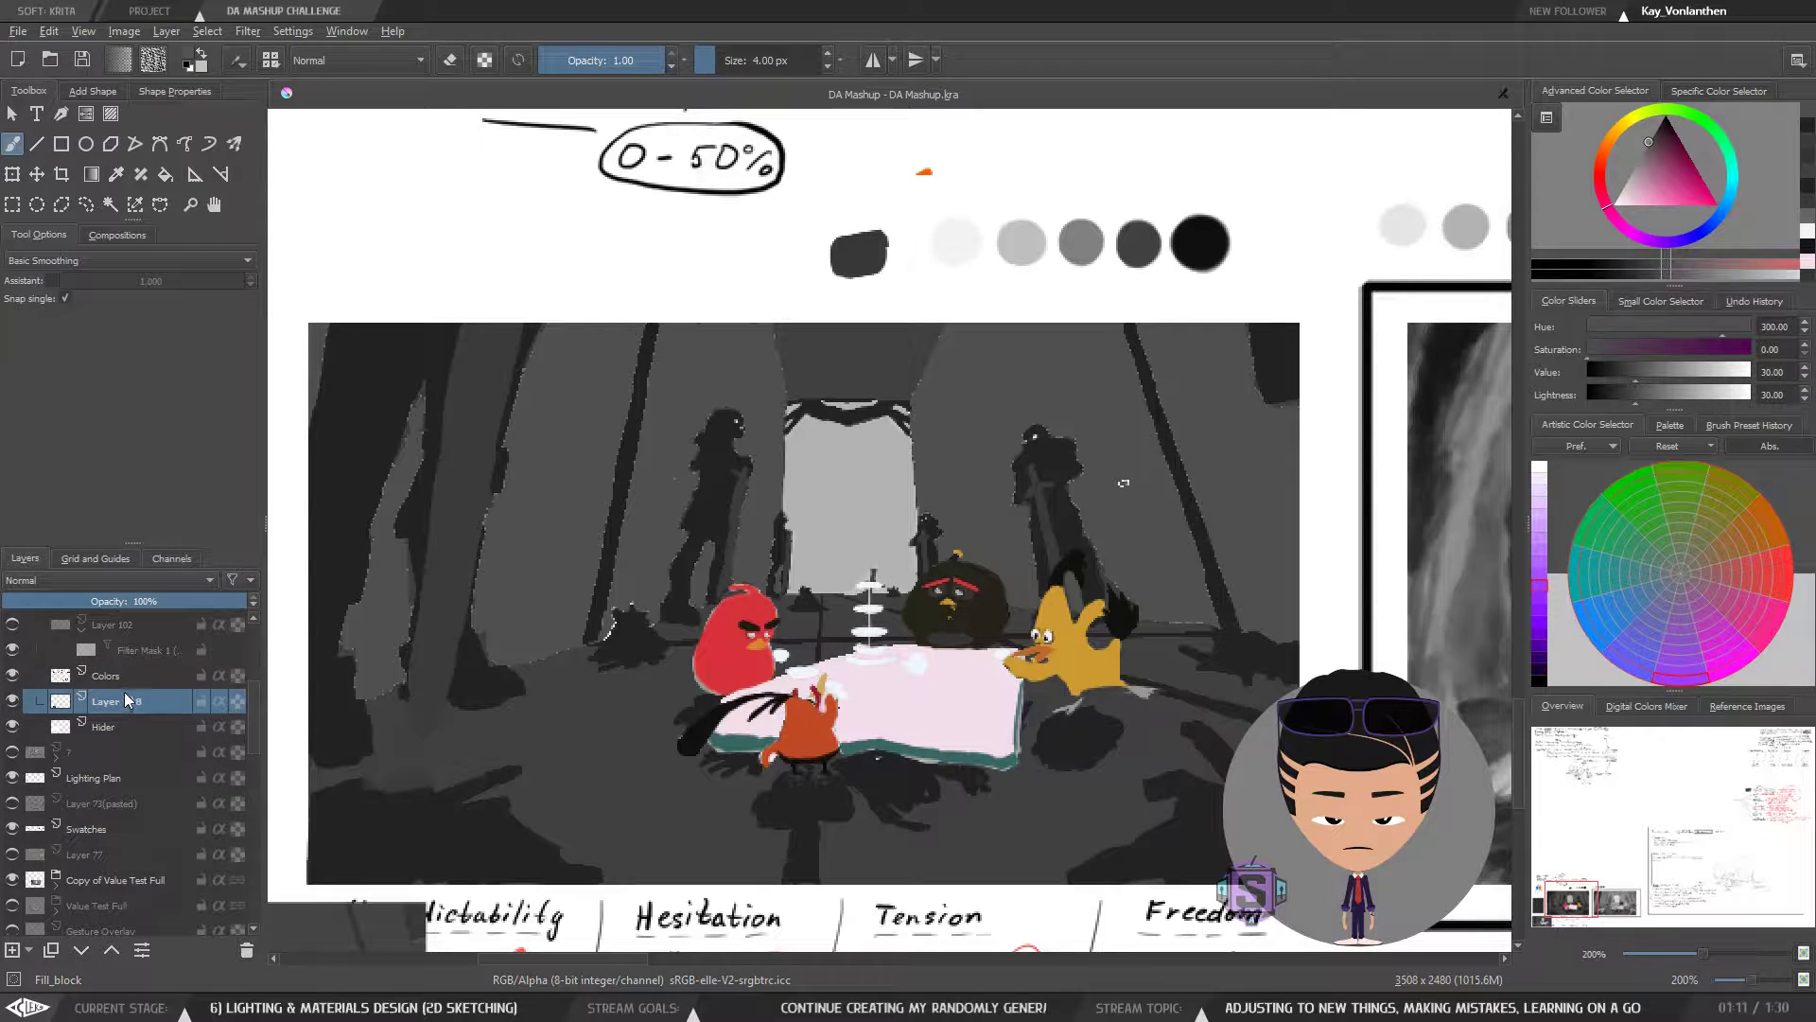
click(119, 681)
click(13, 701)
click(13, 702)
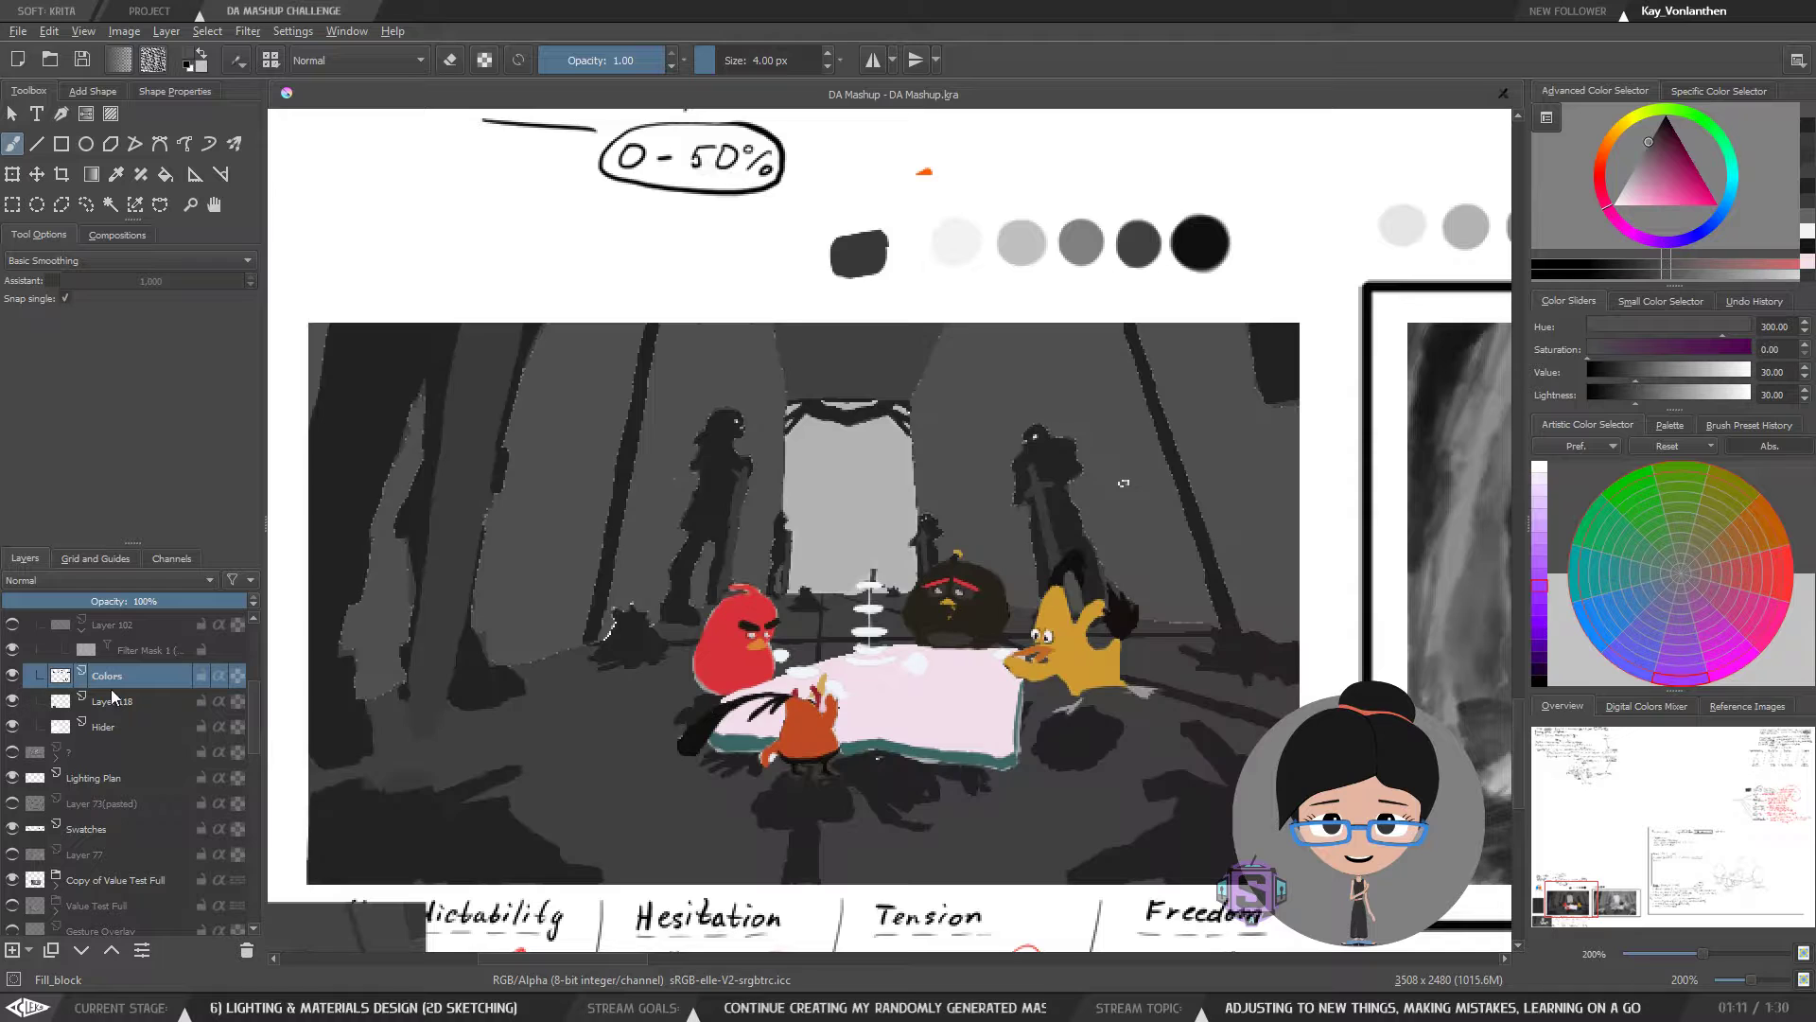
key(ctrl+e)
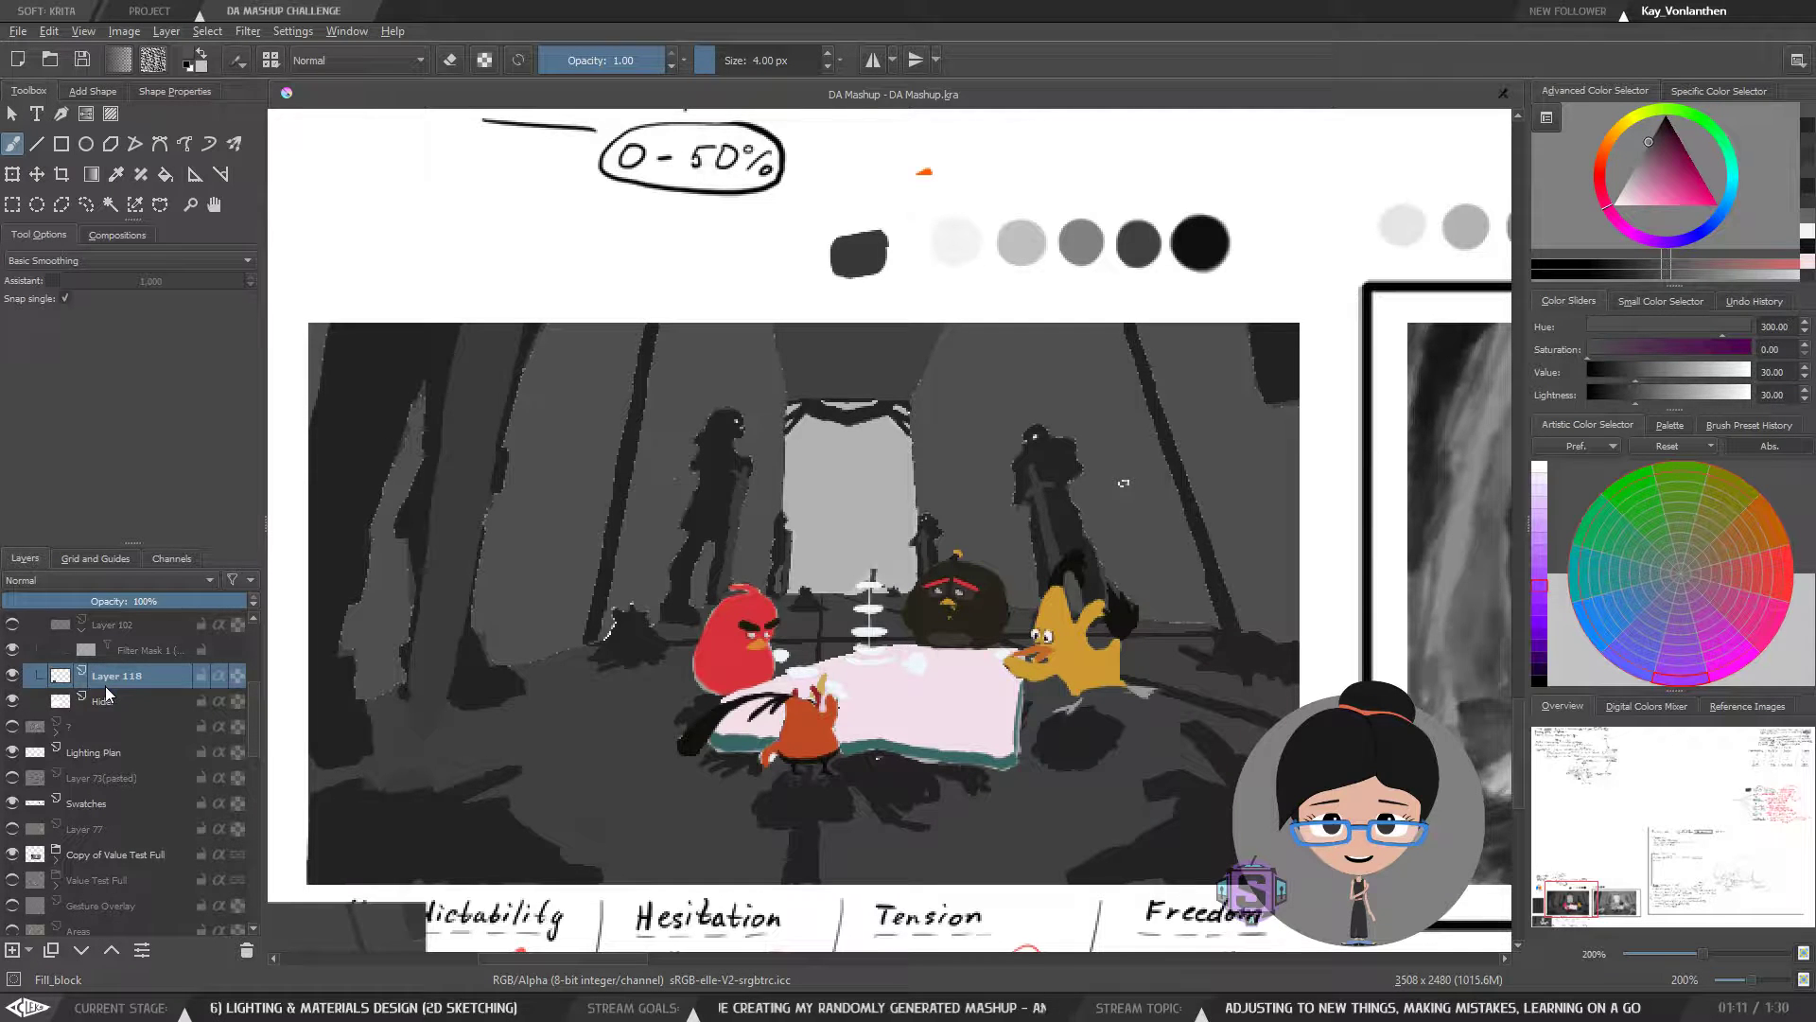
click(13, 677)
click(12, 678)
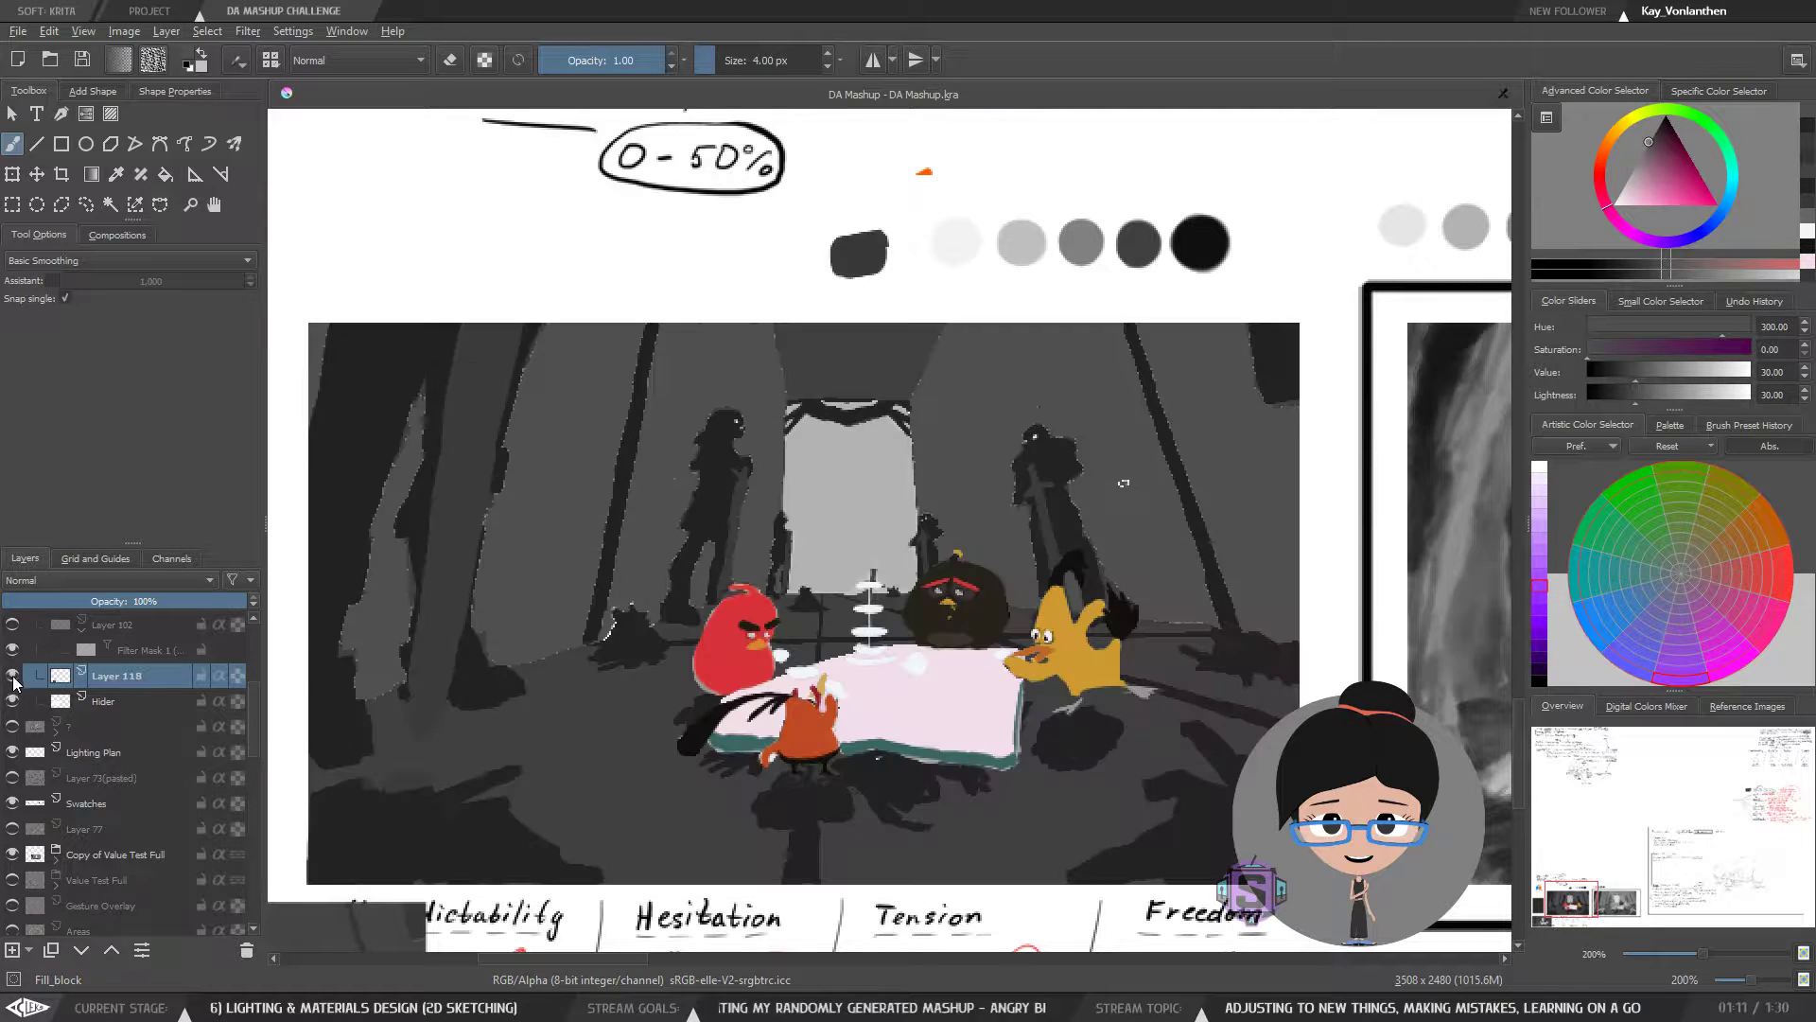
- Add a Desaturate filter mask to Layer 118 using the Luminosity (ITU-R BT.601) method
right_click(121, 676)
mouse_move(344, 564)
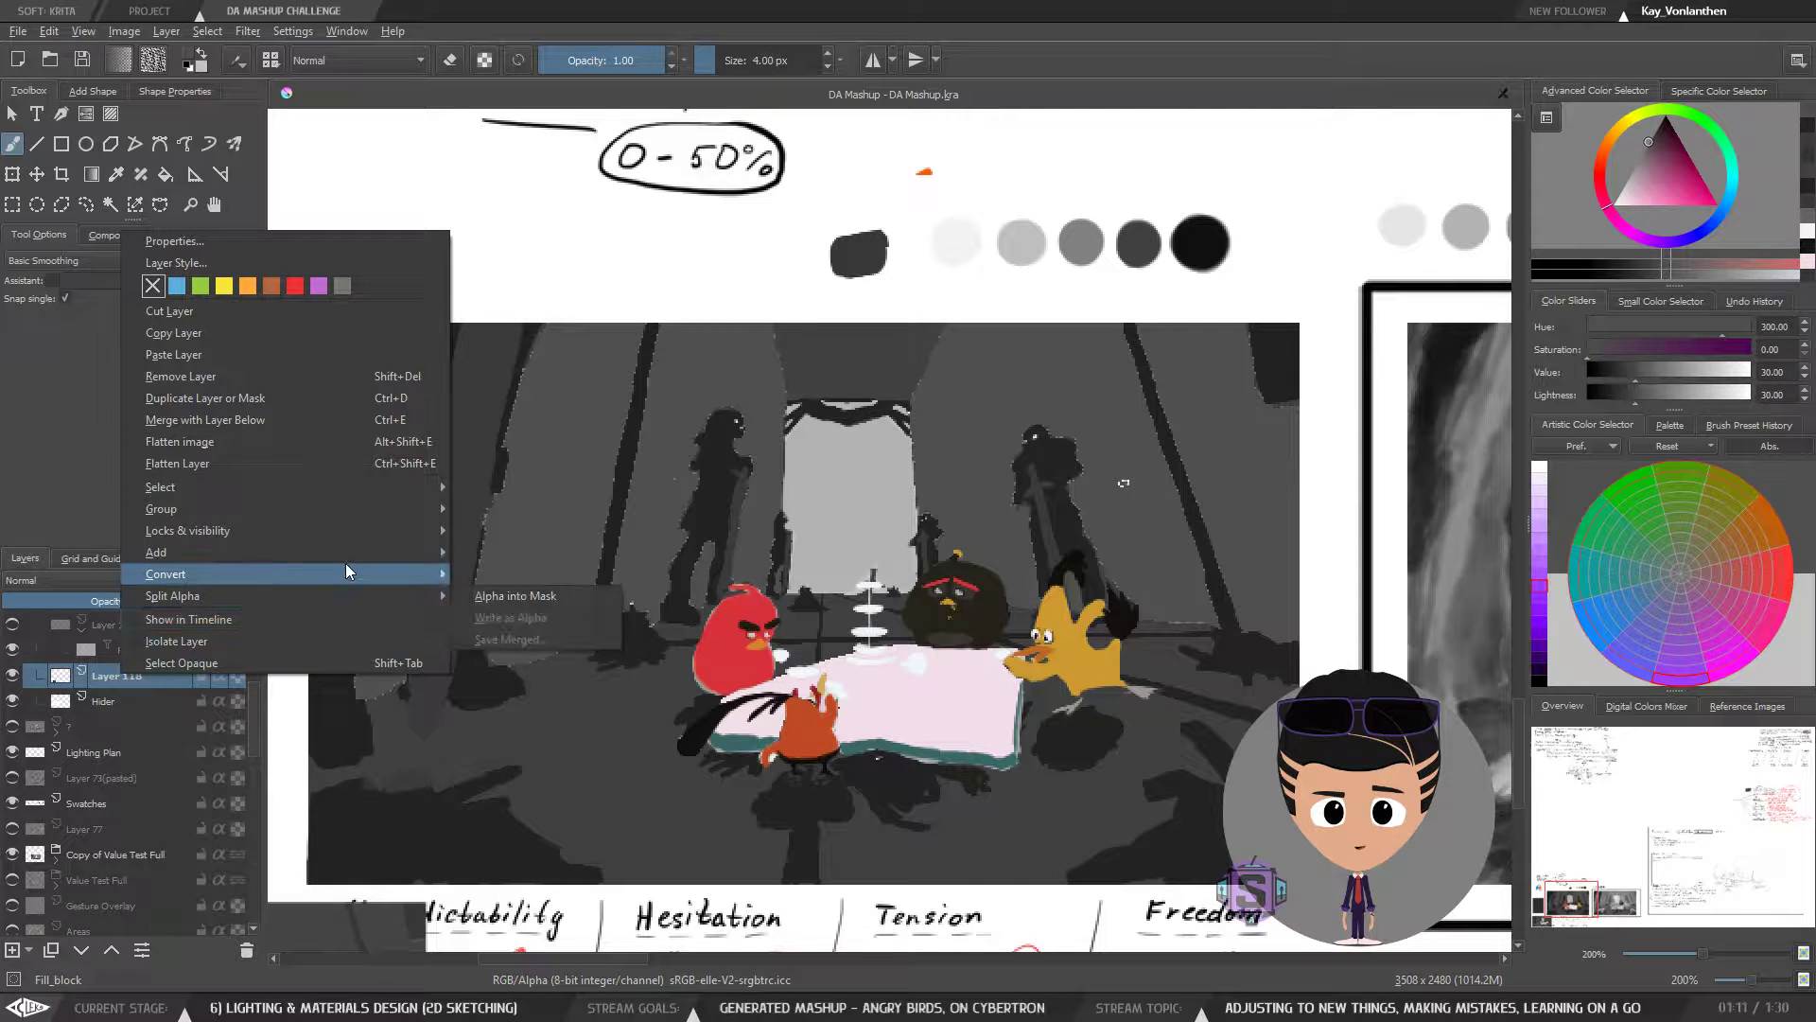
click(518, 617)
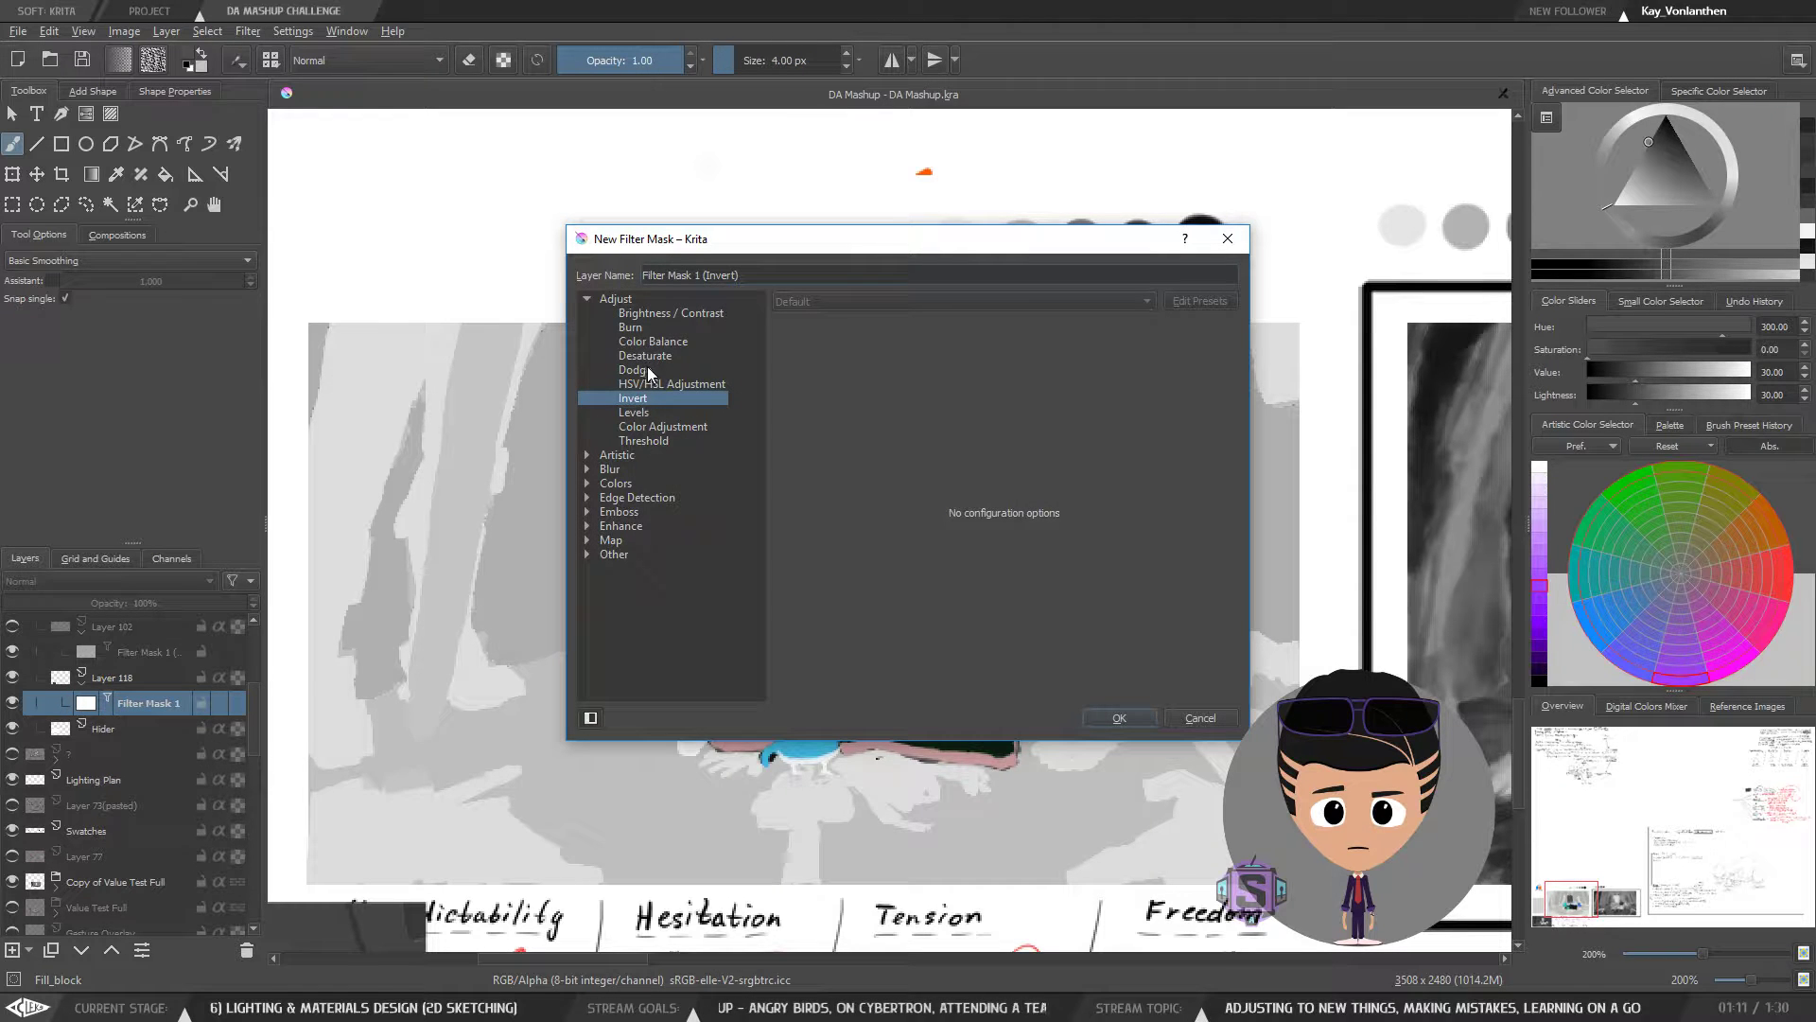
click(649, 358)
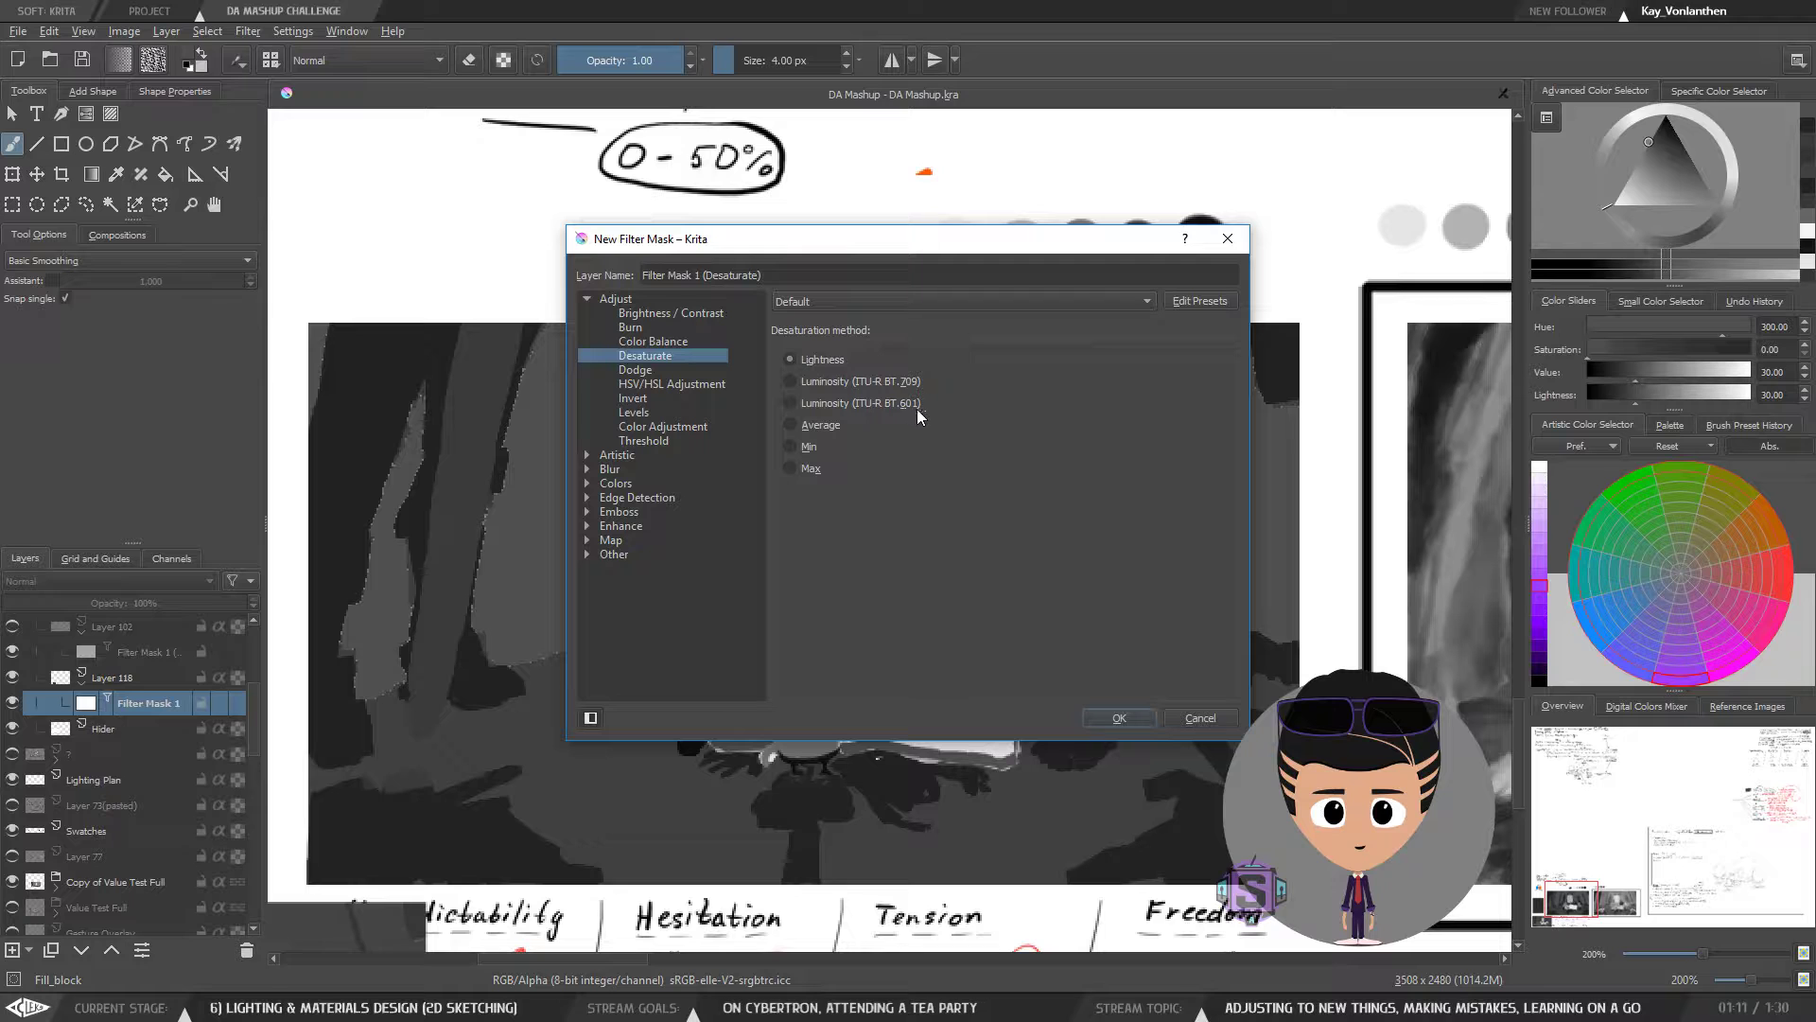
click(790, 403)
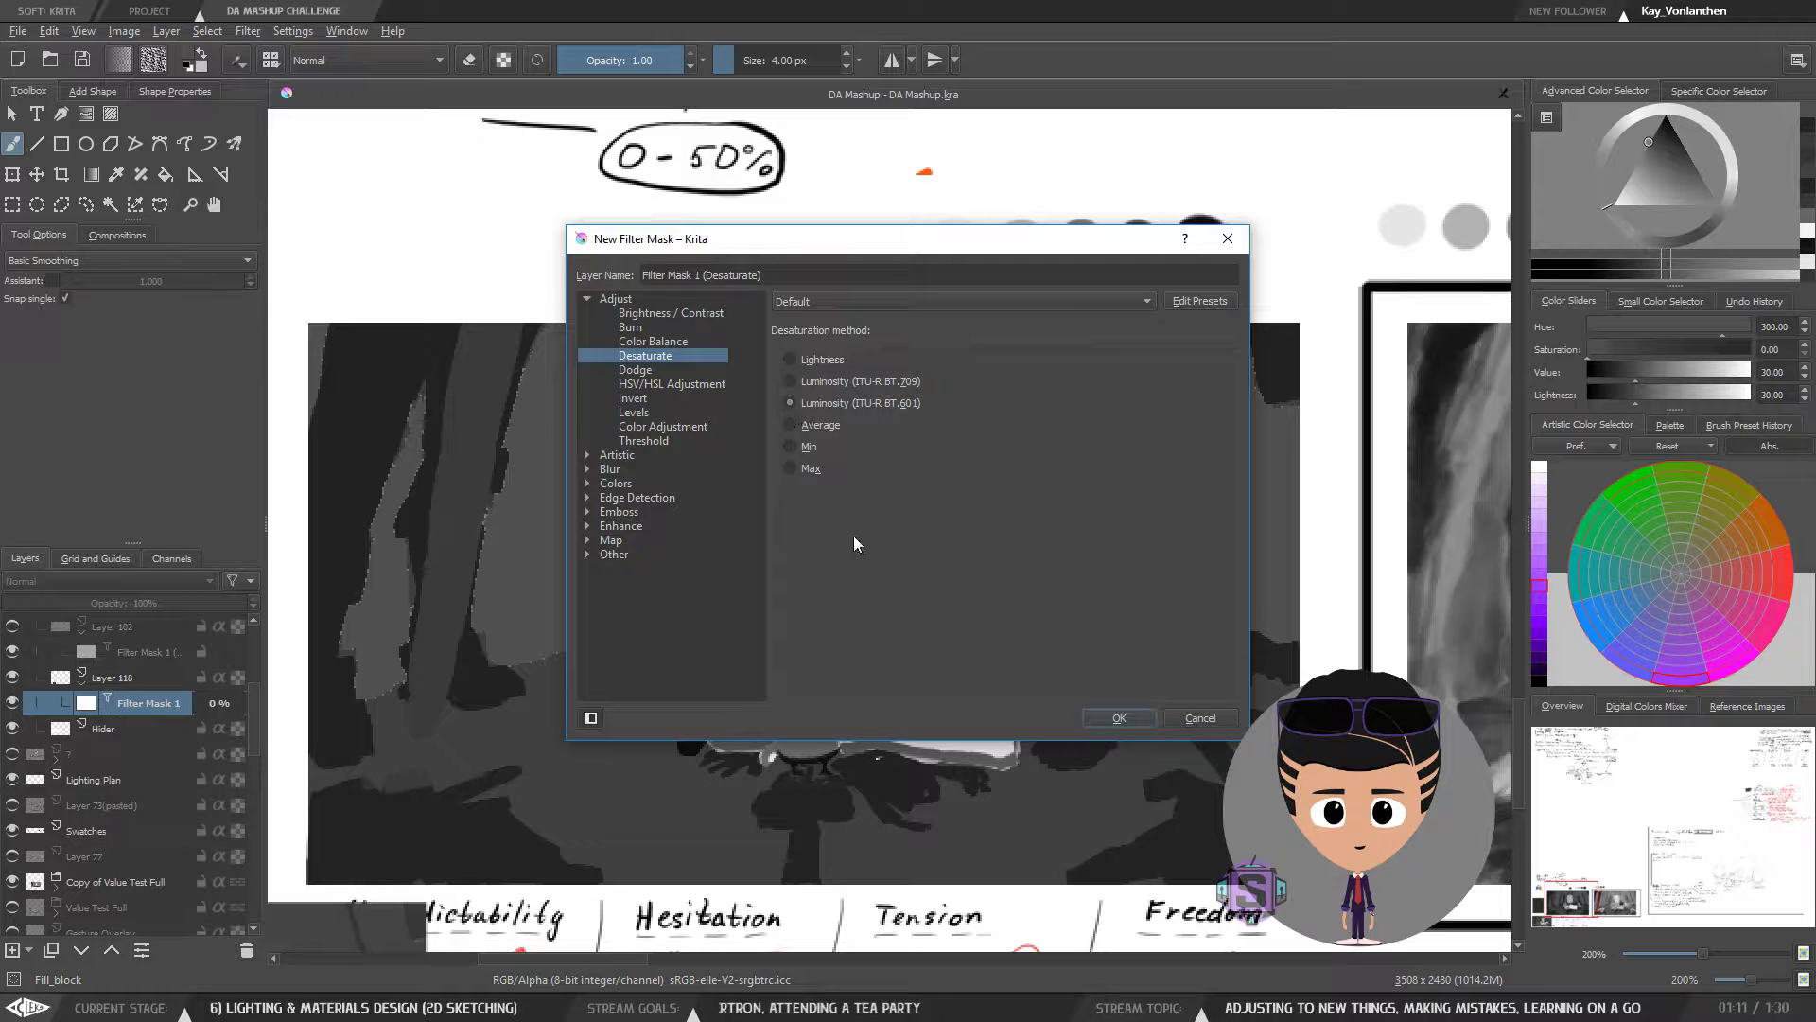
click(1120, 718)
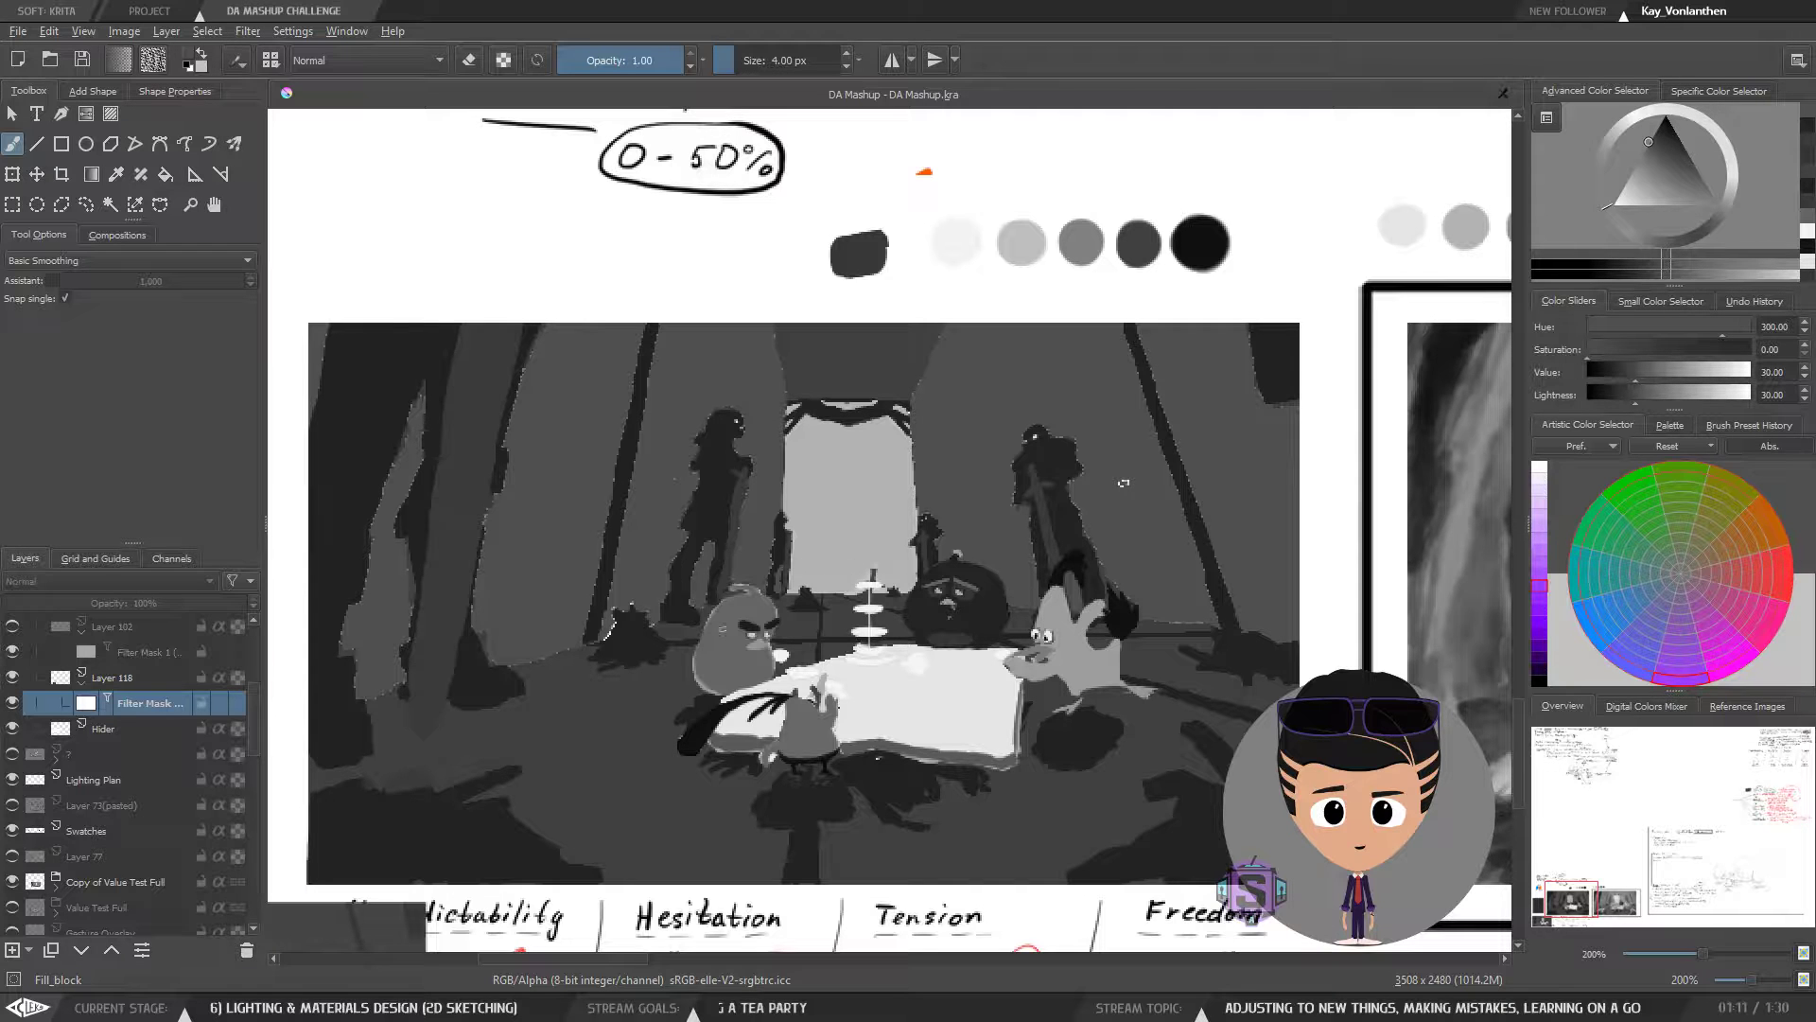
- Compare the scene with and without Layer 118's Desaturate mask by toggling its visibility, leaving the mask hidden
click(12, 702)
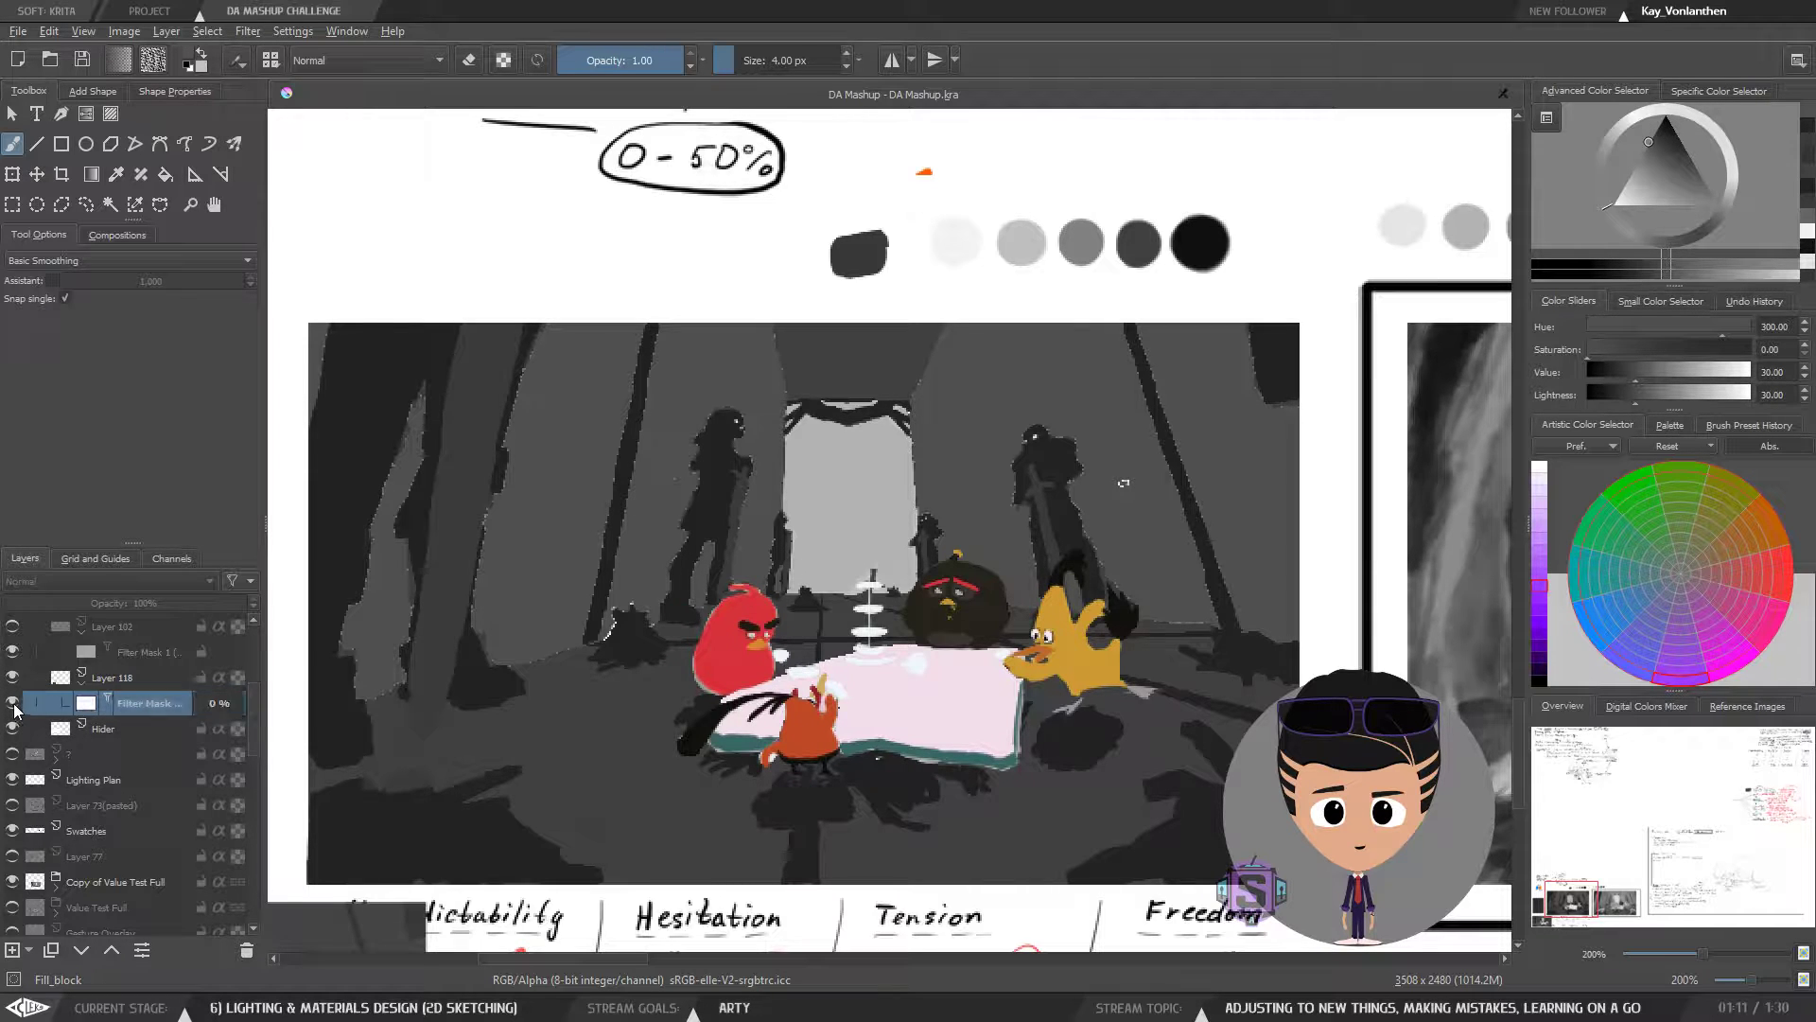
click(12, 703)
click(12, 703)
- Paint over the white mark on the grey wall beside the sword-bearing statue on Layer 118 with a 9 px brush
key(plus)
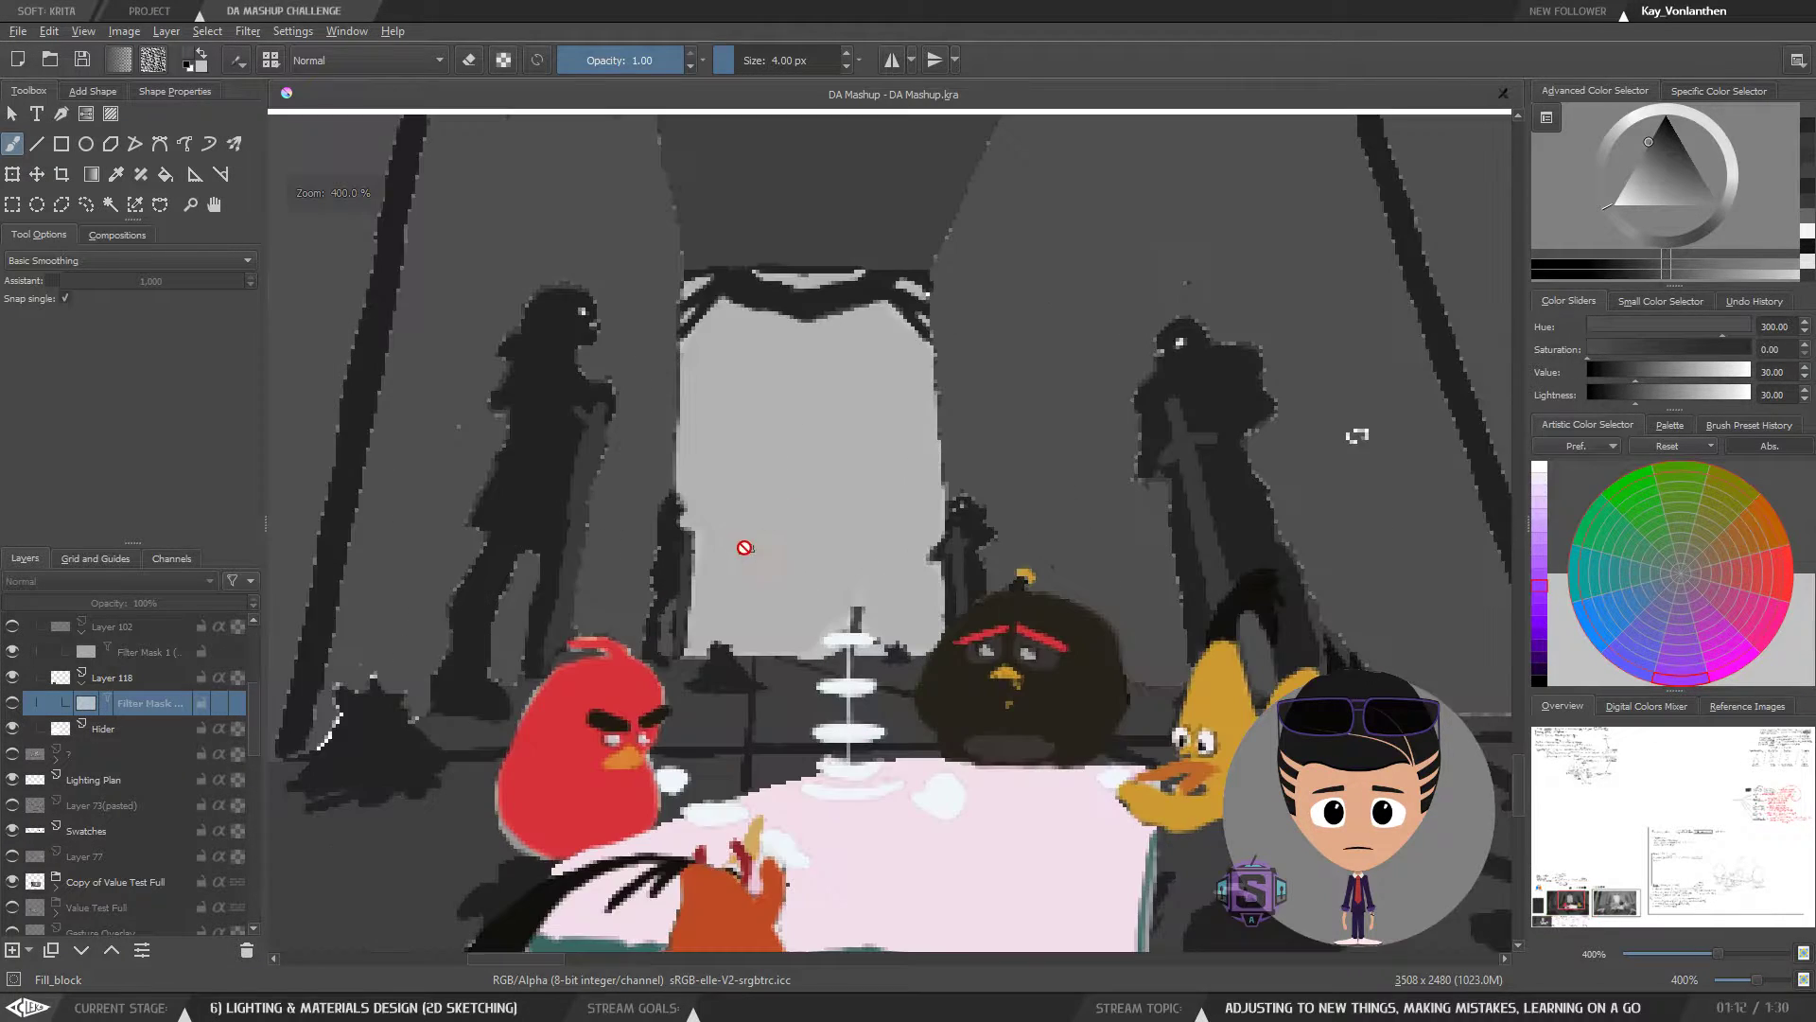
drag(791, 612, 508, 603)
key(minus)
key(plus)
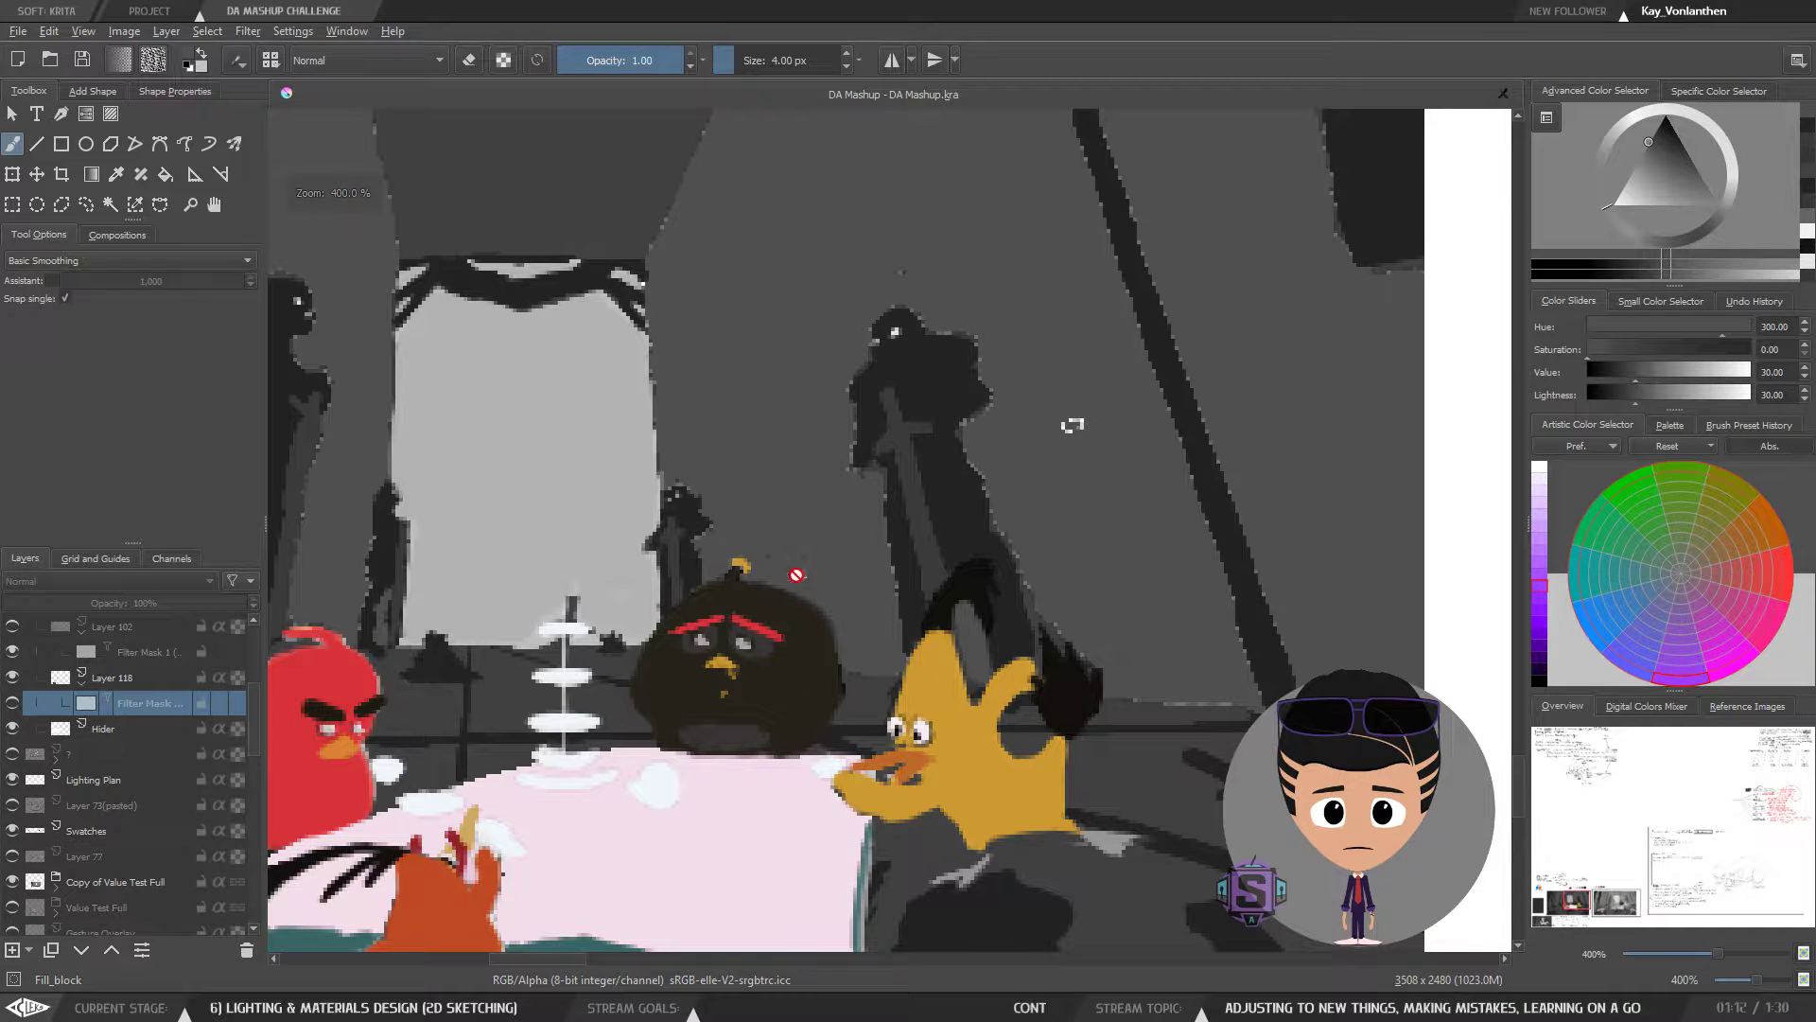
click(138, 681)
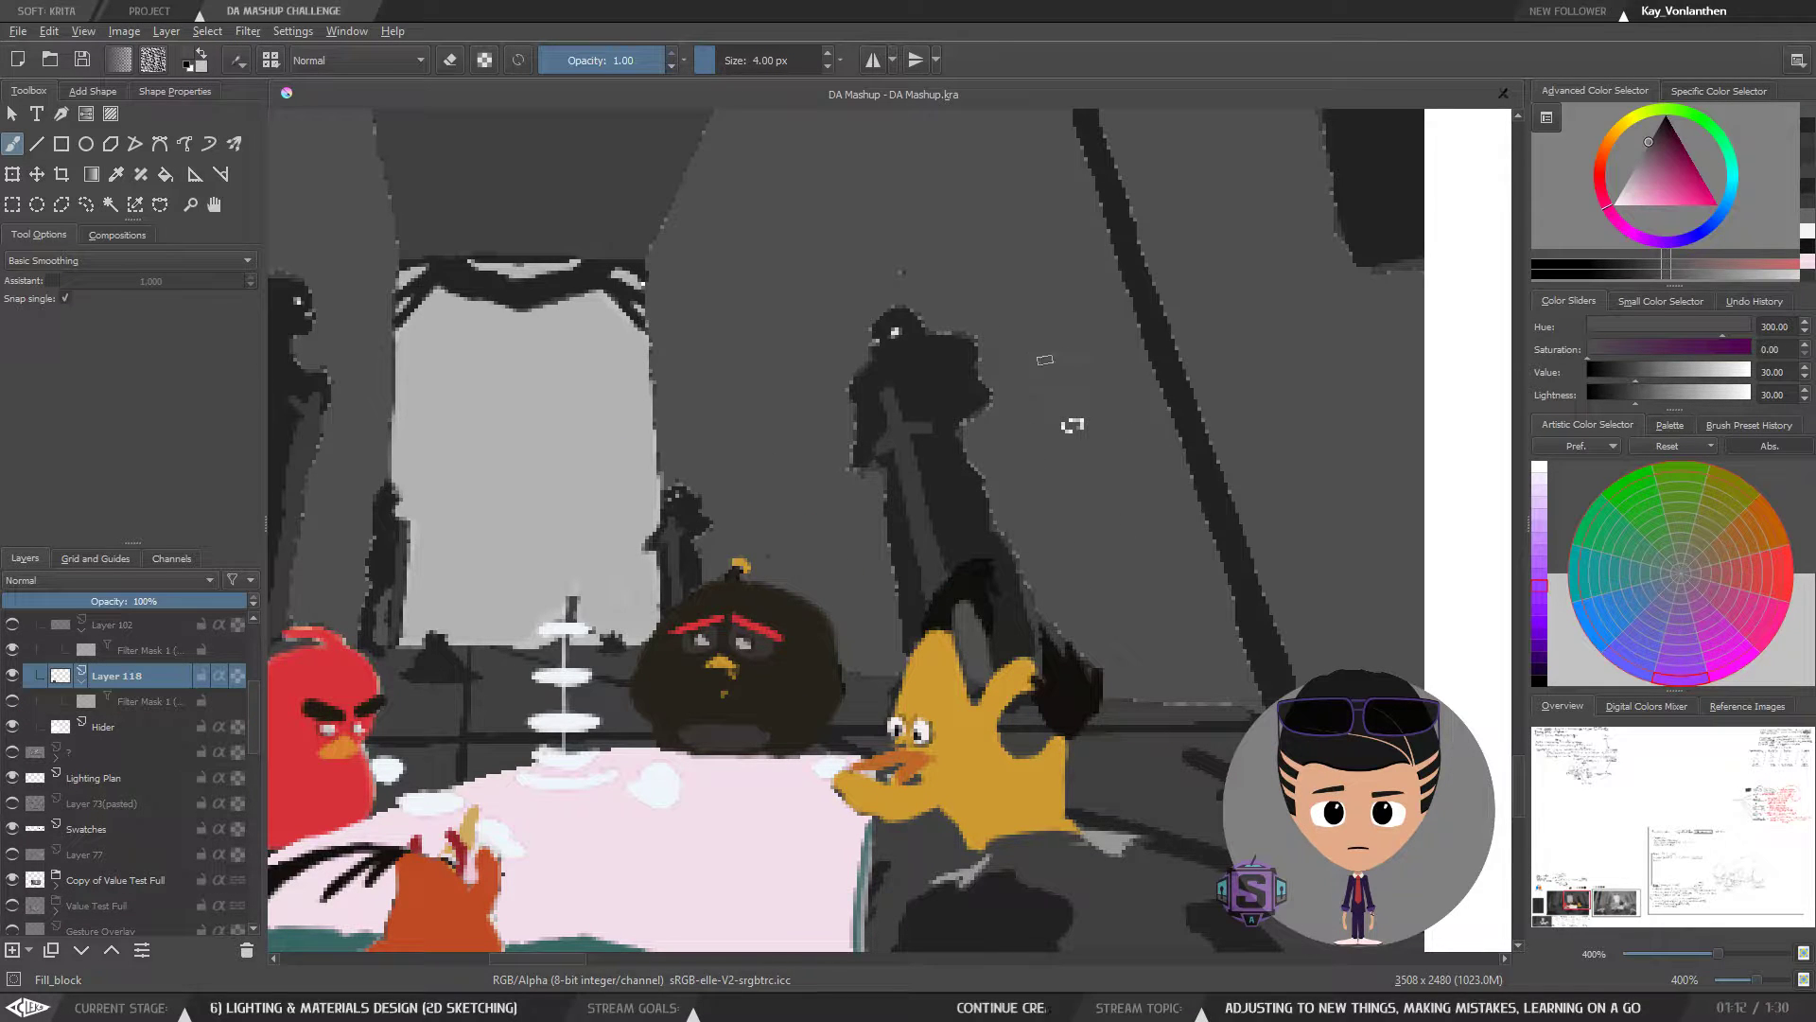
key(bracketright)
key(bracketright)
key(bracketright)
key(bracketright)
key(bracketright)
drag(1081, 431, 1058, 465)
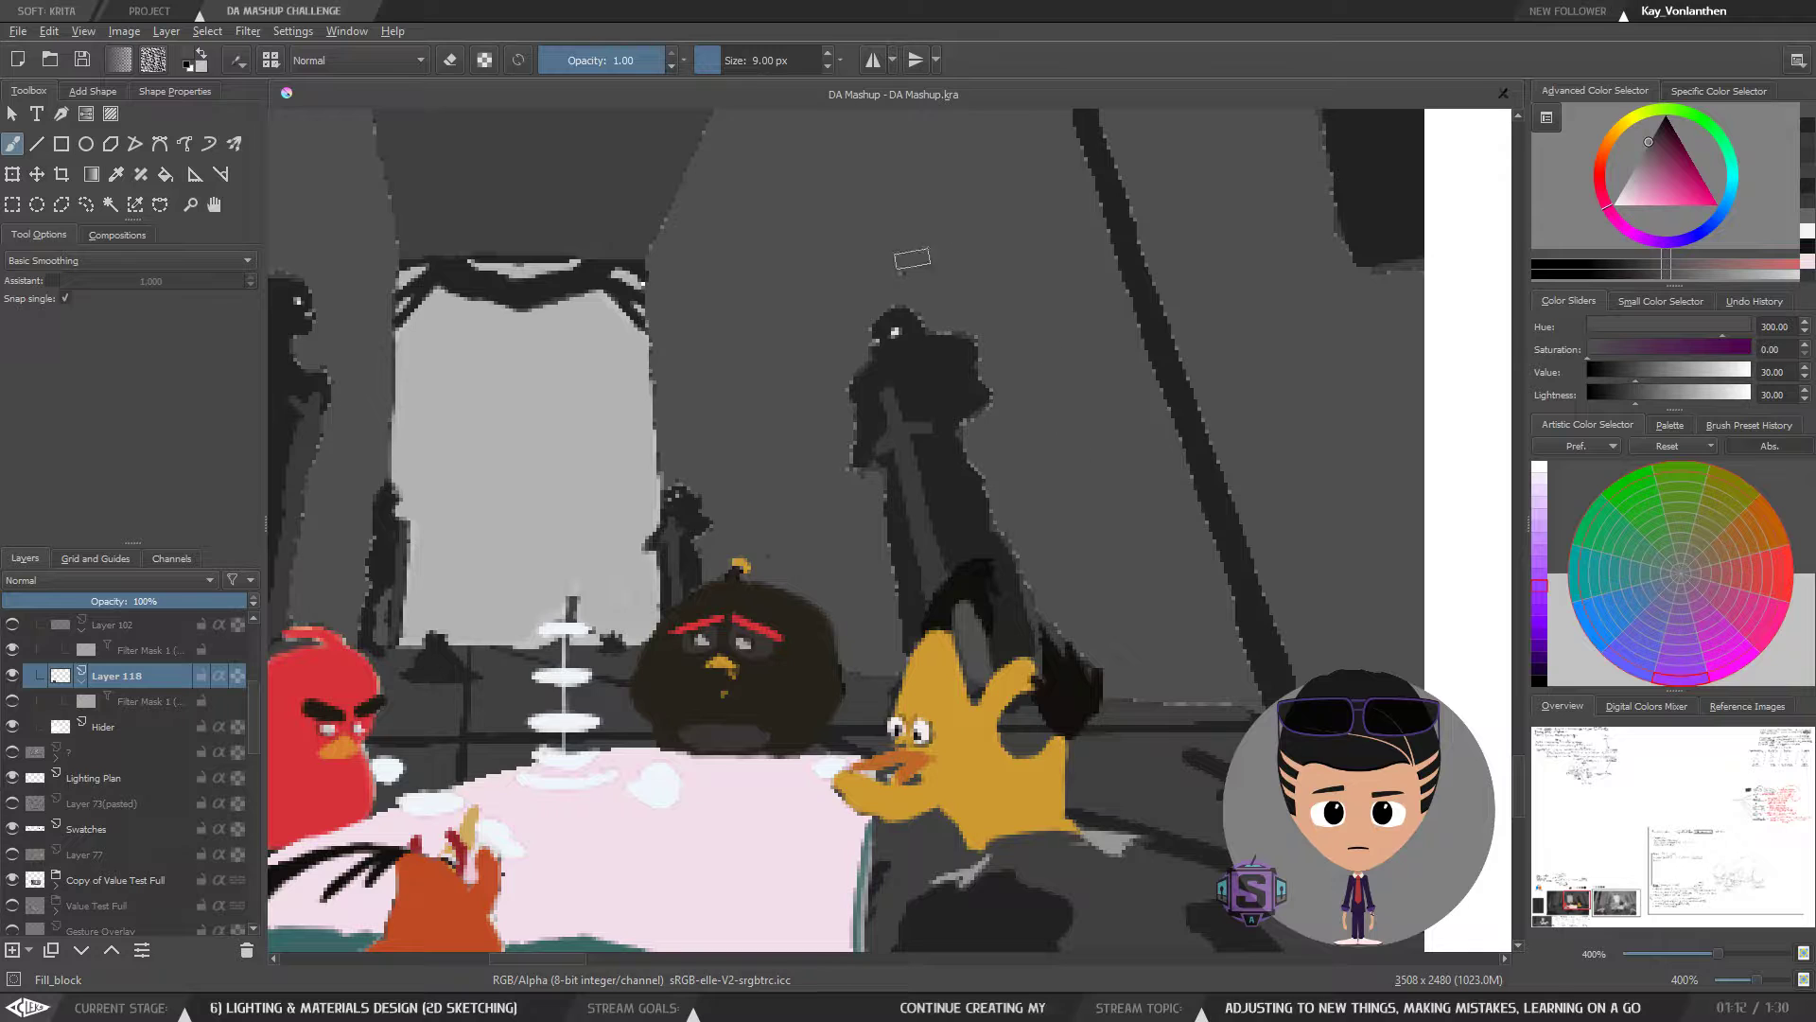
- Paint over the white specks between the dark bush and the slanted pillar behind the red bird with a 7 px brush
drag(710, 315, 1025, 375)
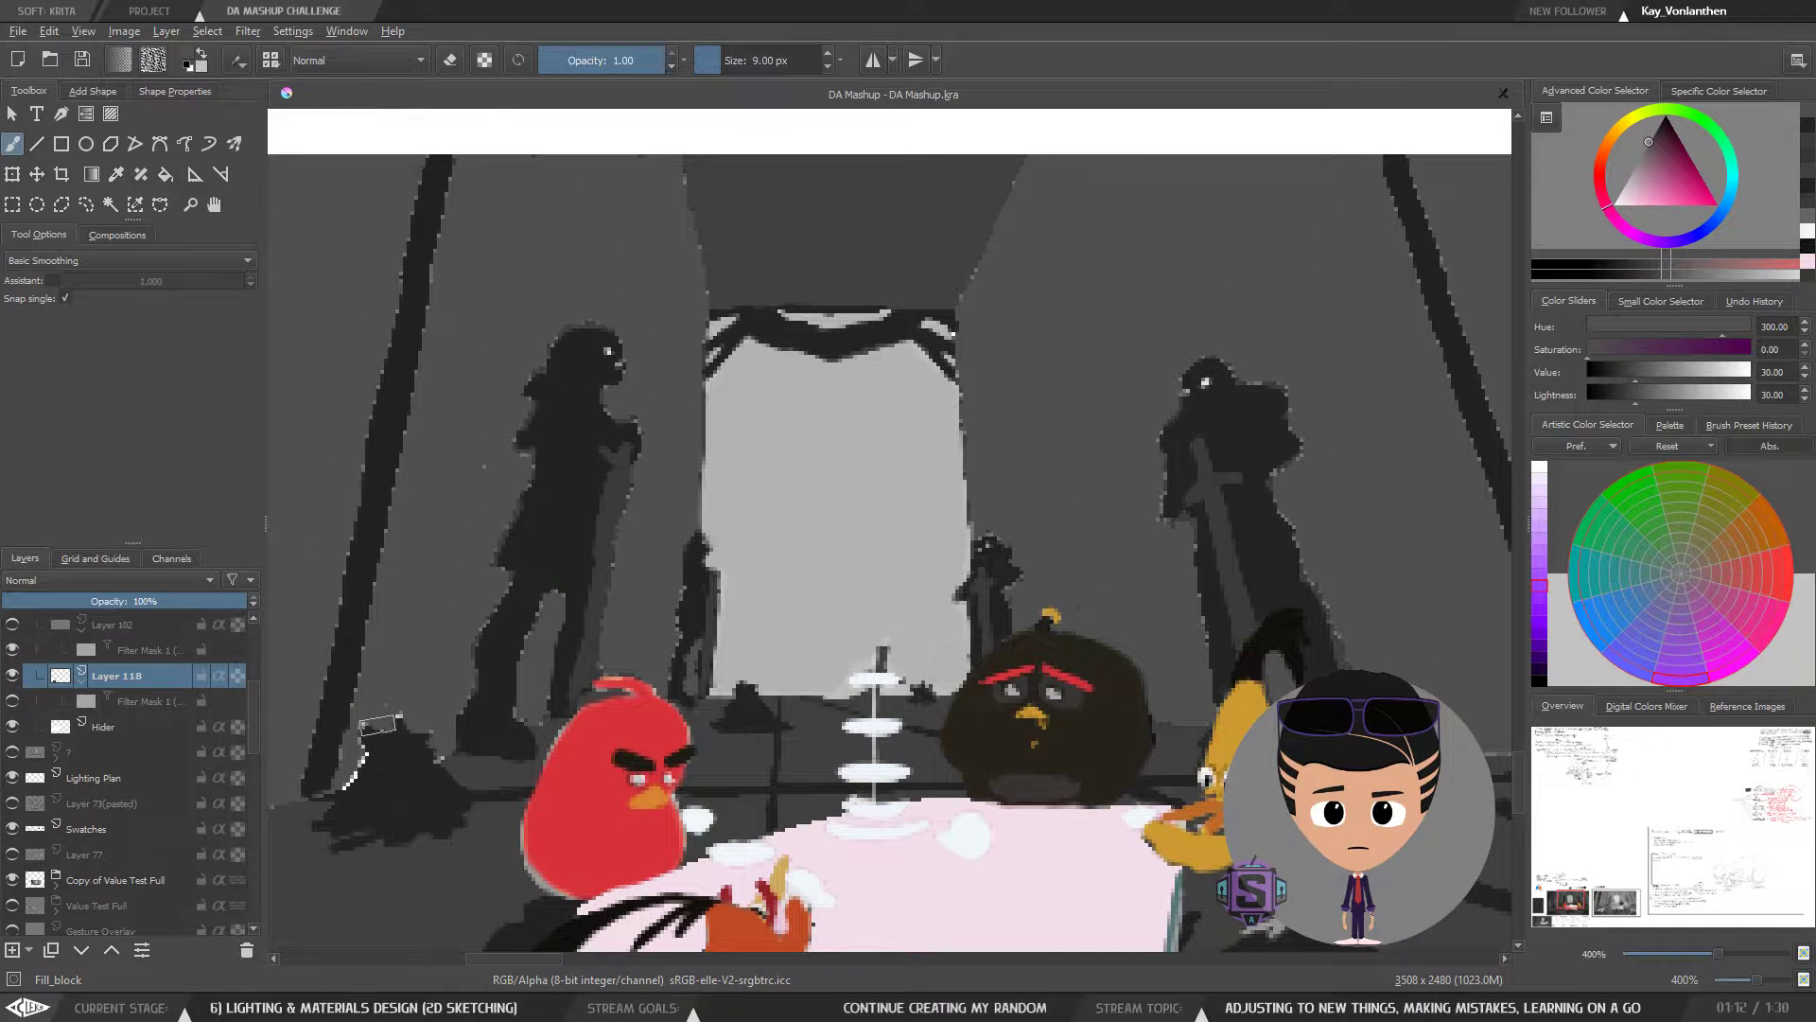
drag(412, 737, 578, 601)
key(bracketleft)
key(bracketleft)
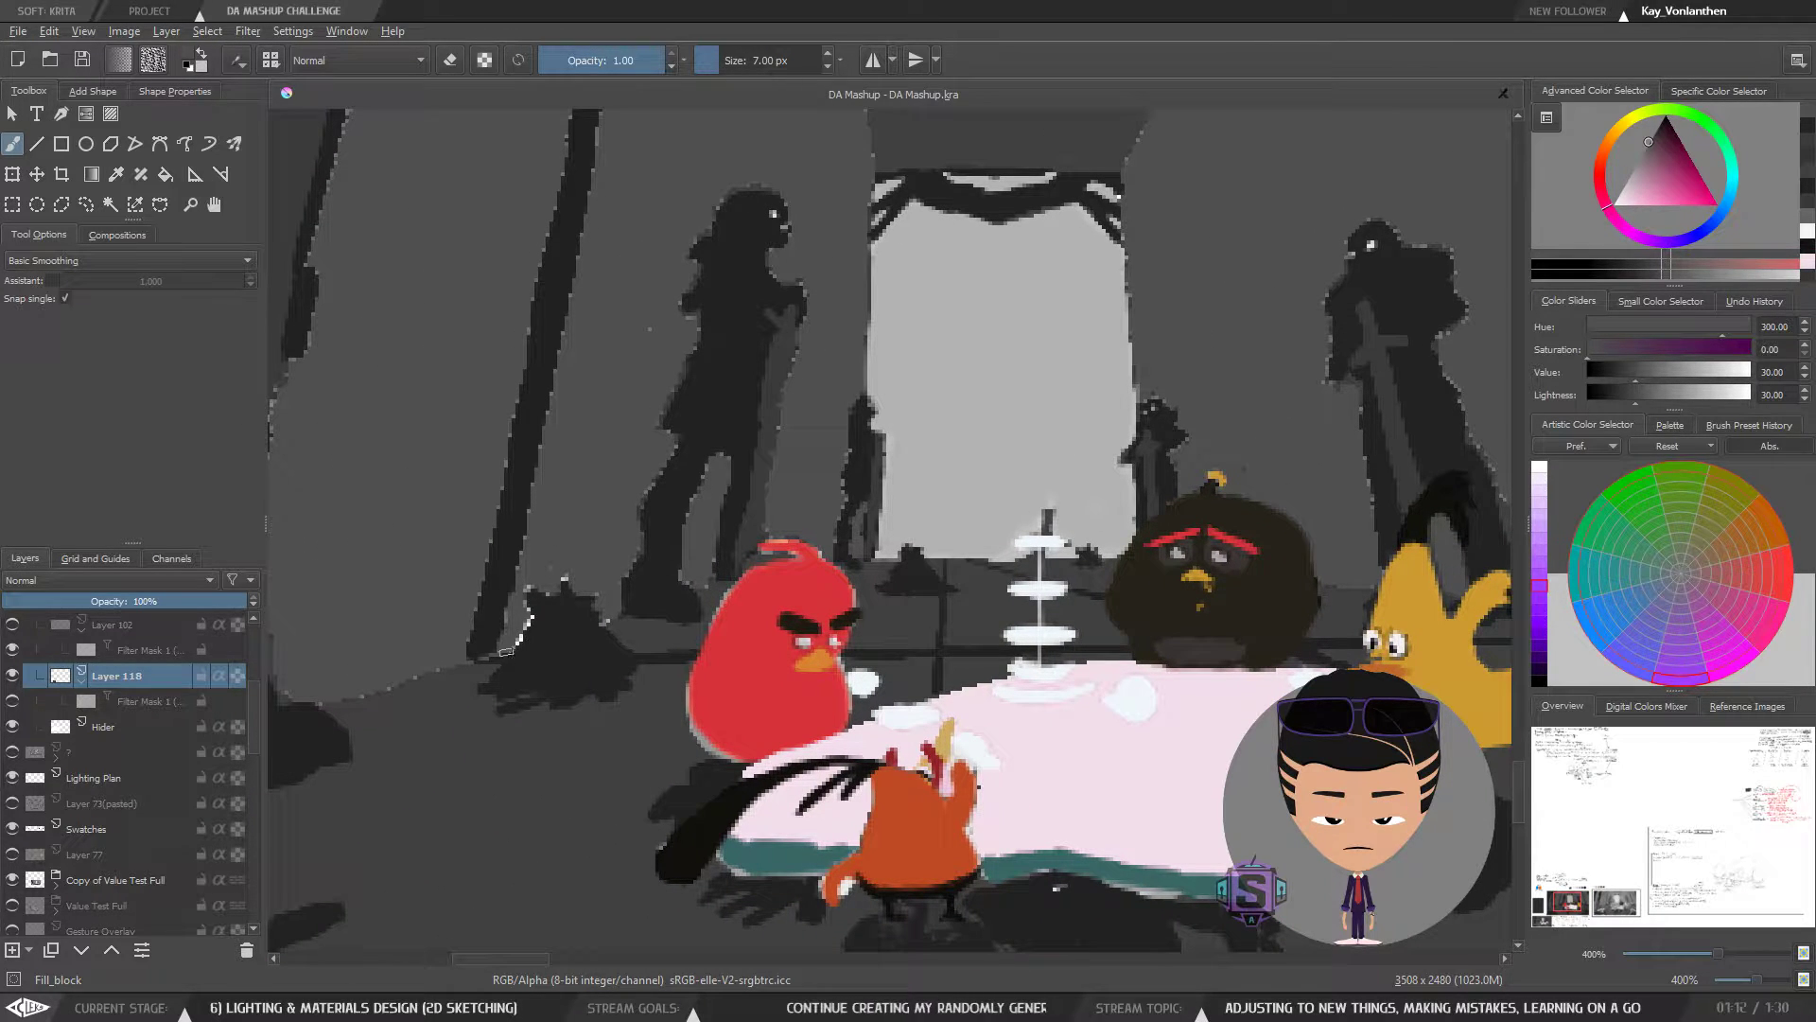
drag(507, 651, 525, 584)
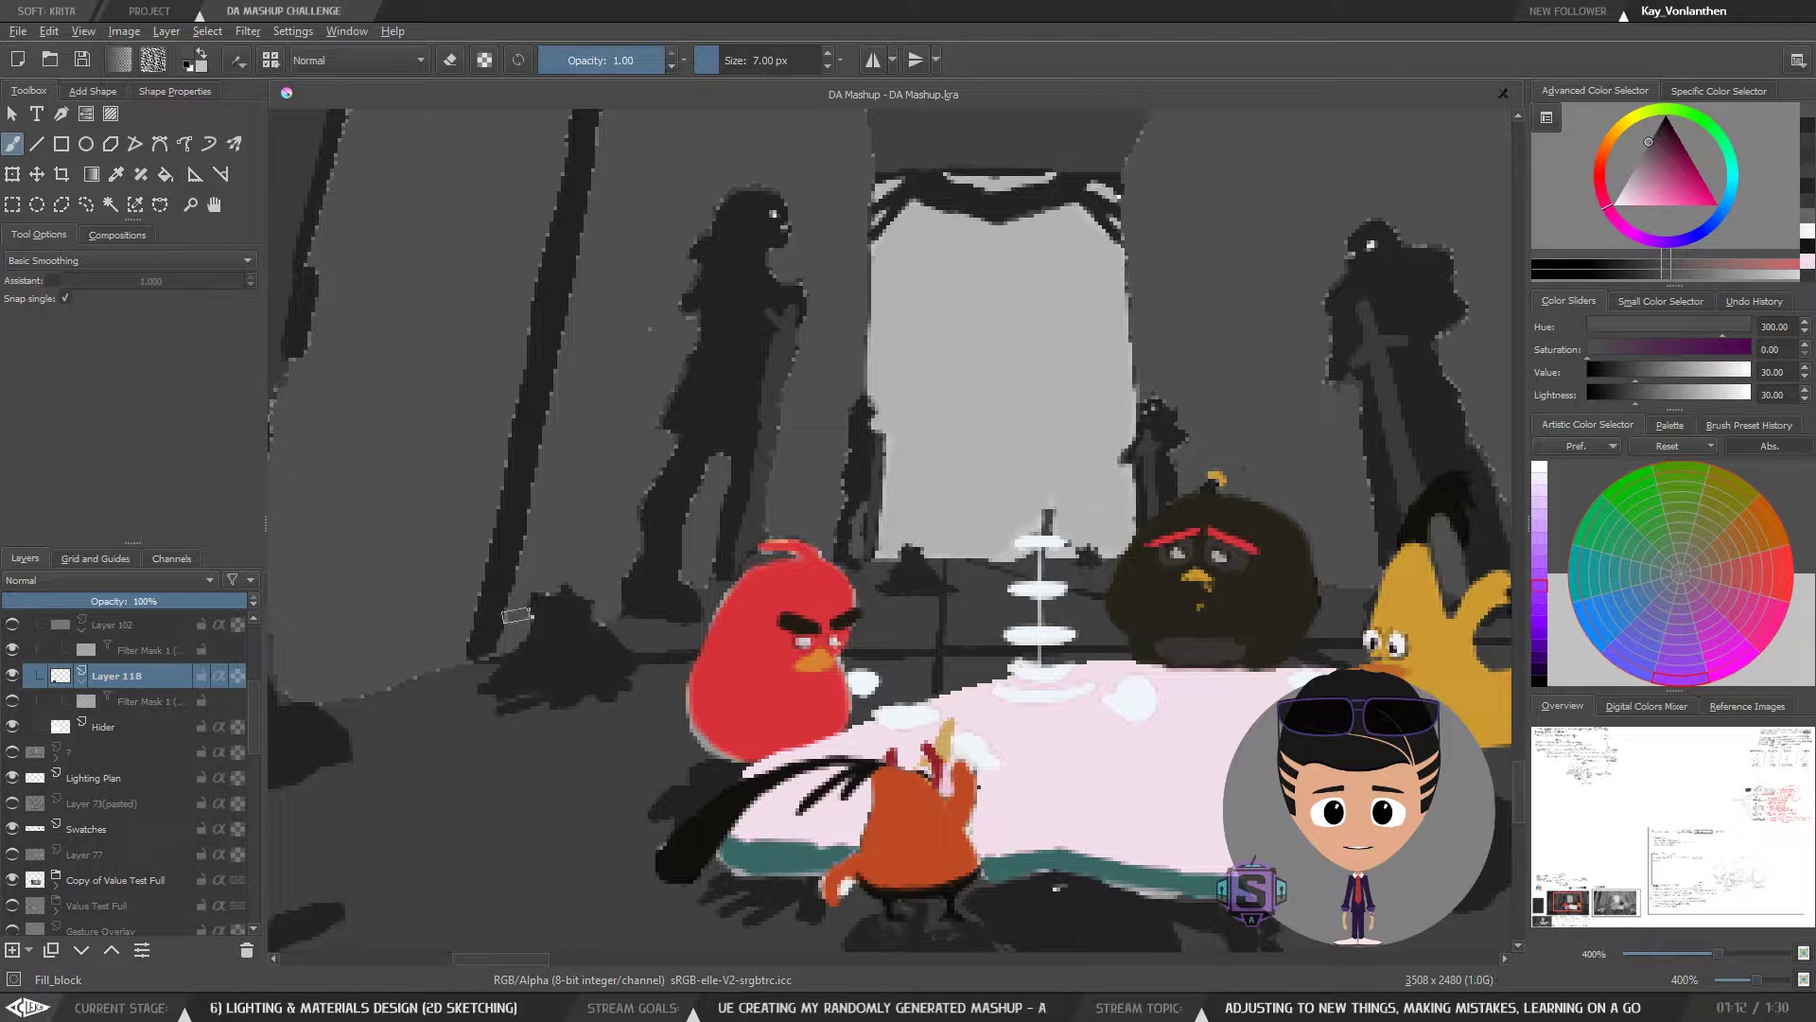
key(minus)
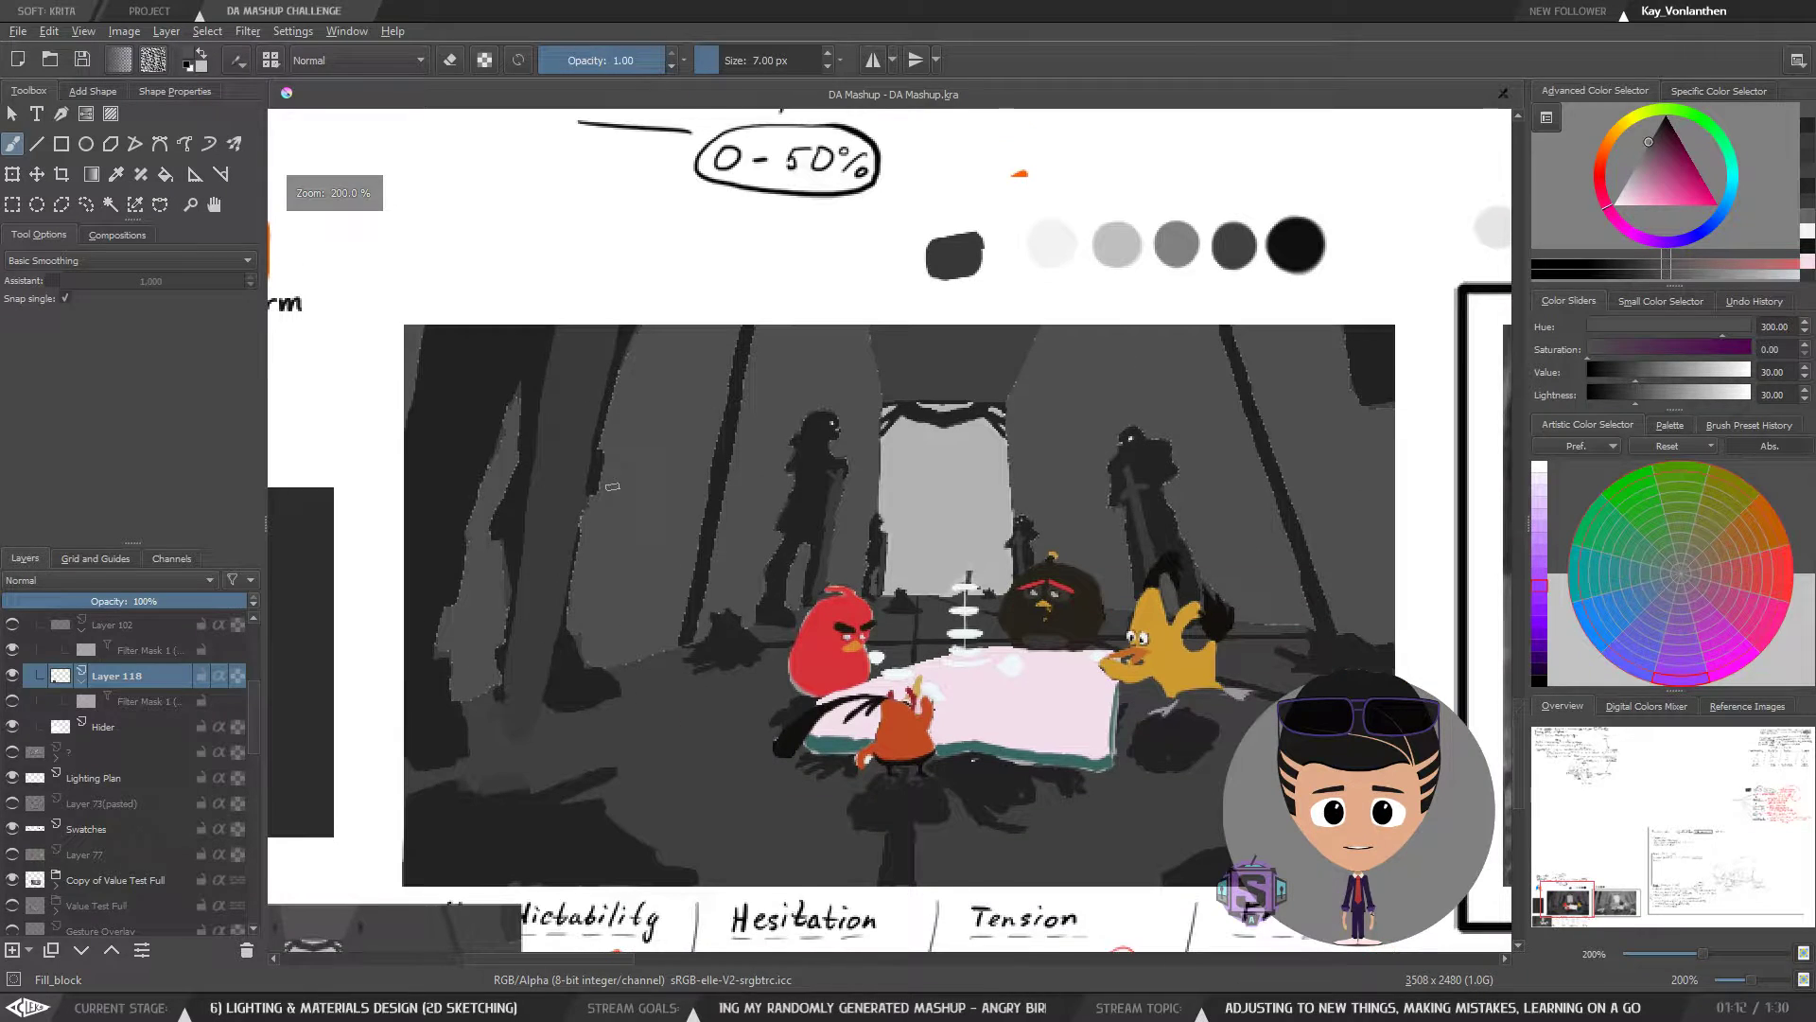
scroll(612, 486, up, 2)
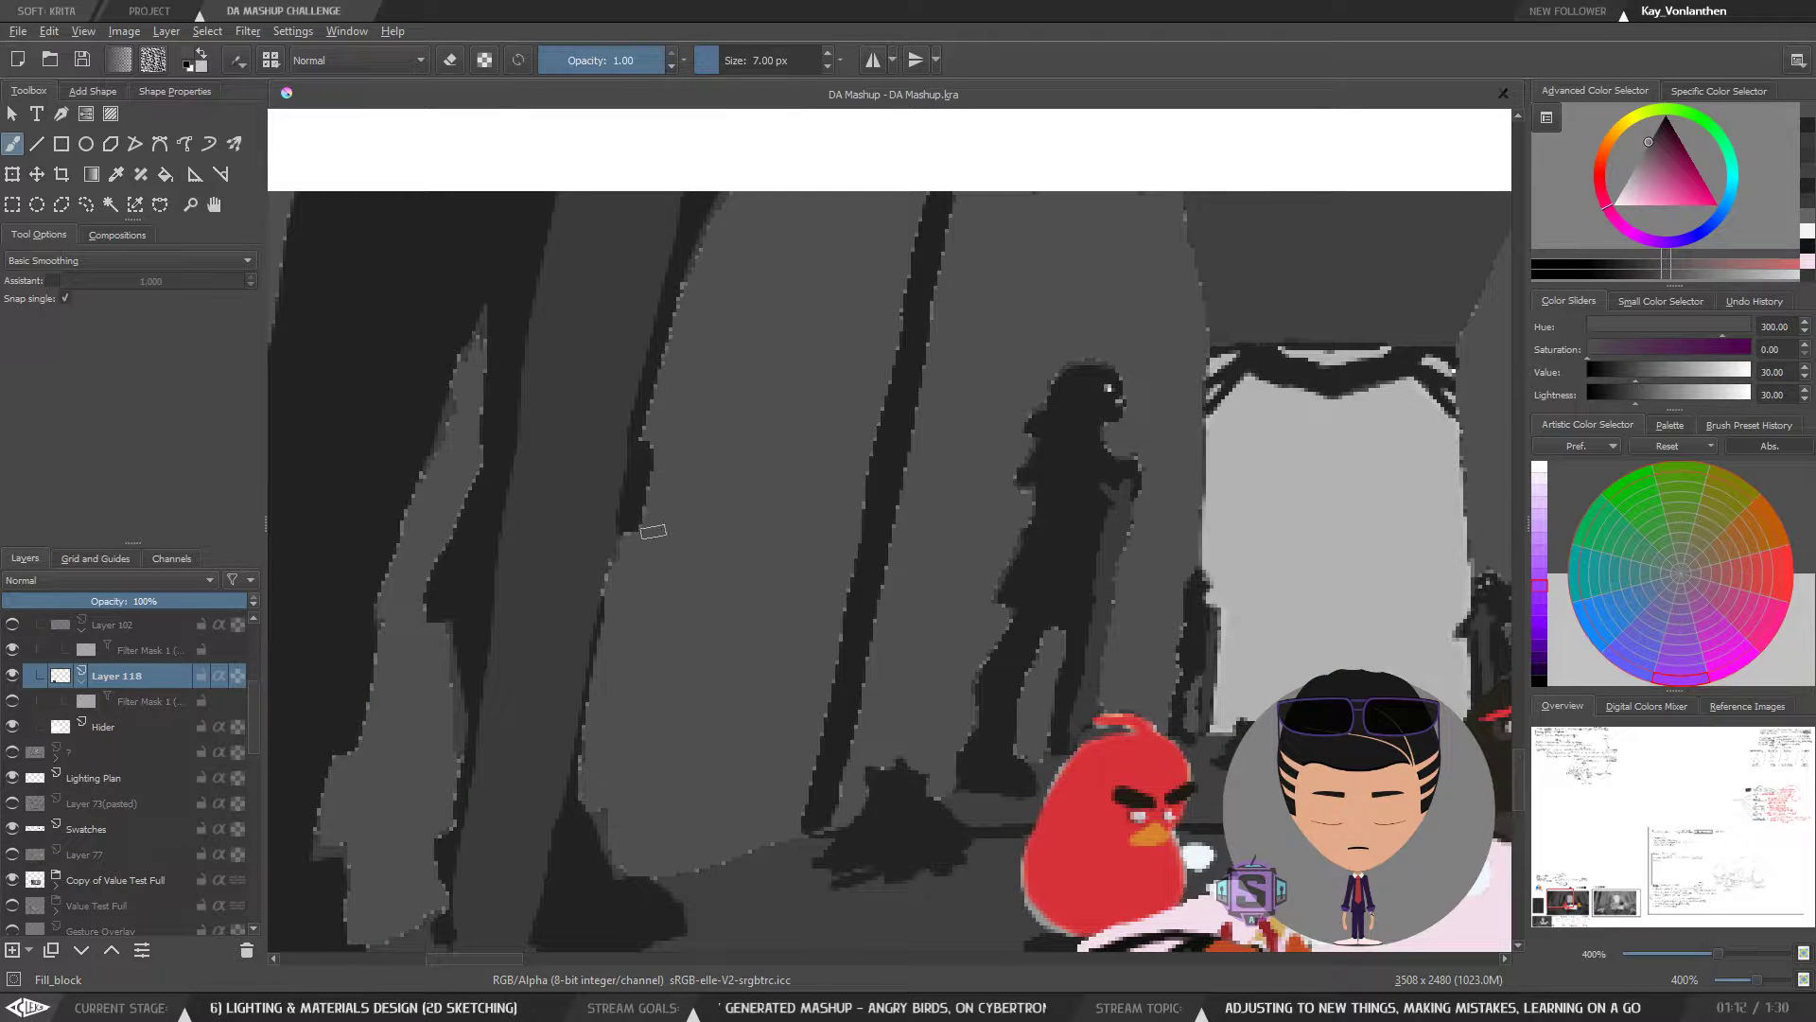
scroll(709, 405, up, 3)
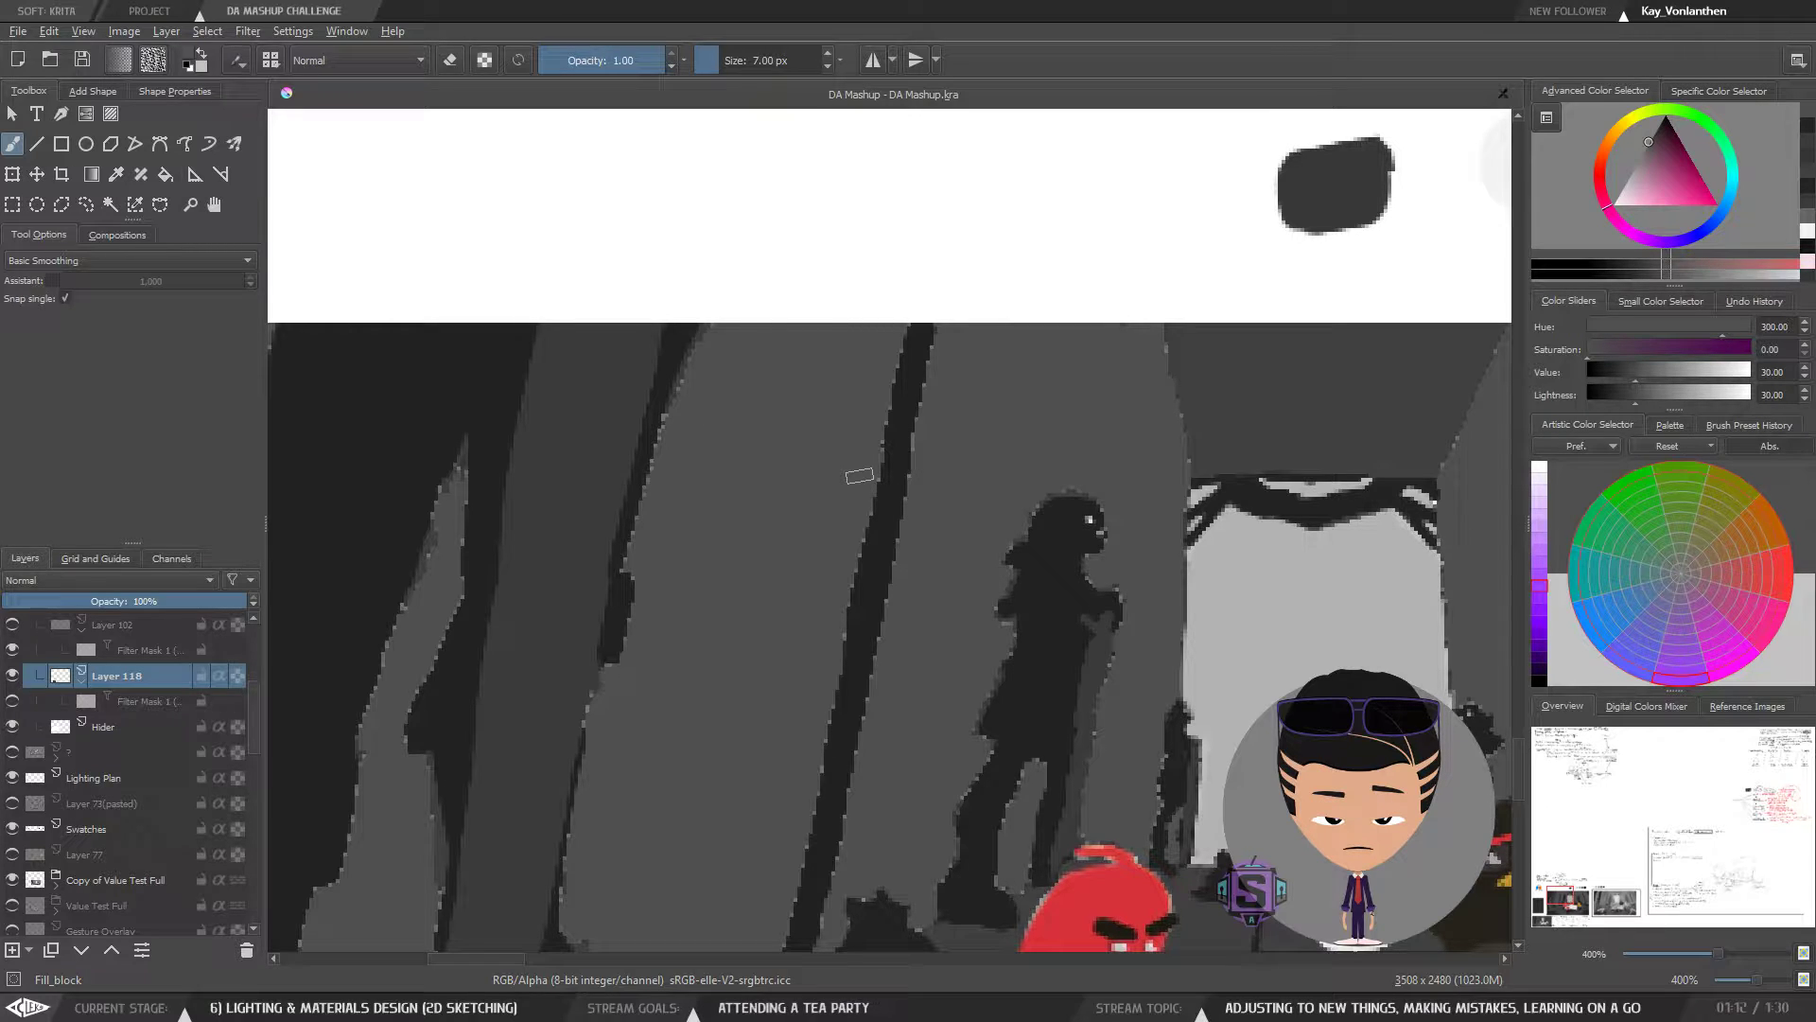
right_click(746, 421)
click(661, 629)
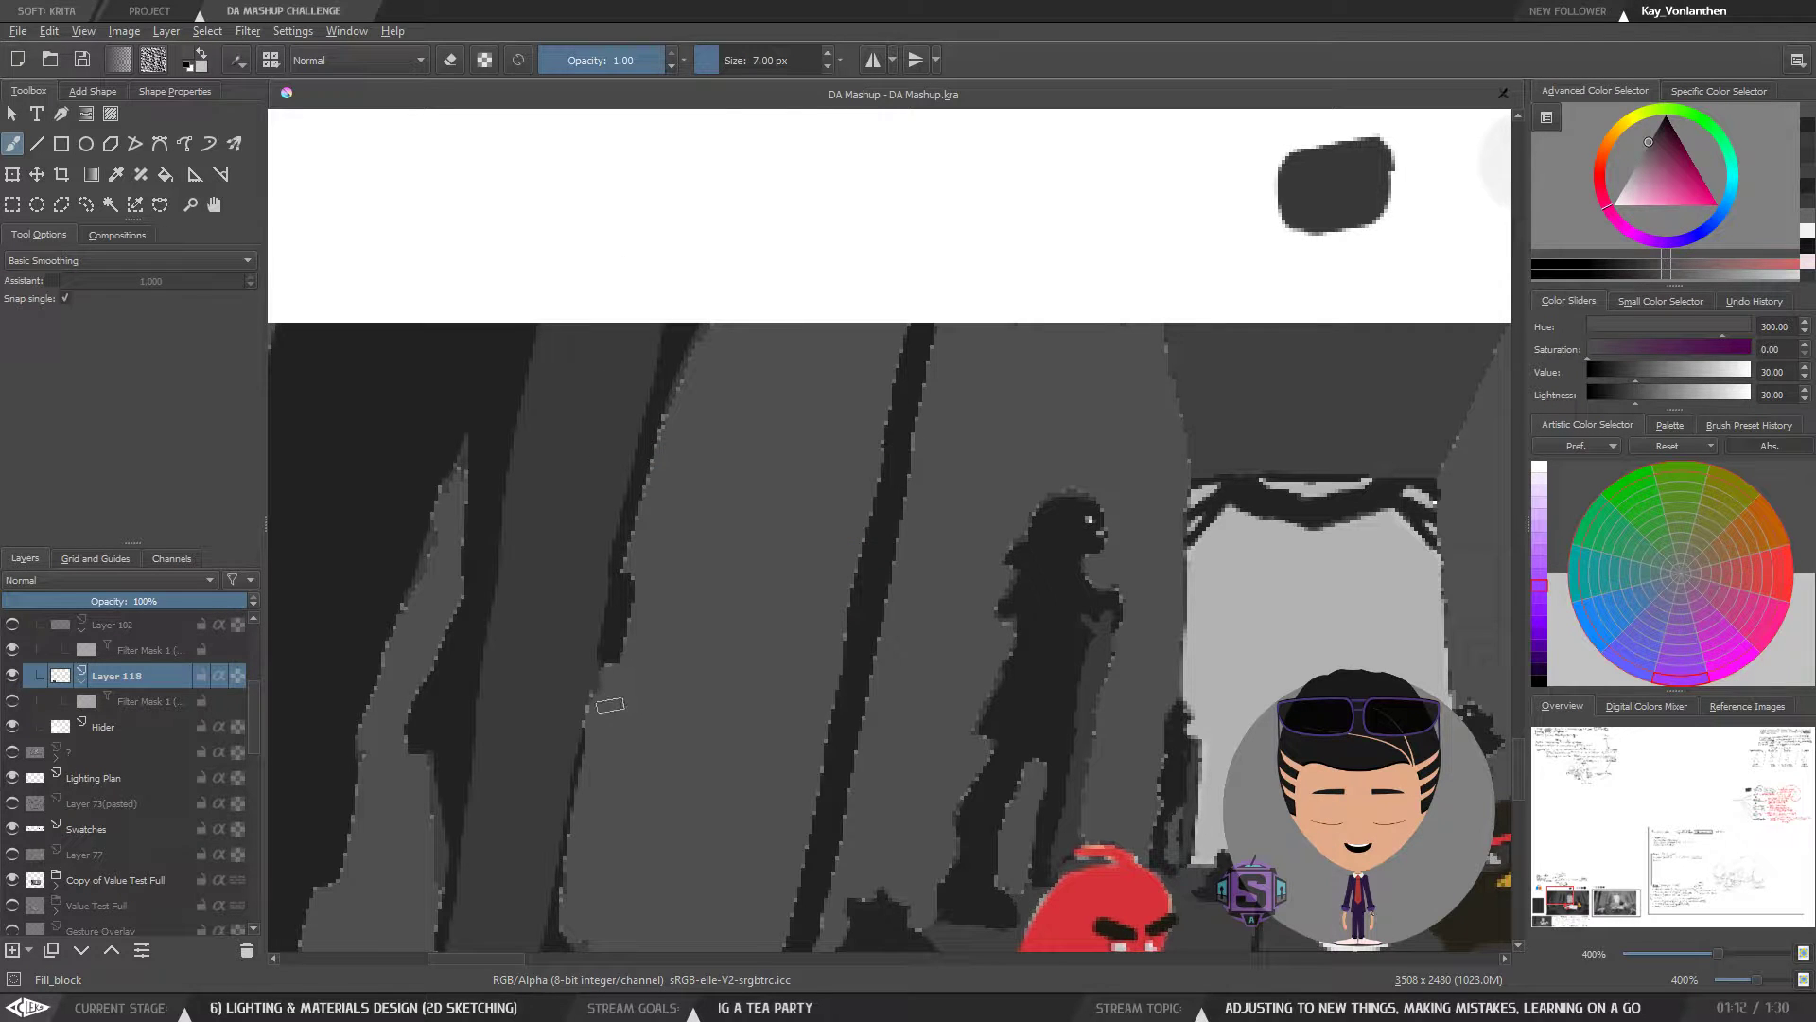
- Sample the red bird's body colour and cover the pale fringe along its back with a 5 px brush
key(minus)
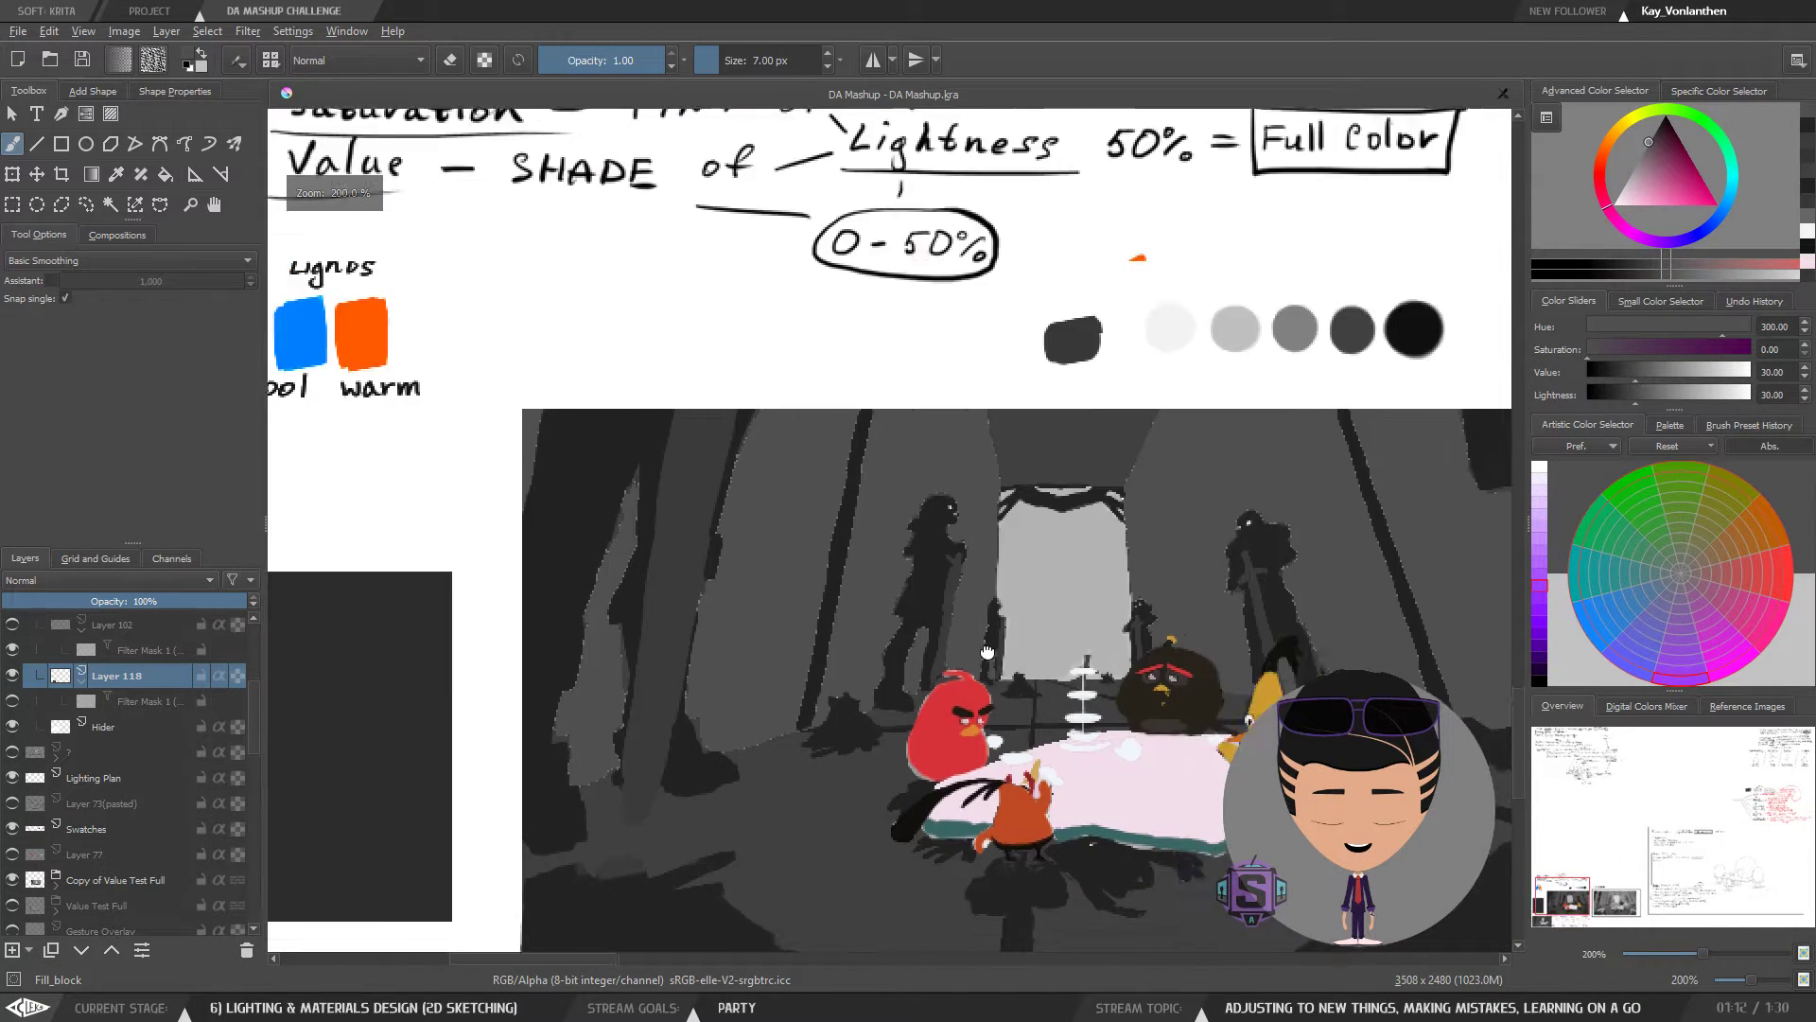
key(plus)
key(plus)
ctrl+click(879, 581)
key(bracketleft)
key(bracketleft)
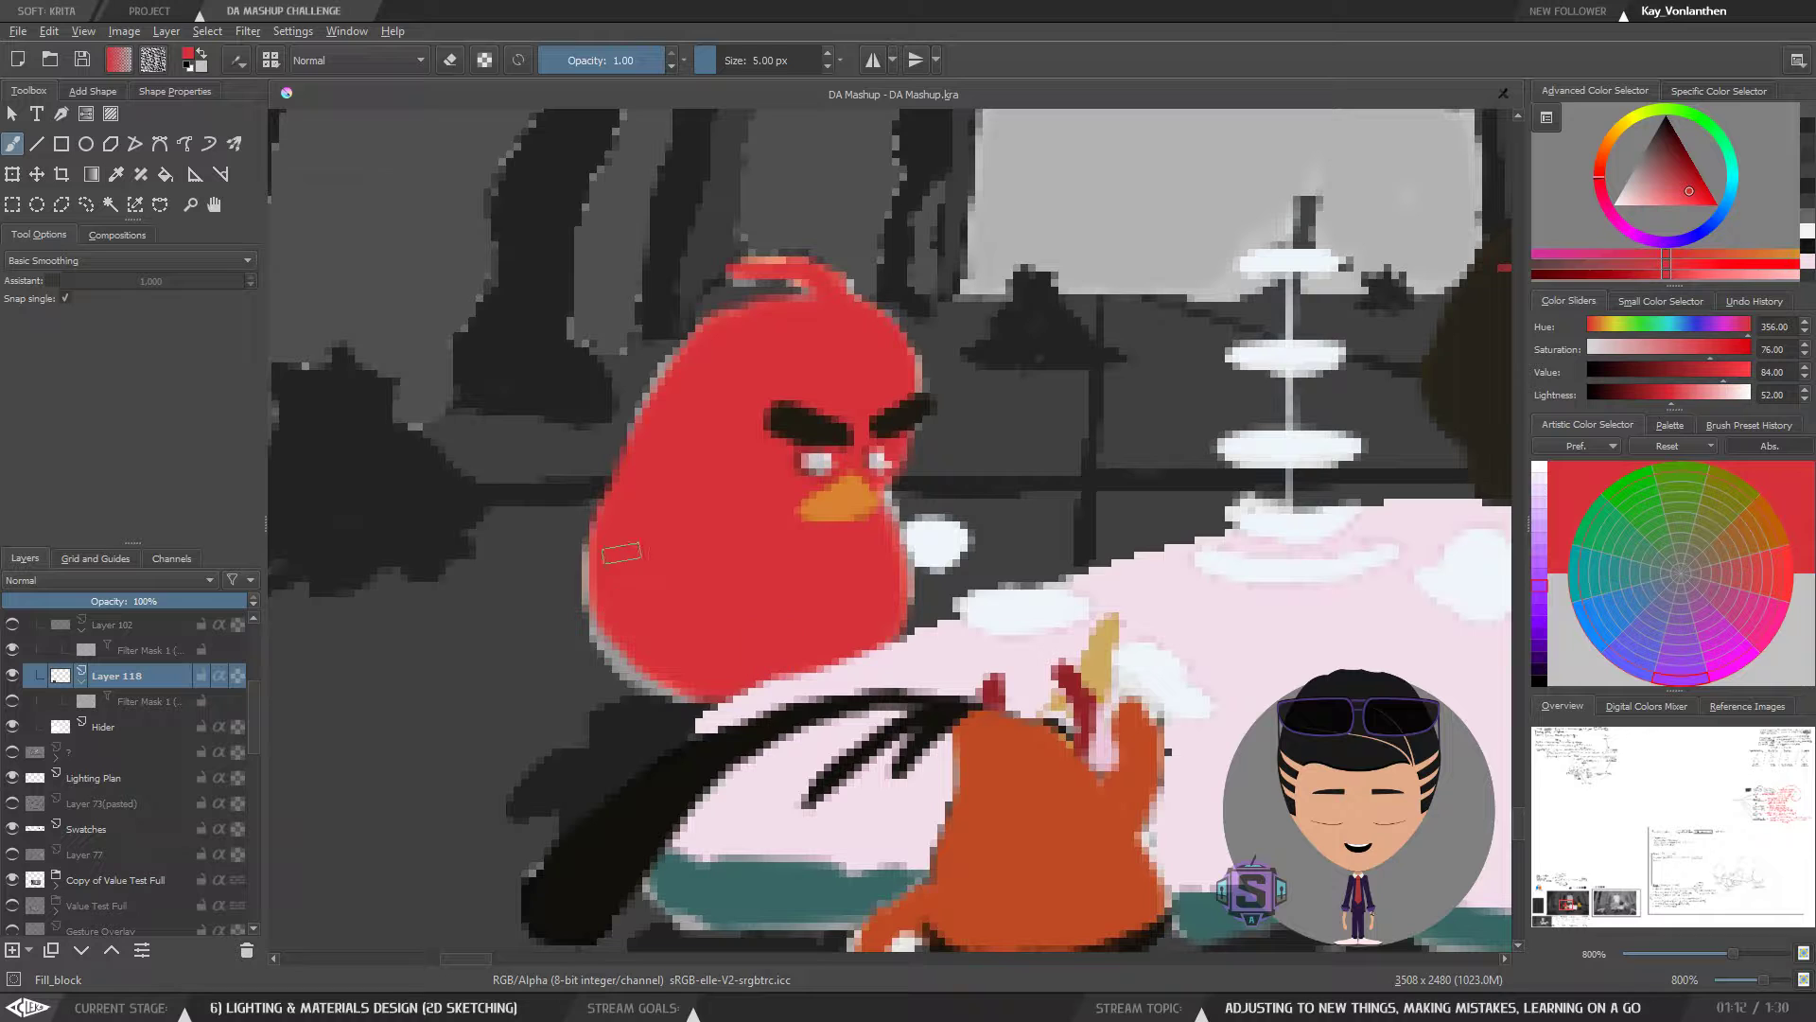
mouse_move(616, 640)
mouse_down()
mouse_move(695, 689)
mouse_move(664, 662)
mouse_up()
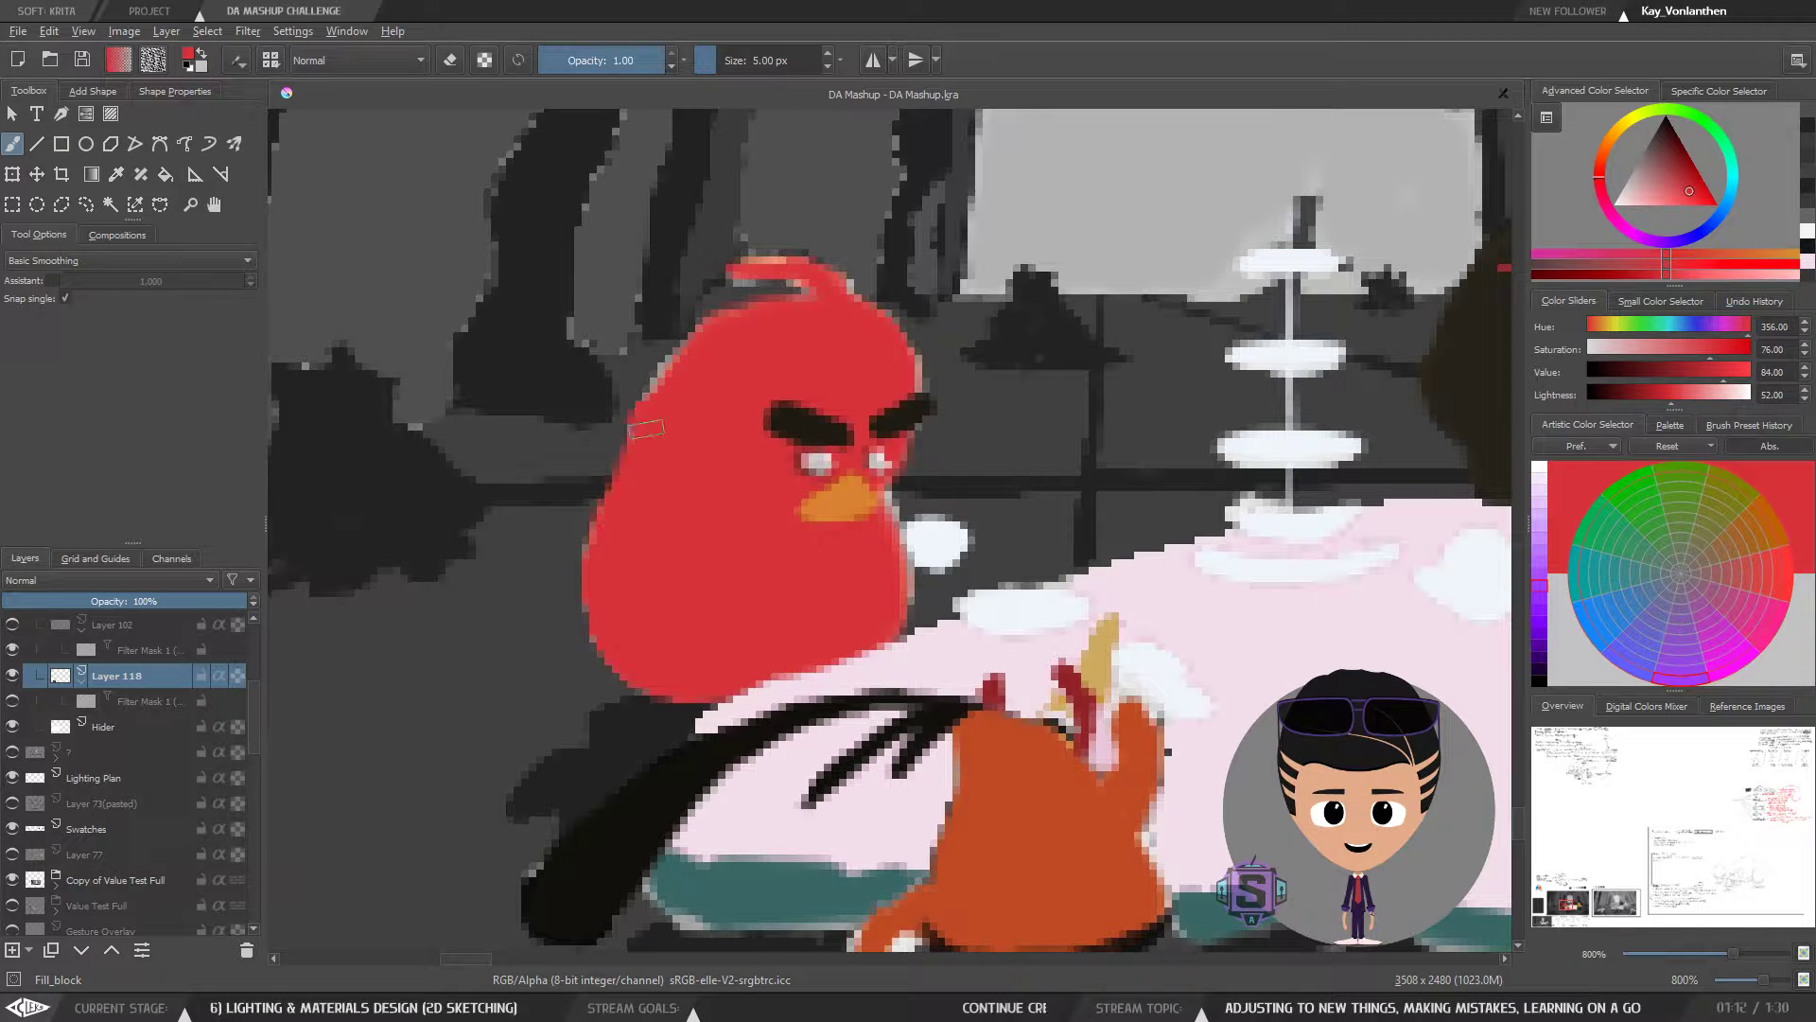
key(ctrl+z)
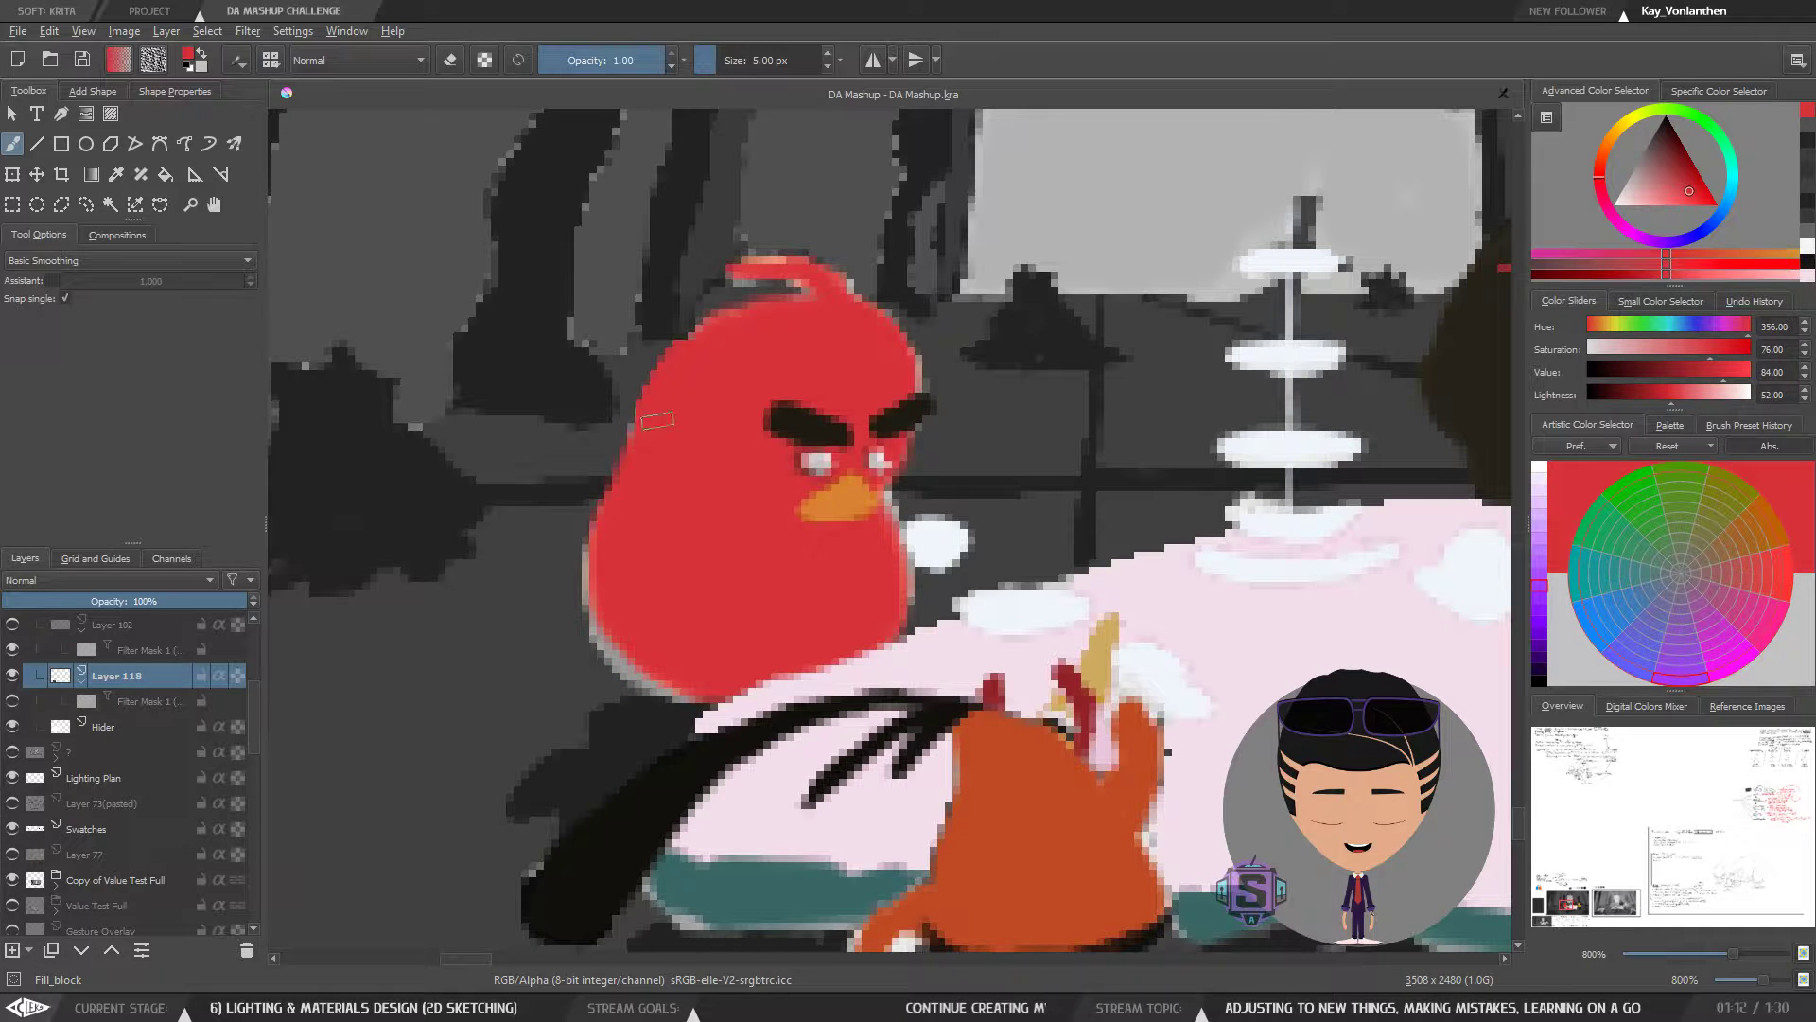
mouse_move(607, 603)
mouse_down()
mouse_move(605, 636)
mouse_move(689, 678)
mouse_up()
- Touch up the red bird's crest and face-side edge in red with a 2 px brush
key(bracketleft)
key(bracketleft)
key(bracketleft)
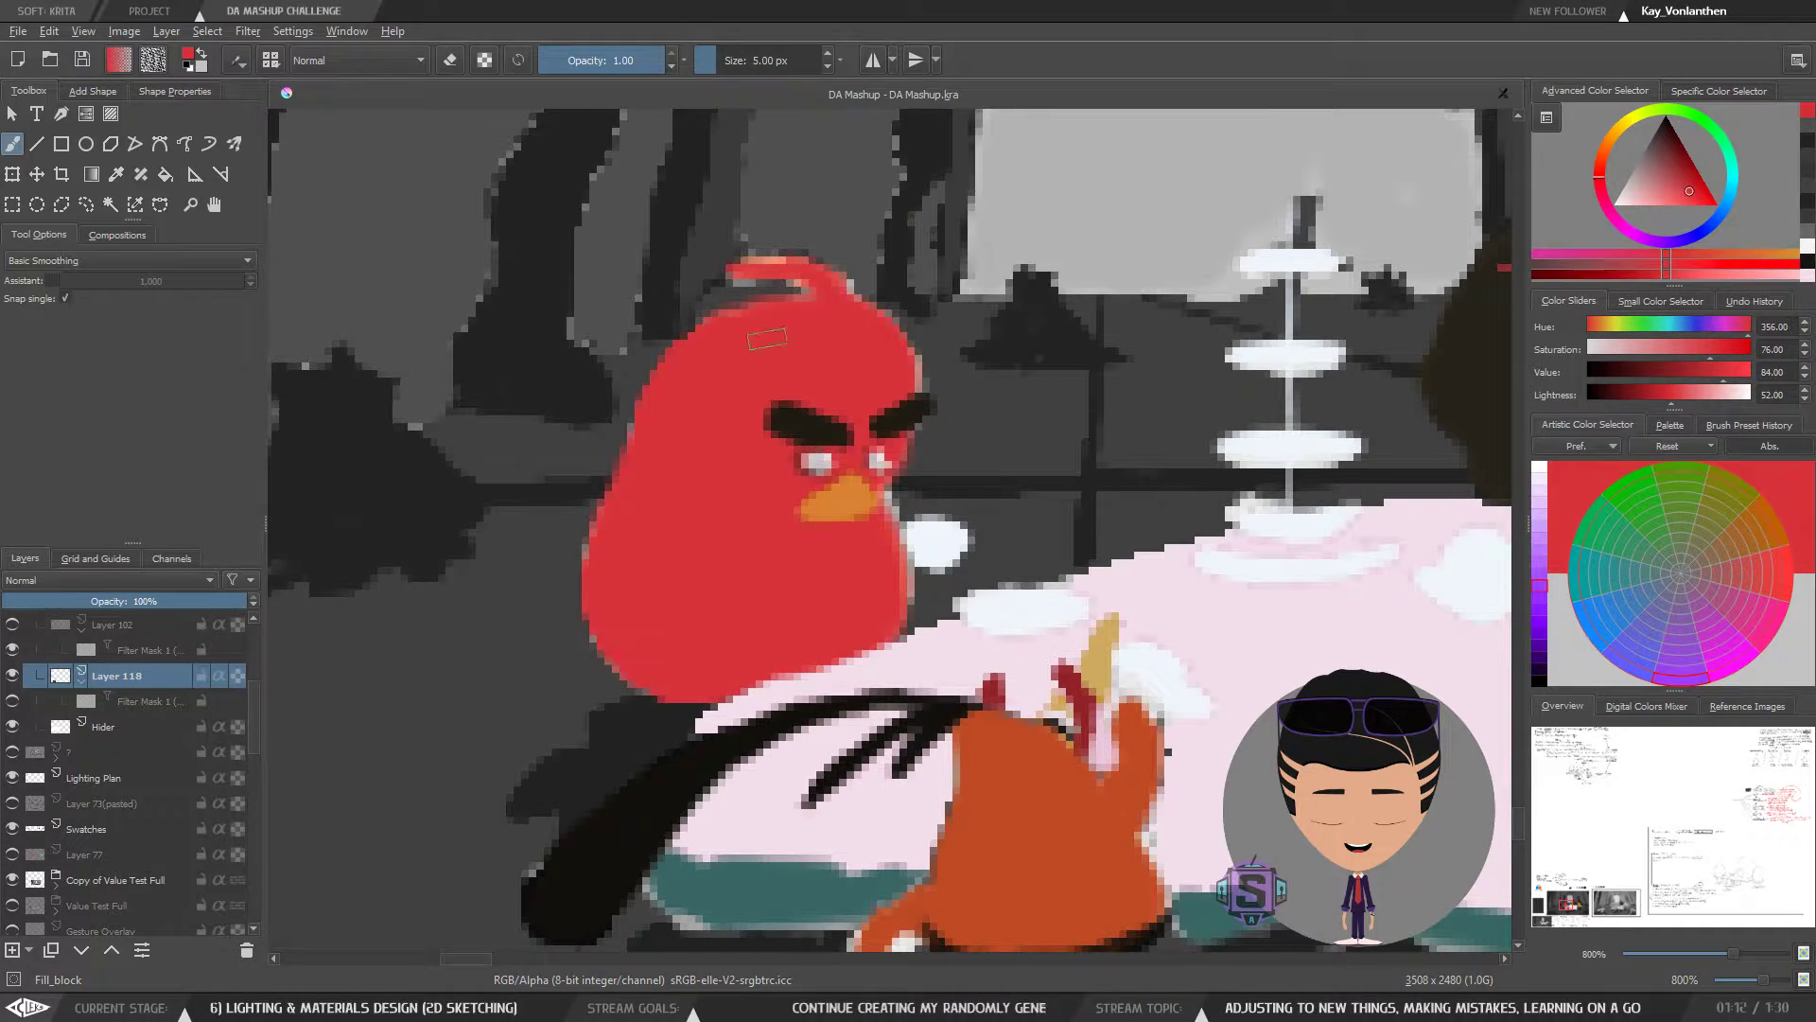
mouse_move(809, 265)
mouse_down()
mouse_move(740, 273)
mouse_move(854, 298)
mouse_up()
mouse_move(914, 380)
mouse_down()
mouse_move(915, 355)
mouse_move(913, 390)
mouse_up()
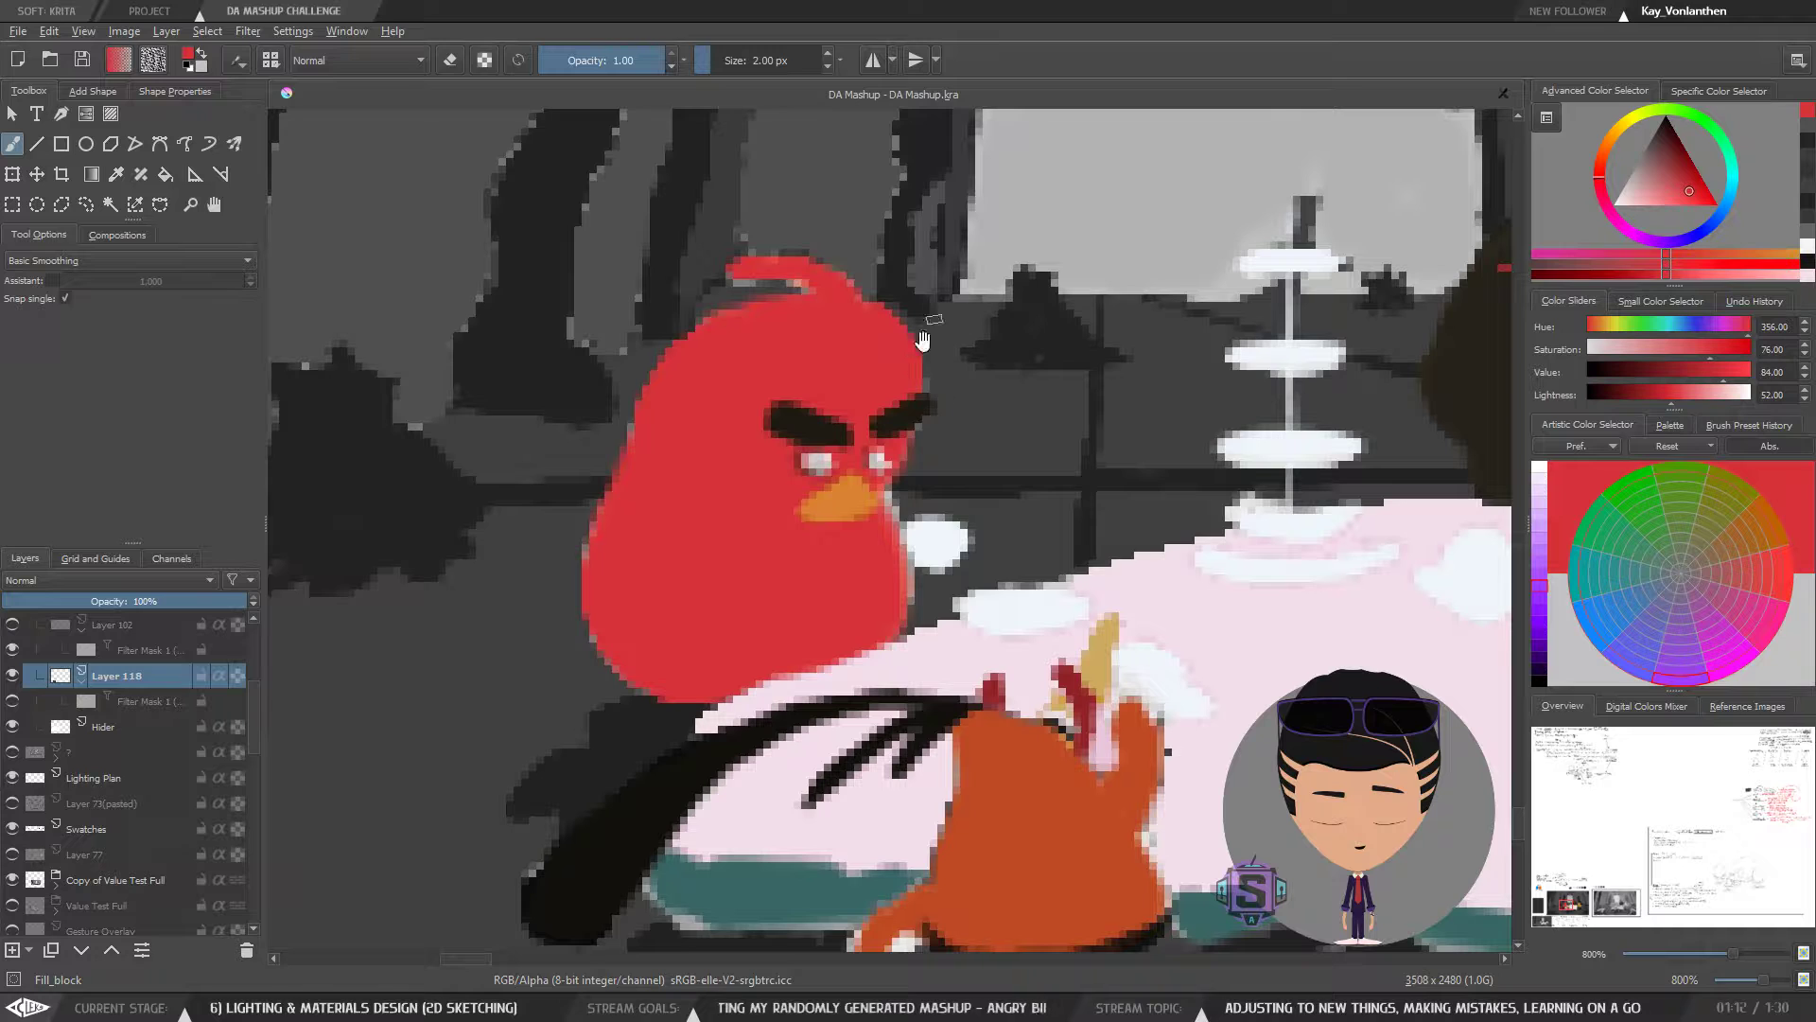
mouse_move(887, 497)
mouse_down()
mouse_move(837, 445)
mouse_move(852, 558)
mouse_up()
scroll(852, 560, down, 2)
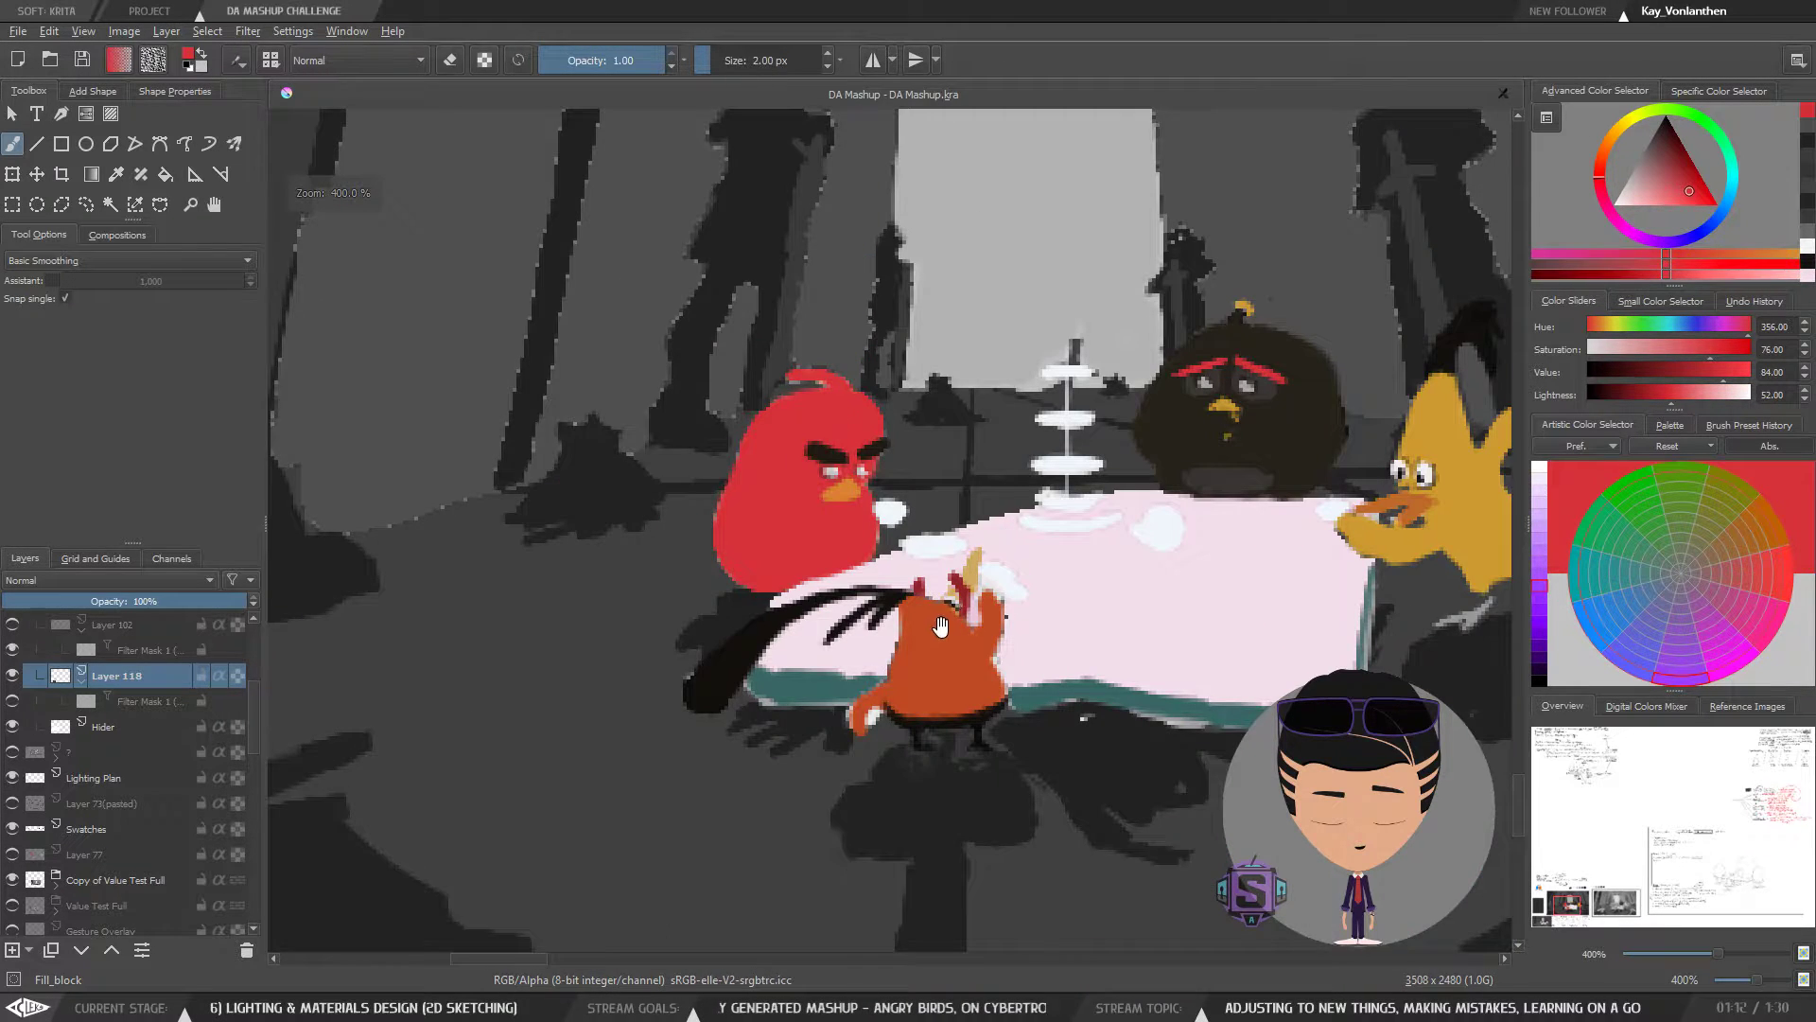
drag(847, 509, 909, 605)
- Show the Sketch layer over the painted scene, toggling it to compare and leaving it visible
drag(252, 711, 250, 655)
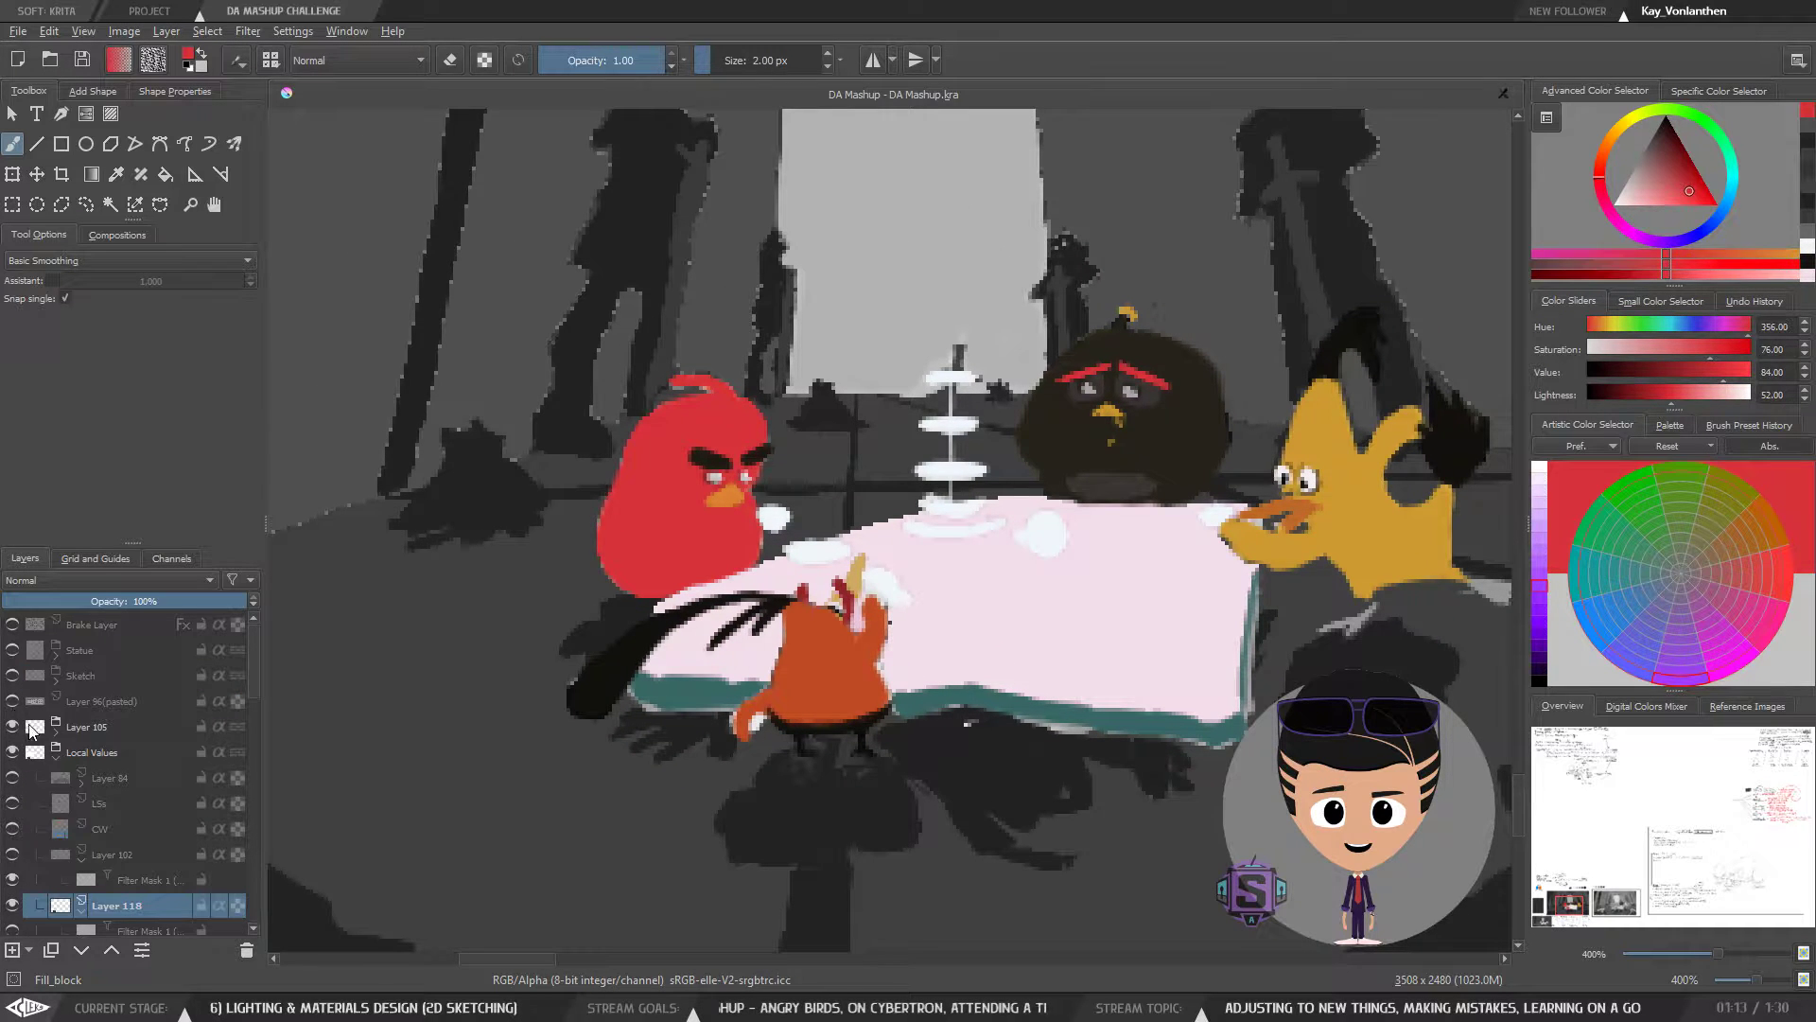
click(11, 675)
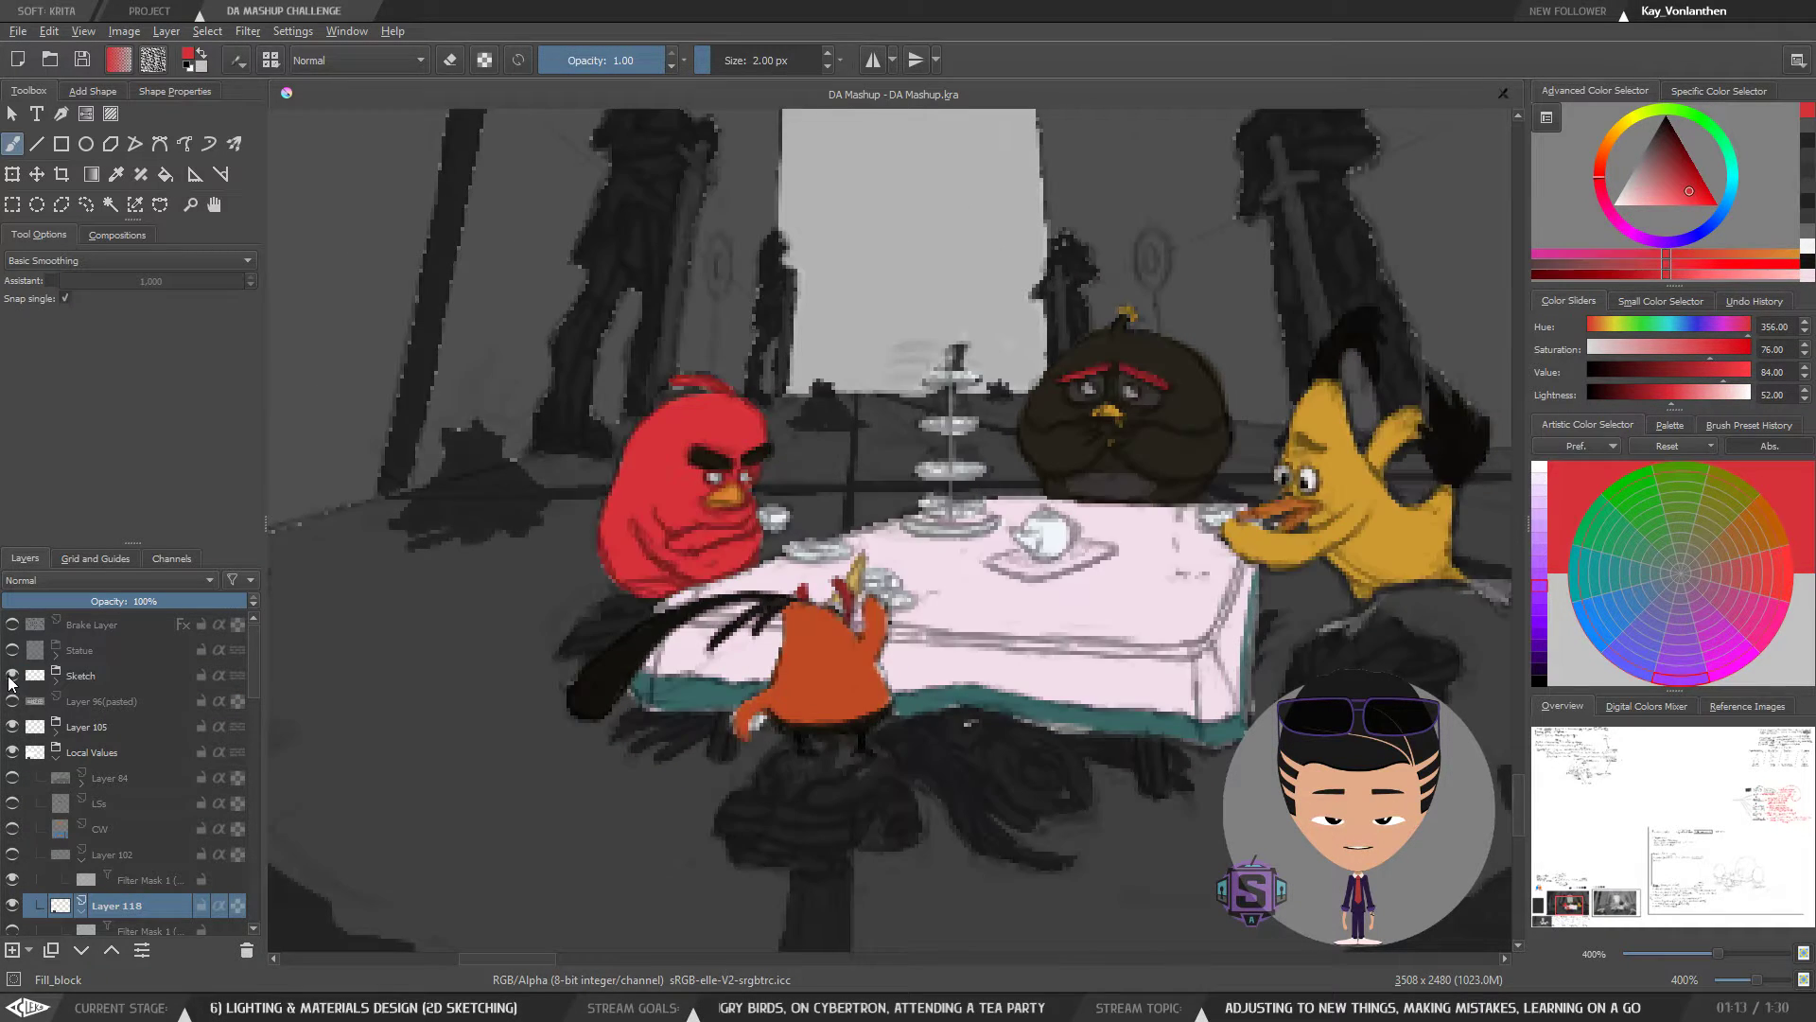
click(11, 675)
click(12, 675)
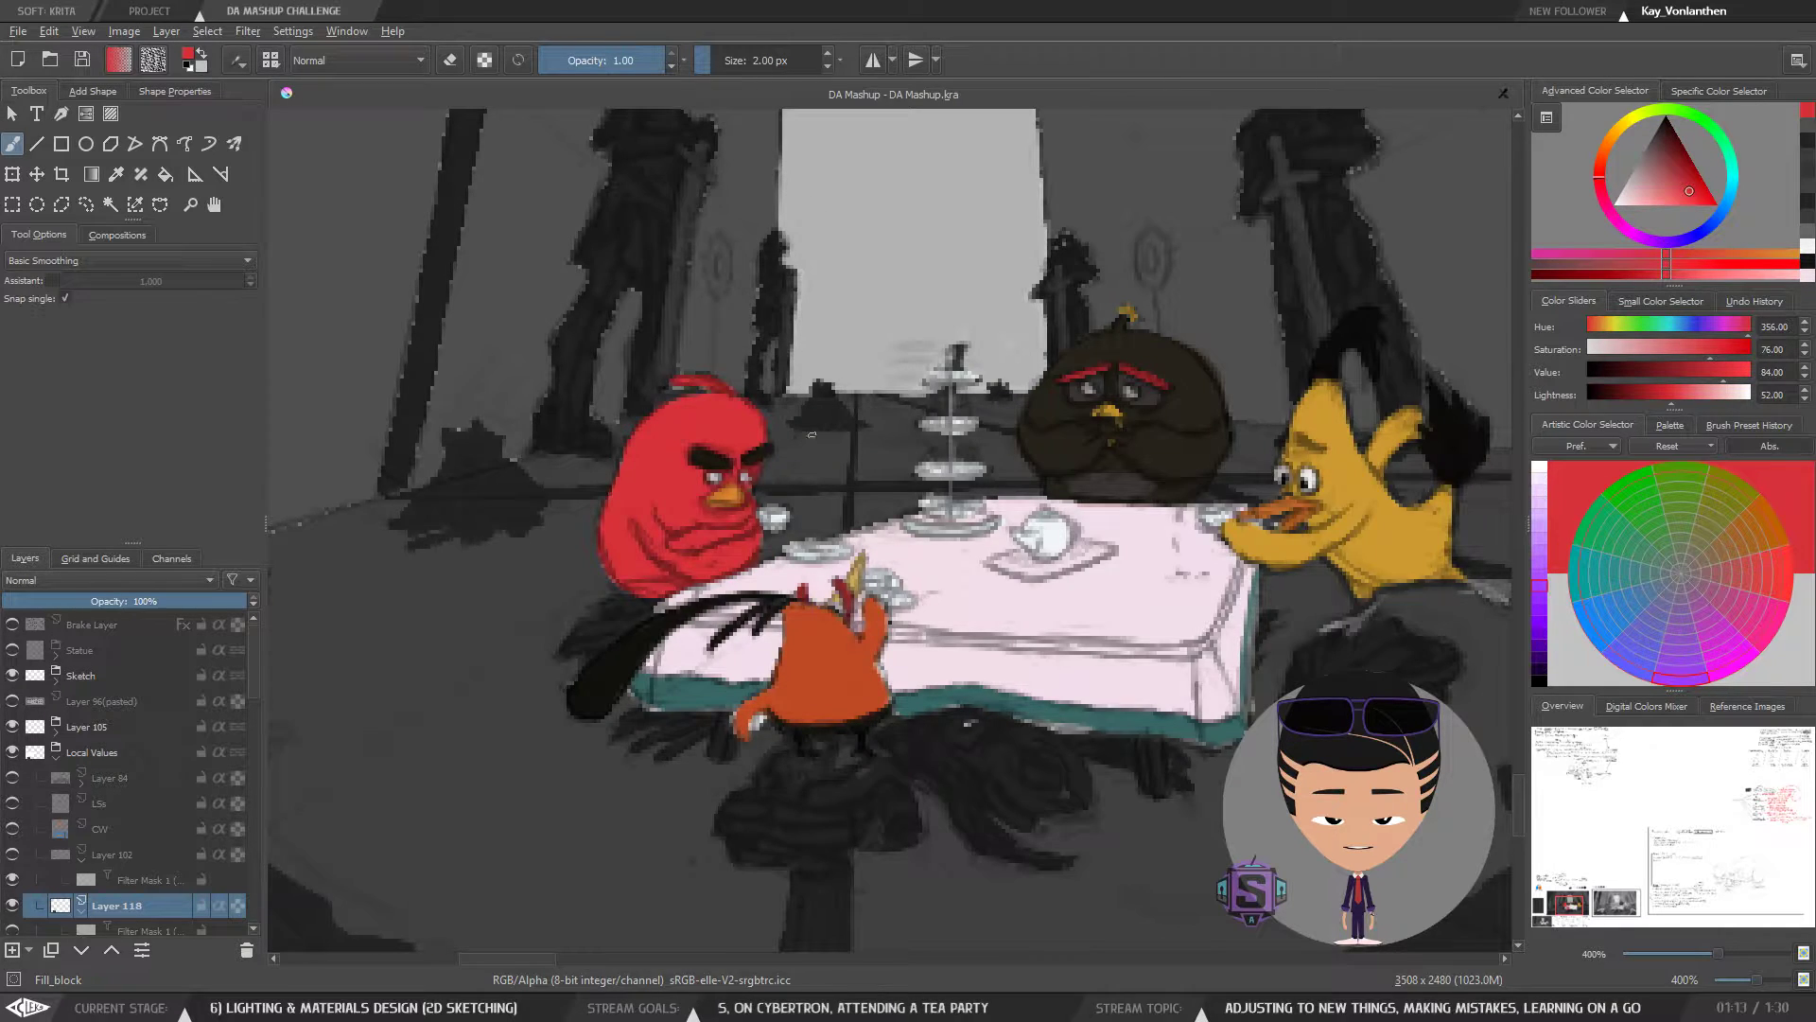
- Examine the birds, tea table and surrounding shadows against the overlaid sketch lines
key(minus)
key(minus)
key(minus)
key(plus)
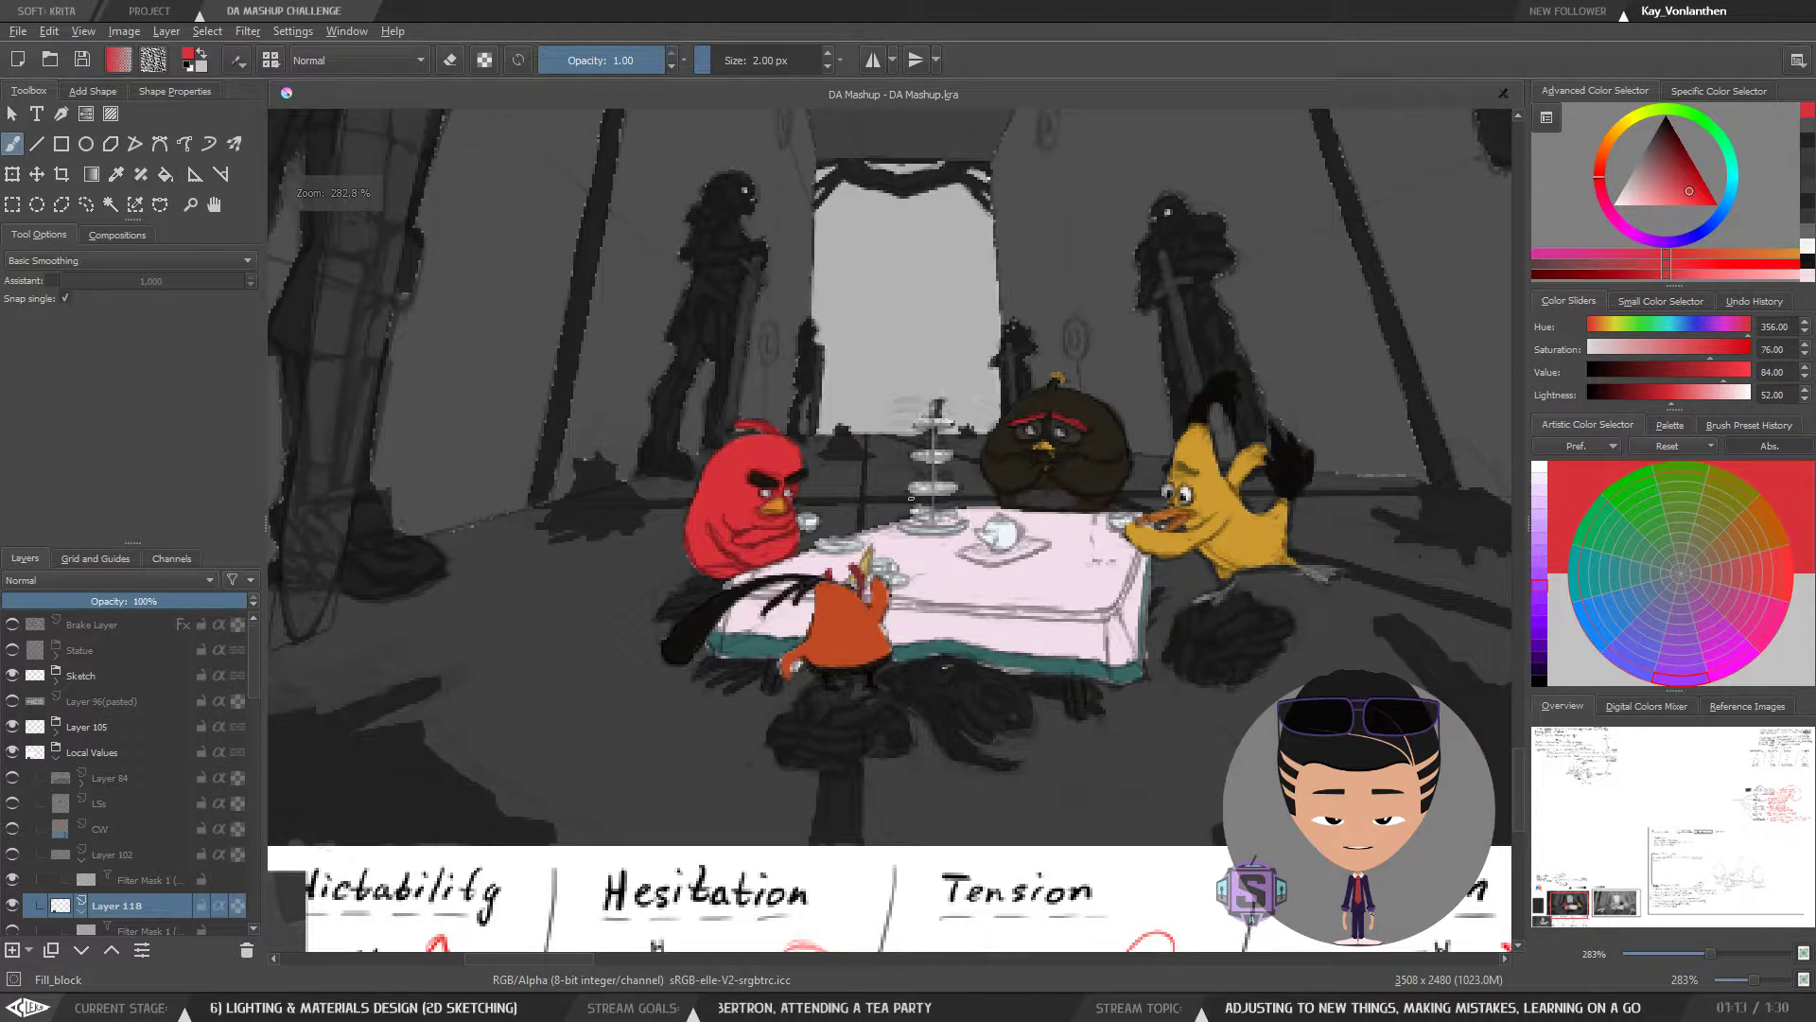
key(plus)
drag(844, 551, 552, 480)
key(plus)
key(plus)
drag(823, 507, 1164, 637)
scroll(1106, 520, down, 3)
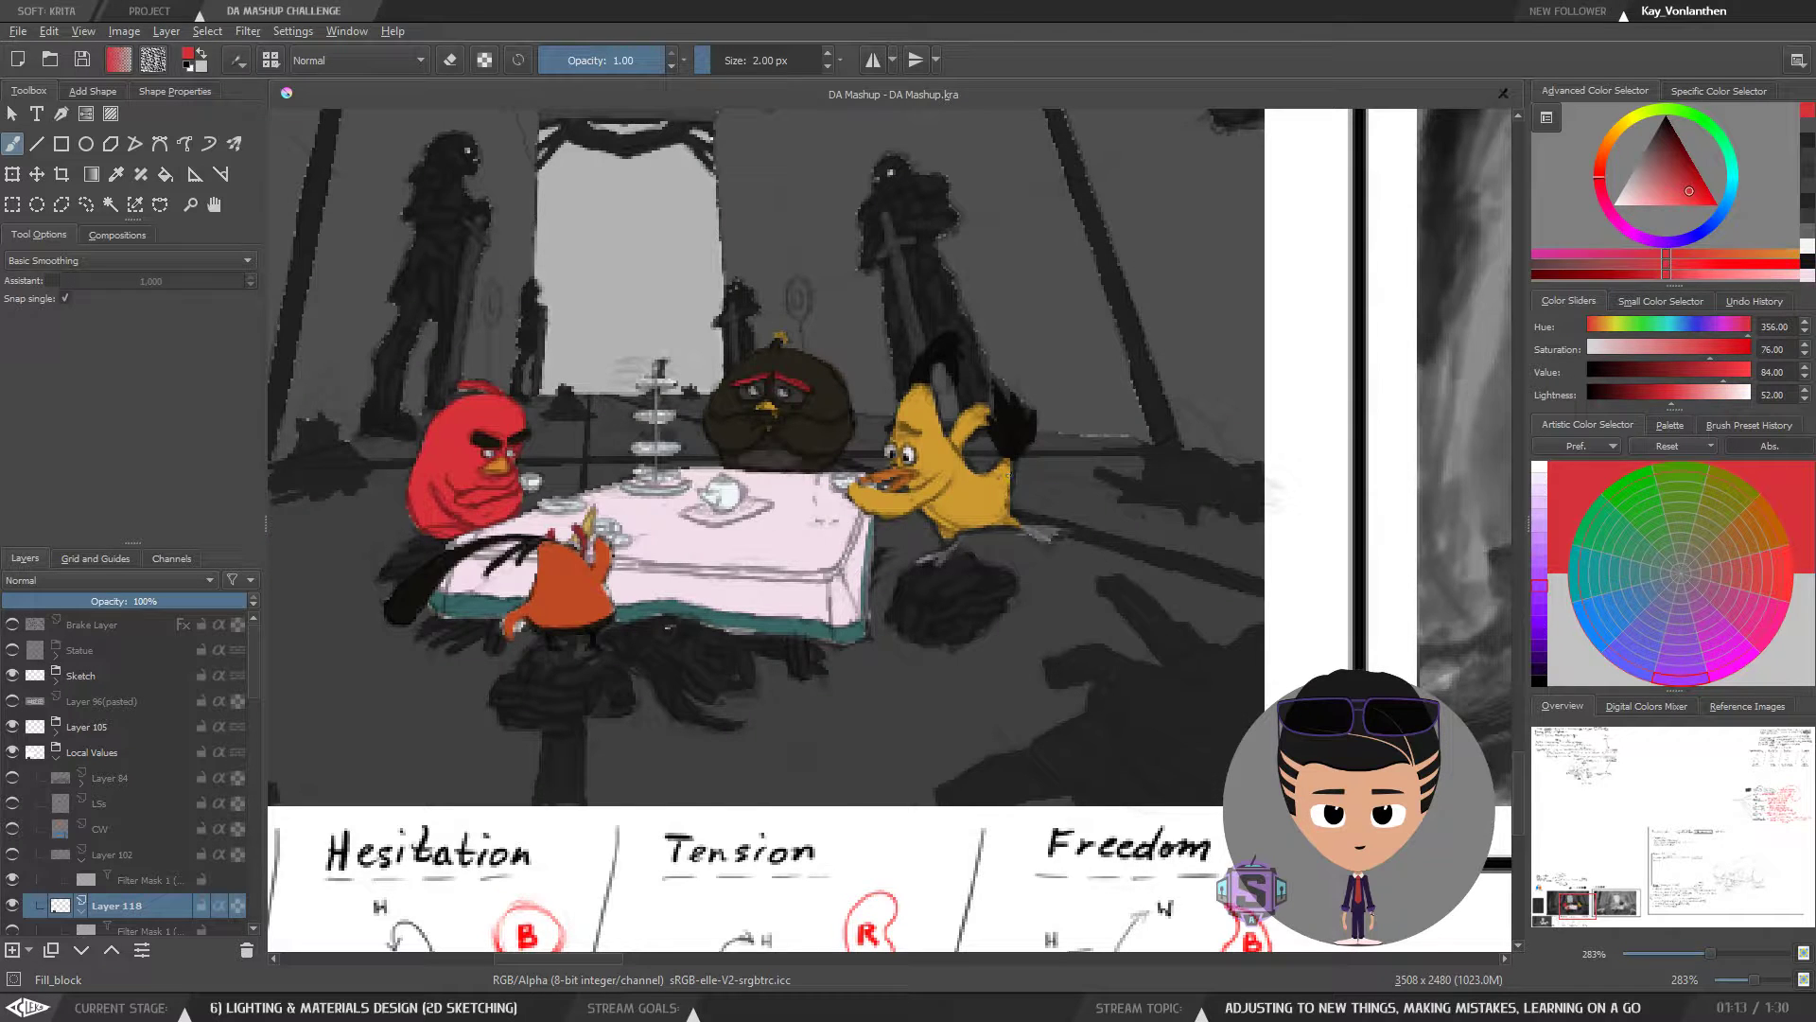
scroll(1109, 473, up, 2)
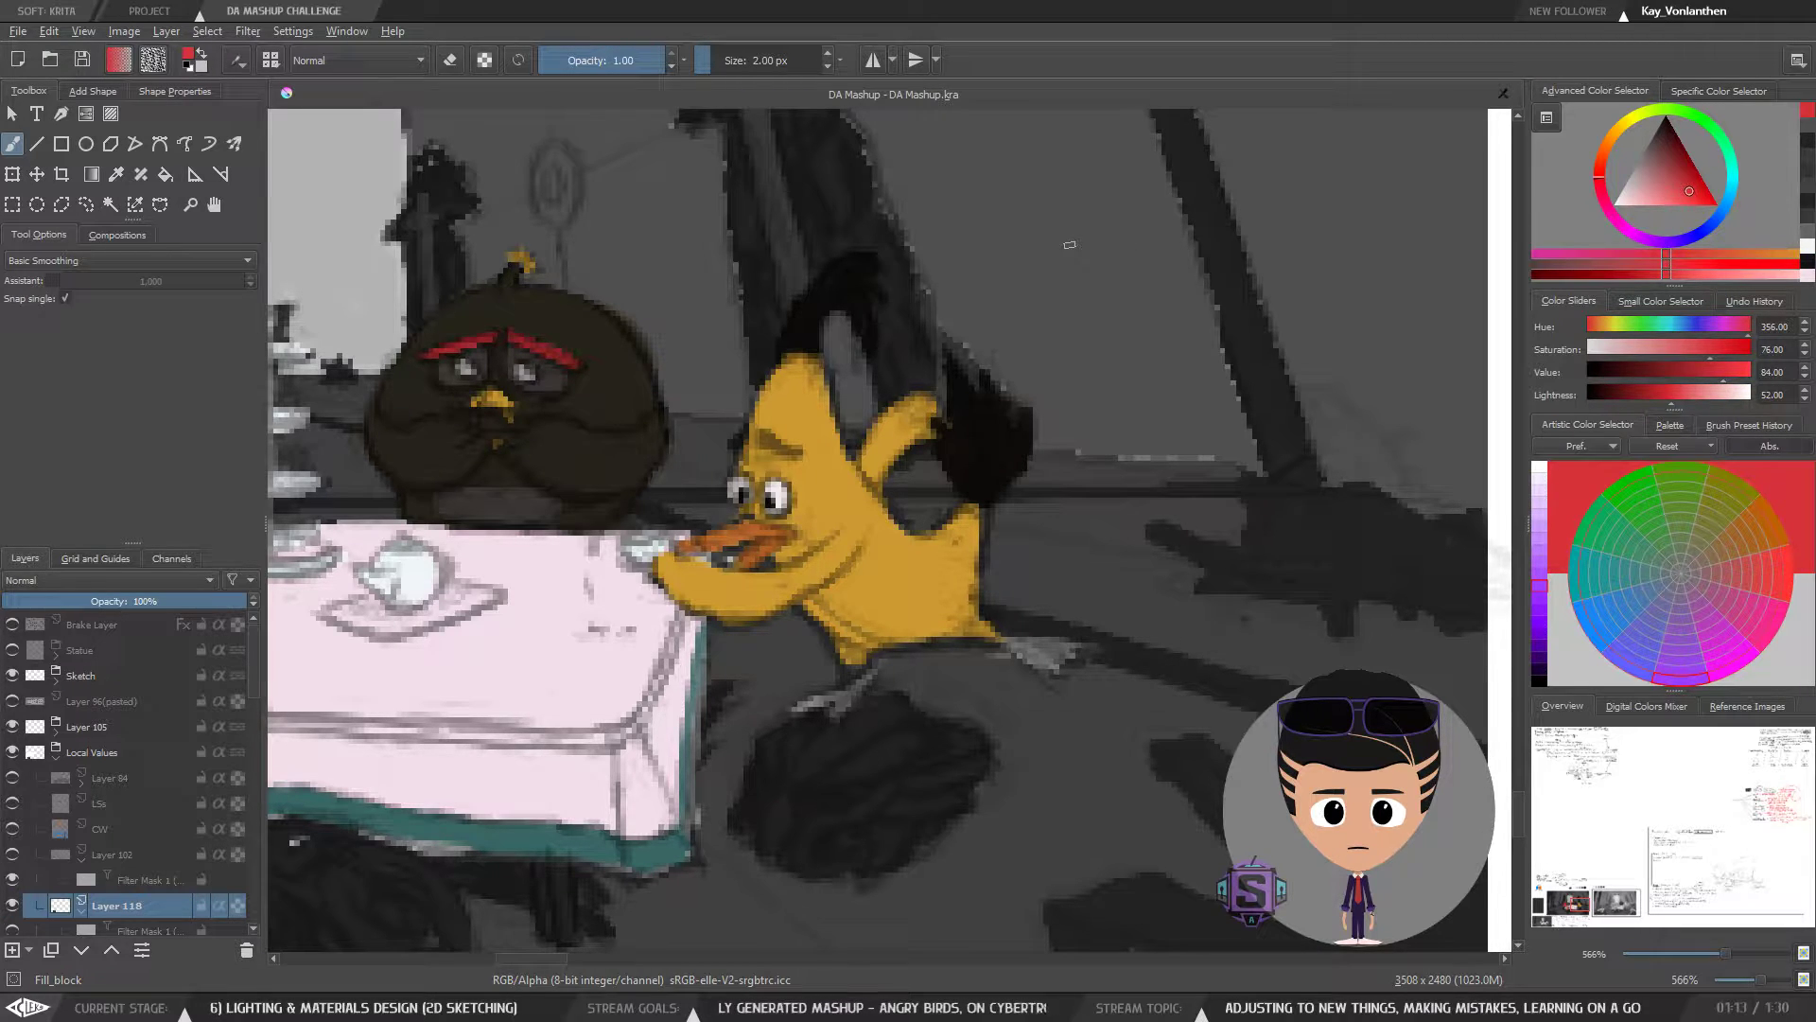
- Sample the orange of the yellow bird's beak and paint both of its feet with a 2 px brush
key(ctrl+minus)
key(ctrl+minus)
key(ctrl+plus)
key(ctrl+plus)
ctrl+click(728, 536)
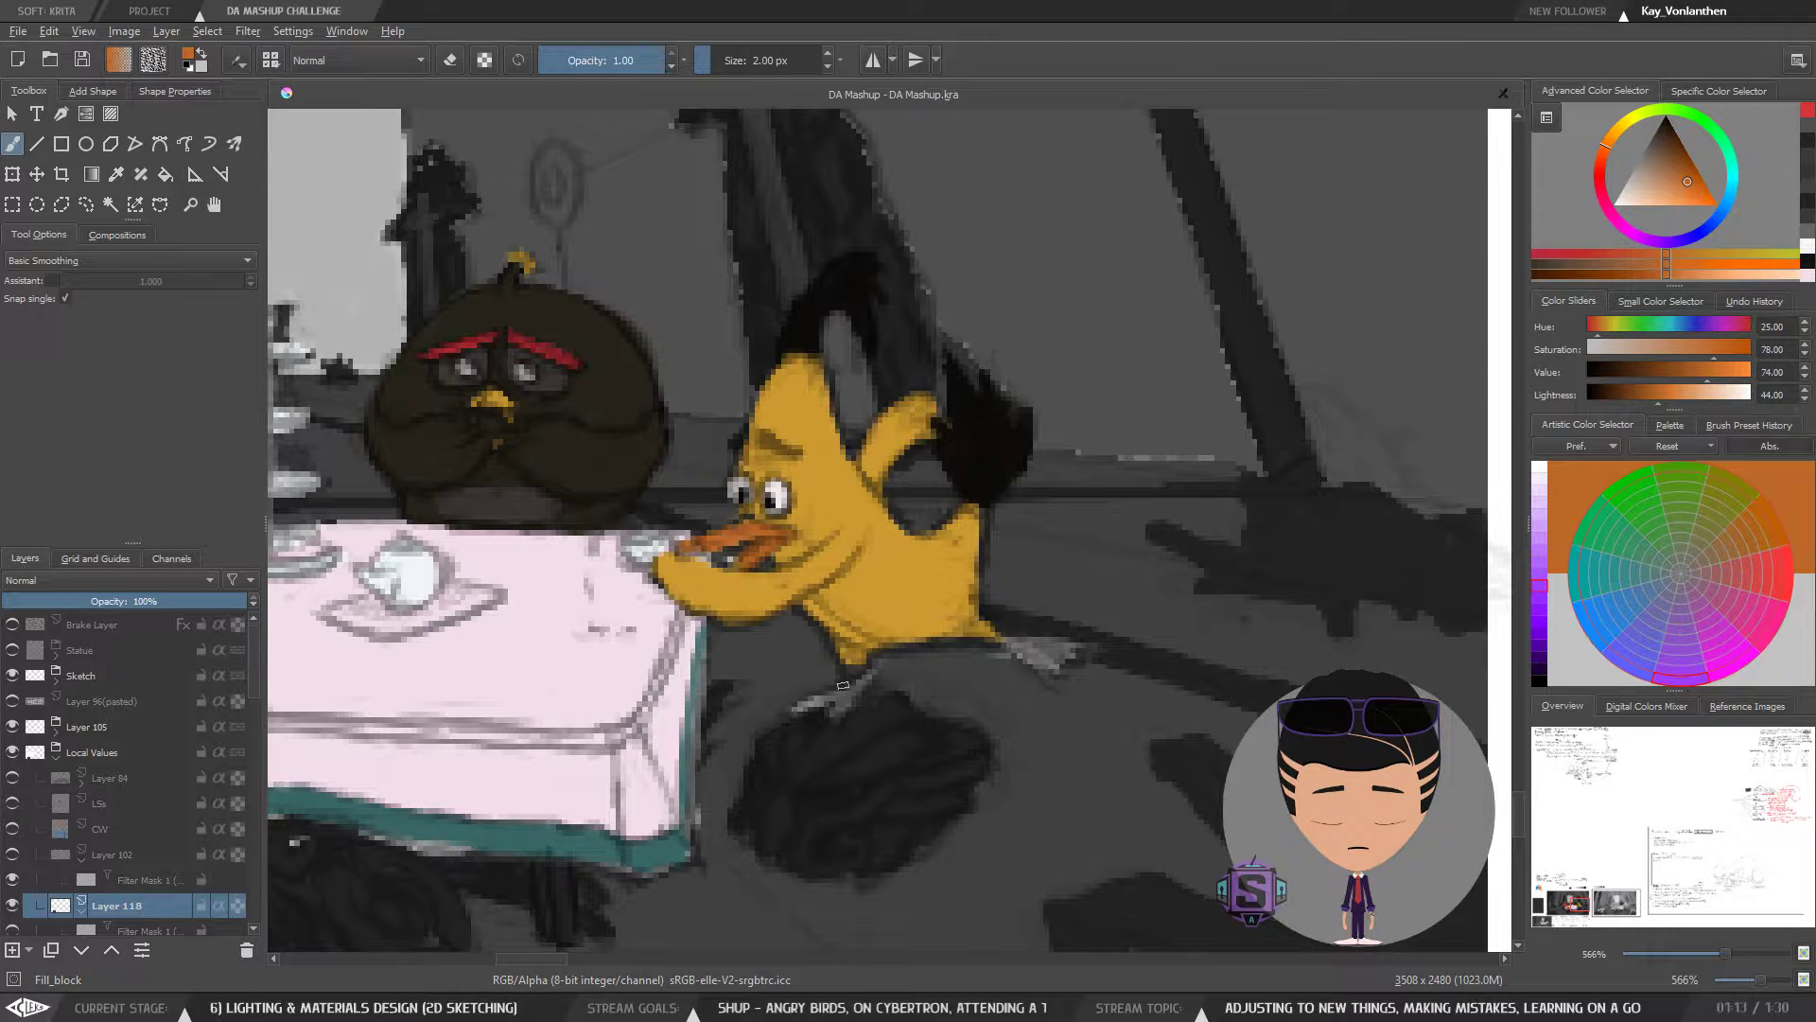
drag(843, 685, 797, 702)
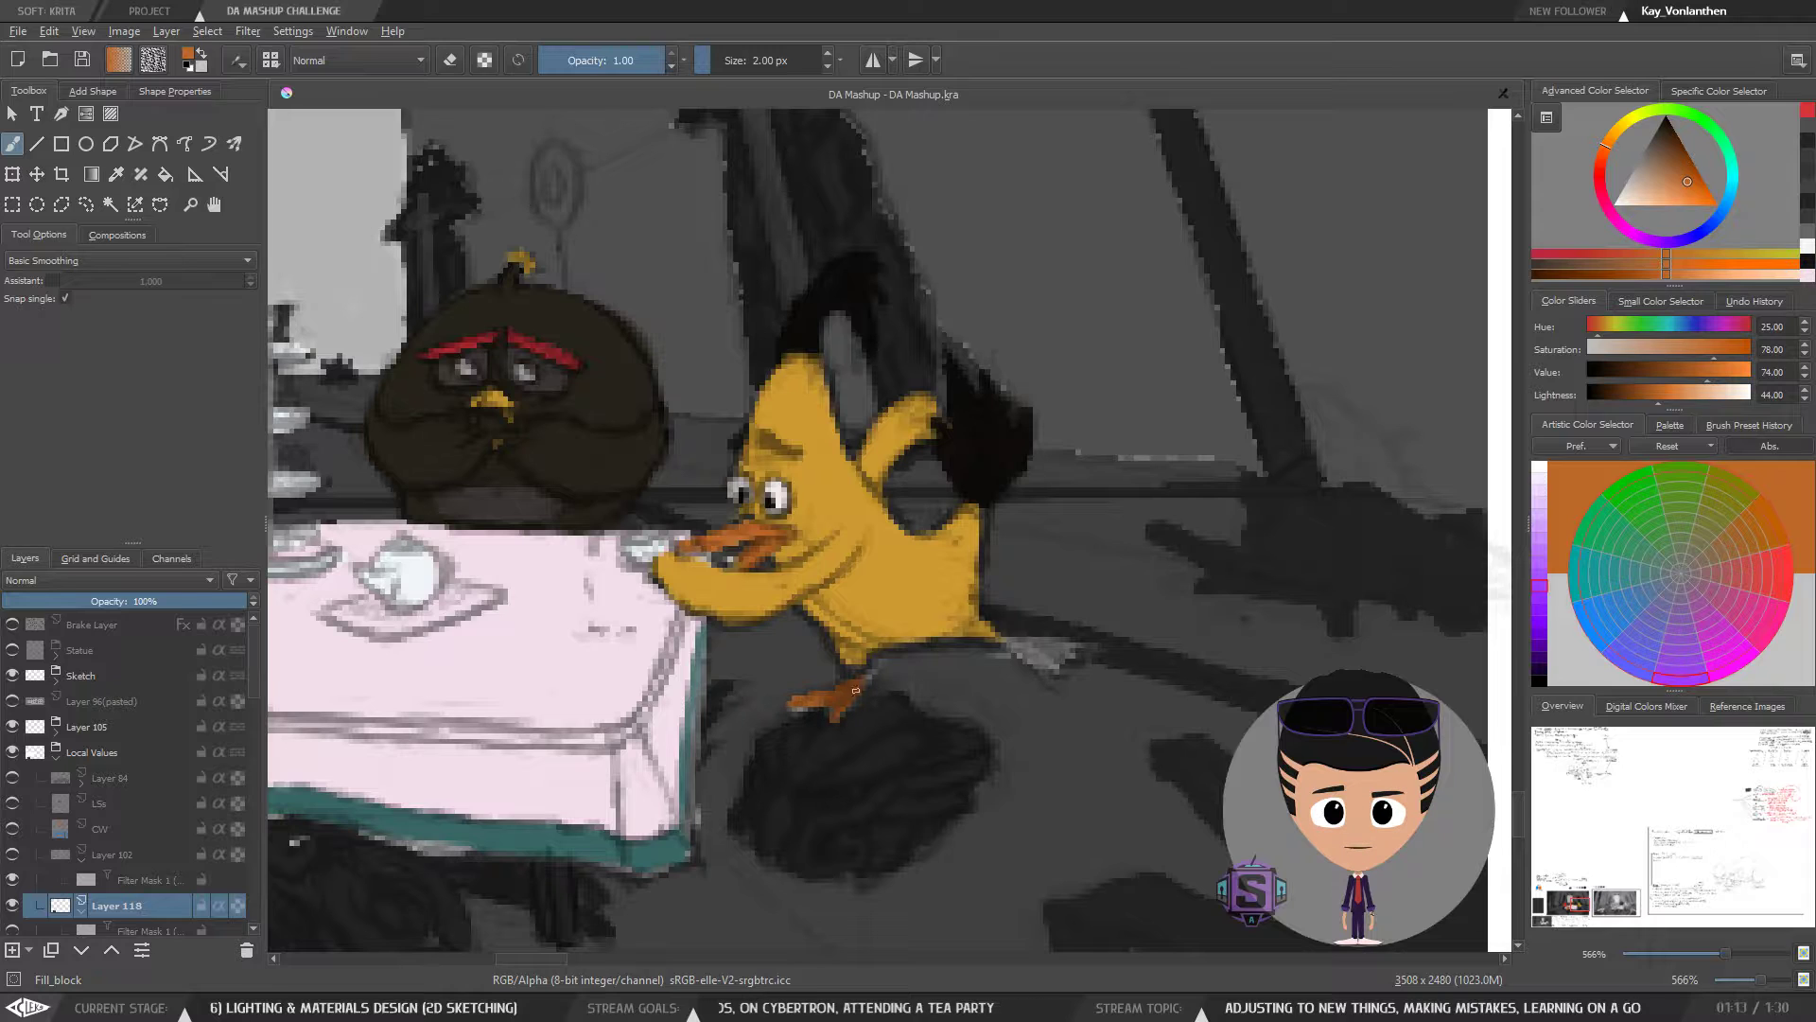
drag(863, 671, 867, 679)
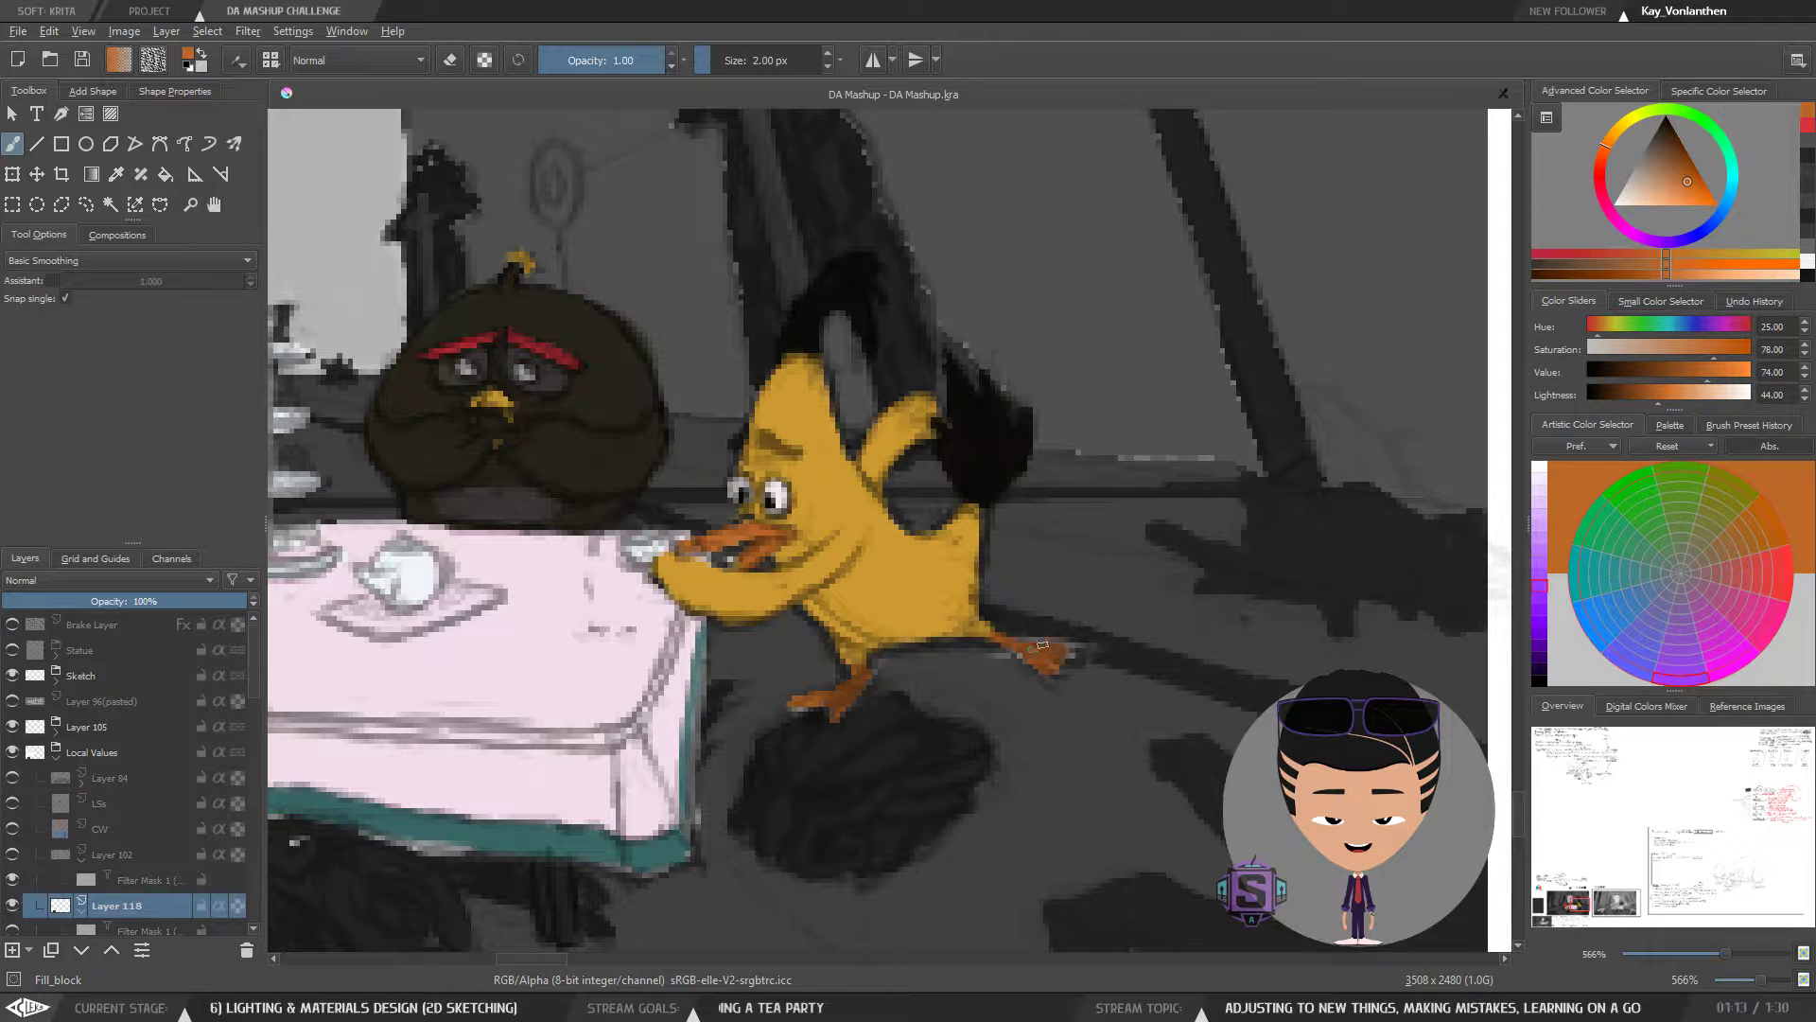
drag(1042, 645, 1070, 640)
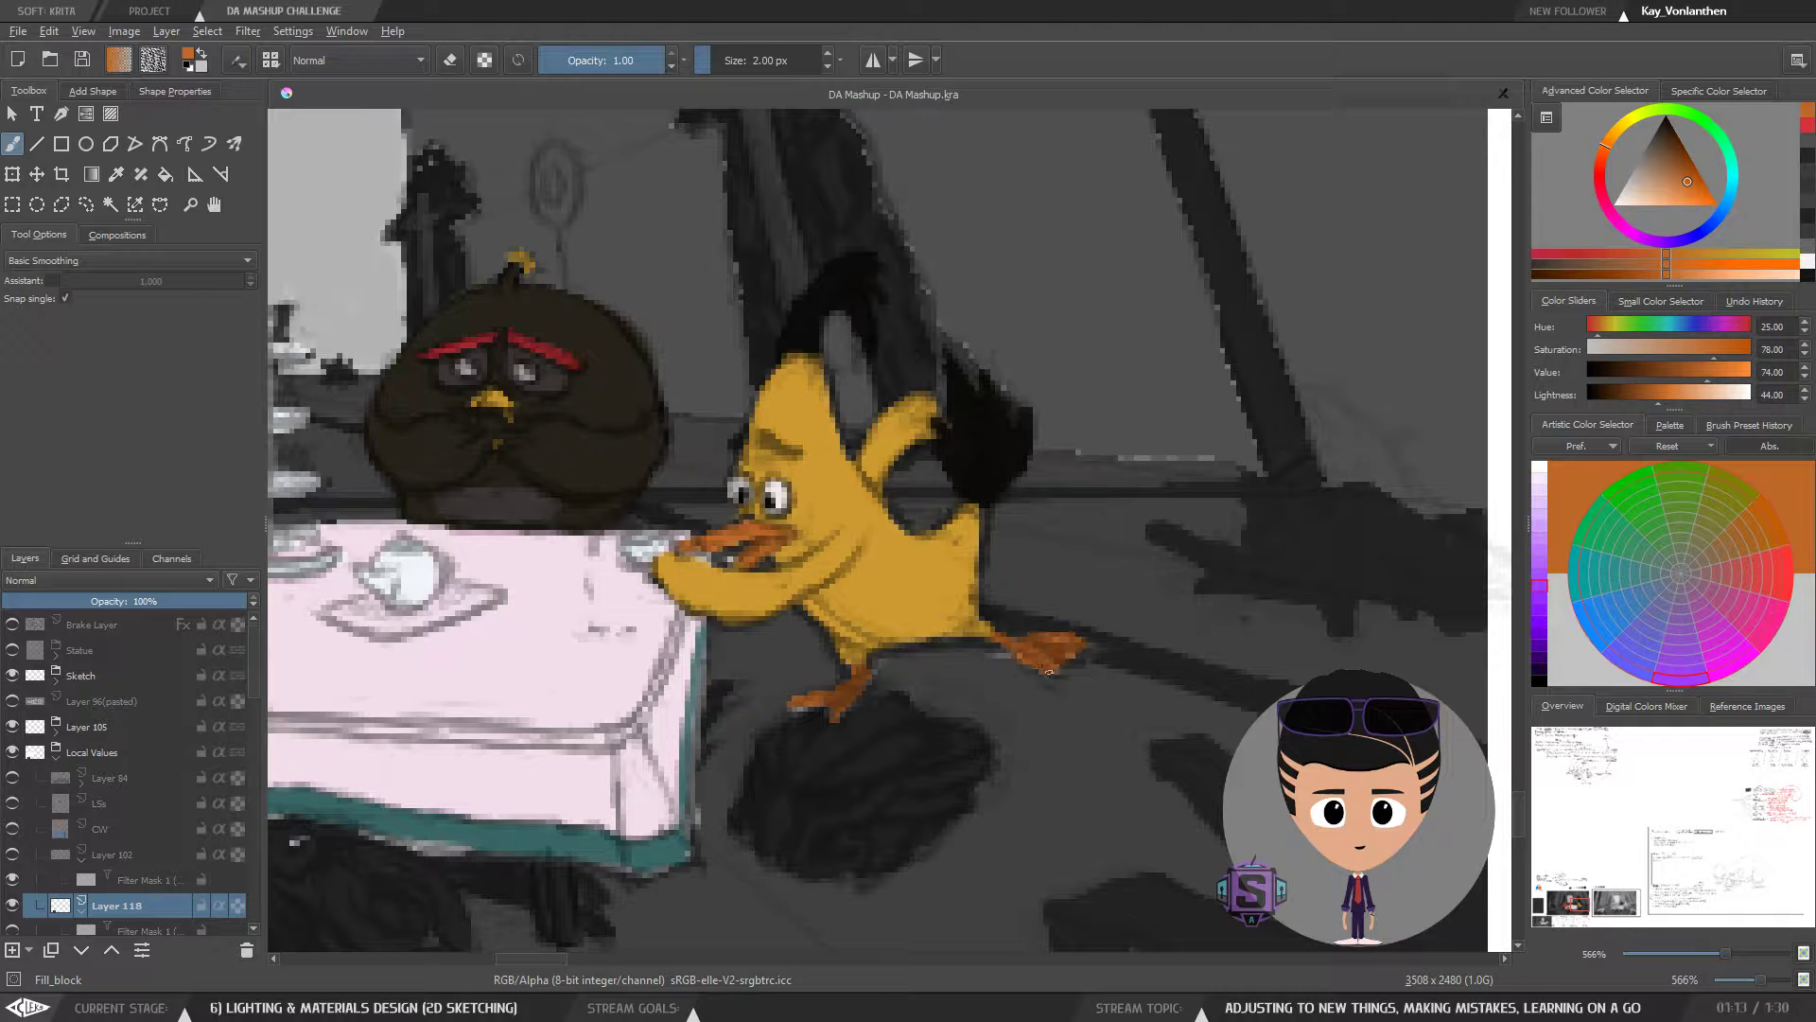
- Sample the near-black of the orange bird's tail feather and paint its feet and underside with a 2 px brush
key(ctrl+minus)
key(ctrl+minus)
drag(956, 667, 1091, 638)
key(plus)
key(plus)
drag(735, 728, 944, 707)
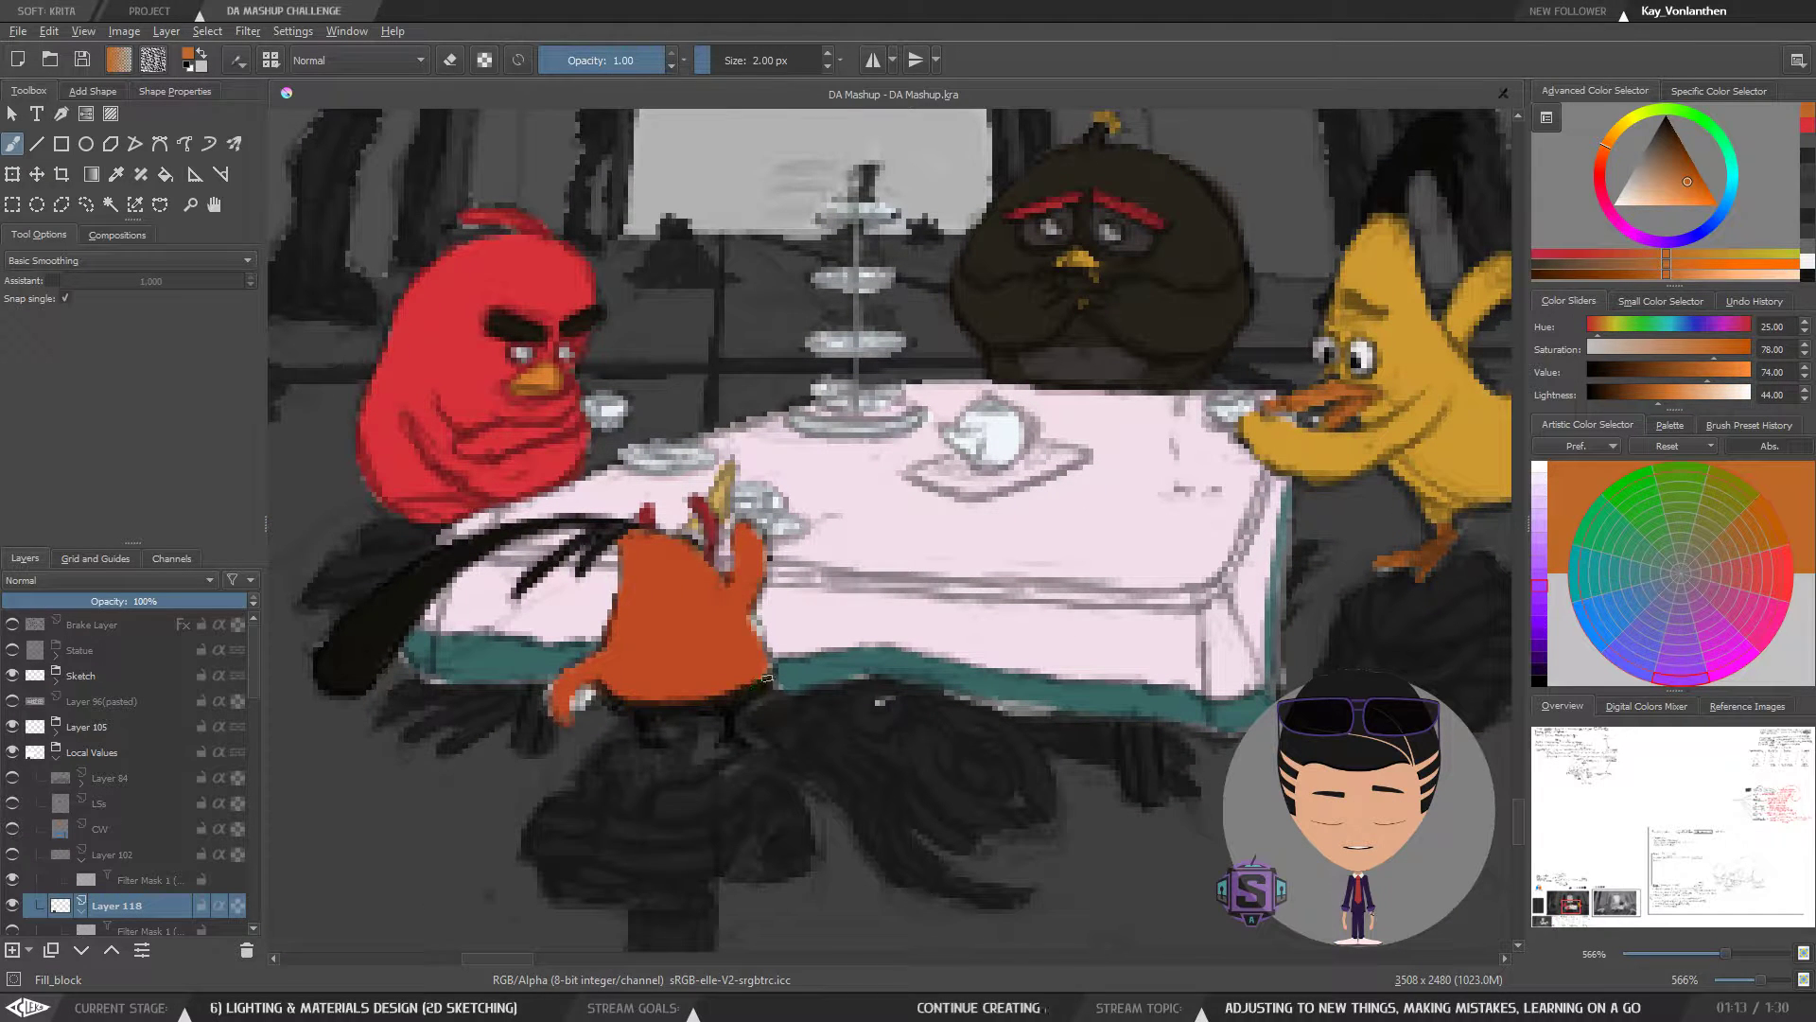
ctrl+click(428, 627)
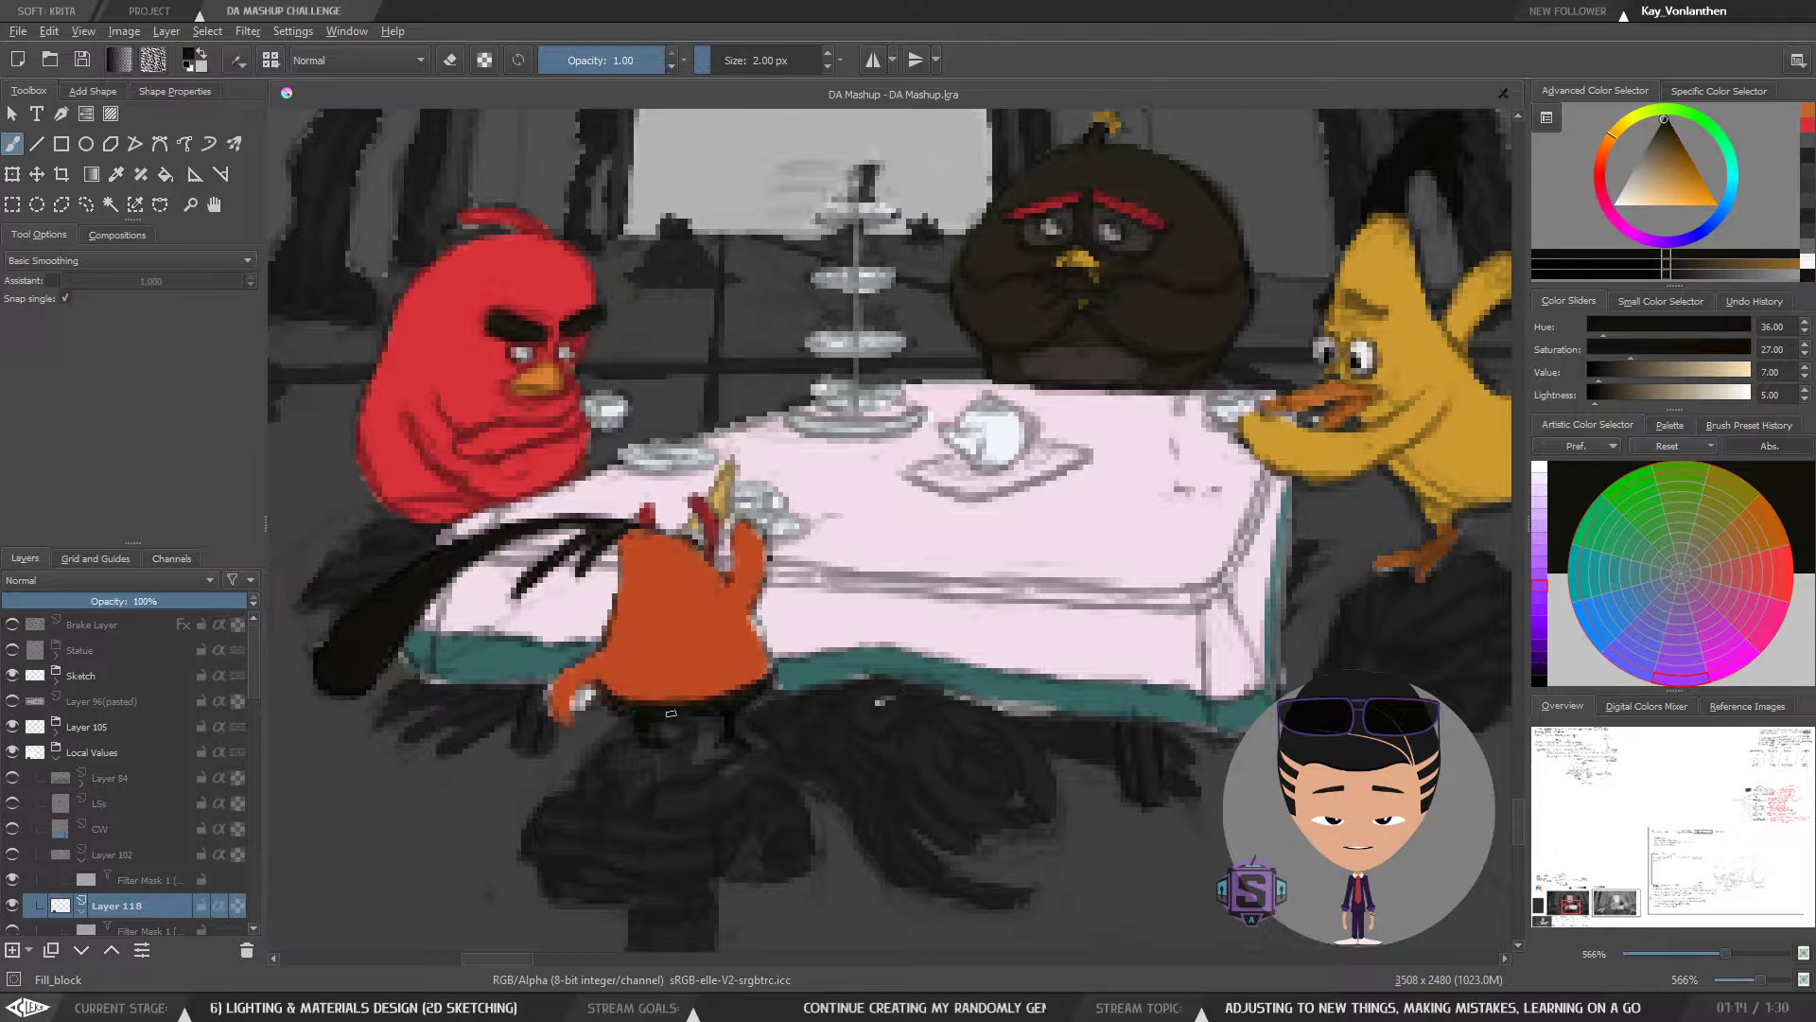
mouse_move(653, 741)
mouse_down()
mouse_move(724, 716)
mouse_move(731, 741)
mouse_move(721, 709)
mouse_move(762, 688)
mouse_move(612, 695)
mouse_up()
drag(747, 602, 716, 716)
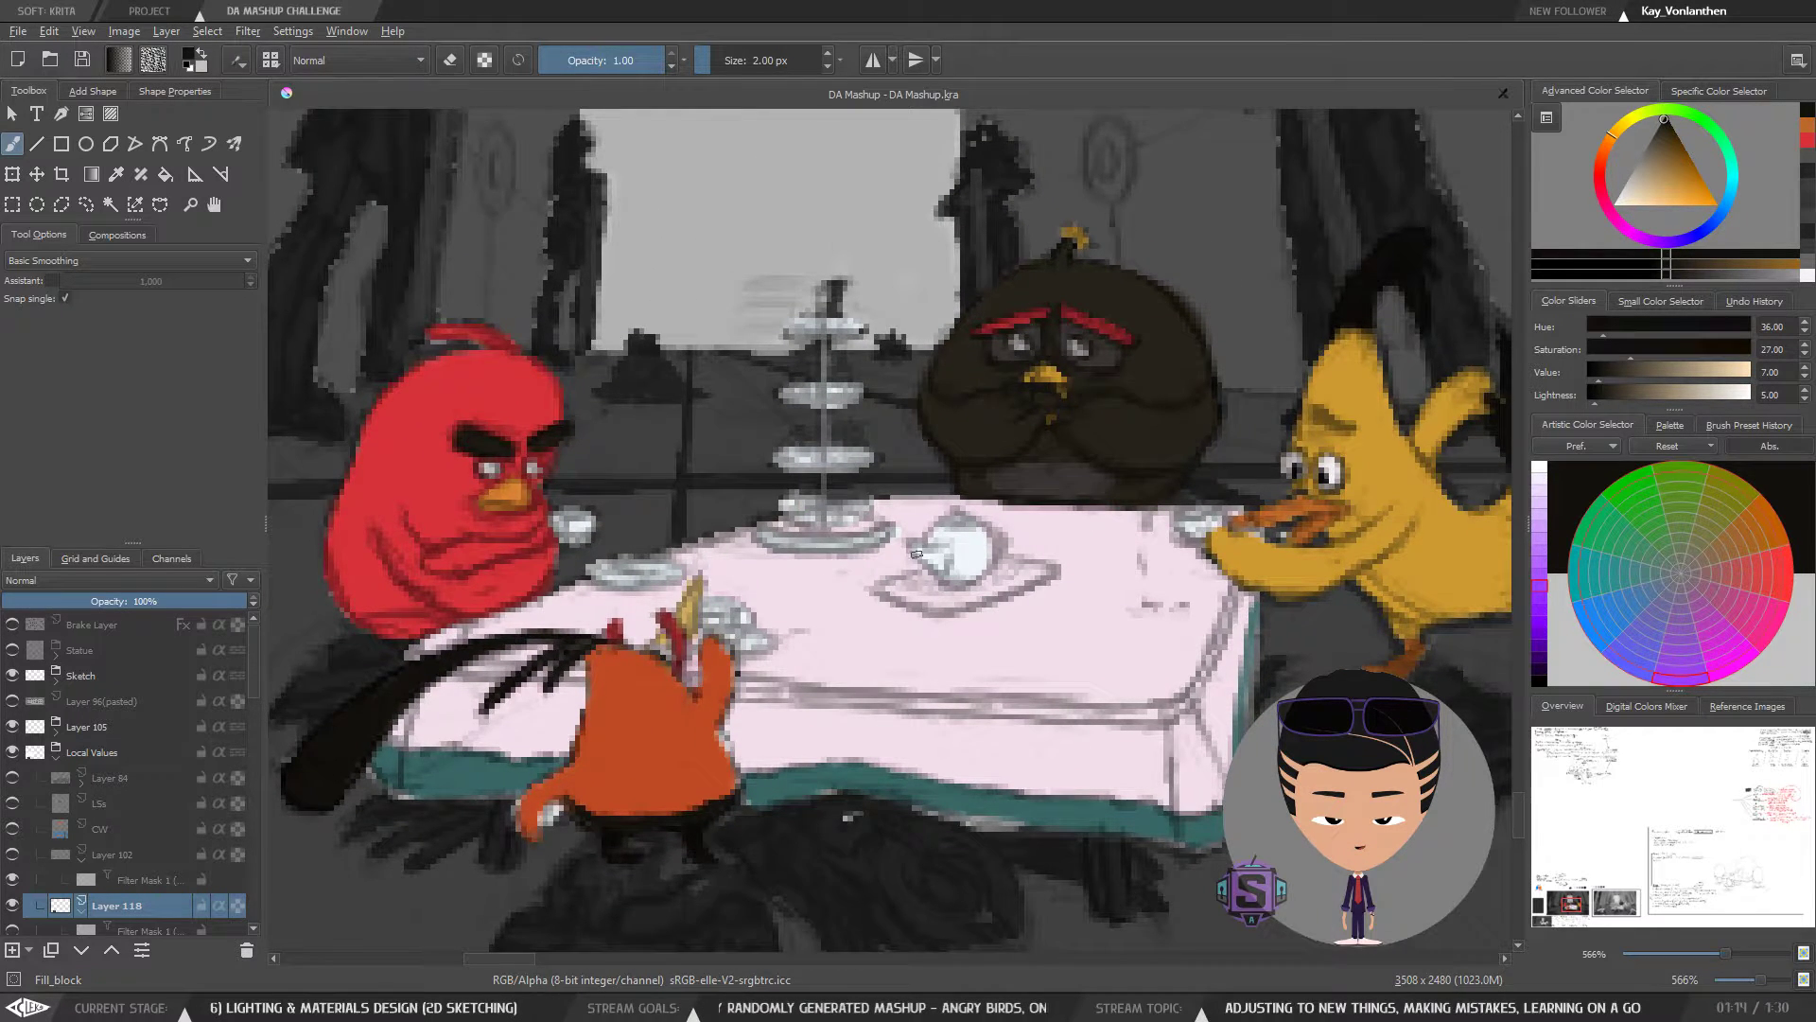
- Bring the whole painted scene into view and save the document
scroll(915, 553, down, 6)
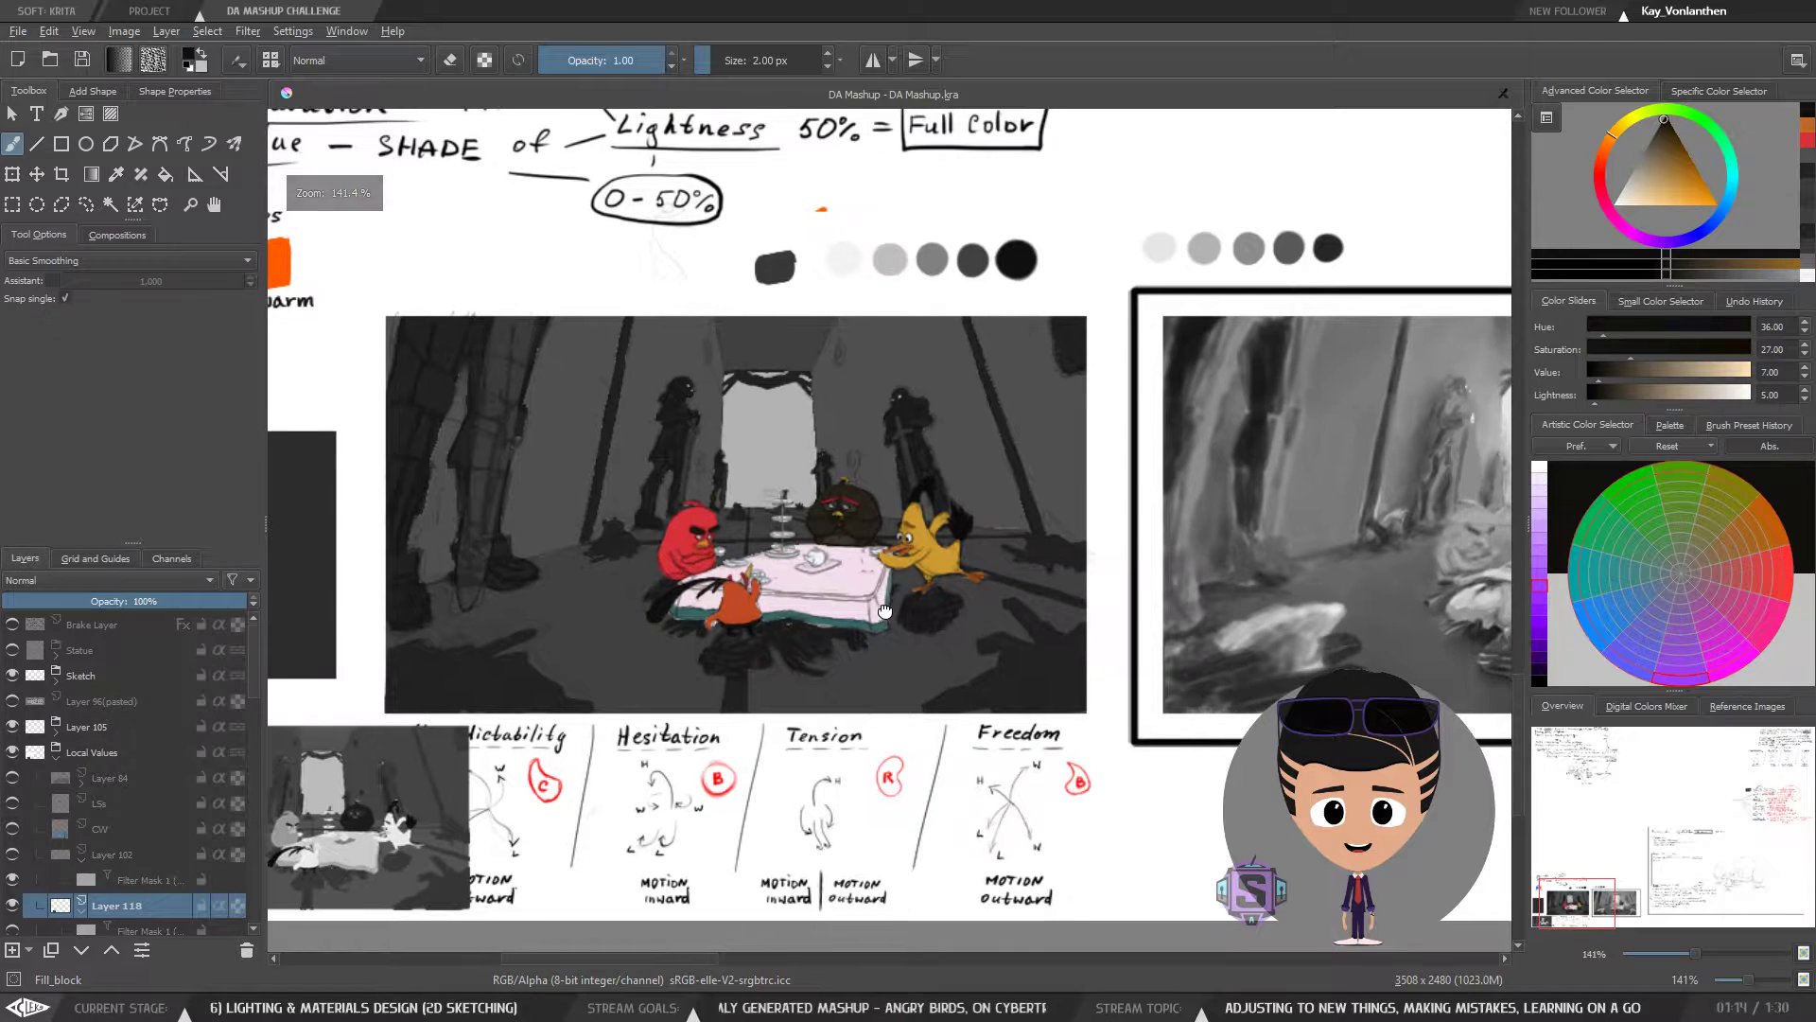
drag(885, 610, 951, 641)
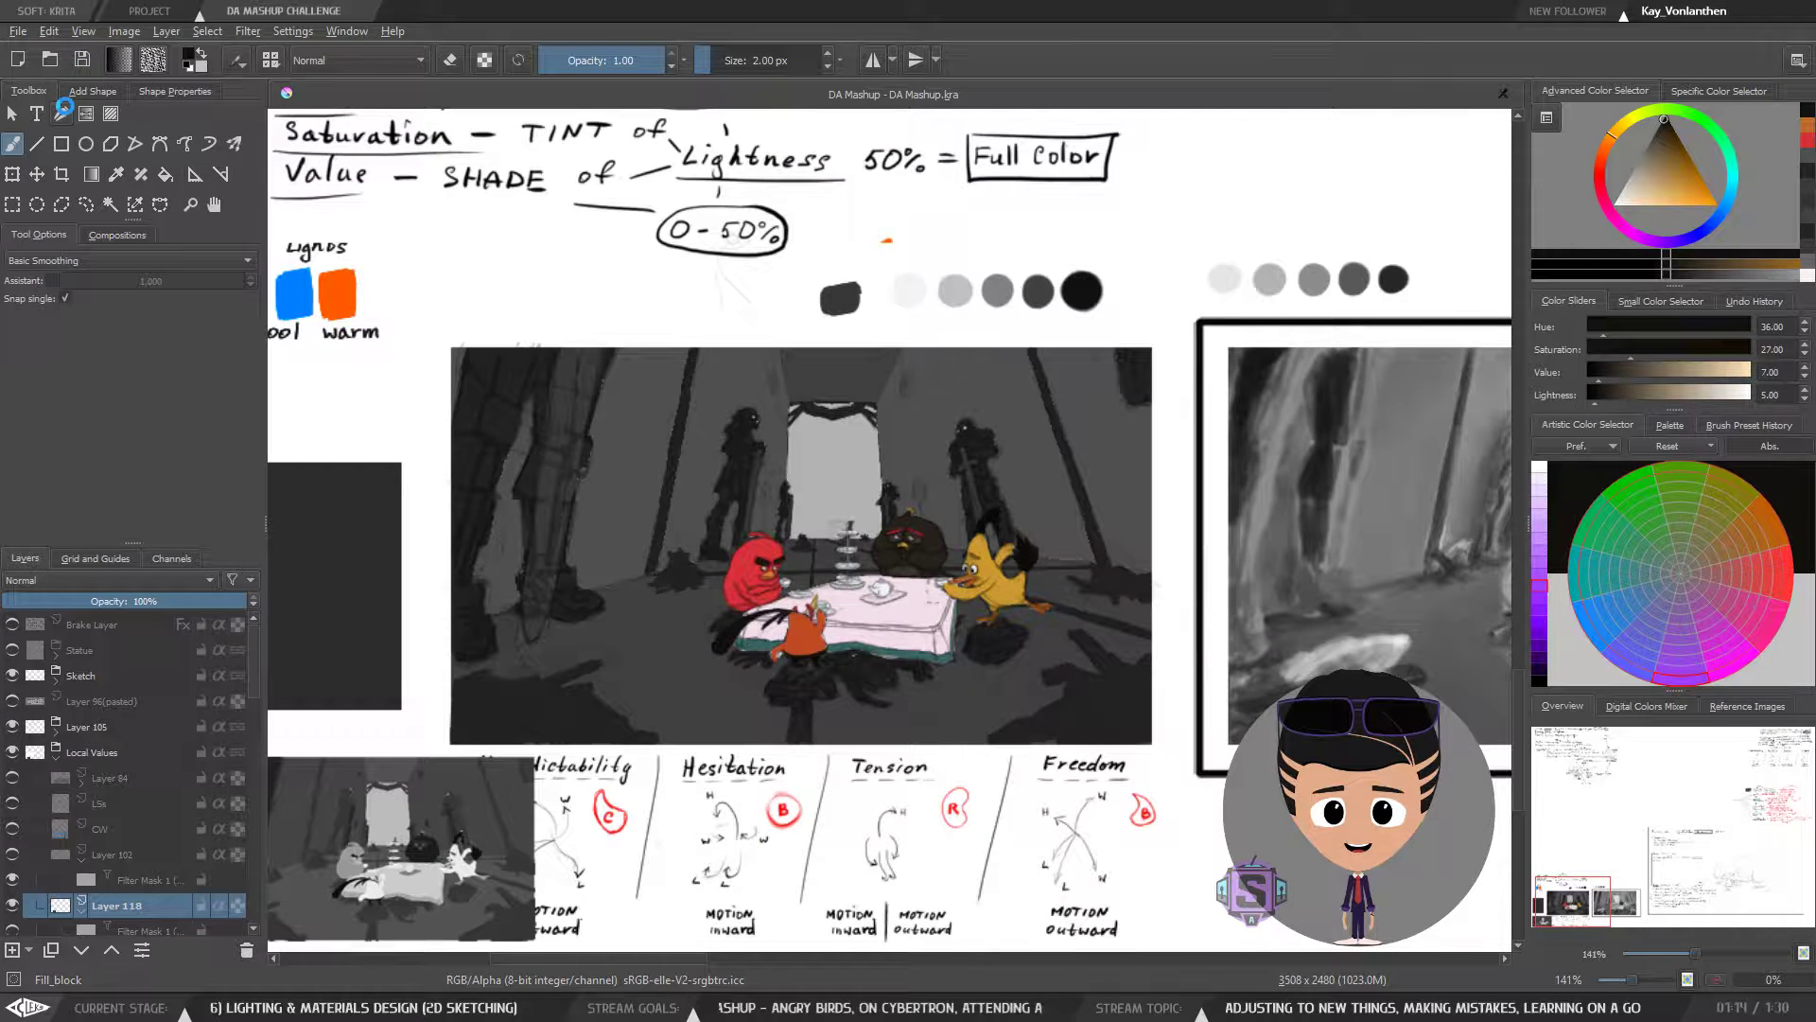
key(ctrl+s)
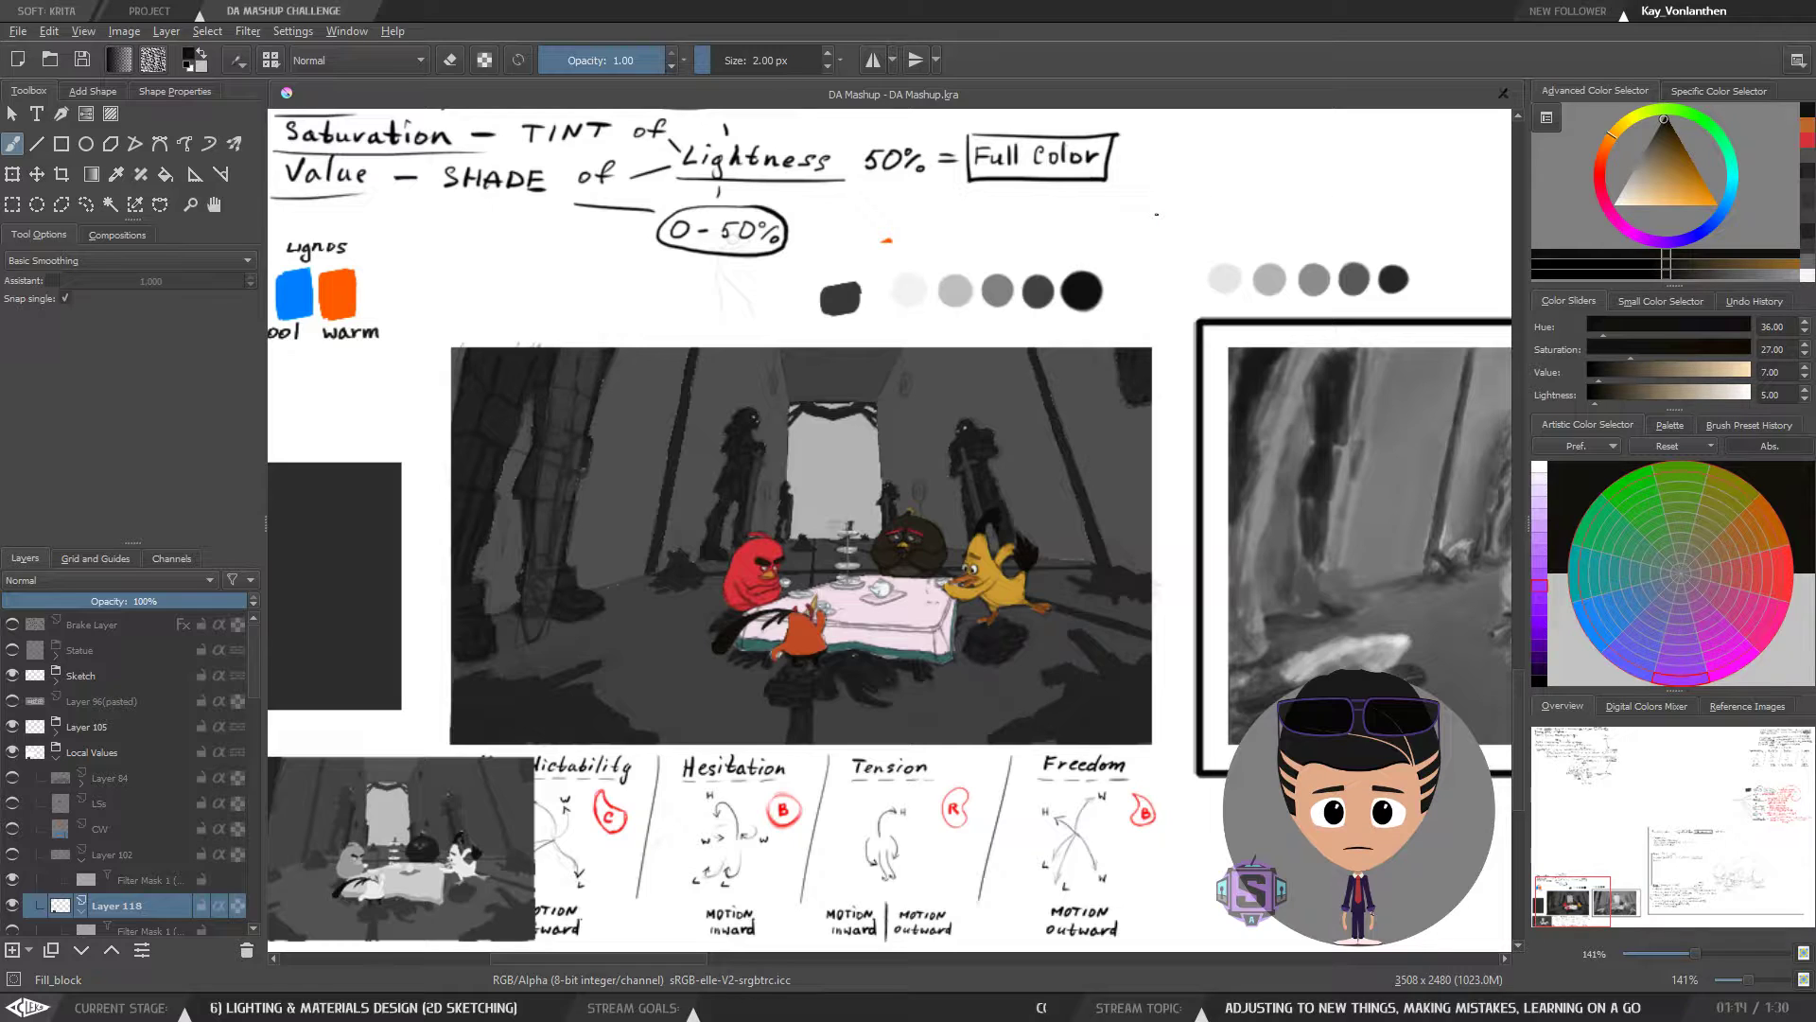
- Examine the coloured tea party scene as a whole beside the grayscale value studies
key(ctrl+minus)
key(ctrl+minus)
key(ctrl+plus)
key(ctrl+plus)
drag(808, 579, 806, 520)
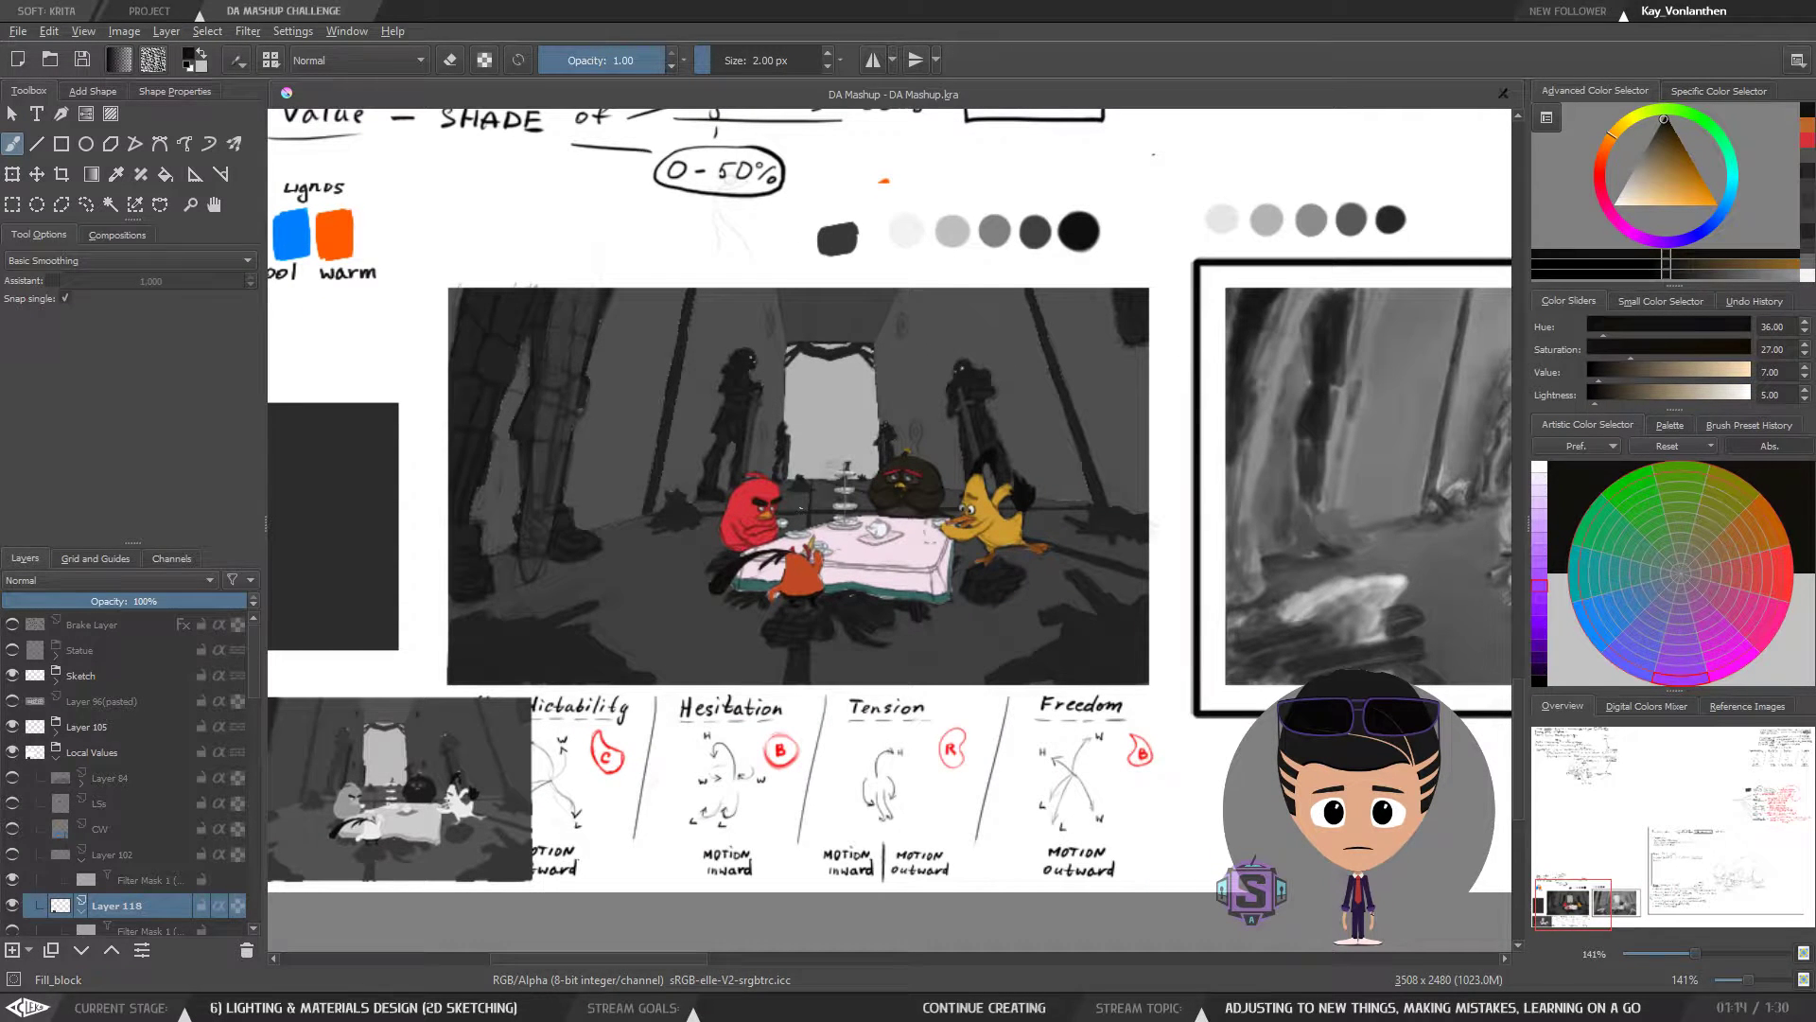
key(ctrl+minus)
key(ctrl+minus)
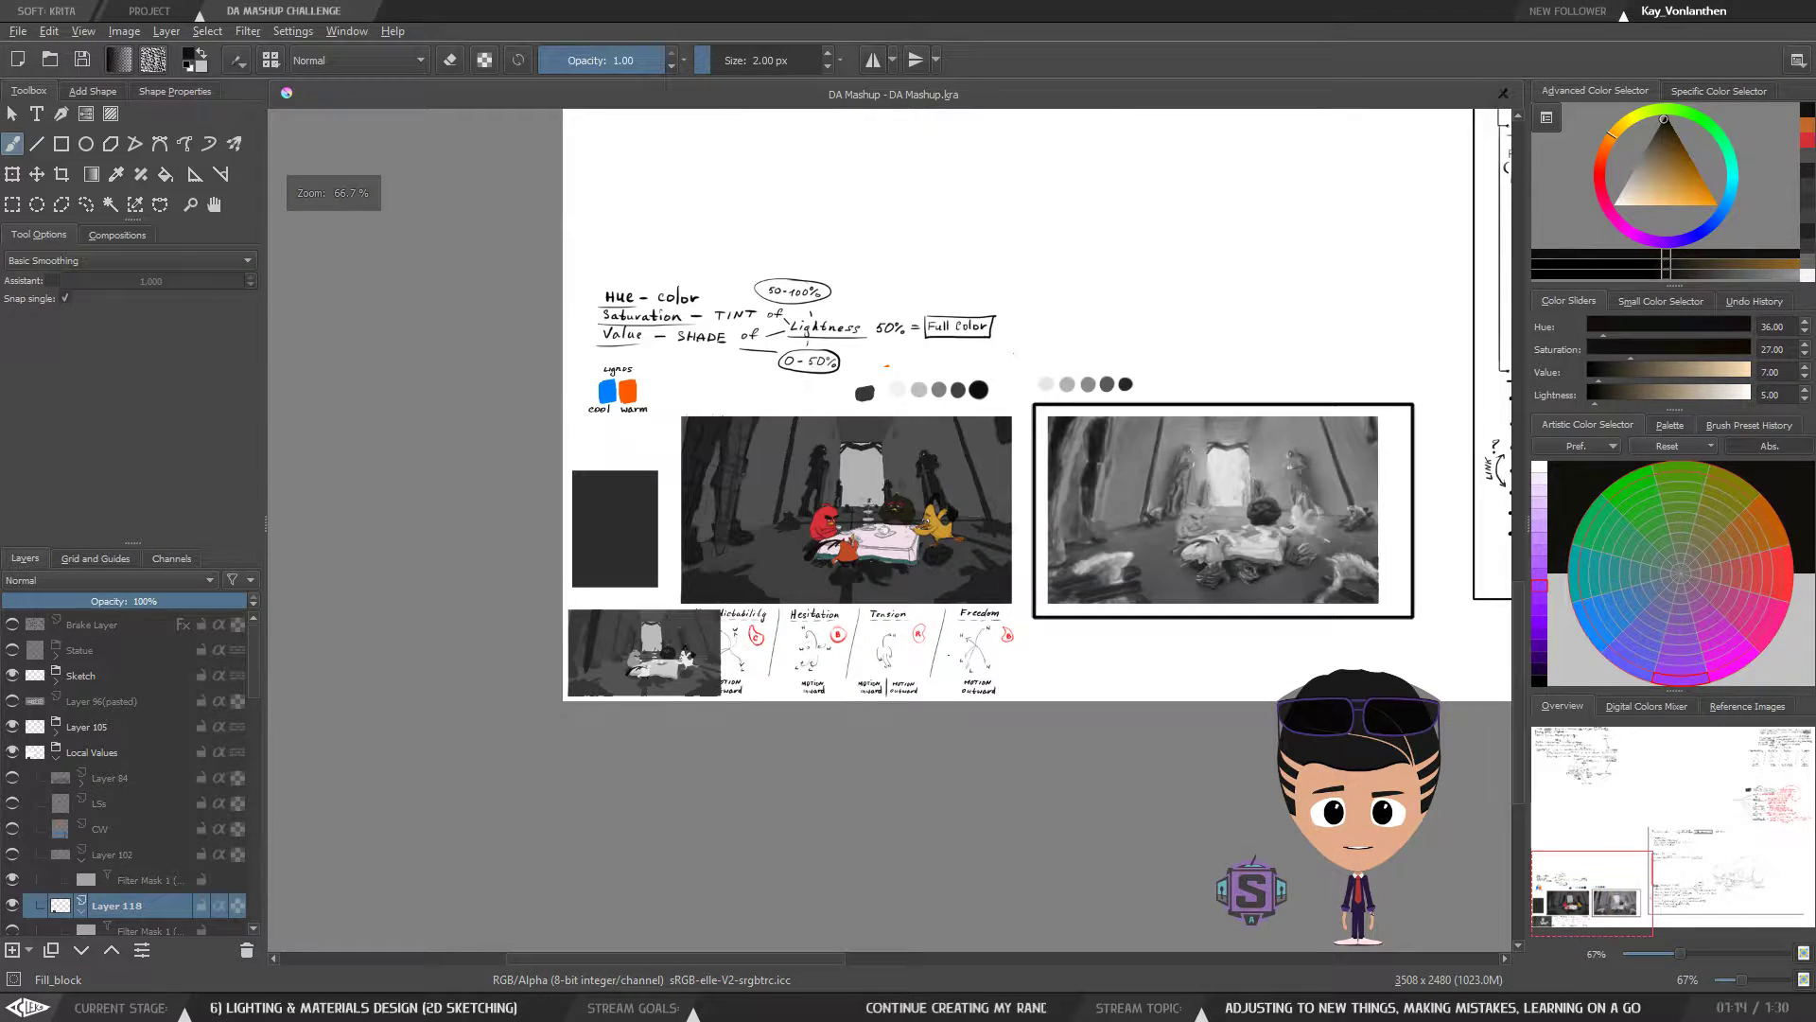
- Examine the coloured tea-party painting against the framed grayscale value study beside it
key(ctrl+plus)
key(ctrl+plus)
mouse_move(938, 589)
mouse_down()
mouse_move(957, 626)
mouse_move(946, 607)
mouse_up()
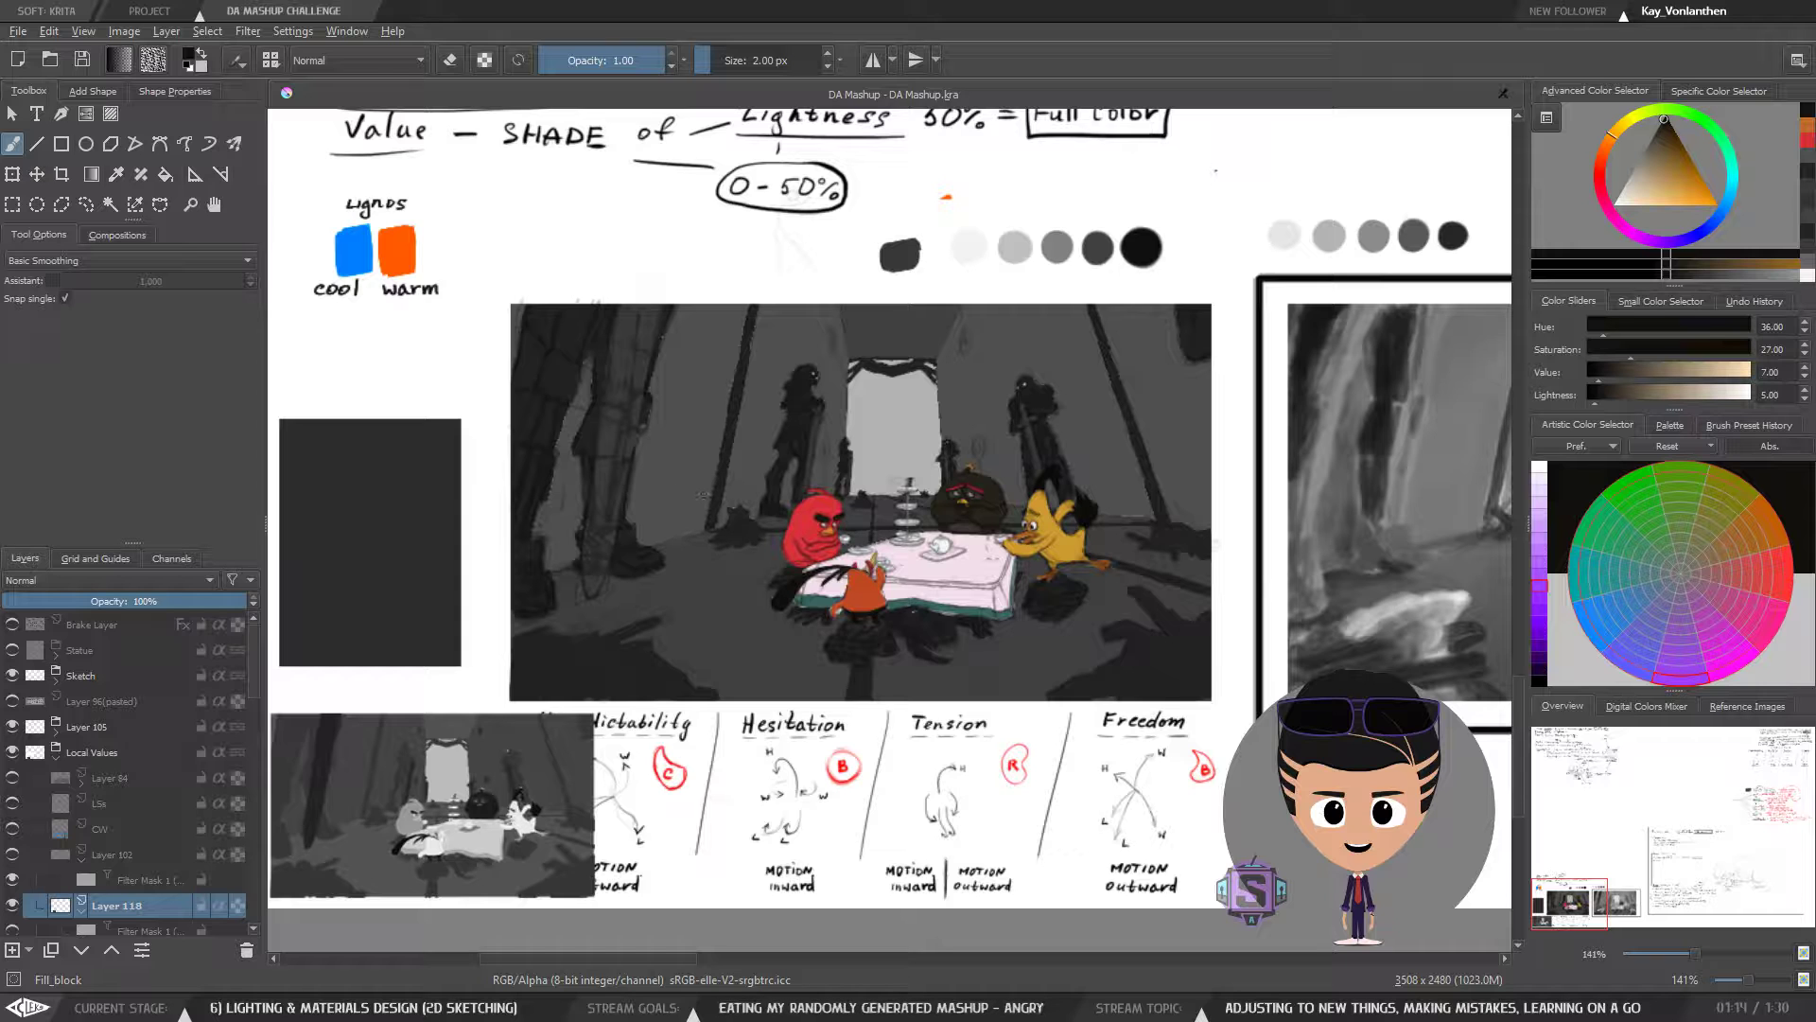
drag(807, 498, 791, 492)
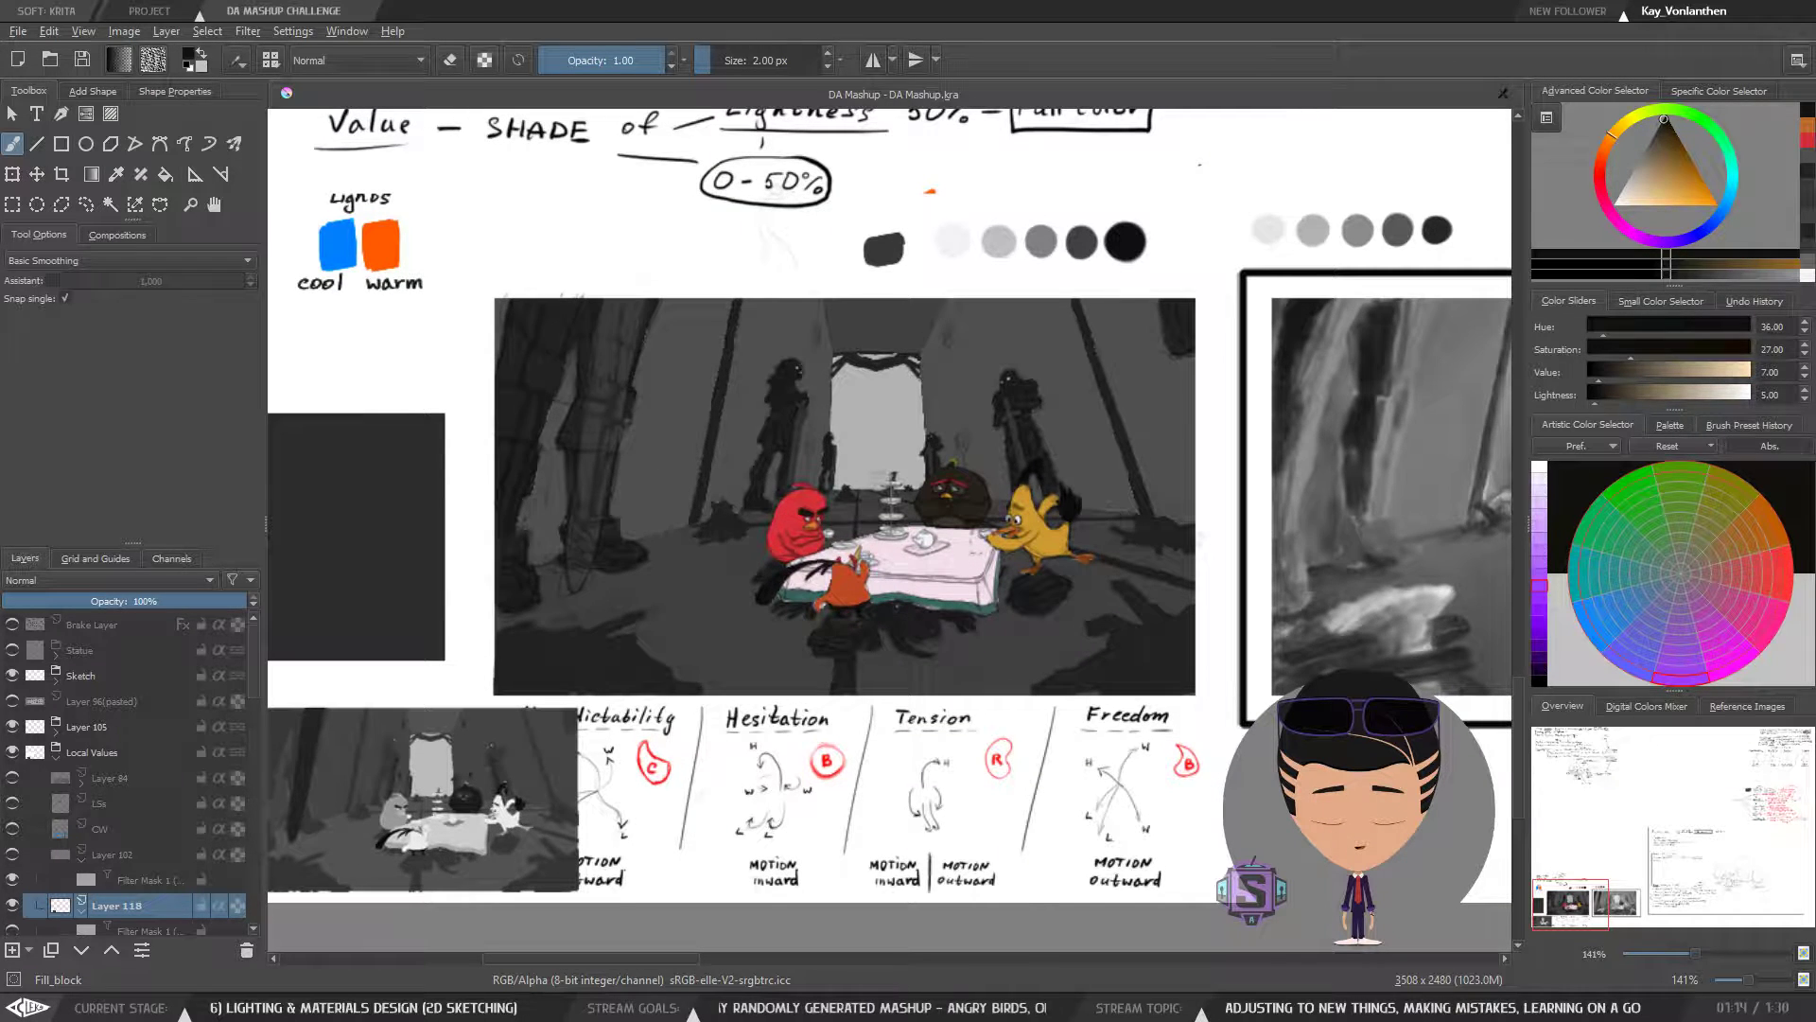
key(ctrl+a)
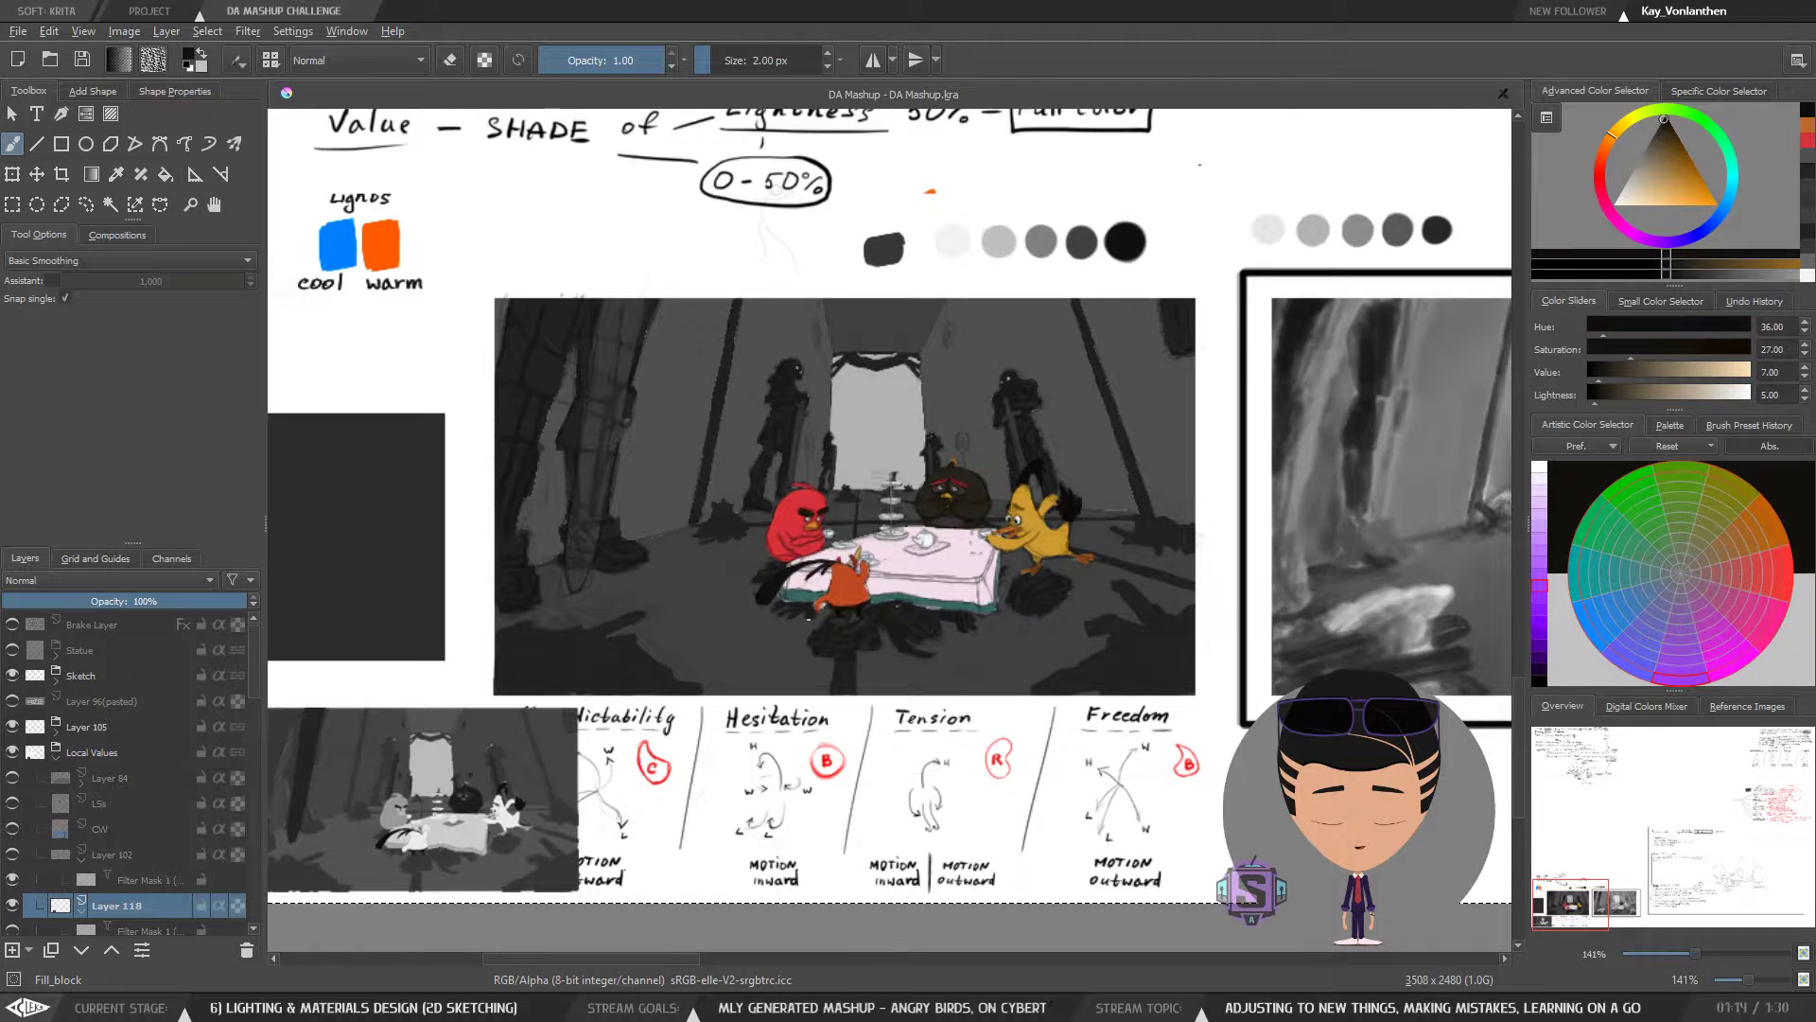
key(ctrl+minus)
key(ctrl+minus)
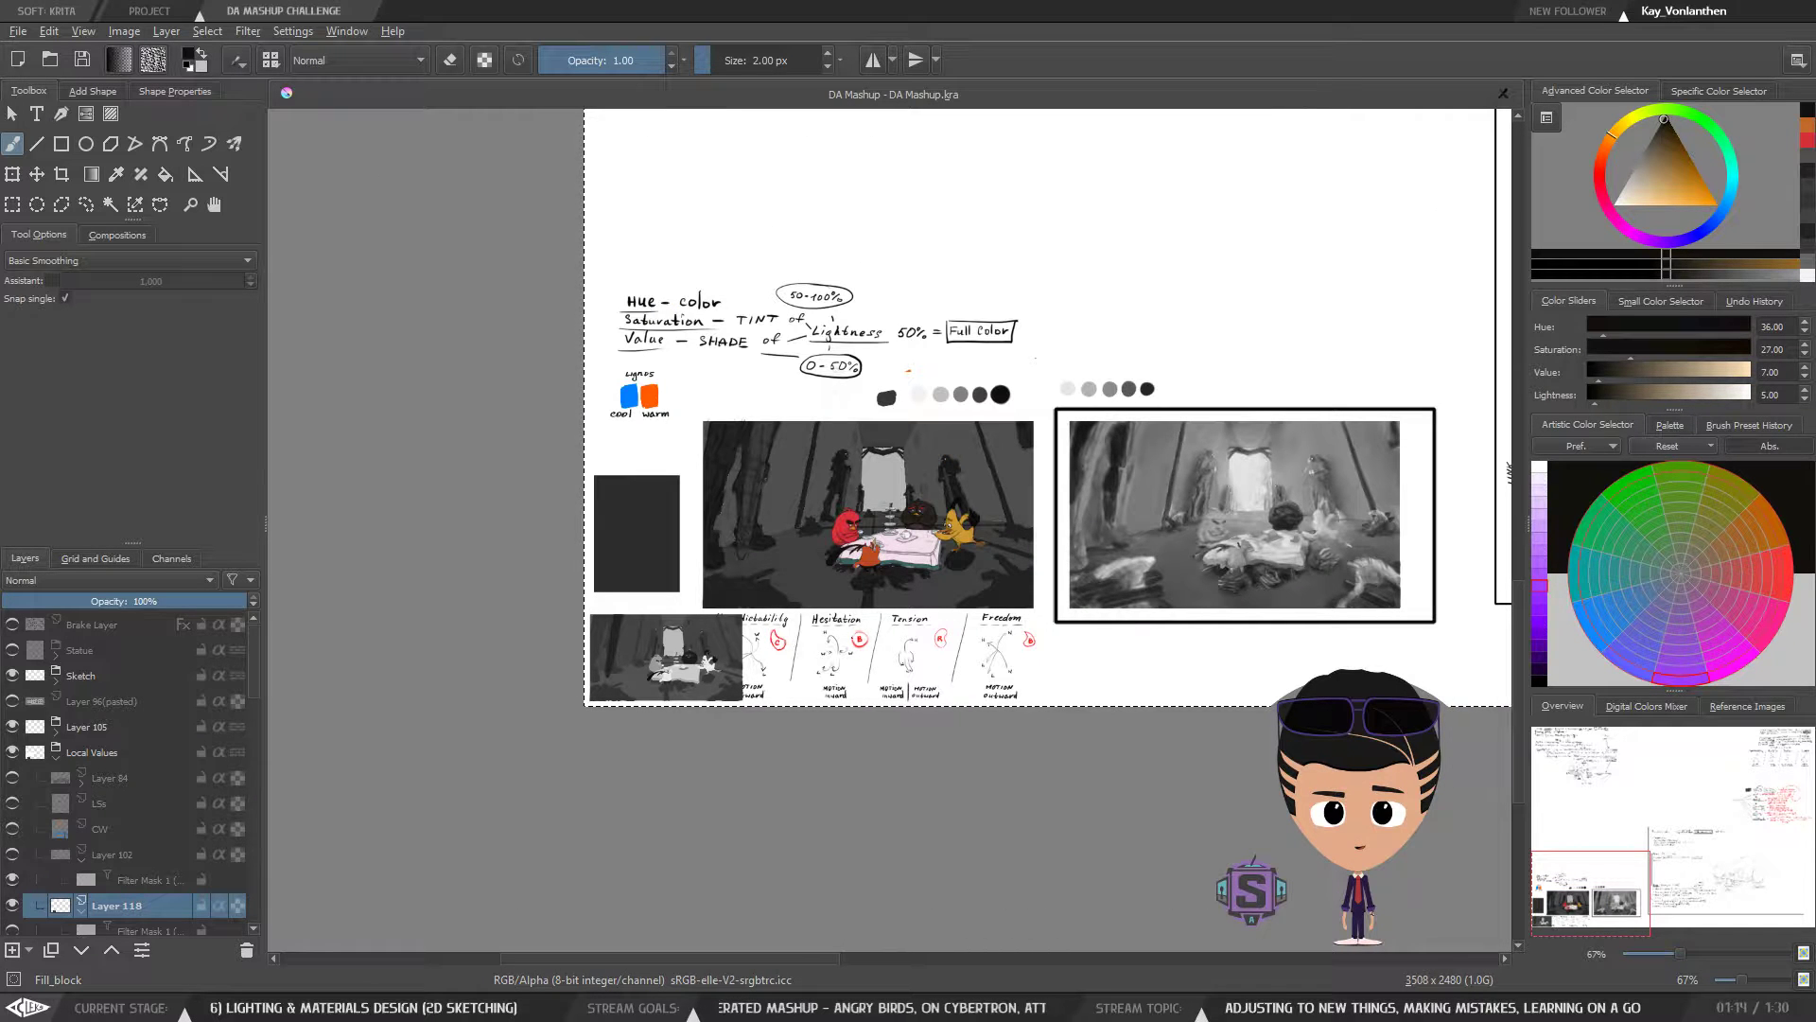
drag(978, 632, 884, 621)
key(ctrl+plus)
key(ctrl+plus)
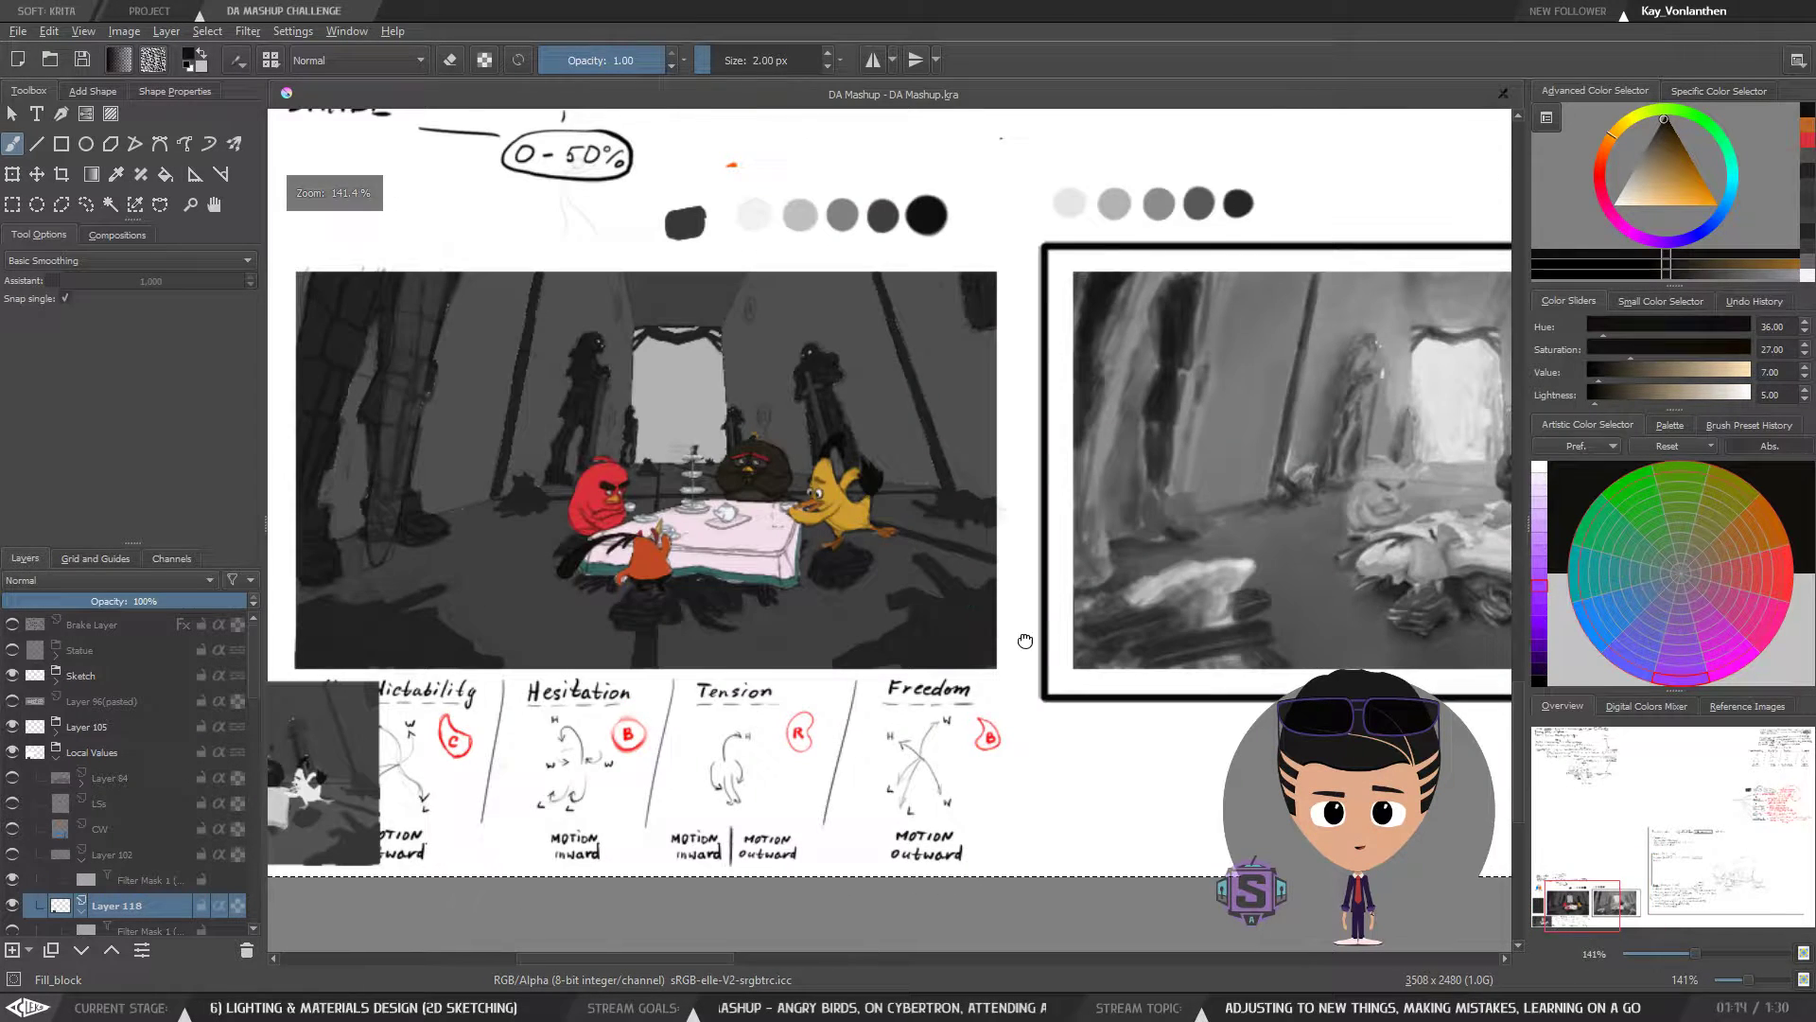
drag(1024, 638, 918, 675)
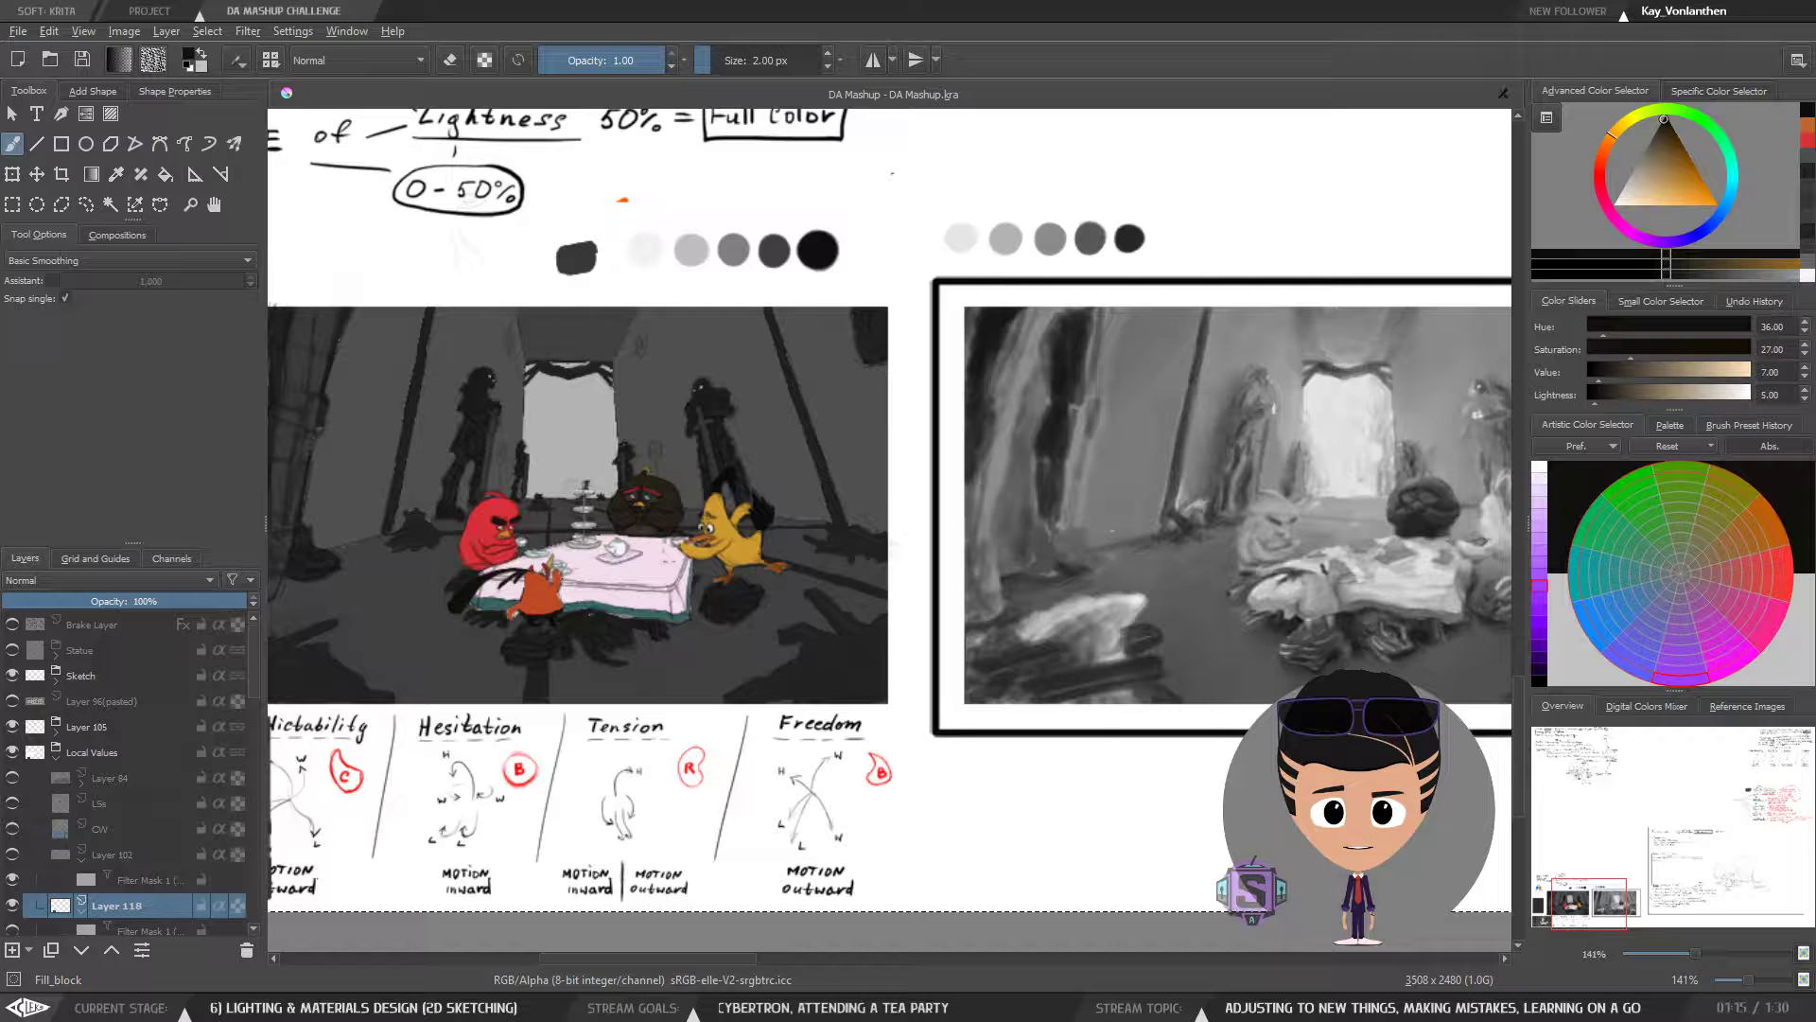
mouse_move(1228, 488)
mouse_down()
mouse_move(1116, 531)
mouse_move(1228, 511)
mouse_up()
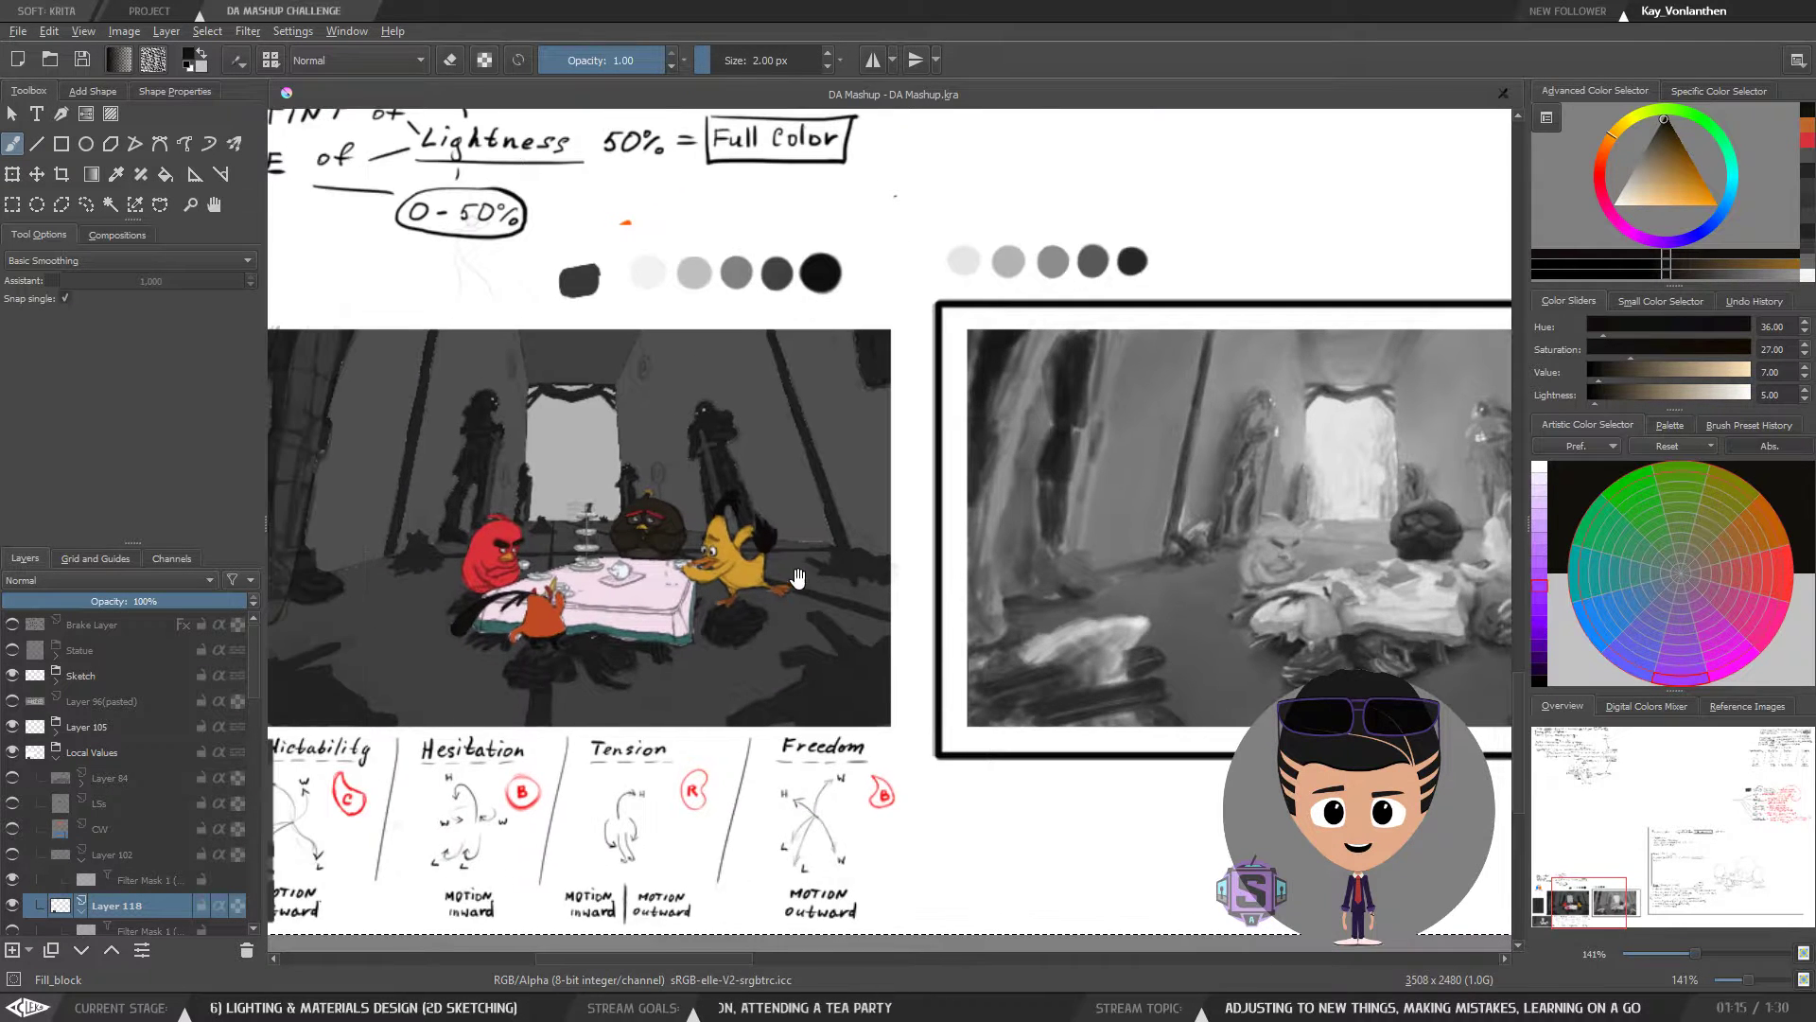
drag(753, 560, 970, 550)
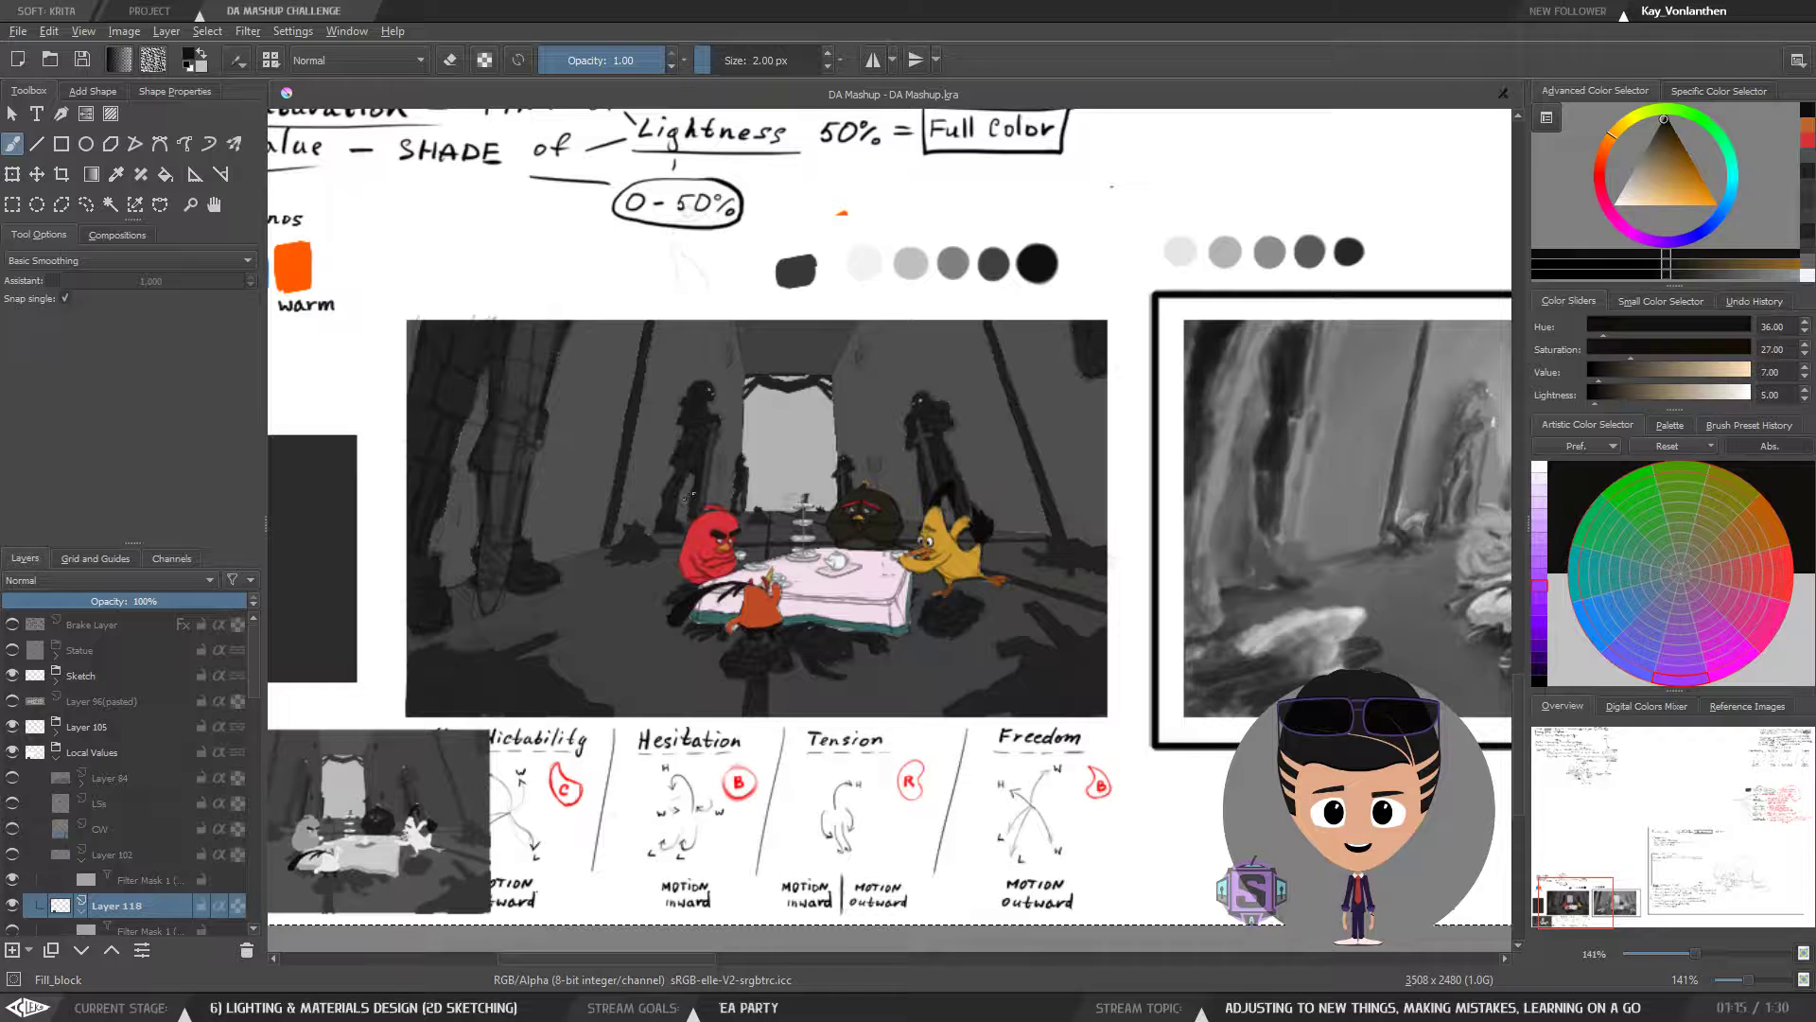
- Examine the painting's overall value grouping at overview size and the birds, table and statues up close
key(minus)
key(minus)
key(minus)
key(minus)
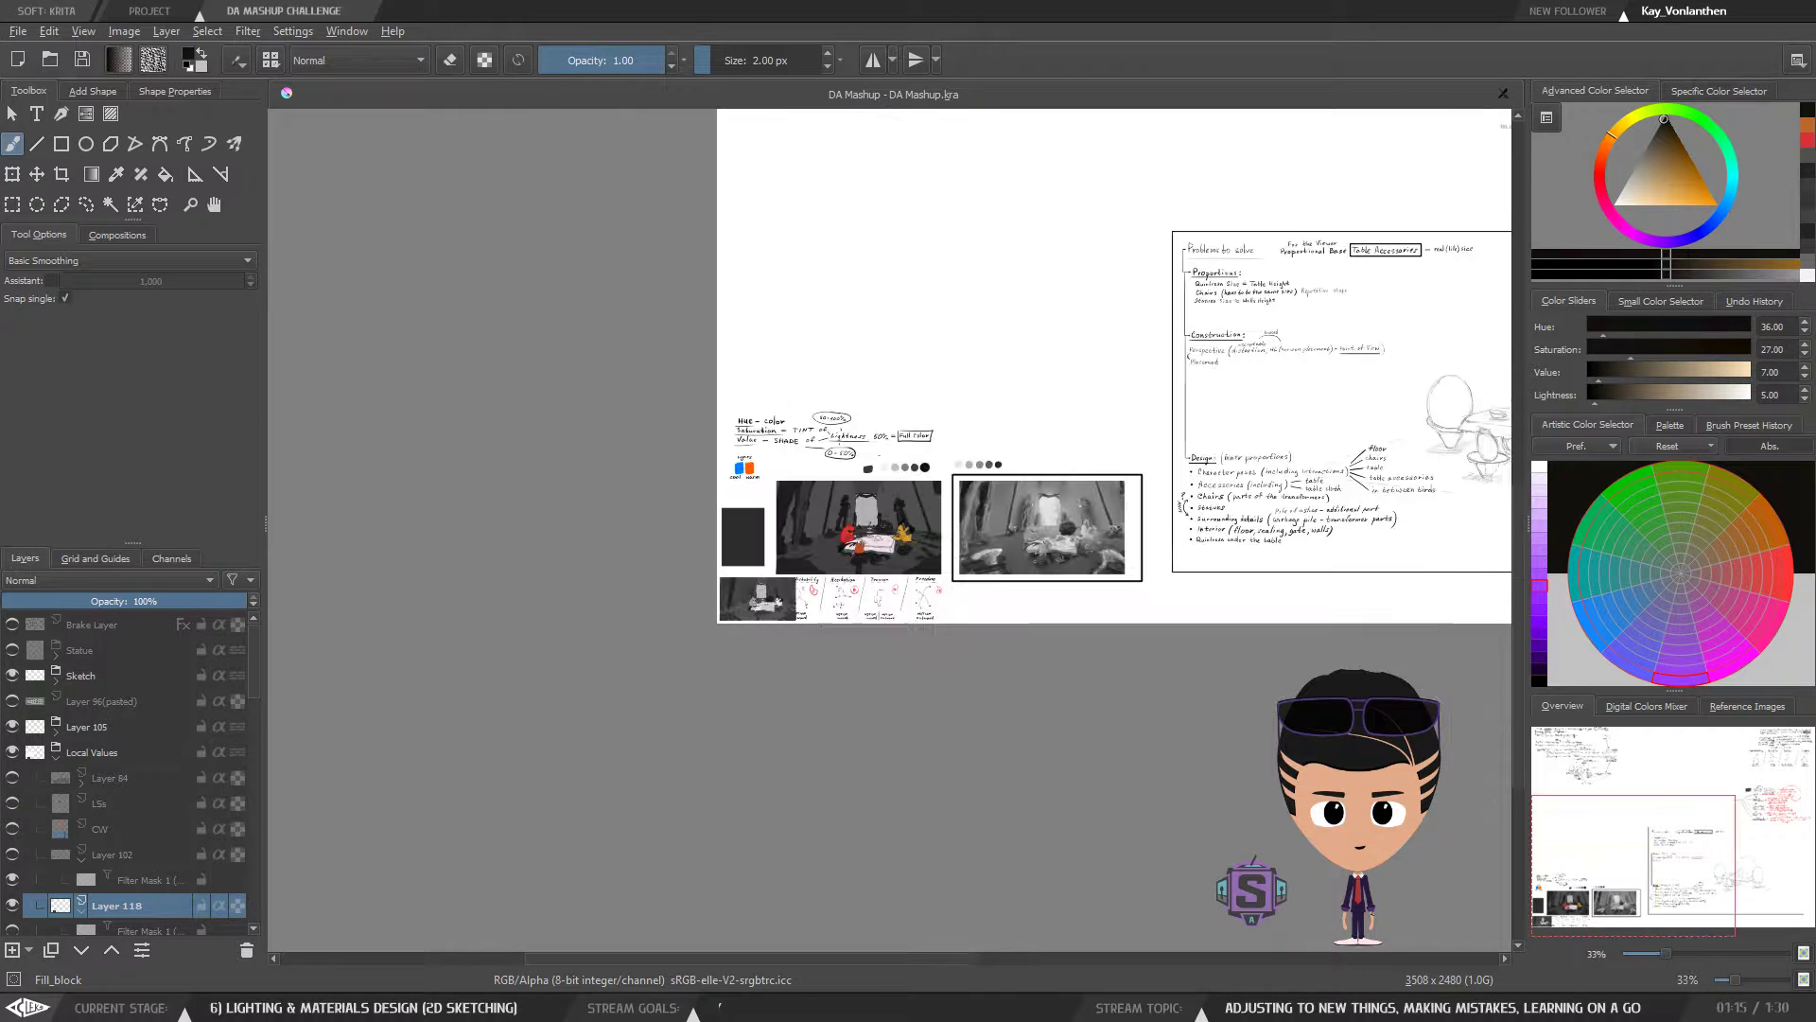
key(plus)
key(plus)
key(plus)
key(plus)
key(plus)
key(plus)
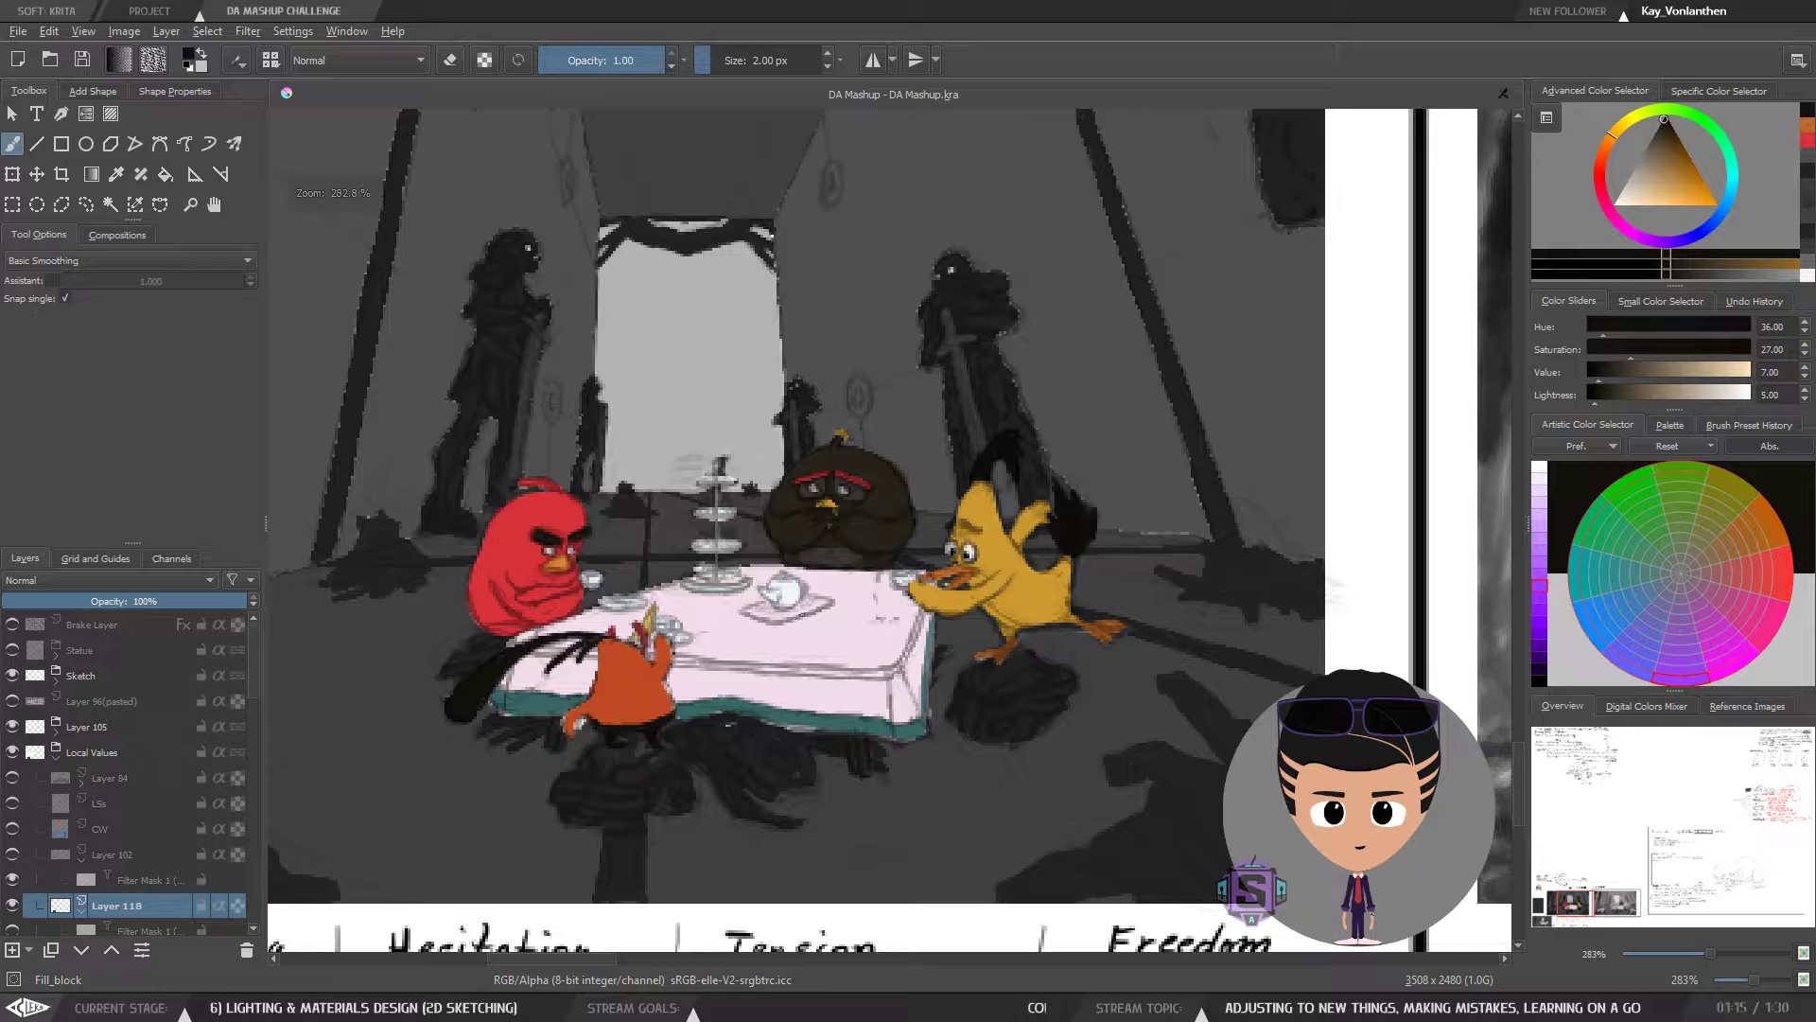
mouse_move(763, 643)
mouse_down()
mouse_move(877, 636)
mouse_move(820, 657)
mouse_move(833, 645)
mouse_up()
key(minus)
key(minus)
key(plus)
key(plus)
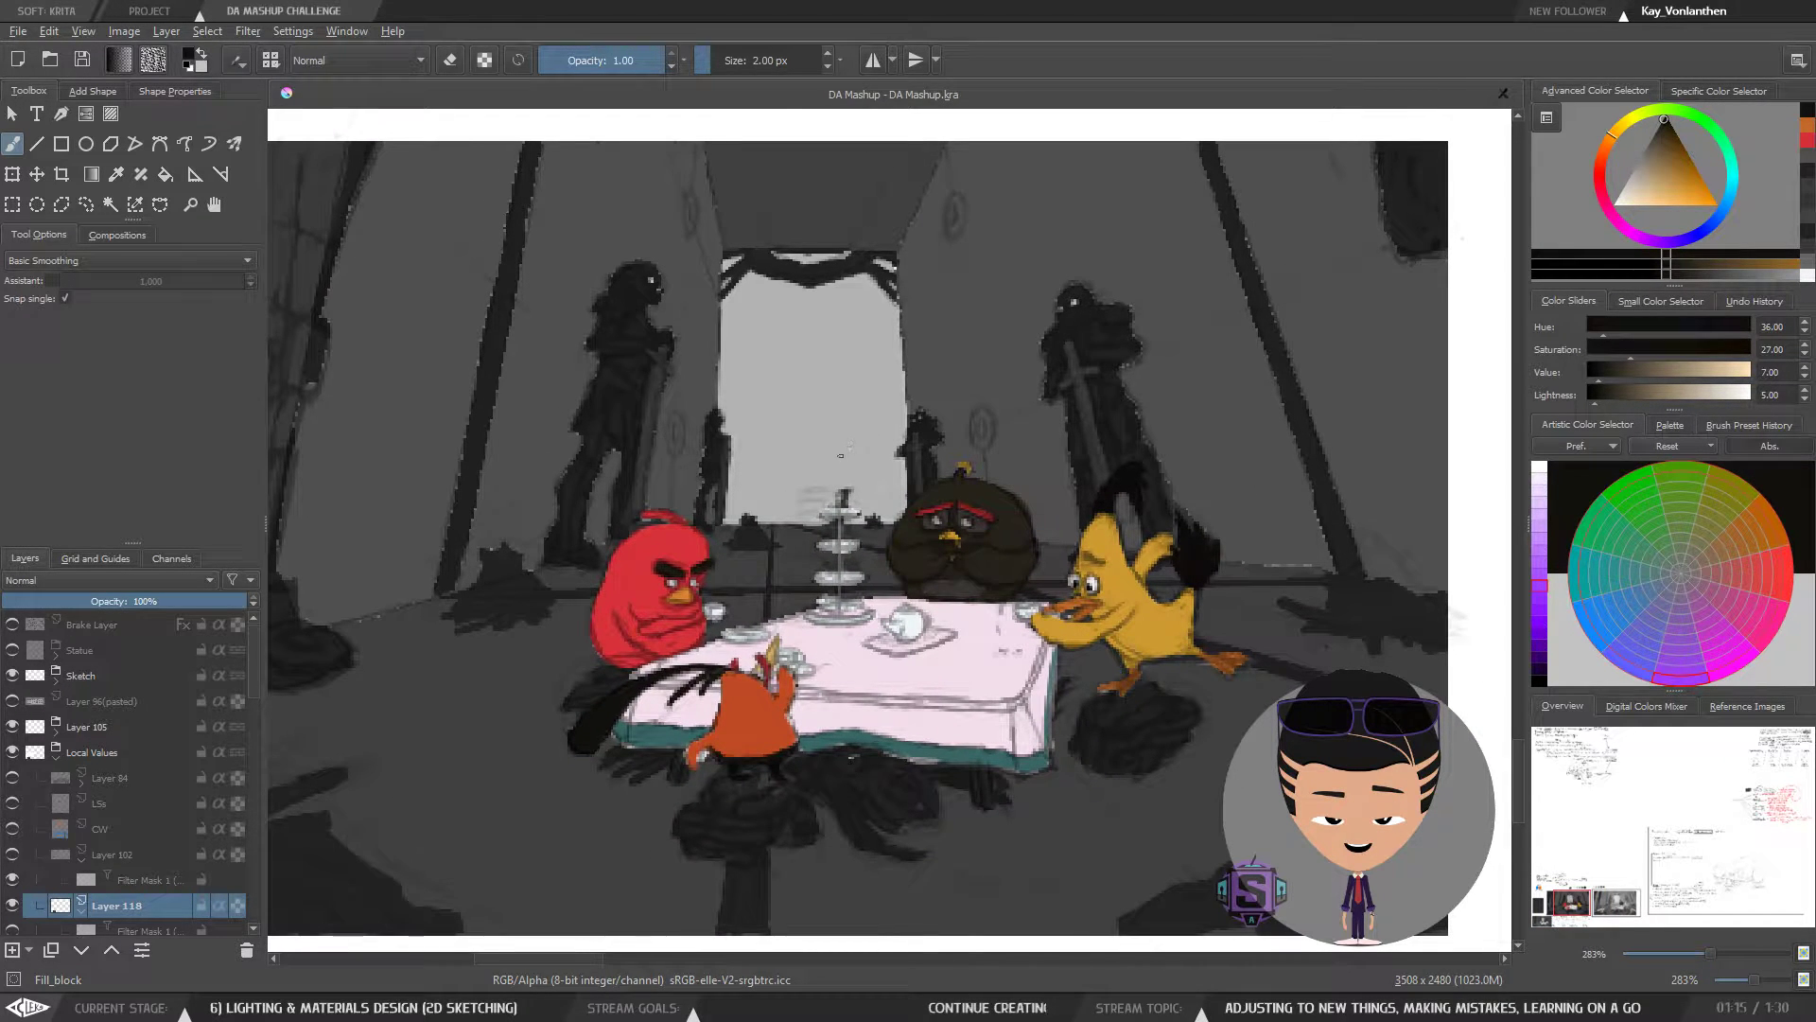
drag(736, 677, 778, 629)
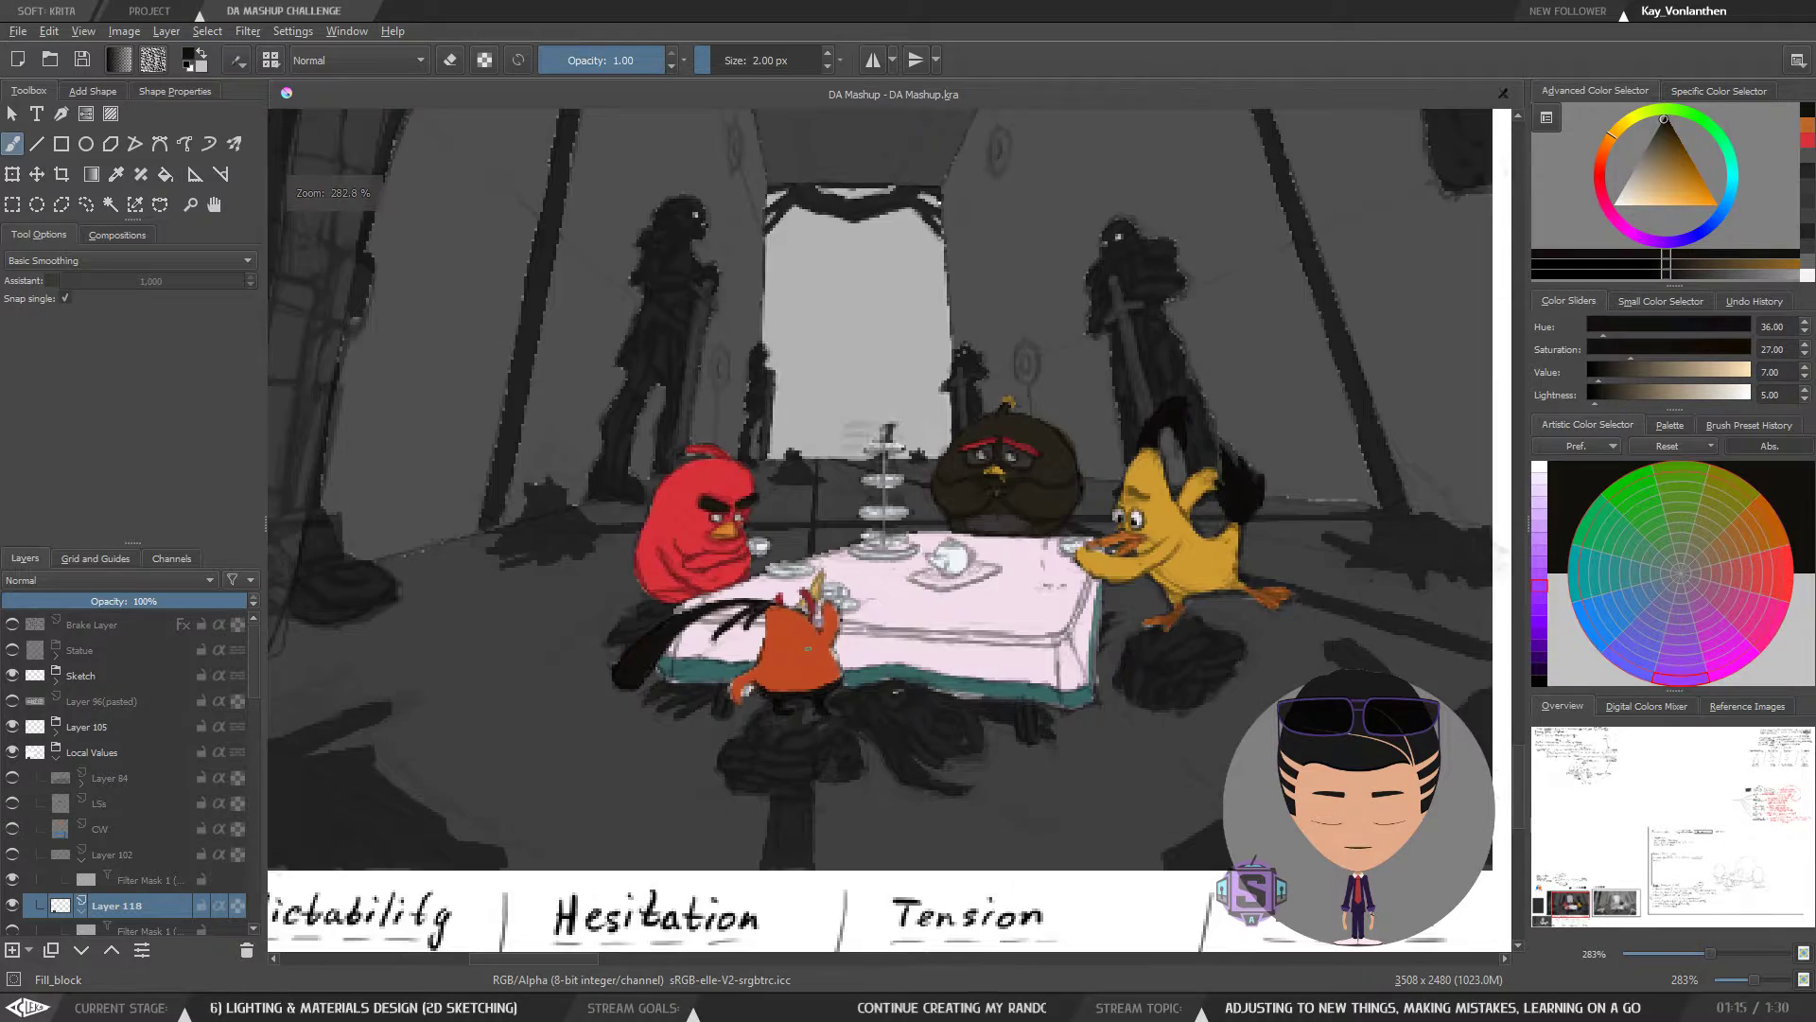
mouse_move(787, 696)
mouse_down()
mouse_move(695, 721)
mouse_move(529, 719)
mouse_up()
drag(1102, 613, 917, 615)
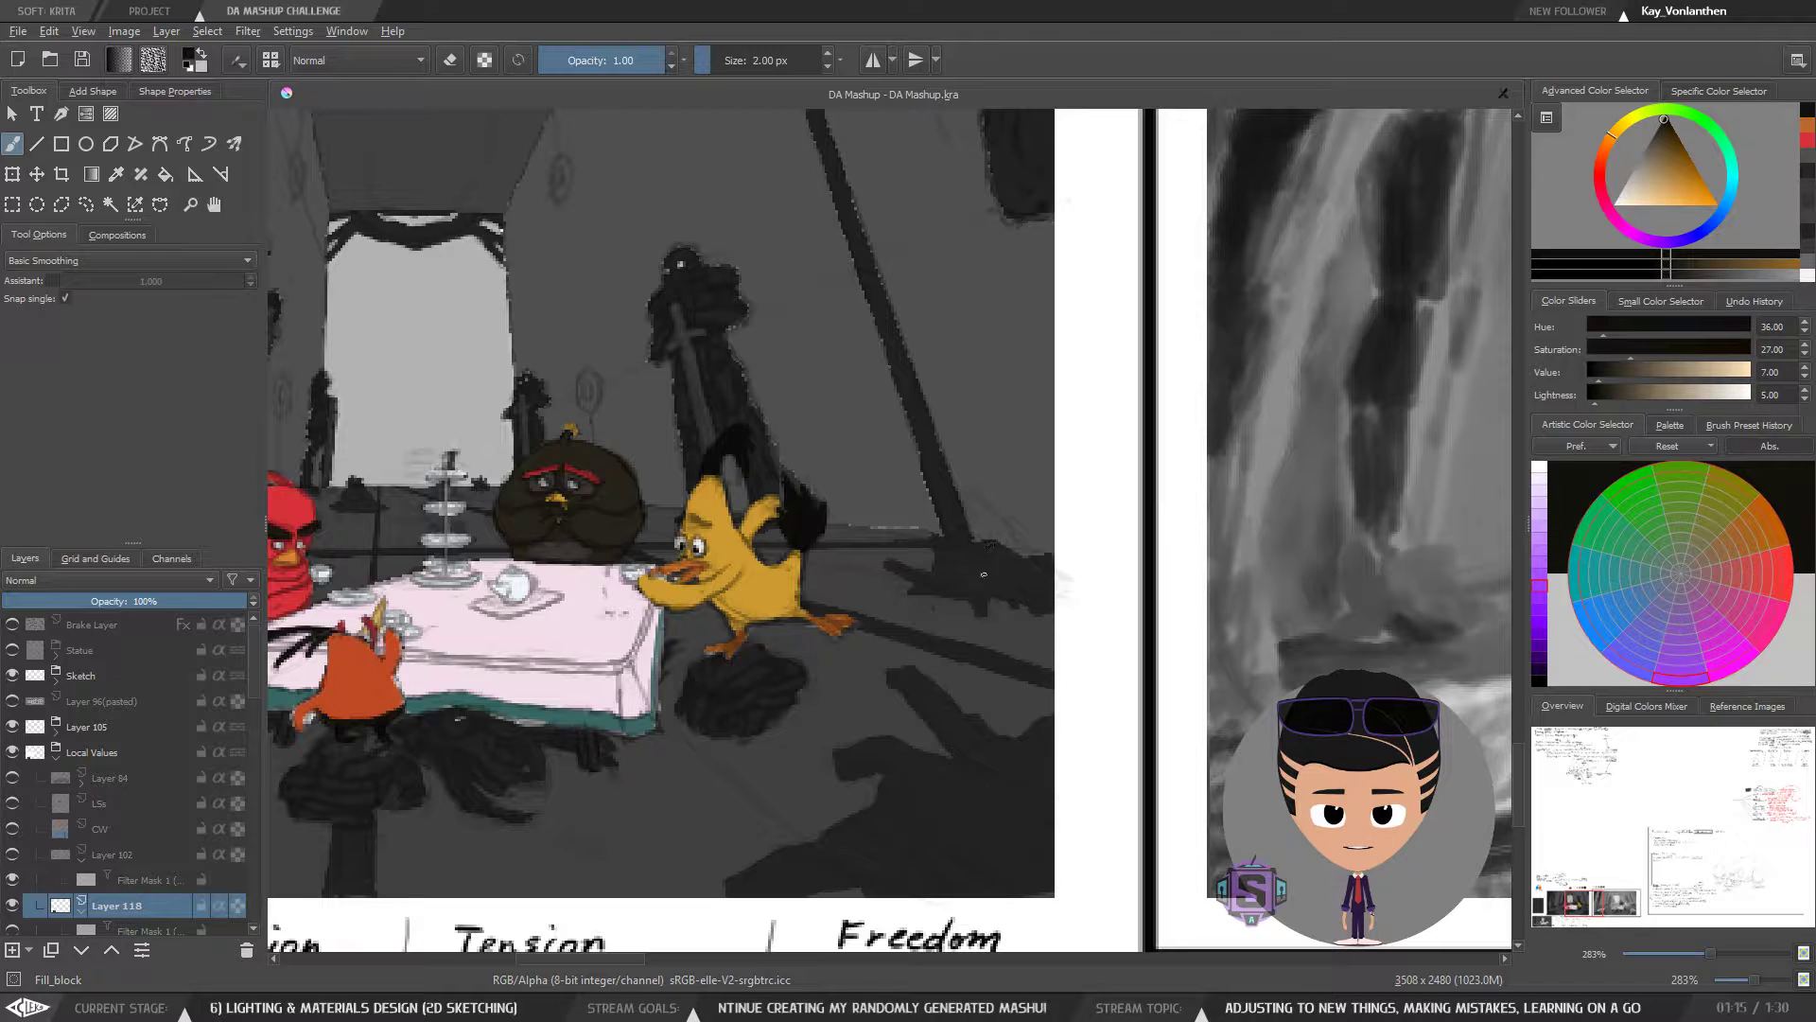
- Sample the dark debris, the dark shapes around the statues and the lighter wall to compare their values
ctrl+click(998, 563)
mouse_move(984, 520)
mouse_down()
mouse_move(1012, 555)
mouse_move(958, 494)
mouse_move(976, 526)
mouse_up()
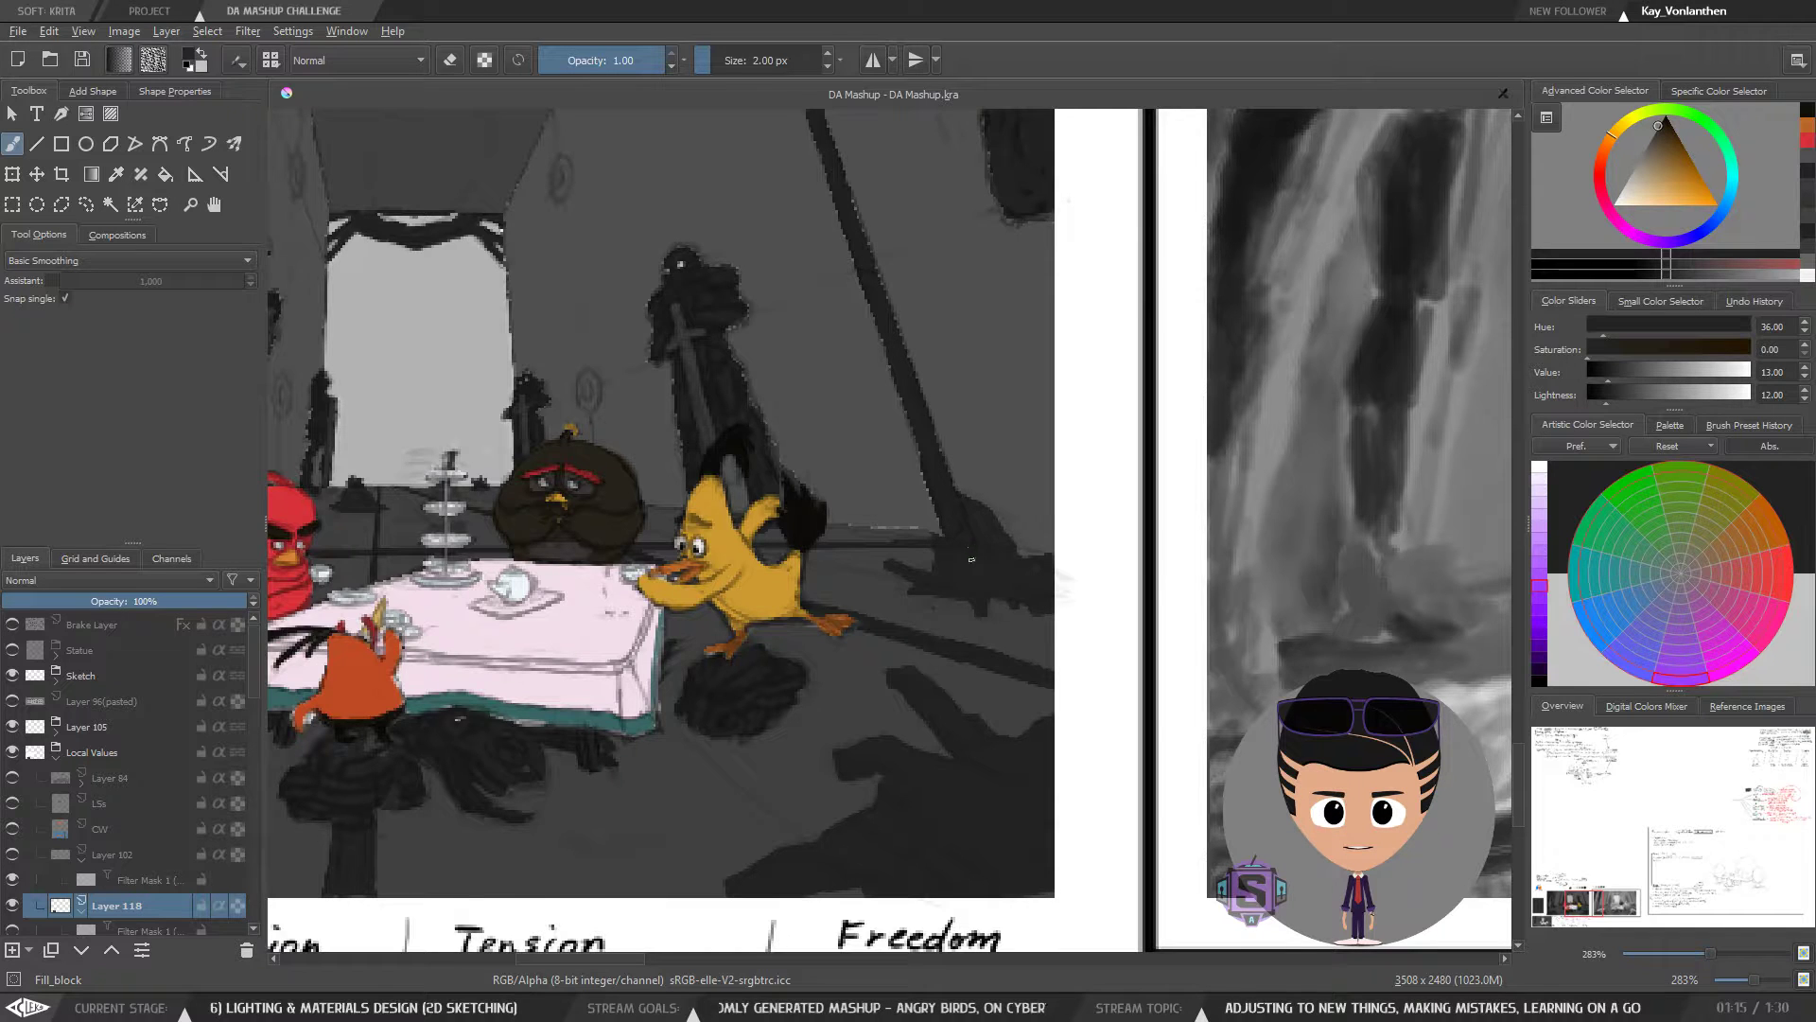
key(minus)
key(minus)
drag(757, 685, 847, 674)
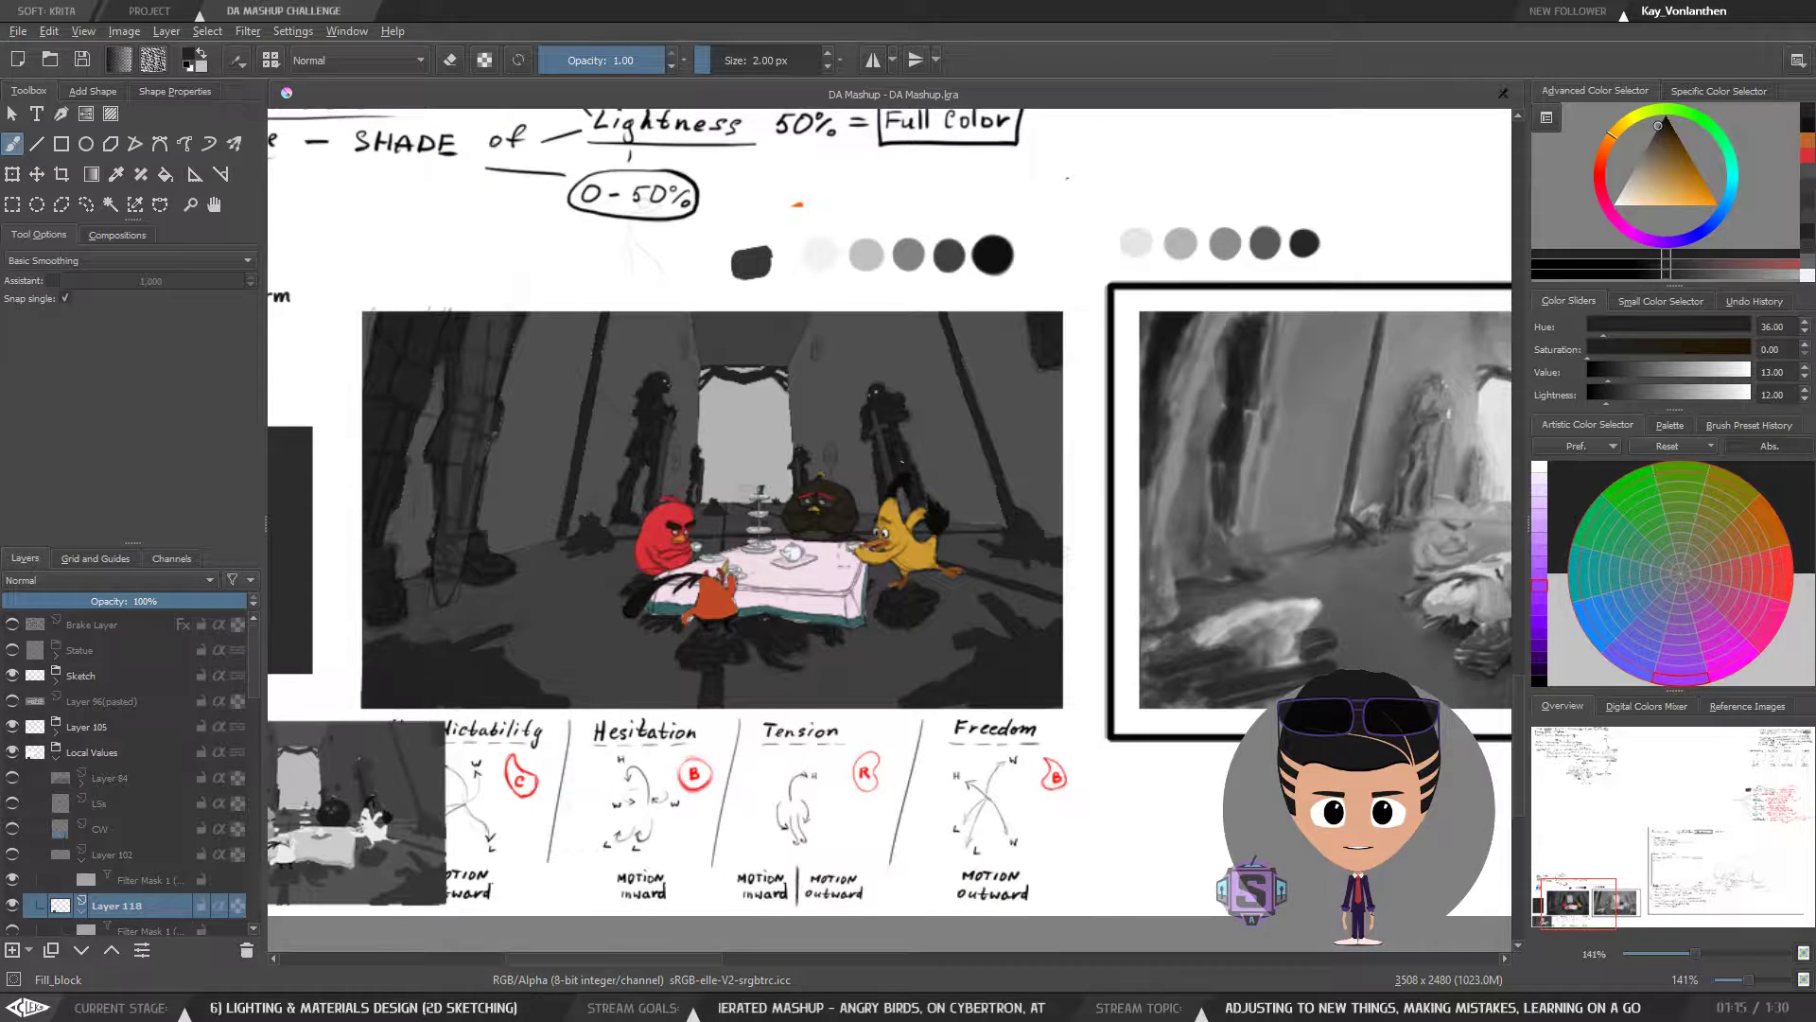
key(plus)
key(plus)
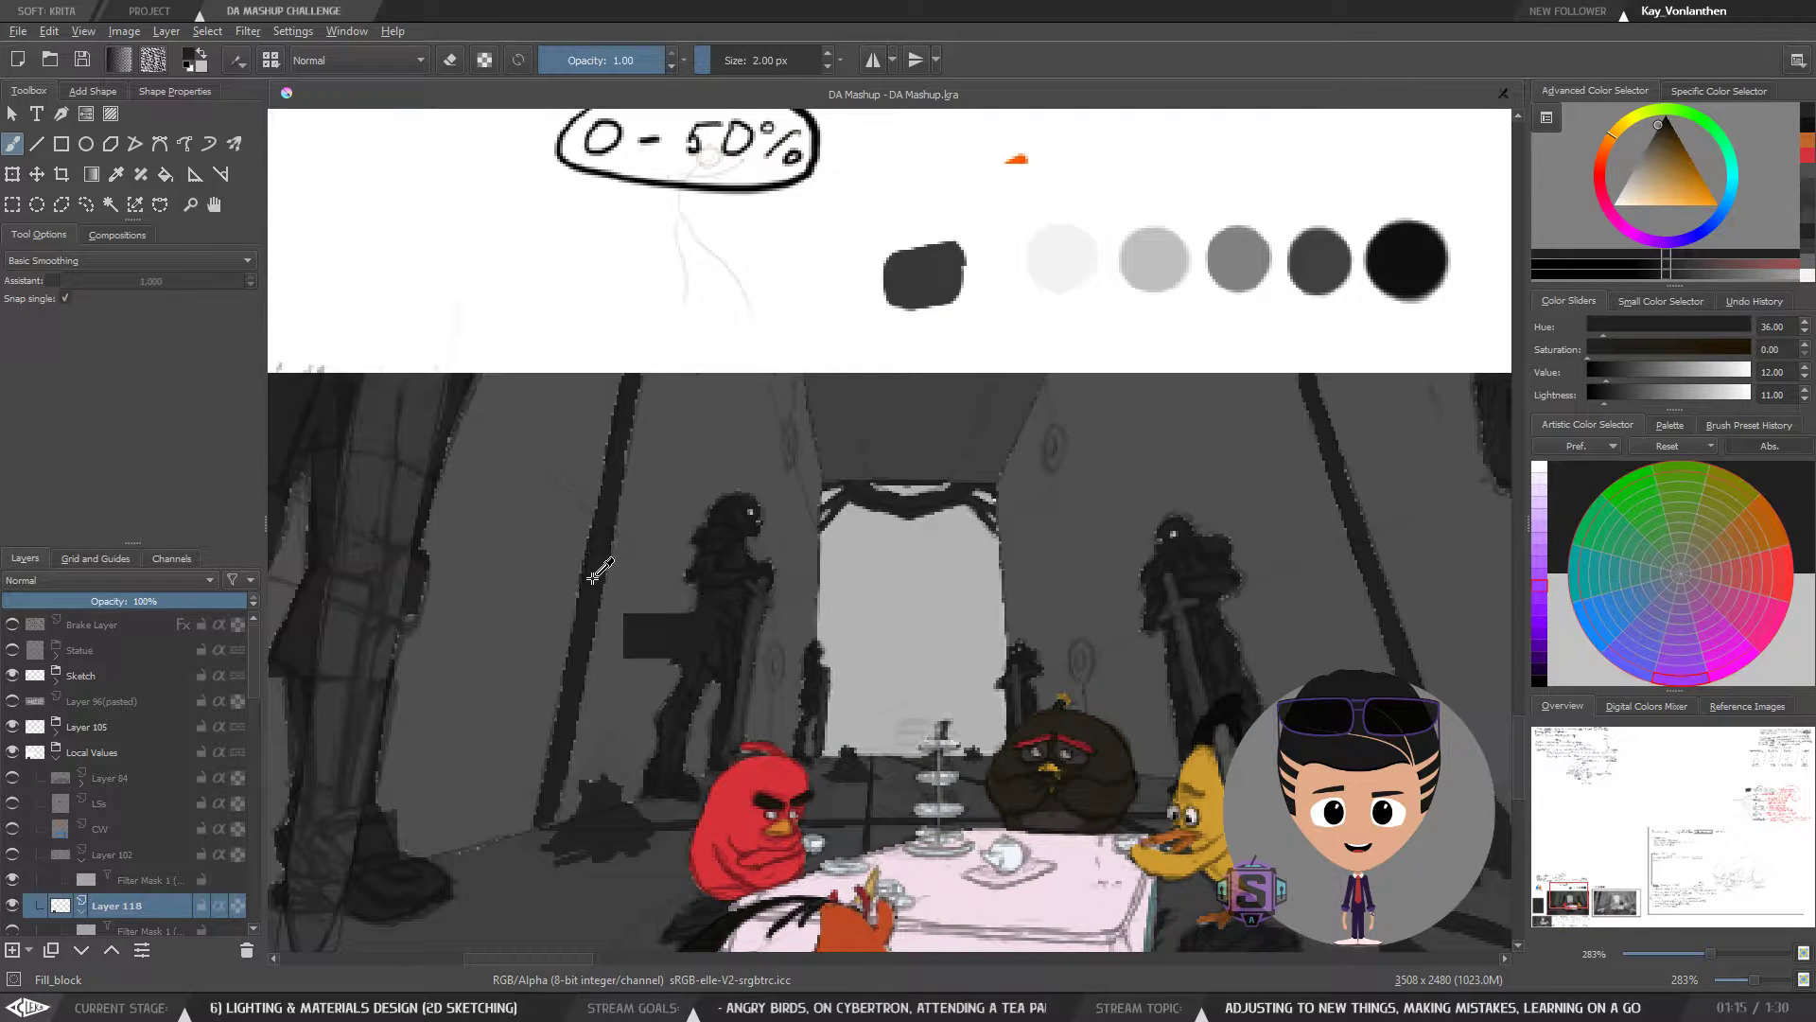
ctrl+click(622, 598)
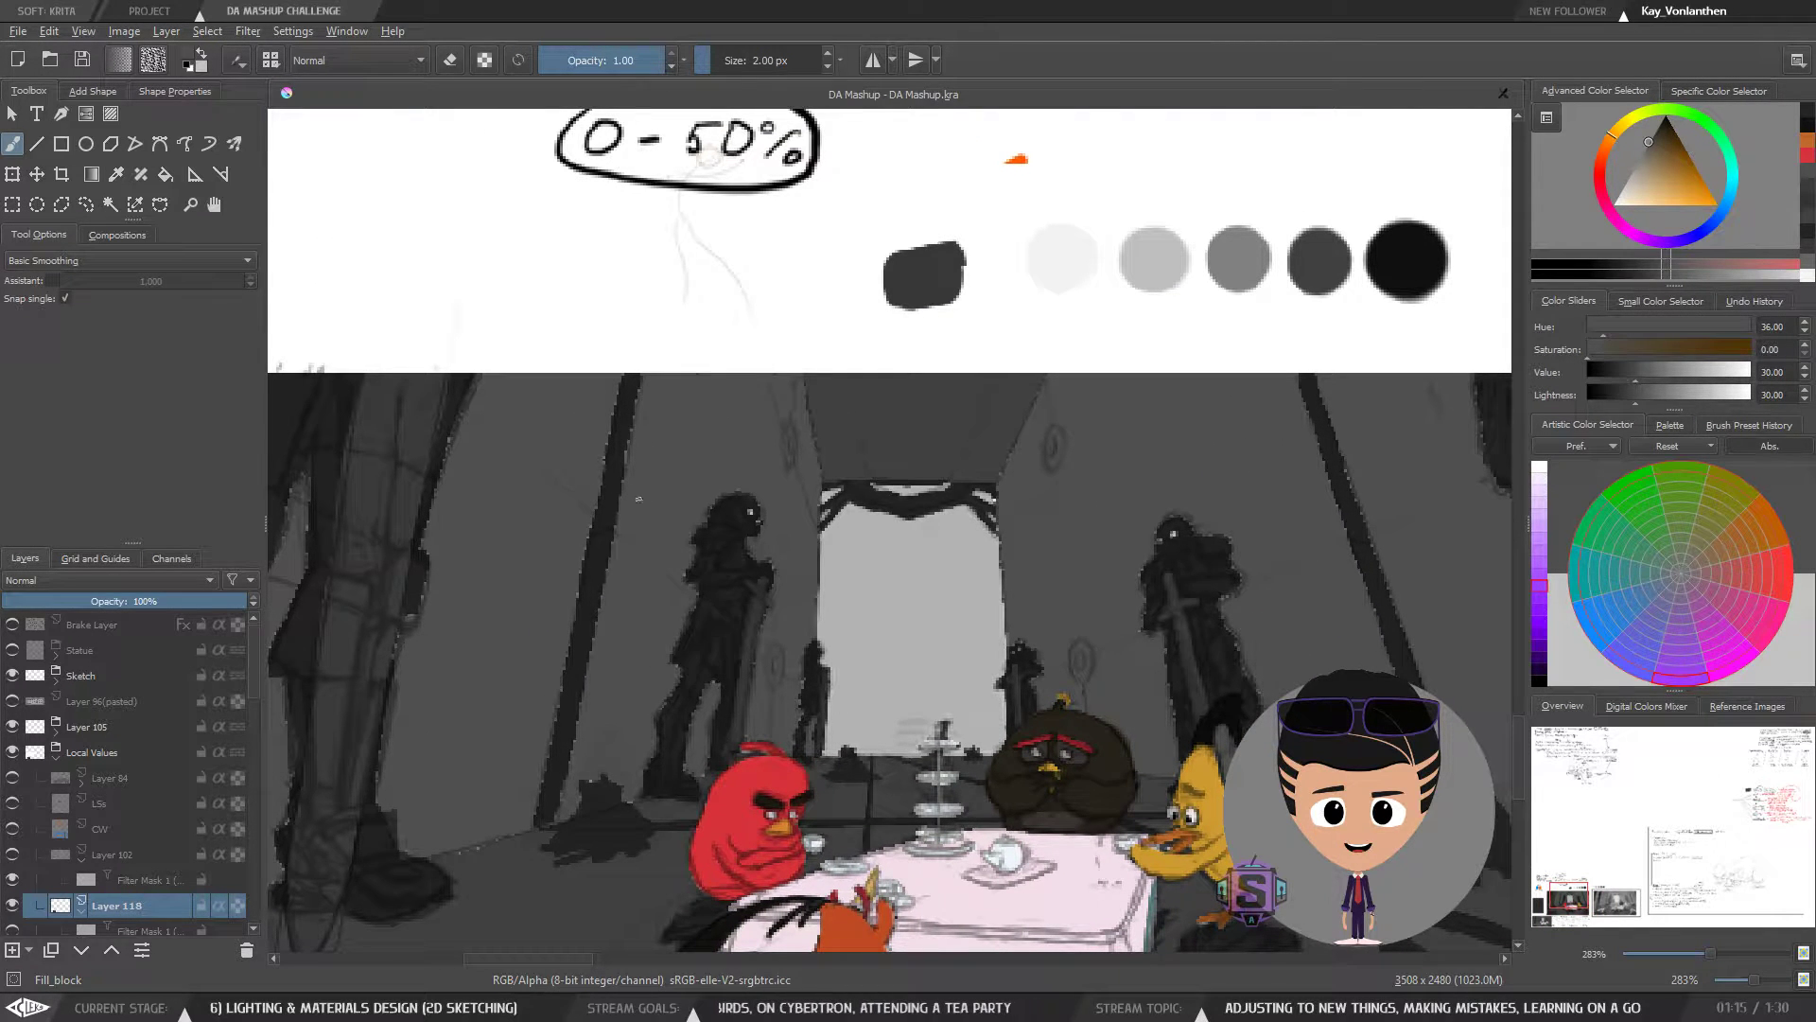
drag(626, 606, 696, 443)
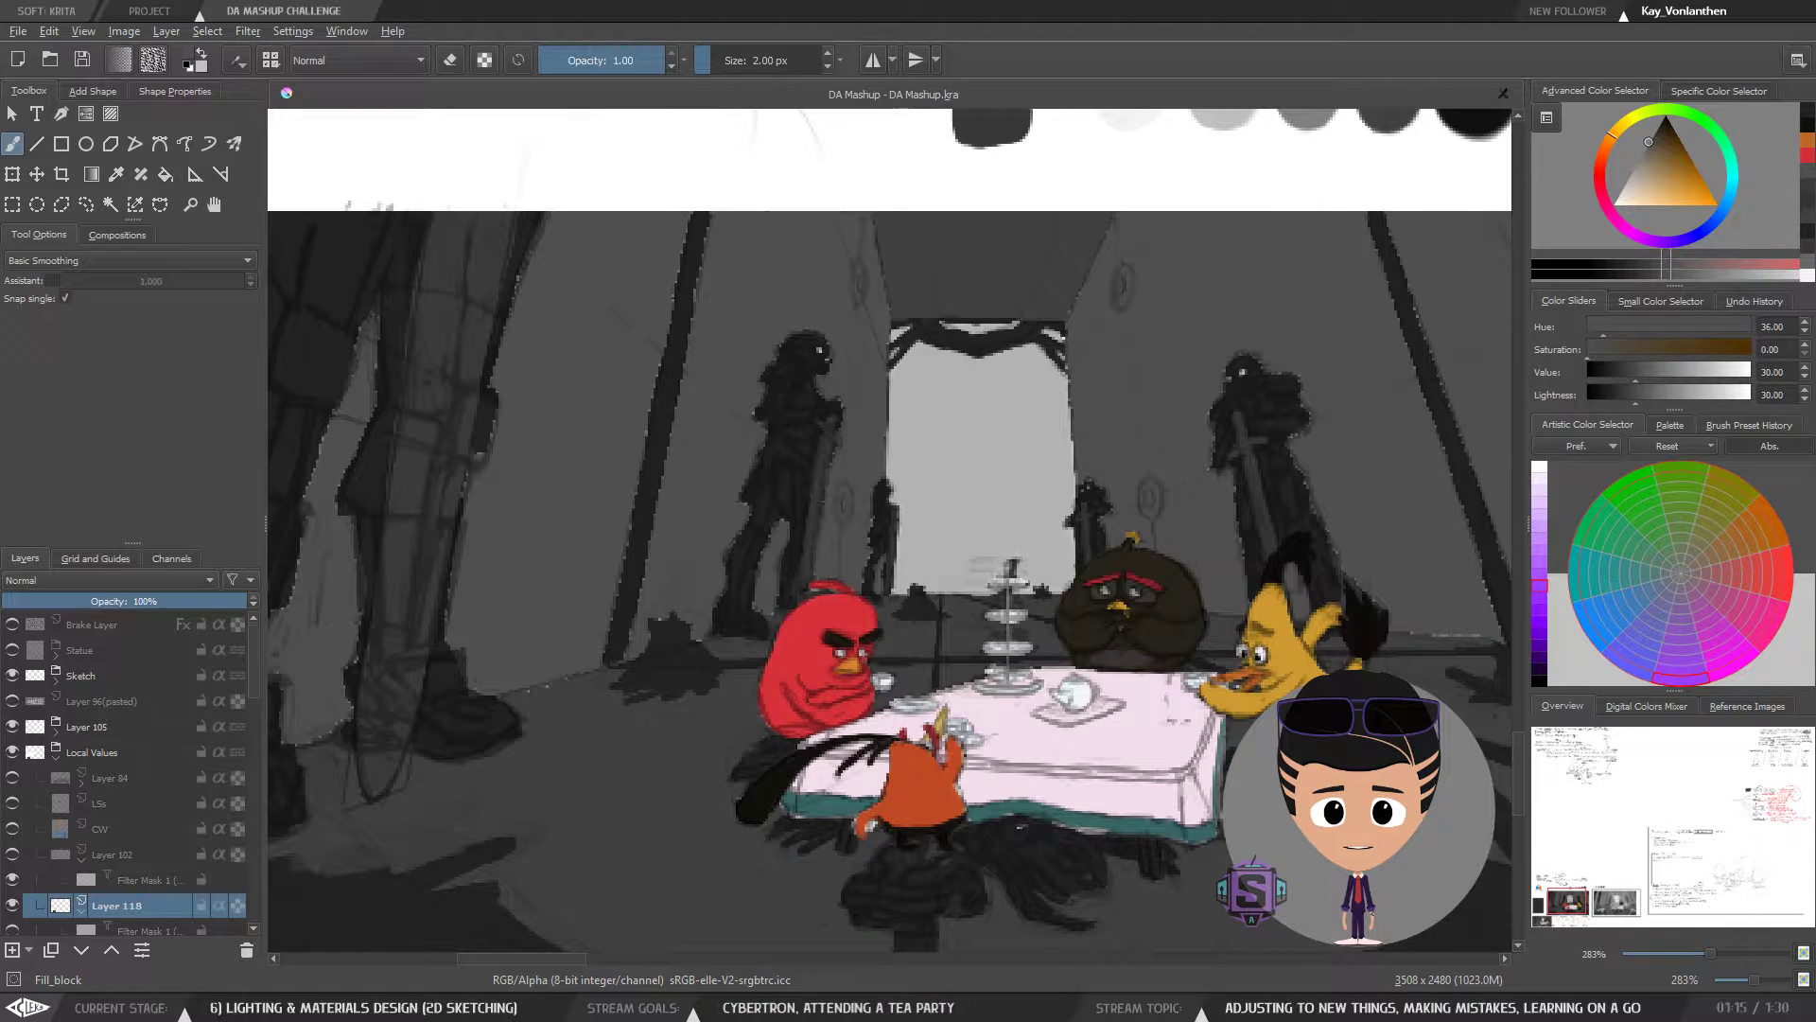
- Sample the floor and the back wall alternately around the dark pillar base to compare their lightness
ctrl+click(663, 732)
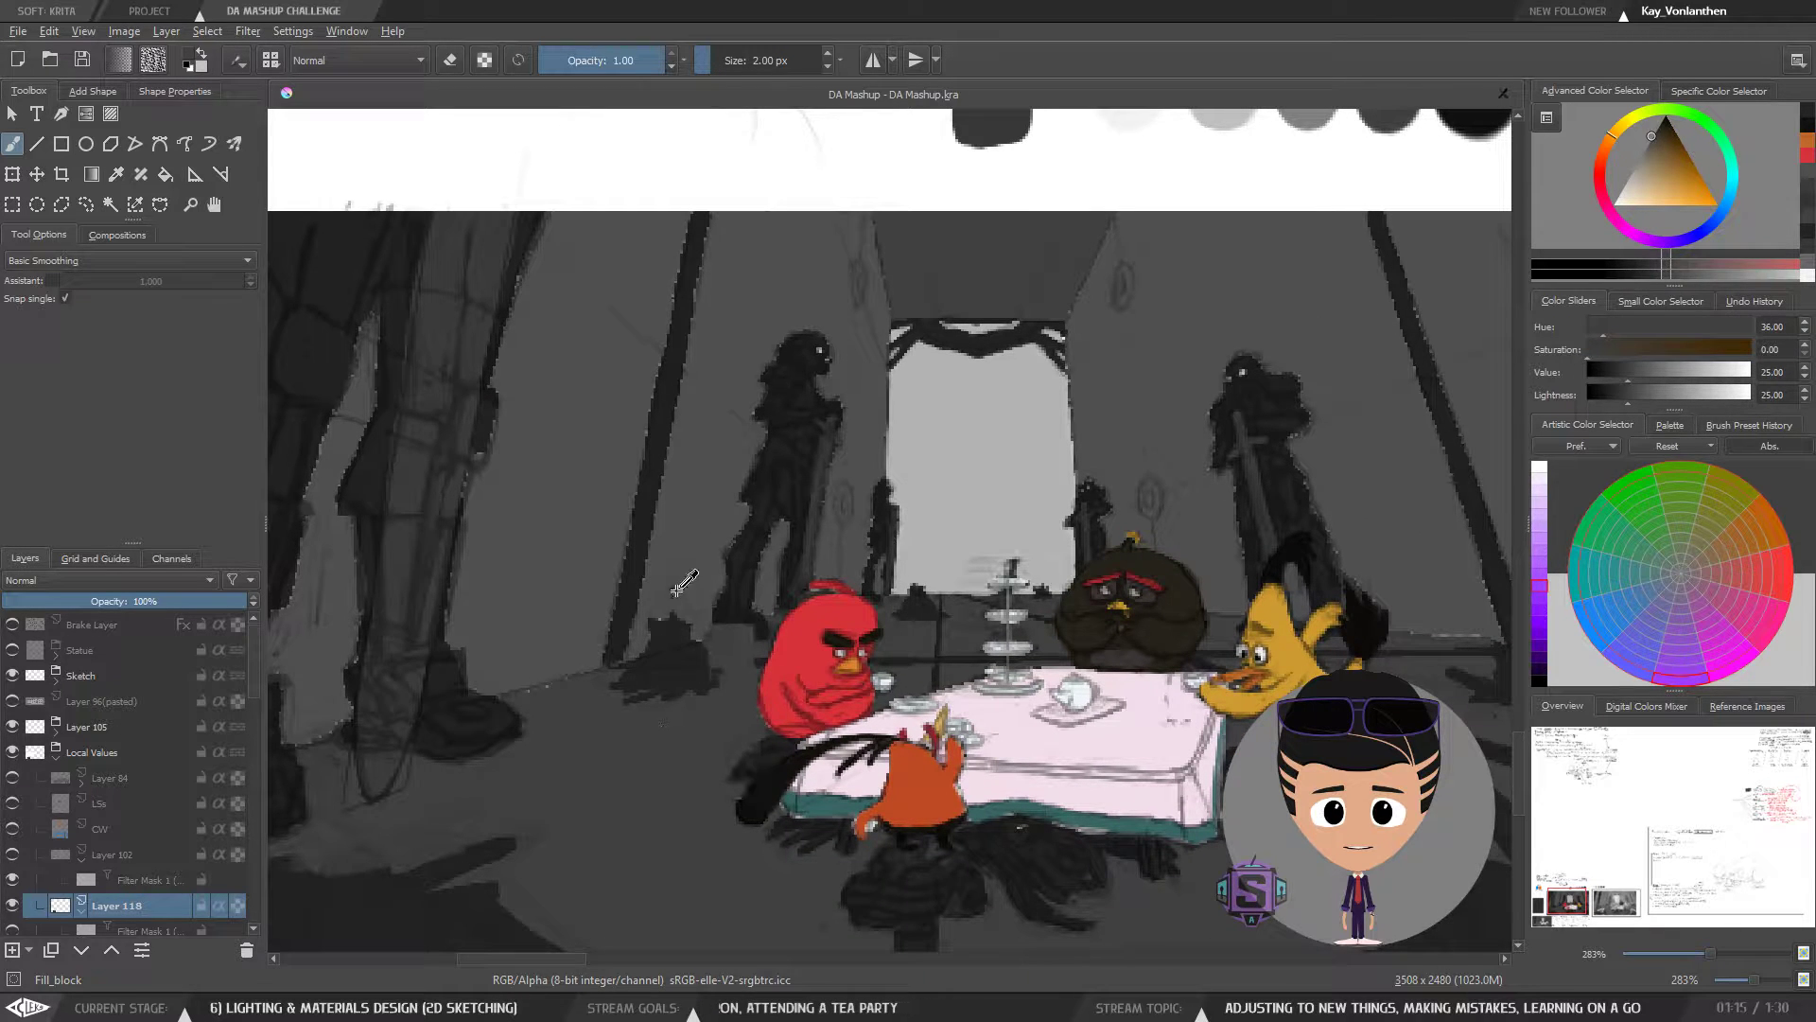
ctrl+click(688, 552)
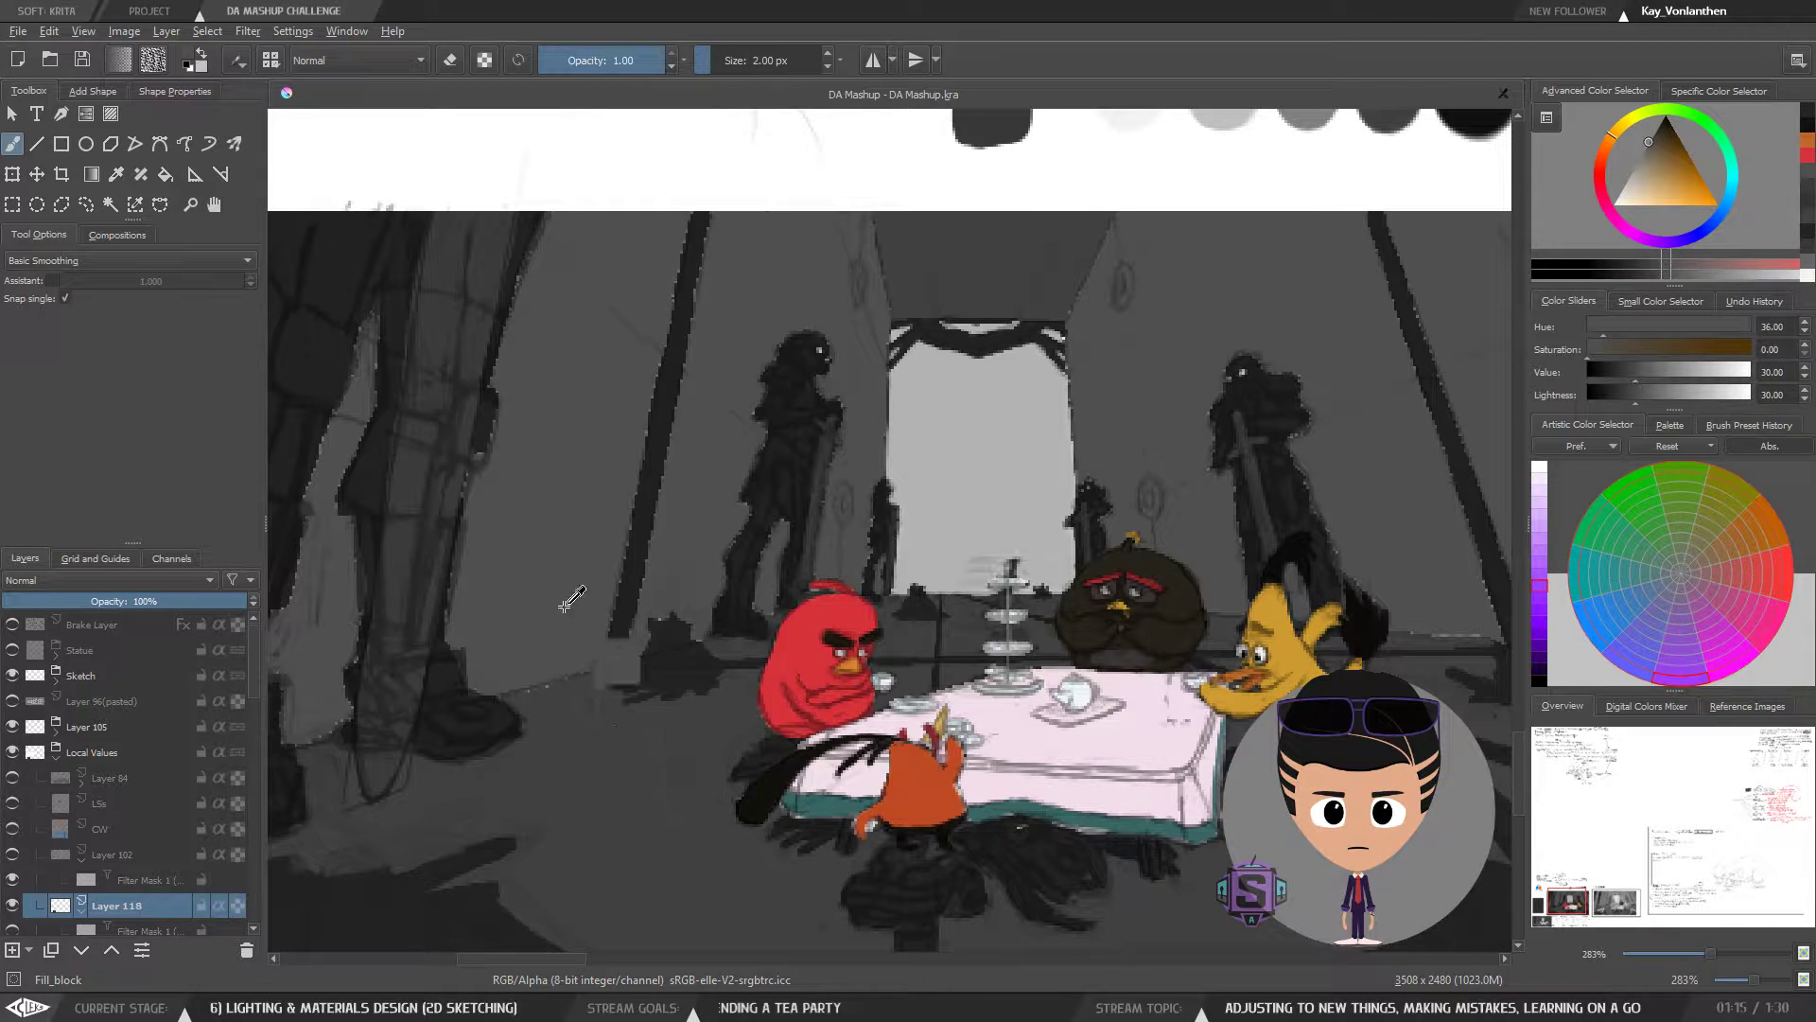
ctrl+click(653, 742)
ctrl+click(559, 621)
ctrl+click(570, 705)
ctrl+click(557, 597)
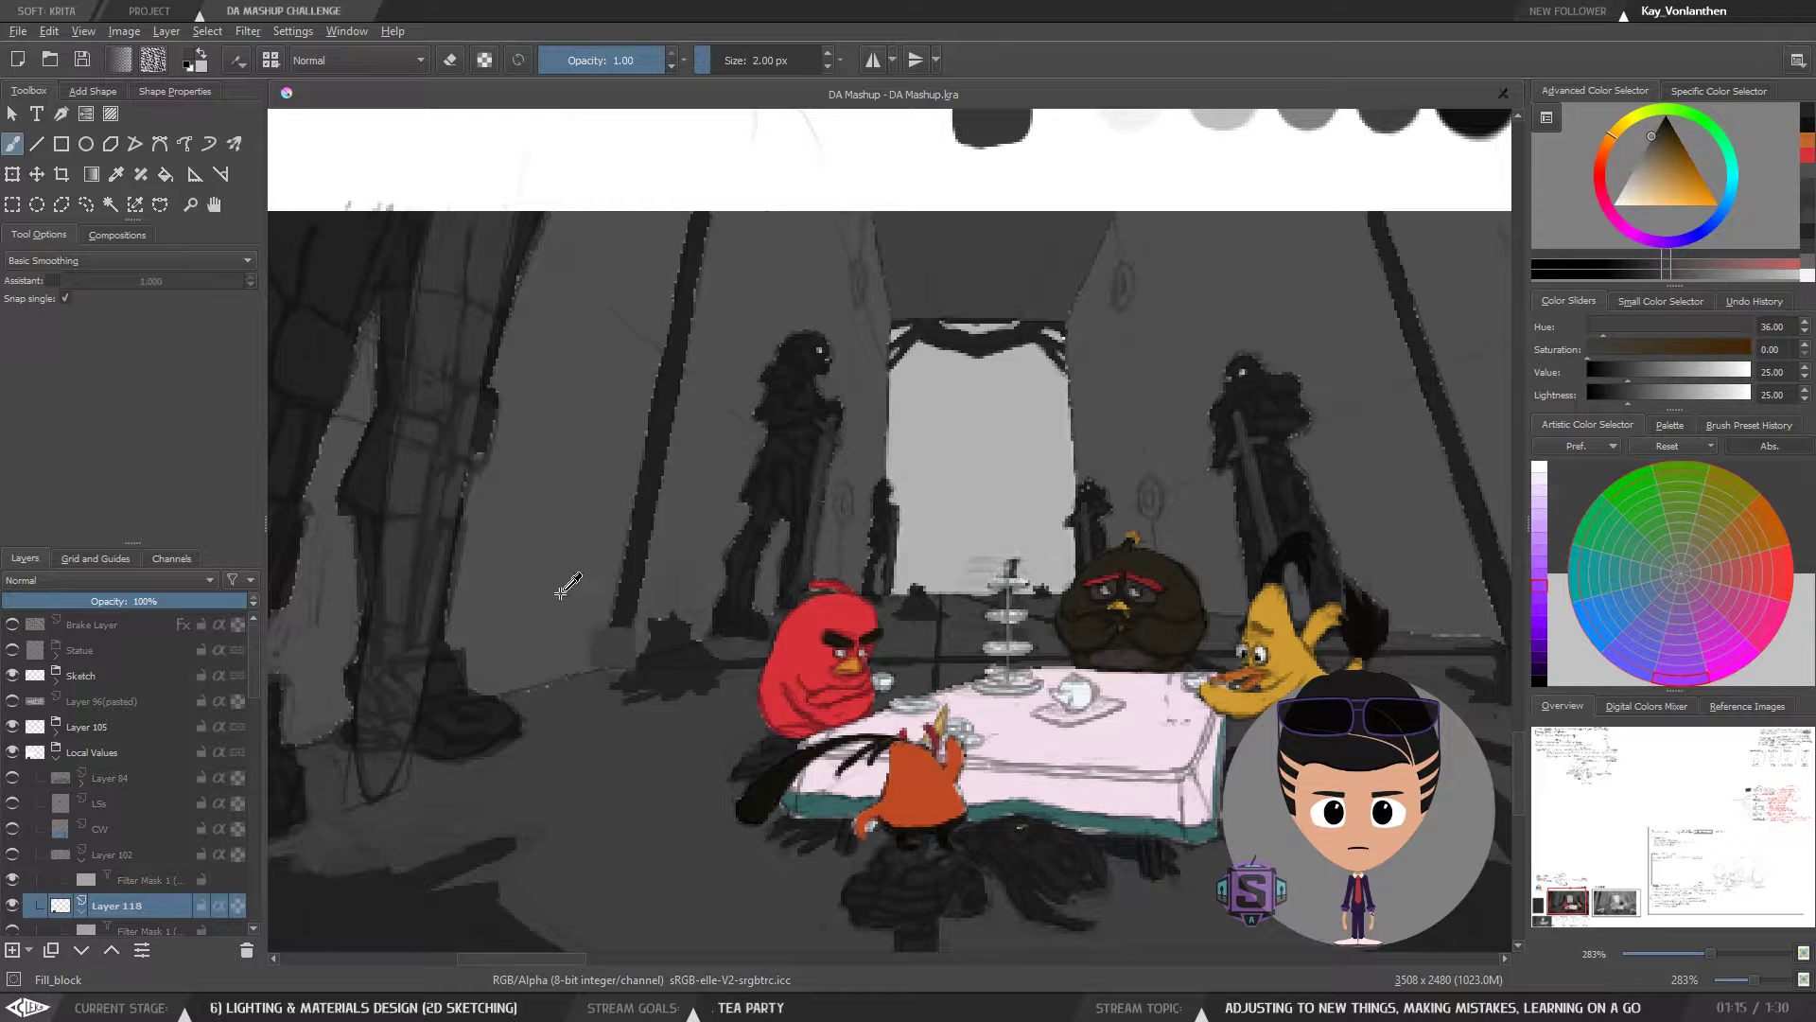
ctrl+click(555, 707)
ctrl+click(546, 593)
ctrl+click(592, 765)
ctrl+click(601, 667)
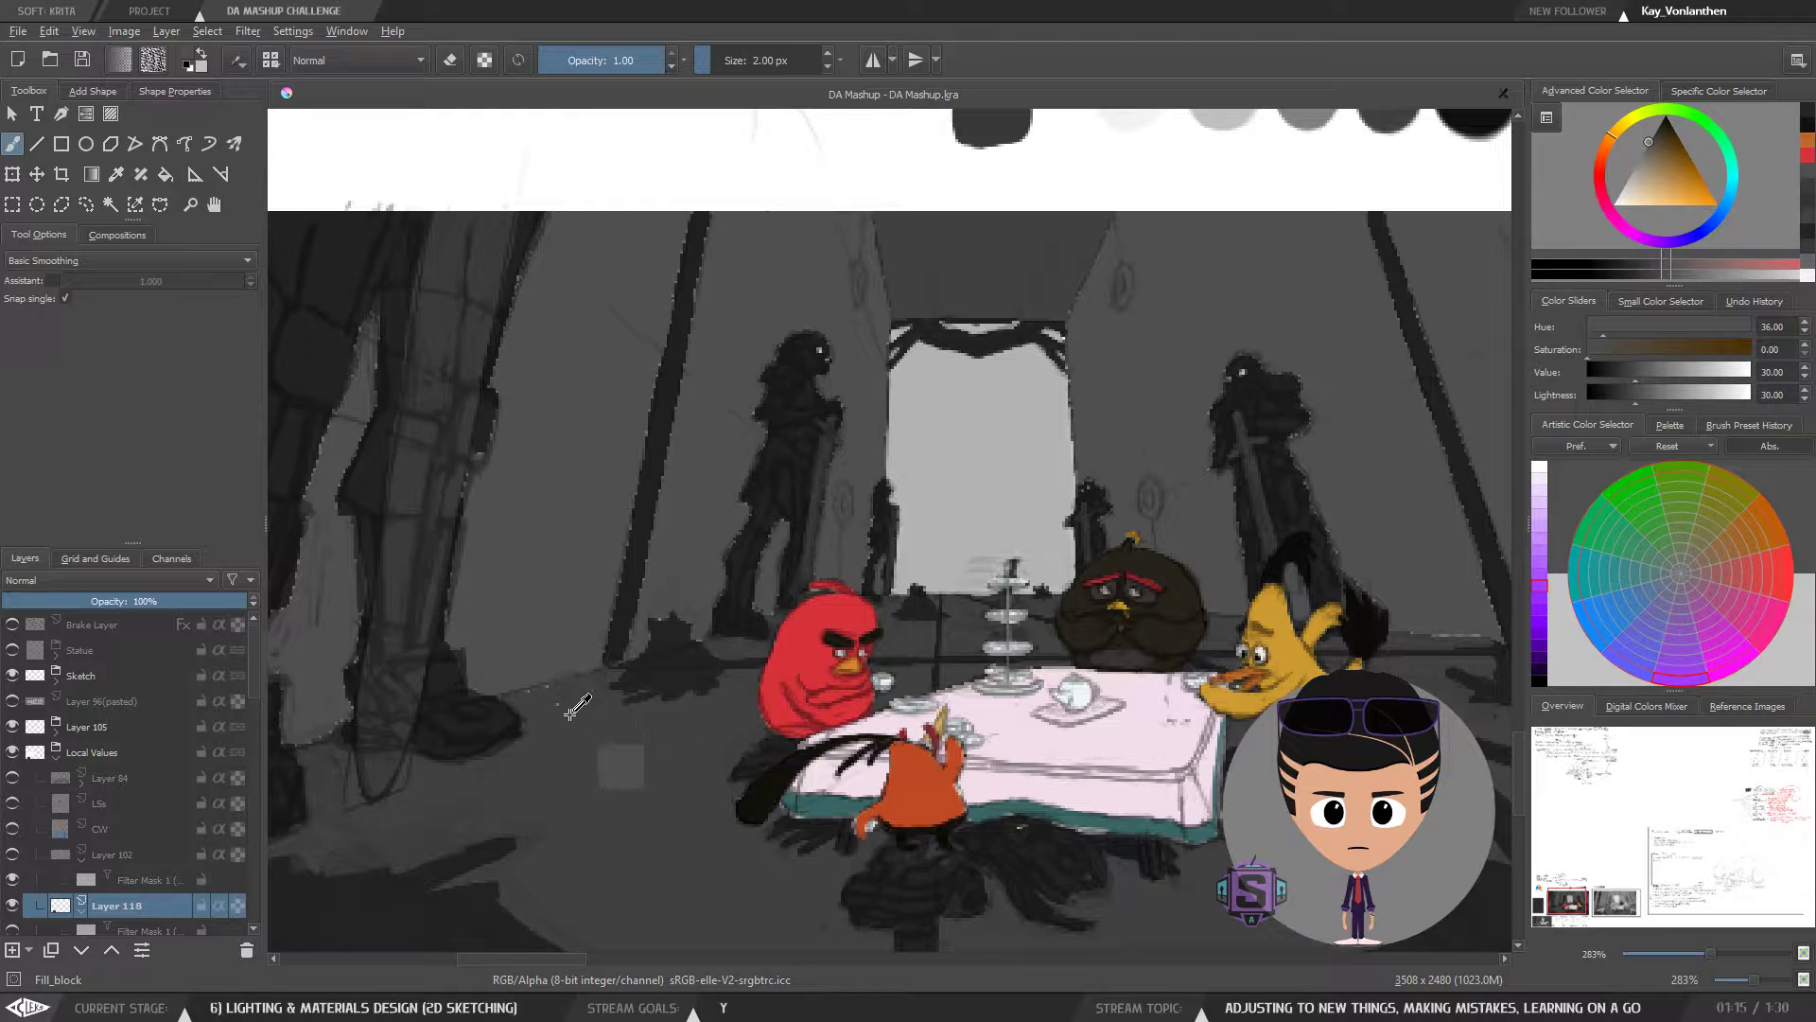
ctrl+click(603, 783)
ctrl+click(594, 698)
ctrl+click(594, 771)
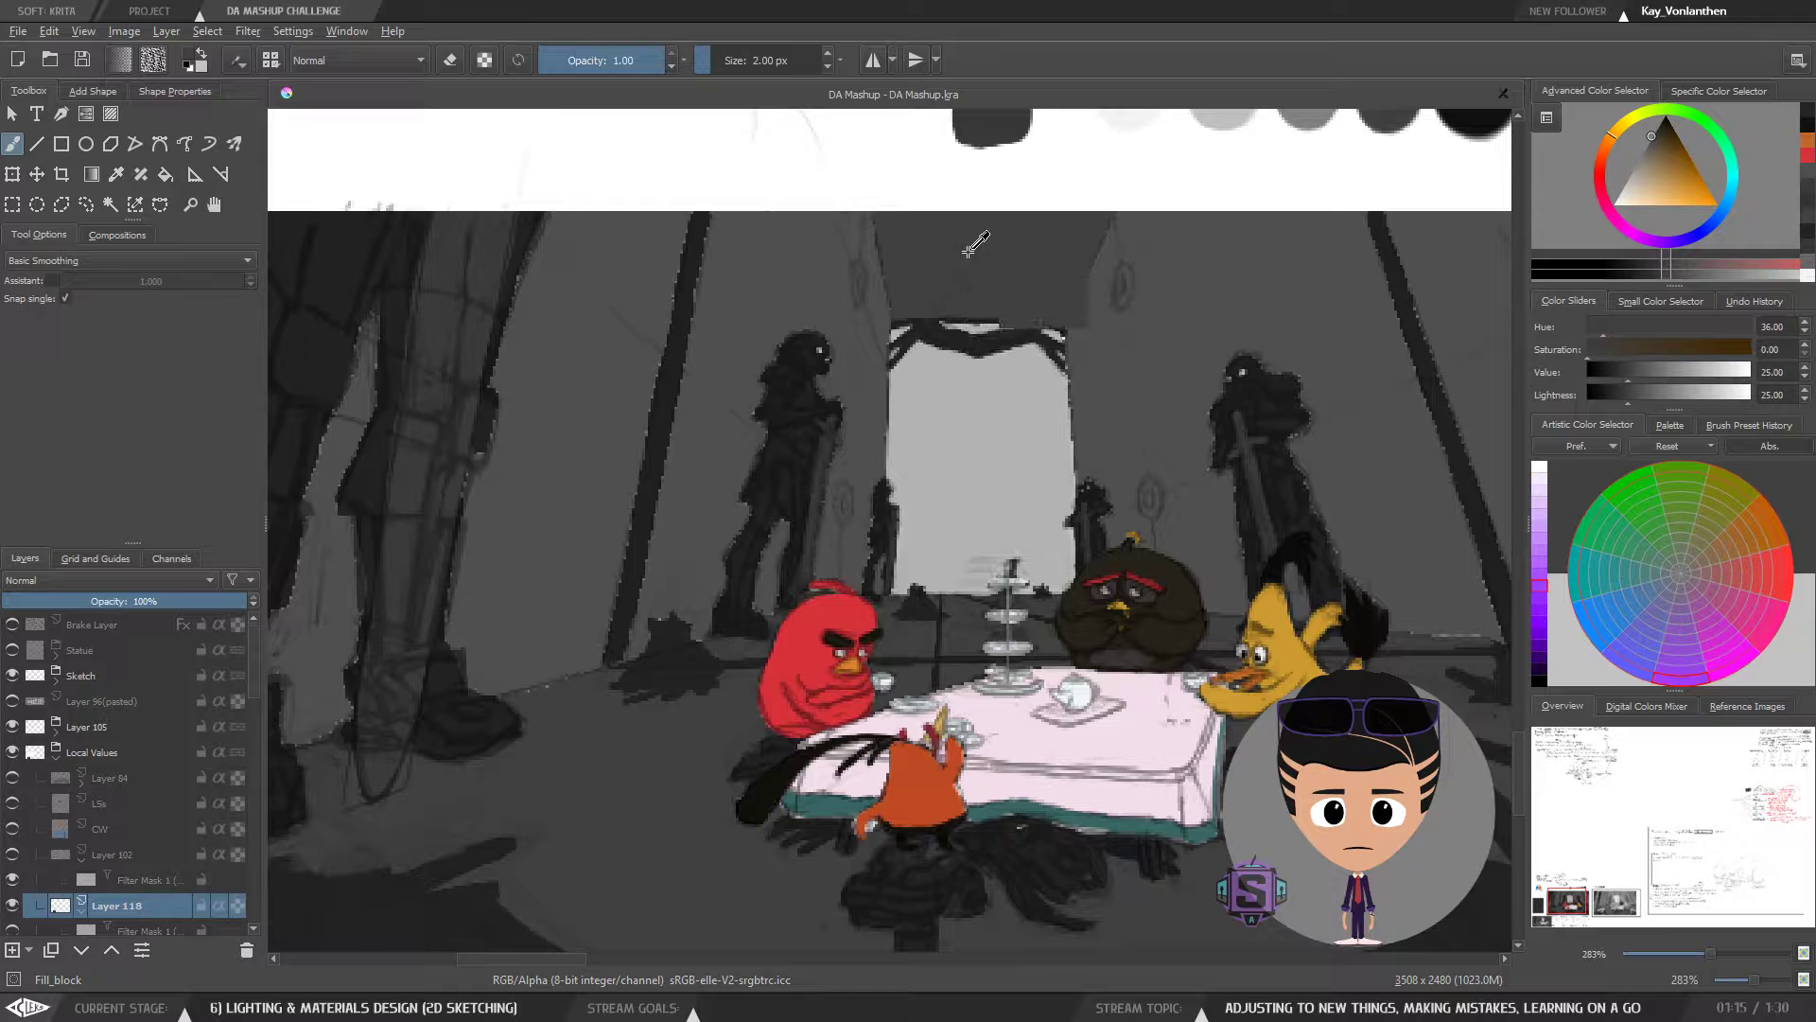
- Compare the values of the upper wall beside the doorway, the wall-floor boundary and the dark pillar by sampling each
click(836, 312)
ctrl+click(812, 255)
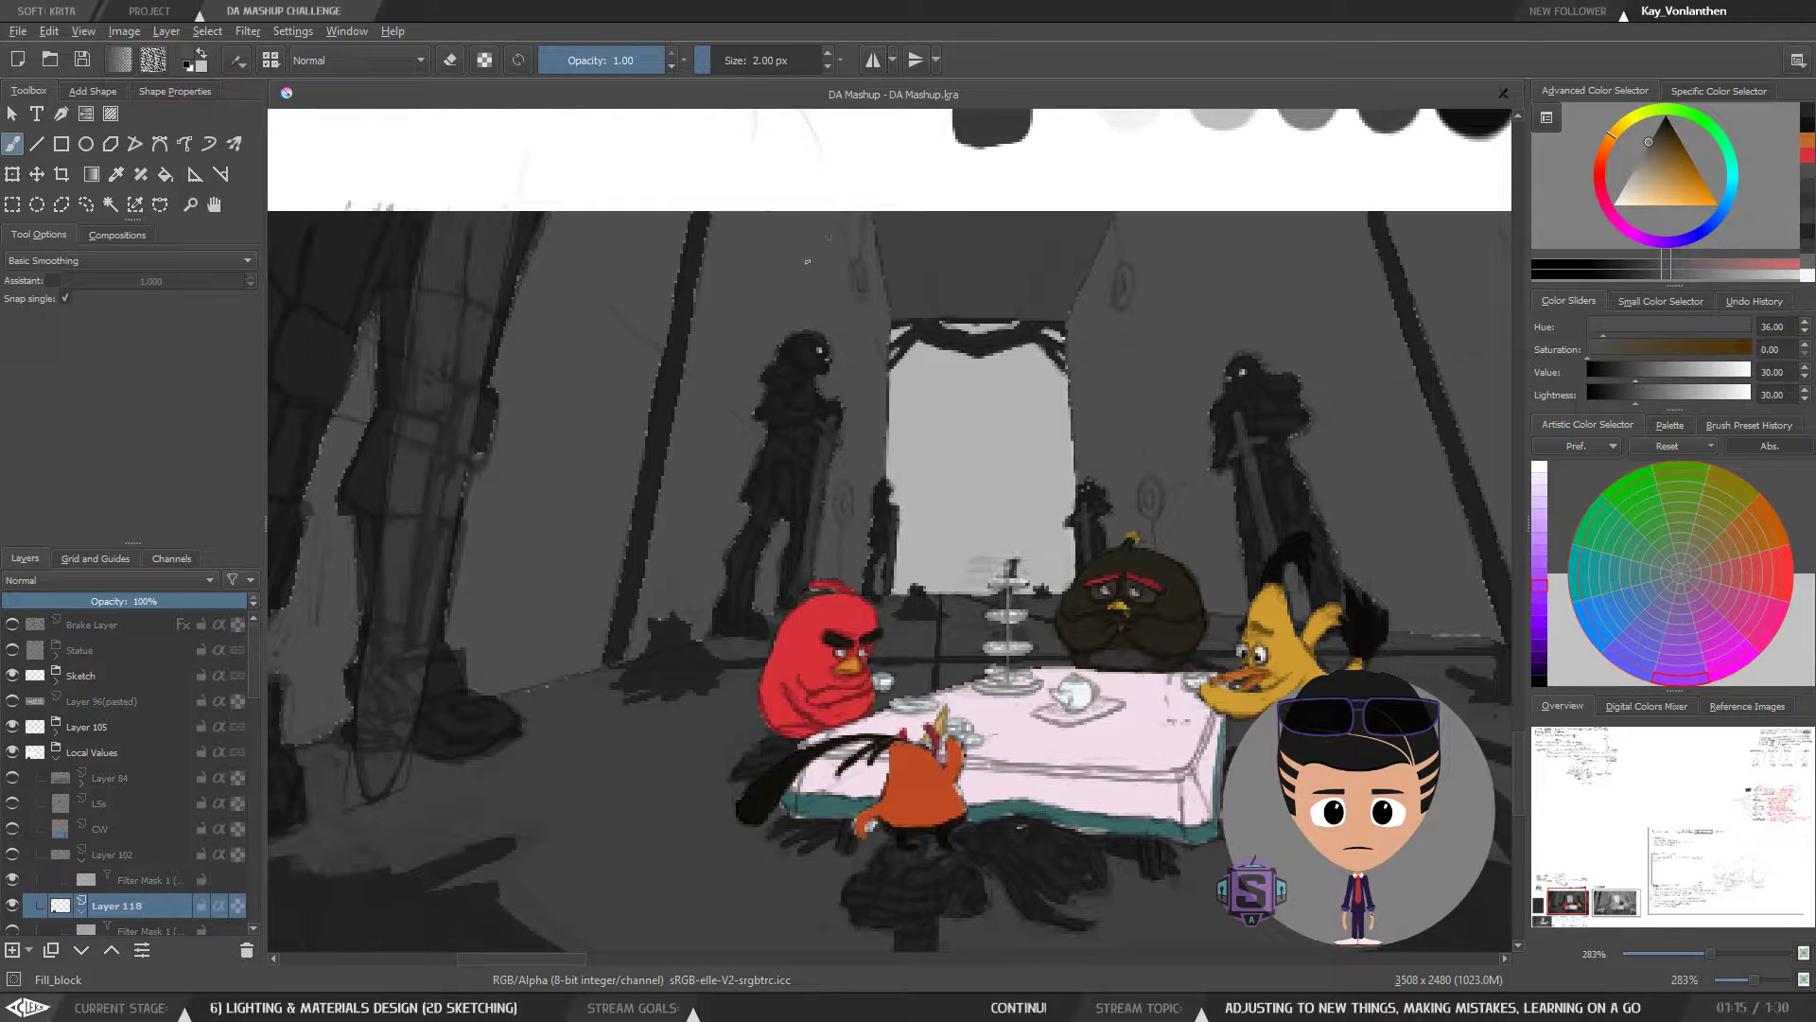
ctrl+click(551, 655)
ctrl+click(577, 705)
ctrl+click(542, 644)
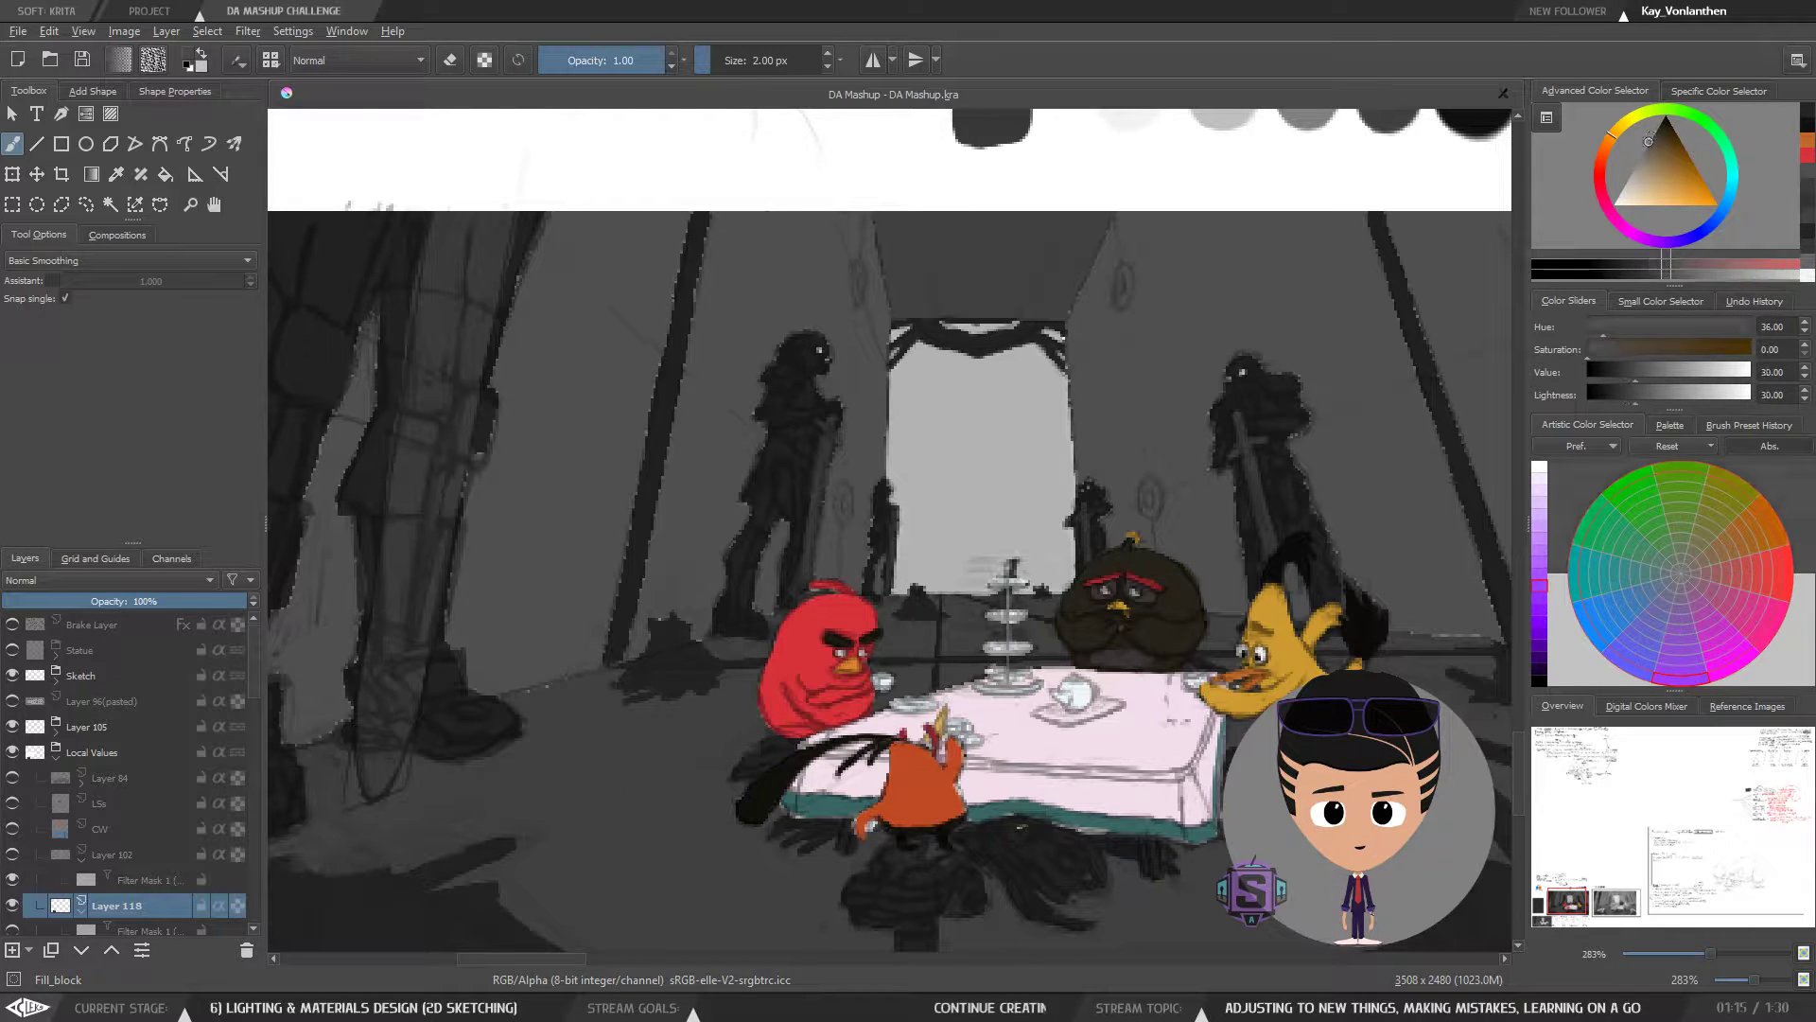
ctrl+click(565, 702)
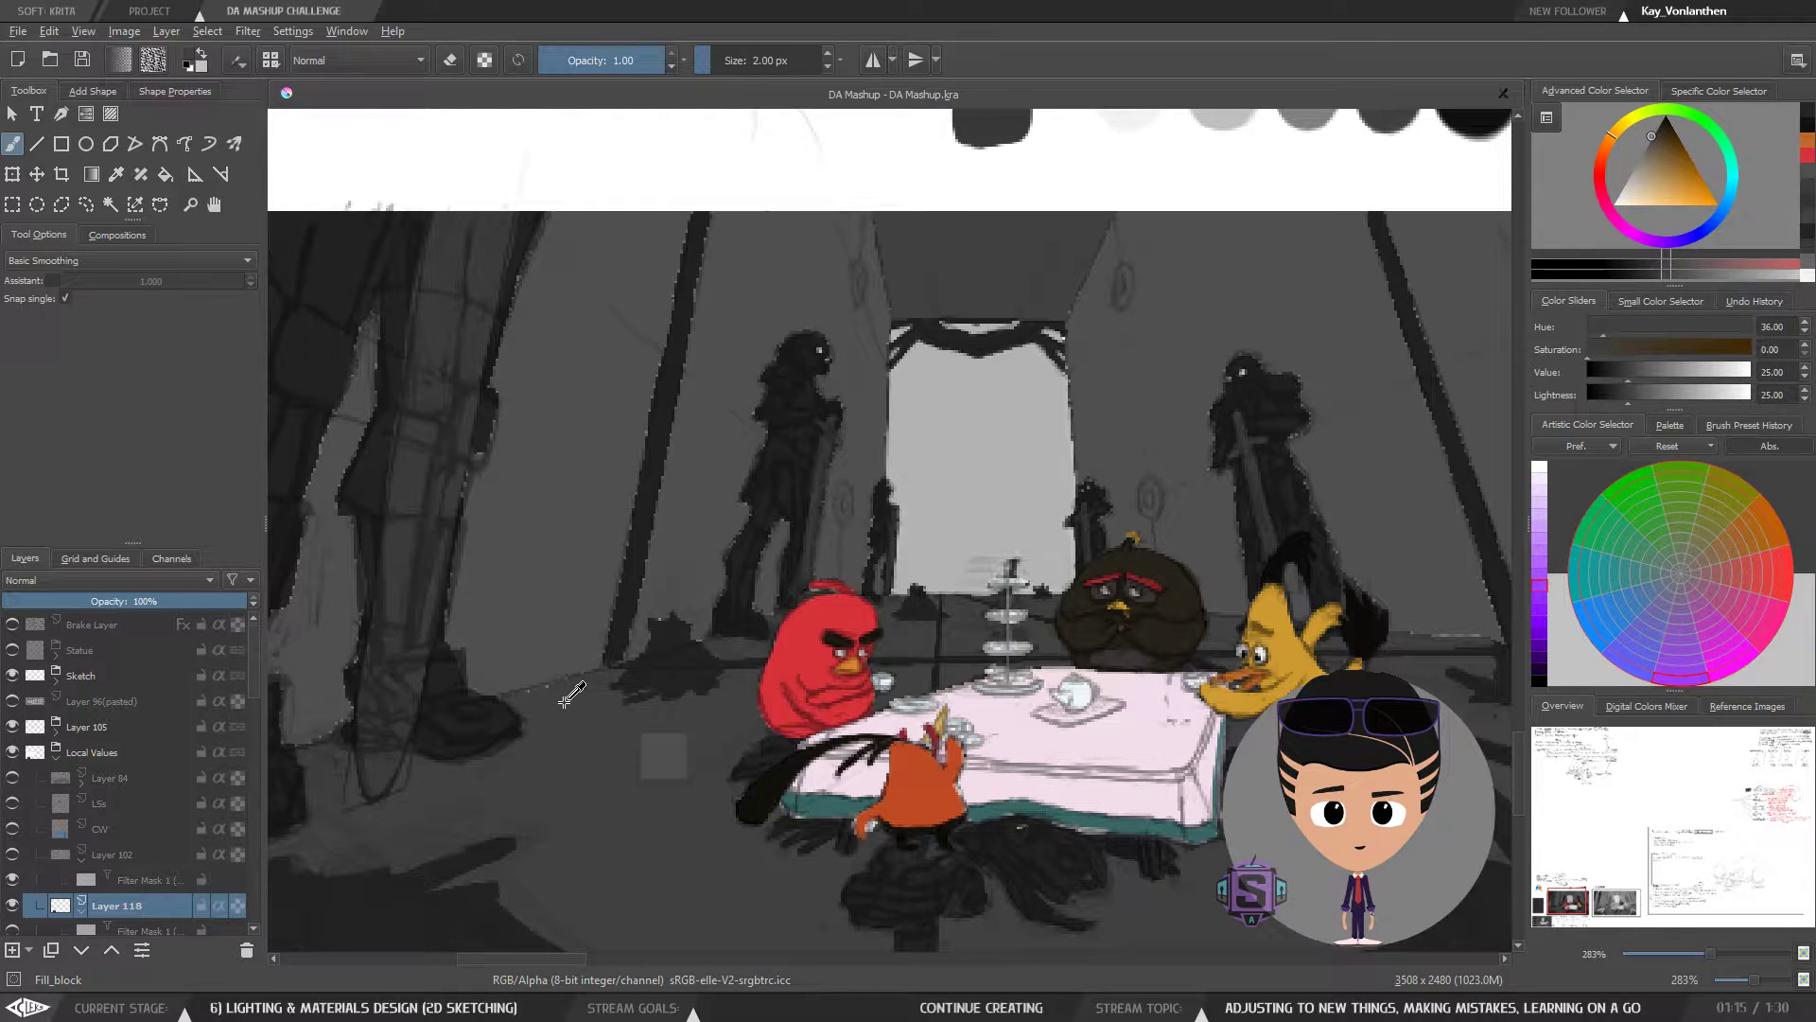
ctrl+click(560, 625)
ctrl+click(582, 702)
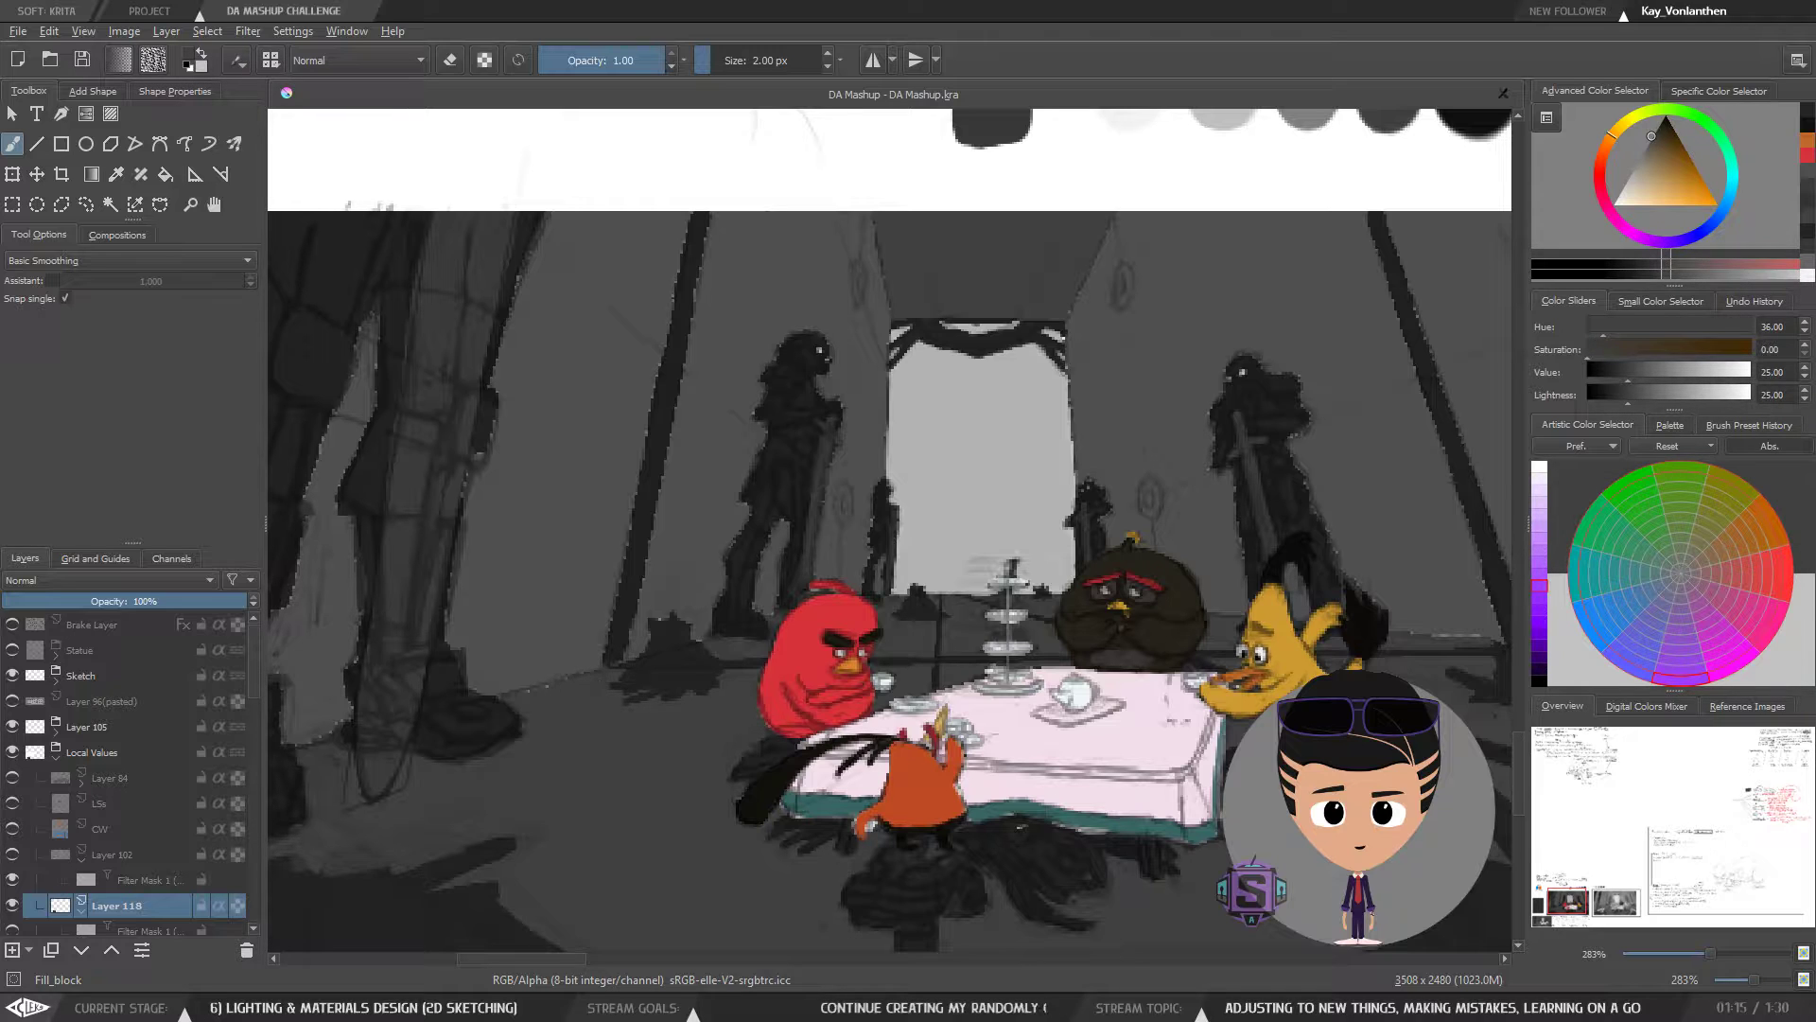
ctrl+click(561, 629)
ctrl+click(593, 693)
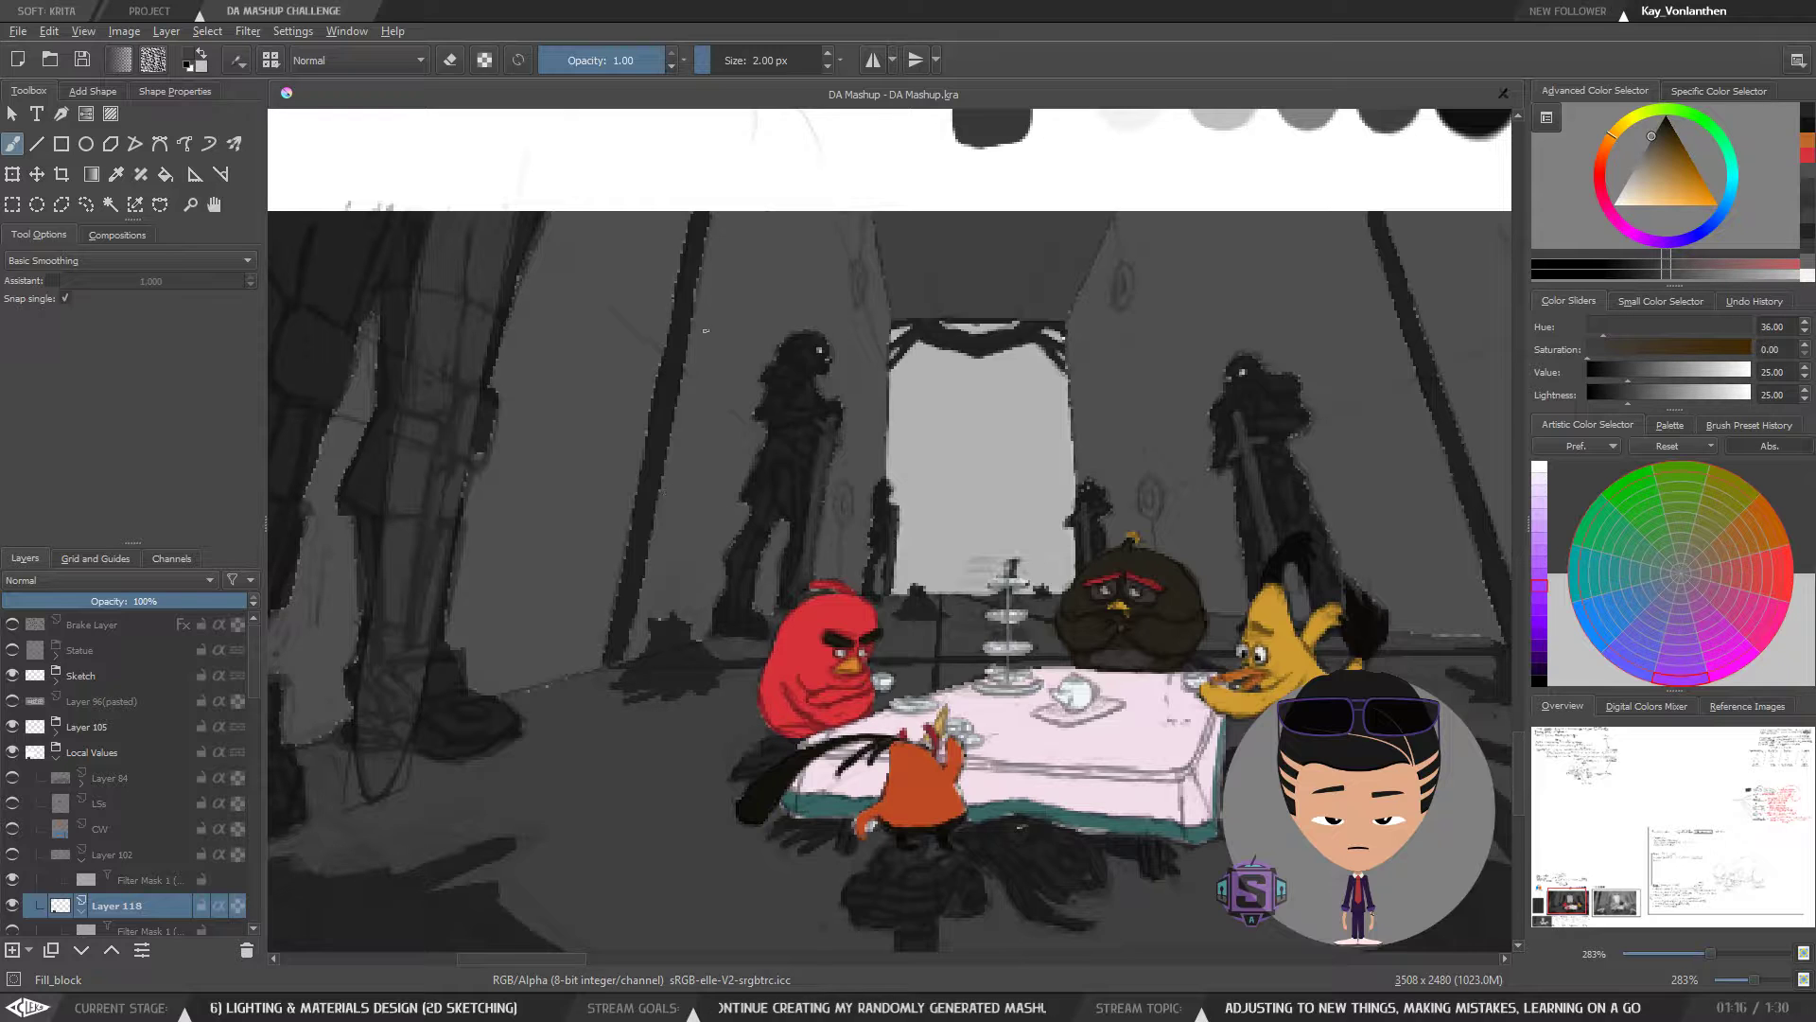
ctrl+click(664, 415)
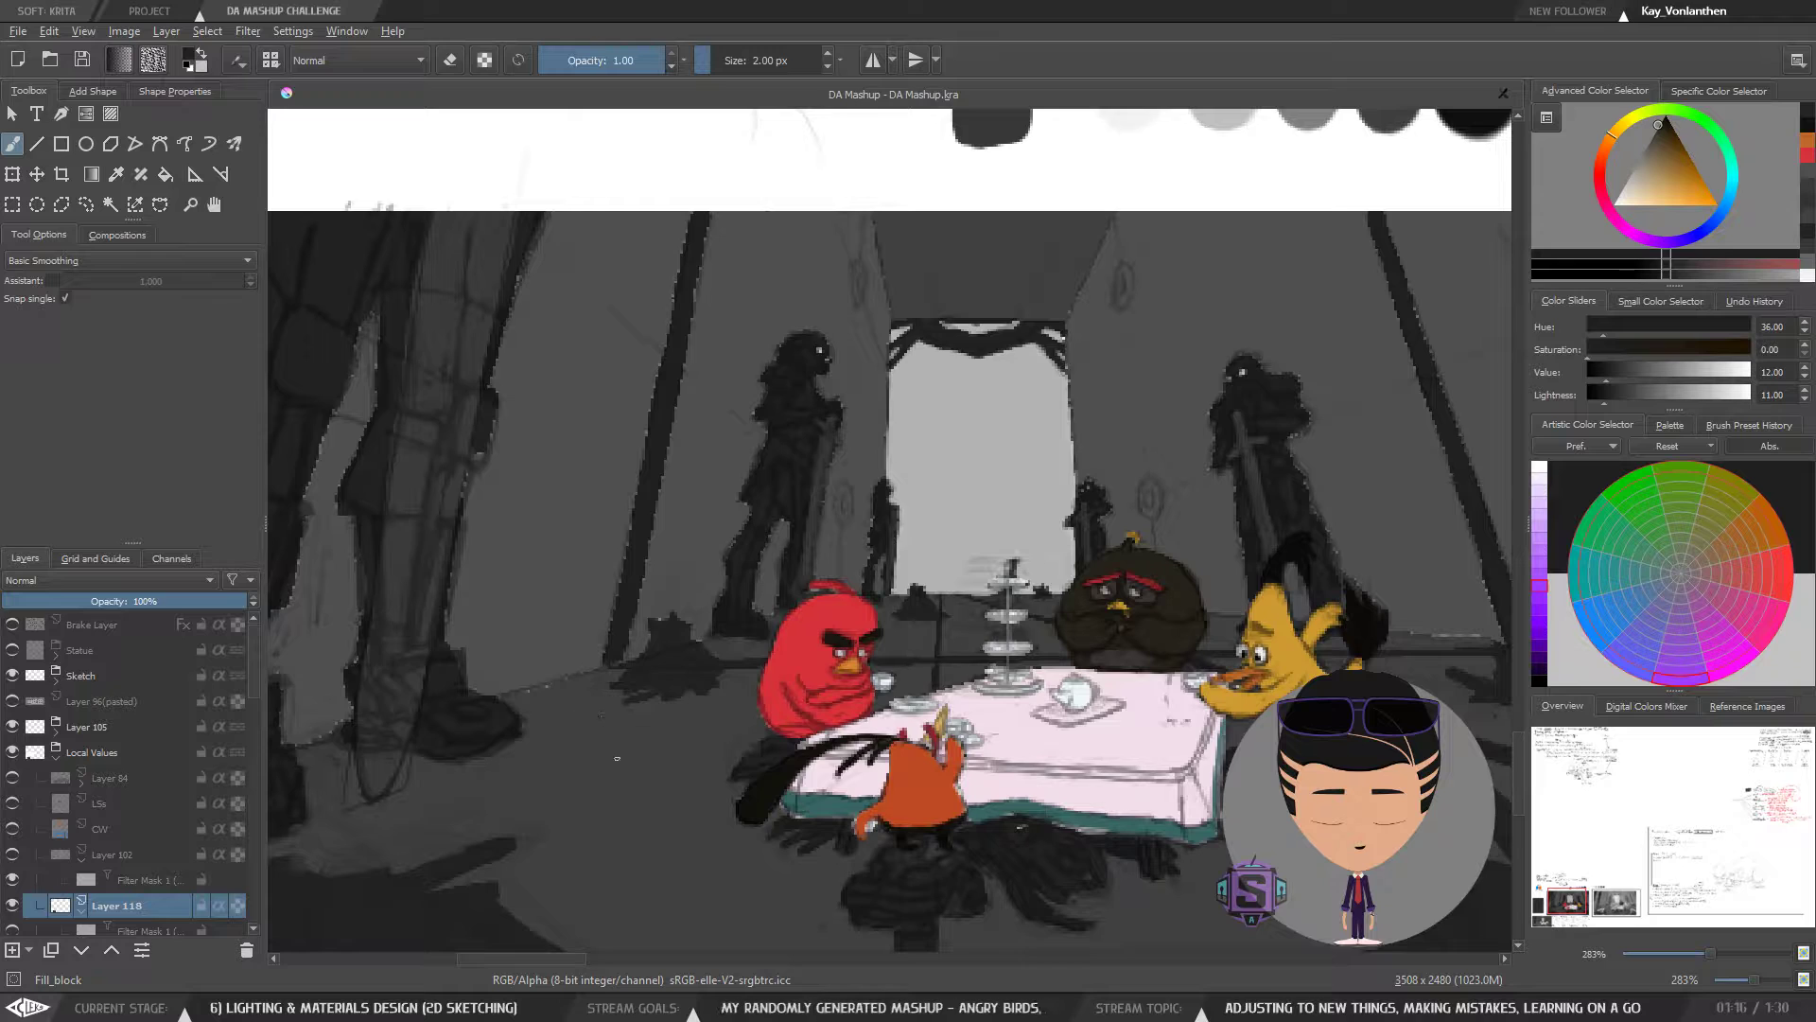
- Sample the floor, wall and dark floor line near the red bird to check their values in the colour sliders
scroll(617, 758, up, 2)
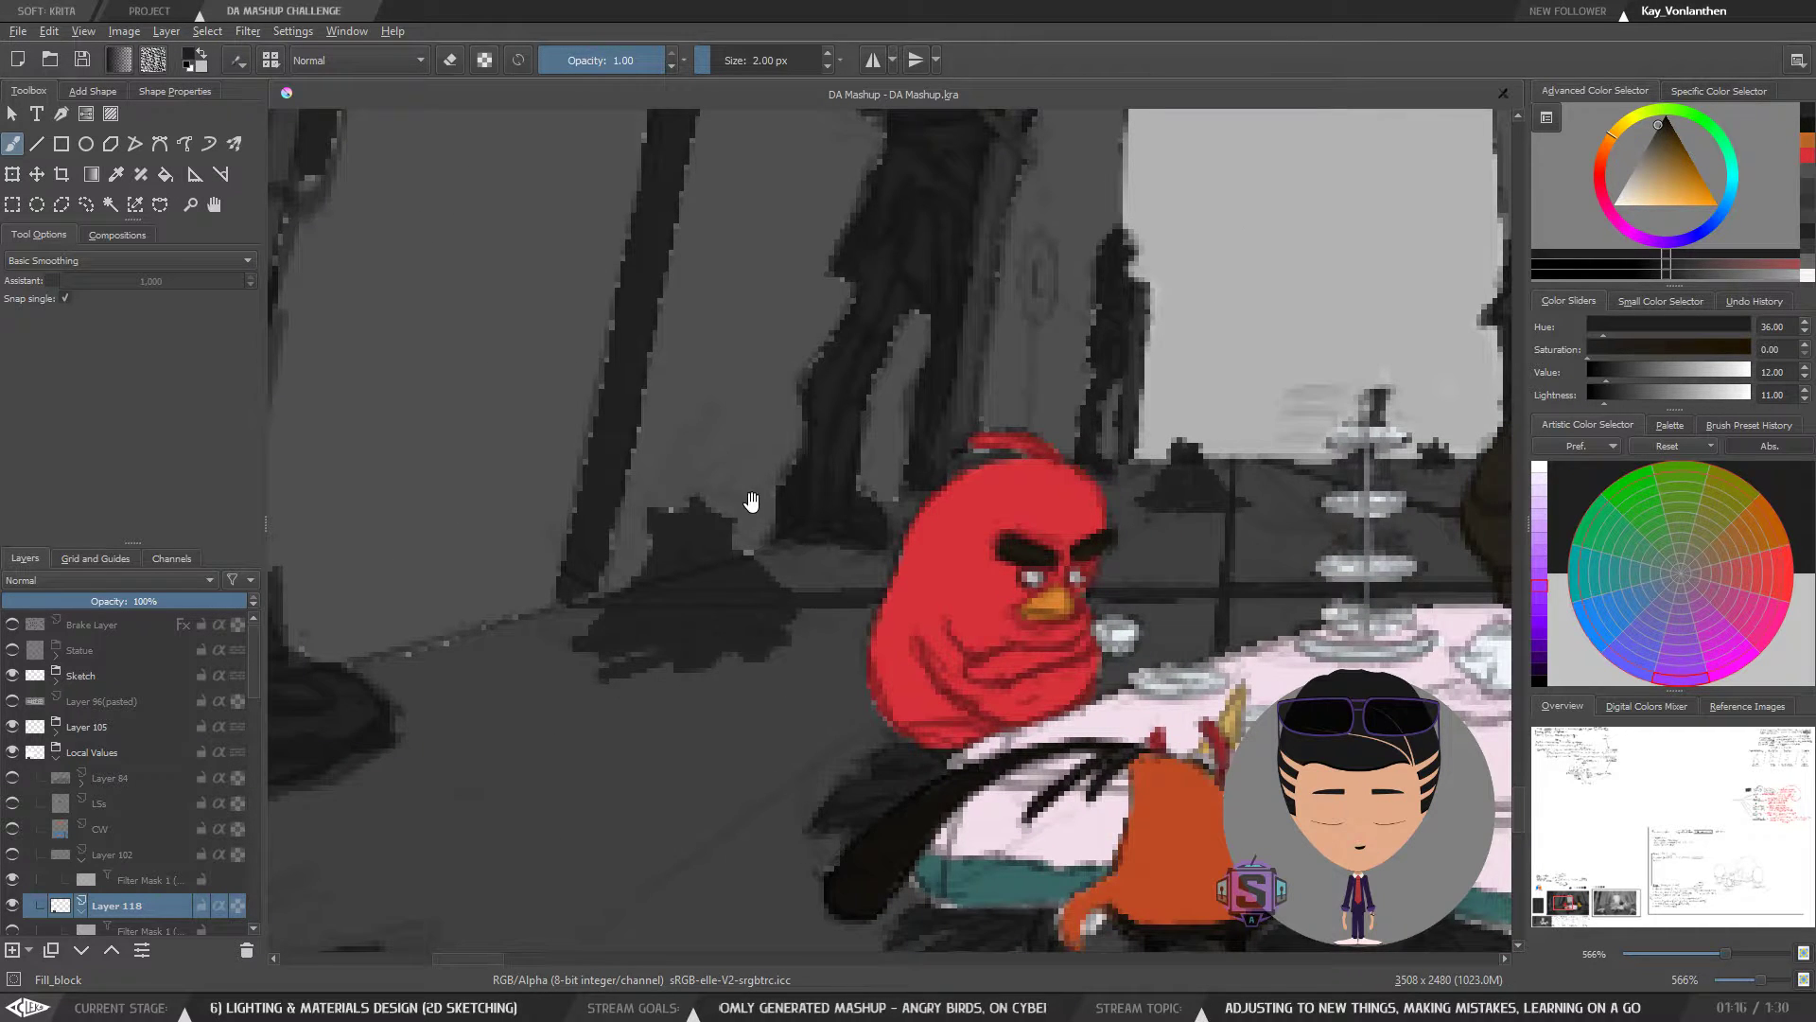
scroll(751, 502, down, 2)
scroll(605, 775, up, 2)
click(632, 828)
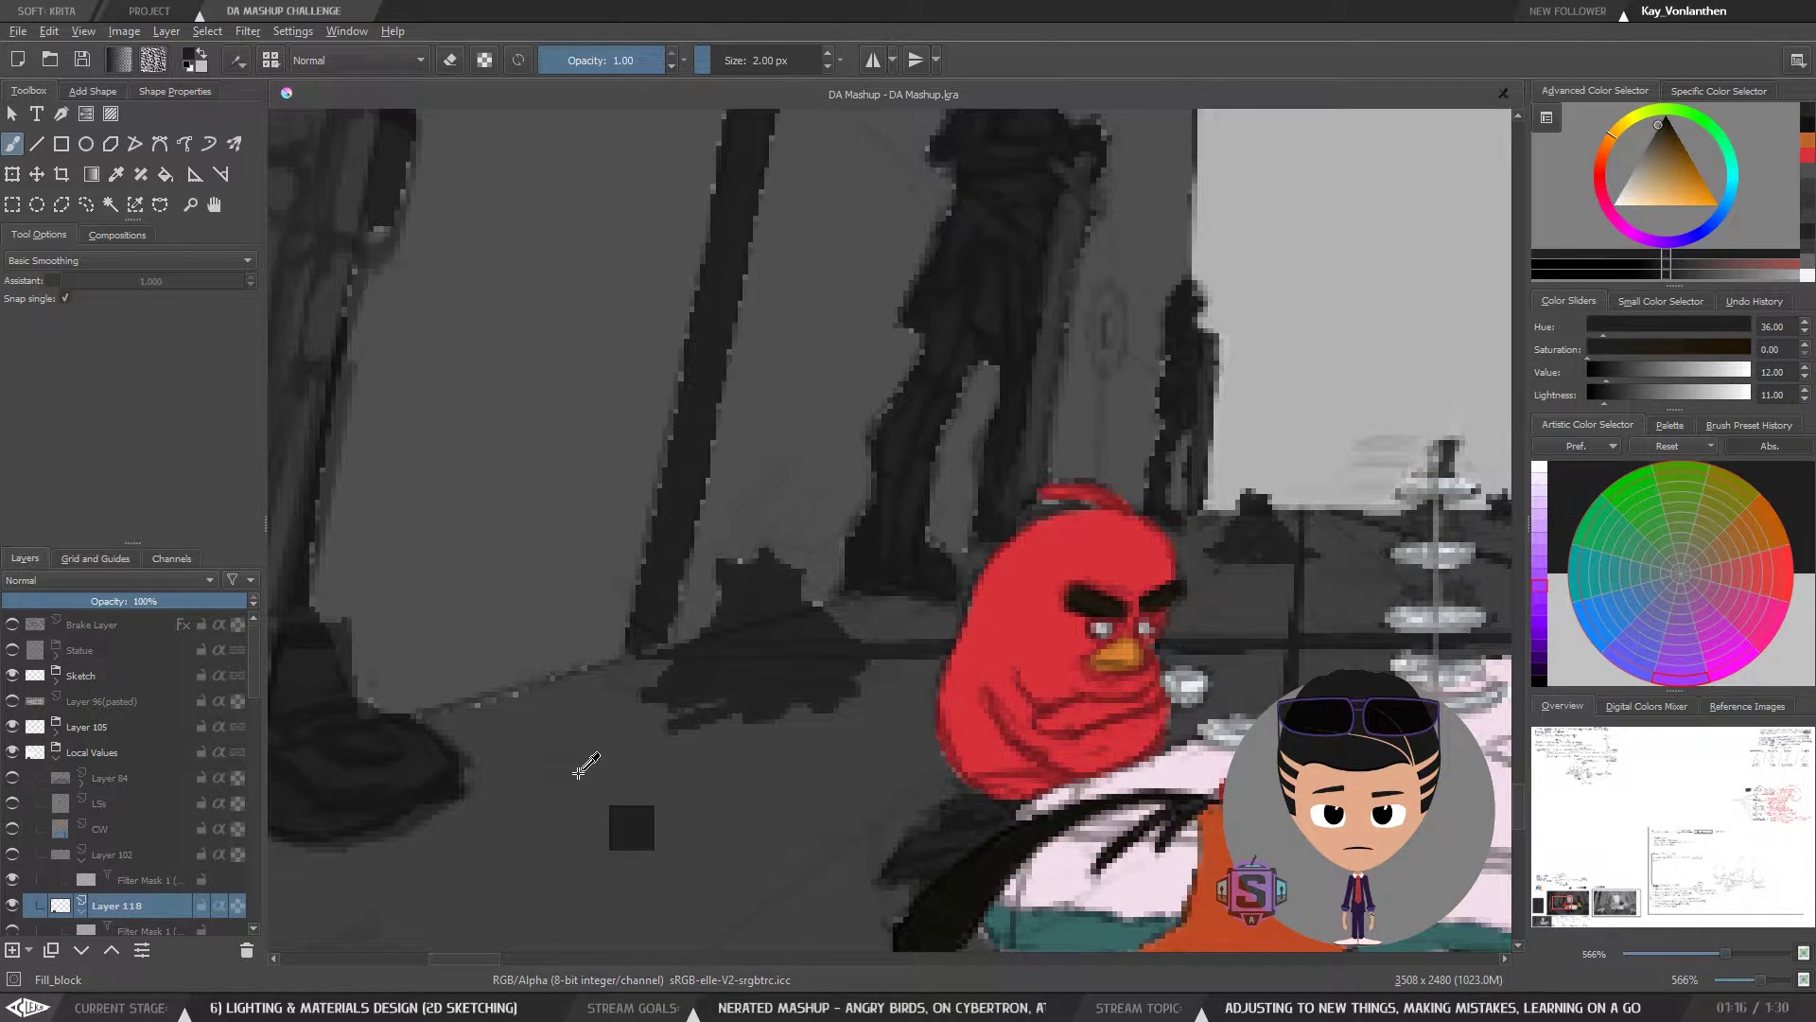
ctrl+click(587, 764)
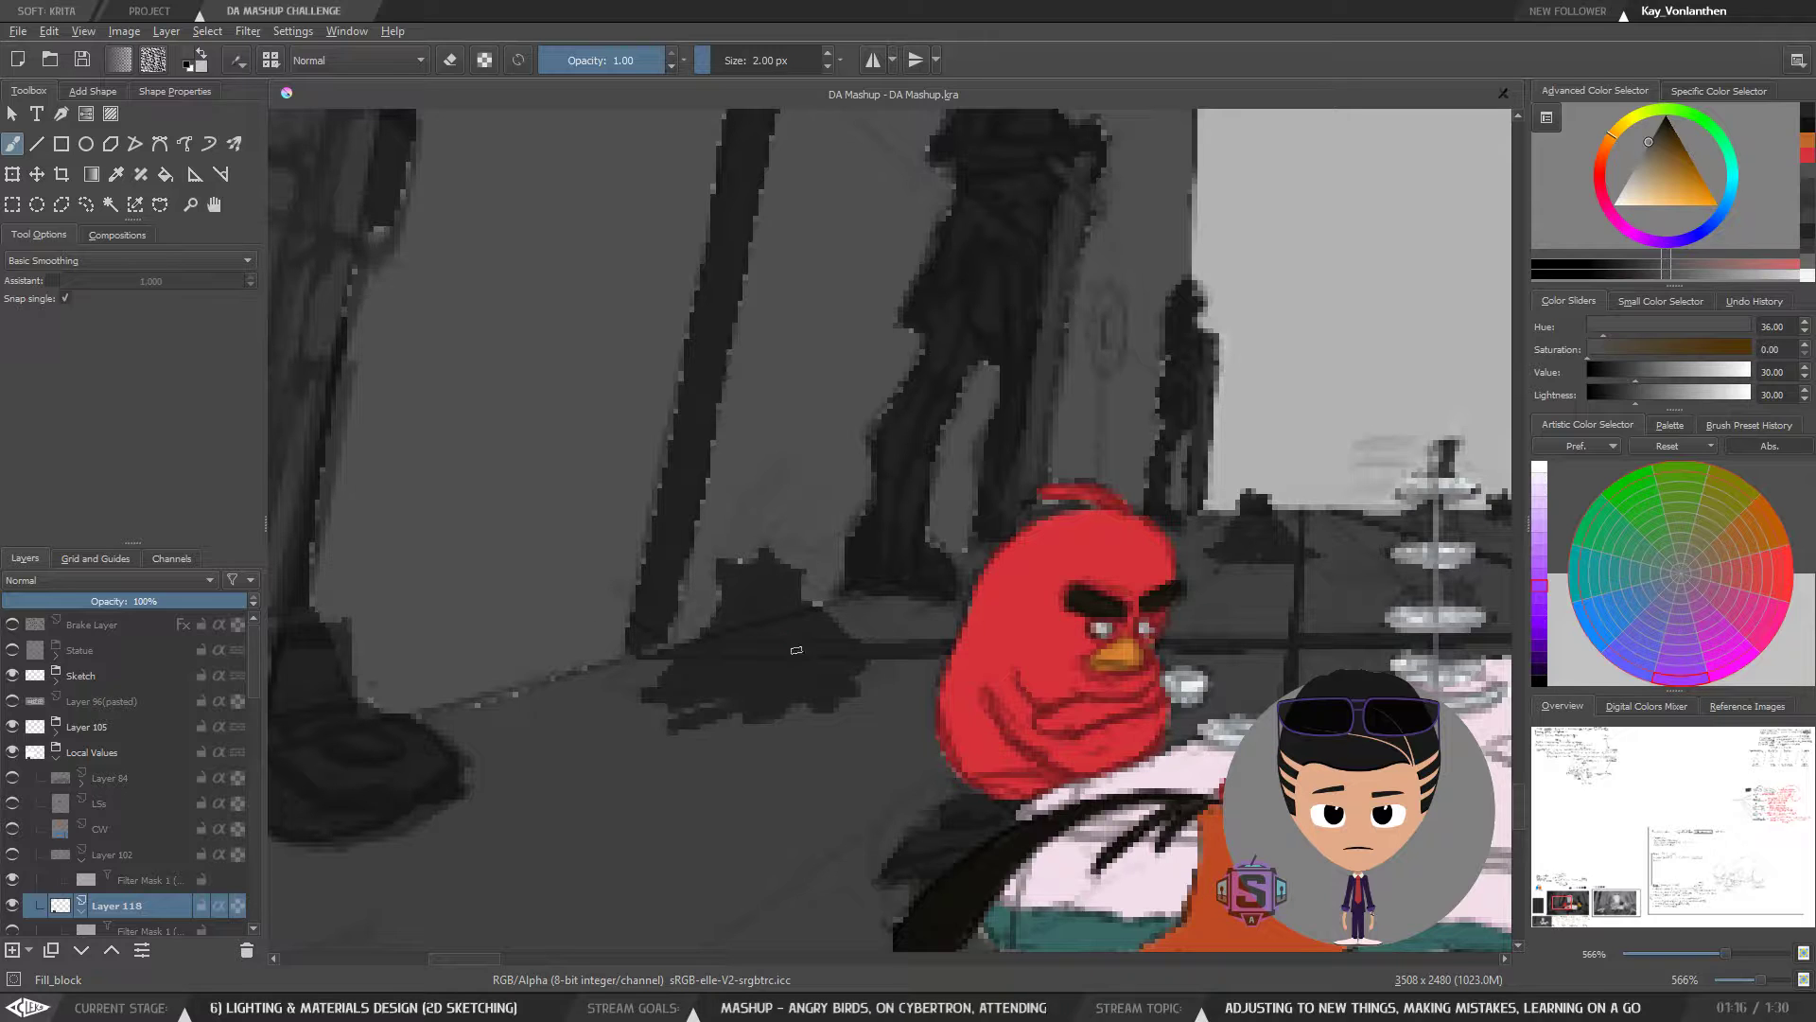
ctrl+click(917, 644)
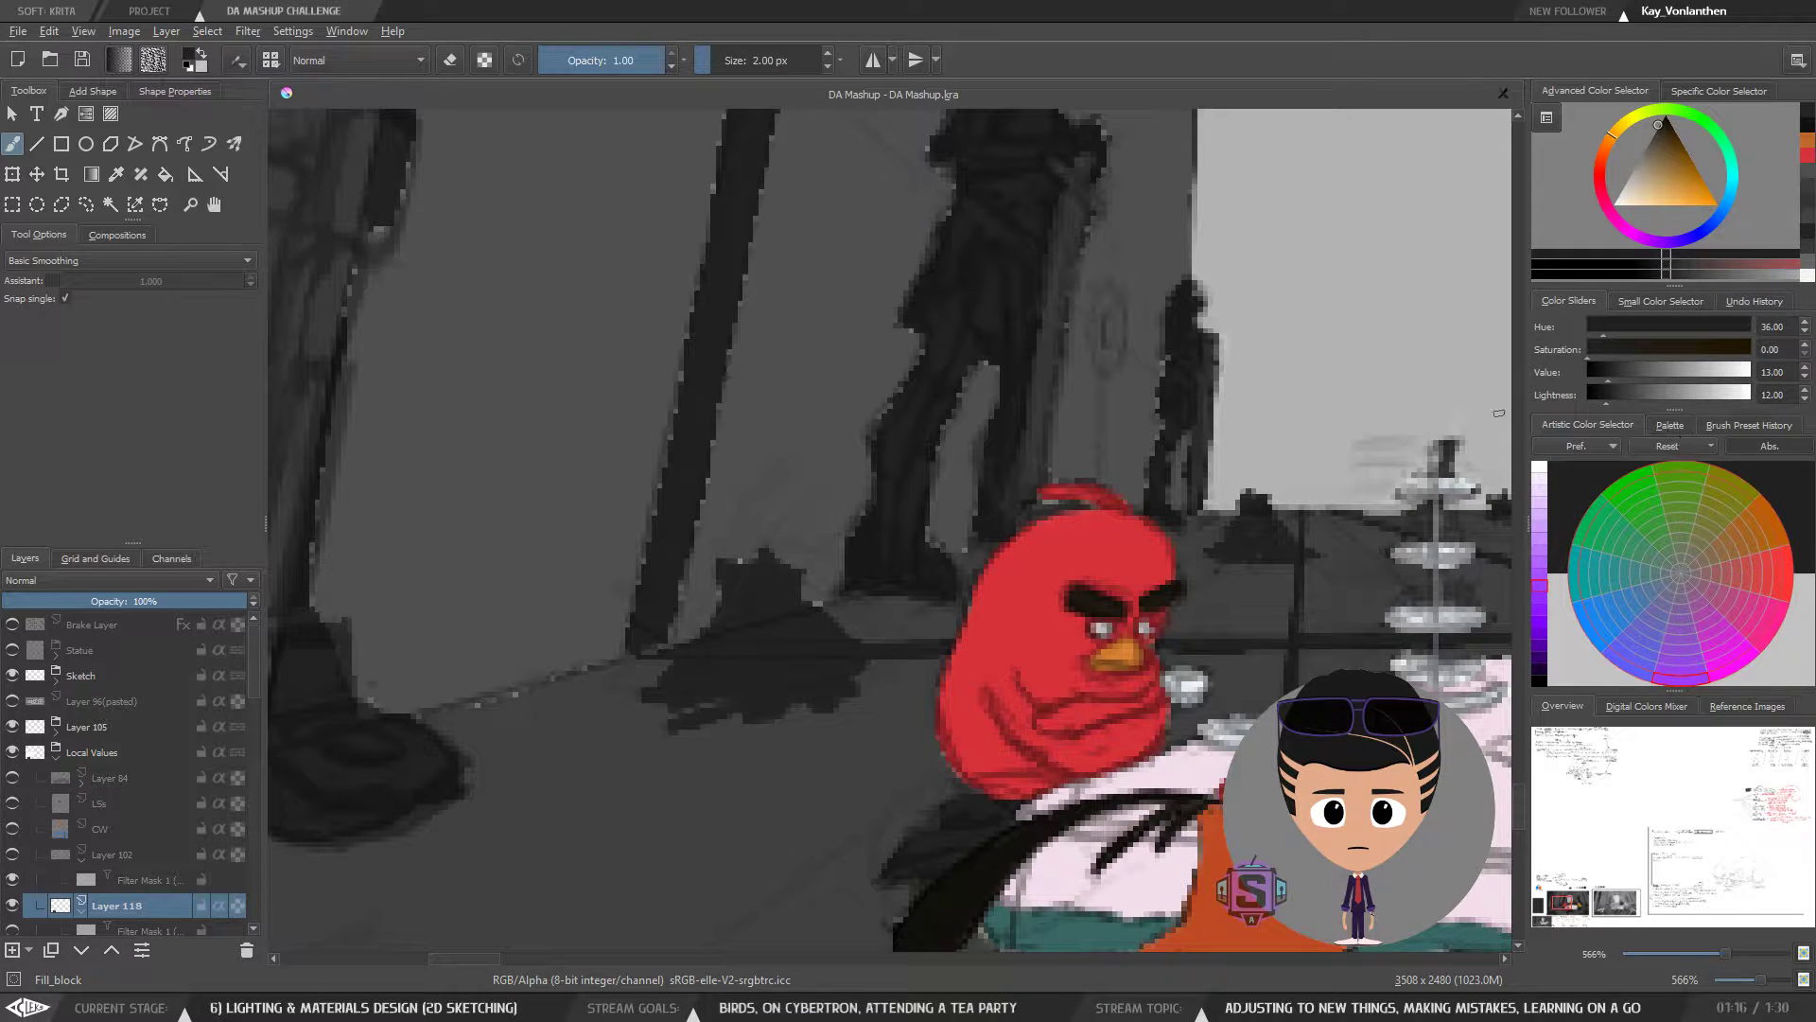
ctrl+click(632, 774)
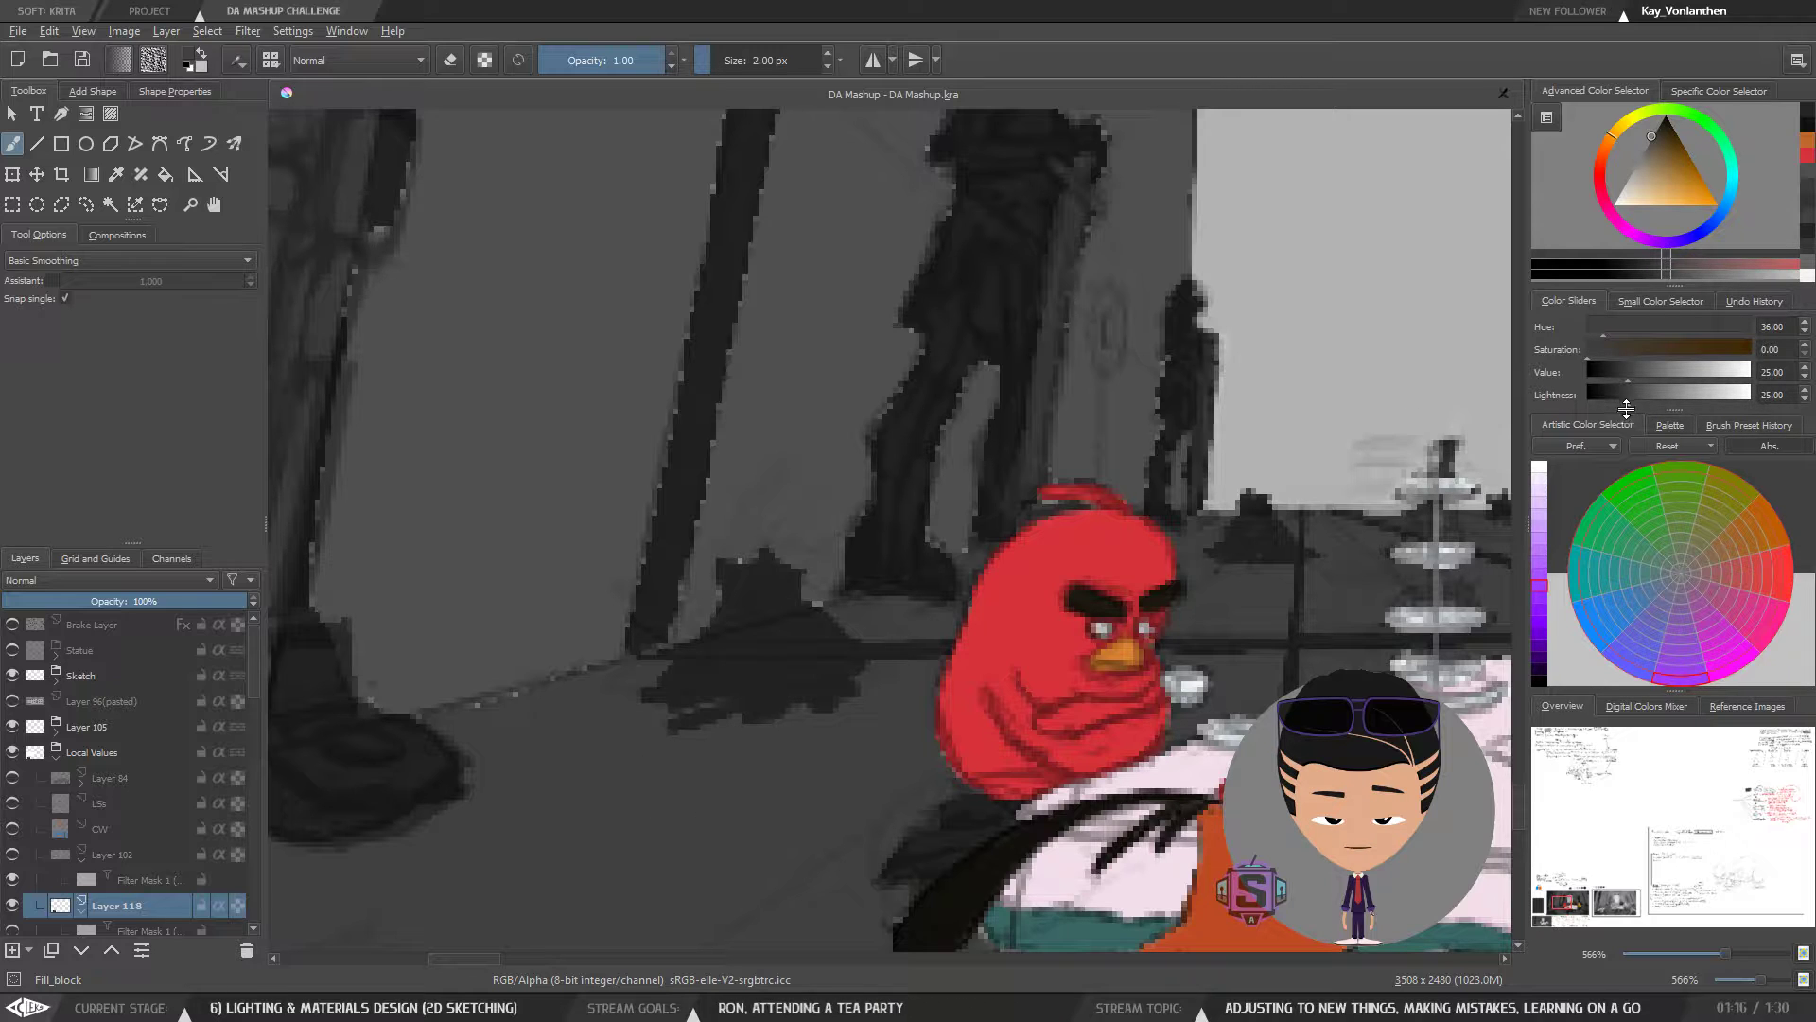
ctrl+click(581, 437)
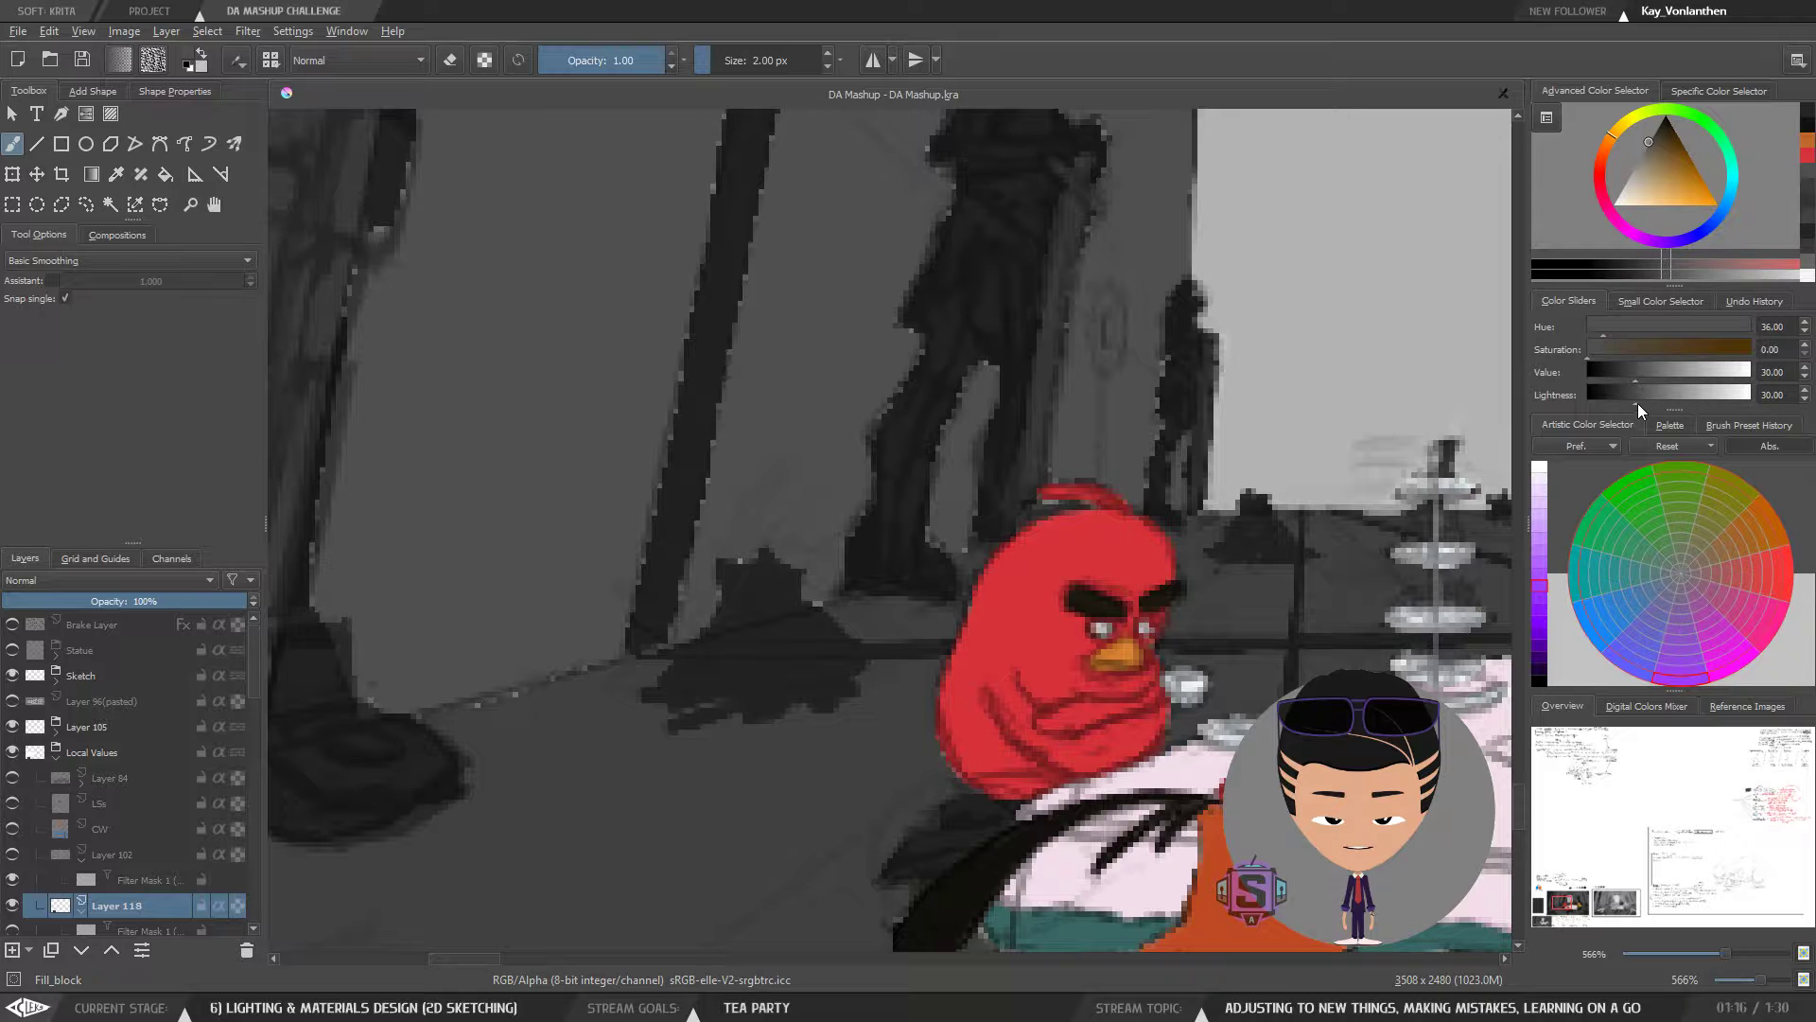
- Try repainting the base of the dark pillar on the left wall with a grey at lightness 36 and a 2 px brush
drag(1636, 403, 1648, 404)
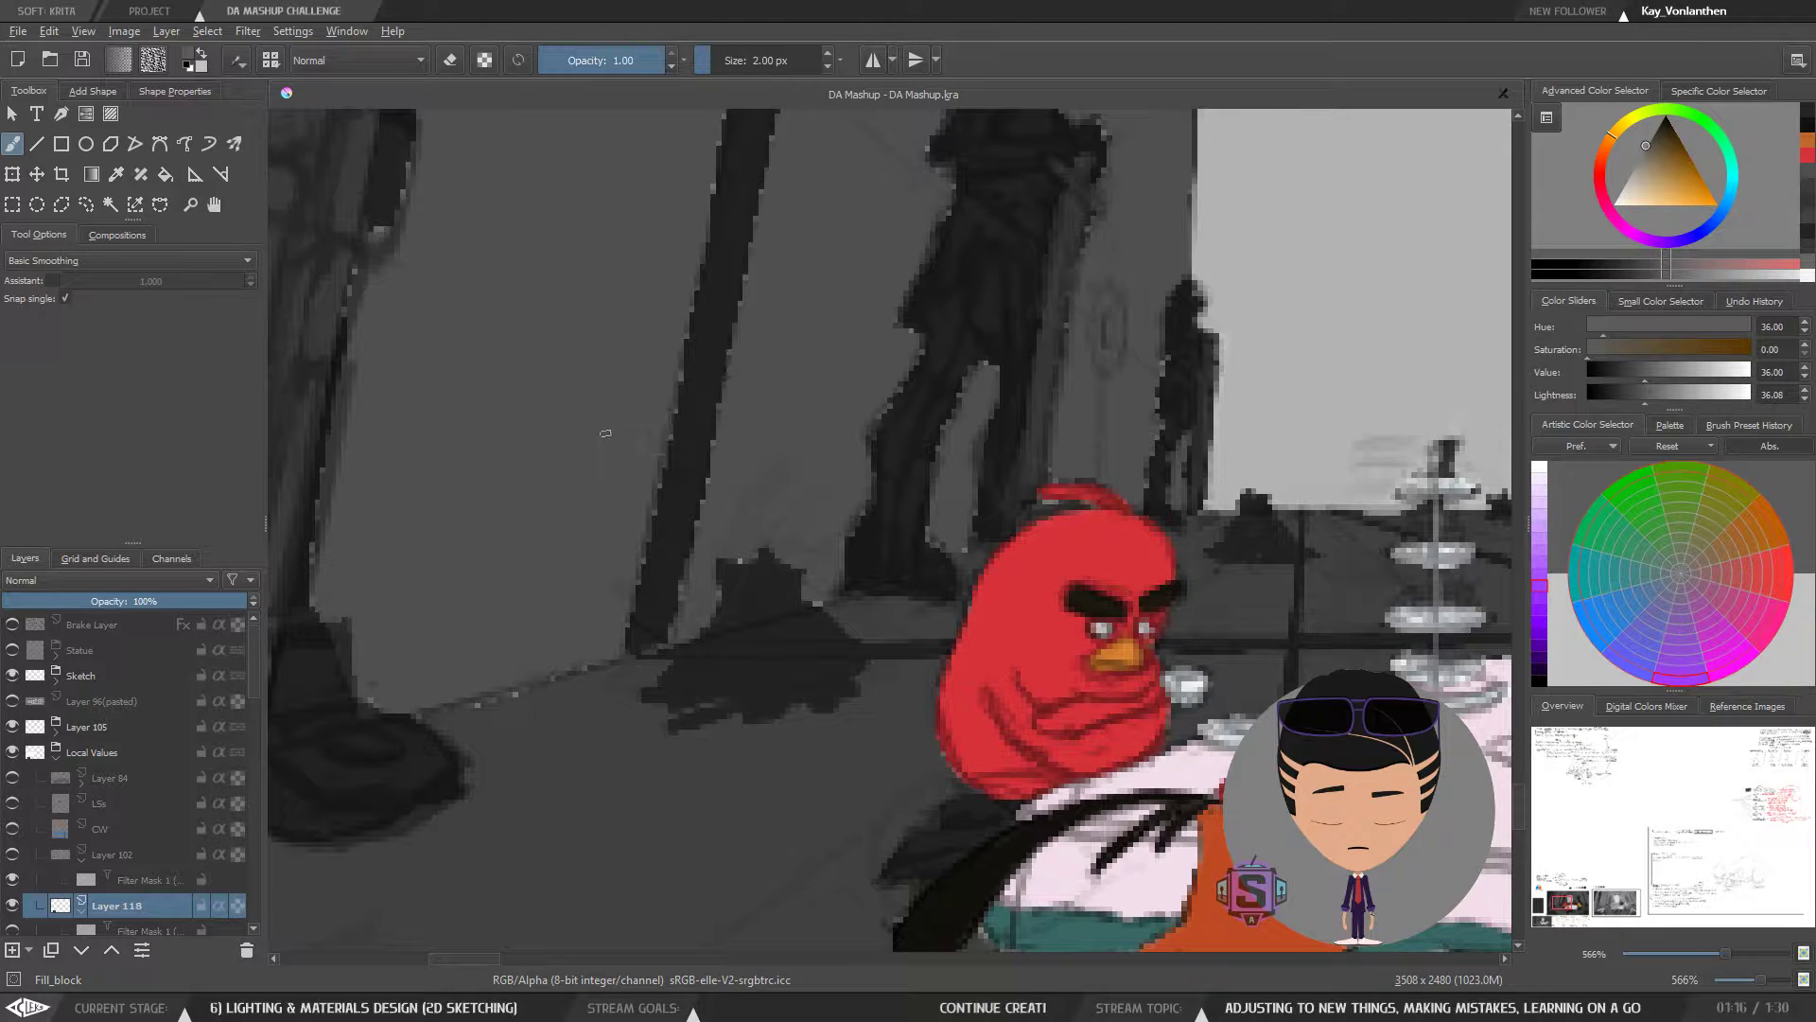
drag(687, 465, 649, 617)
drag(666, 497, 643, 625)
drag(662, 528, 634, 643)
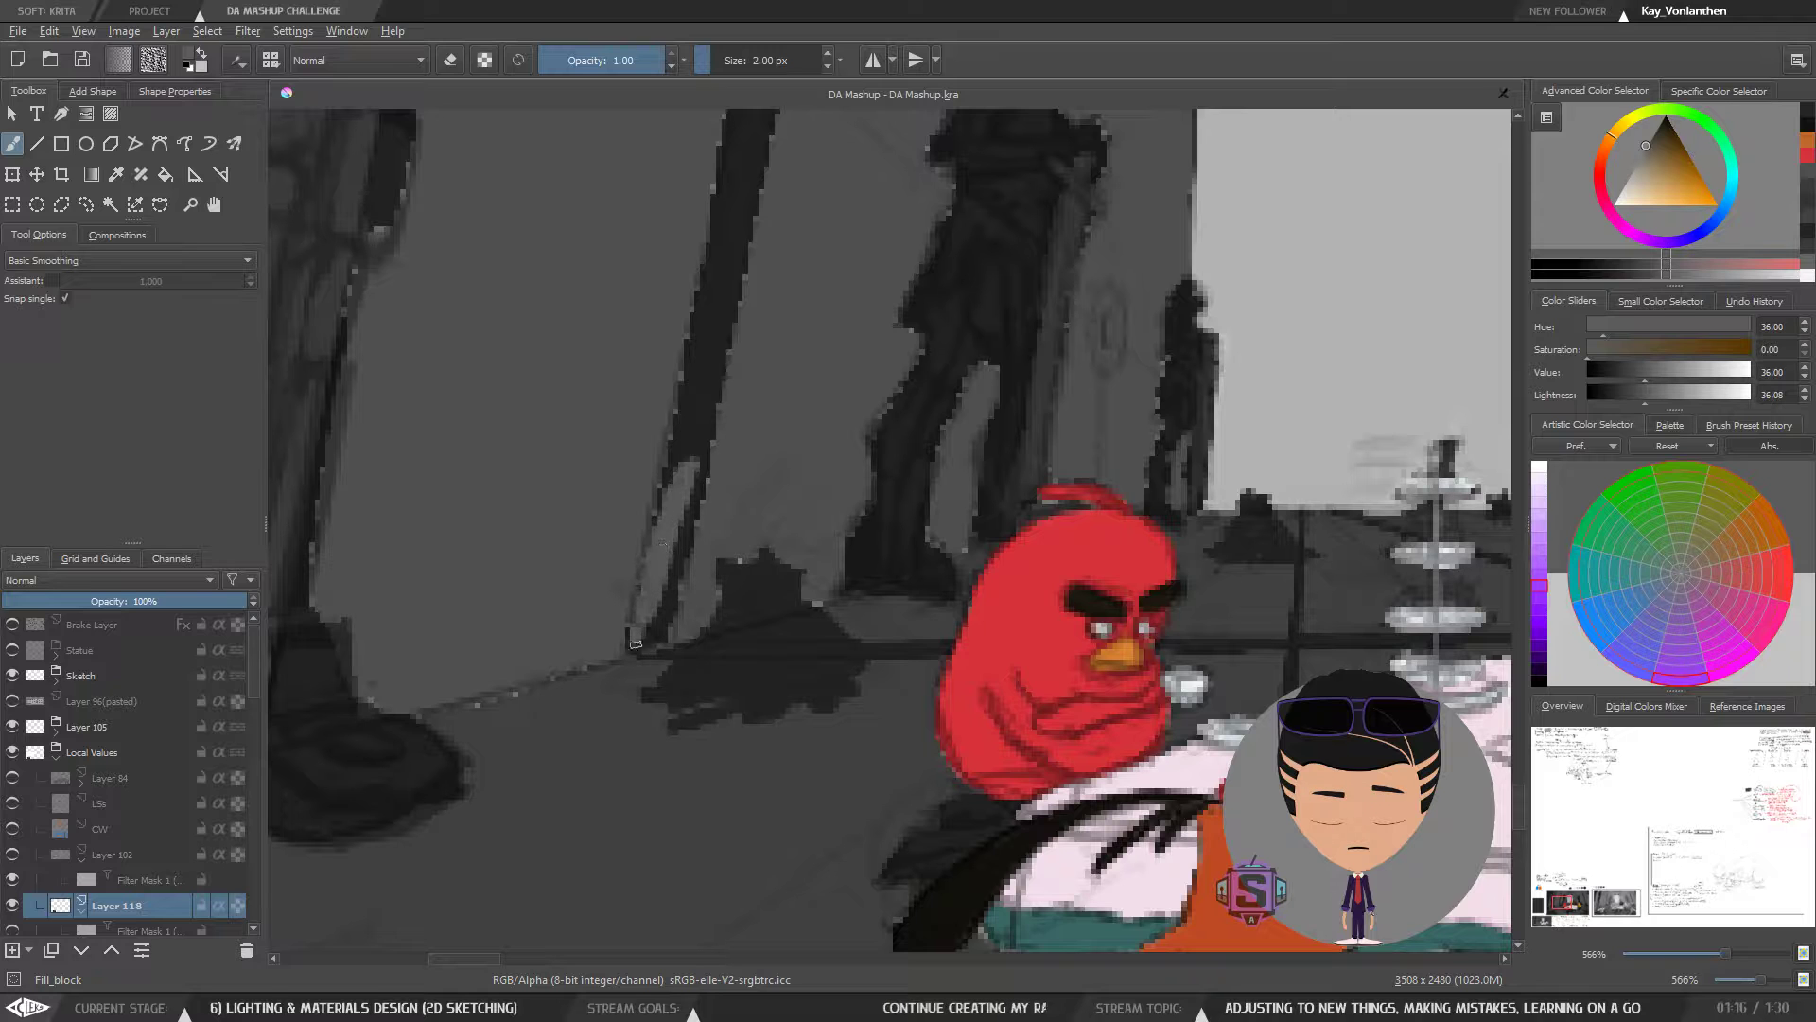
mouse_move(660, 560)
mouse_down()
mouse_move(660, 619)
mouse_move(704, 414)
mouse_up()
key(ctrl+minus)
key(ctrl+minus)
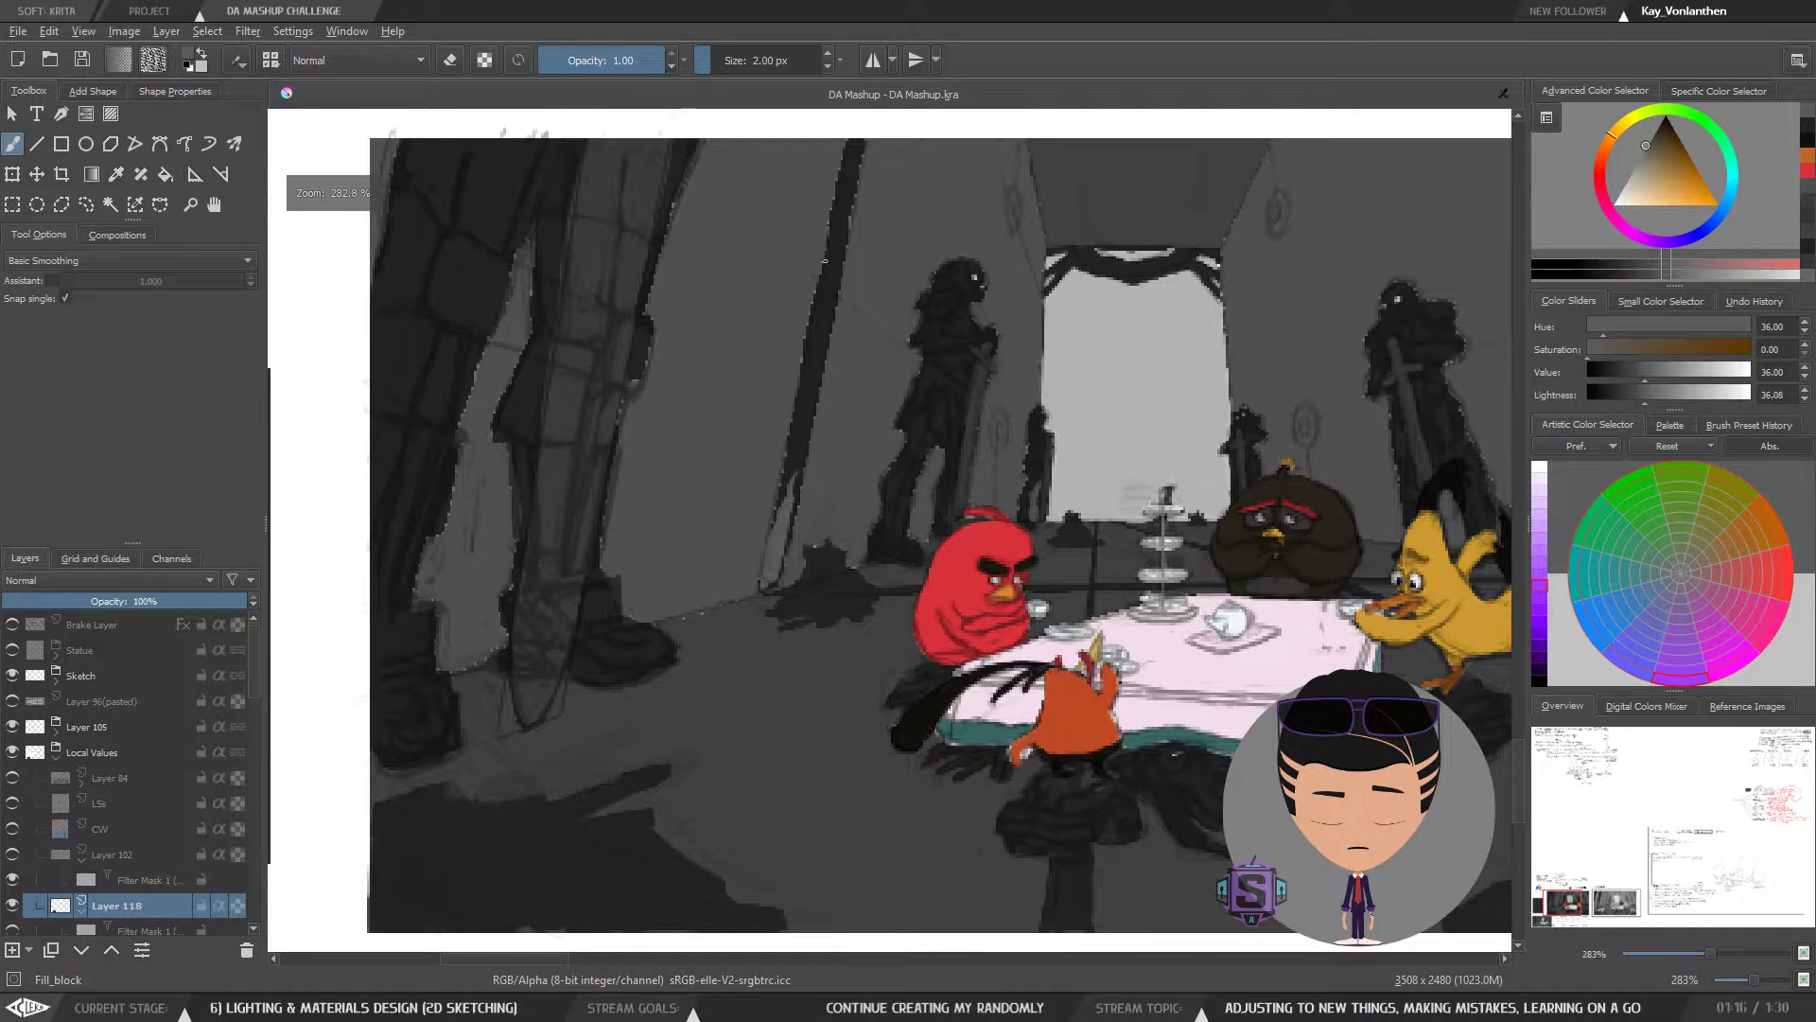
- Try painting the whole left wall pillar up to the picture's top edge in the lighter grey with a 9 px brush
key(ctrl+plus)
key(ctrl+plus)
drag(816, 398, 755, 657)
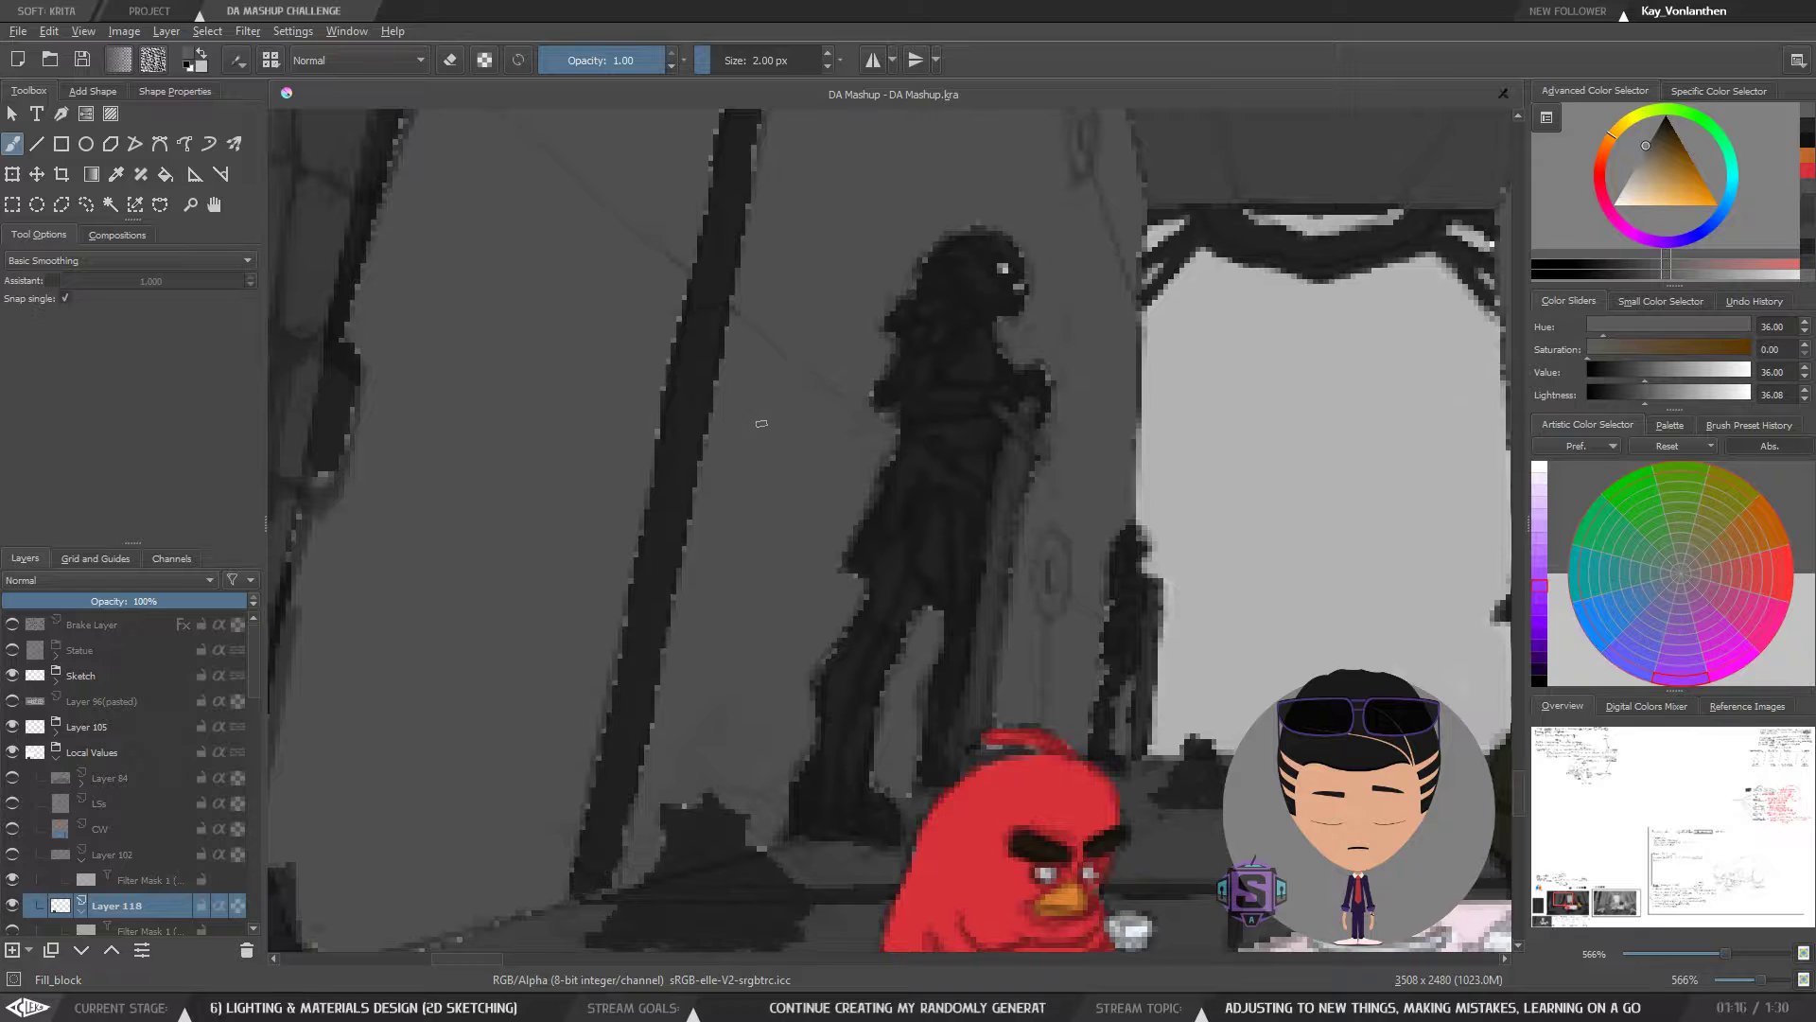
key(bracketright)
key(bracketright)
key(bracketright)
key(bracketright)
key(bracketright)
key(bracketright)
key(bracketright)
drag(719, 228, 588, 885)
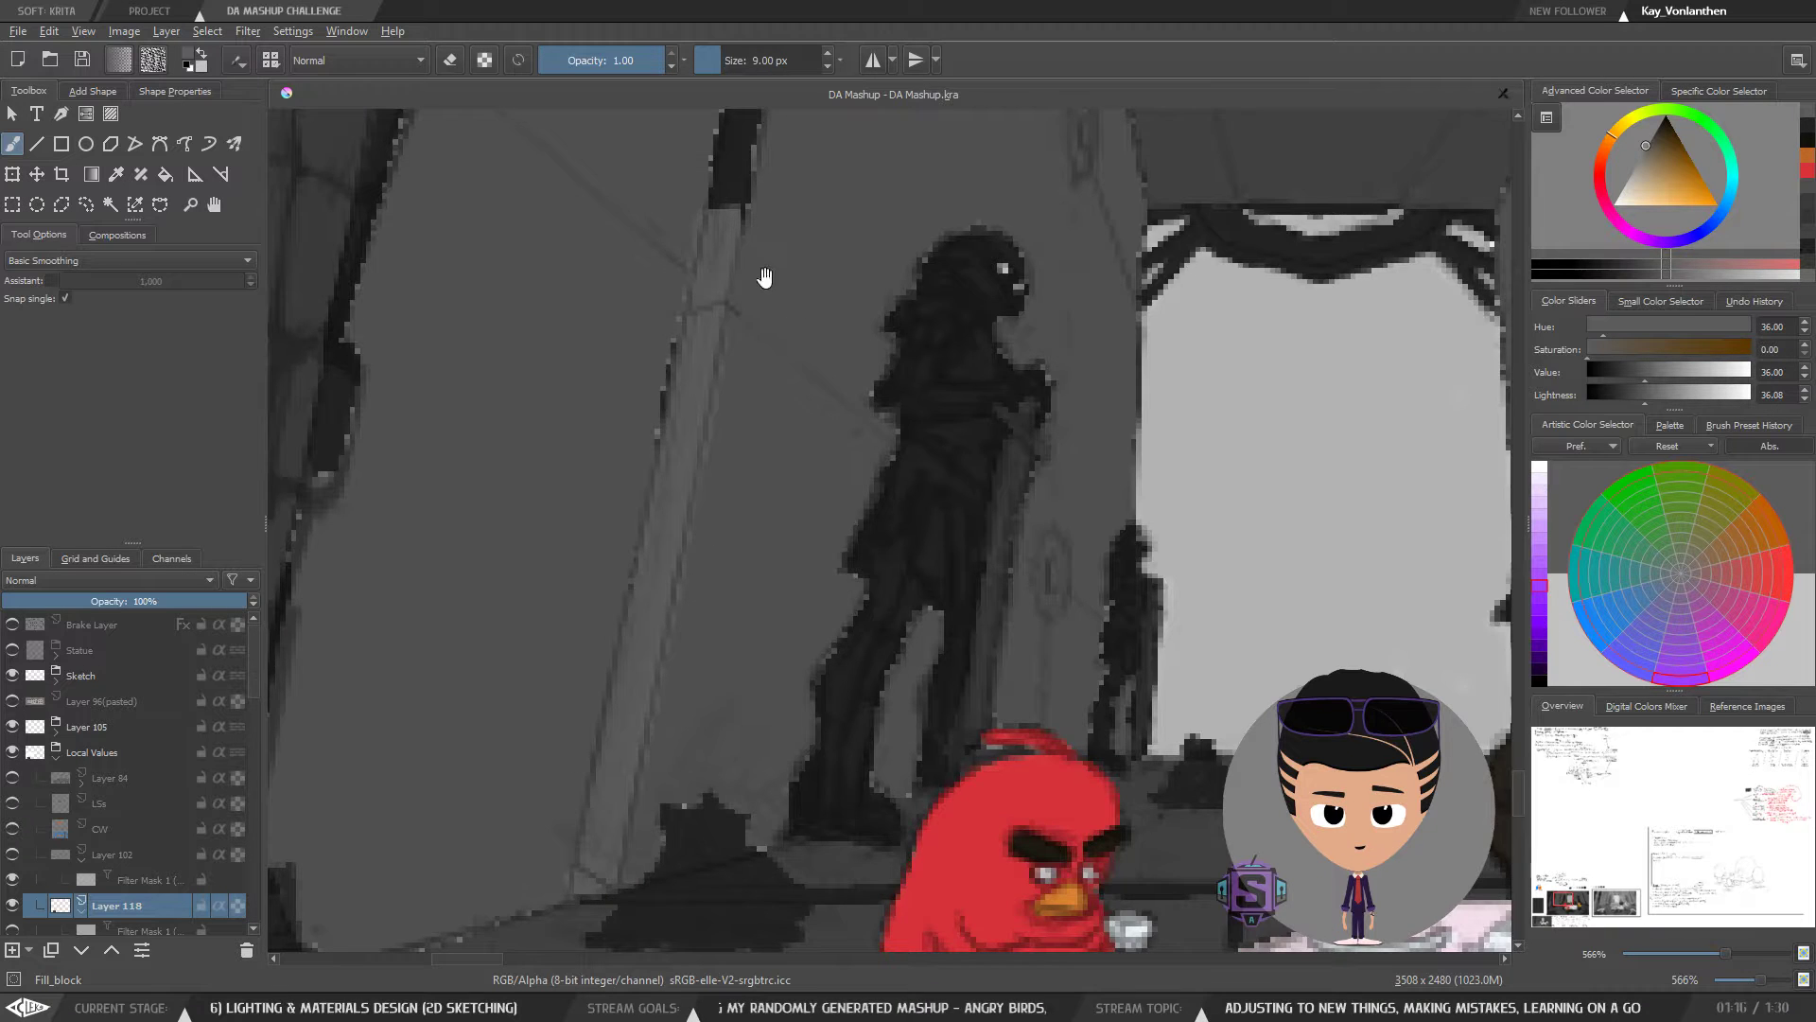
drag(762, 276, 696, 443)
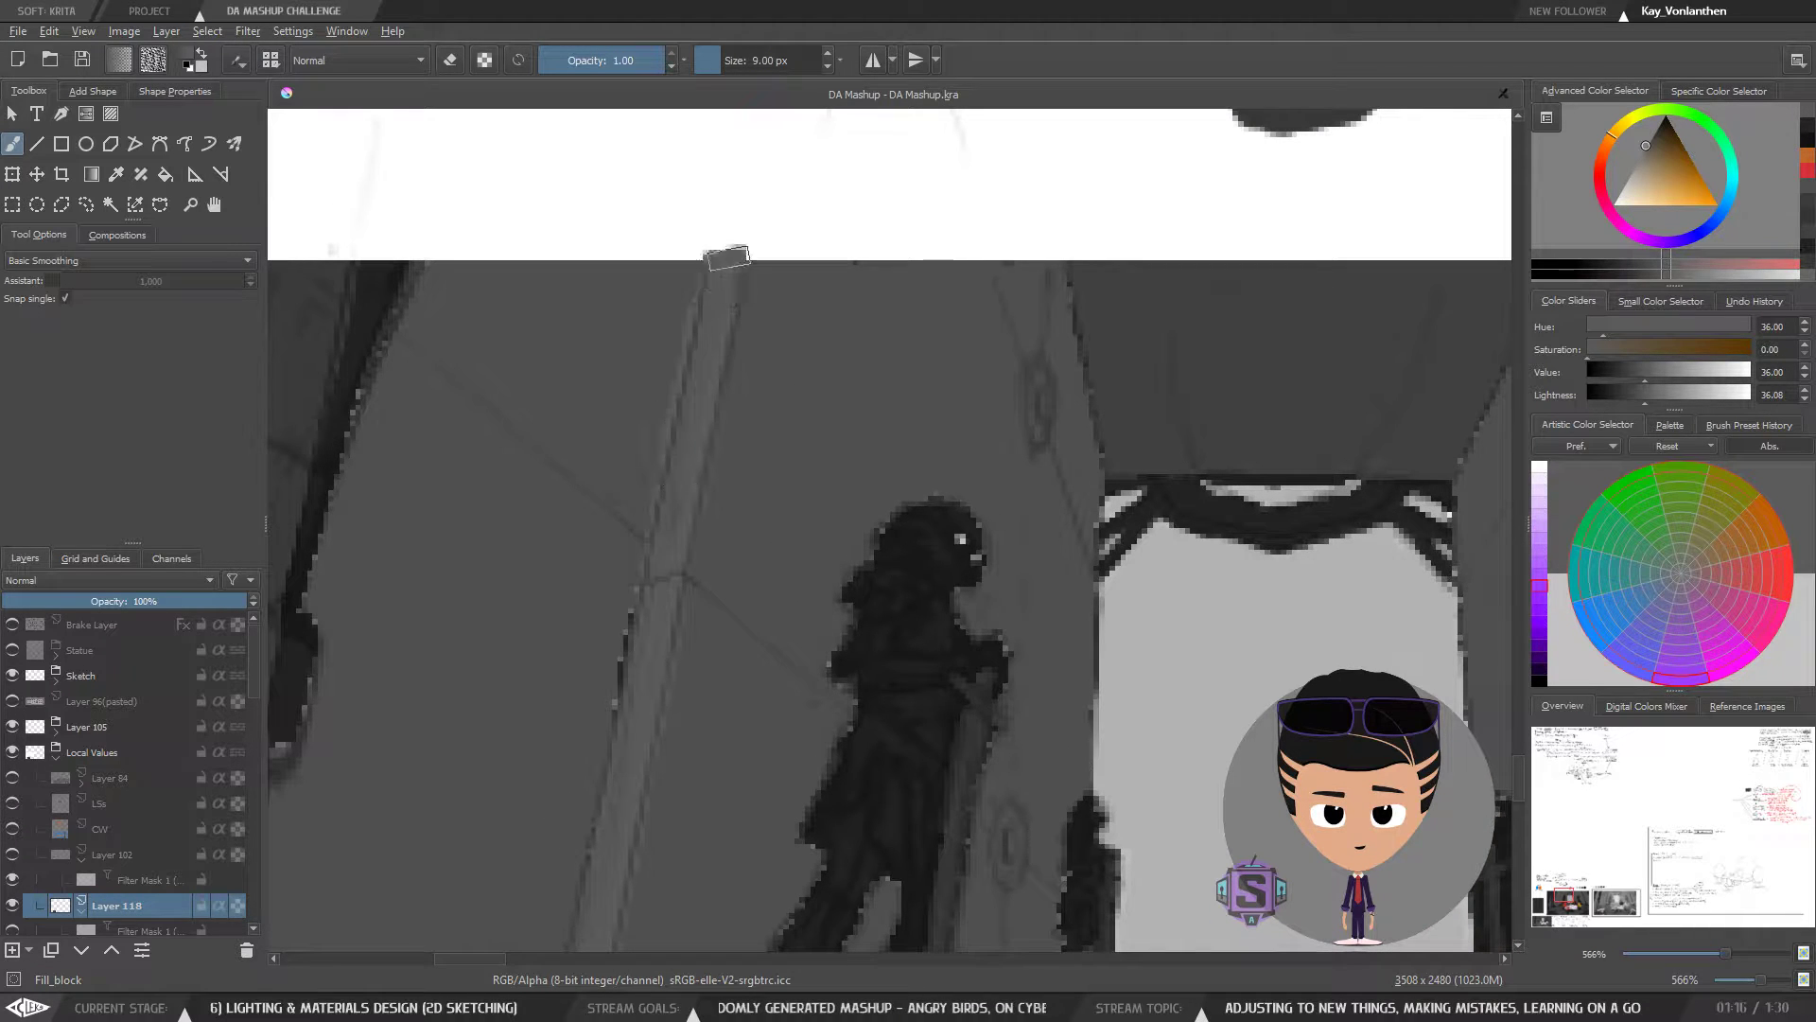
key(minus)
key(minus)
key(minus)
key(minus)
drag(1033, 681, 874, 684)
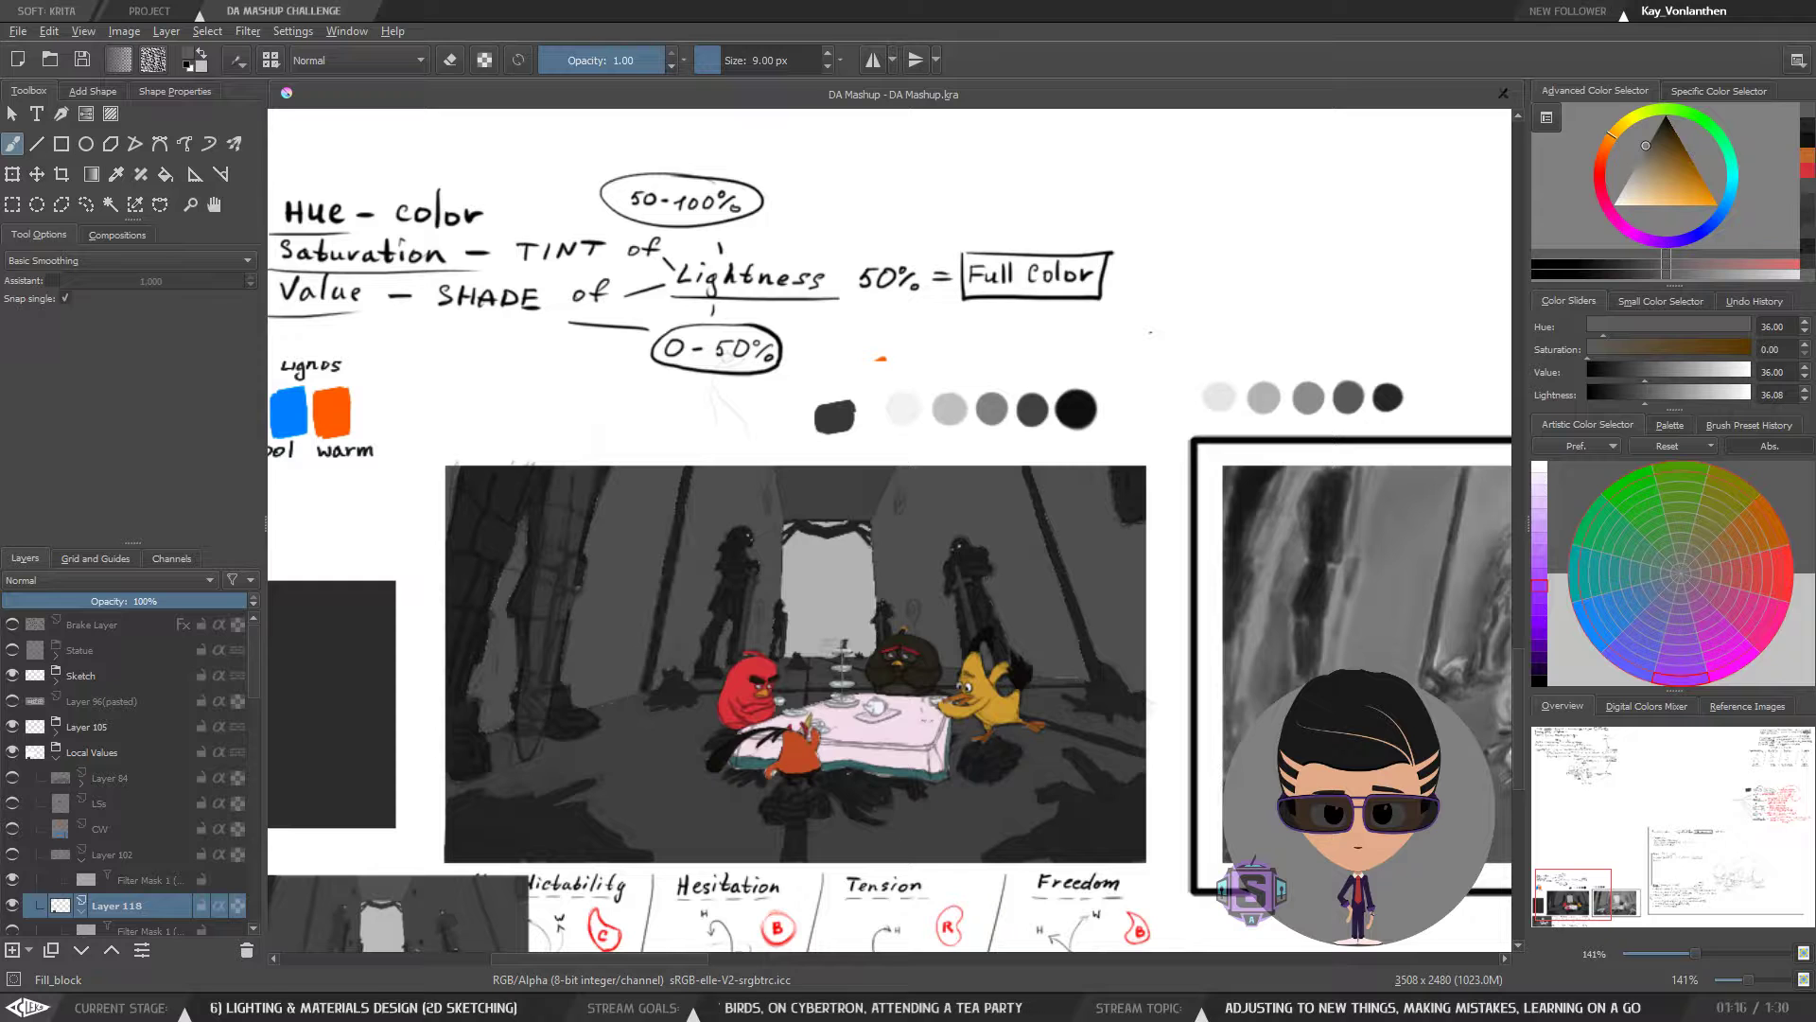
- Sample the floor, the dark left pillar and the wall beside it alternately to compare their values
key(plus)
key(plus)
scroll(935, 593, up, 5)
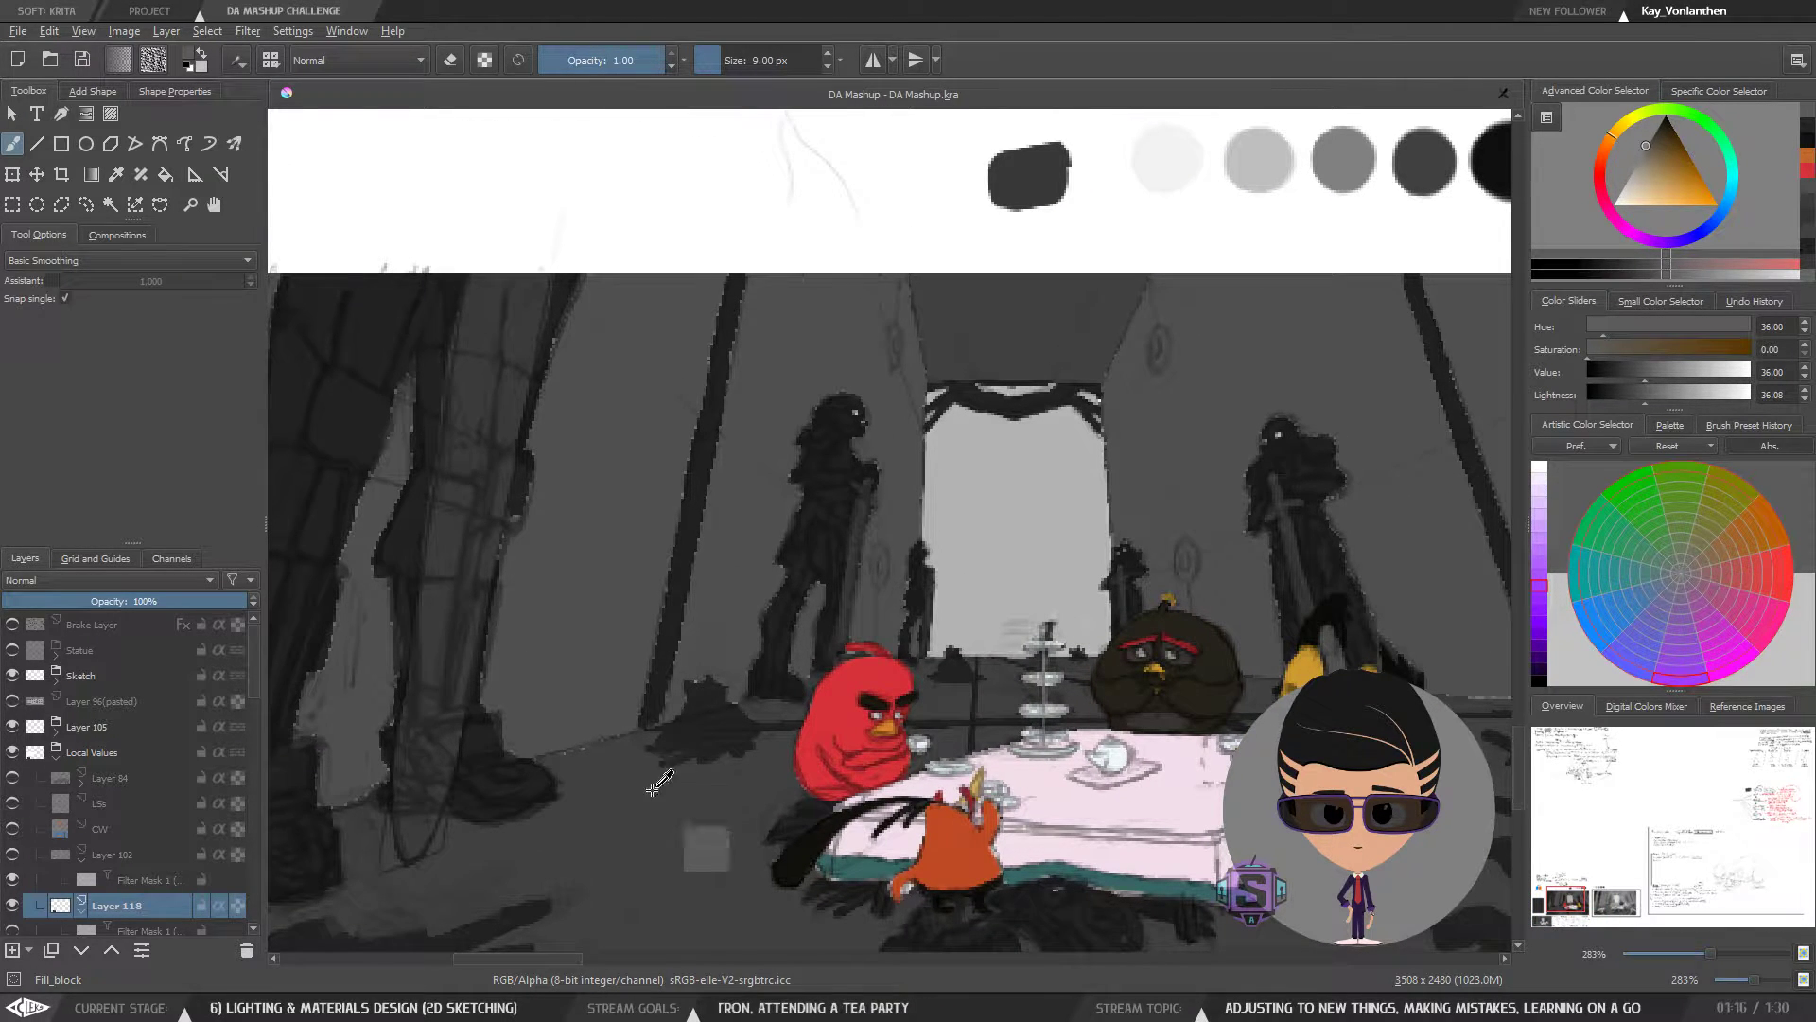
ctrl+click(620, 777)
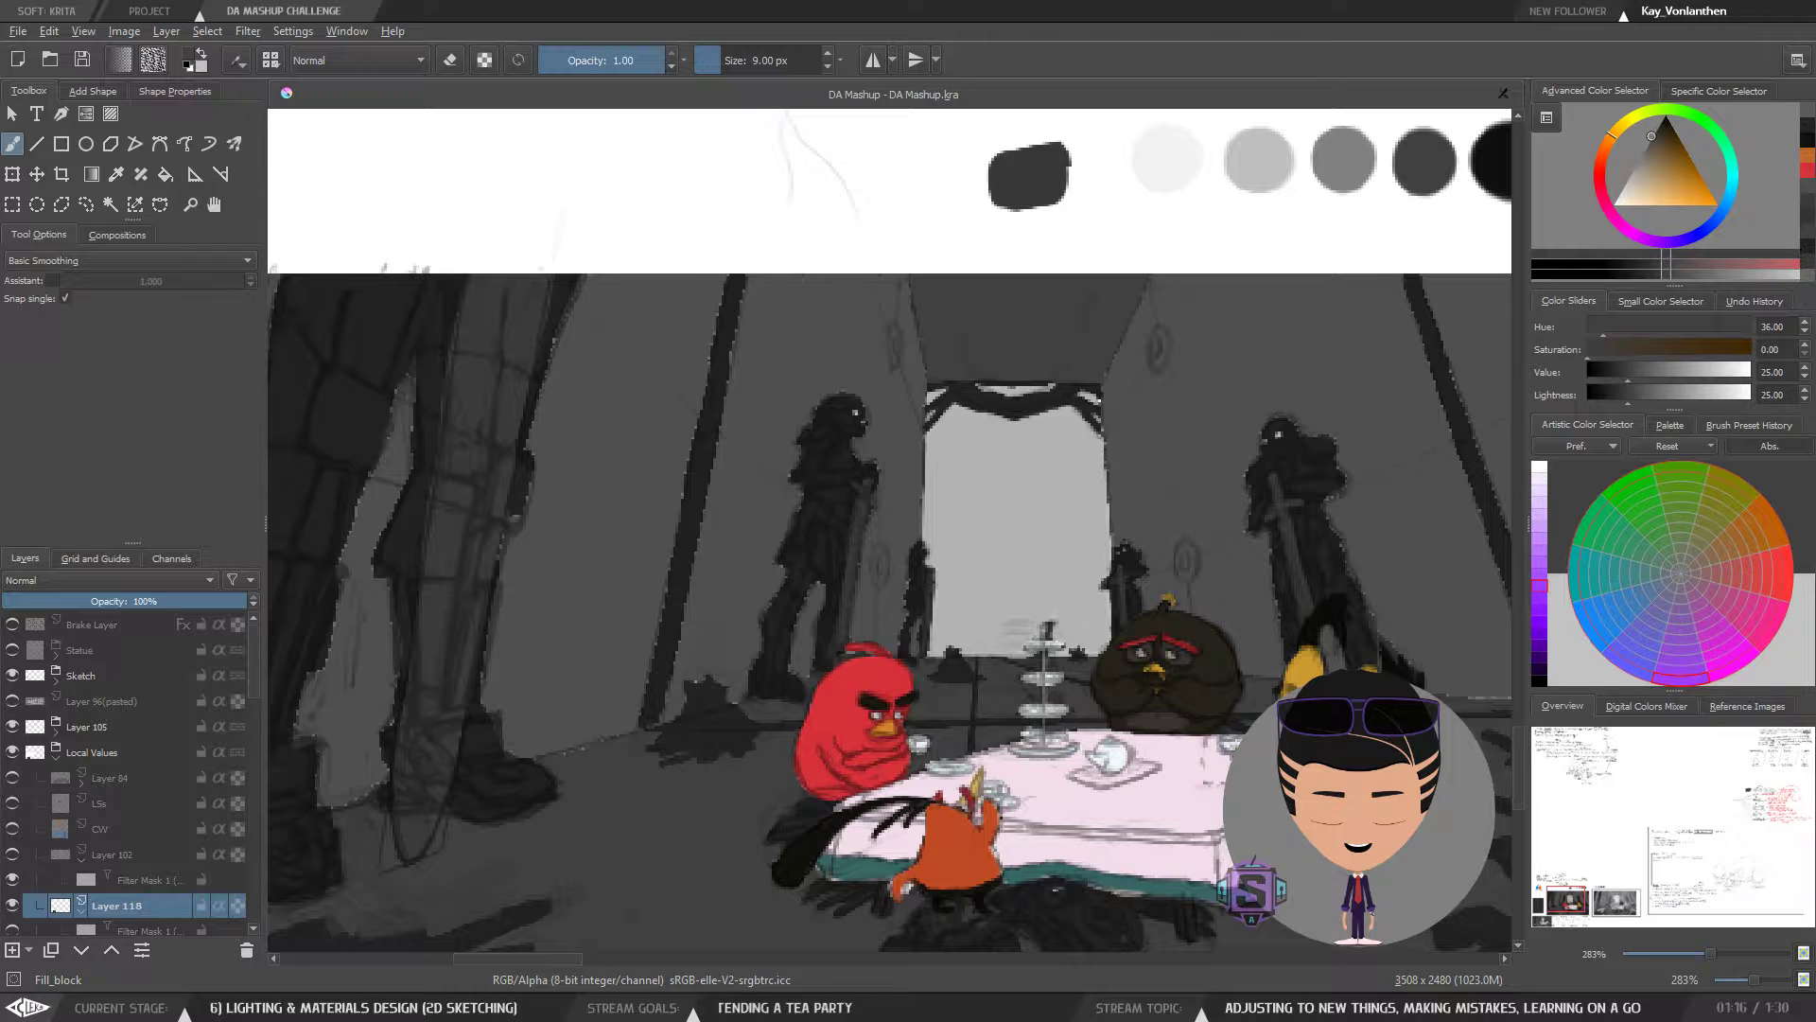
ctrl+click(705, 476)
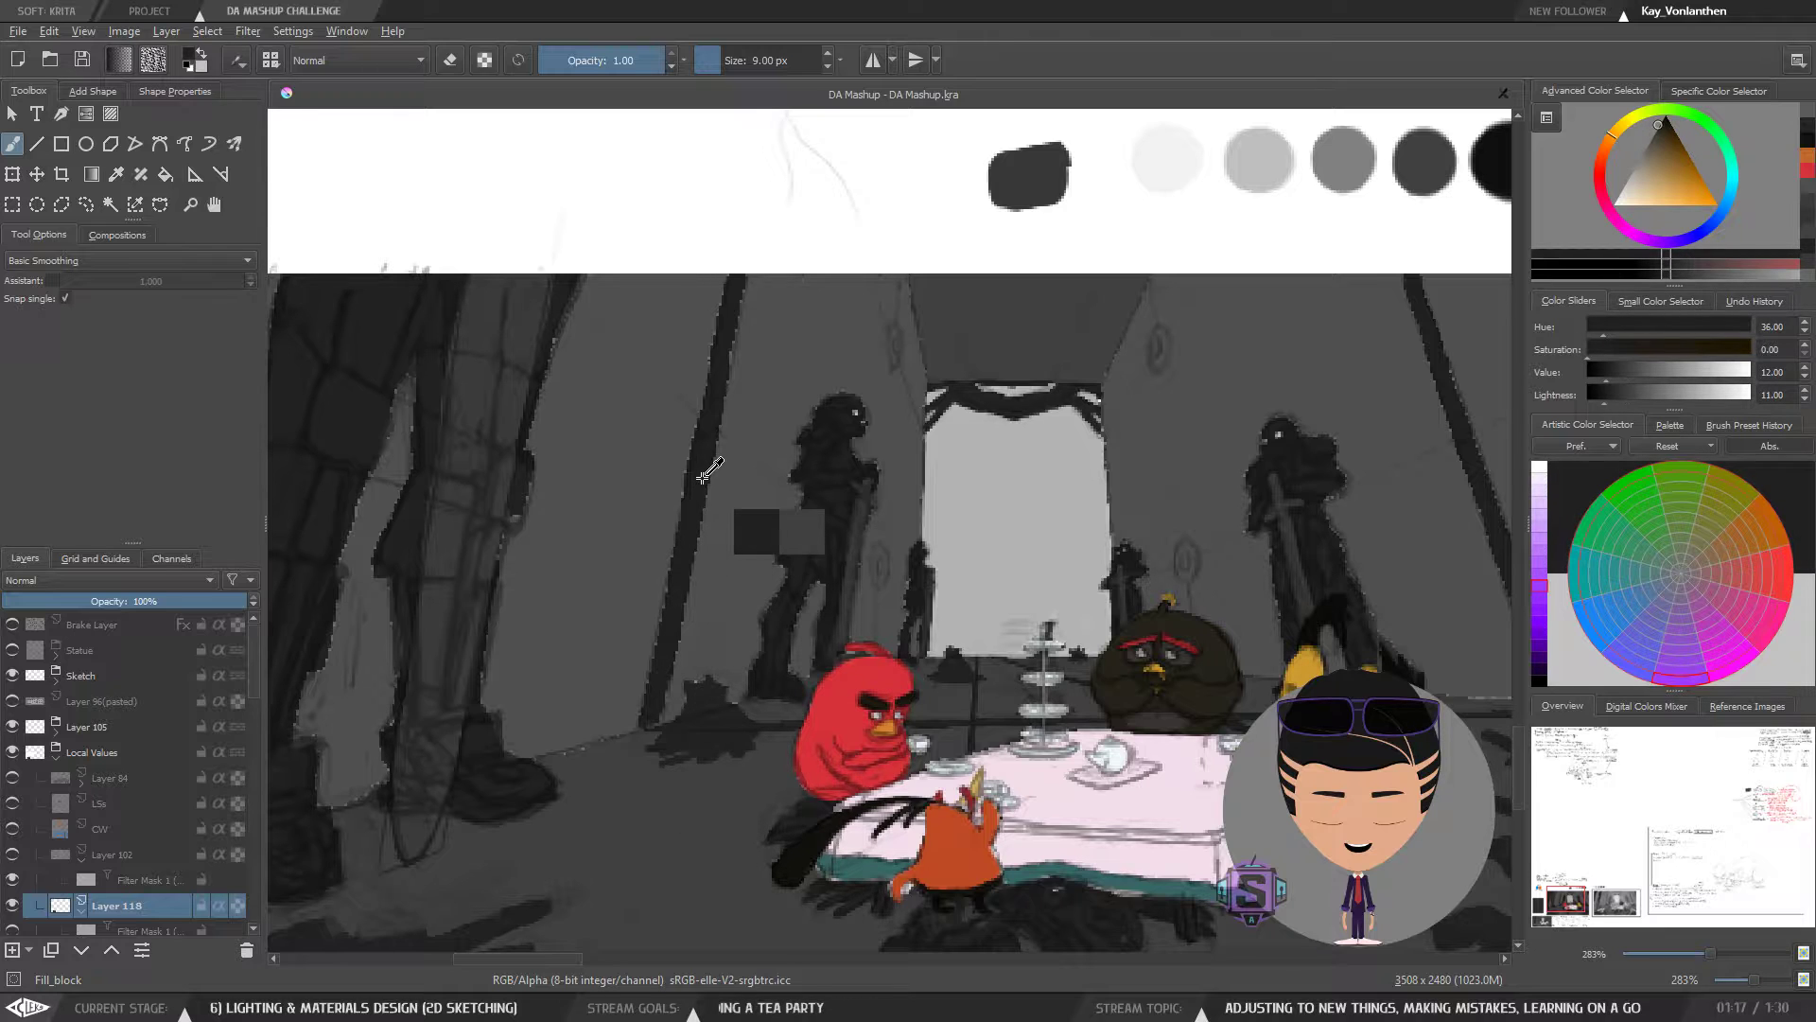
ctrl+click(622, 798)
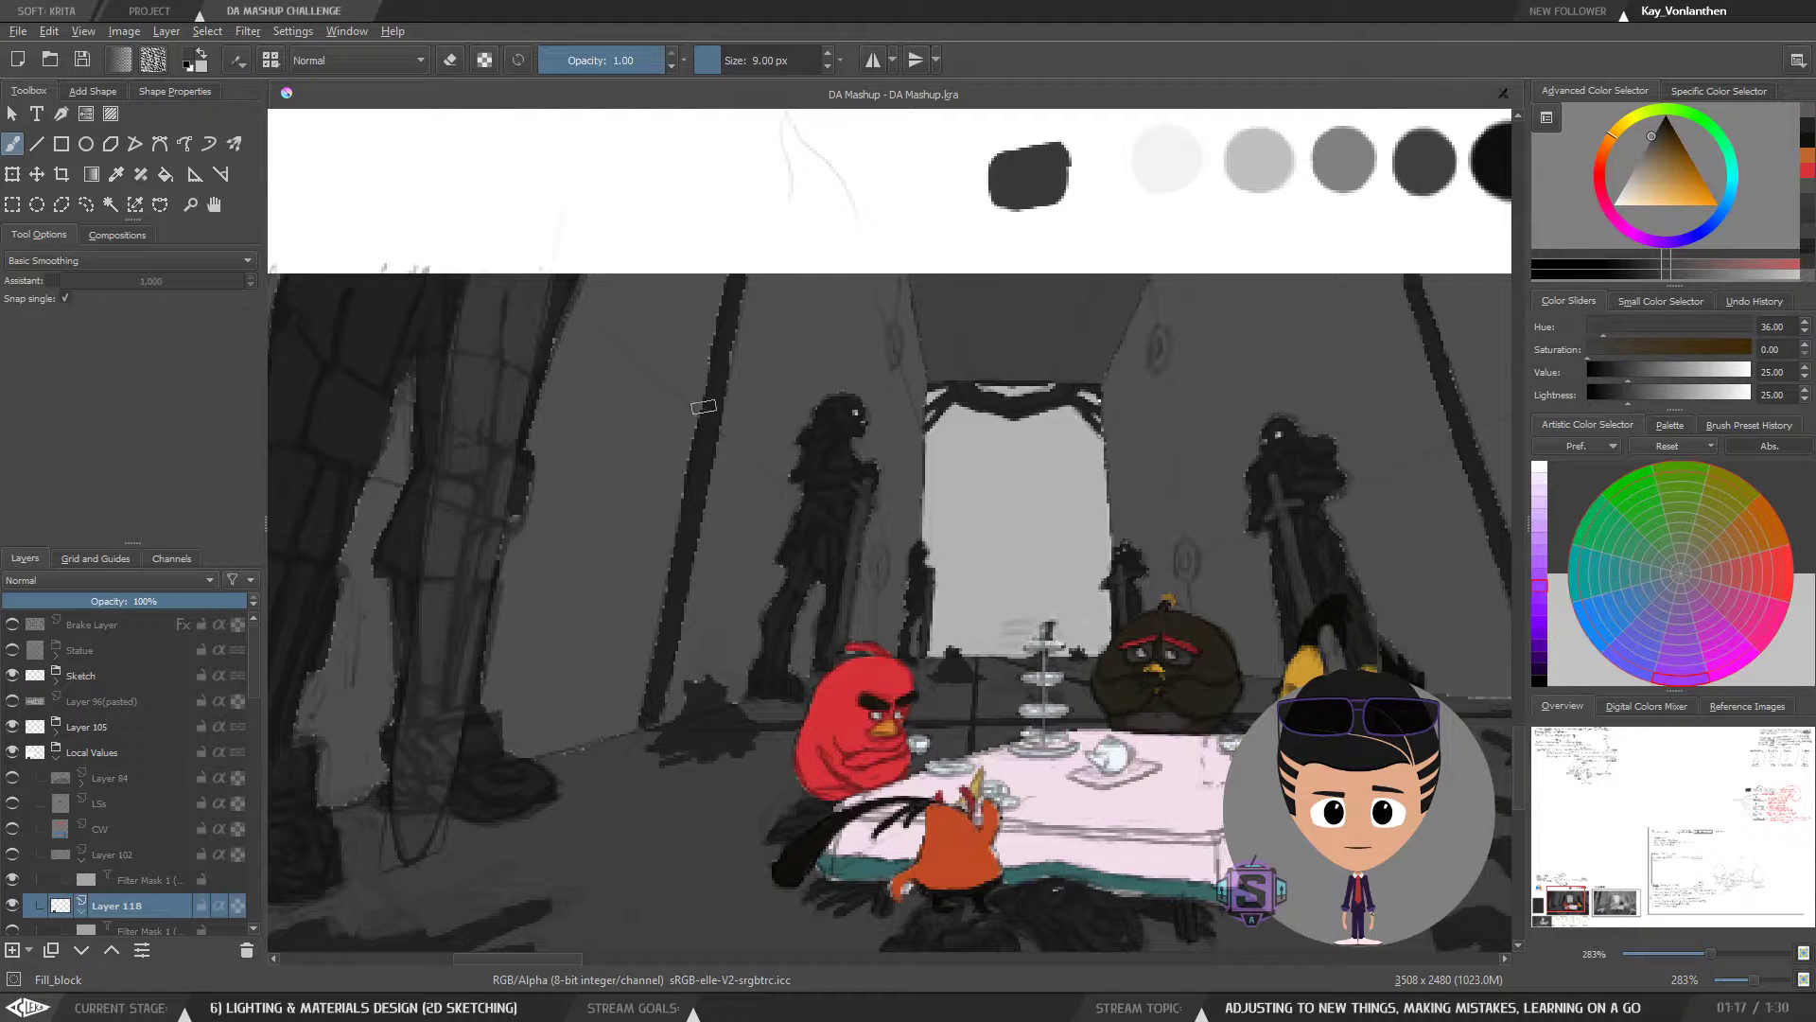
ctrl+click(715, 392)
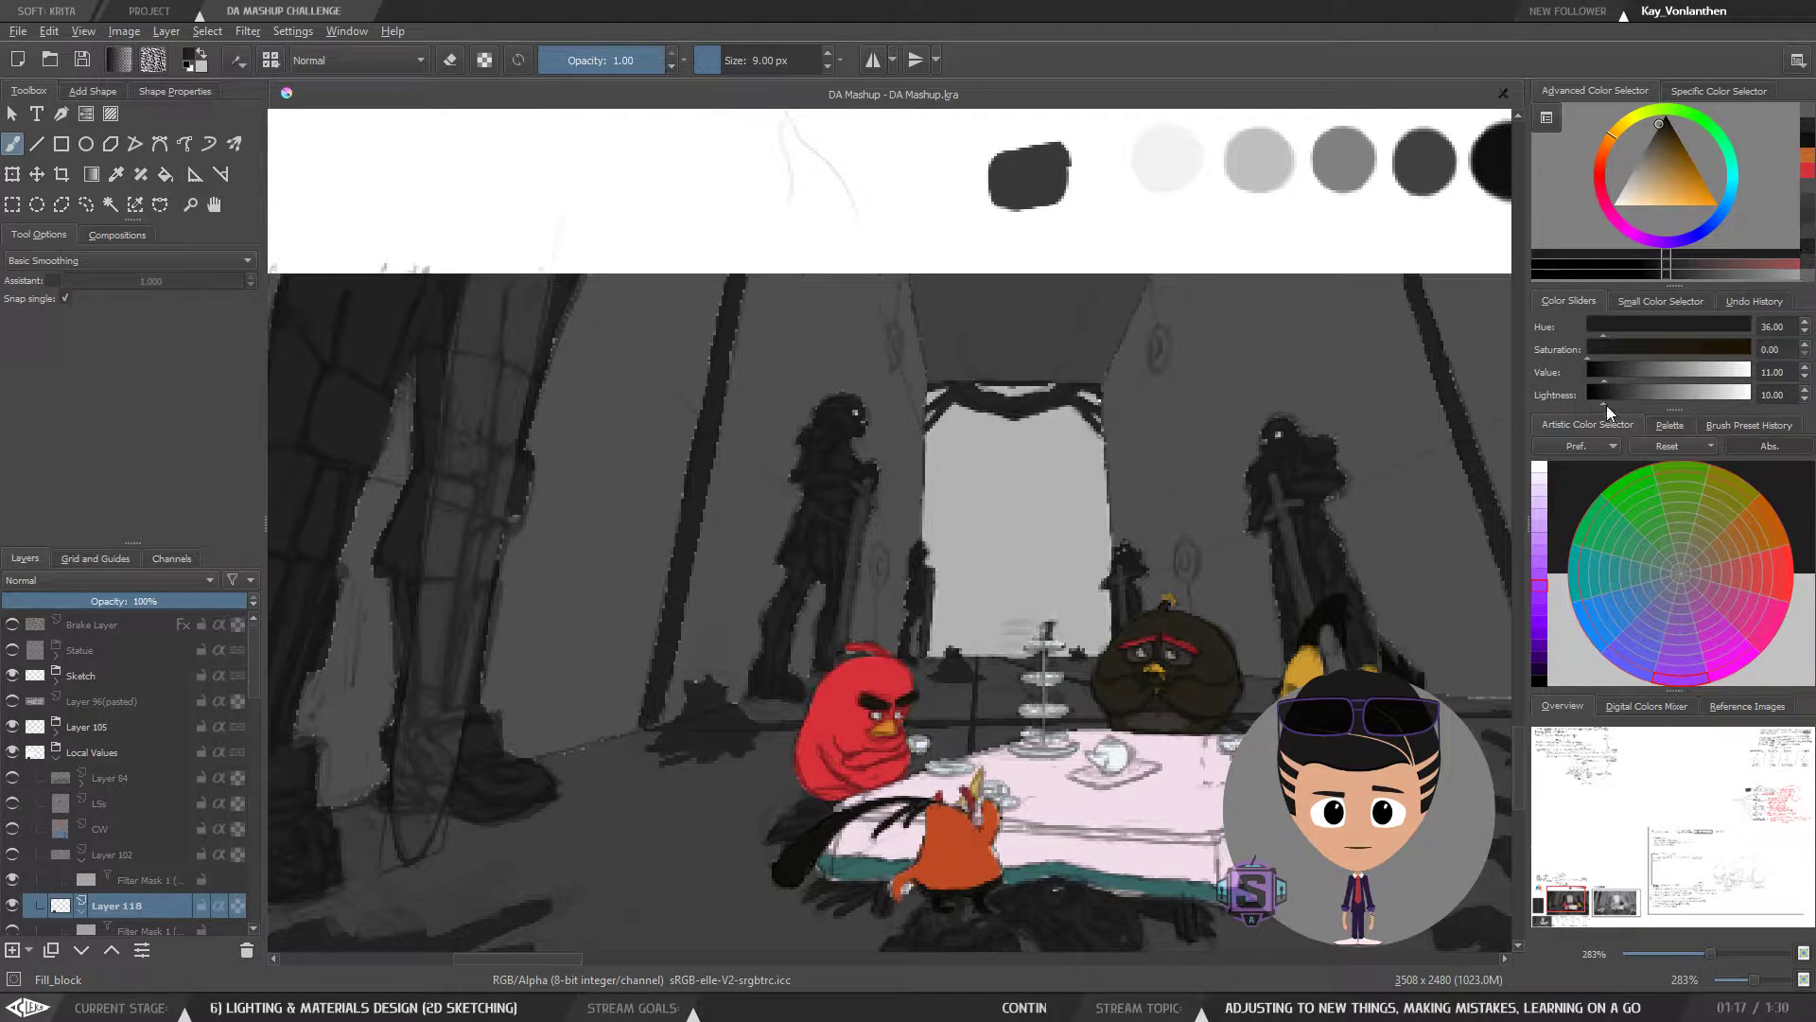
ctrl+click(662, 464)
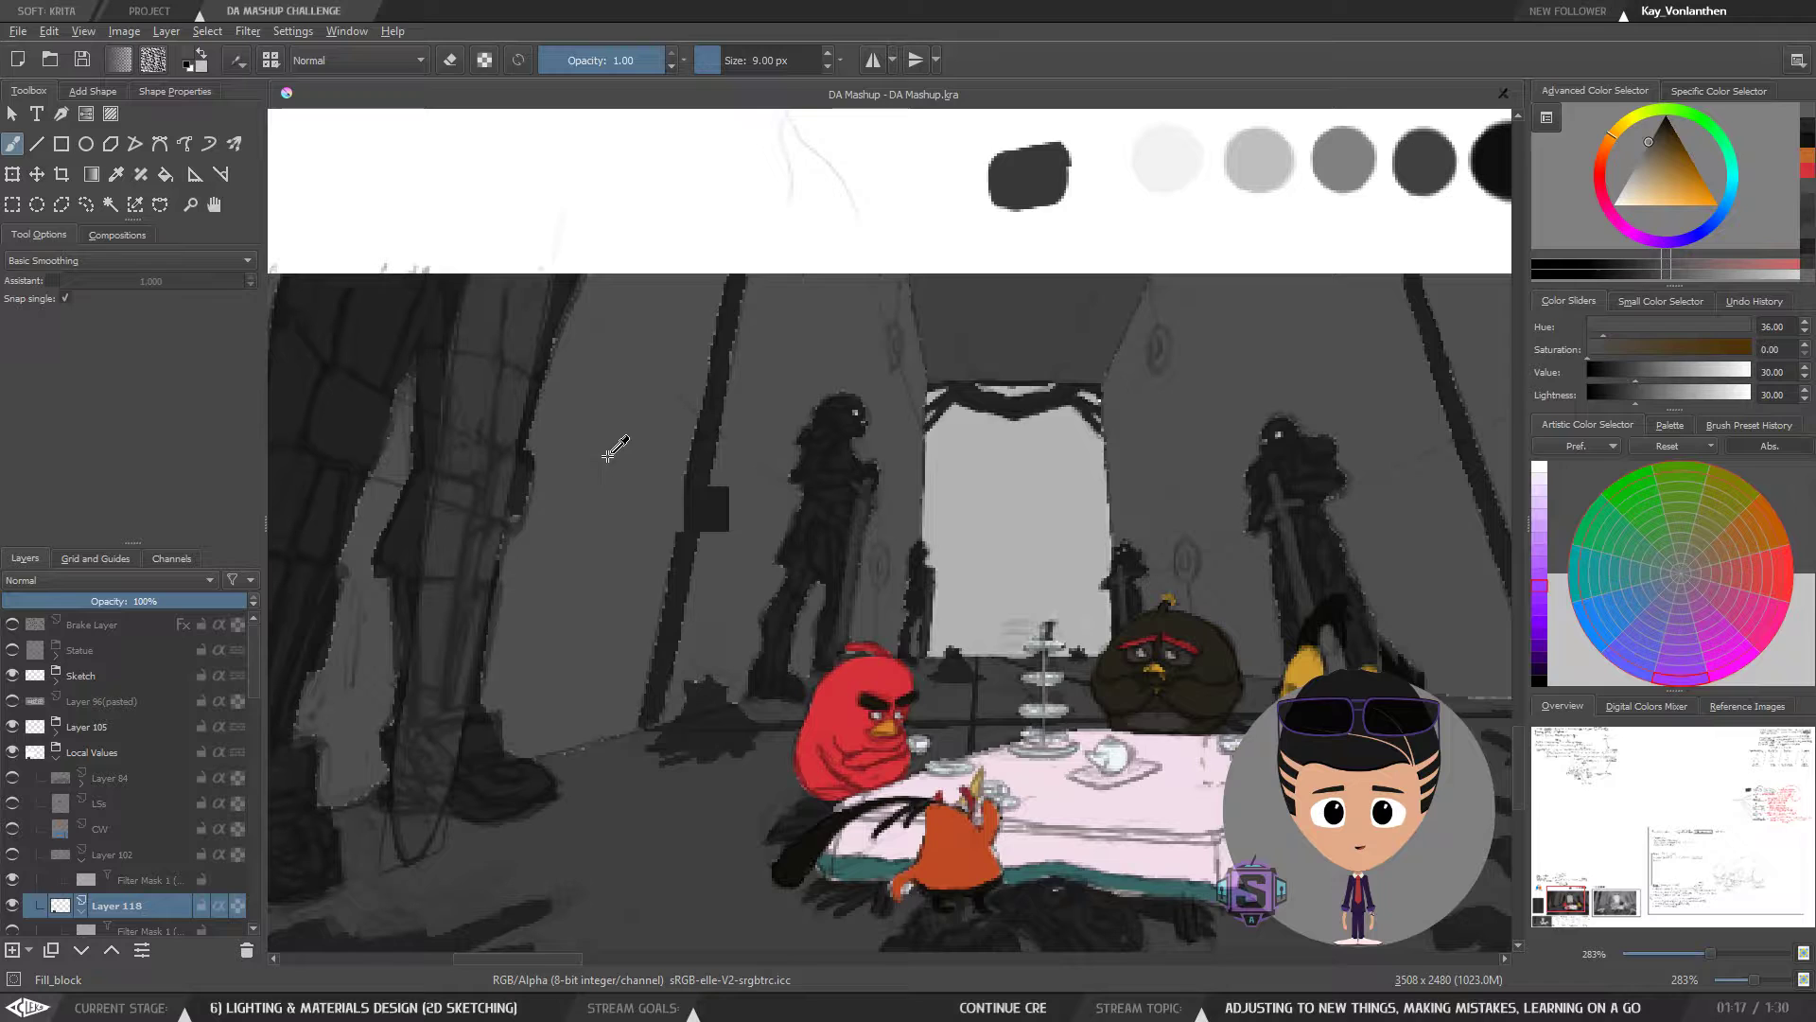
ctrl+click(626, 759)
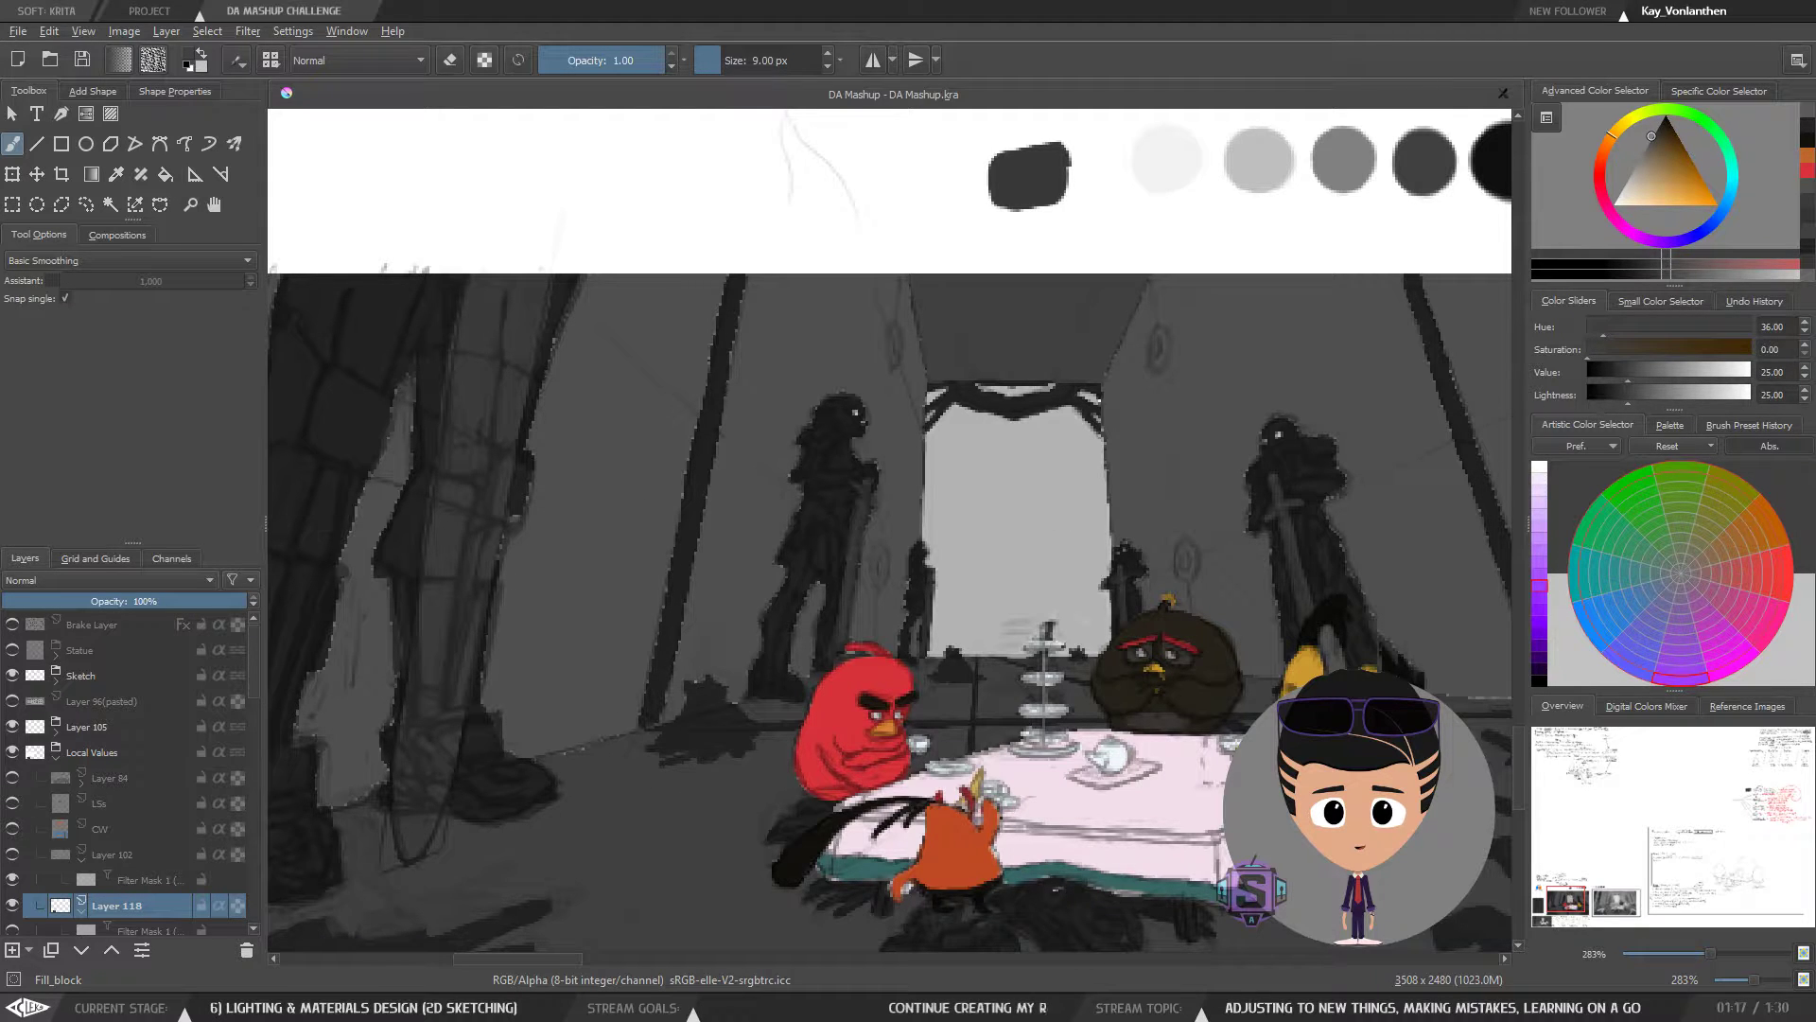
ctrl+click(762, 520)
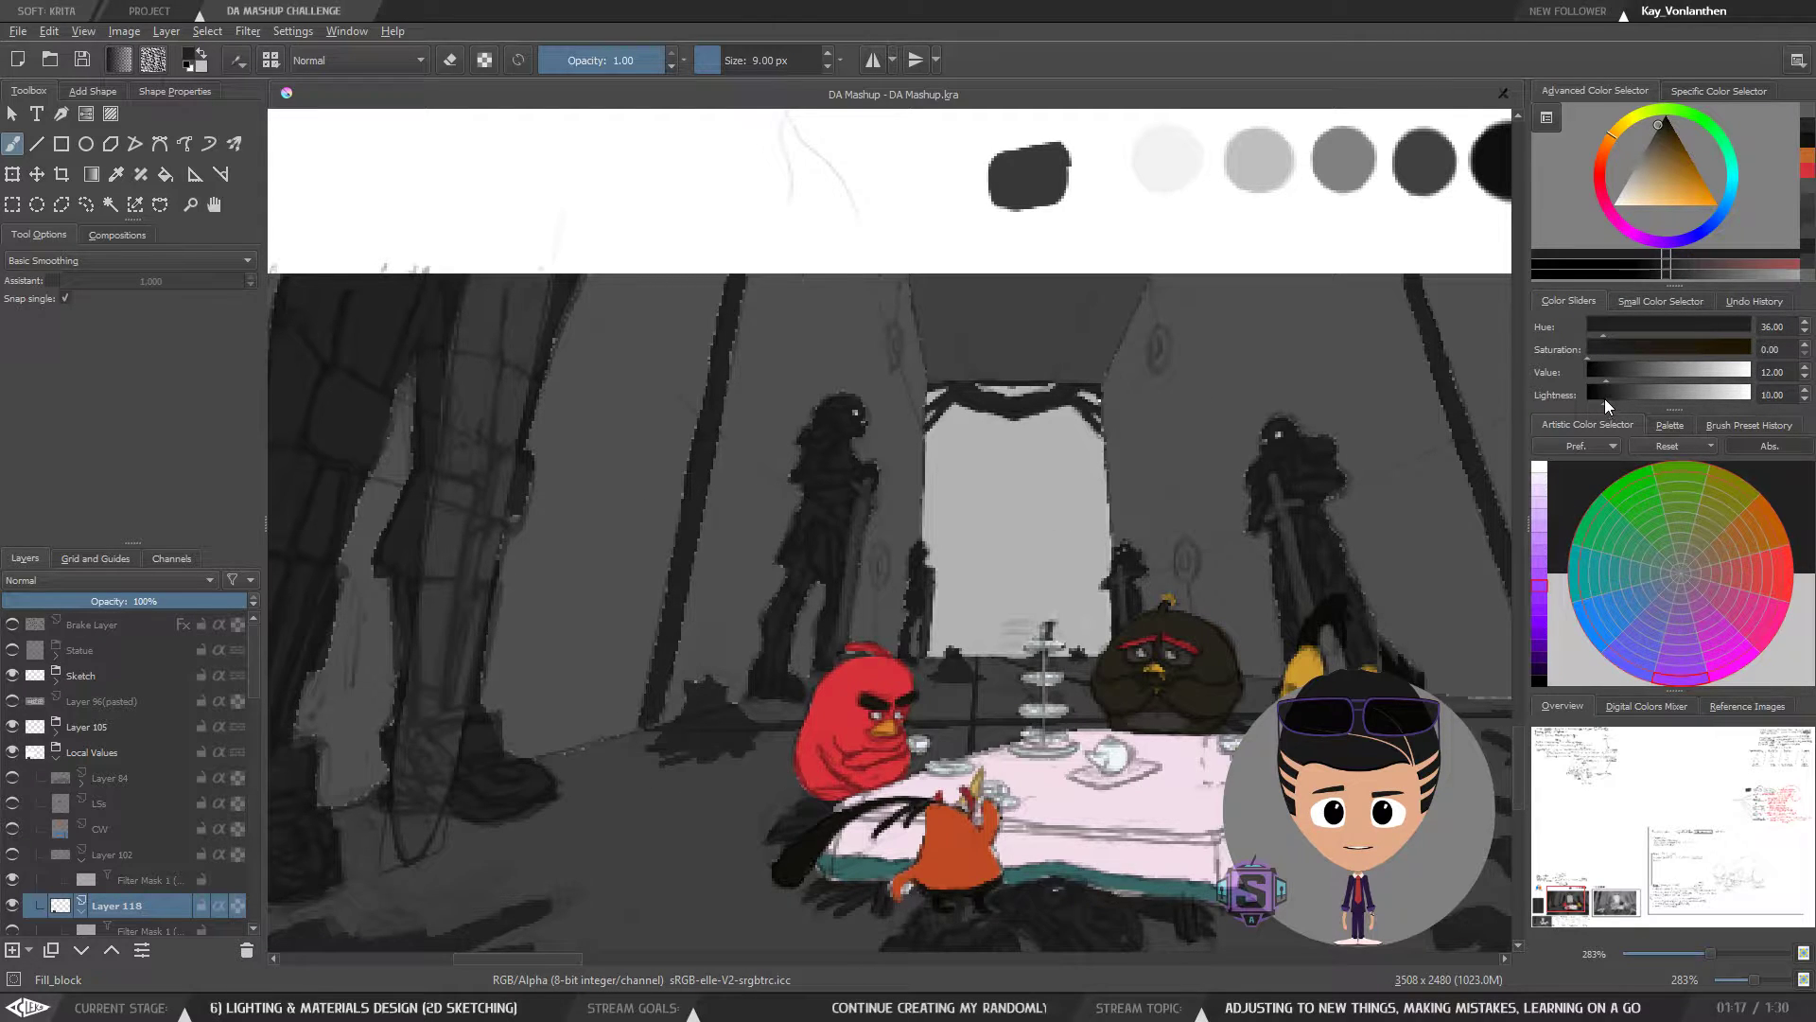
- Set the brush colour to lightness 20 and repaint the vertical floor line in front of the table
drag(1605, 399, 1620, 401)
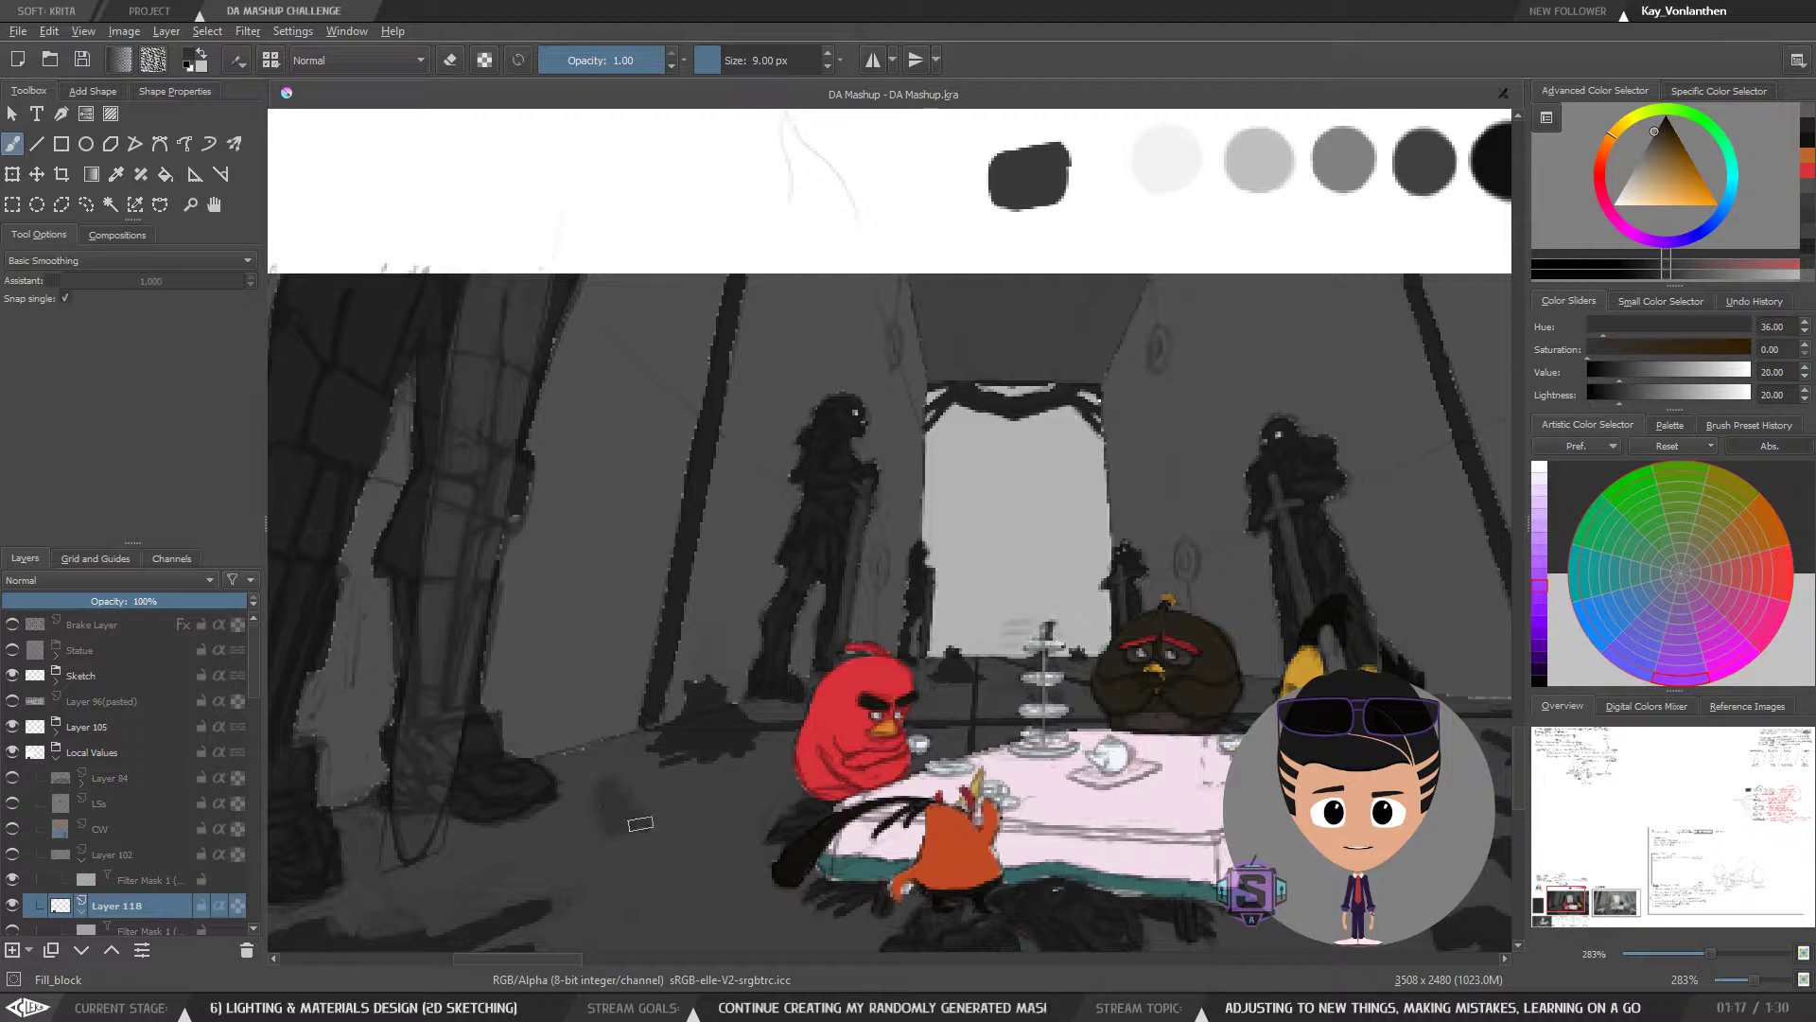
drag(1036, 793, 994, 445)
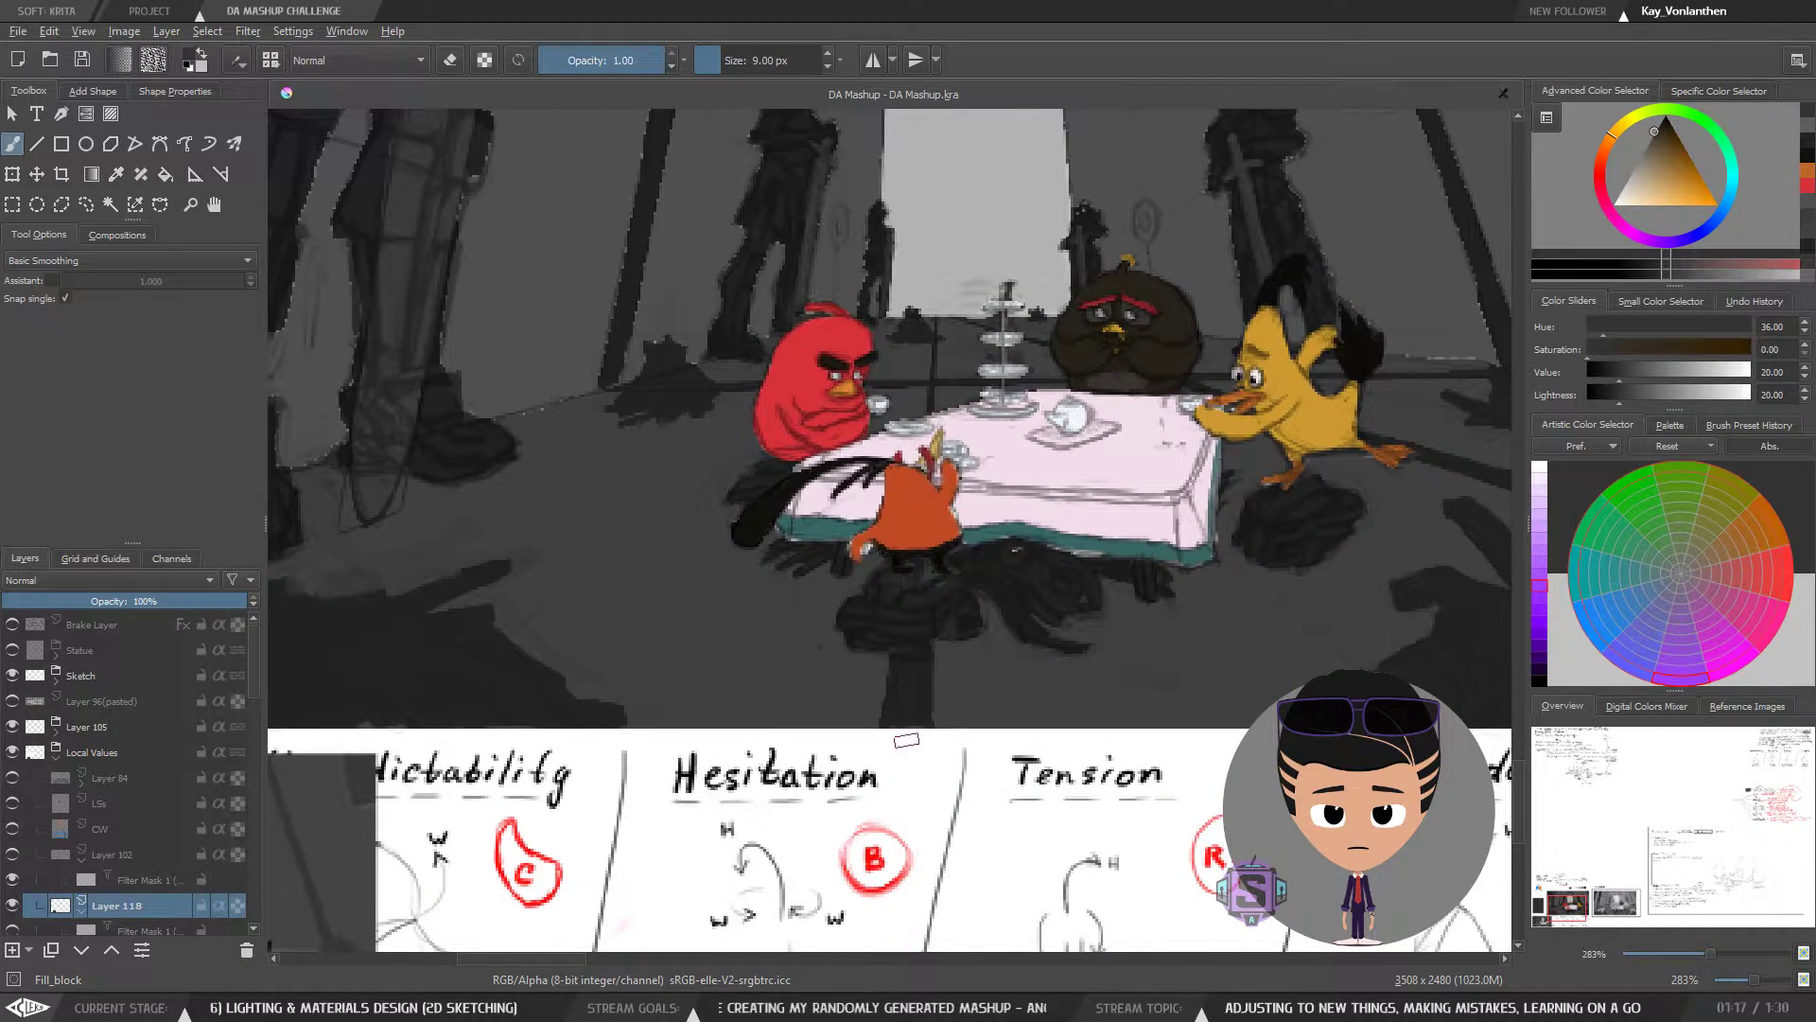
ctrl+scroll(906, 726, up, 2)
scroll(892, 525, down, 1)
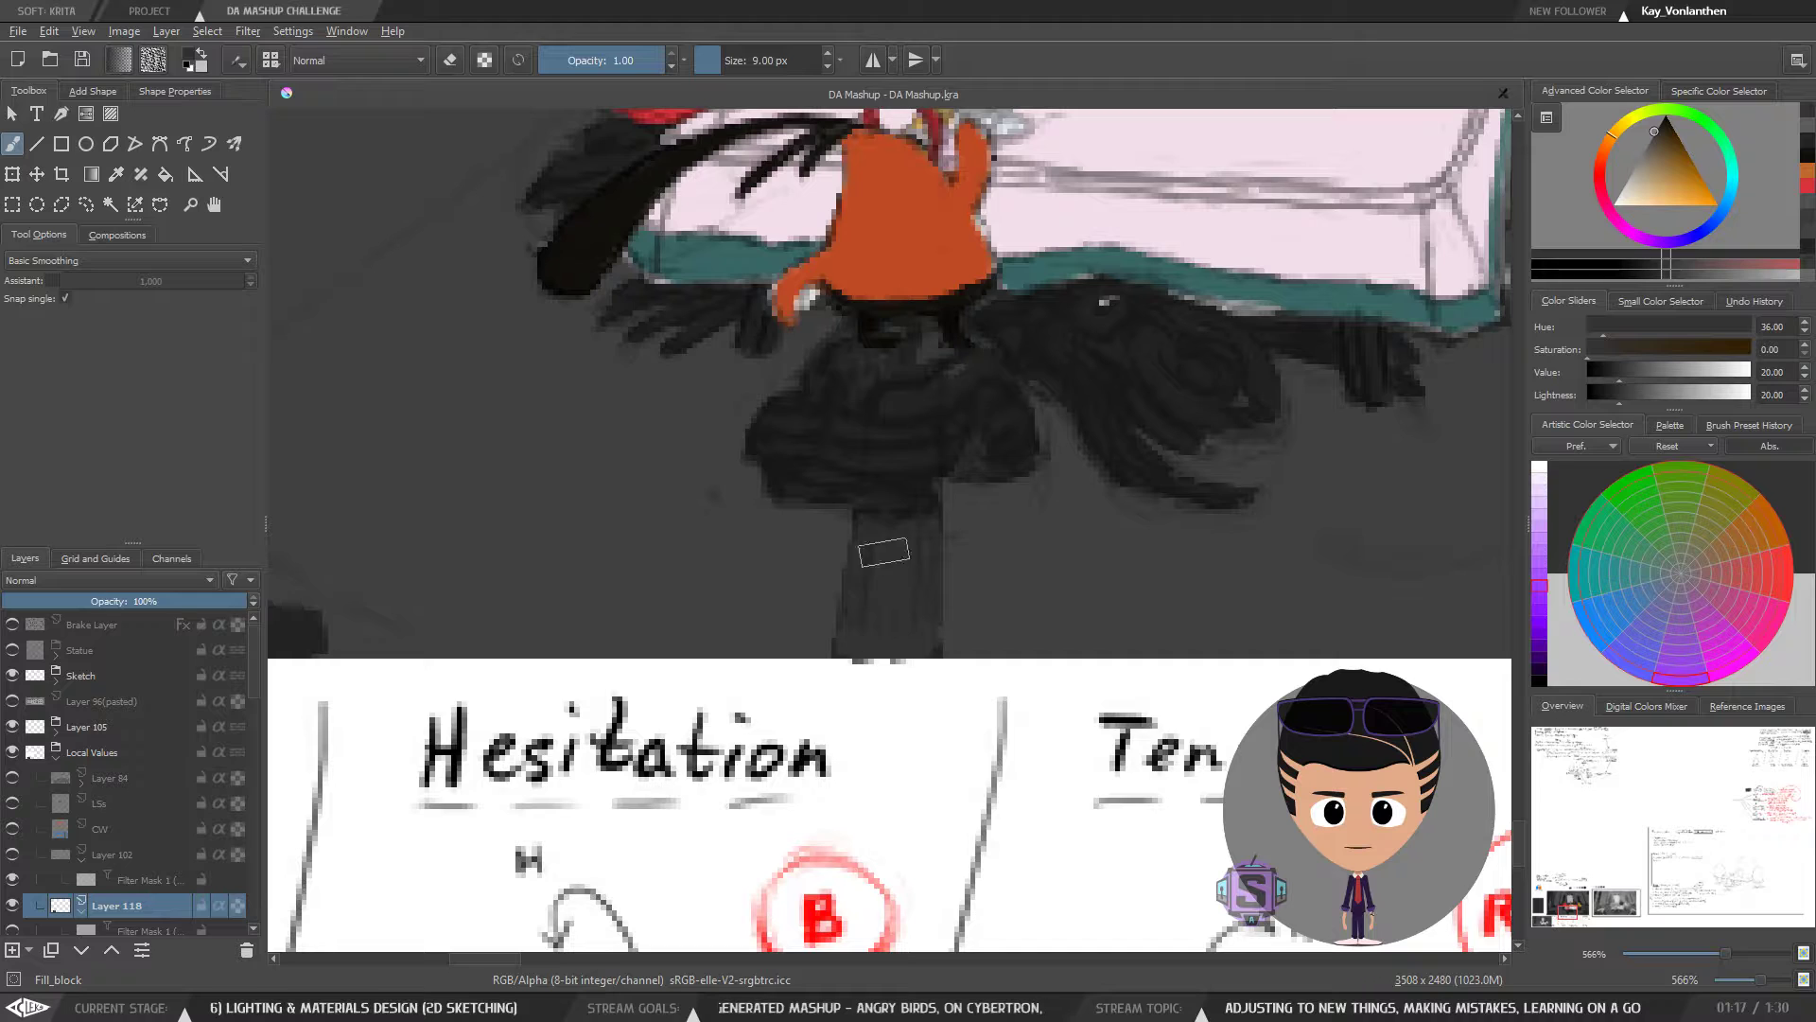
drag(1140, 473, 681, 653)
drag(1078, 549, 1244, 667)
mouse_move(646, 441)
mouse_down()
mouse_move(714, 519)
mouse_move(712, 745)
mouse_up()
- Reduce the brush to 1 px and repaint the thin floor lines behind the table and birds in the lightness 20 grey
key(bracketleft)
key(bracketleft)
key(bracketleft)
key(bracketleft)
key(bracketleft)
key(bracketleft)
key(bracketleft)
key(bracketleft)
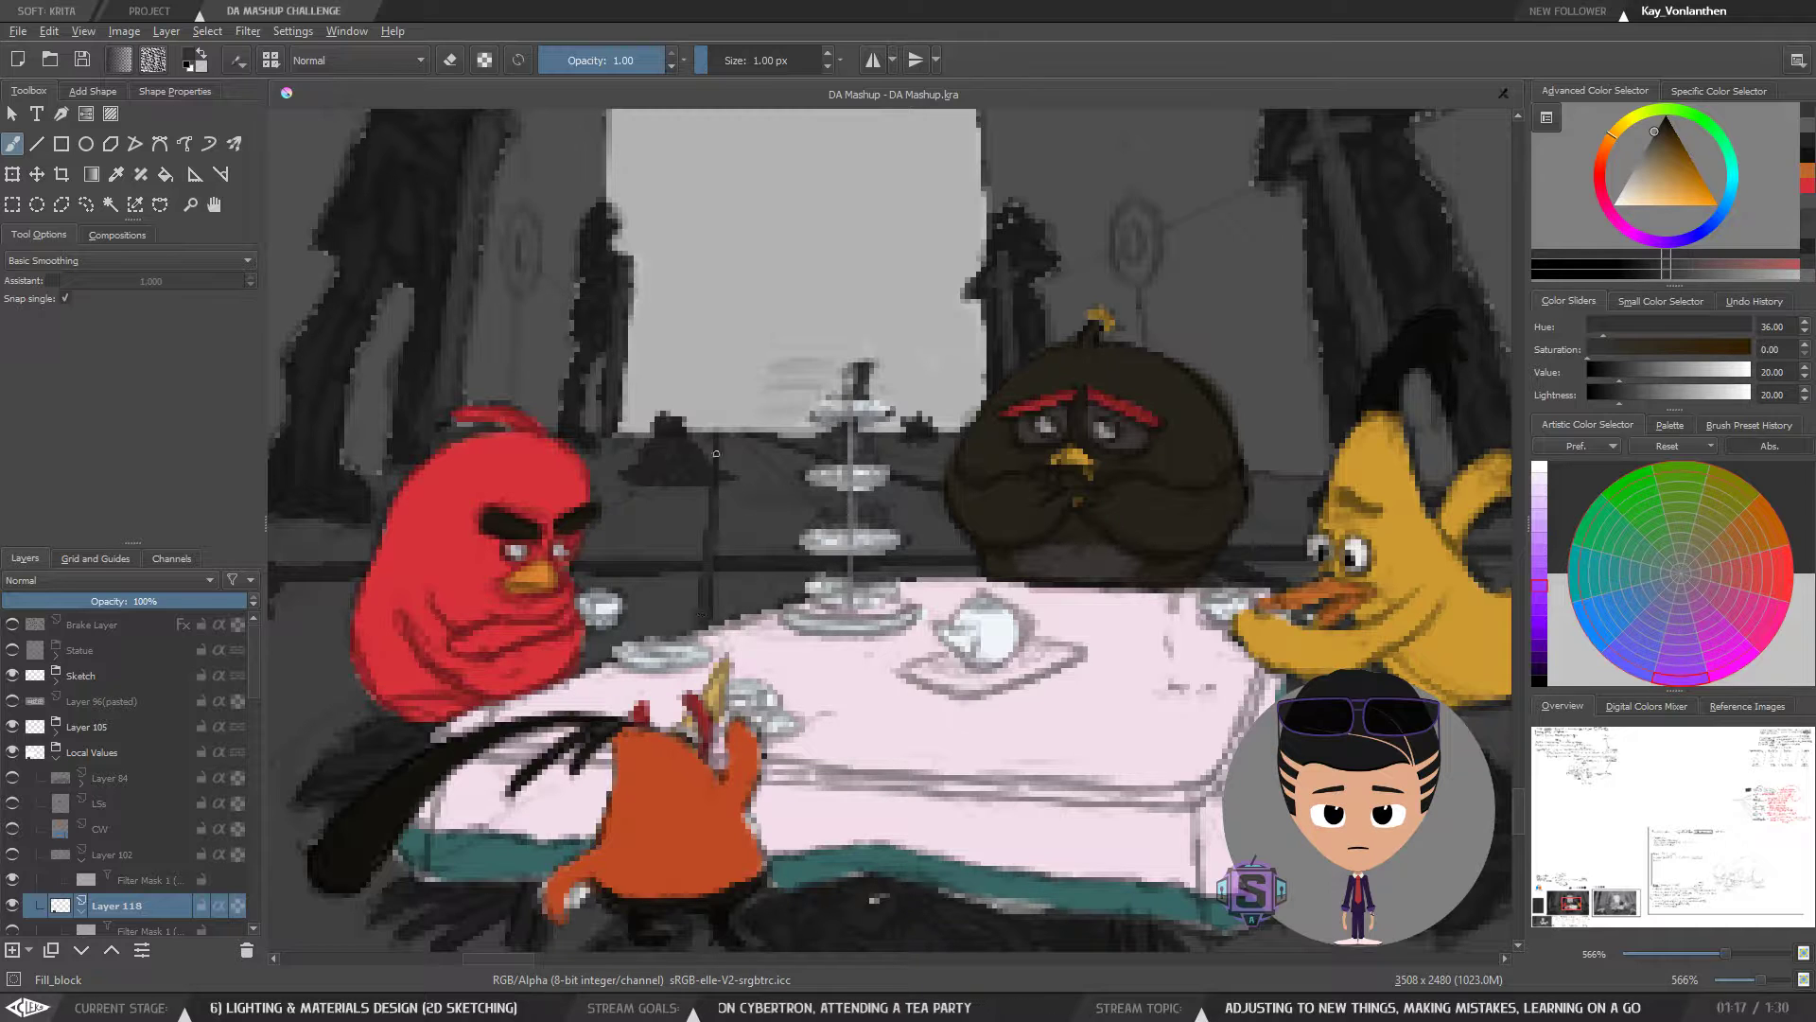
drag(800, 545, 856, 536)
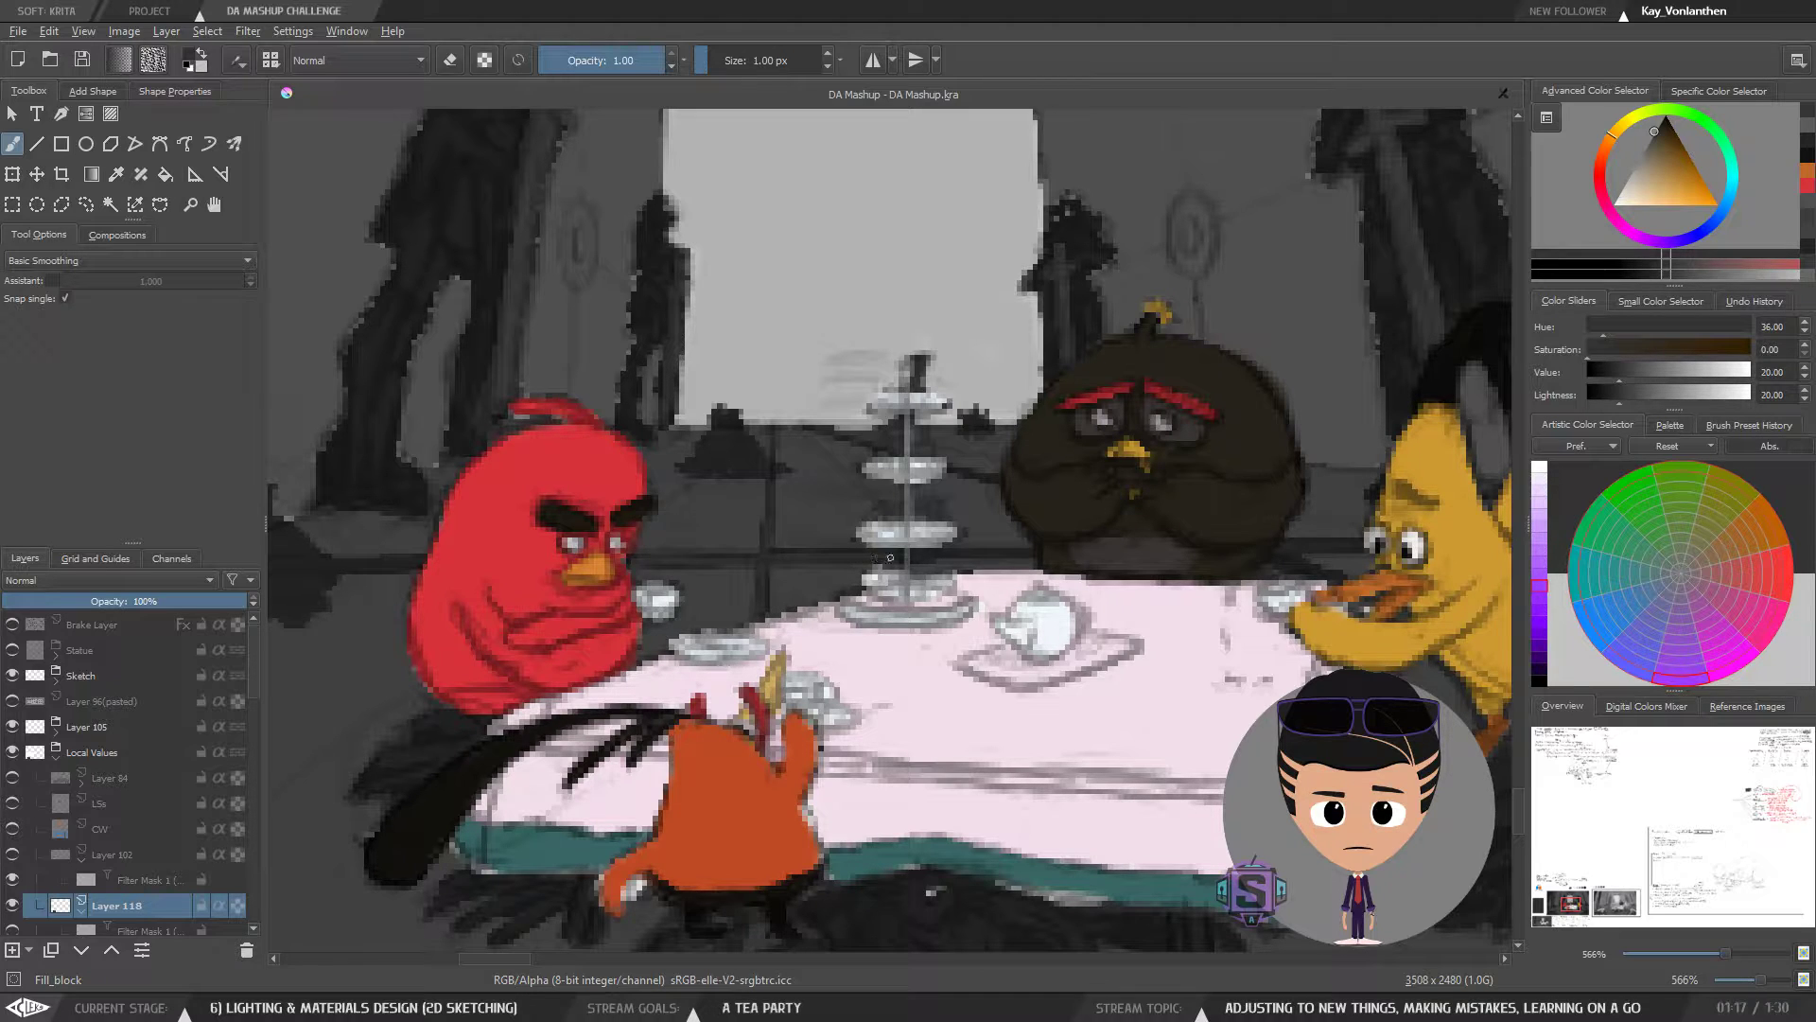
drag(1343, 543, 985, 551)
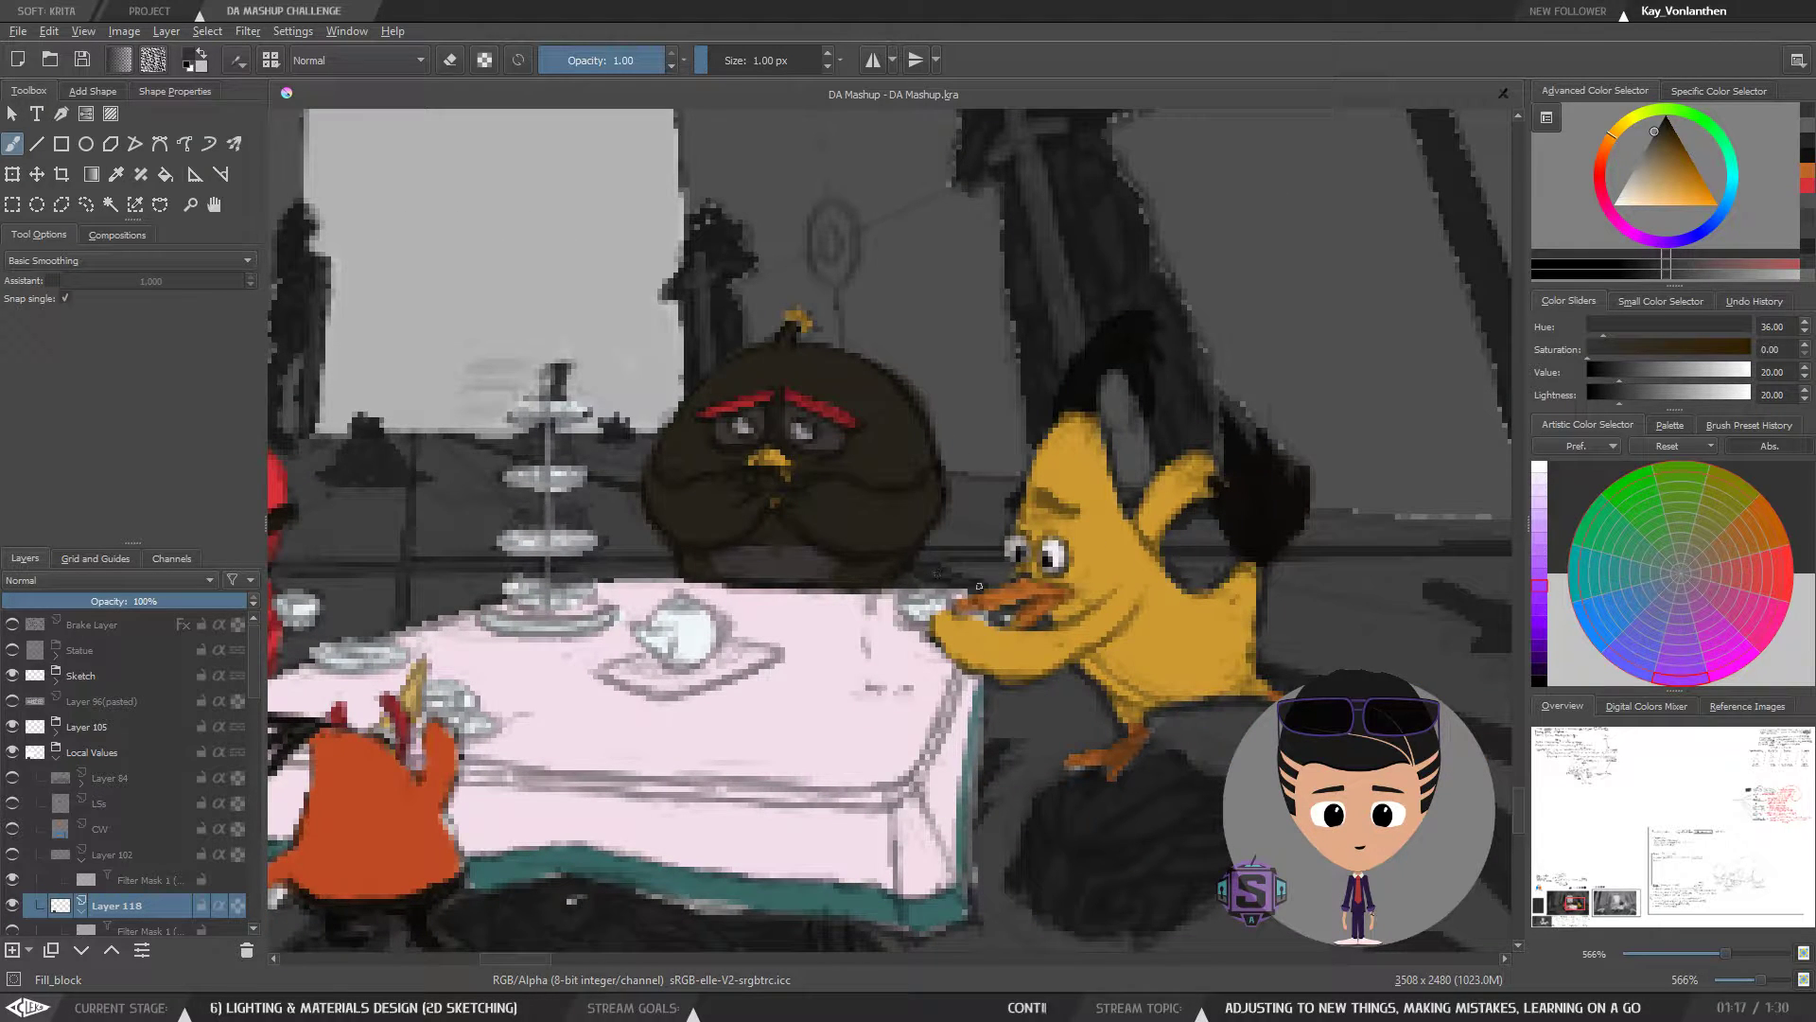
drag(979, 587, 835, 588)
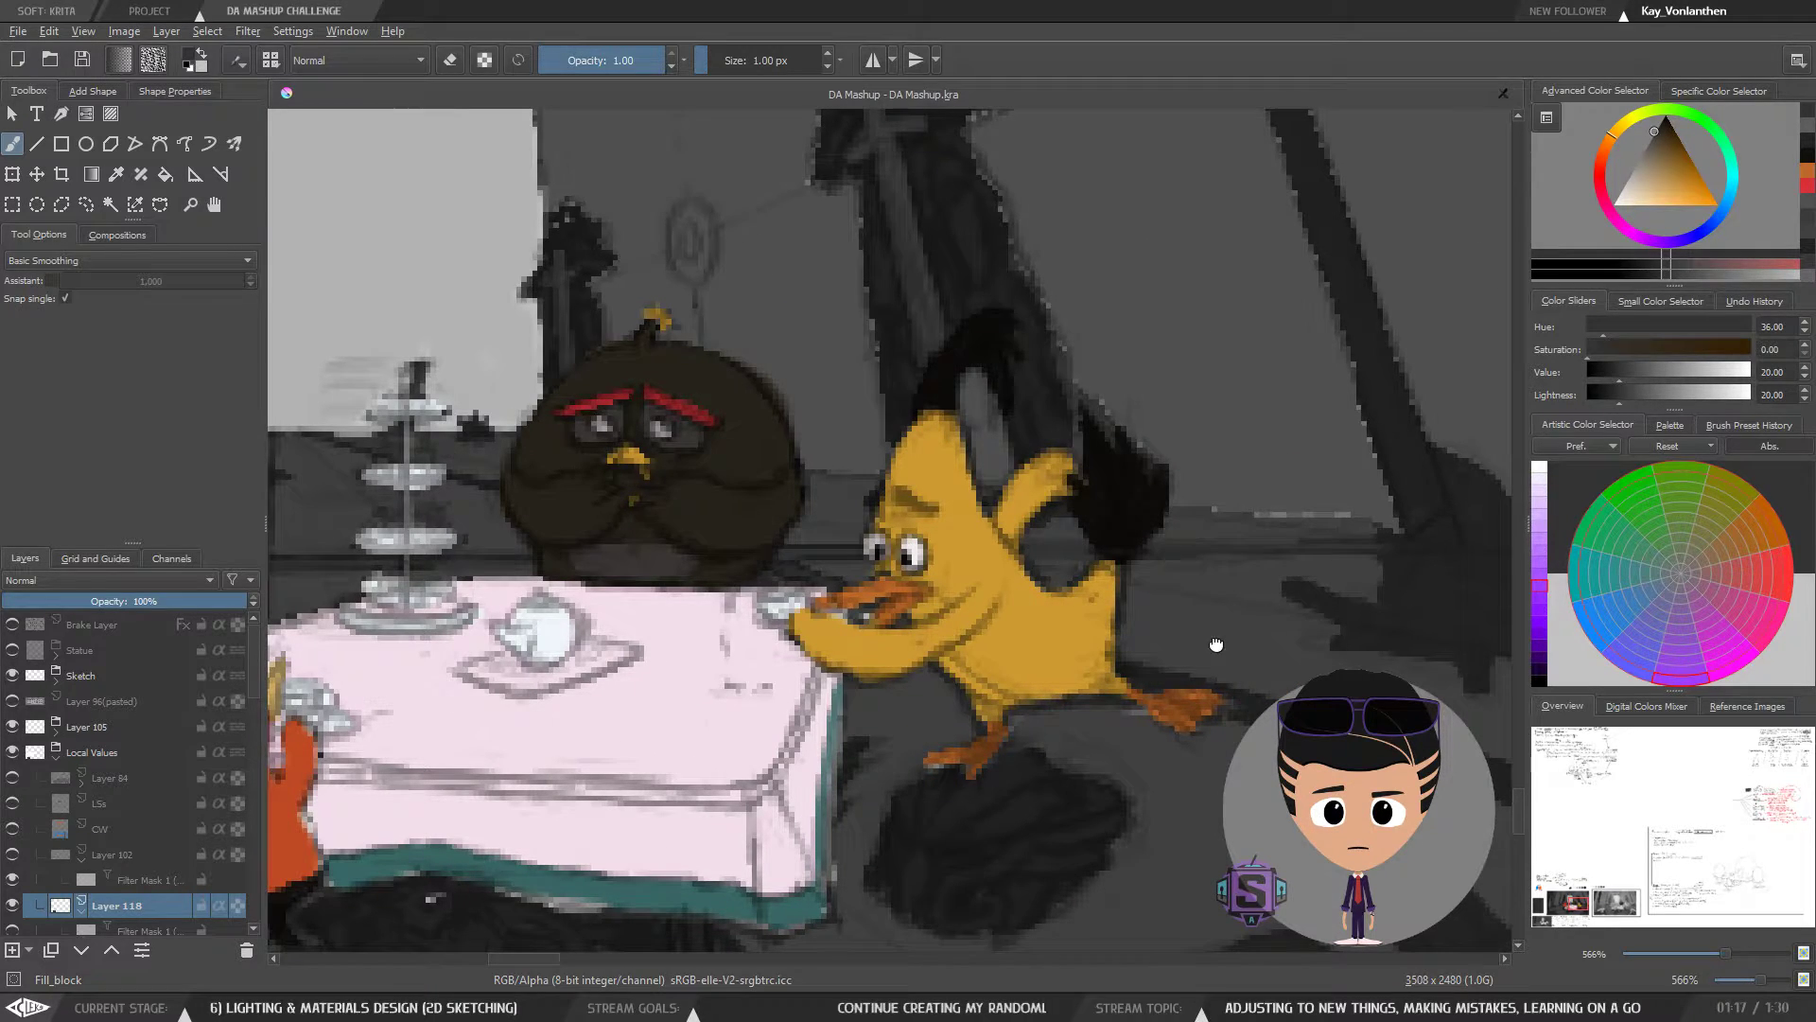
- Repaint the diagonal floor line beside the yellow bird with a 4 px brush and erase the overflow past the picture's right edge
drag(1216, 644, 993, 510)
key(bracketright)
key(bracketright)
key(bracketright)
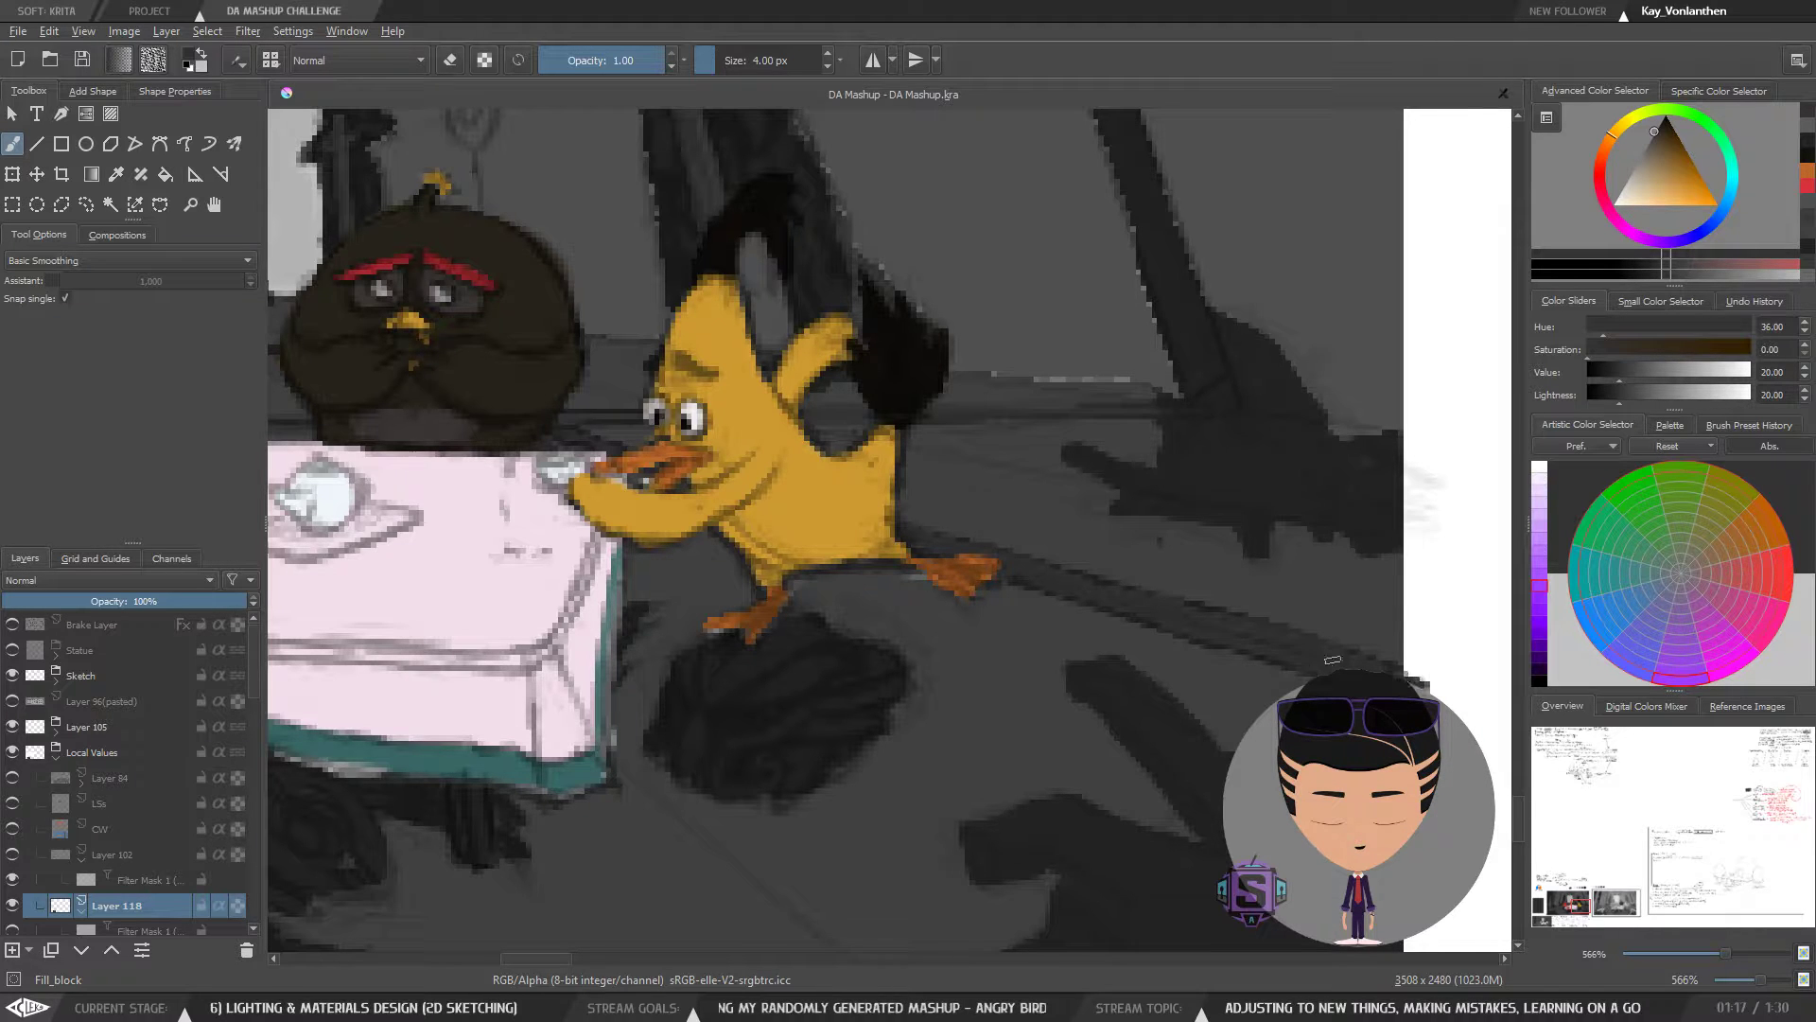
drag(1434, 691, 1135, 628)
key(e)
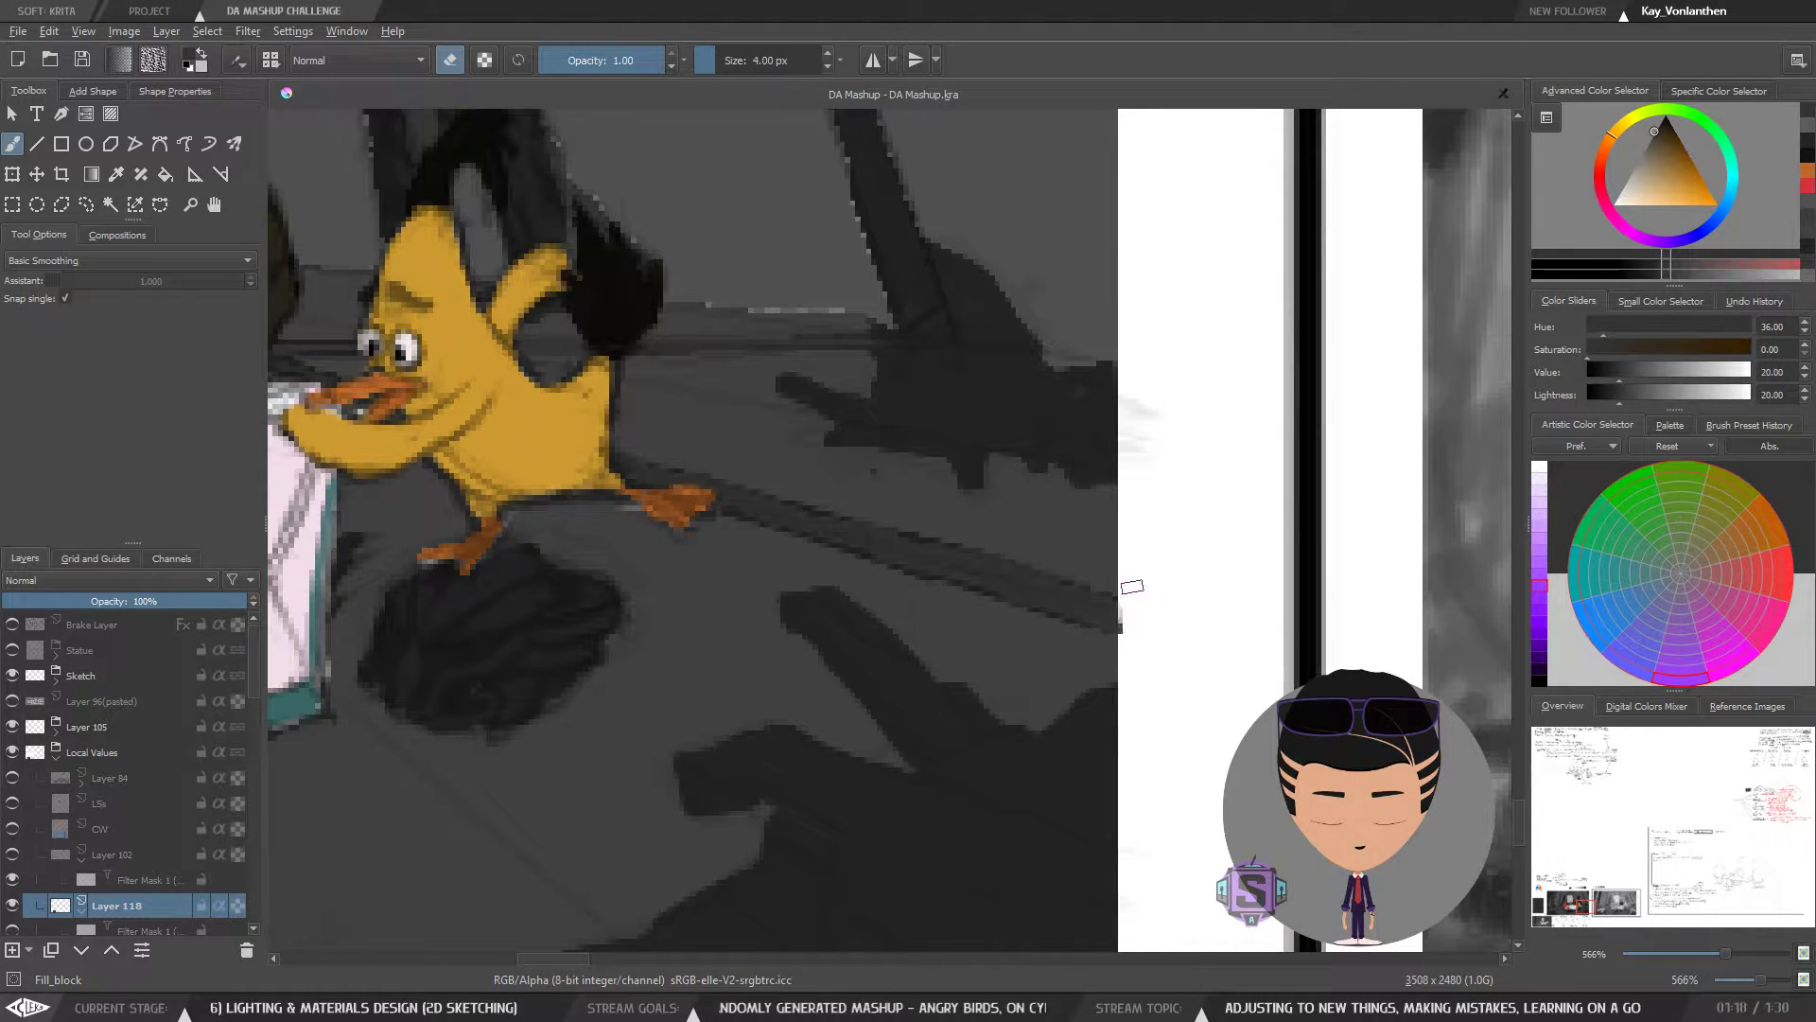
key(e)
- Repaint the dark pillar on the left wall in the lightness 20 grey with a 6 px brush
key(minus)
key(minus)
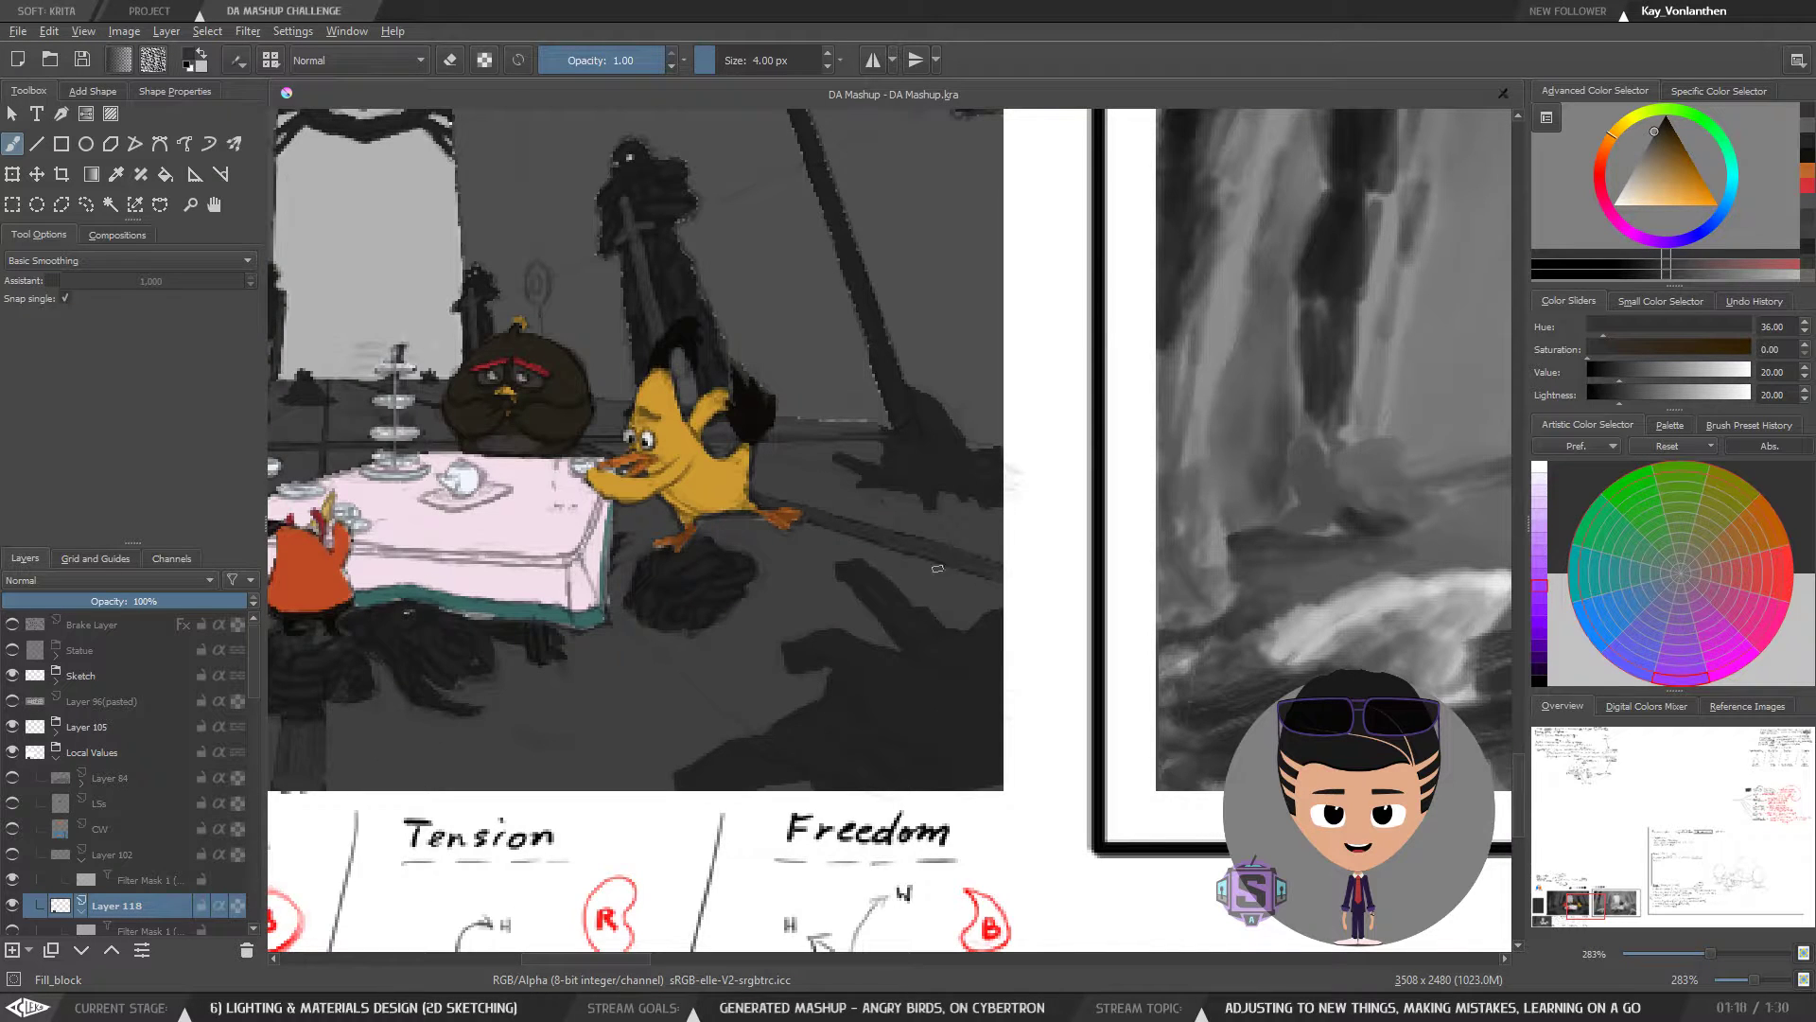
mouse_move(811, 637)
mouse_down()
mouse_move(942, 635)
mouse_move(1139, 718)
mouse_up()
drag(521, 453, 573, 592)
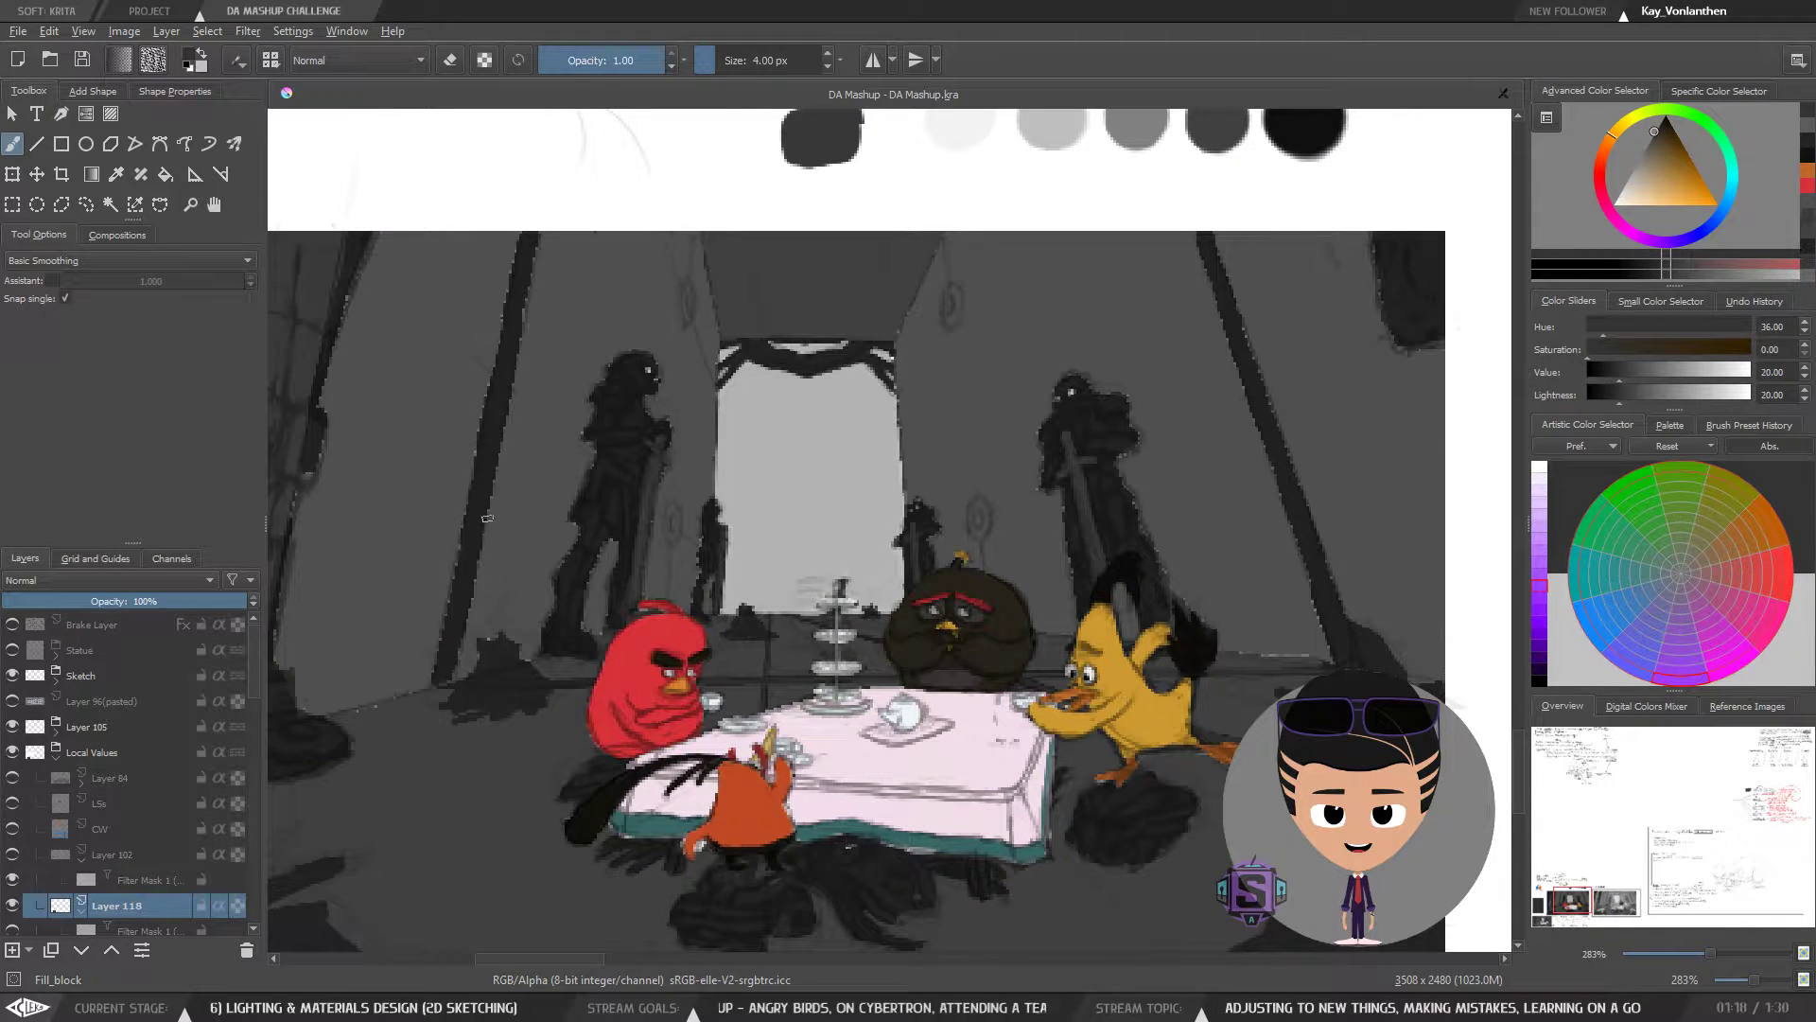
key(plus)
key(plus)
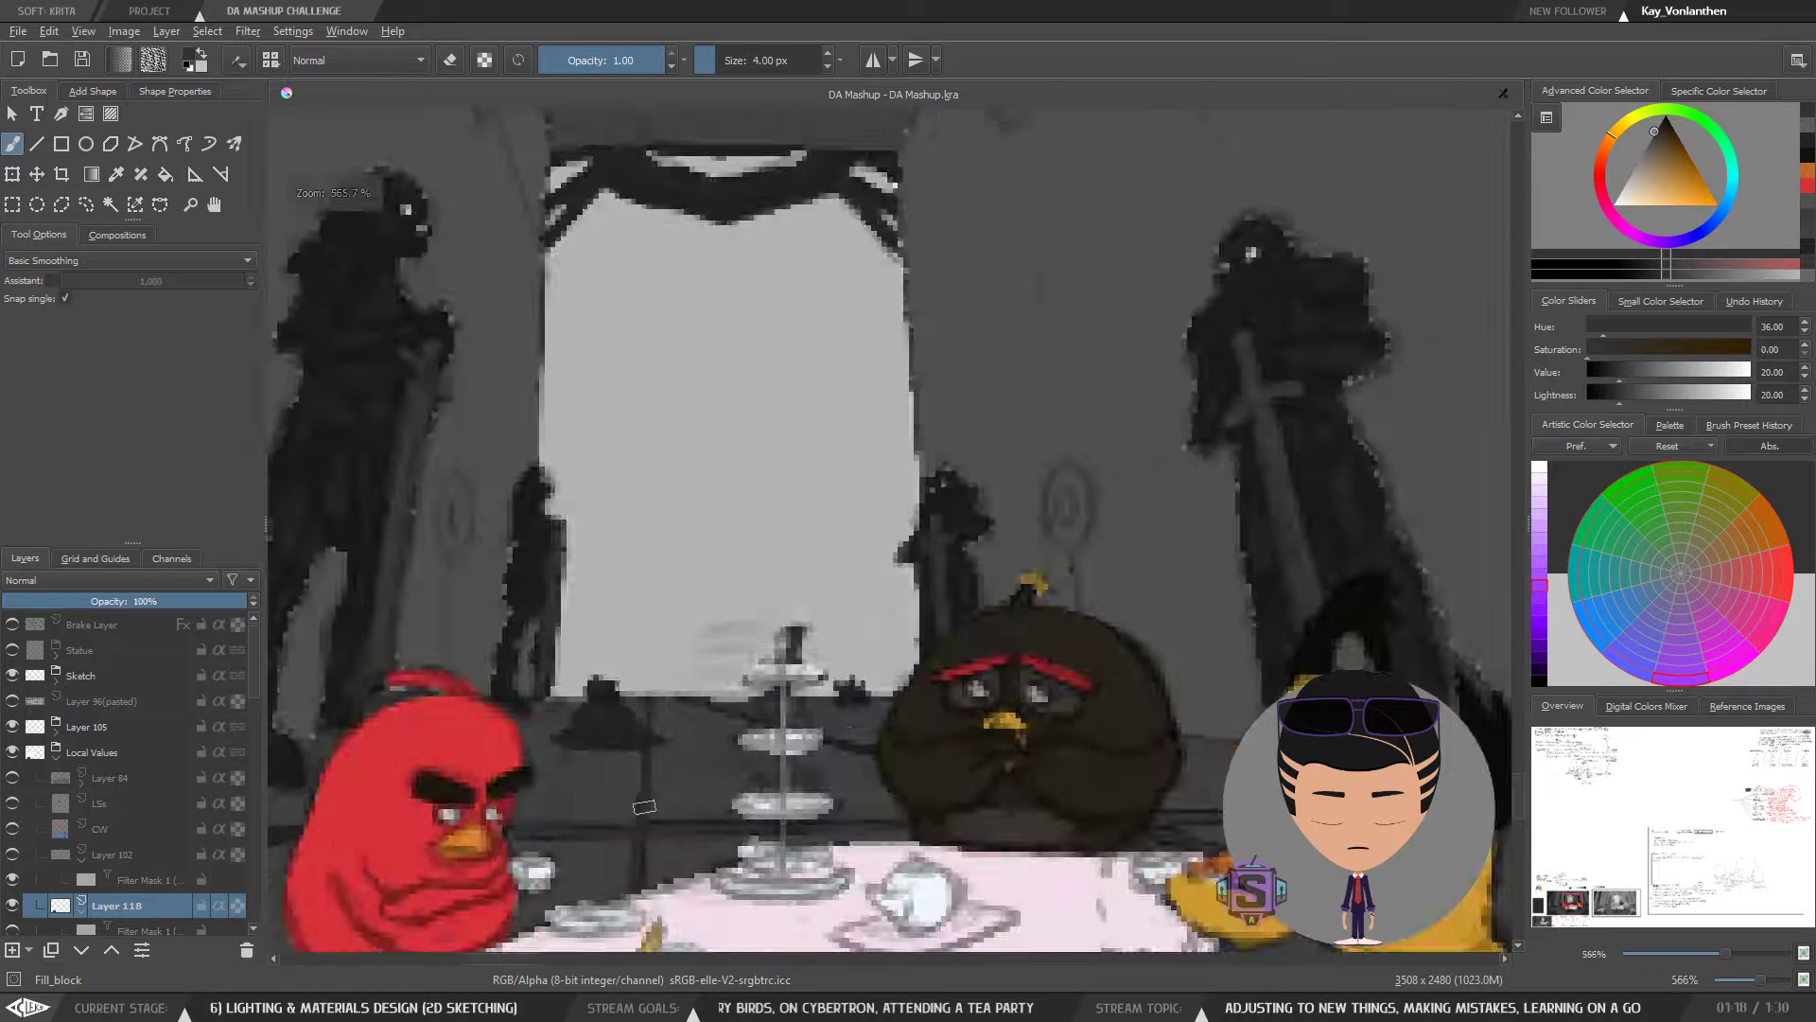
drag(704, 678, 905, 747)
key(bracketright)
key(bracketright)
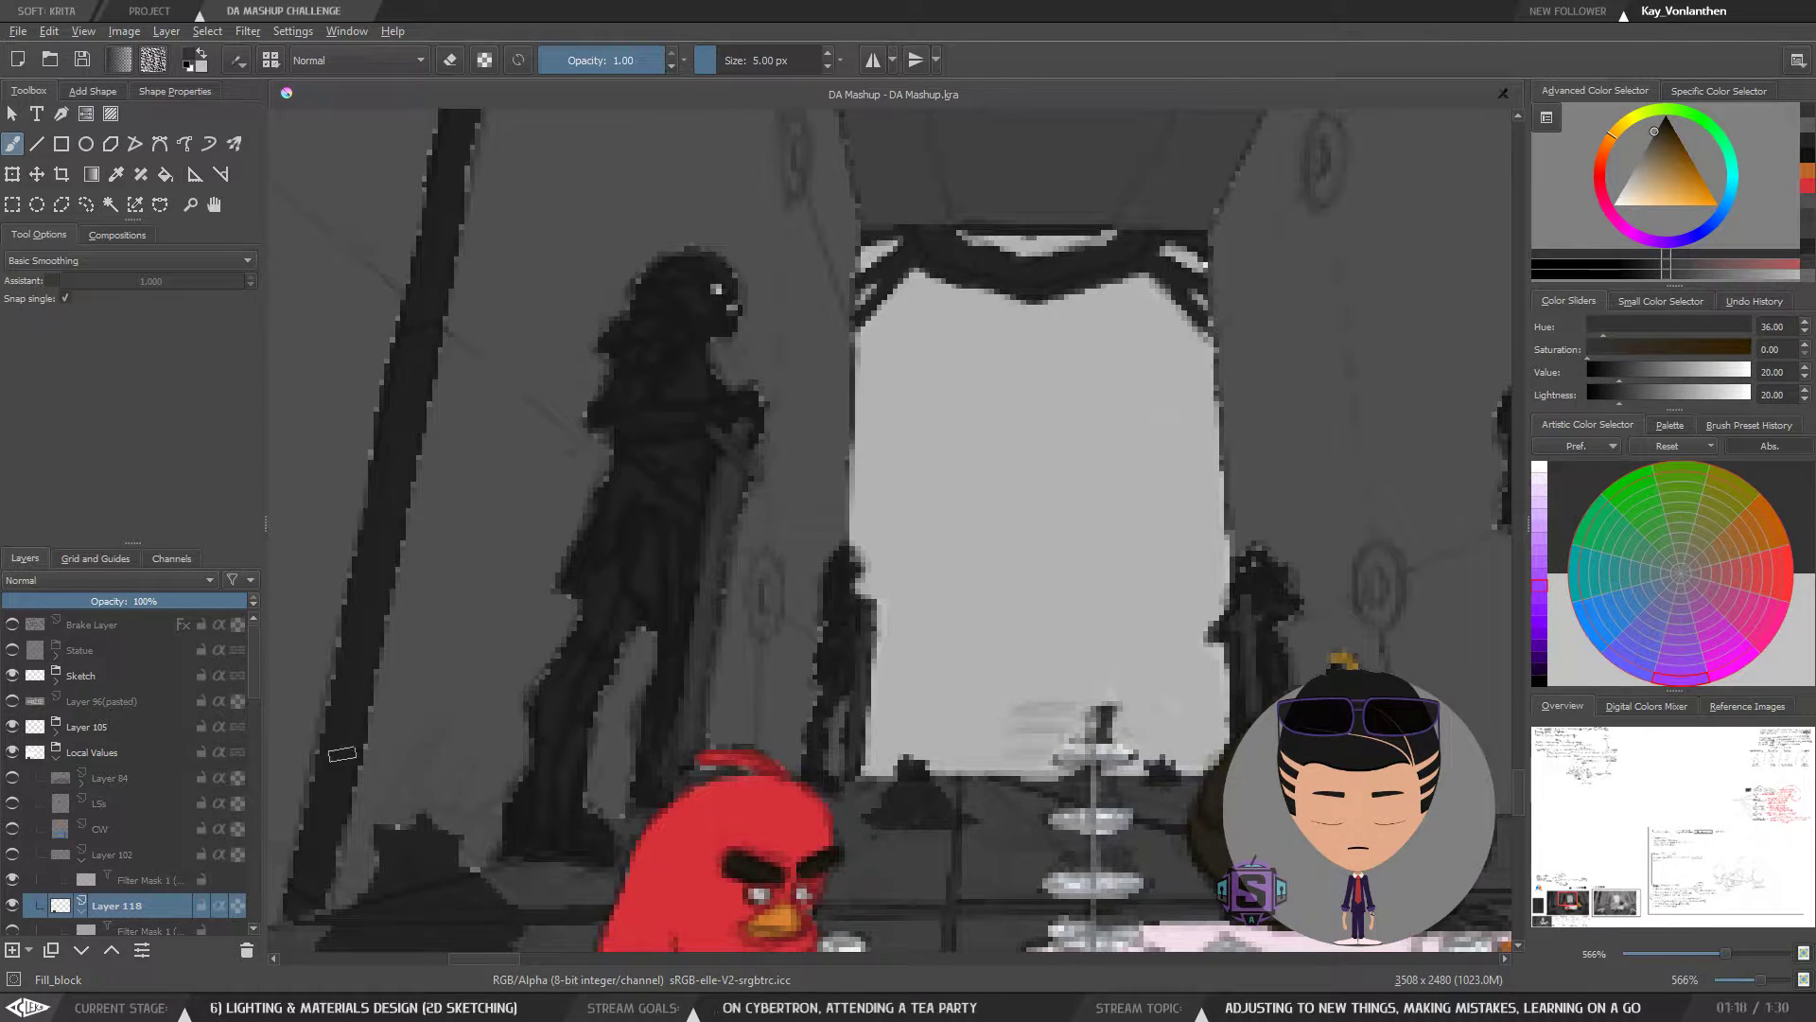
mouse_move(324, 806)
mouse_down()
mouse_move(299, 904)
mouse_move(364, 660)
mouse_move(348, 754)
mouse_move(413, 339)
mouse_move(389, 564)
mouse_move(450, 129)
mouse_move(431, 263)
mouse_move(473, 110)
mouse_up()
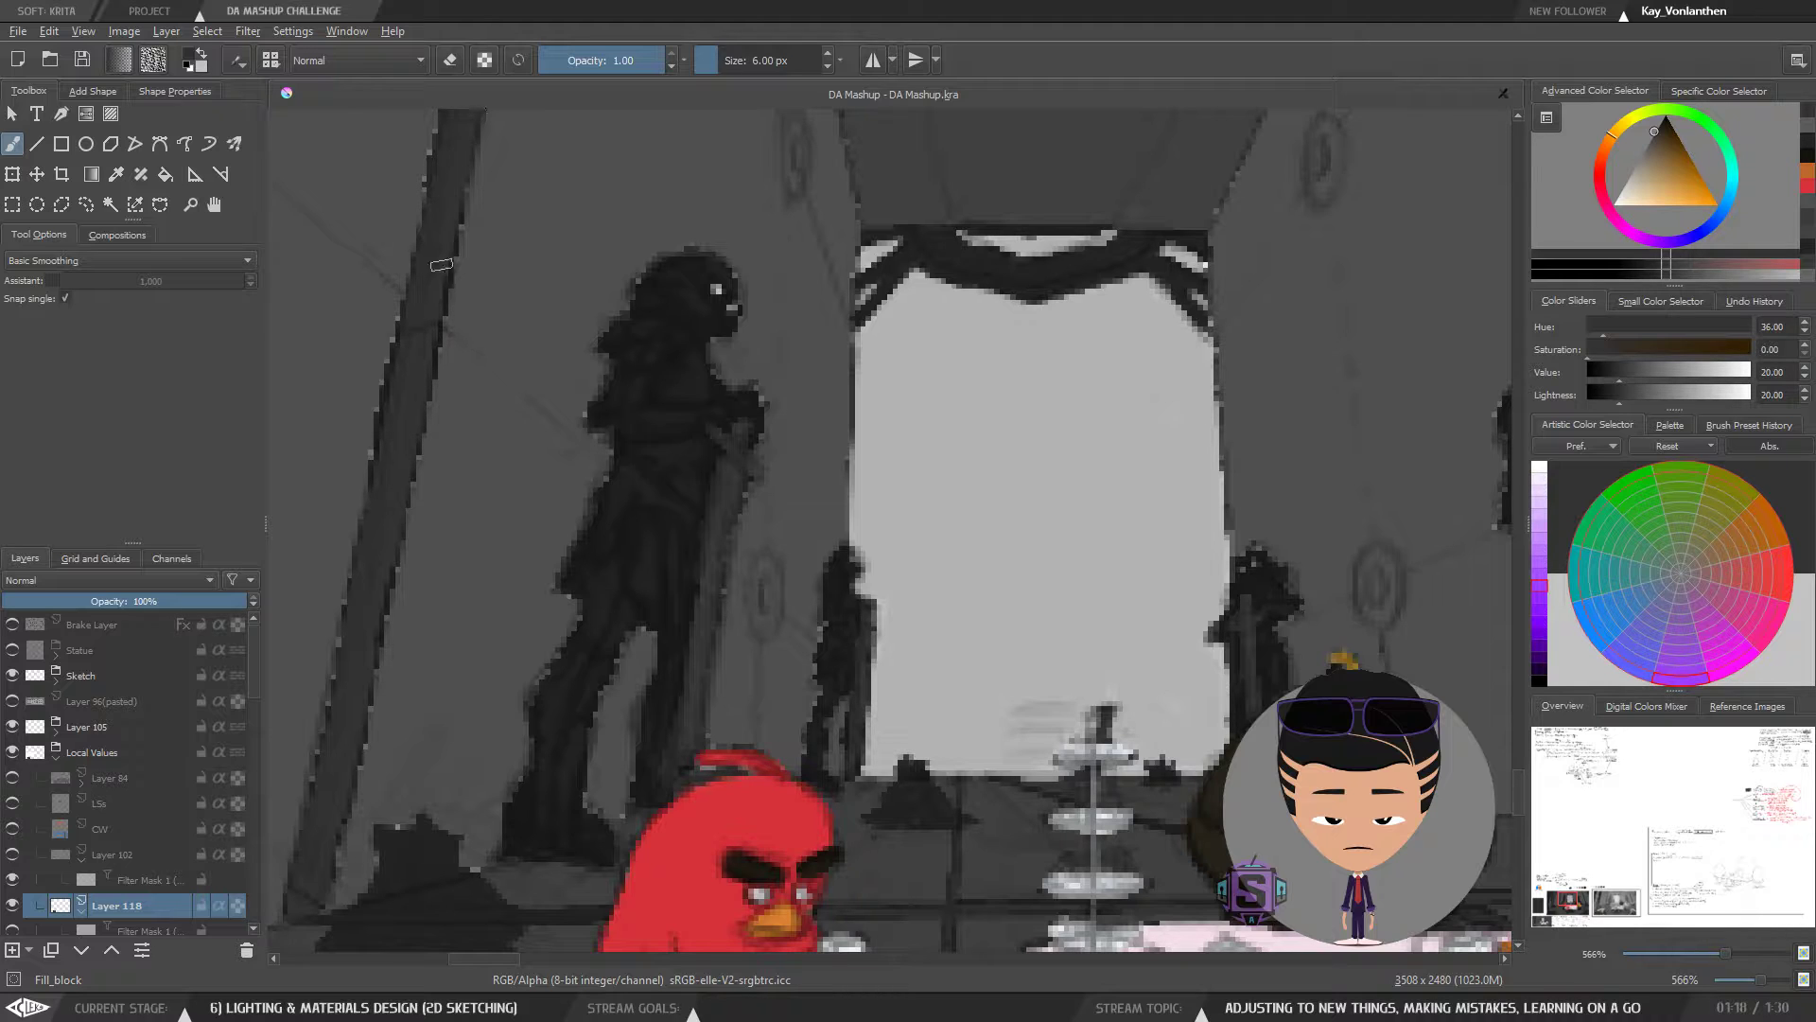
drag(413, 332, 352, 683)
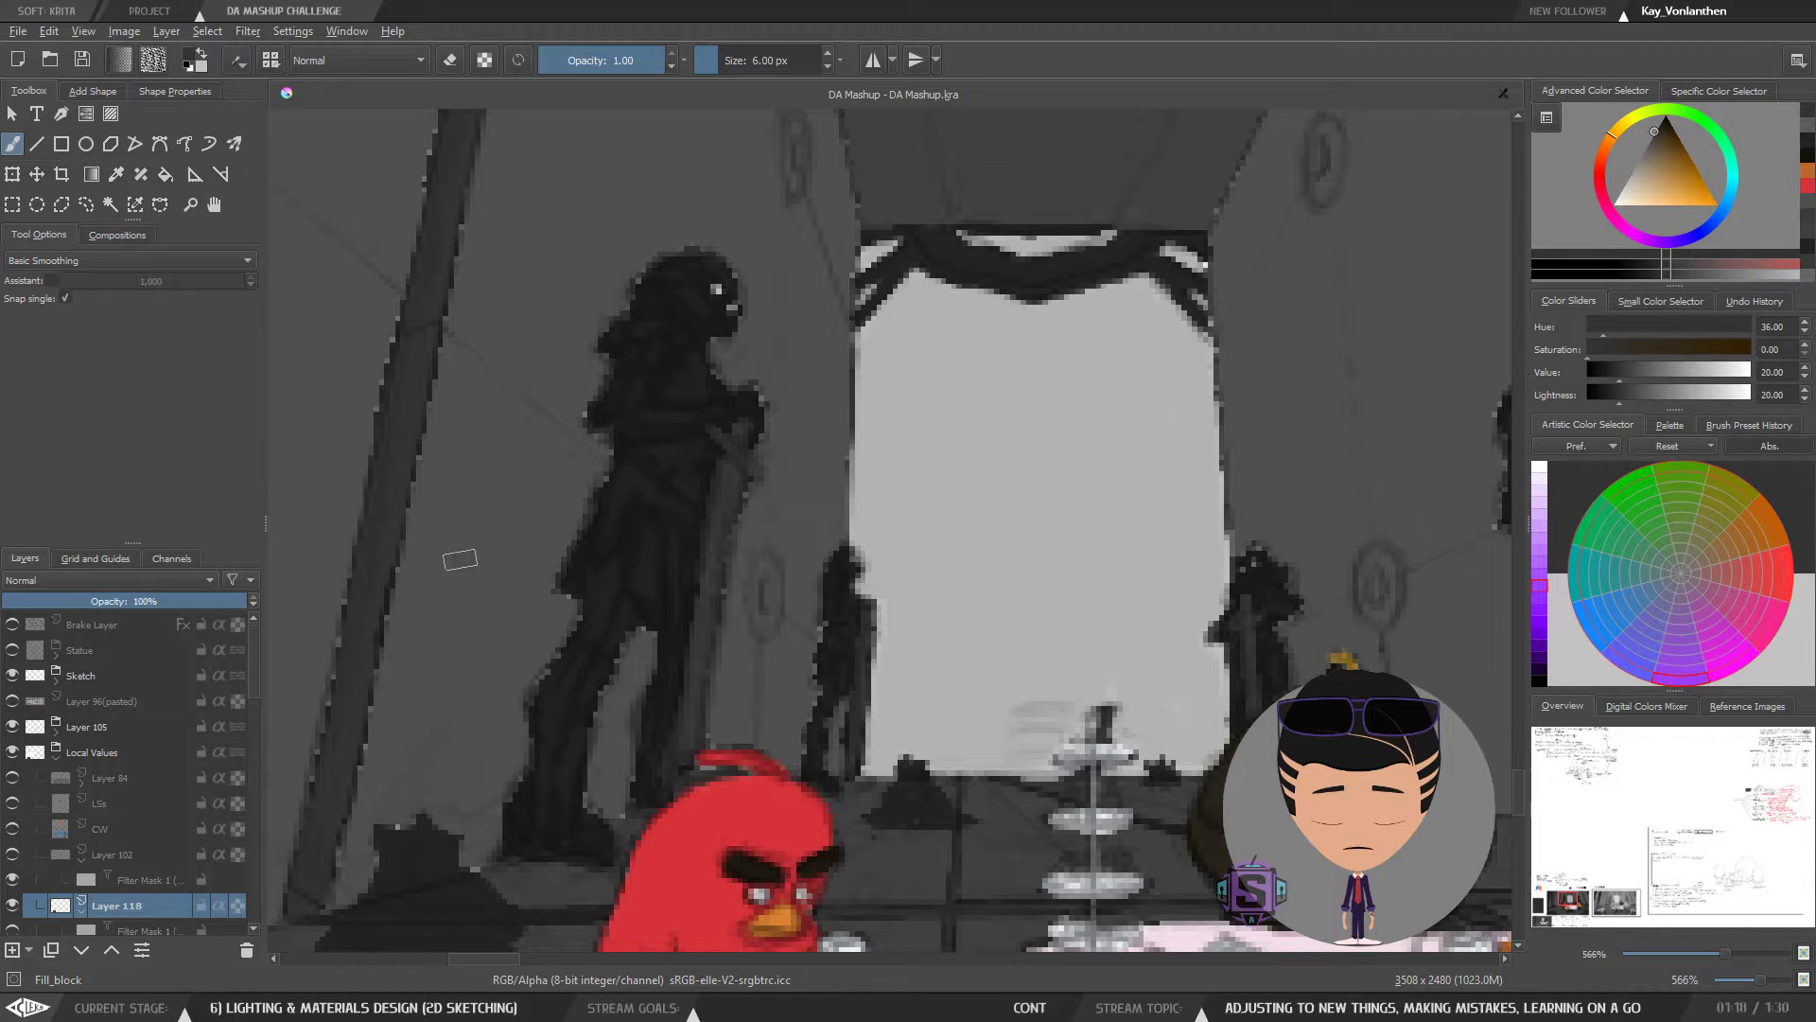
- Extend the left pillar's new grey to the picture's top edge and erase the overflow above it
key(ctrl+minus)
key(ctrl+minus)
key(ctrl+minus)
key(ctrl+minus)
key(ctrl+minus)
key(ctrl+minus)
scroll(936, 559, up, 4)
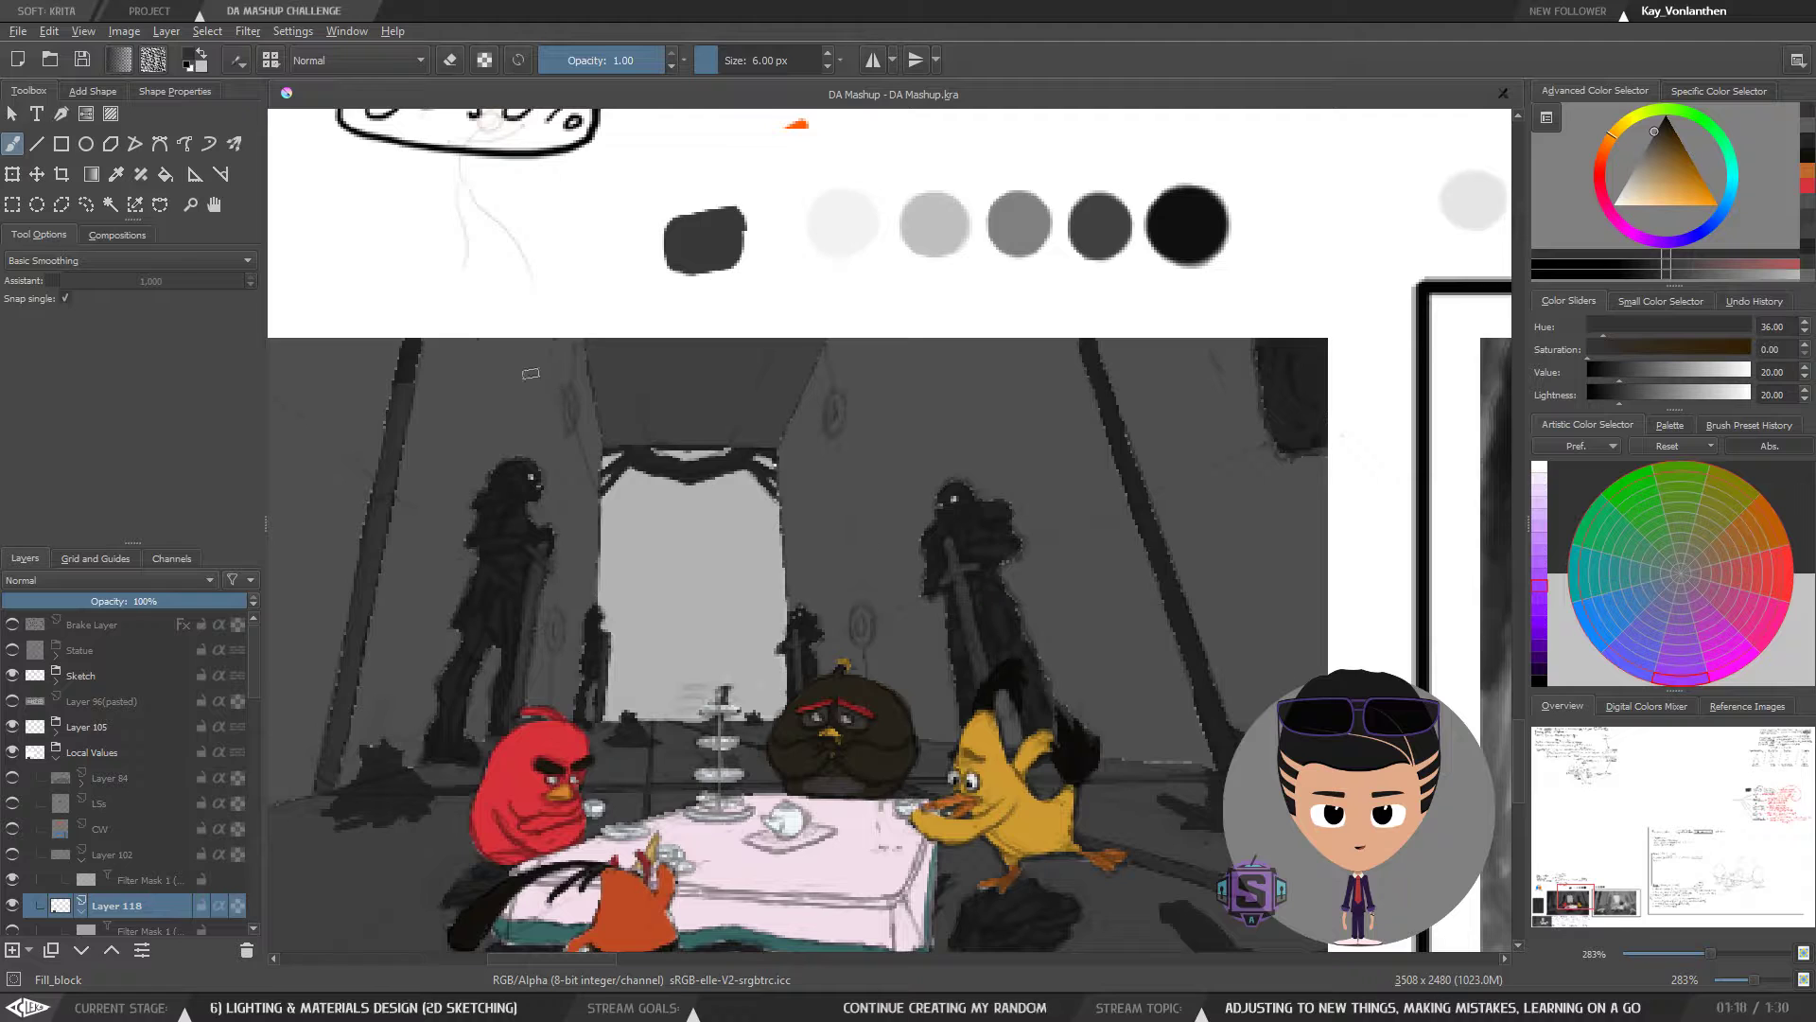
scroll(701, 519, up, 2)
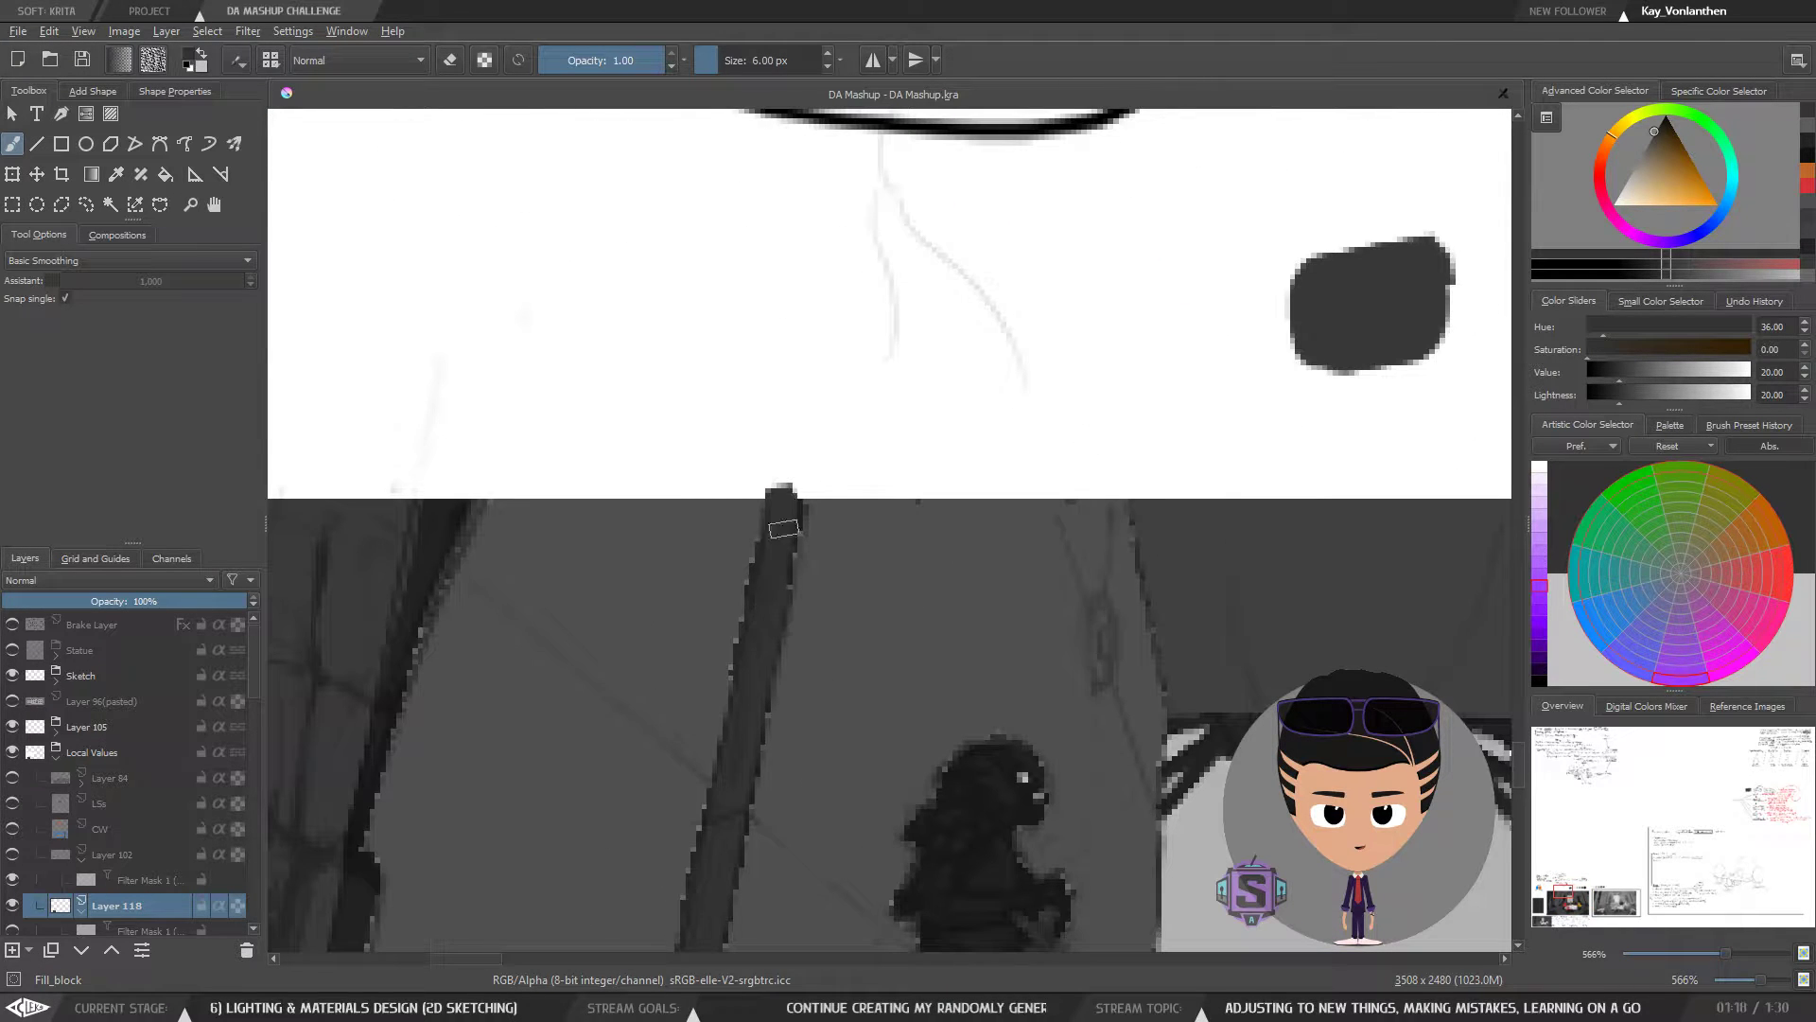
key(e)
drag(770, 490, 797, 486)
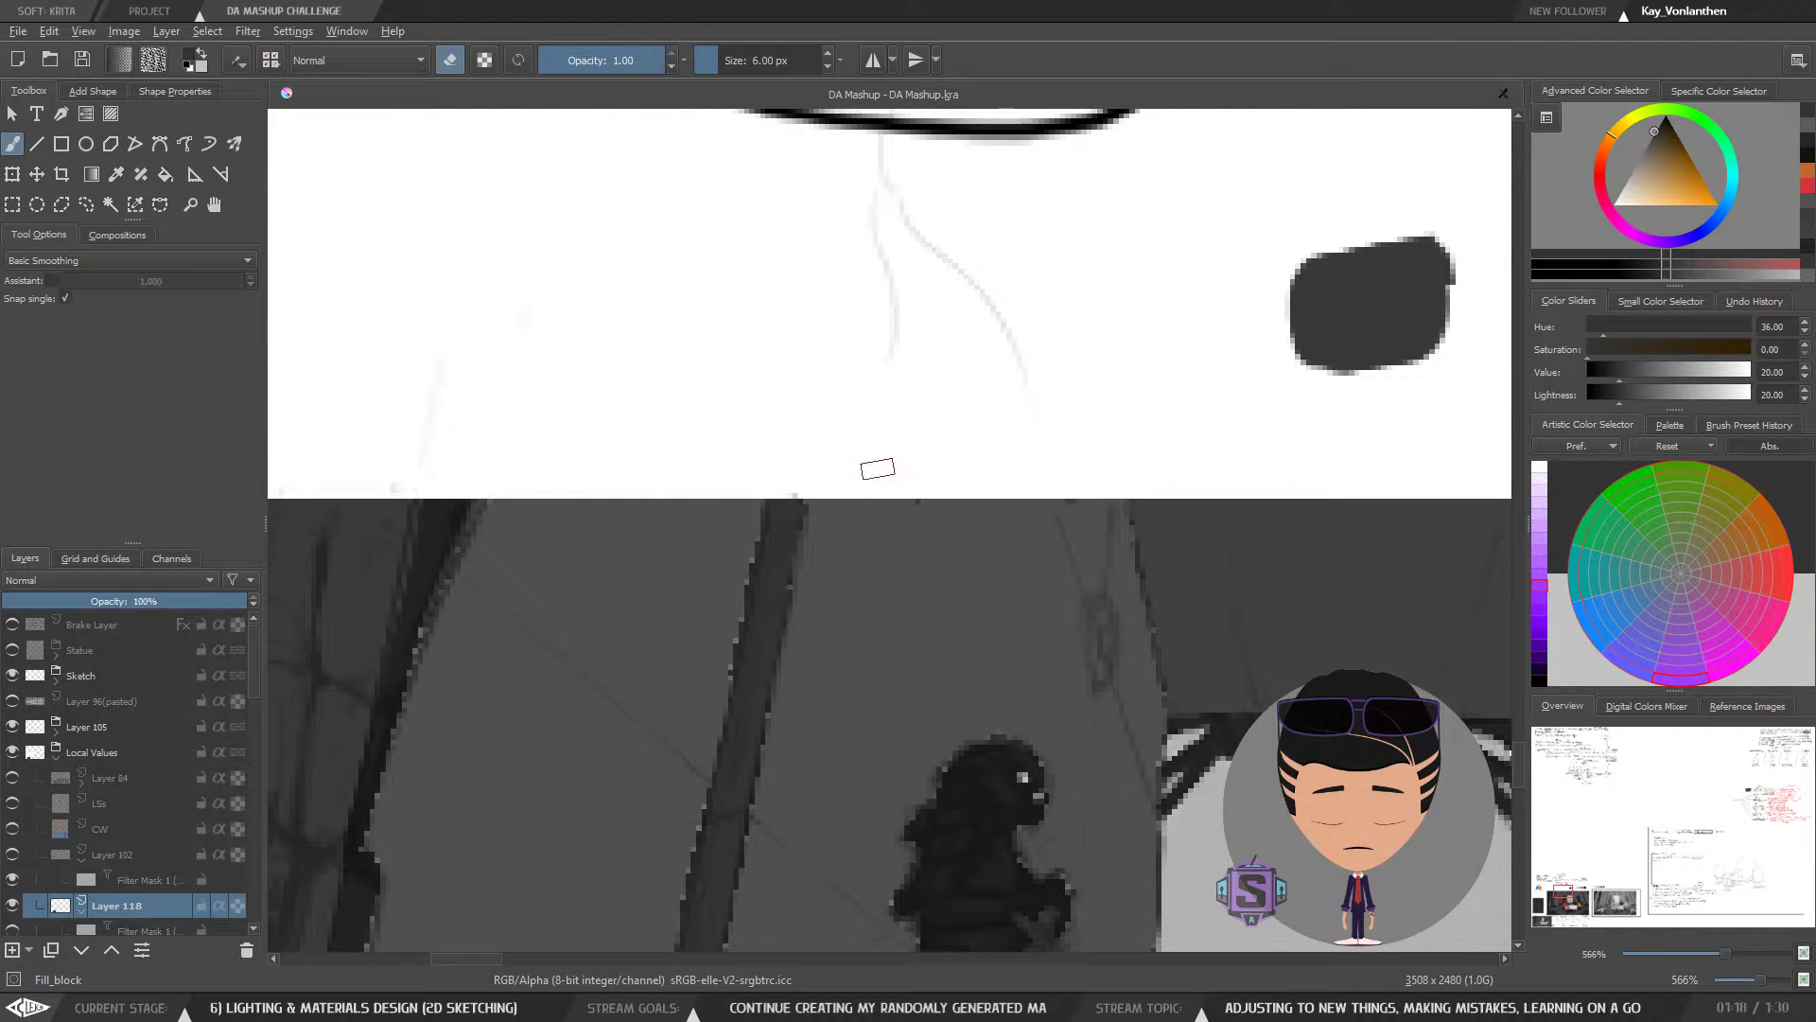
- Repaint the upper part of the dark pillar on the right wall in the lightness 20 grey with a 6 px brush
key(ctrl+minus)
key(ctrl+minus)
drag(982, 726, 1046, 575)
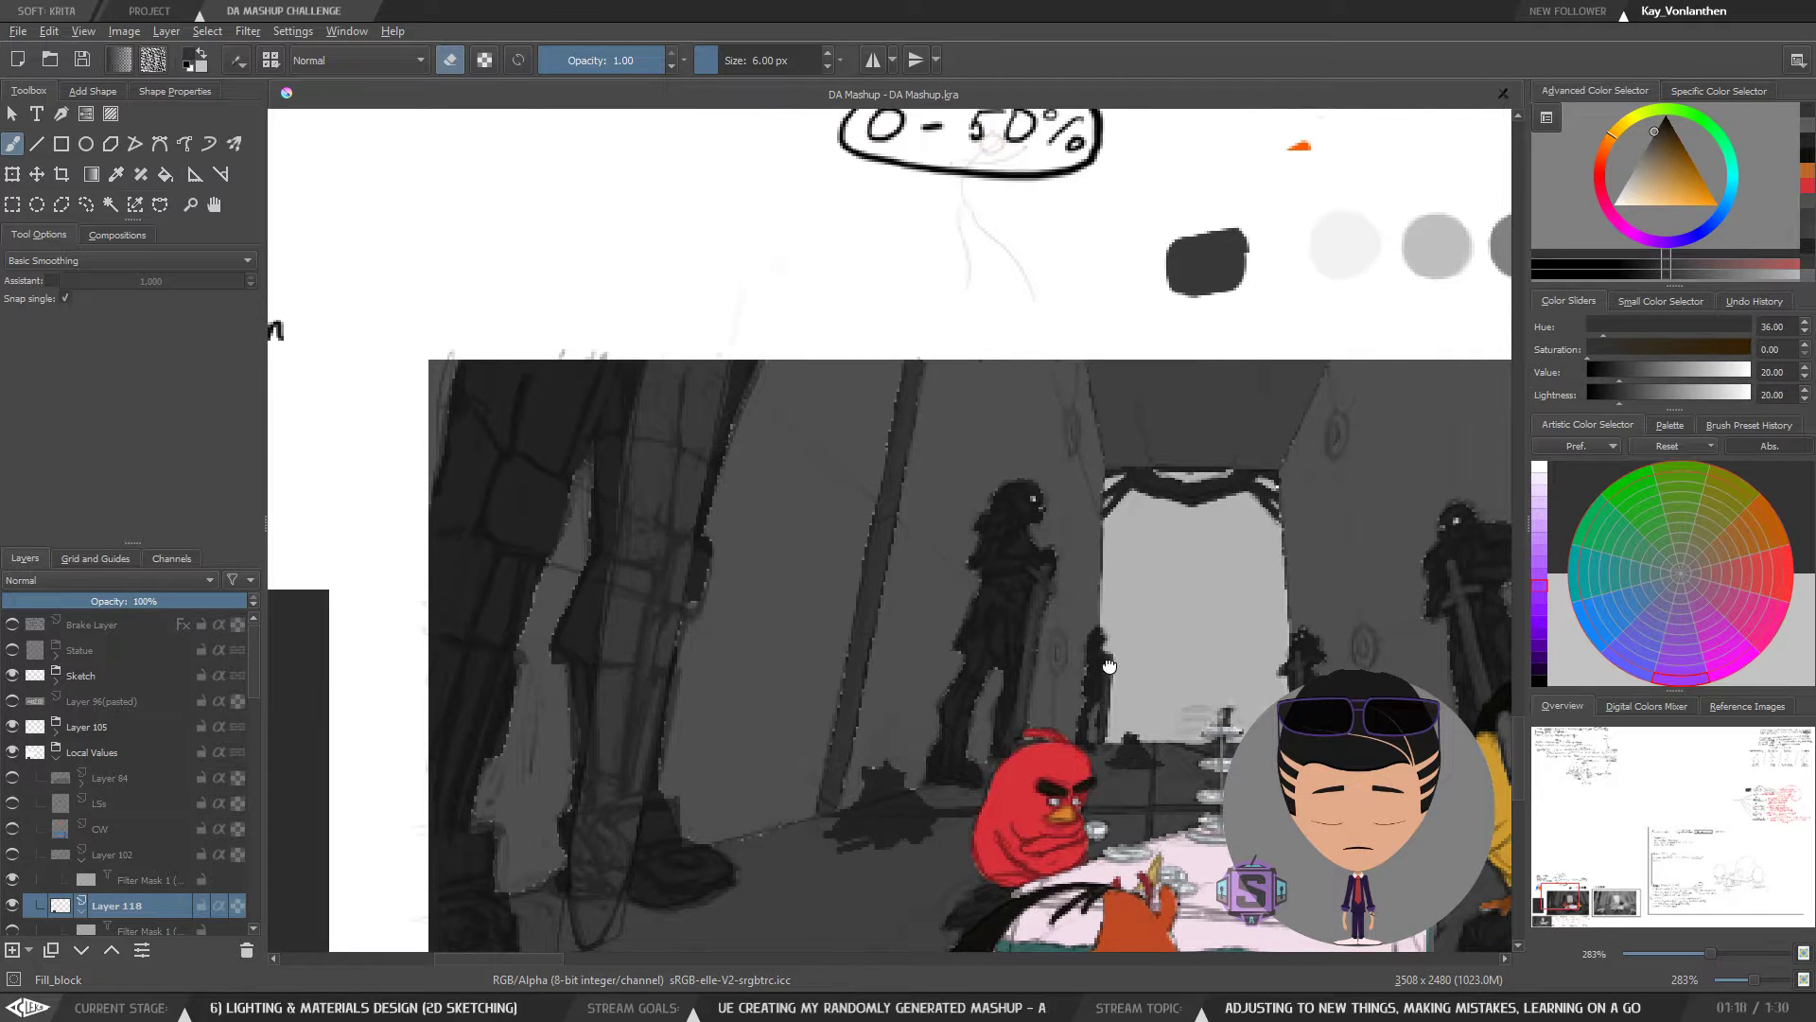
drag(1110, 666, 334, 591)
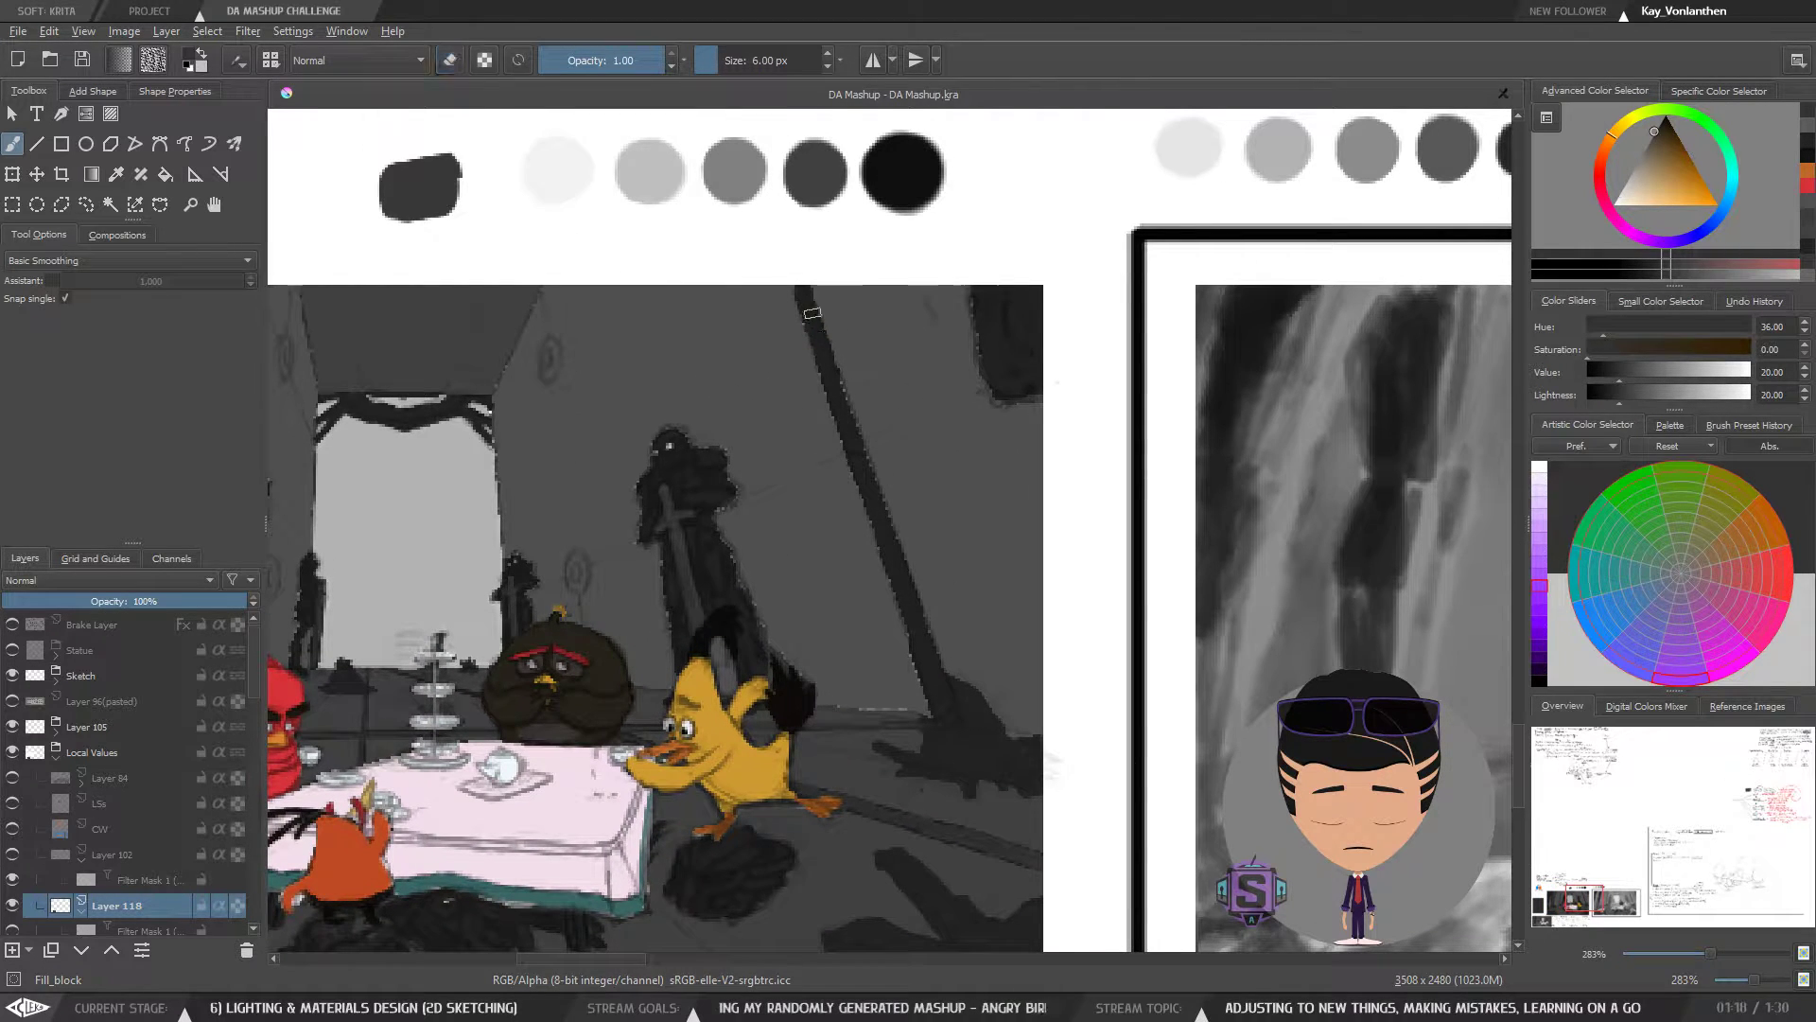
key(ctrl+plus)
key(ctrl+plus)
drag(799, 272, 855, 405)
key(e)
mouse_move(778, 198)
mouse_down()
mouse_move(789, 240)
mouse_move(768, 178)
mouse_up()
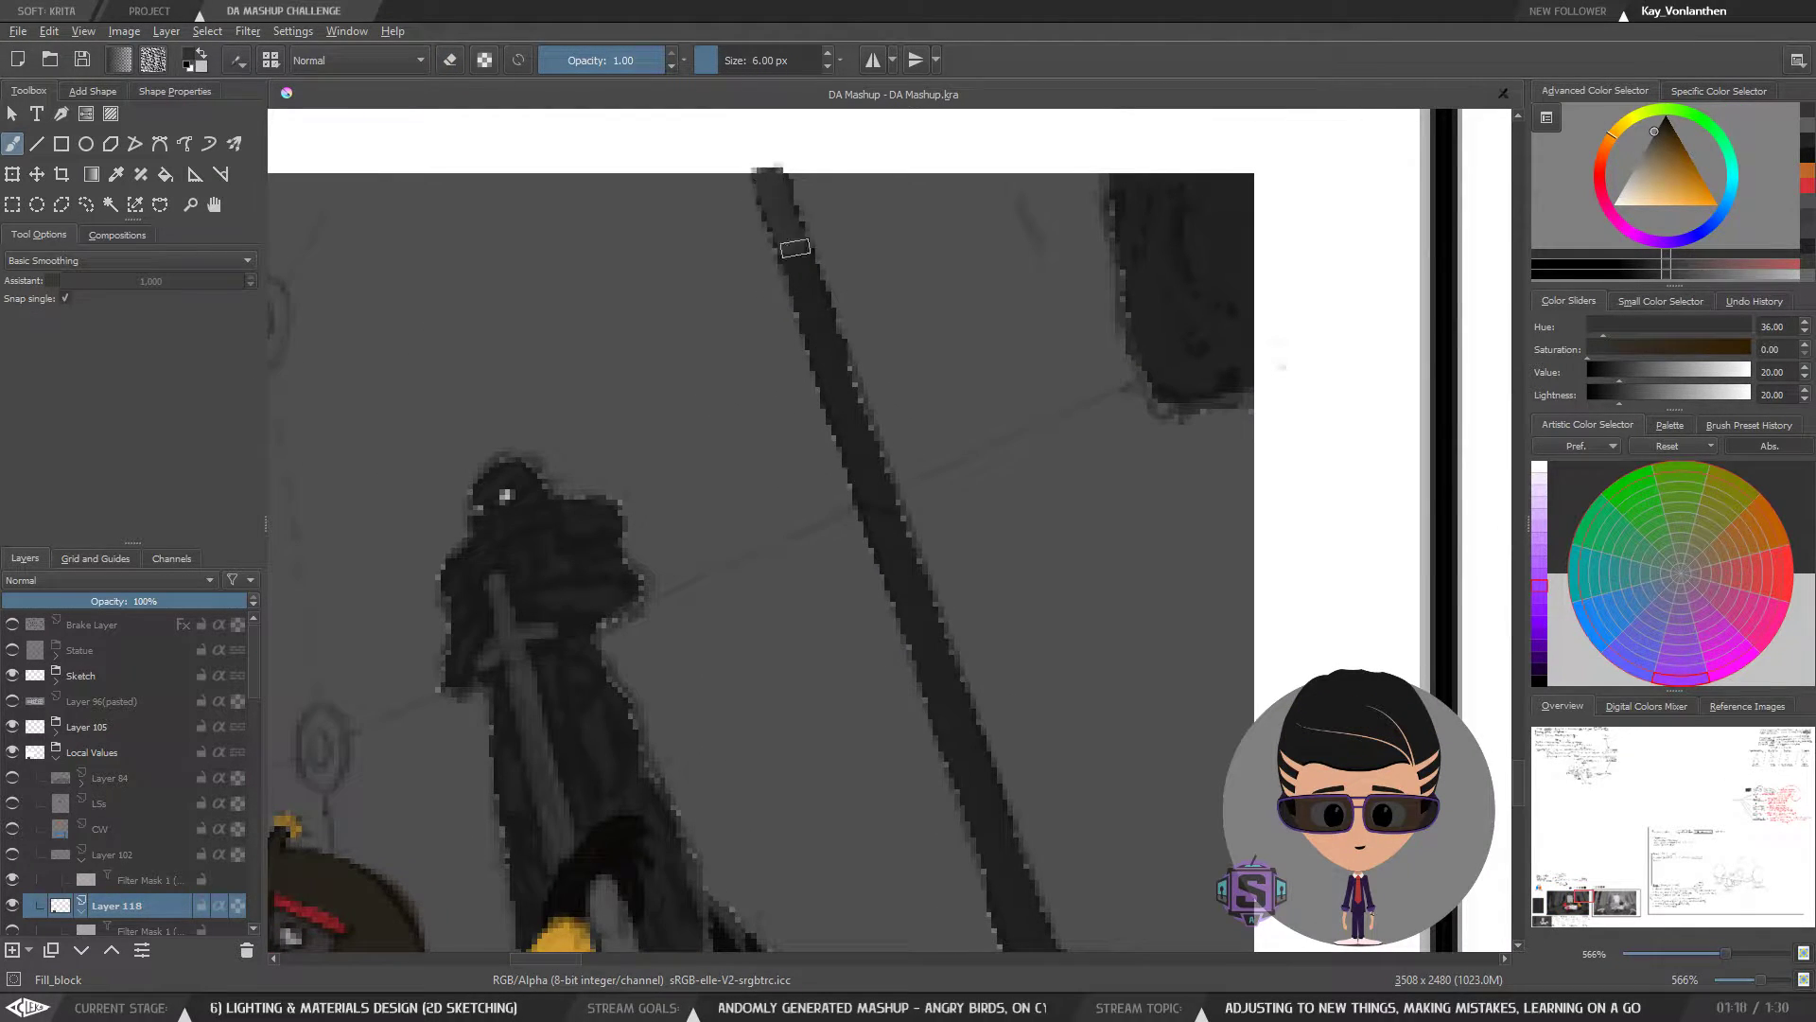
mouse_move(795, 247)
mouse_down()
mouse_move(830, 370)
mouse_move(785, 227)
mouse_move(998, 835)
mouse_move(896, 564)
mouse_up()
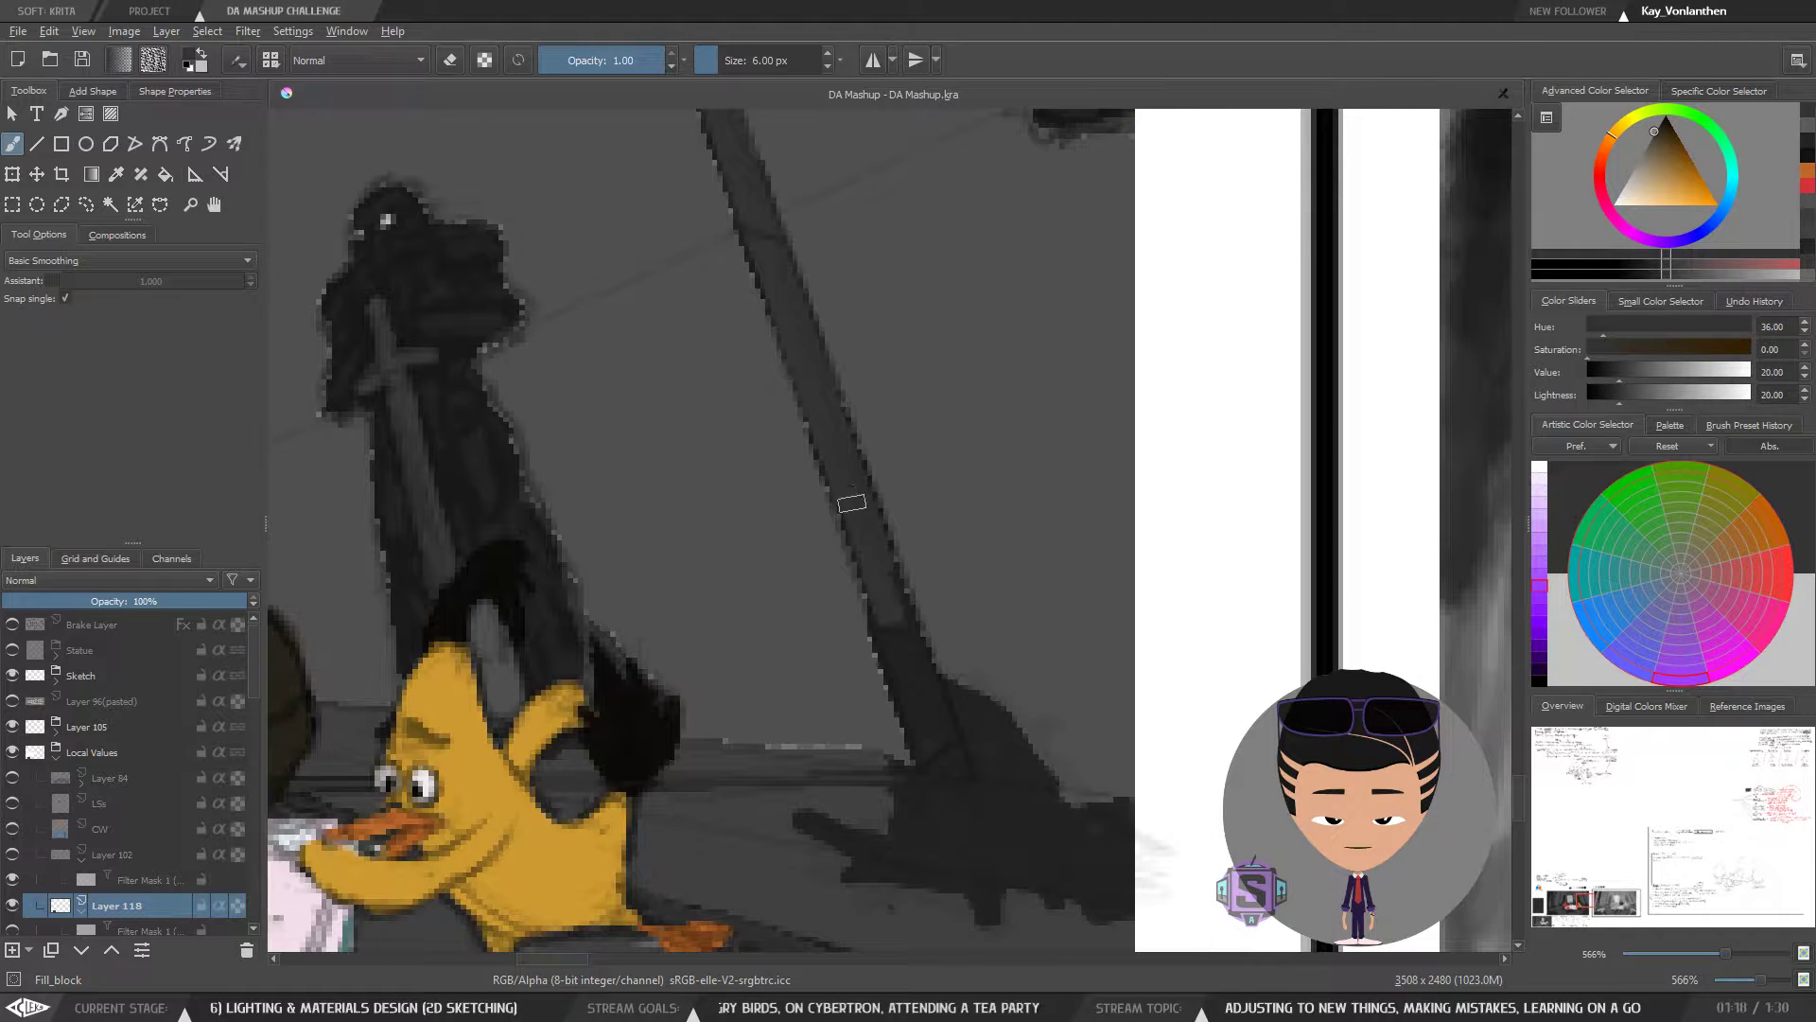
- Extend the lightness 20 grey down the right pillar to its foot beside the rubble
drag(851, 503, 913, 714)
mouse_move(883, 618)
mouse_down()
mouse_move(927, 751)
mouse_move(883, 604)
mouse_move(942, 747)
mouse_up()
drag(885, 584, 918, 679)
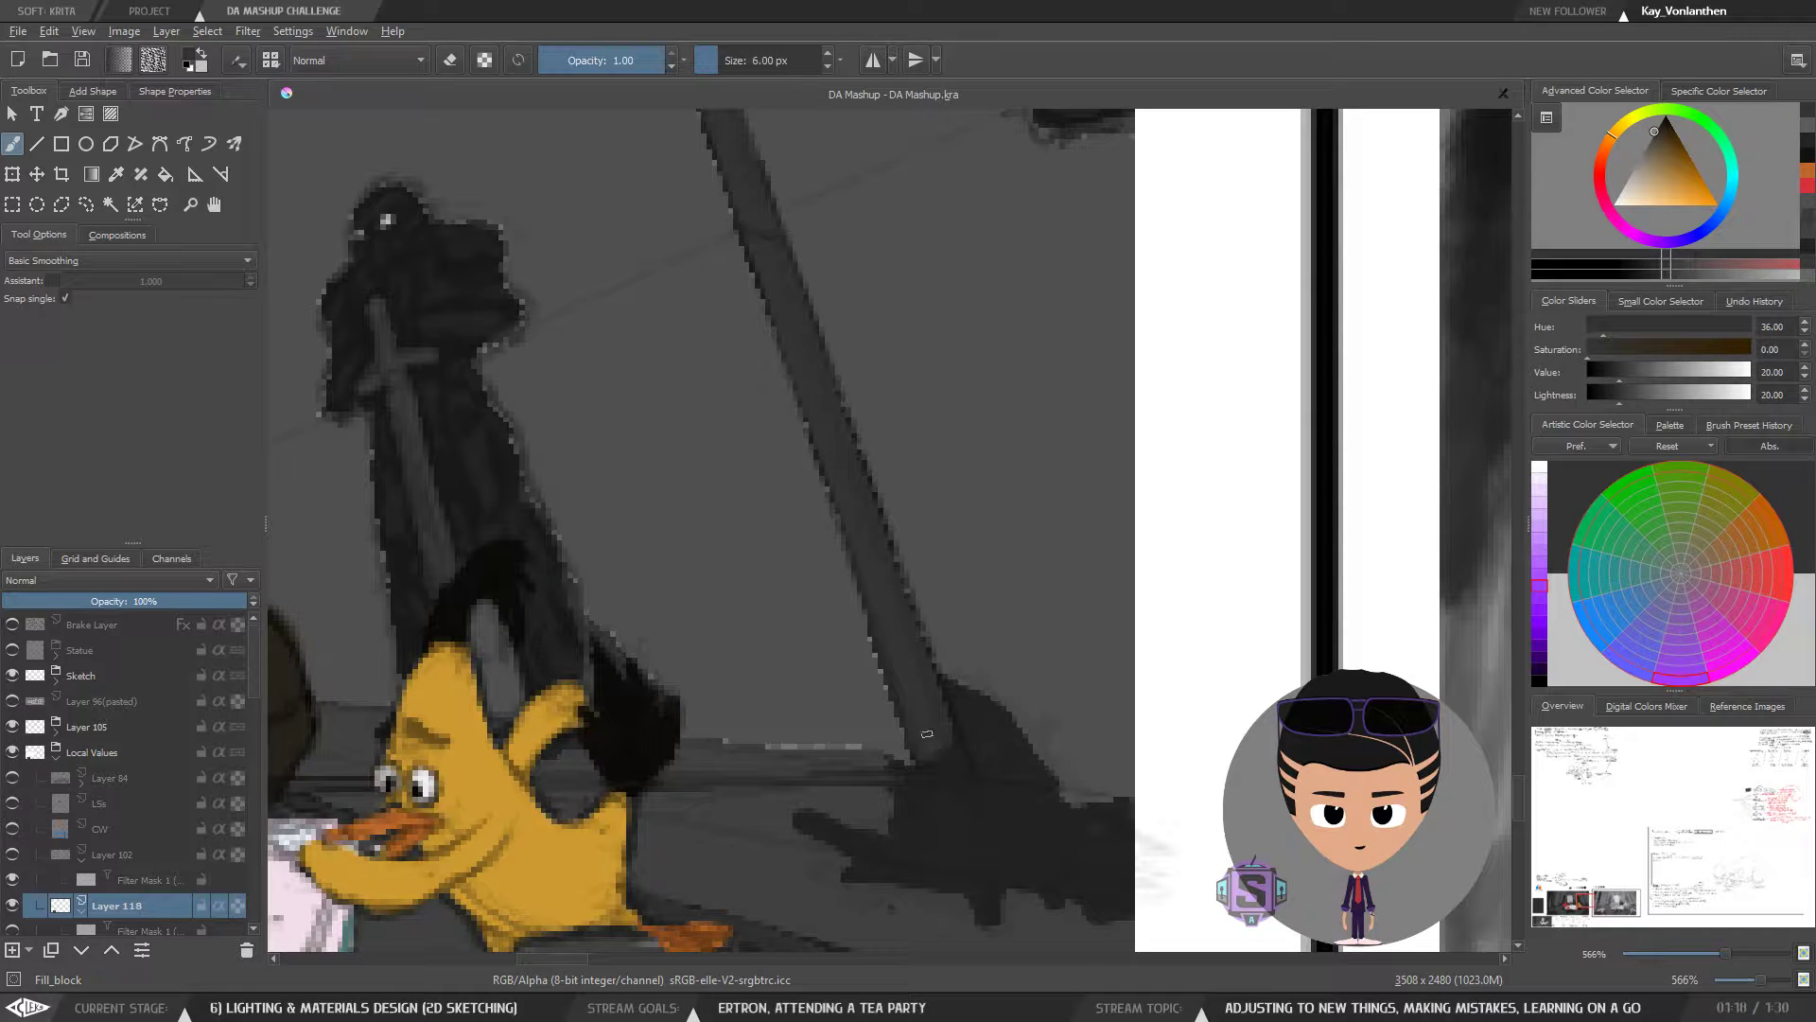
drag(957, 766, 937, 716)
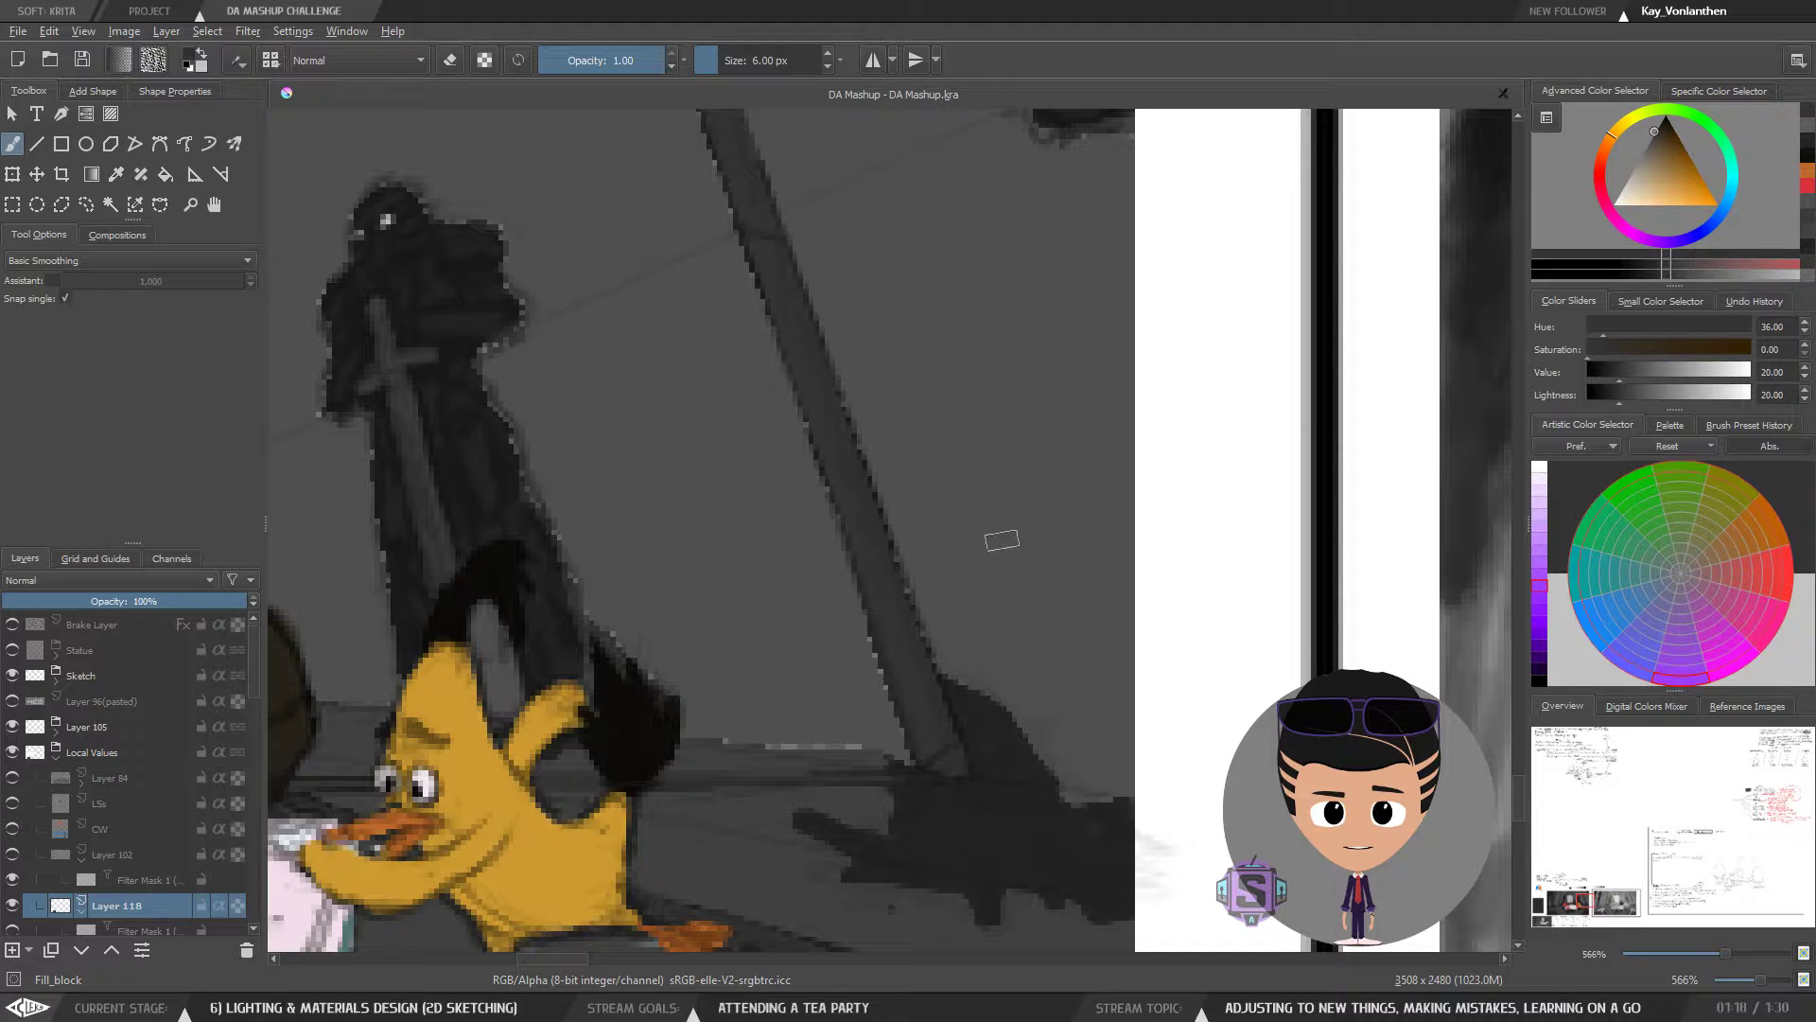
- Sample the rubble's lightness 12 grey and enlarge the dark rubble beside the right pillar's foot with the 6 px brush
ctrl+click(982, 821)
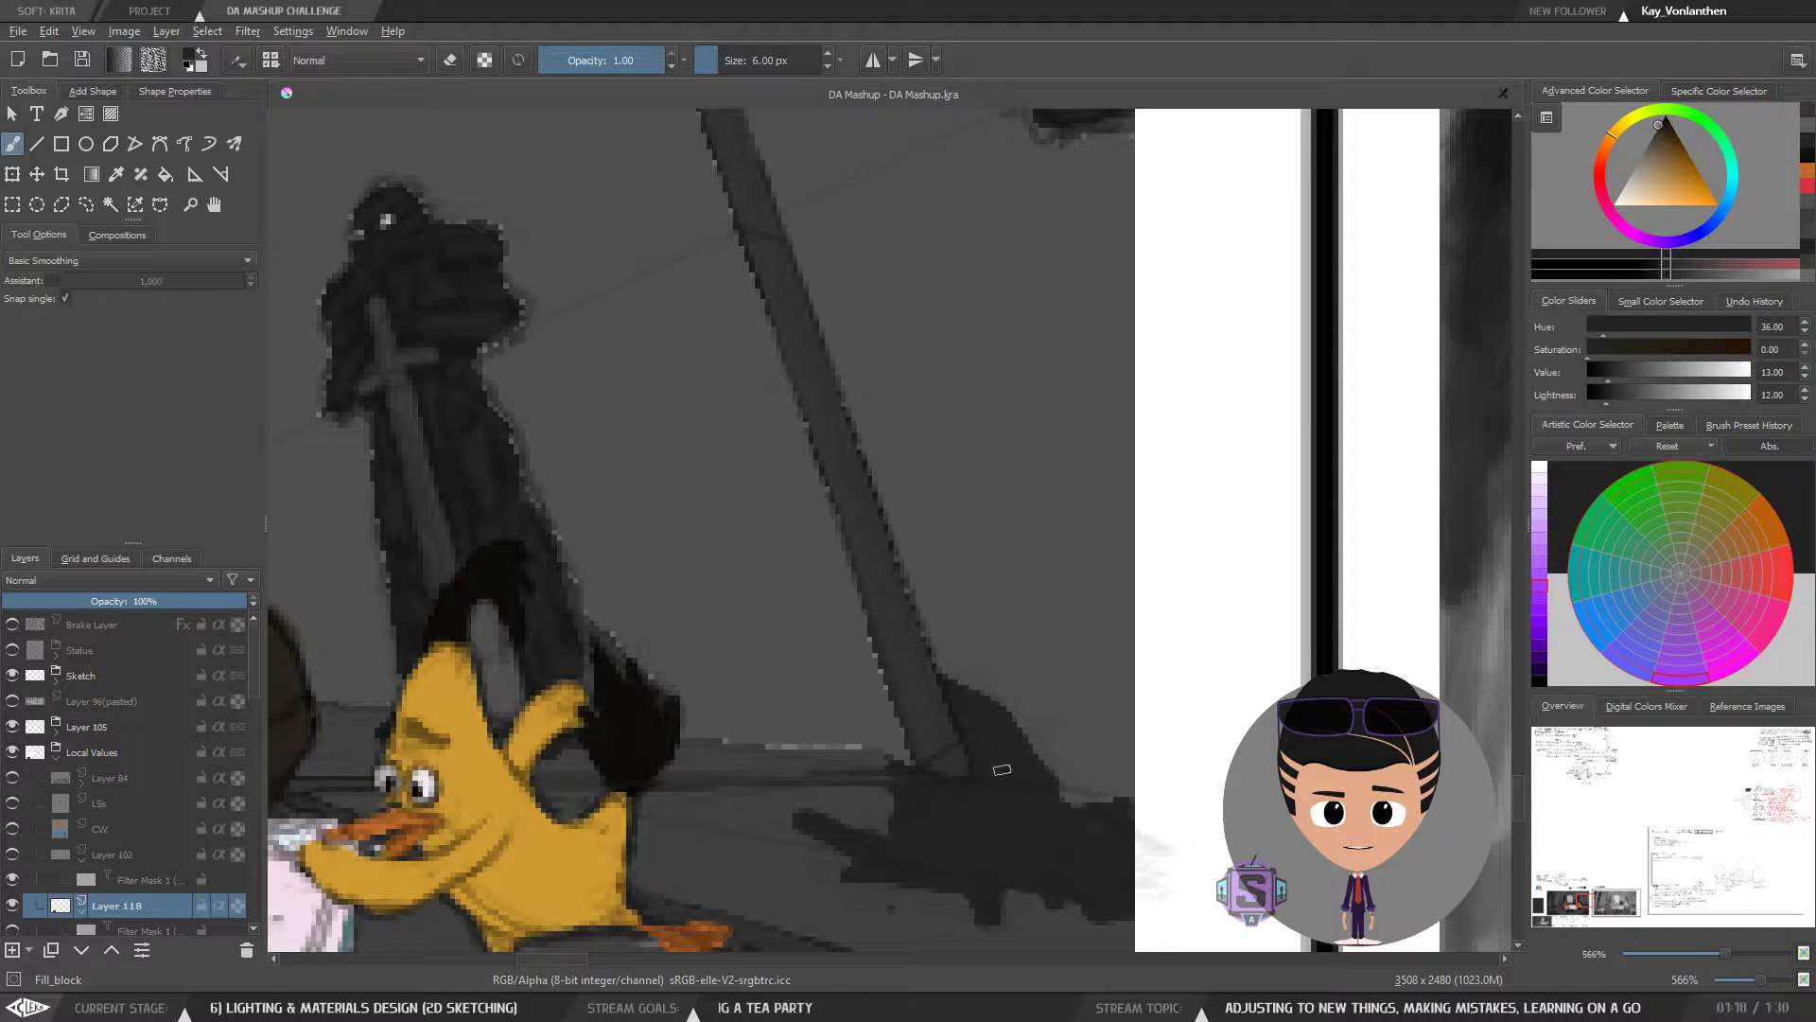
drag(946, 689, 847, 662)
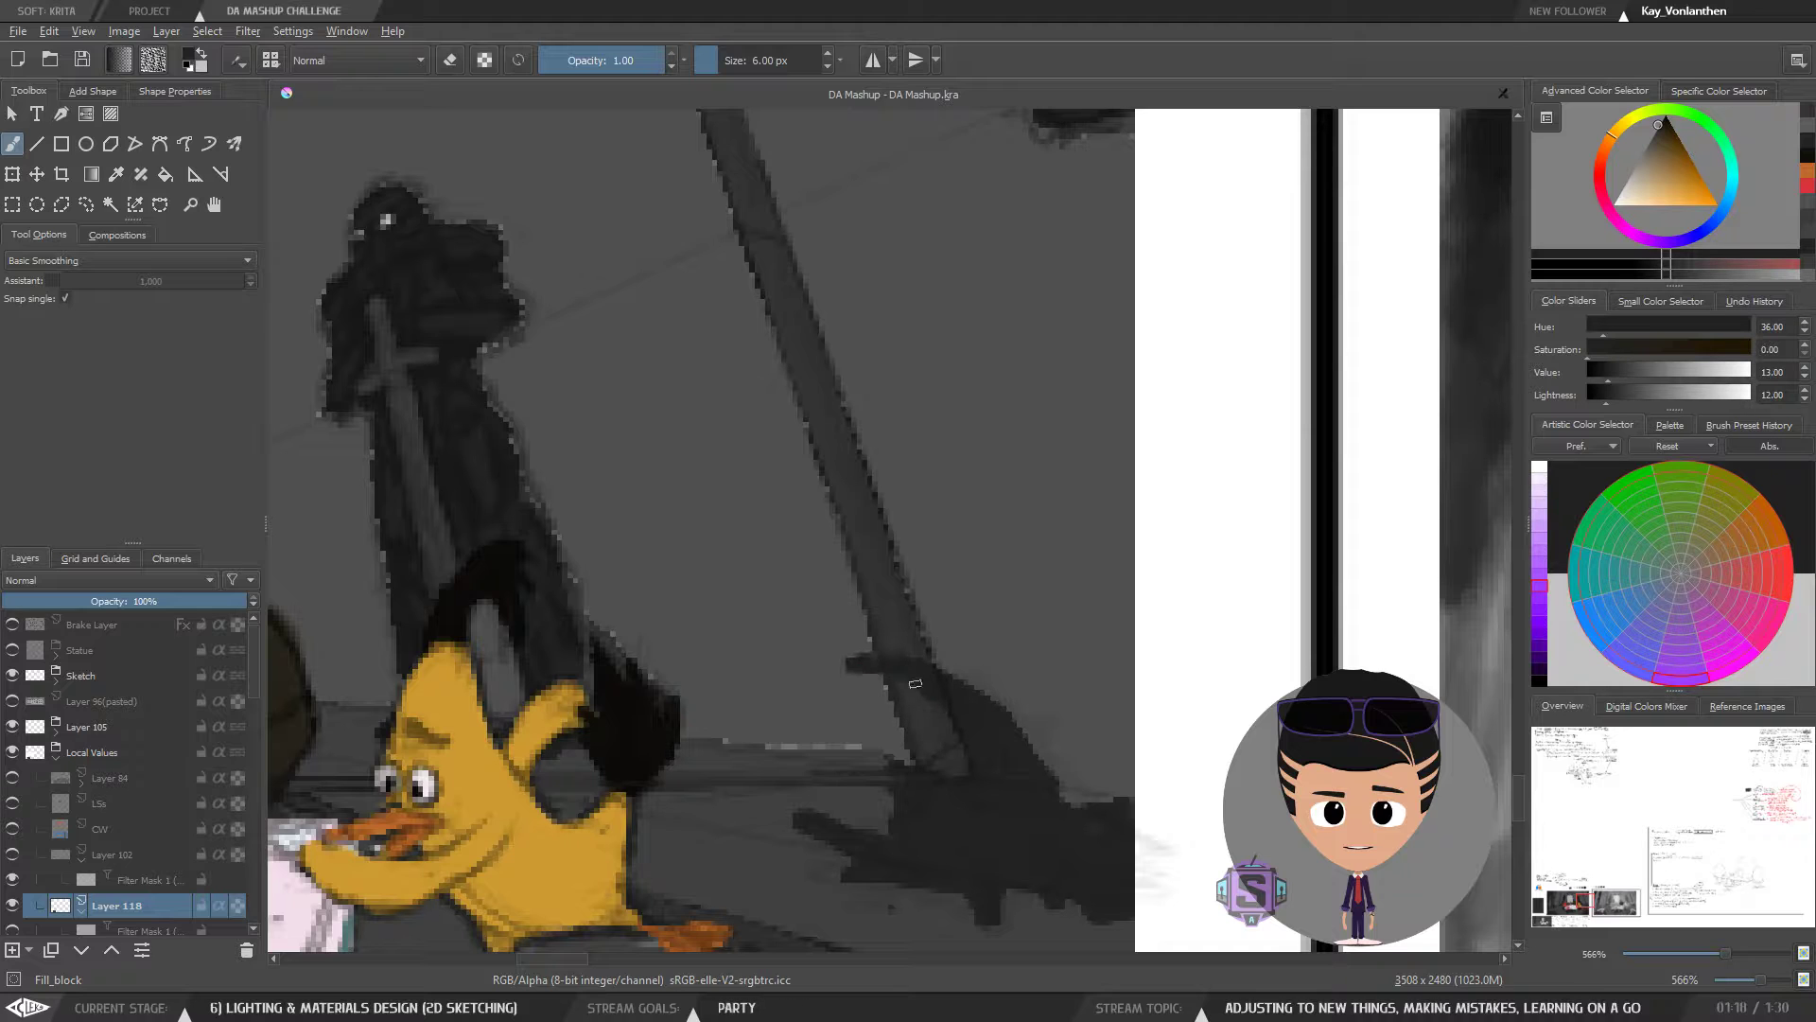
mouse_move(963, 747)
mouse_down()
mouse_move(965, 787)
mouse_move(946, 708)
mouse_move(874, 823)
mouse_up()
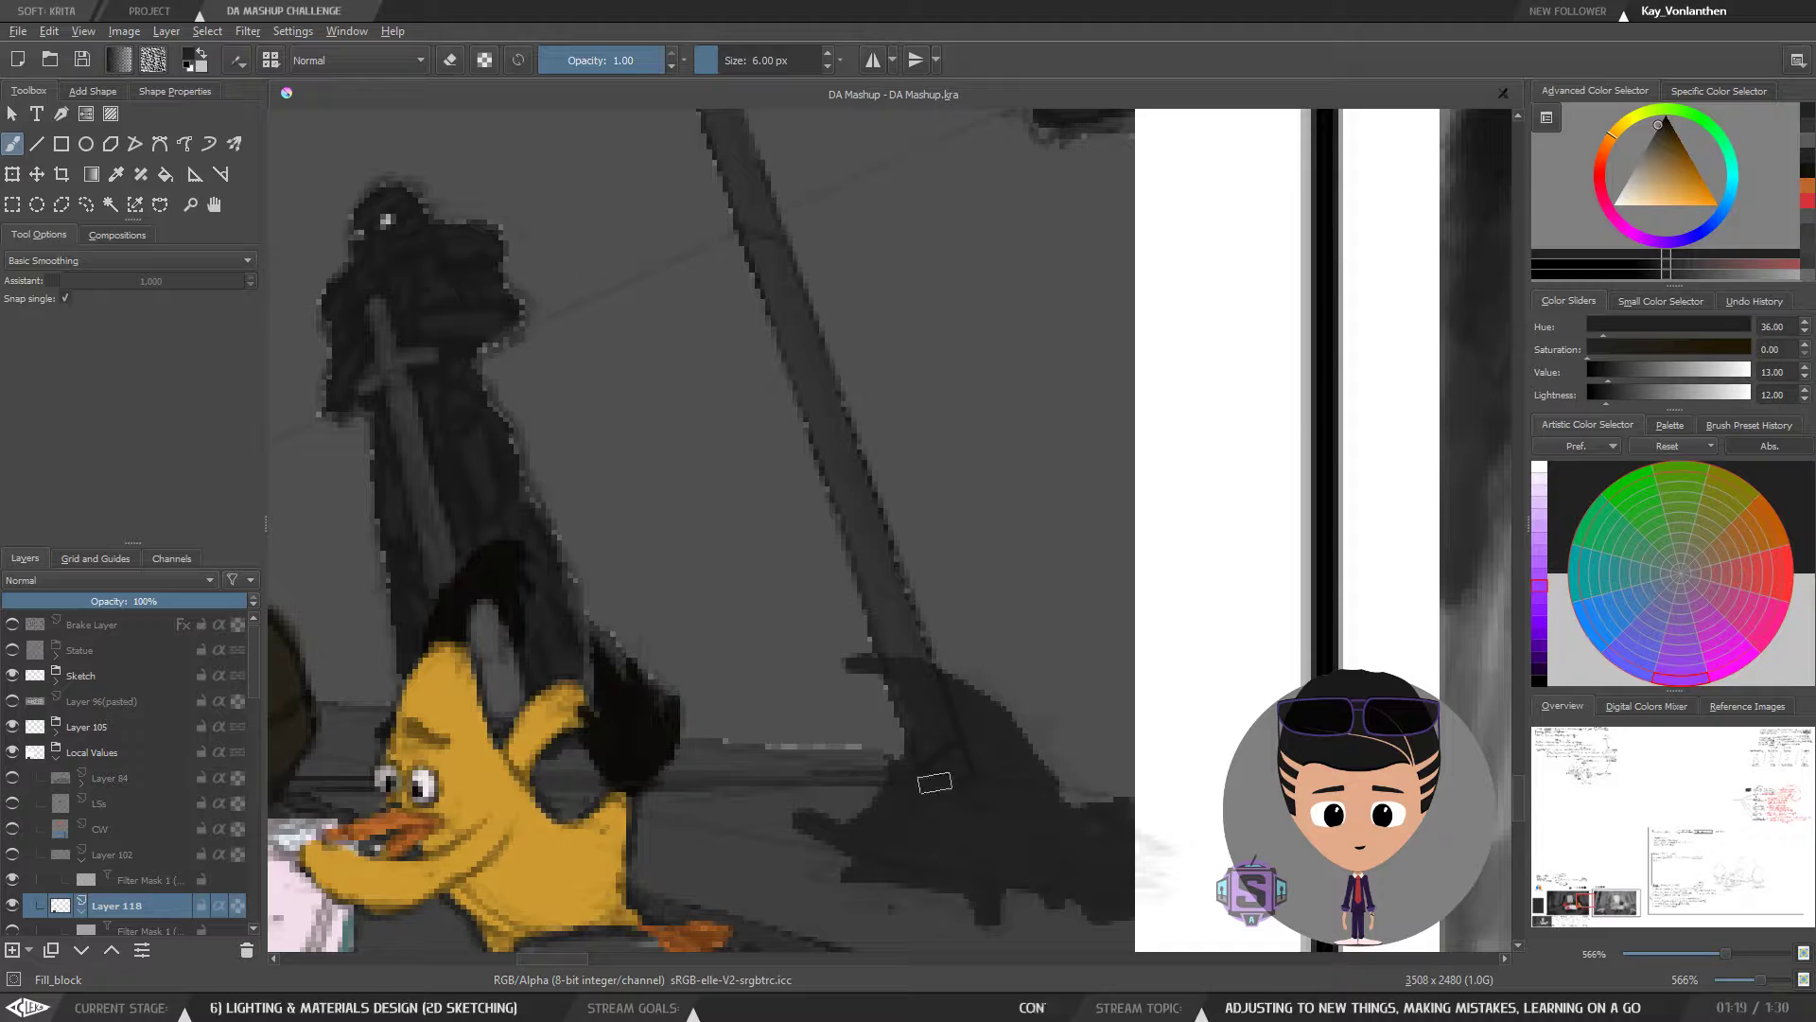
scroll(924, 659, down, 3)
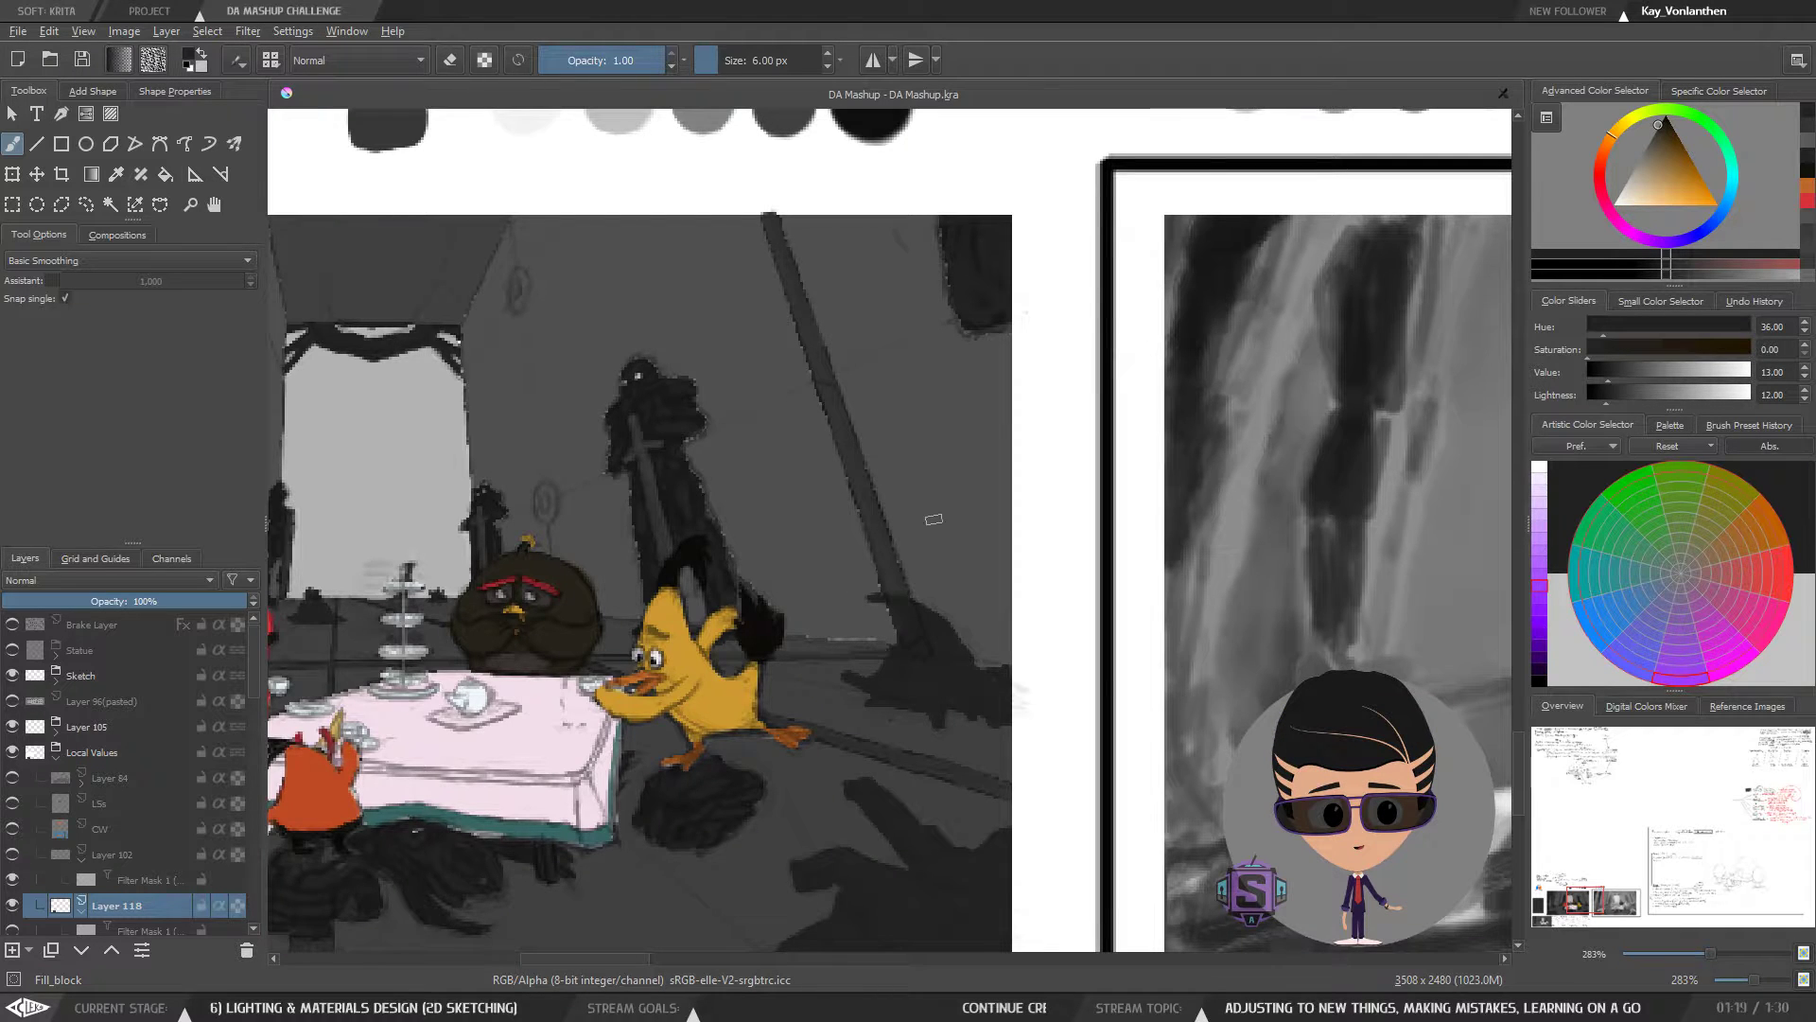
scroll(934, 520, up, 3)
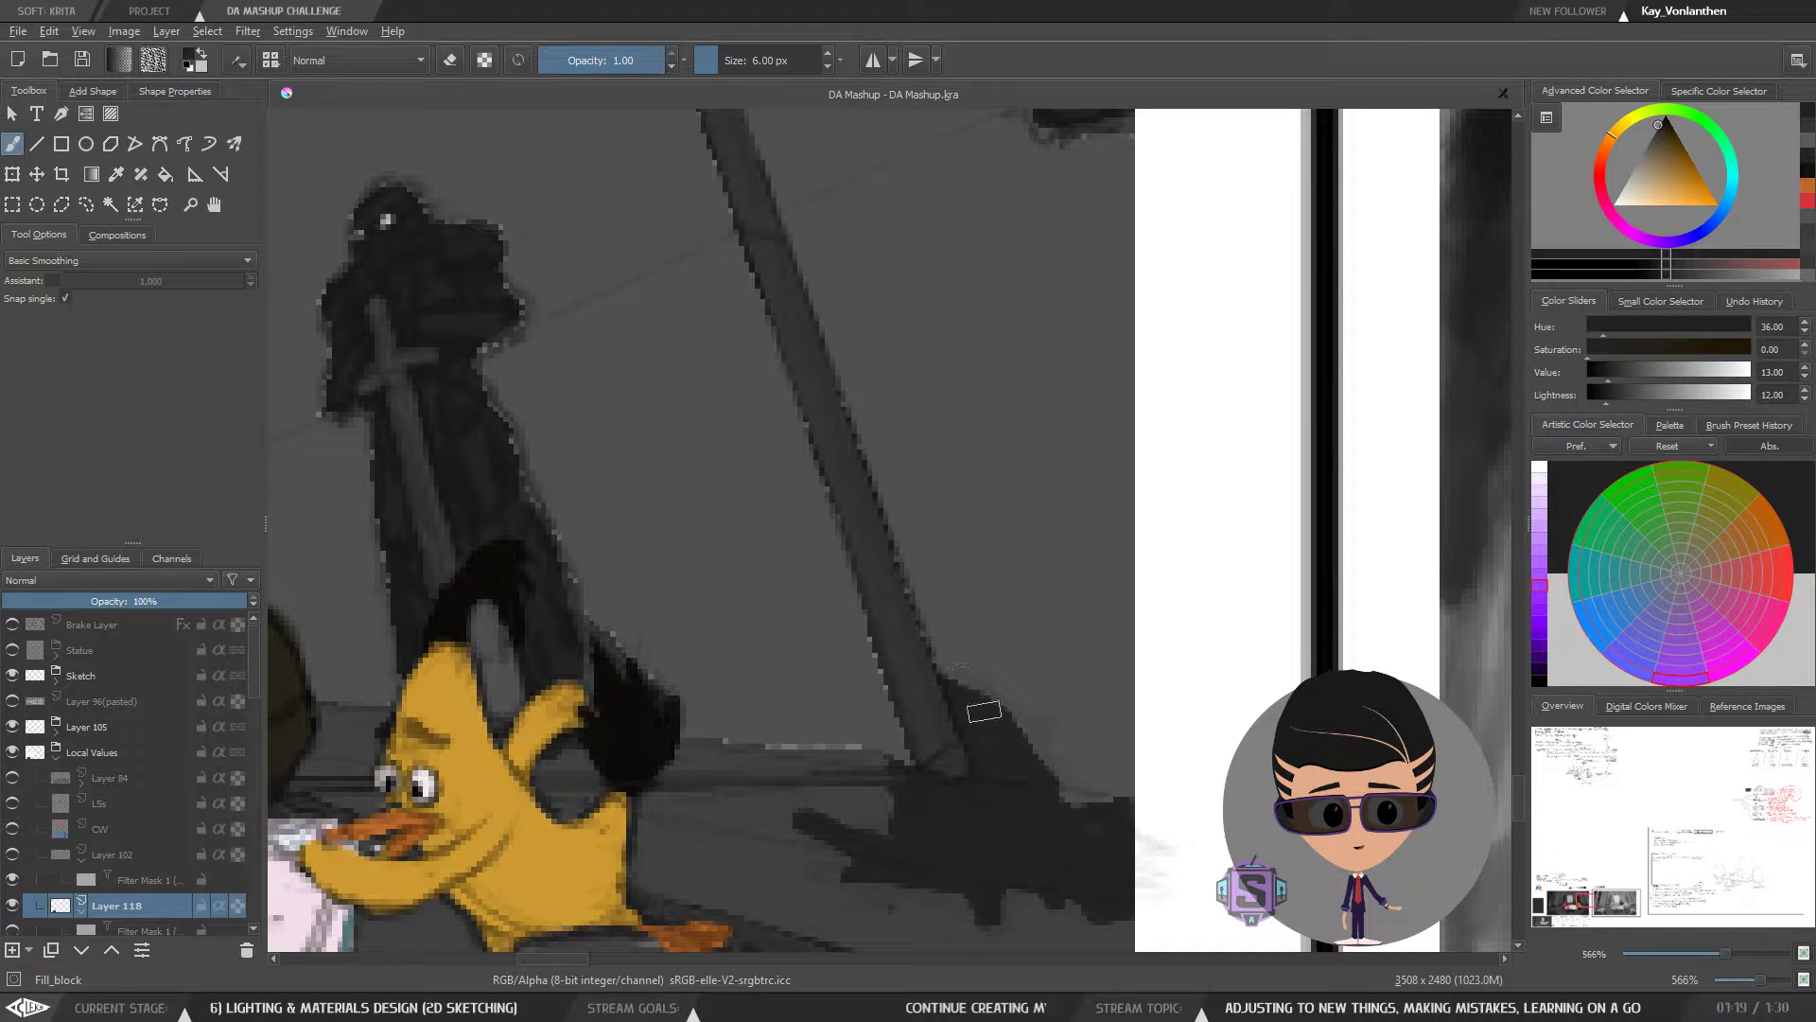
mouse_move(984, 711)
mouse_down()
mouse_move(923, 657)
mouse_move(988, 794)
mouse_move(916, 799)
mouse_move(878, 830)
mouse_move(895, 812)
mouse_move(882, 823)
mouse_move(1037, 832)
mouse_move(1054, 792)
mouse_move(1026, 758)
mouse_move(1014, 686)
mouse_up()
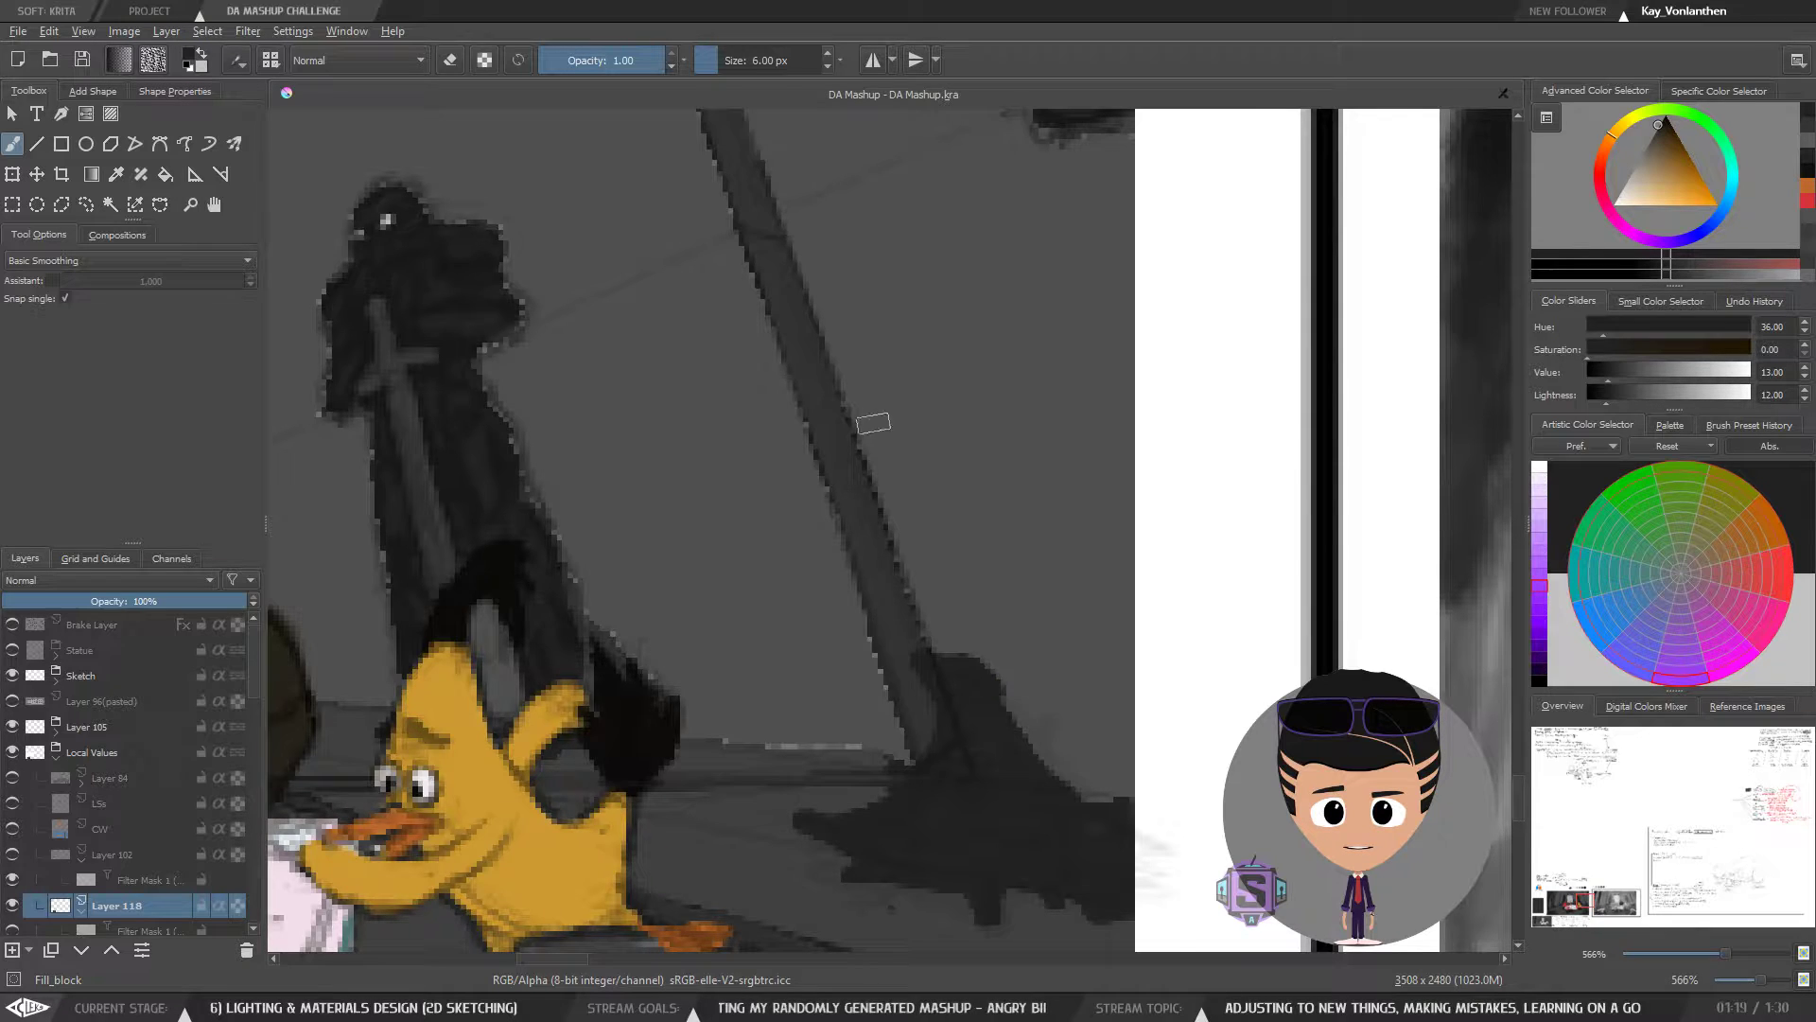
- Fill the round ornaments on the left wall in the lightness 20 grey with a 1 px brush
key(minus)
key(minus)
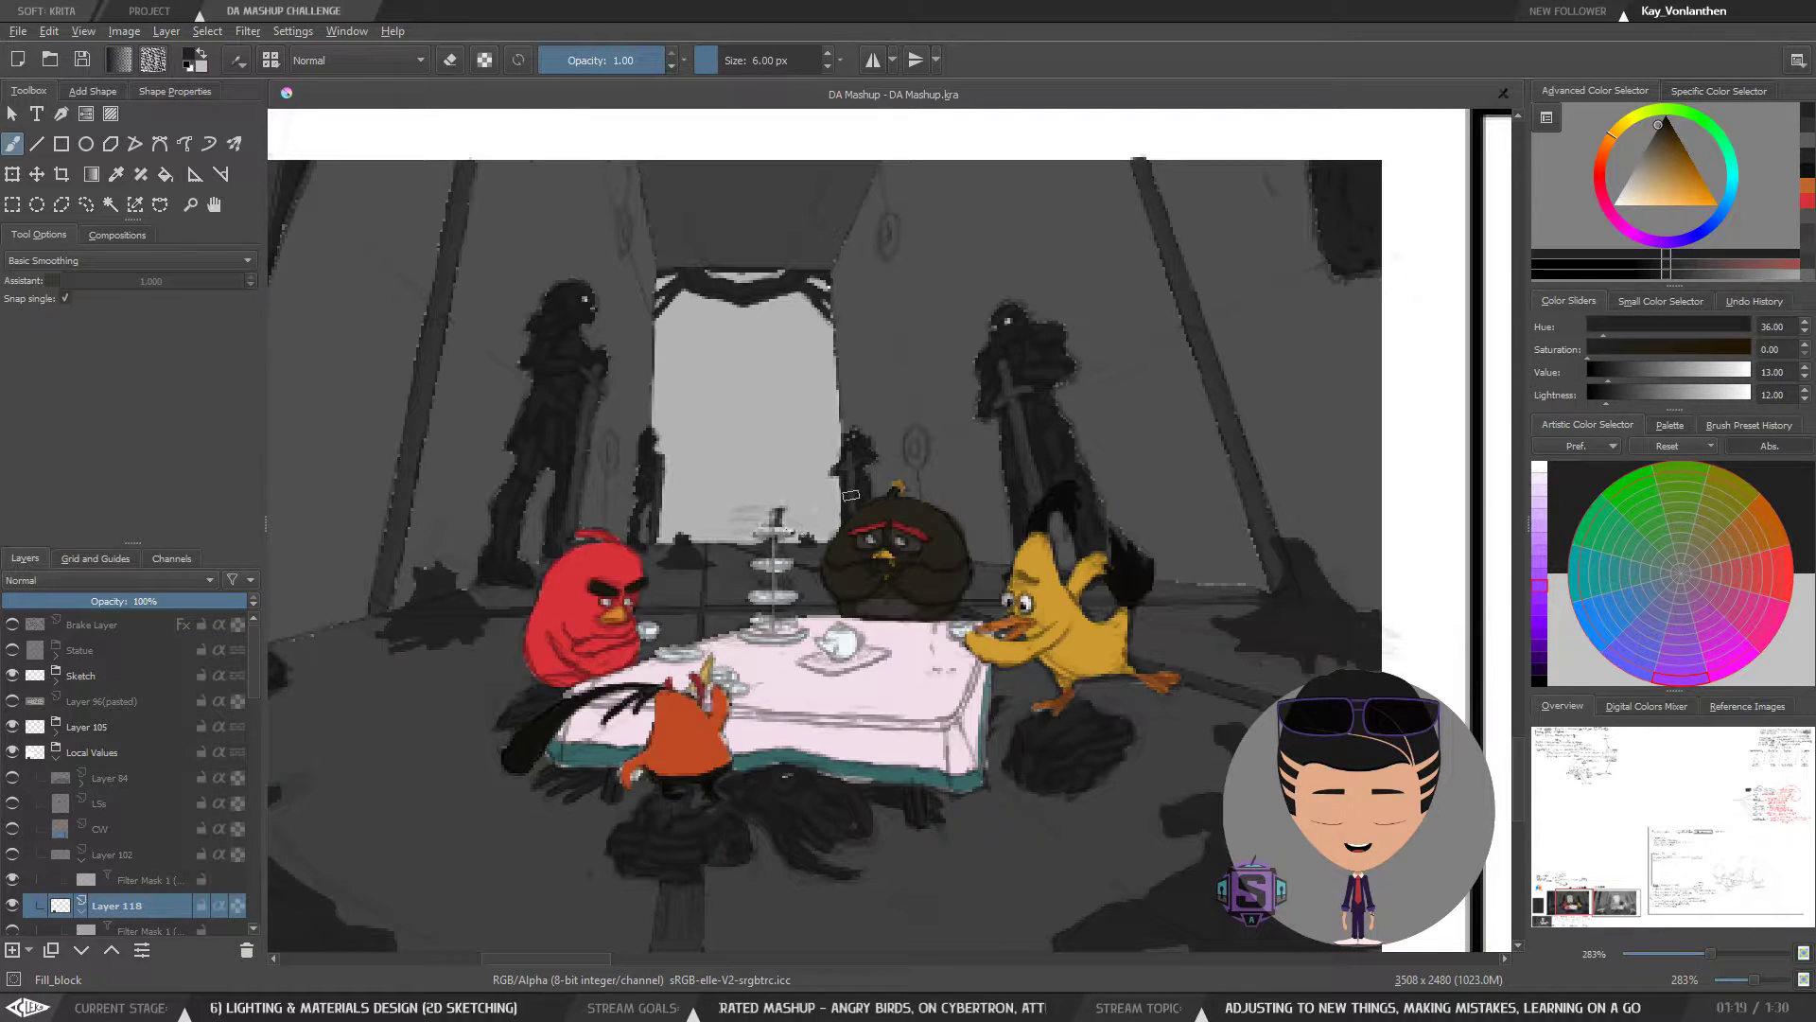
drag(738, 550, 842, 630)
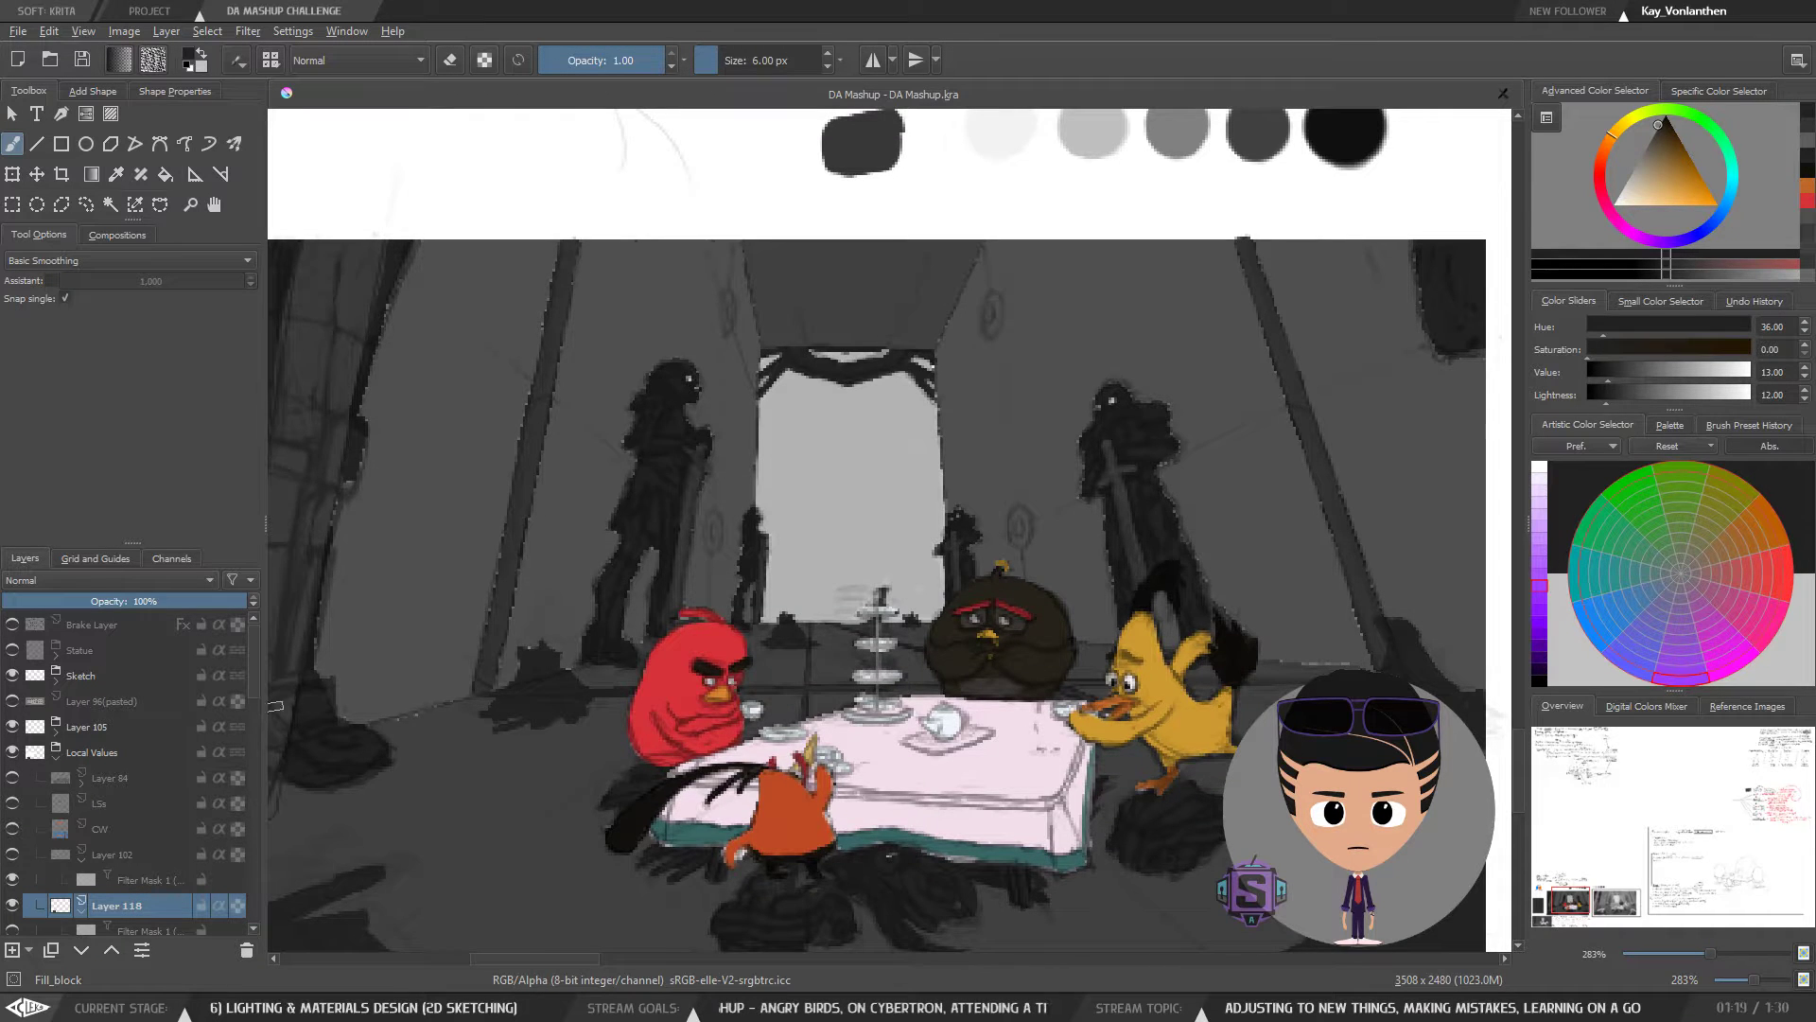
scroll(631, 586, up, 2)
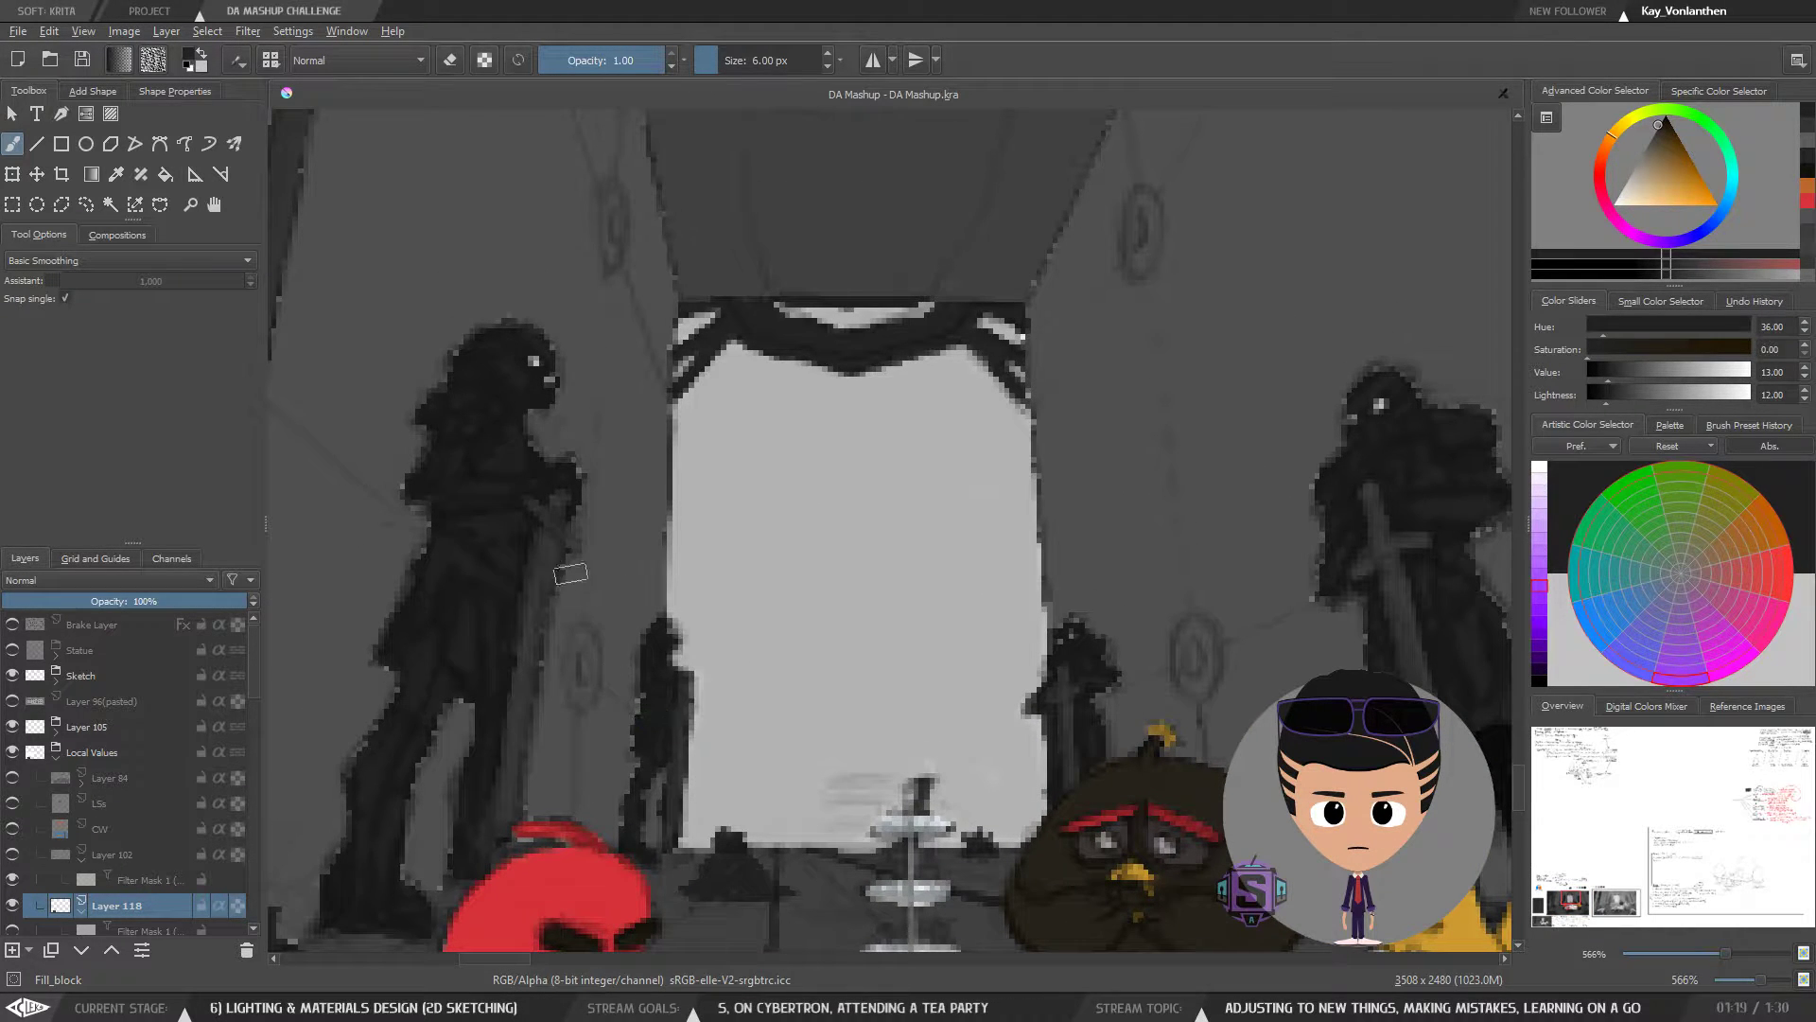
ctrl+click(550, 543)
key(bracketleft)
key(bracketleft)
key(bracketleft)
key(bracketleft)
key(bracketleft)
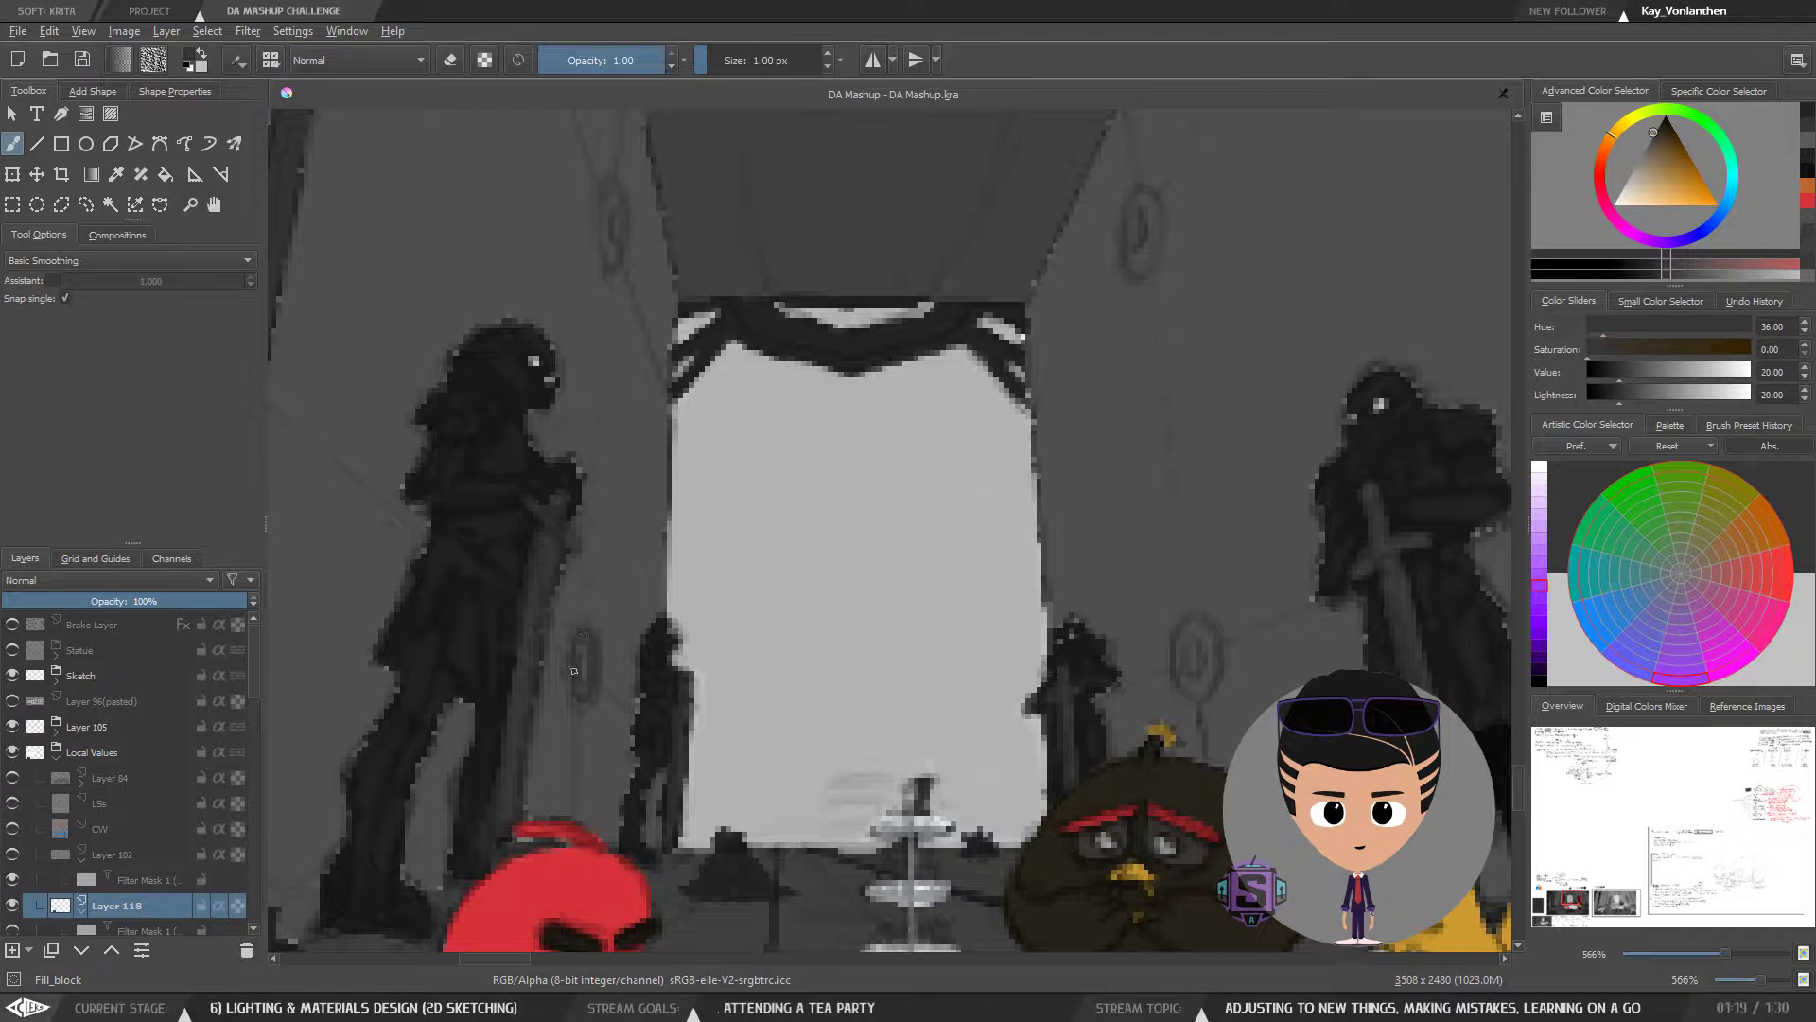
drag(582, 649, 588, 658)
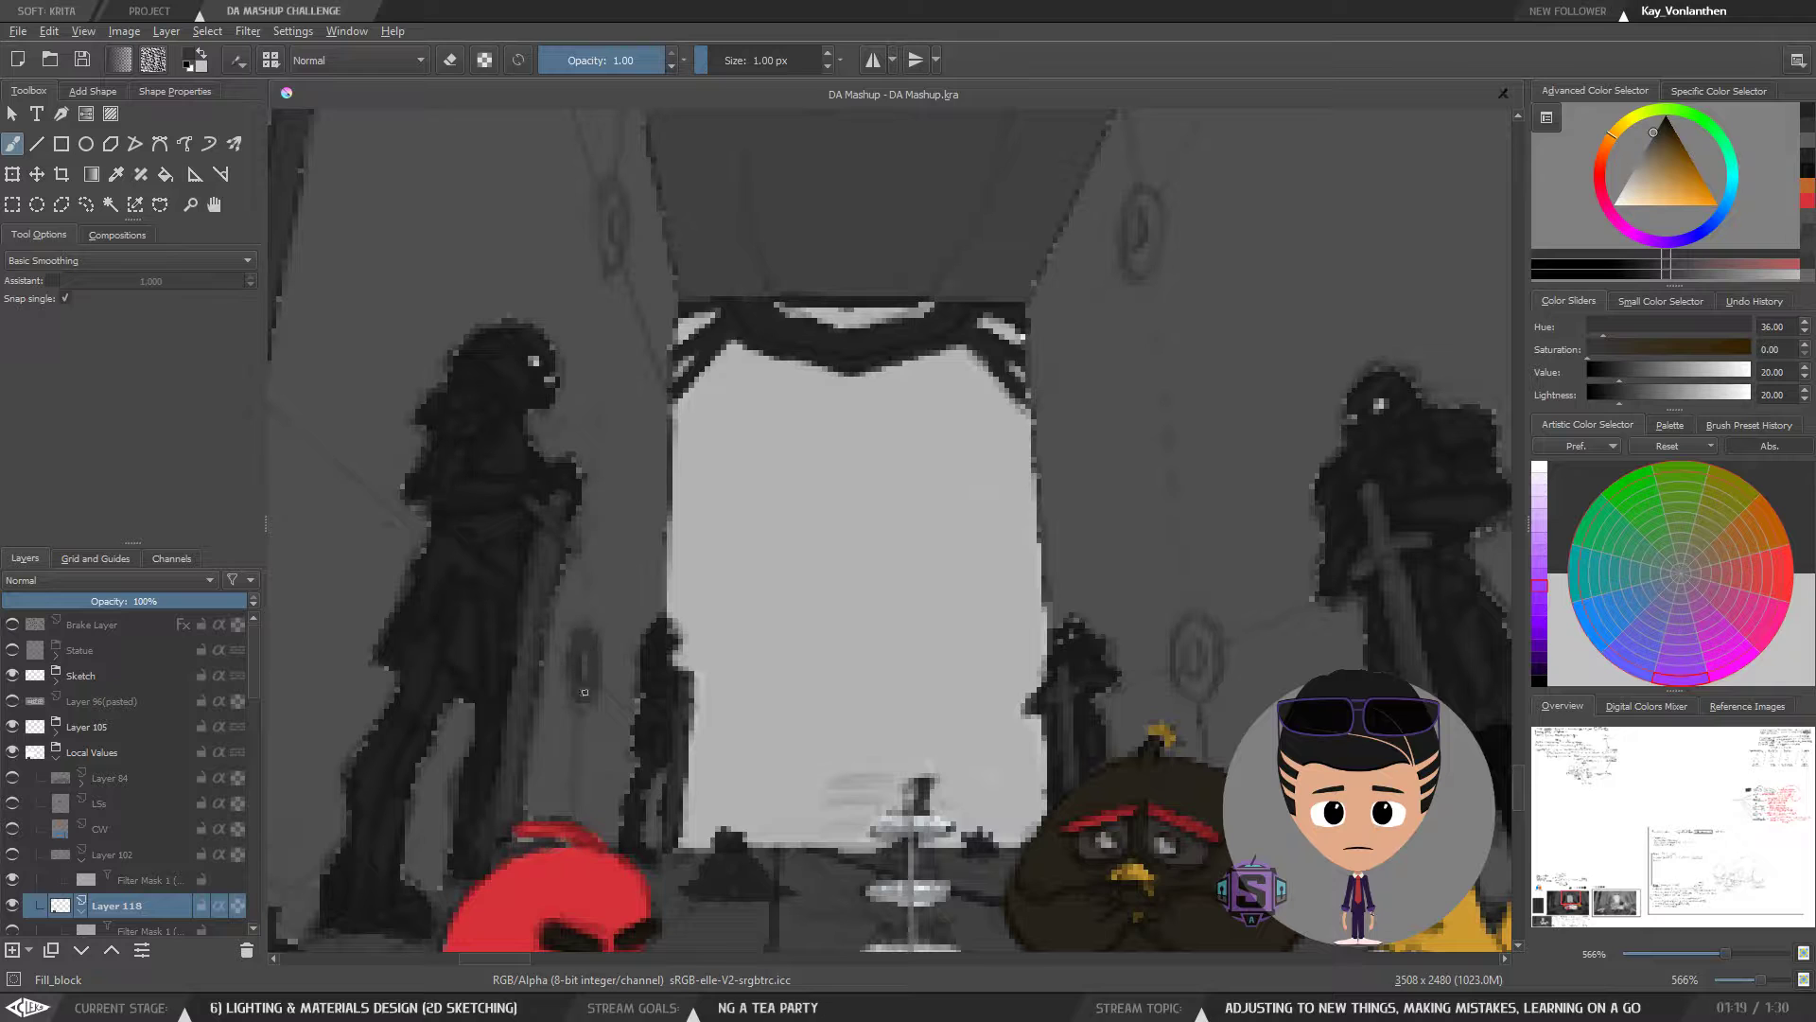
scroll(629, 458, up, 2)
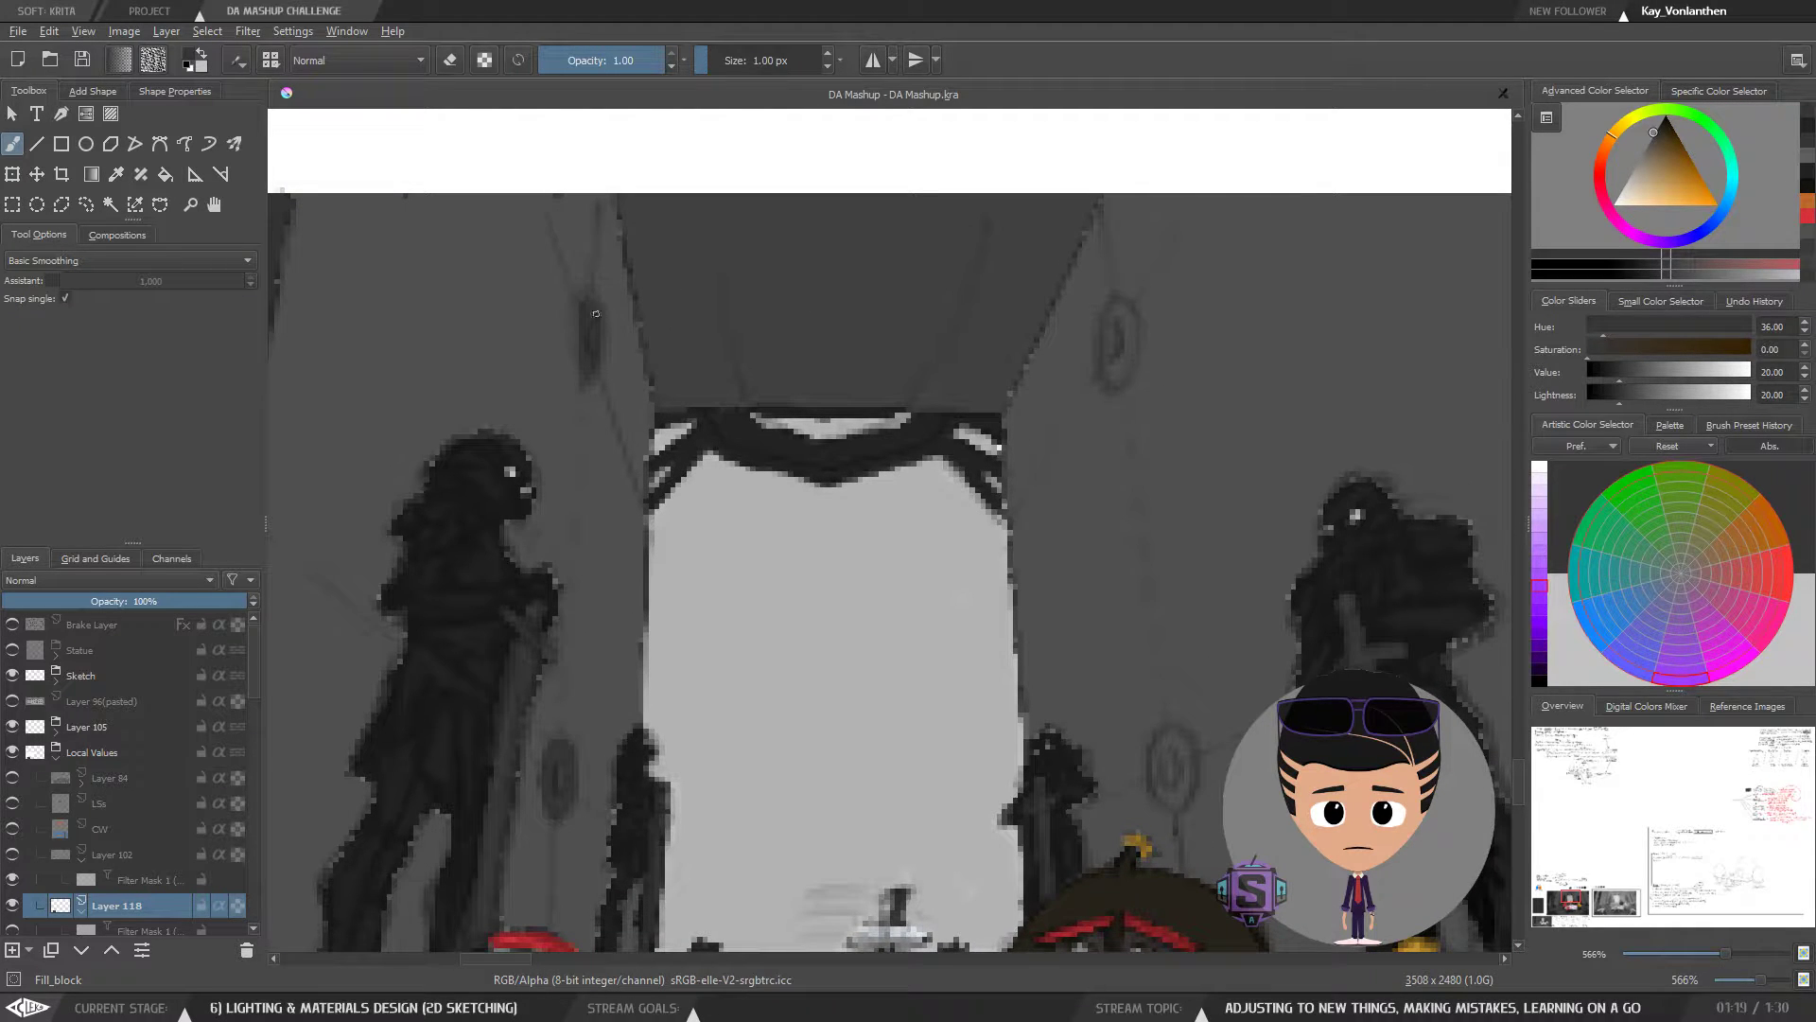
- Enlarge the brush to 5 px and fill the round ornaments on the right wall in the lightness 20 grey
key(bracketright)
key(bracketright)
key(bracketright)
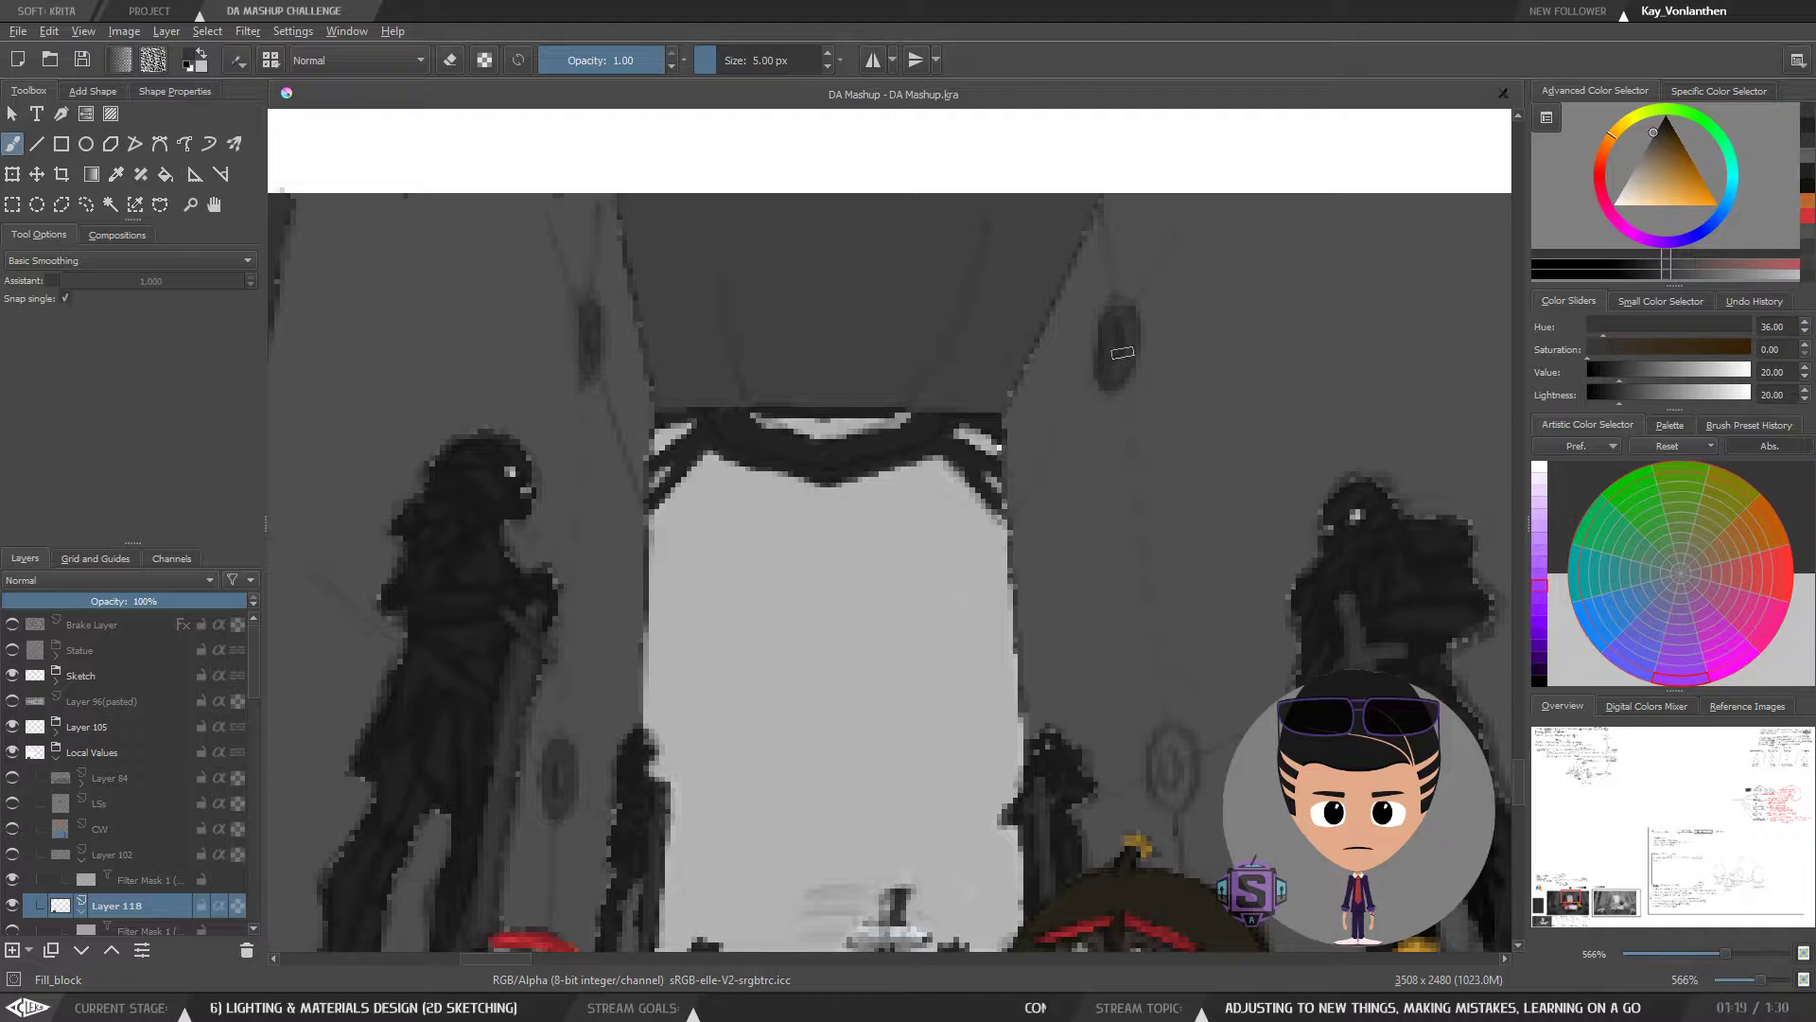
mouse_move(1177, 707)
mouse_down()
mouse_move(1117, 497)
mouse_move(1108, 568)
mouse_move(1122, 548)
mouse_up()
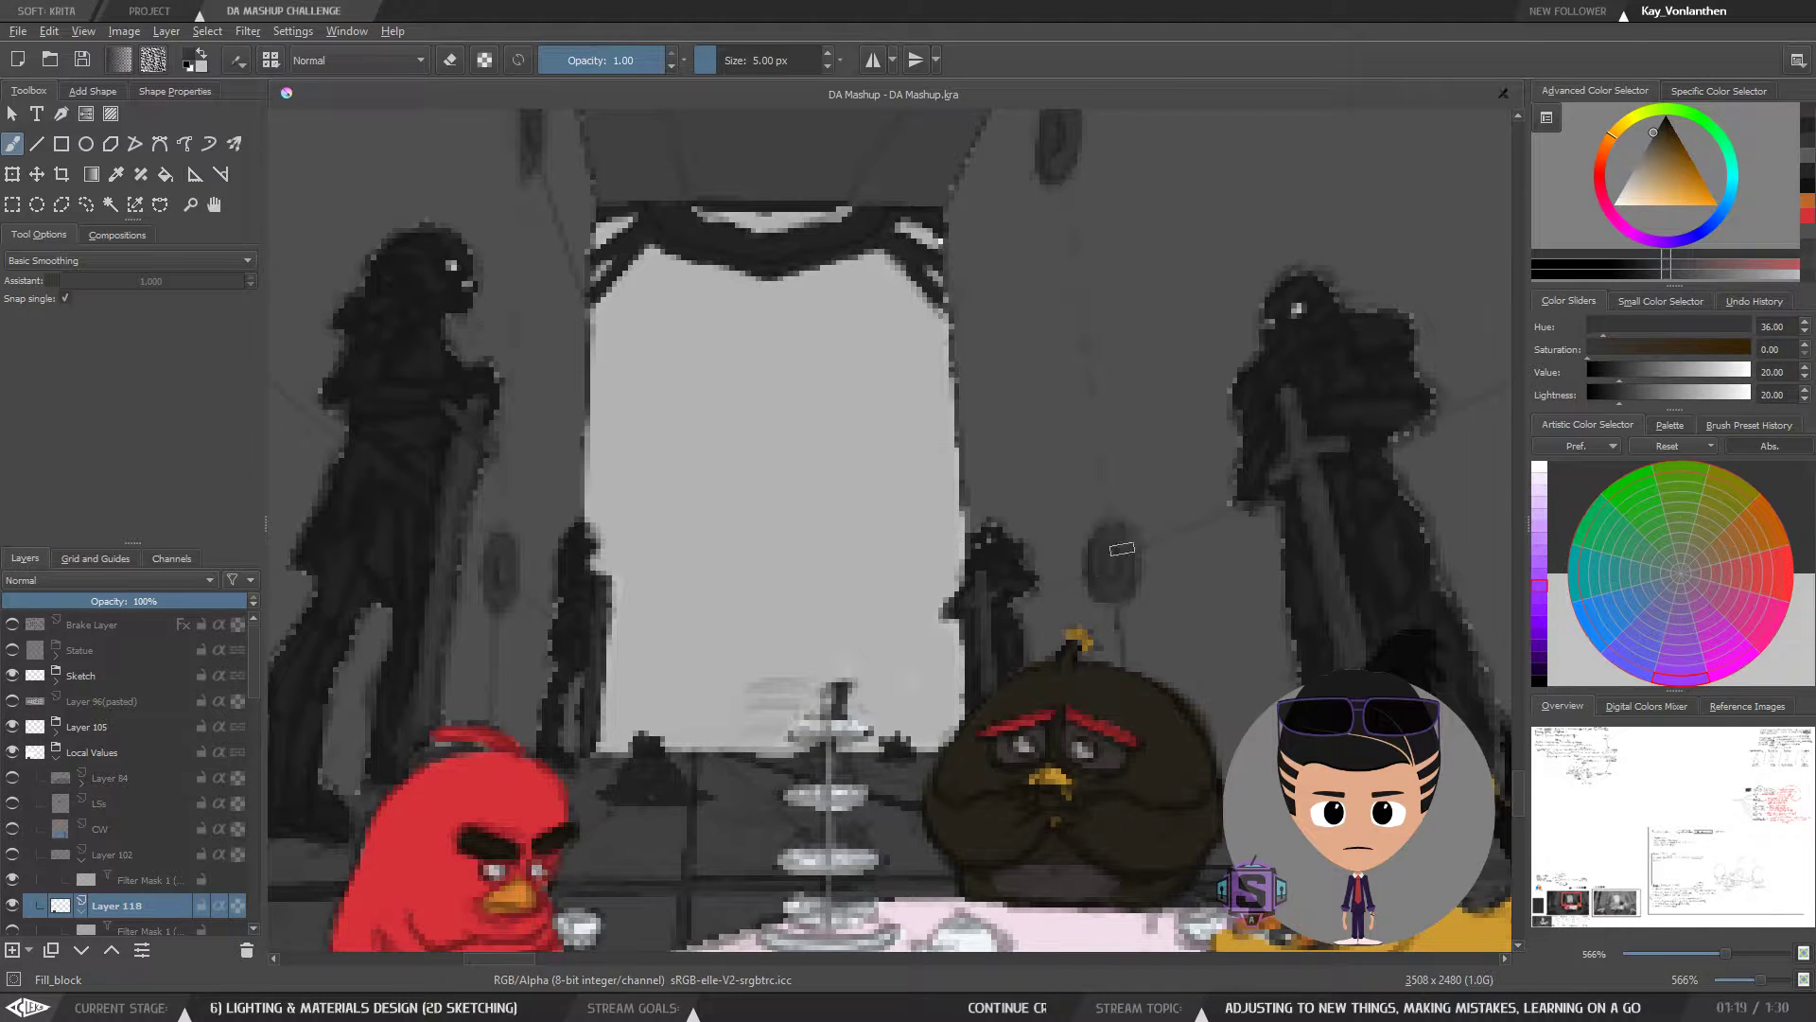
scroll(1127, 588, down, 6)
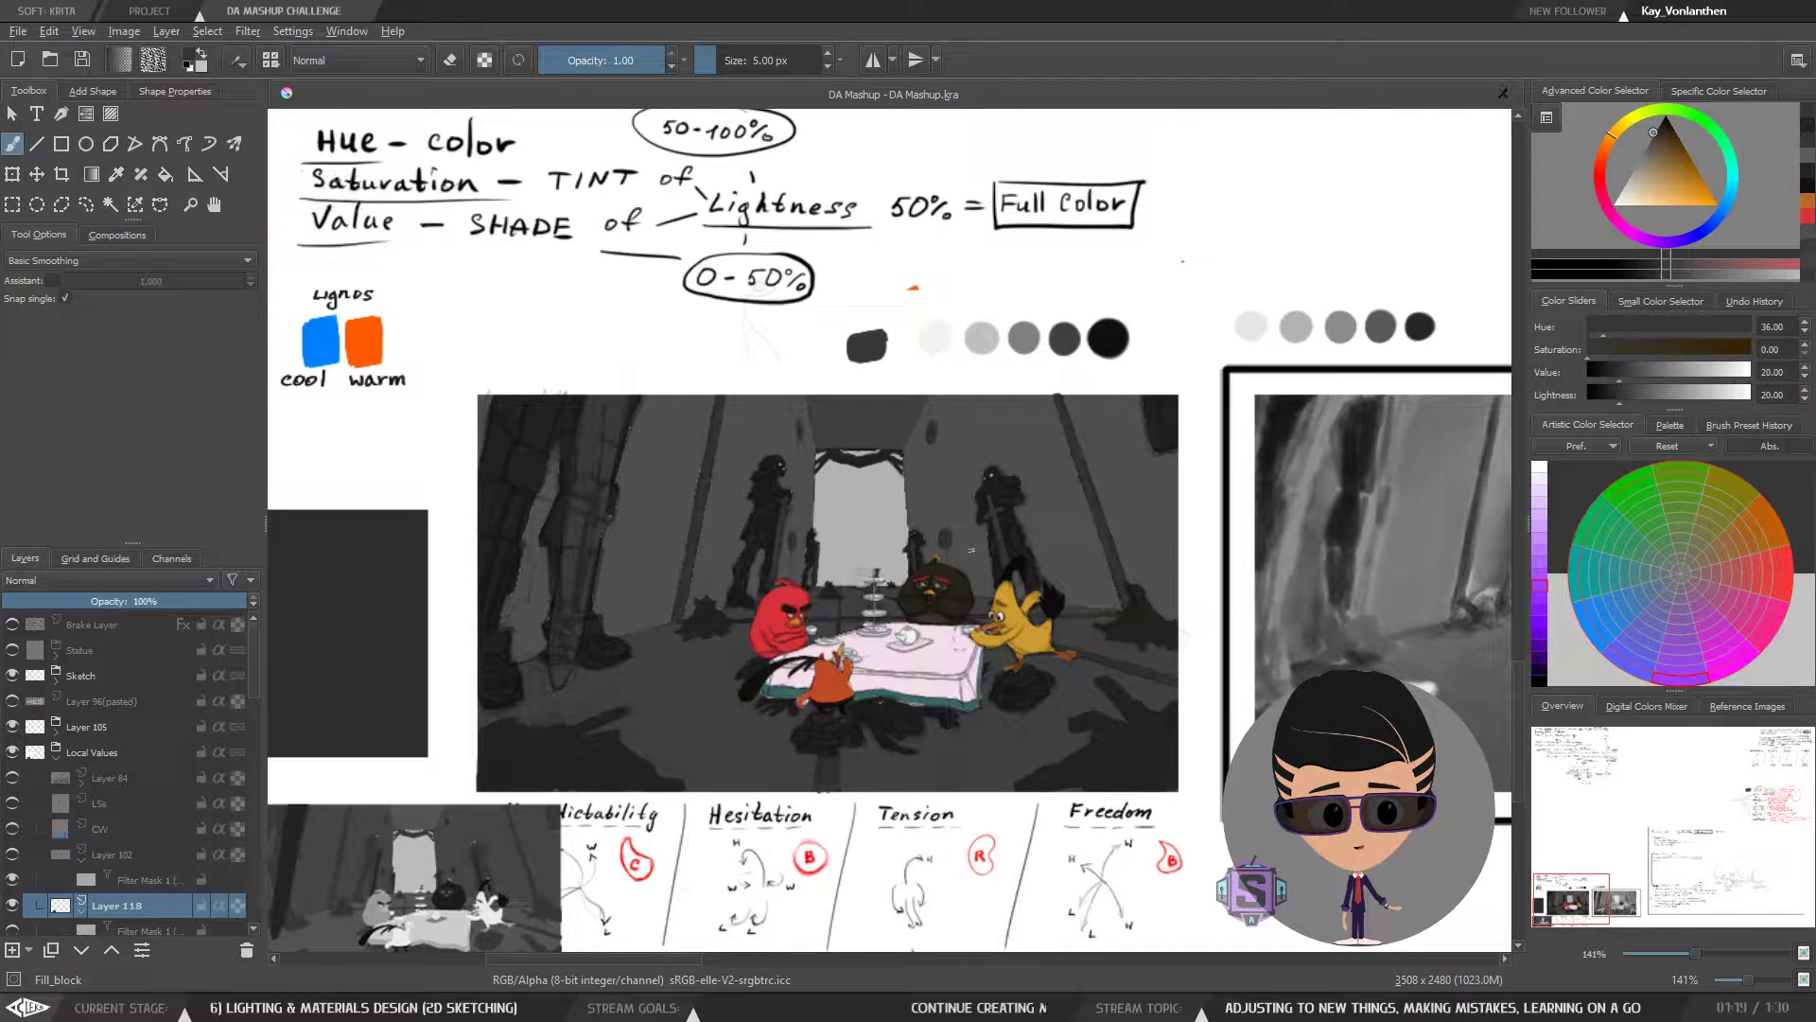
scroll(951, 567, up, 6)
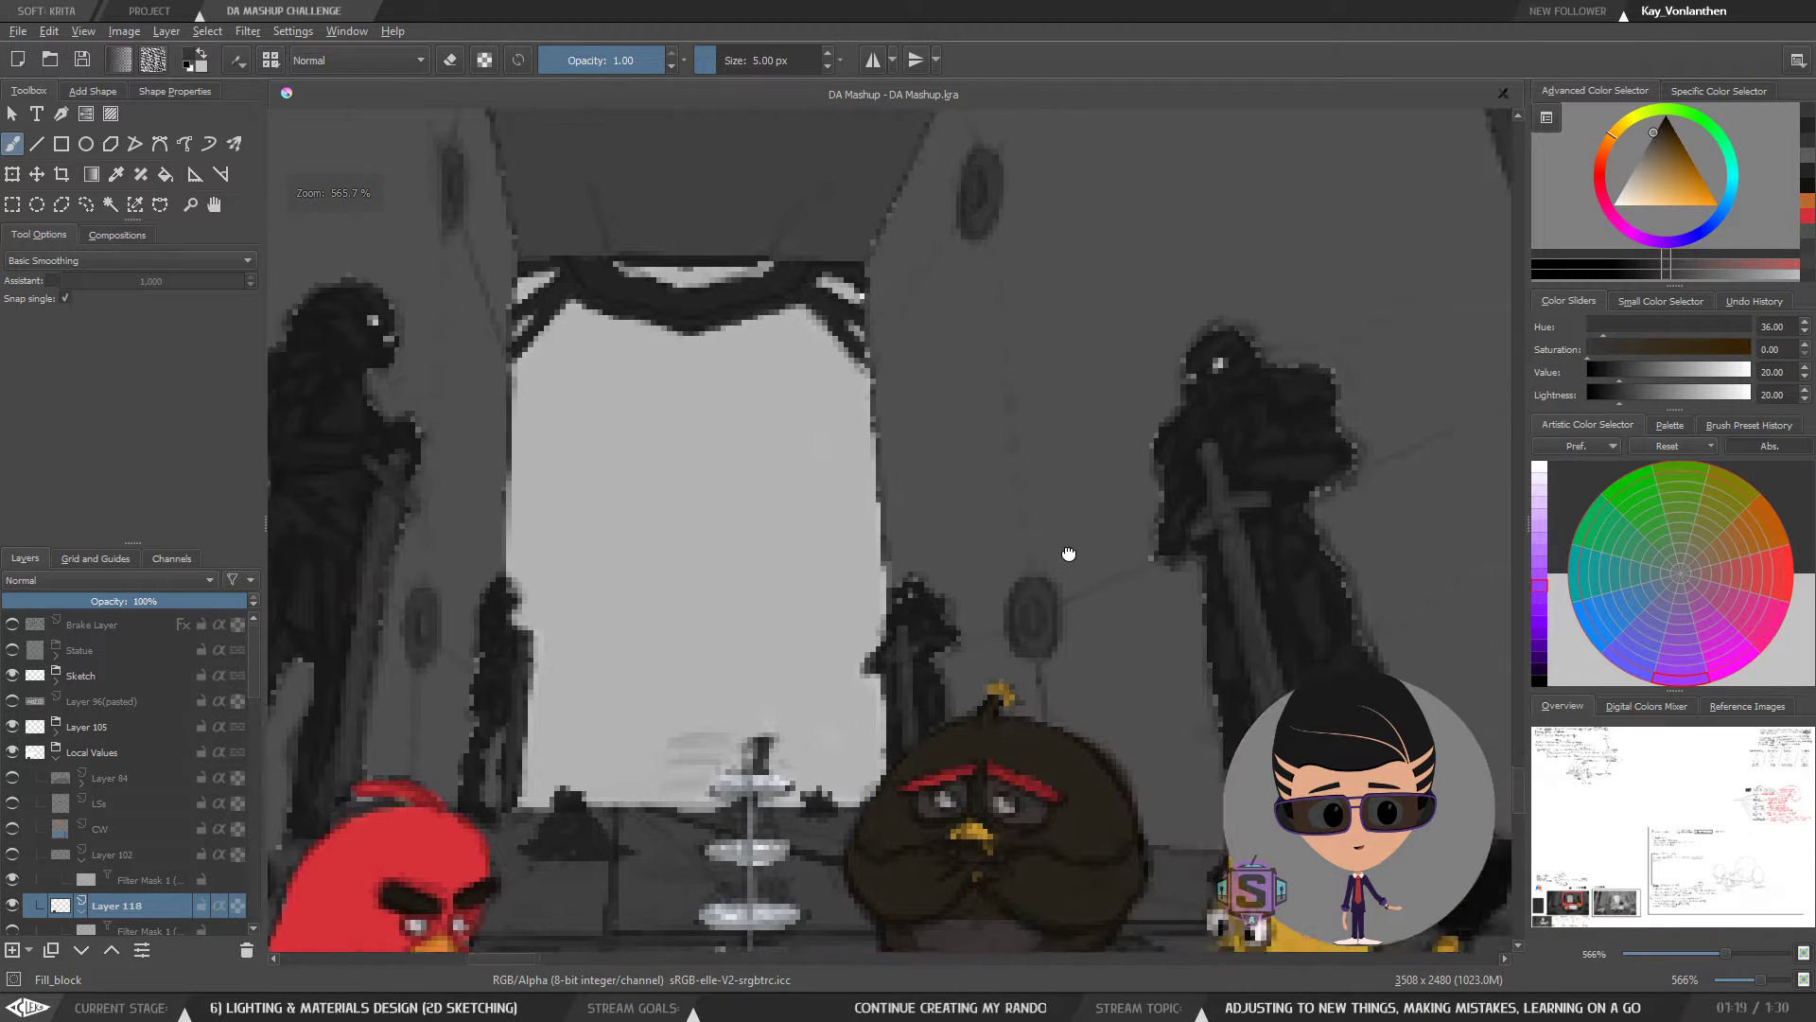
- Sample the statue's lightness 12 grey and paint dark centres in the round wall ornaments with a 2 px brush
ctrl+click(1168, 393)
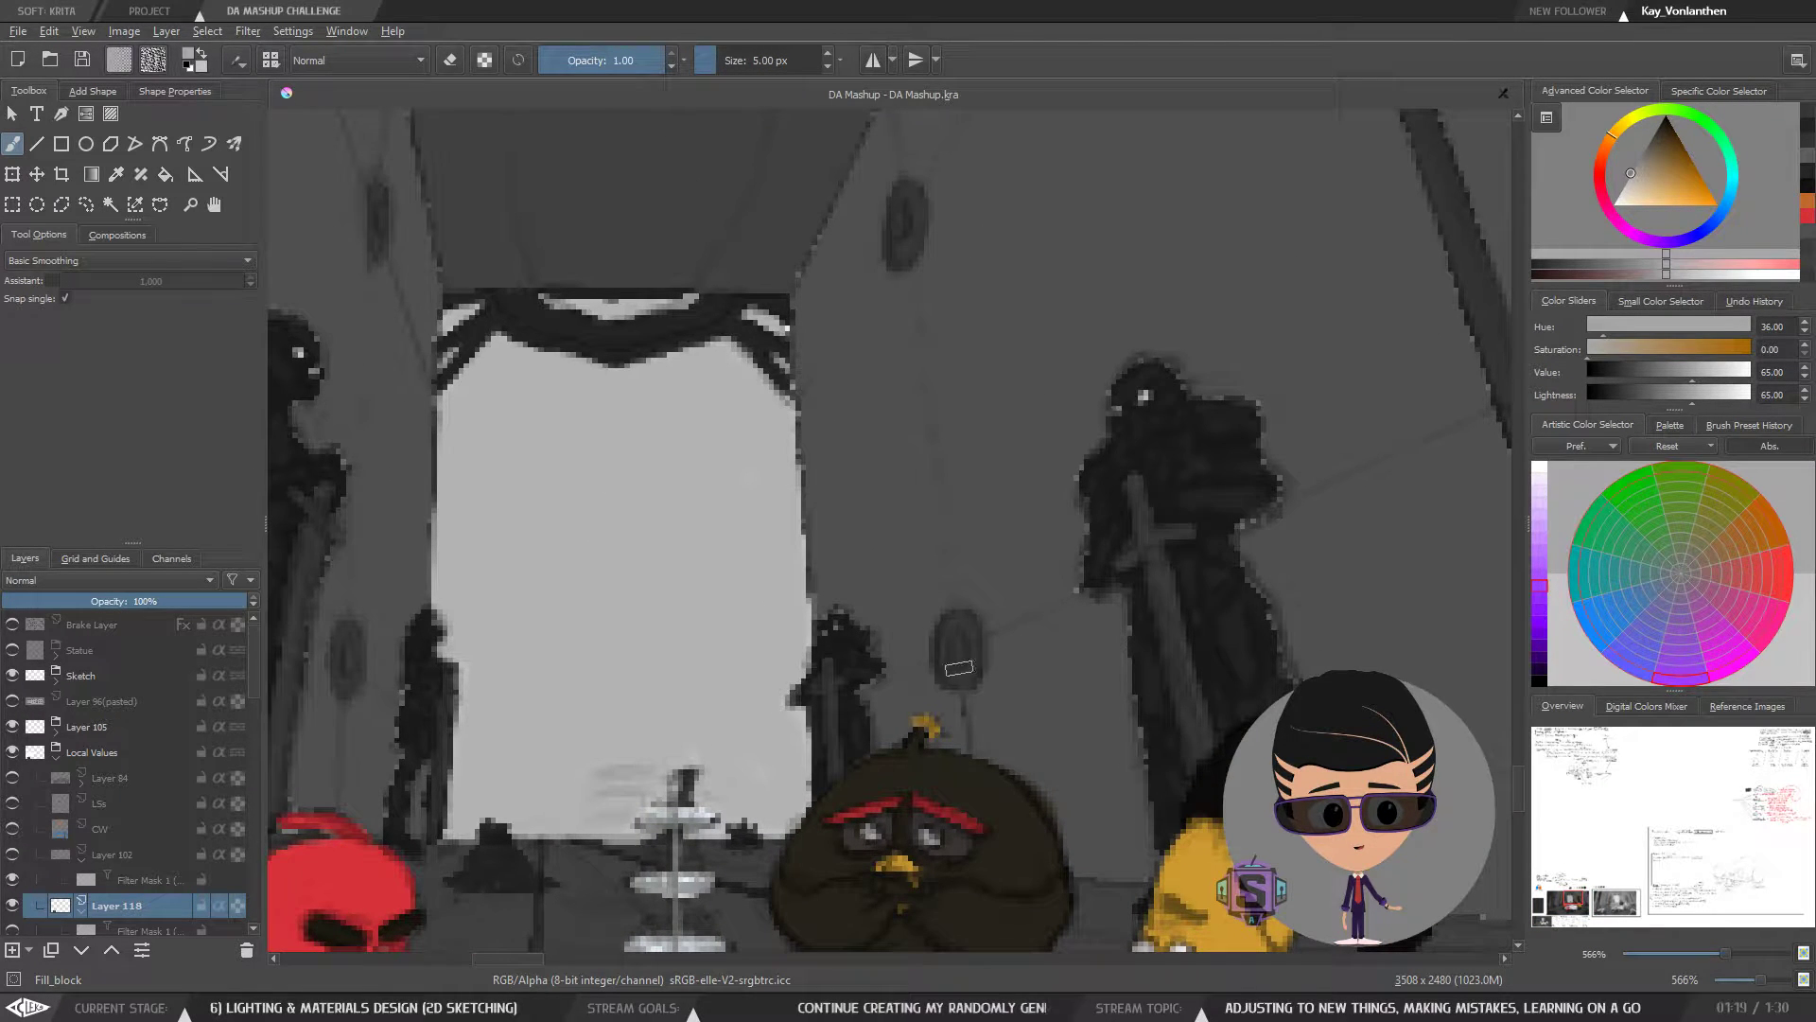
scroll(984, 493, down, 6)
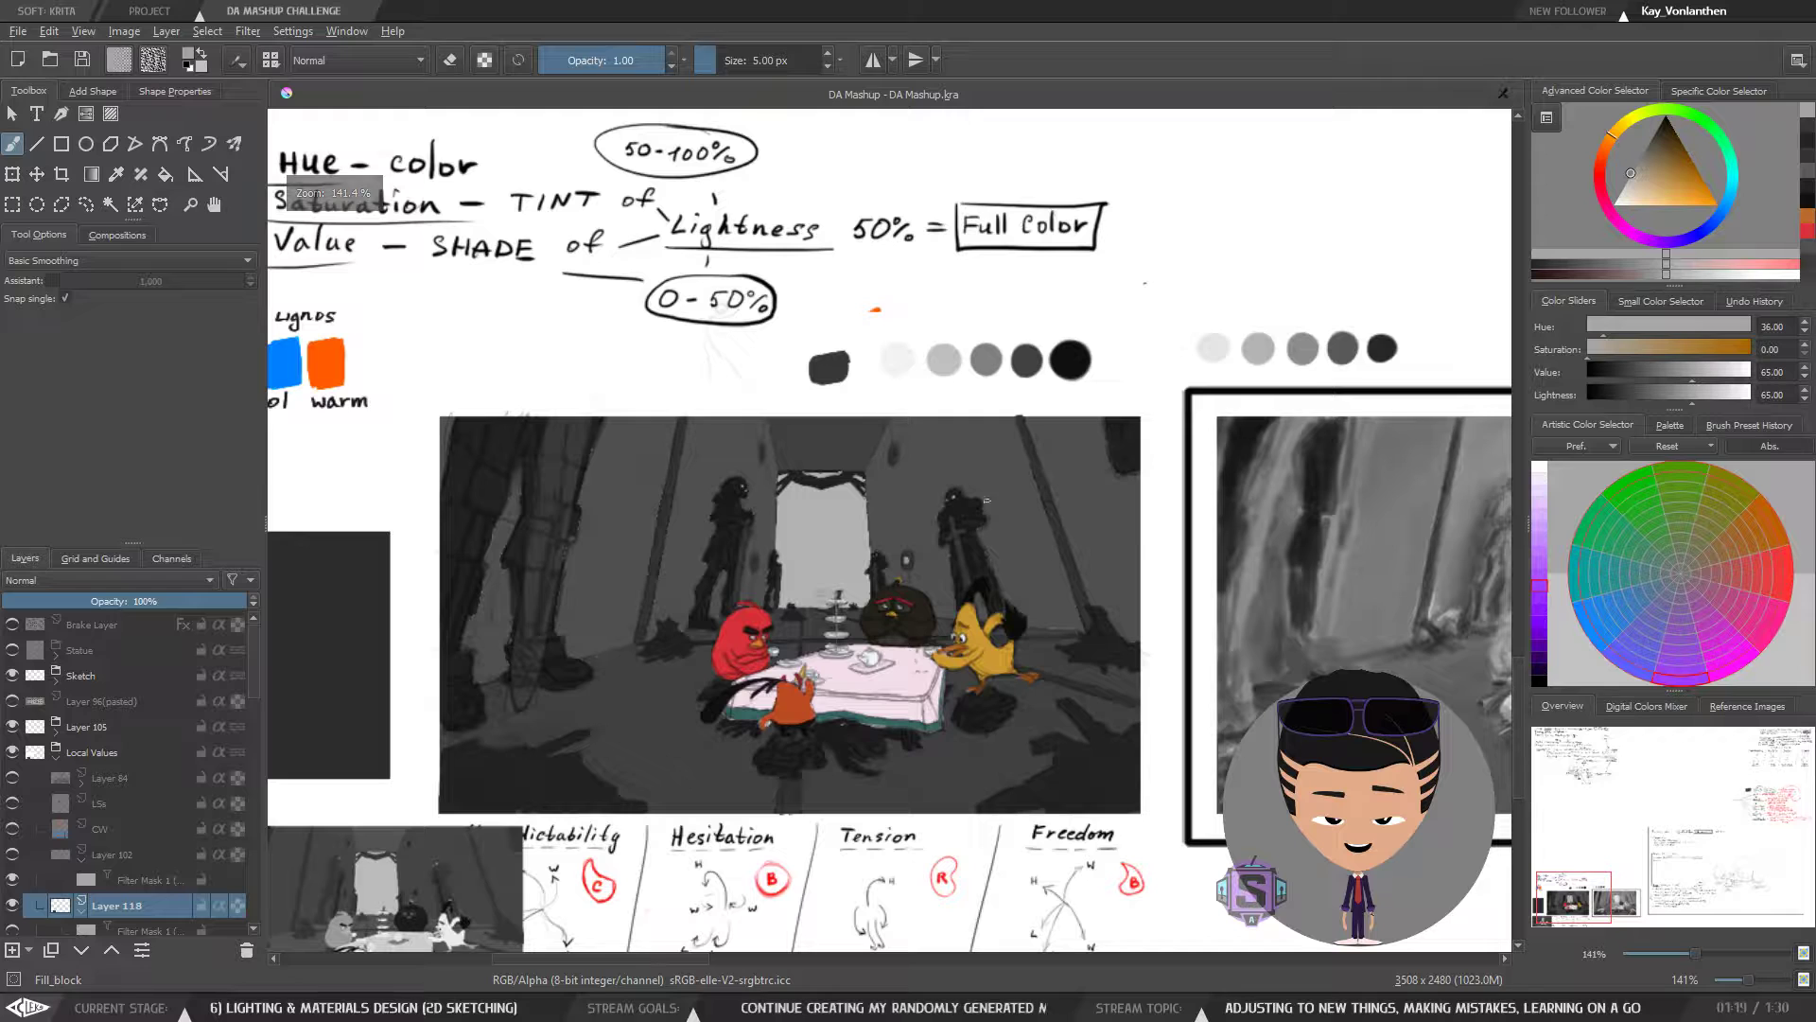
scroll(984, 494, up, 6)
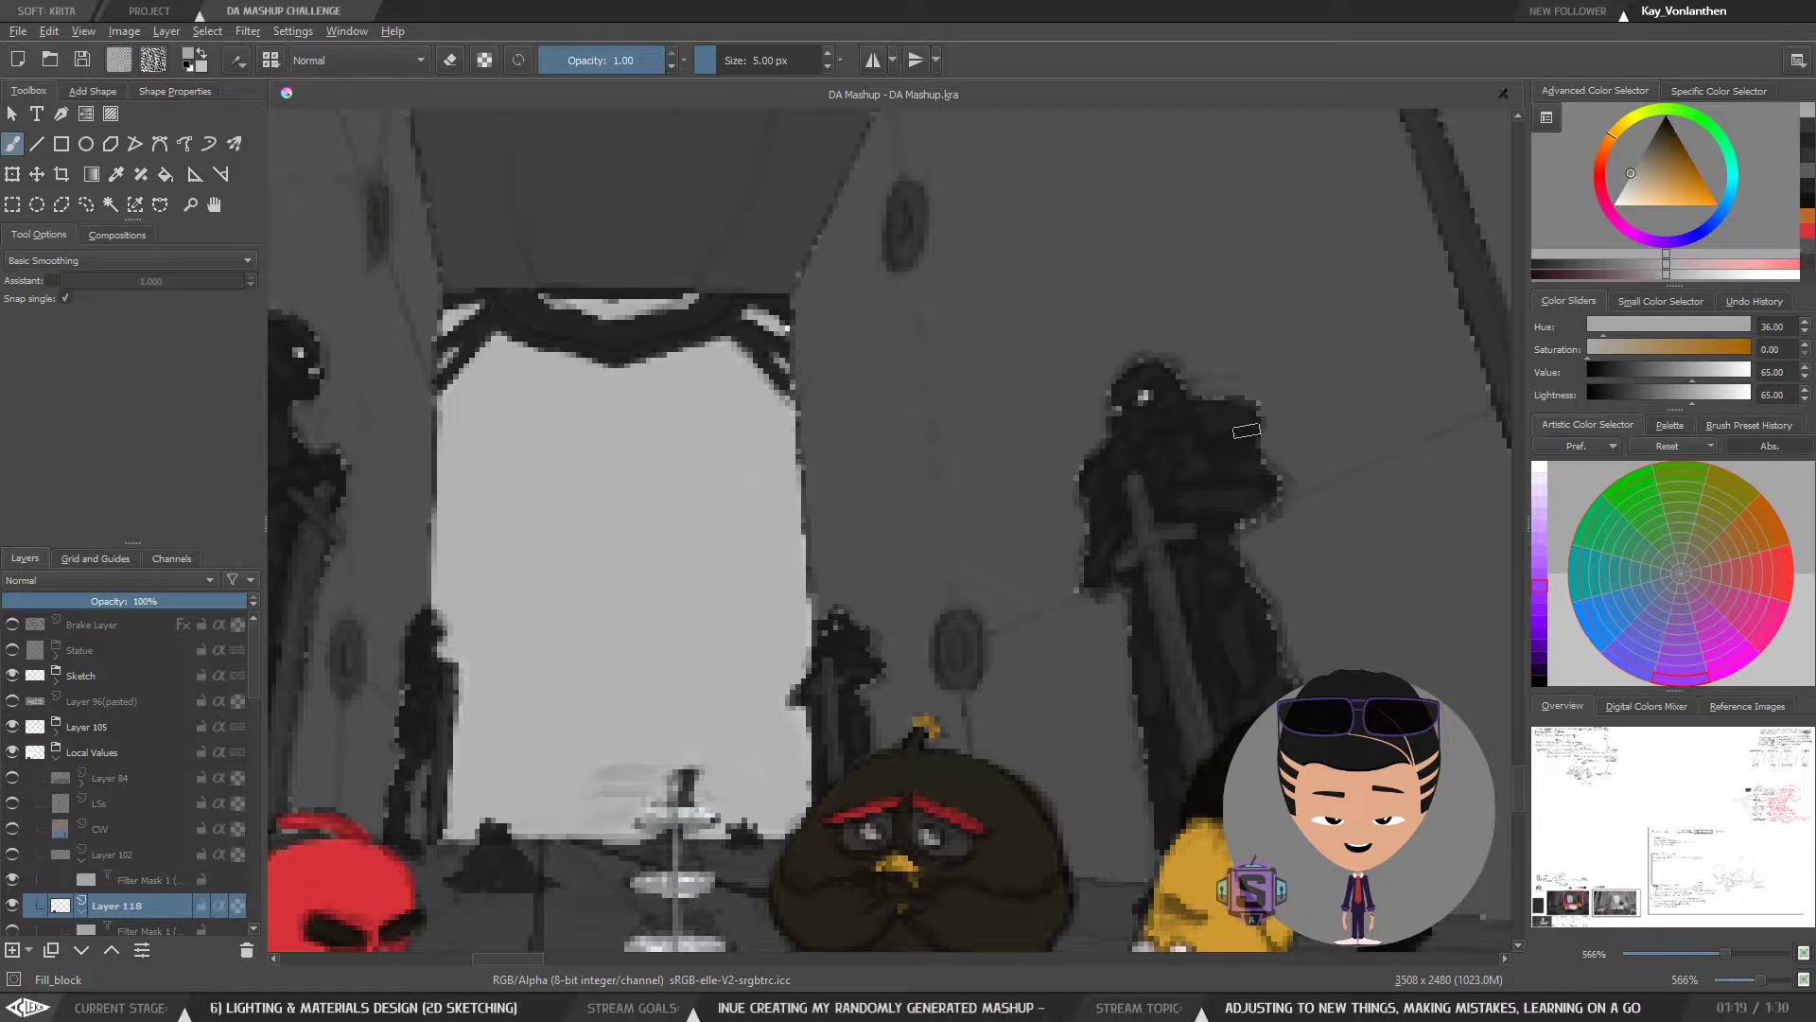
ctrl+click(1221, 484)
ctrl+click(1225, 483)
key(bracketleft)
key(bracketleft)
key(bracketleft)
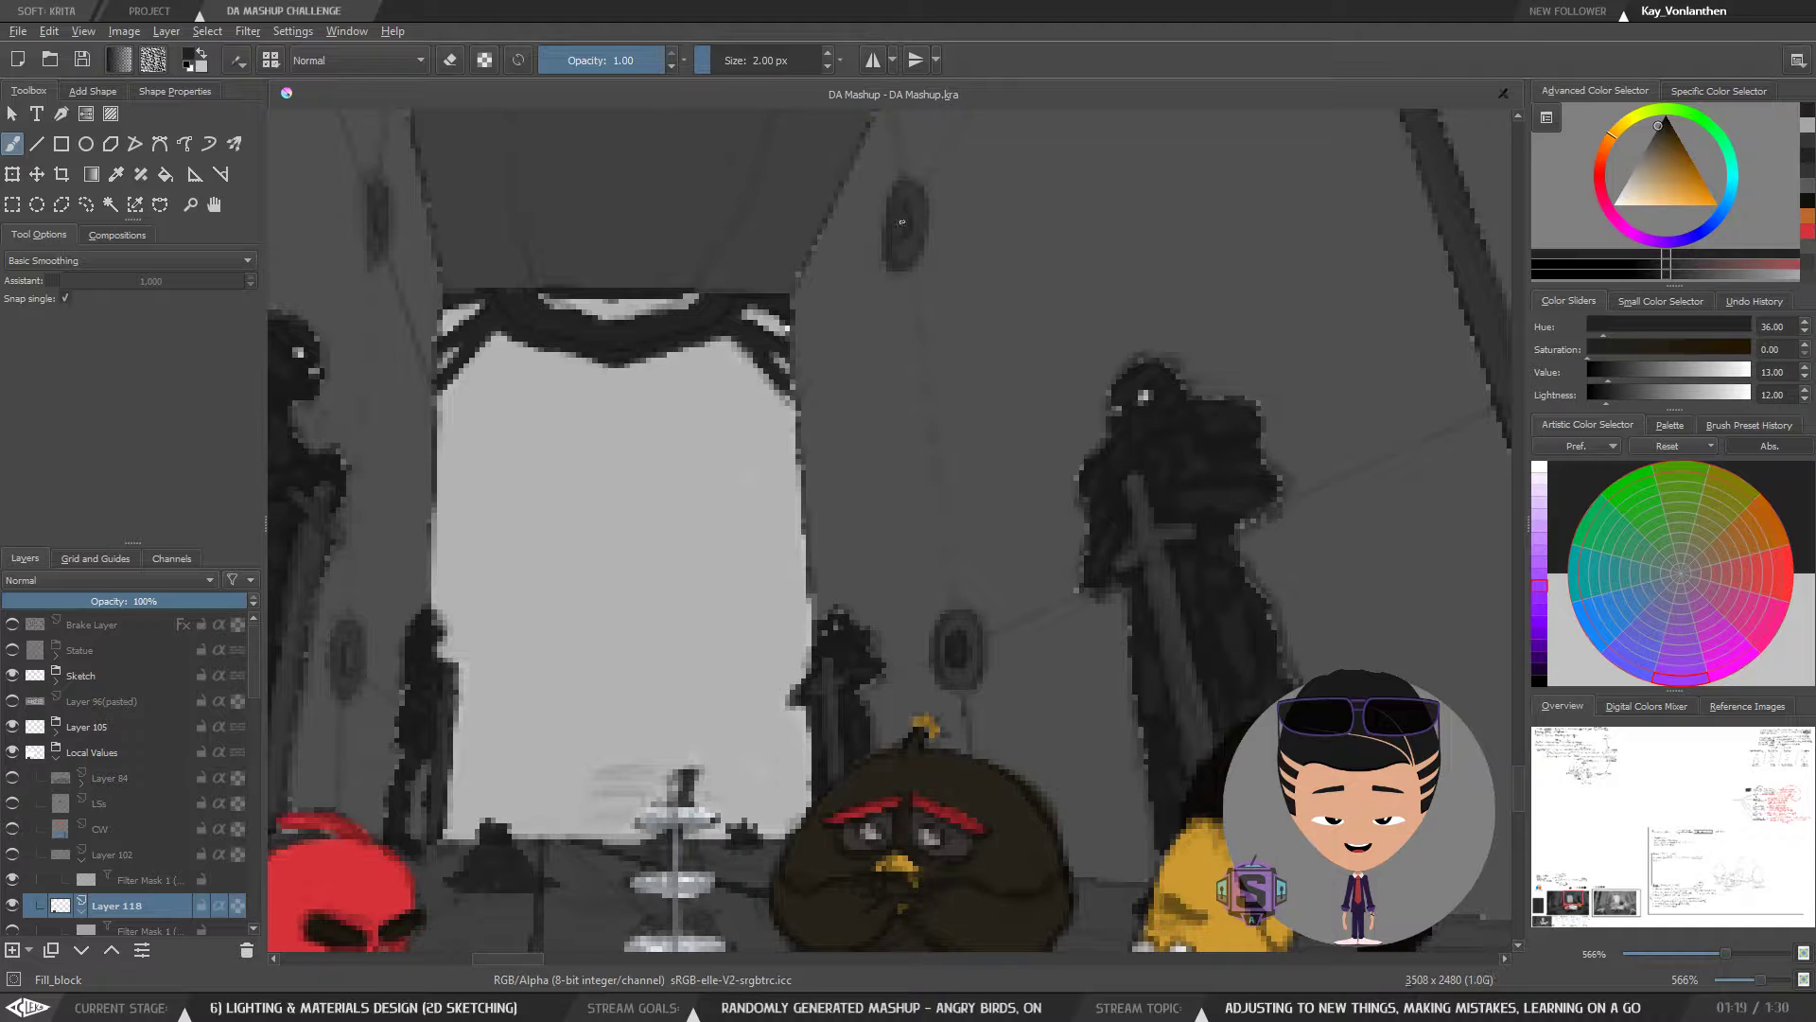
drag(439, 505, 575, 516)
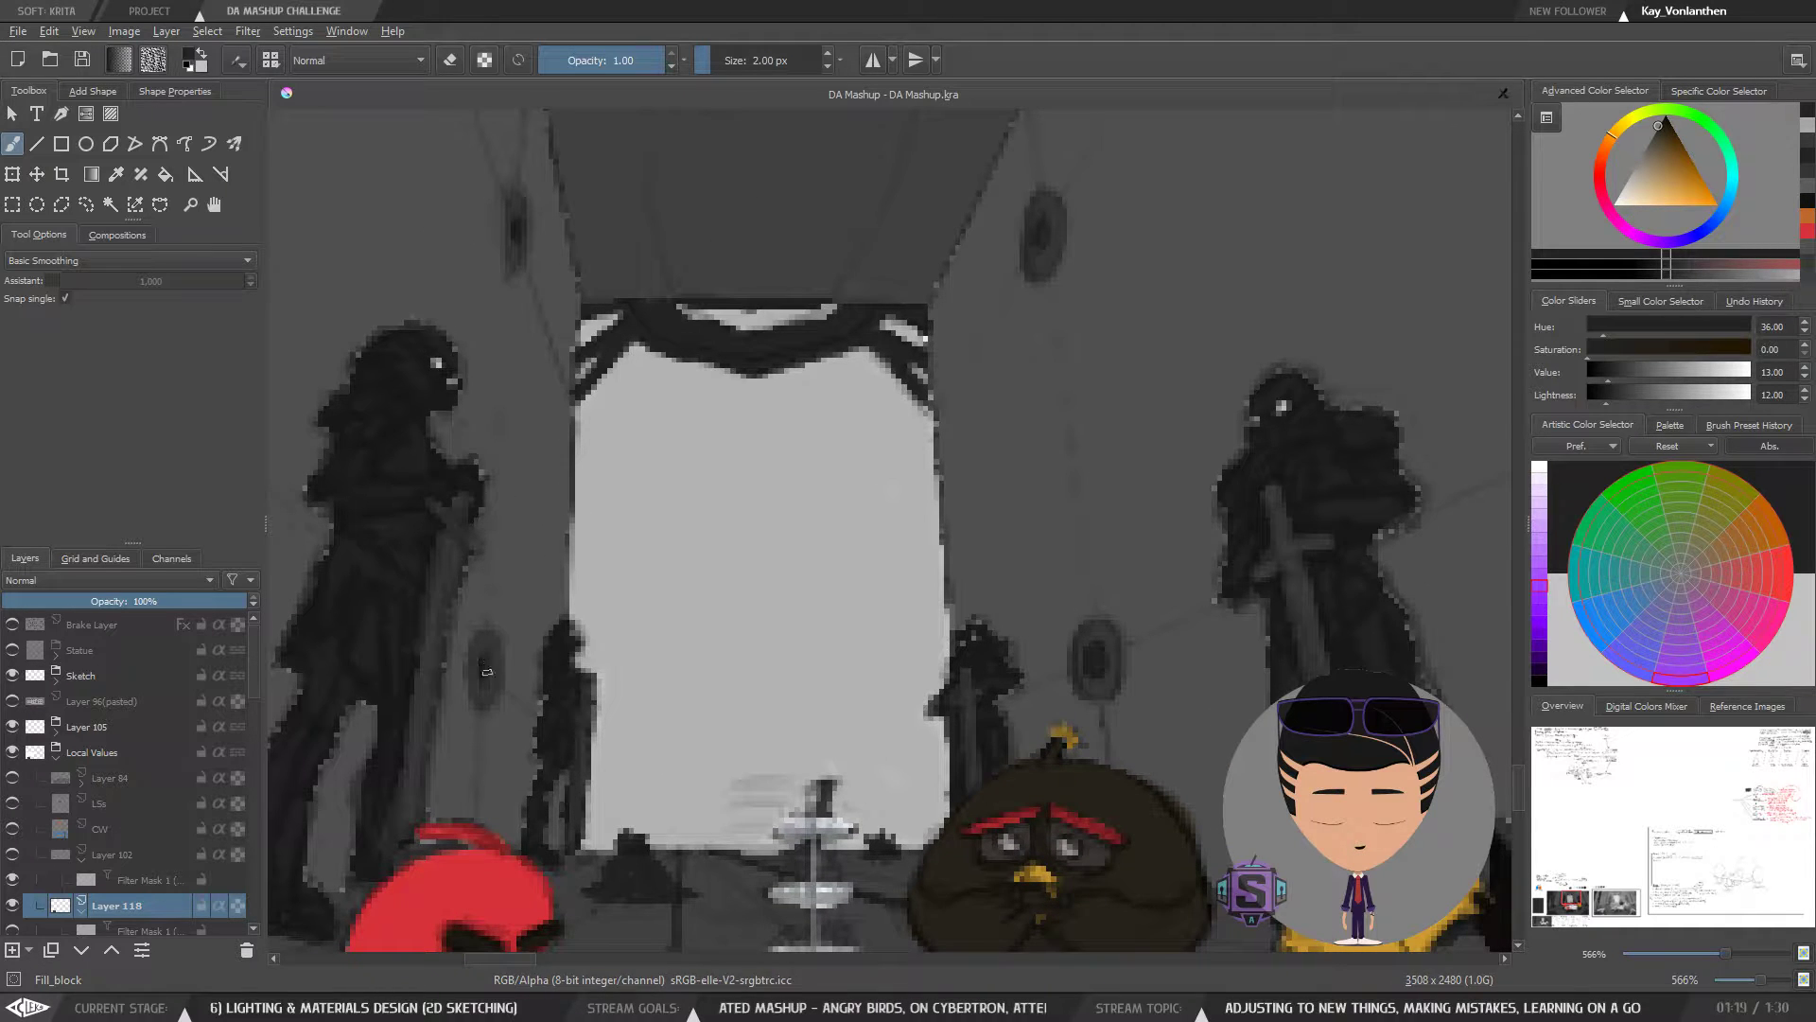
- Examine the painting's overall values at reduced zoom, comparing the normal and horizontally mirrored canvas views
key(minus)
key(minus)
key(minus)
key(minus)
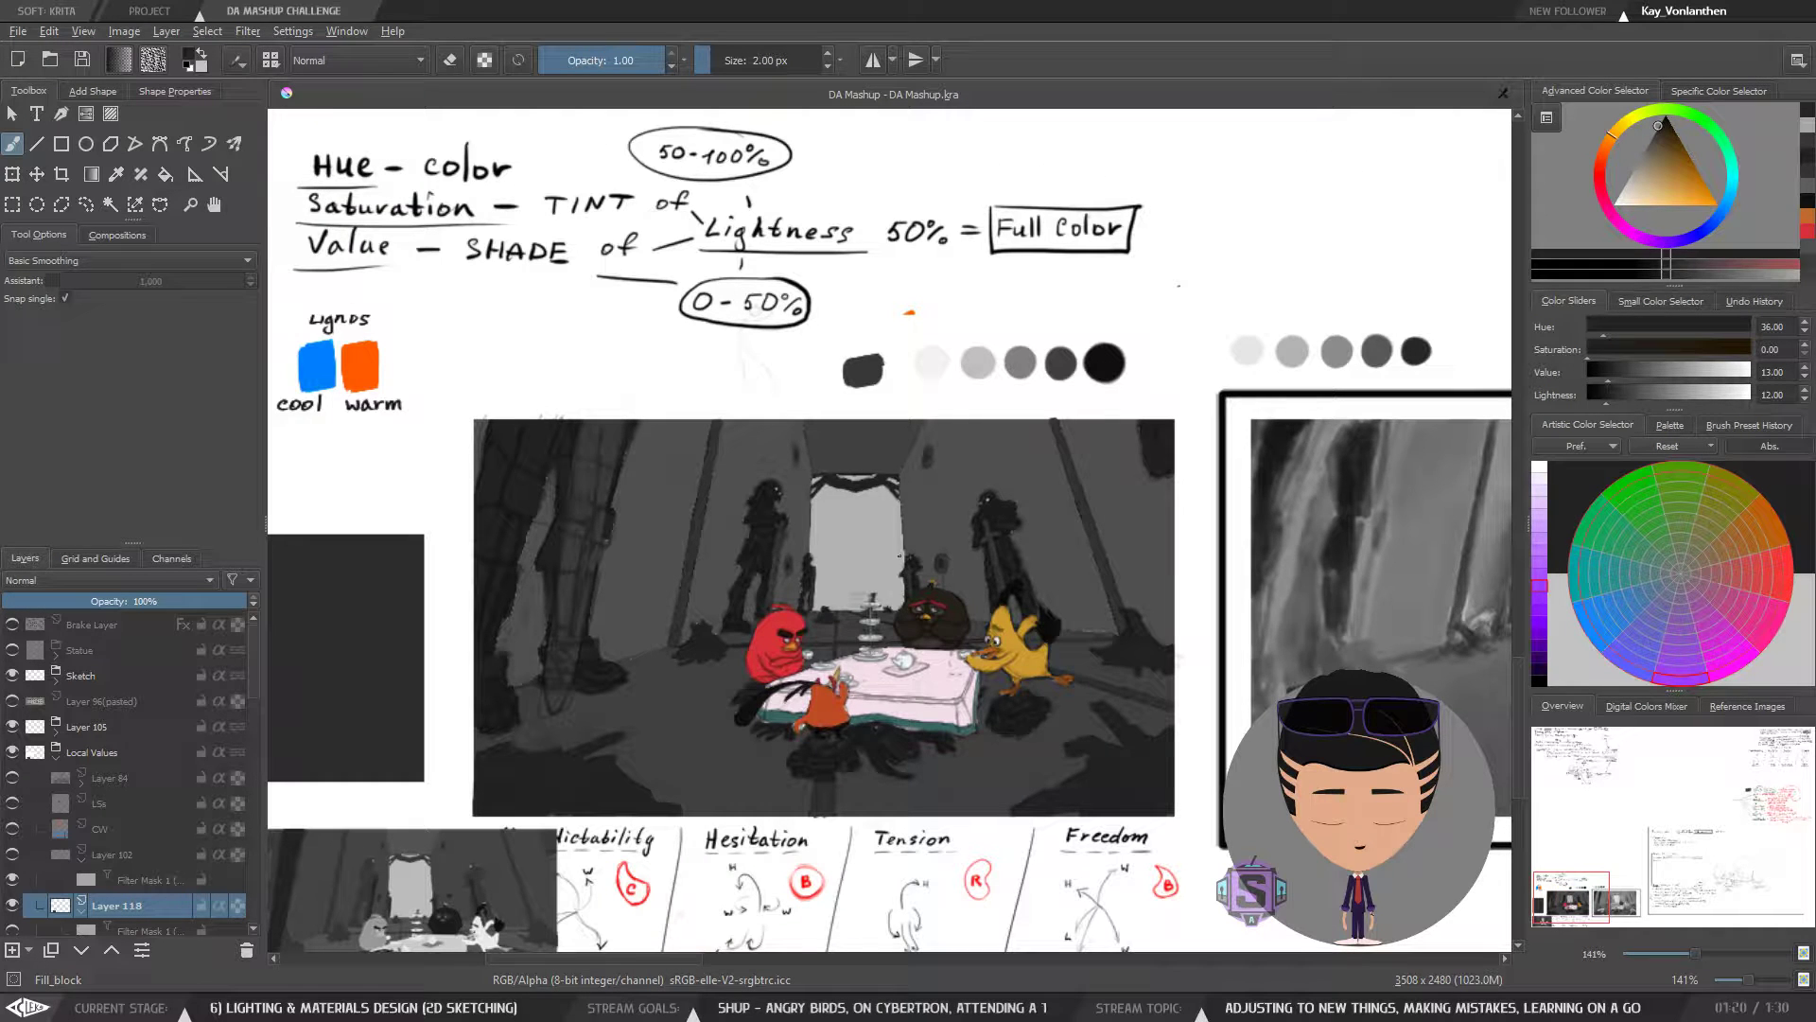
key(minus)
key(minus)
key(m)
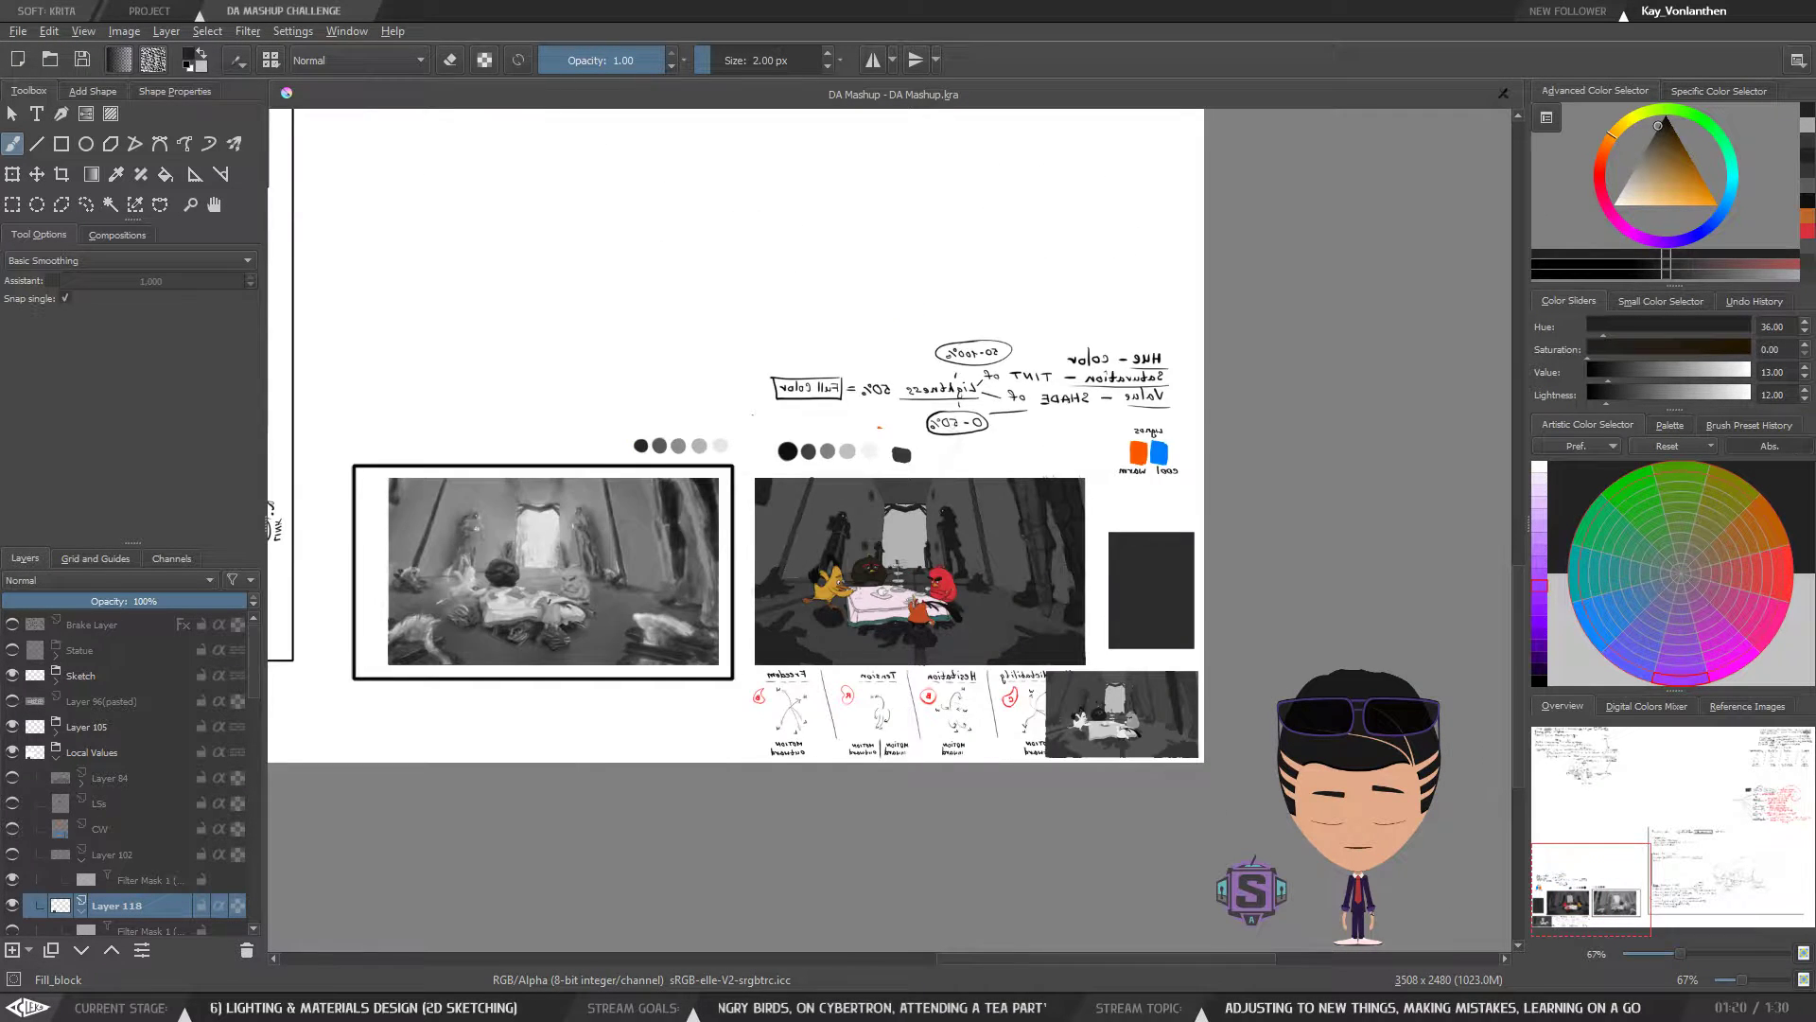
key(m)
key(m)
key(m)
key(m)
key(m)
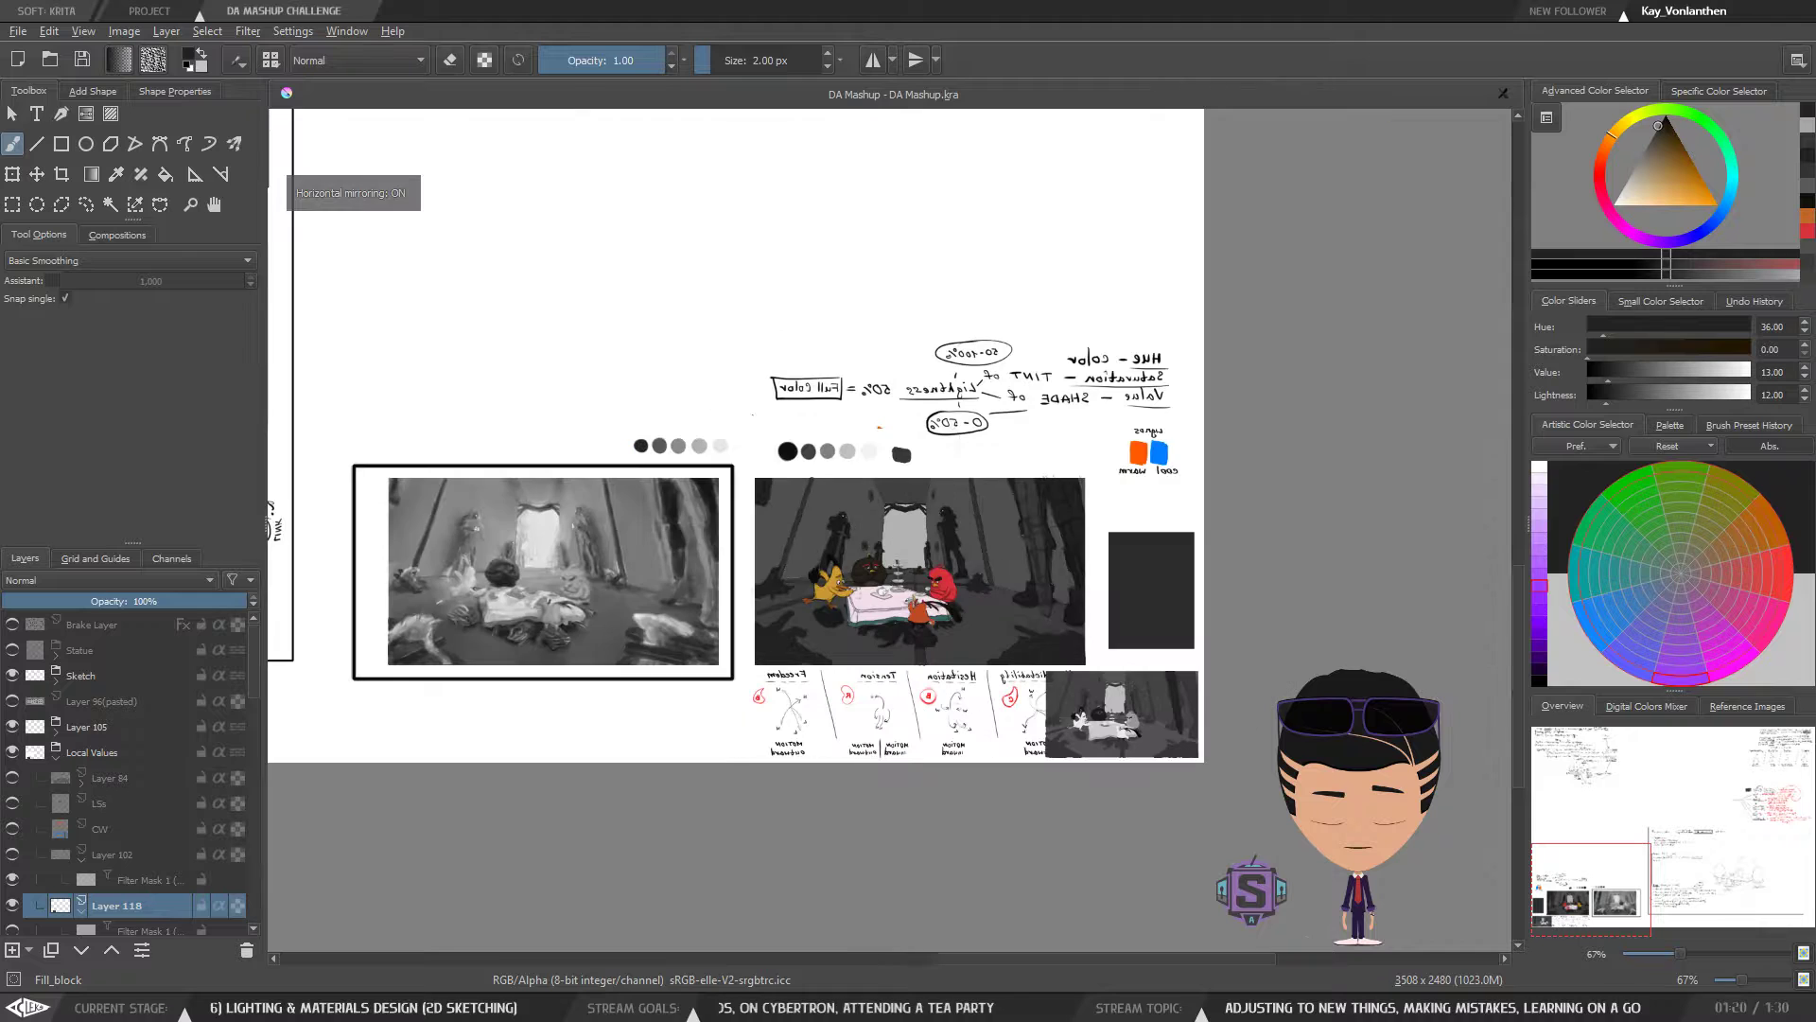
key(plus)
key(plus)
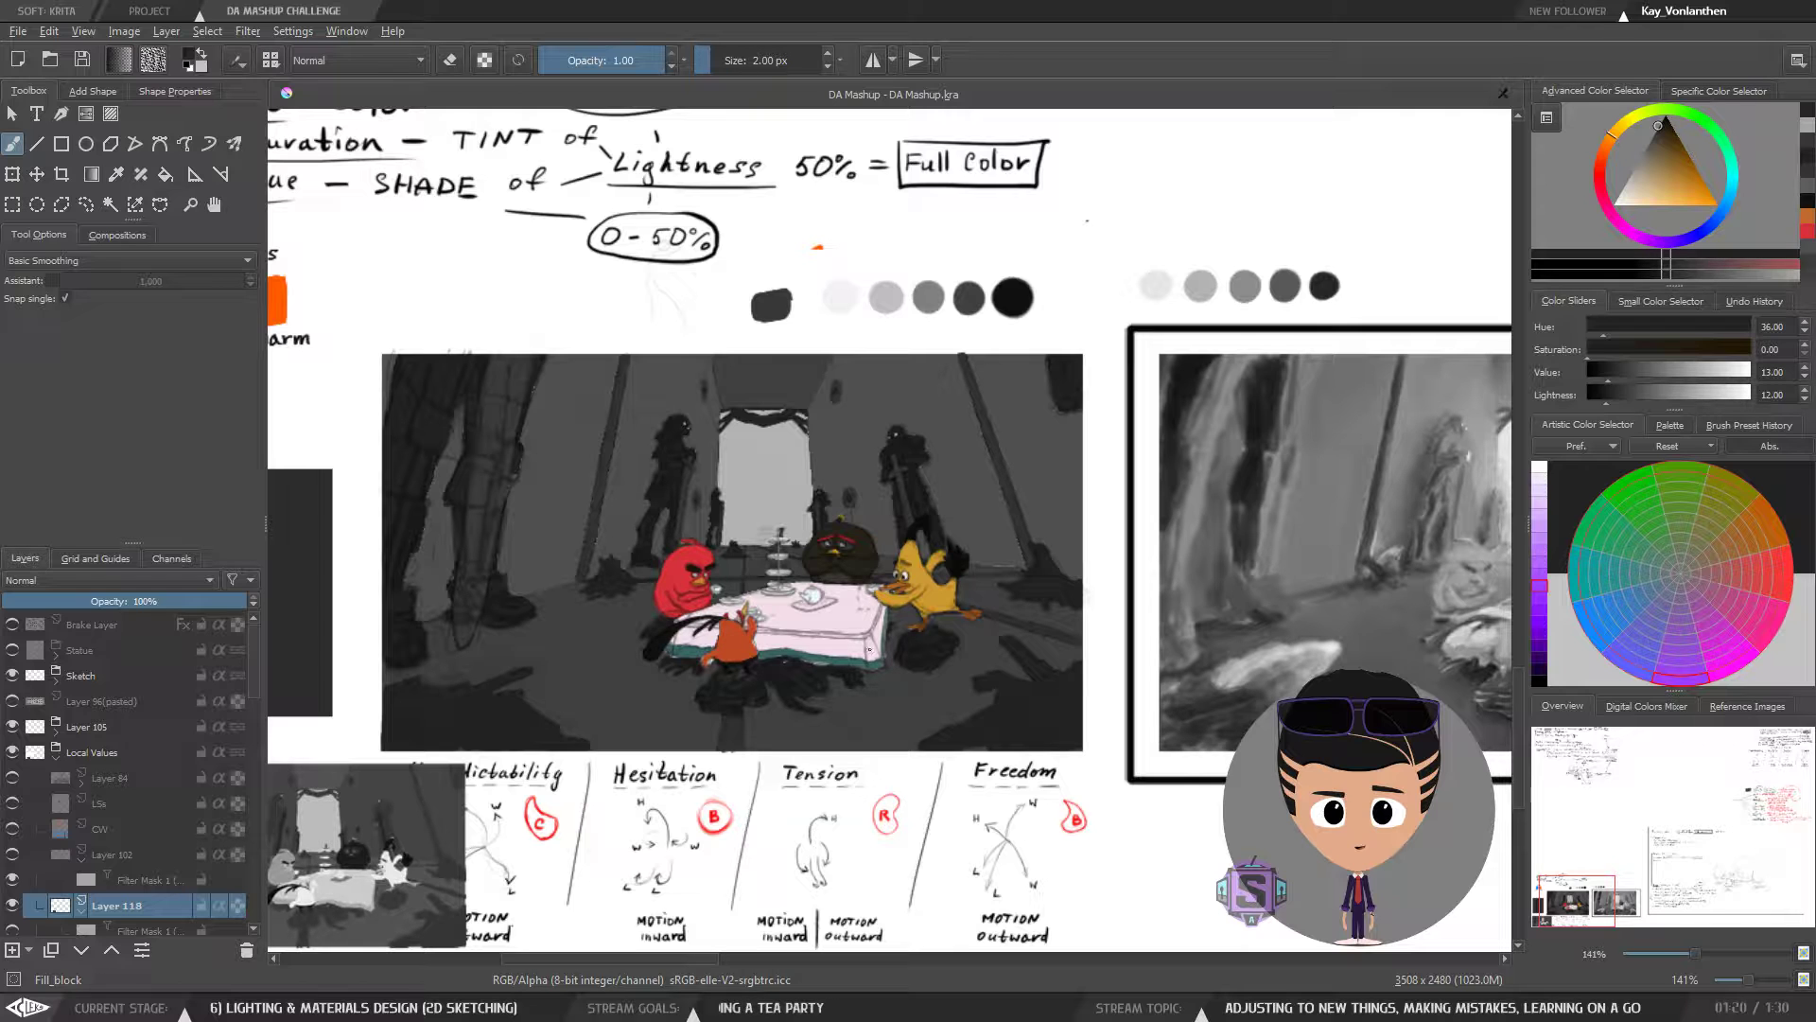
key(minus)
key(plus)
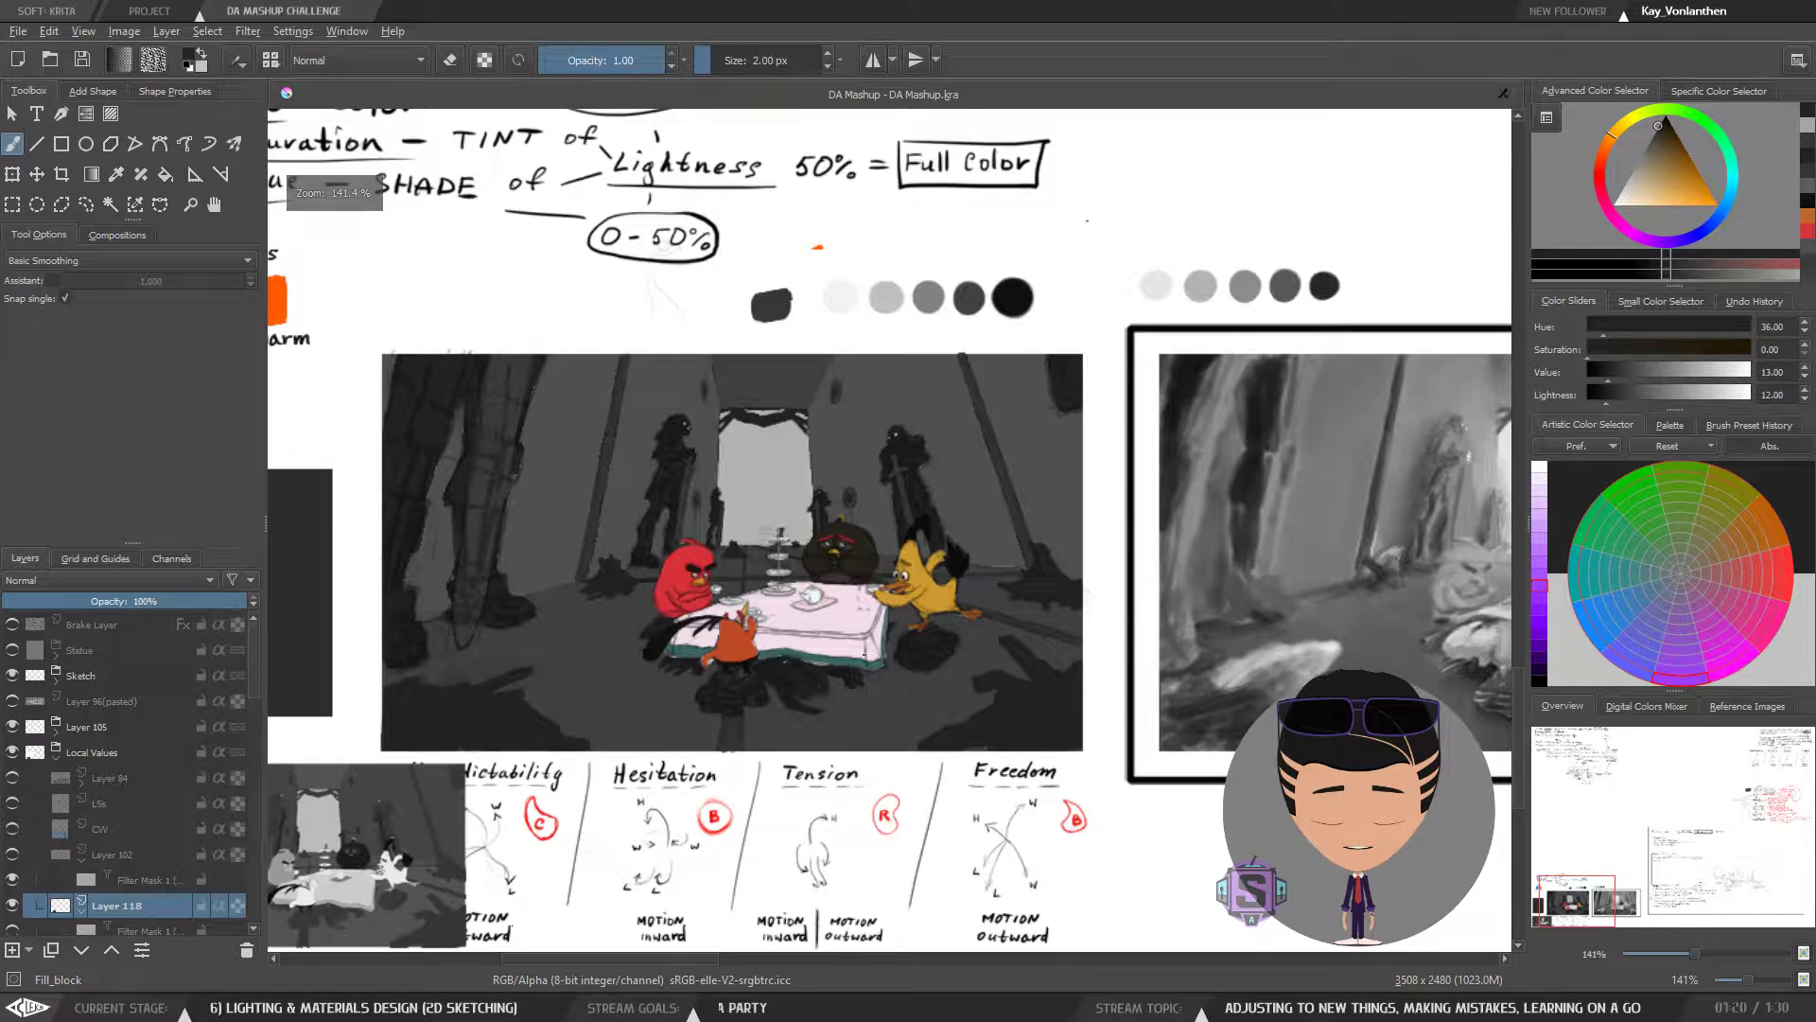
- Save the document and mirror the canvas view horizontally to check the whole composition
drag(855, 688, 916, 637)
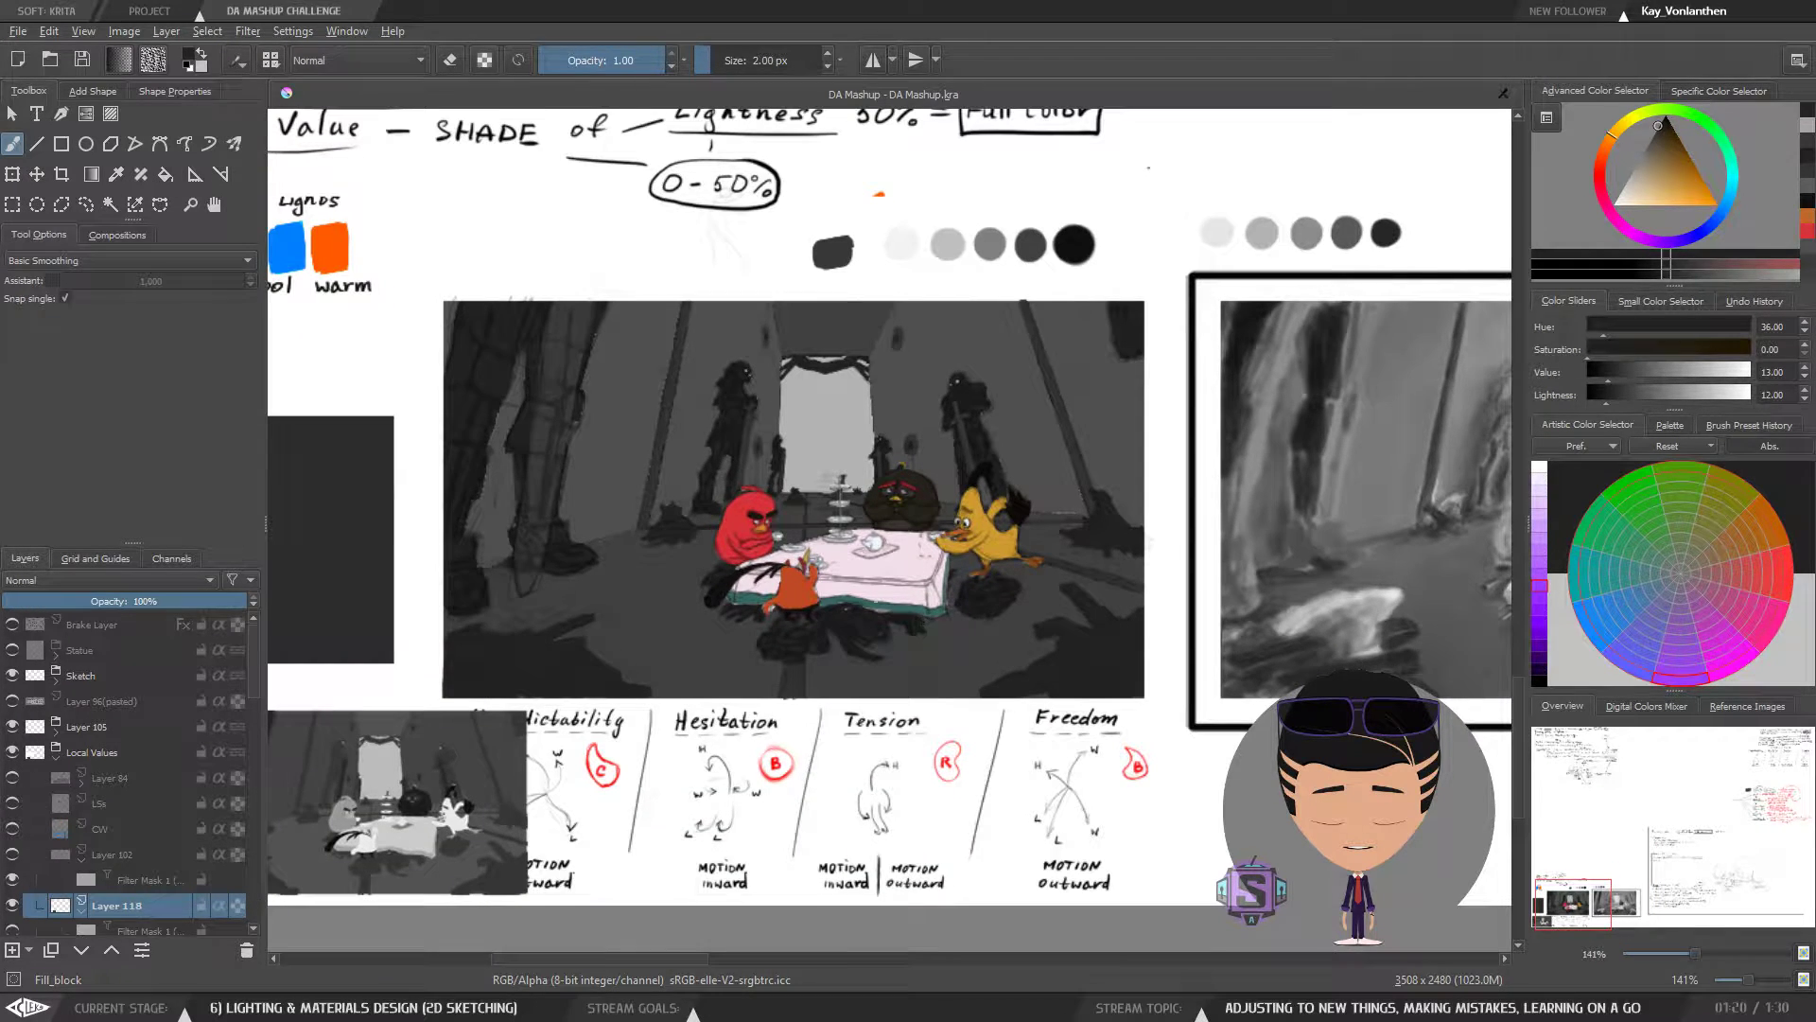
click(82, 58)
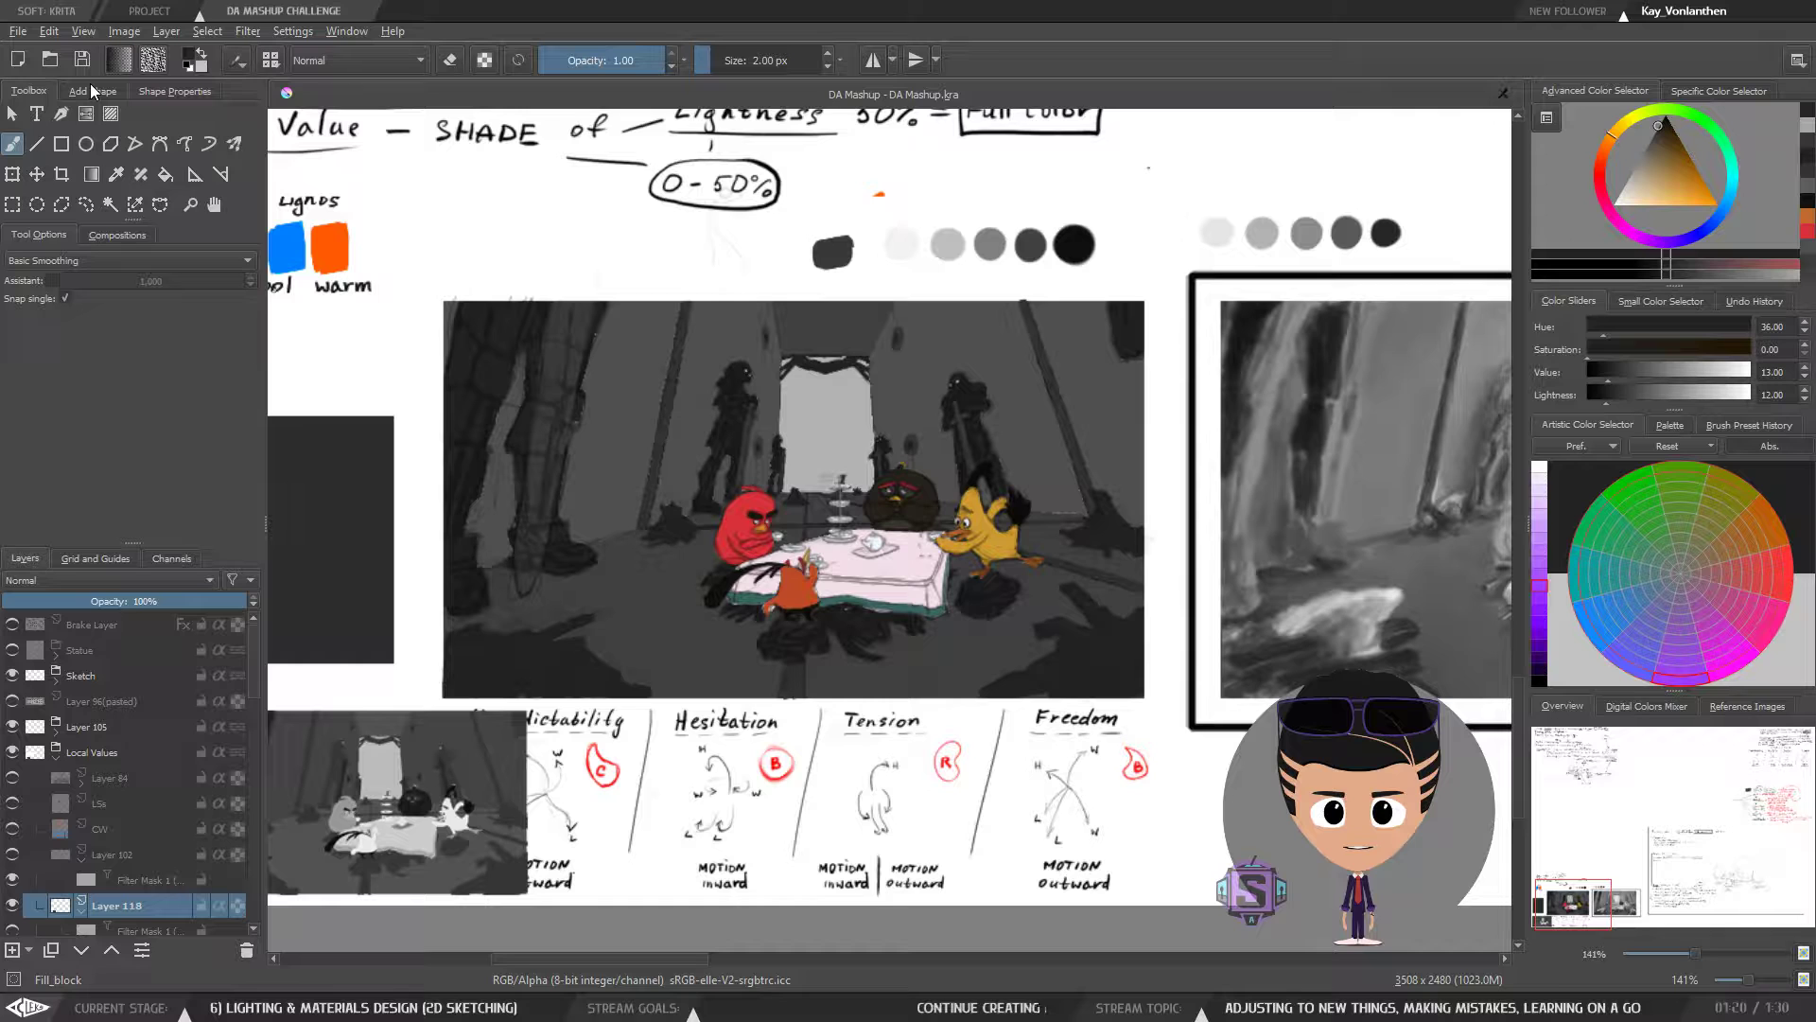
key(m)
key(minus)
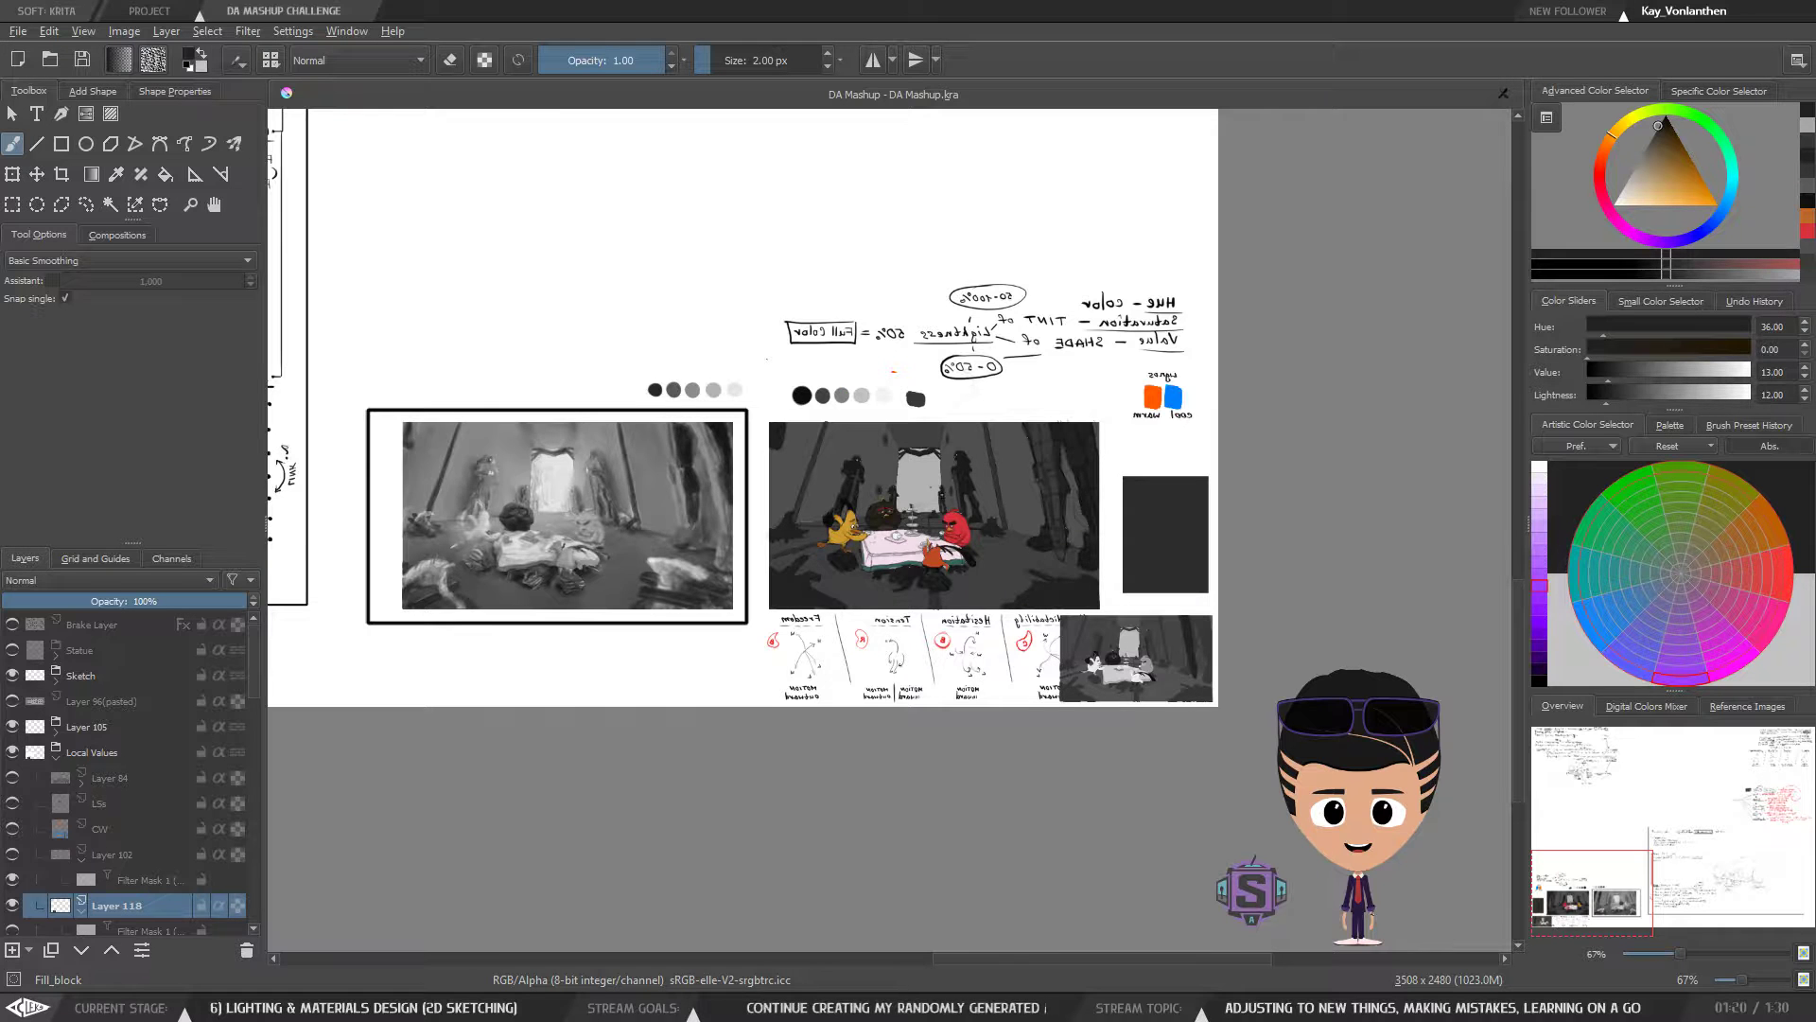
- Return the canvas to its unmirrored view and examine the local values across the color painting
key(m)
key(plus)
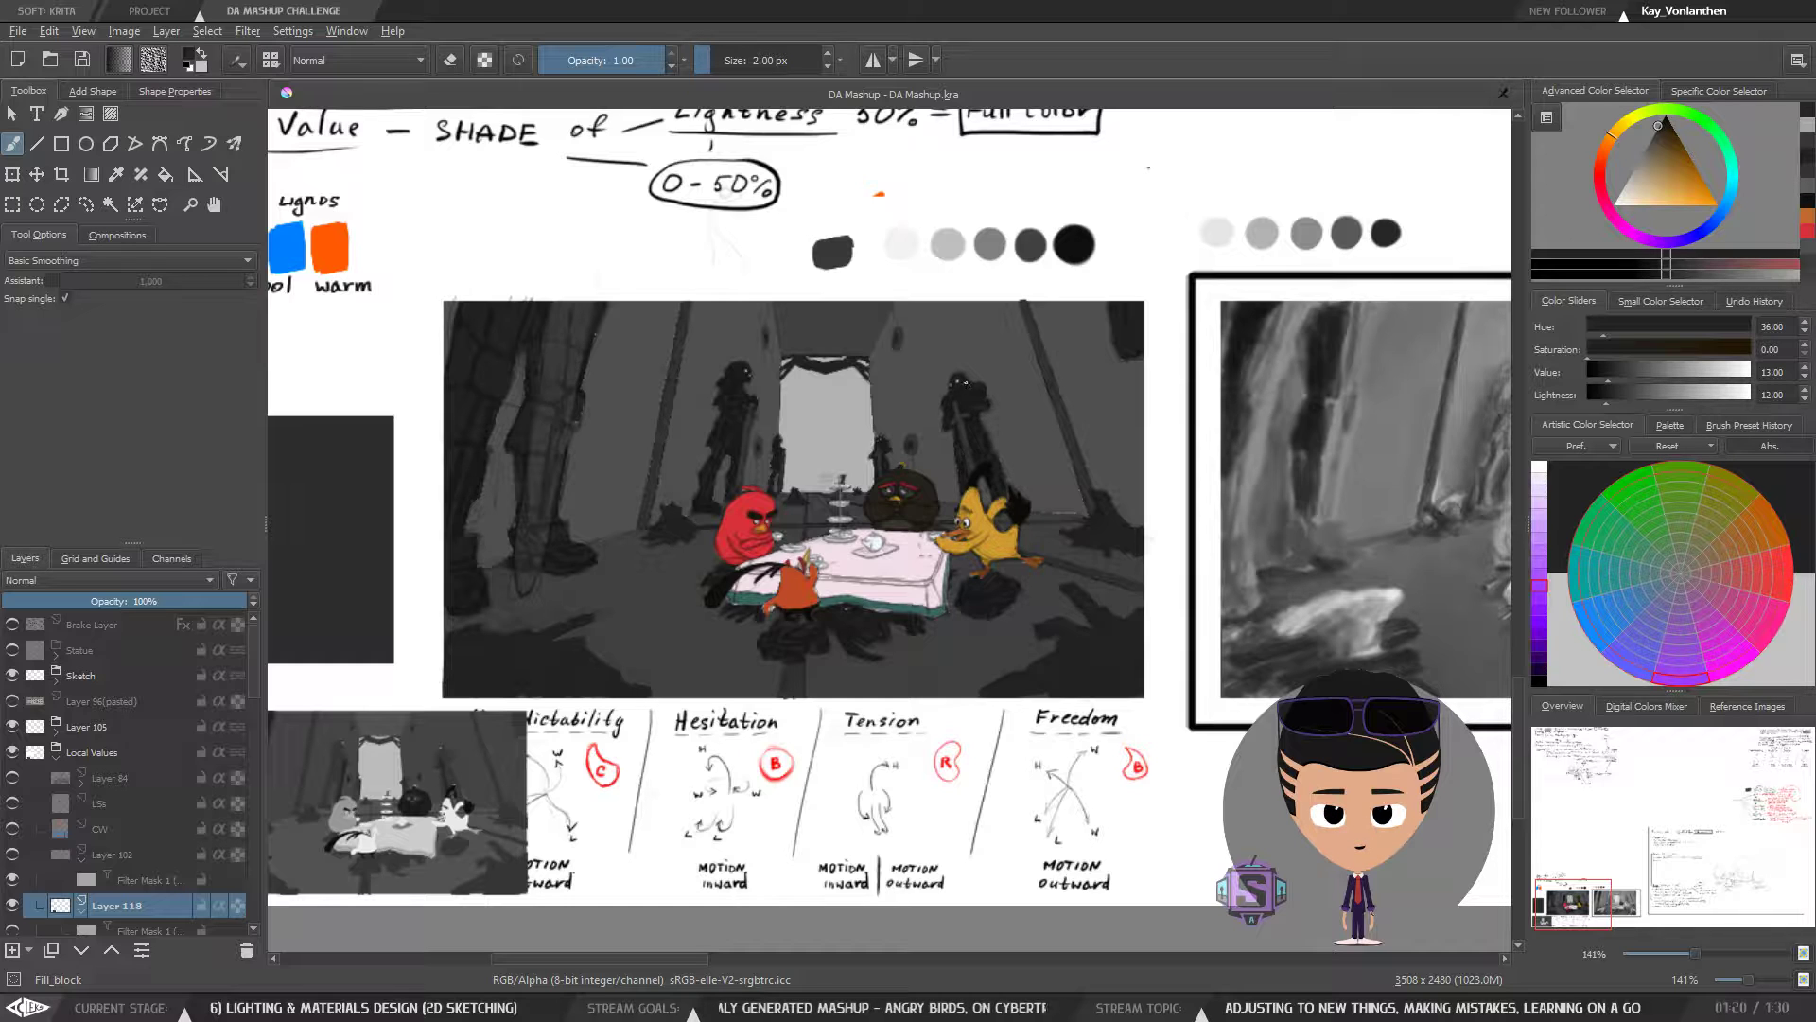
drag(952, 559, 965, 544)
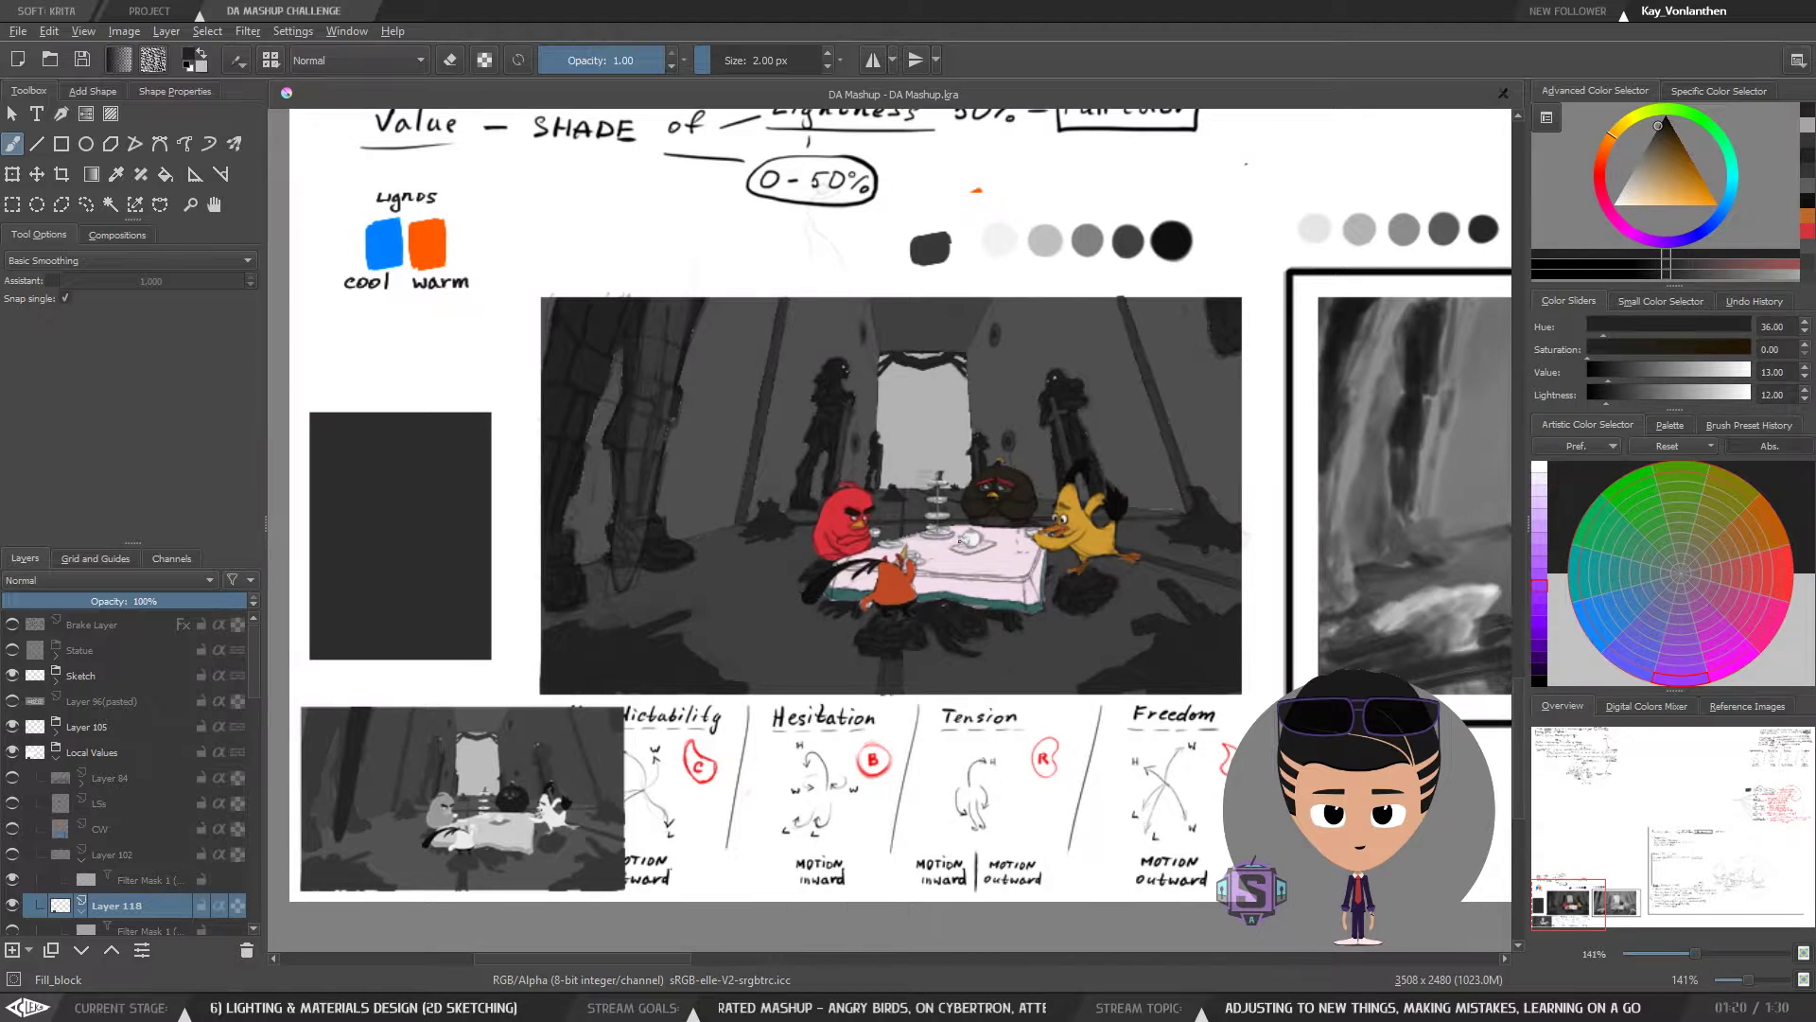
drag(868, 629, 792, 624)
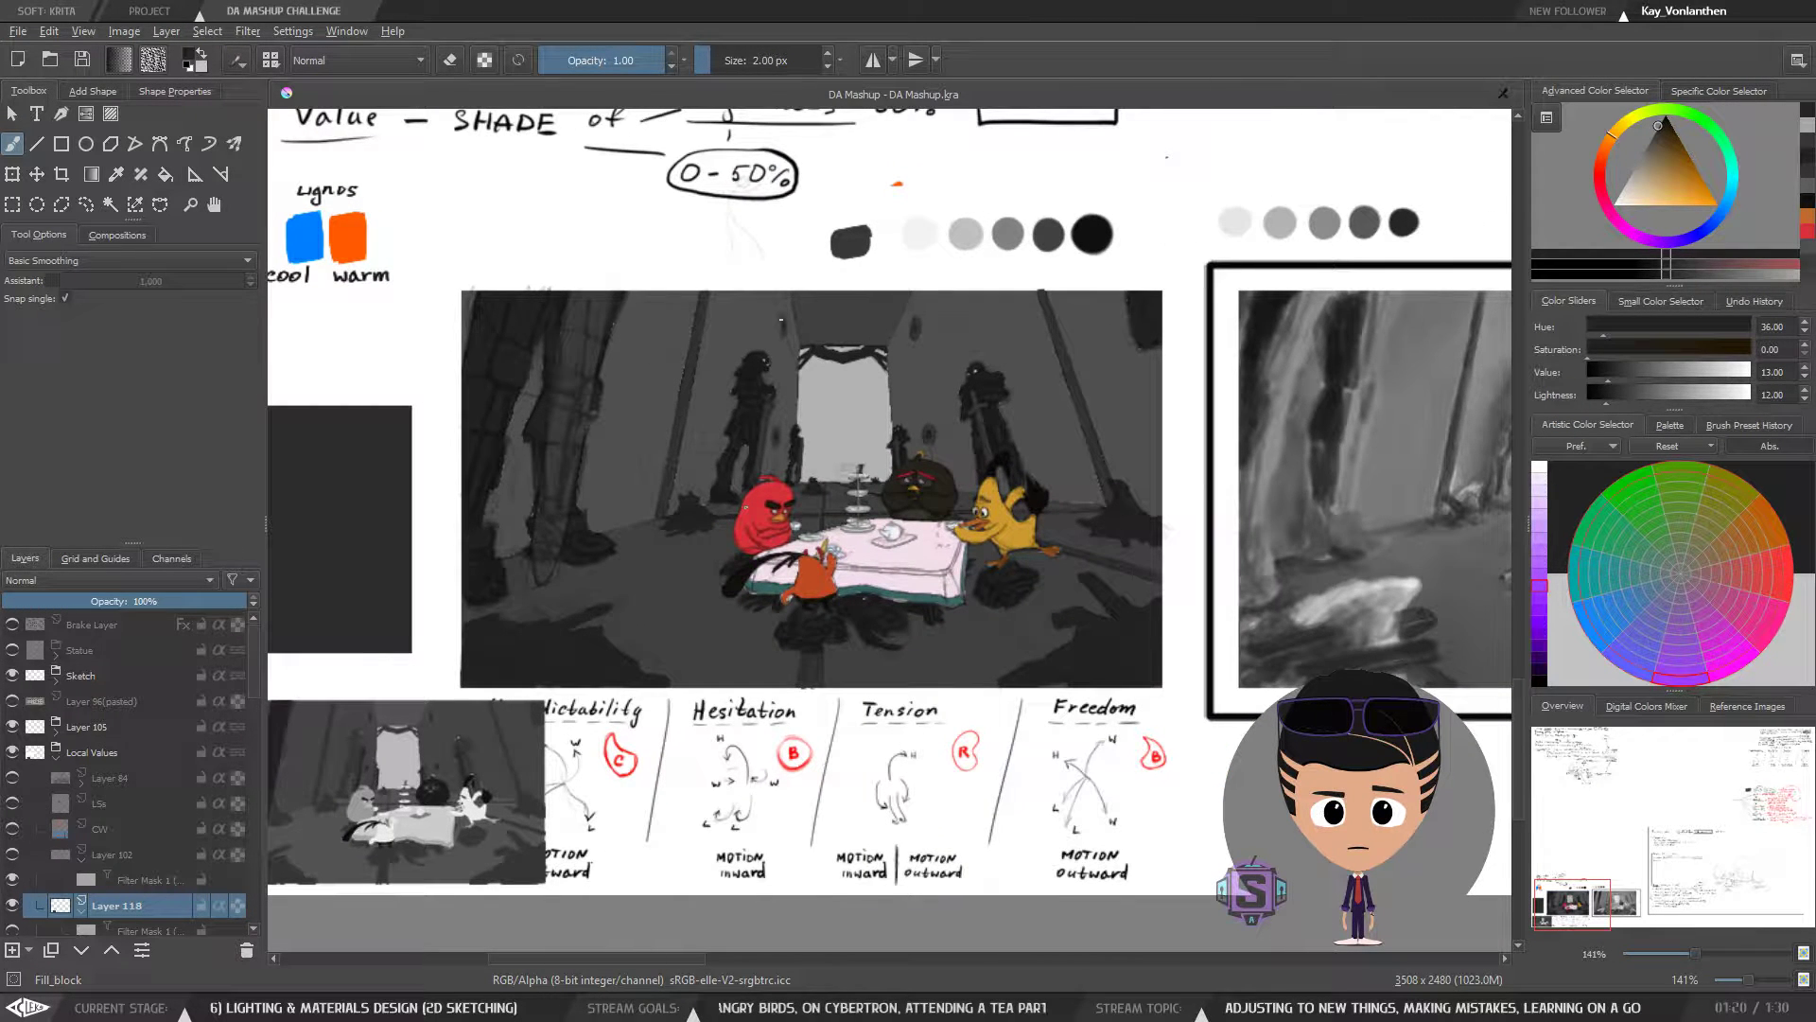
drag(845, 473, 857, 515)
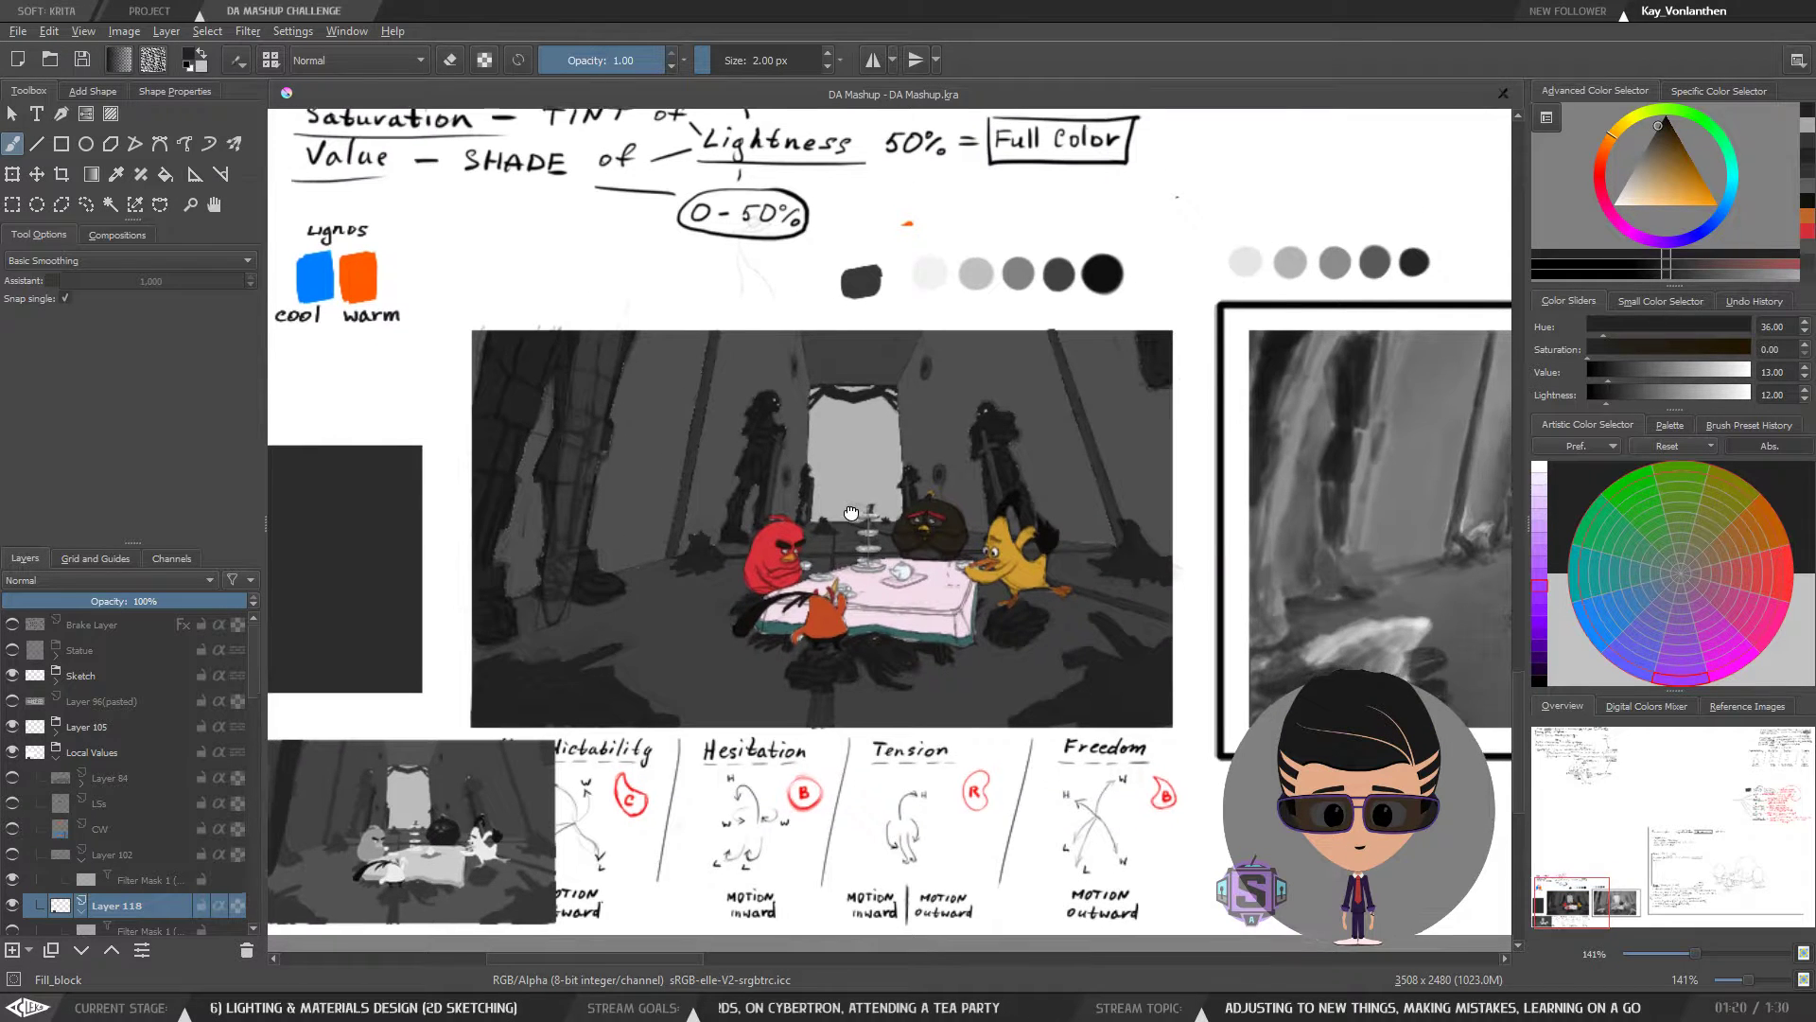
- Turn off the Hider layer to uncover the four composition thumbnails above the painting
scroll(861, 757, down, 2)
drag(956, 432, 884, 575)
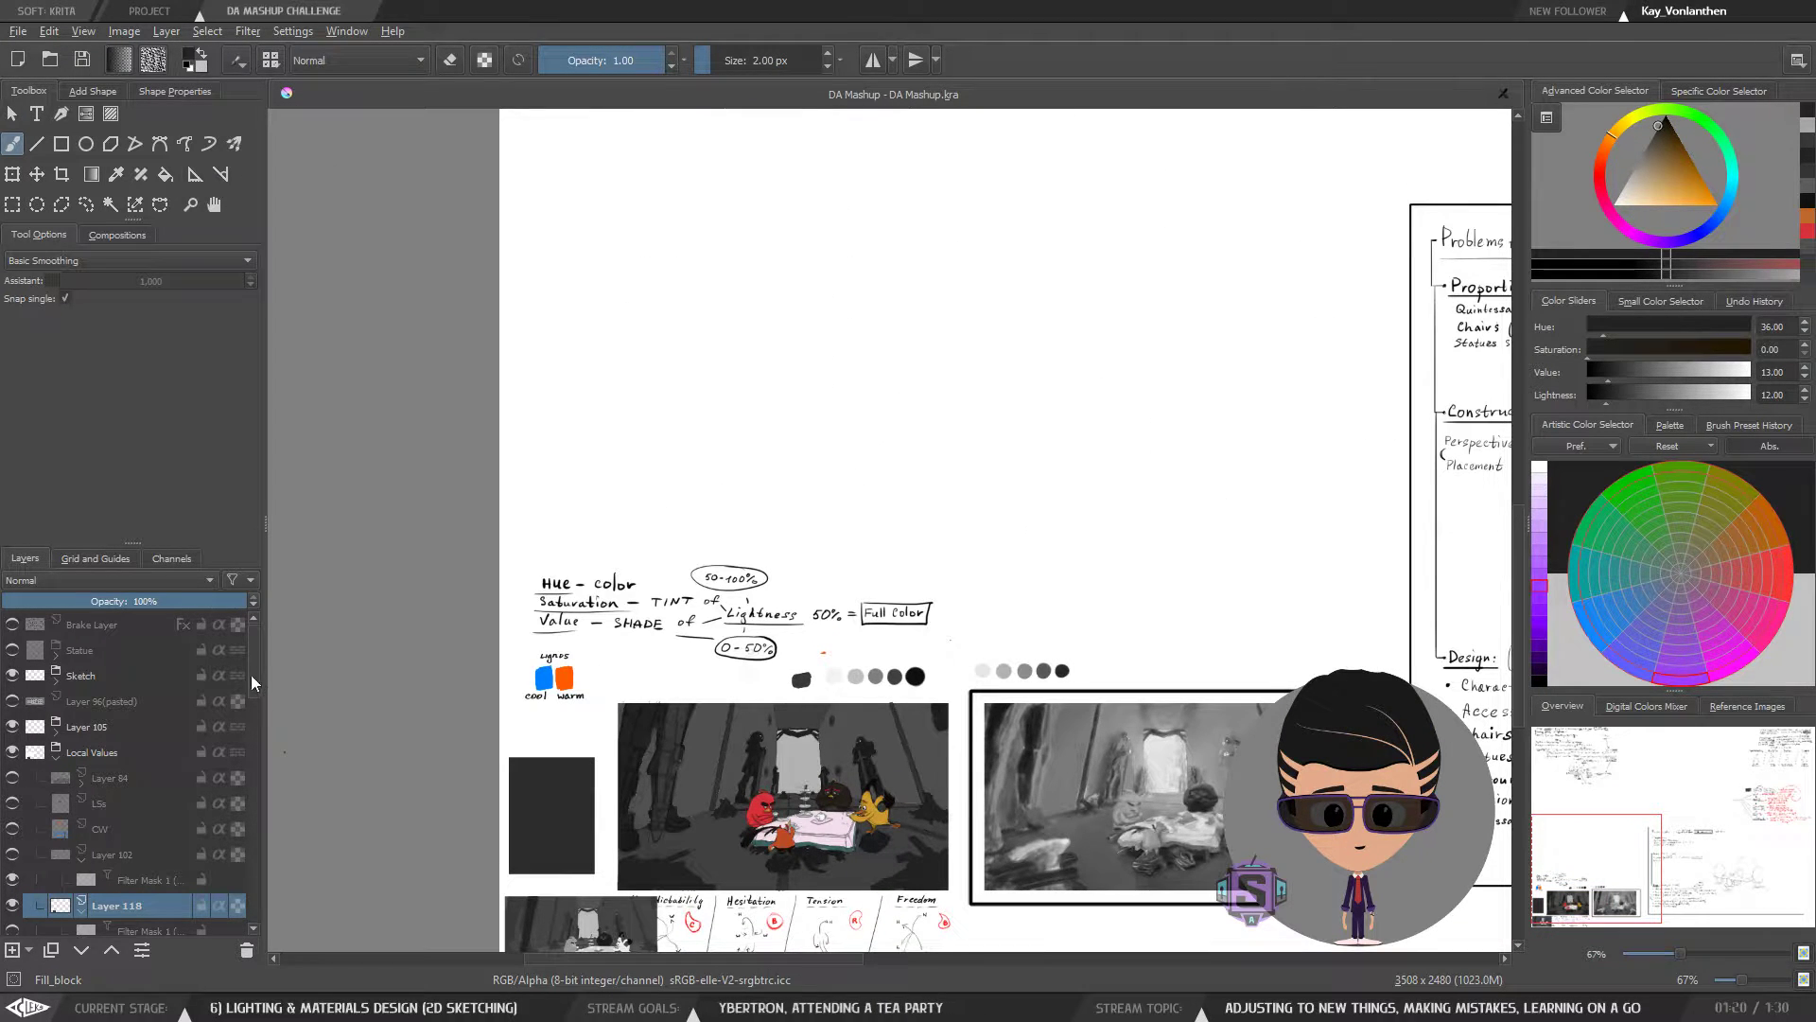
scroll(114, 804, down, 3)
click(12, 803)
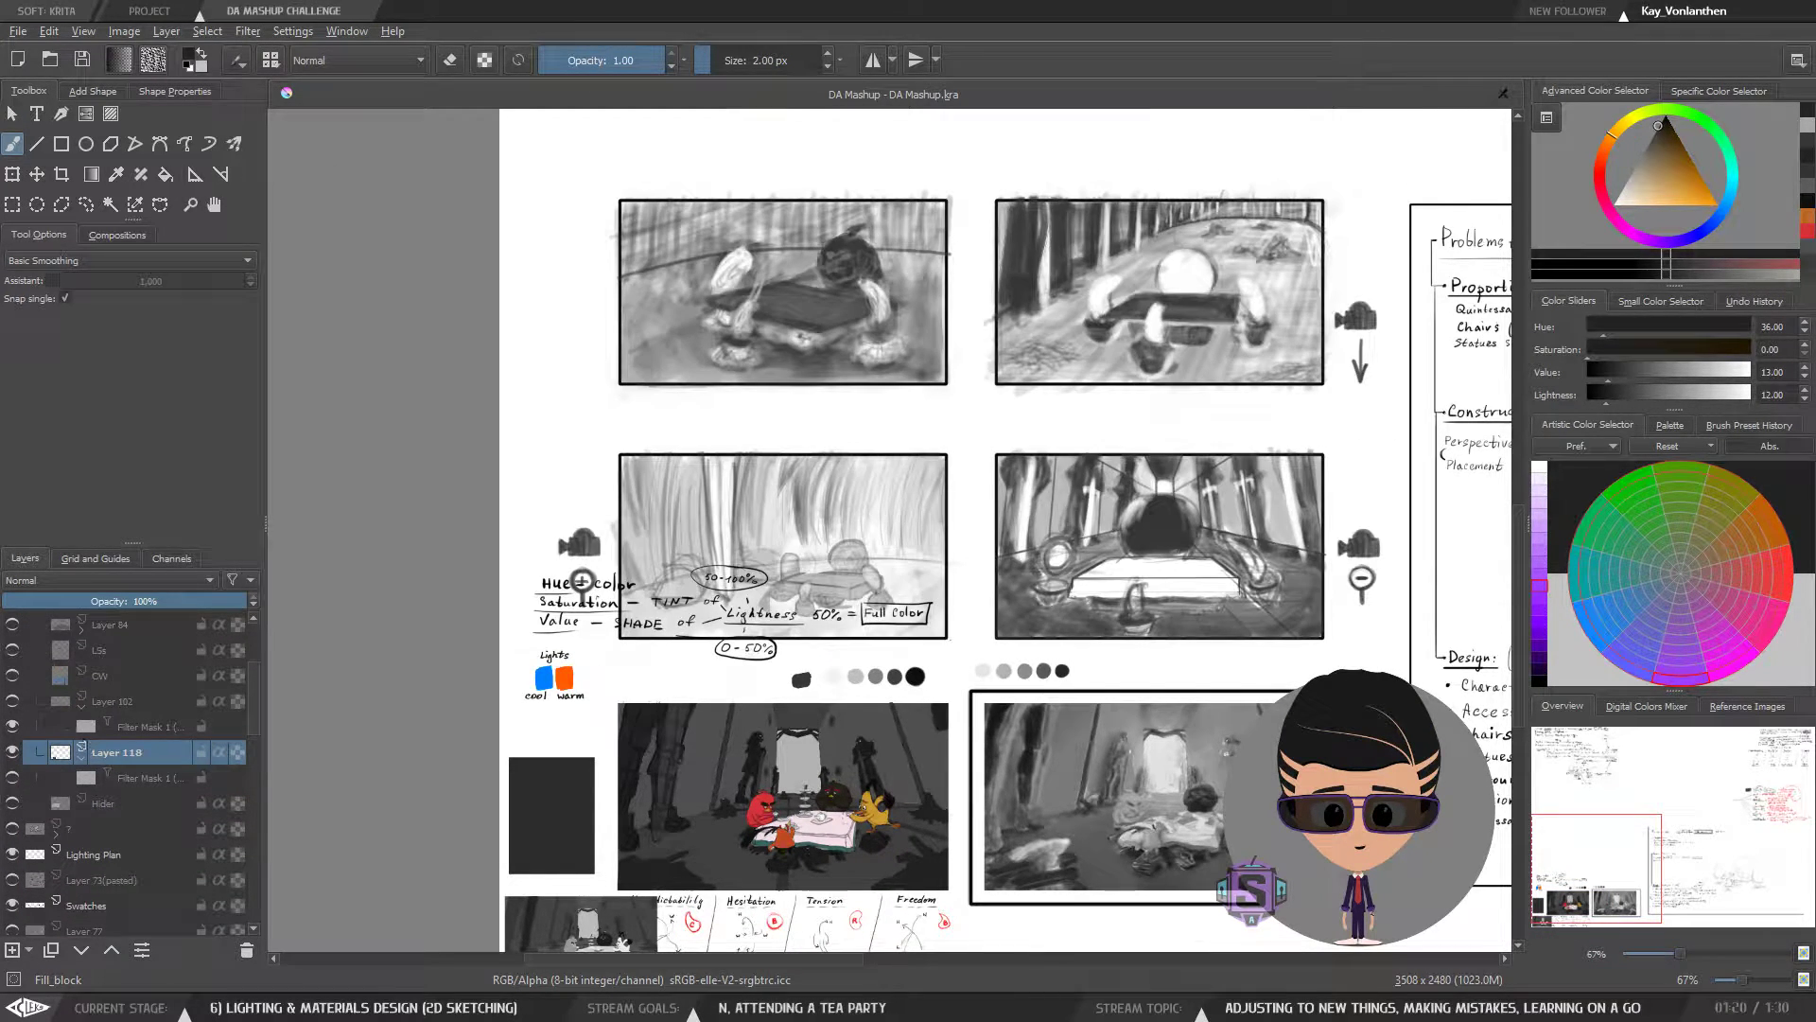
drag(955, 391, 807, 439)
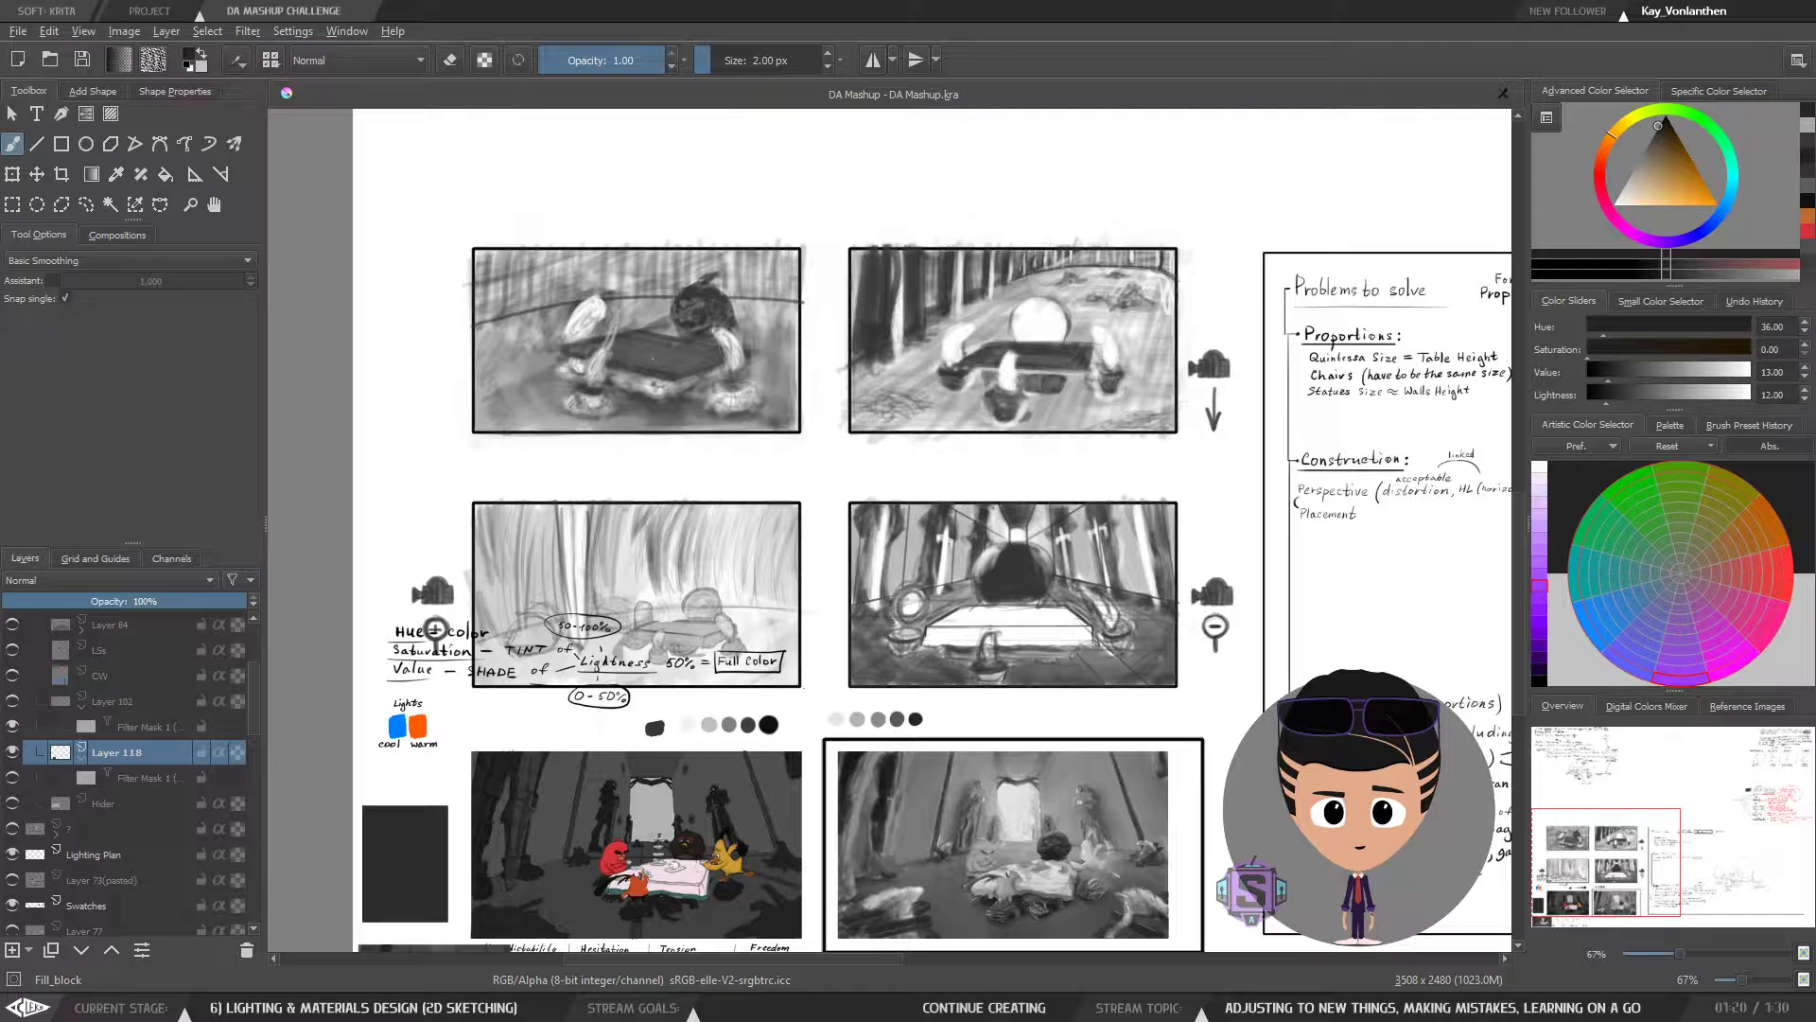
- Try small marks on the tabletop in the first composition thumbnail, and undo them
drag(653, 358, 629, 363)
key(ctrl+z)
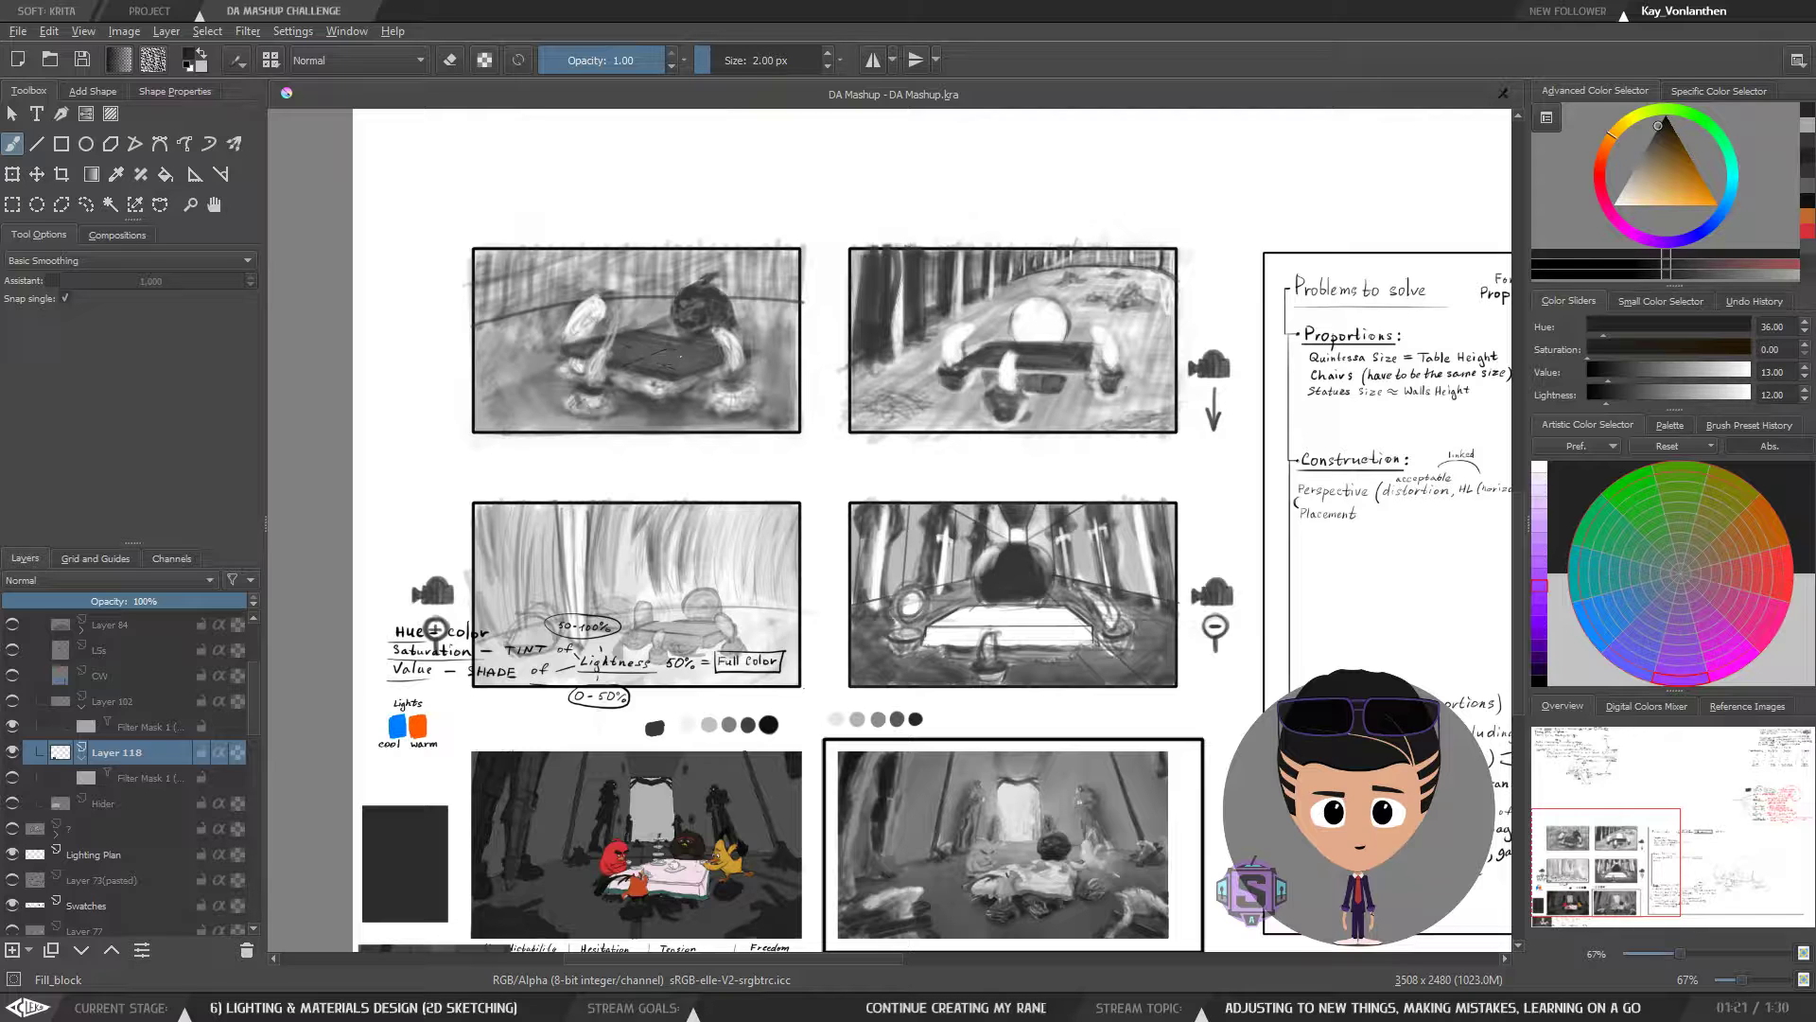
key(ctrl+z)
drag(651, 343, 678, 352)
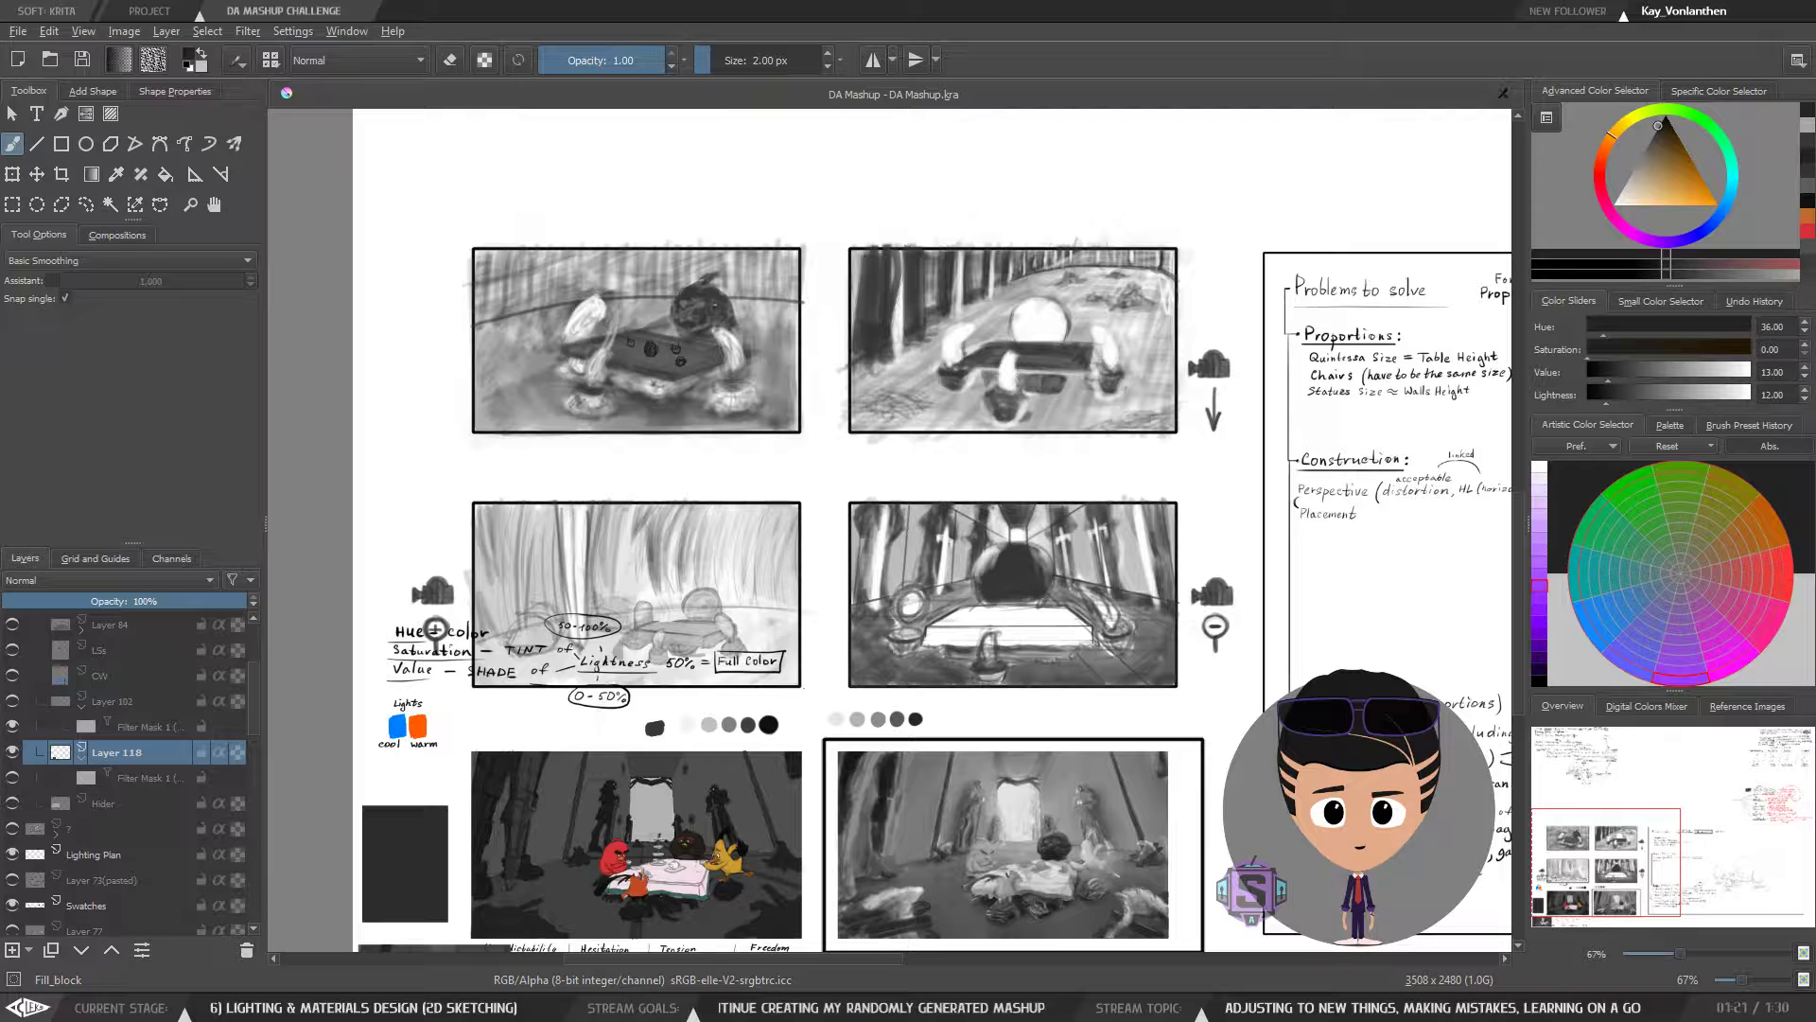
key(ctrl+z)
key(ctrl+z)
key(ctrl+z)
key(ctrl+z)
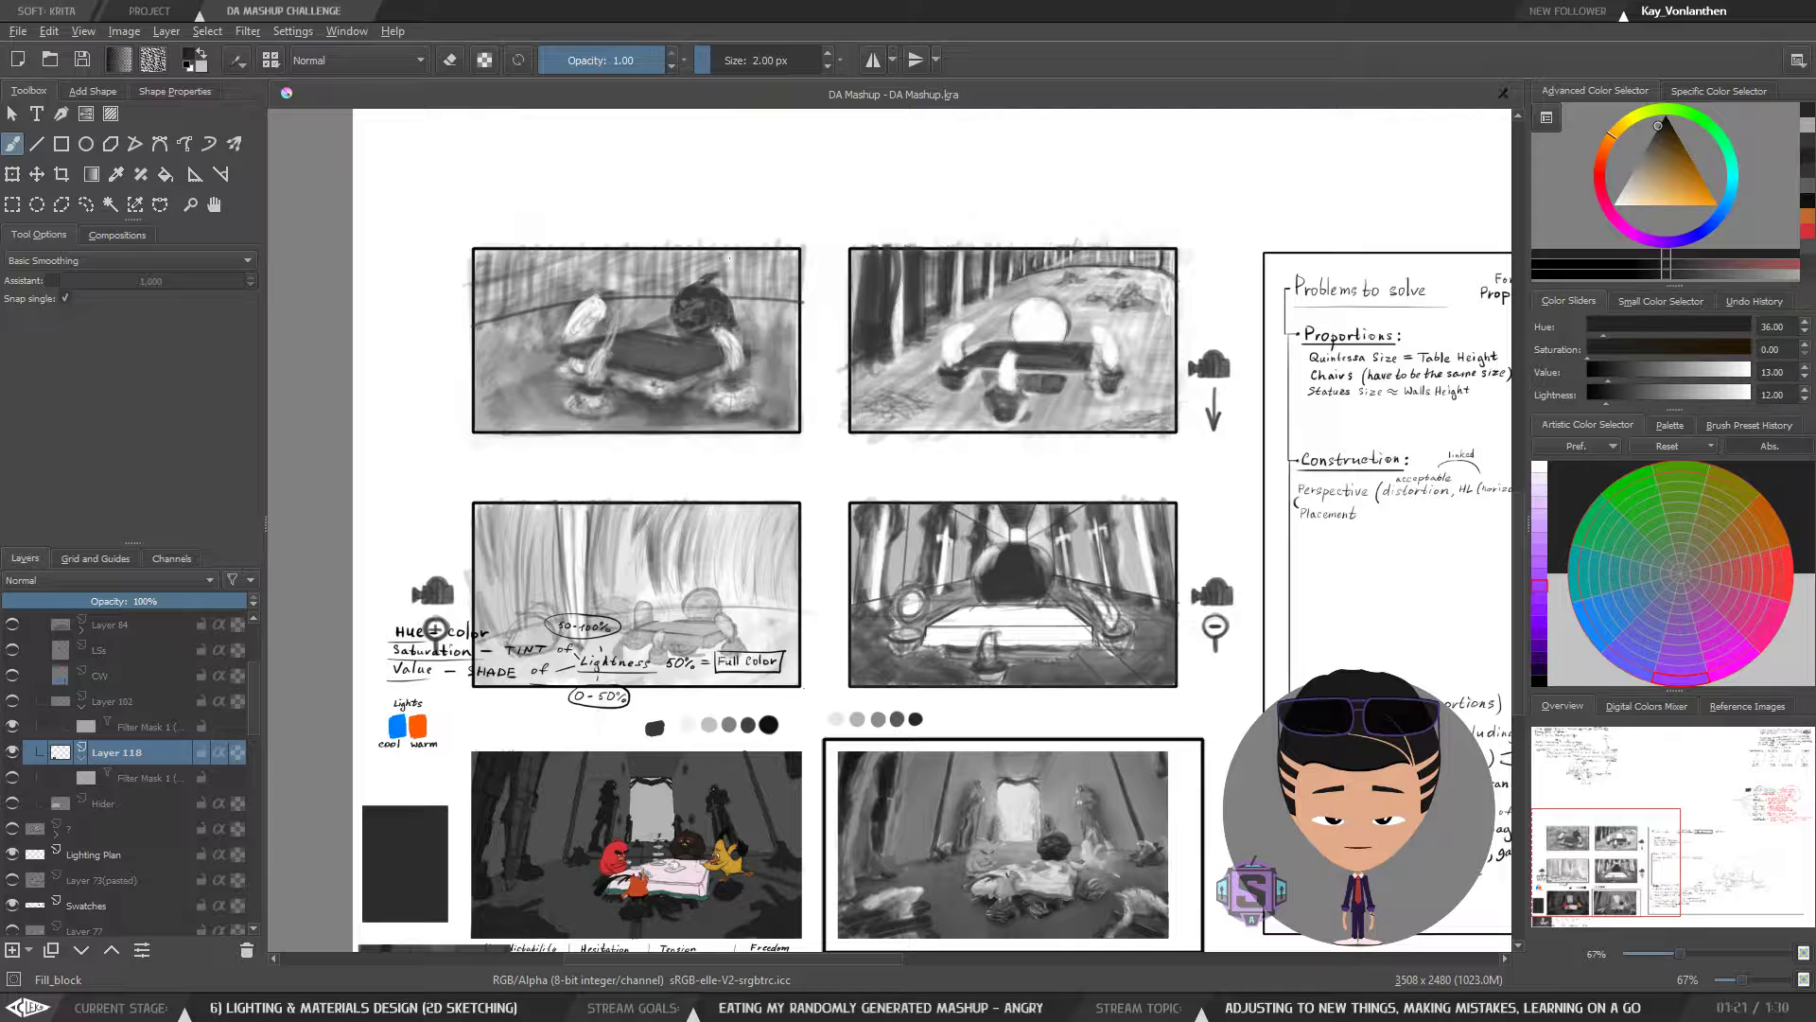
- Try strokes along the front edge of the table in the first thumbnail, and undo them
mouse_move(684, 384)
mouse_down()
mouse_move(650, 415)
mouse_move(647, 367)
mouse_move(571, 374)
mouse_up()
key(ctrl+z)
key(ctrl+z)
key(ctrl+z)
mouse_move(667, 408)
mouse_down()
mouse_move(653, 428)
mouse_move(673, 402)
mouse_up()
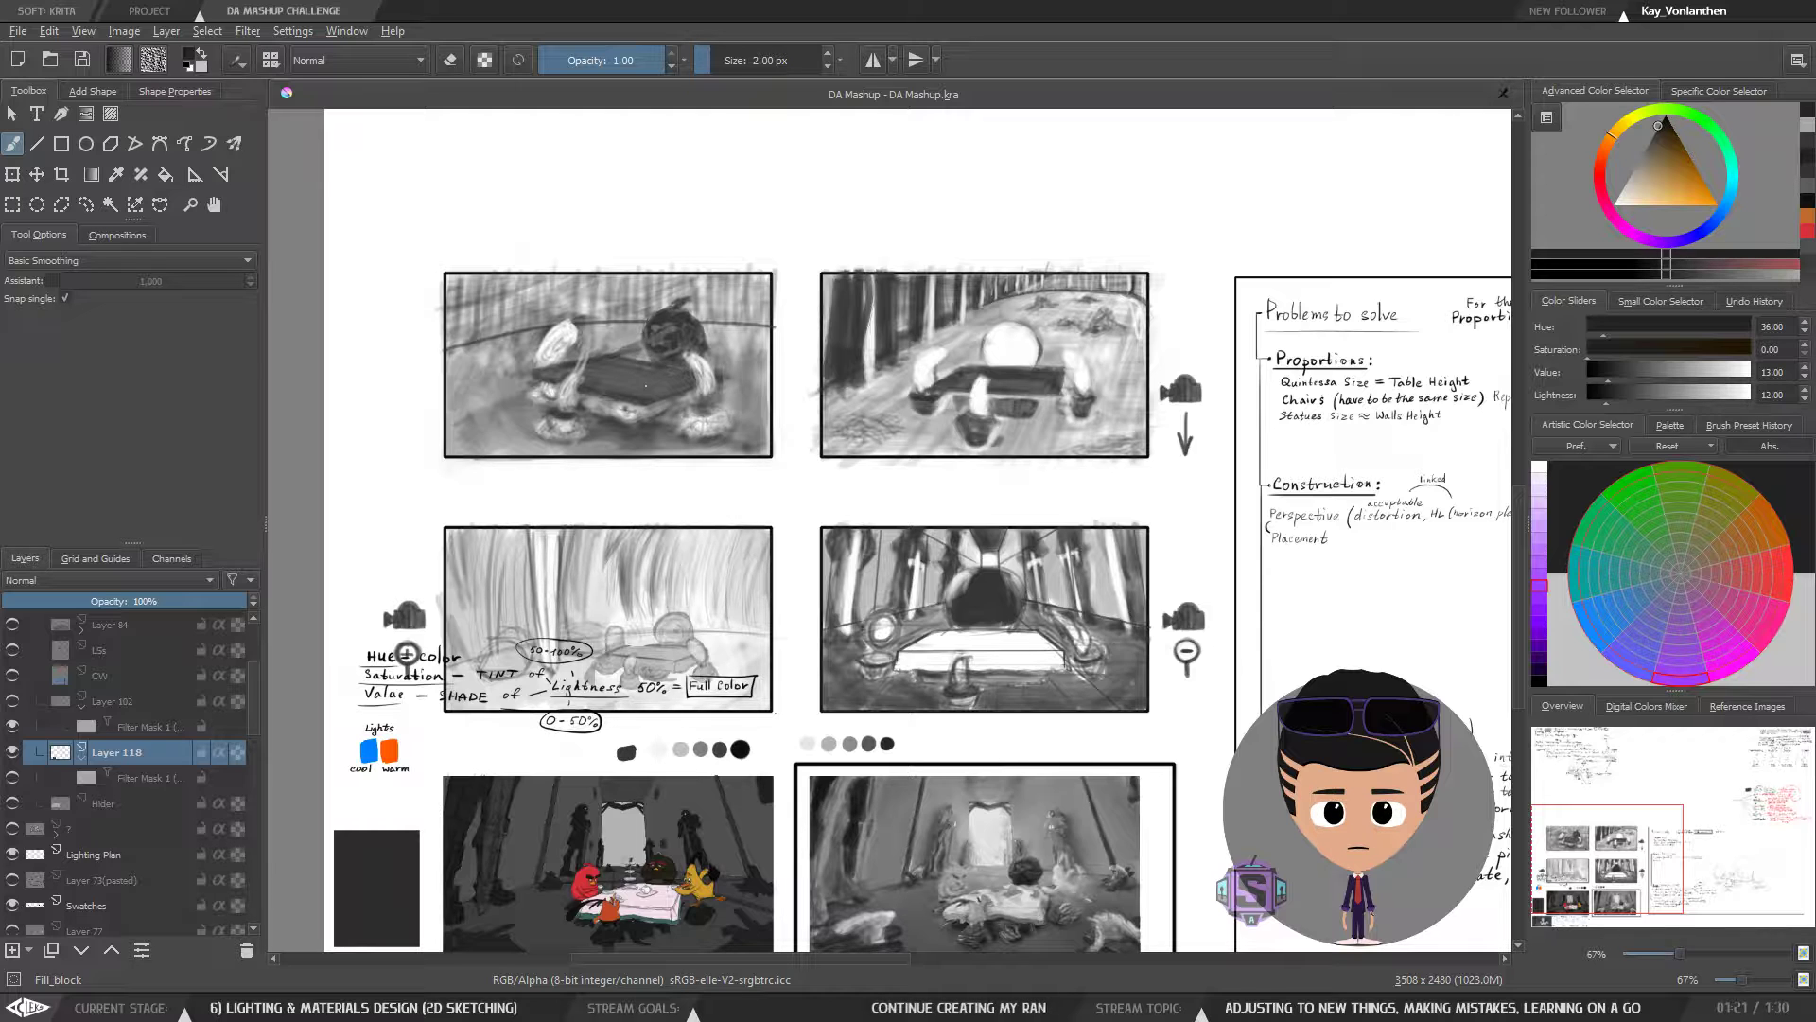
- Examine the second and fourth composition thumbnails up close, comparing their wall pillars and tables
drag(655, 356, 651, 276)
key(plus)
key(plus)
key(minus)
key(minus)
key(plus)
key(plus)
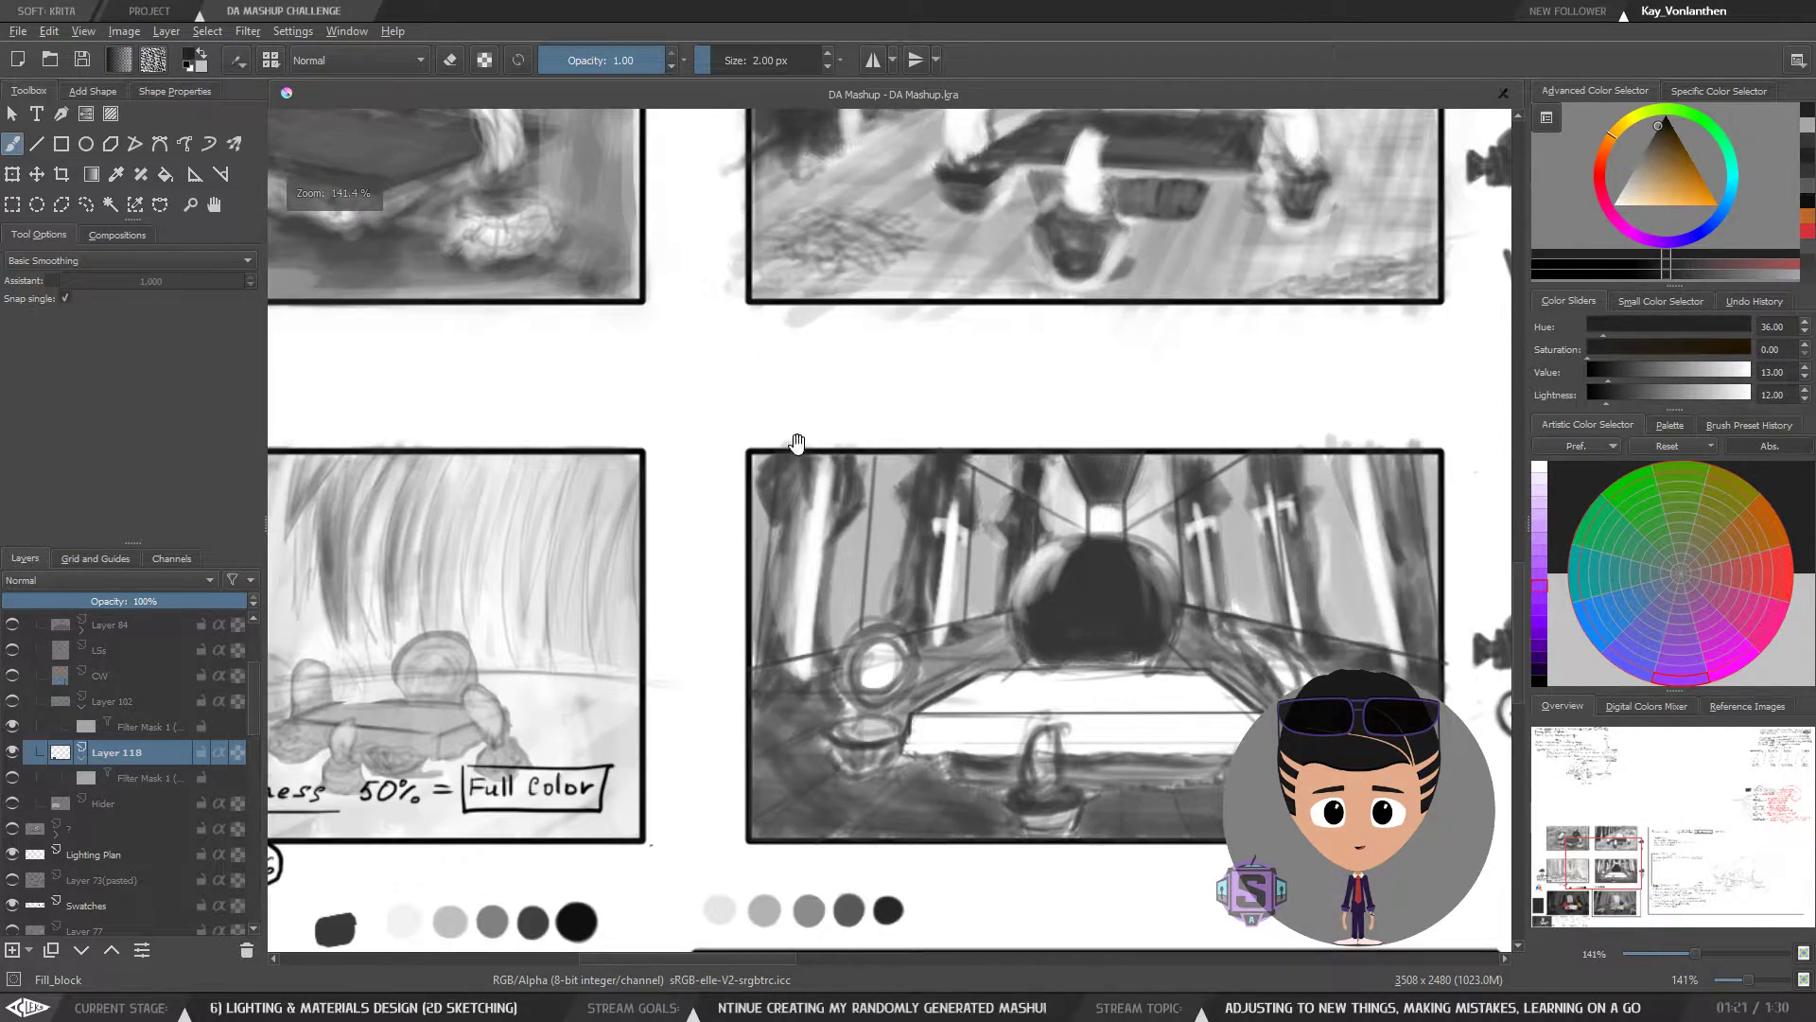
drag(814, 416, 681, 551)
drag(740, 369, 673, 552)
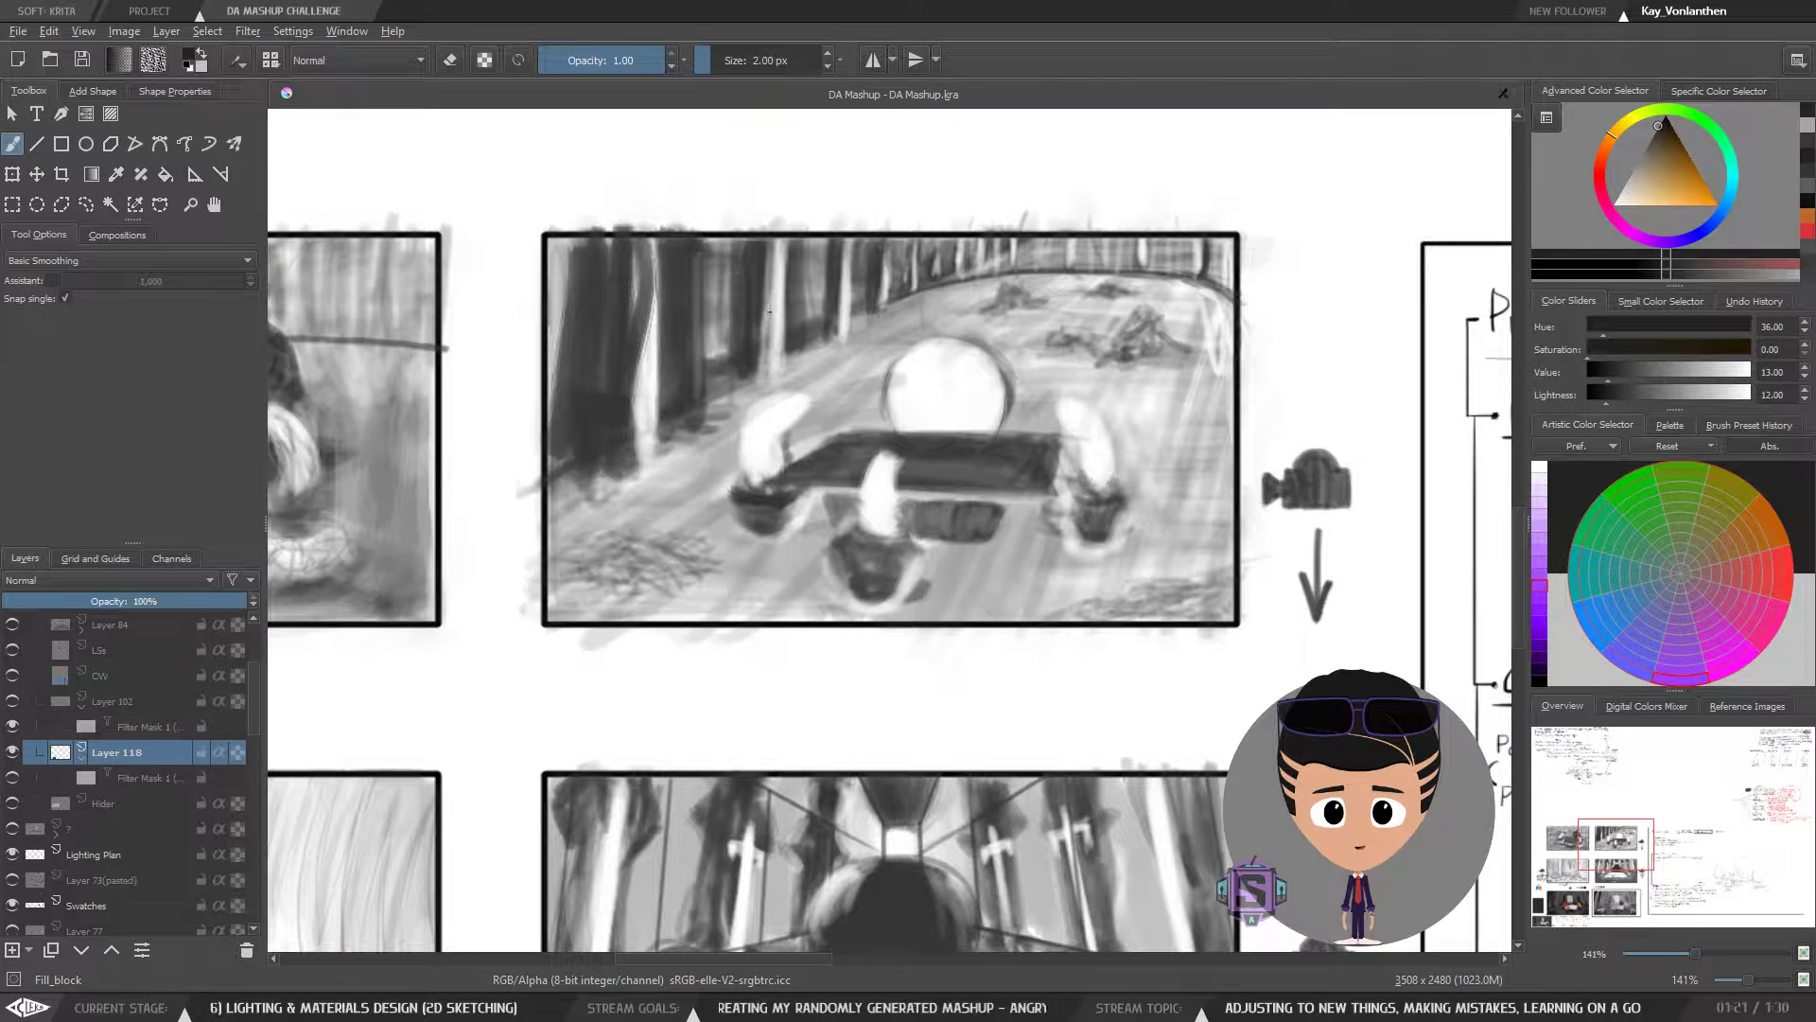
- Enlarge the brush to 7 px for marking up the thumbnails
key(bracketright)
key(bracketright)
key(bracketright)
key(bracketright)
key(bracketright)
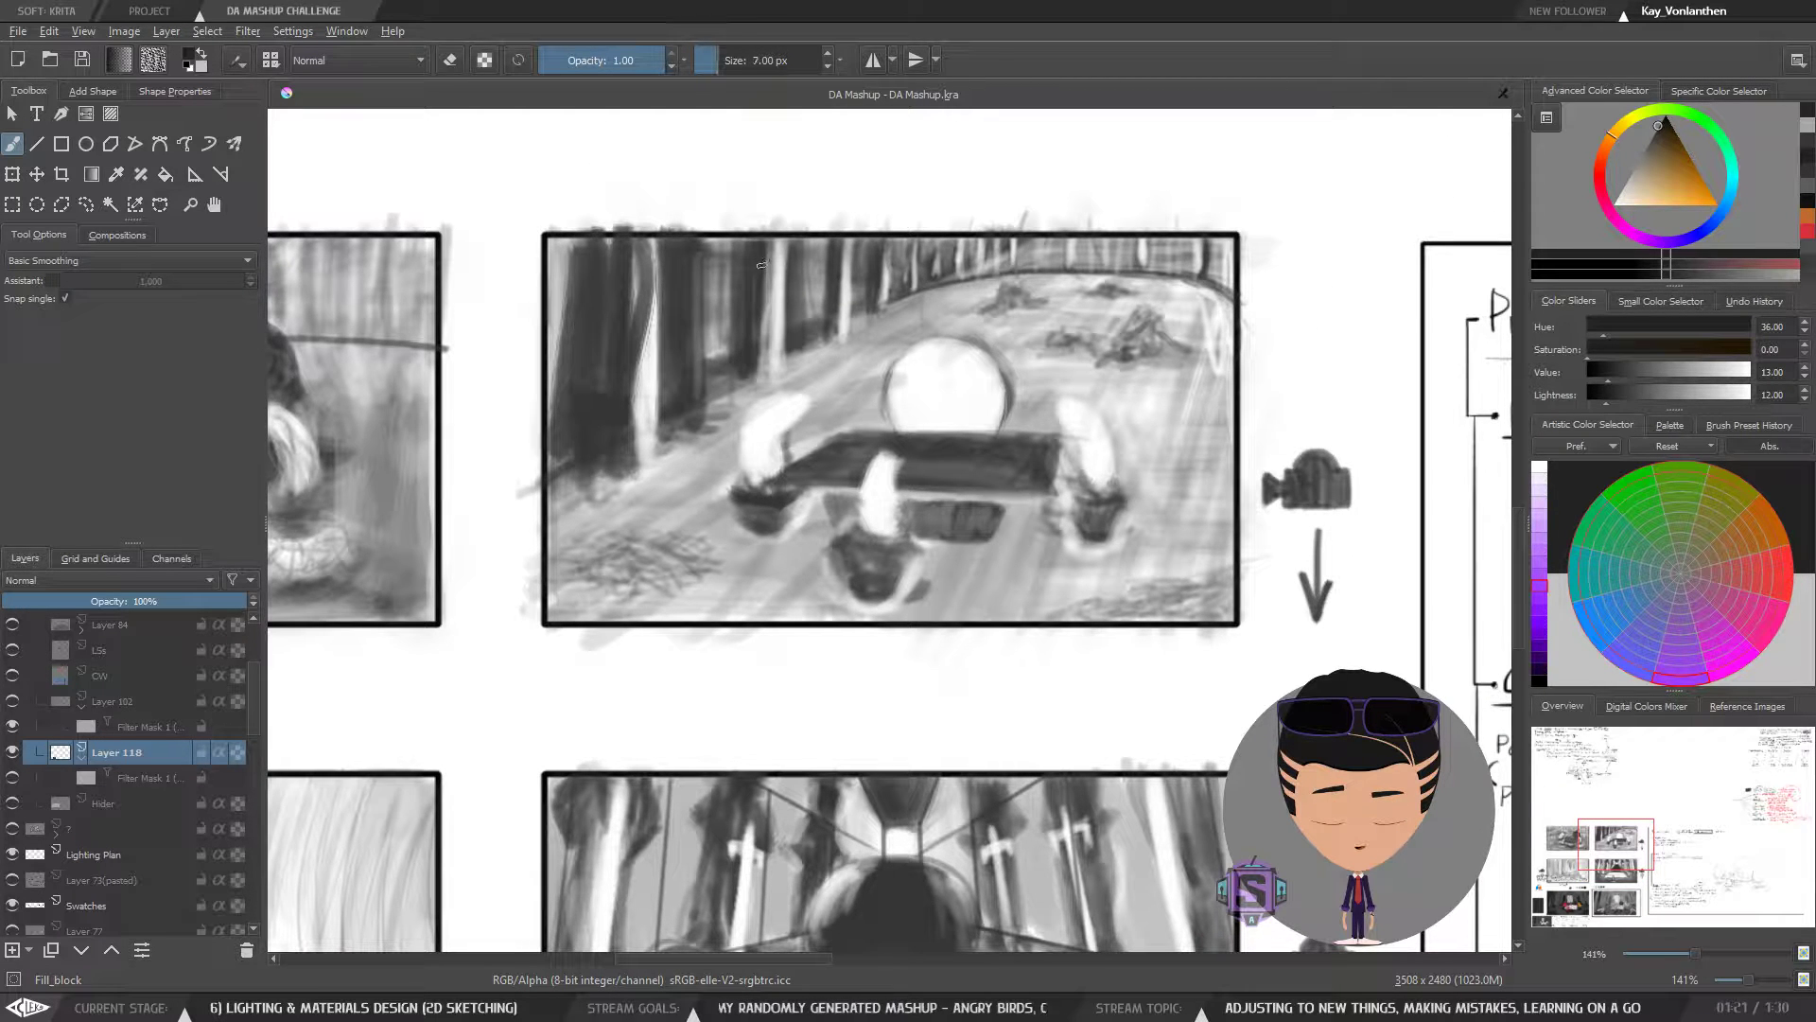
- Try outlining two light wall pillars in the second thumbnail, and undo both outlines
mouse_move(760, 242)
mouse_down()
mouse_move(750, 374)
mouse_move(797, 344)
mouse_move(792, 230)
mouse_up()
mouse_move(638, 250)
mouse_down()
mouse_move(668, 435)
mouse_move(687, 258)
mouse_move(668, 209)
mouse_up()
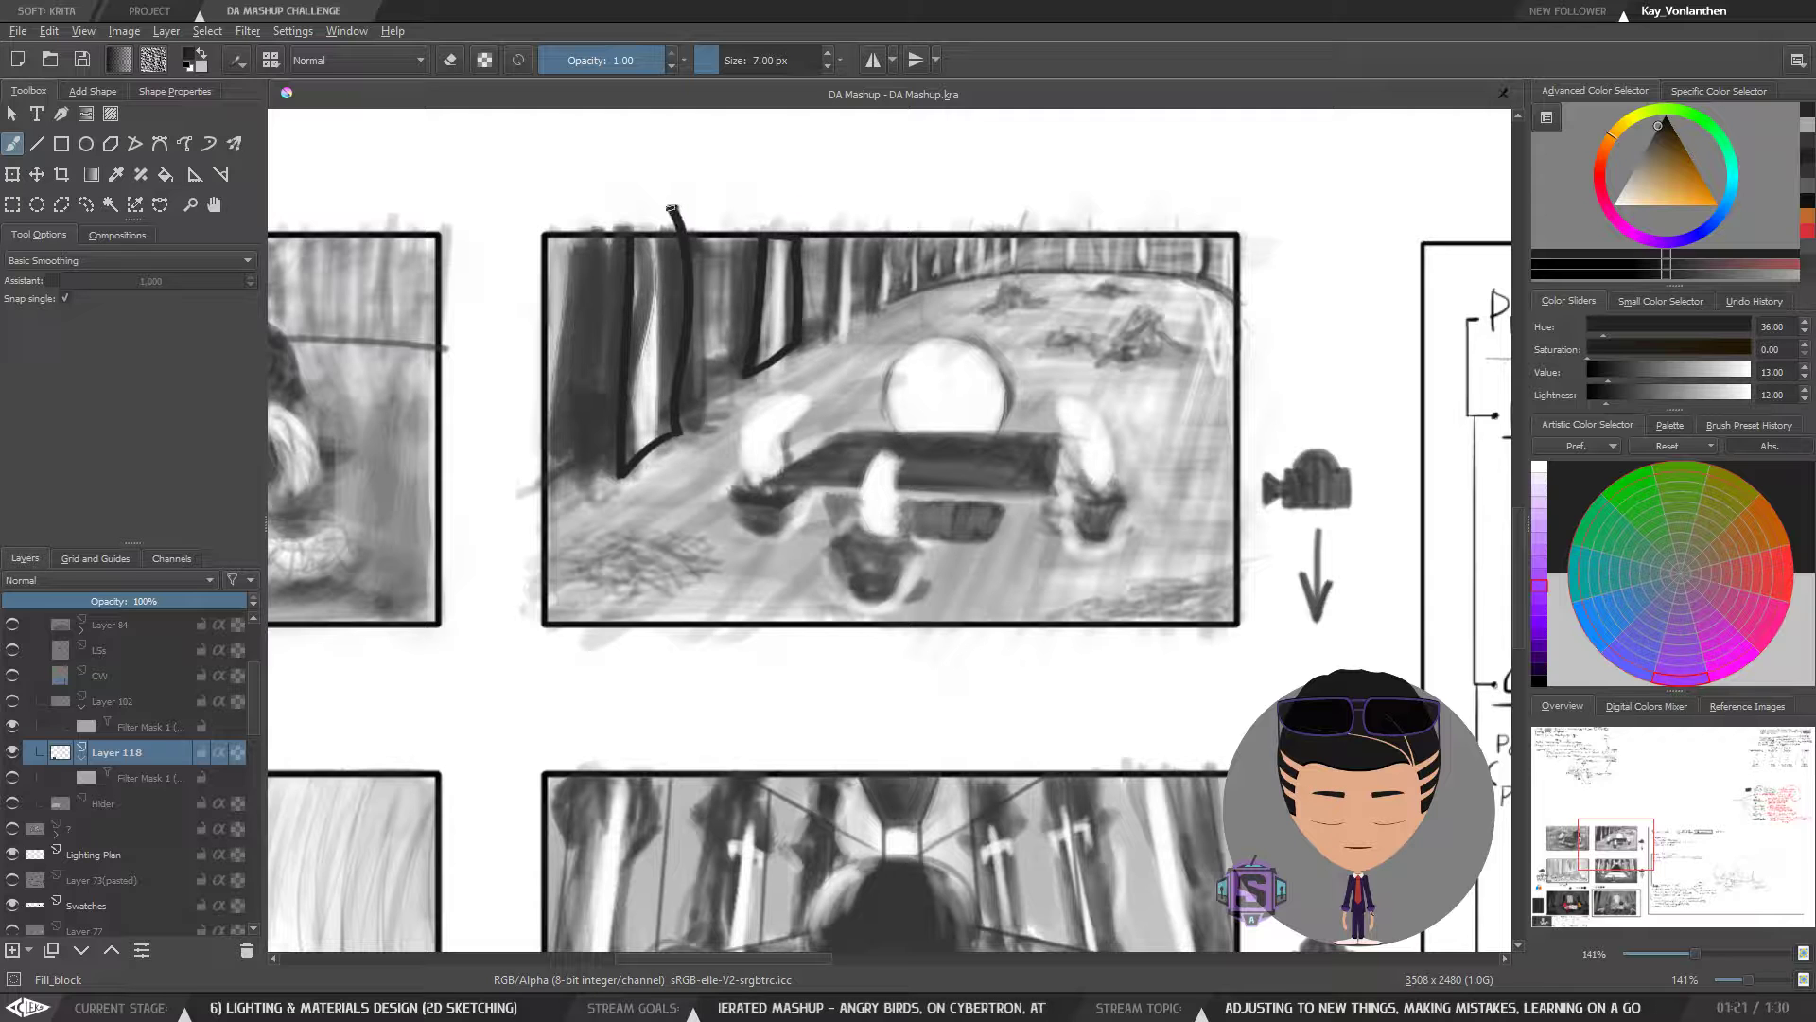
key(ctrl+z)
key(ctrl+z)
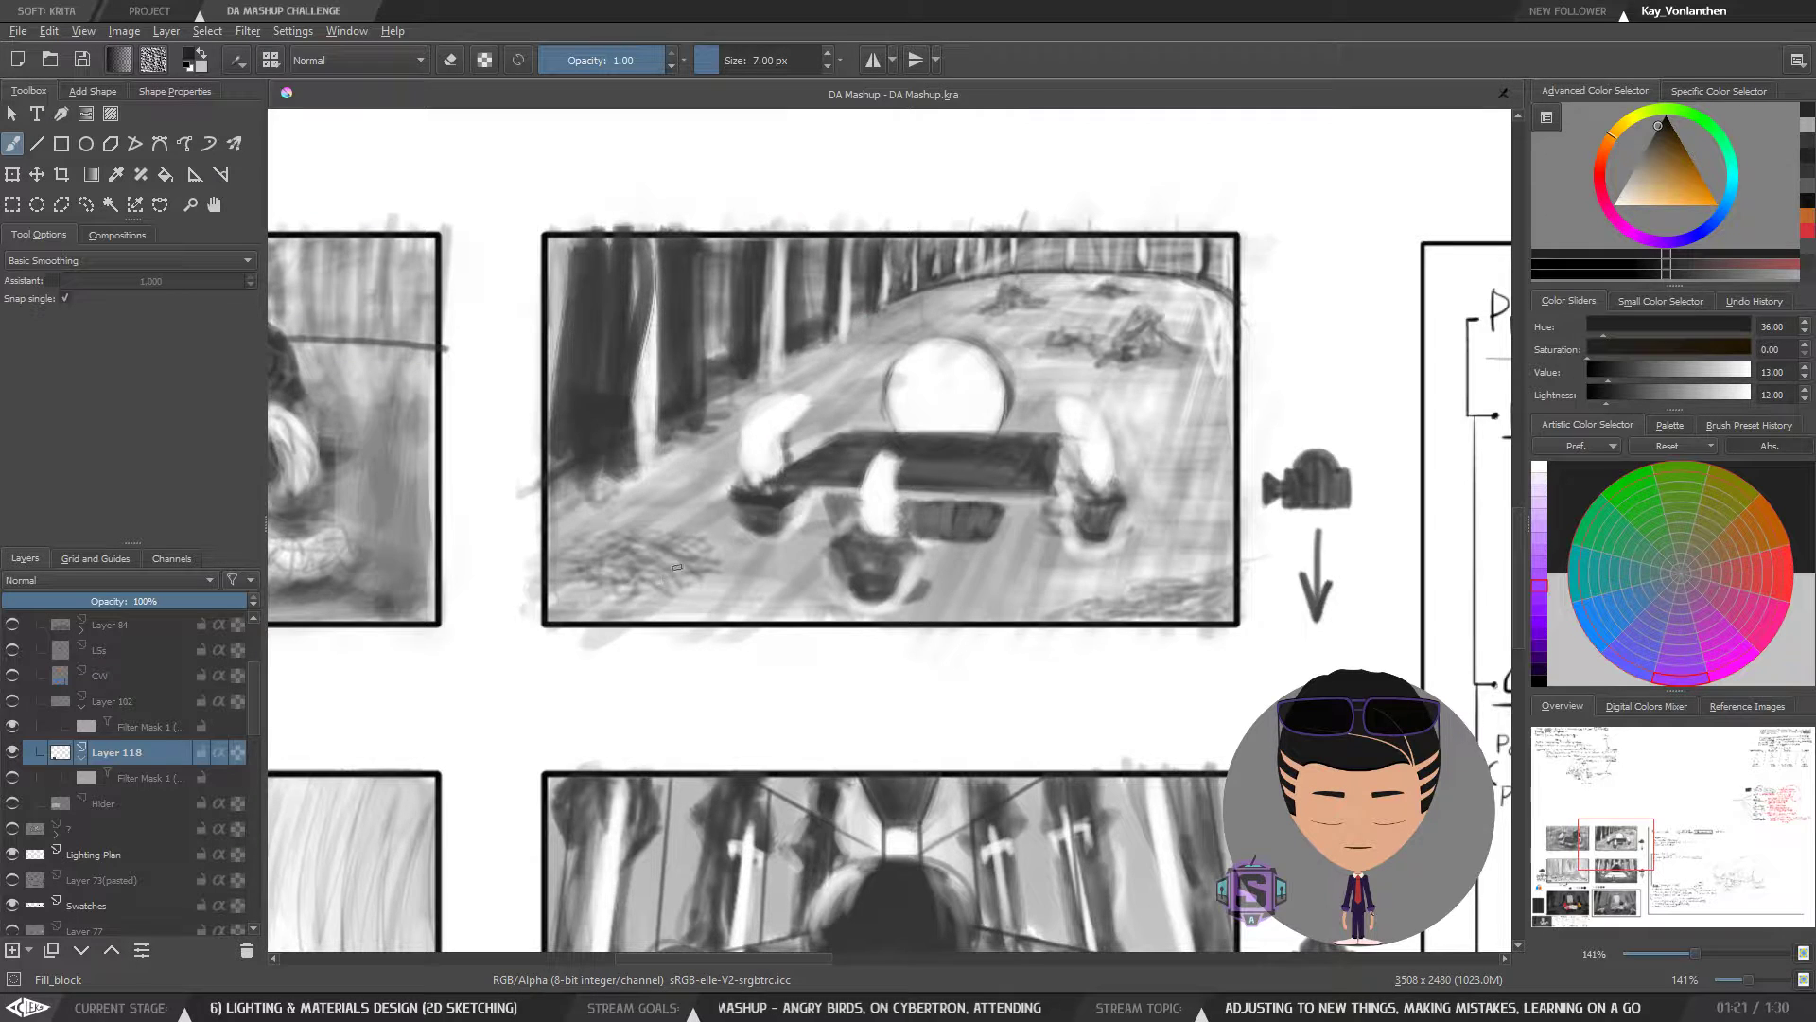
- Circle the camera icon with the downward arrow beside the second thumbnail, and undo the circle
drag(682, 547, 1122, 551)
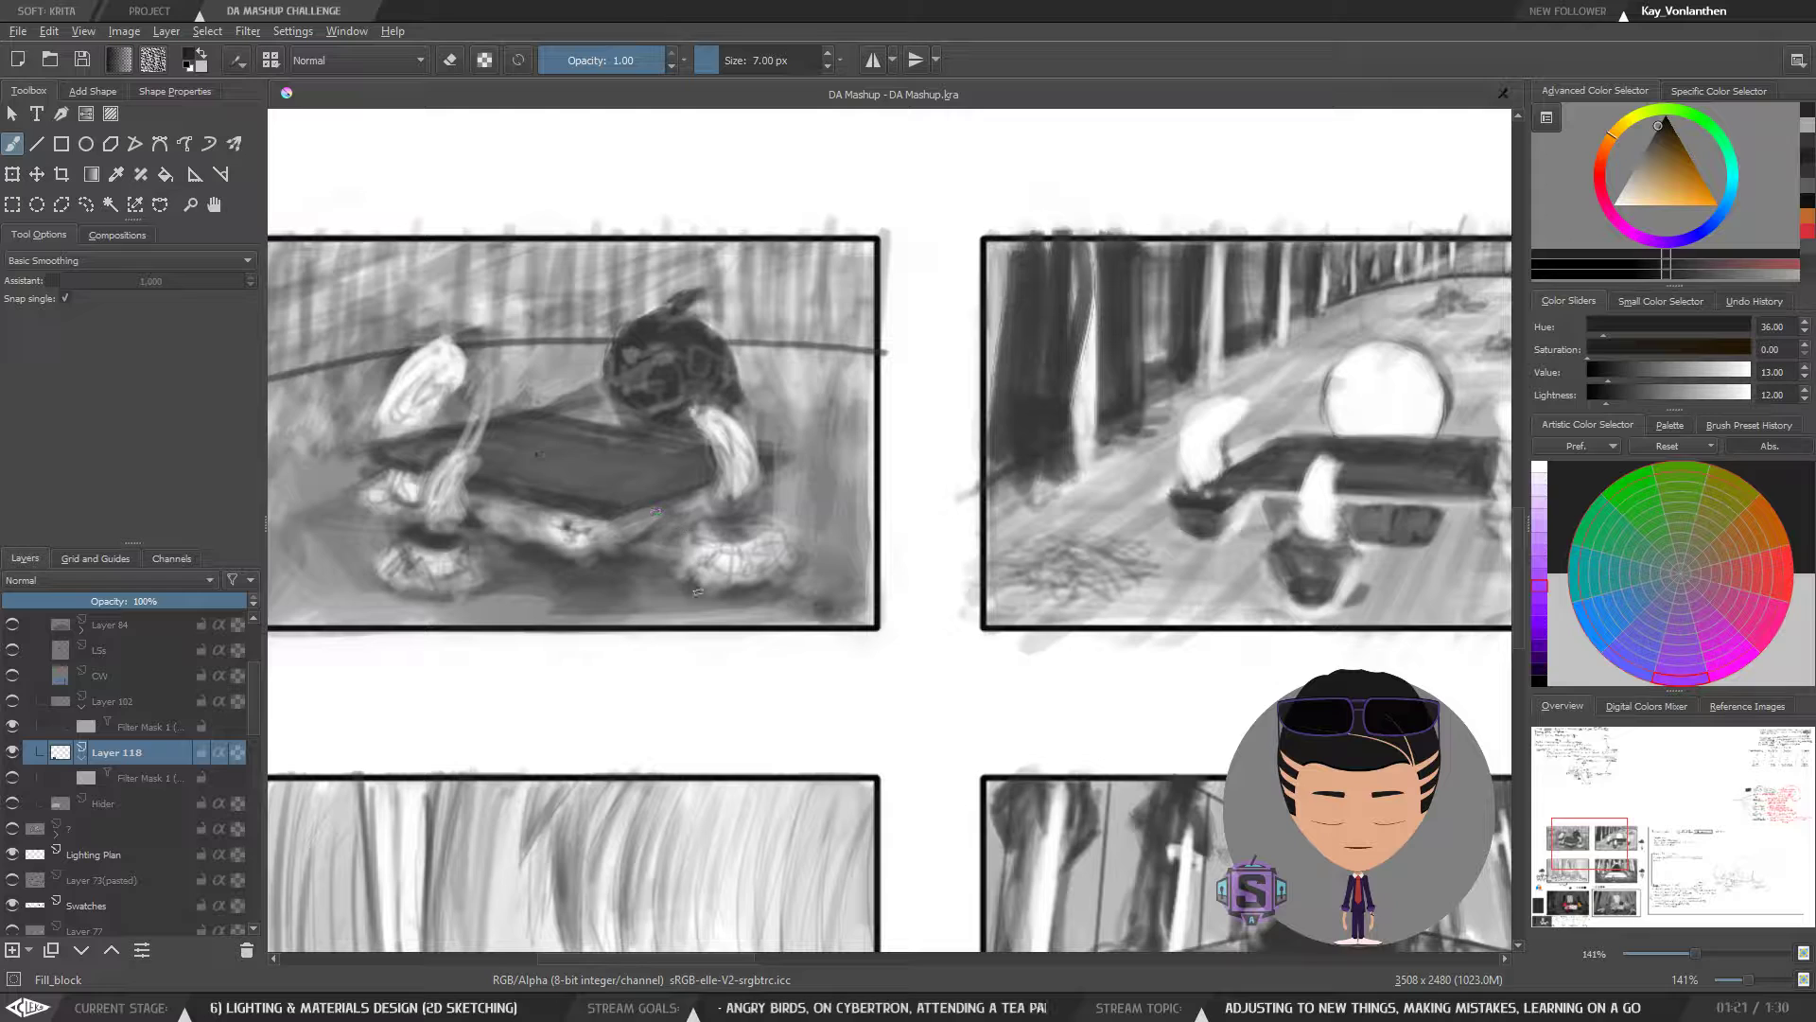
key(minus)
key(minus)
drag(928, 717, 732, 523)
drag(724, 712, 704, 715)
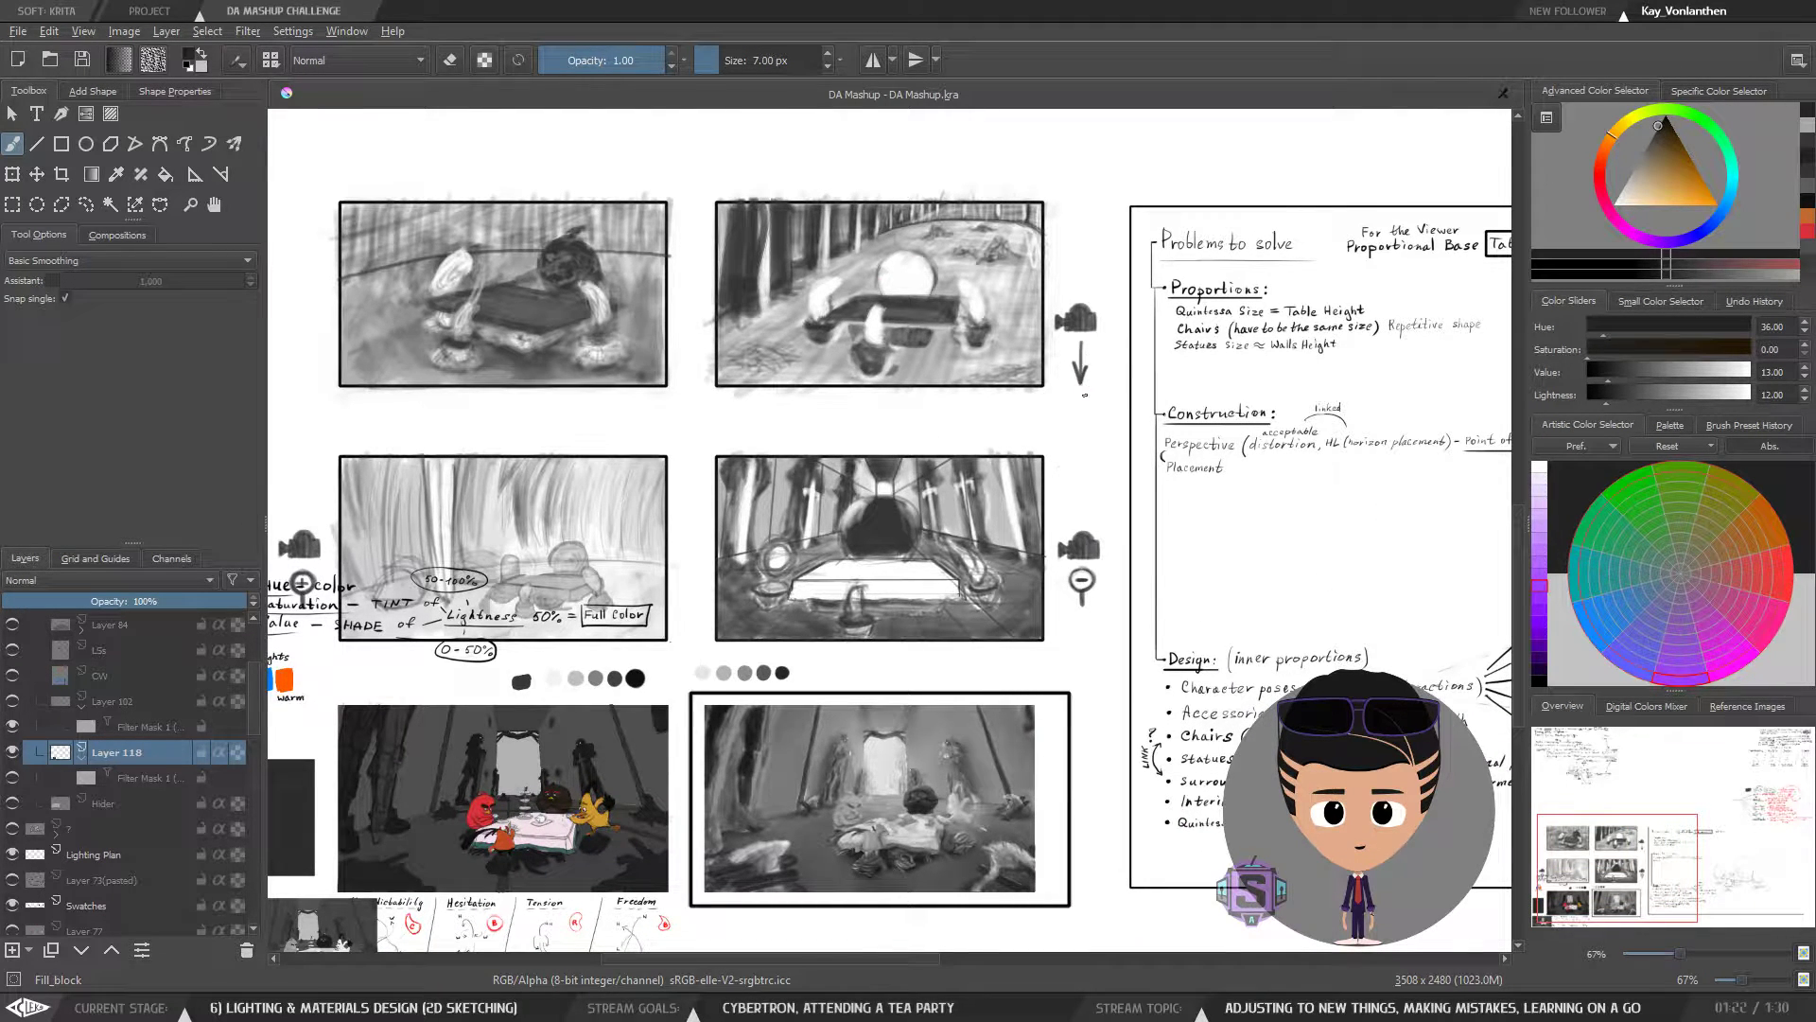
drag(1113, 380, 1115, 376)
mouse_move(1107, 288)
mouse_down()
mouse_move(1057, 290)
mouse_move(1058, 381)
mouse_move(1118, 351)
mouse_move(1093, 286)
mouse_up()
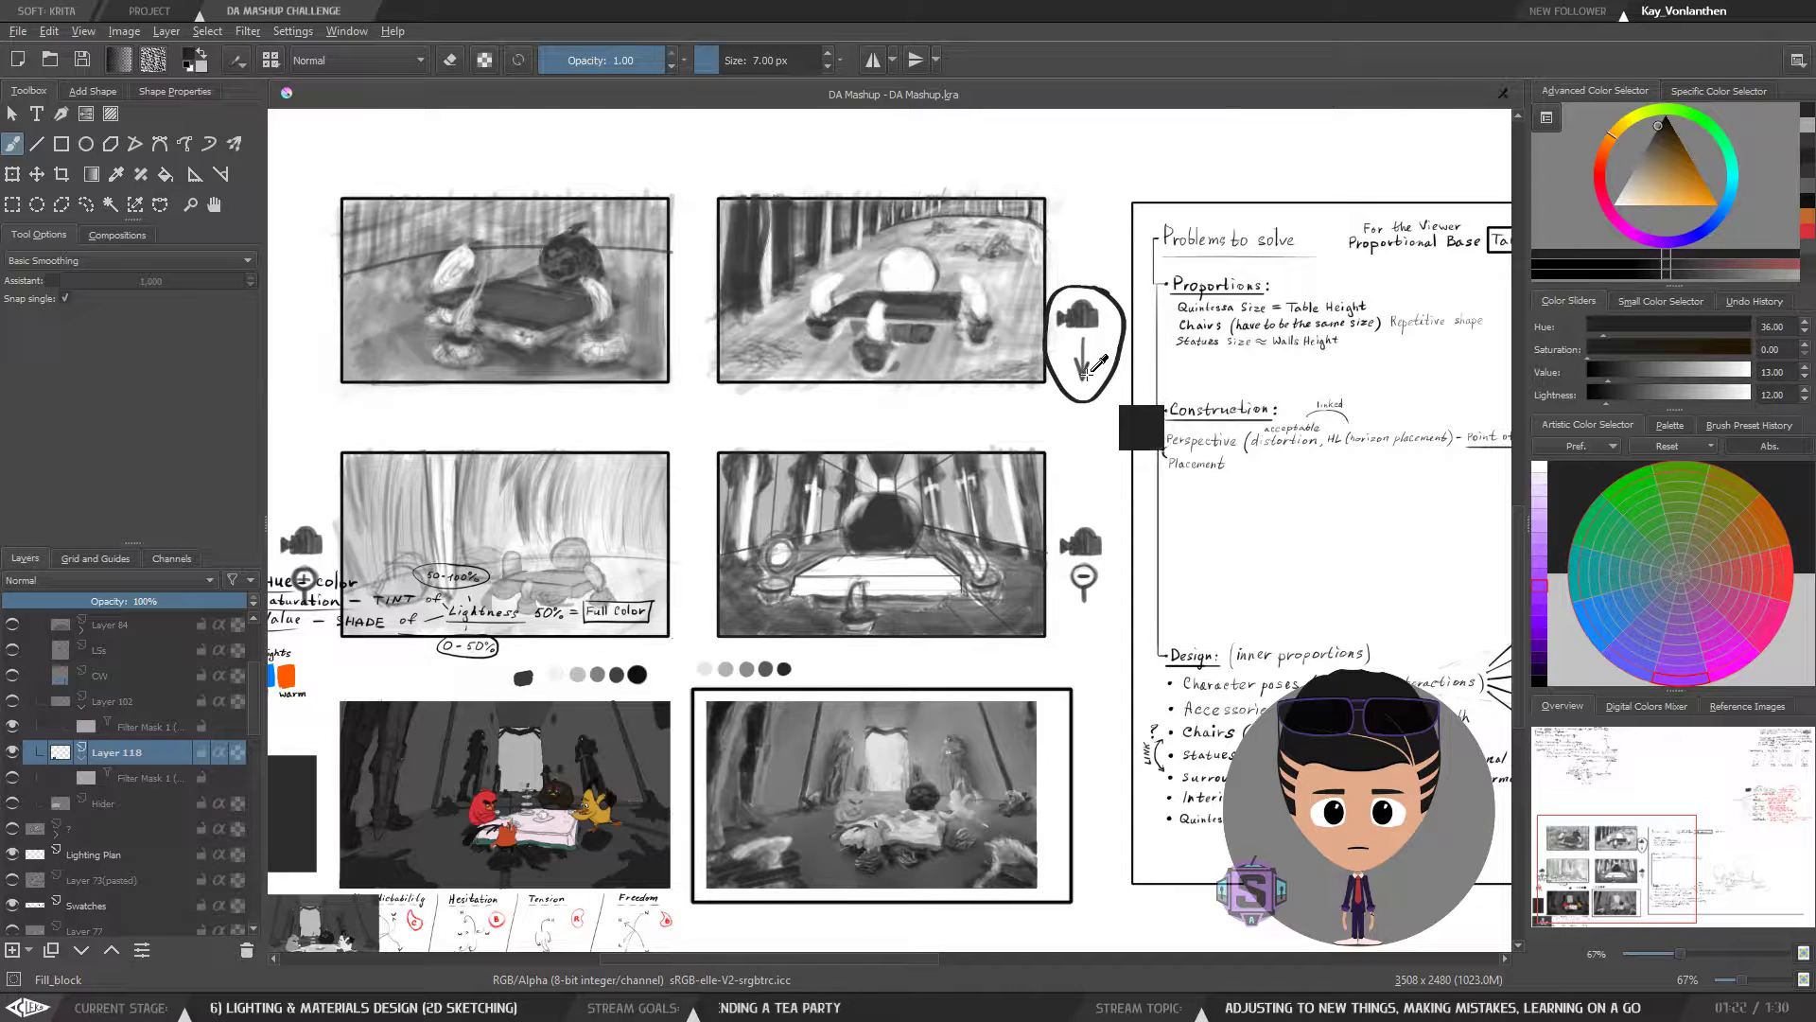
key(ctrl+z)
- Try outlining the table and marking its top in the first thumbnail, and undo all those strokes
mouse_move(514, 276)
mouse_down()
mouse_move(435, 298)
mouse_move(554, 329)
mouse_move(614, 303)
mouse_move(504, 284)
mouse_up()
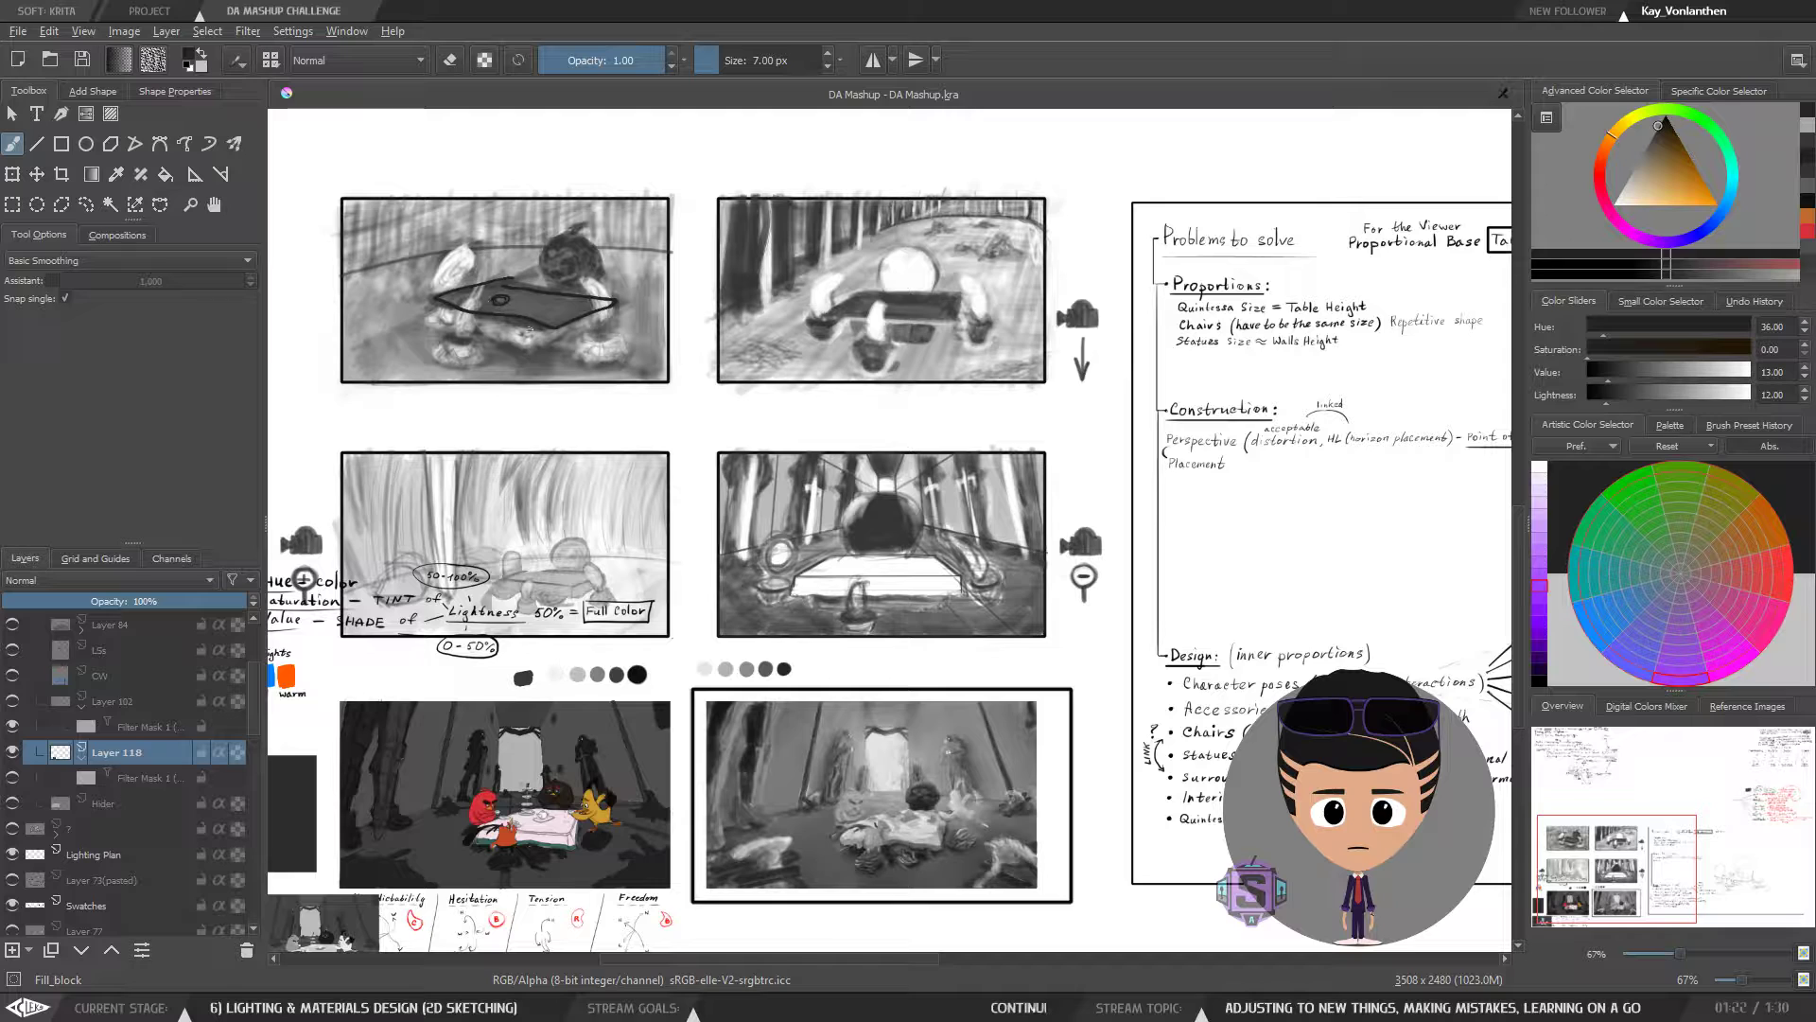
mouse_move(536, 301)
mouse_down()
mouse_move(560, 304)
mouse_move(543, 313)
mouse_move(516, 275)
mouse_up()
key(ctrl+z)
key(ctrl+z)
key(ctrl+z)
key(ctrl+z)
key(ctrl+z)
key(ctrl+z)
key(ctrl+z)
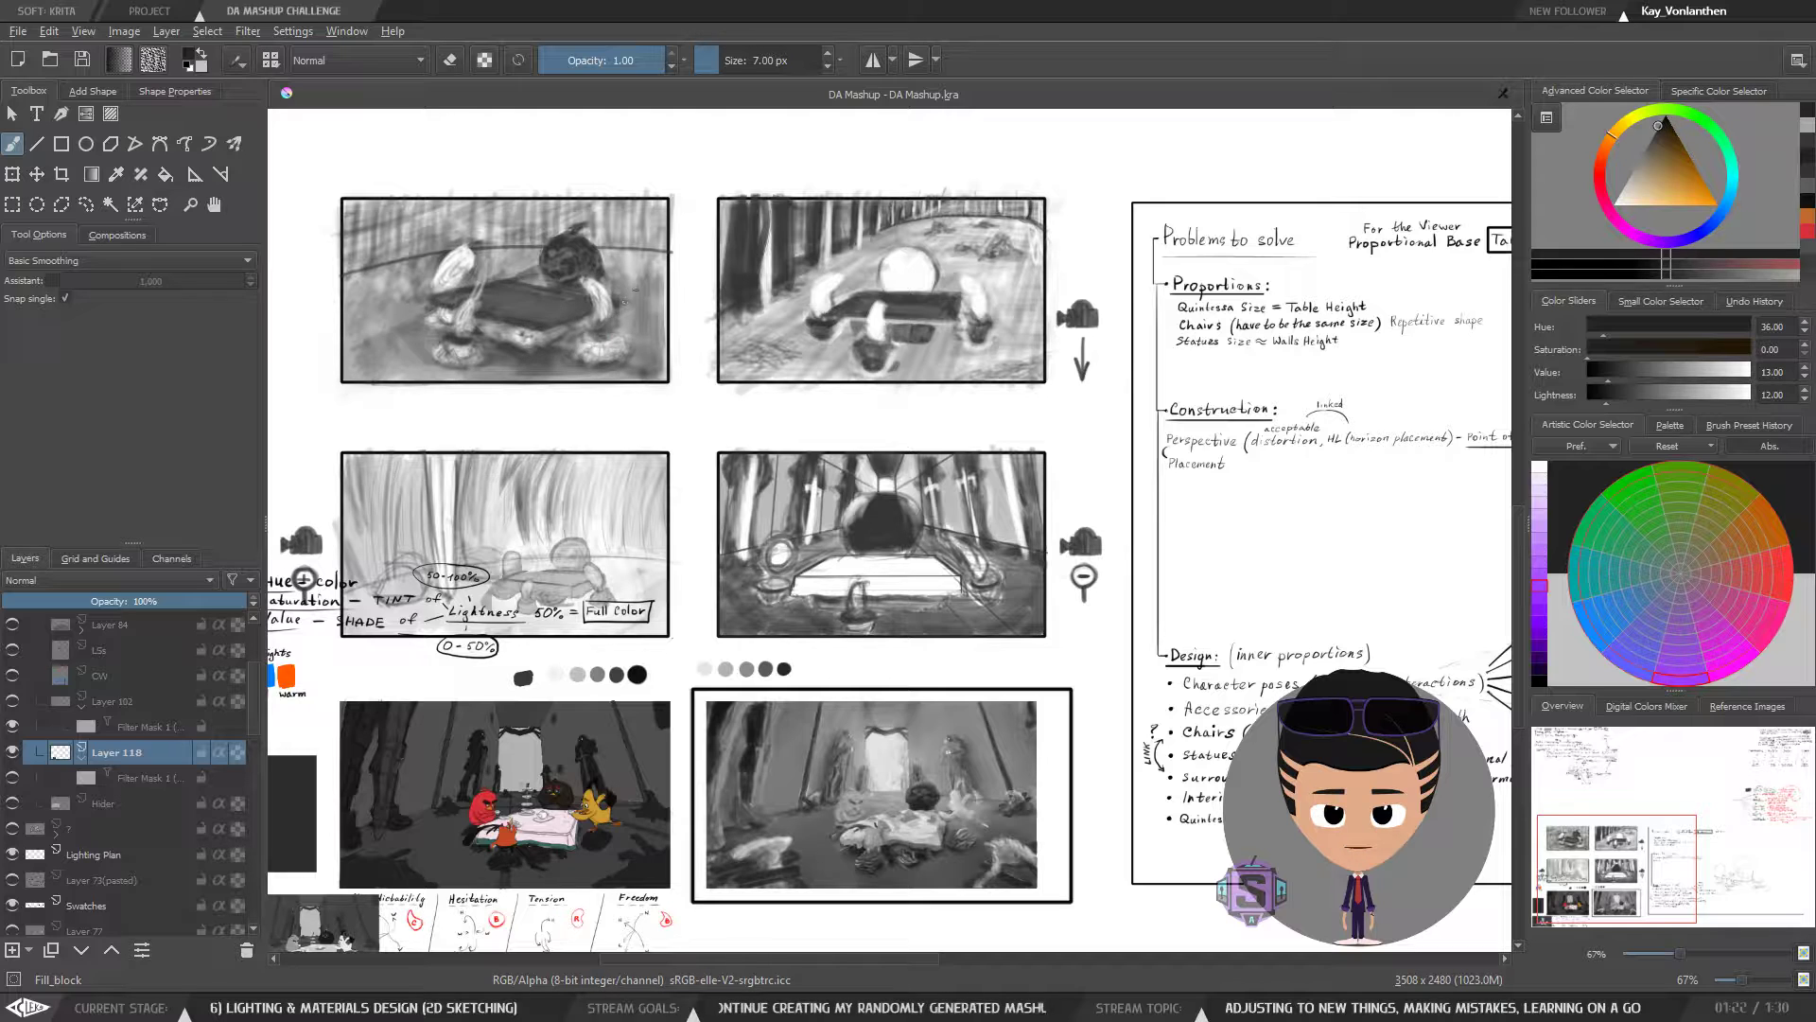
key(ctrl+shift+z)
key(ctrl+z)
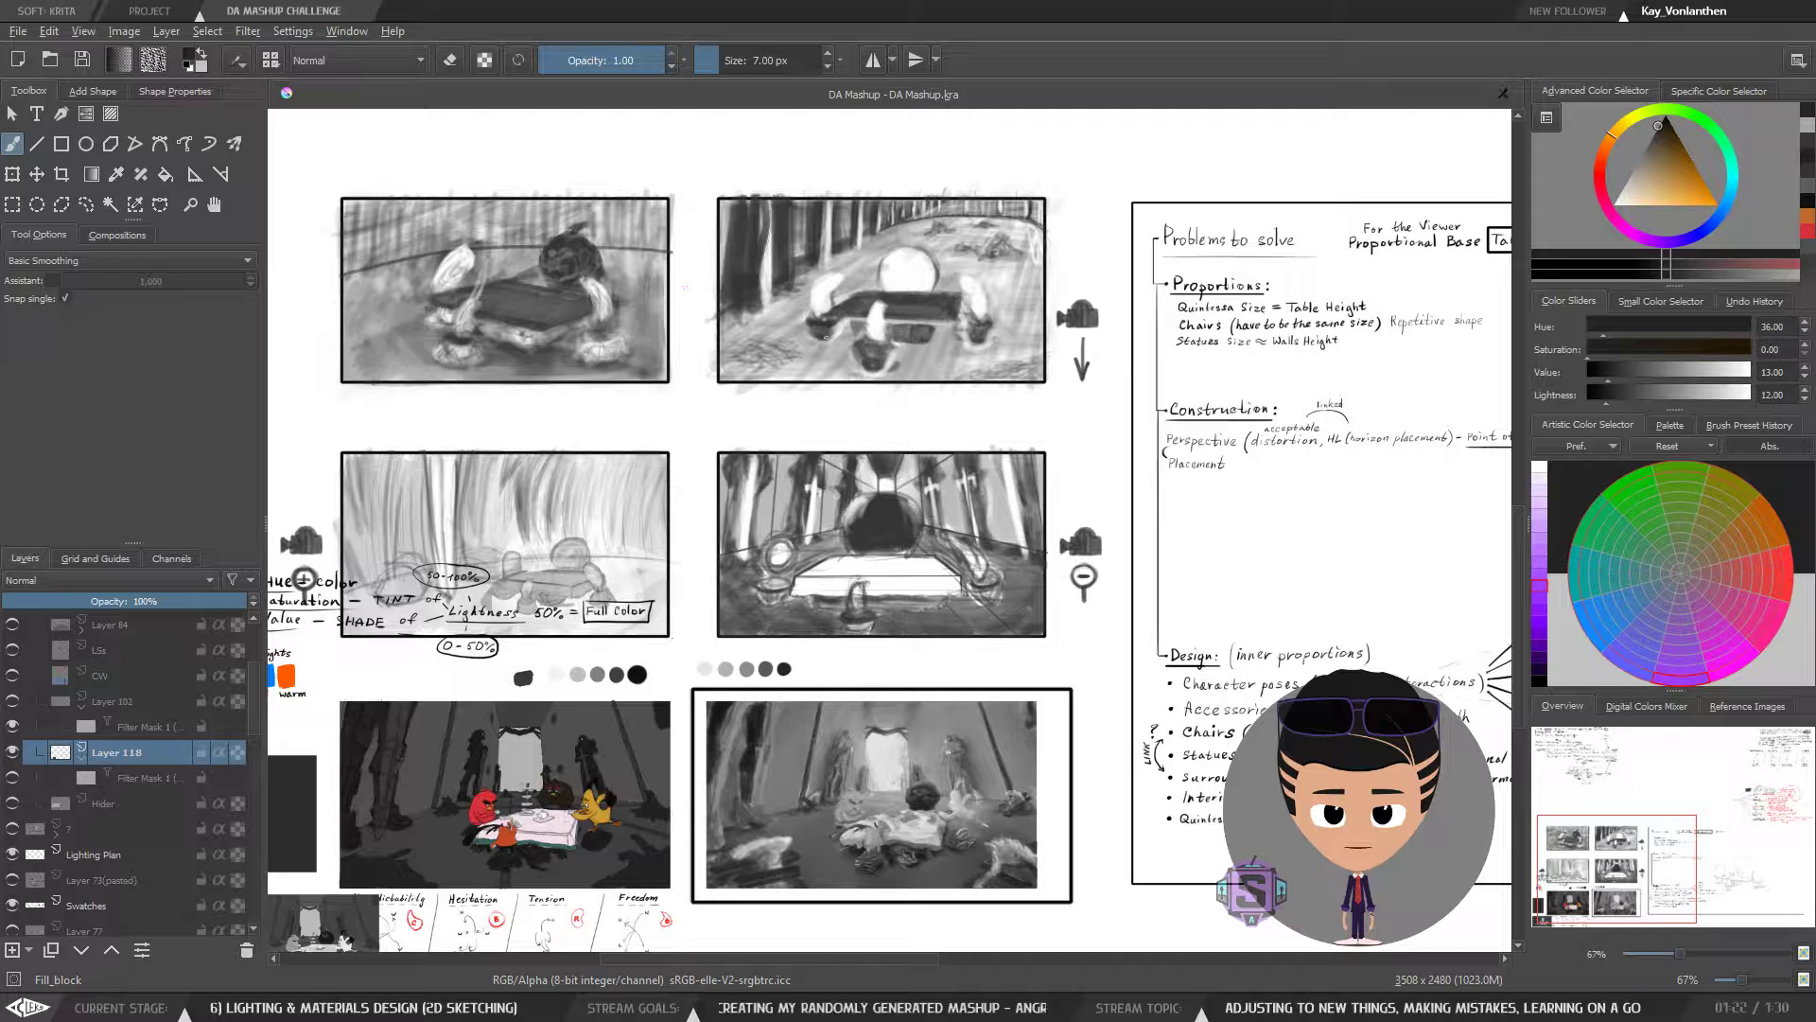
- Outline the large foreground section of the pillar wall in the second thumbnail with the 7 px brush
drag(839, 389, 746, 474)
key(plus)
key(plus)
drag(773, 335, 872, 621)
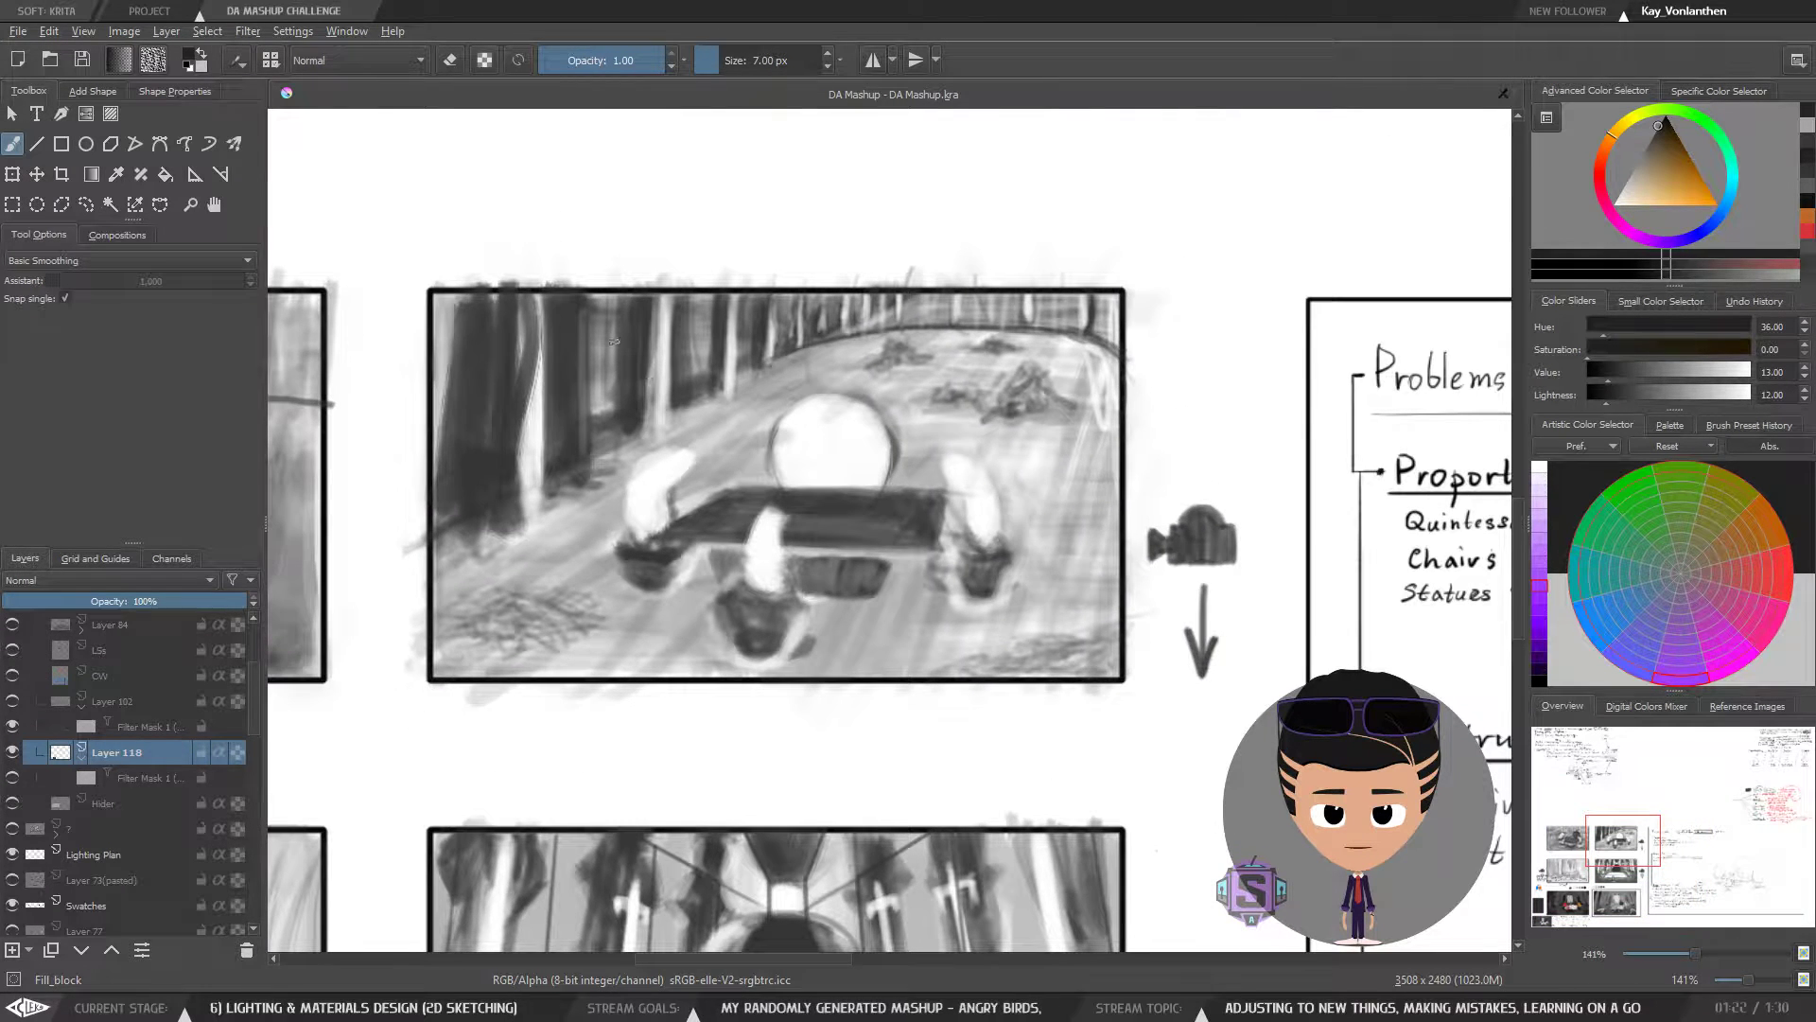
mouse_move(463, 284)
mouse_down()
mouse_move(459, 541)
mouse_move(602, 476)
mouse_move(598, 276)
mouse_up()
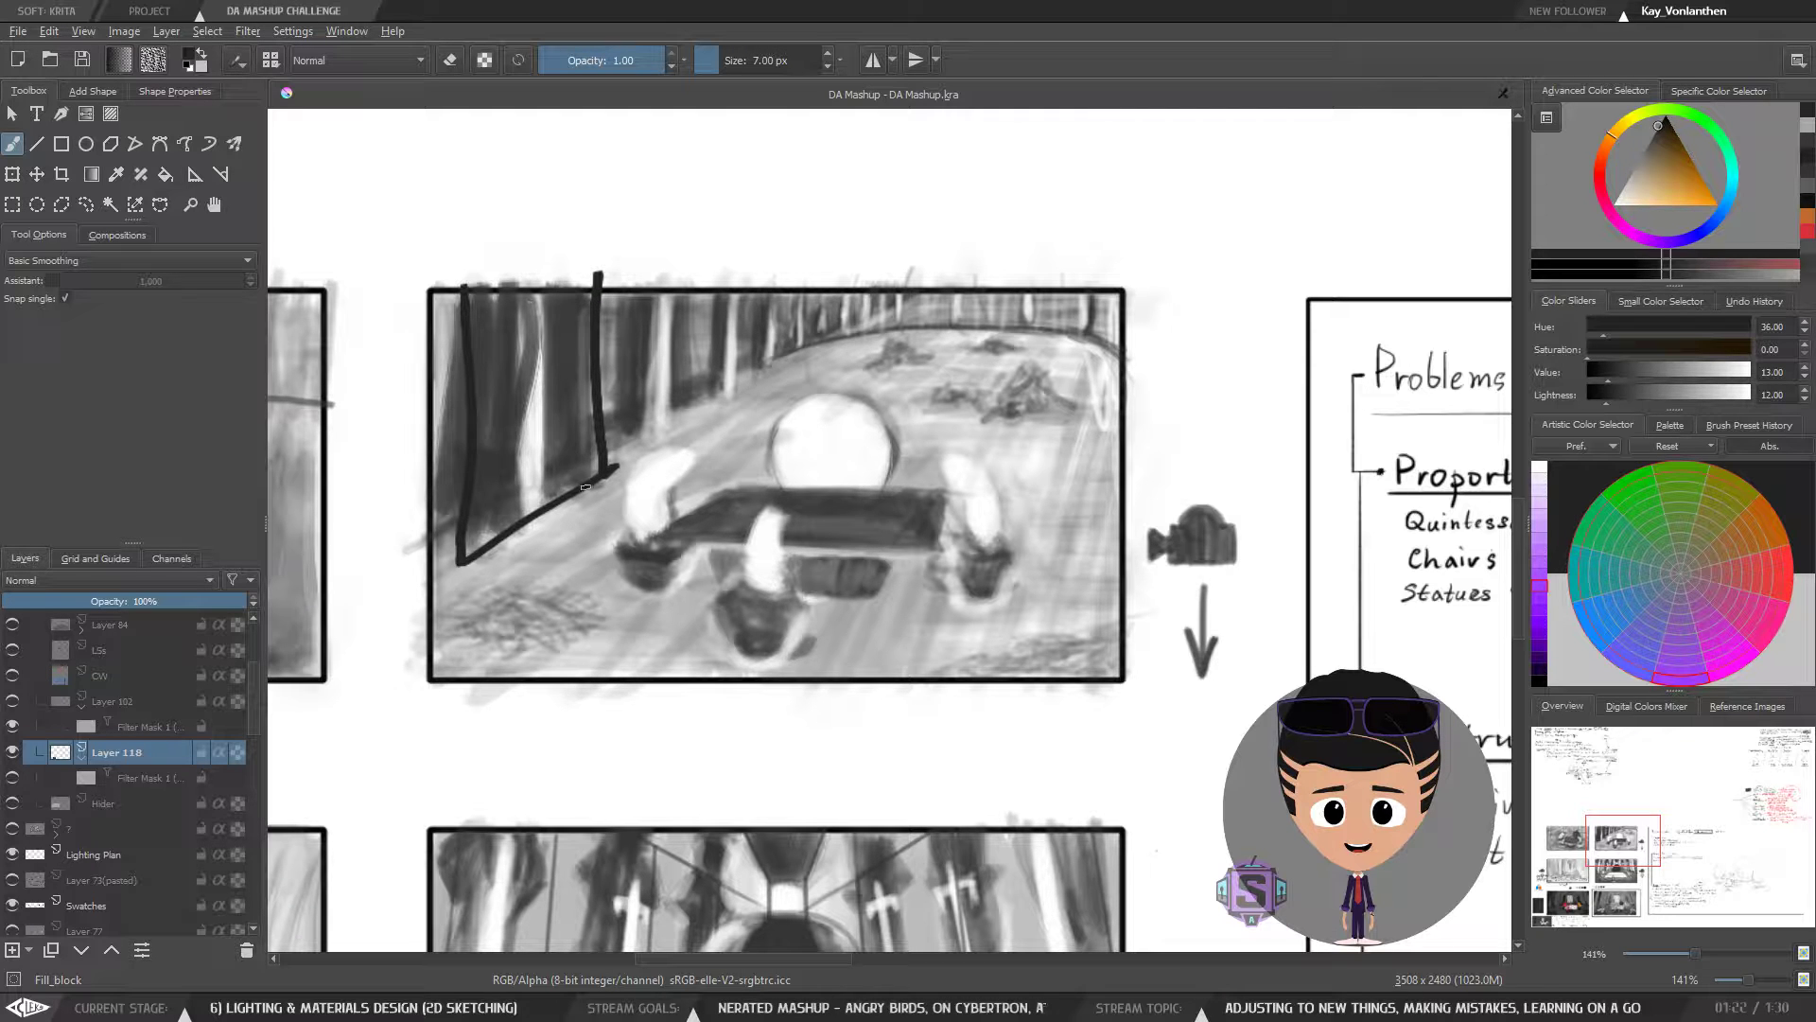
- Extend the outlined wall section as a tall box far above the second thumbnail's frame
key(minus)
key(minus)
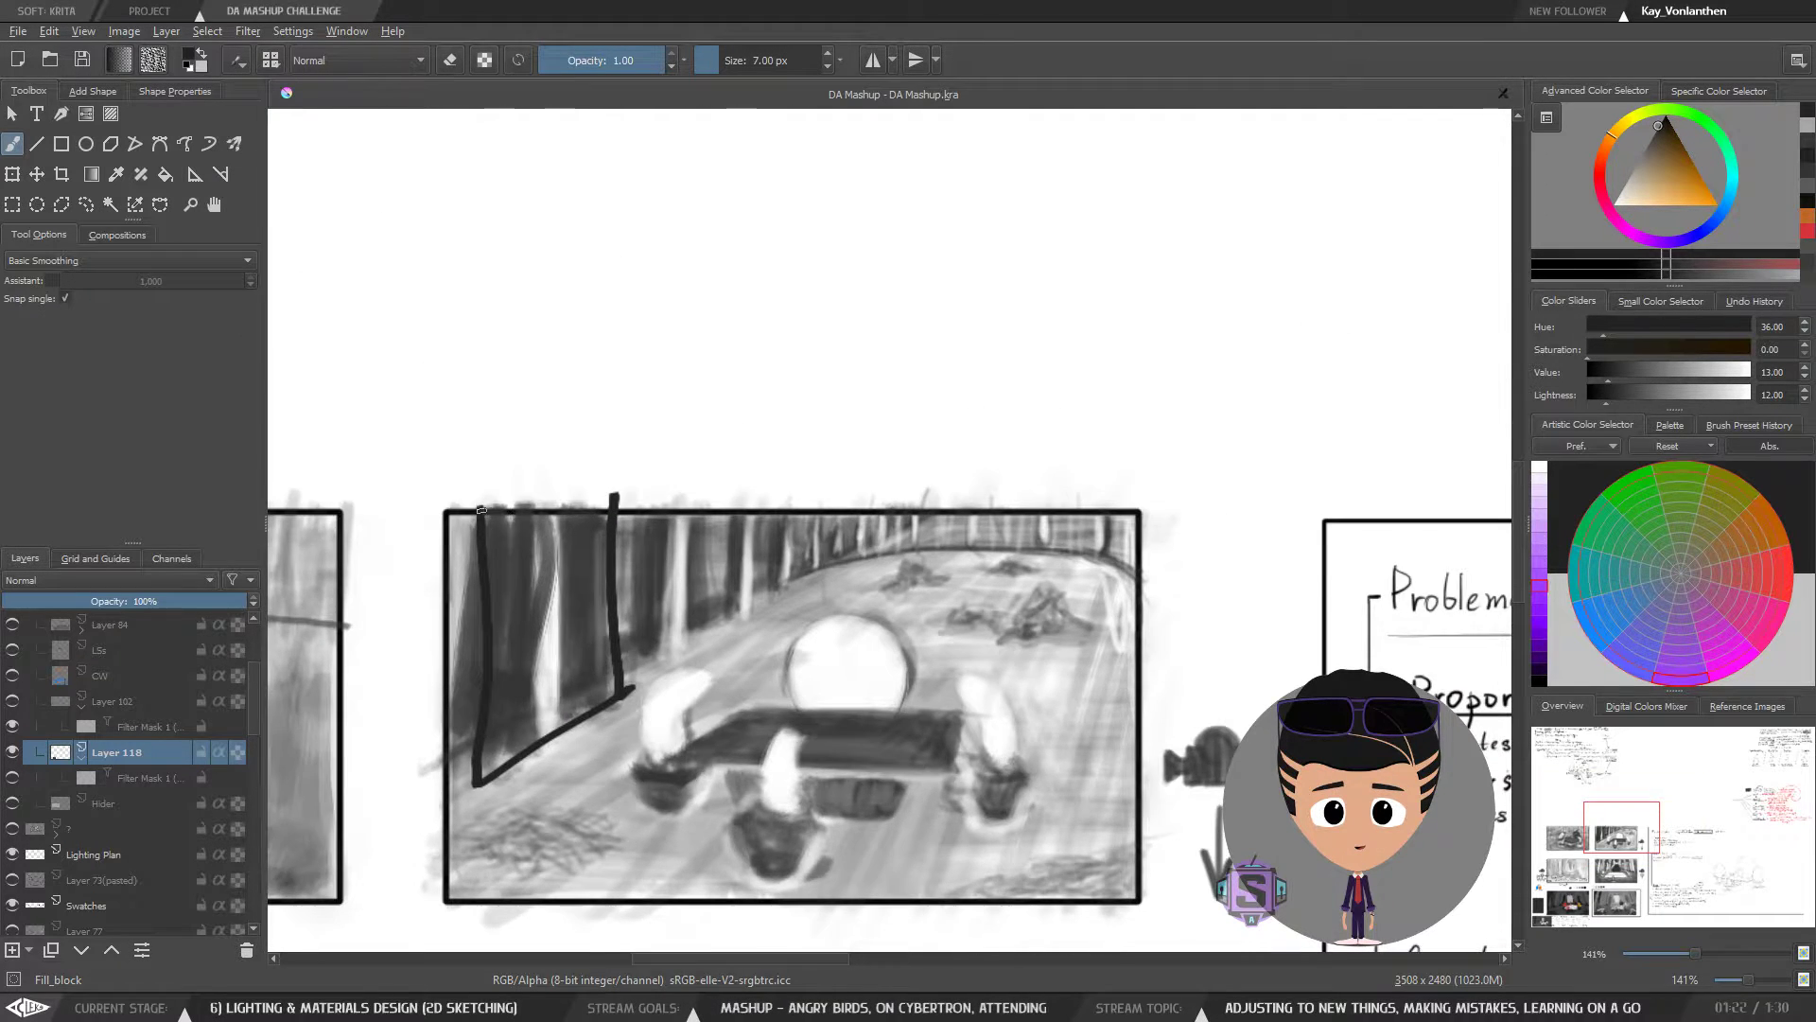
mouse_move(684, 554)
mouse_down()
mouse_move(681, 379)
mouse_move(756, 368)
mouse_move(747, 538)
mouse_move(689, 475)
mouse_move(699, 330)
mouse_move(752, 325)
mouse_move(746, 674)
mouse_up()
key(ctrl+z)
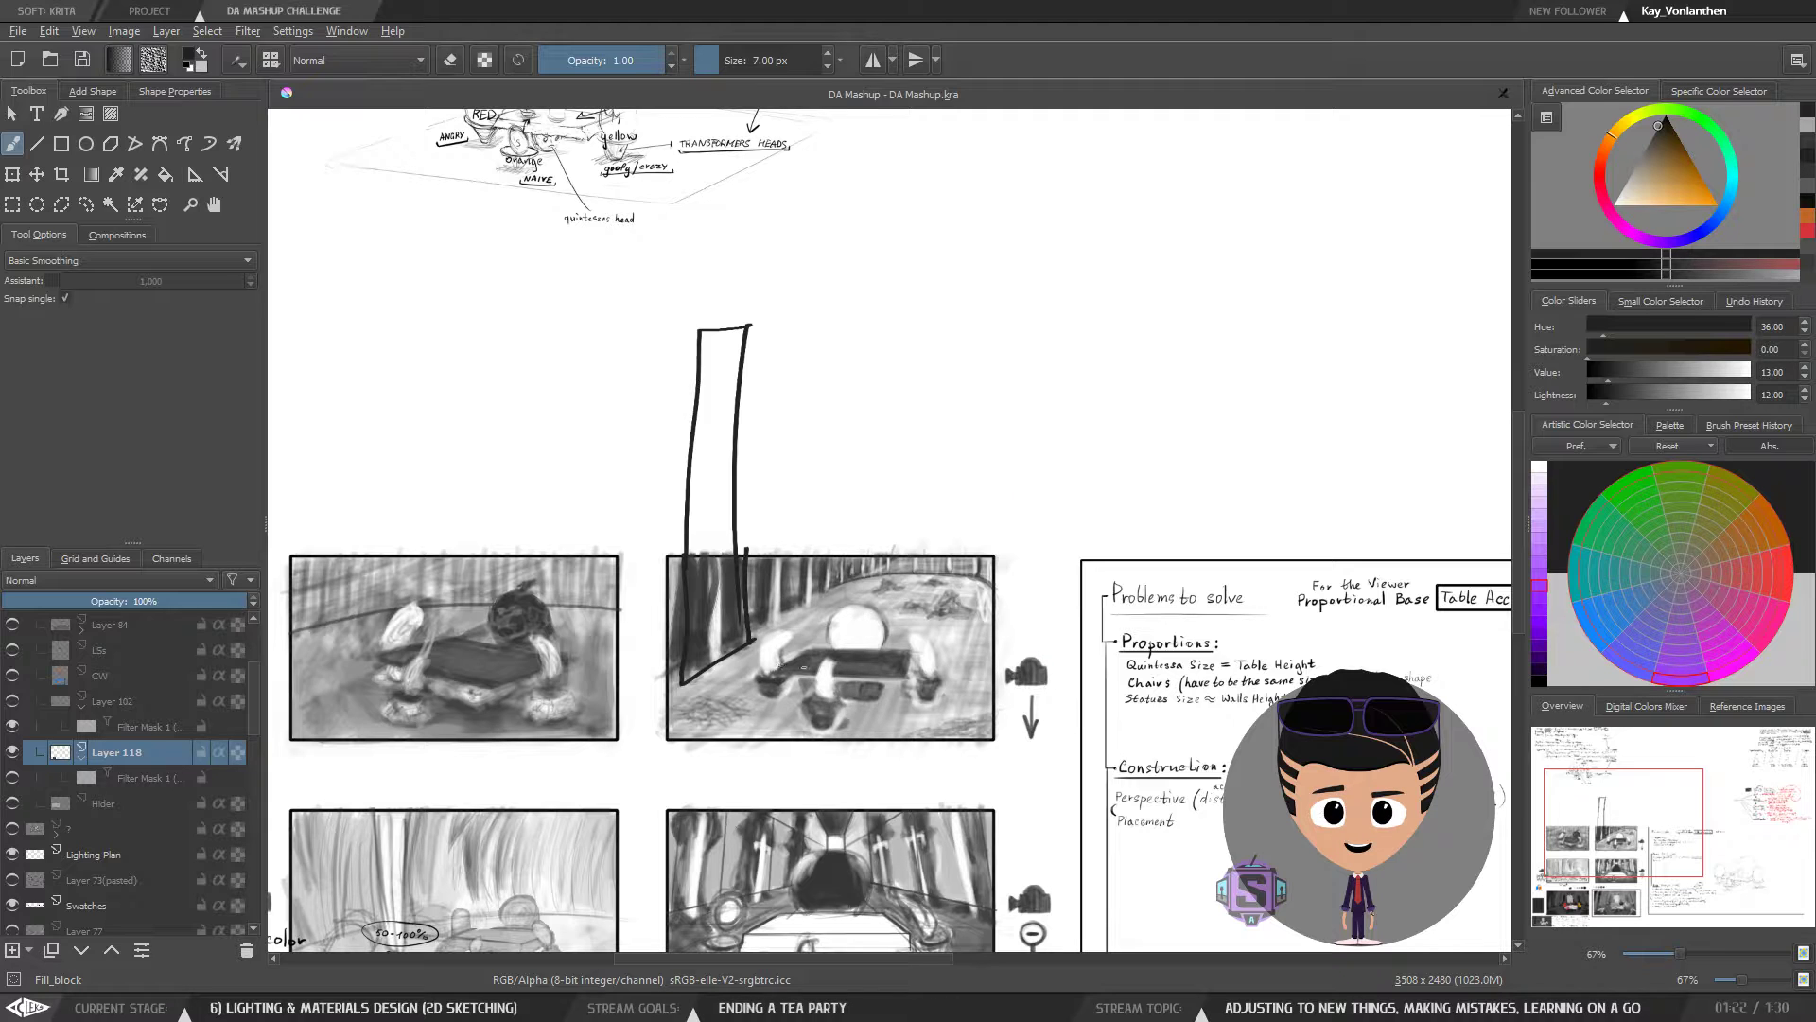
- Try marks at the camera icon and on the tables of both upper thumbnails, undoing them and the tall wall extension
mouse_move(1031, 627)
mouse_down()
mouse_move(1020, 544)
mouse_move(1059, 568)
mouse_up()
key(ctrl+z)
drag(872, 649, 856, 634)
key(ctrl+z)
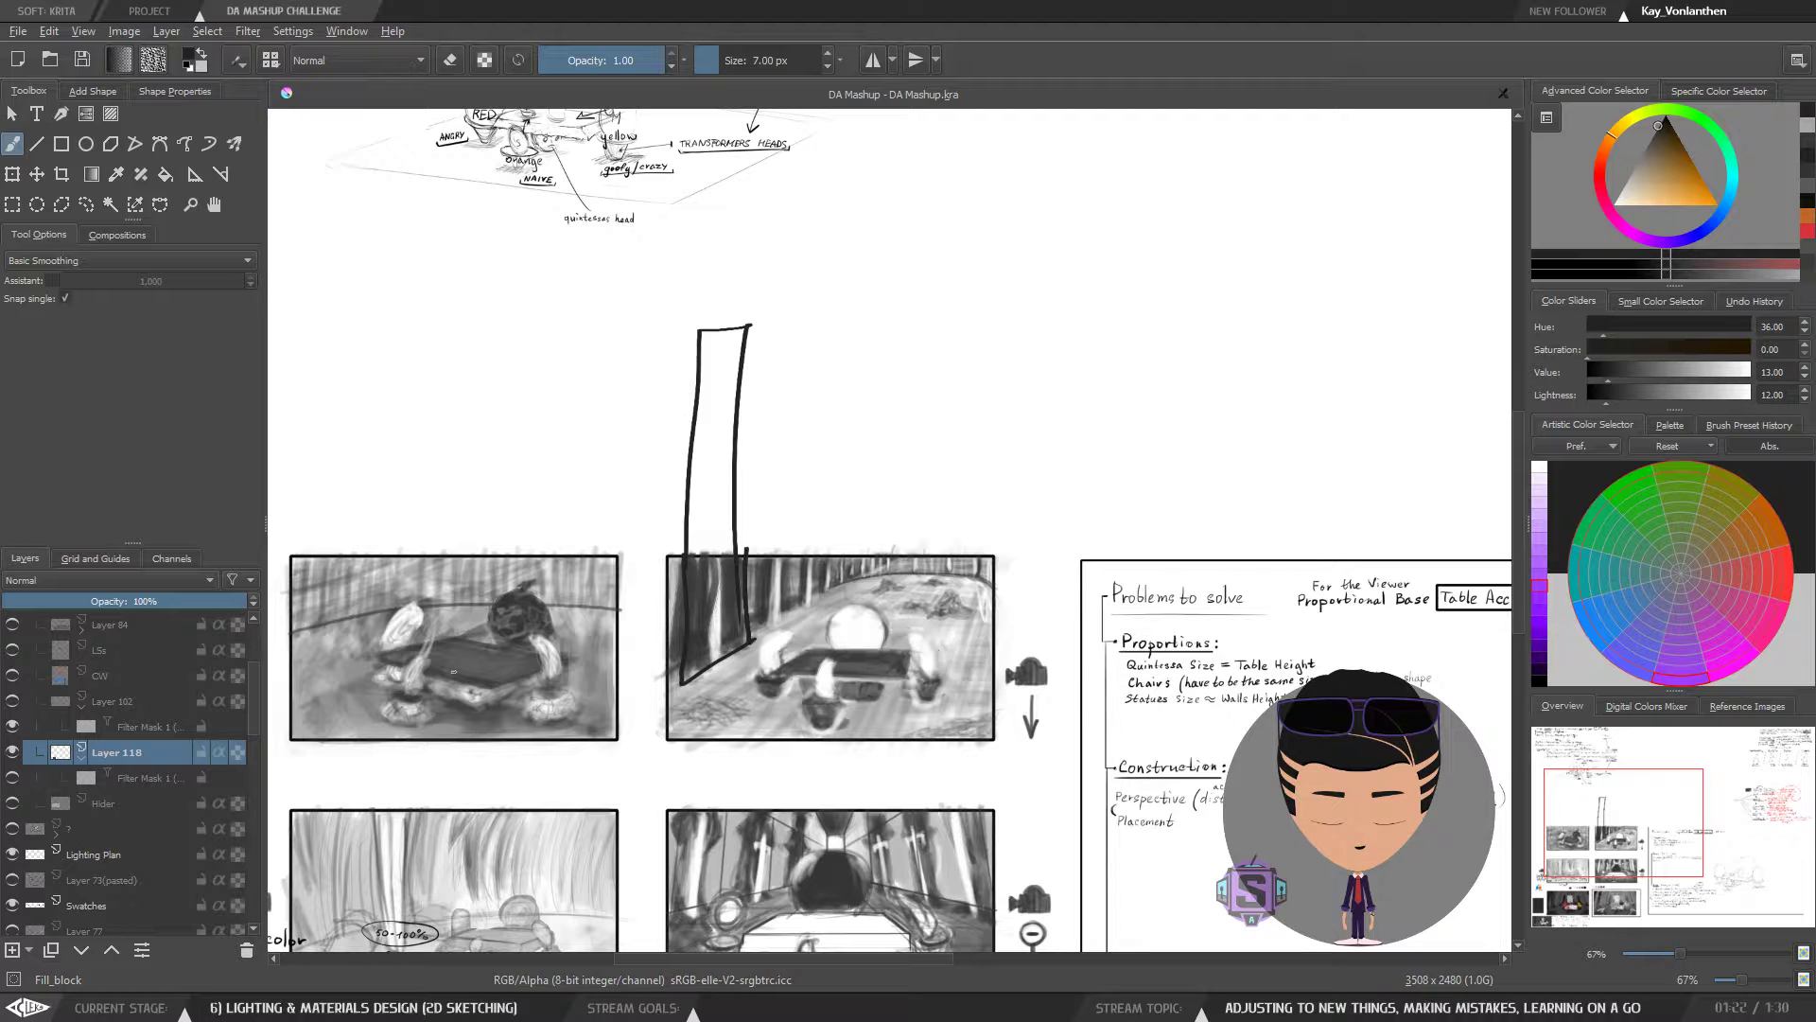
drag(416, 634, 511, 653)
key(ctrl+z)
key(ctrl+z)
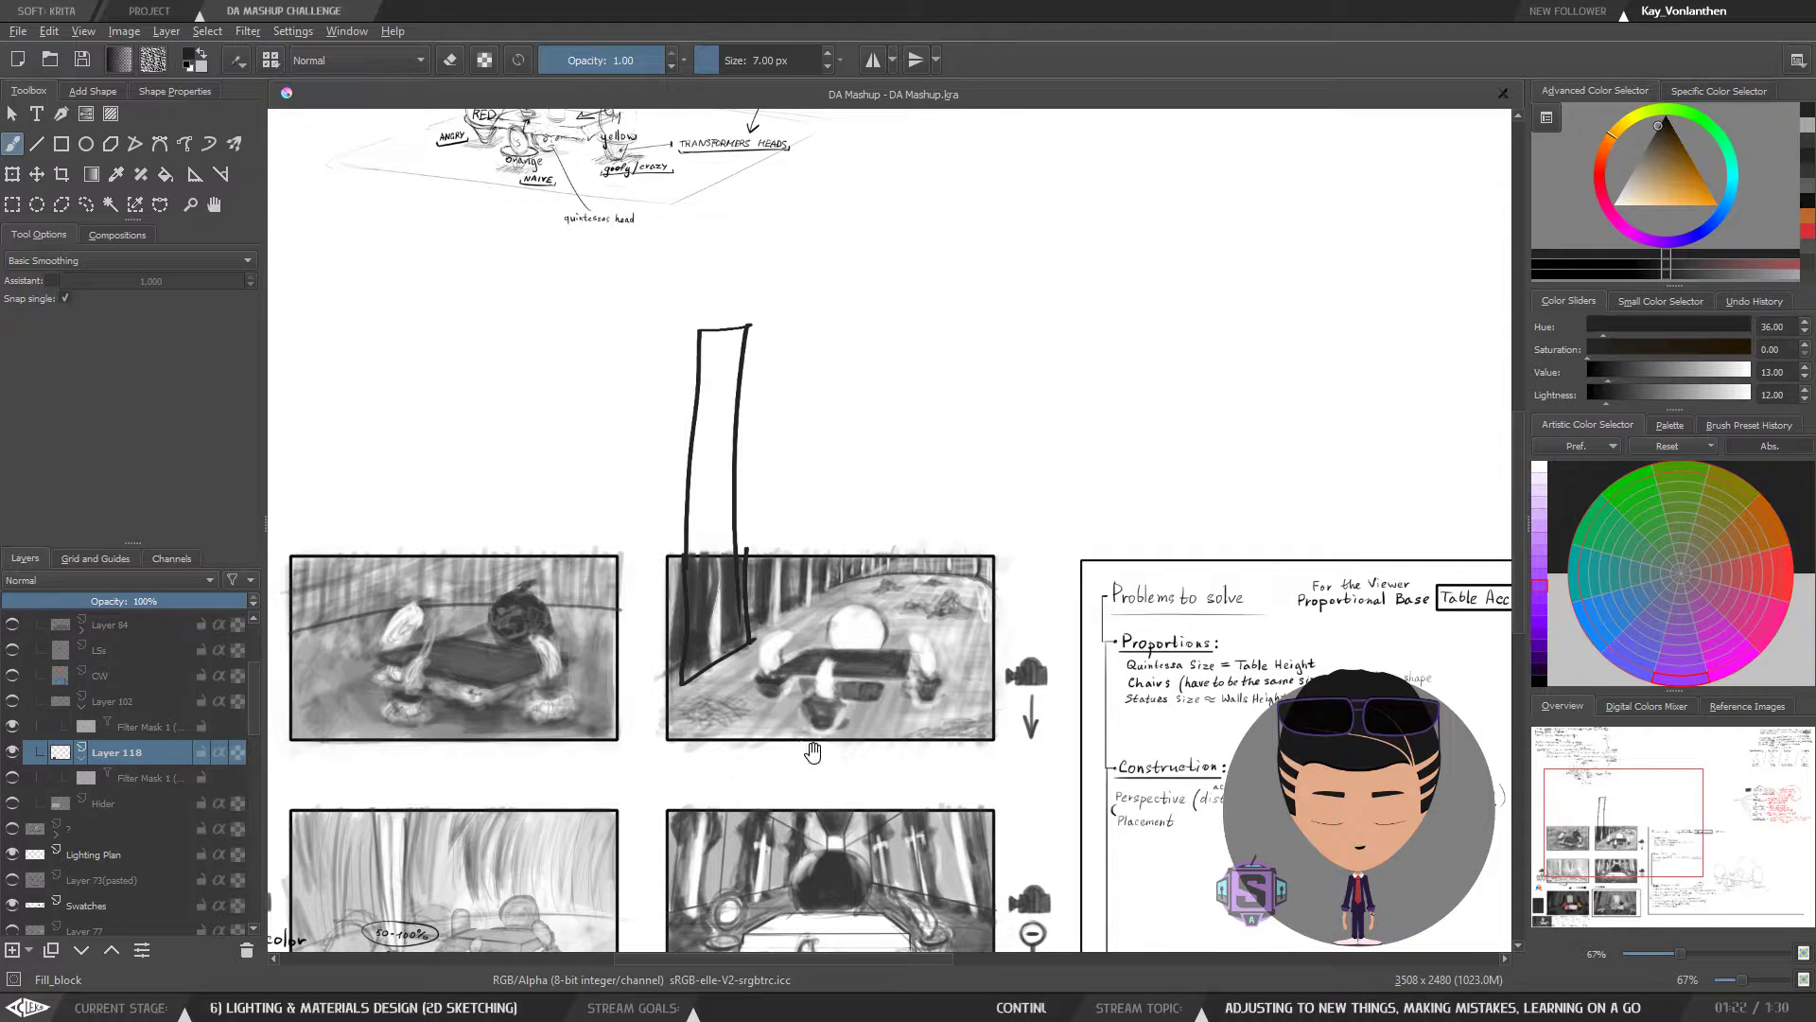
drag(814, 752, 843, 558)
key(ctrl+z)
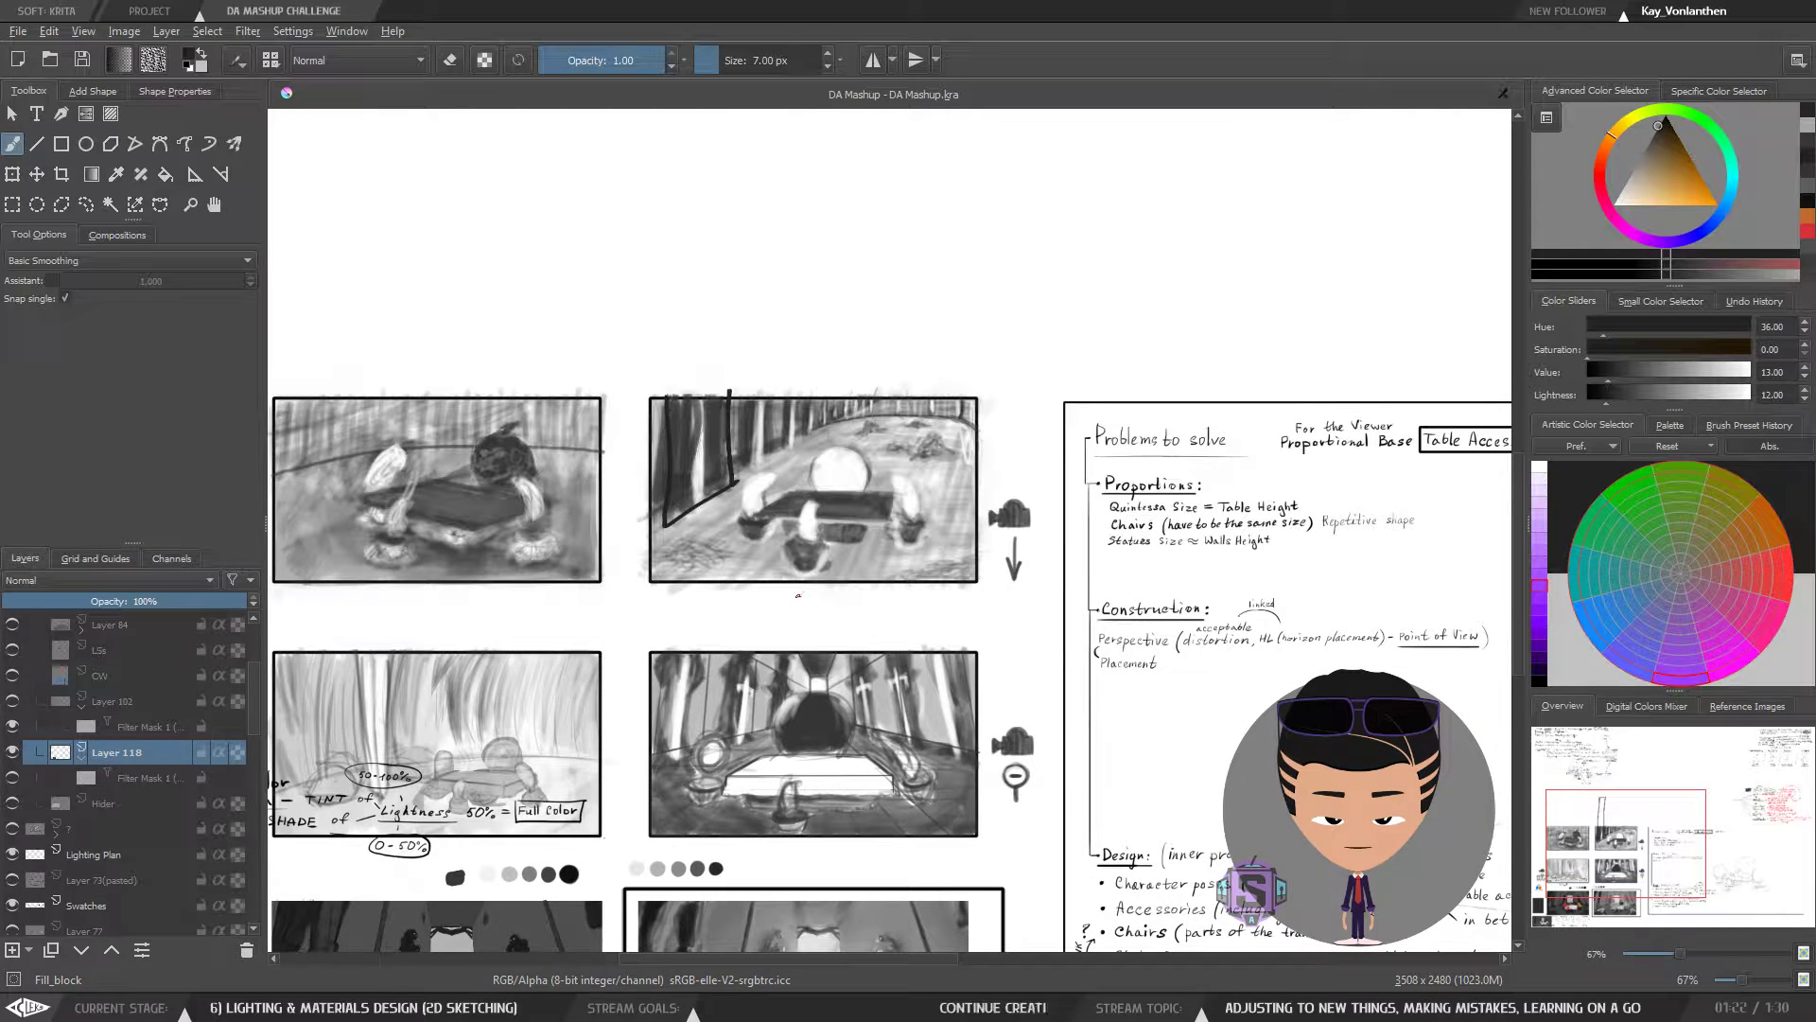
- Examine the third and fourth composition thumbnails up close, comparing their camera distance and table placement with the painting
scroll(814, 568, up, 3)
key(ctrl+minus)
key(ctrl+minus)
drag(693, 622, 798, 582)
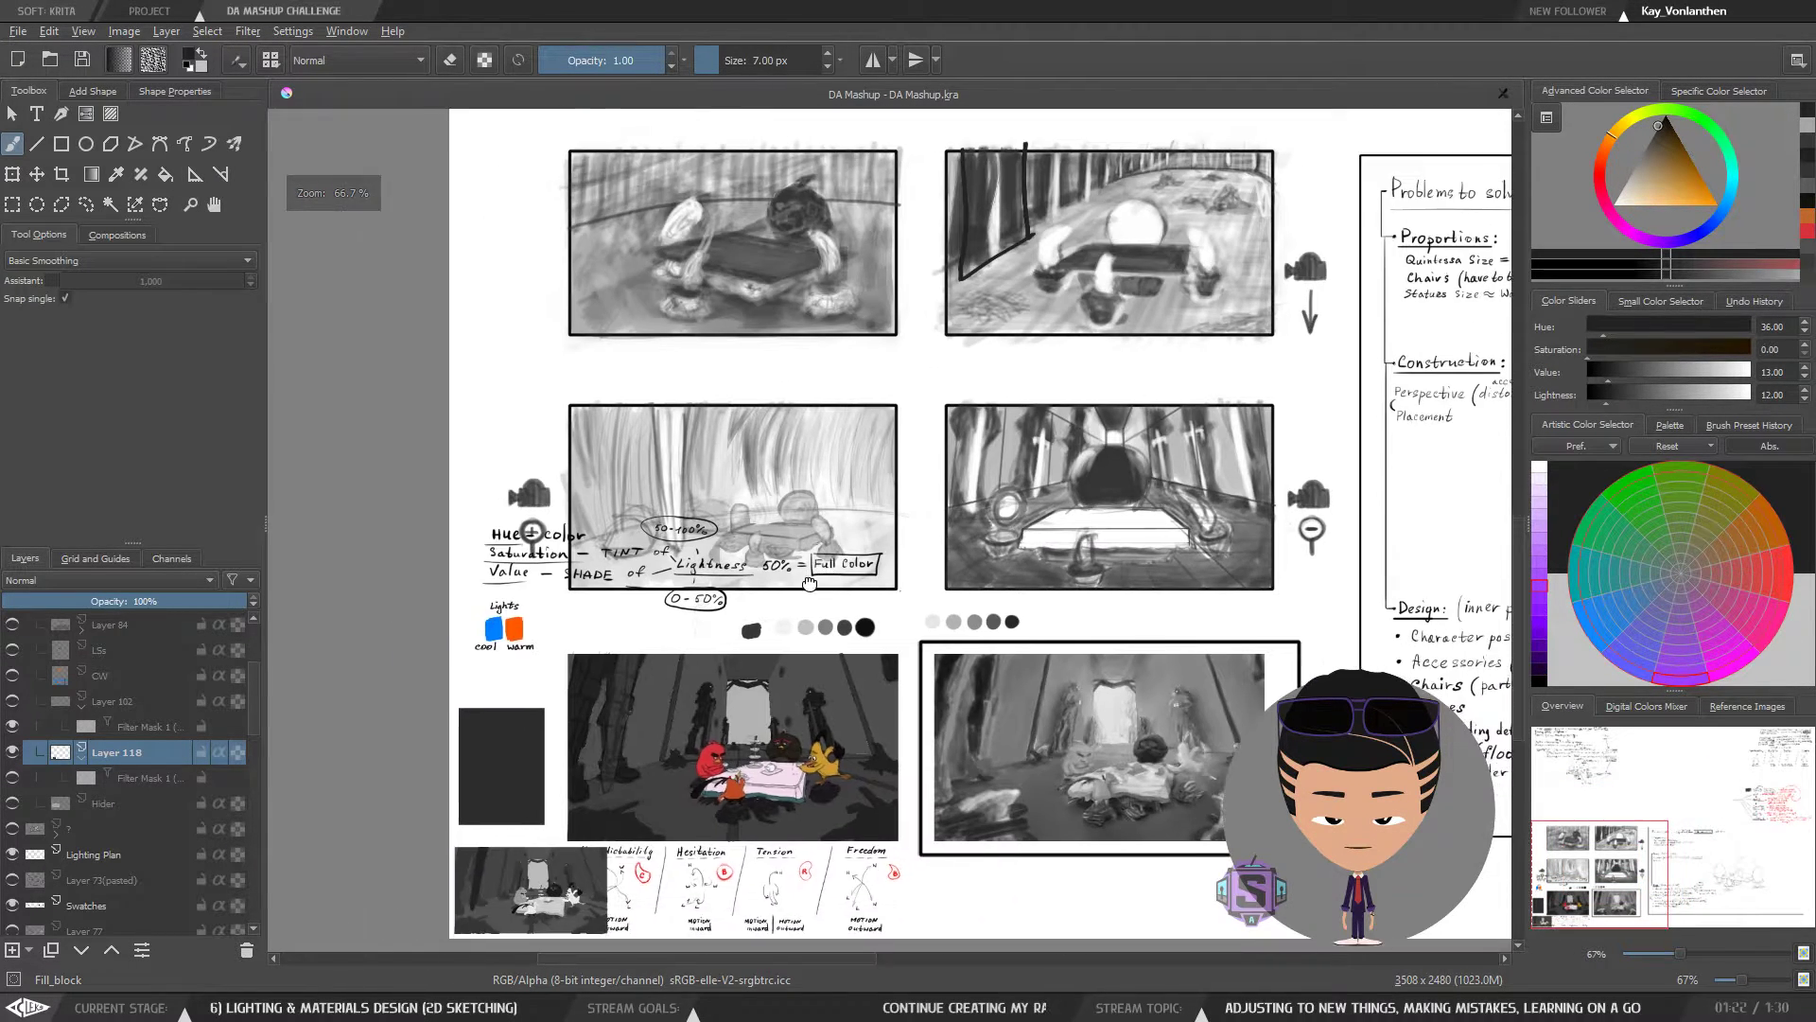
key(ctrl+plus)
key(ctrl+plus)
mouse_move(651, 590)
mouse_down()
mouse_move(600, 627)
mouse_move(789, 621)
mouse_up()
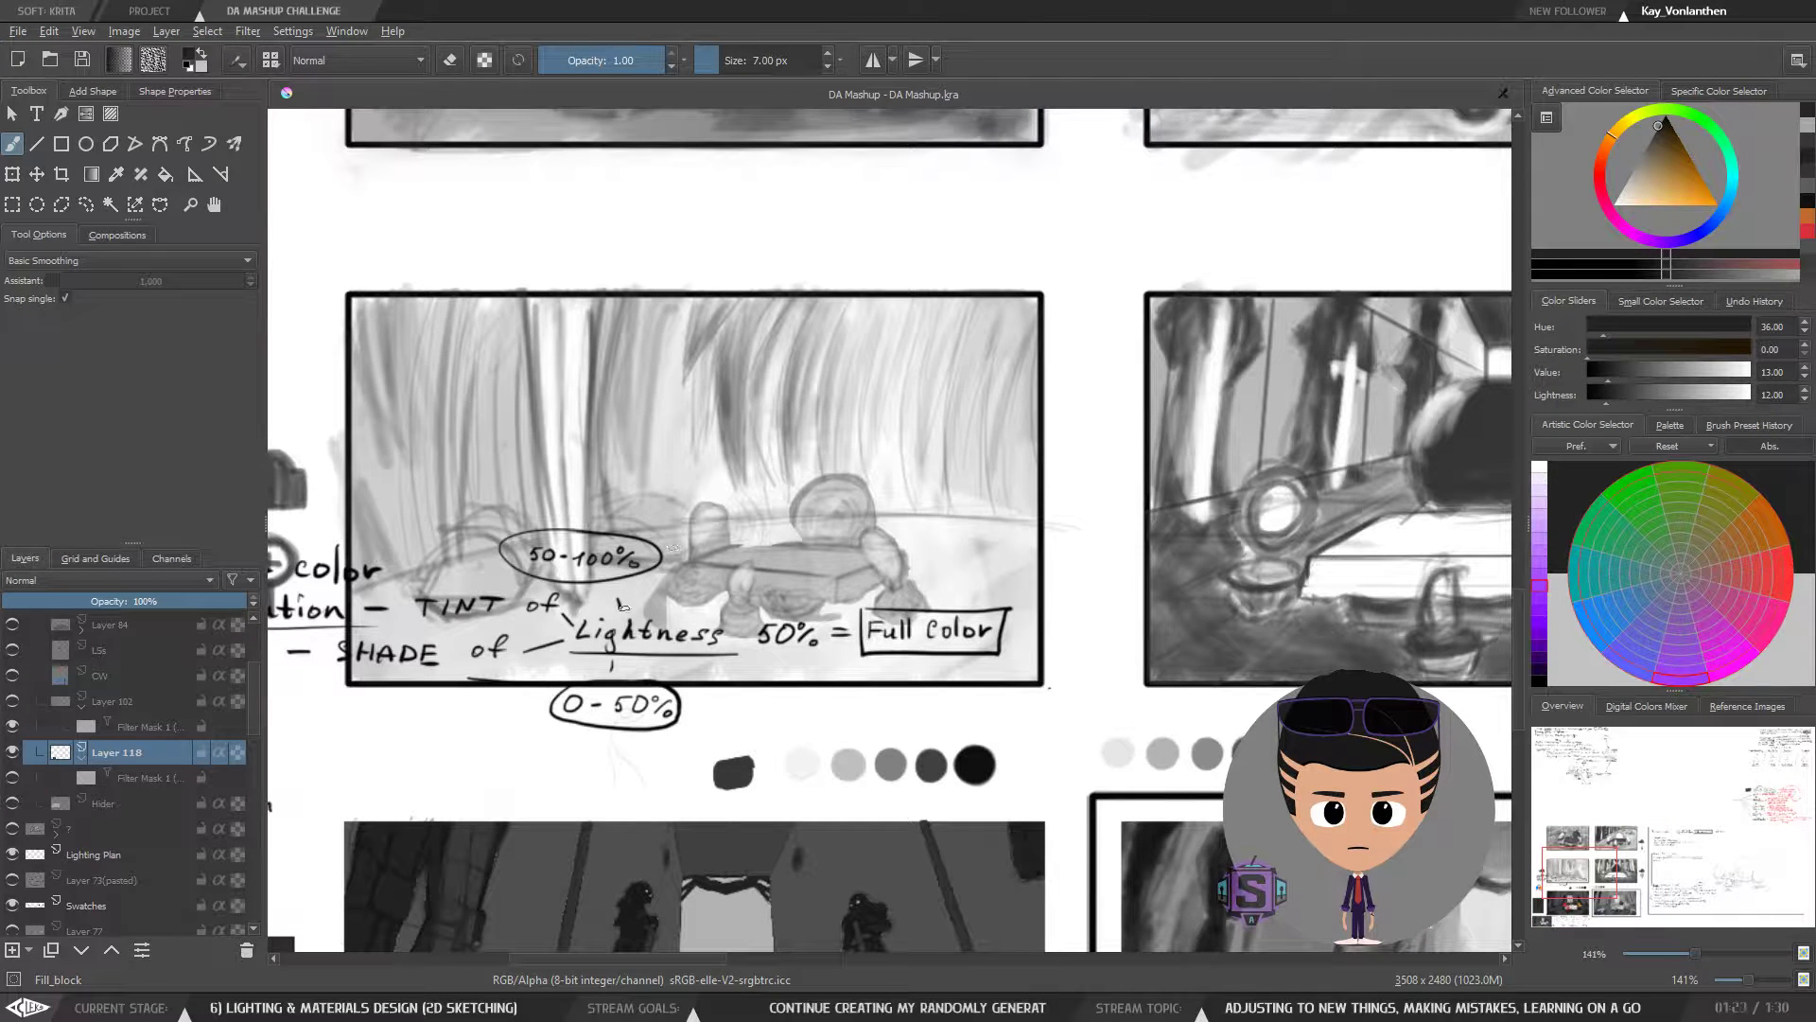
key(ctrl+minus)
key(ctrl+minus)
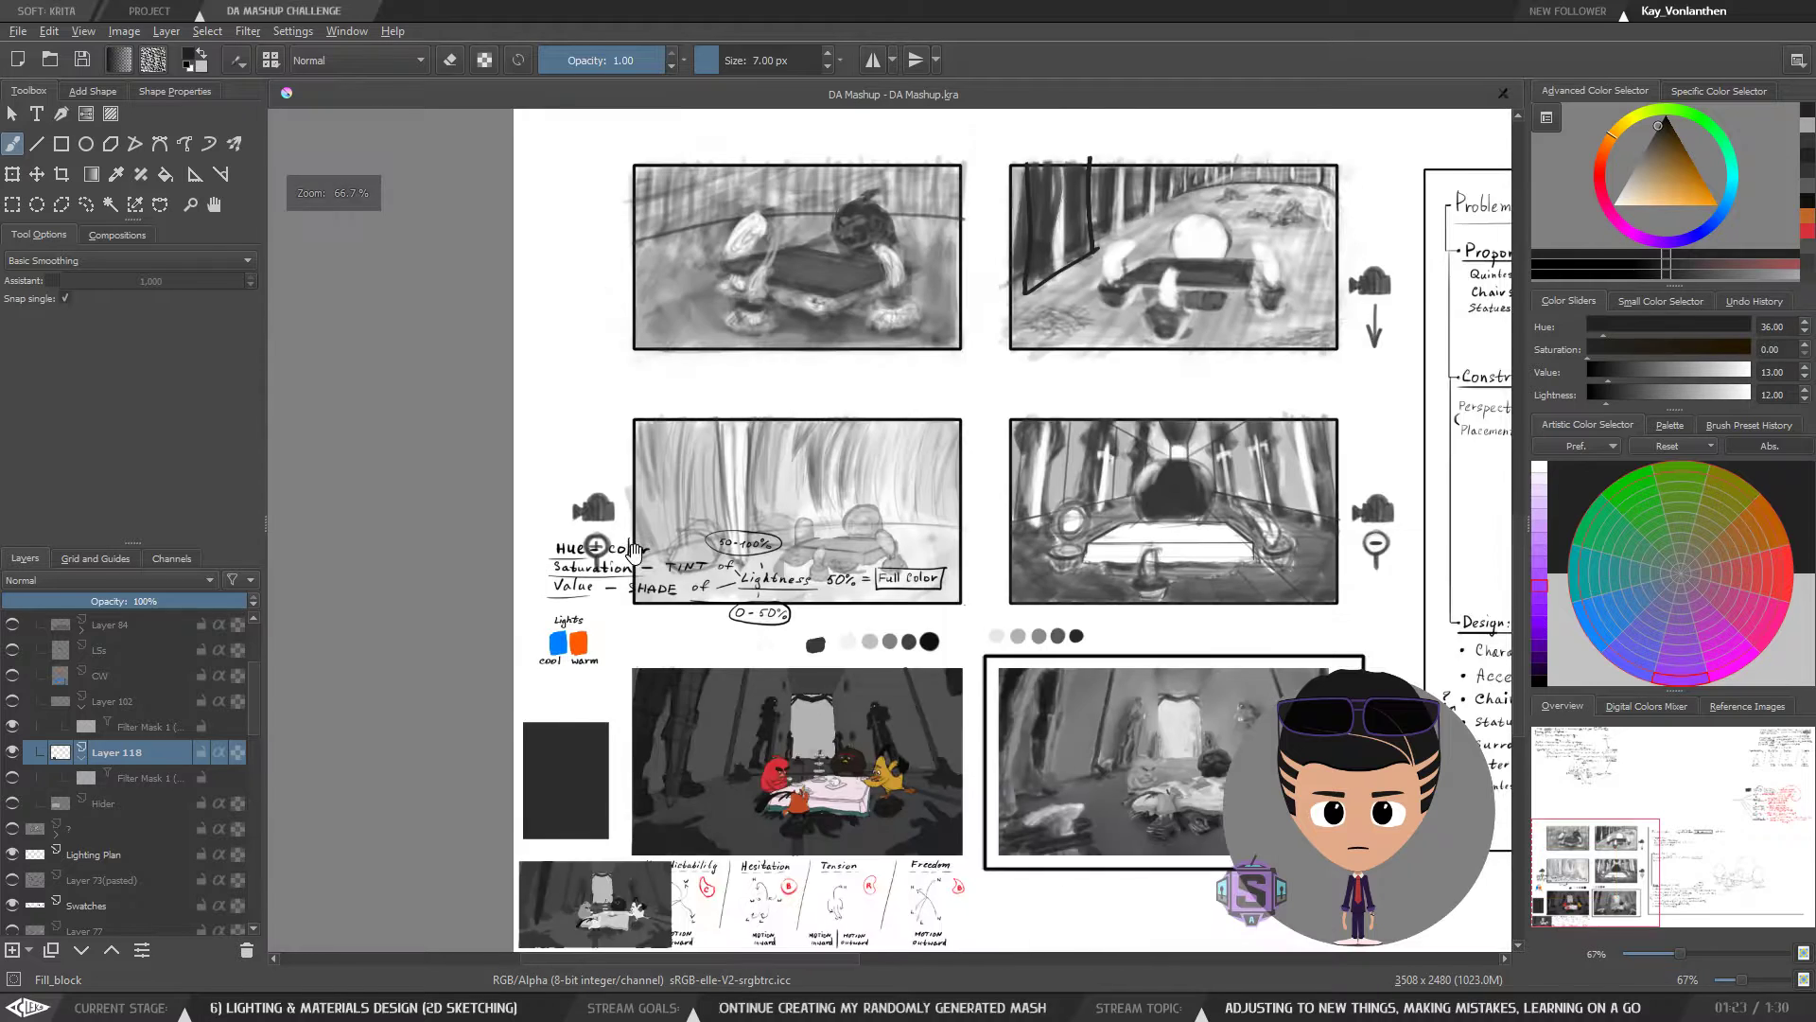
scroll(887, 268, up, 1)
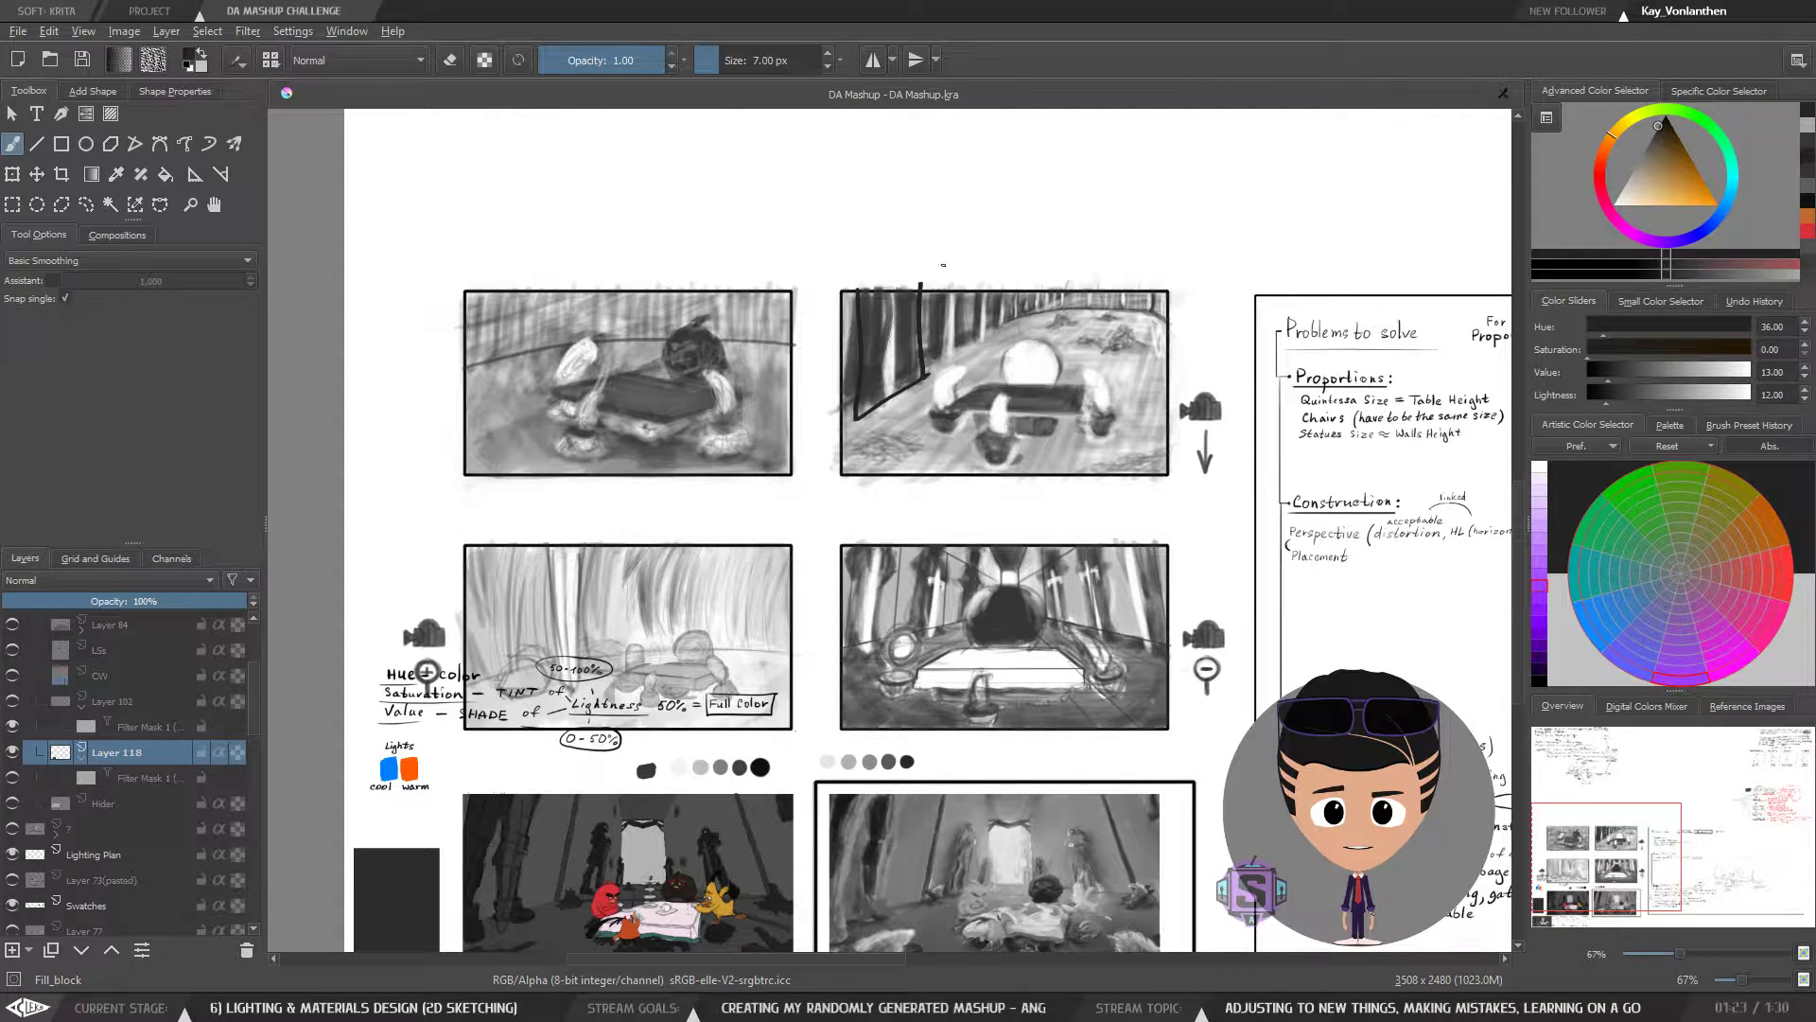
scroll(864, 612, up, 2)
drag(798, 565, 770, 616)
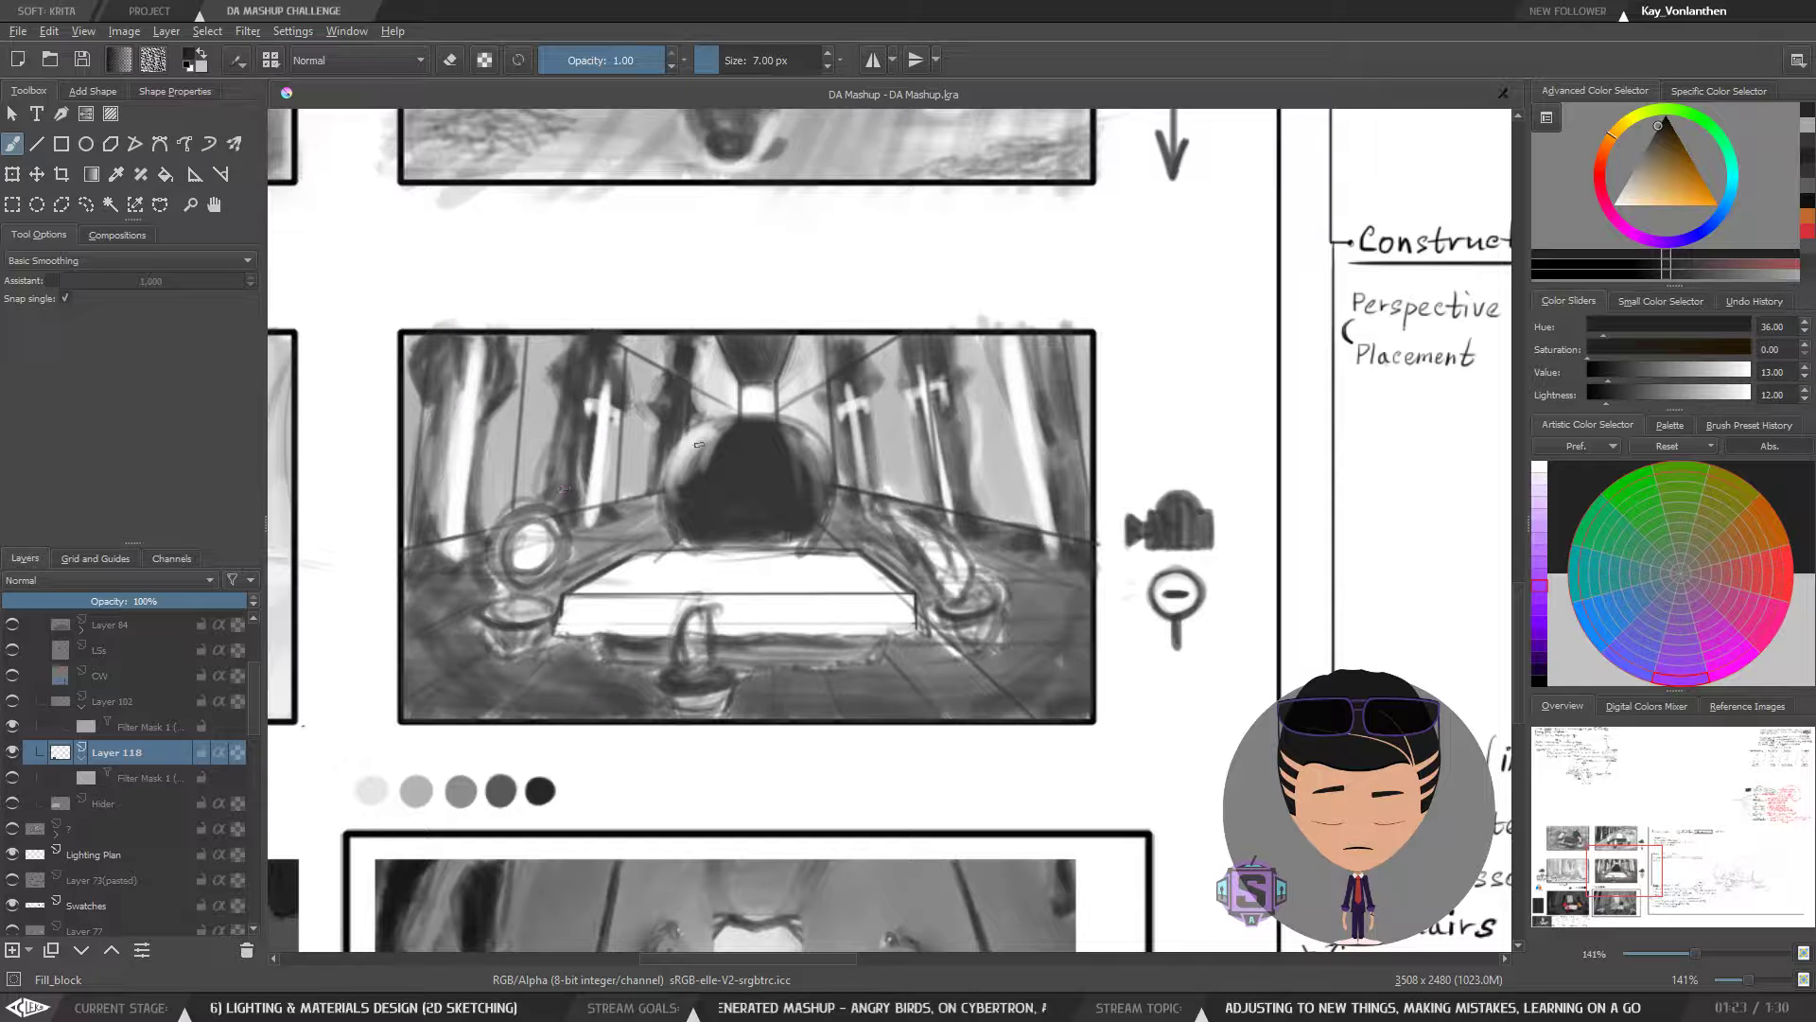
drag(672, 516, 732, 527)
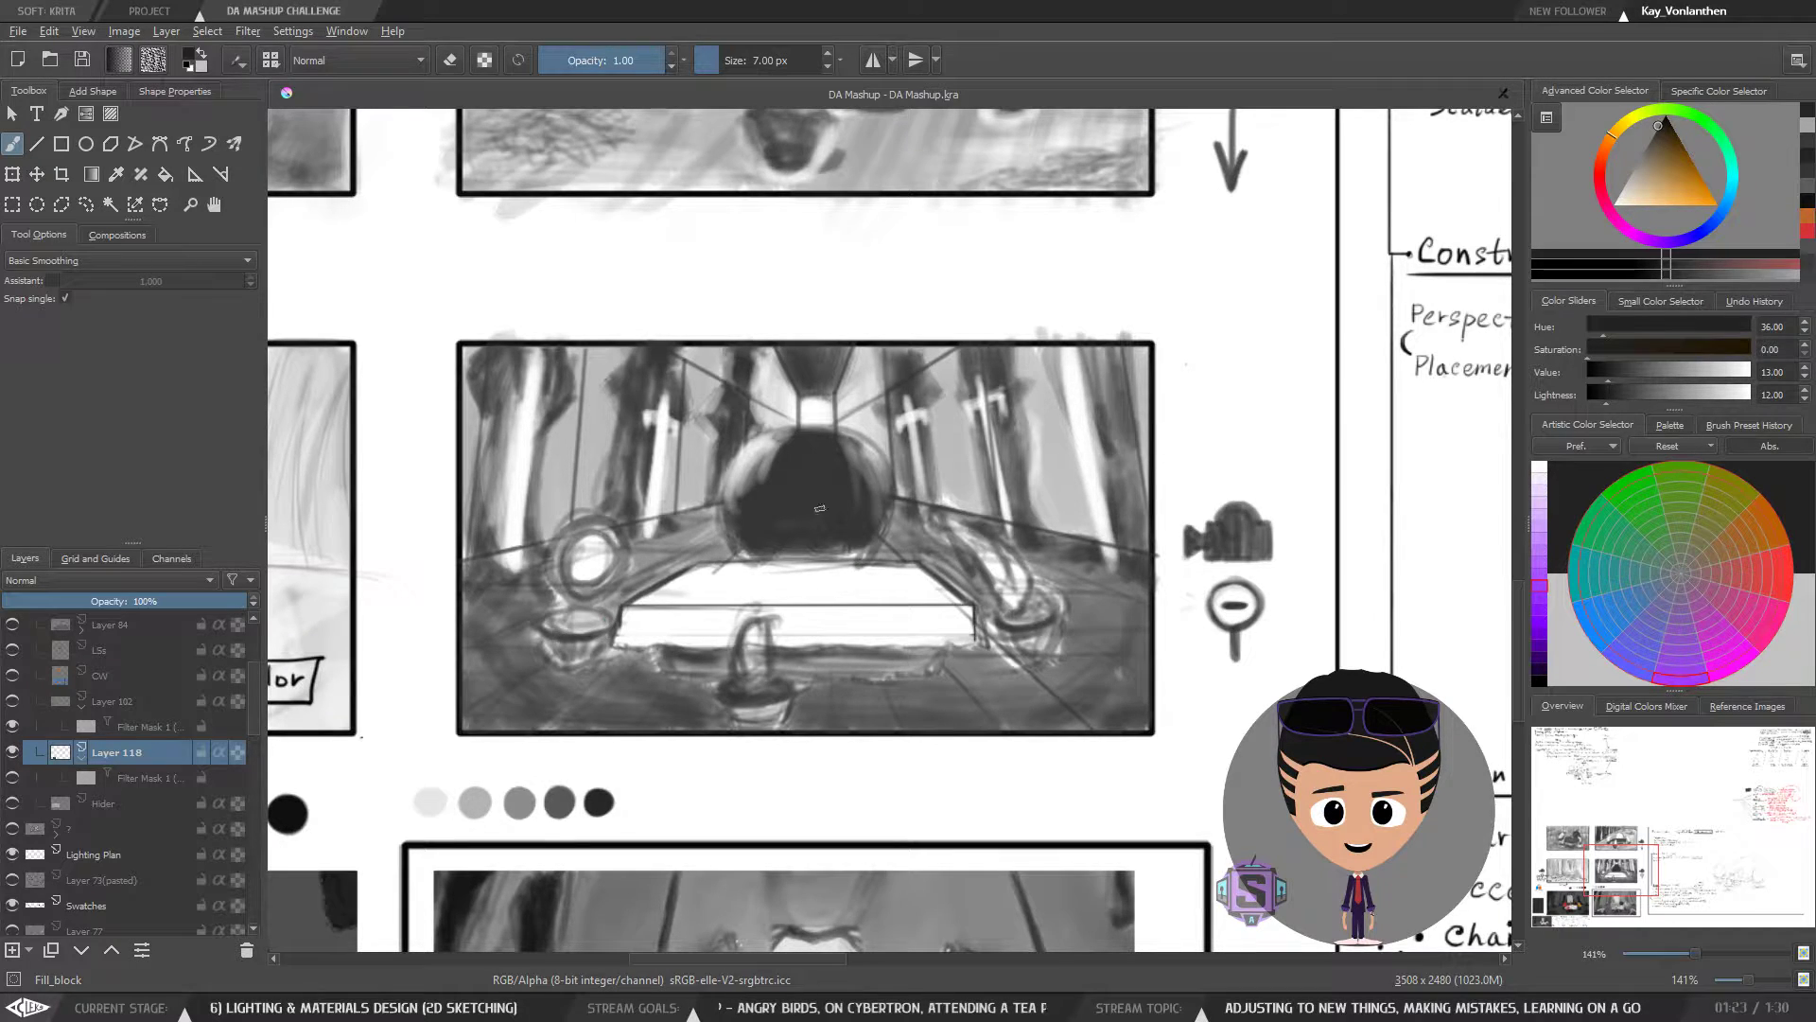
- Examine the coloured painting below the composition thumbnails, comparing its overall layout with them
scroll(819, 508, down, 3)
drag(695, 744, 771, 657)
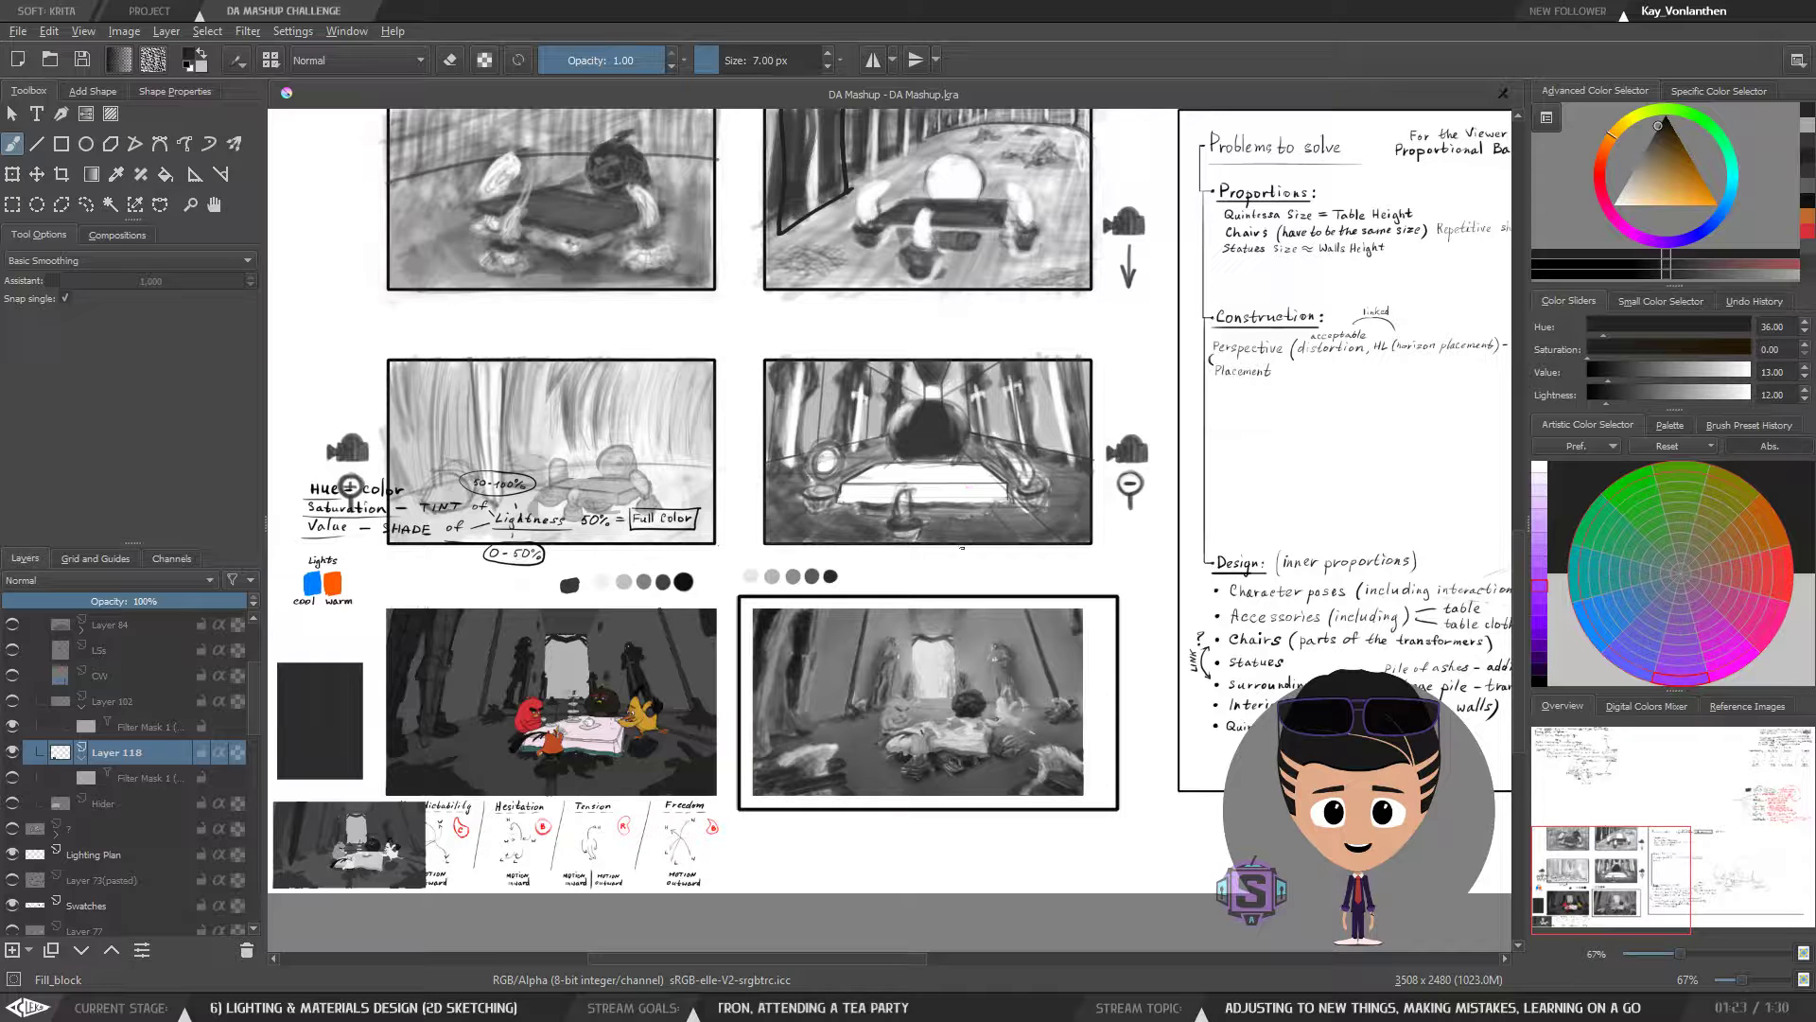
drag(912, 468, 952, 398)
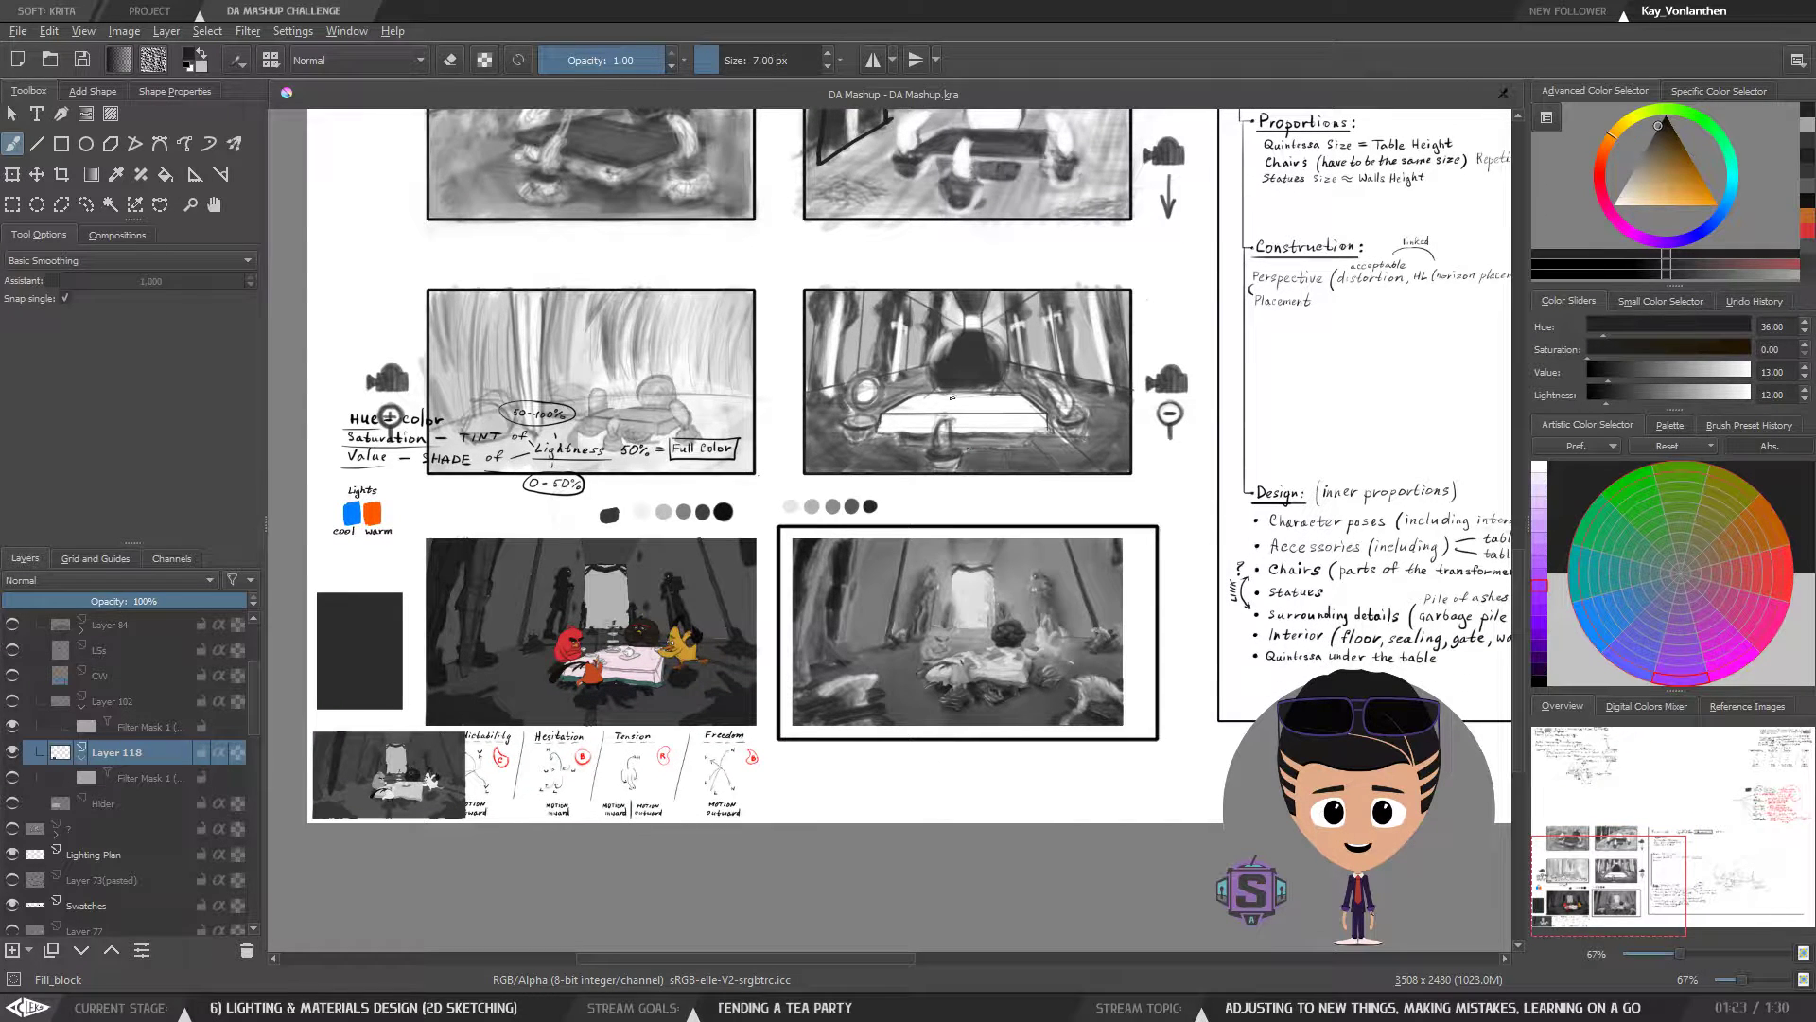
drag(941, 521, 1010, 486)
key(plus)
key(plus)
drag(840, 710, 1137, 546)
key(plus)
key(plus)
drag(1029, 565, 1178, 532)
key(minus)
key(minus)
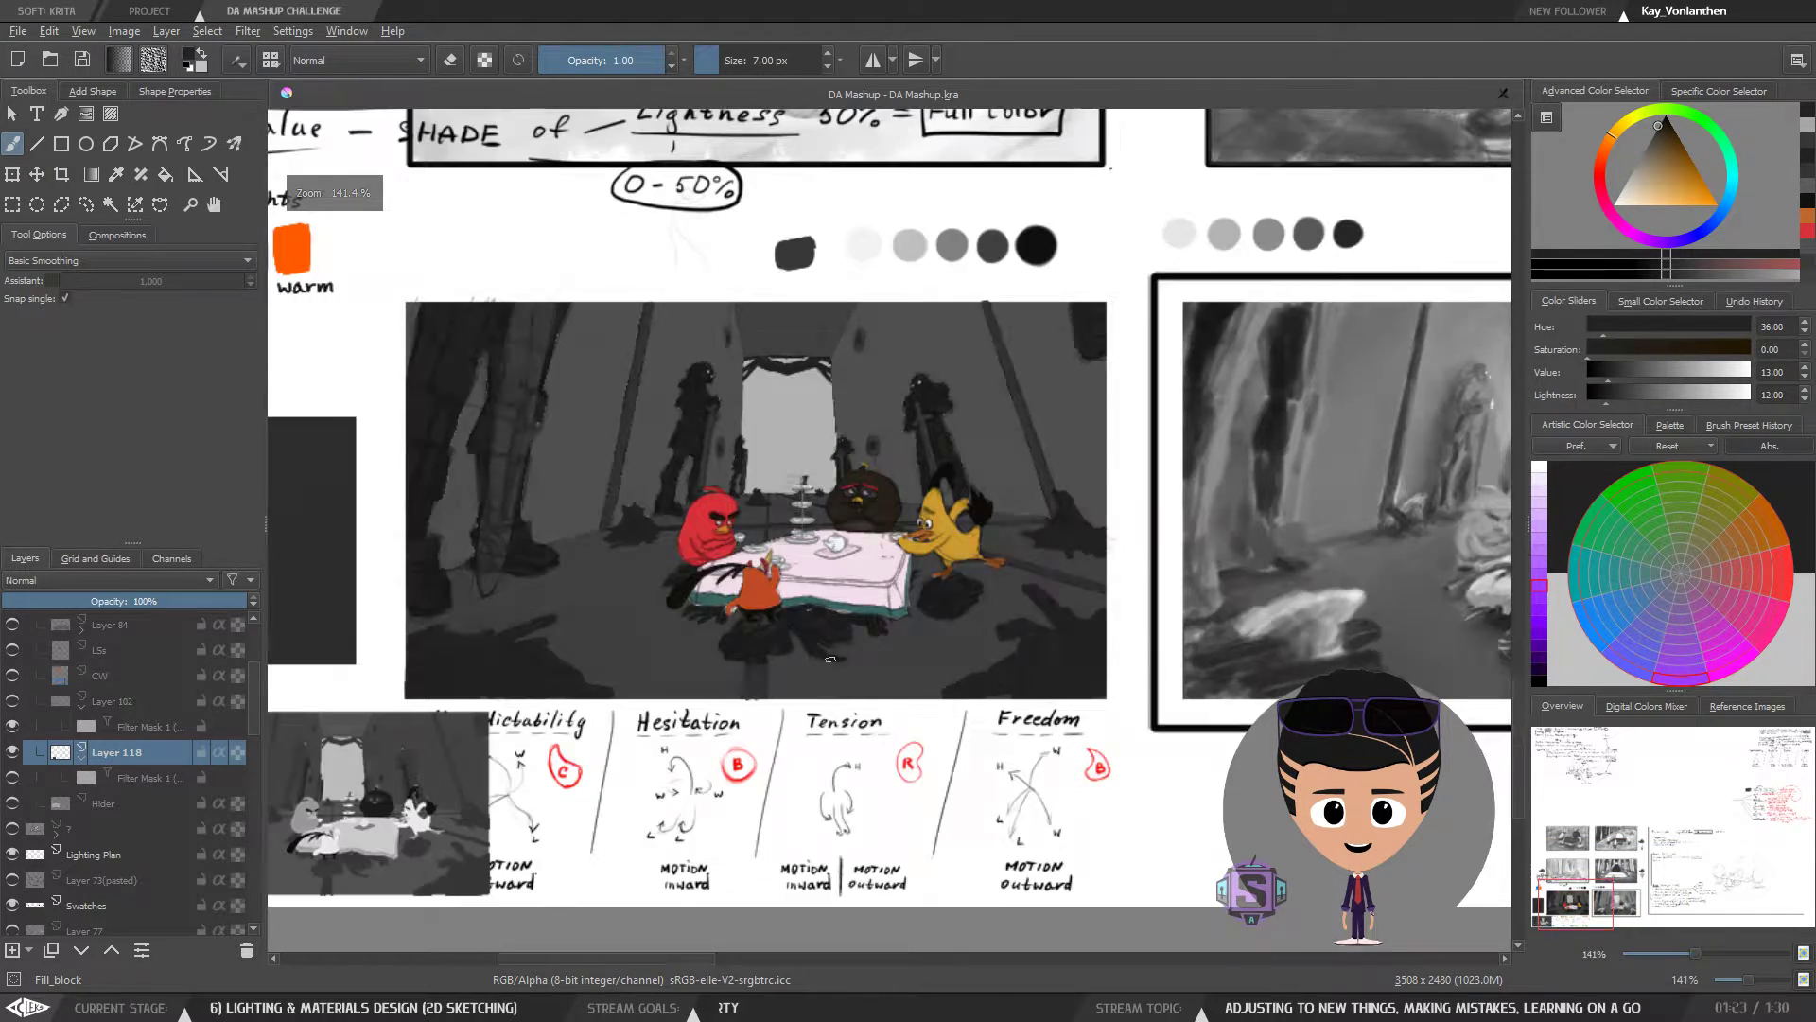
- Examine the painting's statues, bright doorway and seated birds up close, and review the whole scene again
drag(887, 580, 861, 653)
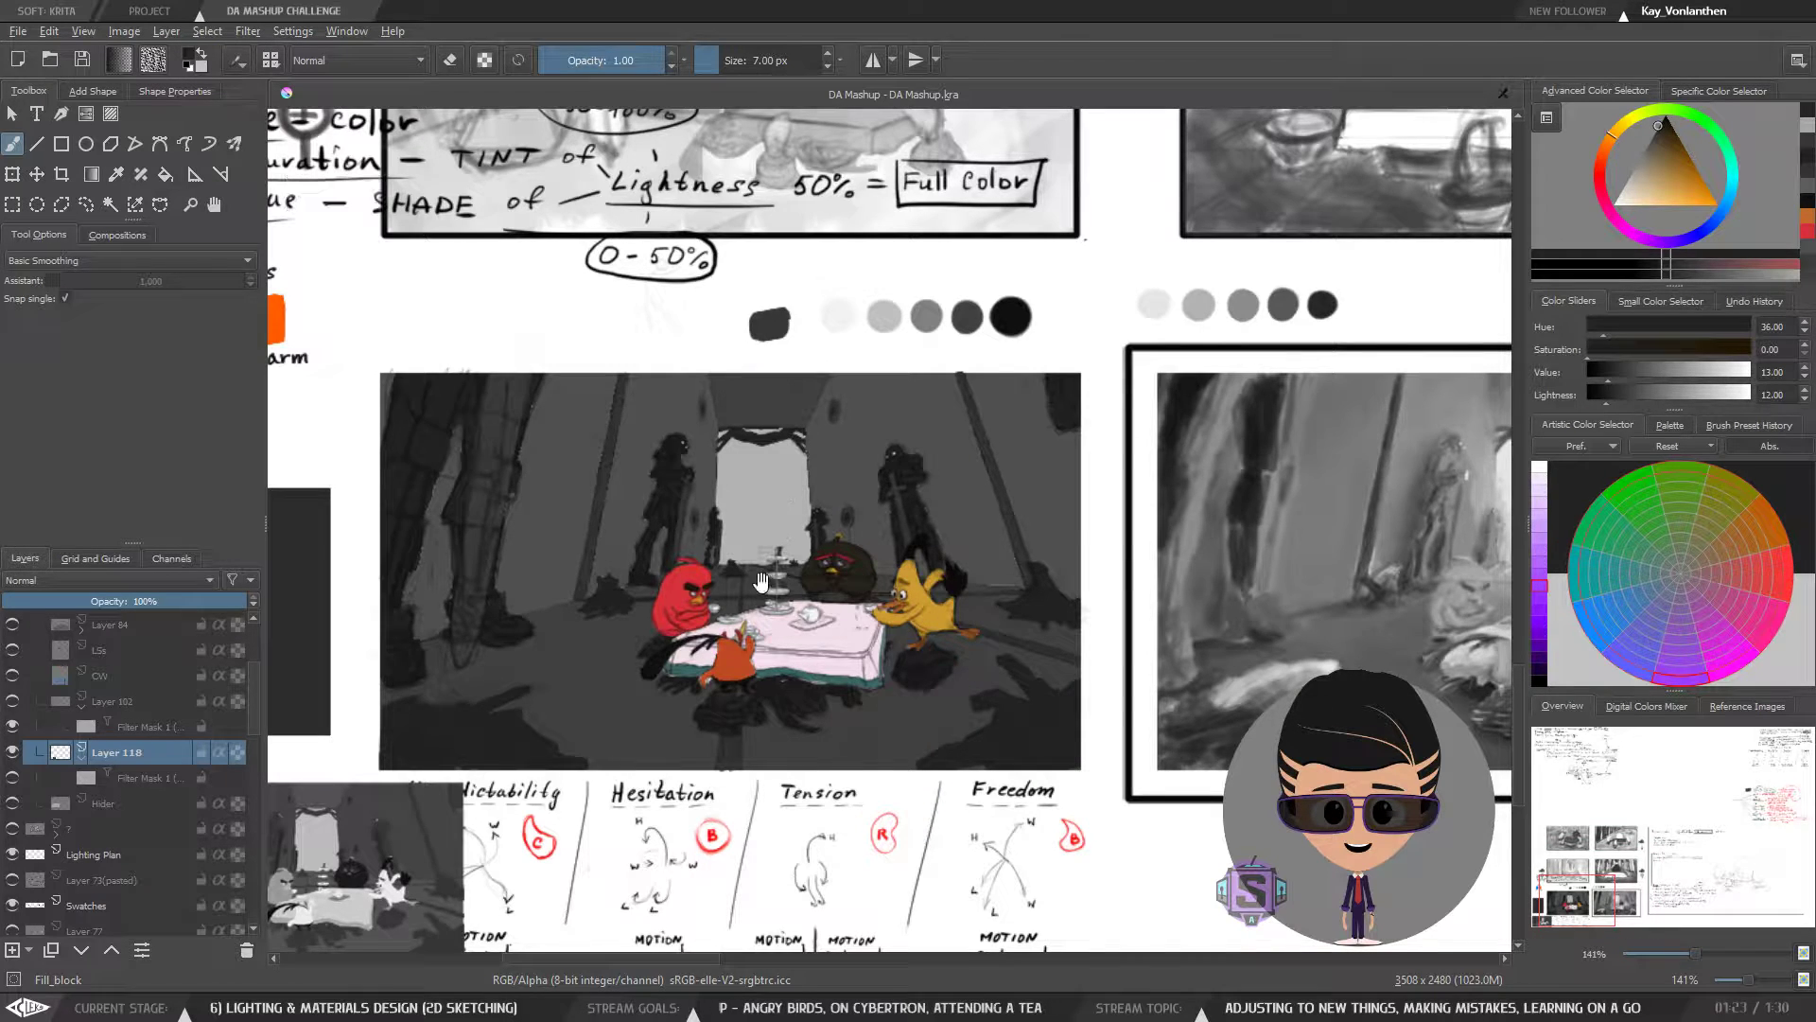
scroll(761, 580, up, 6)
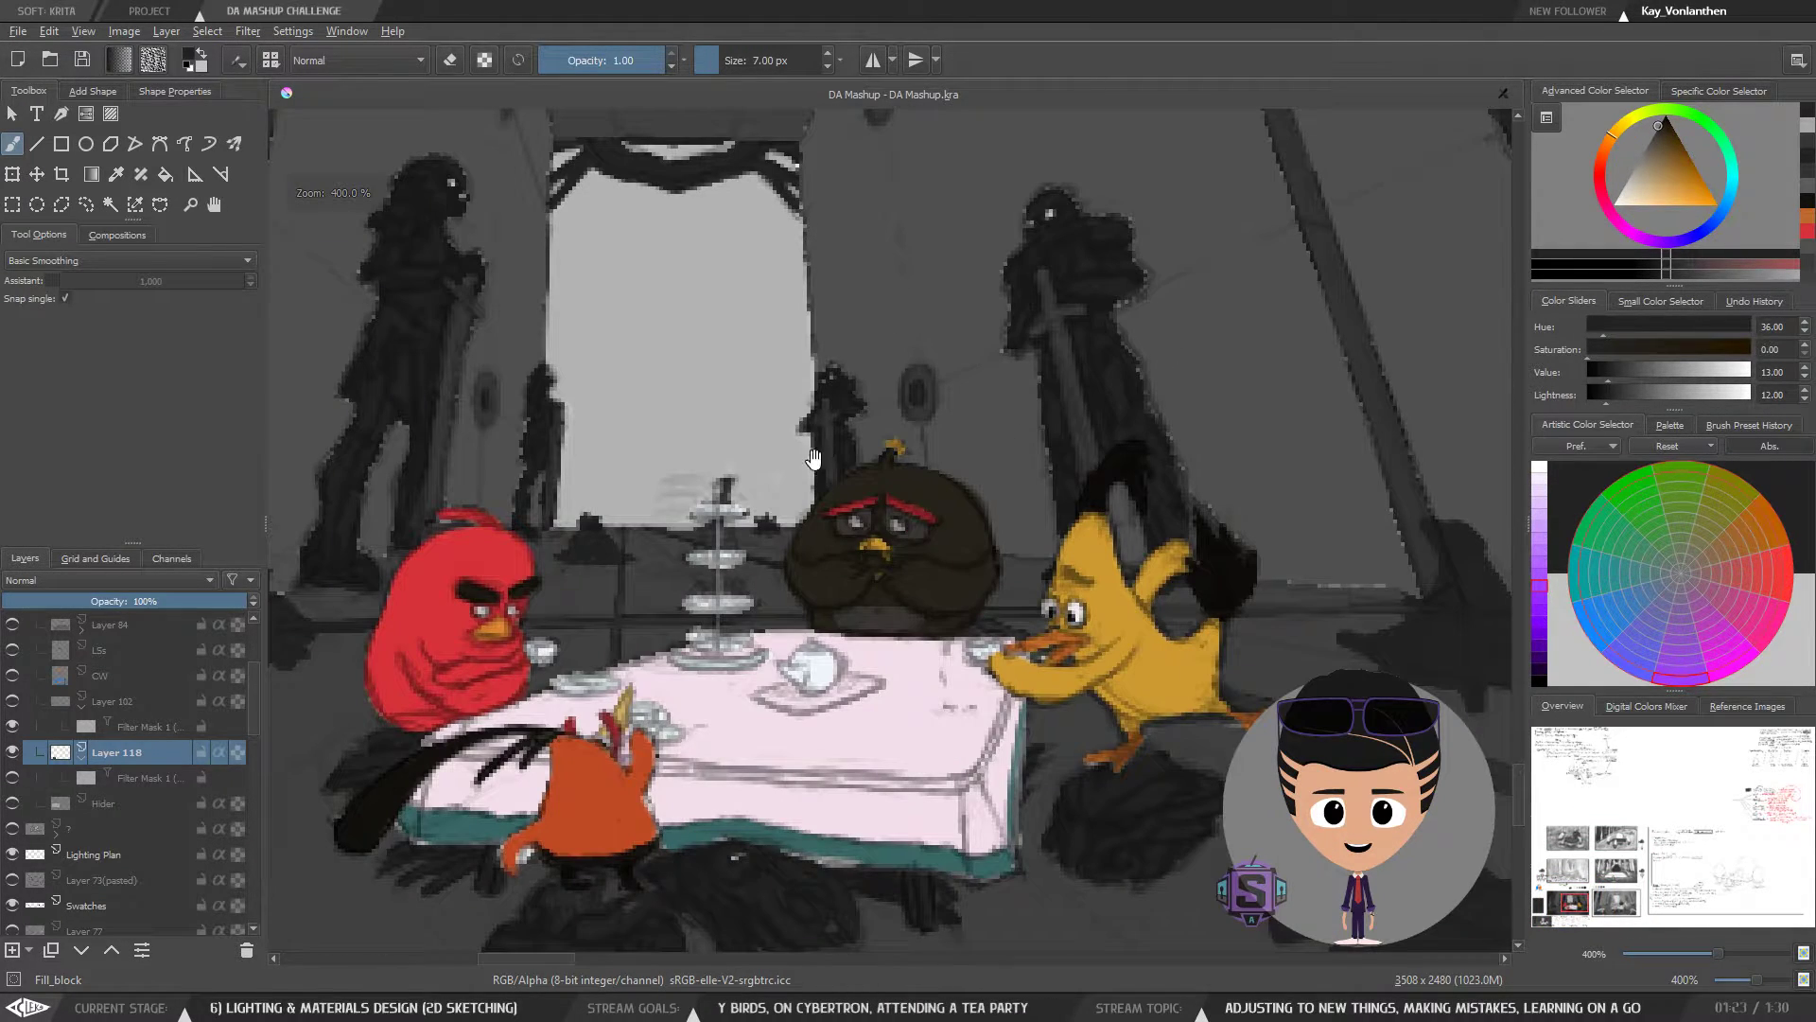
drag(814, 458, 880, 572)
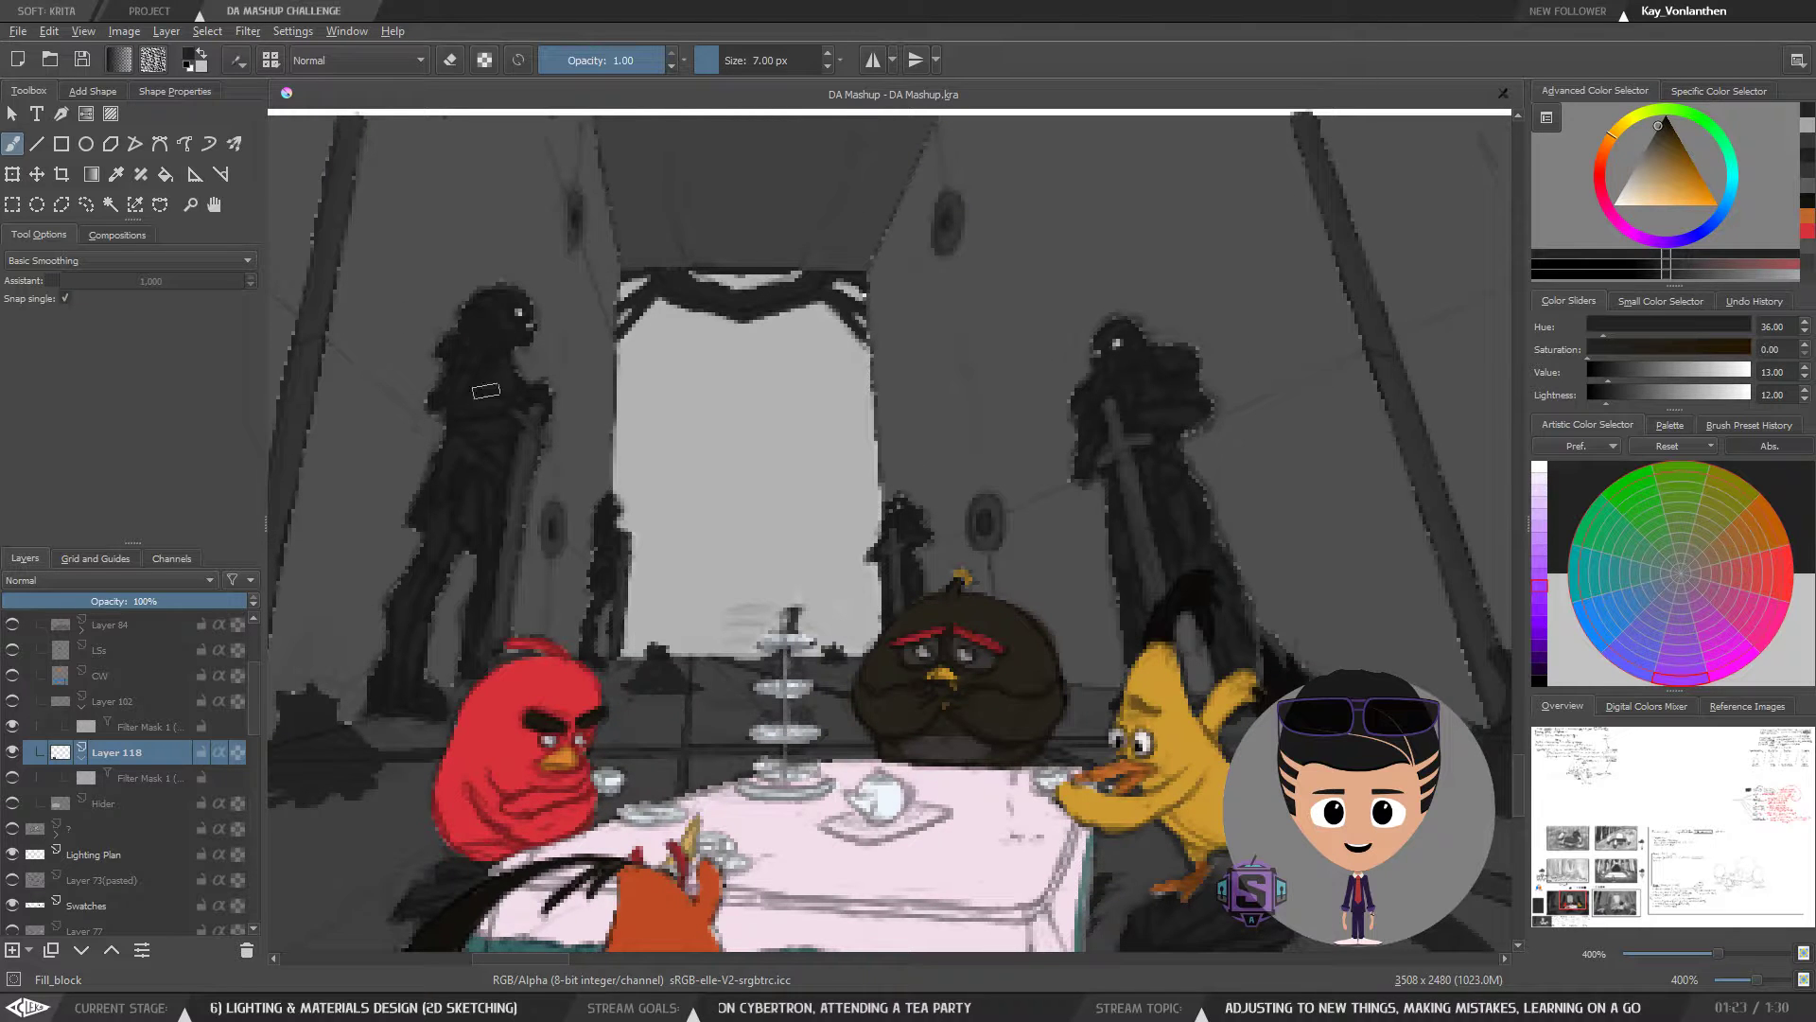
drag(725, 524, 702, 552)
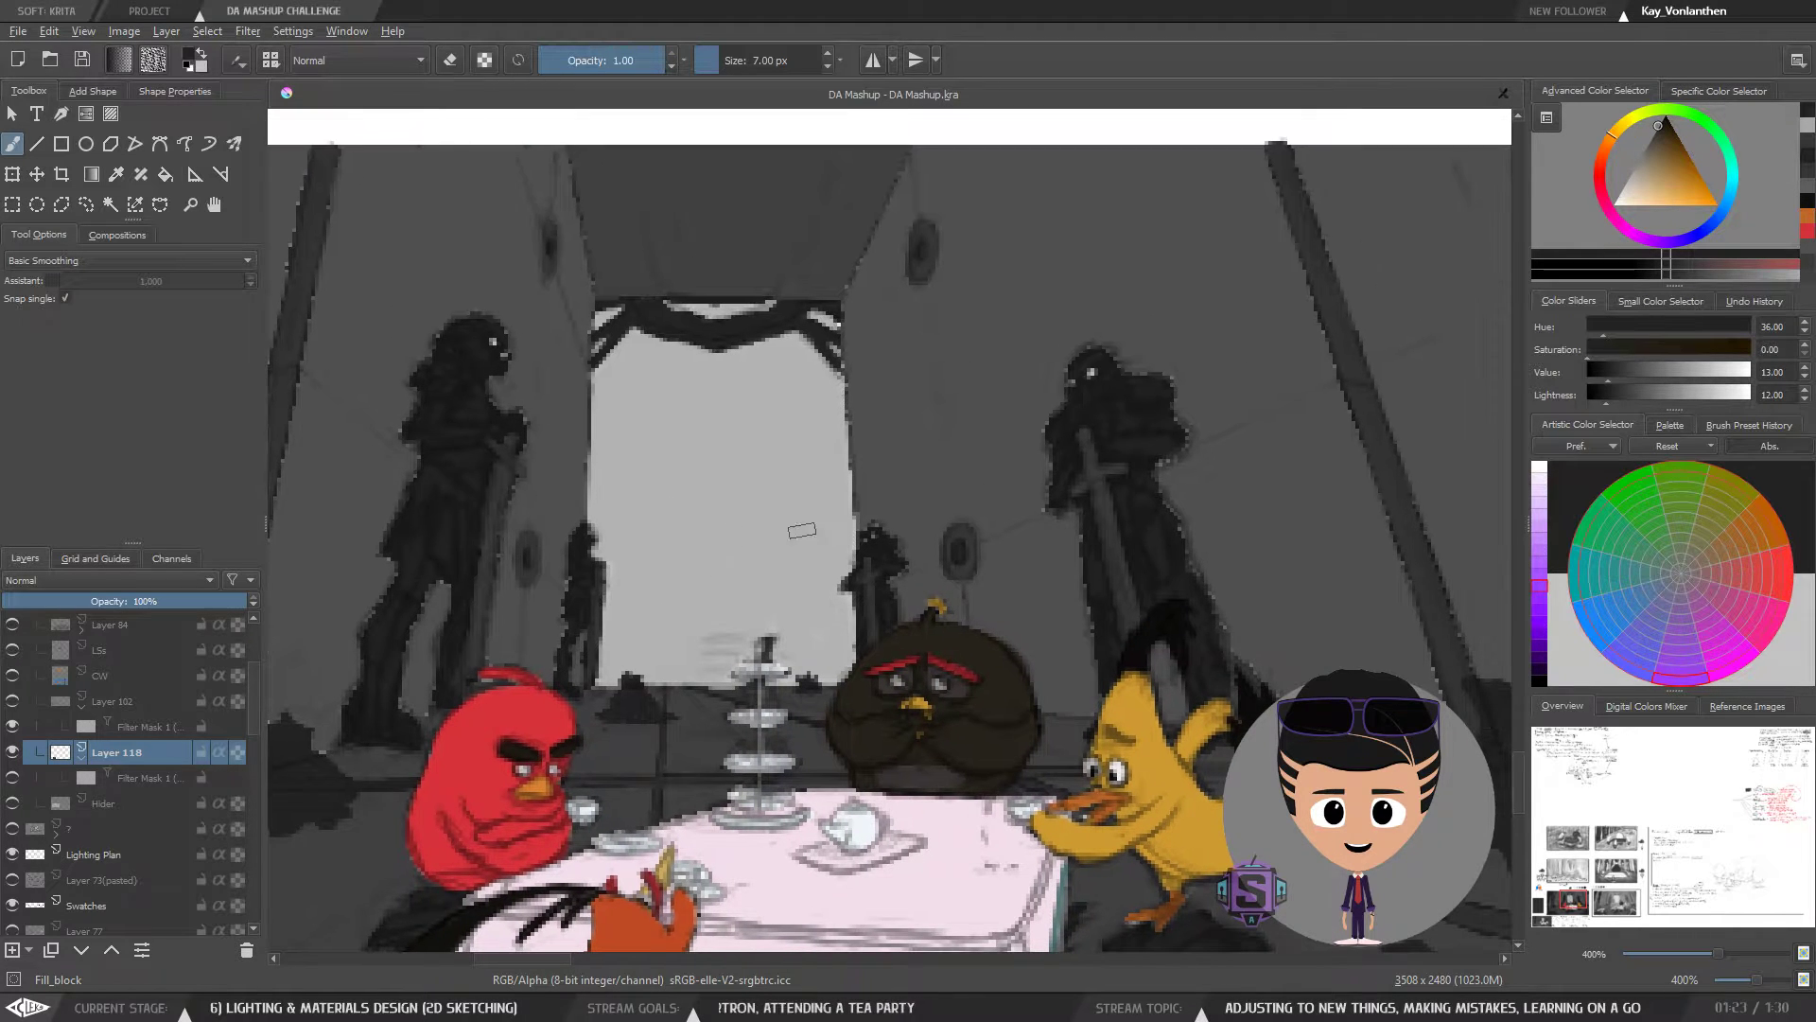
key(minus)
key(minus)
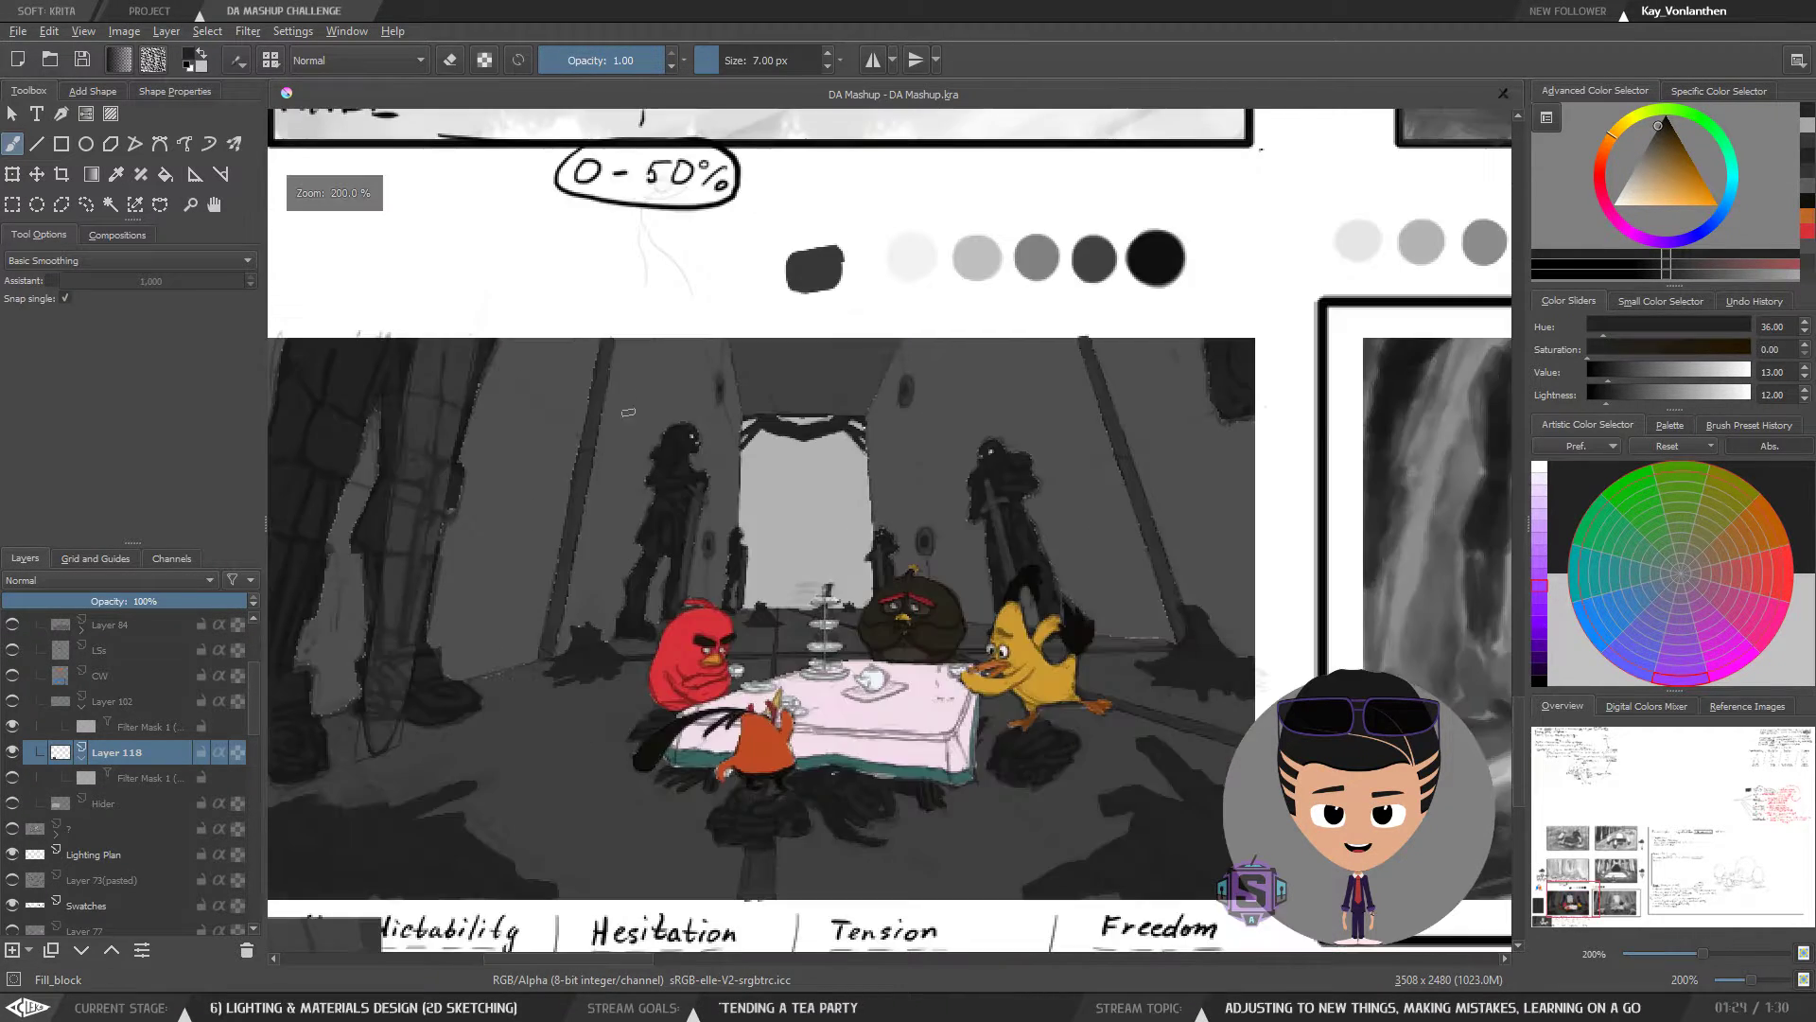
drag(623, 632, 636, 623)
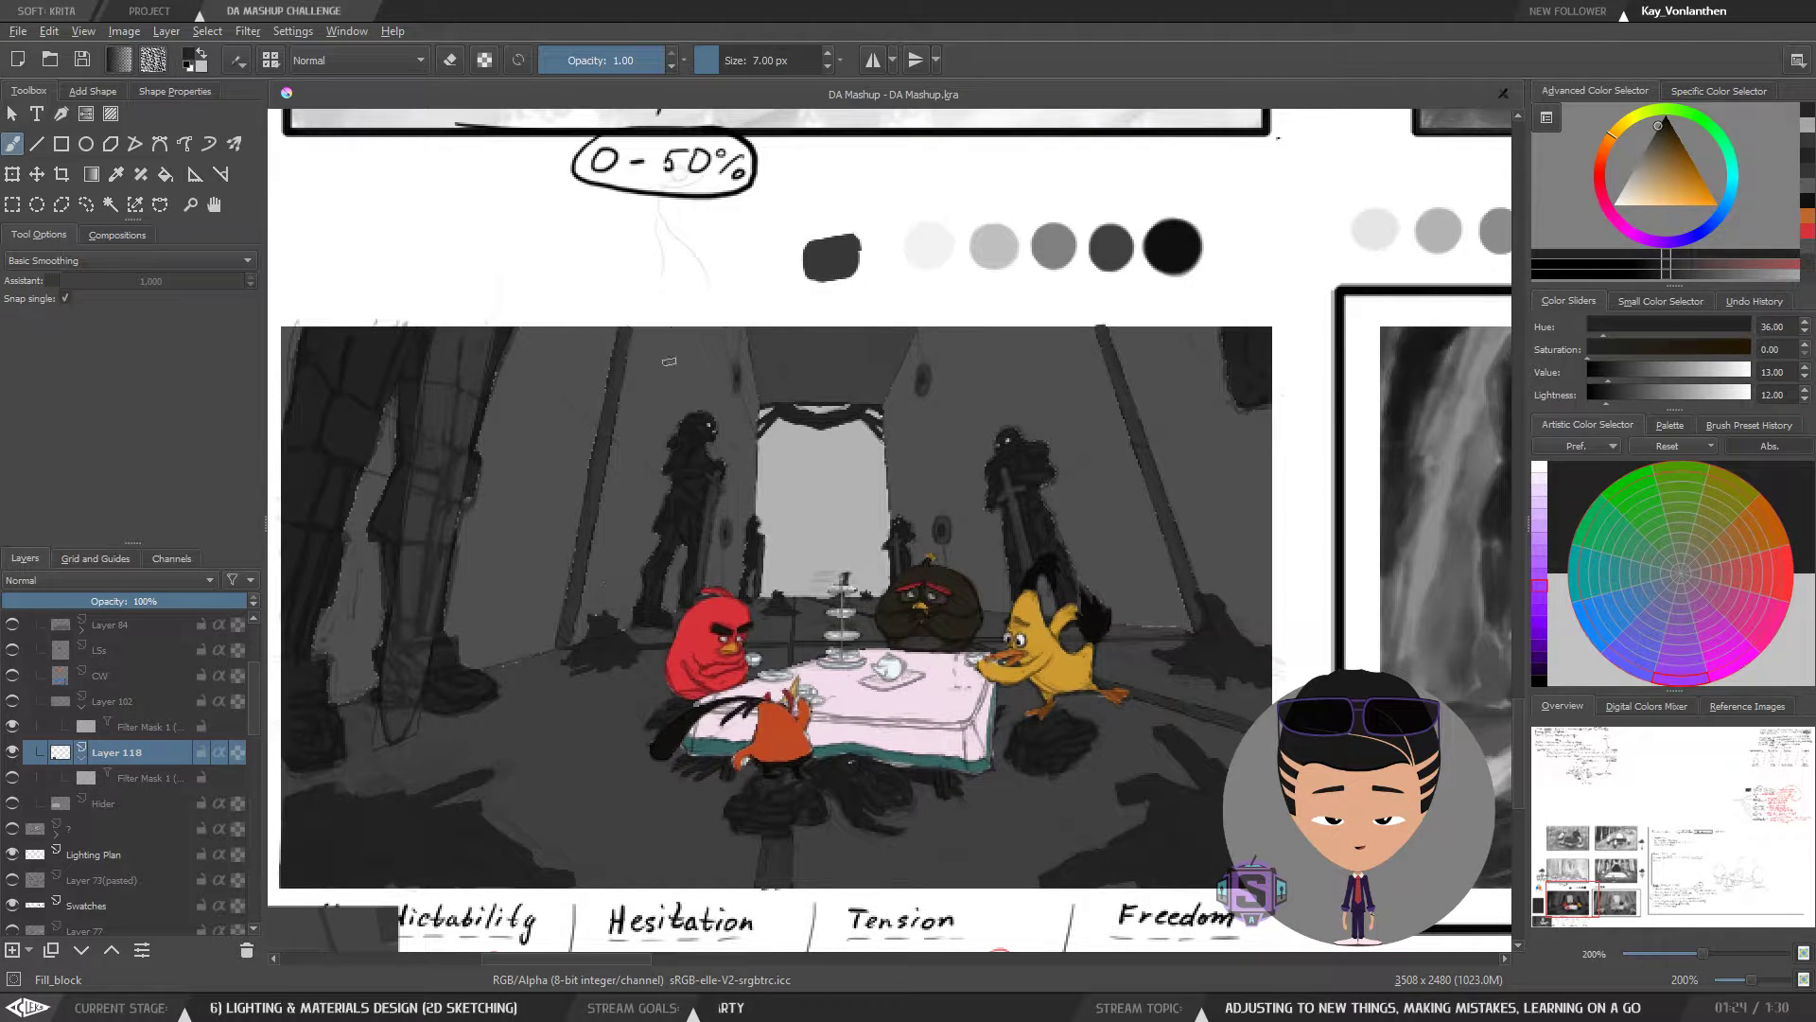
- Try two arrows across the painting's bright doorway, pointing from the statues down toward the table, and undo them
drag(752, 436, 799, 513)
mouse_move(754, 481)
mouse_down()
mouse_move(807, 521)
mouse_move(826, 473)
mouse_up()
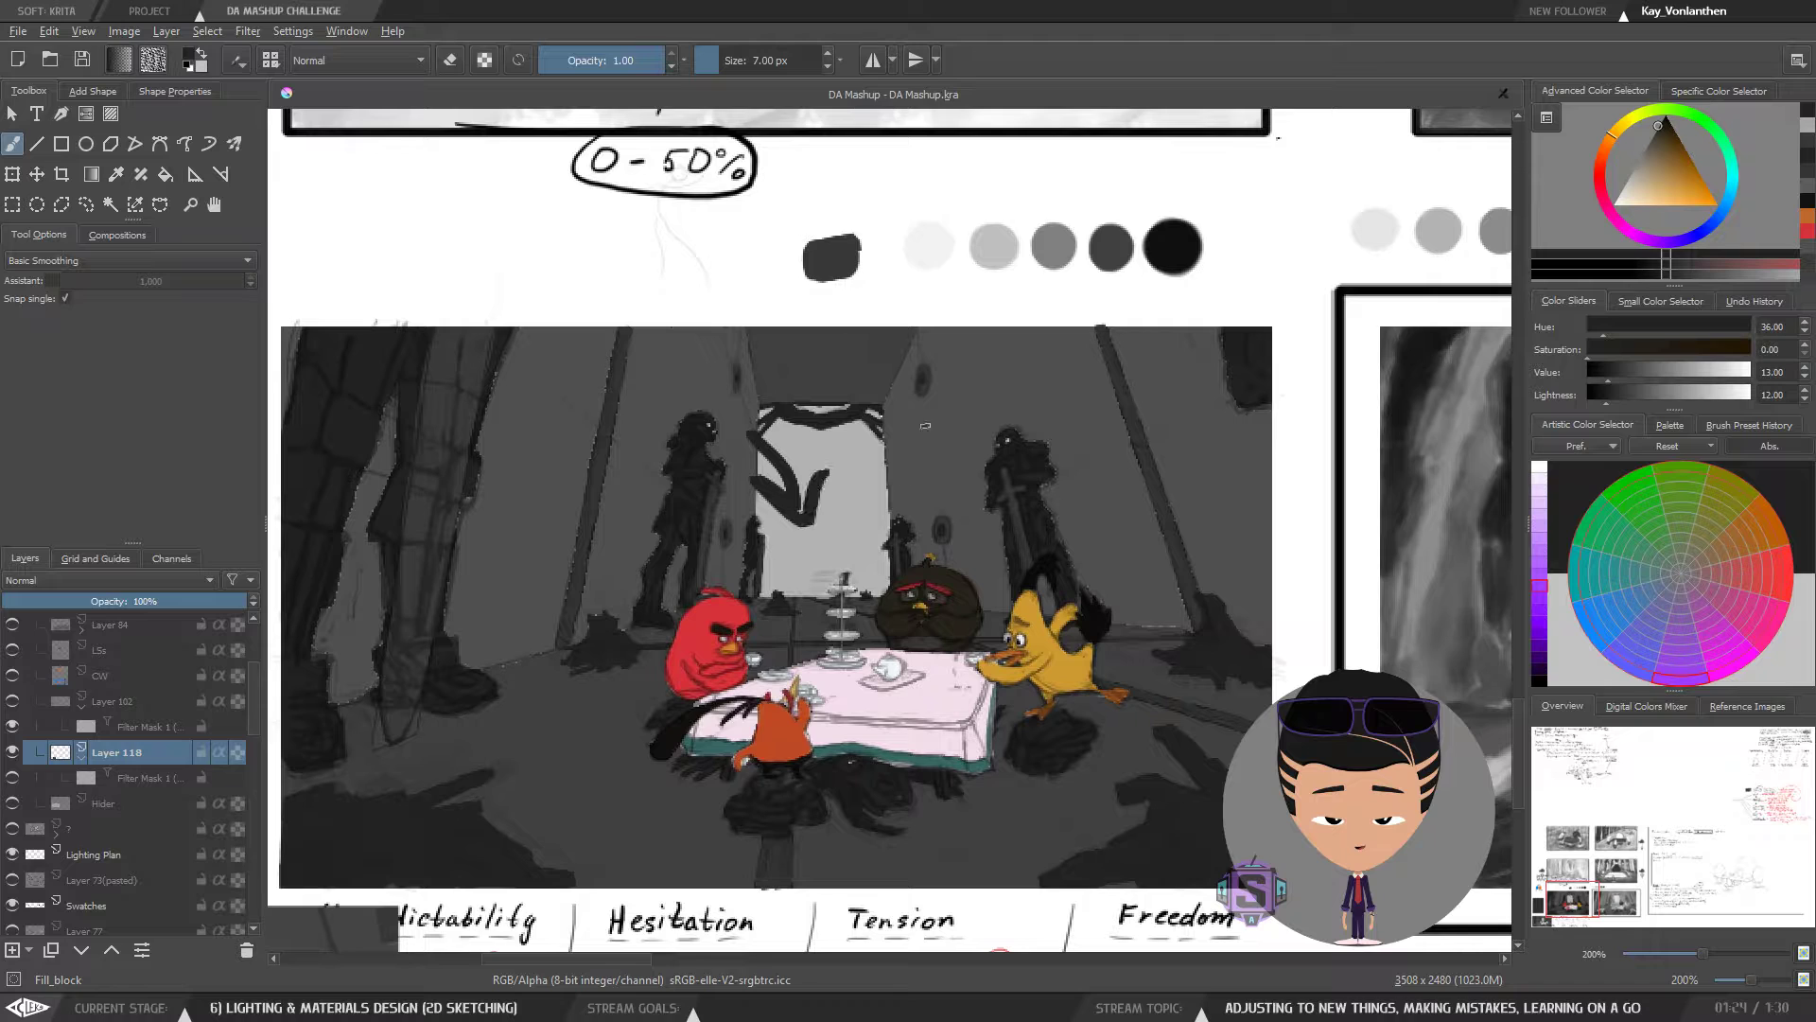
drag(927, 425, 855, 512)
drag(849, 470, 933, 471)
key(ctrl+z)
key(ctrl+z)
key(ctrl+z)
key(ctrl+z)
key(ctrl+z)
key(ctrl+z)
key(ctrl+z)
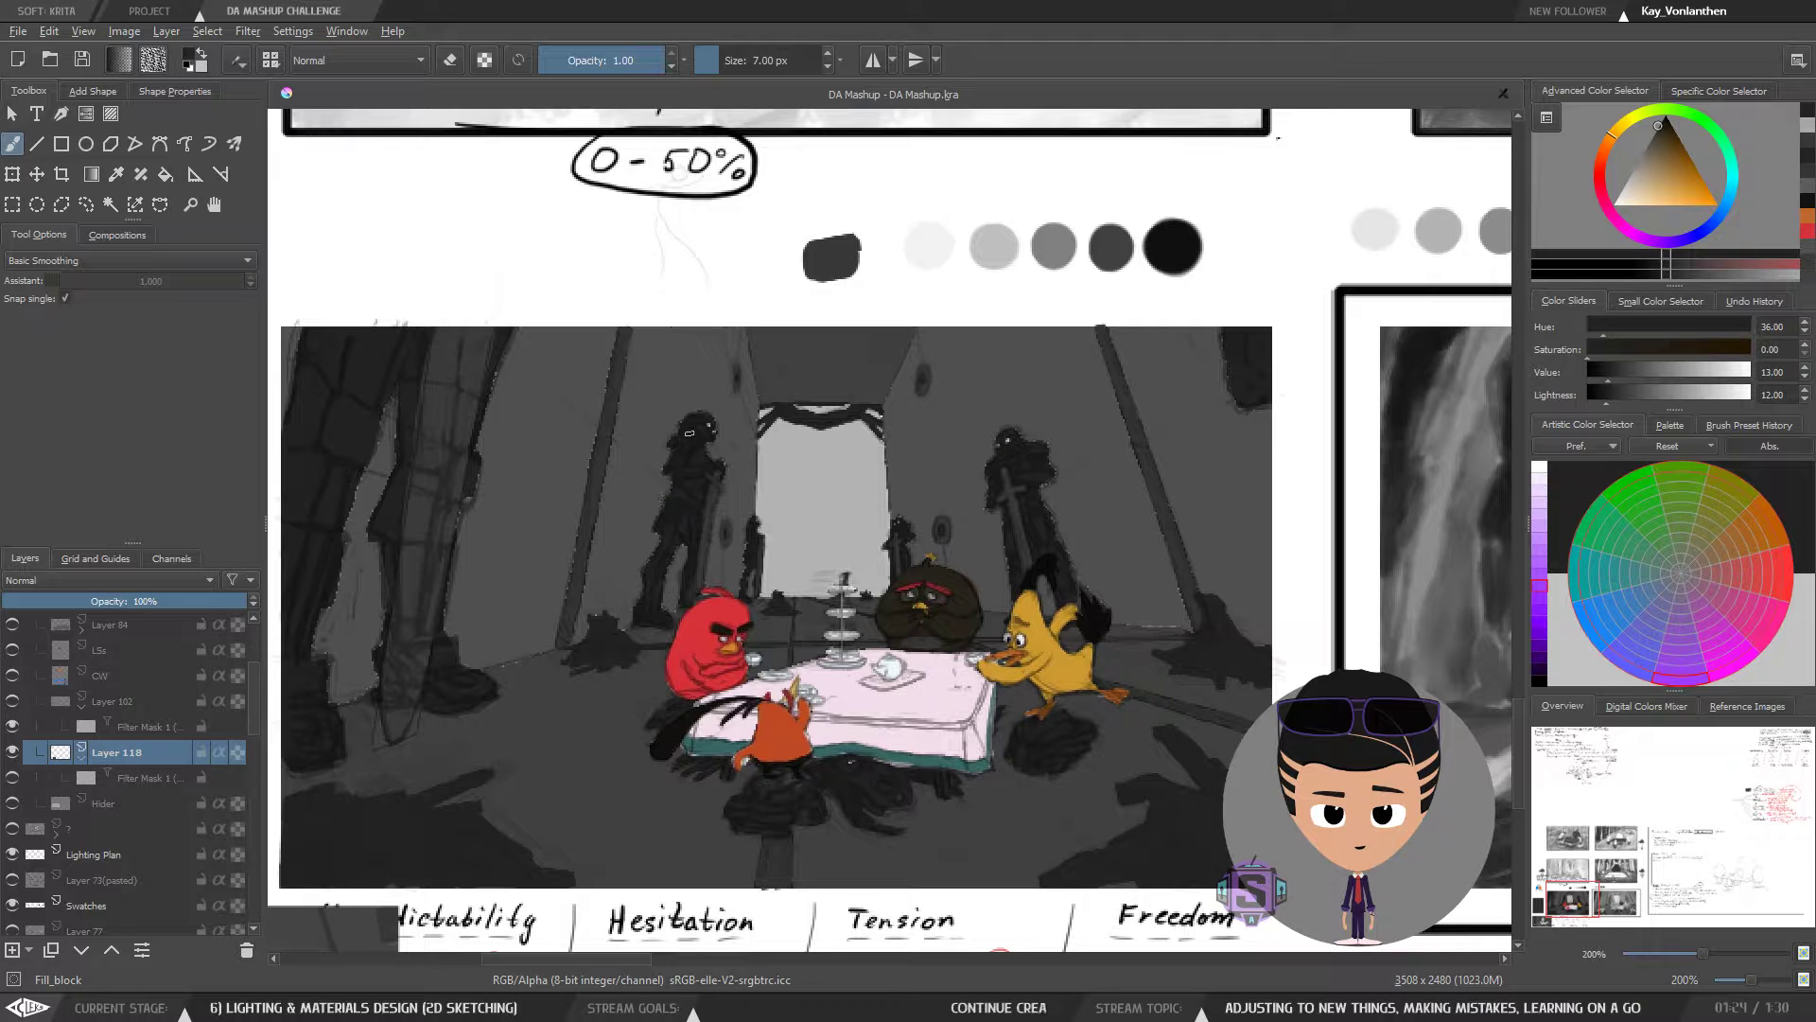
- Try short strokes between the two statues and around the doorway in the coloured painting, undoing each one
drag(711, 477, 789, 464)
key(ctrl+z)
key(1)
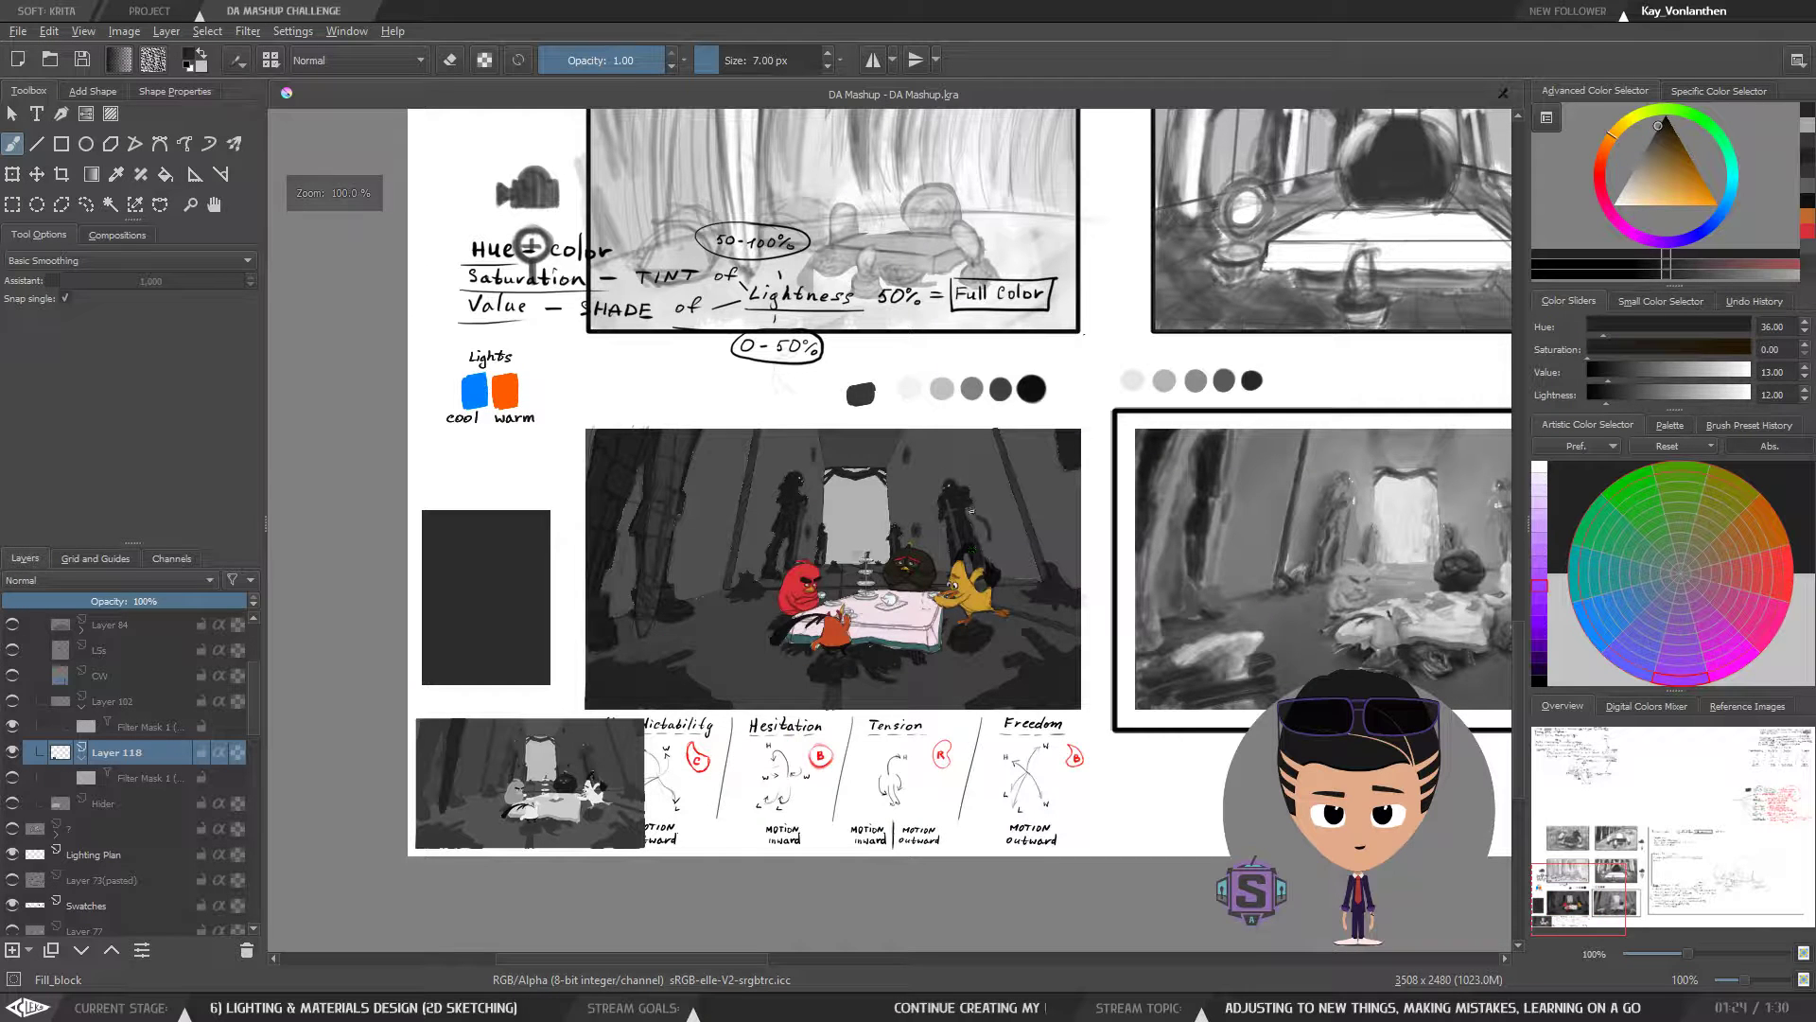
drag(971, 511, 832, 532)
key(ctrl+z)
drag(944, 518, 974, 500)
key(ctrl+z)
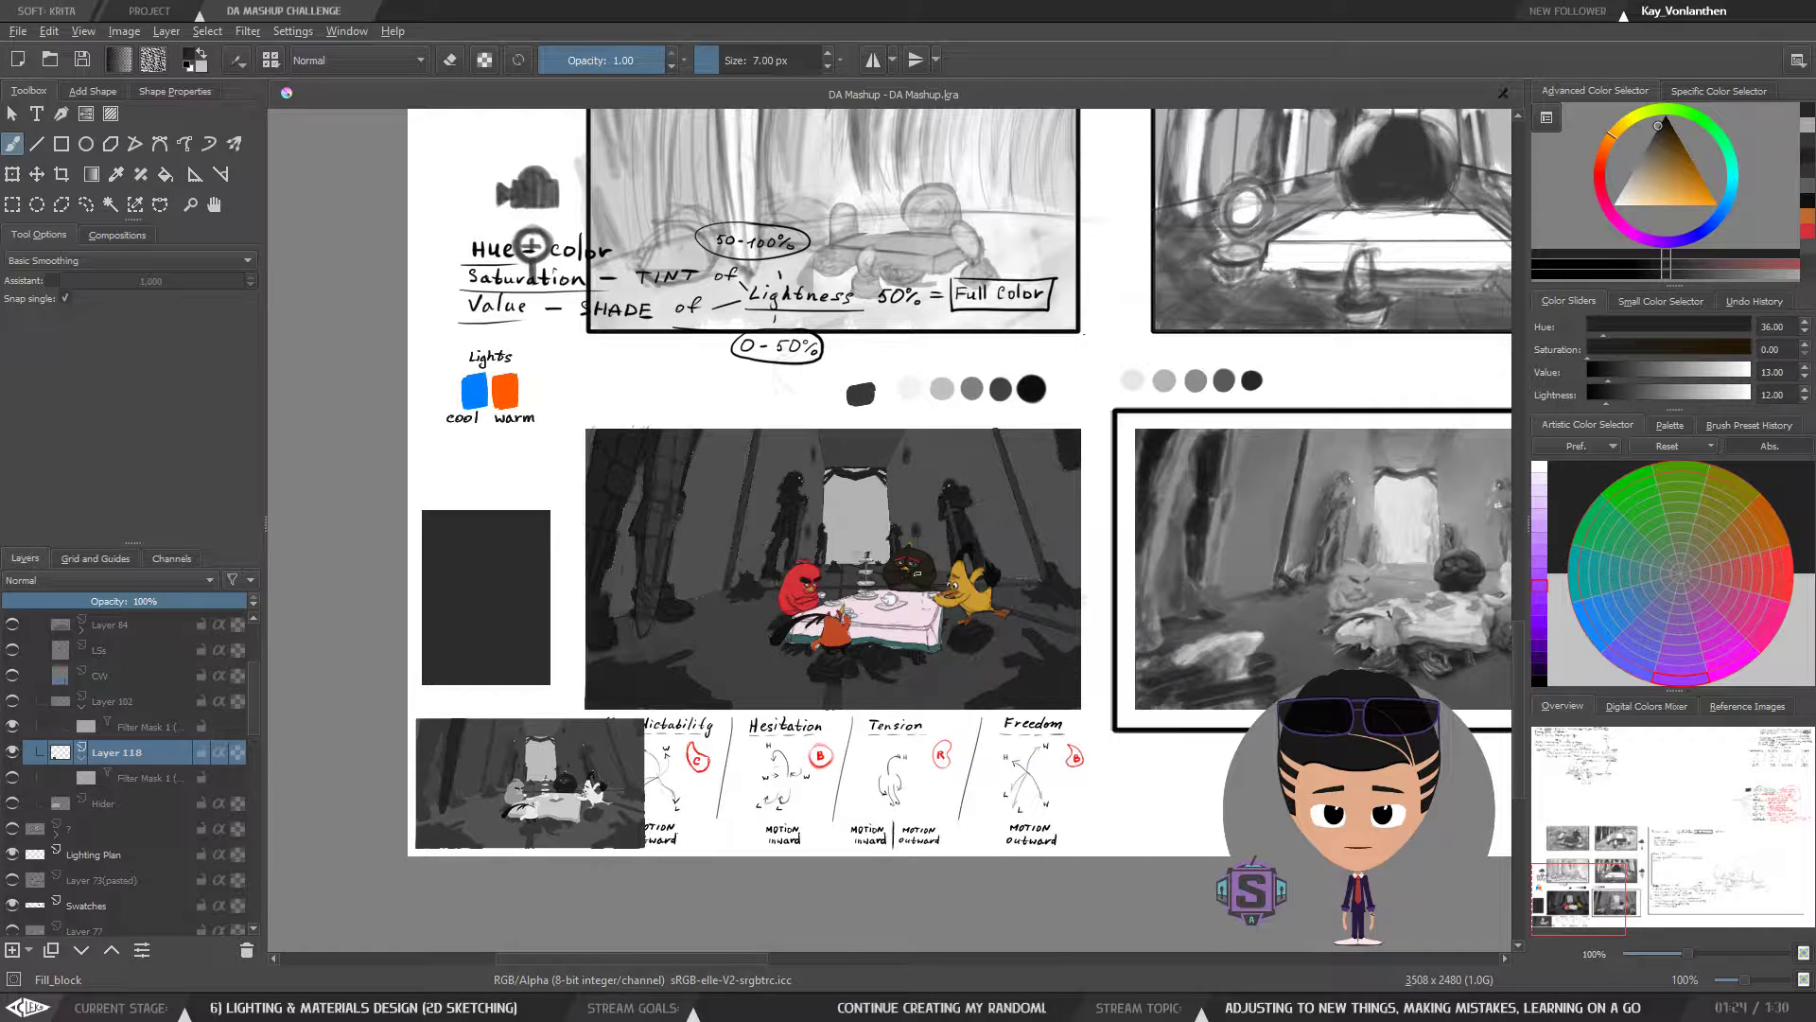
- Check the coloured painting's composition in a horizontally mirrored view and return to the normal orientation
key(ctrl+minus)
key(ctrl+plus)
key(m)
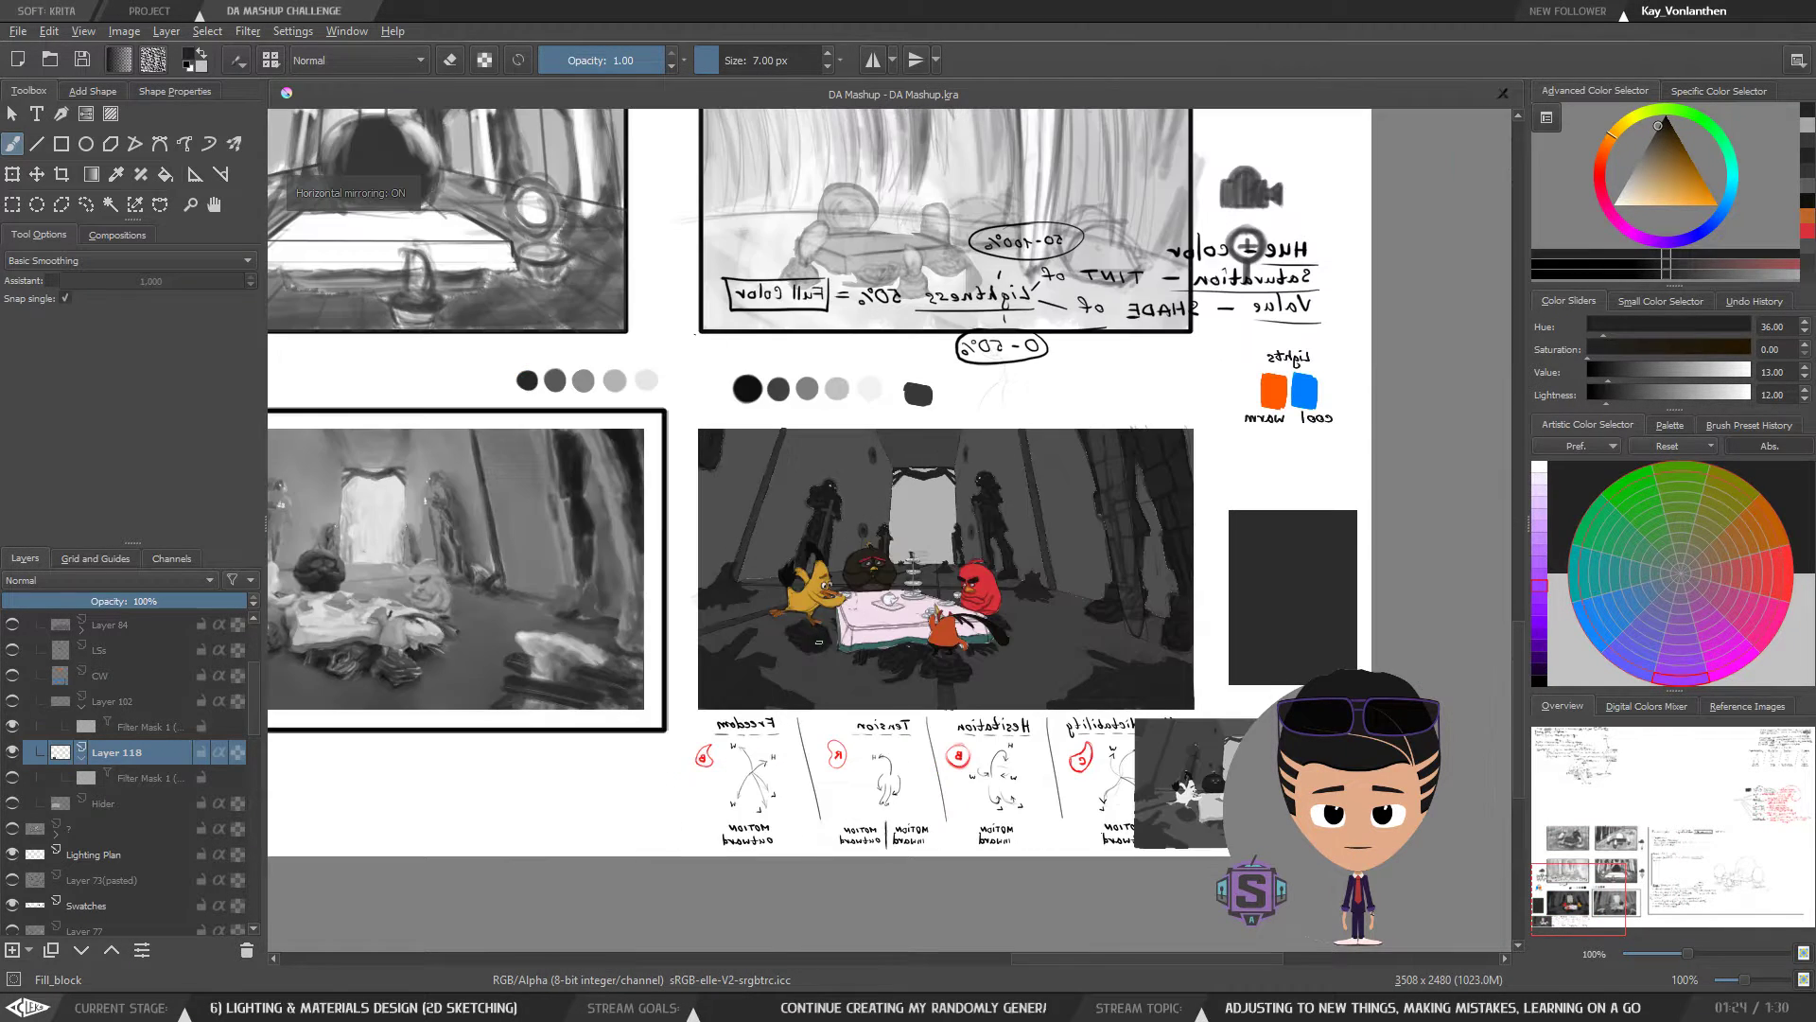
key(m)
key(ctrl+plus)
mouse_move(888, 687)
mouse_down()
mouse_move(938, 604)
mouse_move(895, 607)
mouse_move(875, 645)
mouse_move(834, 624)
mouse_up()
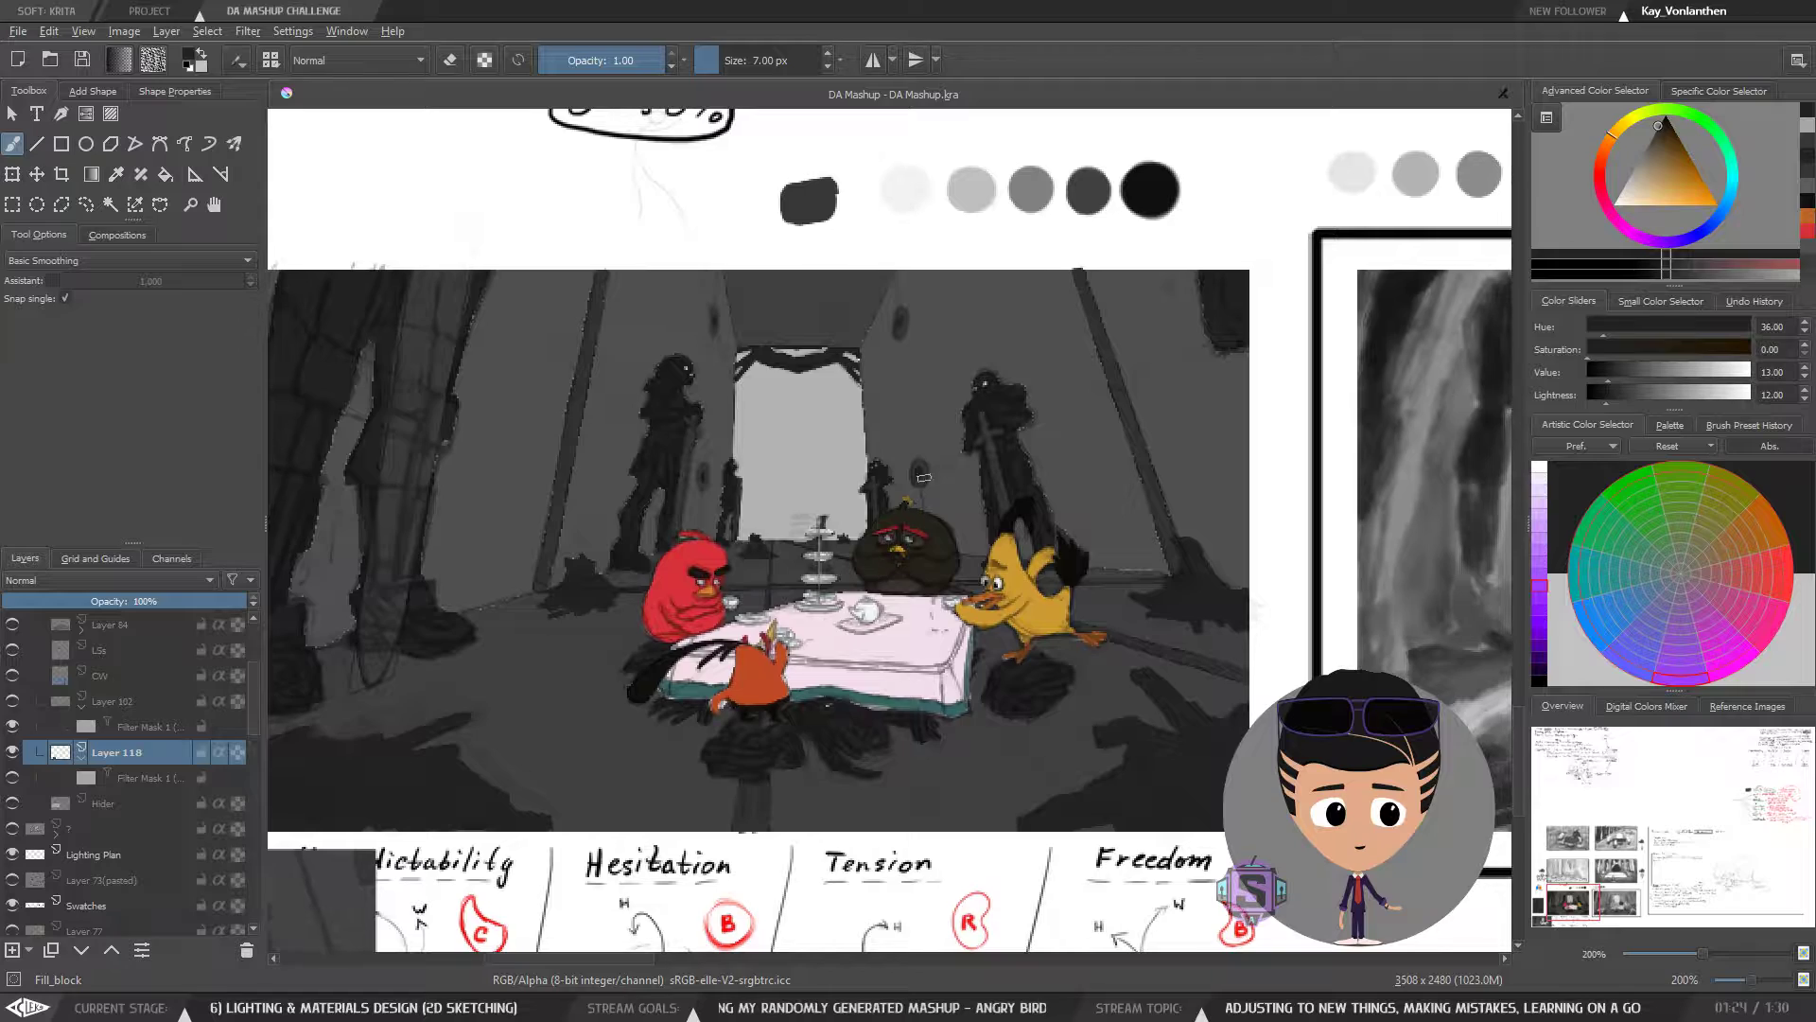
key(minus)
key(minus)
key(m)
key(m)
key(plus)
key(plus)
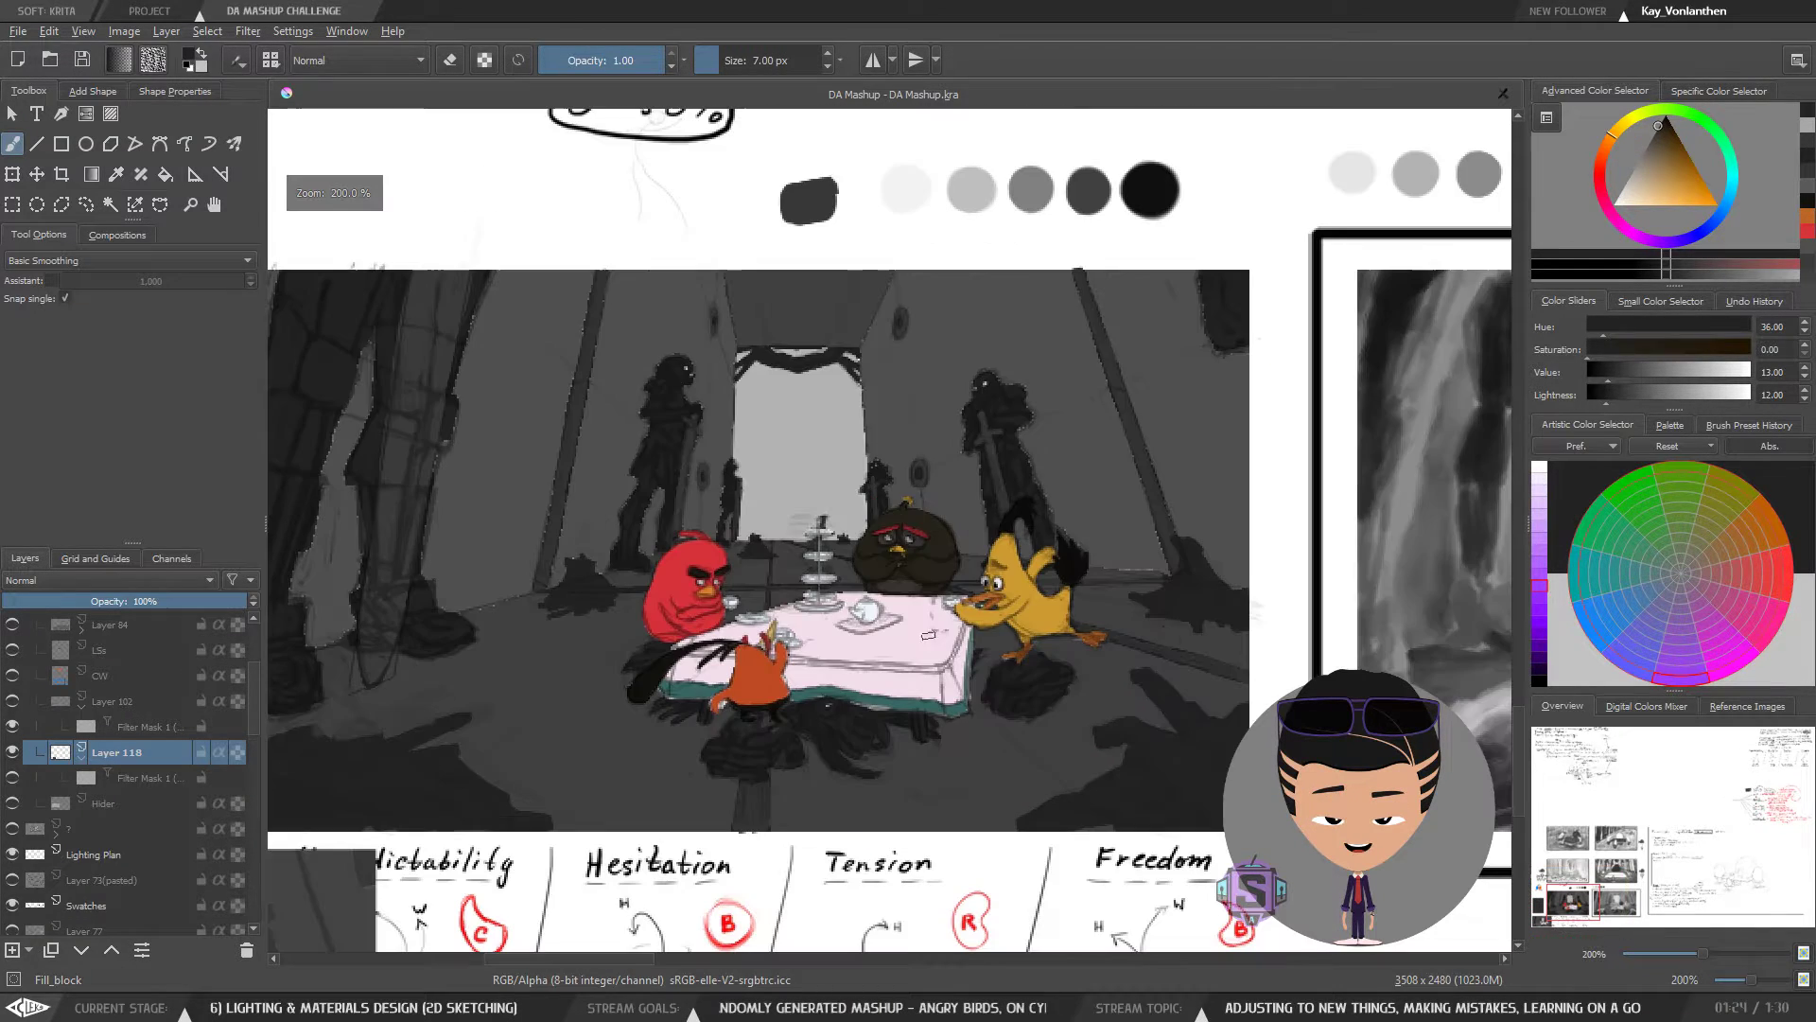
drag(903, 619, 961, 543)
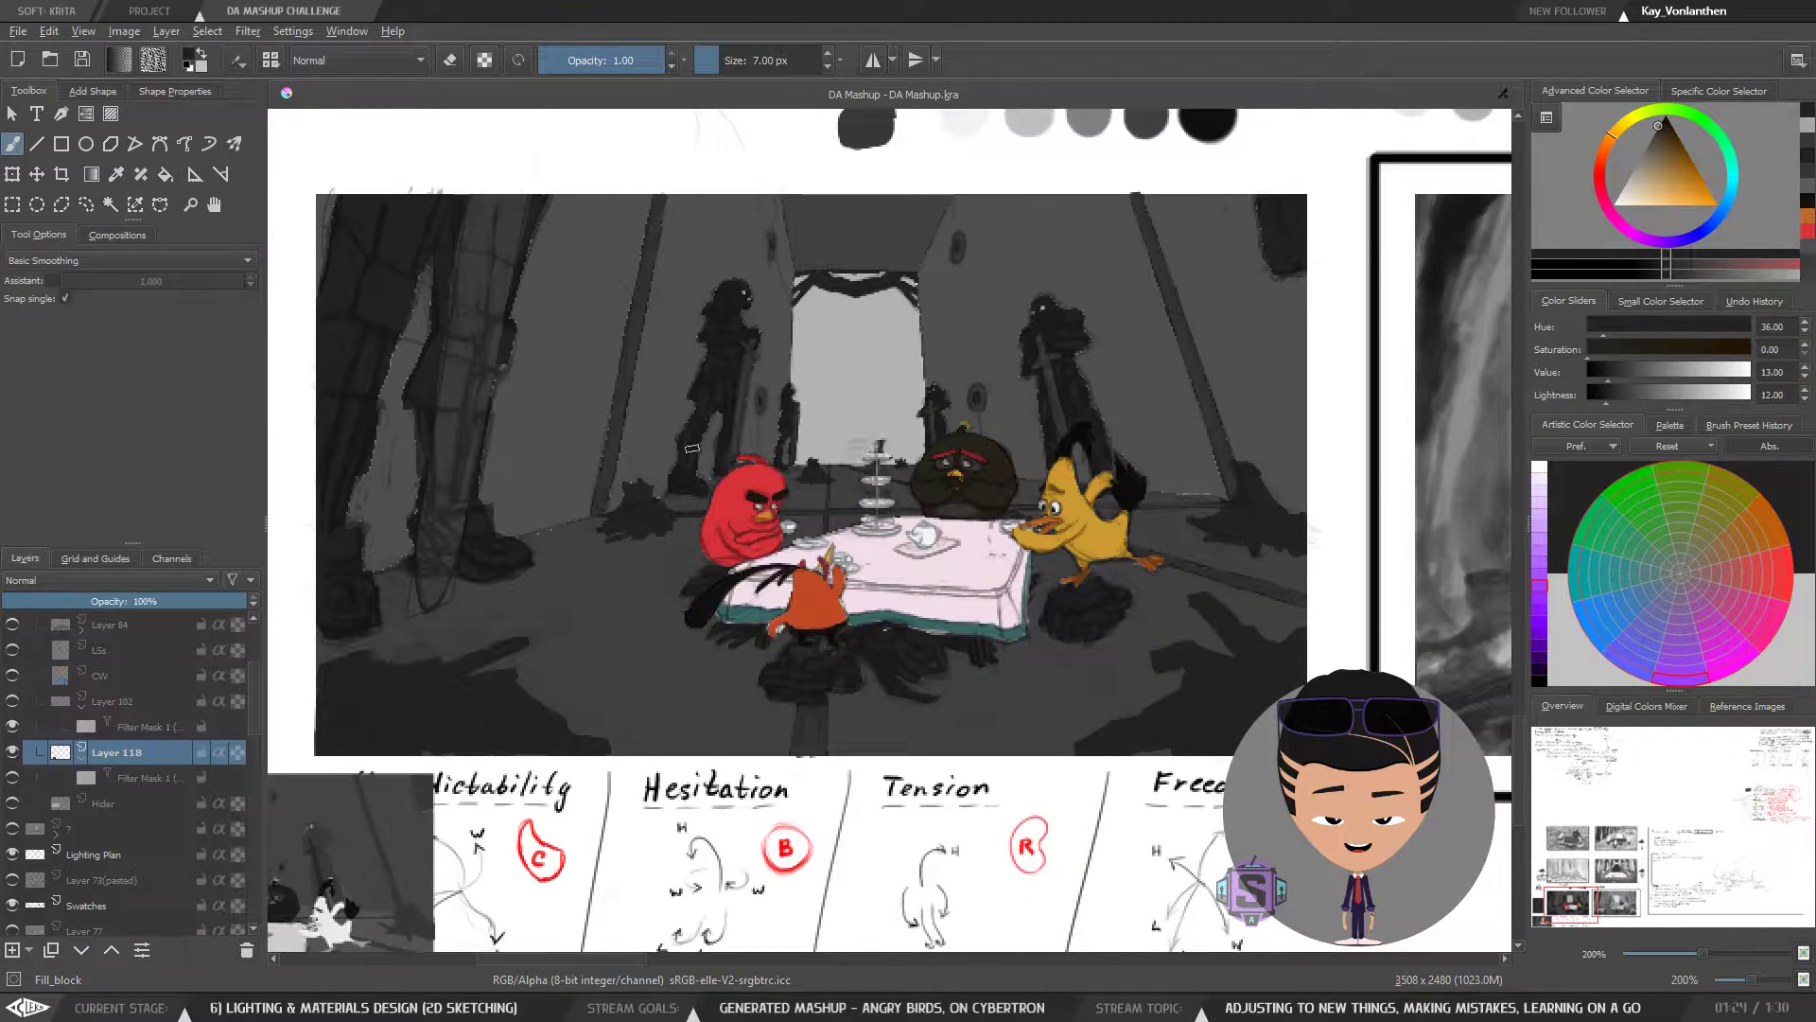
- Save the document and recheck the coloured painting in a mirrored view
click(82, 60)
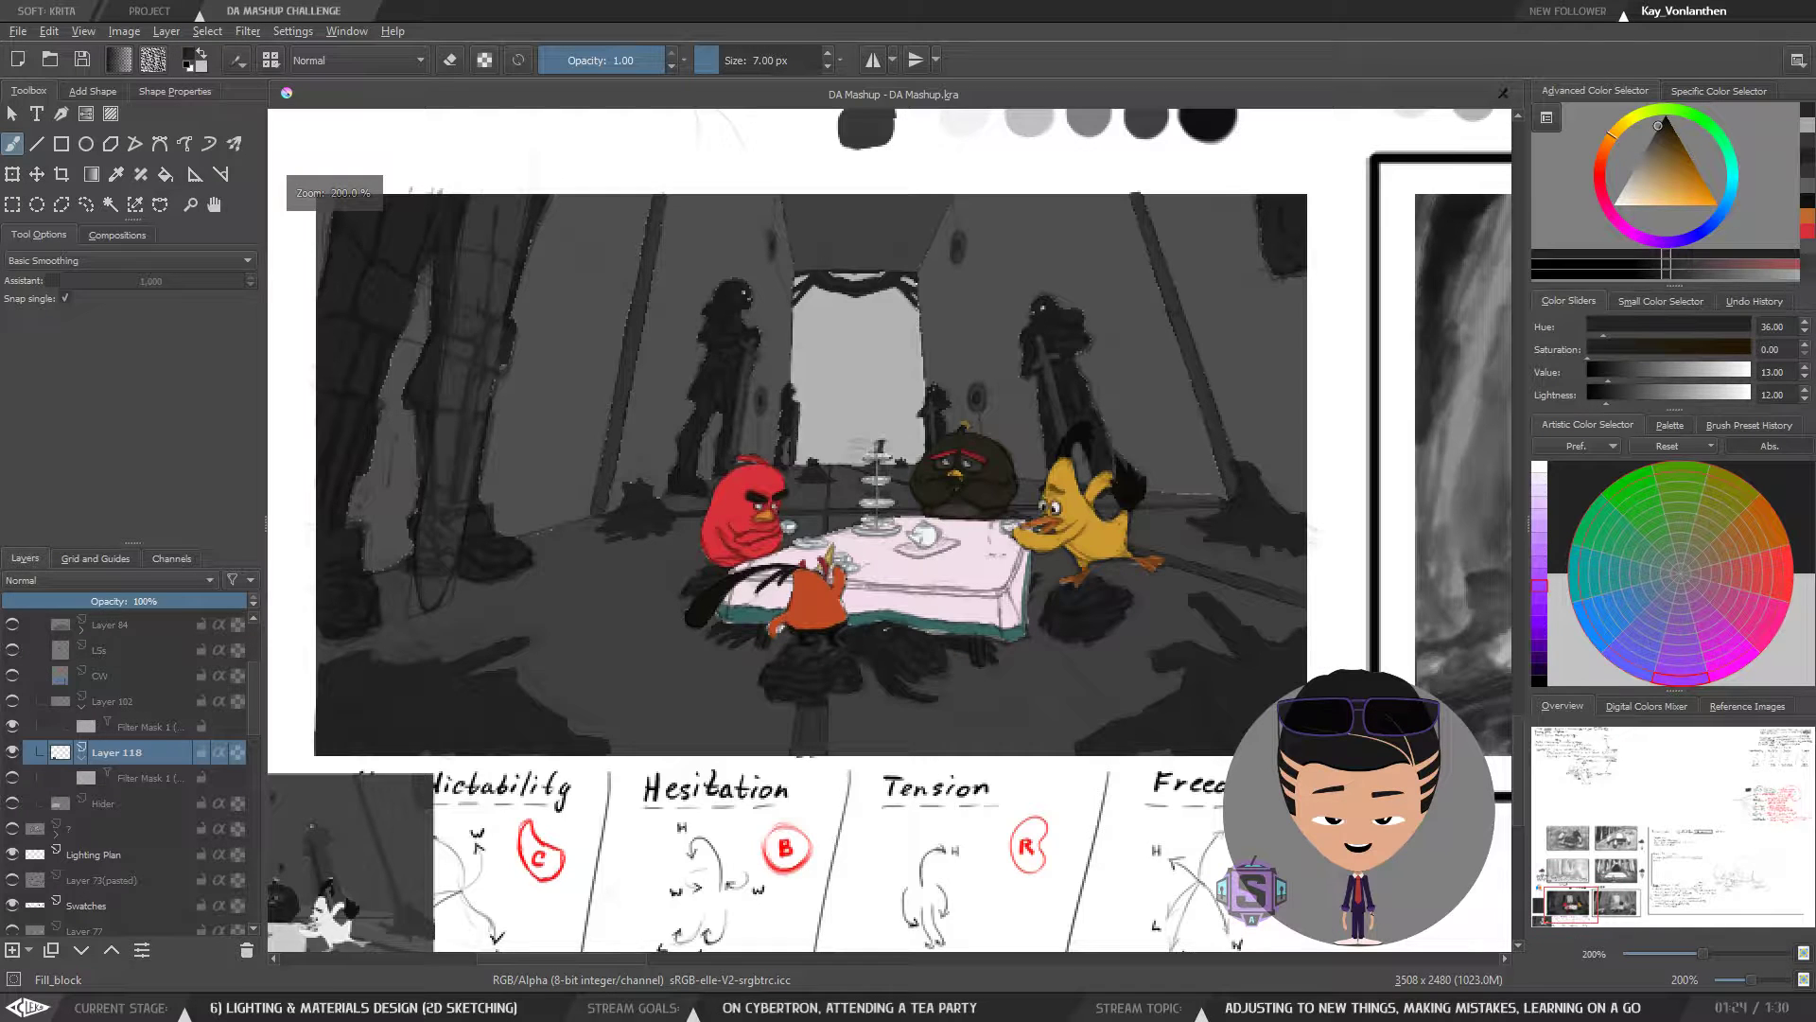
scroll(924, 445, down, 3)
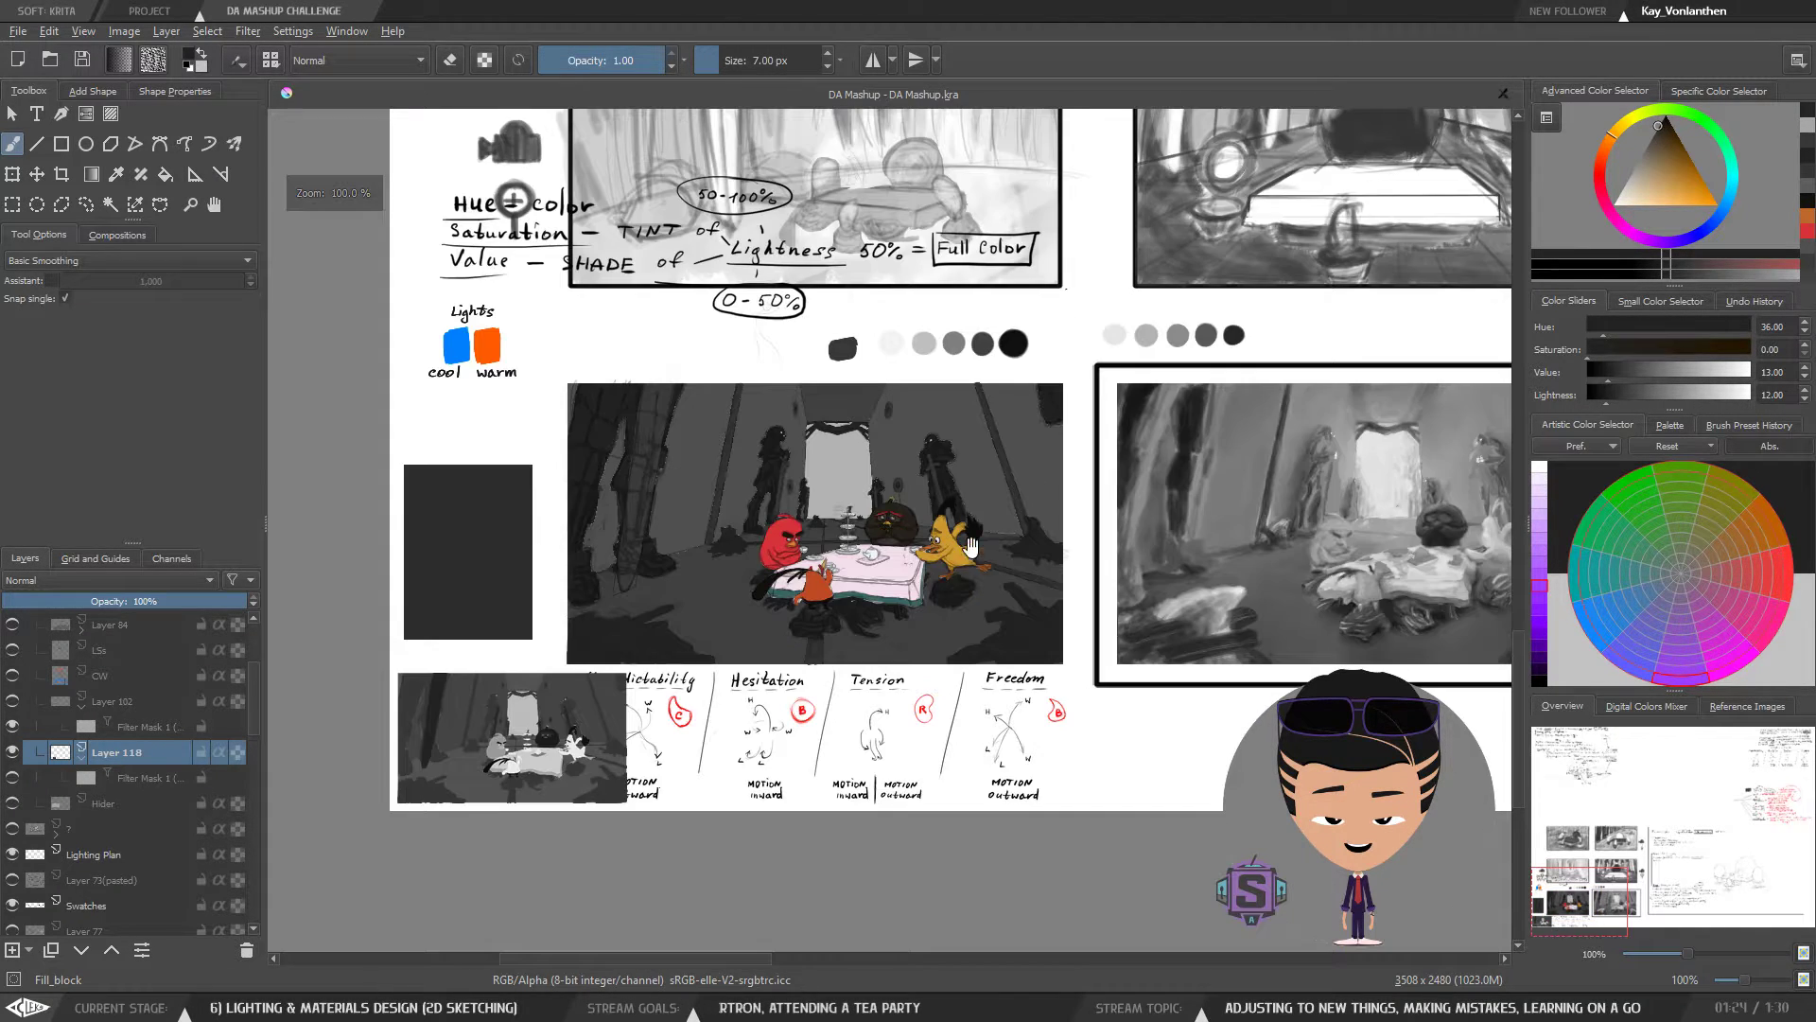
scroll(994, 572, up, 1)
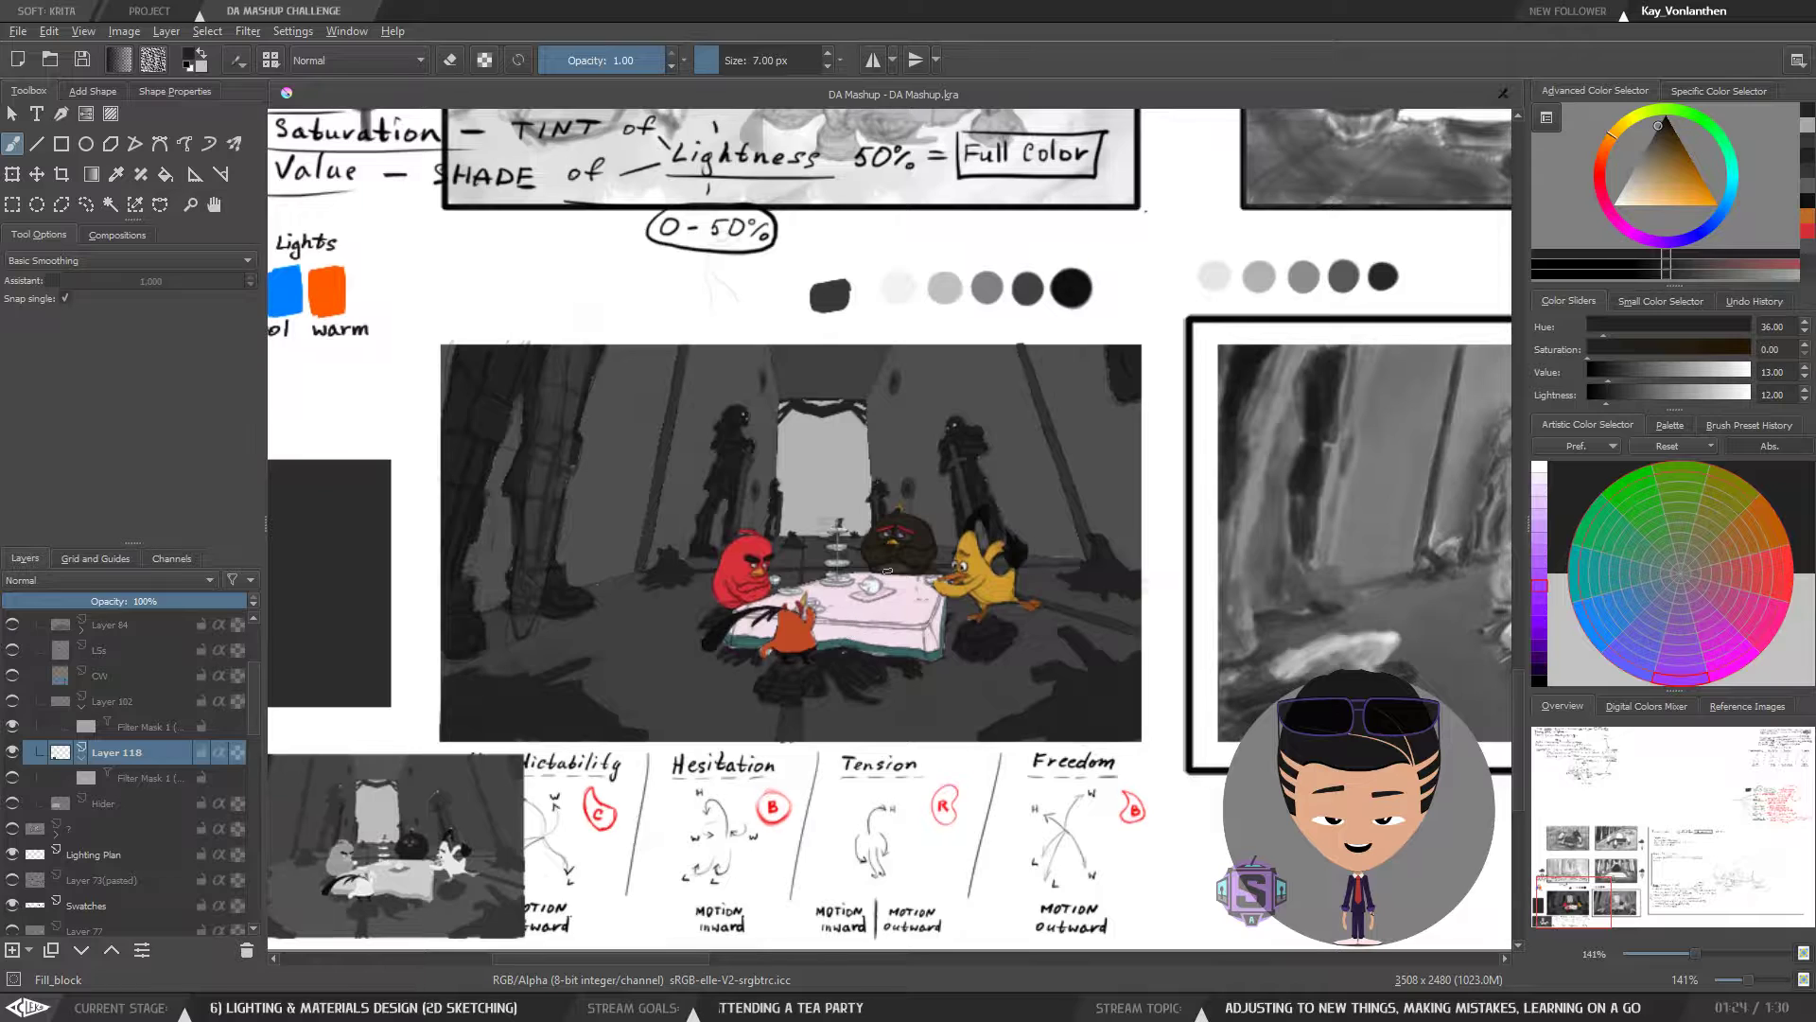
key(m)
key(m)
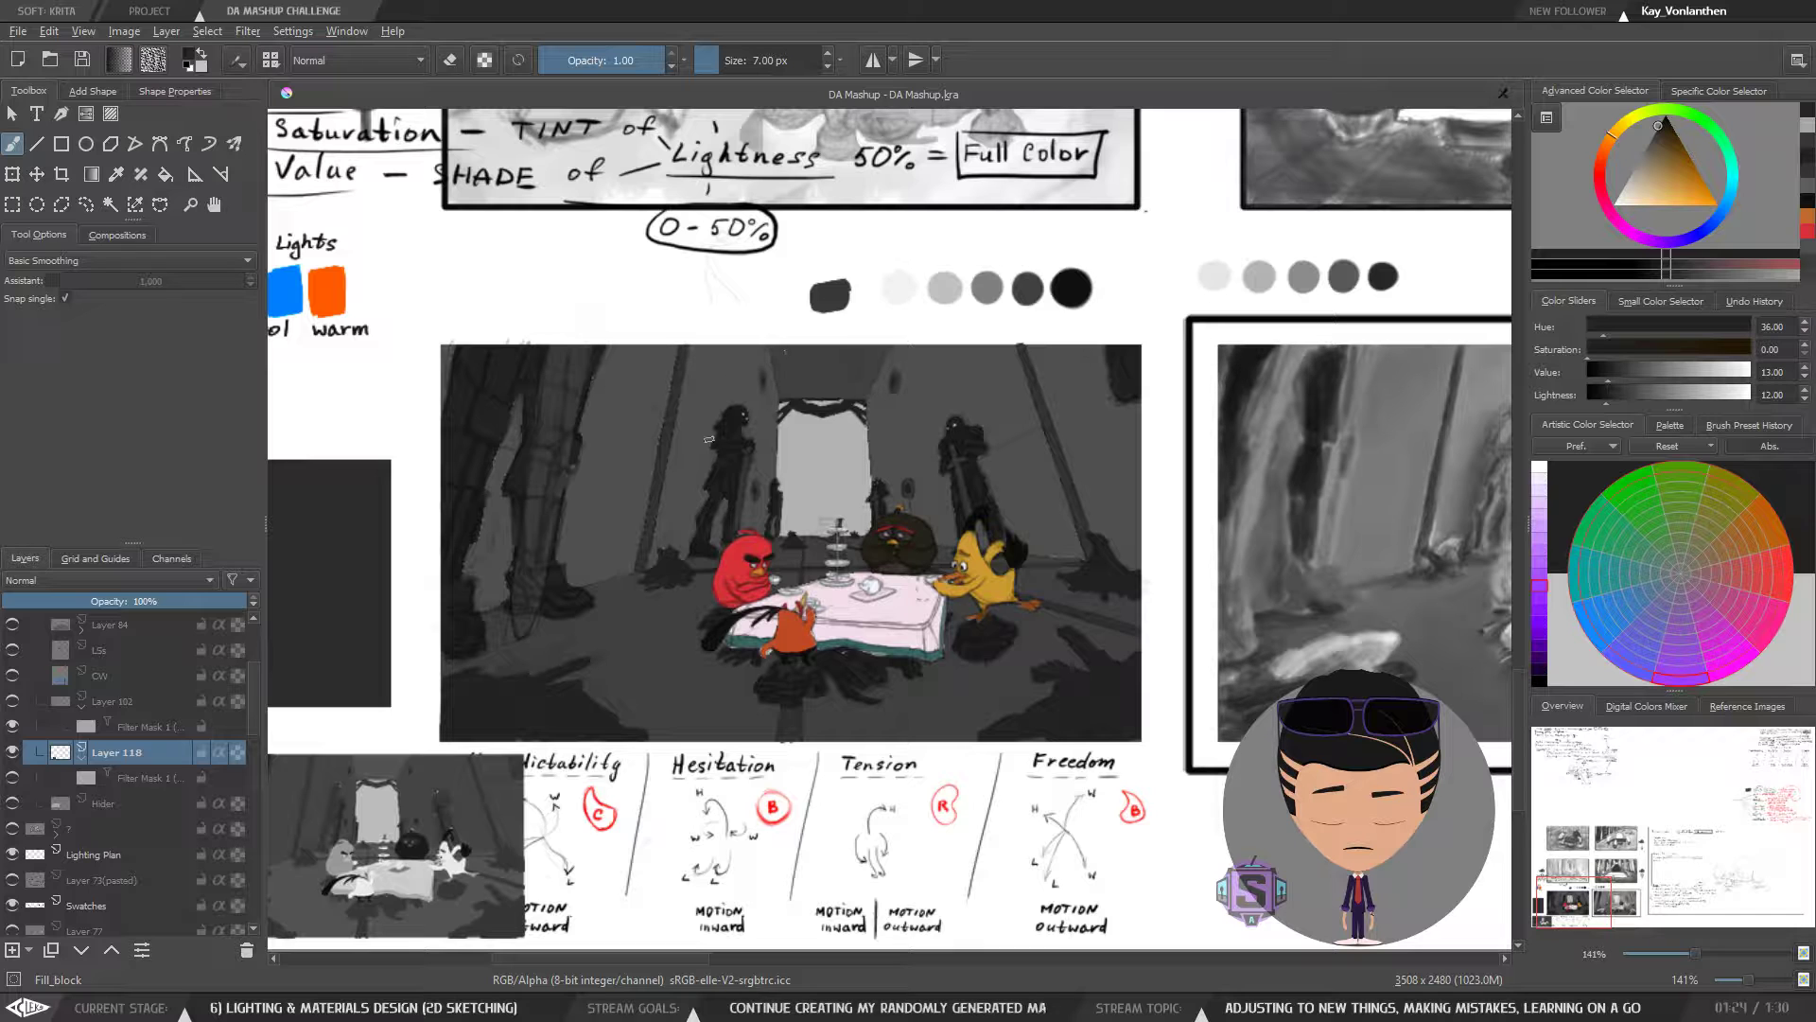
- Switch to the Ink_gpen_10 brush and set its size to 16 px
drag(705, 484, 676, 487)
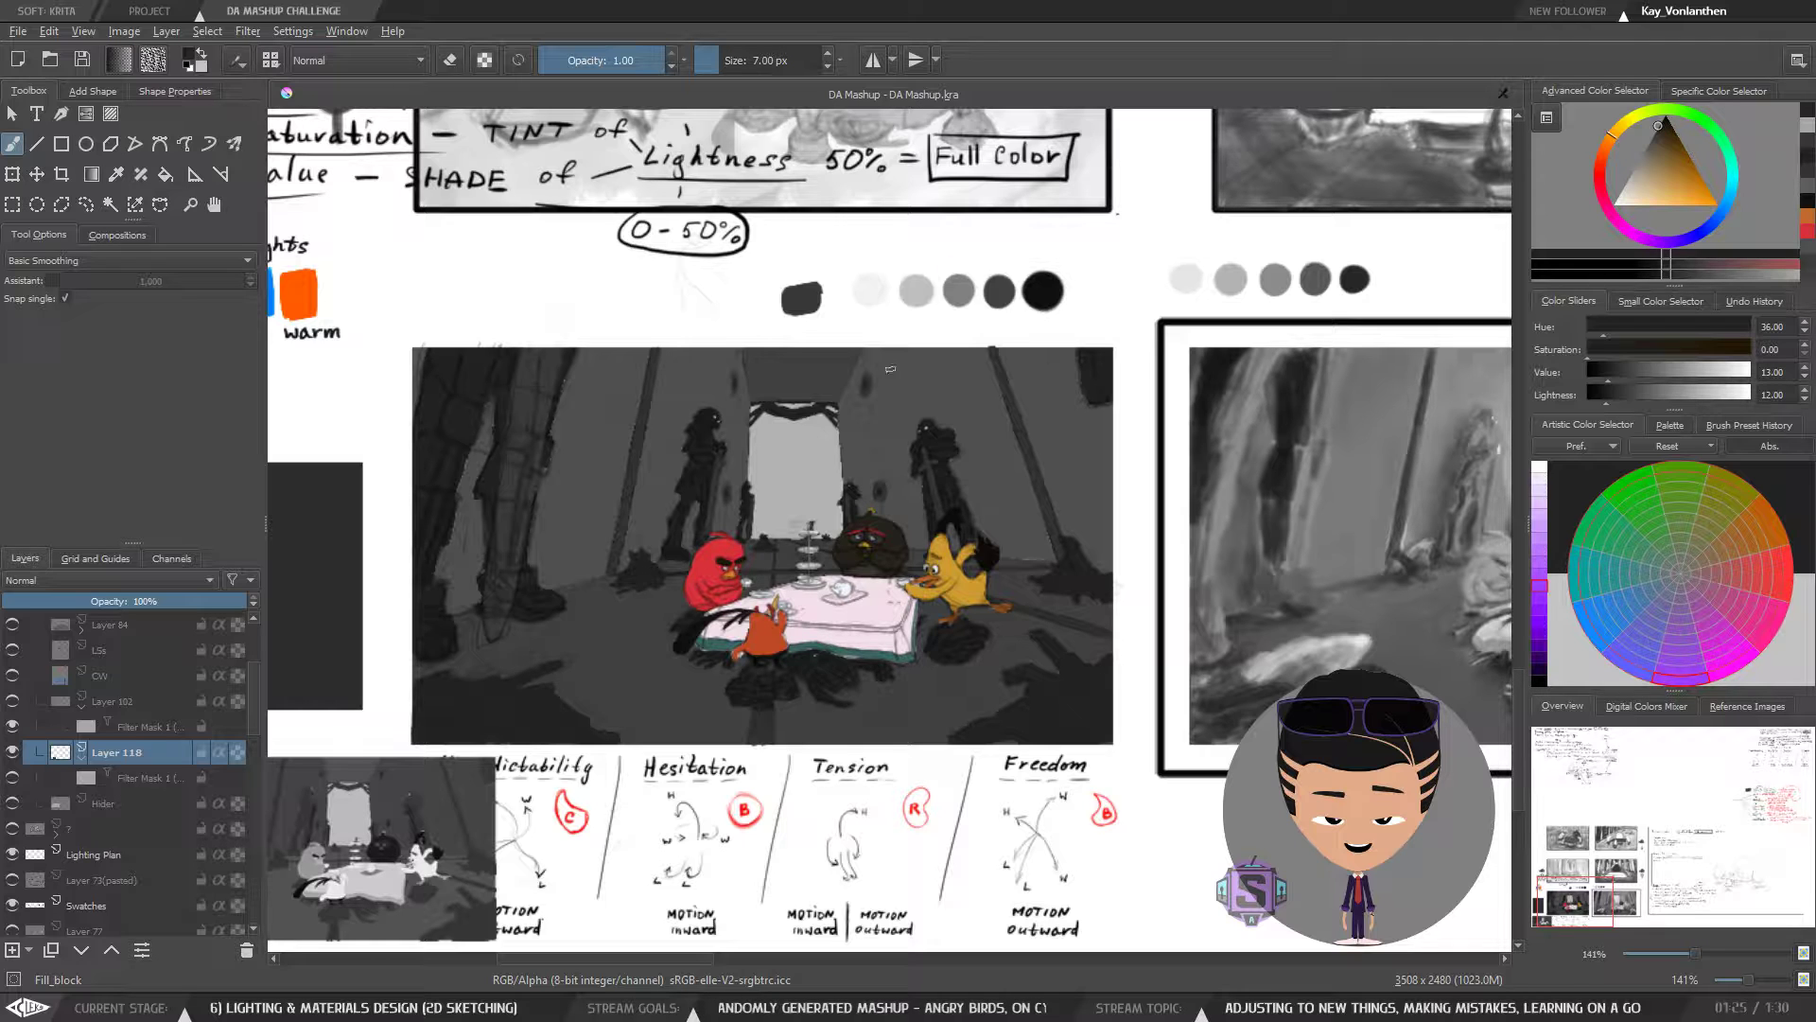
key(slash)
right_click(749, 414)
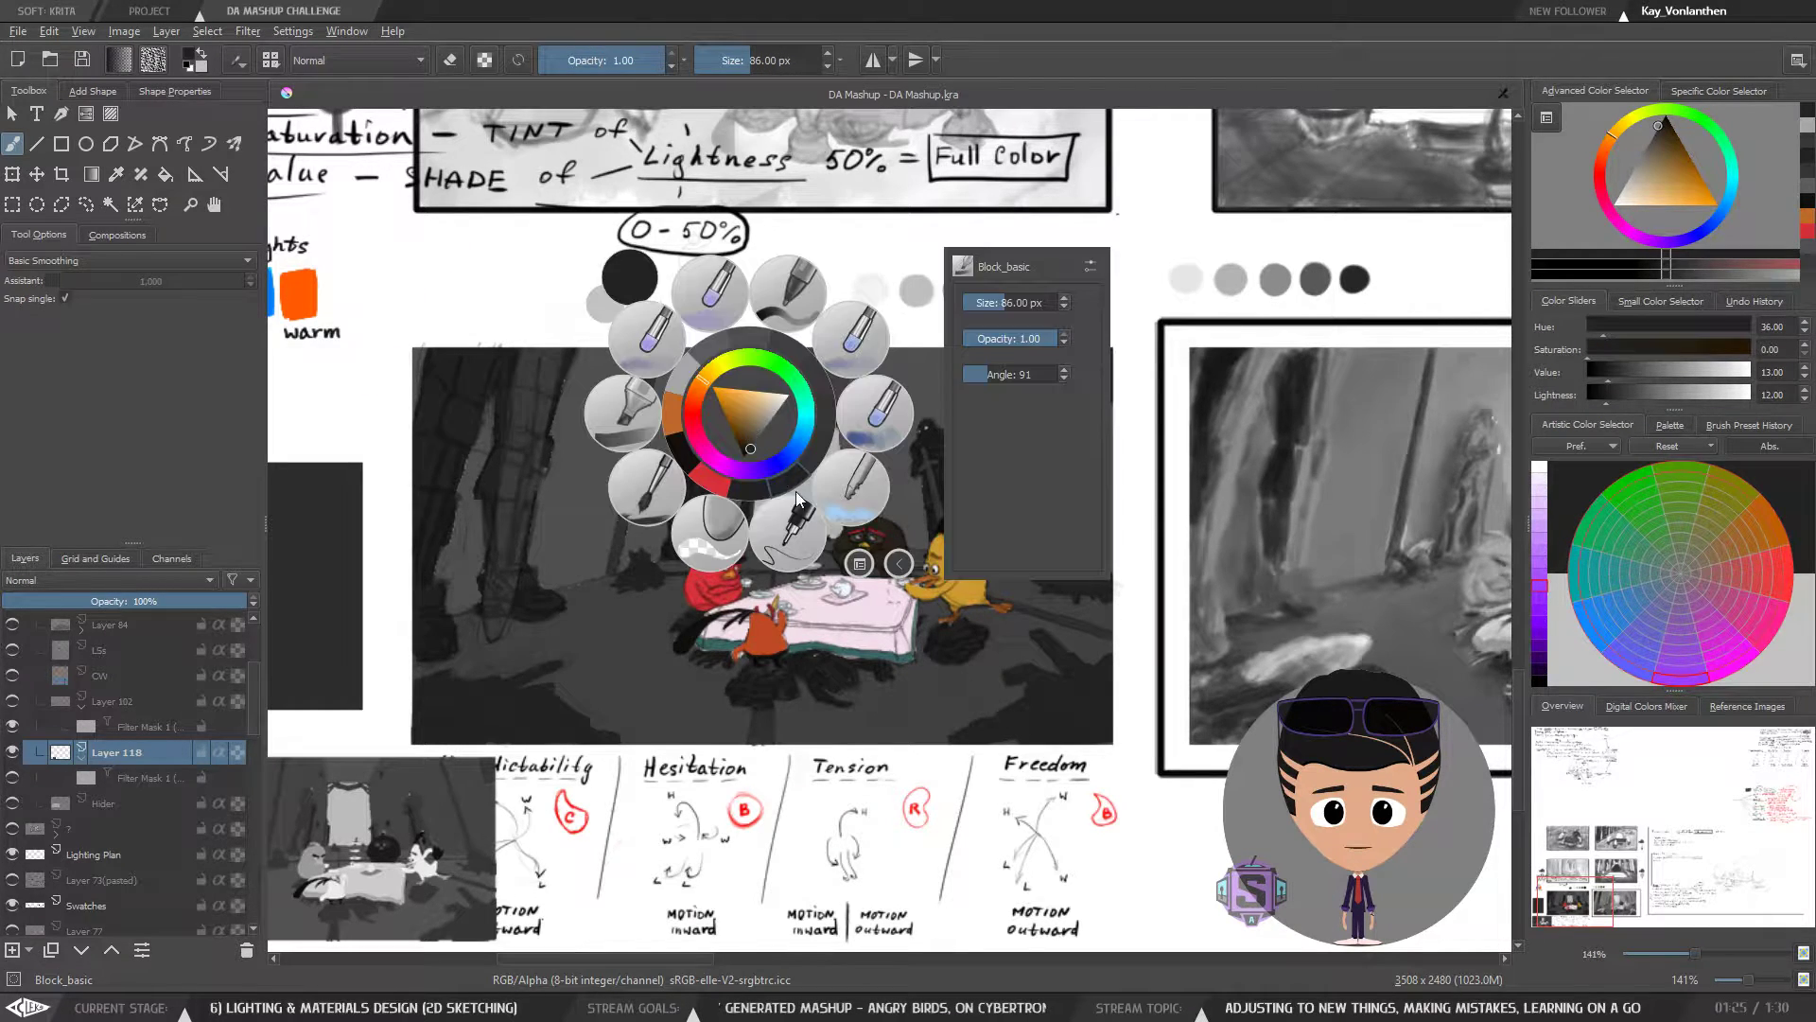
click(793, 537)
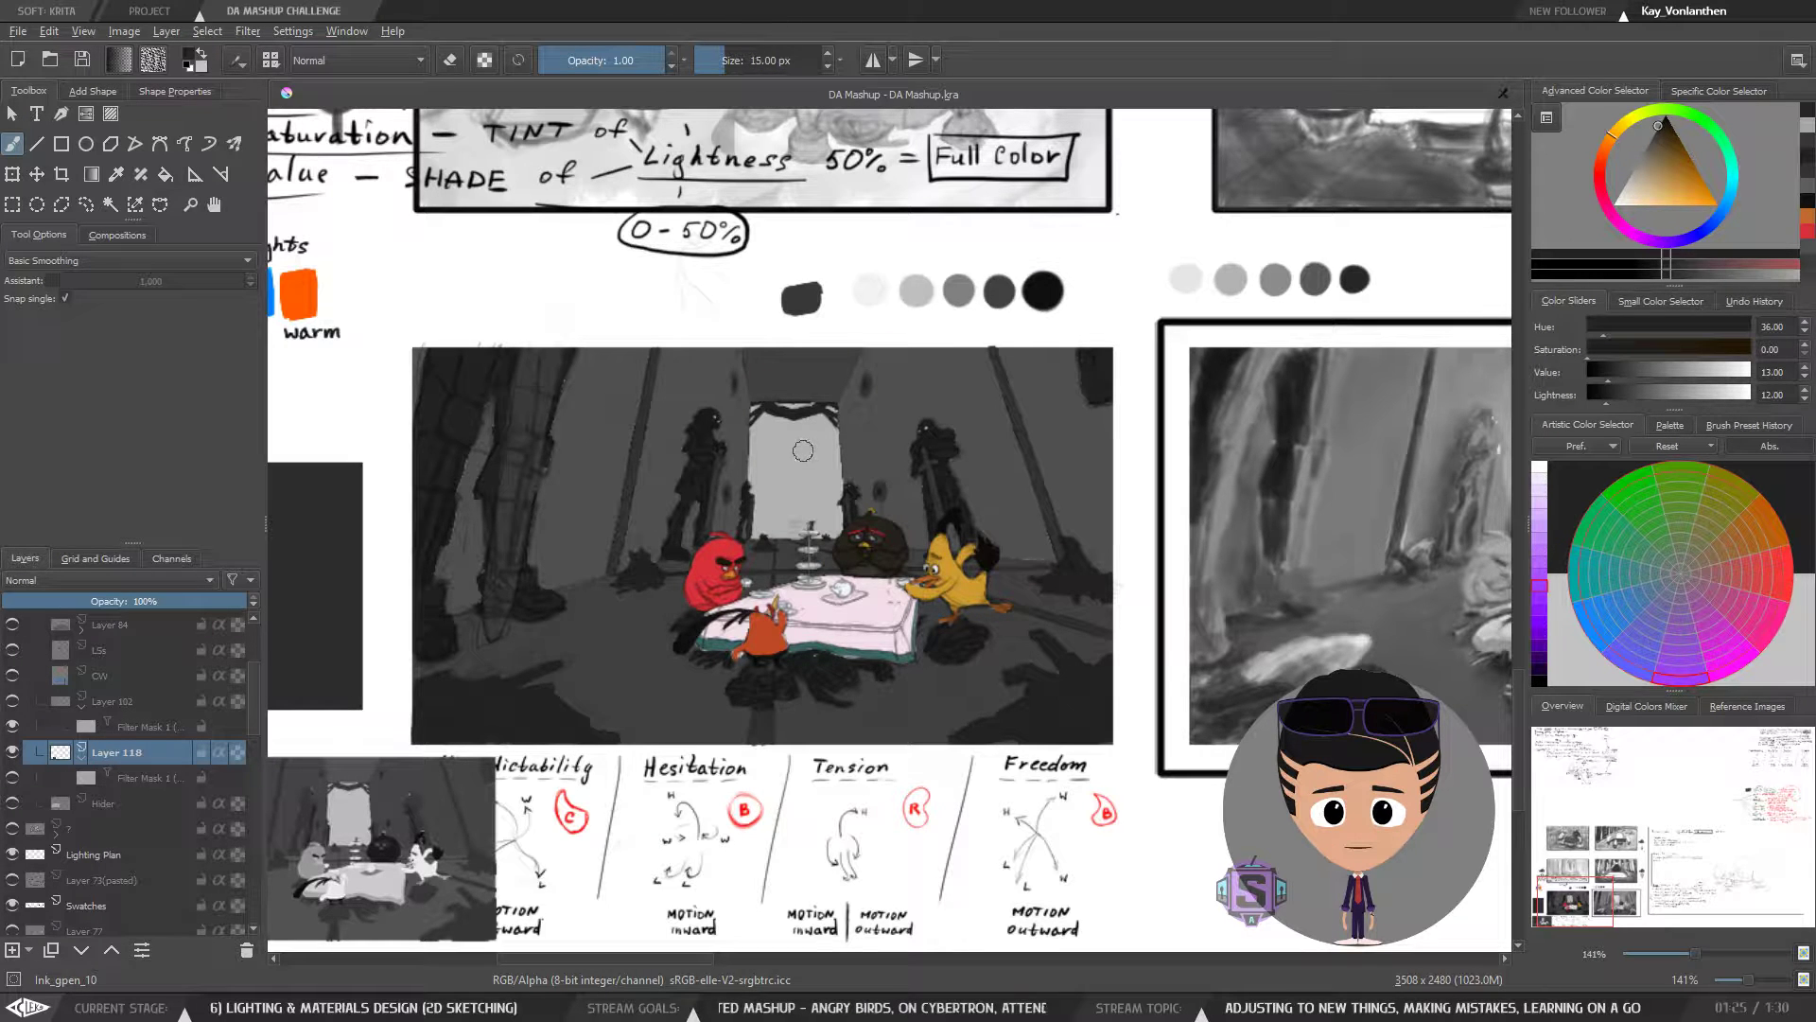
key(bracketright)
key(bracketright)
key(bracketright)
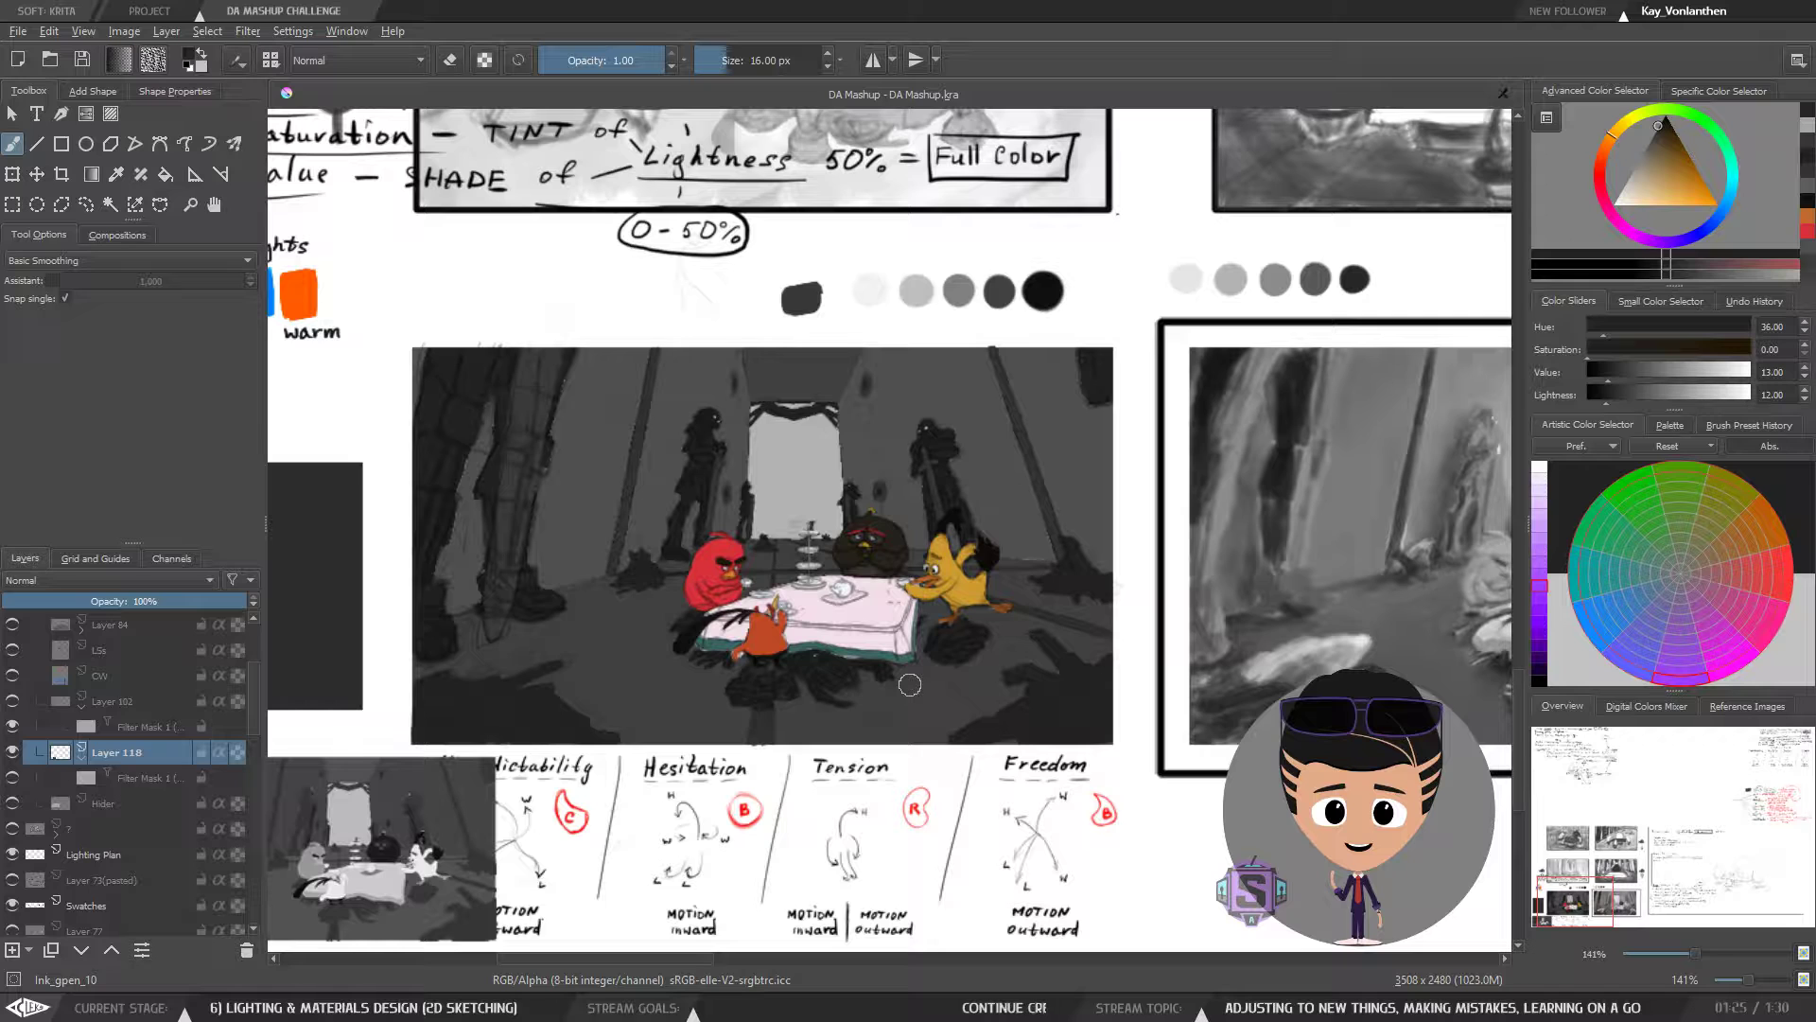
- Compare the coloured painting with its thumbnails and mirrored view, checking the placement of the birds around the table
key(ctrl+minus)
key(ctrl+minus)
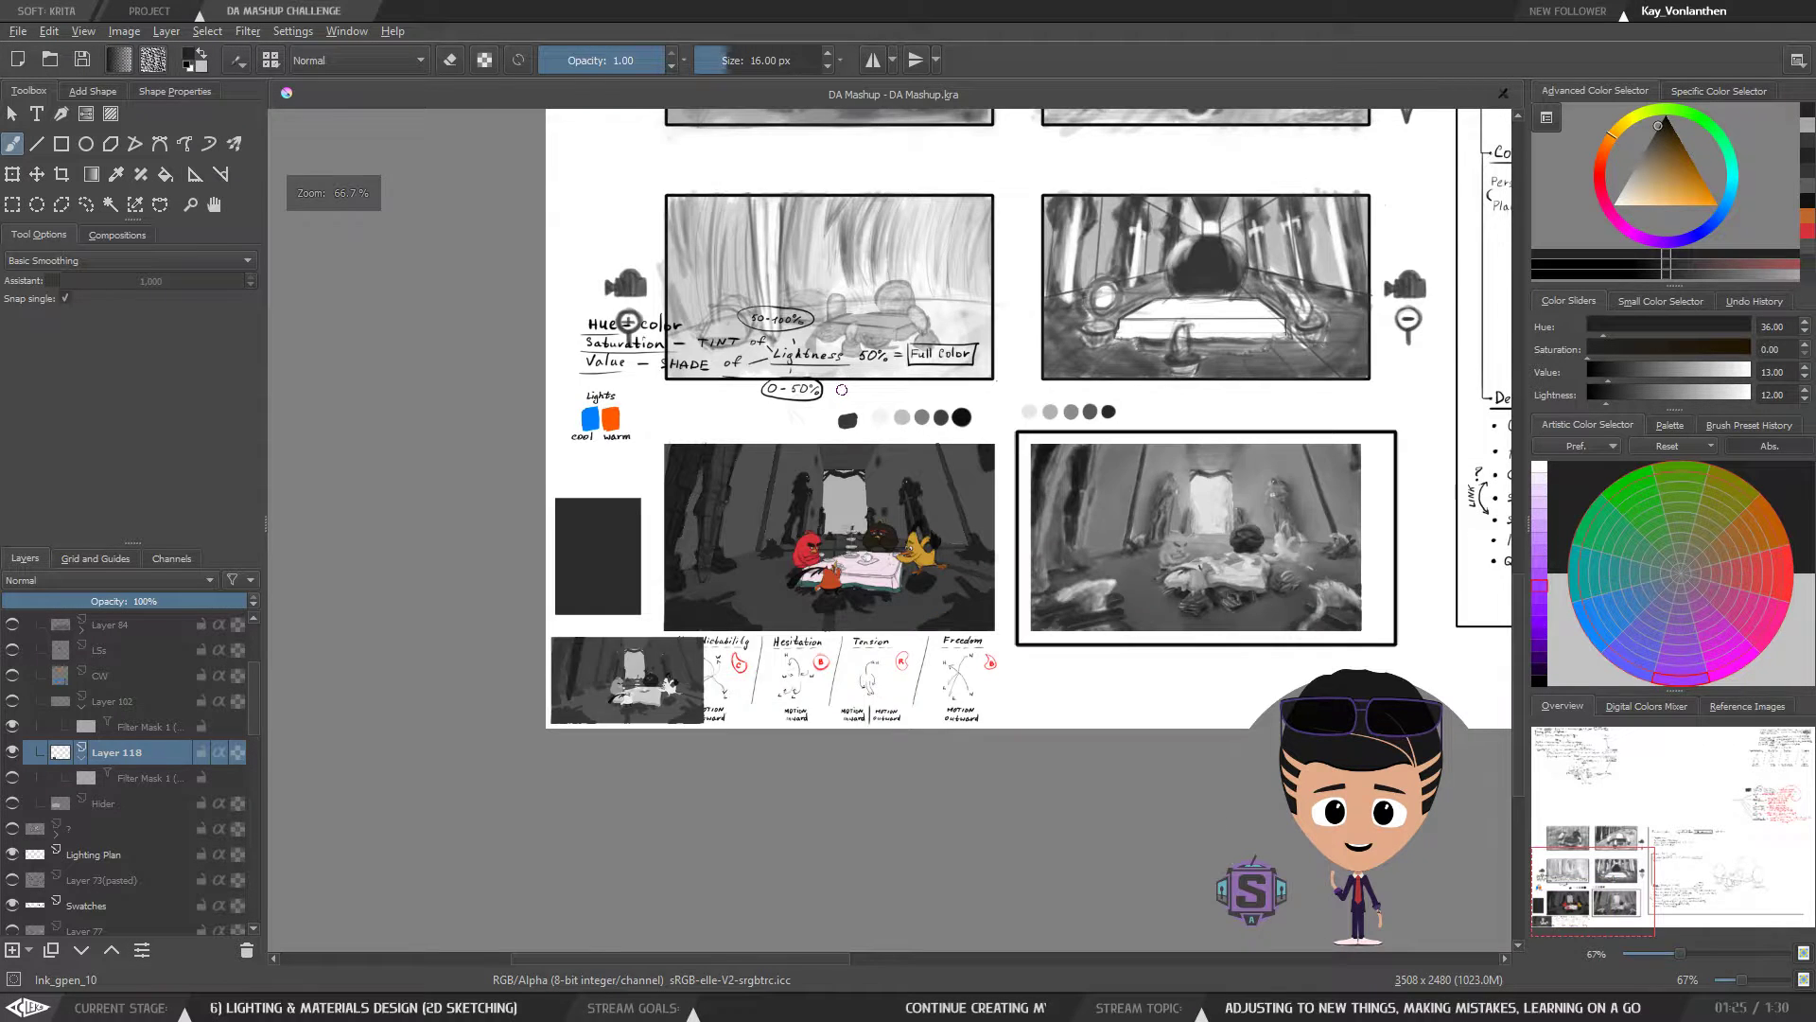
key(ctrl+plus)
key(ctrl+plus)
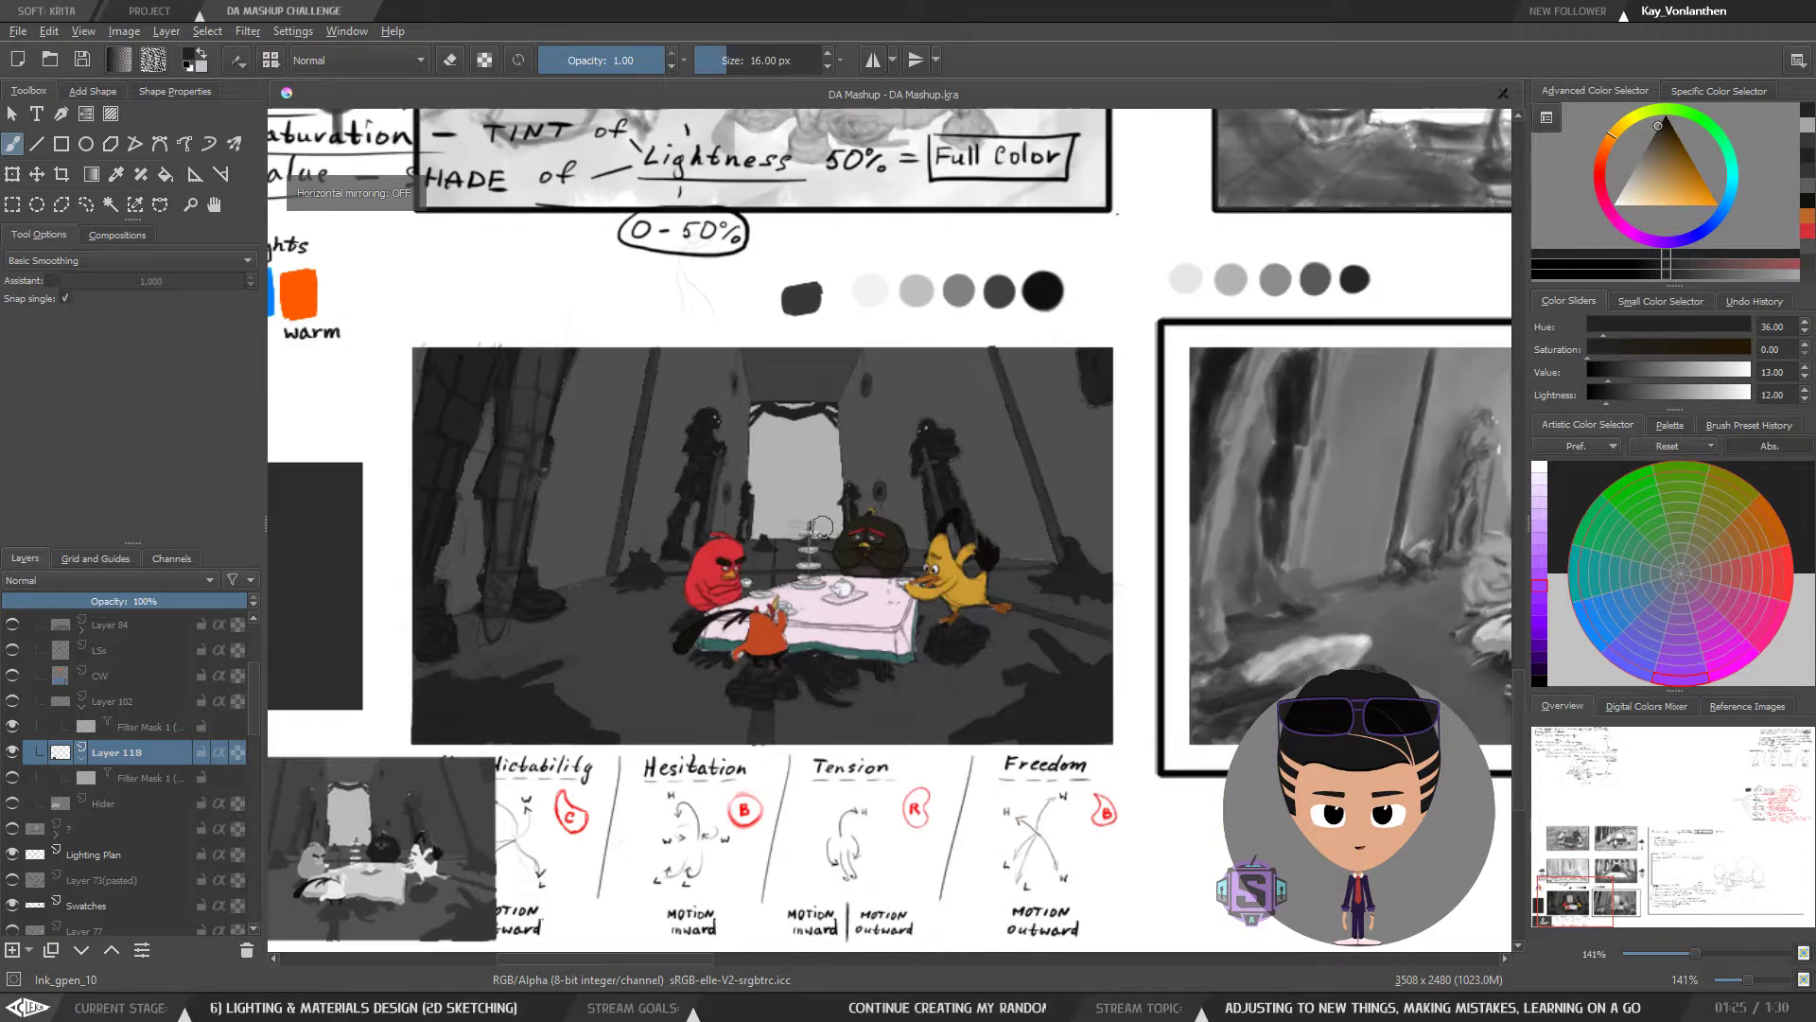
key(ctrl+plus)
key(ctrl+plus)
key(ctrl+minus)
key(ctrl+minus)
mouse_move(754, 637)
mouse_down()
mouse_move(870, 571)
mouse_move(789, 614)
mouse_move(783, 656)
mouse_up()
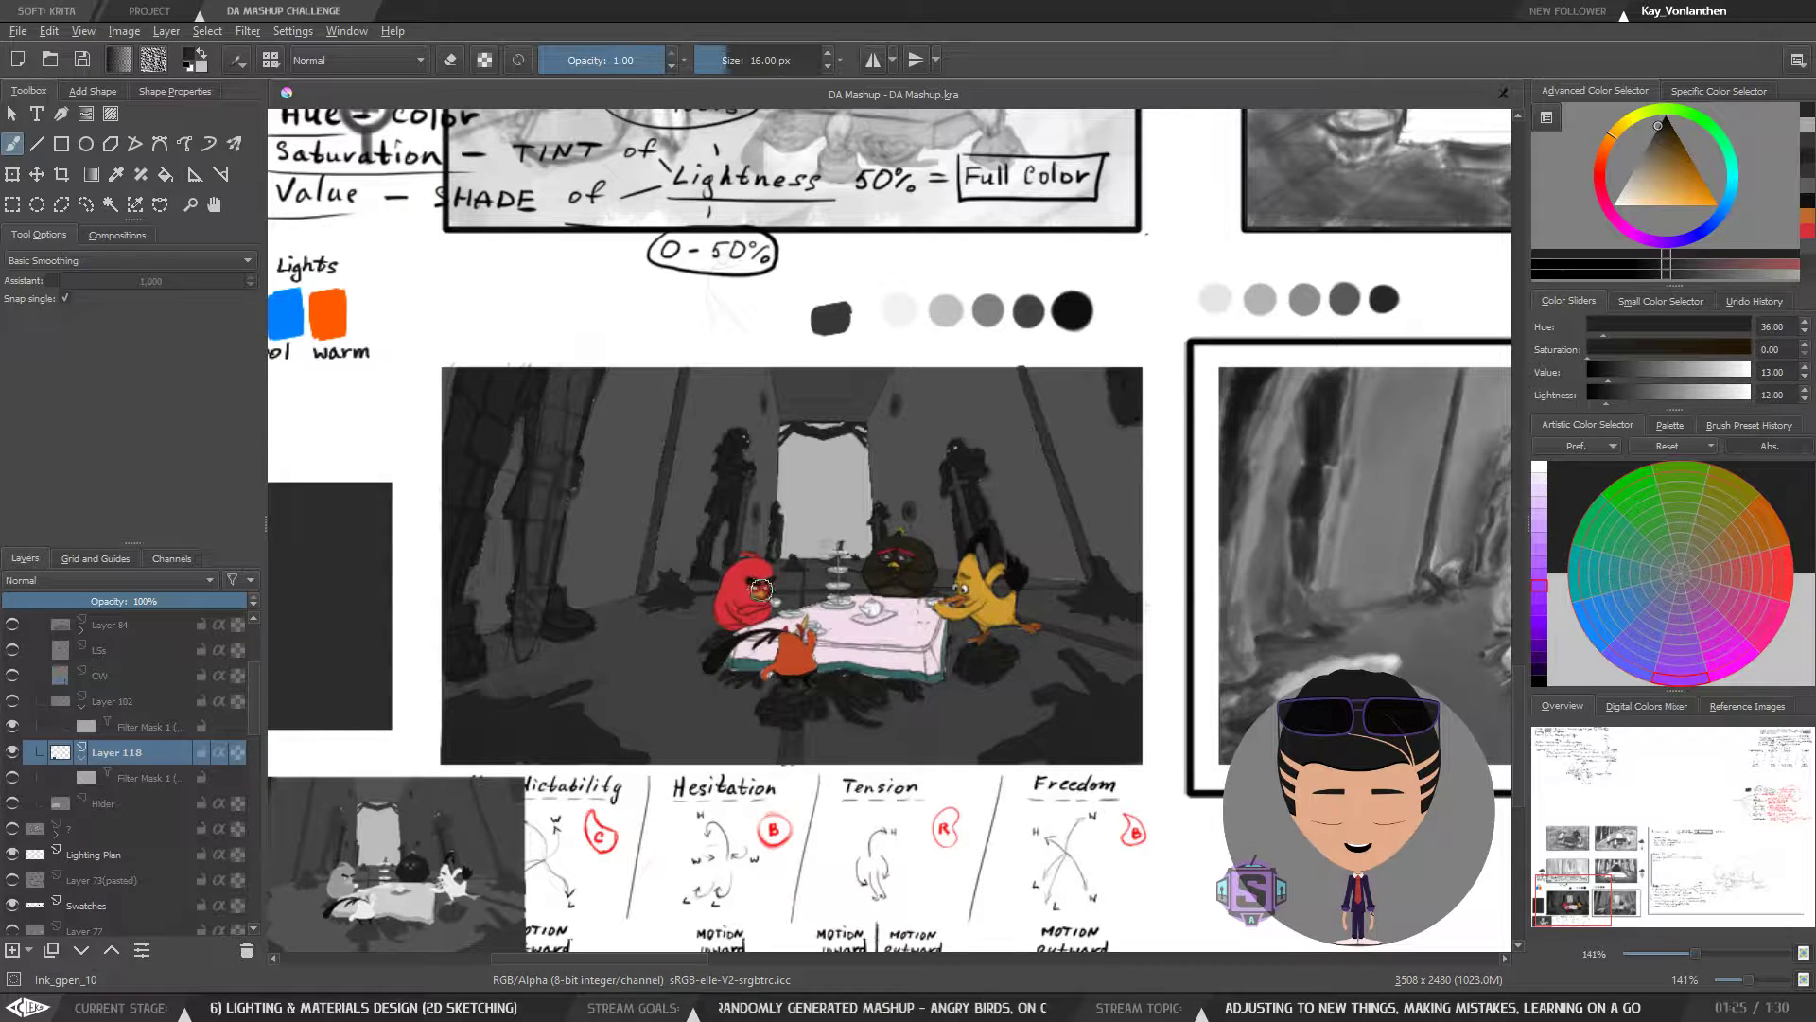
drag(778, 562, 756, 586)
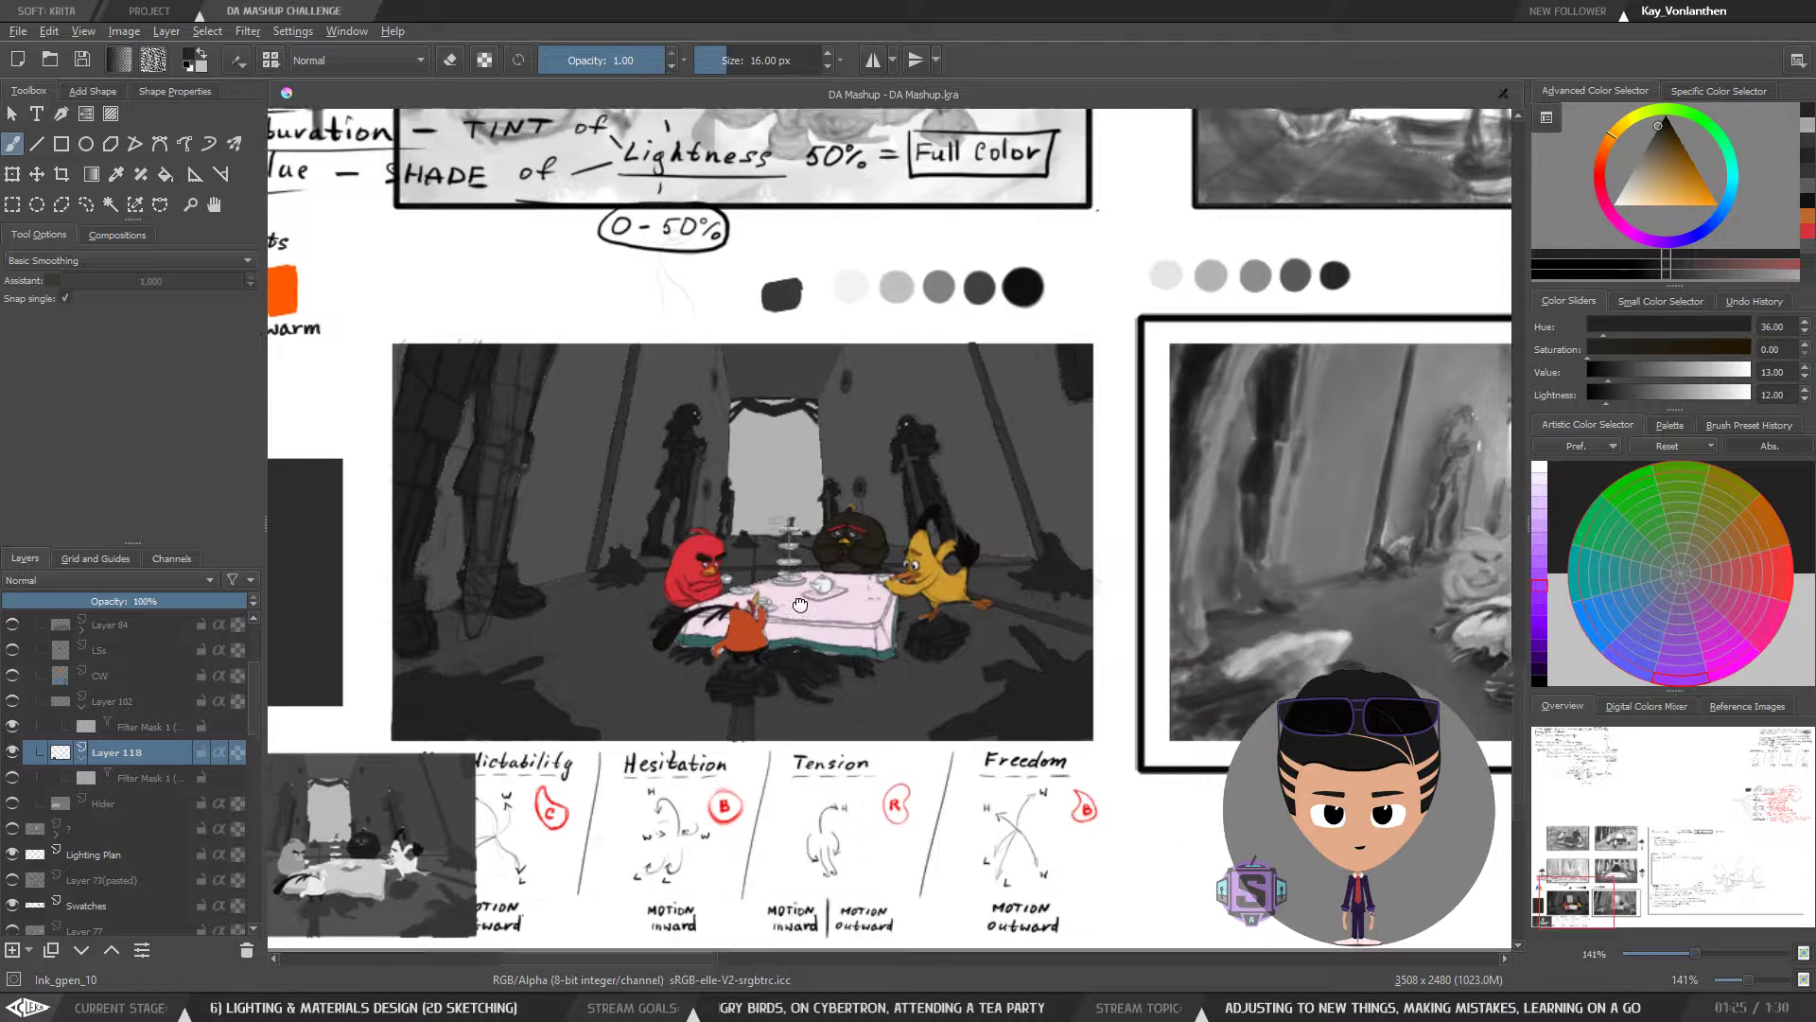
drag(847, 600, 806, 497)
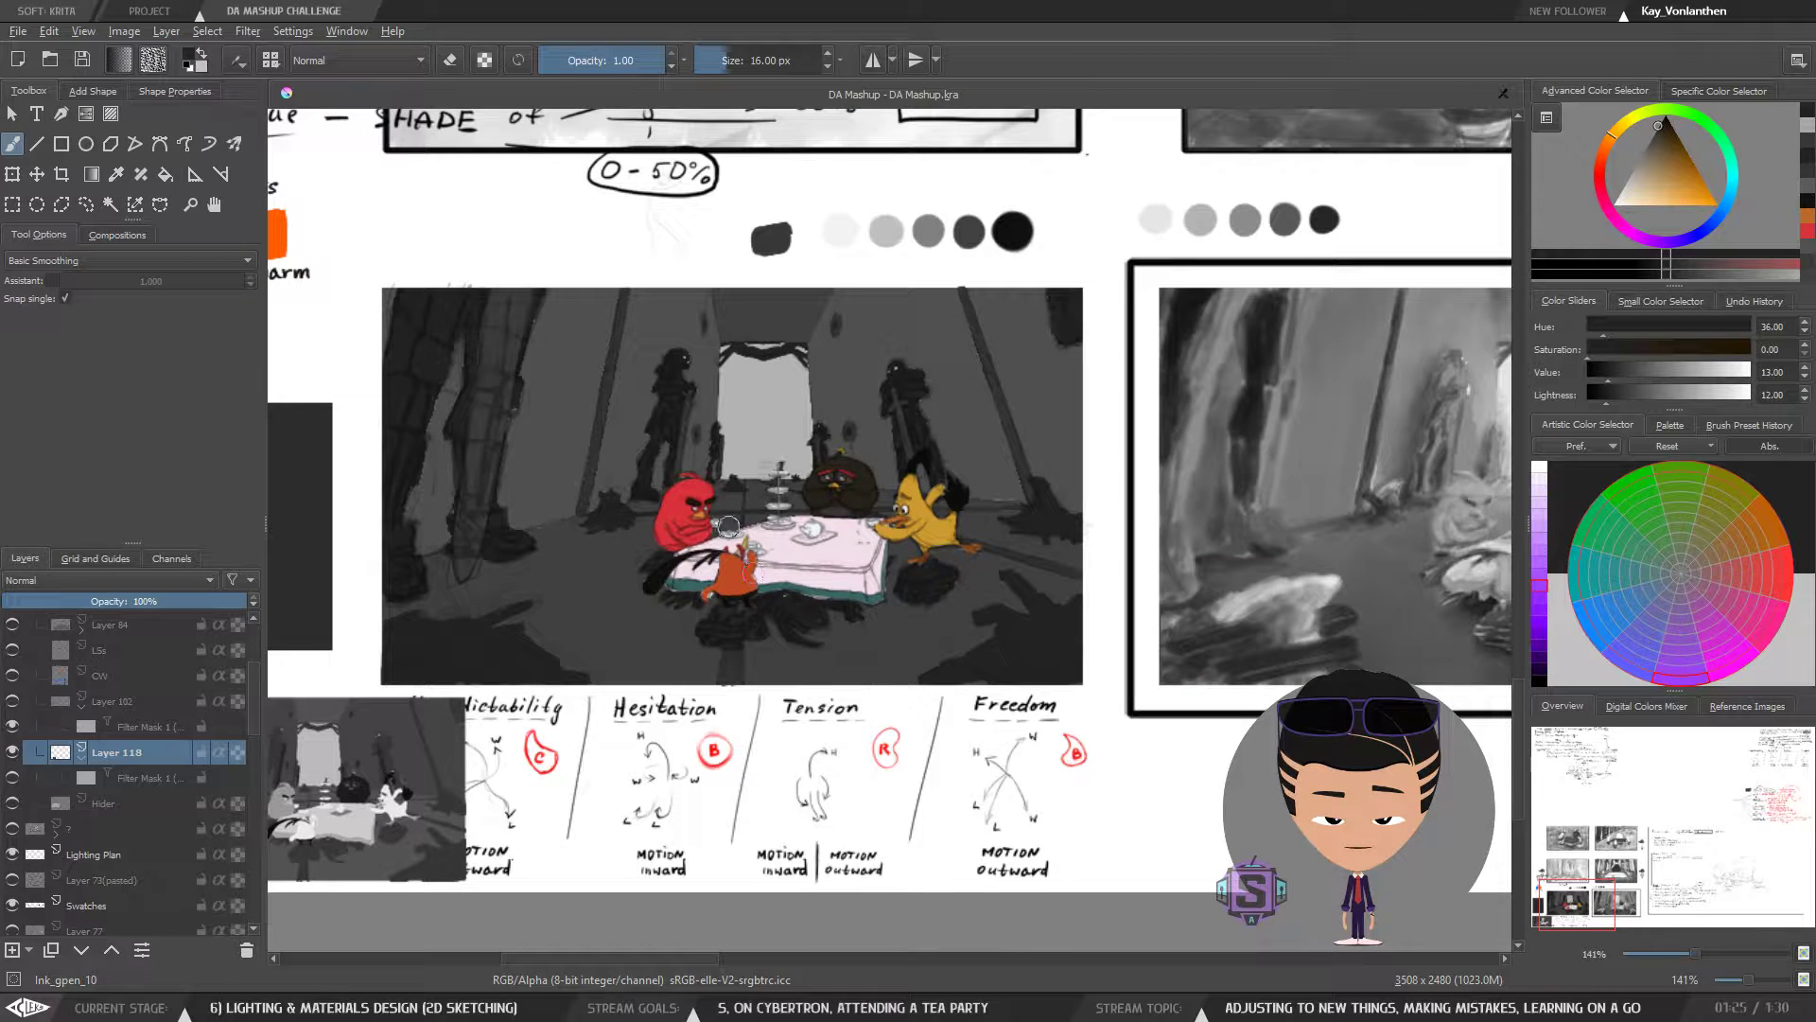
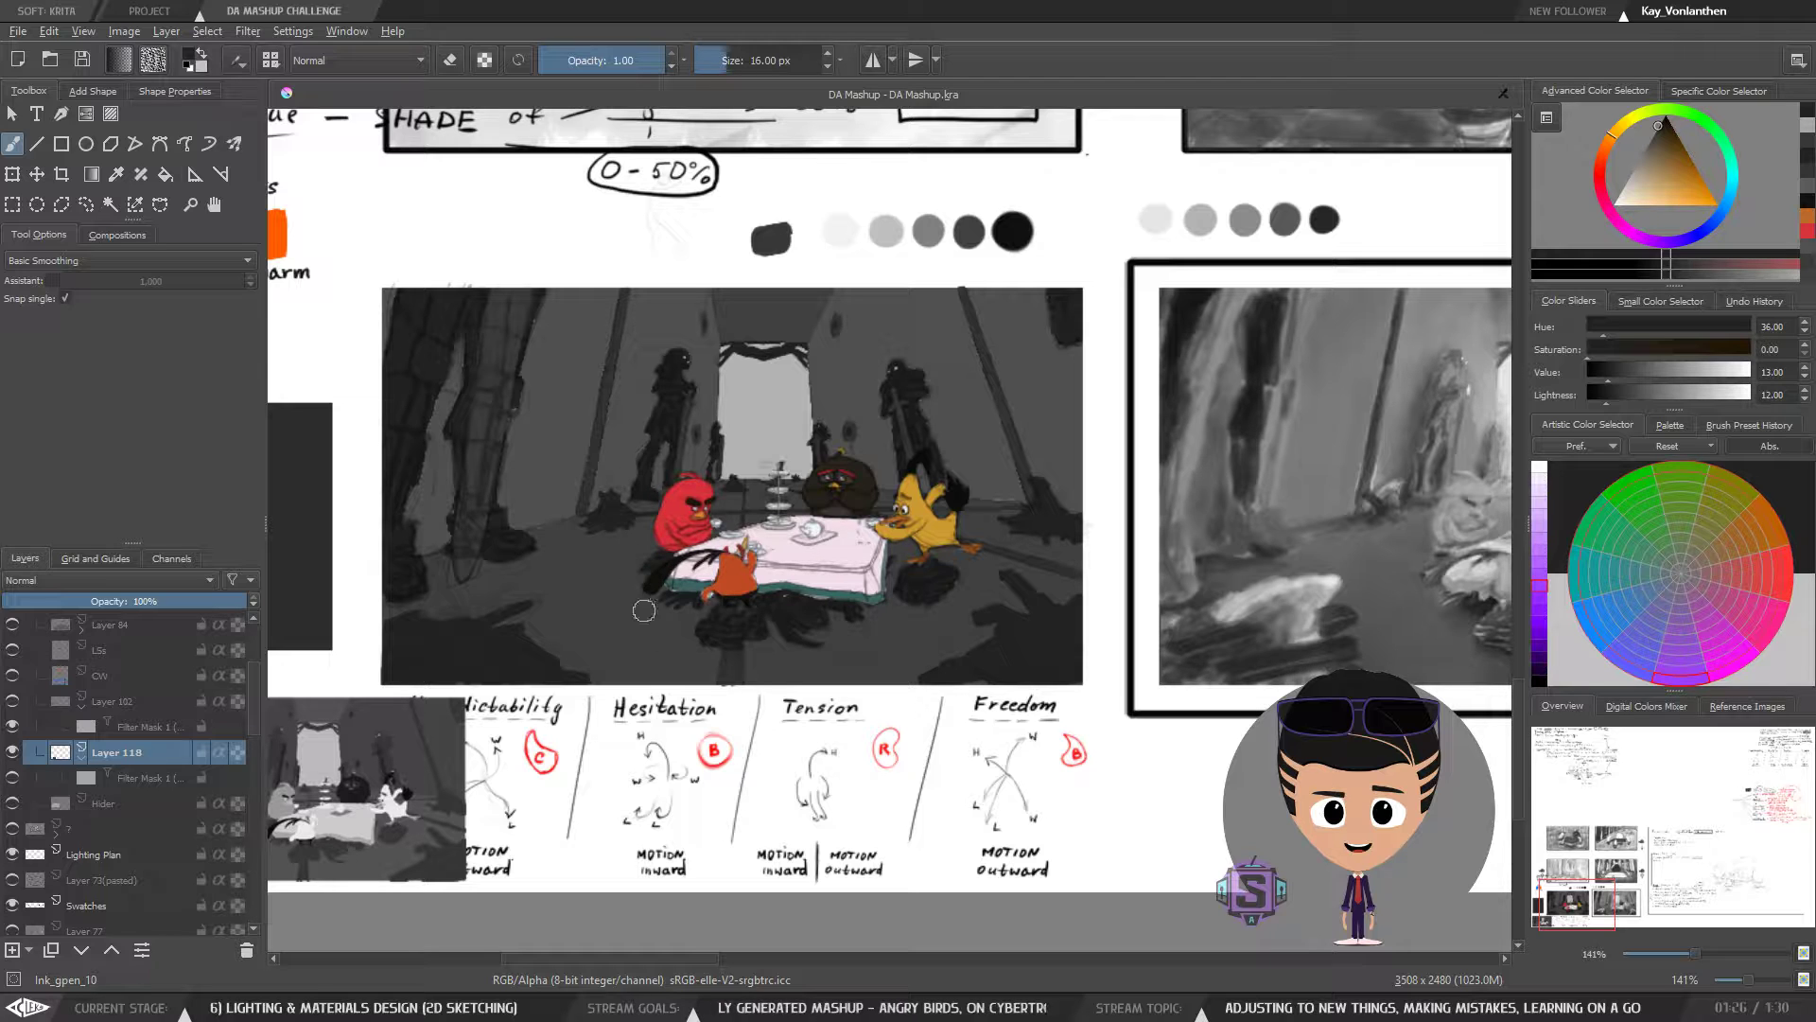
- Set the ink brush size to 8 px for marking the tea table area
scroll(852, 605, up, 2)
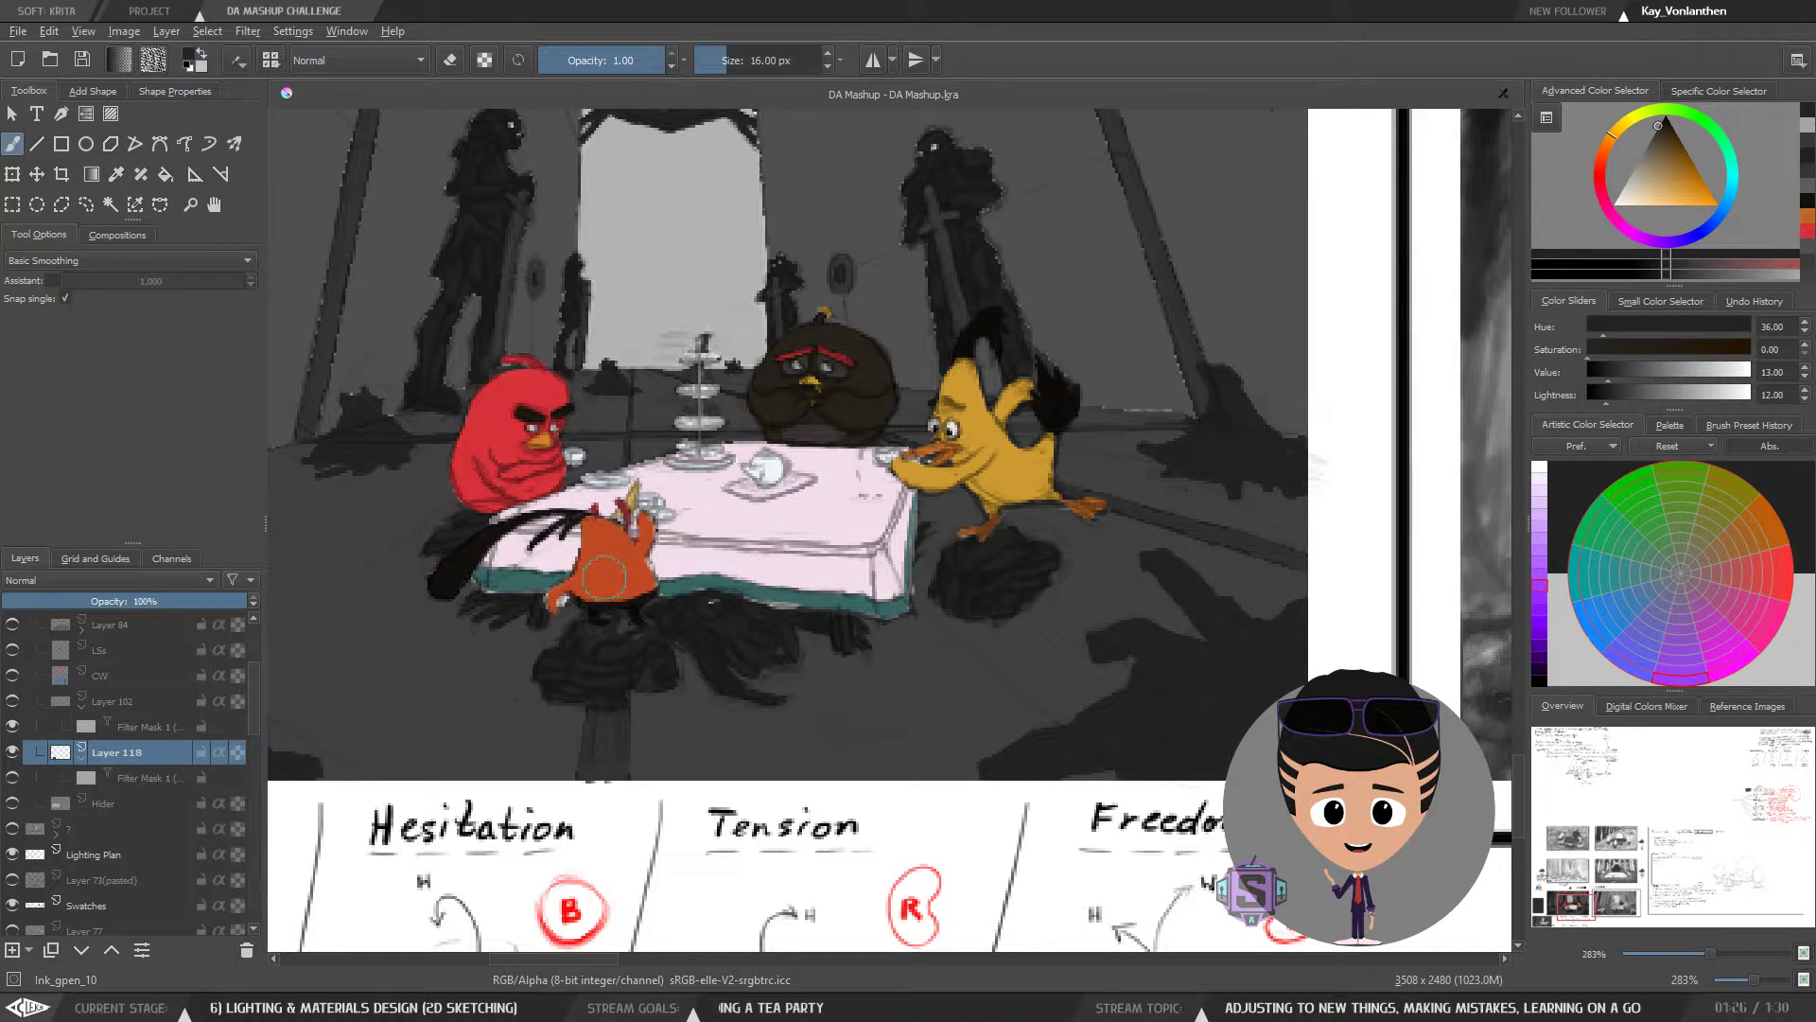
key(bracketleft)
key(bracketleft)
key(bracketleft)
key(bracketleft)
key(bracketleft)
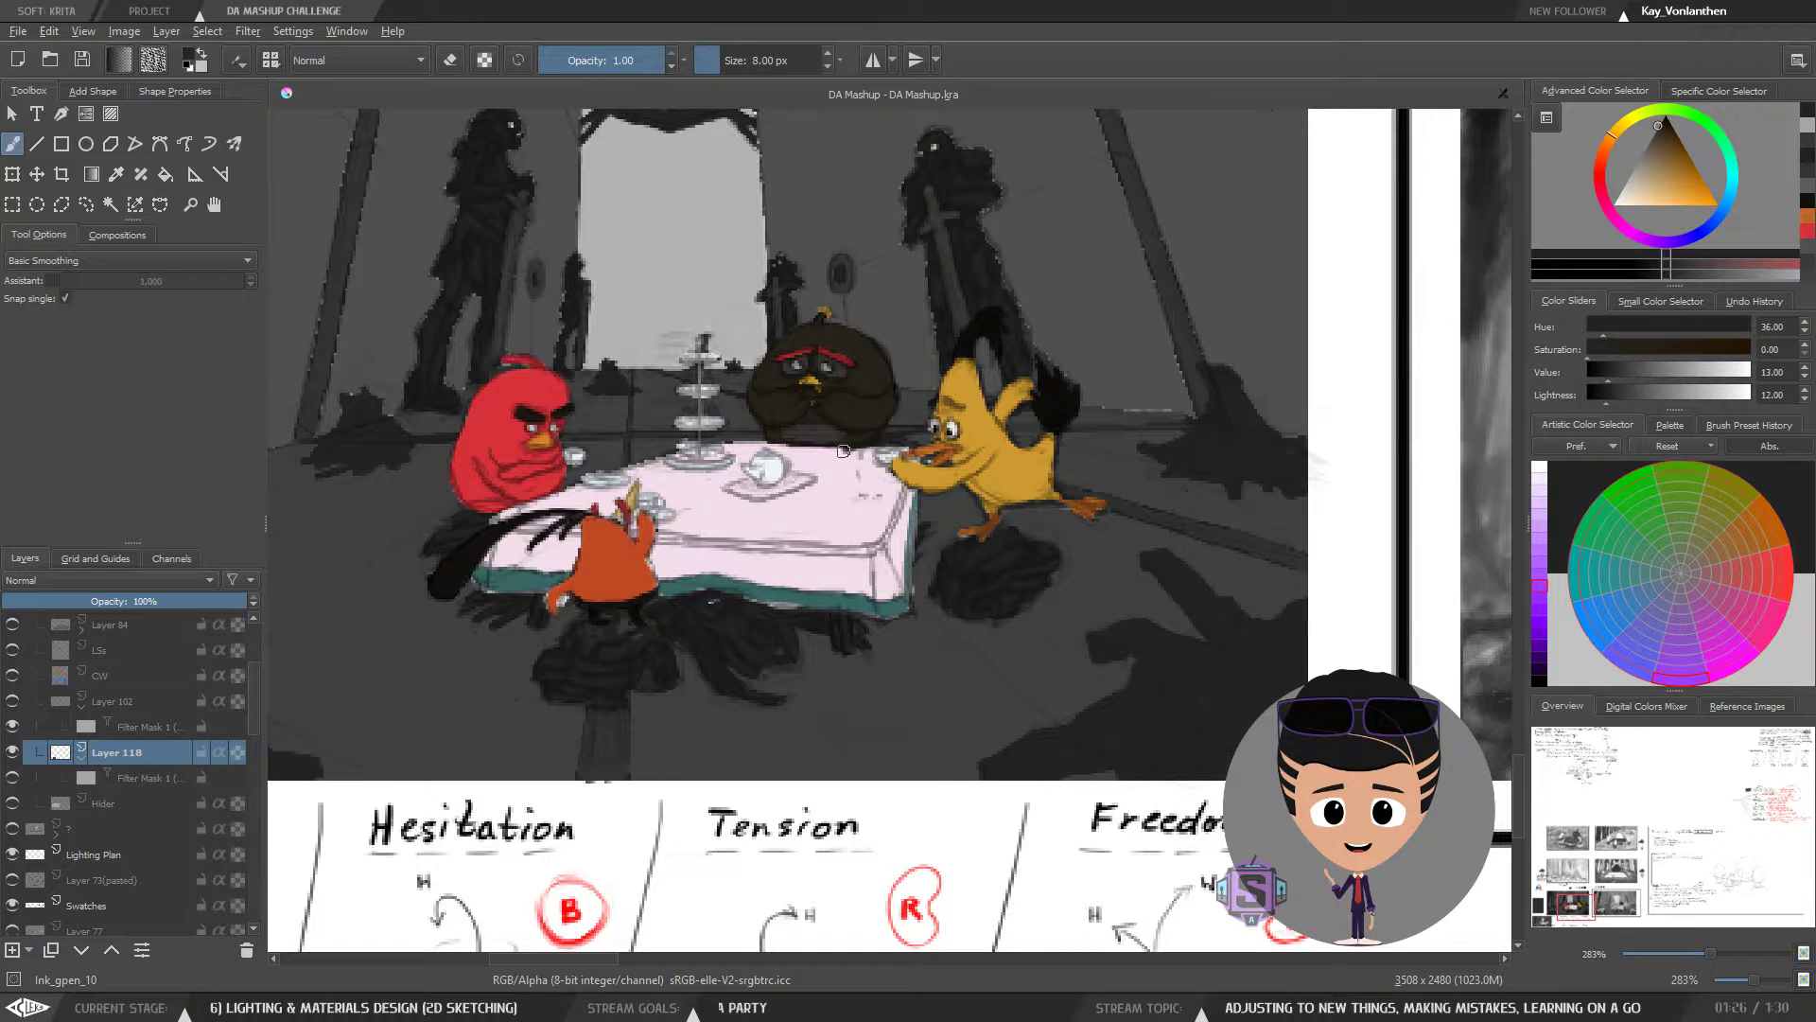
- Try strokes across the tablecloth below the black bird, undoing each one
mouse_move(843, 451)
mouse_down()
mouse_move(641, 524)
mouse_move(617, 552)
mouse_move(832, 550)
mouse_up()
key(ctrl+z)
mouse_move(856, 446)
mouse_down()
mouse_move(630, 528)
mouse_move(780, 536)
mouse_move(802, 464)
mouse_move(780, 522)
mouse_up()
key(ctrl+z)
- Nudge the teapot area on the table in Layer 118 and clear the selection
key(l)
key(t)
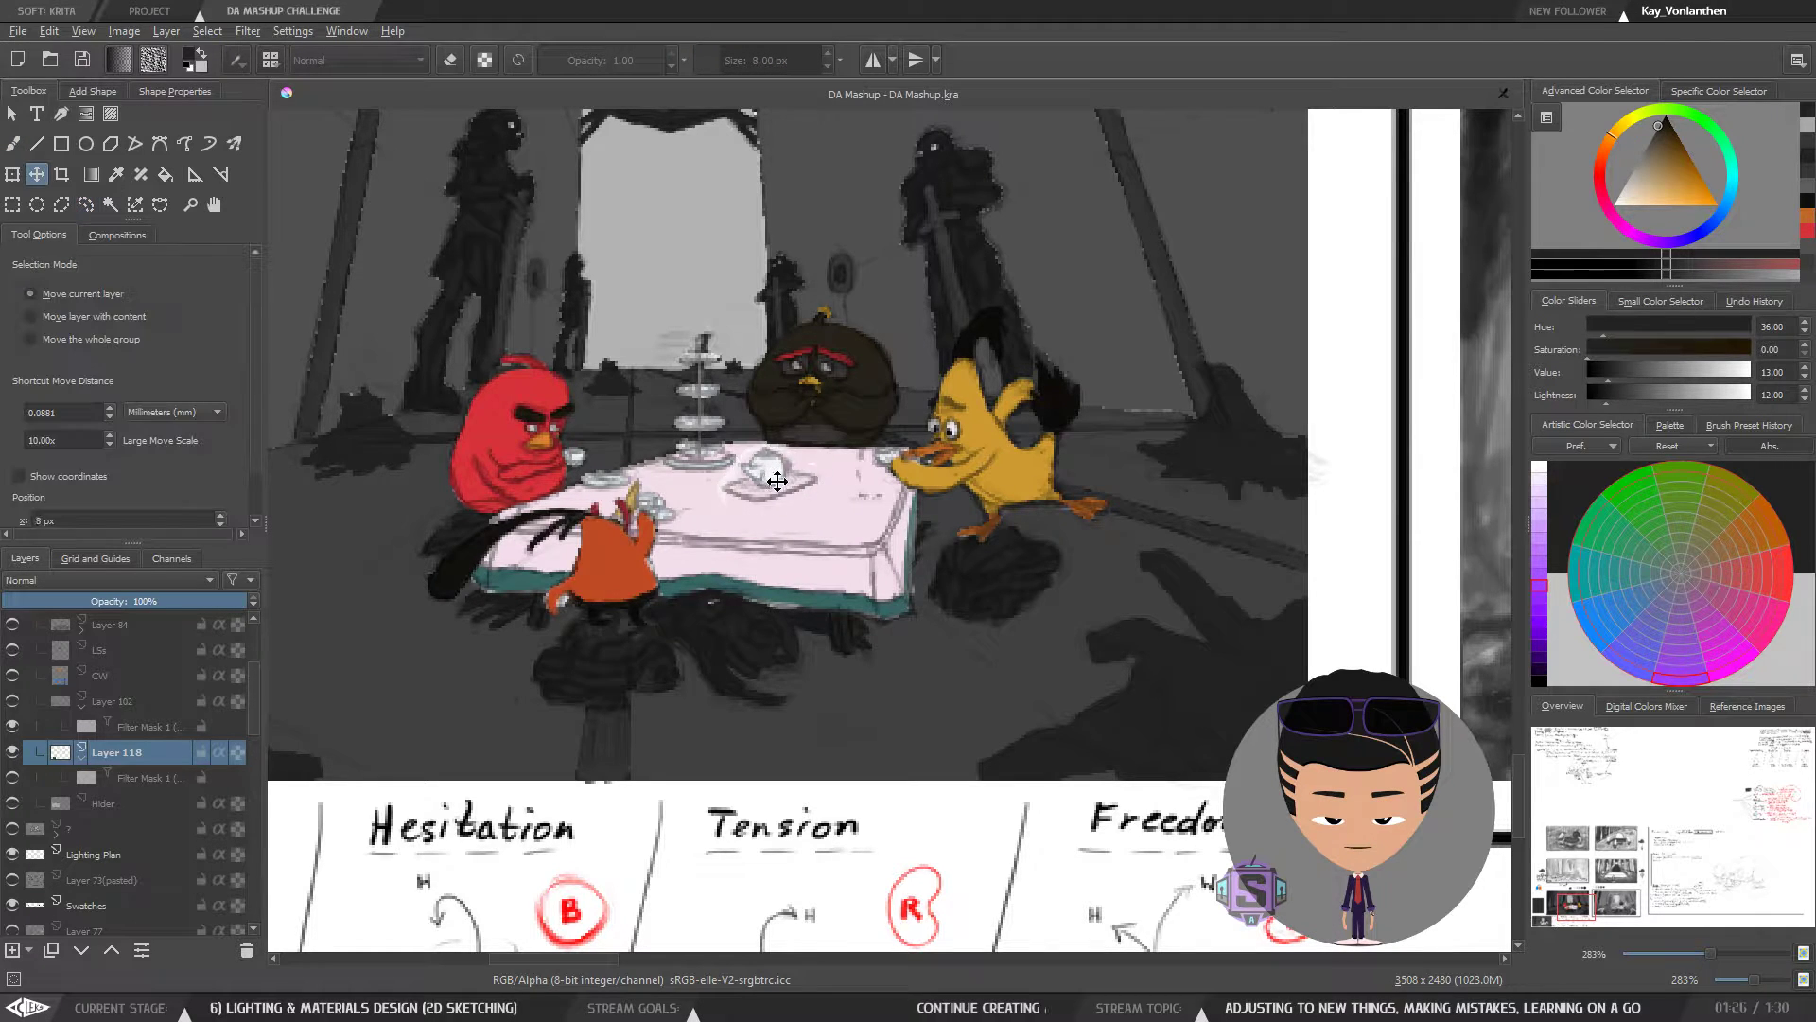
key(ctrl+shift+a)
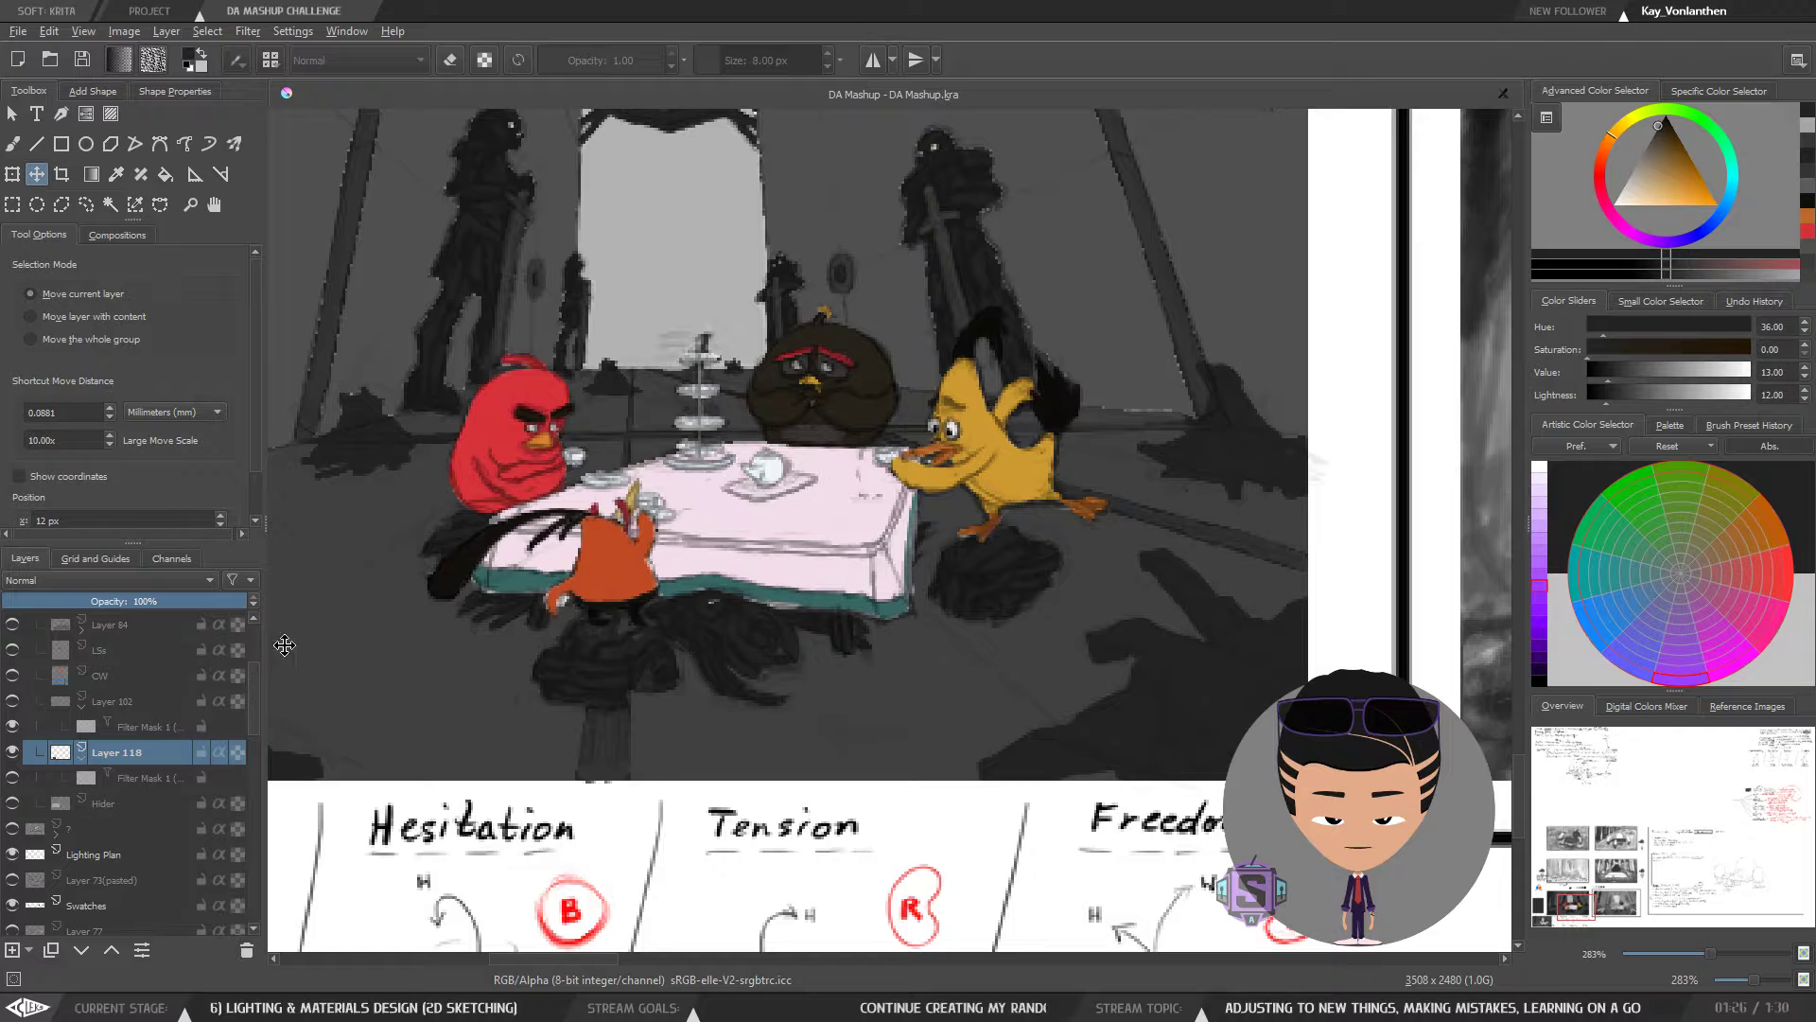
- In the Sketch group, outline the teapot and its tray, shift their line art on the table, and clear the selection
scroll(244, 657, up, 2)
click(92, 674)
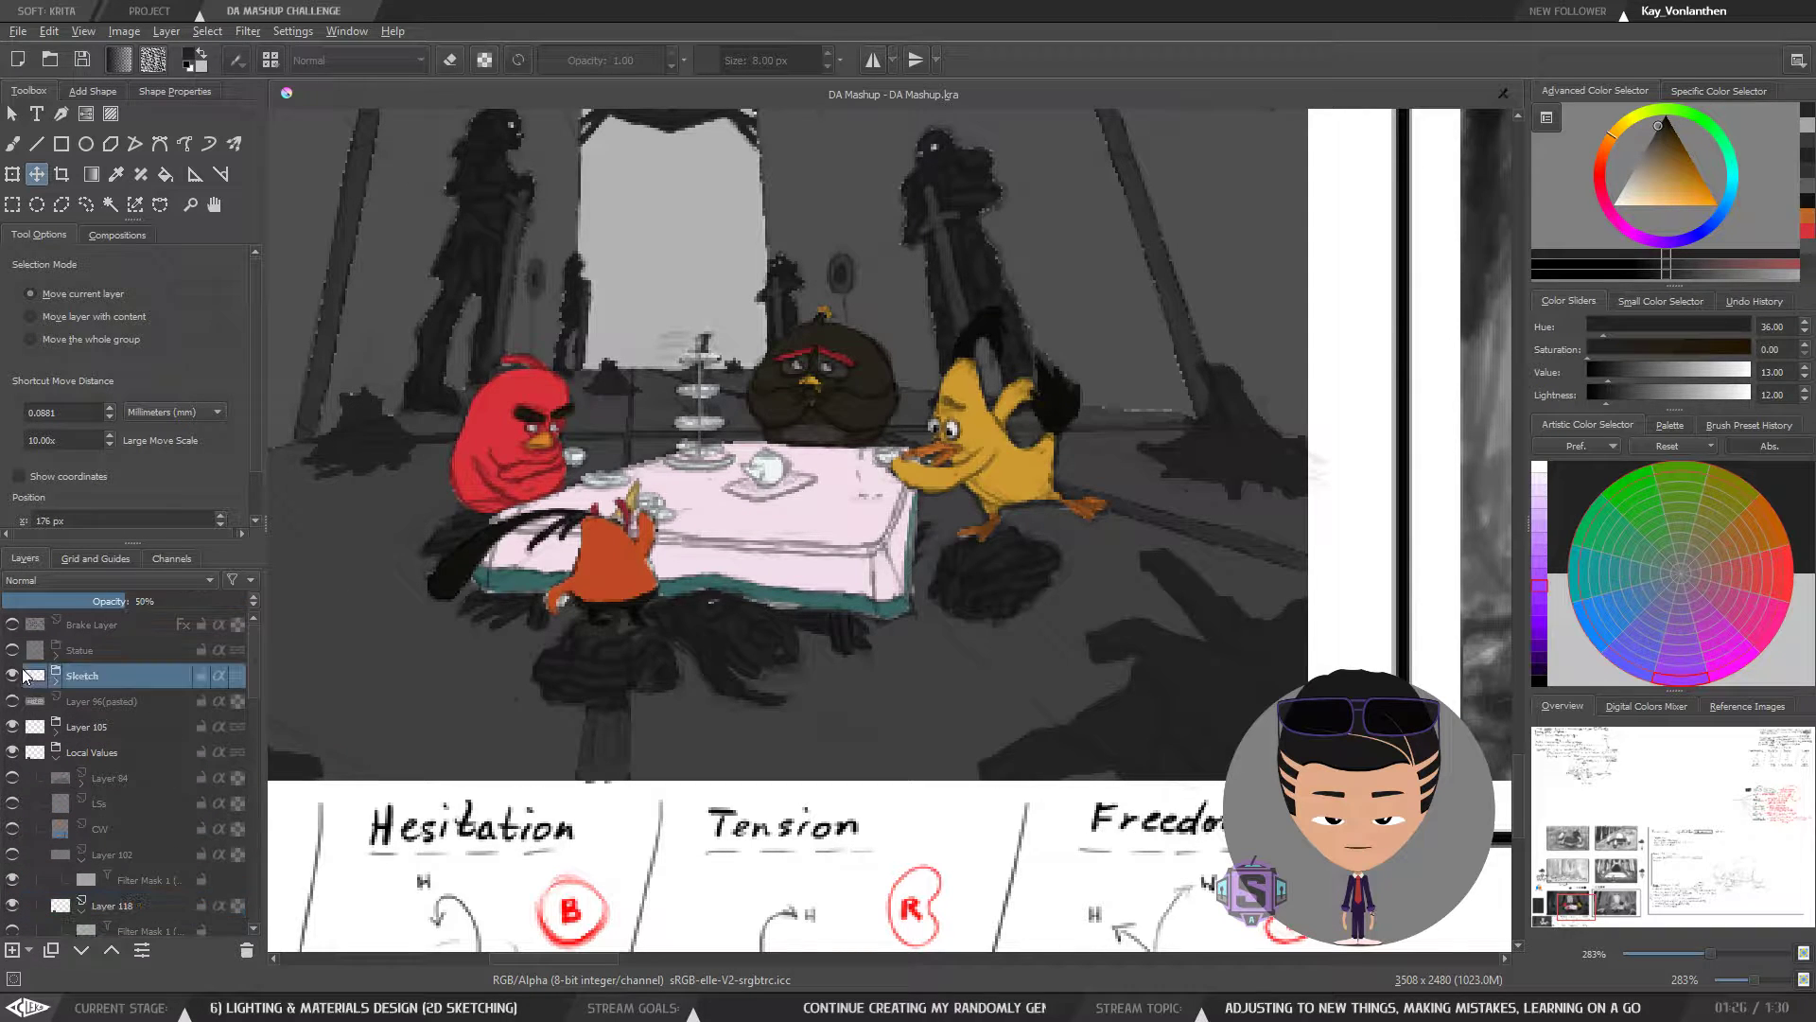
key(l)
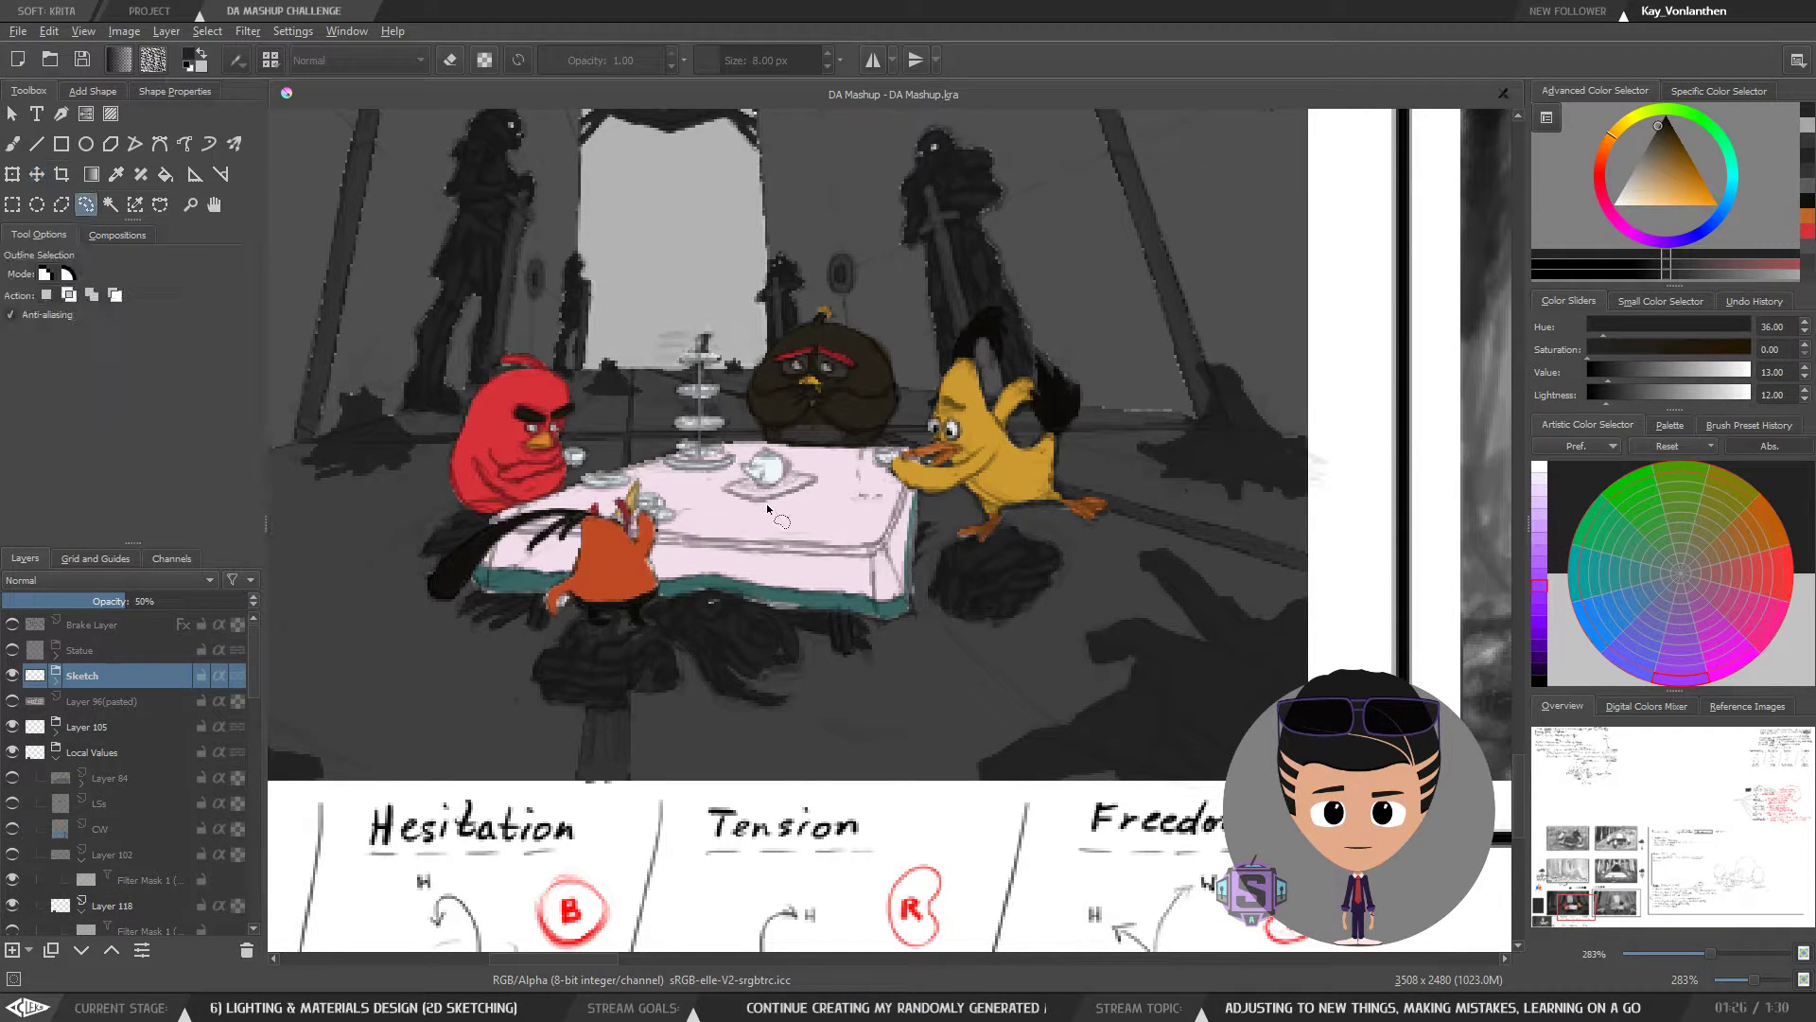
drag(789, 457, 768, 450)
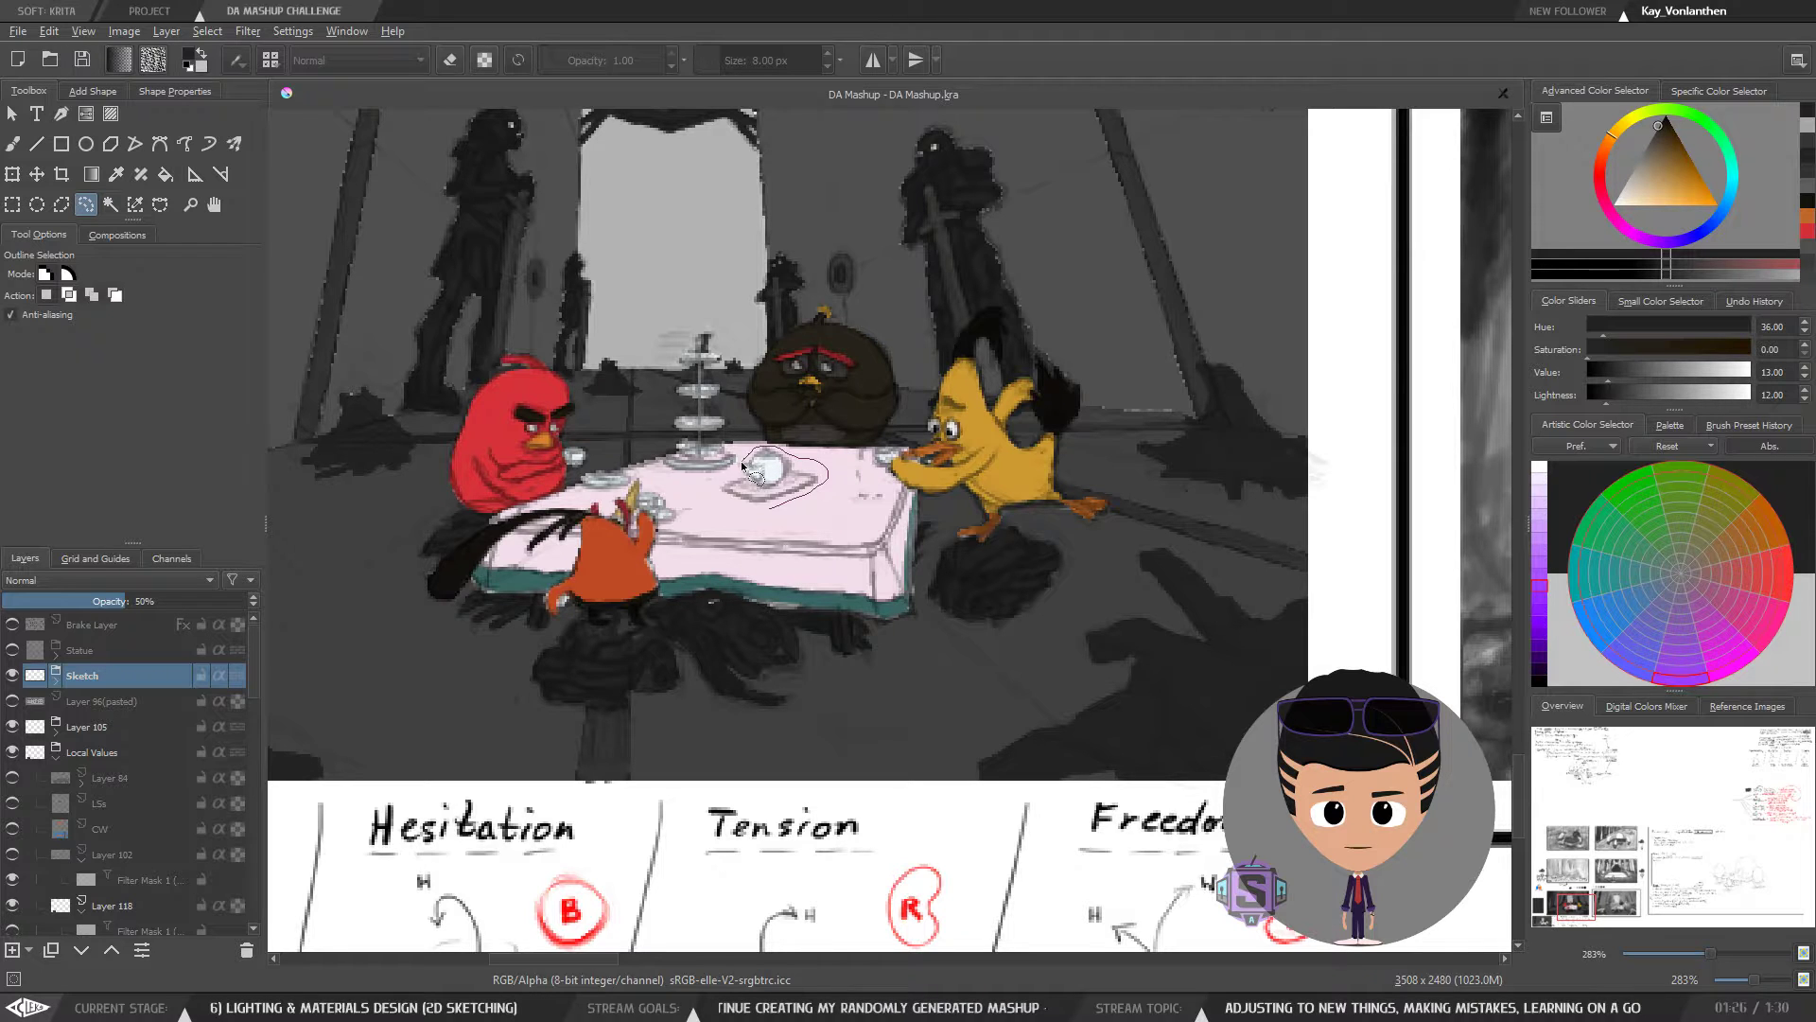
drag(723, 511, 783, 528)
key(t)
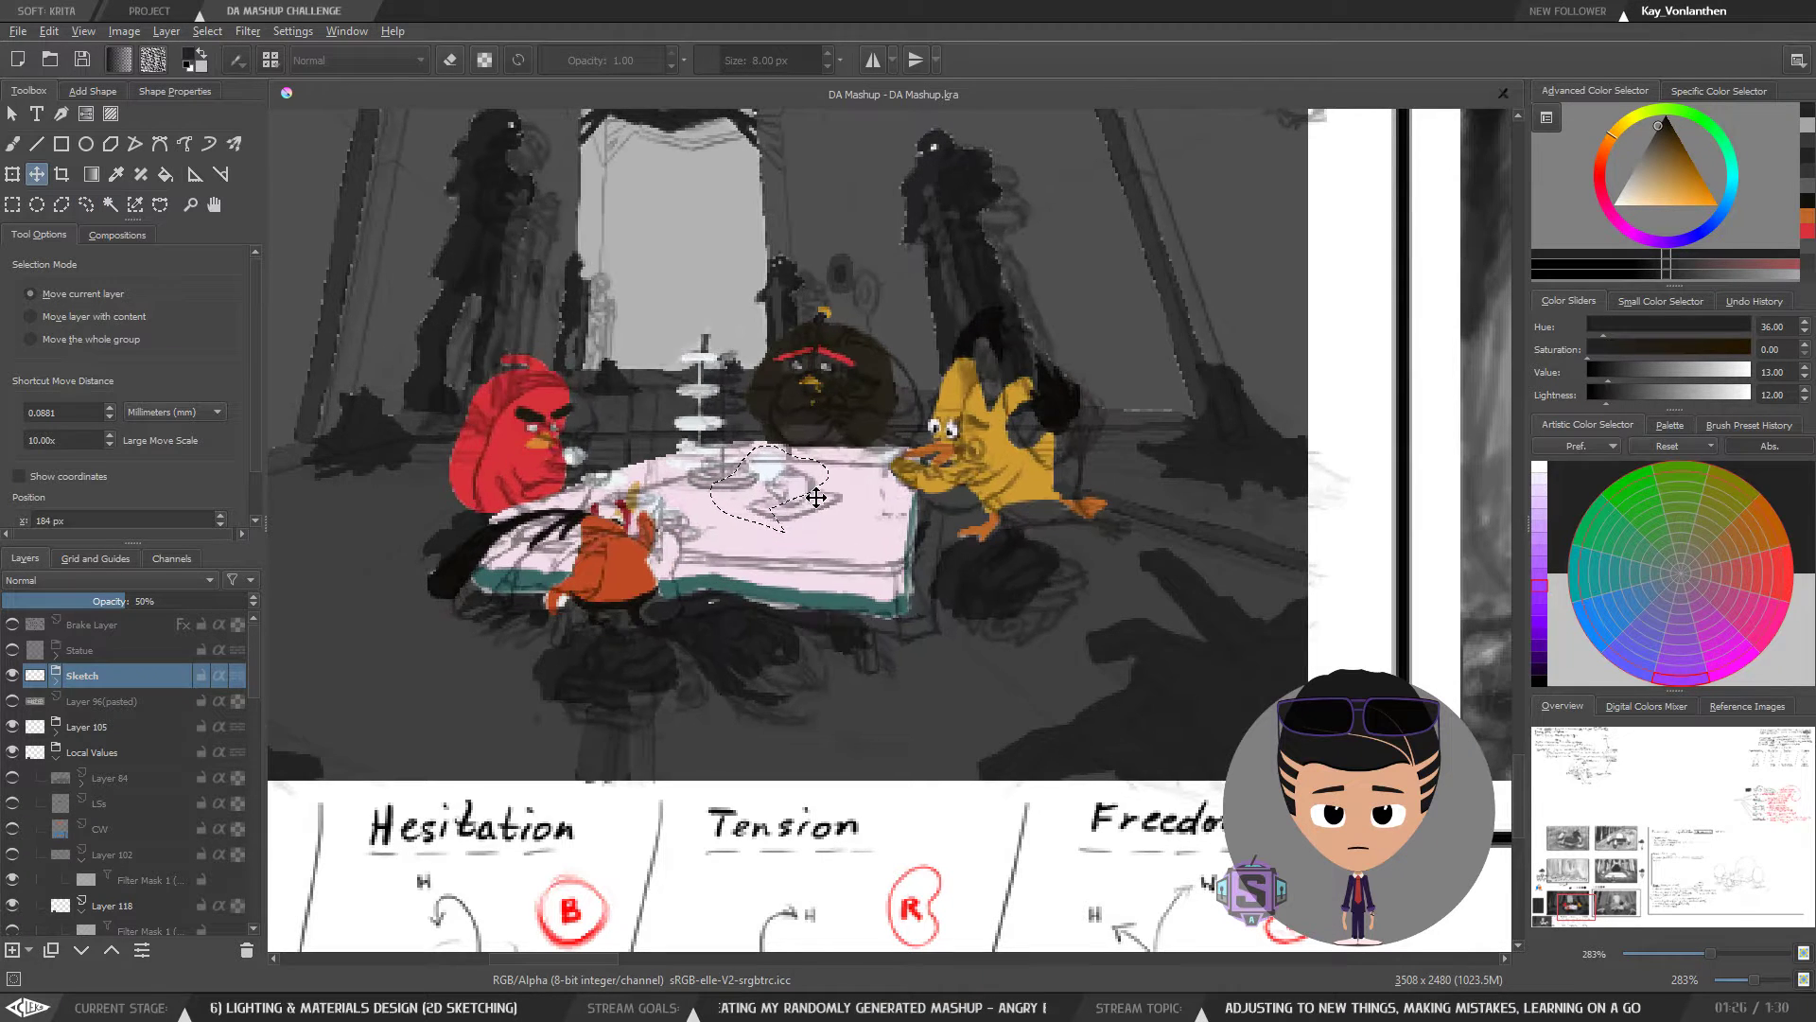
key(ctrl+shift+a)
key(b)
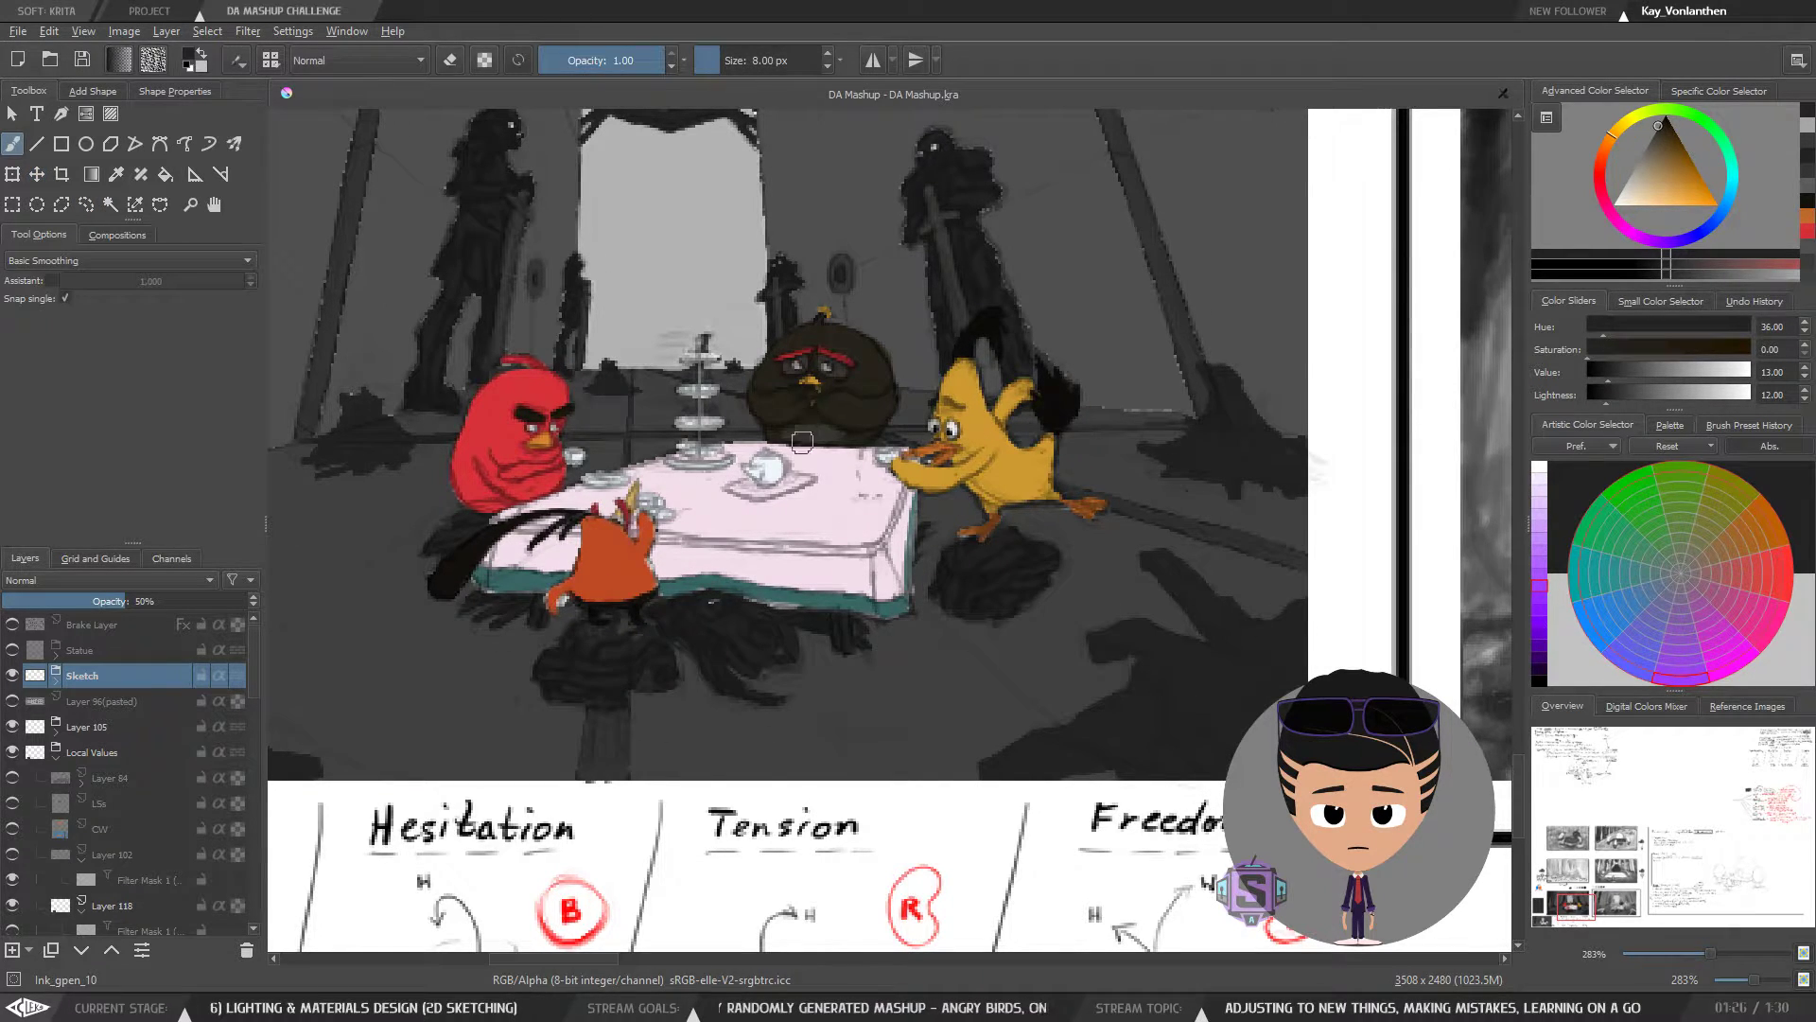
- Examine the coloured painting in normal and mirrored views, checking the balance of the table, birds, statues and doorway
scroll(780, 506, up, 2)
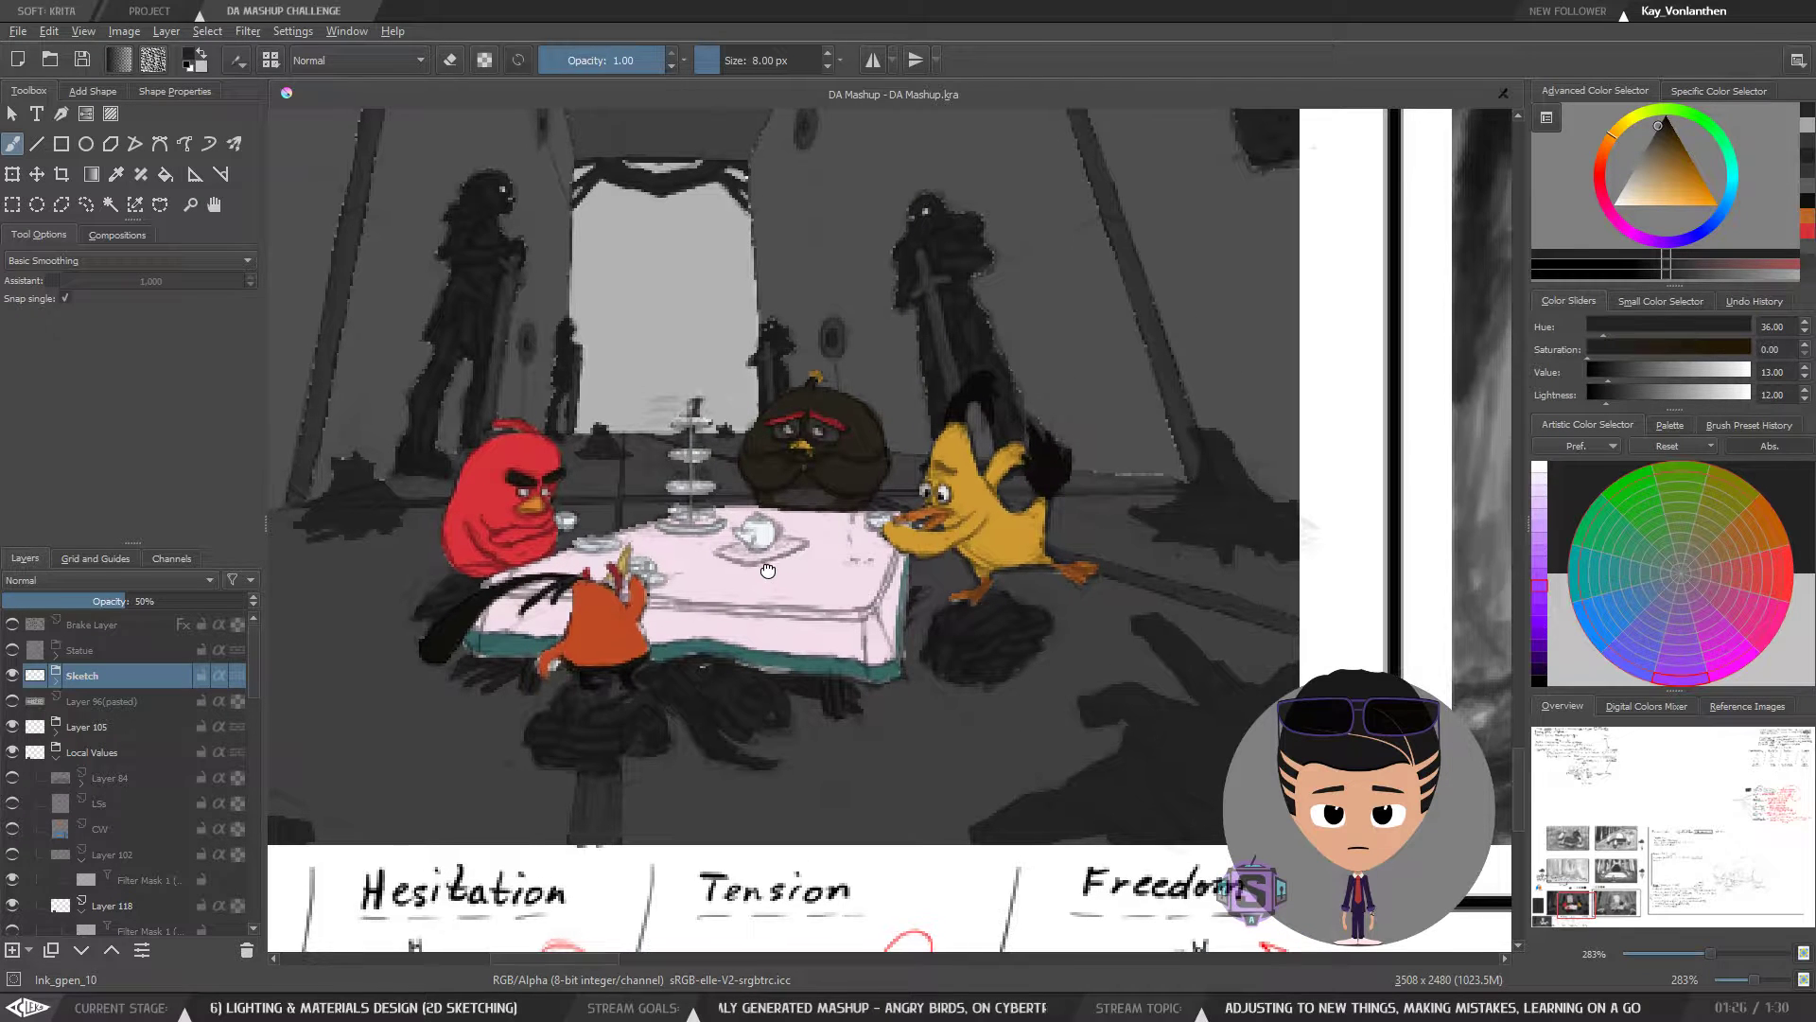
key(minus)
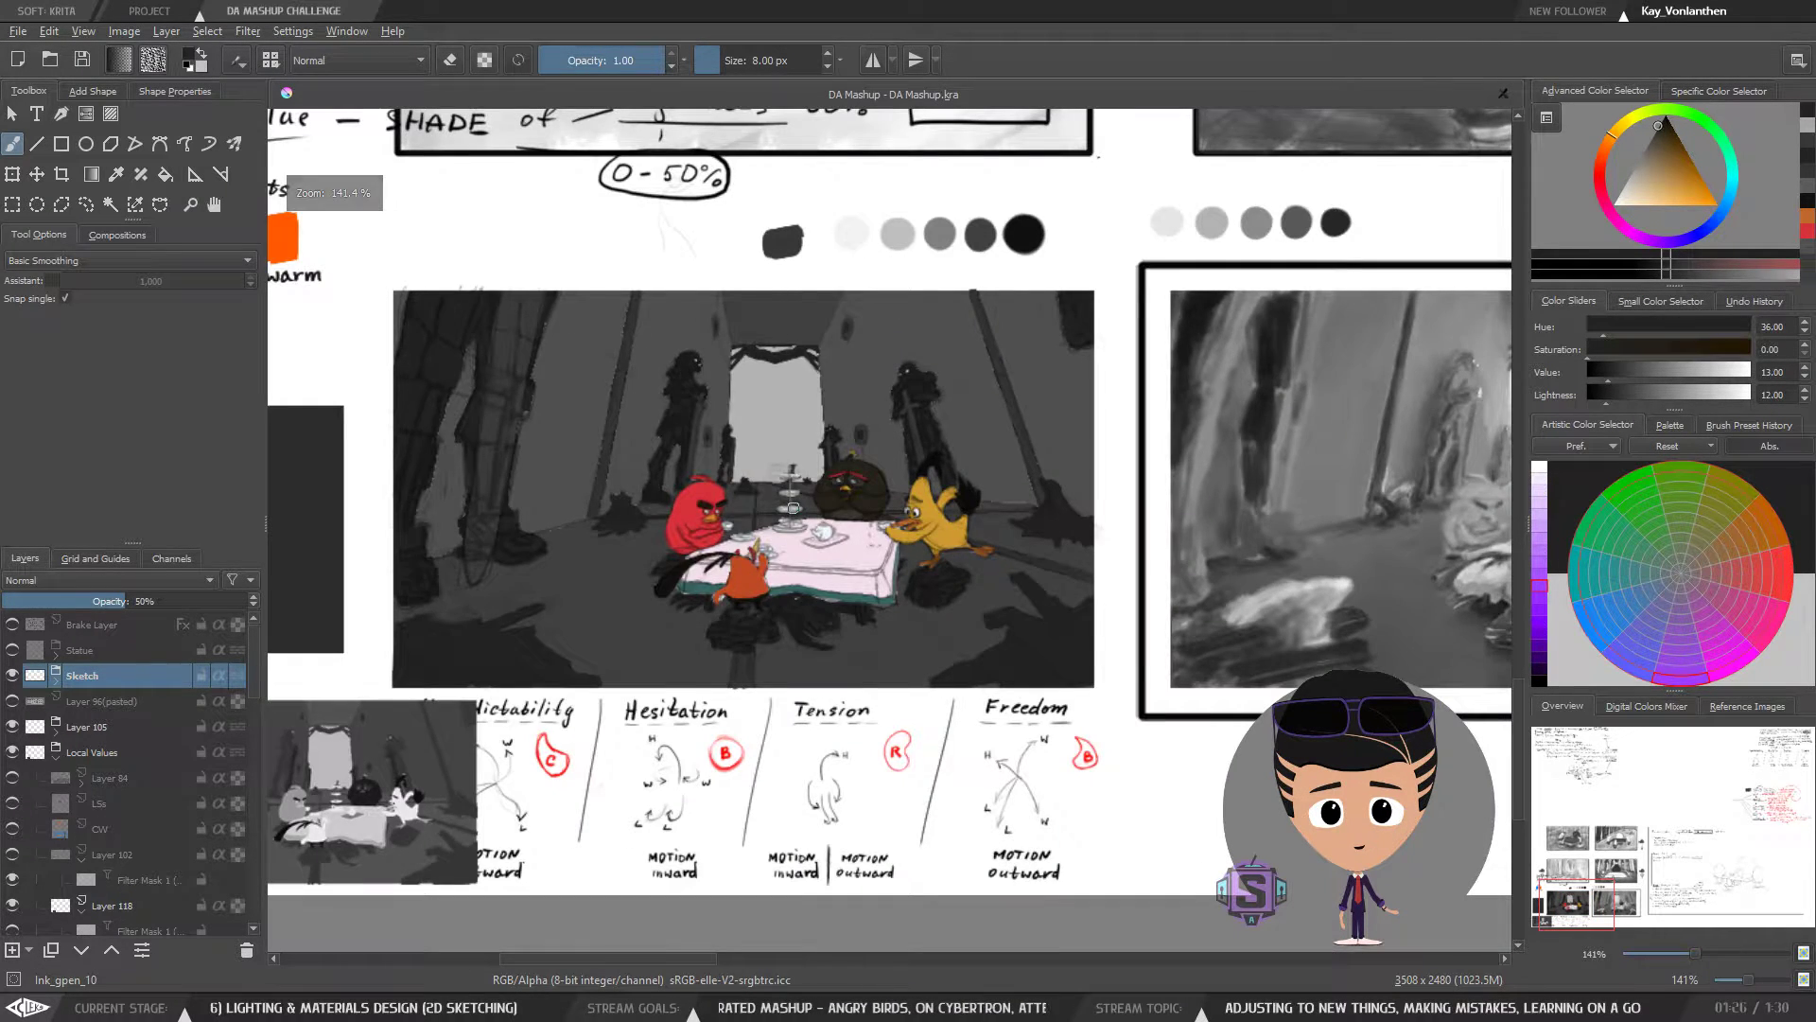
key(m)
key(minus)
key(minus)
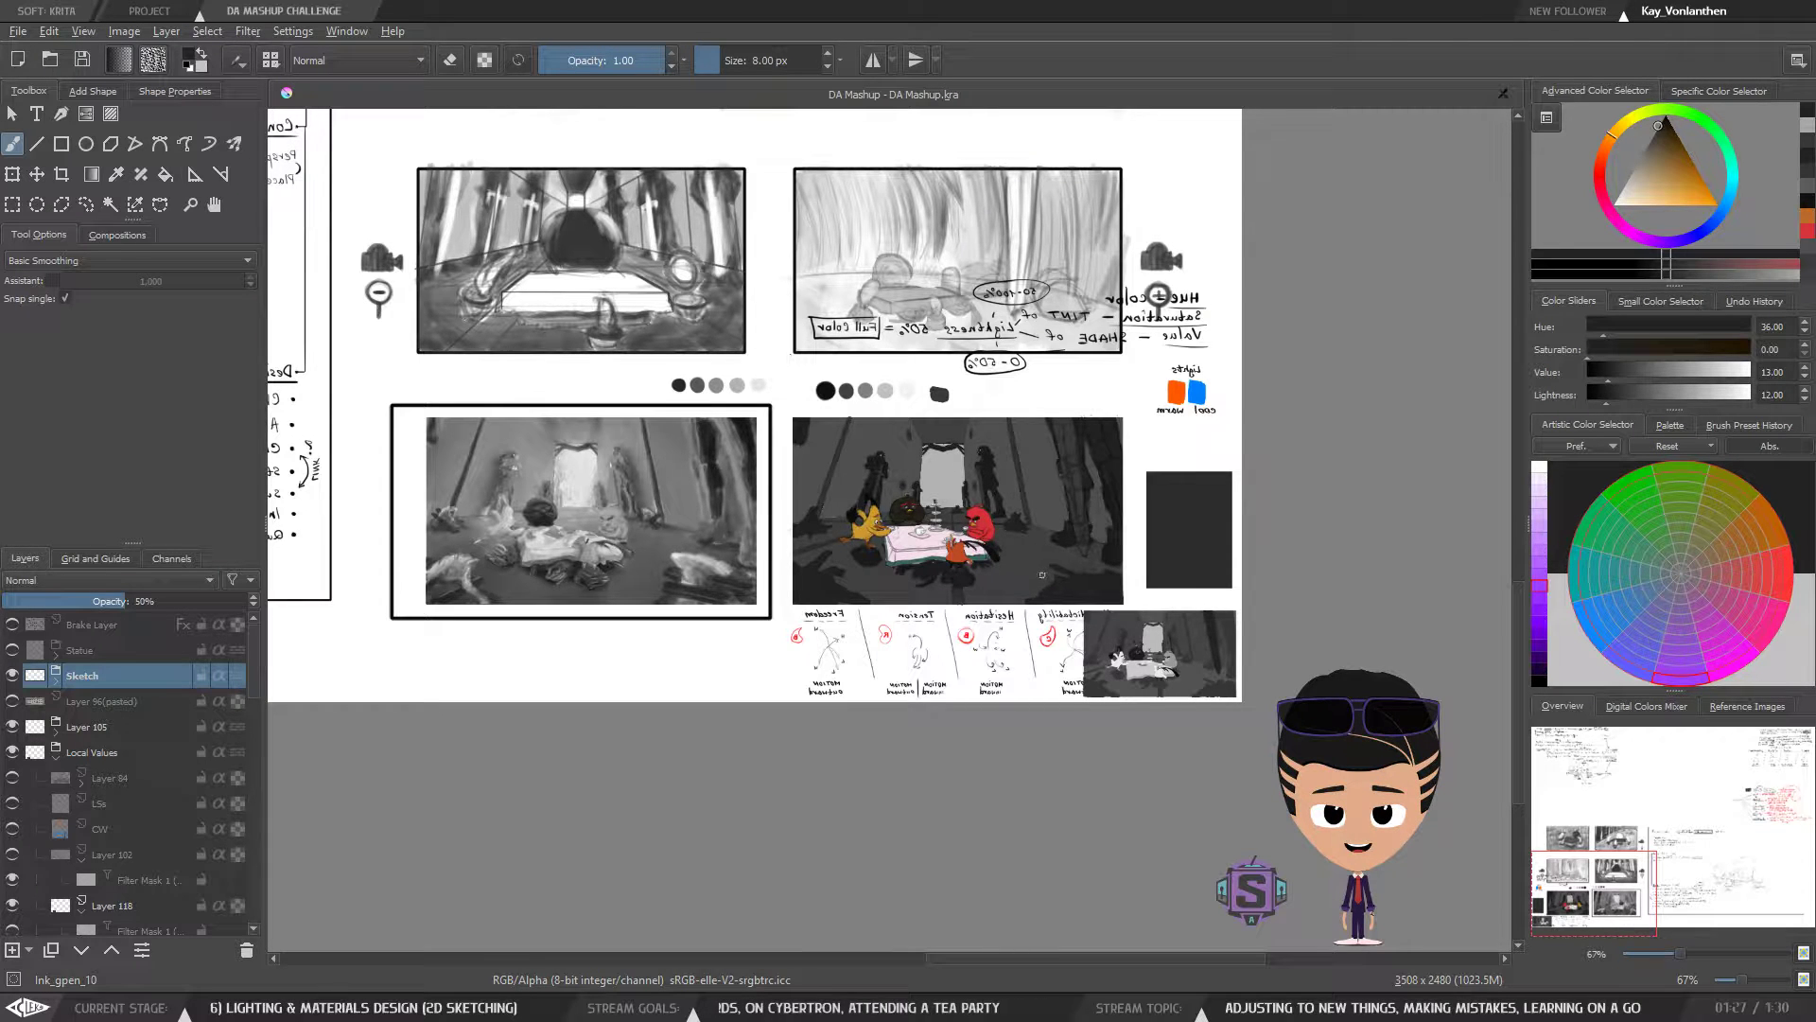
key(m)
key(plus)
key(plus)
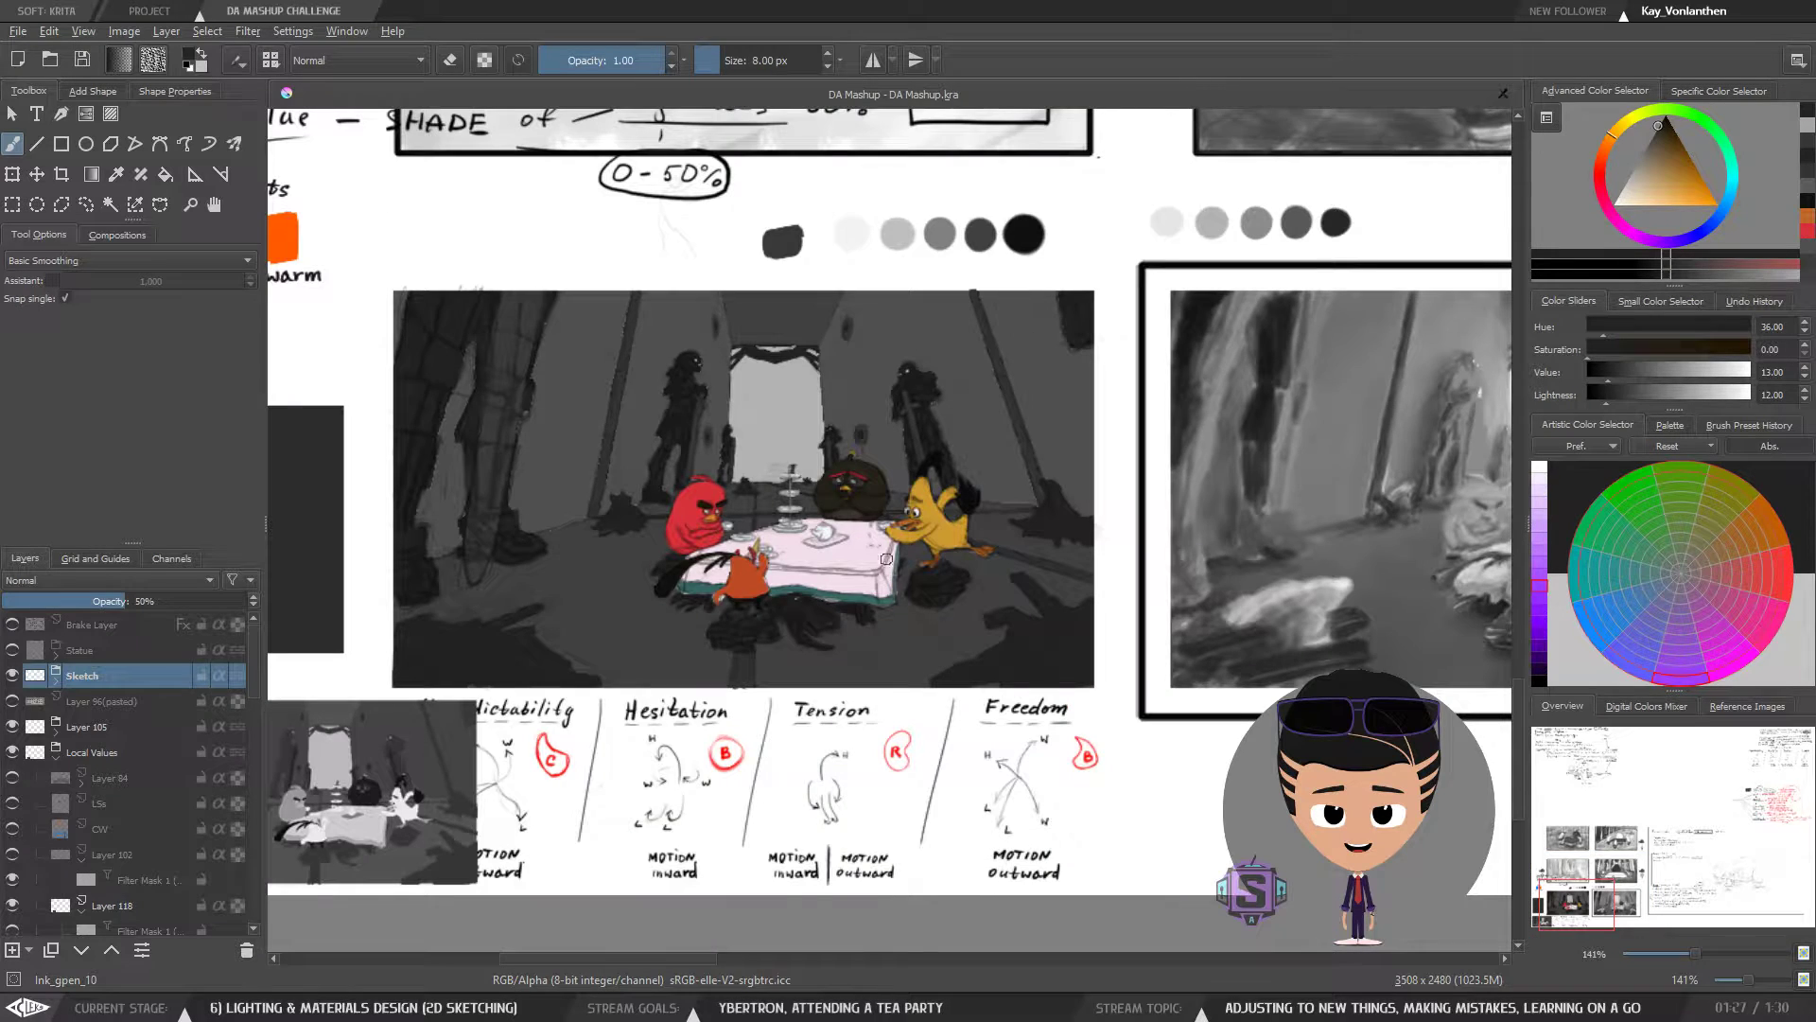
drag(840, 545, 805, 596)
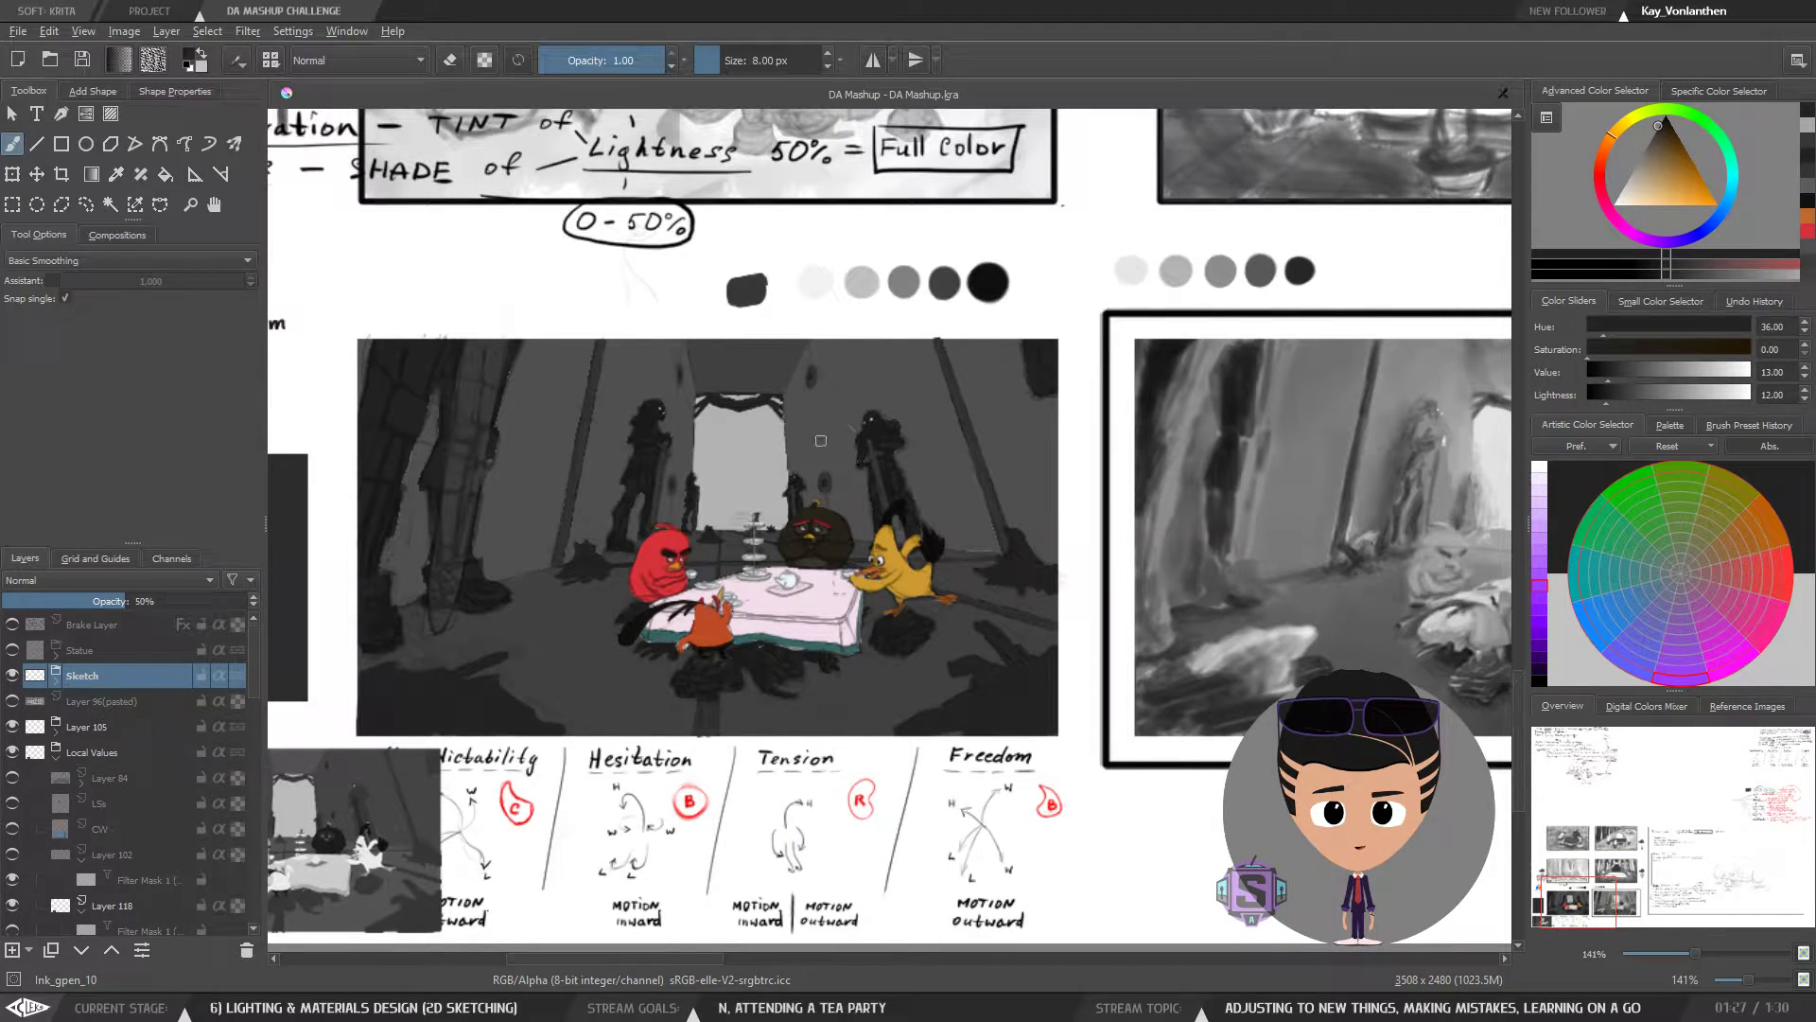
key(m)
drag(1076, 539, 780, 562)
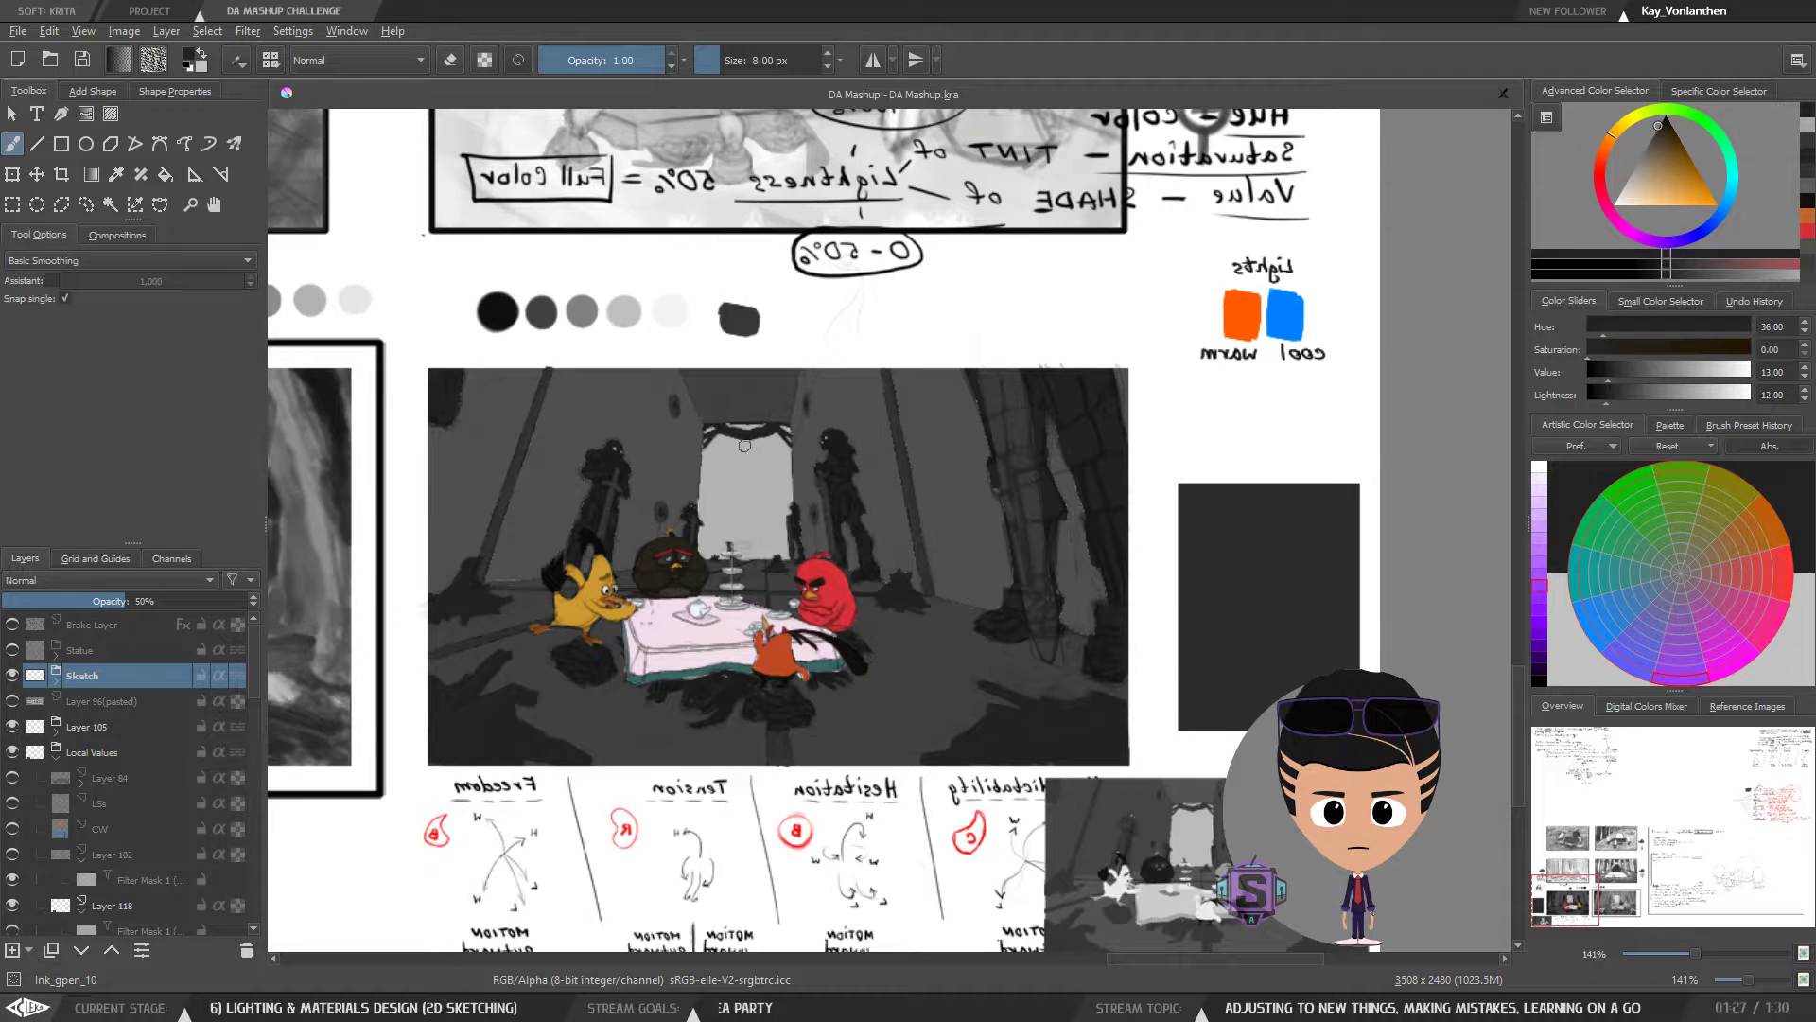
scroll(744, 446, up, 1)
scroll(814, 477, up, 1)
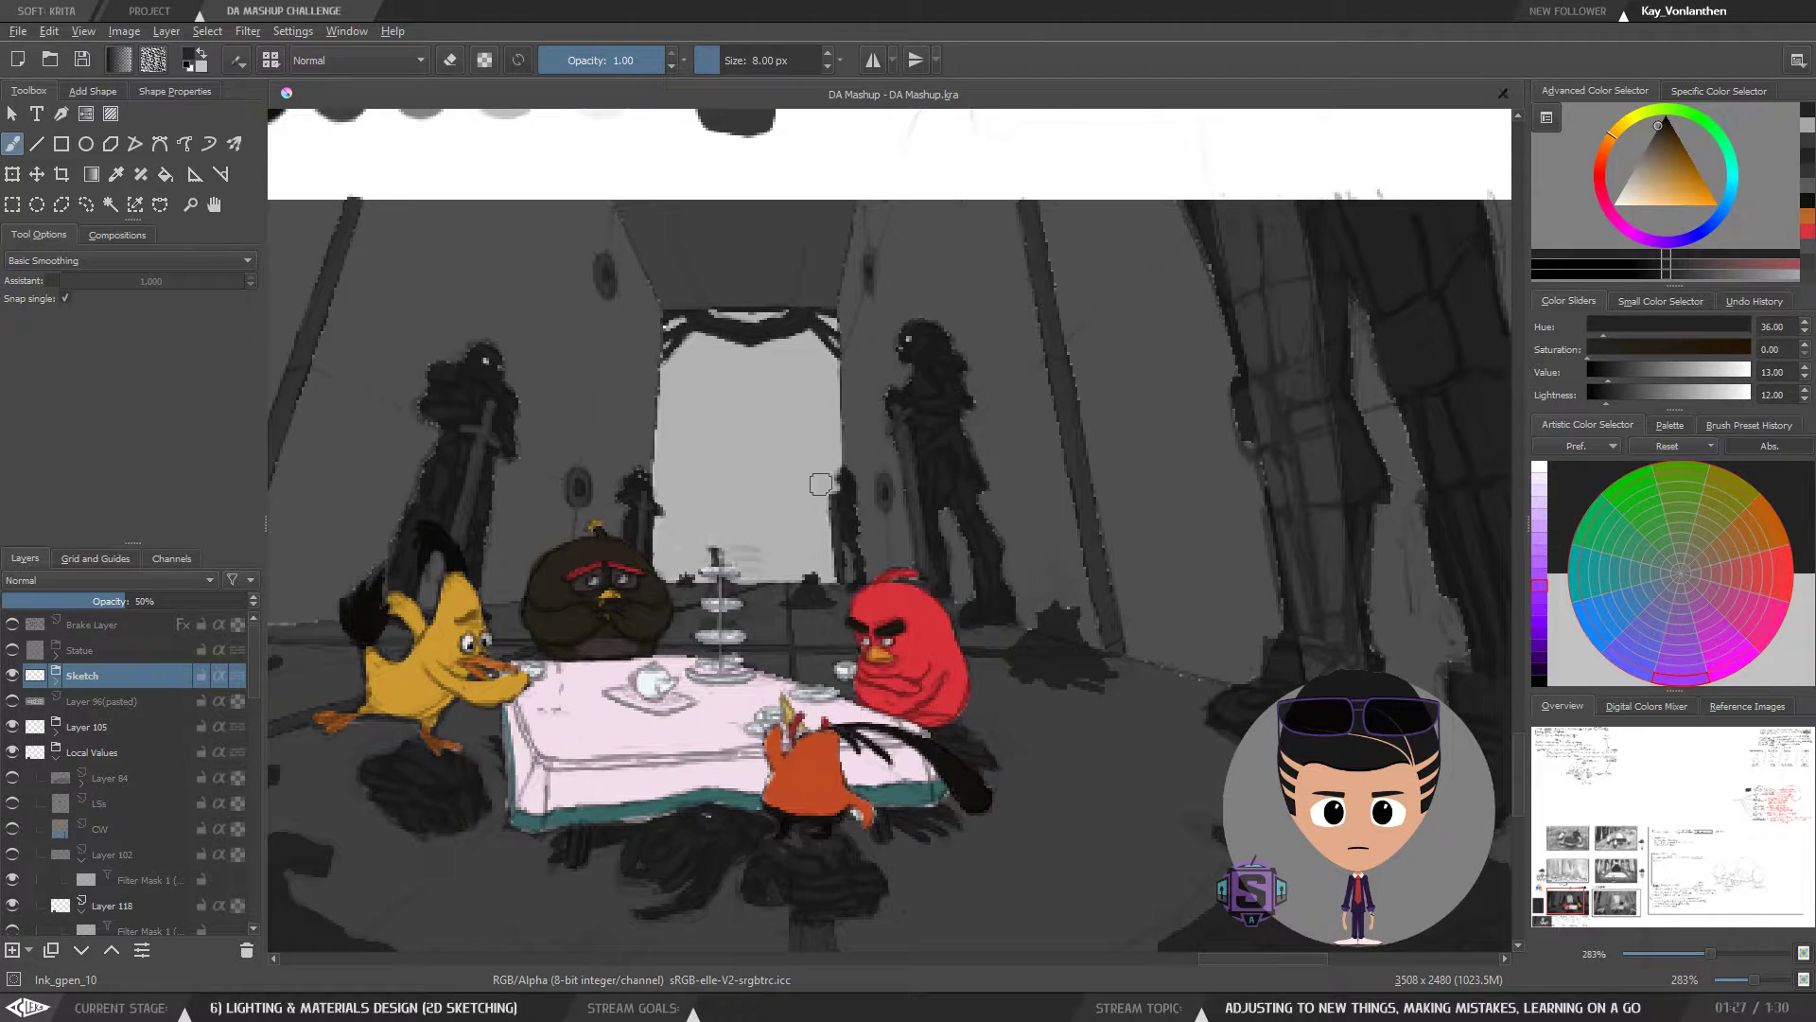
drag(748, 656, 748, 655)
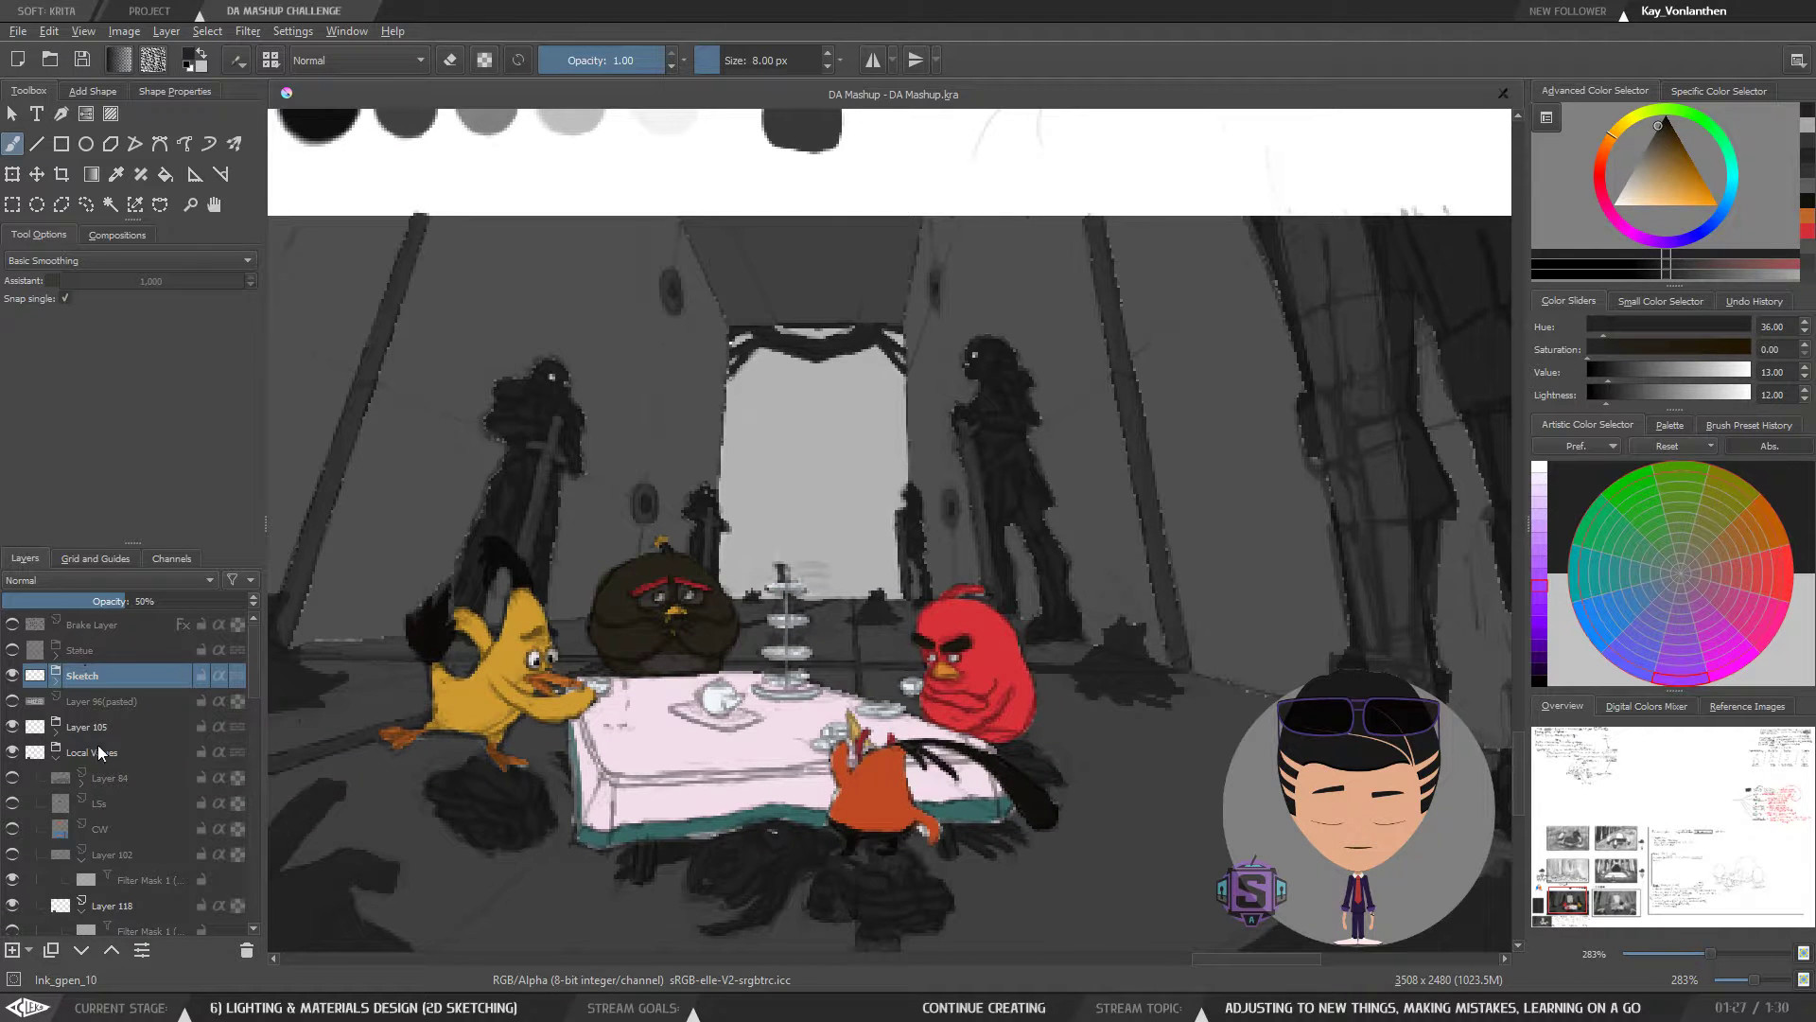
- Add a paint layer above the Sketch group and set the ink brush to 4 px with bright red
click(13, 951)
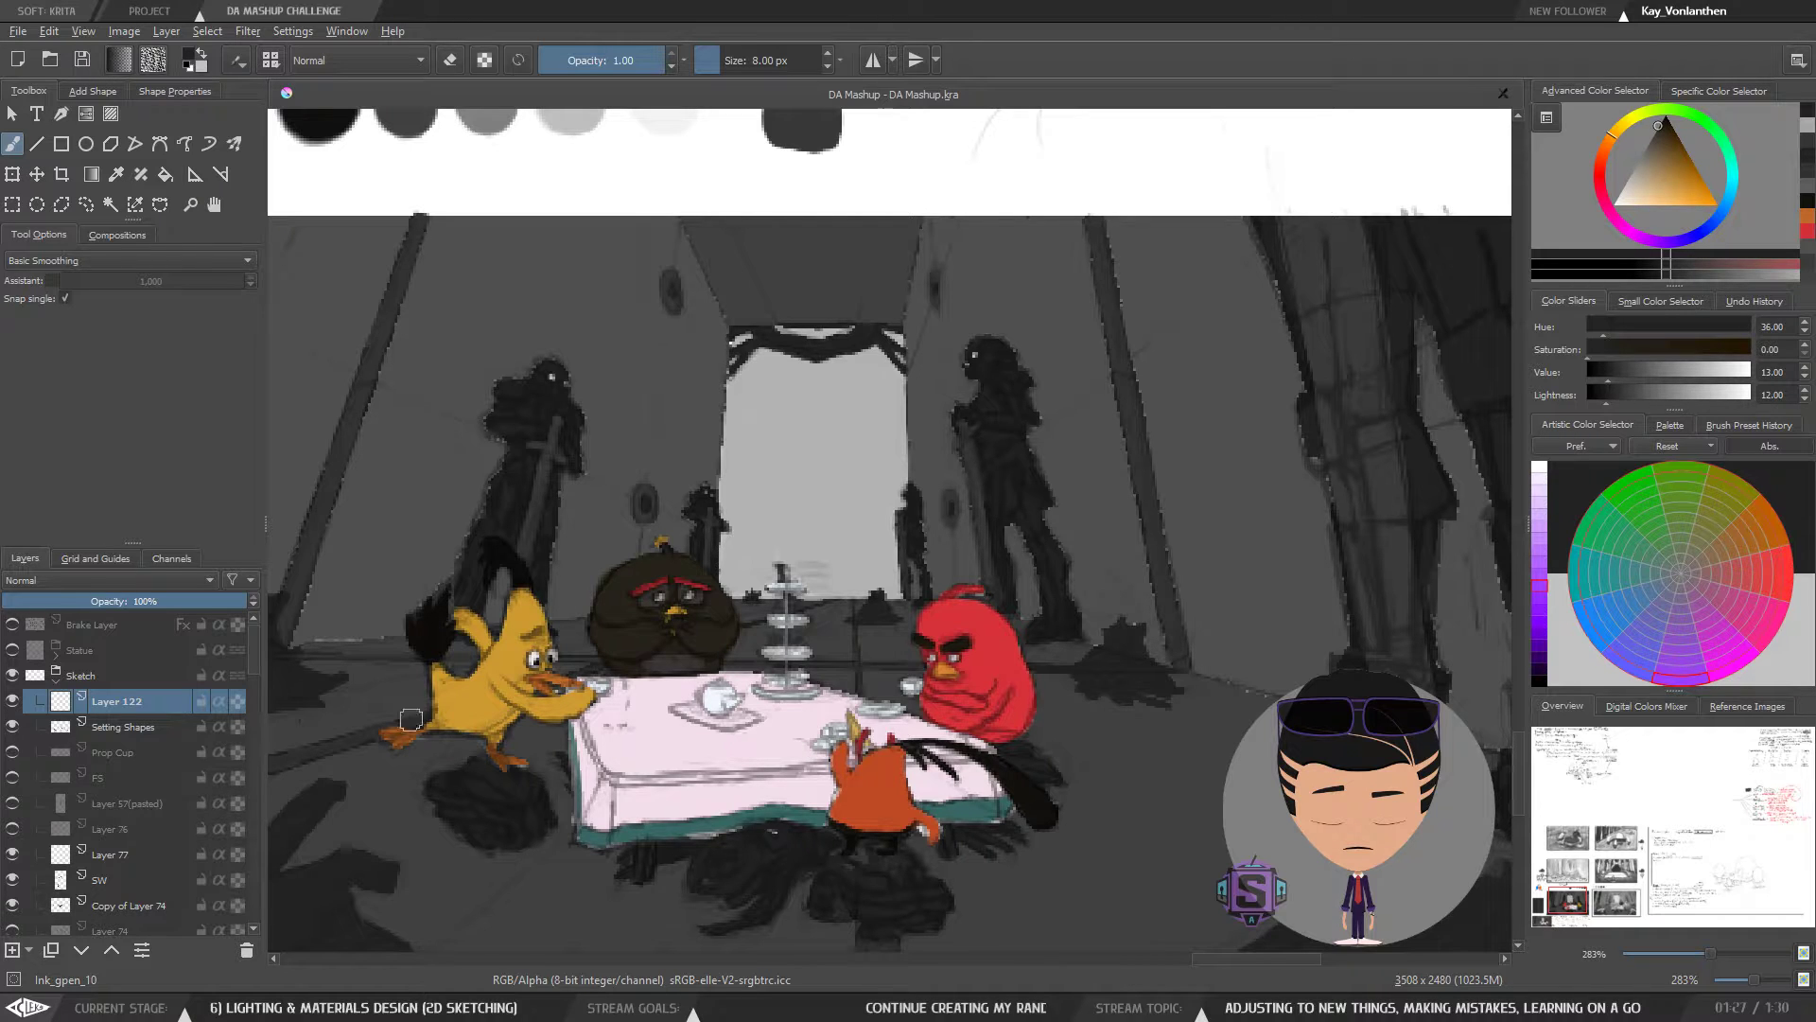
key(ctrl+Page_Up)
key(bracketleft)
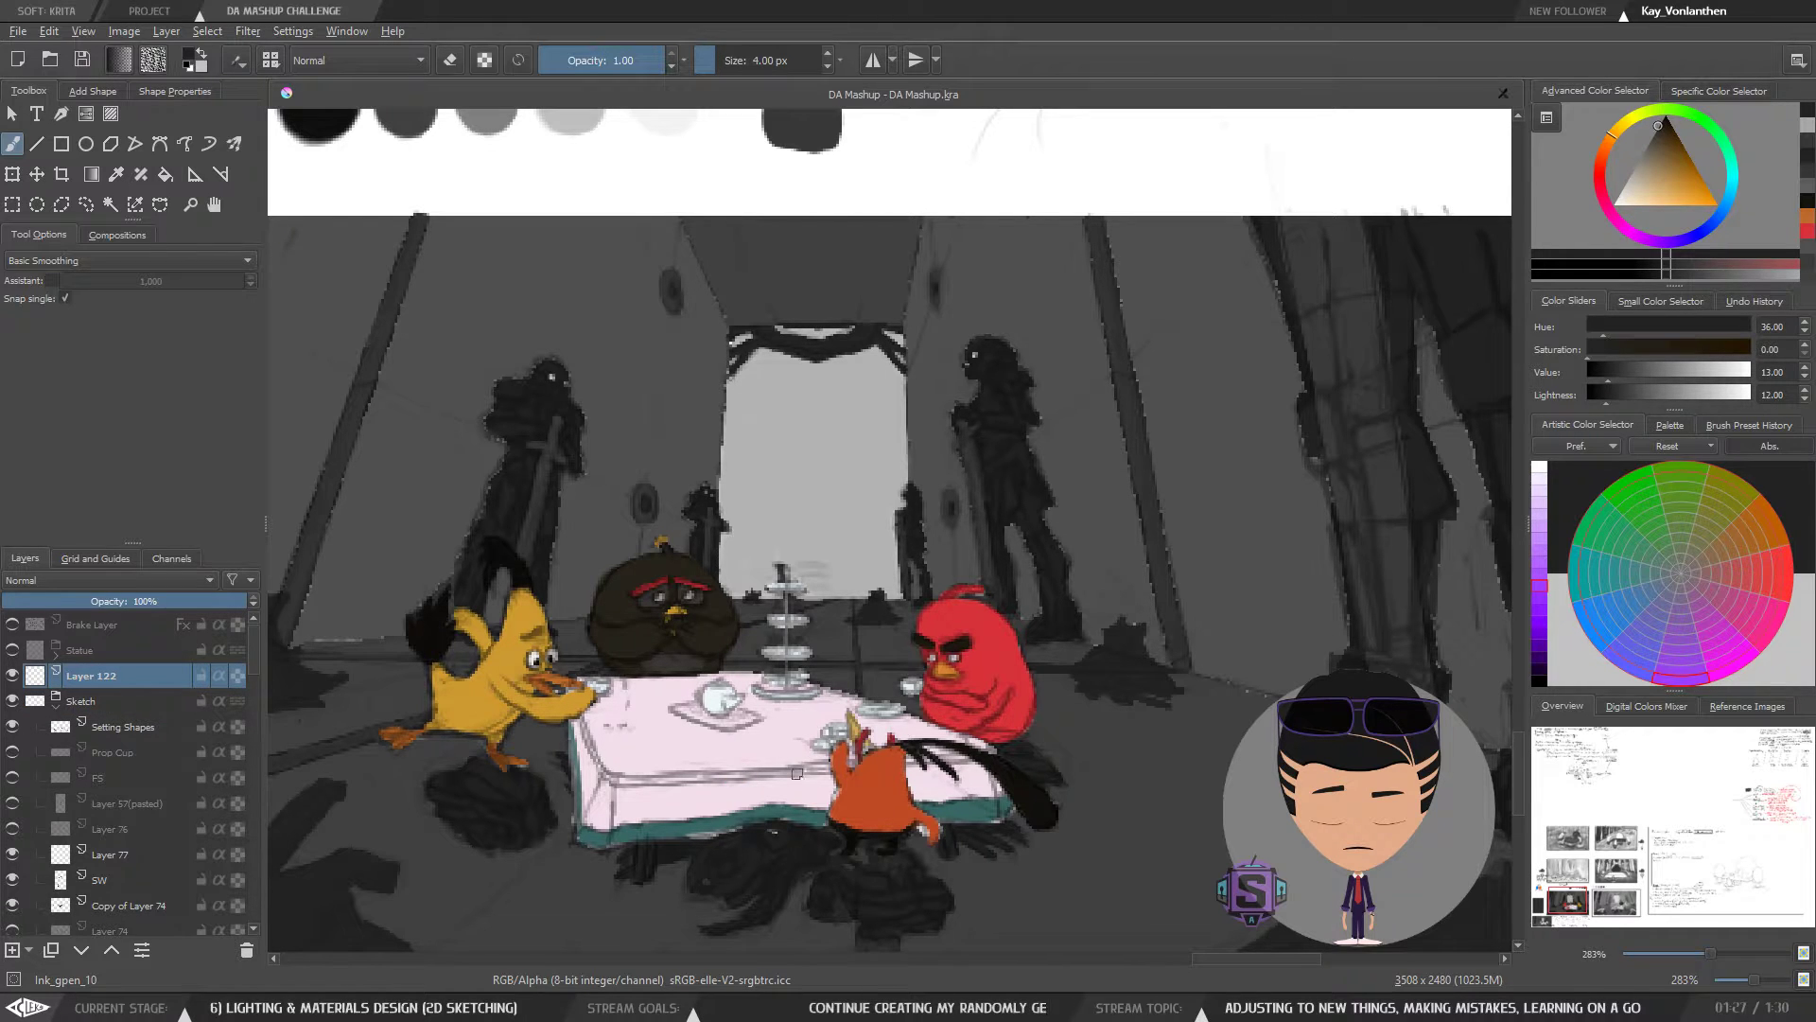
drag(795, 771, 673, 674)
key(ctrl+z)
drag(1652, 181, 1614, 204)
click(1599, 175)
click(1717, 204)
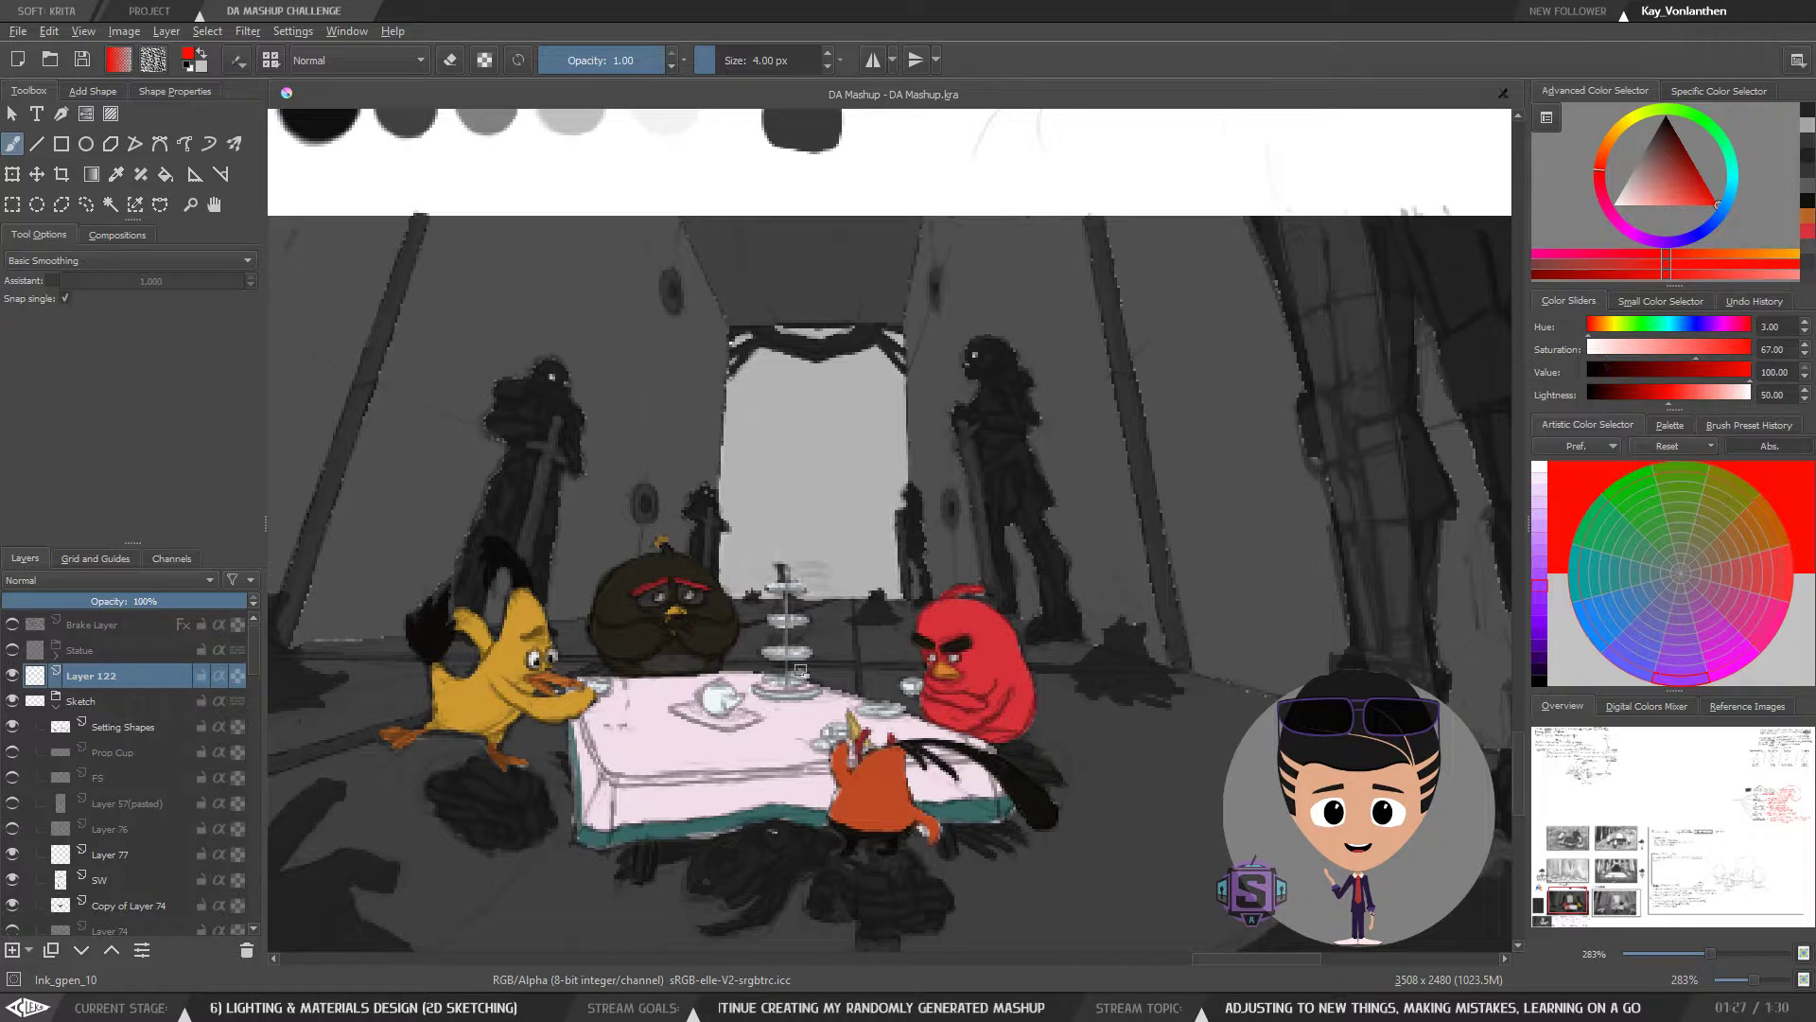
- Draw red arrows from the orange bird towards the black bird and from behind the yellow bird to the cake stand
drag(830, 772, 632, 568)
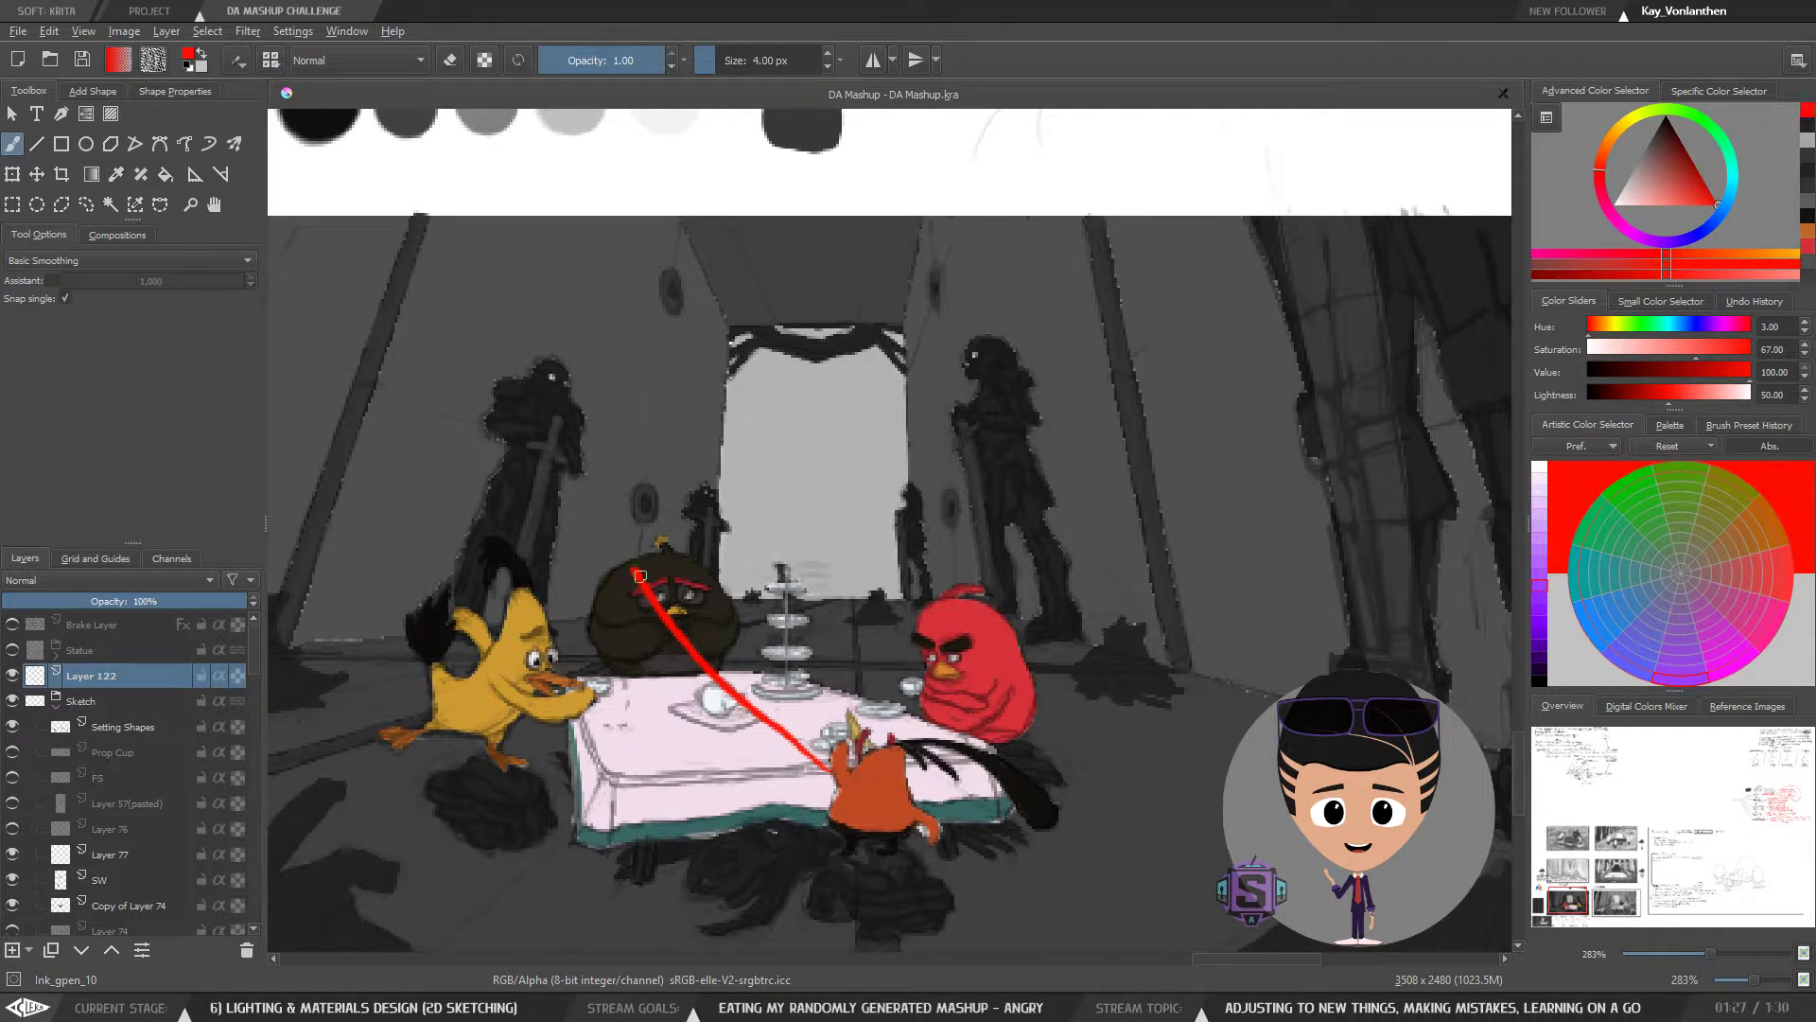
key(ctrl+z)
mouse_move(817, 763)
mouse_down()
mouse_move(666, 652)
mouse_move(649, 702)
mouse_move(665, 634)
mouse_move(730, 634)
mouse_up()
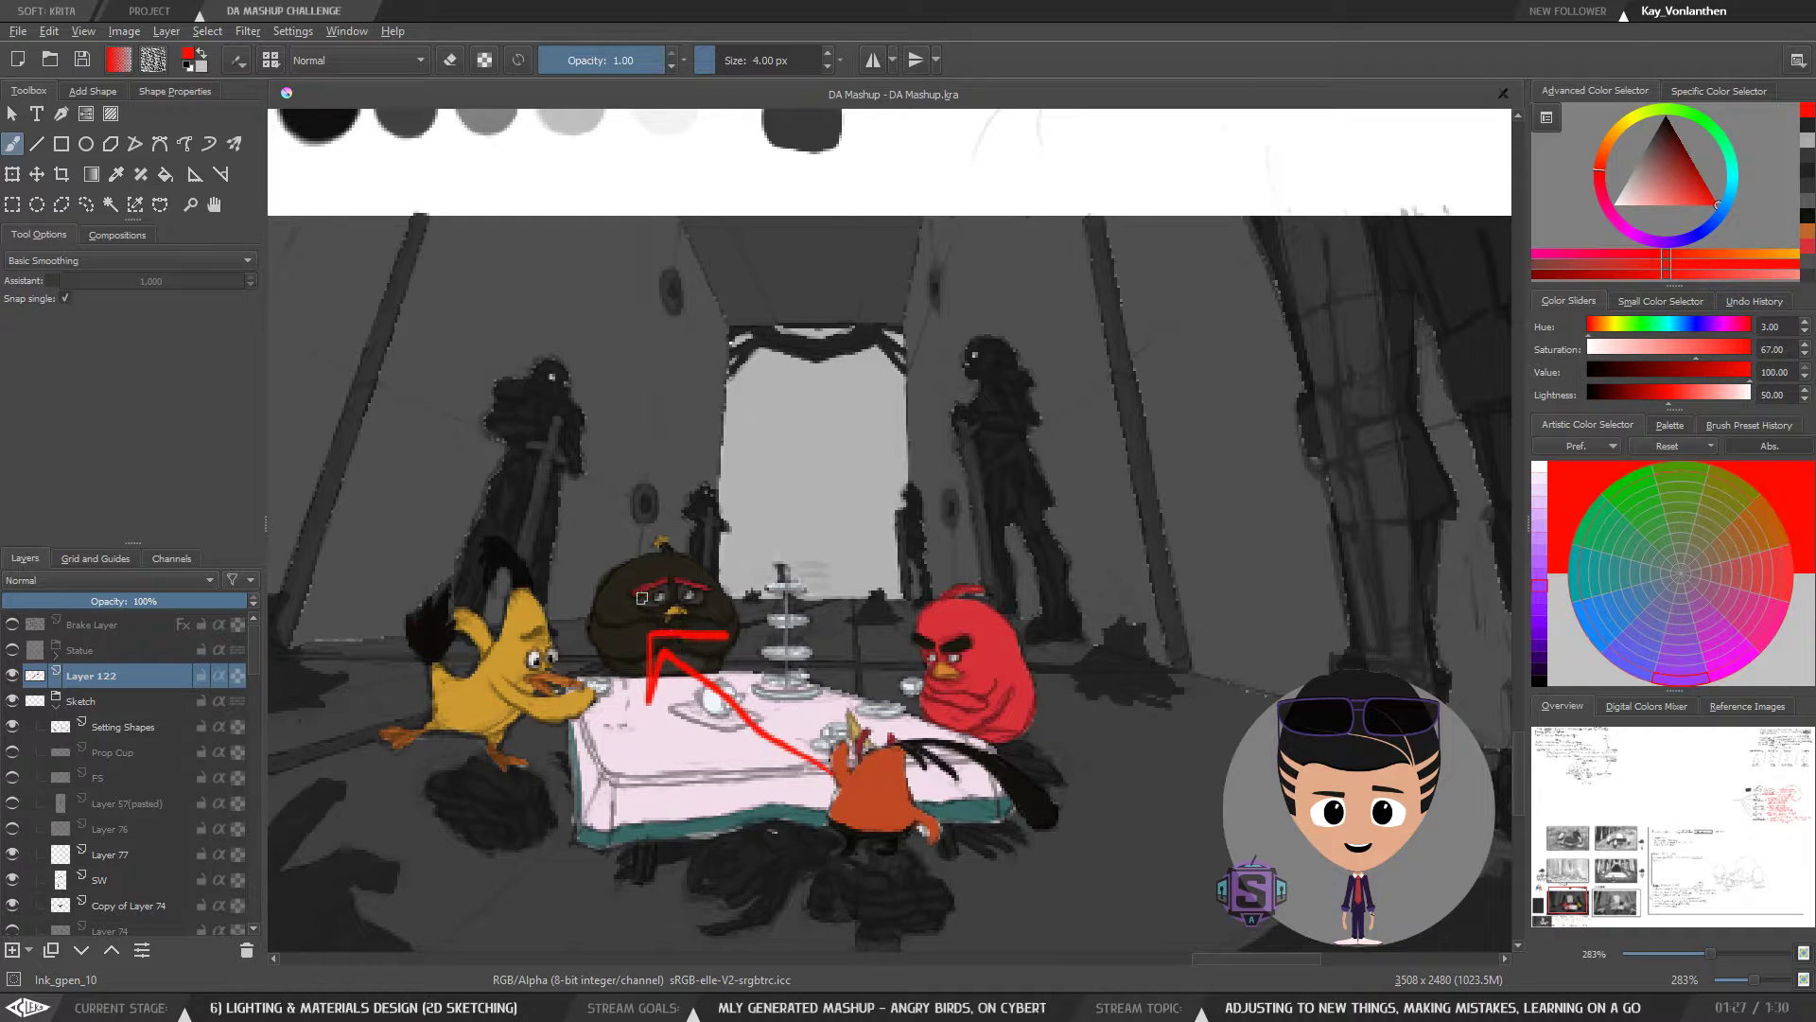
drag(363, 650, 739, 603)
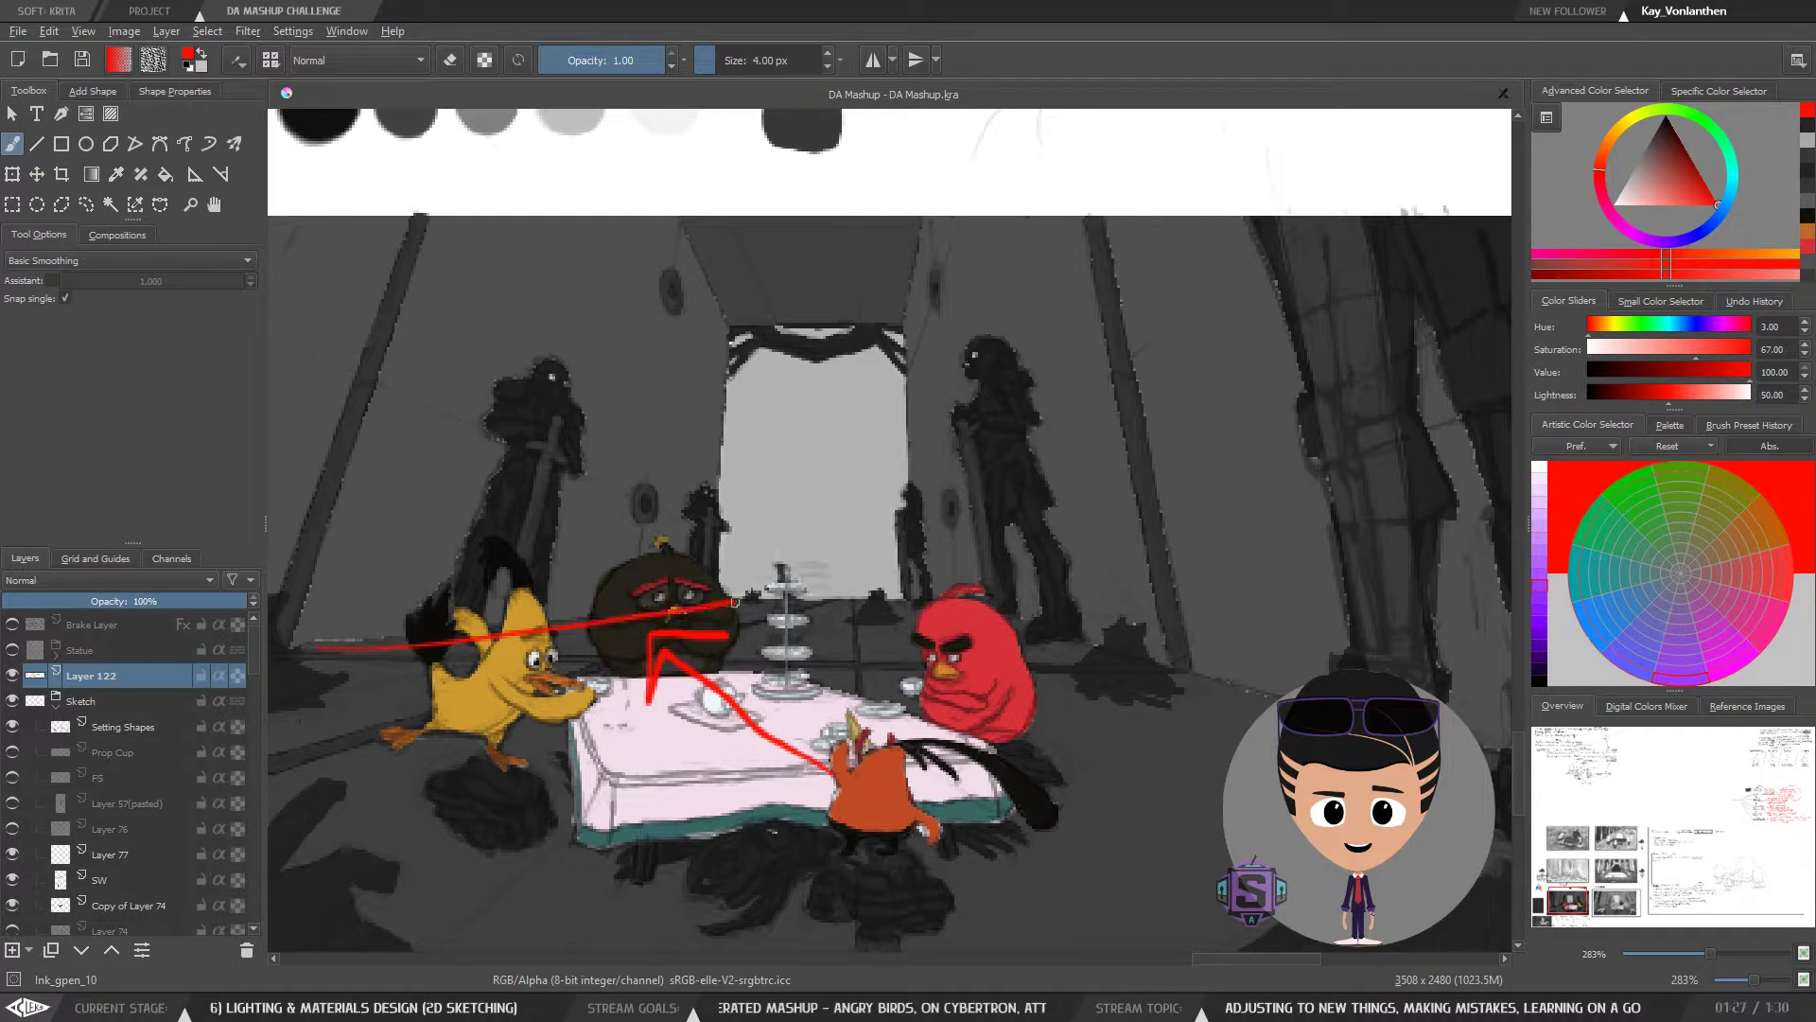
key(ctrl+z)
drag(342, 648, 754, 601)
mouse_move(687, 587)
mouse_down()
mouse_move(759, 600)
mouse_move(702, 615)
mouse_up()
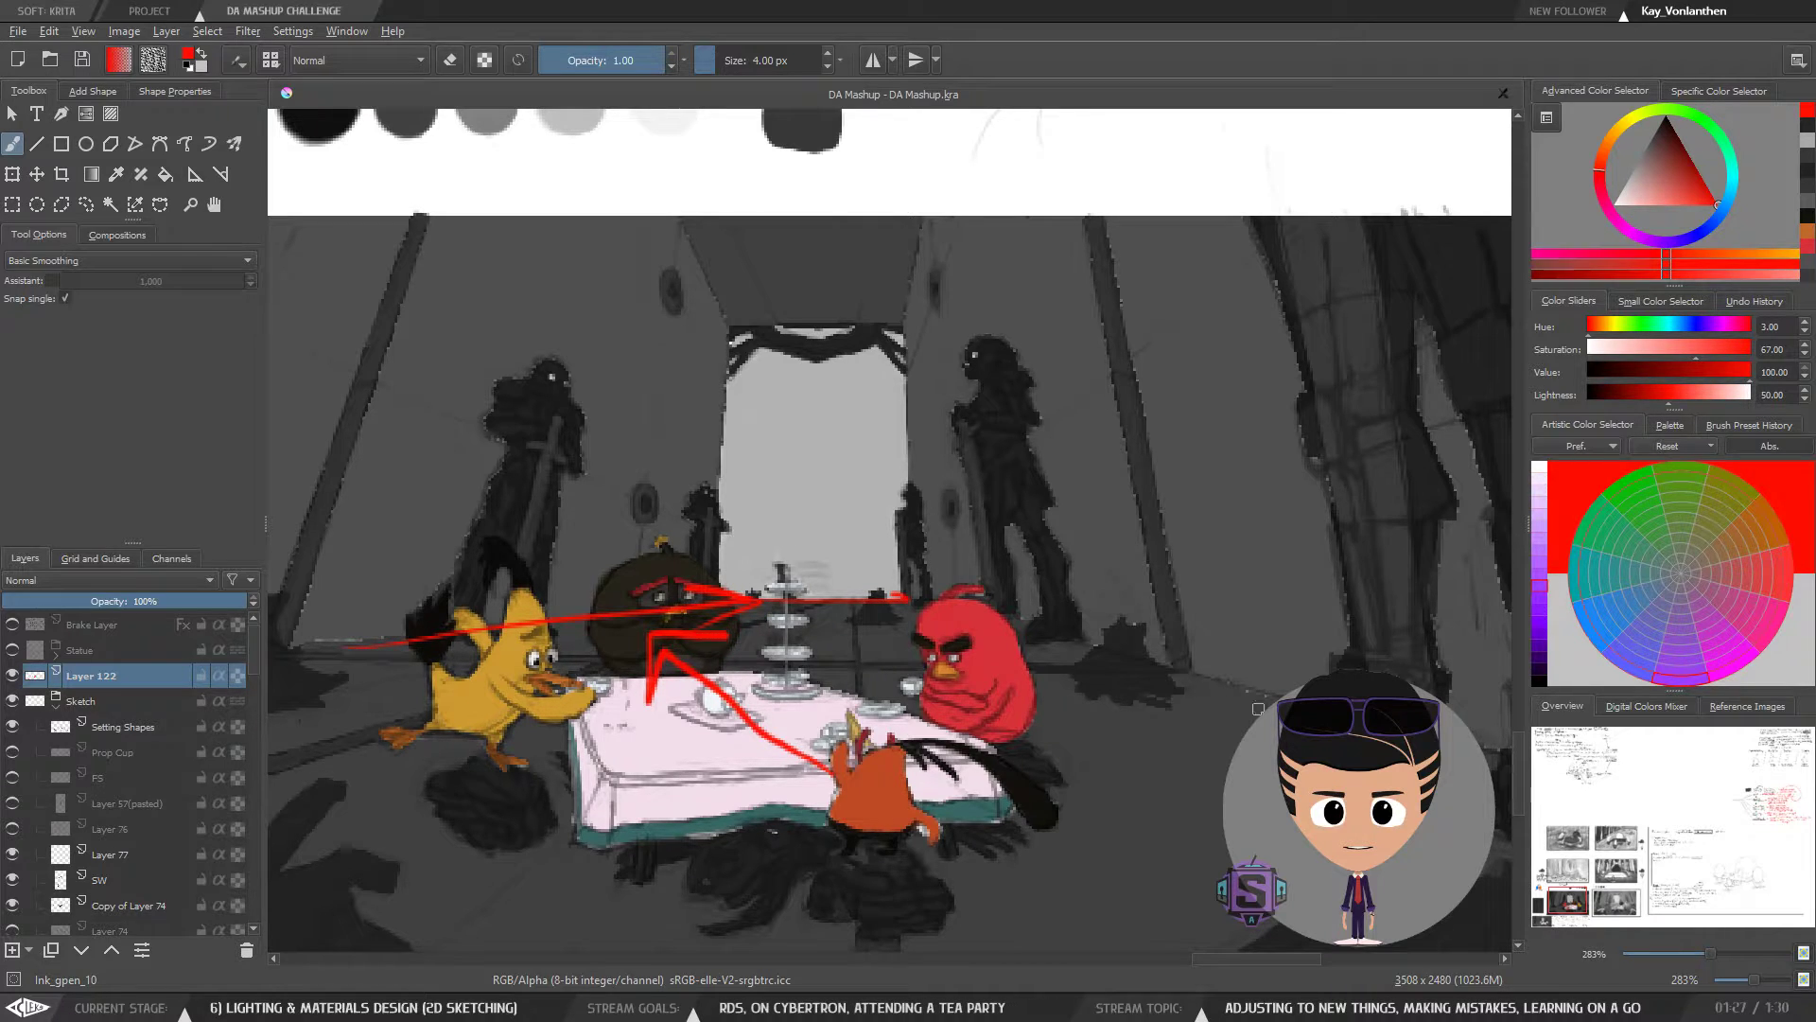
- Draw a red arrow from the large statue's foot to the red bird and a sweeping direction line across the table
drag(1285, 697, 911, 593)
drag(911, 593, 965, 663)
drag(911, 593, 1014, 600)
scroll(1015, 555, down, 2)
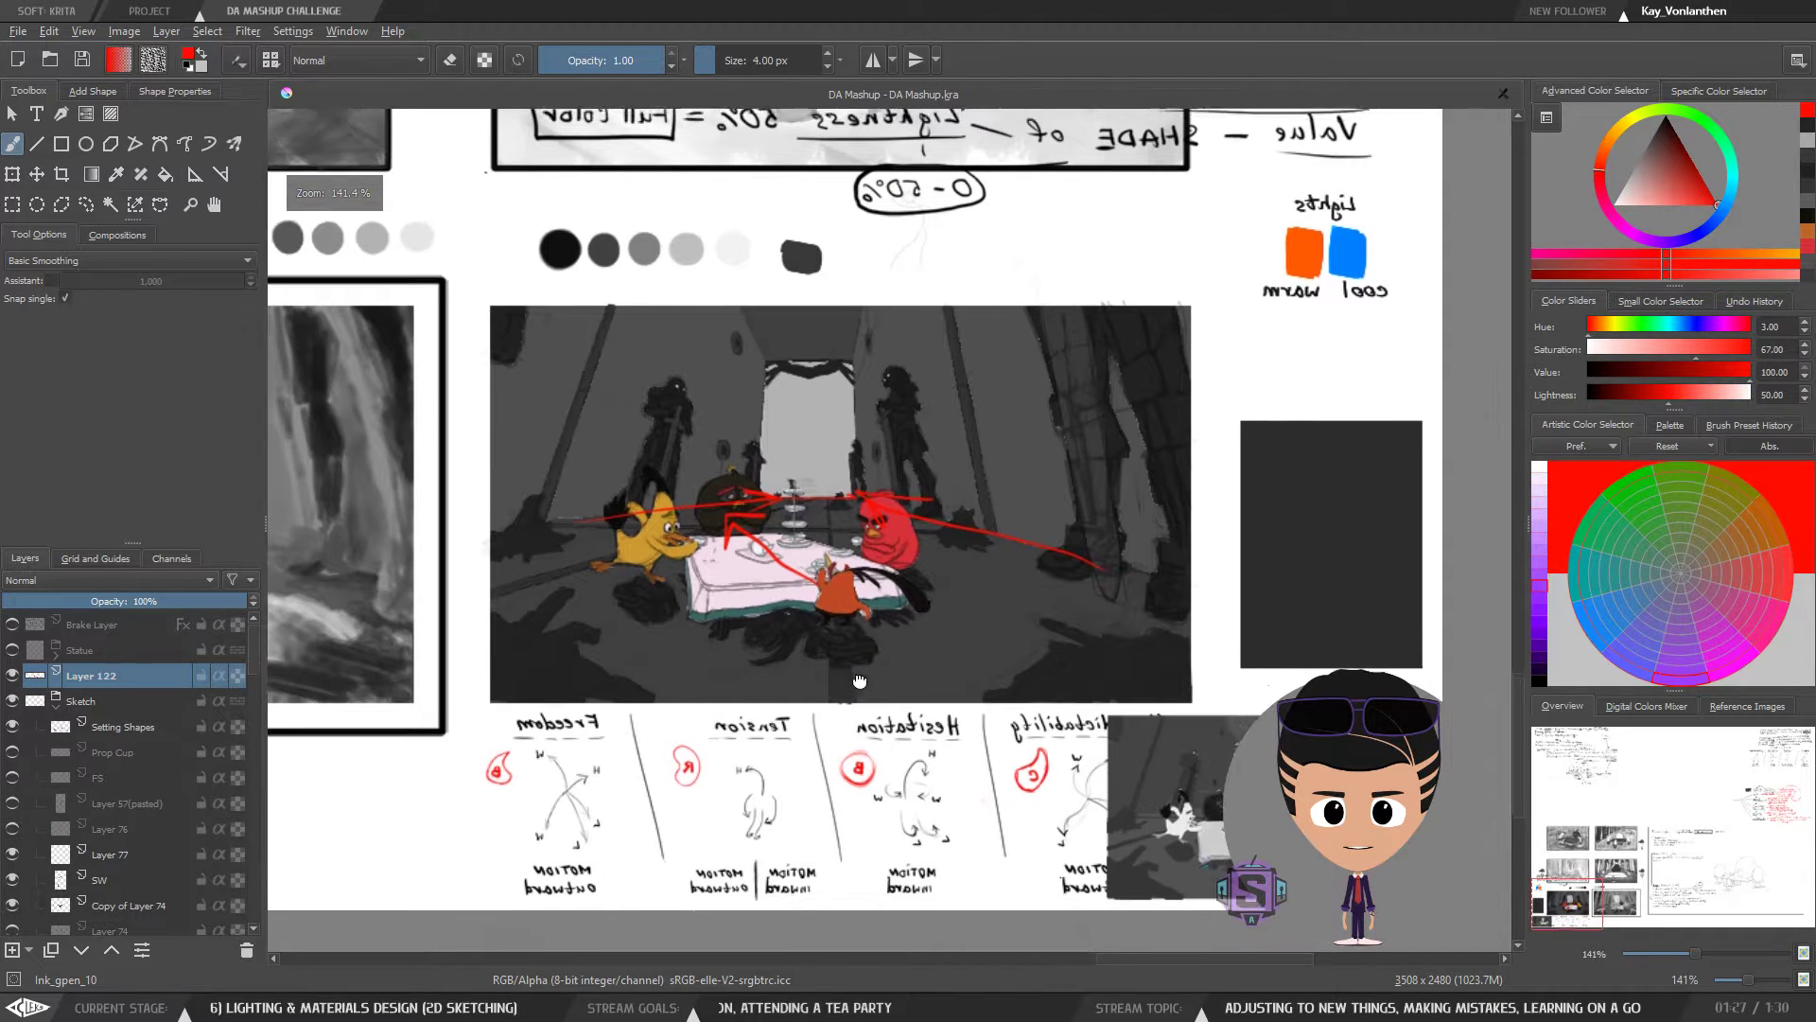
drag(664, 594, 1049, 553)
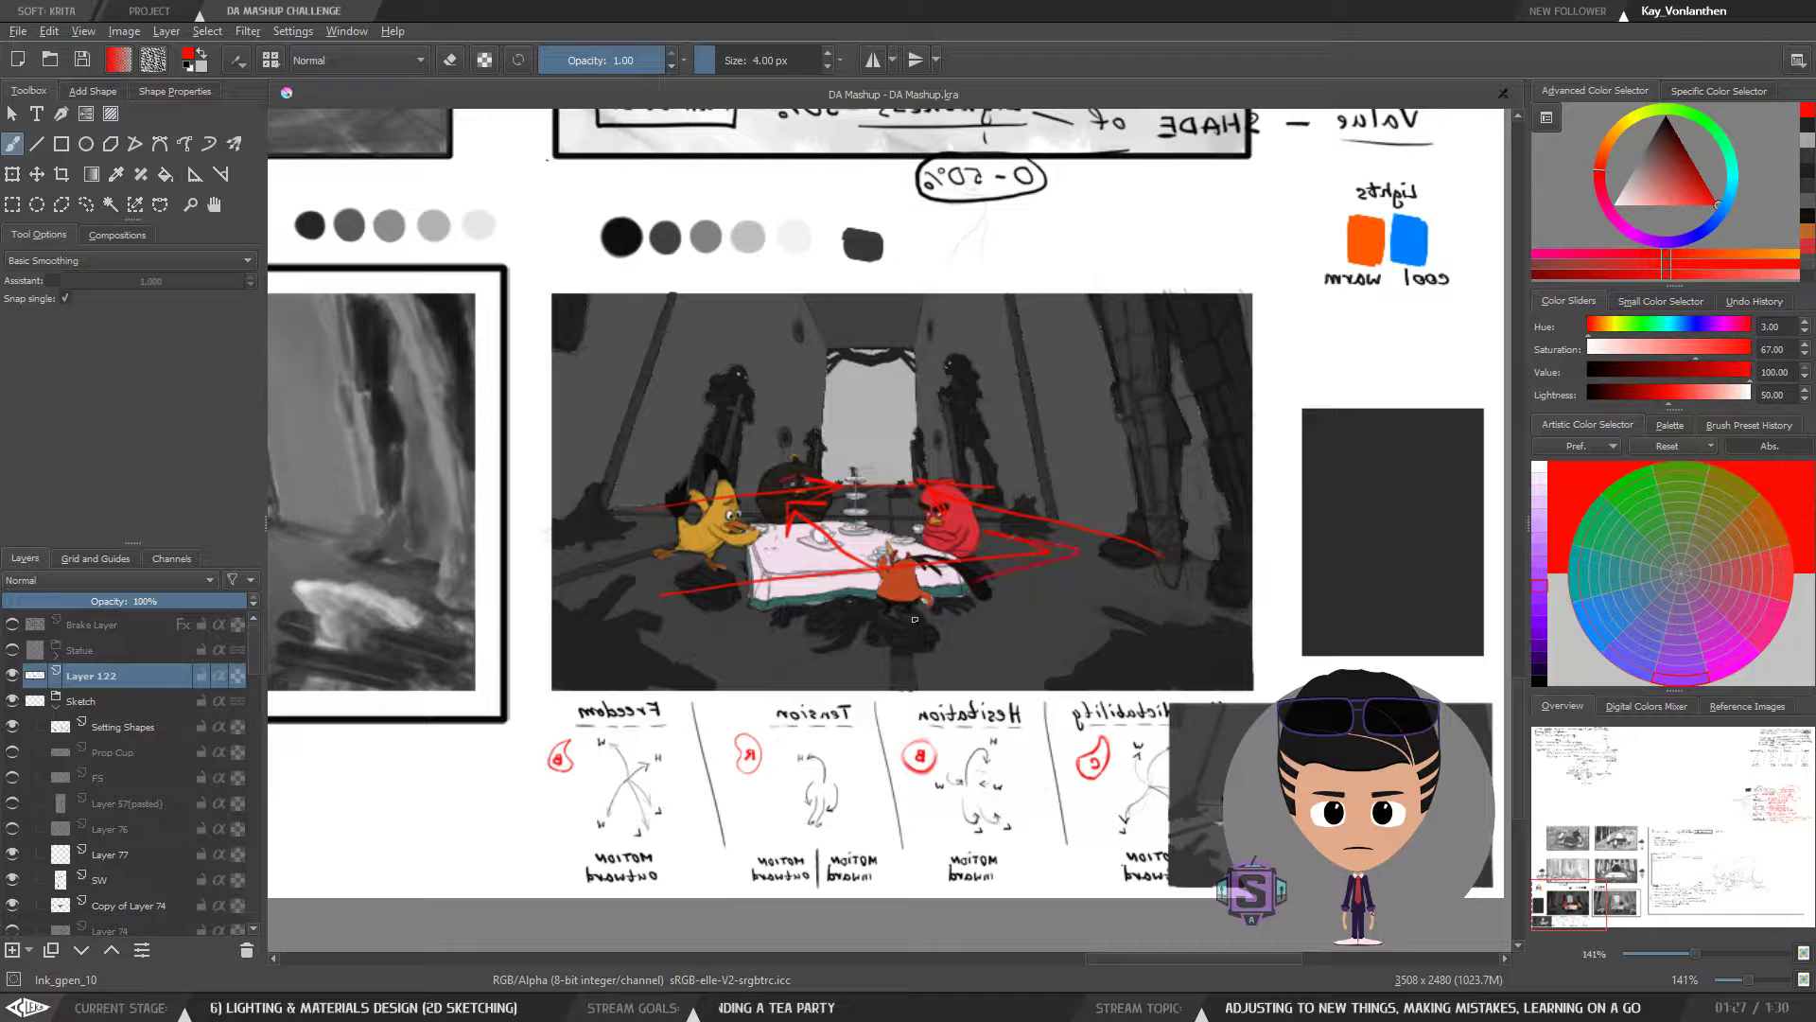
- Draw downward red arrows along the doorway's edges and the slanted wall beams on both sides
drag(857, 620, 843, 682)
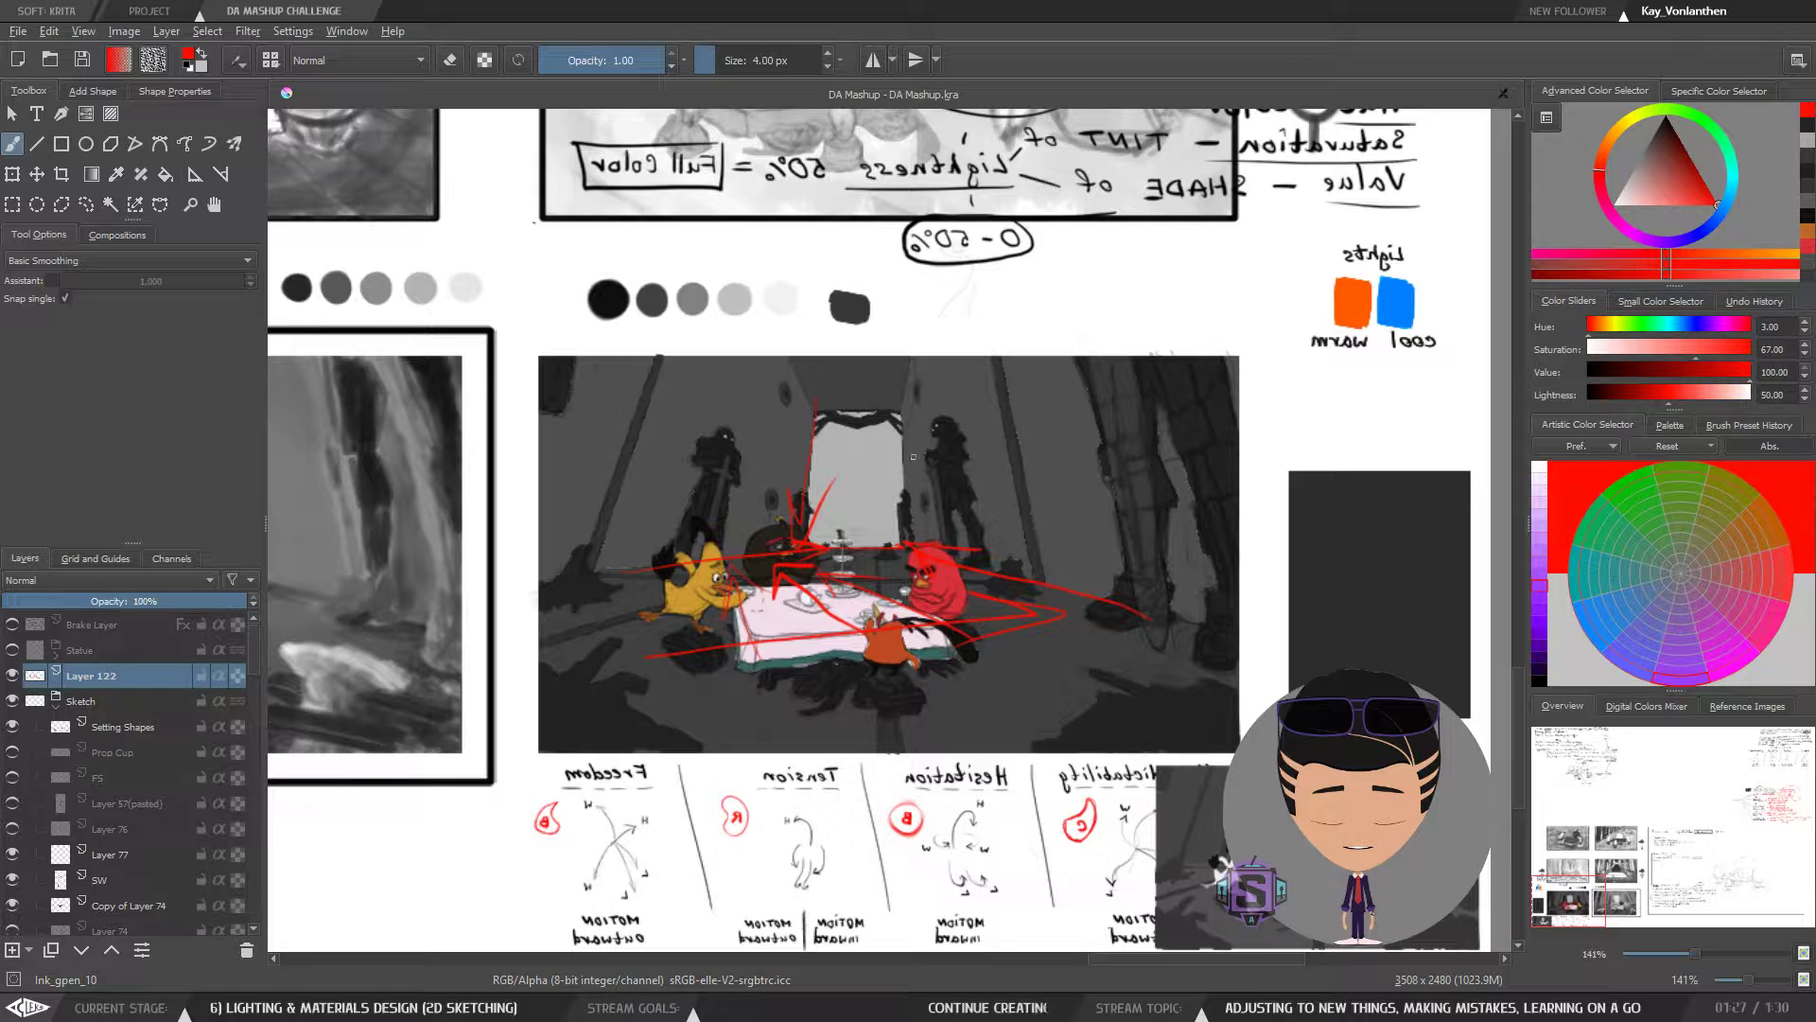
drag(902, 532, 885, 502)
drag(996, 376, 1034, 577)
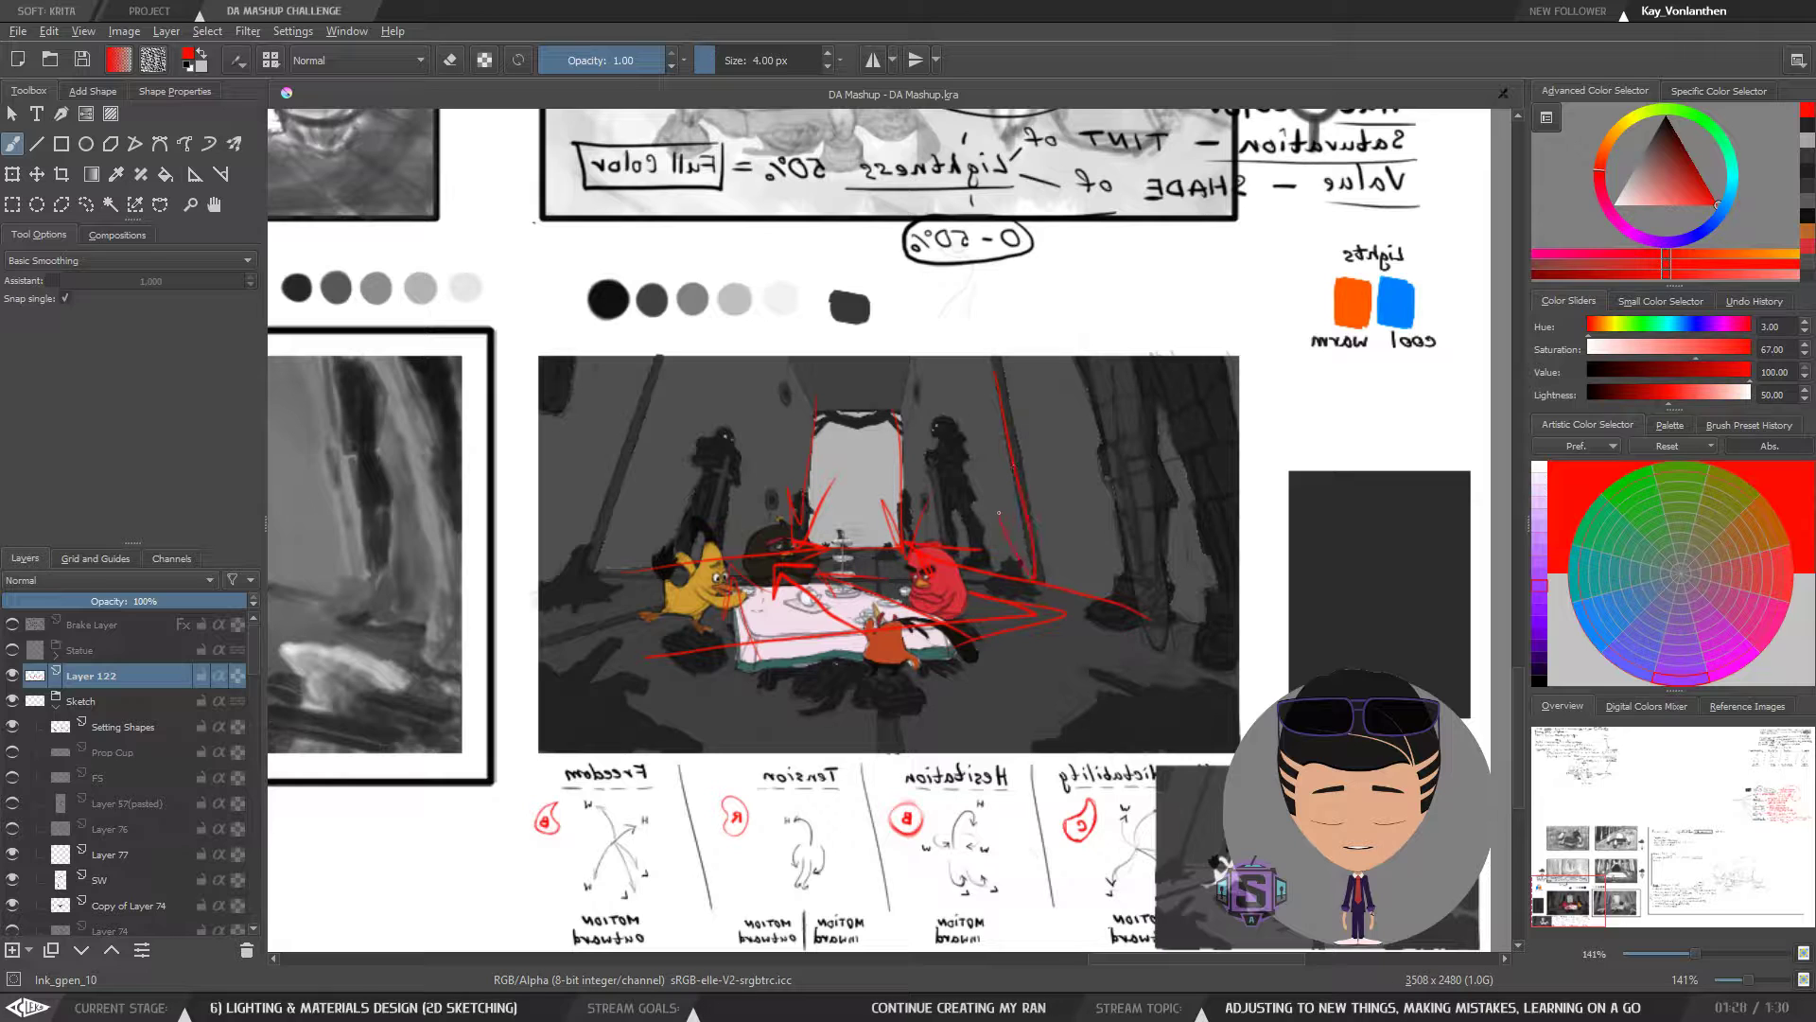
drag(656, 383, 568, 541)
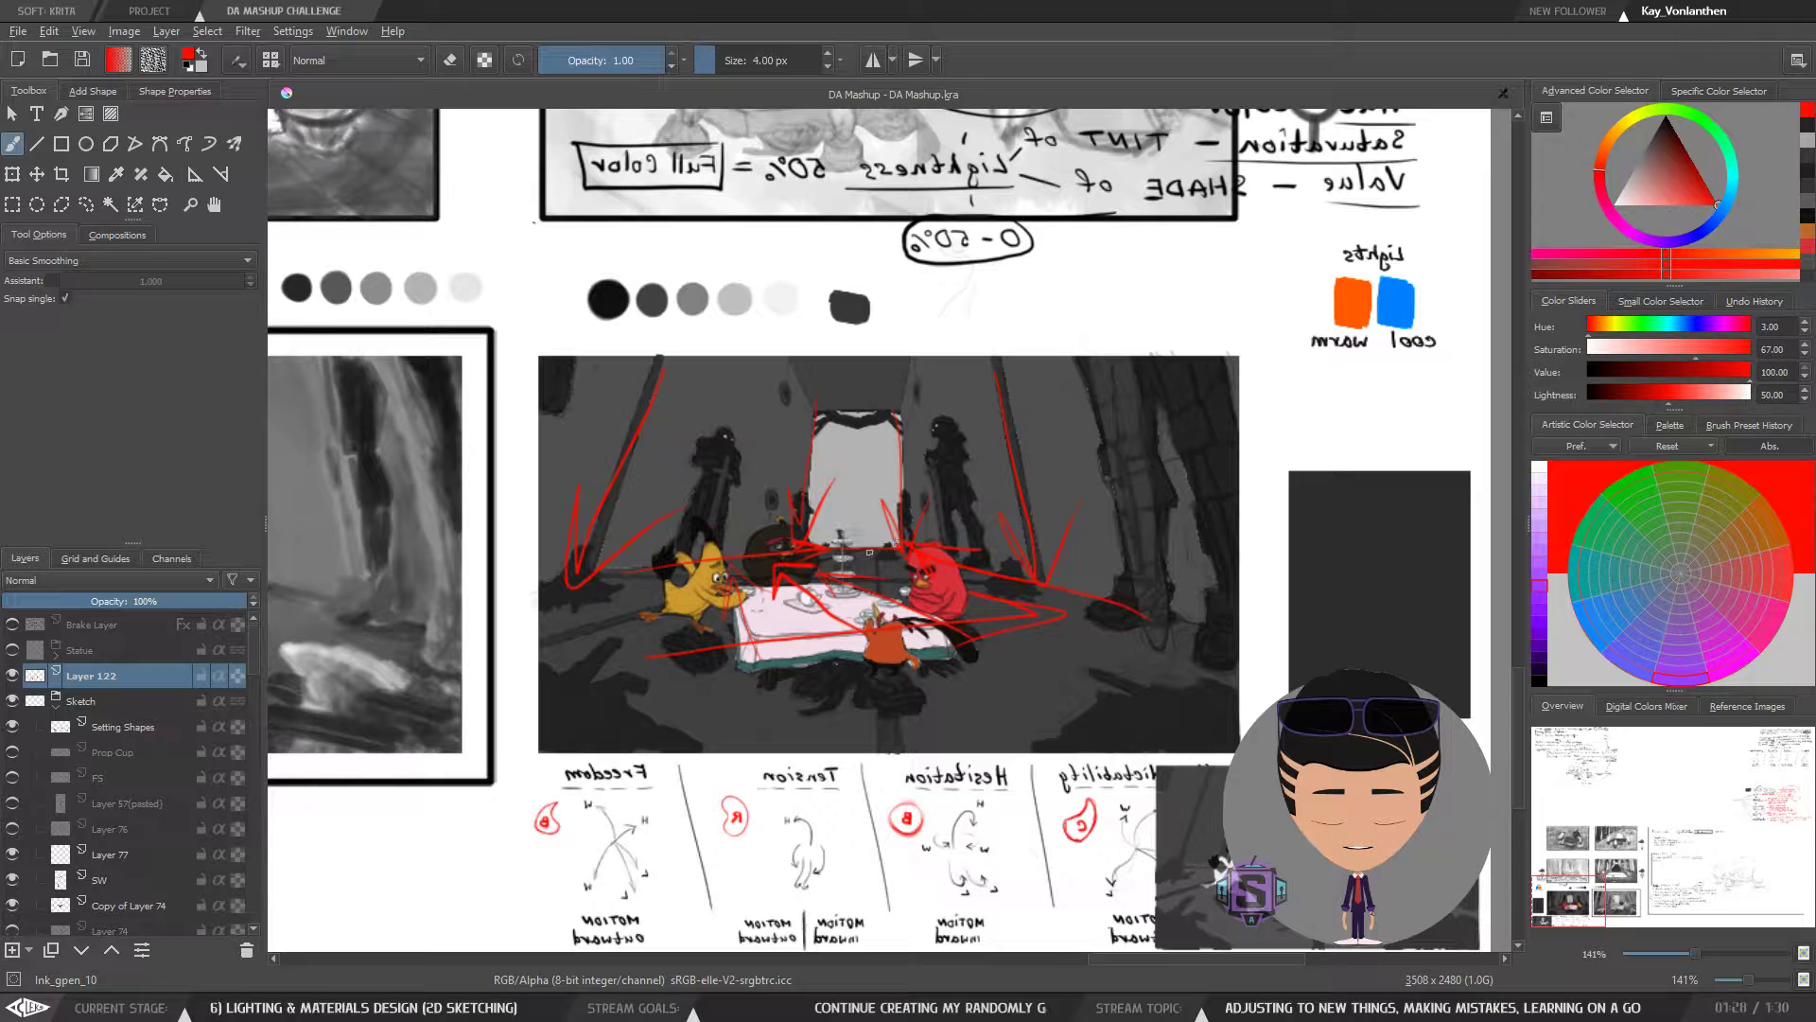
- Hide the layer of red direction arrows and return the painting to its unmirrored view
click(11, 701)
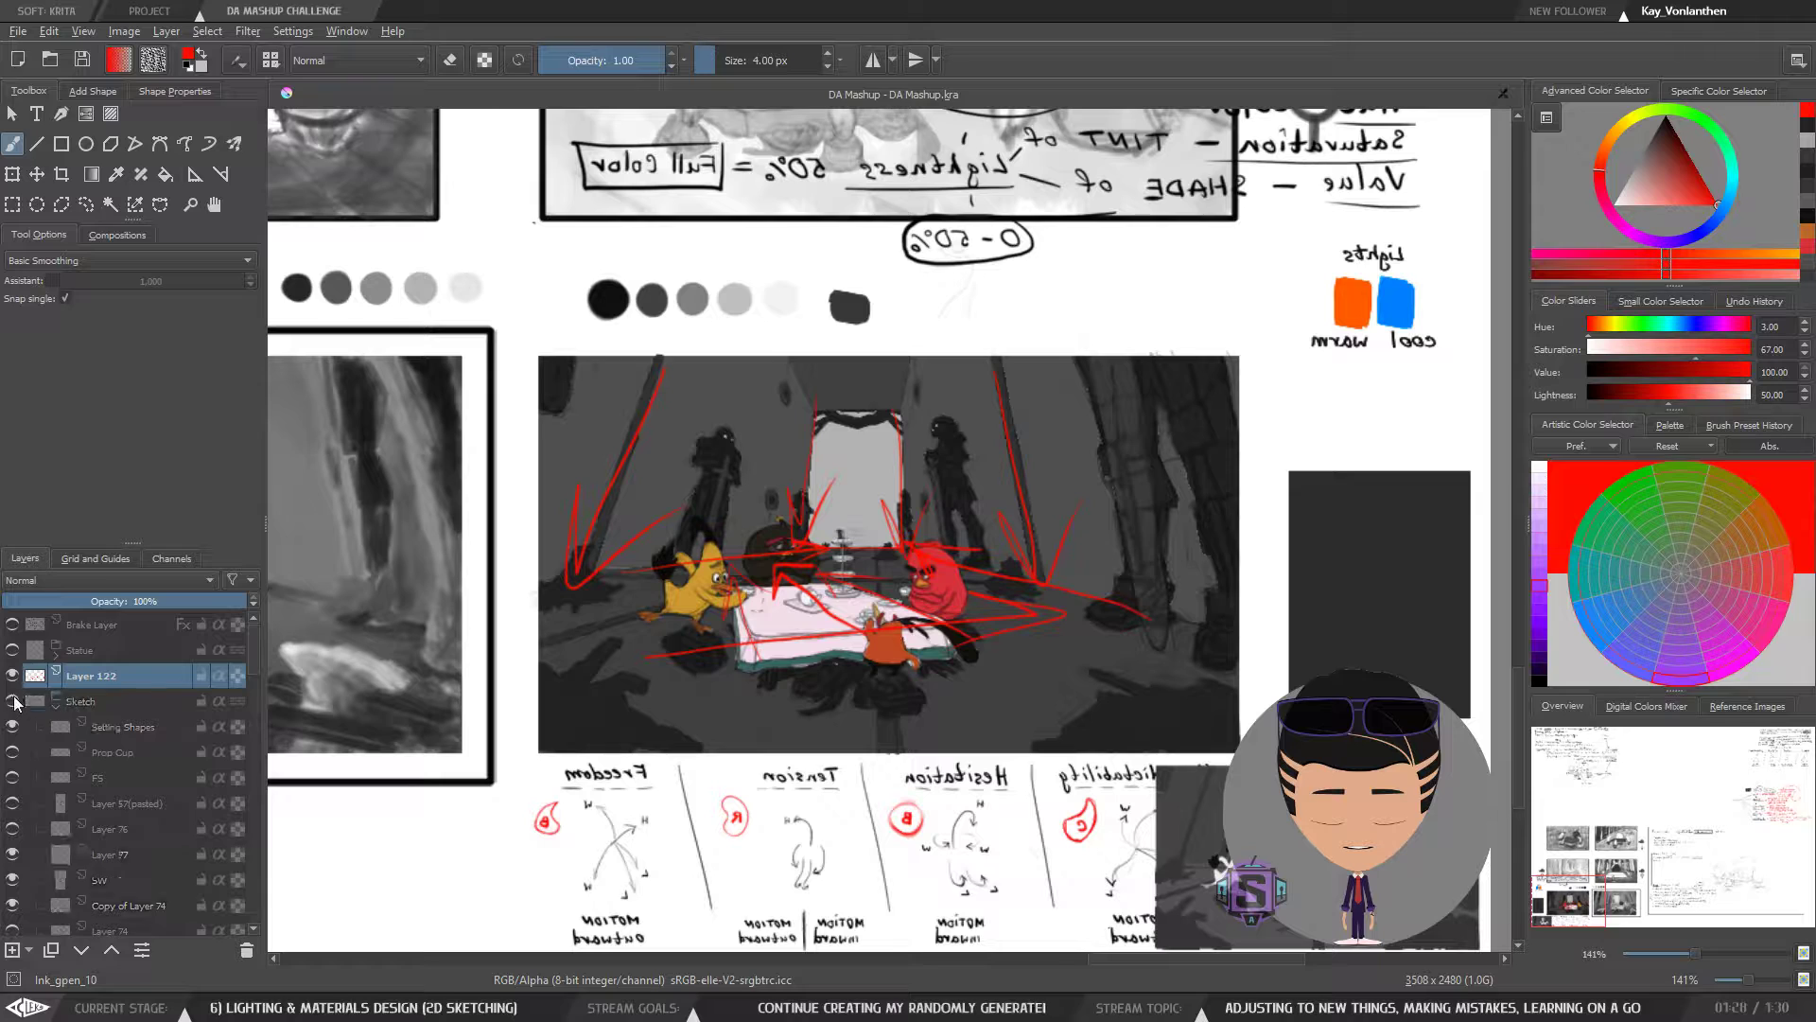
click(11, 701)
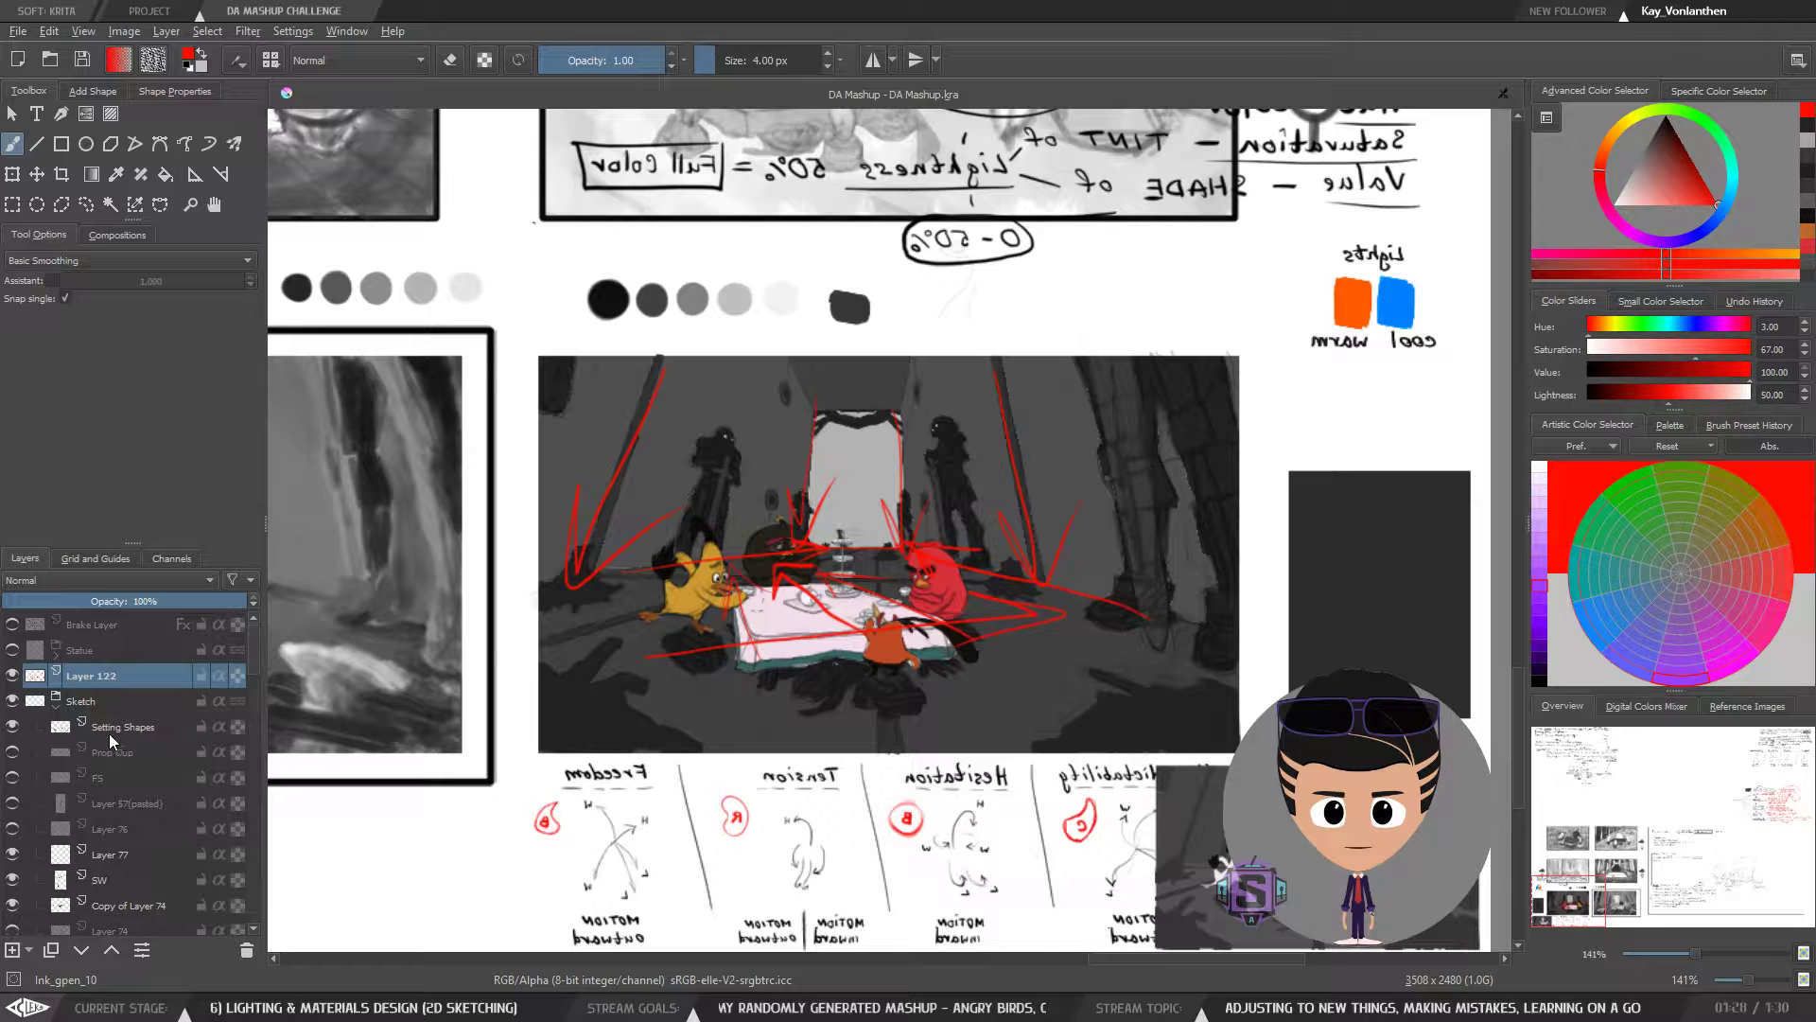
click(11, 676)
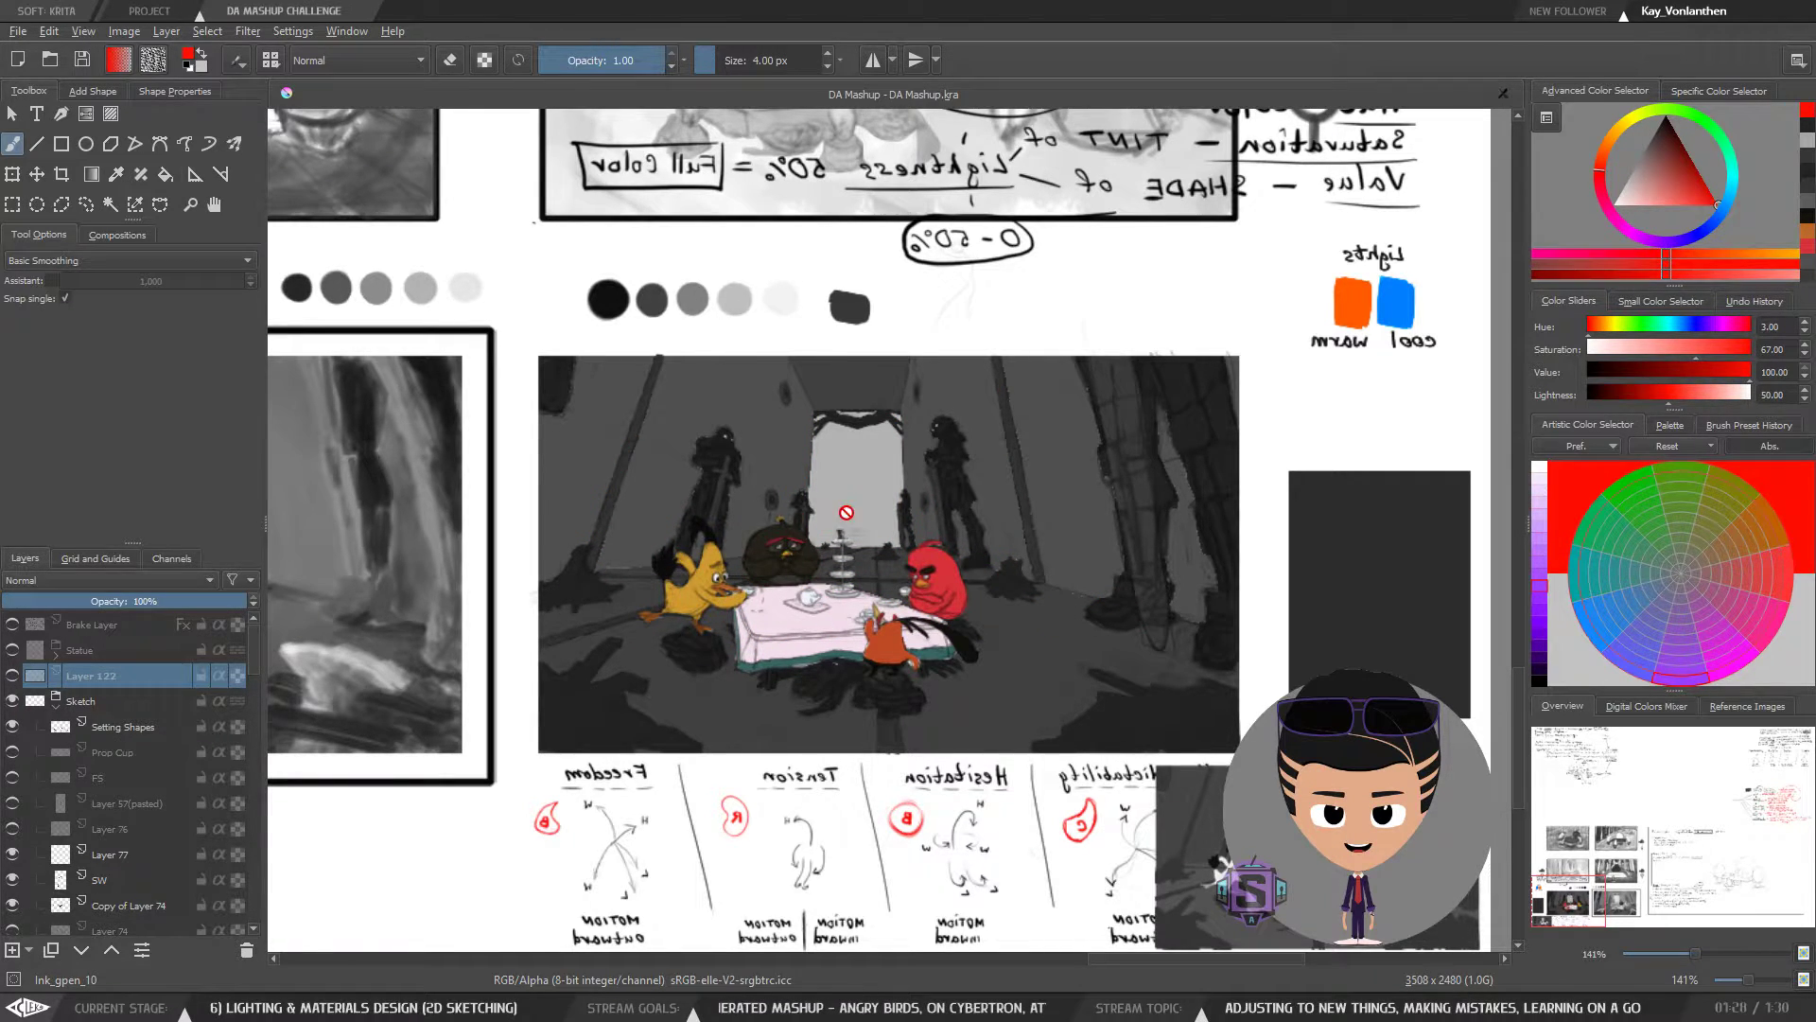
key(m)
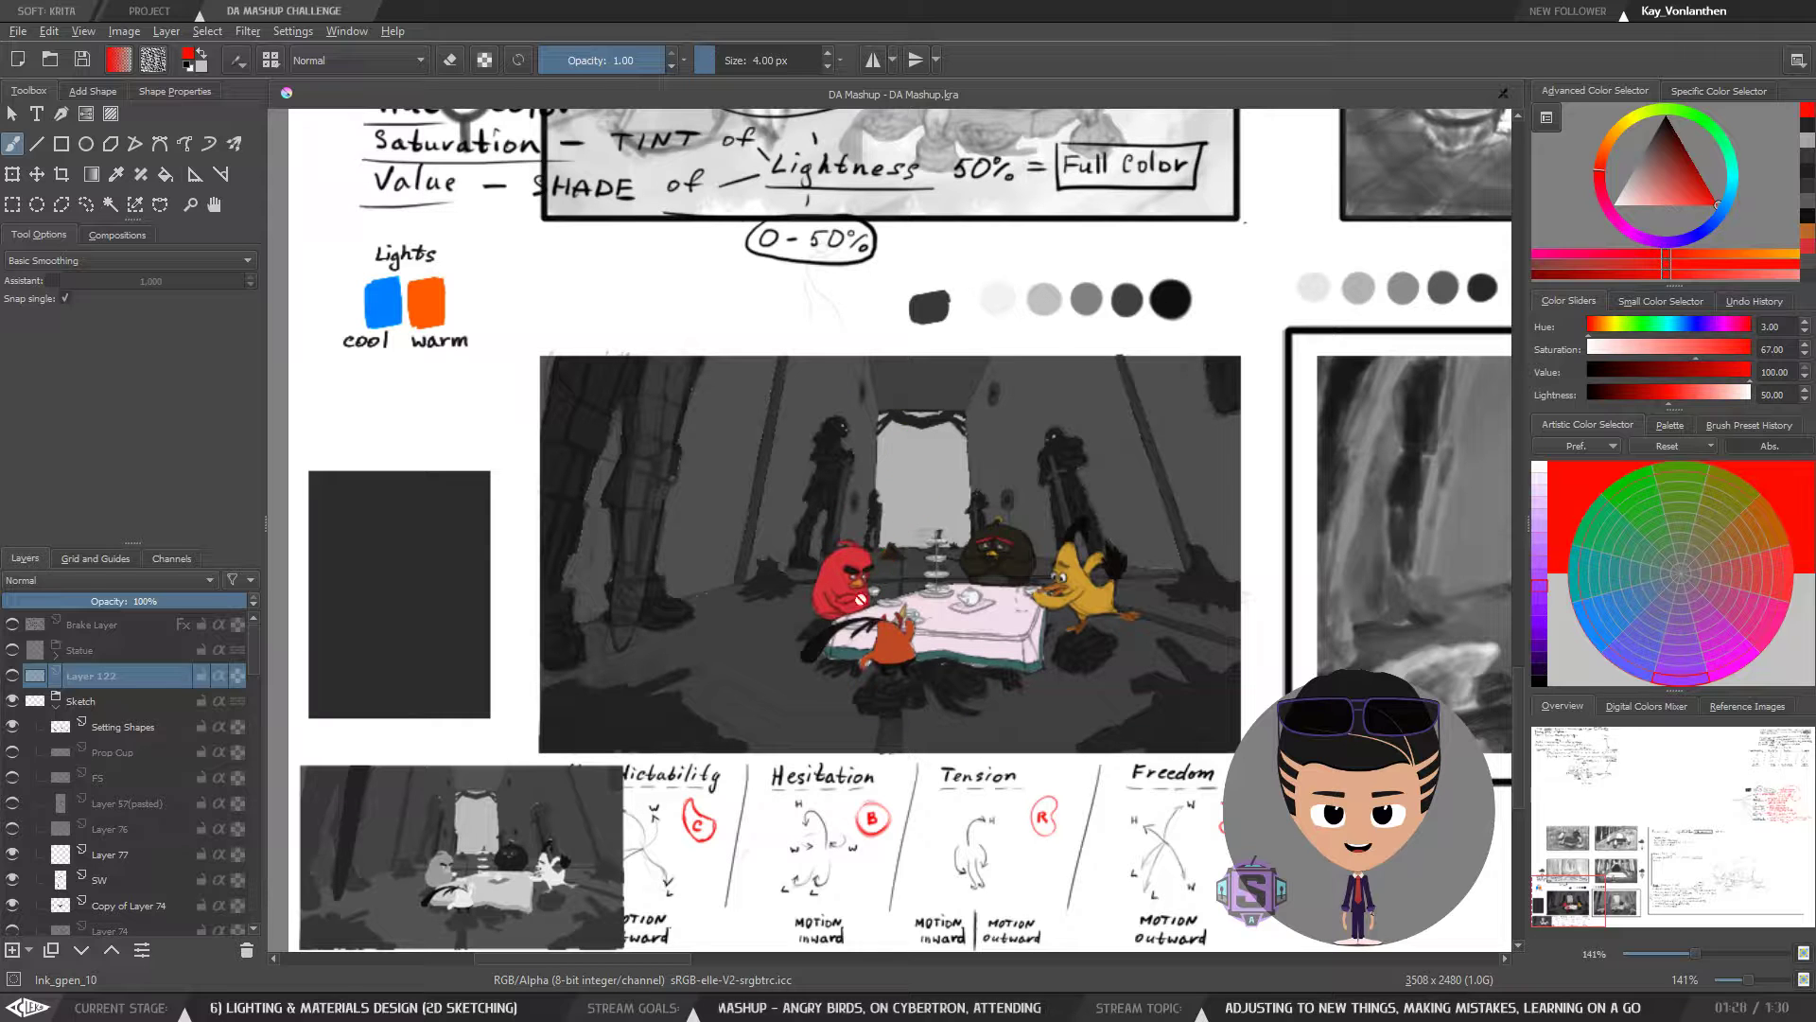
scroll(861, 599, up, 2)
drag(959, 602, 735, 545)
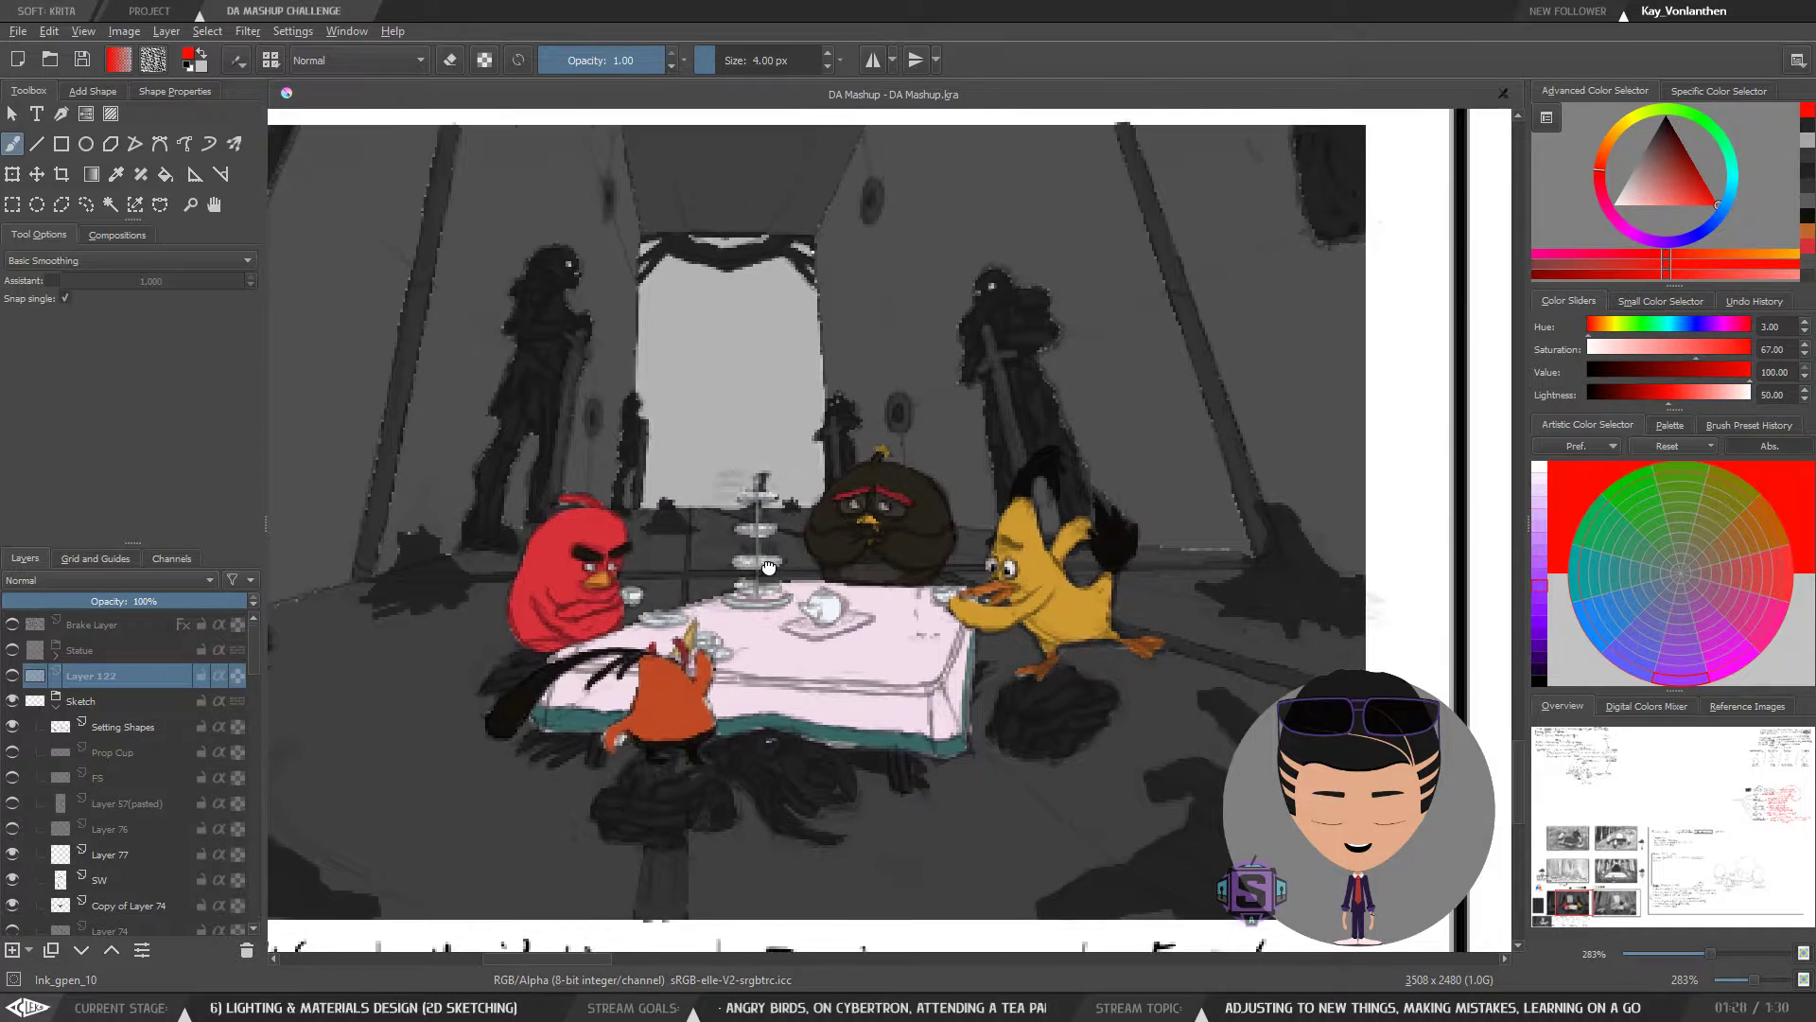
- Review the handwritten staging and lighting notes on mood, spatial limitations, light types, visibility and number of light sources
key(minus)
key(minus)
key(plus)
key(plus)
key(minus)
key(minus)
drag(1182, 435, 527, 711)
drag(1136, 435, 373, 714)
drag(1415, 285, 418, 900)
drag(1010, 392, 805, 579)
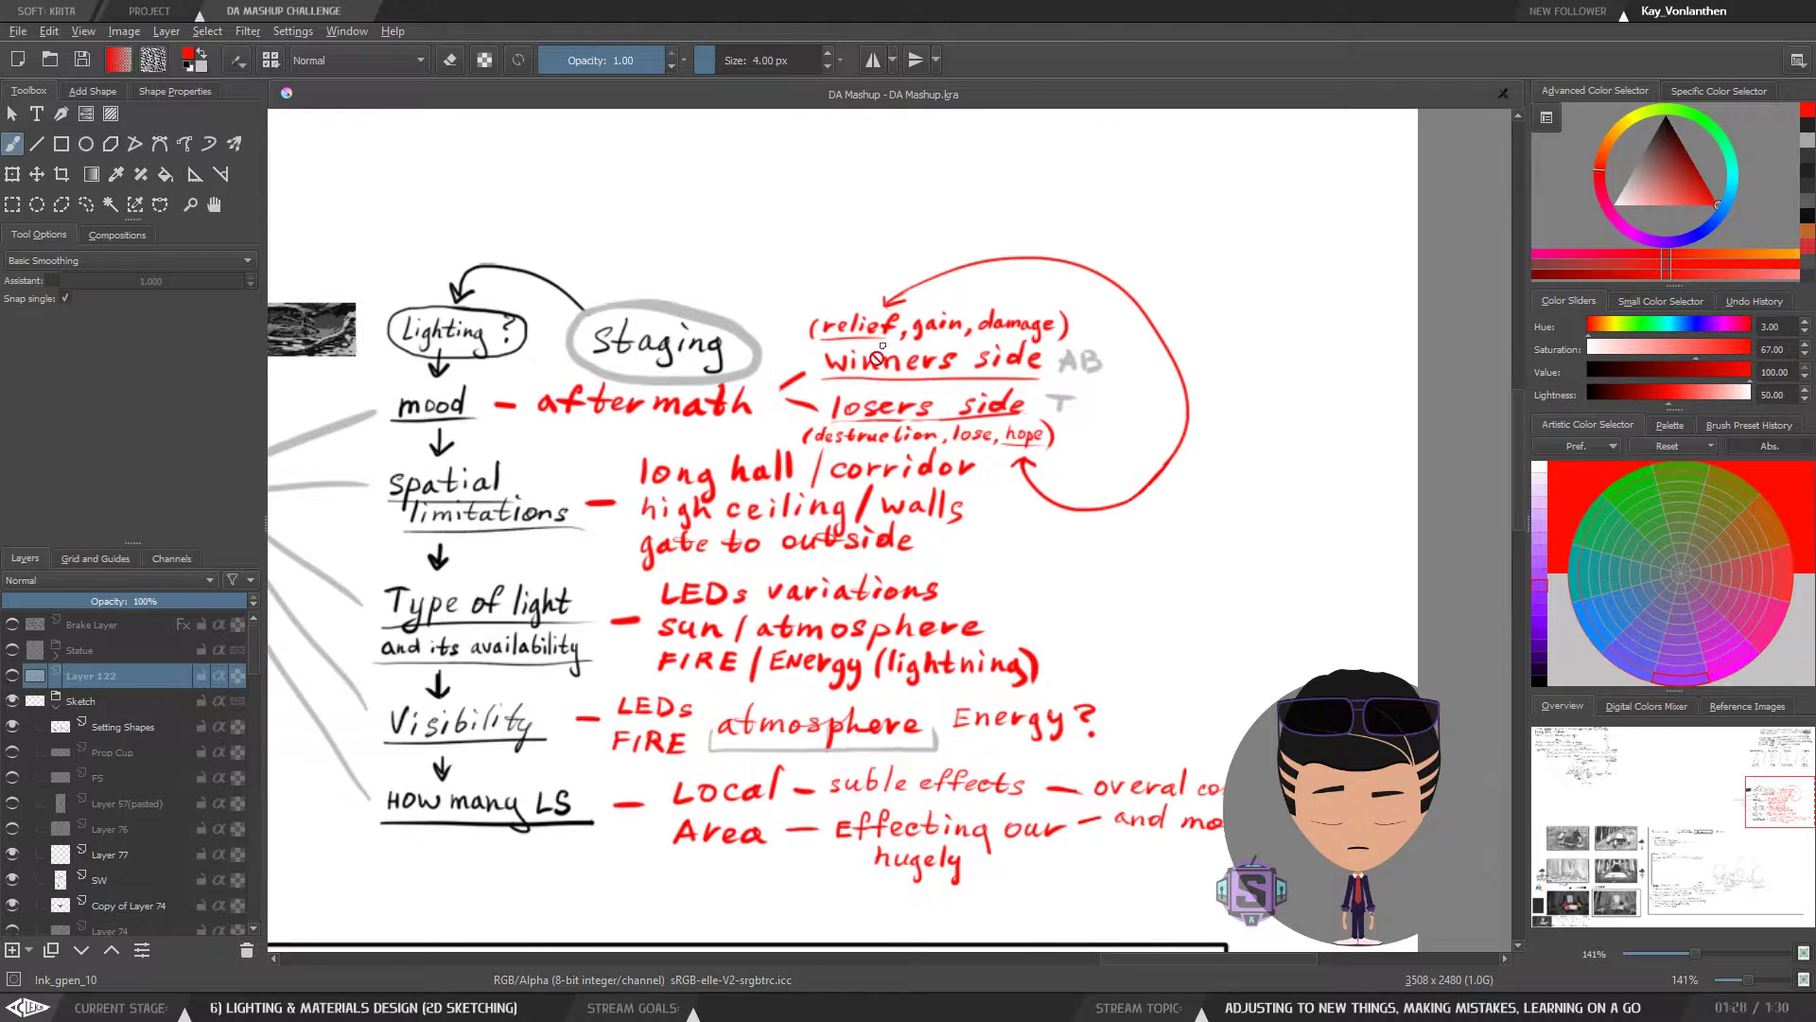
- Return to the grayscale thumbnail and the coloured tea-party painting to examine them against the lighting notes
key(minus)
key(minus)
key(minus)
key(minus)
drag(274, 935, 967, 543)
key(plus)
key(plus)
key(plus)
key(plus)
key(plus)
key(plus)
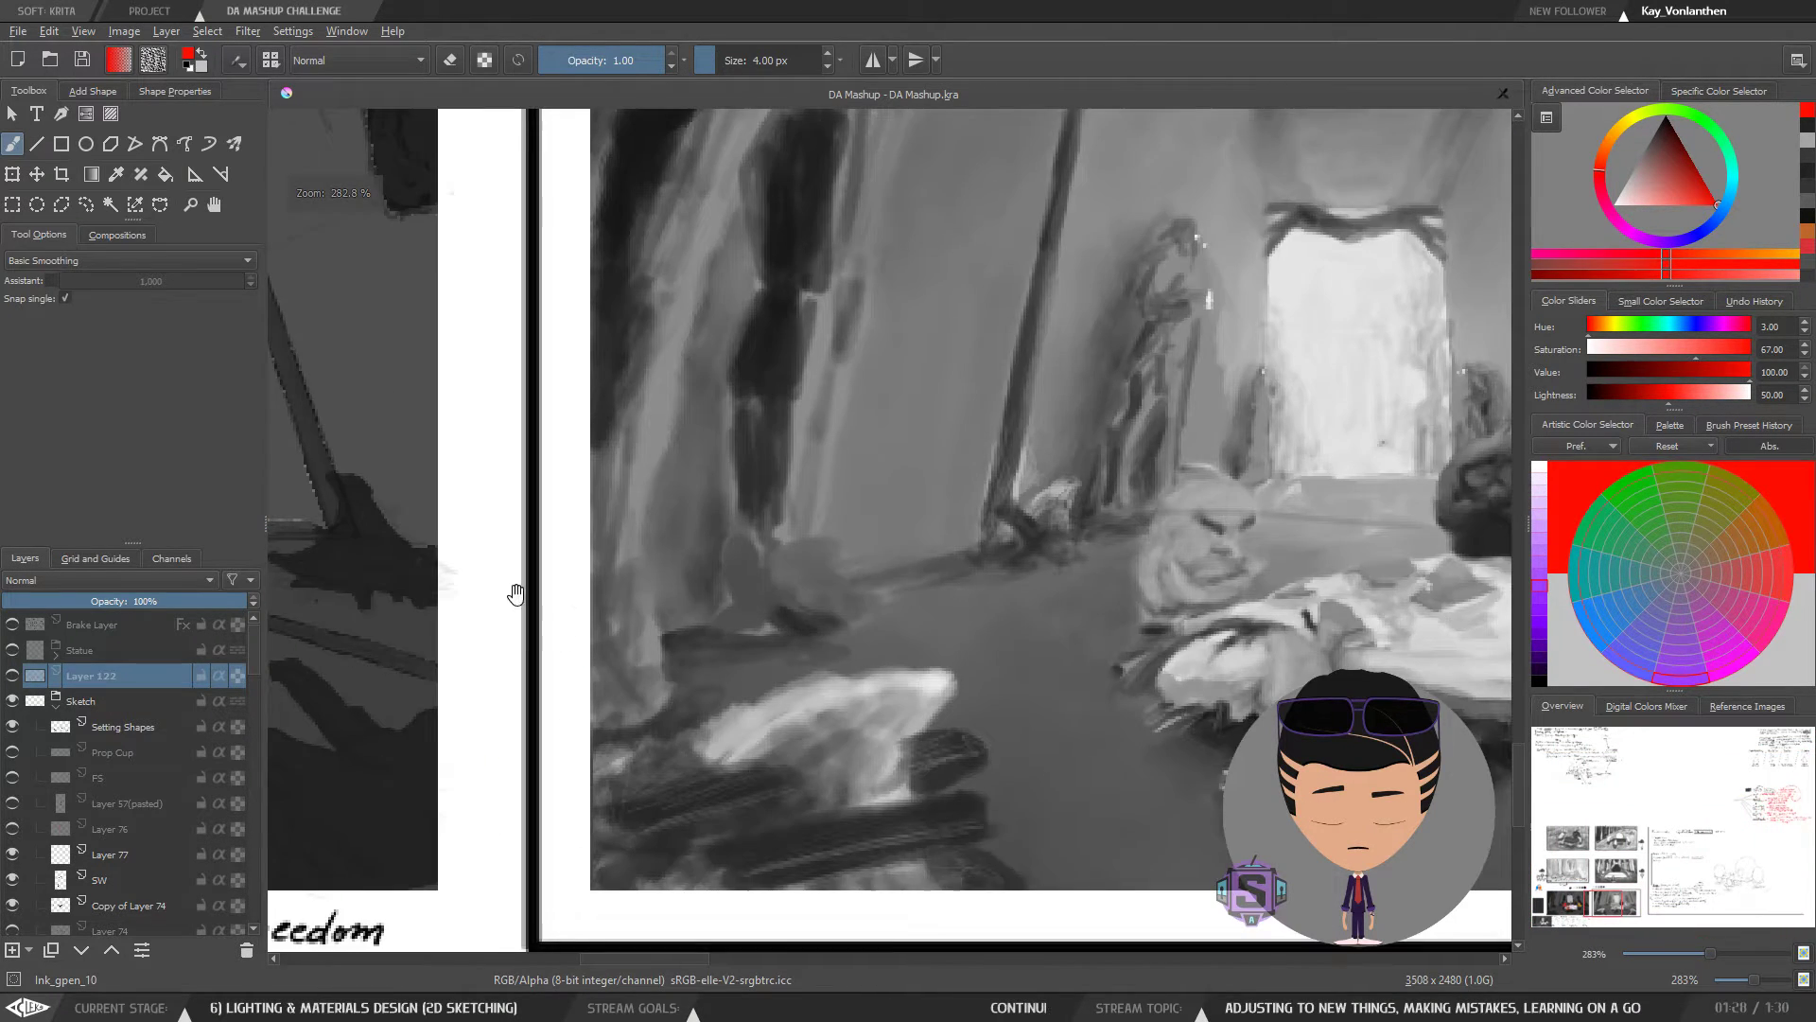
drag(514, 596, 1151, 568)
drag(766, 565, 1028, 571)
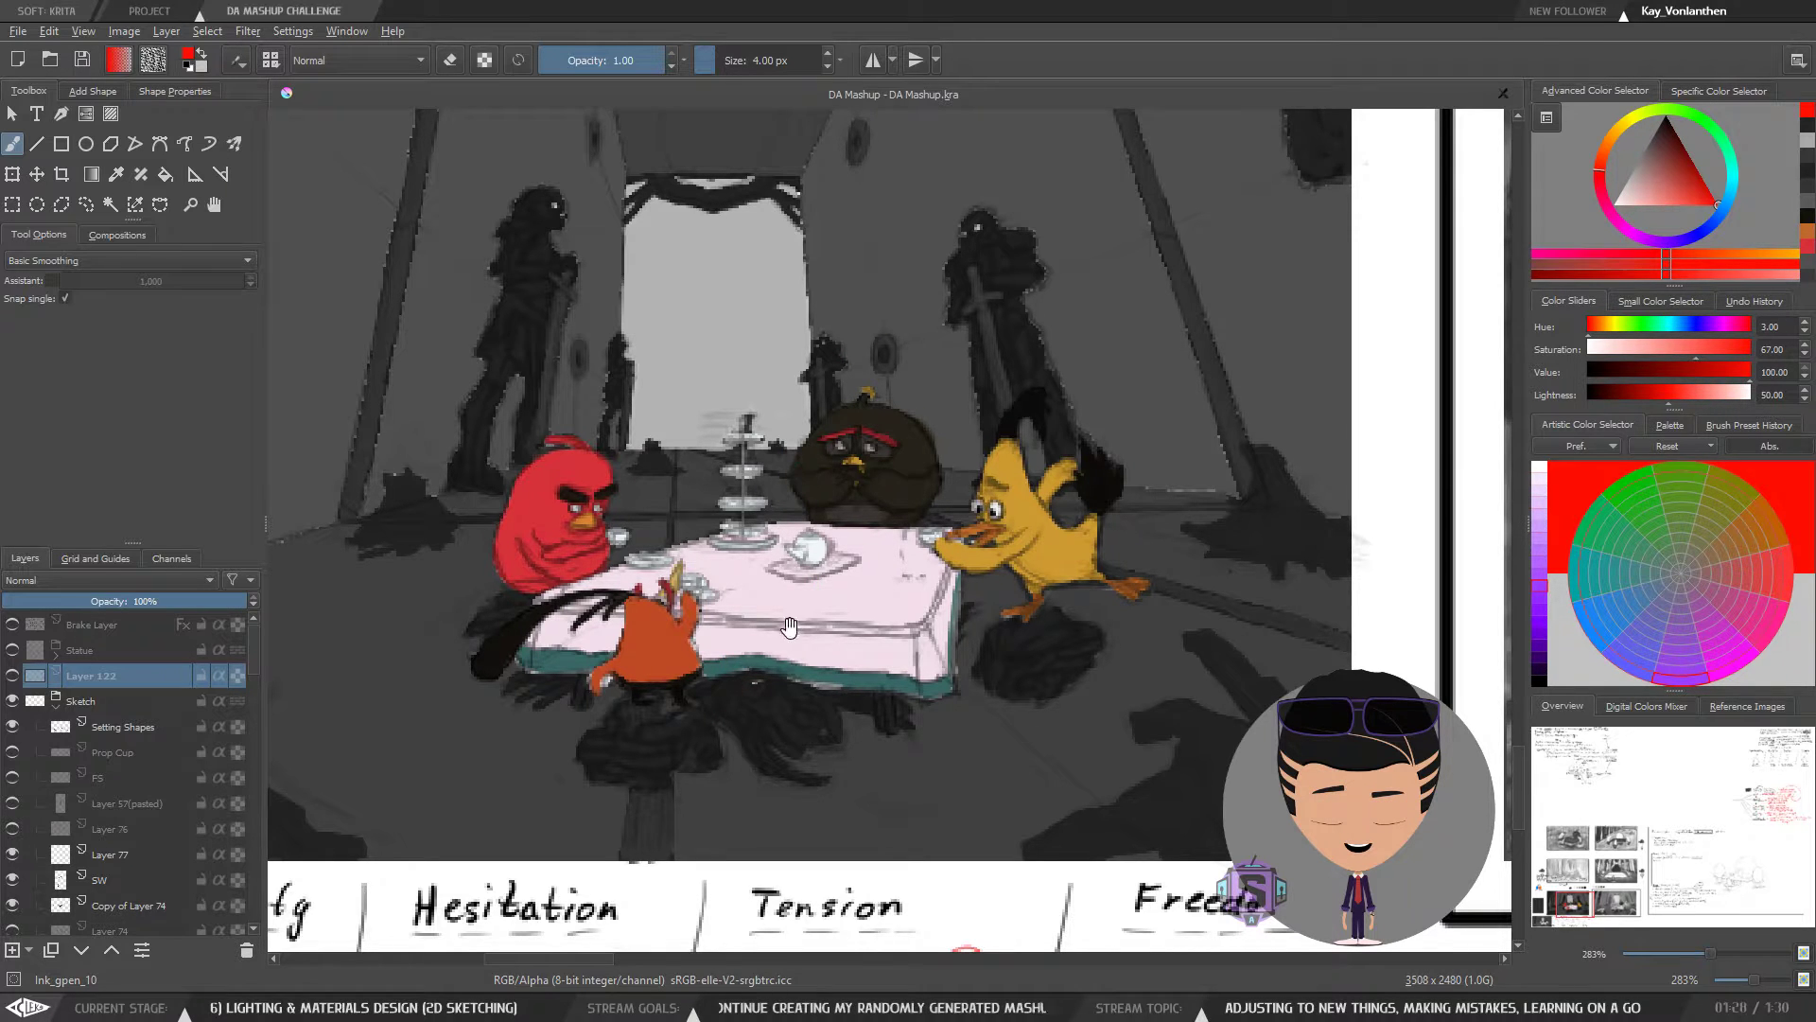
- Examine the coloured tea-party painting up close and alongside the framed grayscale version and the value swatches
drag(787, 637, 773, 673)
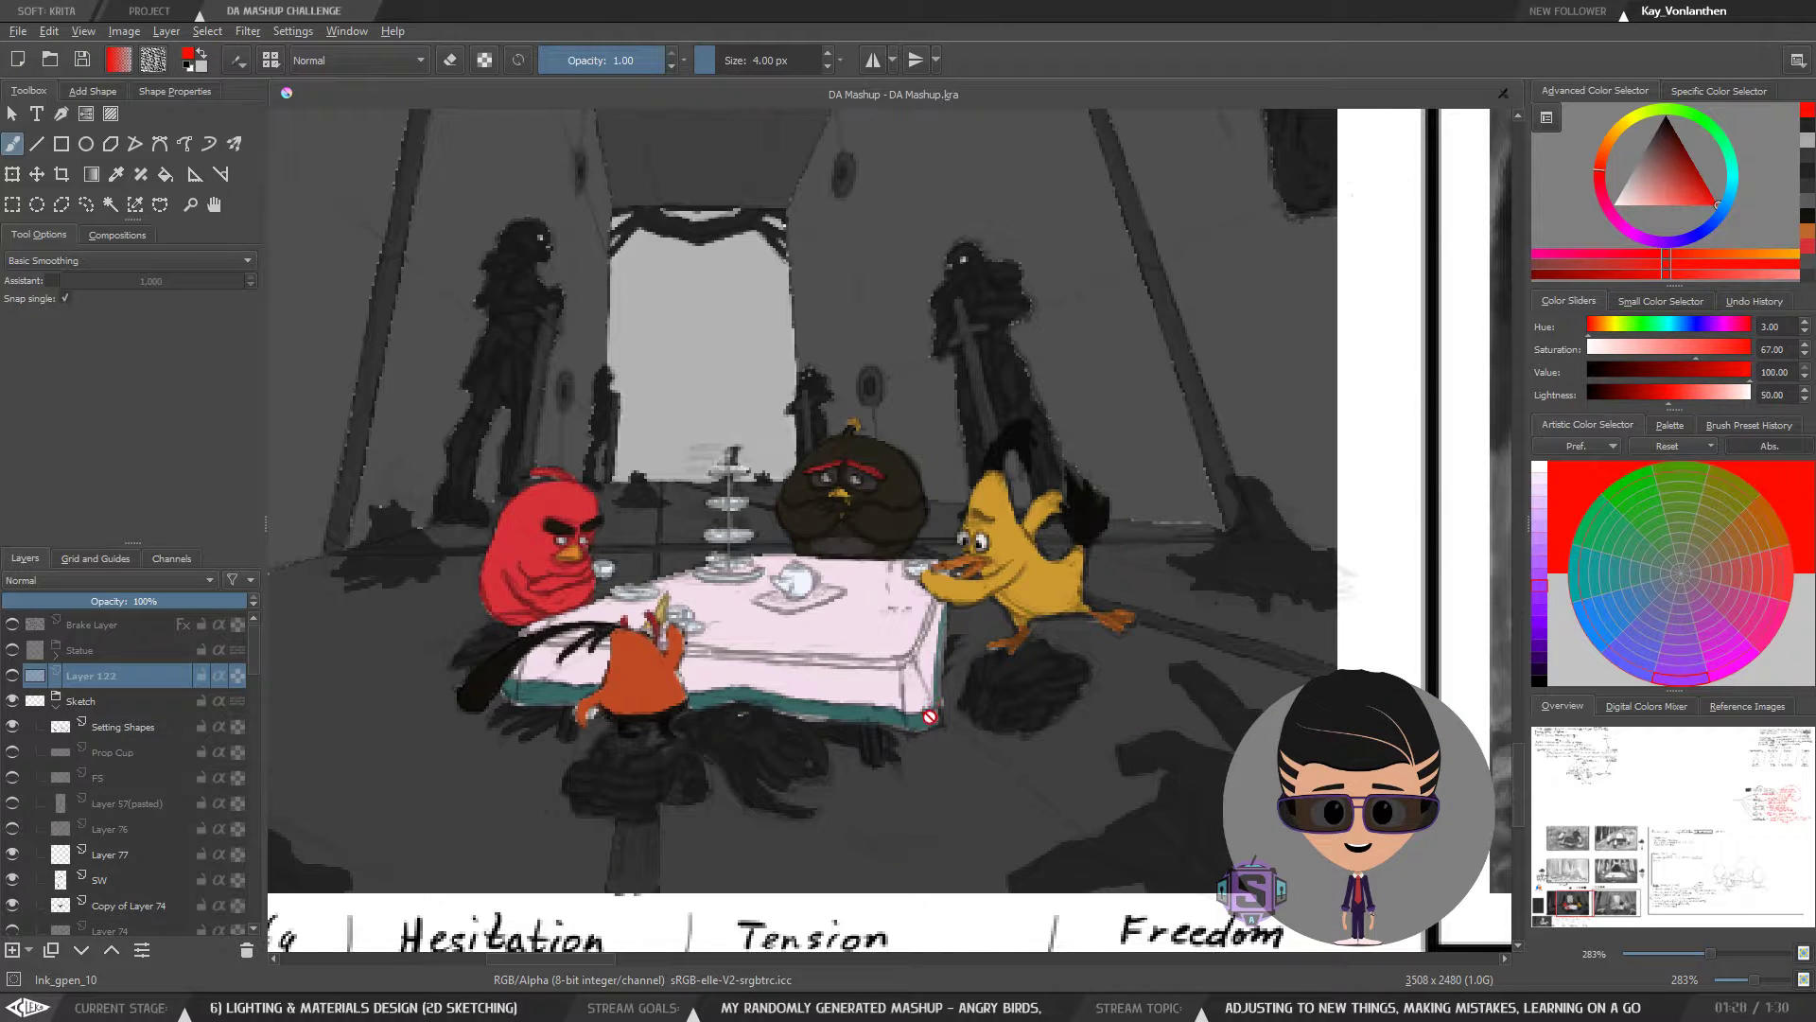
drag(749, 766, 780, 679)
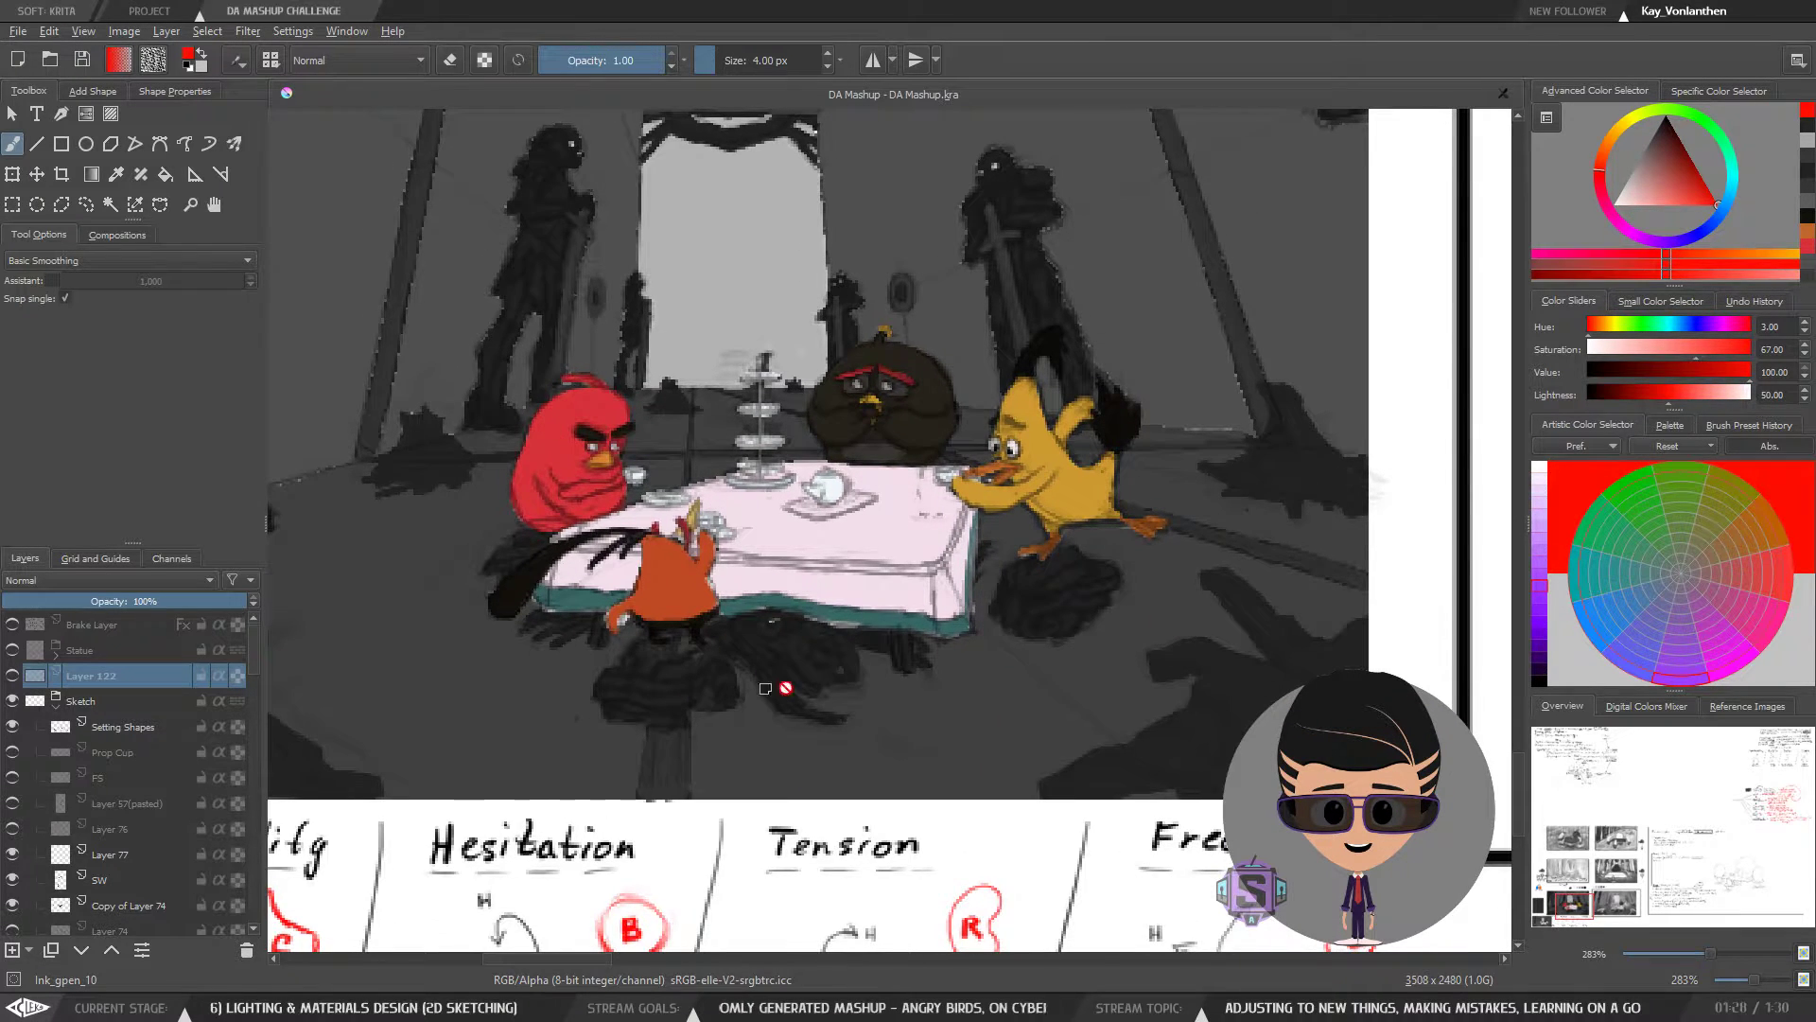
drag(866, 629, 828, 597)
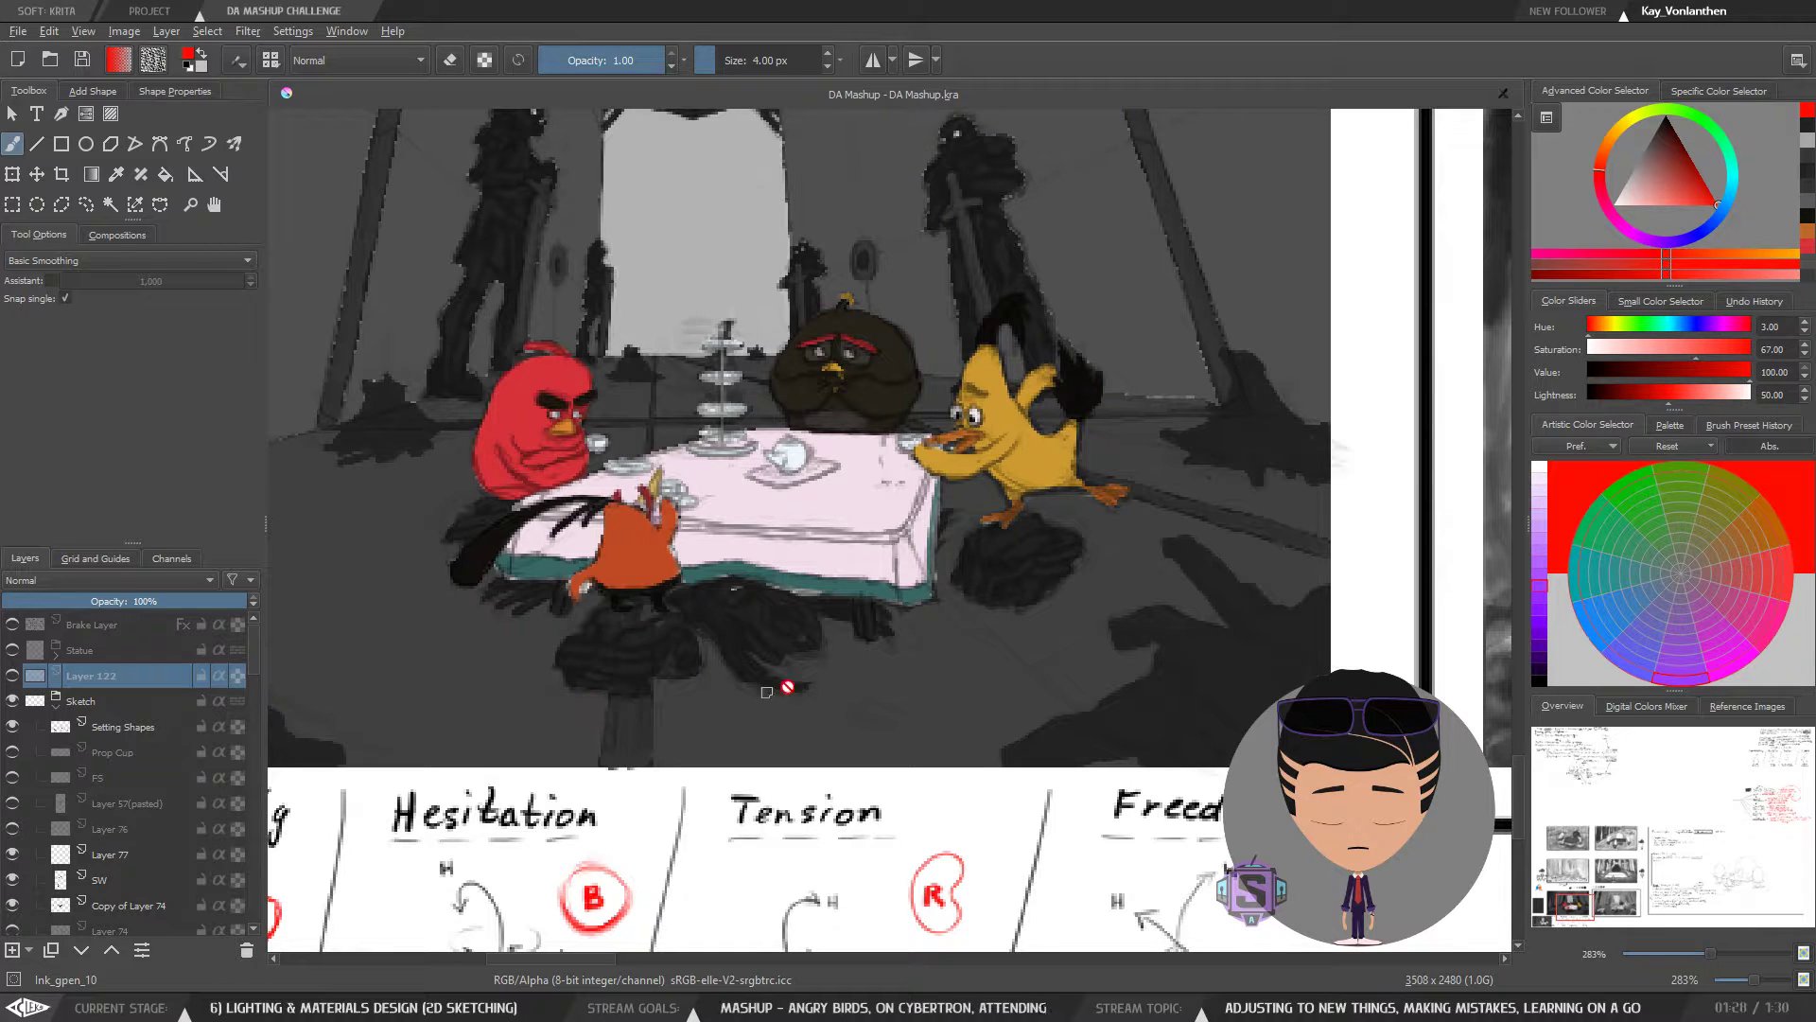
scroll(1075, 536, down, 2)
drag(695, 639, 580, 768)
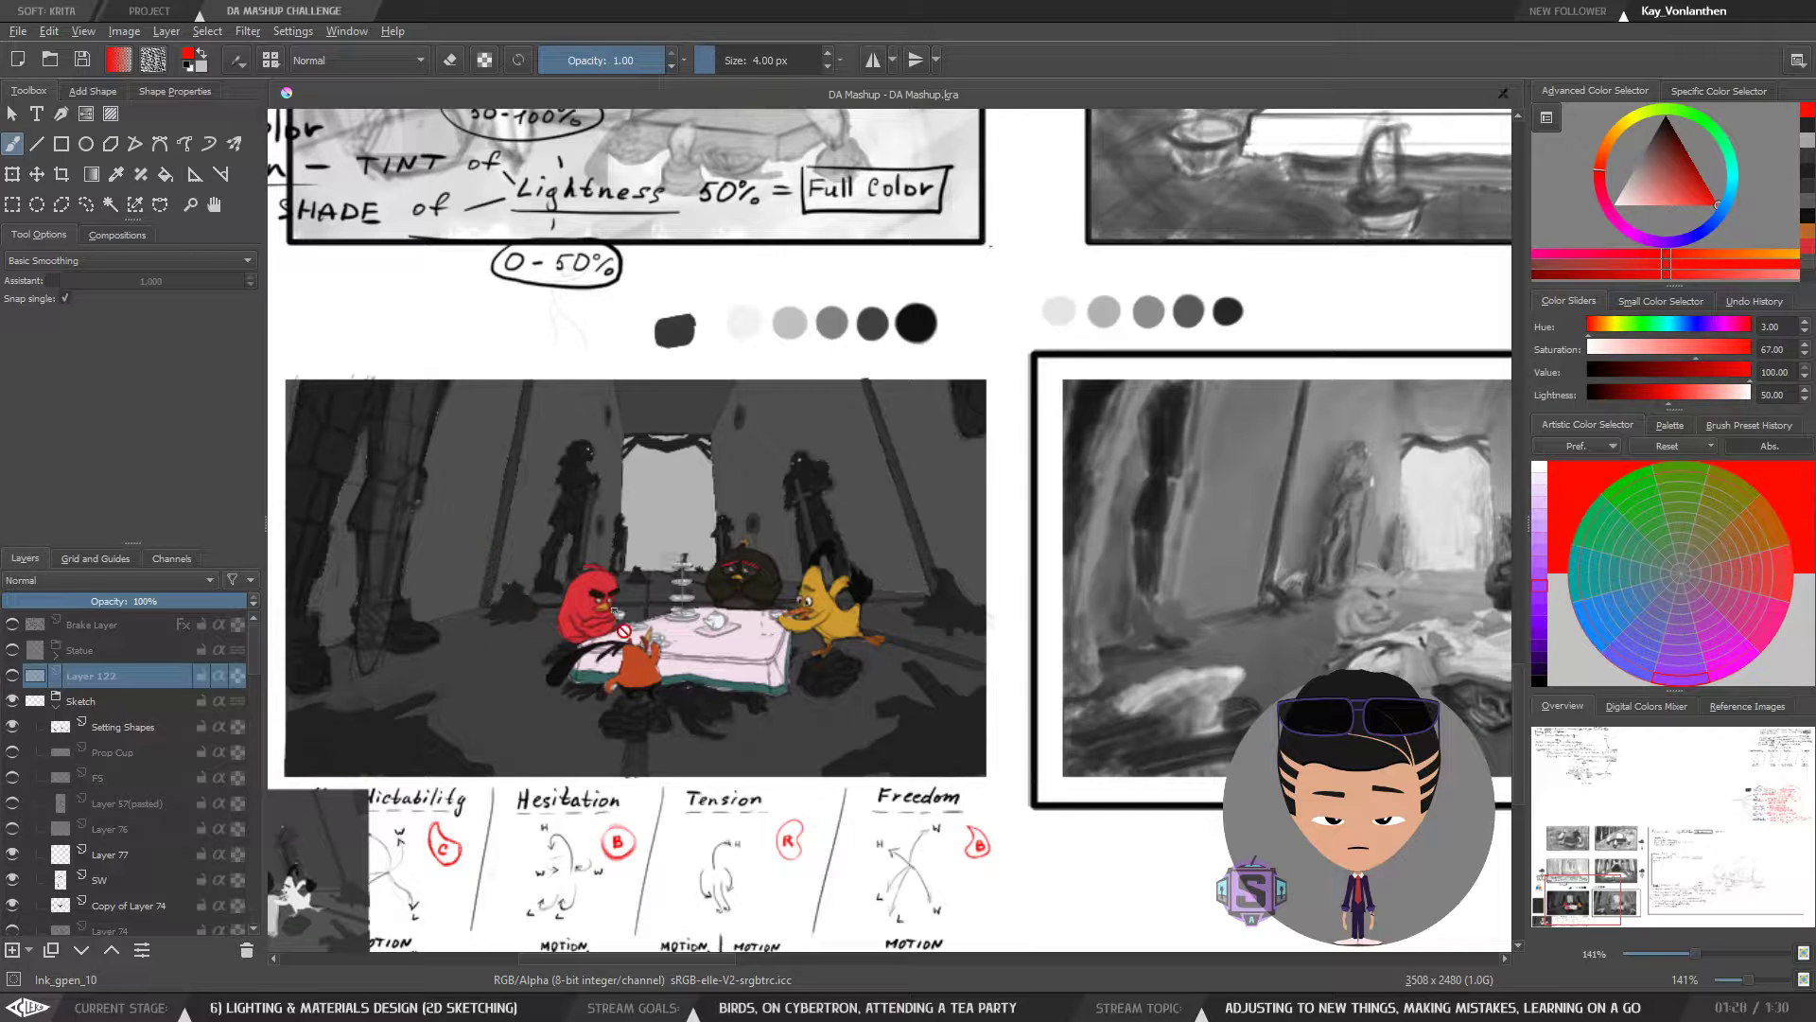
drag(1086, 484, 1043, 553)
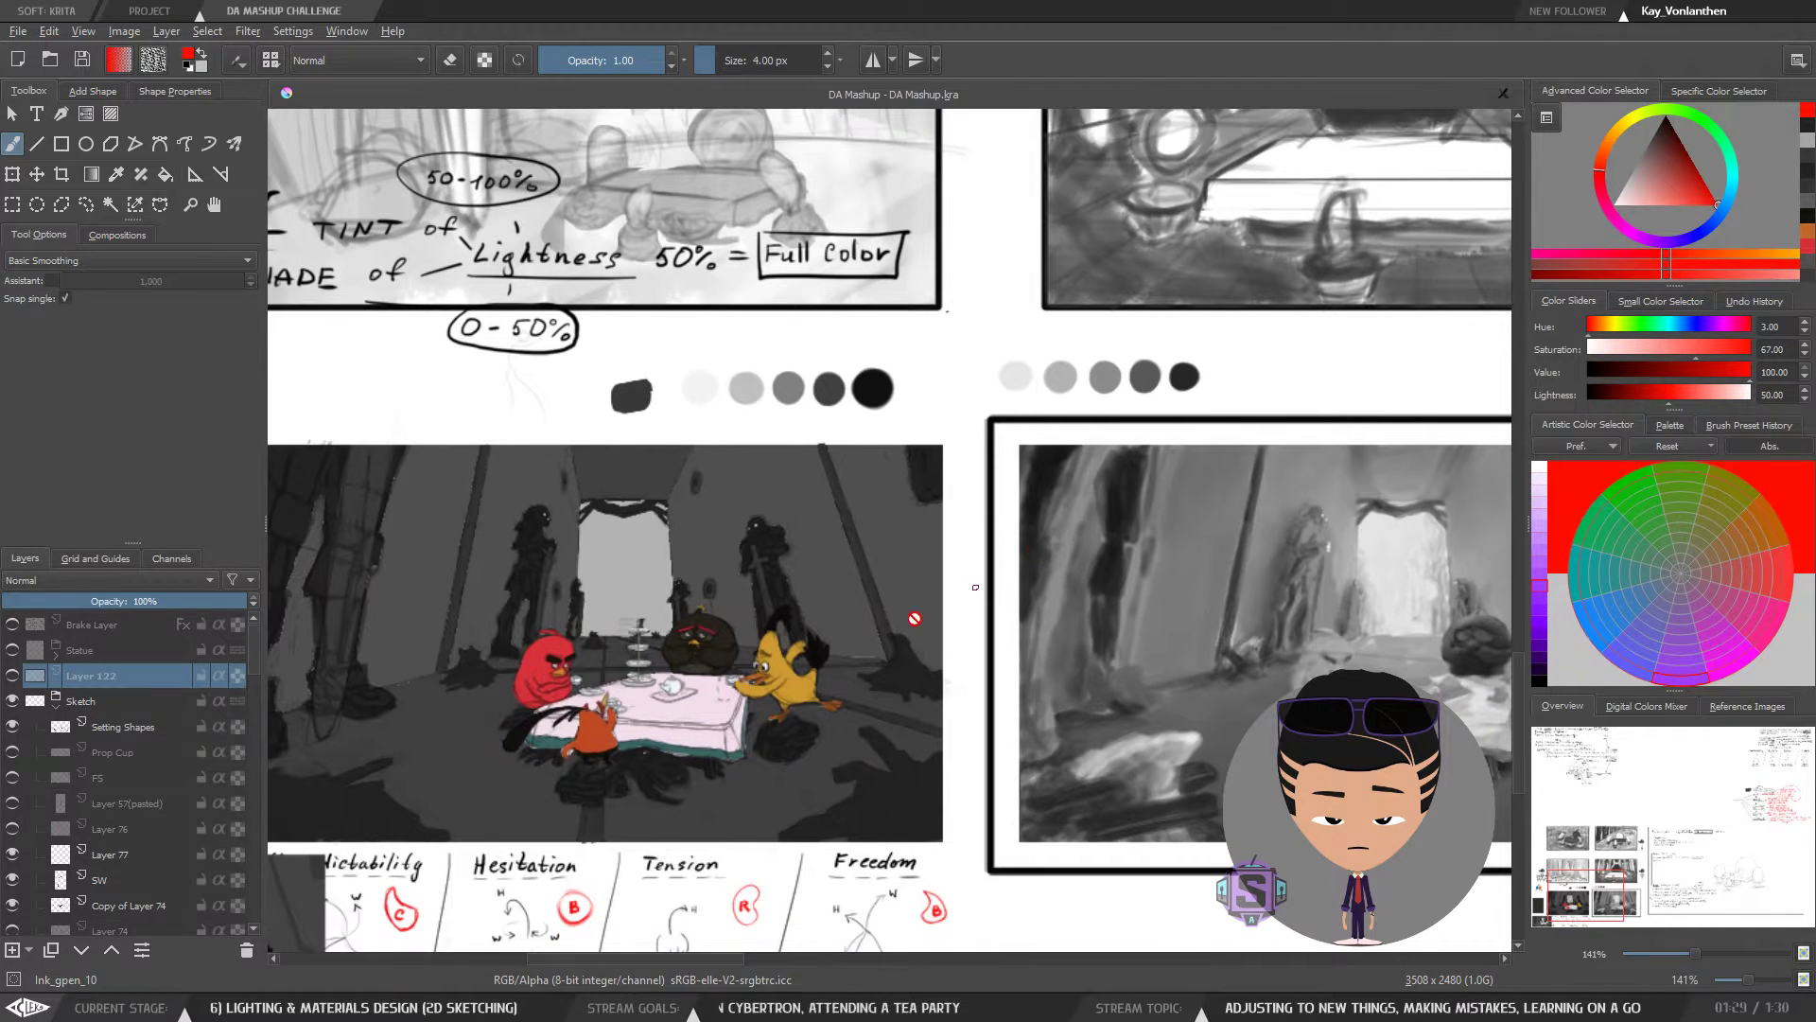
drag(674, 774, 721, 613)
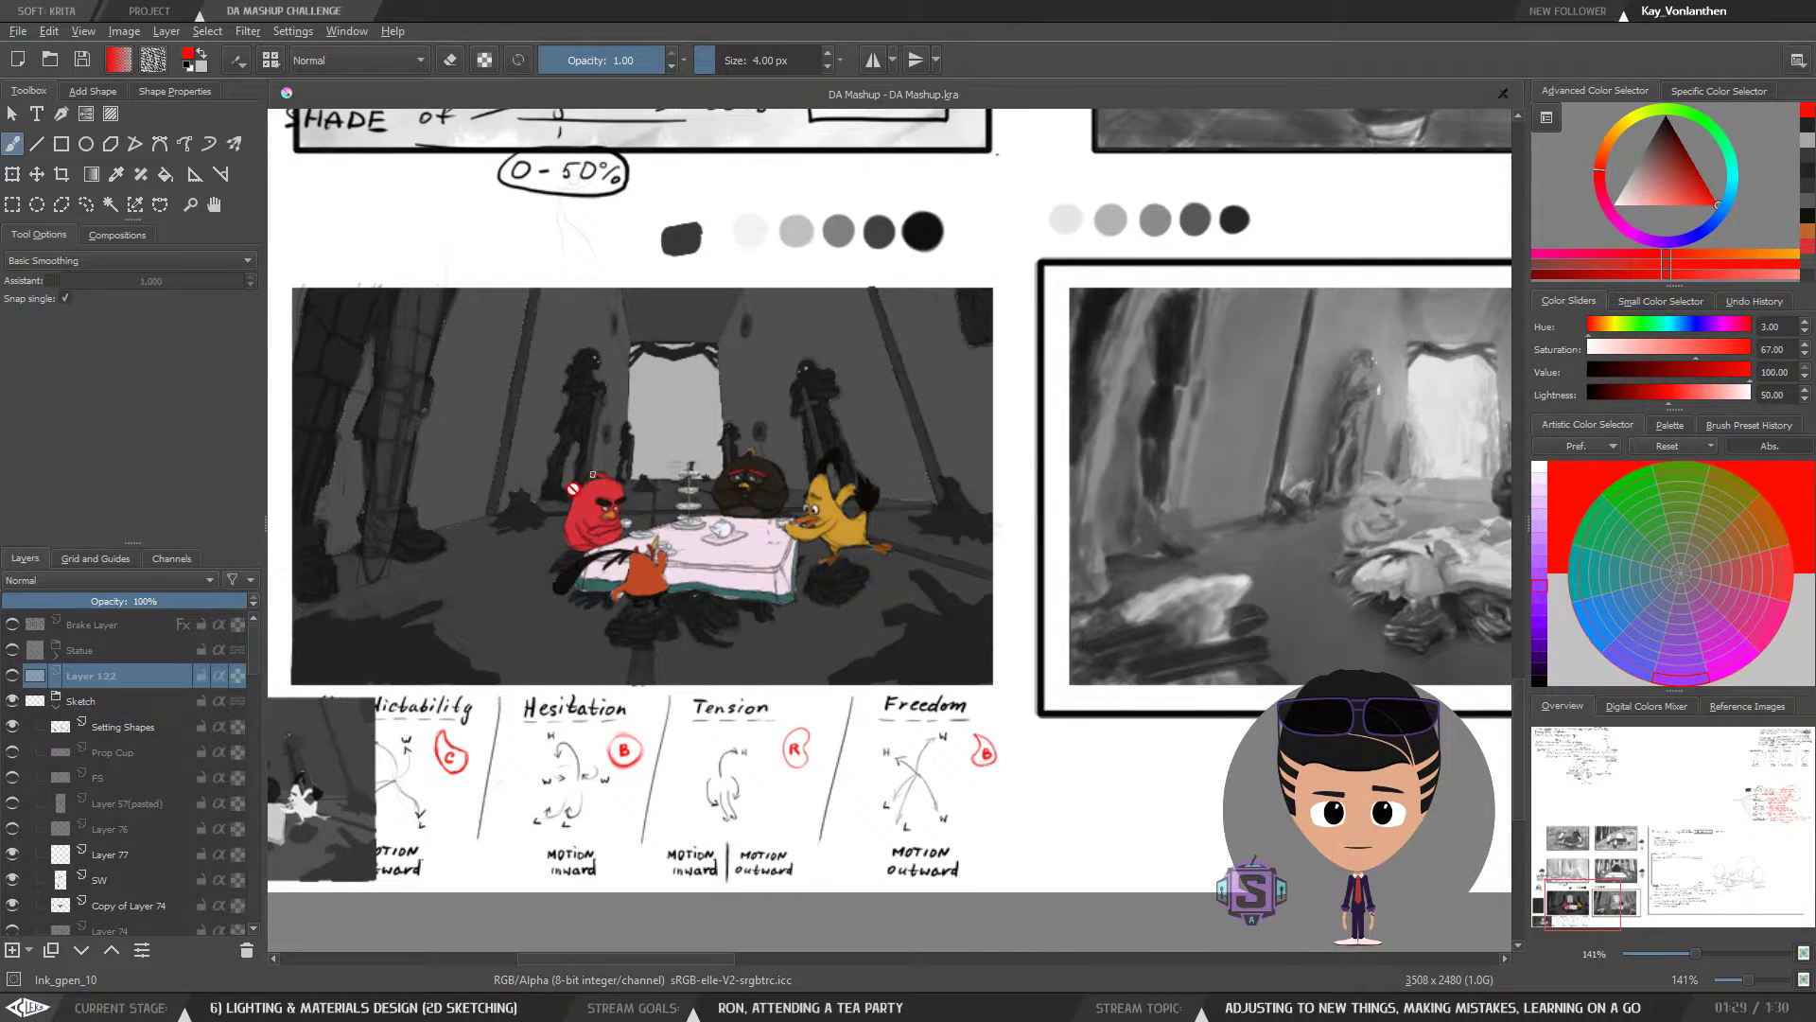
drag(982, 518, 929, 554)
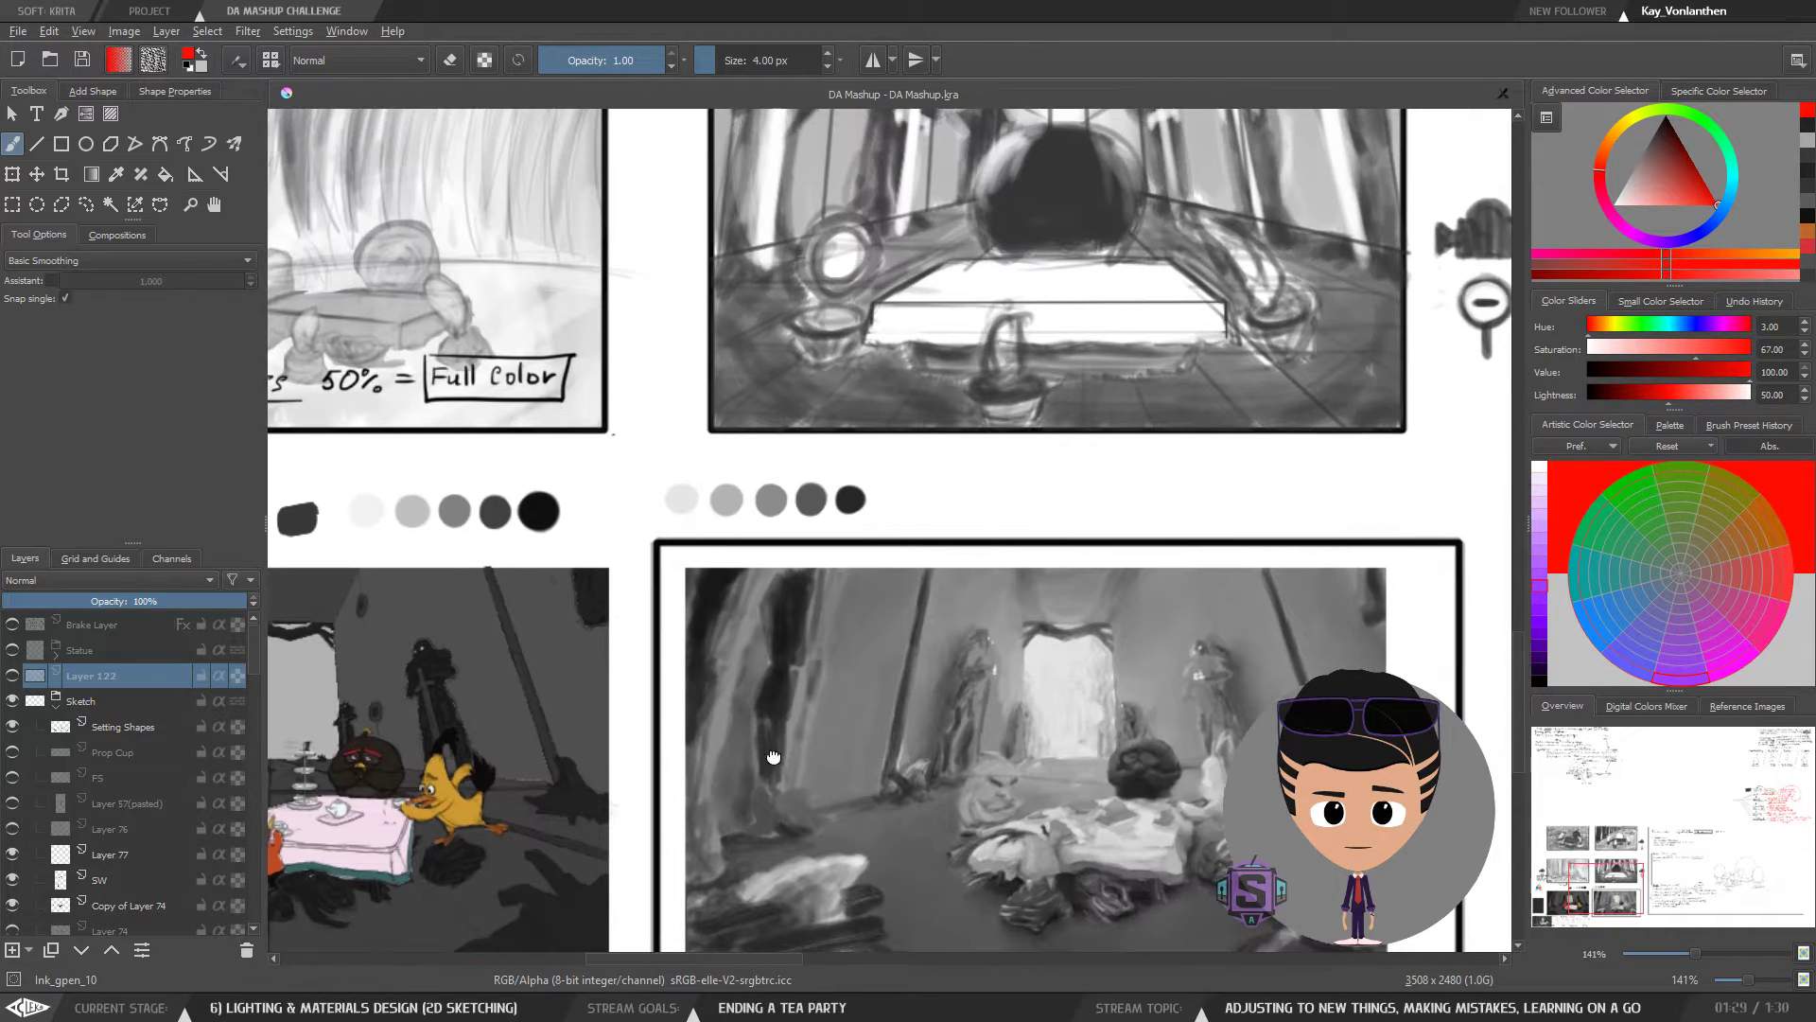
- Revisit the handwritten staging and lighting notes, passing the proportions and construction notes
drag(1194, 431, 858, 648)
drag(1315, 386, 867, 677)
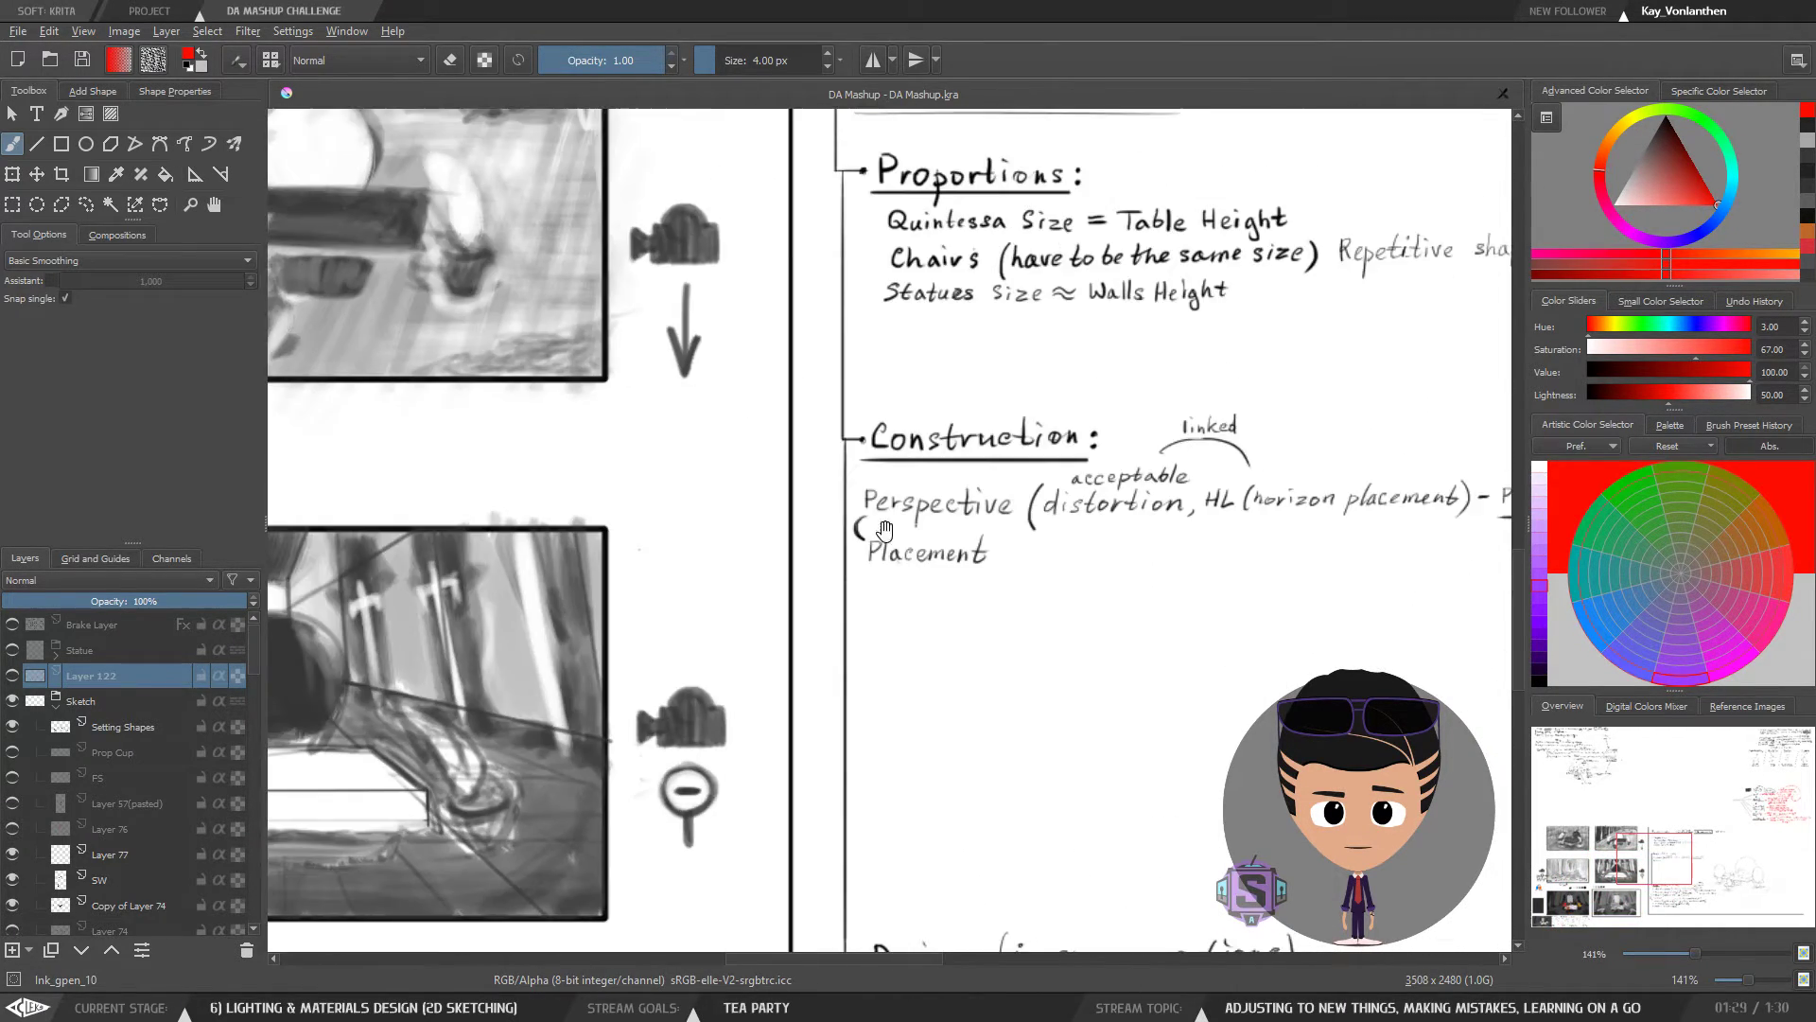
drag(1363, 364, 869, 582)
drag(1469, 284, 701, 649)
drag(1213, 323, 648, 710)
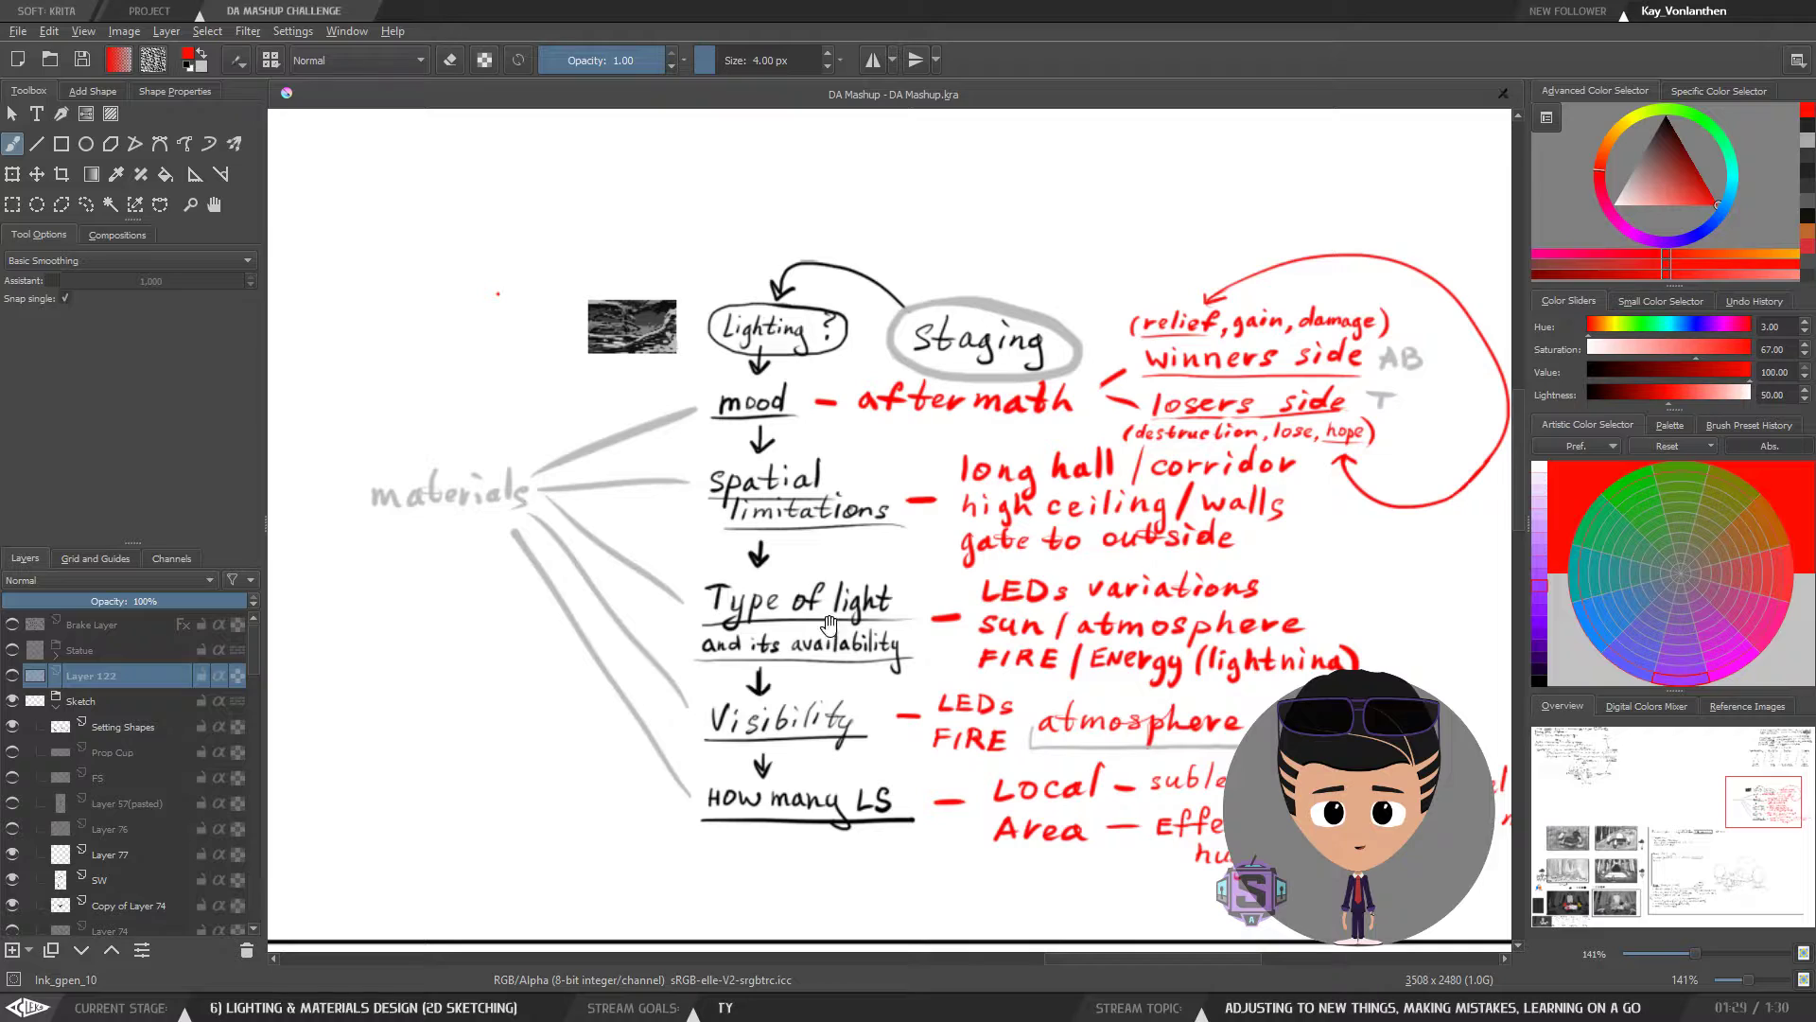
drag(940, 571, 892, 531)
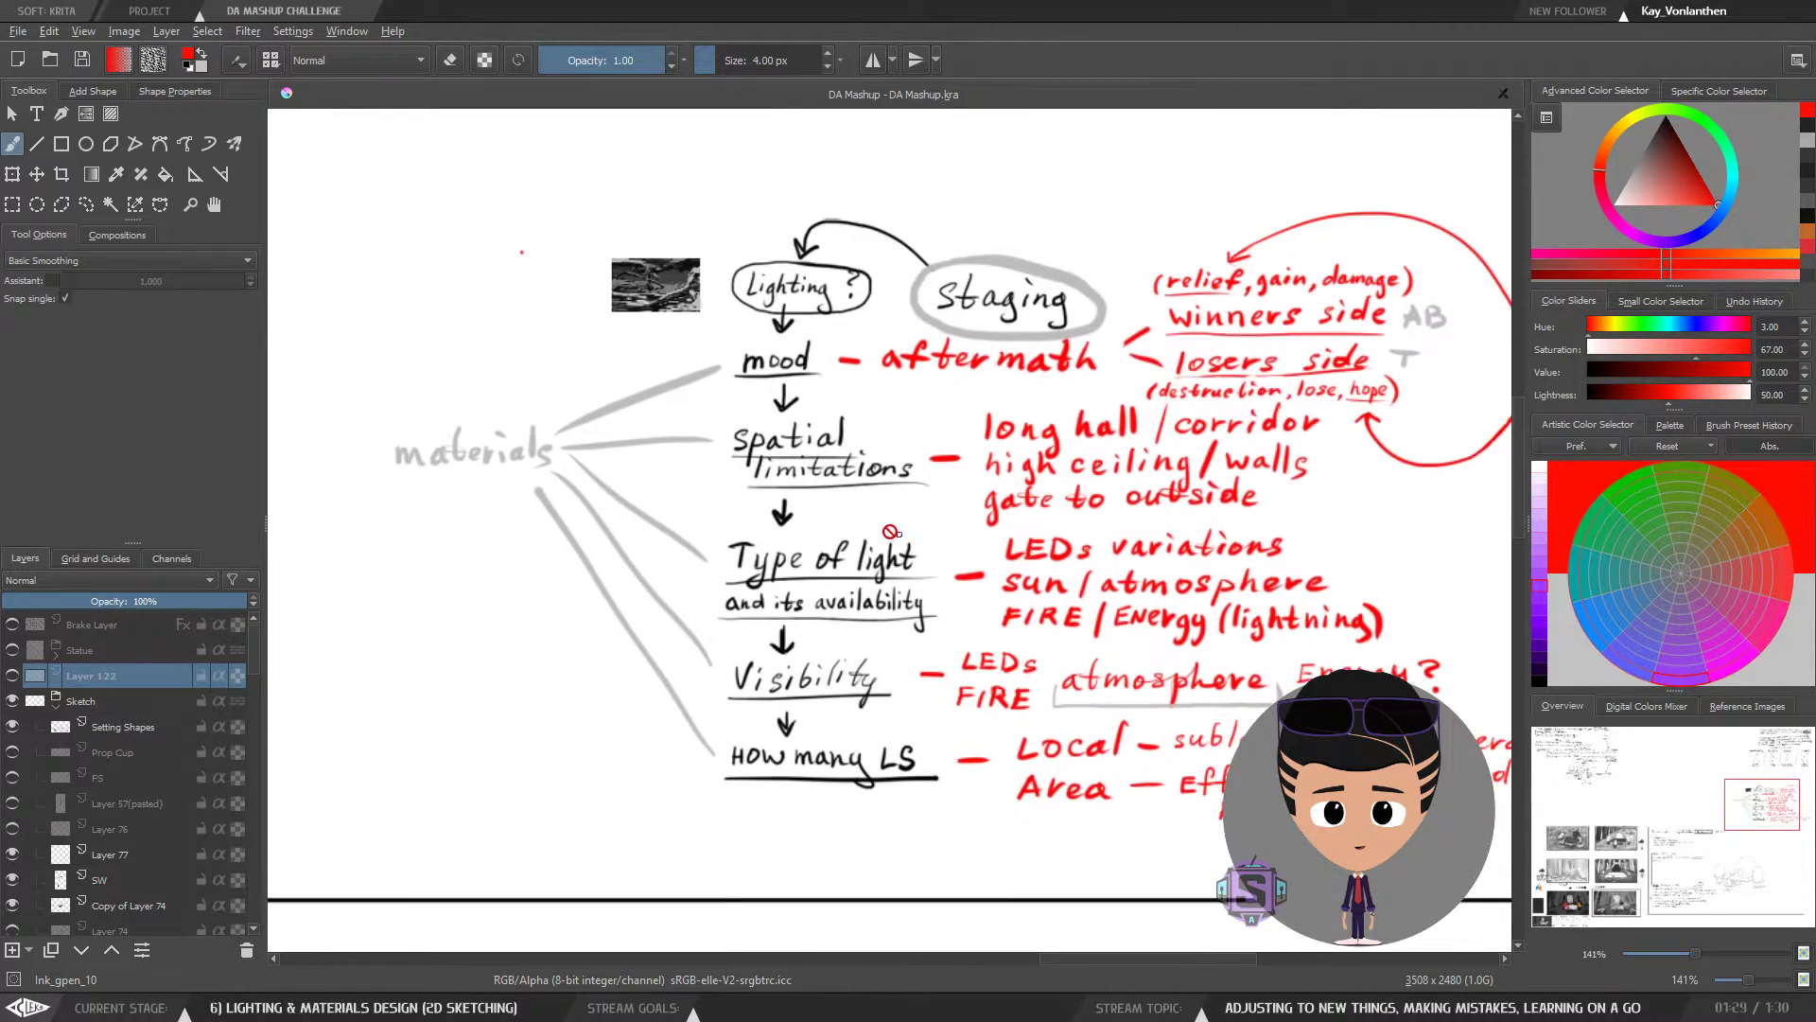
- Return from the lighting notes to the coloured painting and examine the birds around the table up close
key(minus)
key(minus)
mouse_move(627, 721)
mouse_down()
mouse_move(976, 531)
mouse_move(1261, 345)
mouse_up()
key(plus)
key(plus)
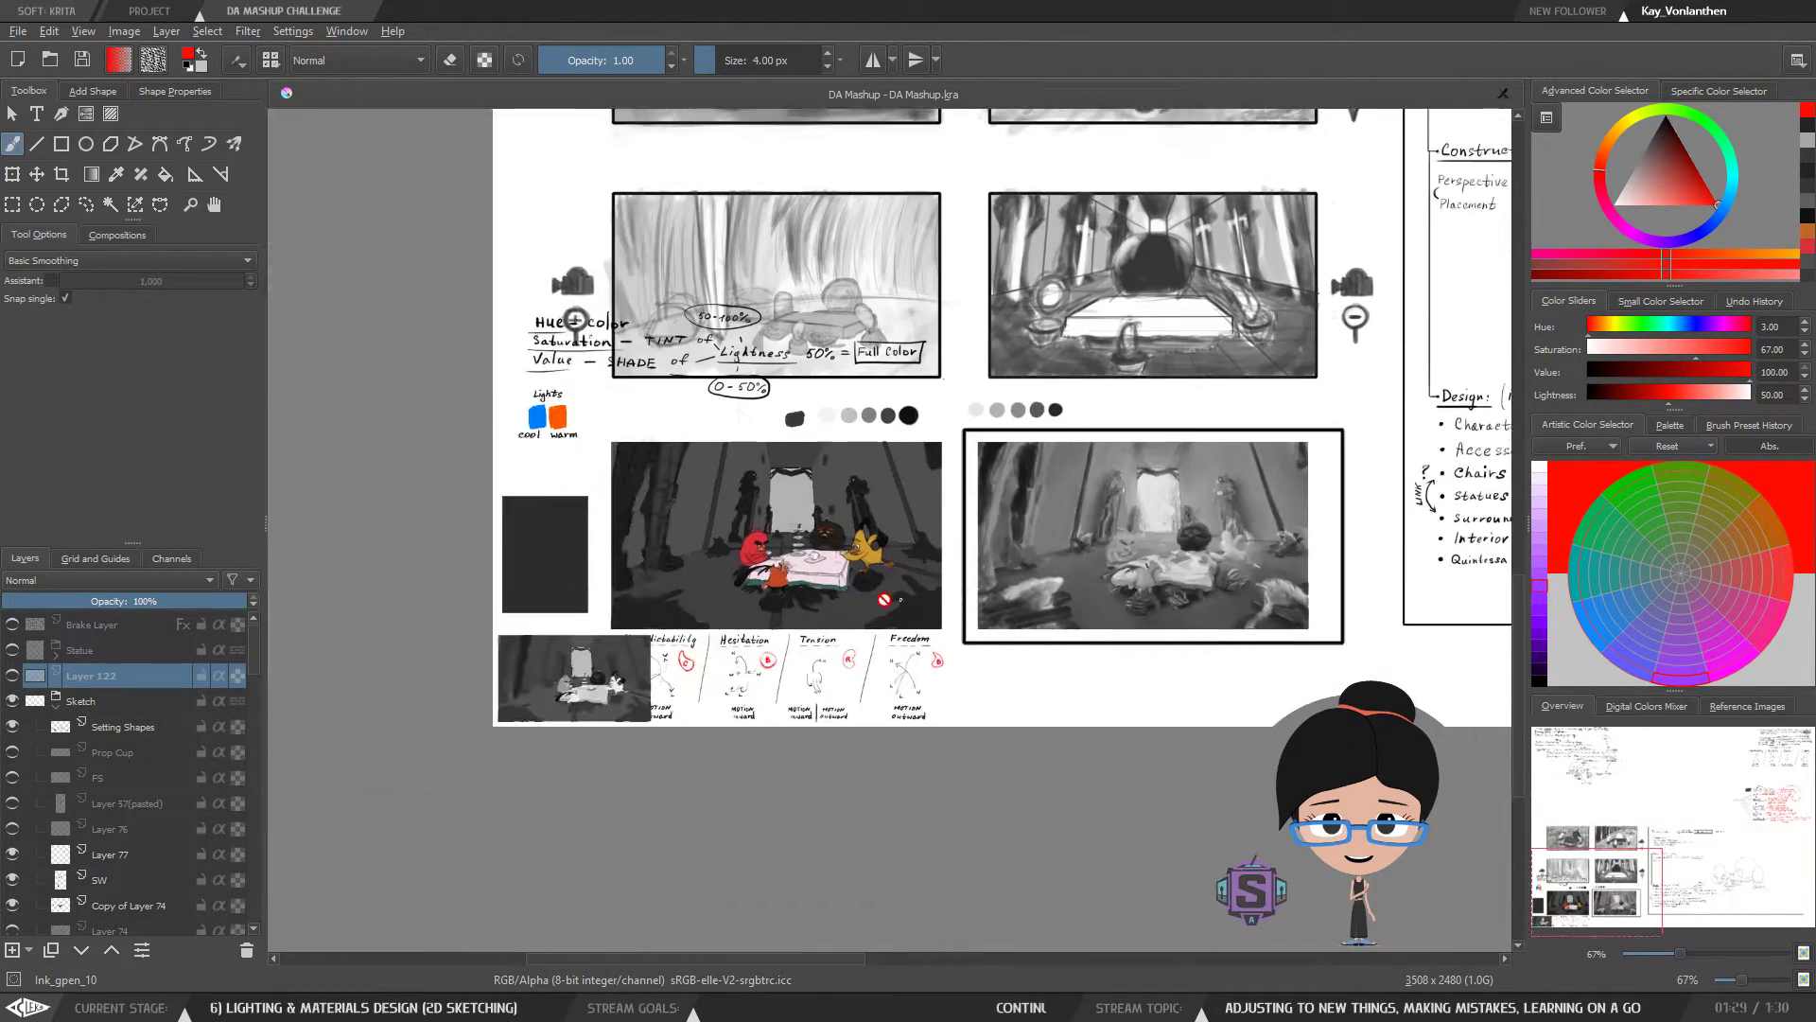
drag(274, 646, 385, 640)
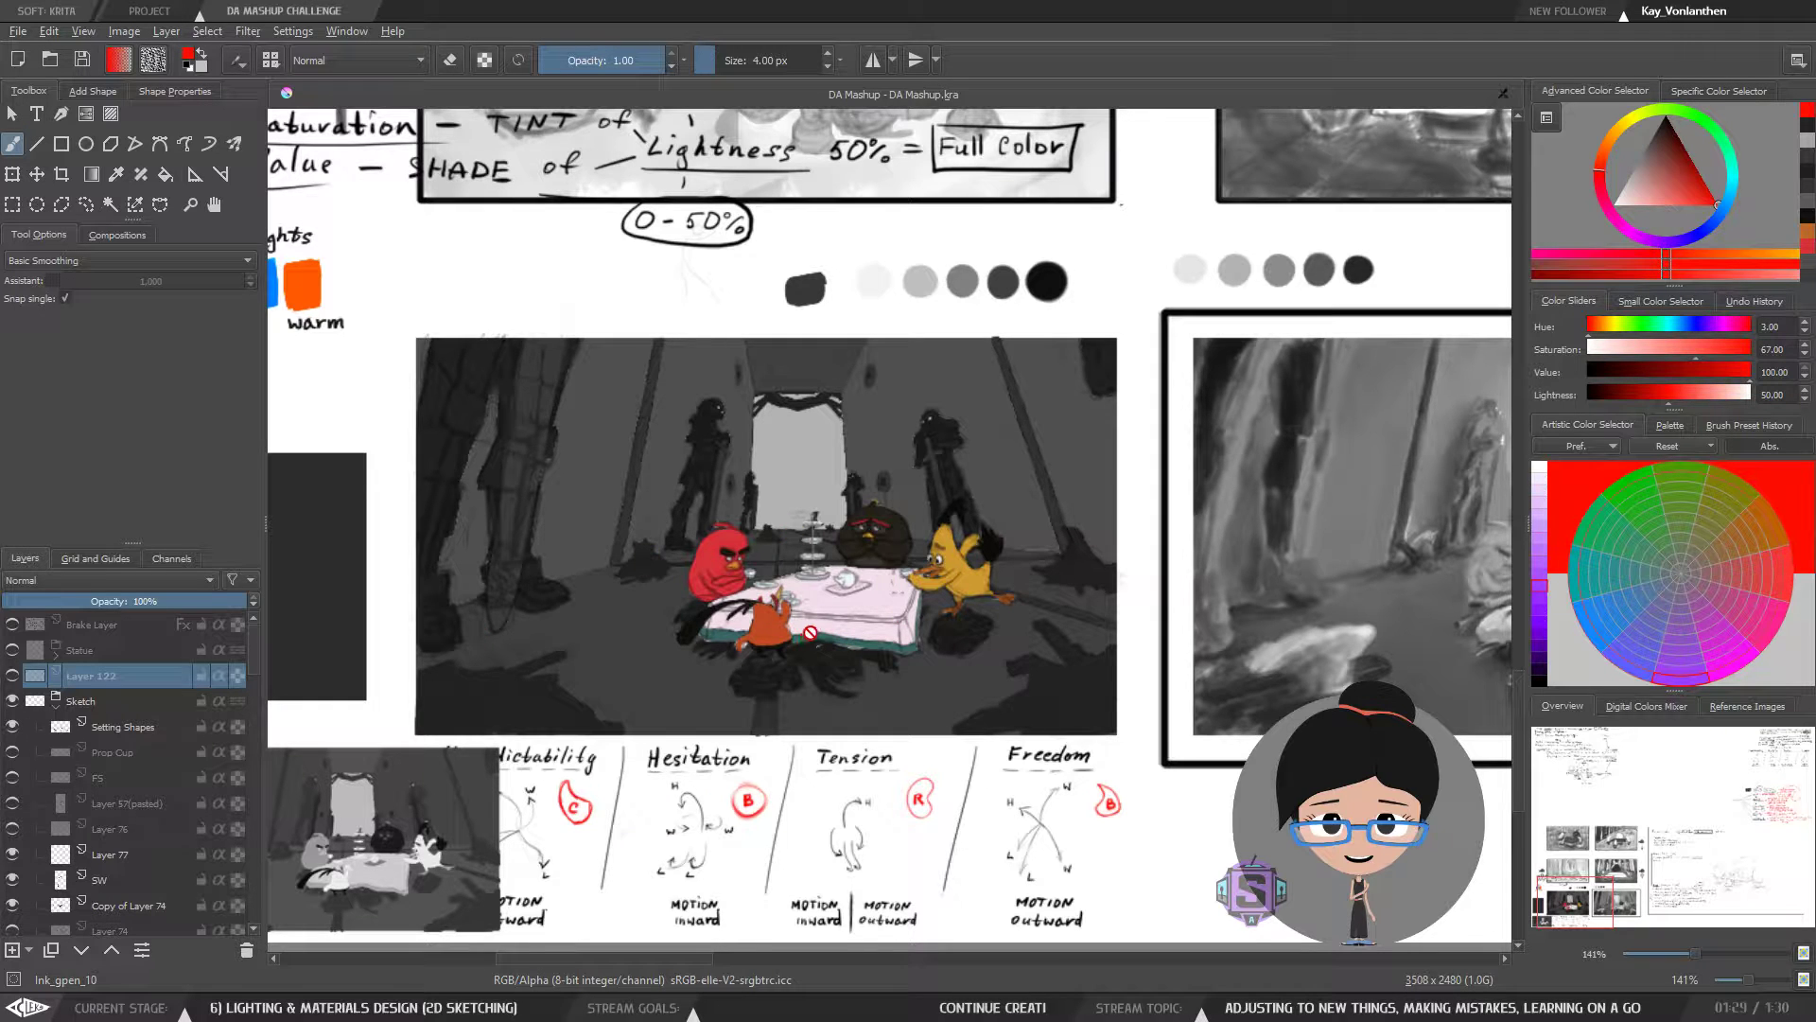
key(plus)
key(plus)
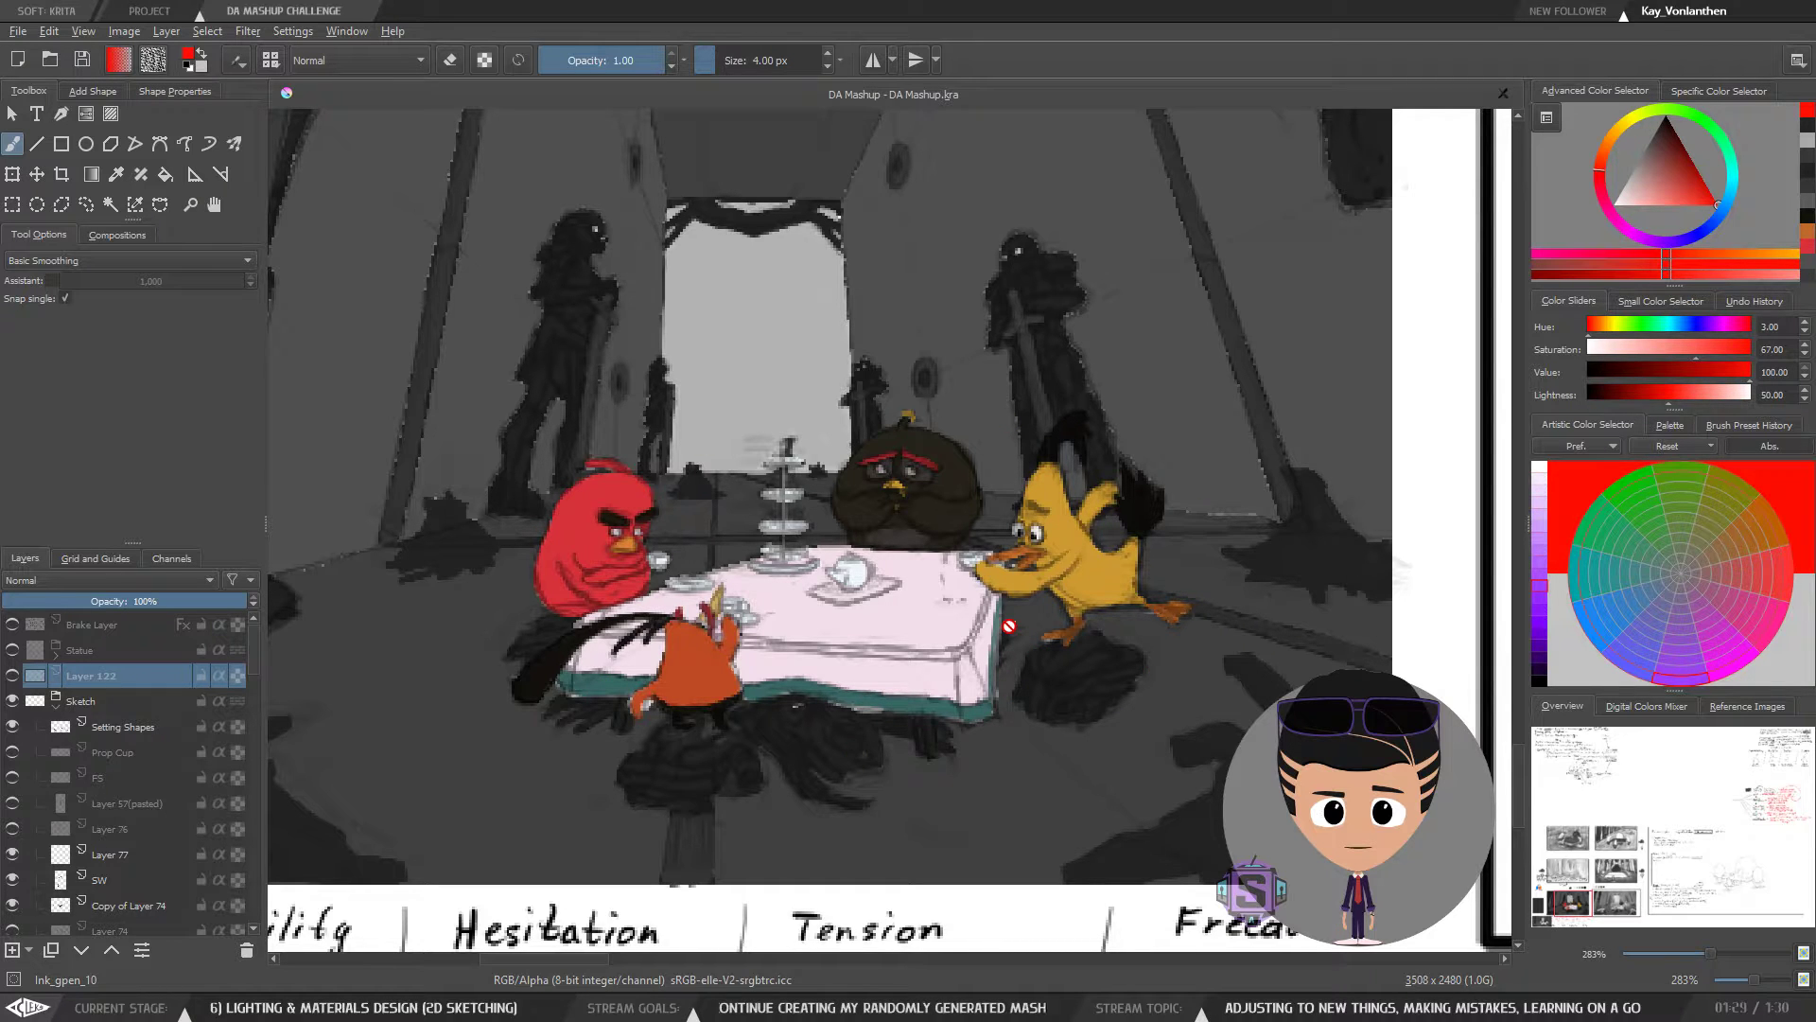
- Toggle the red direction-arrow layer on and off to compare the painting with and without the guides, leaving it hidden
key(minus)
key(minus)
click(13, 675)
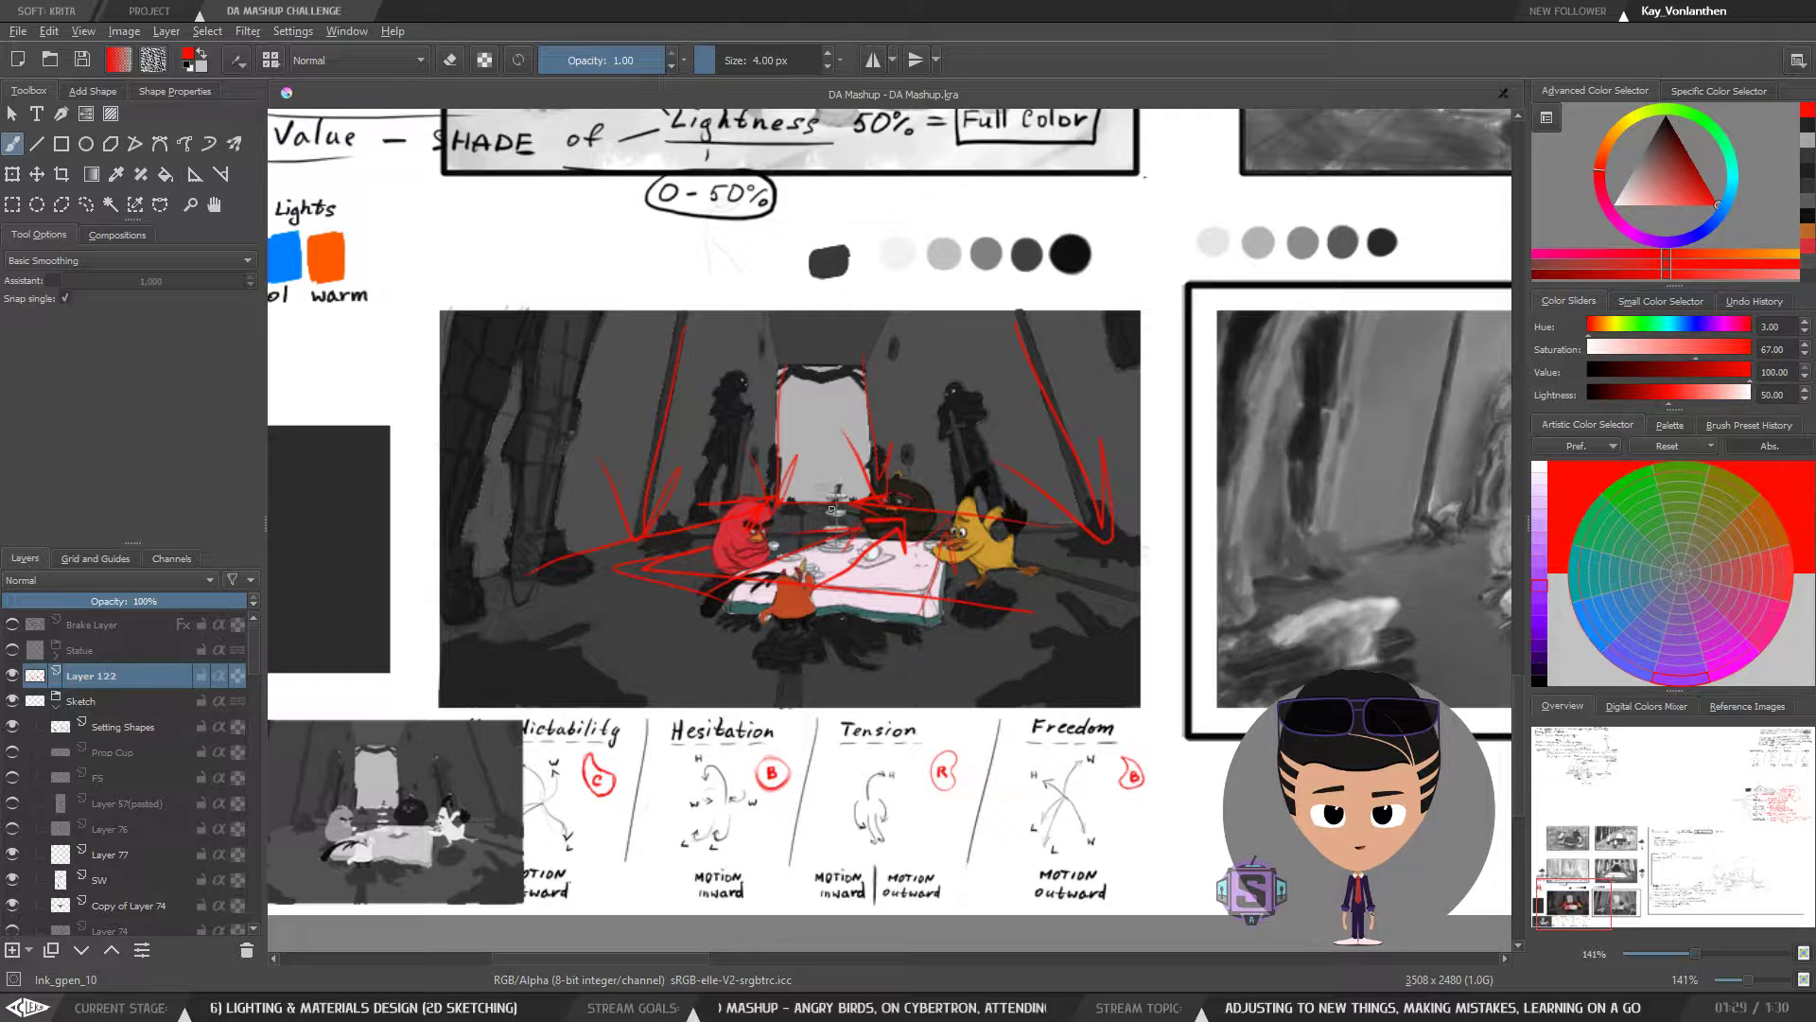
click(12, 677)
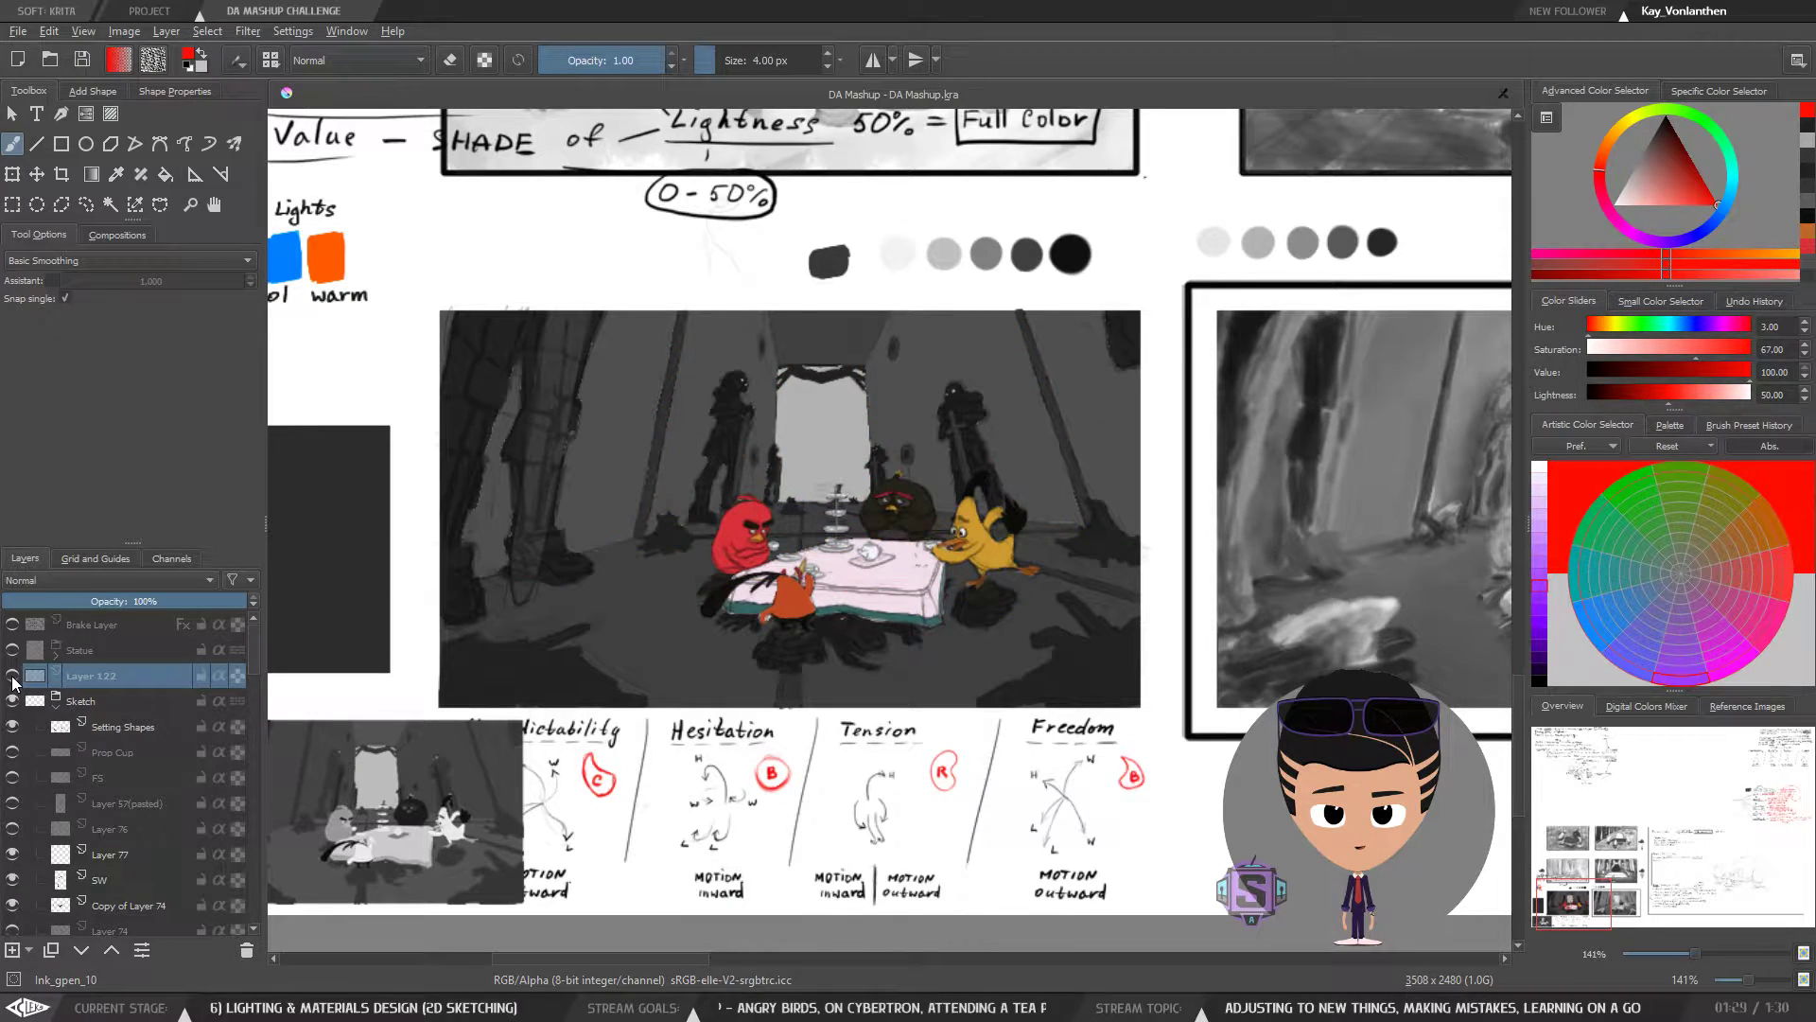
click(11, 679)
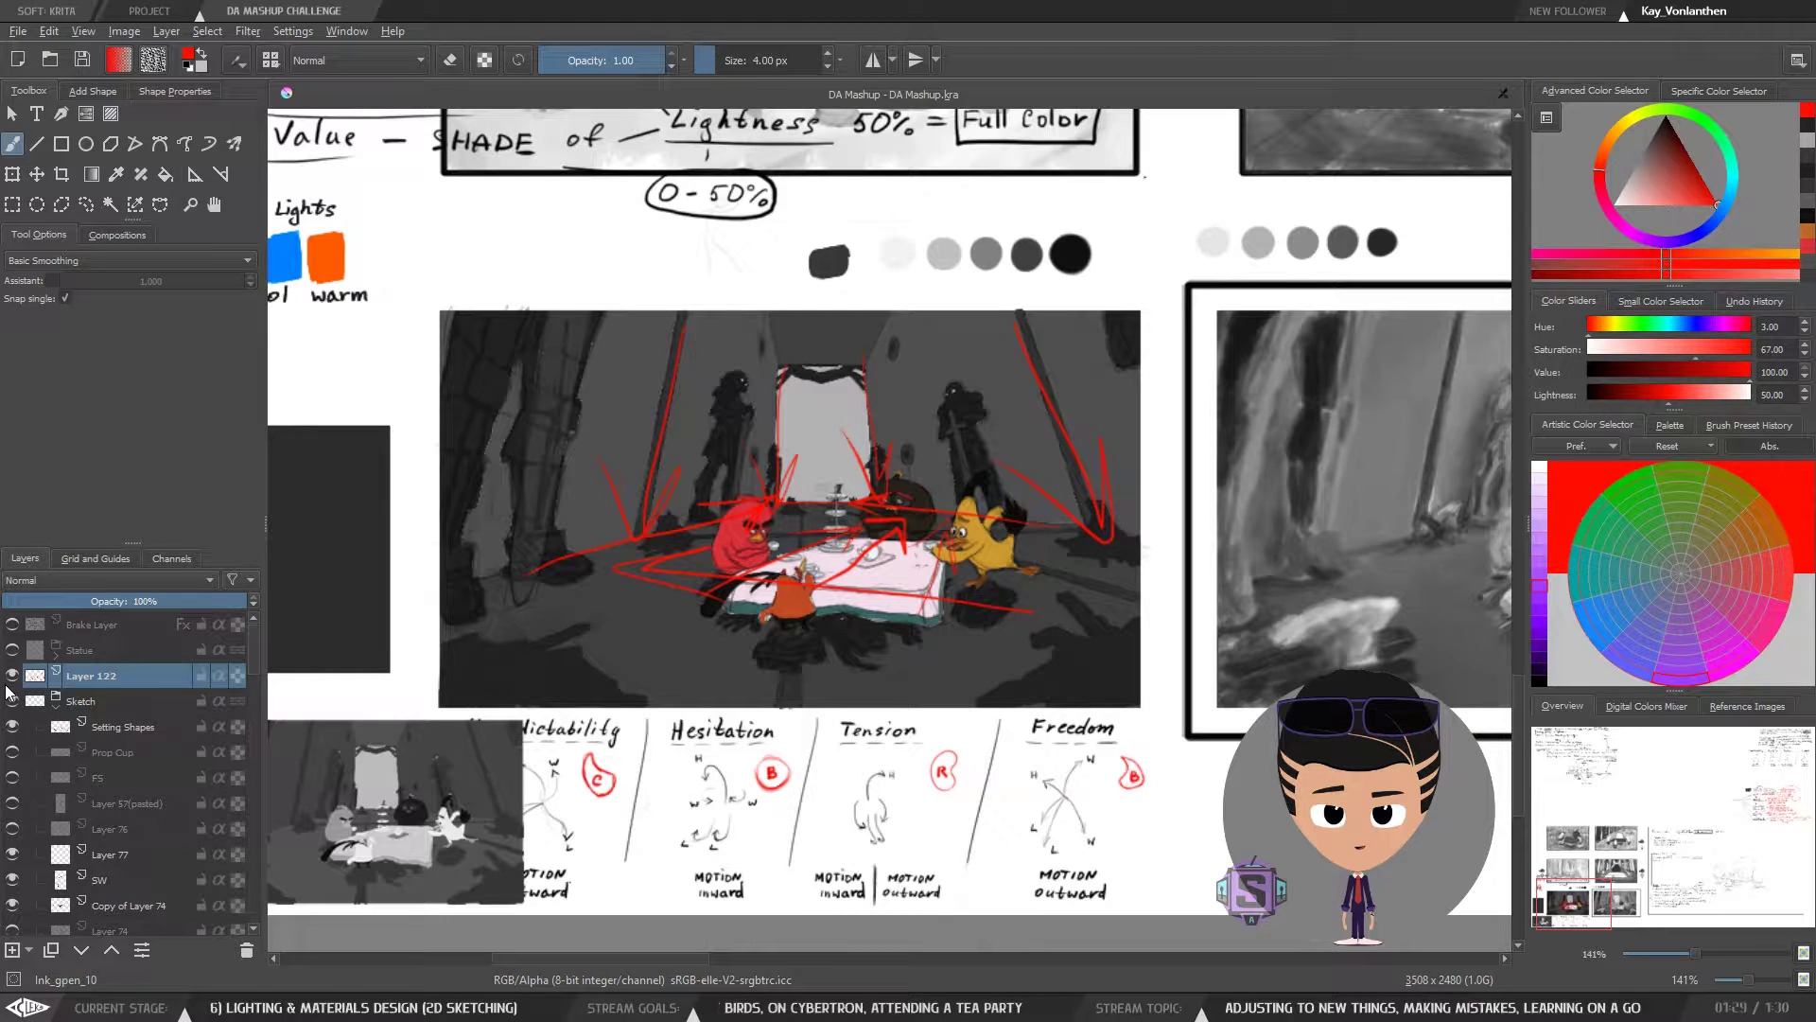
click(12, 678)
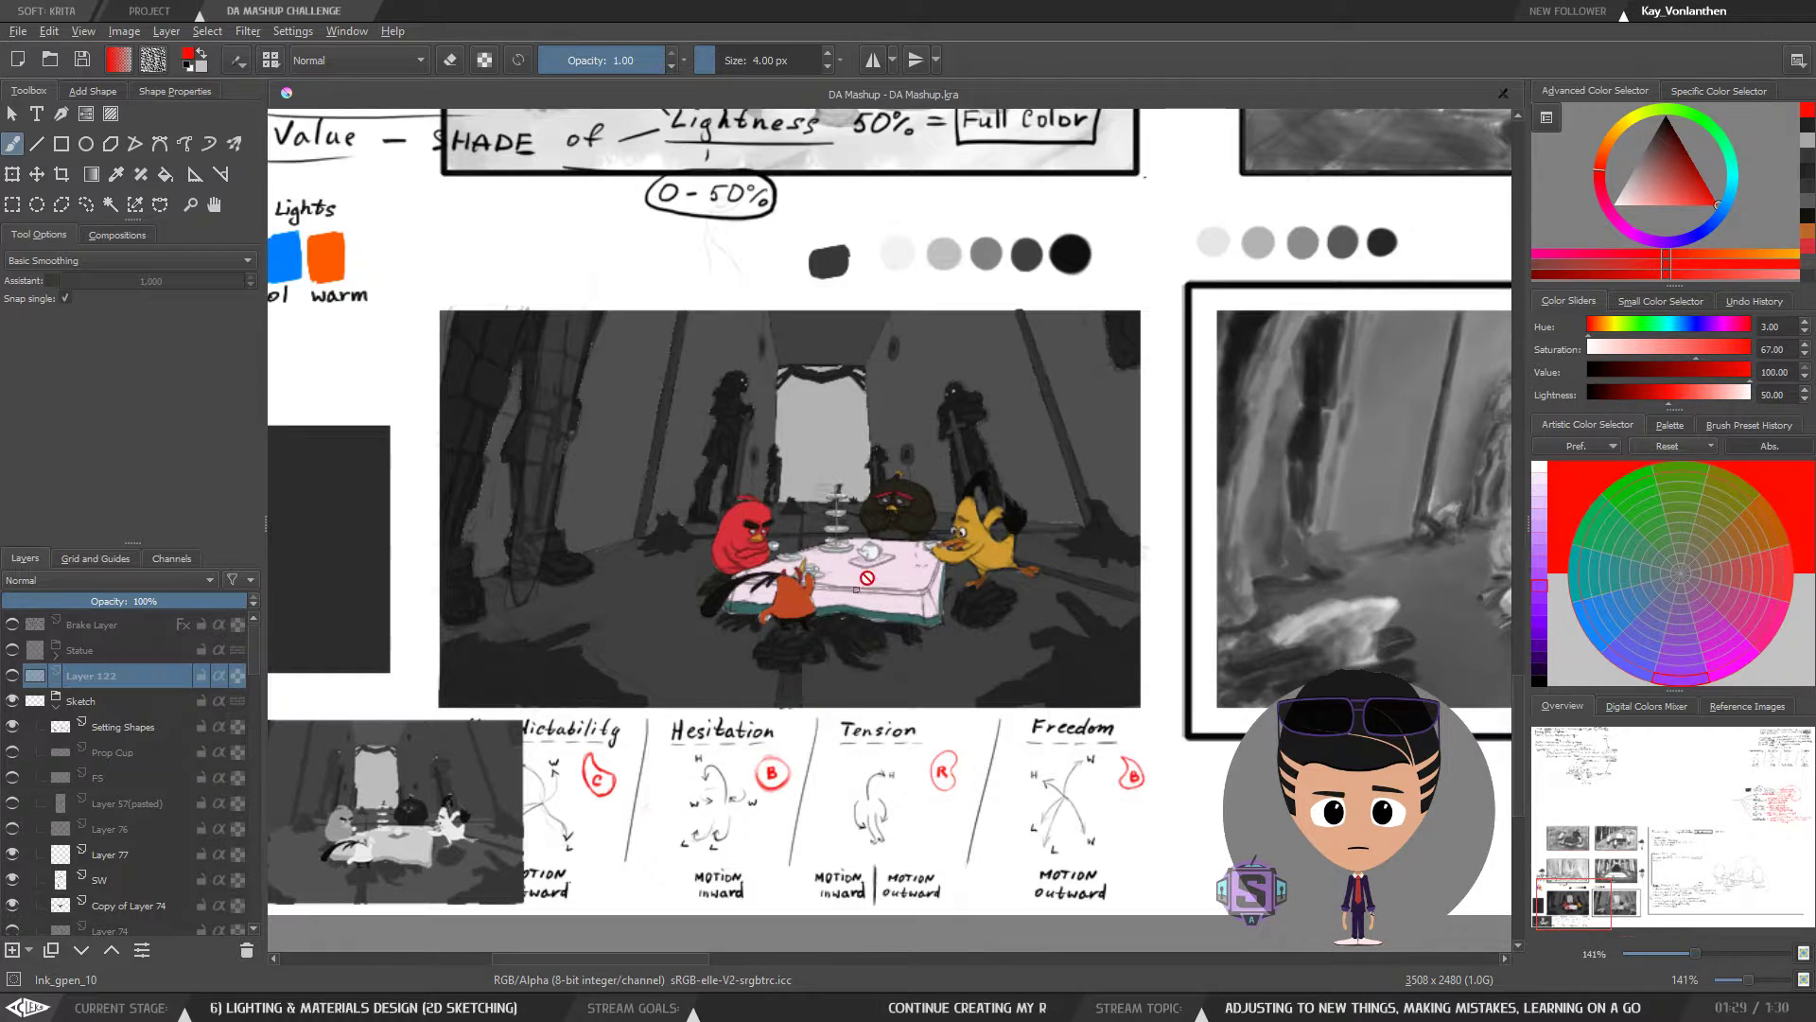
- Consult the lighting notes again, from the aftermath mood down to the local and area light sources
scroll(864, 580, down, 2)
drag(1180, 455, 667, 606)
drag(1201, 460, 677, 604)
drag(1192, 346, 603, 706)
scroll(891, 526, up, 2)
drag(756, 404, 781, 617)
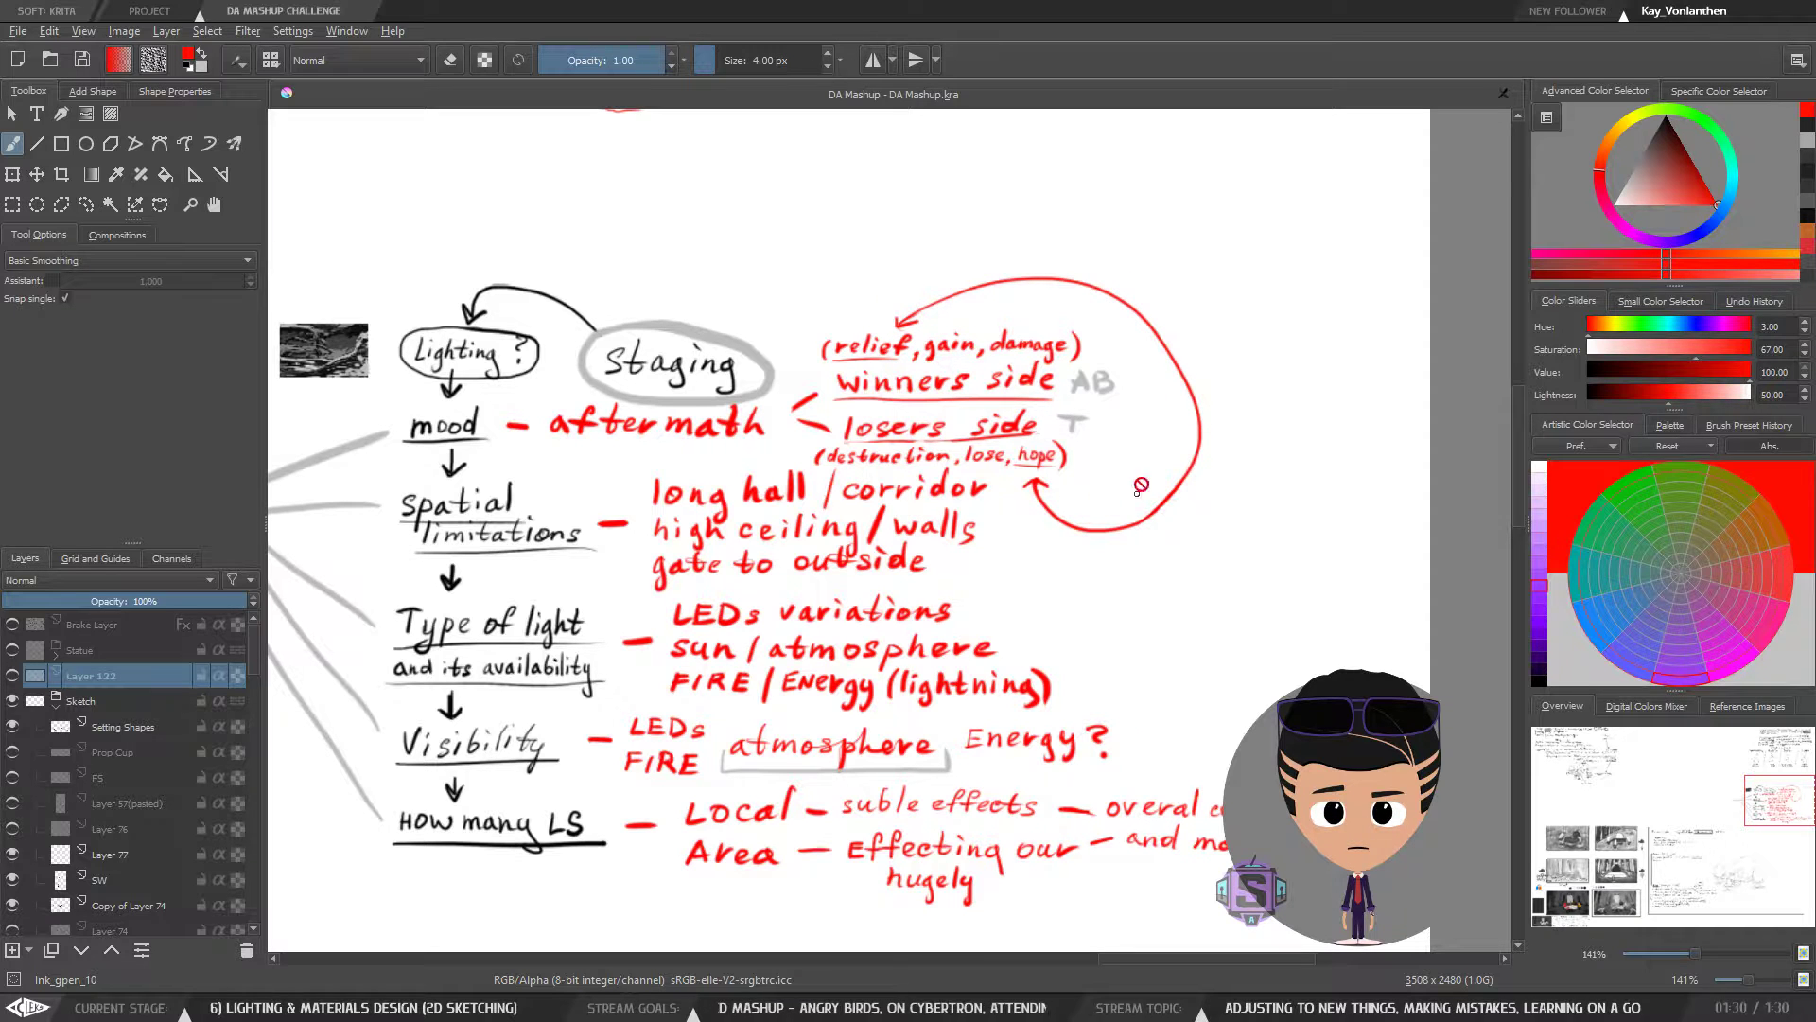
- Go back to the coloured painting and compare its lighting and values with the framed grayscale version
key(minus)
key(minus)
drag(367, 619, 919, 373)
mouse_move(665, 596)
mouse_down()
mouse_move(1177, 346)
mouse_move(913, 339)
mouse_up()
key(plus)
key(plus)
key(plus)
key(plus)
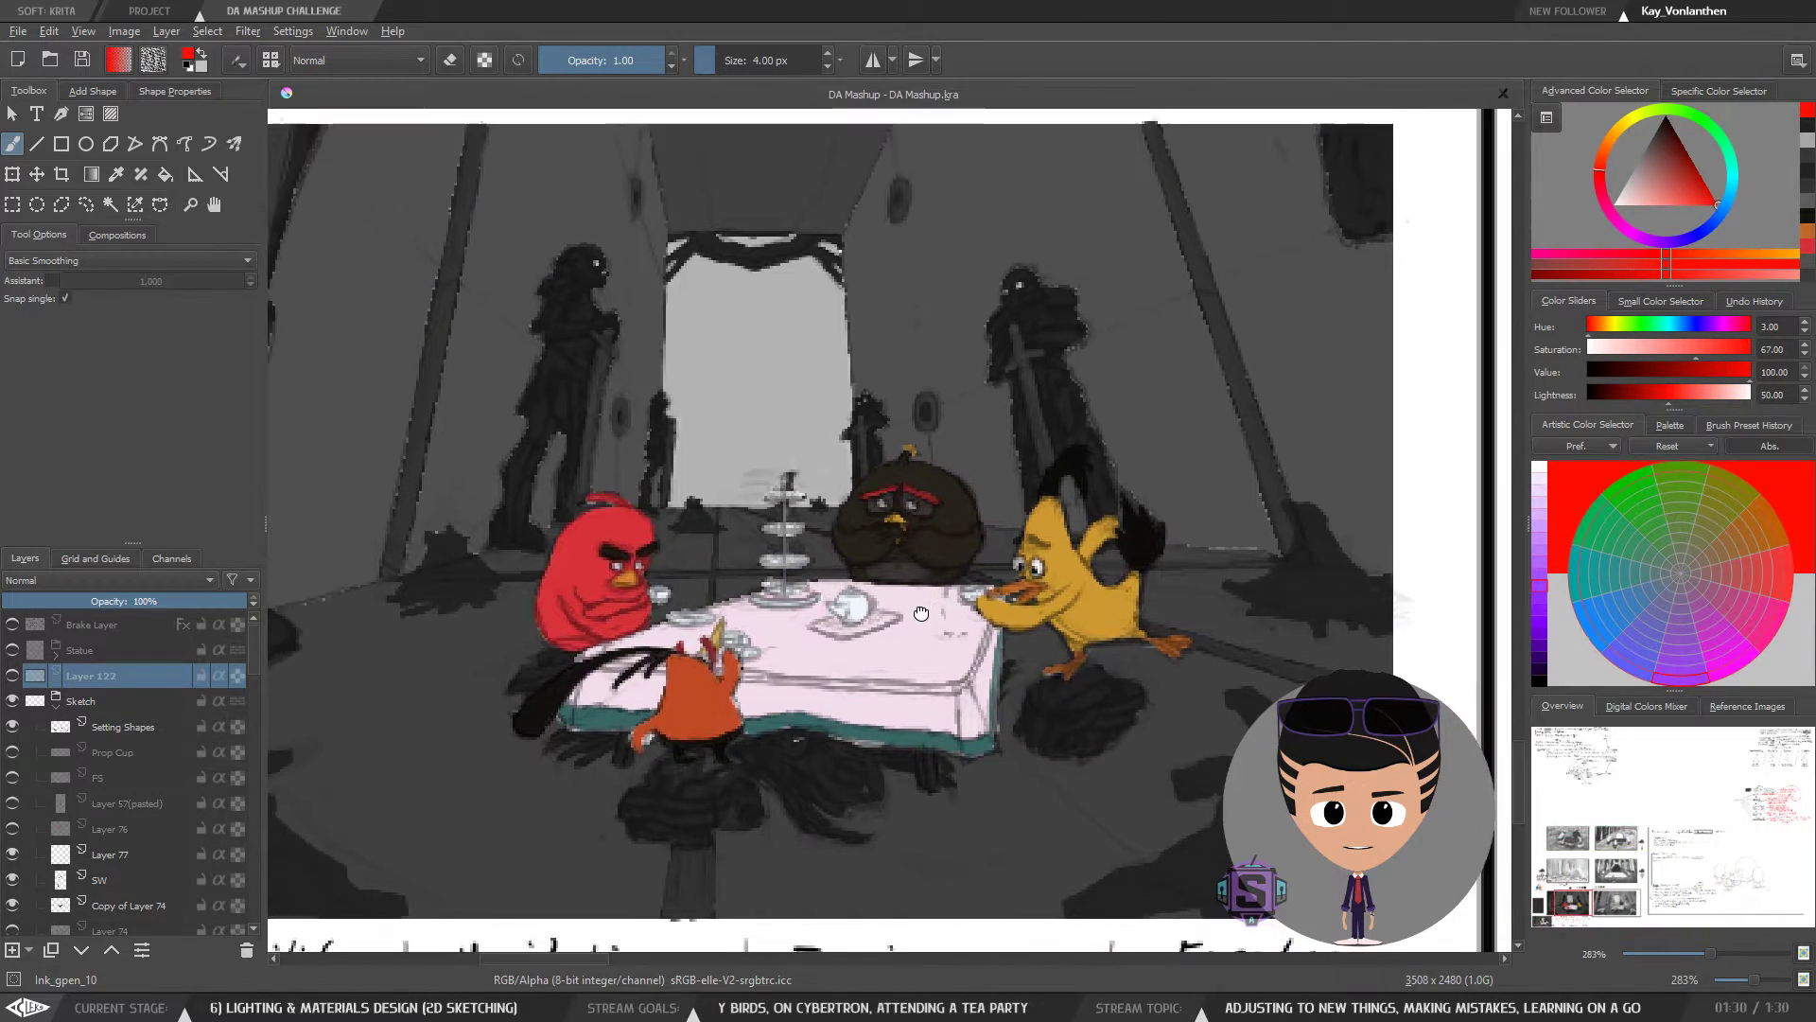
drag(922, 613, 666, 649)
key(minus)
key(minus)
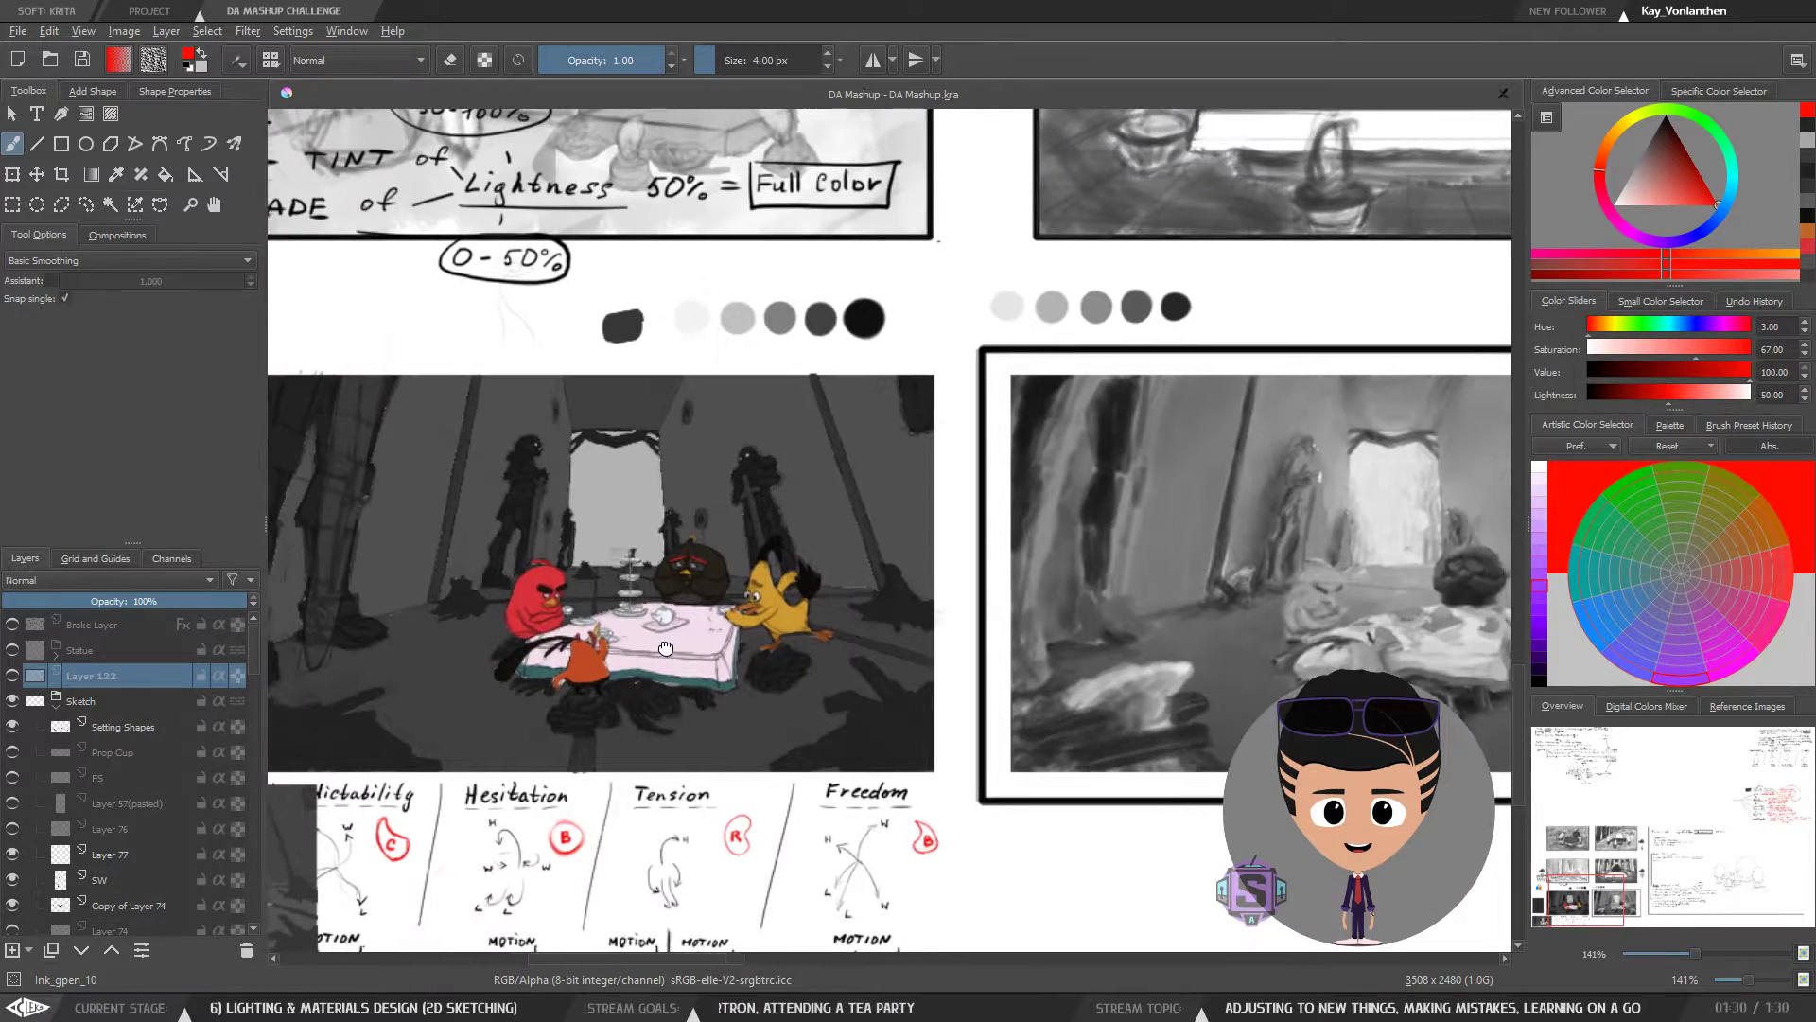
- Read the winners side and losers side mood notes up close, covering relief, gain, damage, destruction, lose and hope
scroll(666, 649, down, 5)
scroll(903, 443, up, 5)
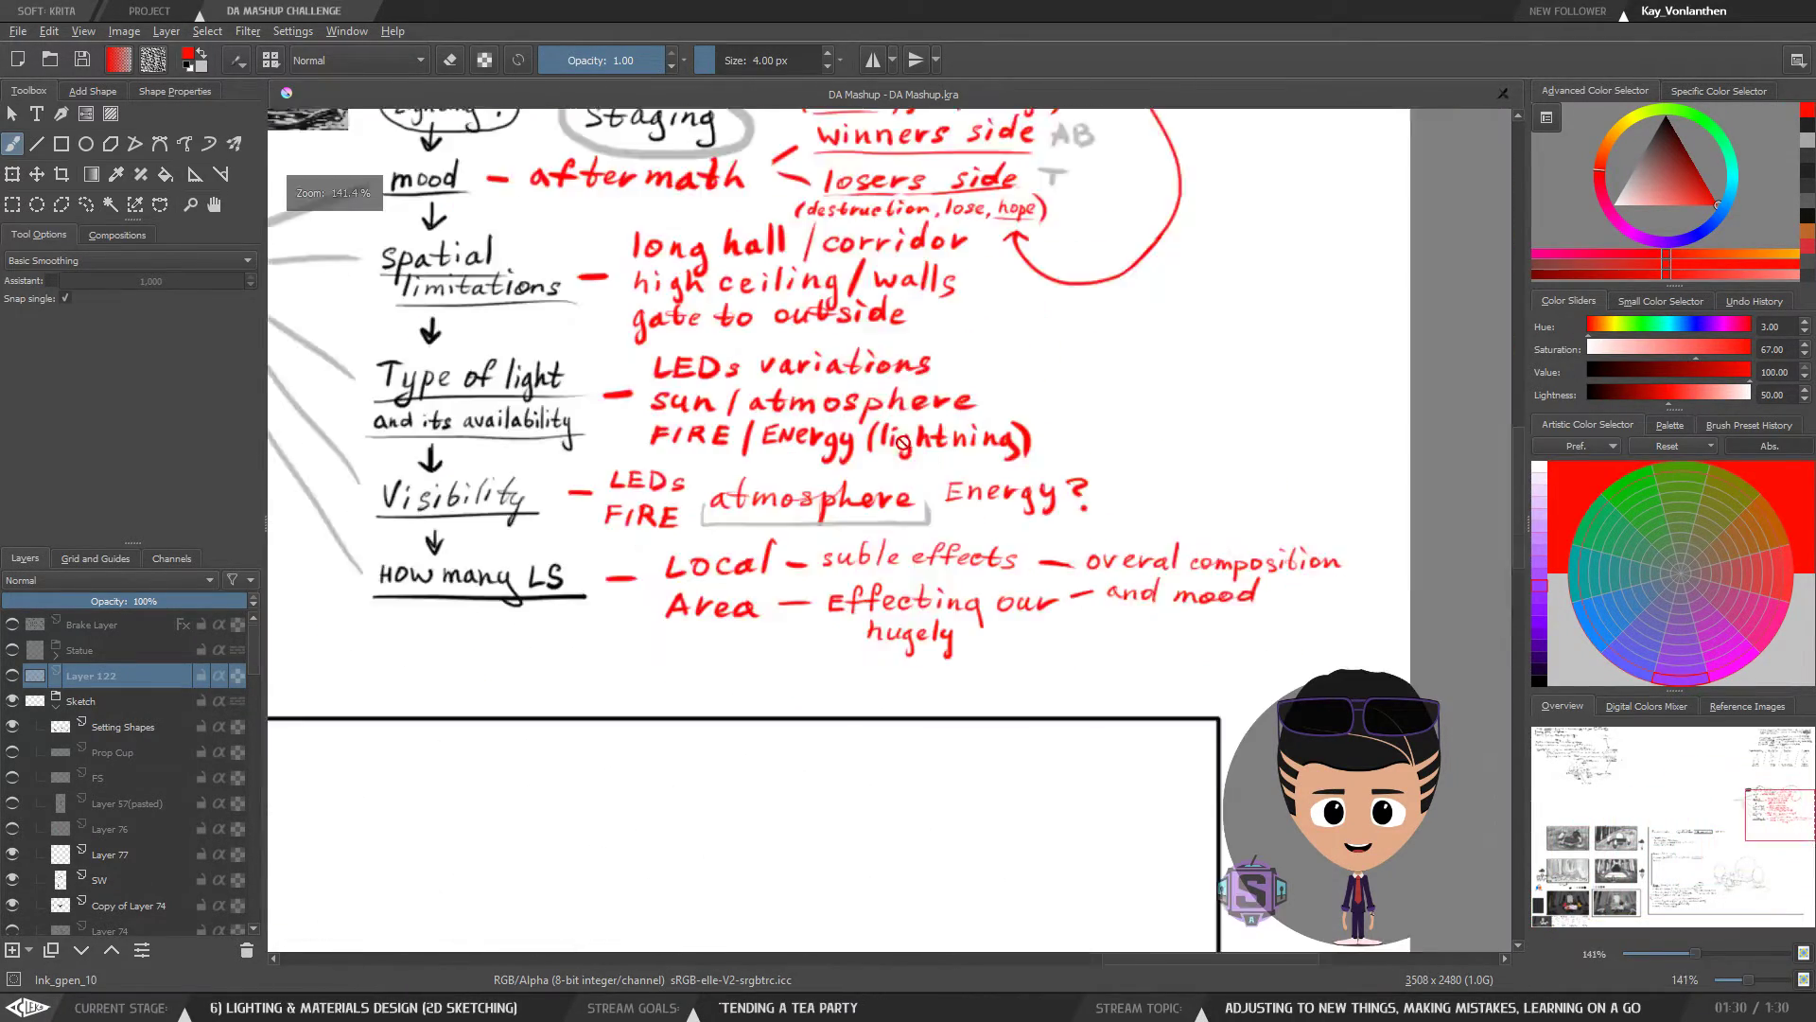
scroll(904, 443, up, 2)
drag(925, 468, 908, 758)
drag(962, 376, 908, 714)
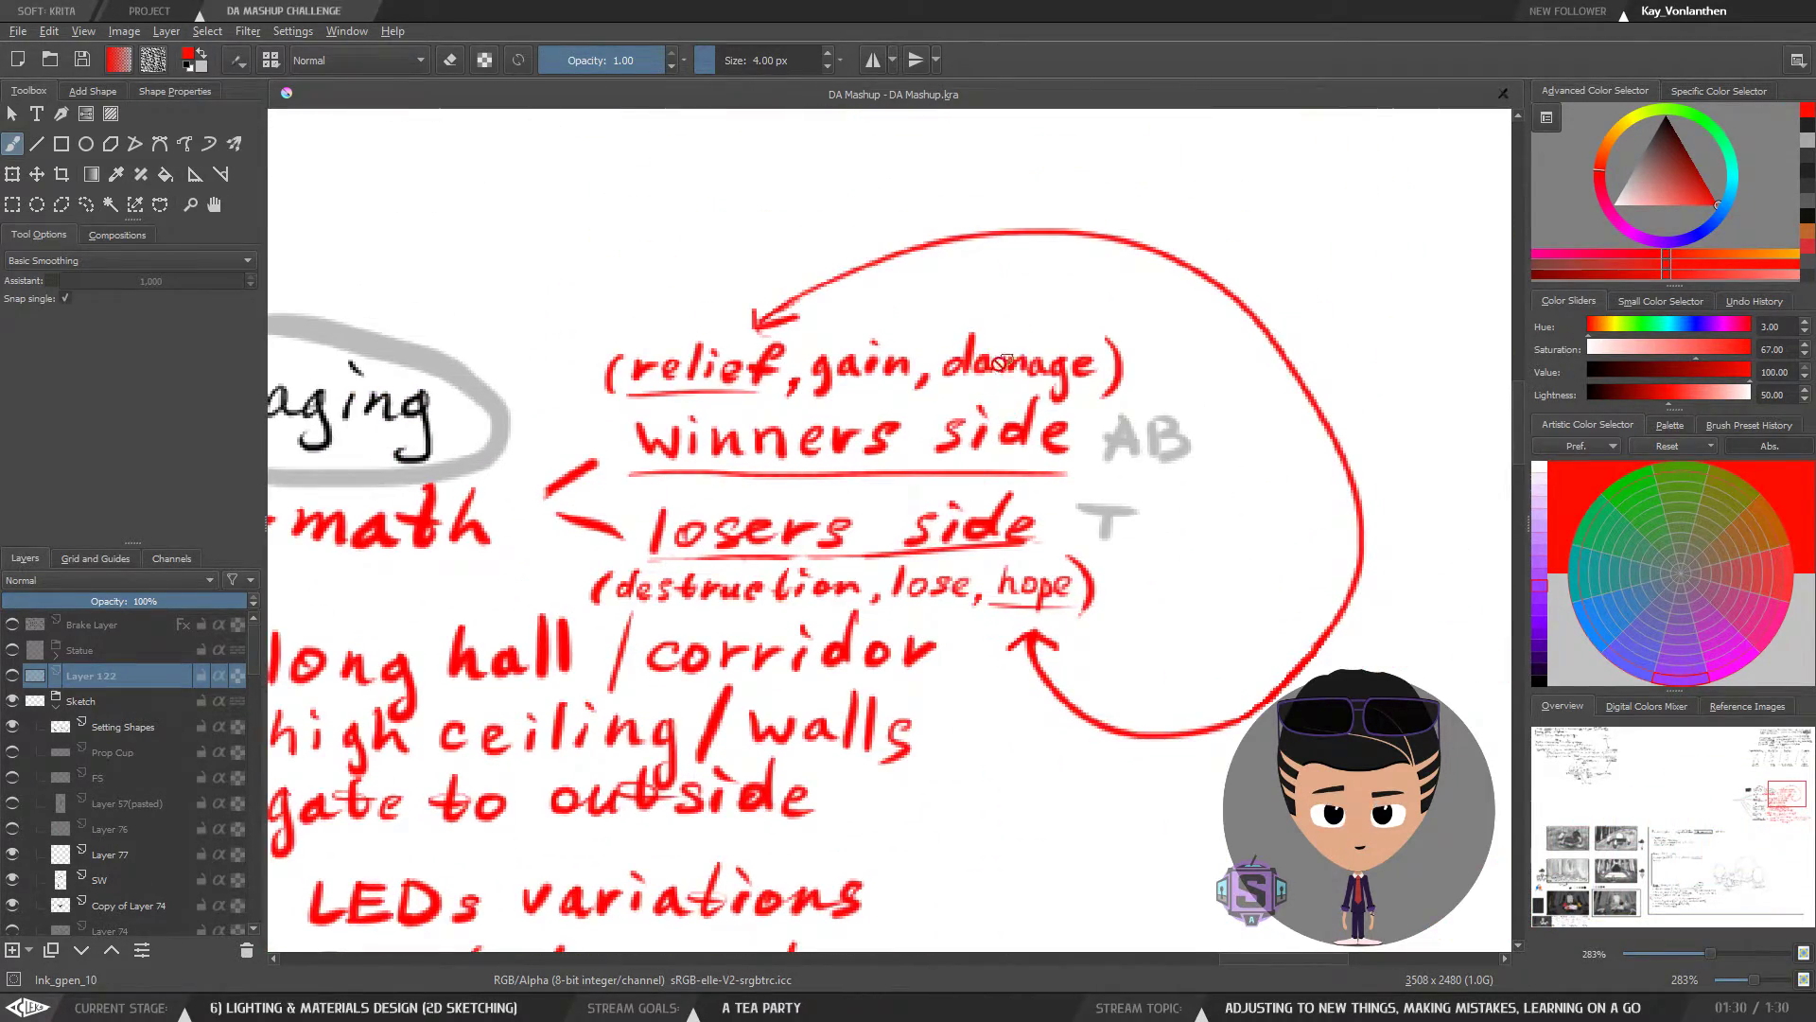
scroll(938, 544, down, 4)
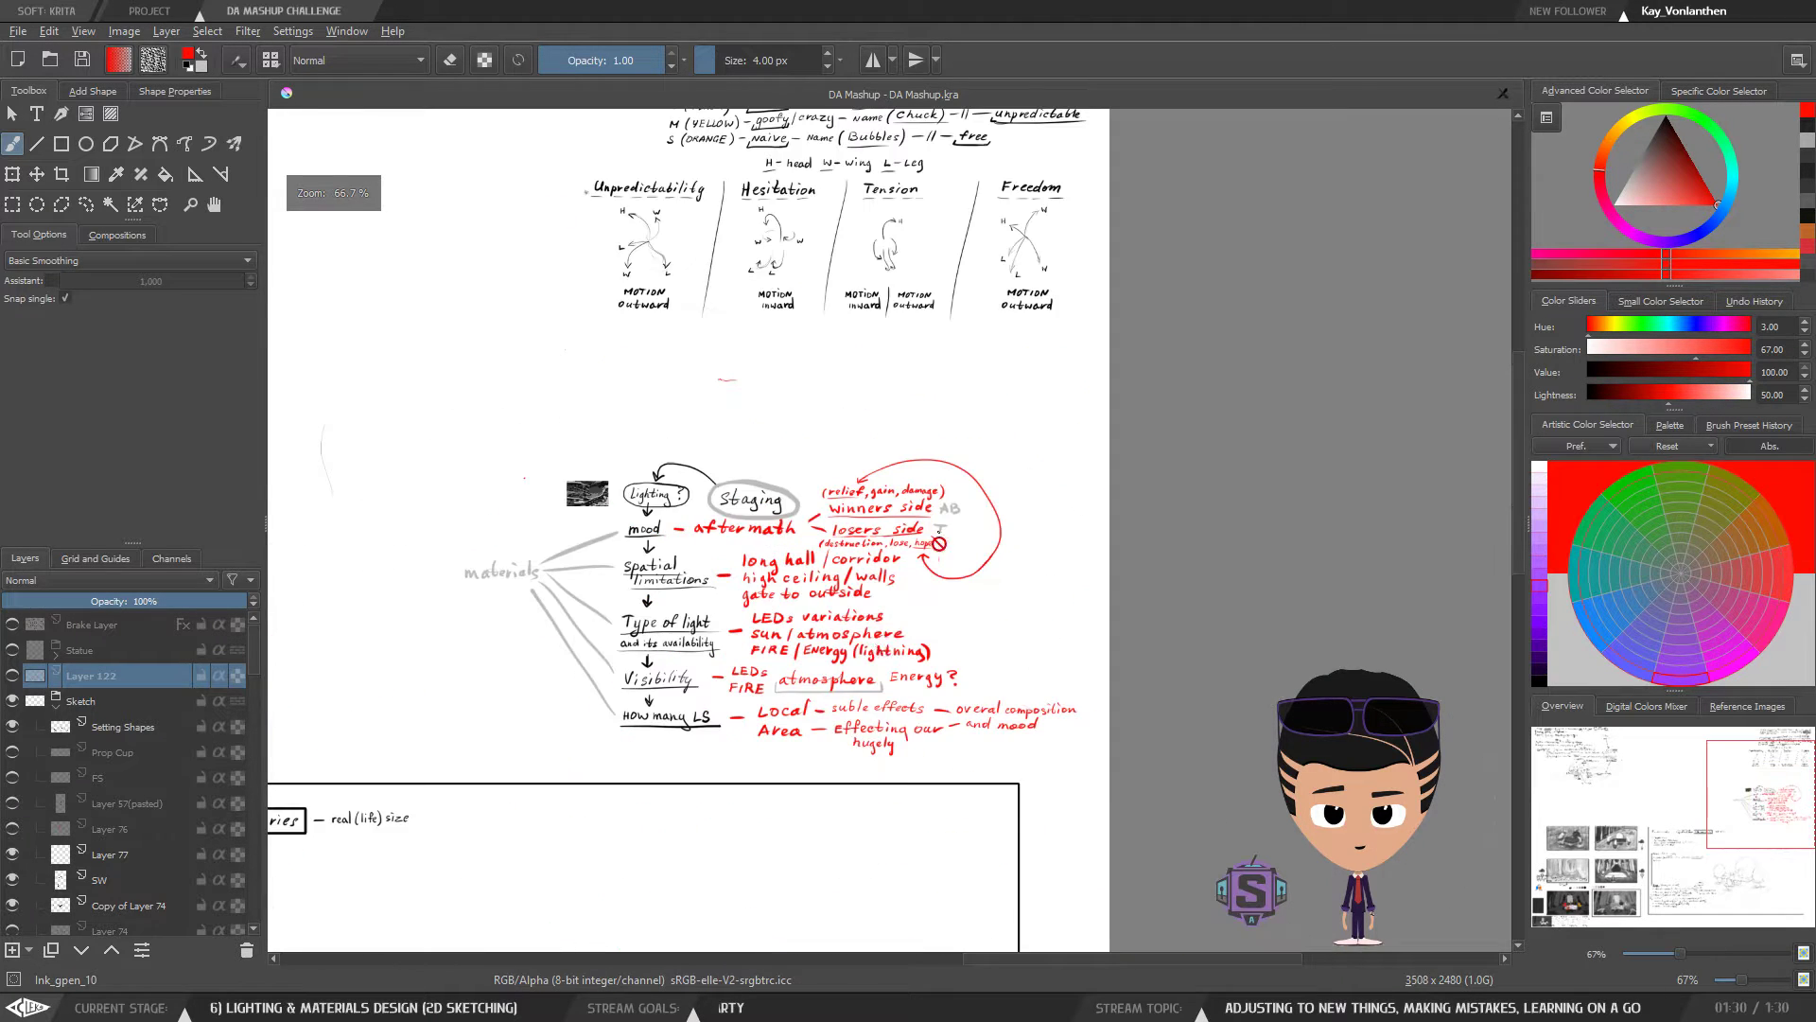
- Examine the tea-party painting at both close-up and reduced size to judge how the doorway, statues and birds read
drag(938, 544, 942, 423)
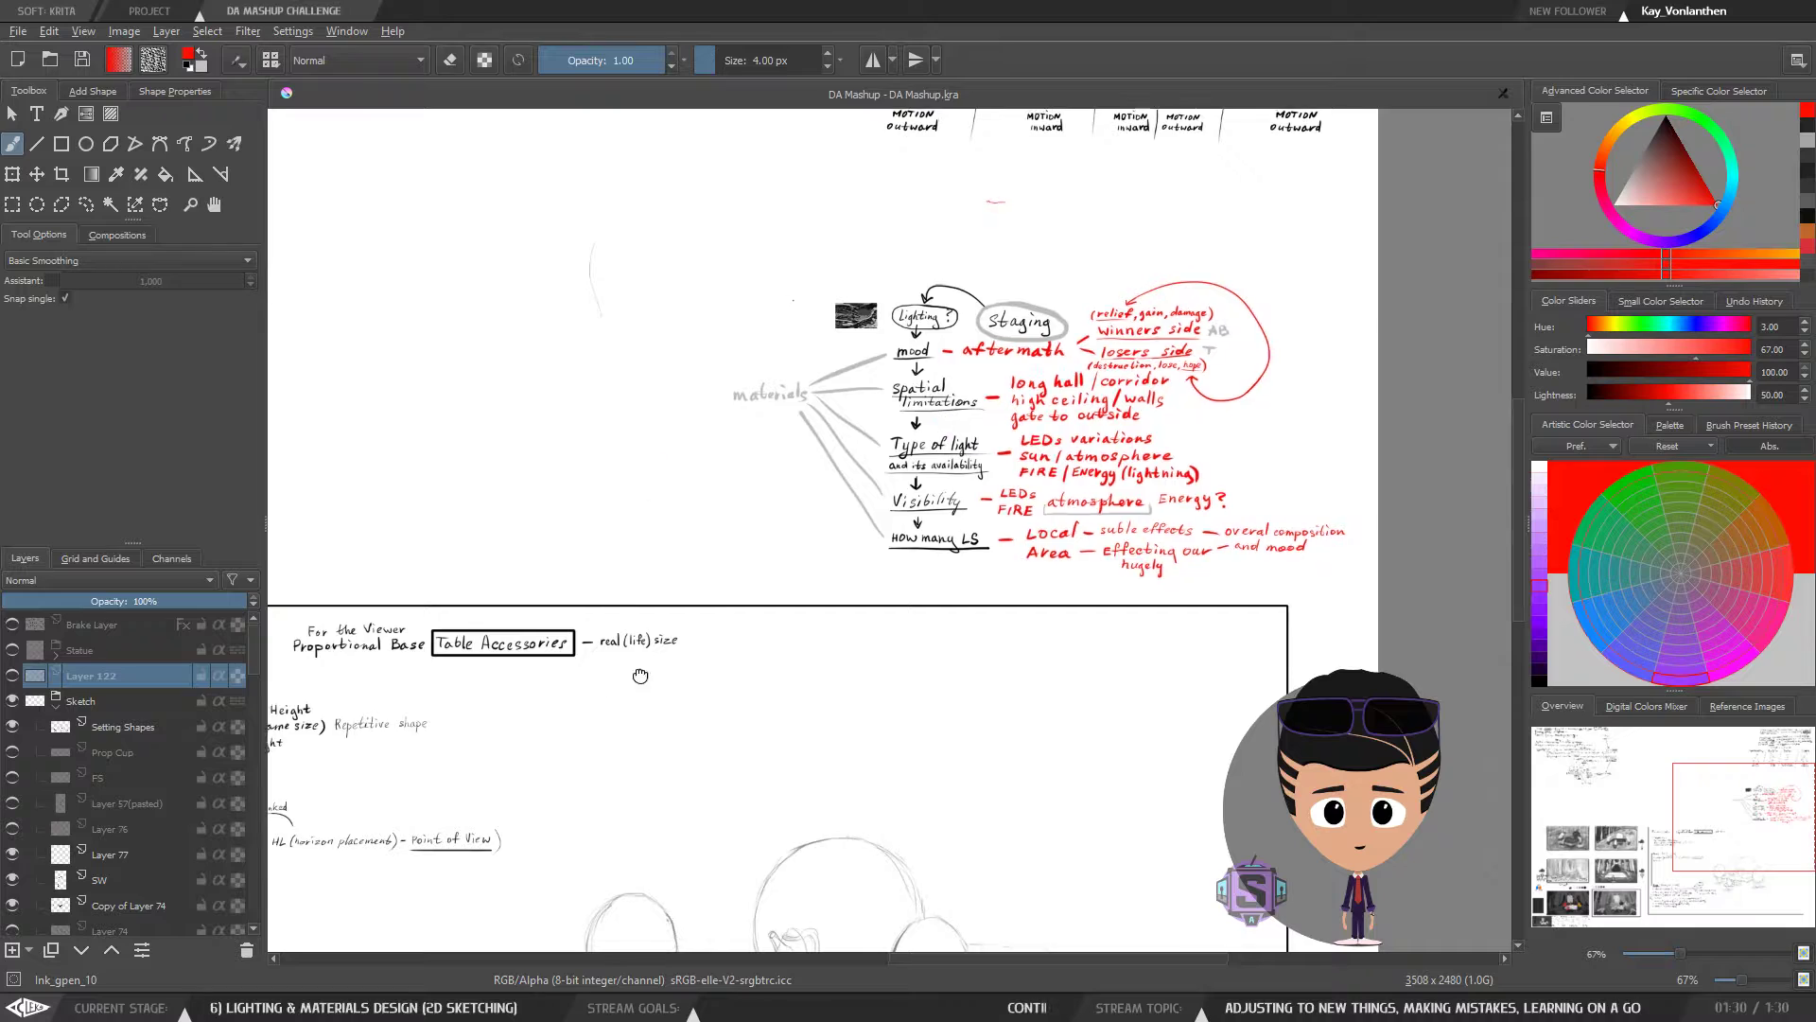
drag(640, 678, 1166, 473)
drag(640, 713, 1033, 528)
drag(422, 778, 871, 532)
scroll(871, 531, up, 4)
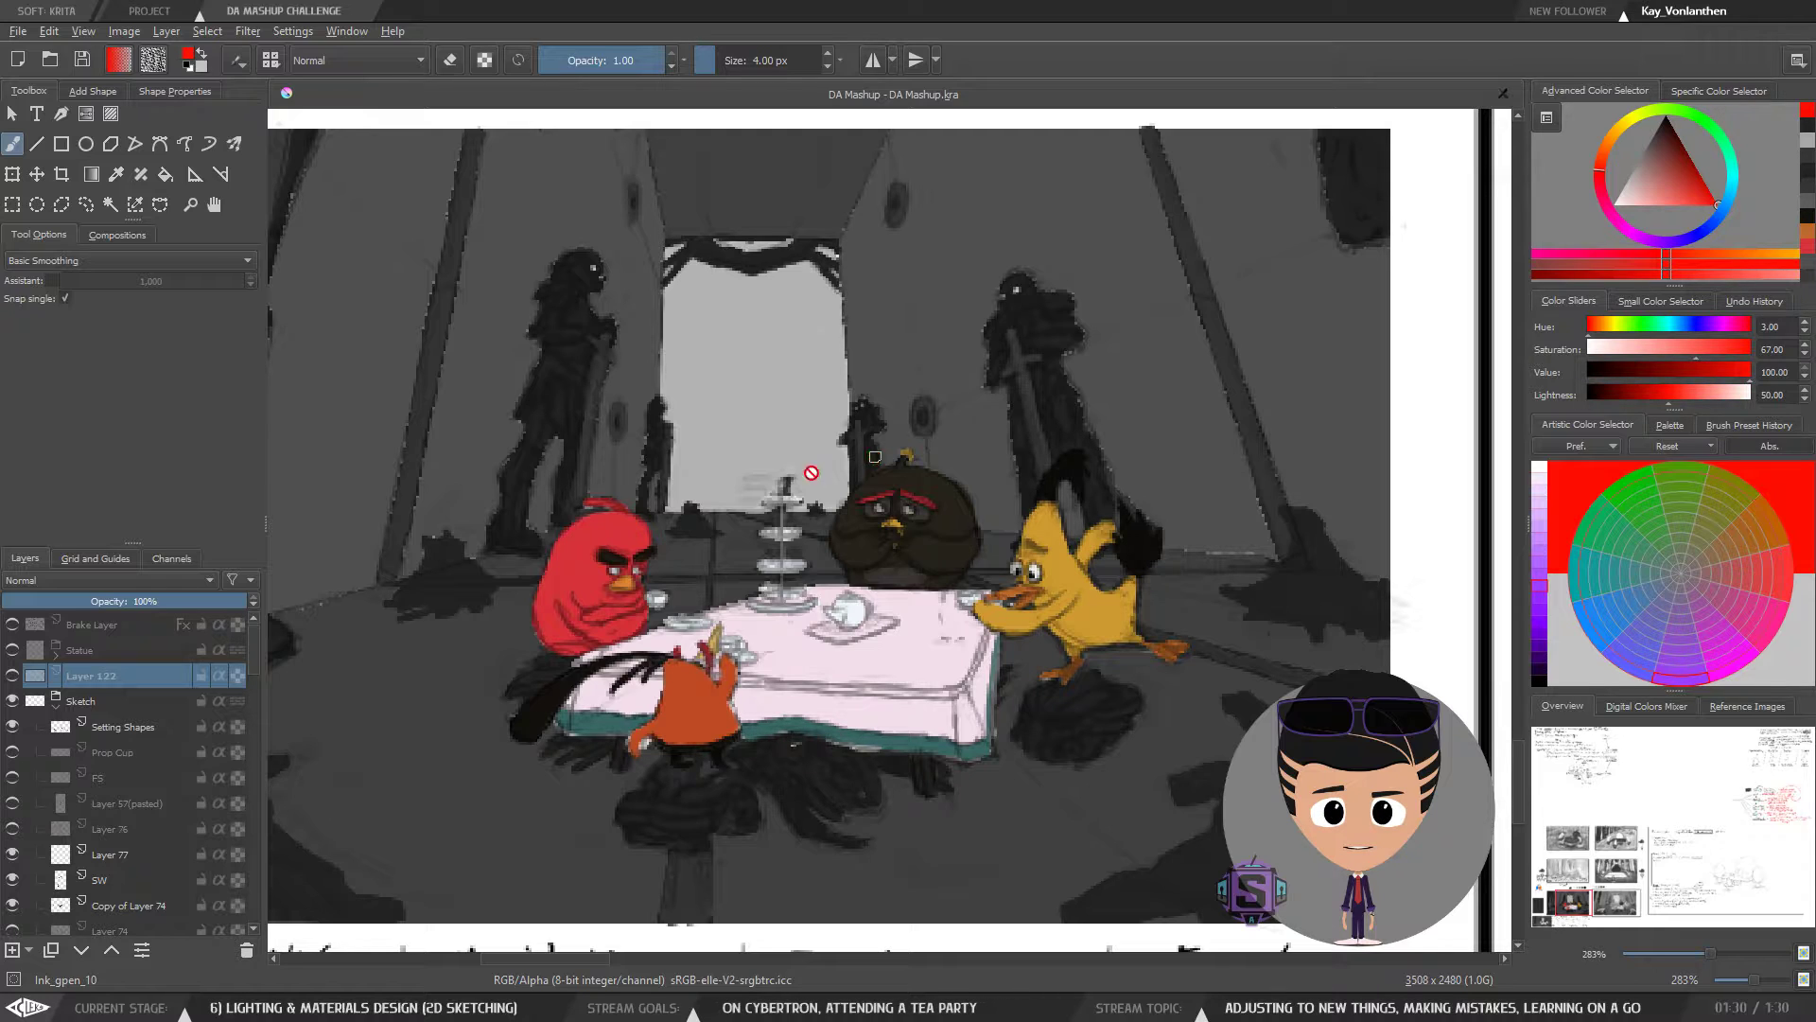
key(minus)
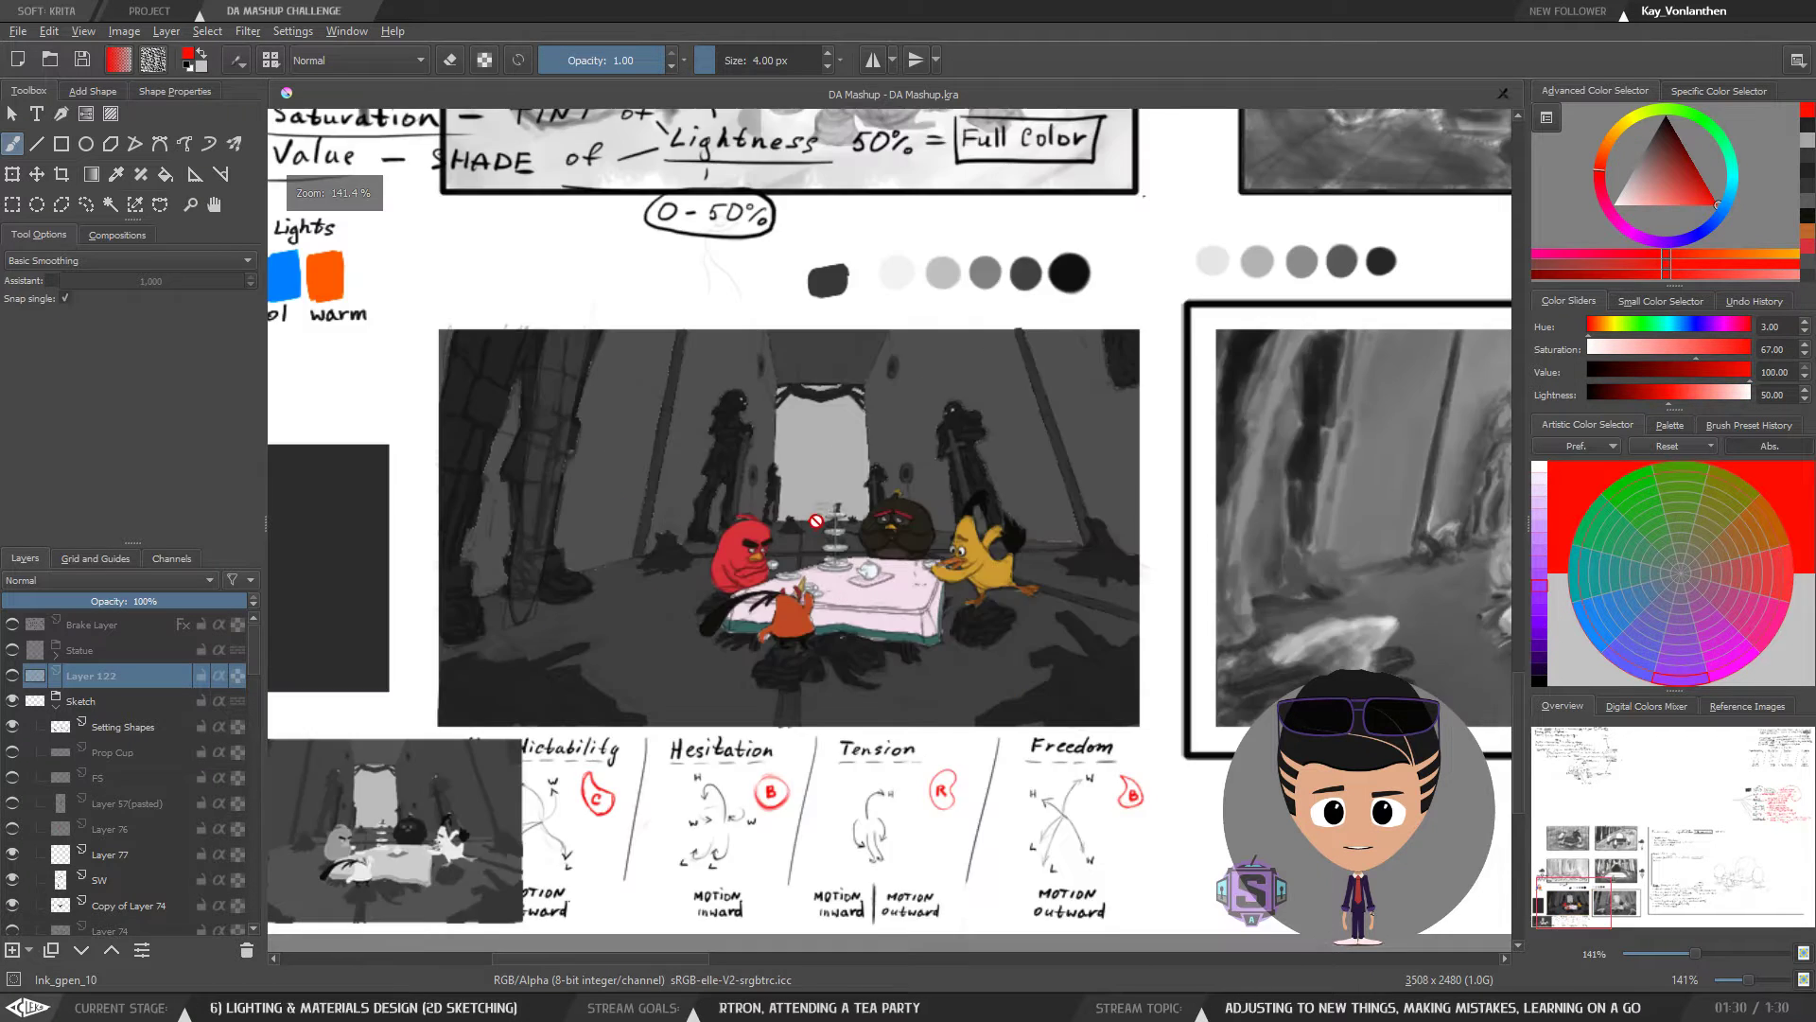
key(plus)
key(minus)
key(plus)
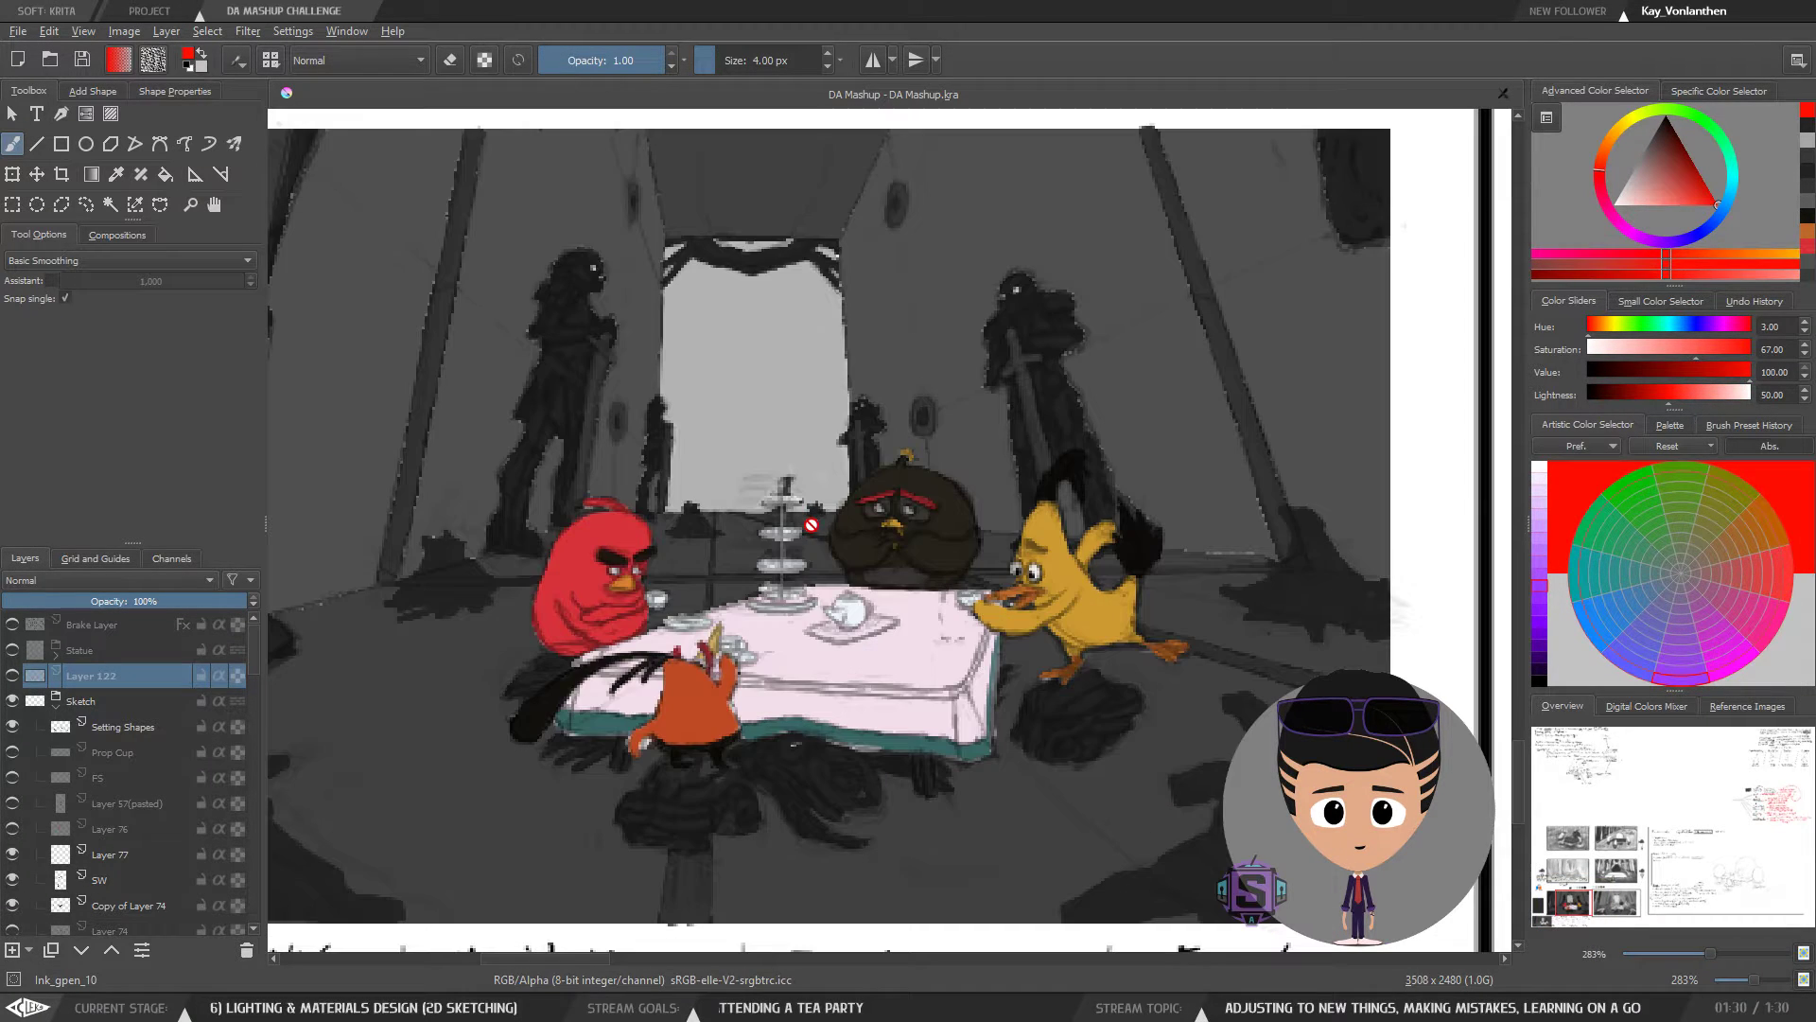
key(minus)
drag(870, 580, 830, 623)
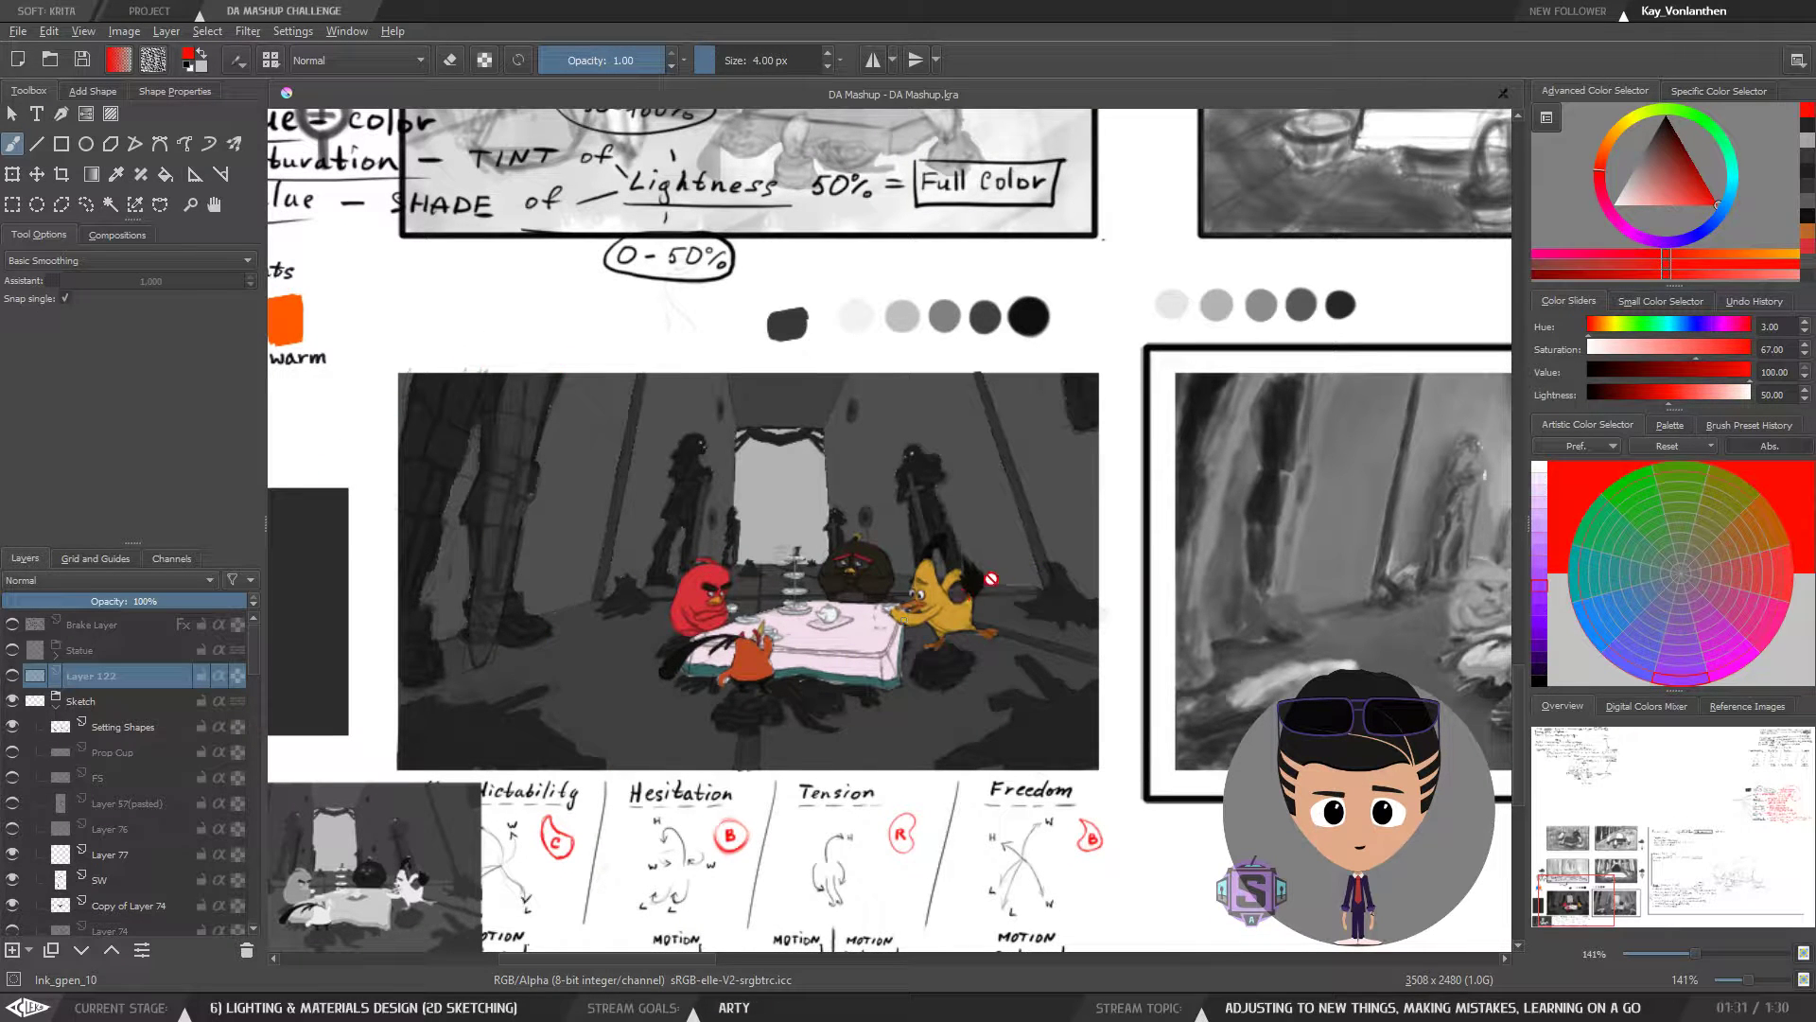
- Check the painting's composition in mirrored view at two magnifications, returning to the unmirrored view each time
key(m)
key(m)
scroll(914, 662, down, 2)
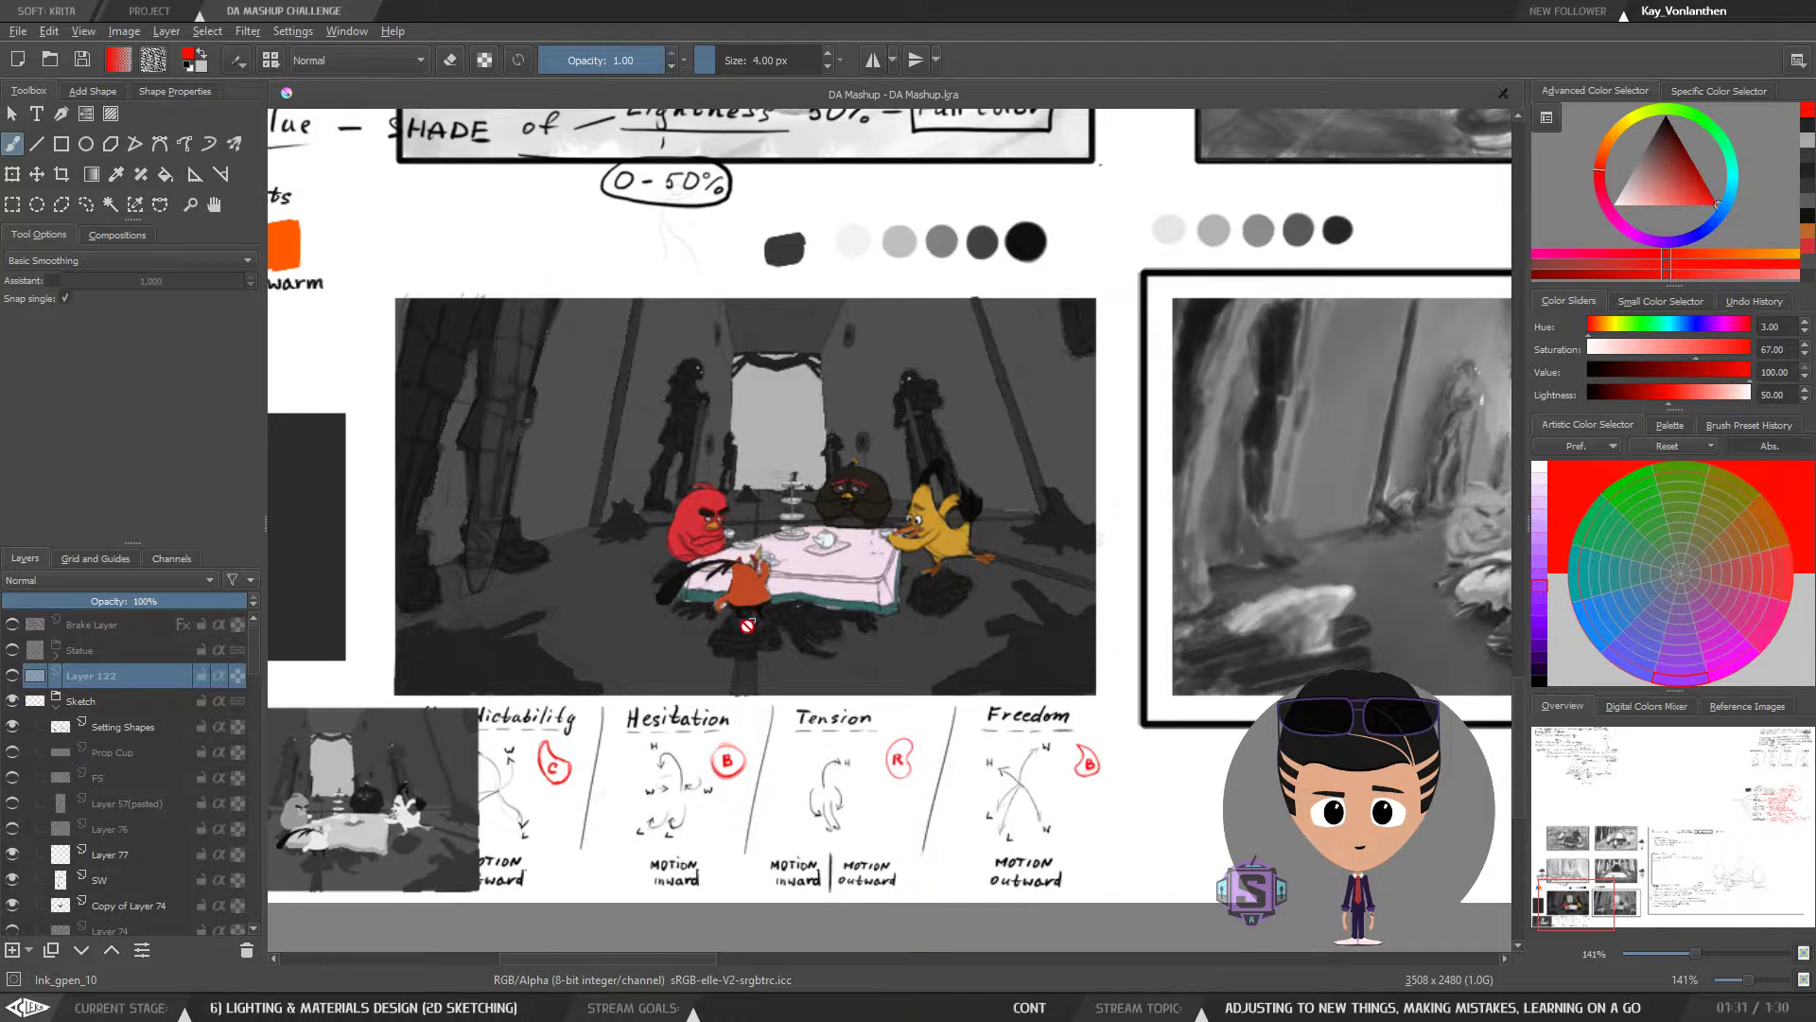
scroll(911, 575, up, 2)
drag(813, 653, 851, 711)
scroll(851, 711, down, 2)
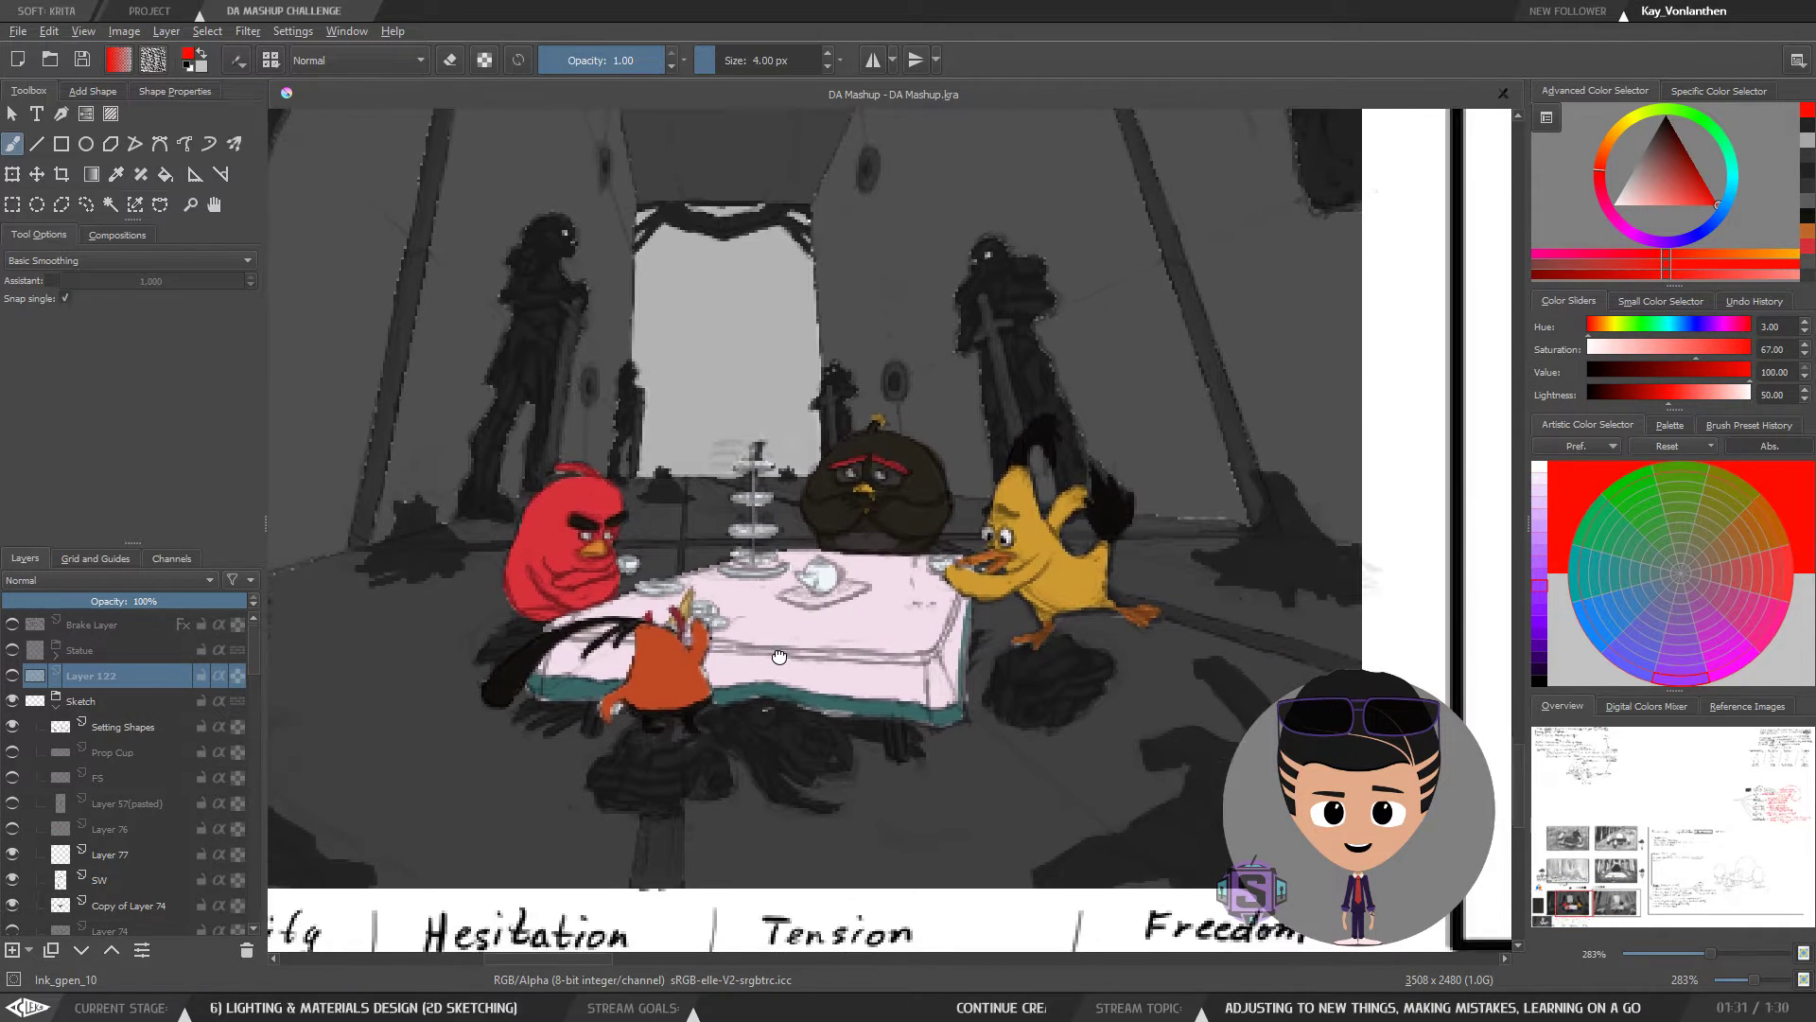
key(m)
key(m)
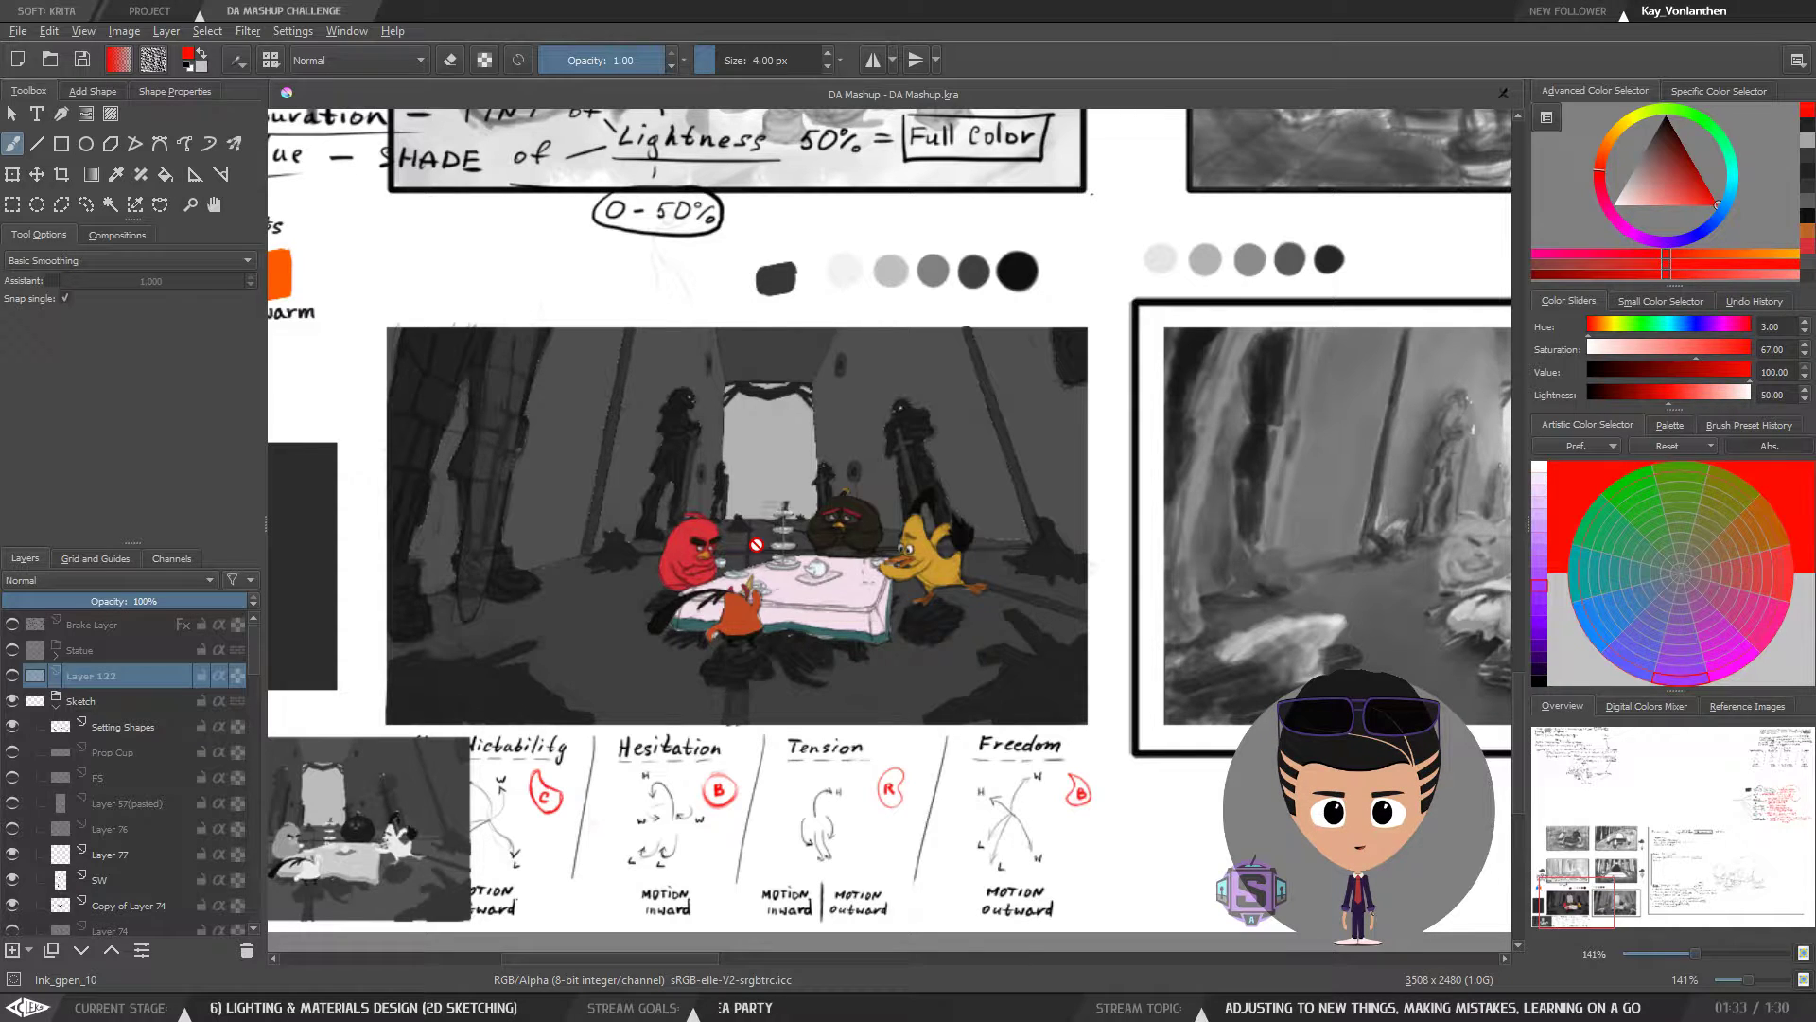
- Switch from the soft eraser back to the Ink_gpen_10 brush at 4 px and save the document
key(e)
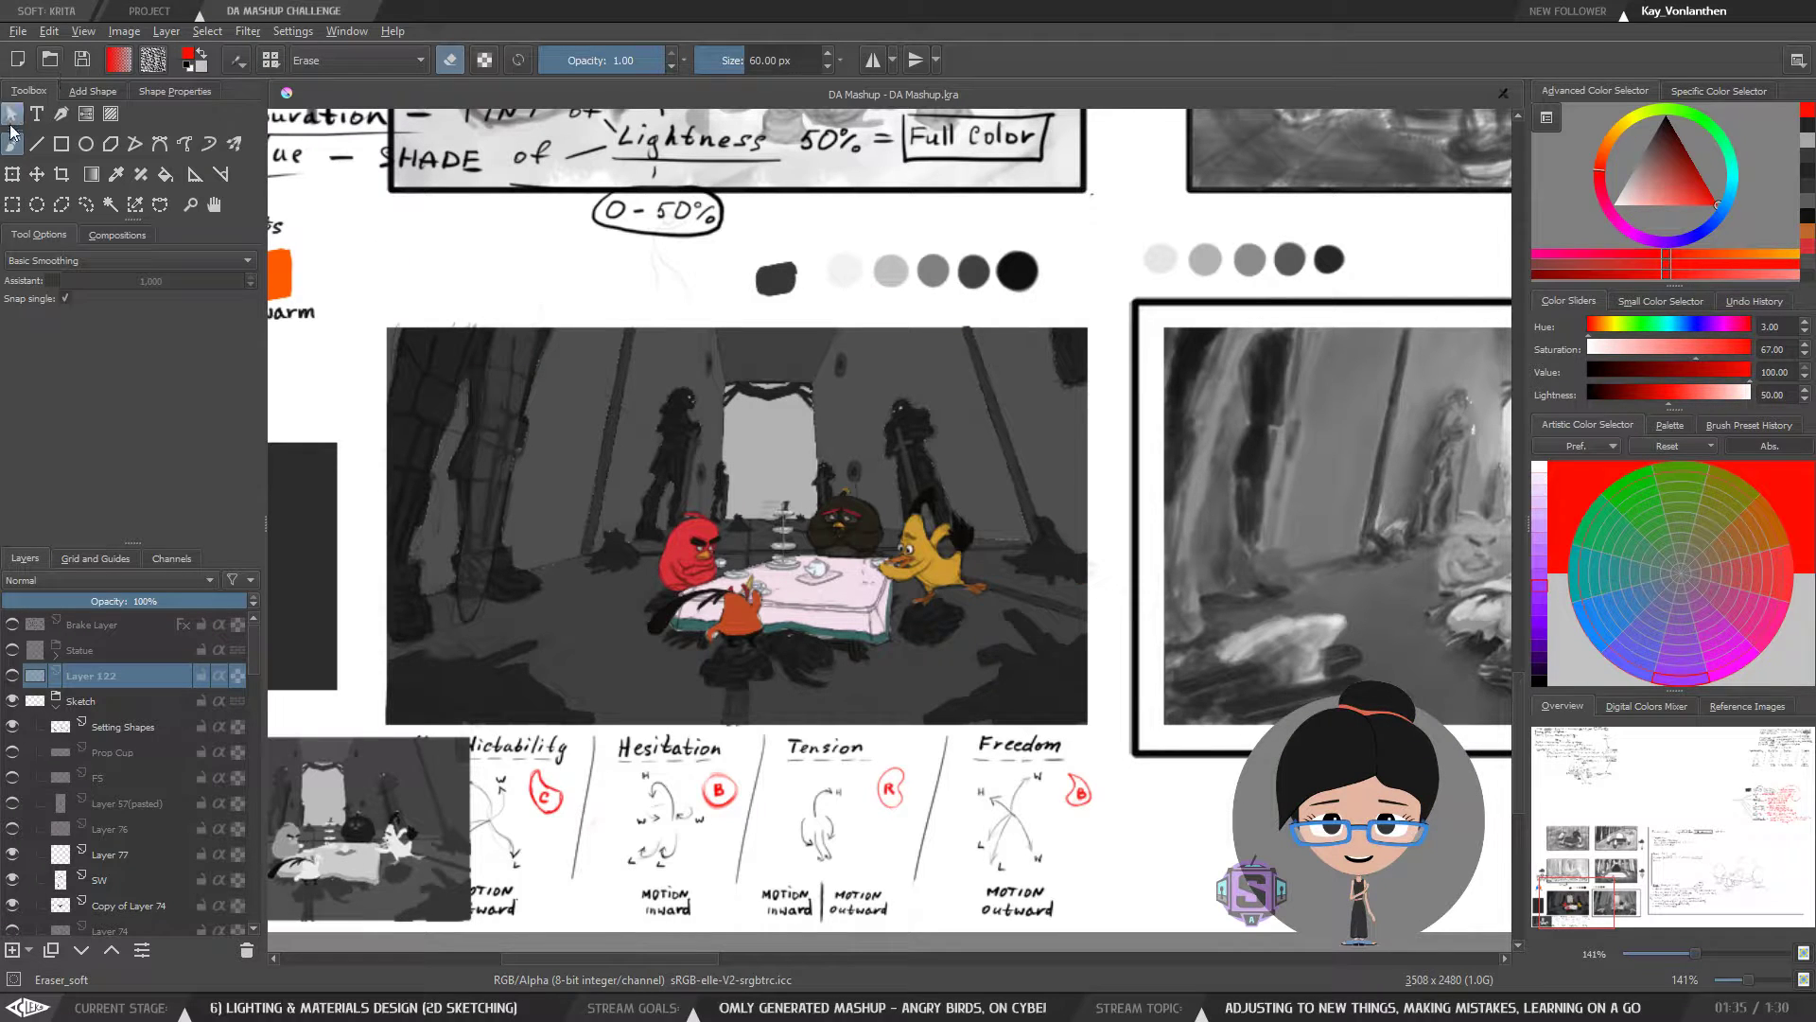
key(slash)
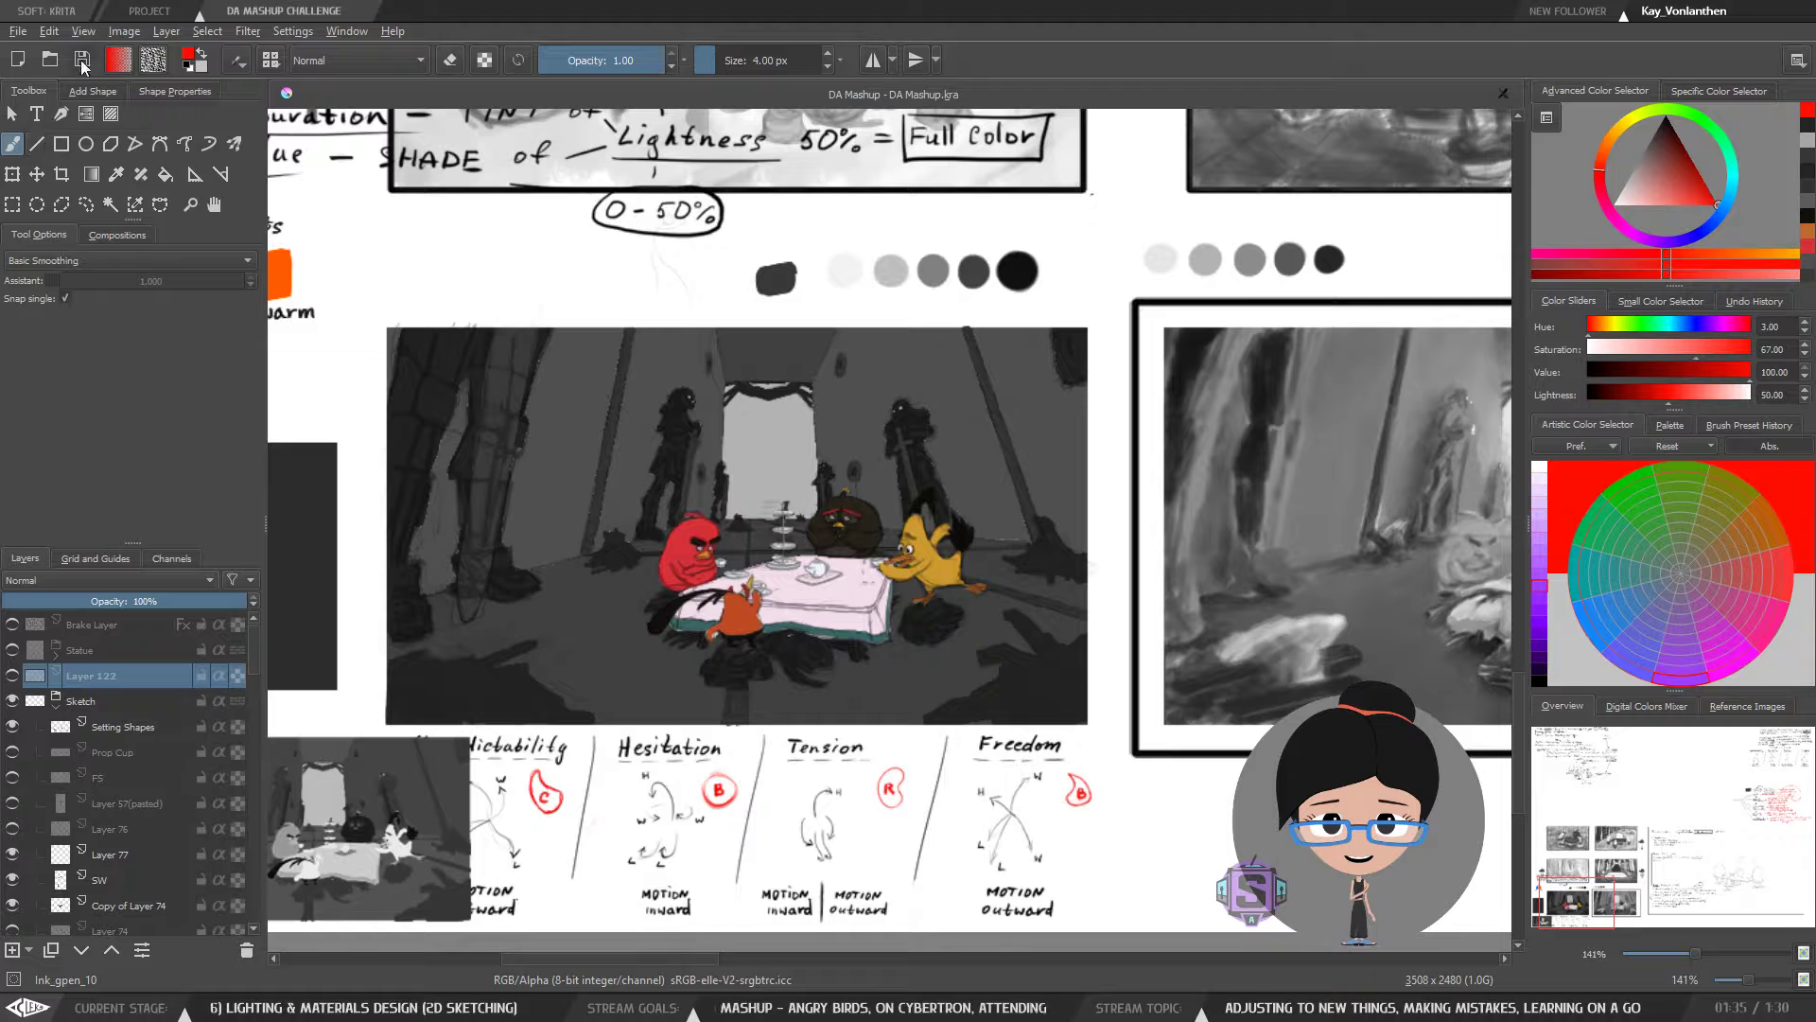
key(ctrl+s)
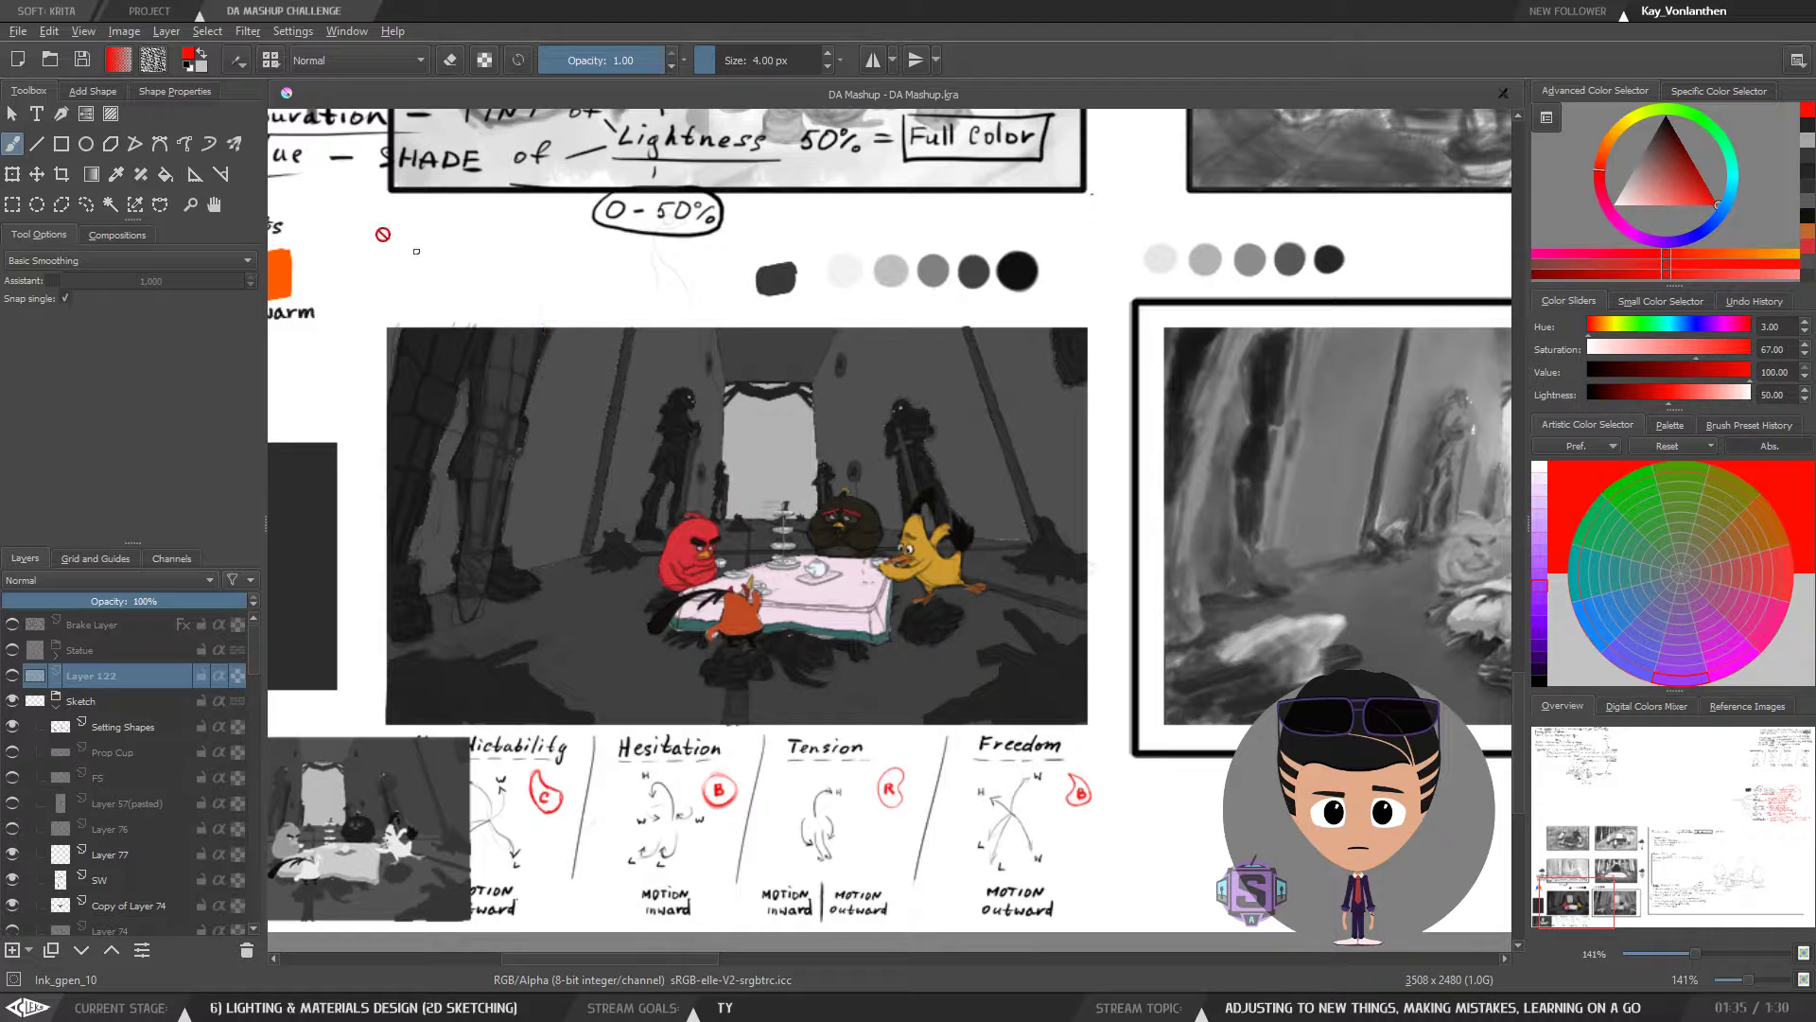
- Make the Setting Shapes layer in the Sketch group active with the freehand brush ready
click(38, 149)
click(12, 144)
click(120, 727)
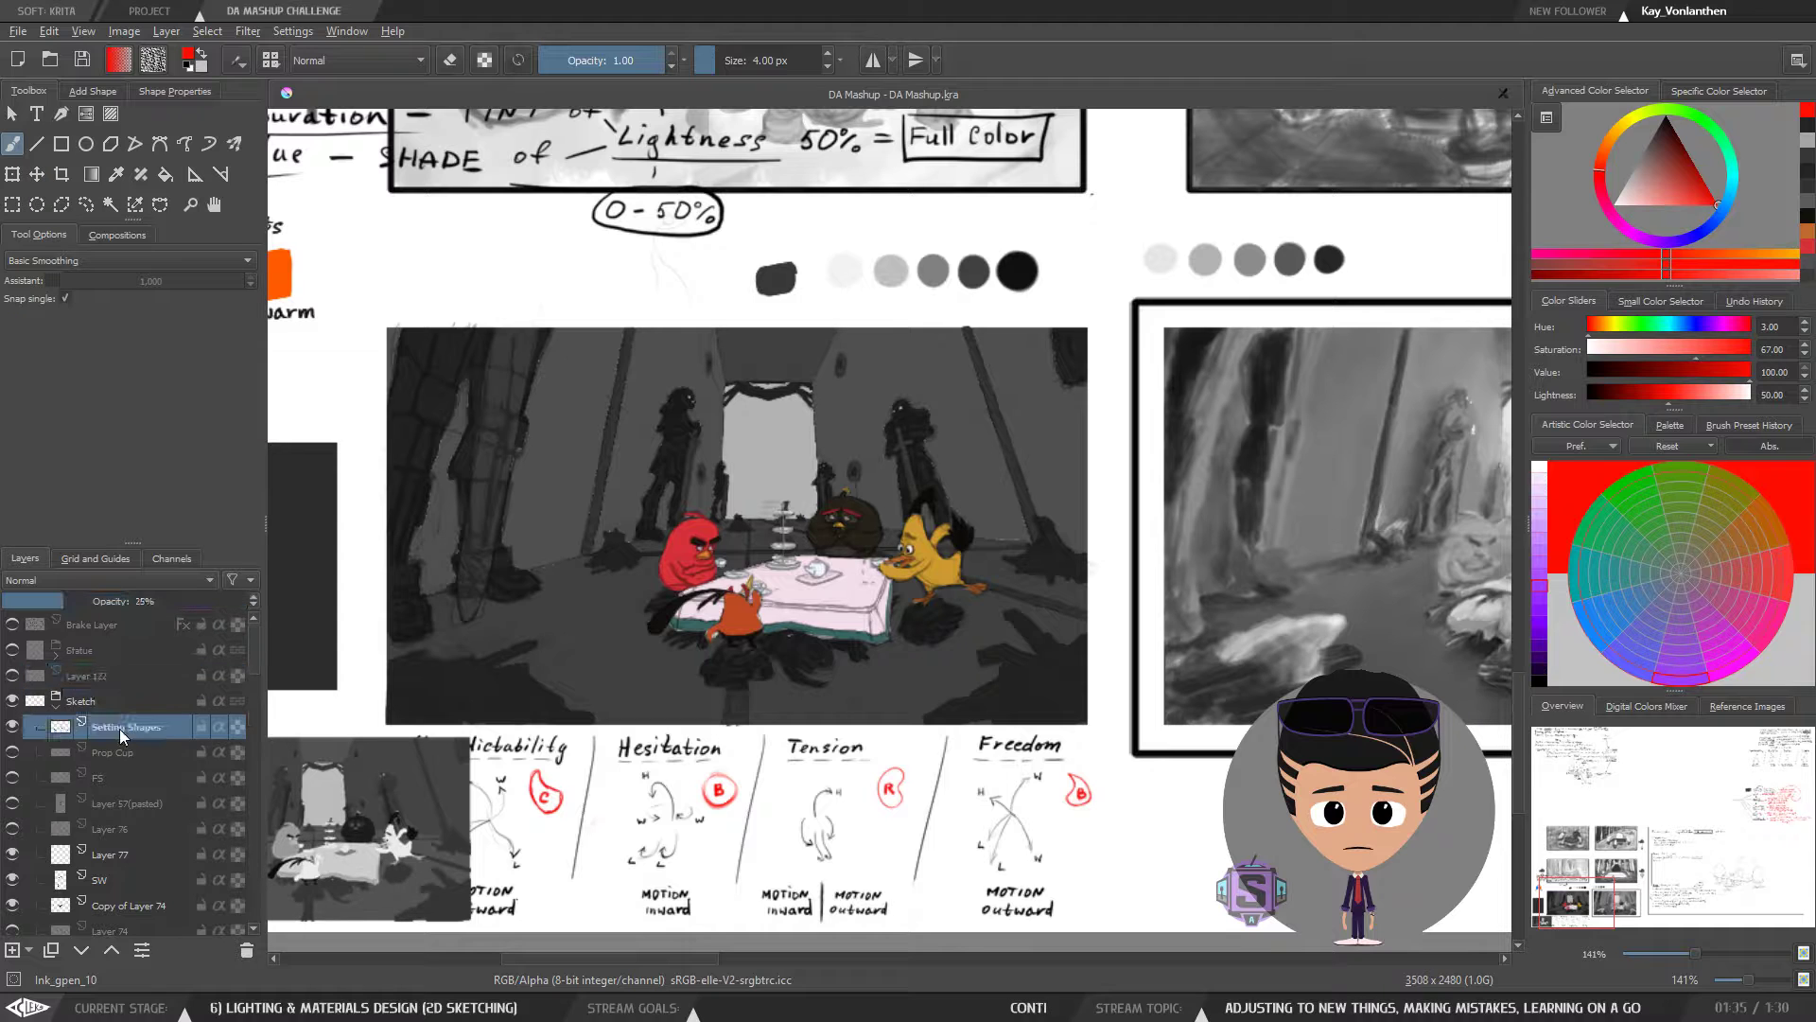
- Compare the painting with the Setting Shapes layer hidden and shown, and examine the scene at close-up and reduced size
click(14, 726)
click(14, 727)
key(ctrl+minus)
key(ctrl+minus)
scroll(858, 483, up, 3)
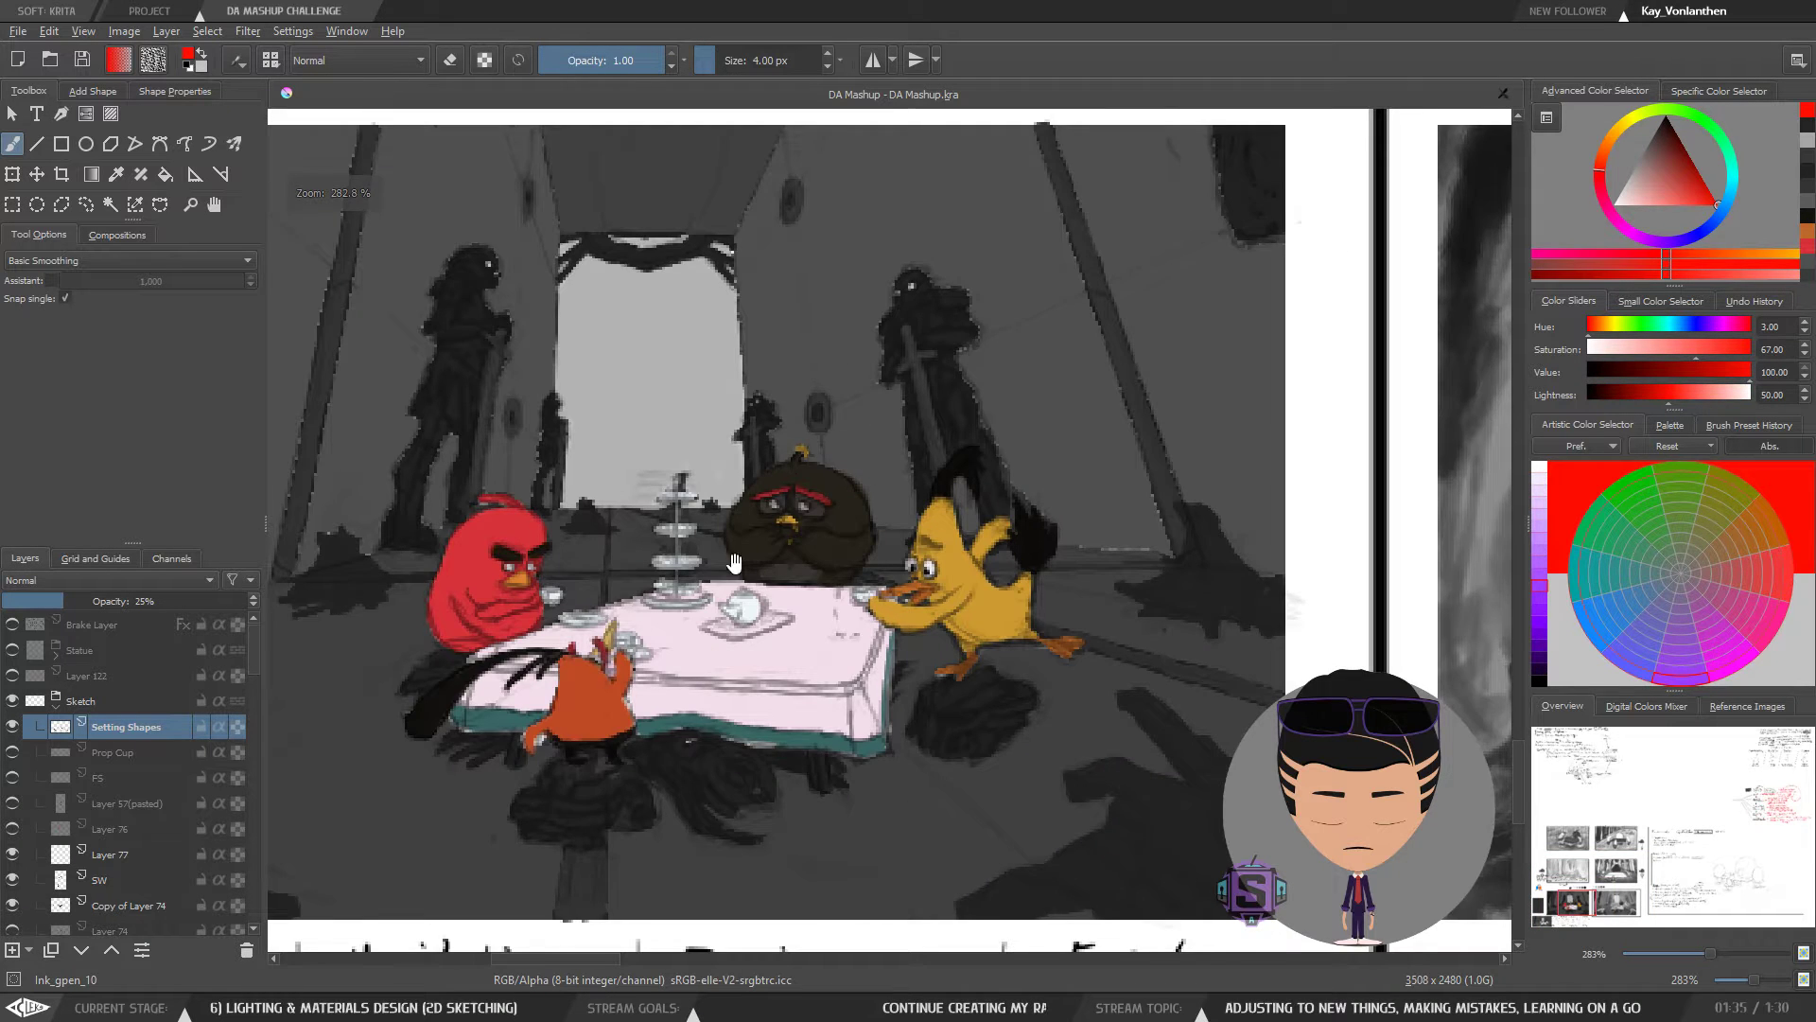
scroll(863, 469, down, 1)
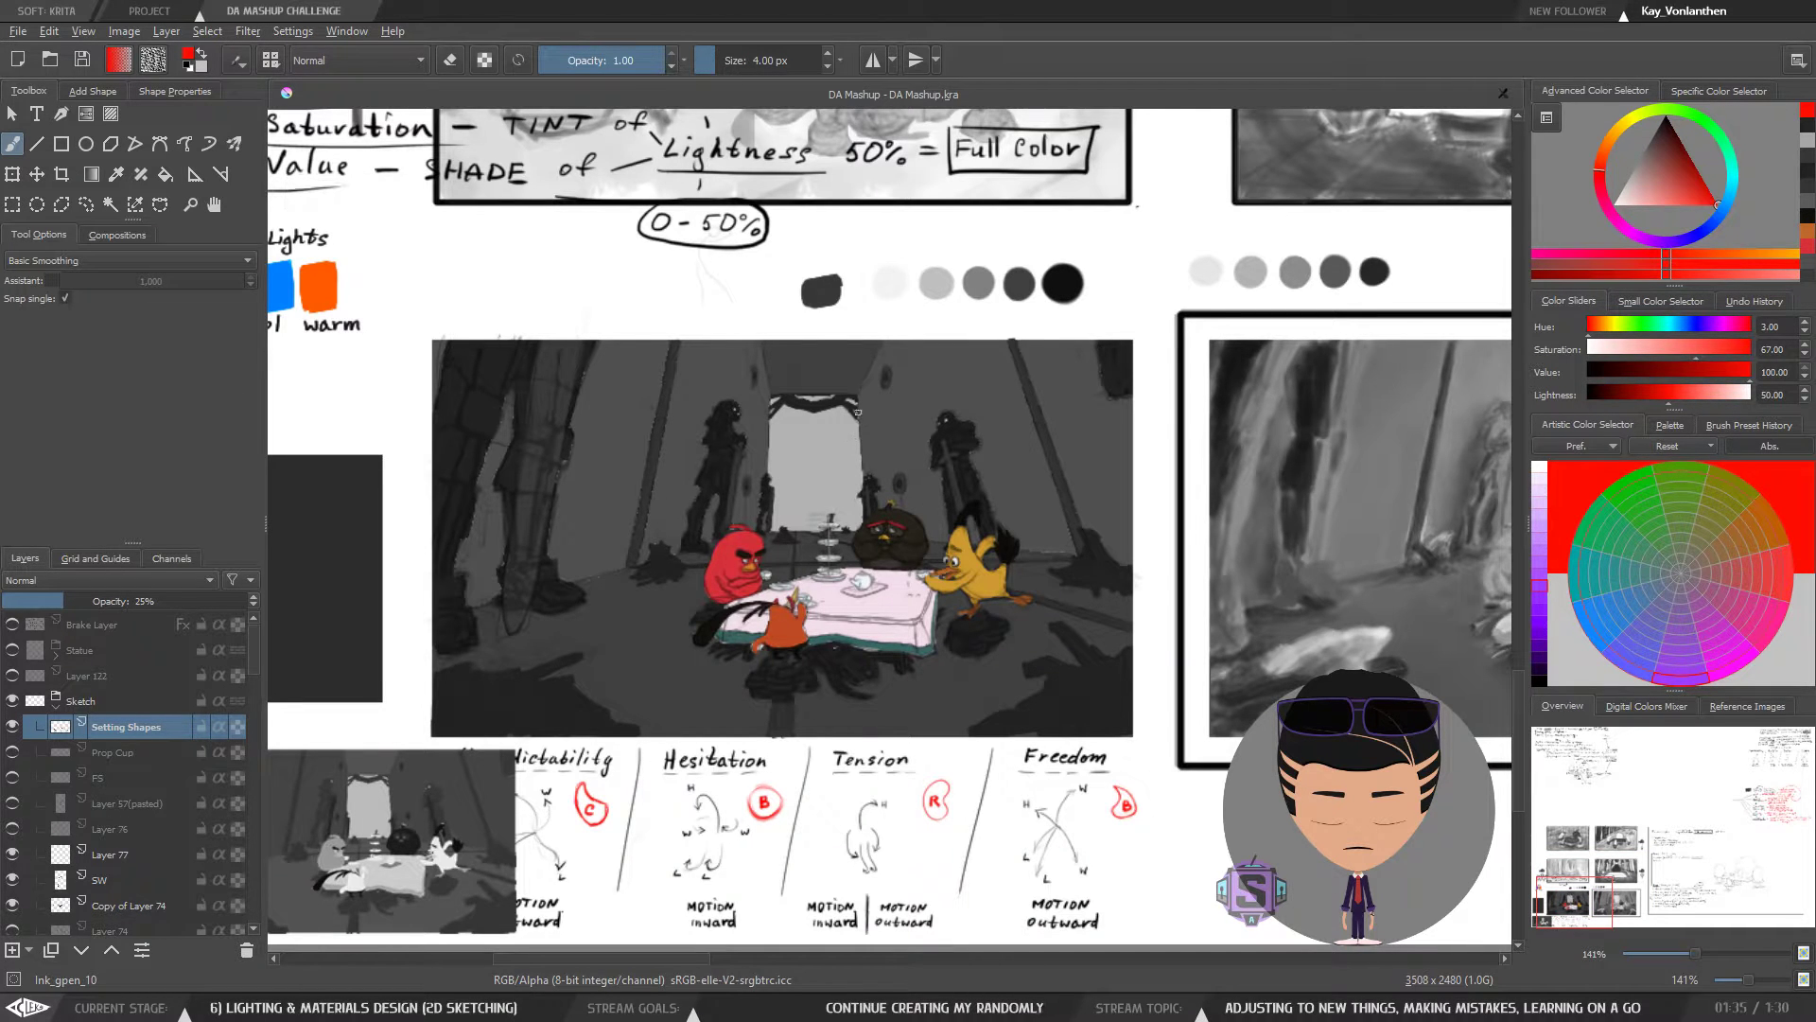
drag(807, 567, 833, 545)
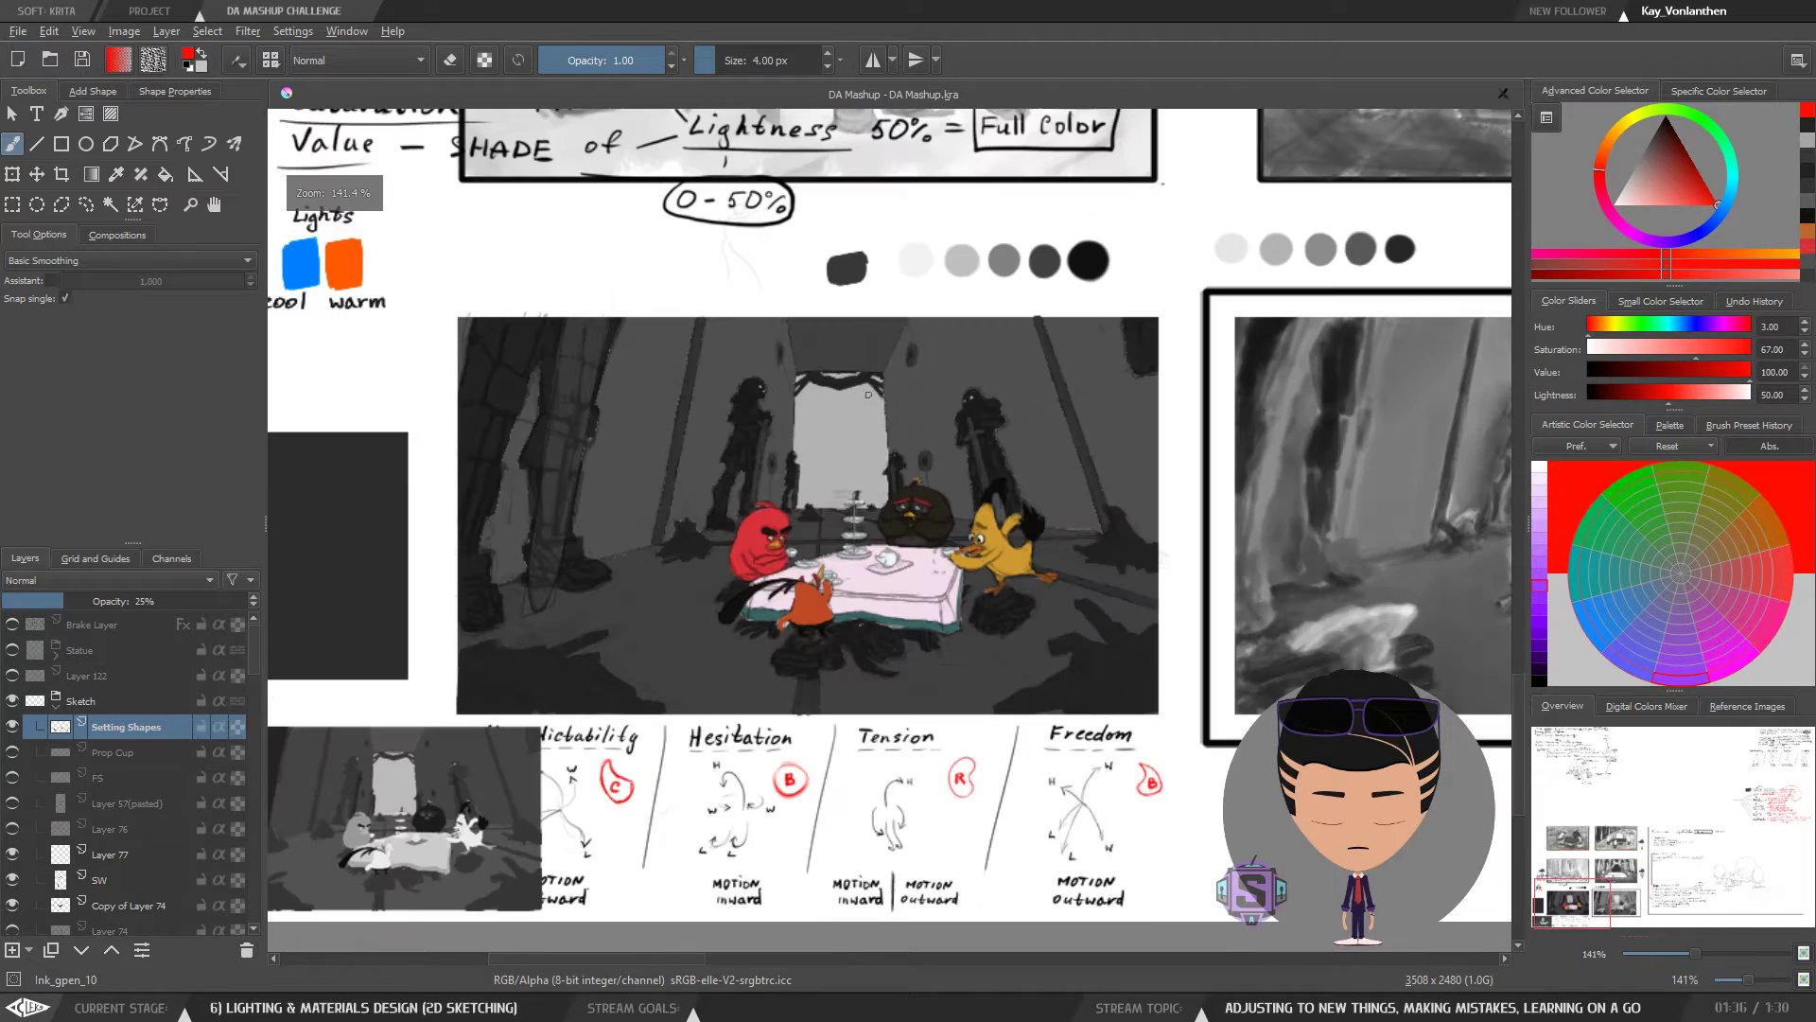
drag(940, 456, 856, 493)
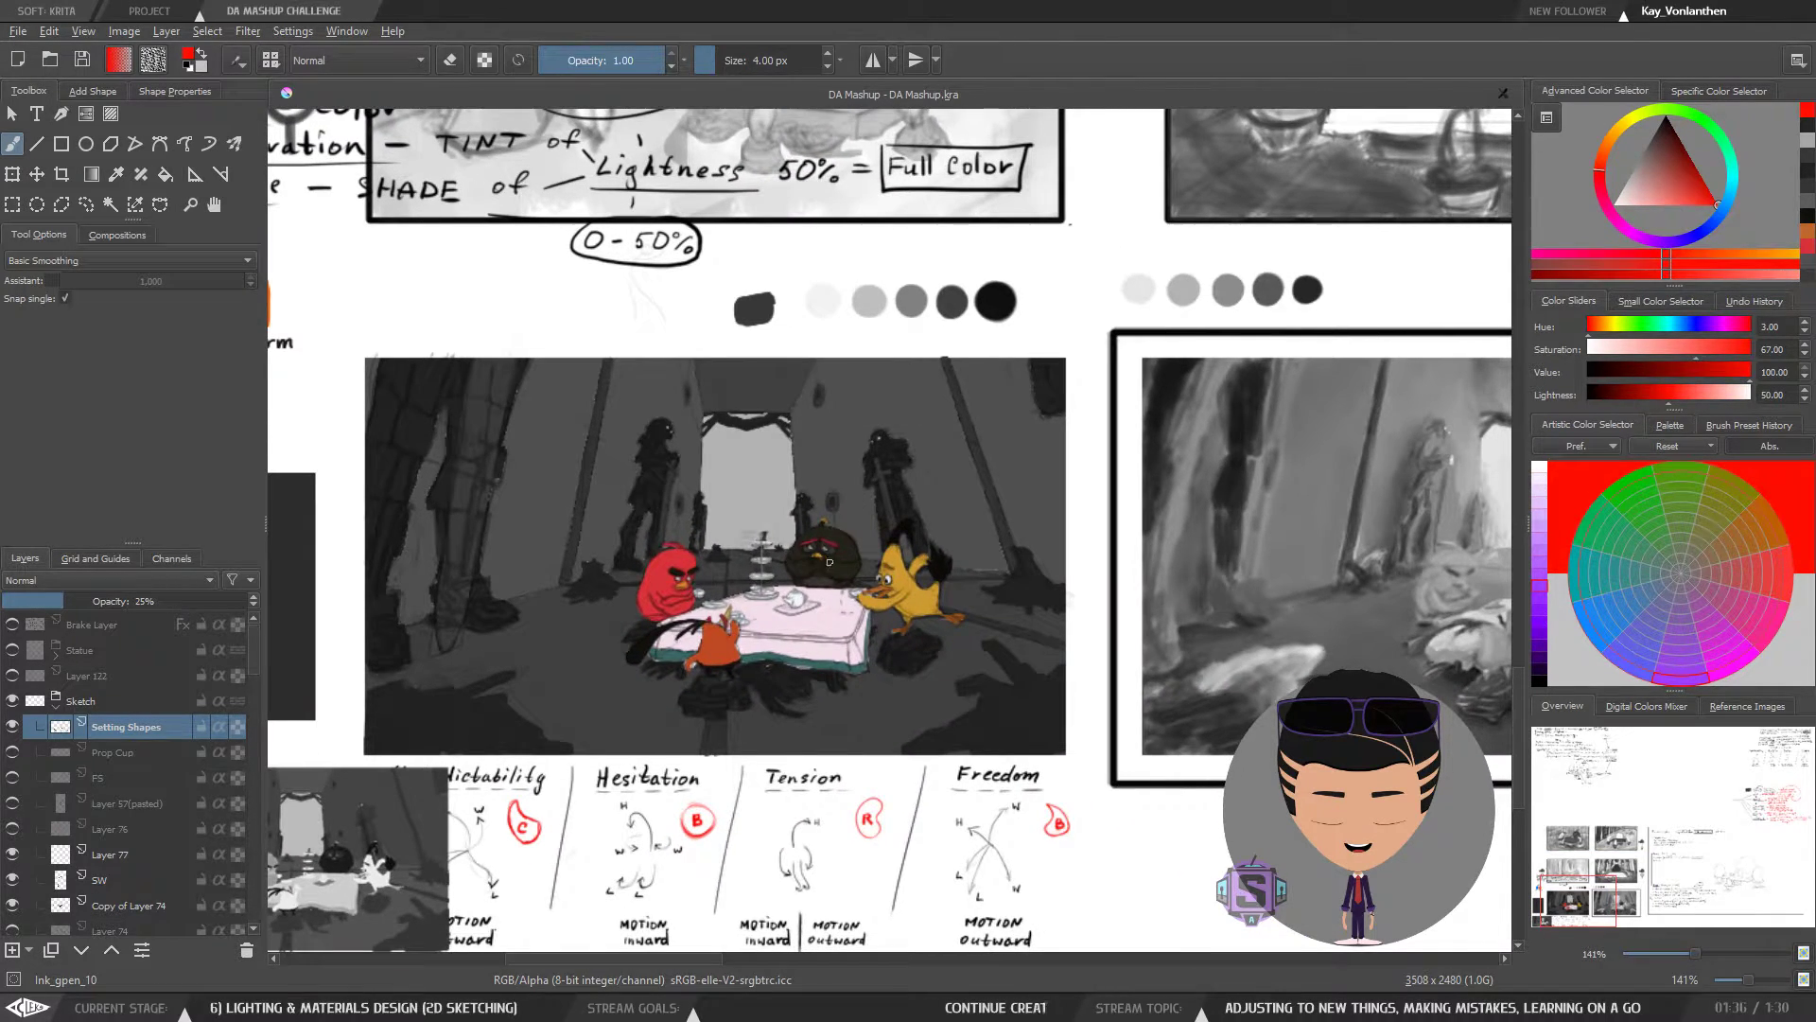
drag(817, 605, 836, 584)
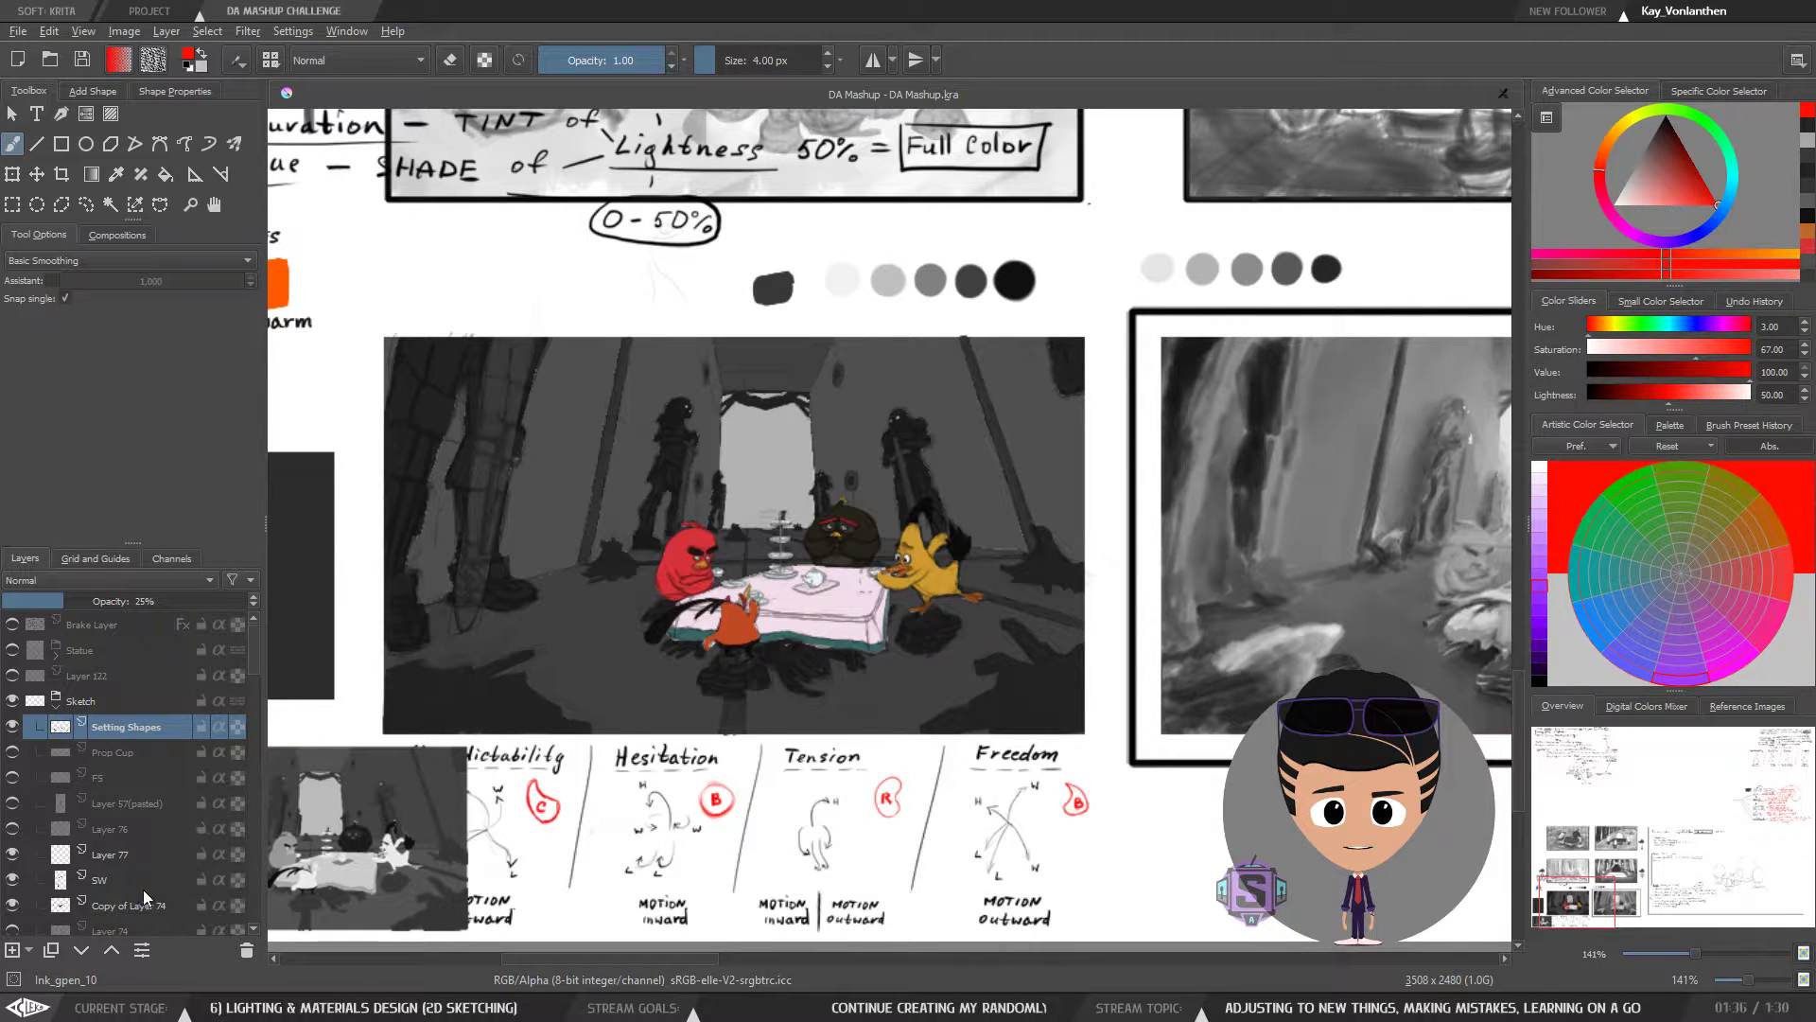
- Make Layer 118 in the Local Values group active with the freehand brush ready
drag(250, 651, 254, 672)
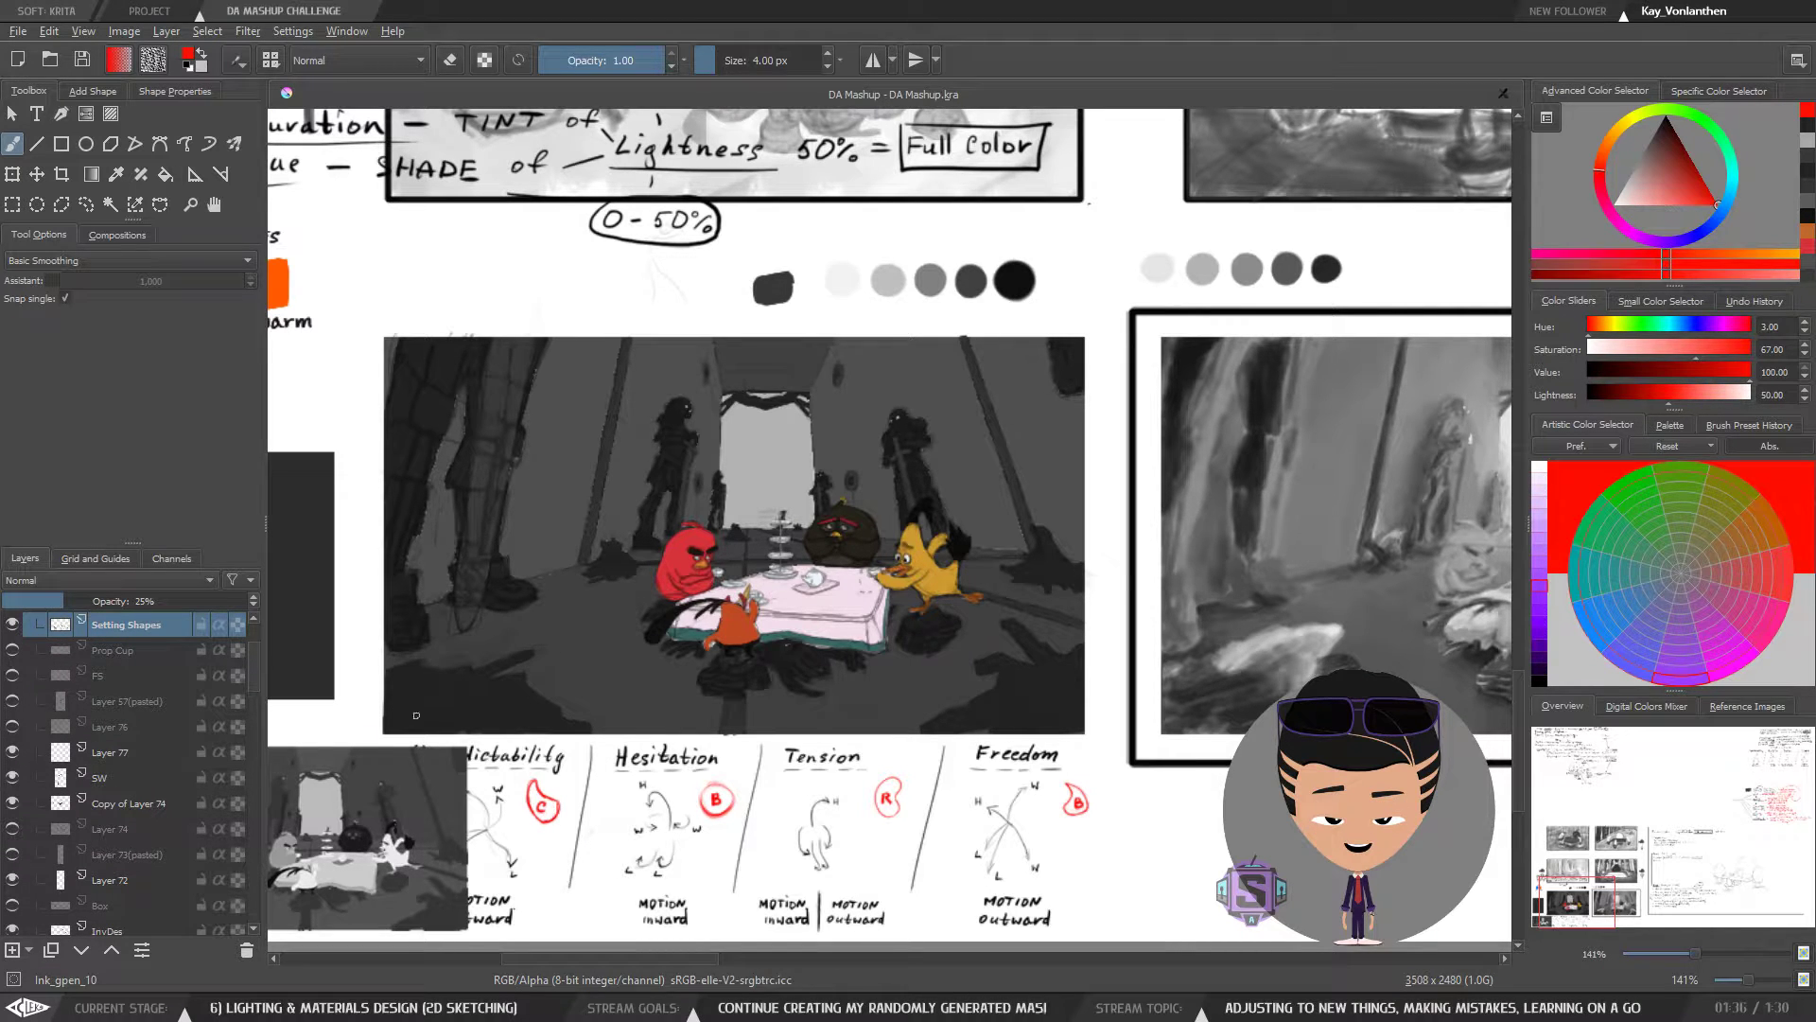
key(ctrl+t)
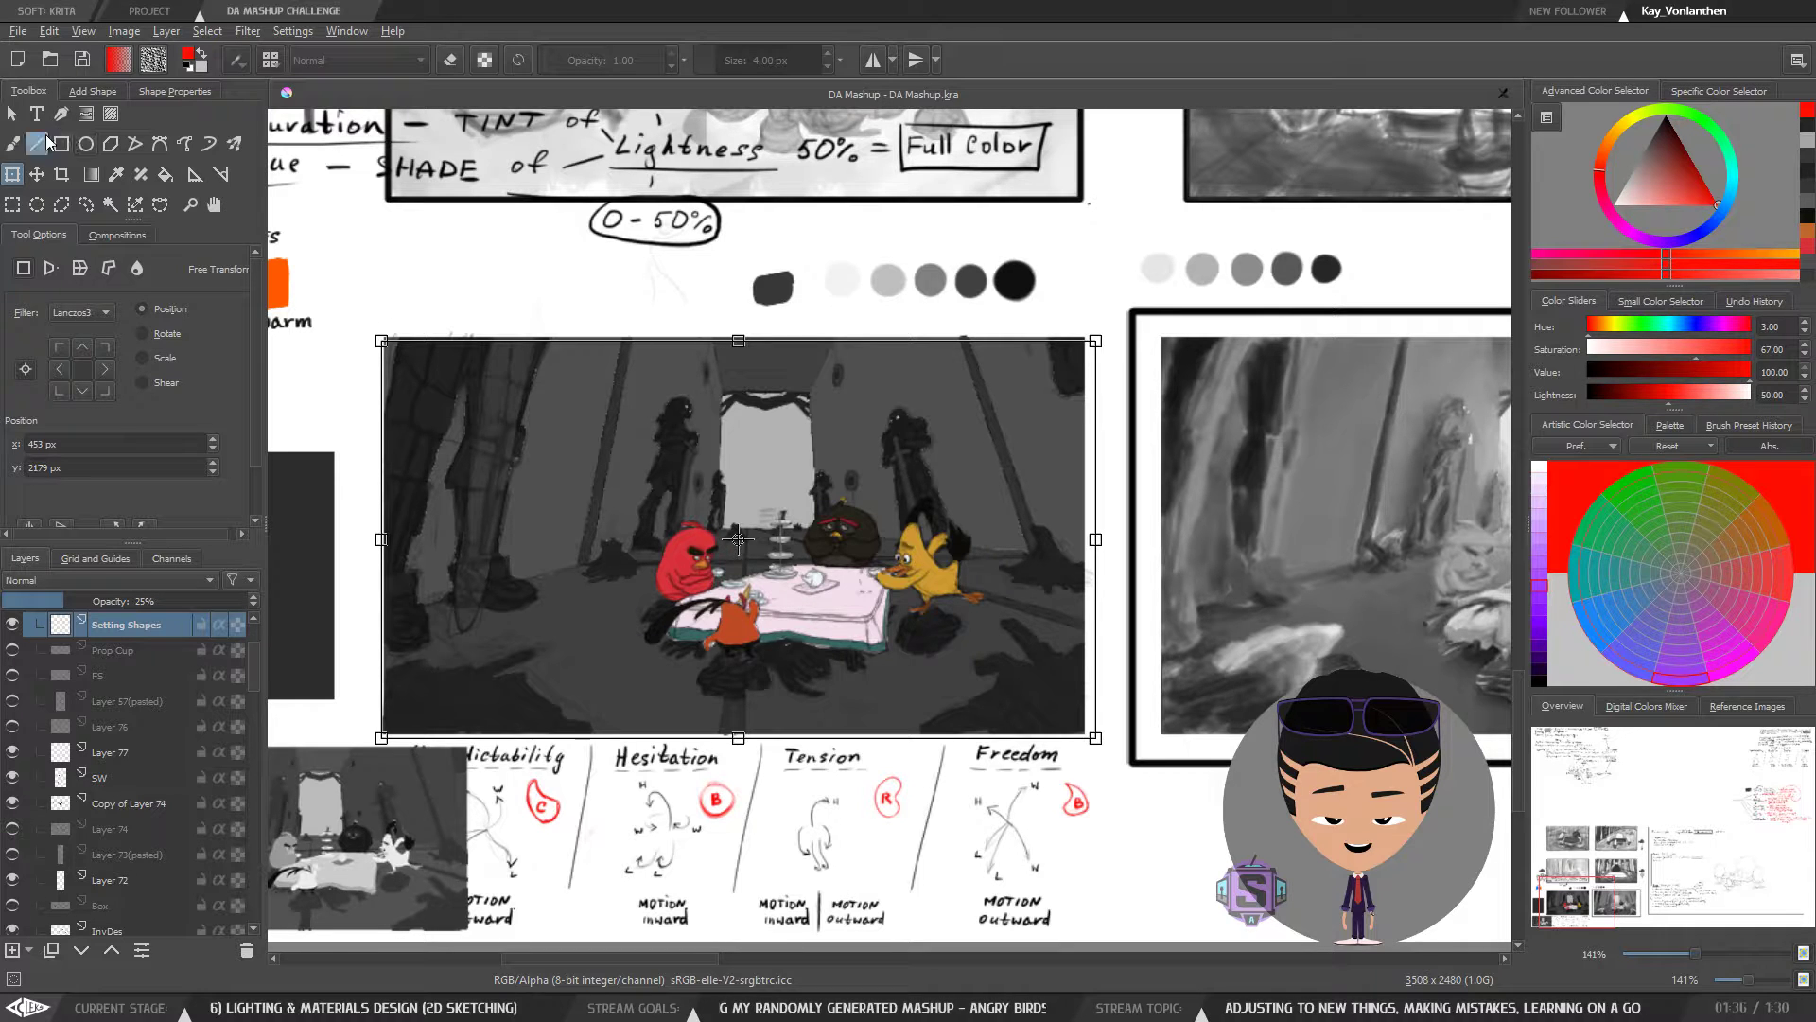
click(13, 144)
key(r)
click(801, 589)
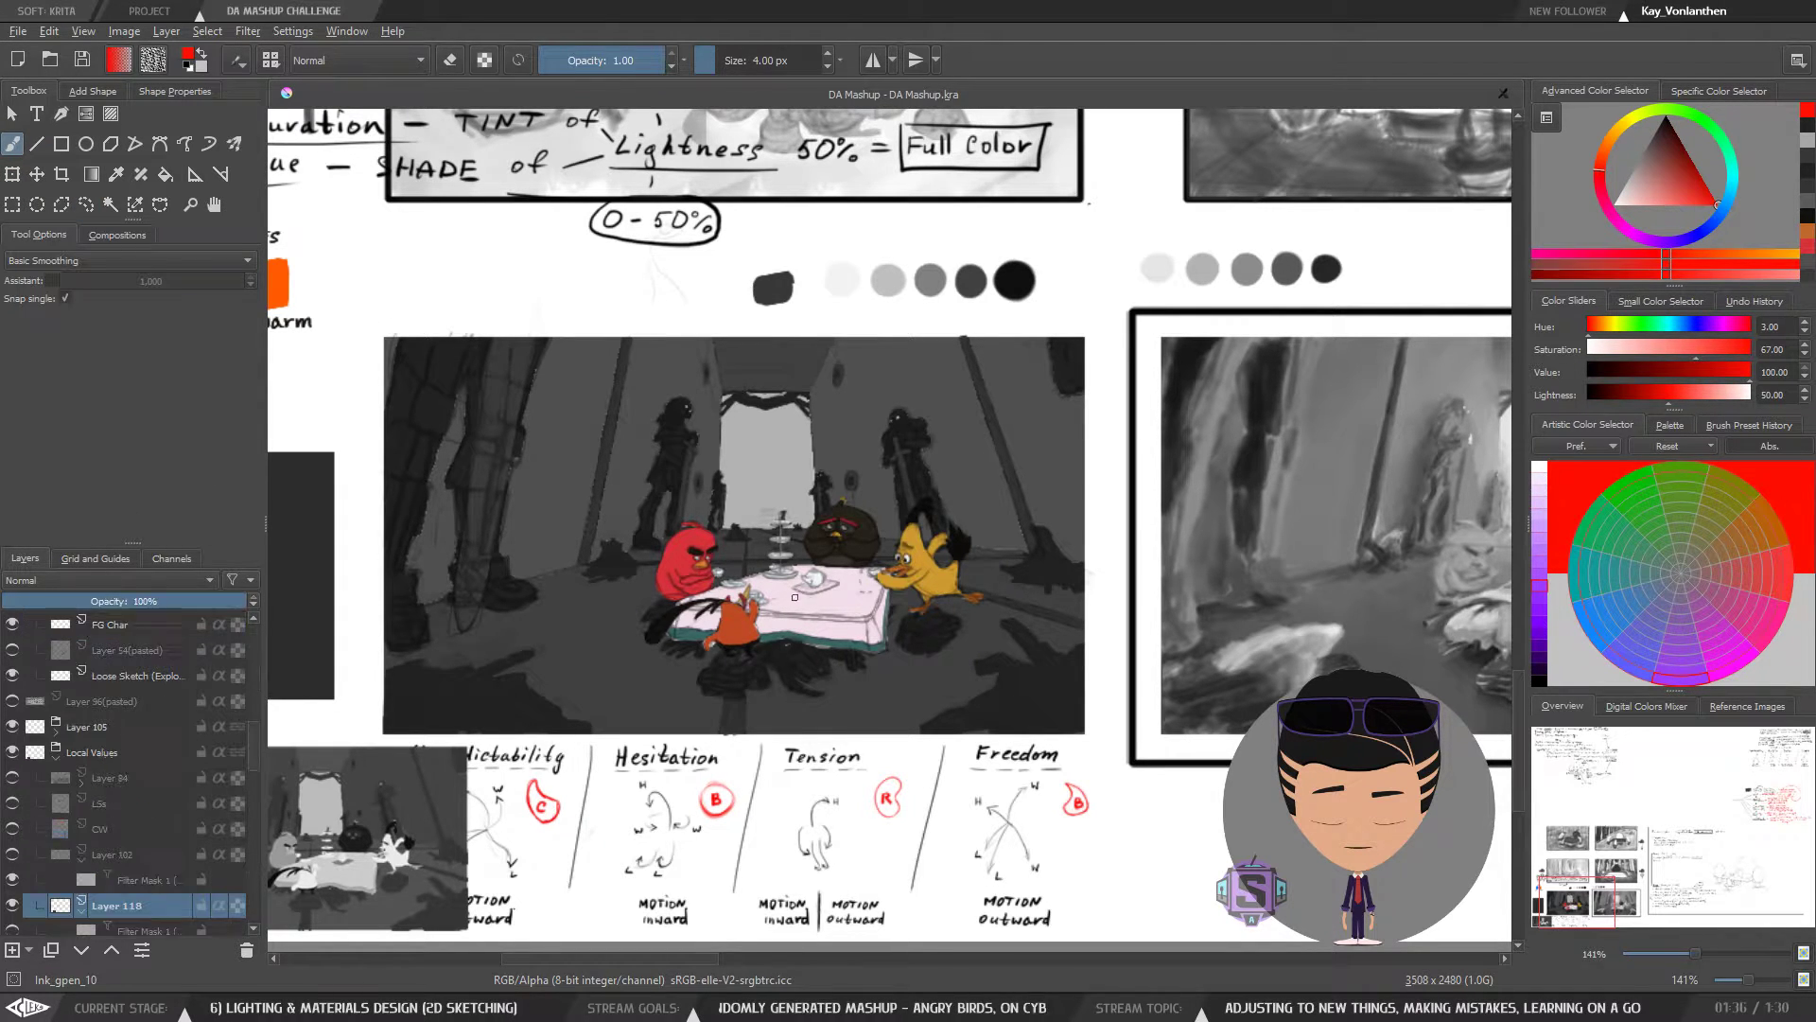
- Switch the filter mask under Layer 118 off and on to compare colour with greyscale, leaving the mask enabled
scroll(251, 737, down, 2)
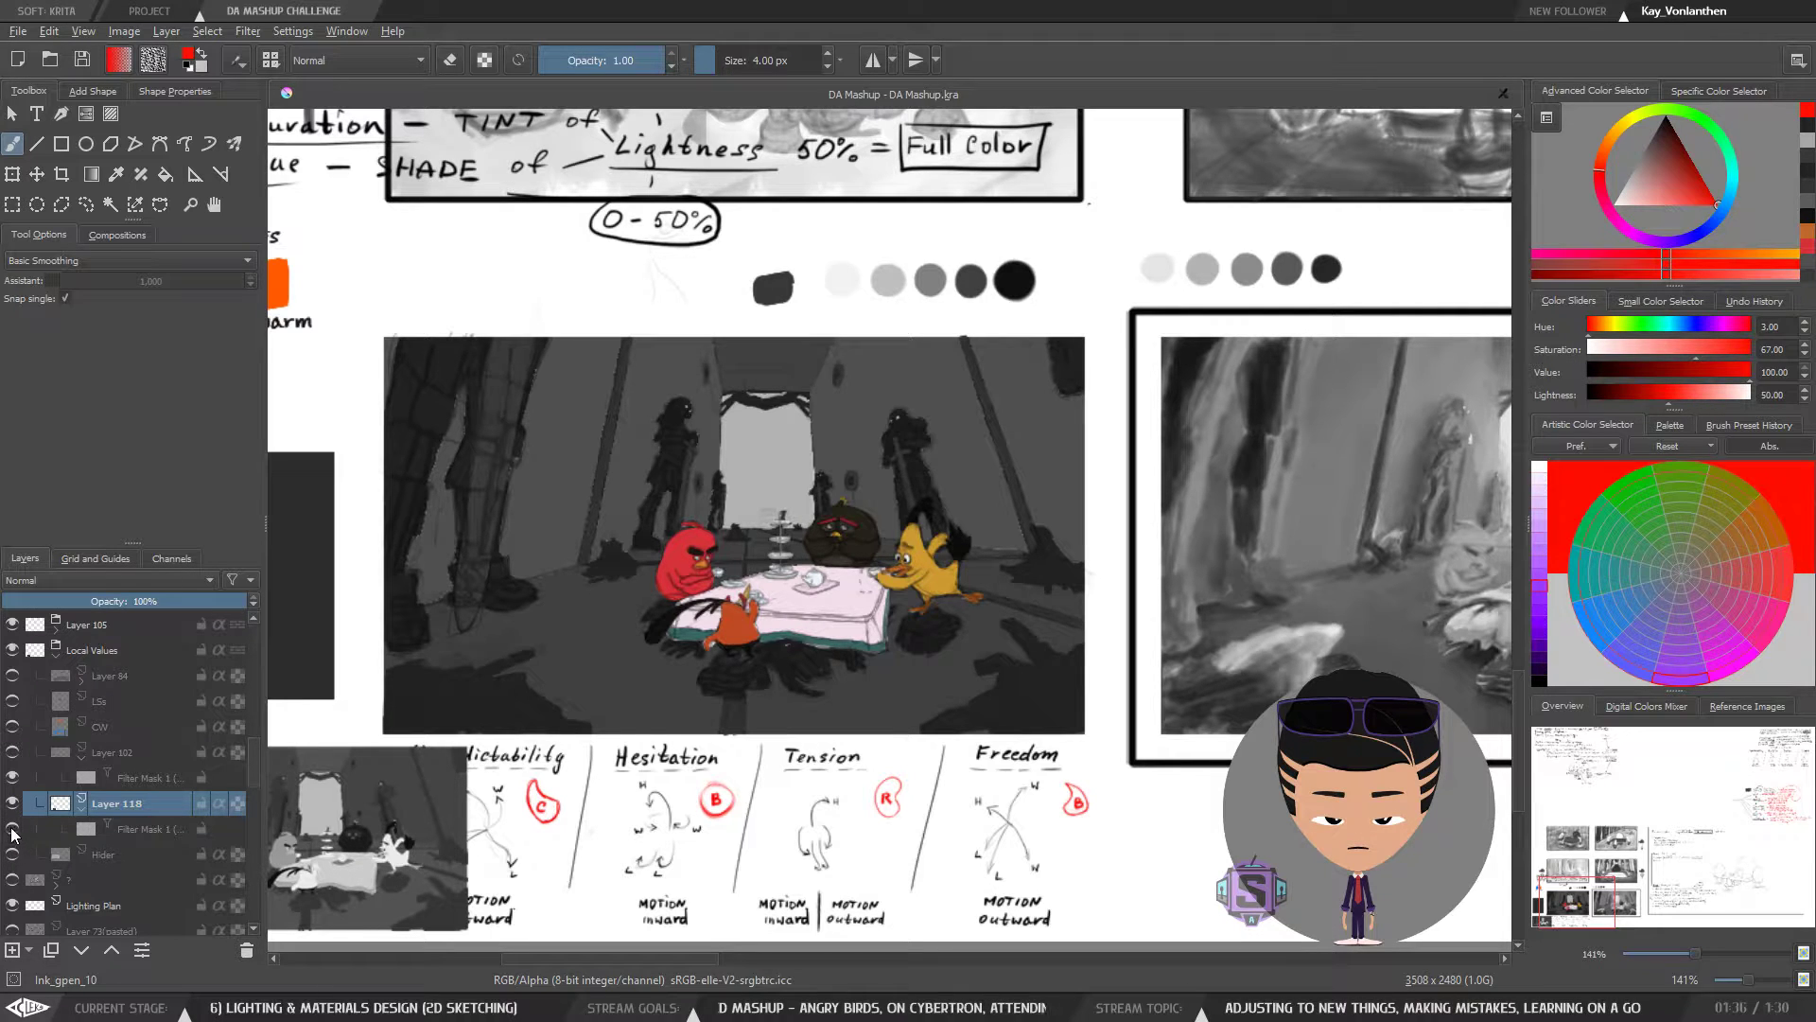
click(12, 830)
click(13, 830)
click(12, 830)
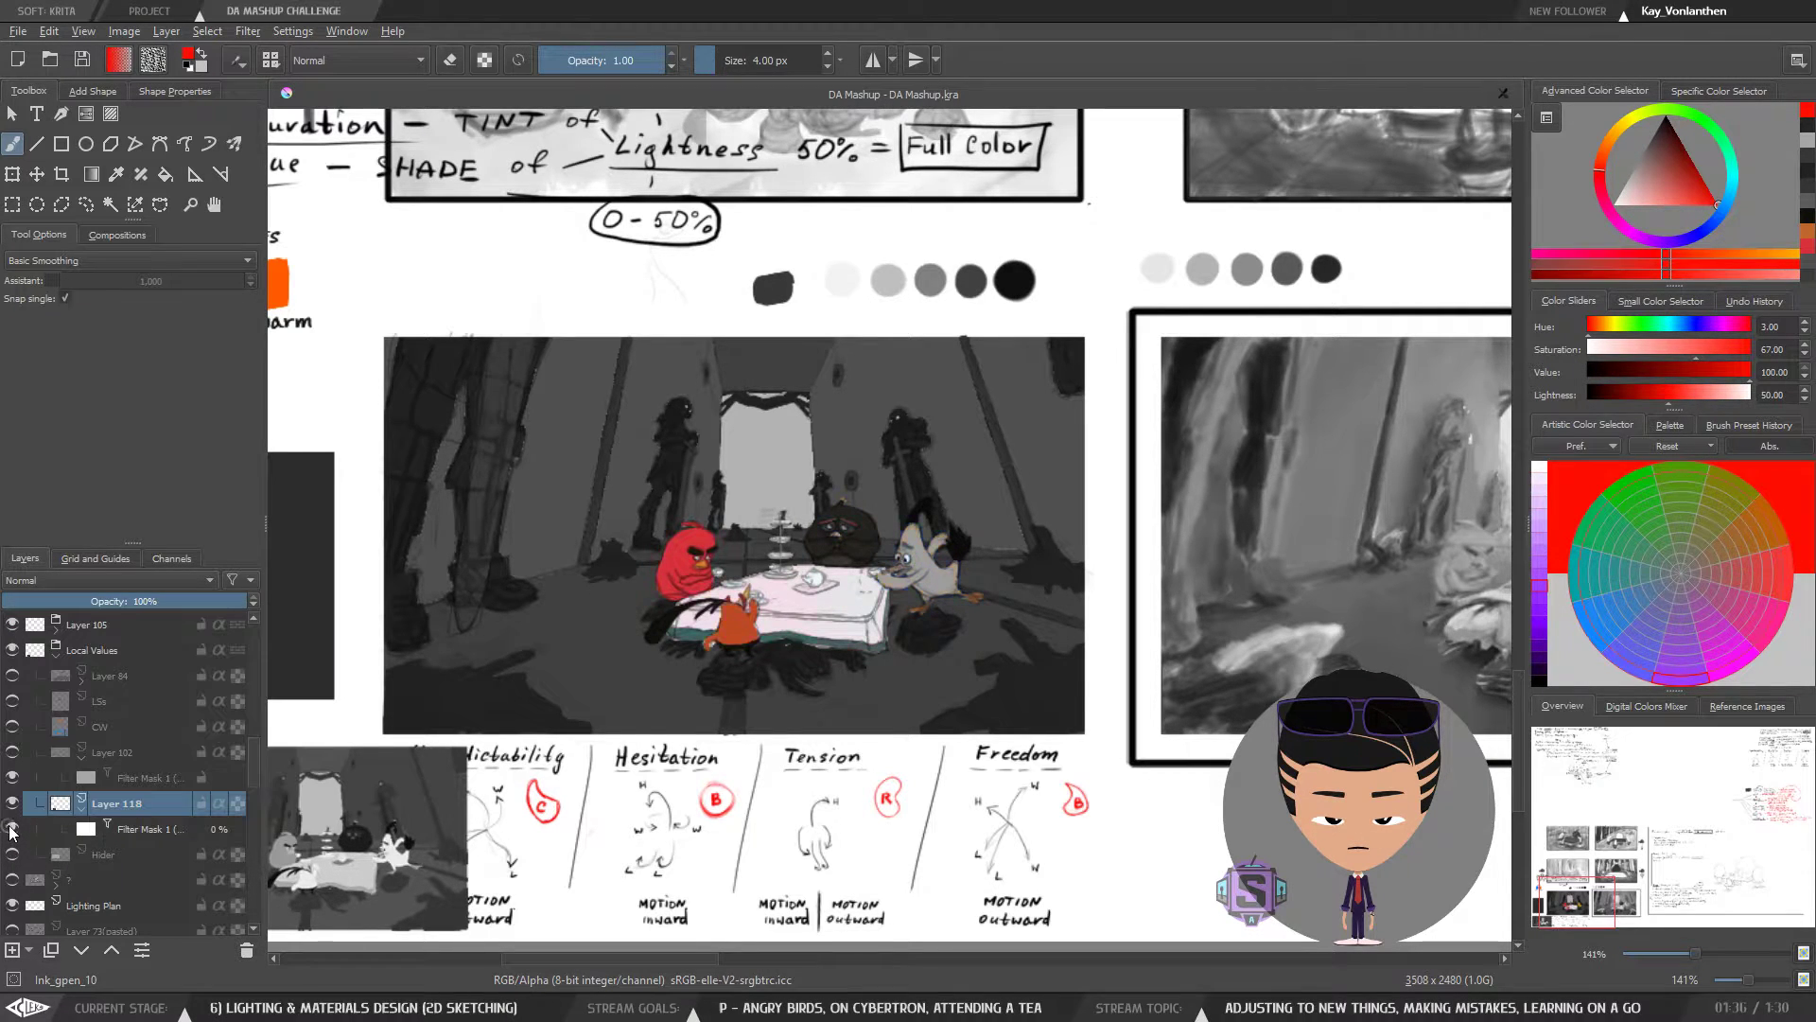
click(12, 830)
click(13, 829)
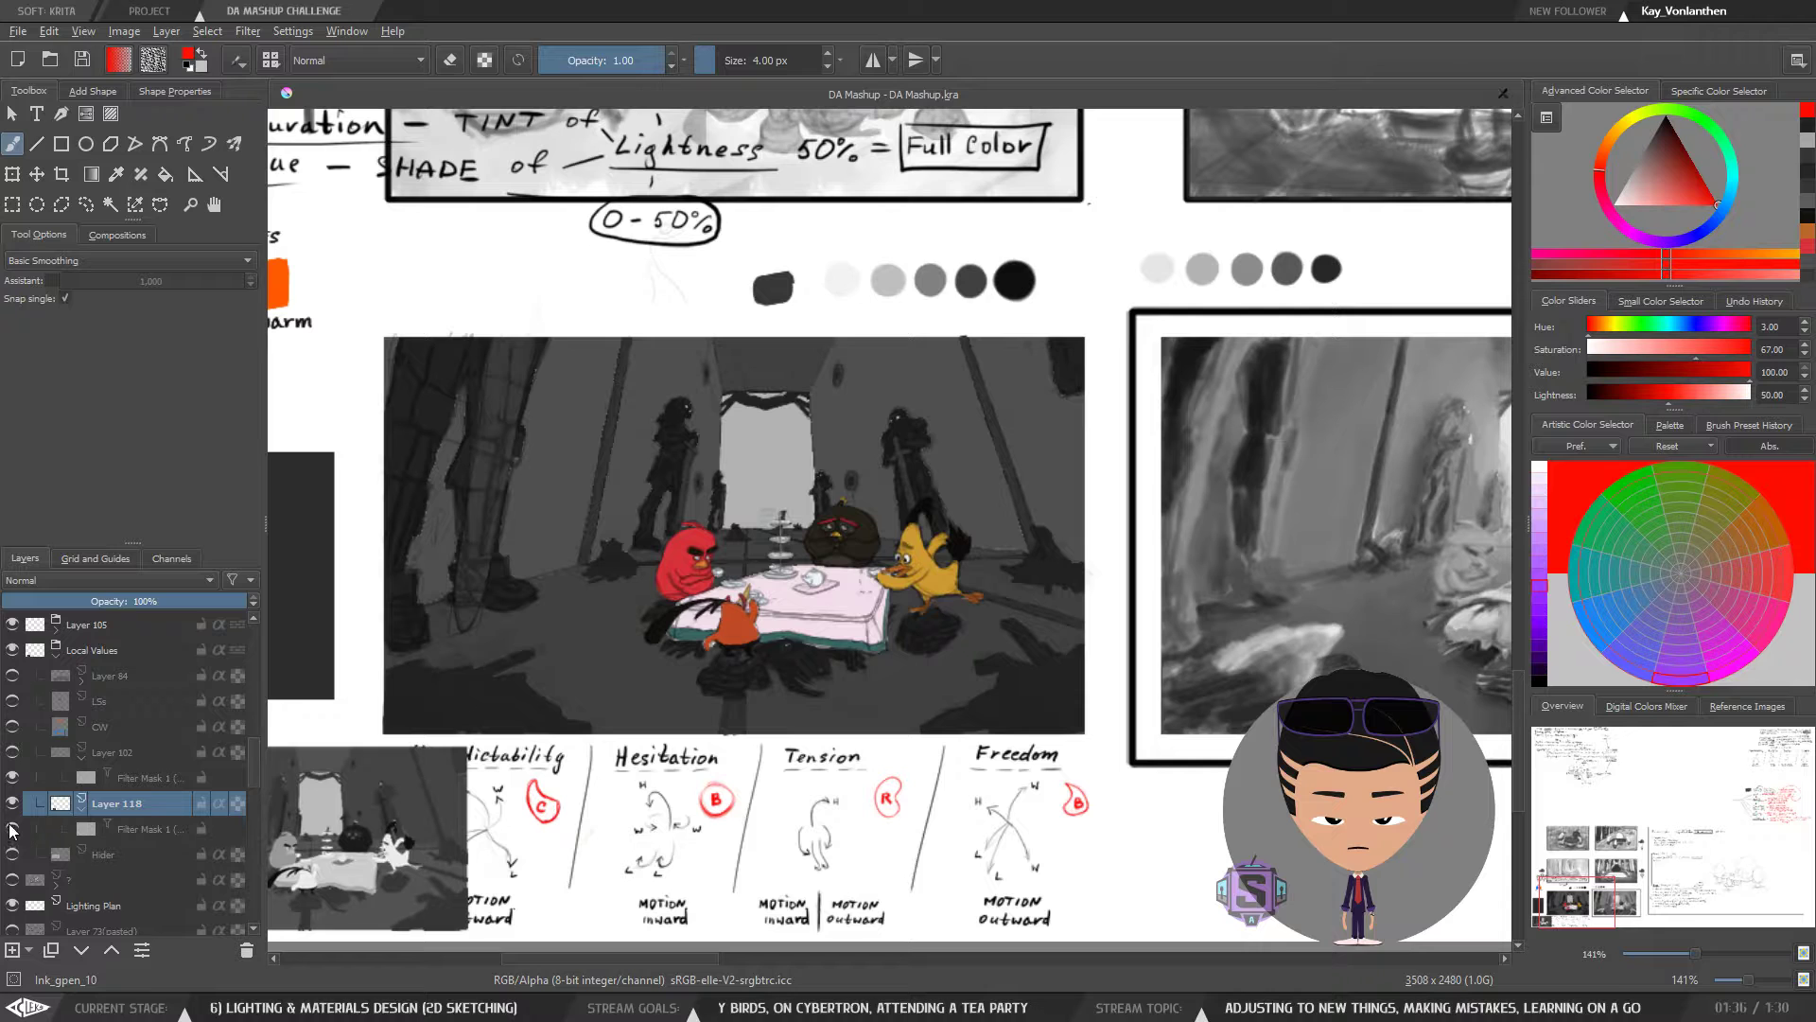
click(12, 829)
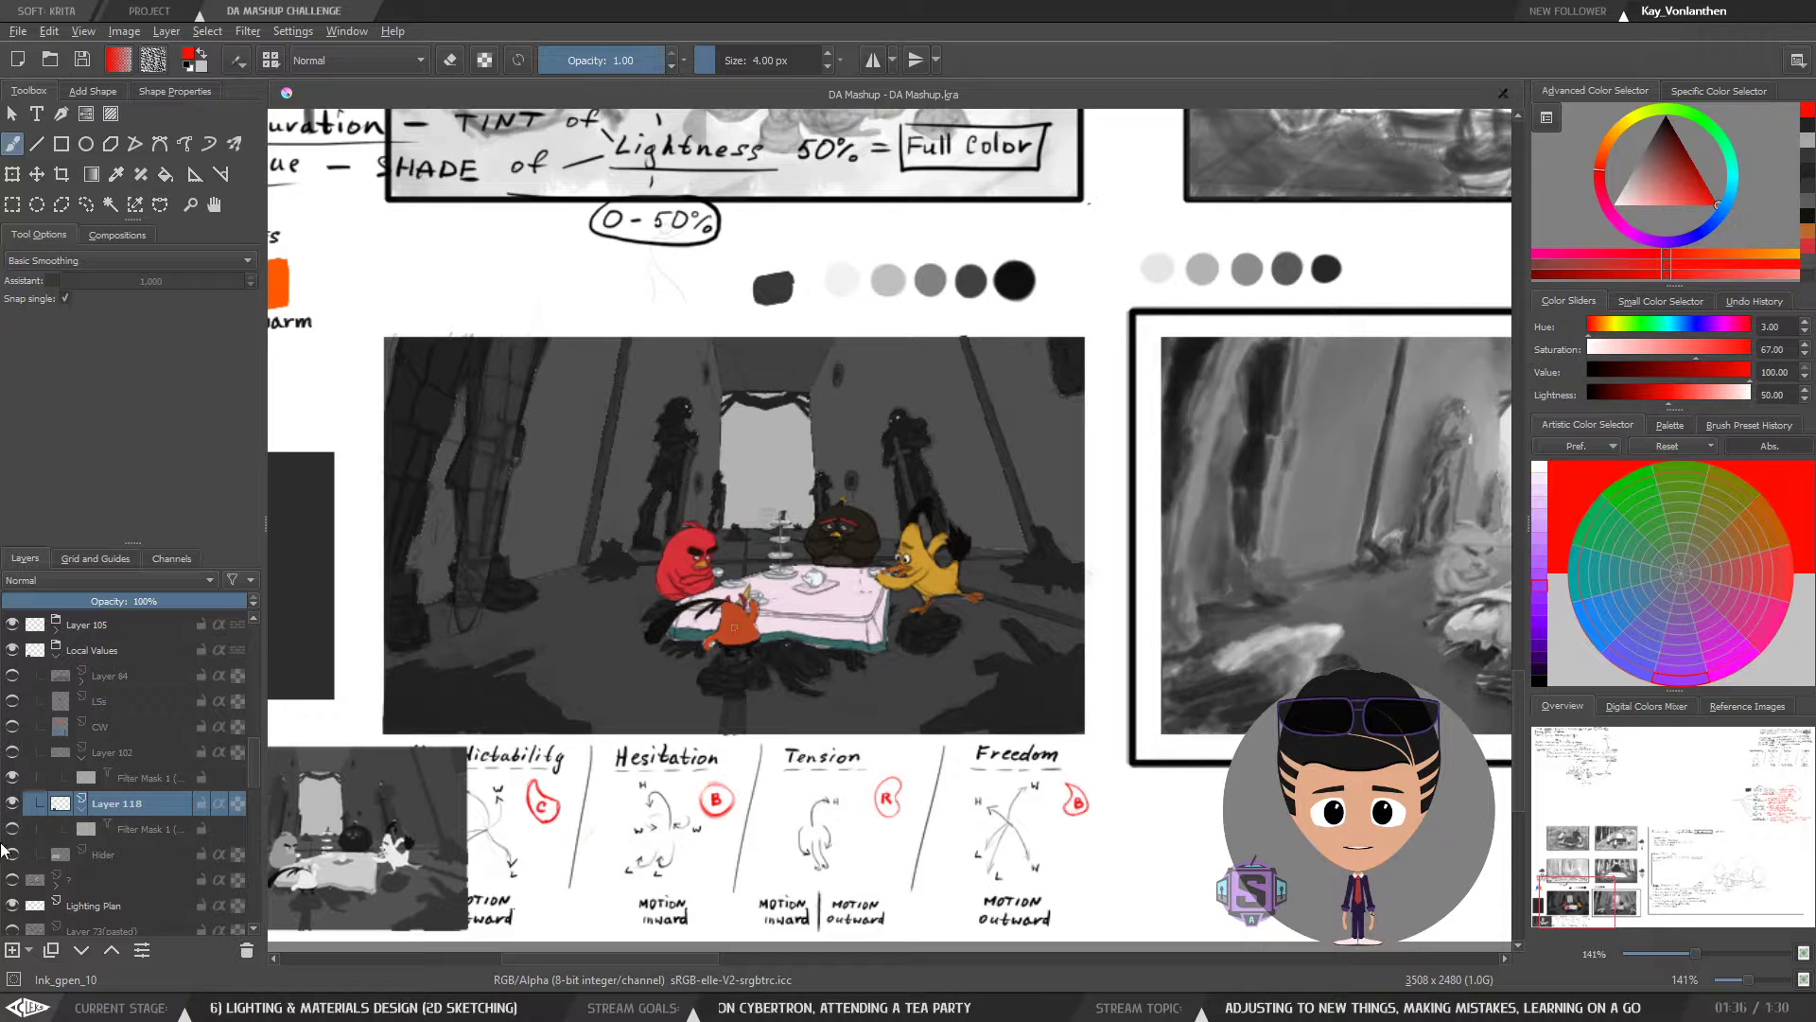
click(13, 829)
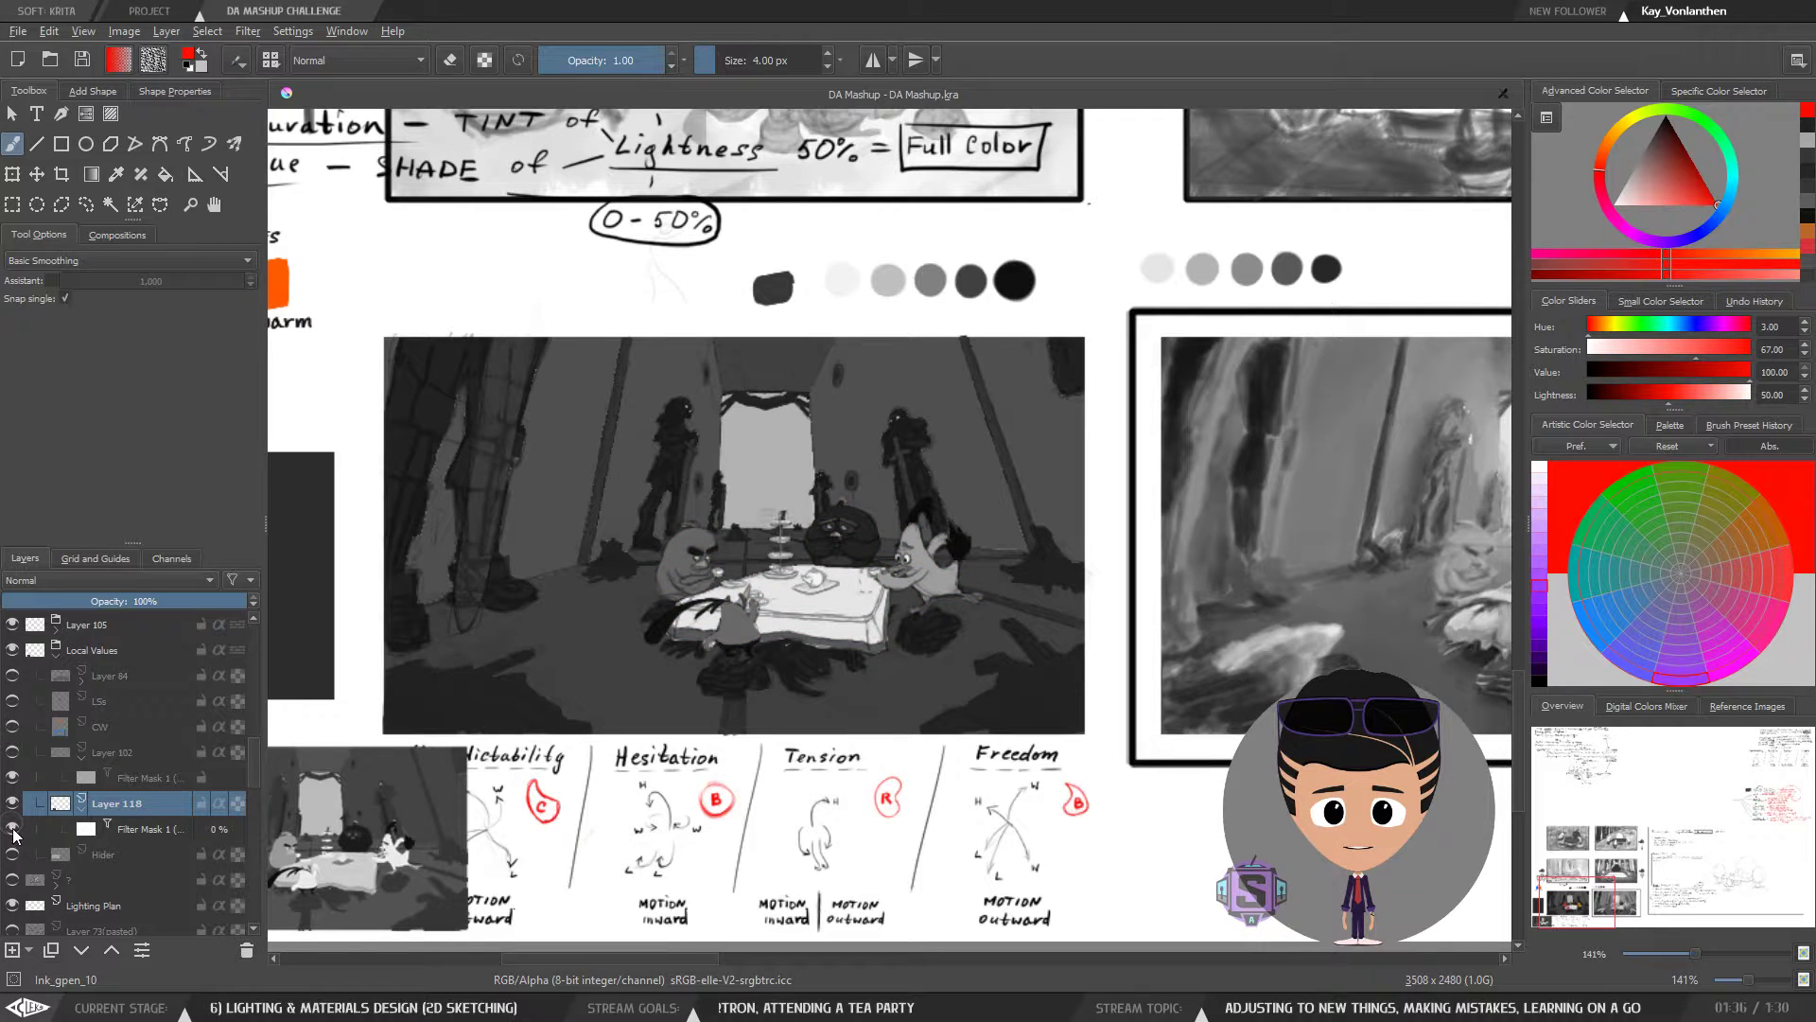
- Examine the greyscale painting at reduced and close-up size, and sample the greys of the red bird's head and the wall behind it
key(minus)
key(minus)
key(minus)
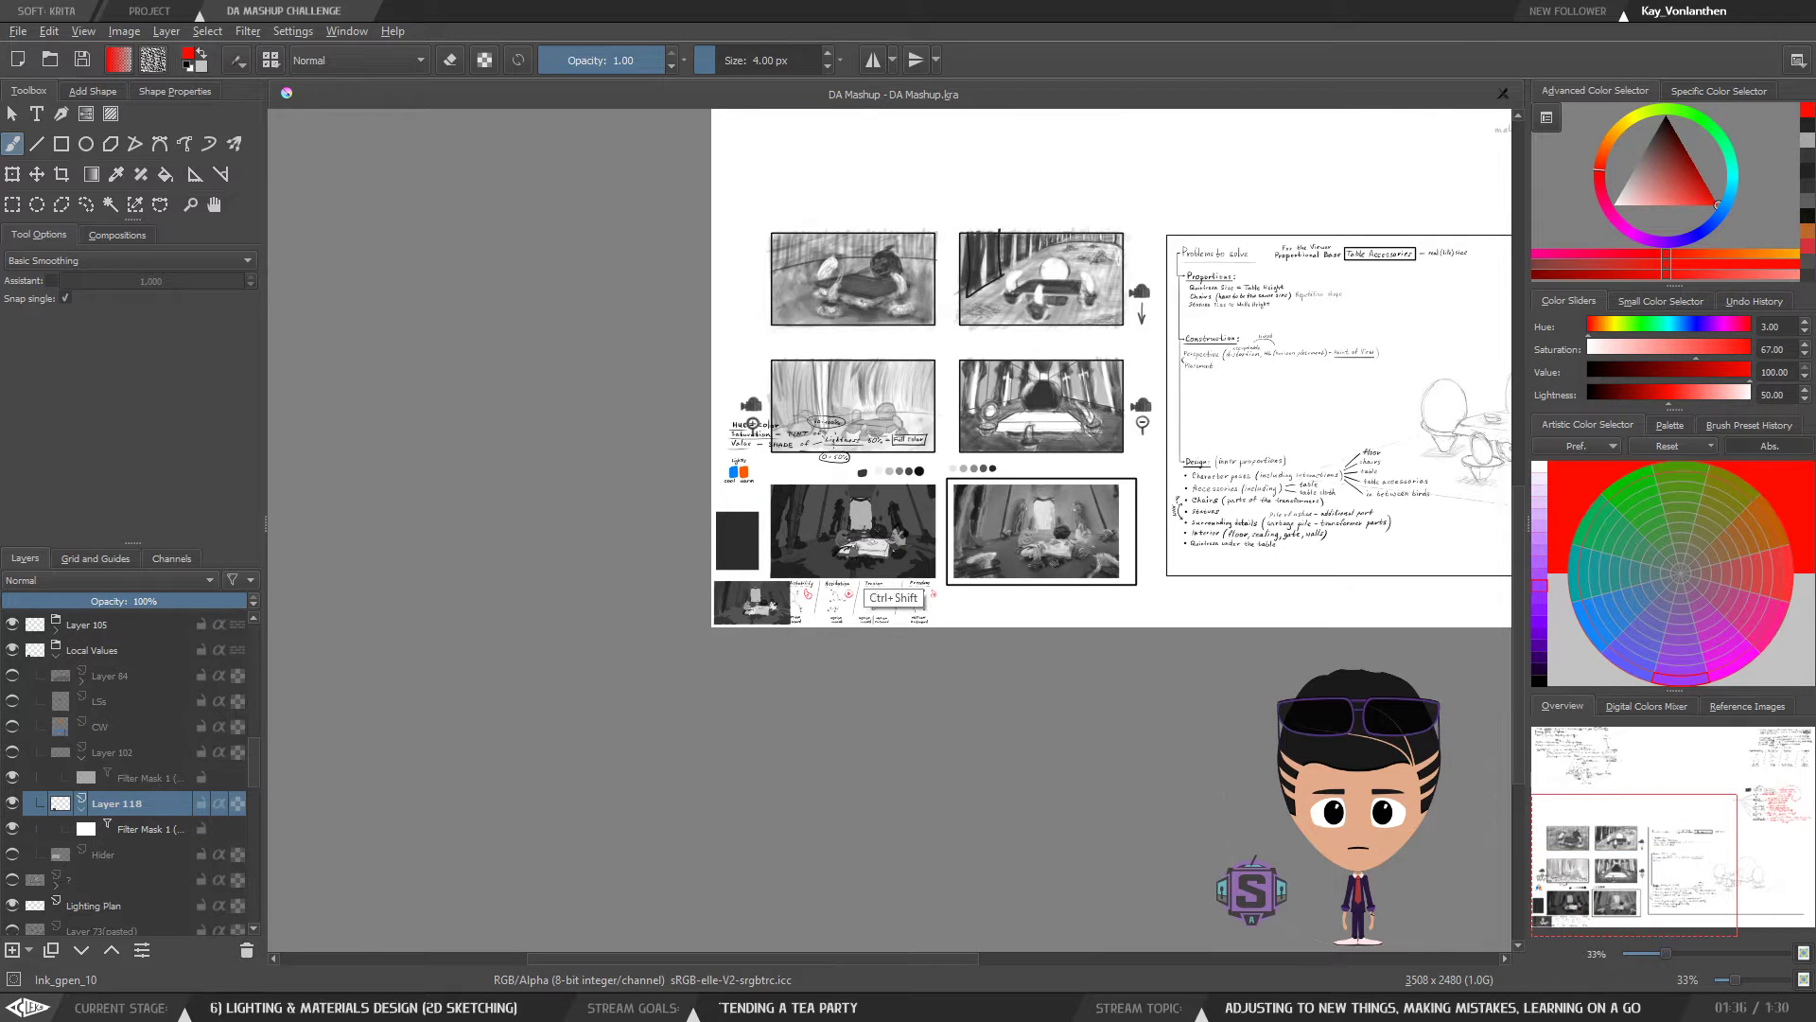
key(plus)
key(plus)
key(plus)
key(plus)
key(plus)
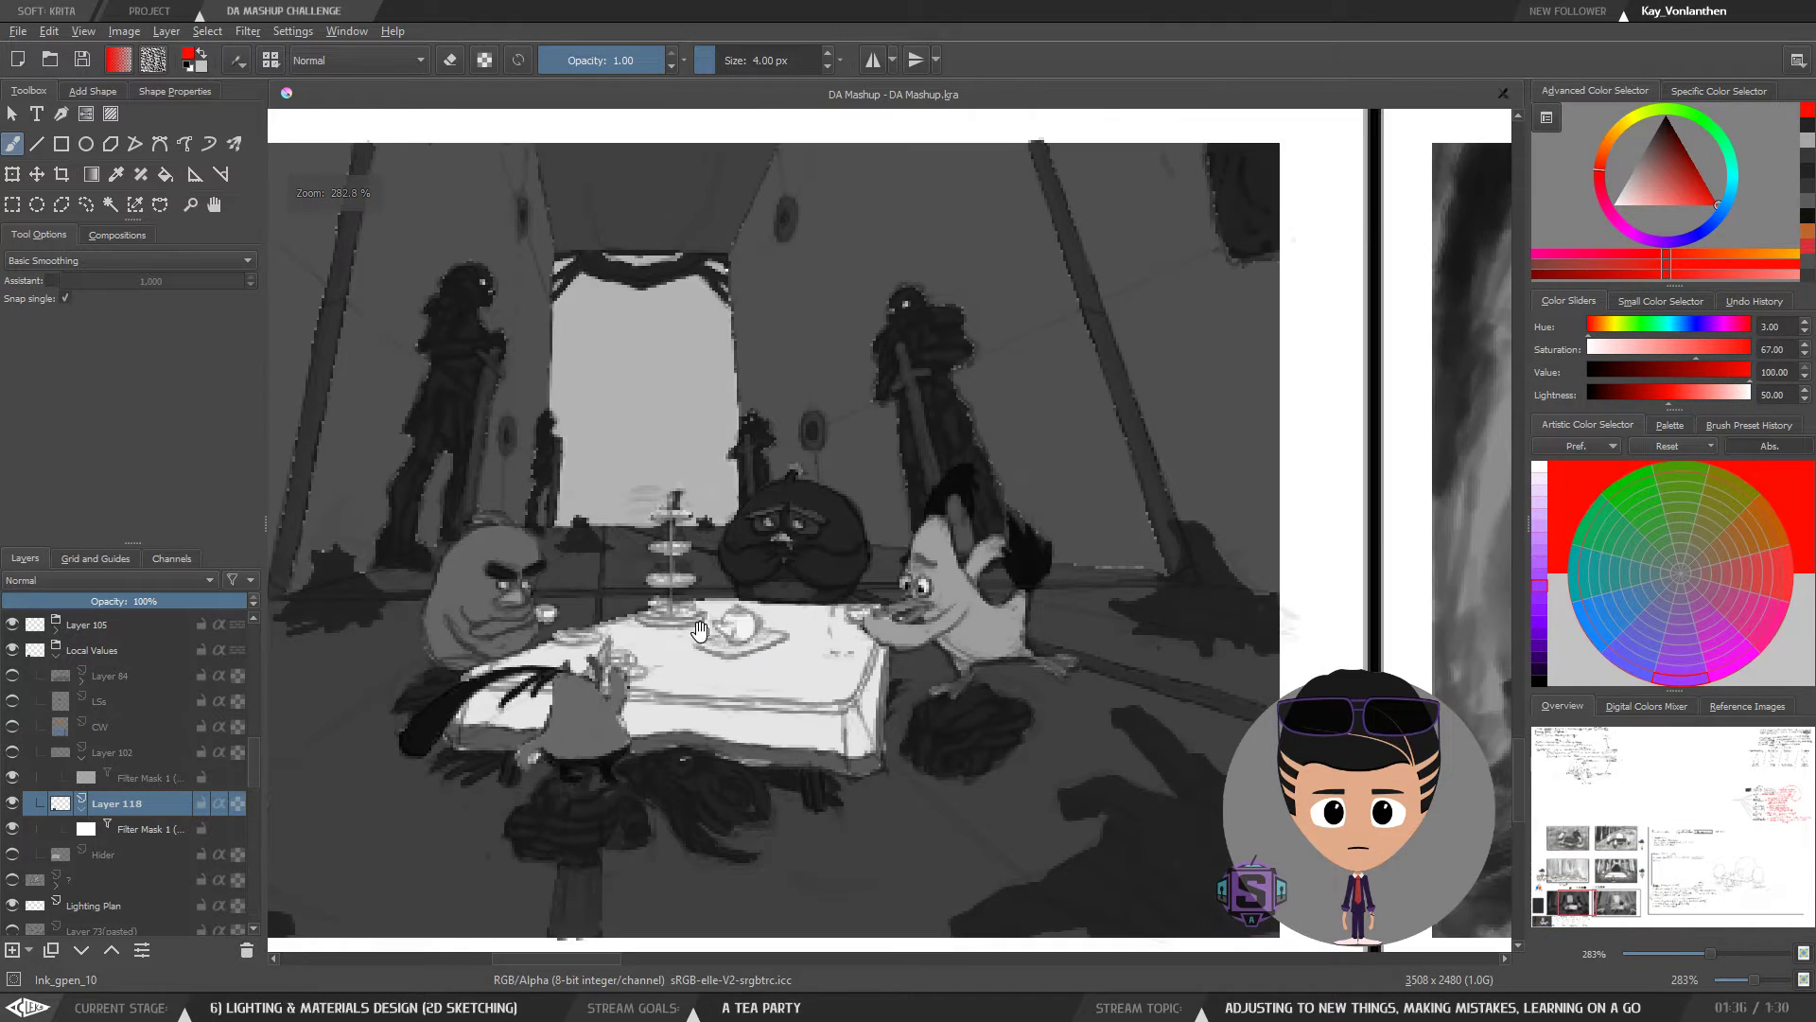
ctrl+click(705, 572)
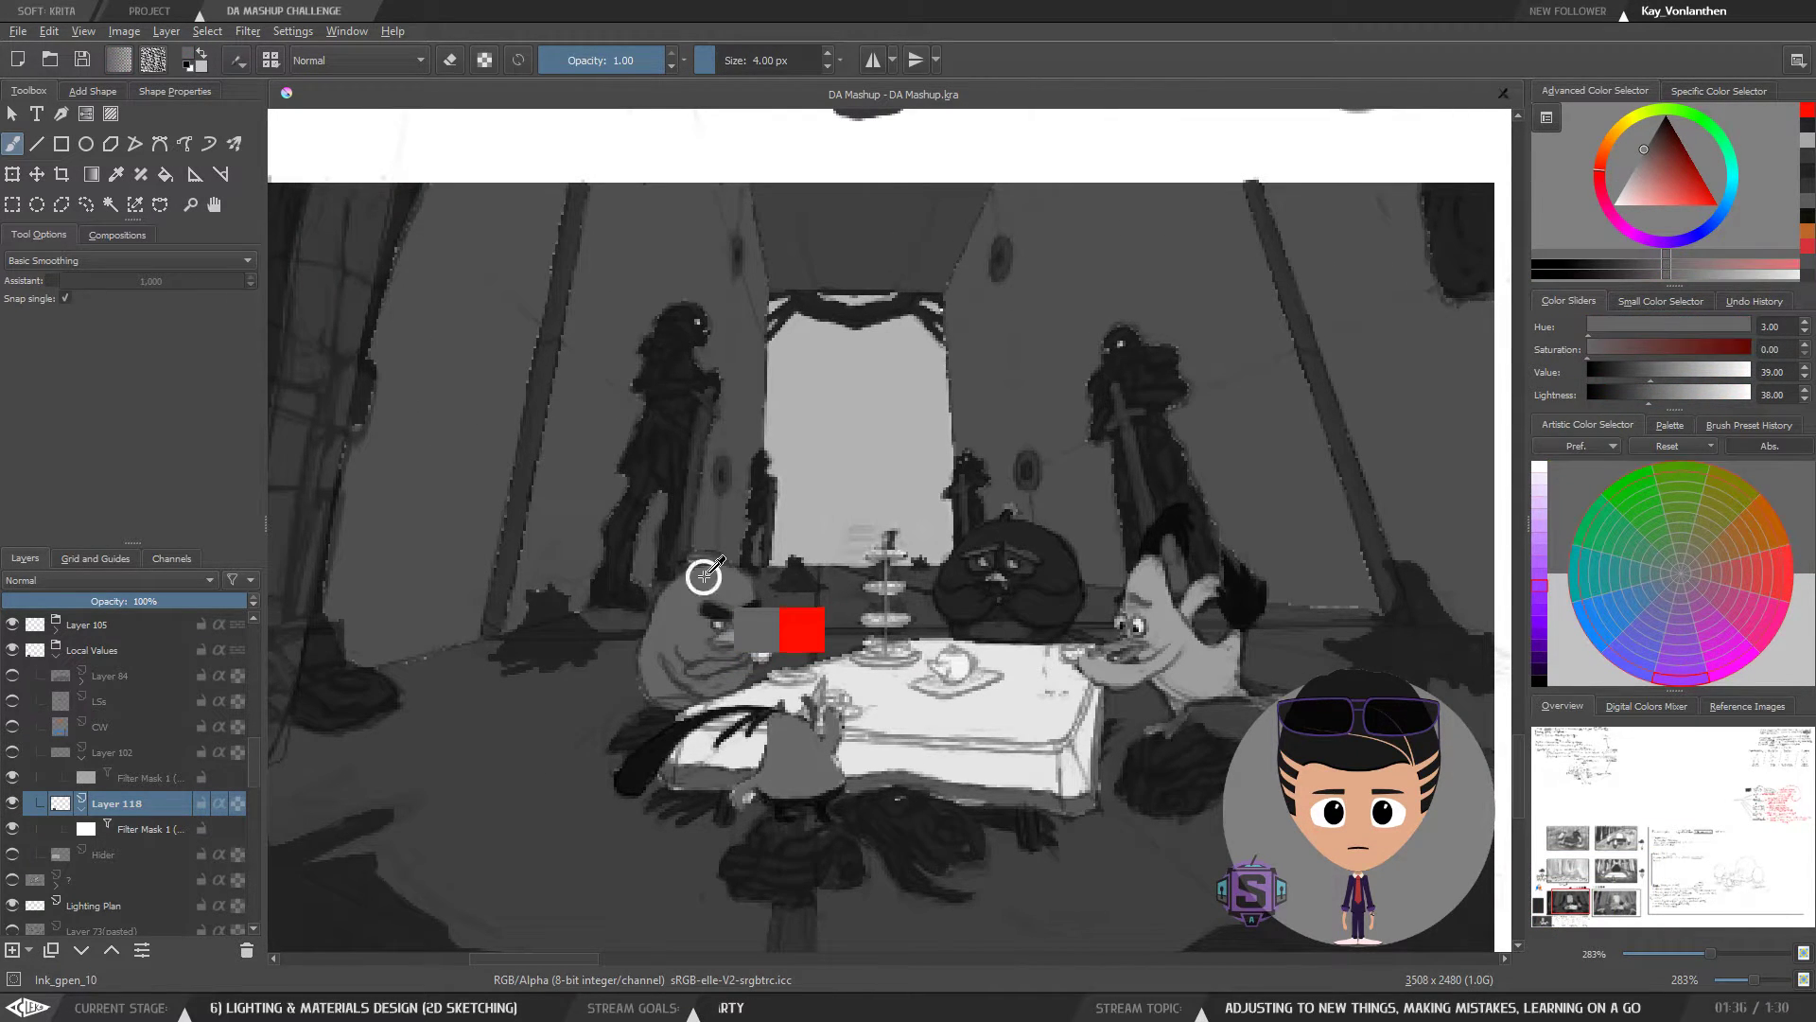
ctrl+click(572, 510)
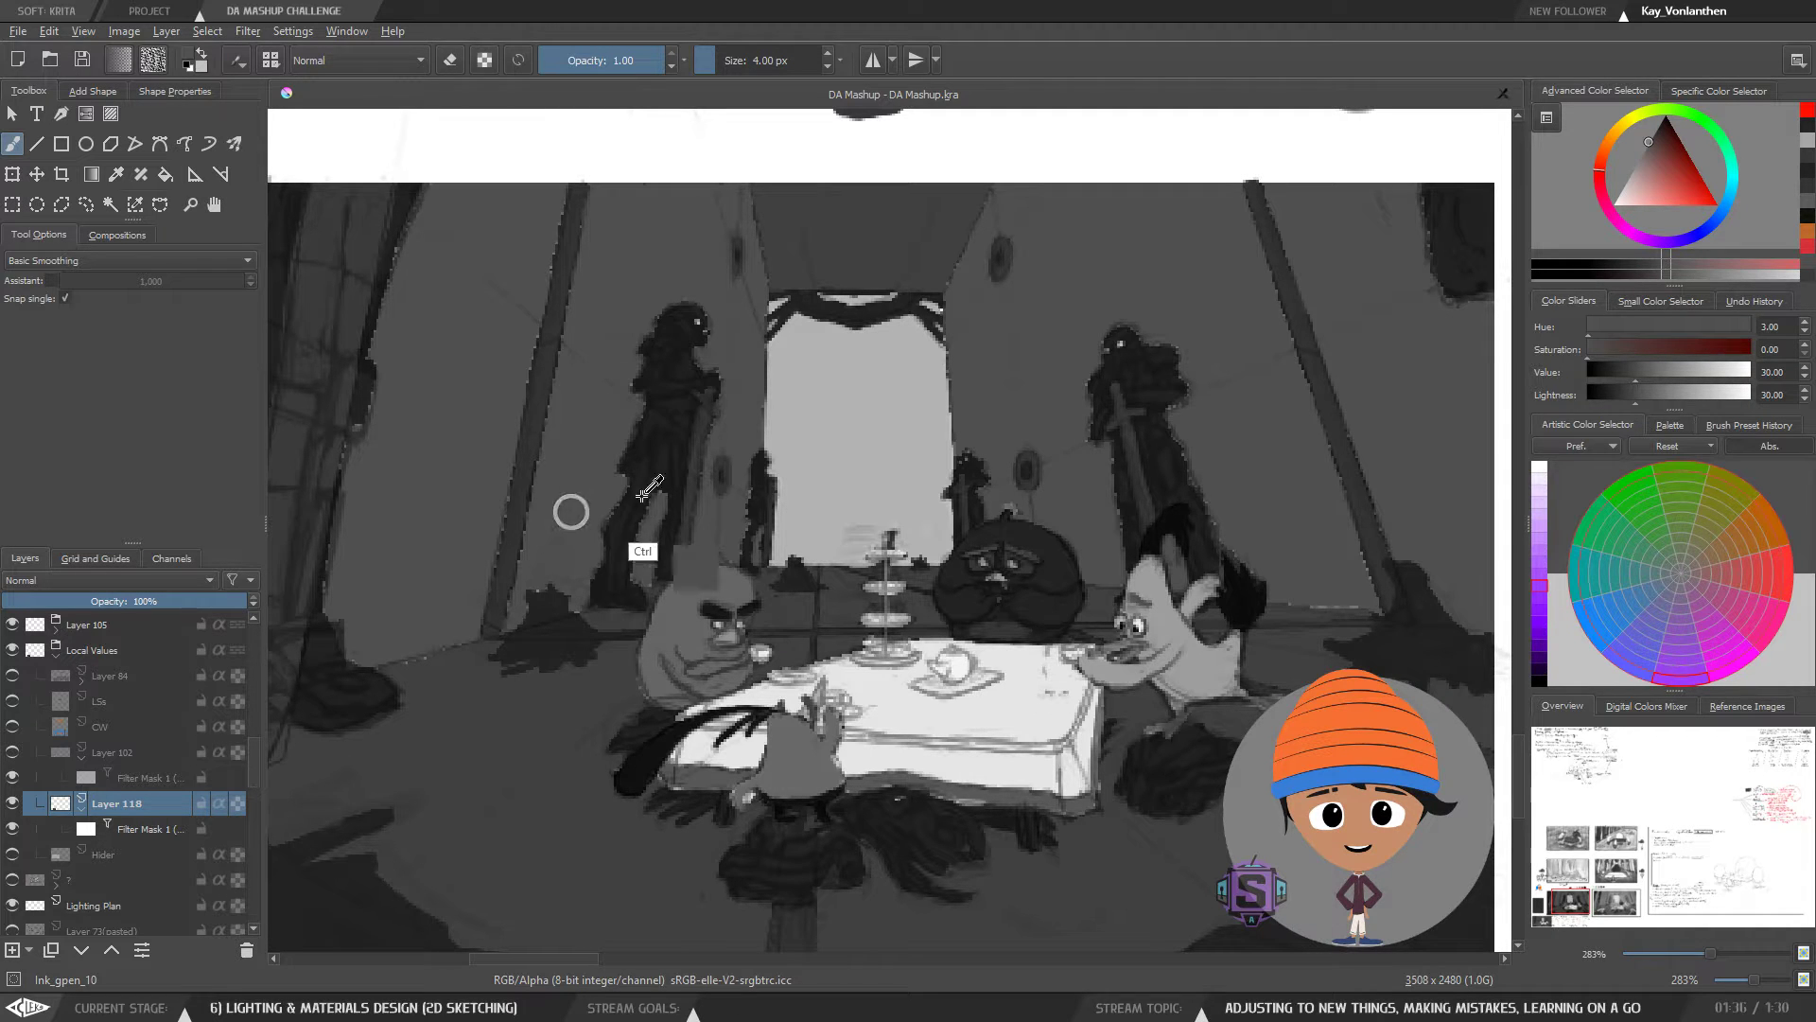
- Check how the greyscale birds read against the background from whole-sheet view to close-up, and sample the floor's grey beside the red bird
key(minus)
key(minus)
key(minus)
key(minus)
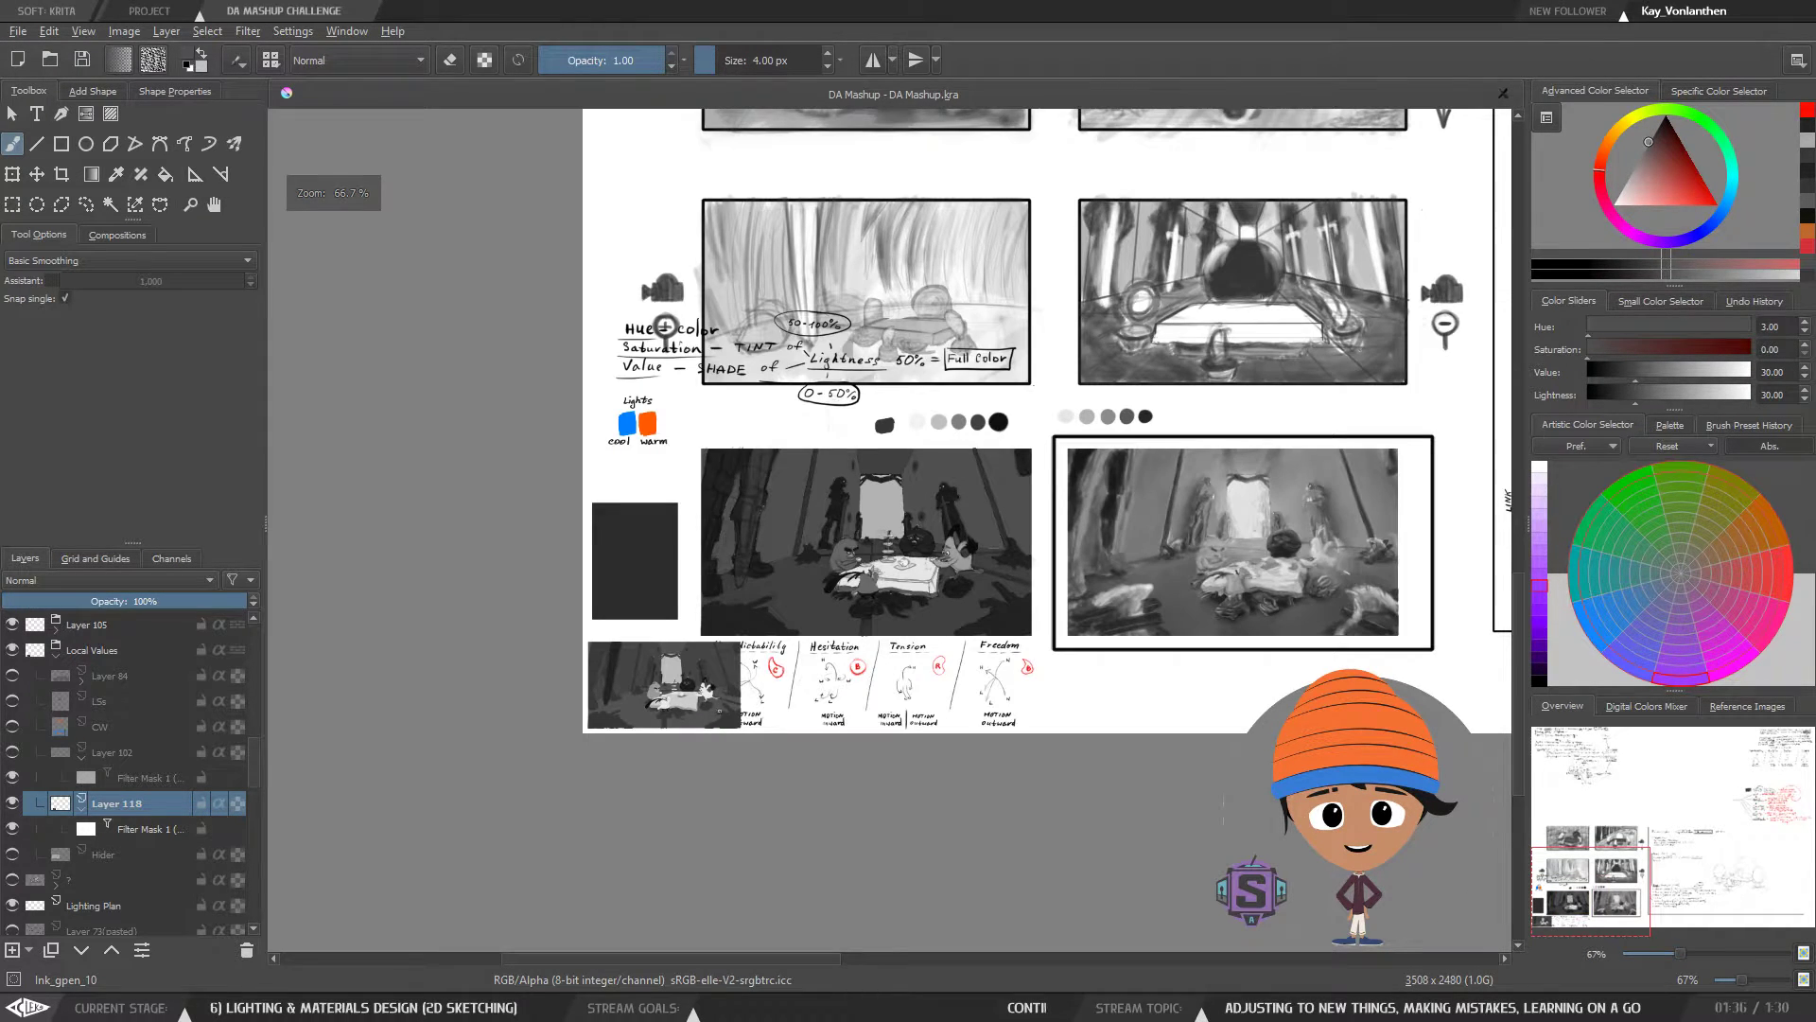
key(minus)
key(minus)
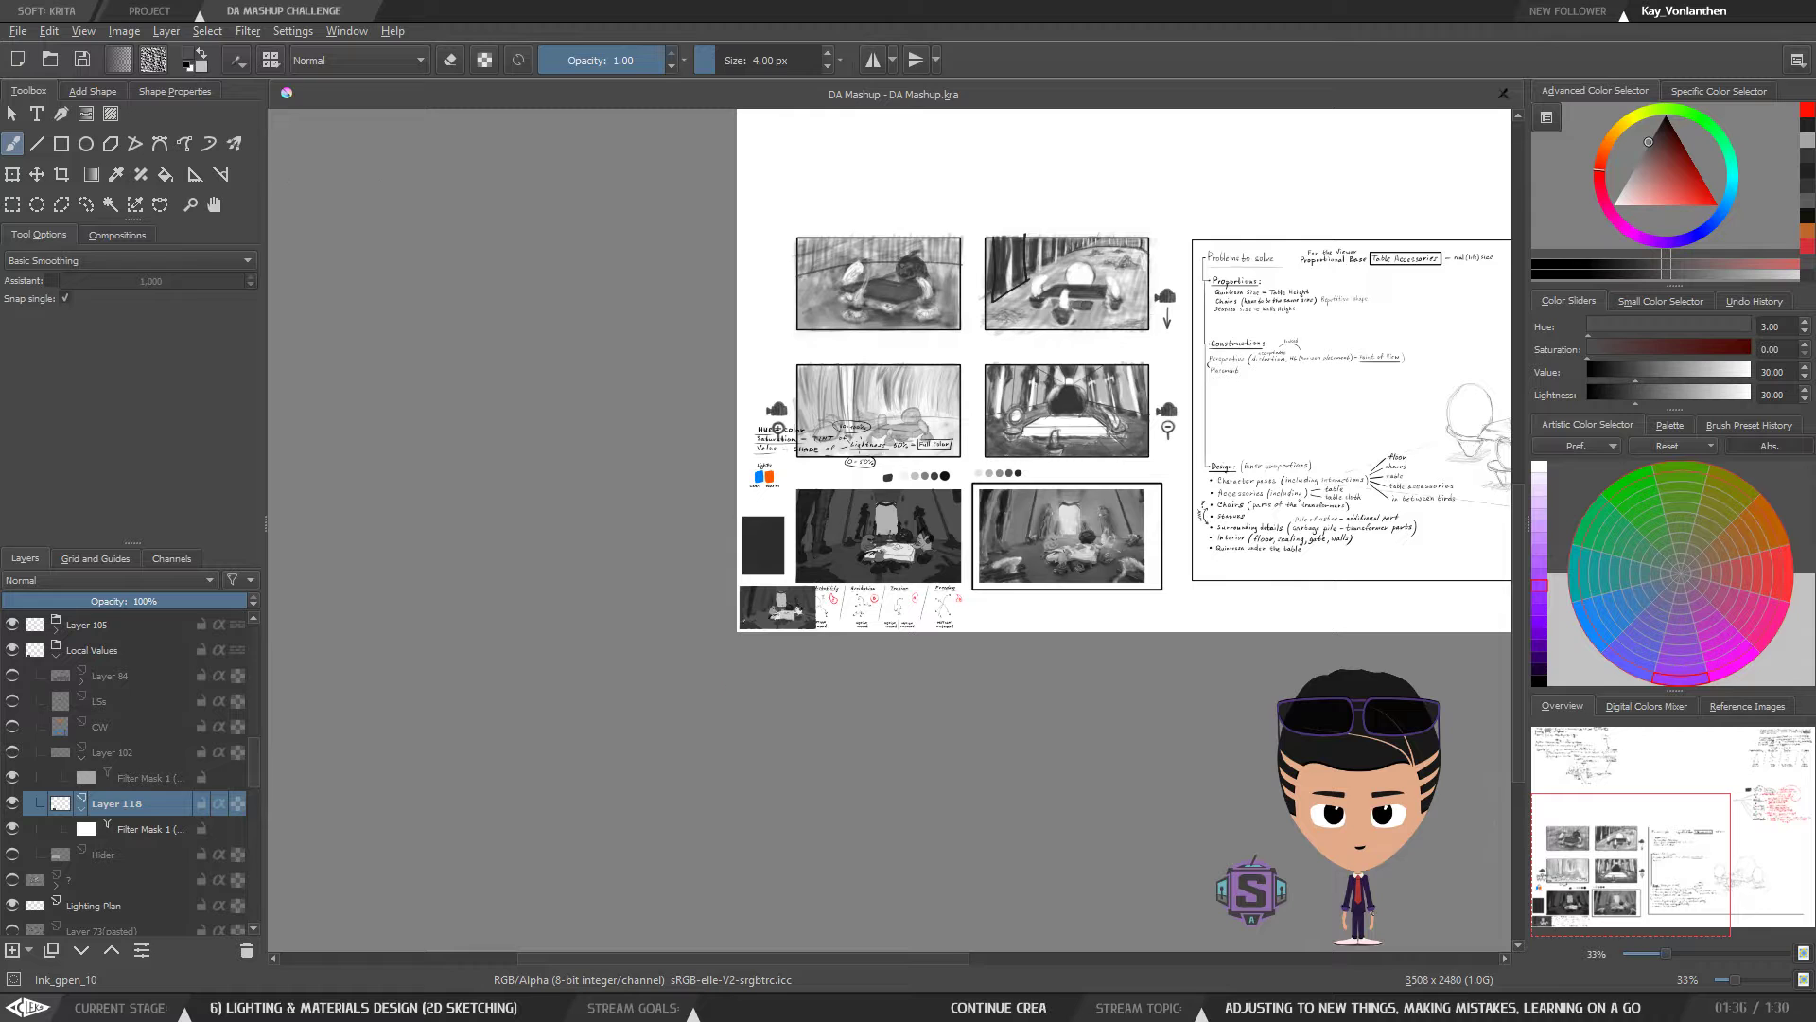
drag(899, 589, 790, 635)
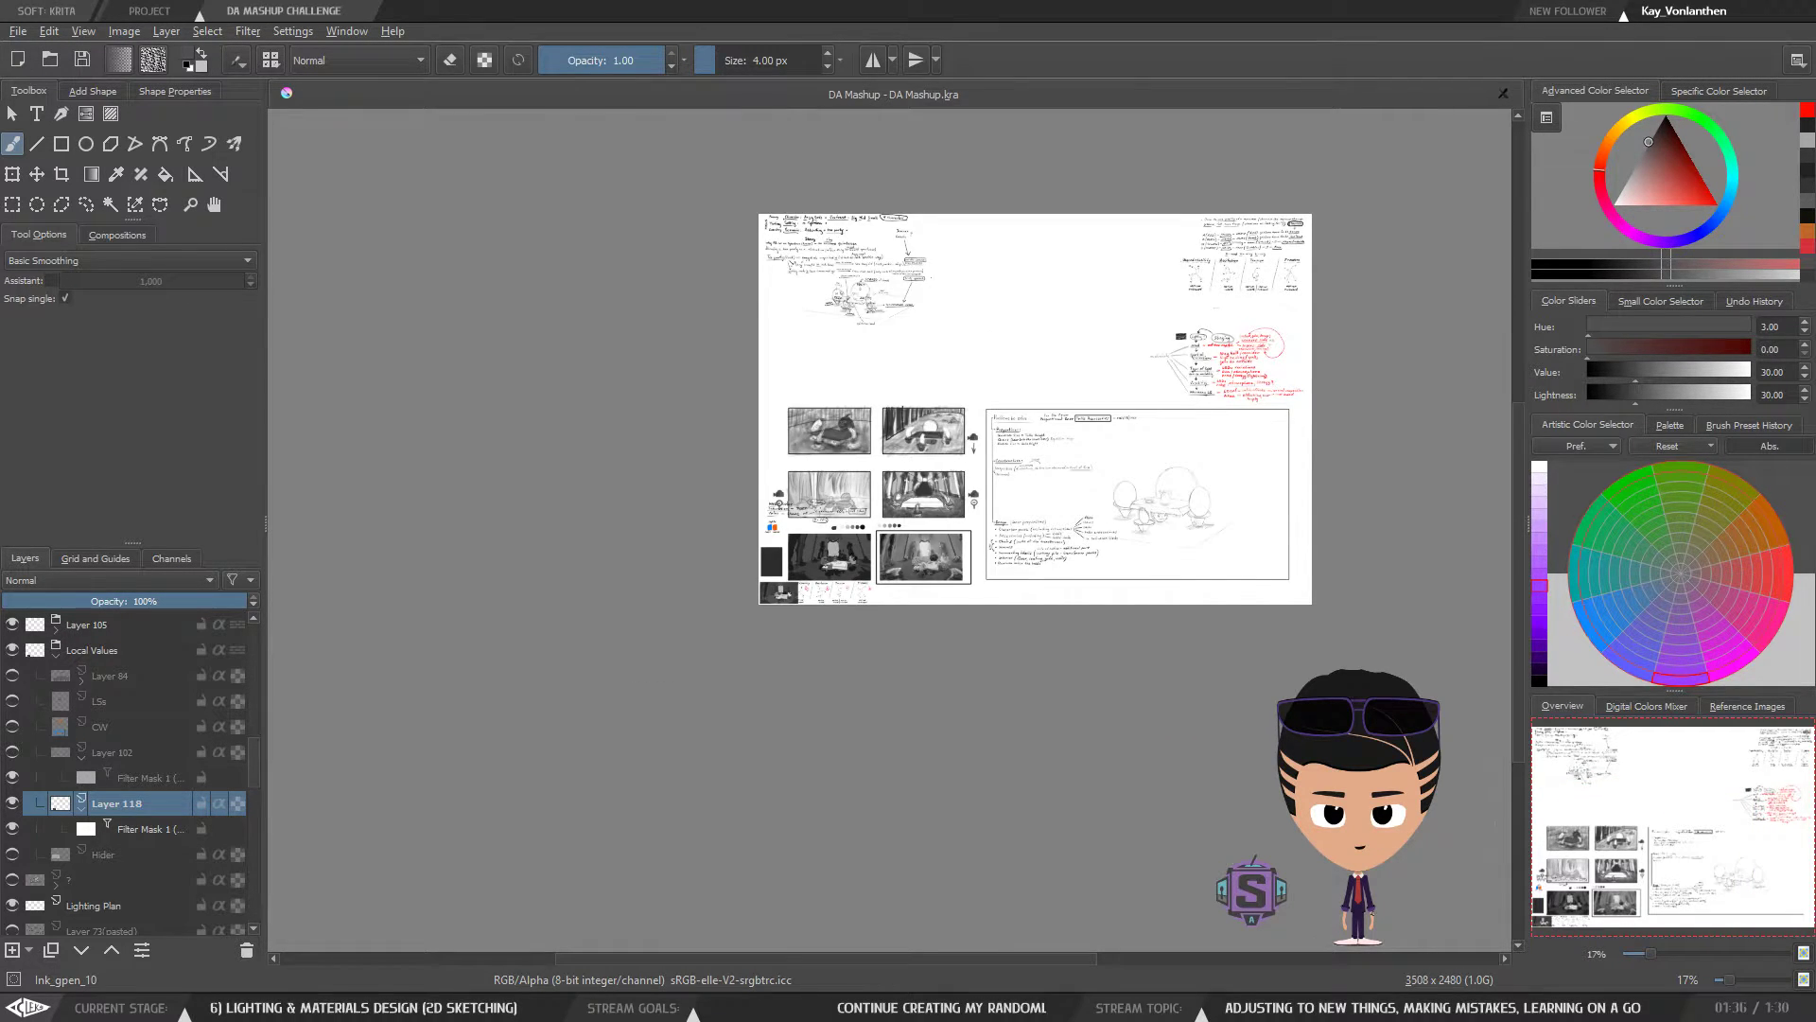
key(plus)
key(plus)
key(plus)
key(plus)
drag(652, 799, 839, 669)
key(plus)
key(plus)
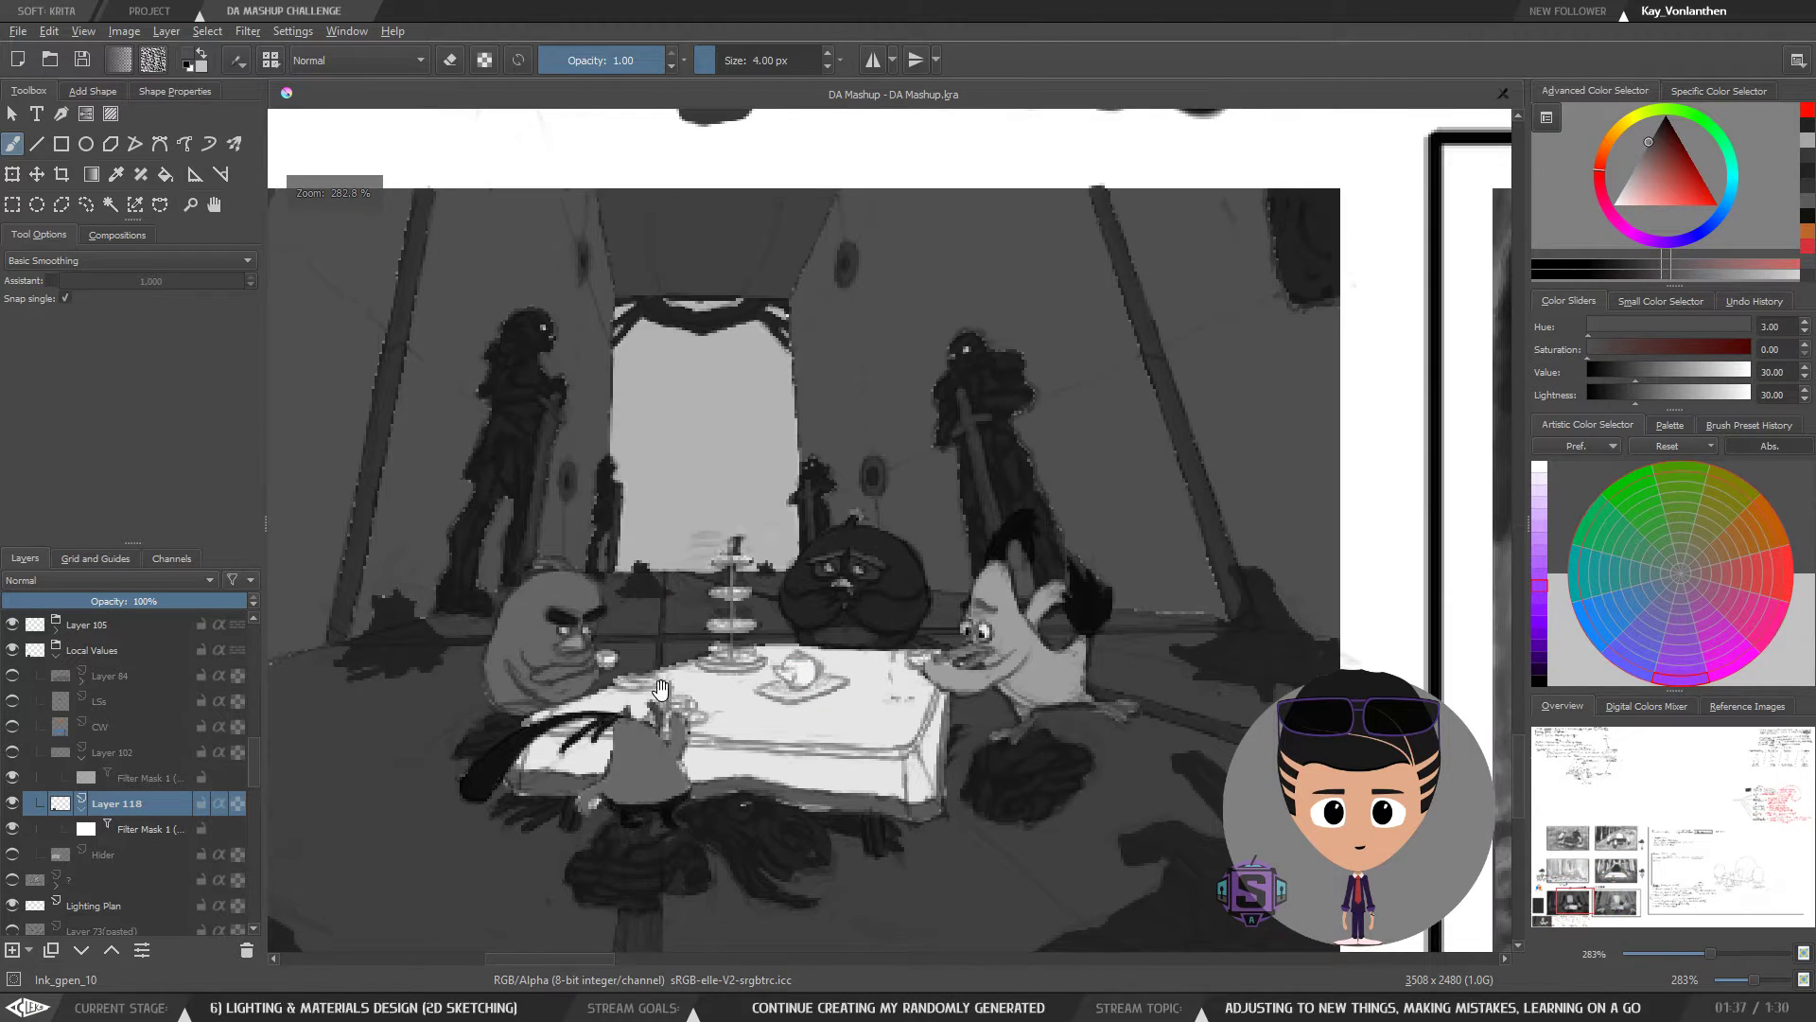
drag(660, 688, 859, 698)
ctrl+click(671, 691)
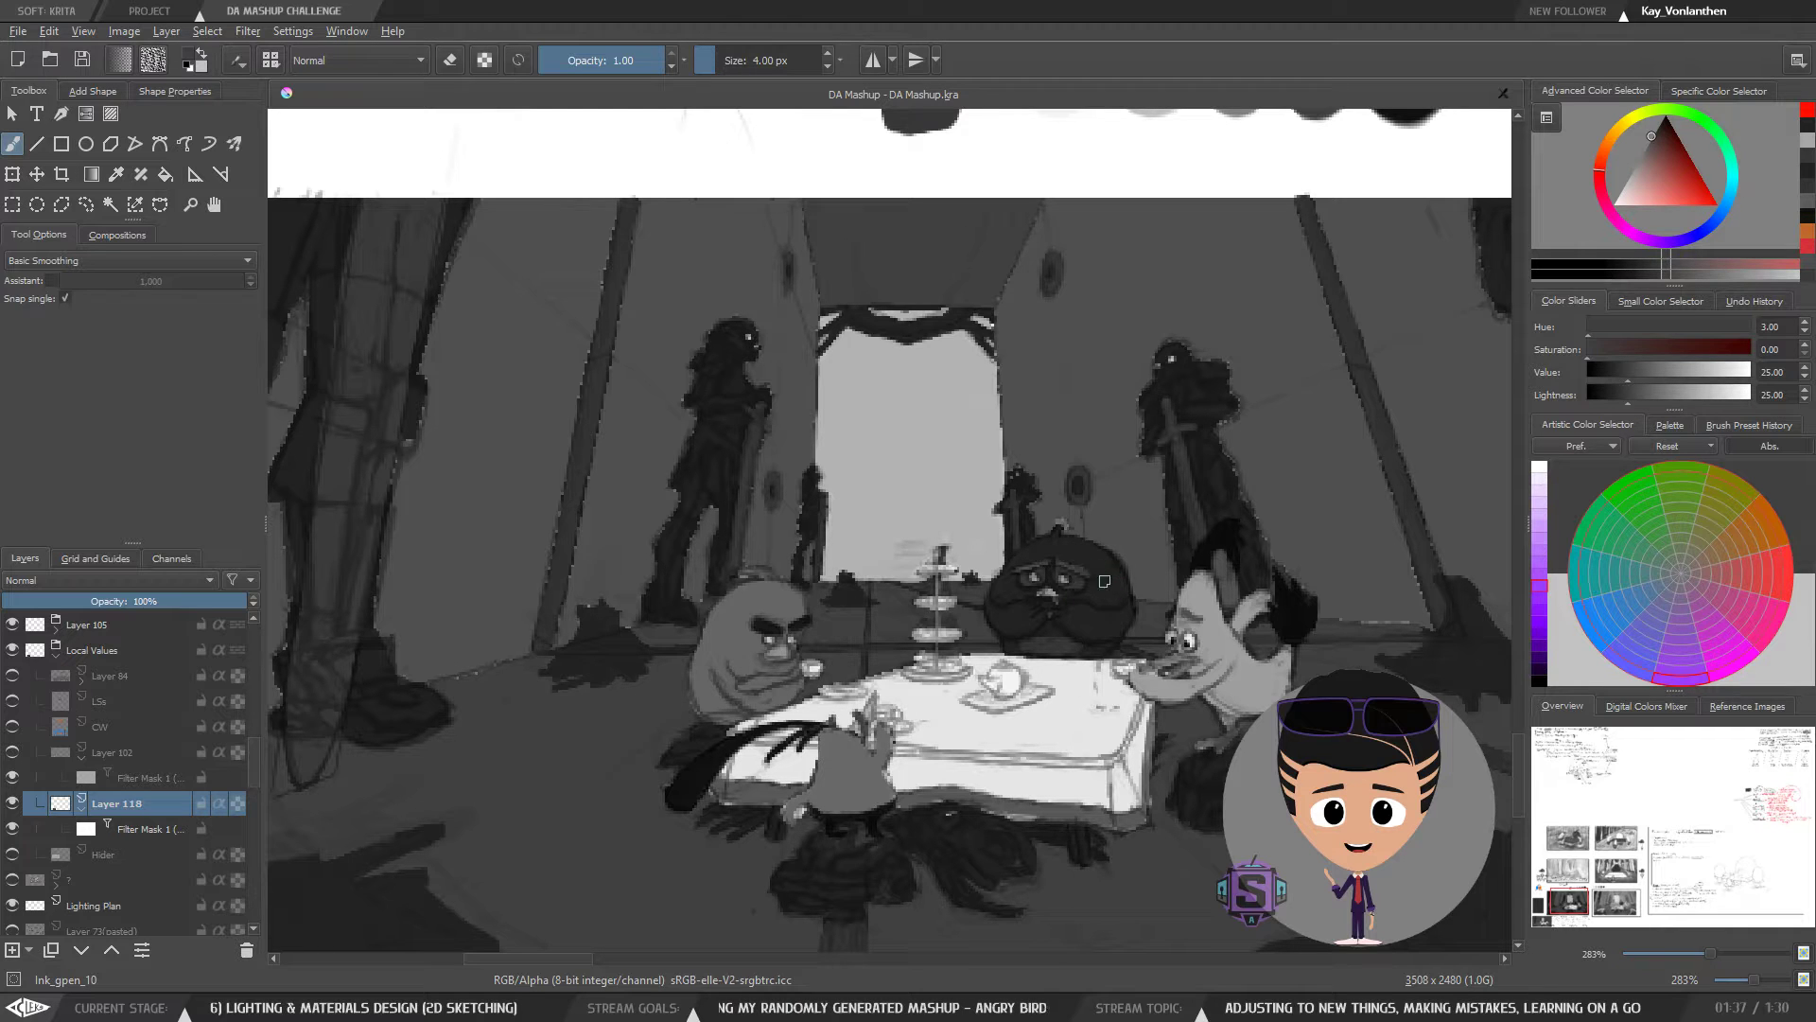
drag(1047, 614, 972, 608)
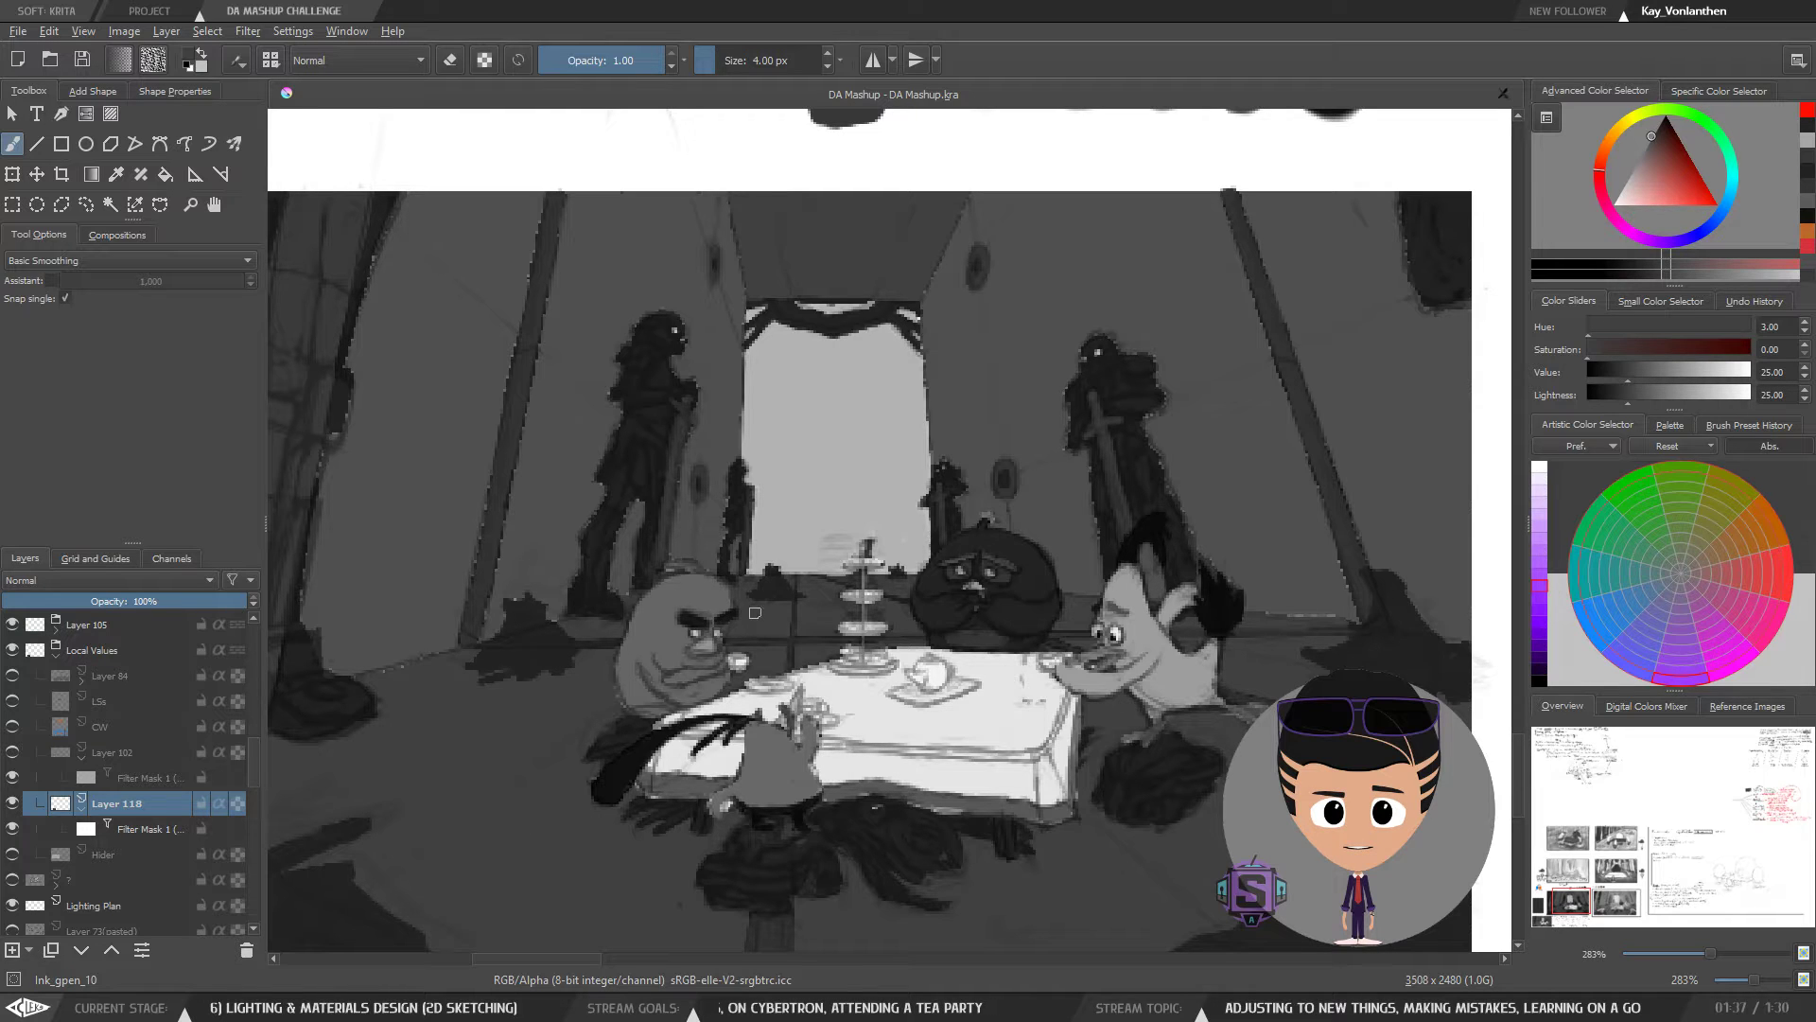
- Disable the filter mask under Layer 118 and examine the coloured birds from close-up to whole-sheet view and back
click(13, 829)
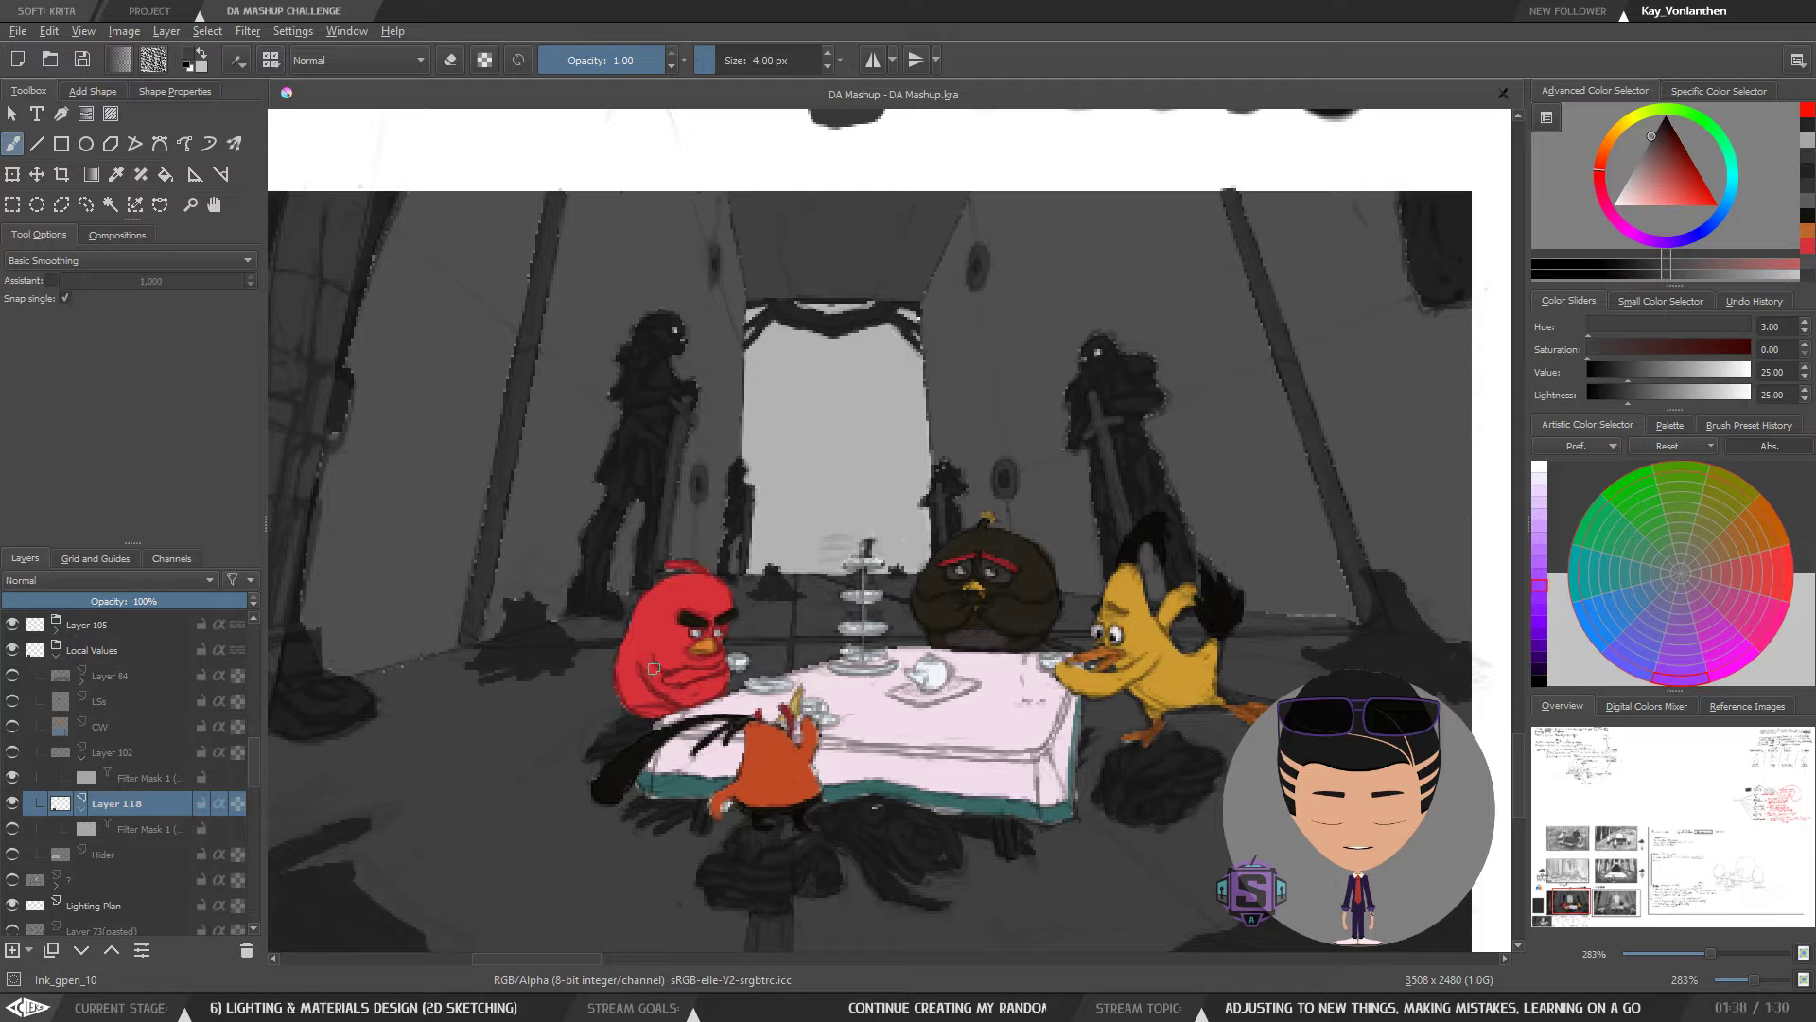
key(minus)
key(minus)
key(minus)
key(minus)
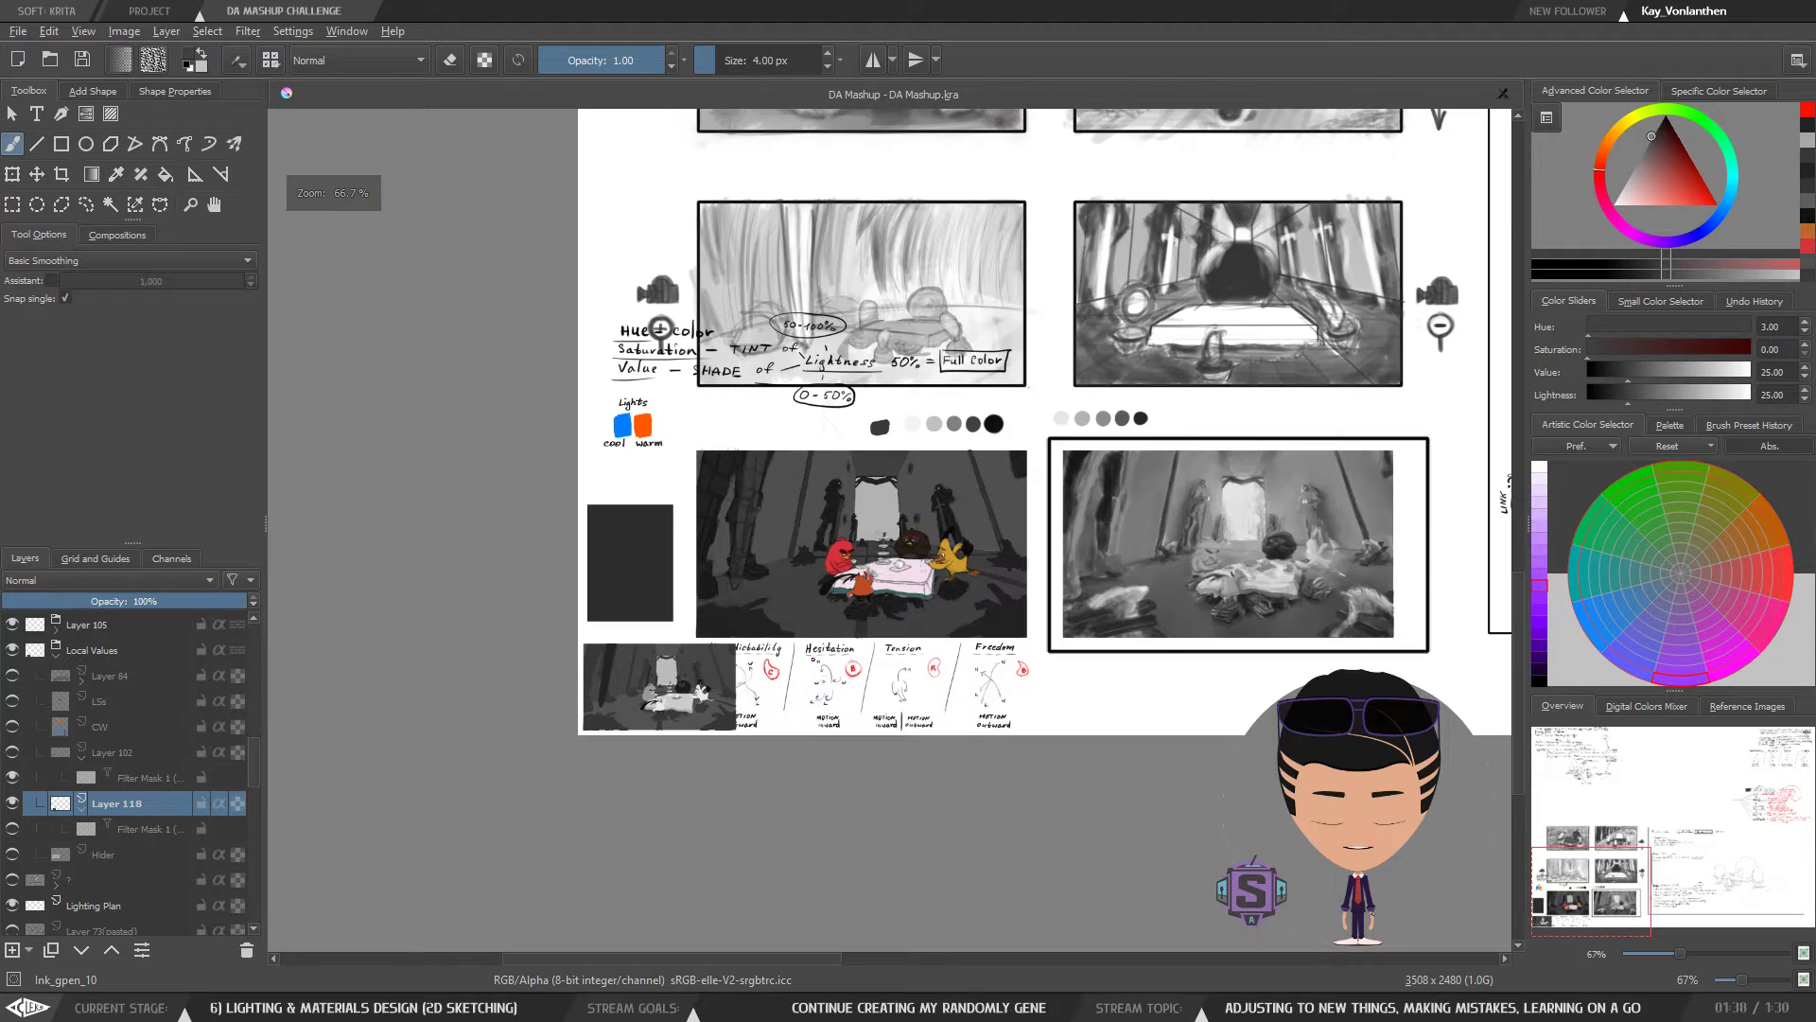
key(minus)
key(minus)
key(minus)
key(minus)
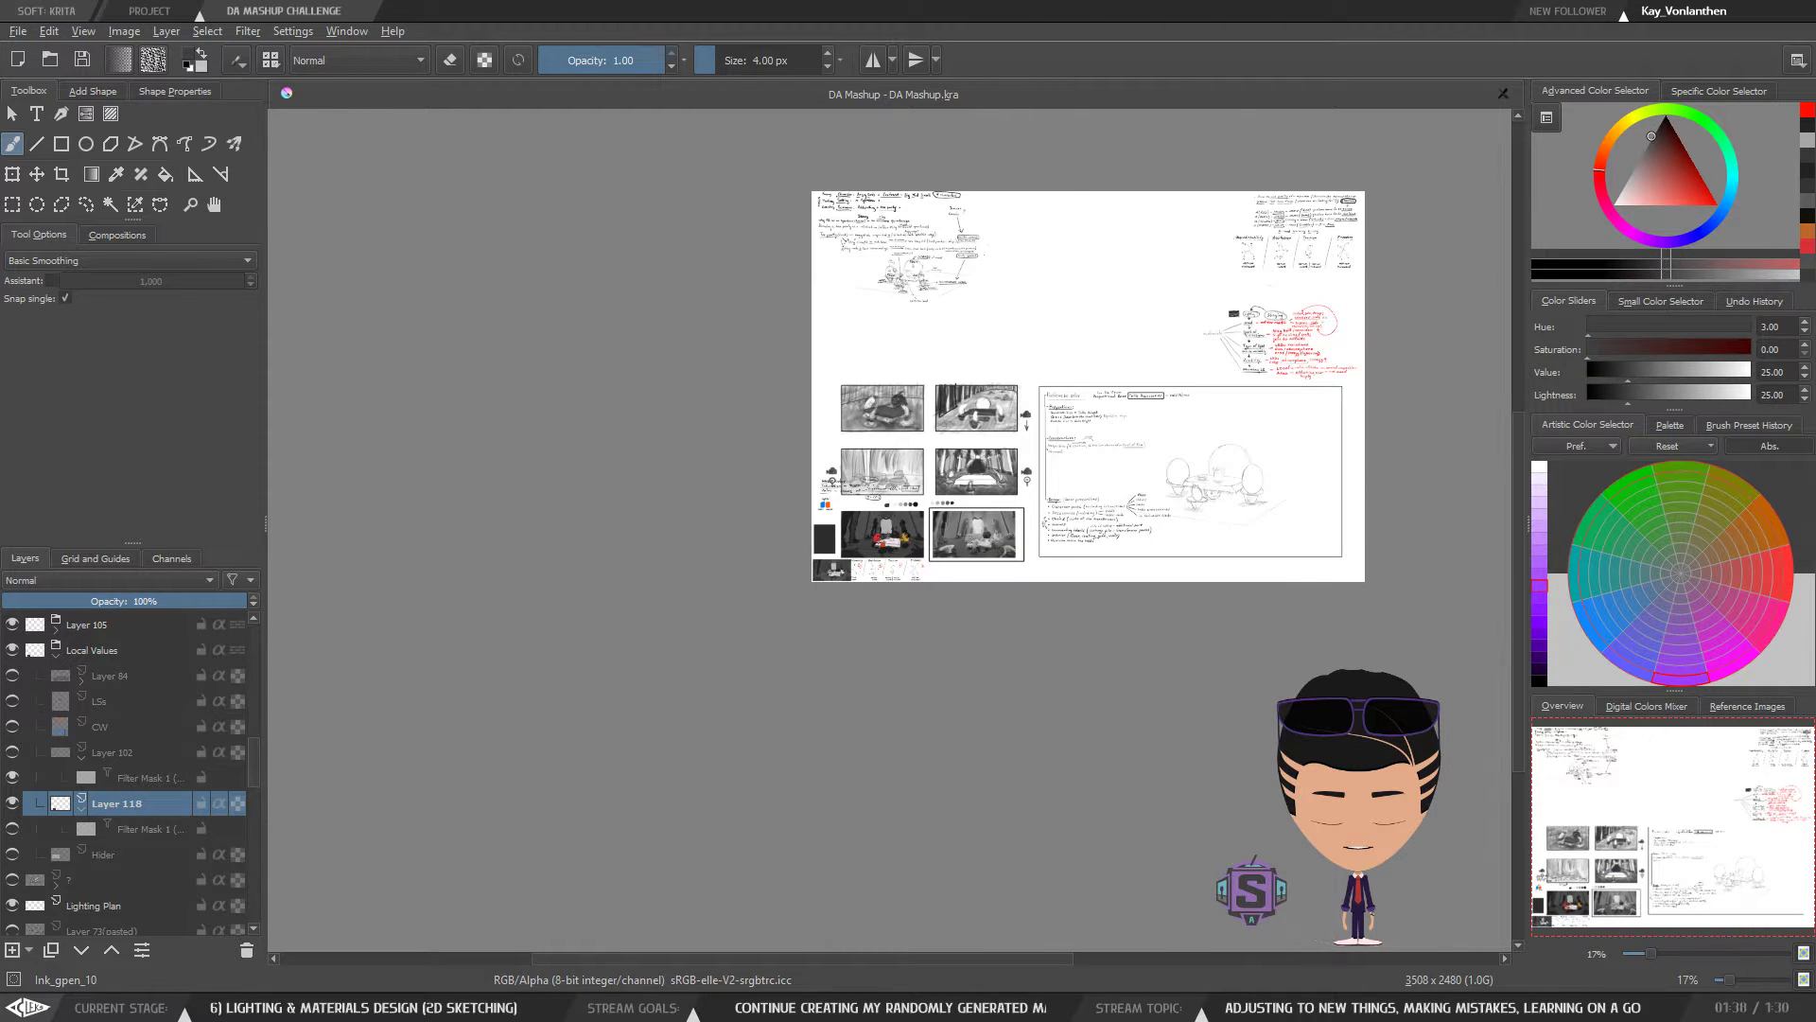
key(plus)
key(plus)
key(plus)
key(plus)
key(plus)
key(plus)
key(plus)
key(plus)
mouse_move(810, 784)
mouse_down()
mouse_move(689, 698)
mouse_move(804, 721)
mouse_up()
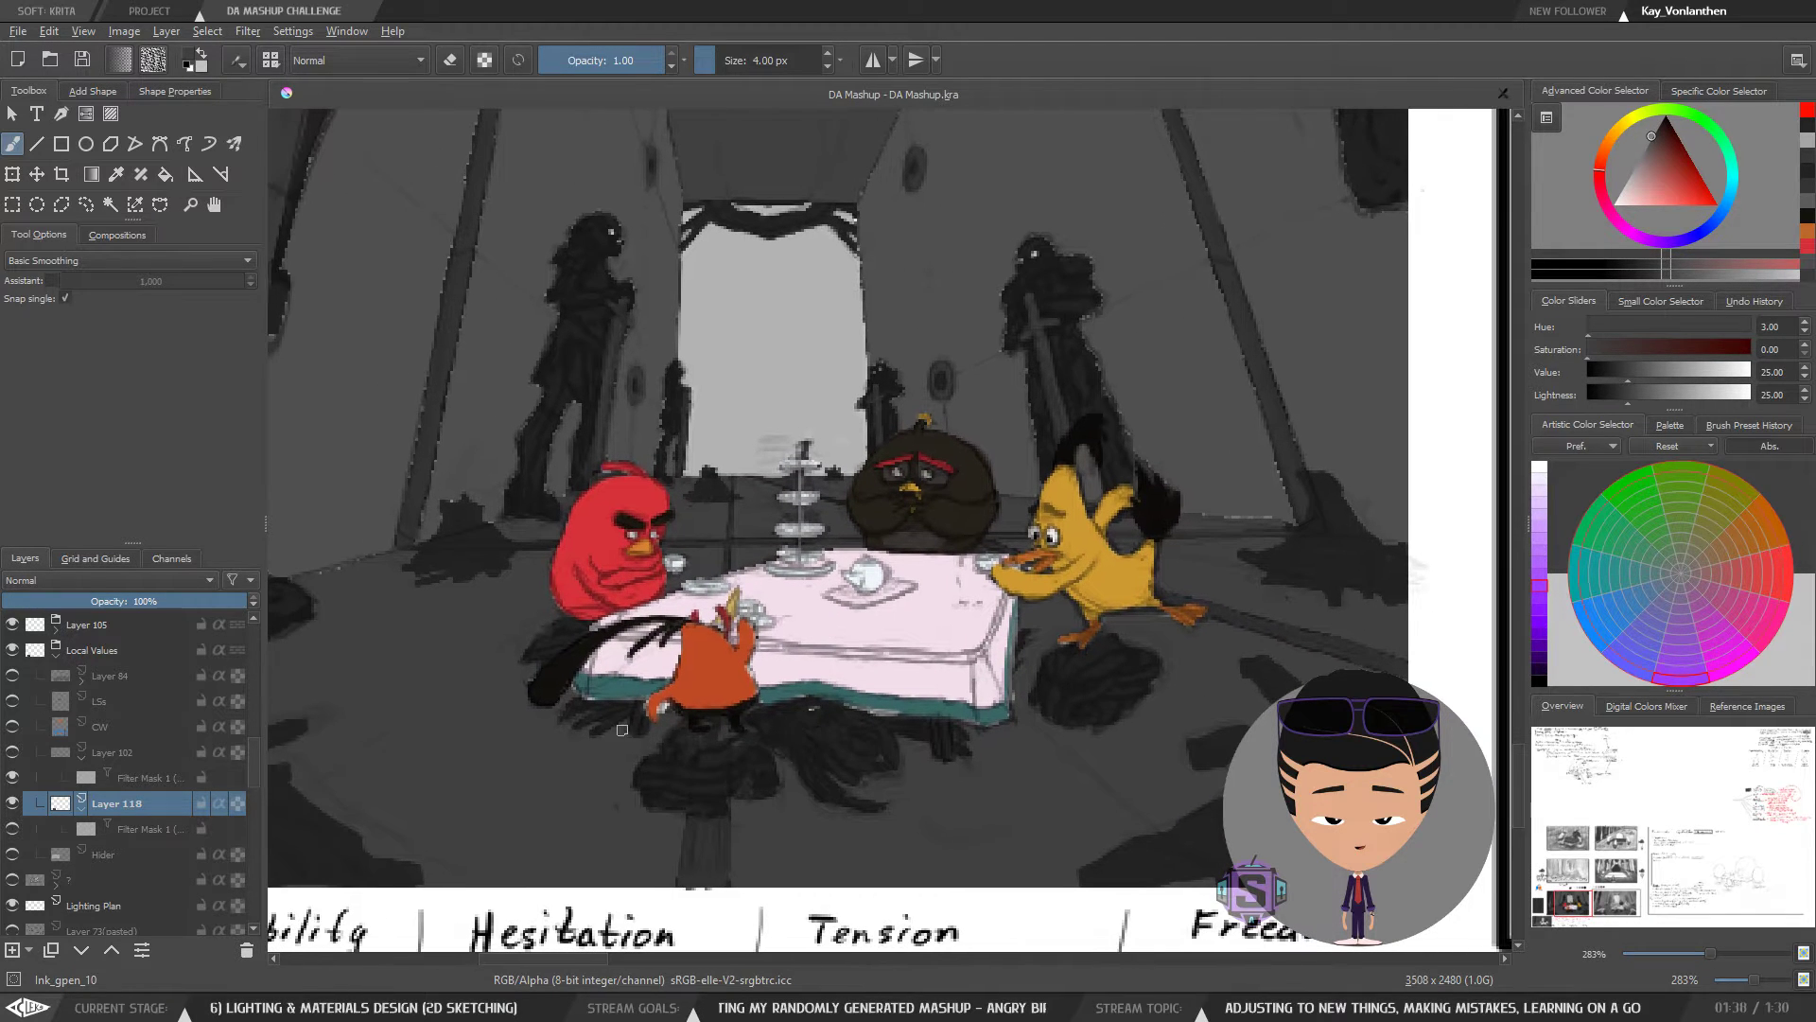
- Enable the filter mask under Layer 118 again and sample the greys of the red bird's head and the floor beside its body
click(12, 828)
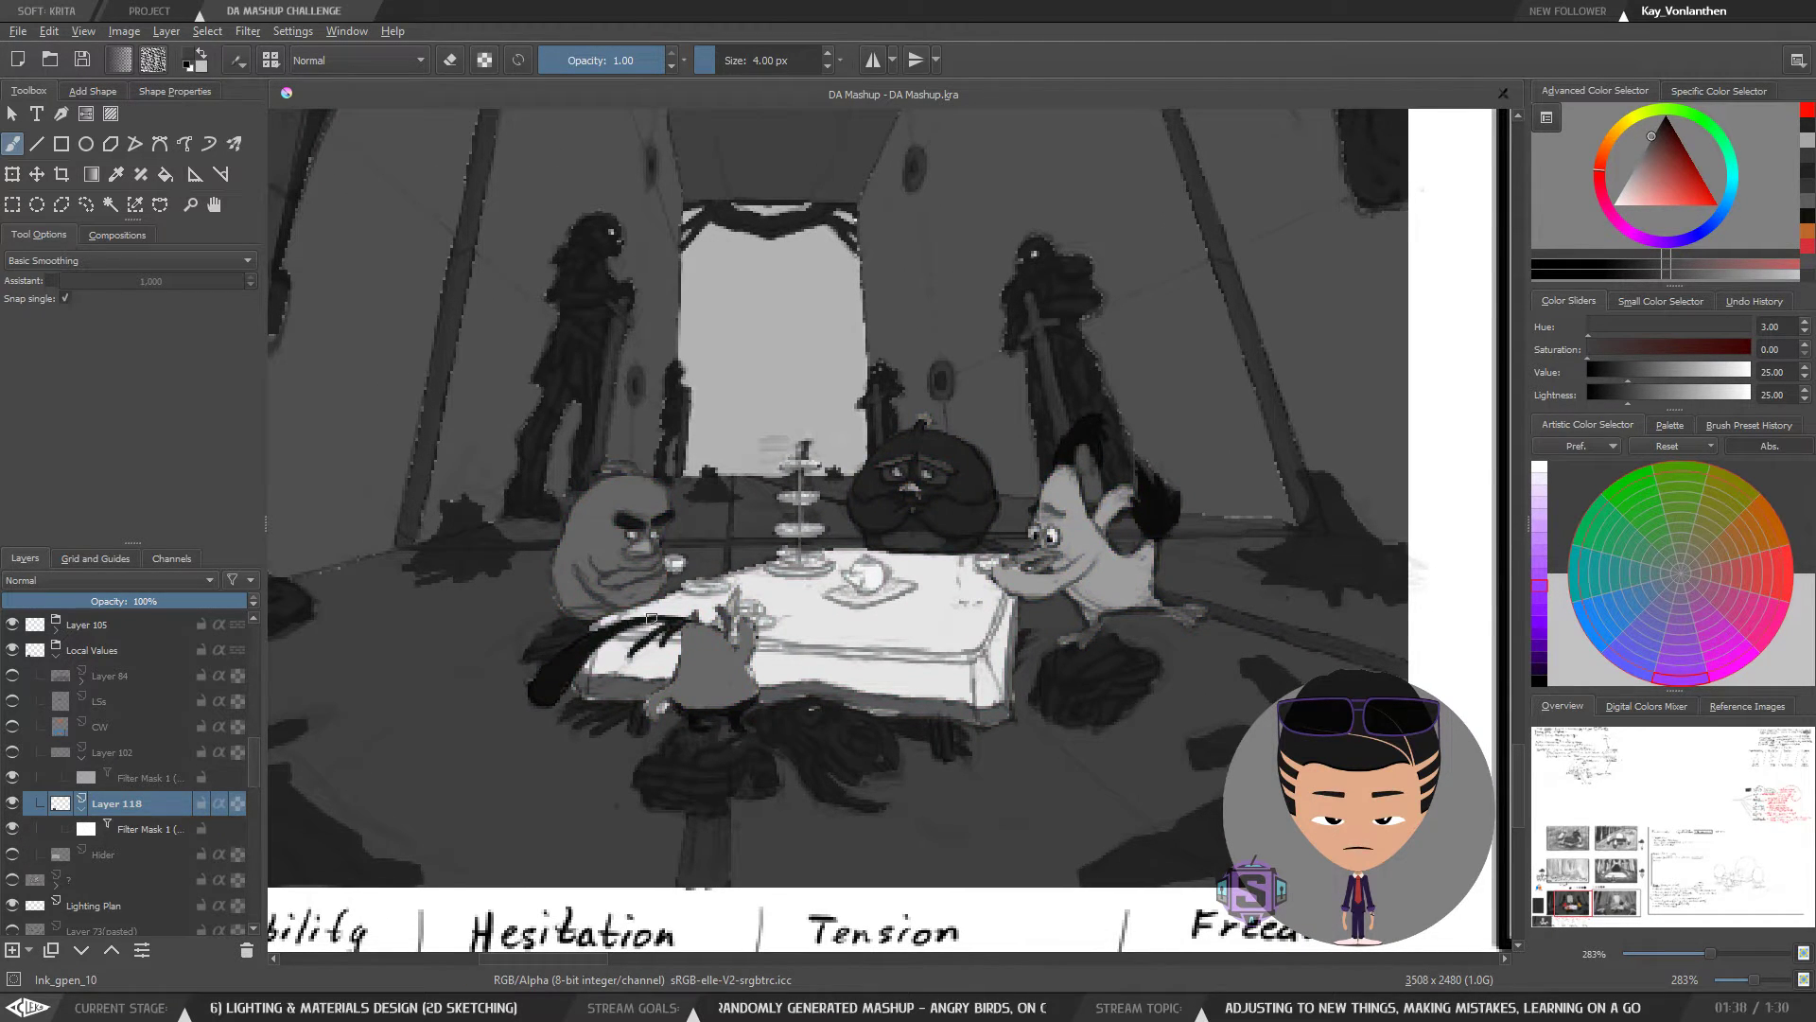
drag(634, 662, 660, 735)
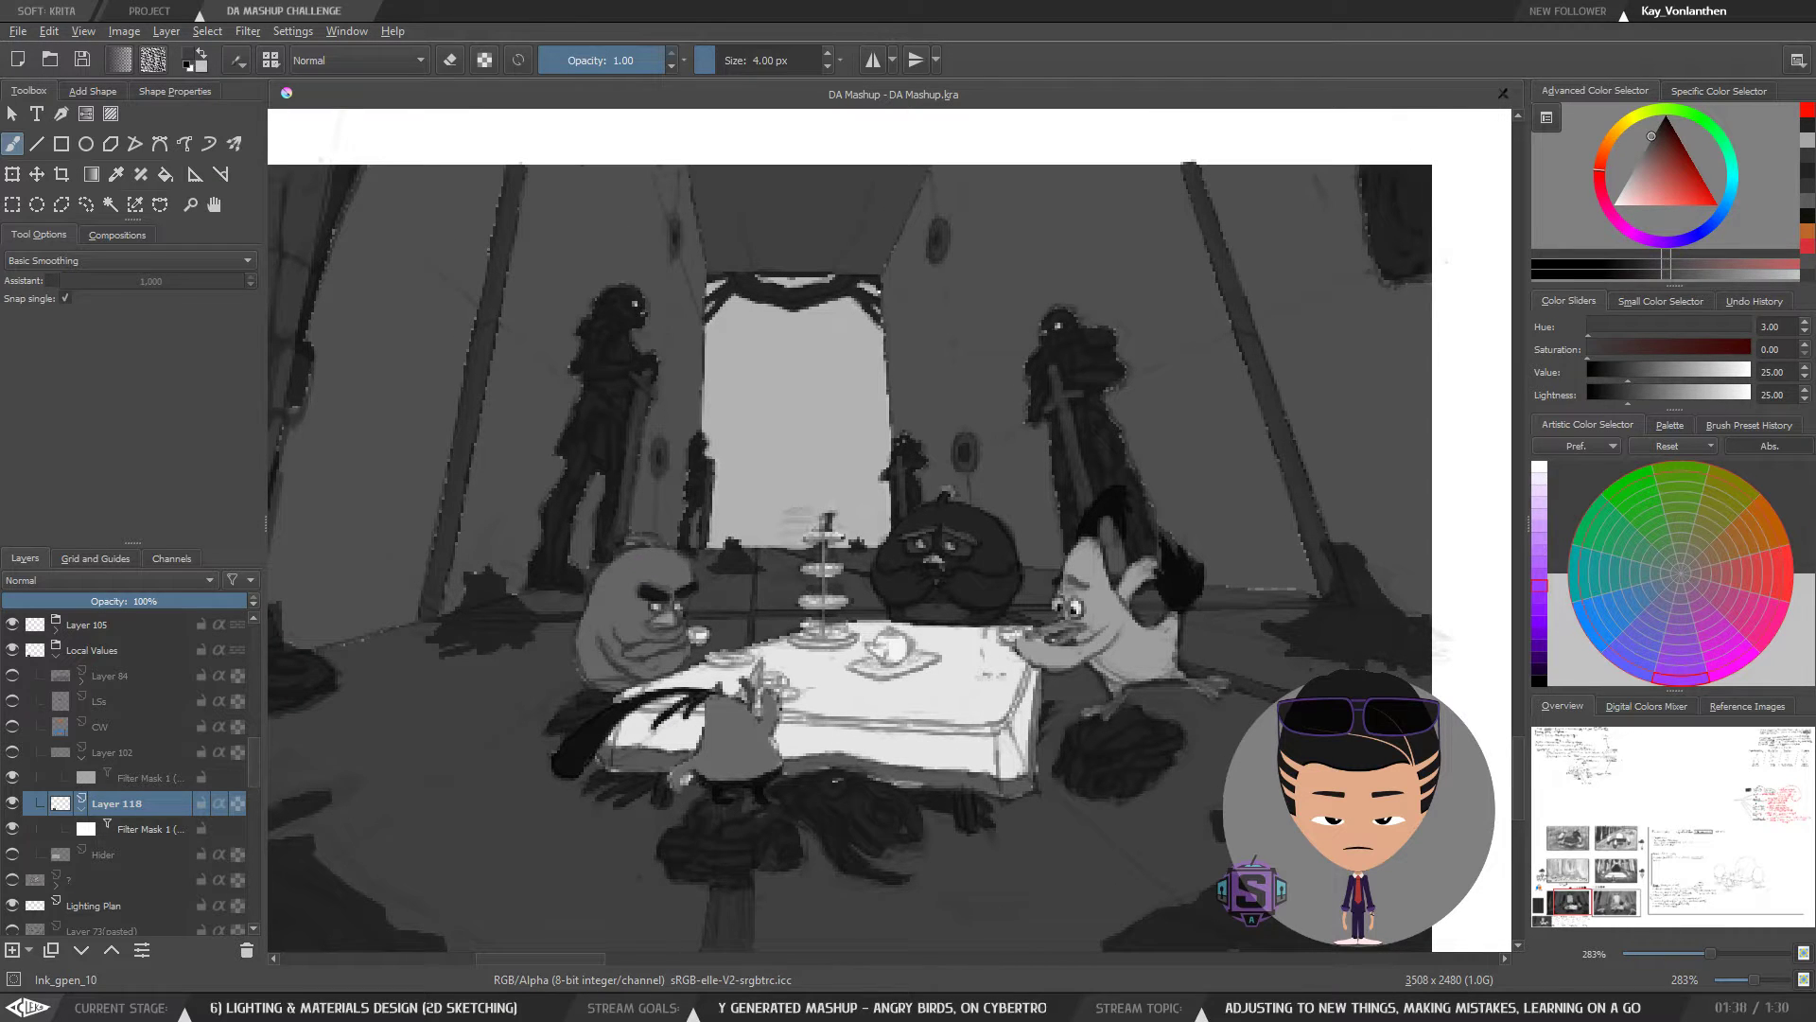
ctrl+click(648, 562)
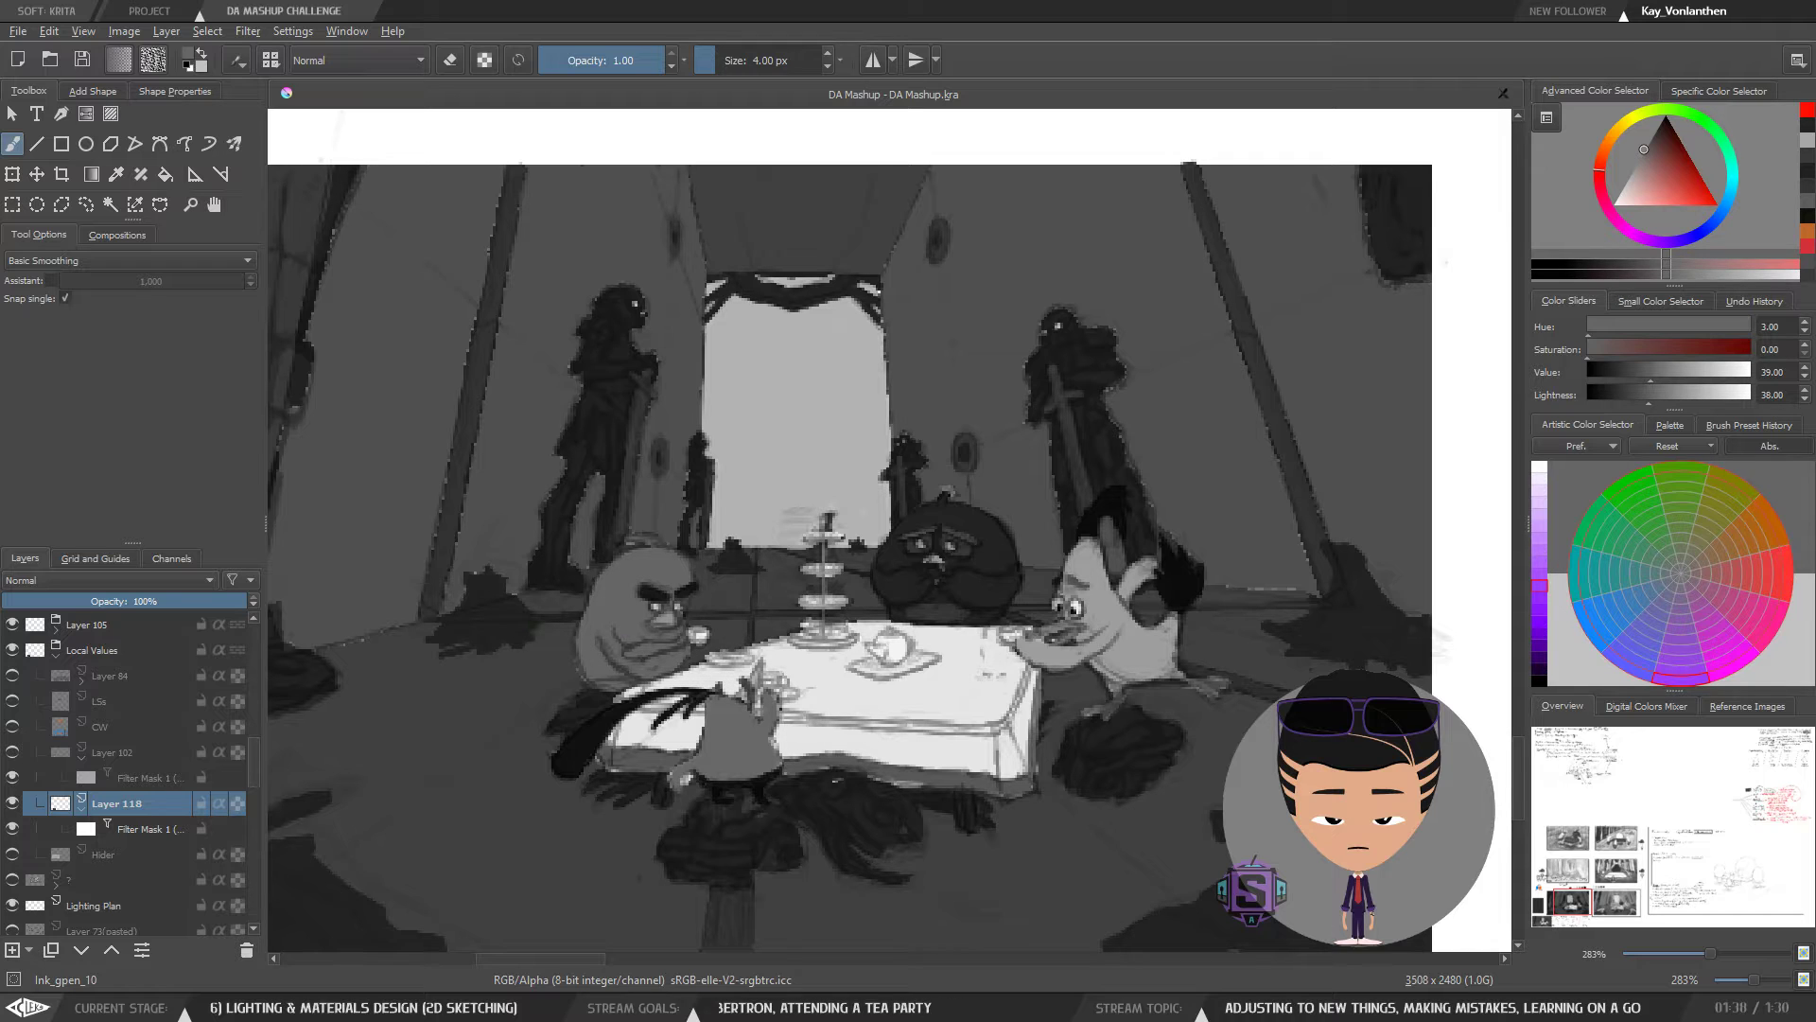
ctrl+click(579, 700)
ctrl+click(619, 695)
ctrl+click(587, 707)
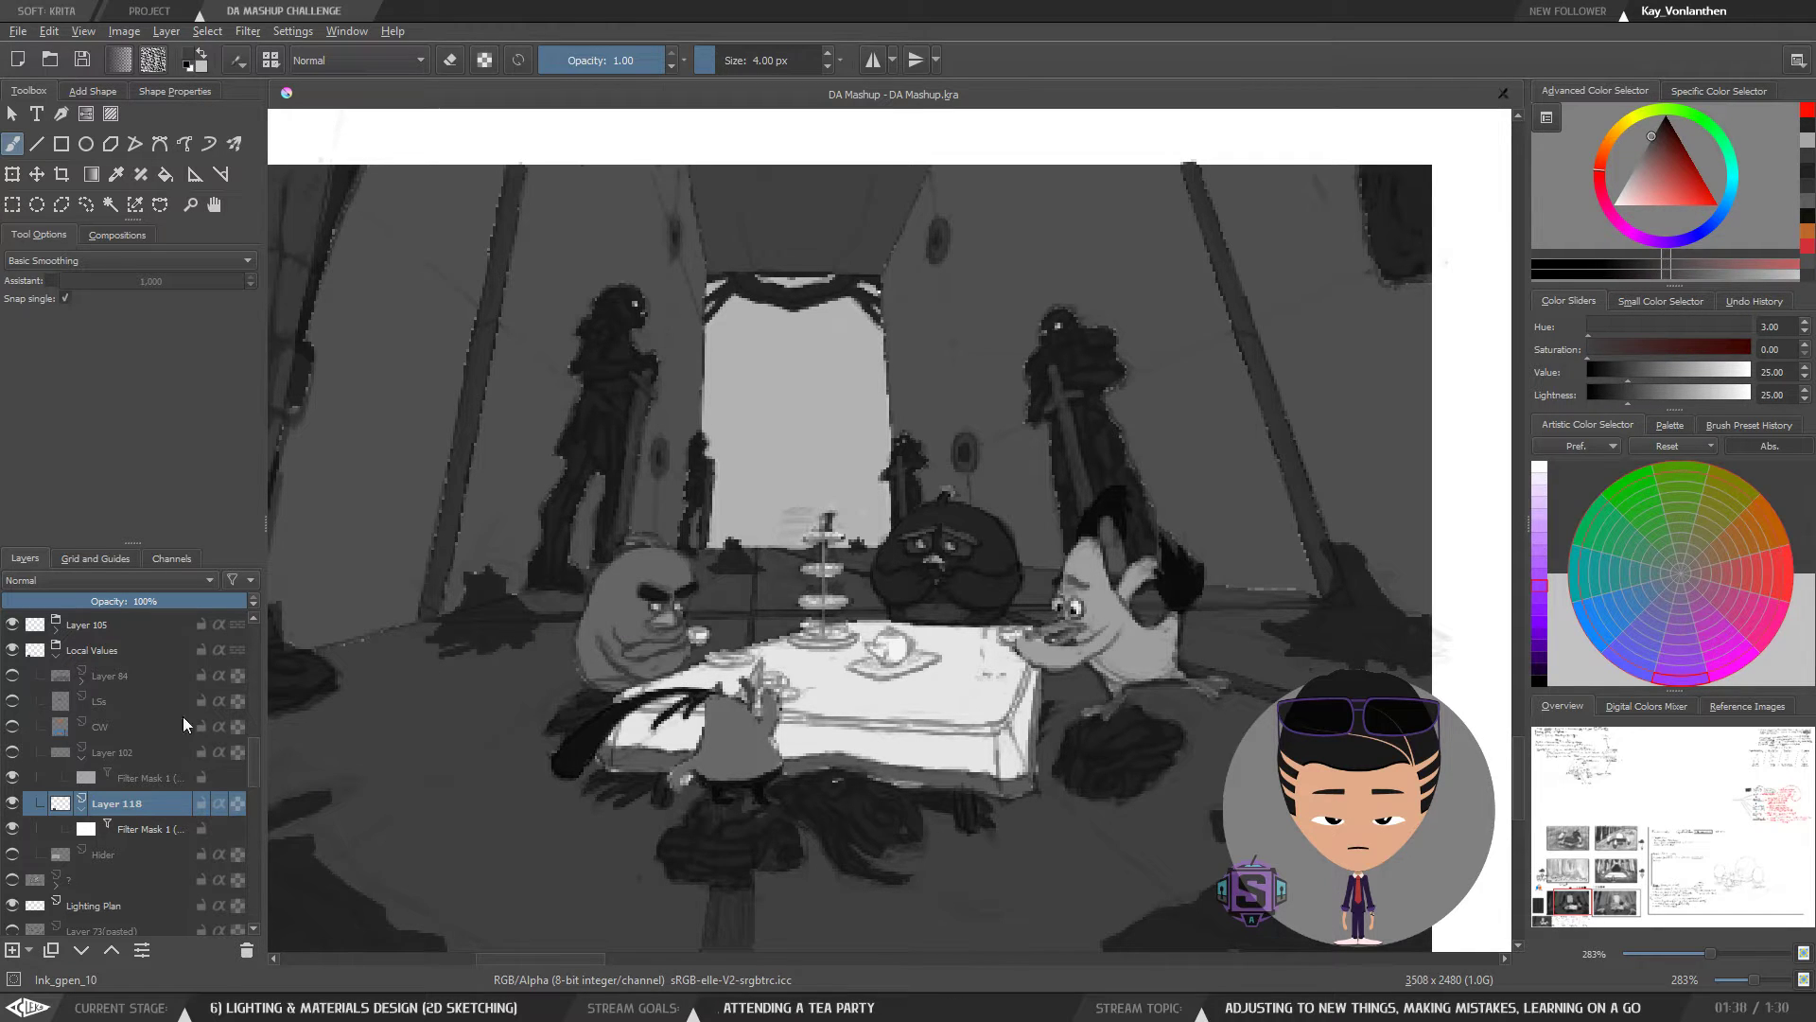
- Compare the birds in colour once more, restore the greyscale filter mask, and sample the floor's grey next to the red bird
click(12, 828)
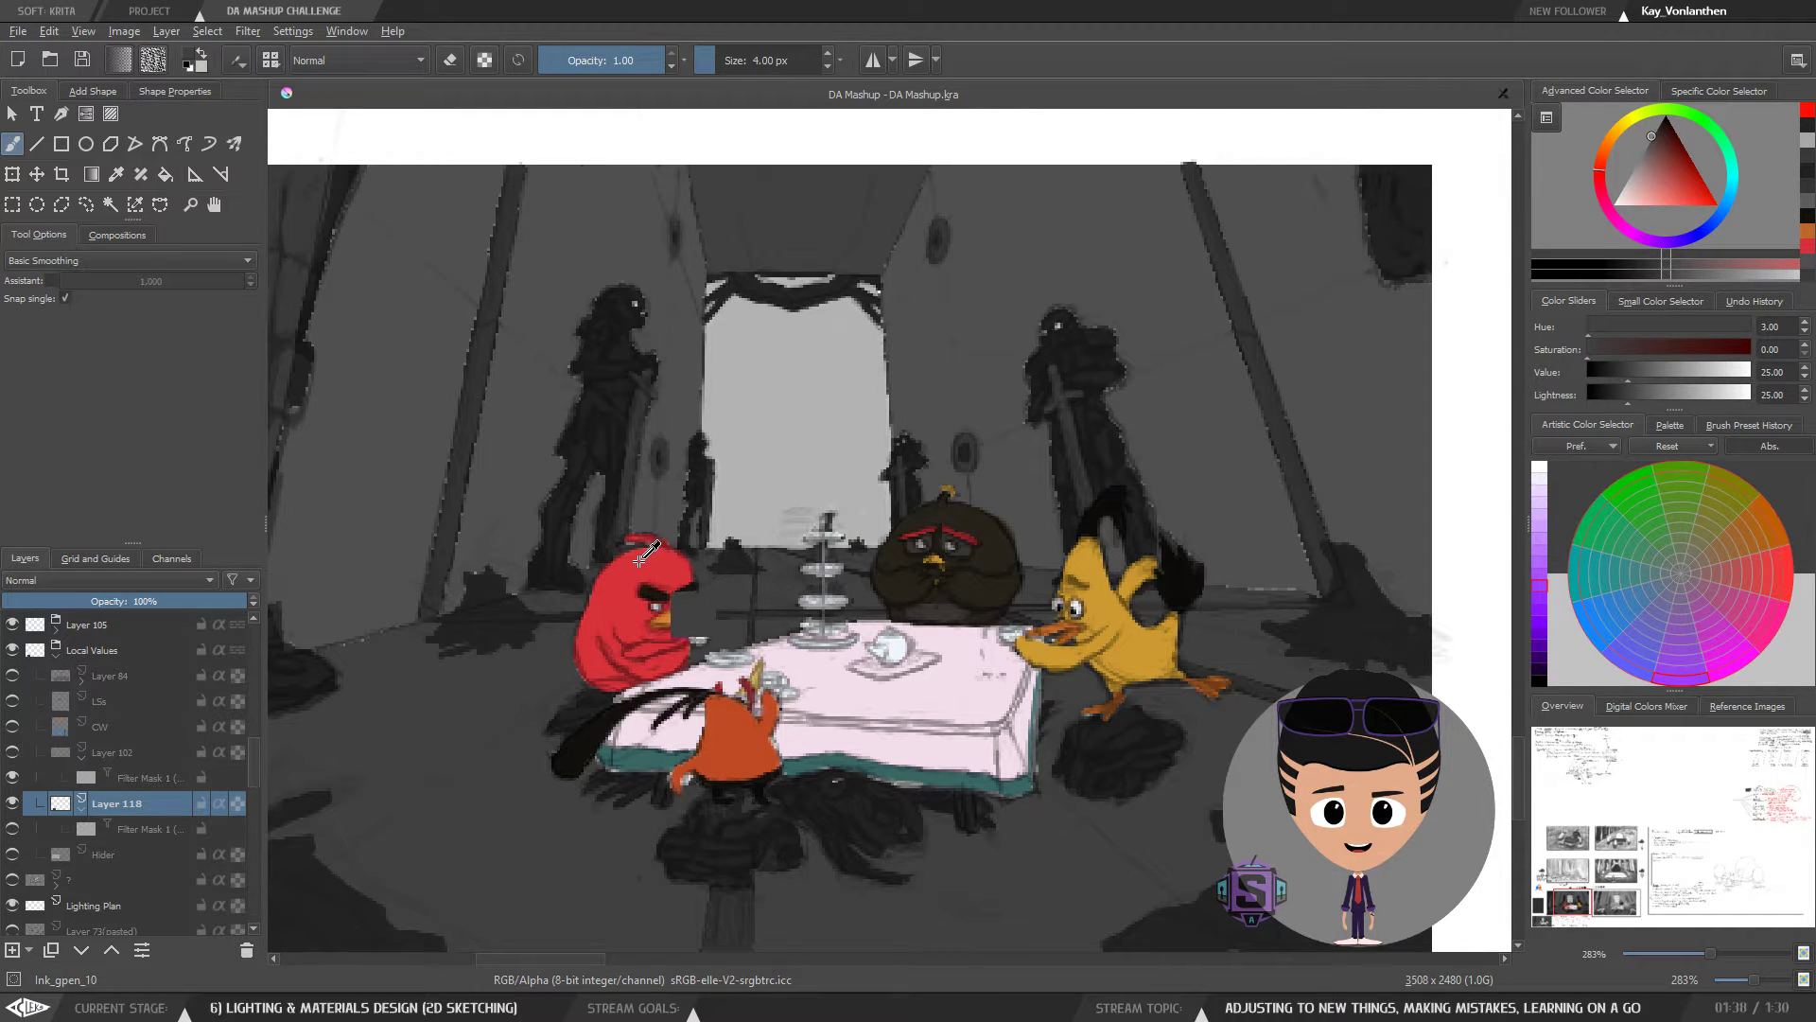
click(12, 829)
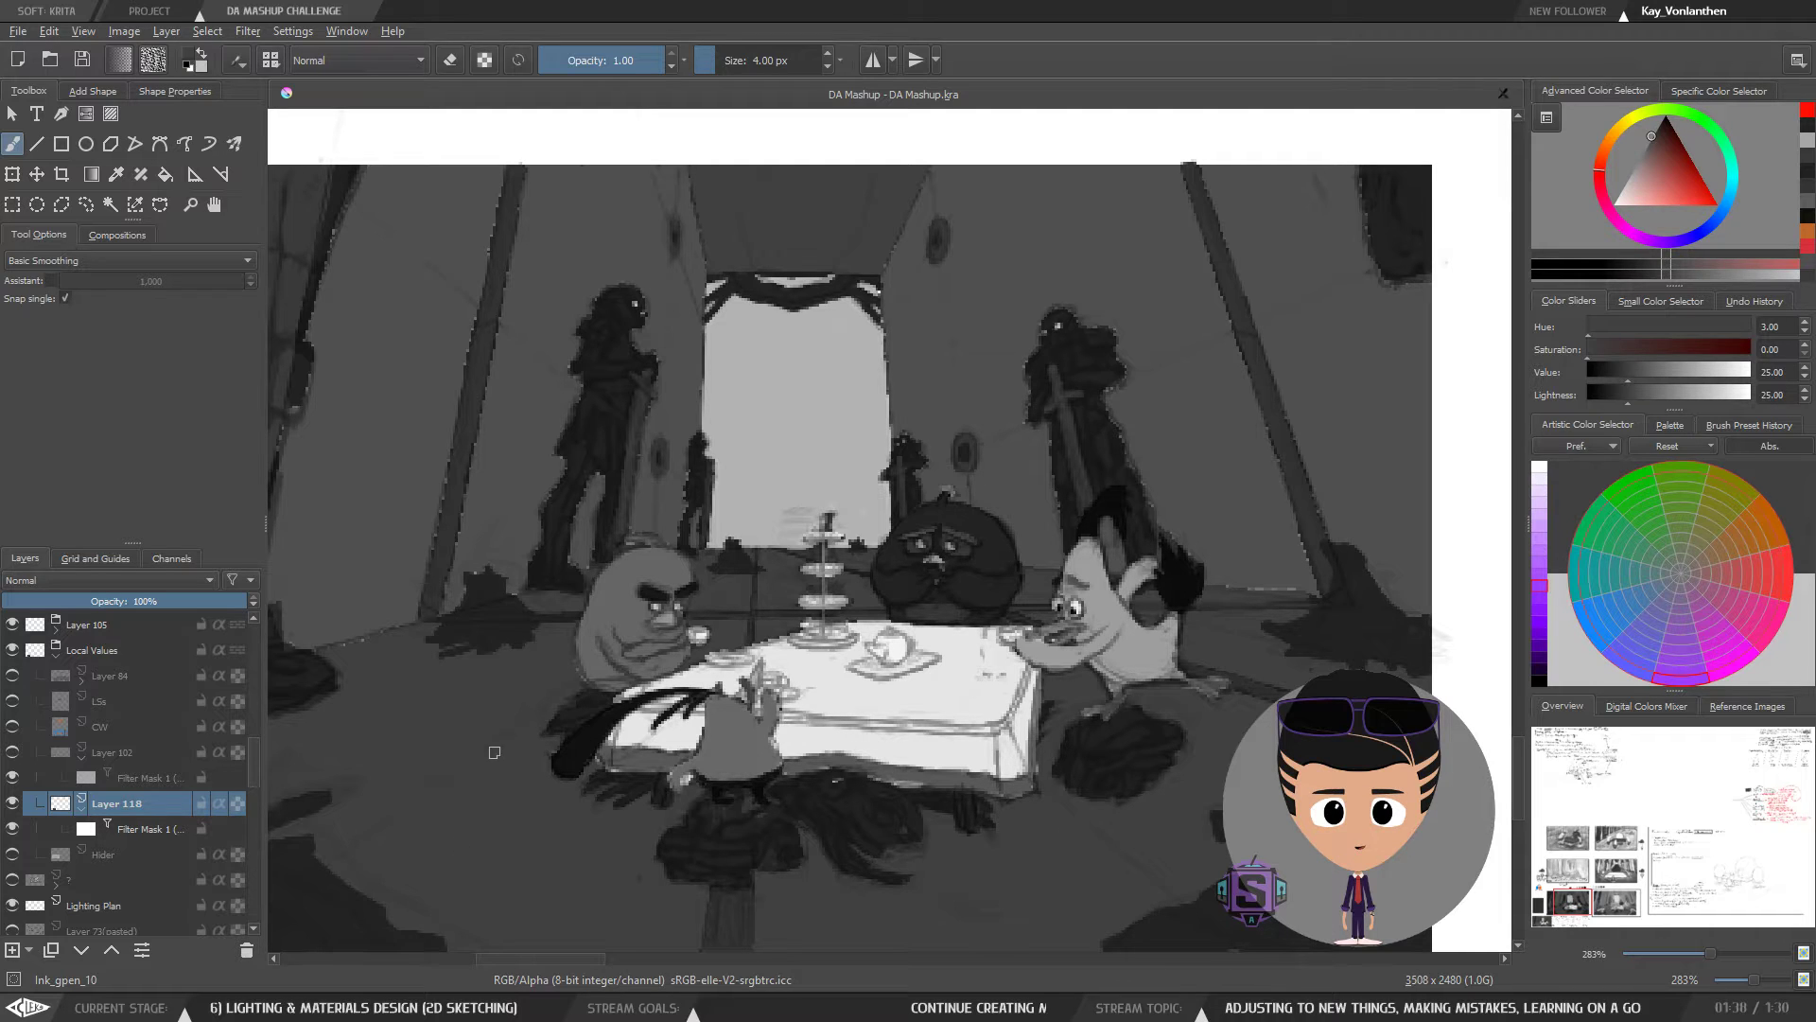
drag(520, 739, 510, 742)
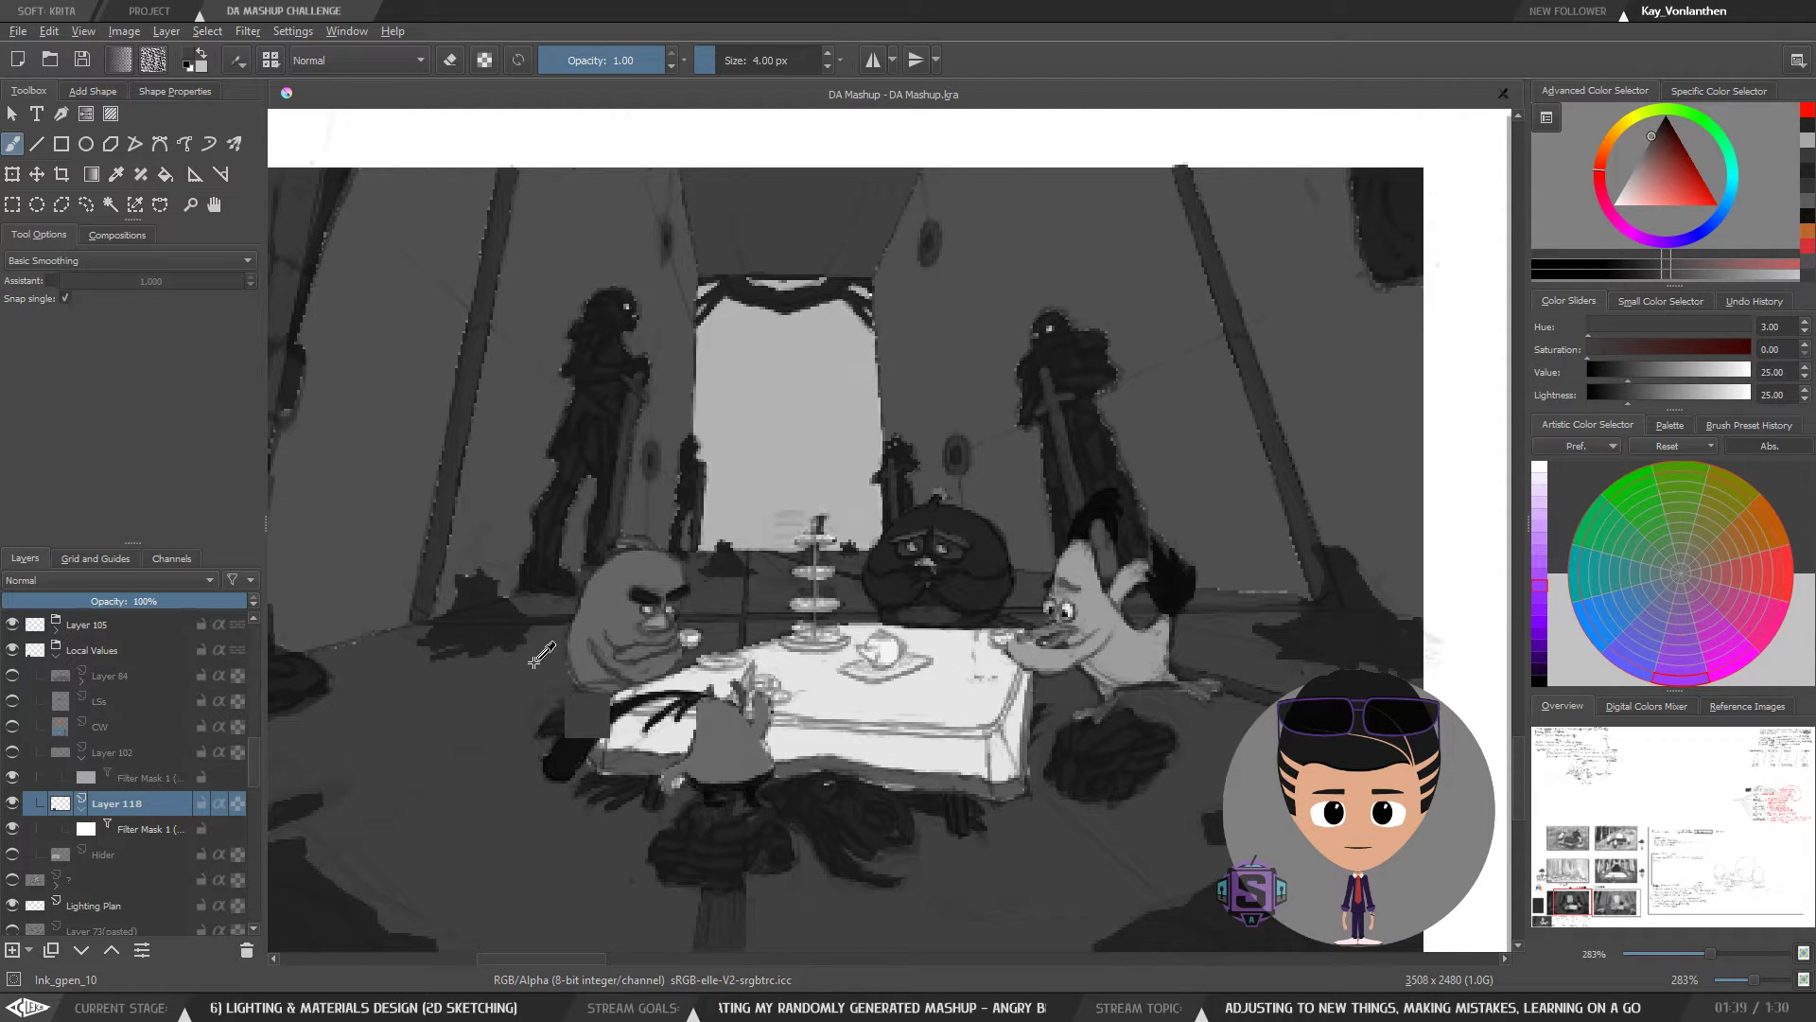
ctrl+click(537, 664)
drag(540, 660, 528, 677)
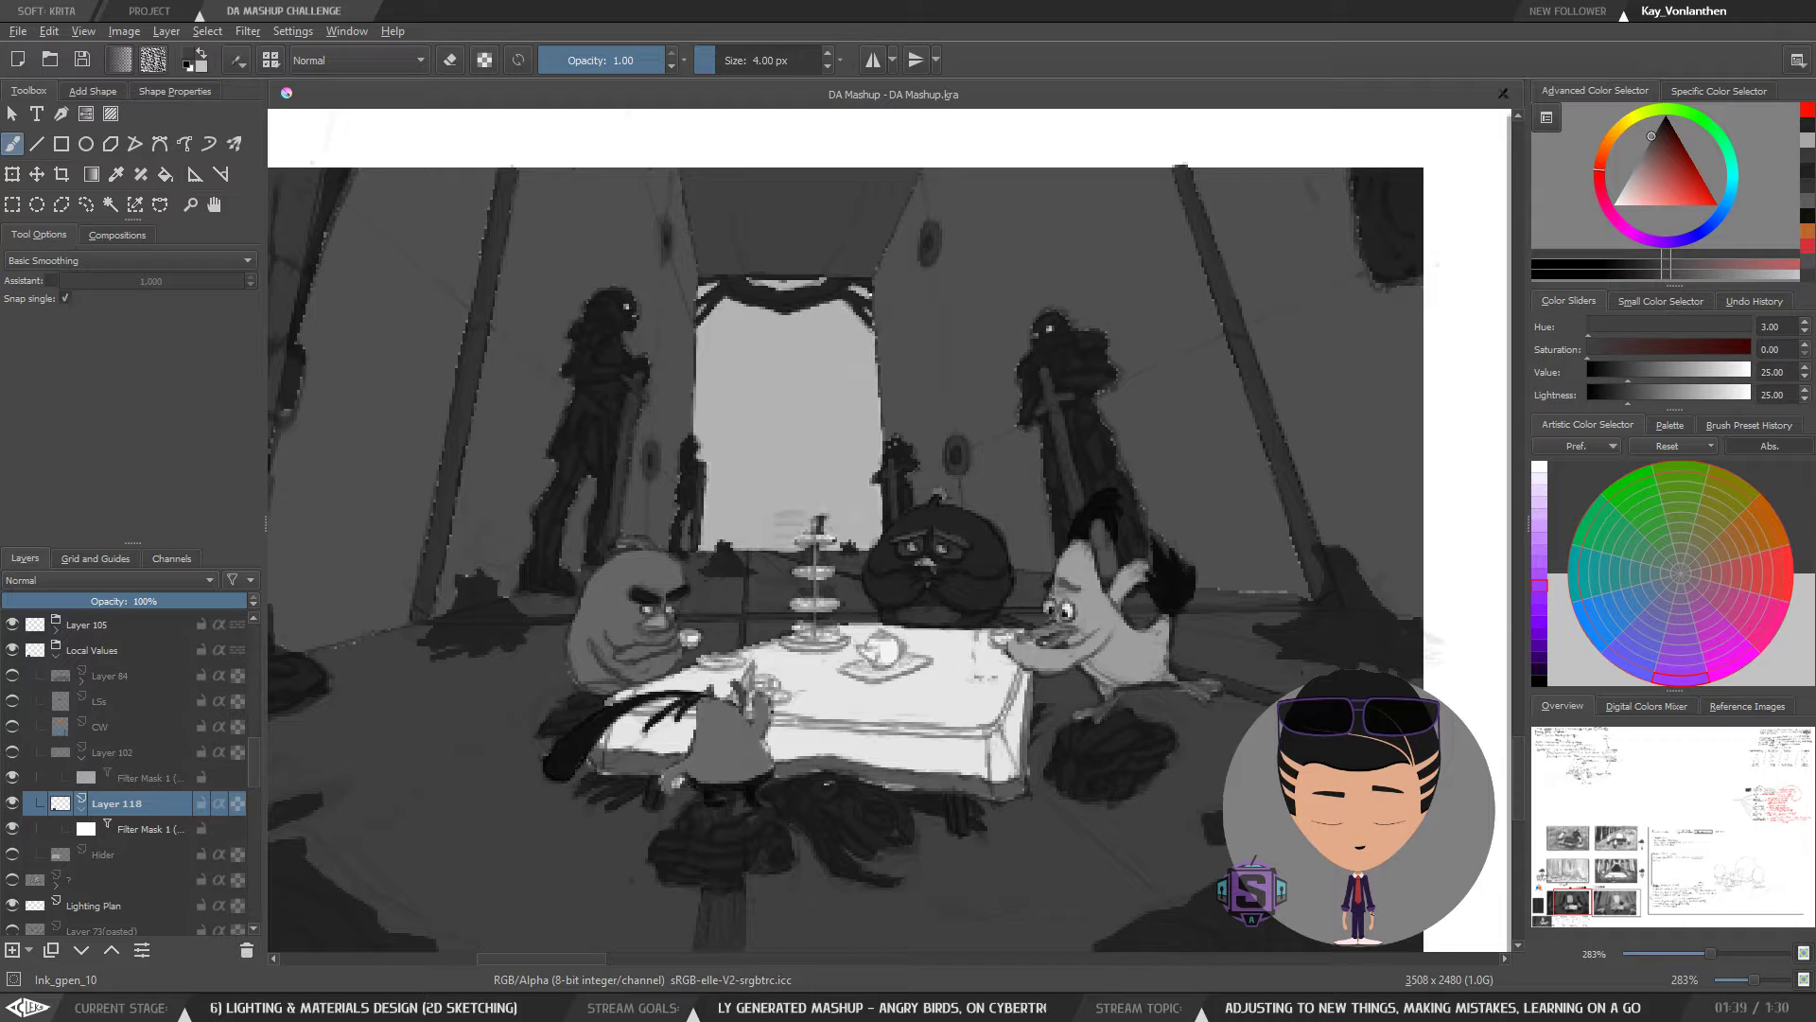
- Sample the greys of the floor around the red and black birds and of the wall between the black and yellow birds
ctrl+click(542, 667)
ctrl+click(534, 670)
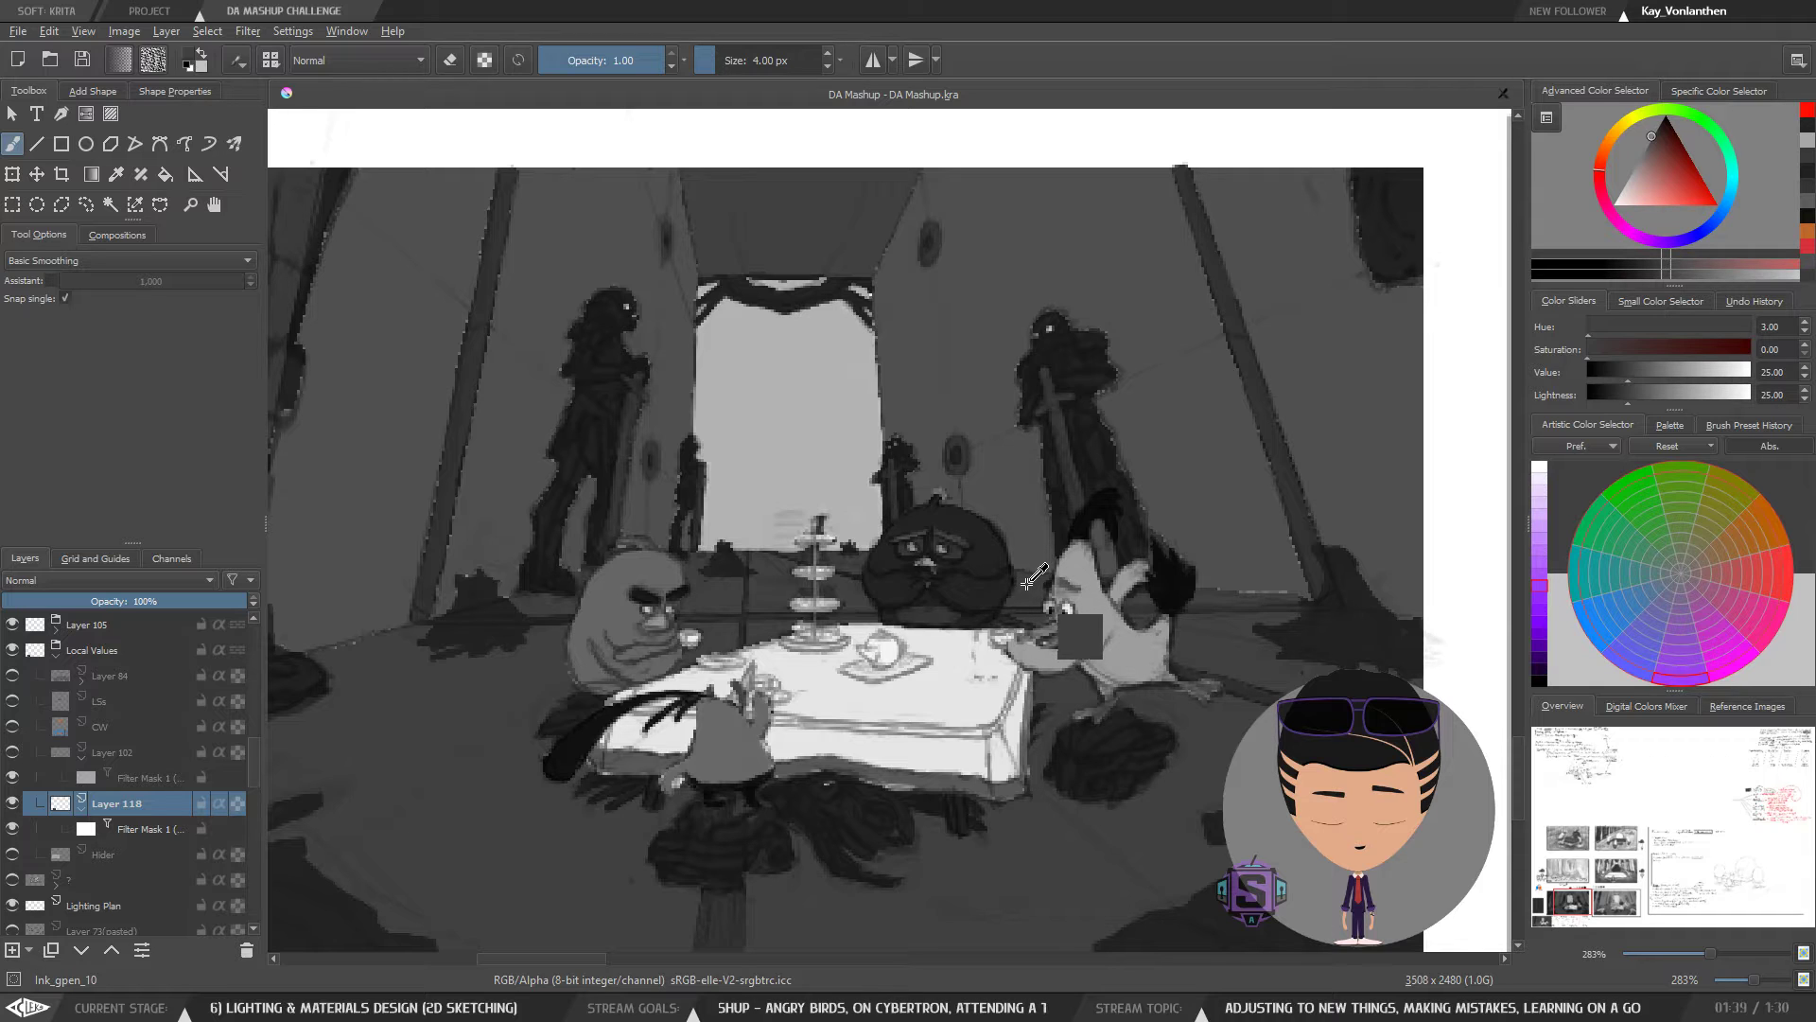
ctrl+click(860, 584)
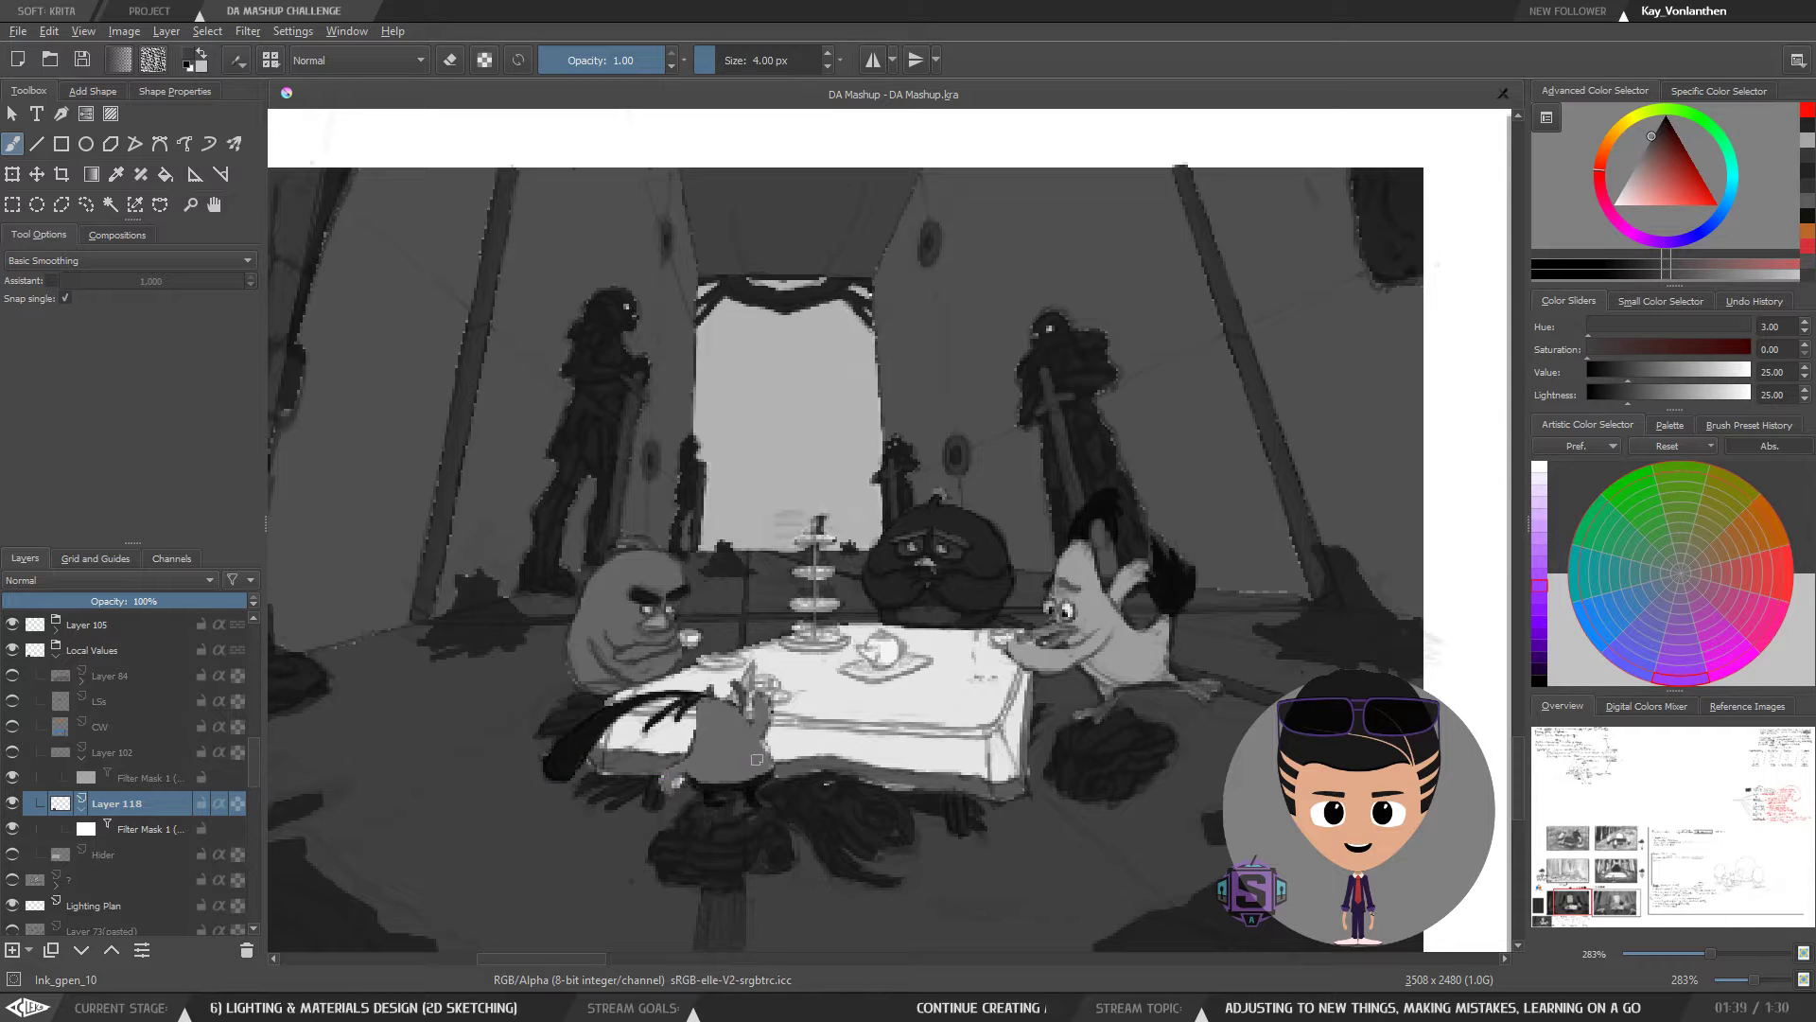
key(ctrl+minus)
key(ctrl+minus)
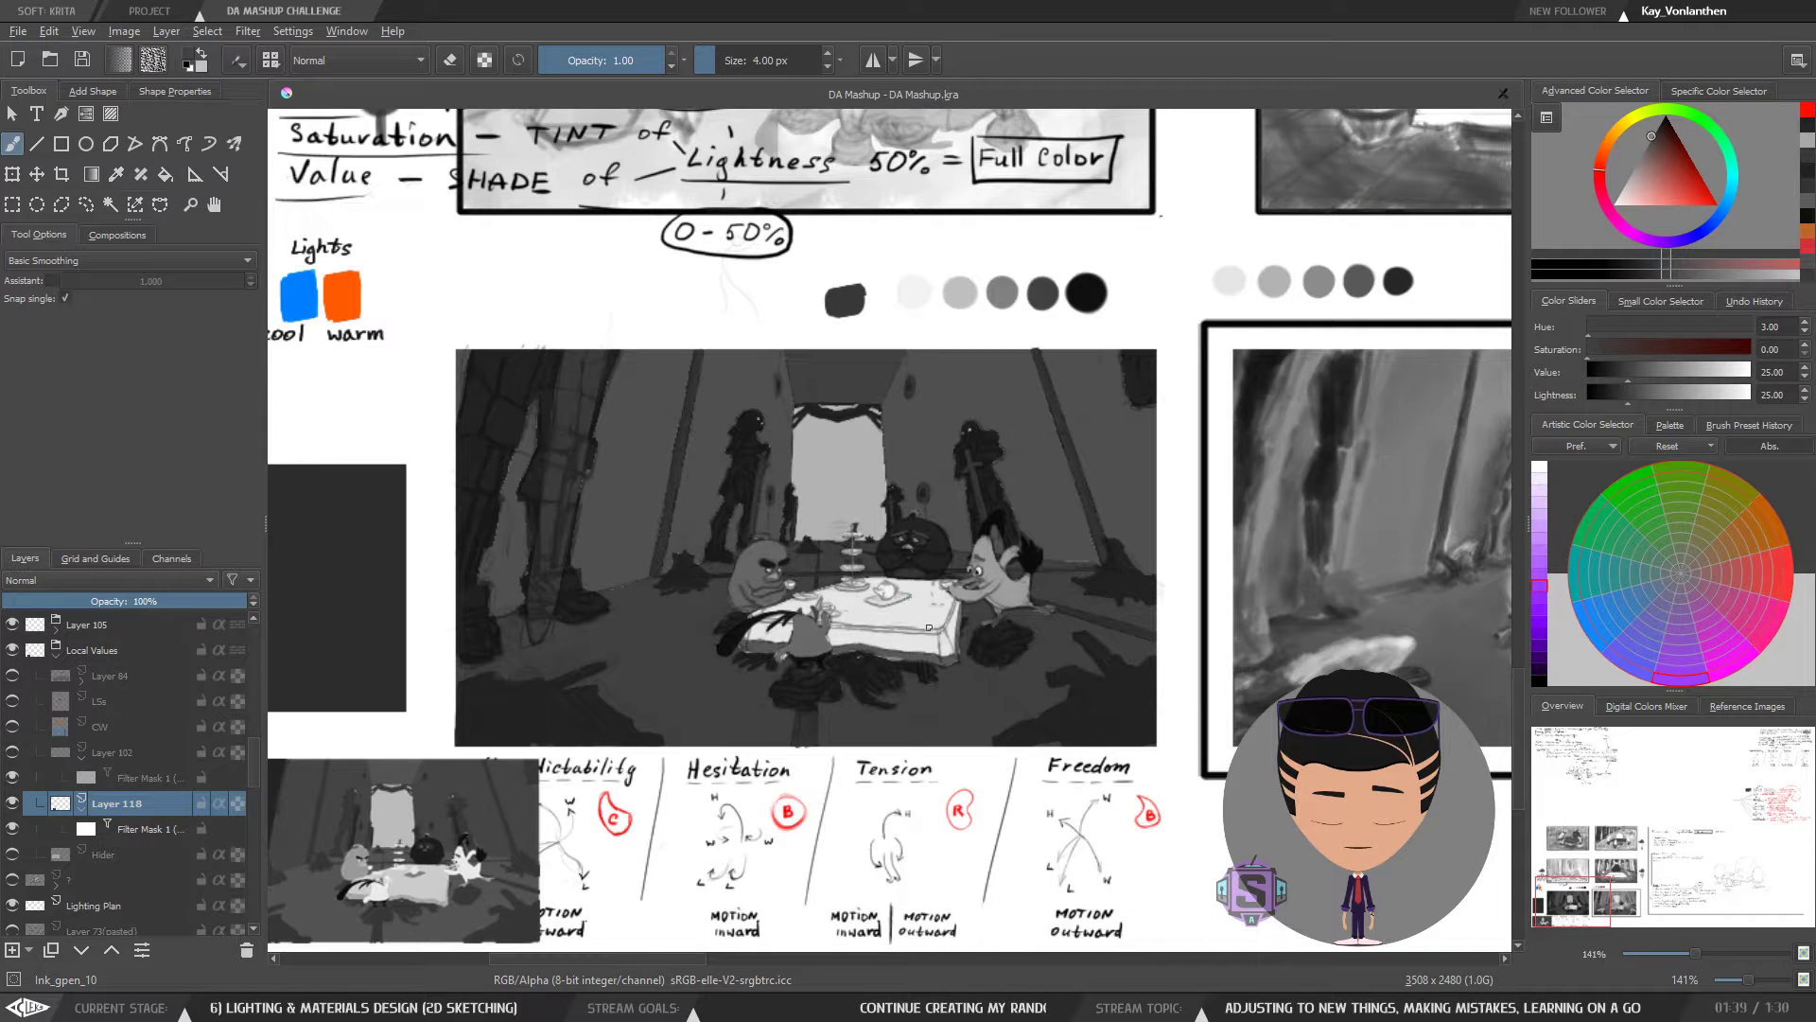
key(ctrl+plus)
key(ctrl+plus)
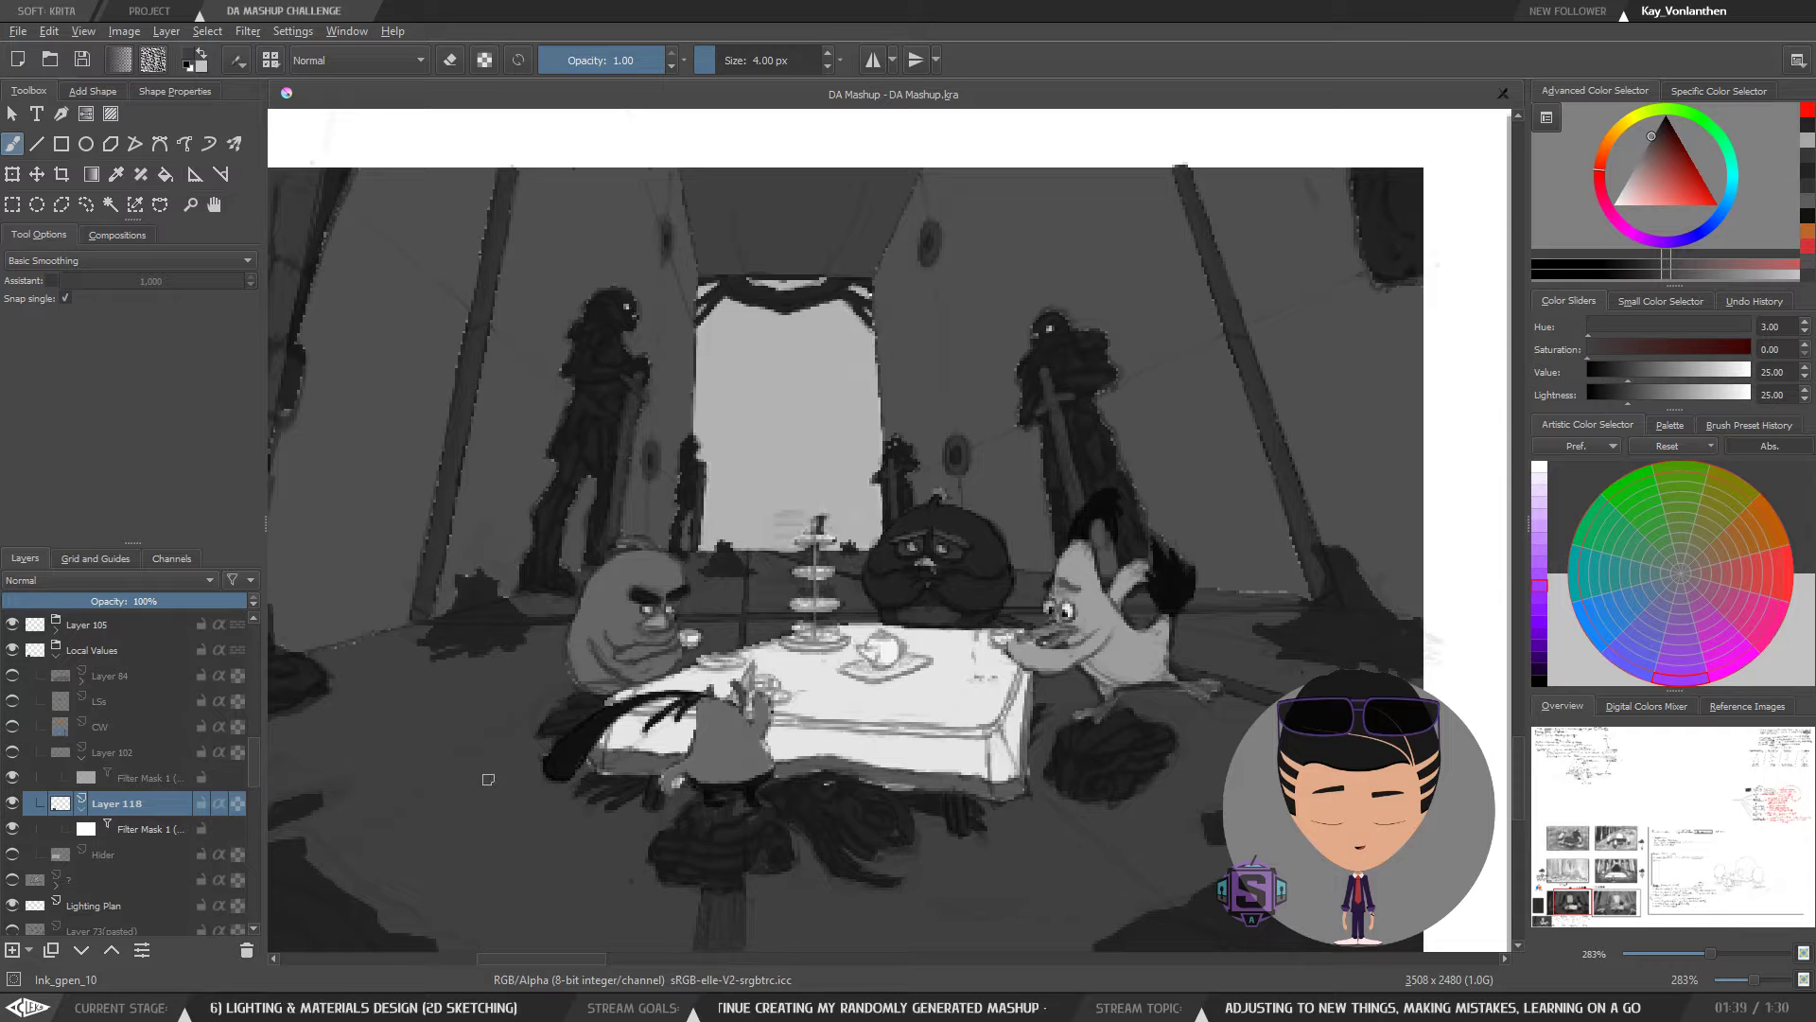
drag(509, 653, 548, 836)
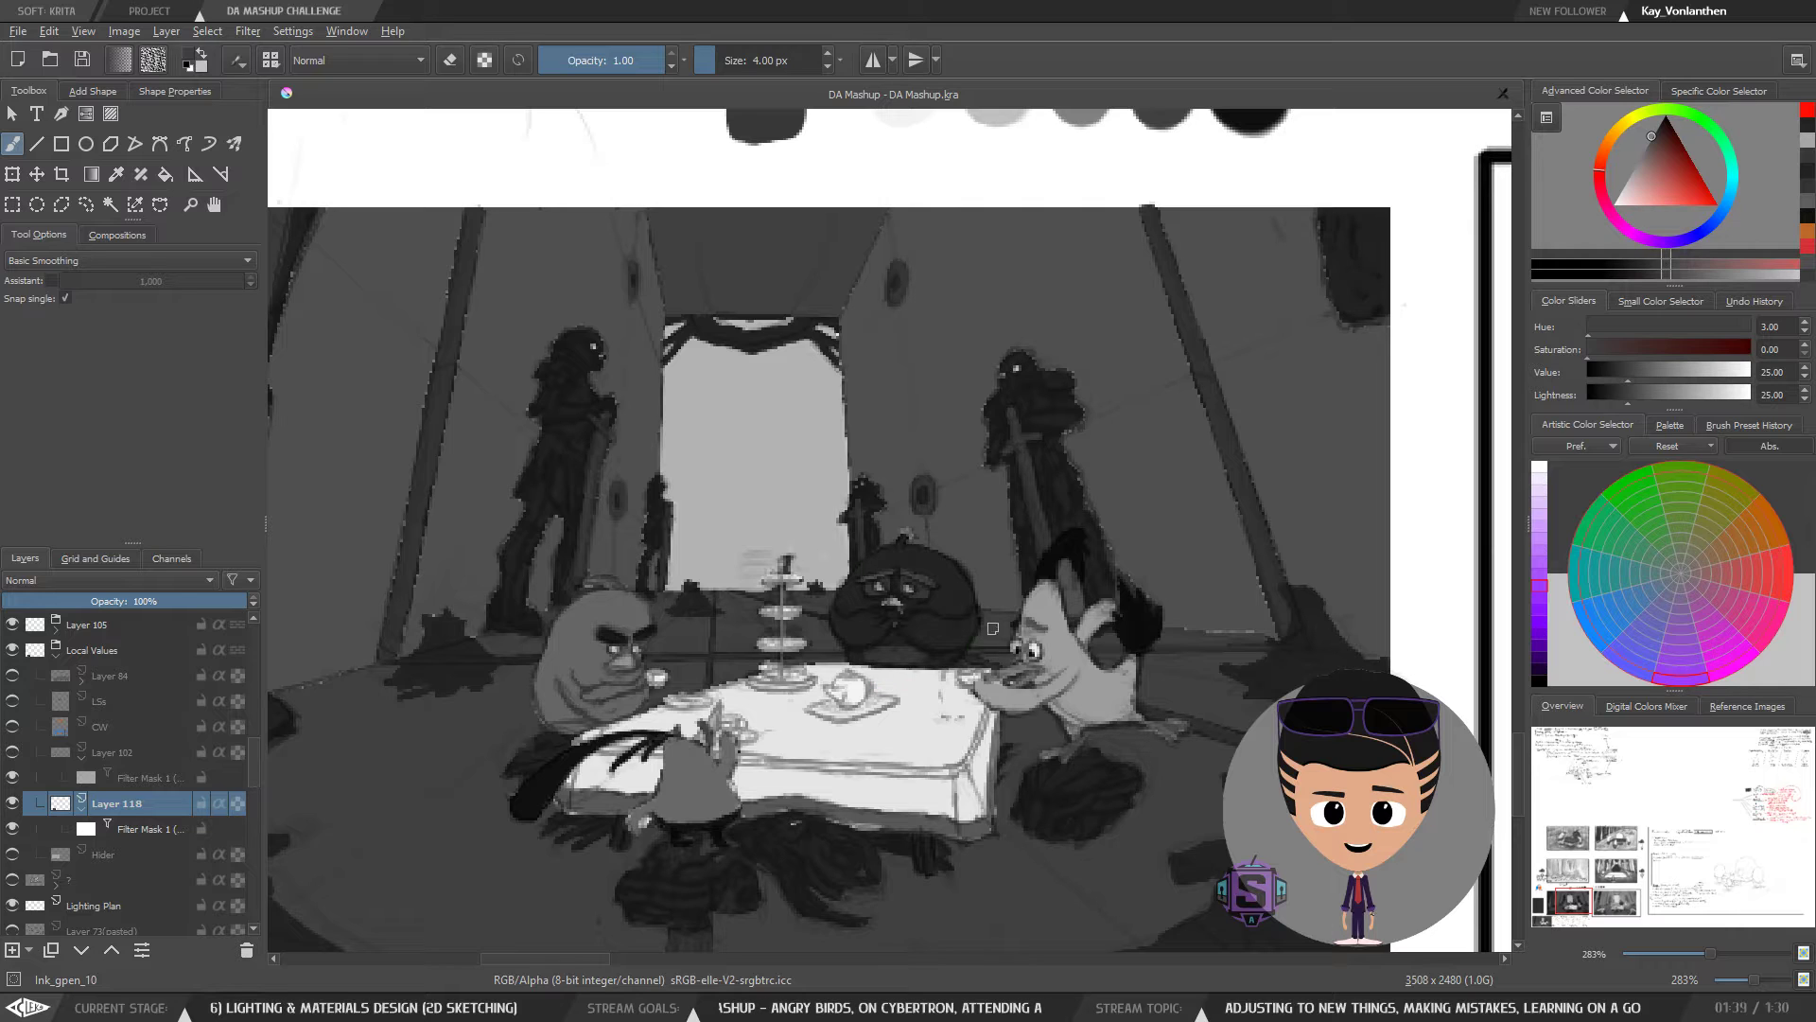
ctrl+click(1001, 597)
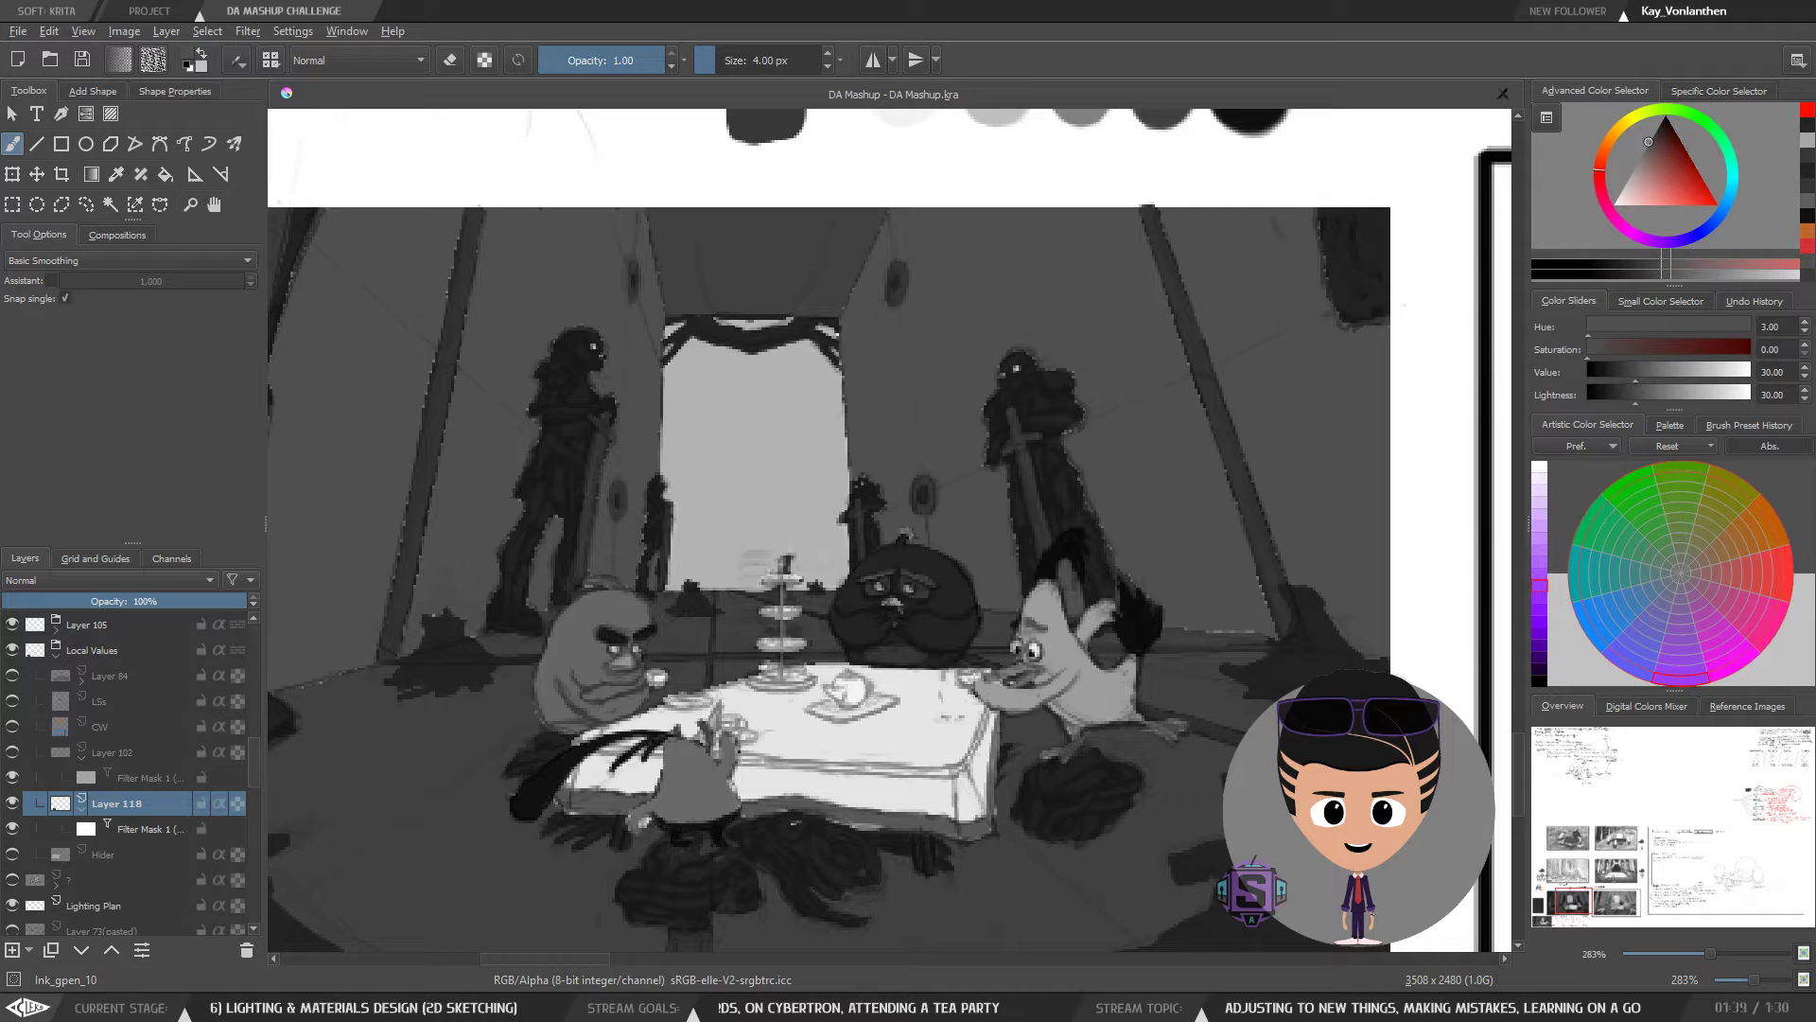
- Disable the filter mask under Layer 118 and check the coloured birds in mirrored and normal views
key(minus)
scroll(889, 530, down, 1)
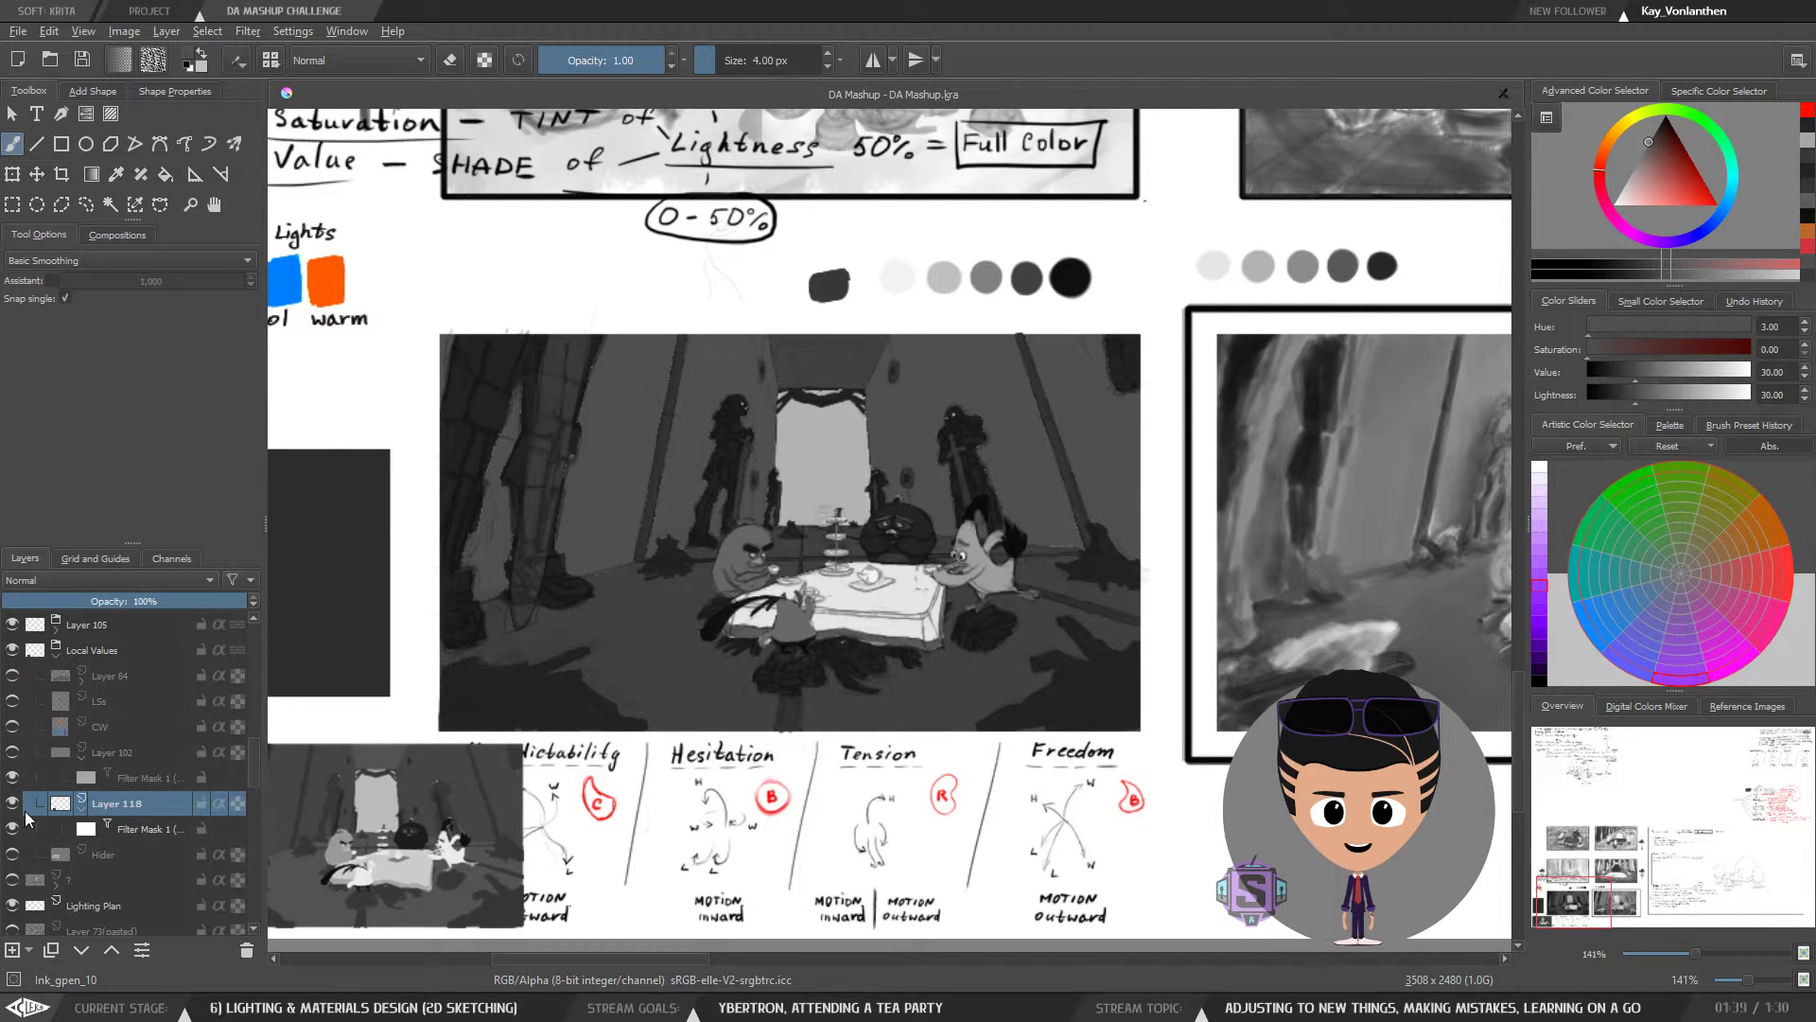
click(12, 828)
key(m)
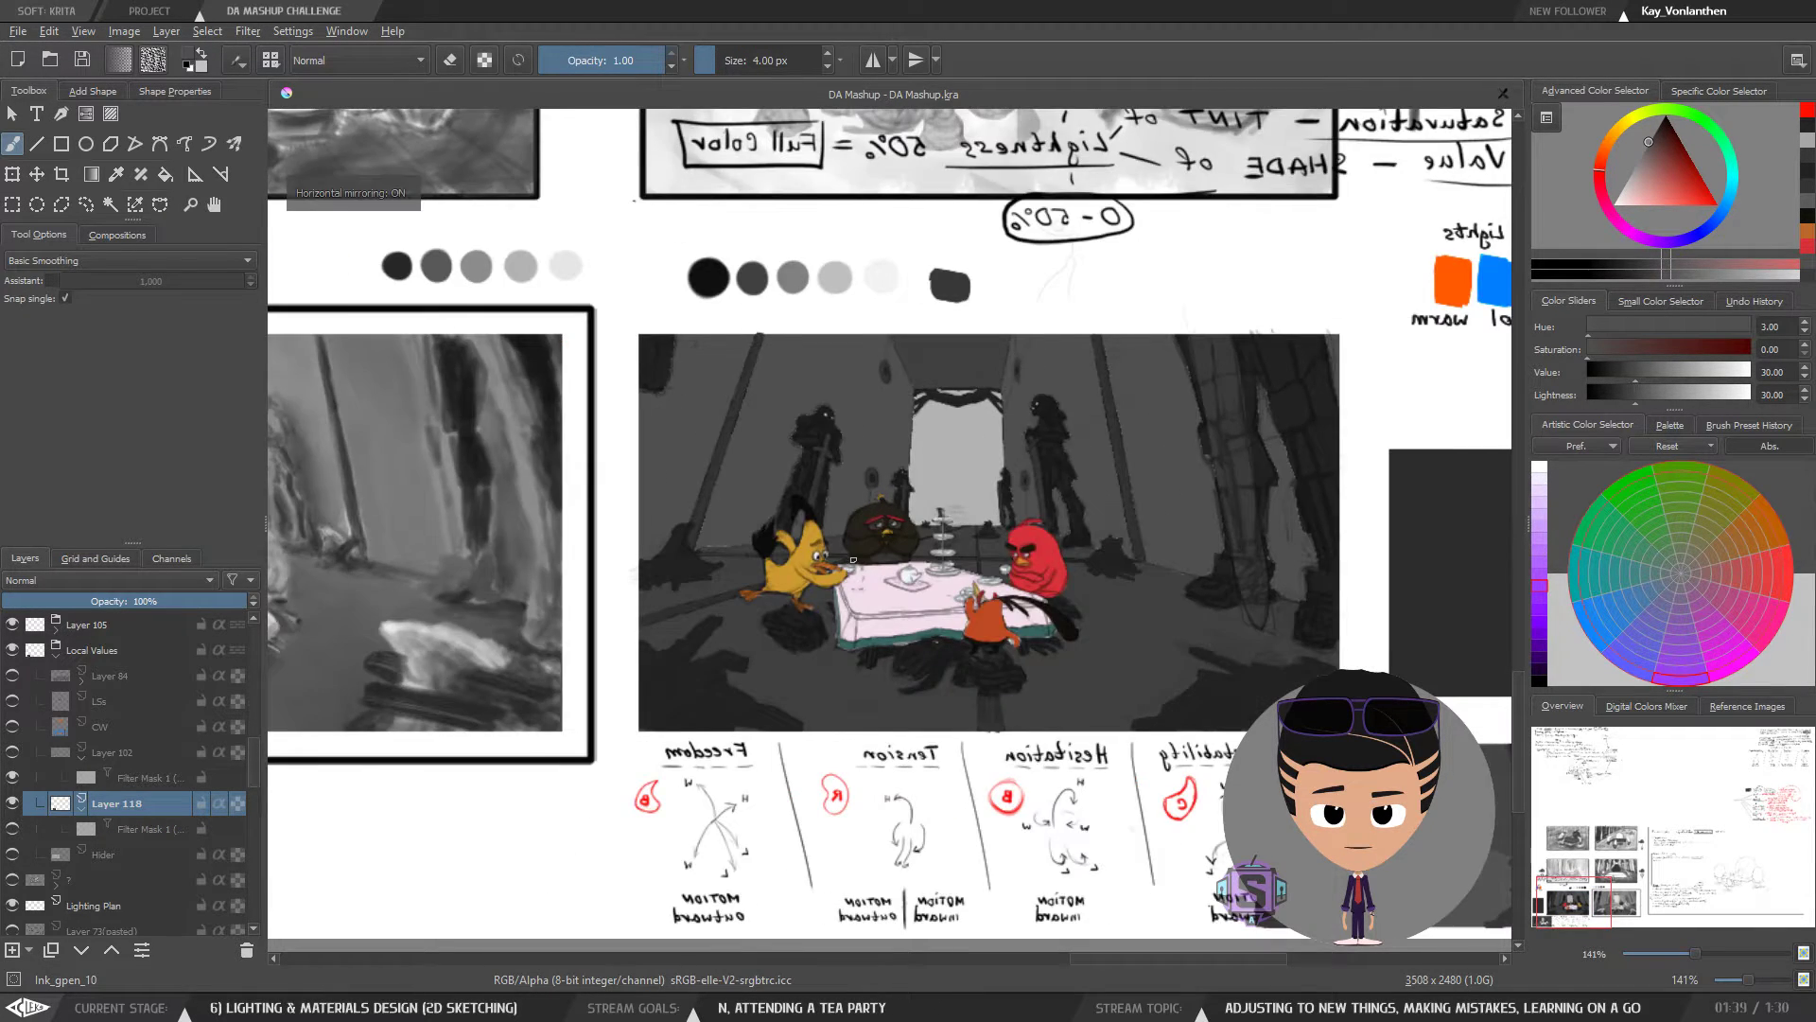
key(m)
key(plus)
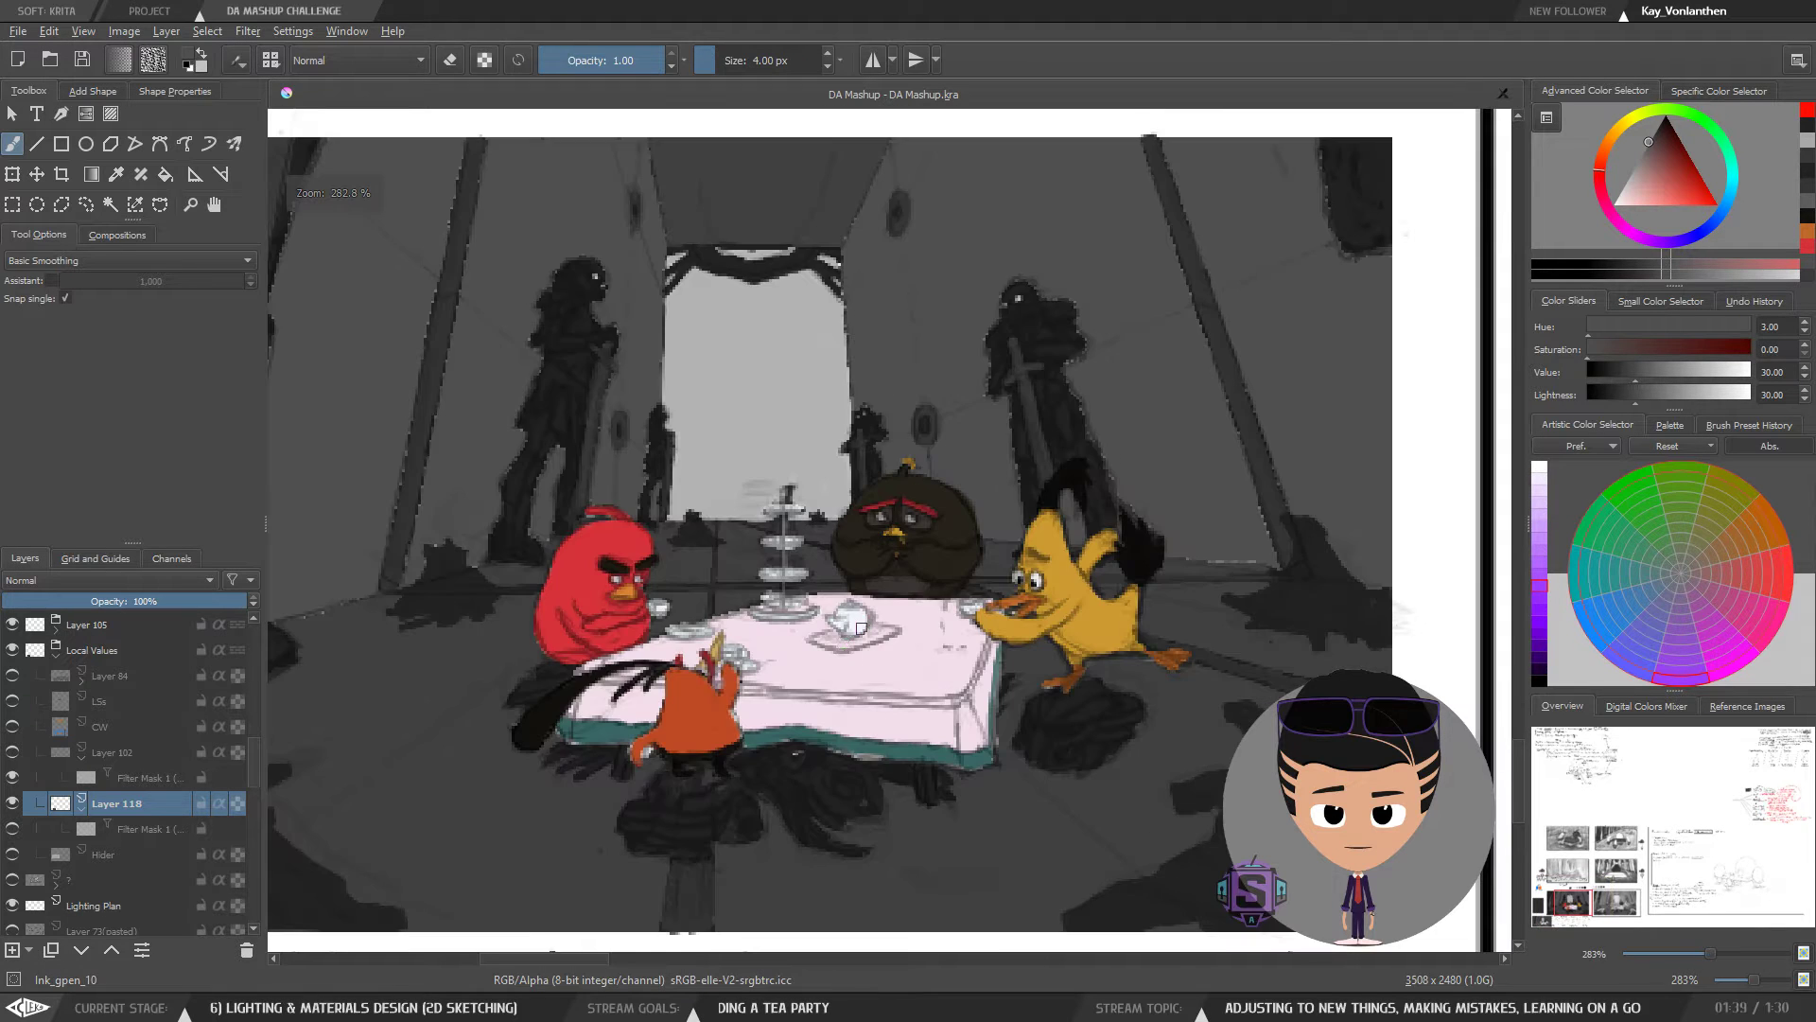
key(minus)
mouse_move(882, 616)
mouse_down()
mouse_move(838, 665)
mouse_move(808, 646)
mouse_move(988, 553)
mouse_up()
key(plus)
key(plus)
key(minus)
key(minus)
drag(897, 514, 821, 596)
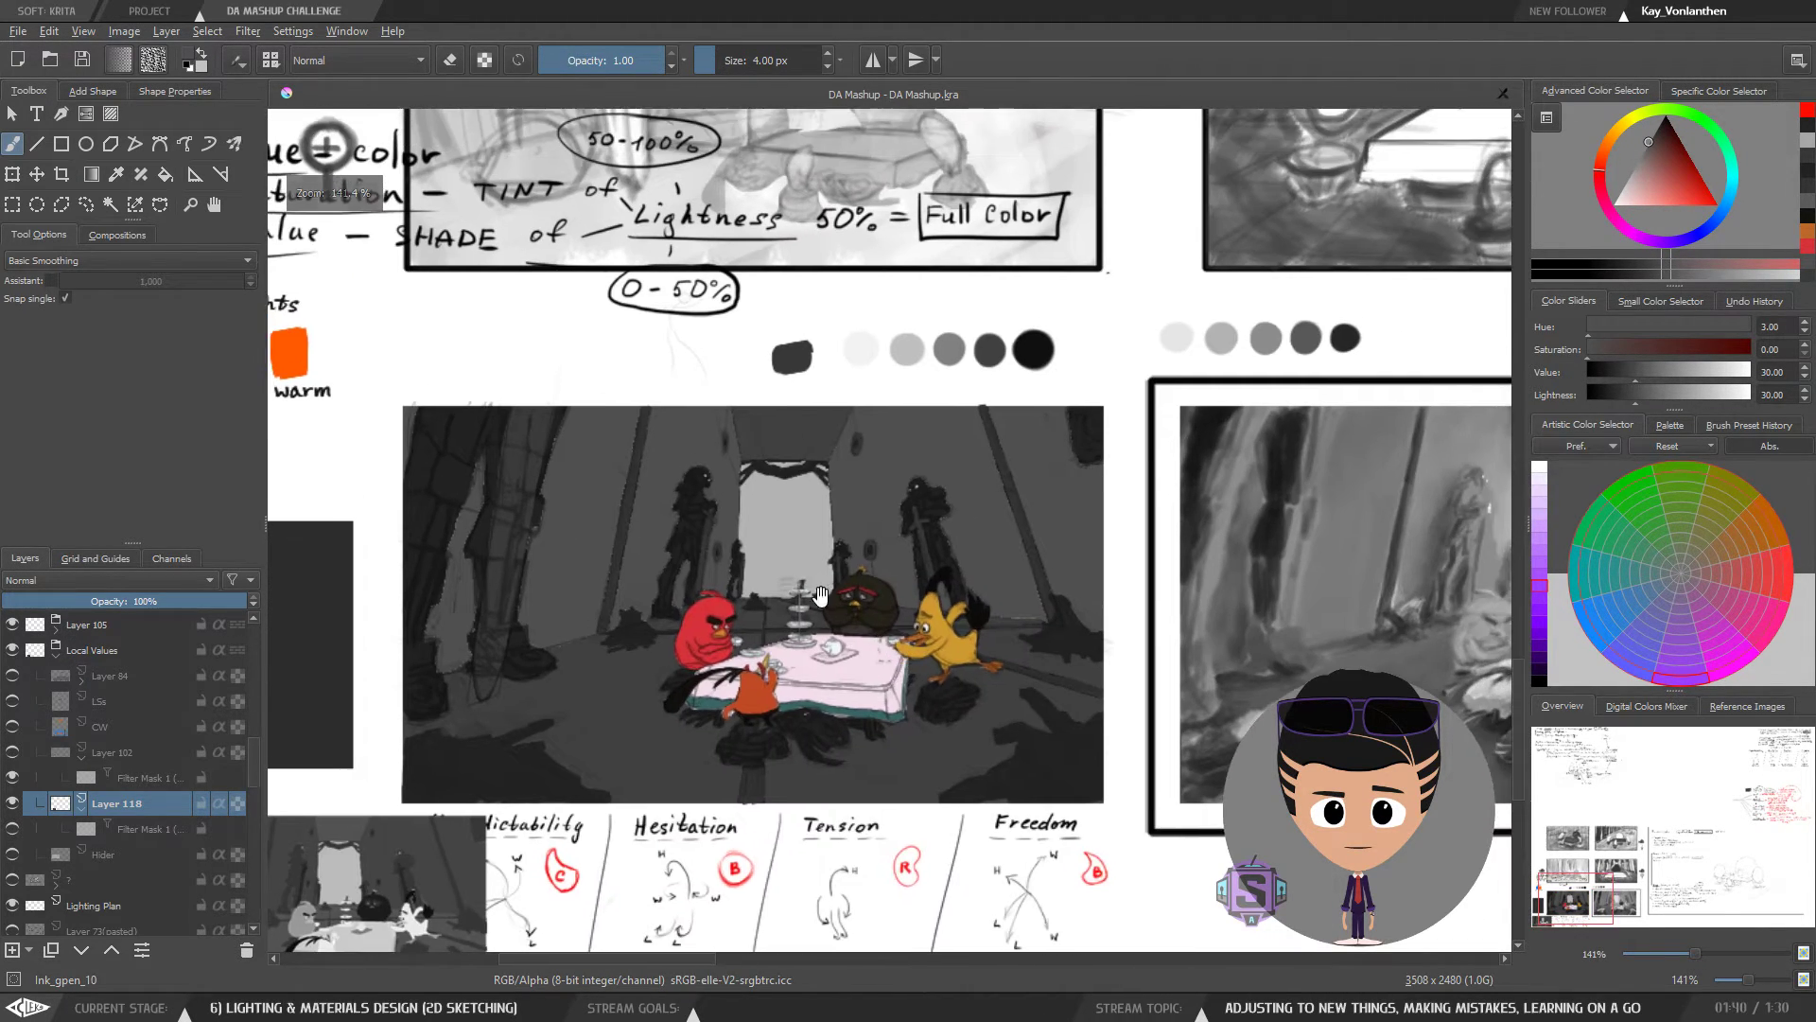
- Save the document and examine the coloured tea-party scene from the surrounding sheet to close-up
click(83, 59)
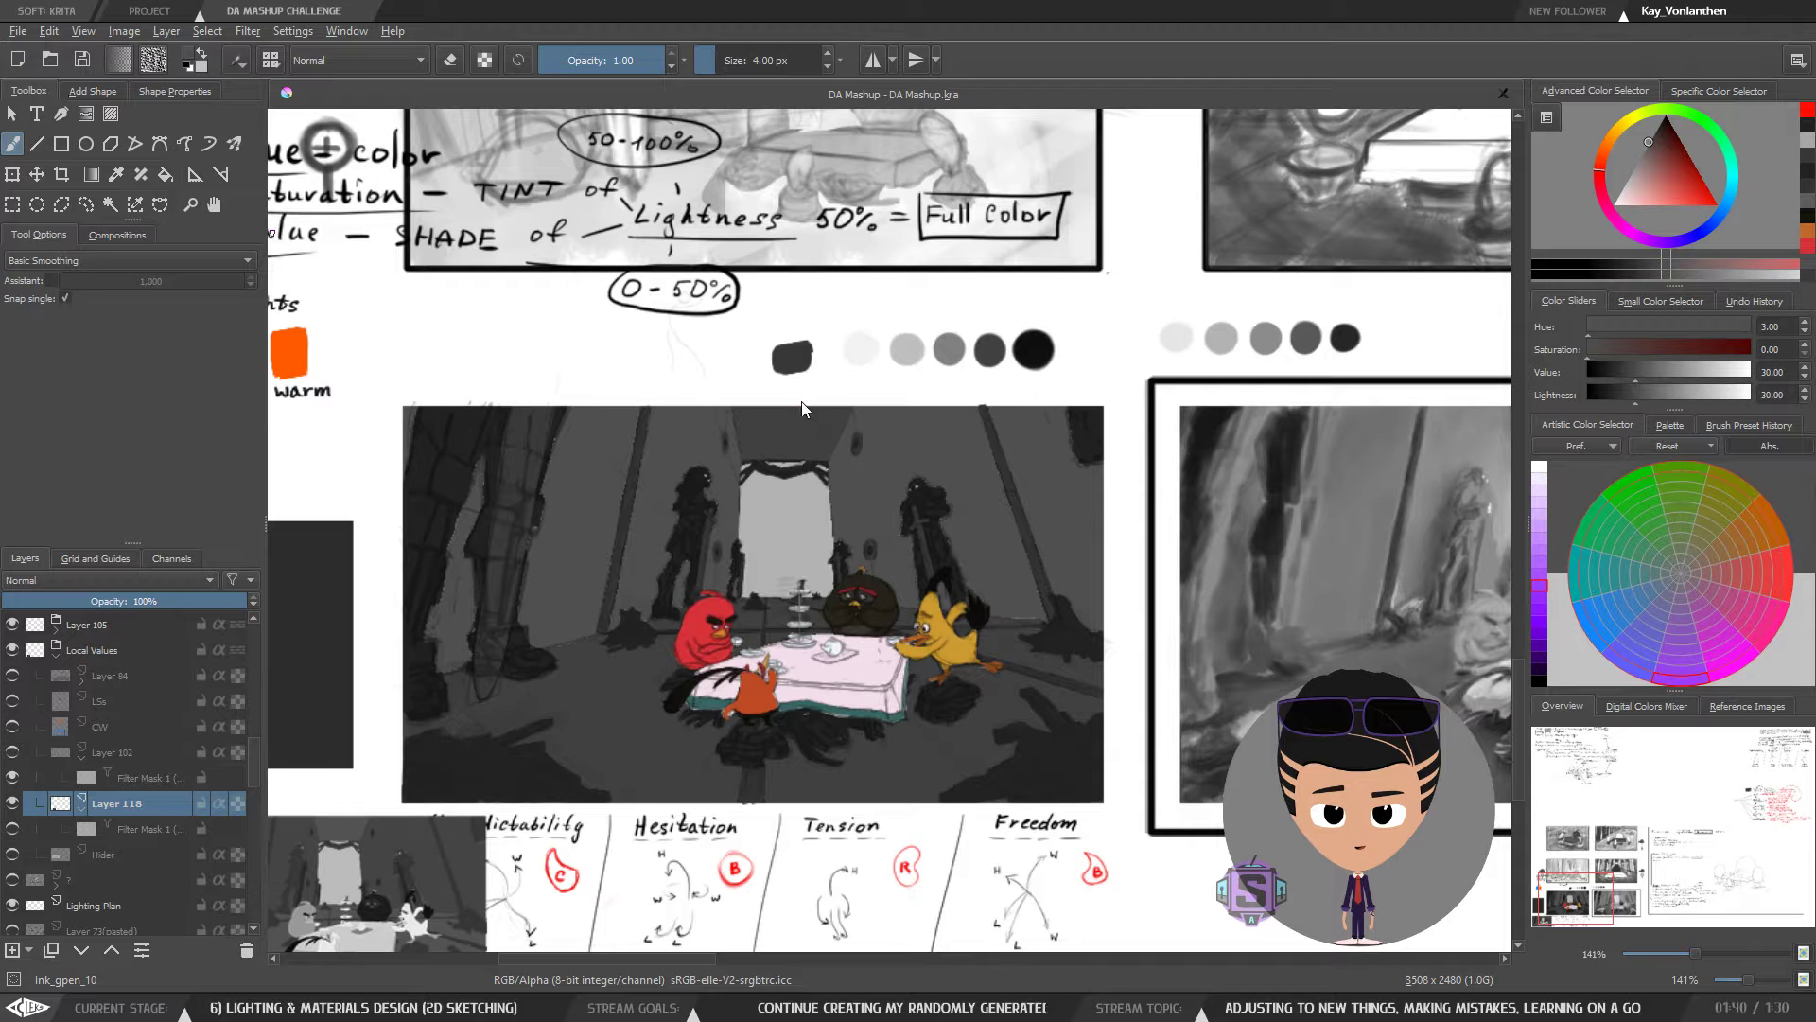
key(ctrl+minus)
key(ctrl+minus)
key(ctrl+plus)
key(ctrl+plus)
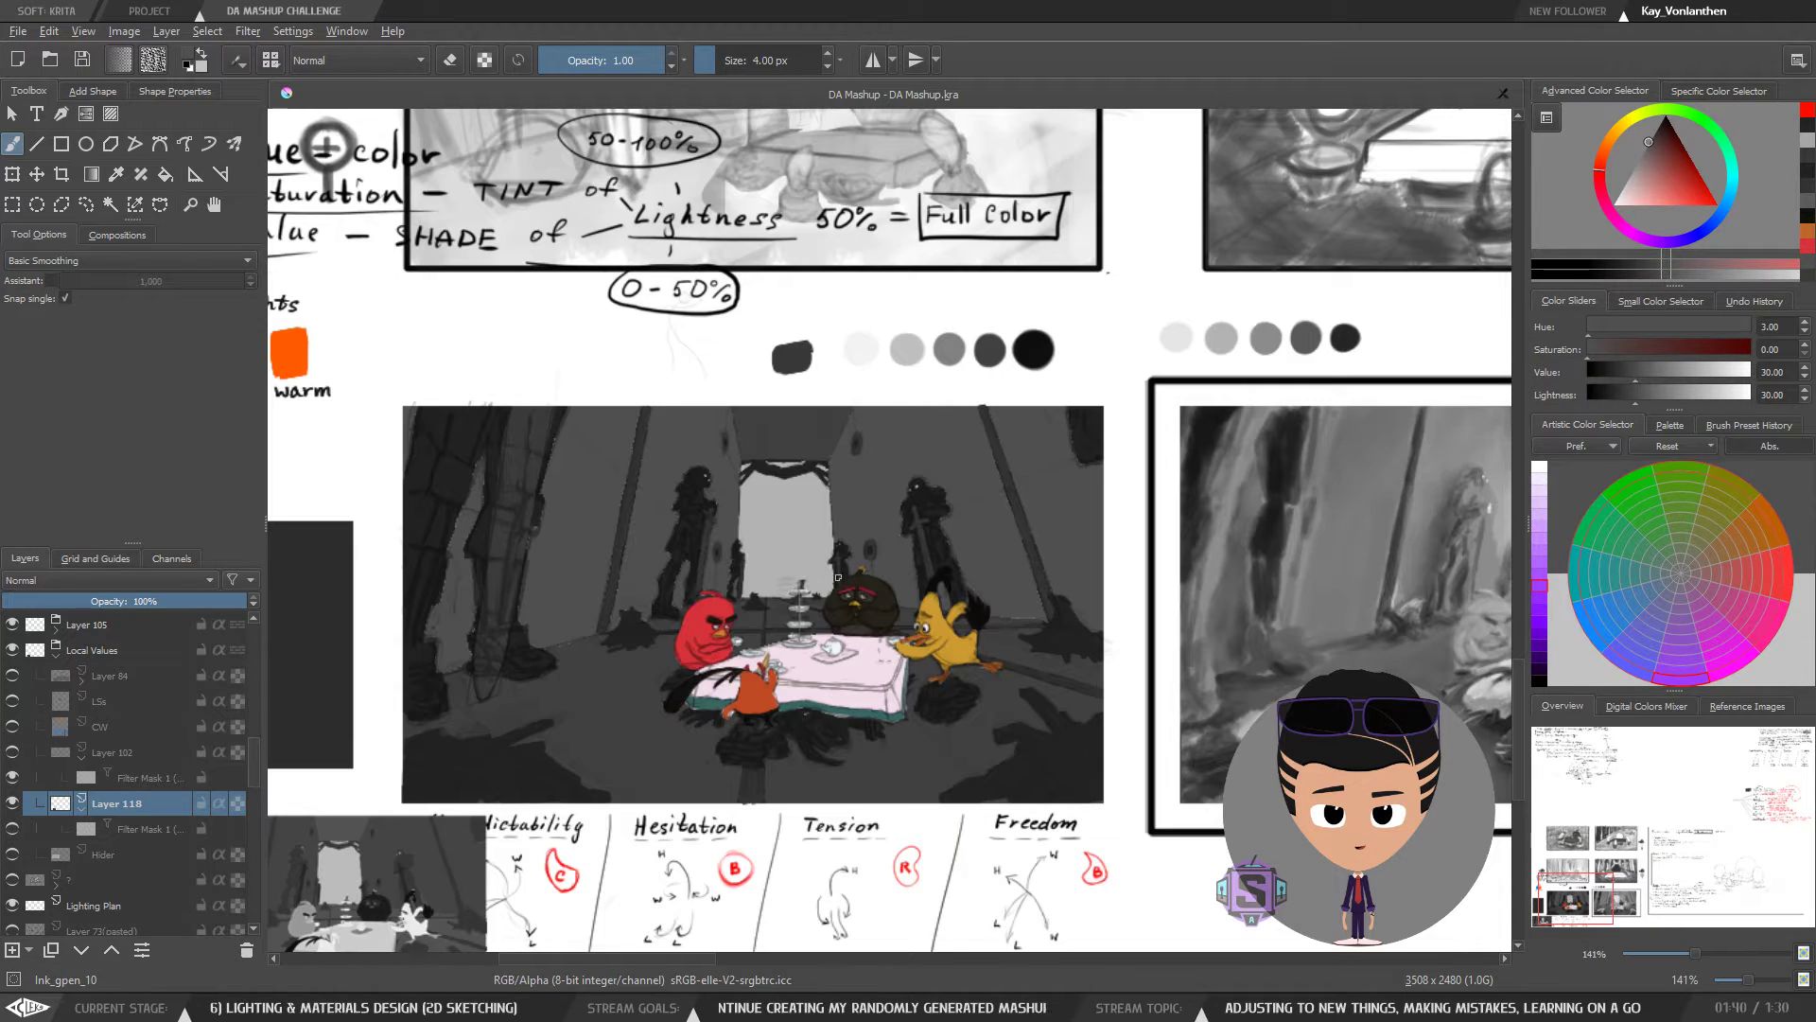
key(ctrl+plus)
key(ctrl+minus)
key(ctrl+plus)
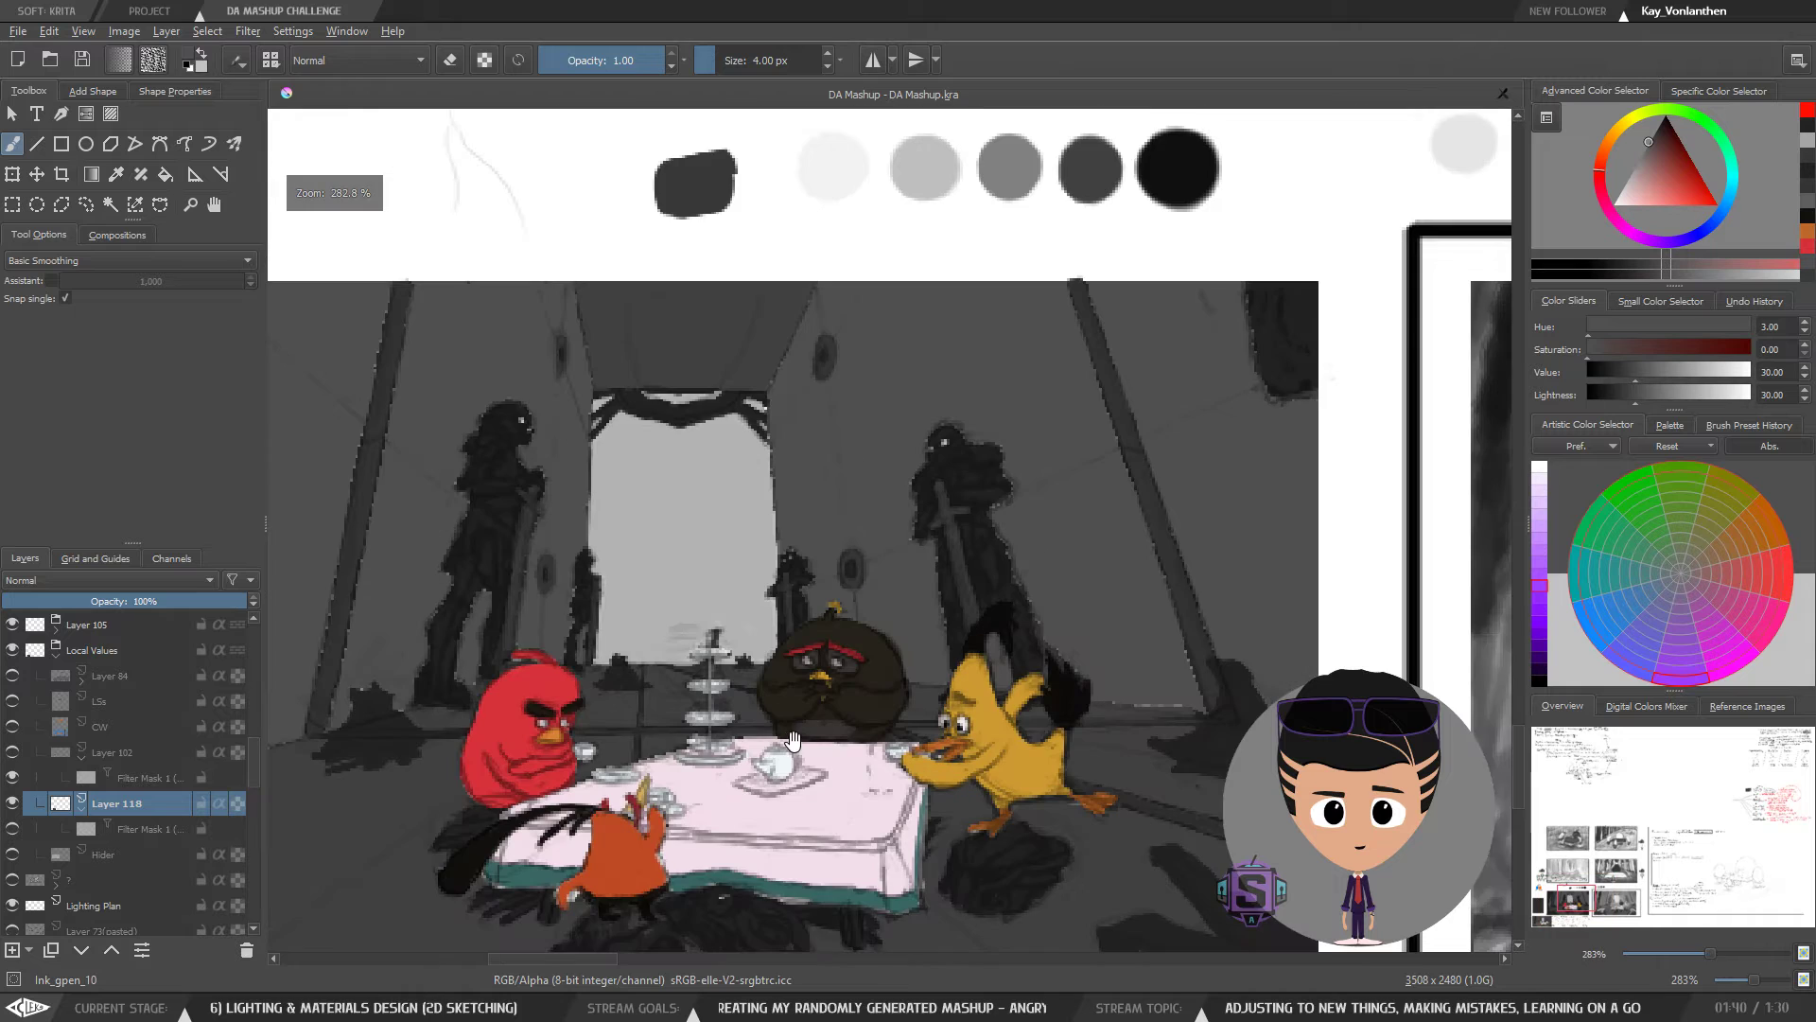
key(ctrl+plus)
drag(636, 686, 700, 477)
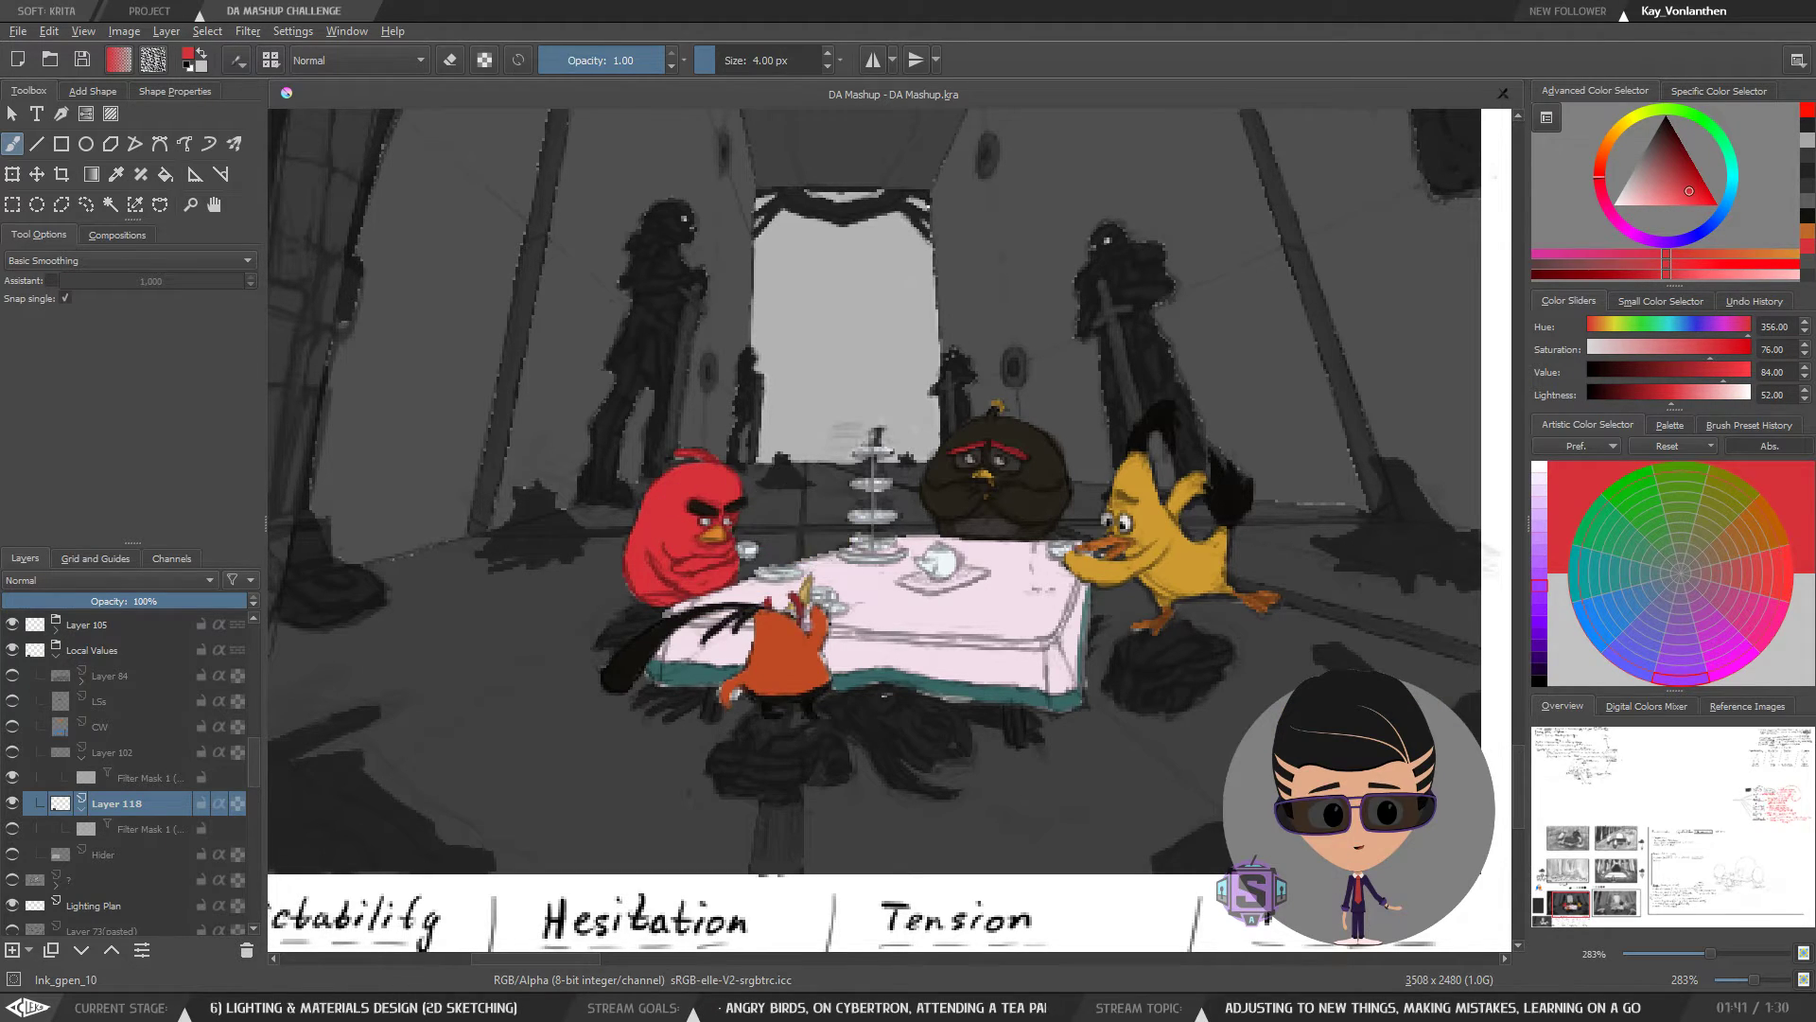
- Sample the yellow bird's body colour and review the coloured birds from a distance and close-up
drag(900, 580, 801, 609)
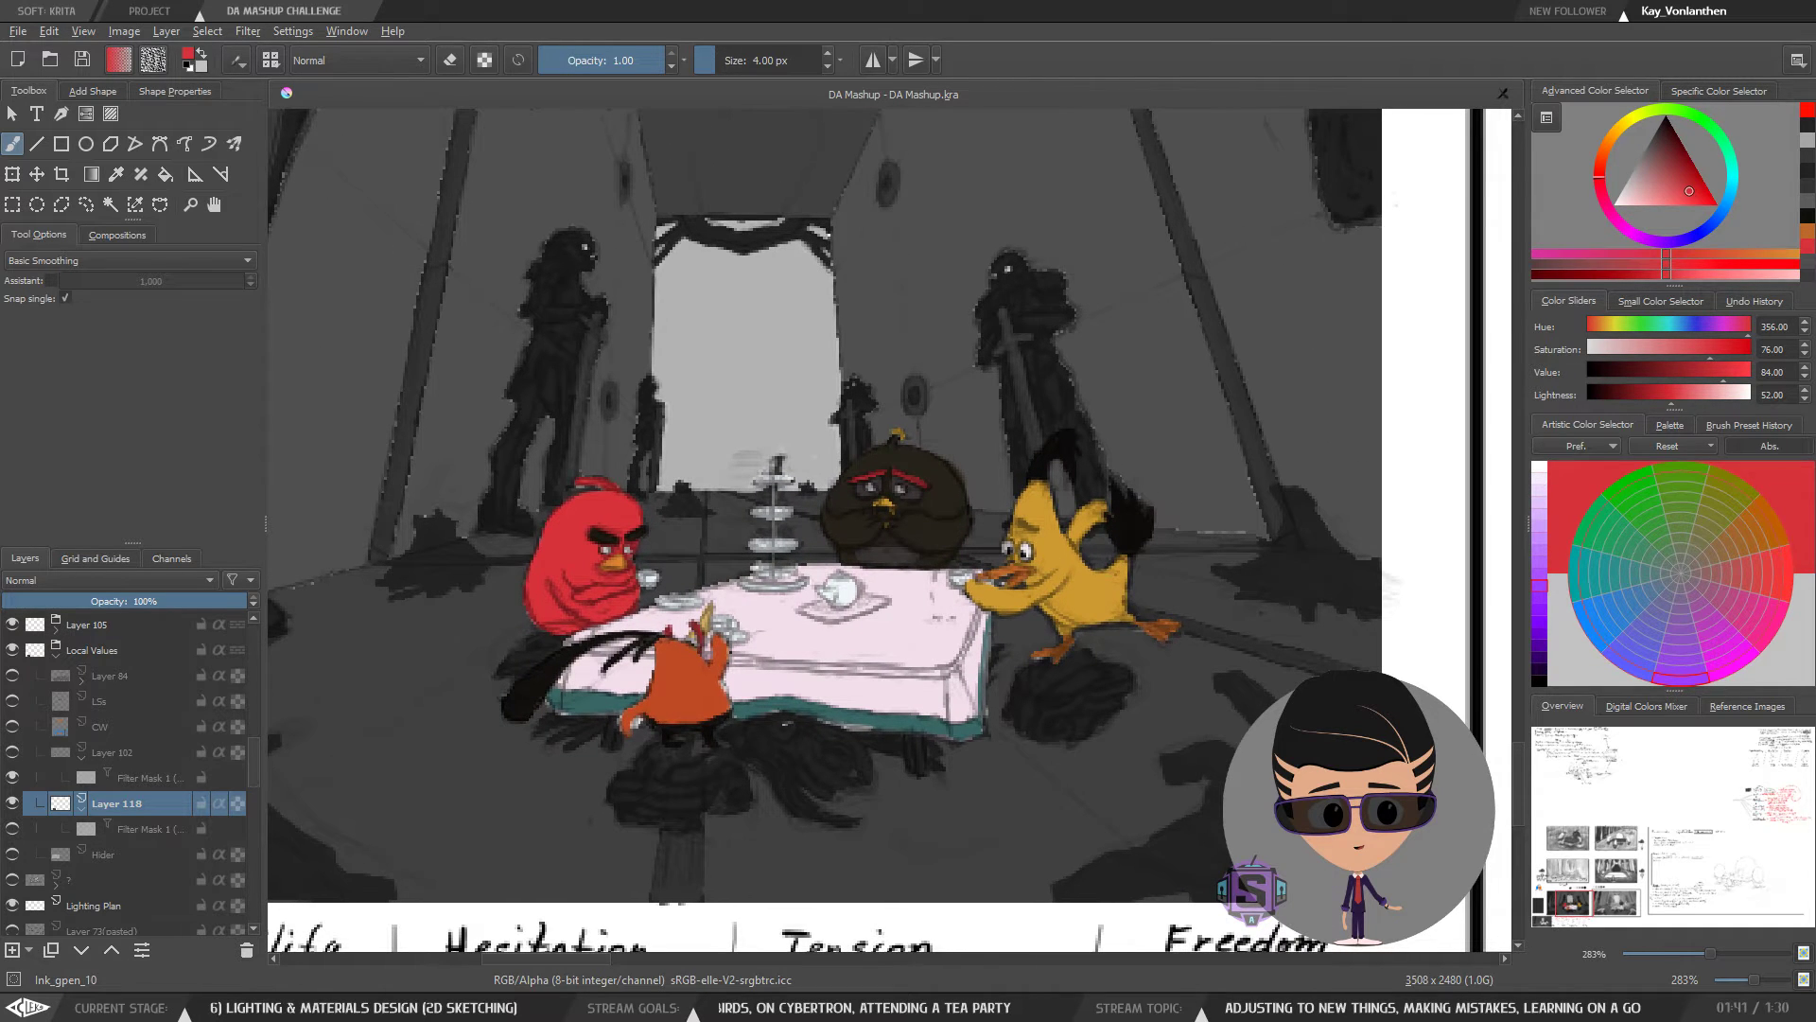
ctrl+click(1054, 555)
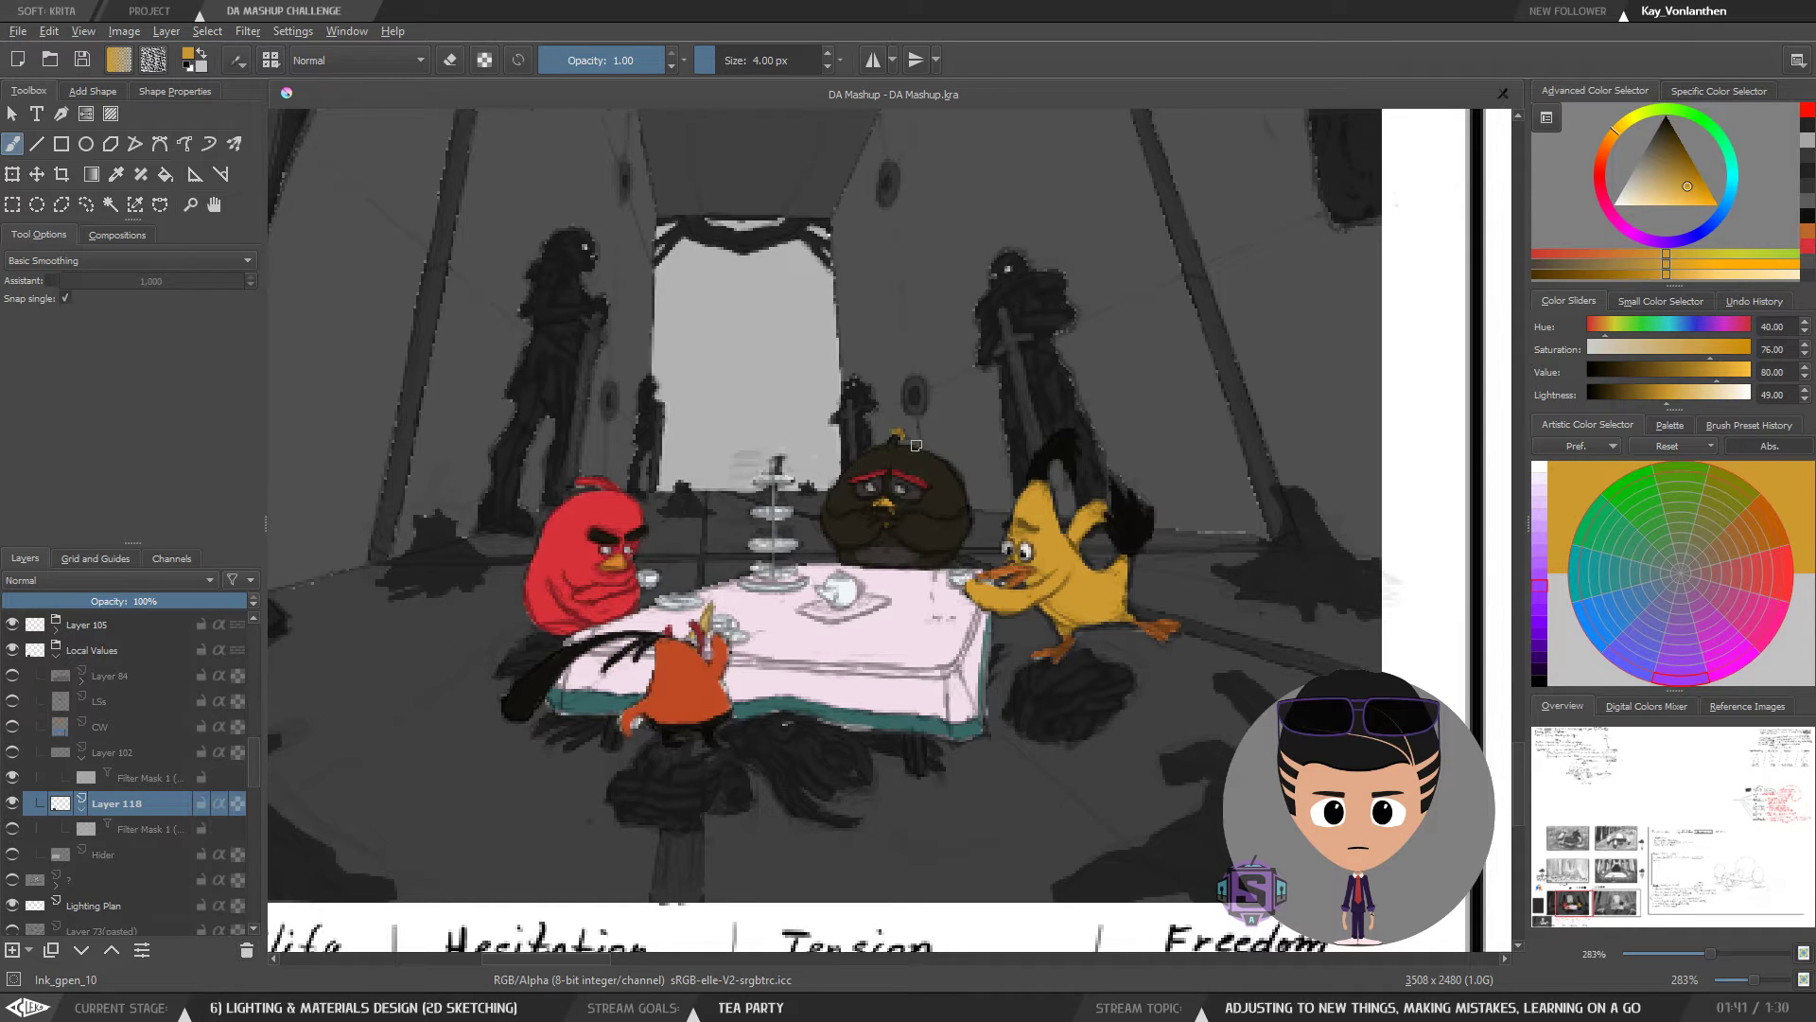
scroll(891, 456, down, 3)
scroll(890, 456, up, 3)
drag(804, 671, 777, 663)
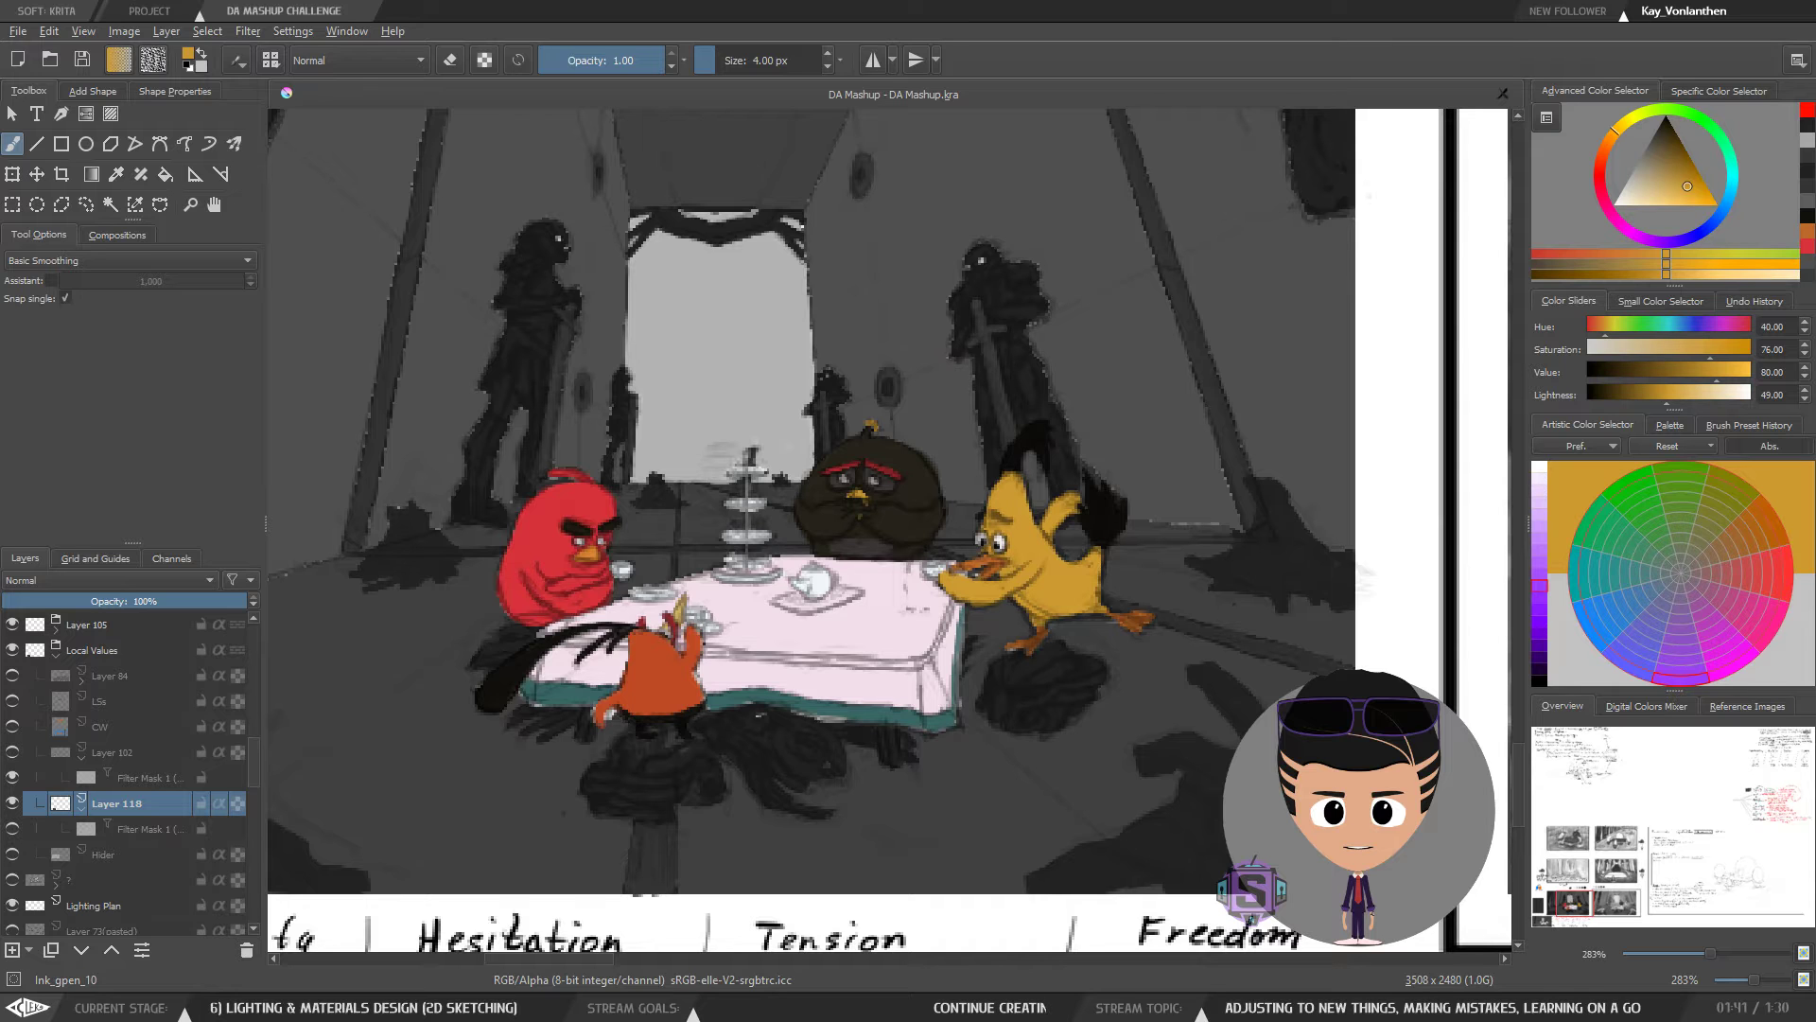
key(minus)
key(minus)
key(plus)
key(plus)
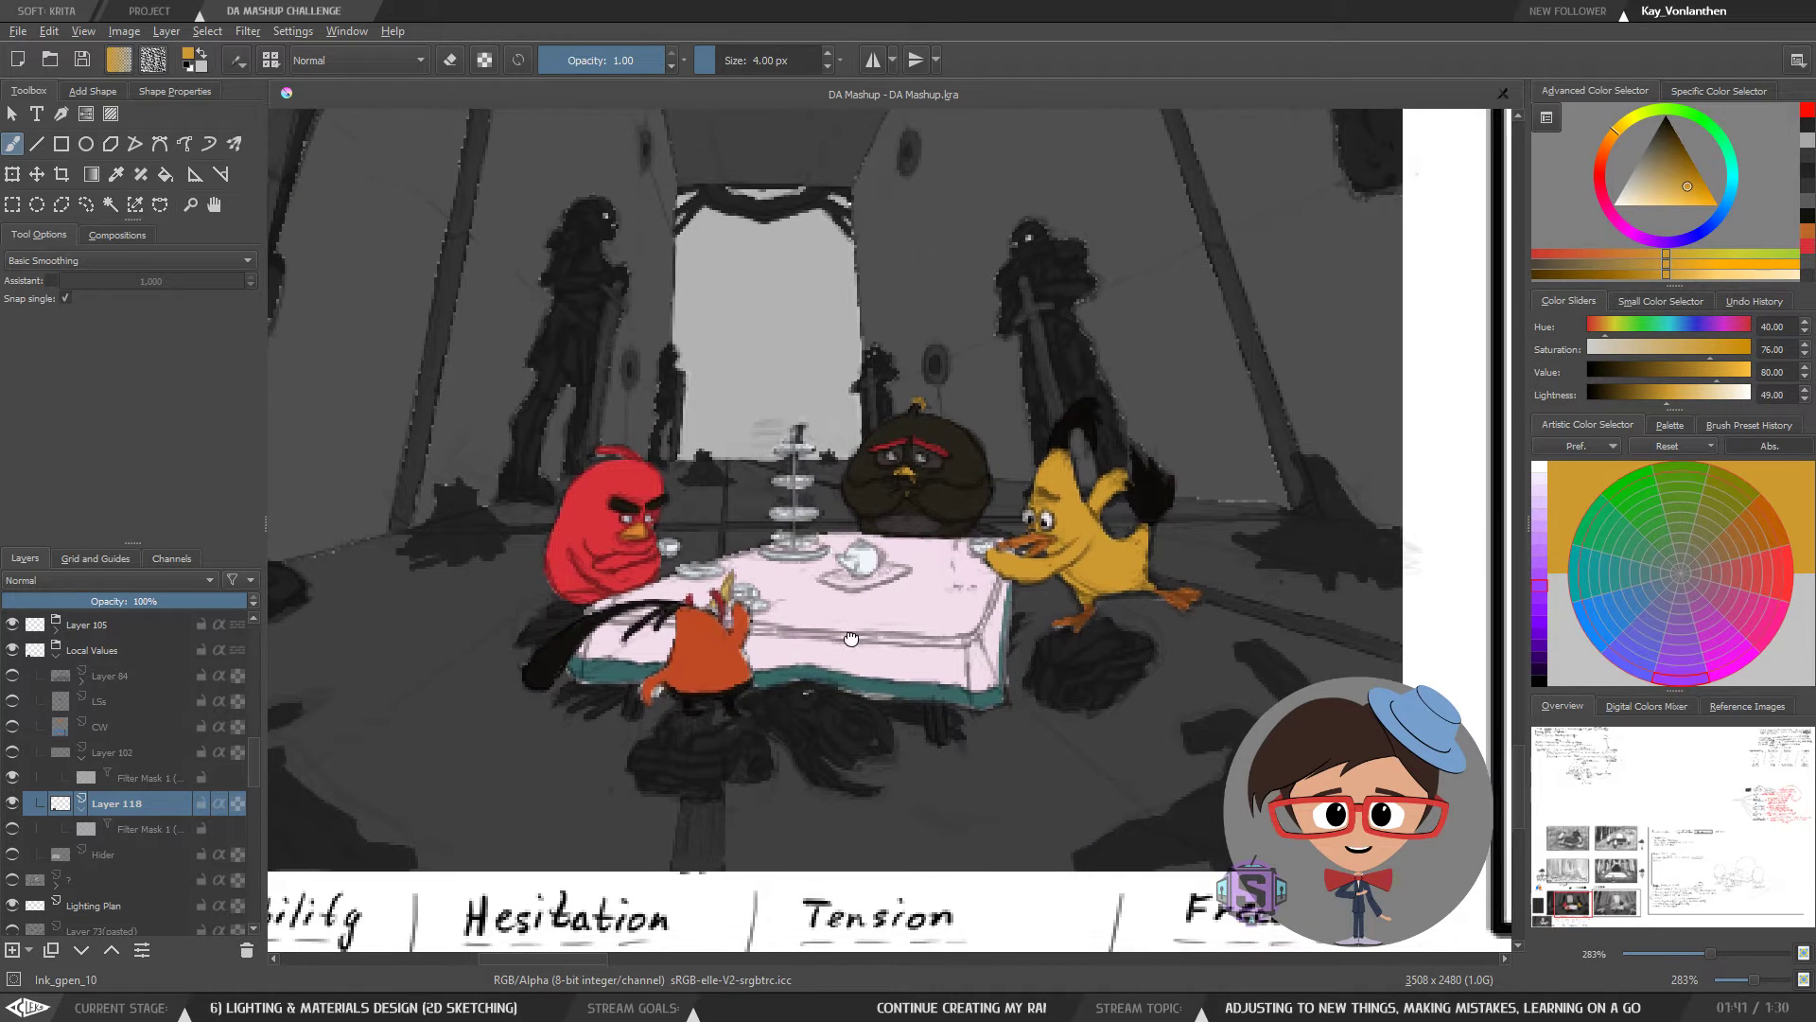
- Compare the local colours by sampling the red, yellow, orange and black birds and the pink tablecloth
ctrl+click(610, 472)
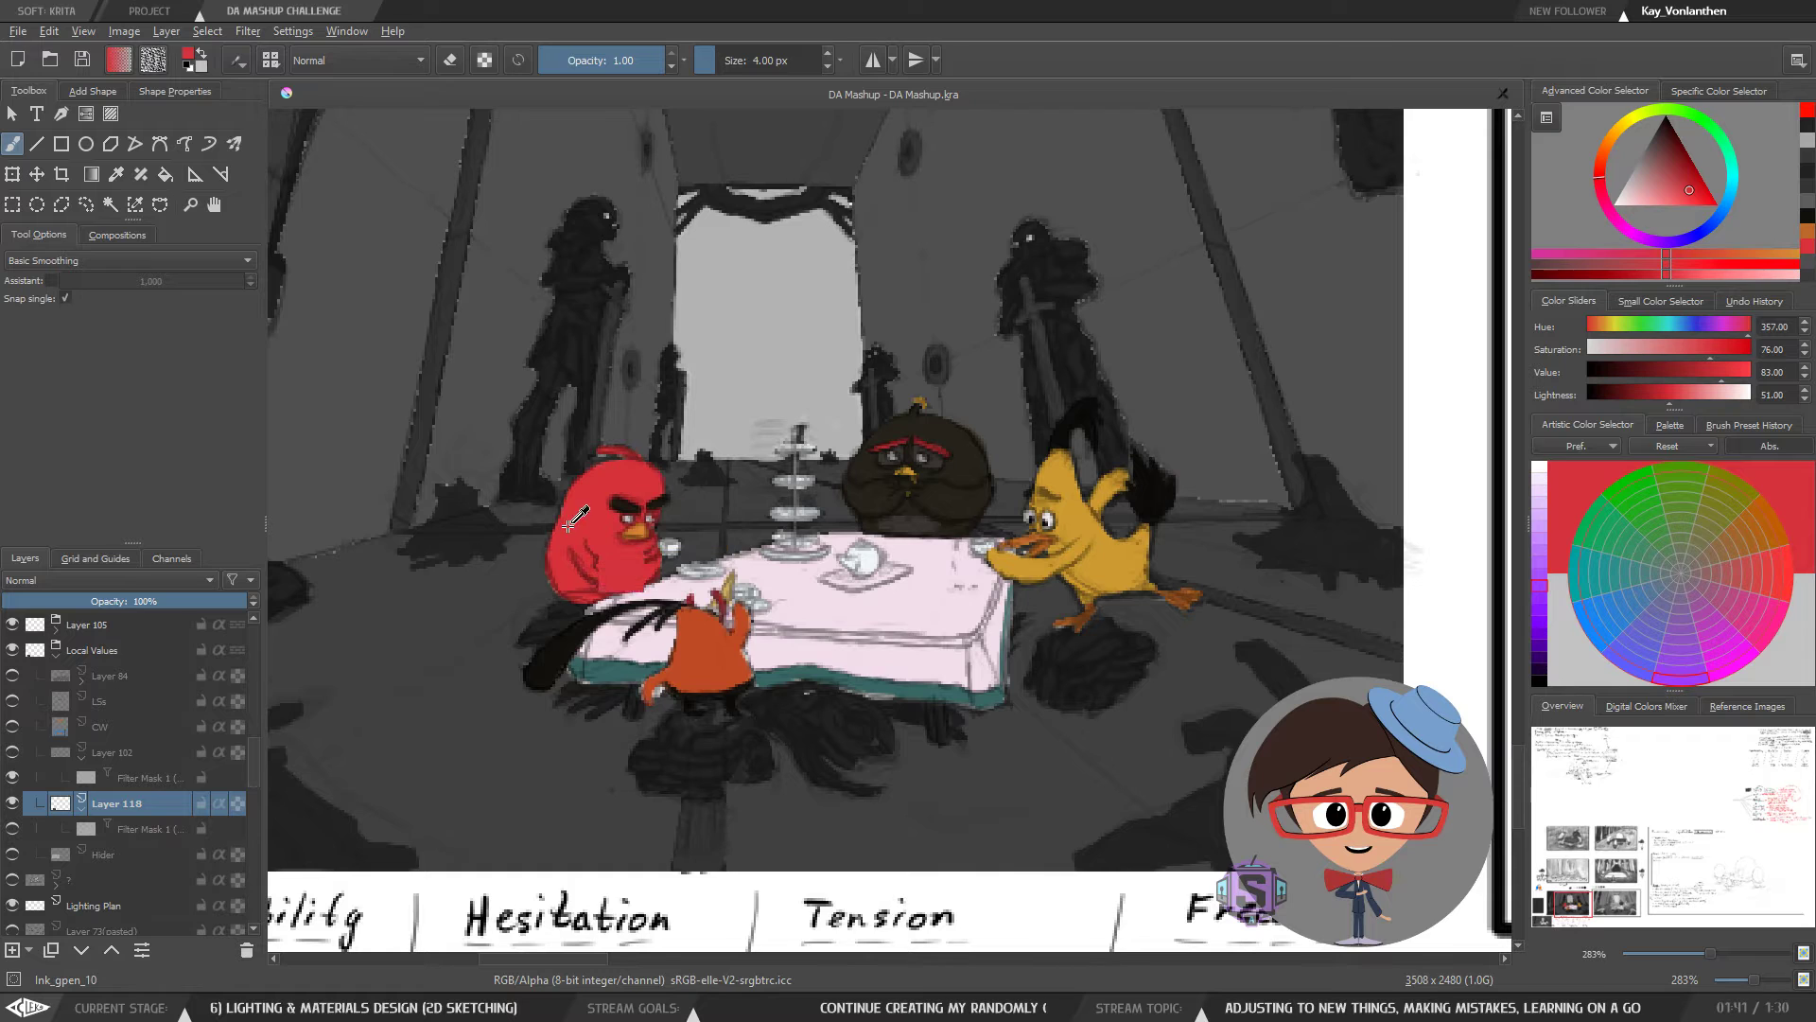
ctrl+click(1135, 518)
ctrl+click(1121, 513)
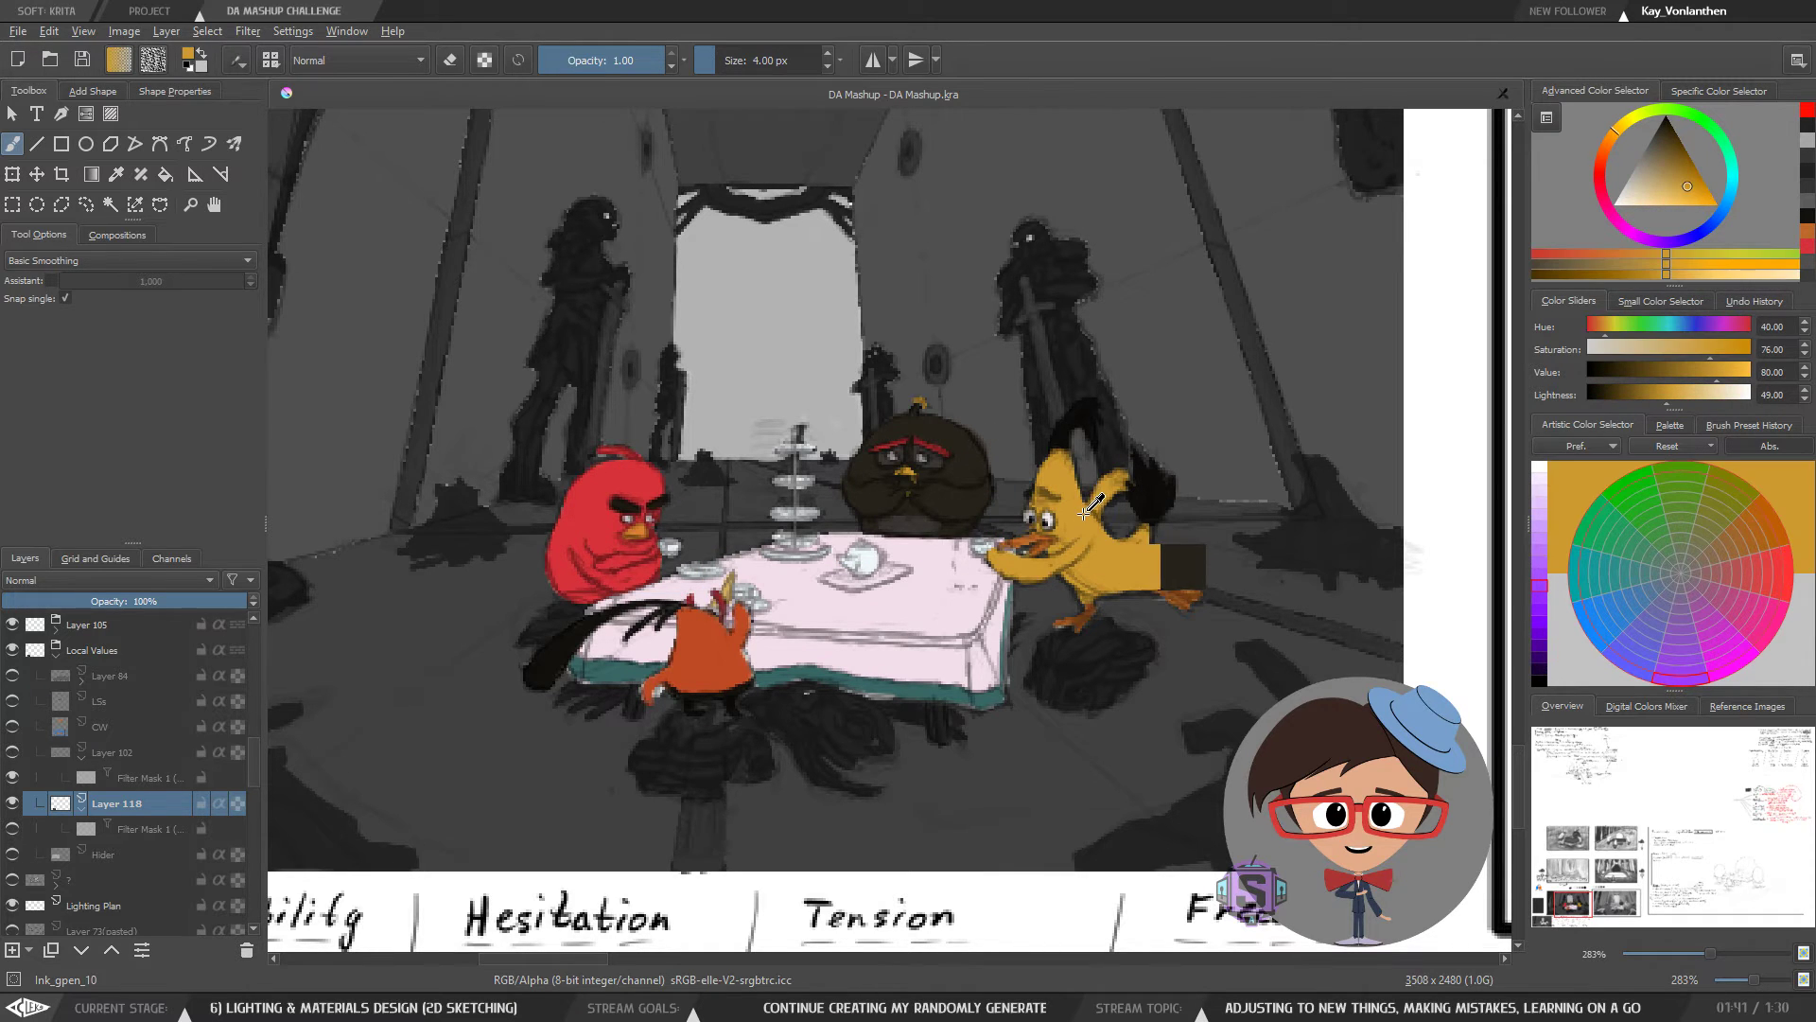
ctrl+click(594, 478)
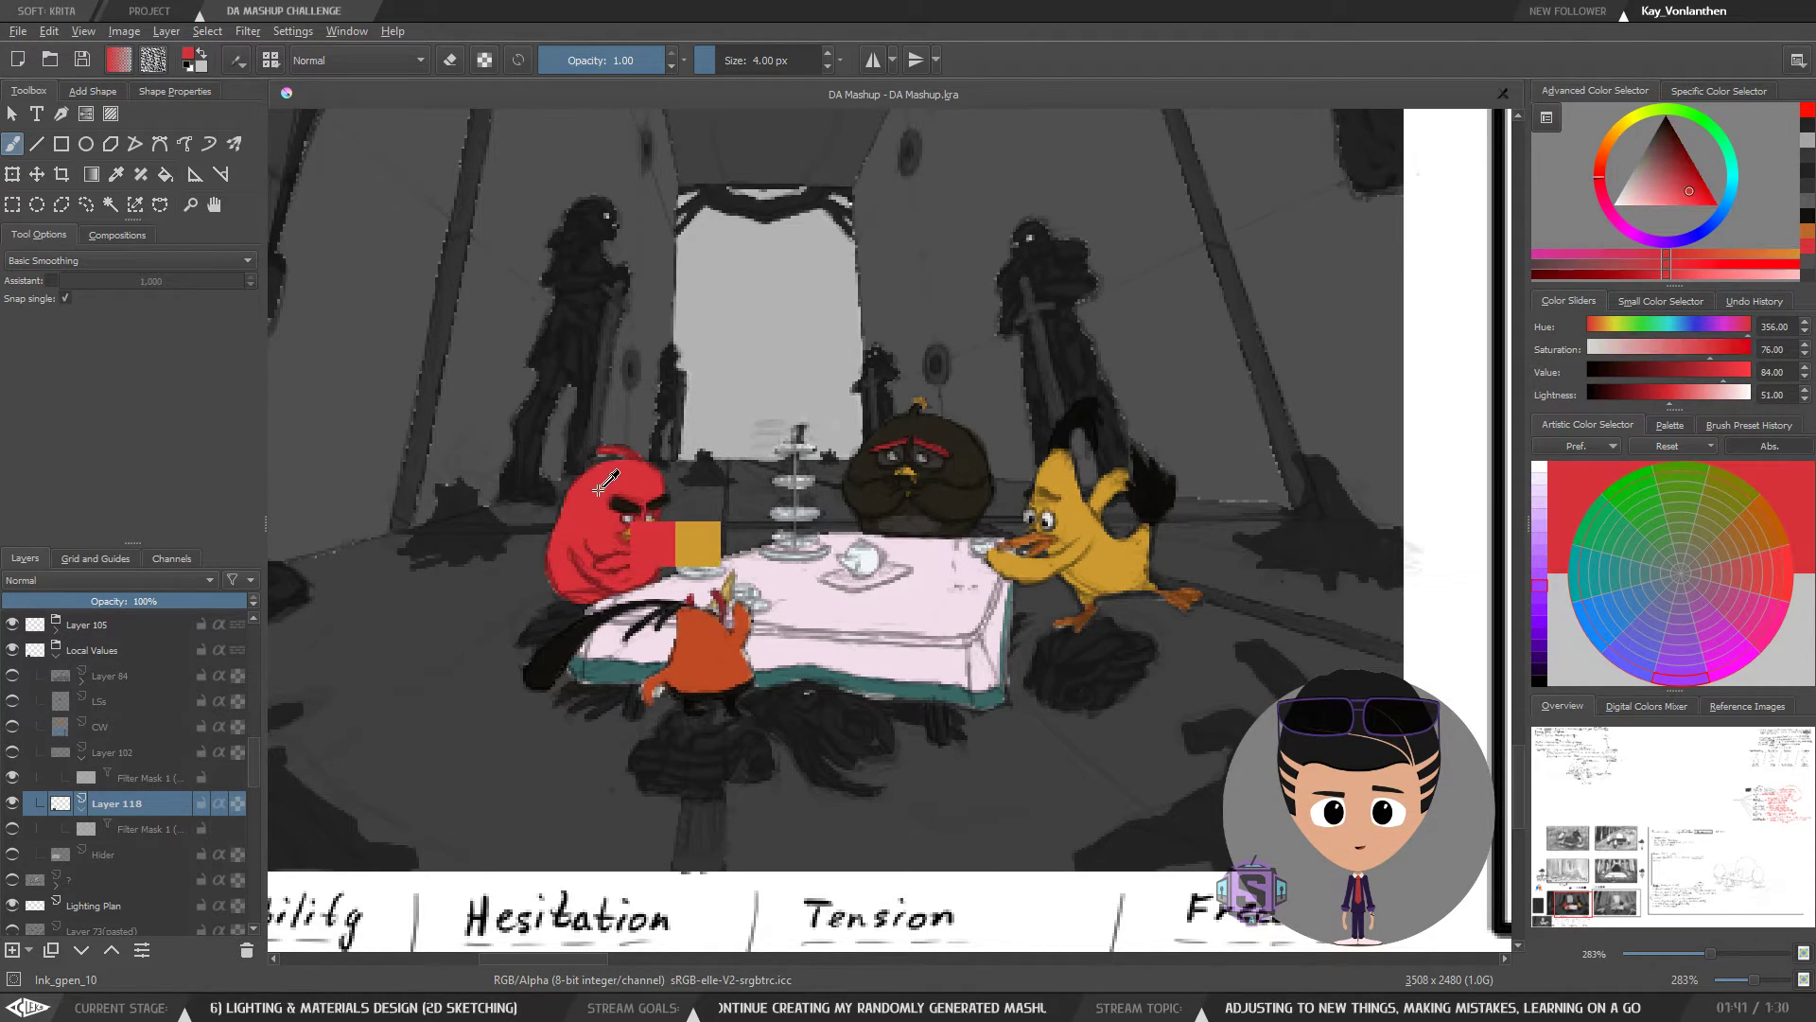
ctrl+click(712, 645)
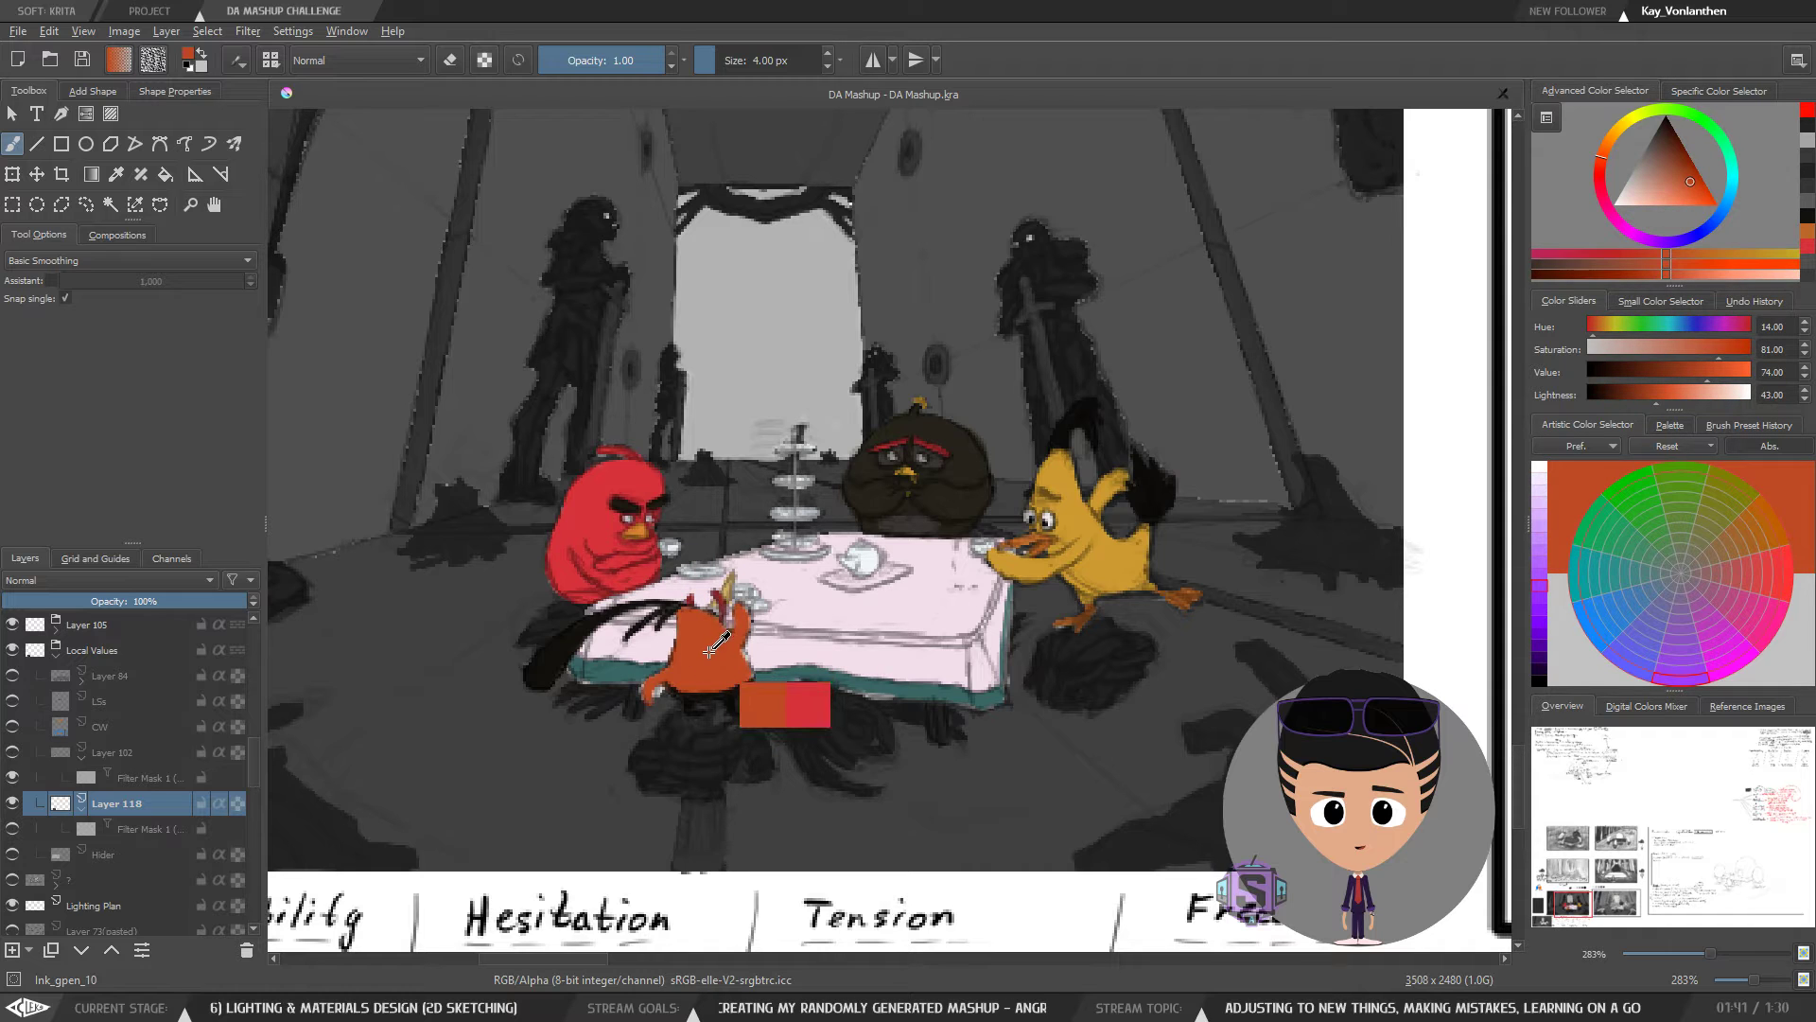
ctrl+click(879, 610)
ctrl+click(936, 445)
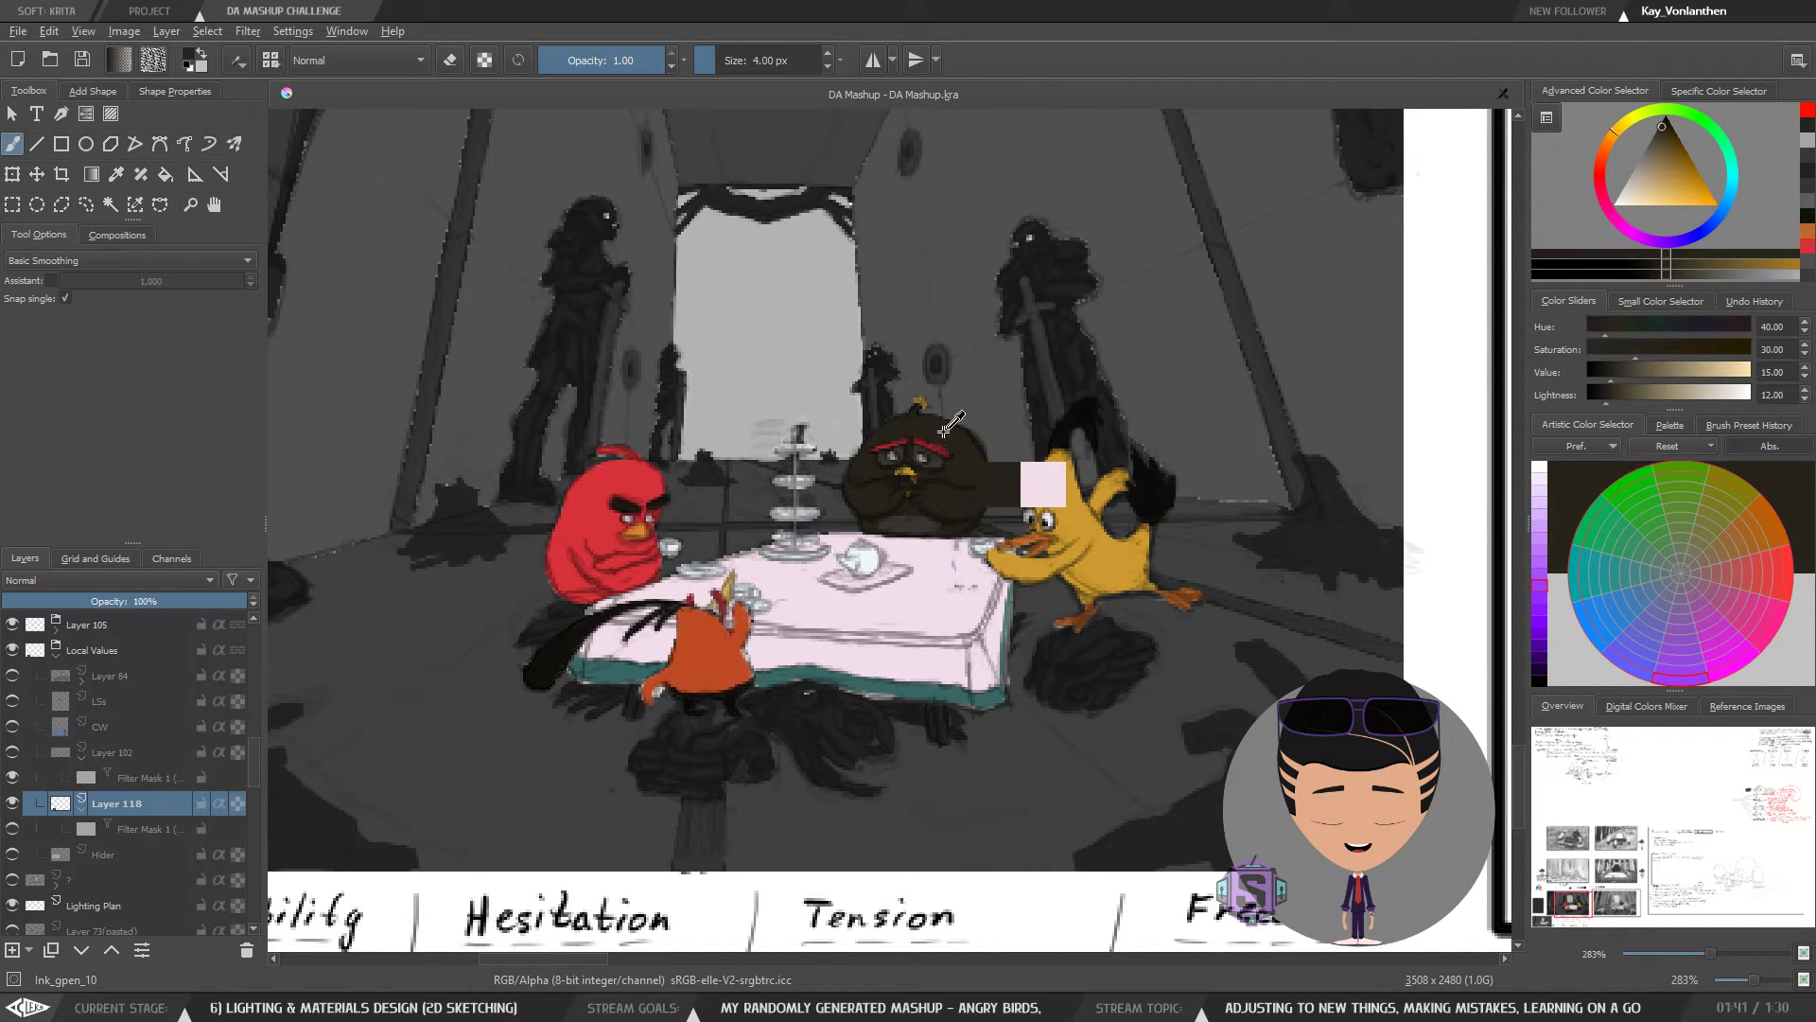
ctrl+click(1126, 579)
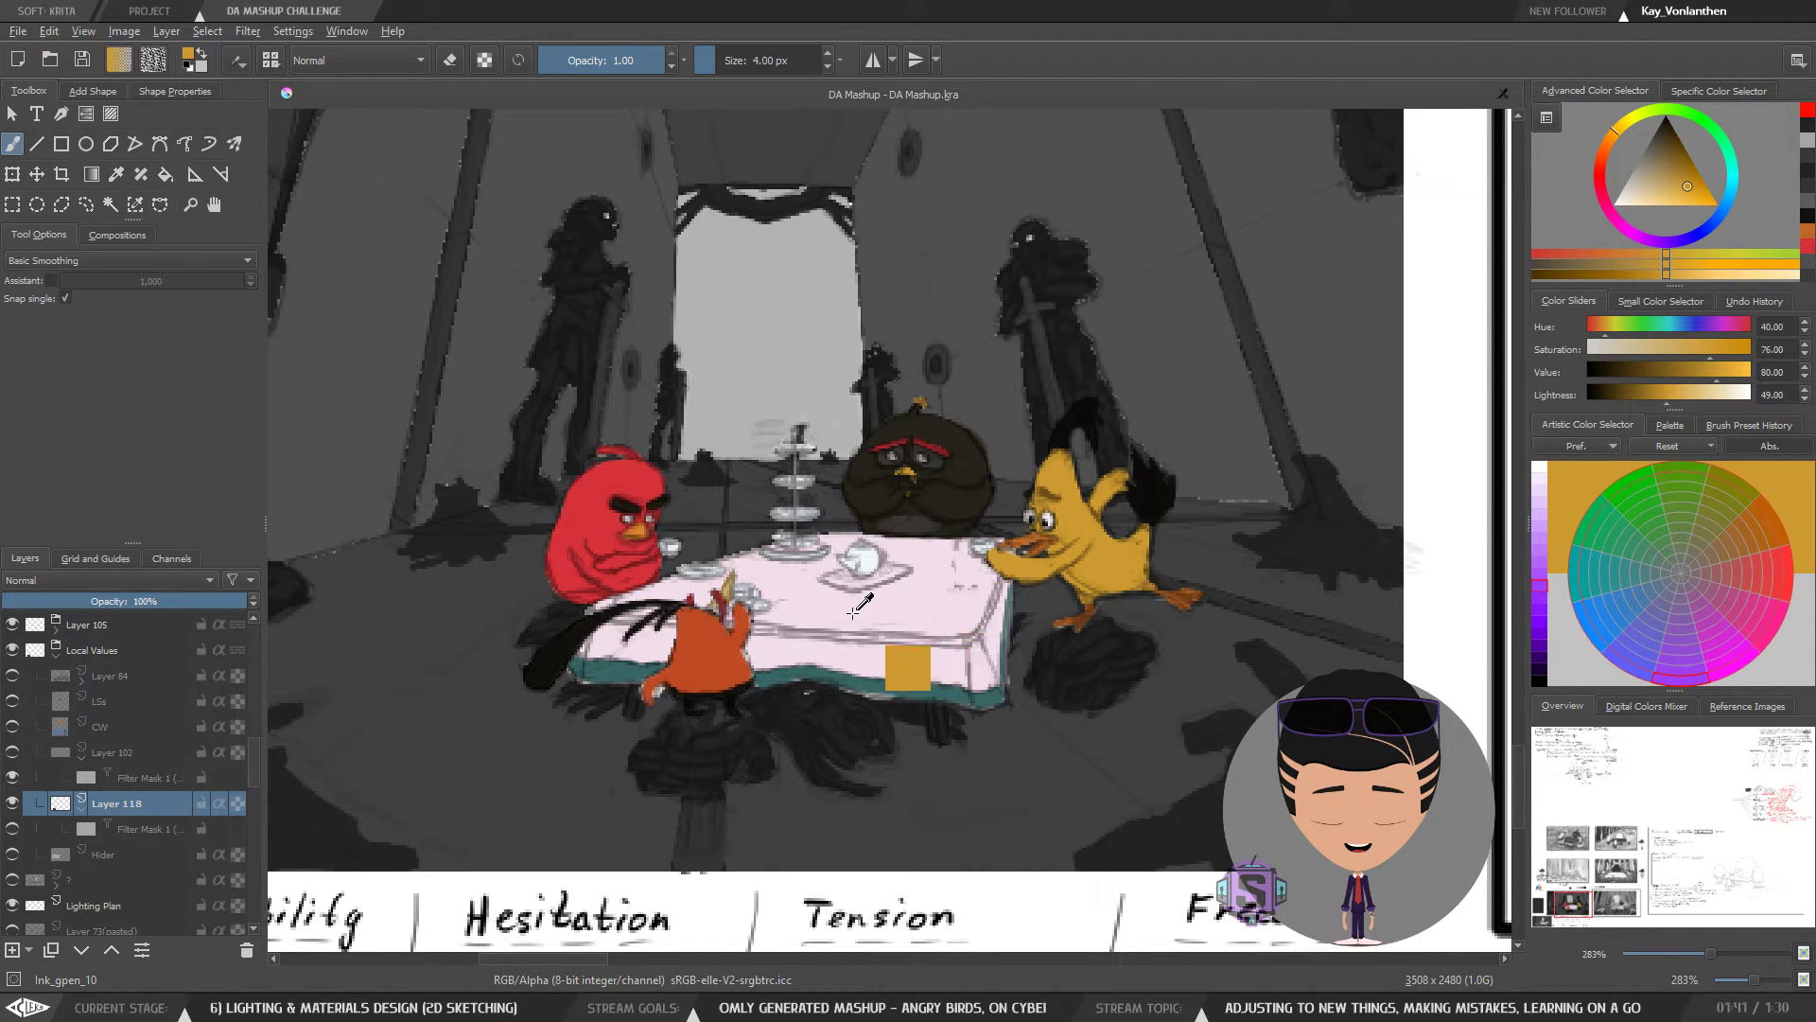
ctrl+click(837, 620)
ctrl+click(644, 508)
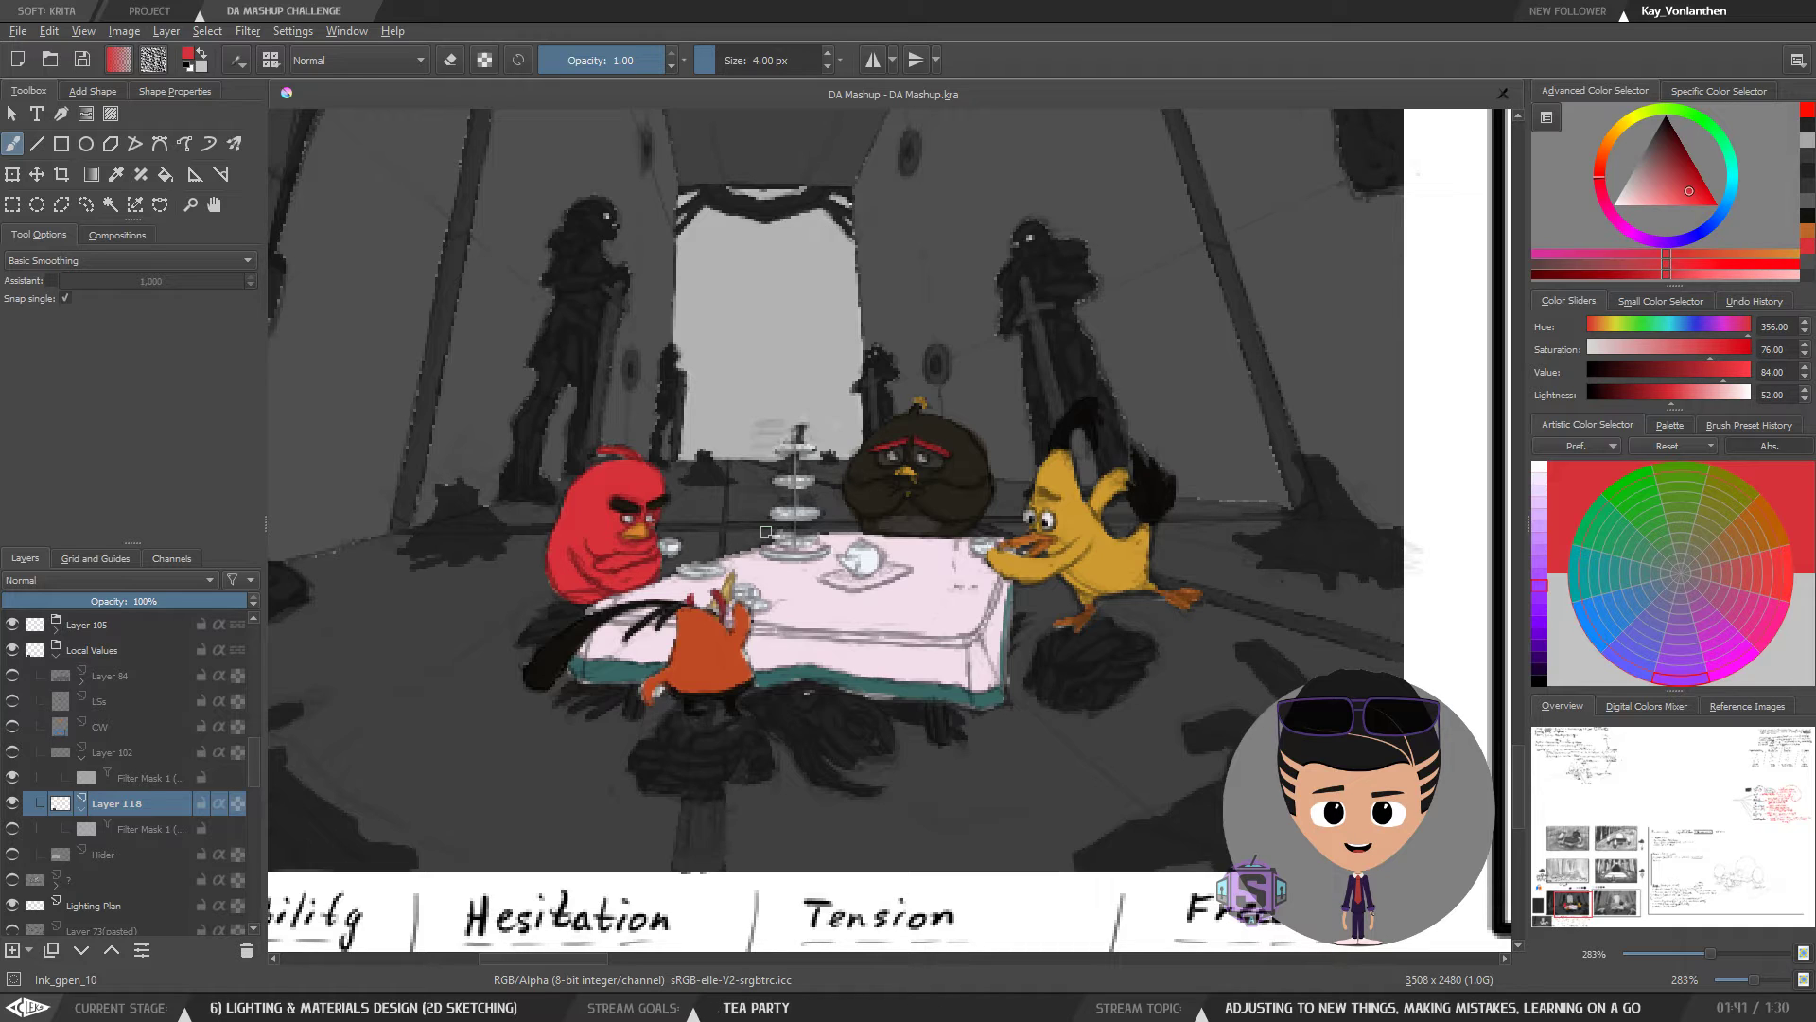
- Examine how the coloured birds and table read against the grey interior, from whole-sheet view back to the full scene
key(minus)
key(minus)
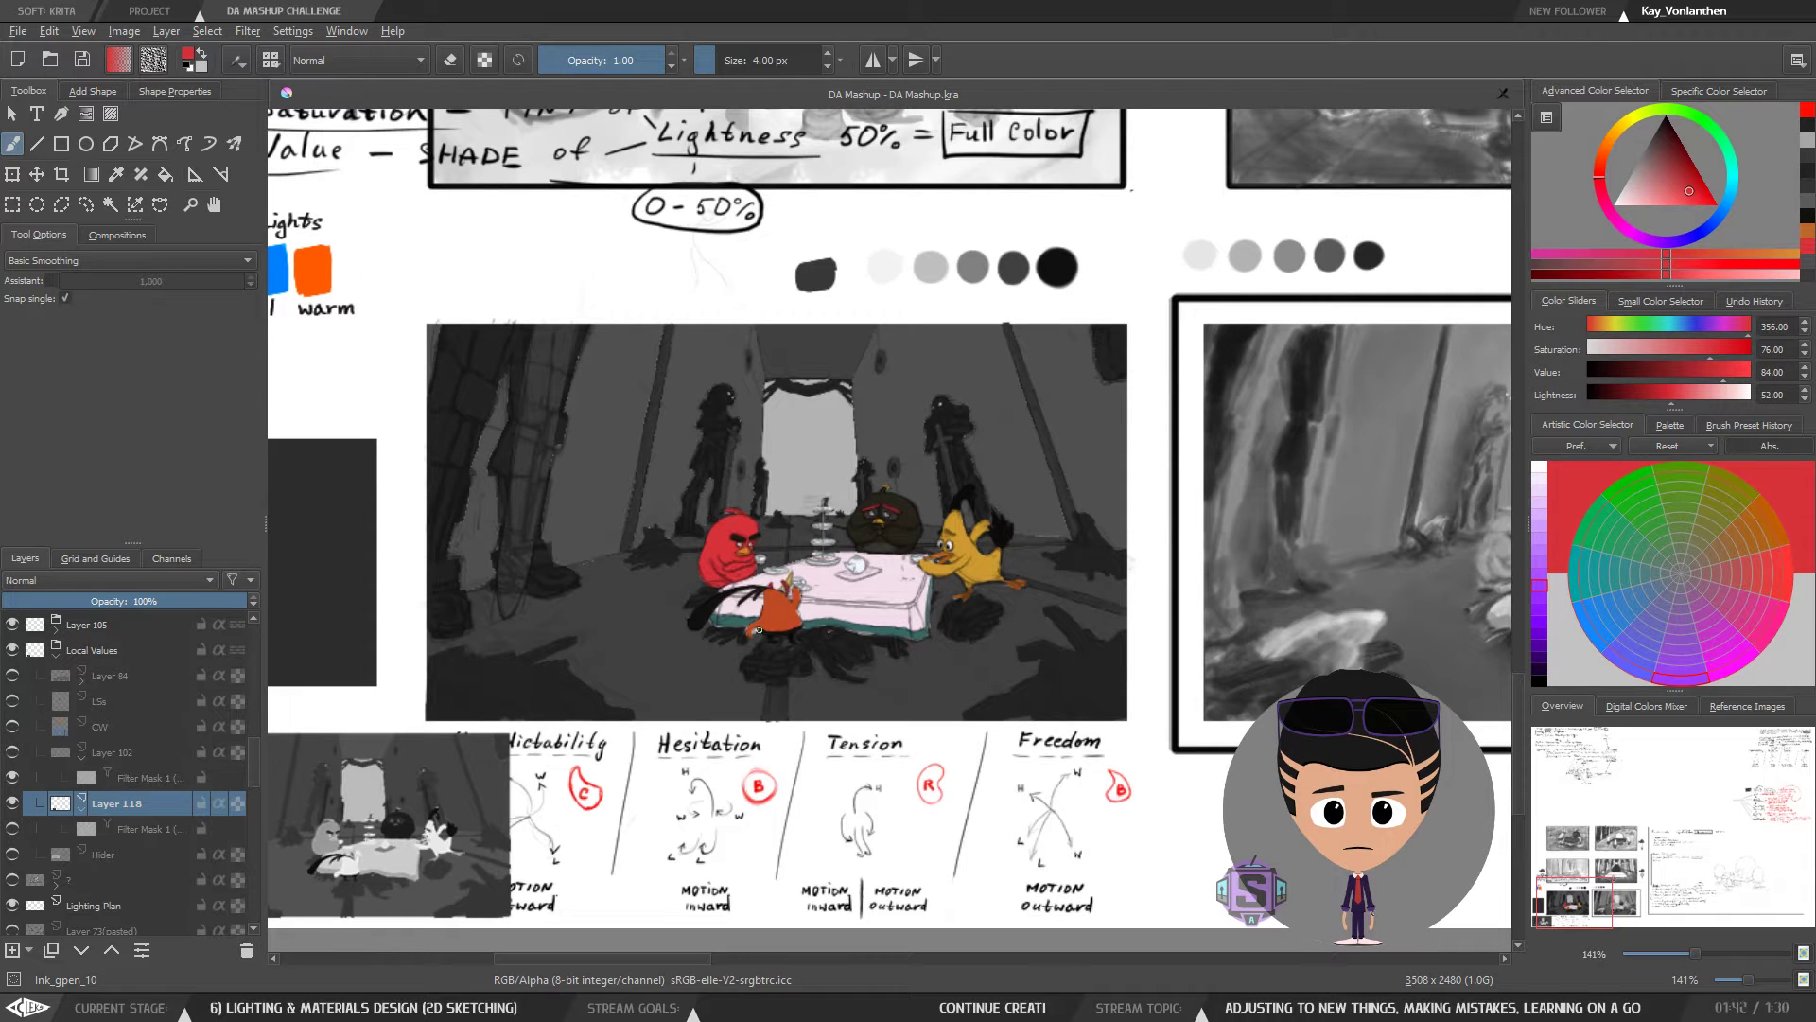
scroll(572, 725, down, 3)
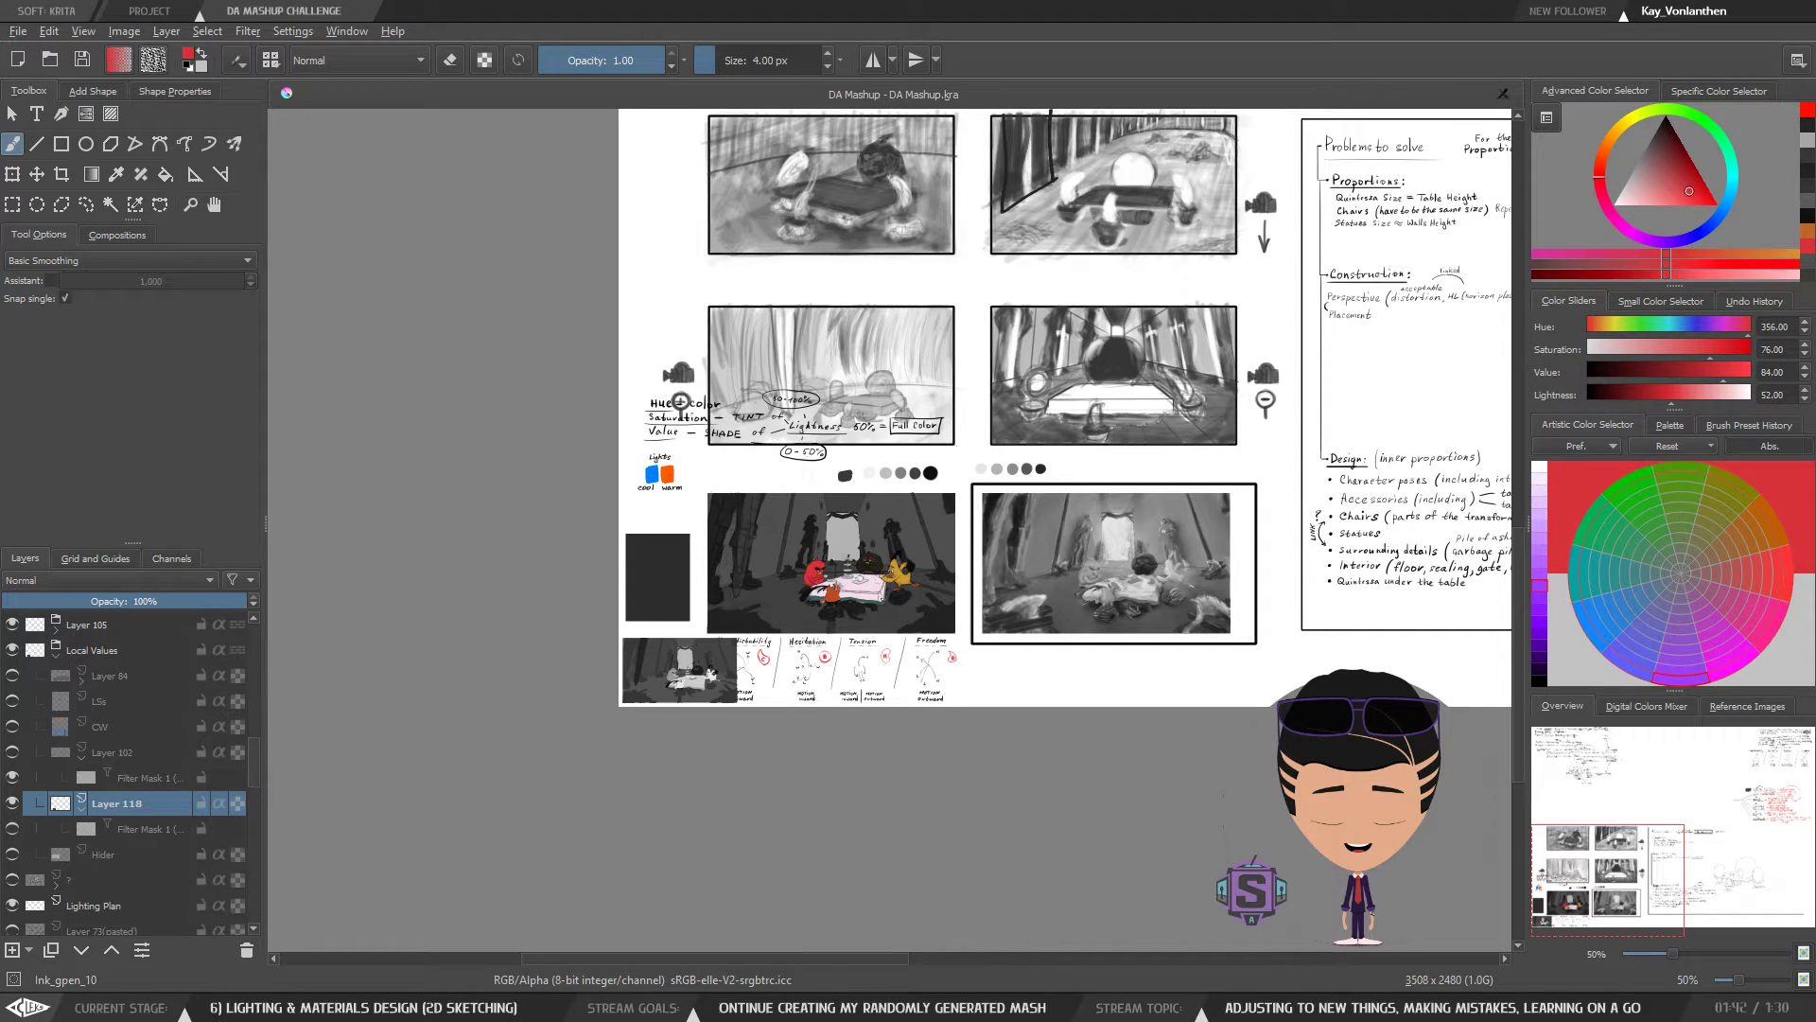
scroll(866, 588, up, 5)
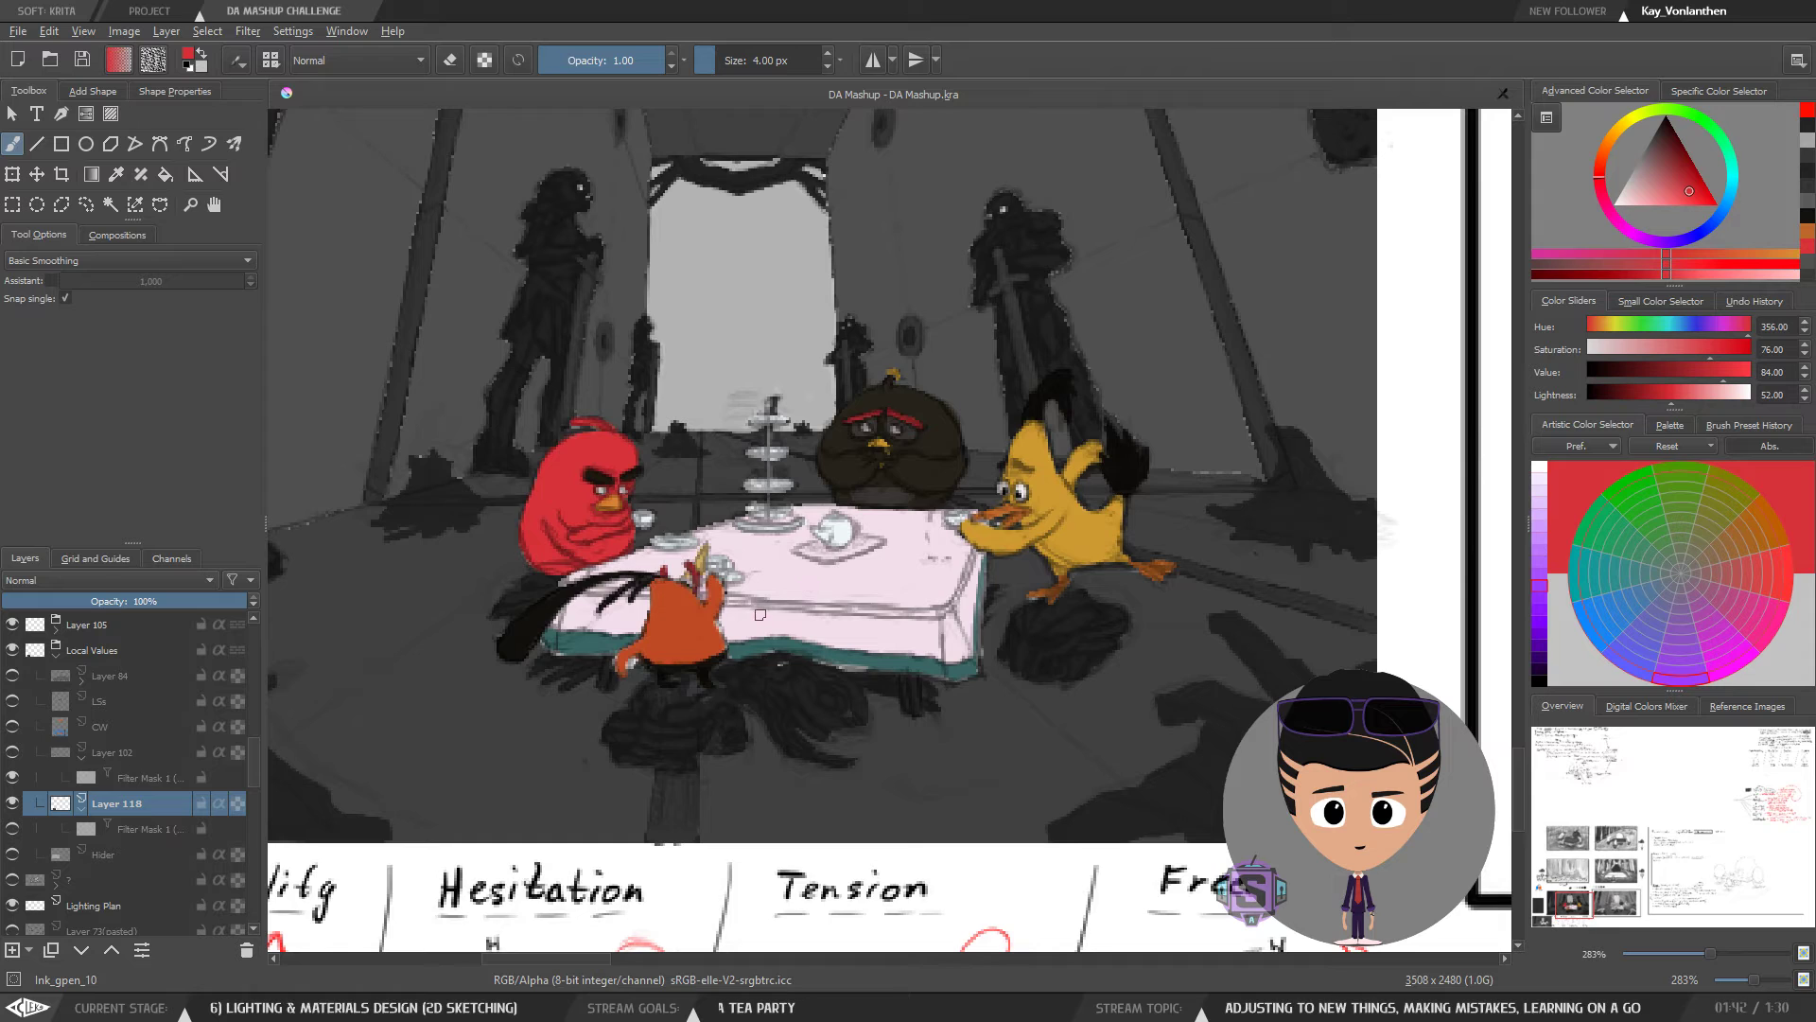
scroll(760, 615, down, 1)
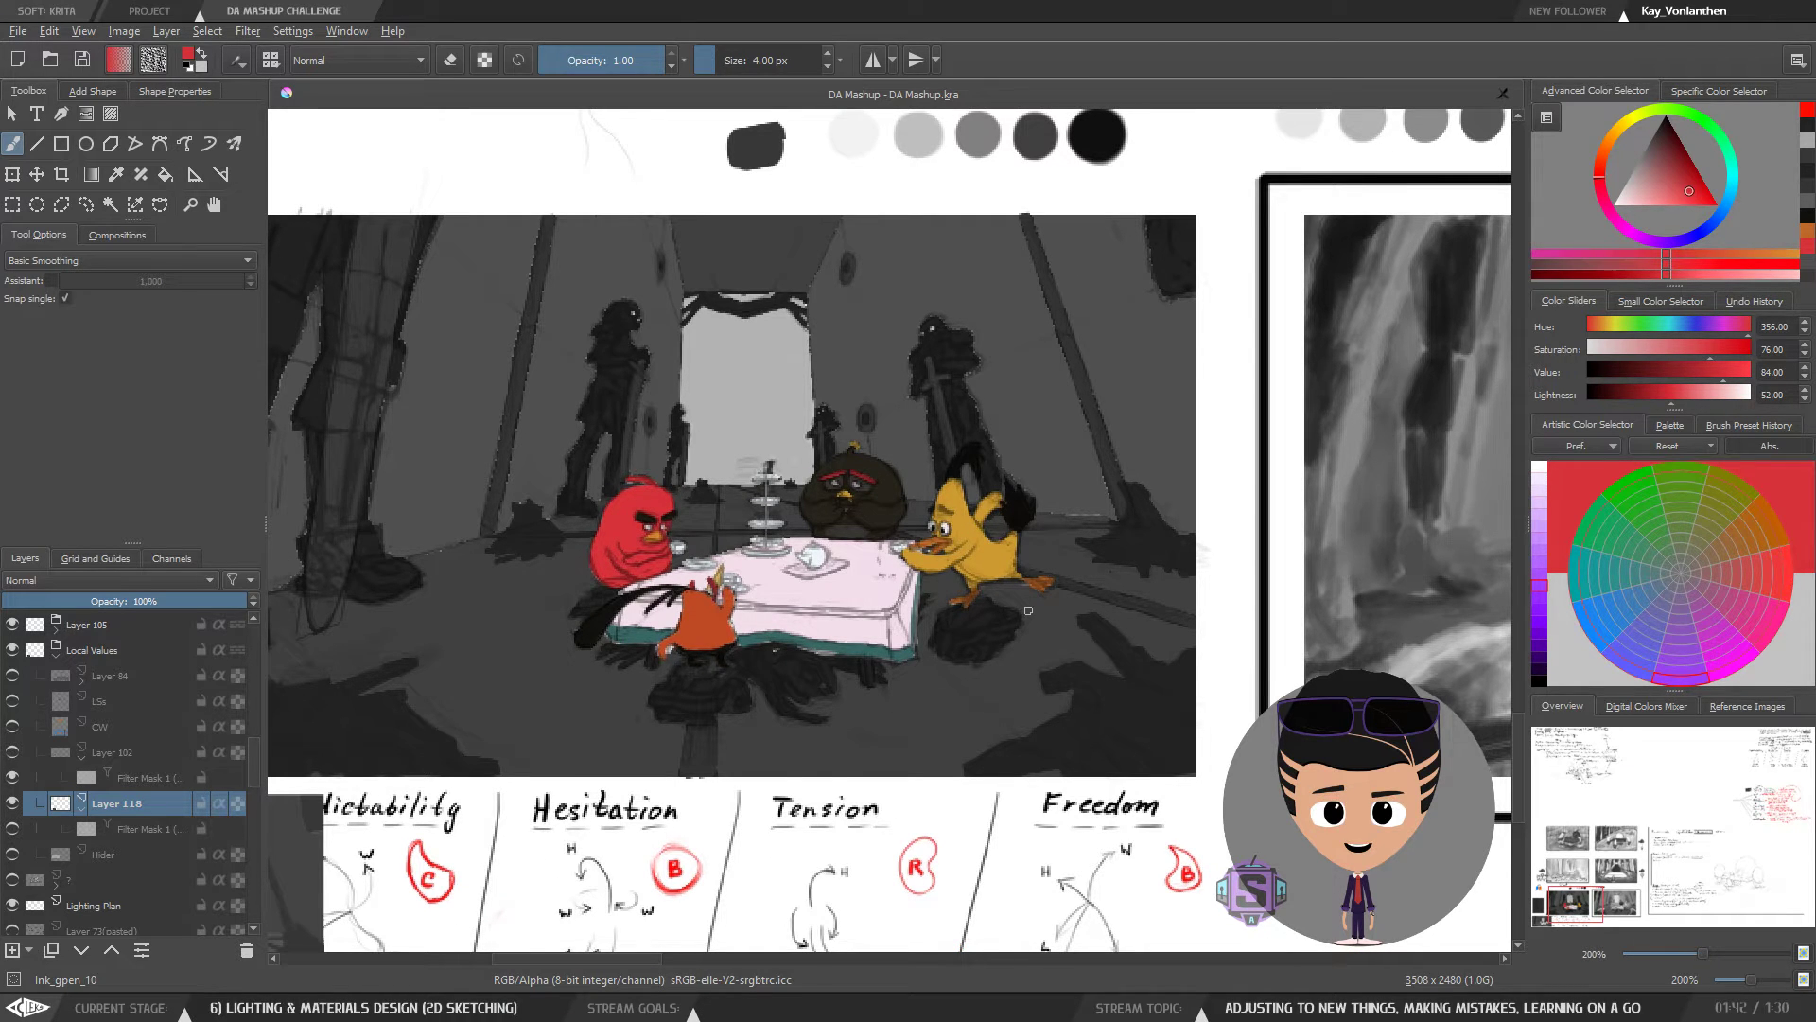
scroll(945, 643, down, 1)
scroll(945, 643, up, 1)
scroll(946, 644, down, 1)
scroll(945, 643, up, 1)
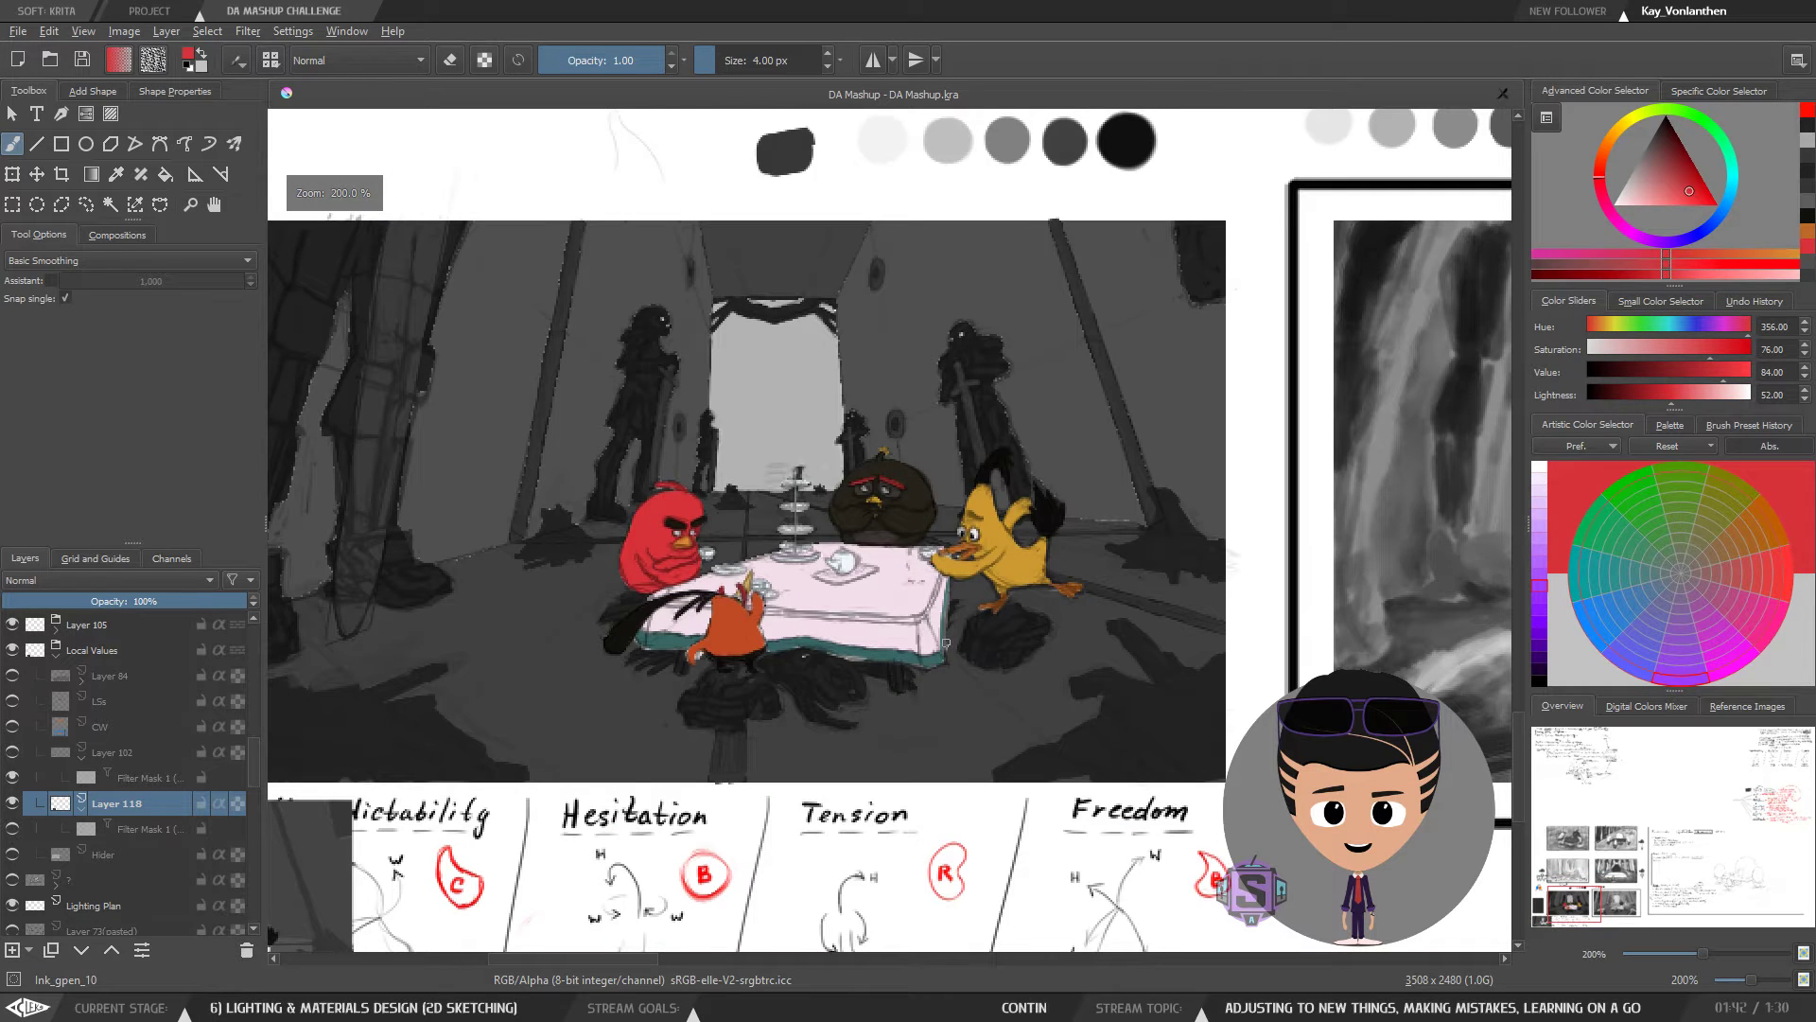
drag(946, 643, 951, 633)
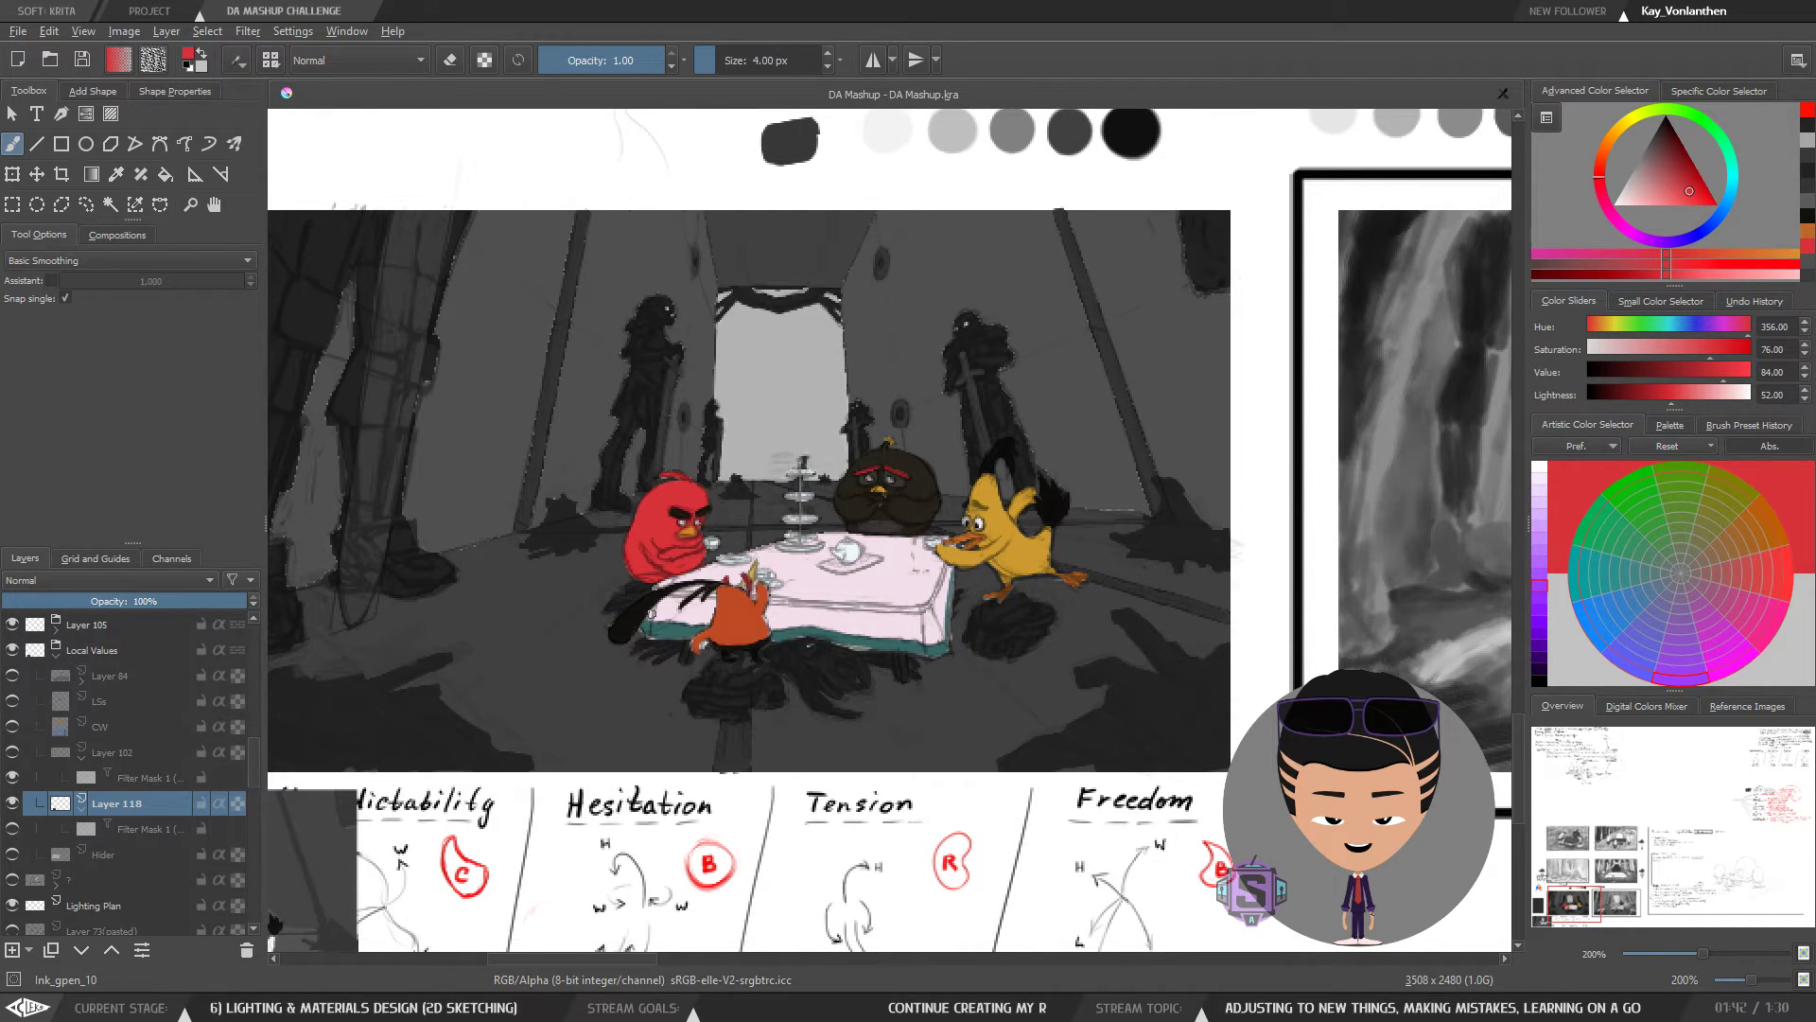
scroll(658, 617, down, 1)
scroll(658, 617, up, 1)
drag(658, 617, 714, 578)
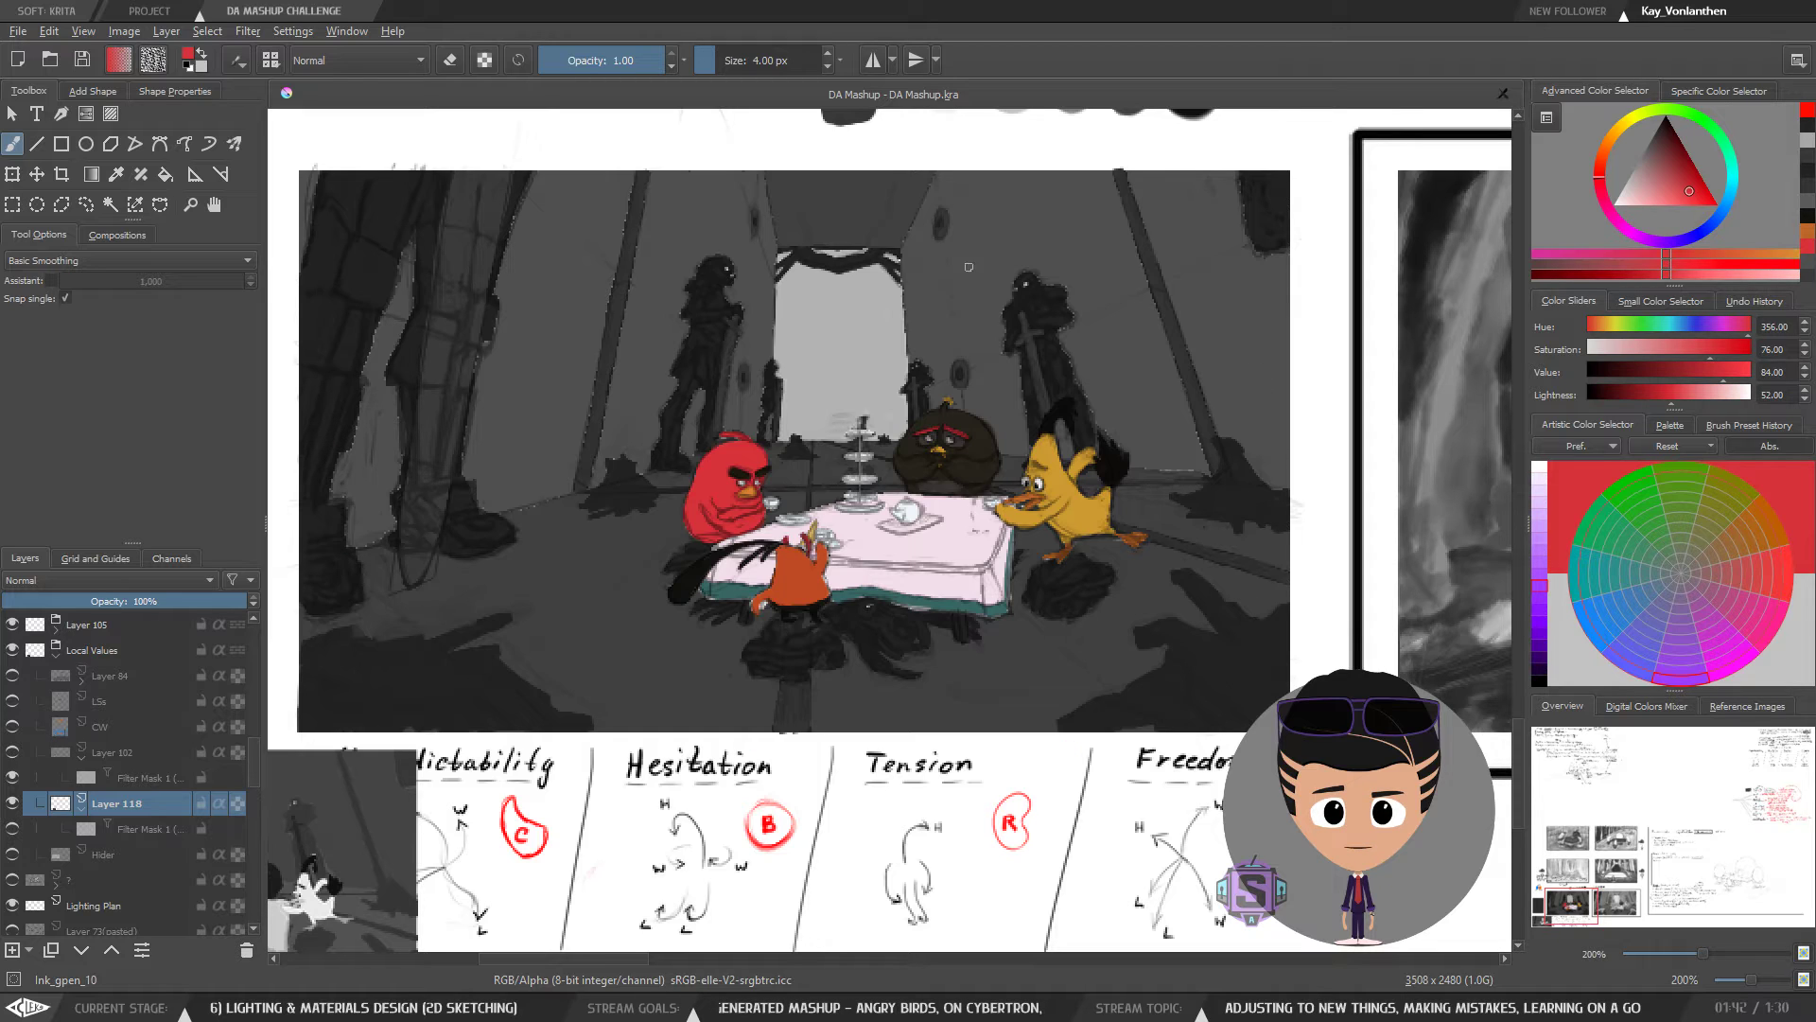
- Enable the filter mask under Layer 118 again and check the greyscale birds against the background
click(11, 829)
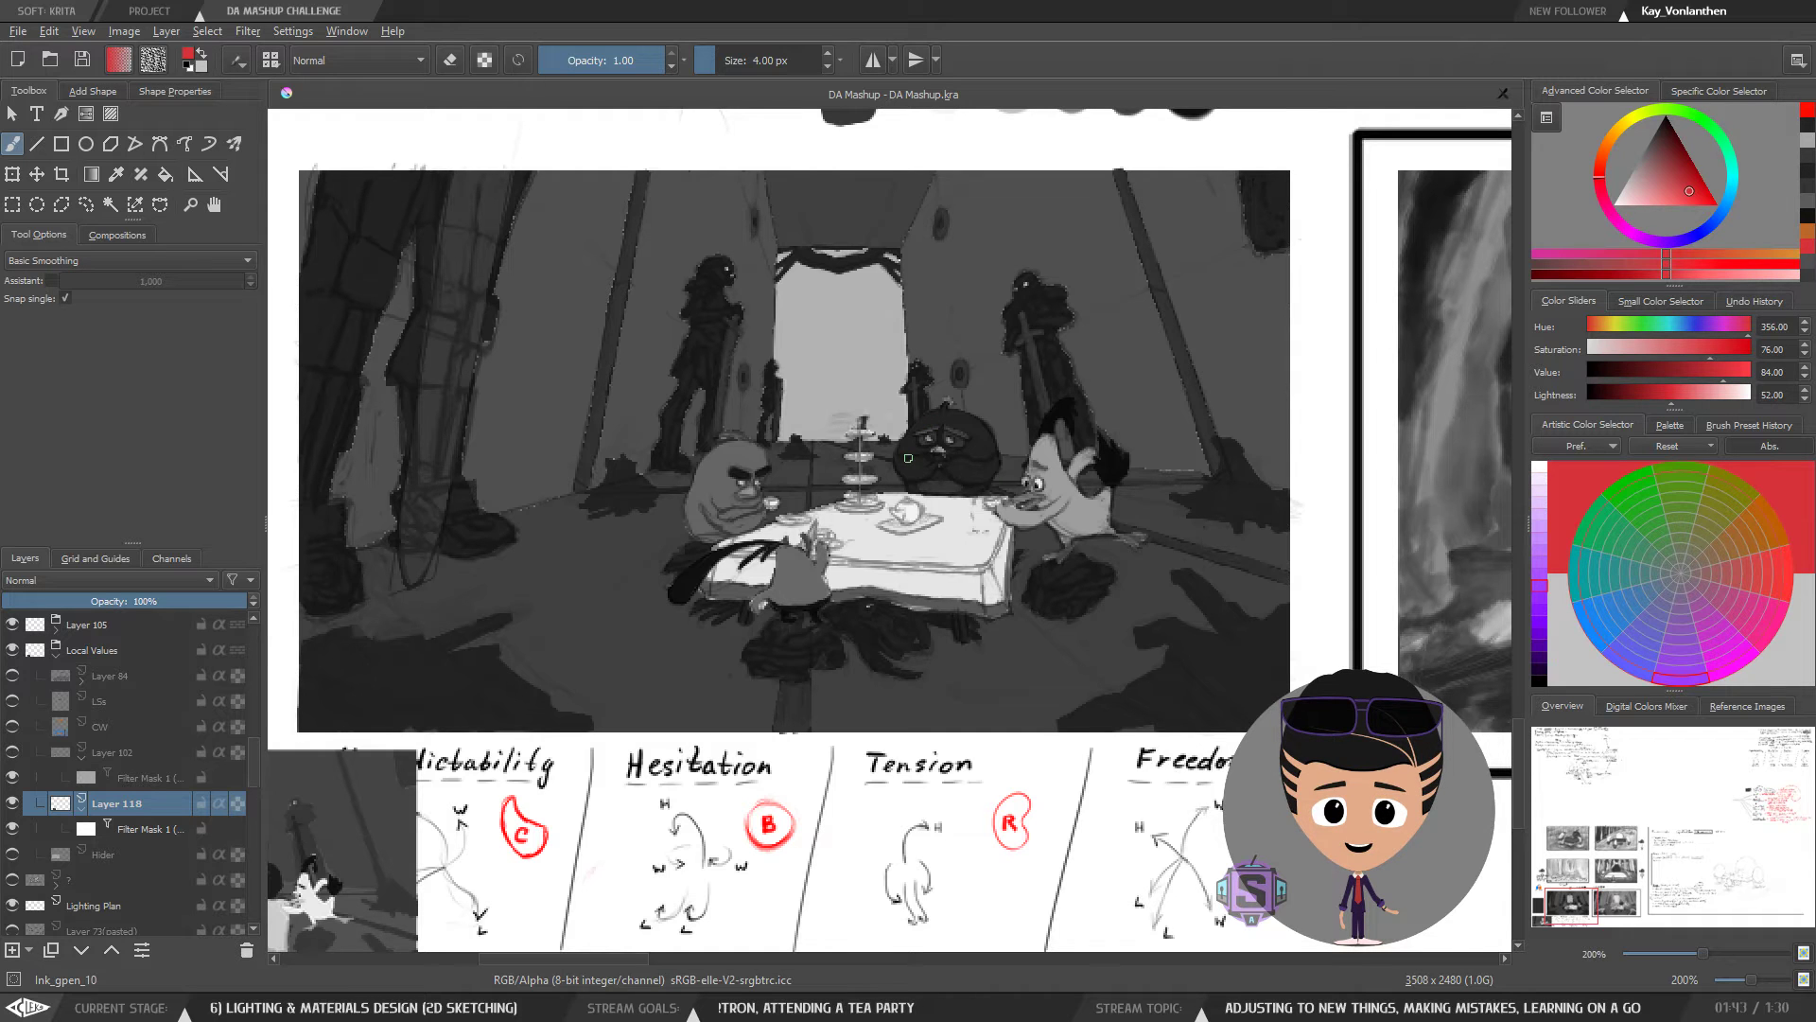
scroll(951, 558, down, 1)
scroll(951, 558, up, 1)
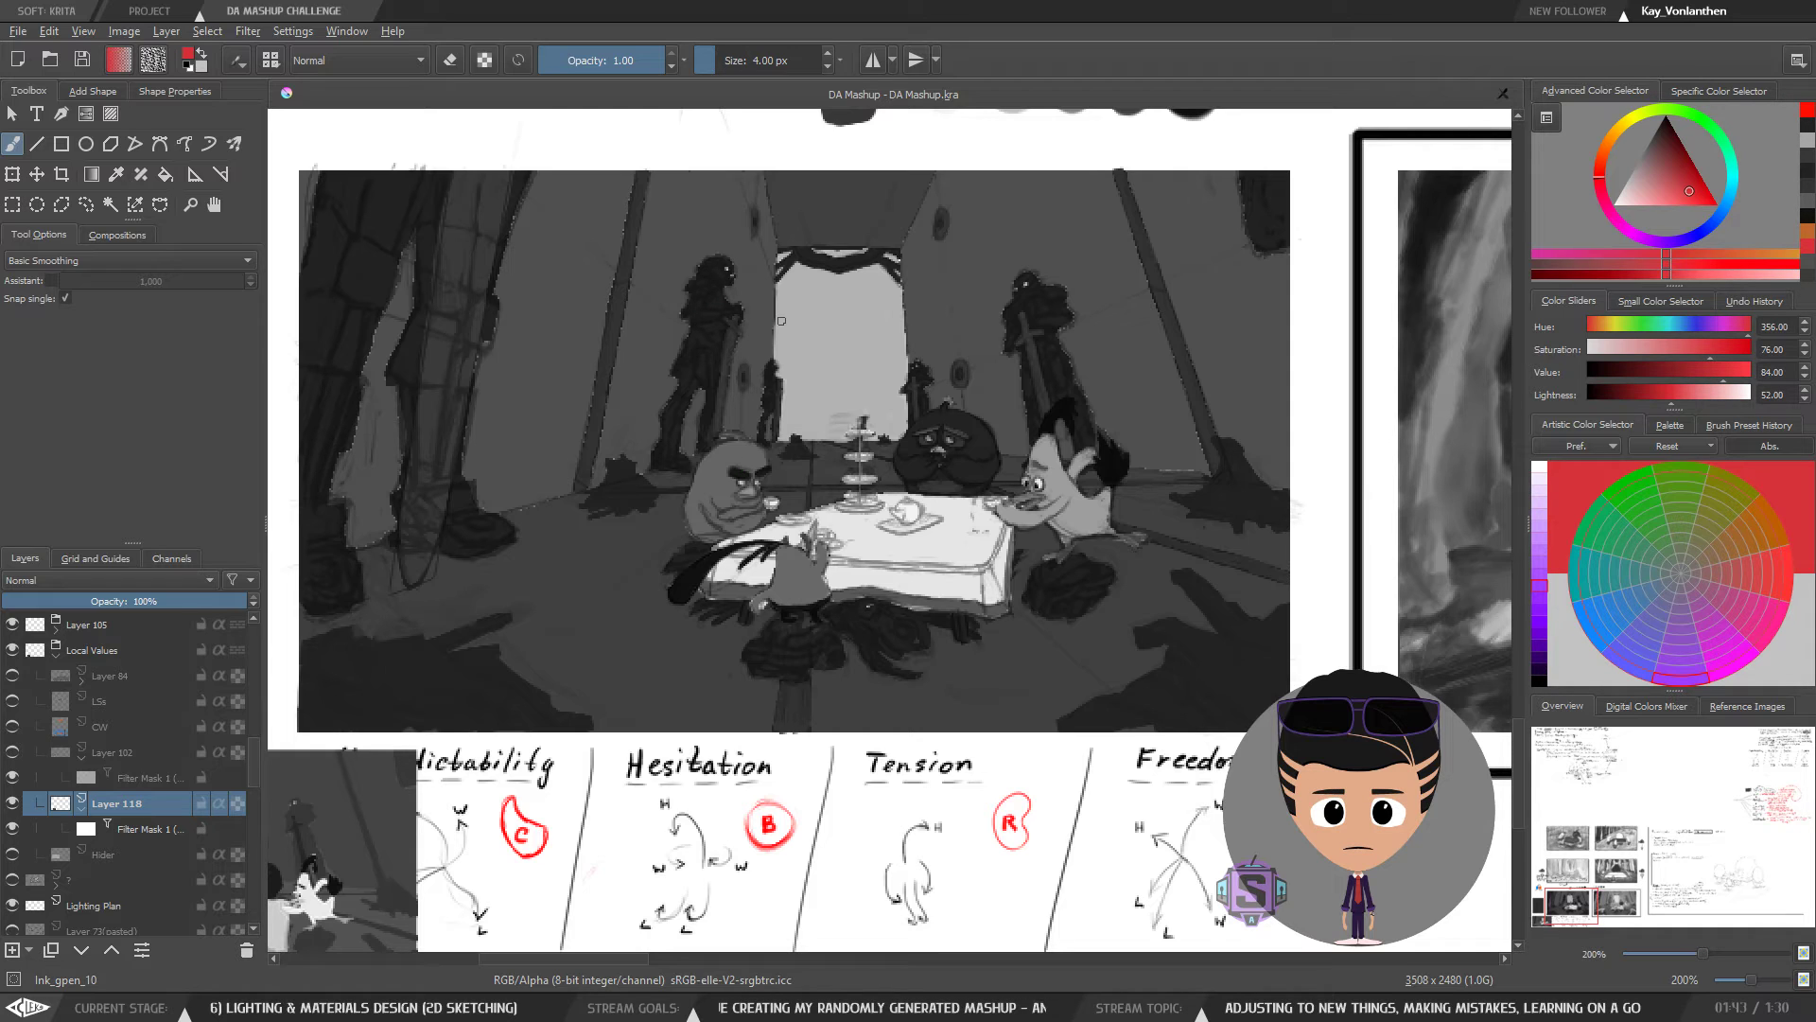
scroll(967, 312, down, 1)
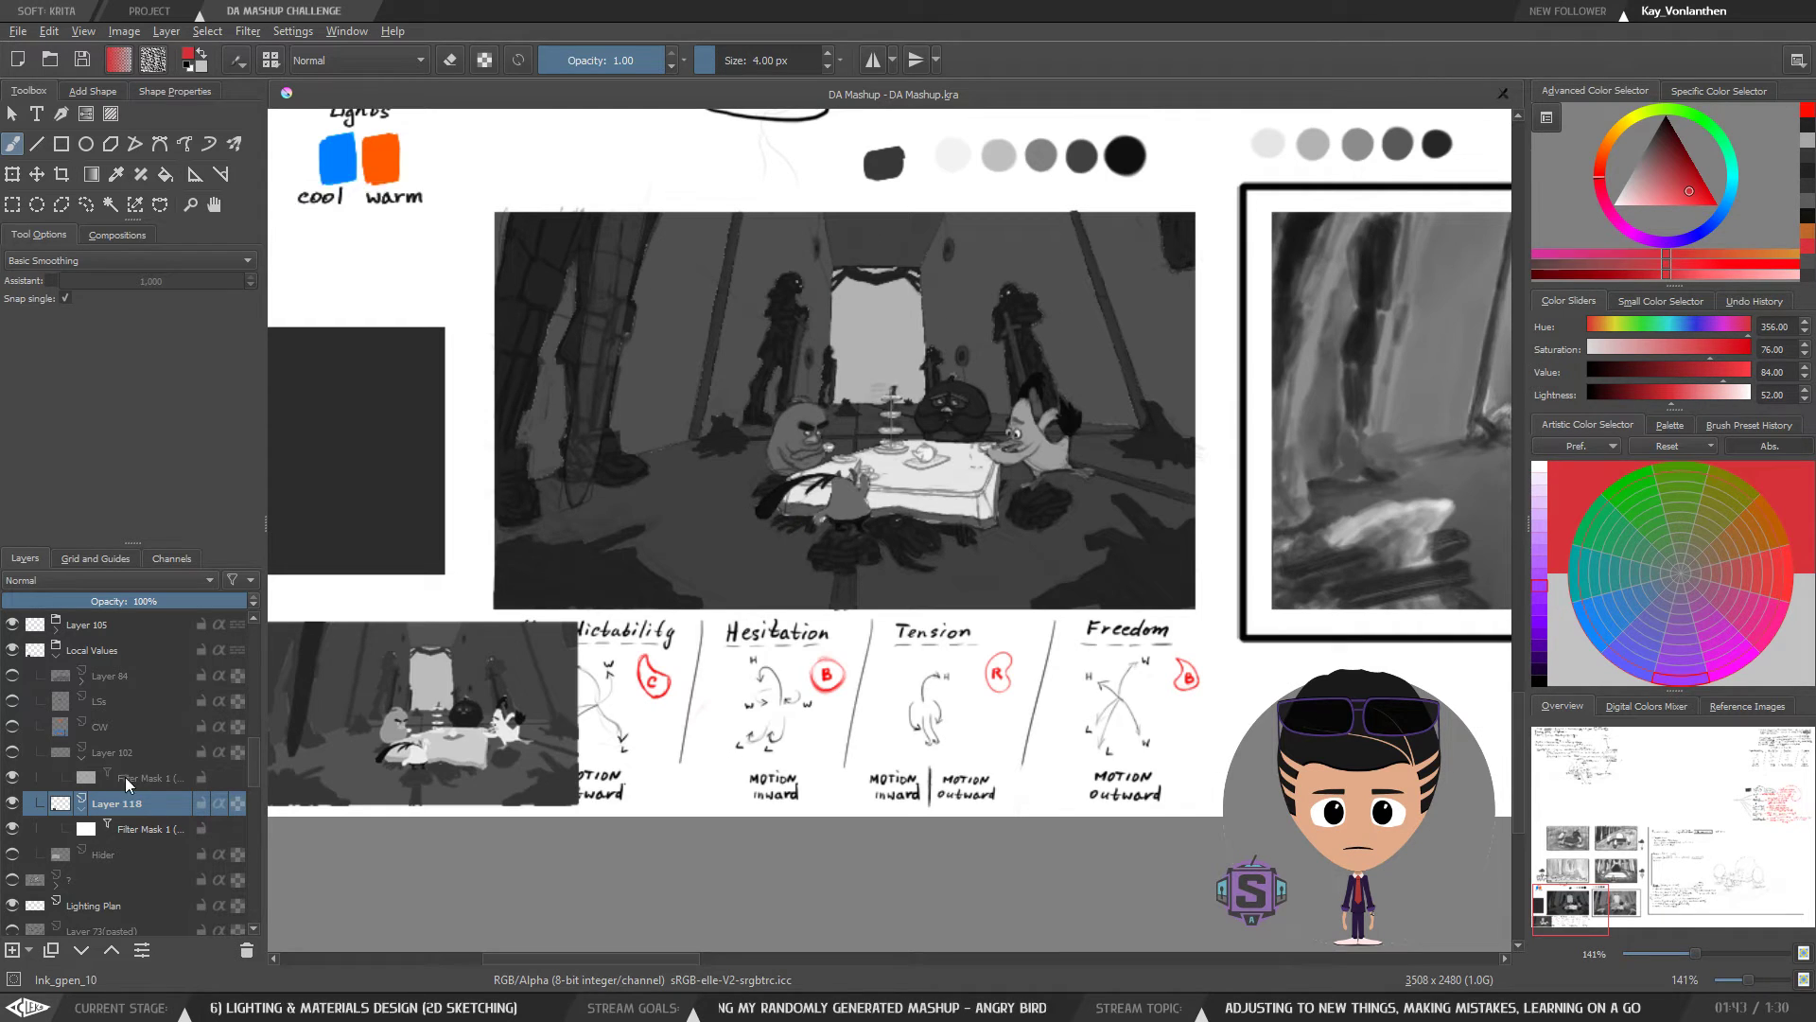
- Turn off the filter mask under Layer 118 to bring back the birds' and tablecloth's local colours
click(12, 829)
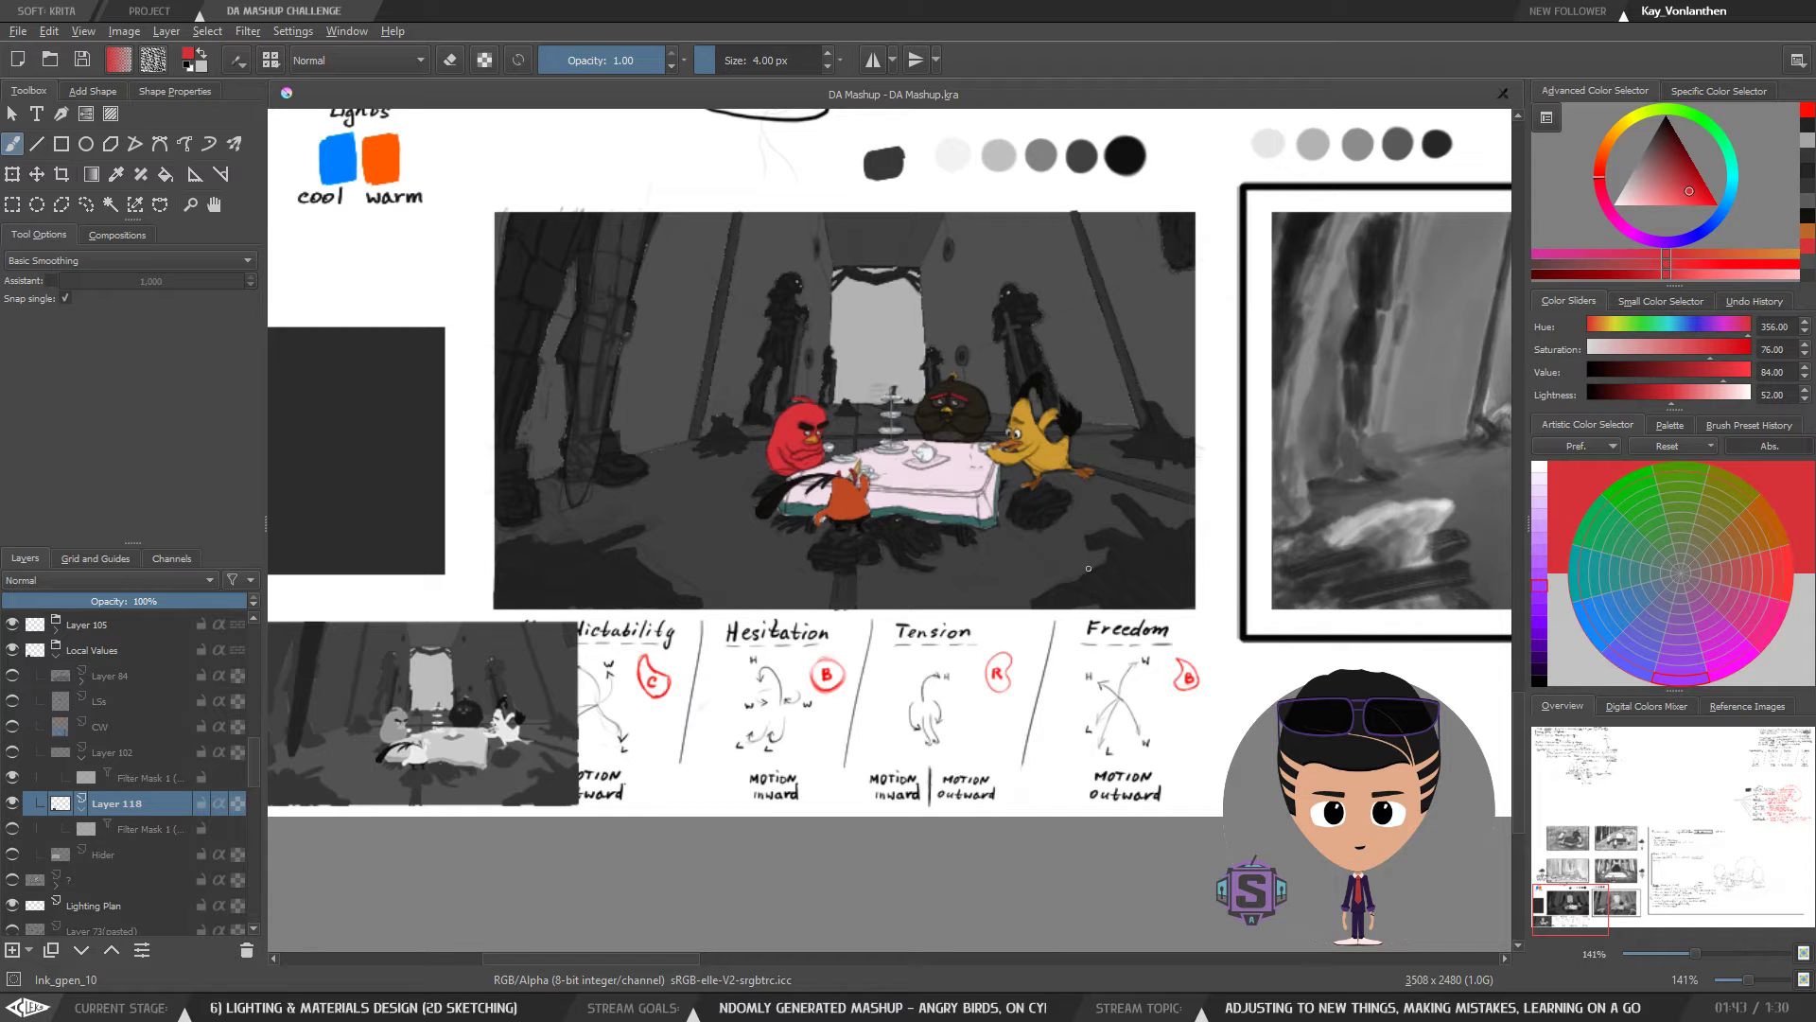
drag(1081, 494, 1052, 540)
scroll(1045, 577, up, 1)
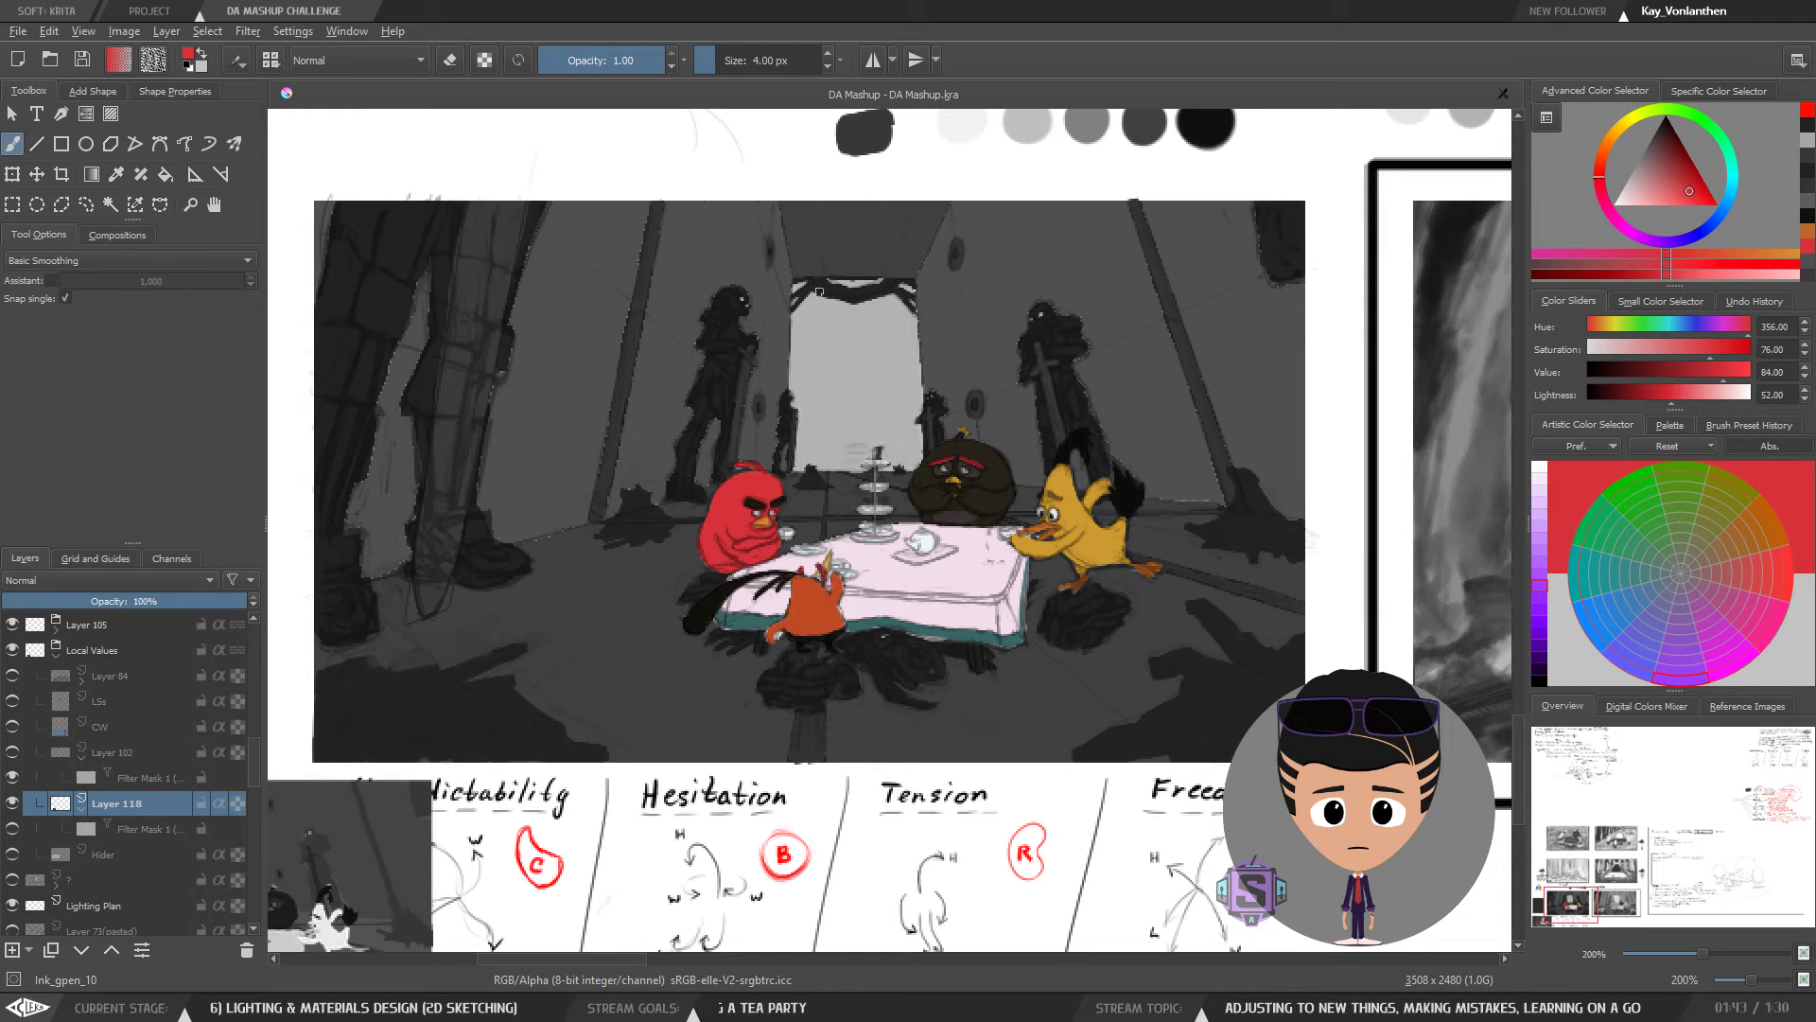
- Examine how the coloured birds and tablecloth read against the grey interior at thumbnail size, close-up and at 100% scale
key(minus)
key(minus)
key(minus)
key(minus)
key(minus)
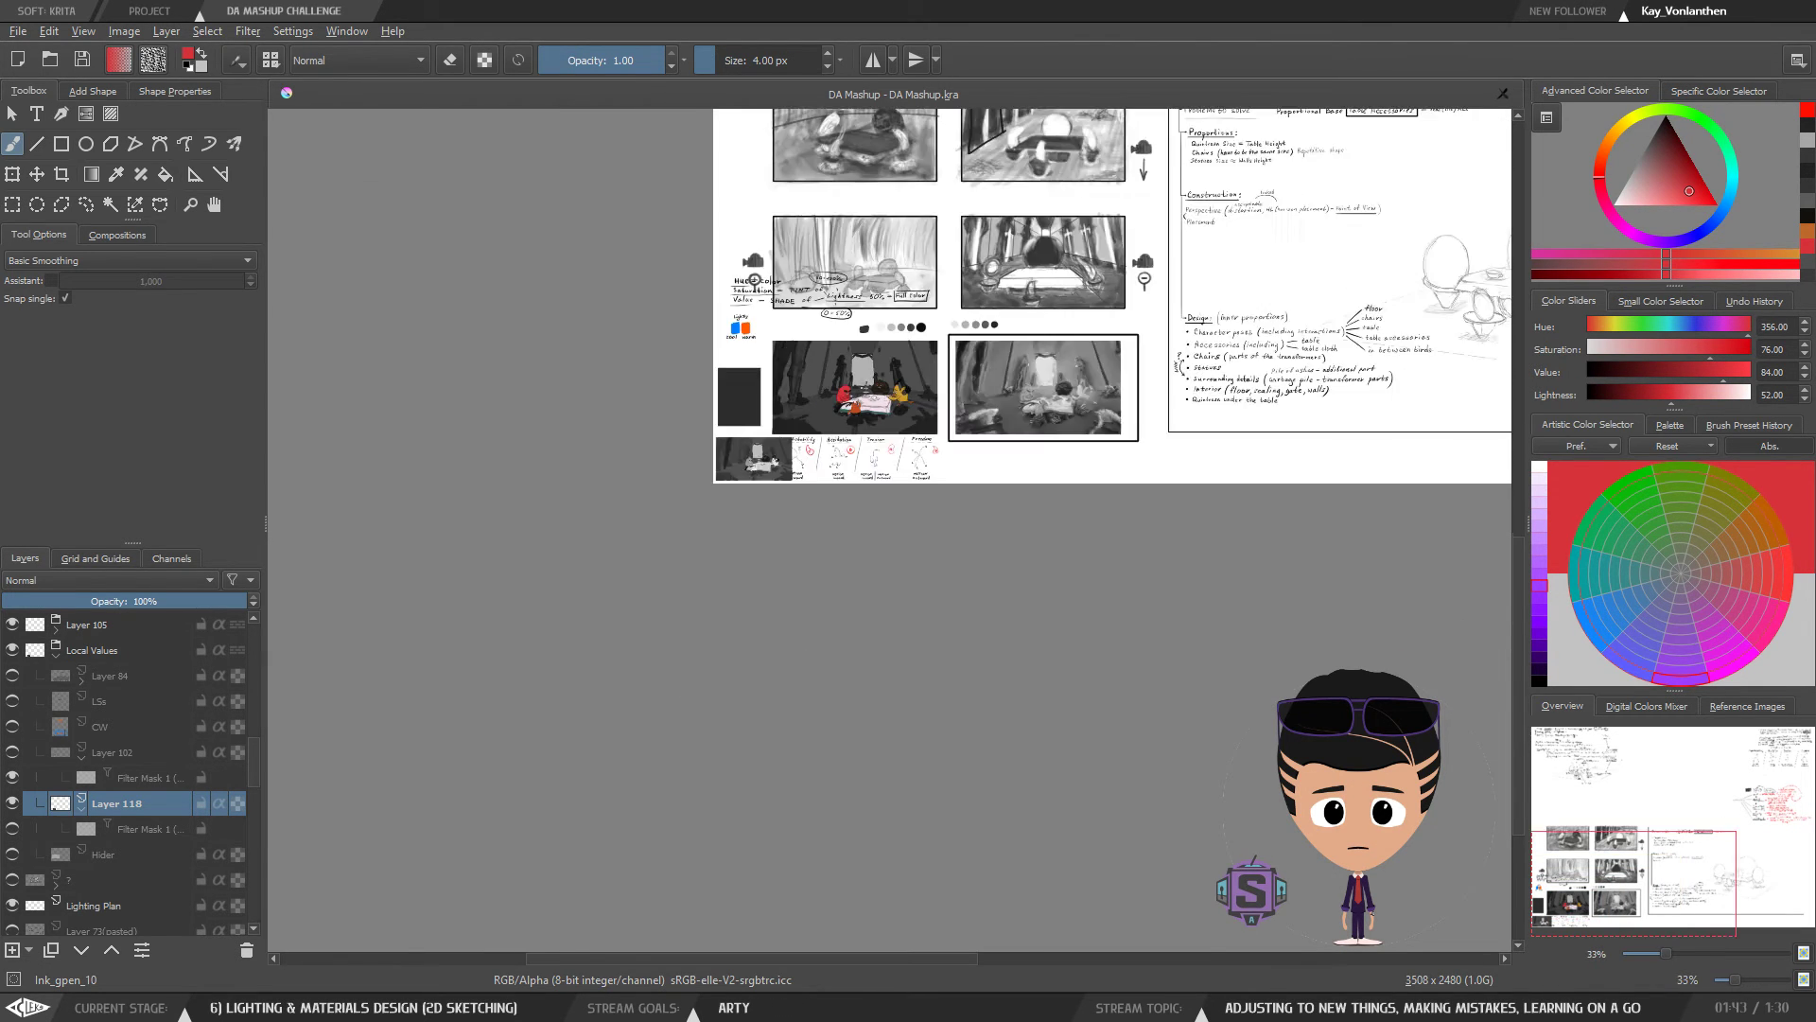
key(minus)
key(plus)
key(plus)
key(plus)
key(plus)
key(plus)
key(plus)
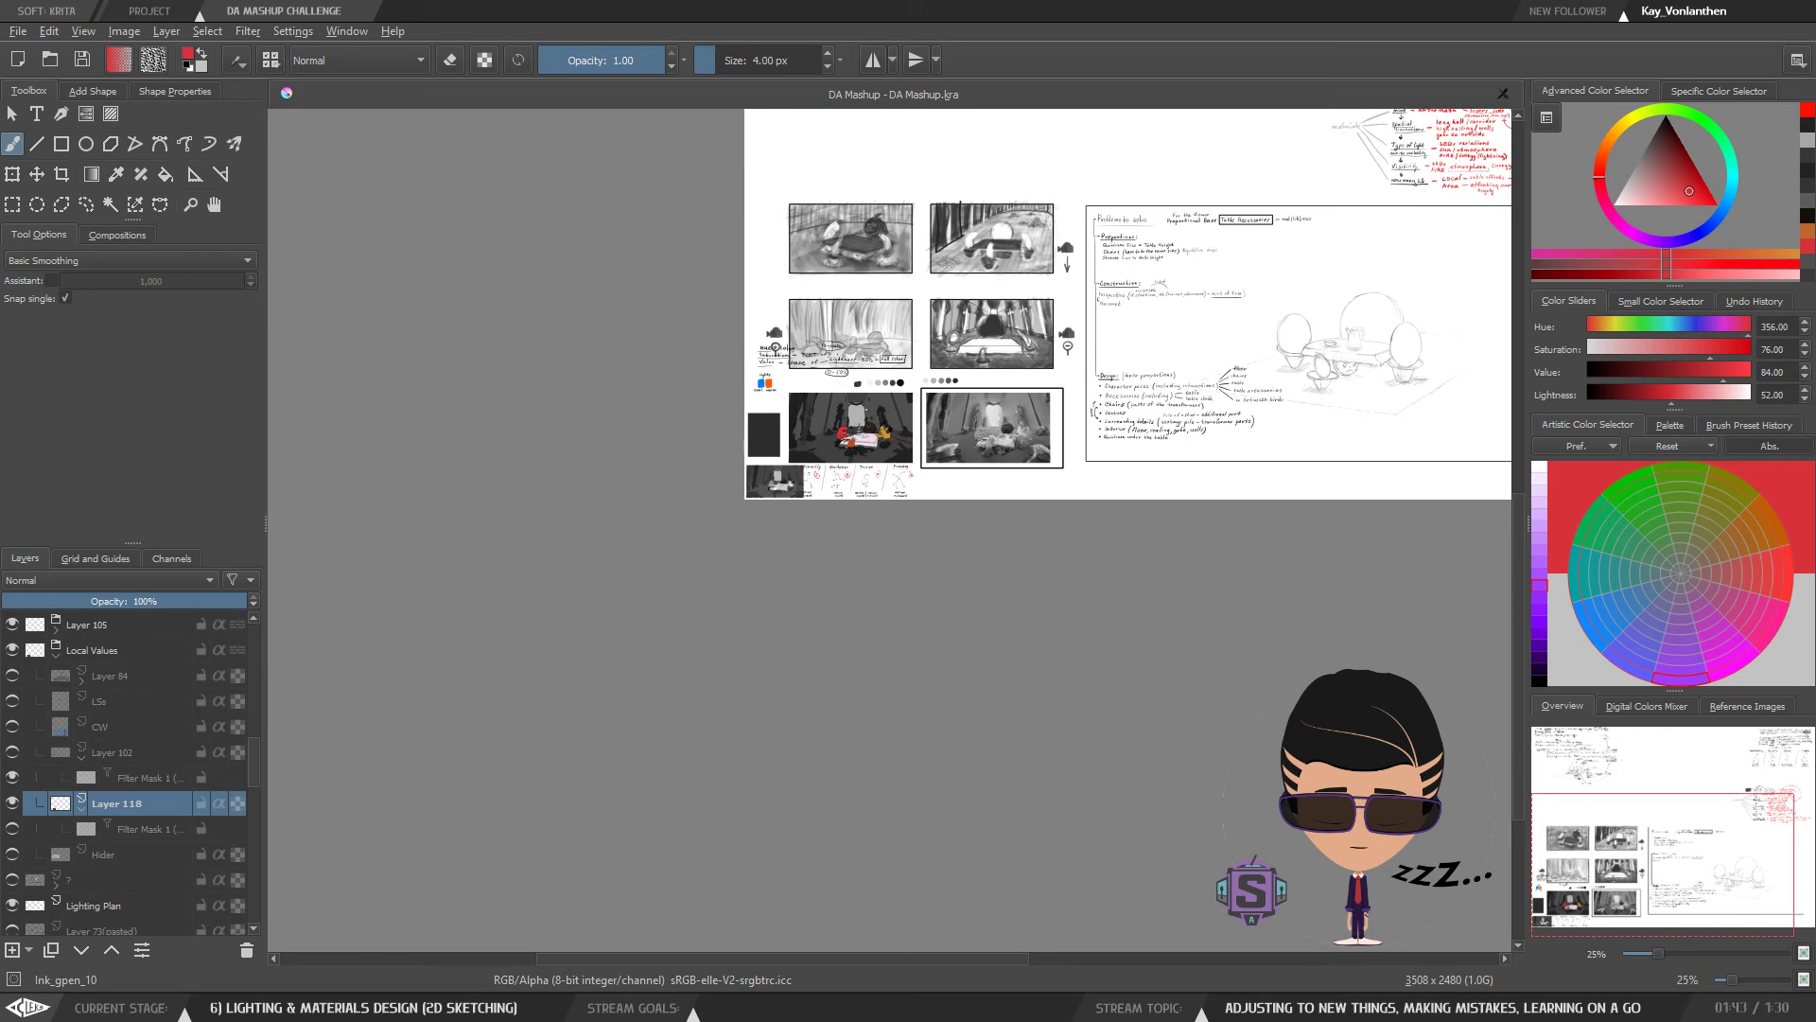
key(plus)
scroll(625, 451, up, 2)
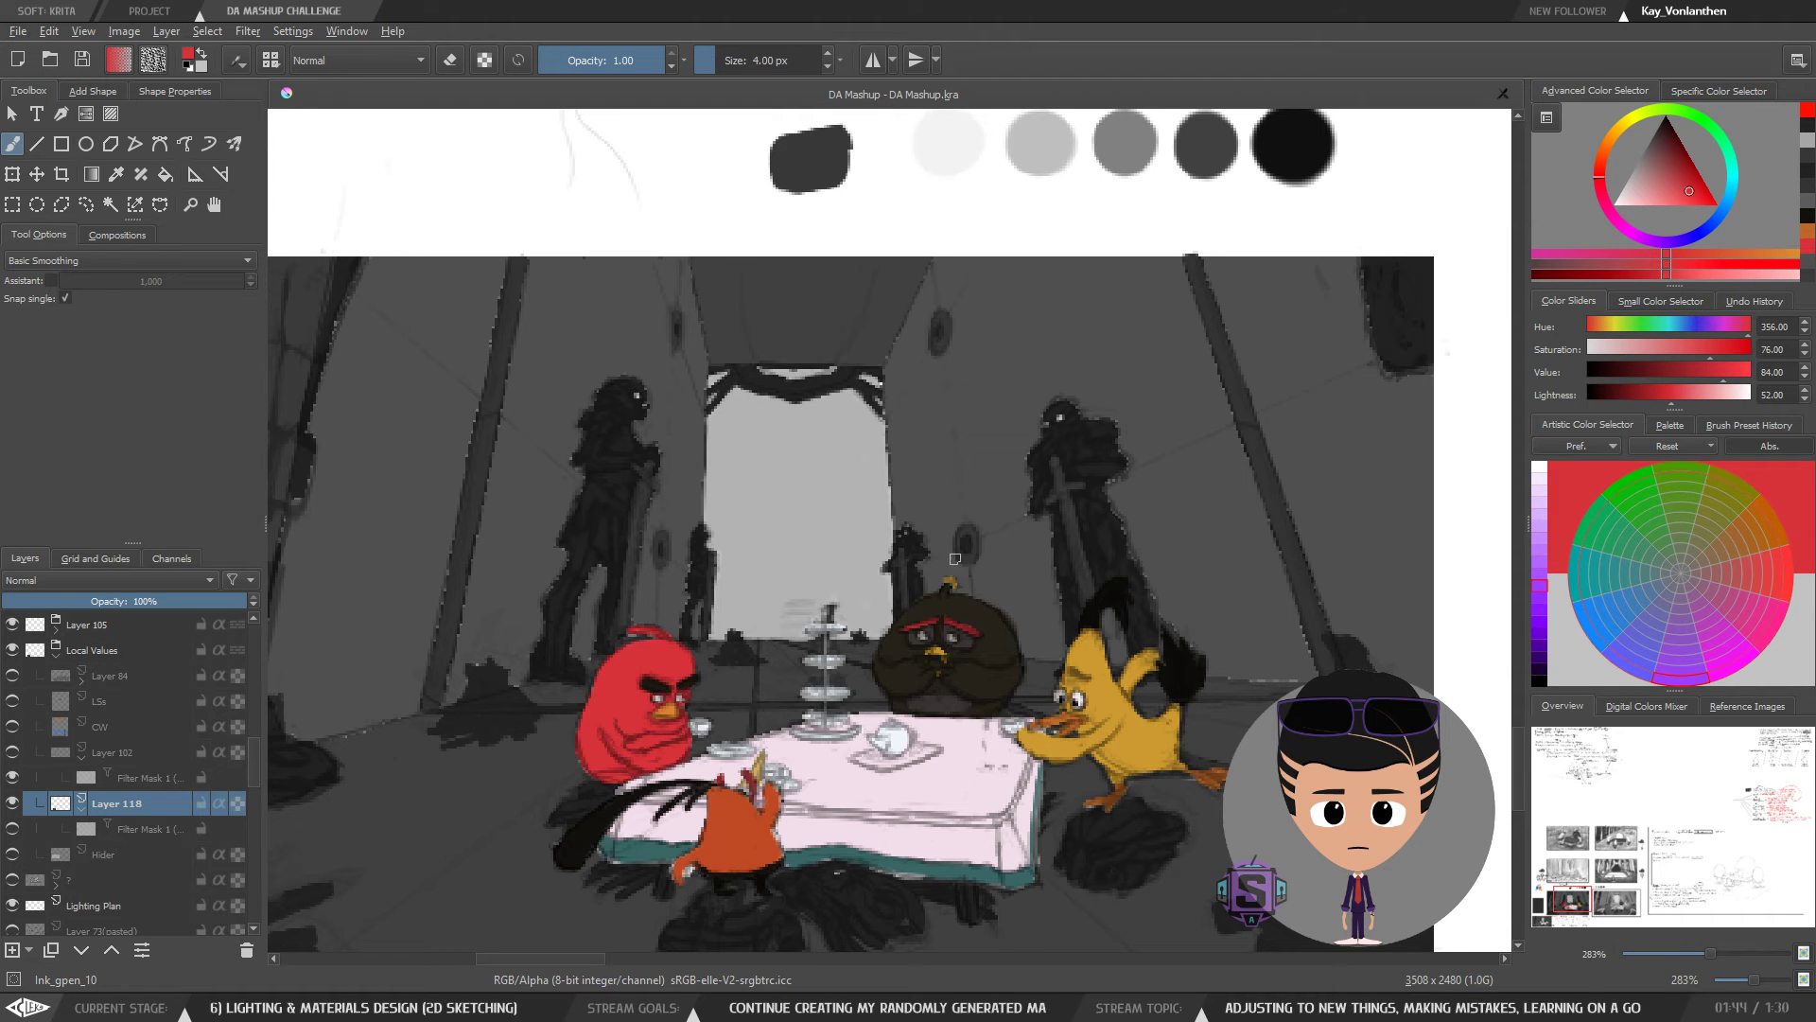
key(1)
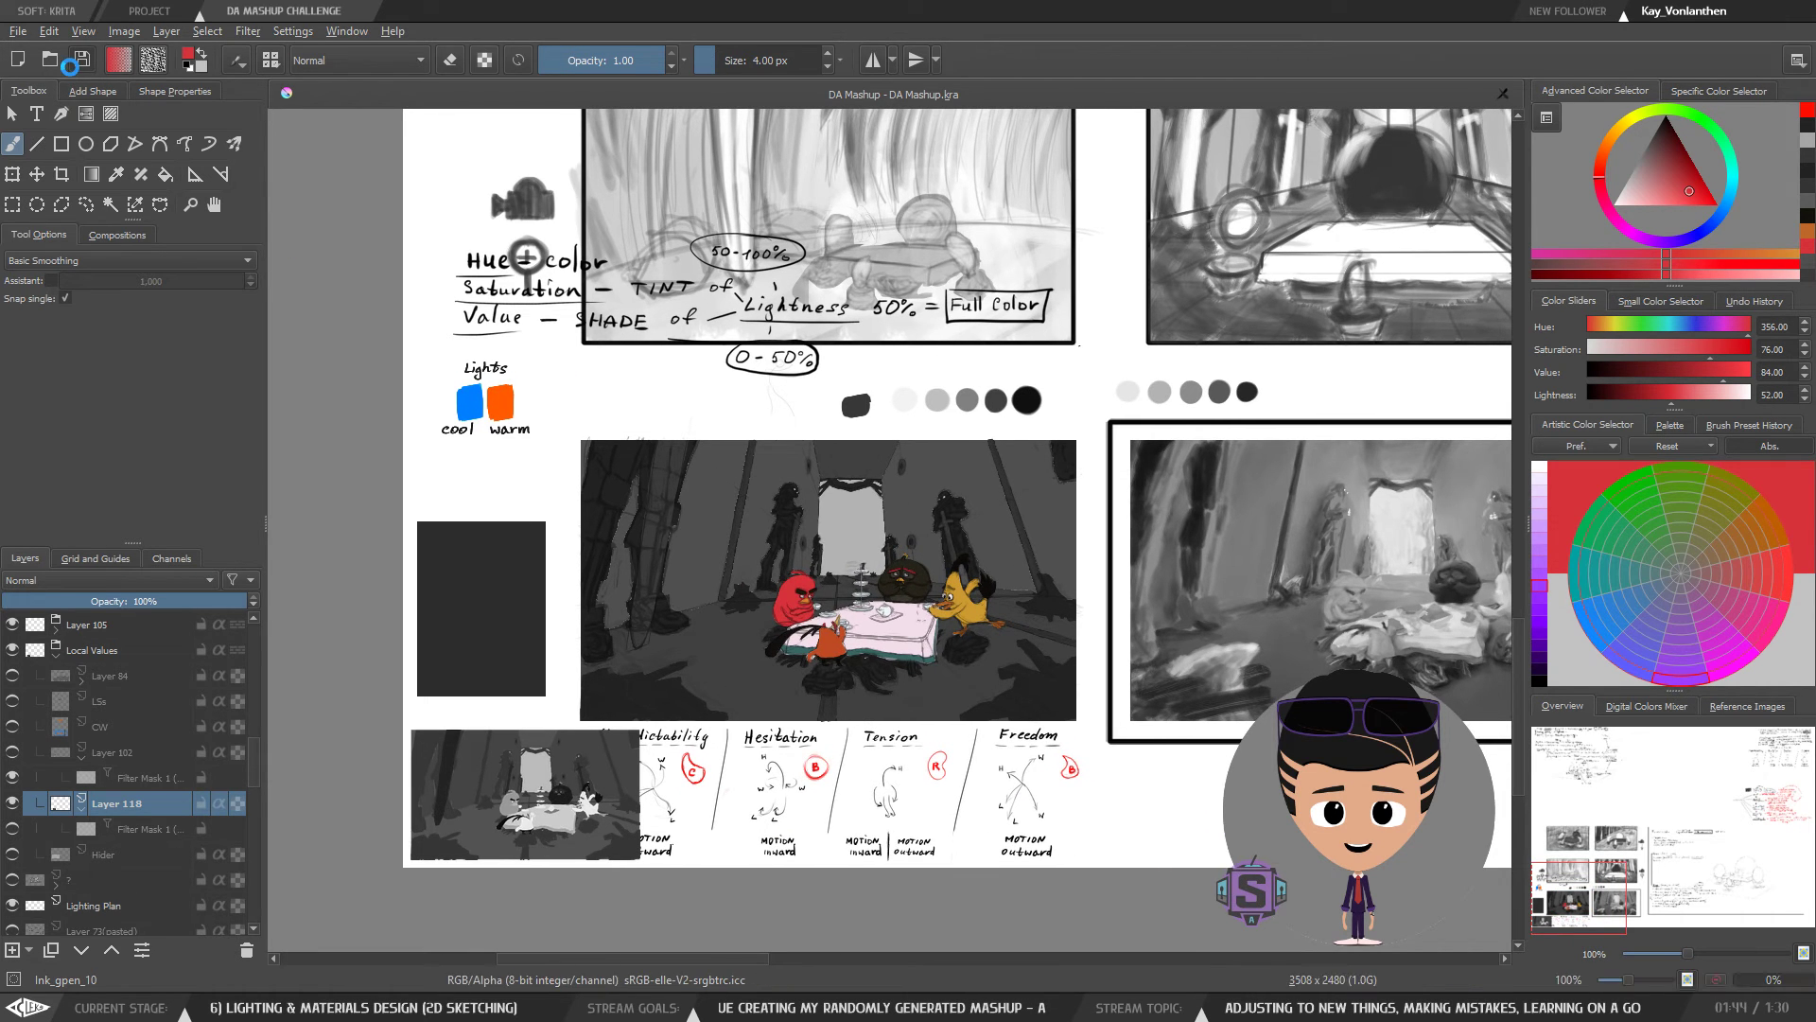